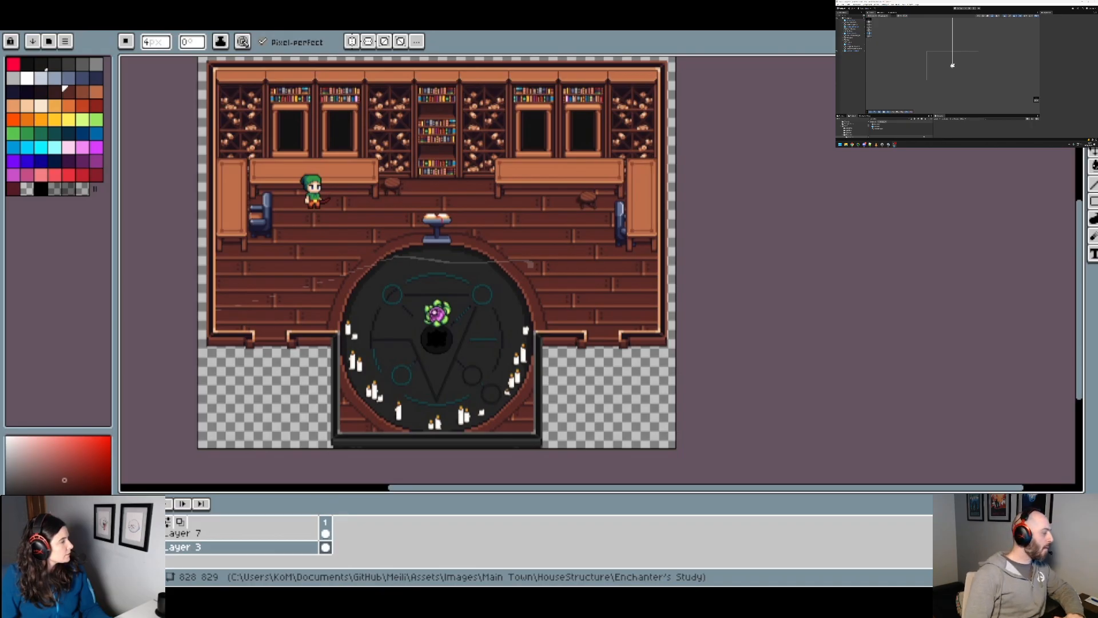
Step: Examine the study's bookshelves, furniture and open-book pedestal, and the plank floor where it meets the ritual circle's border
{"action": "left_click_drag", "start_coordinate": [431, 124], "coordinate": [470, 189]}
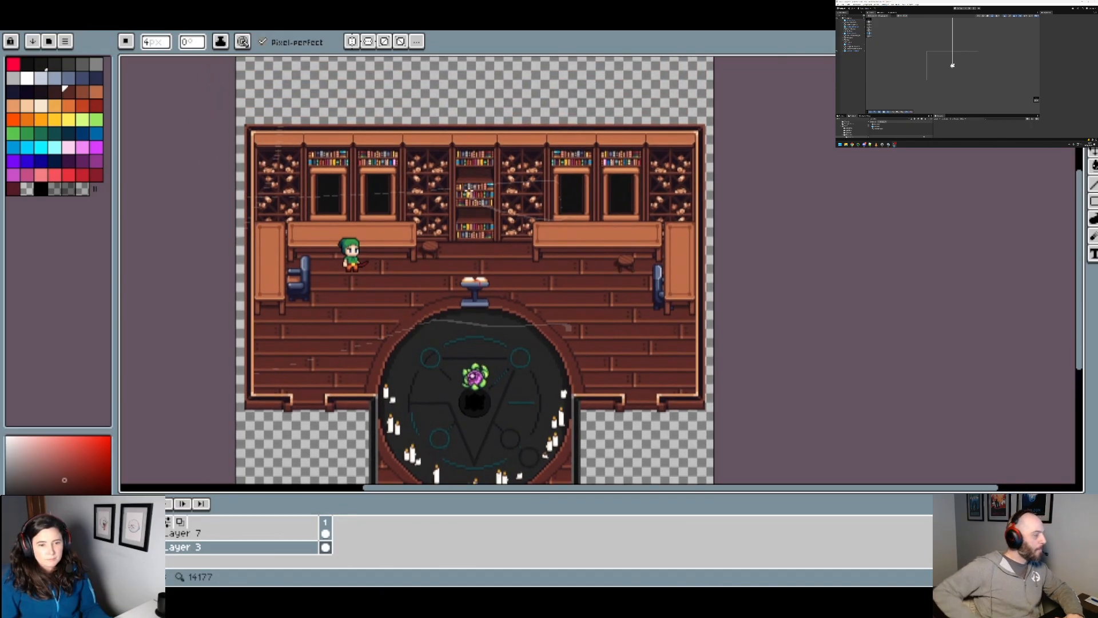
{"action": "scroll", "coordinate": [469, 189], "scroll_direction": "up", "scroll_amount": 2}
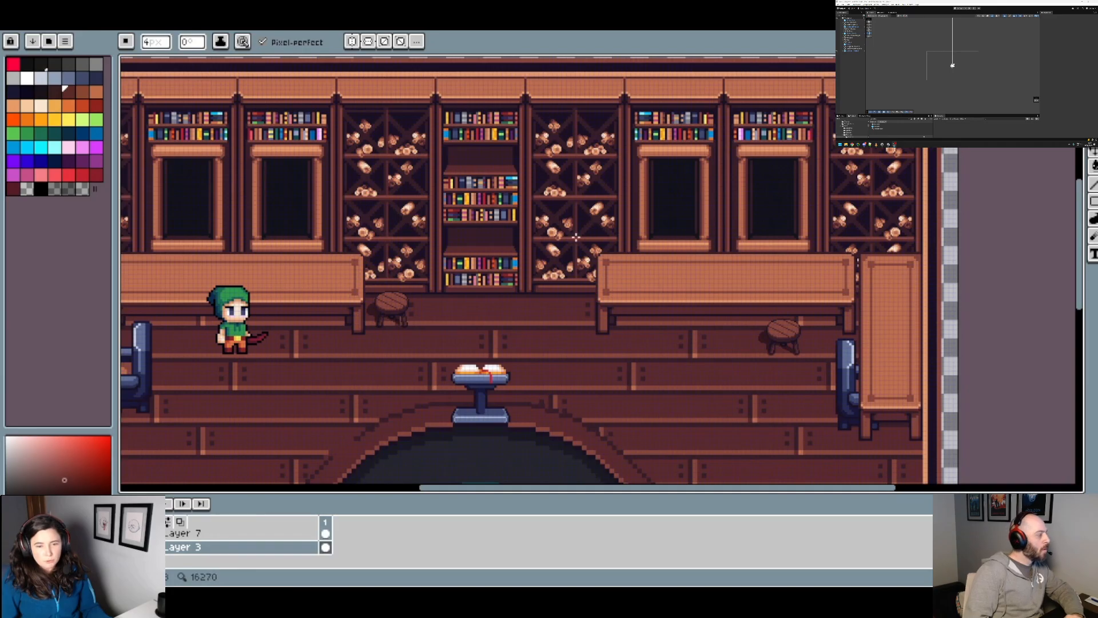
{"action": "left_click_drag", "start_coordinate": [564, 321], "coordinate": [671, 315]}
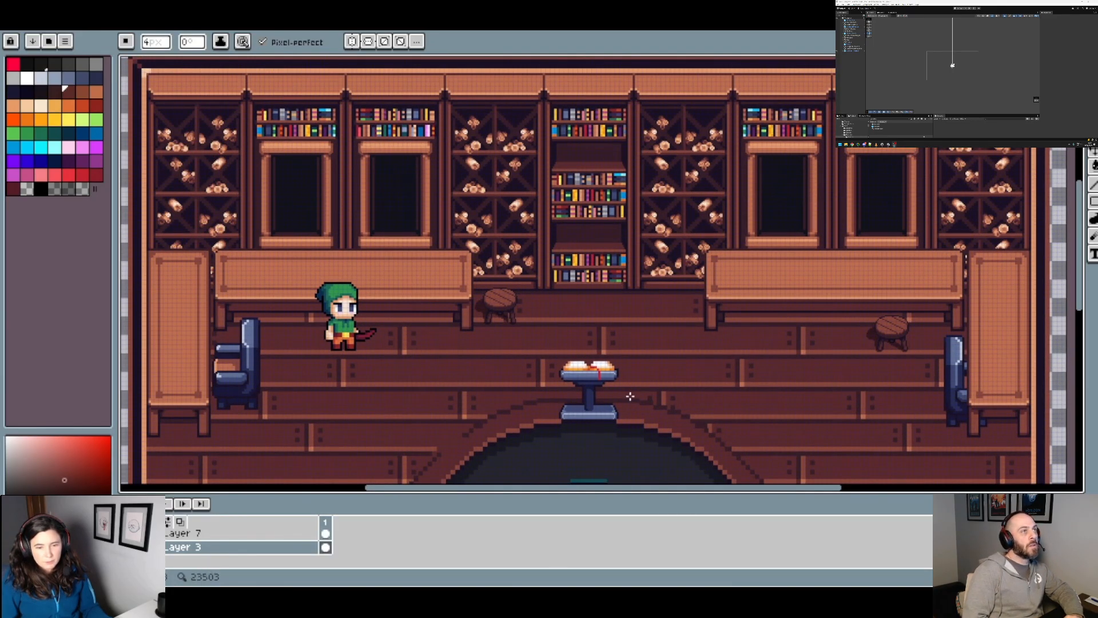
{"action": "left_click_drag", "start_coordinate": [941, 402], "coordinate": [880, 350]}
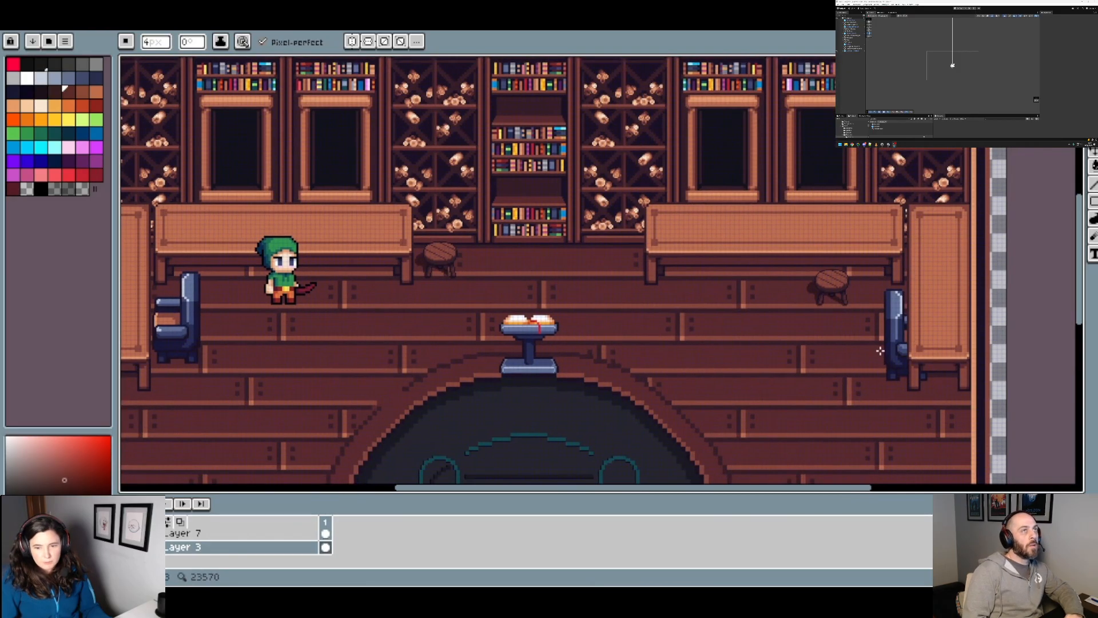
{"action": "left_click_drag", "start_coordinate": [539, 337], "coordinate": [562, 306]}
{"action": "left_click_drag", "start_coordinate": [419, 225], "coordinate": [421, 251]}
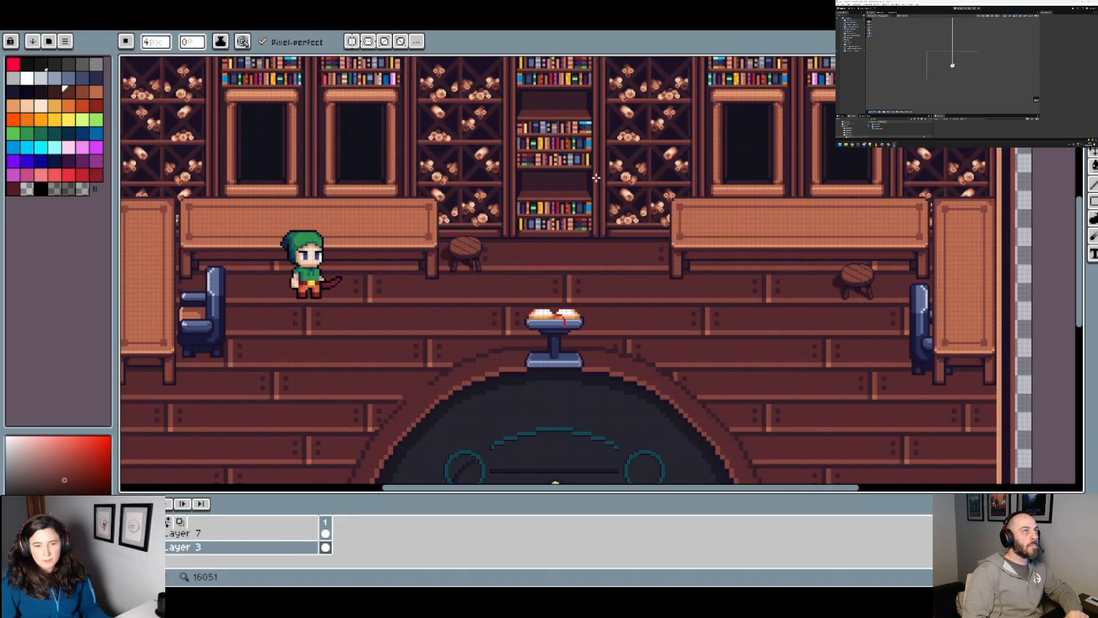
{"action": "left_click_drag", "start_coordinate": [596, 178], "coordinate": [632, 240]}
{"action": "scroll", "coordinate": [546, 149], "scroll_direction": "down", "scroll_amount": 3}
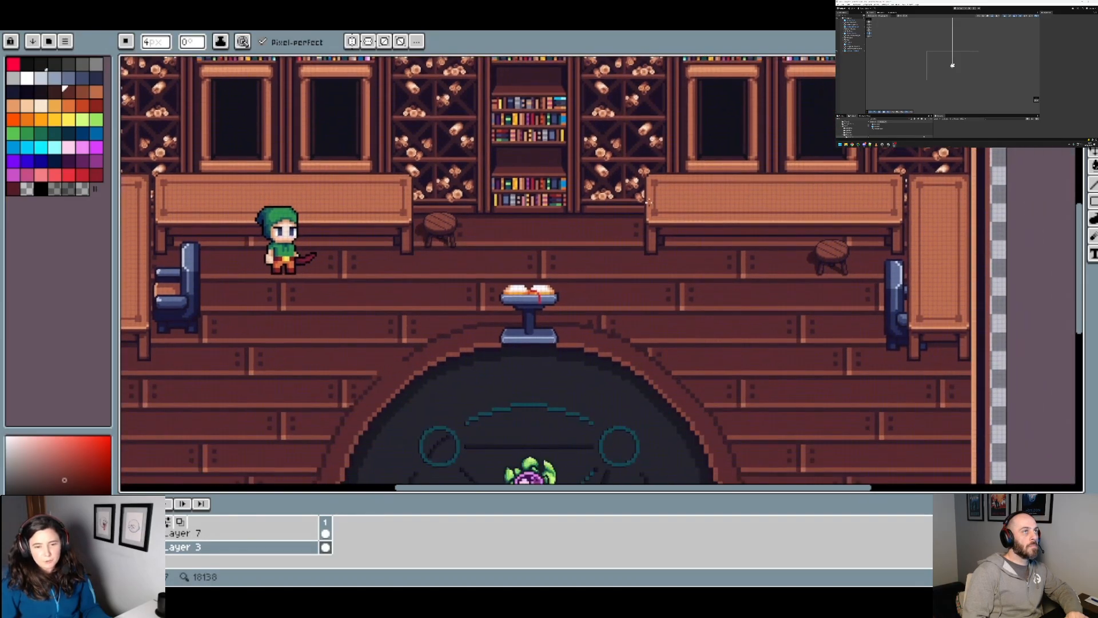
{"action": "scroll", "coordinate": [587, 178], "scroll_direction": "up", "scroll_amount": 4}
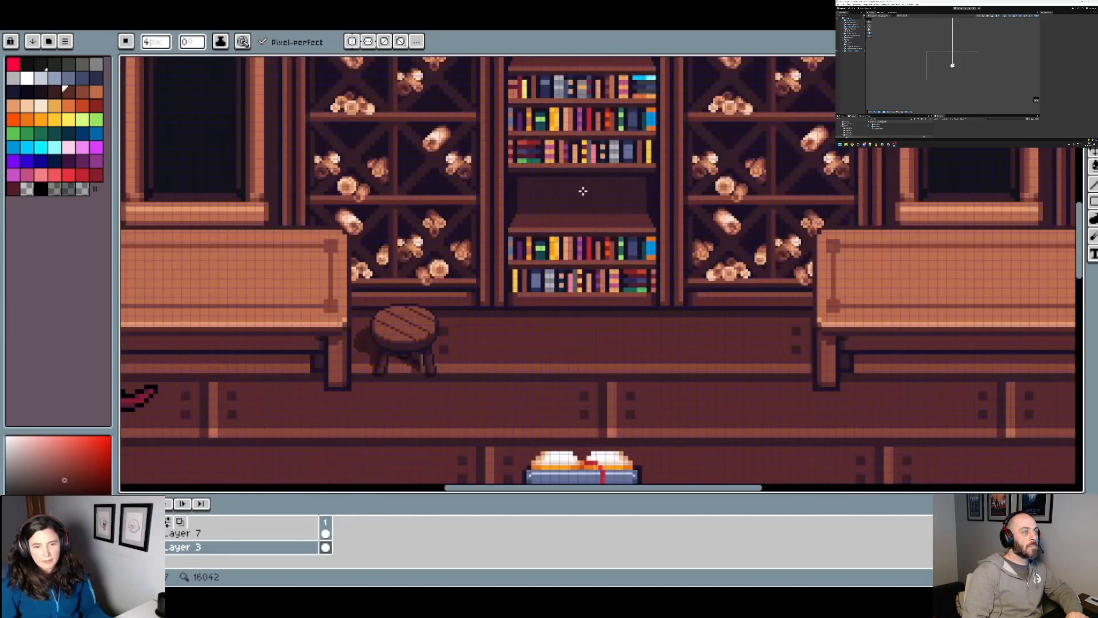
{"action": "left_click_drag", "start_coordinate": [572, 193], "coordinate": [515, 247]}
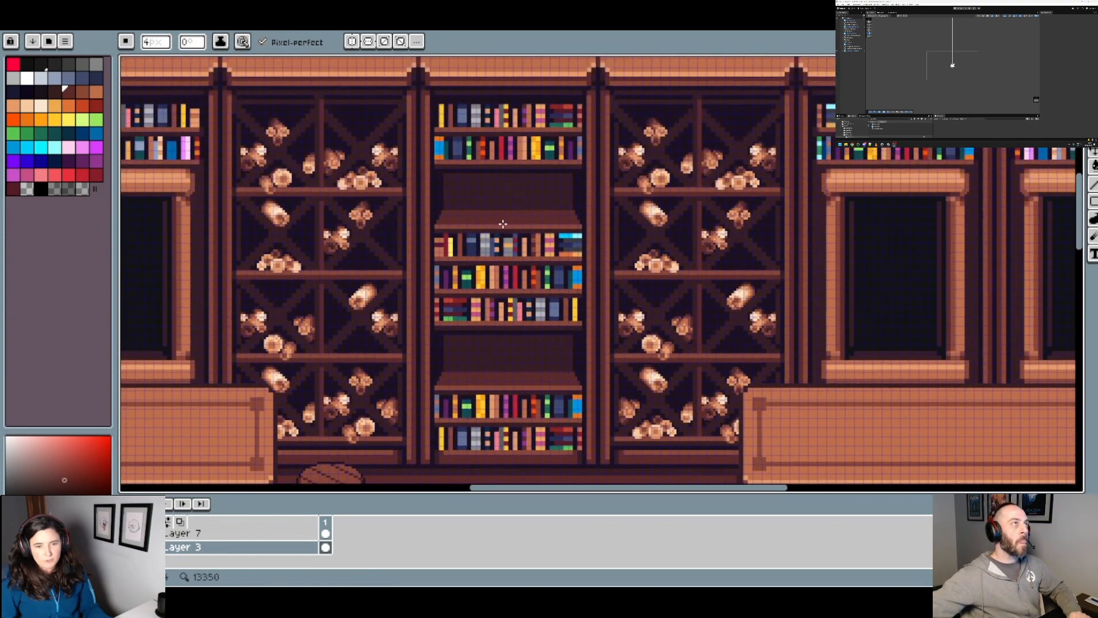
{"action": "left_click_drag", "start_coordinate": [515, 111], "coordinate": [500, 214]}
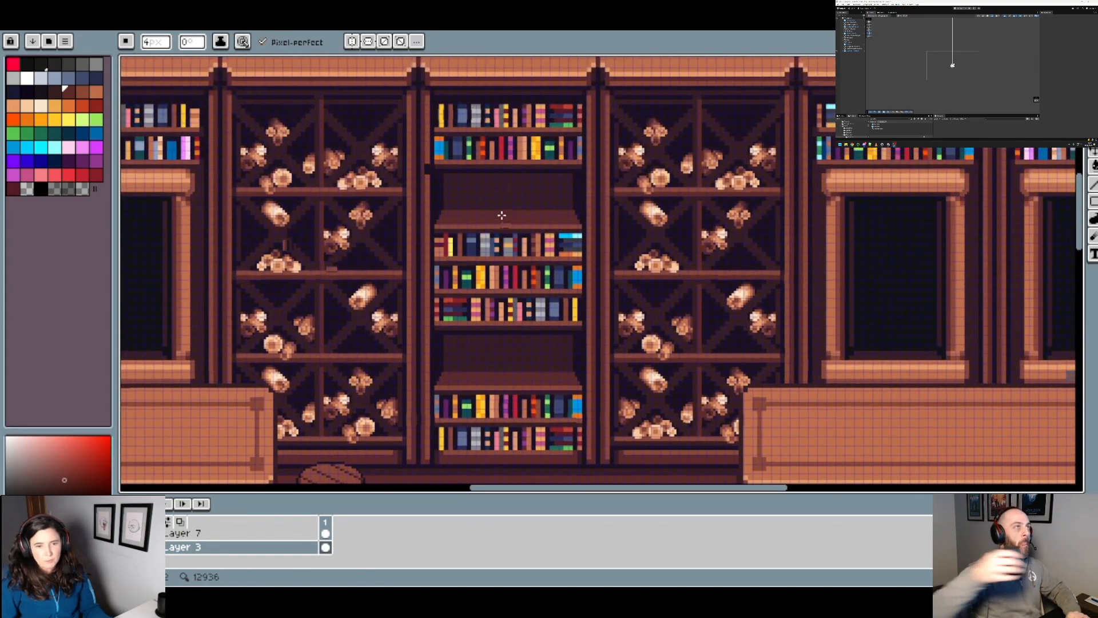
{"action": "scroll", "coordinate": [481, 189], "scroll_direction": "down", "scroll_amount": 2}
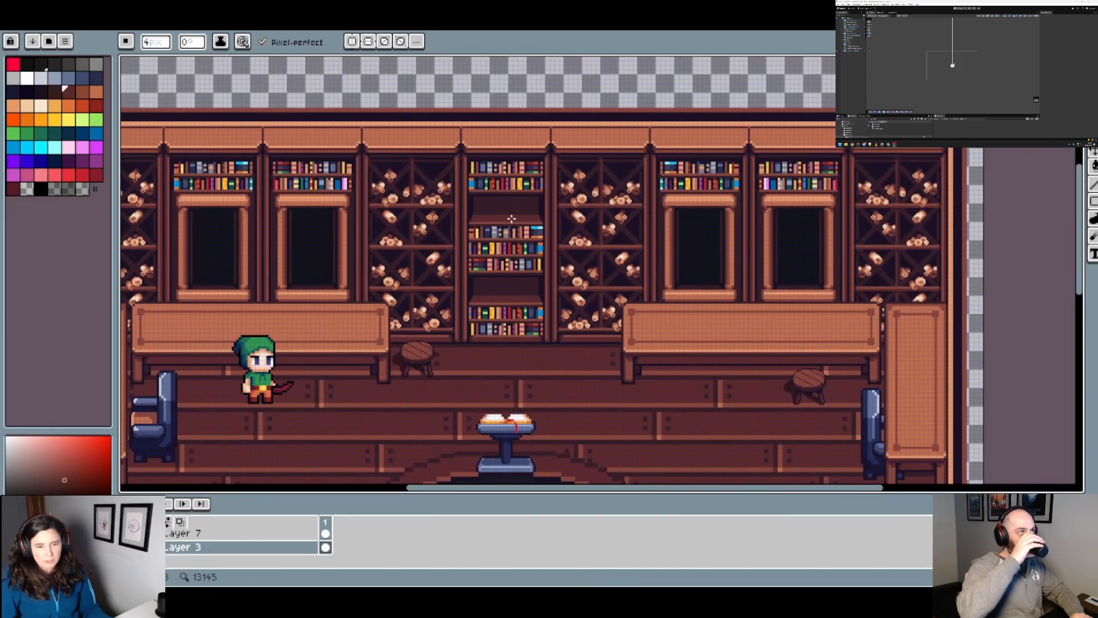
{"action": "left_click_drag", "start_coordinate": [557, 405], "coordinate": [633, 296]}
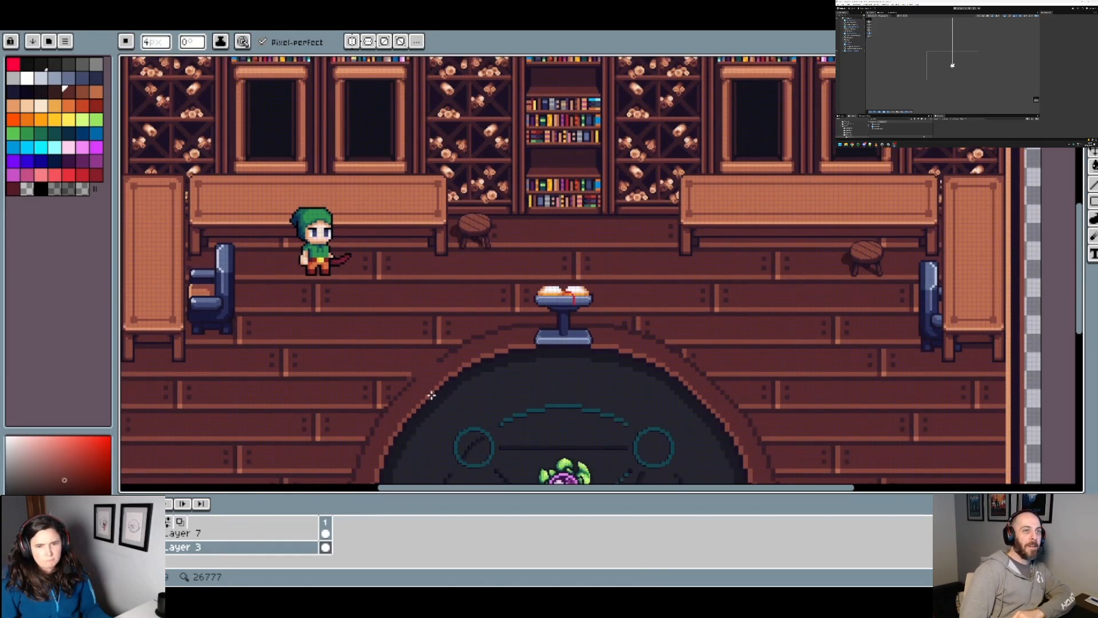
{"action": "scroll", "coordinate": [442, 368], "scroll_direction": "up", "scroll_amount": 1}
{"action": "left_click_drag", "start_coordinate": [449, 367], "coordinate": [419, 259]}
{"action": "scroll", "coordinate": [462, 339], "scroll_direction": "down", "scroll_amount": 1}
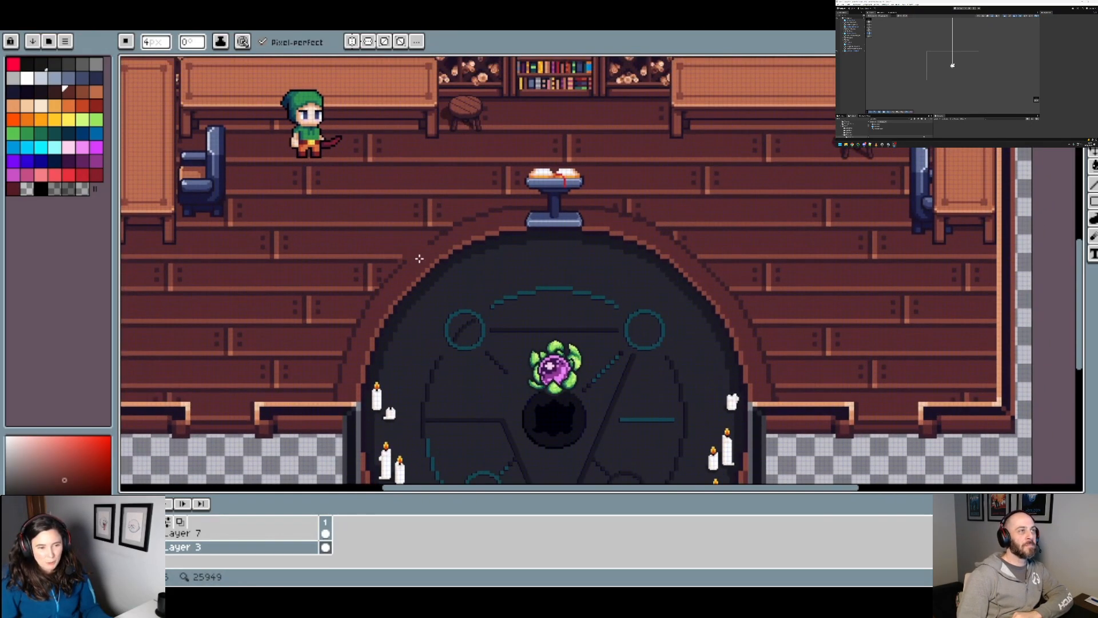
{"action": "scroll", "coordinate": [400, 251], "scroll_direction": "up", "scroll_amount": 2}
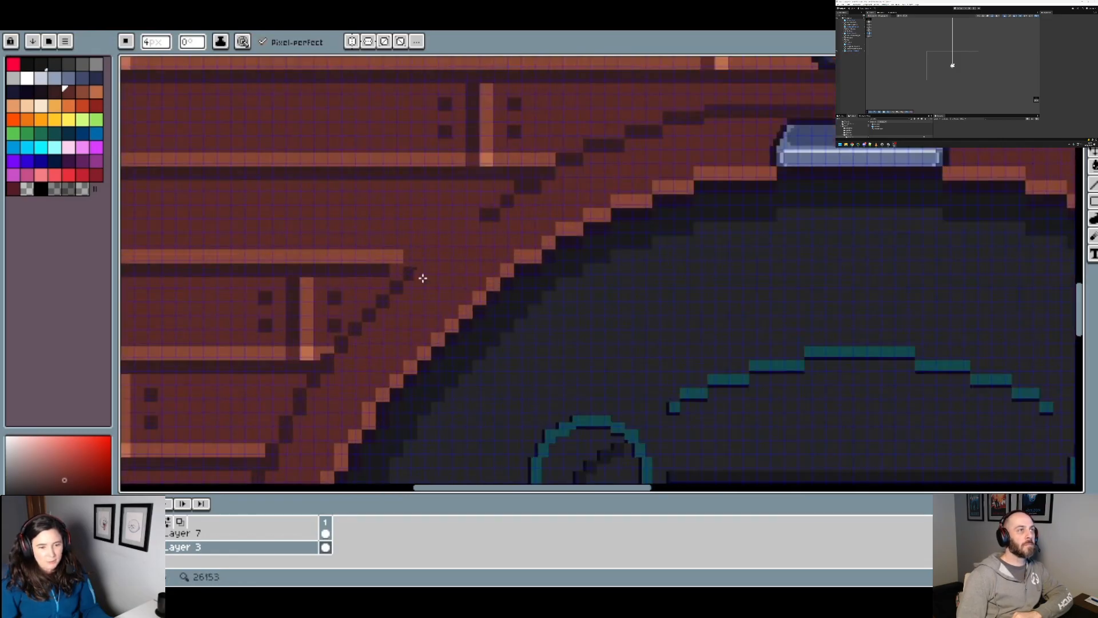
{"action": "scroll", "coordinate": [436, 282], "scroll_direction": "down", "scroll_amount": 3}
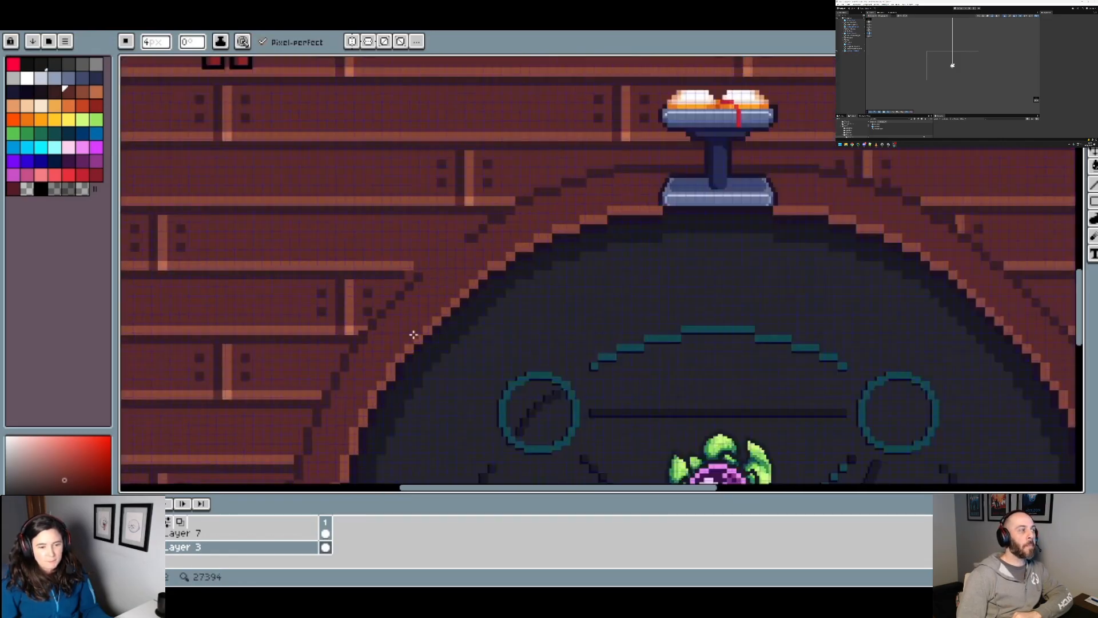
{"action": "scroll", "coordinate": [417, 331], "scroll_direction": "up", "scroll_amount": 1}
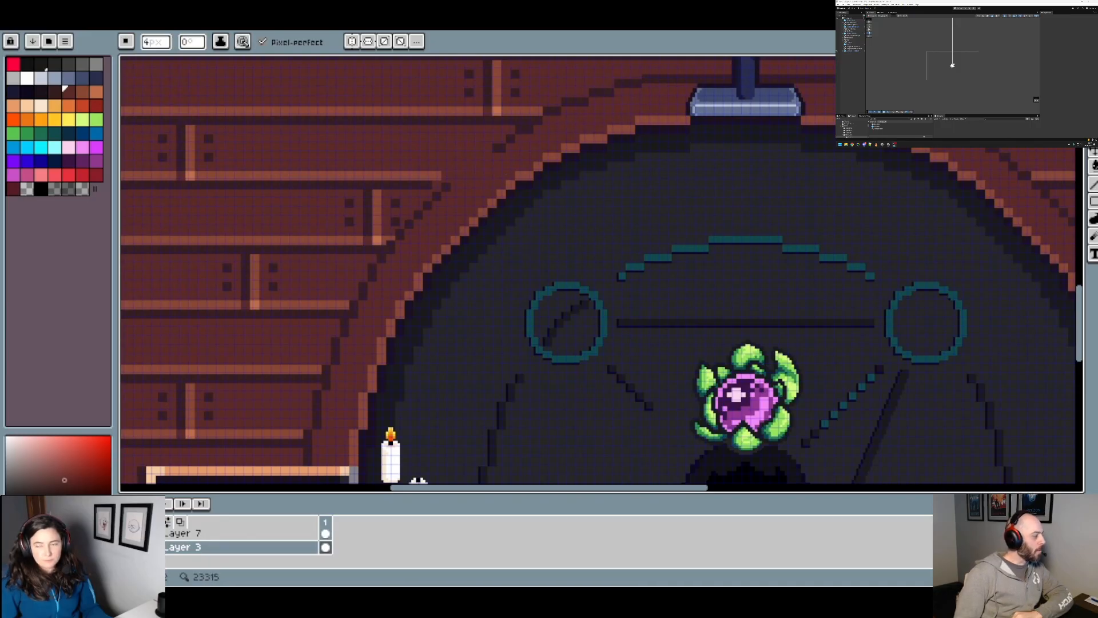
{"action": "key", "text": "w"}
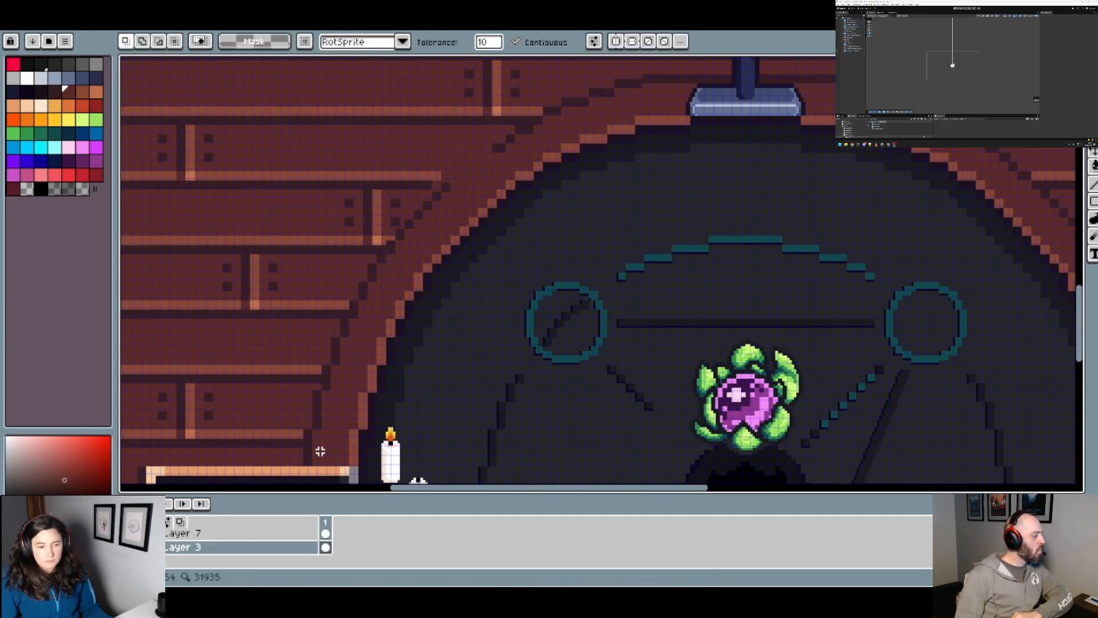
{"action": "left_click", "coordinate": [309, 451]}
{"action": "key", "text": "ctrl+d"}
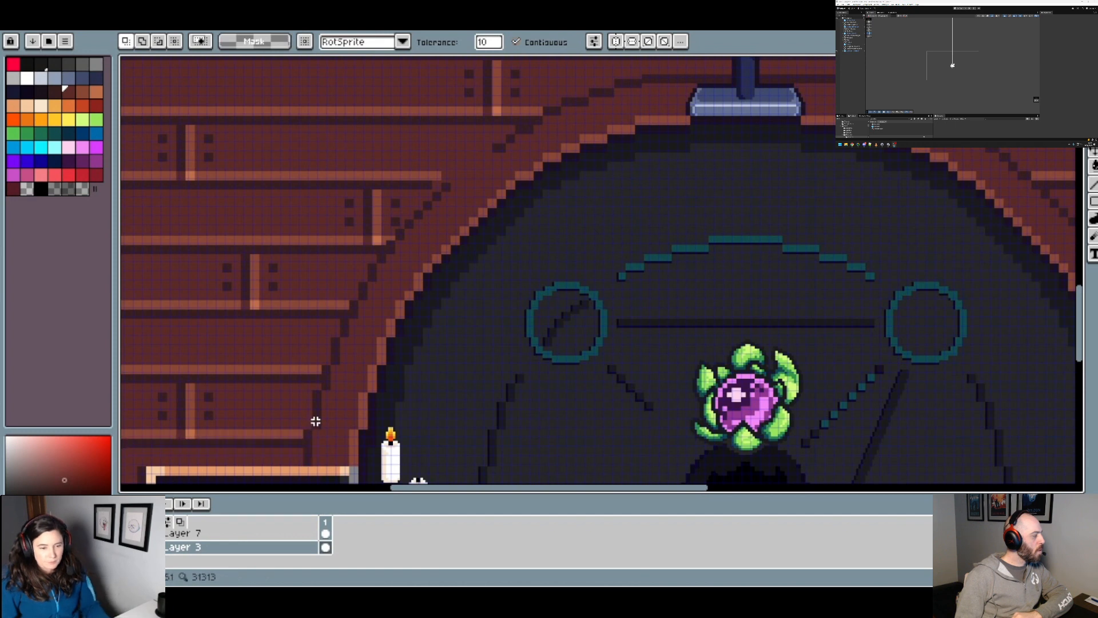
Step: Paint floorboard-coloured pixels with a 4 px brush to separate the dark plank seams from the outline along the circle border's upper-left curve
{"action": "key", "text": "b"}
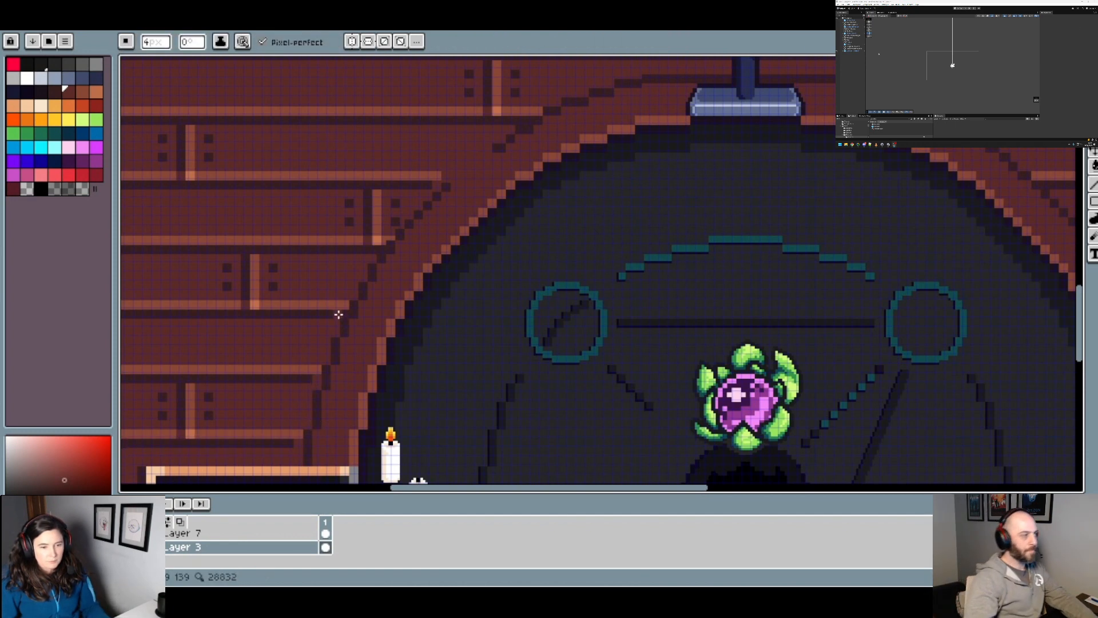
{"action": "scroll", "coordinate": [345, 315], "scroll_direction": "up", "scroll_amount": 2}
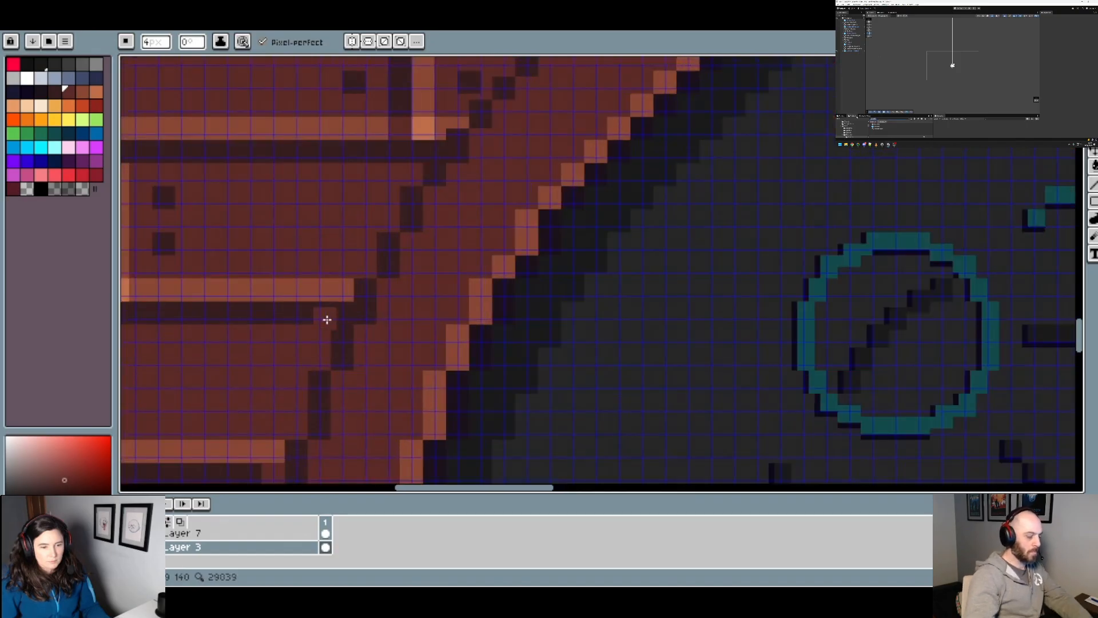
{"action": "scroll", "coordinate": [444, 319], "scroll_direction": "down", "scroll_amount": 3}
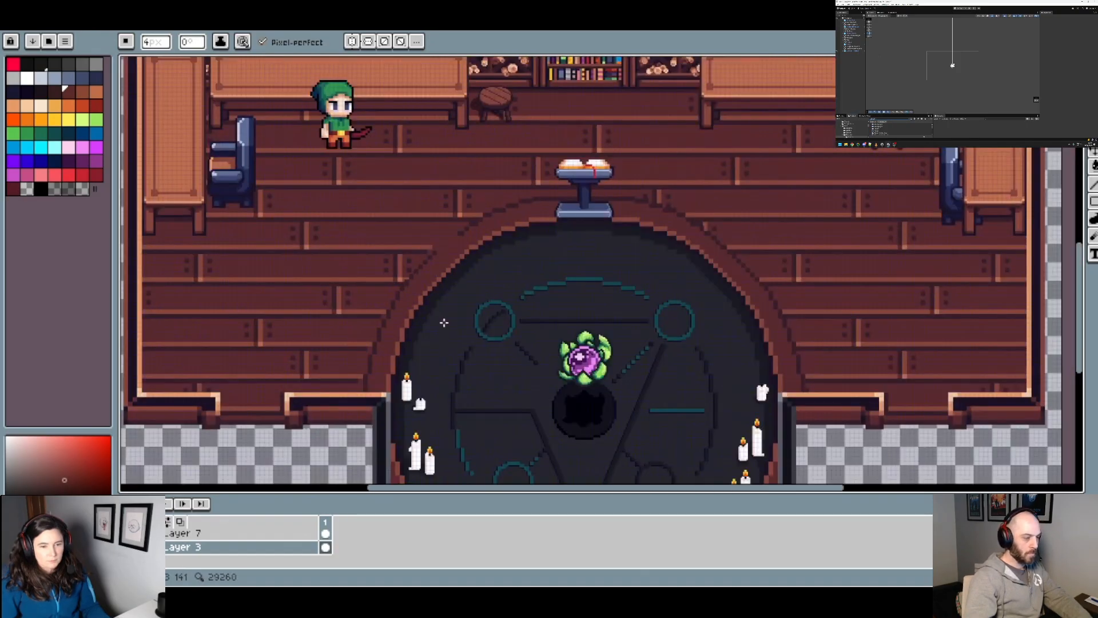
{"action": "scroll", "coordinate": [361, 270], "scroll_direction": "up", "scroll_amount": 3}
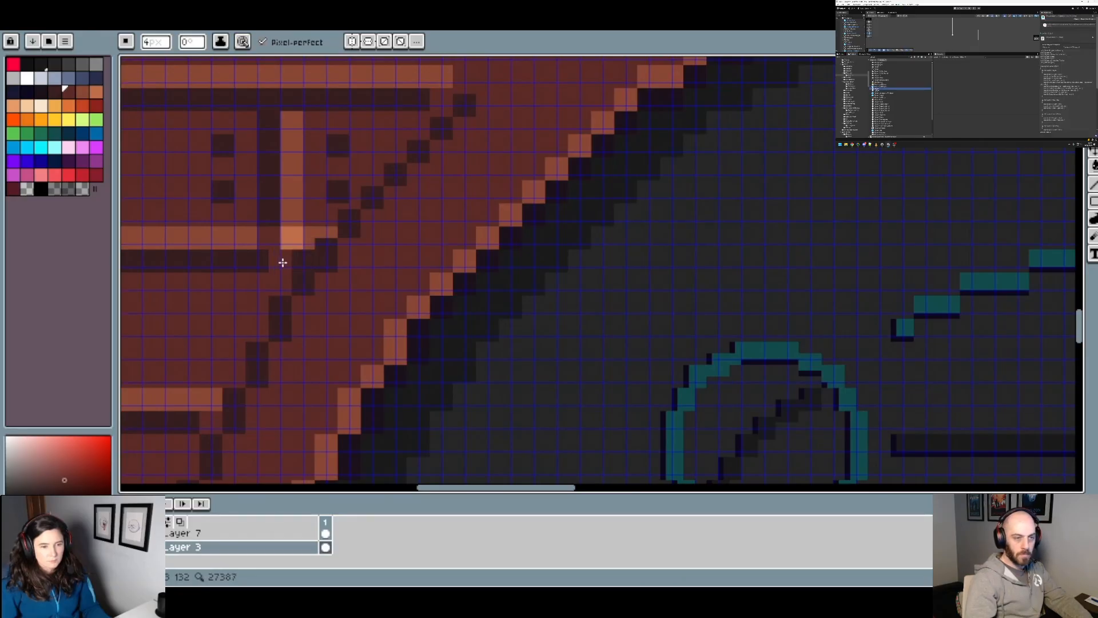
{"action": "scroll", "coordinate": [290, 261], "scroll_direction": "down", "scroll_amount": 2}
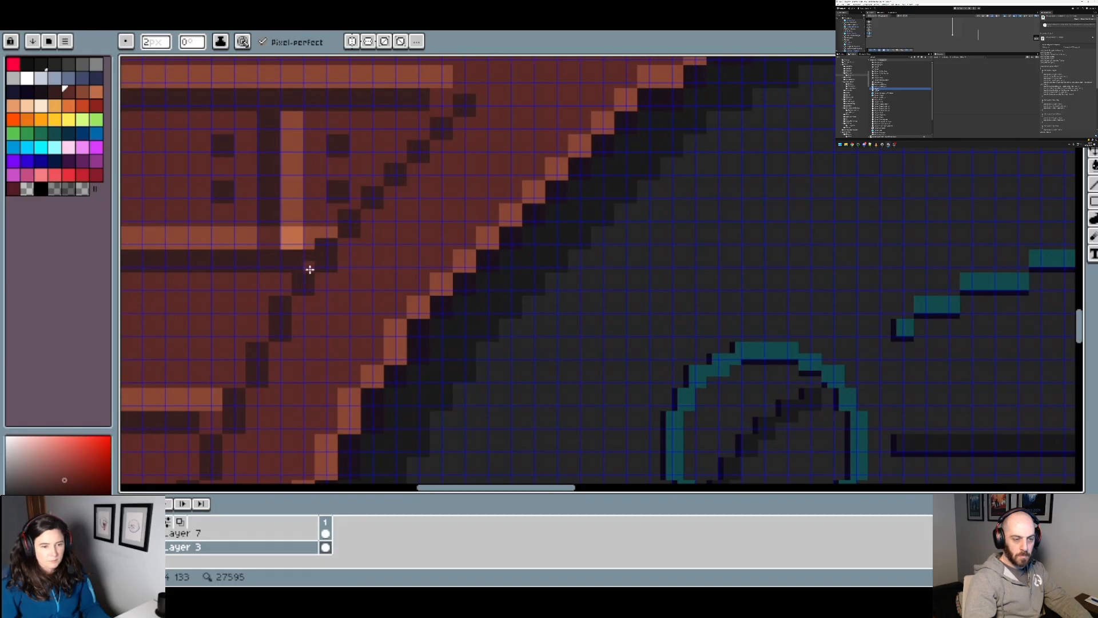
{"action": "scroll", "coordinate": [309, 270], "scroll_direction": "up", "scroll_amount": 2}
{"action": "scroll", "coordinate": [365, 269], "scroll_direction": "down", "scroll_amount": 1}
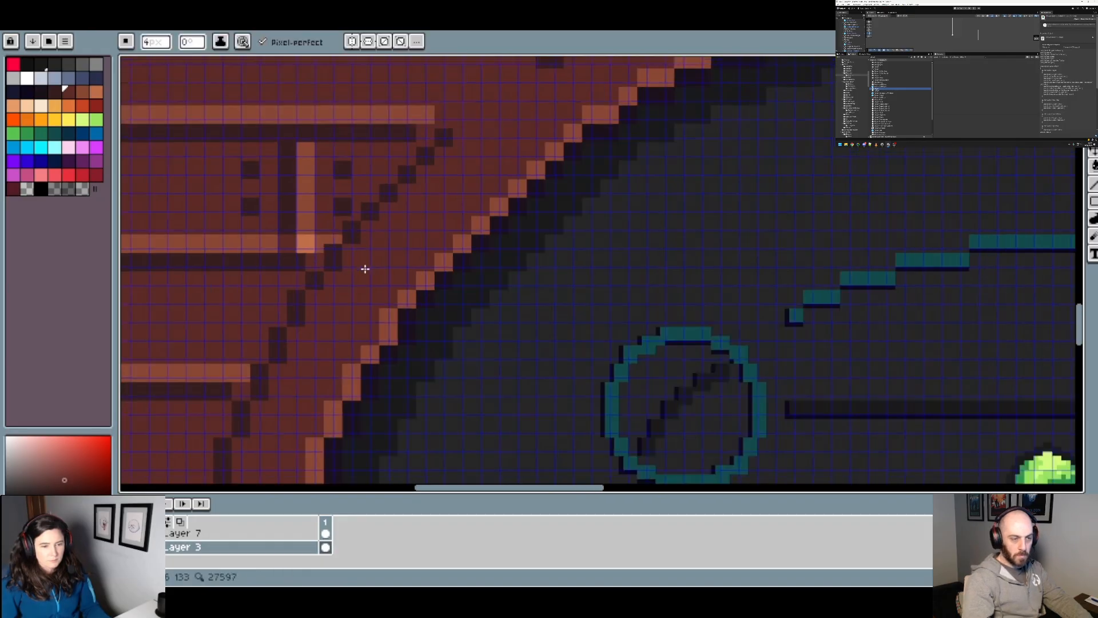
{"action": "scroll", "coordinate": [365, 269], "scroll_direction": "down", "scroll_amount": 2}
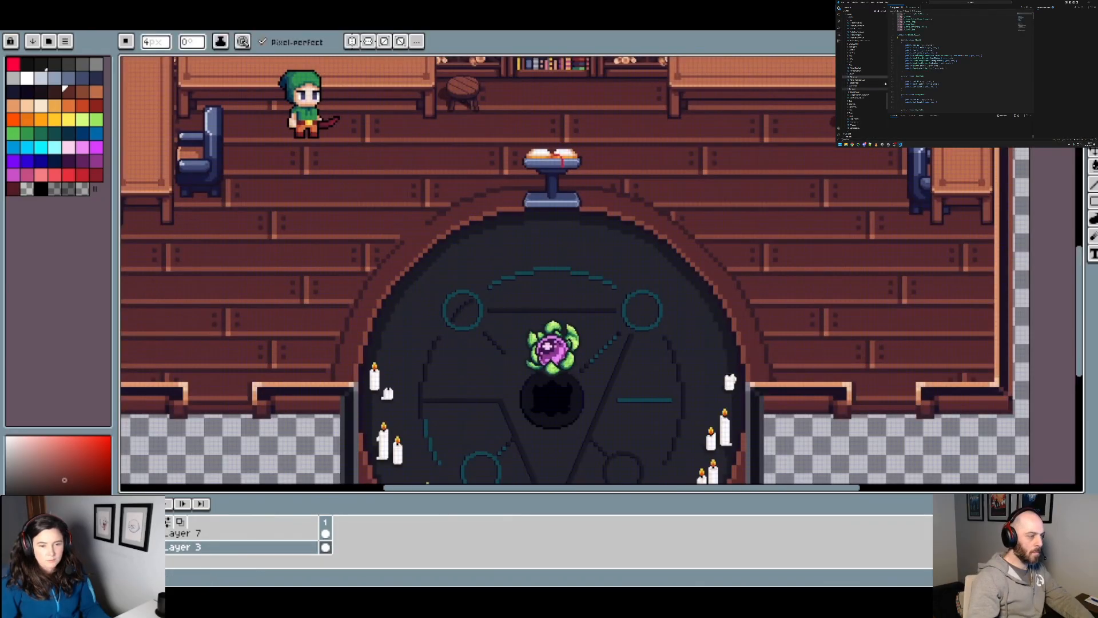
{"action": "key", "text": "w"}
{"action": "scroll", "coordinate": [464, 256], "scroll_direction": "up", "scroll_amount": 2}
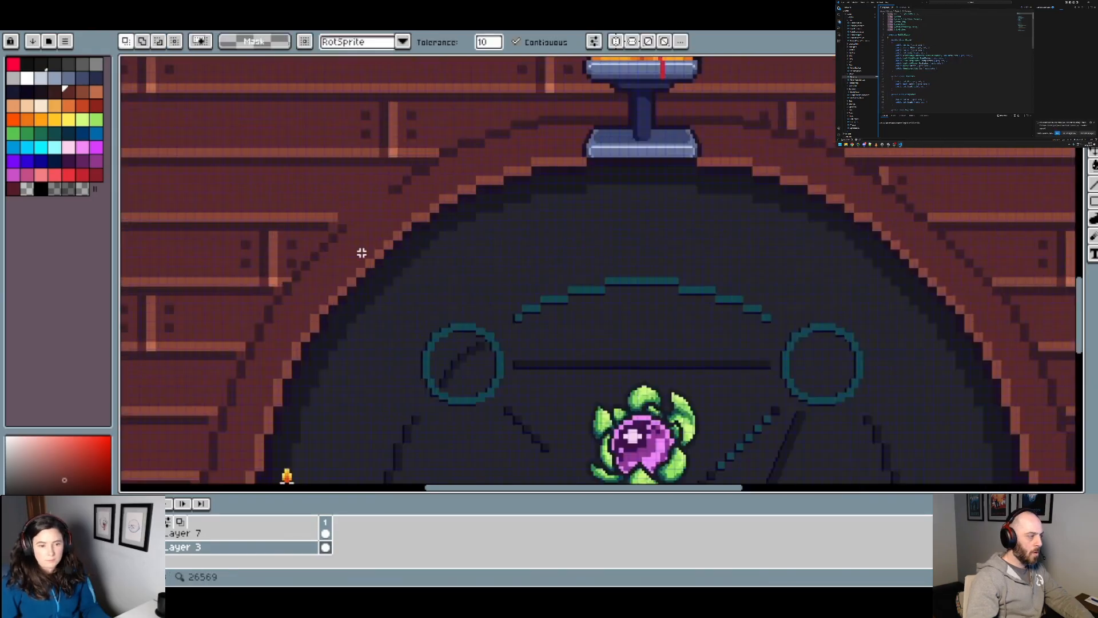
{"action": "left_click", "coordinate": [341, 227]}
{"action": "left_click_drag", "start_coordinate": [361, 258], "coordinate": [452, 193]}
{"action": "scroll", "coordinate": [431, 194], "scroll_direction": "up", "scroll_amount": 2}
{"action": "left_click", "coordinate": [426, 149], "text": "shift"}
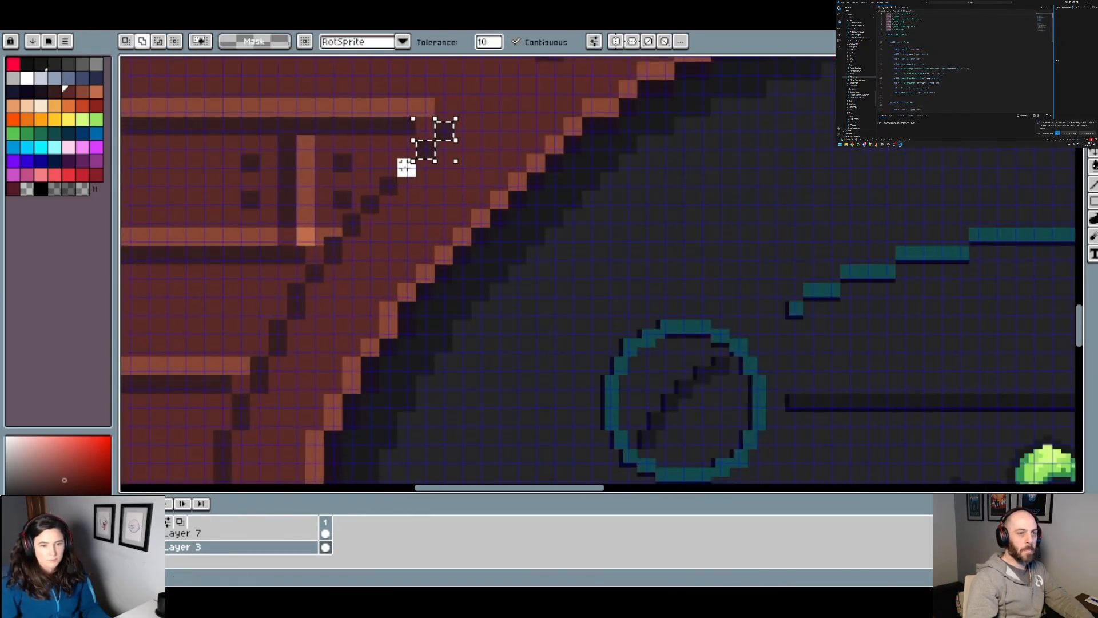
{"action": "left_click", "coordinate": [406, 168], "text": "shift"}
{"action": "left_click", "coordinate": [388, 186], "text": "shift"}
{"action": "left_click", "coordinate": [360, 214], "text": "shift"}
{"action": "key", "text": "ctrl+d"}
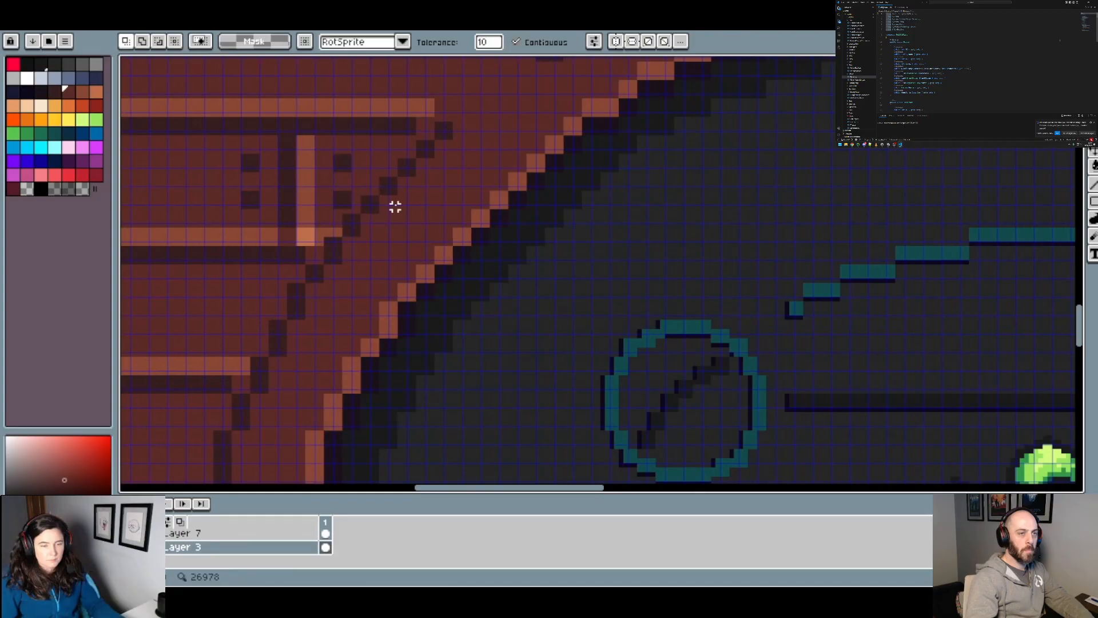
Step: Select the dark stair-stepped outline of the circle border's upper-left curve with the Magic Wand, segment by segment down to the wall edge
{"action": "left_click", "coordinate": [446, 132], "text": "shift"}
{"action": "left_click", "coordinate": [426, 149], "text": "shift"}
{"action": "left_click", "coordinate": [407, 168], "text": "shift"}
{"action": "left_click", "coordinate": [388, 188], "text": "shift"}
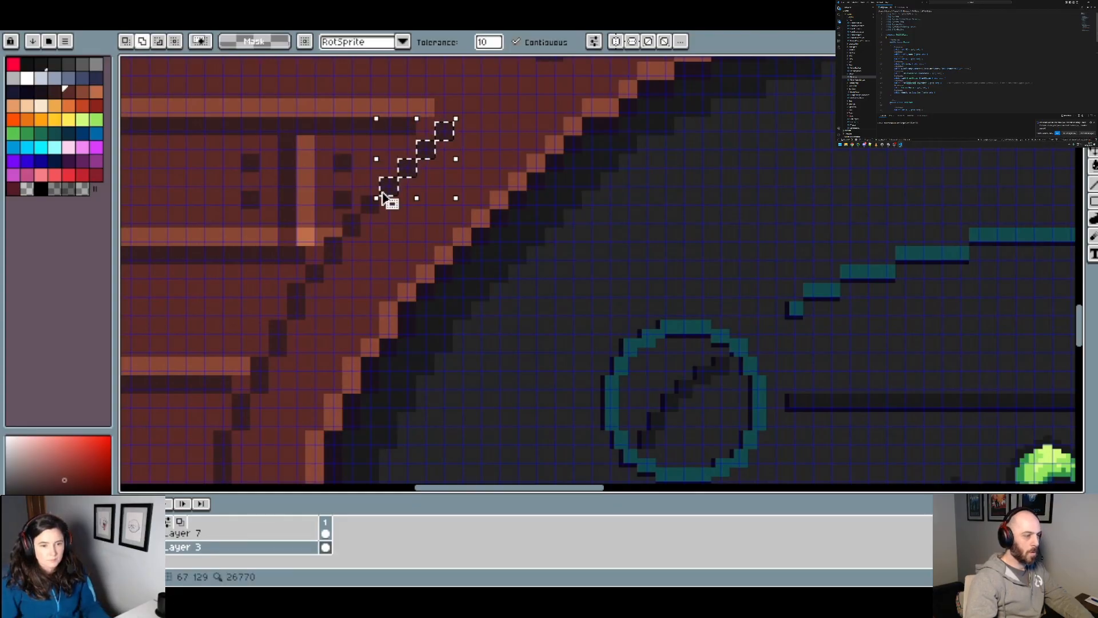
{"action": "left_click", "coordinate": [371, 205], "text": "shift"}
{"action": "left_click", "coordinate": [351, 224], "text": "shift"}
{"action": "left_click", "coordinate": [334, 247], "text": "shift"}
{"action": "left_click", "coordinate": [316, 274], "text": "shift"}
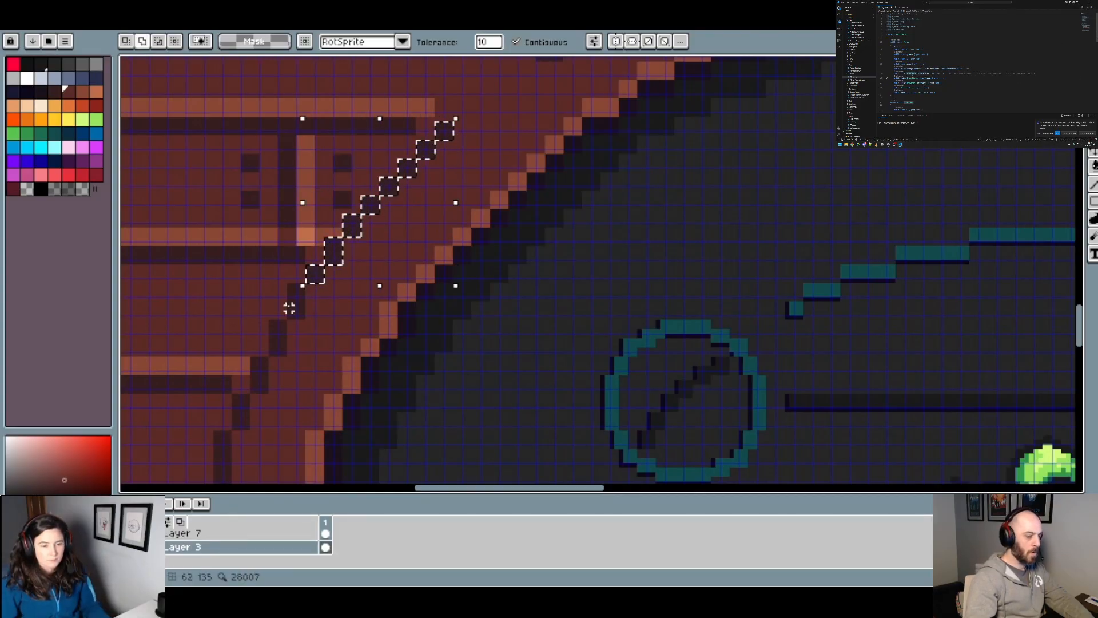
{"action": "left_click", "coordinate": [292, 306]}
{"action": "left_click_drag", "start_coordinate": [353, 316], "coordinate": [420, 133]}
{"action": "left_click", "coordinate": [349, 159]}
{"action": "left_click", "coordinate": [327, 196]}
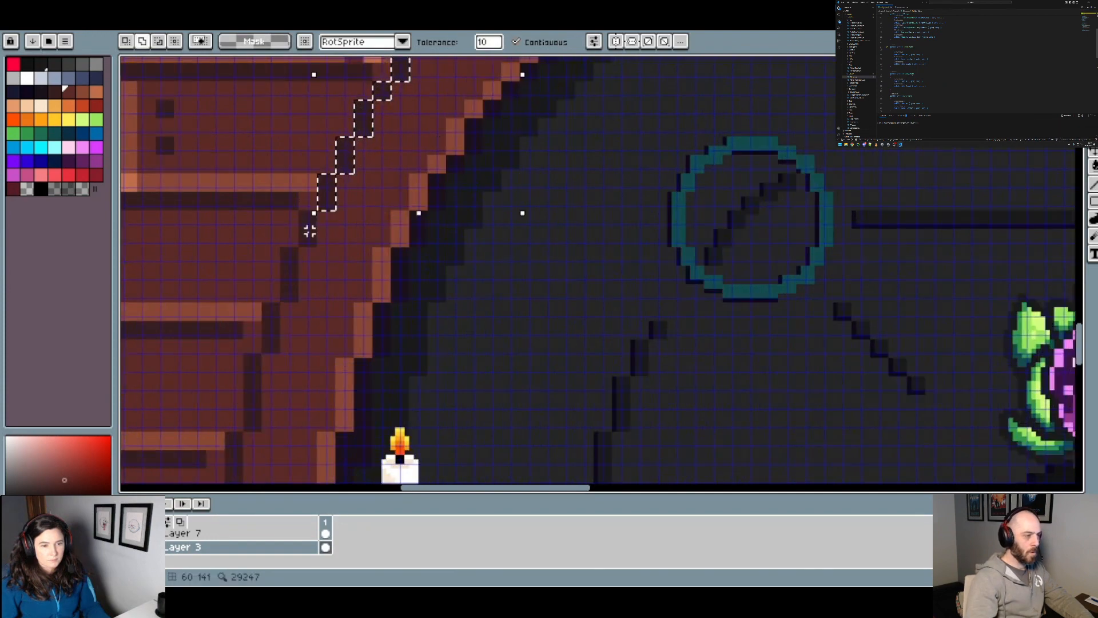
{"action": "left_click", "coordinate": [310, 231], "text": "shift"}
{"action": "left_click", "coordinate": [288, 286], "text": "shift"}
{"action": "left_click", "coordinate": [273, 330], "text": "shift"}
{"action": "left_click_drag", "start_coordinate": [336, 321], "coordinate": [385, 163]}
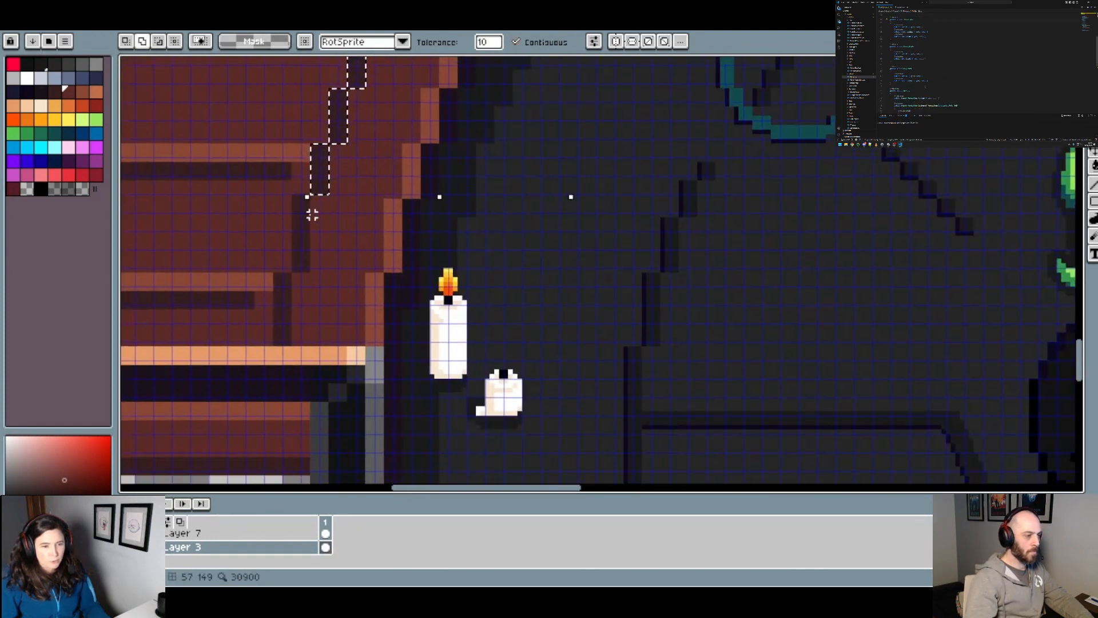
{"action": "left_click", "coordinate": [313, 214], "text": "shift"}
{"action": "left_click", "coordinate": [288, 309], "text": "shift"}
{"action": "scroll", "coordinate": [372, 286], "scroll_direction": "down", "scroll_amount": 5}
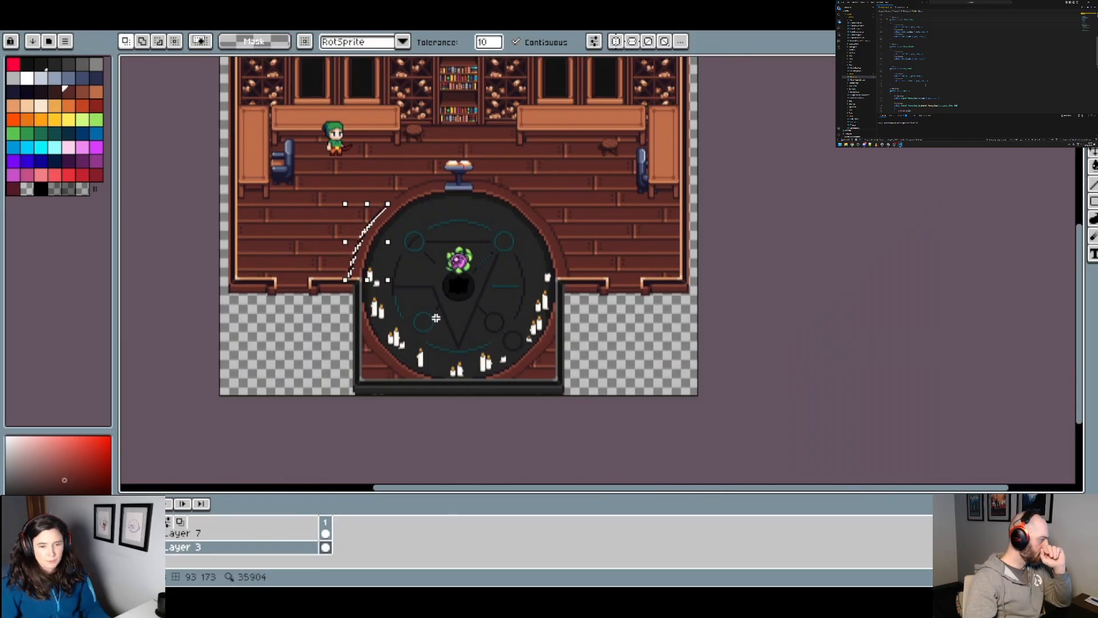
{"action": "scroll", "coordinate": [436, 318], "scroll_direction": "up", "scroll_amount": 2}
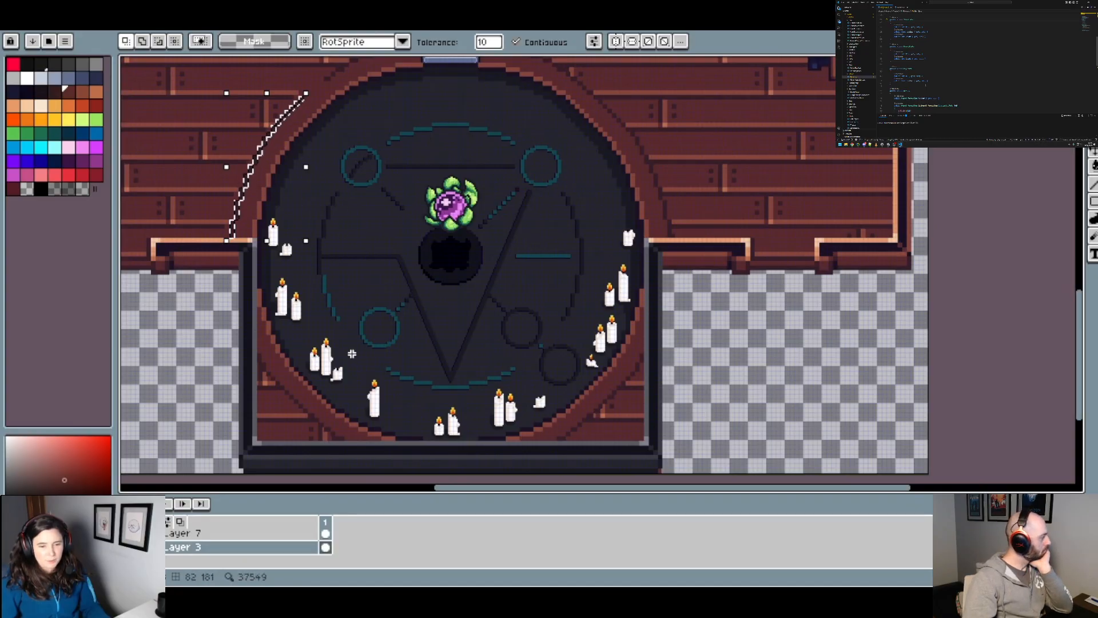
{"action": "left_click_drag", "start_coordinate": [390, 140], "coordinate": [558, 288]}
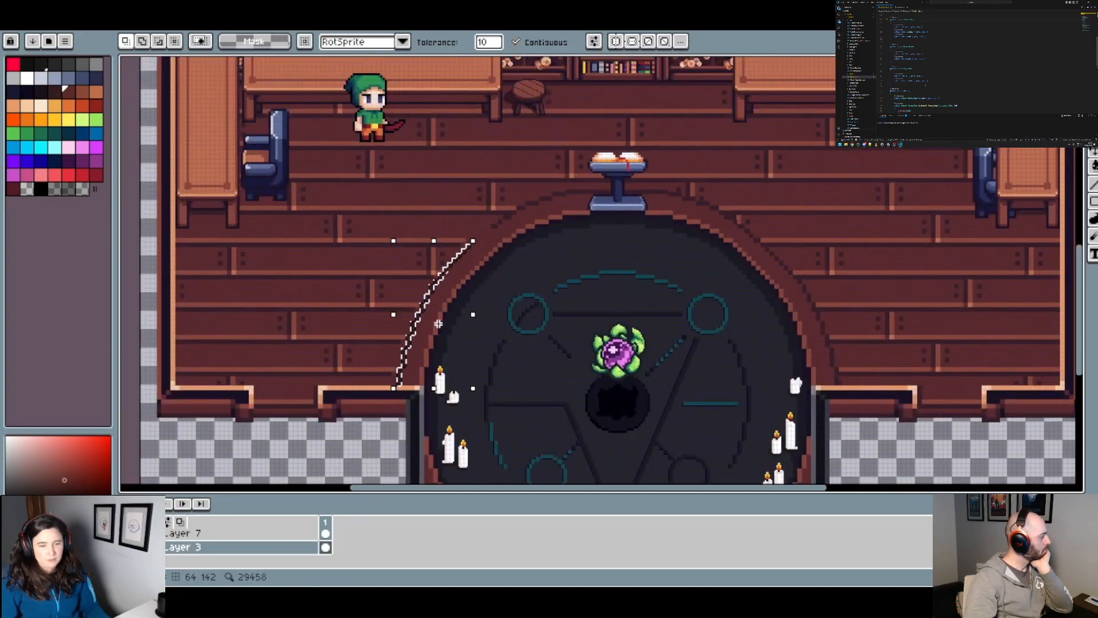
{"action": "left_click_drag", "start_coordinate": [472, 329], "coordinate": [395, 275]}
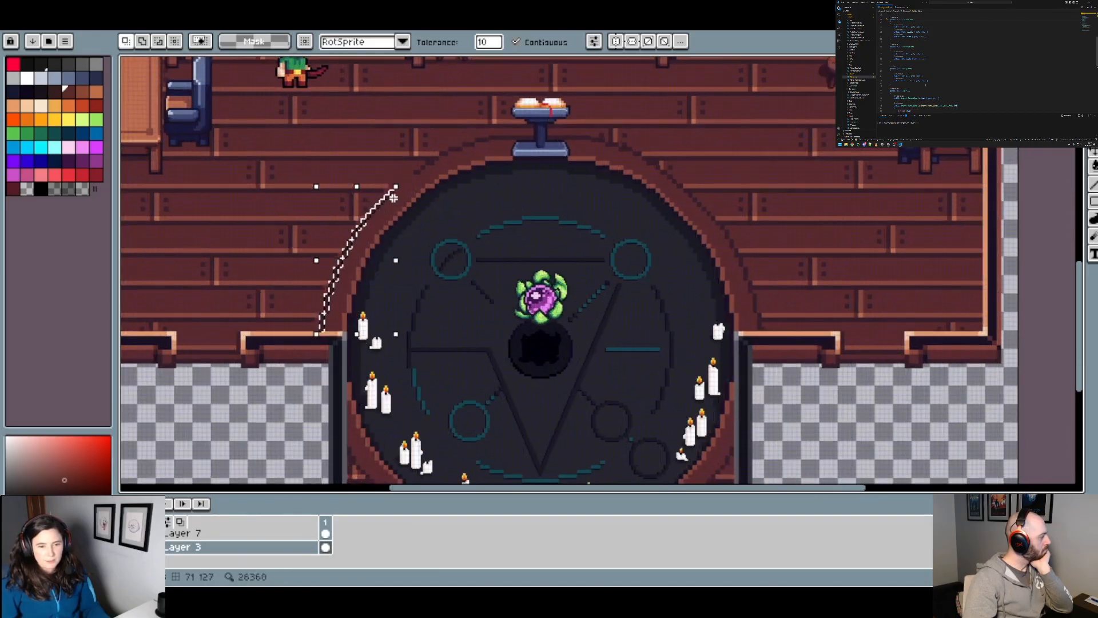
Step: Examine the selected outline segment against the rest of the ritual circle's border and look through the sprite's layer list
{"action": "scroll", "coordinate": [394, 198], "scroll_direction": "up", "scroll_amount": 2}
{"action": "left_click_drag", "start_coordinate": [394, 207], "coordinate": [477, 40]}
{"action": "scroll", "coordinate": [439, 237], "scroll_direction": "down", "scroll_amount": 1}
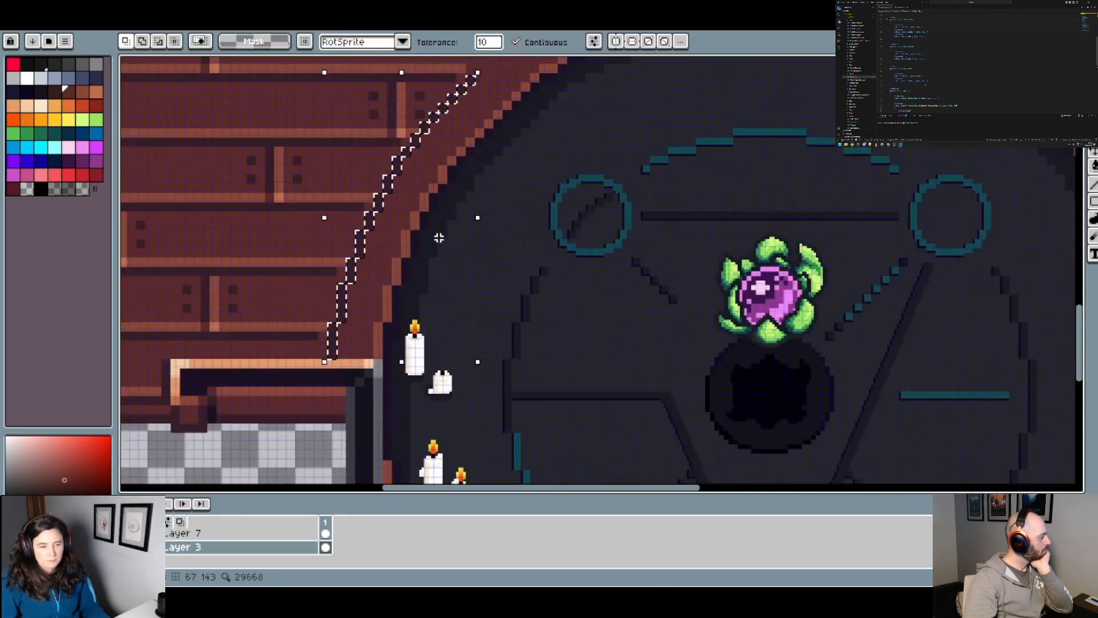
{"action": "left_click_drag", "start_coordinate": [478, 179], "coordinate": [410, 279]}
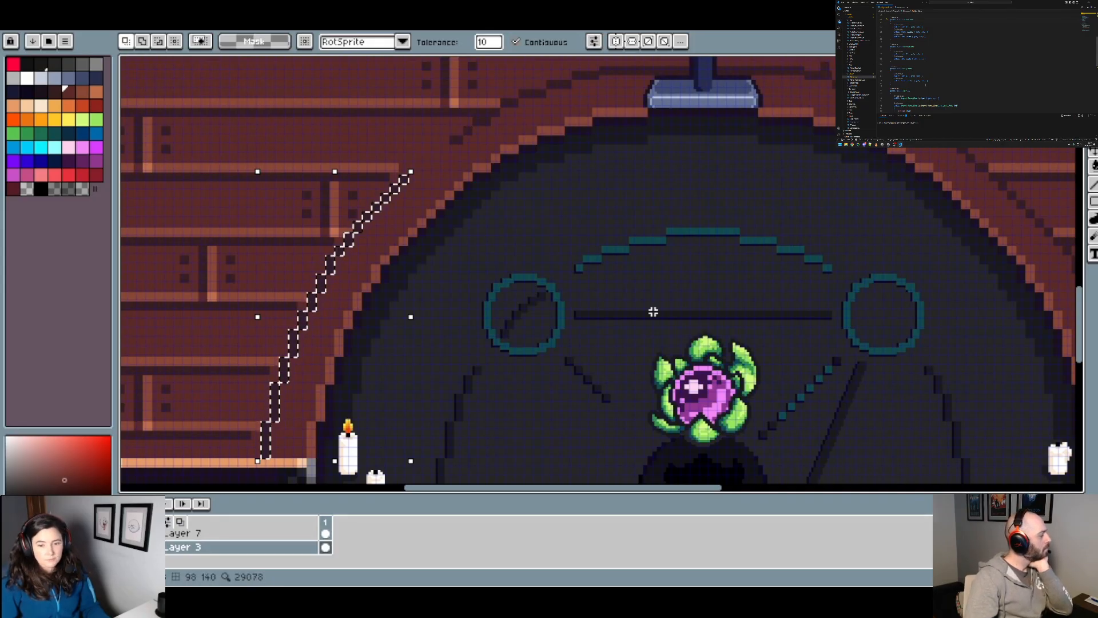
{"action": "scroll", "coordinate": [651, 307], "scroll_direction": "down", "scroll_amount": 2}
{"action": "scroll", "coordinate": [608, 228], "scroll_direction": "down", "scroll_amount": 1}
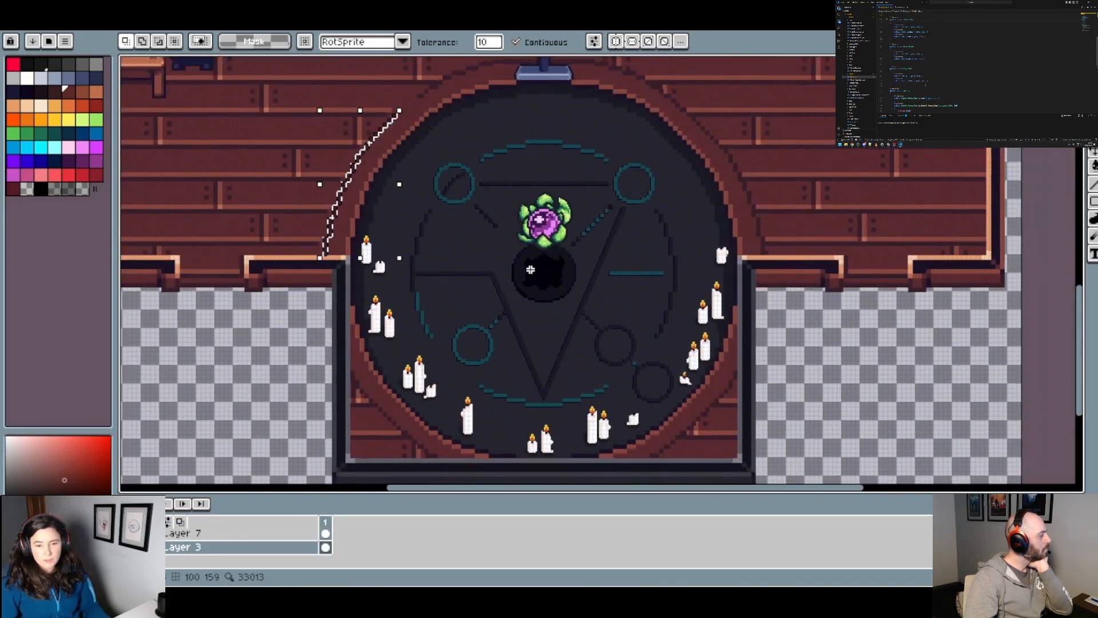
{"action": "scroll", "coordinate": [163, 548], "scroll_direction": "up", "scroll_amount": 3}
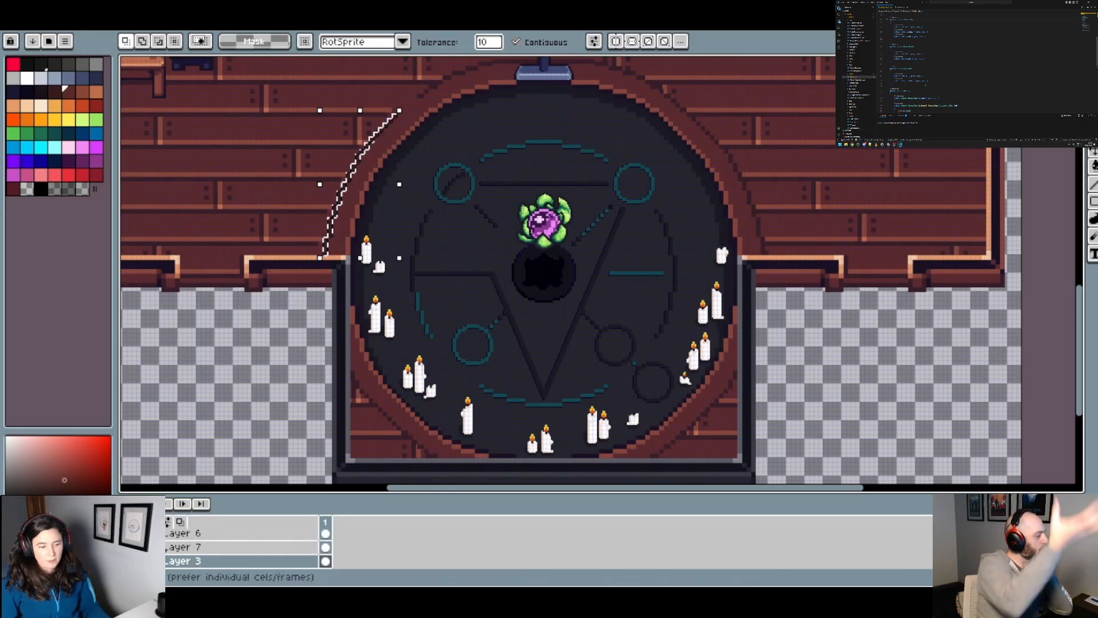
{"action": "scroll", "coordinate": [162, 549], "scroll_direction": "up", "scroll_amount": 3}
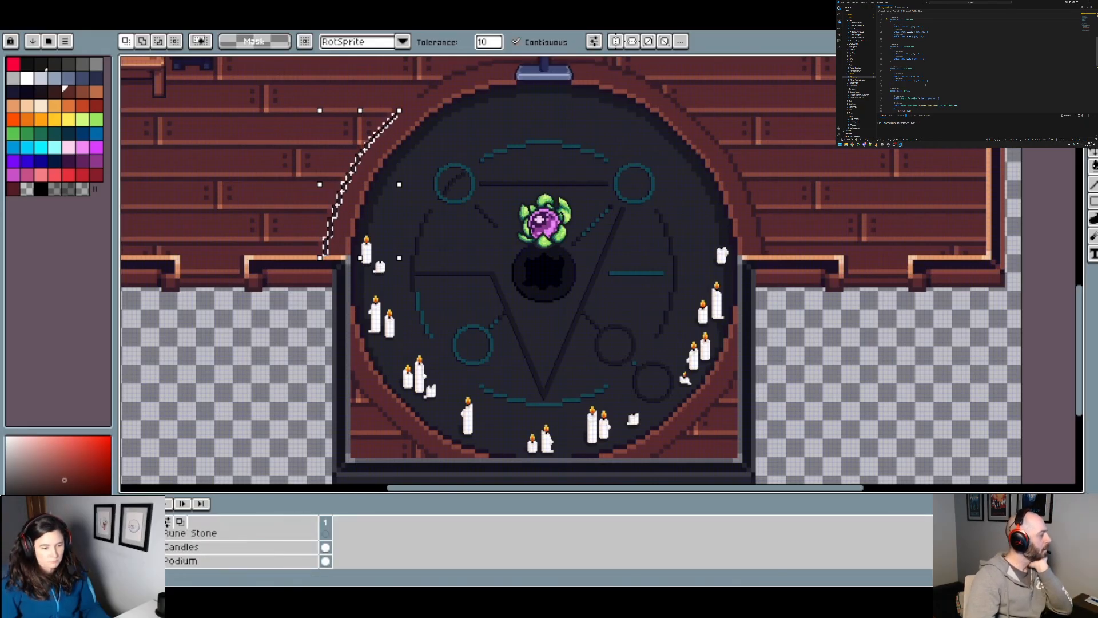
{"action": "scroll", "coordinate": [162, 548], "scroll_direction": "up", "scroll_amount": 6}
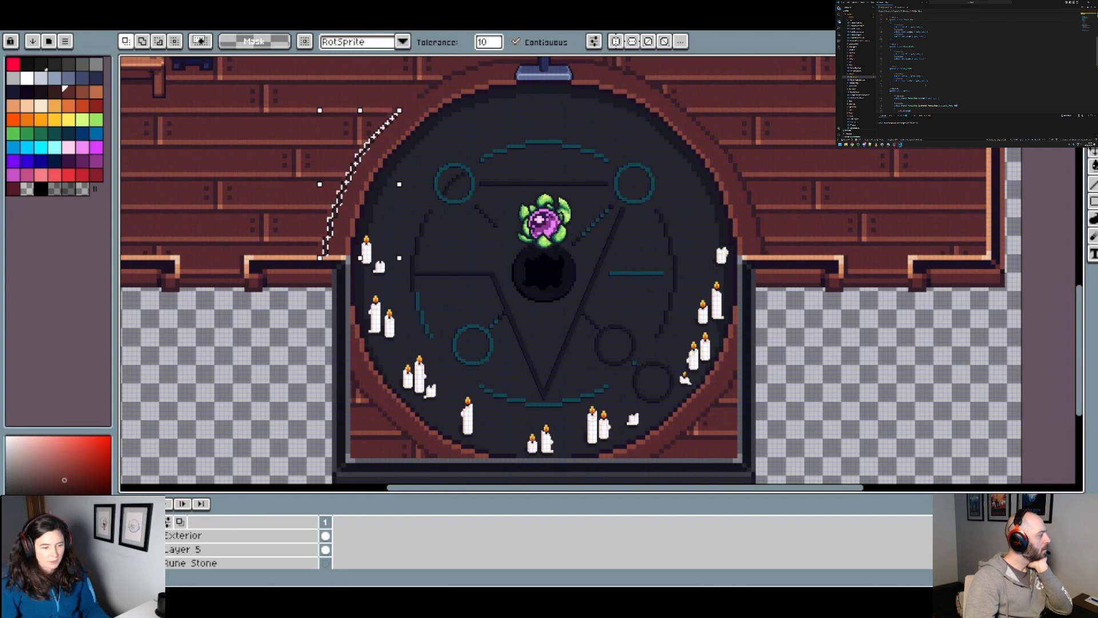
{"action": "scroll", "coordinate": [241, 550], "scroll_direction": "down", "scroll_amount": 3}
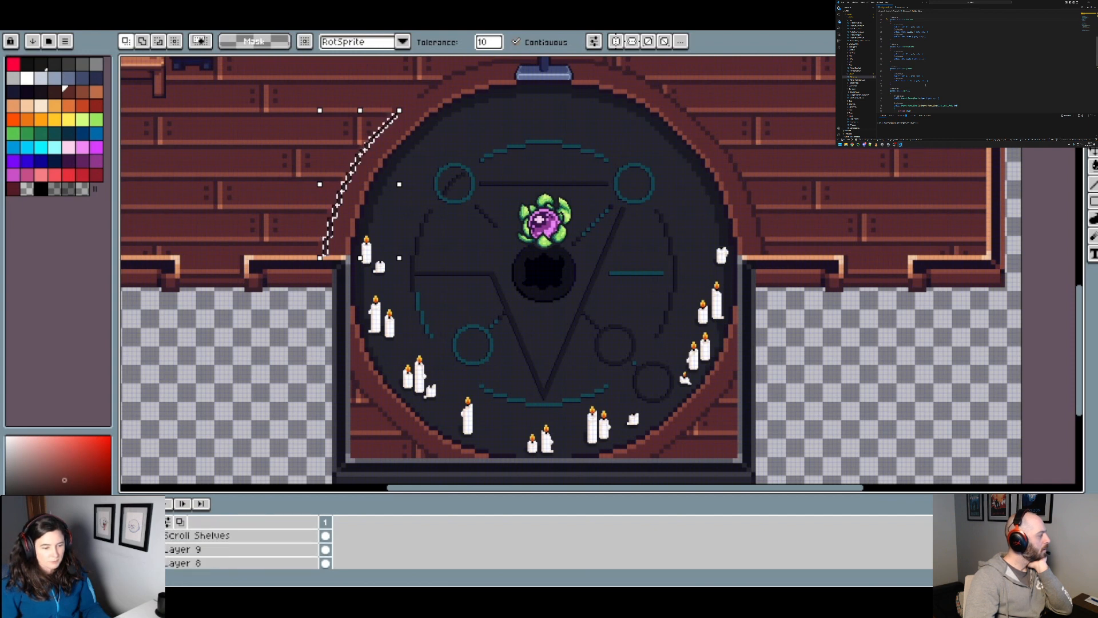
{"action": "scroll", "coordinate": [240, 550], "scroll_direction": "down", "scroll_amount": 2}
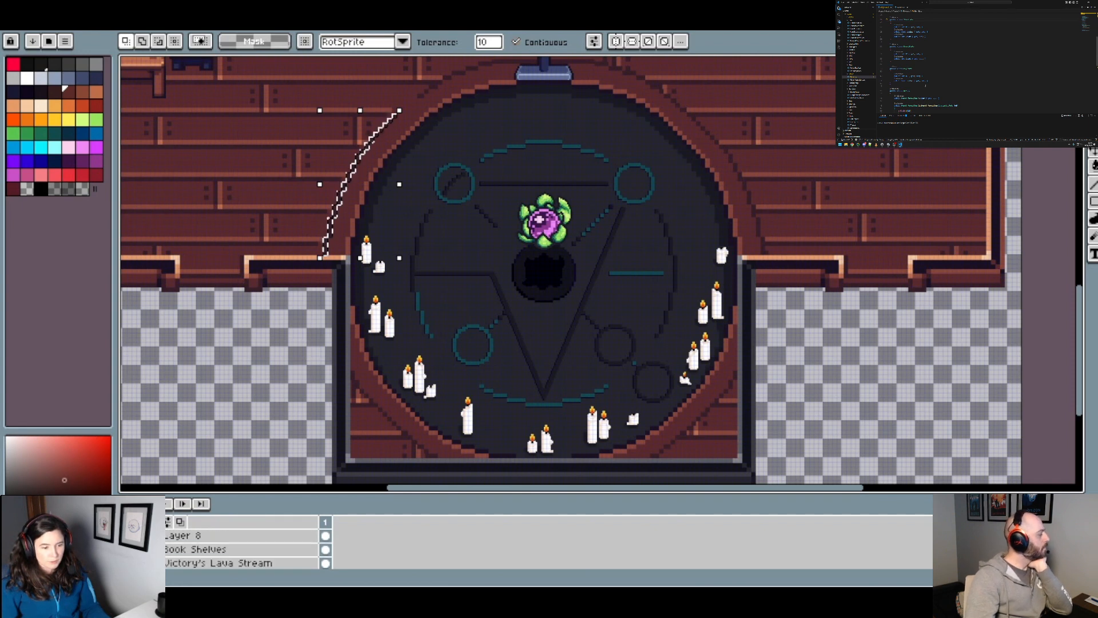
{"action": "scroll", "coordinate": [241, 549], "scroll_direction": "down", "scroll_amount": 2}
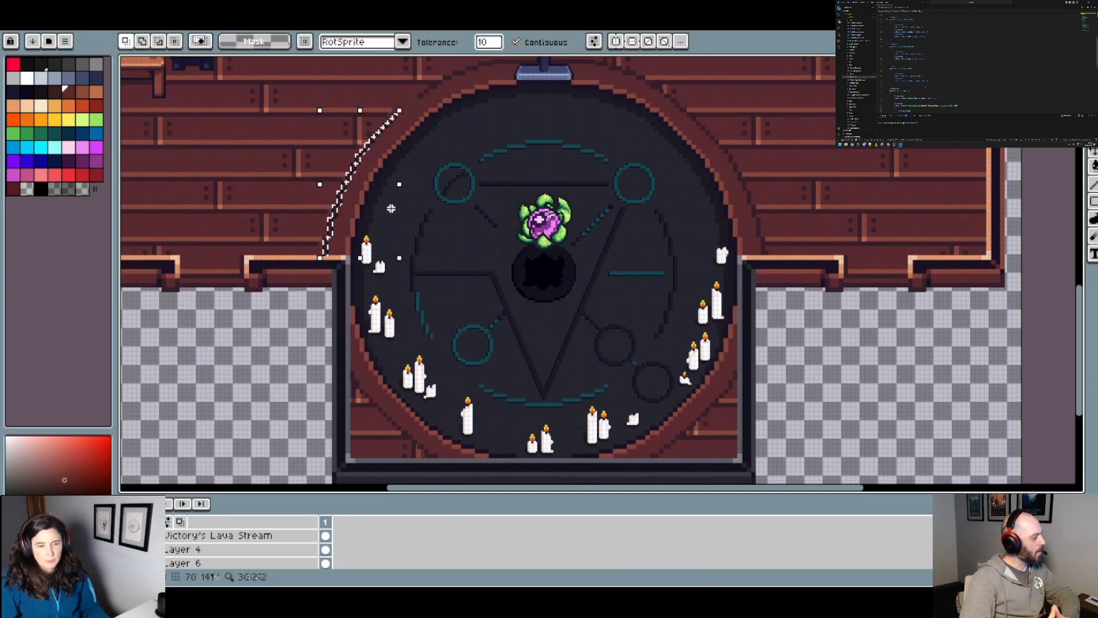
Step: Toggle the visibility of Layer 3 off and on to check which artwork it holds around the selected outline
{"action": "left_click_drag", "start_coordinate": [410, 106], "coordinate": [401, 185]}
{"action": "scroll", "coordinate": [358, 267], "scroll_direction": "up", "scroll_amount": 3}
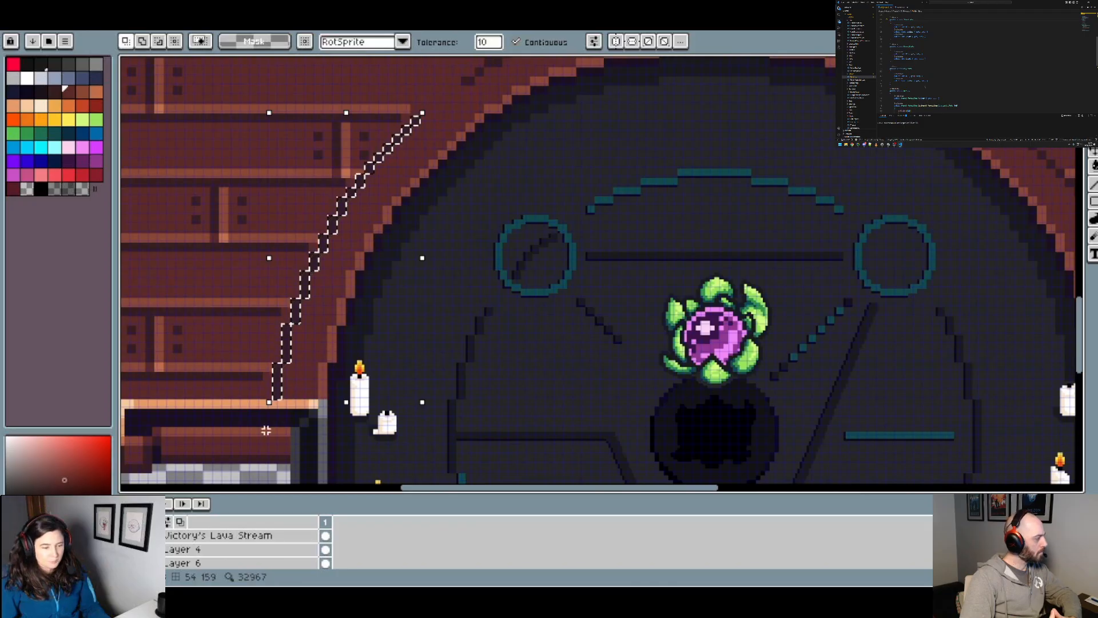
{"action": "scroll", "coordinate": [268, 532], "scroll_direction": "down", "scroll_amount": 3}
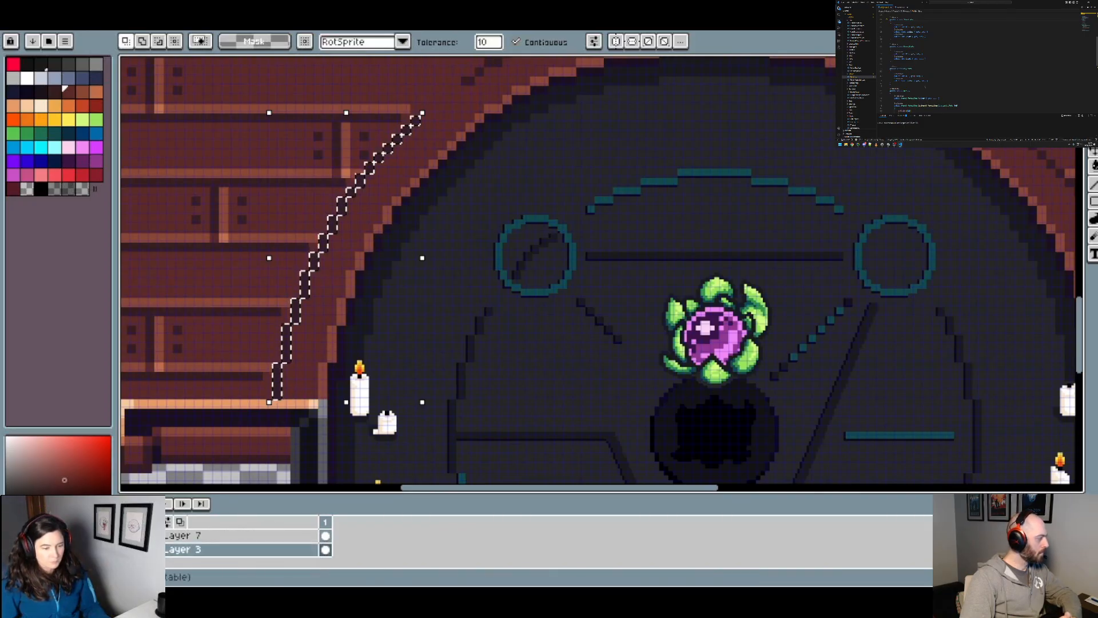
{"action": "left_click", "coordinate": [125, 550]}
{"action": "left_click", "coordinate": [125, 549]}
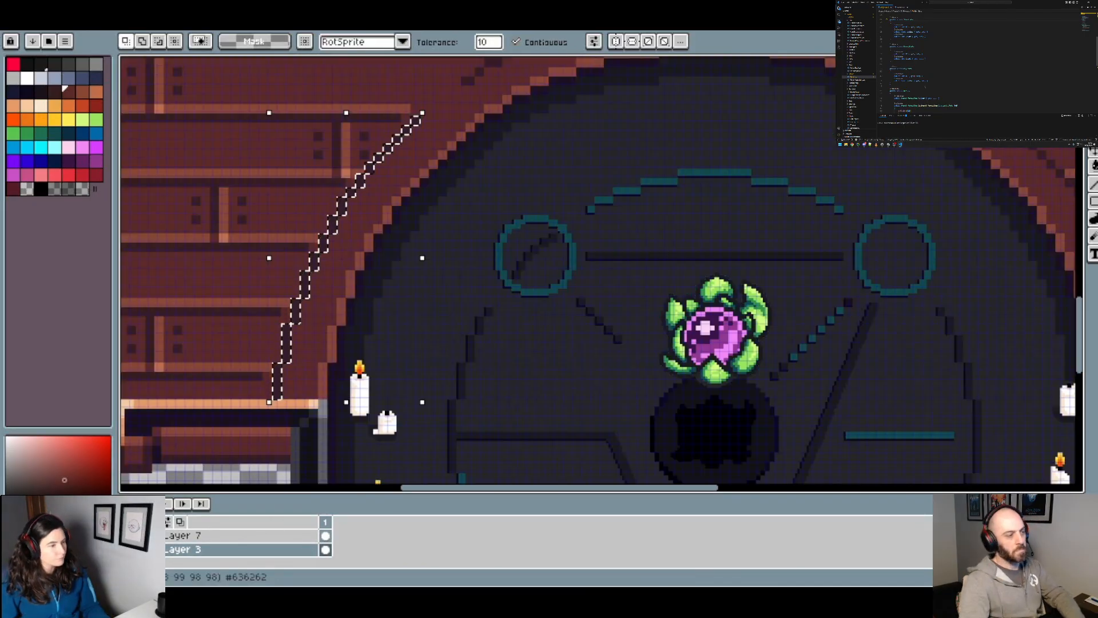
{"action": "left_click_drag", "start_coordinate": [364, 295], "coordinate": [339, 336]}
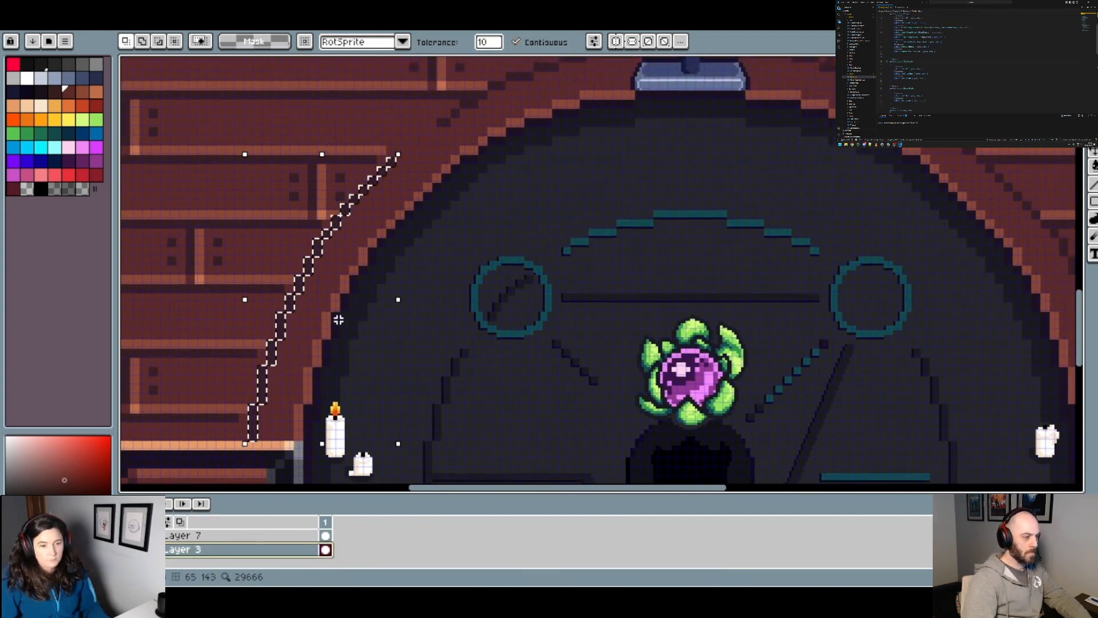
Step: Paste the copied outline segment in place, flip it vertically and rotate it 90° clockwise
{"action": "key", "text": "ctrl+v"}
{"action": "left_click", "coordinate": [39, 12]}
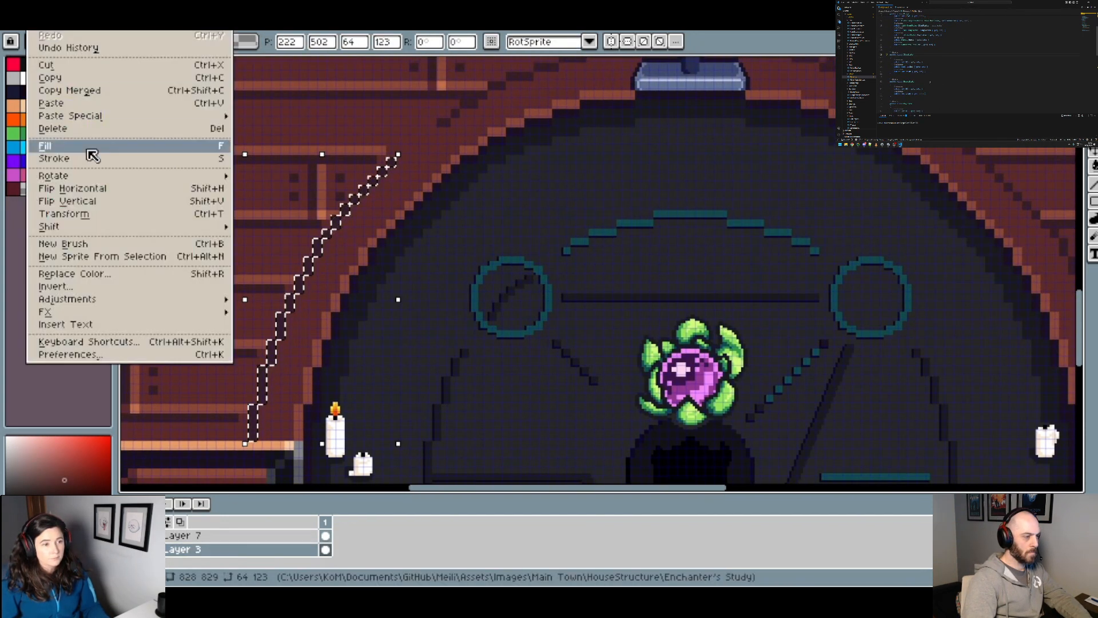
{"action": "left_click", "coordinate": [80, 201]}
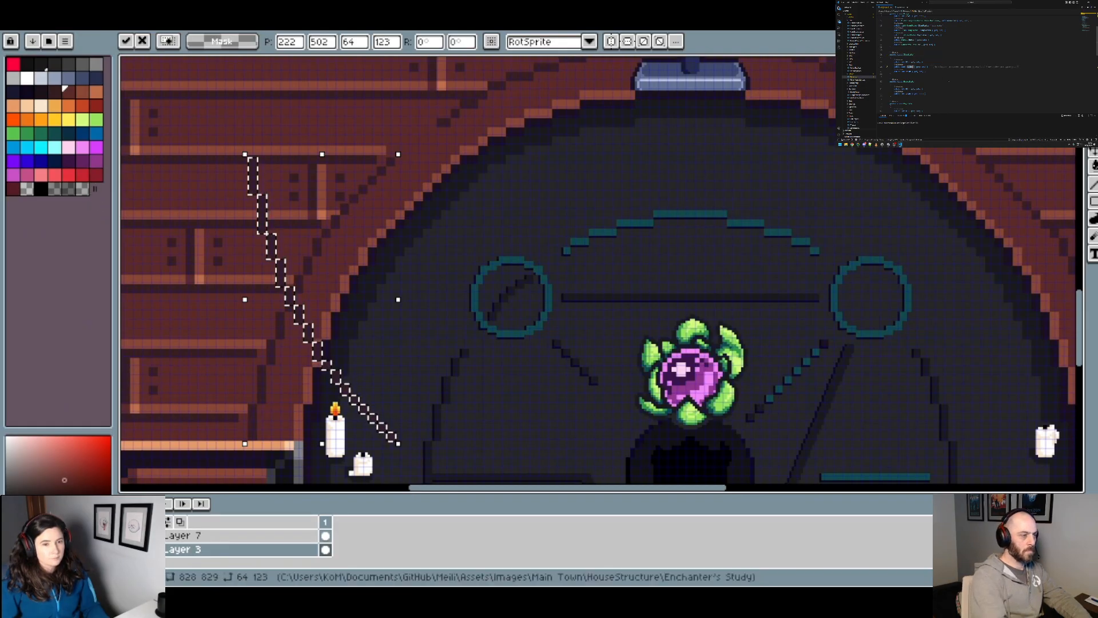
{"action": "left_click", "coordinate": [39, 12]}
{"action": "mouse_move", "coordinate": [66, 178]}
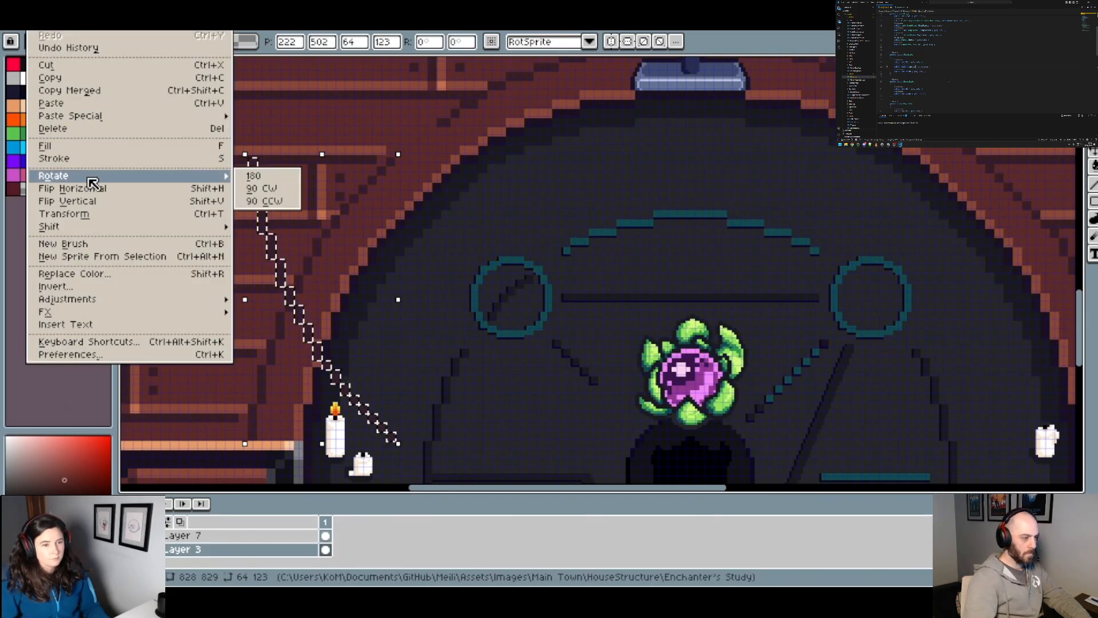
{"action": "left_click", "coordinate": [266, 198]}
Step: Move the rotated outline segment onto the circle border's upper-left arc beside the pedestal base, at position 300, 425
{"action": "left_click_drag", "start_coordinate": [505, 199], "coordinate": [414, 285]}
{"action": "left_click_drag", "start_coordinate": [348, 314], "coordinate": [526, 152]}
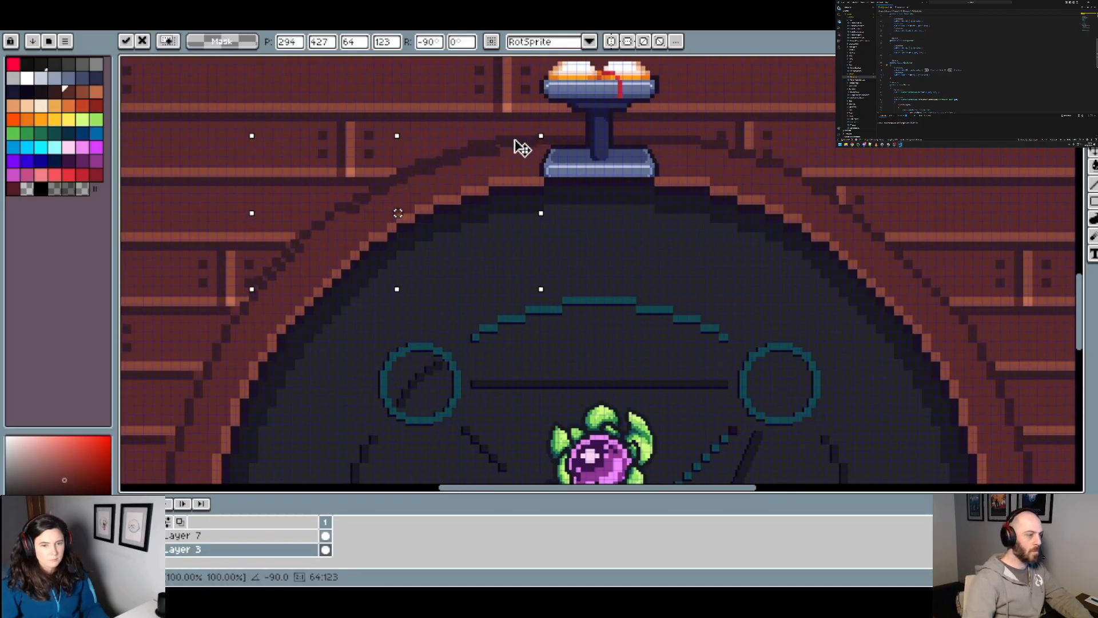
{"action": "left_click_drag", "start_coordinate": [508, 135], "coordinate": [538, 142]}
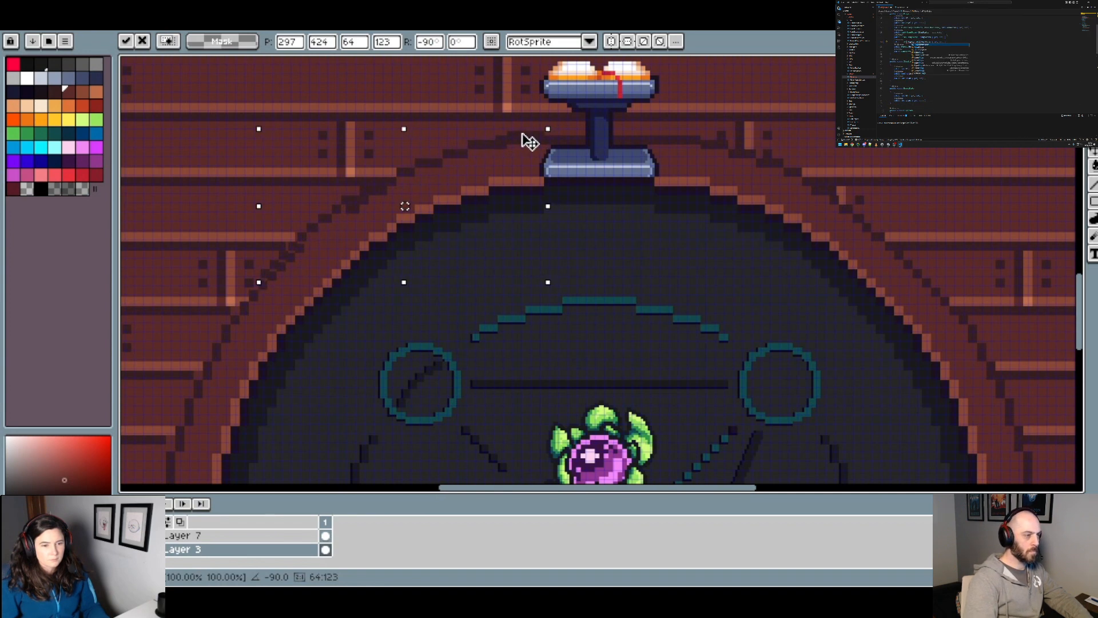
{"action": "left_click_drag", "start_coordinate": [530, 142], "coordinate": [535, 144]}
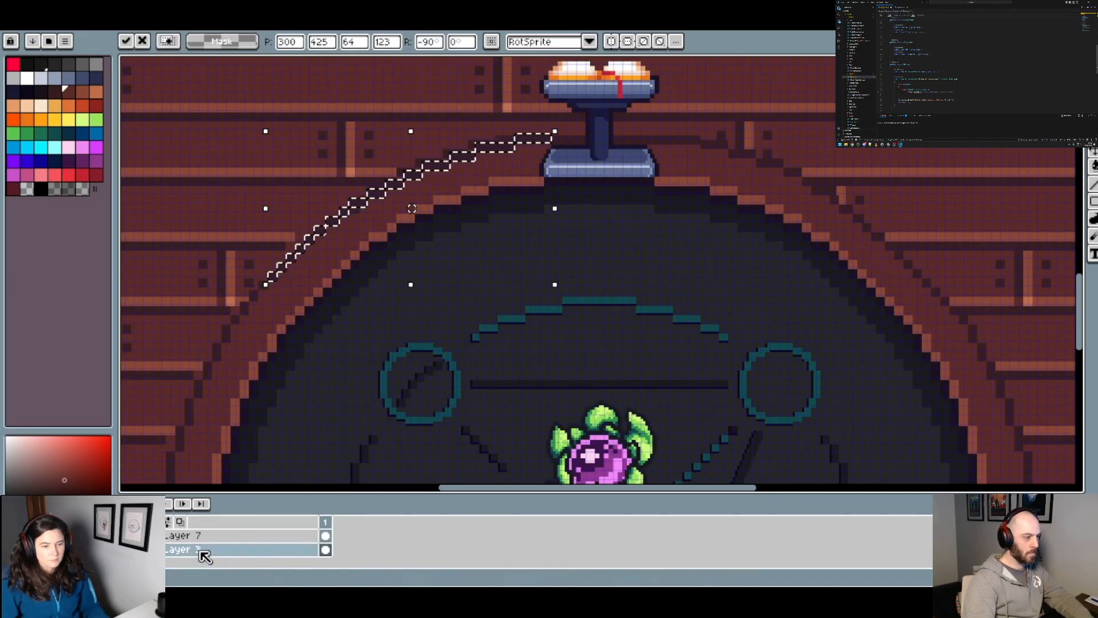
{"action": "key", "text": "Return"}
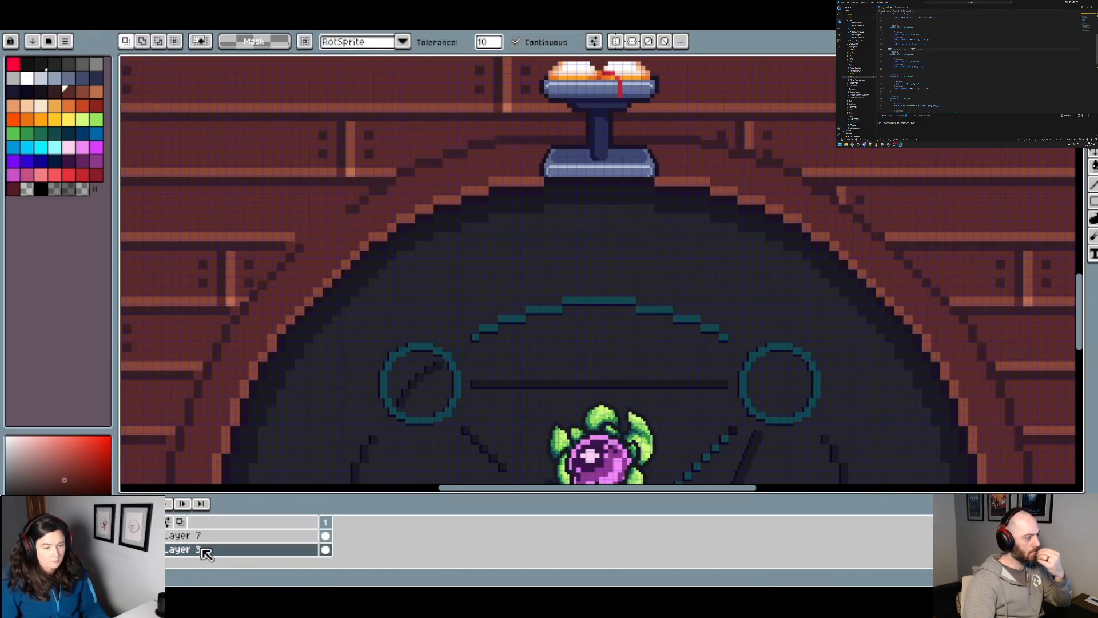
Step: Create a new layer above Layer 3 and paste the rotated outline segment onto it in place
{"action": "right_click", "coordinate": [206, 554]}
{"action": "mouse_move", "coordinate": [252, 496]}
{"action": "left_click", "coordinate": [342, 495]}
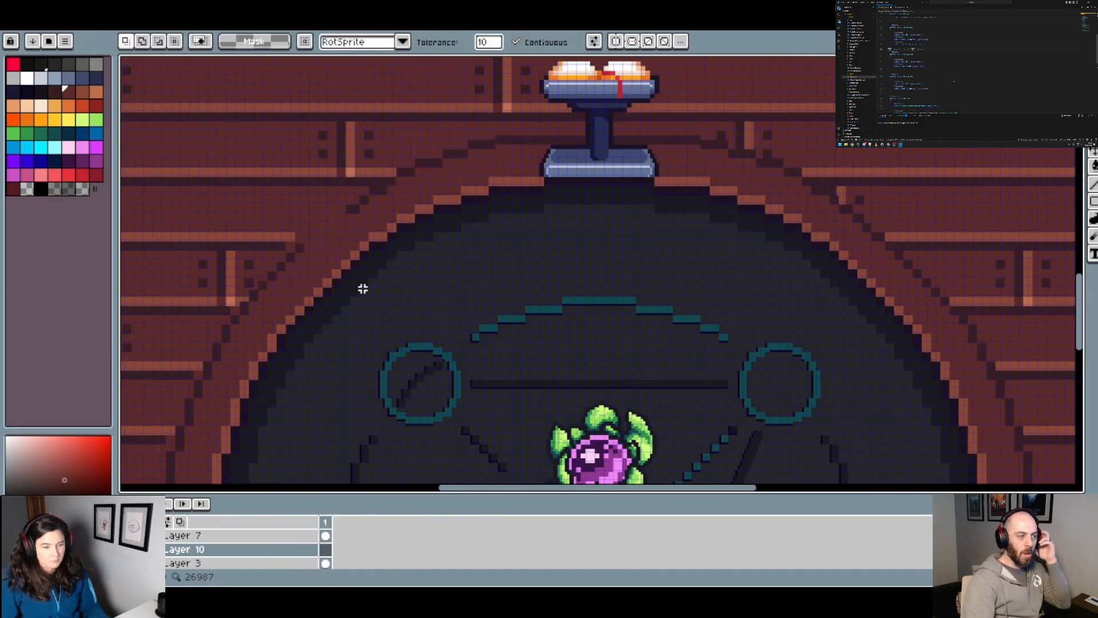
{"action": "key", "text": "ctrl+v"}
{"action": "scroll", "coordinate": [407, 183], "scroll_direction": "up", "scroll_amount": 1}
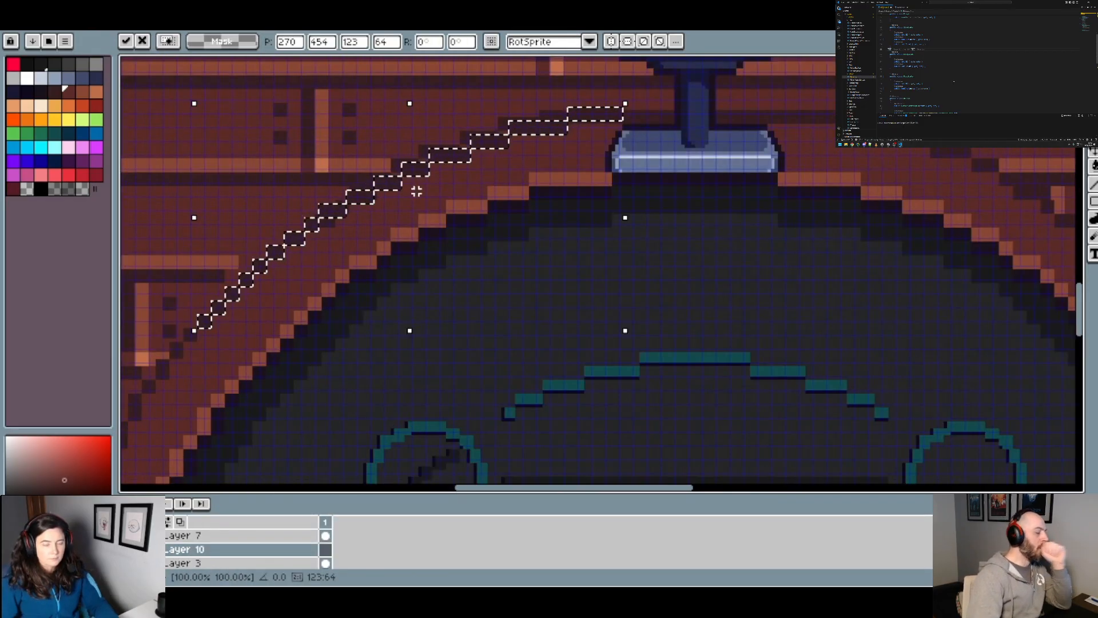
{"action": "key", "text": "Return"}
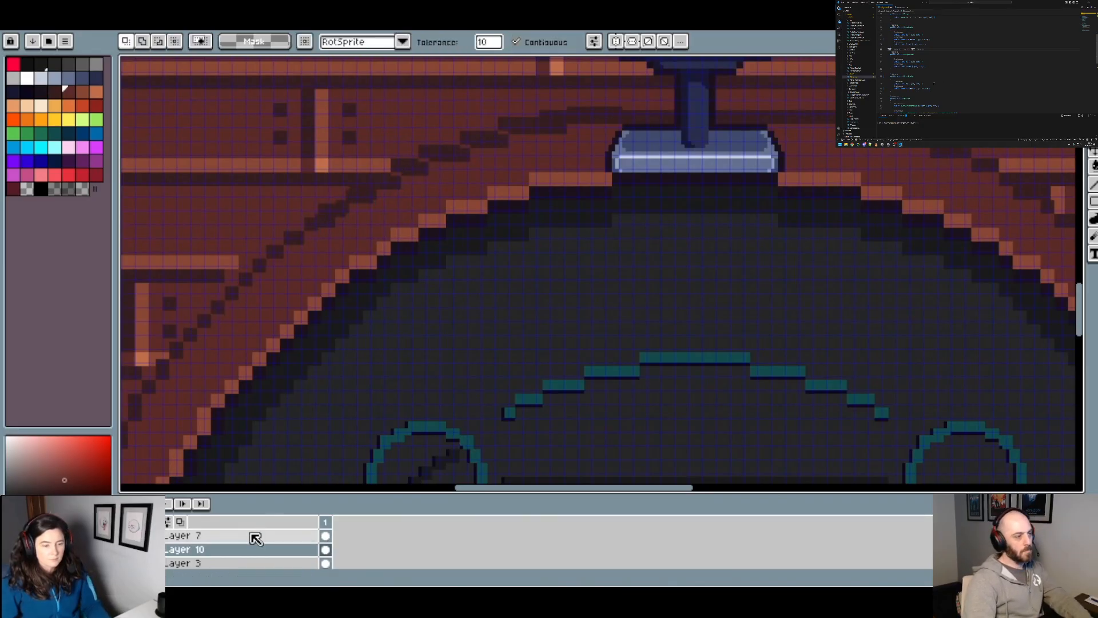
Step: Erase along the upper-left outline on Layer 10 with a 16 px brush in the transparent colour, from the pedestal down the curve
{"action": "left_click", "coordinate": [26, 188]}
{"action": "key", "text": "b"}
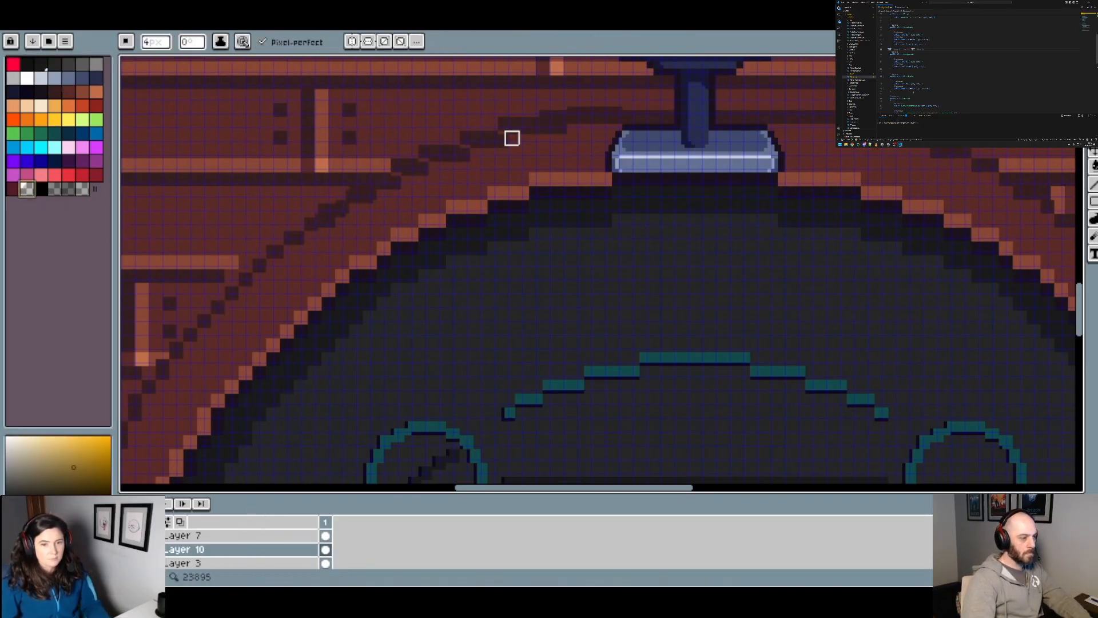
{"action": "scroll", "coordinate": [569, 135], "scroll_direction": "down", "scroll_amount": 12, "text": "ctrl"}
{"action": "mouse_move", "coordinate": [607, 124]}
{"action": "left_mouse_down"}
{"action": "mouse_move", "coordinate": [465, 143]}
{"action": "mouse_move", "coordinate": [346, 210]}
{"action": "mouse_move", "coordinate": [357, 207]}
{"action": "left_mouse_up"}
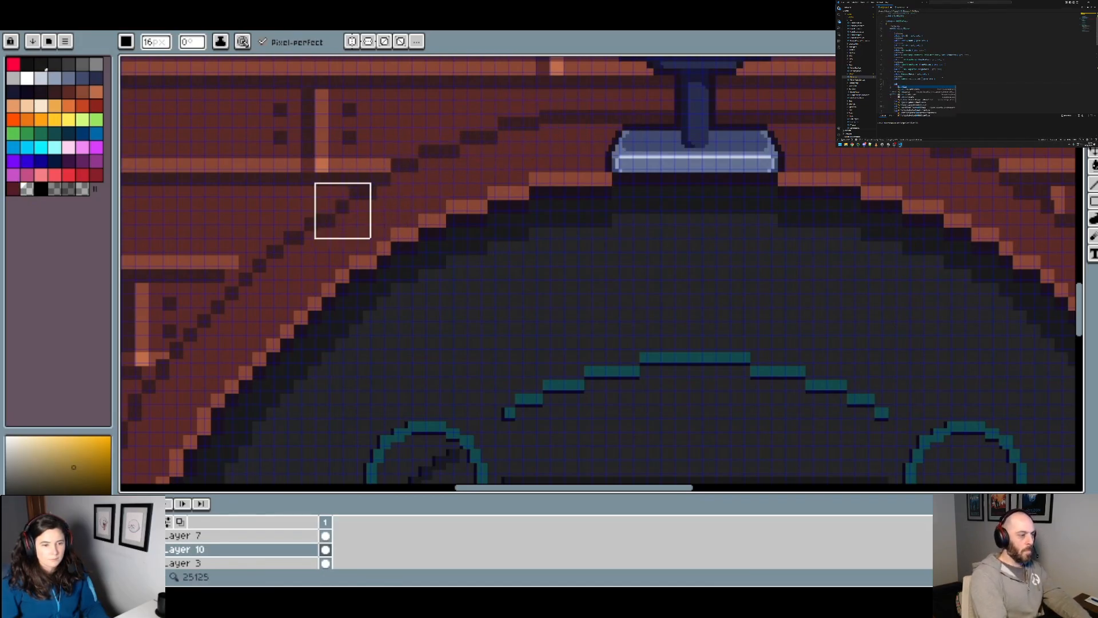
{"action": "scroll", "coordinate": [395, 226], "scroll_direction": "down", "scroll_amount": 3}
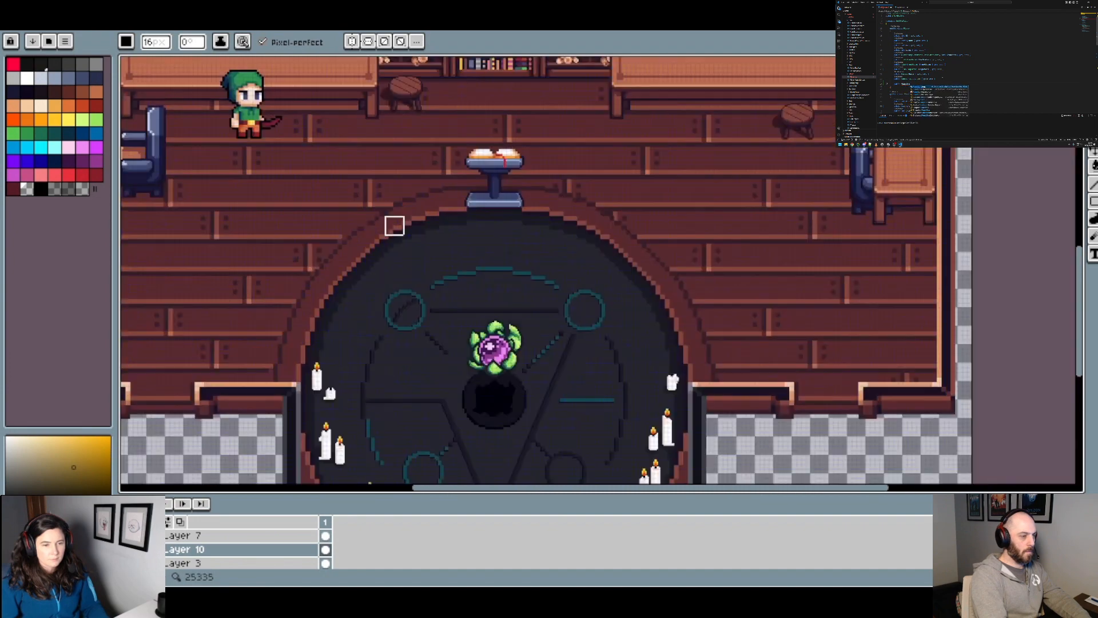
{"action": "scroll", "coordinate": [380, 220], "scroll_direction": "up", "scroll_amount": 3}
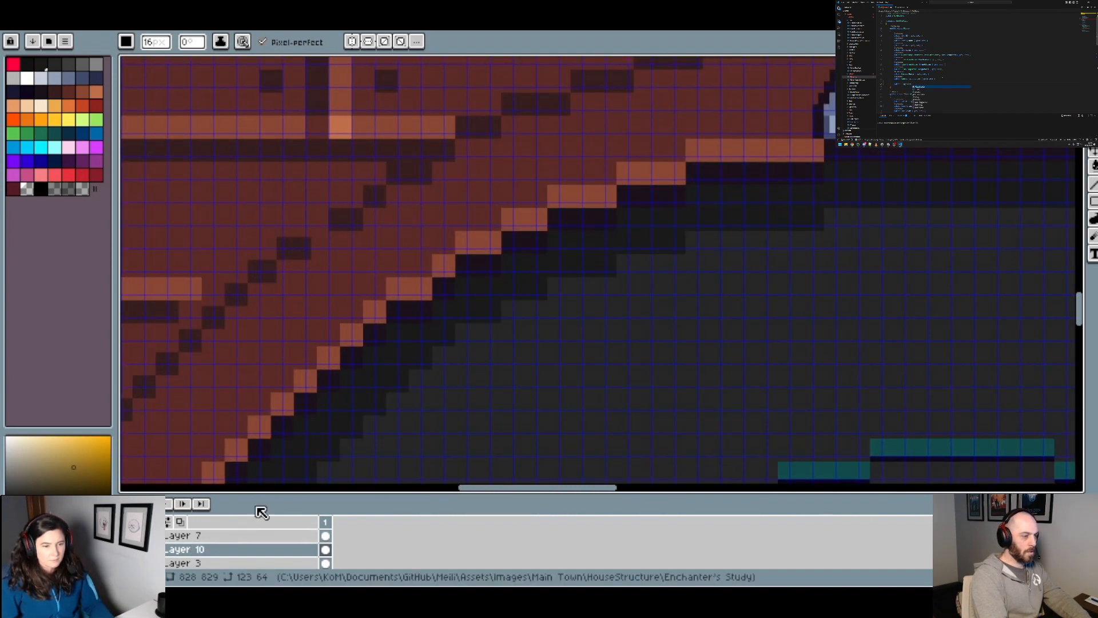
{"action": "scroll", "coordinate": [421, 275], "scroll_direction": "down", "scroll_amount": 4}
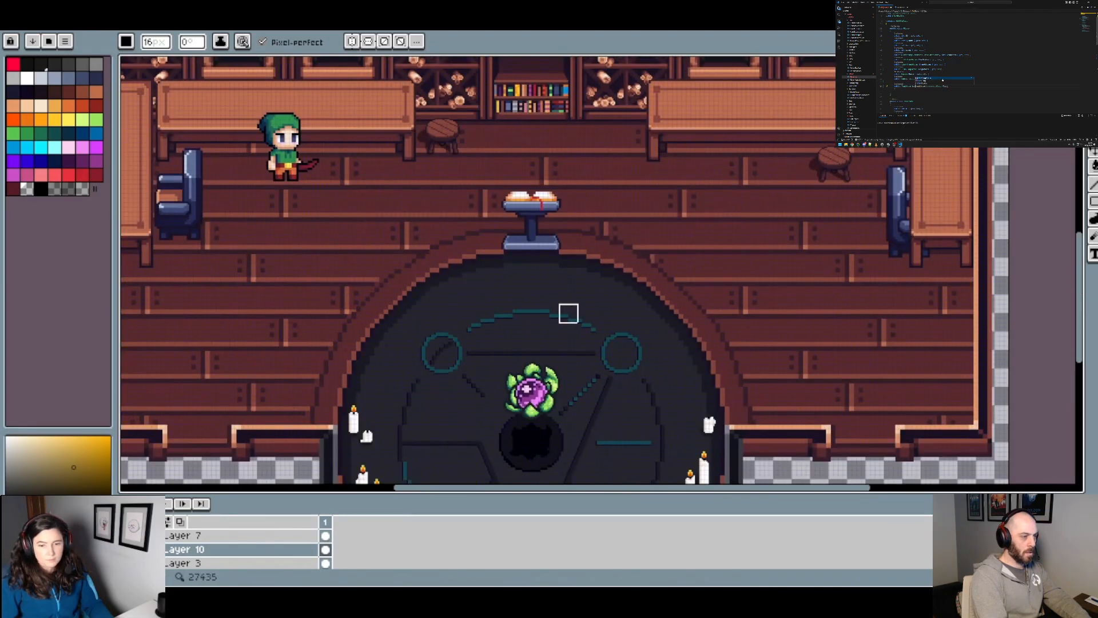
Step: Switch to Layer 3, pick the dark outline colour from the upper-left curve and reduce the brush to 4 px
{"action": "scroll", "coordinate": [400, 269], "scroll_direction": "up", "scroll_amount": 4}
{"action": "scroll", "coordinate": [510, 285], "scroll_direction": "down", "scroll_amount": 1}
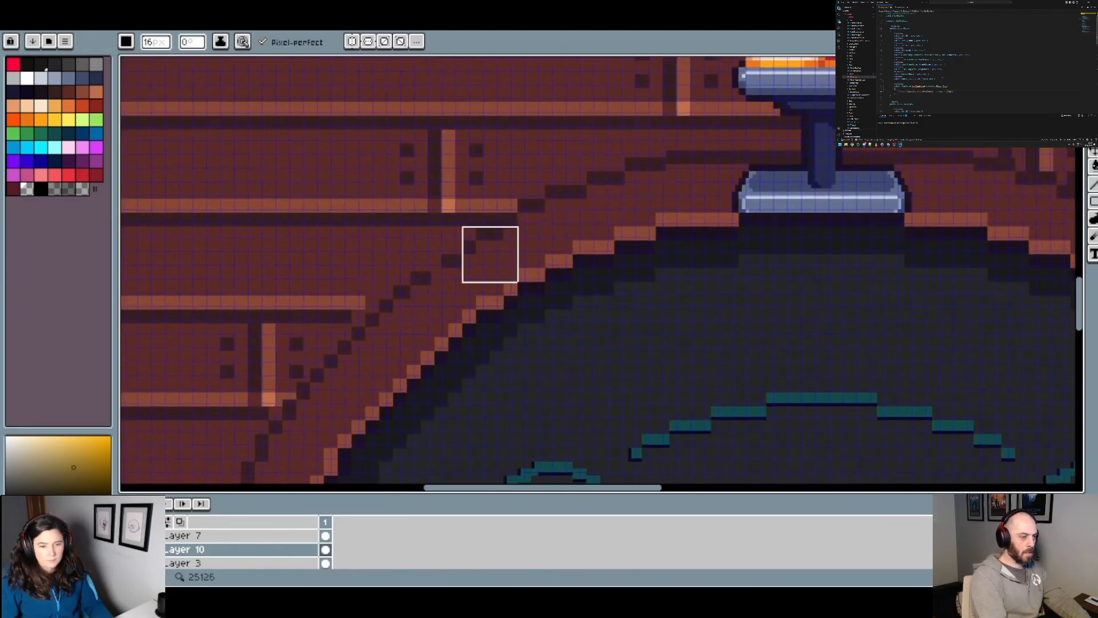
{"action": "scroll", "coordinate": [491, 254], "scroll_direction": "up", "scroll_amount": 1}
{"action": "left_click", "coordinate": [189, 562]}
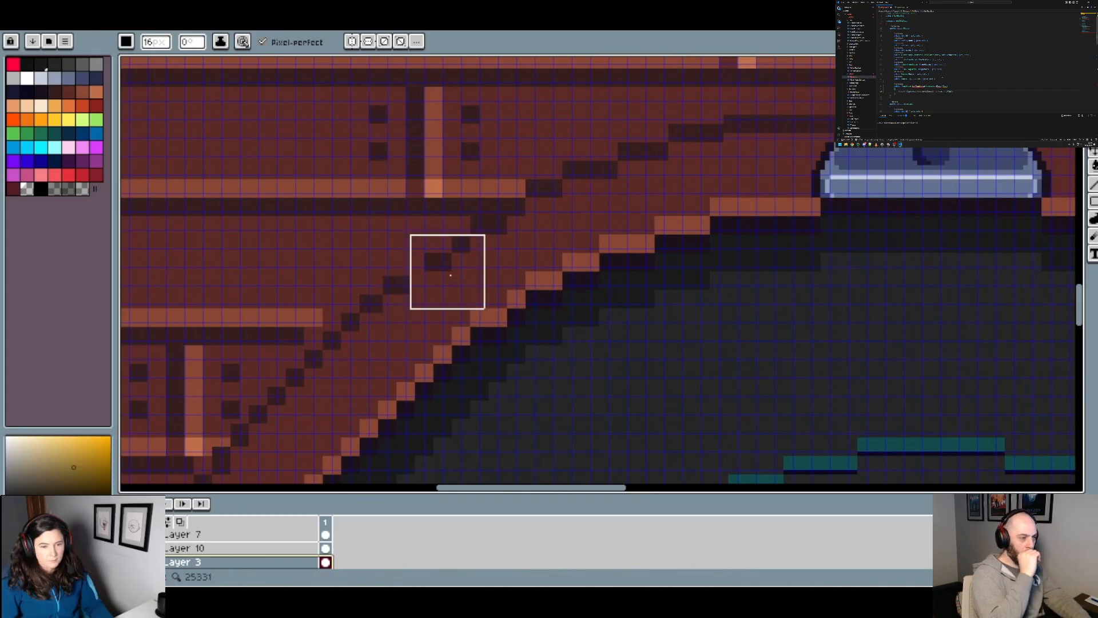
{"action": "left_click", "coordinate": [441, 265], "text": "alt"}
{"action": "scroll", "coordinate": [442, 265], "scroll_direction": "down", "scroll_amount": 9}
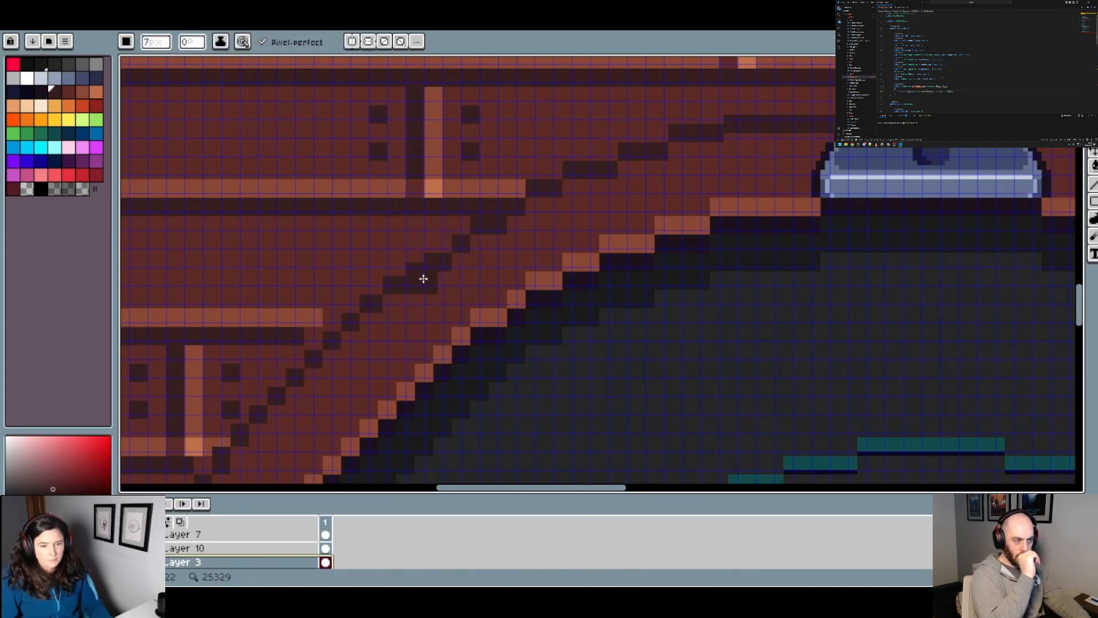
{"action": "scroll", "coordinate": [423, 276], "scroll_direction": "down", "scroll_amount": 1}
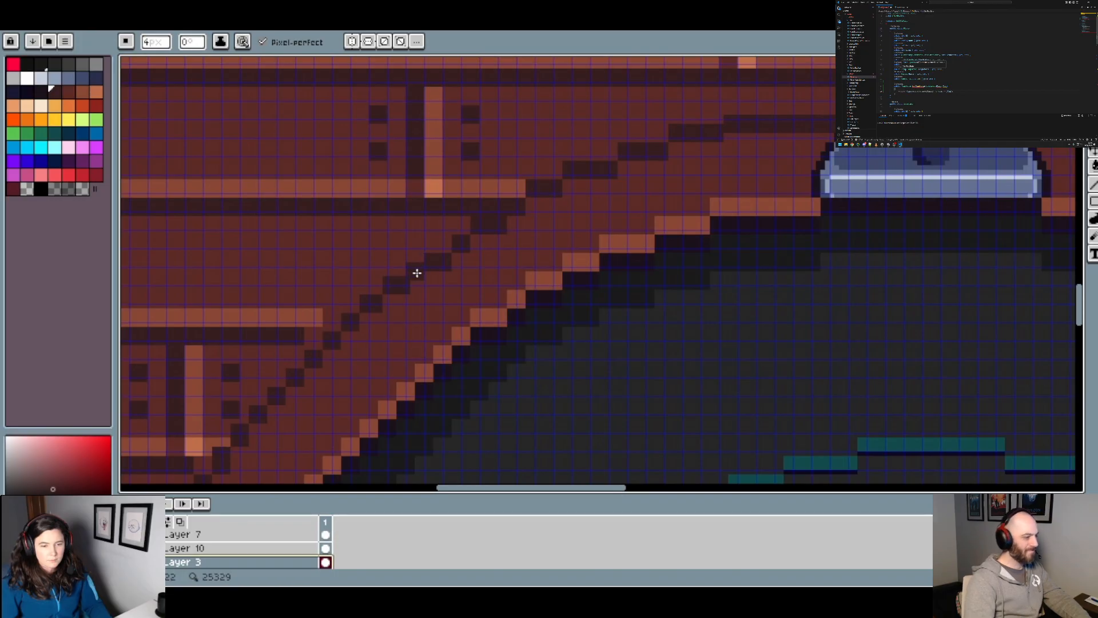
{"action": "scroll", "coordinate": [422, 271], "scroll_direction": "down", "scroll_amount": 2}
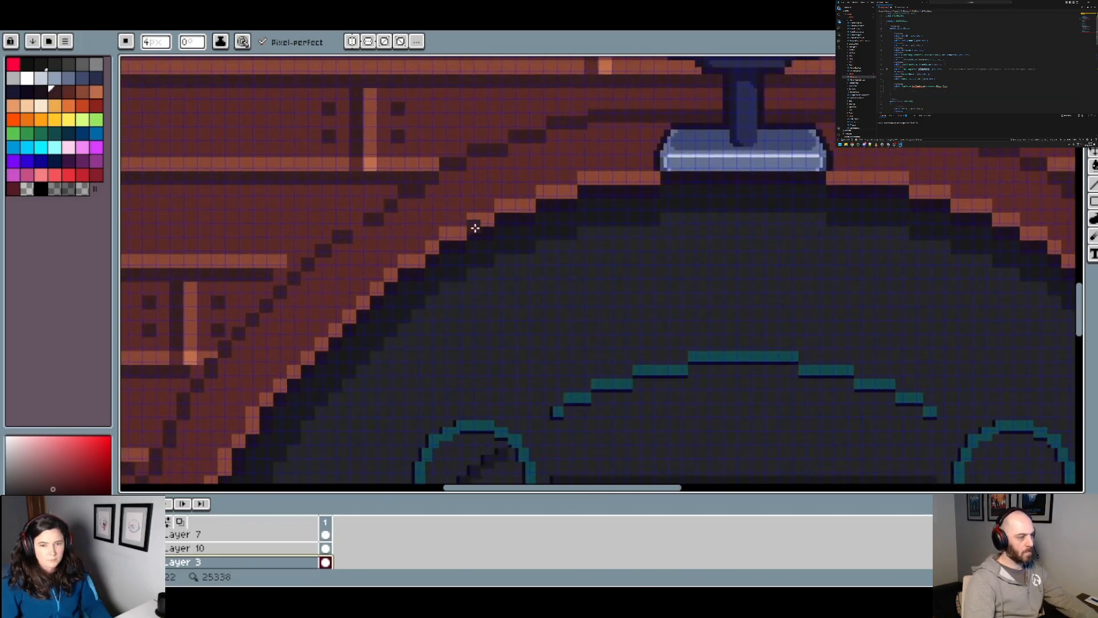
{"action": "scroll", "coordinate": [475, 223], "scroll_direction": "down", "scroll_amount": 1}
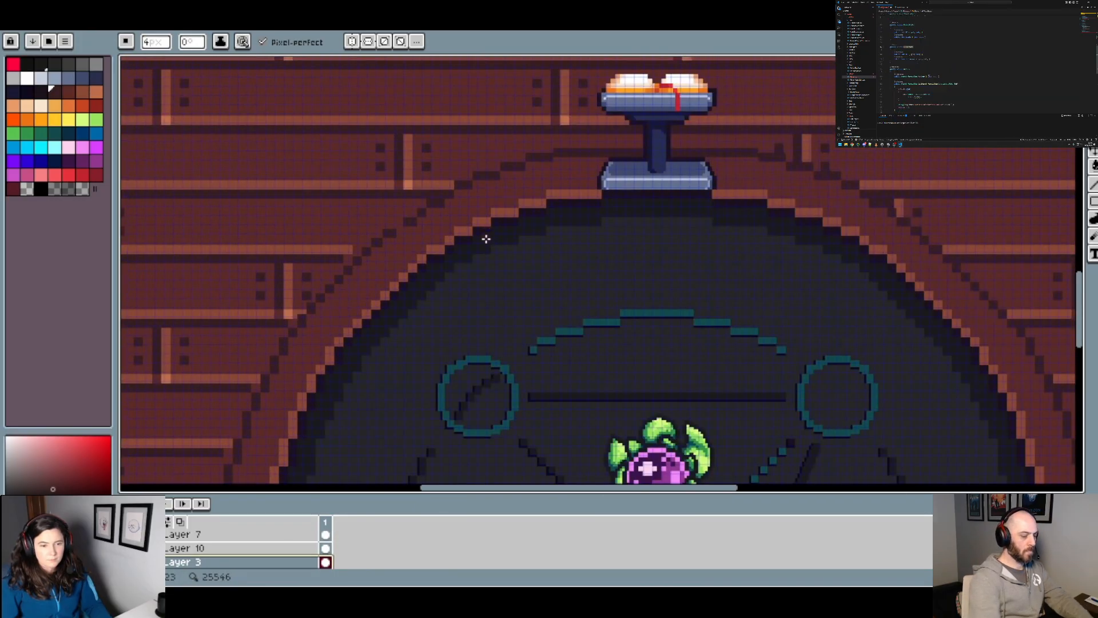
{"action": "scroll", "coordinate": [449, 281], "scroll_direction": "down", "scroll_amount": 1}
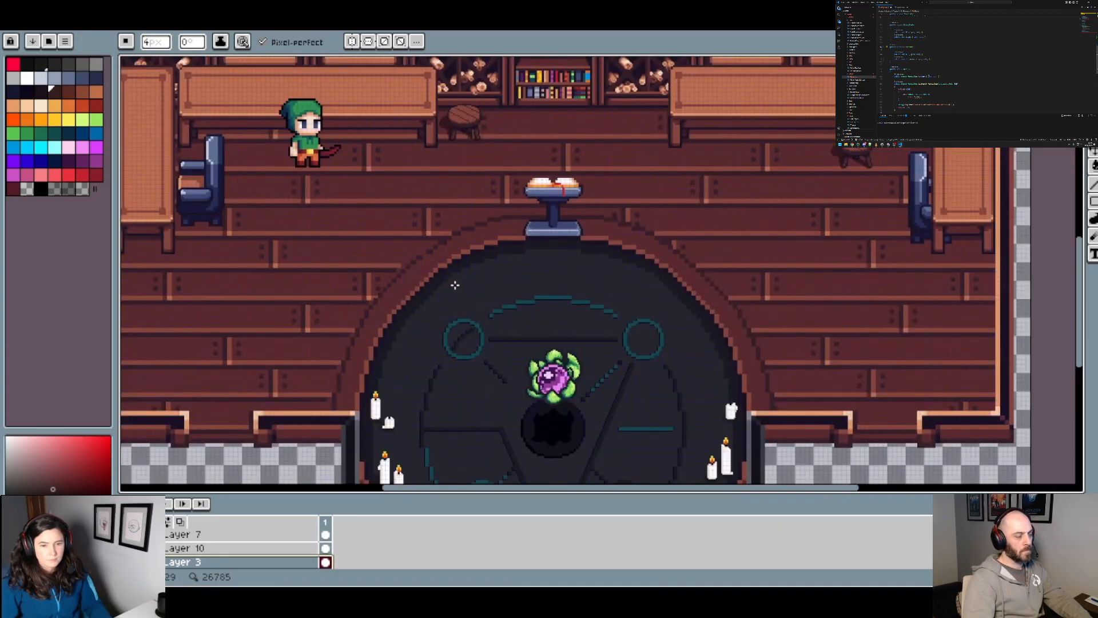
Step: Pick the brown floor colour and try painting over the dark outline segment just left of the pedestal base
{"action": "scroll", "coordinate": [460, 250], "scroll_direction": "up", "scroll_amount": 4}
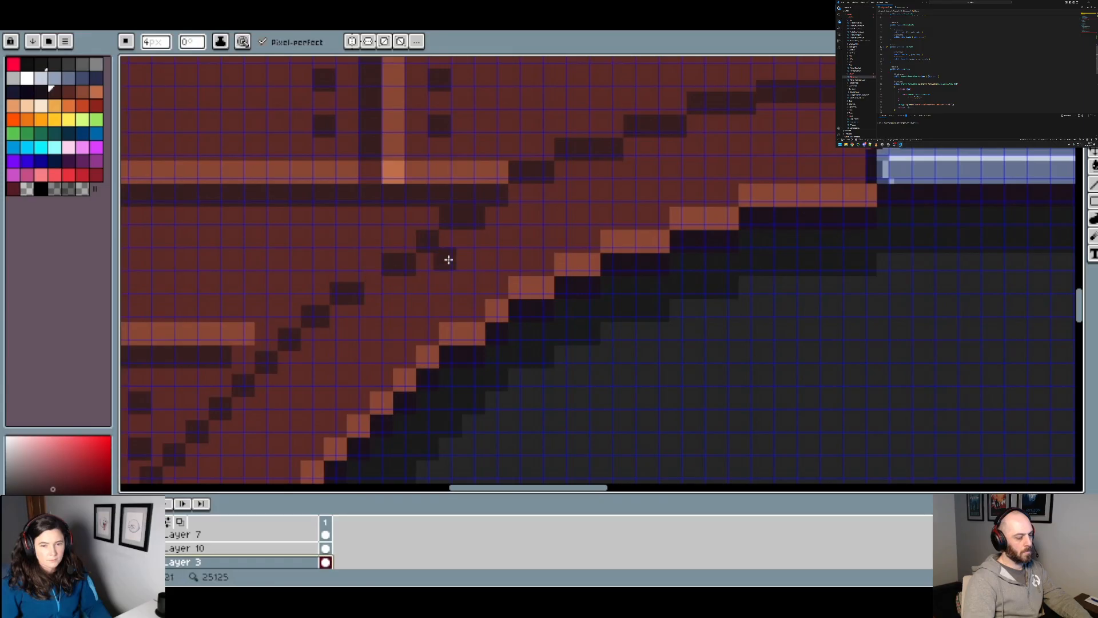
{"action": "left_click_drag", "start_coordinate": [444, 259], "coordinate": [212, 284]}
{"action": "scroll", "coordinate": [212, 283], "scroll_direction": "down", "scroll_amount": 1}
{"action": "left_click_drag", "start_coordinate": [386, 275], "coordinate": [518, 287]}
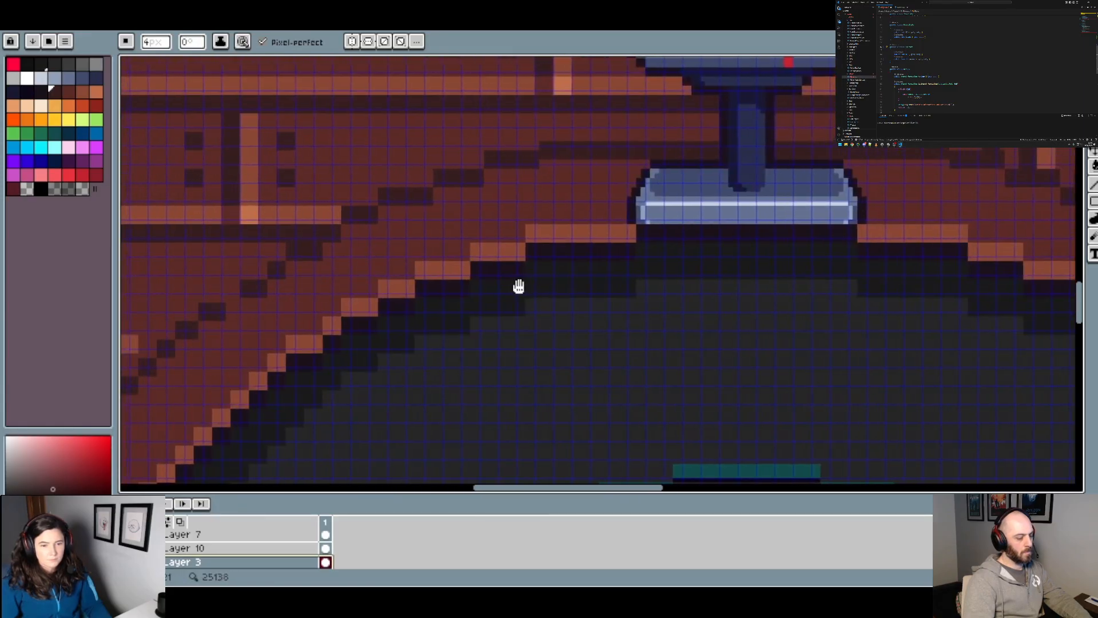
{"action": "left_click", "coordinate": [532, 174], "text": "alt"}
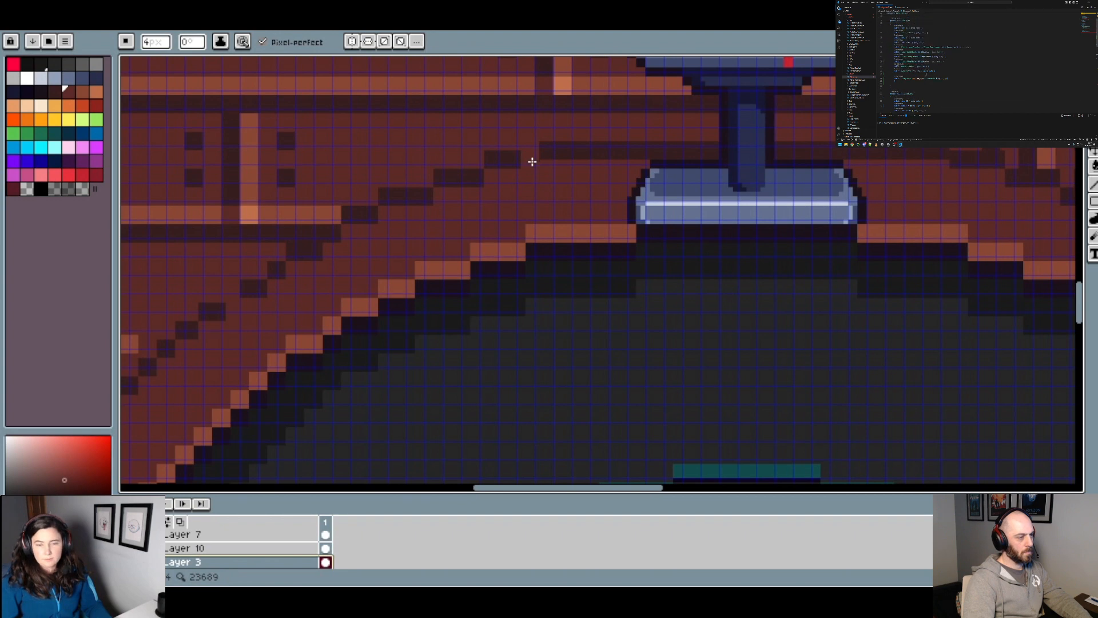
{"action": "left_click_drag", "start_coordinate": [532, 163], "coordinate": [494, 165]}
{"action": "key", "text": "ctrl+z"}
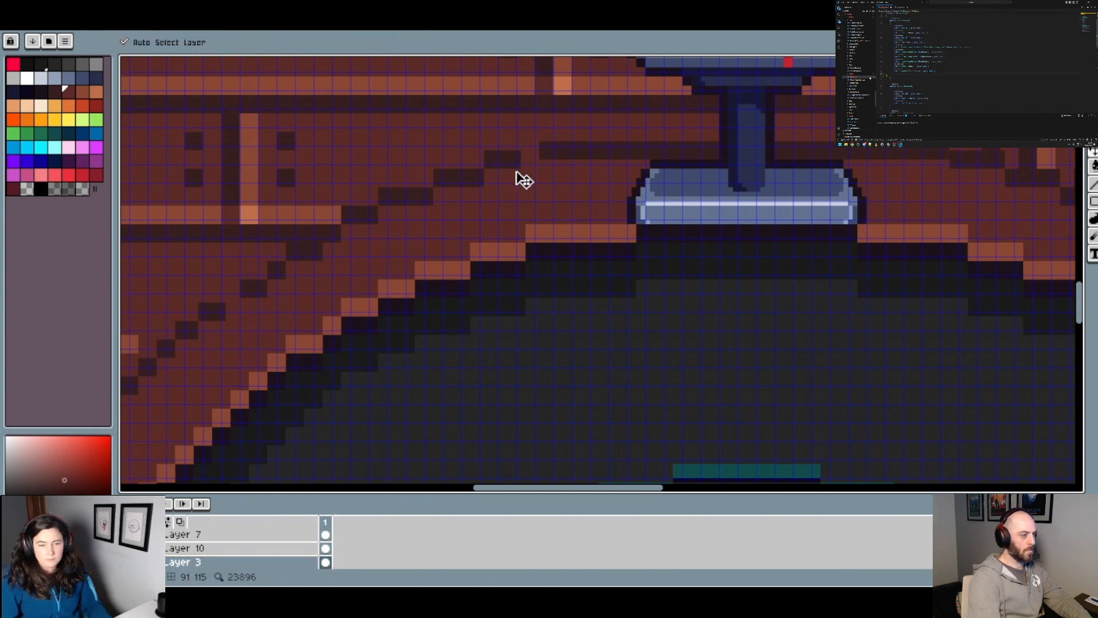
{"action": "key", "text": "ctrl+z"}
Step: Try selecting the stepped outline segments down the upper-left arc with the Magic Wand, including the block below the plank shadow
{"action": "left_click", "coordinate": [1094, 64]}
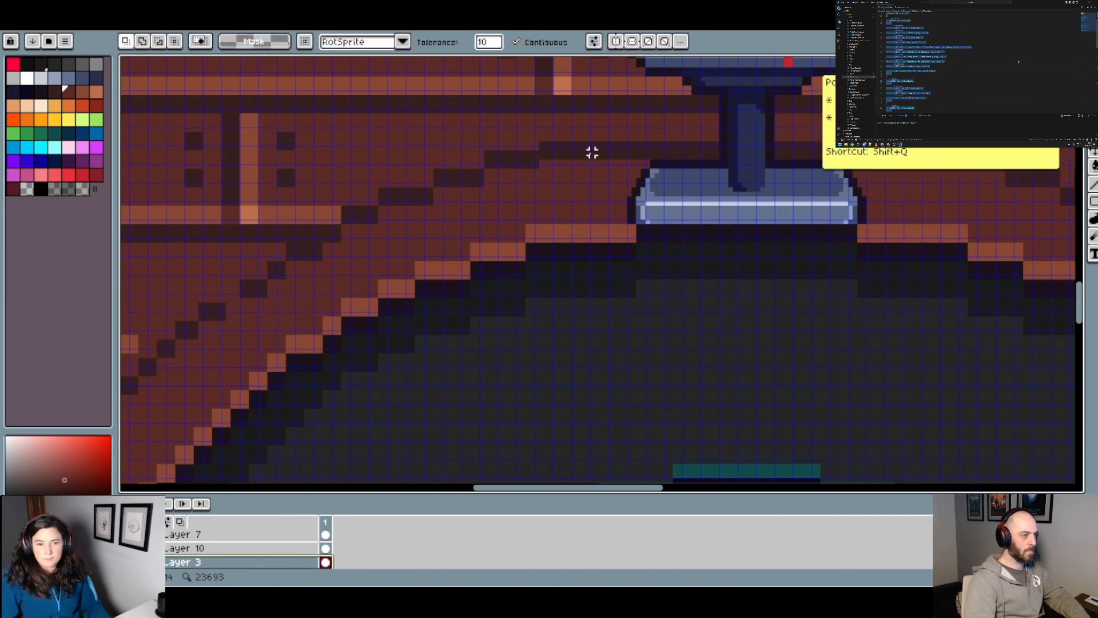
{"action": "left_click", "coordinate": [521, 163]}
{"action": "key", "text": "ctrl+d"}
{"action": "left_click", "coordinate": [460, 179]}
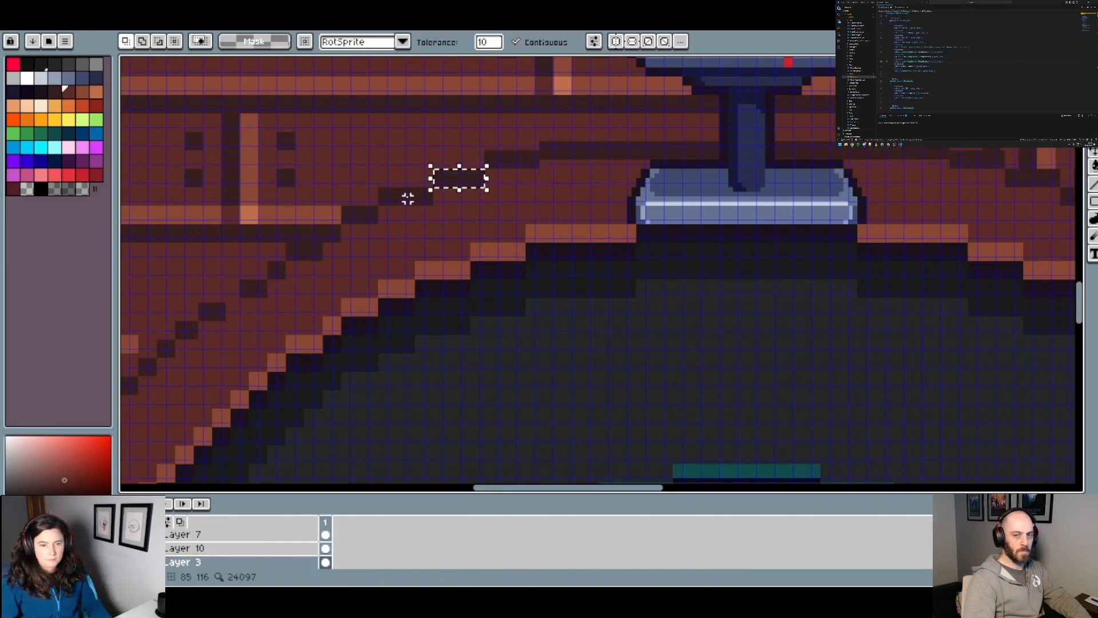
{"action": "left_click", "coordinate": [403, 195], "text": "shift"}
{"action": "left_click", "coordinate": [360, 213], "text": "shift"}
{"action": "left_click", "coordinate": [302, 254], "text": "shift"}
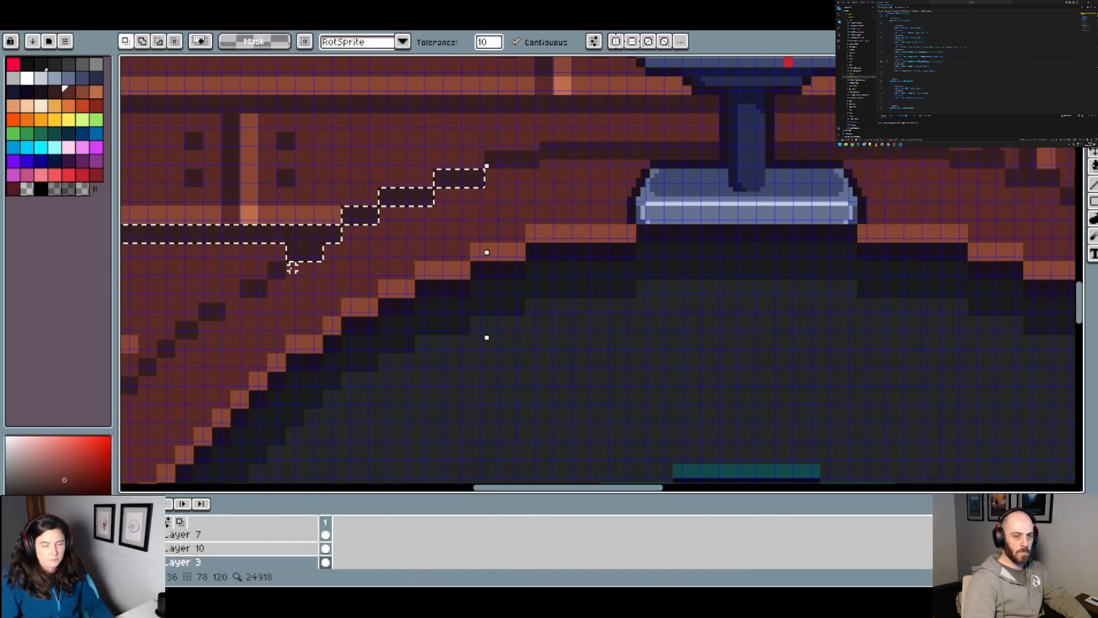
{"action": "key", "text": "ctrl+d"}
Step: Select only the two detached lower outline blocks and the three stepped segments above them with the Magic Wand, excluding the topmost line
{"action": "left_click", "coordinate": [255, 289]}
{"action": "left_click", "coordinate": [278, 268], "text": "shift"}
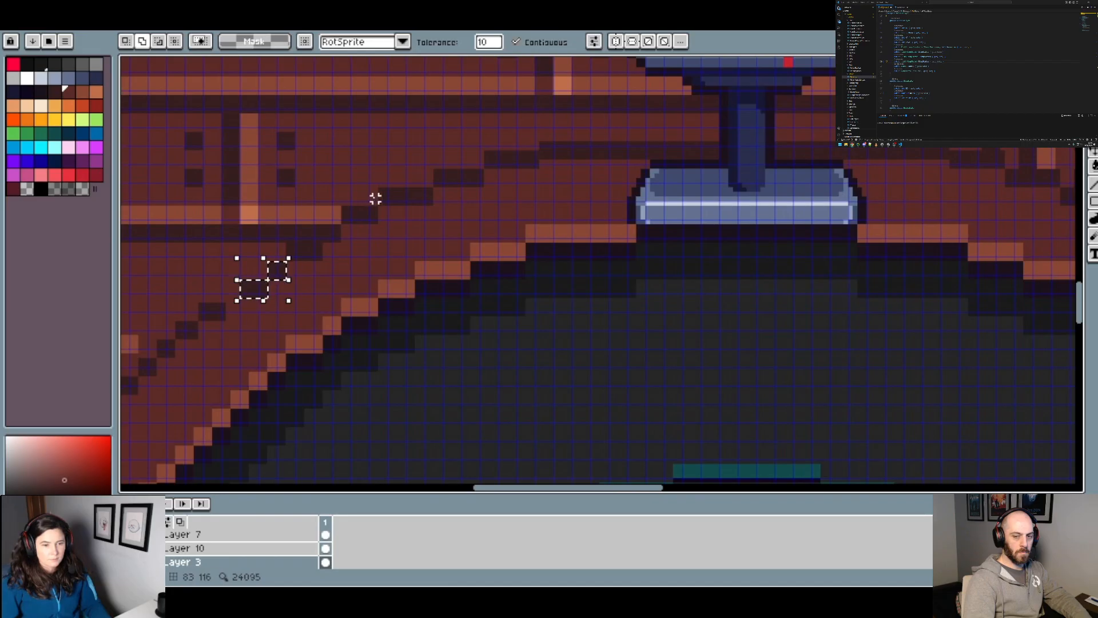
{"action": "left_click", "coordinate": [360, 214], "text": "shift"}
{"action": "left_click", "coordinate": [406, 196], "text": "shift"}
{"action": "left_click", "coordinate": [461, 179], "text": "shift"}
{"action": "left_click", "coordinate": [506, 156], "text": "shift"}
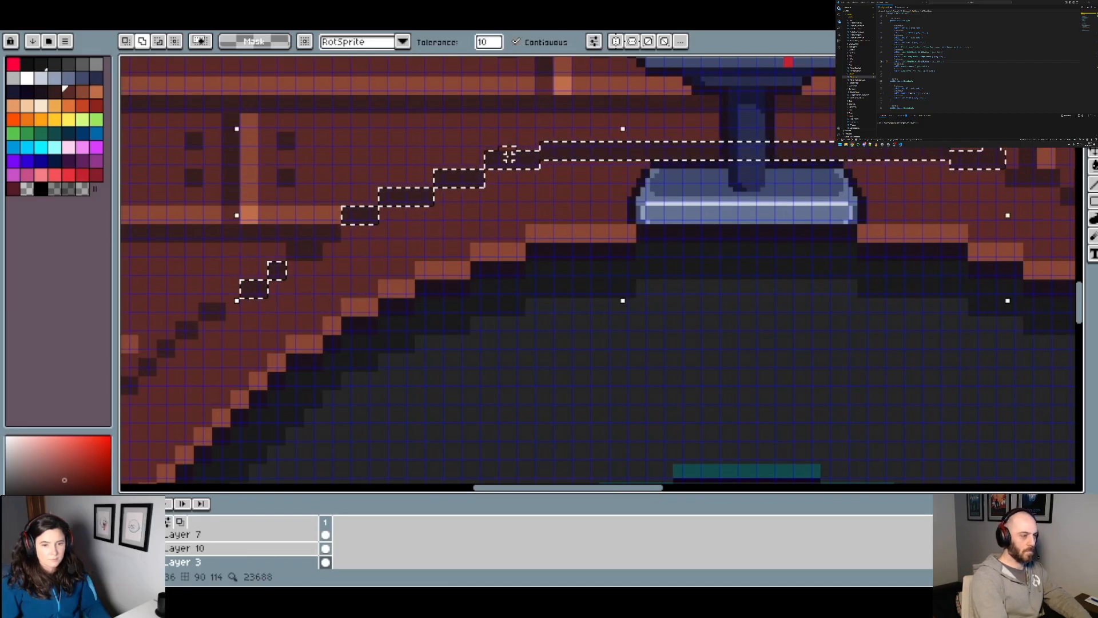
{"action": "key", "text": "ctrl+z"}
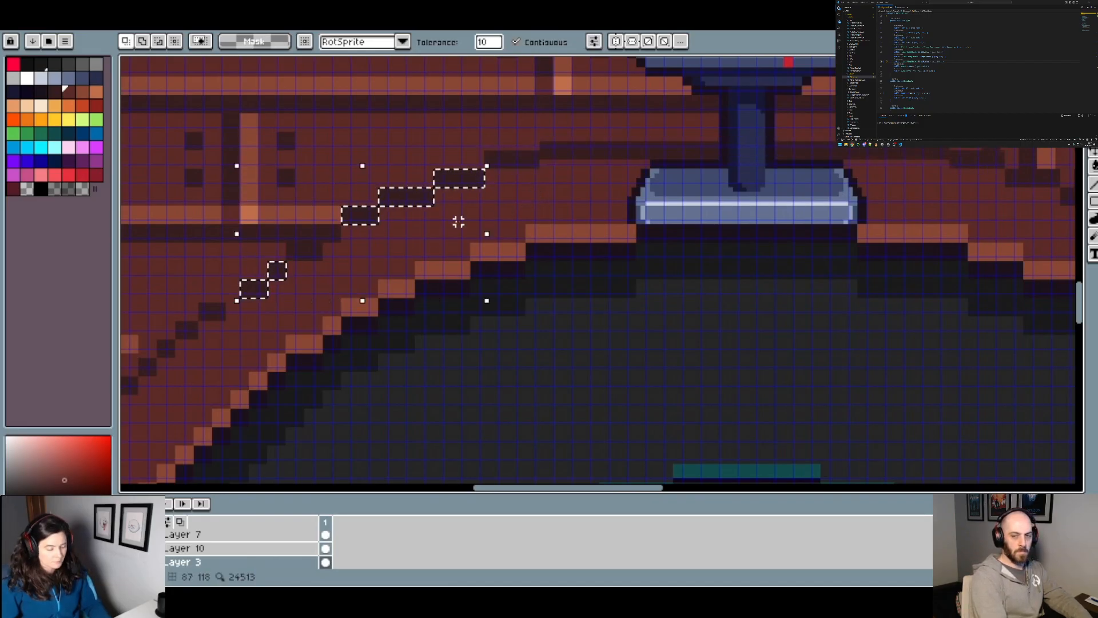
Step: Cut and paste the selected outline segments in place, move them to position 301, 462 and deselect them
{"action": "key", "text": "ctrl+x"}
{"action": "key", "text": "ctrl+v"}
{"action": "left_click_drag", "start_coordinate": [409, 197], "coordinate": [394, 202]}
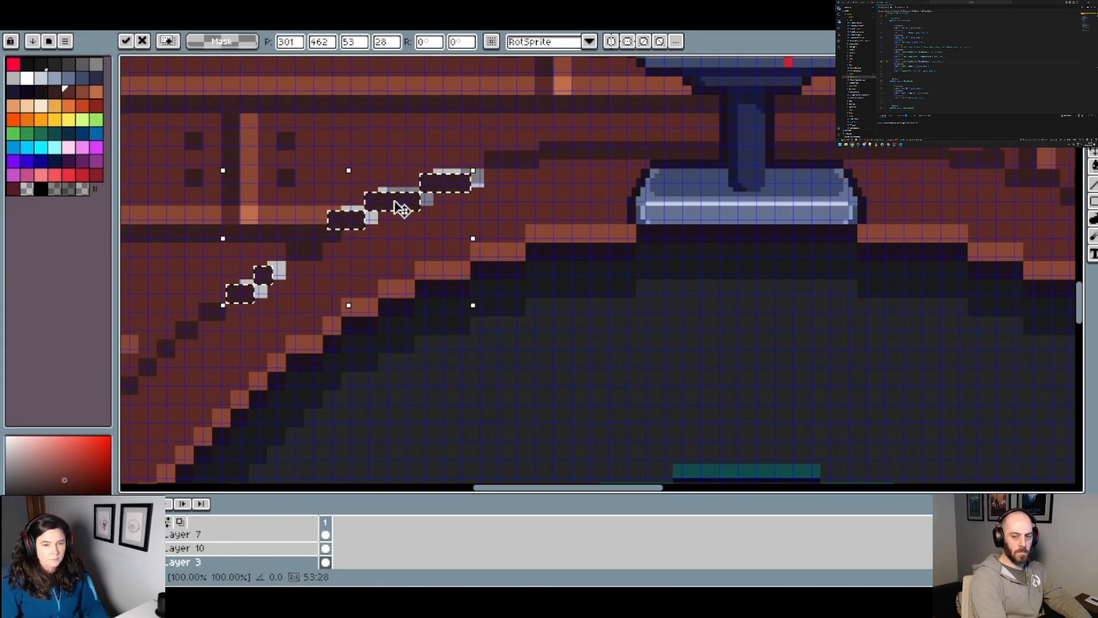
{"action": "key", "text": "ctrl+d"}
{"action": "left_click", "coordinate": [500, 166], "text": "alt"}
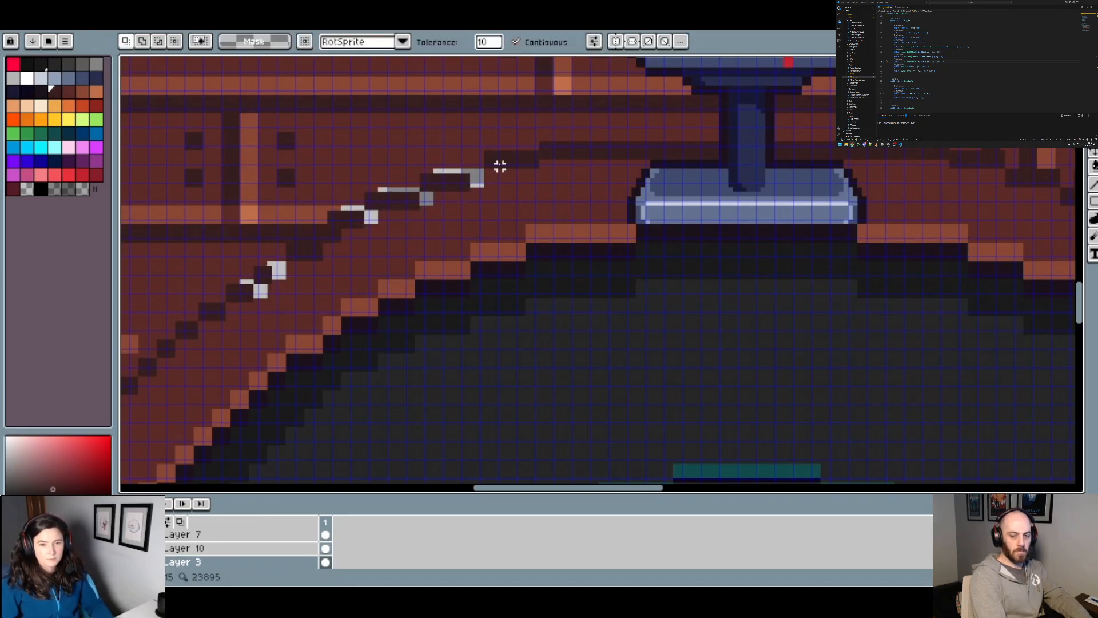
Step: Pick the floor colour, paint over the transparent gaps around the shifted segments and add a dark block joining the lower outline
{"action": "scroll", "coordinate": [500, 166], "scroll_direction": "up", "scroll_amount": 1}
{"action": "left_click", "coordinate": [532, 189], "text": "alt"}
{"action": "key", "text": "b"}
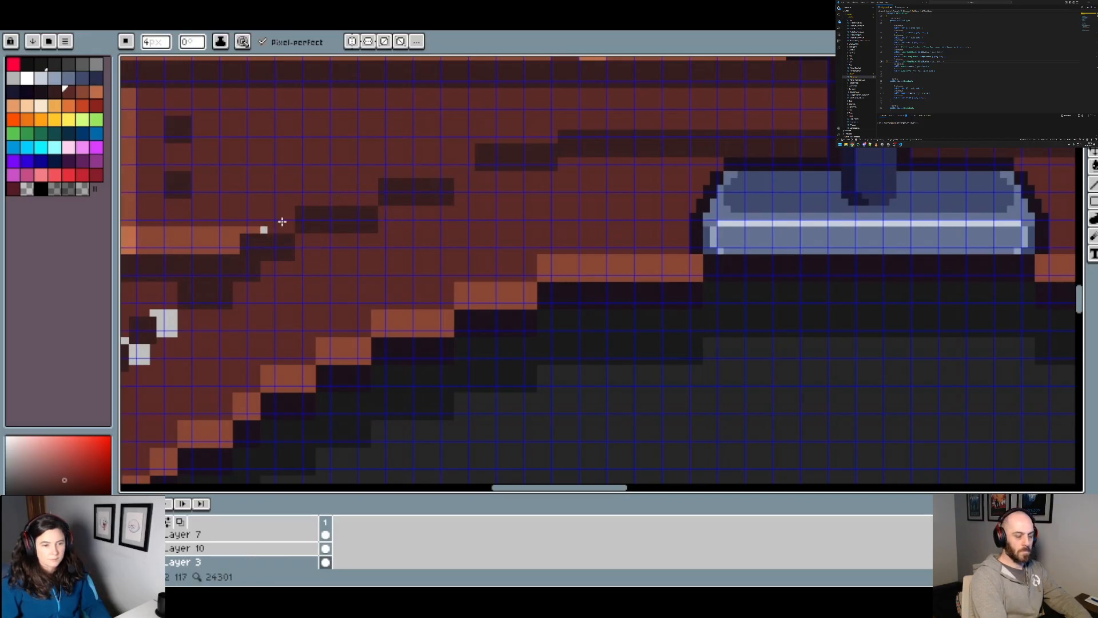
{"action": "left_click_drag", "start_coordinate": [256, 332], "coordinate": [433, 272]}
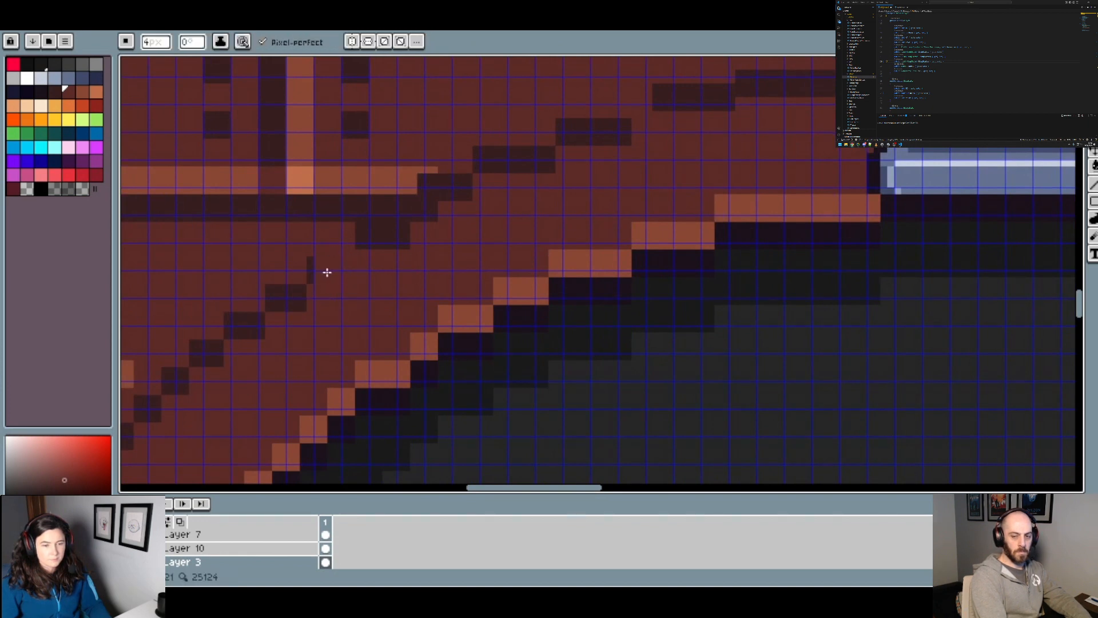
{"action": "left_click", "coordinate": [327, 270], "text": "alt"}
{"action": "scroll", "coordinate": [355, 258], "scroll_direction": "down", "scroll_amount": 1}
{"action": "scroll", "coordinate": [343, 251], "scroll_direction": "up", "scroll_amount": 1}
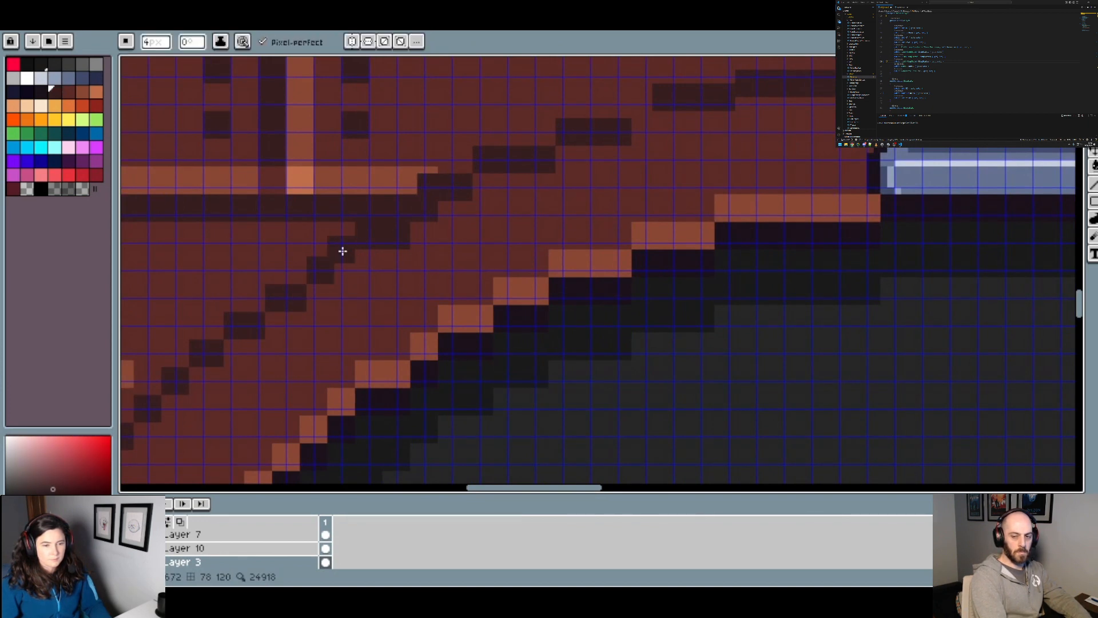
{"action": "left_click", "coordinate": [343, 246]}
{"action": "scroll", "coordinate": [351, 244], "scroll_direction": "down", "scroll_amount": 3}
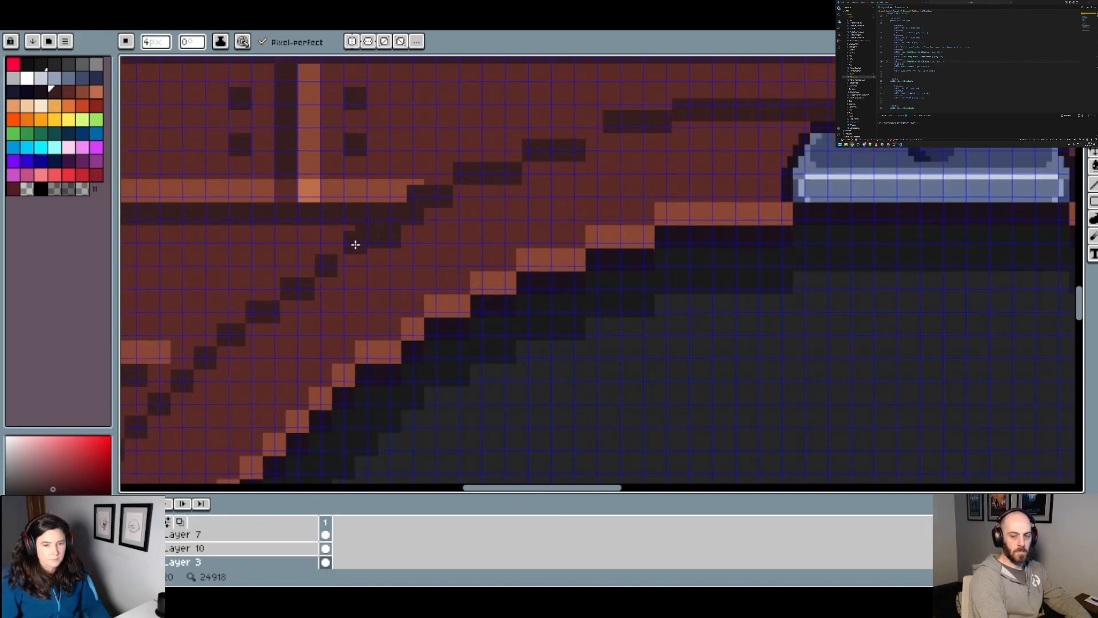
Step: Undo the gap repairs and the segment move, returning the selected outline segments to position 304, 461
{"action": "left_click_drag", "start_coordinate": [531, 229], "coordinate": [531, 239]}
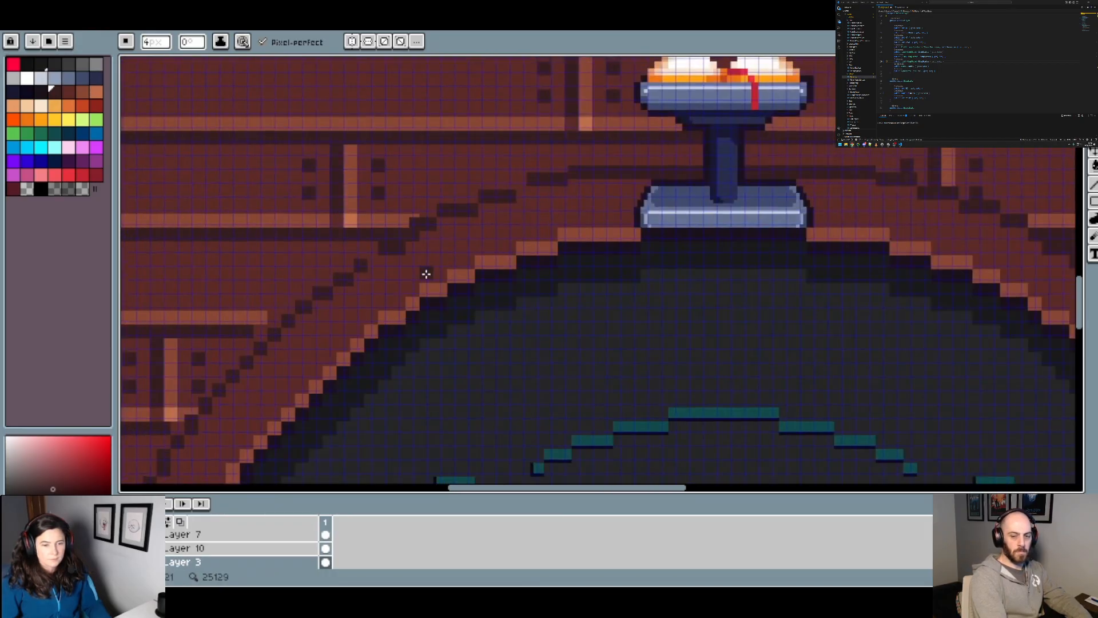
{"action": "scroll", "coordinate": [426, 274], "scroll_direction": "up", "scroll_amount": 1}
{"action": "key", "text": "v"}
{"action": "scroll", "coordinate": [395, 280], "scroll_direction": "up", "scroll_amount": 1}
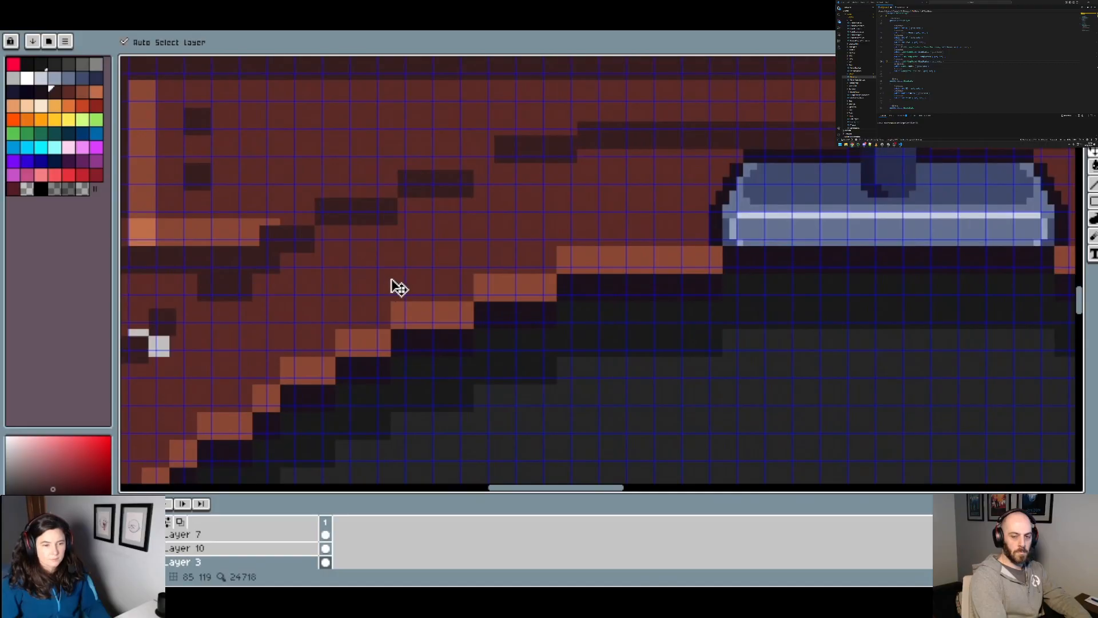
{"action": "left_click_drag", "start_coordinate": [392, 280], "coordinate": [526, 252]}
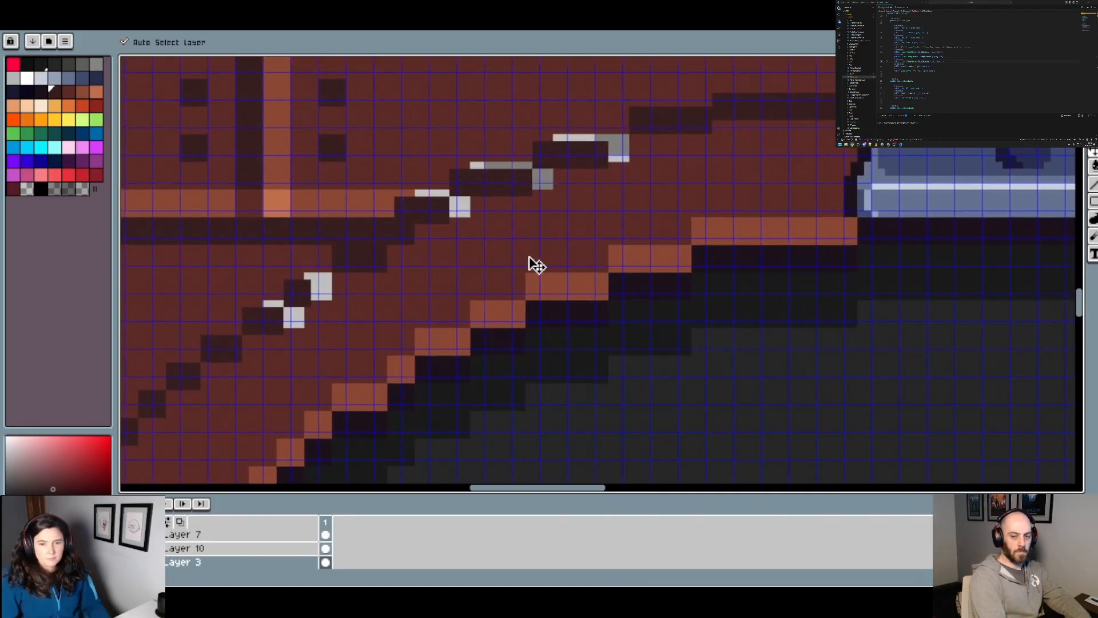
{"action": "key", "text": "ctrl+z"}
{"action": "key", "text": "ctrl+v"}
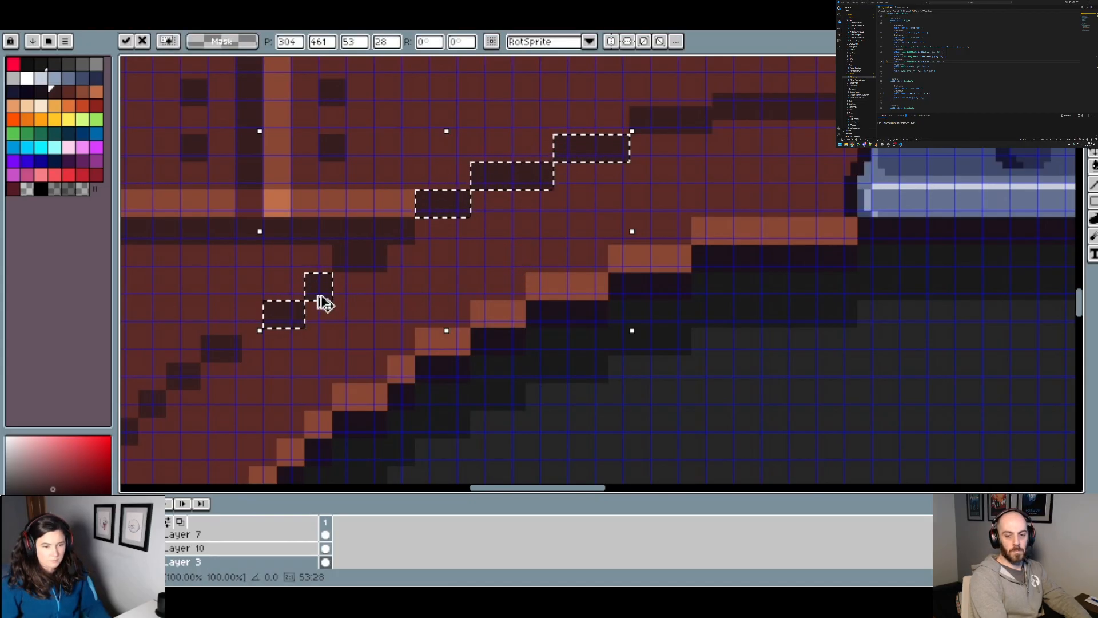
{"action": "key", "text": "Return"}
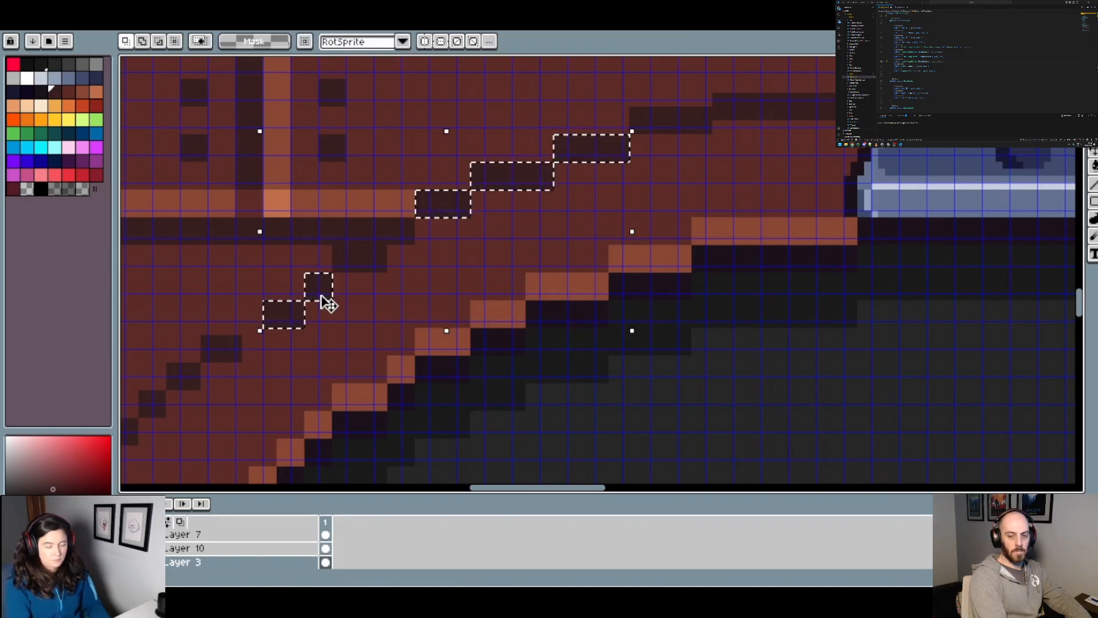
Step: Move the selected outline segments to position 301, 462 and brush floor colour over the lower gaps and the dark block below the plank shadow
{"action": "left_click_drag", "start_coordinate": [326, 306], "coordinate": [301, 303]}
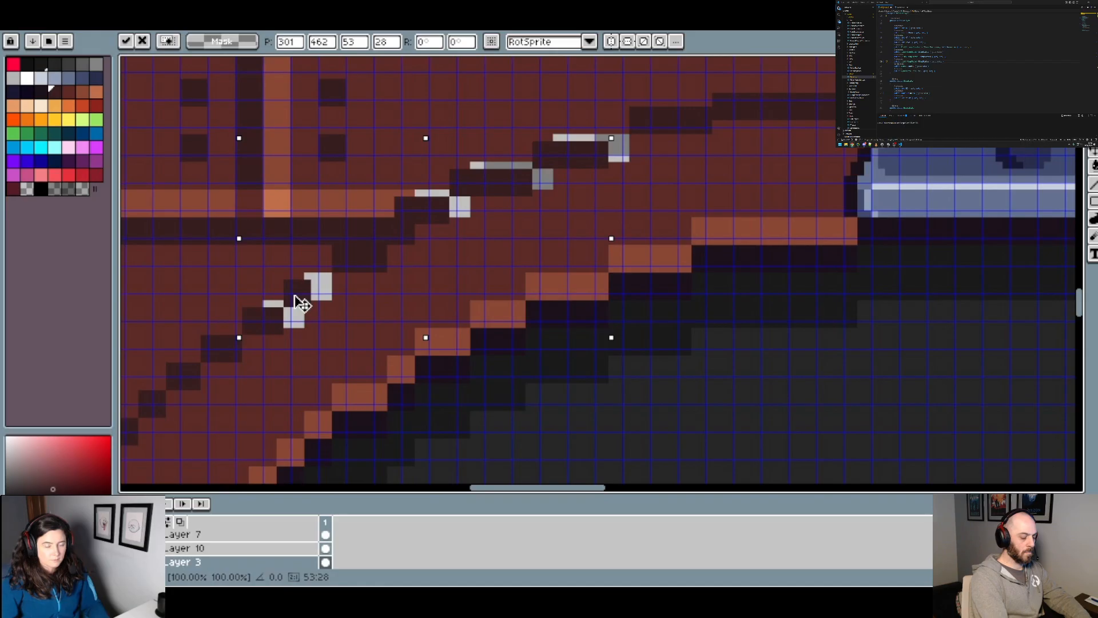
{"action": "key", "text": "ctrl+d"}
{"action": "left_click", "coordinate": [367, 299], "text": "alt"}
{"action": "key", "text": "b"}
{"action": "left_click_drag", "start_coordinate": [344, 262], "coordinate": [375, 264]}
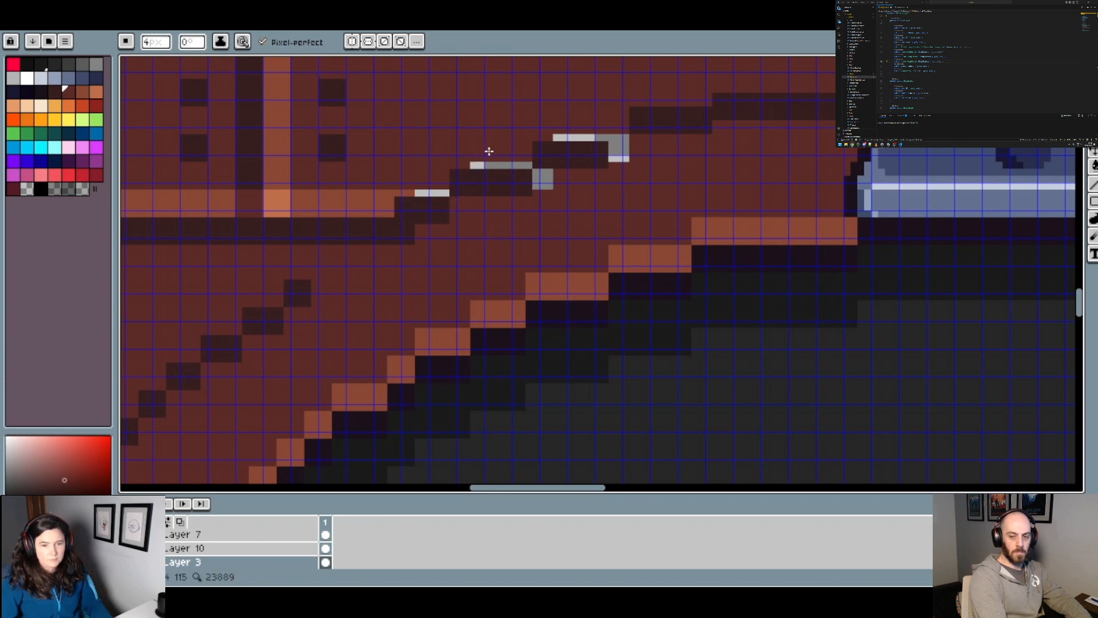
Step: Fill the remaining transparent gaps around the upper moved segments with the floor colour using the Paint Bucket
{"action": "key", "text": "g"}
{"action": "left_click", "coordinate": [542, 182]}
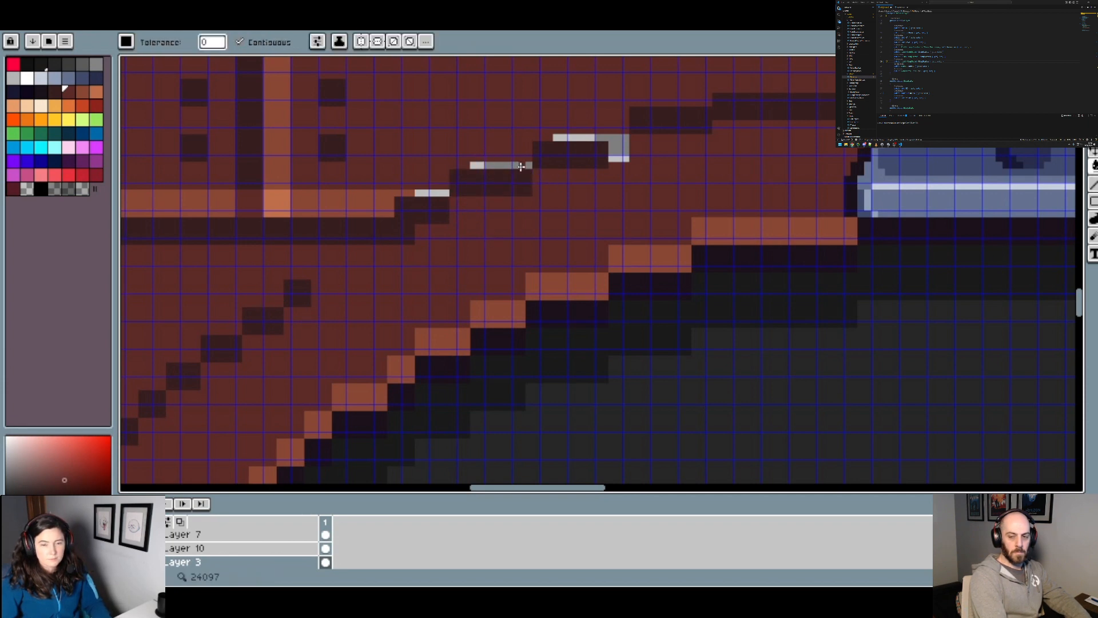
{"action": "left_click", "coordinate": [521, 166]}
{"action": "left_click", "coordinate": [618, 148]}
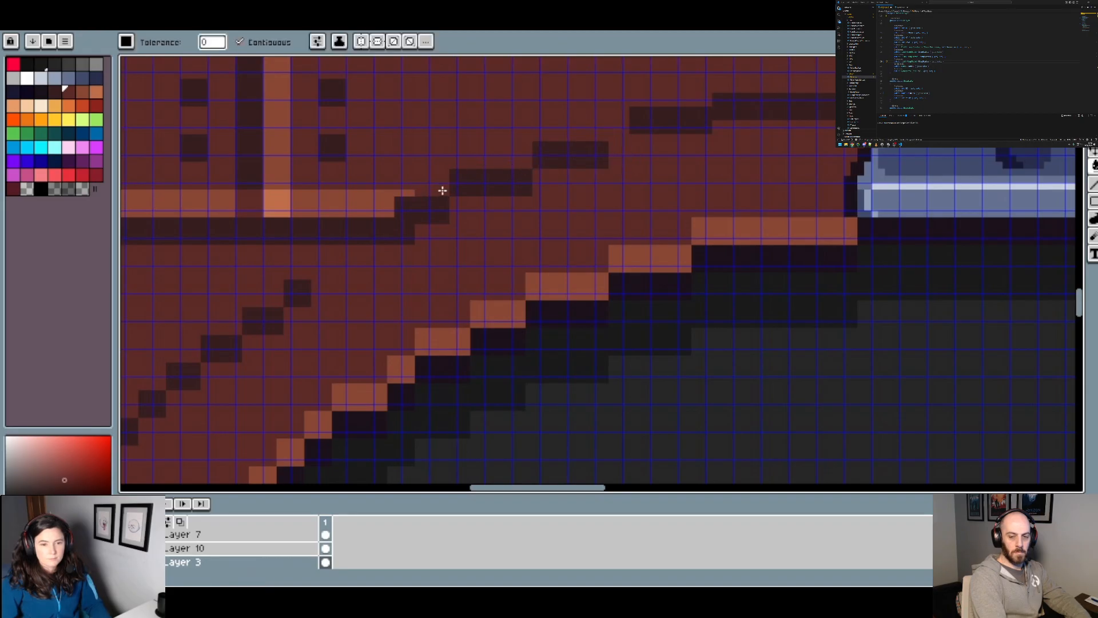
Step: Paint out the segment below the topmost outline line and redraw it slightly lower and longer in the dark outline colour, meeting its neighbour
{"action": "scroll", "coordinate": [423, 240], "scroll_direction": "down", "scroll_amount": 1}
{"action": "scroll", "coordinate": [606, 176], "scroll_direction": "up", "scroll_amount": 1}
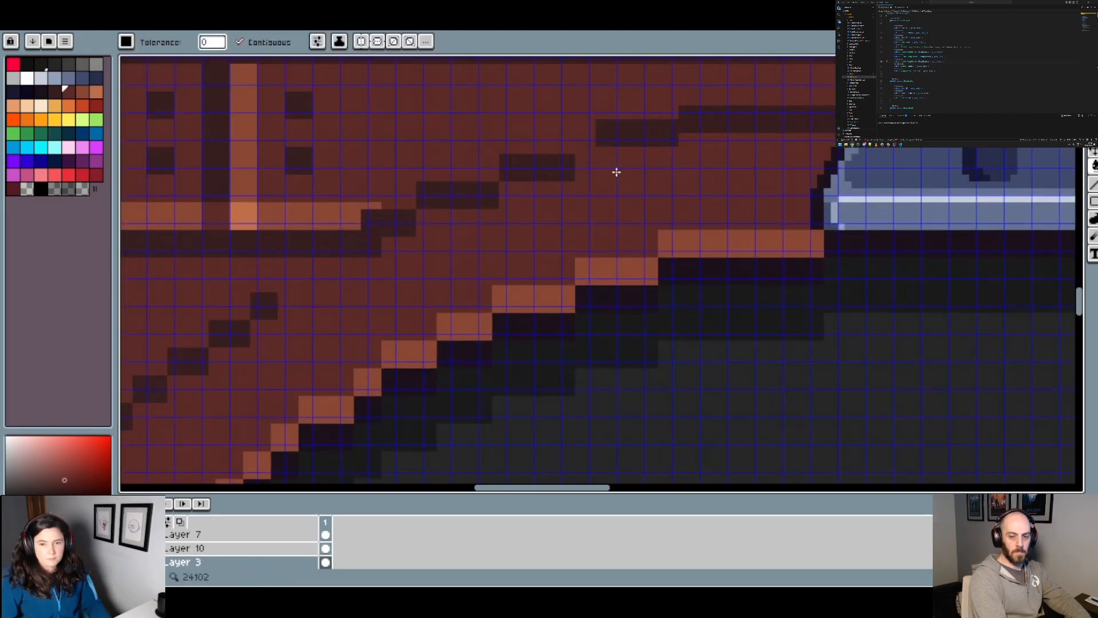
{"action": "key", "text": "b"}
{"action": "left_click_drag", "start_coordinate": [670, 135], "coordinate": [609, 135]}
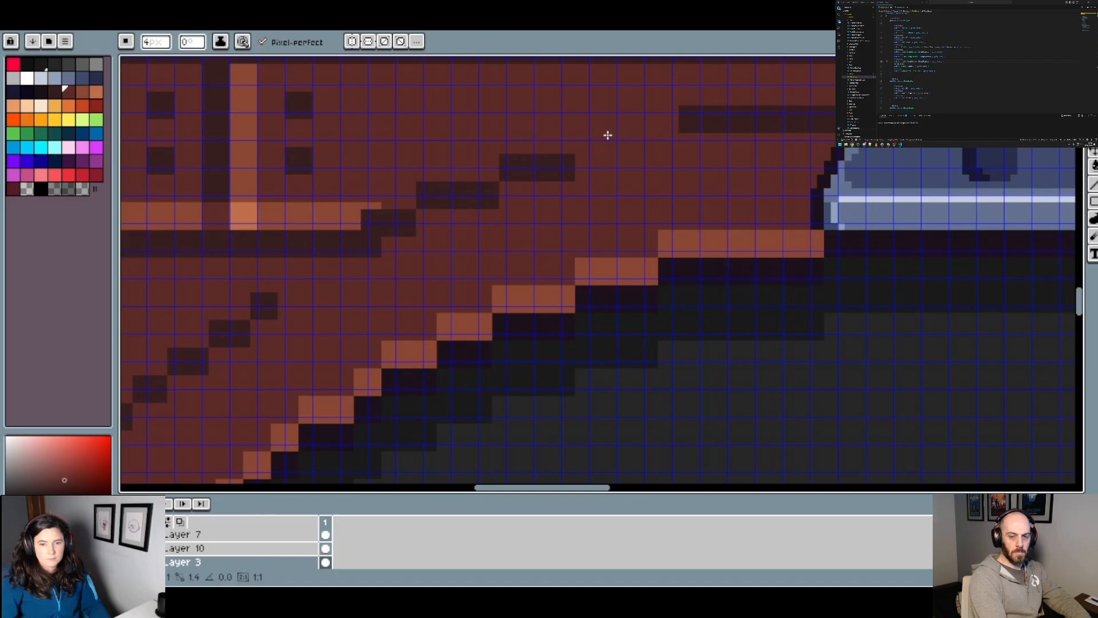
{"action": "left_click", "coordinate": [566, 165], "text": "alt"}
{"action": "left_click", "coordinate": [589, 141]}
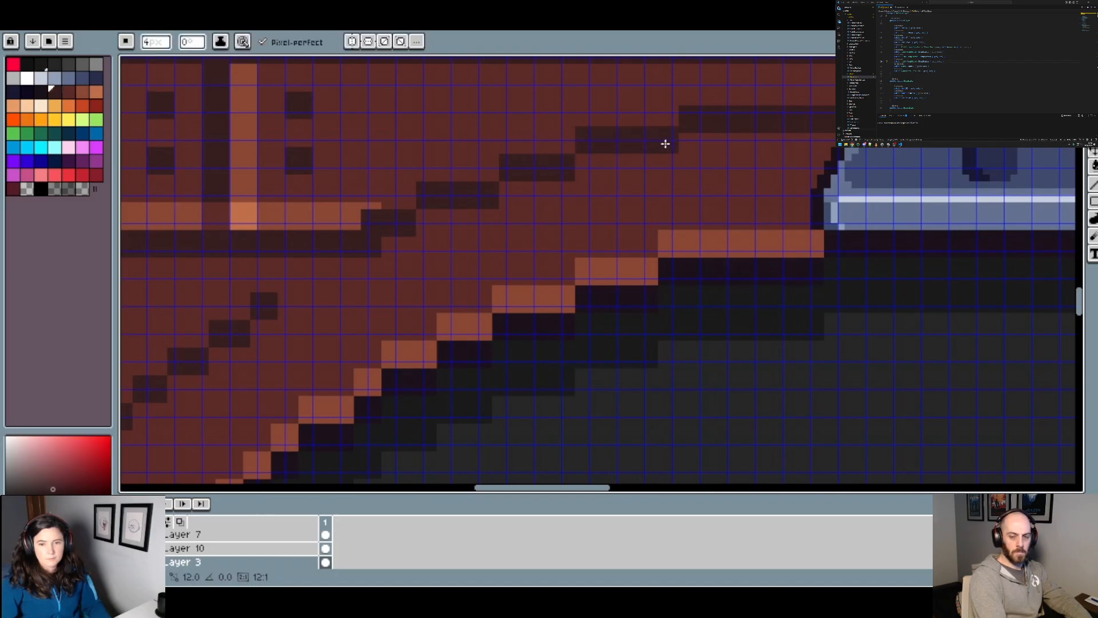
{"action": "left_click", "coordinate": [665, 144], "text": "shift"}
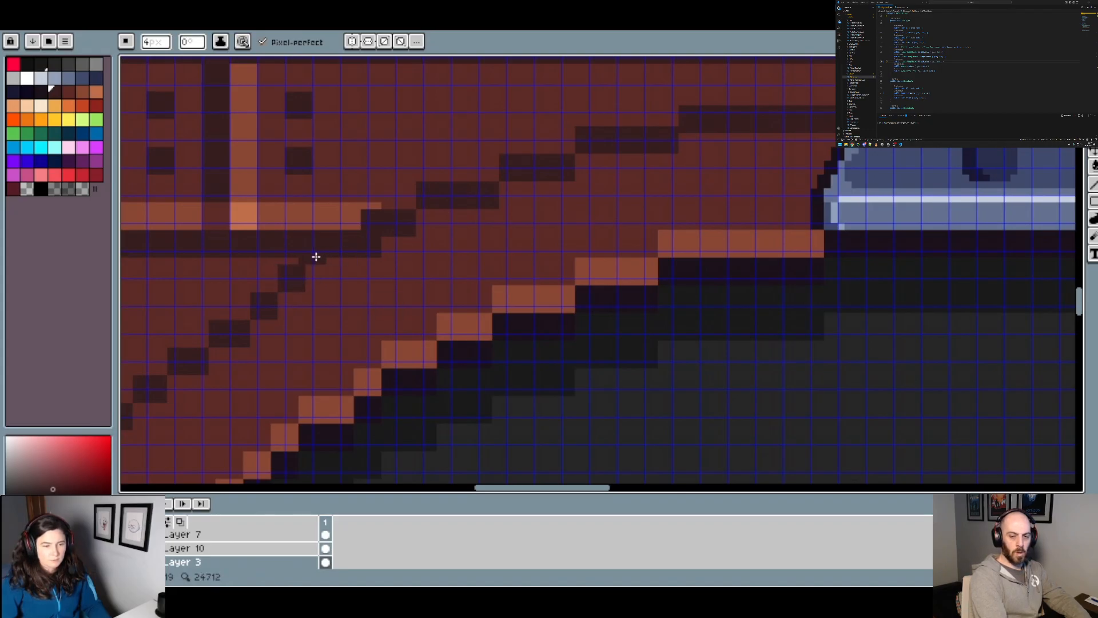
Step: Undo the recent outline edits back to the unfilled gaps, restore them all and review the whole arc
{"action": "key", "text": "ctrl+z"}
{"action": "key", "text": "ctrl+z"}
{"action": "key", "text": "ctrl+z"}
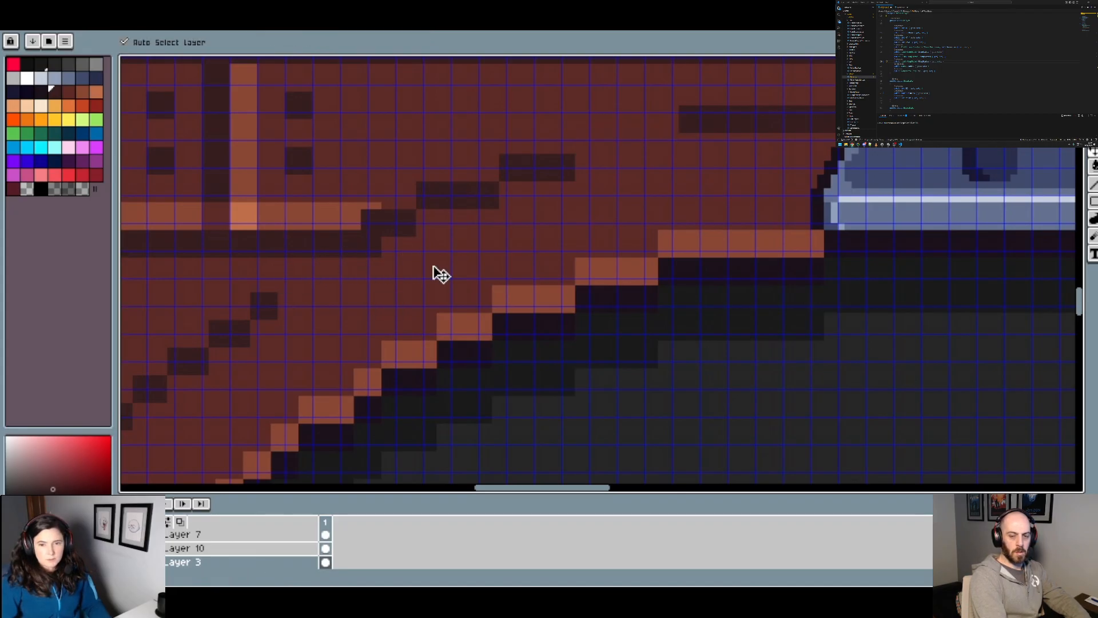
{"action": "key", "text": "ctrl+z"}
{"action": "key", "text": "ctrl+z"}
{"action": "key", "text": "ctrl+z"}
{"action": "key", "text": "ctrl+z"}
{"action": "key", "text": "ctrl+z"}
{"action": "key", "text": "ctrl+z"}
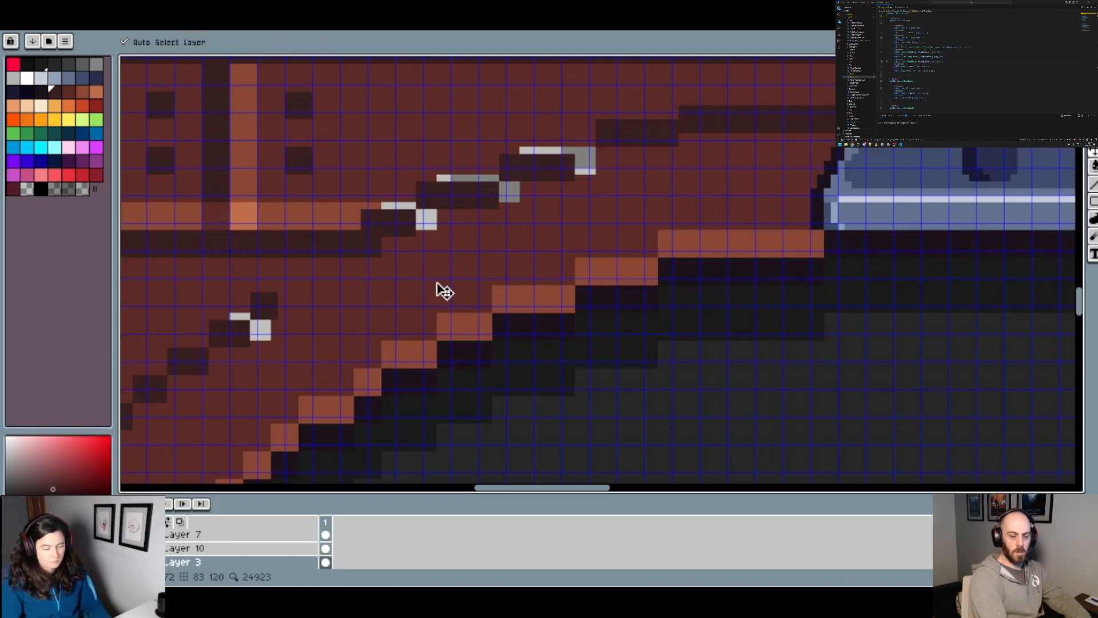
{"action": "key", "text": "ctrl+u"}
{"action": "key", "text": "Escape"}
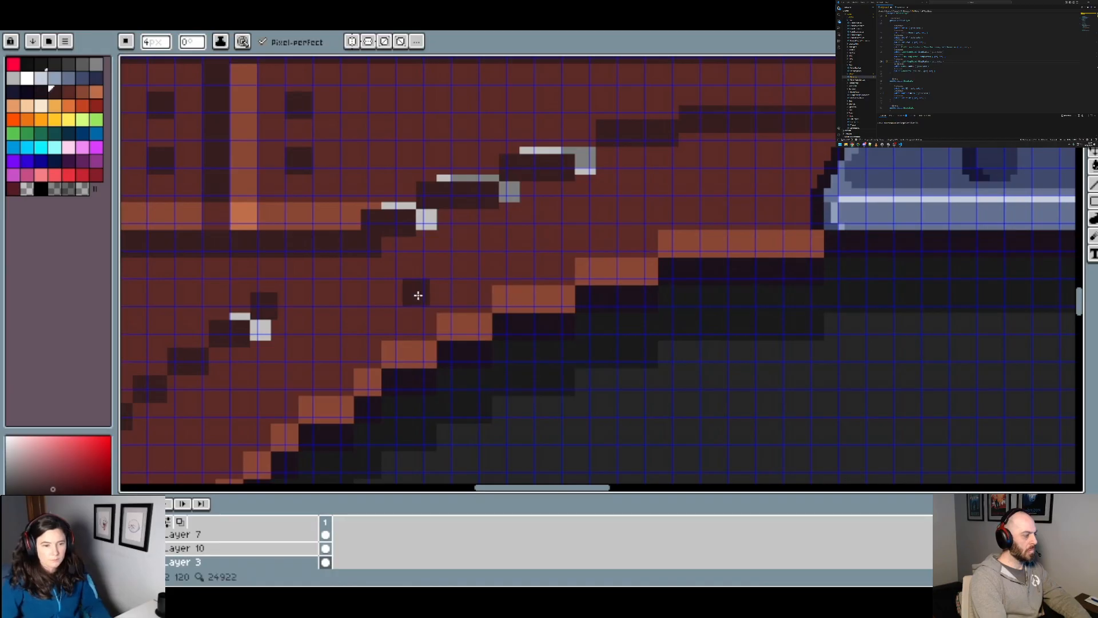
{"action": "key", "text": "ctrl"}
{"action": "key", "text": "ctrl+z"}
{"action": "key", "text": "ctrl+z"}
{"action": "key", "text": "ctrl+z"}
{"action": "key", "text": "ctrl+z"}
{"action": "key", "text": "ctrl+z"}
{"action": "key", "text": "ctrl+z"}
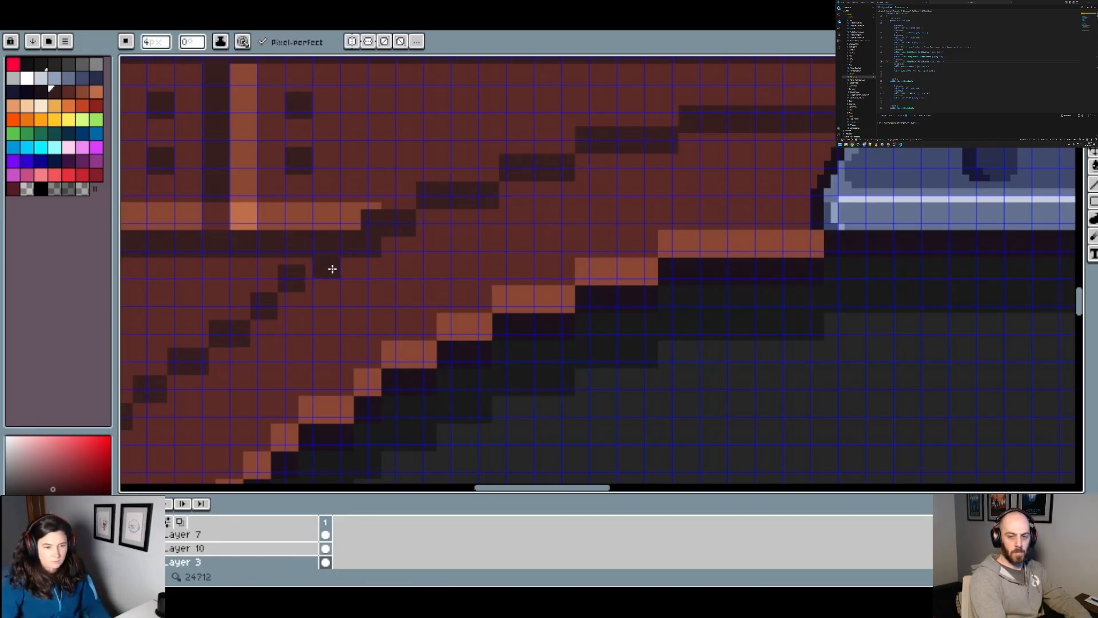
{"action": "scroll", "coordinate": [393, 313], "scroll_direction": "down", "scroll_amount": 3}
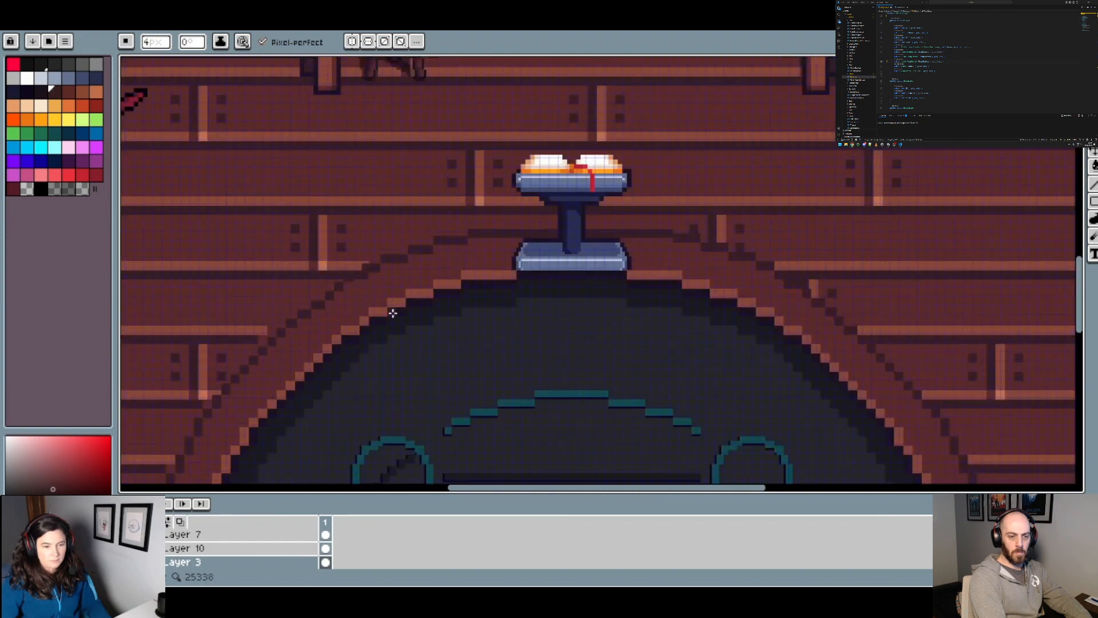
{"action": "scroll", "coordinate": [413, 321], "scroll_direction": "up", "scroll_amount": 3}
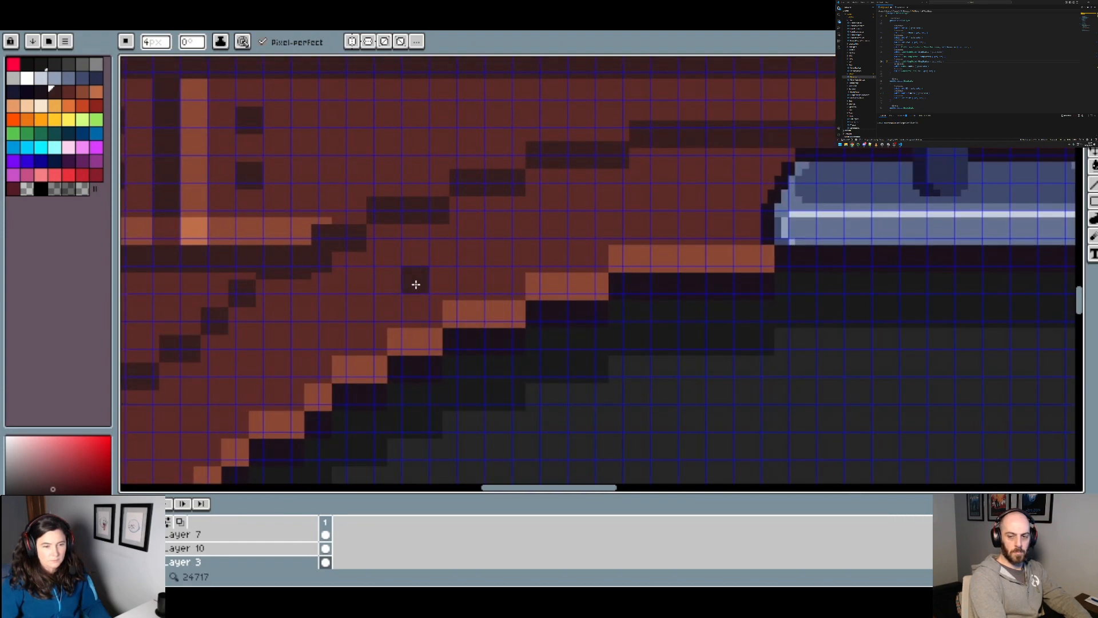
Step: Examine the upper-left outline arc of the ritual circle up close and compare it with the opposite side of the border
{"action": "scroll", "coordinate": [423, 286], "scroll_direction": "down", "scroll_amount": 4}
{"action": "scroll", "coordinate": [415, 294], "scroll_direction": "up", "scroll_amount": 4}
{"action": "scroll", "coordinate": [414, 294], "scroll_direction": "up", "scroll_amount": 2}
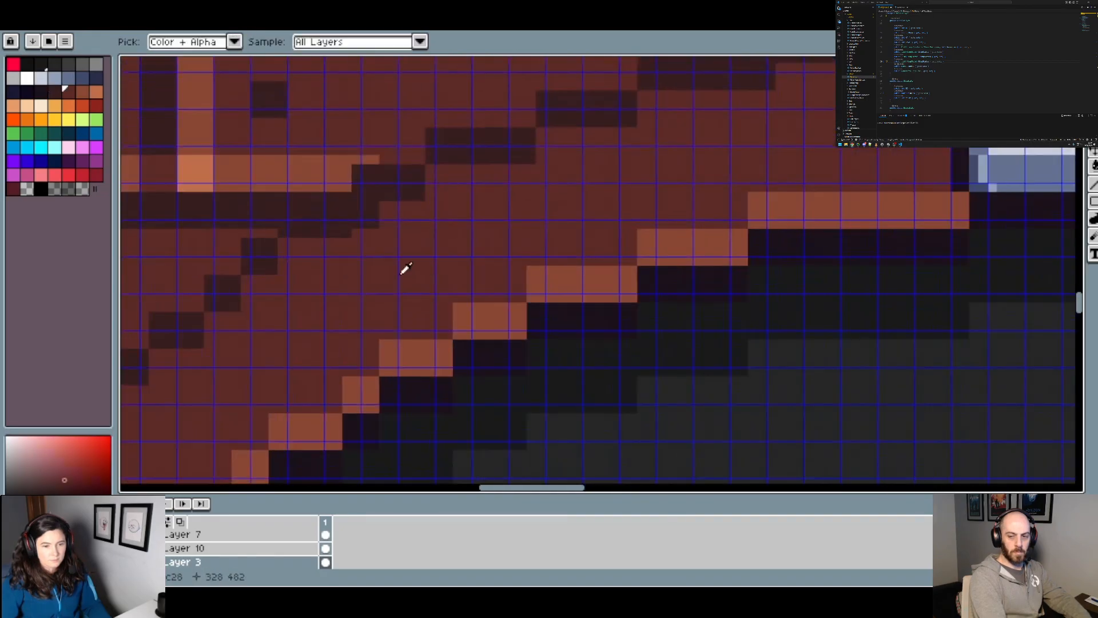
{"action": "scroll", "coordinate": [371, 223], "scroll_direction": "down", "scroll_amount": 5}
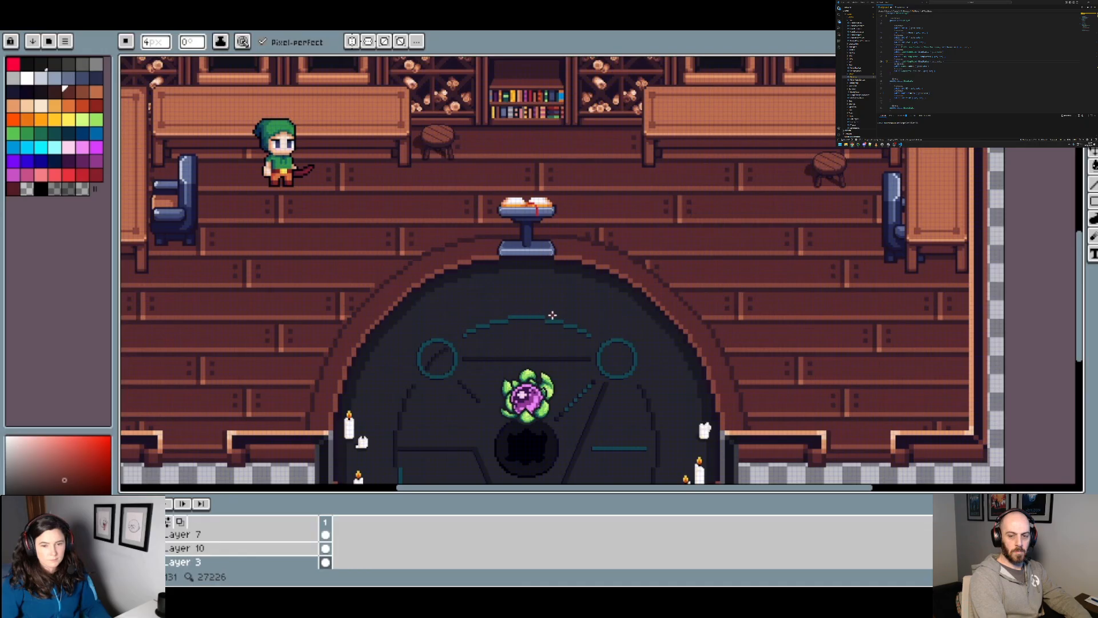
{"action": "left_click_drag", "start_coordinate": [552, 315], "coordinate": [473, 225]}
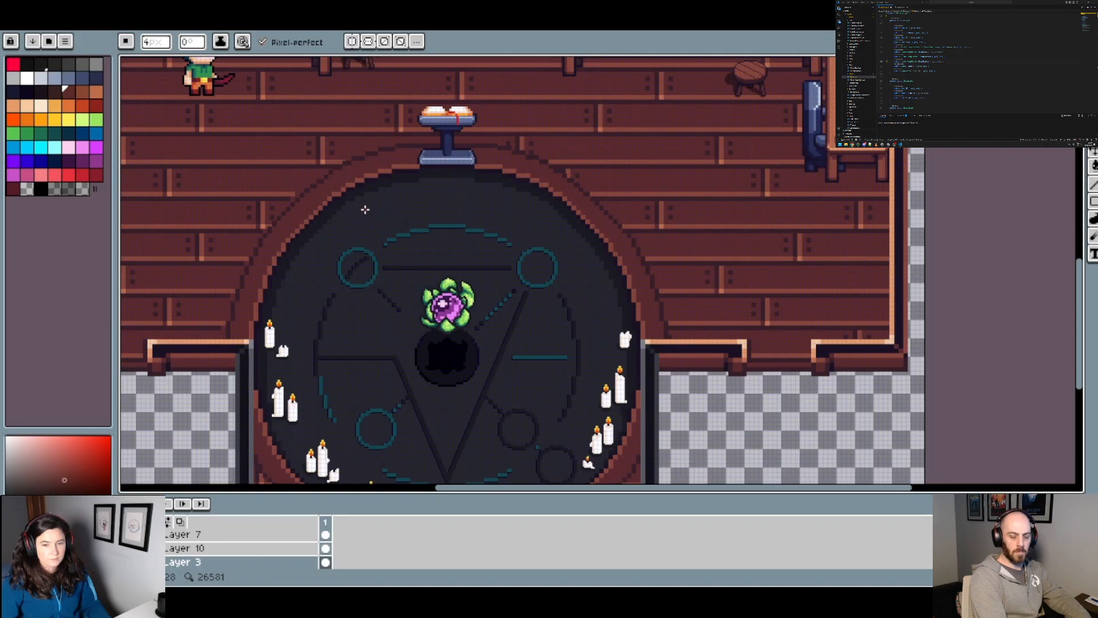
{"action": "scroll", "coordinate": [366, 200], "scroll_direction": "down", "scroll_amount": 2}
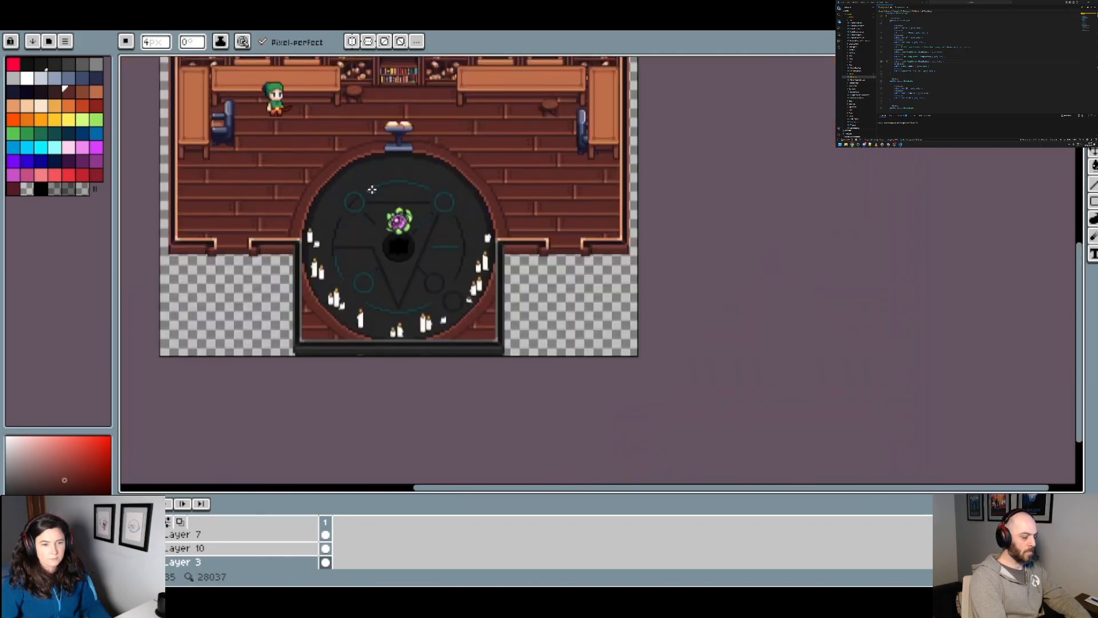
{"action": "scroll", "coordinate": [371, 190], "scroll_direction": "up", "scroll_amount": 2}
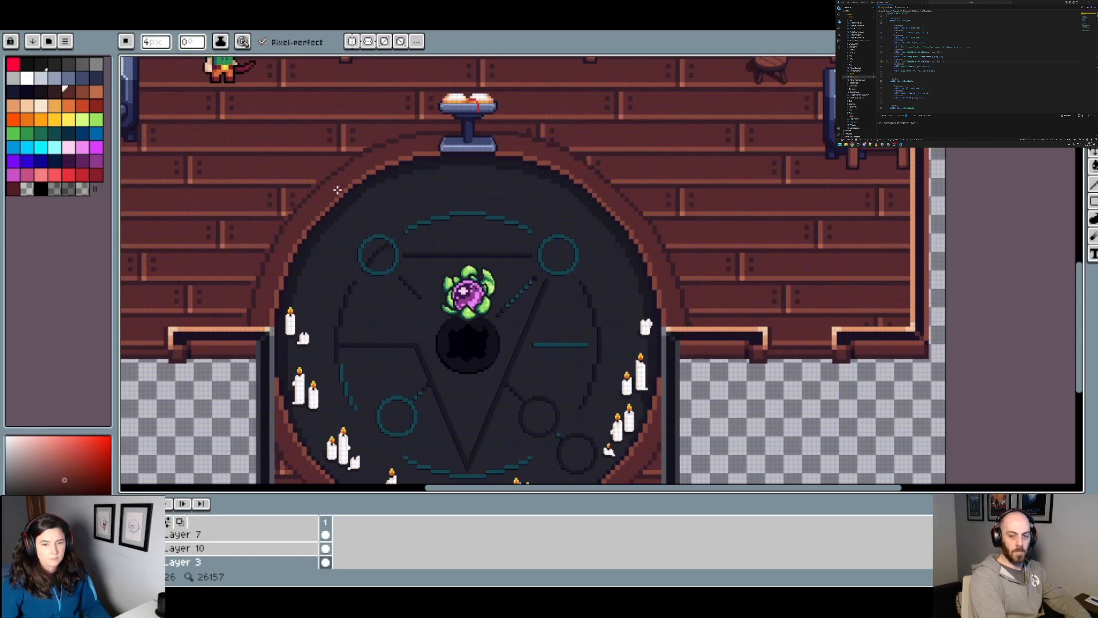
{"action": "scroll", "coordinate": [338, 190], "scroll_direction": "down", "scroll_amount": 2}
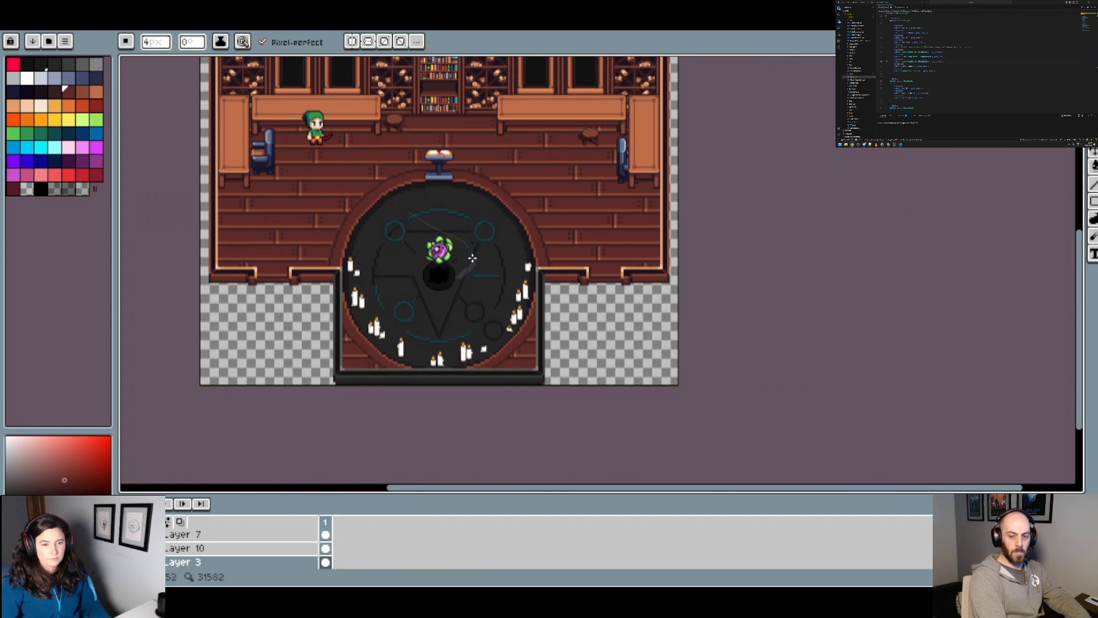
Step: Delete Layer 10 and return to Layer 3 with the brush active
{"action": "key", "text": "v"}
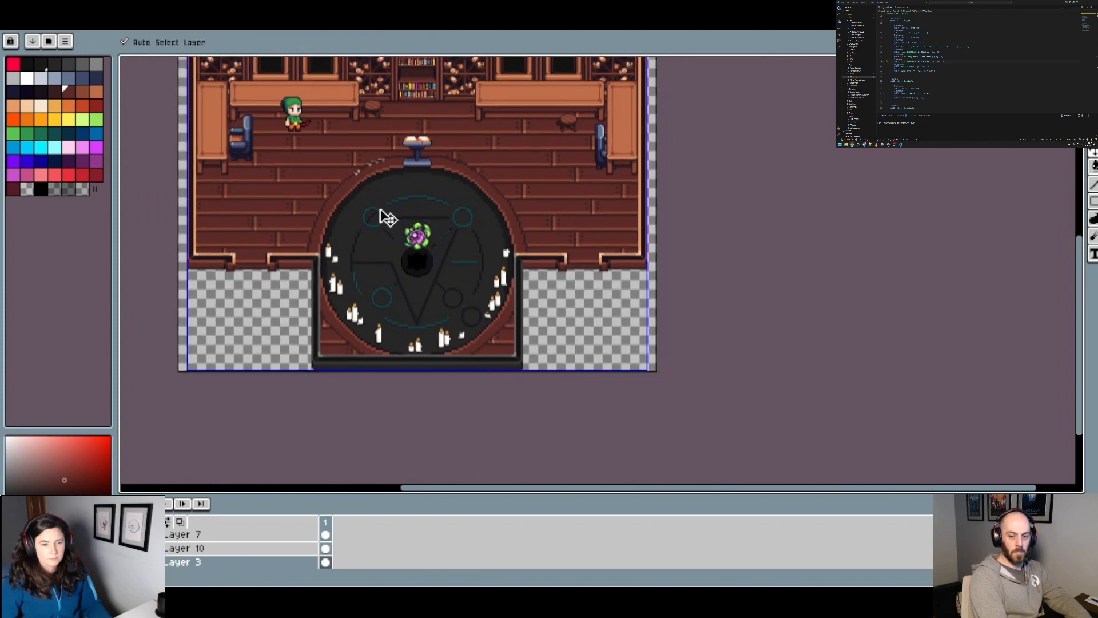
{"action": "left_click", "coordinate": [380, 217]}
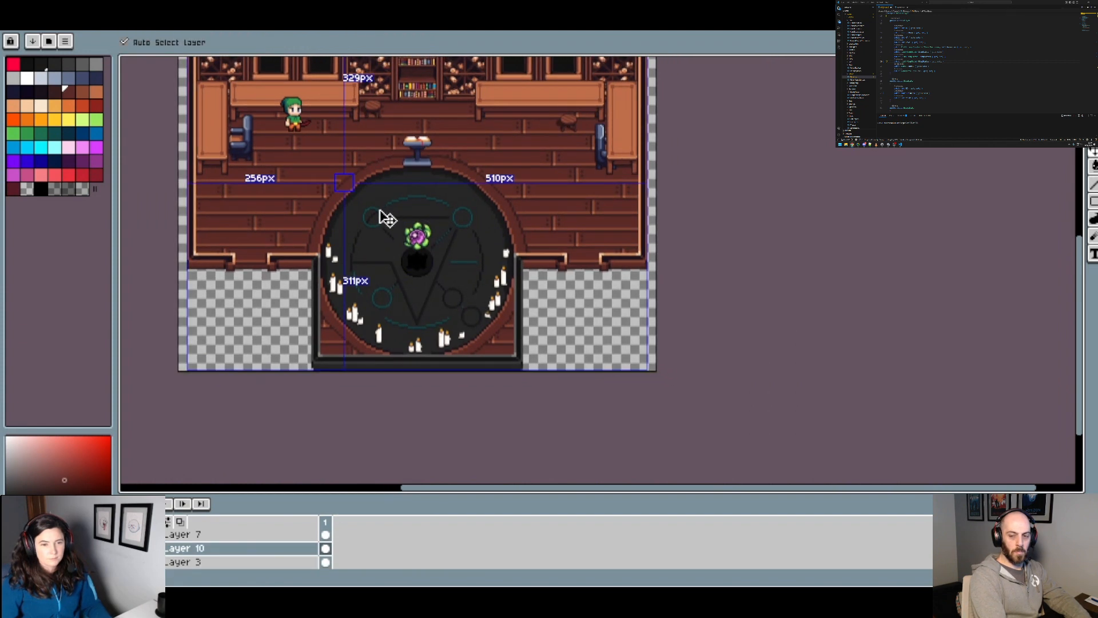
{"action": "key", "text": "Delete"}
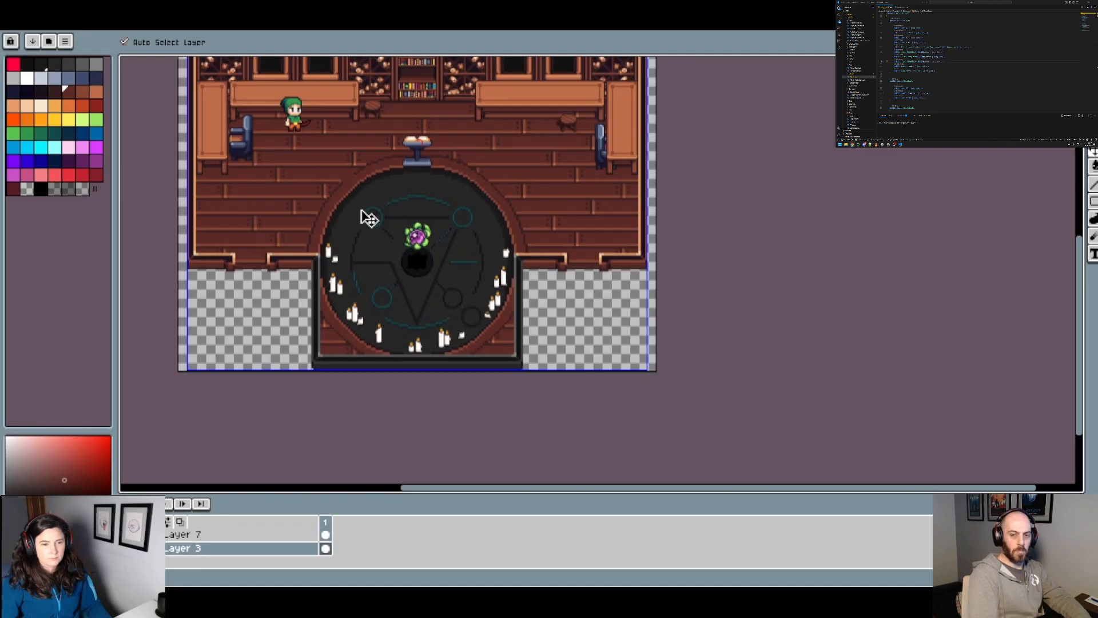
{"action": "key", "text": "ctrl+z"}
{"action": "key", "text": "ctrl+z"}
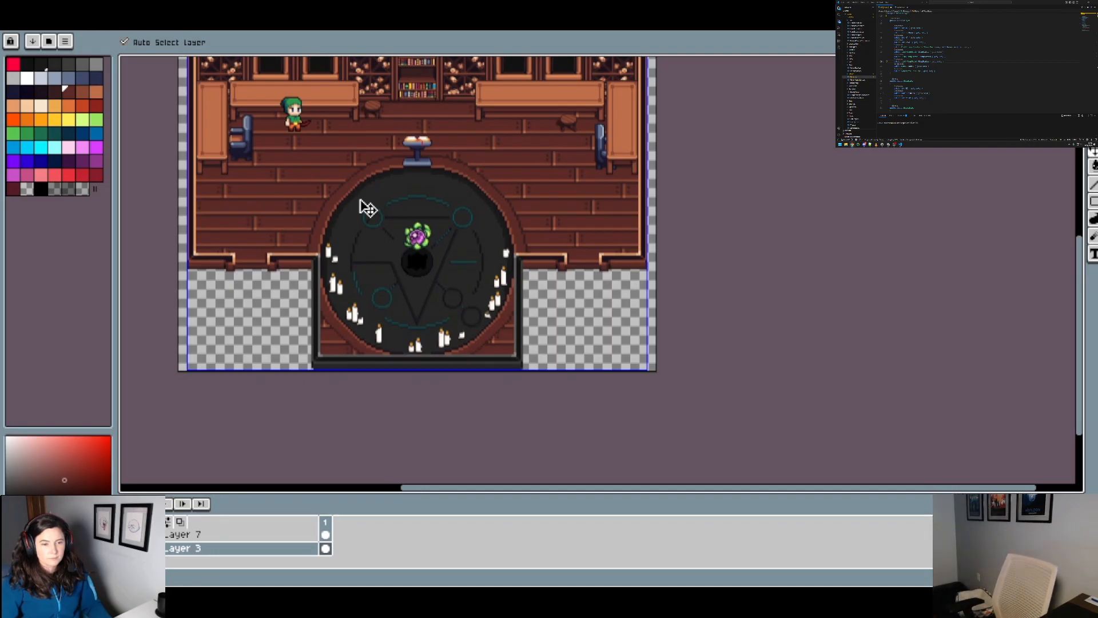
{"action": "left_click", "coordinate": [361, 200]}
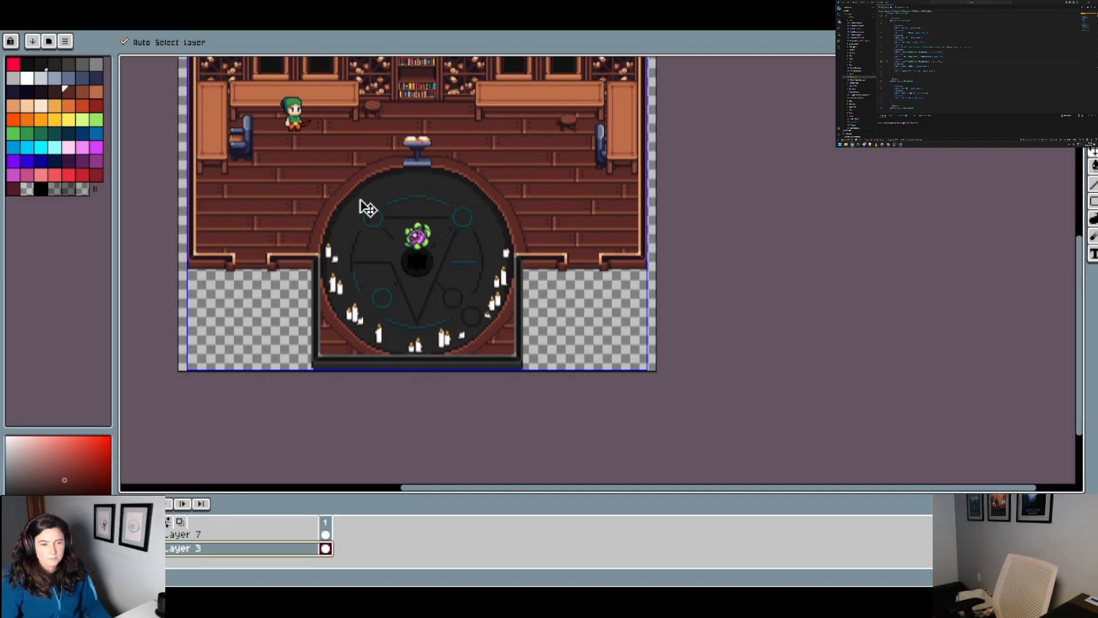
{"action": "key", "text": "b"}
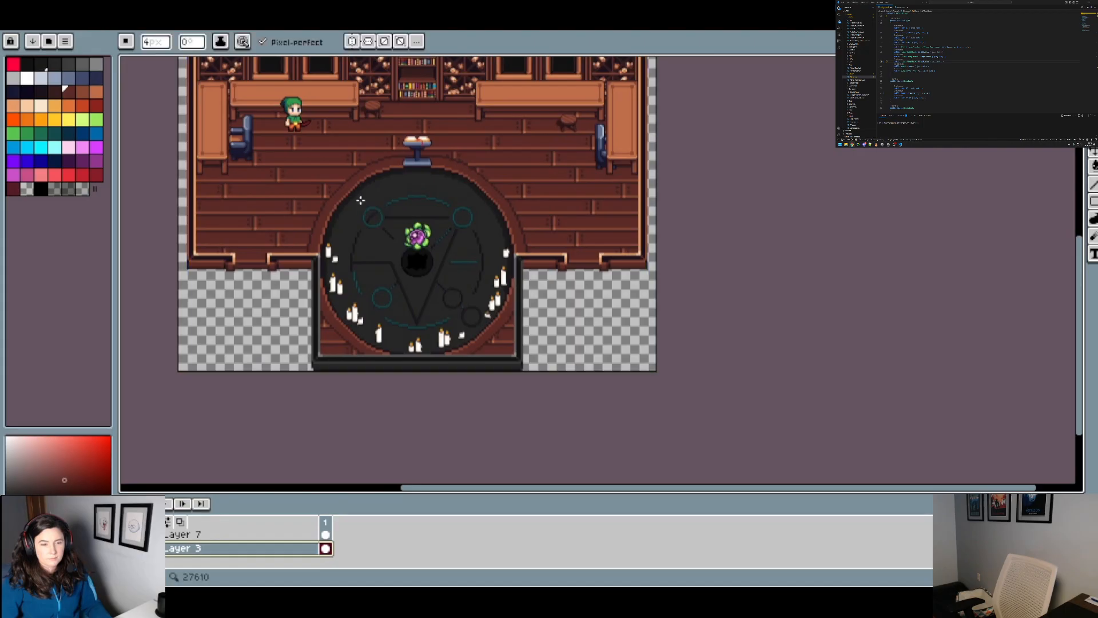
Step: Inspect the ritual circle's border all the way round, including the lower corners beside the candles
{"action": "scroll", "coordinate": [401, 206], "scroll_direction": "up", "scroll_amount": 2}
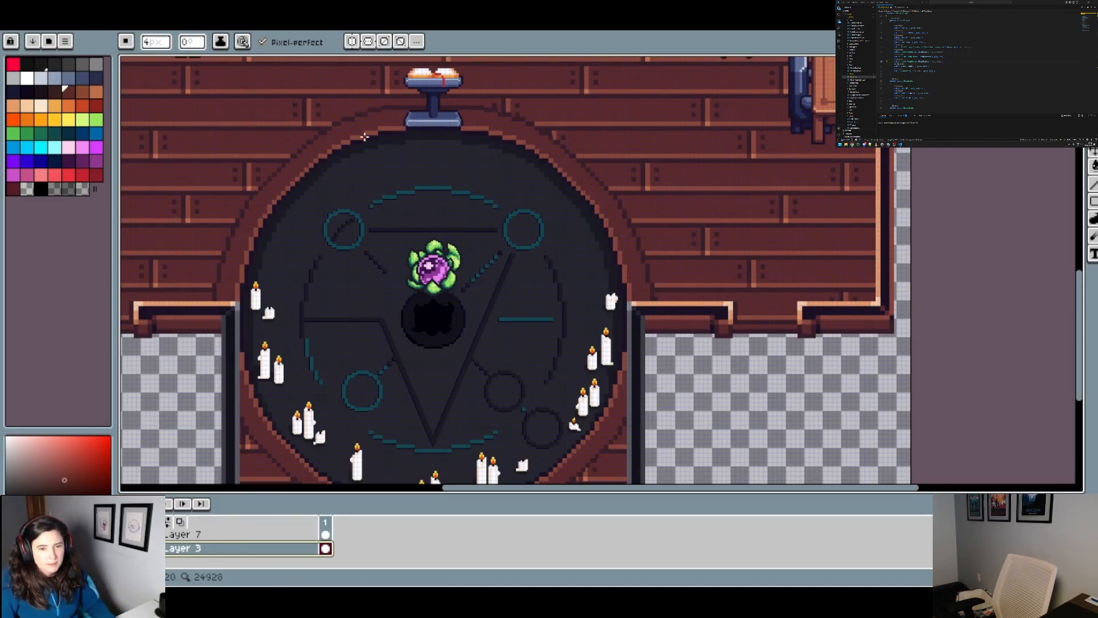
{"action": "left_click_drag", "start_coordinate": [364, 137], "coordinate": [447, 109]}
{"action": "left_click_drag", "start_coordinate": [441, 170], "coordinate": [430, 87]}
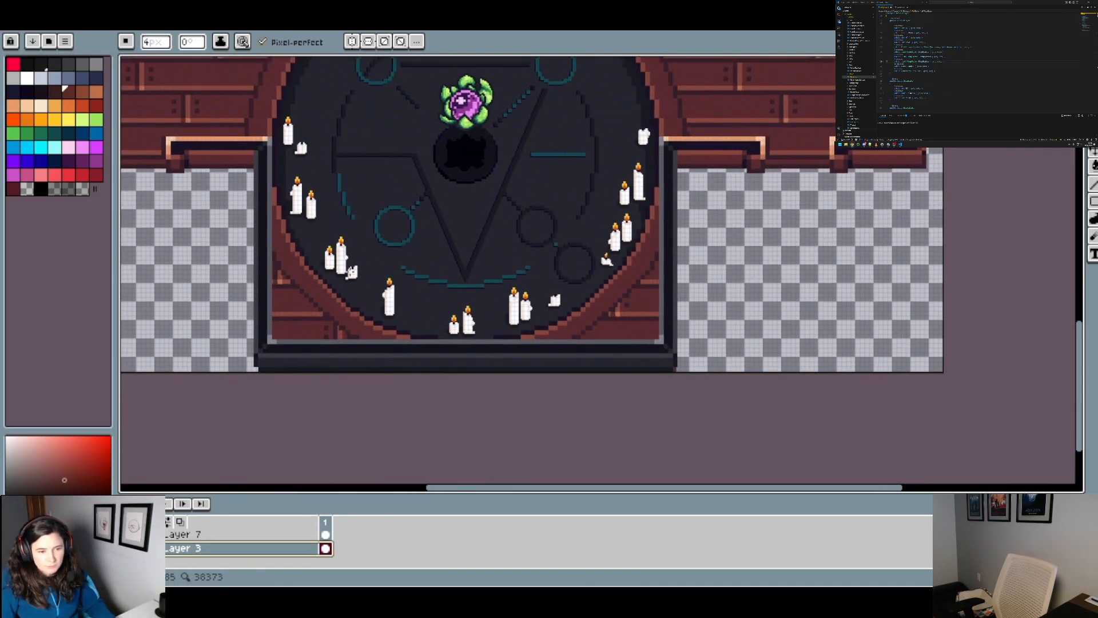
{"action": "scroll", "coordinate": [337, 309], "scroll_direction": "up", "scroll_amount": 2}
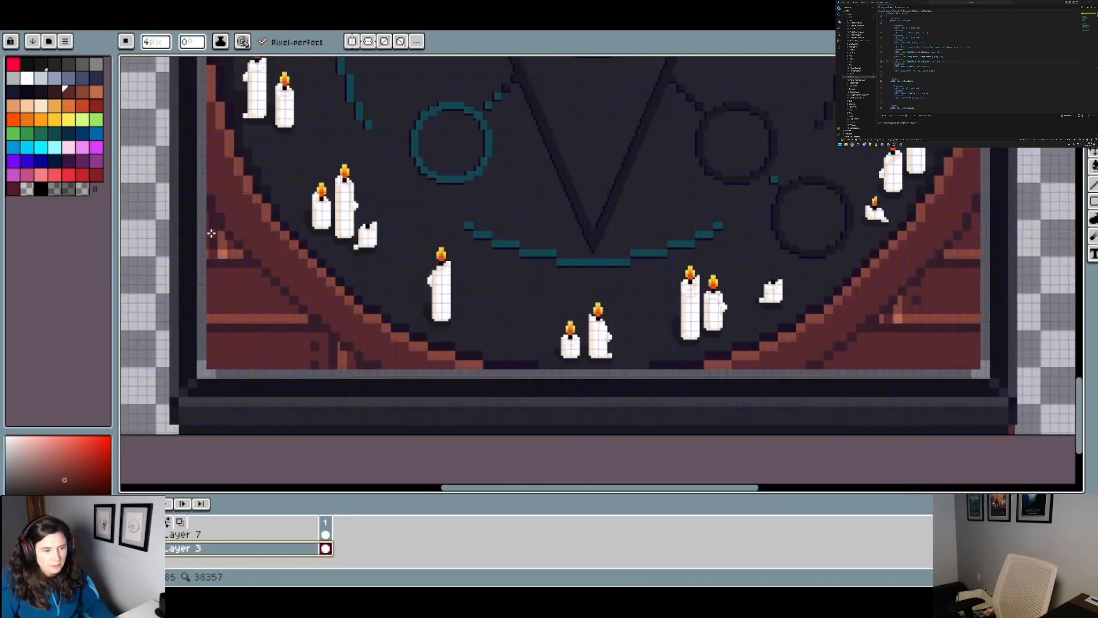
{"action": "scroll", "coordinate": [257, 203], "scroll_direction": "down", "scroll_amount": 4}
{"action": "left_click_drag", "start_coordinate": [332, 114], "coordinate": [345, 218]}
{"action": "scroll", "coordinate": [272, 193], "scroll_direction": "up", "scroll_amount": 2}
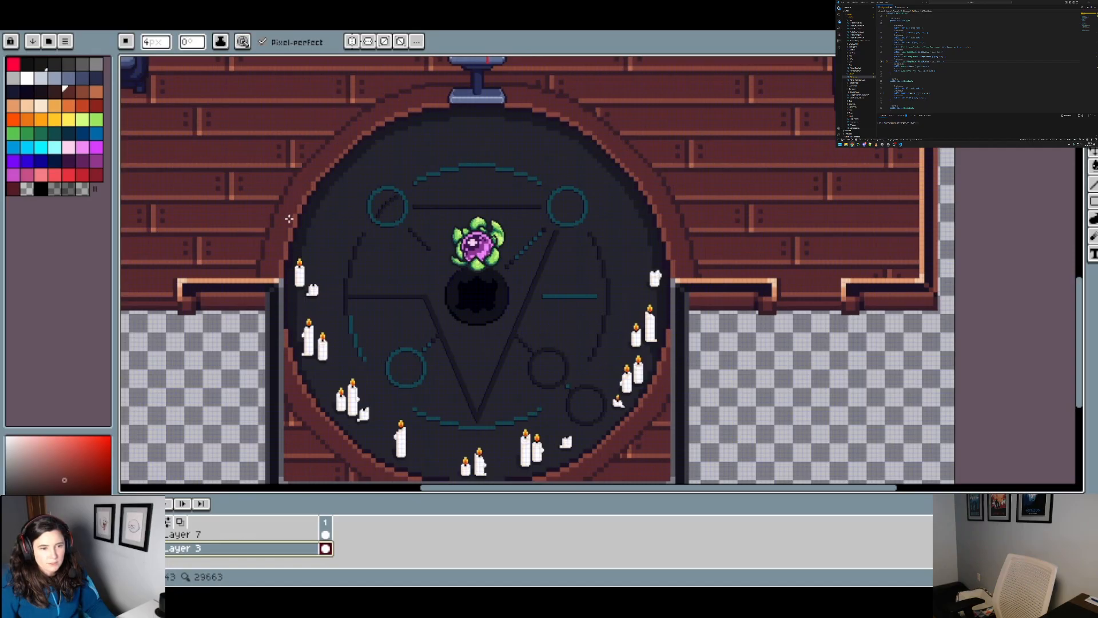
{"action": "left_click_drag", "start_coordinate": [523, 318], "coordinate": [505, 285]}
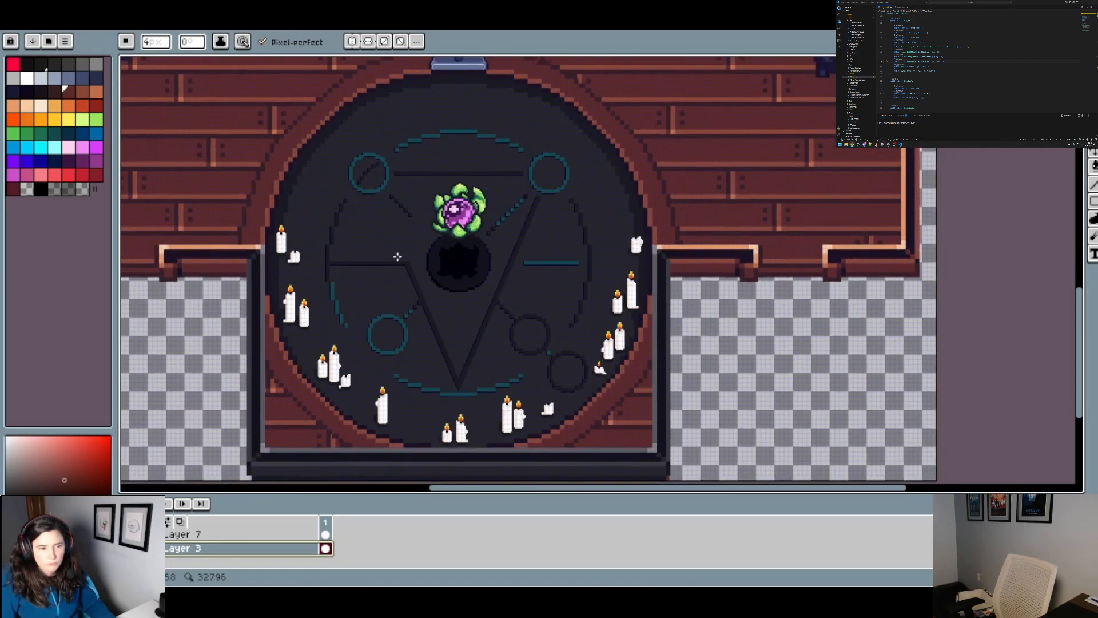
Step: Review the rest of the room, from the floor around the pedestal to the desks and shelves along the back wall
{"action": "scroll", "coordinate": [685, 242], "scroll_direction": "down", "scroll_amount": 1}
{"action": "mouse_move", "coordinate": [684, 246]}
{"action": "left_mouse_down"}
{"action": "mouse_move", "coordinate": [644, 242]}
{"action": "mouse_move", "coordinate": [609, 209]}
{"action": "left_mouse_up"}
{"action": "mouse_move", "coordinate": [608, 209]}
{"action": "left_mouse_down"}
{"action": "mouse_move", "coordinate": [538, 165]}
{"action": "mouse_move", "coordinate": [482, 174]}
{"action": "left_mouse_up"}
{"action": "left_click_drag", "start_coordinate": [482, 206], "coordinate": [481, 161]}
{"action": "left_click_drag", "start_coordinate": [481, 161], "coordinate": [489, 286]}
{"action": "key", "text": "ctrl+z"}
{"action": "scroll", "coordinate": [489, 286], "scroll_direction": "up", "scroll_amount": 2}
{"action": "left_click_drag", "start_coordinate": [439, 157], "coordinate": [537, 283]}
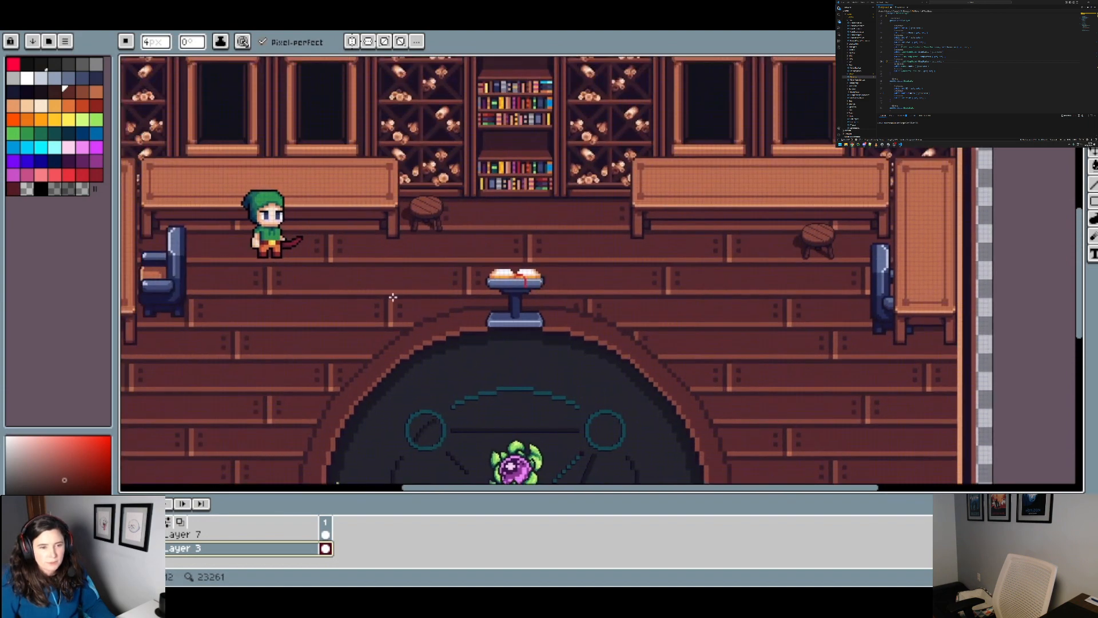
{"action": "left_click_drag", "start_coordinate": [393, 297], "coordinate": [398, 320]}
{"action": "left_click_drag", "start_coordinate": [485, 307], "coordinate": [581, 374]}
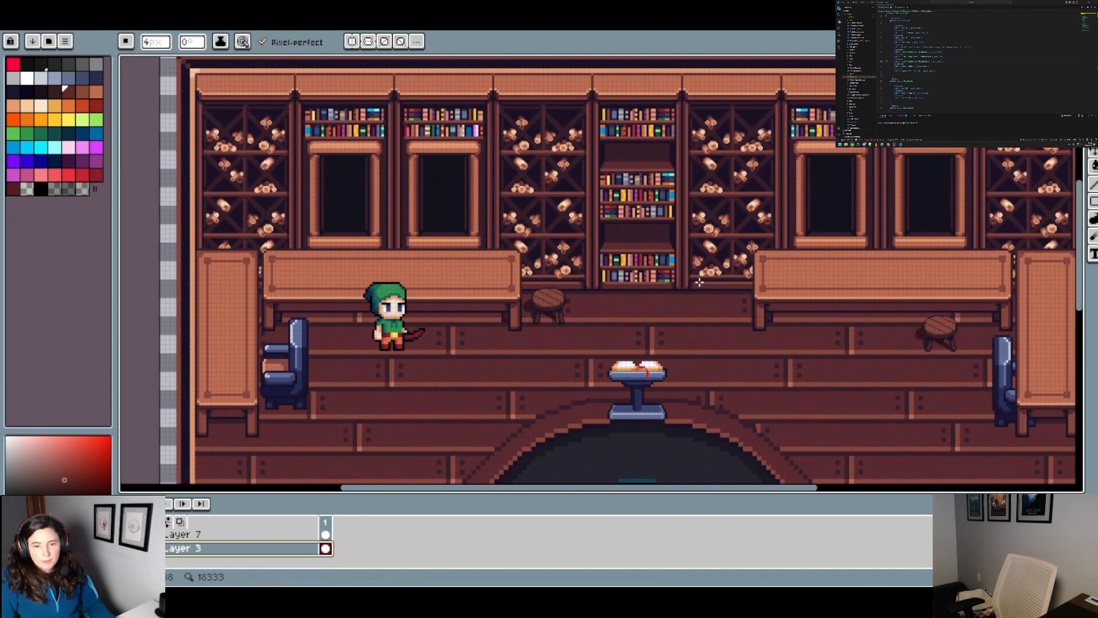
Step: Set the brush colour to the dark red palette swatch for work around the central bookshelf
{"action": "scroll", "coordinate": [525, 217], "scroll_direction": "up", "scroll_amount": 5}
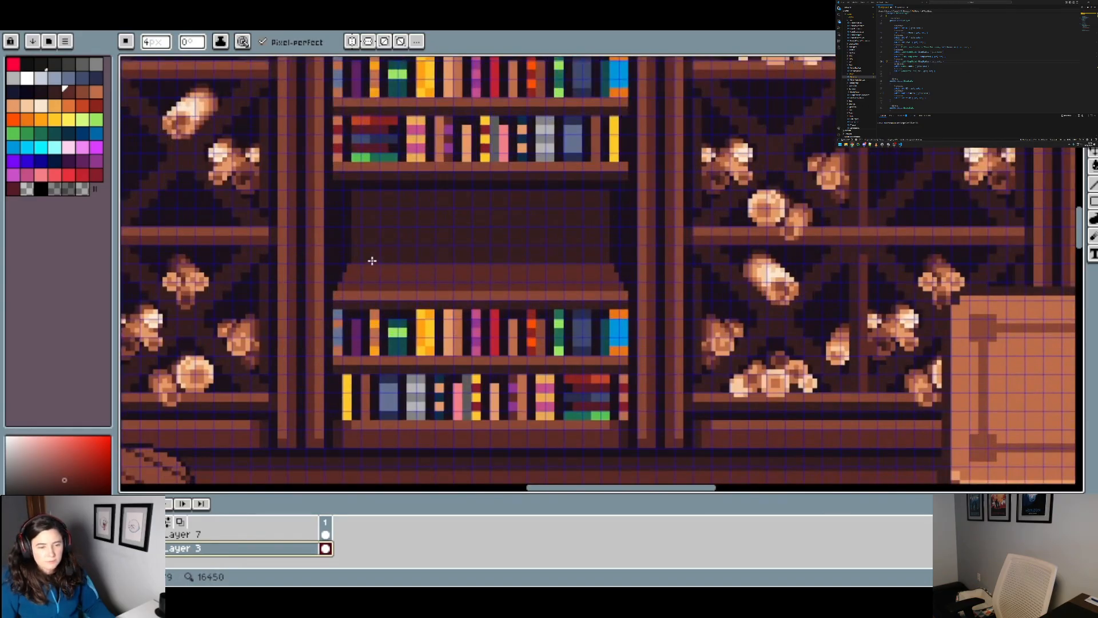
{"action": "key", "text": "i"}
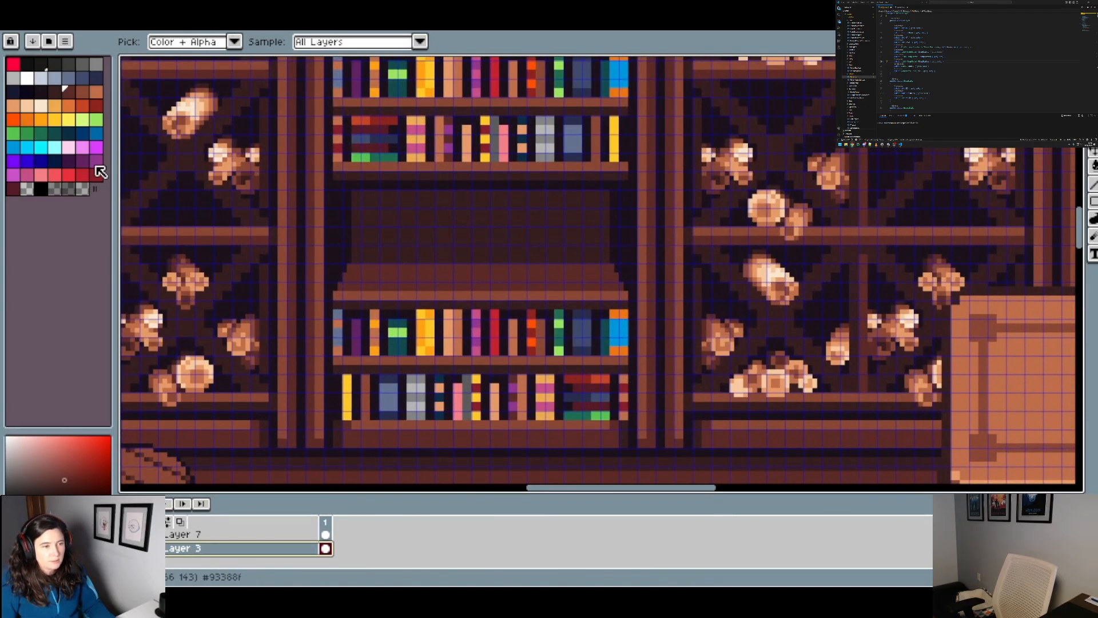
{"action": "left_click", "coordinate": [83, 179]}
{"action": "key", "text": "b"}
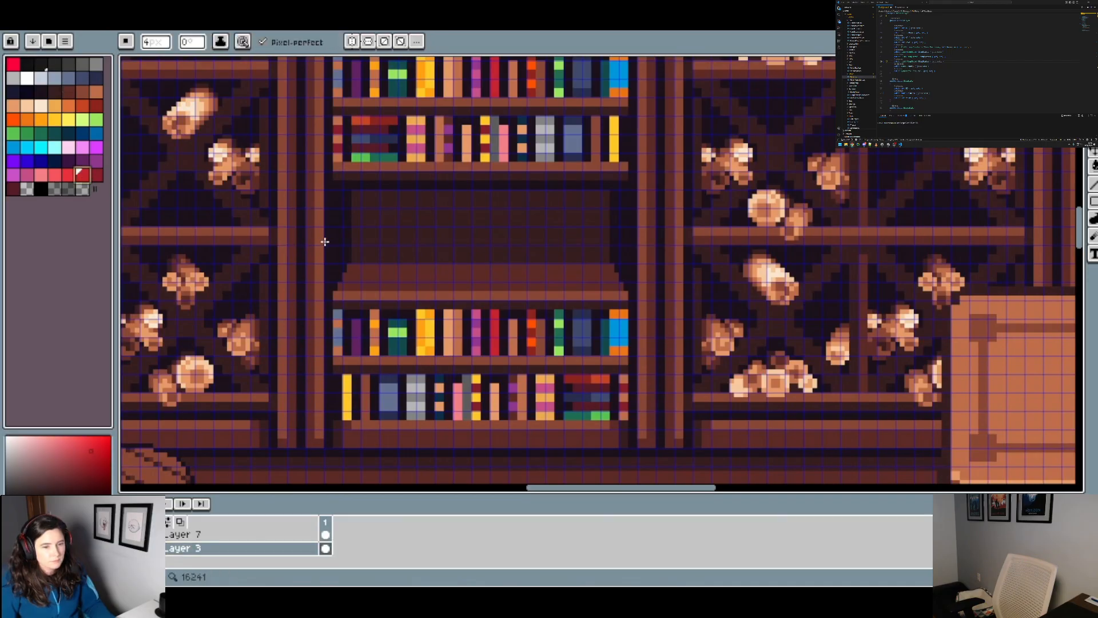
Step: Check what Layer 3 contains by toggling its visibility, and rename it Interior Ground
{"action": "scroll", "coordinate": [226, 549], "scroll_direction": "up", "scroll_amount": 3}
{"action": "scroll", "coordinate": [229, 553], "scroll_direction": "up", "scroll_amount": 4}
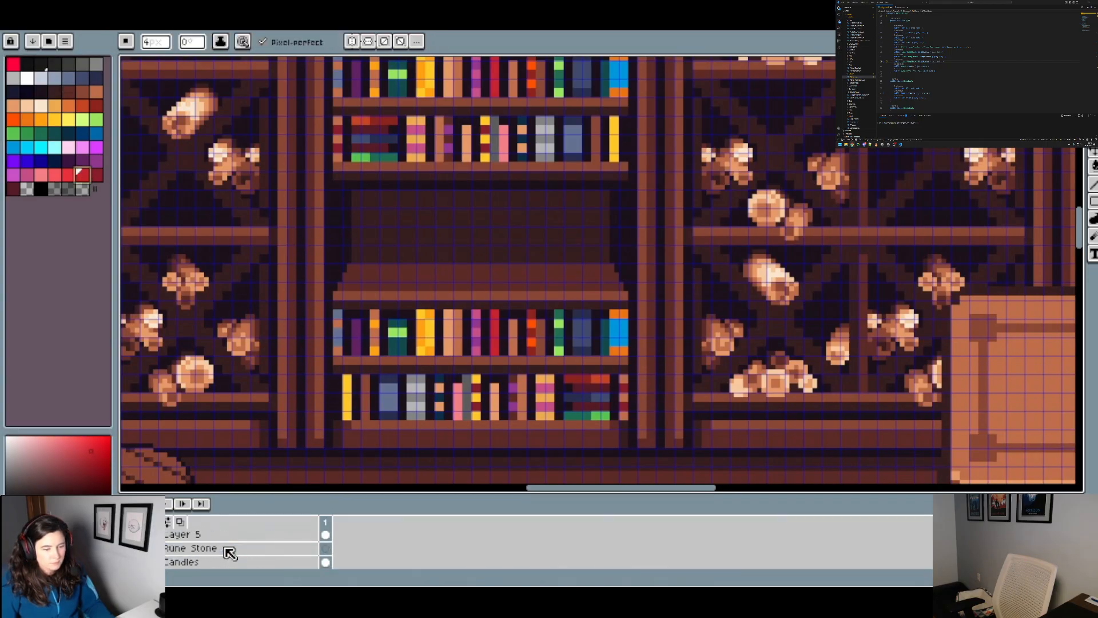
{"action": "scroll", "coordinate": [165, 552], "scroll_direction": "up", "scroll_amount": 3}
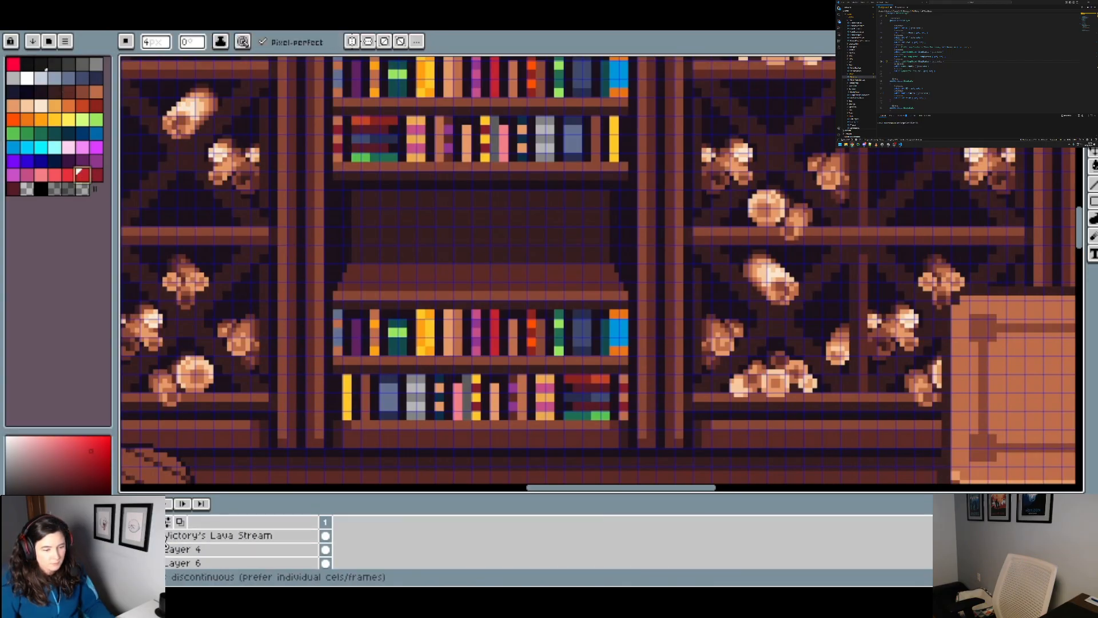
{"action": "scroll", "coordinate": [449, 315], "scroll_direction": "down", "scroll_amount": 7}
{"action": "scroll", "coordinate": [172, 553], "scroll_direction": "down", "scroll_amount": 3}
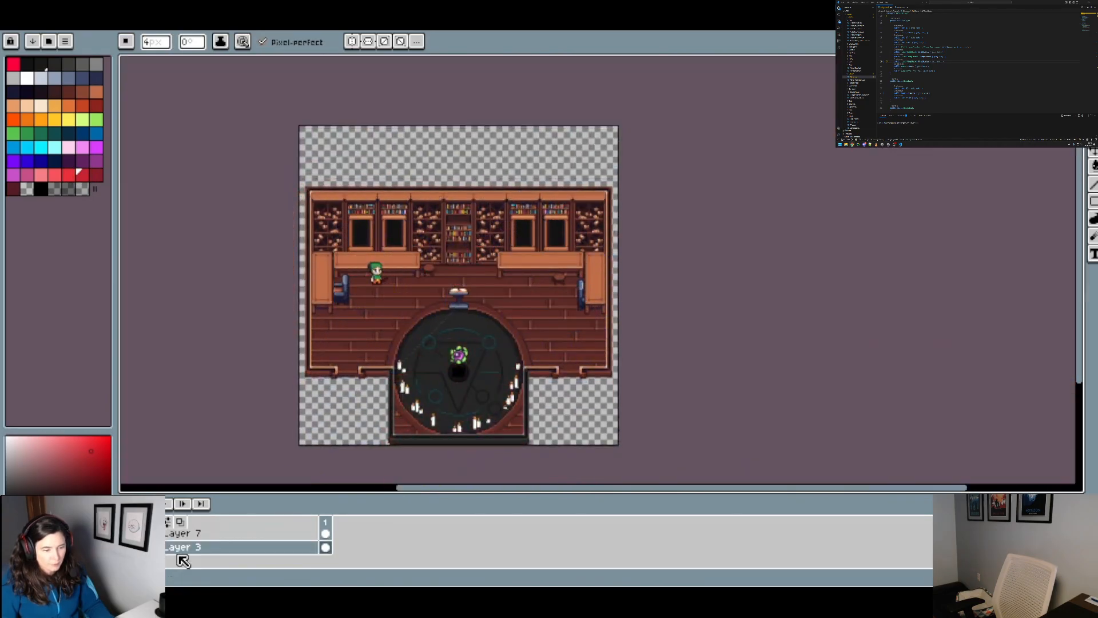
{"action": "left_click", "coordinate": [125, 548]}
{"action": "left_click", "coordinate": [126, 548]}
{"action": "right_click", "coordinate": [178, 551]}
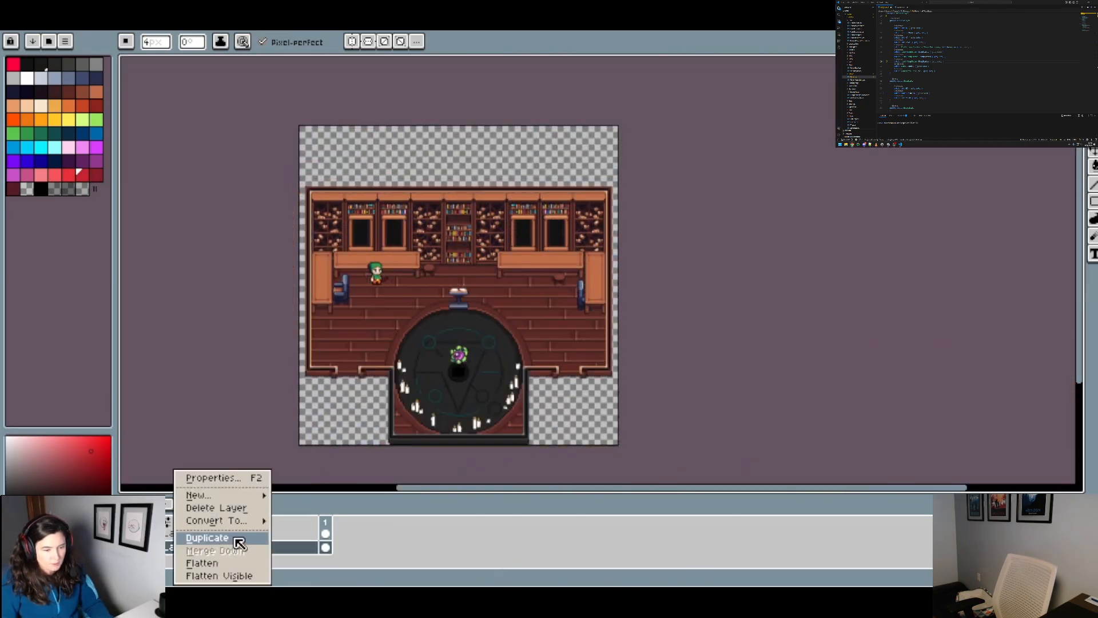
{"action": "left_click", "coordinate": [245, 479]}
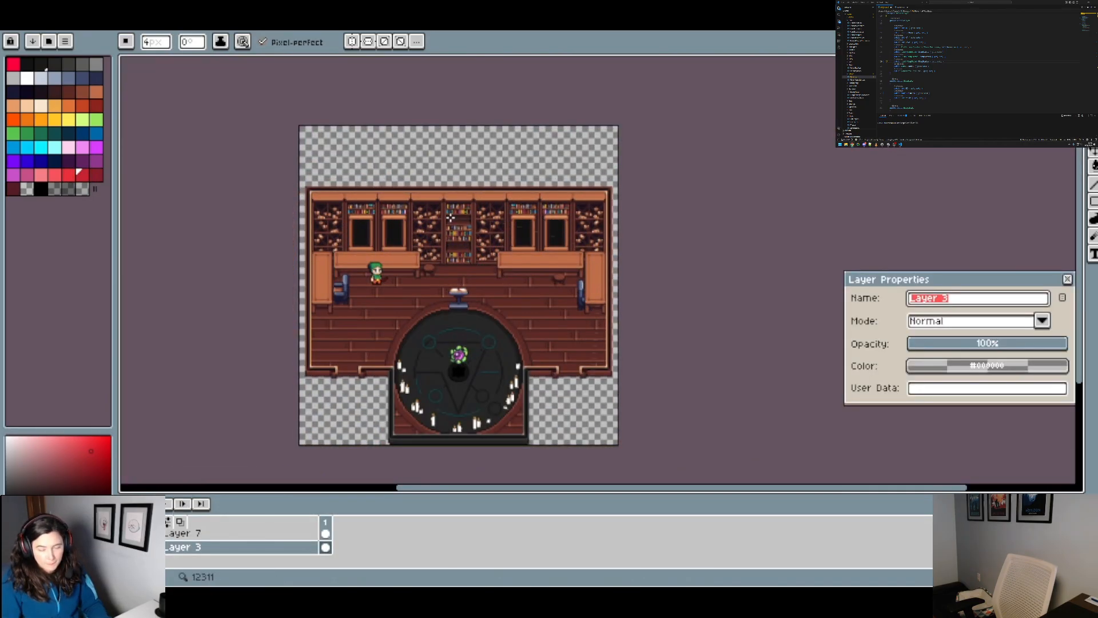
{"action": "type", "text": "Interior G"}
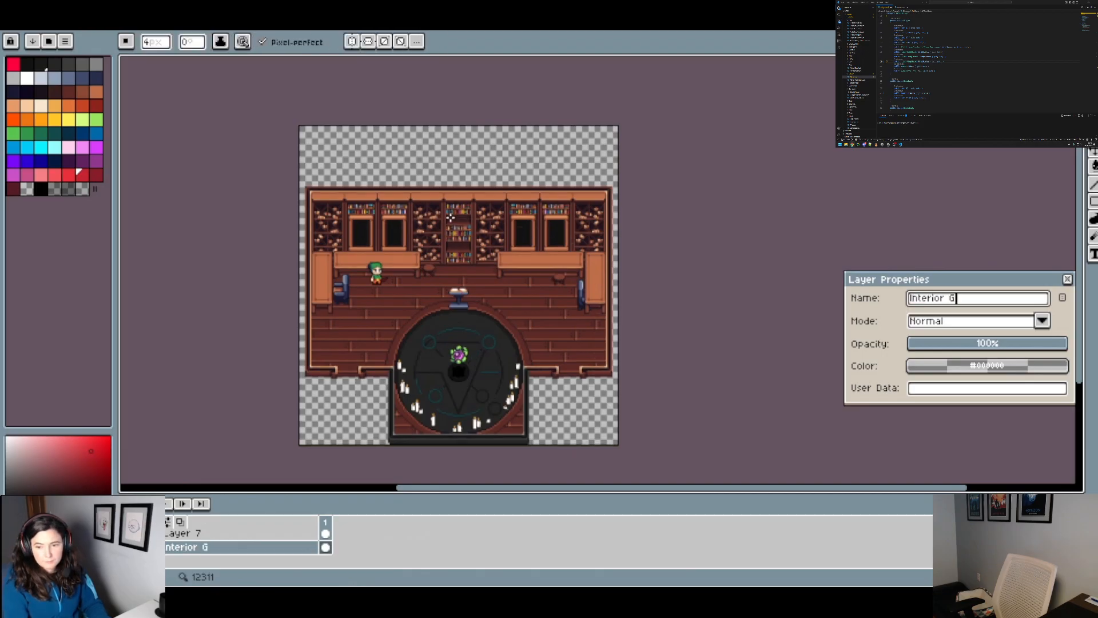
{"action": "type", "text": "round"}
{"action": "key", "text": "Return"}
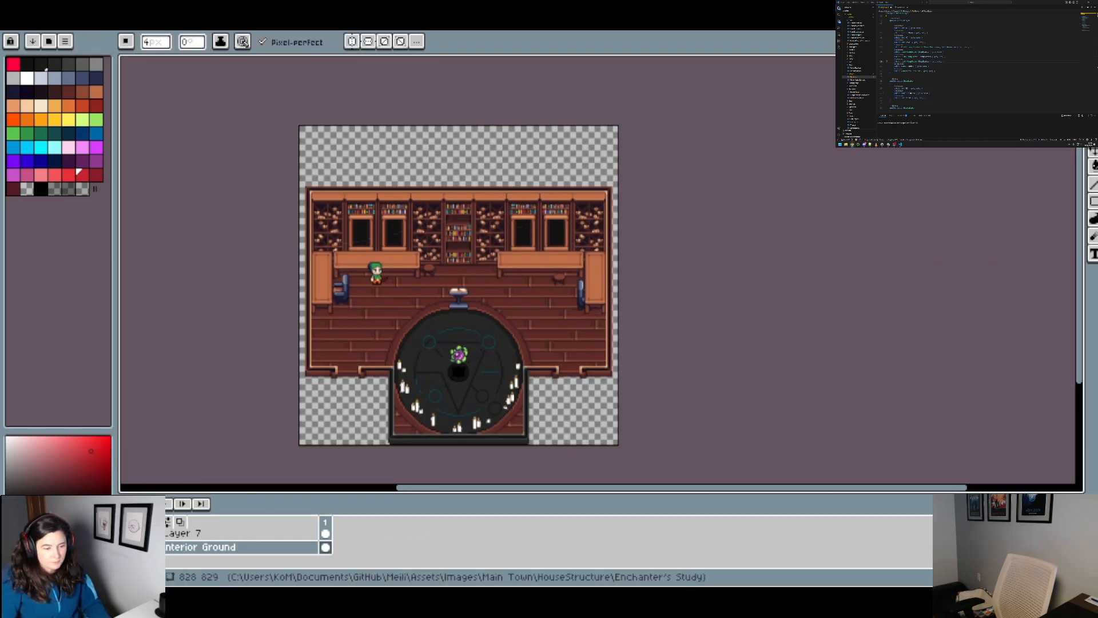
Step: Rename Layer 6, which holds the flower above the dark centre of the ritual circle, as Rune Stone
{"action": "scroll", "coordinate": [240, 547], "scroll_direction": "up", "scroll_amount": 2}
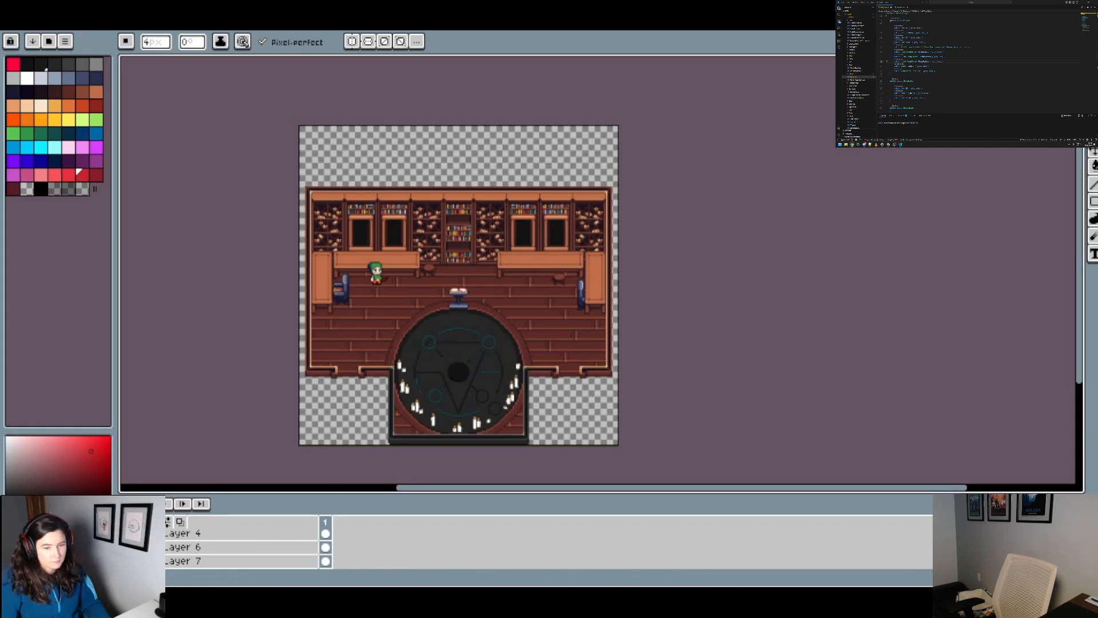
{"action": "right_click", "coordinate": [201, 547]}
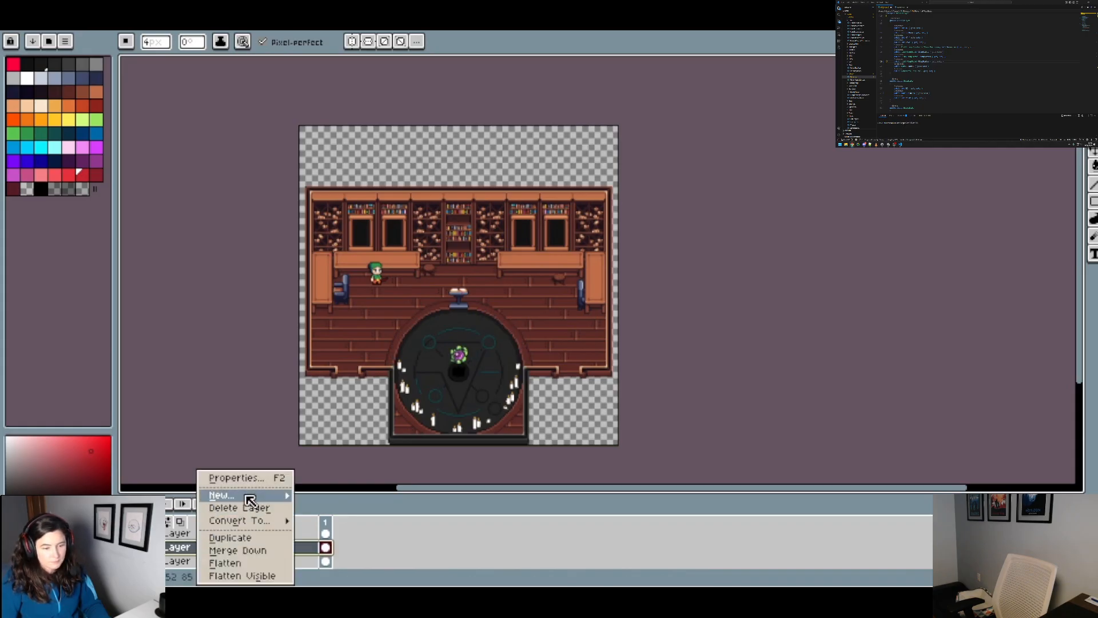
{"action": "mouse_move", "coordinate": [250, 501]}
{"action": "left_click", "coordinate": [244, 478]}
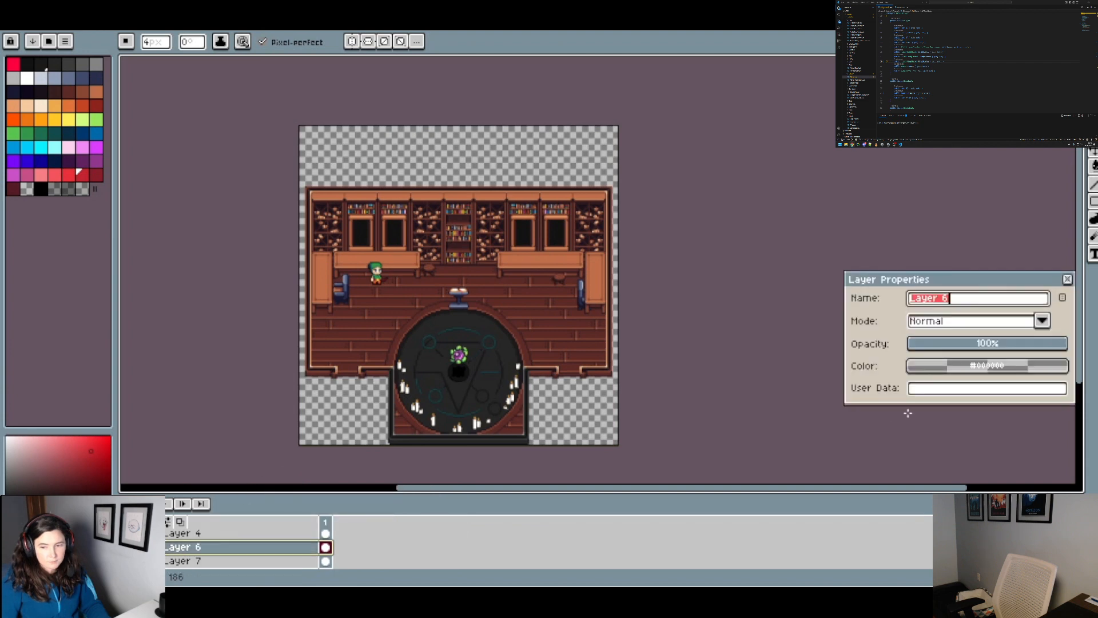
{"action": "type", "text": "Rune S"}
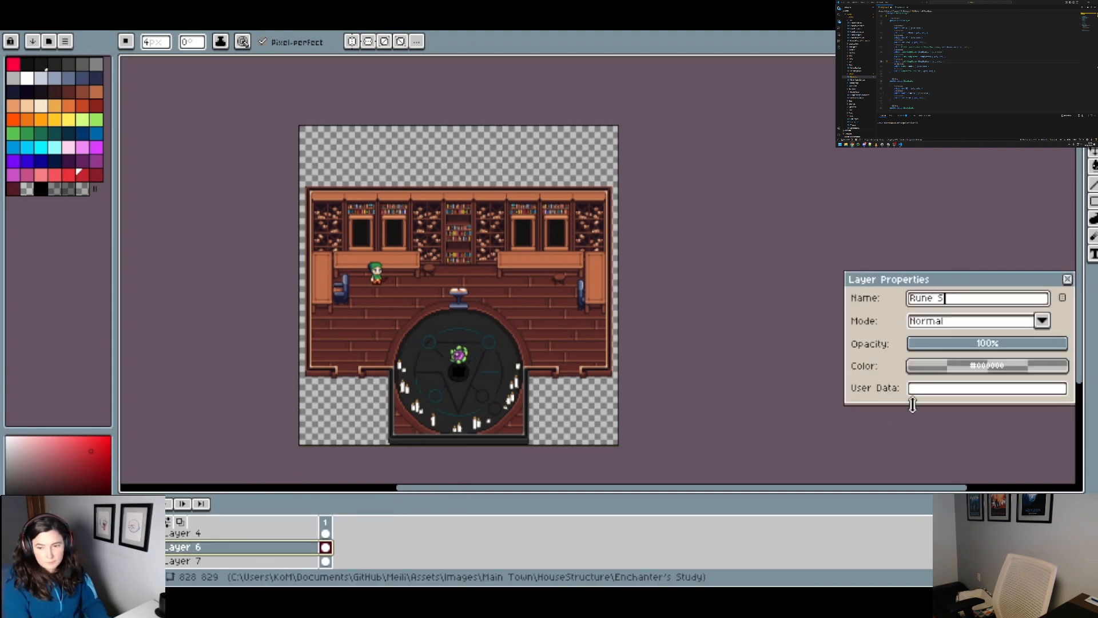
{"action": "type", "text": "tone"}
{"action": "key", "text": "Return"}
{"action": "scroll", "coordinate": [206, 558], "scroll_direction": "up", "scroll_amount": 1}
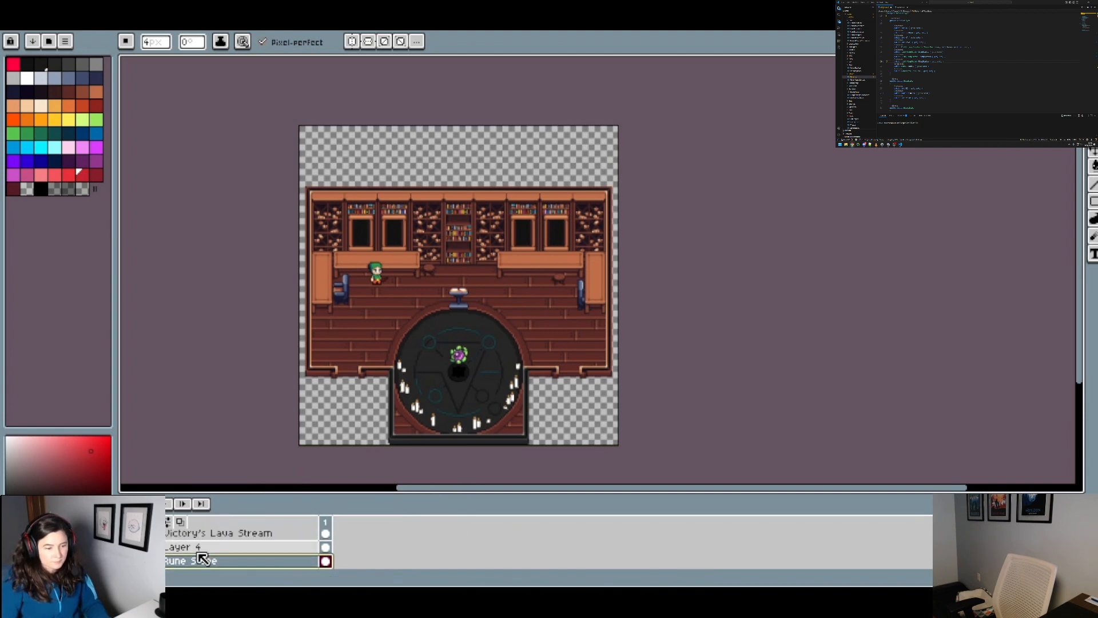
{"action": "scroll", "coordinate": [194, 558], "scroll_direction": "up", "scroll_amount": 1}
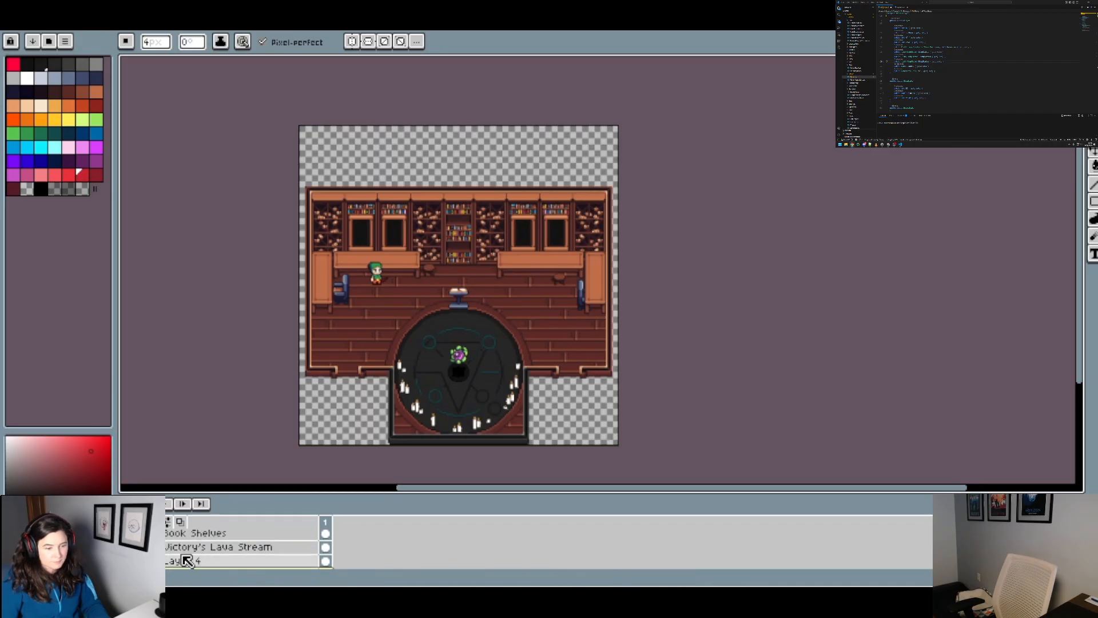
Step: Delete Layer 4, check what Layer 7 adds around the ritual circle, and merge Layer 7 down into Interior Ground
{"action": "right_click", "coordinate": [192, 561]}
{"action": "left_click", "coordinate": [244, 509]}
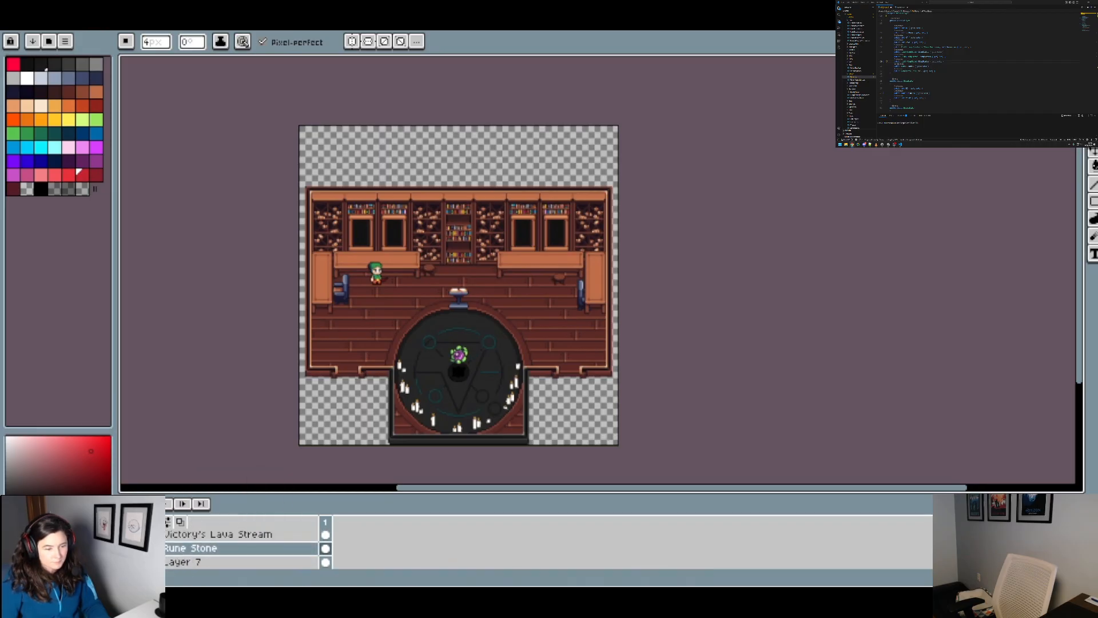
{"action": "scroll", "coordinate": [240, 548], "scroll_direction": "down", "scroll_amount": 1}
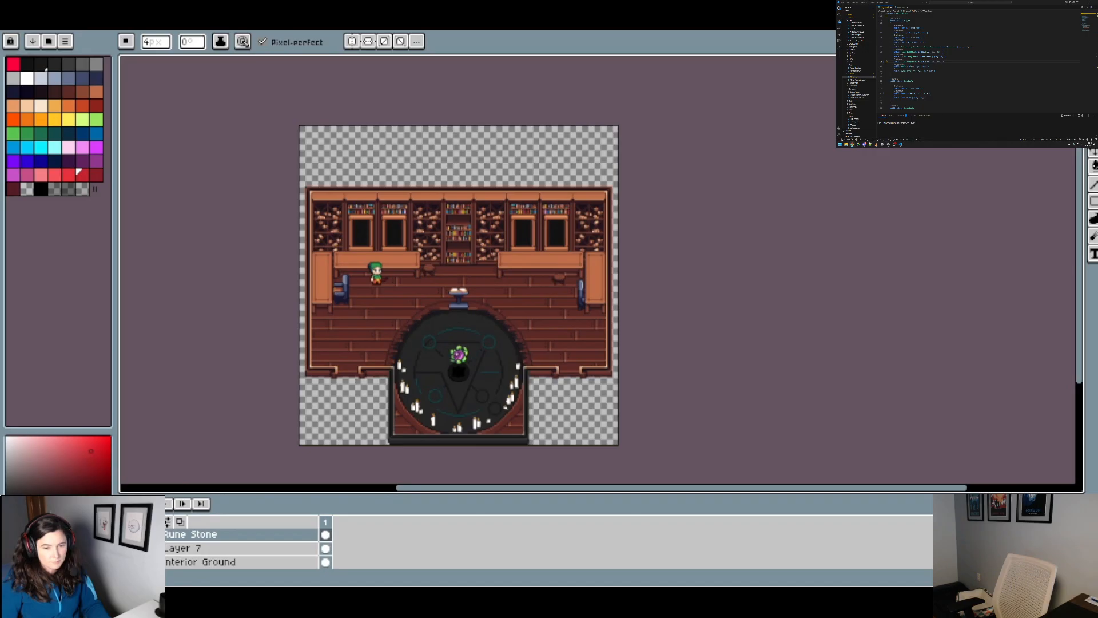
{"action": "scroll", "coordinate": [424, 408], "scroll_direction": "up", "scroll_amount": 3}
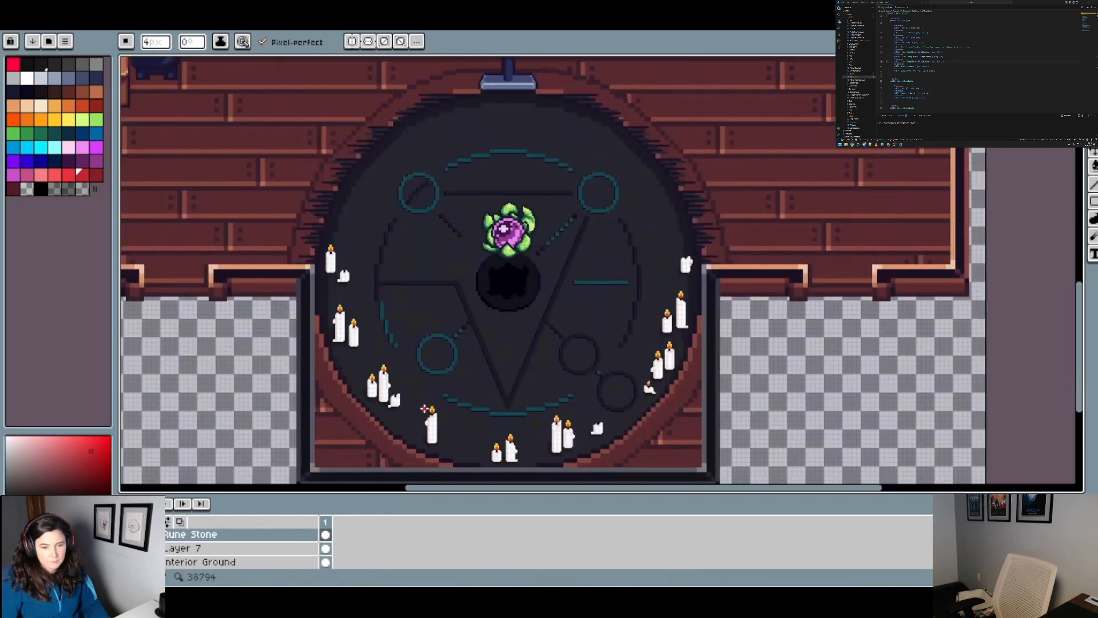
{"action": "scroll", "coordinate": [423, 410], "scroll_direction": "down", "scroll_amount": 3}
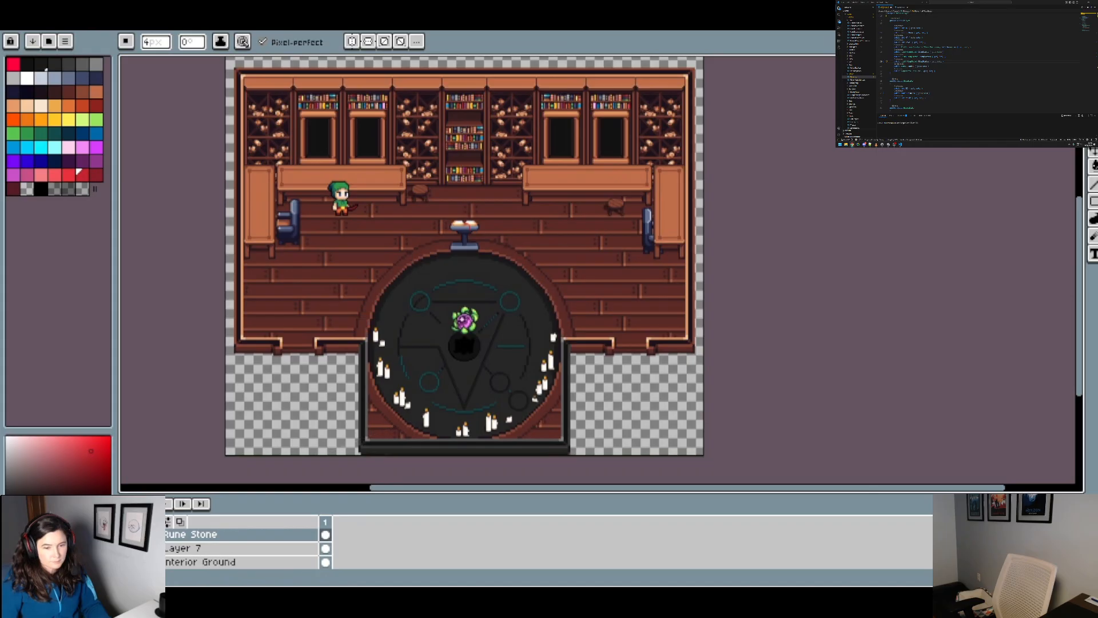
{"action": "left_click", "coordinate": [183, 553]}
{"action": "right_click", "coordinate": [183, 553]}
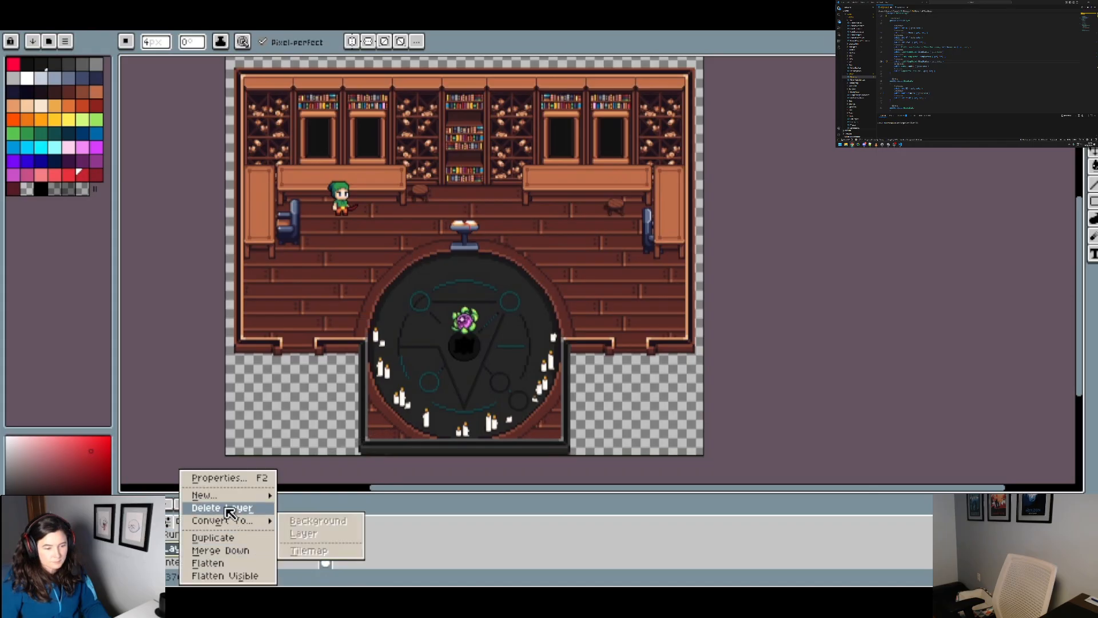
{"action": "left_click", "coordinate": [232, 507]}
Step: Toggle the visibility of Victory's Lava Stream, Book Shelves, Layer 8 and Layer 9 to check what each contains
{"action": "scroll", "coordinate": [143, 549], "scroll_direction": "up", "scroll_amount": 2}
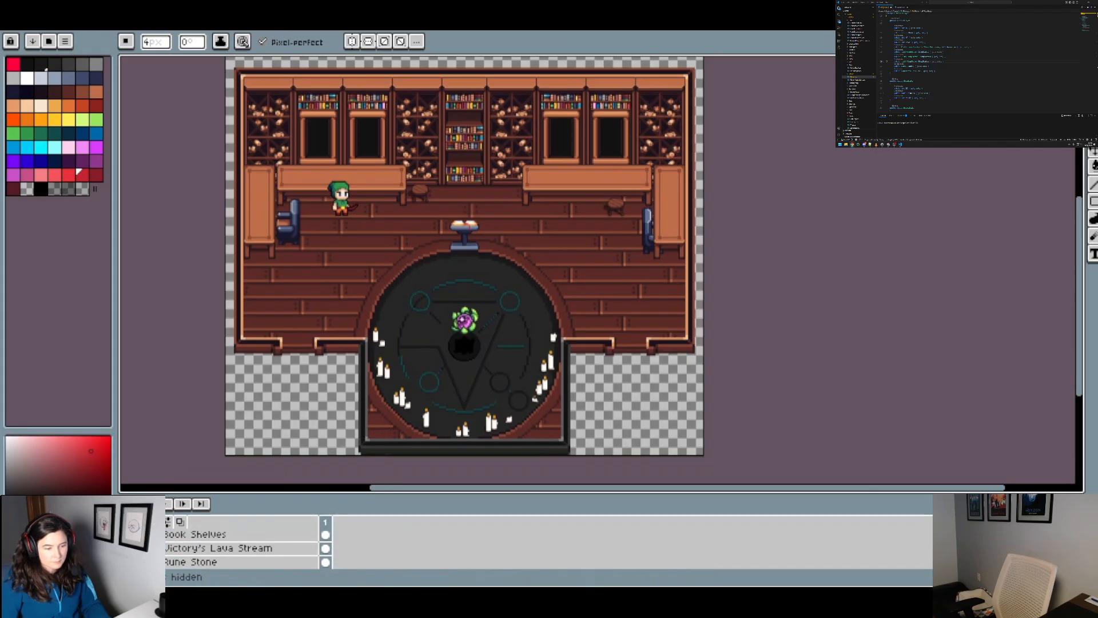
{"action": "left_click", "coordinate": [126, 548]}
{"action": "left_click", "coordinate": [126, 548]}
{"action": "scroll", "coordinate": [127, 548], "scroll_direction": "up", "scroll_amount": 1}
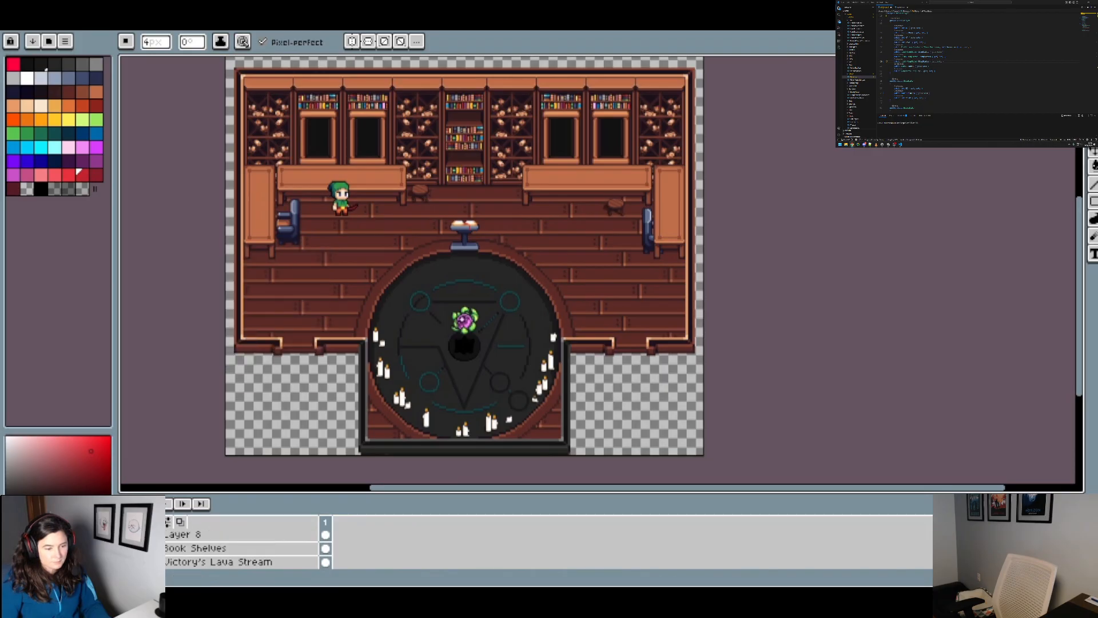
{"action": "left_click", "coordinate": [126, 548]}
{"action": "left_click", "coordinate": [127, 548]}
{"action": "scroll", "coordinate": [127, 548], "scroll_direction": "up", "scroll_amount": 1}
{"action": "left_click", "coordinate": [126, 548]}
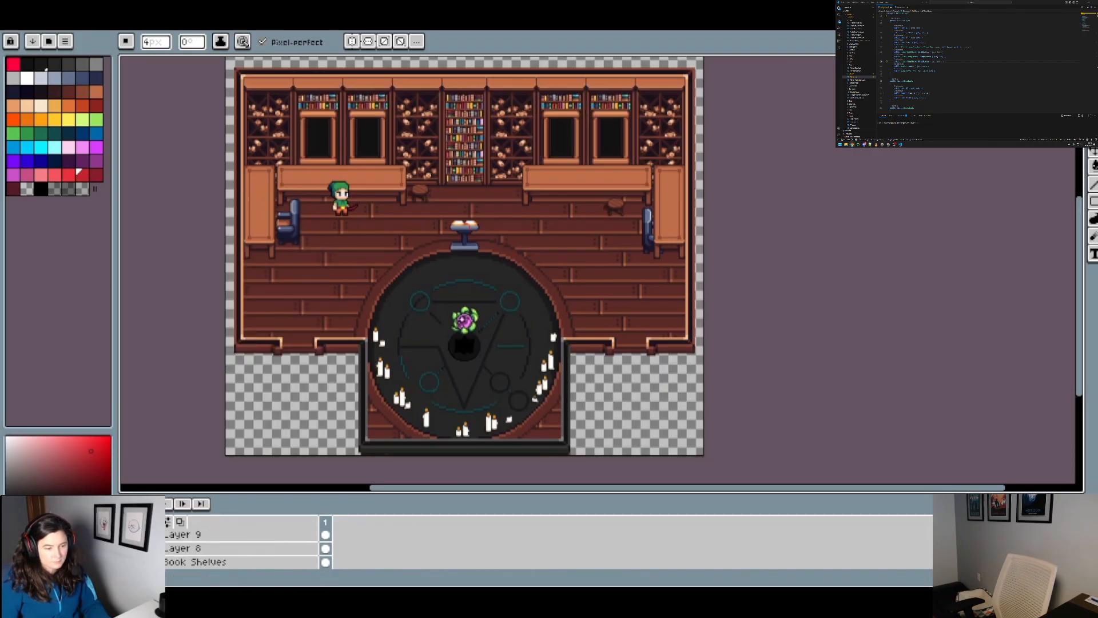
{"action": "left_click", "coordinate": [126, 548]}
{"action": "left_click", "coordinate": [126, 548]}
{"action": "left_click", "coordinate": [126, 548]}
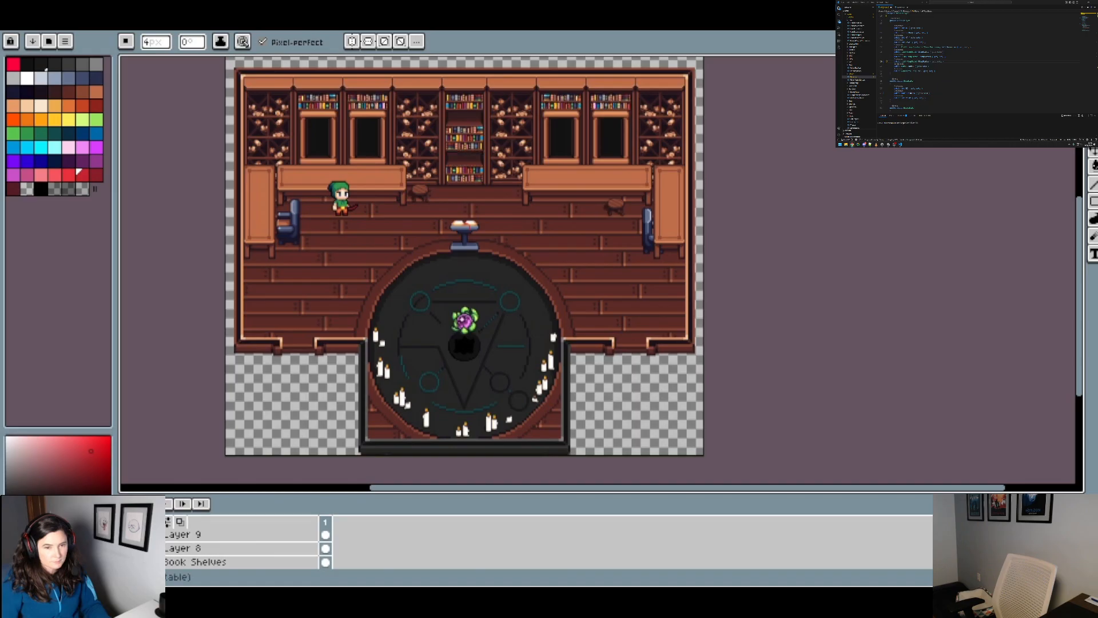
Step: Merge Layer 8 and Layer 9, which hold the gaps in the central bookshelf, down into Book Shelves
{"action": "left_click", "coordinate": [182, 550]}
{"action": "right_click", "coordinate": [182, 550]}
{"action": "left_click", "coordinate": [221, 552]}
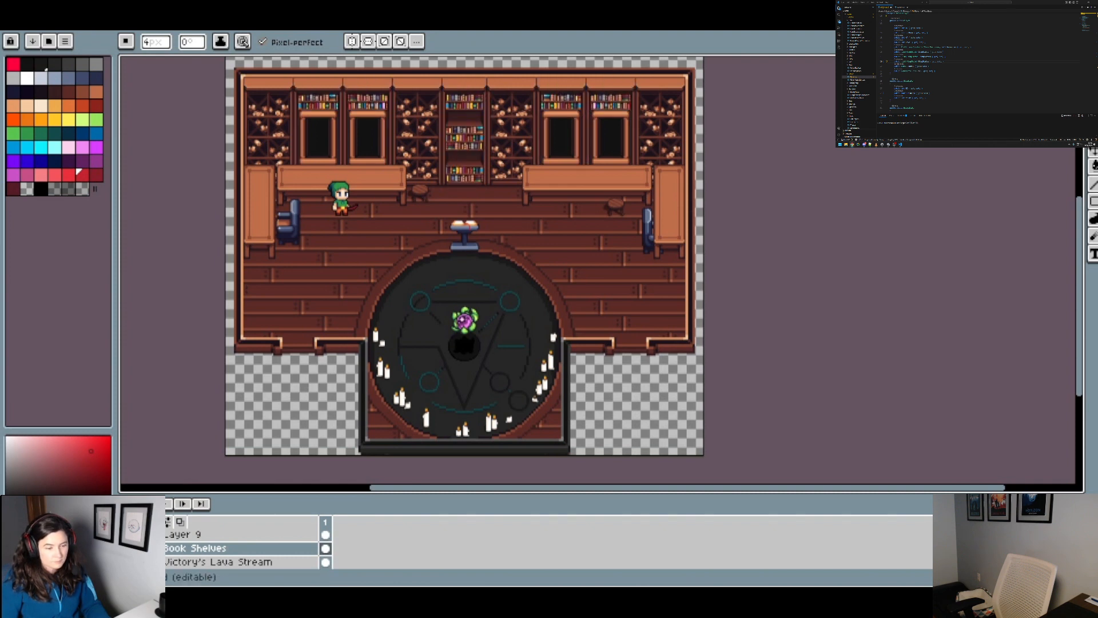
{"action": "left_click", "coordinate": [199, 536]}
{"action": "right_click", "coordinate": [200, 538]}
{"action": "left_click", "coordinate": [246, 552]}
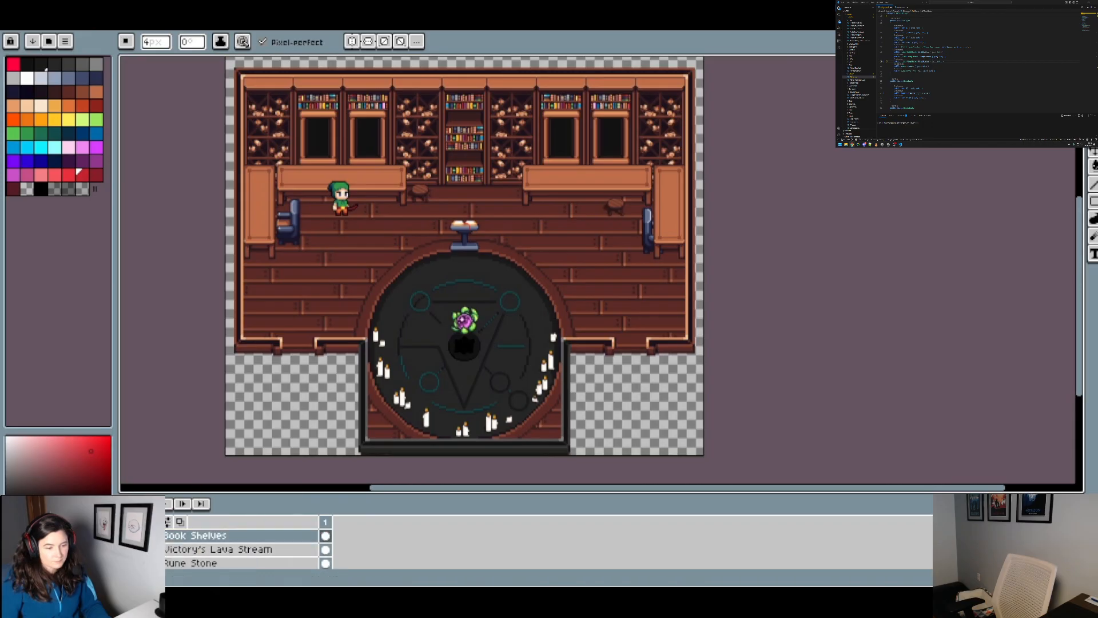
Step: Check the contents of the Windows, Tables and Chairs layers by toggling their visibility
{"action": "scroll", "coordinate": [240, 549], "scroll_direction": "up", "scroll_amount": 2}
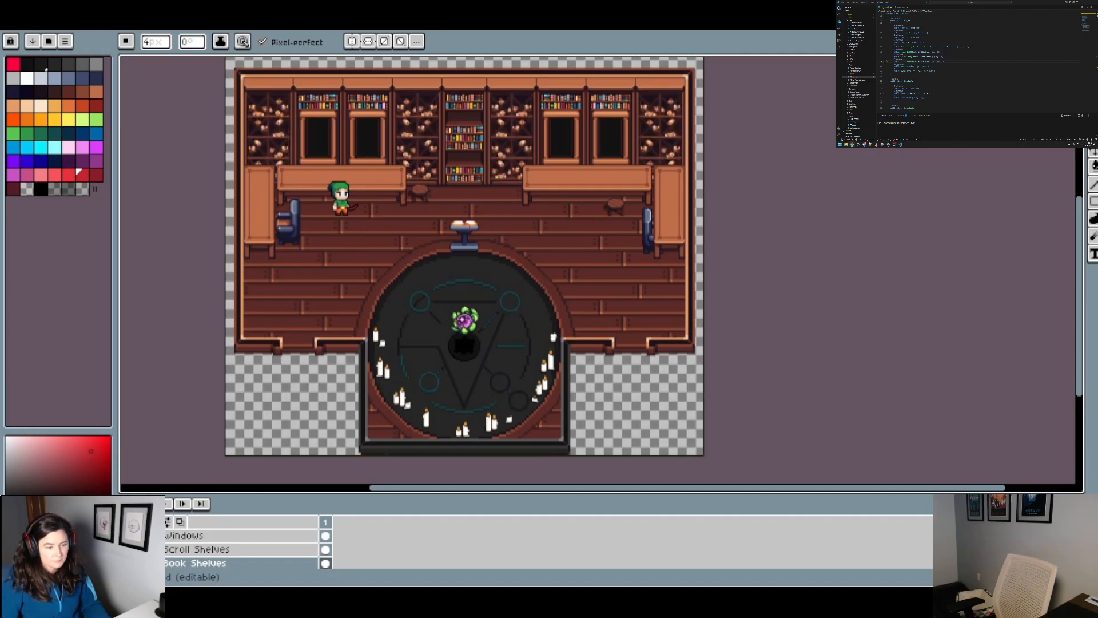
{"action": "scroll", "coordinate": [173, 561], "scroll_direction": "up", "scroll_amount": 1}
{"action": "scroll", "coordinate": [173, 561], "scroll_direction": "down", "scroll_amount": 1}
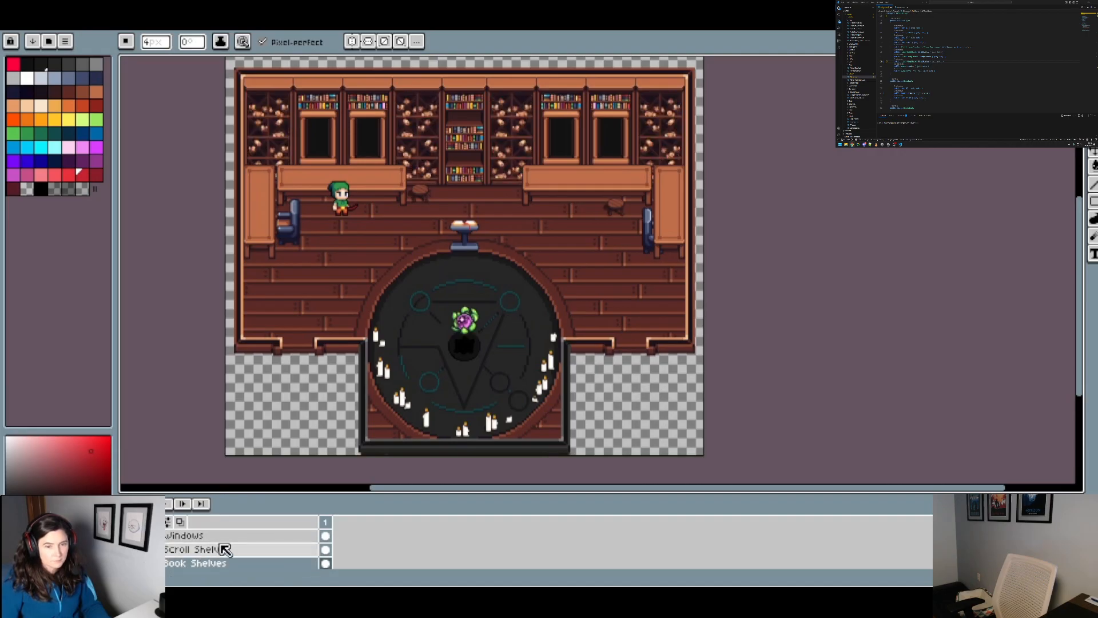
{"action": "left_click_drag", "start_coordinate": [220, 547], "coordinate": [183, 564]}
{"action": "left_click", "coordinate": [127, 539]}
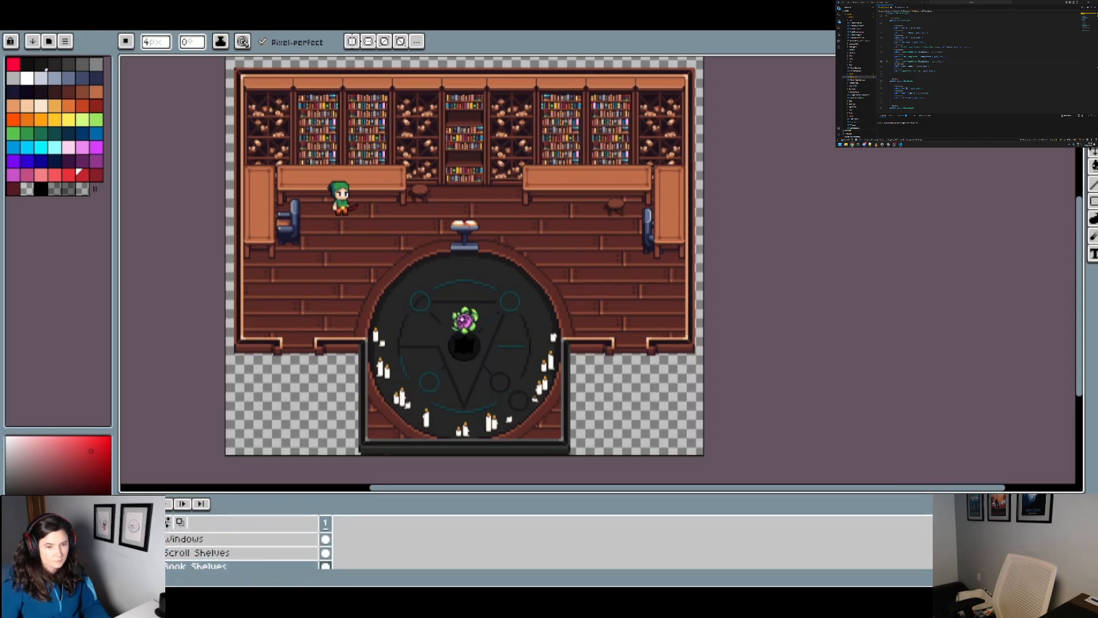
{"action": "left_click", "coordinate": [127, 539]}
{"action": "scroll", "coordinate": [126, 539], "scroll_direction": "up", "scroll_amount": 2}
{"action": "left_click", "coordinate": [126, 539]}
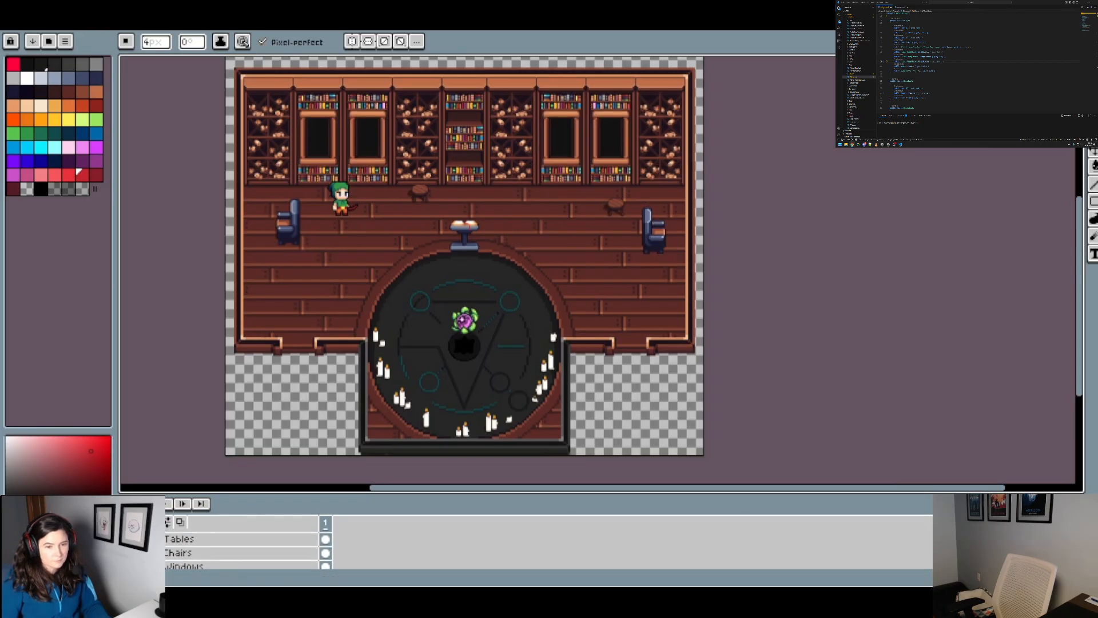
{"action": "left_click", "coordinate": [126, 539]}
{"action": "left_click", "coordinate": [126, 552]}
Step: Toggle the visibility of the upper layers, including Podium and the Rune Stone layer above Candles, to check their contents
{"action": "left_click", "coordinate": [127, 553]}
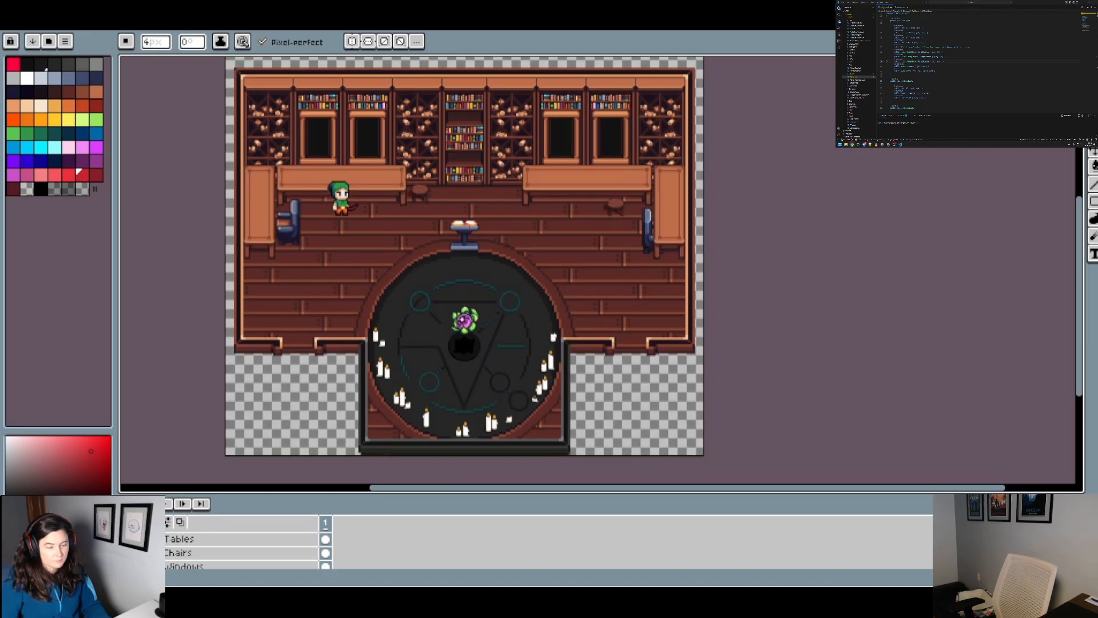
{"action": "left_click", "coordinate": [126, 539]}
{"action": "left_click", "coordinate": [126, 539]}
{"action": "scroll", "coordinate": [126, 539], "scroll_direction": "up", "scroll_amount": 2}
{"action": "left_click", "coordinate": [126, 552]}
{"action": "left_click", "coordinate": [126, 552]}
{"action": "scroll", "coordinate": [126, 553], "scroll_direction": "up", "scroll_amount": 1}
{"action": "left_click", "coordinate": [127, 553]}
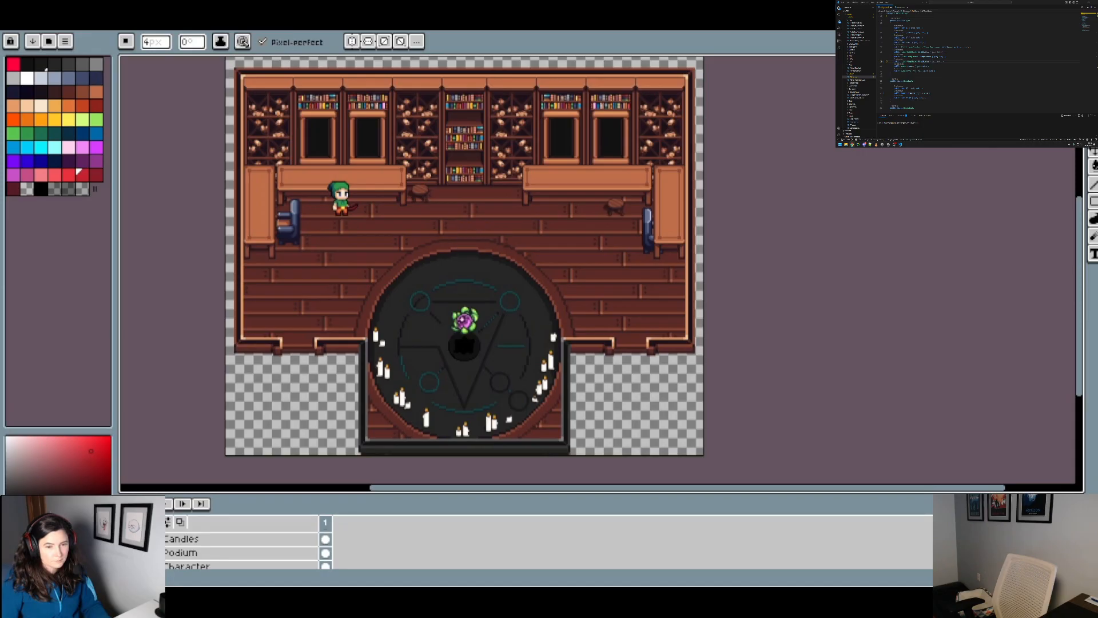
{"action": "left_click", "coordinate": [127, 553]}
{"action": "left_click", "coordinate": [127, 553]}
{"action": "left_click", "coordinate": [126, 553]}
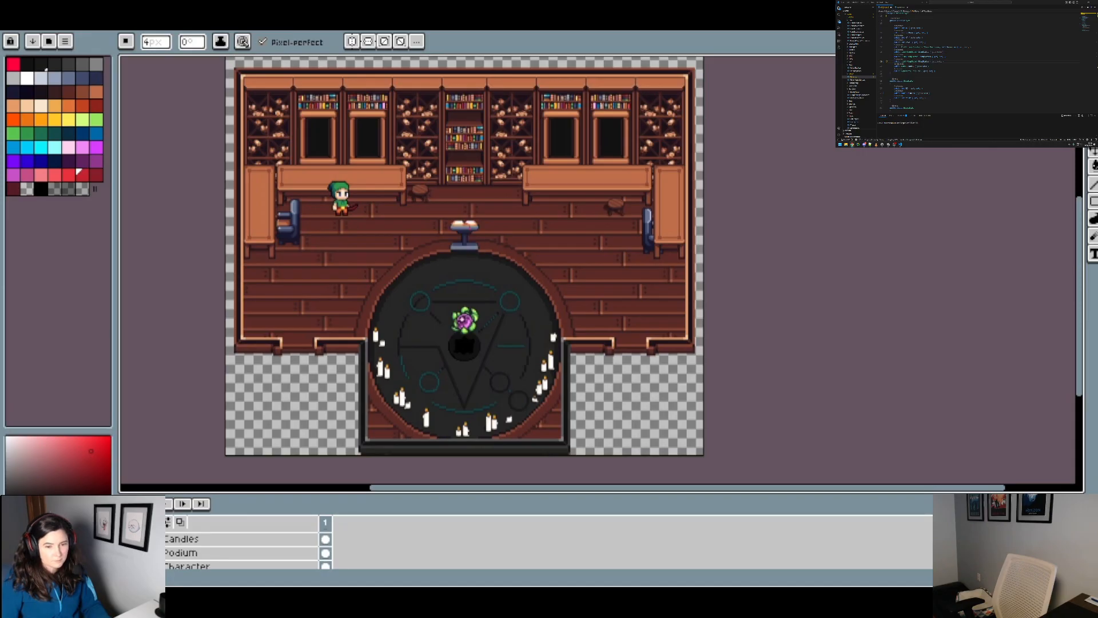
{"action": "scroll", "coordinate": [126, 553], "scroll_direction": "up", "scroll_amount": 1}
{"action": "left_click", "coordinate": [126, 553]}
{"action": "left_click", "coordinate": [126, 553]}
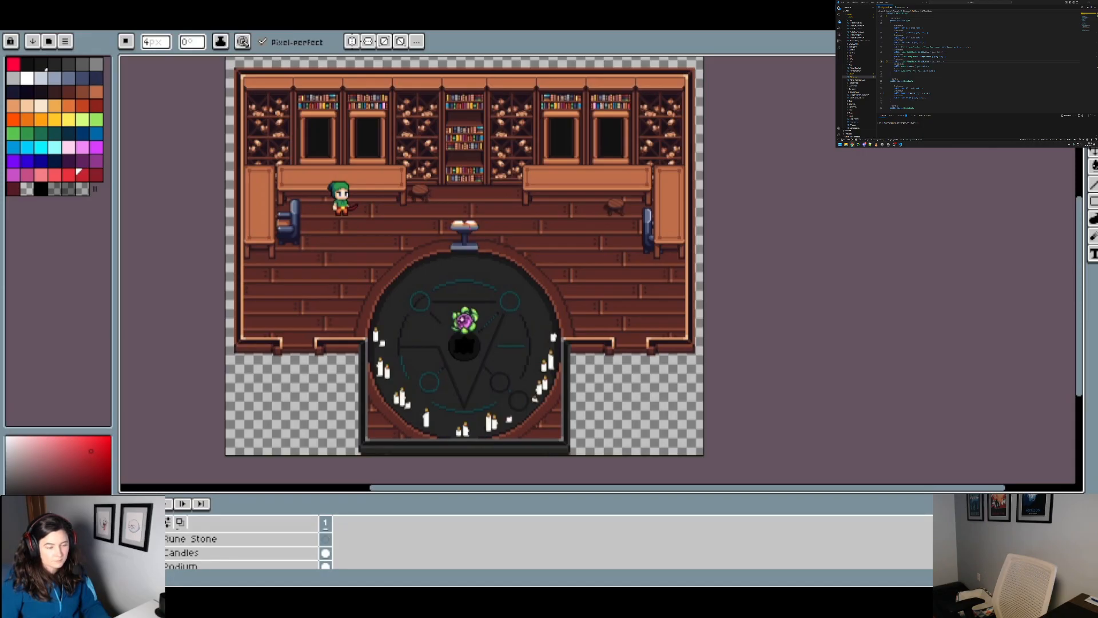
Step: Delete the empty Rune Stone layer directly above Candles
{"action": "key", "text": "shift+n"}
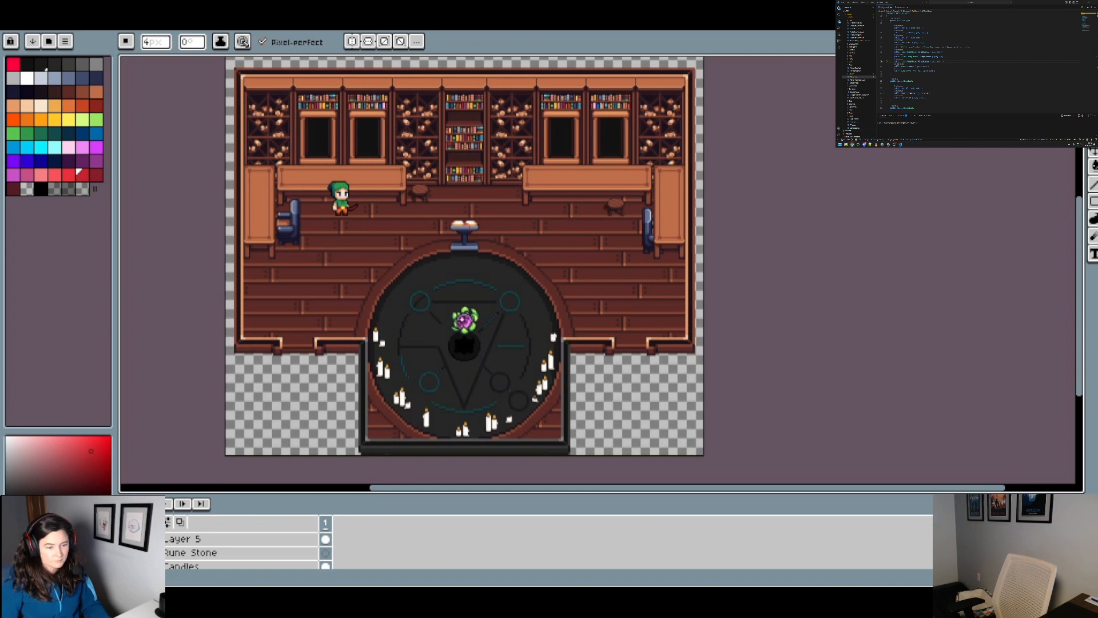
{"action": "right_click", "coordinate": [183, 553]}
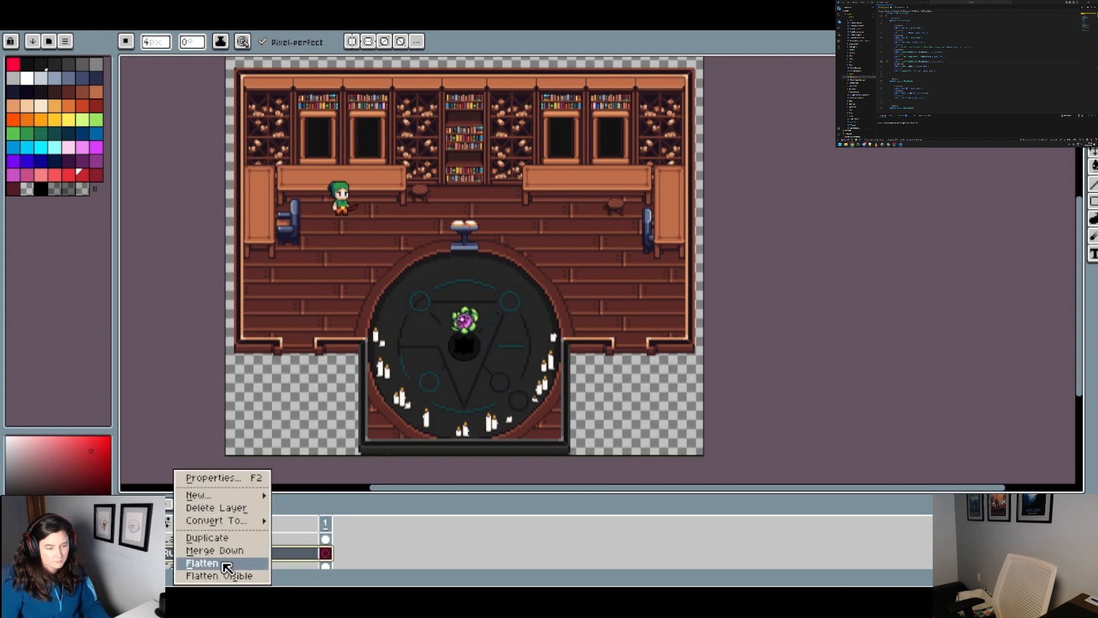
{"action": "left_click", "coordinate": [216, 508]}
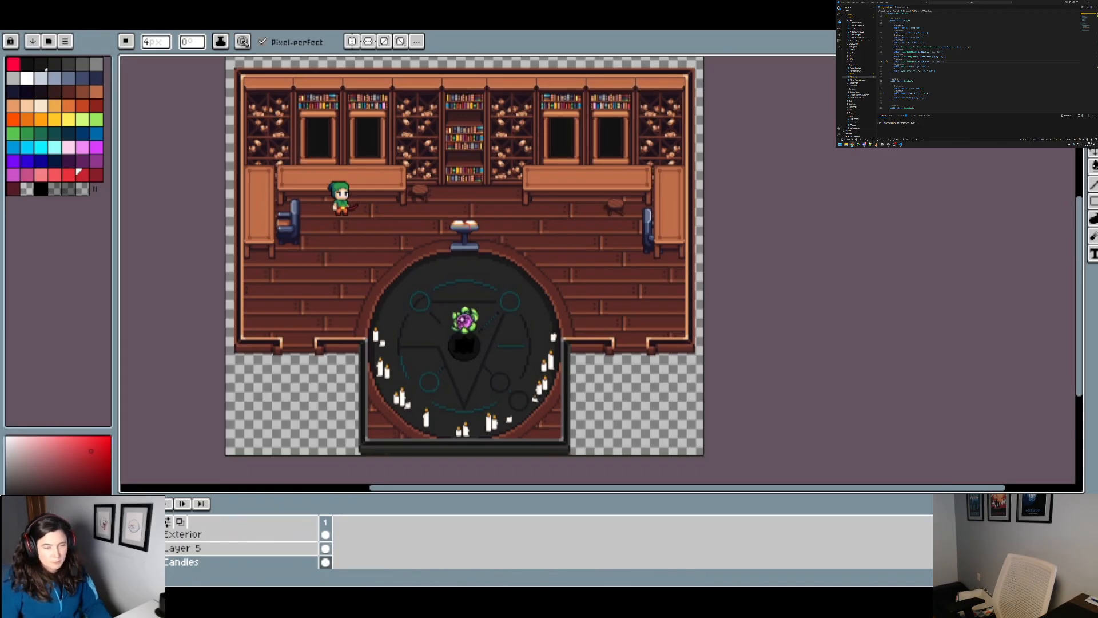
Step: Rename Layer 5, located between Exterior and Candles, as Decorations
{"action": "right_click", "coordinate": [183, 549]}
{"action": "left_click", "coordinate": [195, 478]}
{"action": "type", "text": "D"}
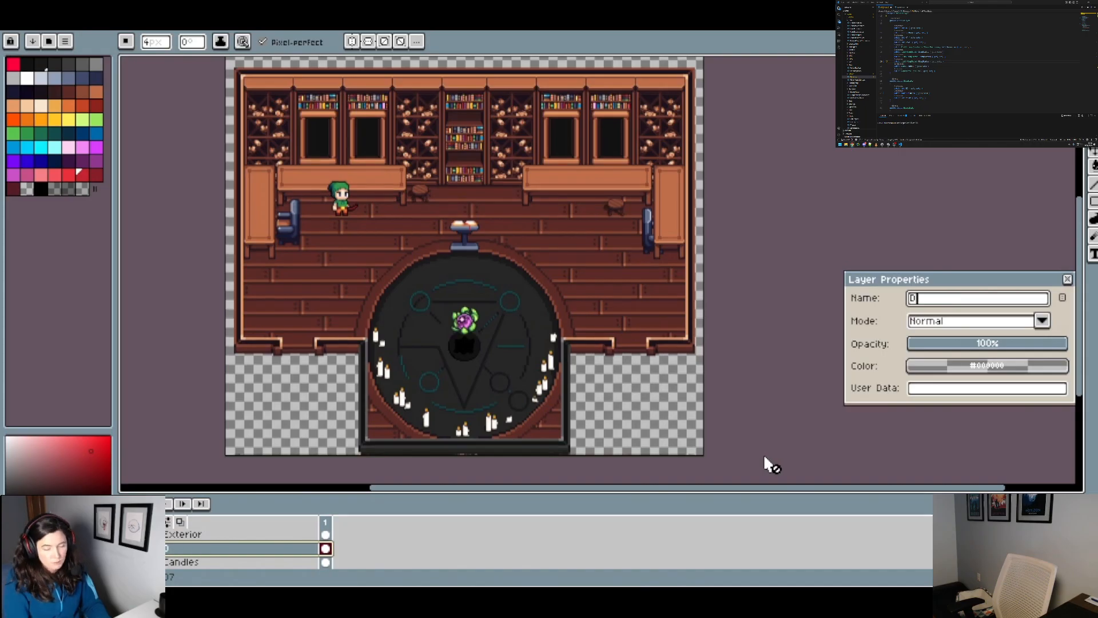
{"action": "type", "text": "ecorations"}
{"action": "key", "text": "Return"}
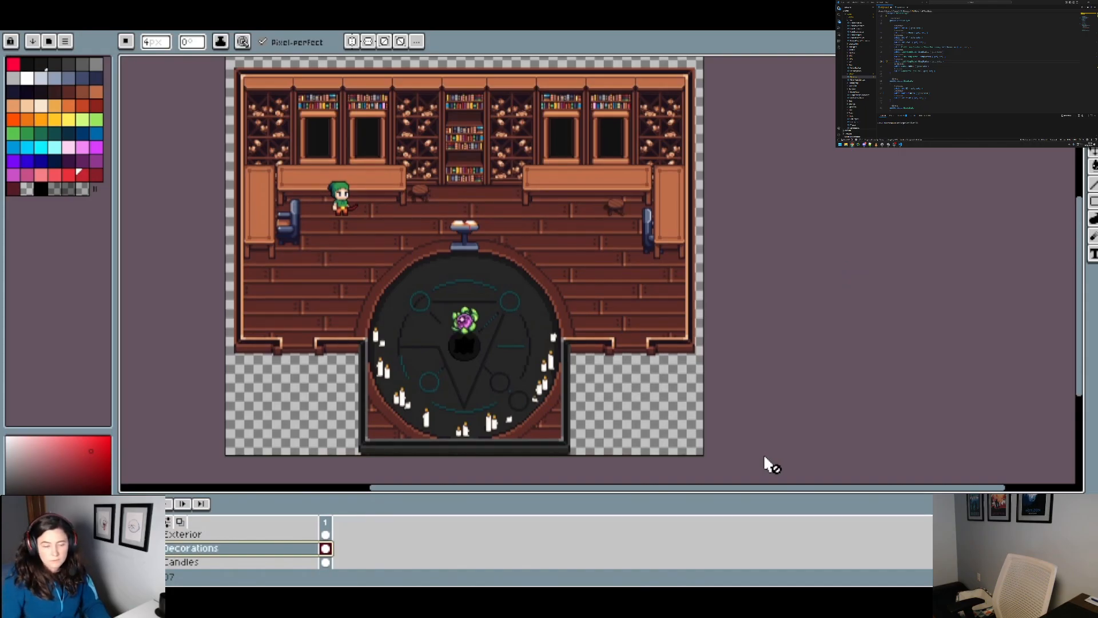
Step: Toggle the Exterior layer to compare the building's outside with the room, and examine the ritual circle and its candles
{"action": "left_click", "coordinate": [127, 535]}
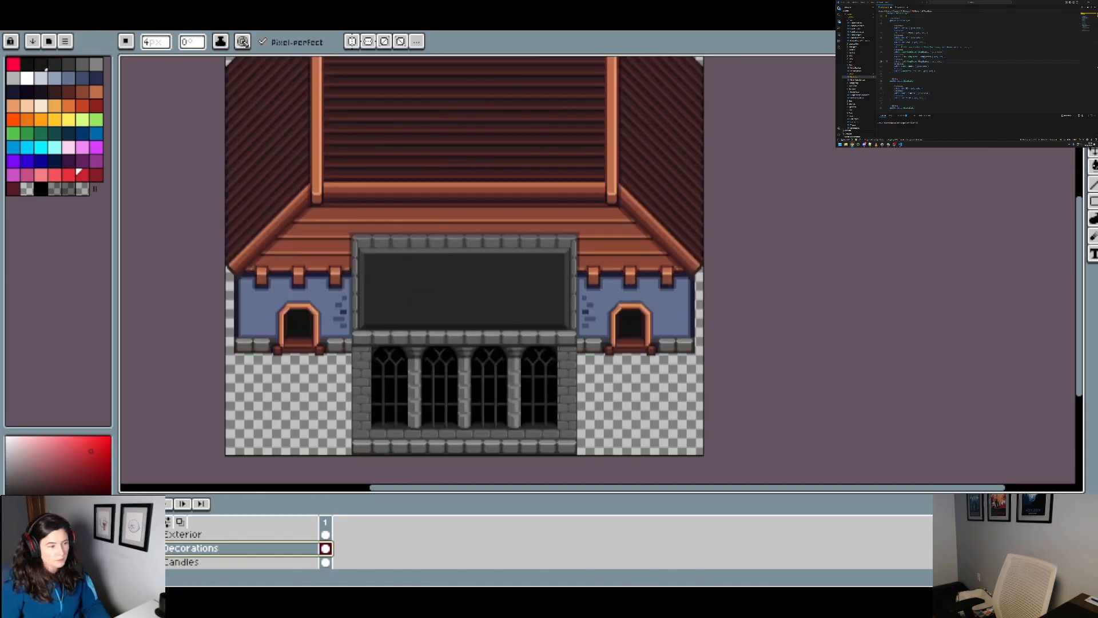
{"action": "left_click", "coordinate": [127, 534]}
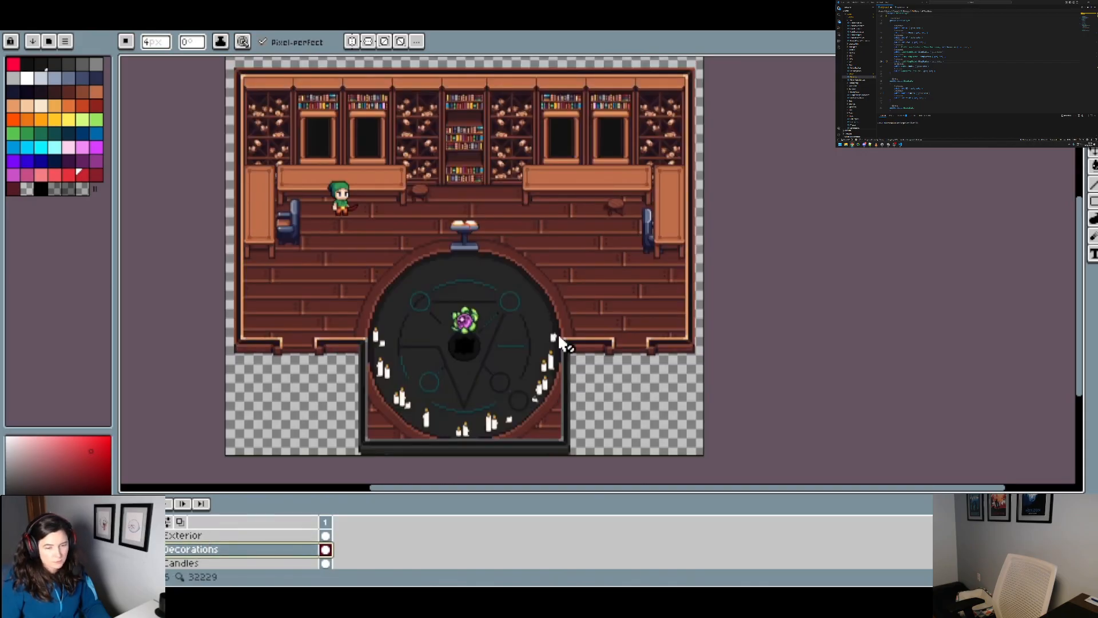
{"action": "scroll", "coordinate": [558, 333], "scroll_direction": "down", "scroll_amount": 1}
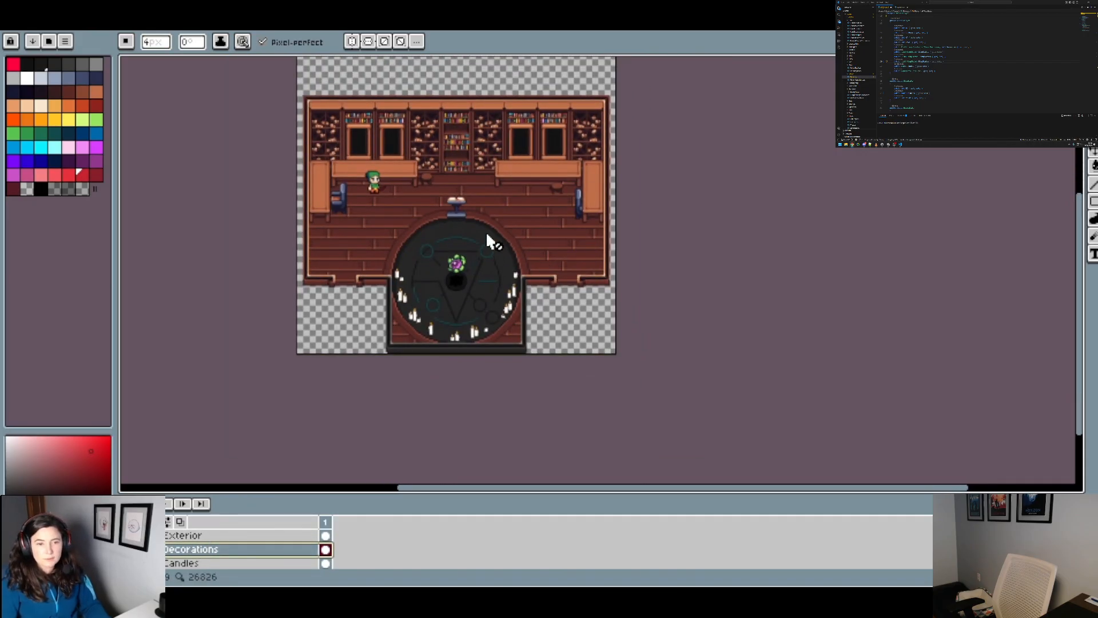
{"action": "scroll", "coordinate": [485, 191], "scroll_direction": "up", "scroll_amount": 1}
{"action": "left_click_drag", "start_coordinate": [512, 294], "coordinate": [497, 191]}
{"action": "scroll", "coordinate": [489, 246], "scroll_direction": "up", "scroll_amount": 1}
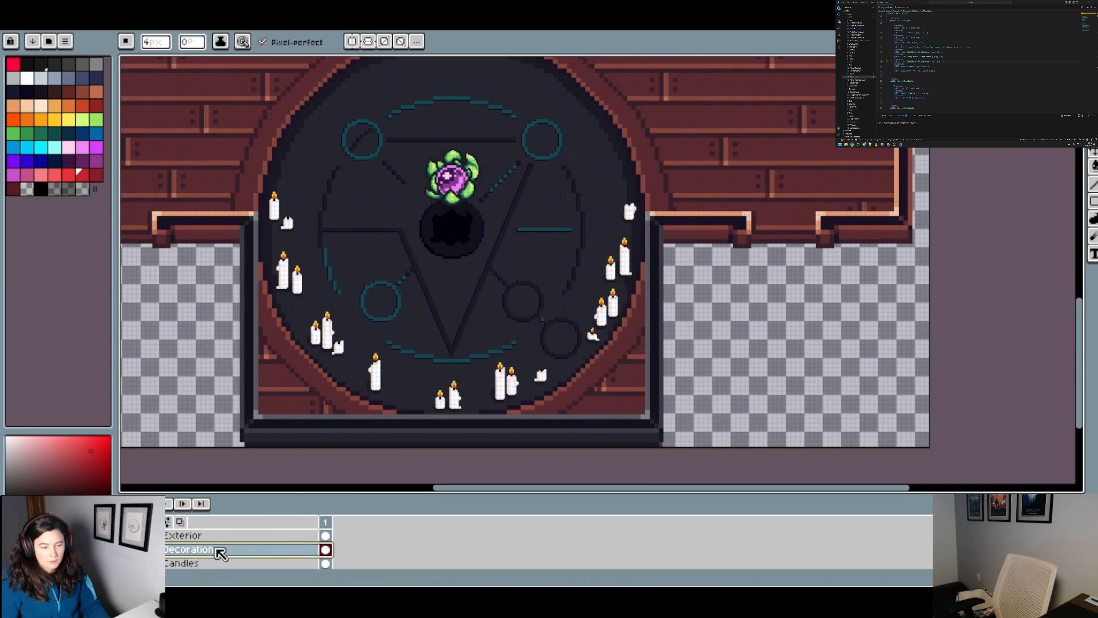
{"action": "left_click_drag", "start_coordinate": [568, 299], "coordinate": [550, 403]}
{"action": "scroll", "coordinate": [551, 369], "scroll_direction": "down", "scroll_amount": 1}
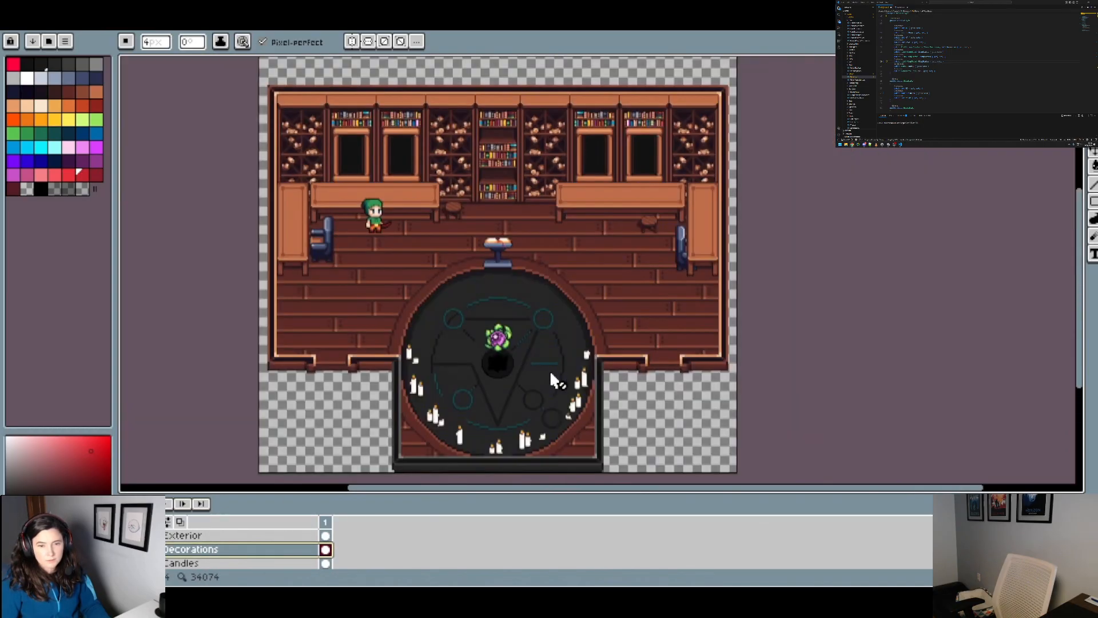
Step: Examine the central bookshelf, scroll shelves and windows along the back wall, and the floor down to the ritual circle
{"action": "scroll", "coordinate": [513, 156], "scroll_direction": "up", "scroll_amount": 3}
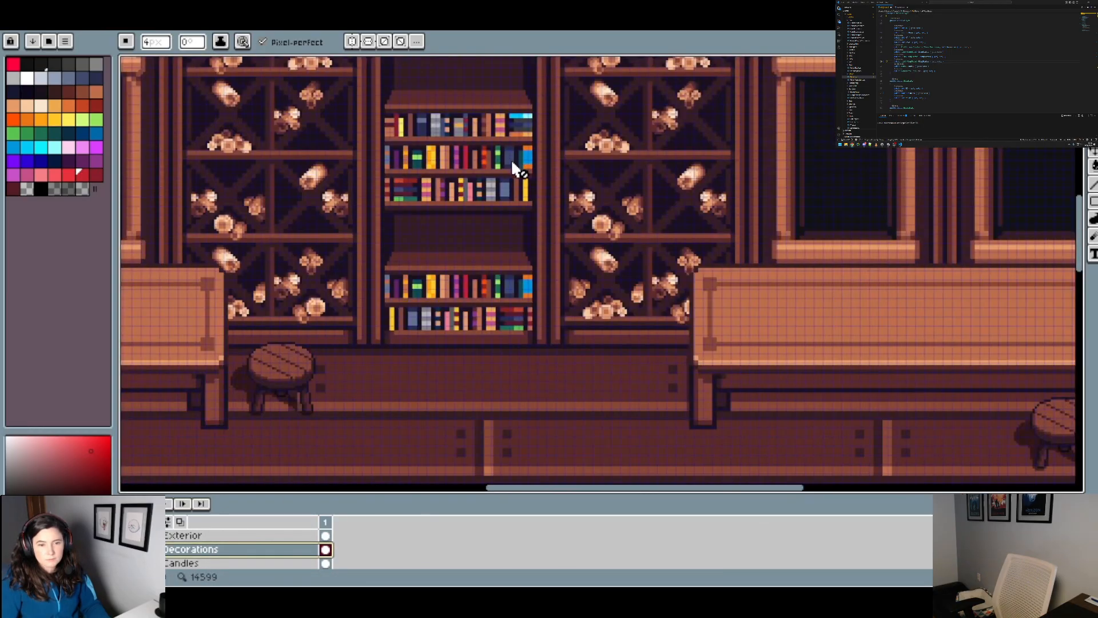
{"action": "scroll", "coordinate": [566, 225], "scroll_direction": "down", "scroll_amount": 2}
{"action": "left_click_drag", "start_coordinate": [573, 156], "coordinate": [544, 252]}
{"action": "scroll", "coordinate": [545, 252], "scroll_direction": "up", "scroll_amount": 2}
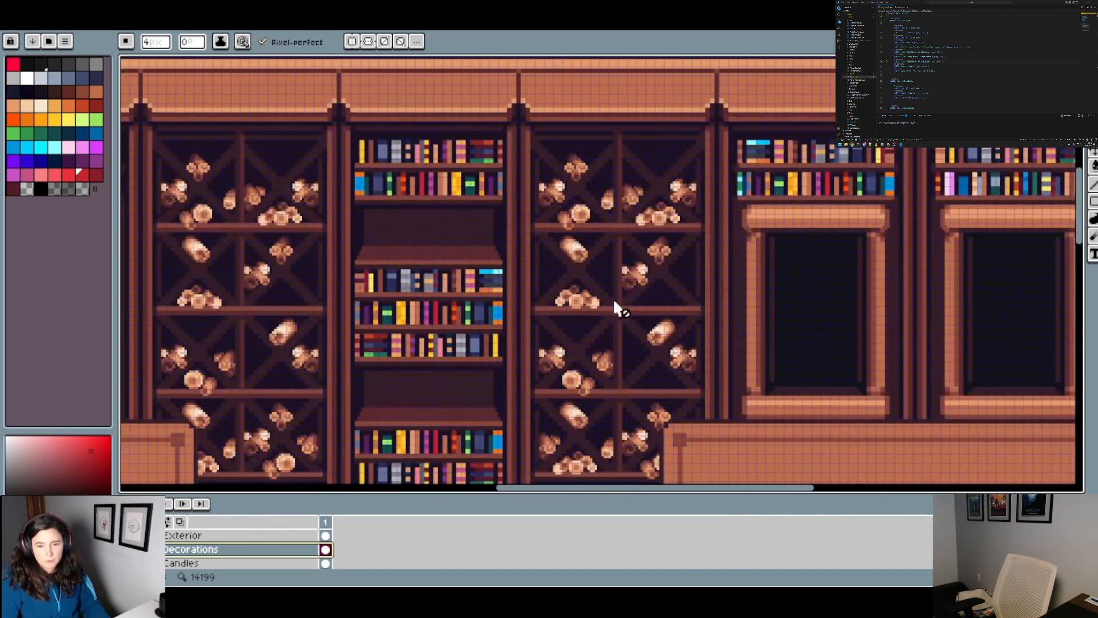
{"action": "left_click_drag", "start_coordinate": [616, 304], "coordinate": [603, 209]}
{"action": "scroll", "coordinate": [601, 216], "scroll_direction": "down", "scroll_amount": 1}
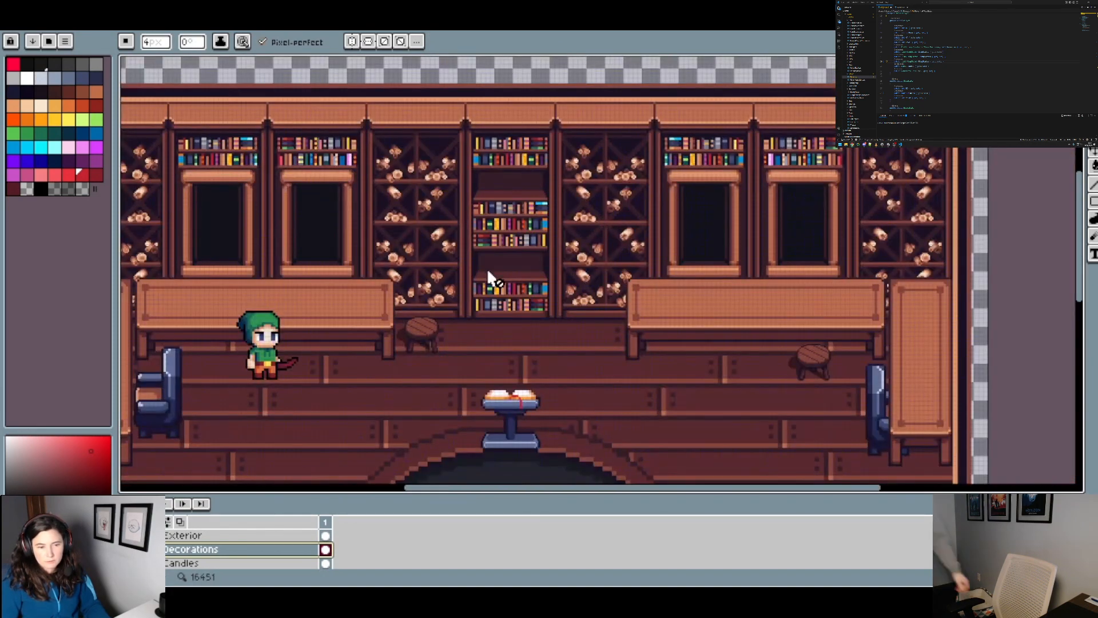
{"action": "left_click_drag", "start_coordinate": [485, 273], "coordinate": [581, 294]}
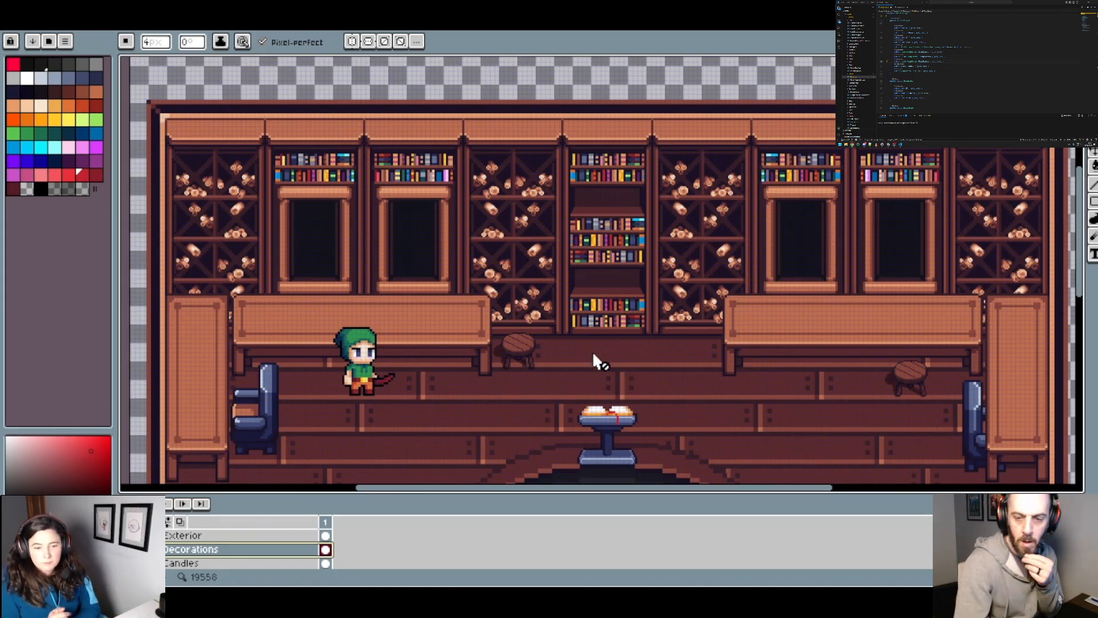
{"action": "scroll", "coordinate": [623, 379], "scroll_direction": "down", "scroll_amount": 5}
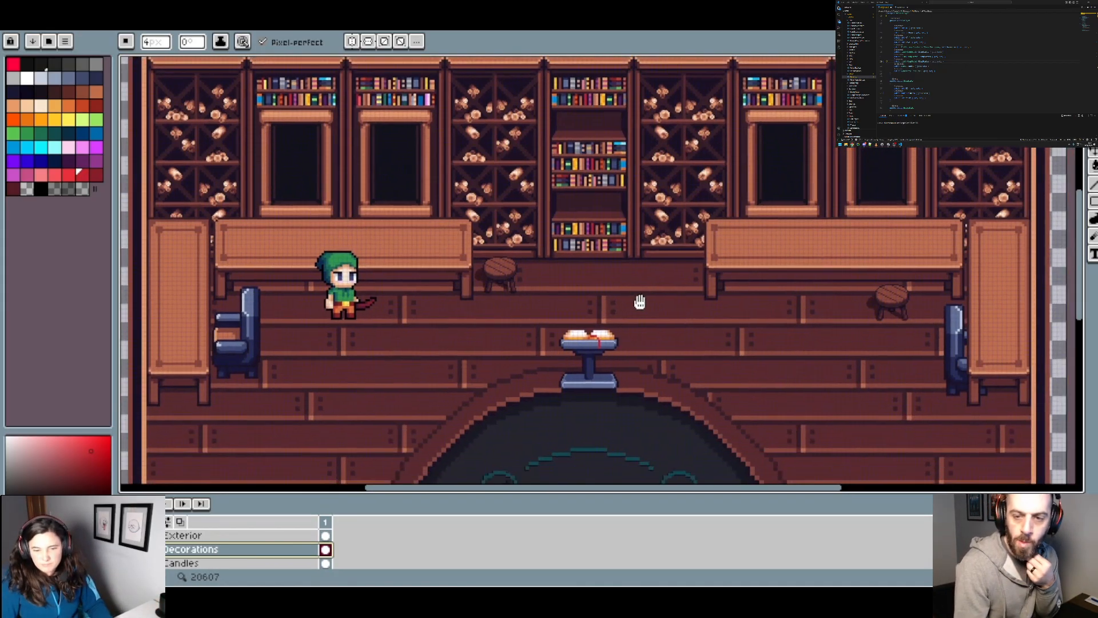
{"action": "scroll", "coordinate": [632, 299], "scroll_direction": "down", "scroll_amount": 3}
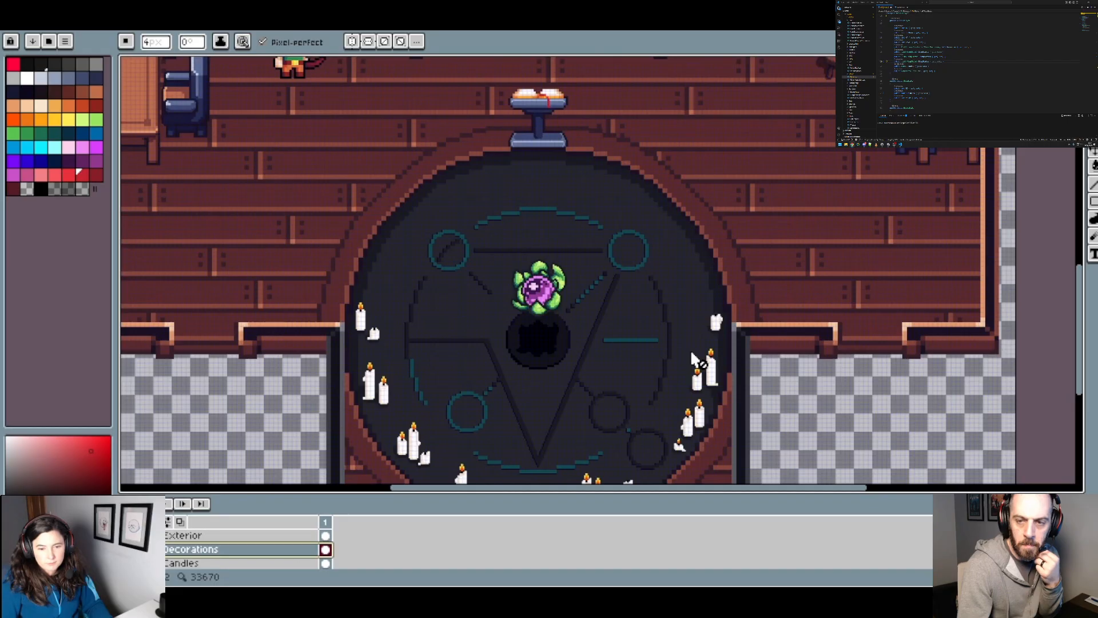
Step: Measure the ritual circle's inner width with a thin rectangular selection spanning the dark pit between its two side edges
{"action": "left_click_drag", "start_coordinate": [644, 390], "coordinate": [656, 339]}
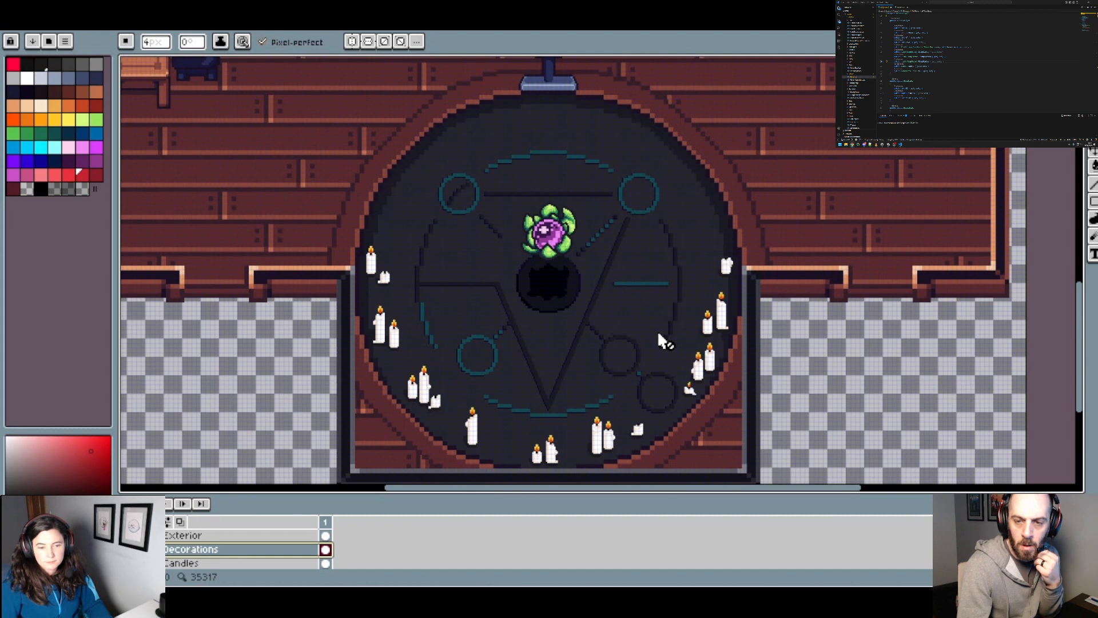
{"action": "scroll", "coordinate": [585, 336], "scroll_direction": "down", "scroll_amount": 2}
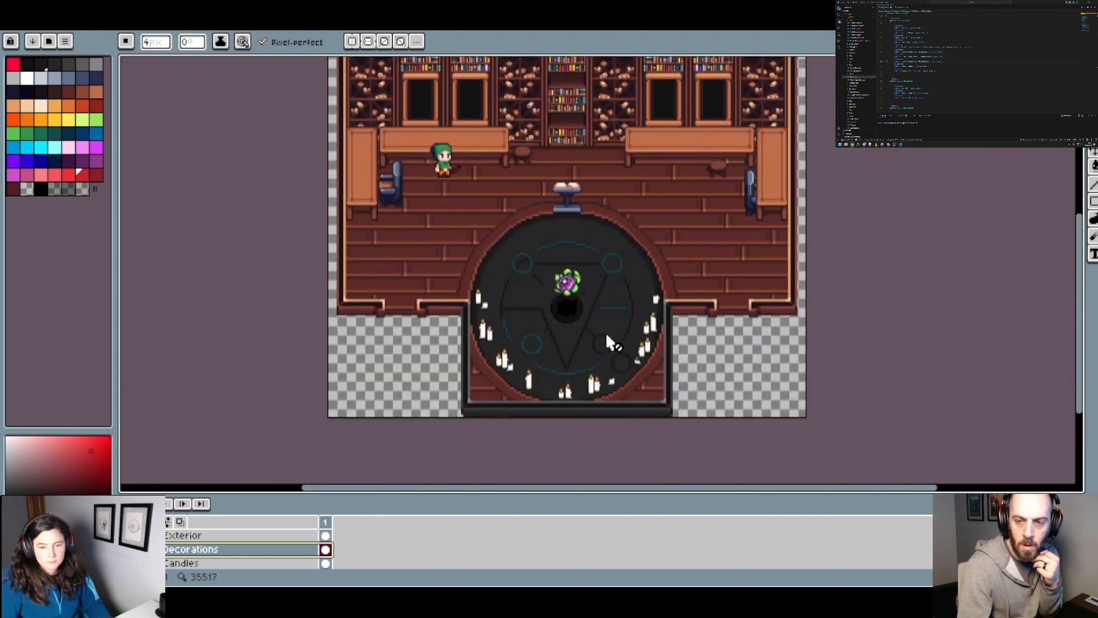
{"action": "scroll", "coordinate": [505, 241], "scroll_direction": "right", "scroll_amount": 3}
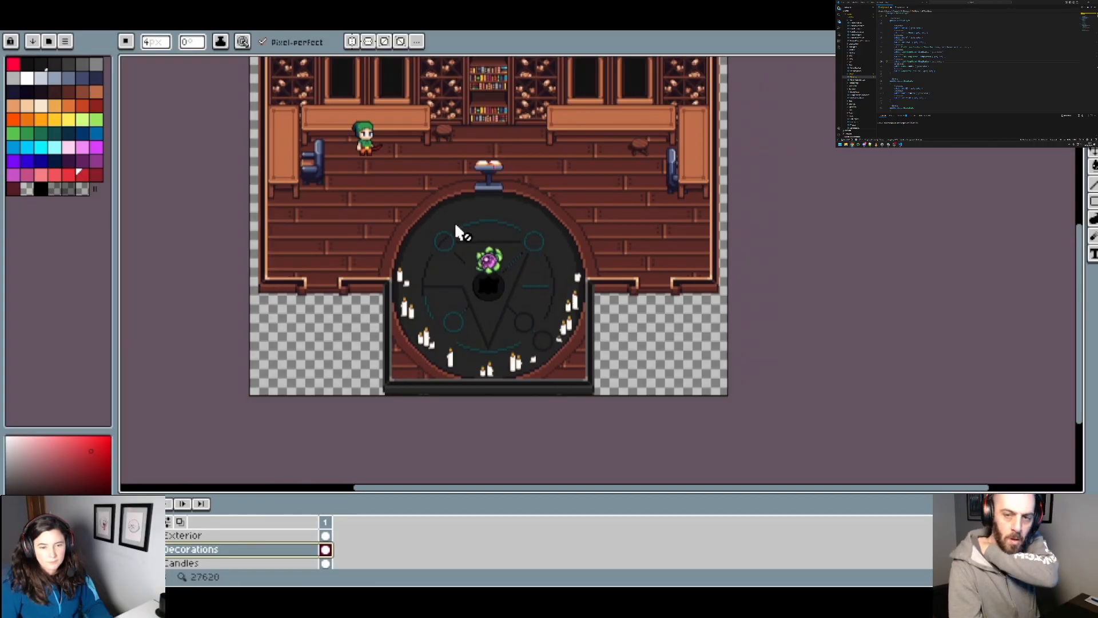
{"action": "scroll", "coordinate": [554, 301], "scroll_direction": "up", "scroll_amount": 2}
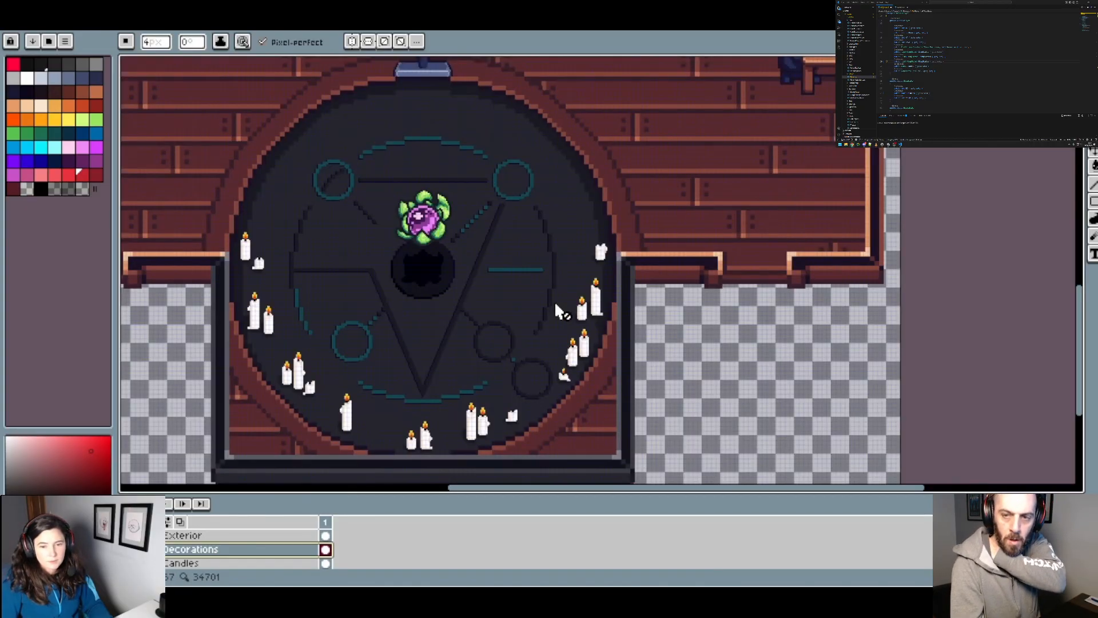
{"action": "key", "text": "w"}
{"action": "scroll", "coordinate": [223, 241], "scroll_direction": "up", "scroll_amount": 2}
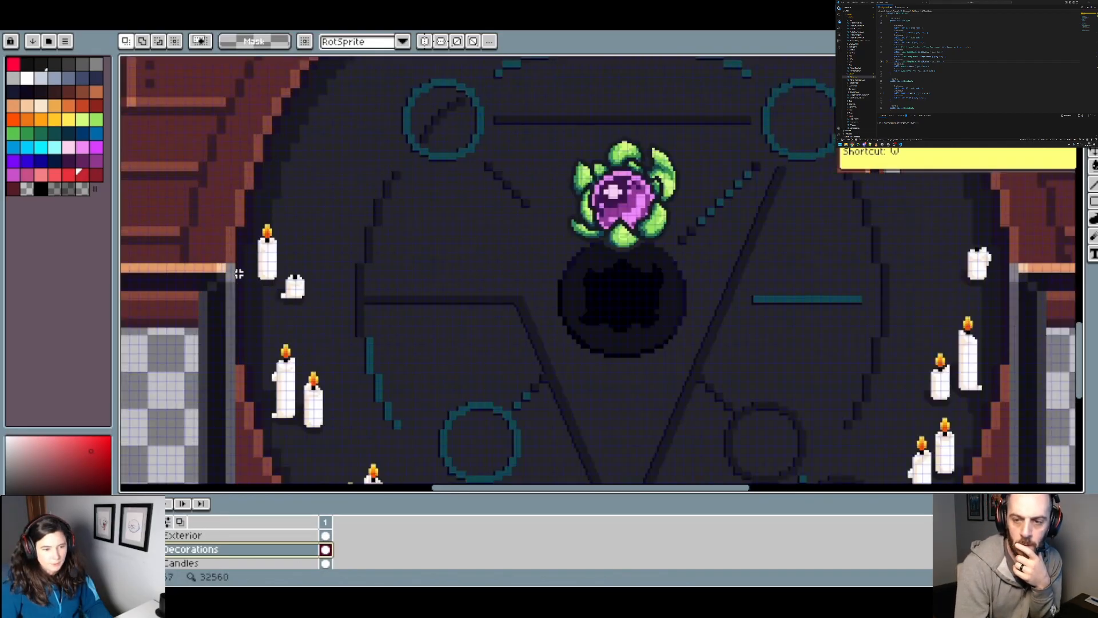
{"action": "left_click_drag", "start_coordinate": [317, 307], "coordinate": [312, 293]}
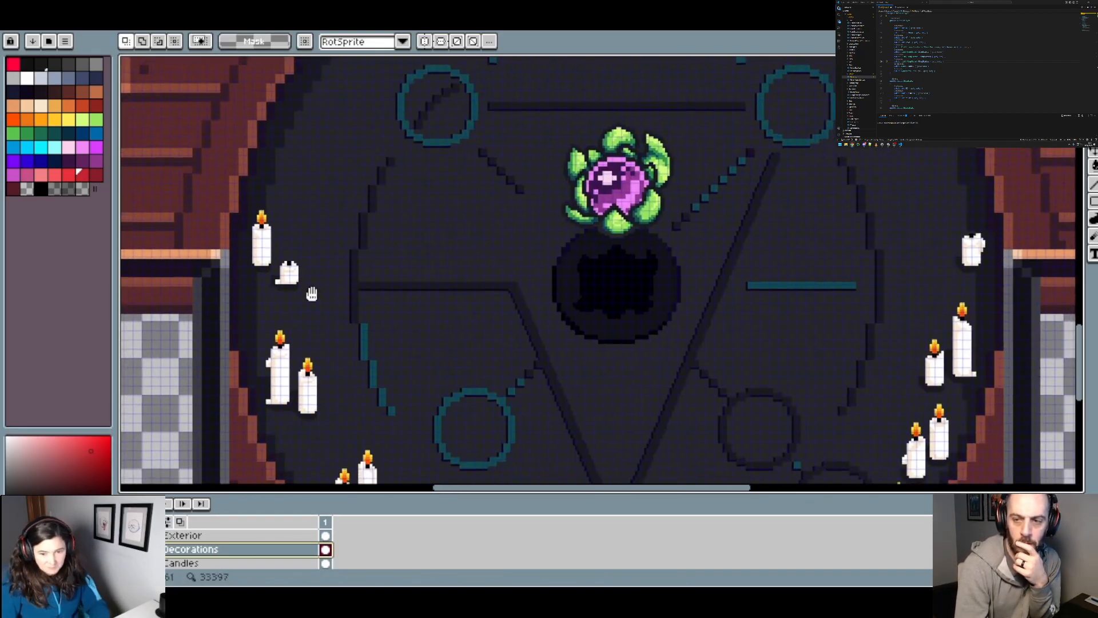
{"action": "scroll", "coordinate": [297, 291], "scroll_direction": "up", "scroll_amount": 1}
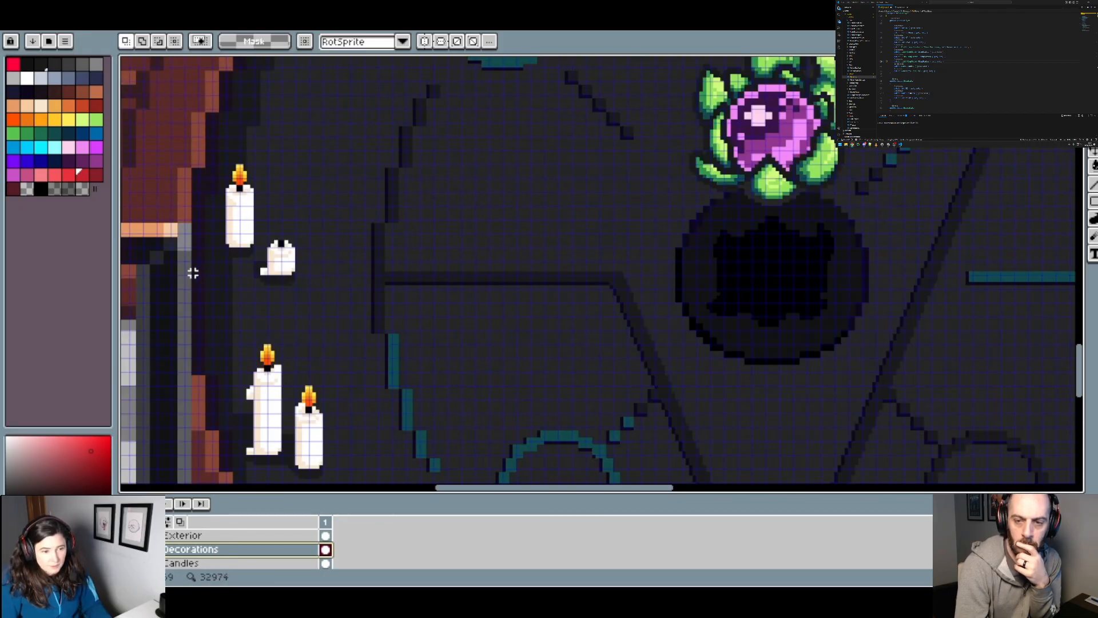
{"action": "left_click_drag", "start_coordinate": [193, 273], "coordinate": [864, 286]}
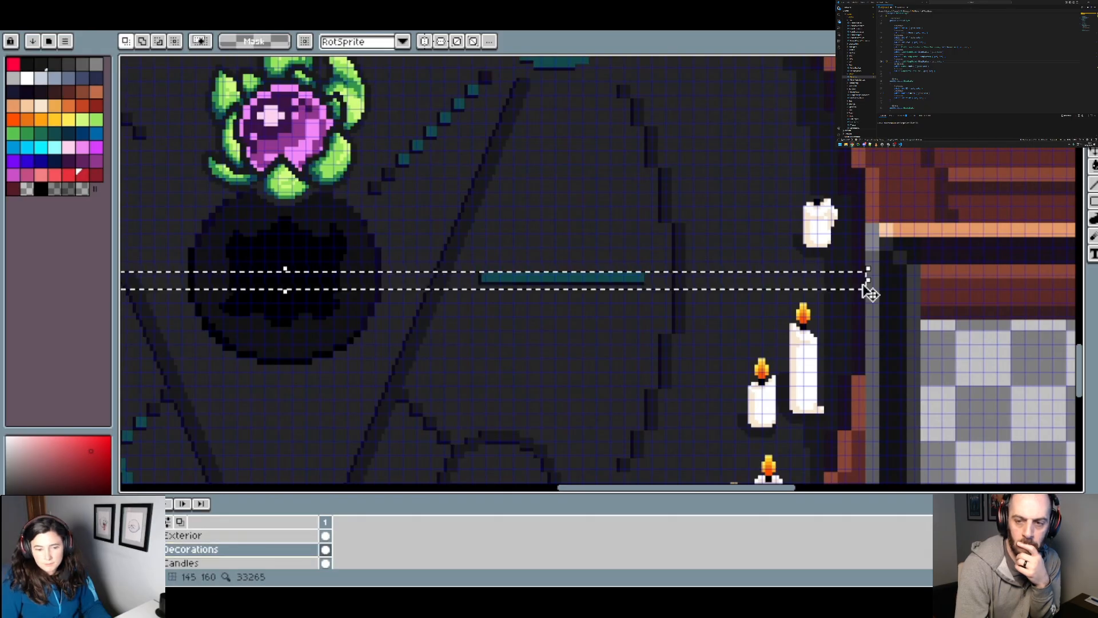
Step: Check that both ends of the selection strip line up with the pit's side edges and read its width
{"action": "scroll", "coordinate": [483, 342], "scroll_direction": "down", "scroll_amount": 1}
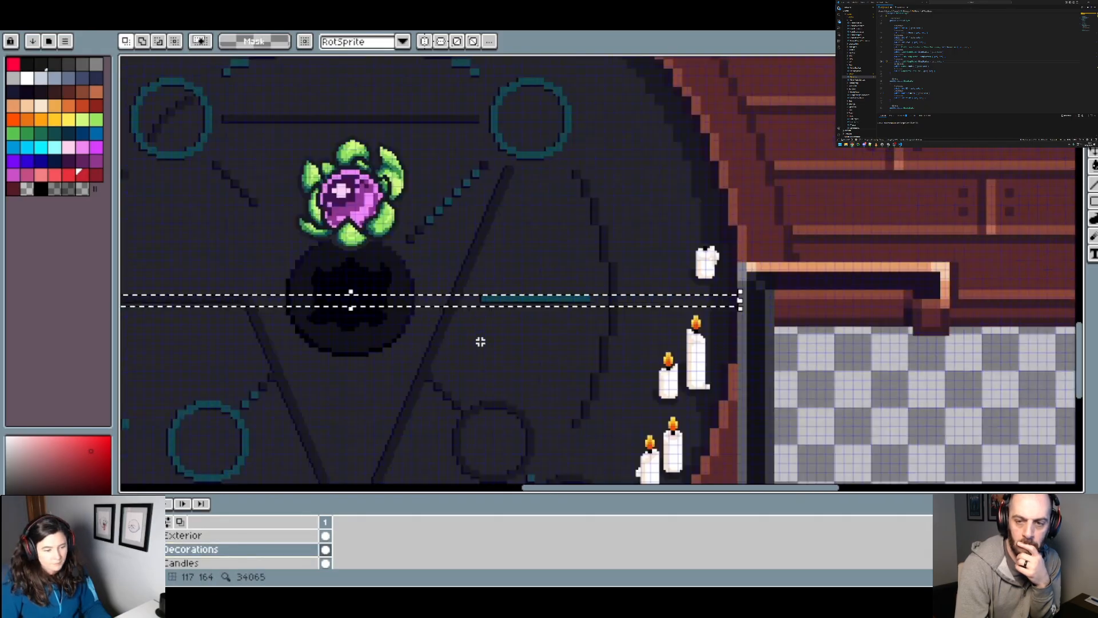
{"action": "left_click_drag", "start_coordinate": [279, 355], "coordinate": [612, 295]}
{"action": "scroll", "coordinate": [298, 247], "scroll_direction": "up", "scroll_amount": 1}
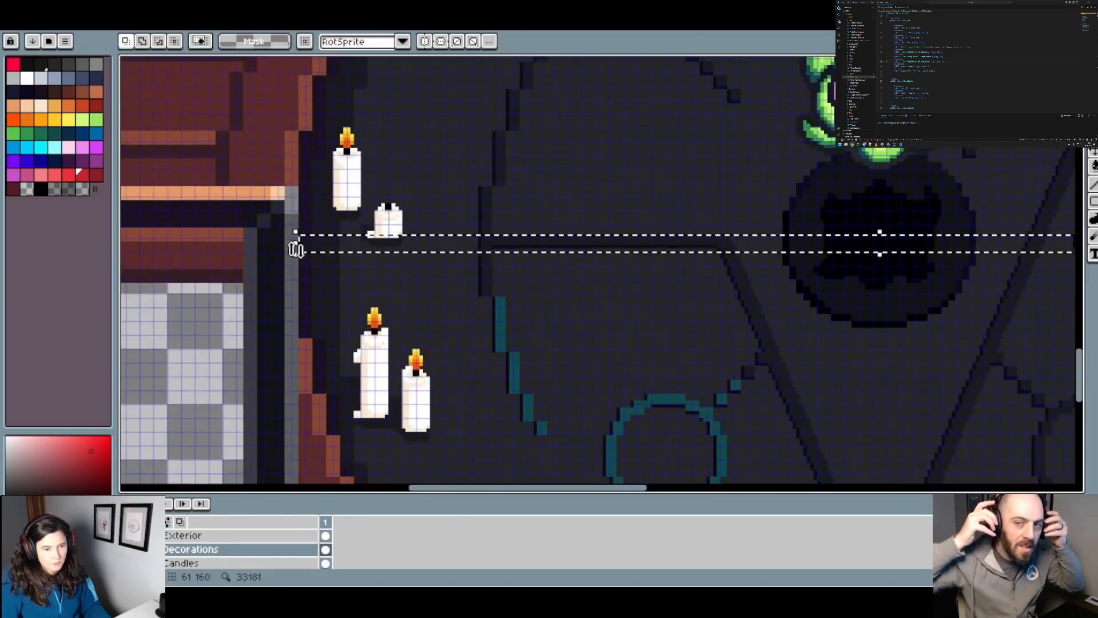
{"action": "scroll", "coordinate": [373, 266], "scroll_direction": "down", "scroll_amount": 3}
{"action": "left_click_drag", "start_coordinate": [673, 320], "coordinate": [598, 325]}
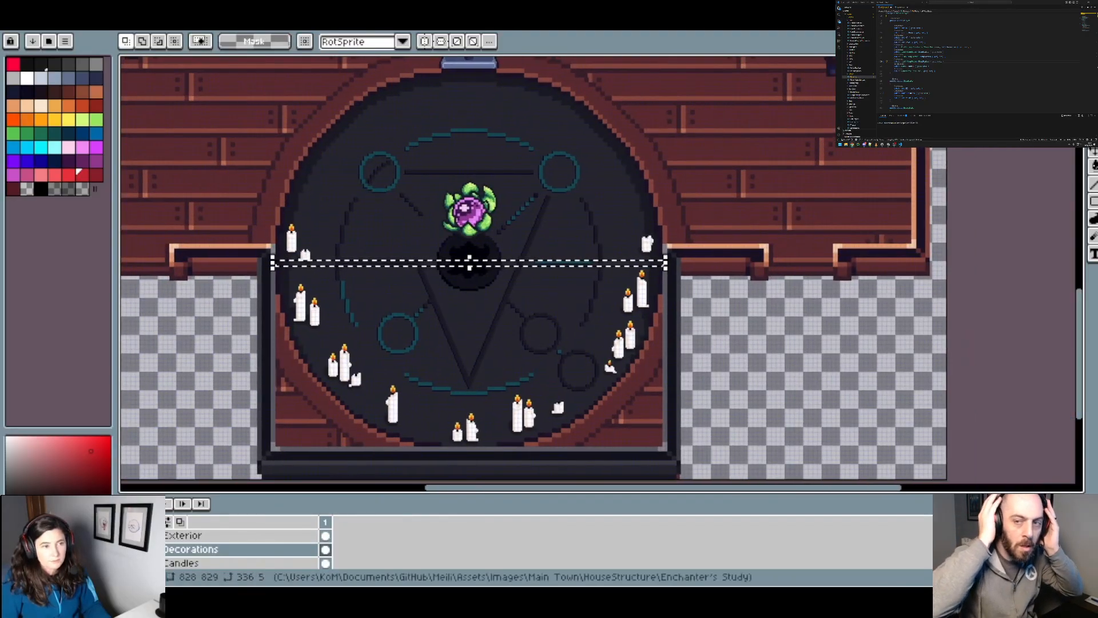
Step: Create a new RGBA sprite 336 px wide and 336 px high with a transparent background
{"action": "left_click", "coordinate": [13, 9]}
{"action": "left_click", "coordinate": [33, 23]}
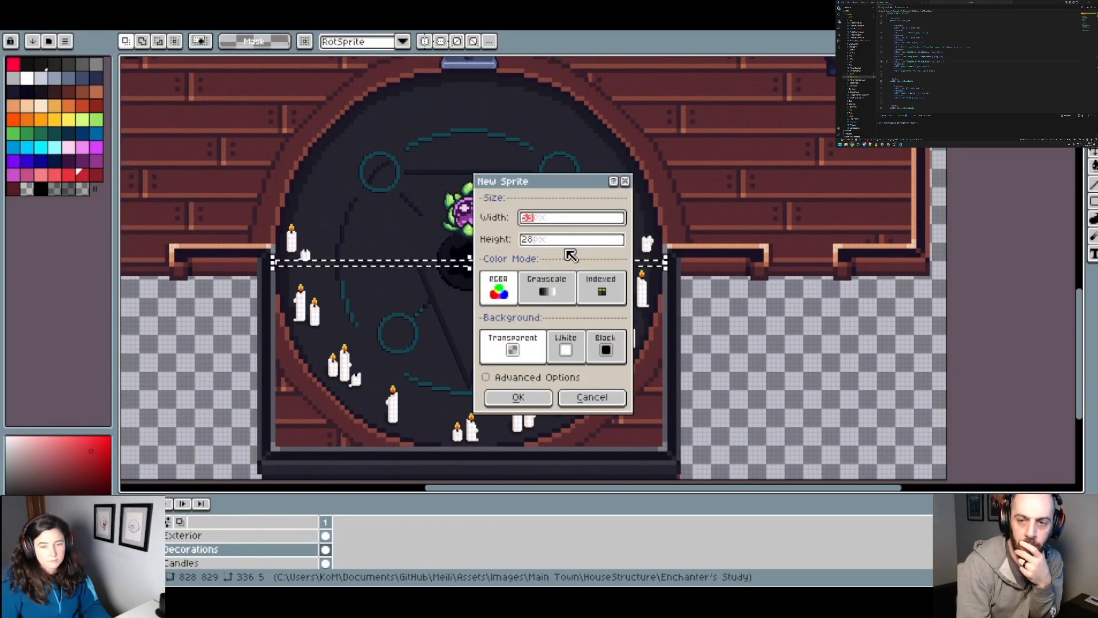
{"action": "type", "text": "336"}
{"action": "key", "text": "Tab"}
{"action": "type", "text": "336"}
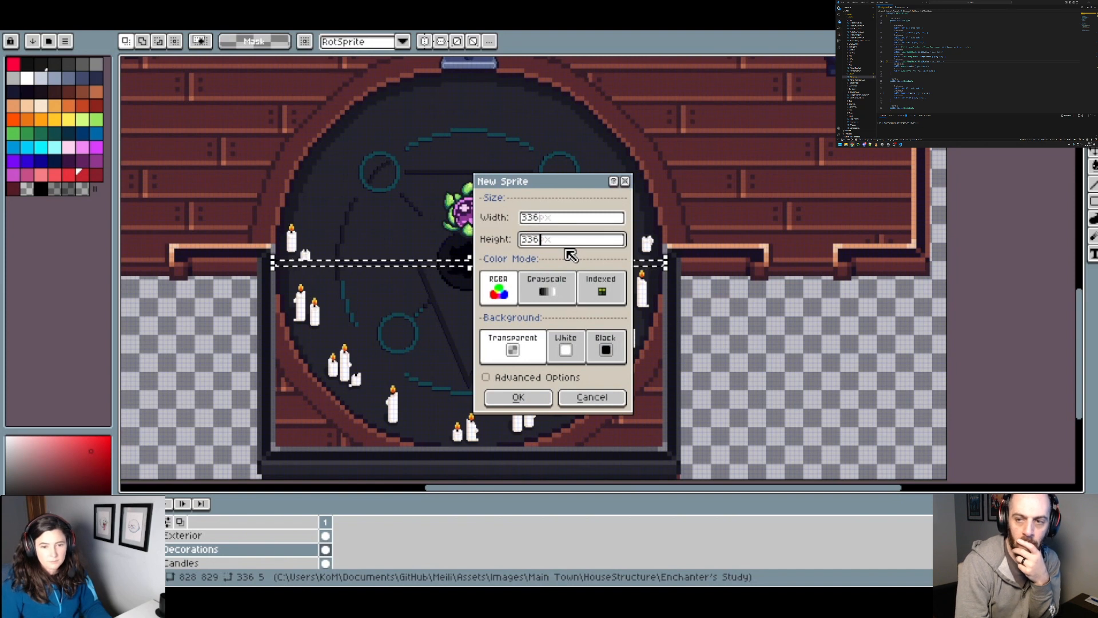
{"action": "left_click", "coordinate": [518, 395]}
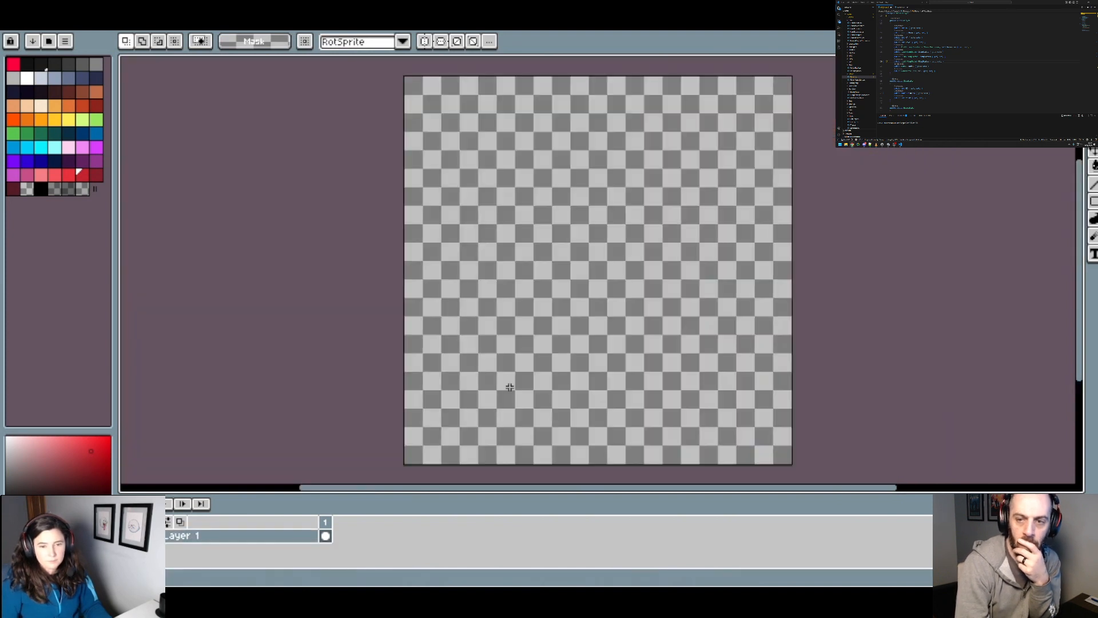
Step: Enable both horizontal and vertical symmetry on the new sprite and set up the 4 px Pencil with black
{"action": "left_click", "coordinate": [424, 42]}
{"action": "left_click", "coordinate": [440, 41]}
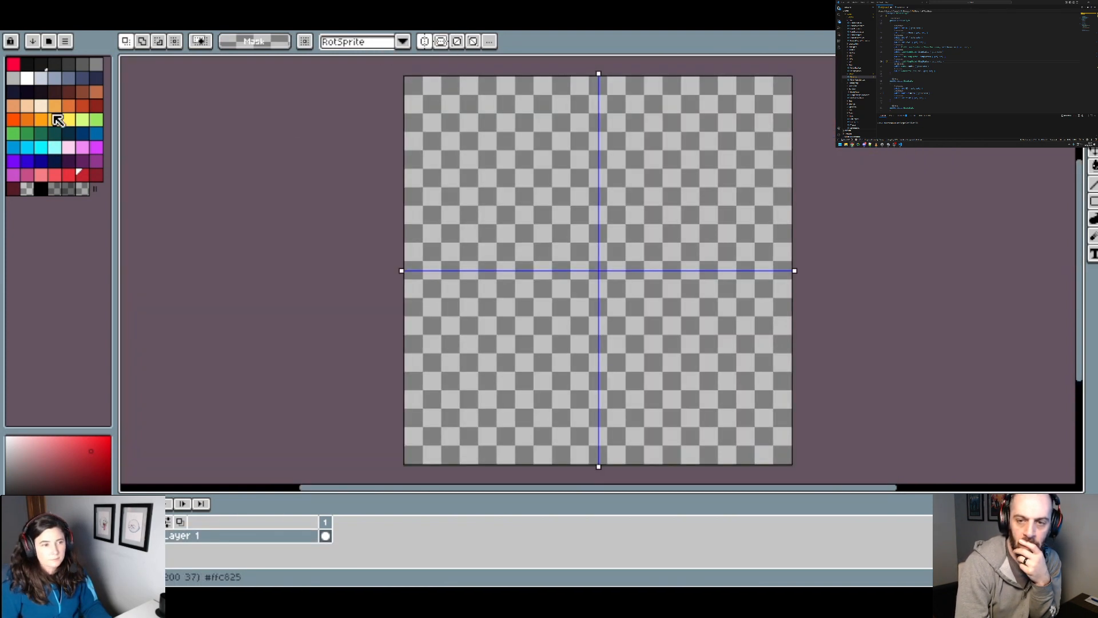
{"action": "left_click", "coordinate": [40, 189]}
{"action": "key", "text": "b"}
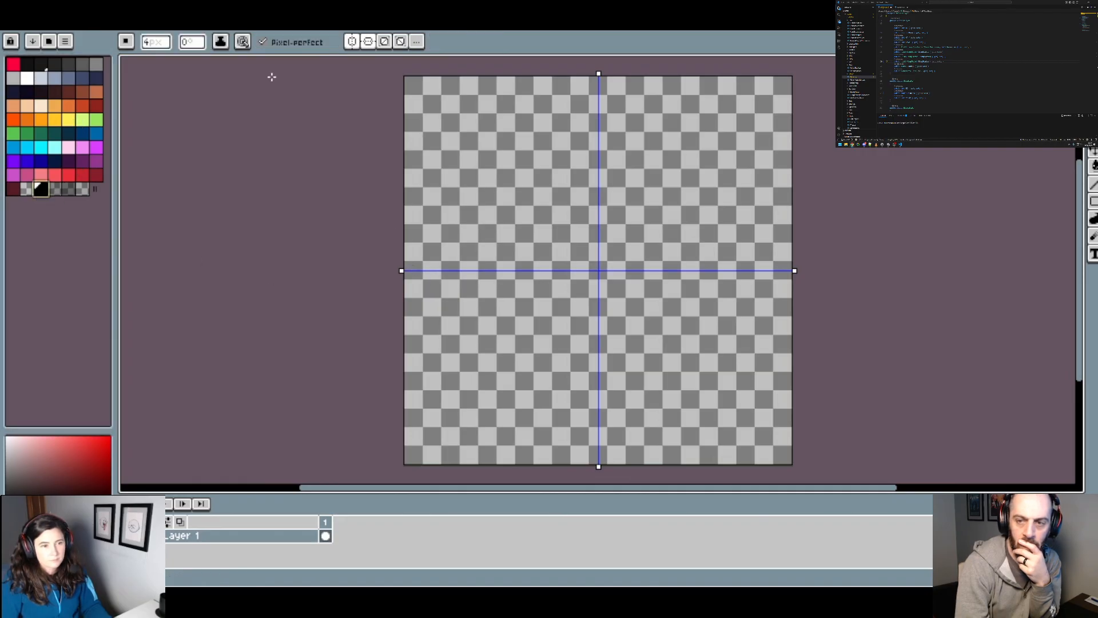
Step: Return to the Enchanter's Study sprite, clear the strip selection, and make the Interior Ground layer active
{"action": "left_click", "coordinate": [206, 22]}
{"action": "scroll", "coordinate": [245, 240], "scroll_direction": "up", "scroll_amount": 3}
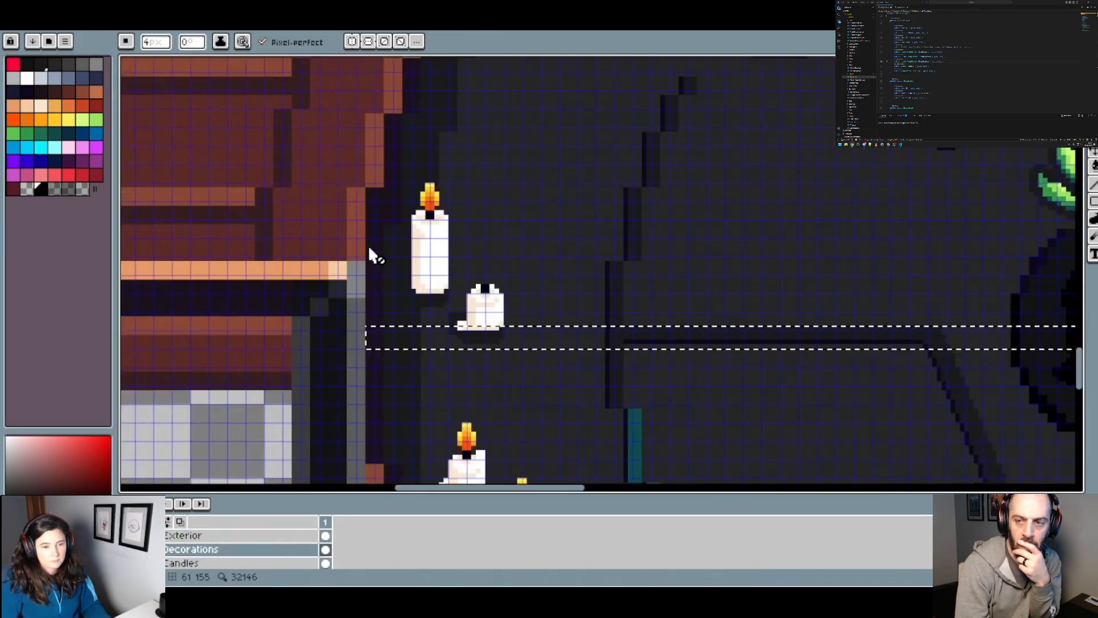
{"action": "key", "text": "ctrl+d"}
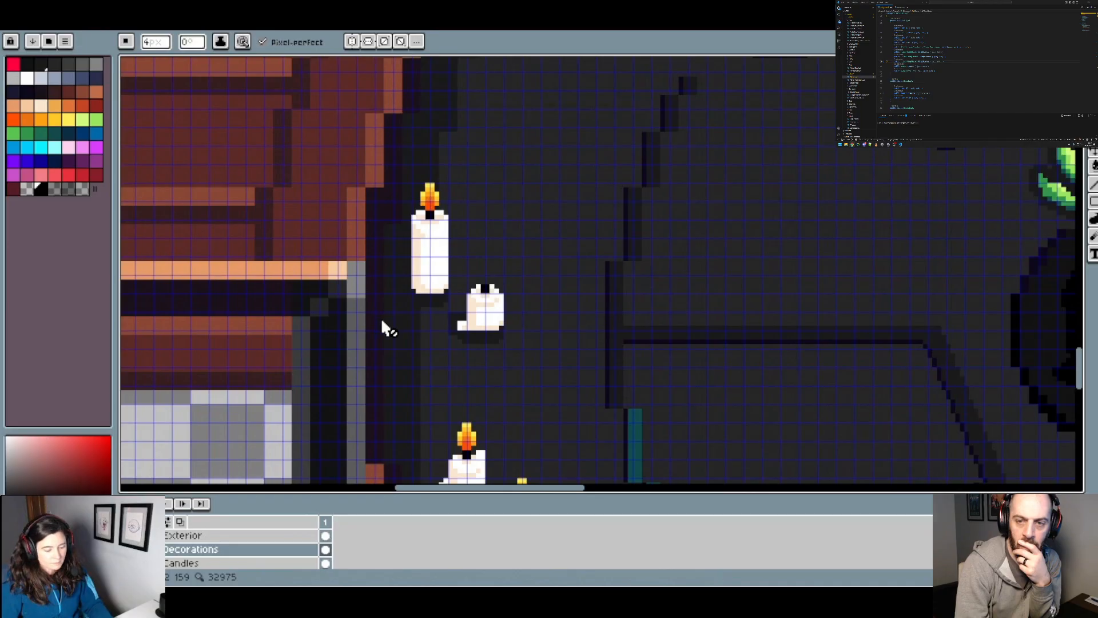
{"action": "scroll", "coordinate": [228, 552], "scroll_direction": "down", "scroll_amount": 8}
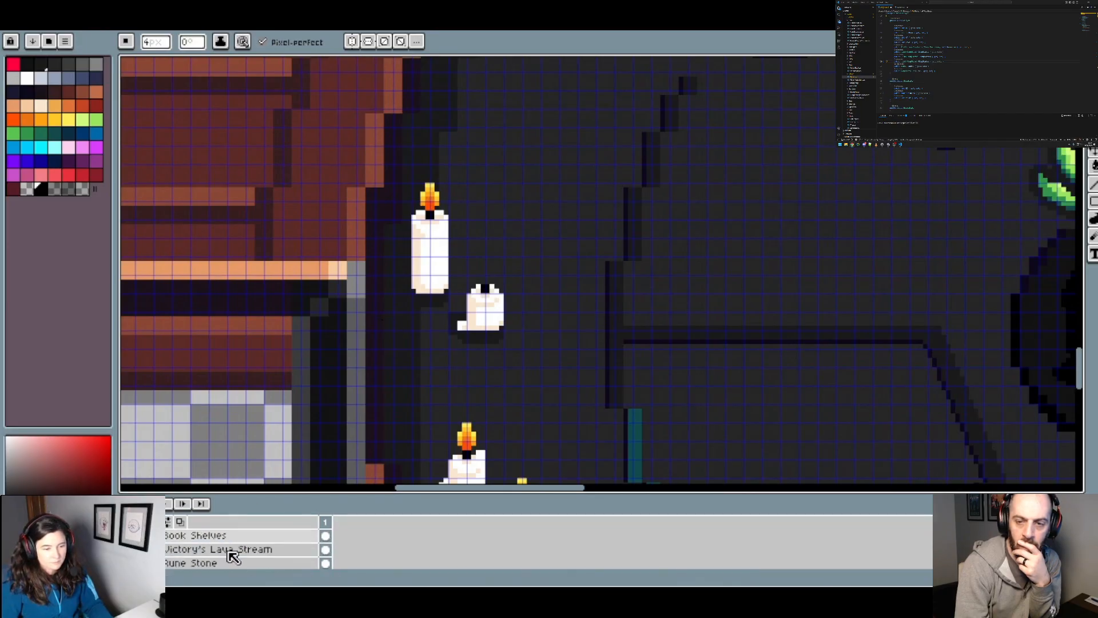
{"action": "left_click", "coordinate": [228, 549]}
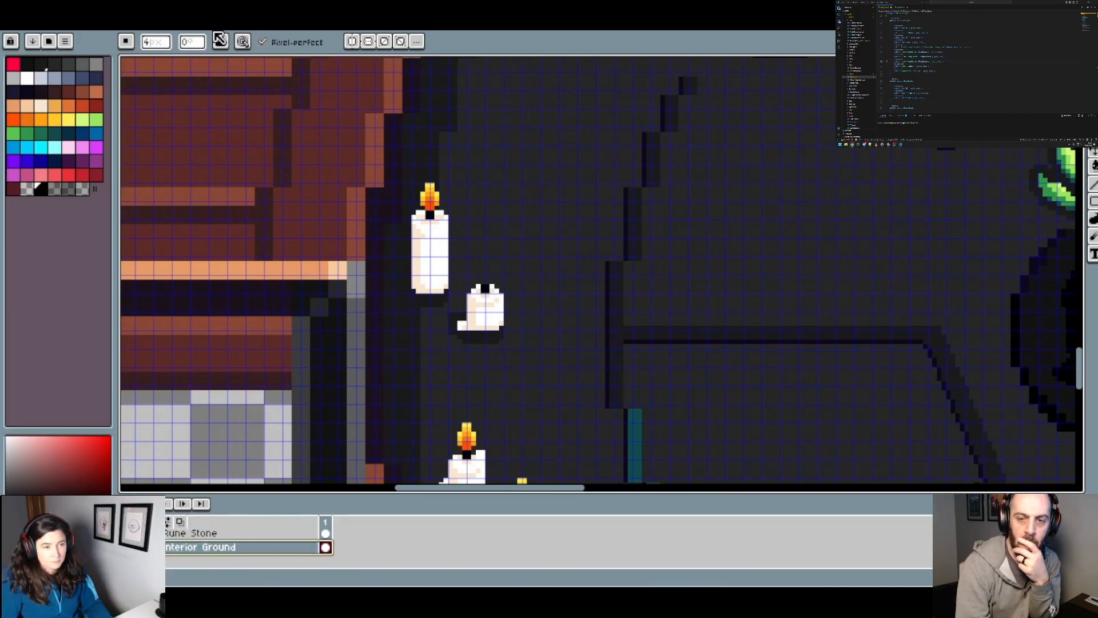
Step: On the blank 336 px sprite, paint short vertical black marks centred on the side edges, mirrored across the symmetry axes
{"action": "left_click", "coordinate": [229, 23]}
{"action": "scroll", "coordinate": [412, 265], "scroll_direction": "up", "scroll_amount": 2}
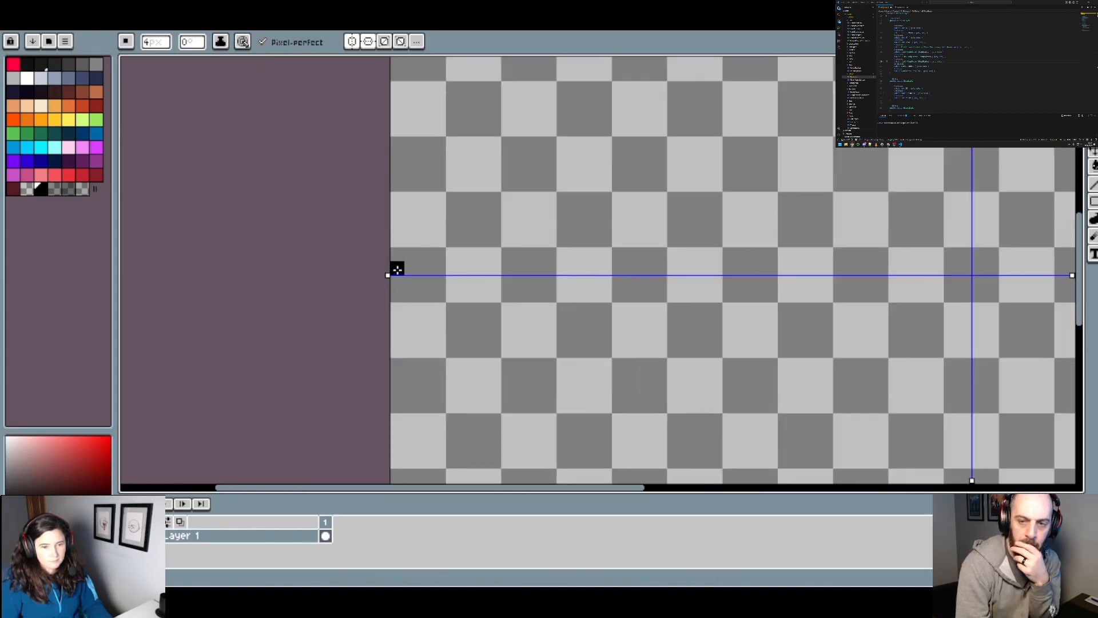
{"action": "mouse_move", "coordinate": [398, 269]}
{"action": "left_mouse_down"}
{"action": "mouse_move", "coordinate": [396, 283]}
{"action": "mouse_move", "coordinate": [396, 255]}
{"action": "left_mouse_up"}
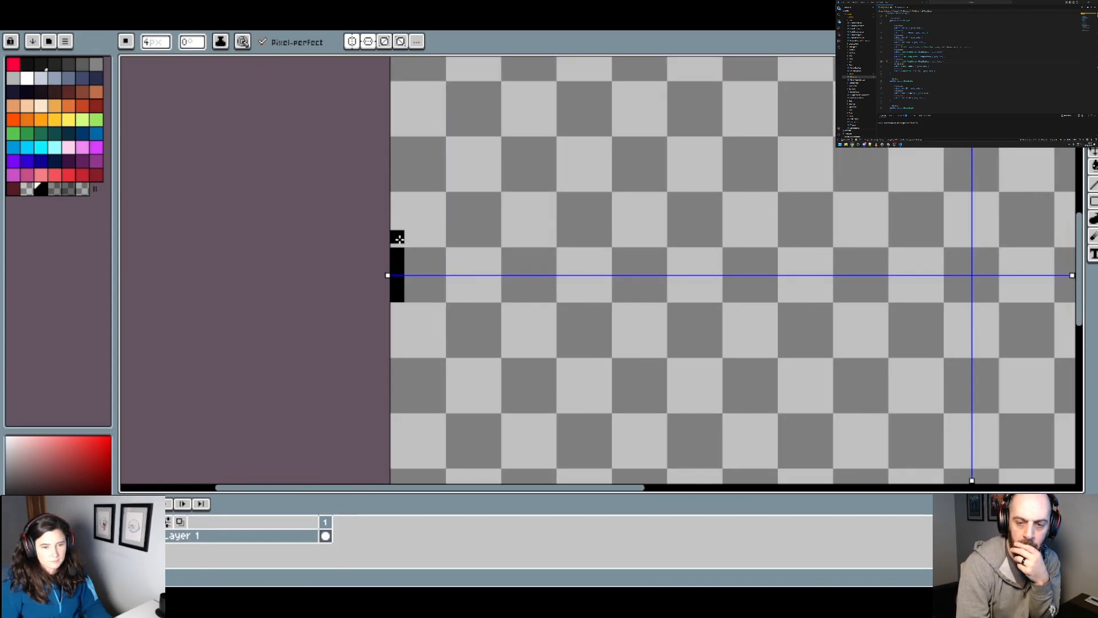
{"action": "scroll", "coordinate": [423, 238], "scroll_direction": "down", "scroll_amount": 4}
Step: Paint a short horizontal black mark on the sprite's upper edge, centred on the vertical symmetry axis
{"action": "scroll", "coordinate": [500, 216], "scroll_direction": "up", "scroll_amount": 2}
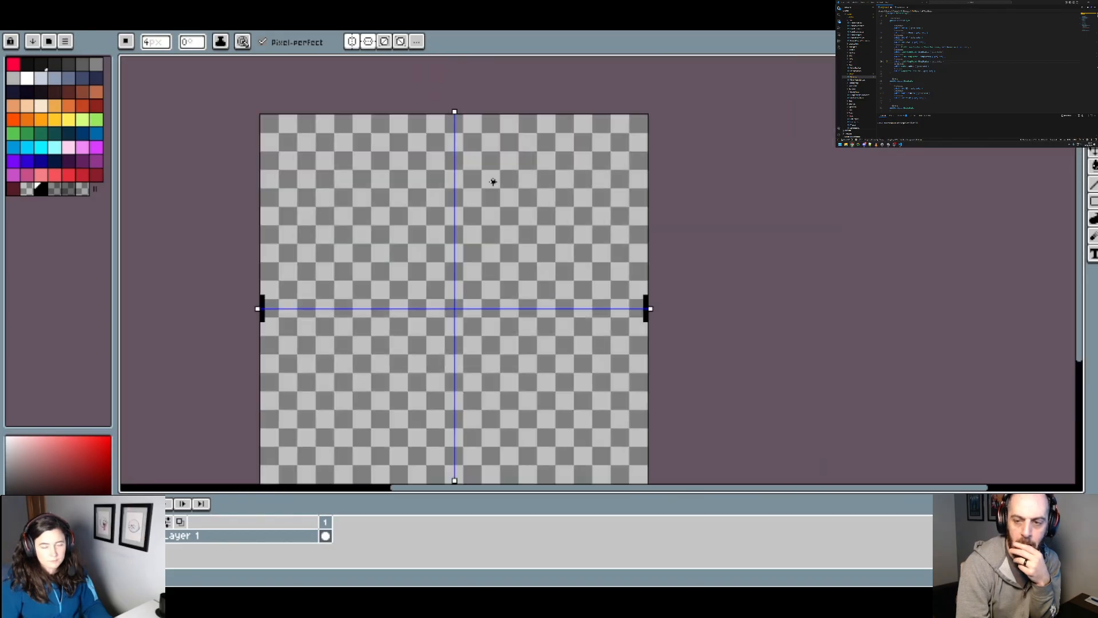
{"action": "scroll", "coordinate": [446, 113], "scroll_direction": "up", "scroll_amount": 3}
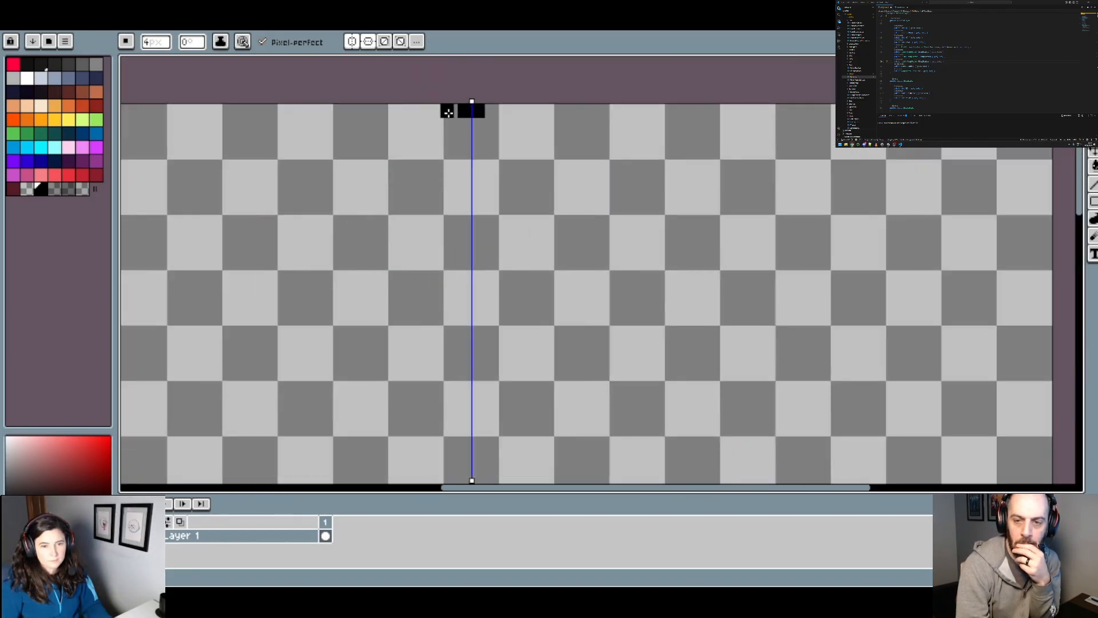
{"action": "left_click_drag", "start_coordinate": [451, 113], "coordinate": [435, 111]}
{"action": "scroll", "coordinate": [438, 111], "scroll_direction": "down", "scroll_amount": 4}
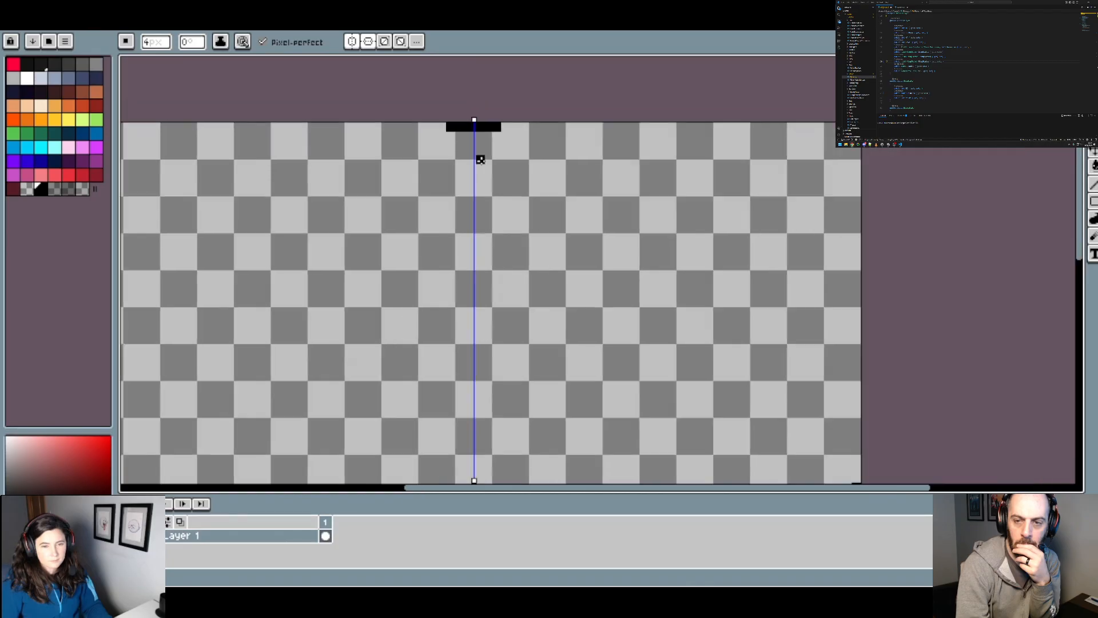
{"action": "scroll", "coordinate": [437, 206], "scroll_direction": "up", "scroll_amount": 1}
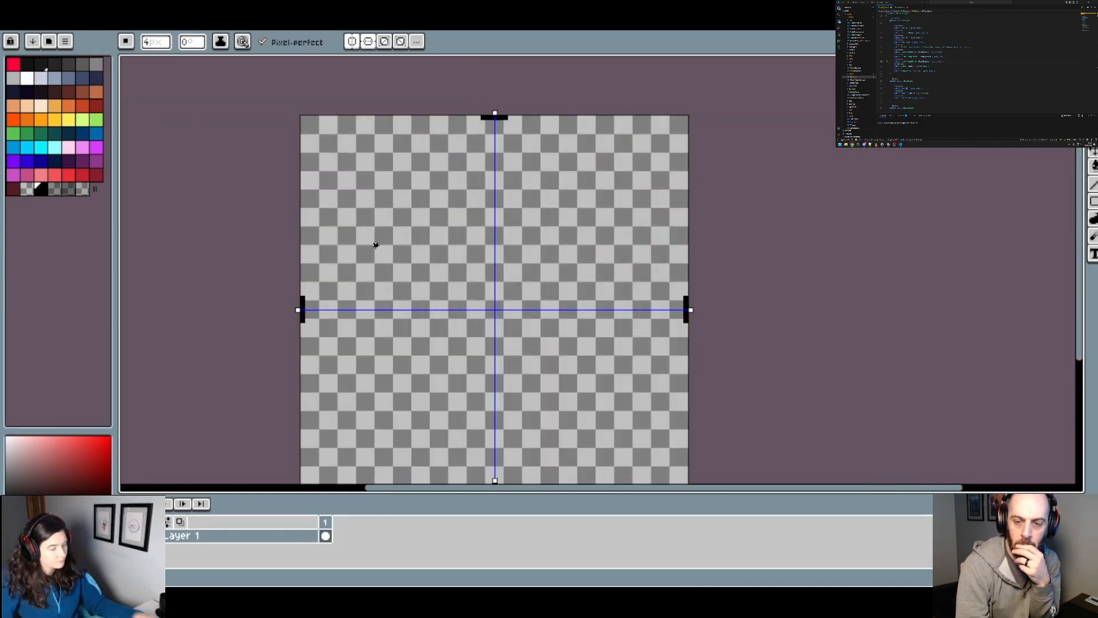
Step: Lengthen the vertical black marks on the side edges evenly above and below the horizontal symmetry axis
{"action": "scroll", "coordinate": [306, 283], "scroll_direction": "up", "scroll_amount": 2}
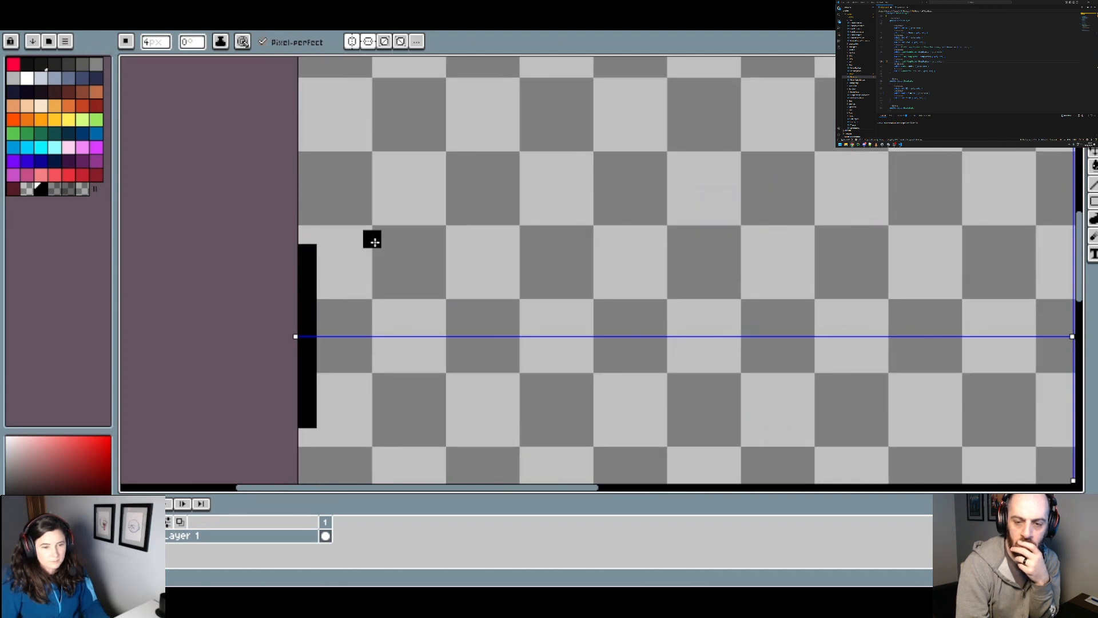
{"action": "scroll", "coordinate": [370, 238], "scroll_direction": "down", "scroll_amount": 3}
{"action": "scroll", "coordinate": [414, 238], "scroll_direction": "up", "scroll_amount": 2}
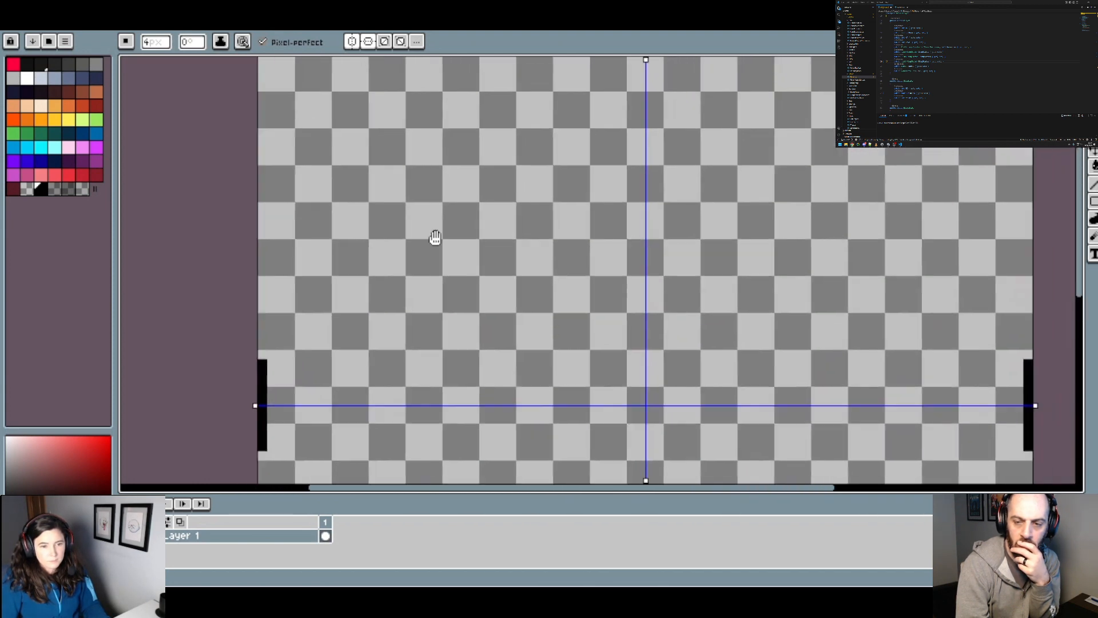
Step: Widen the black mark on the upper edge symmetrically to match the length of the side marks
{"action": "scroll", "coordinate": [467, 242], "scroll_direction": "down", "scroll_amount": 1}
{"action": "scroll", "coordinate": [504, 160], "scroll_direction": "up", "scroll_amount": 2}
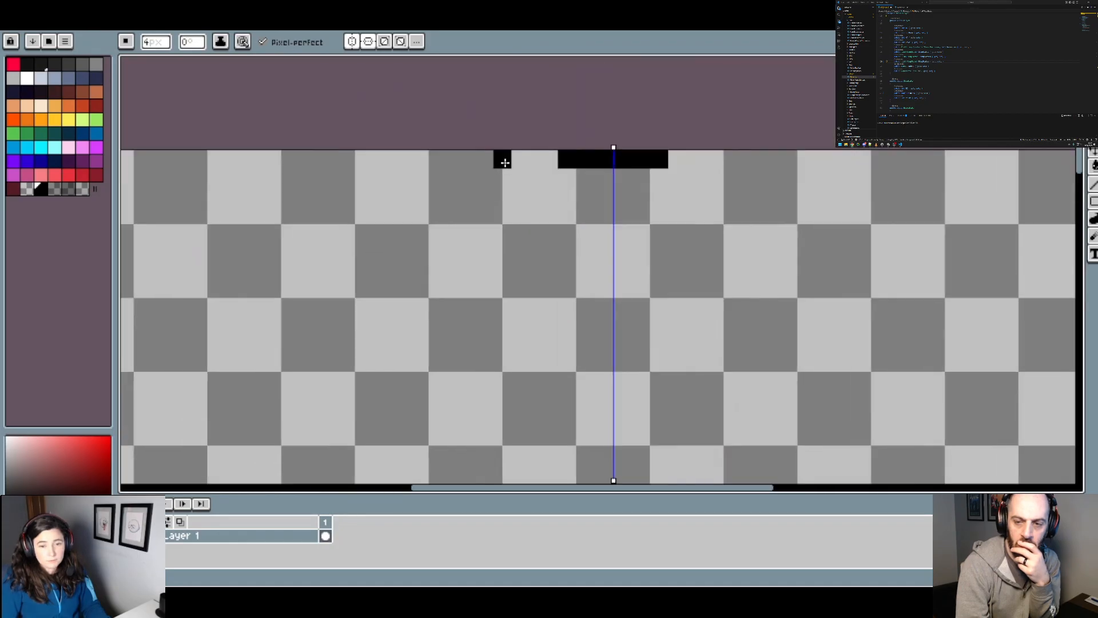
{"action": "scroll", "coordinate": [513, 178], "scroll_direction": "down", "scroll_amount": 1}
{"action": "left_click_drag", "start_coordinate": [407, 329], "coordinate": [412, 267]}
{"action": "scroll", "coordinate": [515, 136], "scroll_direction": "up", "scroll_amount": 2}
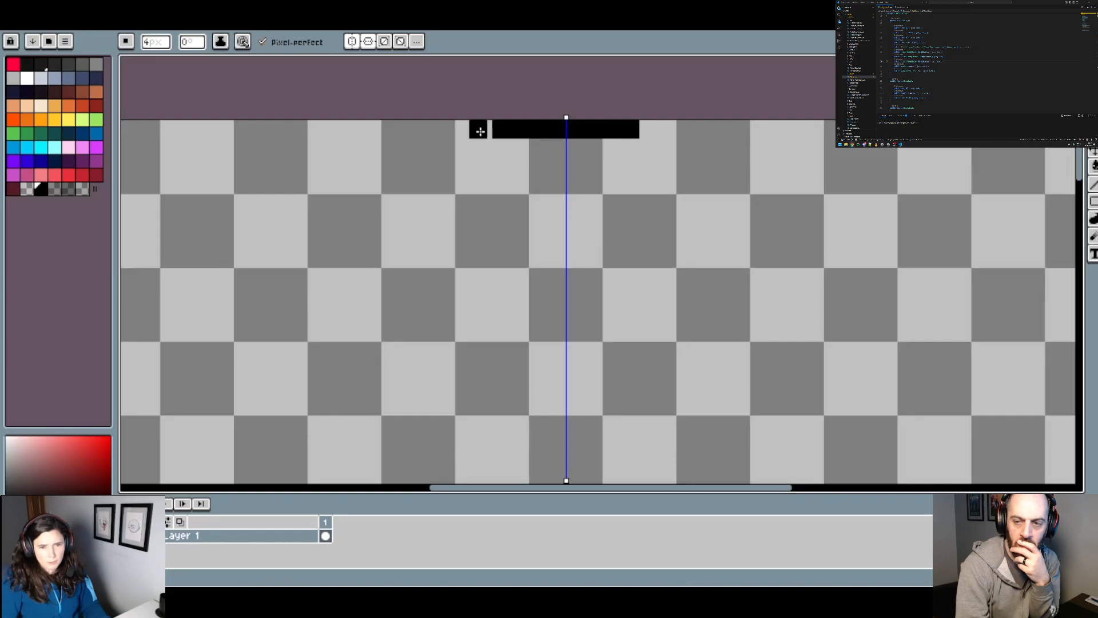
{"action": "scroll", "coordinate": [481, 137], "scroll_direction": "down", "scroll_amount": 2}
Step: Paint mirrored black segments 16 px long, stepped one brush width inward beyond the ends of the side and upper edge marks
{"action": "scroll", "coordinate": [333, 338], "scroll_direction": "up", "scroll_amount": 2}
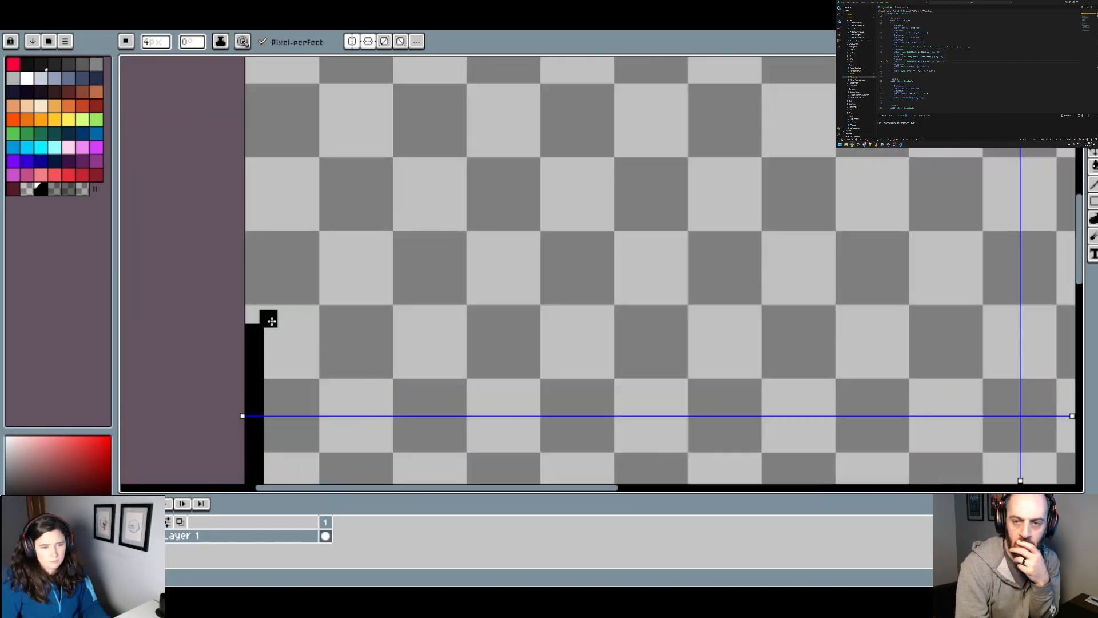
{"action": "left_click_drag", "start_coordinate": [275, 314], "coordinate": [277, 290]}
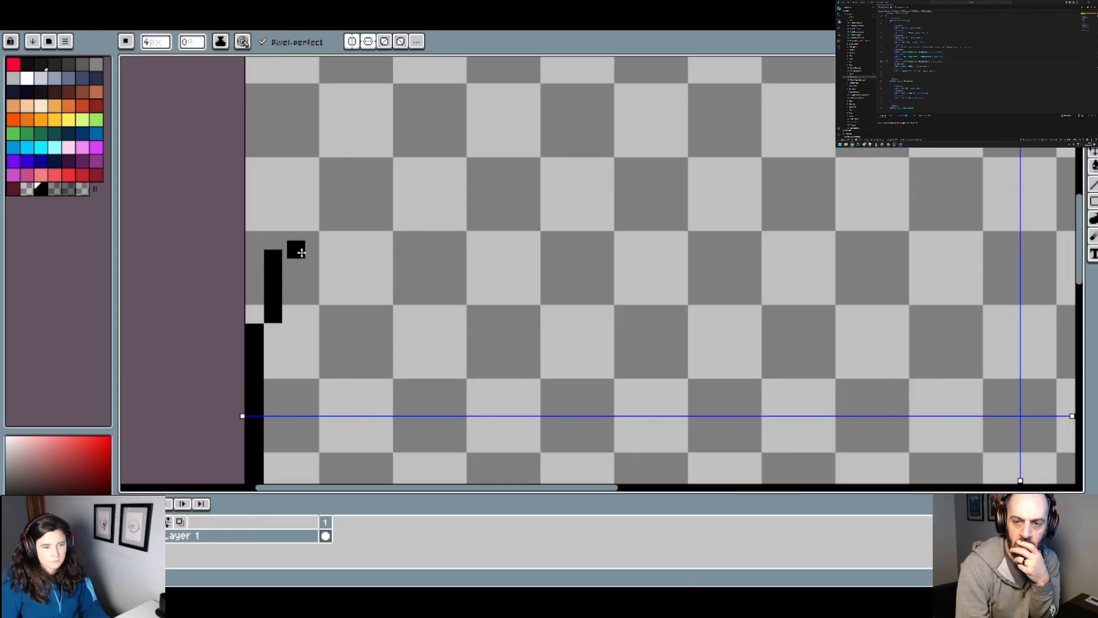
{"action": "scroll", "coordinate": [302, 253], "scroll_direction": "down", "scroll_amount": 2}
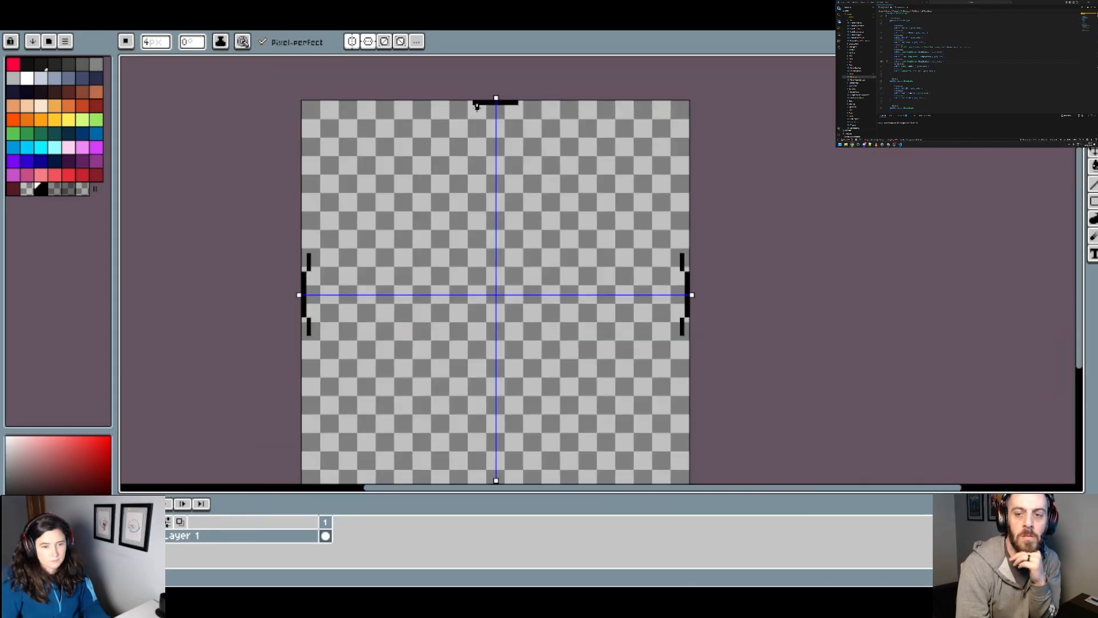
{"action": "scroll", "coordinate": [322, 236], "scroll_direction": "up", "scroll_amount": 5}
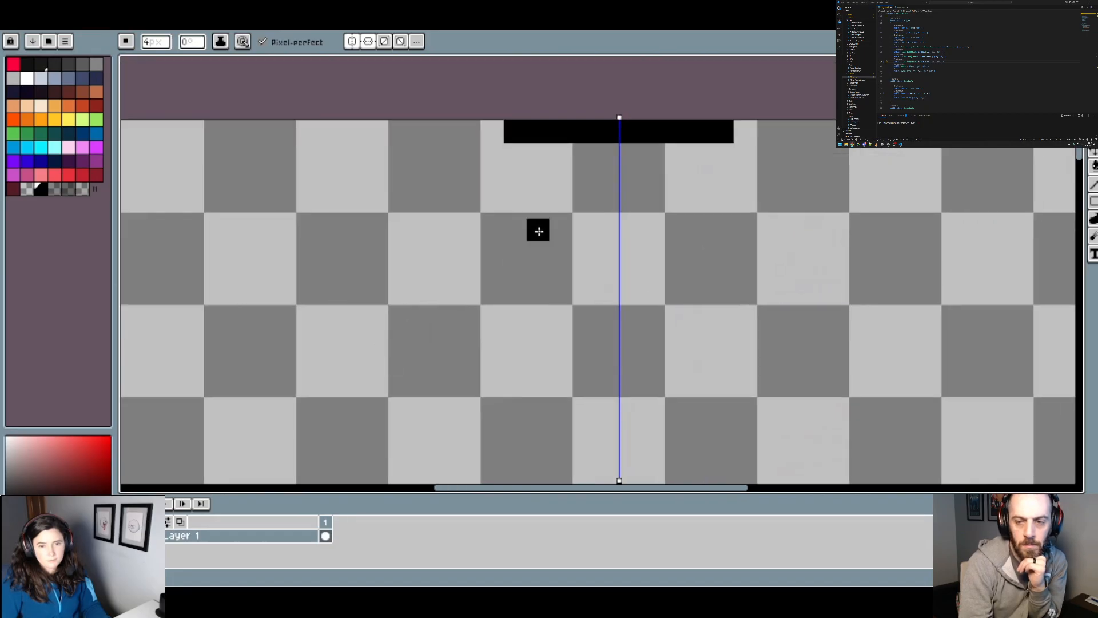
{"action": "left_click", "coordinate": [492, 154]}
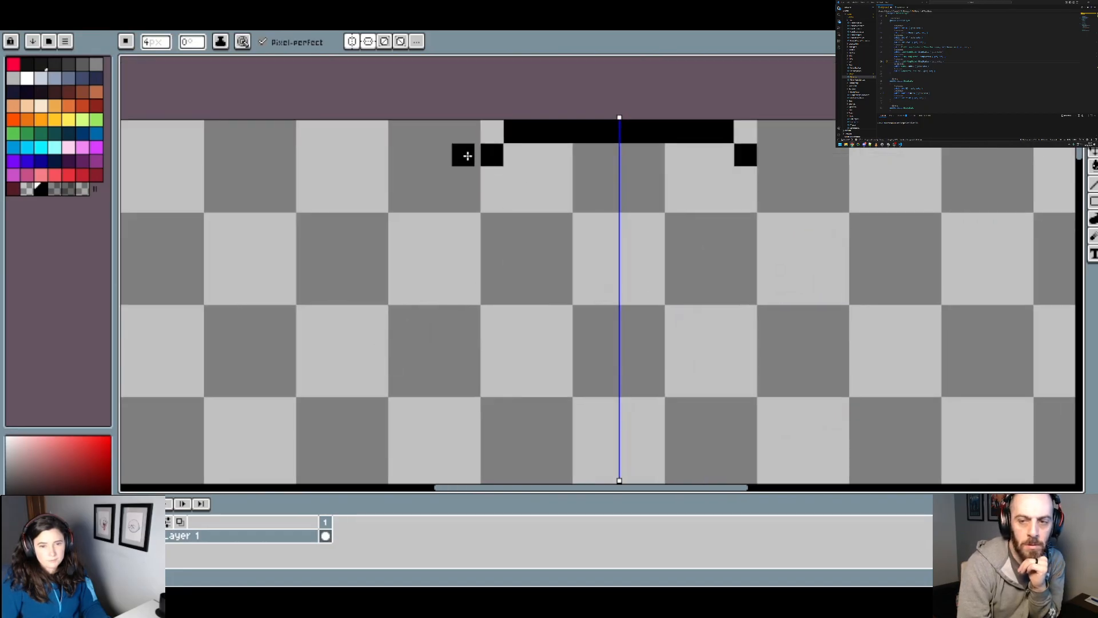
{"action": "left_click", "coordinate": [470, 158]}
{"action": "left_click", "coordinate": [446, 154]}
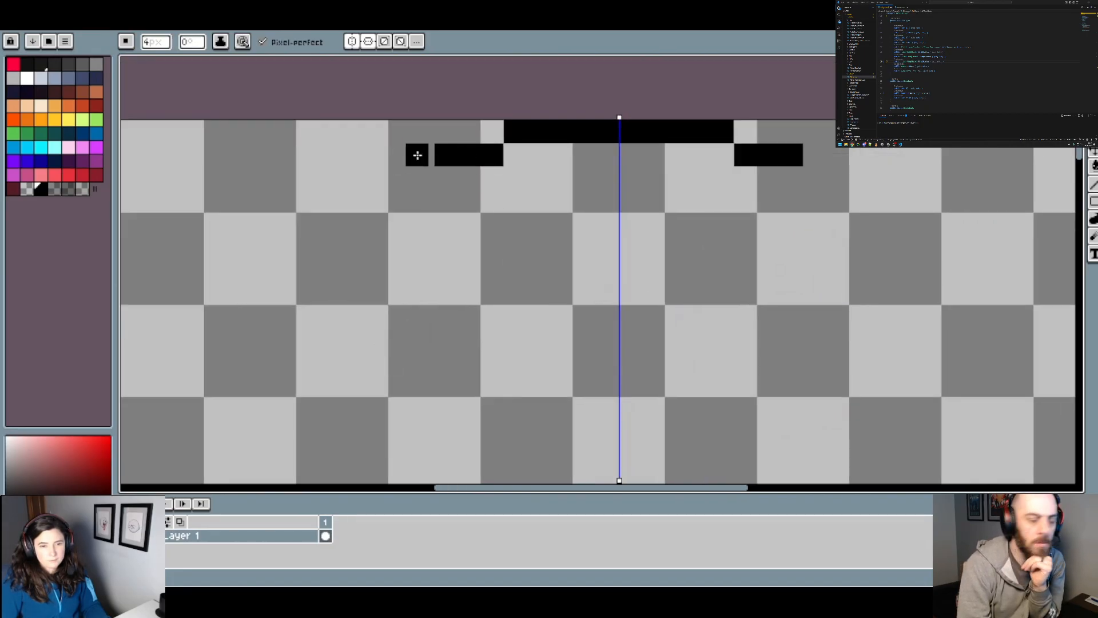
{"action": "scroll", "coordinate": [448, 208], "scroll_direction": "down", "scroll_amount": 4}
Step: Continue the arcs with third stepped segments 12 px long on the sides and upper edge, mirrored across both axes
{"action": "scroll", "coordinate": [345, 293], "scroll_direction": "up", "scroll_amount": 4}
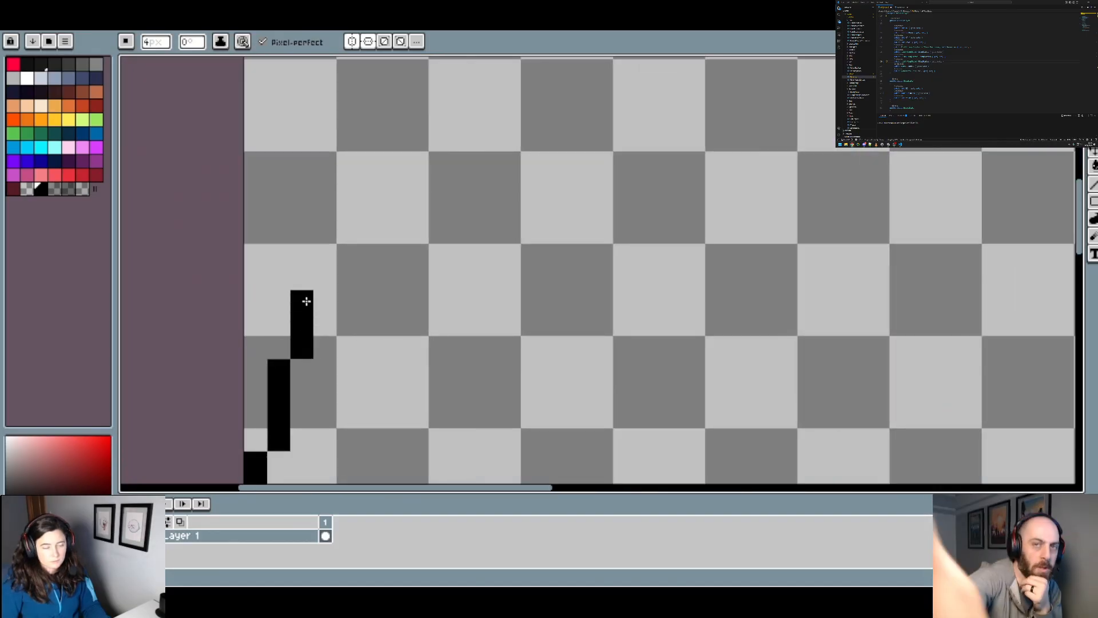
{"action": "scroll", "coordinate": [329, 290], "scroll_direction": "down", "scroll_amount": 4}
{"action": "scroll", "coordinate": [456, 164], "scroll_direction": "up", "scroll_amount": 4}
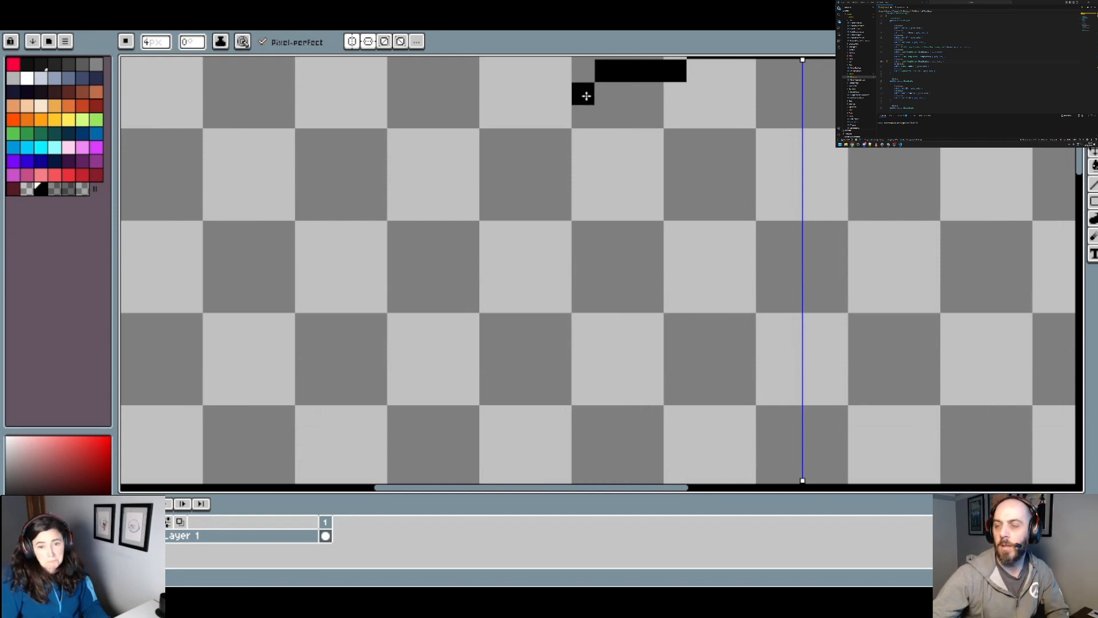
{"action": "left_click", "coordinate": [586, 94]}
{"action": "left_click", "coordinate": [562, 95]}
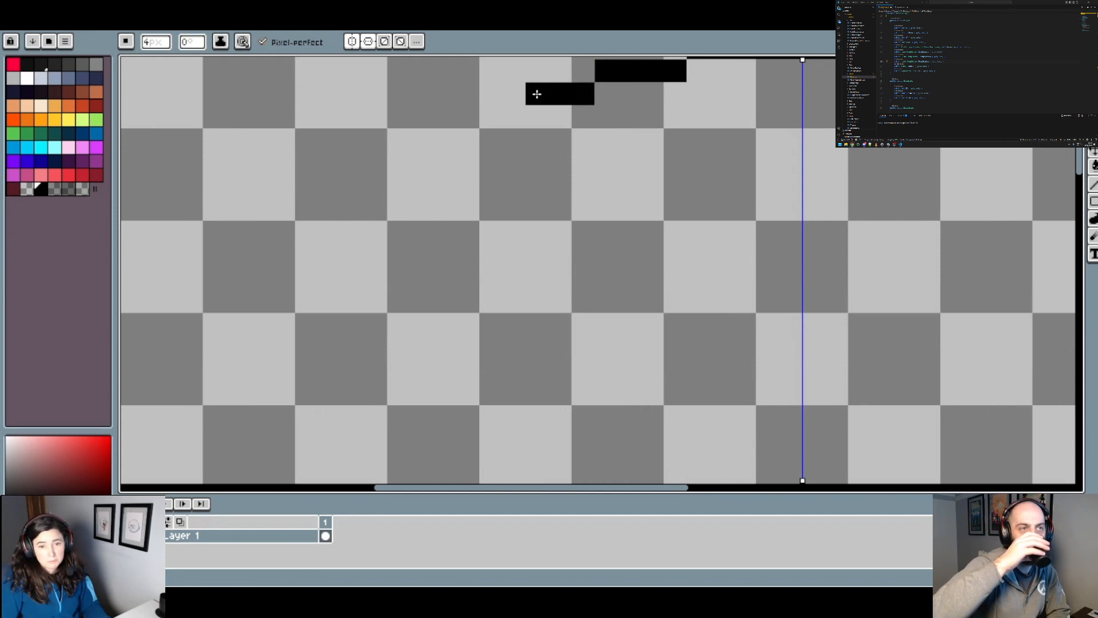
{"action": "scroll", "coordinate": [537, 102], "scroll_direction": "down", "scroll_amount": 2}
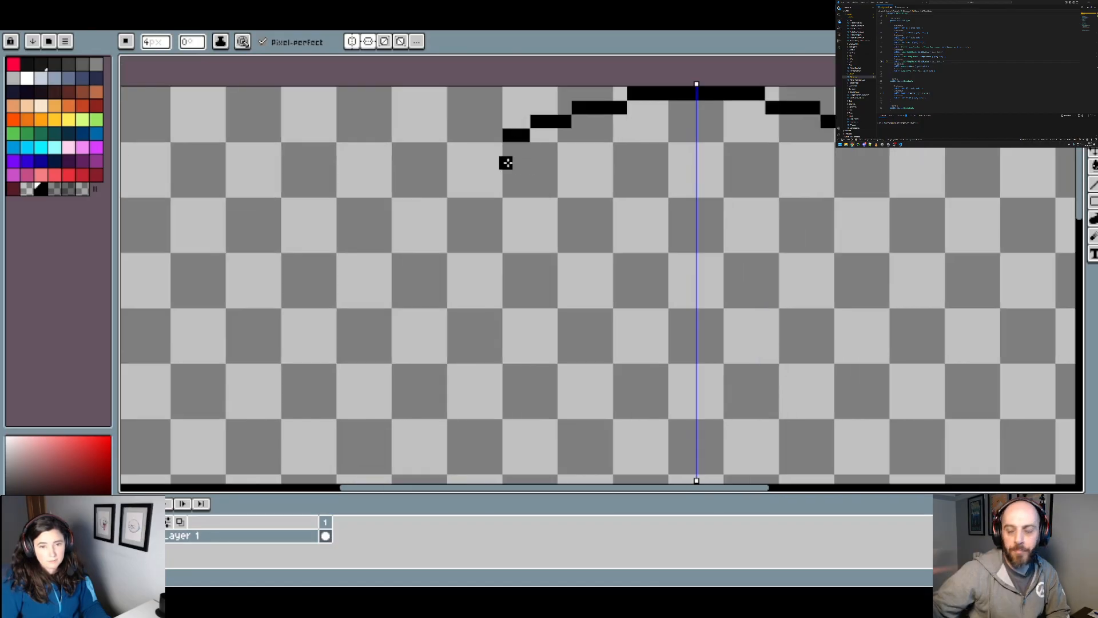
Step: Add fourth stepped segments 8 px long to the side arcs and extend the upper arc by one more short segment
{"action": "scroll", "coordinate": [505, 163], "scroll_direction": "down", "scroll_amount": 3}
{"action": "scroll", "coordinate": [397, 278], "scroll_direction": "up", "scroll_amount": 4}
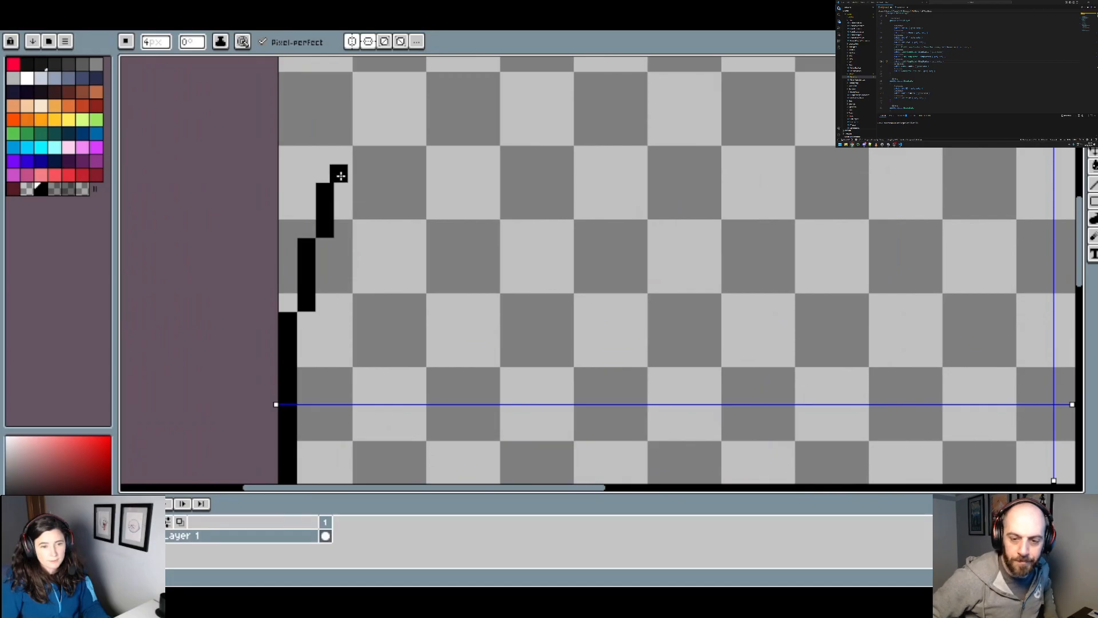
{"action": "left_click_drag", "start_coordinate": [344, 175], "coordinate": [343, 158]}
{"action": "scroll", "coordinate": [394, 163], "scroll_direction": "down", "scroll_amount": 3}
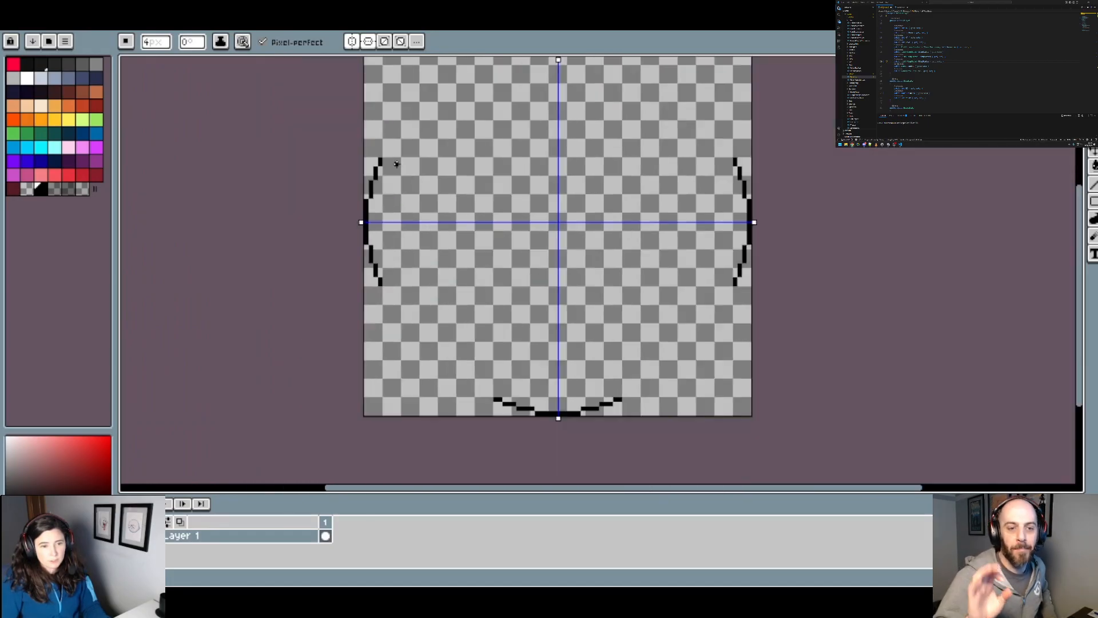
{"action": "left_click_drag", "start_coordinate": [474, 127], "coordinate": [445, 226]}
{"action": "scroll", "coordinate": [432, 156], "scroll_direction": "up", "scroll_amount": 2}
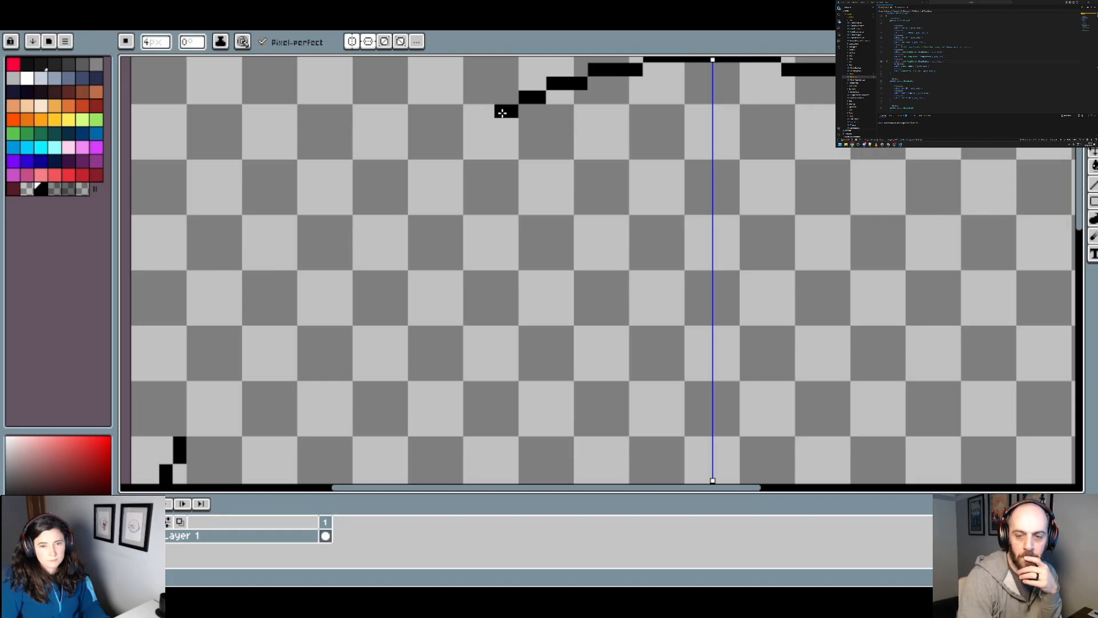
Step: Try a short fifth stepped segment at the ends of the side arcs, compared against the upper arc
{"action": "scroll", "coordinate": [502, 126], "scroll_direction": "down", "scroll_amount": 3}
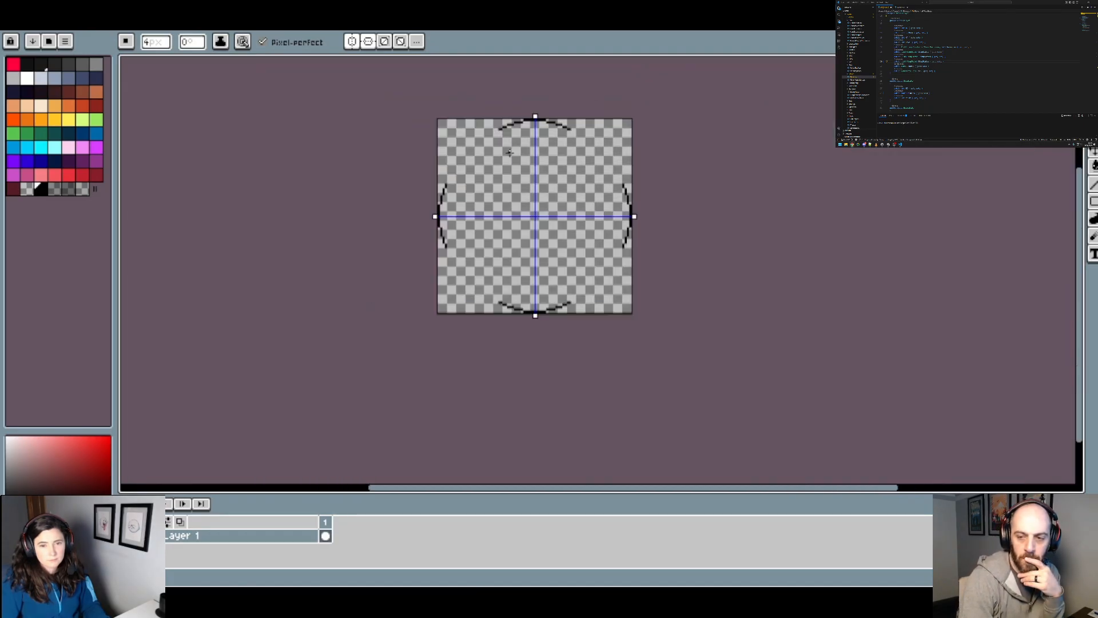
{"action": "scroll", "coordinate": [480, 171], "scroll_direction": "up", "scroll_amount": 3}
{"action": "scroll", "coordinate": [241, 291], "scroll_direction": "down", "scroll_amount": 1}
{"action": "scroll", "coordinate": [194, 294], "scroll_direction": "up", "scroll_amount": 1}
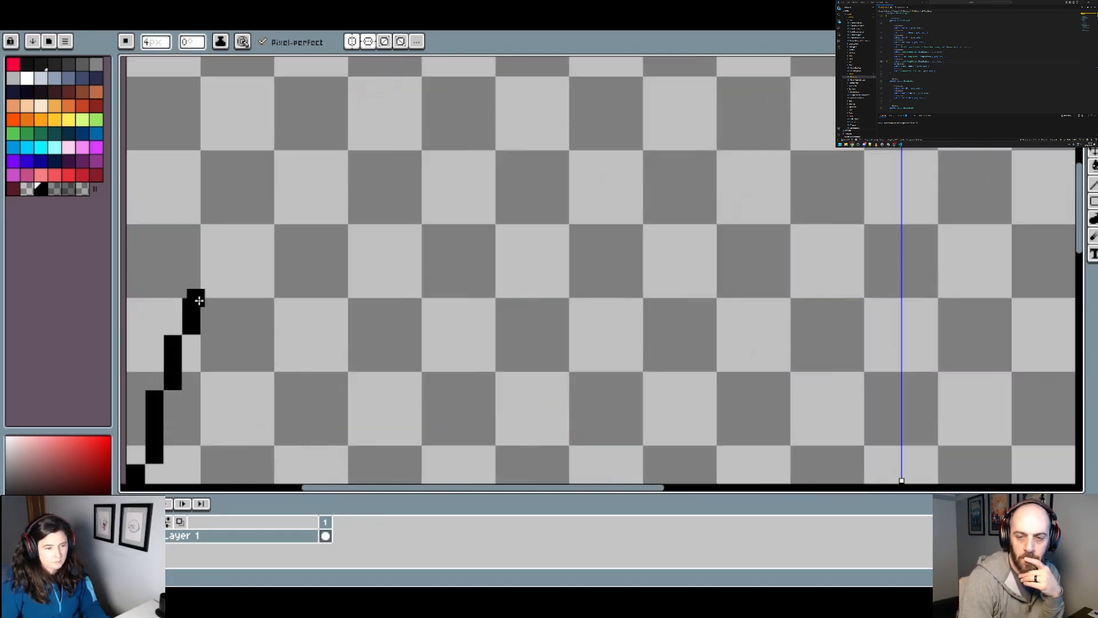
{"action": "left_click", "coordinate": [210, 268]}
{"action": "scroll", "coordinate": [296, 223], "scroll_direction": "down", "scroll_amount": 4}
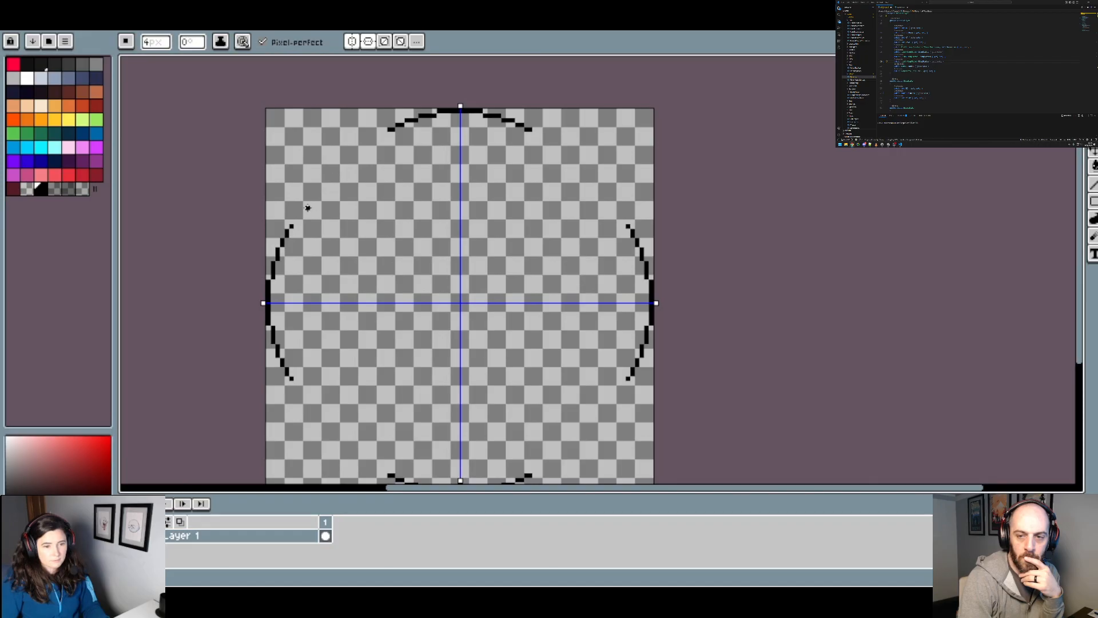
{"action": "scroll", "coordinate": [272, 237], "scroll_direction": "up", "scroll_amount": 3}
Step: Drop the fifth side segment and try lengthening the fourth side segments to 12 px
{"action": "key", "text": "v"}
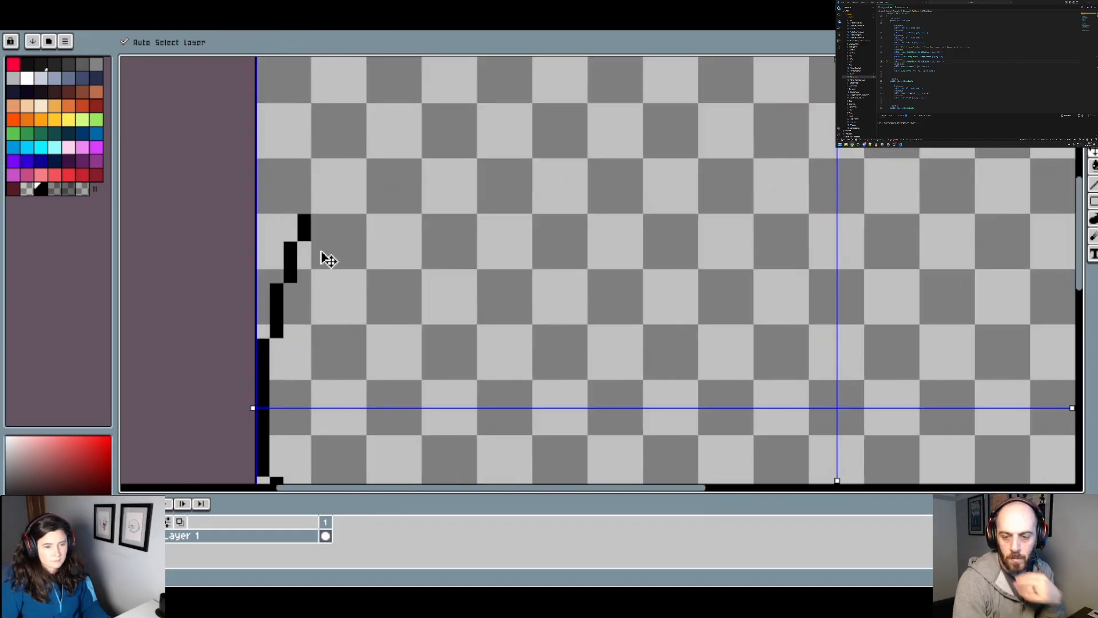
{"action": "key", "text": "b"}
{"action": "key", "text": "v"}
{"action": "key", "text": "b"}
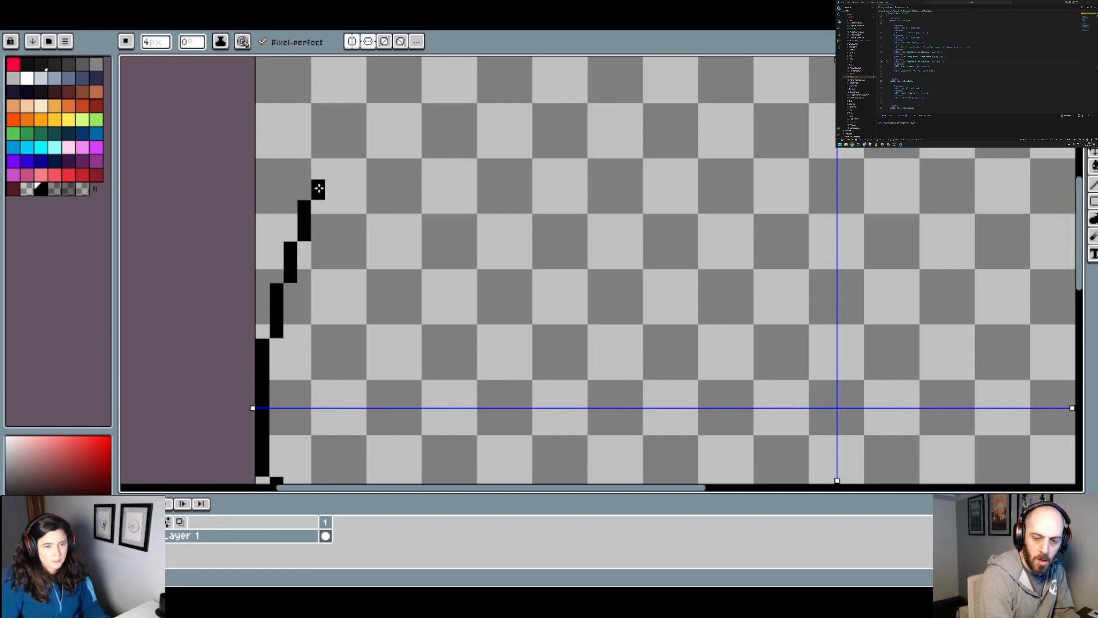
{"action": "scroll", "coordinate": [359, 165], "scroll_direction": "down", "scroll_amount": 4}
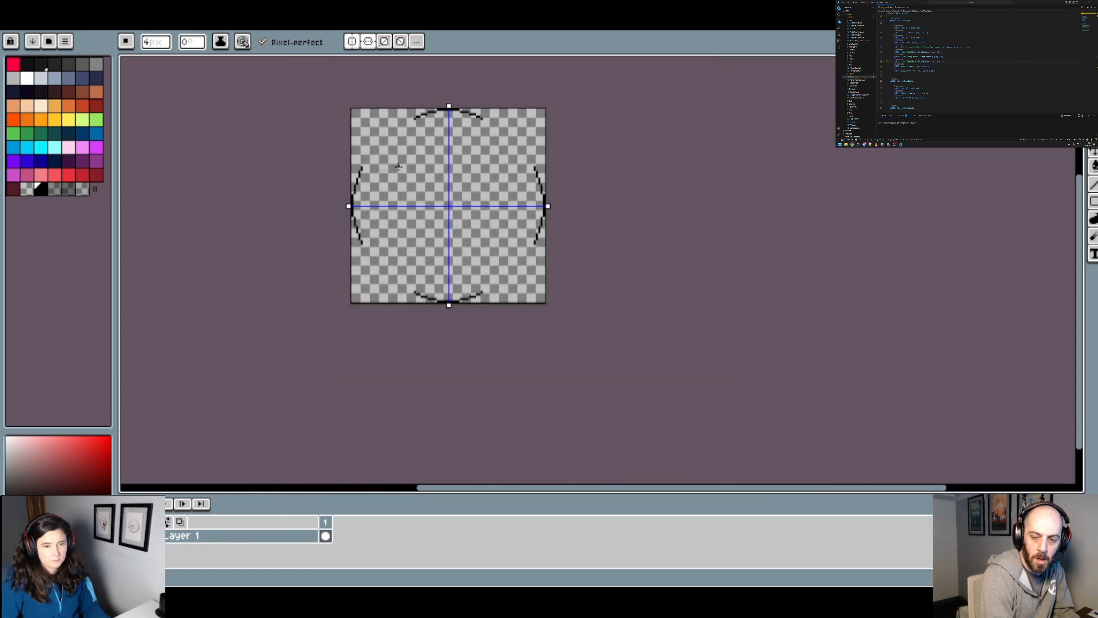
{"action": "scroll", "coordinate": [374, 175], "scroll_direction": "up", "scroll_amount": 1}
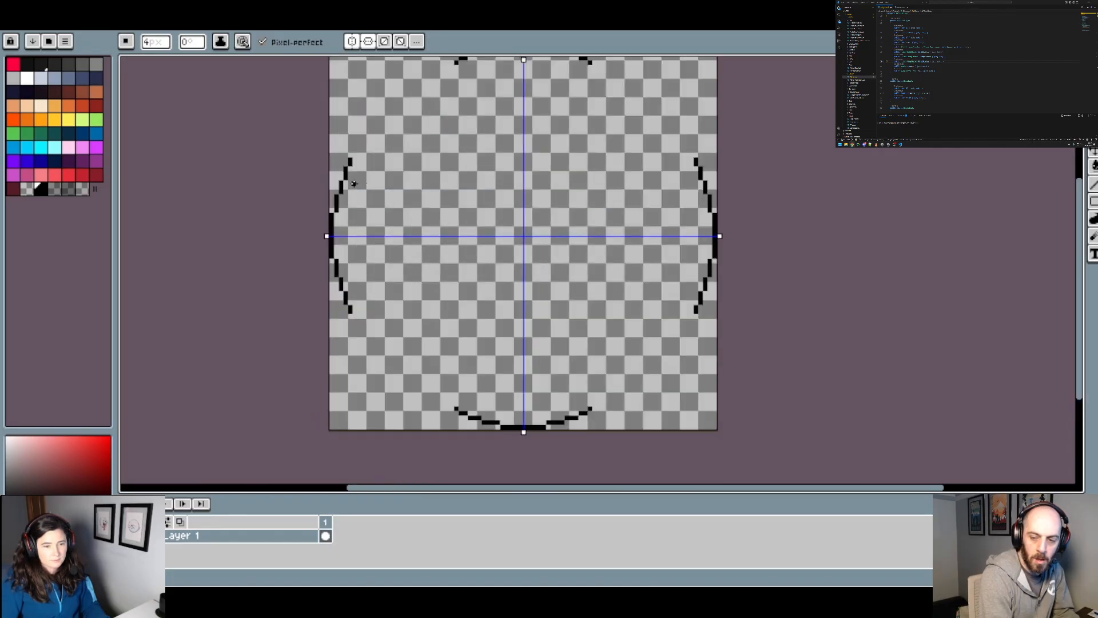
Step: Undo all the stepped arc segments, back to the plain centred marks on the edges
{"action": "scroll", "coordinate": [354, 183], "scroll_direction": "up", "scroll_amount": 2}
{"action": "key", "text": "v"}
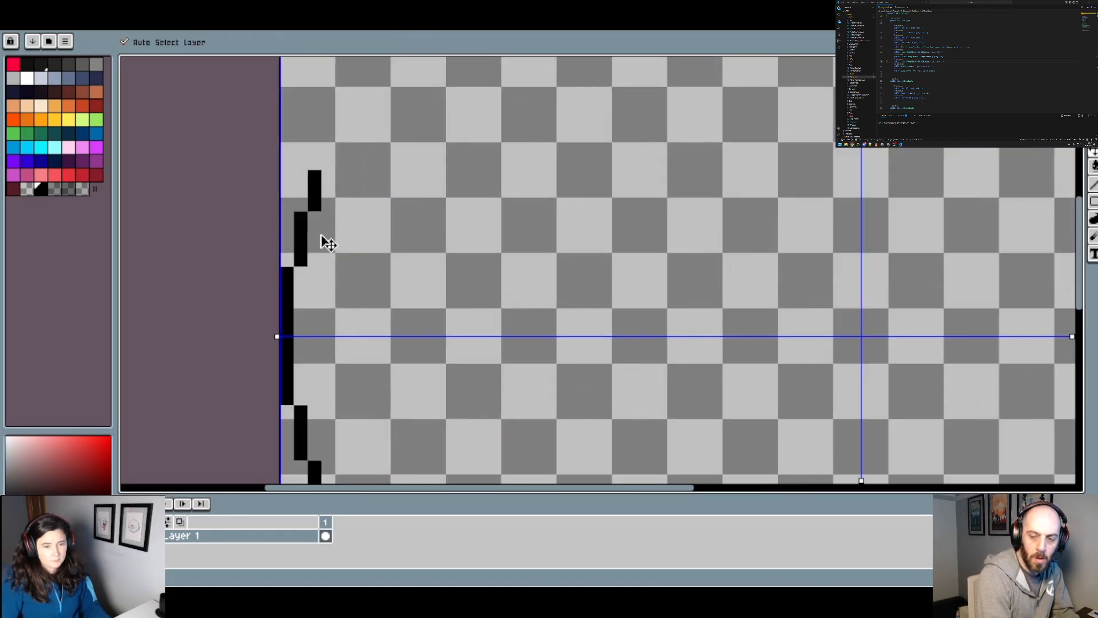
{"action": "key", "text": "ctrl+z"}
{"action": "key", "text": "ctrl+z"}
{"action": "key", "text": "ctrl+z"}
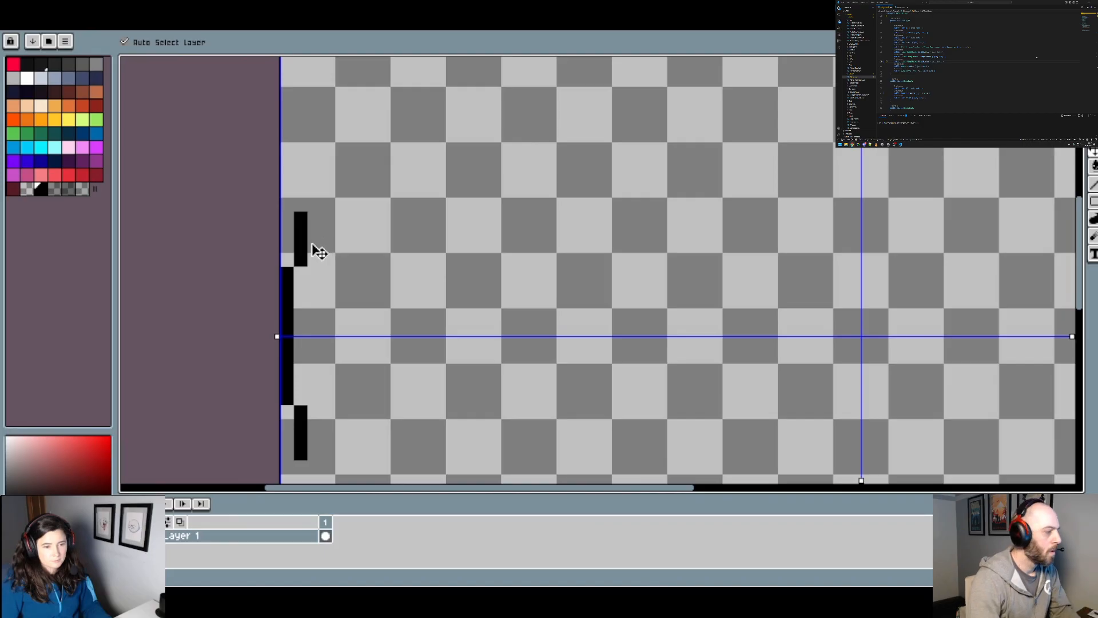
{"action": "key", "text": "ctrl+z"}
{"action": "key", "text": "ctrl+z"}
{"action": "key", "text": "ctrl+z"}
{"action": "key", "text": "ctrl+z"}
Step: Lengthen the centred side marks to 48 px and paint 20 px vertical segments stepped one brush width inward beyond their ends
{"action": "key", "text": "b"}
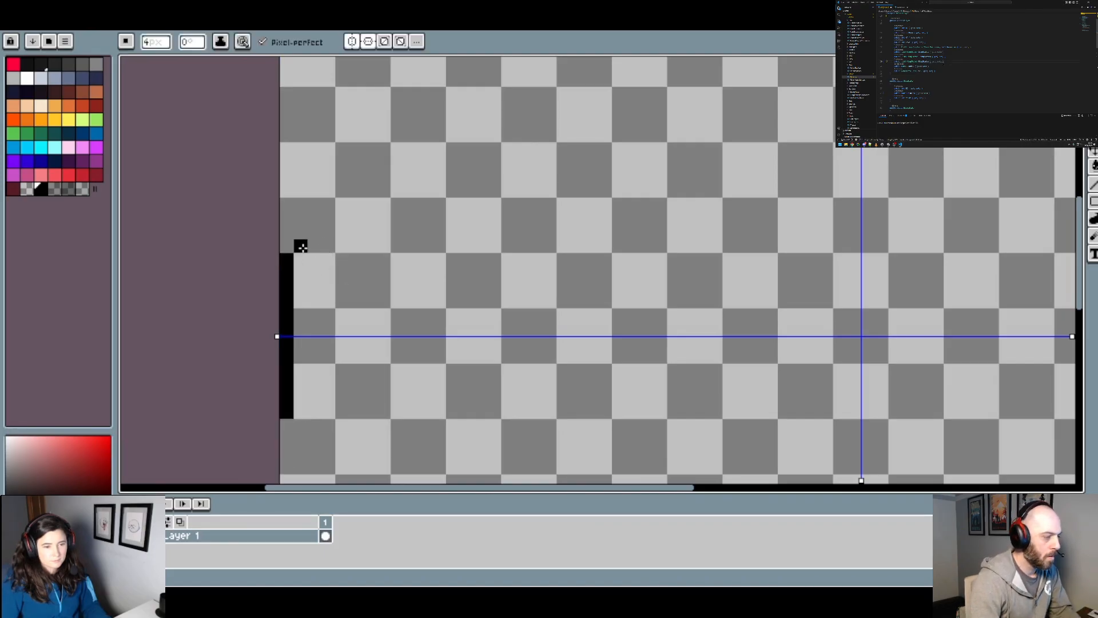
{"action": "left_click", "coordinate": [302, 247]}
{"action": "left_click", "coordinate": [301, 231]}
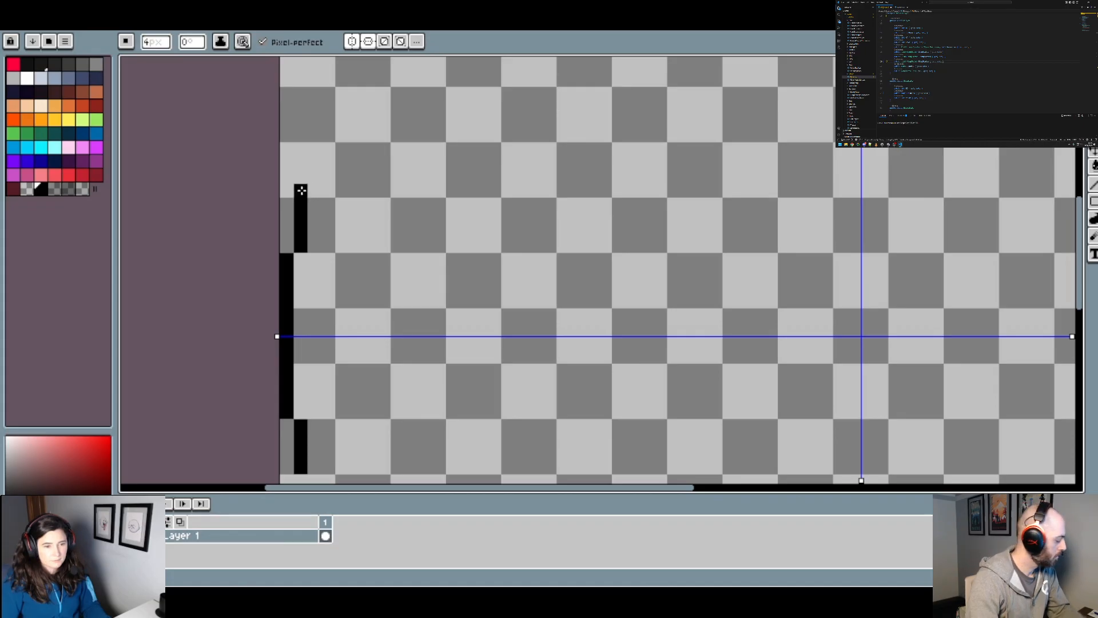
{"action": "scroll", "coordinate": [366, 181], "scroll_direction": "down", "scroll_amount": 3}
Step: Extend the mirrored side arcs with a third stepped segment 16 px long and a fourth 12 px long
{"action": "scroll", "coordinate": [371, 173], "scroll_direction": "up", "scroll_amount": 3}
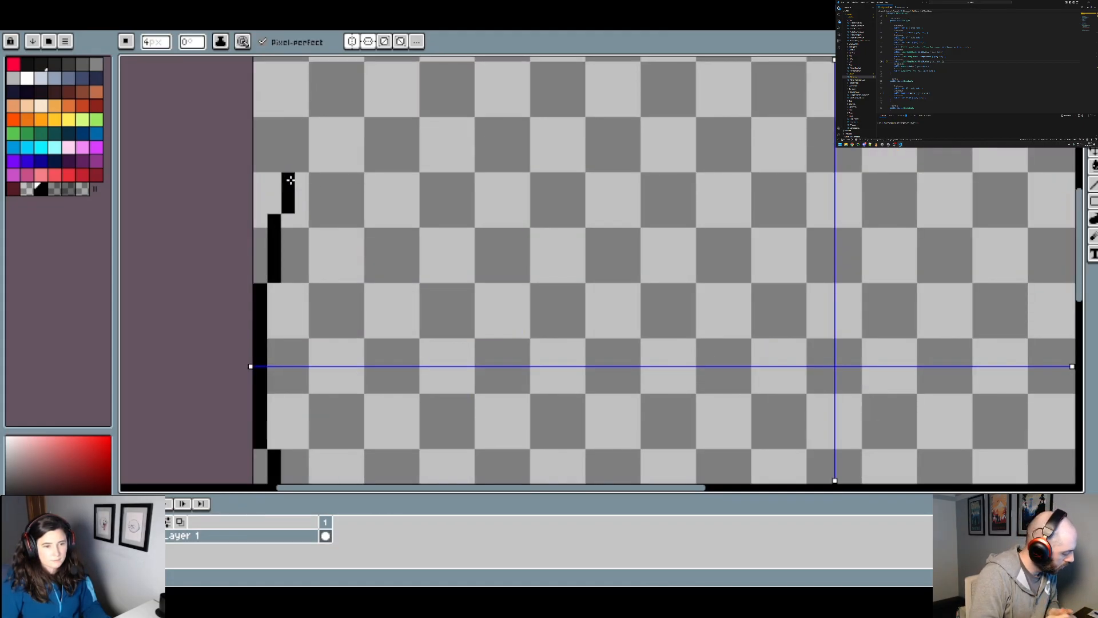
{"action": "scroll", "coordinate": [290, 178], "scroll_direction": "down", "scroll_amount": 4}
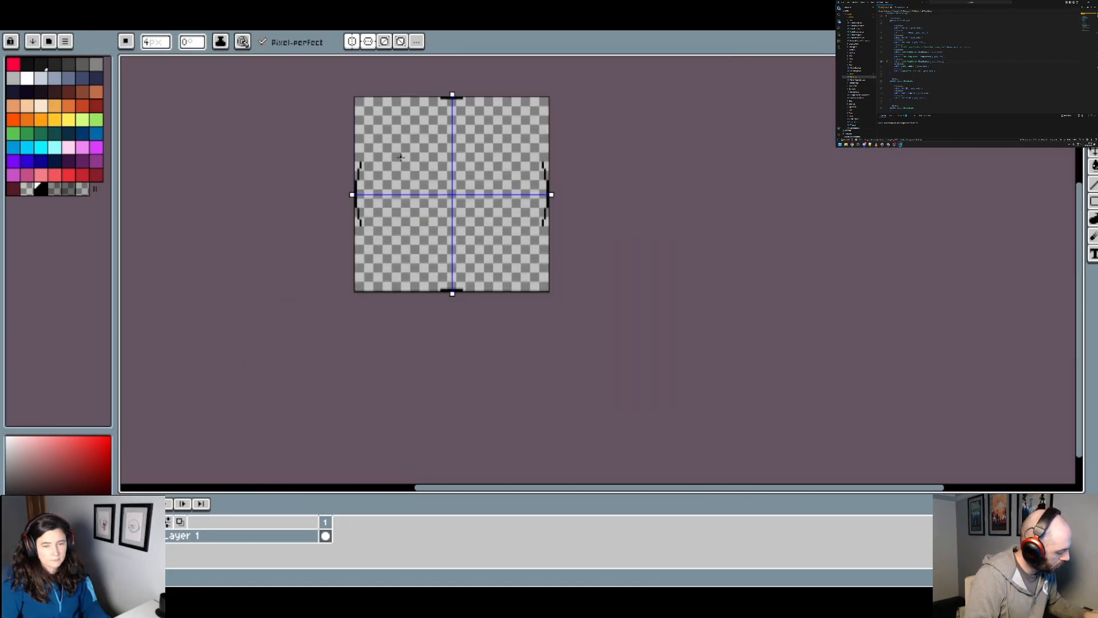
{"action": "scroll", "coordinate": [401, 157], "scroll_direction": "up", "scroll_amount": 5}
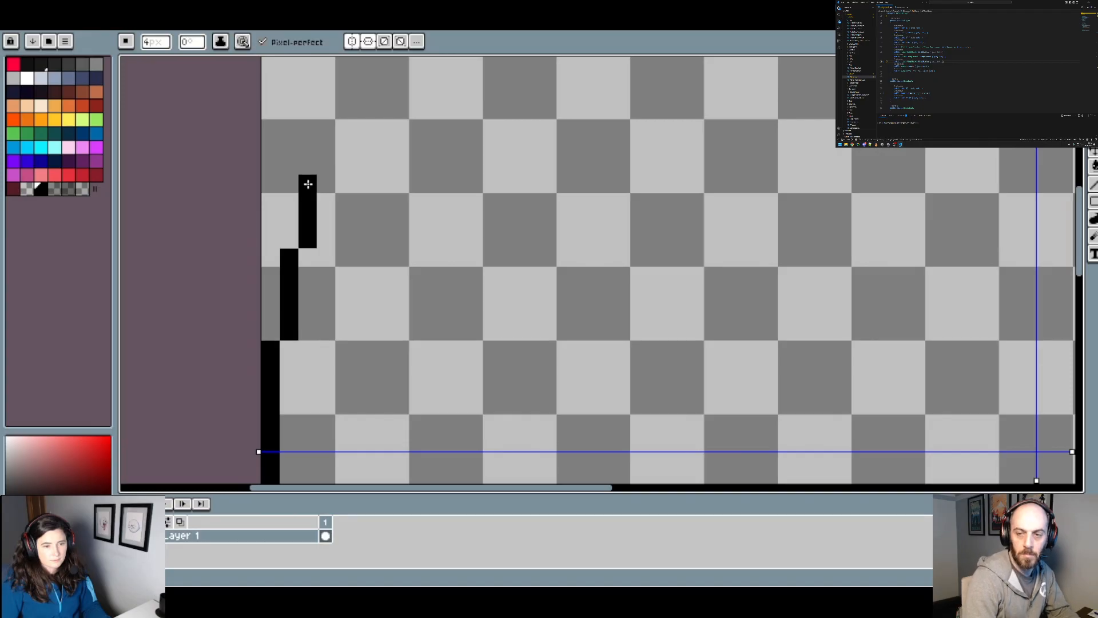
{"action": "scroll", "coordinate": [307, 183], "scroll_direction": "down", "scroll_amount": 3}
{"action": "scroll", "coordinate": [400, 166], "scroll_direction": "down", "scroll_amount": 2}
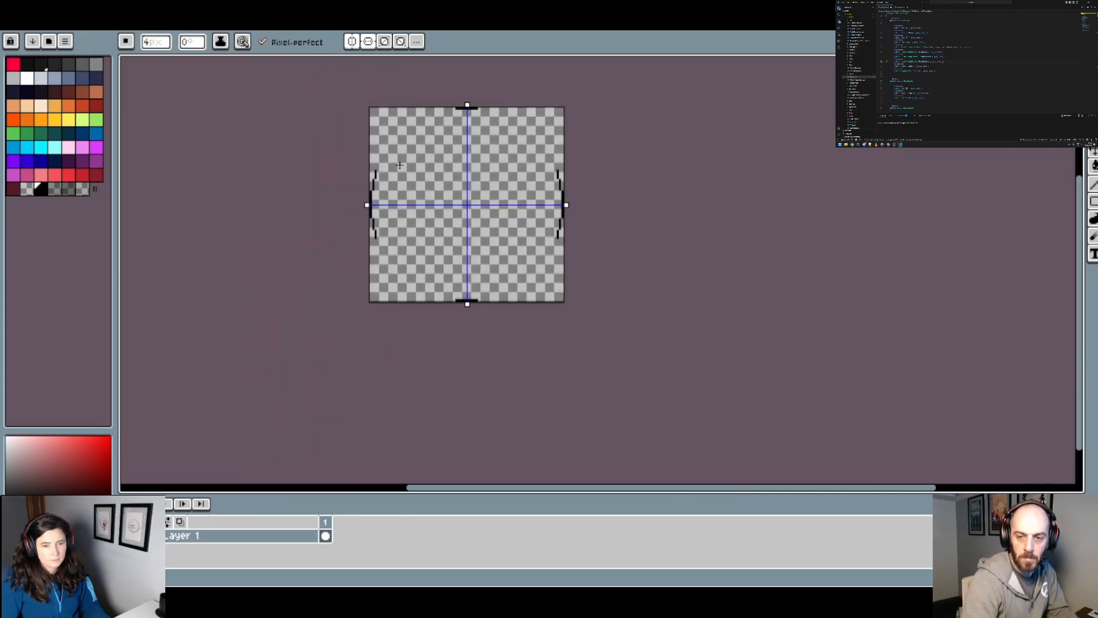
{"action": "scroll", "coordinate": [396, 164], "scroll_direction": "up", "scroll_amount": 4}
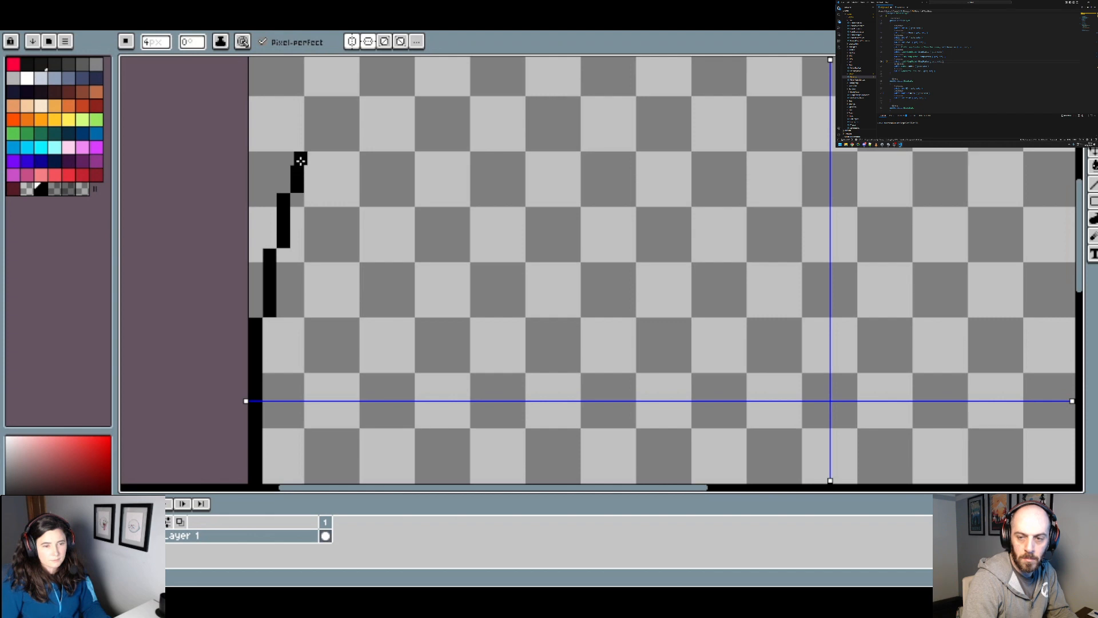
Step: Widen the upper edge mark to 48 px and paint mirrored 20 px horizontal segments stepped one brush width inward beyond its ends
{"action": "scroll", "coordinate": [298, 159], "scroll_direction": "down", "scroll_amount": 4}
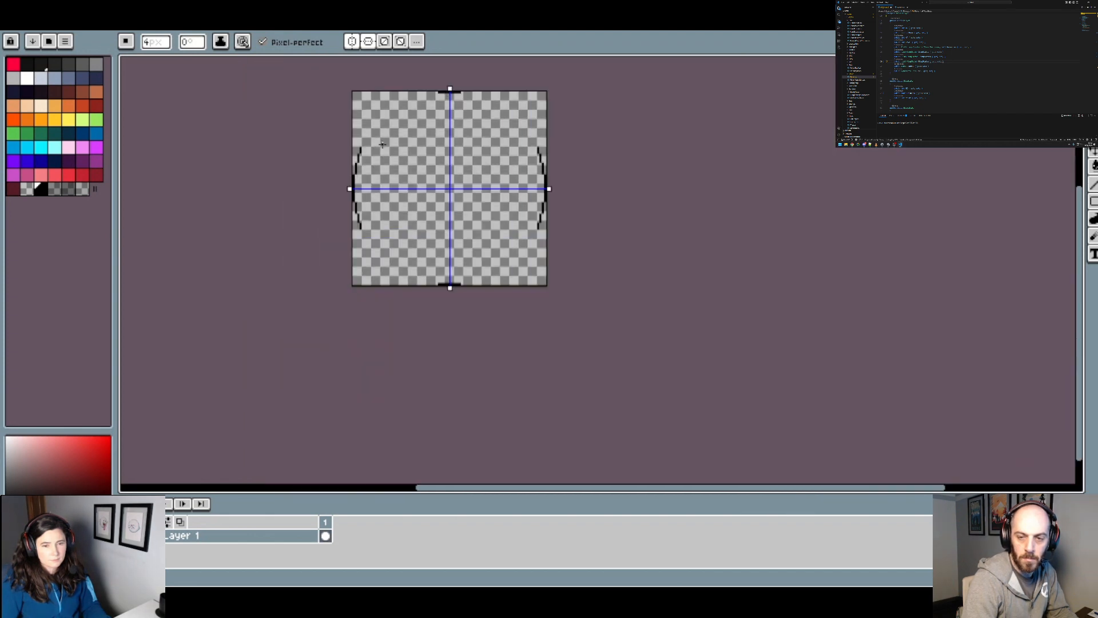
{"action": "left_click_drag", "start_coordinate": [382, 144], "coordinate": [371, 191]}
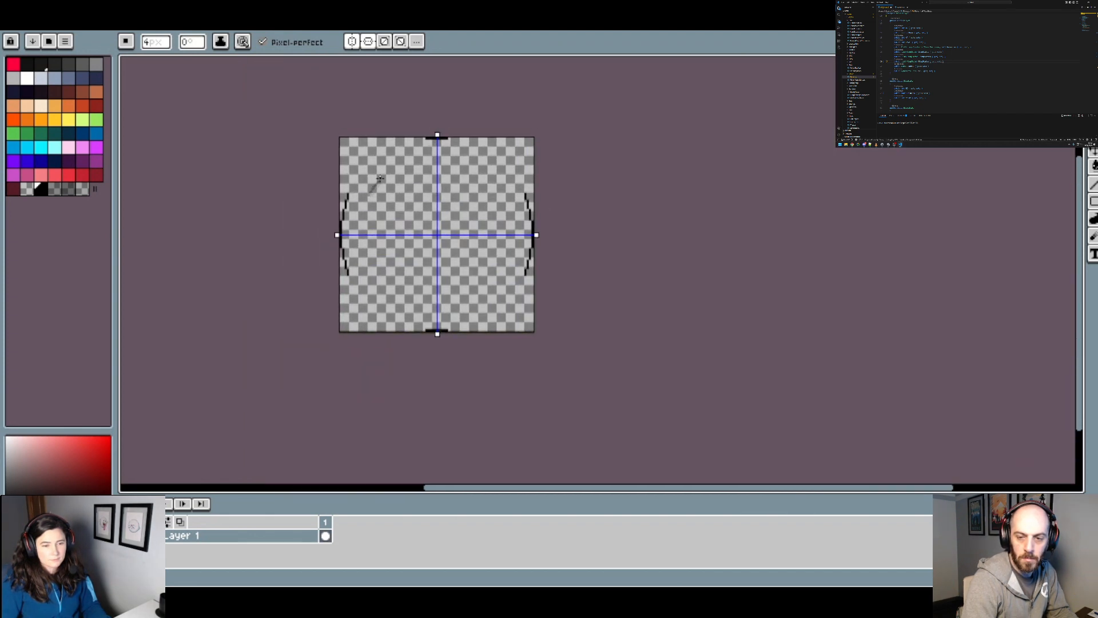
{"action": "scroll", "coordinate": [380, 178], "scroll_direction": "up", "scroll_amount": 4}
{"action": "scroll", "coordinate": [410, 142], "scroll_direction": "down", "scroll_amount": 2}
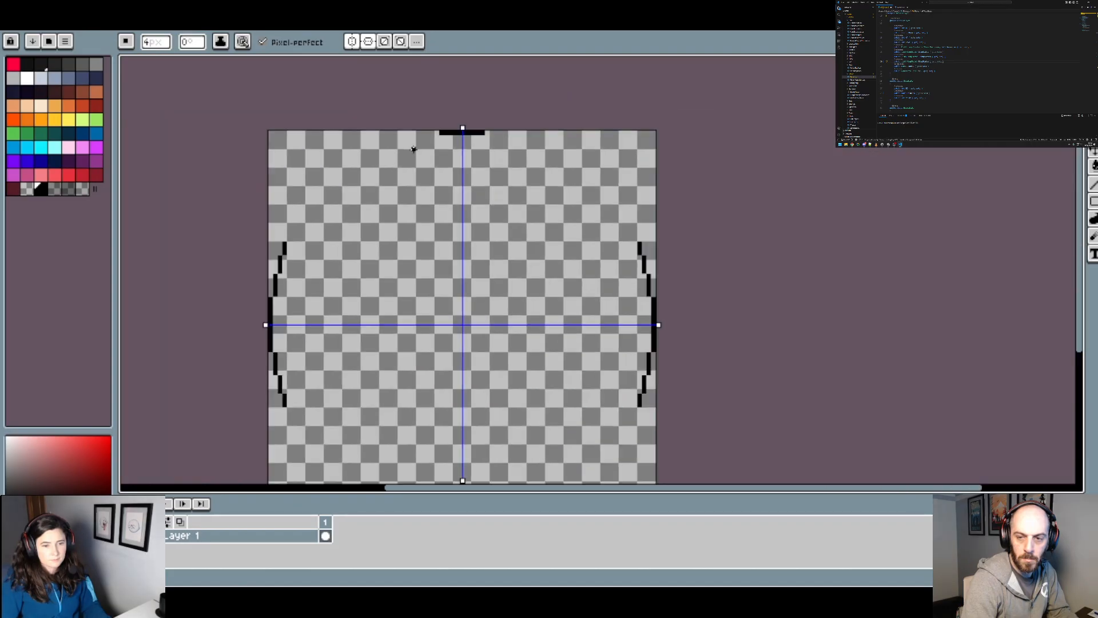
{"action": "scroll", "coordinate": [434, 135], "scroll_direction": "up", "scroll_amount": 1}
{"action": "left_click", "coordinate": [442, 126]}
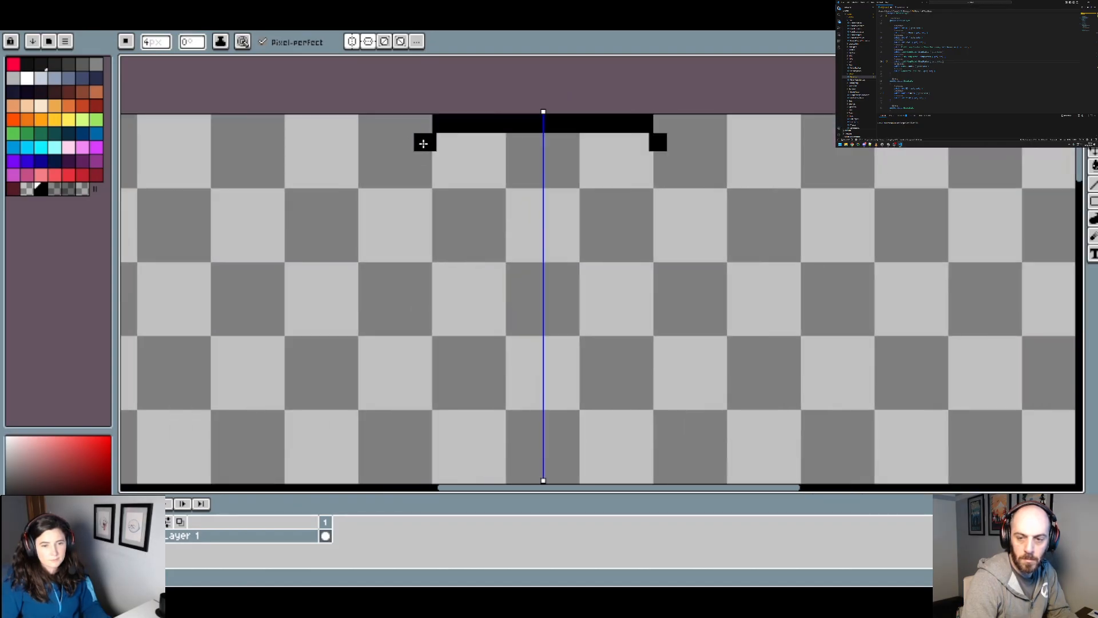
{"action": "left_click_drag", "start_coordinate": [422, 142], "coordinate": [349, 143]}
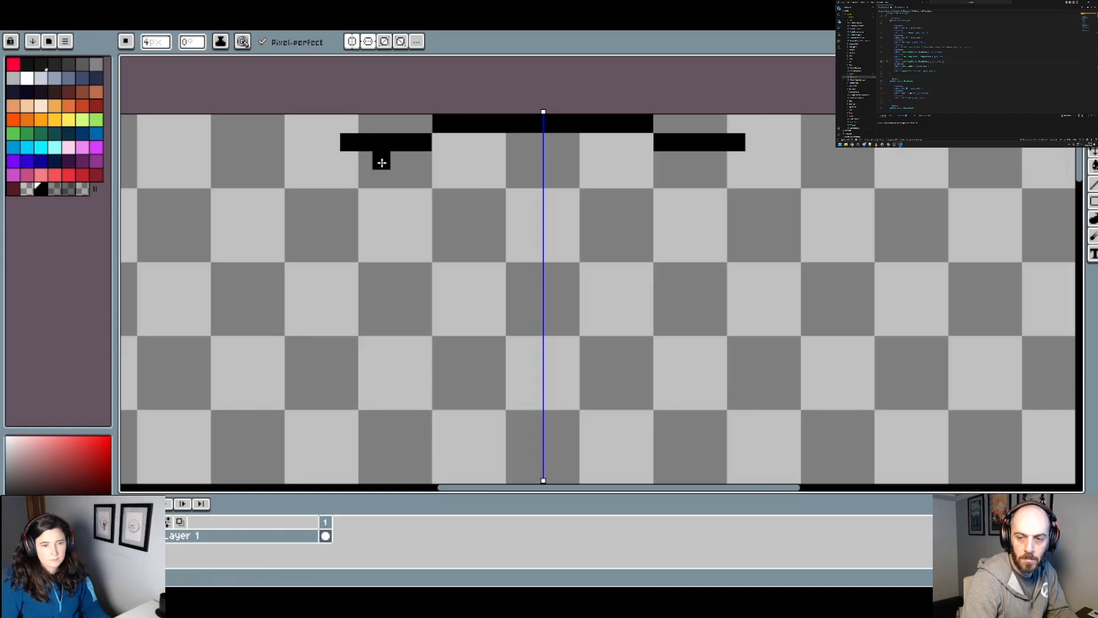
{"action": "scroll", "coordinate": [381, 163], "scroll_direction": "down", "scroll_amount": 2}
{"action": "scroll", "coordinate": [369, 171], "scroll_direction": "up", "scroll_amount": 2}
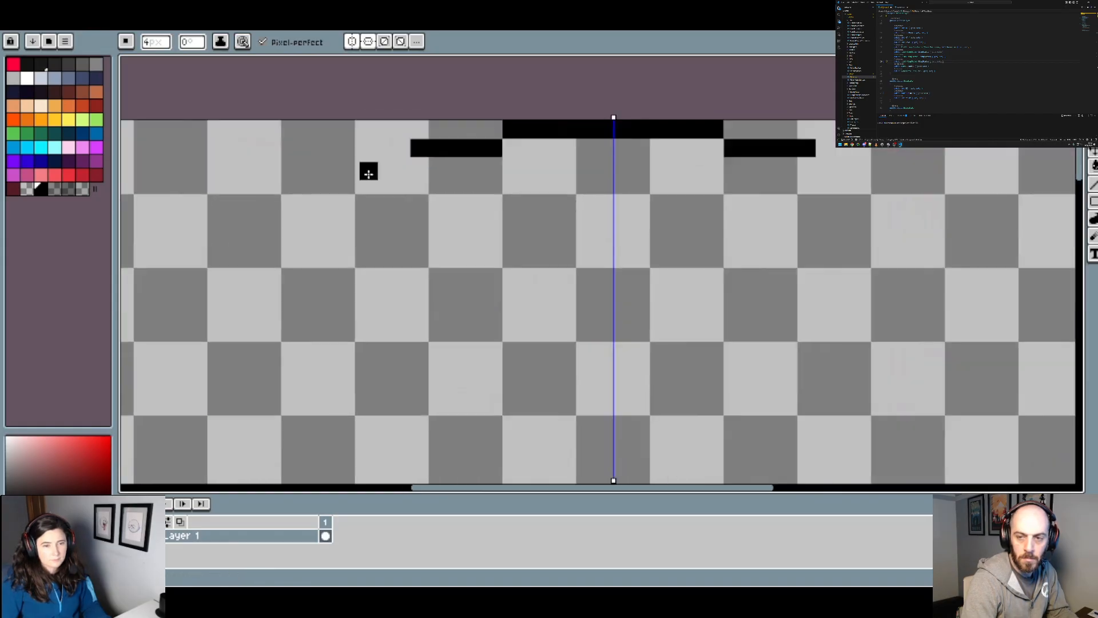
Step: Extend the mirrored upper and lower arcs with a third stepped segment 16 px long and a fourth 12 px long
{"action": "left_click", "coordinate": [401, 166]}
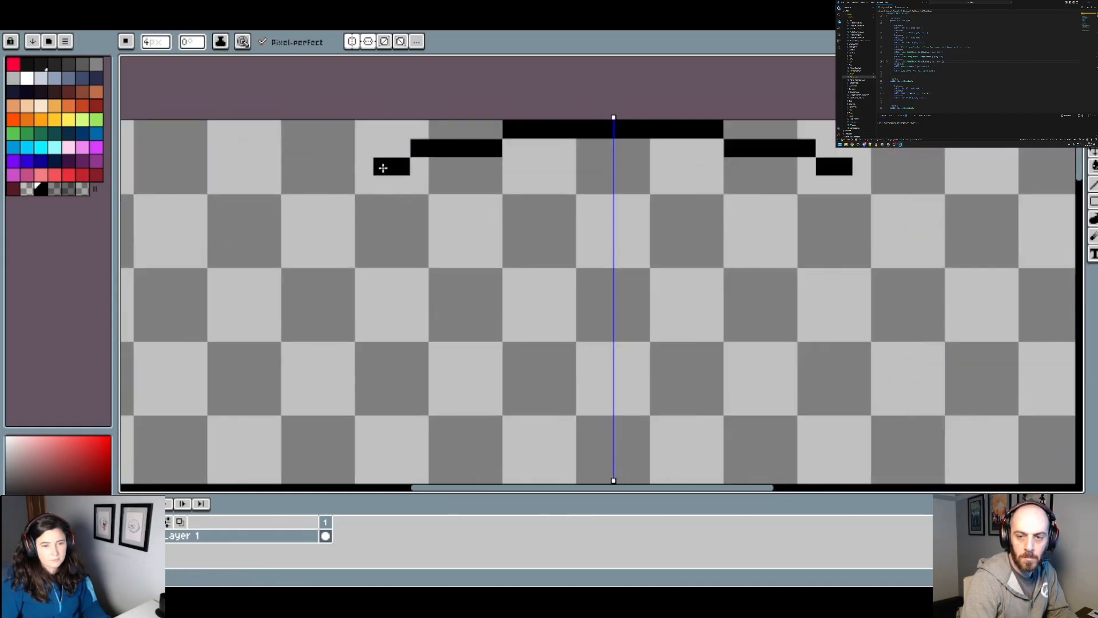
{"action": "left_click", "coordinate": [361, 165]}
{"action": "left_click", "coordinate": [346, 166]}
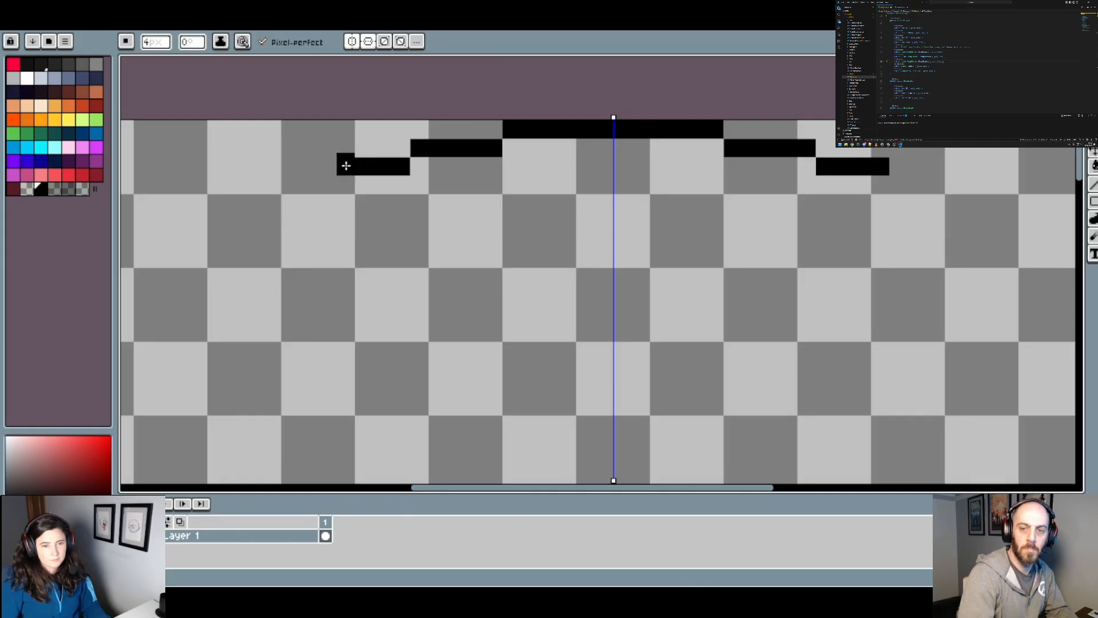
{"action": "scroll", "coordinate": [346, 166], "scroll_direction": "down", "scroll_amount": 2}
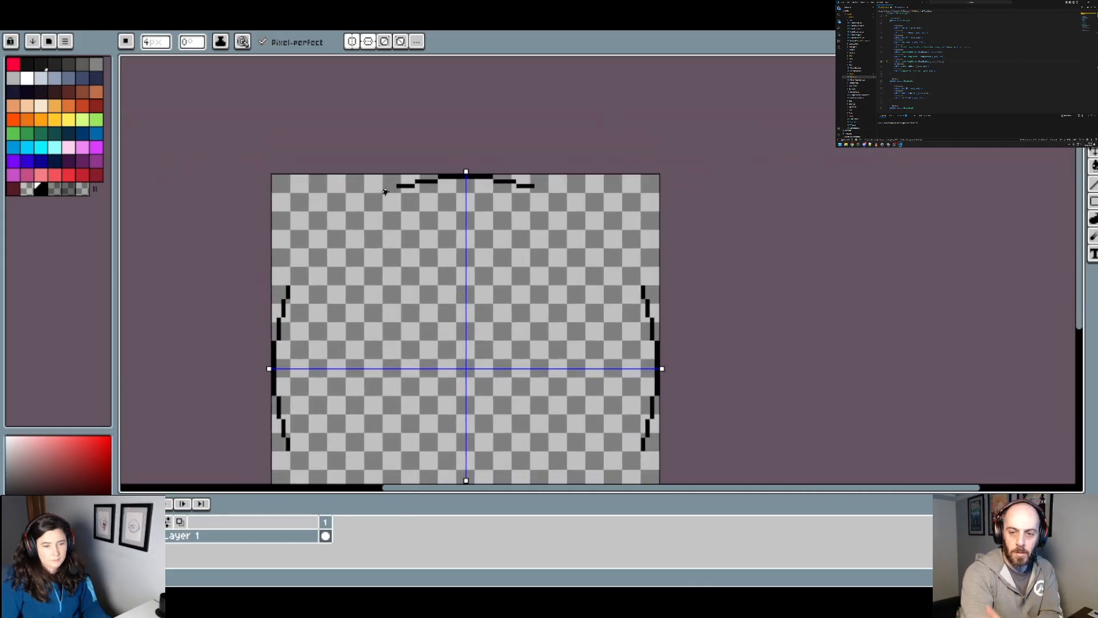
{"action": "scroll", "coordinate": [385, 191], "scroll_direction": "up", "scroll_amount": 2}
{"action": "left_click", "coordinate": [403, 188]}
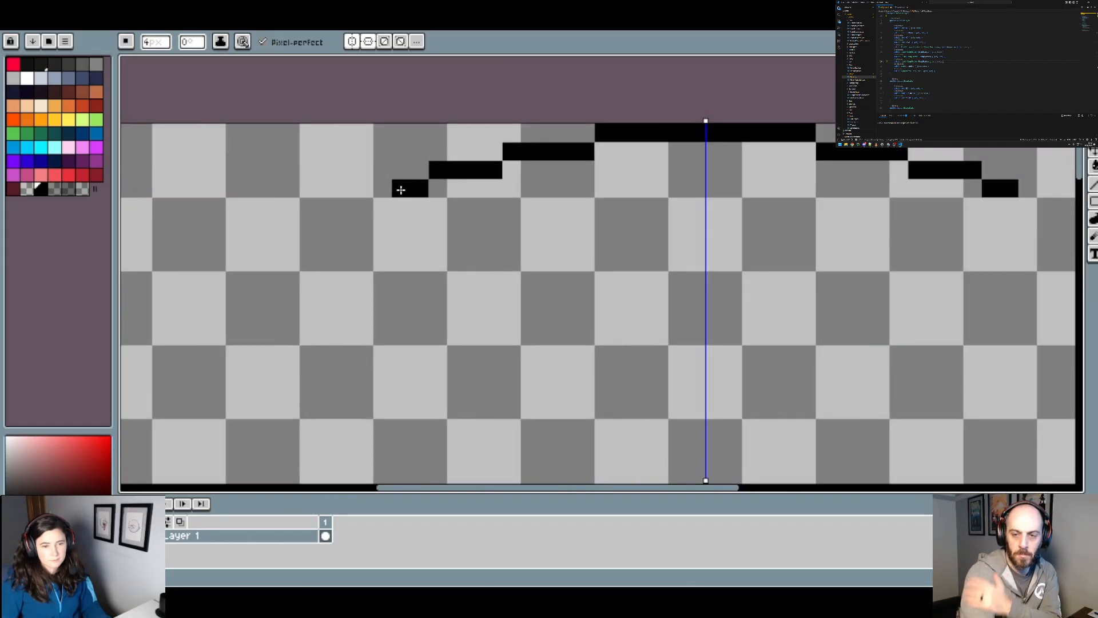
{"action": "left_click", "coordinate": [383, 188]}
Step: Add a fifth stepped segment 8 px long at the open ends of the upper and side arcs
{"action": "scroll", "coordinate": [404, 229], "scroll_direction": "down", "scroll_amount": 4}
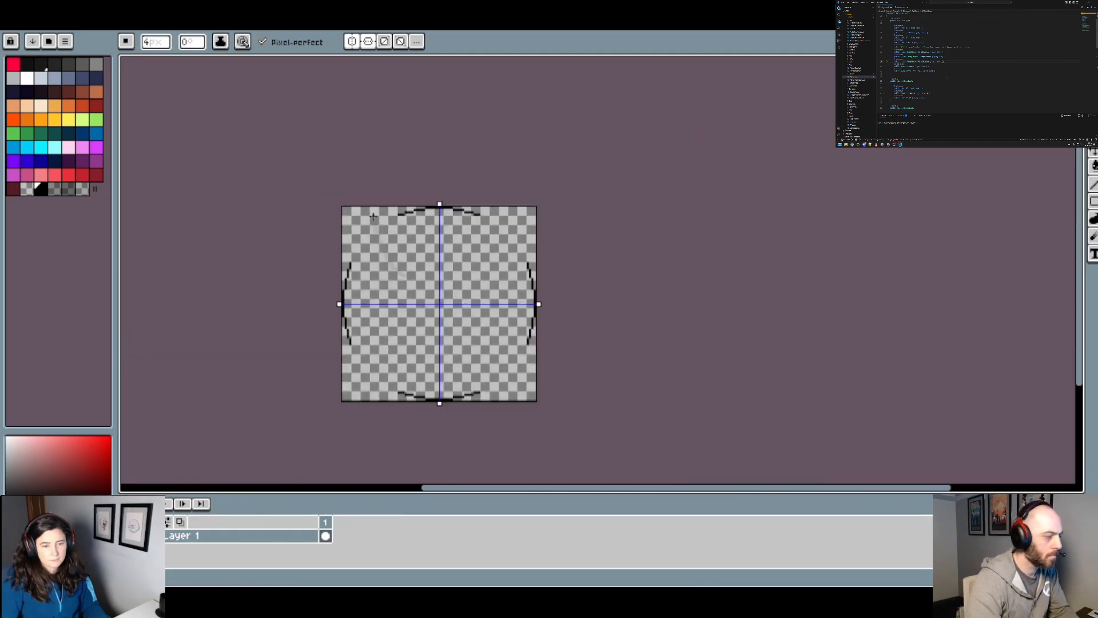
{"action": "scroll", "coordinate": [373, 216], "scroll_direction": "up", "scroll_amount": 4}
{"action": "left_click", "coordinate": [474, 135]}
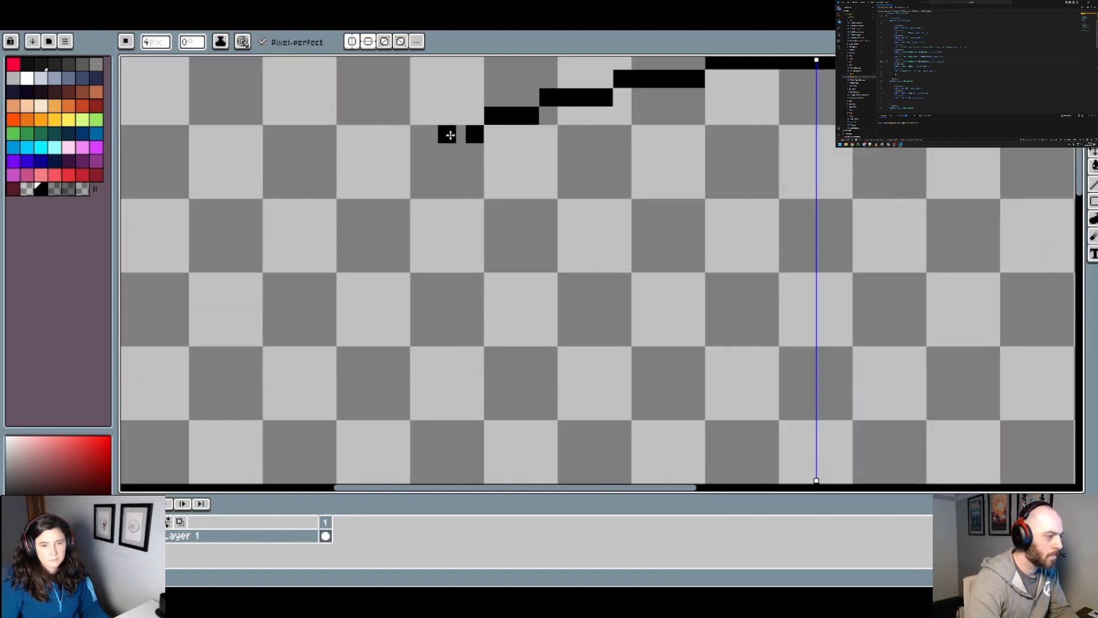
{"action": "scroll", "coordinate": [427, 262], "scroll_direction": "down", "scroll_amount": 4}
{"action": "scroll", "coordinate": [355, 326], "scroll_direction": "up", "scroll_amount": 4}
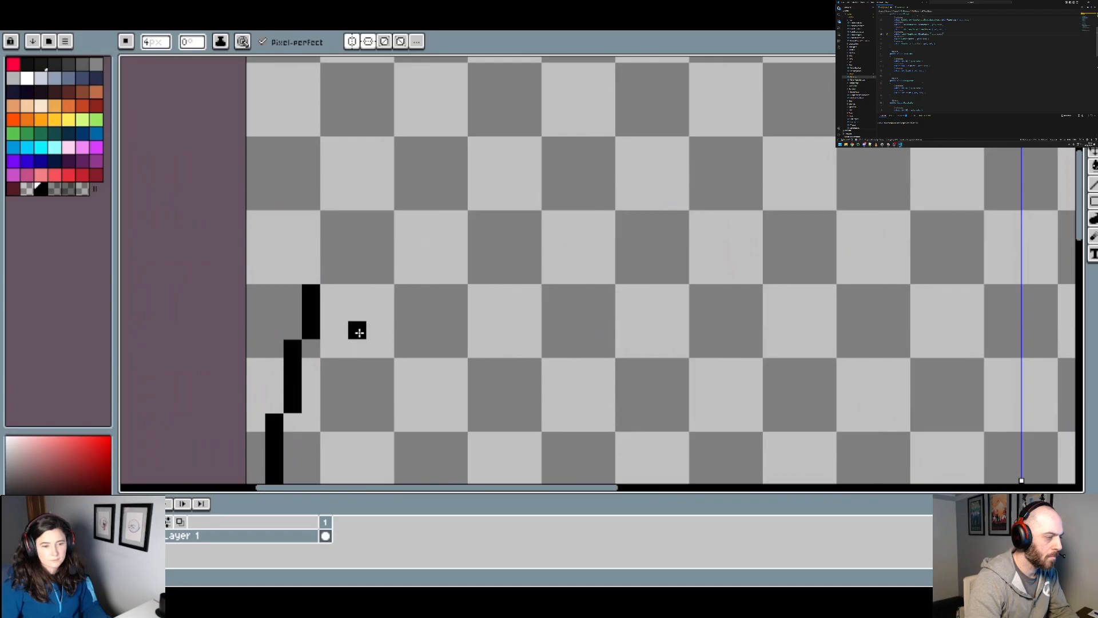
{"action": "left_click", "coordinate": [334, 276]}
Step: Add a sixth stepped segment, also 8 px long, to the ends of the upper and side arcs
{"action": "scroll", "coordinate": [332, 259], "scroll_direction": "down", "scroll_amount": 4}
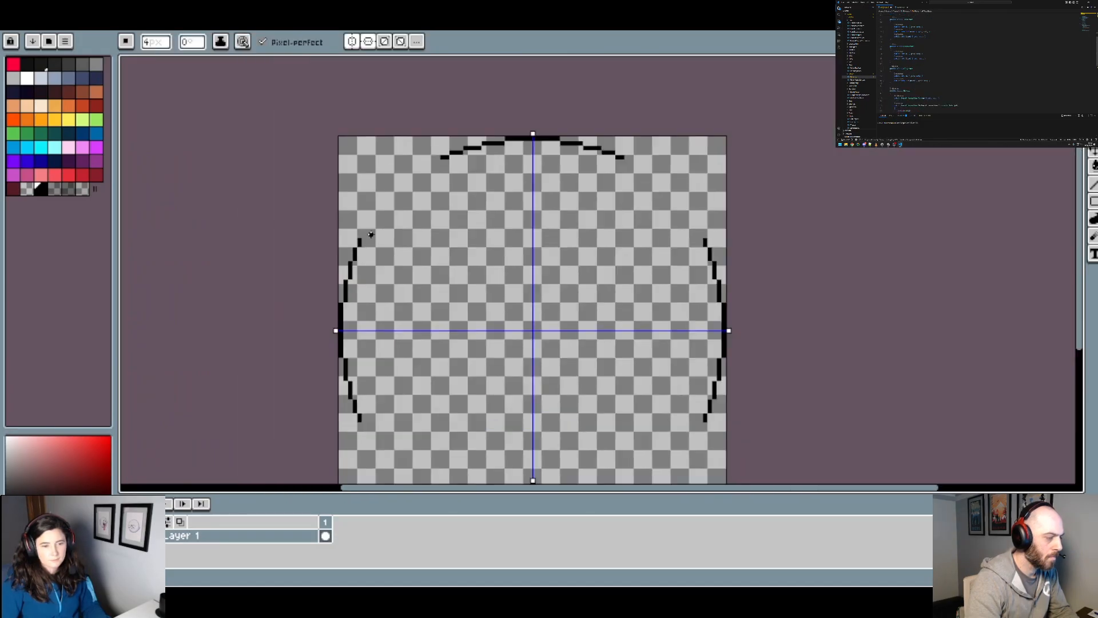
{"action": "scroll", "coordinate": [417, 164], "scroll_direction": "up", "scroll_amount": 4}
{"action": "left_click", "coordinate": [489, 145]}
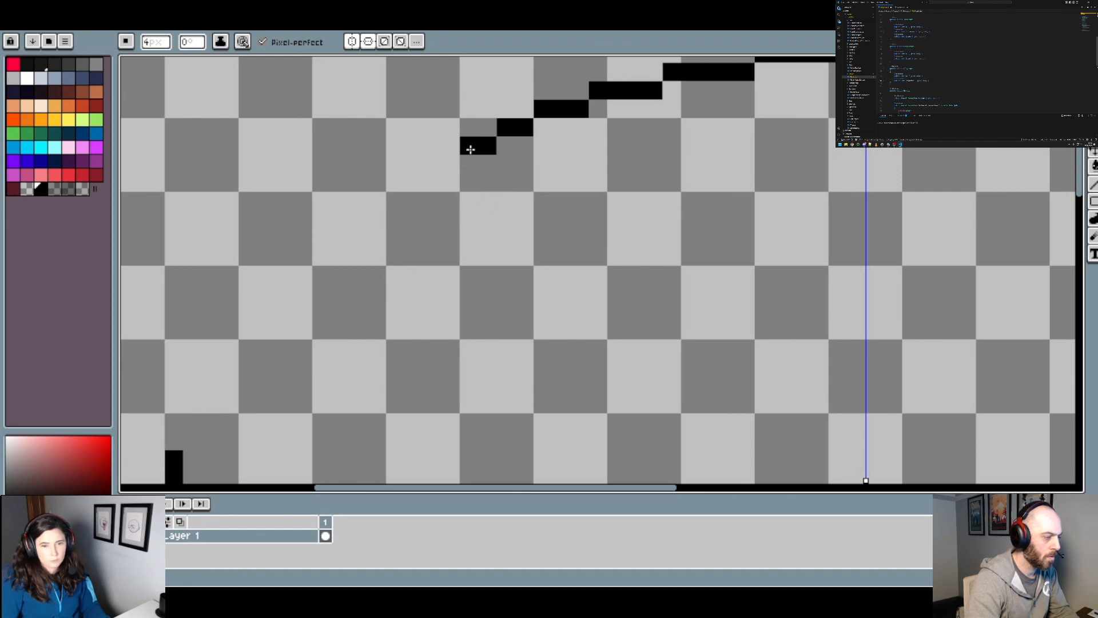
{"action": "scroll", "coordinate": [472, 146], "scroll_direction": "down", "scroll_amount": 4}
{"action": "scroll", "coordinate": [417, 279], "scroll_direction": "up", "scroll_amount": 5}
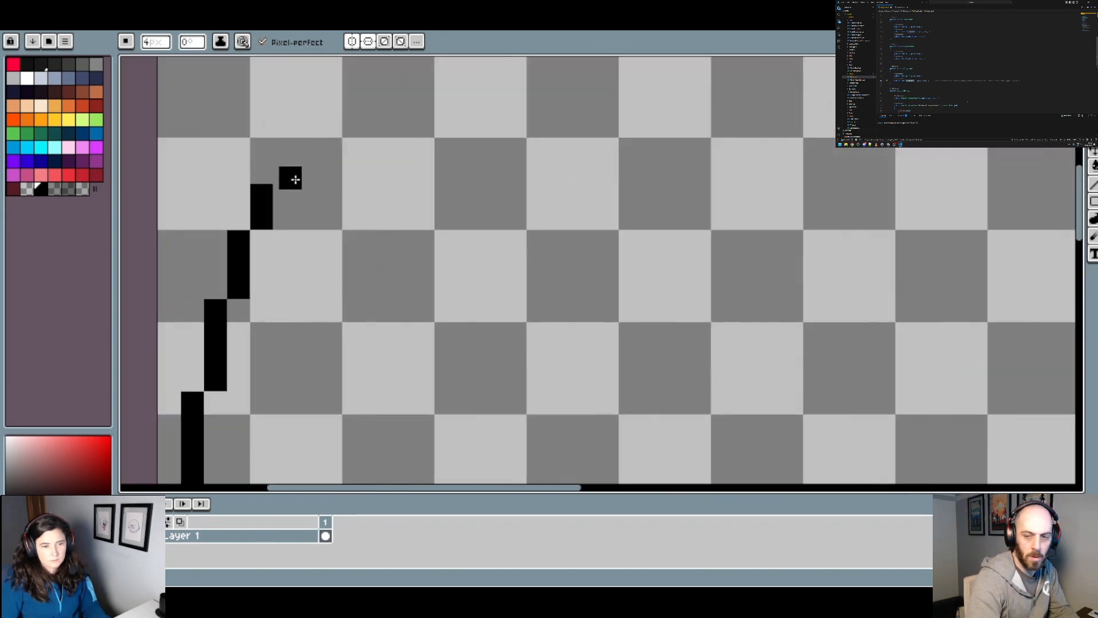
{"action": "left_click", "coordinate": [286, 174]}
{"action": "left_click", "coordinate": [282, 150]}
{"action": "key", "text": "ctrl+z"}
{"action": "left_click", "coordinate": [288, 153]}
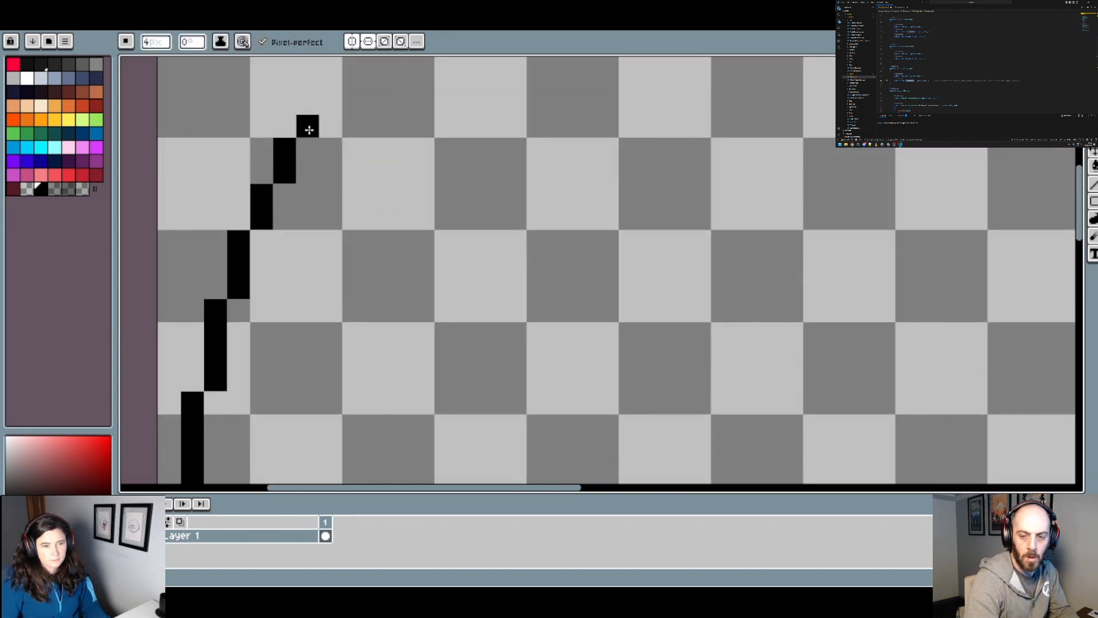
Step: Place a single 4 px block diagonally beyond the 8 px segments at the ends of the side and upper arcs
{"action": "left_click", "coordinate": [310, 130]}
{"action": "scroll", "coordinate": [344, 141], "scroll_direction": "down", "scroll_amount": 1}
{"action": "scroll", "coordinate": [454, 174], "scroll_direction": "down", "scroll_amount": 3}
{"action": "scroll", "coordinate": [451, 163], "scroll_direction": "up", "scroll_amount": 1}
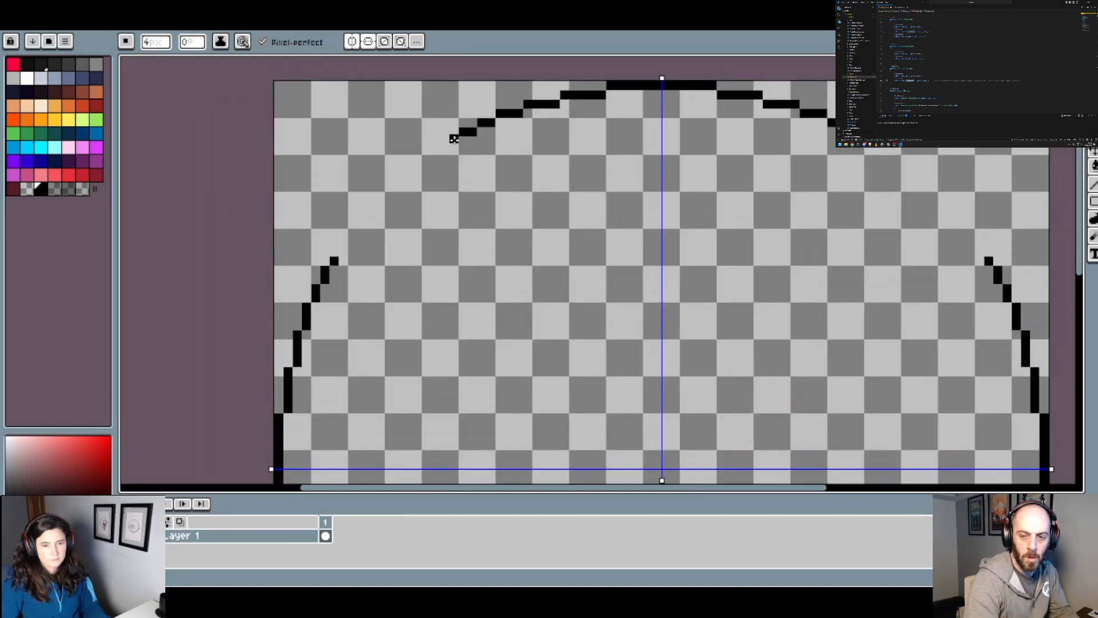
{"action": "scroll", "coordinate": [454, 139], "scroll_direction": "down", "scroll_amount": 1}
{"action": "scroll", "coordinate": [455, 155], "scroll_direction": "up", "scroll_amount": 1}
{"action": "scroll", "coordinate": [428, 216], "scroll_direction": "down", "scroll_amount": 1}
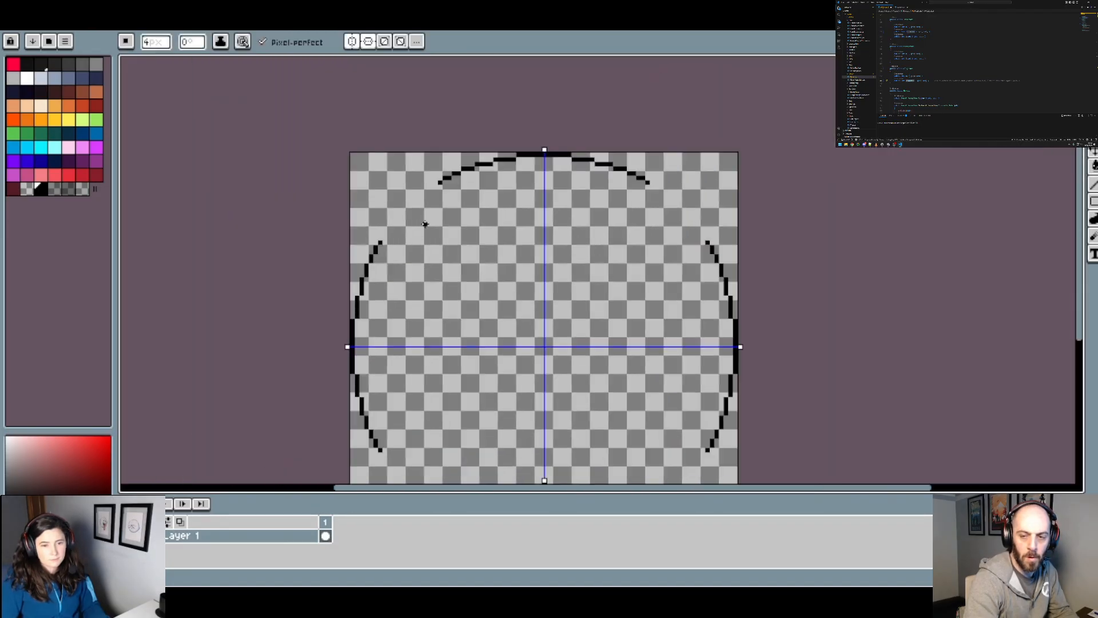
Step: Continue both arcs past the single blocks with another 8 px segment and one more diagonal 4 px block
{"action": "scroll", "coordinate": [429, 221], "scroll_direction": "down", "scroll_amount": 1}
{"action": "scroll", "coordinate": [419, 222], "scroll_direction": "up", "scroll_amount": 3}
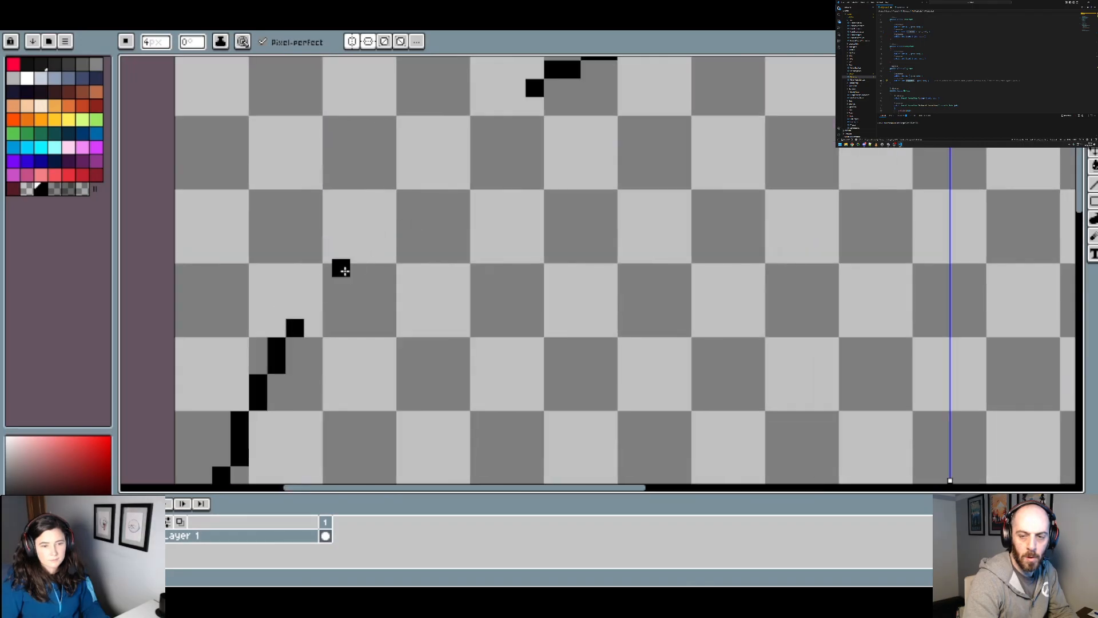
{"action": "left_click", "coordinate": [315, 310]}
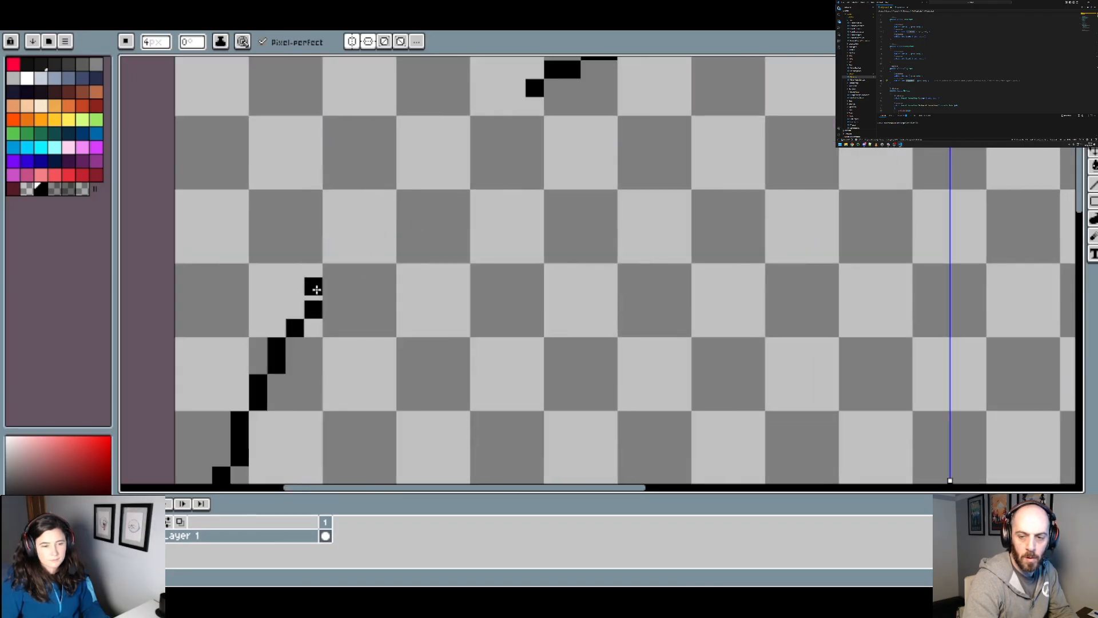
{"action": "left_click", "coordinate": [519, 109]}
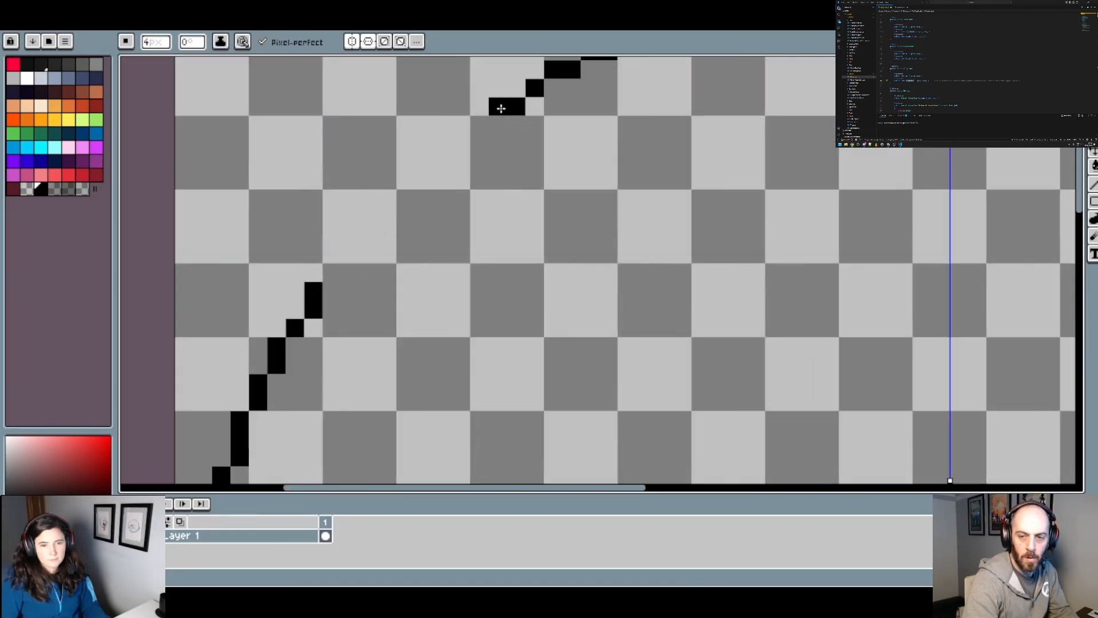
{"action": "left_click", "coordinate": [499, 109]}
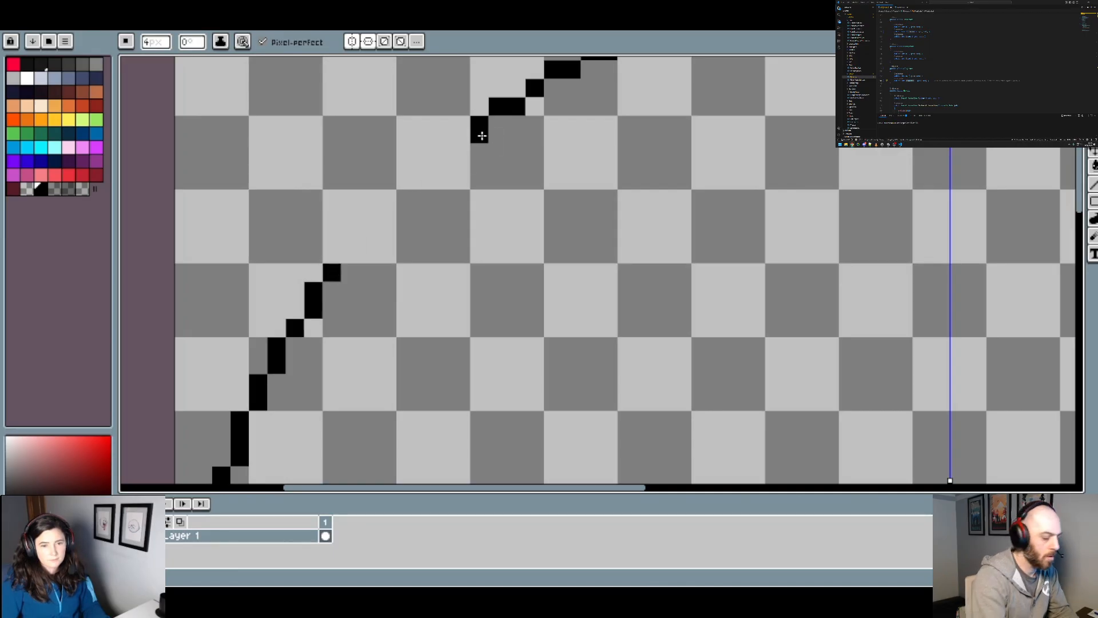
Step: Paint one more 8 px segment at each arc end, followed by a diagonal 4 px block on the side arcs
{"action": "scroll", "coordinate": [484, 136], "scroll_direction": "down", "scroll_amount": 3}
{"action": "scroll", "coordinate": [478, 153], "scroll_direction": "up", "scroll_amount": 4}
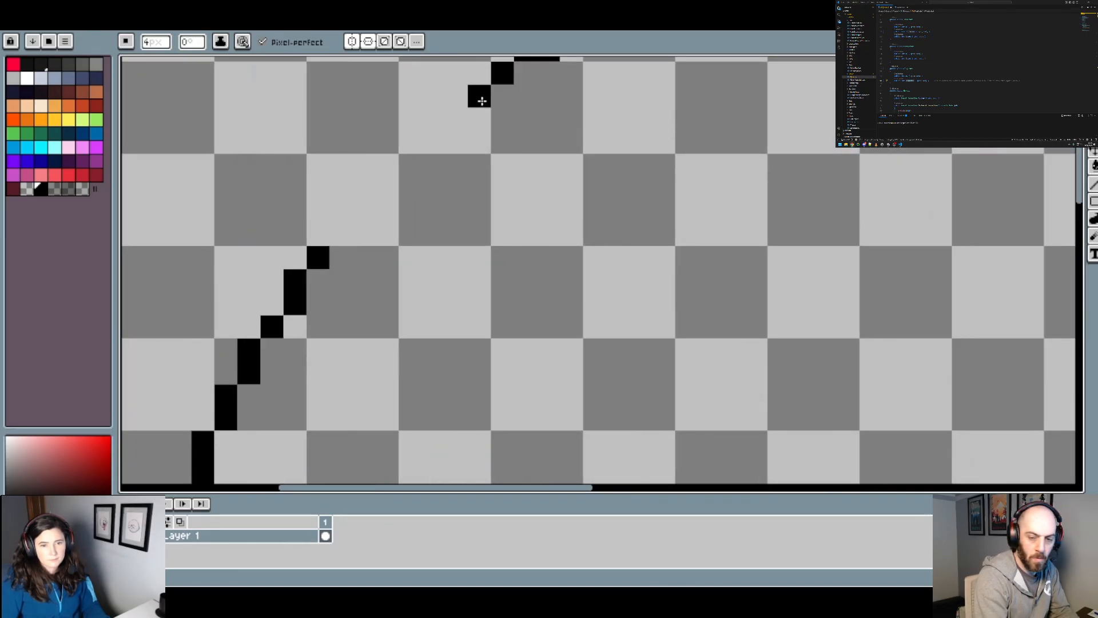
{"action": "left_click", "coordinate": [459, 98]}
{"action": "left_click", "coordinate": [345, 235]}
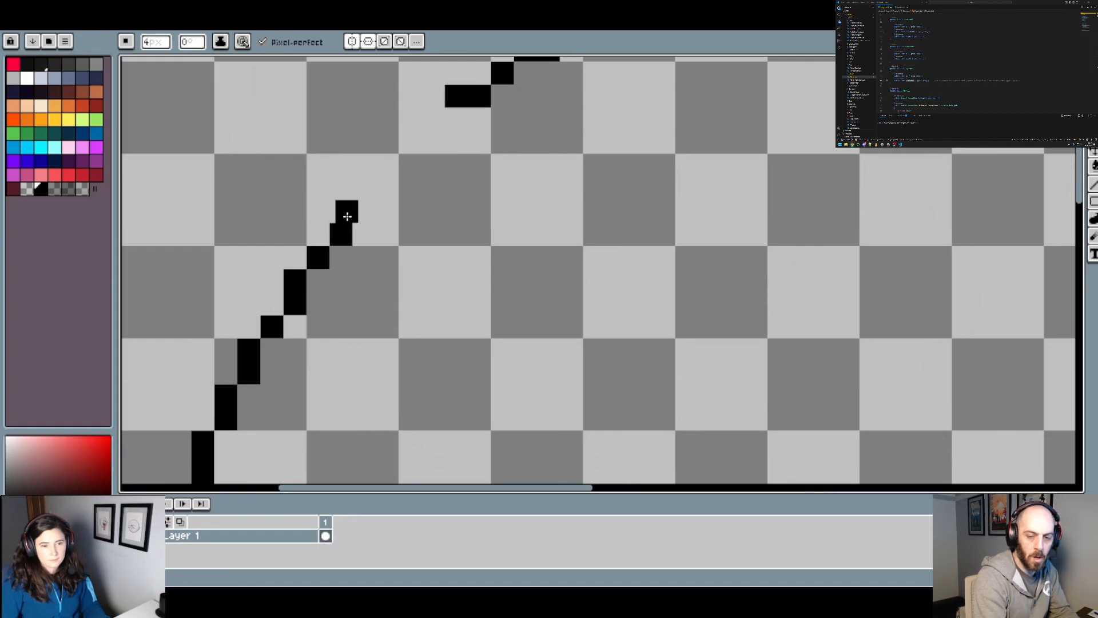
{"action": "left_click", "coordinate": [343, 213]}
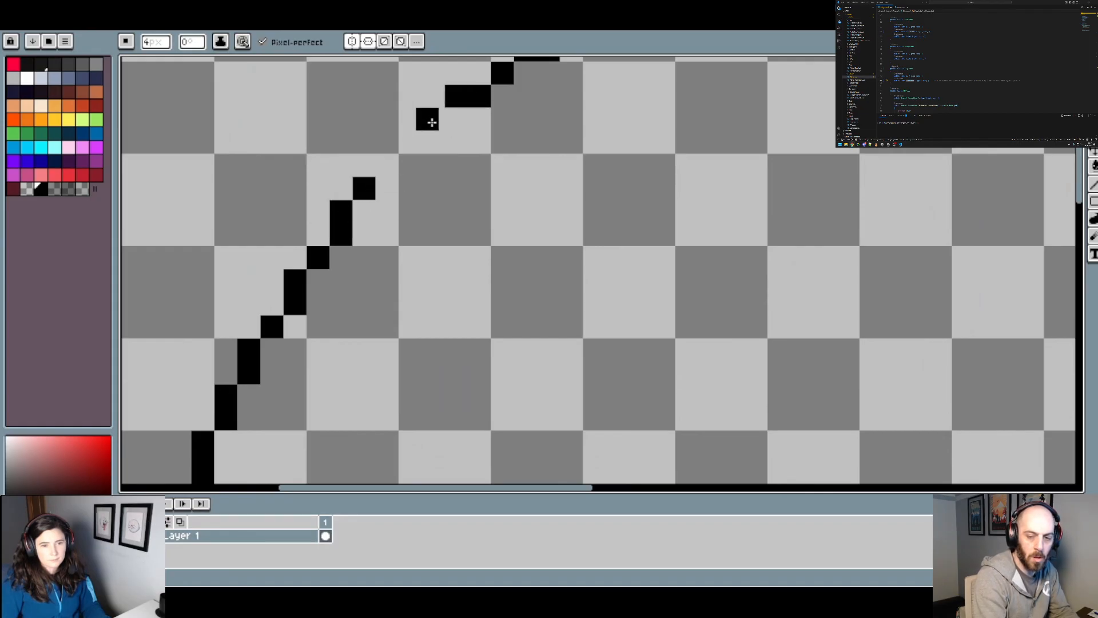
Step: Close the remaining gaps between the upper and side arcs with diagonal 4 px blocks to complete the circle outline
{"action": "scroll", "coordinate": [434, 115], "scroll_direction": "down", "scroll_amount": 3}
{"action": "scroll", "coordinate": [463, 142], "scroll_direction": "up", "scroll_amount": 2}
{"action": "scroll", "coordinate": [464, 142], "scroll_direction": "up", "scroll_amount": 2}
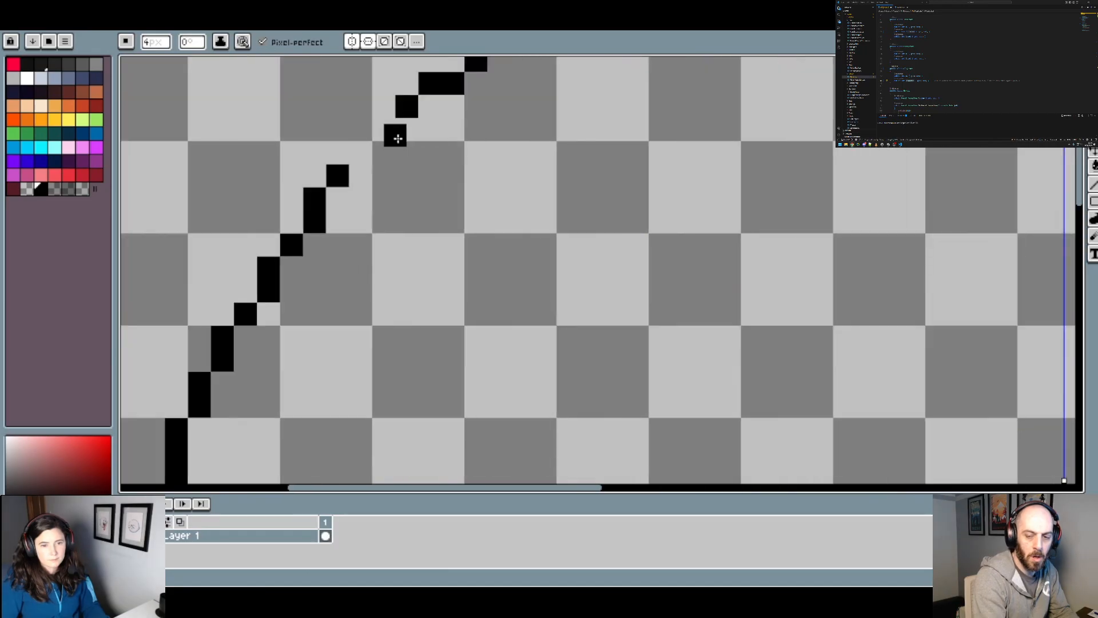
{"action": "left_click", "coordinate": [432, 138]}
{"action": "left_click", "coordinate": [422, 147]}
Step: Turn off both the horizontal and vertical symmetry axes
{"action": "scroll", "coordinate": [389, 163], "scroll_direction": "down", "scroll_amount": 3}
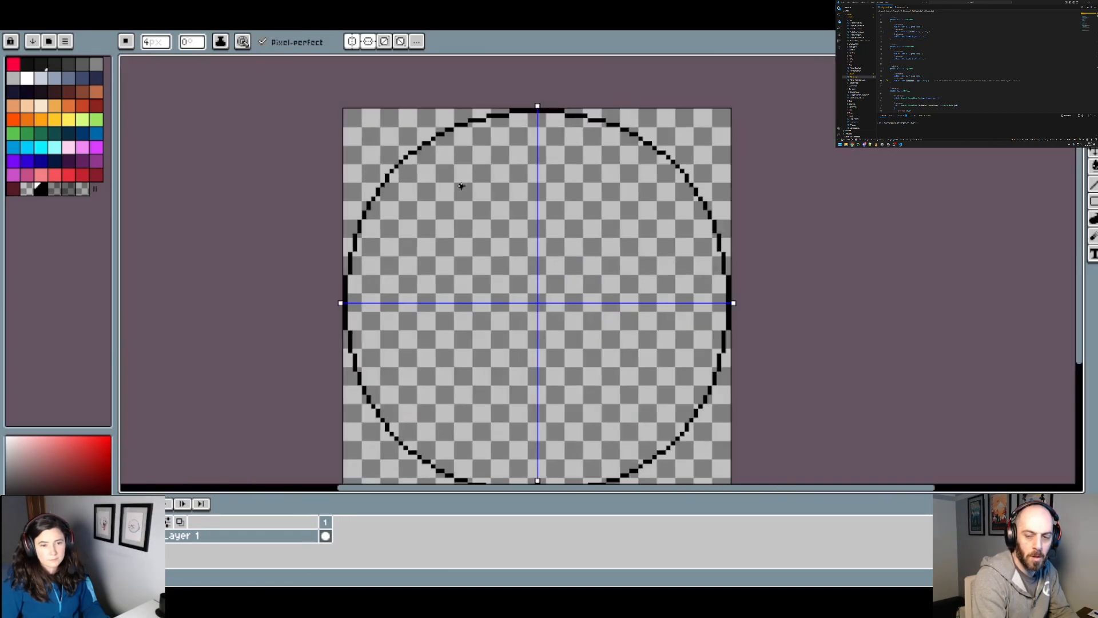
{"action": "scroll", "coordinate": [564, 227], "scroll_direction": "down", "scroll_amount": 1}
{"action": "left_click_drag", "start_coordinate": [565, 225], "coordinate": [434, 208]}
{"action": "left_click", "coordinate": [351, 41]}
{"action": "left_click", "coordinate": [368, 41]}
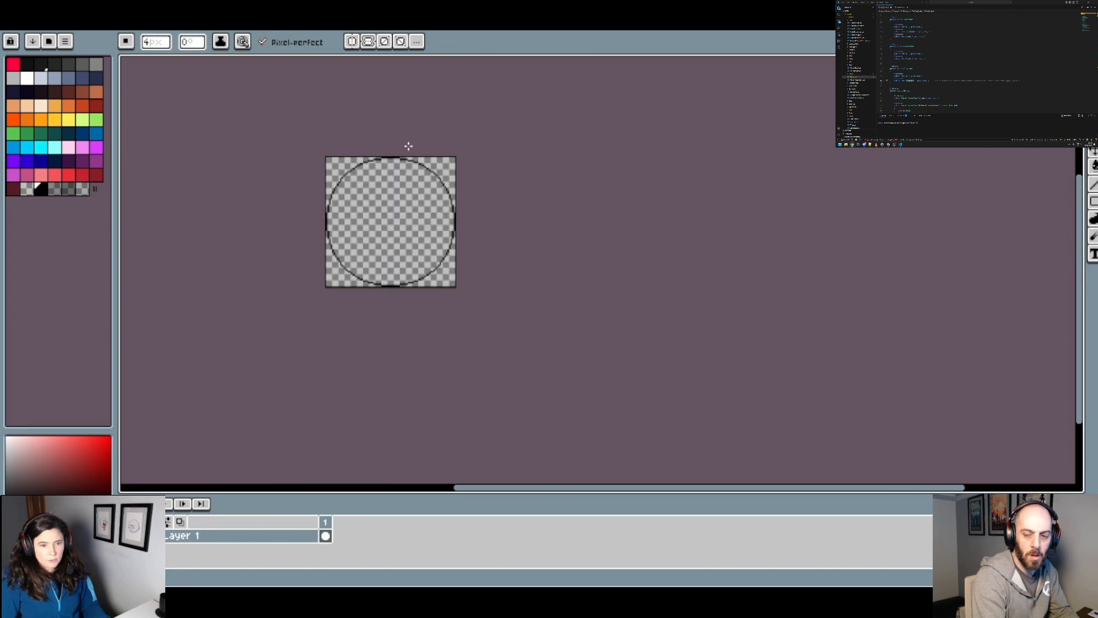
Step: Examine the roundness of the completed circle outline at several zoom levels
{"action": "scroll", "coordinate": [413, 163], "scroll_direction": "up", "scroll_amount": 2}
{"action": "left_click_drag", "start_coordinate": [410, 318], "coordinate": [455, 276]}
{"action": "scroll", "coordinate": [464, 314], "scroll_direction": "down", "scroll_amount": 1}
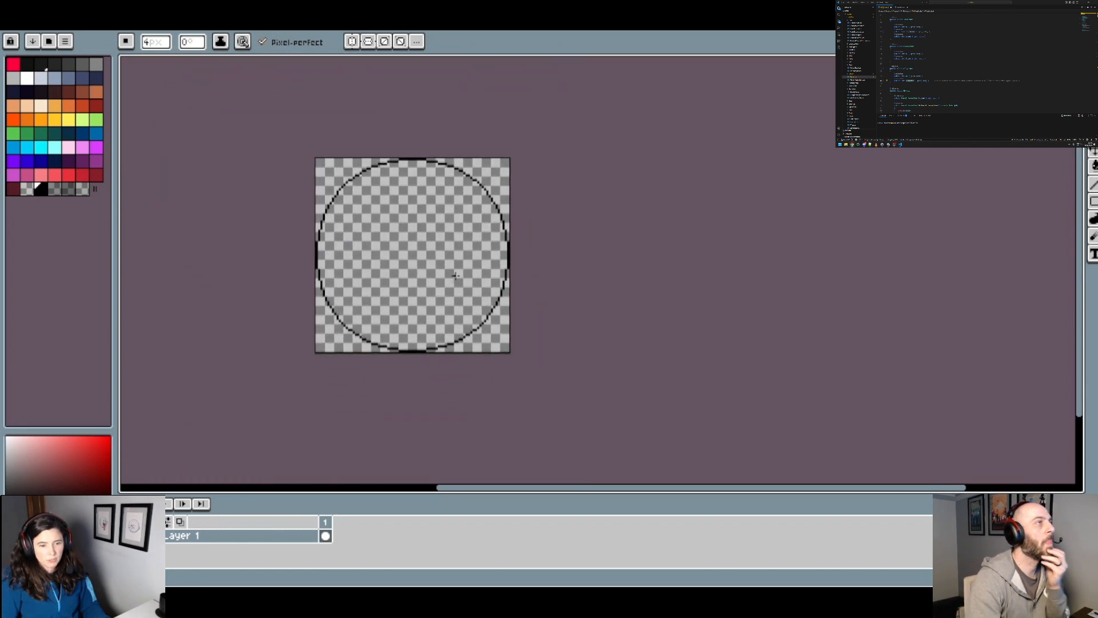
{"action": "scroll", "coordinate": [456, 273], "scroll_direction": "down", "scroll_amount": 1}
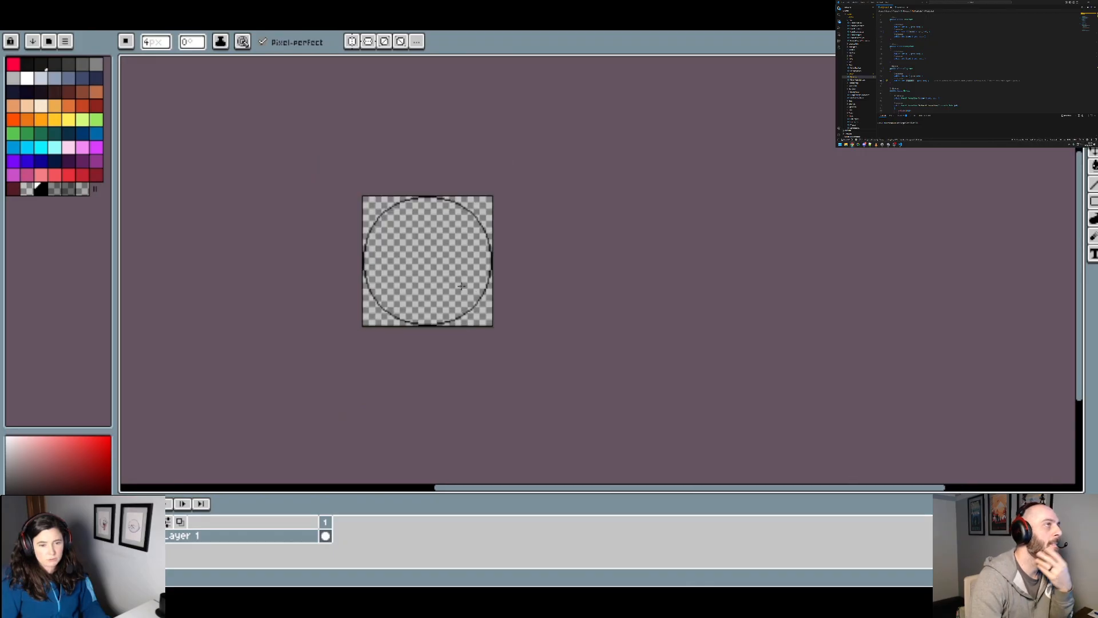
{"action": "scroll", "coordinate": [454, 284], "scroll_direction": "up", "scroll_amount": 1}
{"action": "scroll", "coordinate": [379, 240], "scroll_direction": "up", "scroll_amount": 2}
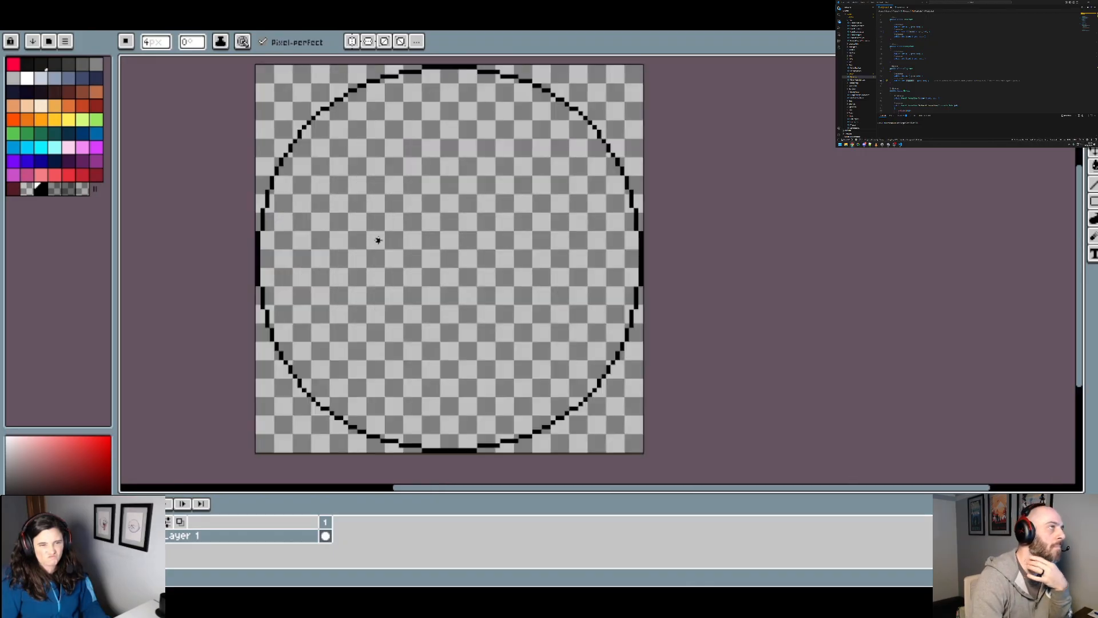
{"action": "left_click_drag", "start_coordinate": [343, 170], "coordinate": [353, 197]}
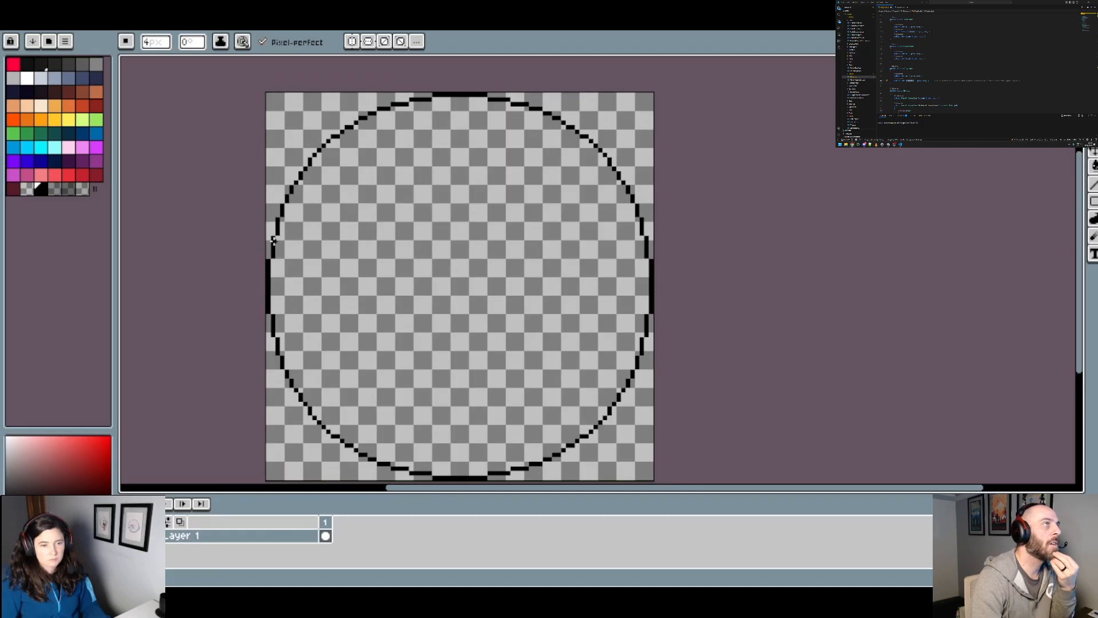
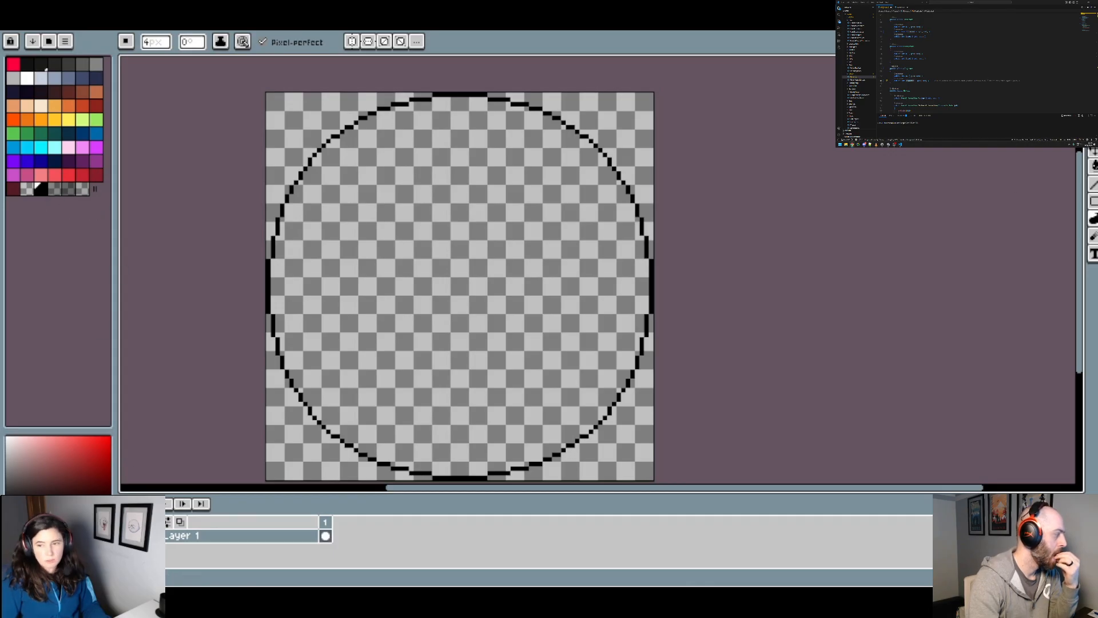
Step: Add a new layer above Layer 1 and draw a black 4 px ellipse outline spanning the full 336 px canvas
{"action": "key", "text": "m"}
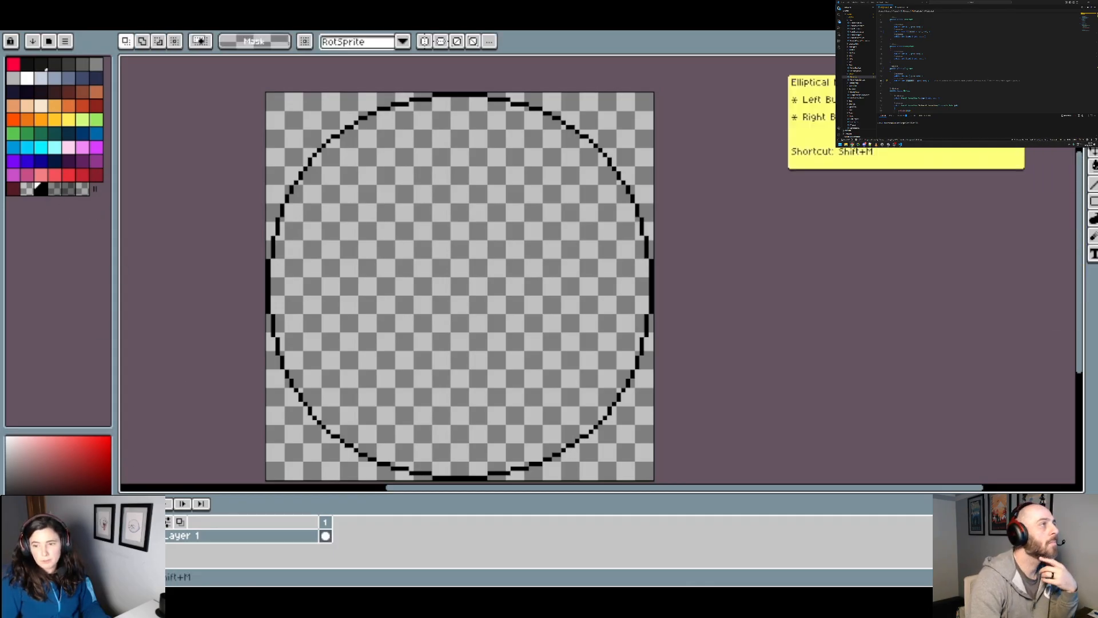
{"action": "left_click", "coordinate": [1093, 219]}
{"action": "left_click", "coordinate": [1094, 202]}
{"action": "left_click", "coordinate": [1063, 202]}
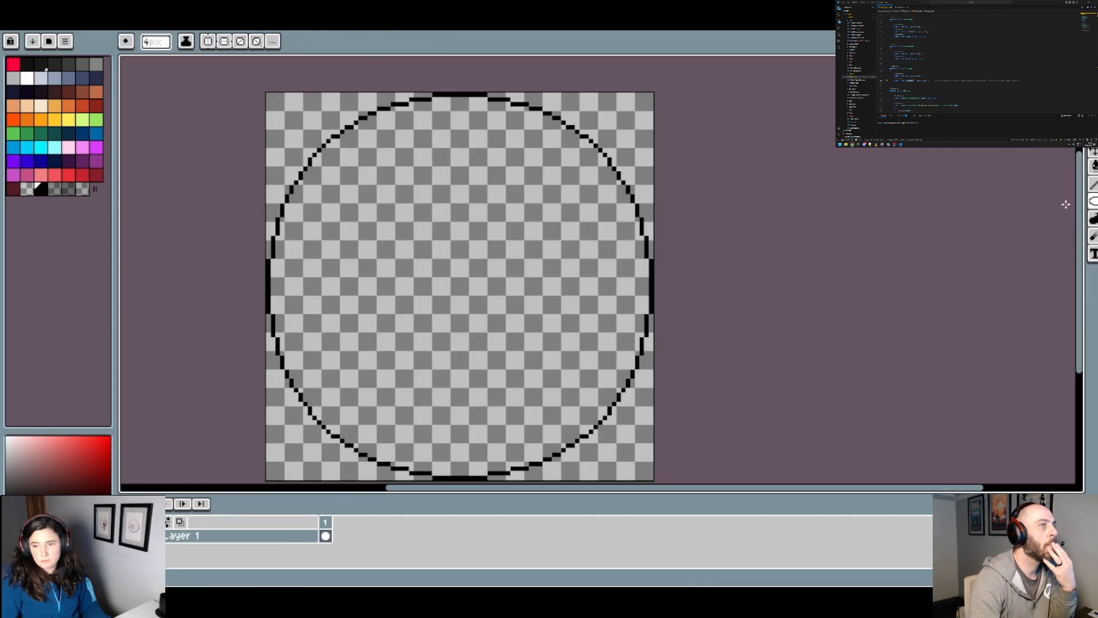
{"action": "left_click_drag", "start_coordinate": [645, 458], "coordinate": [645, 398]}
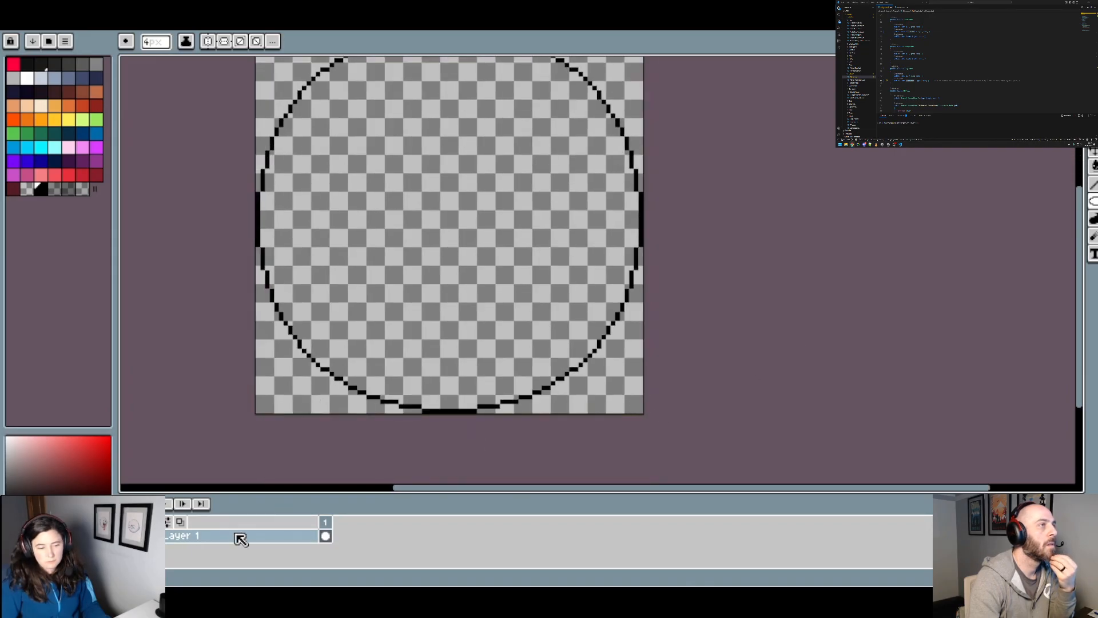
{"action": "right_click", "coordinate": [239, 538]}
{"action": "left_click", "coordinate": [355, 495]}
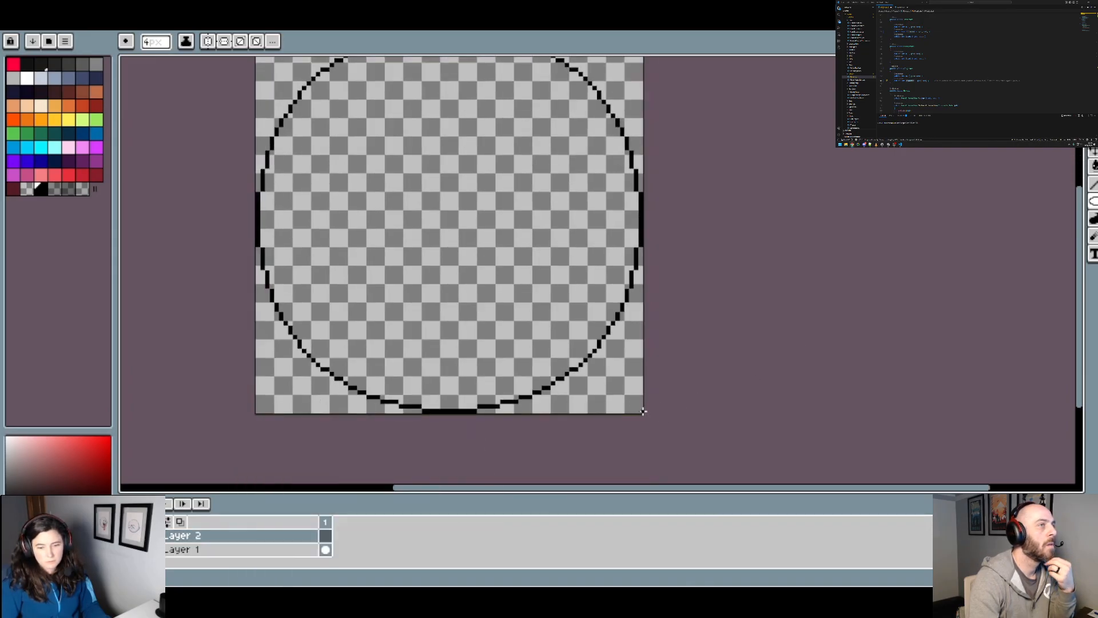
{"action": "scroll", "coordinate": [643, 410], "scroll_direction": "up", "scroll_amount": 2}
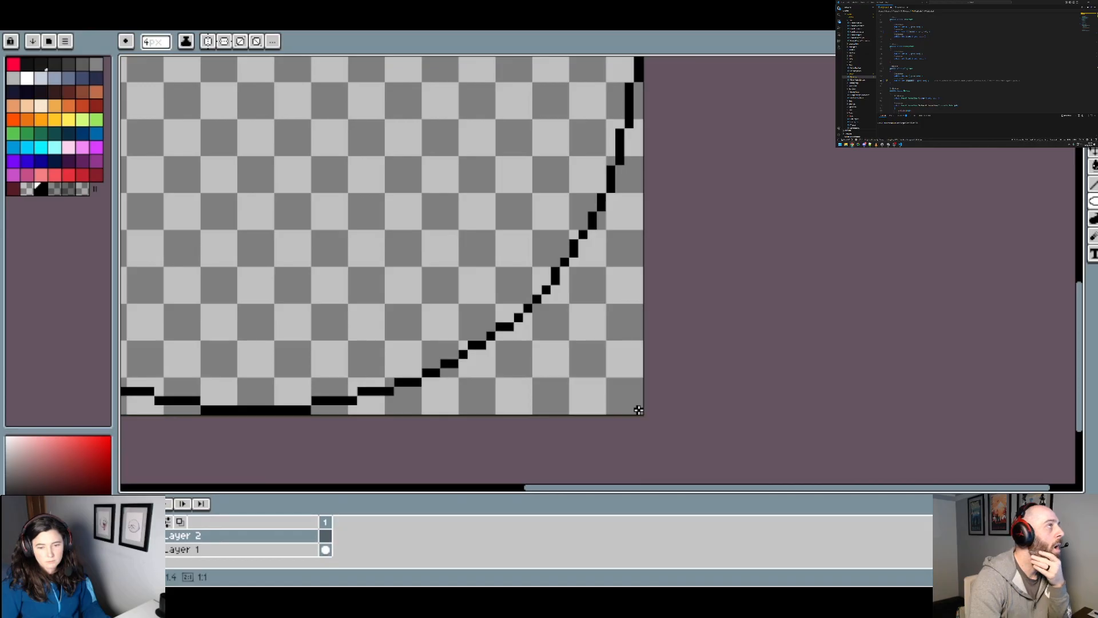
{"action": "left_click_drag", "start_coordinate": [639, 410], "coordinate": [152, 120]}
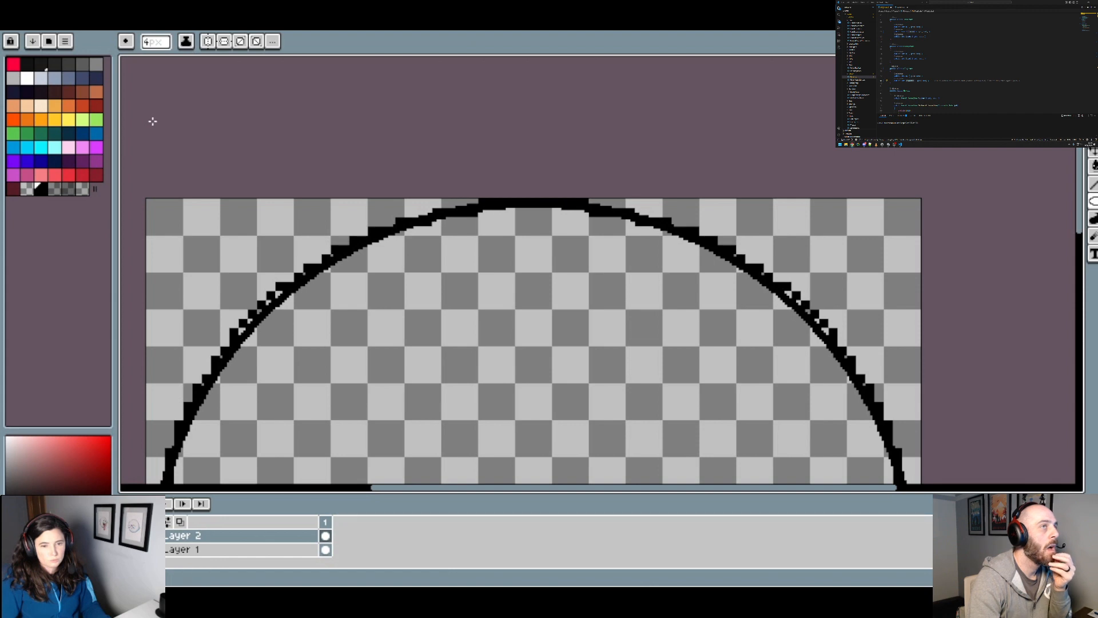
Step: Compare the smooth ellipse with the stepped outline, and hide the stepped outline on Layer 1
{"action": "scroll", "coordinate": [409, 216], "scroll_direction": "down", "scroll_amount": 3}
{"action": "scroll", "coordinate": [433, 300], "scroll_direction": "up", "scroll_amount": 1}
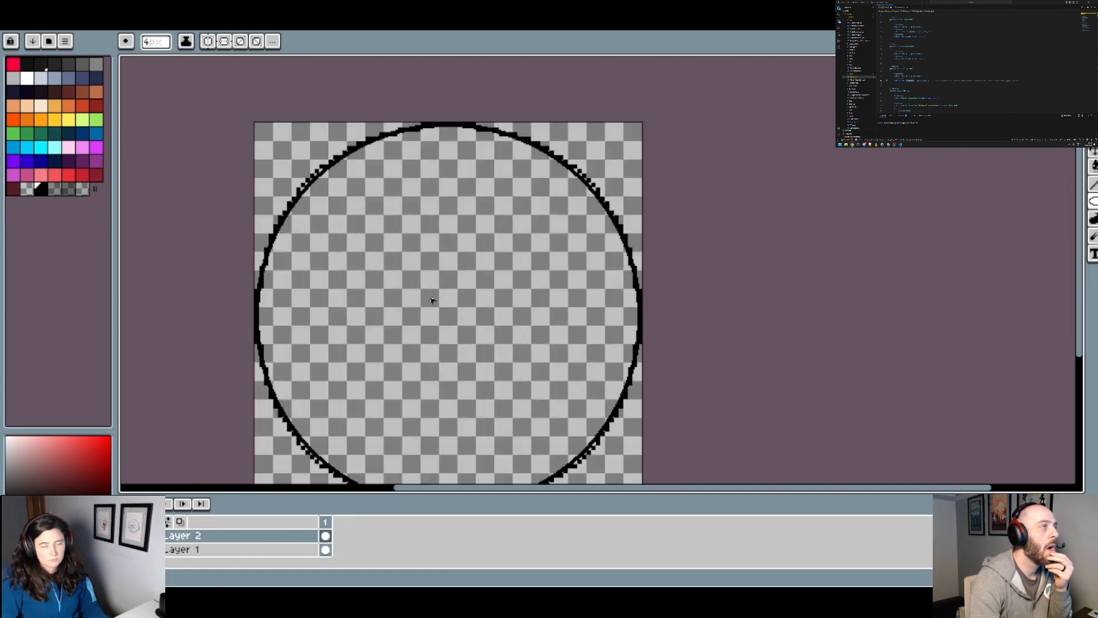
{"action": "left_click_drag", "start_coordinate": [474, 329], "coordinate": [462, 288]}
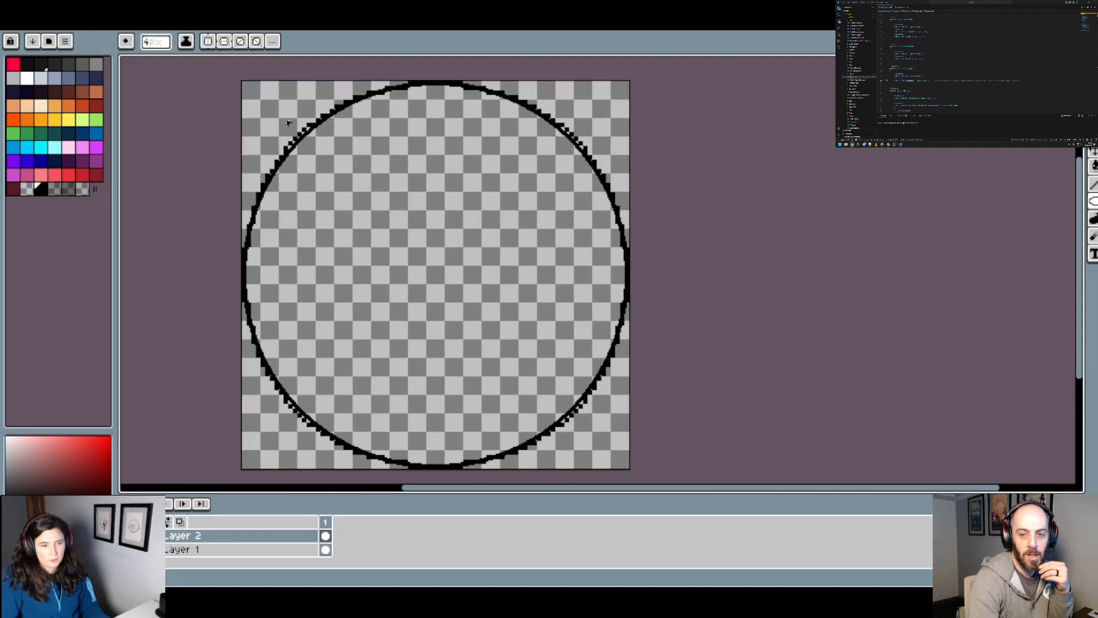
{"action": "scroll", "coordinate": [289, 122], "scroll_direction": "up", "scroll_amount": 1}
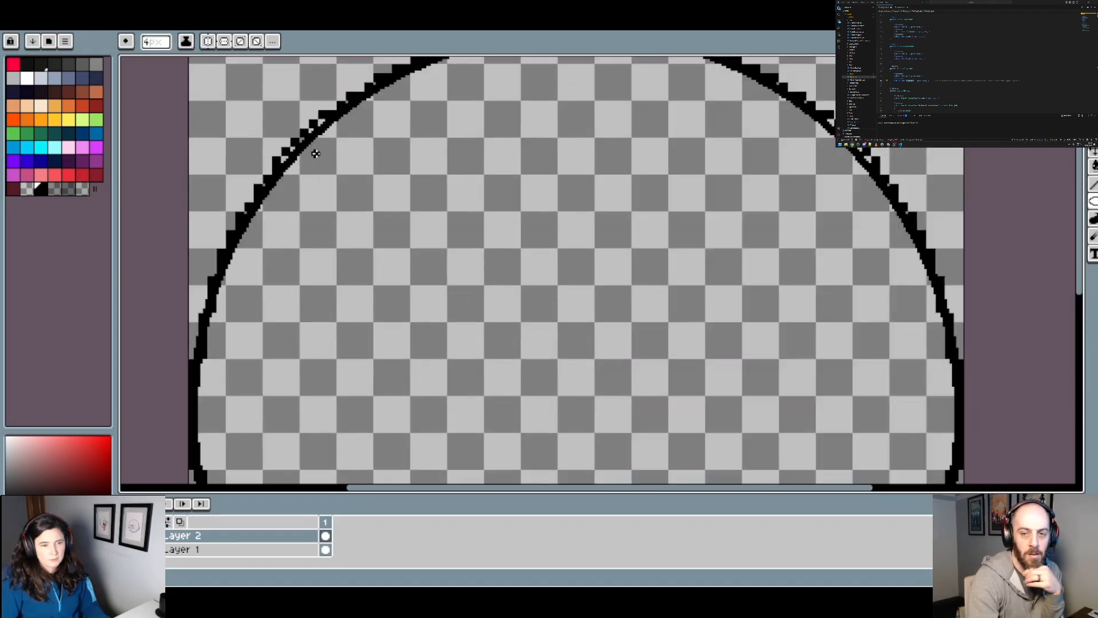
{"action": "scroll", "coordinate": [359, 153], "scroll_direction": "down", "scroll_amount": 1}
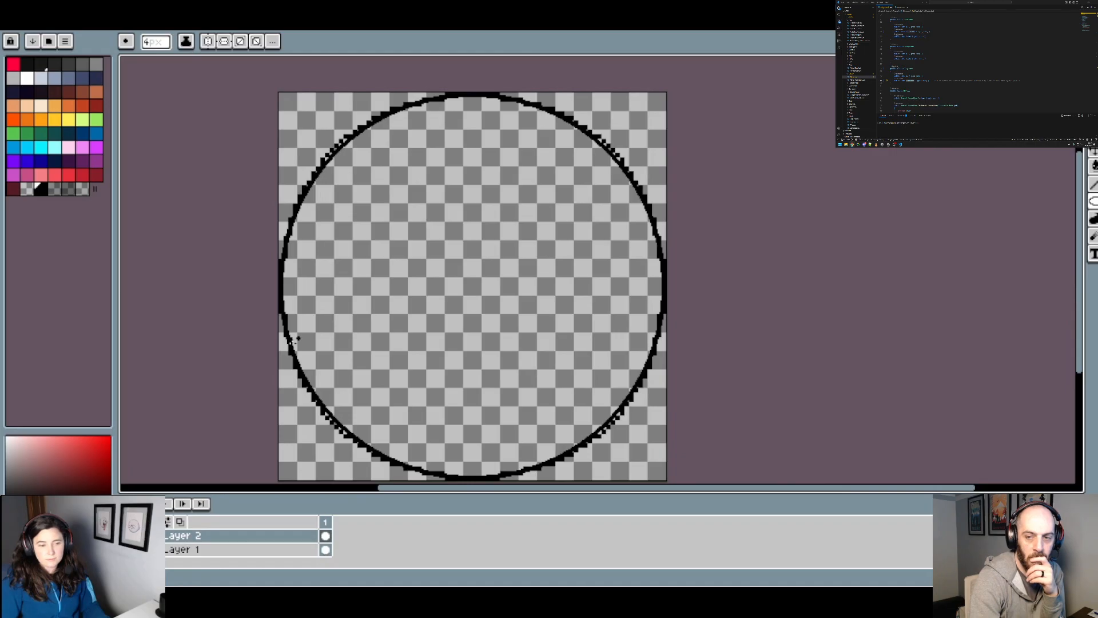
{"action": "key", "text": "ctrl+z"}
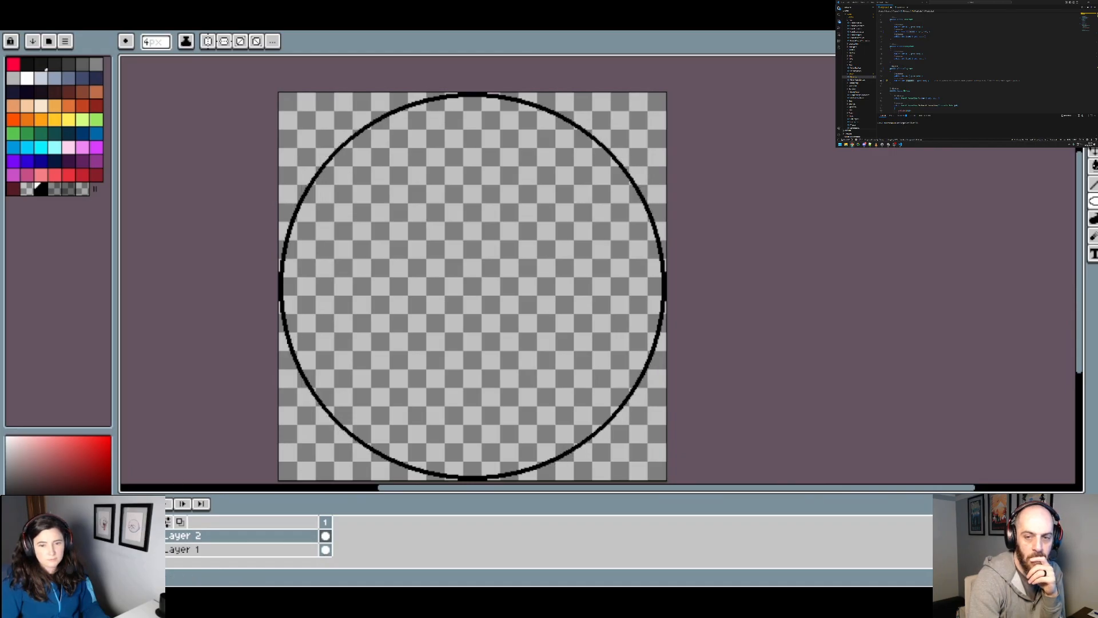
{"action": "scroll", "coordinate": [443, 331], "scroll_direction": "down", "scroll_amount": 1}
{"action": "scroll", "coordinate": [465, 343], "scroll_direction": "up", "scroll_amount": 1}
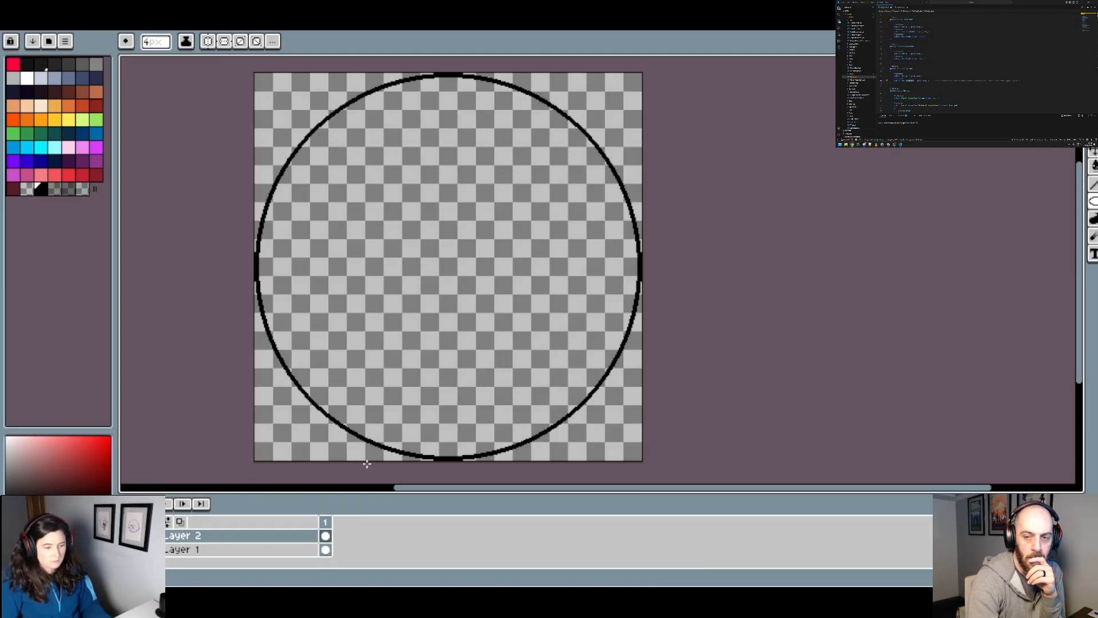
Step: Select the whole canvas and recolour the smooth circle outline white (#ffffff) with the Paint Bucket
{"action": "key", "text": "ctrl+a"}
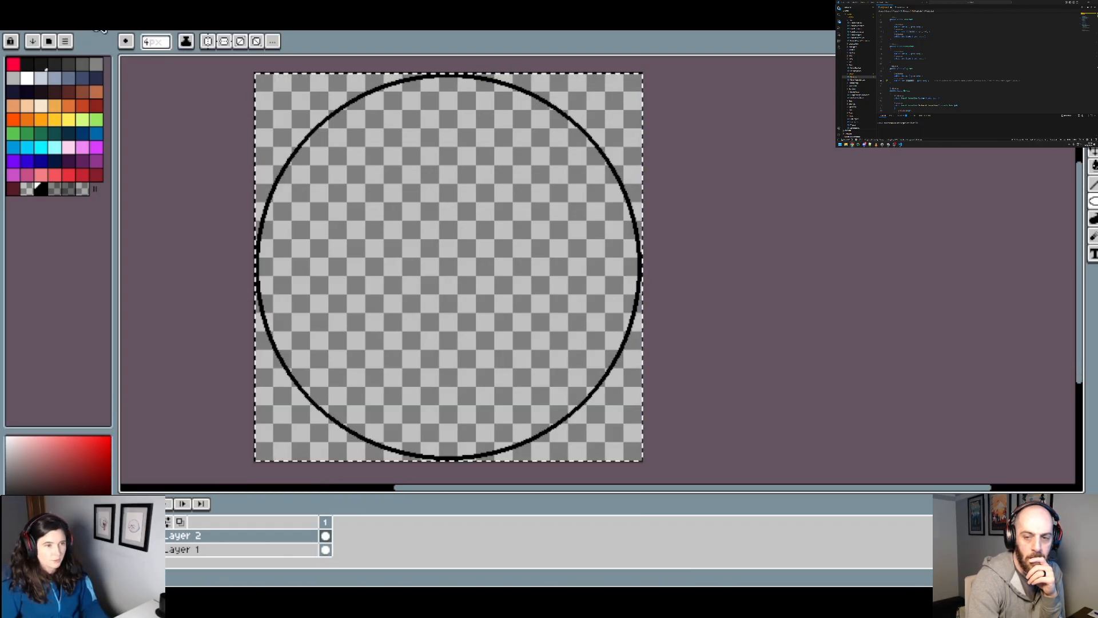
{"action": "left_click", "coordinate": [166, 24]}
{"action": "scroll", "coordinate": [502, 325], "scroll_direction": "down", "scroll_amount": 2}
{"action": "left_click_drag", "start_coordinate": [680, 303], "coordinate": [343, 258]}
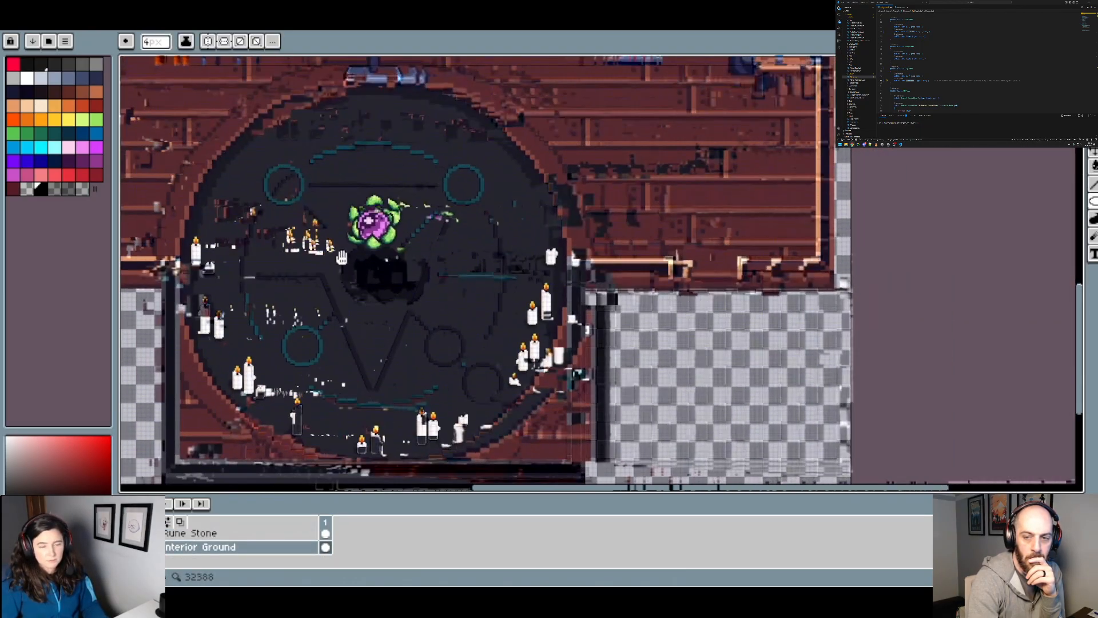
{"action": "left_click_drag", "start_coordinate": [358, 319], "coordinate": [487, 350]}
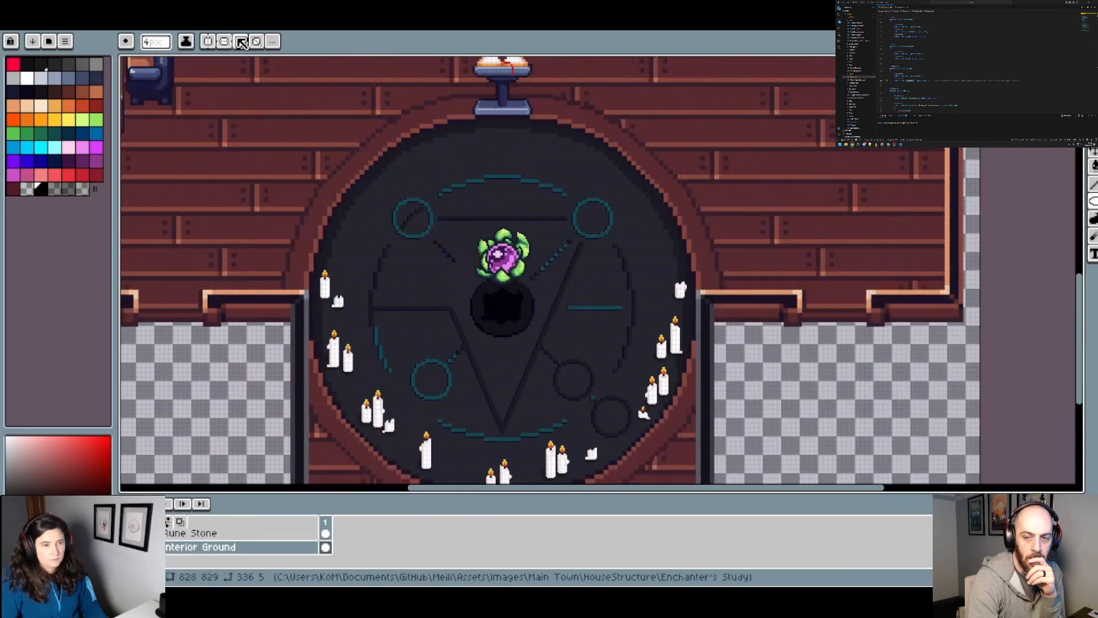
{"action": "left_click", "coordinate": [189, 24]}
{"action": "scroll", "coordinate": [373, 189], "scroll_direction": "up", "scroll_amount": 2}
{"action": "scroll", "coordinate": [277, 171], "scroll_direction": "down", "scroll_amount": 1}
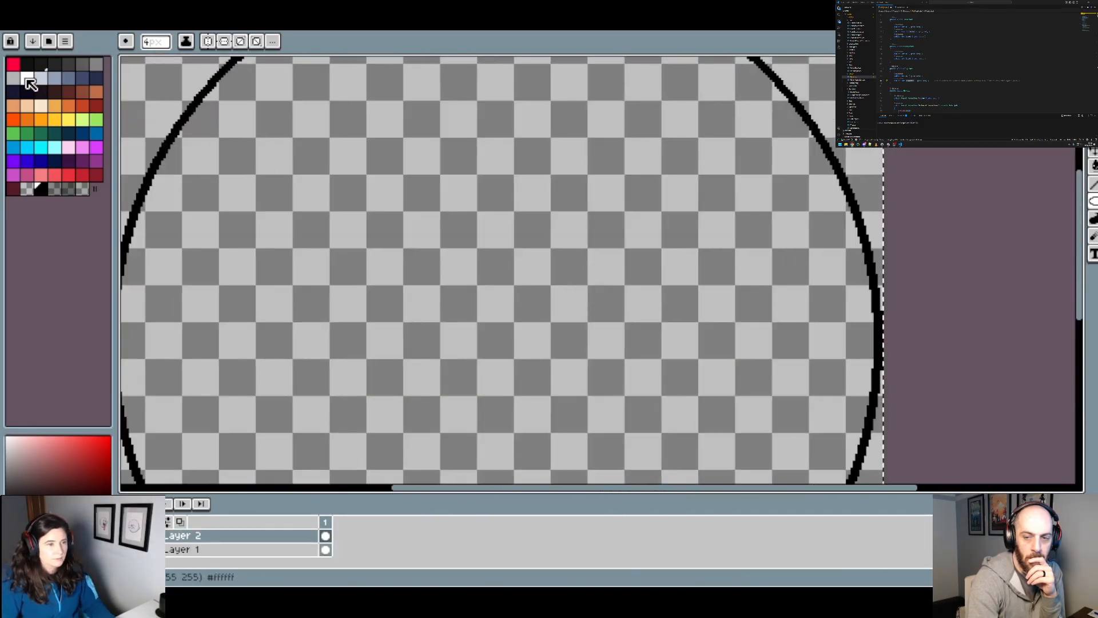
{"action": "left_click", "coordinate": [28, 81]}
{"action": "key", "text": "g"}
{"action": "left_click", "coordinate": [175, 135]}
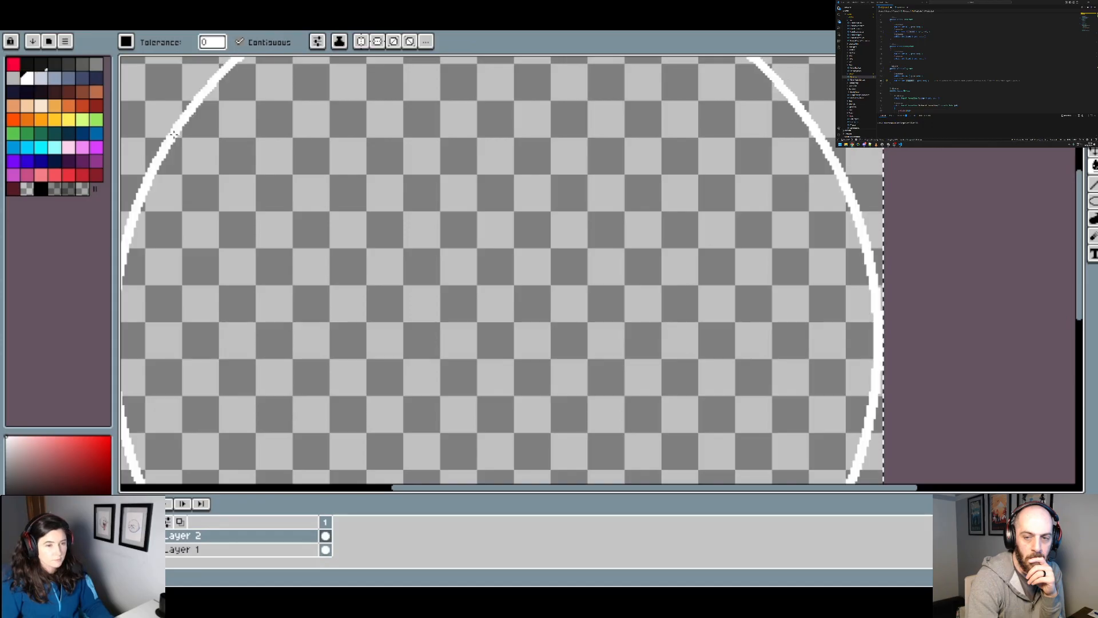
{"action": "scroll", "coordinate": [313, 241], "scroll_direction": "down", "scroll_amount": 1}
Step: Copy the white circle and paste it onto a new layer above Interior Ground in the Enchanter's Study sprite
{"action": "key", "text": "v"}
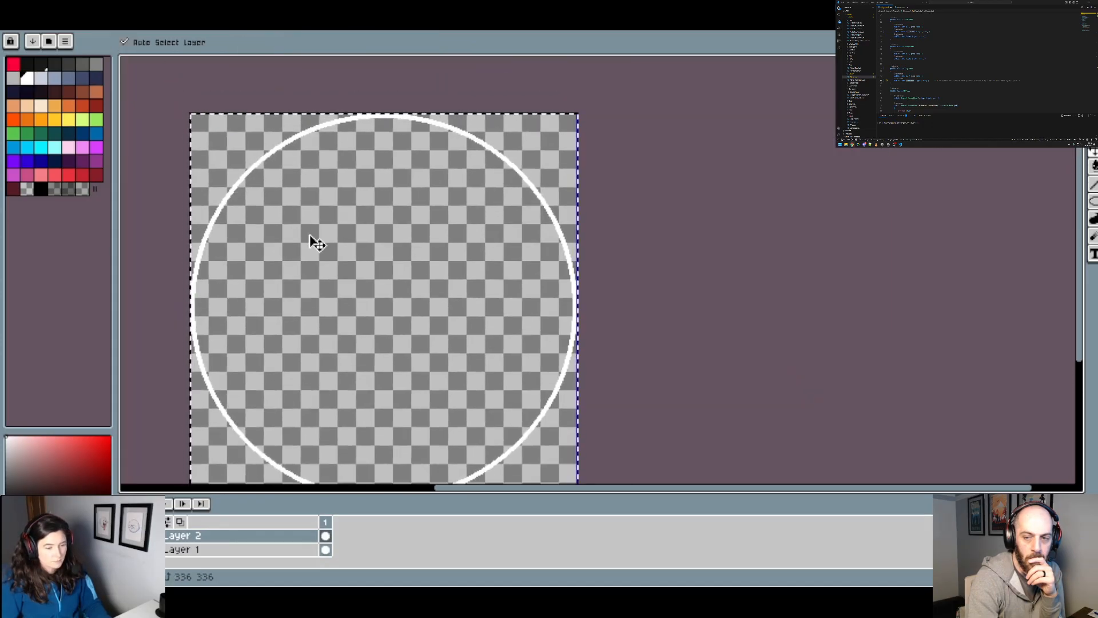
{"action": "key", "text": "ctrl+c"}
{"action": "left_click", "coordinate": [320, 24]}
{"action": "left_click_drag", "start_coordinate": [455, 320], "coordinate": [432, 269]}
{"action": "left_click", "coordinate": [211, 550]}
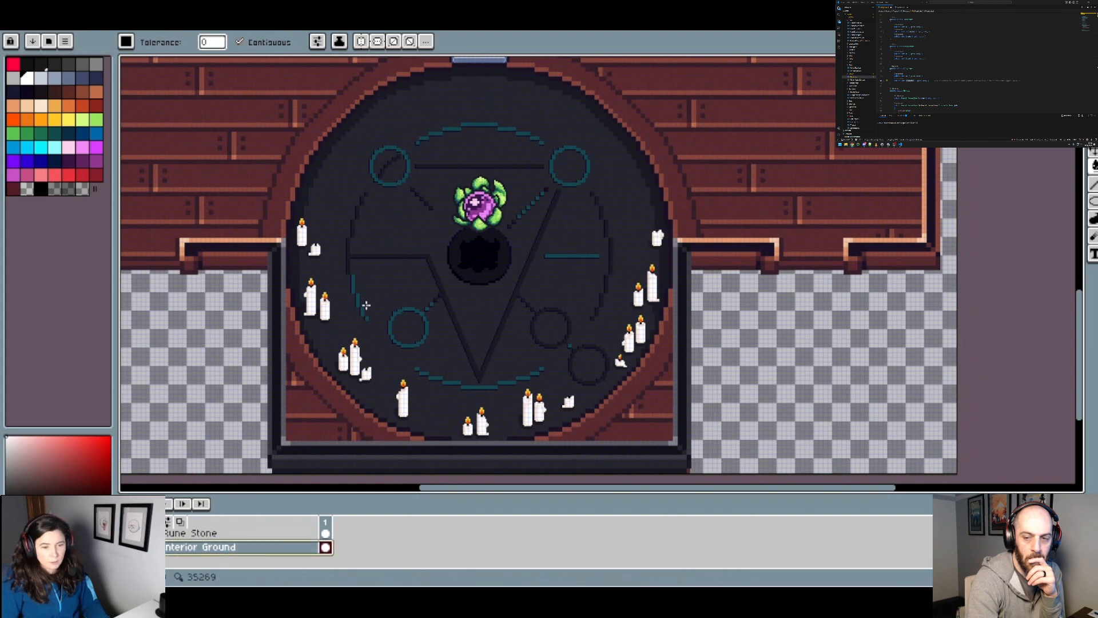
{"action": "right_click", "coordinate": [213, 550]}
{"action": "mouse_move", "coordinate": [286, 498]}
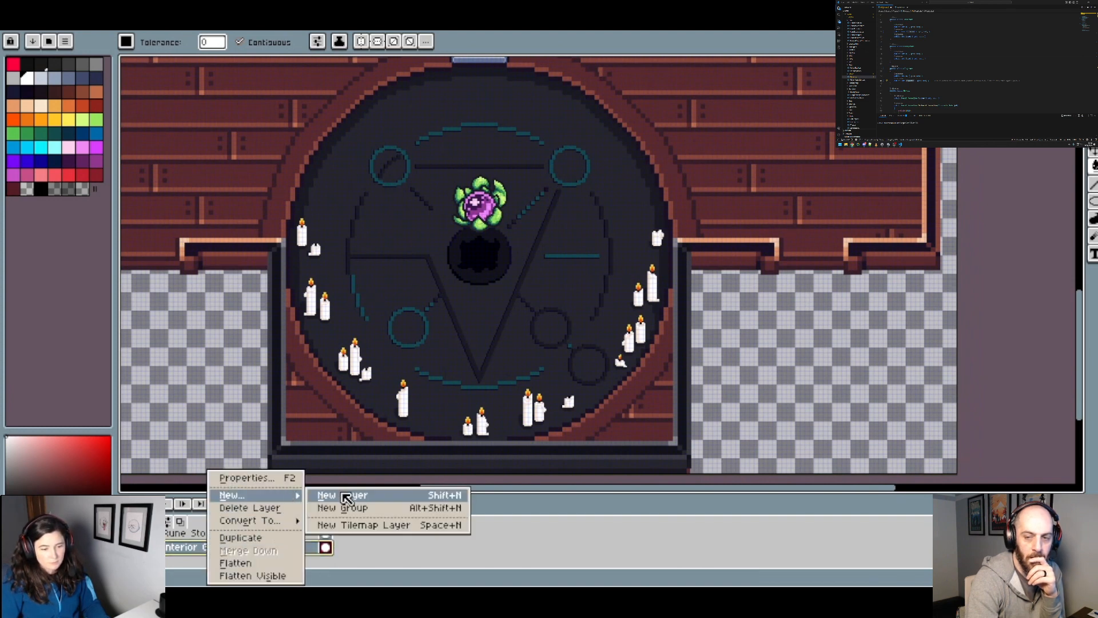
{"action": "left_click", "coordinate": [346, 498]}
{"action": "key", "text": "ctrl+v"}
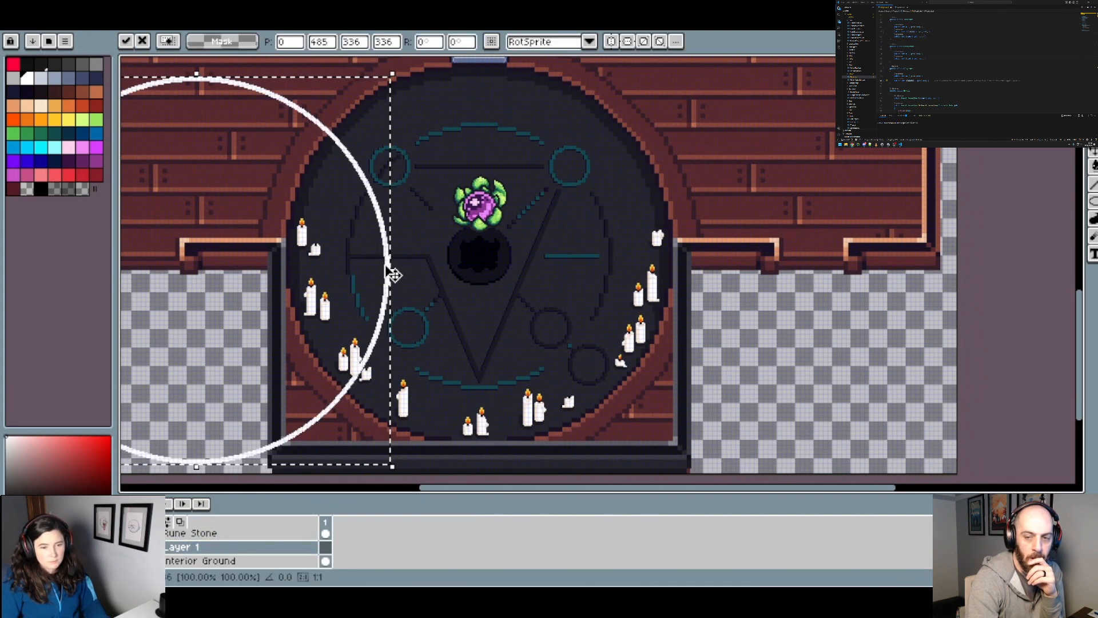
Step: Move the pasted circle over the dark ritual floor, positioning it at X 247, Y 465
{"action": "left_click_drag", "start_coordinate": [393, 272], "coordinate": [680, 252]}
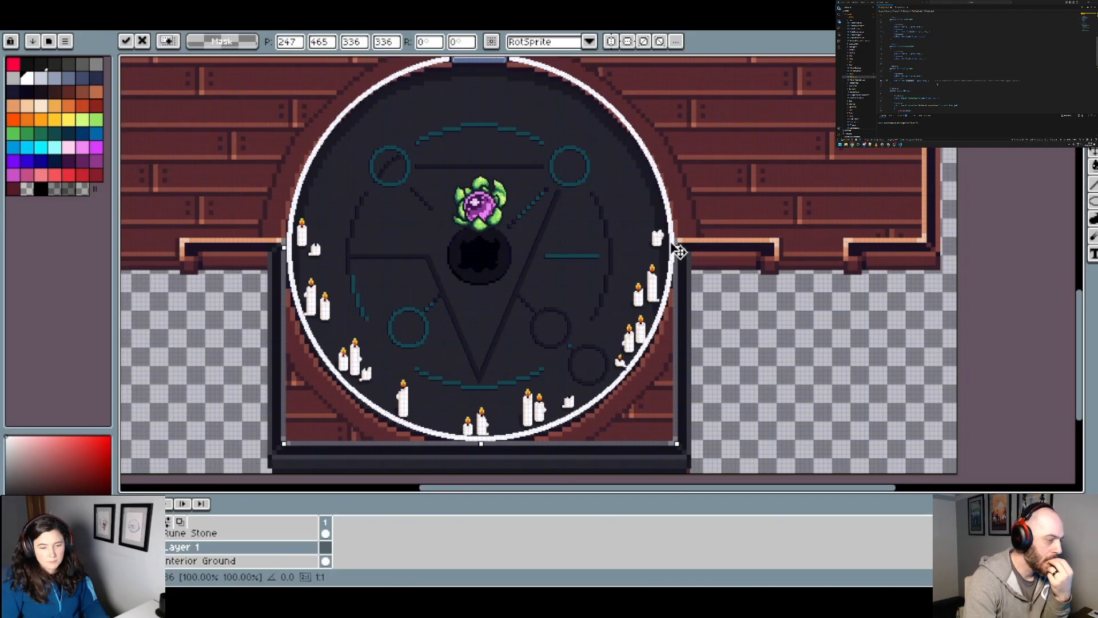
{"action": "scroll", "coordinate": [679, 251], "scroll_direction": "up", "scroll_amount": 3}
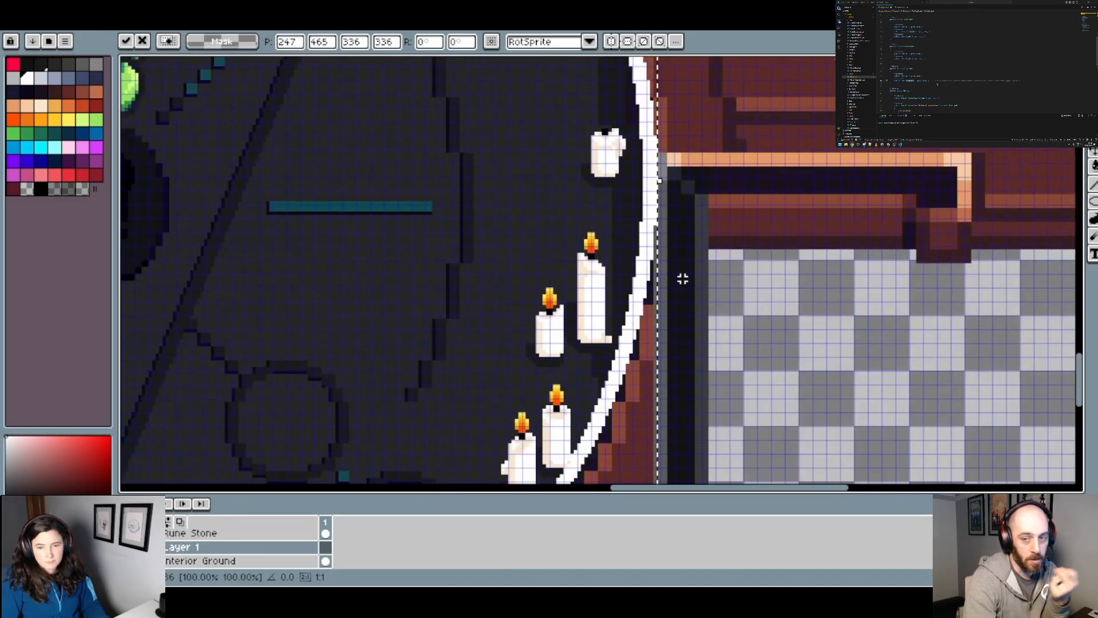
{"action": "scroll", "coordinate": [663, 215], "scroll_direction": "down", "scroll_amount": 3}
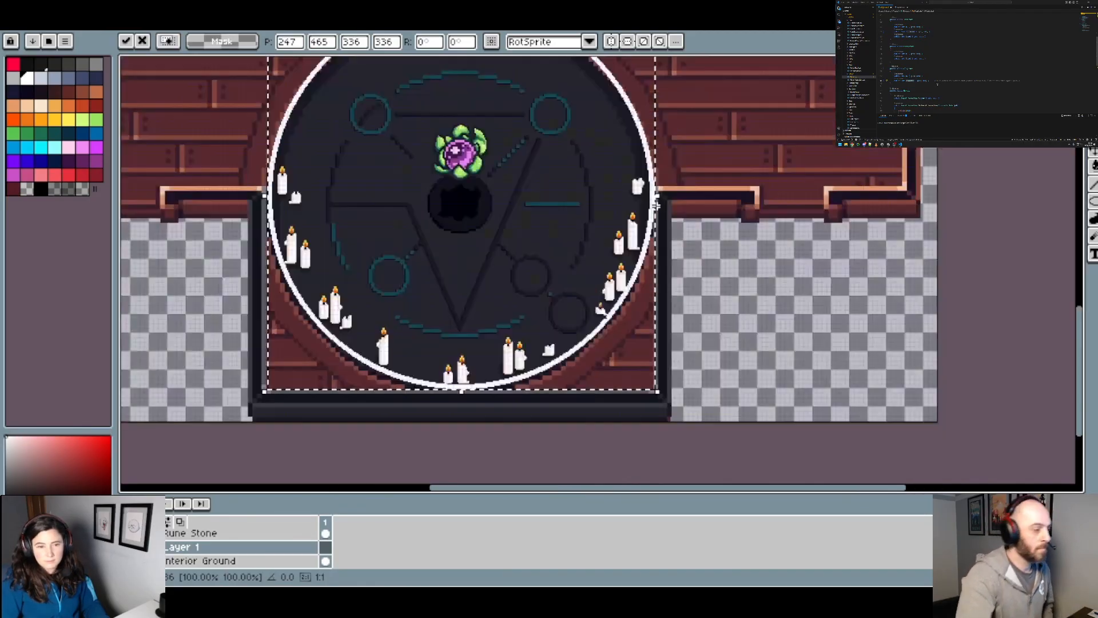
{"action": "scroll", "coordinate": [274, 204], "scroll_direction": "up", "scroll_amount": 3}
{"action": "scroll", "coordinate": [229, 206], "scroll_direction": "down", "scroll_amount": 2}
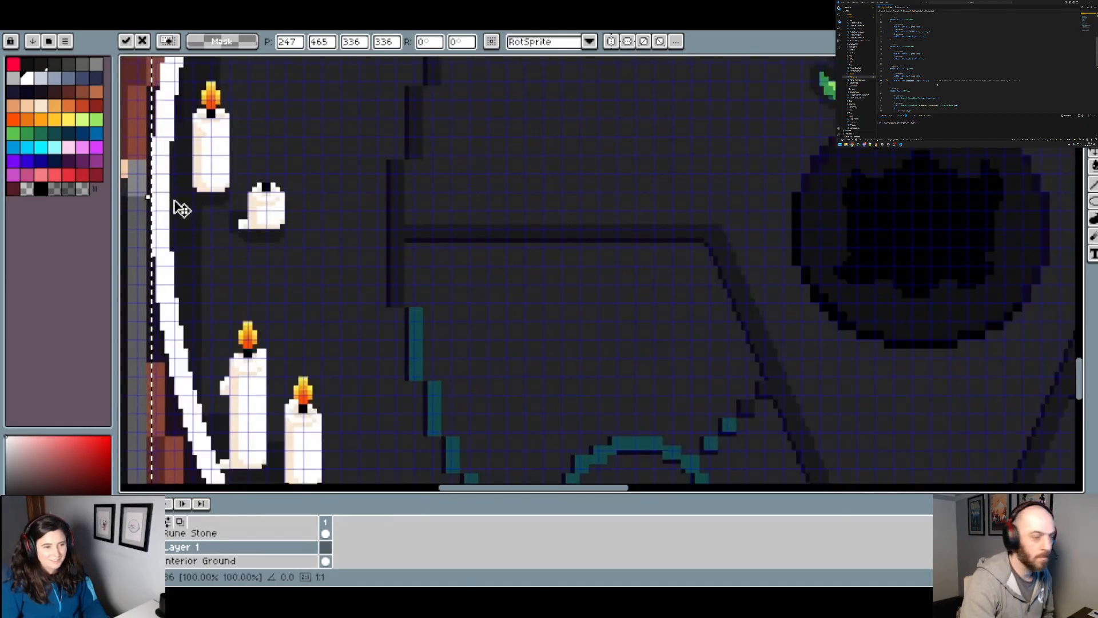
Step: Shift the pasted circle sideways to X 246 and check its fit against both edges of the ritual floor
{"action": "scroll", "coordinate": [177, 208], "scroll_direction": "down", "scroll_amount": 1}
{"action": "scroll", "coordinate": [165, 215], "scroll_direction": "up", "scroll_amount": 3}
{"action": "left_click_drag", "start_coordinate": [167, 211], "coordinate": [163, 211]}
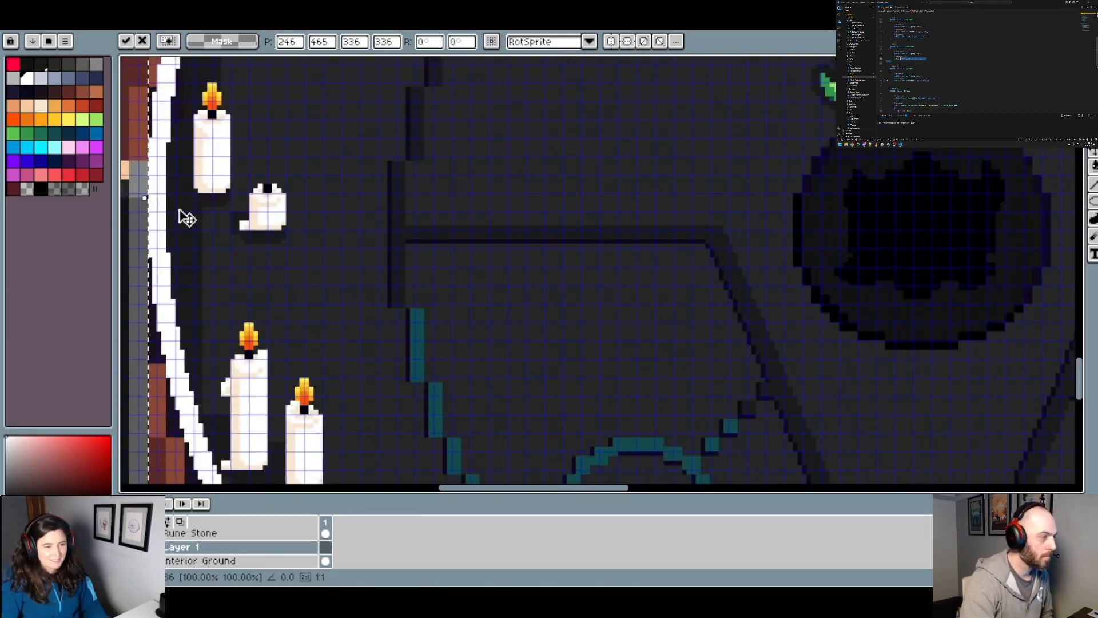
{"action": "scroll", "coordinate": [192, 214], "scroll_direction": "down", "scroll_amount": 1}
{"action": "left_click_drag", "start_coordinate": [729, 254], "coordinate": [166, 245]}
{"action": "scroll", "coordinate": [634, 262], "scroll_direction": "down", "scroll_amount": 2}
{"action": "scroll", "coordinate": [630, 264], "scroll_direction": "down", "scroll_amount": 1}
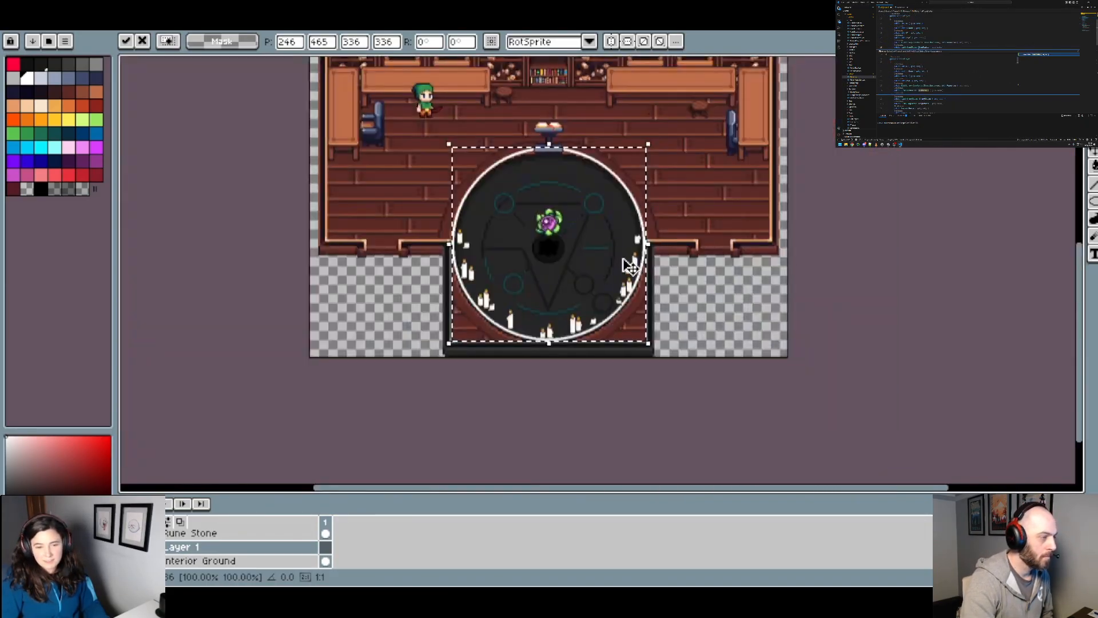
{"action": "scroll", "coordinate": [622, 266], "scroll_direction": "up", "scroll_amount": 2}
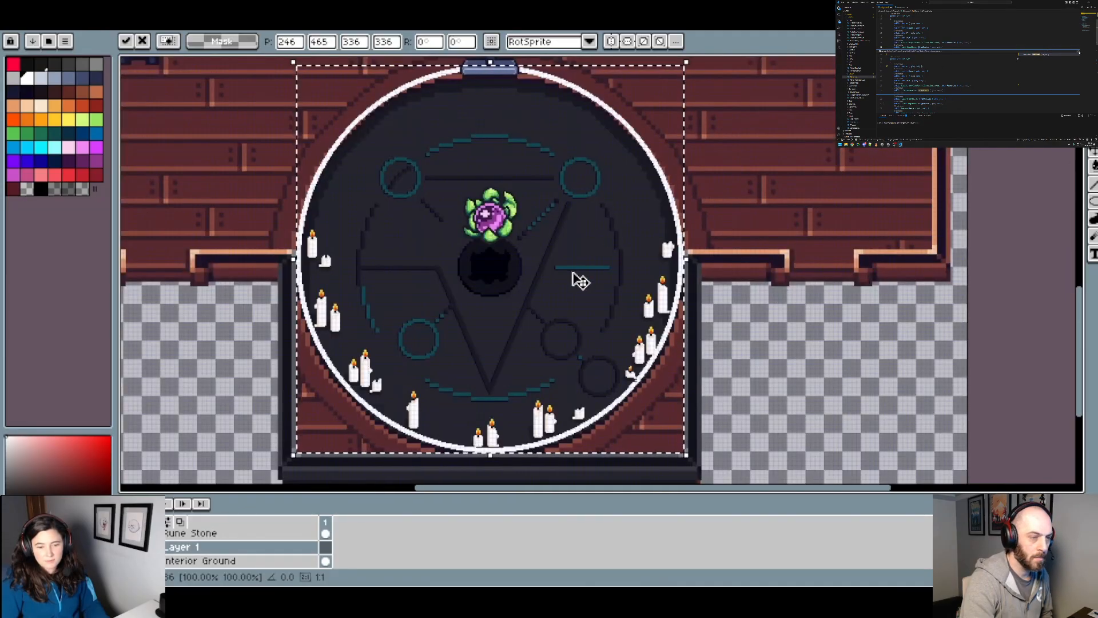
Step: Lower the pasted circle to Y 469 so it meets the lower edge of the alcove floor
{"action": "left_click_drag", "start_coordinate": [563, 446], "coordinate": [563, 452]}
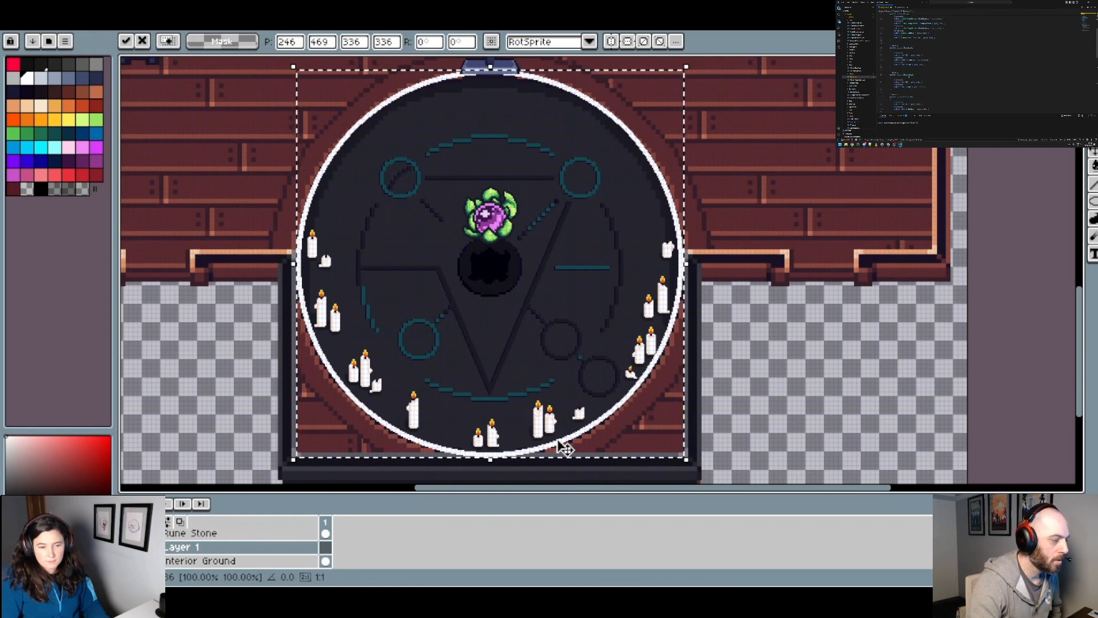
{"action": "scroll", "coordinate": [518, 366], "scroll_direction": "up", "scroll_amount": 4}
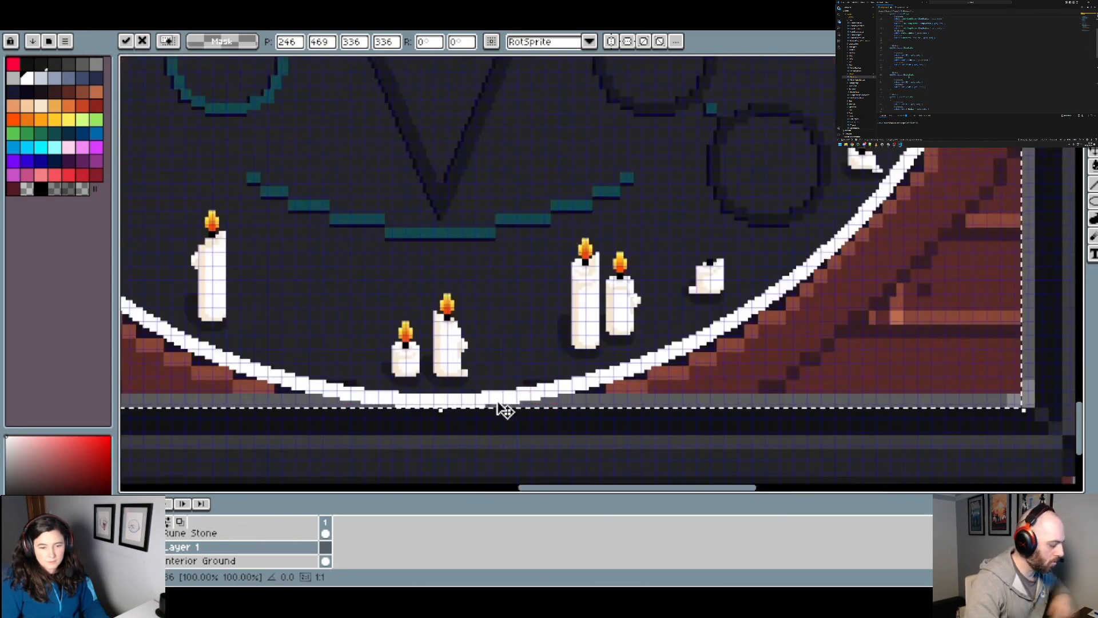
{"action": "key", "text": "Down"}
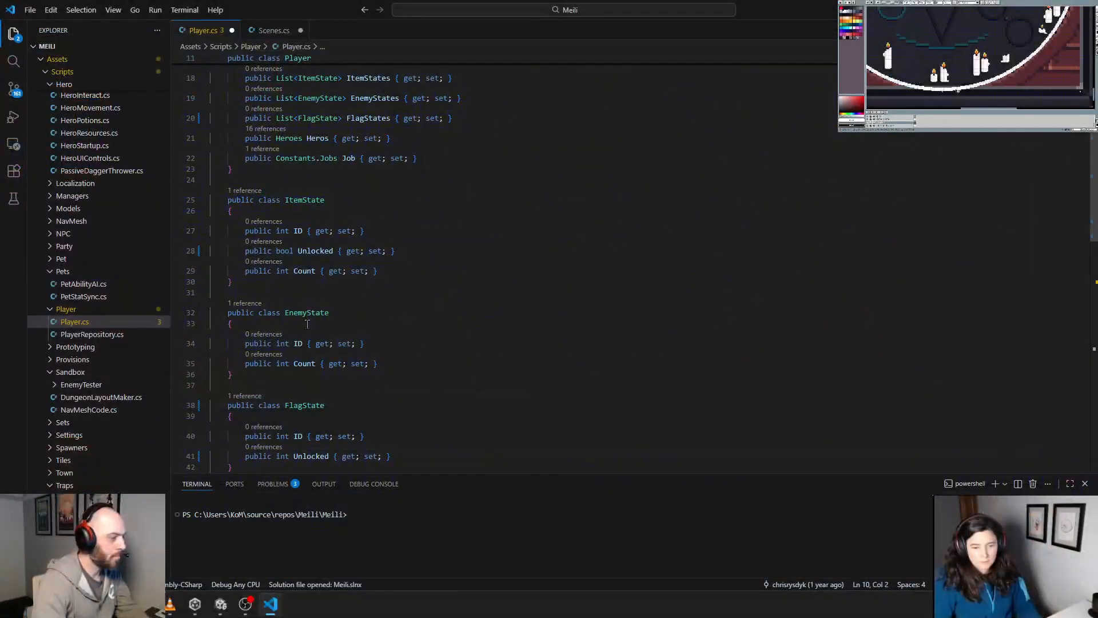
Step: Switch to Visual Studio Code and change the type of FlagState's ID property to string in Player.cs
{"action": "scroll", "coordinate": [324, 293], "scroll_direction": "down", "scroll_amount": 5}
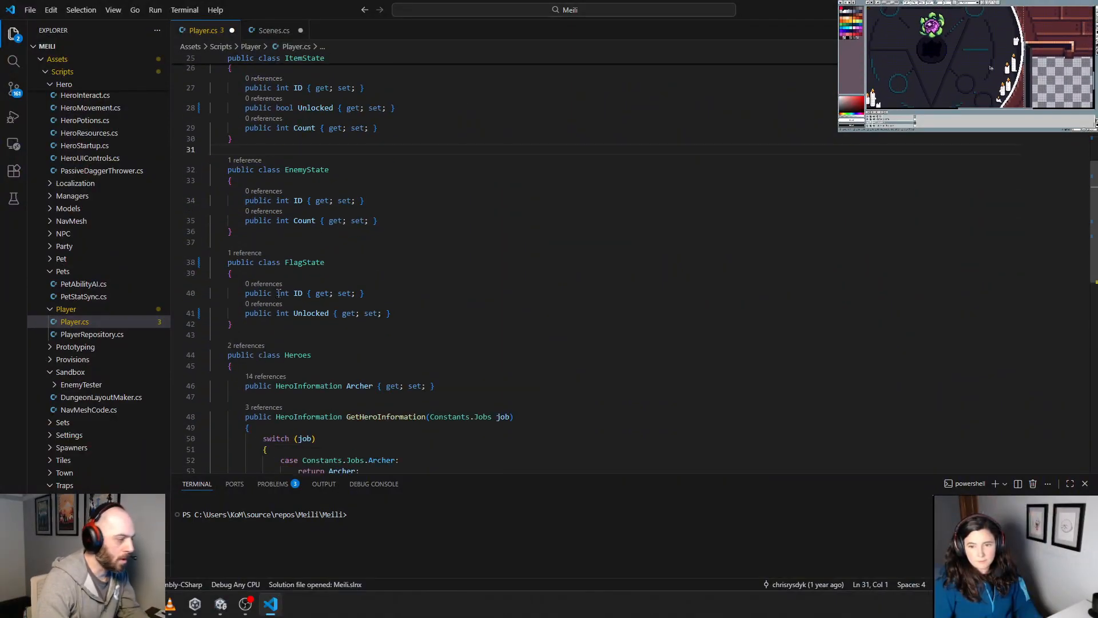
{"action": "double_click", "coordinate": [282, 293]}
{"action": "type", "text": "string"}
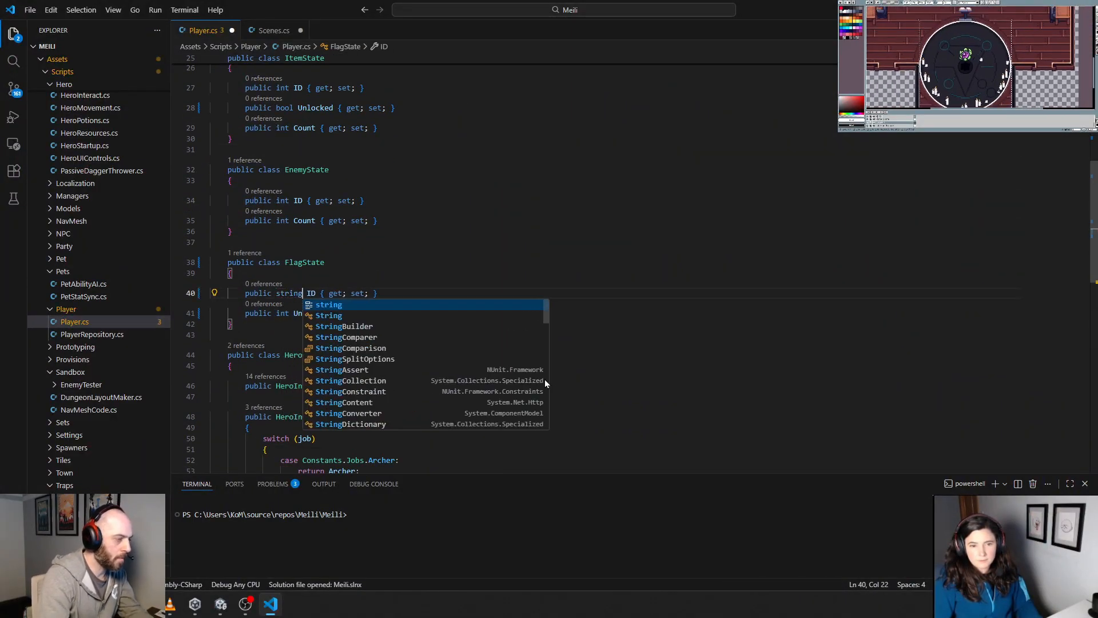
Step: Rename FlagState's Unlocked property to Level in Player.cs, keeping its int type
{"action": "key", "text": "Down"}
{"action": "key", "text": "Left"}
{"action": "key", "text": "Left"}
{"action": "key", "text": "Left"}
{"action": "key", "text": "Left"}
{"action": "key", "text": "Left"}
{"action": "key", "text": "Left"}
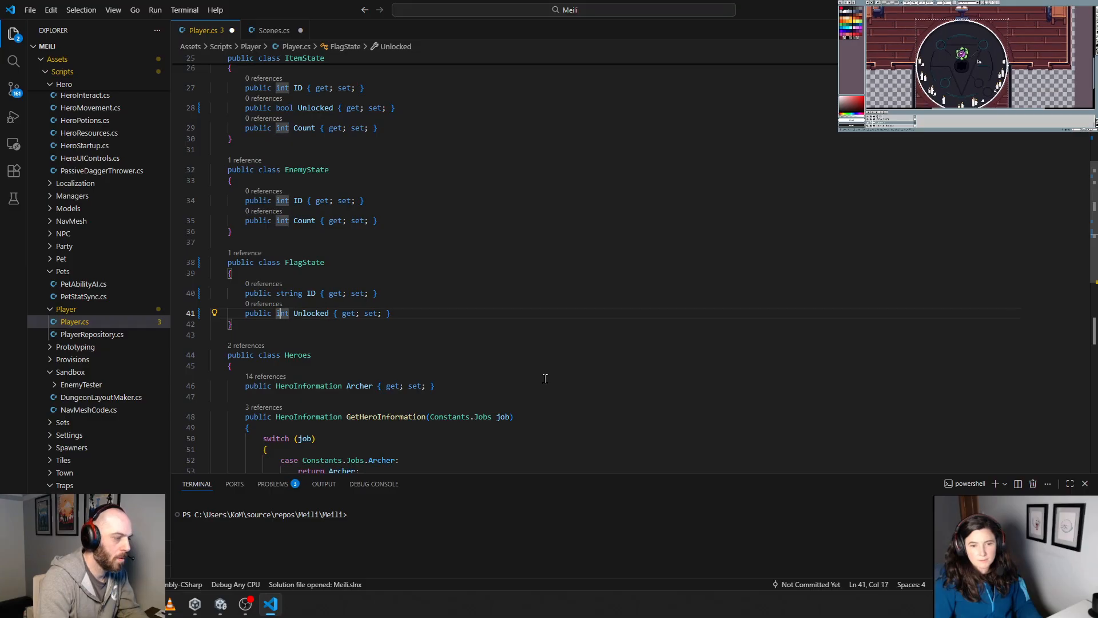
{"action": "key", "text": "Right"}
{"action": "key", "text": "Right"}
{"action": "key", "text": "shift+Right"}
{"action": "key", "text": "shift+Right"}
{"action": "key", "text": "shift+Right"}
{"action": "key", "text": "shift+Right"}
{"action": "key", "text": "shift+Right"}
{"action": "key", "text": "shift+Right"}
{"action": "key", "text": "shift+Right"}
{"action": "key", "text": "shift+Right"}
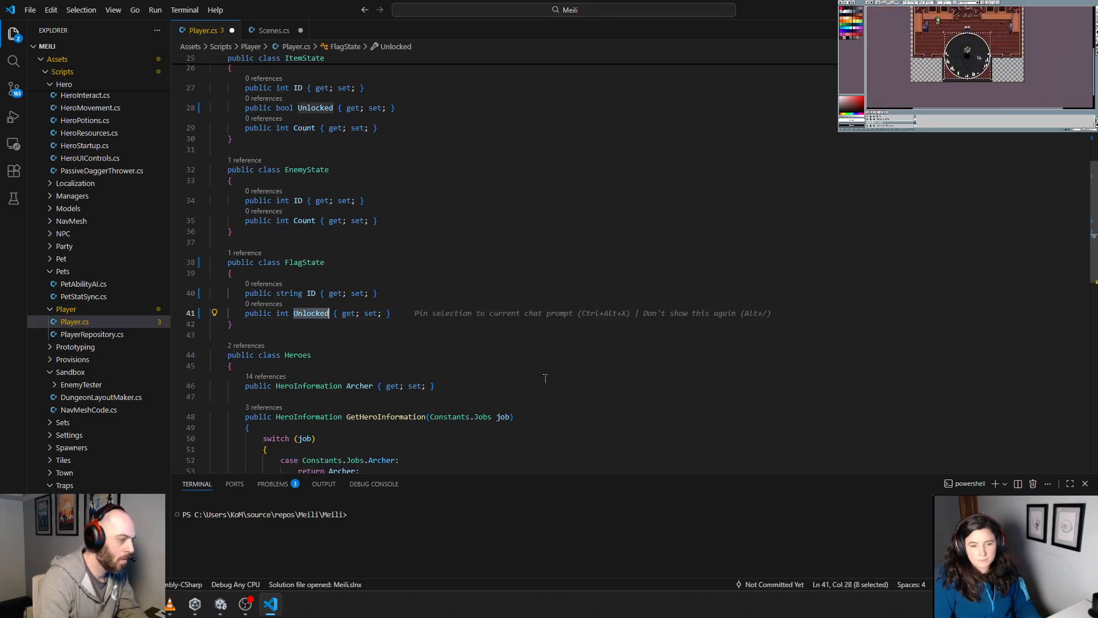
{"action": "key", "text": "BackSpace"}
{"action": "type", "text": "Level"}
{"action": "key", "text": "Down"}
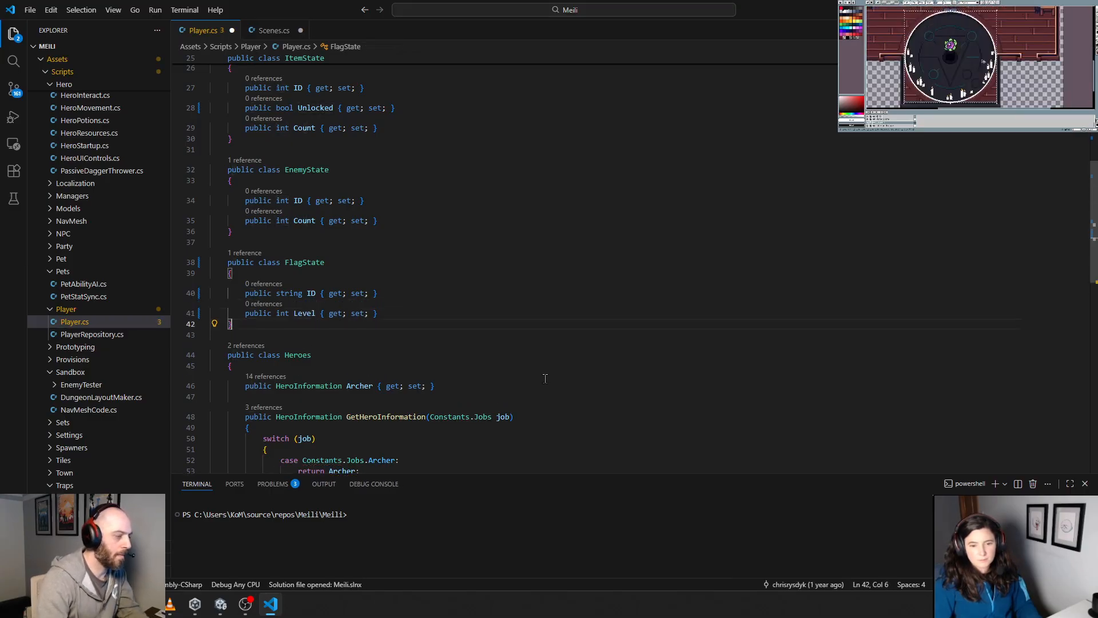
Step: Add a [Serializable] attribute on its own line directly above the FlagState class
{"action": "left_click", "coordinate": [290, 250]}
{"action": "key", "text": "Return"}
{"action": "type", "text": "["}
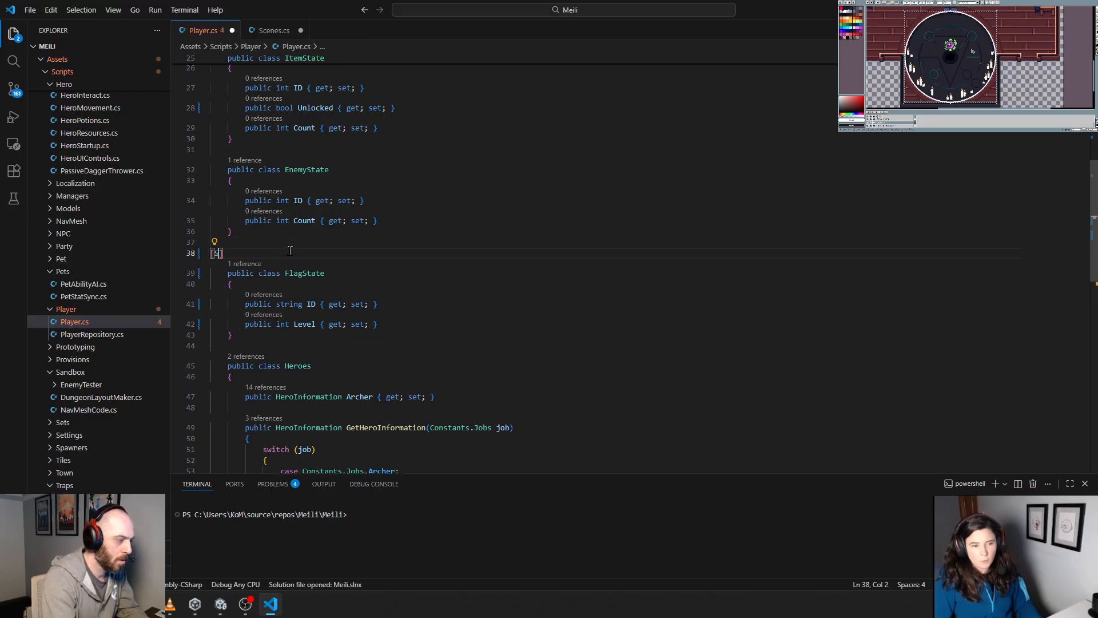
{"action": "type", "text": "Serial"}
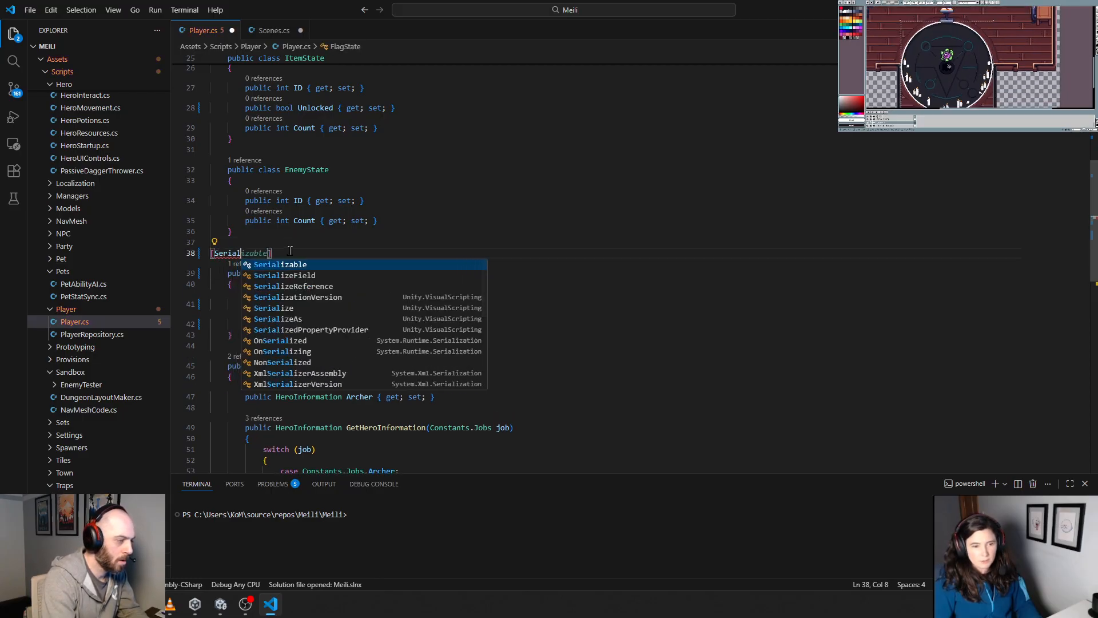
{"action": "key", "text": "Tab"}
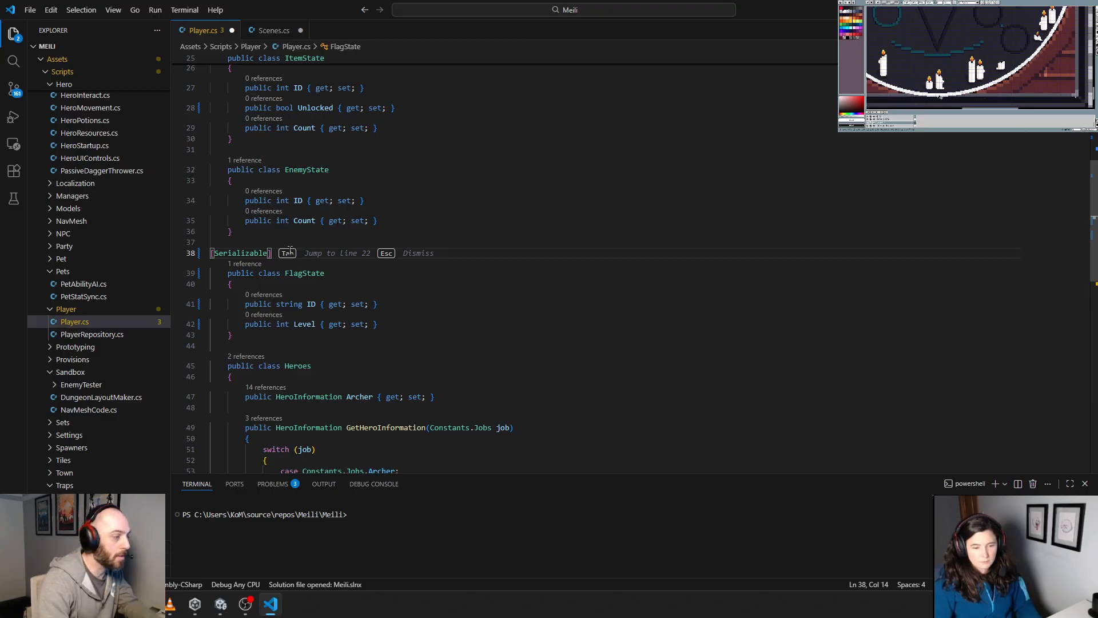
Step: Move the FlagState type out of Player.cs into its own FlagState.cs file and open that file
{"action": "left_click", "coordinate": [372, 300]}
{"action": "right_click", "coordinate": [315, 273]}
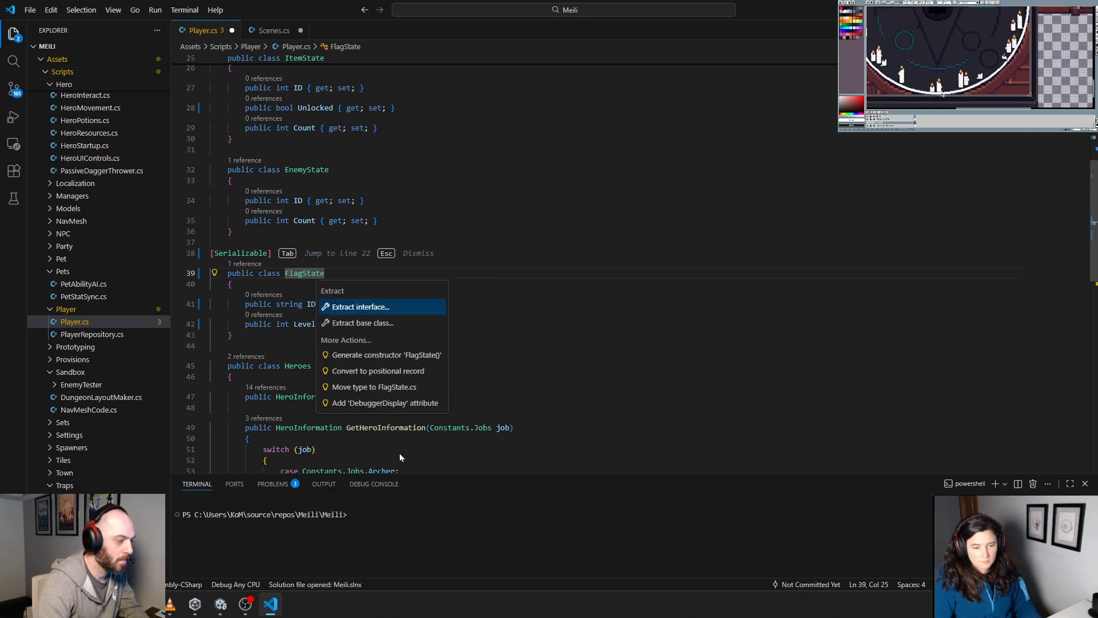
{"action": "left_click", "coordinate": [422, 389]}
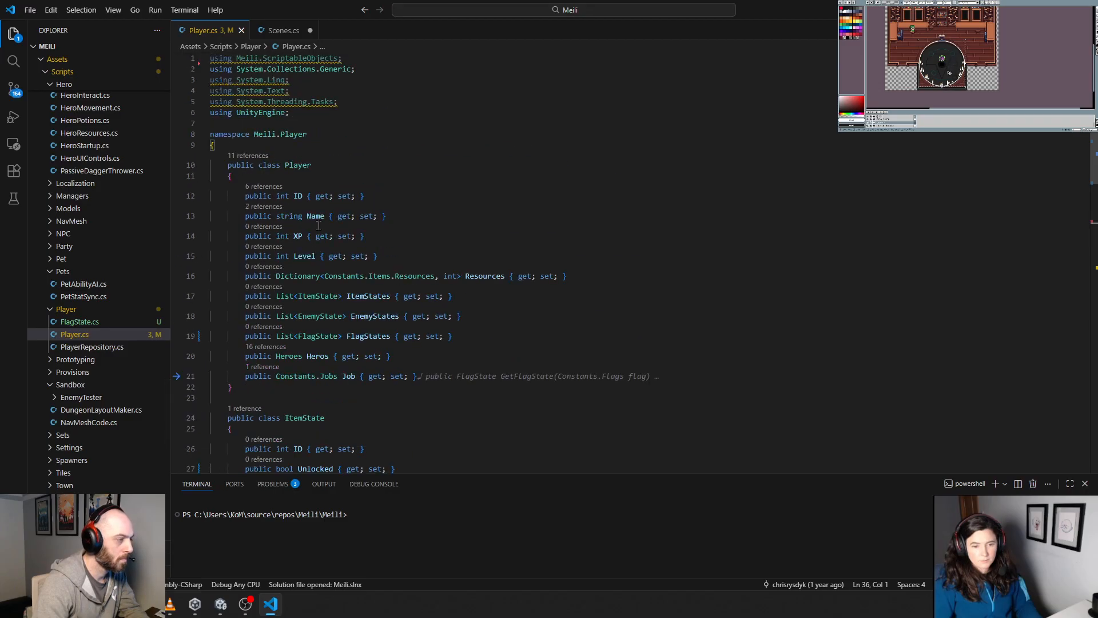
{"action": "left_click", "coordinate": [118, 321]}
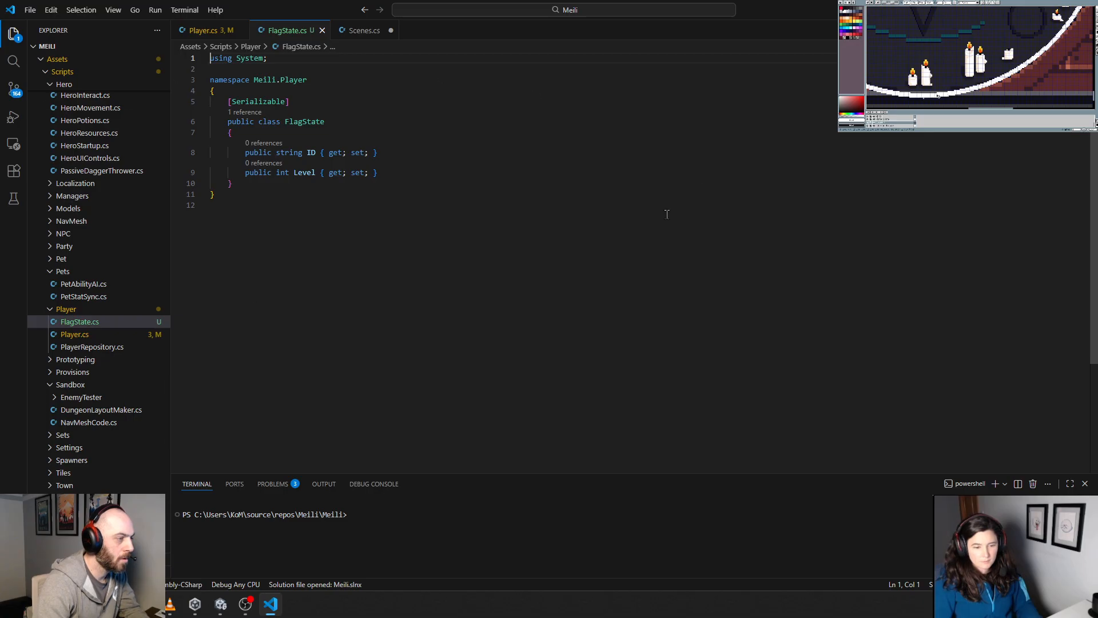
{"action": "left_click", "coordinate": [276, 256]}
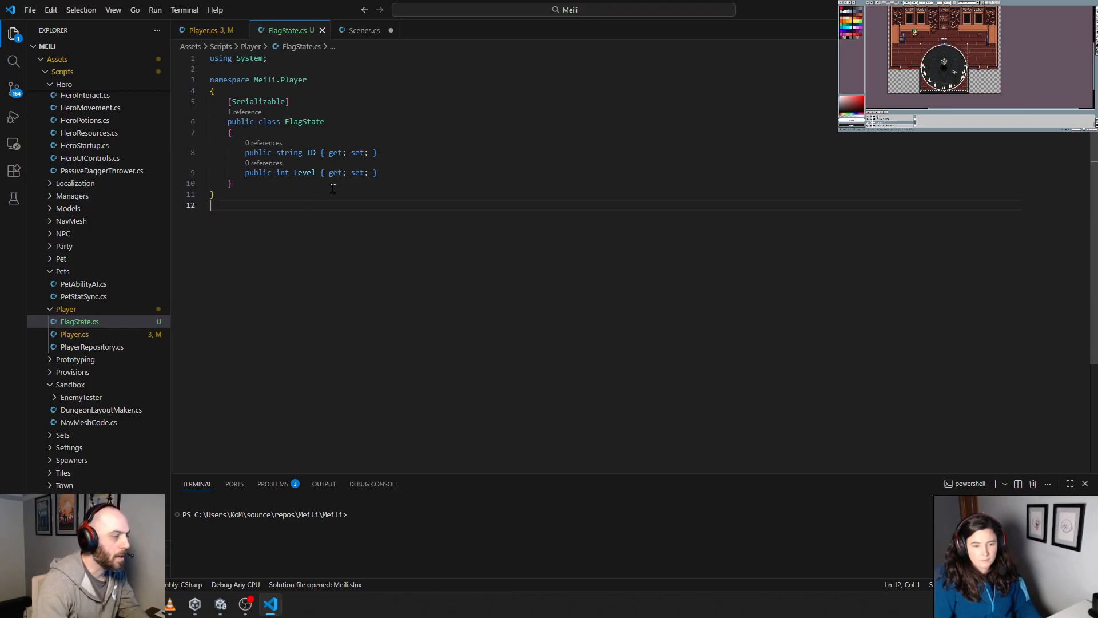
Step: Add a public parameterless FlagState constructor with an empty body below the Level property
{"action": "left_click", "coordinate": [396, 169]}
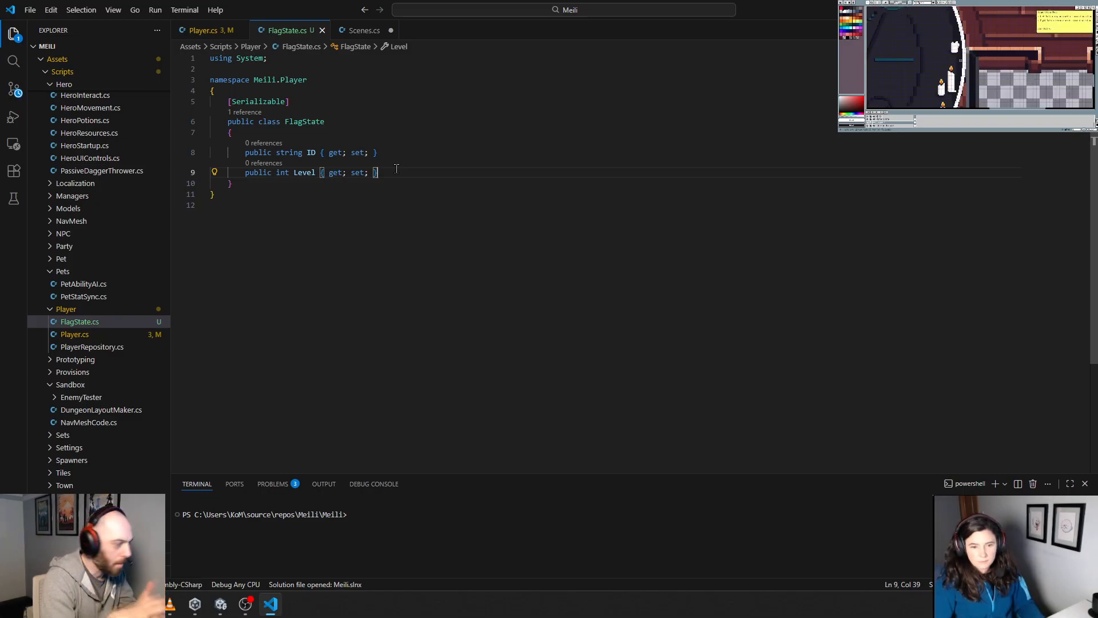
{"action": "key", "text": "Return"}
{"action": "key", "text": "Return"}
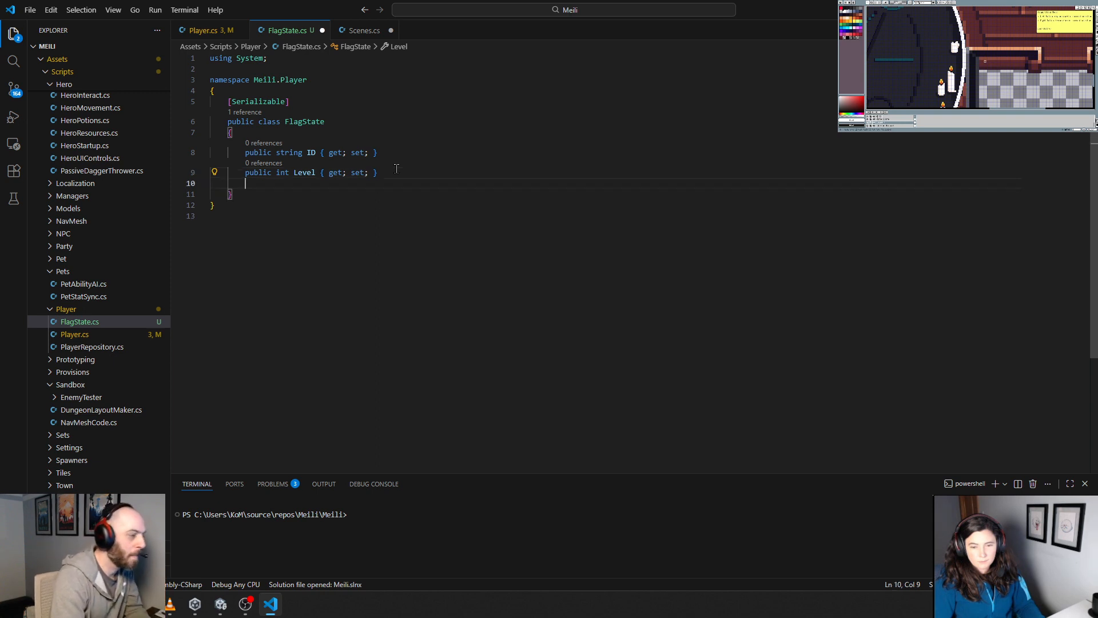
{"action": "type", "text": "public voi"}
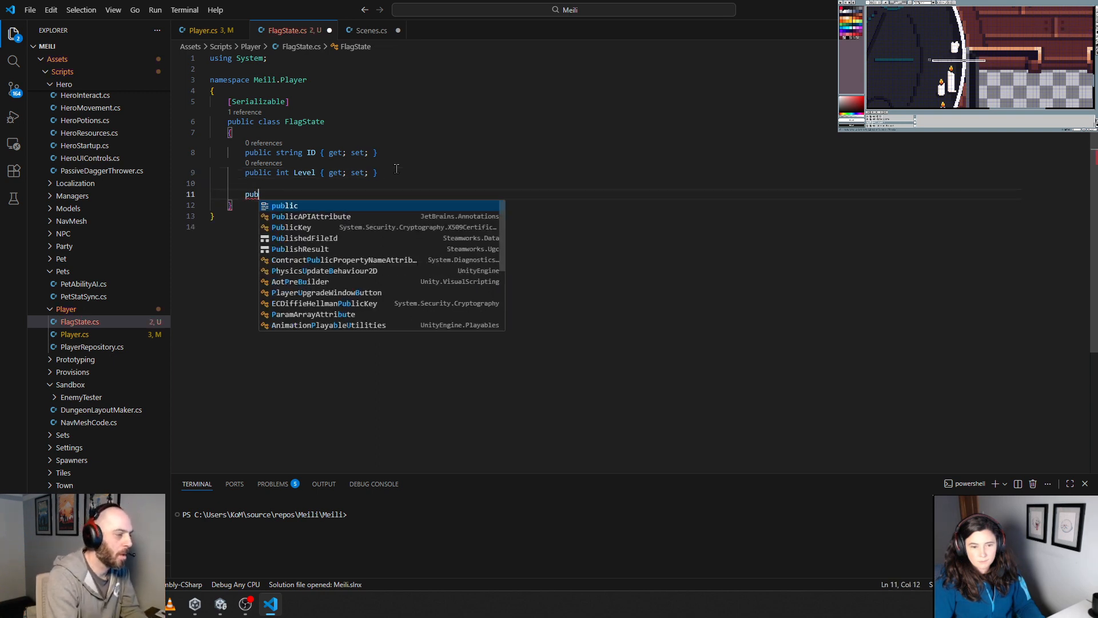
{"action": "key", "text": "BackSpace"}
{"action": "key", "text": "BackSpace"}
{"action": "key", "text": "BackSpace"}
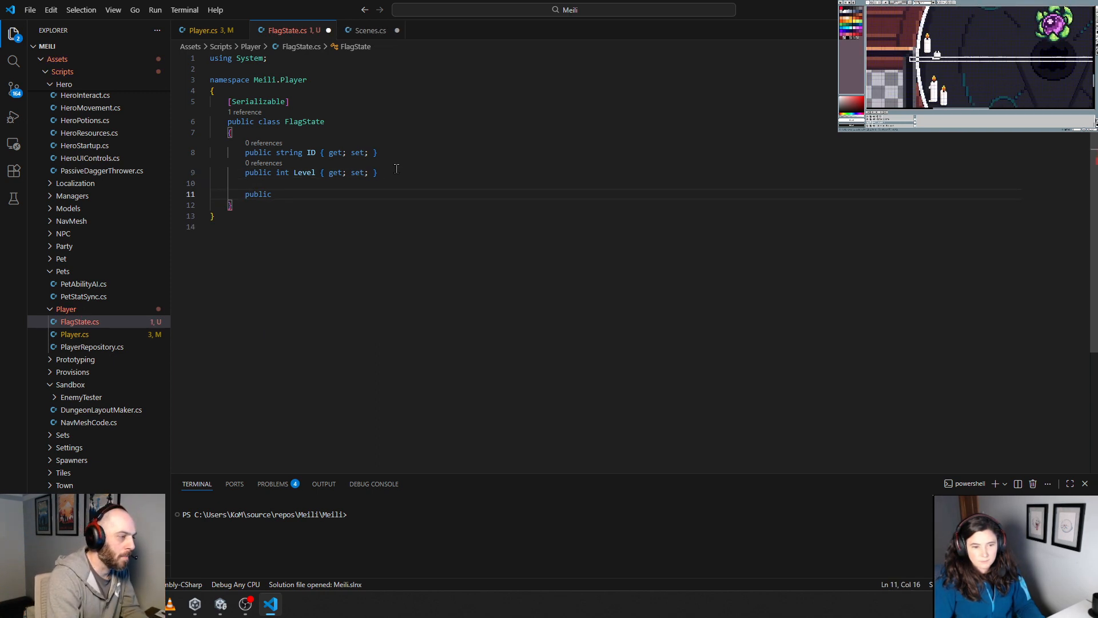
{"action": "type", "text": "FlagState"}
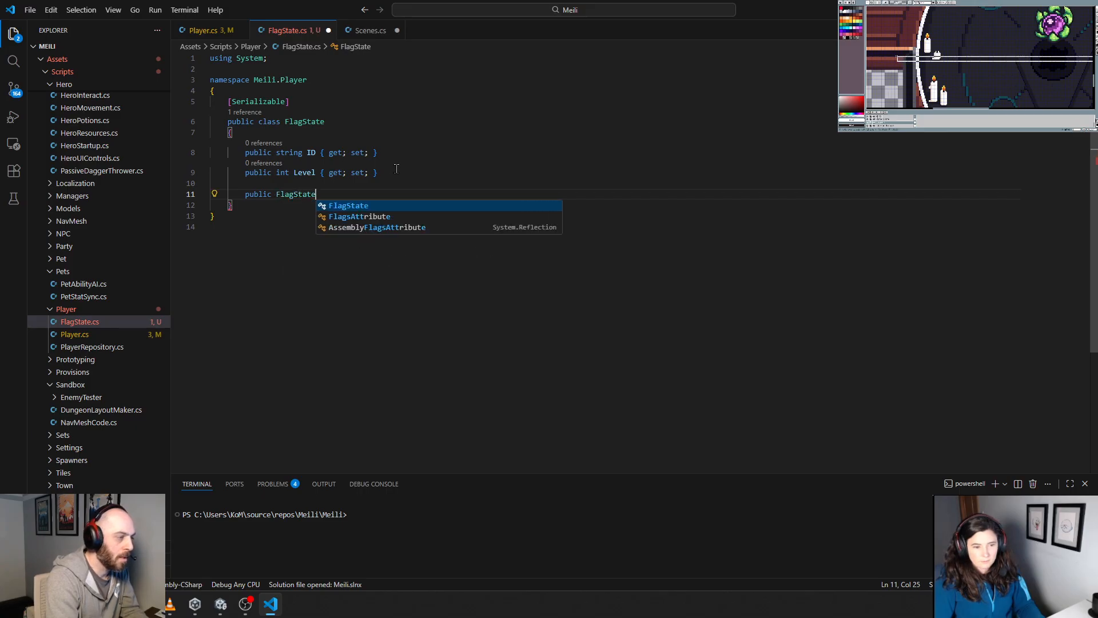
{"action": "type", "text": "(string"}
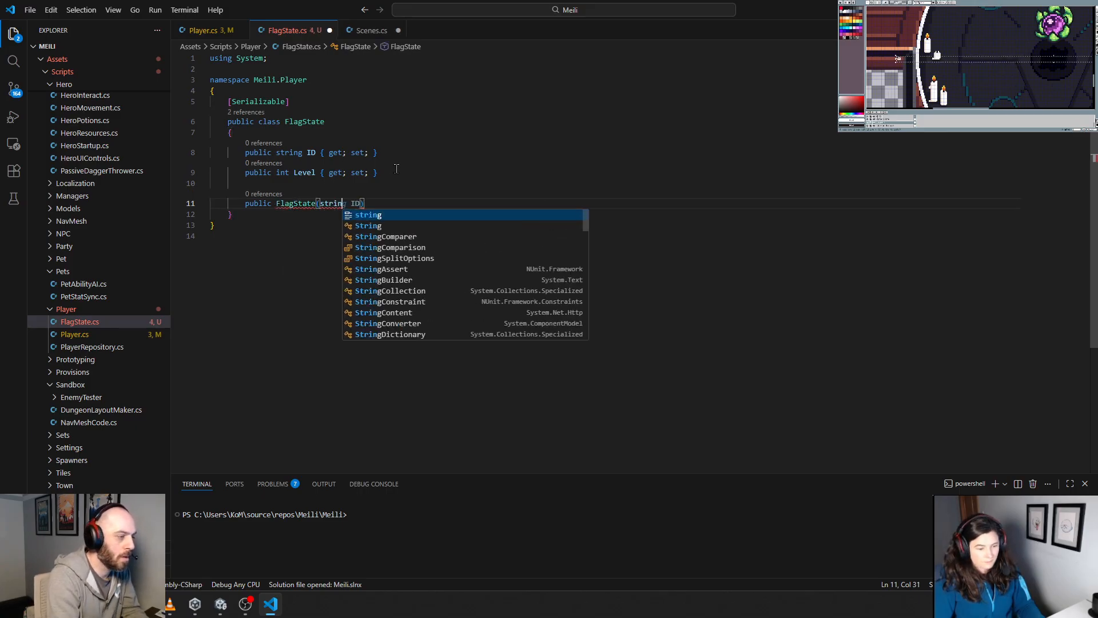
{"action": "key", "text": "BackSpace"}
{"action": "key", "text": "BackSpace"}
{"action": "key", "text": "BackSpace"}
{"action": "key", "text": "BackSpace"}
{"action": "key", "text": "BackSpace"}
{"action": "key", "text": "BackSpace"}
{"action": "key", "text": "Return"}
{"action": "type", "text": "{"}
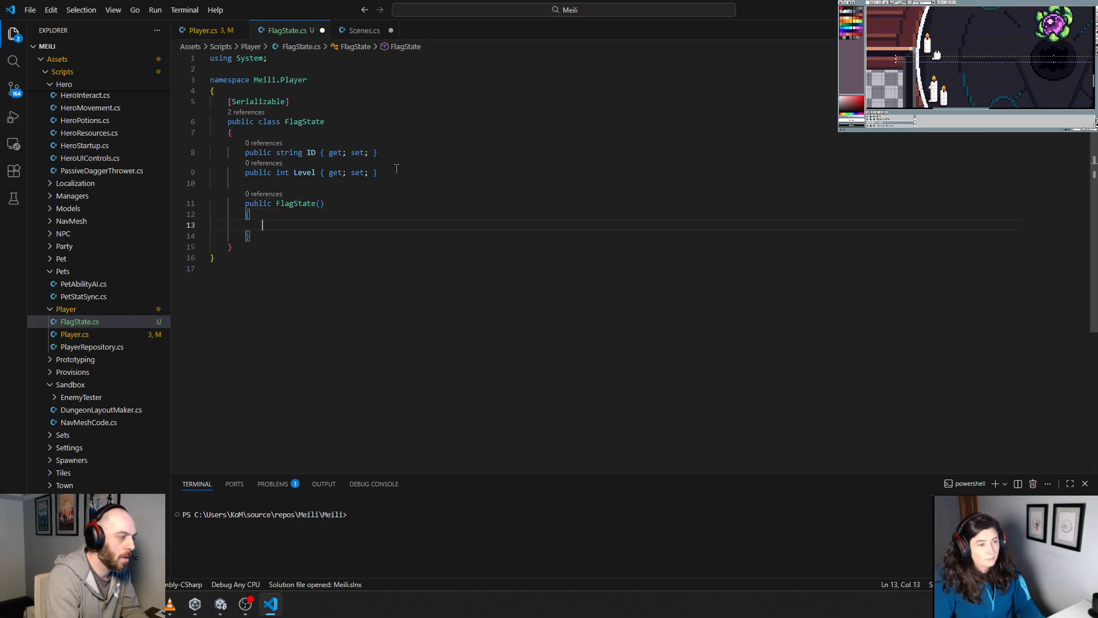
{"action": "key", "text": "Return"}
{"action": "key", "text": "Down"}
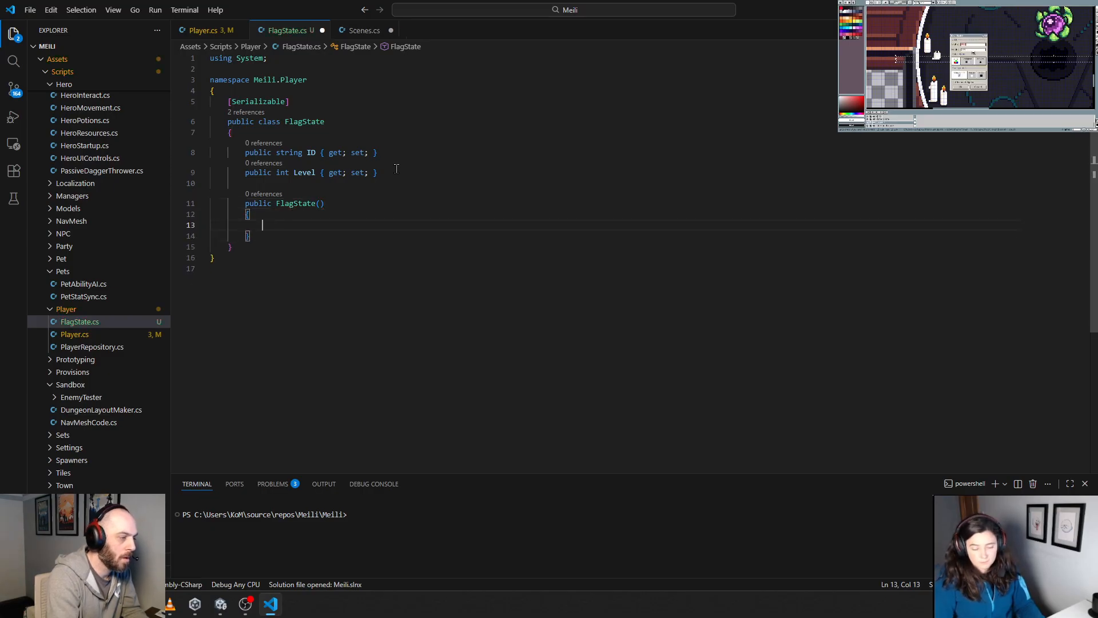
Step: Fill the parameterless FlagState constructor with ID = string.Empty and Level = 0
{"action": "key", "text": "Up"}
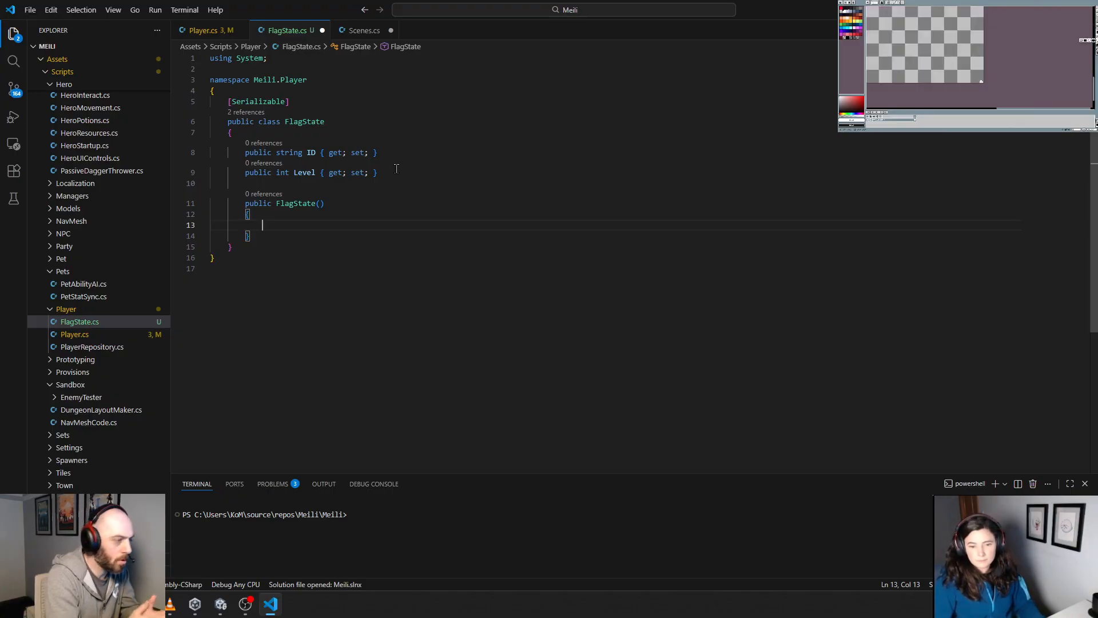
{"action": "key", "text": "Down"}
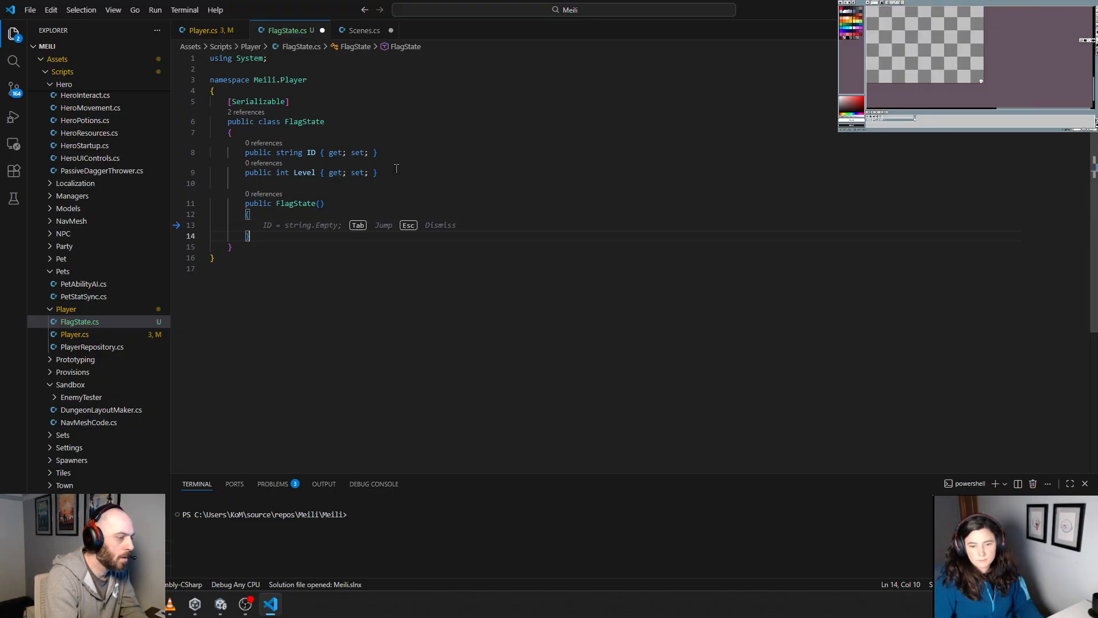
{"action": "key", "text": "Tab"}
{"action": "key", "text": "Tab"}
{"action": "key", "text": "Return"}
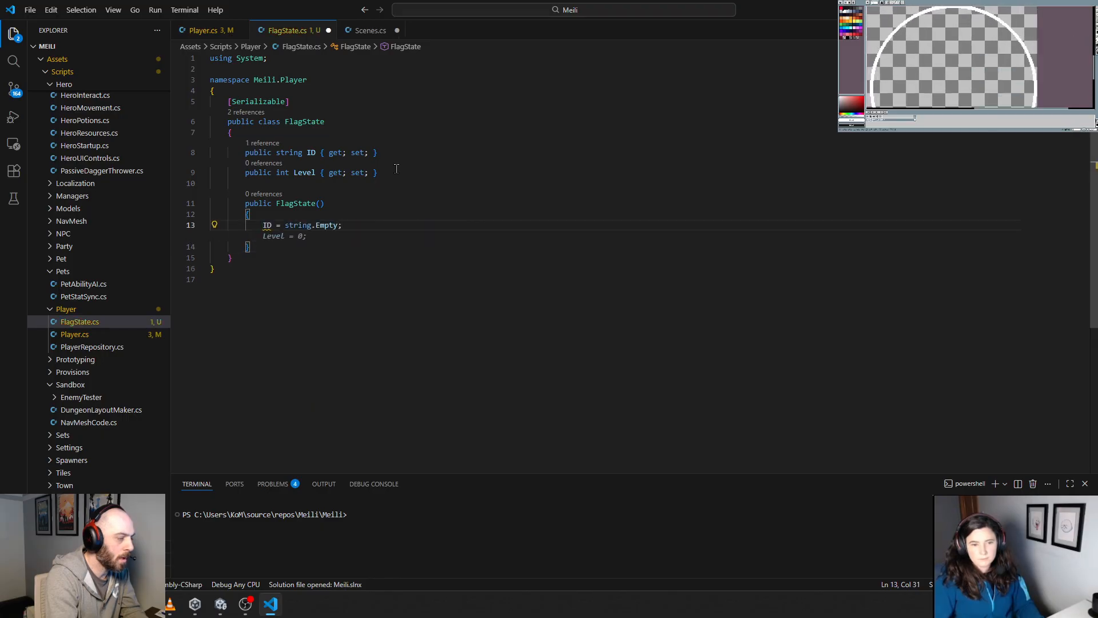
{"action": "key", "text": "Tab"}
{"action": "key", "text": "Down"}
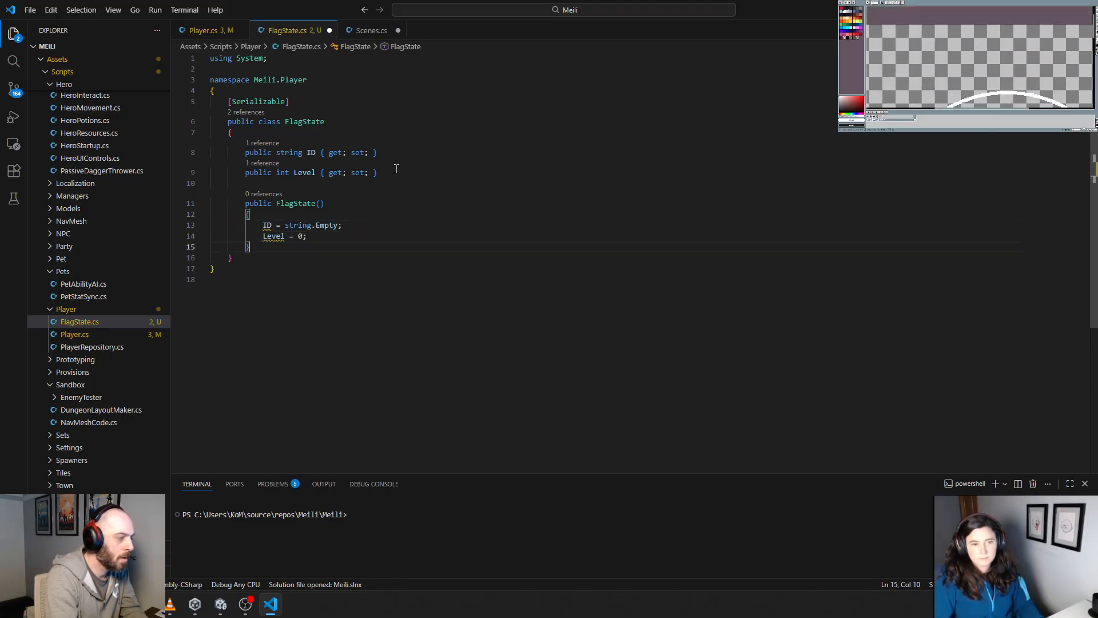
Step: Add a second public FlagState constructor taking string ID and int Level that assigns both to the matching properties
{"action": "key", "text": "Return"}
{"action": "key", "text": "Return"}
{"action": "type", "text": "public flag"}
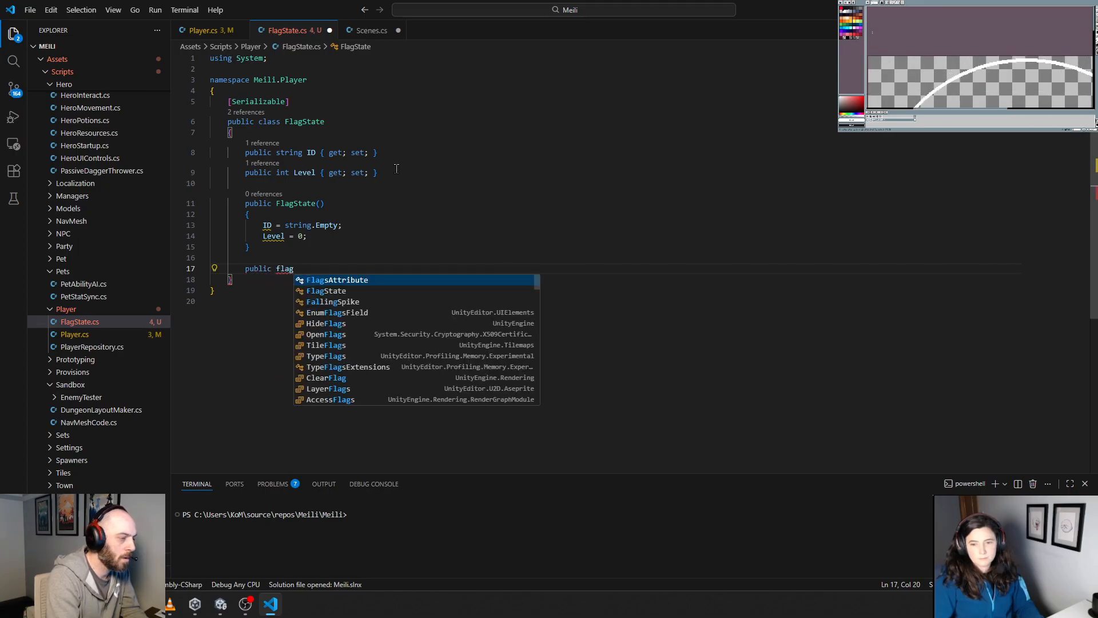
{"action": "key", "text": "ctrl+BackSpace"}
{"action": "type", "text": "Fla"}
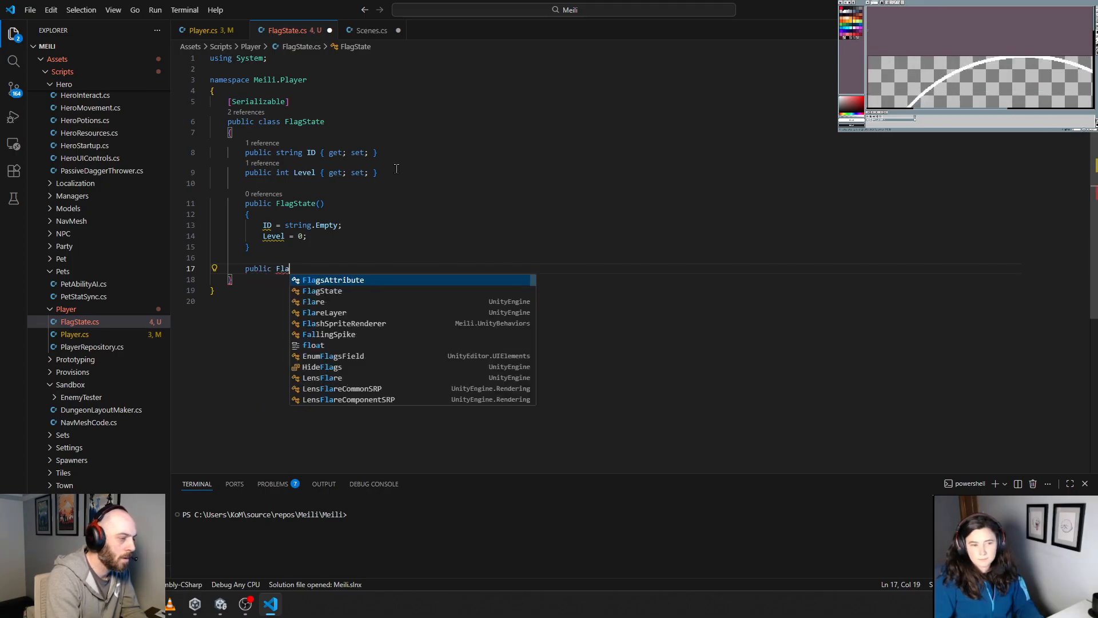
{"action": "type", "text": "gState("}
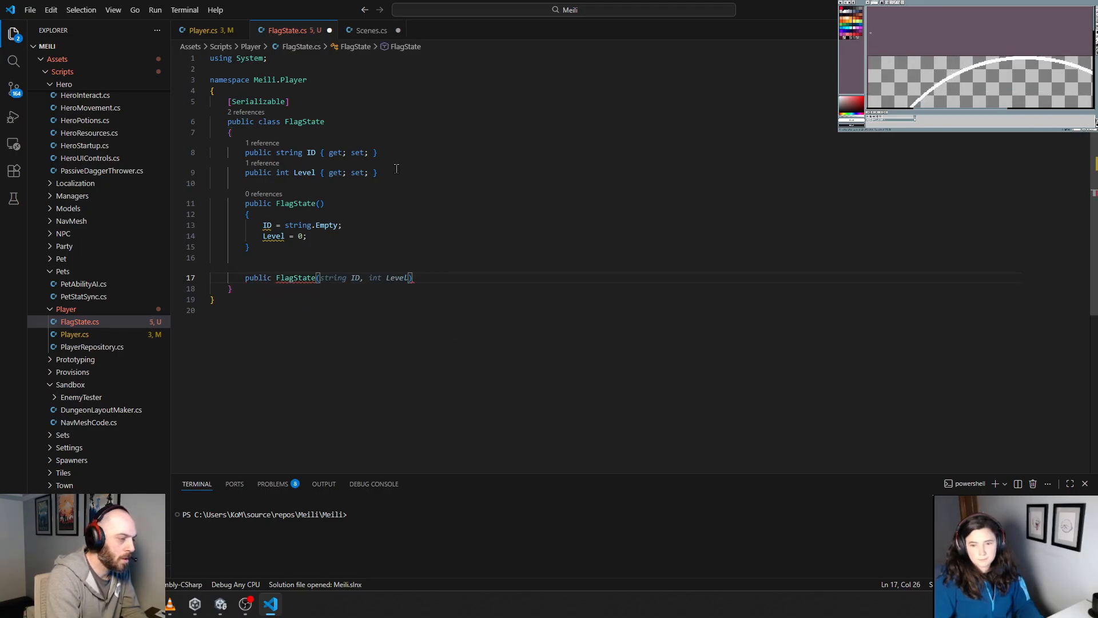
{"action": "key", "text": "Tab"}
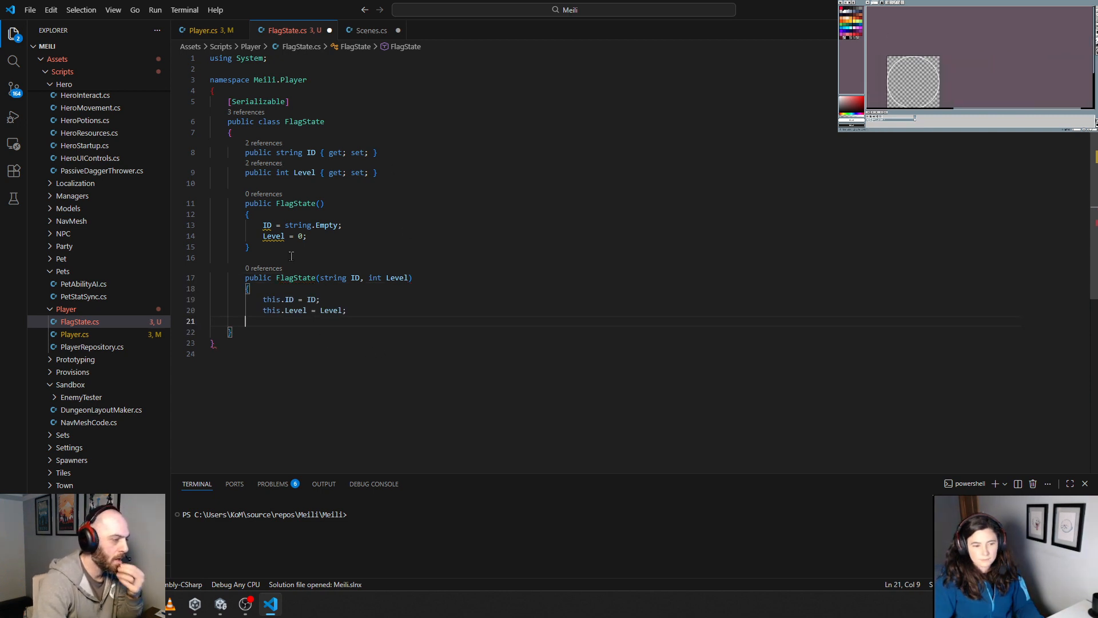
Step: Prefix the ID and Level assignments in the parameterless constructor with "this." and save FlagState.cs
{"action": "left_click", "coordinate": [262, 225]}
{"action": "type", "text": "this"}
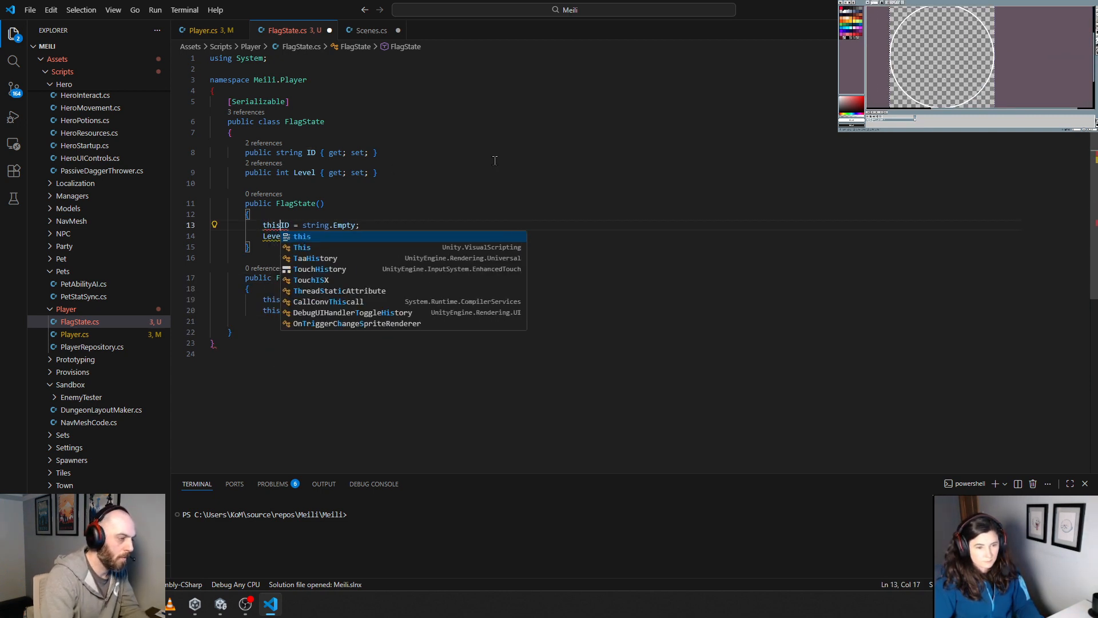
{"action": "type", "text": "."}
{"action": "key", "text": "Down"}
{"action": "key", "text": "Home"}
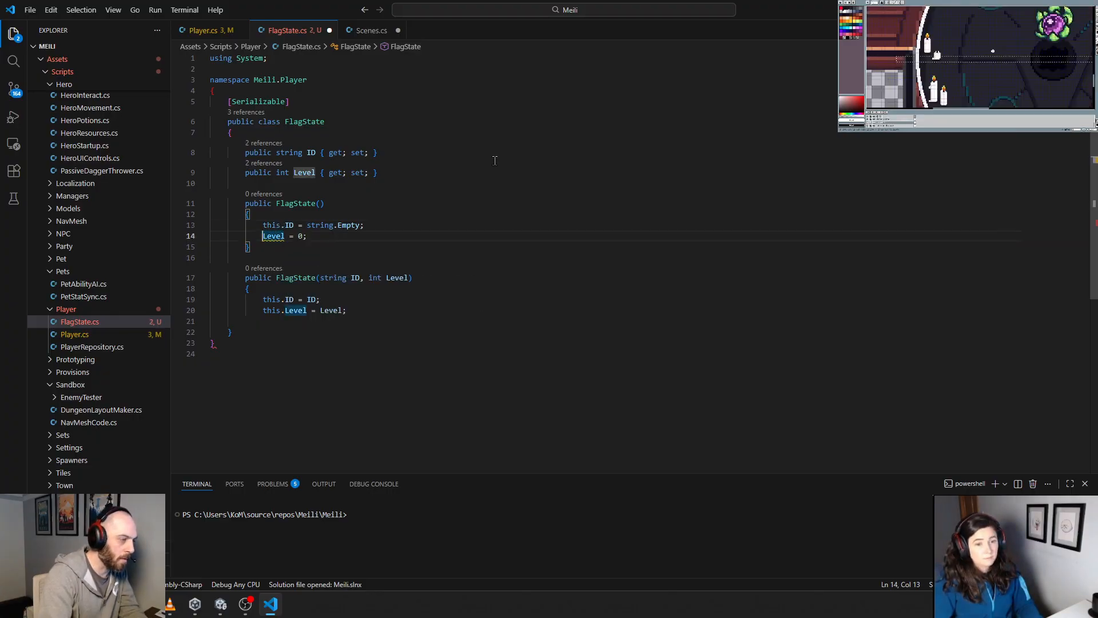
{"action": "type", "text": "this."}
{"action": "key", "text": "Escape"}
{"action": "key", "text": "Down"}
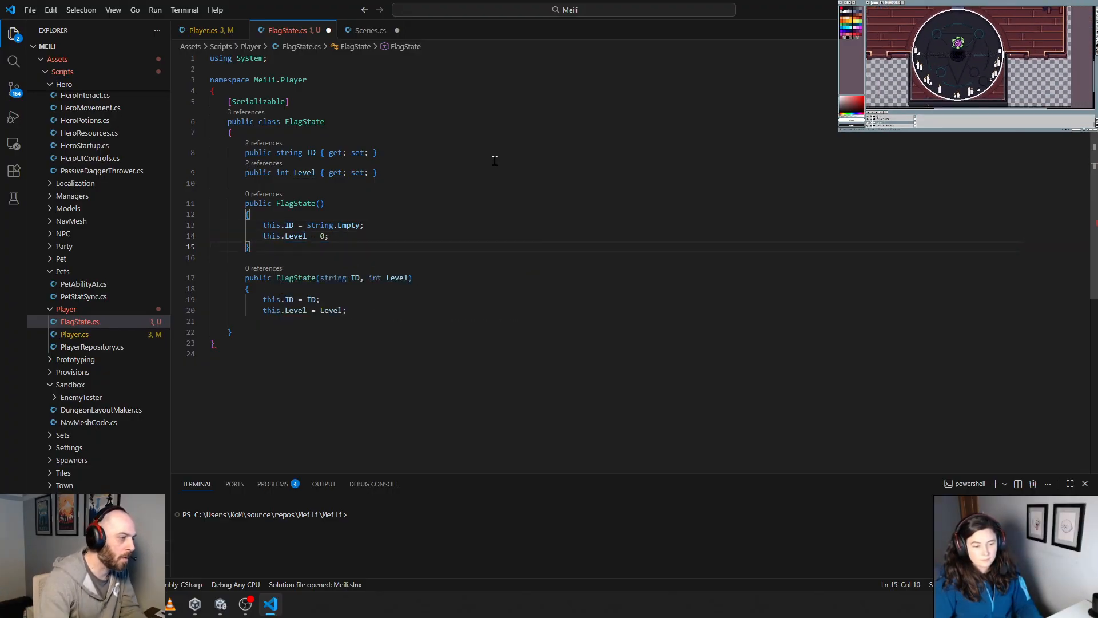
{"action": "left_click", "coordinate": [413, 151]}
{"action": "key", "text": "ctrl+s"}
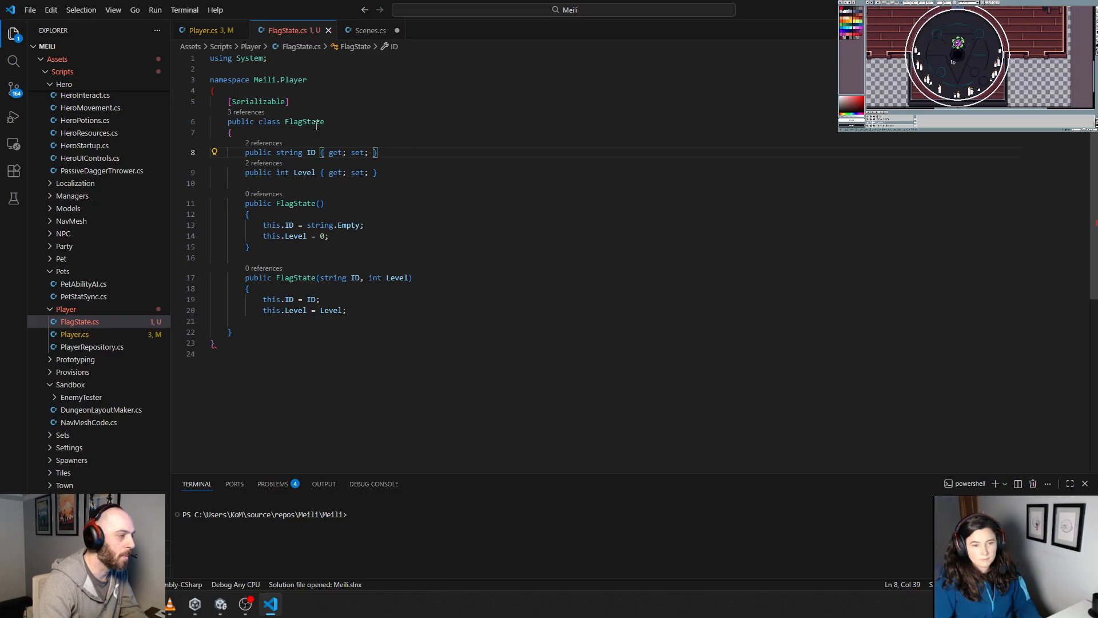
{"action": "left_click", "coordinate": [408, 246]}
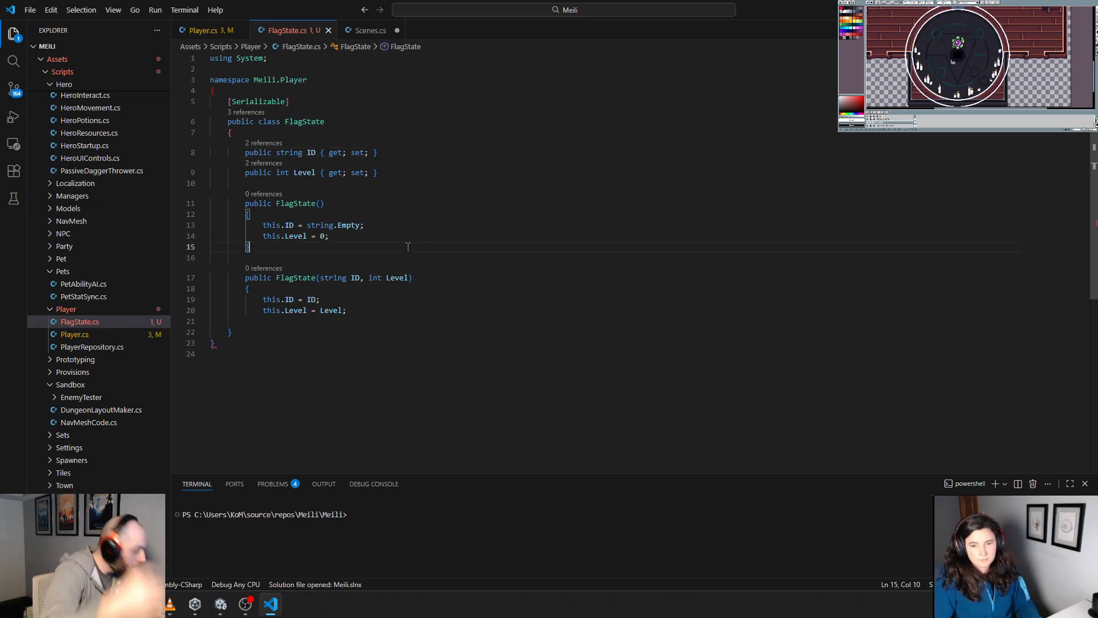
Step: Switch to Player.cs and add two blank lines below the Job property in the Player class
{"action": "left_click", "coordinate": [205, 31]}
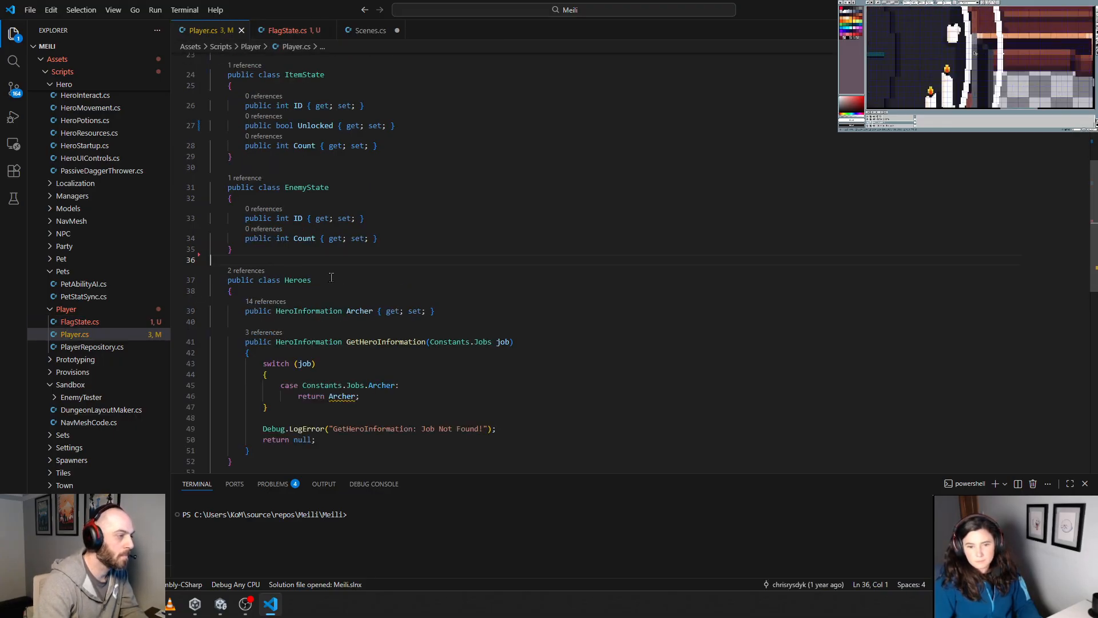
{"action": "scroll", "coordinate": [331, 278], "scroll_direction": "up", "scroll_amount": 8}
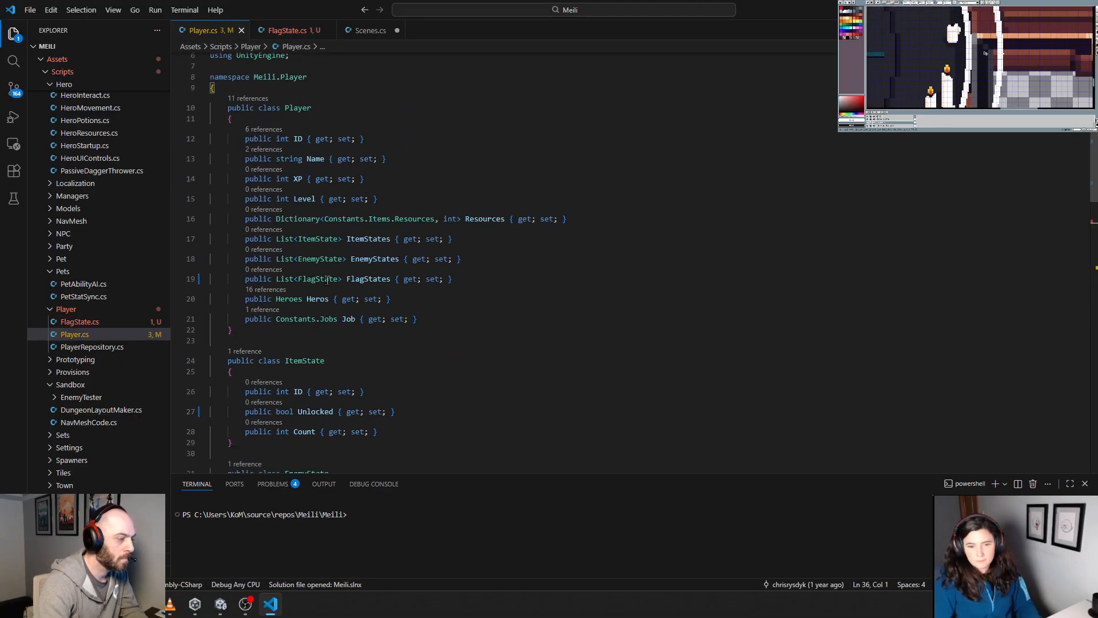
{"action": "scroll", "coordinate": [327, 280], "scroll_direction": "down", "scroll_amount": 5}
{"action": "left_click", "coordinate": [418, 175]}
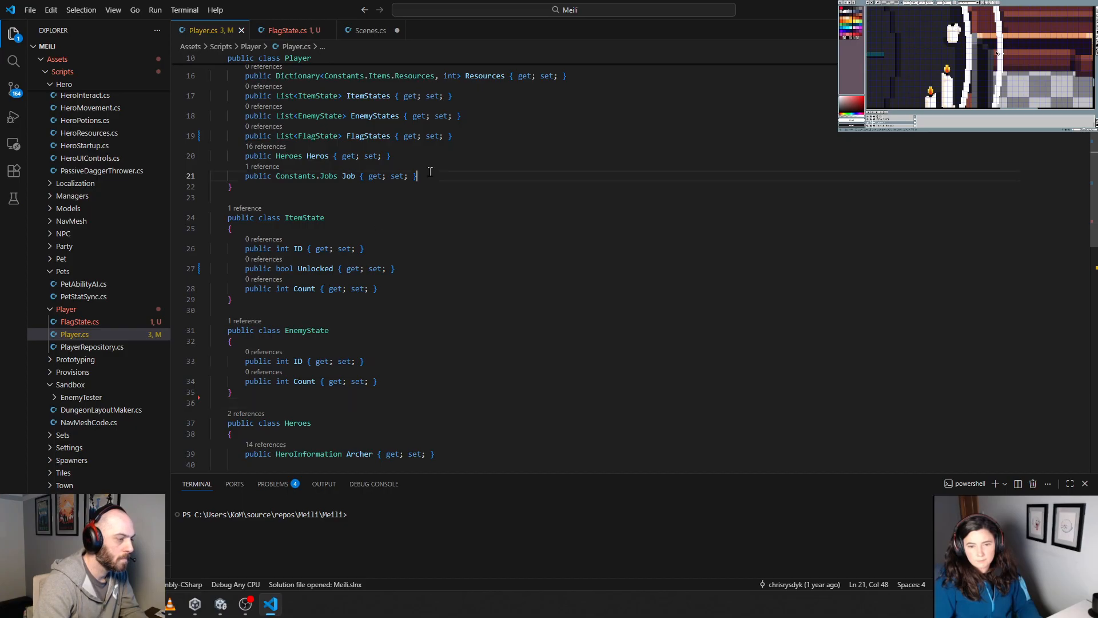
{"action": "key", "text": "Return"}
{"action": "key", "text": "Return"}
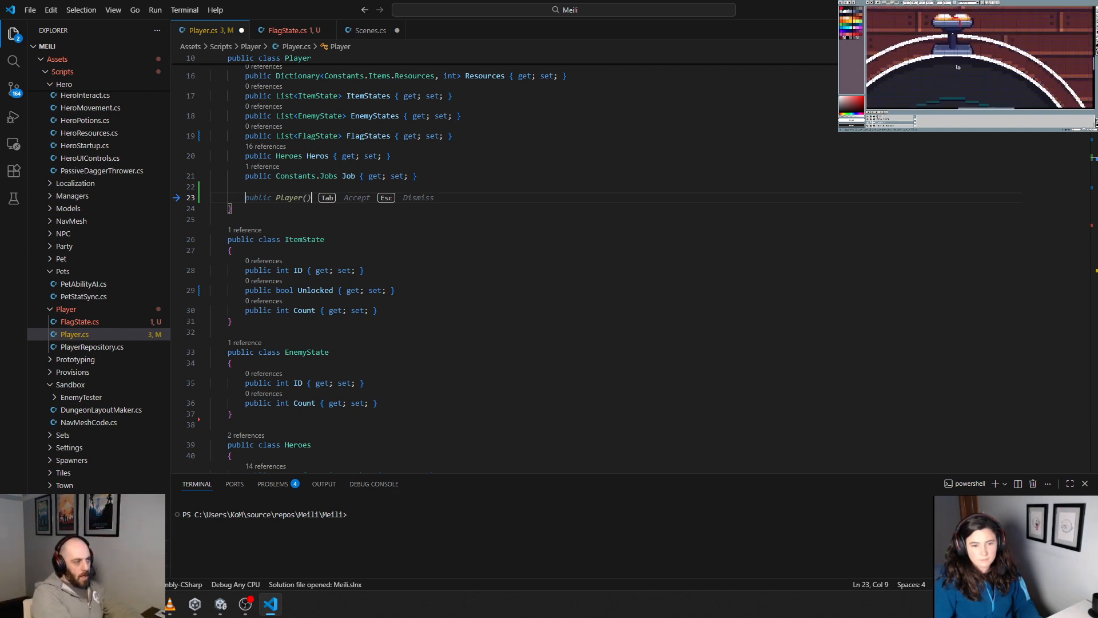
Step: Add the [Serializable] attribute directly above the Player class declaration
{"action": "key", "text": "Up"}
{"action": "key", "text": "Up"}
{"action": "key", "text": "Up"}
{"action": "key", "text": "Up"}
{"action": "key", "text": "Up"}
{"action": "key", "text": "Up"}
{"action": "key", "text": "Up"}
{"action": "key", "text": "Up"}
{"action": "key", "text": "Up"}
{"action": "key", "text": "Up"}
{"action": "key", "text": "Up"}
{"action": "key", "text": "Up"}
{"action": "key", "text": "Up"}
{"action": "key", "text": "Up"}
{"action": "key", "text": "Up"}
{"action": "key", "text": "Up"}
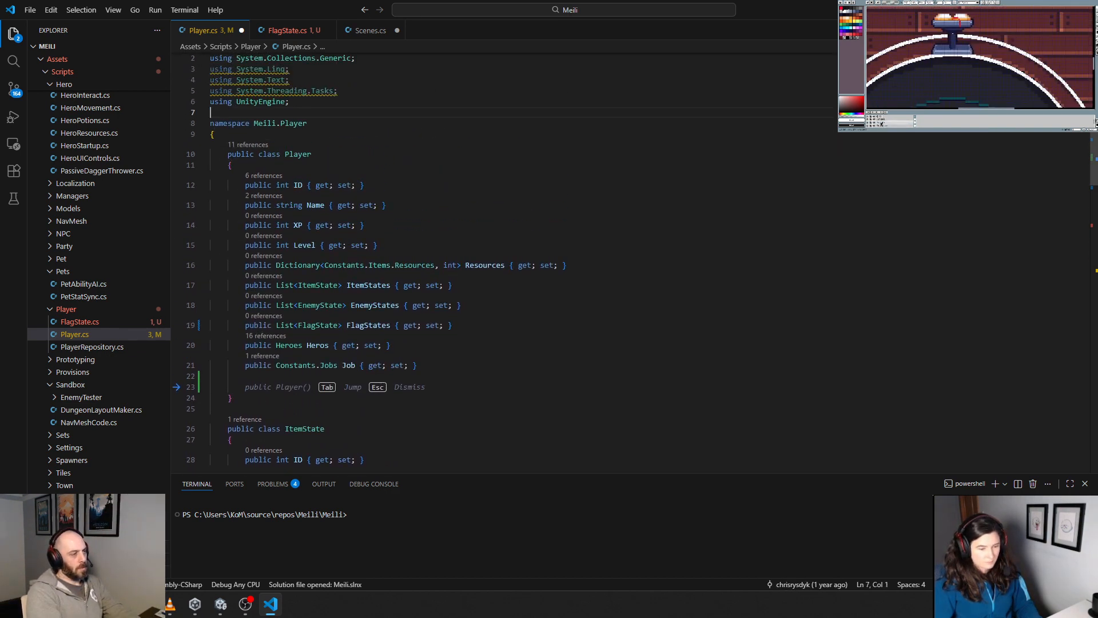
{"action": "key", "text": "Down"}
{"action": "key", "text": "Down"}
{"action": "key", "text": "End"}
{"action": "key", "text": "Return"}
{"action": "key", "text": "Return"}
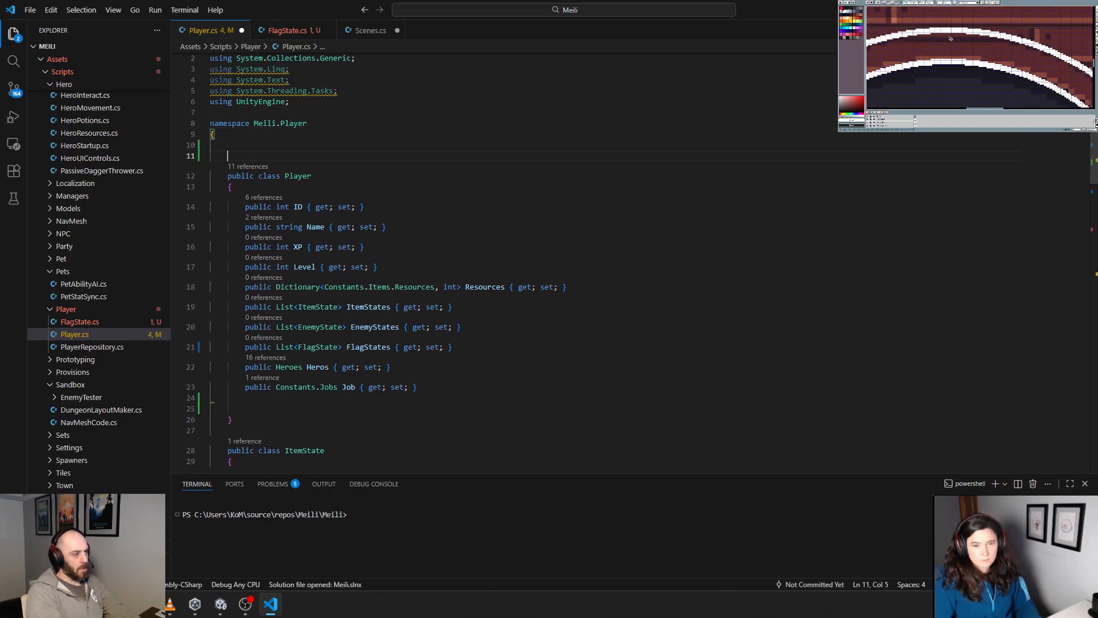
{"action": "key", "text": "BackSpace"}
{"action": "key", "text": "BackSpace"}
{"action": "key", "text": "Tab"}
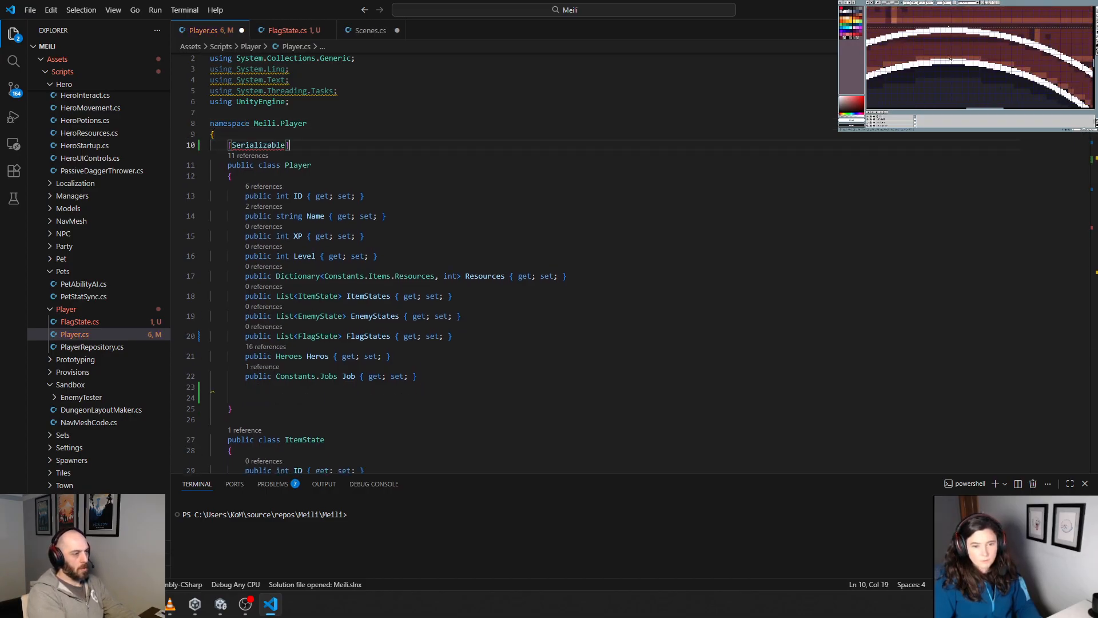
Step: Remove the using directives for System.Linq, System.Text, System.Threading.Tasks and Meili.ScriptableObjects from Player.cs
{"action": "key", "text": "Down"}
{"action": "key", "text": "Up"}
{"action": "key", "text": "Up"}
{"action": "key", "text": "Up"}
{"action": "key", "text": "Up"}
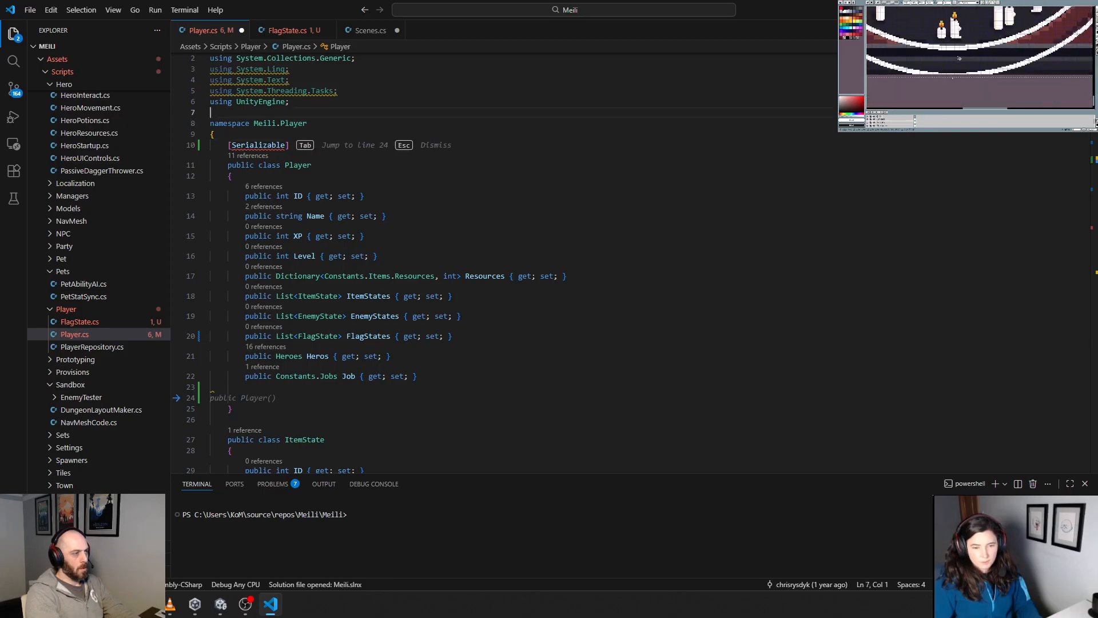
{"action": "key", "text": "Up"}
{"action": "key", "text": "Up"}
{"action": "key", "text": "Up"}
{"action": "key", "text": "Up"}
{"action": "key", "text": "shift+Down"}
{"action": "key", "text": "shift+Down"}
{"action": "key", "text": "shift+Down"}
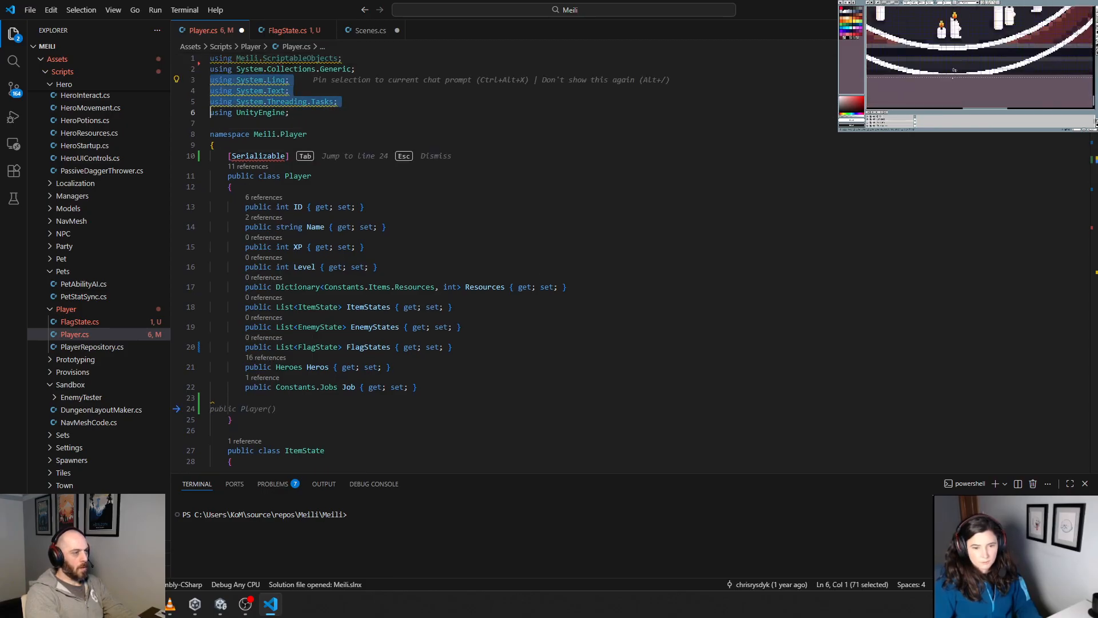
{"action": "key", "text": "Delete"}
{"action": "key", "text": "Up"}
{"action": "key", "text": "Up"}
{"action": "key", "text": "shift+Down"}
{"action": "key", "text": "Delete"}
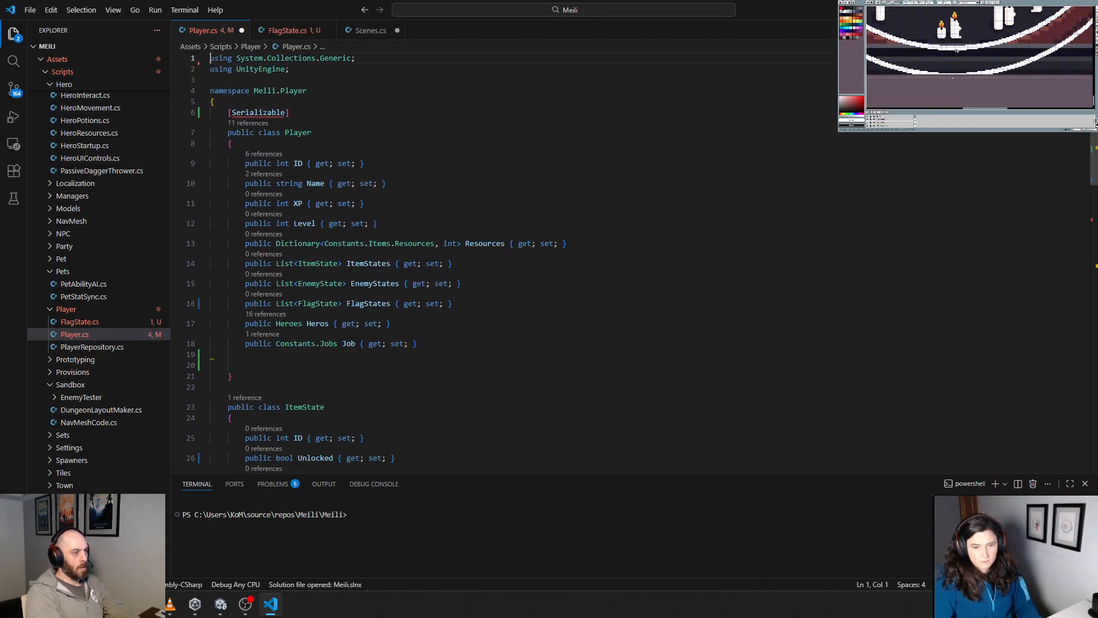
Step: Add "using System;" below the UnityEngine directive in Player.cs
{"action": "key", "text": "End"}
{"action": "key", "text": "Down"}
{"action": "key", "text": "Return"}
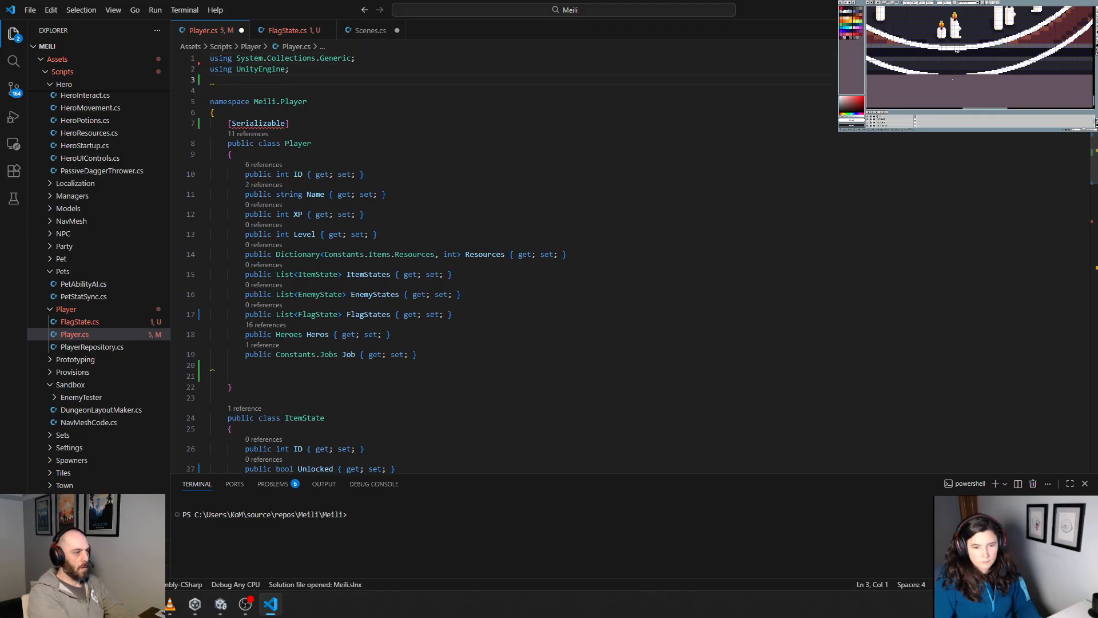
{"action": "type", "text": "using System"}
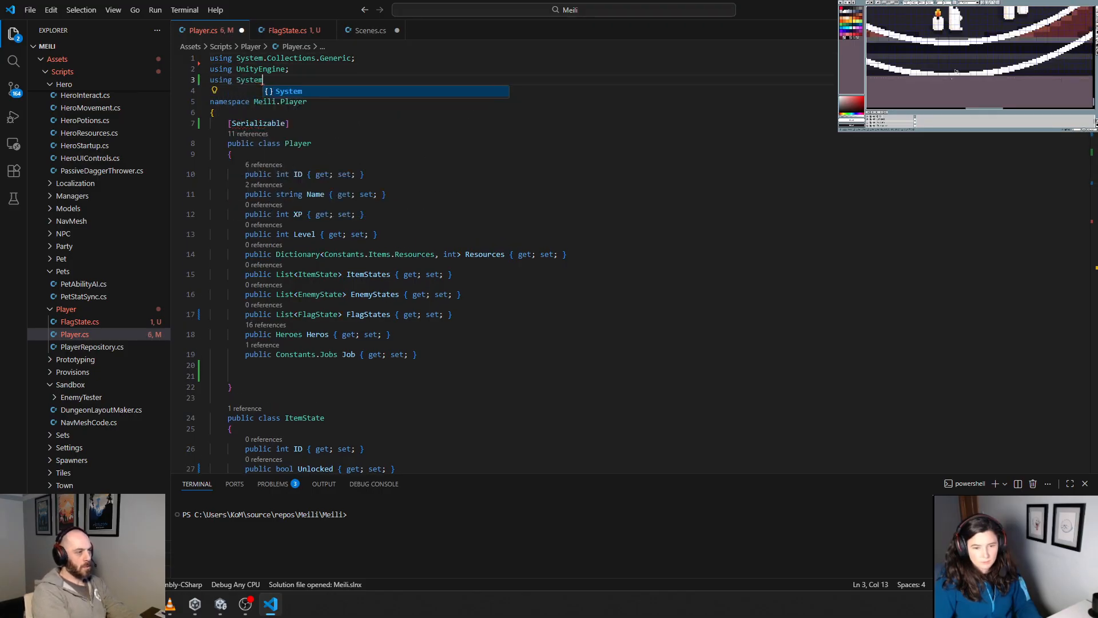
{"action": "type", "text": ";"}
{"action": "key", "text": "Down"}
{"action": "key", "text": "Down"}
{"action": "key", "text": "Down"}
{"action": "key", "text": "Down"}
{"action": "key", "text": "Down"}
{"action": "key", "text": "Down"}
{"action": "key", "text": "Down"}
{"action": "key", "text": "Down"}
{"action": "key", "text": "Down"}
{"action": "key", "text": "Down"}
{"action": "key", "text": "Down"}
{"action": "key", "text": "Down"}
{"action": "key", "text": "Down"}
{"action": "key", "text": "Down"}
{"action": "key", "text": "Down"}
{"action": "key", "text": "Down"}
{"action": "key", "text": "Down"}
{"action": "key", "text": "Down"}
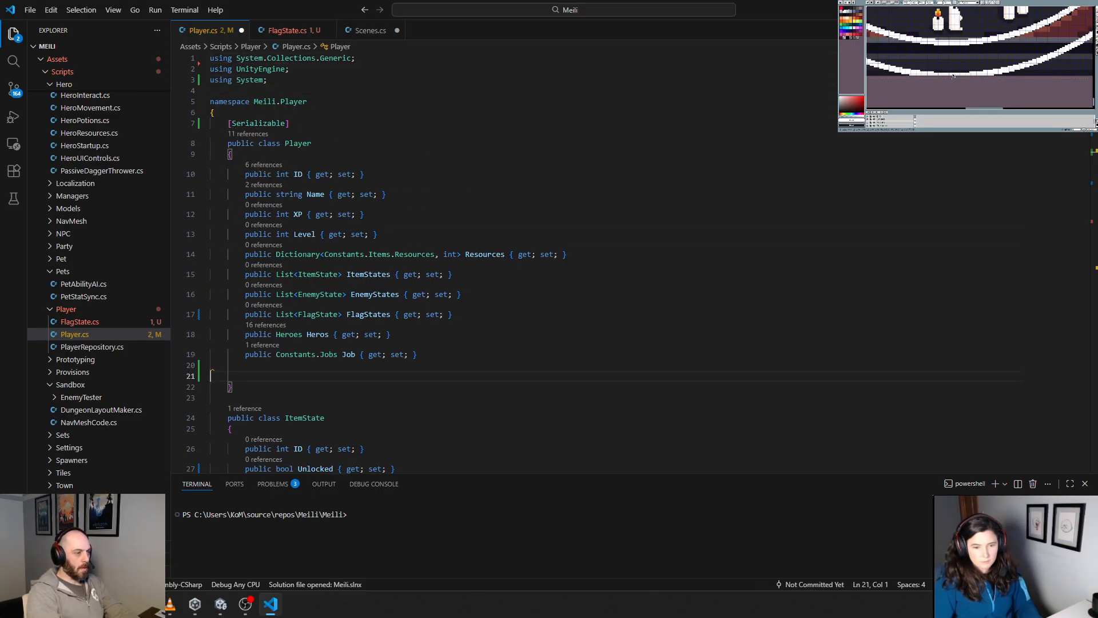
{"action": "key", "text": "Tab"}
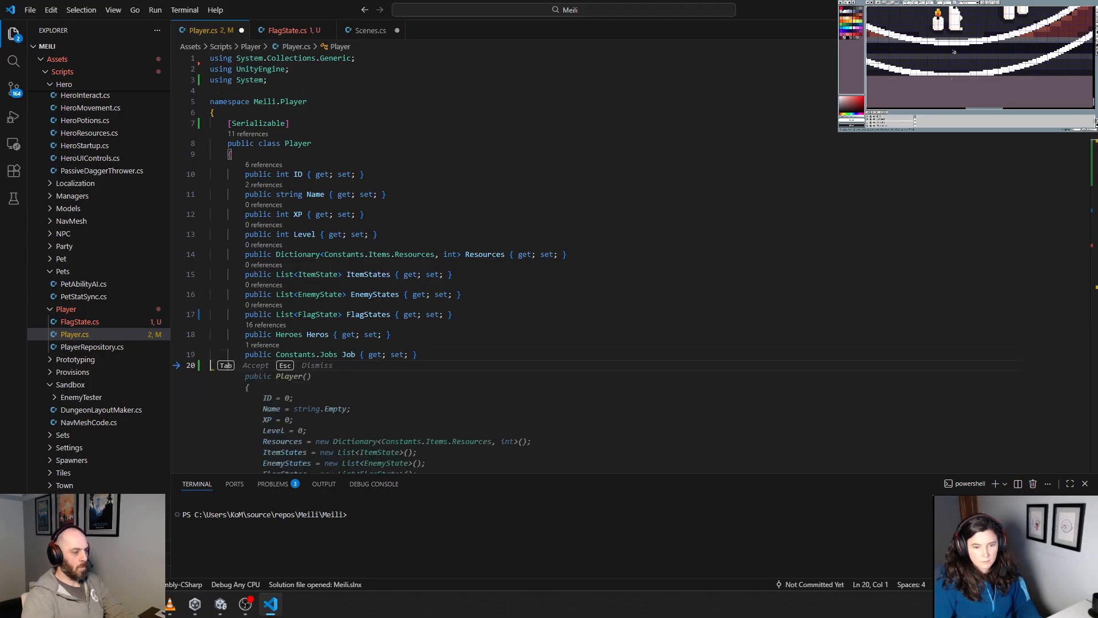
{"action": "key", "text": "Tab"}
{"action": "key", "text": "ctrl+z"}
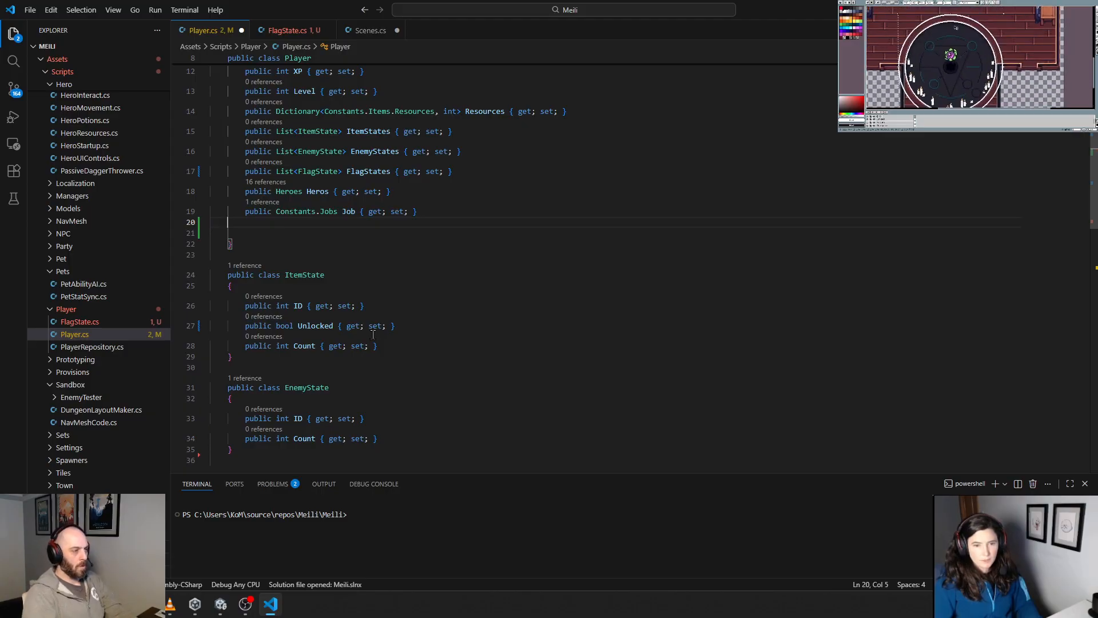
Step: Add a public GetFlagState(string ID) method with an empty body below the Job property
{"action": "key", "text": "Return"}
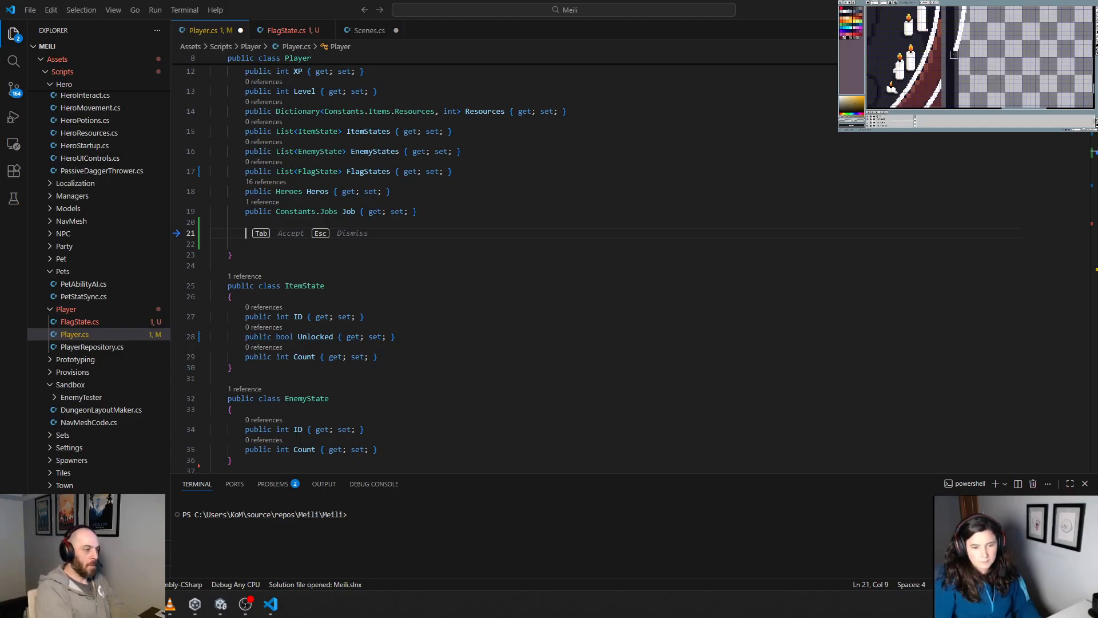
{"action": "left_click", "coordinate": [261, 241]}
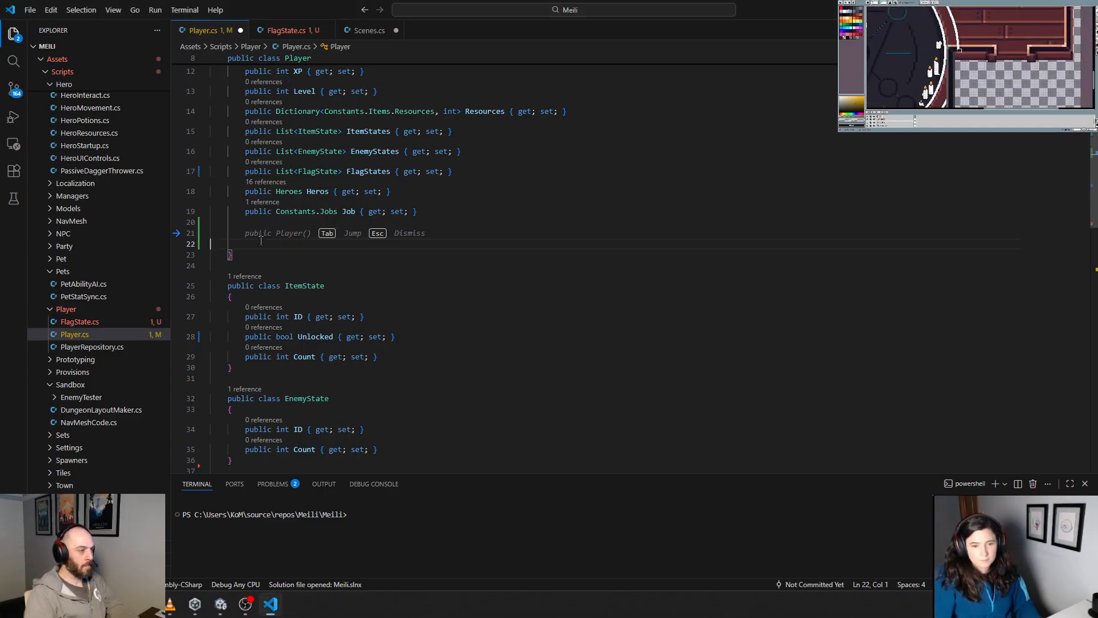
{"action": "left_click", "coordinate": [265, 235]}
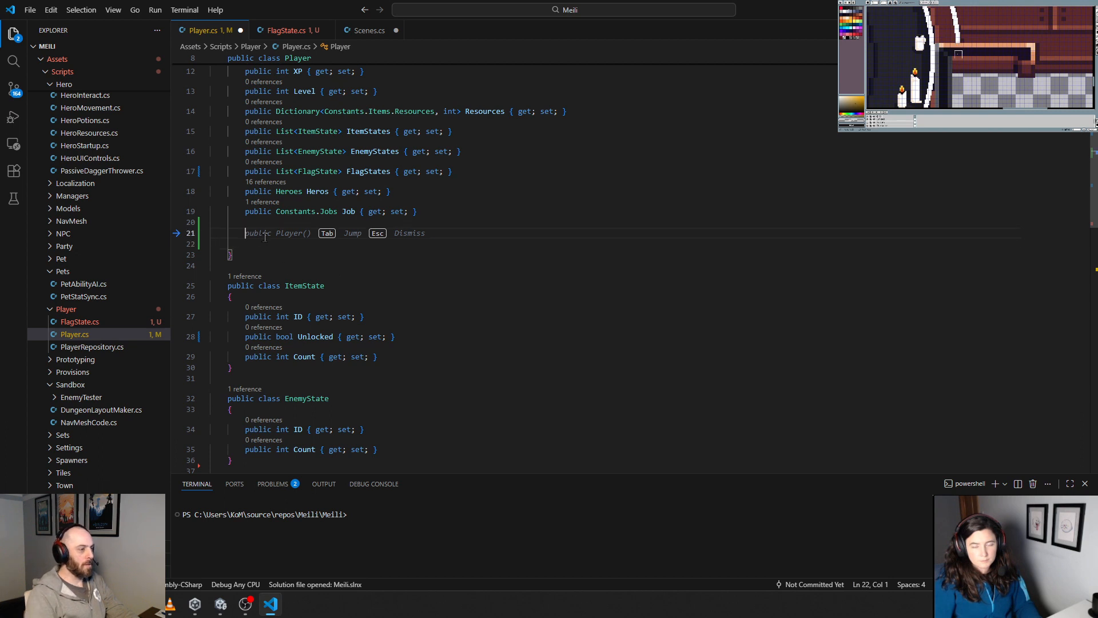
{"action": "type", "text": "public "}
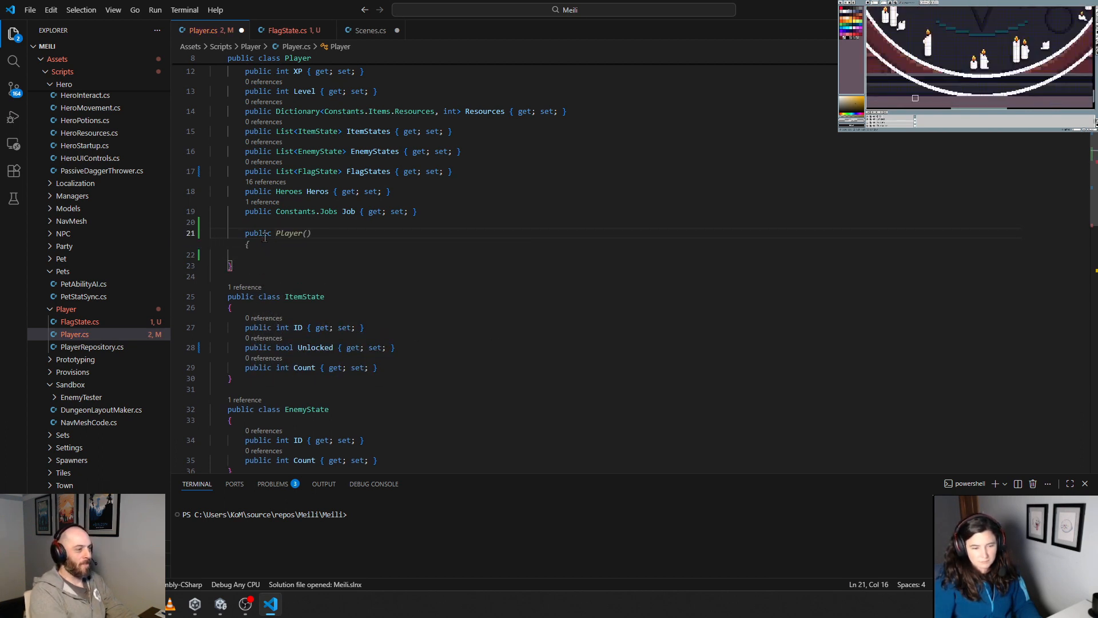
{"action": "type", "text": "GetFla"}
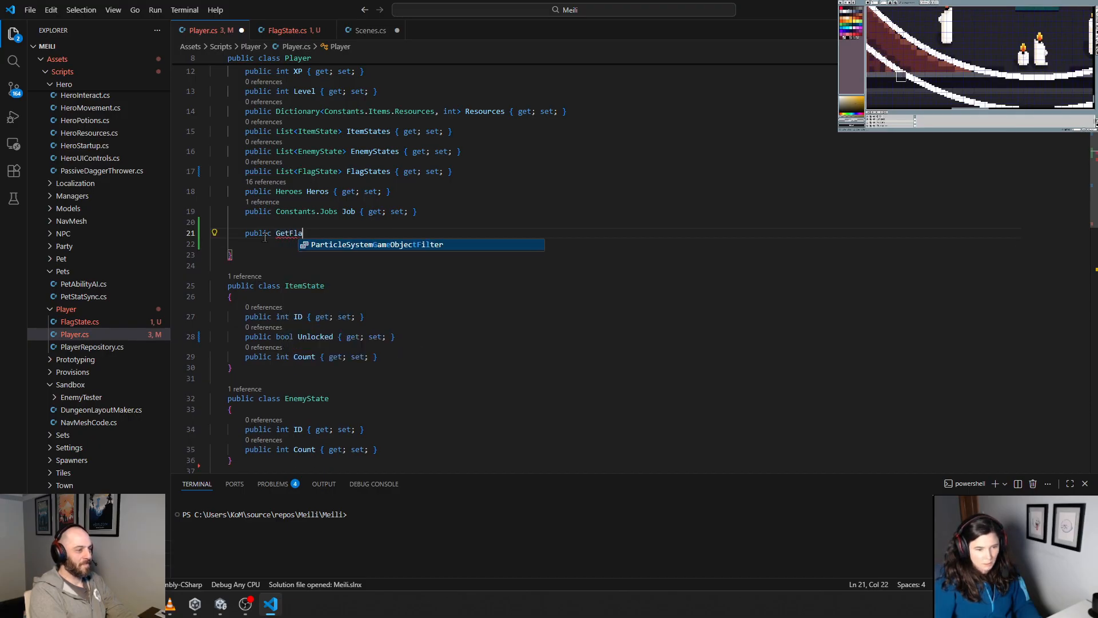
{"action": "type", "text": "gState(string ID"}
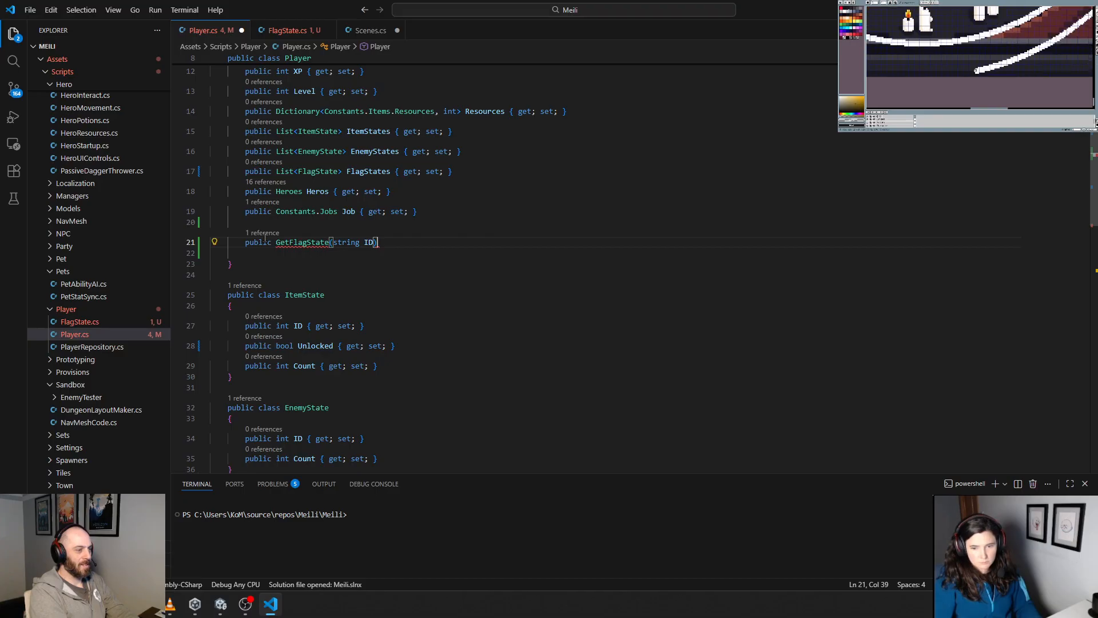
{"action": "type", "text": ")"}
{"action": "key", "text": "Return"}
{"action": "type", "text": "{"}
{"action": "key", "text": "Return"}
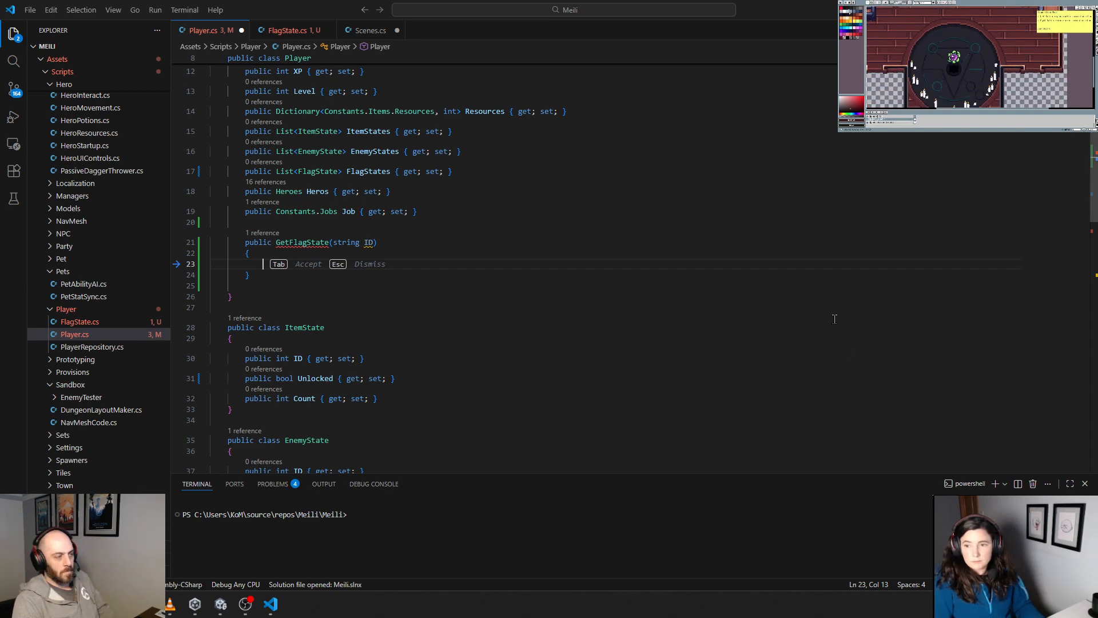
Step: Change the FlagStates property's type to Dictionary<string, FlagState>
{"action": "double_click", "coordinate": [282, 170]}
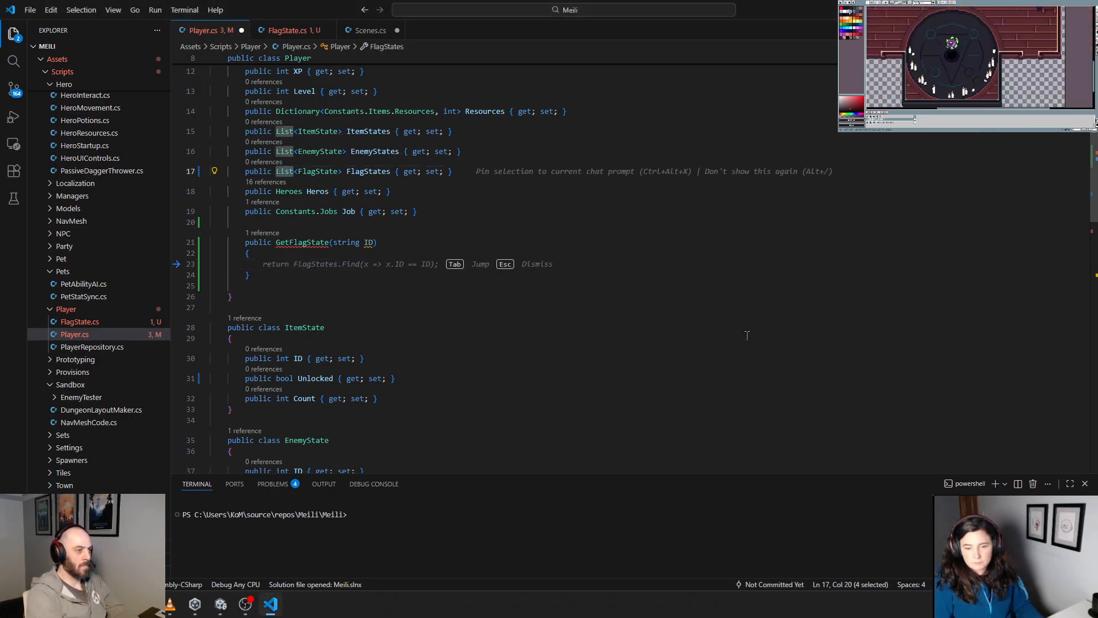
{"action": "type", "text": "Dictionary"}
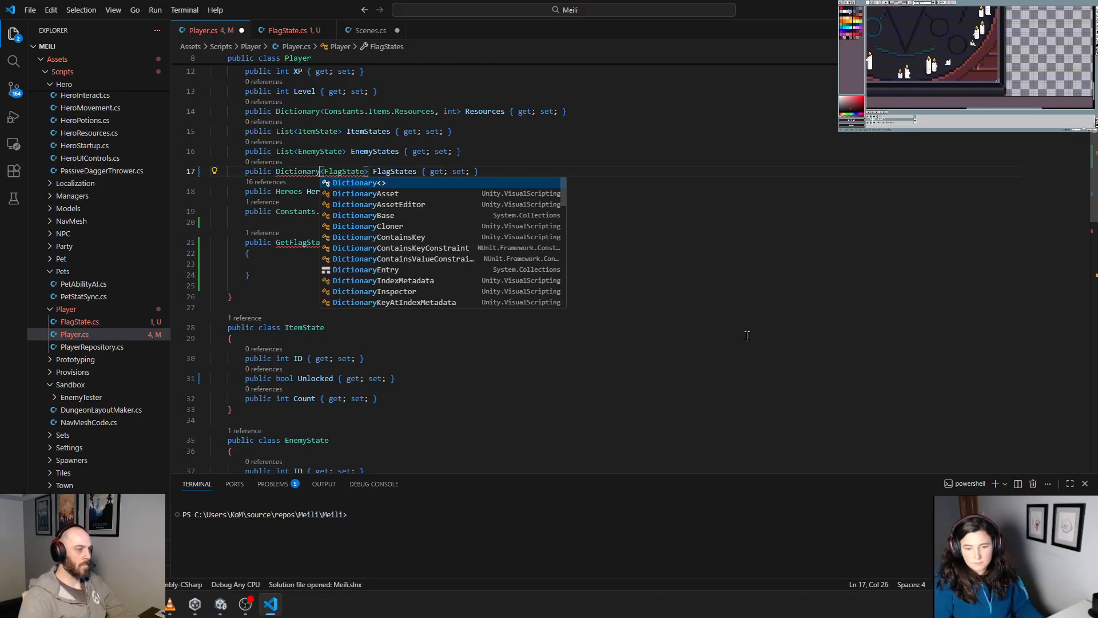
{"action": "left_click", "coordinate": [342, 171]}
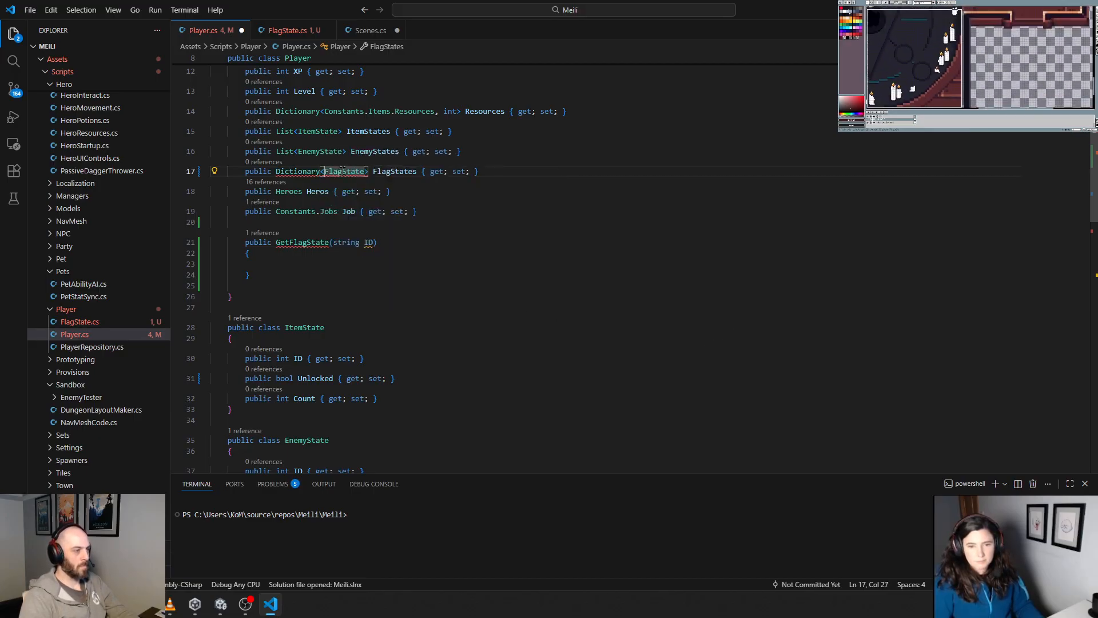
{"action": "type", "text": ","}
{"action": "key", "text": "Left"}
{"action": "key", "text": "Left"}
{"action": "type", "text": "string,"}
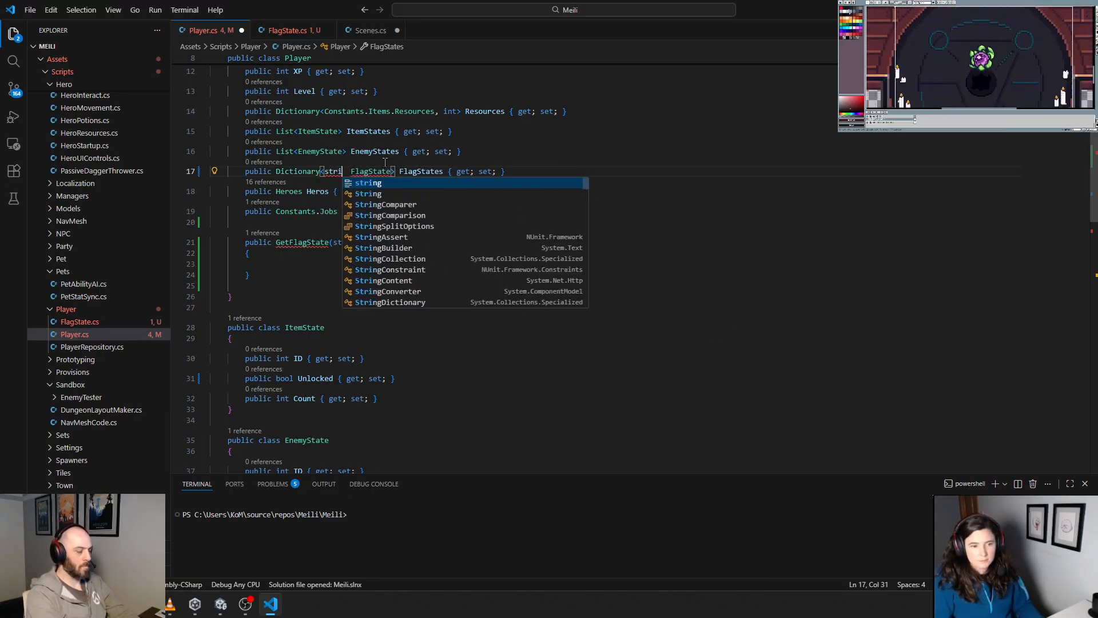
{"action": "key", "text": "Delete"}
{"action": "key", "text": "Right"}
{"action": "left_click", "coordinate": [451, 285]}
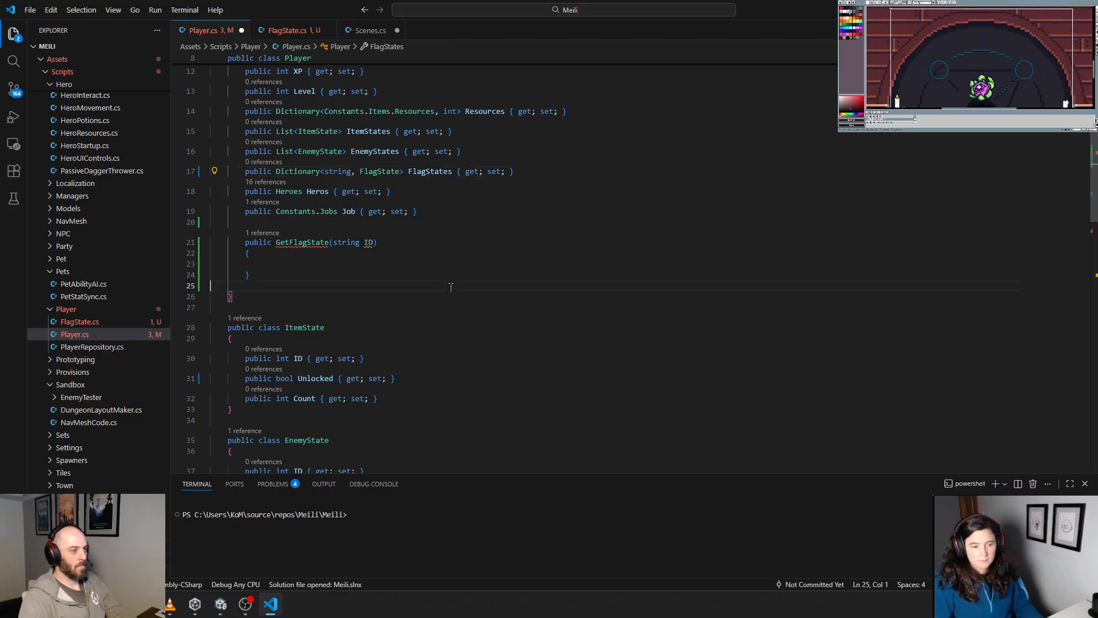
Step: Make GetFlagState return FlagStates[ID] and declare FlagState as its return type
{"action": "left_click", "coordinate": [327, 265]}
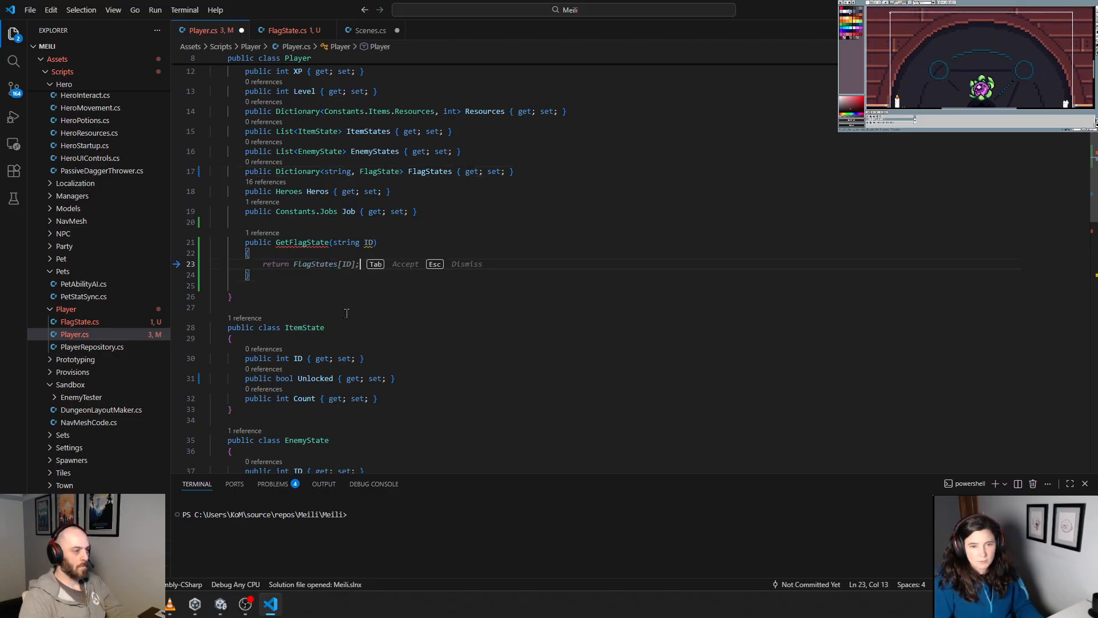
{"action": "key", "text": "Tab"}
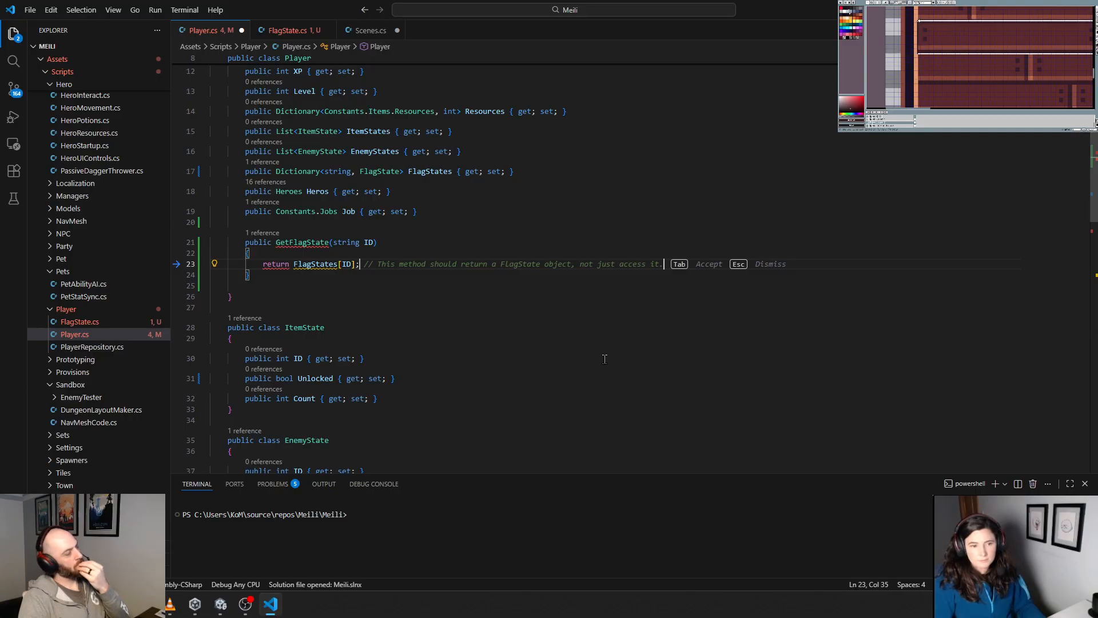
{"action": "left_click", "coordinate": [277, 243]}
{"action": "type", "text": "F"}
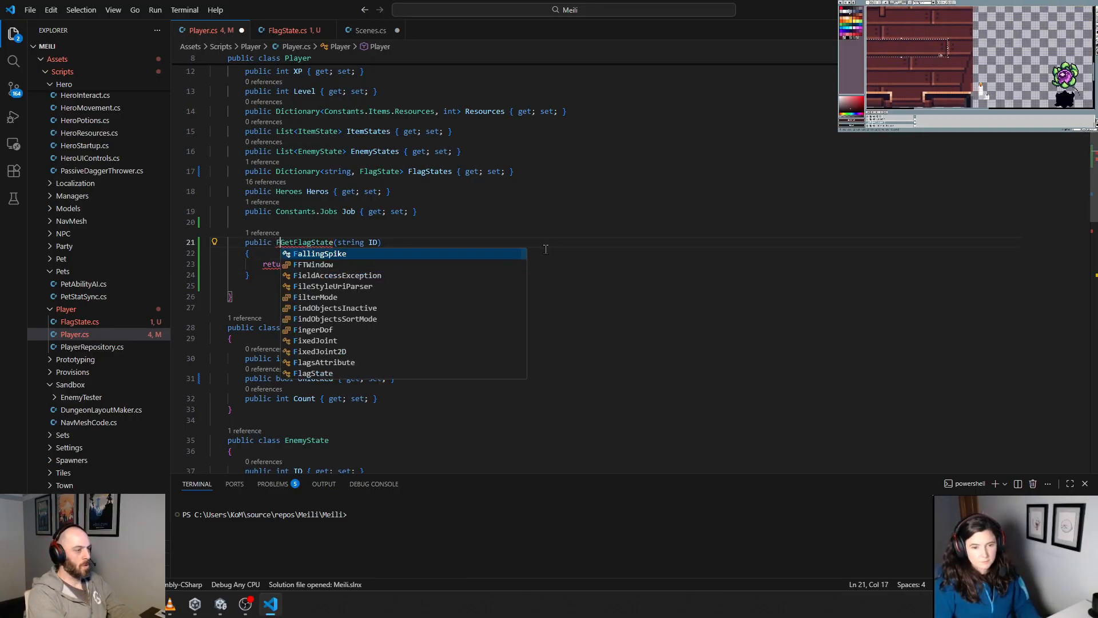
{"action": "type", "text": "lagState"}
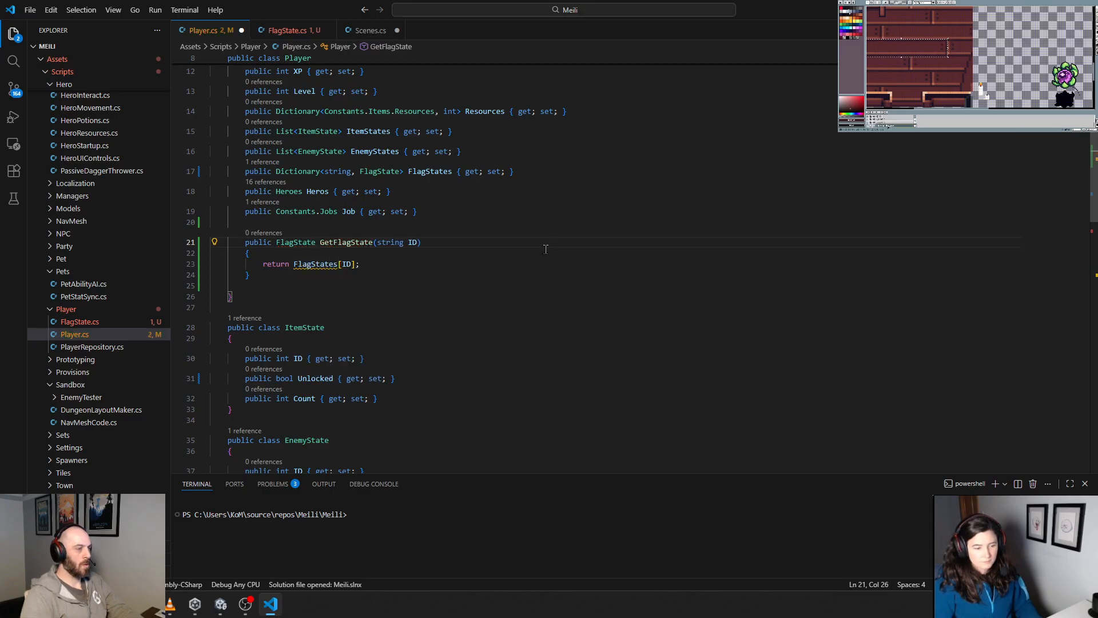
Step: Delete the whole GetFlagState method from the Player class
{"action": "left_click", "coordinate": [472, 284]}
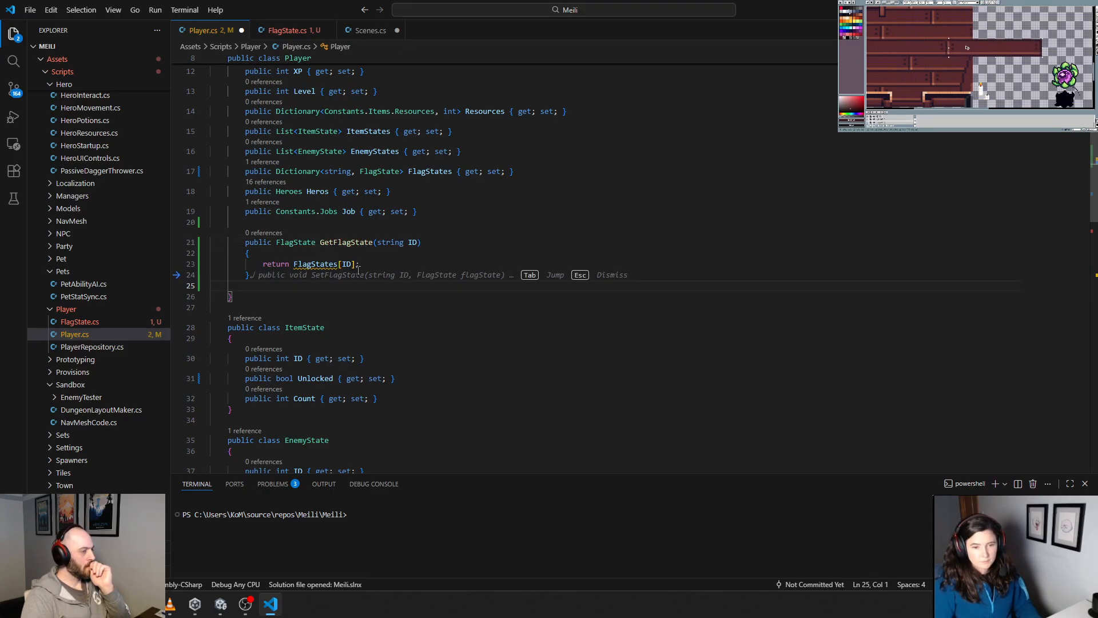
{"action": "left_click_drag", "start_coordinate": [255, 272], "coordinate": [156, 246]}
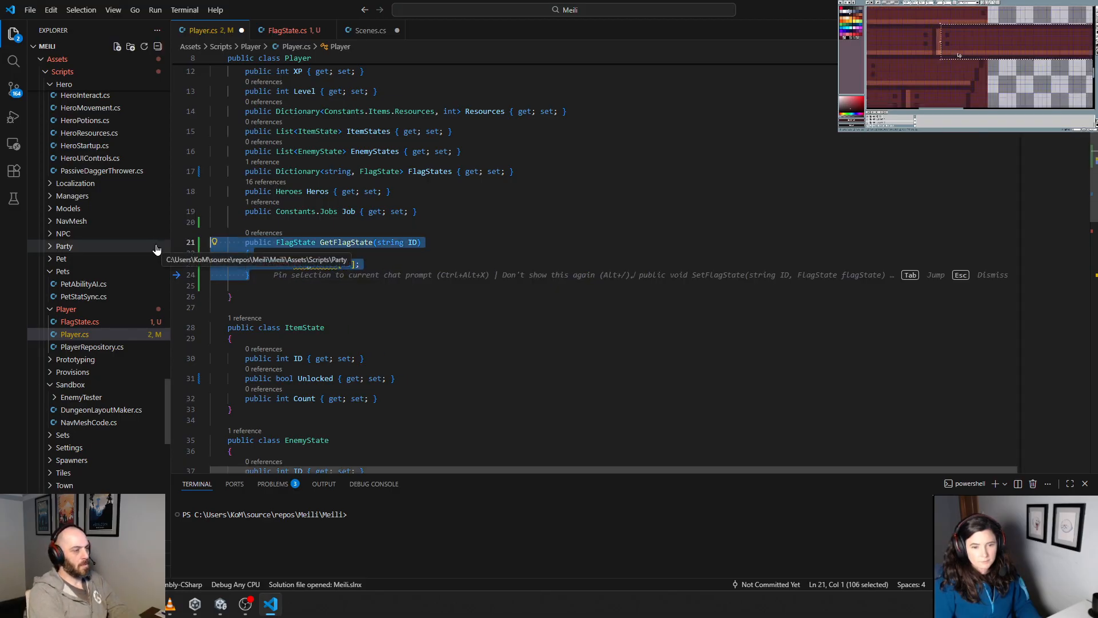
{"action": "key", "text": "BackSpace"}
Step: Declare a public void SetFlagState(string ID, int Level) method below the Job property in the Player class
{"action": "key", "text": "Tab"}
{"action": "key", "text": "Tab"}
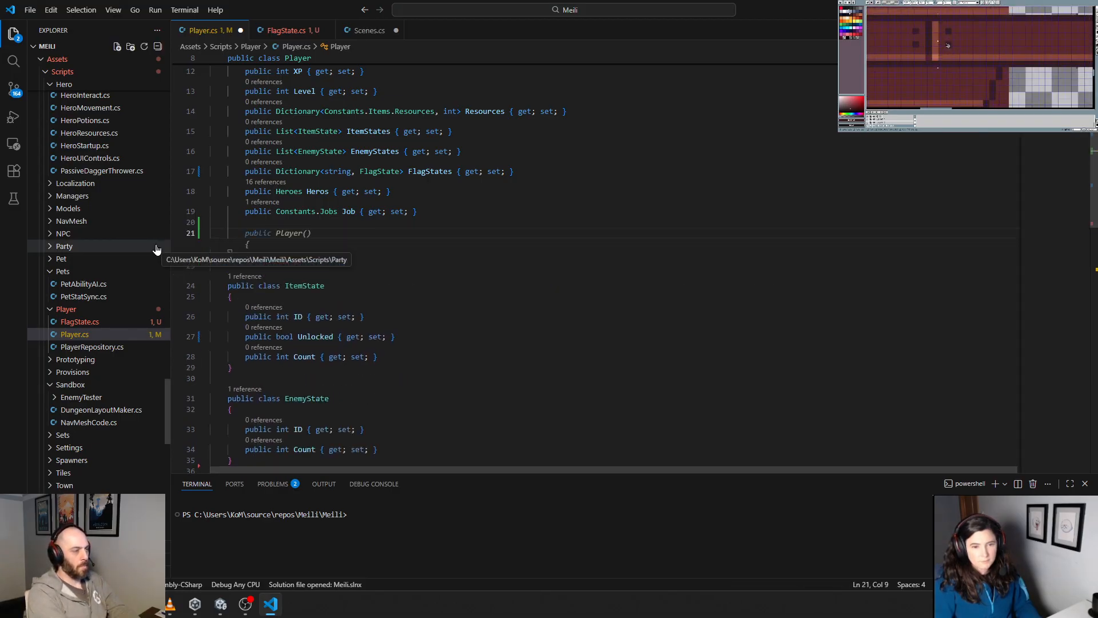
{"action": "type", "text": "public void "}
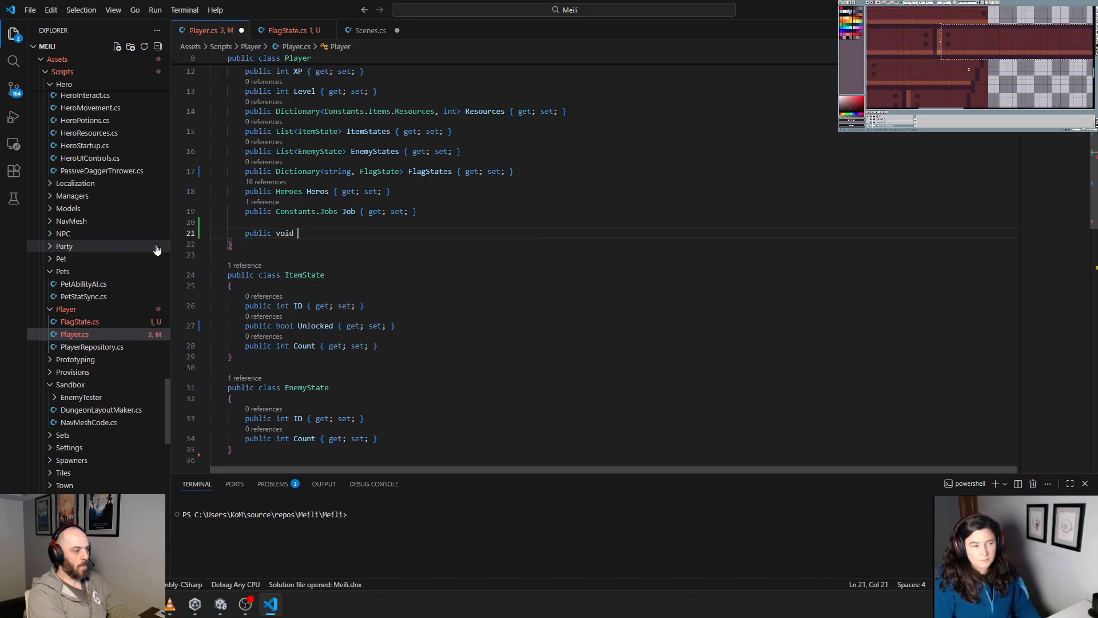
{"action": "type", "text": "SetFlag"}
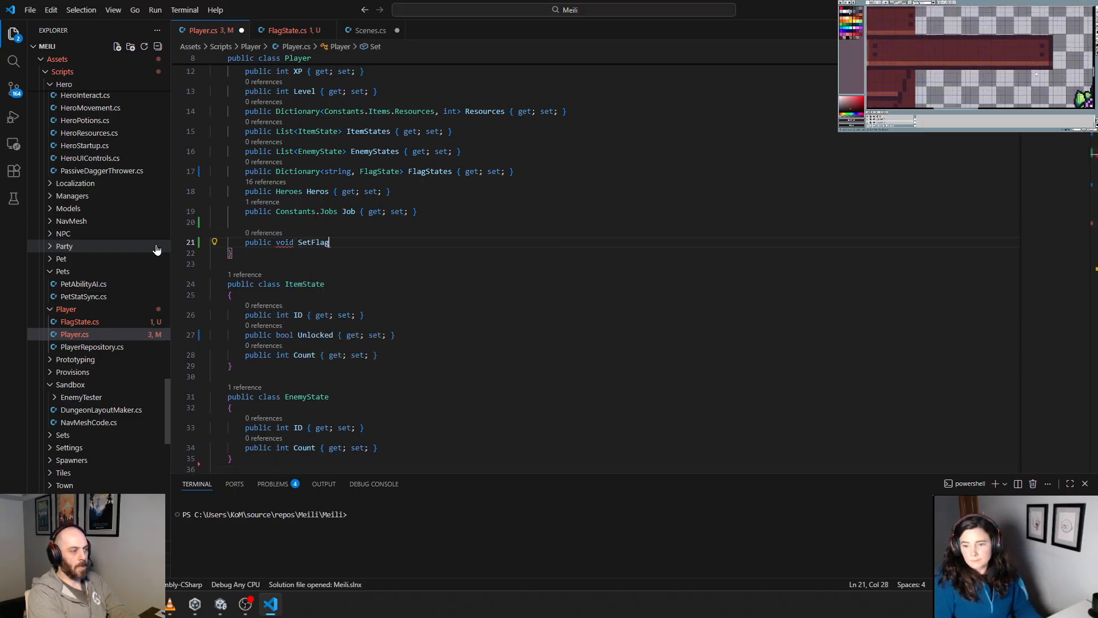
{"action": "type", "text": "State(string ID, int Level"}
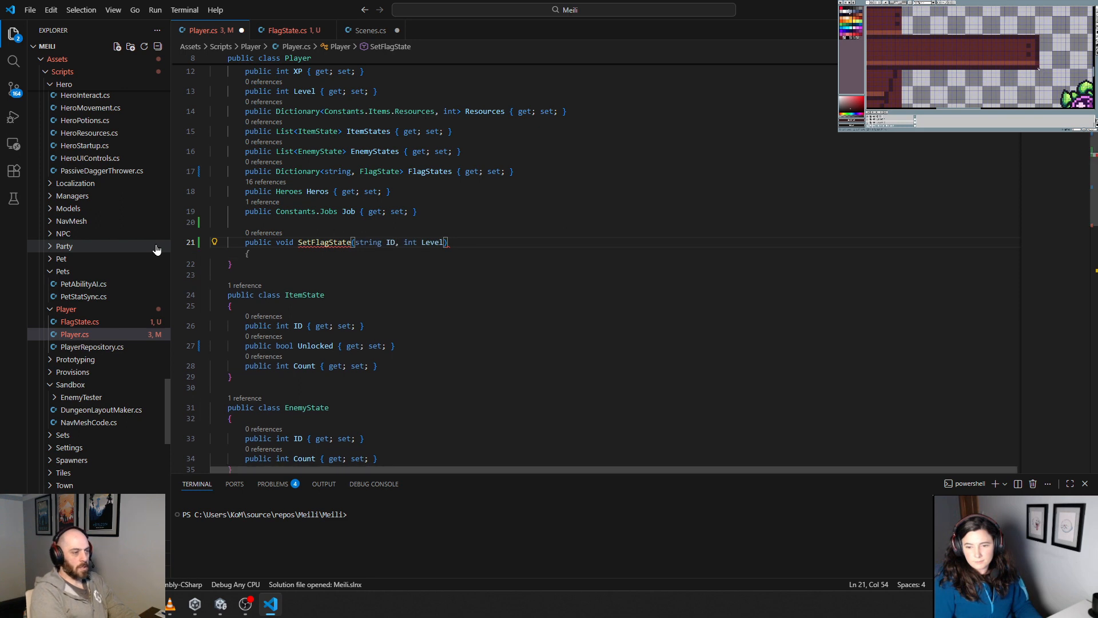
{"action": "key", "text": "End"}
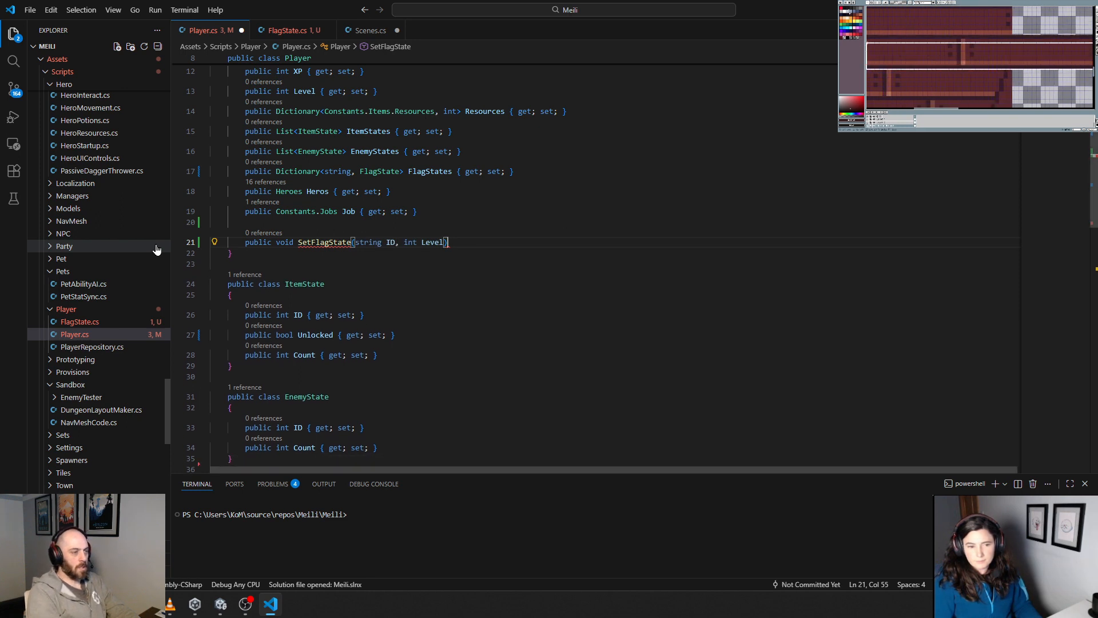
Step: Give SetFlagState a body that assigns new FlagState(ID, Level) to FlagStates[ID]
{"action": "key", "text": "Return"}
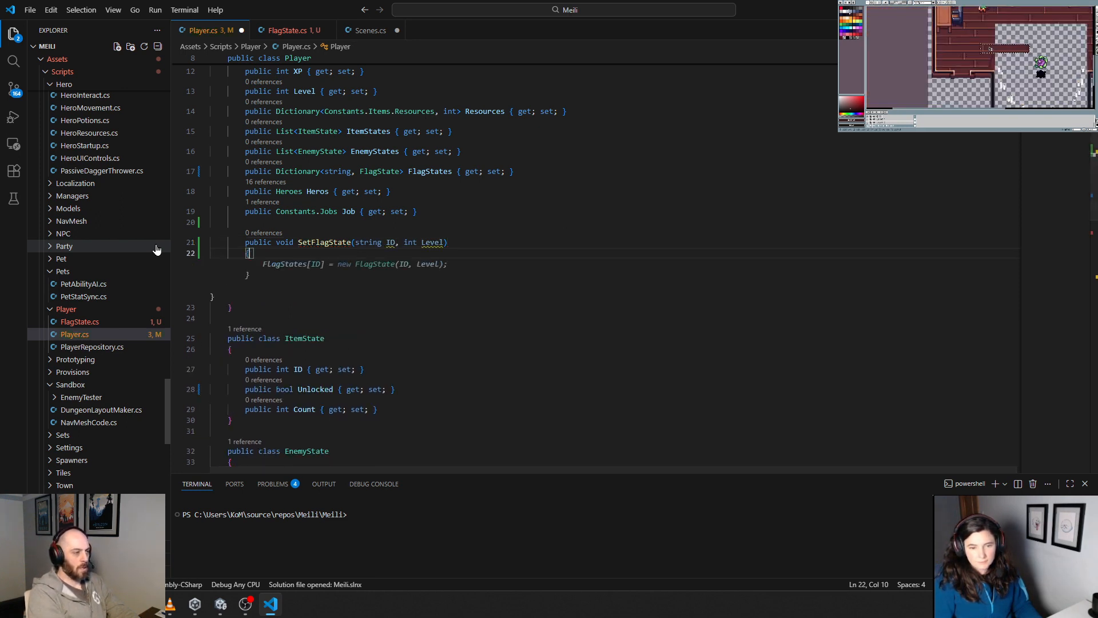
{"action": "key", "text": "Tab"}
{"action": "key", "text": "Return"}
{"action": "key", "text": "Return"}
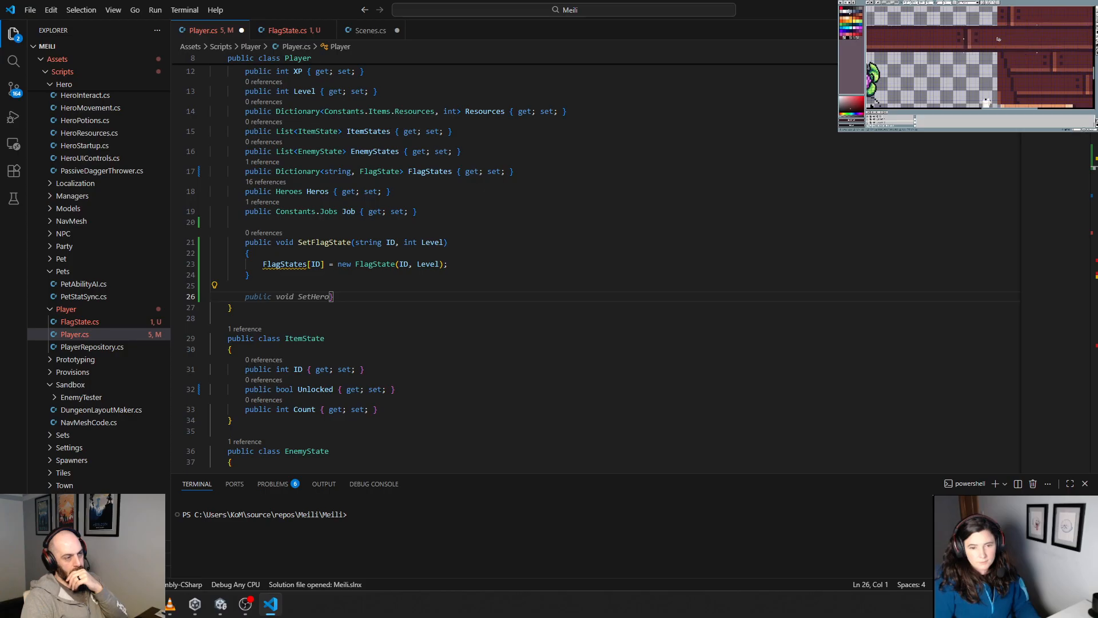
Step: Collapse the Effects and Projectiles folders inside Scripts/Core/Gameplay in the project's file tree
{"action": "scroll", "coordinate": [109, 257], "scroll_direction": "up", "scroll_amount": 10}
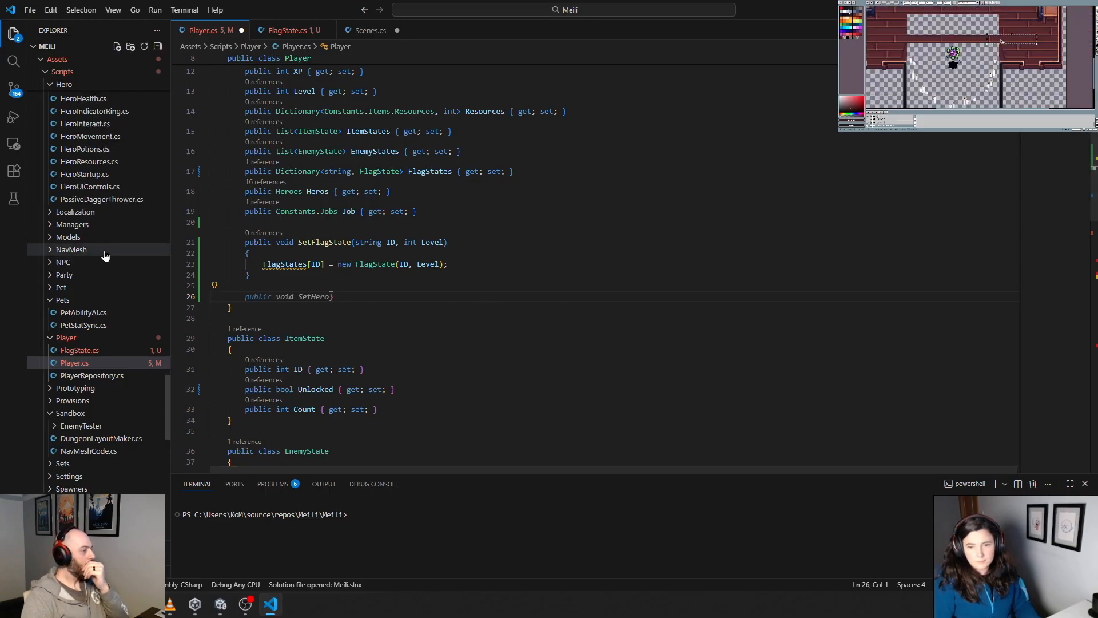
{"action": "scroll", "coordinate": [105, 255], "scroll_direction": "down", "scroll_amount": 10}
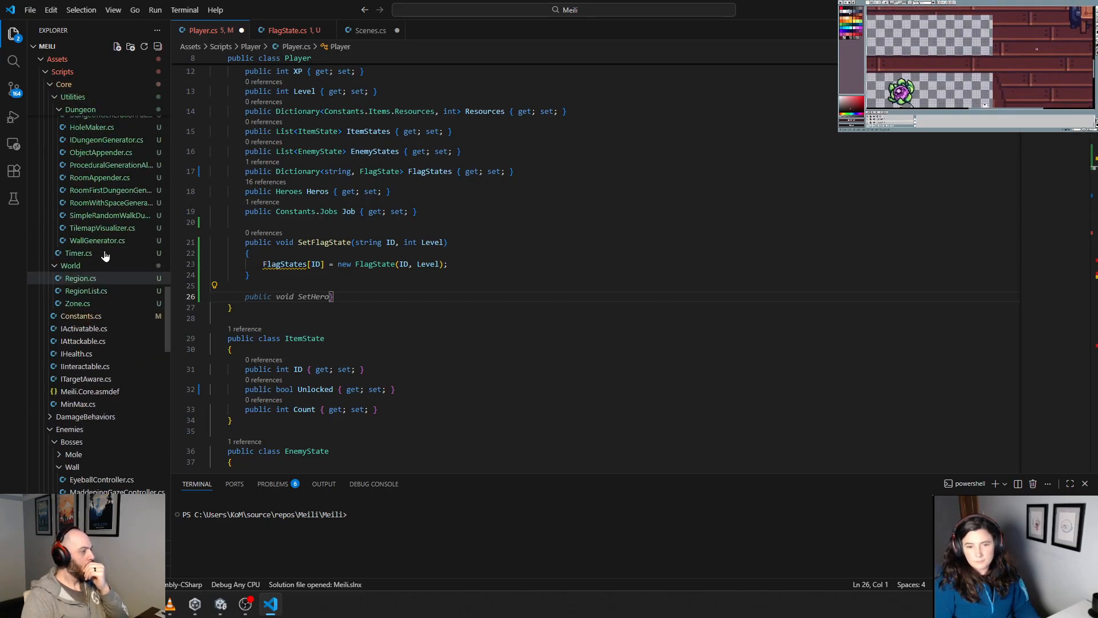
{"action": "scroll", "coordinate": [104, 256], "scroll_direction": "up", "scroll_amount": 10}
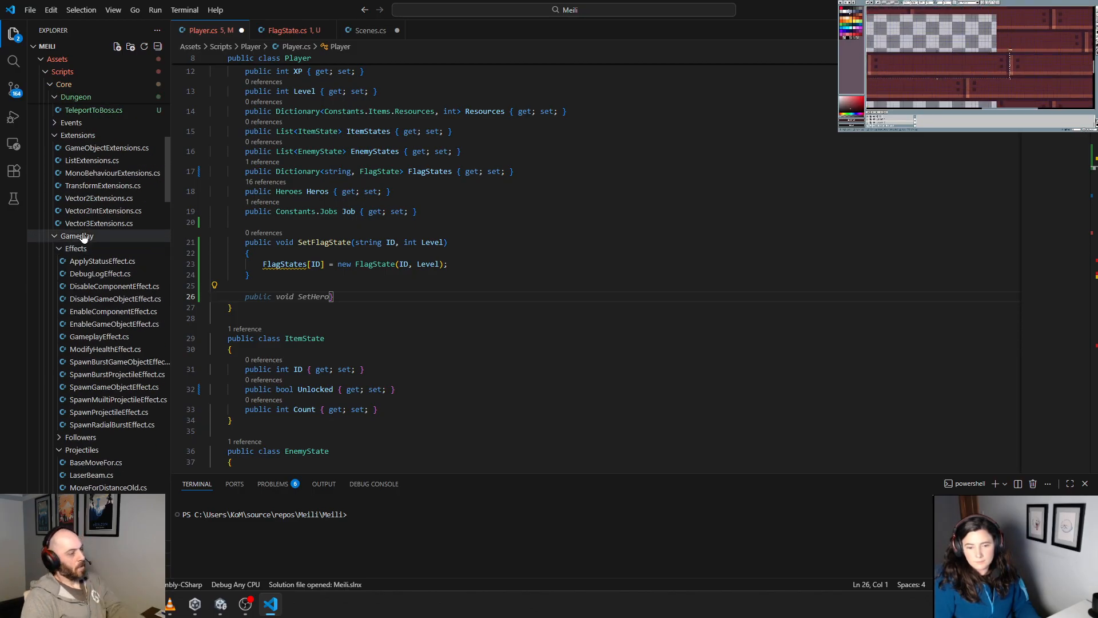
{"action": "scroll", "coordinate": [83, 237], "scroll_direction": "up", "scroll_amount": 3}
{"action": "scroll", "coordinate": [97, 269], "scroll_direction": "up", "scroll_amount": 12}
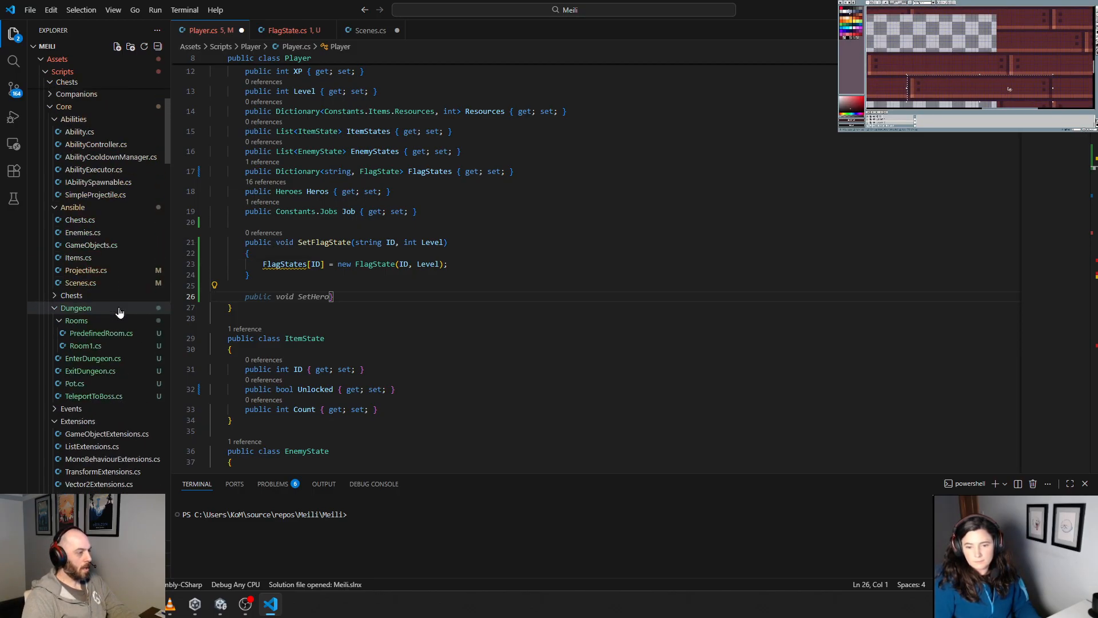
{"action": "scroll", "coordinate": [119, 312], "scroll_direction": "down", "scroll_amount": 10}
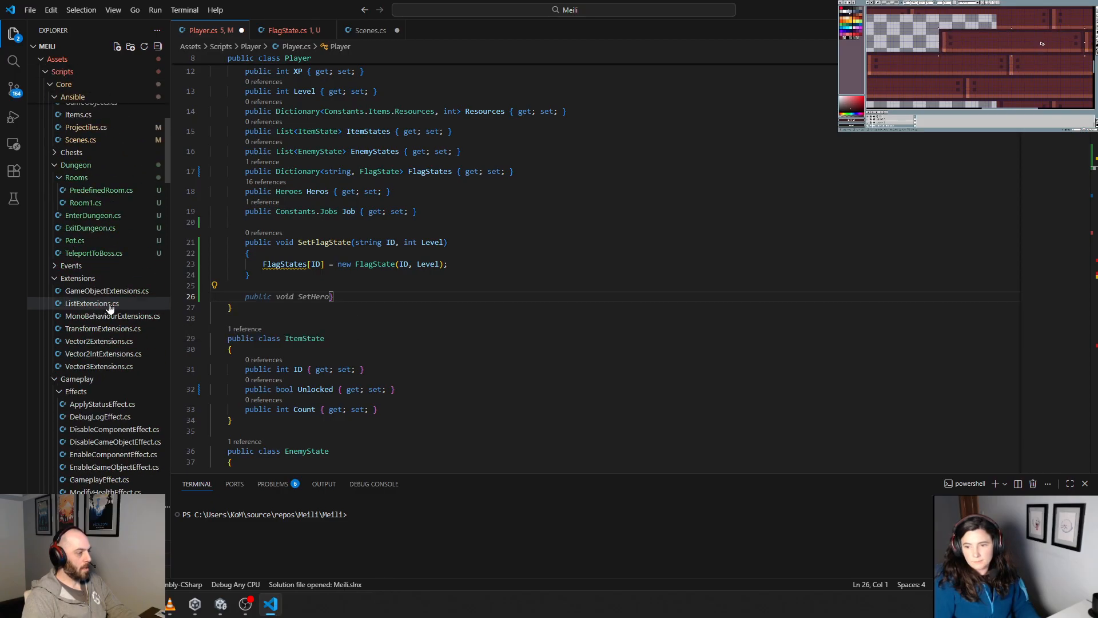
{"action": "left_click", "coordinate": [60, 335]}
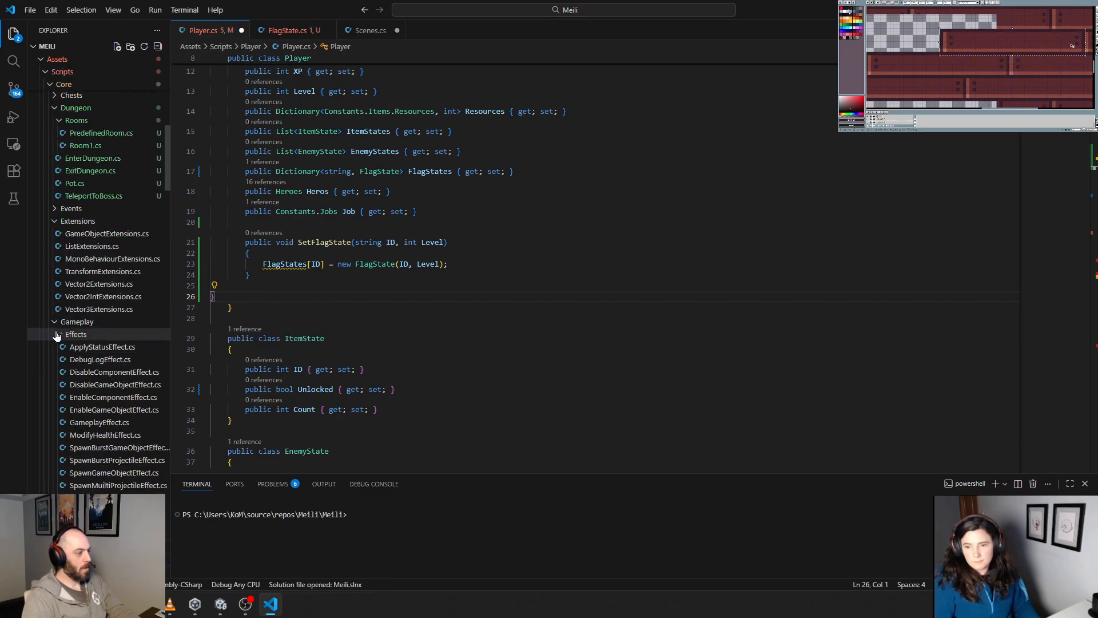
{"action": "left_click", "coordinate": [58, 359]}
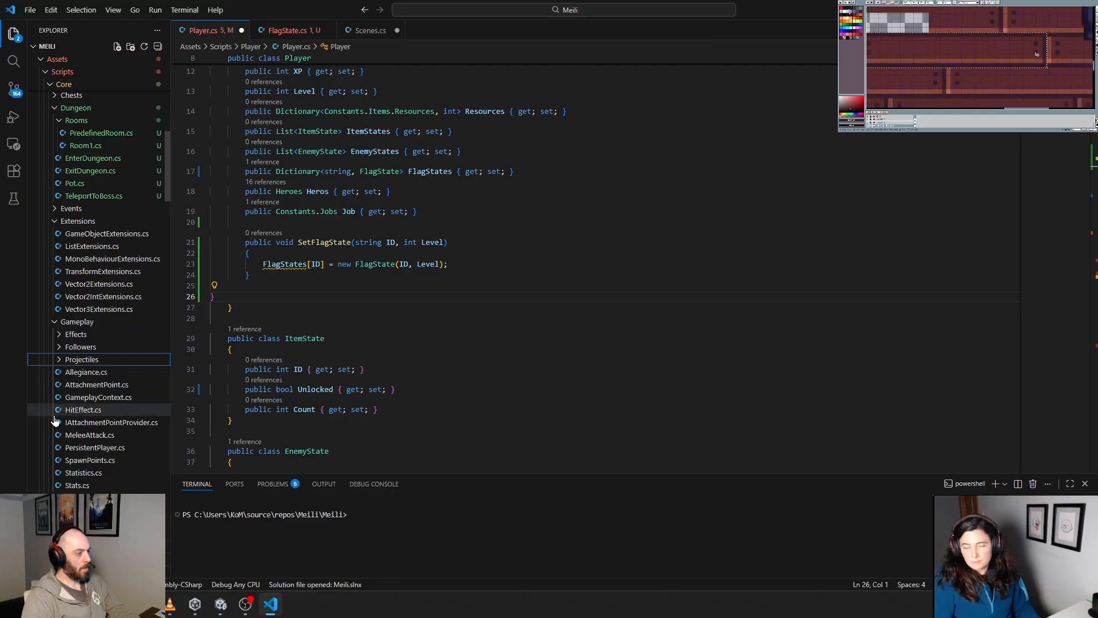
Step: Create a new file named GameplayFlag.cs in the Core/Gameplay folder
{"action": "right_click", "coordinate": [75, 322]}
{"action": "left_click", "coordinate": [156, 281]}
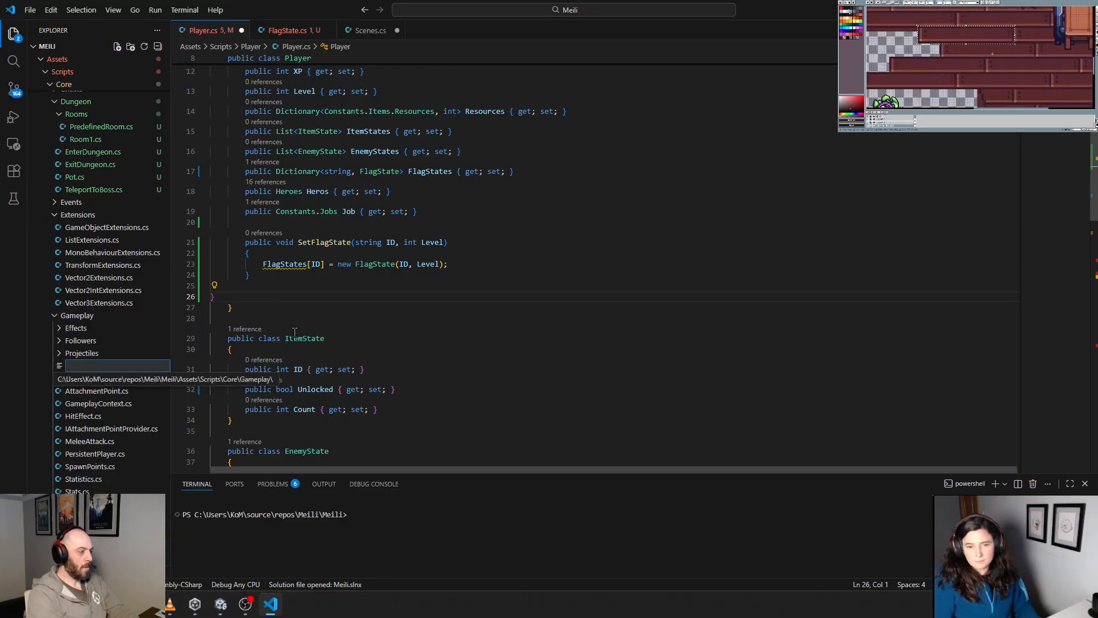
{"action": "type", "text": "G"}
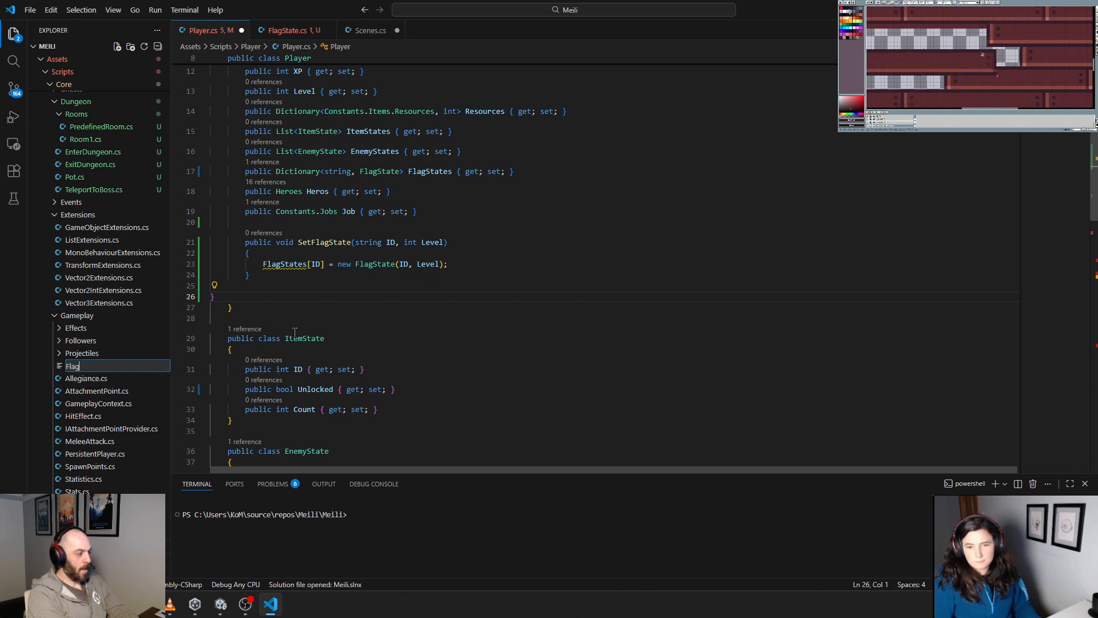
{"action": "type", "text": "apl"}
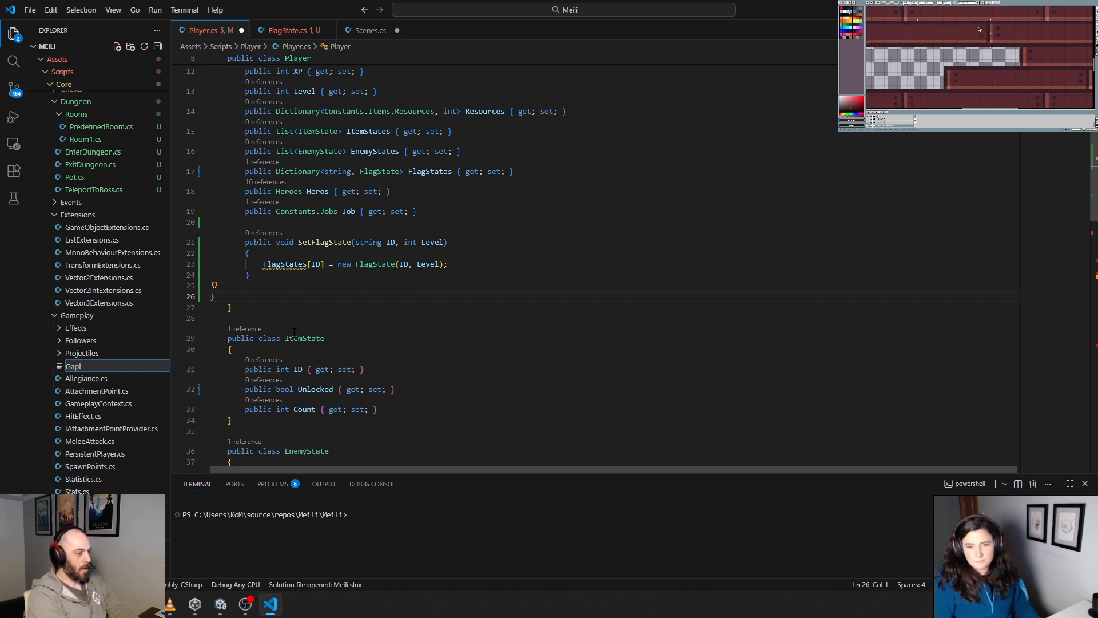
{"action": "type", "text": "eplayFlag.cs"}
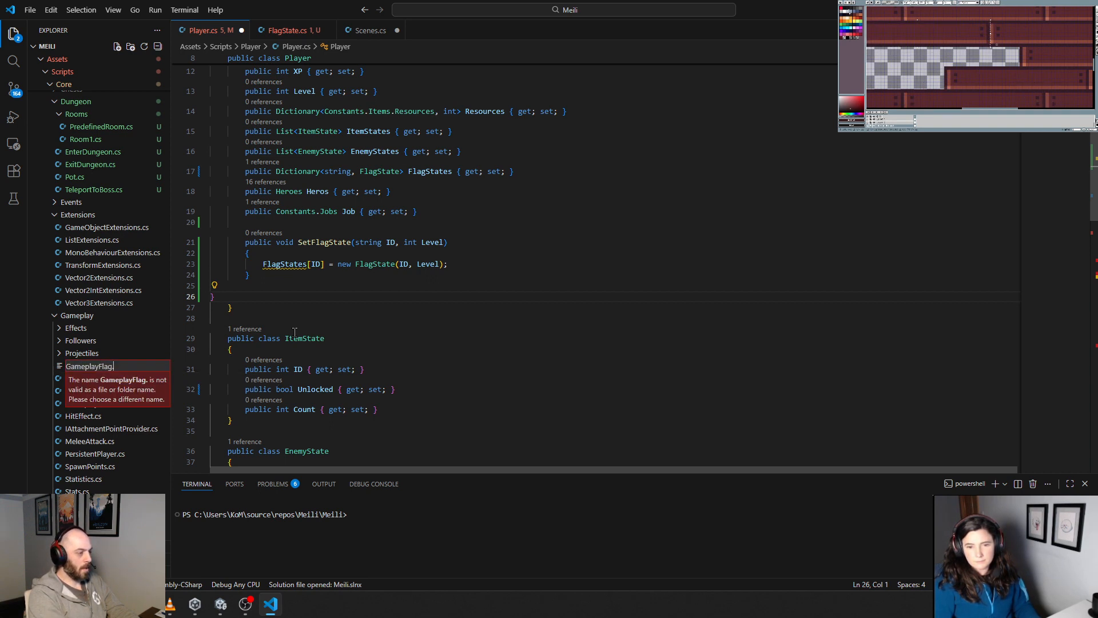
{"action": "key", "text": "Return"}
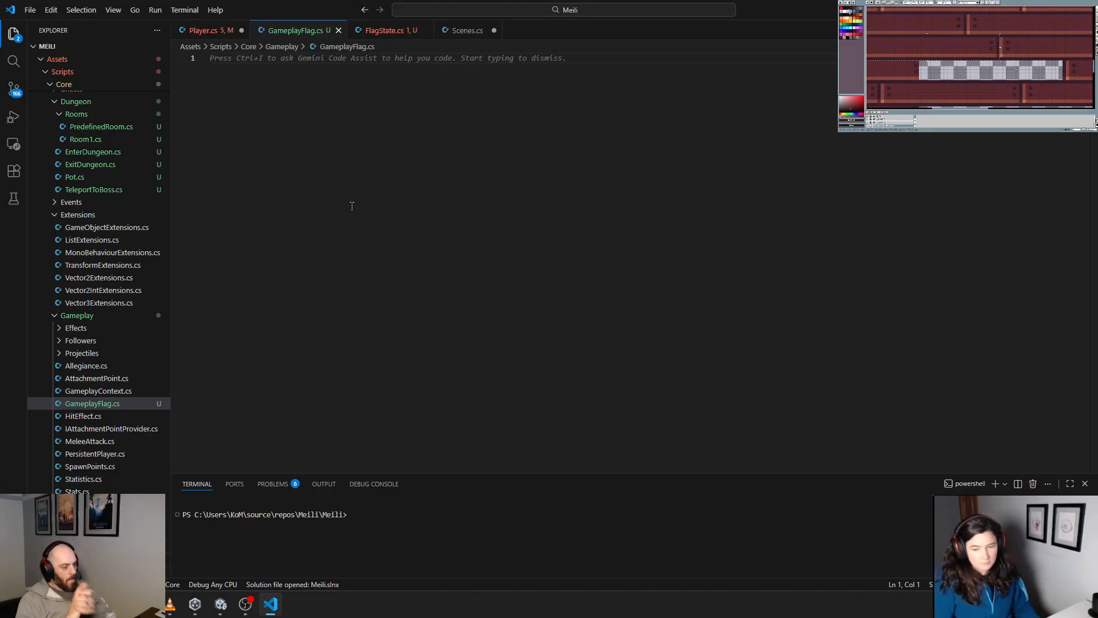
{"action": "type", "text": "pu"}
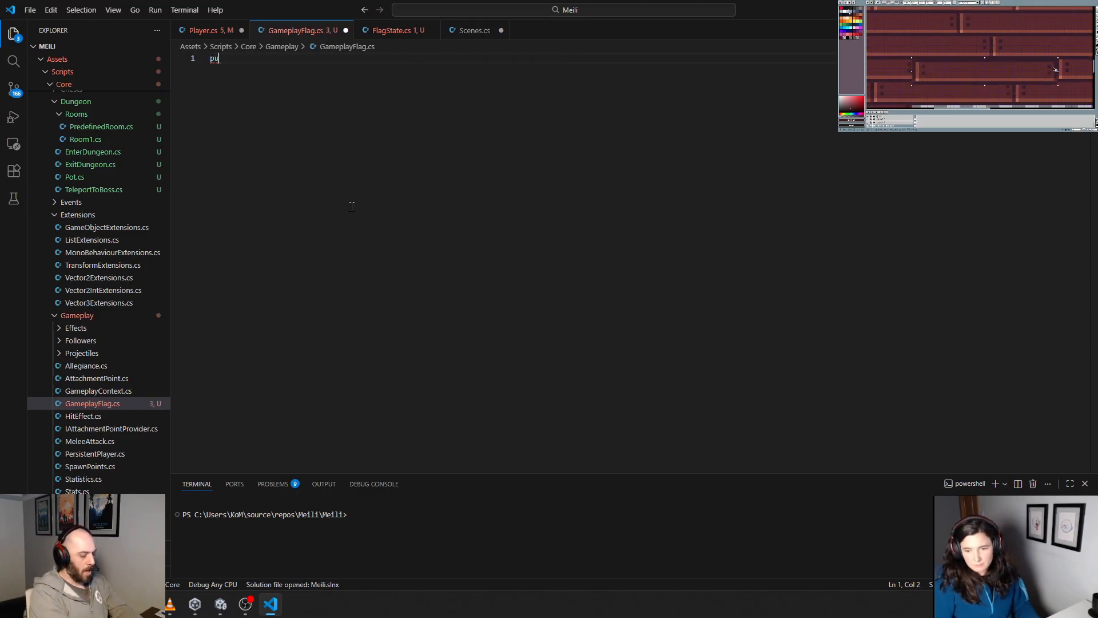
{"action": "type", "text": "blic"}
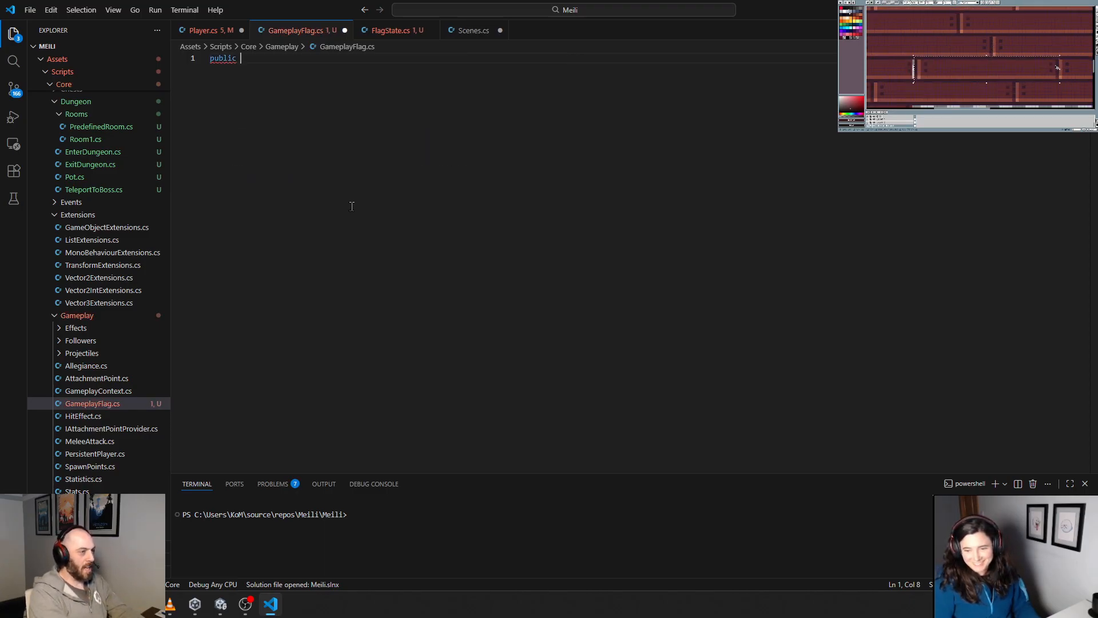
{"action": "key", "text": "ctrl+a"}
{"action": "key", "text": "BackSpace"}
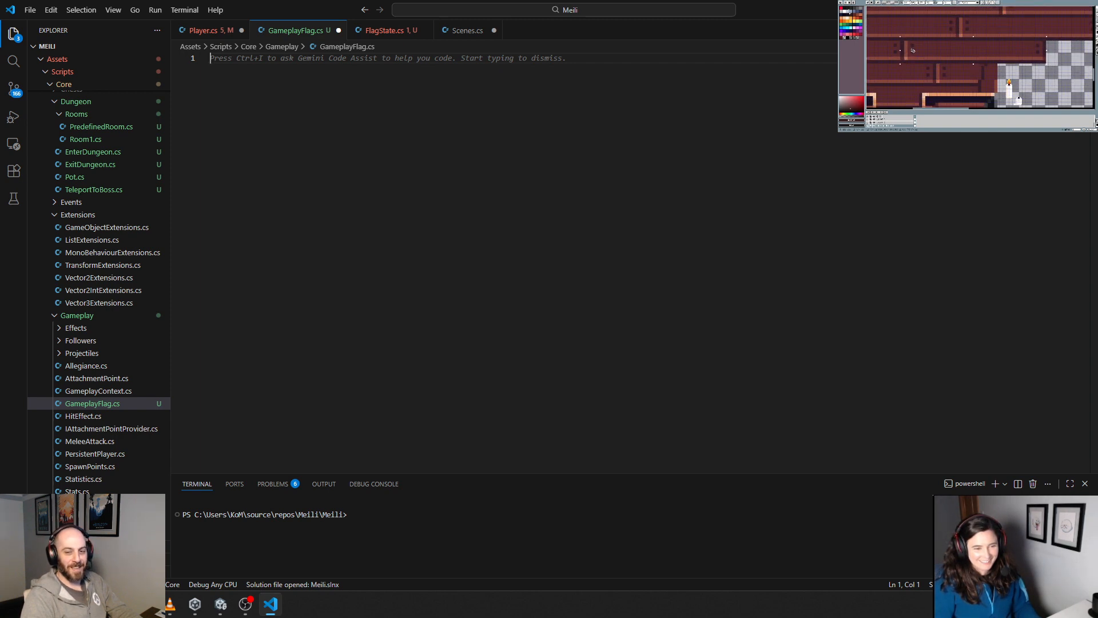
Step: Rename the new GameplayFlag.cs file to GameFlag.cs
{"action": "left_click", "coordinate": [96, 404]}
{"action": "key", "text": "F2"}
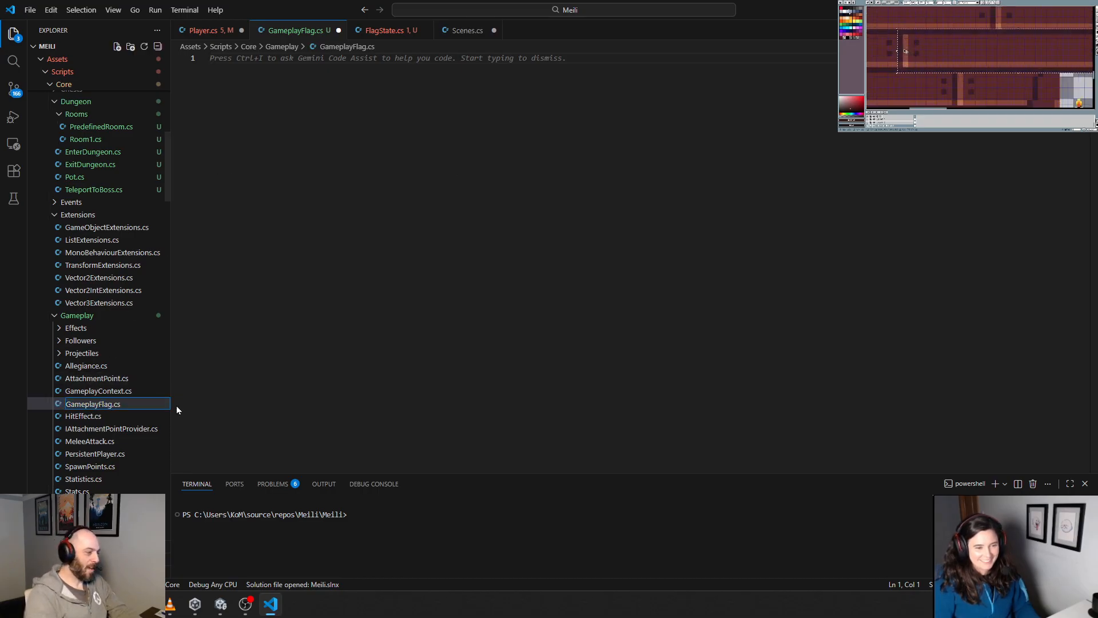
{"action": "key", "text": "BackSpace"}
{"action": "key", "text": "BackSpace"}
{"action": "key", "text": "BackSpace"}
{"action": "key", "text": "Delete"}
{"action": "key", "text": "Return"}
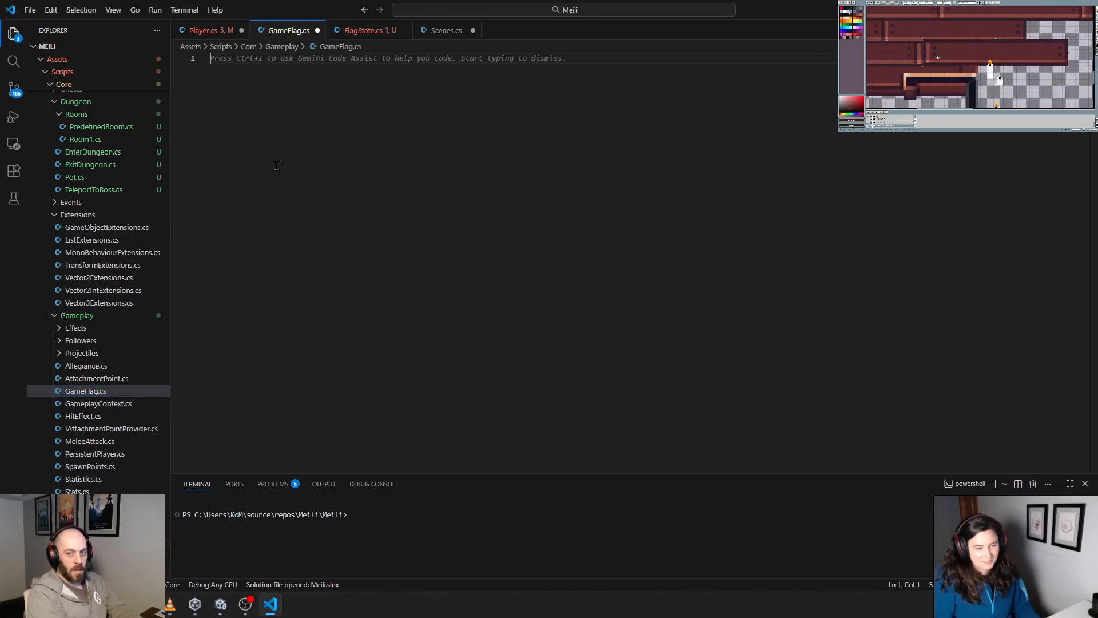
Step: Declare the namespace Meili.Core.Gameplay with an empty braced block in GameFlag.cs
{"action": "type", "text": "namespace Meil"}
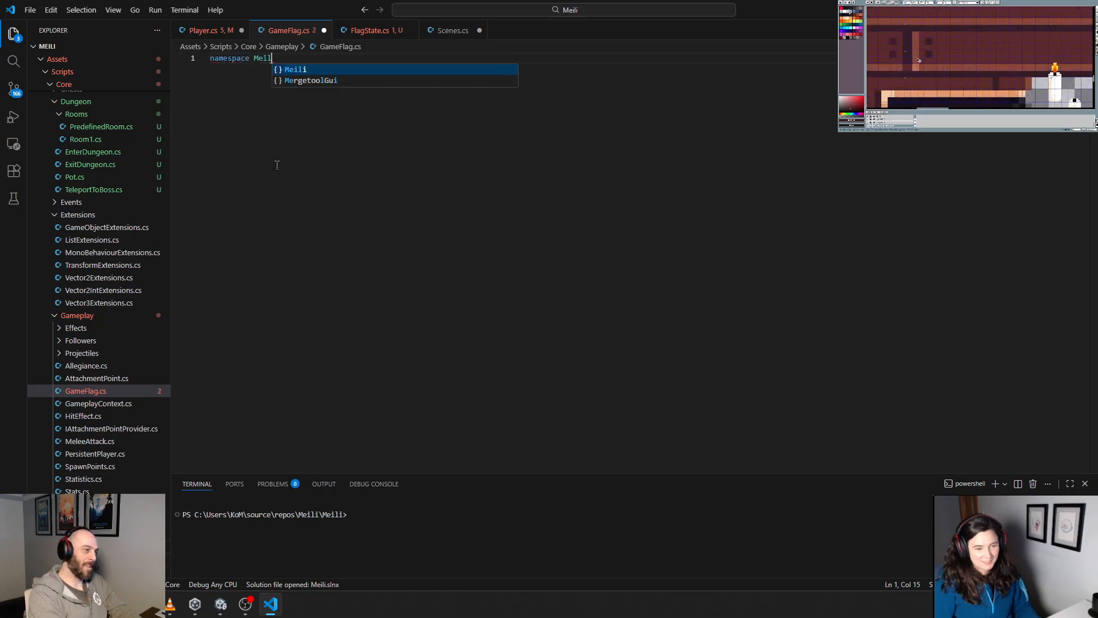
{"action": "type", "text": "i."}
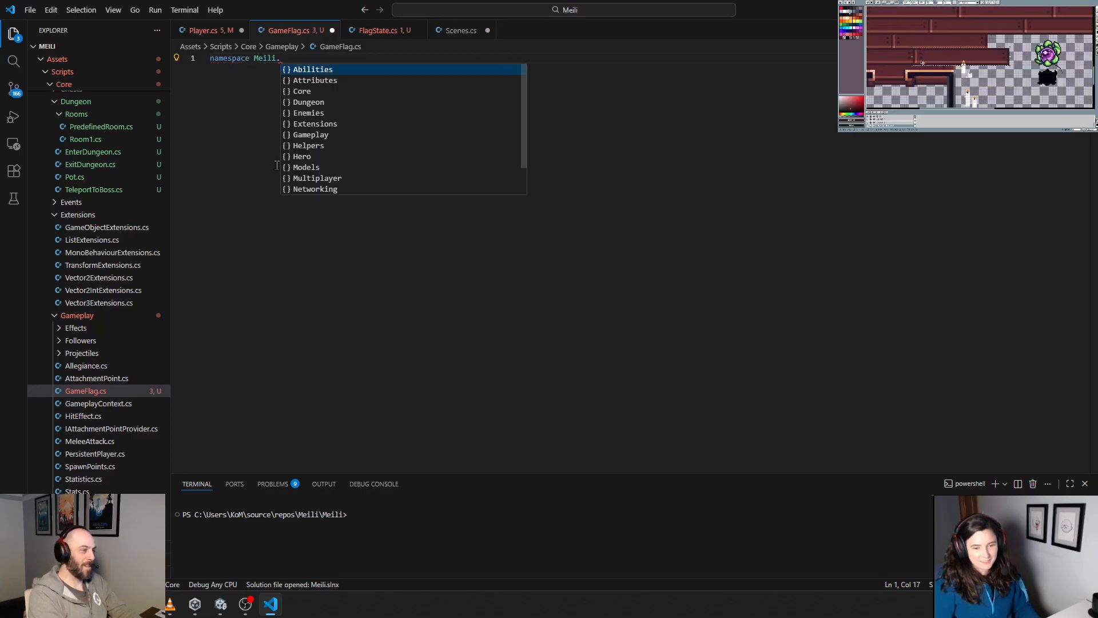
{"action": "type", "text": "Core."}
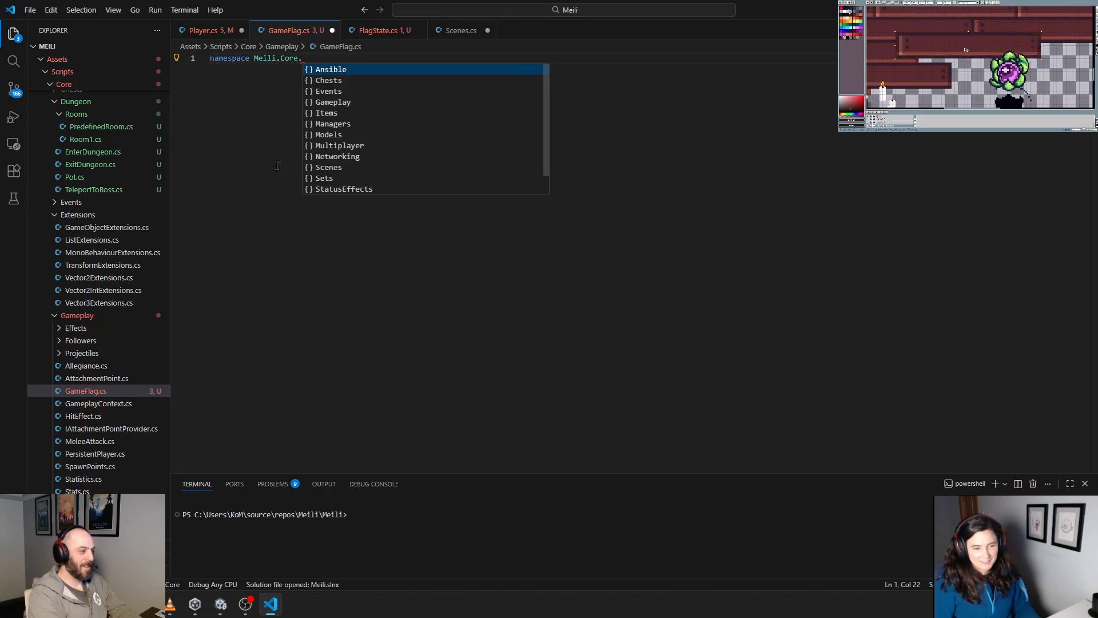
{"action": "type", "text": "Ga"}
{"action": "key", "text": "Tab"}
{"action": "key", "text": "Return"}
{"action": "type", "text": "{"}
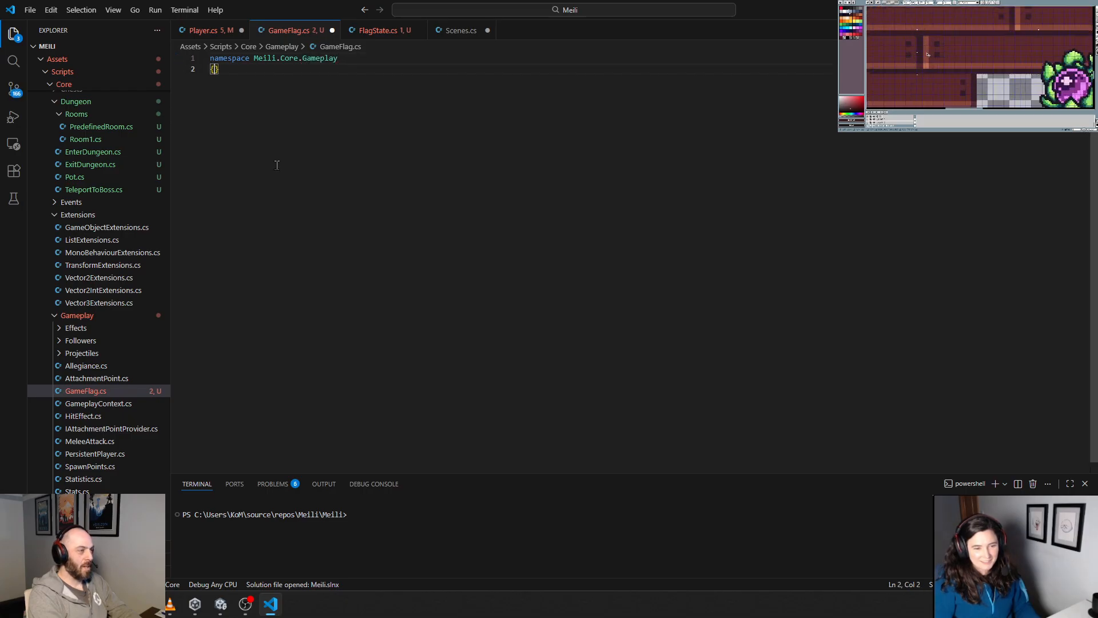
{"action": "key", "text": "Return"}
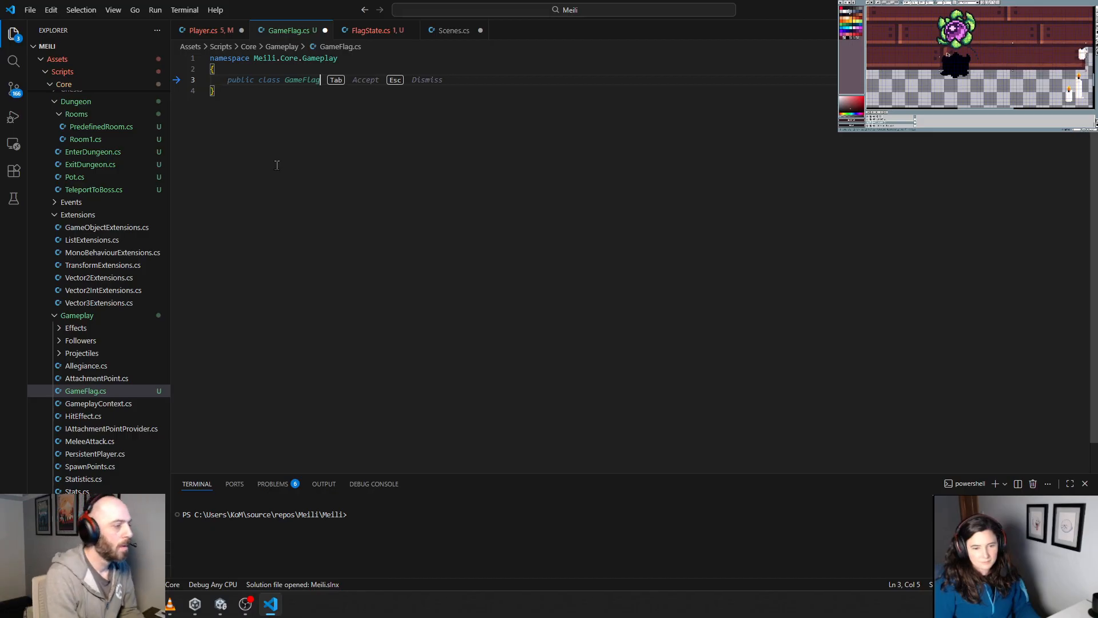
Step: Add a public GameFlag class with string ID and int Level properties inside the namespace
{"action": "key", "text": "Tab"}
{"action": "key", "text": "Tab"}
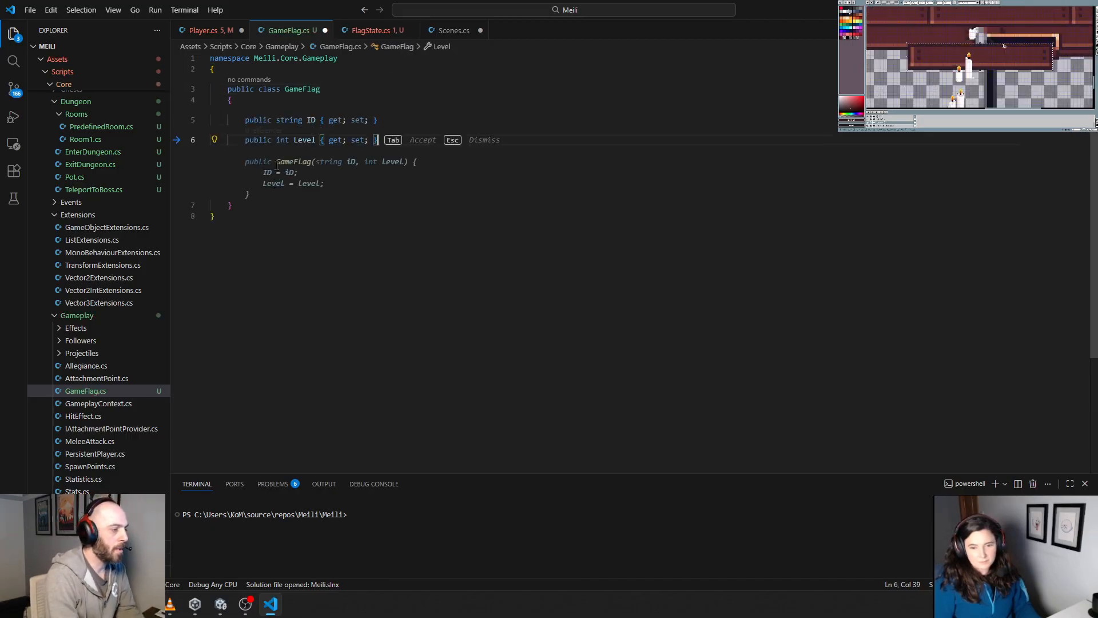
{"action": "left_click", "coordinate": [277, 165]}
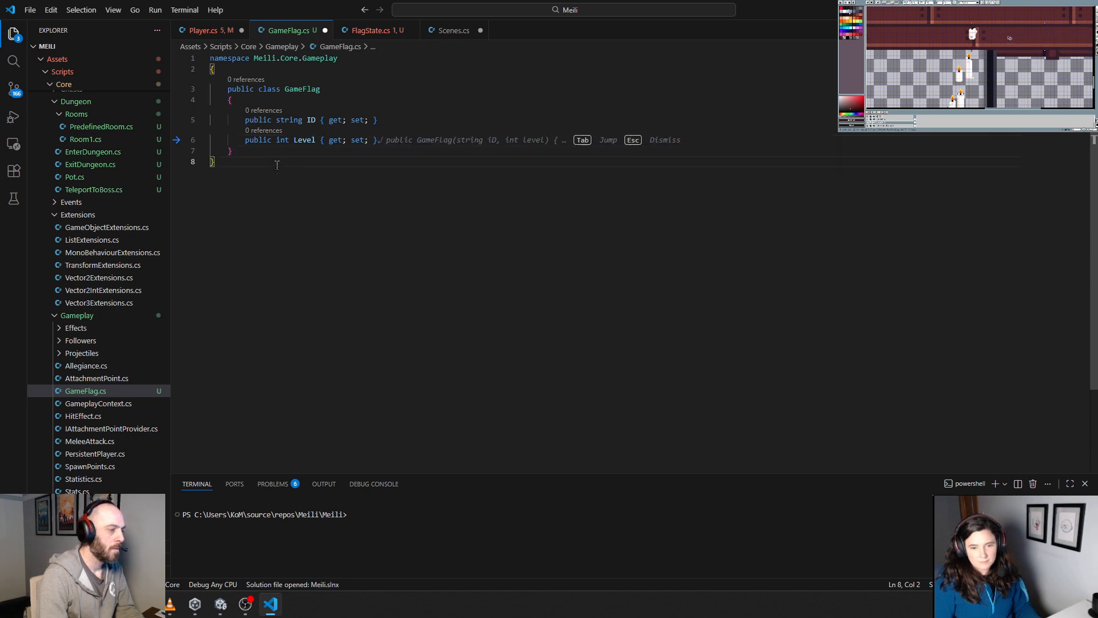
{"action": "key", "text": "Tab"}
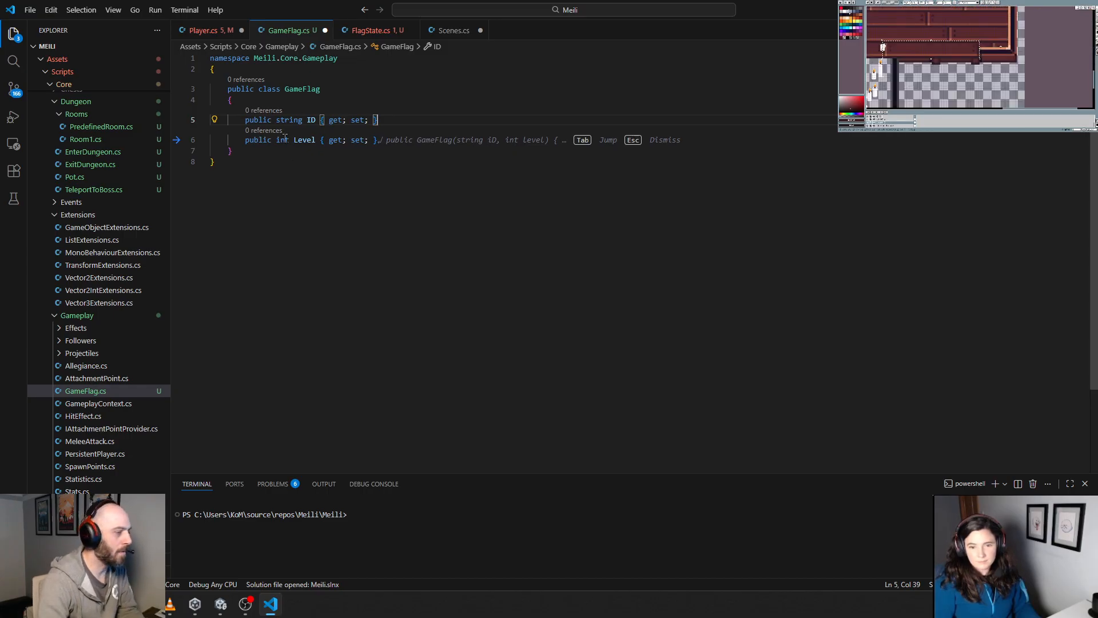
{"action": "left_click", "coordinate": [369, 179]}
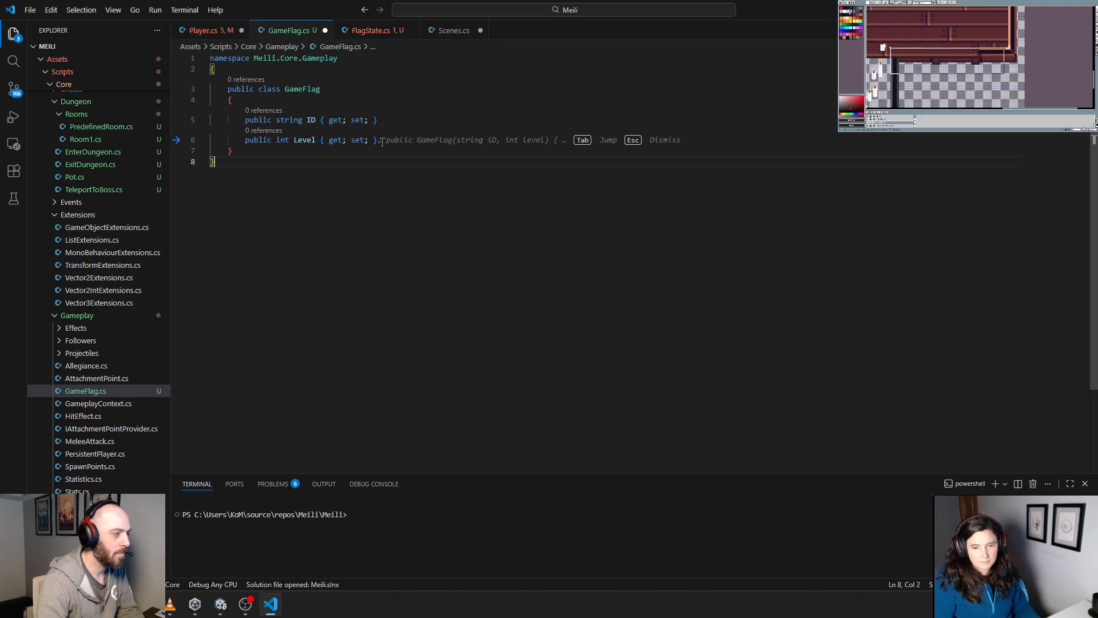
Step: Rename the GameFlag class's Level property to MaxLevel
{"action": "double_click", "coordinate": [297, 140]}
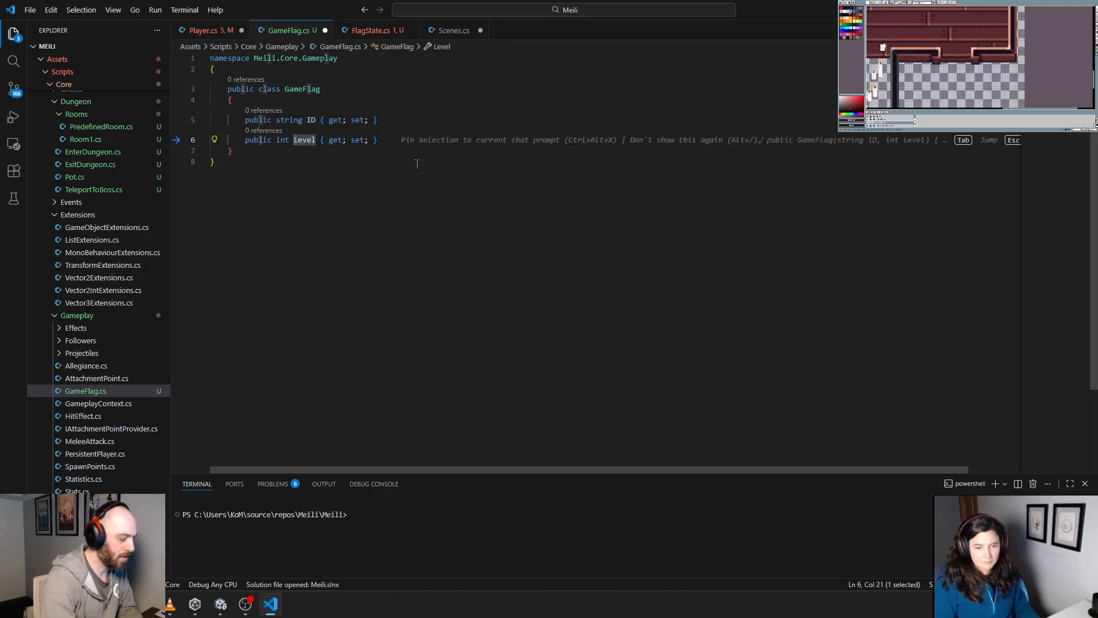
{"action": "key", "text": "Left"}
{"action": "type", "text": "Max"}
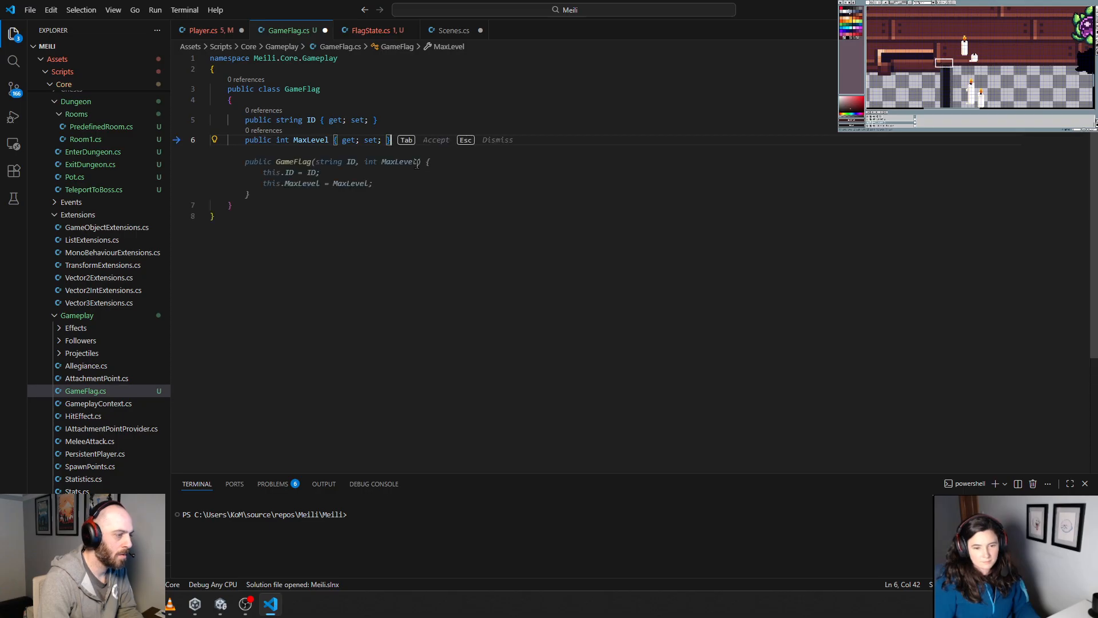
{"action": "type", "text": " = 1;"}
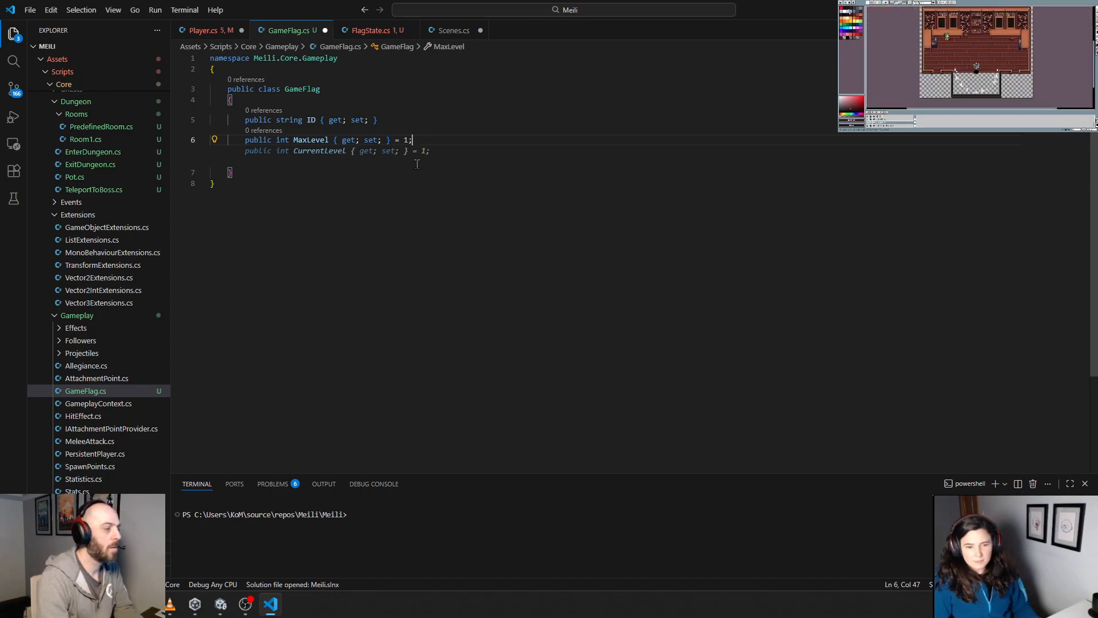
Step: Give the MaxLevel property a default value of 1 in the GameFlag class
{"action": "key", "text": "Return"}
{"action": "key", "text": "Down"}
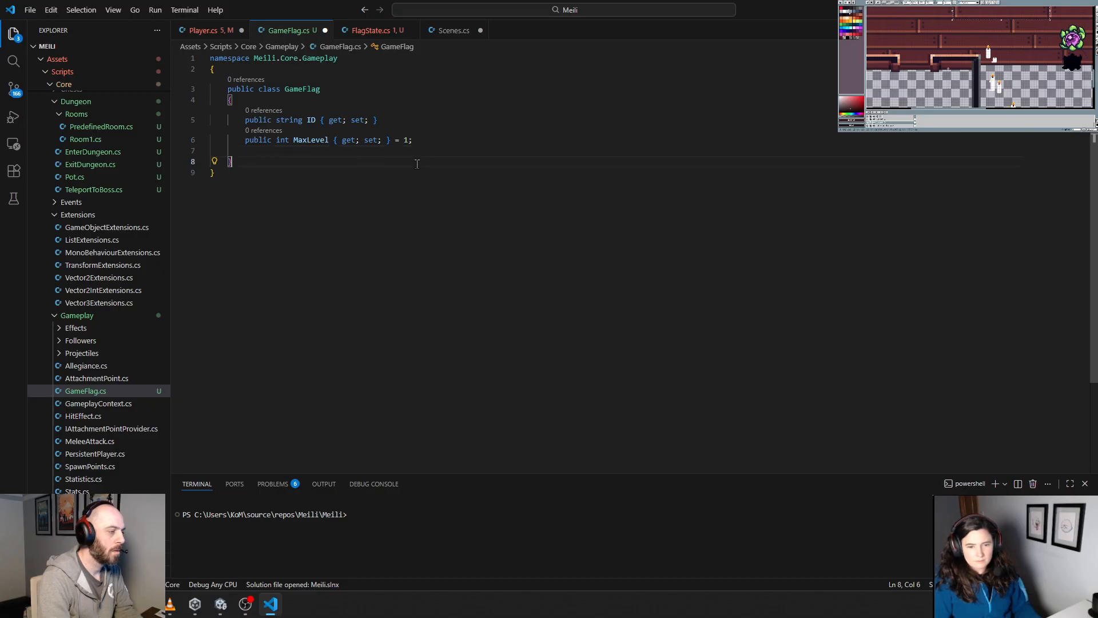
{"action": "key", "text": "shift+Up"}
{"action": "key", "text": "Up"}
{"action": "key", "text": "Down"}
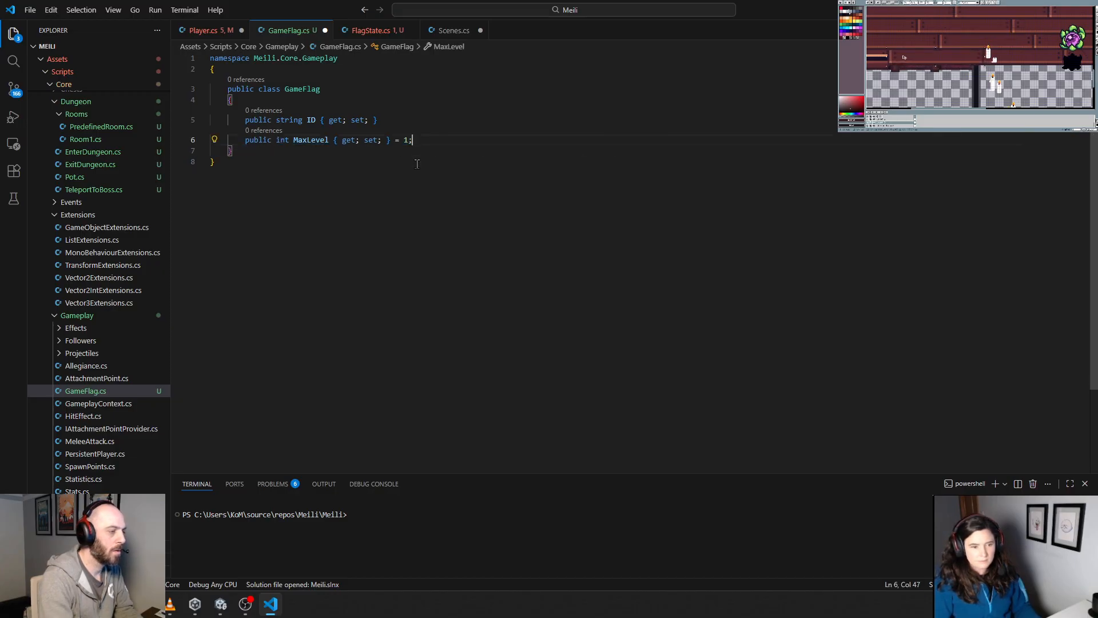
Step: Add a [field: SerializeField] attribute above the MaxLevel property, separated from the ID property by a blank line
{"action": "key", "text": "alt+Up"}
{"action": "key", "text": "Return"}
{"action": "type", "text": "[field"}
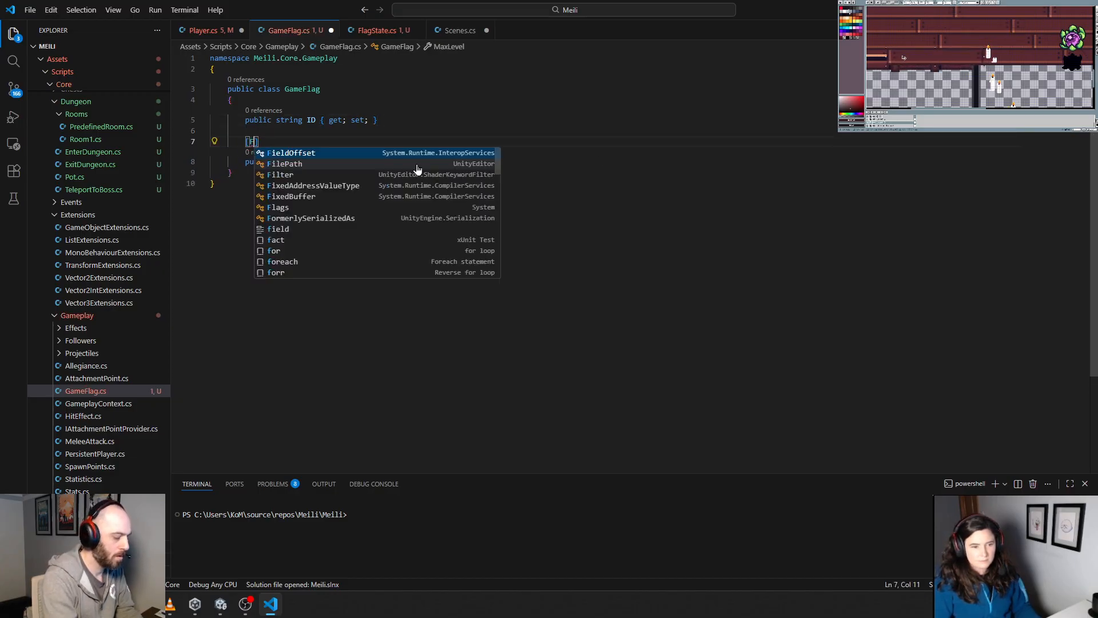
{"action": "type", "text": ": Seria"}
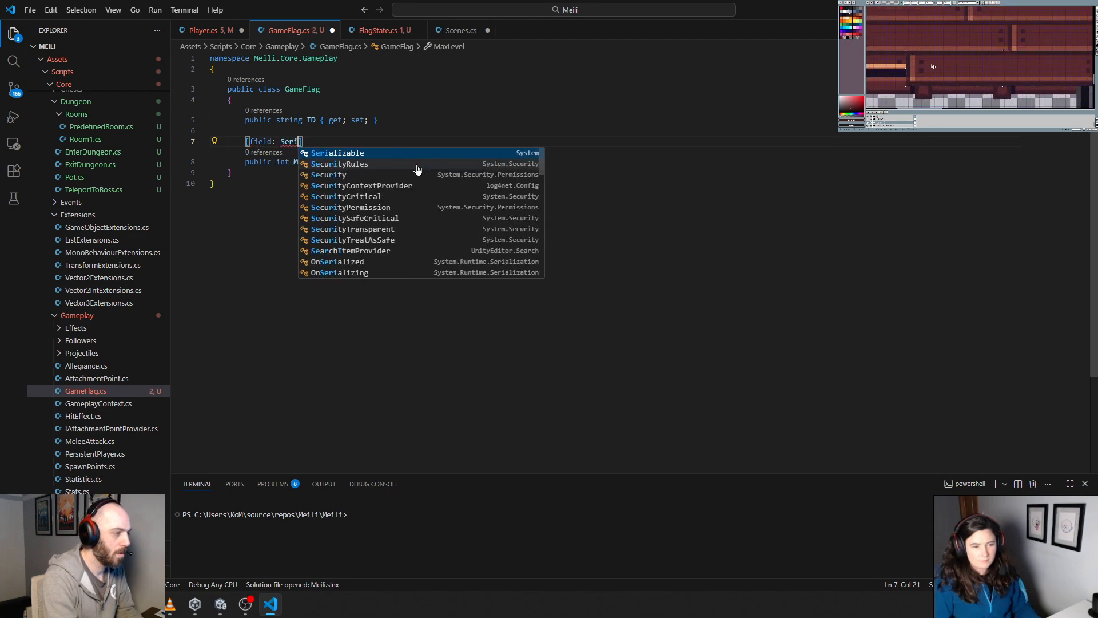
{"action": "key", "text": "Down"}
{"action": "key", "text": "Down"}
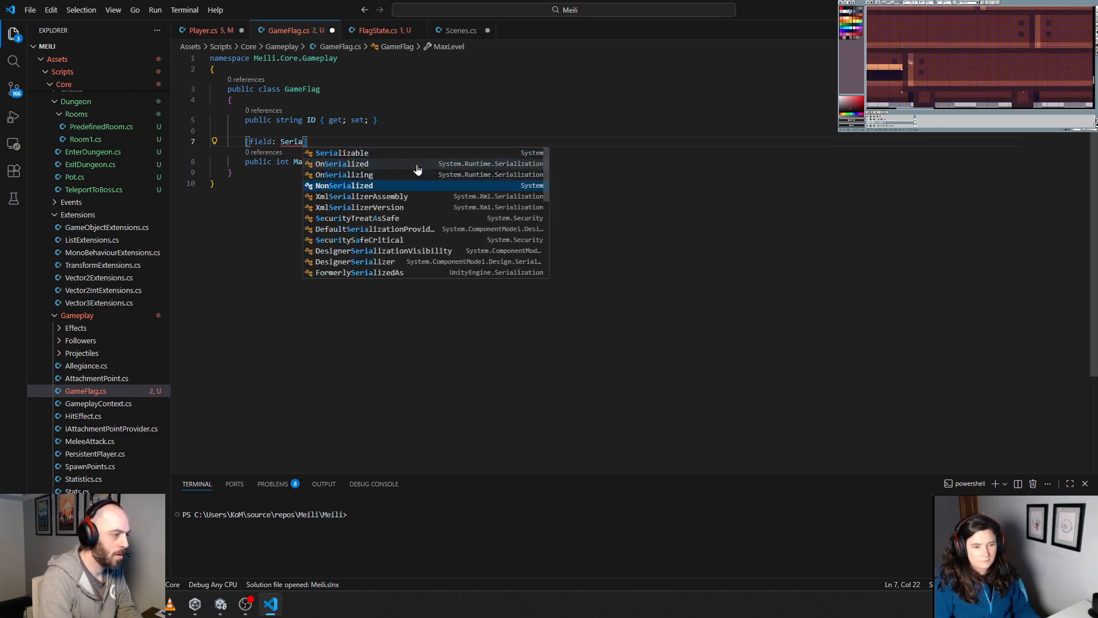
{"action": "key", "text": "BackSpace"}
{"action": "key", "text": "BackSpace"}
{"action": "key", "text": "BackSpace"}
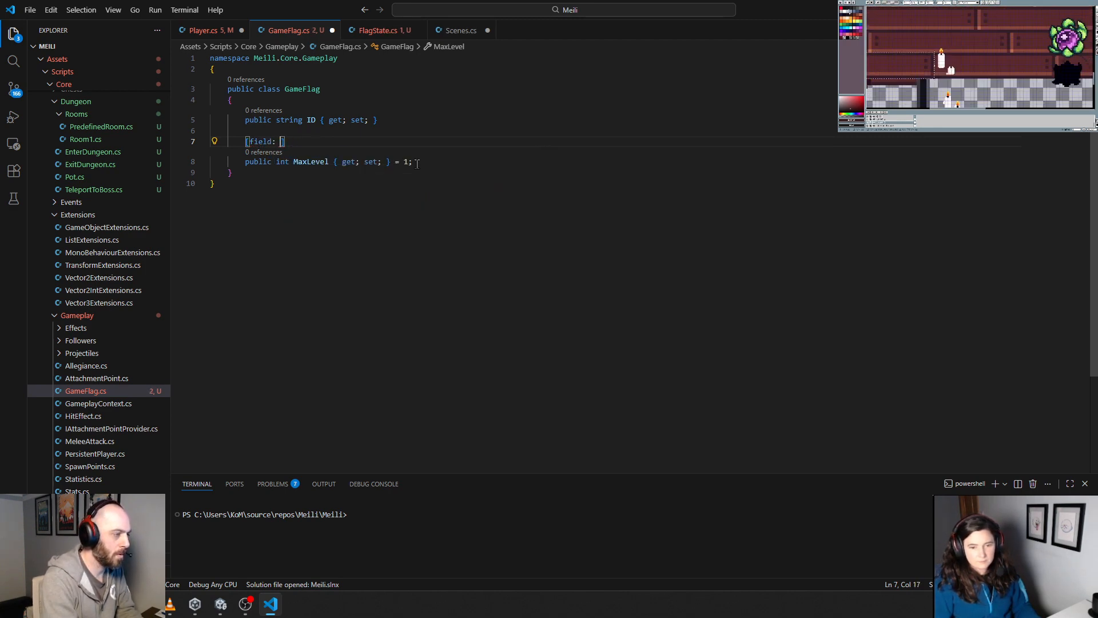
{"action": "type", "text": "rializeField"}
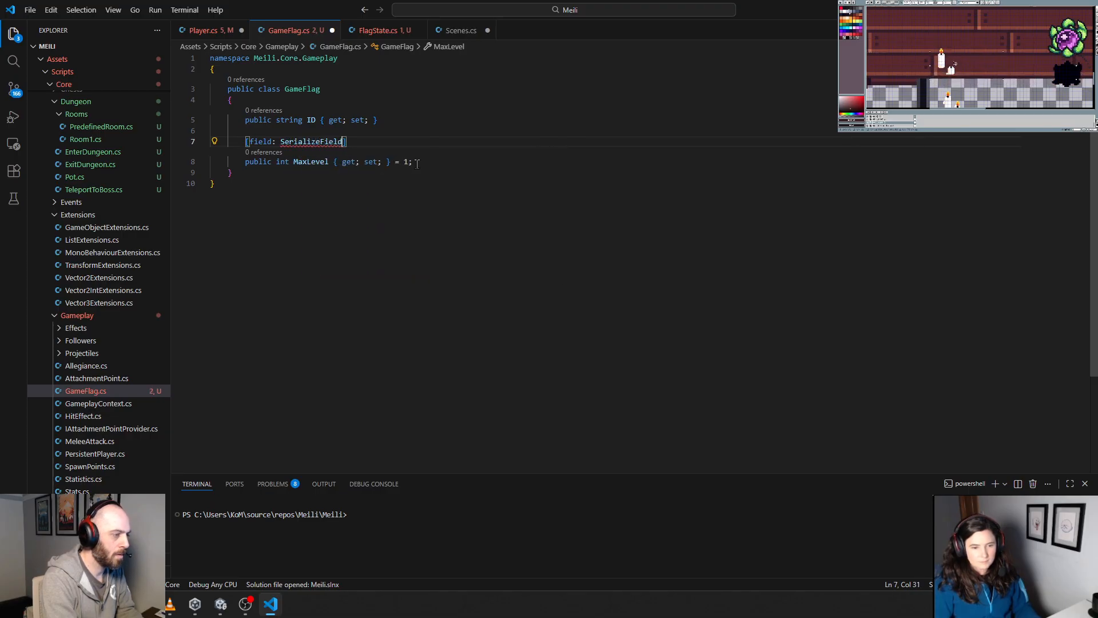
Step: Add a using UnityEngine directive at the top of GameFlag.cs, with one blank line before the namespace
{"action": "key", "text": "Up"}
{"action": "key", "text": "Up"}
{"action": "key", "text": "Up"}
{"action": "key", "text": "Up"}
{"action": "key", "text": "Up"}
{"action": "key", "text": "Up"}
{"action": "key", "text": "Up"}
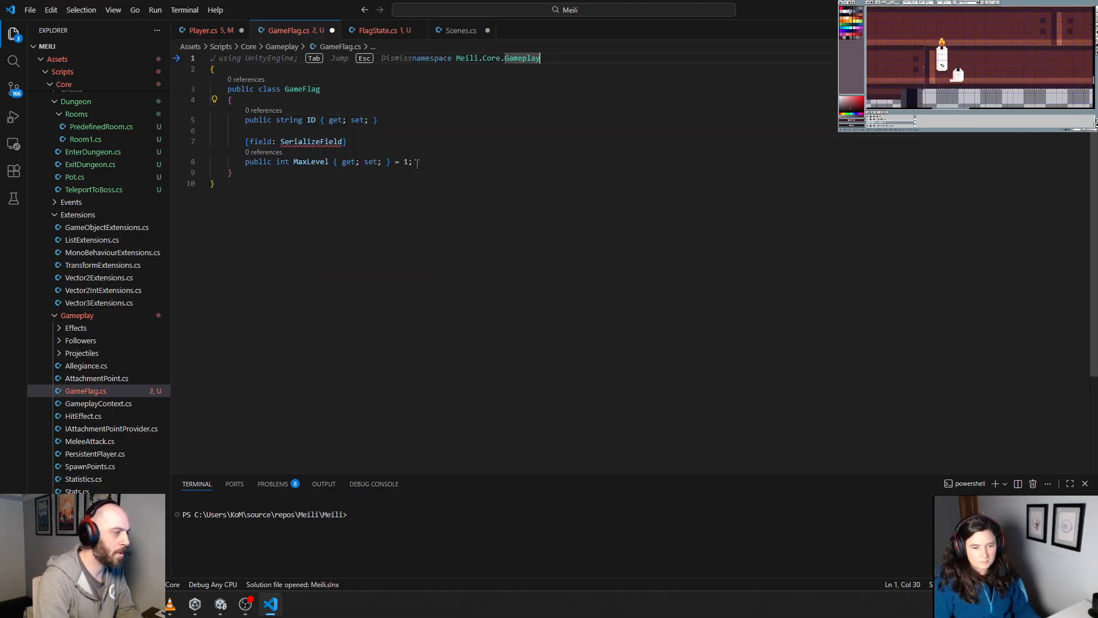
{"action": "key", "text": "Return"}
{"action": "key", "text": "Up"}
{"action": "key", "text": "Return"}
{"action": "key", "text": "Up"}
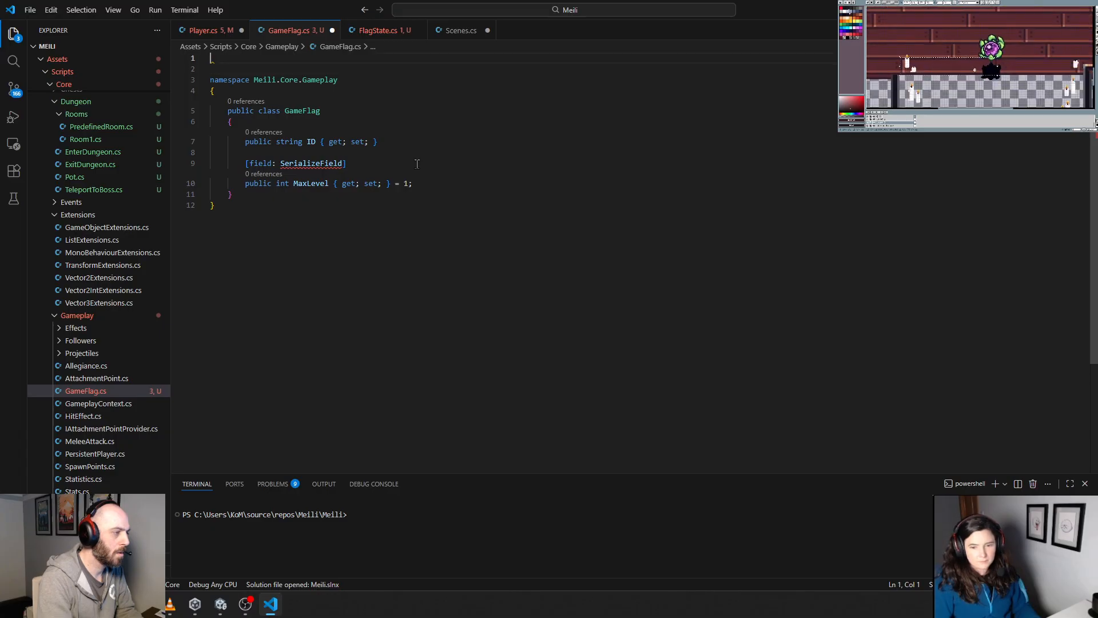
{"action": "type", "text": "uusin"}
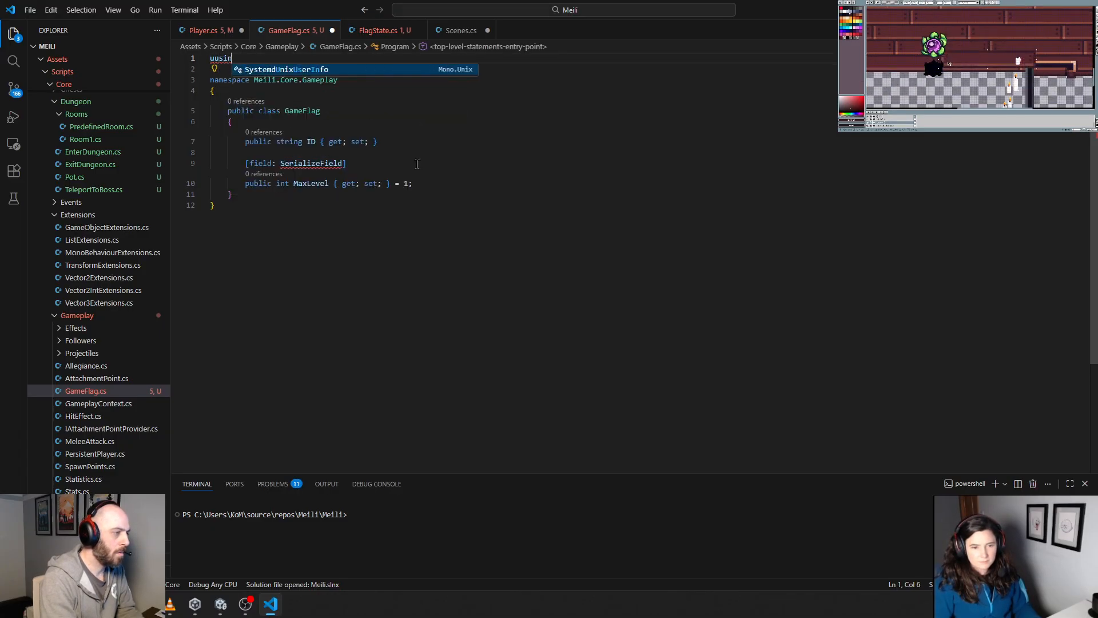
{"action": "key", "text": "BackSpace"}
{"action": "key", "text": "BackSpace"}
{"action": "key", "text": "BackSpace"}
{"action": "key", "text": "BackSpace"}
{"action": "type", "text": "sing Unit"}
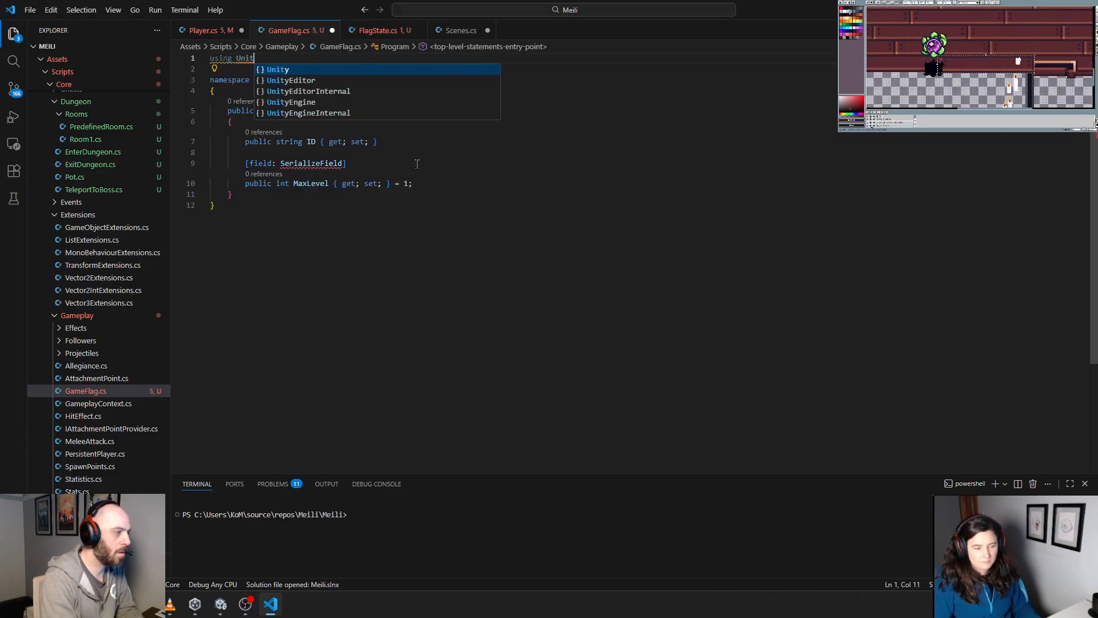
{"action": "type", "text": "yEngine;"}
{"action": "key", "text": "Return"}
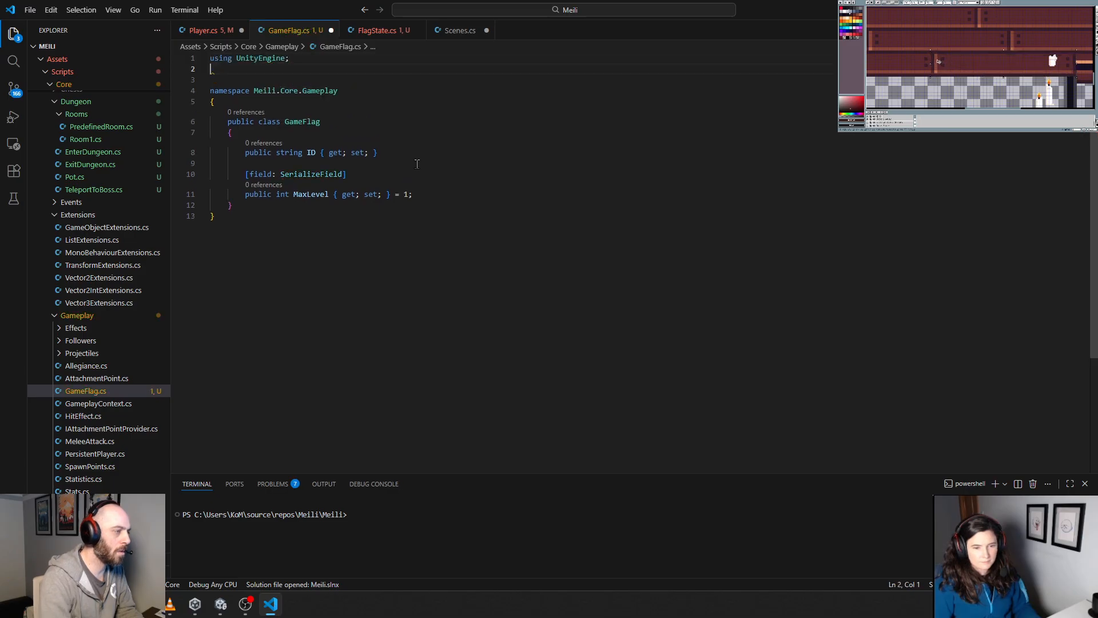
{"action": "key", "text": "Delete"}
Step: Add a [field: SerializeField] attribute above the ID property in the GameFlag class
{"action": "key", "text": "Down"}
{"action": "key", "text": "Down"}
{"action": "key", "text": "Down"}
{"action": "key", "text": "Down"}
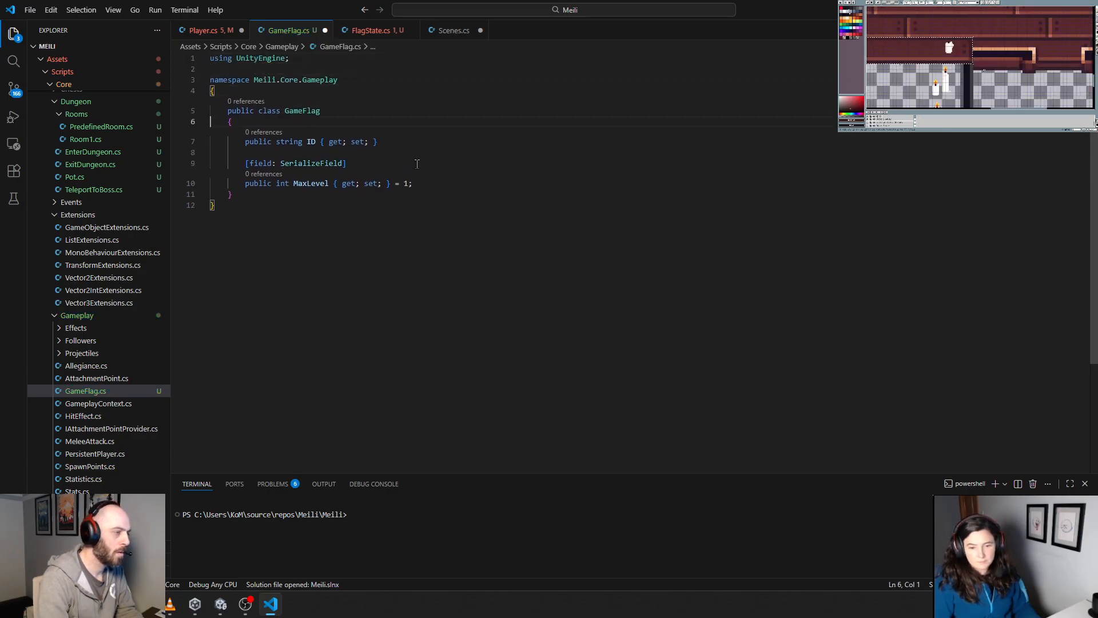
{"action": "key", "text": "ctrl+shift+Return"}
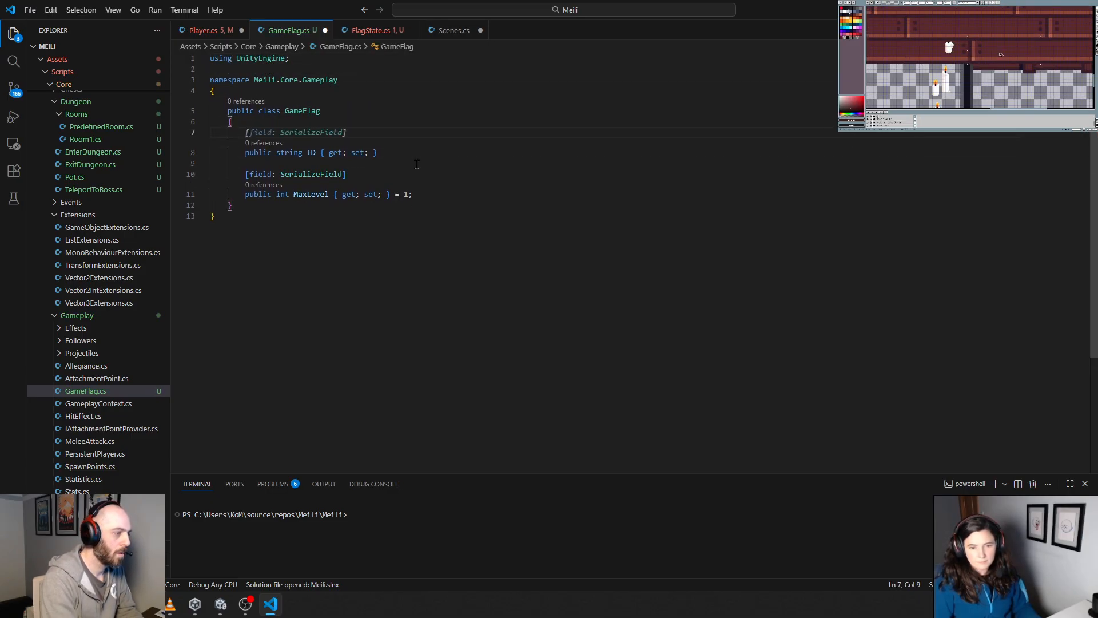
{"action": "key", "text": "Tab"}
{"action": "key", "text": "Down"}
{"action": "key", "text": "Down"}
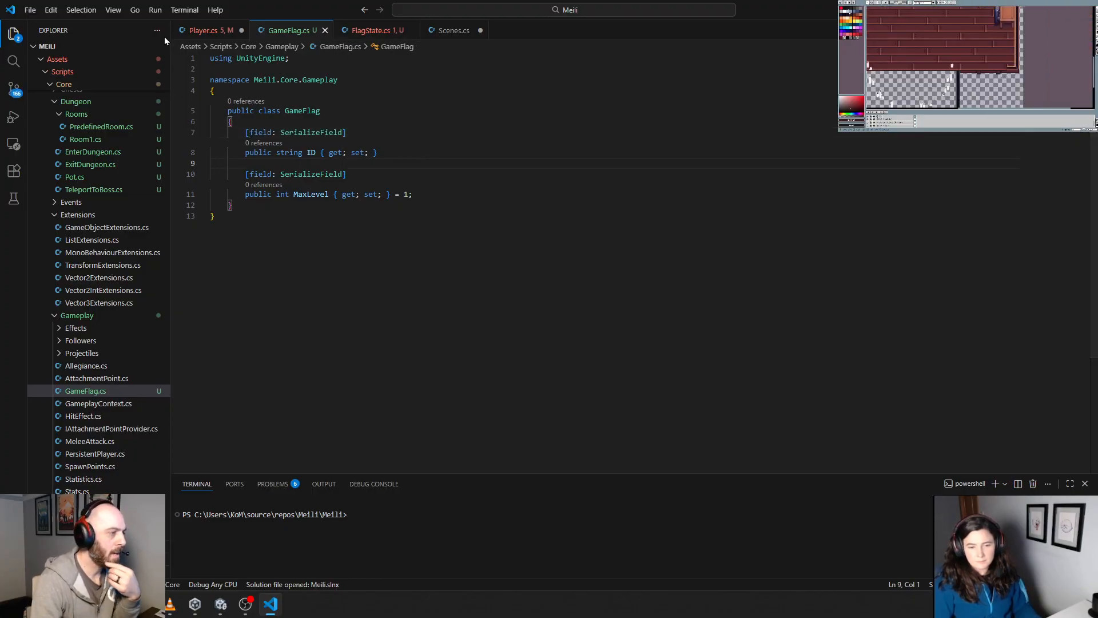
Step: Duplicate the SetFlagState method directly below the original in Player.cs
{"action": "left_click", "coordinate": [200, 30]}
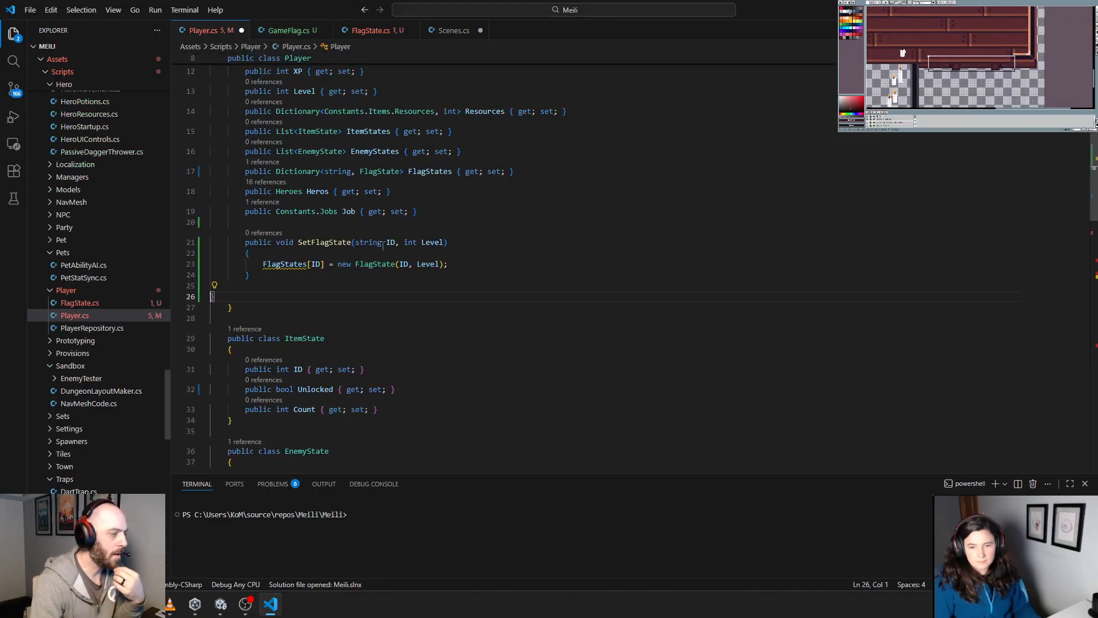
{"action": "left_click_drag", "start_coordinate": [263, 280], "coordinate": [212, 242]}
{"action": "key", "text": "ctrl+c"}
{"action": "left_click", "coordinate": [261, 279]}
{"action": "key", "text": "Return"}
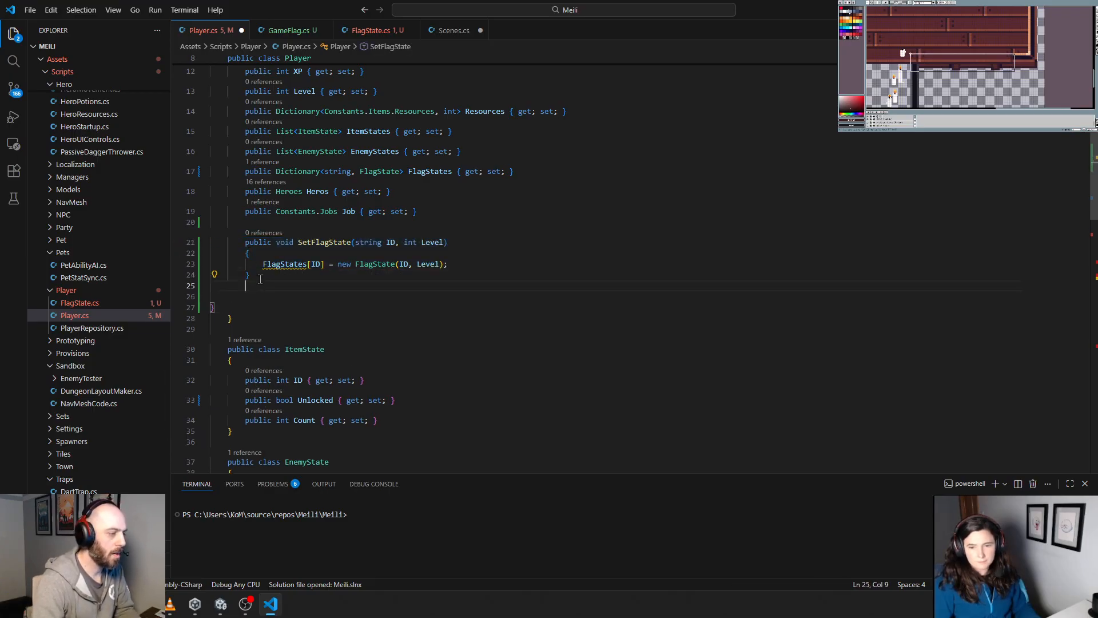
{"action": "key", "text": "ctrl+v"}
{"action": "key", "text": "shift+Tab"}
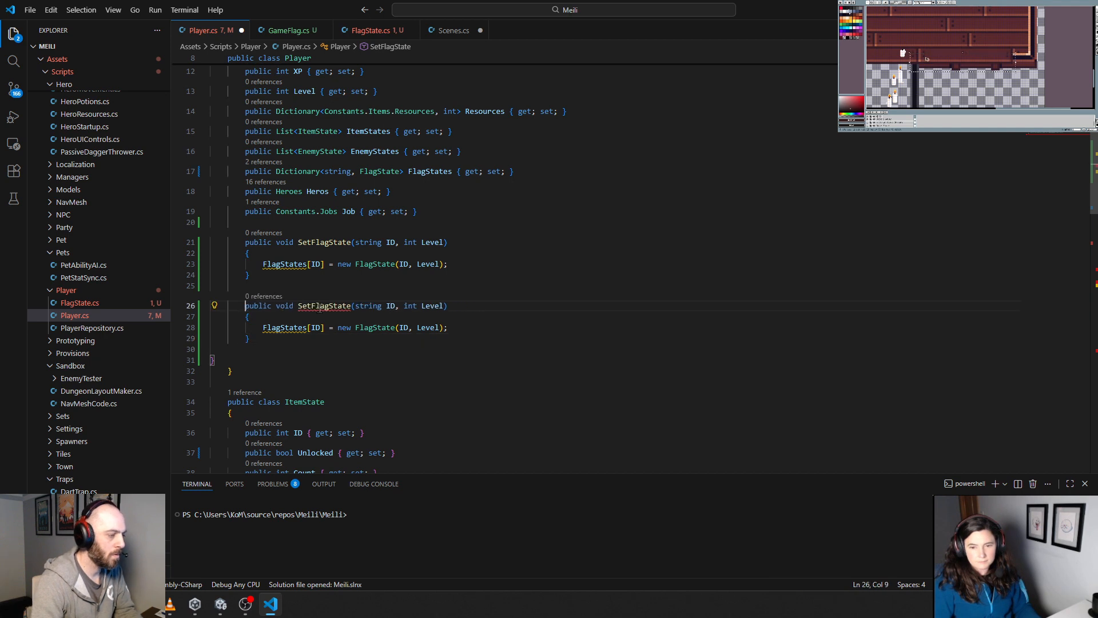
Step: Replace the string ID parameter of the first SetFlagState method with Meili.Core.Gameplay.GameFlag gameFlag
{"action": "left_click_drag", "start_coordinate": [355, 244], "coordinate": [399, 244]}
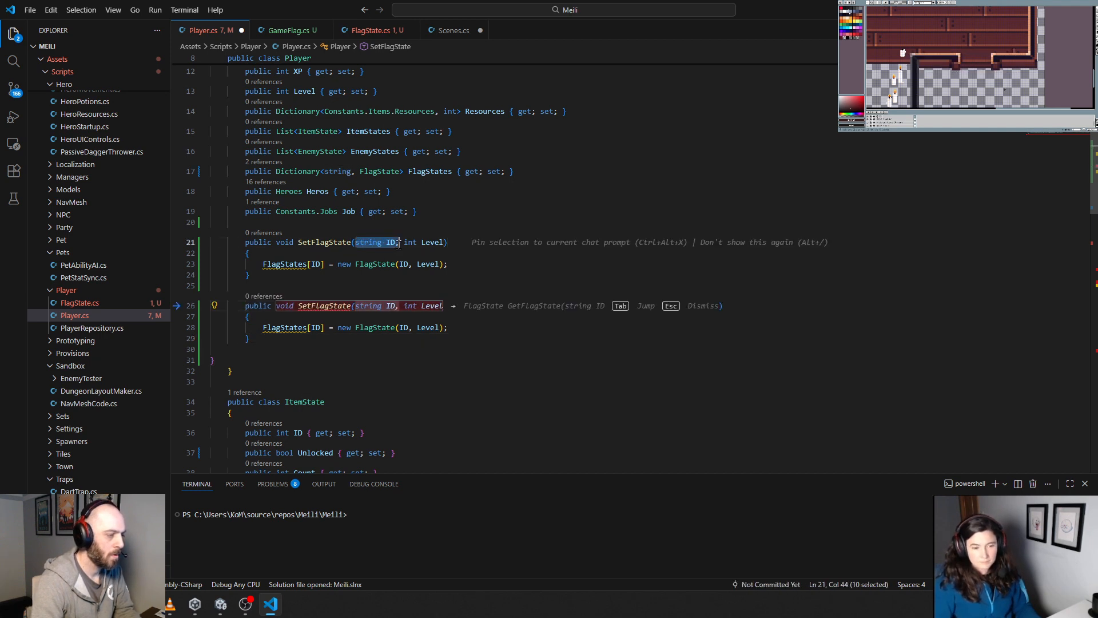
{"action": "key", "text": "BackSpace"}
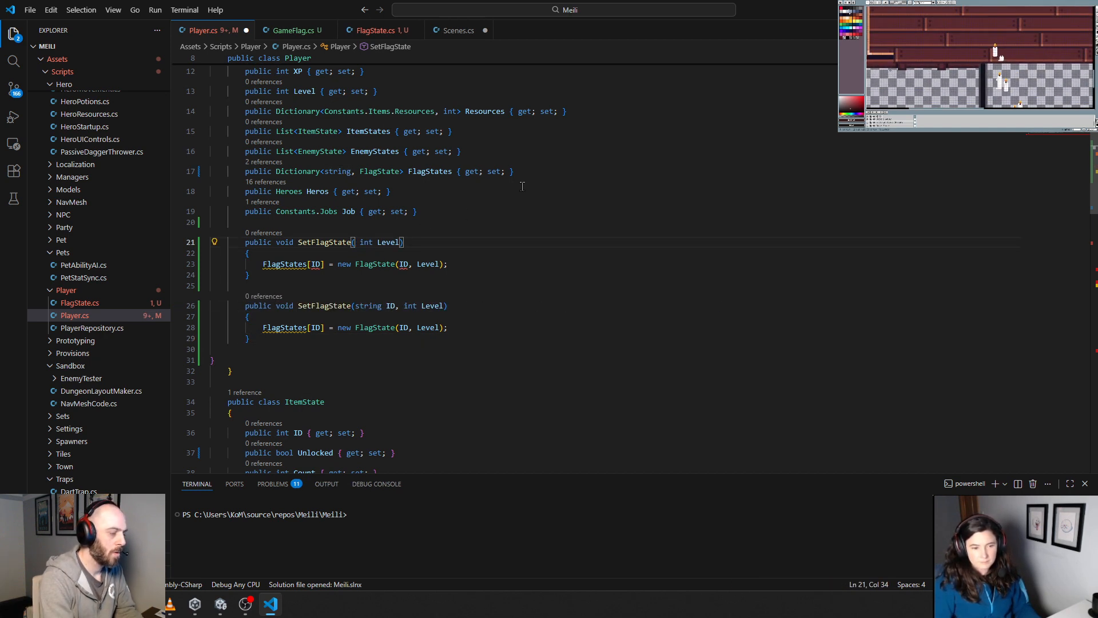
{"action": "type", "text": "Meili.Core."}
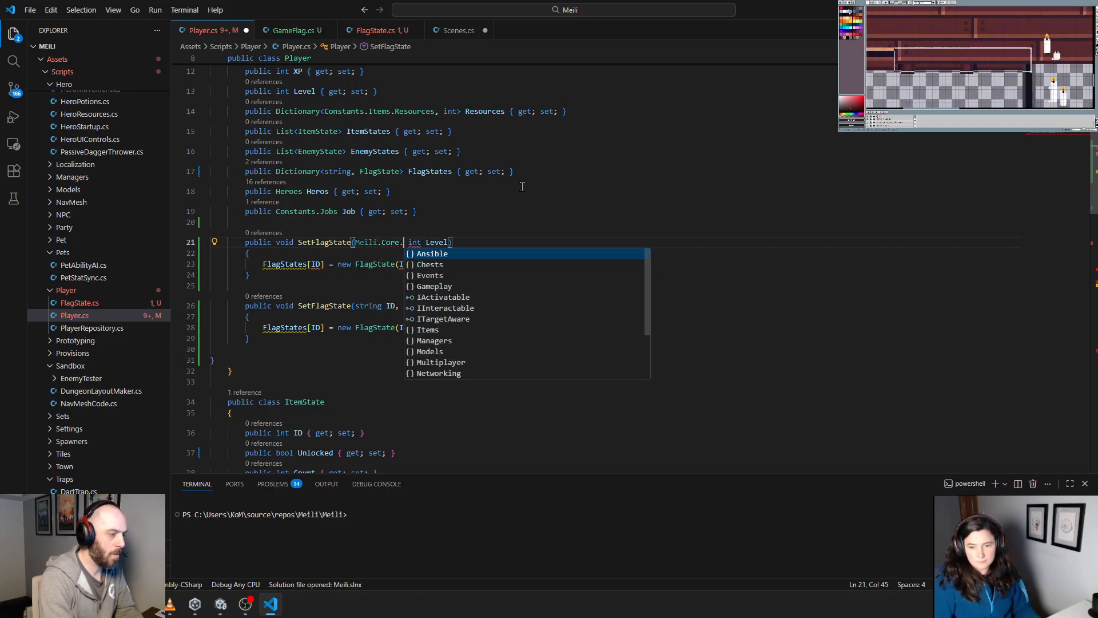
{"action": "type", "text": "Gameplay.Ga"}
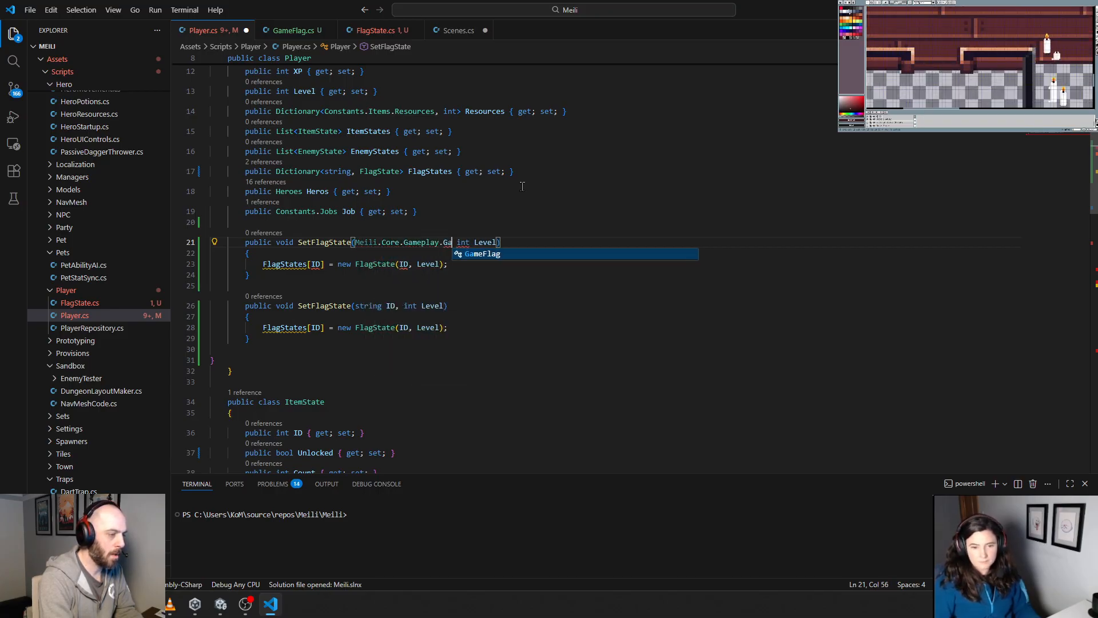
{"action": "key", "text": "Tab"}
{"action": "type", "text": "g"}
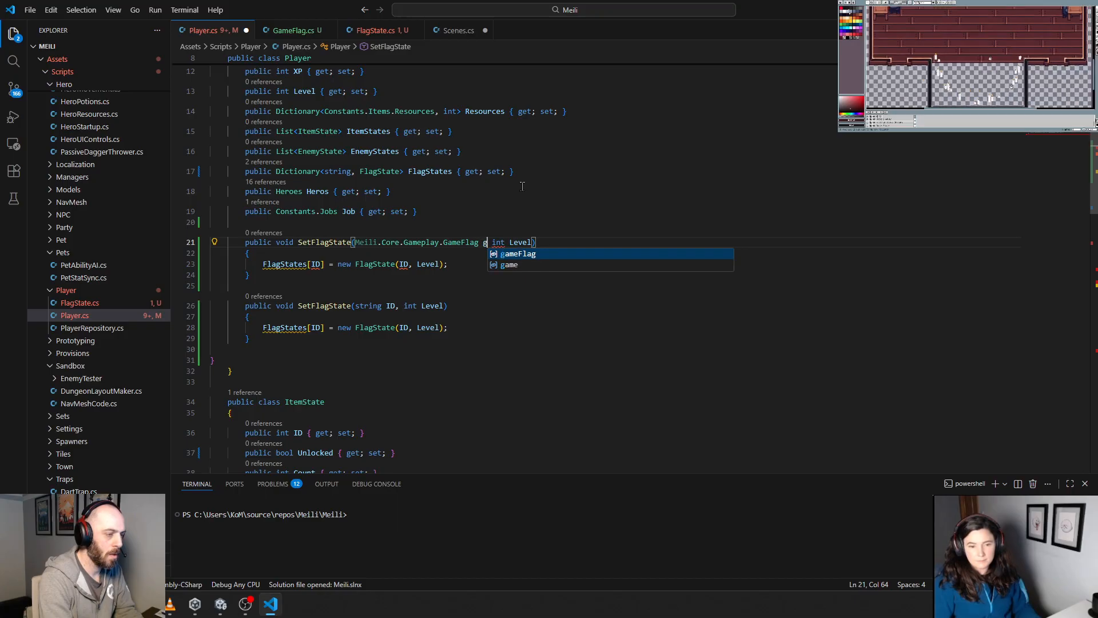
{"action": "type", "text": "ale"}
{"action": "key", "text": "Tab"}
{"action": "type", "text": ","}
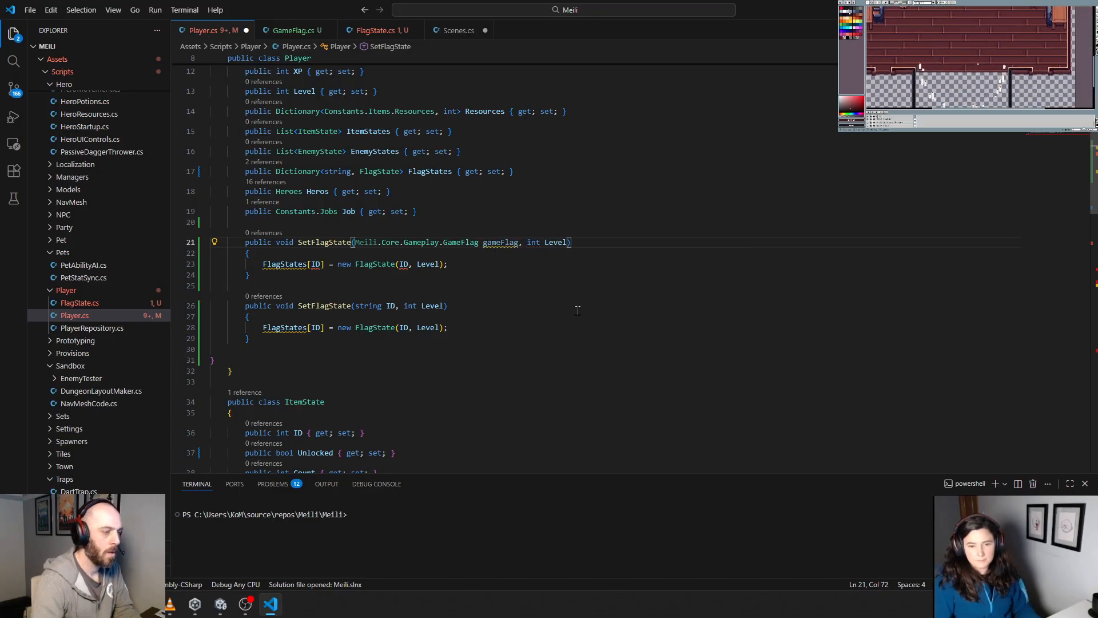
{"action": "left_click", "coordinate": [415, 316]}
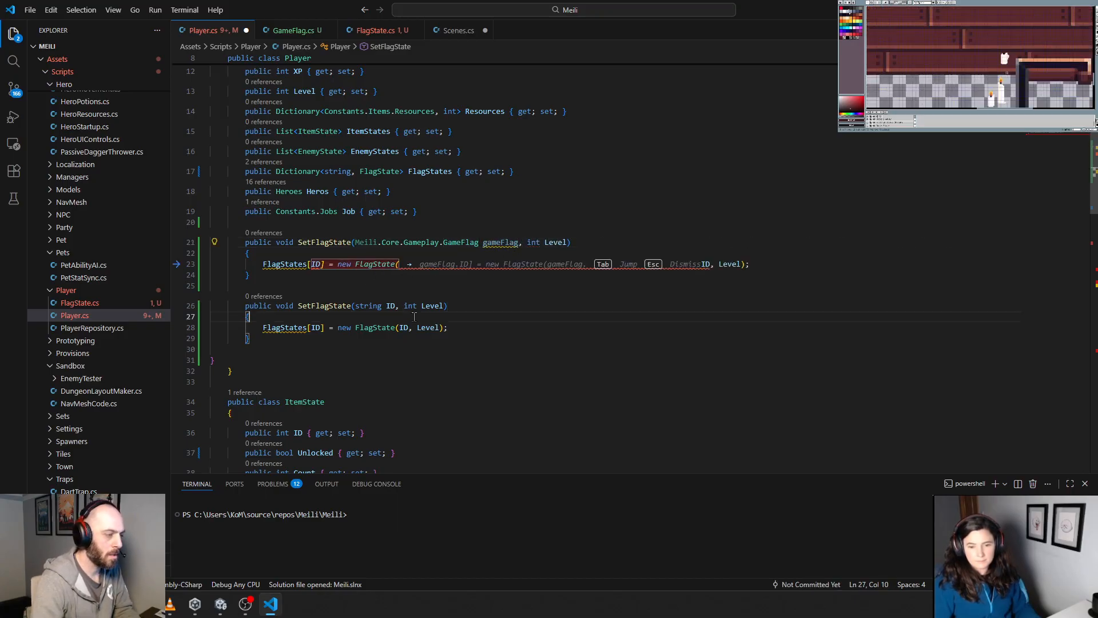
{"action": "key", "text": "Tab"}
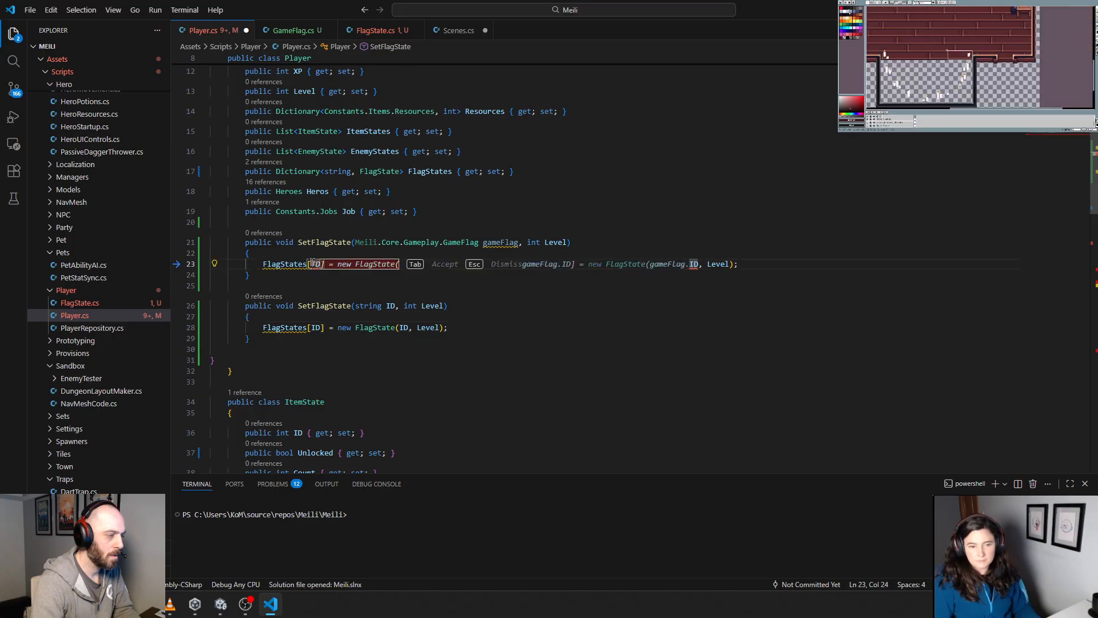
{"action": "key", "text": "Escape"}
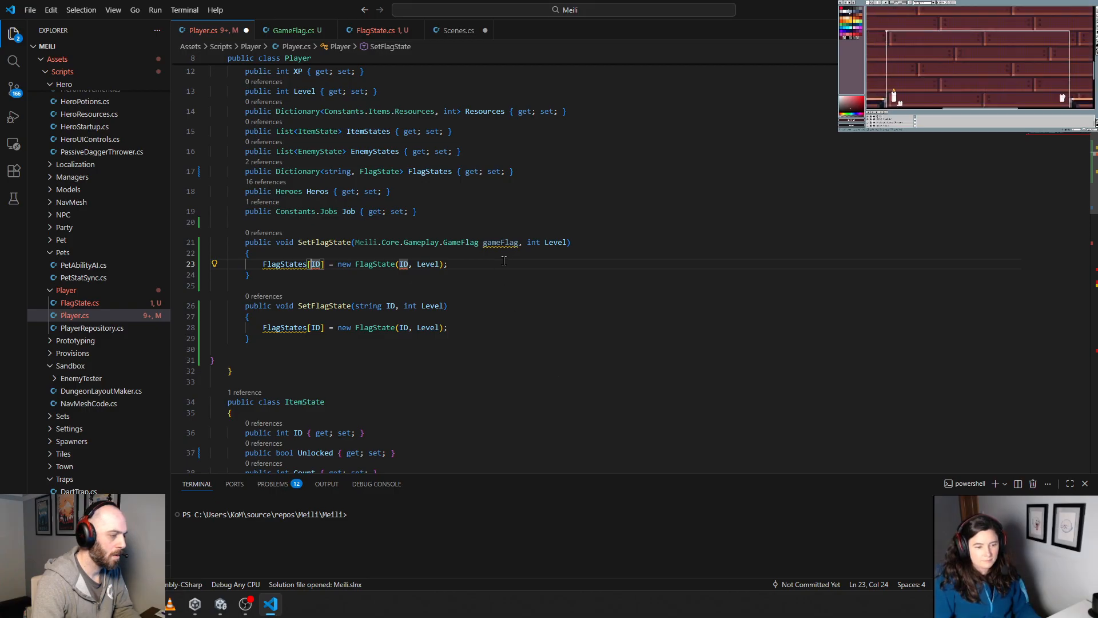
{"action": "mouse_move", "coordinate": [497, 242]}
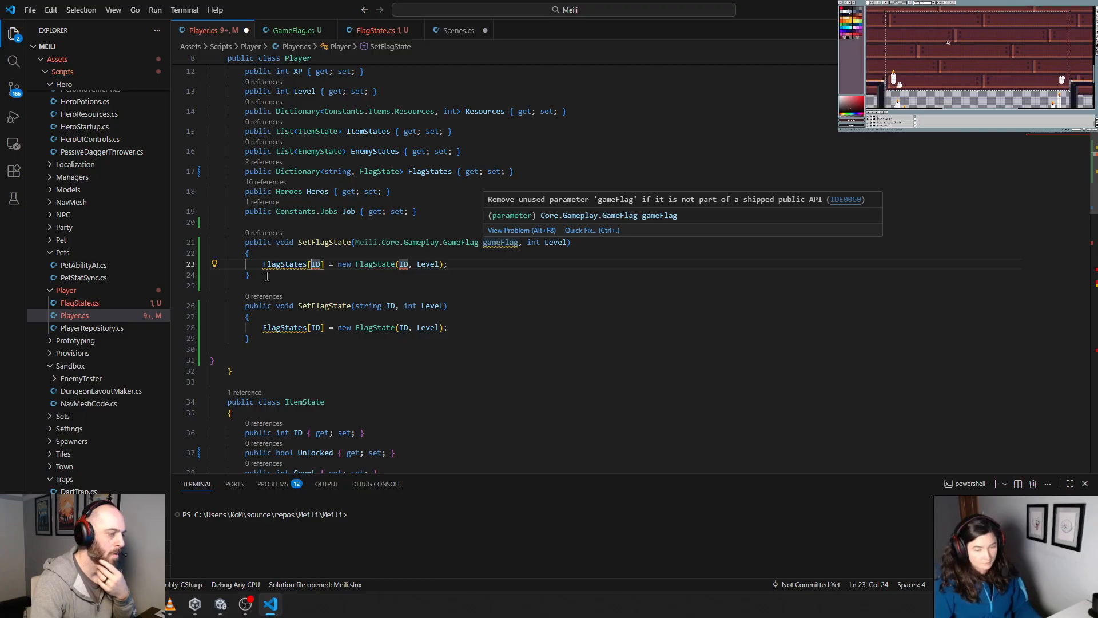
{"action": "mouse_move", "coordinate": [284, 263]}
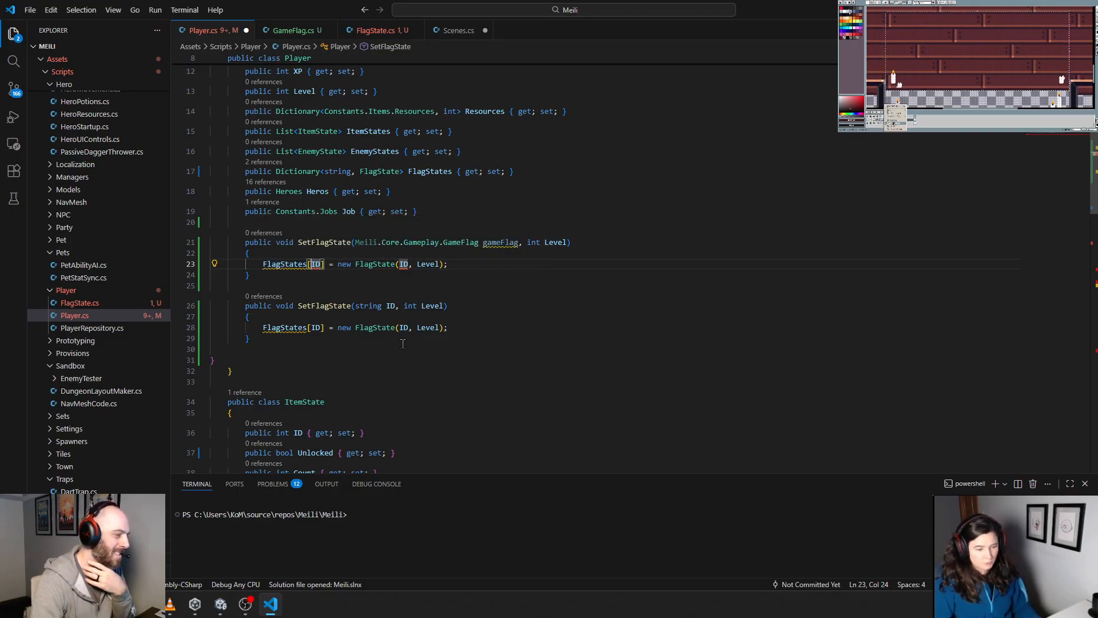
{"action": "mouse_move", "coordinate": [374, 268]}
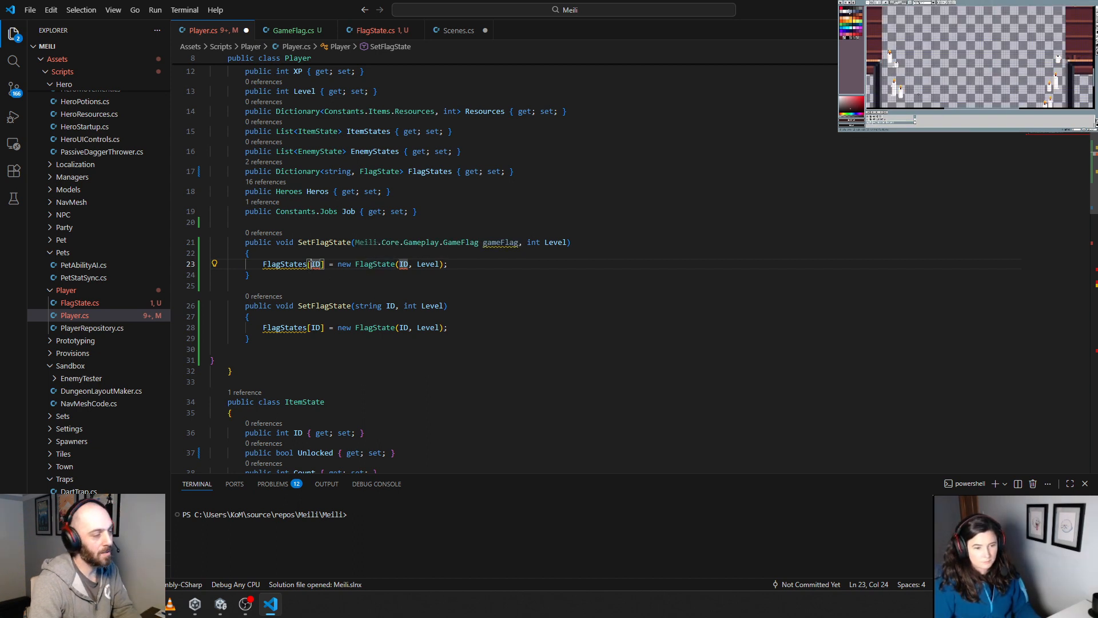
{"action": "double_click", "coordinate": [316, 264]}
{"action": "type", "text": "gameFlag"}
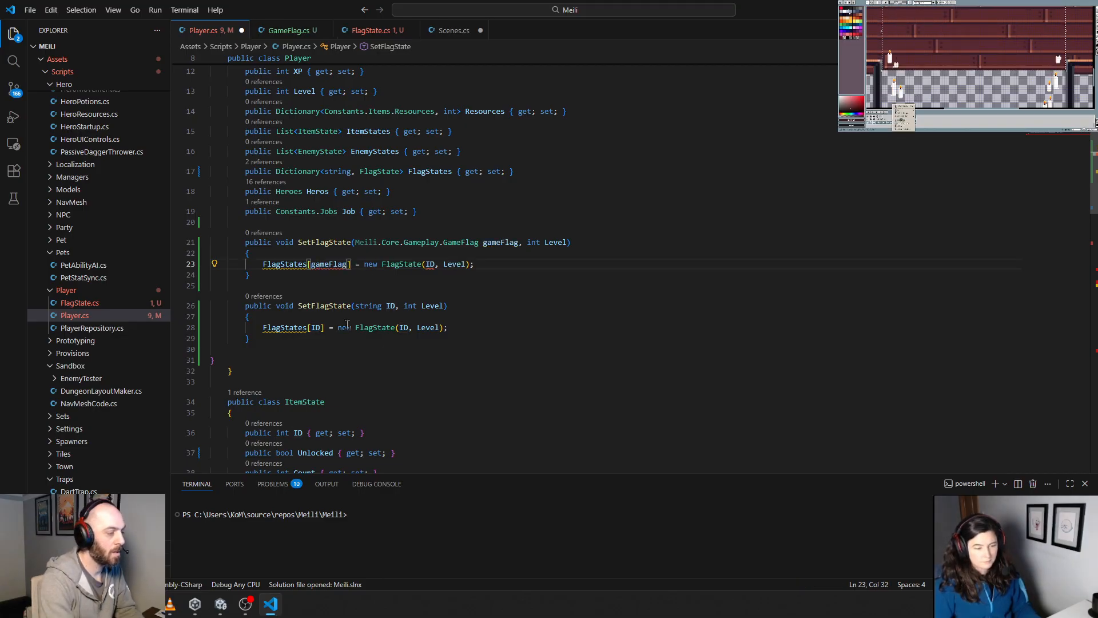
{"action": "key", "text": "ctrl+z"}
Step: Replace the body of the GameFlag overload of SetFlagState with the call SetFlagState(gameFlag.ID, Level);
{"action": "key", "text": "End"}
{"action": "key", "text": "shift+Home"}
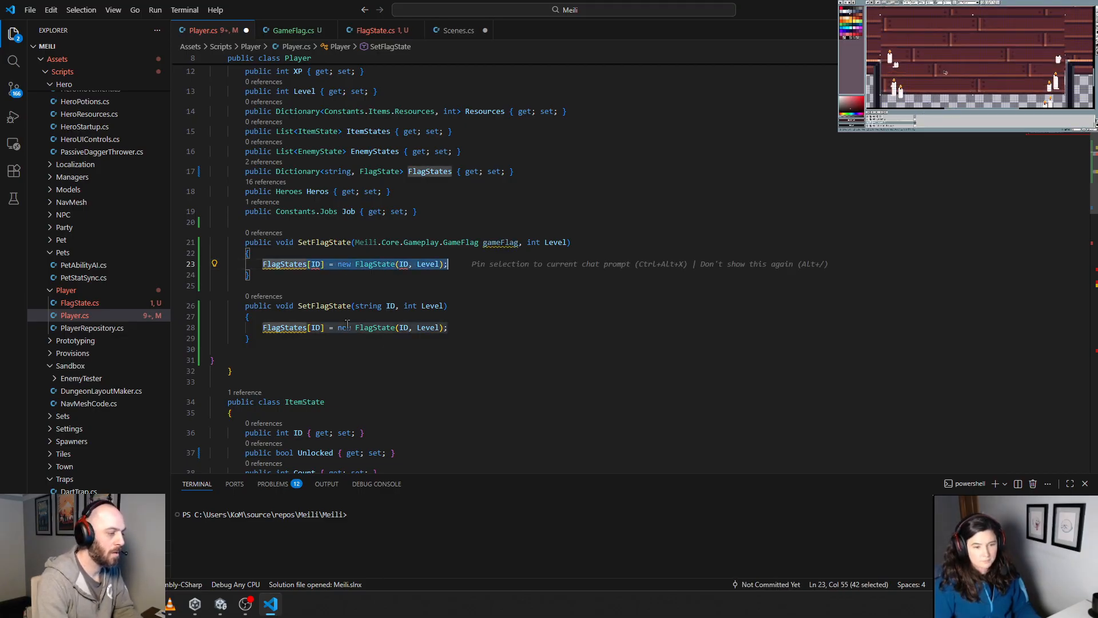
{"action": "key", "text": "BackSpace"}
{"action": "type", "text": "SetFlag"}
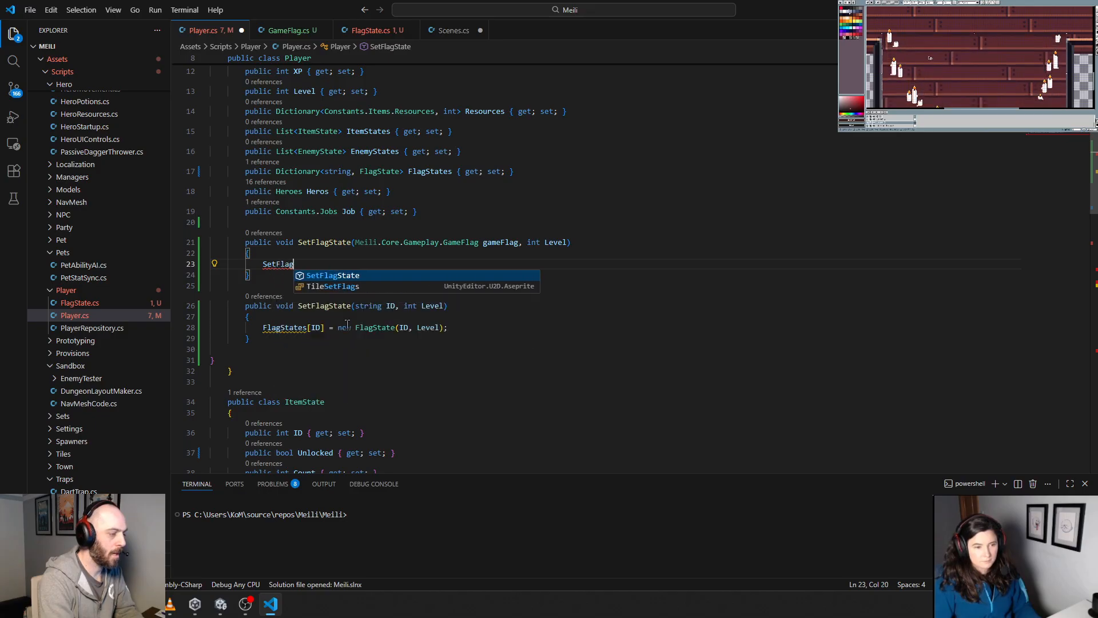
{"action": "key", "text": "Tab"}
{"action": "type", "text": "("}
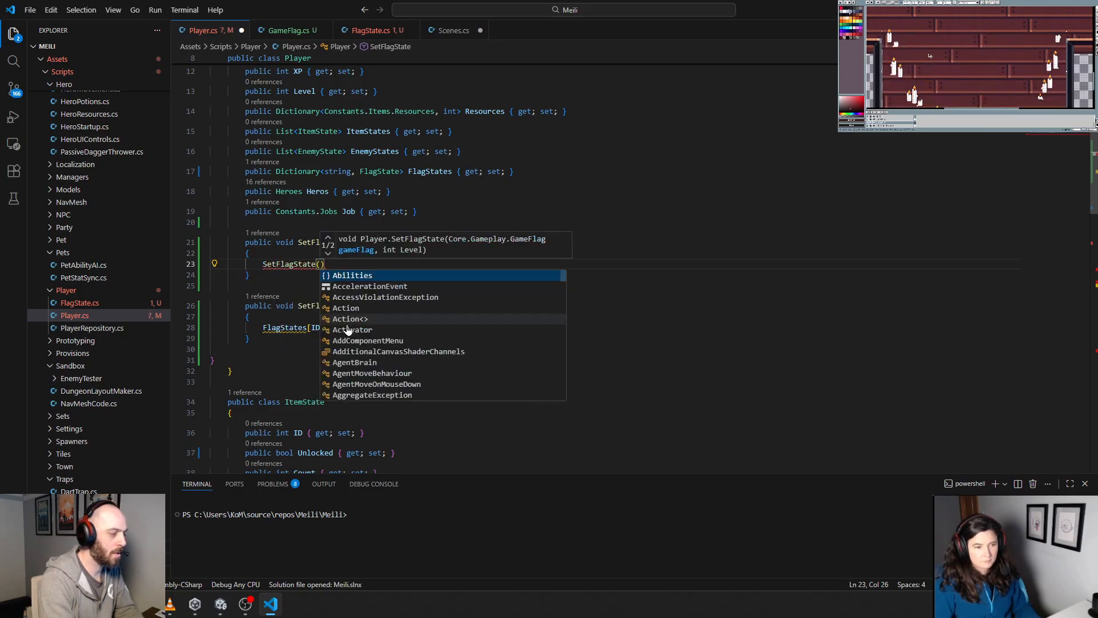
{"action": "type", "text": "gameFlag.ID, Level"}
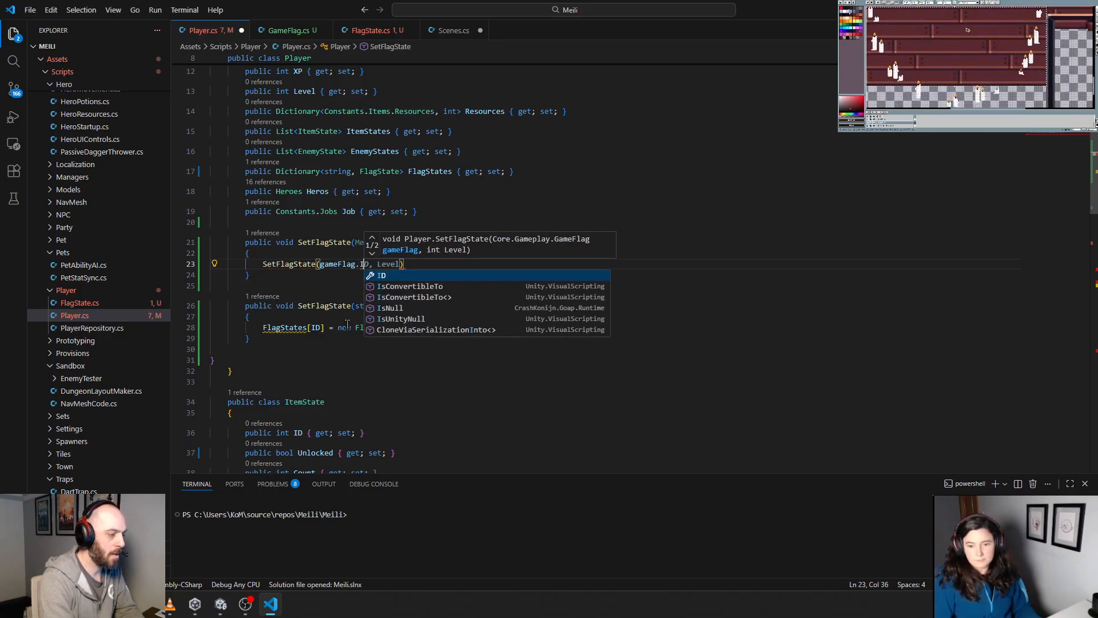
{"action": "type", "text": ");"}
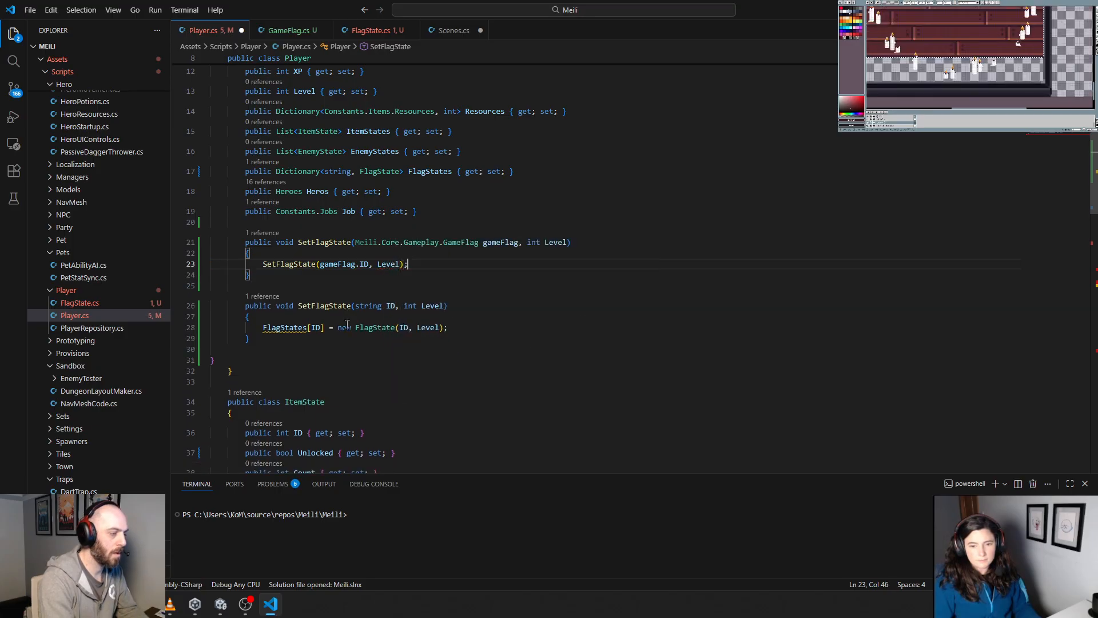
{"action": "key", "text": "Down"}
Step: Prefix FlagStates with "this." in the string-ID SetFlagState overload and save Player.cs
{"action": "left_click", "coordinate": [287, 371]}
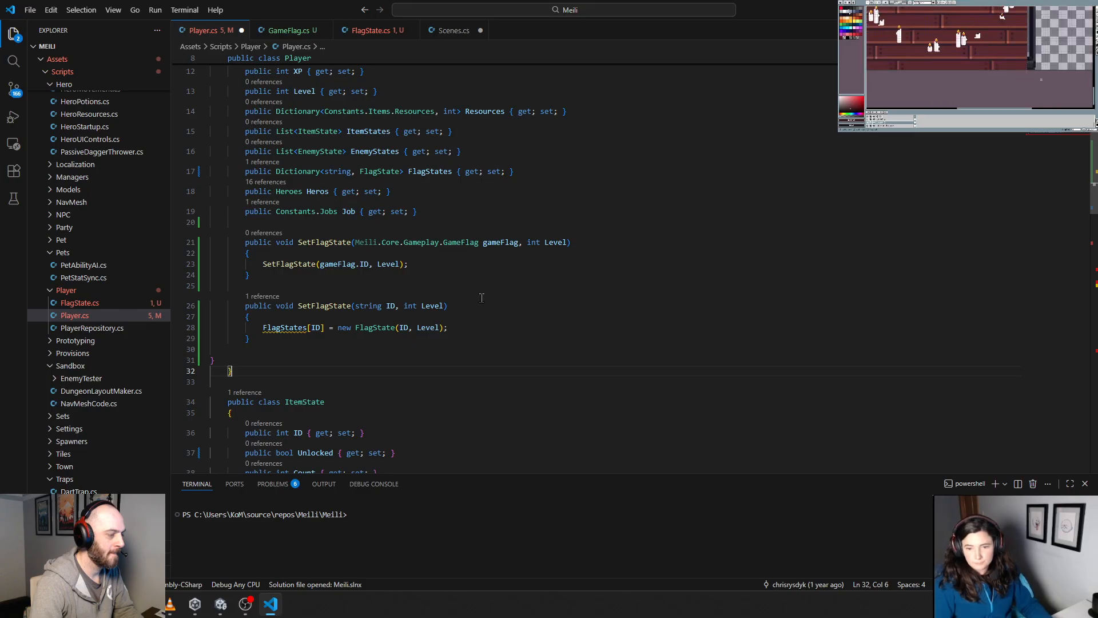
{"action": "key", "text": "Up"}
{"action": "key", "text": "Up"}
{"action": "key", "text": "Up"}
{"action": "key", "text": "Up"}
{"action": "key", "text": "Home"}
{"action": "type", "text": "th"}
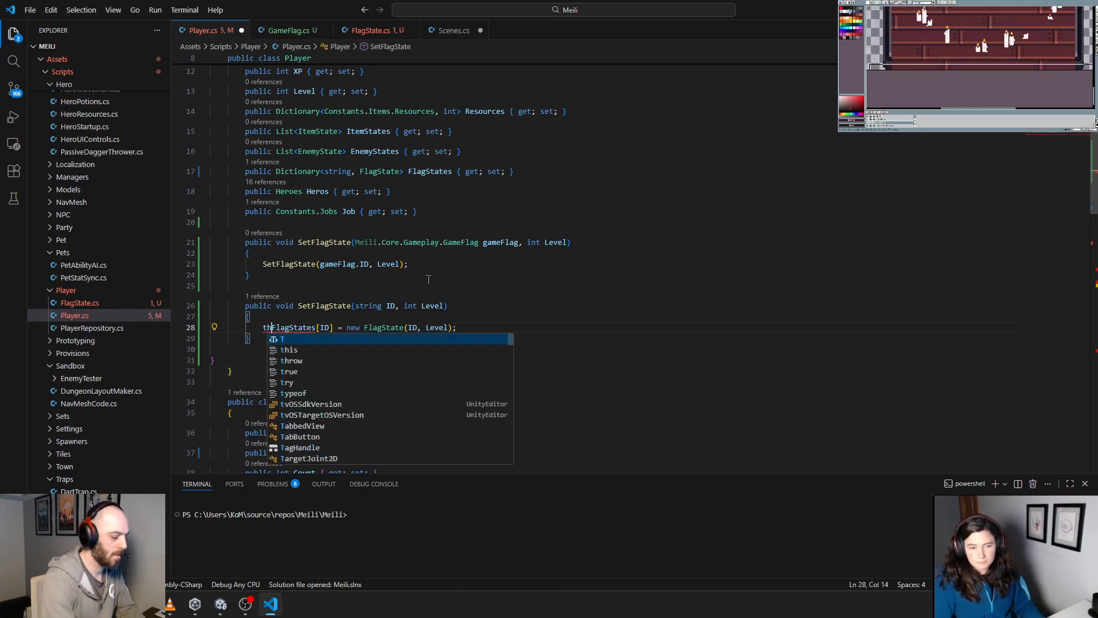
{"action": "type", "text": "is."}
{"action": "key", "text": "ctrl+s"}
{"action": "left_click", "coordinate": [559, 256]}
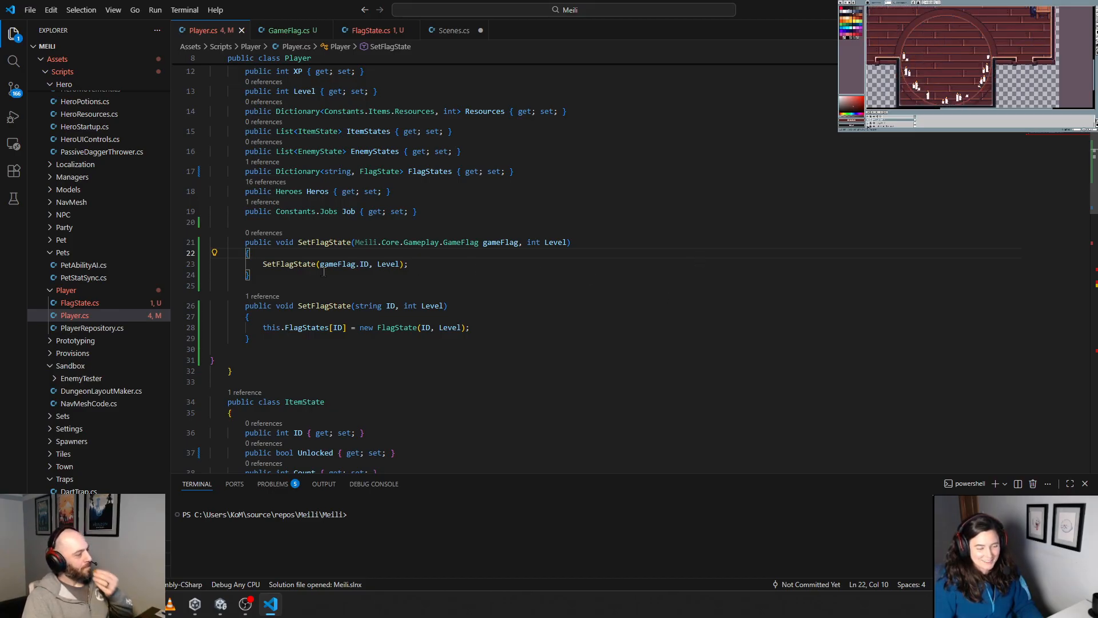
Step: Add an int MaxLevel parameter after Level in the string-ID SetFlagState overload
{"action": "left_click_drag", "start_coordinate": [263, 264], "coordinate": [409, 265]}
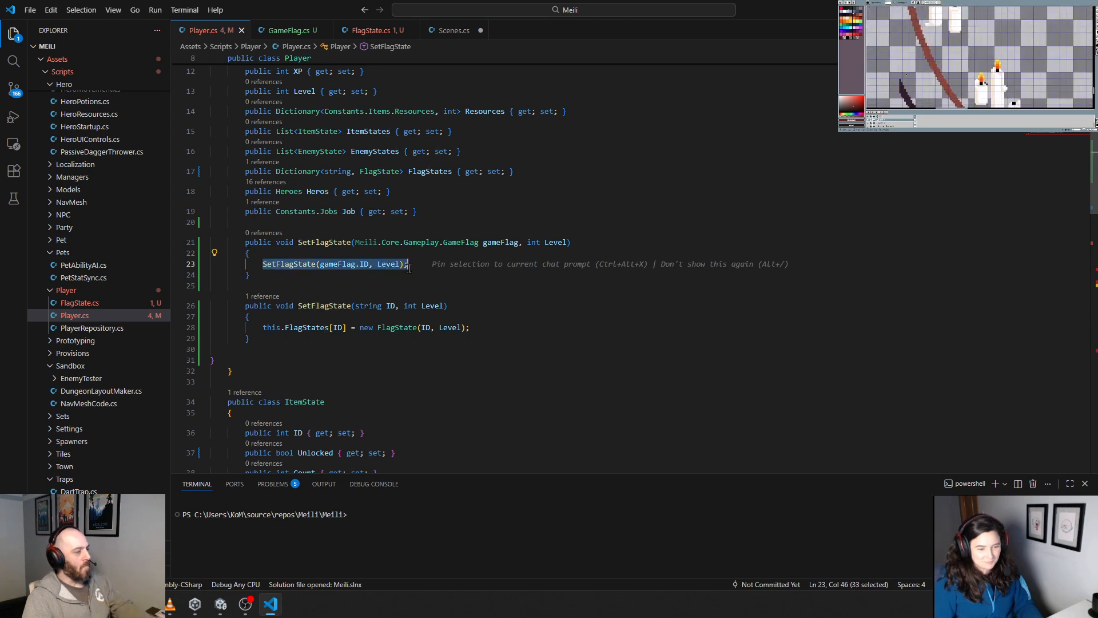
{"action": "left_click", "coordinate": [491, 275]}
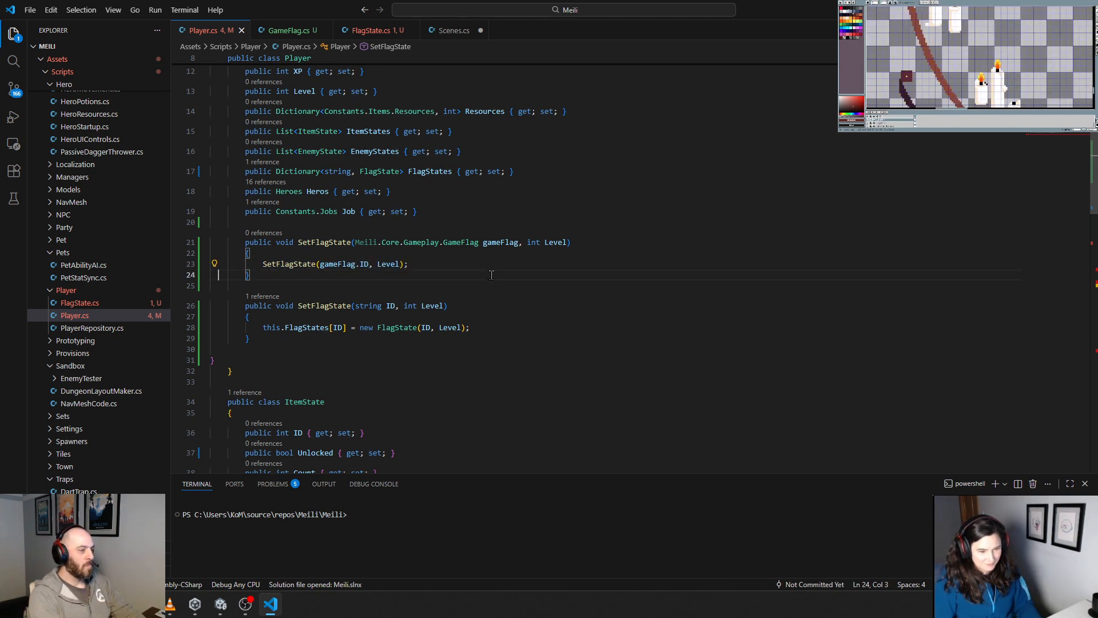
{"action": "key", "text": "Down"}
{"action": "key", "text": "Down"}
{"action": "key", "text": "Down"}
{"action": "key", "text": "Up"}
{"action": "key", "text": "End"}
{"action": "key", "text": "Left"}
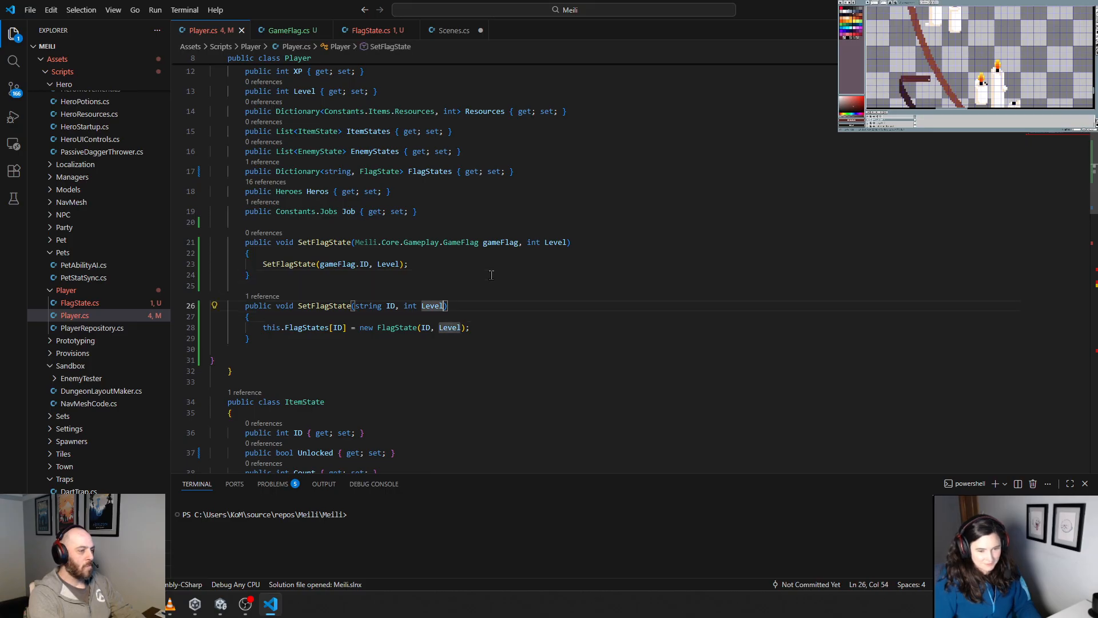
{"action": "type", "text": ", int"}
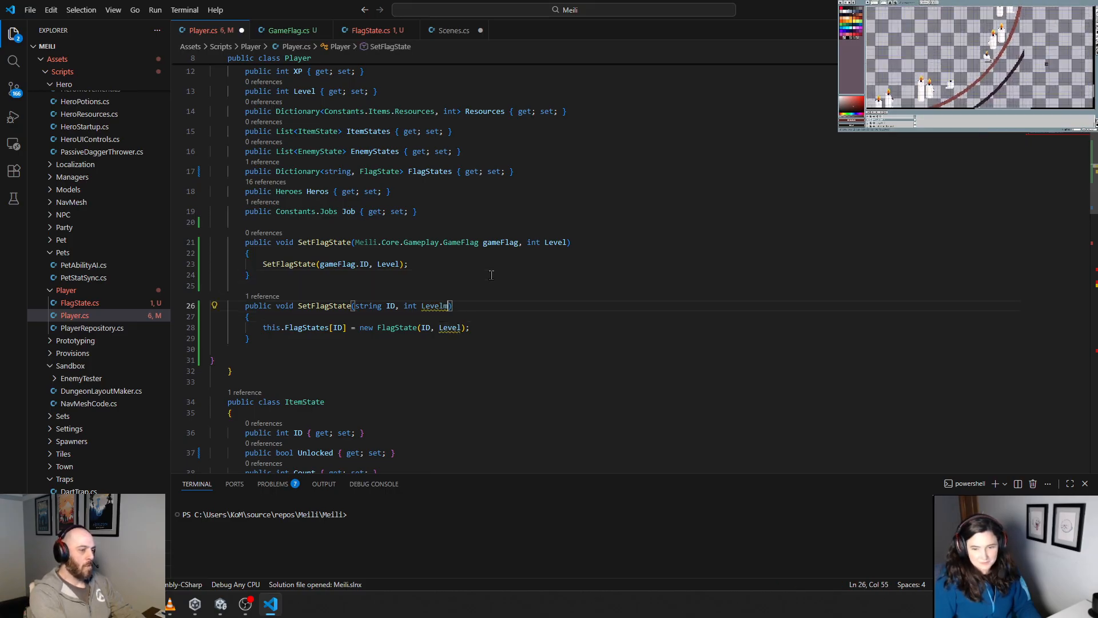
{"action": "type", "text": " im"}
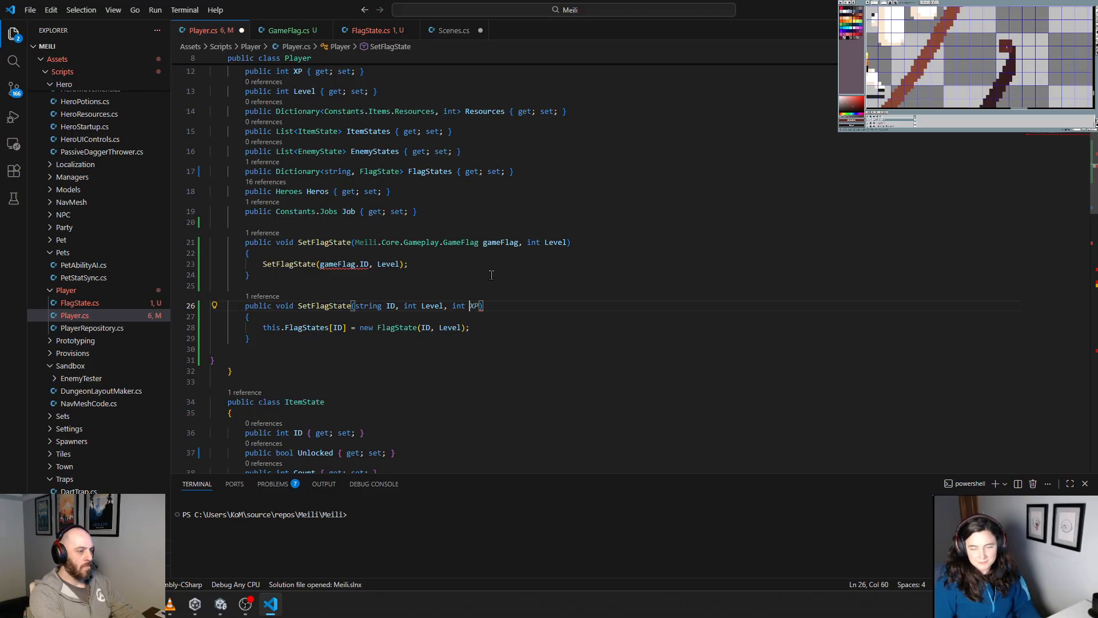
{"action": "key", "text": "BackSpace"}
{"action": "key", "text": "BackSpace"}
{"action": "type", "text": "MaxLevel"}
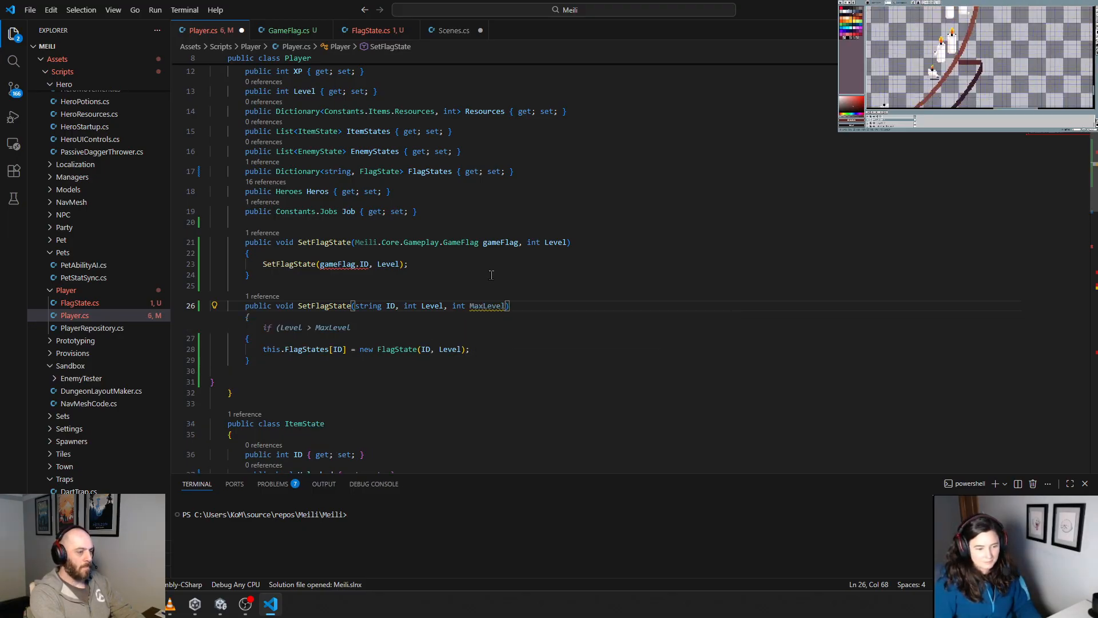
Step: Rename the parameters of the string-ID SetFlagState overload to lower-case maxLevel and level
{"action": "key", "text": "Left"}
{"action": "key", "text": "Left"}
{"action": "key", "text": "Left"}
{"action": "key", "text": "Left"}
{"action": "key", "text": "BackSpace"}
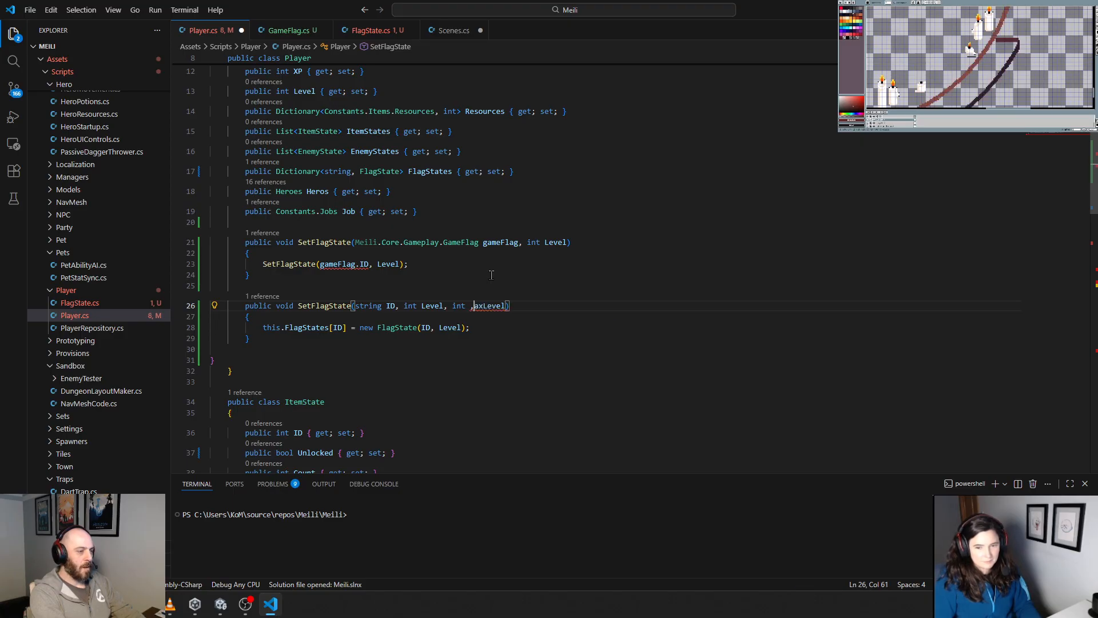
{"action": "type", "text": "m"}
{"action": "key", "text": "Left"}
{"action": "key", "text": "Left"}
{"action": "key", "text": "Left"}
{"action": "key", "text": "Left"}
{"action": "key", "text": "Left"}
{"action": "key", "text": "Left"}
{"action": "key", "text": "Left"}
{"action": "key", "text": "Left"}
{"action": "key", "text": "Left"}
{"action": "key", "text": "Left"}
{"action": "key", "text": "Left"}
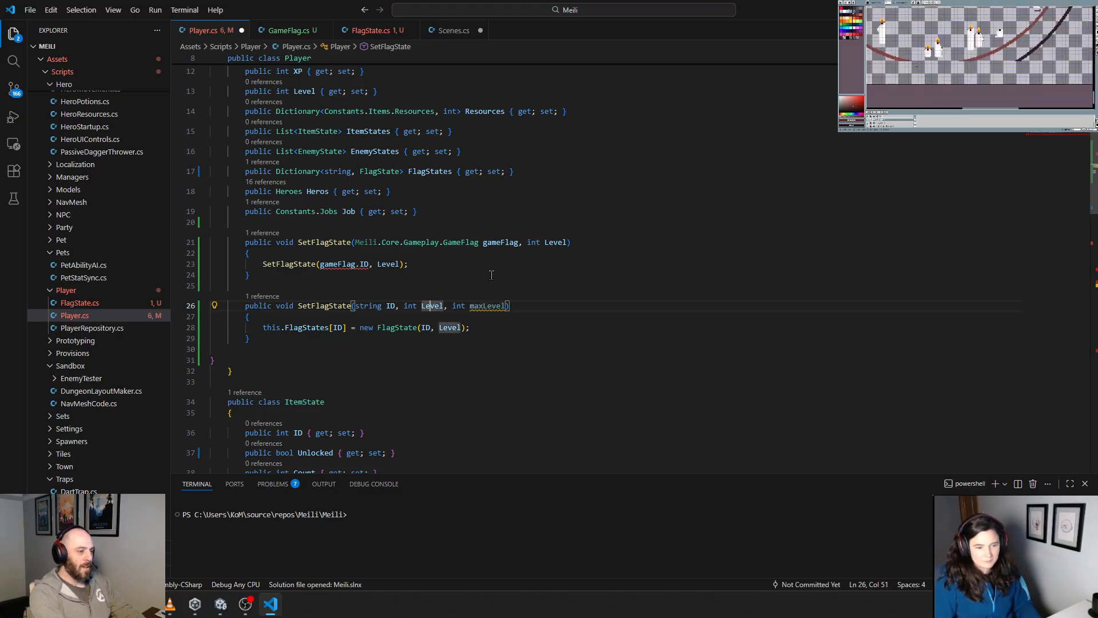
{"action": "key", "text": "BackSpace"}
{"action": "type", "text": "l"}
Step: Rename the Level parameter of the GameFlag SetFlagState overload to lower-case level
{"action": "key", "text": "Up"}
{"action": "key", "text": "Up"}
{"action": "key", "text": "Up"}
{"action": "key", "text": "Up"}
{"action": "key", "text": "Up"}
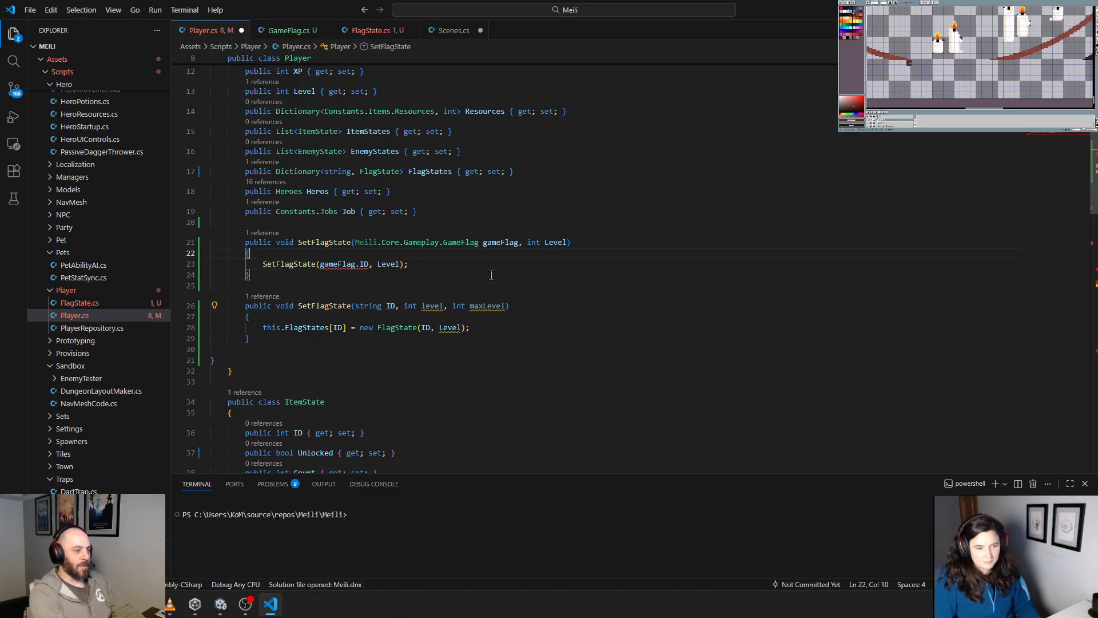
{"action": "key", "text": "End"}
{"action": "key", "text": "Left"}
{"action": "key", "text": "Left"}
{"action": "key", "text": "Left"}
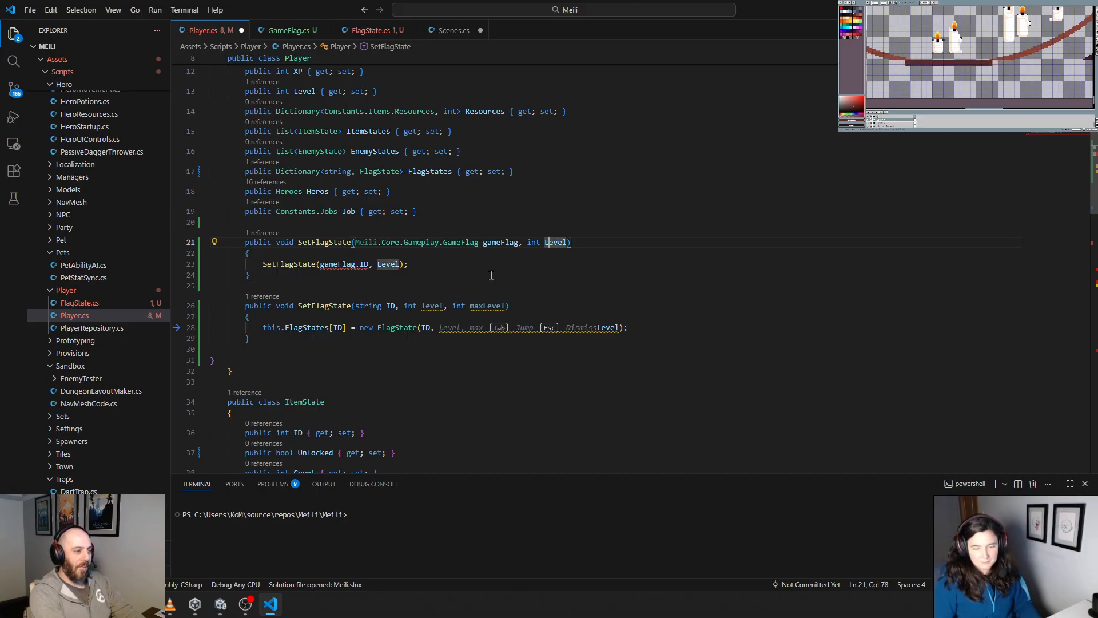
{"action": "key", "text": "Escape"}
{"action": "key", "text": "Delete"}
{"action": "type", "text": "l"}
{"action": "key", "text": "Escape"}
Step: Change the Level argument to level in the SetFlagState call inside the GameFlag overload
{"action": "key", "text": "Down"}
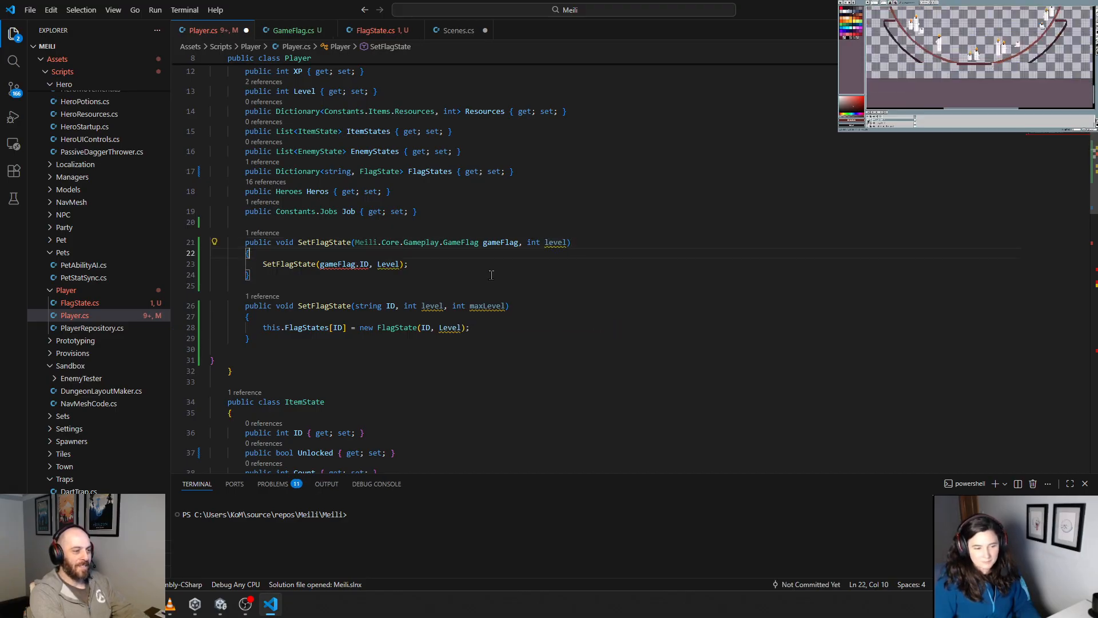
{"action": "key", "text": "Down"}
{"action": "key", "text": "Down"}
{"action": "key", "text": "Down"}
{"action": "key", "text": "Down"}
{"action": "key", "text": "End"}
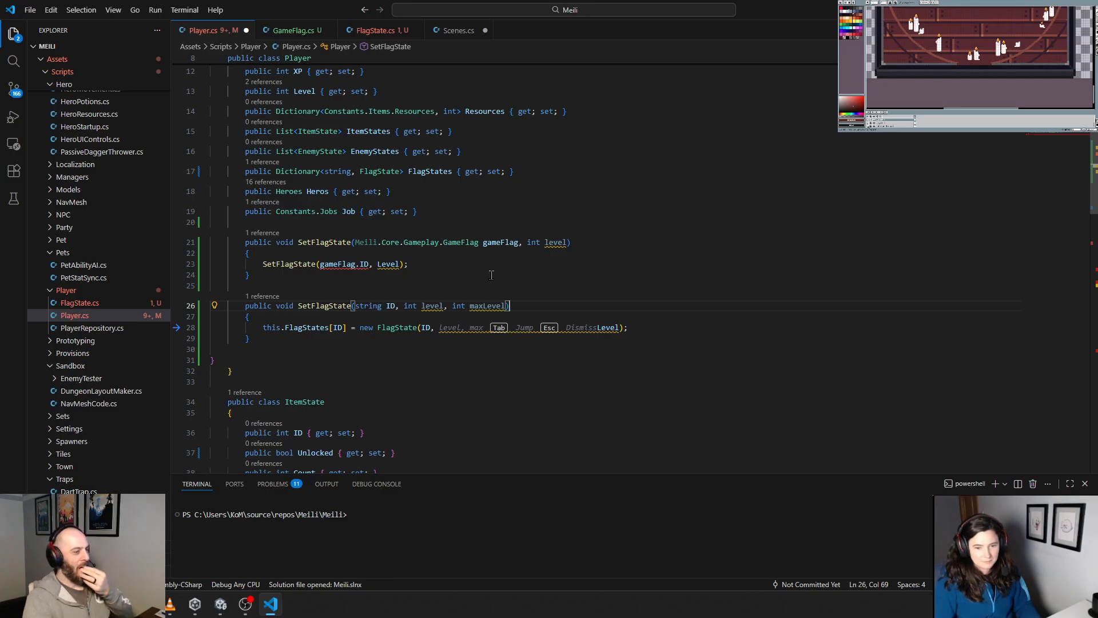
{"action": "double_click", "coordinate": [555, 242]}
{"action": "key", "text": "ctrl+c"}
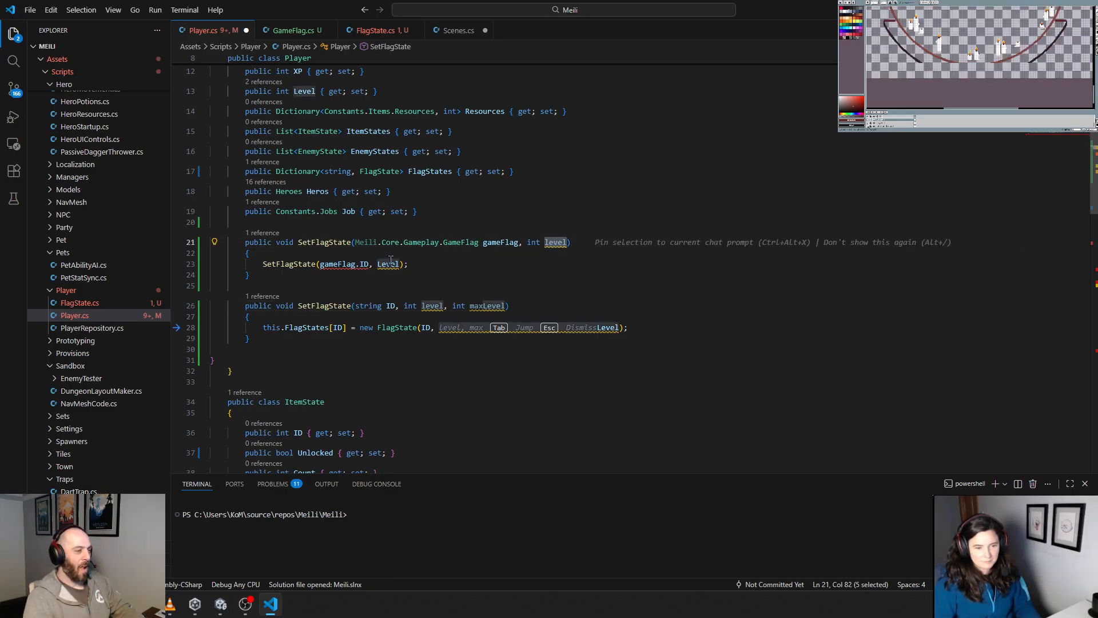
{"action": "double_click", "coordinate": [391, 262]}
{"action": "key", "text": "ctrl+v"}
{"action": "left_click", "coordinate": [487, 271]}
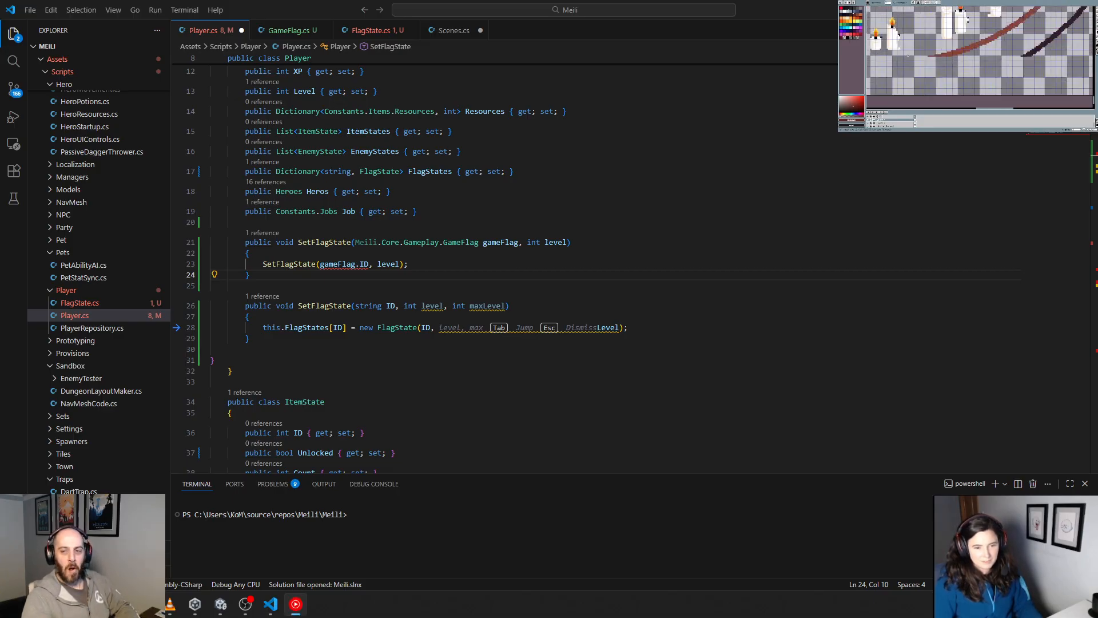
Step: Add gameFlag.MaxLevel as the third argument of the SetFlagState call inside the GameFlag overload
{"action": "key", "text": "alt+Tab"}
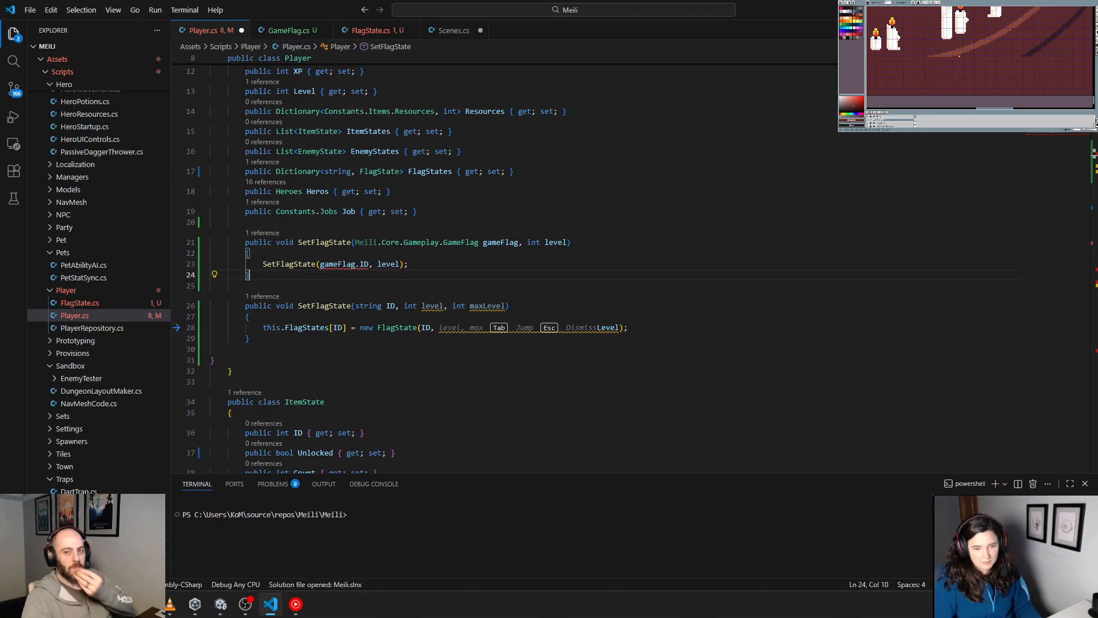
{"action": "left_click", "coordinate": [391, 351]}
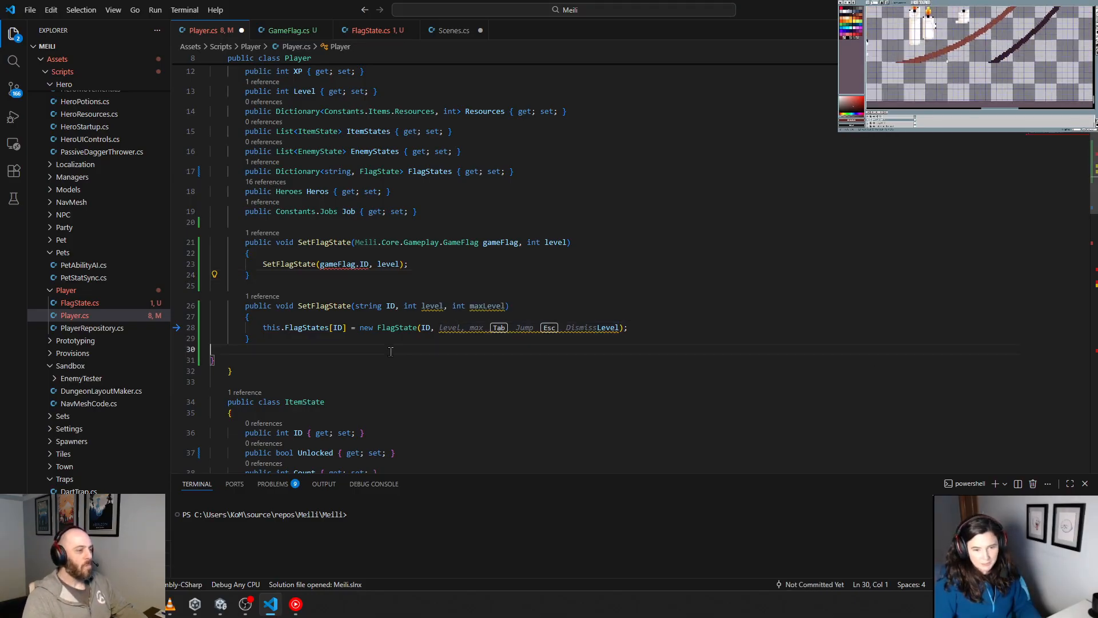
{"action": "left_click", "coordinate": [401, 265]}
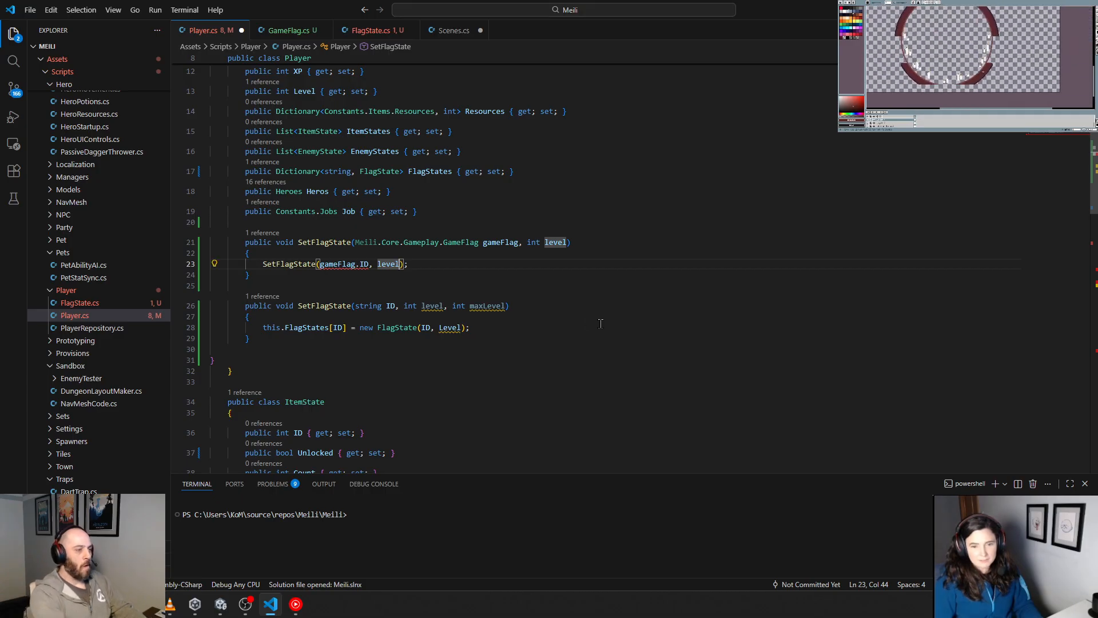
{"action": "type", "text": ", fl"}
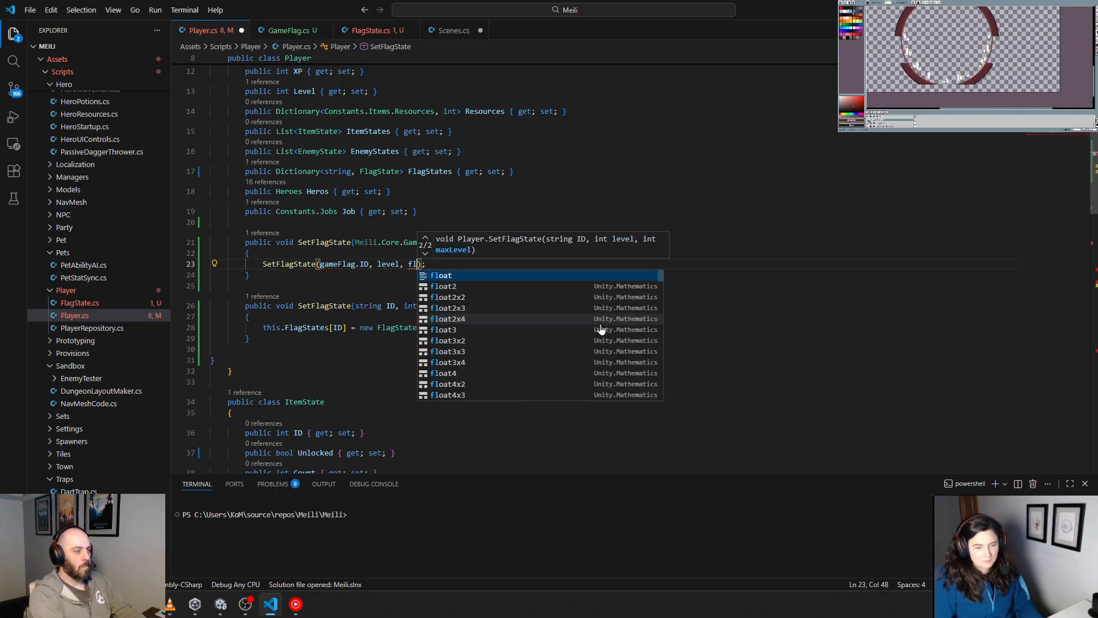
{"action": "key", "text": "BackSpace"}
{"action": "key", "text": "BackSpace"}
{"action": "type", "text": "gameFlag."}
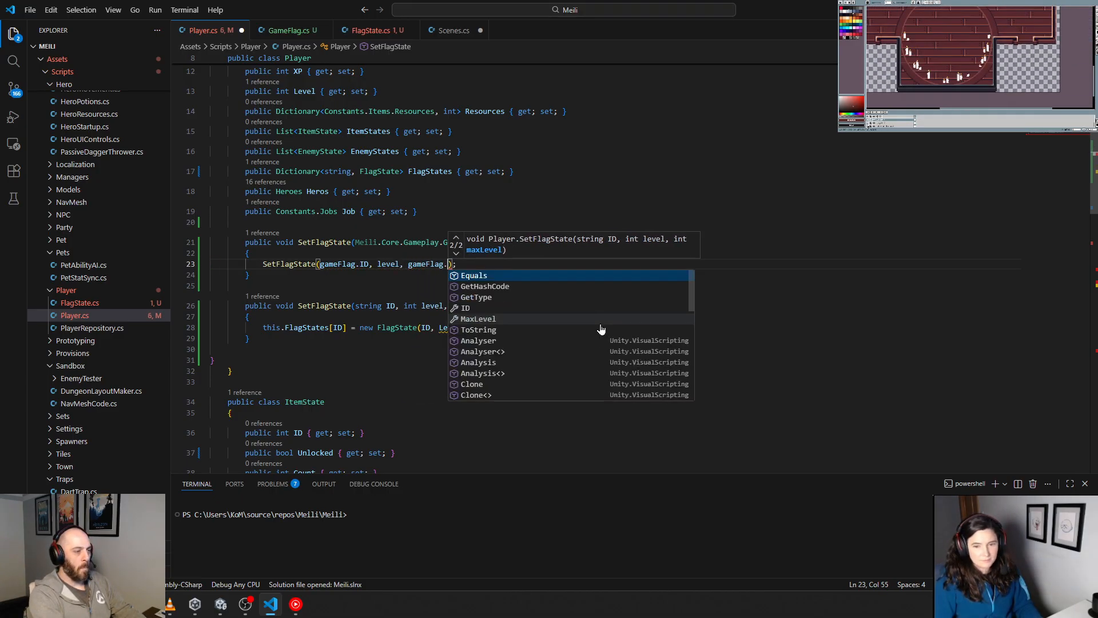
{"action": "type", "text": "Ma"}
{"action": "key", "text": "Tab"}
{"action": "key", "text": "Down"}
{"action": "key", "text": "Down"}
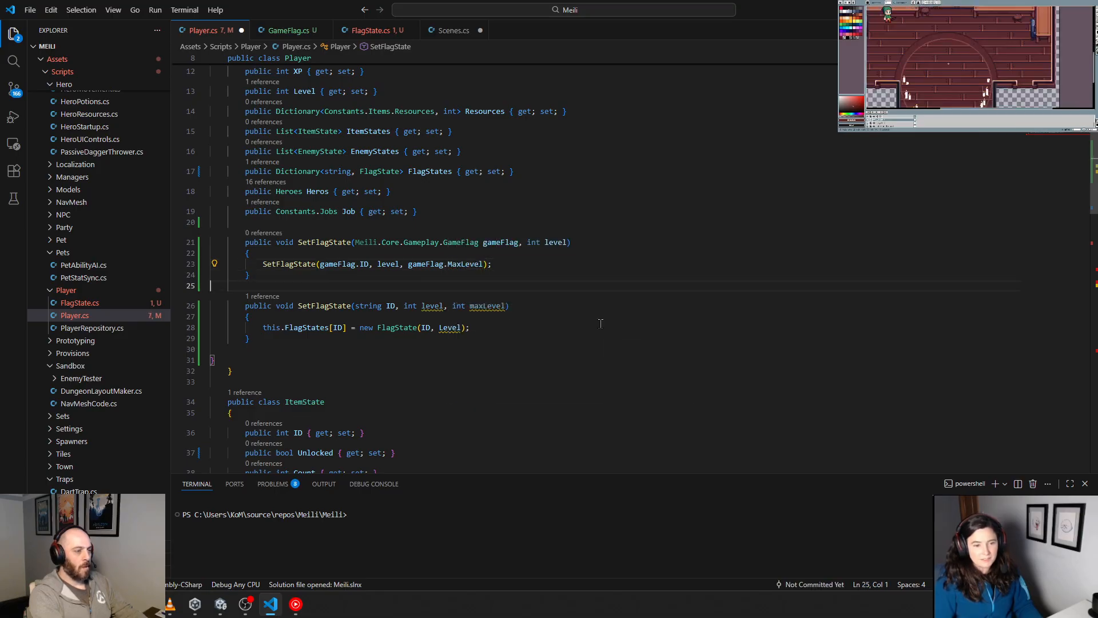
Step: Insert two blank lines above the SetFlagState call in the GameFlag overload
{"action": "key", "text": "Down"}
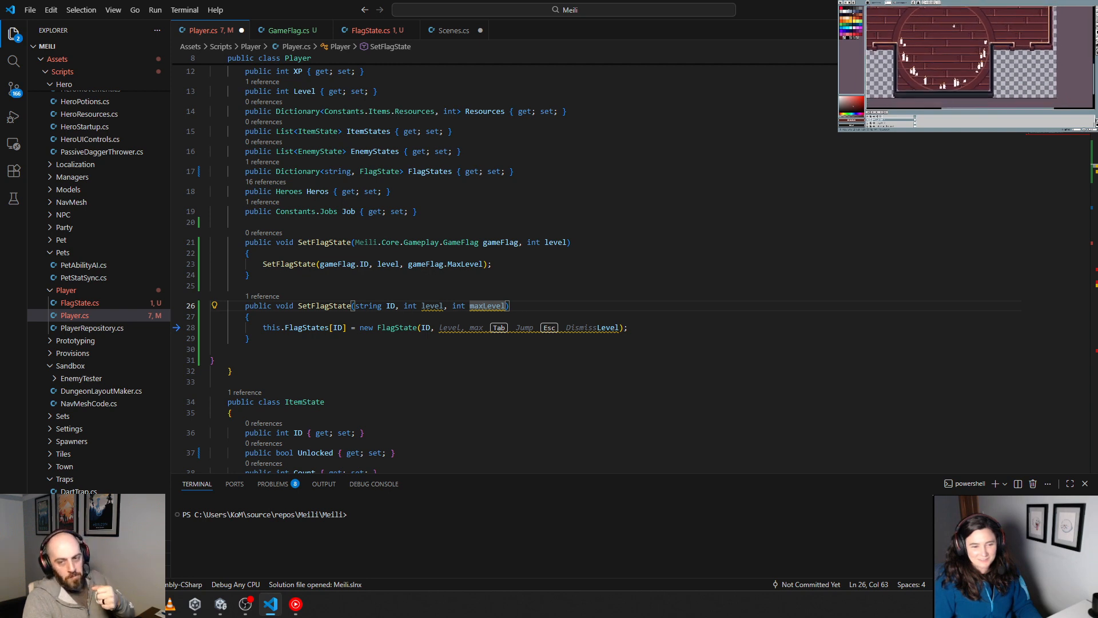
{"action": "left_click", "coordinate": [317, 256]}
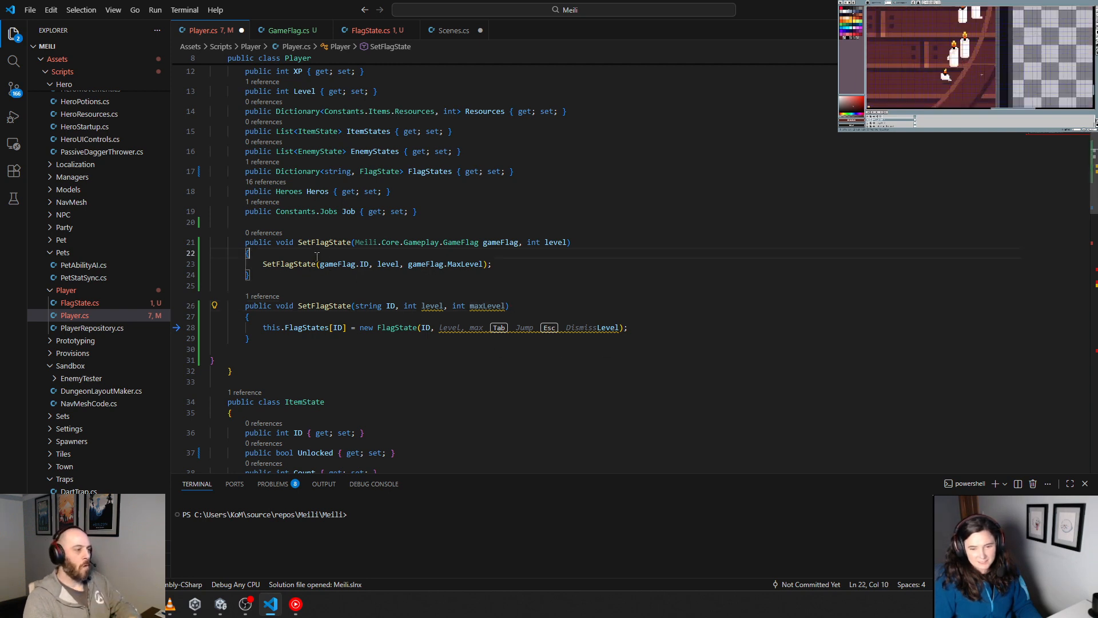
{"action": "key", "text": "Return"}
{"action": "key", "text": "Return"}
Step: Pass level and maxLevel to the FlagState constructor in the string-ID overload, and indent the first blank line of the GameFlag overload
{"action": "left_click", "coordinate": [364, 263]}
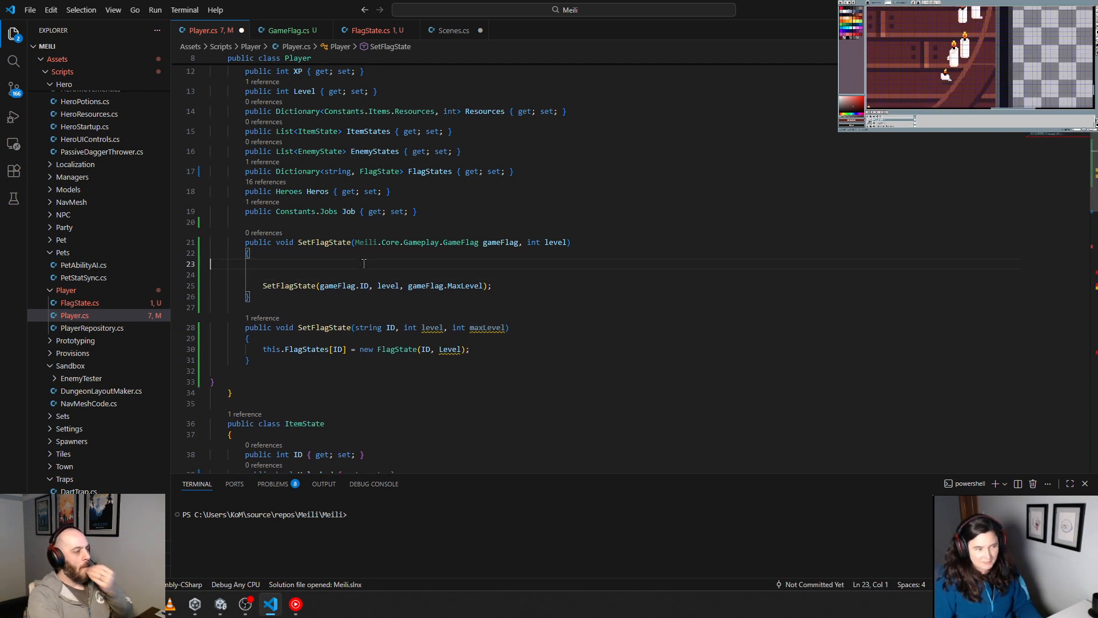
{"action": "key", "text": "Tab"}
{"action": "key", "text": "Tab"}
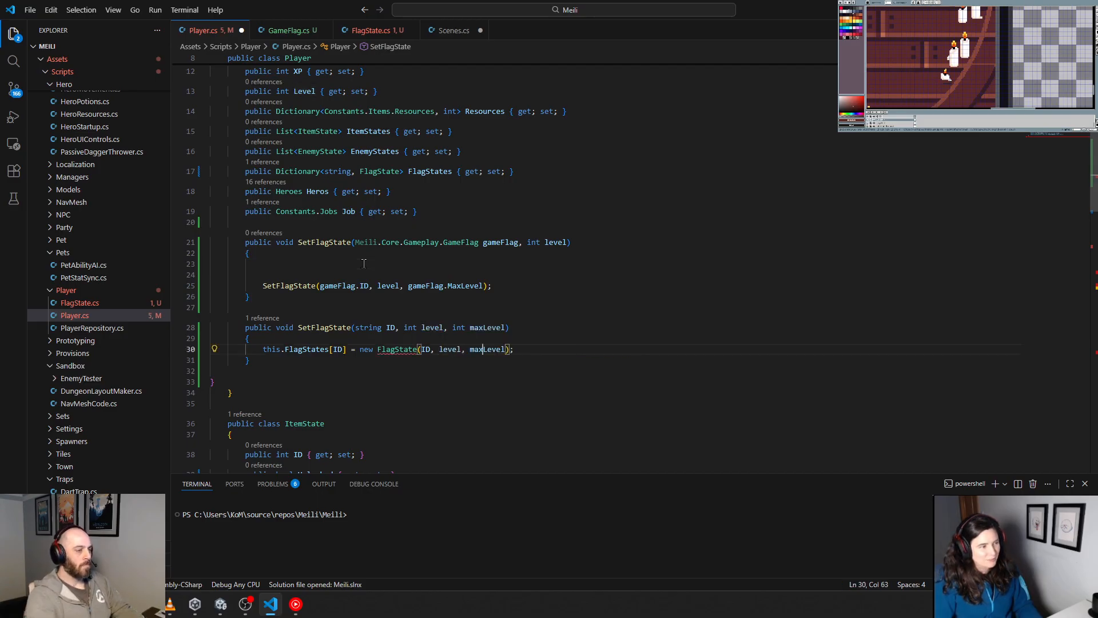
{"action": "left_click", "coordinate": [364, 263]}
{"action": "key", "text": "Tab"}
{"action": "key", "text": "Tab"}
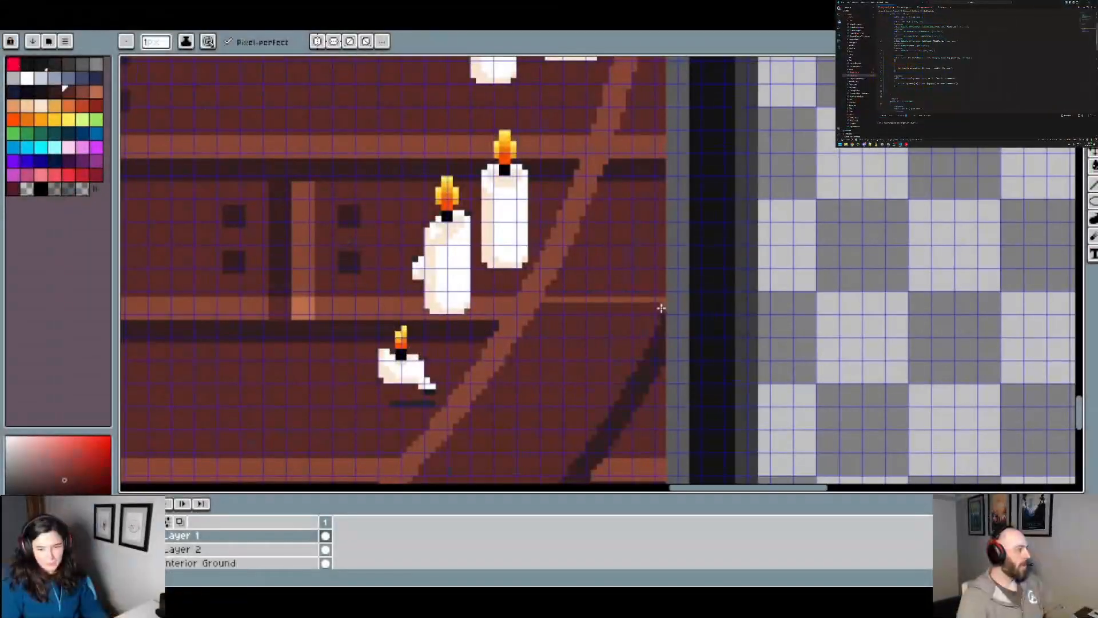
Step: In Aseprite, hide the wood floor and fill the area outside the curved outline beside the candles with dark reddish brown on Layer 1
{"action": "scroll", "coordinate": [661, 309], "scroll_direction": "up", "scroll_amount": 3}
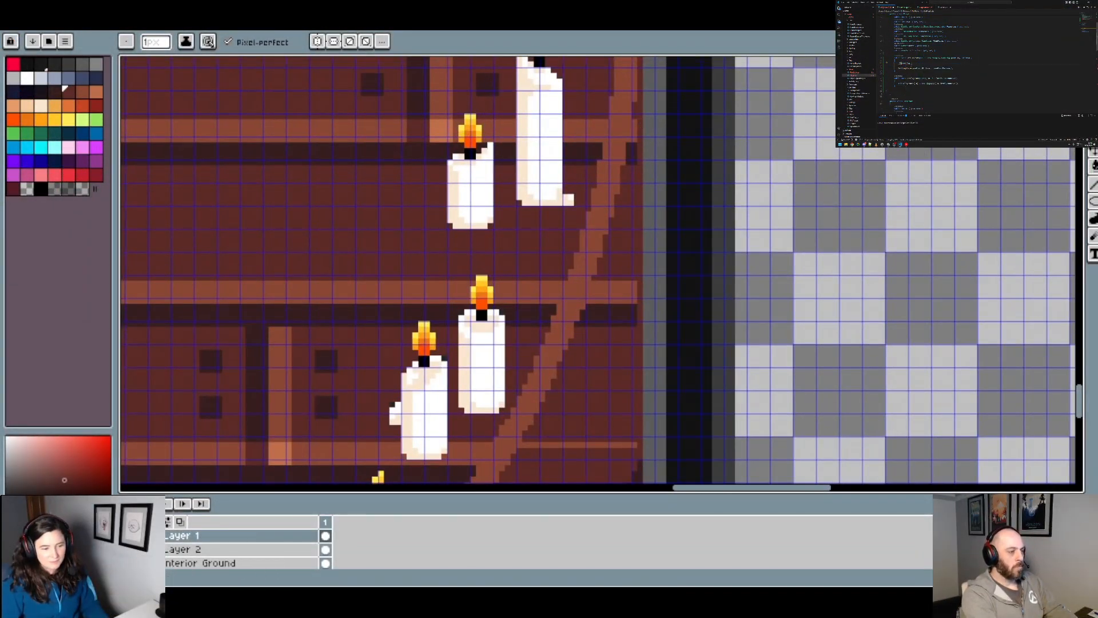
{"action": "left_click", "coordinate": [126, 535], "text": "alt"}
{"action": "key", "text": "g"}
{"action": "left_click", "coordinate": [610, 297]}
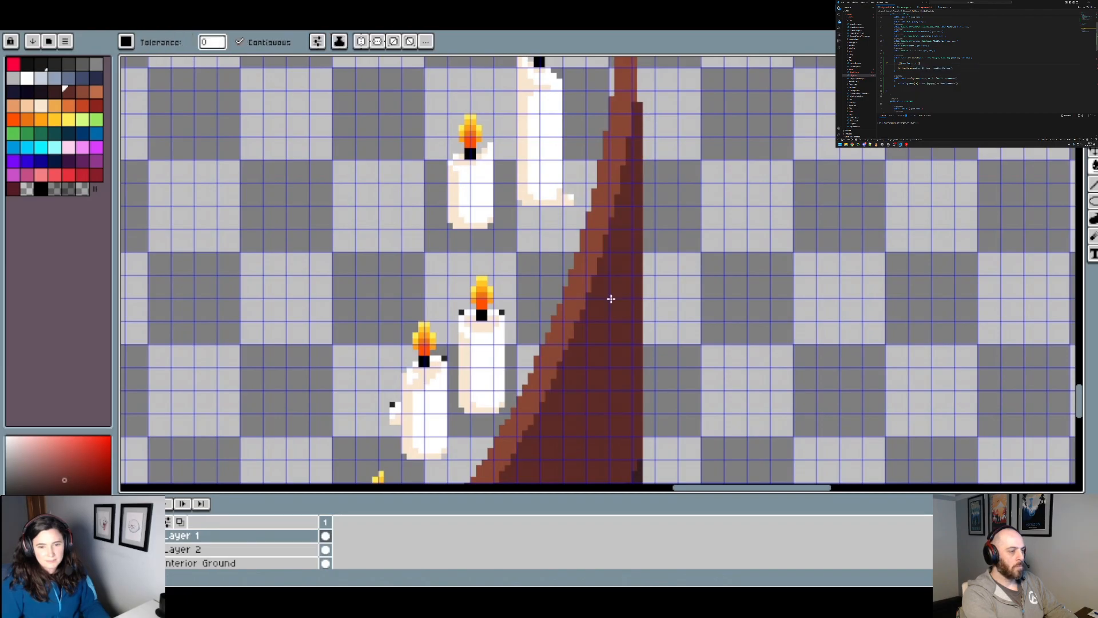
Step: Pencil a thin dark reddish-brown strip on Layer 1 up the outer edge of the curved outline, above the filled area right of the candles
{"action": "scroll", "coordinate": [611, 301], "scroll_direction": "down", "scroll_amount": 2}
{"action": "scroll", "coordinate": [627, 266], "scroll_direction": "up", "scroll_amount": 2}
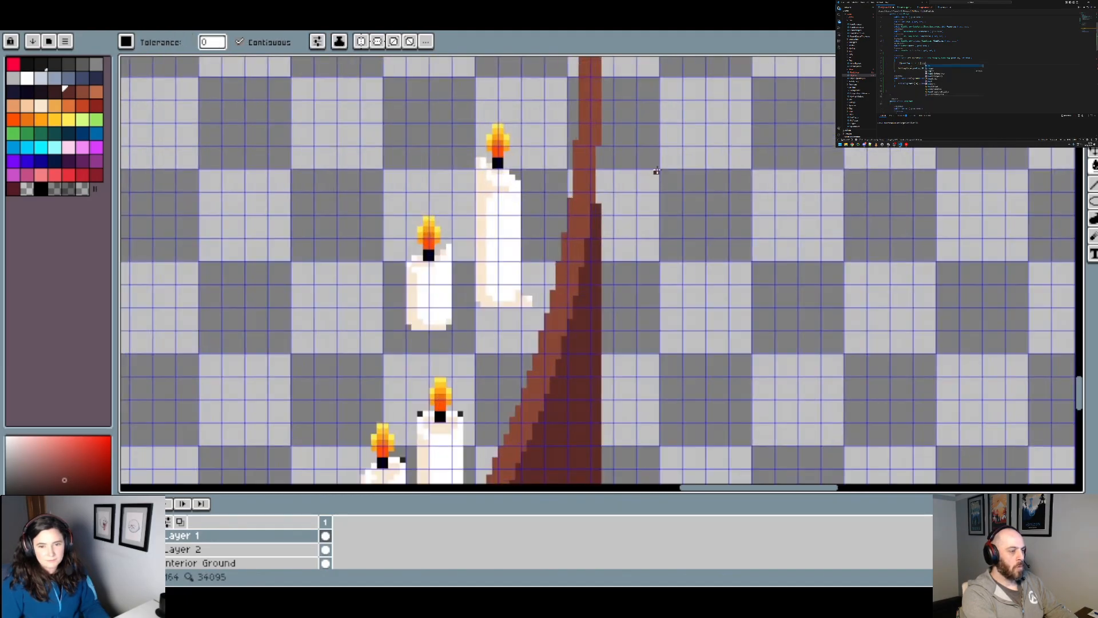
{"action": "left_click", "coordinate": [598, 162]}
{"action": "key", "text": "ctrl+z"}
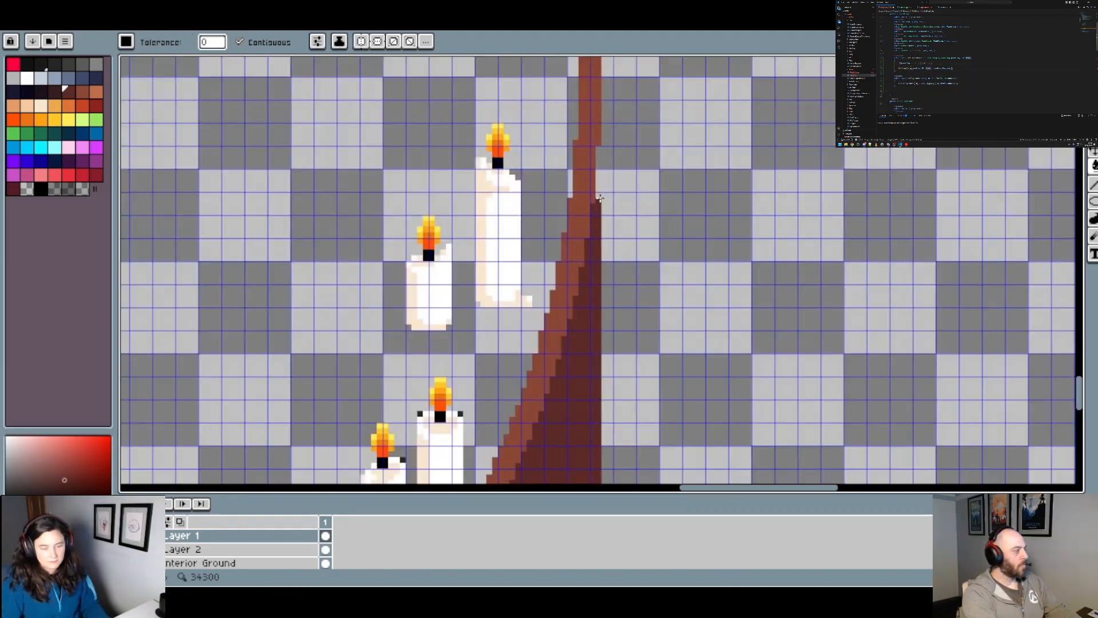
{"action": "key", "text": "b"}
{"action": "left_click_drag", "start_coordinate": [598, 149], "coordinate": [598, 195]}
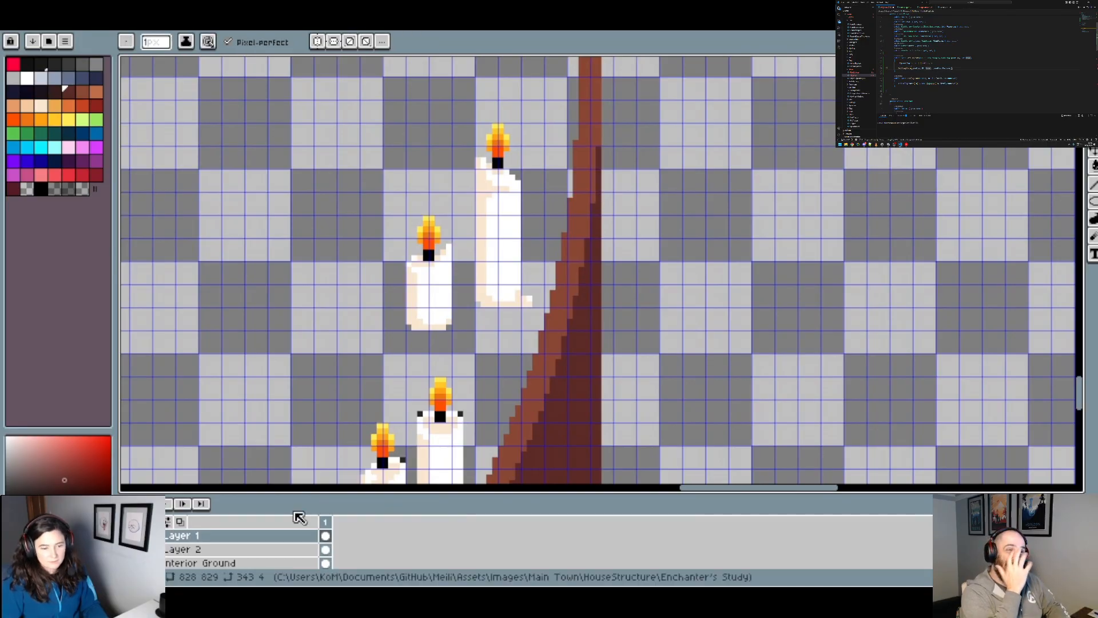
Step: Show the Interior Ground layer again so the wood floor surrounds the candles
{"action": "left_click", "coordinate": [246, 564]}
{"action": "scroll", "coordinate": [154, 562], "scroll_direction": "up", "scroll_amount": 1}
{"action": "scroll", "coordinate": [180, 557], "scroll_direction": "down", "scroll_amount": 2}
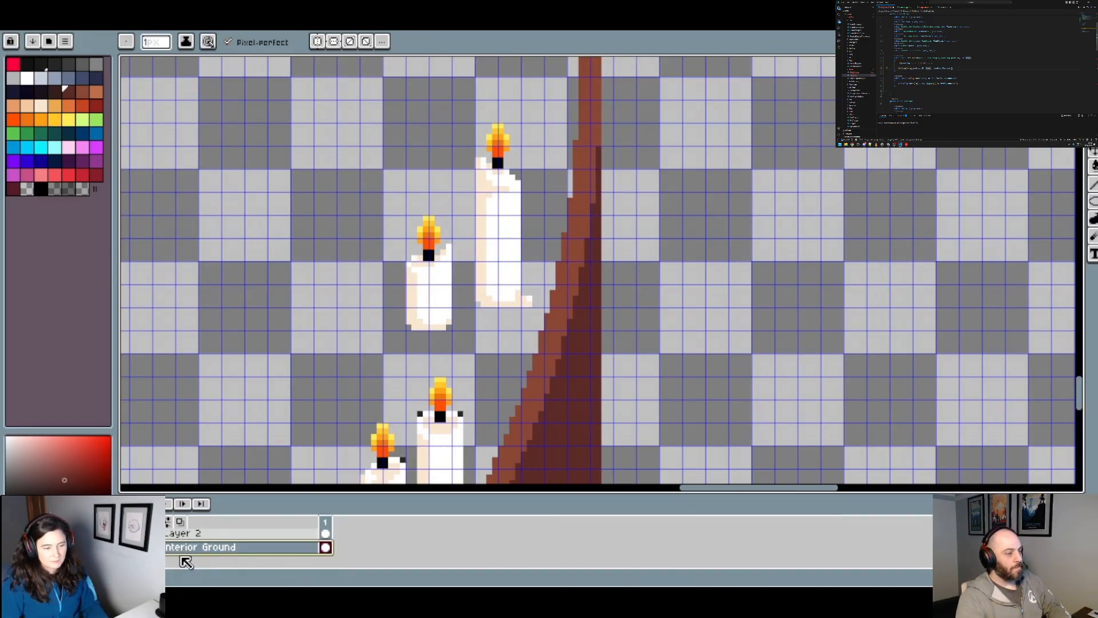
{"action": "left_click", "coordinate": [126, 548]}
{"action": "scroll", "coordinate": [632, 250], "scroll_direction": "down", "scroll_amount": 6}
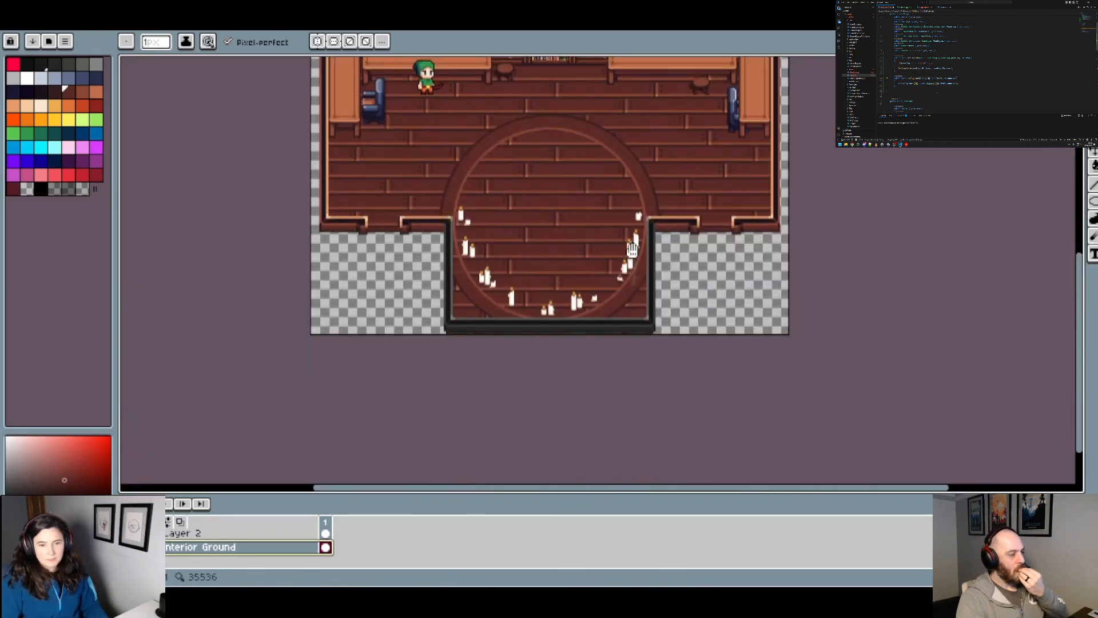
{"action": "left_click_drag", "start_coordinate": [632, 250], "coordinate": [608, 318]}
{"action": "scroll", "coordinate": [460, 329], "scroll_direction": "up", "scroll_amount": 2}
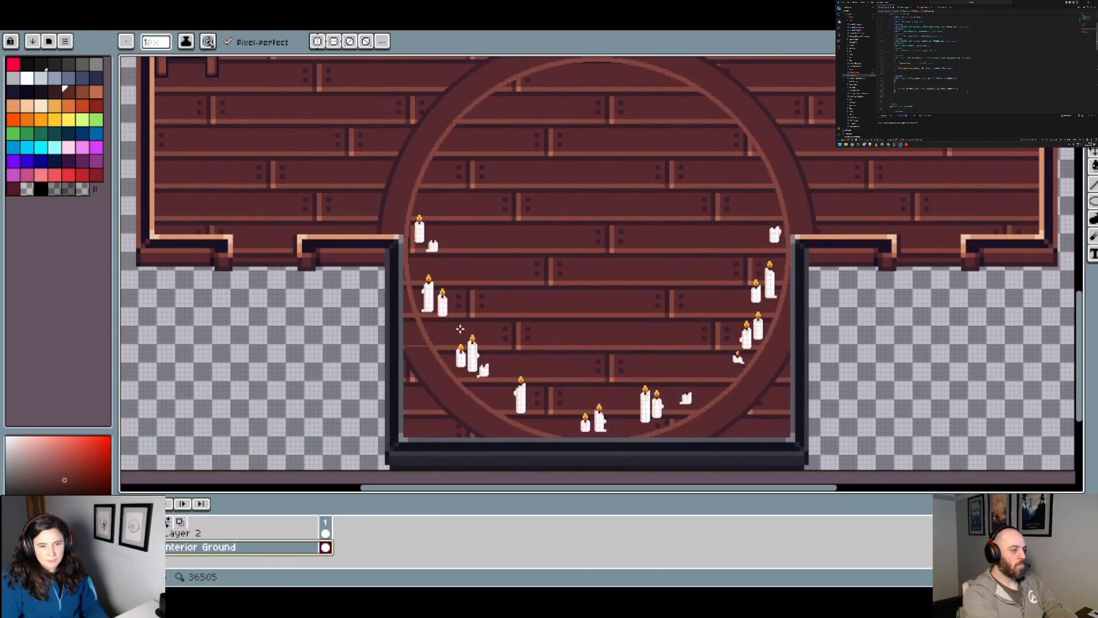
{"action": "left_click_drag", "start_coordinate": [454, 286], "coordinate": [425, 236]}
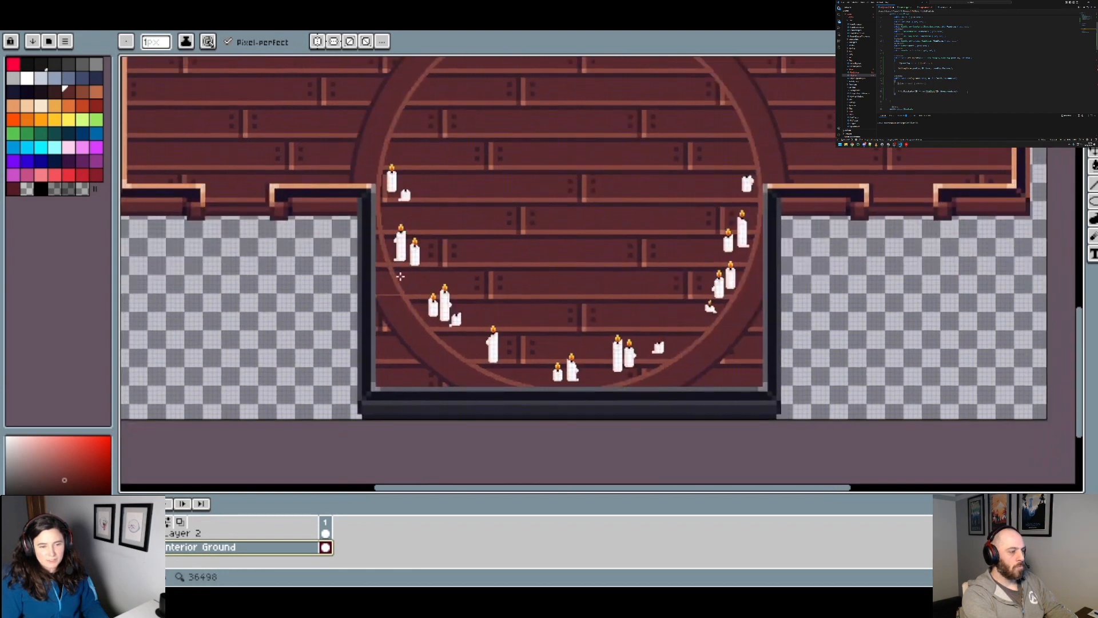
{"action": "scroll", "coordinate": [394, 286], "scroll_direction": "up", "scroll_amount": 4}
{"action": "scroll", "coordinate": [328, 333], "scroll_direction": "up", "scroll_amount": 2}
{"action": "left_click", "coordinate": [322, 338]}
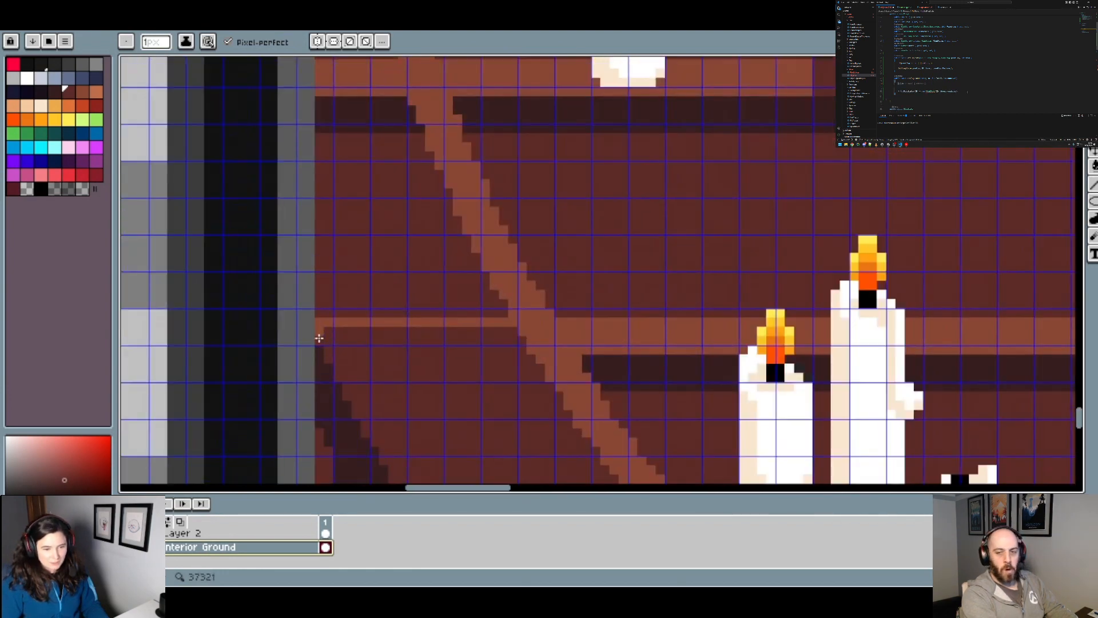
{"action": "left_click_drag", "start_coordinate": [365, 63], "coordinate": [426, 255]}
{"action": "left_click_drag", "start_coordinate": [393, 128], "coordinate": [401, 256]}
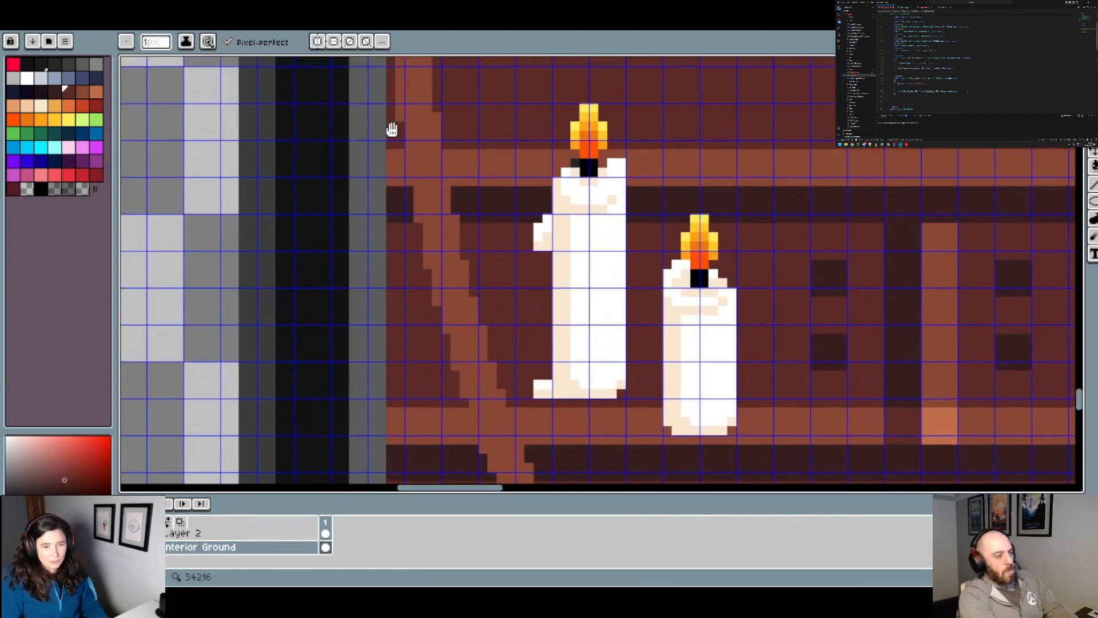
{"action": "left_click_drag", "start_coordinate": [388, 127], "coordinate": [393, 221]}
{"action": "key", "text": "g"}
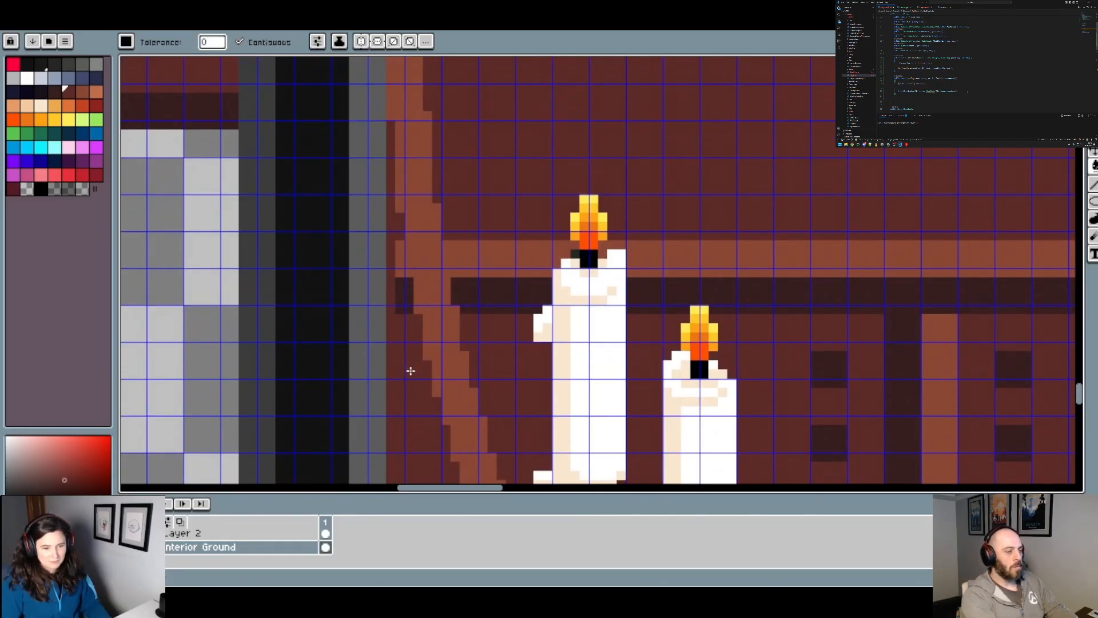
{"action": "left_click_drag", "start_coordinate": [496, 317], "coordinate": [467, 202]}
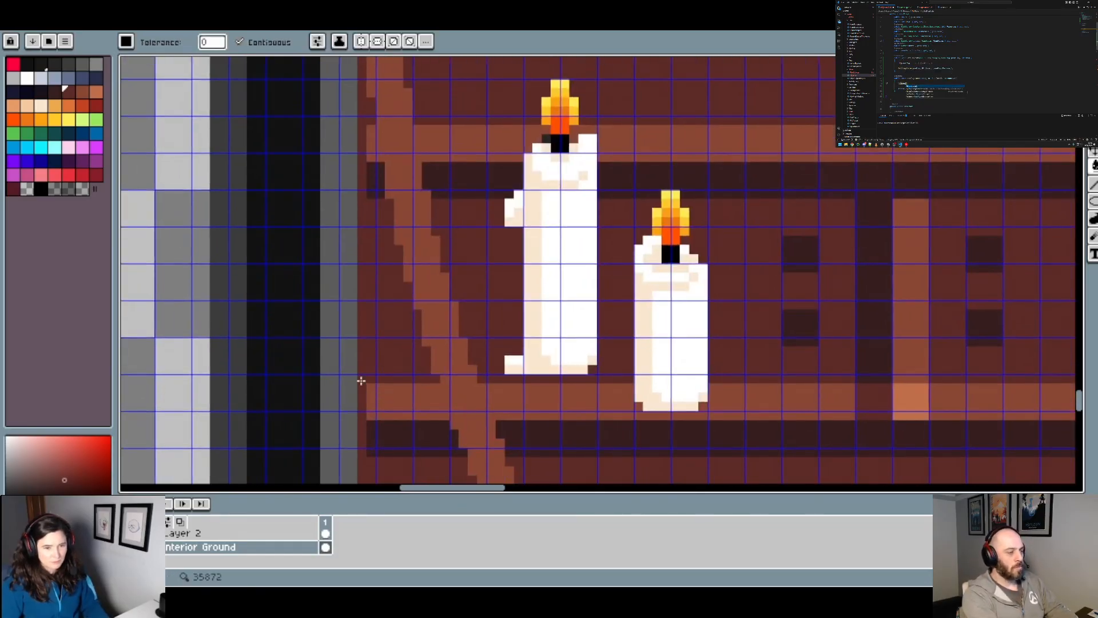
{"action": "scroll", "coordinate": [395, 412], "scroll_direction": "down", "scroll_amount": 1}
{"action": "scroll", "coordinate": [195, 548], "scroll_direction": "up", "scroll_amount": 2}
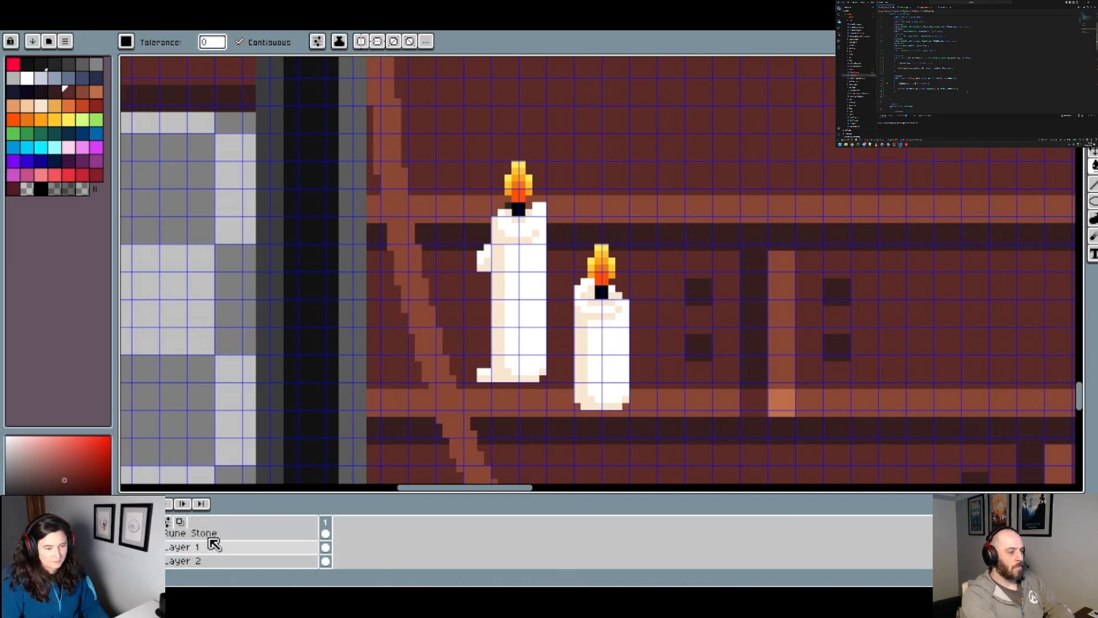
Step: On Layer 1, pencil a dark reddish-brown boundary column along the alcove's left wall, outside the curved outline beside the candles
{"action": "left_click", "coordinate": [173, 548]}
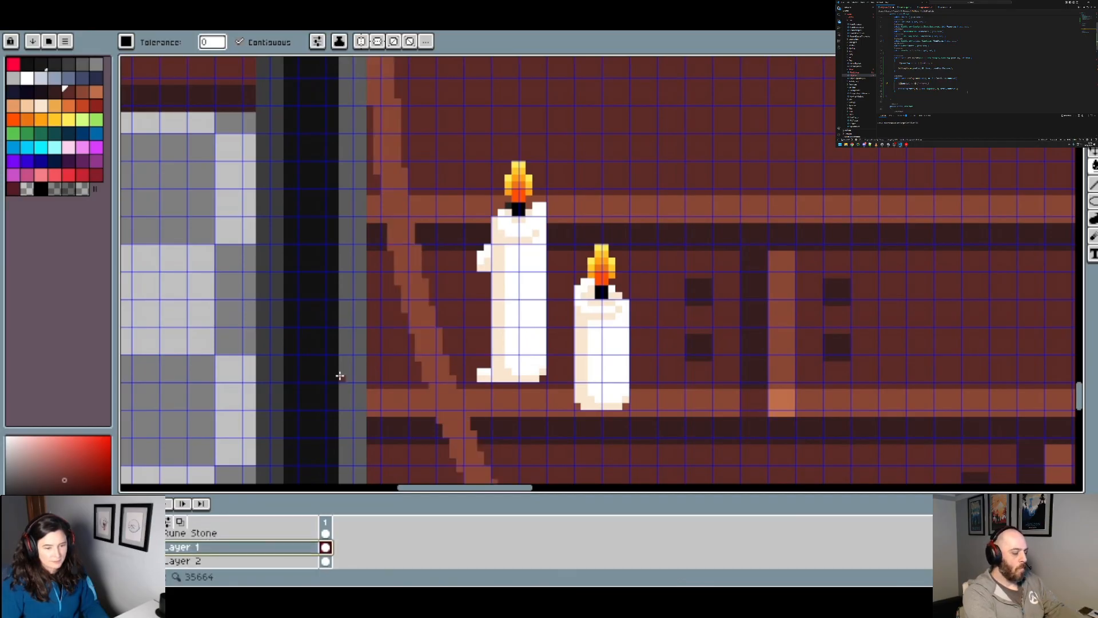
{"action": "scroll", "coordinate": [366, 382], "scroll_direction": "up", "scroll_amount": 3}
{"action": "left_click_drag", "start_coordinate": [360, 412], "coordinate": [361, 276]}
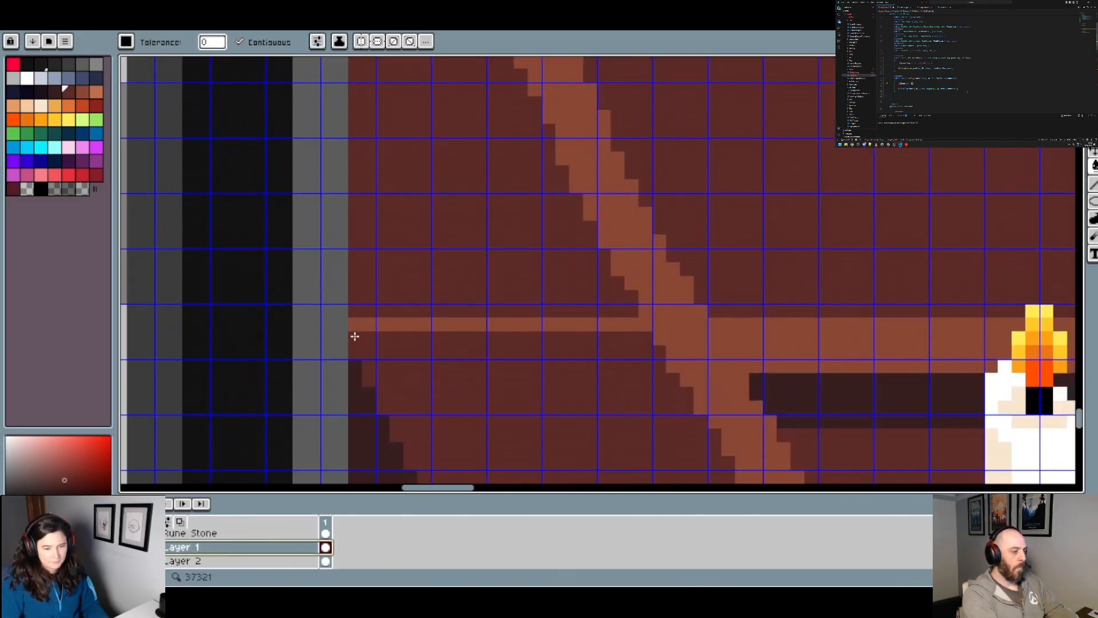
{"action": "left_click", "coordinate": [355, 352]}
{"action": "key", "text": "ctrl+z"}
{"action": "key", "text": "b"}
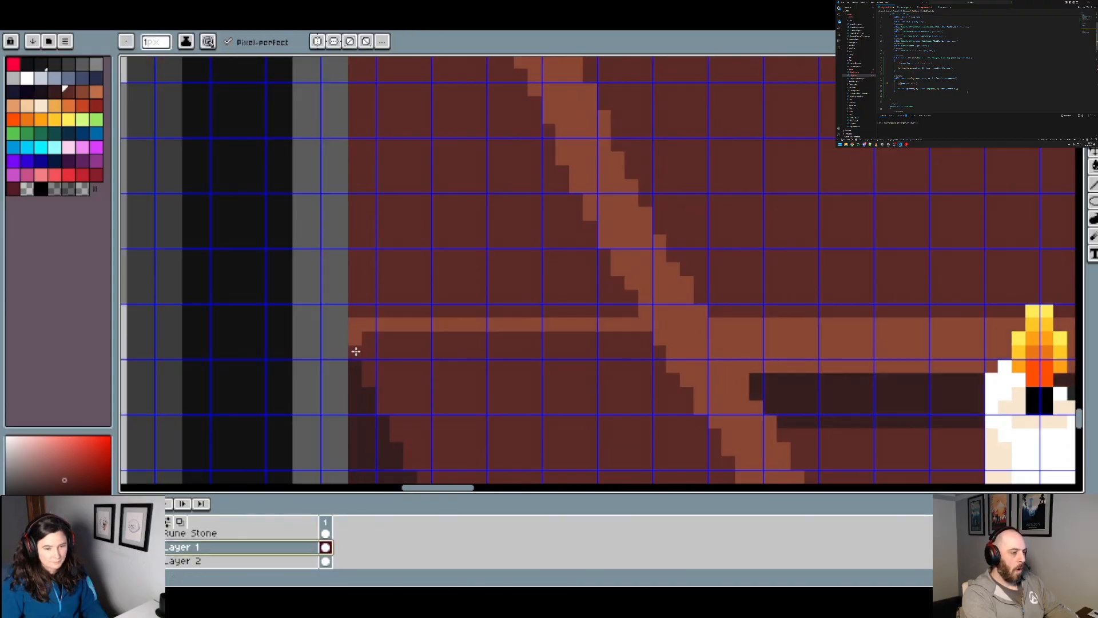
{"action": "left_click", "coordinate": [356, 340]}
{"action": "left_click_drag", "start_coordinate": [424, 158], "coordinate": [430, 370]}
{"action": "left_click_drag", "start_coordinate": [409, 159], "coordinate": [414, 355]}
{"action": "left_click_drag", "start_coordinate": [389, 103], "coordinate": [391, 313]}
{"action": "left_click_drag", "start_coordinate": [369, 163], "coordinate": [372, 299]}
{"action": "left_click", "coordinate": [372, 123], "text": "shift"}
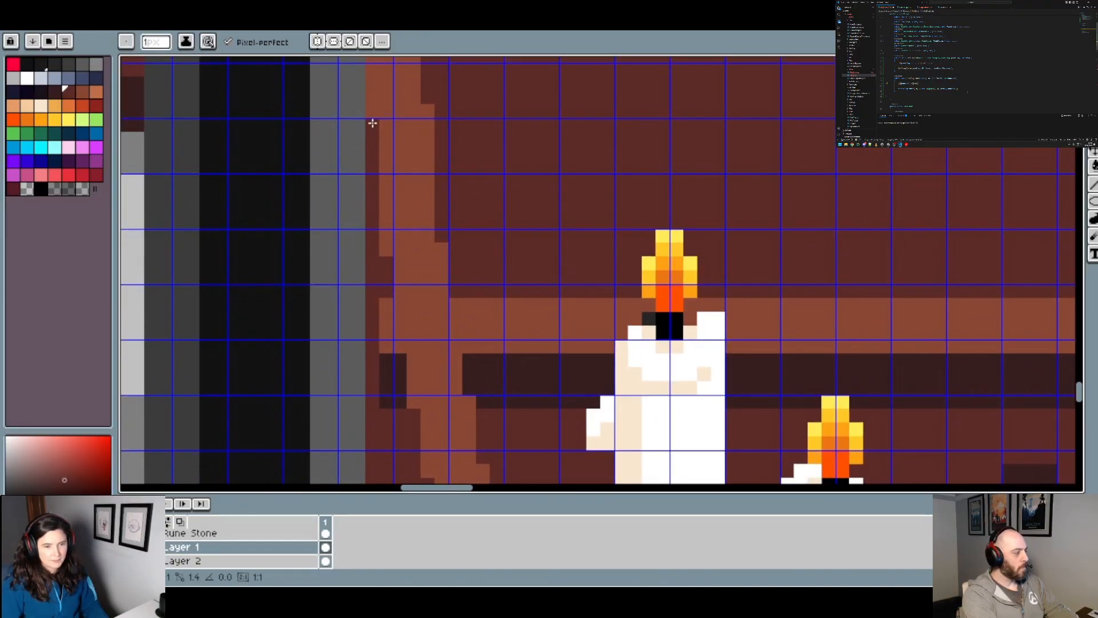
{"action": "left_click_drag", "start_coordinate": [427, 278], "coordinate": [405, 83]}
Step: Fill the enclosed area between the left alcove wall and the curved outline with dark reddish brown on Layer 1
{"action": "key", "text": "g"}
{"action": "scroll", "coordinate": [385, 321], "scroll_direction": "down", "scroll_amount": 6}
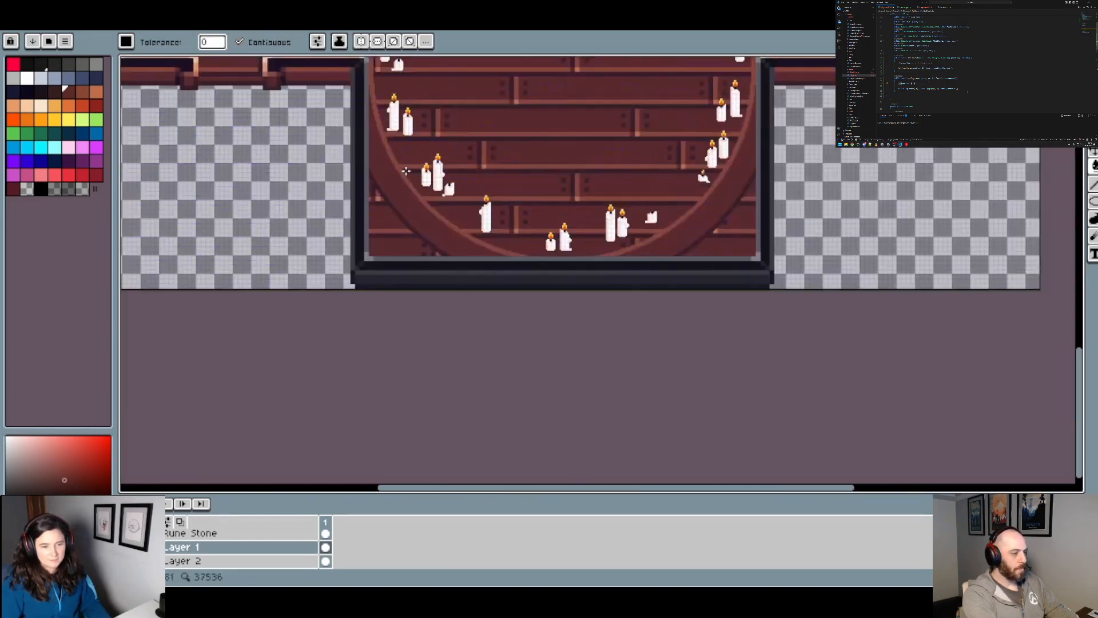
{"action": "left_click_drag", "start_coordinate": [453, 138], "coordinate": [424, 254]}
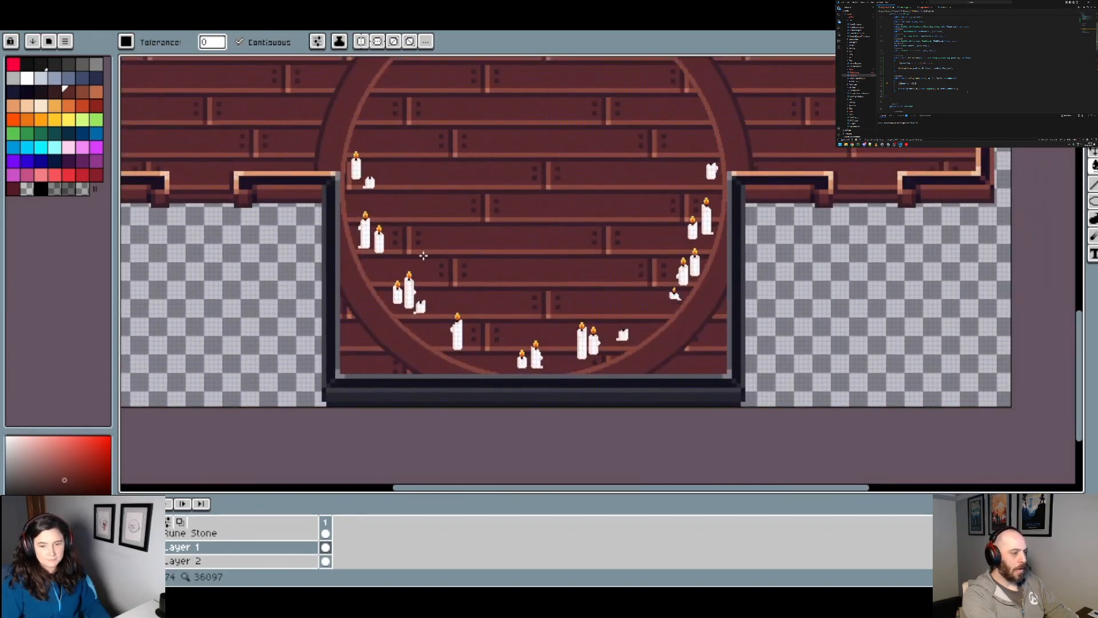
Step: Show the hidden layer with the dark rune circle inside the brown circular outline
{"action": "scroll", "coordinate": [538, 316], "scroll_direction": "up", "scroll_amount": 5}
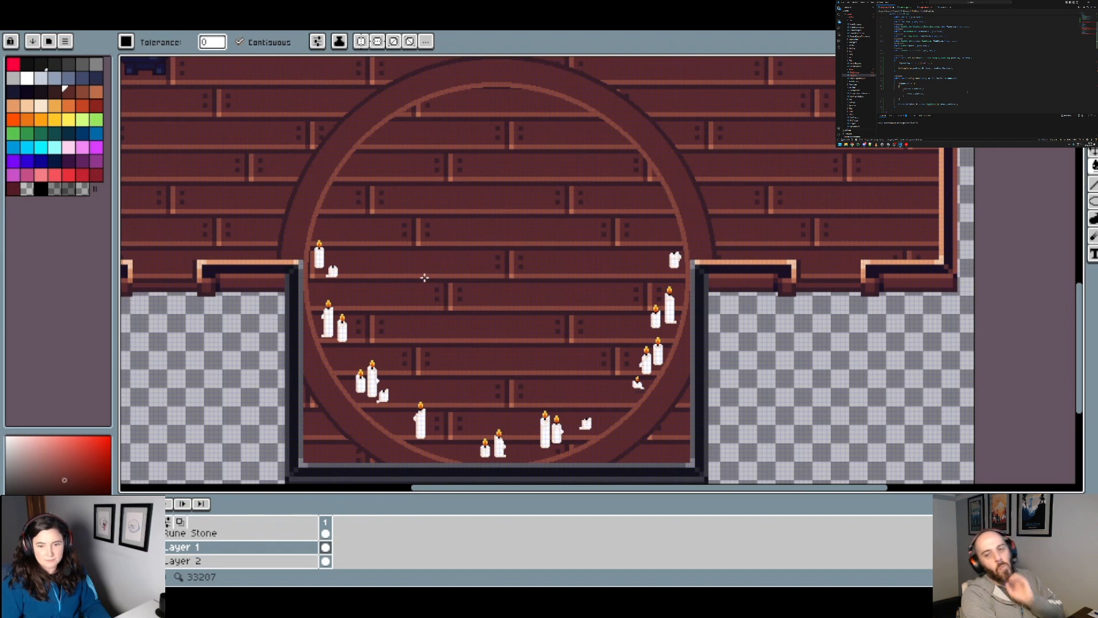
{"action": "scroll", "coordinate": [165, 544], "scroll_direction": "up", "scroll_amount": 1}
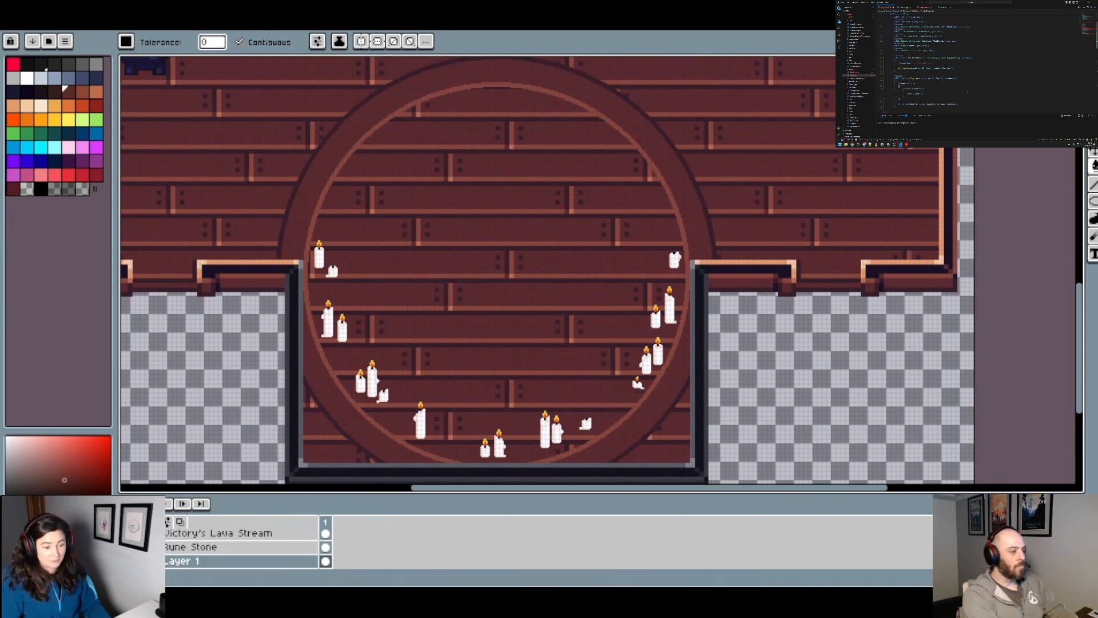
{"action": "scroll", "coordinate": [127, 538], "scroll_direction": "down", "scroll_amount": 3}
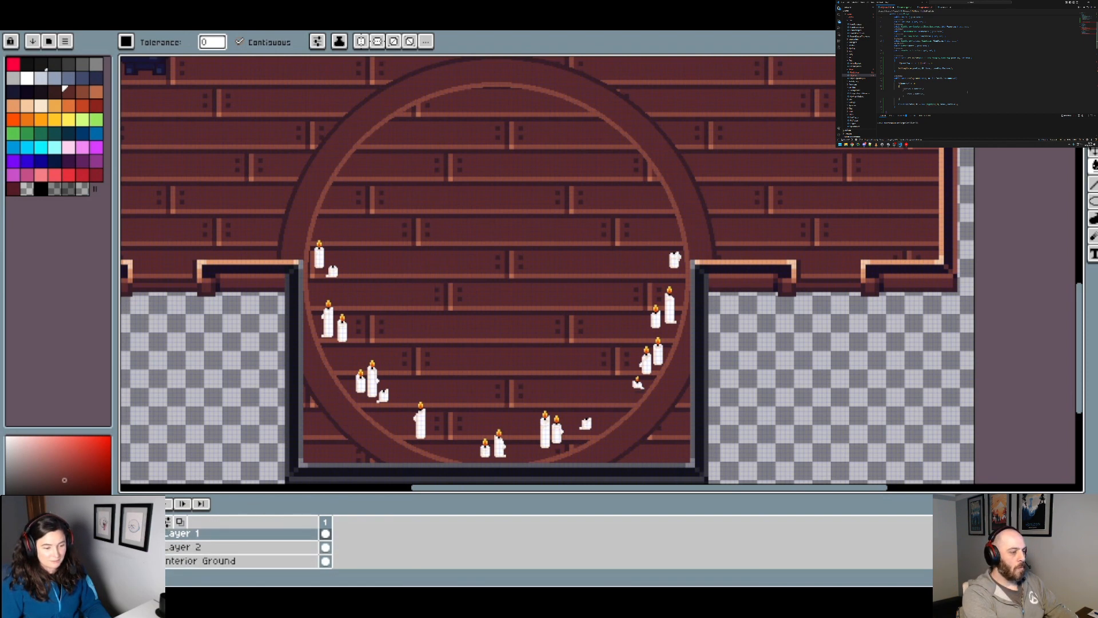
{"action": "left_click", "coordinate": [126, 534]}
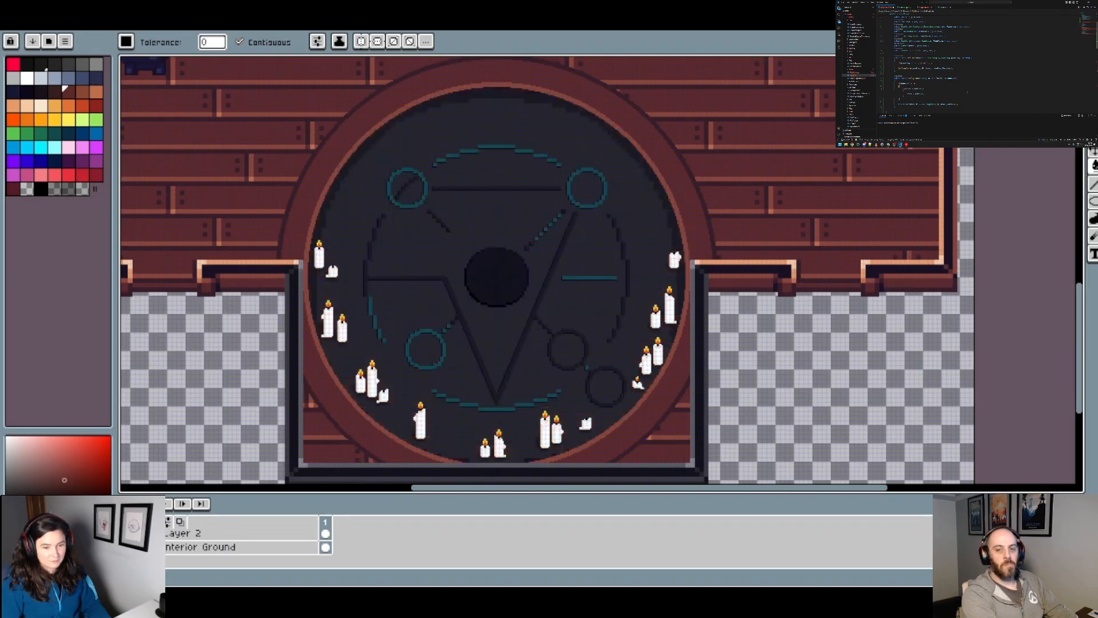
Step: Examine the rune circle, its candles and the brown rim against the room's wood floor, and look through the layer list
{"action": "scroll", "coordinate": [430, 355], "scroll_direction": "down", "scroll_amount": 3}
{"action": "scroll", "coordinate": [460, 347], "scroll_direction": "up", "scroll_amount": 3}
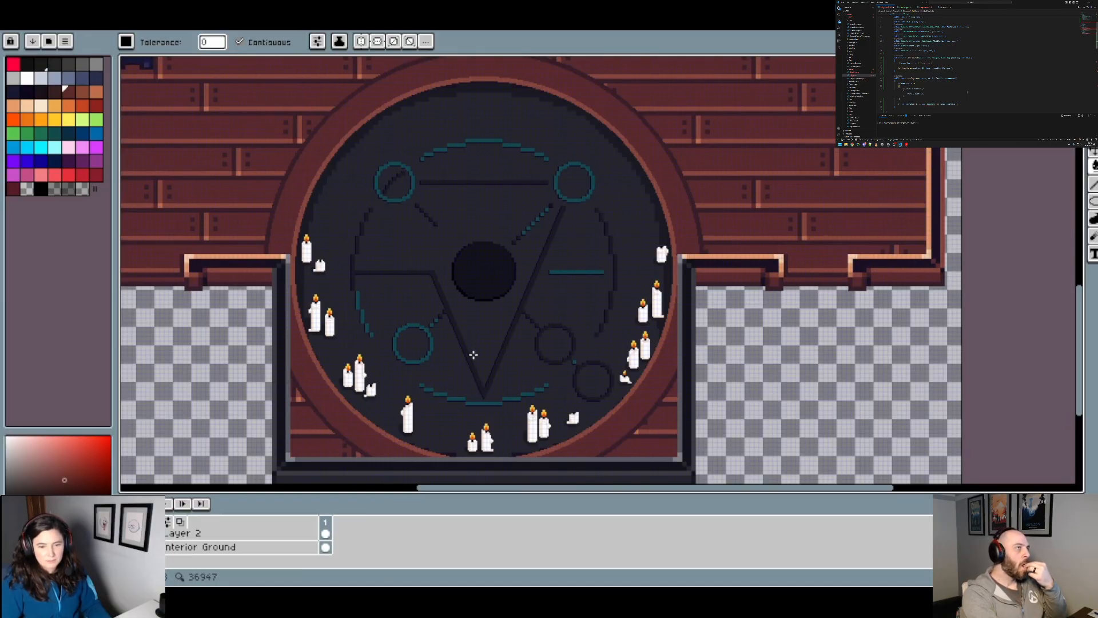
{"action": "scroll", "coordinate": [379, 305], "scroll_direction": "down", "scroll_amount": 2}
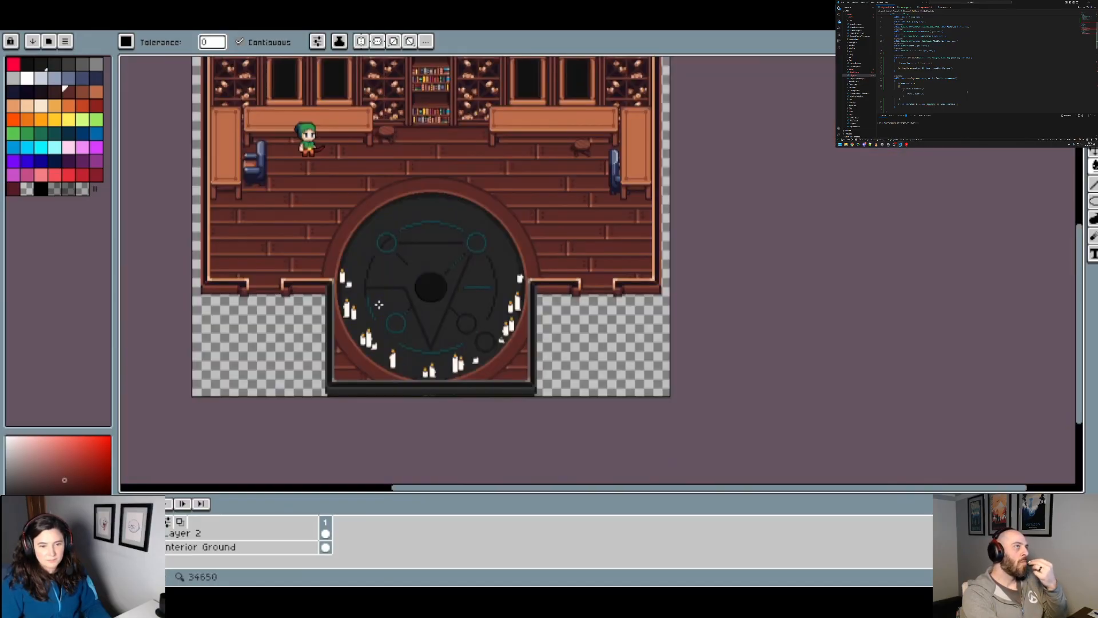
{"action": "scroll", "coordinate": [371, 295], "scroll_direction": "up", "scroll_amount": 2}
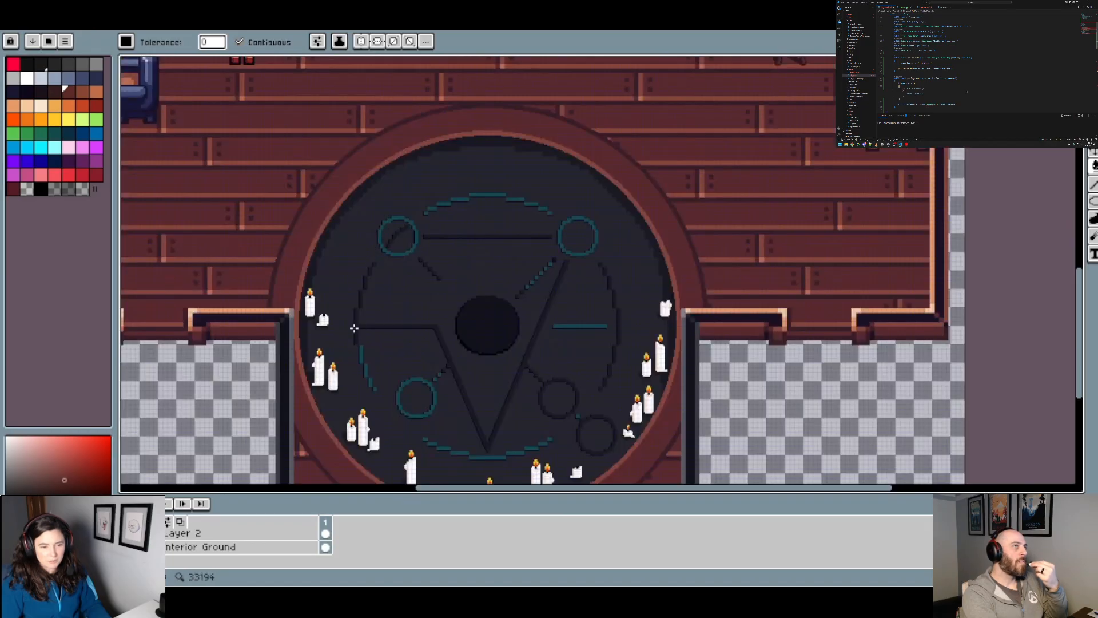
{"action": "scroll", "coordinate": [324, 348], "scroll_direction": "up", "scroll_amount": 2}
{"action": "key", "text": "b"}
{"action": "scroll", "coordinate": [309, 429], "scroll_direction": "up", "scroll_amount": 3}
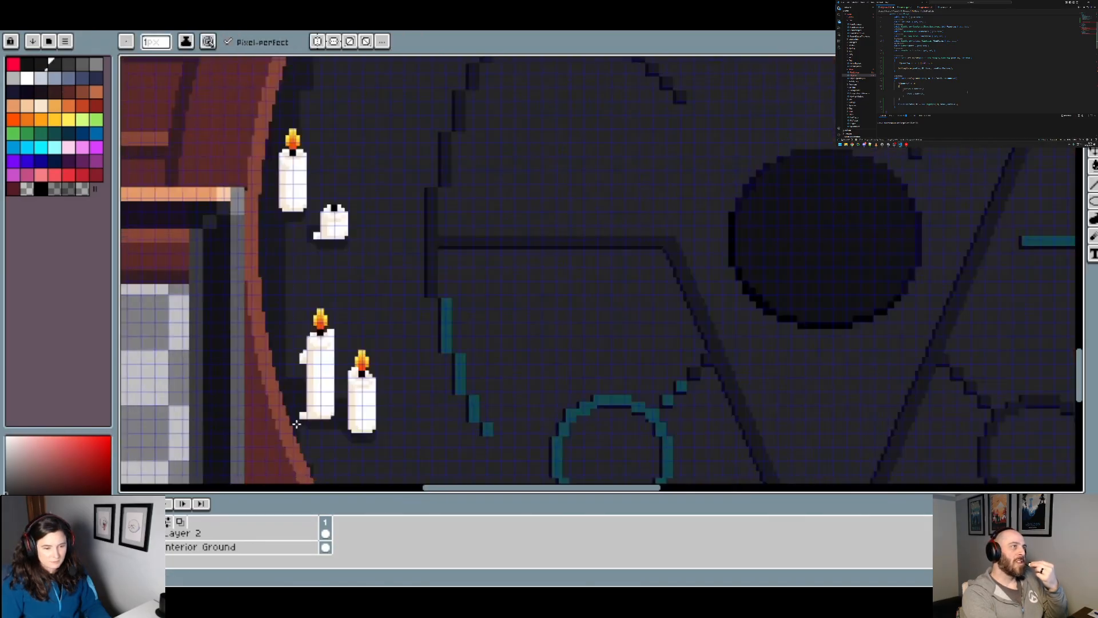
{"action": "scroll", "coordinate": [307, 437], "scroll_direction": "down", "scroll_amount": 5}
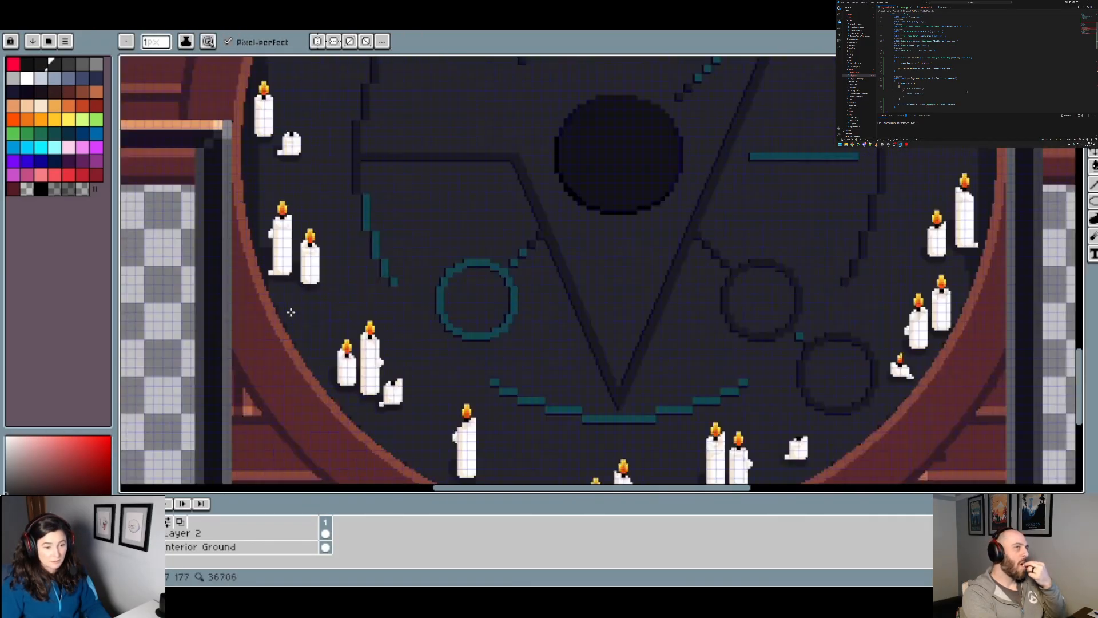
{"action": "scroll", "coordinate": [431, 280], "scroll_direction": "up", "scroll_amount": 2}
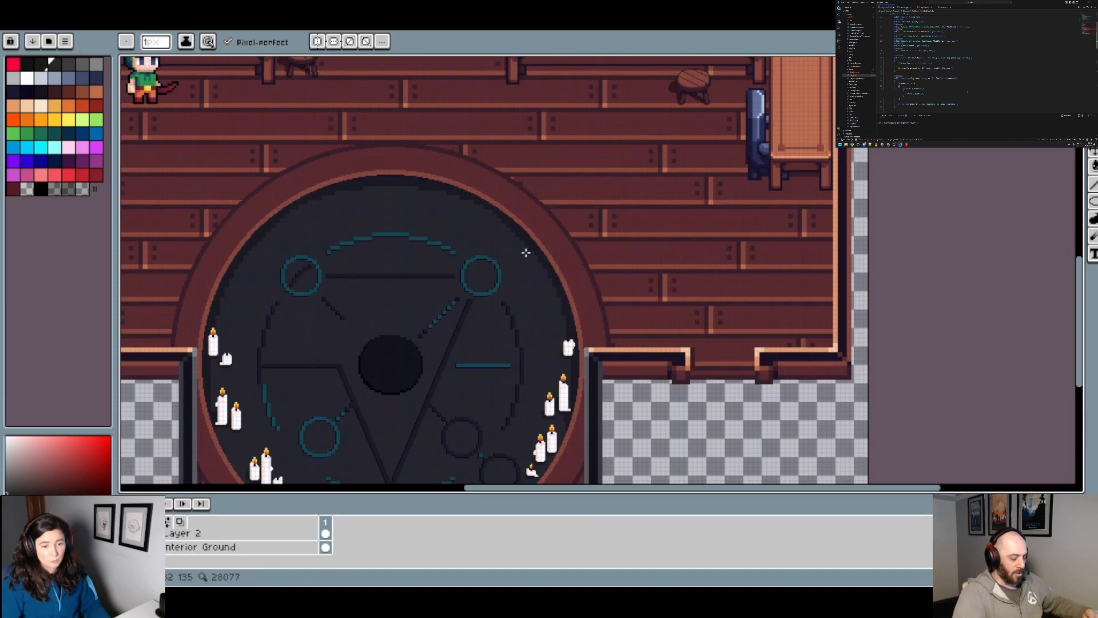
{"action": "left_click_drag", "start_coordinate": [465, 417], "coordinate": [533, 322]}
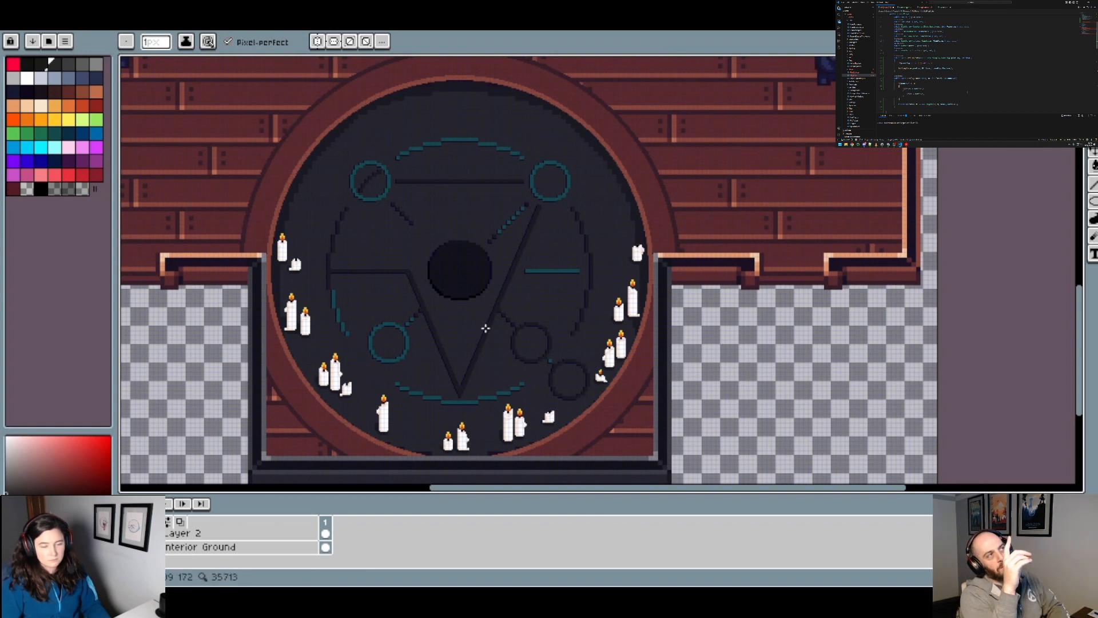
{"action": "scroll", "coordinate": [227, 547], "scroll_direction": "up", "scroll_amount": 8}
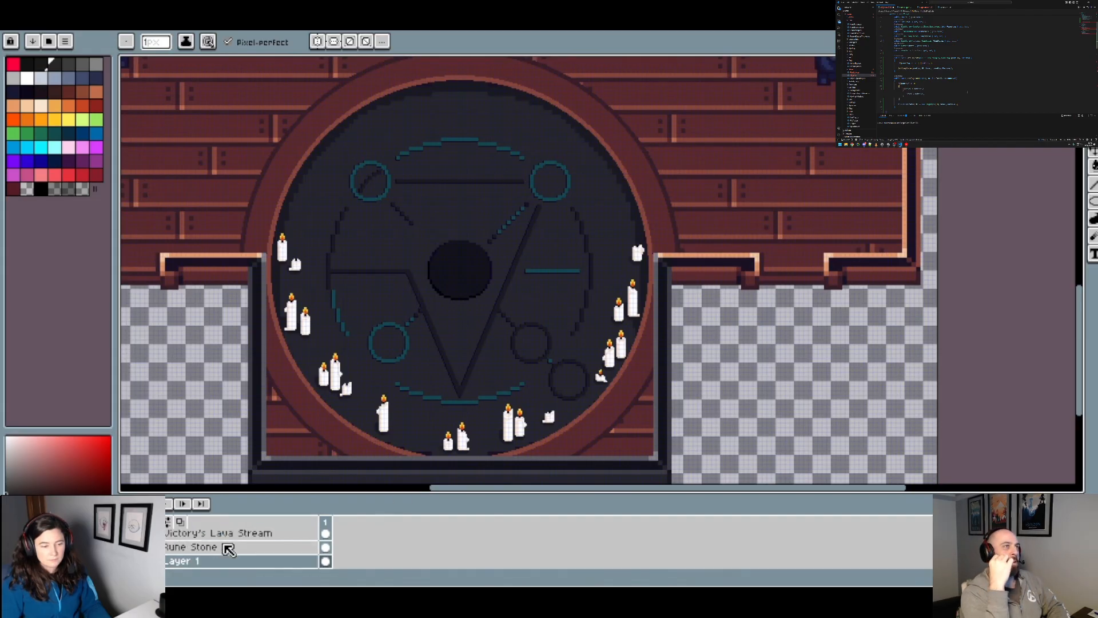
{"action": "scroll", "coordinate": [167, 557], "scroll_direction": "up", "scroll_amount": 3}
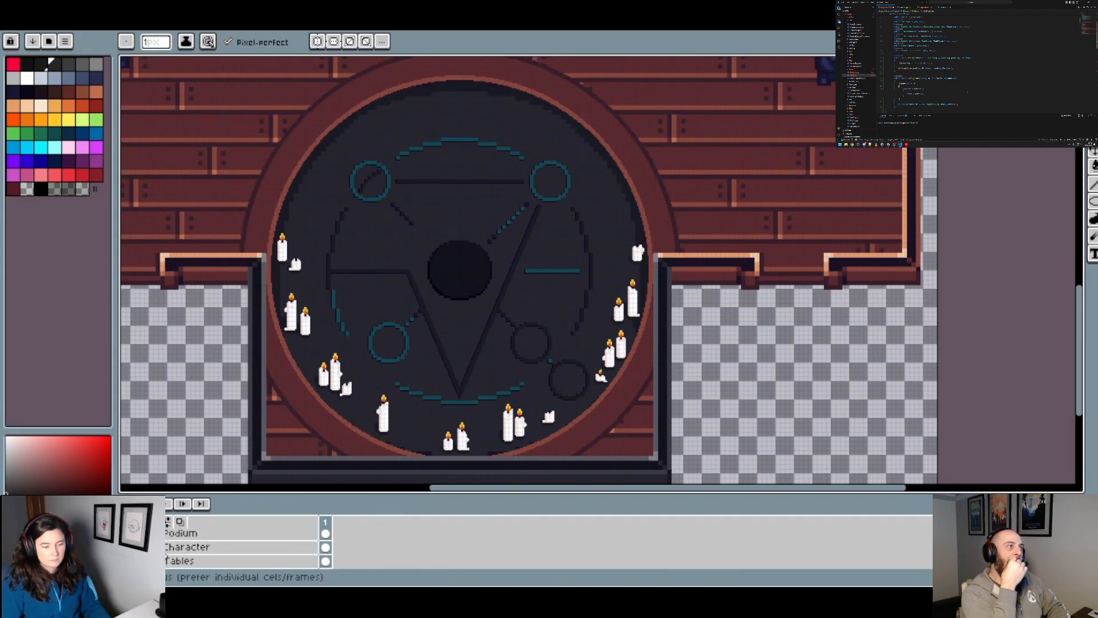
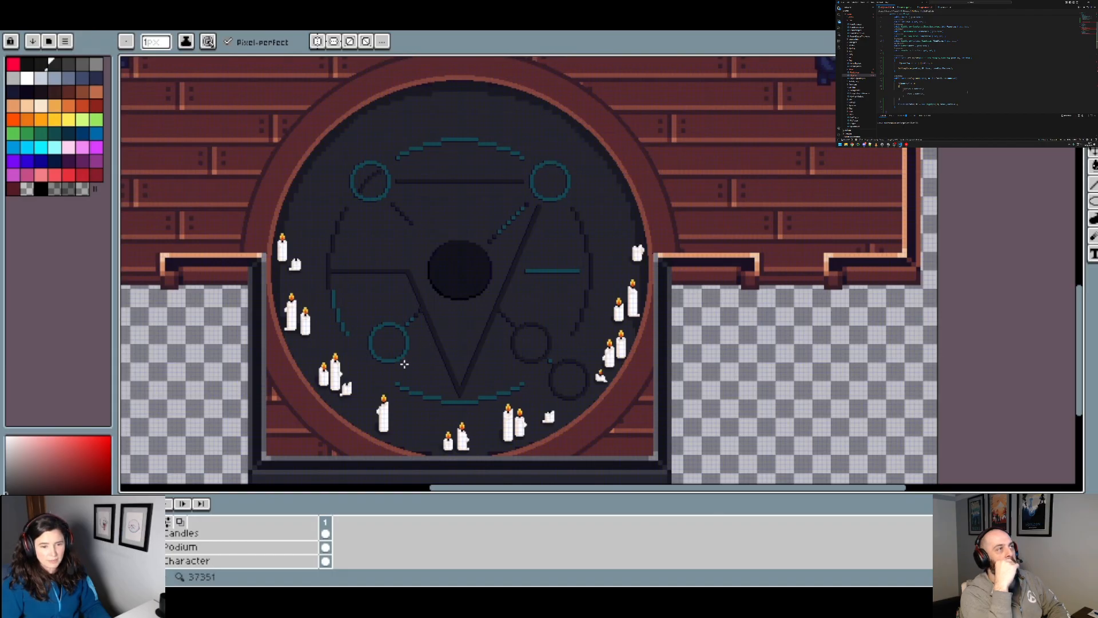
Step: Examine the shaded edge of the rune circle against its brown rim, and look through the layer list
{"action": "scroll", "coordinate": [539, 191], "scroll_direction": "down", "scroll_amount": 2}
{"action": "scroll", "coordinate": [501, 211], "scroll_direction": "up", "scroll_amount": 2}
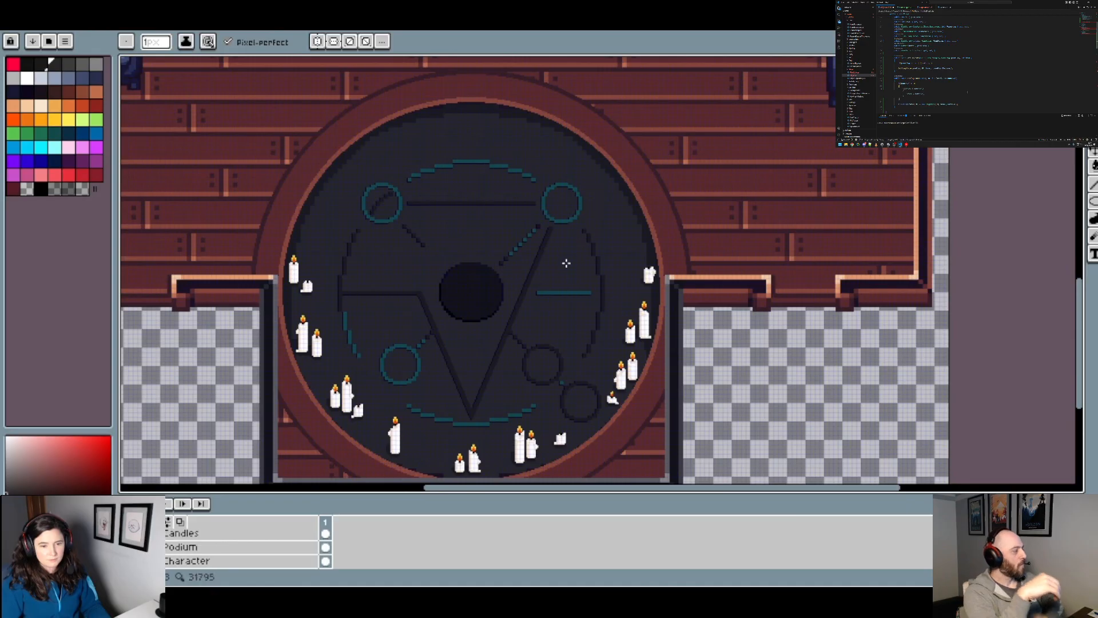
{"action": "scroll", "coordinate": [523, 325], "scroll_direction": "down", "scroll_amount": 2}
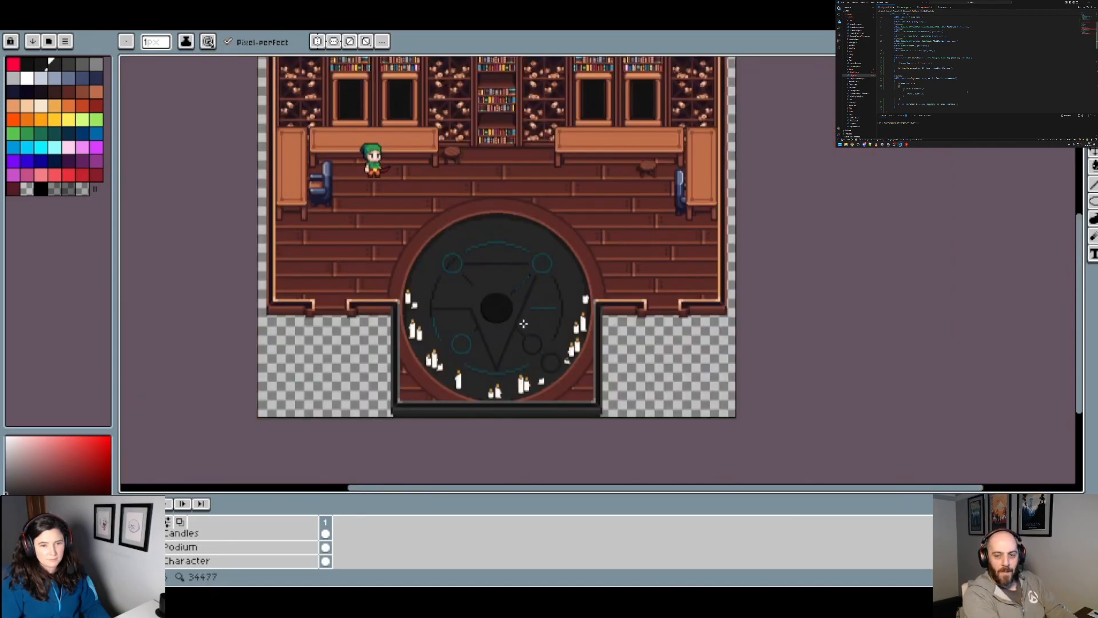
{"action": "scroll", "coordinate": [523, 325], "scroll_direction": "up", "scroll_amount": 2}
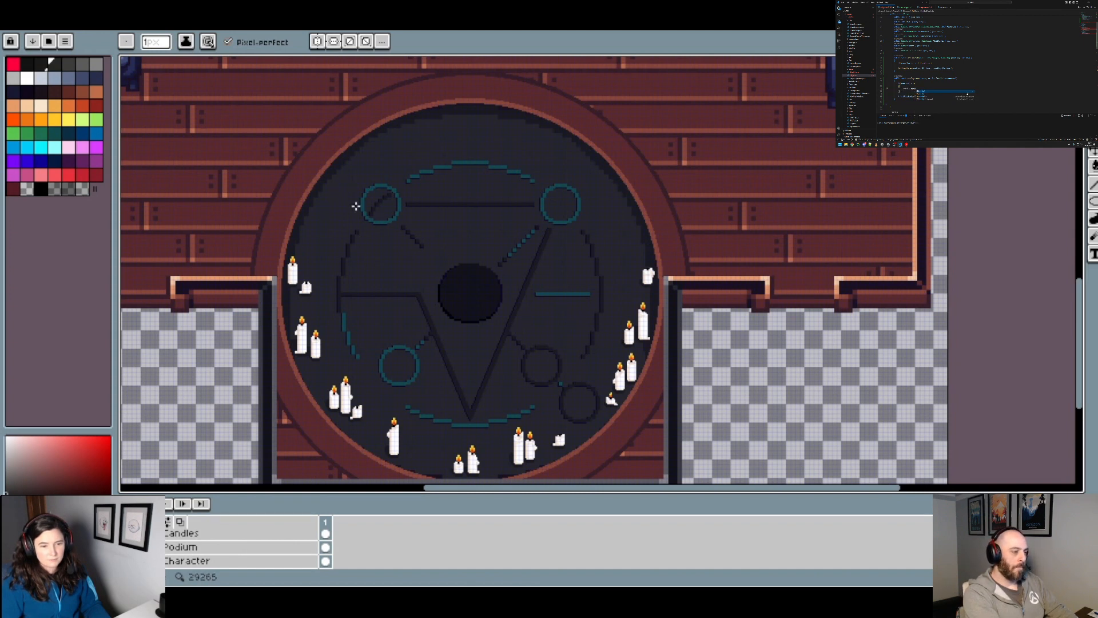
{"action": "scroll", "coordinate": [355, 189], "scroll_direction": "up", "scroll_amount": 2}
{"action": "scroll", "coordinate": [191, 541], "scroll_direction": "up", "scroll_amount": 2}
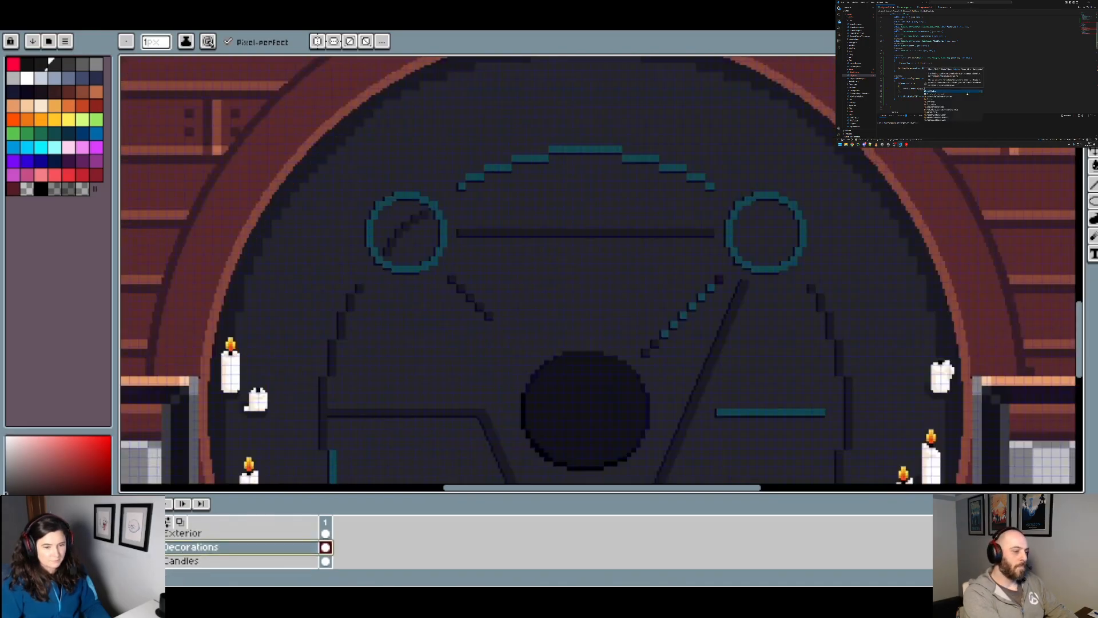
{"action": "scroll", "coordinate": [192, 549], "scroll_direction": "down", "scroll_amount": 2}
{"action": "scroll", "coordinate": [188, 555], "scroll_direction": "down", "scroll_amount": 5}
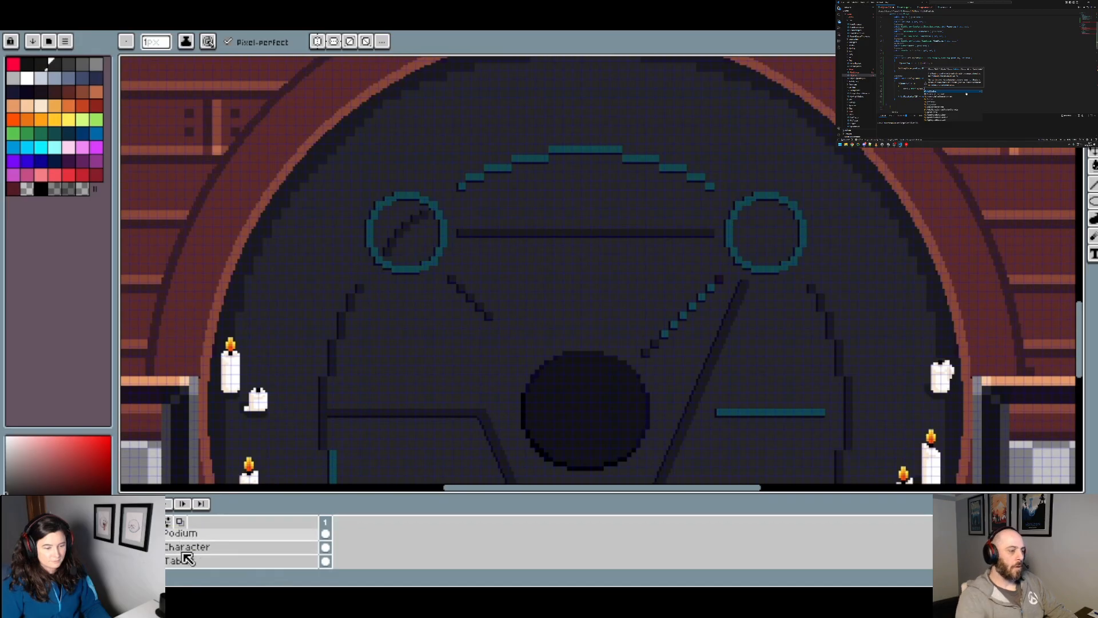
{"action": "scroll", "coordinate": [220, 559], "scroll_direction": "down", "scroll_amount": 3}
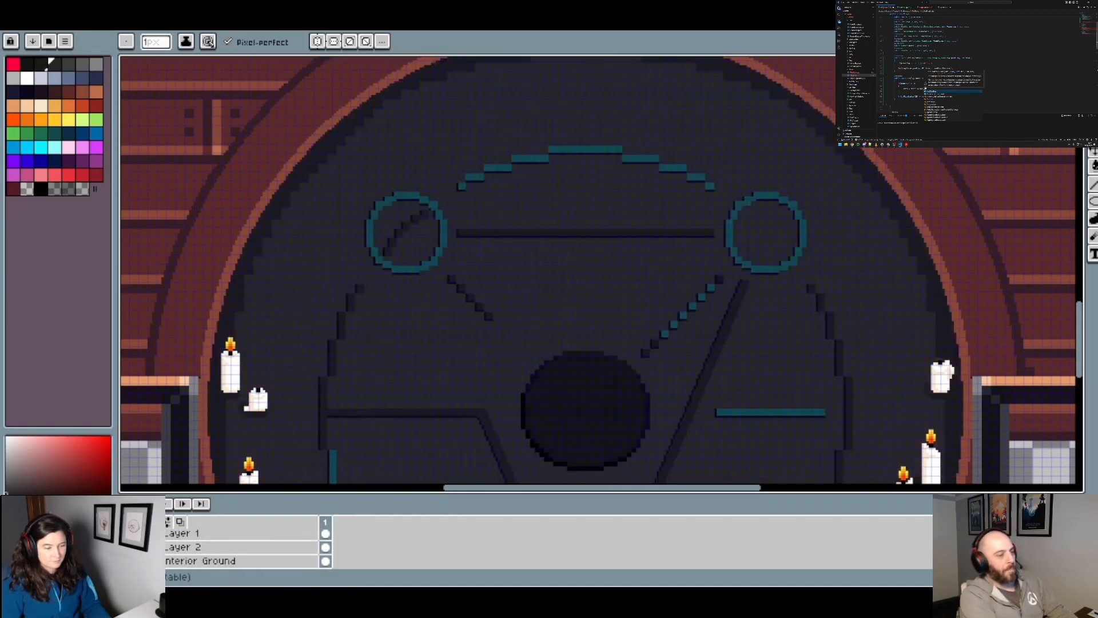
Step: Hide and show Layer 2, then Layer 1, to check which part of the circle artwork each holds
{"action": "left_click", "coordinate": [126, 547]}
{"action": "left_click", "coordinate": [126, 547]}
{"action": "scroll", "coordinate": [336, 345], "scroll_direction": "down", "scroll_amount": 2}
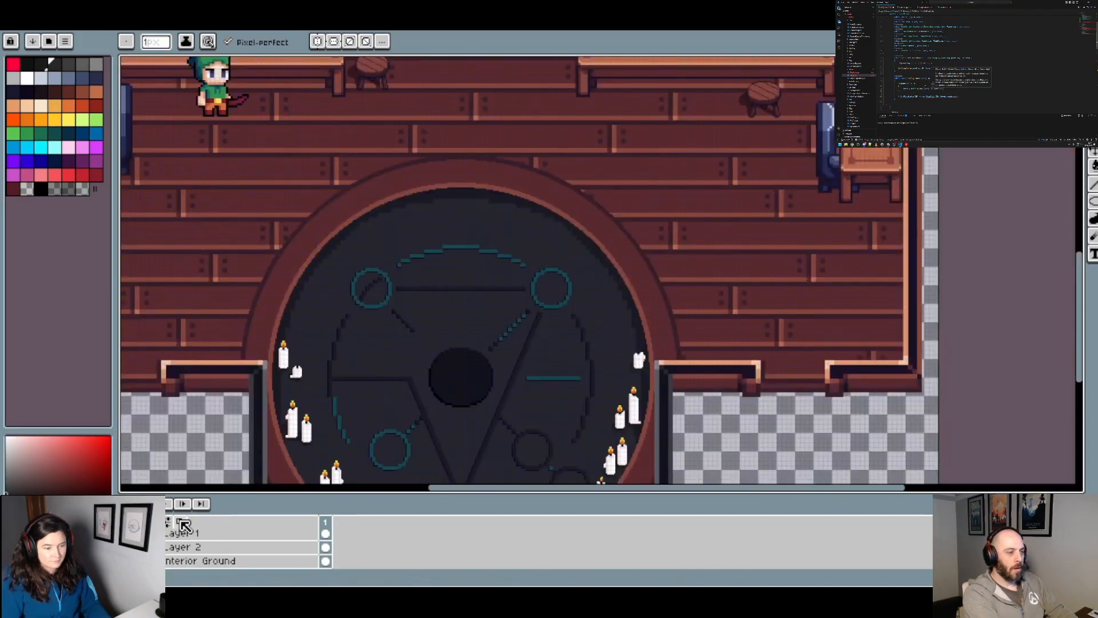
{"action": "left_click", "coordinate": [126, 533]}
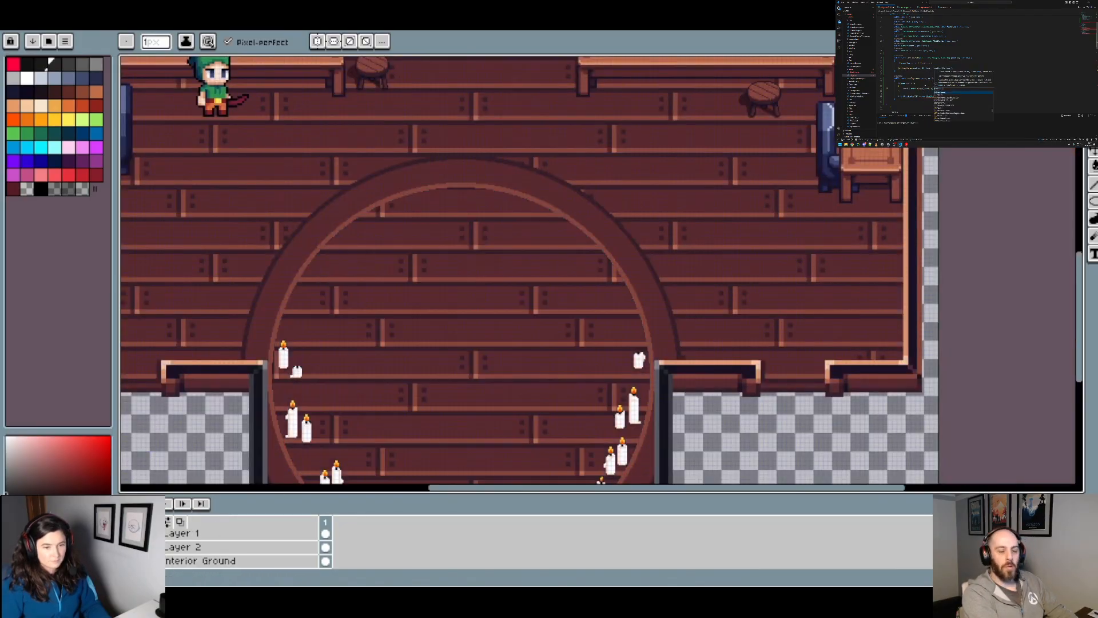
{"action": "left_click", "coordinate": [126, 533]}
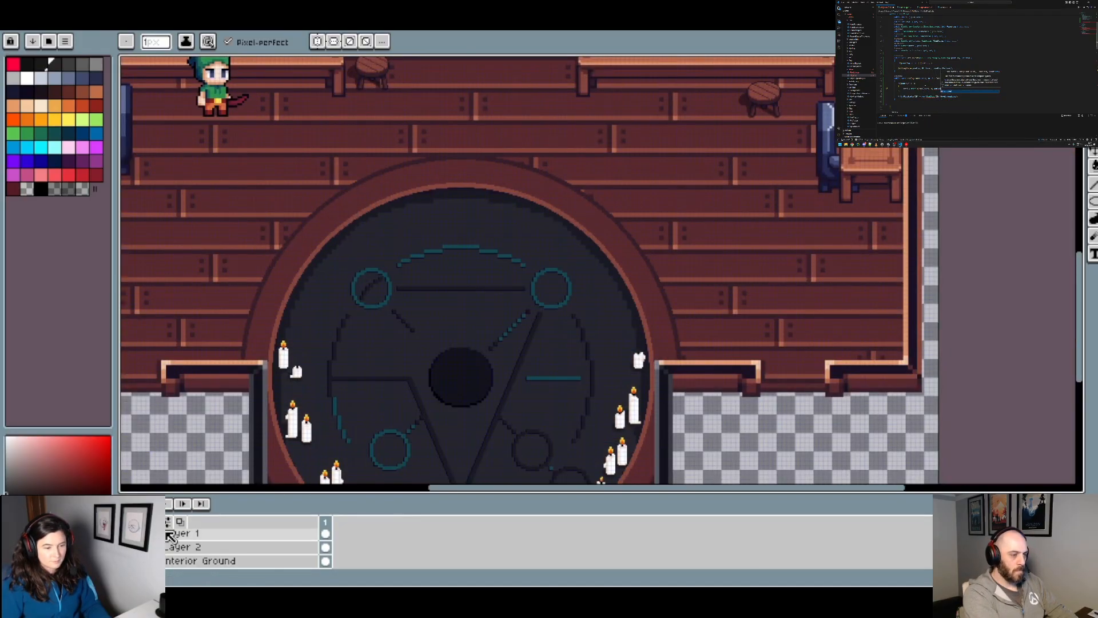
Step: Try merging Layer 1 down into Layer 2 and filling the dark shading band inside the rim with the circle's dark grey
{"action": "right_click", "coordinate": [184, 533]}
{"action": "left_click", "coordinate": [229, 550]}
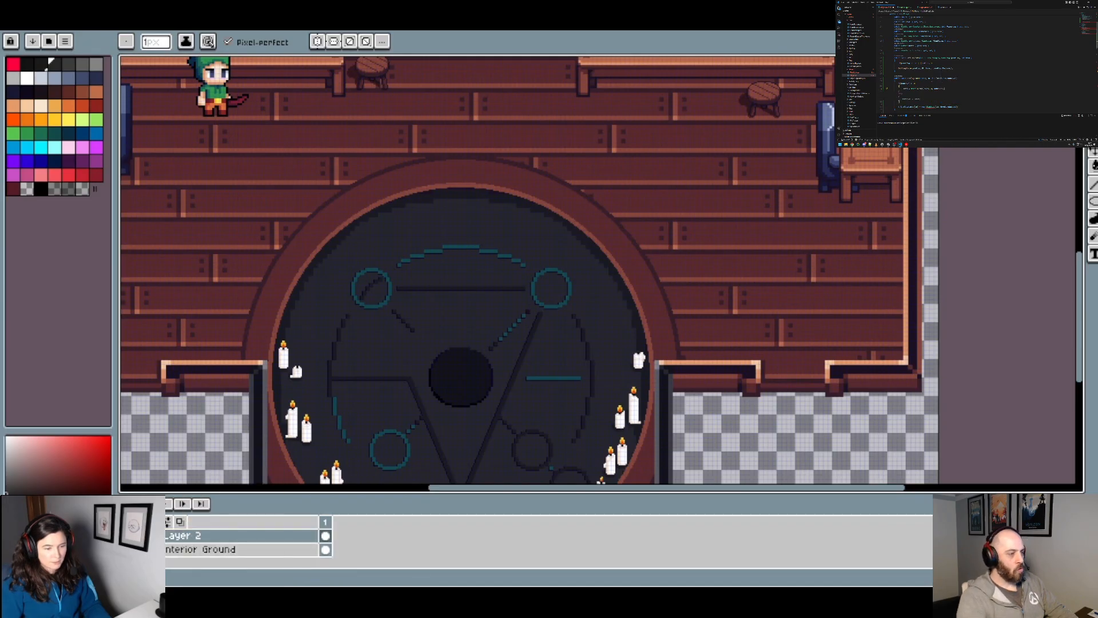
{"action": "key", "text": "i"}
{"action": "scroll", "coordinate": [308, 302], "scroll_direction": "up", "scroll_amount": 2}
{"action": "key", "text": "g"}
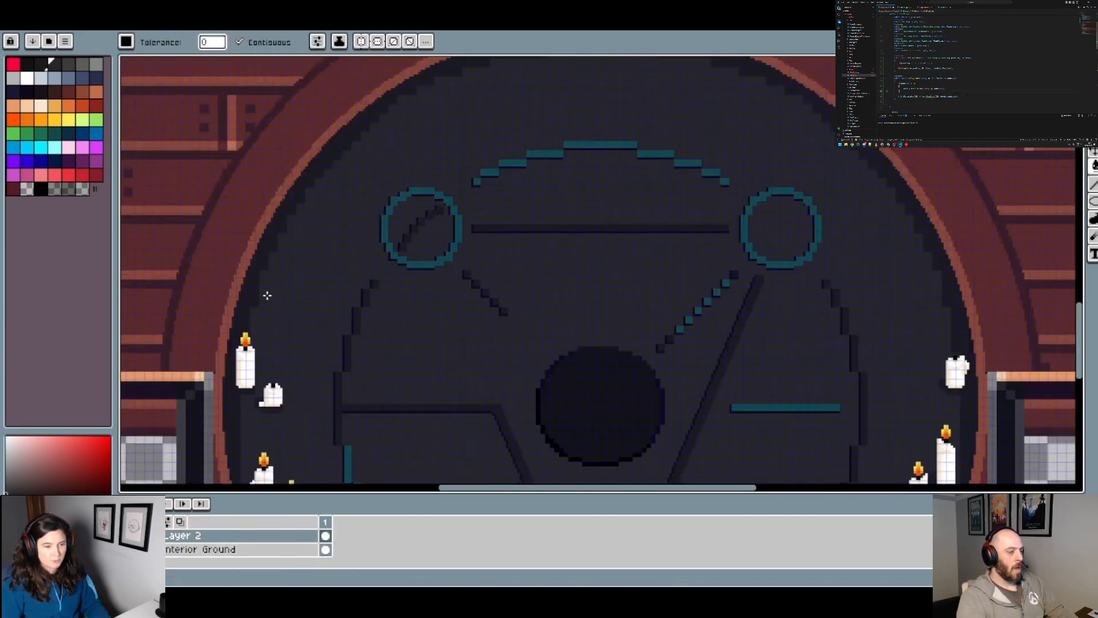
{"action": "scroll", "coordinate": [254, 290], "scroll_direction": "down", "scroll_amount": 2}
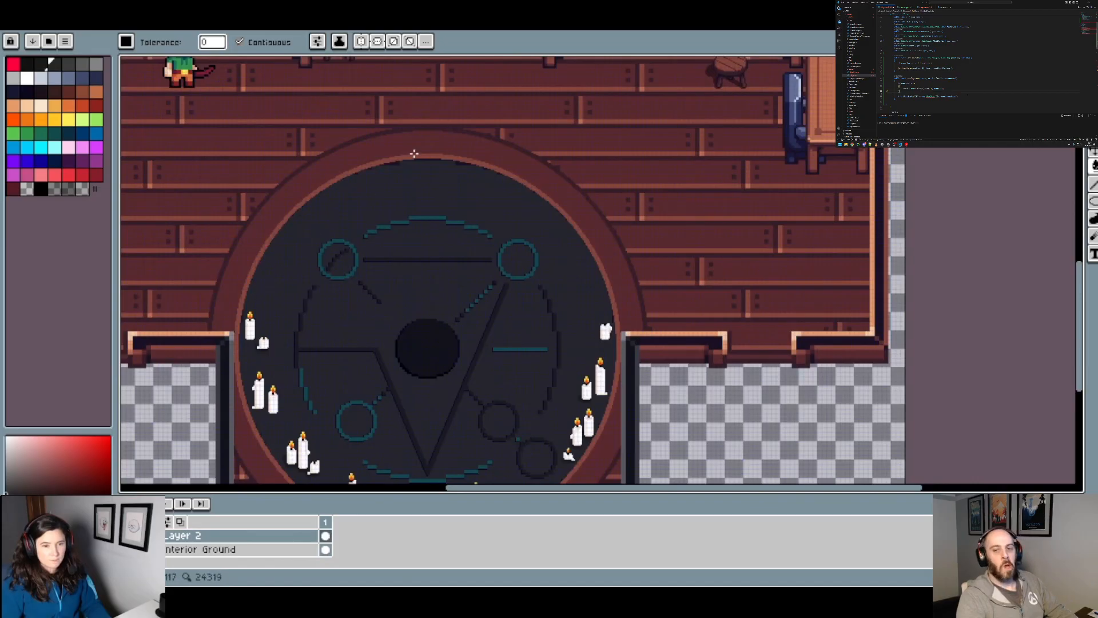
Step: Try filling the leftover near-black pixels under the rim's upper-right arc with the same dark grey
{"action": "scroll", "coordinate": [414, 154], "scroll_direction": "up", "scroll_amount": 2}
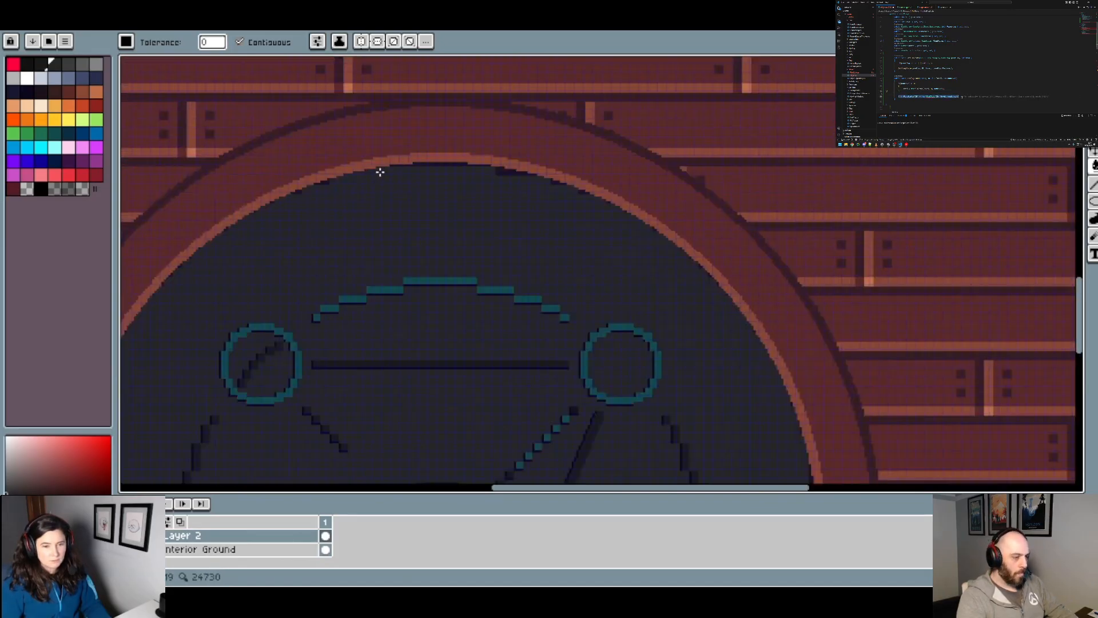
{"action": "scroll", "coordinate": [380, 172], "scroll_direction": "up", "scroll_amount": 3}
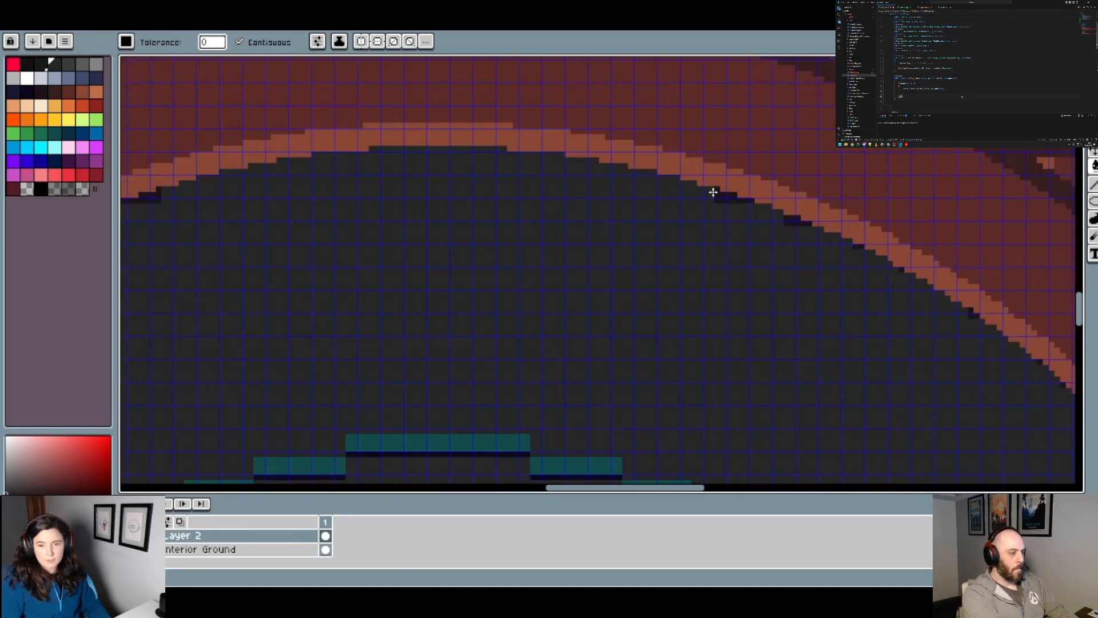
{"action": "left_click_drag", "start_coordinate": [869, 286], "coordinate": [555, 243]}
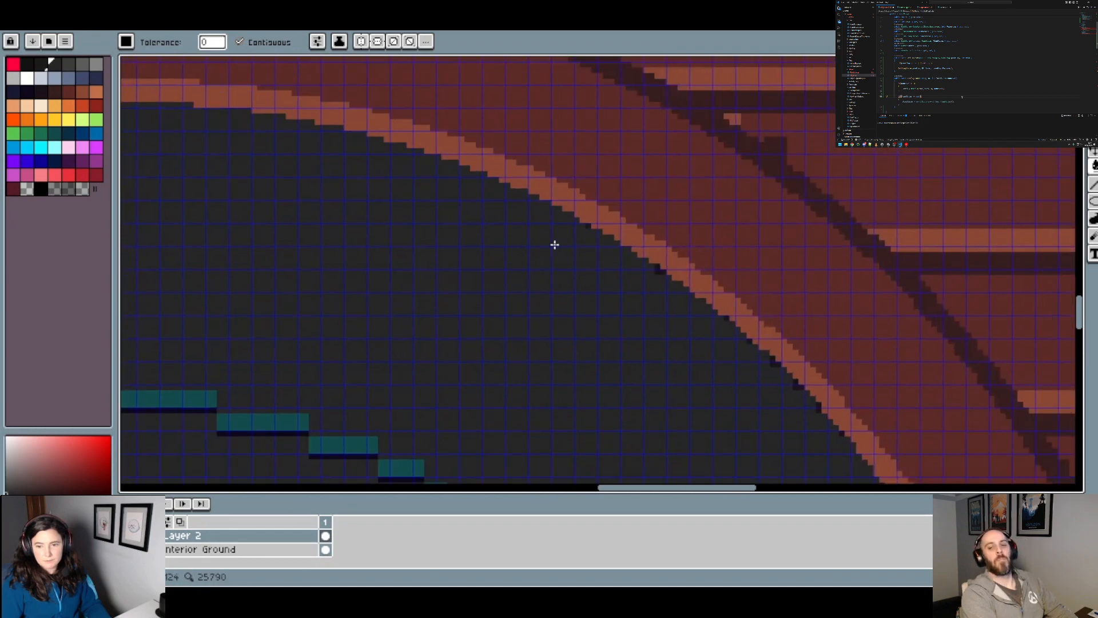
{"action": "scroll", "coordinate": [565, 243], "scroll_direction": "up", "scroll_amount": 2}
{"action": "scroll", "coordinate": [601, 219], "scroll_direction": "up", "scroll_amount": 1}
{"action": "left_click", "coordinate": [605, 221]}
{"action": "left_click", "coordinate": [770, 321]}
{"action": "scroll", "coordinate": [770, 337], "scroll_direction": "down", "scroll_amount": 2}
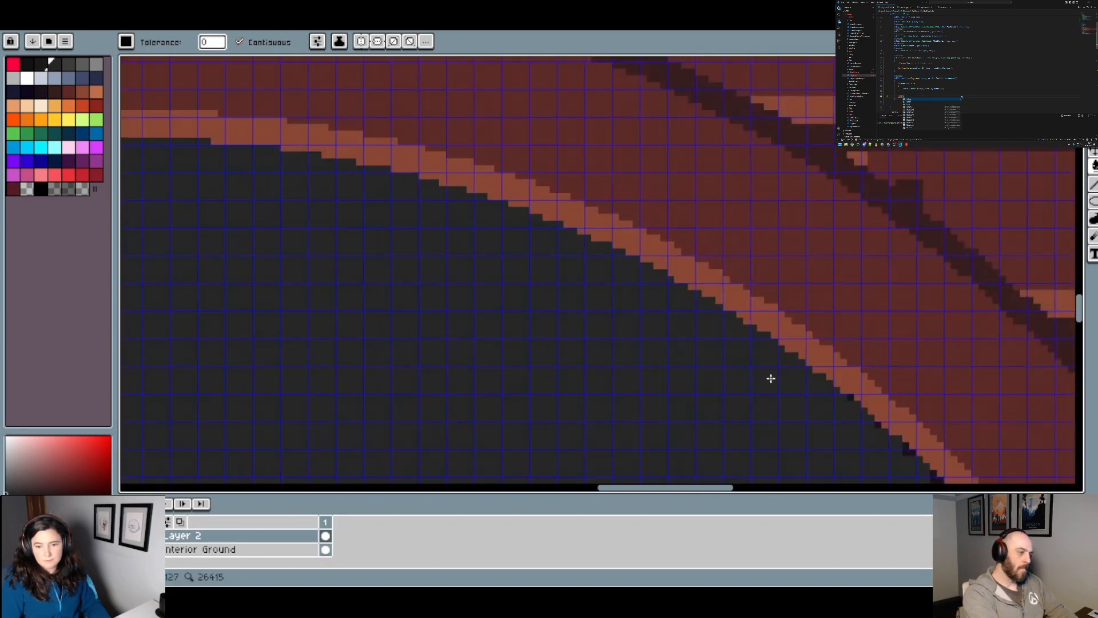
{"action": "left_click_drag", "start_coordinate": [859, 426], "coordinate": [539, 235]}
{"action": "scroll", "coordinate": [540, 234], "scroll_direction": "up", "scroll_amount": 1}
{"action": "left_click", "coordinate": [566, 227]}
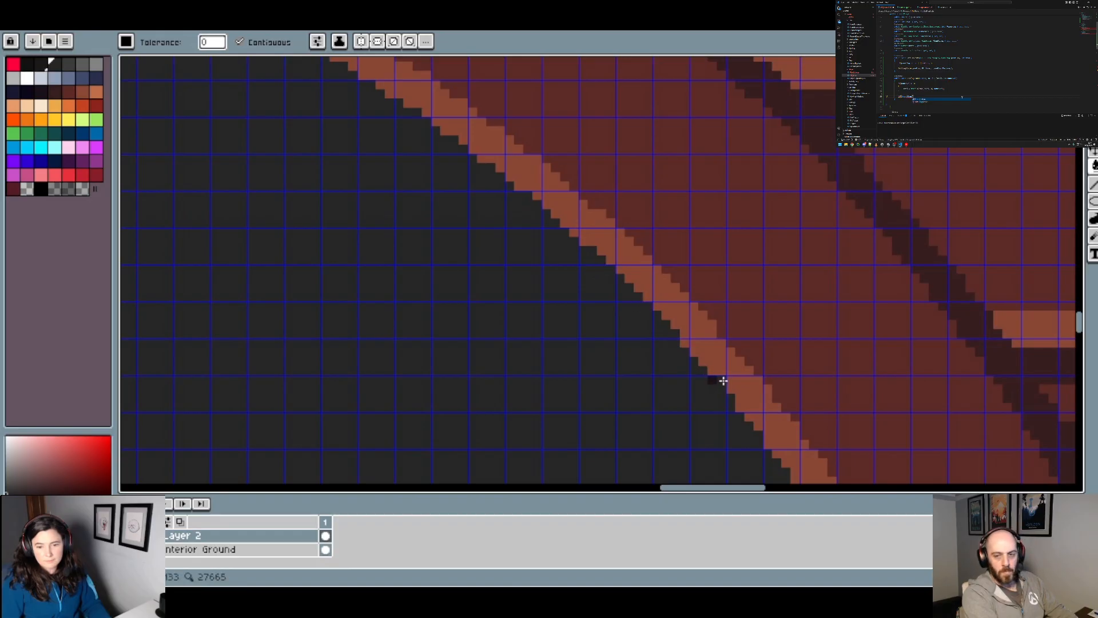
Step: Try filling the remaining near-black pixels along the rim's right side, down to the unlit candle beside the alcove wall
{"action": "scroll", "coordinate": [715, 381], "scroll_direction": "down", "scroll_amount": 2}
{"action": "left_click_drag", "start_coordinate": [675, 441], "coordinate": [537, 215]}
{"action": "scroll", "coordinate": [552, 236], "scroll_direction": "up", "scroll_amount": 2}
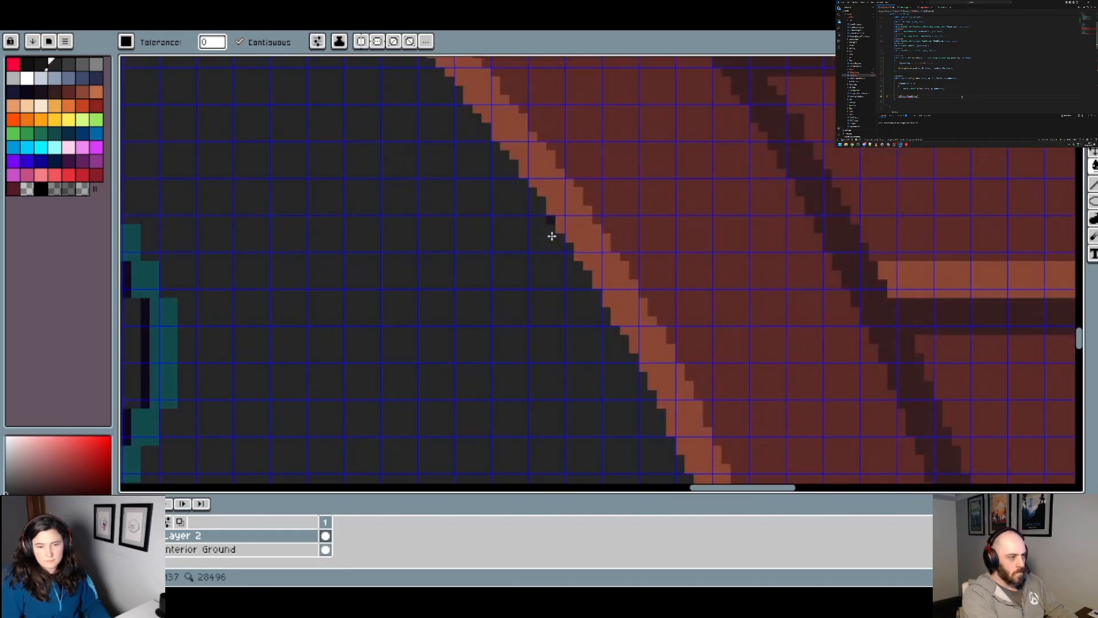
{"action": "left_click", "coordinate": [556, 220]}
{"action": "scroll", "coordinate": [552, 319], "scroll_direction": "down", "scroll_amount": 3}
{"action": "left_click_drag", "start_coordinate": [556, 366], "coordinate": [421, 115]}
{"action": "scroll", "coordinate": [500, 253], "scroll_direction": "up", "scroll_amount": 1}
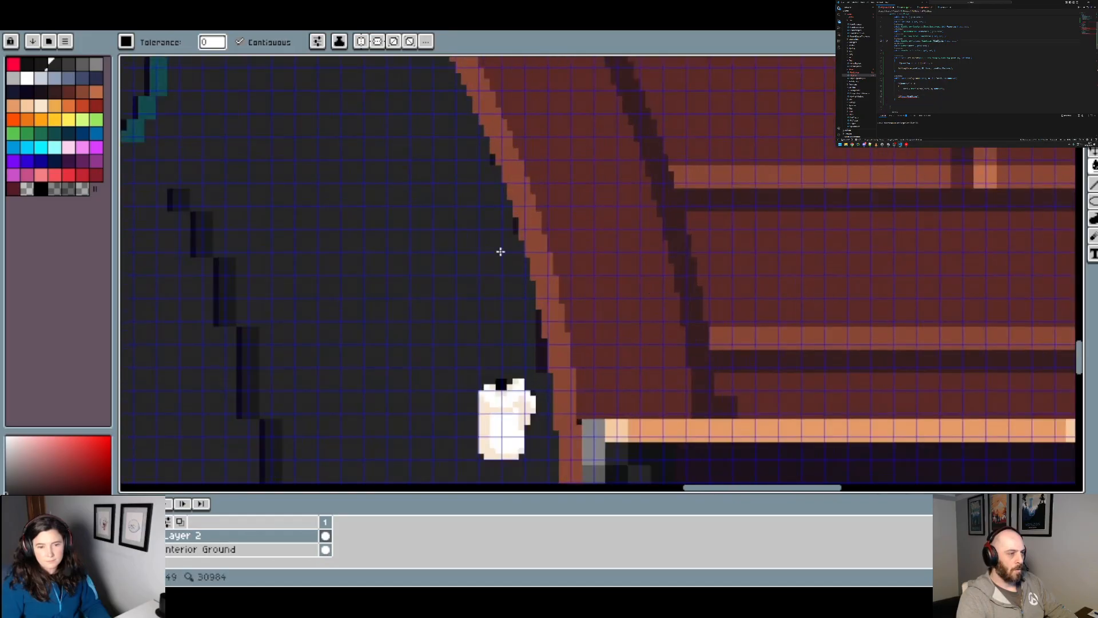
{"action": "scroll", "coordinate": [492, 157], "scroll_direction": "up", "scroll_amount": 1}
{"action": "scroll", "coordinate": [492, 156], "scroll_direction": "up", "scroll_amount": 1}
{"action": "left_click", "coordinate": [491, 160]}
{"action": "left_click", "coordinate": [523, 266]}
{"action": "left_click_drag", "start_coordinate": [564, 313], "coordinate": [535, 172]}
{"action": "left_click", "coordinate": [534, 310]}
{"action": "scroll", "coordinate": [546, 298], "scroll_direction": "down", "scroll_amount": 1}
{"action": "left_click_drag", "start_coordinate": [554, 289], "coordinate": [564, 216]}
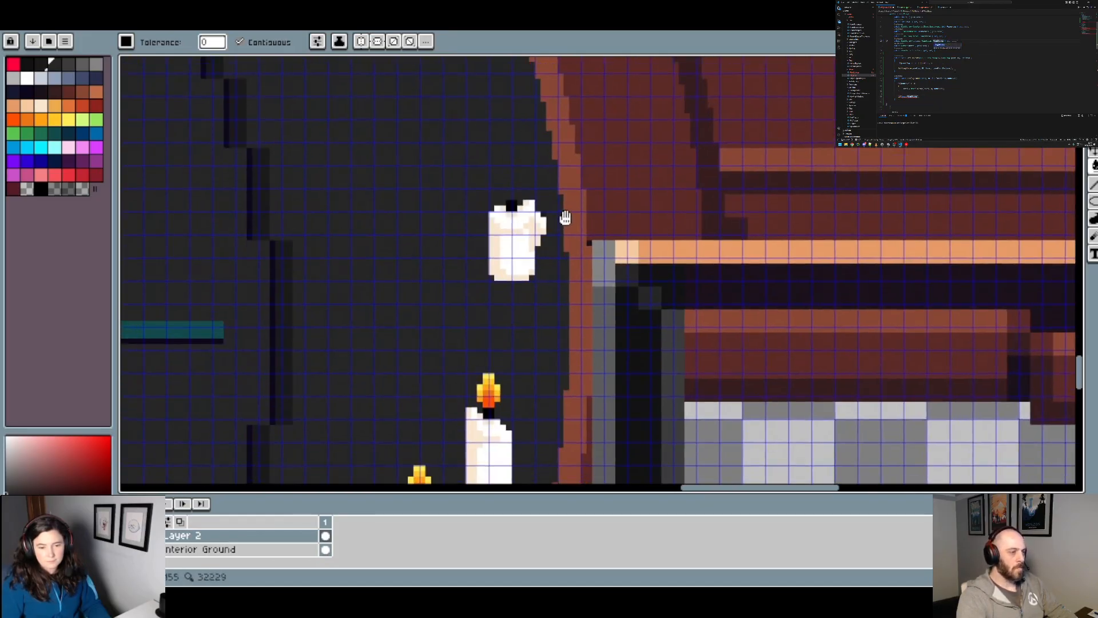
Step: Undo the dark grey fills along the rim and the merge of Layer 1 into Layer 2
{"action": "scroll", "coordinate": [569, 232], "scroll_direction": "down", "scroll_amount": 1}
{"action": "scroll", "coordinate": [574, 251], "scroll_direction": "down", "scroll_amount": 1}
{"action": "scroll", "coordinate": [573, 309], "scroll_direction": "up", "scroll_amount": 1}
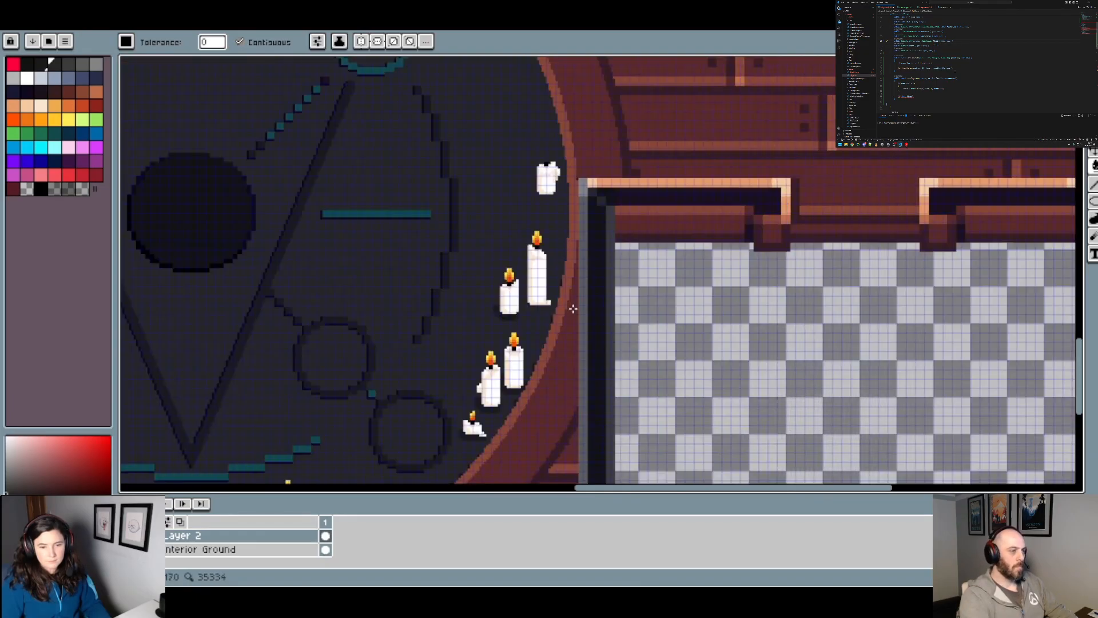
{"action": "left_click_drag", "start_coordinate": [478, 178], "coordinate": [836, 293]}
{"action": "key", "text": "ctrl"}
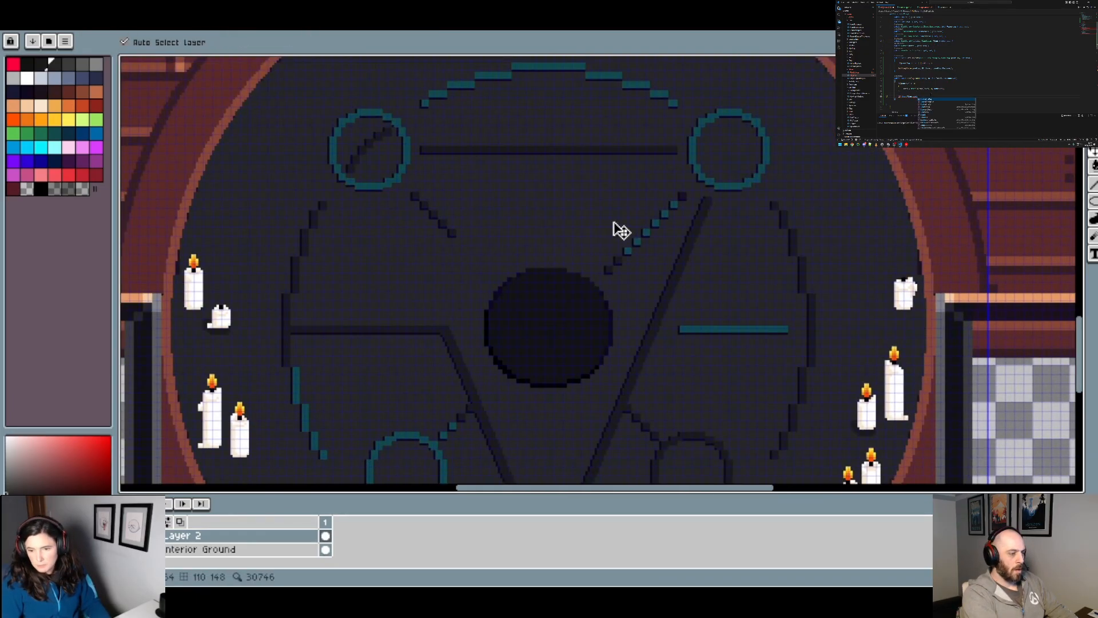
{"action": "key", "text": "shift+n"}
{"action": "key", "text": "g"}
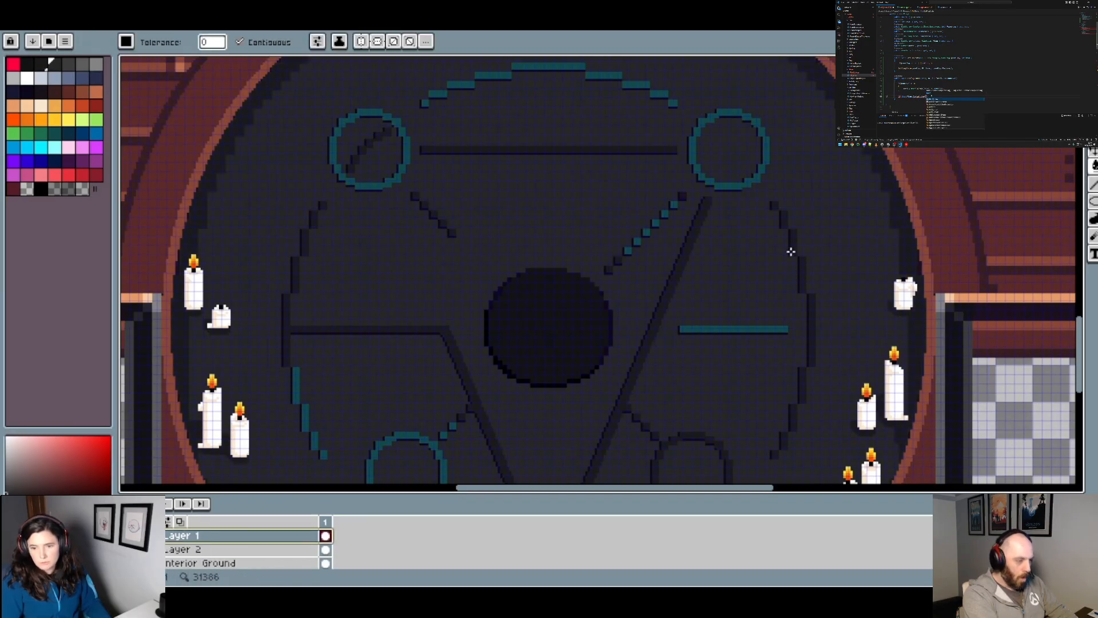
Step: On Layer 2, erase the dark shading below and beside the uppermost left candle with a 4 px eraser
{"action": "scroll", "coordinate": [298, 337], "scroll_direction": "down", "scroll_amount": 5}
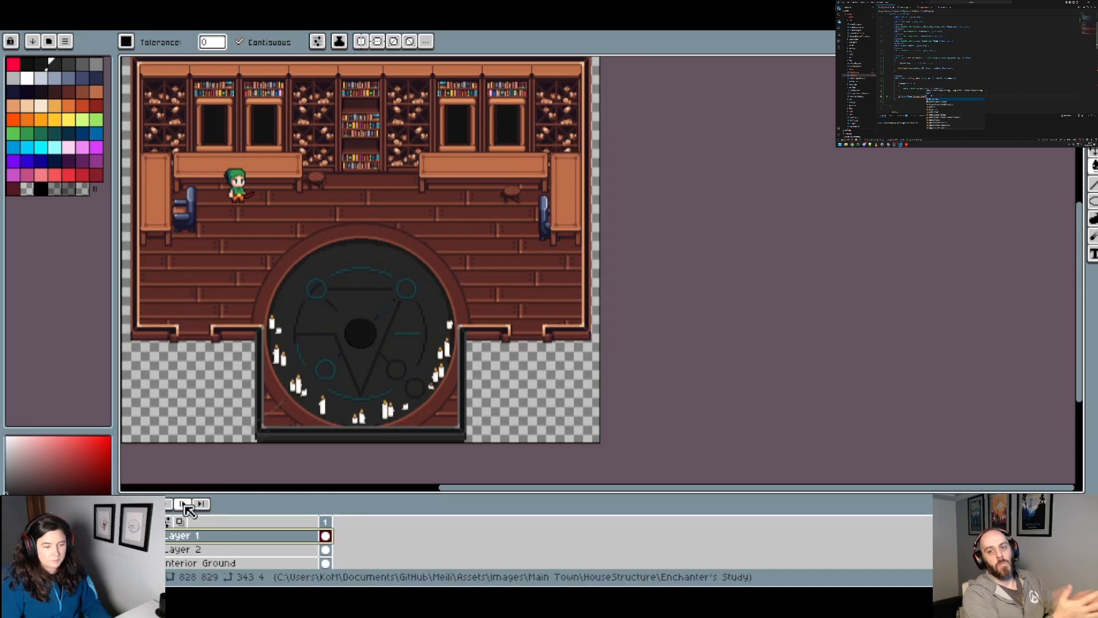
{"action": "scroll", "coordinate": [275, 318], "scroll_direction": "up", "scroll_amount": 8}
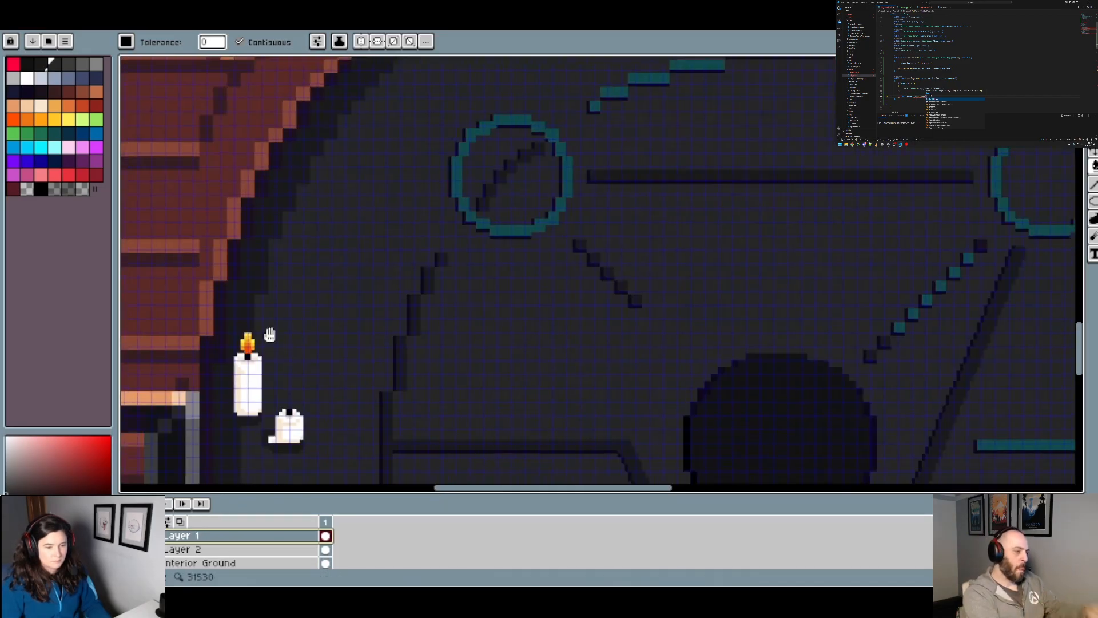
{"action": "left_click", "coordinate": [323, 317], "text": "alt"}
{"action": "key", "text": "b"}
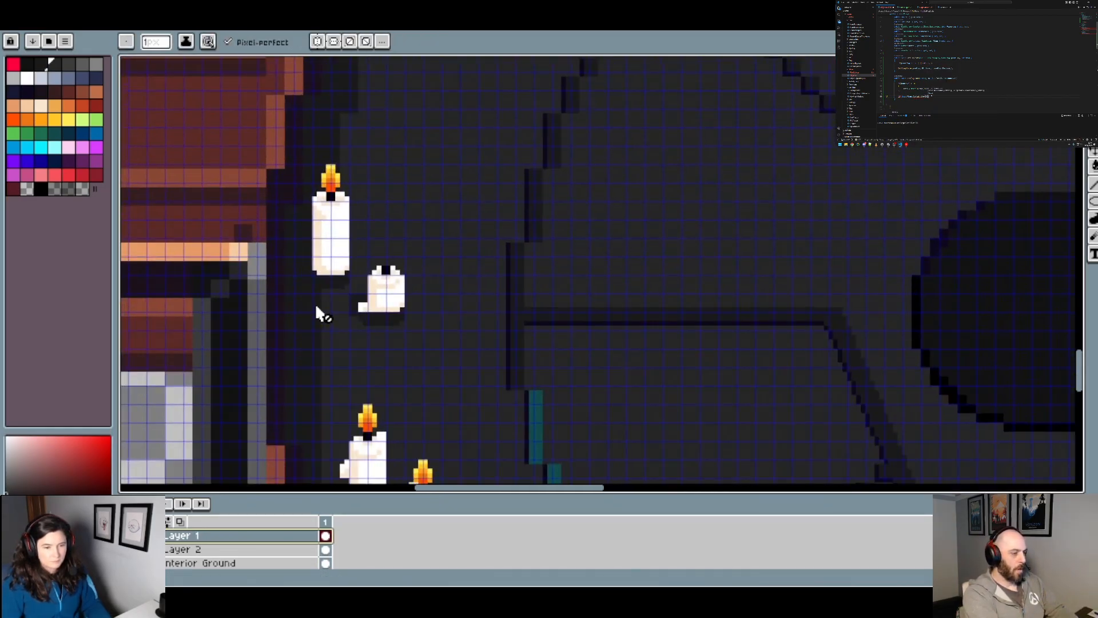
{"action": "left_click", "coordinate": [186, 551]}
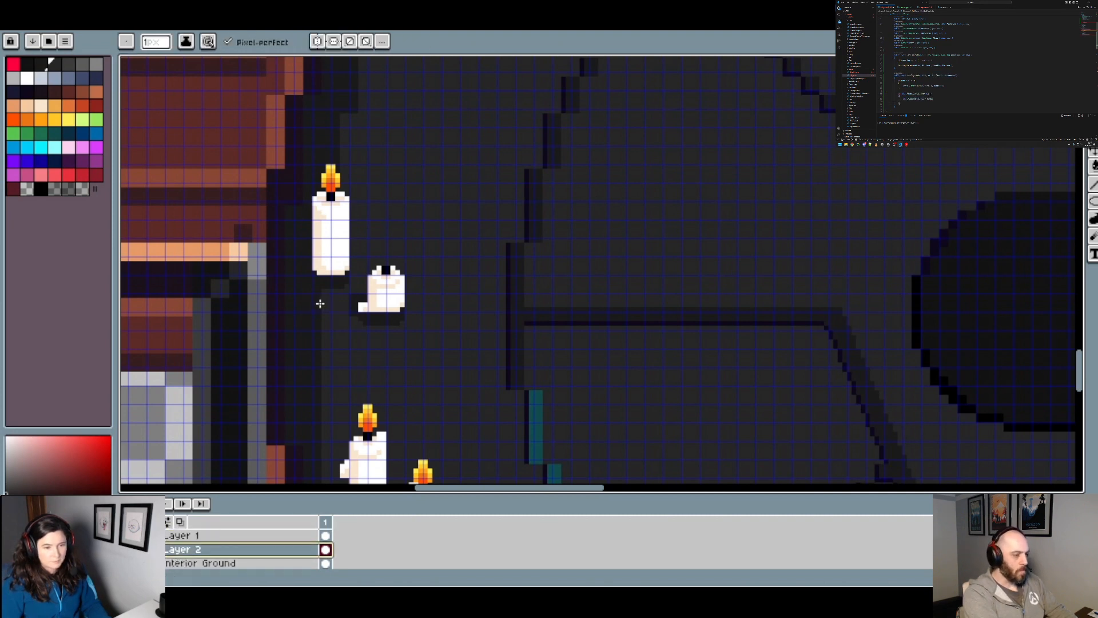
{"action": "key", "text": "e"}
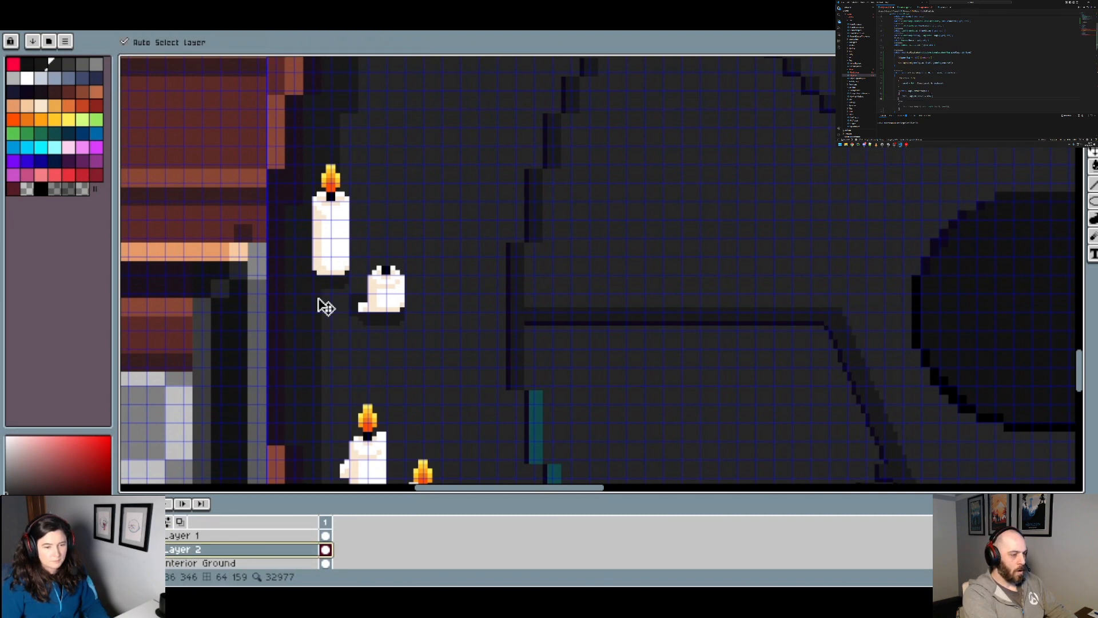
{"action": "scroll", "coordinate": [309, 294], "scroll_direction": "up", "scroll_amount": 1}
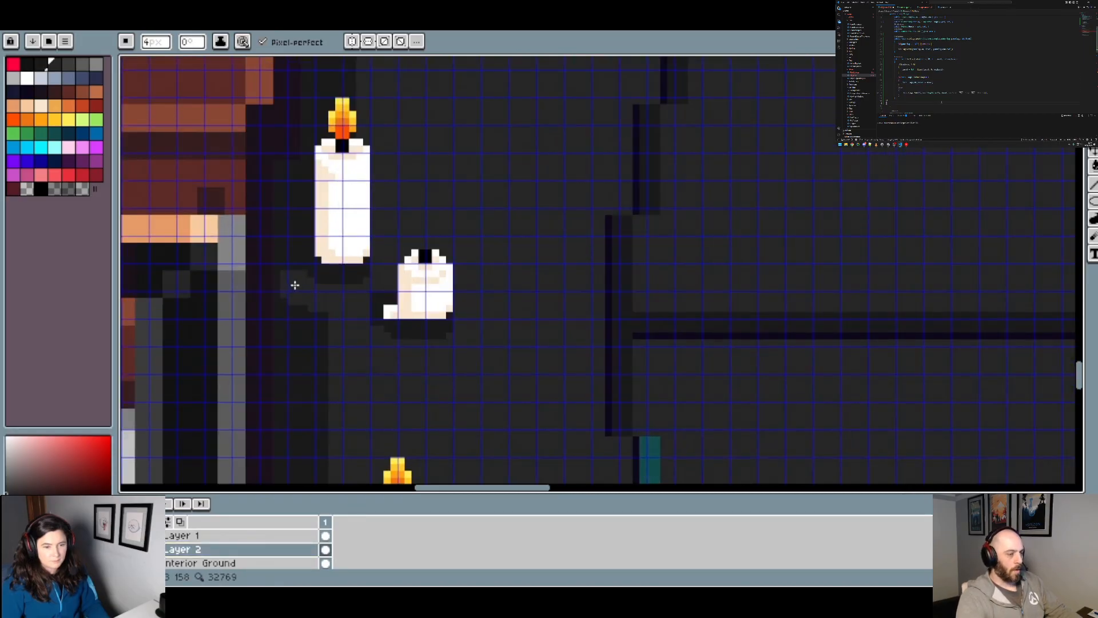
{"action": "scroll", "coordinate": [295, 285], "scroll_direction": "up", "scroll_amount": 2}
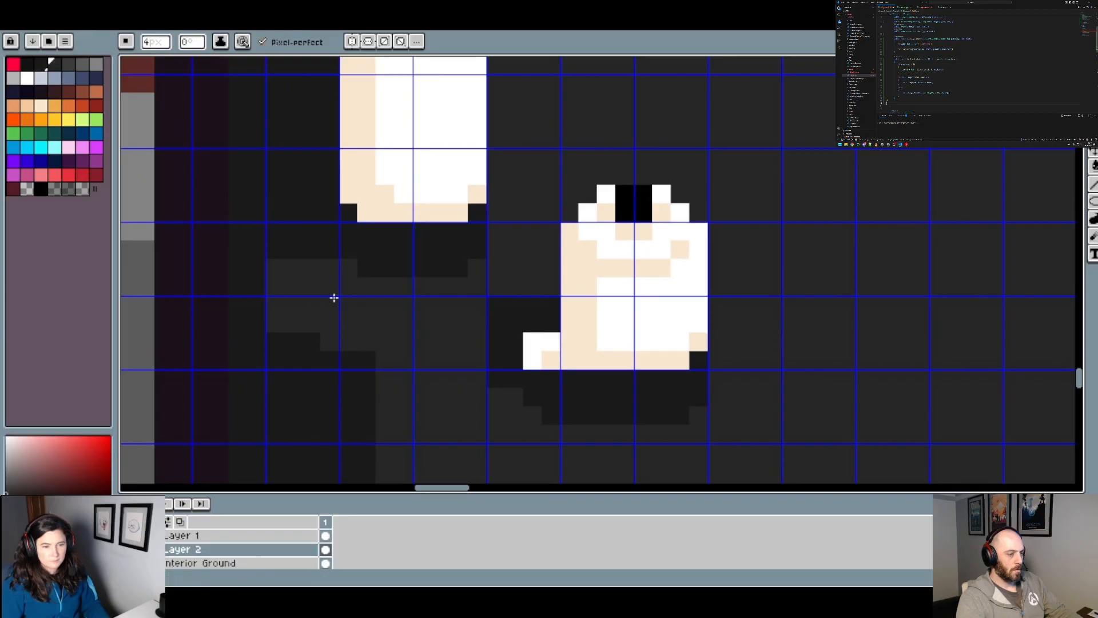
{"action": "left_click", "coordinate": [314, 274]}
{"action": "left_click", "coordinate": [296, 253]}
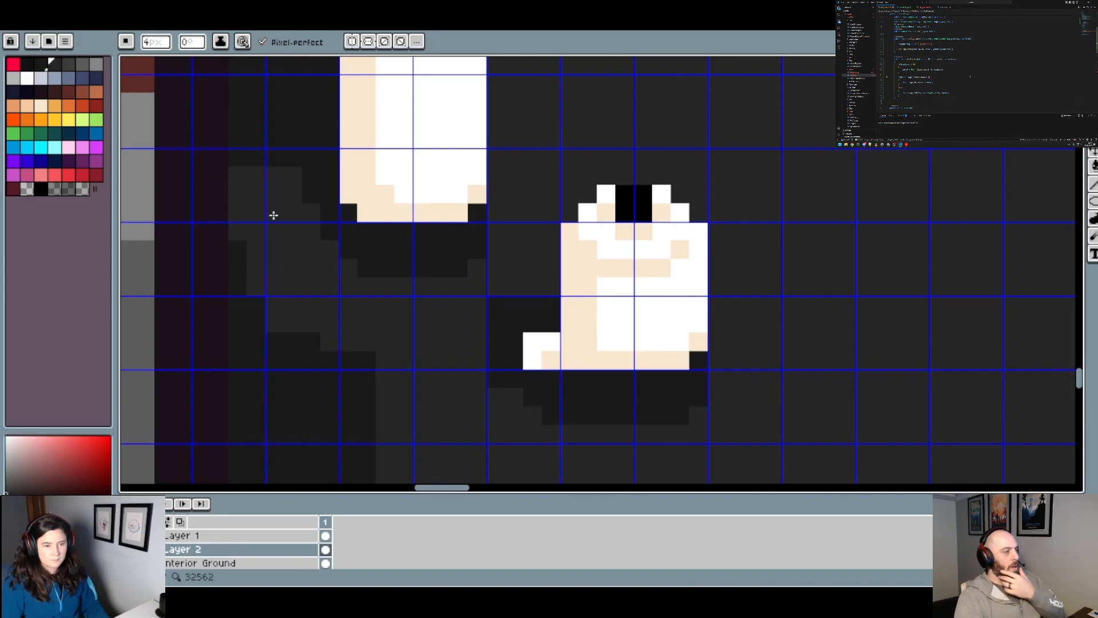
Step: With a 4 px brush, paint floor grey over the dark rim shading just below the taller candle of the middle-left pair
{"action": "scroll", "coordinate": [276, 212], "scroll_direction": "down", "scroll_amount": 3}
{"action": "scroll", "coordinate": [311, 262], "scroll_direction": "up", "scroll_amount": 3}
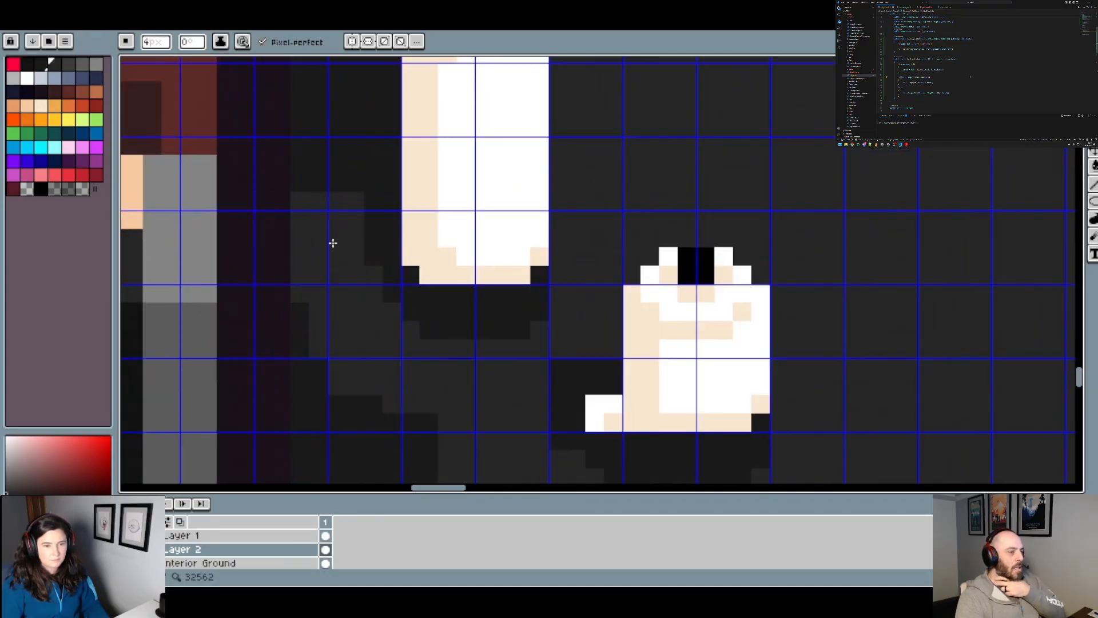
{"action": "key", "text": "minus"}
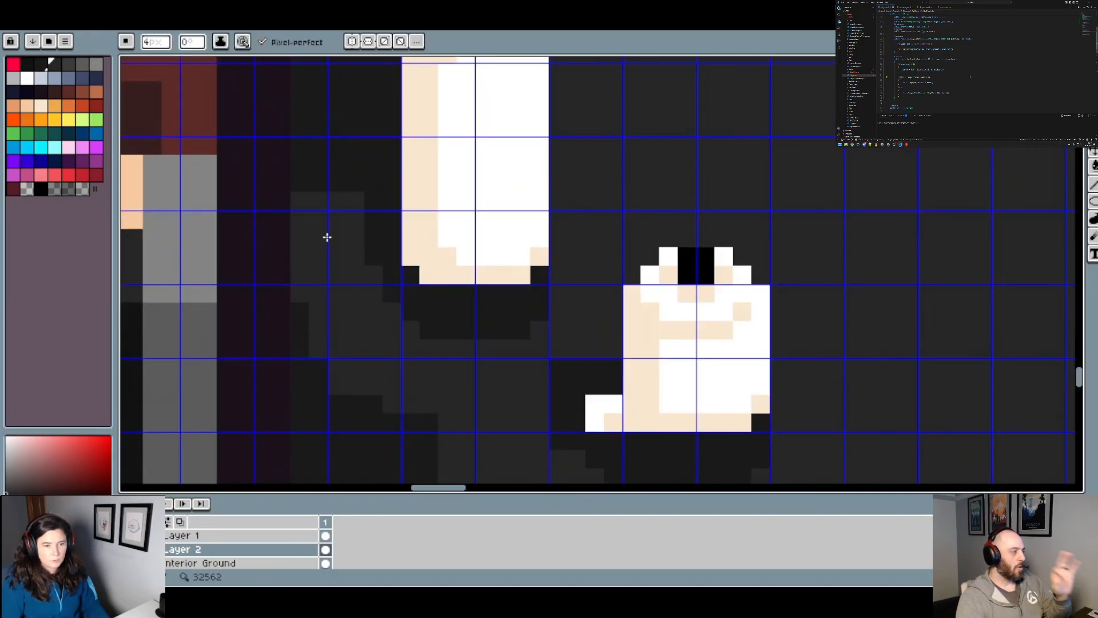
{"action": "scroll", "coordinate": [318, 209], "scroll_direction": "down", "scroll_amount": 5}
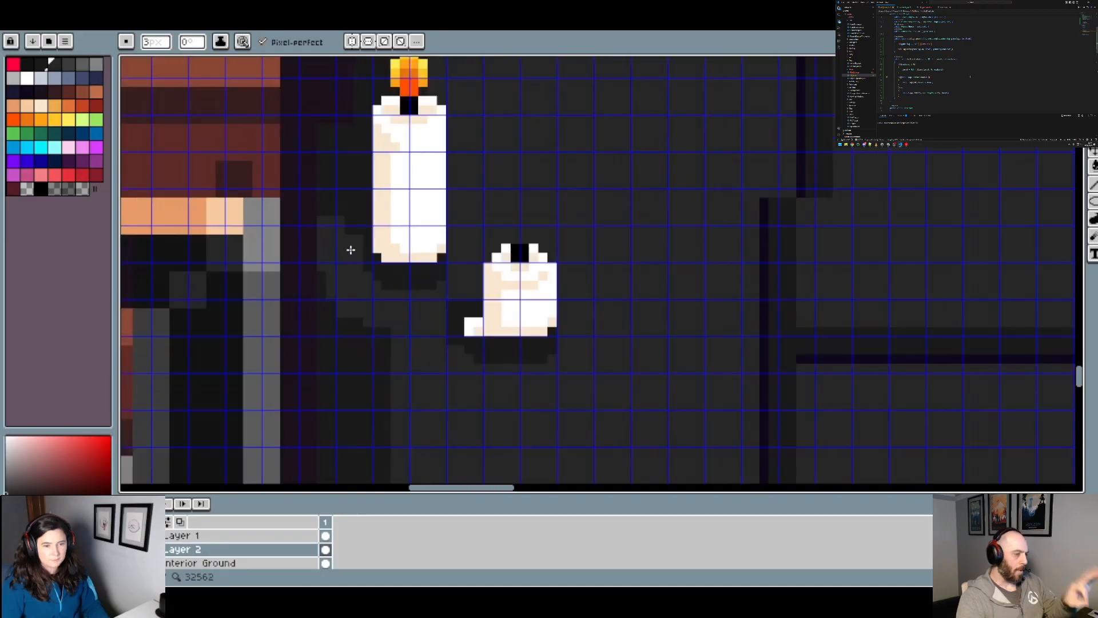
{"action": "left_click_drag", "start_coordinate": [430, 314], "coordinate": [362, 213]}
{"action": "scroll", "coordinate": [344, 321], "scroll_direction": "up", "scroll_amount": 4}
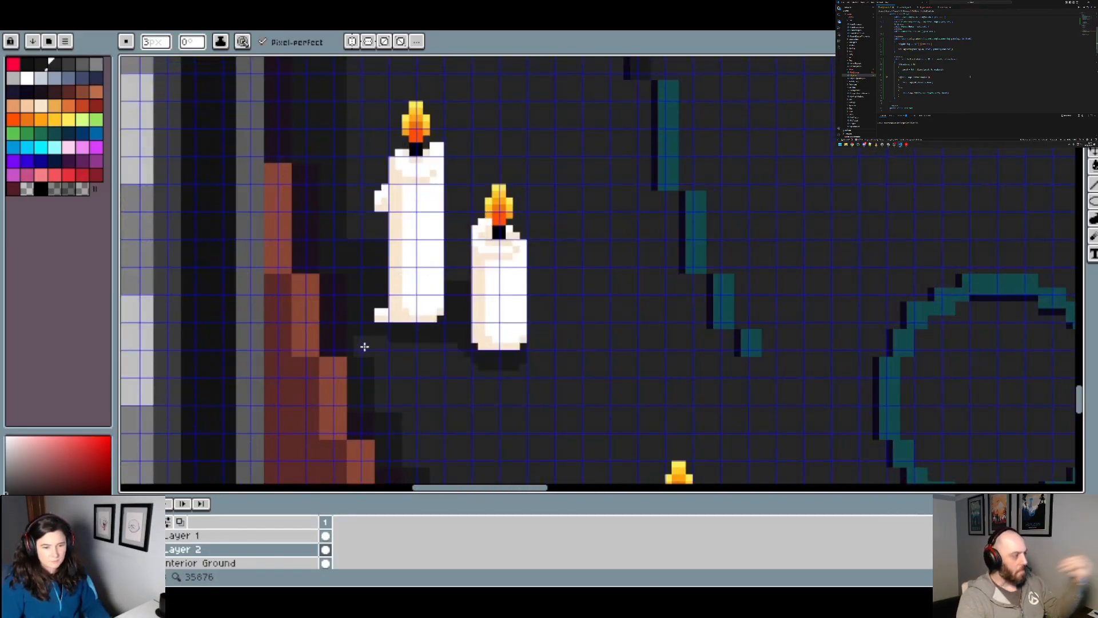
{"action": "key", "text": "g"}
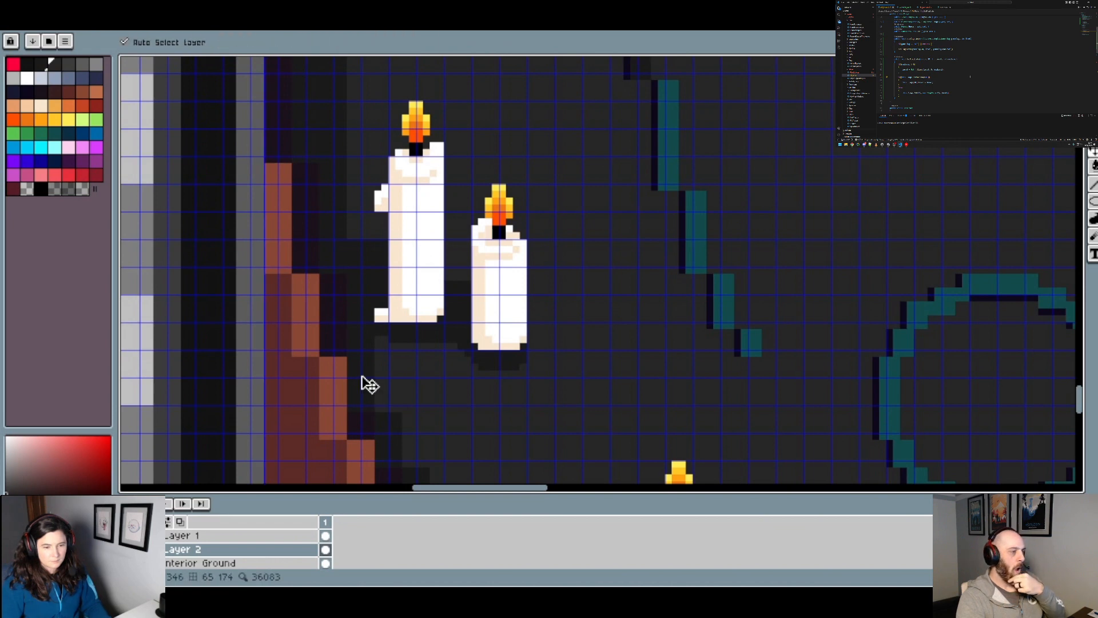
{"action": "key", "text": "b"}
{"action": "key", "text": "plus"}
{"action": "left_click", "coordinate": [361, 350]}
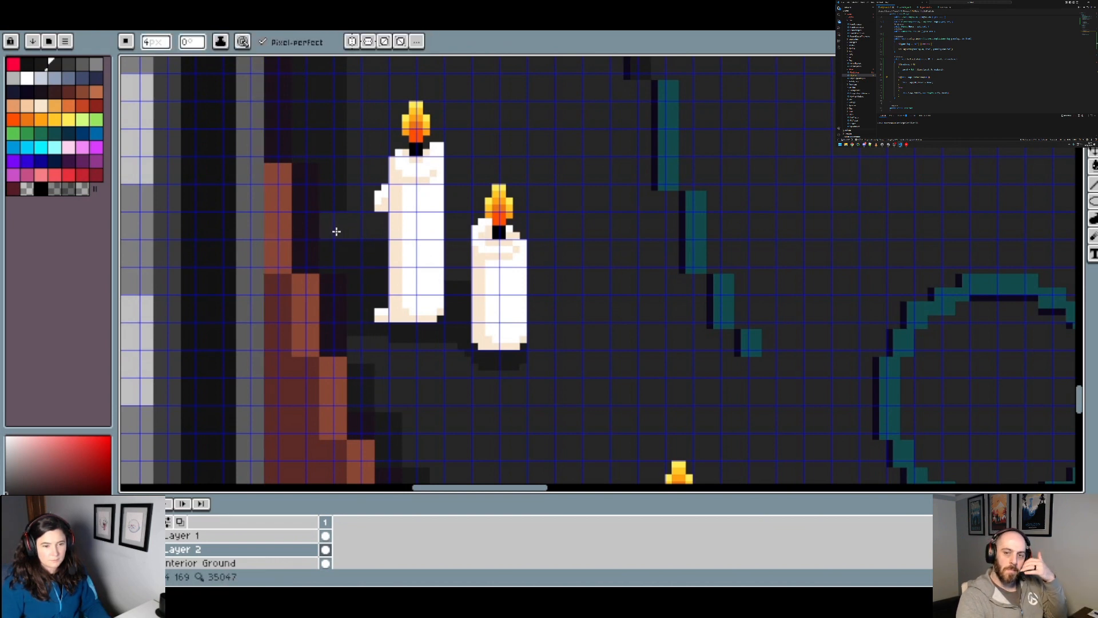
Step: Trim the dark shading beside the uppermost left lit candle by painting floor grey over its outer edge with a small brush
{"action": "scroll", "coordinate": [336, 231], "scroll_direction": "down", "scroll_amount": 4}
{"action": "left_click_drag", "start_coordinate": [420, 198], "coordinate": [376, 325]}
{"action": "scroll", "coordinate": [321, 253], "scroll_direction": "up", "scroll_amount": 3}
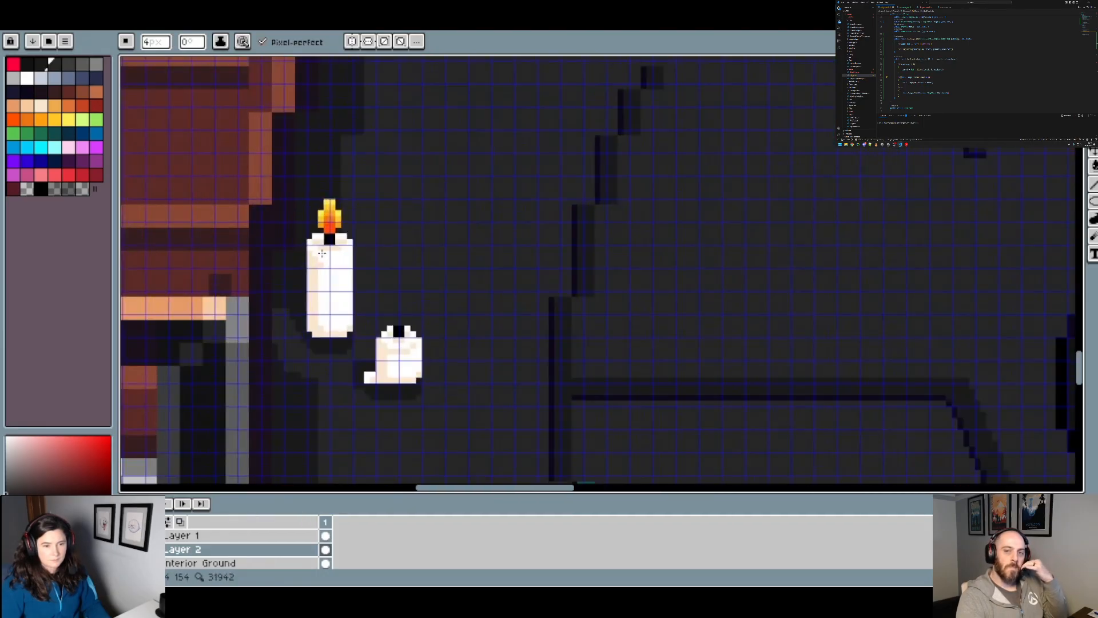
{"action": "key", "text": "minus"}
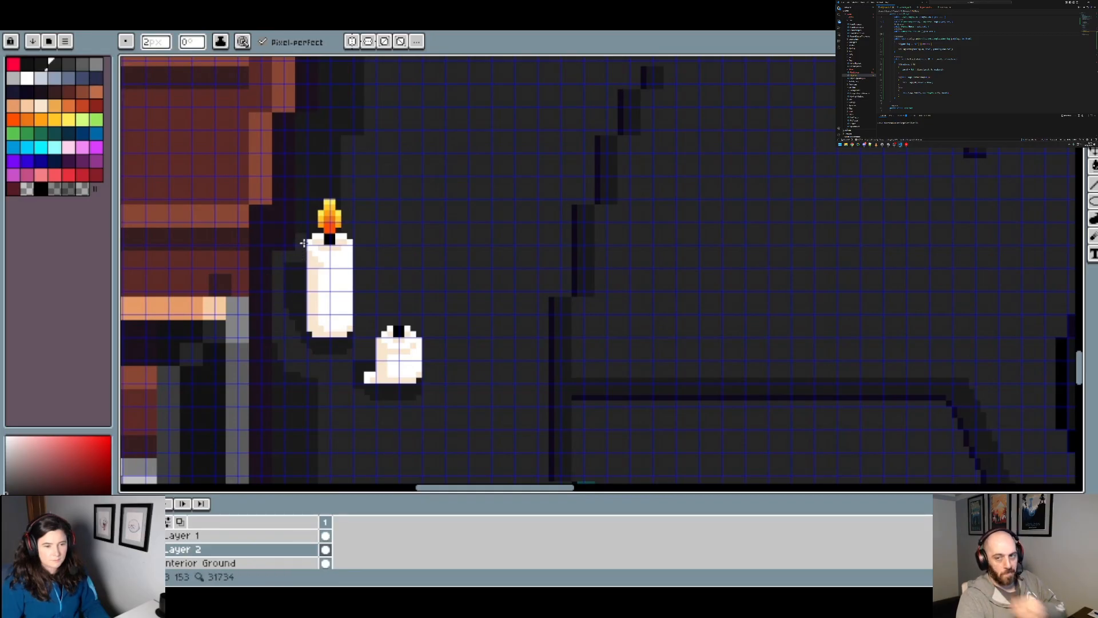
{"action": "scroll", "coordinate": [322, 241], "scroll_direction": "up", "scroll_amount": 2}
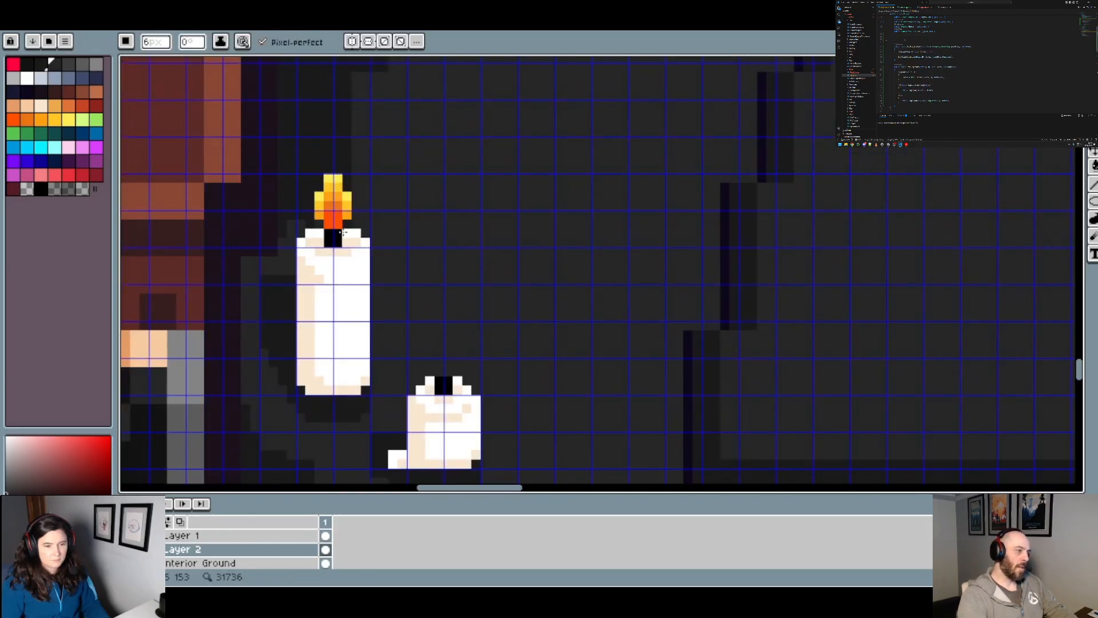
Step: Cut off the shading beside the unlit right candle with a 6 px brush and fill the rim band above it with floor grey
{"action": "scroll", "coordinate": [365, 206], "scroll_direction": "down", "scroll_amount": 4}
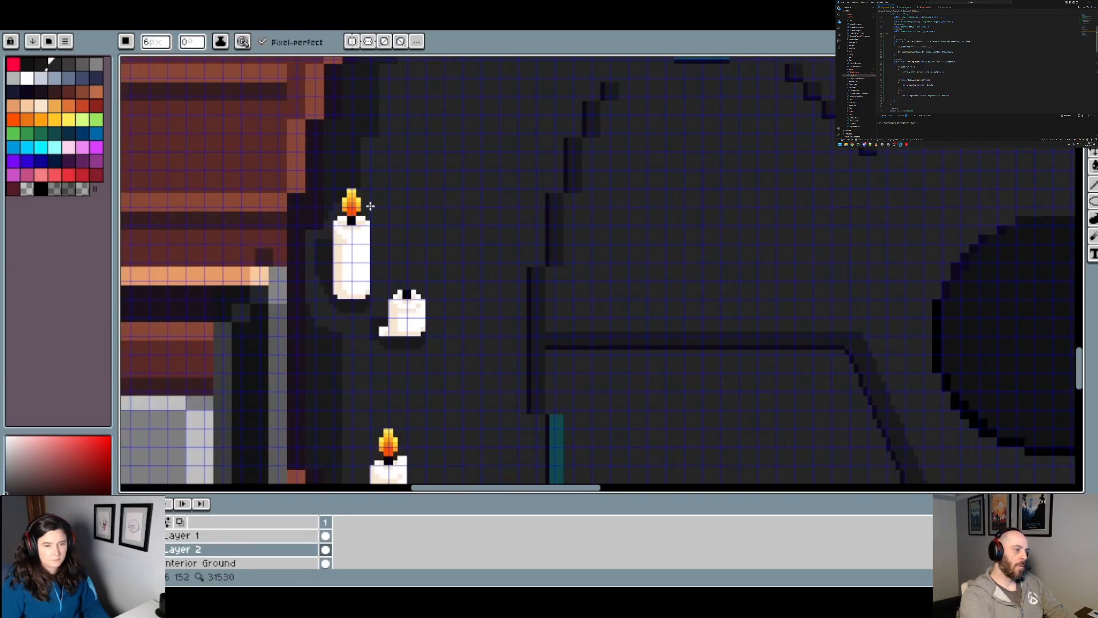
{"action": "left_click_drag", "start_coordinate": [956, 231], "coordinate": [377, 262]}
{"action": "scroll", "coordinate": [504, 262], "scroll_direction": "up", "scroll_amount": 3}
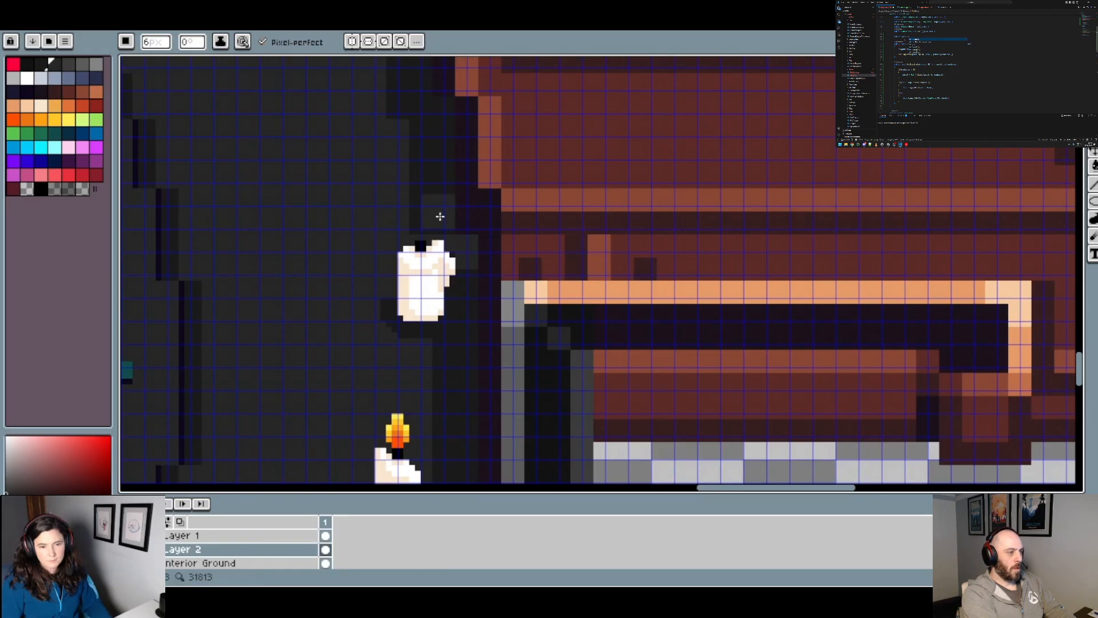
{"action": "scroll", "coordinate": [439, 216], "scroll_direction": "down", "scroll_amount": 1}
{"action": "key", "text": "space"}
{"action": "scroll", "coordinate": [429, 199], "scroll_direction": "down", "scroll_amount": 3}
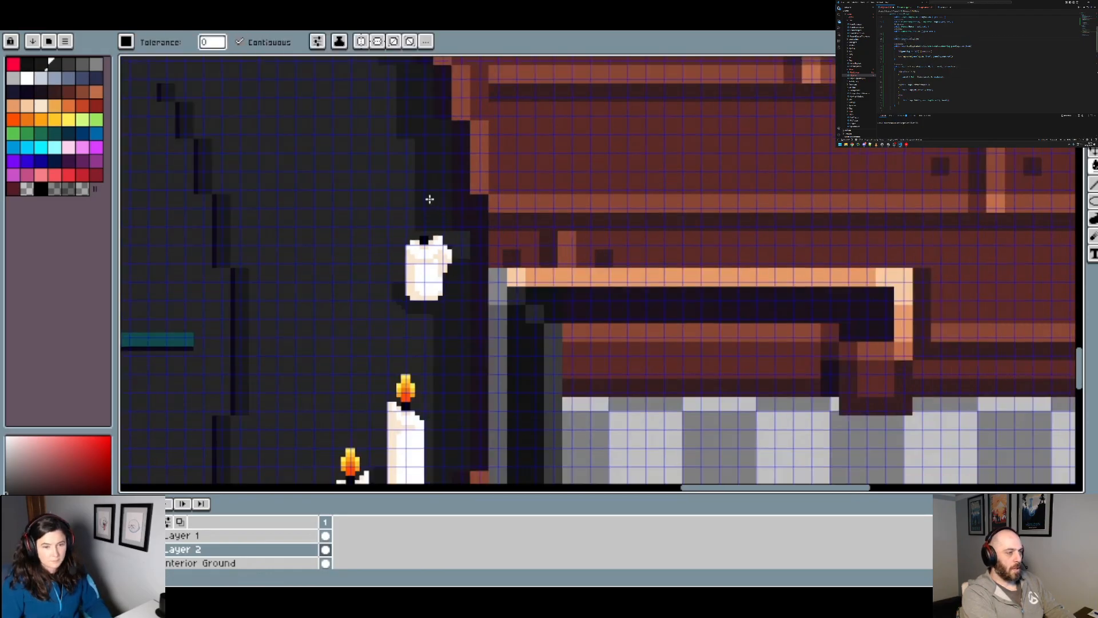
{"action": "left_click_drag", "start_coordinate": [404, 133], "coordinate": [577, 232]}
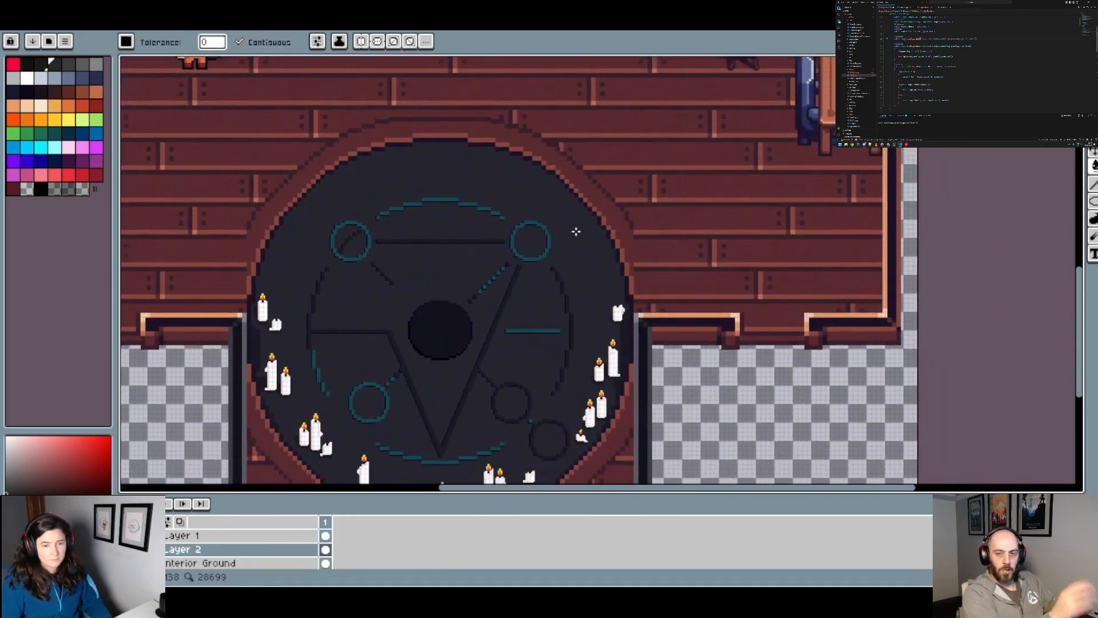
Step: Fill the dark shading band along the circle's lower-left rim with the floor grey
{"action": "left_click_drag", "start_coordinate": [392, 319], "coordinate": [377, 222]}
{"action": "scroll", "coordinate": [349, 325], "scroll_direction": "up", "scroll_amount": 3}
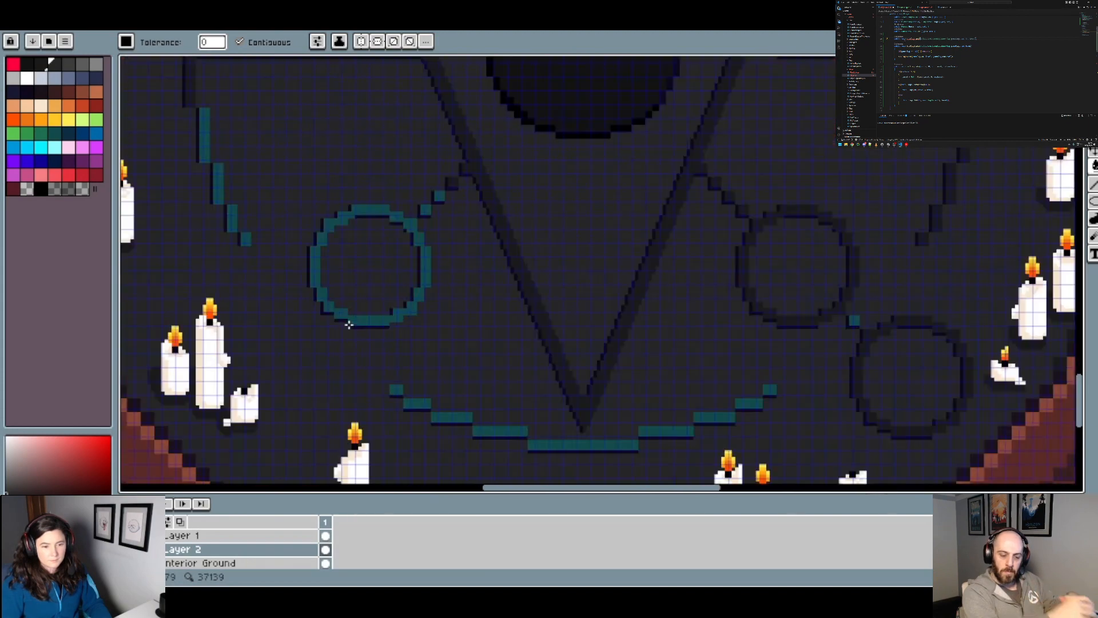
{"action": "left_click_drag", "start_coordinate": [348, 324], "coordinate": [668, 296]}
{"action": "scroll", "coordinate": [375, 234], "scroll_direction": "up", "scroll_amount": 1}
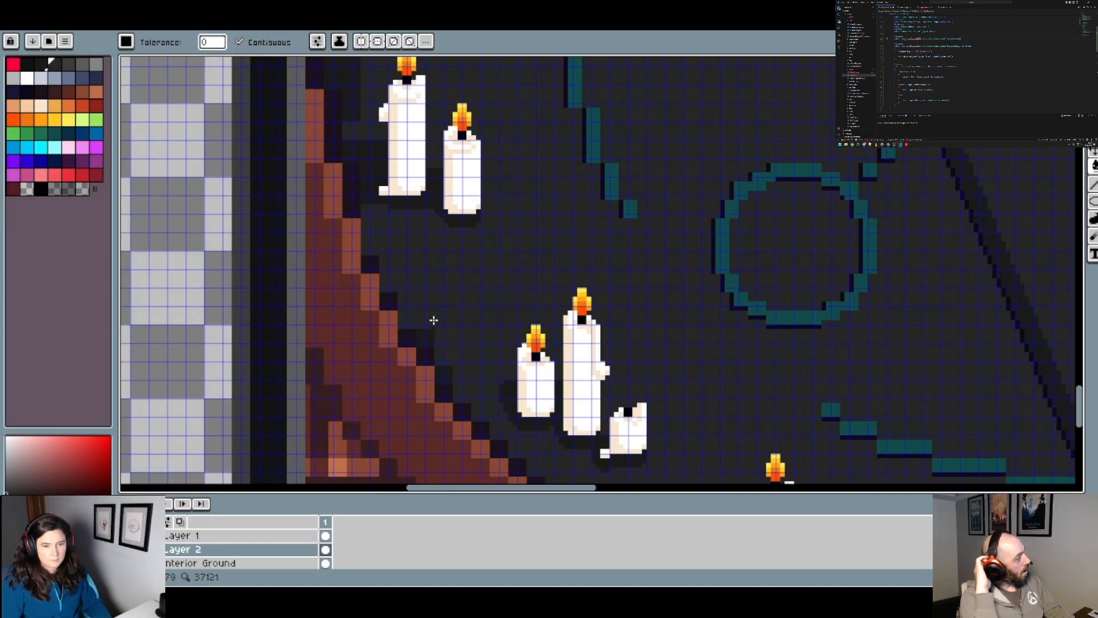
{"action": "scroll", "coordinate": [434, 320], "scroll_direction": "down", "scroll_amount": 2}
{"action": "scroll", "coordinate": [412, 378], "scroll_direction": "up", "scroll_amount": 3}
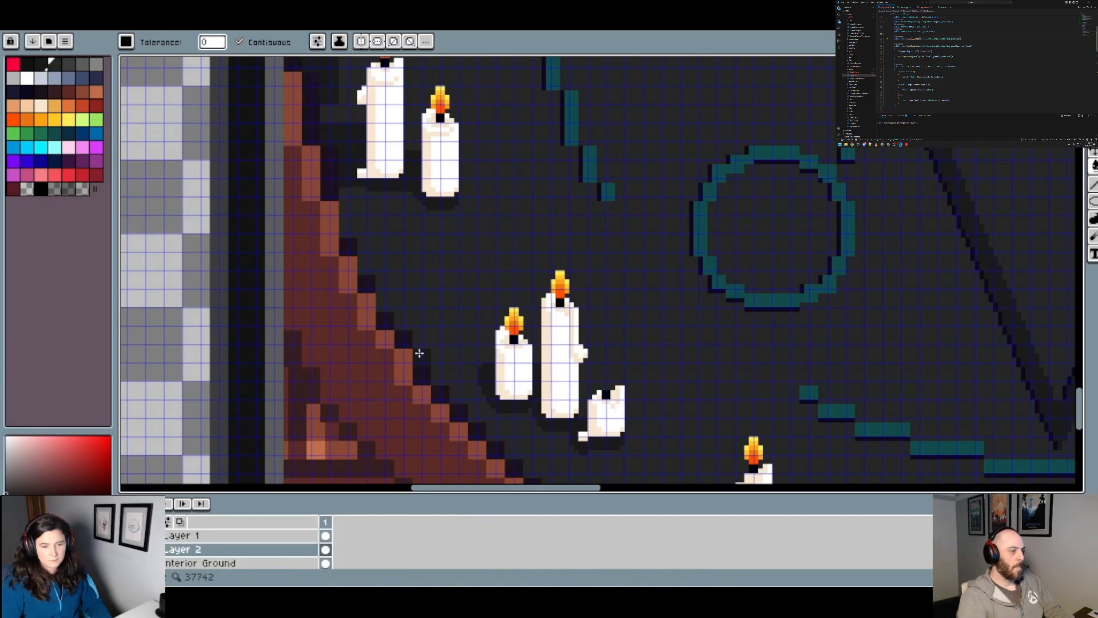
Step: Fill the dark shading along the lower-right rim beside the group of three candles with the floor grey, undoing a misplaced fill
{"action": "left_click_drag", "start_coordinate": [485, 355], "coordinate": [368, 122]}
{"action": "scroll", "coordinate": [657, 345], "scroll_direction": "up", "scroll_amount": 1}
{"action": "left_click_drag", "start_coordinate": [657, 344], "coordinate": [366, 280]}
{"action": "left_click_drag", "start_coordinate": [789, 290], "coordinate": [192, 296]}
{"action": "left_click_drag", "start_coordinate": [644, 189], "coordinate": [391, 368]}
{"action": "left_click_drag", "start_coordinate": [660, 209], "coordinate": [593, 283]}
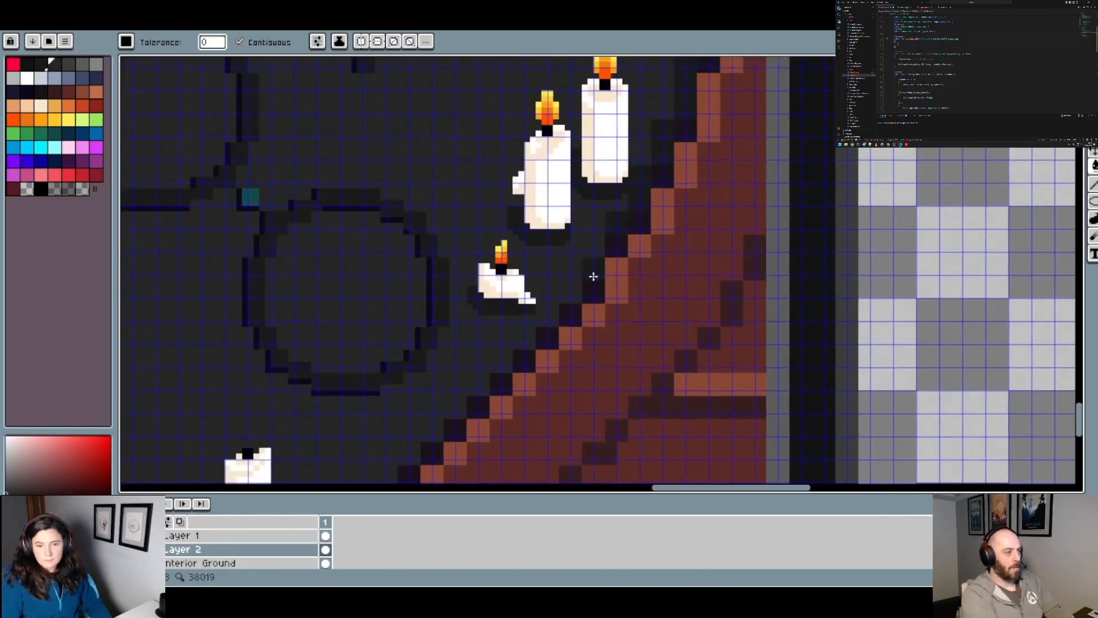
{"action": "left_click", "coordinate": [617, 223]}
{"action": "left_click", "coordinate": [638, 187]}
{"action": "key", "text": "ctrl+z"}
{"action": "left_click", "coordinate": [665, 150]}
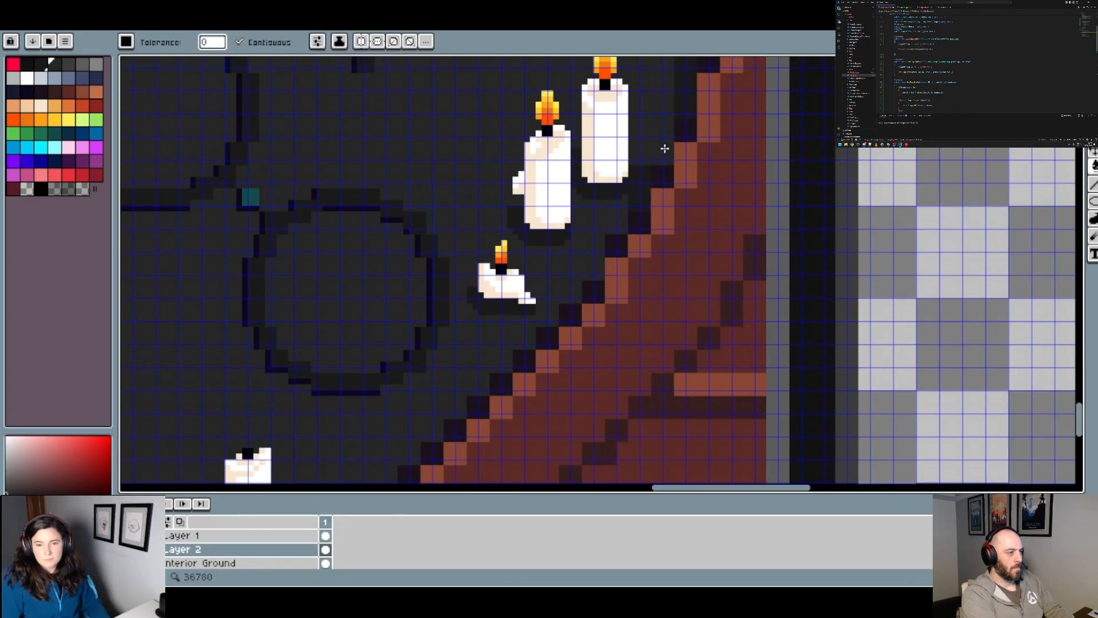
Step: Undo a 6 px stroke over the lower-right rim edge and clear the shading below the tallest right candle with a 4 px brush
{"action": "left_click_drag", "start_coordinate": [707, 116], "coordinate": [581, 257]}
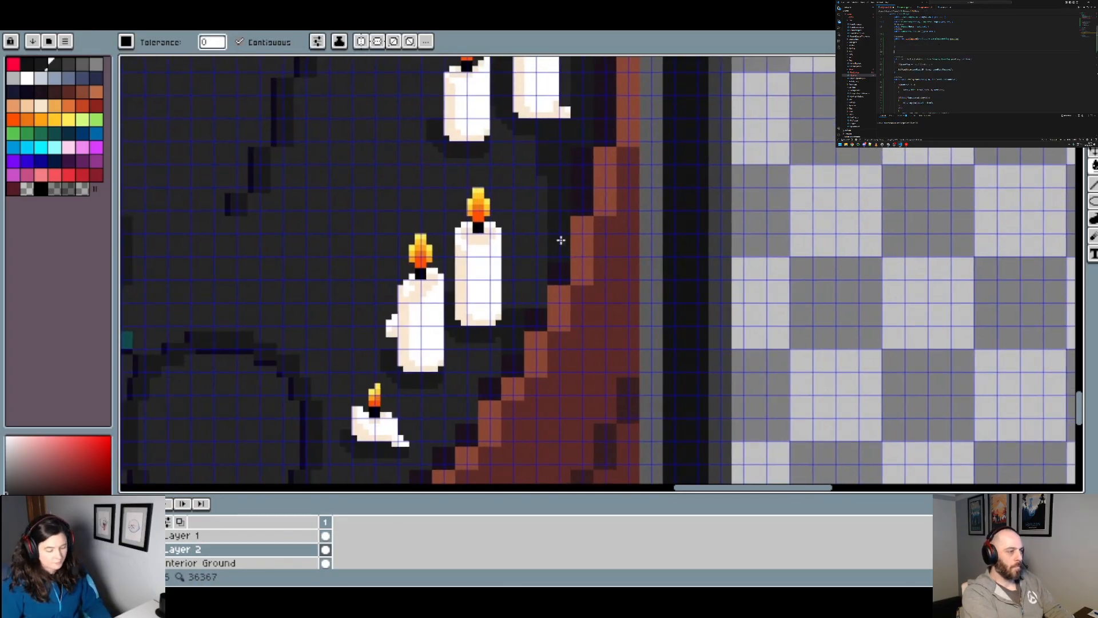
{"action": "key", "text": "b"}
{"action": "scroll", "coordinate": [543, 274], "scroll_direction": "up", "scroll_amount": 1}
{"action": "left_click", "coordinate": [515, 339]}
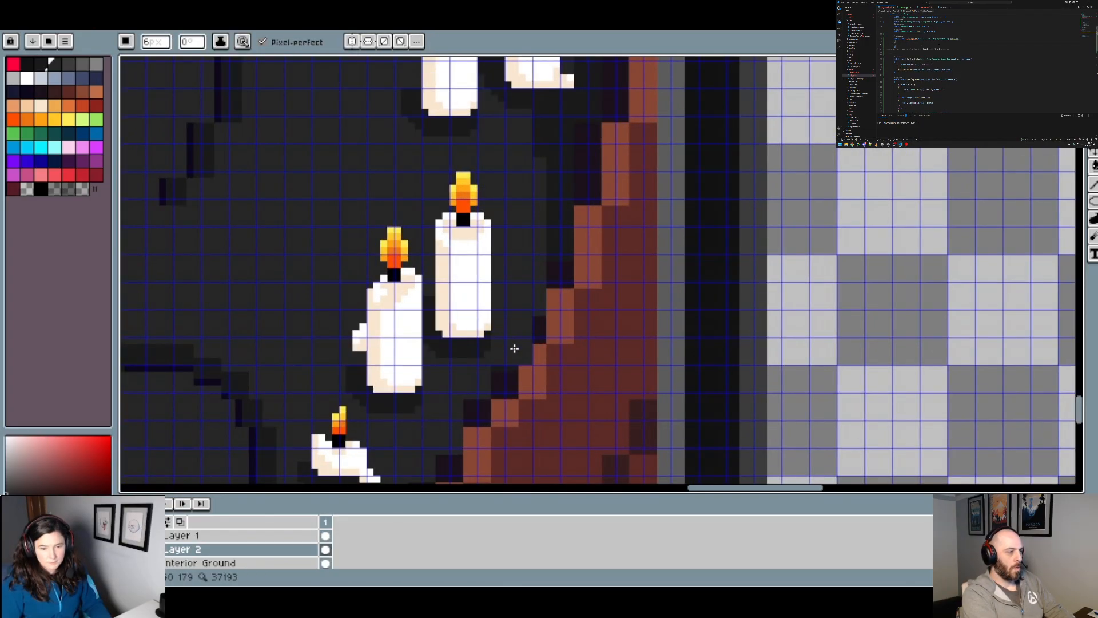
{"action": "key", "text": "ctrl+z"}
{"action": "key", "text": "minus"}
{"action": "key", "text": "minus"}
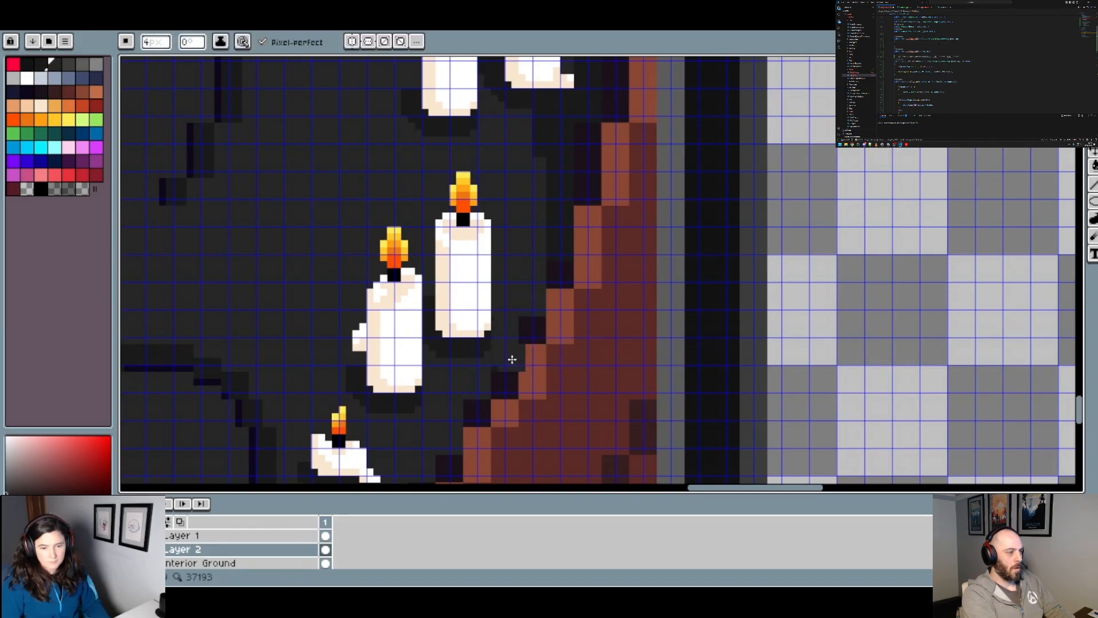
{"action": "mouse_move", "coordinate": [616, 237]}
{"action": "left_mouse_down"}
{"action": "mouse_move", "coordinate": [564, 393]}
{"action": "mouse_move", "coordinate": [507, 400]}
{"action": "mouse_move", "coordinate": [513, 280]}
{"action": "left_mouse_up"}
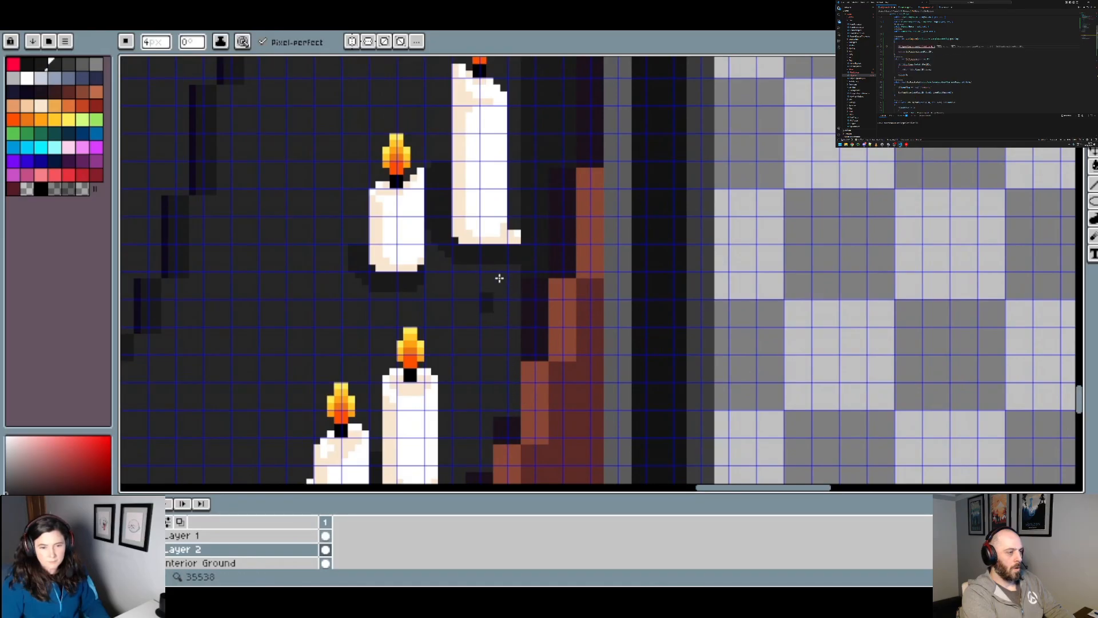
{"action": "scroll", "coordinate": [529, 267], "scroll_direction": "up", "scroll_amount": 1}
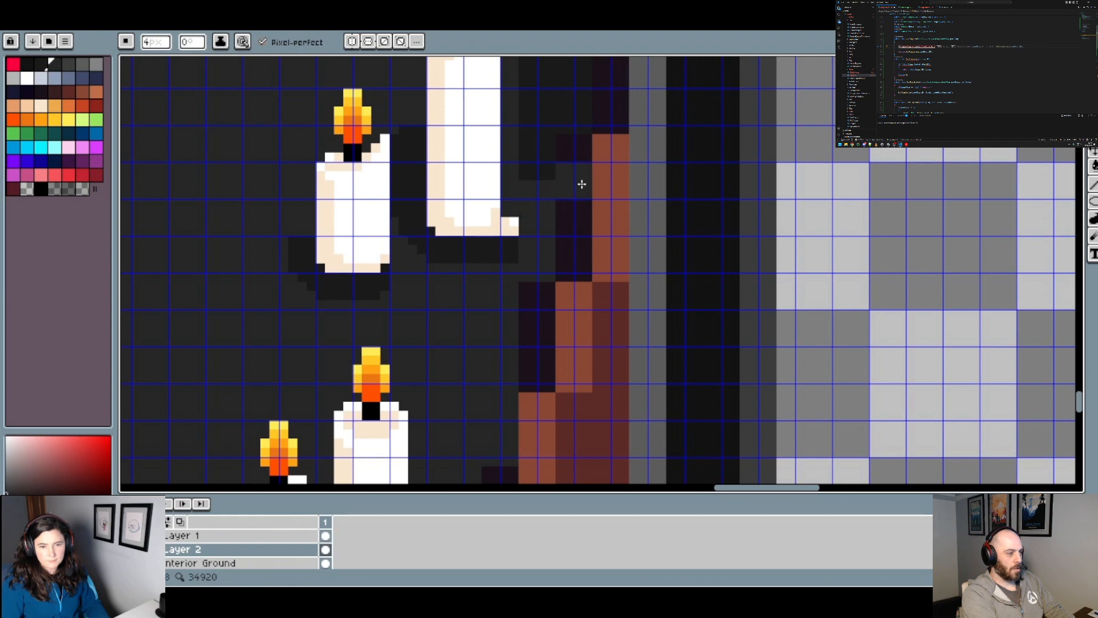
Step: Fill the dark shading strip between the tallest right candle and the rim, up to the unlit candle, with the floor grey
{"action": "left_click_drag", "start_coordinate": [581, 184], "coordinate": [539, 352]}
{"action": "scroll", "coordinate": [526, 315], "scroll_direction": "down", "scroll_amount": 3}
{"action": "scroll", "coordinate": [518, 240], "scroll_direction": "up", "scroll_amount": 2}
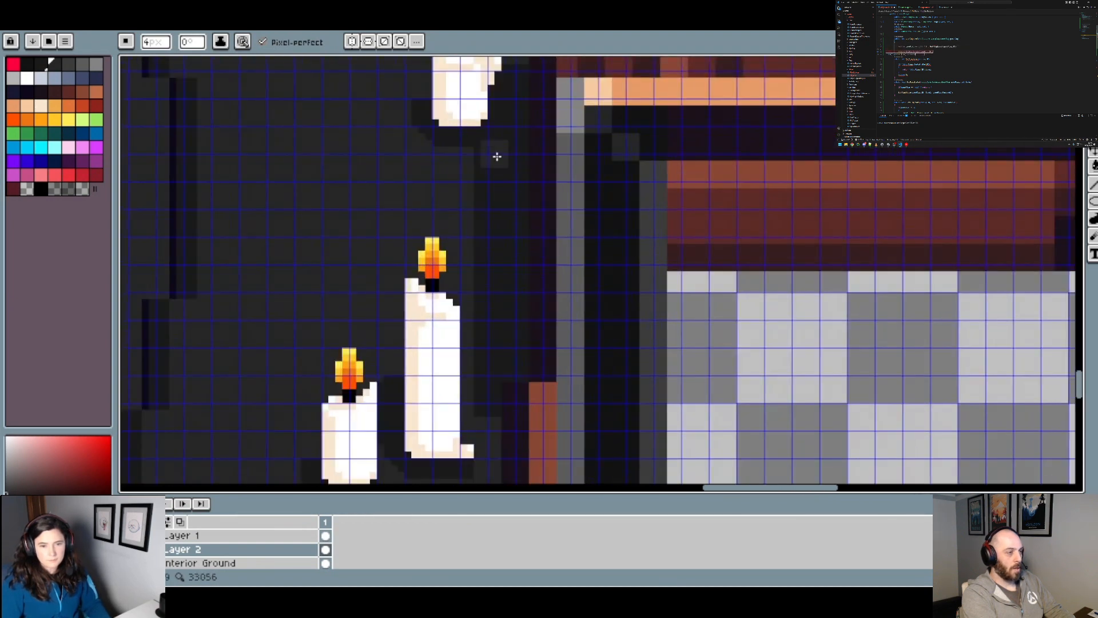
{"action": "key", "text": "g"}
{"action": "left_click", "coordinate": [515, 246]}
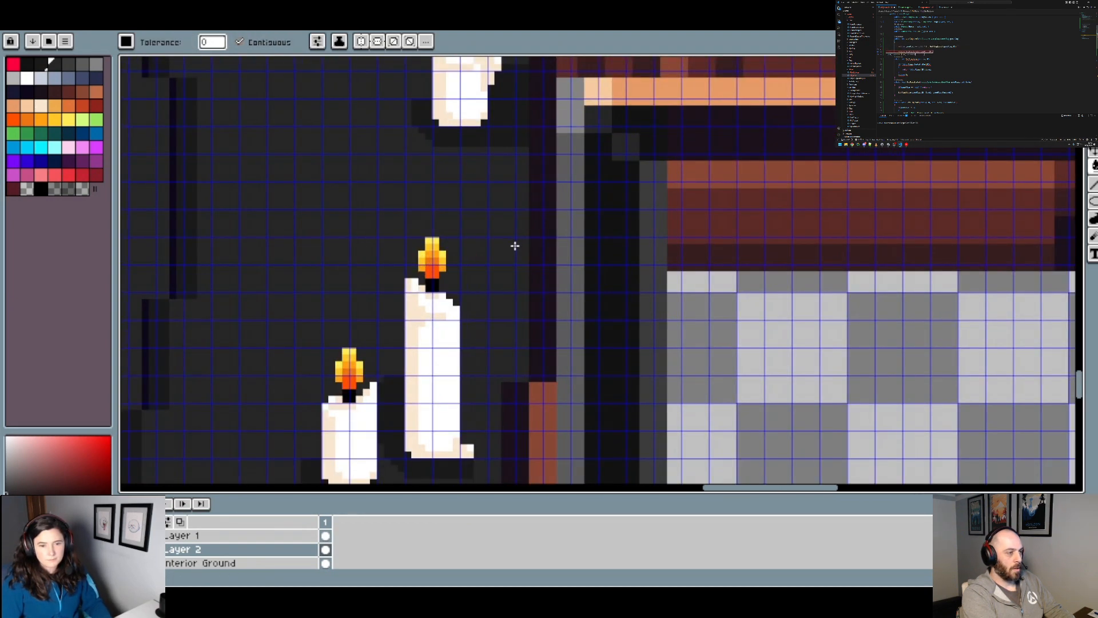
Step: With the 4 px brush, paint over the leftover shading right of the unlit candle, keeping only the shadow directly beneath it
{"action": "scroll", "coordinate": [516, 246], "scroll_direction": "down", "scroll_amount": 1}
{"action": "left_click_drag", "start_coordinate": [547, 186], "coordinate": [514, 378]}
{"action": "scroll", "coordinate": [494, 355], "scroll_direction": "up", "scroll_amount": 2}
{"action": "key", "text": "b"}
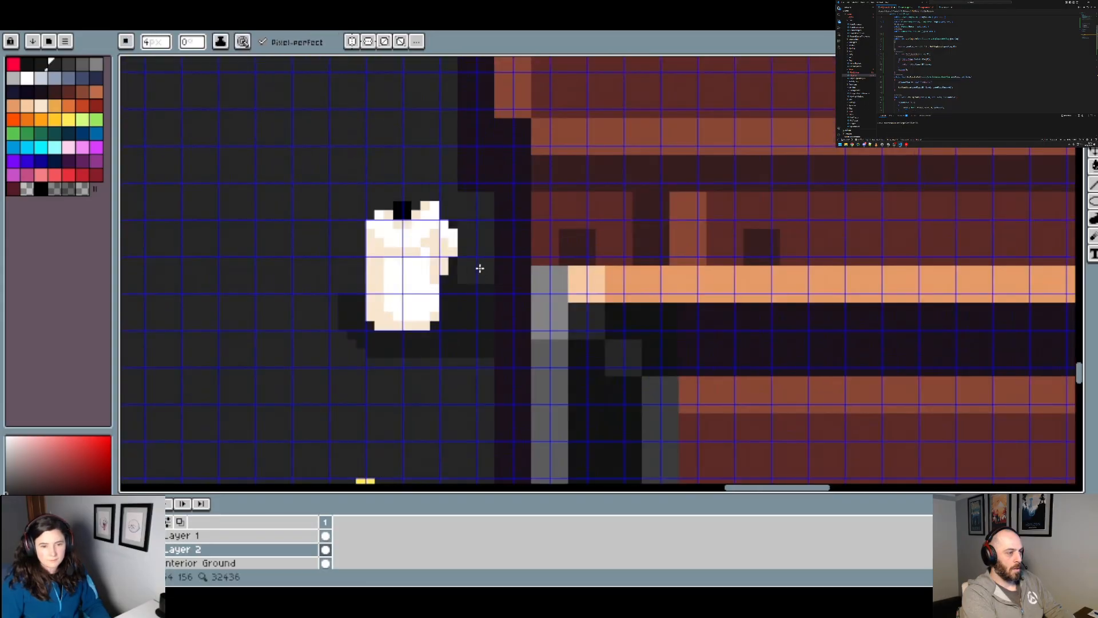
{"action": "left_click", "coordinate": [478, 267]}
{"action": "left_click_drag", "start_coordinate": [480, 308], "coordinate": [479, 347]}
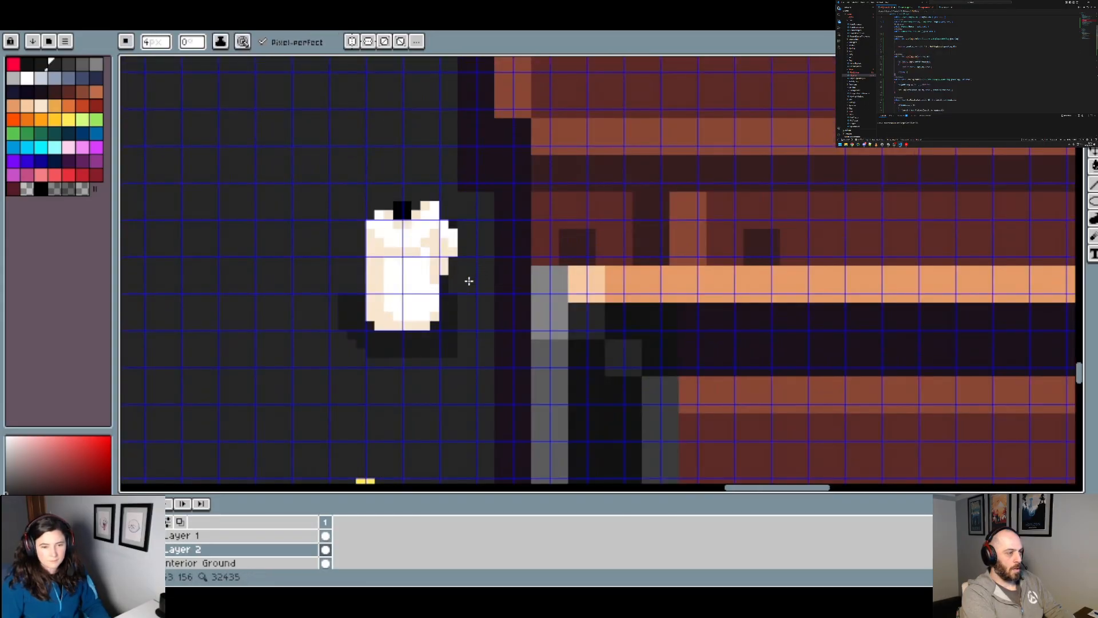
{"action": "left_click_drag", "start_coordinate": [469, 281], "coordinate": [465, 301]}
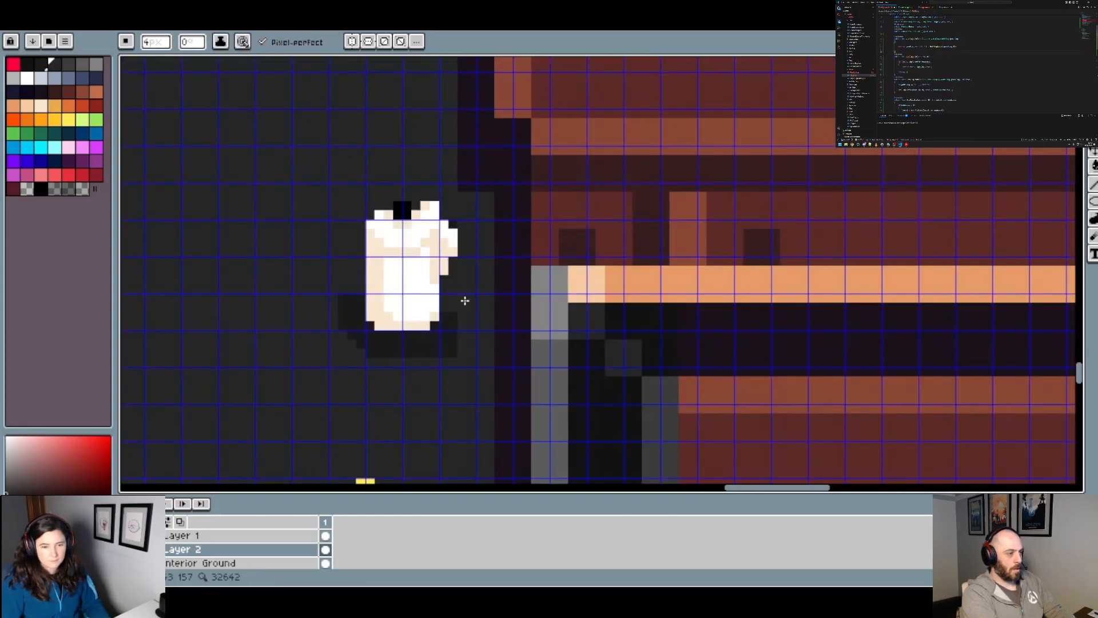
{"action": "left_click", "coordinate": [460, 340]}
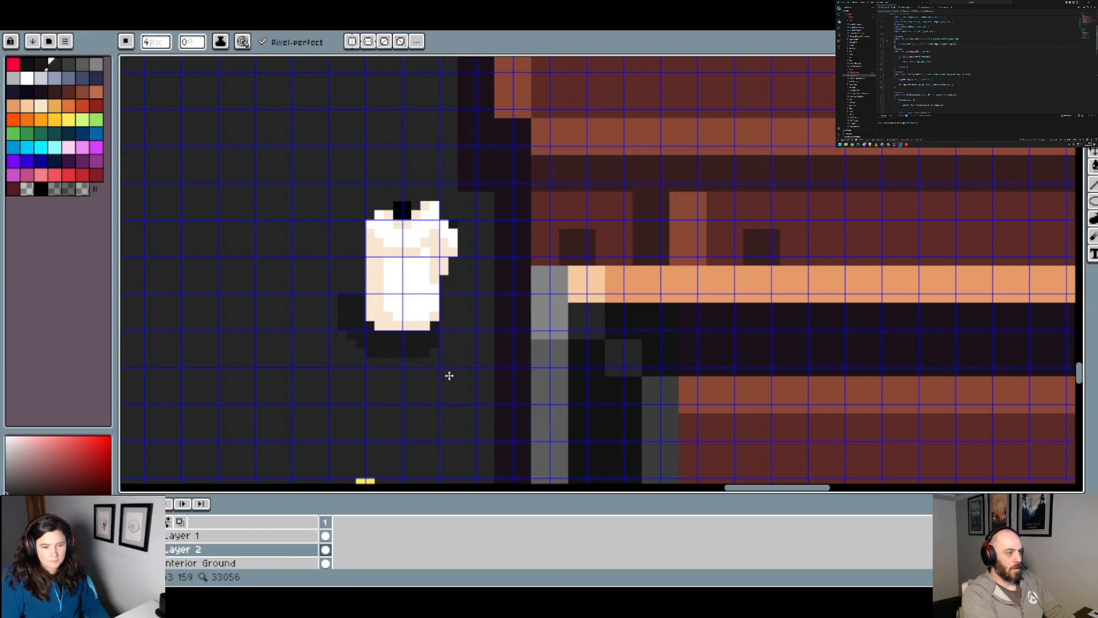
Step: Fill the dark shading strip along the left rim above the middle-left candle pair with the floor grey
{"action": "scroll", "coordinate": [450, 375], "scroll_direction": "down", "scroll_amount": 5}
{"action": "scroll", "coordinate": [507, 387], "scroll_direction": "up", "scroll_amount": 1}
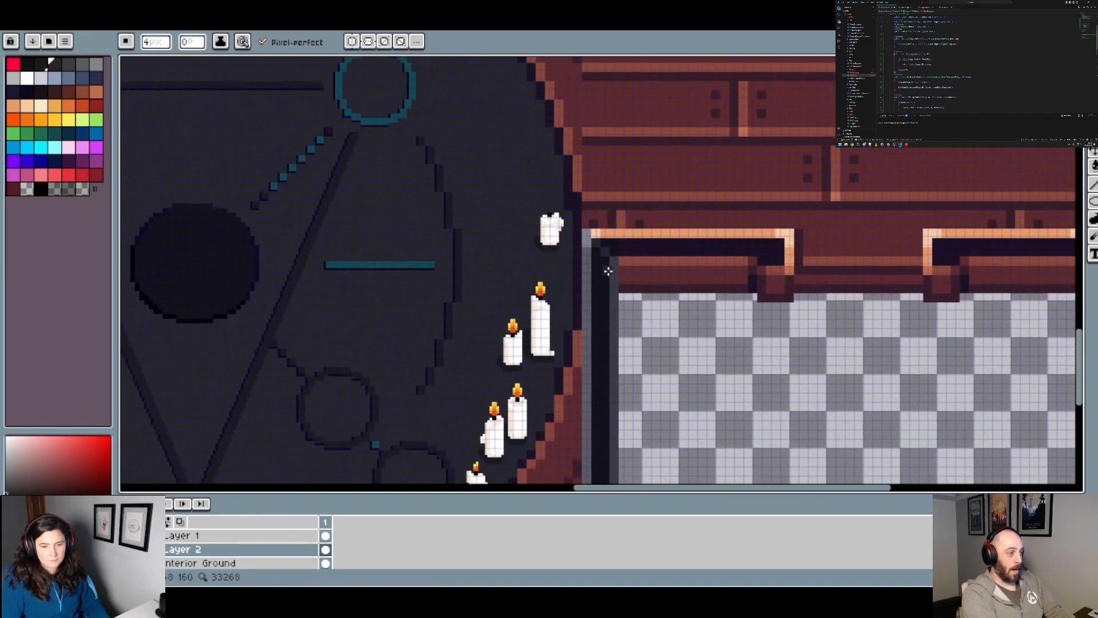
{"action": "scroll", "coordinate": [606, 281], "scroll_direction": "down", "scroll_amount": 4}
{"action": "scroll", "coordinate": [598, 286], "scroll_direction": "up", "scroll_amount": 2}
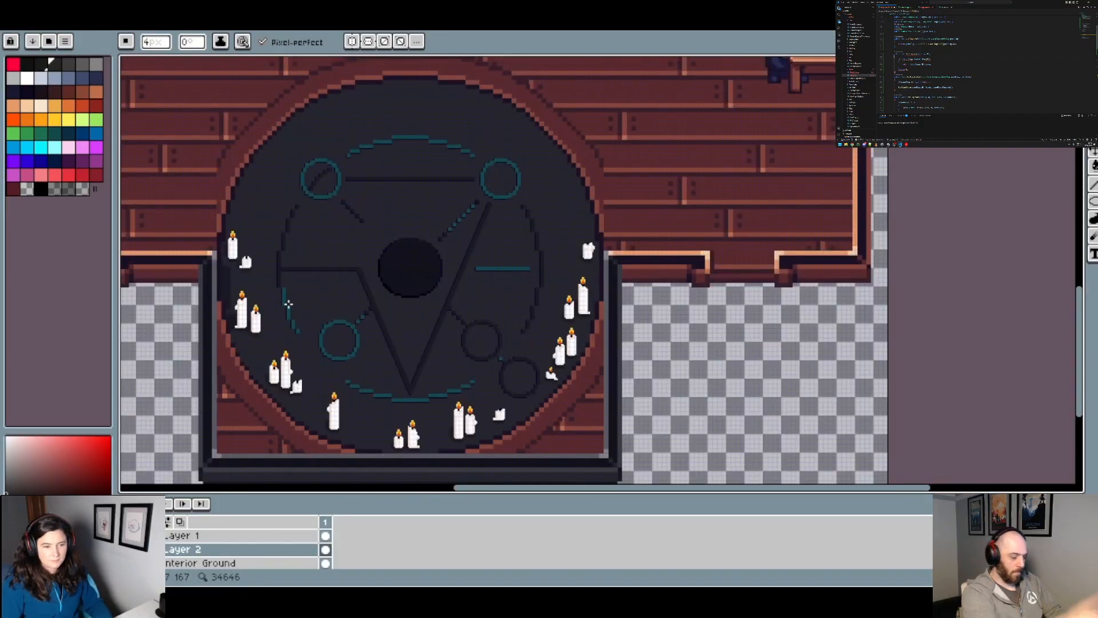
{"action": "scroll", "coordinate": [236, 292], "scroll_direction": "up", "scroll_amount": 3}
{"action": "mouse_move", "coordinate": [212, 260]}
{"action": "left_mouse_down"}
{"action": "mouse_move", "coordinate": [320, 284]}
{"action": "mouse_move", "coordinate": [373, 208]}
{"action": "left_mouse_up"}
{"action": "key", "text": "g"}
{"action": "left_click", "coordinate": [299, 274]}
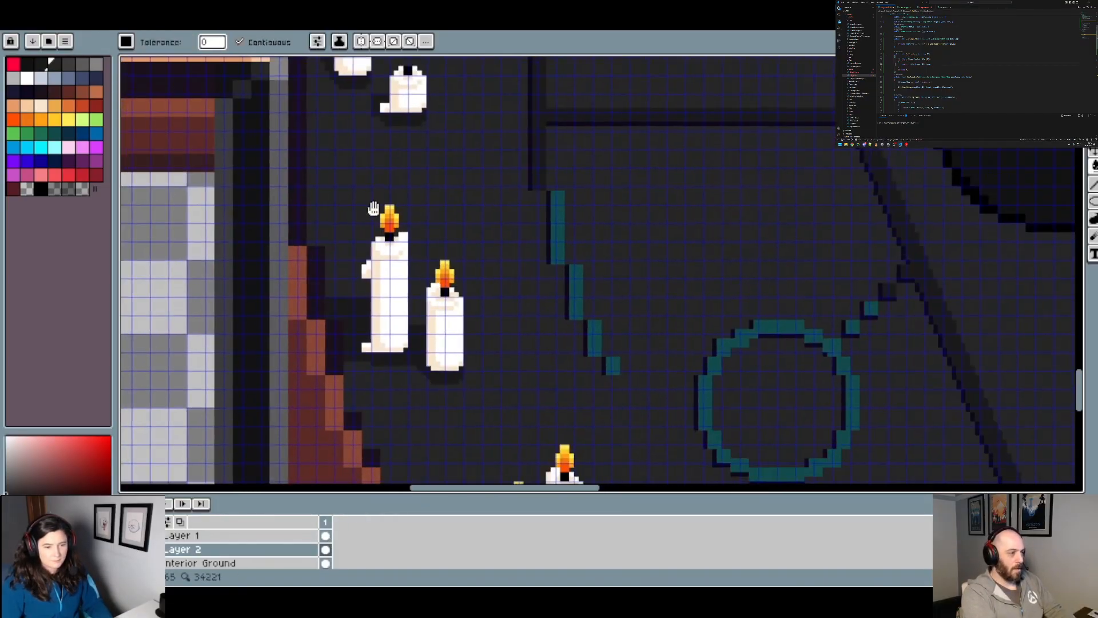
Step: Trim the leftover shading beside and below the taller middle-left candle, using the brush at 4 px and 2 px
{"action": "key", "text": "b"}
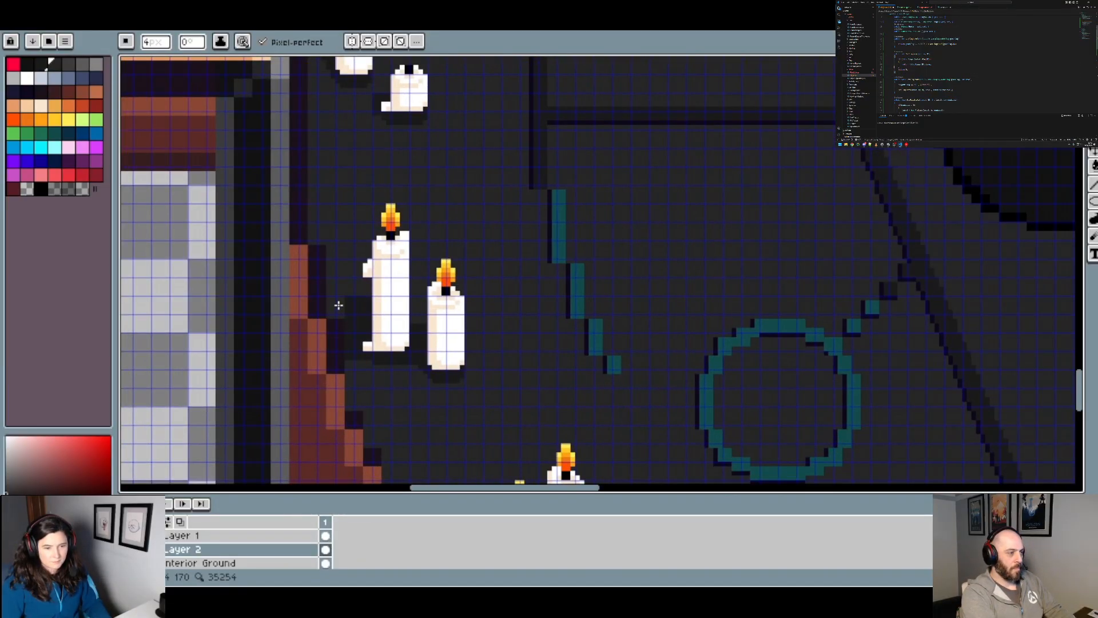
{"action": "scroll", "coordinate": [352, 381], "scroll_direction": "up", "scroll_amount": 2}
{"action": "scroll", "coordinate": [358, 344], "scroll_direction": "down", "scroll_amount": 2}
{"action": "scroll", "coordinate": [366, 351], "scroll_direction": "down", "scroll_amount": 1}
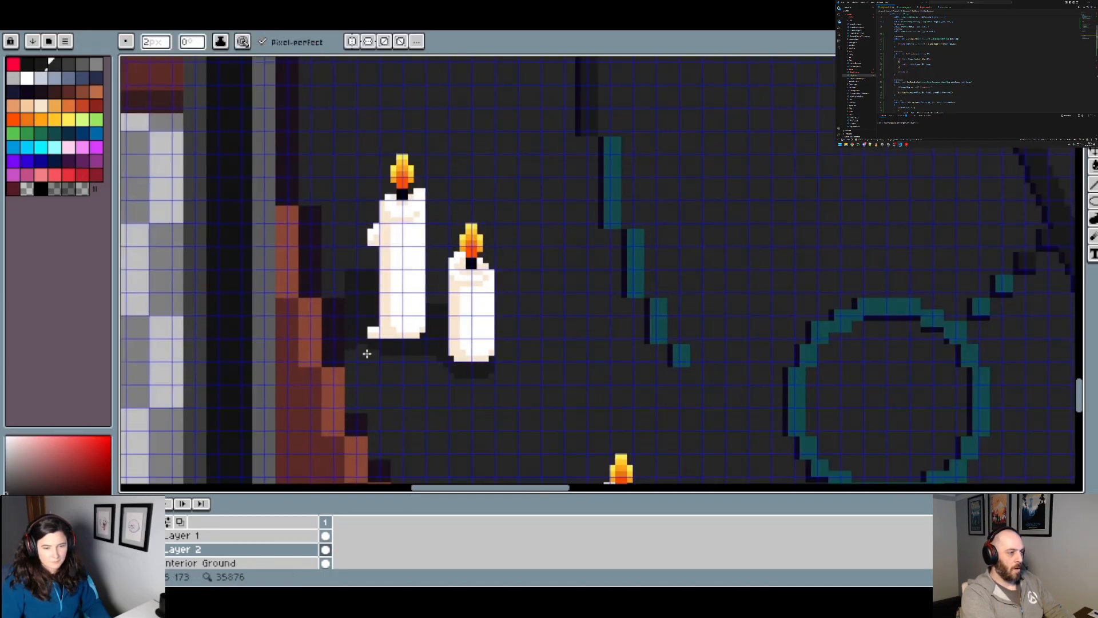
{"action": "scroll", "coordinate": [389, 368], "scroll_direction": "down", "scroll_amount": 1}
{"action": "scroll", "coordinate": [512, 373], "scroll_direction": "down", "scroll_amount": 1}
{"action": "scroll", "coordinate": [513, 373], "scroll_direction": "down", "scroll_amount": 1}
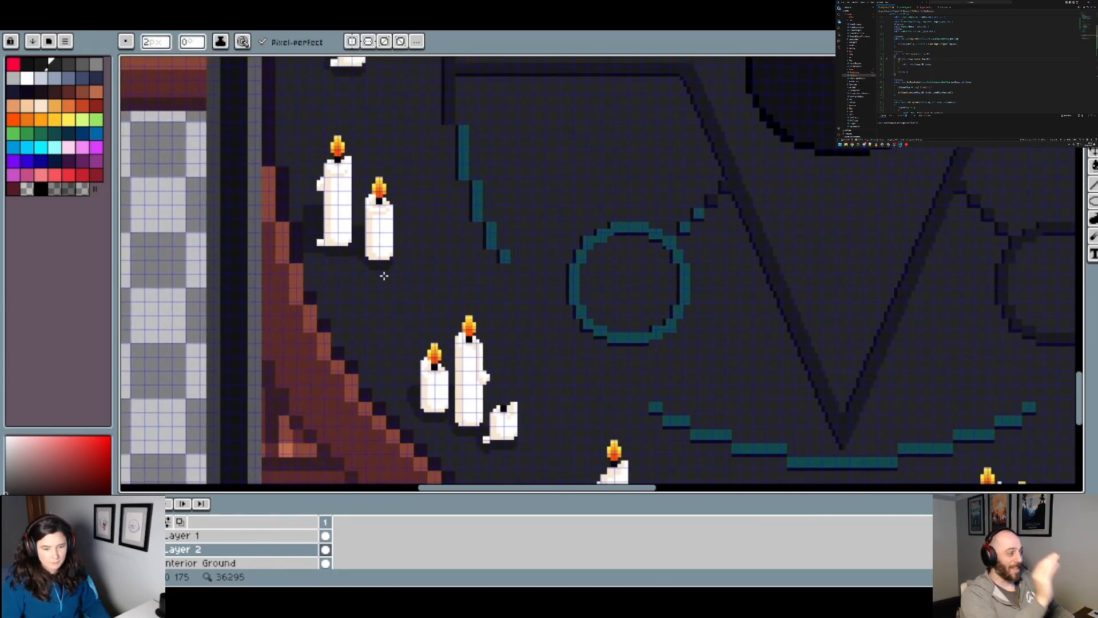
Step: Examine the trimmed shadows of the left candles and compare the candle groups around the whole ritual circle
{"action": "scroll", "coordinate": [384, 276], "scroll_direction": "up", "scroll_amount": 2}
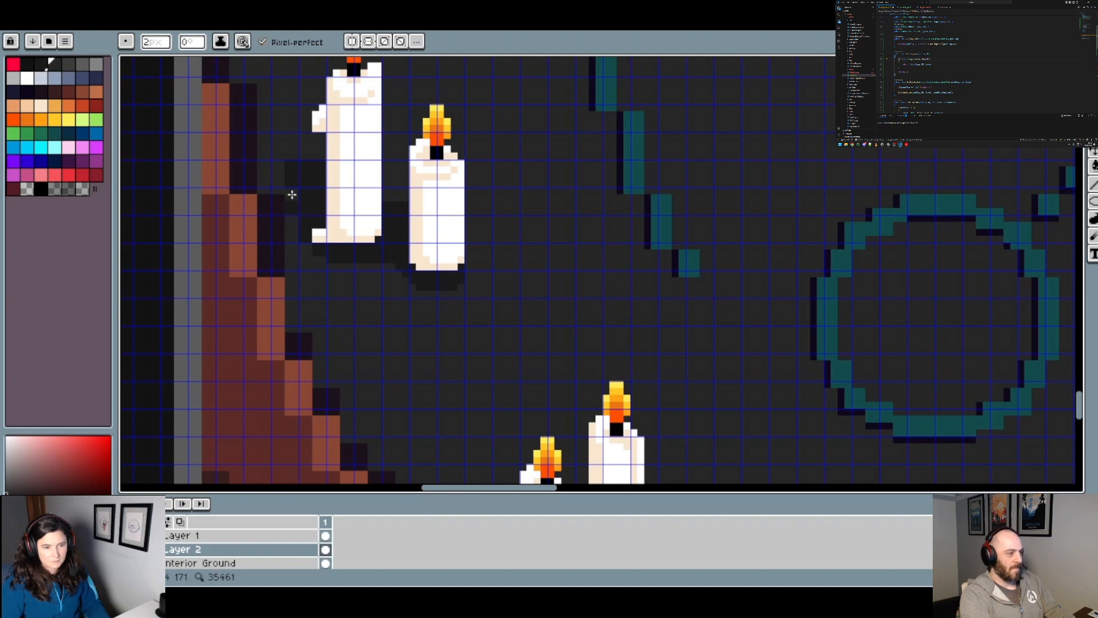
{"action": "scroll", "coordinate": [338, 181], "scroll_direction": "down", "scroll_amount": 3}
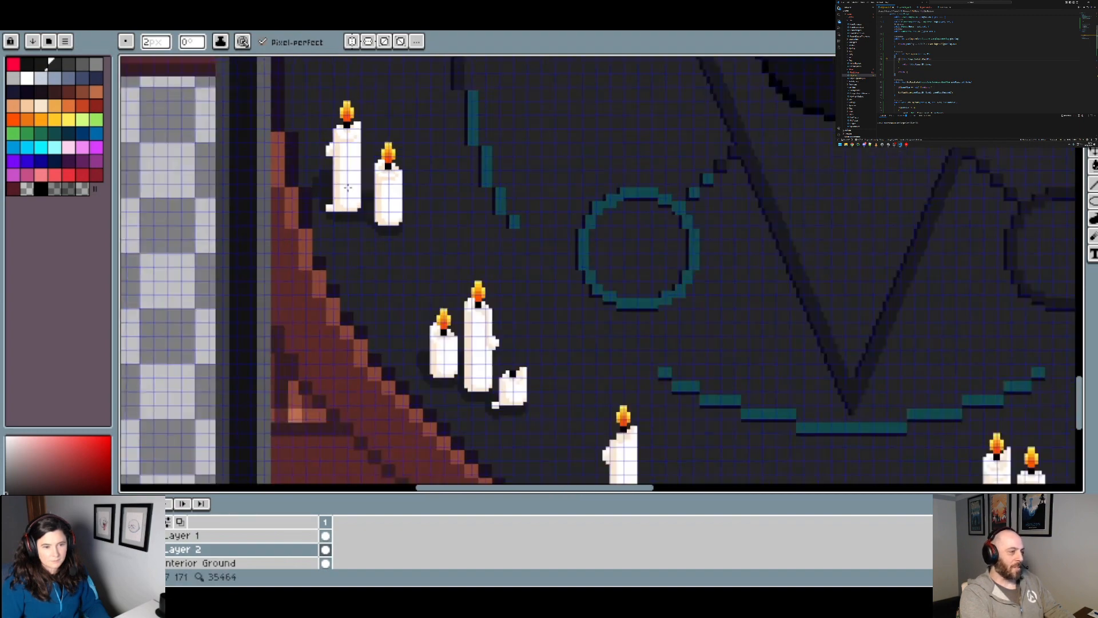
{"action": "scroll", "coordinate": [388, 192], "scroll_direction": "up", "scroll_amount": 4}
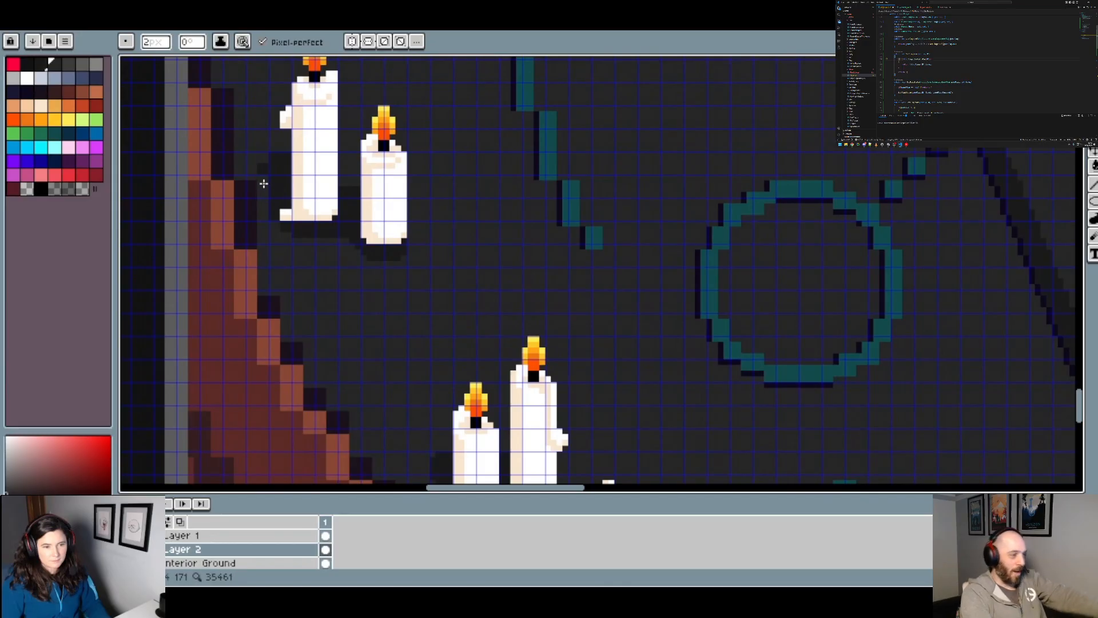
{"action": "scroll", "coordinate": [333, 184], "scroll_direction": "down", "scroll_amount": 2}
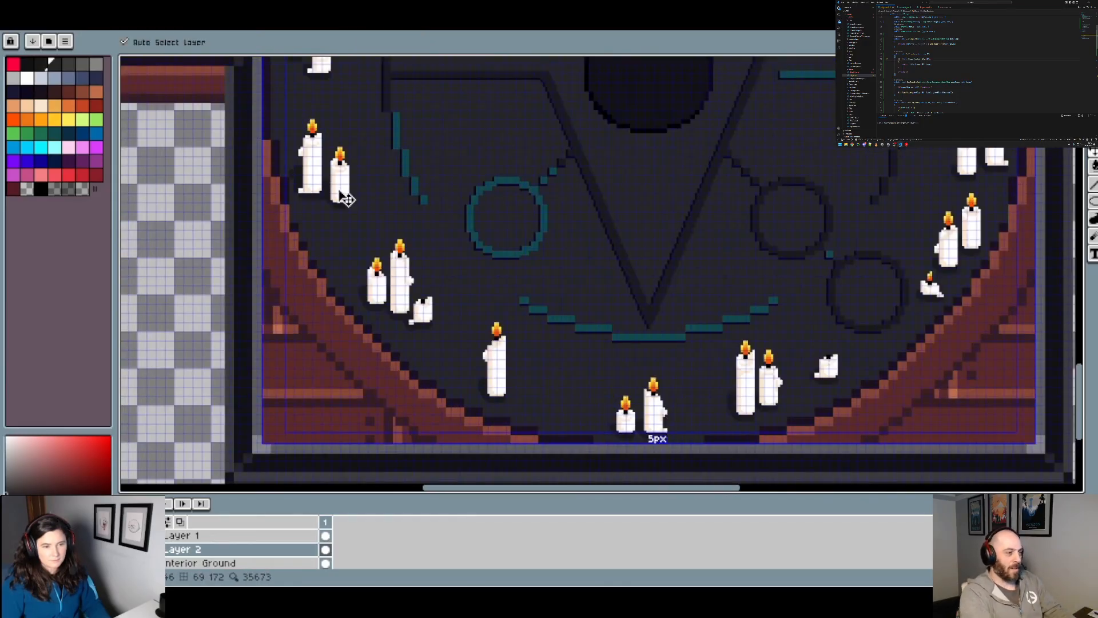
{"action": "scroll", "coordinate": [347, 198], "scroll_direction": "up", "scroll_amount": 3}
{"action": "left_click_drag", "start_coordinate": [542, 279], "coordinate": [443, 145]}
{"action": "scroll", "coordinate": [428, 136], "scroll_direction": "down", "scroll_amount": 1}
{"action": "scroll", "coordinate": [455, 191], "scroll_direction": "down", "scroll_amount": 1}
{"action": "left_click_drag", "start_coordinate": [552, 230], "coordinate": [507, 273]}
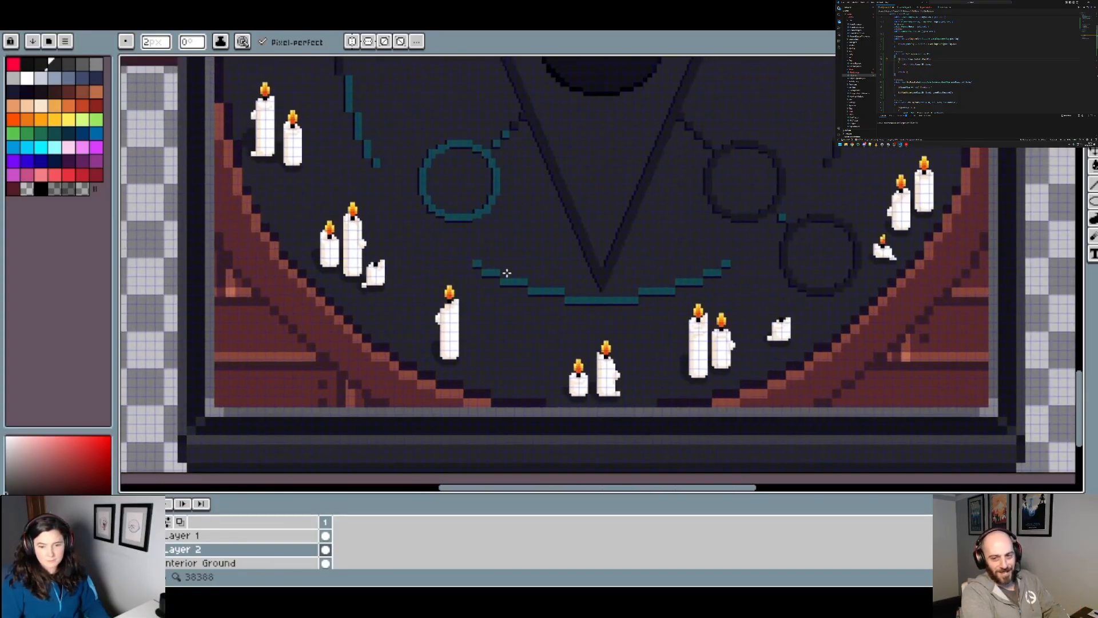
{"action": "scroll", "coordinate": [507, 273], "scroll_direction": "down", "scroll_amount": 1}
{"action": "left_click_drag", "start_coordinate": [561, 205], "coordinate": [530, 267]}
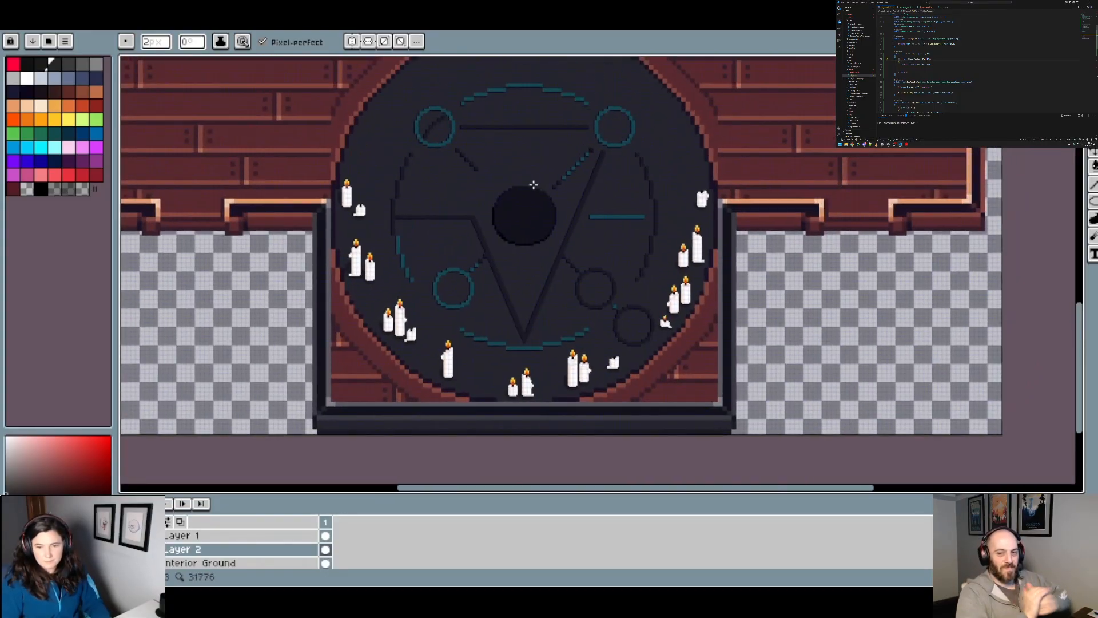
{"action": "left_click_drag", "start_coordinate": [517, 187], "coordinate": [500, 245]}
Step: Fill the dark shading strip along the upper-left rim, upward from the topmost left candle, with the floor grey
{"action": "scroll", "coordinate": [313, 207], "scroll_direction": "up", "scroll_amount": 1}
{"action": "scroll", "coordinate": [313, 210], "scroll_direction": "up", "scroll_amount": 1}
{"action": "key", "text": "g"}
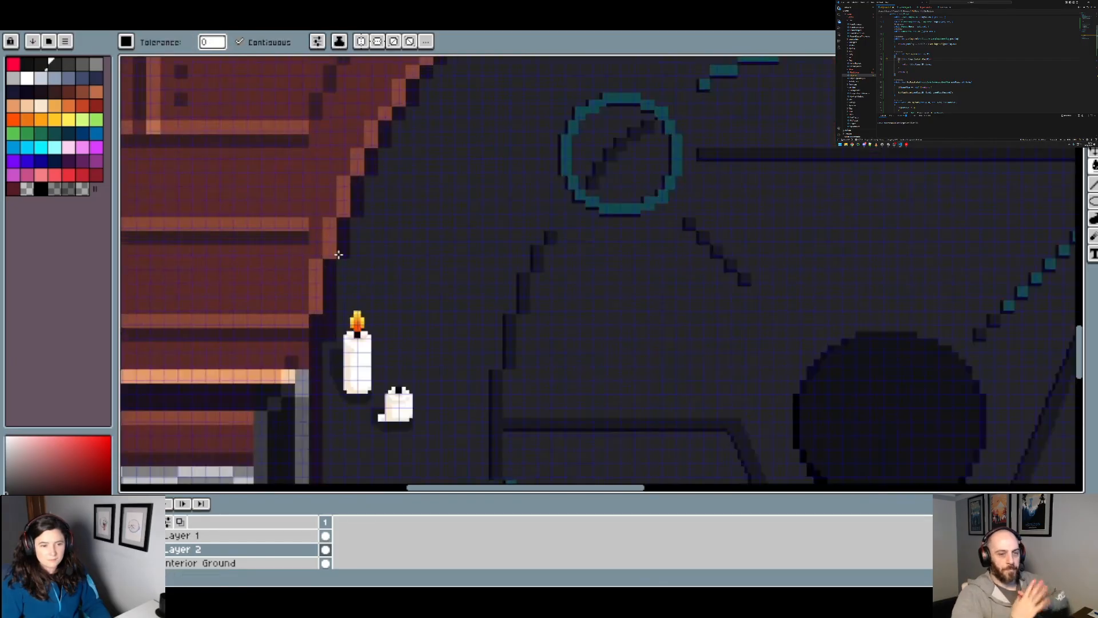
{"action": "left_click", "coordinate": [333, 283]}
{"action": "left_click", "coordinate": [332, 283]}
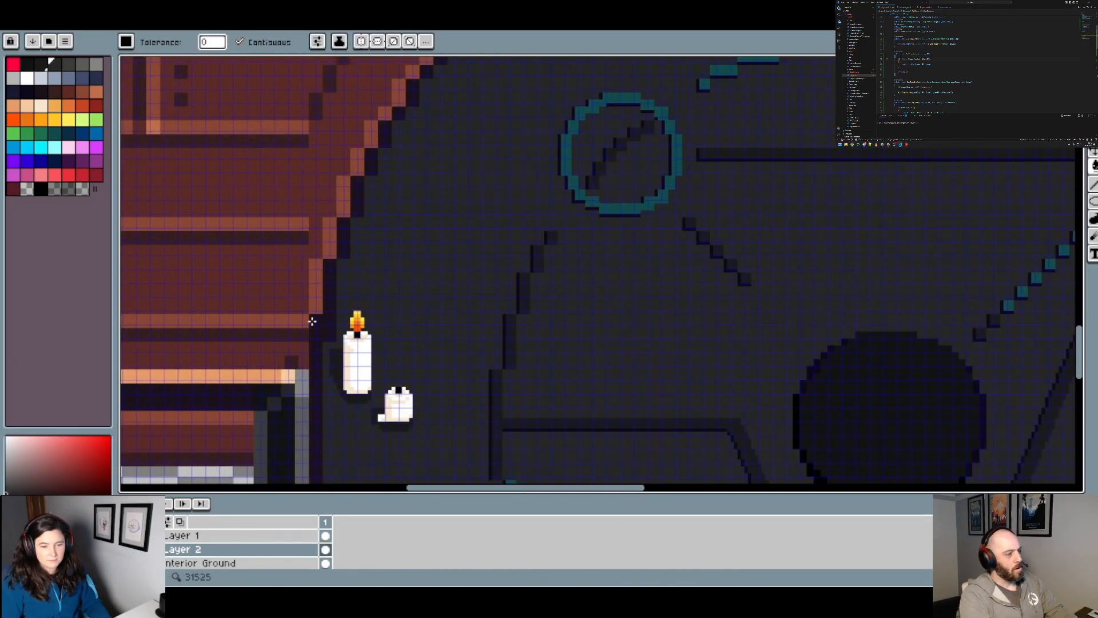
{"action": "key", "text": "ctrl+z"}
{"action": "left_click", "coordinate": [346, 252]}
{"action": "left_click", "coordinate": [359, 198]}
{"action": "left_click", "coordinate": [376, 161]}
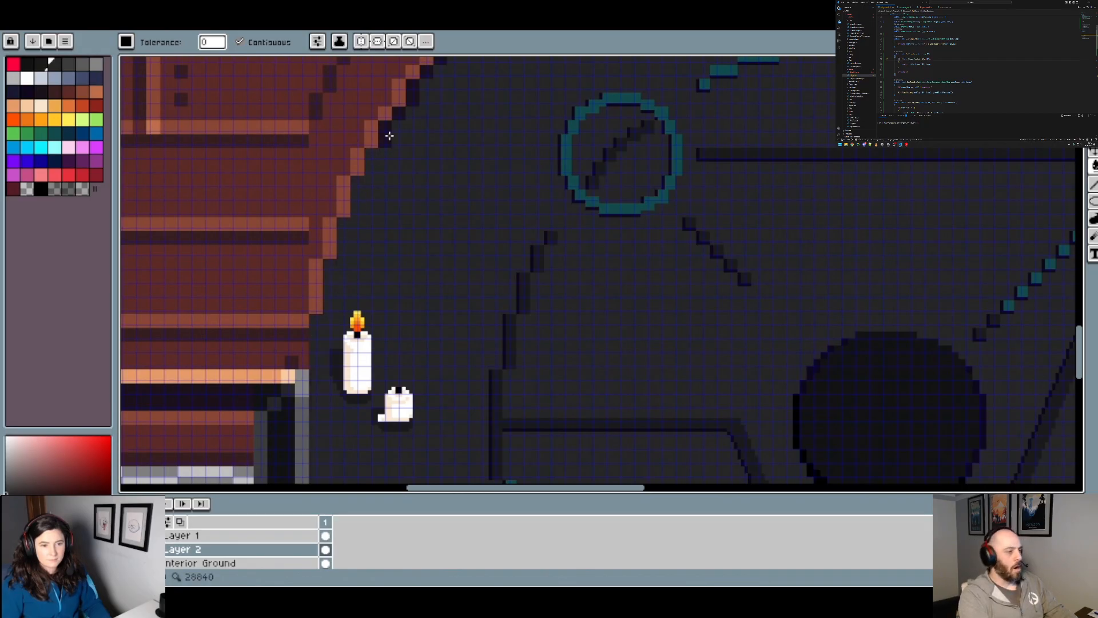
{"action": "left_click", "coordinate": [389, 136]}
{"action": "left_click_drag", "start_coordinate": [419, 122], "coordinate": [349, 272]}
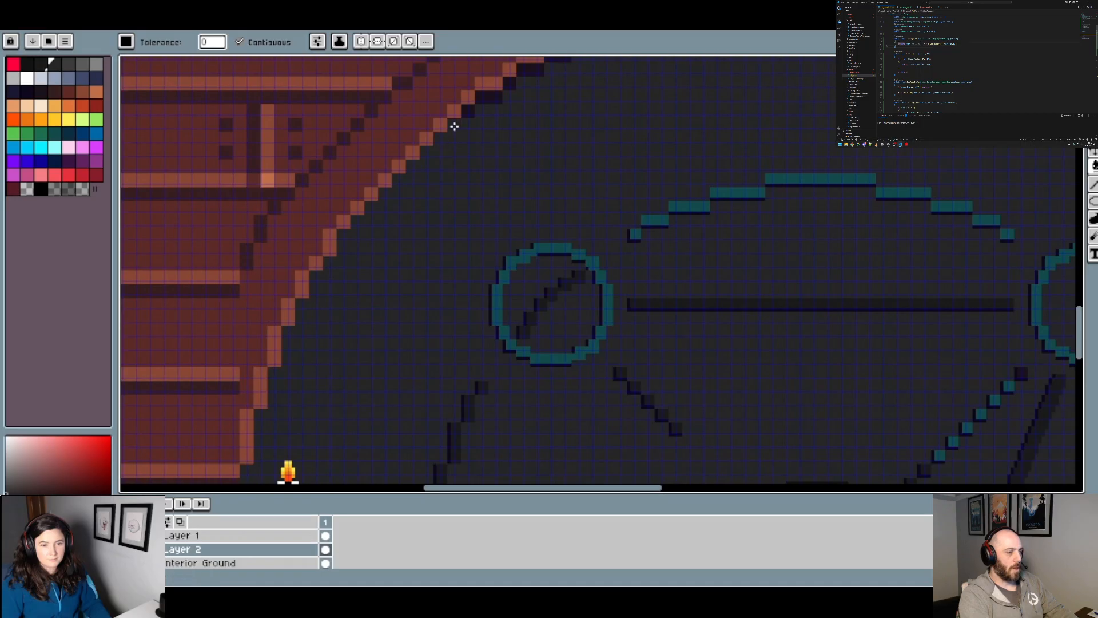
Step: Fill the dark shading segments under the upper rim, from its left shoulder to the apex, with the floor grey
{"action": "left_click_drag", "start_coordinate": [493, 99], "coordinate": [354, 326]}
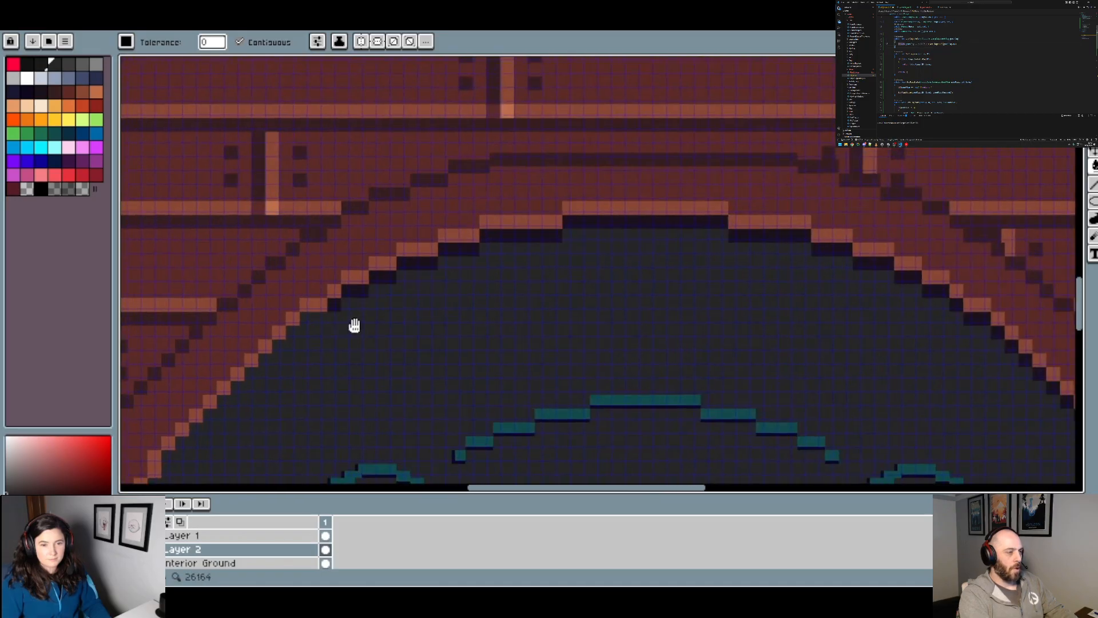
{"action": "left_click", "coordinate": [389, 279]}
{"action": "left_click", "coordinate": [419, 263]}
{"action": "left_click", "coordinate": [458, 250]}
{"action": "left_click", "coordinate": [518, 236]}
{"action": "left_click", "coordinate": [630, 224]}
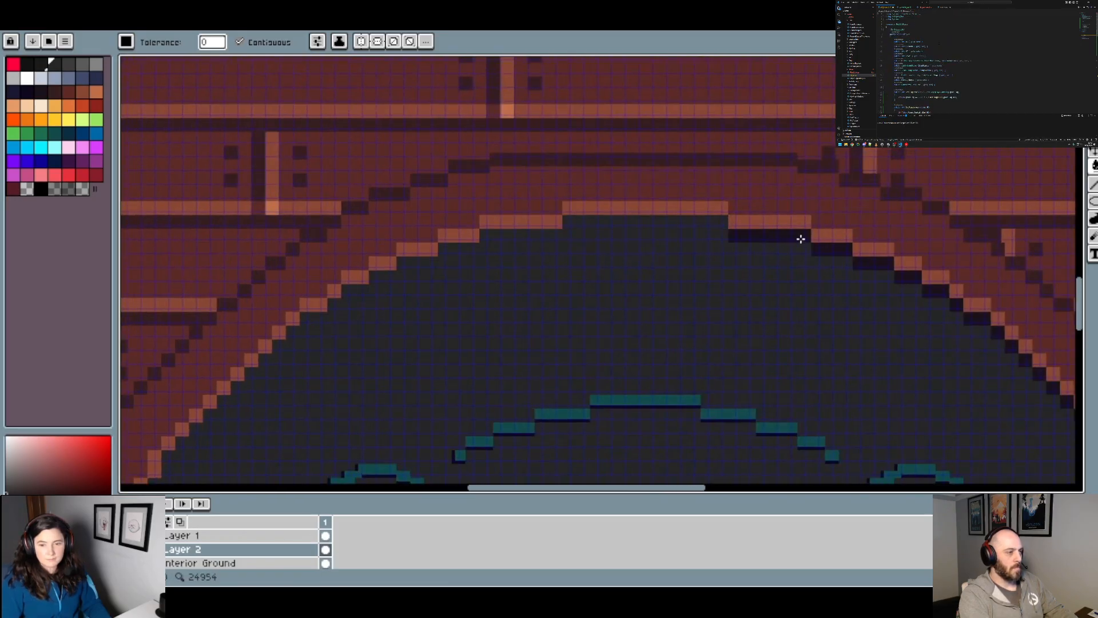
Step: Fill the dark shading segments under the upper rim just right of the apex with the floor grey
{"action": "left_click", "coordinate": [801, 238]}
{"action": "left_click", "coordinate": [834, 246]}
{"action": "left_click", "coordinate": [876, 262]}
{"action": "left_click", "coordinate": [908, 280]}
{"action": "left_click", "coordinate": [929, 290]}
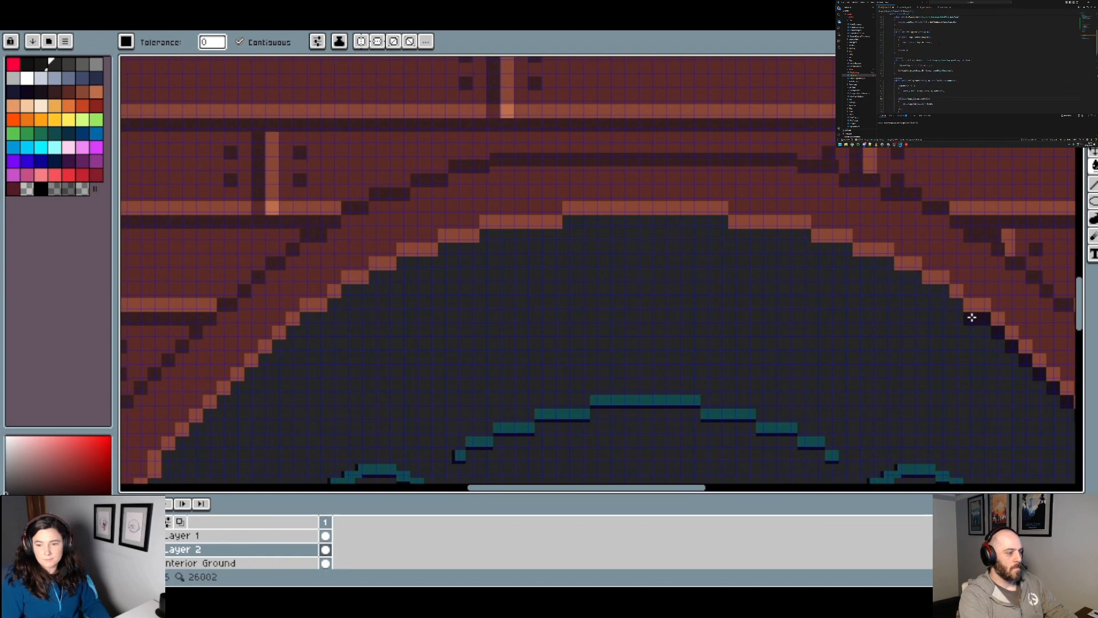
Step: Fill the remaining dark shading down the upper-right rim, as far as the unlit candle, with the floor grey
{"action": "left_click_drag", "start_coordinate": [972, 316], "coordinate": [475, 163]}
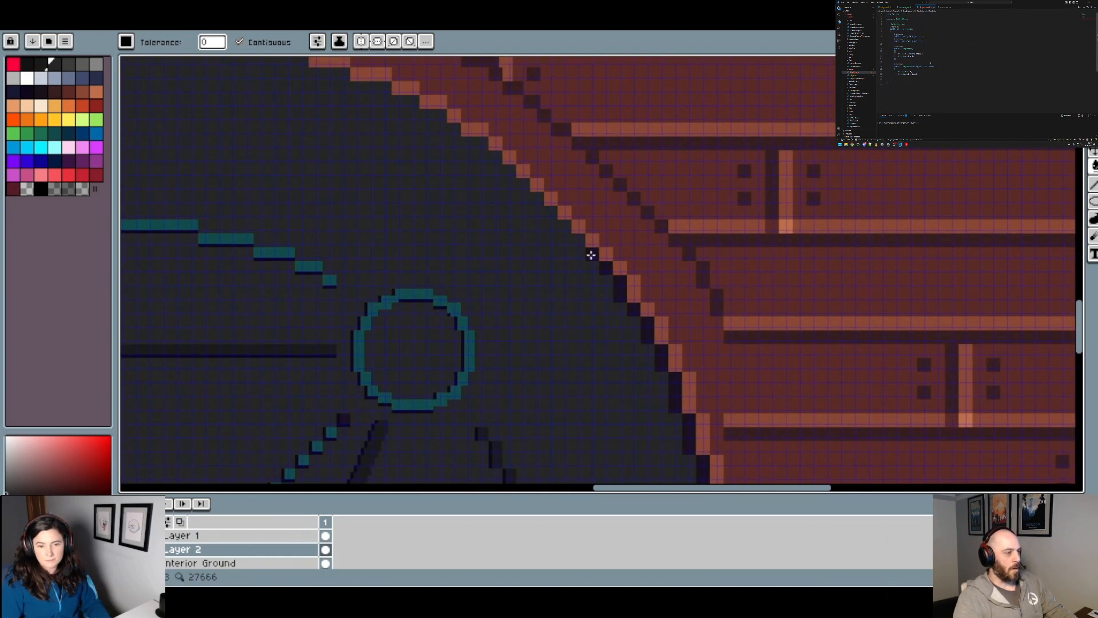
{"action": "left_click", "coordinate": [648, 331]}
{"action": "left_click_drag", "start_coordinate": [686, 371], "coordinate": [606, 153]}
{"action": "left_click", "coordinate": [591, 174]}
{"action": "left_click", "coordinate": [611, 225]}
{"action": "left_click", "coordinate": [627, 286]}
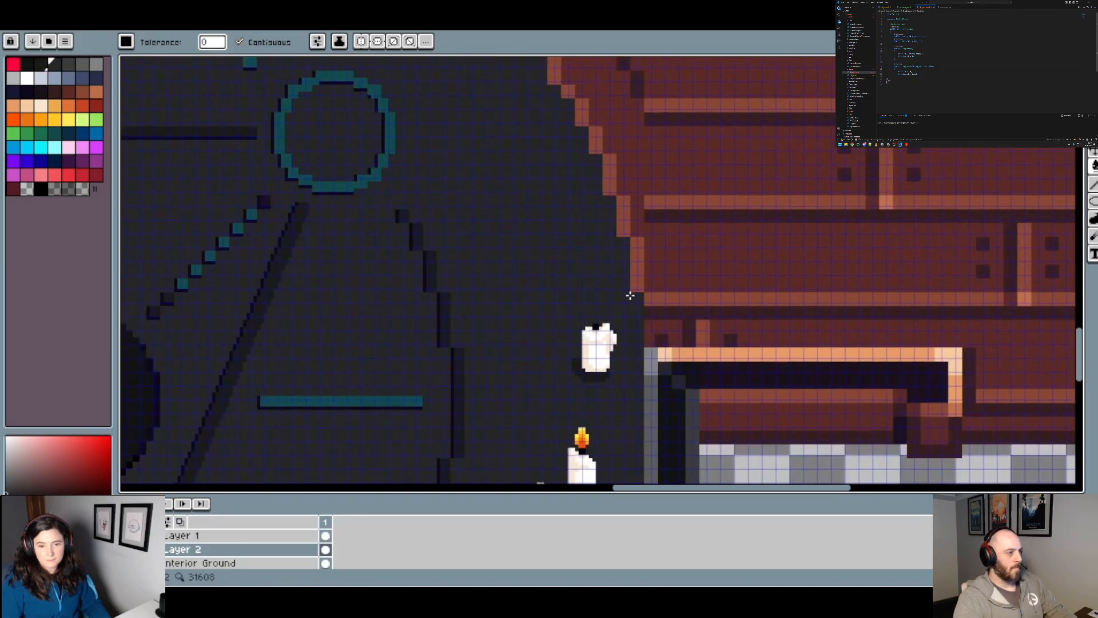
Step: Fill the dark shading along the lower-right rim, down to the floor's bottom edge, with the floor grey
{"action": "mouse_move", "coordinate": [668, 355]}
{"action": "left_mouse_down"}
{"action": "mouse_move", "coordinate": [685, 176]}
{"action": "mouse_move", "coordinate": [709, 75]}
{"action": "left_mouse_up"}
{"action": "scroll", "coordinate": [707, 86], "scroll_direction": "down", "scroll_amount": 1}
{"action": "scroll", "coordinate": [659, 286], "scroll_direction": "up", "scroll_amount": 1}
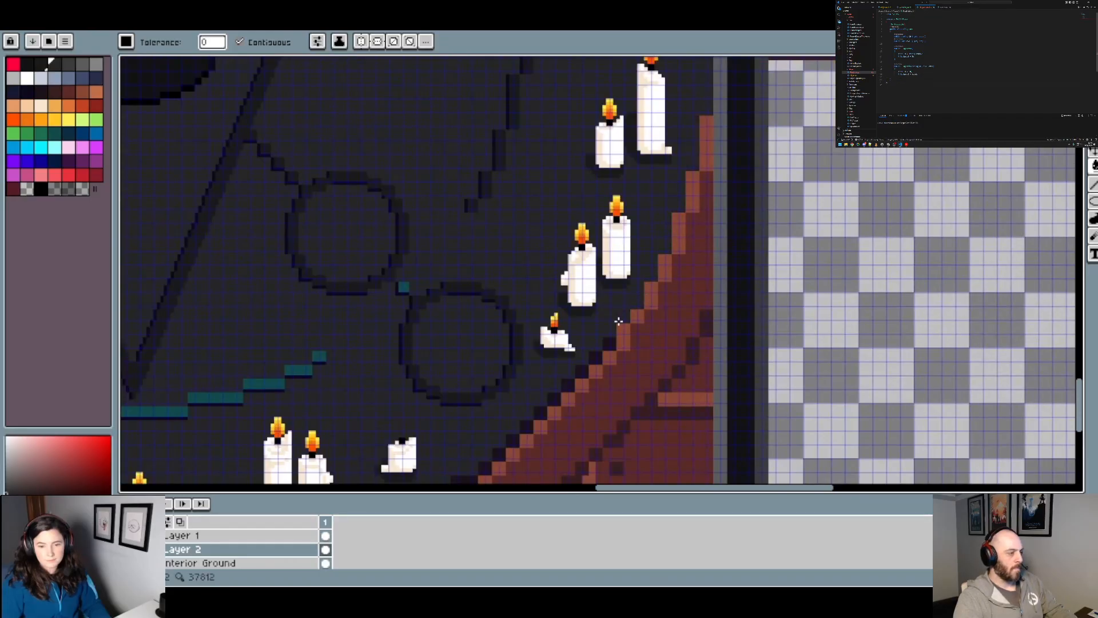
{"action": "left_click_drag", "start_coordinate": [608, 357], "coordinate": [729, 161]}
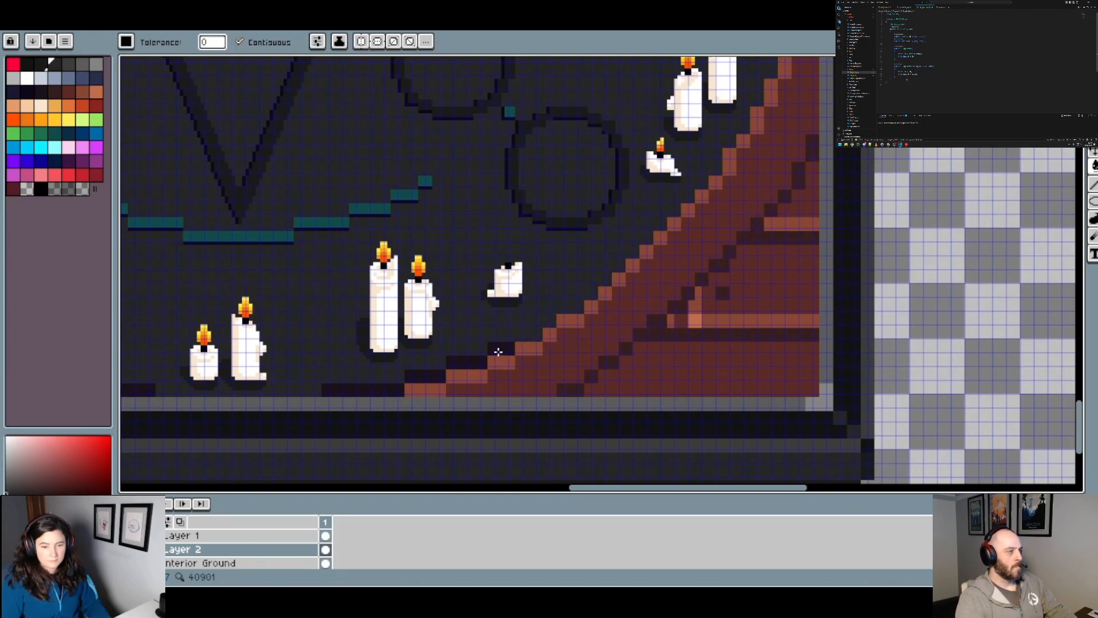
{"action": "left_click", "coordinate": [499, 352]}
{"action": "left_click", "coordinate": [472, 361]}
{"action": "left_click", "coordinate": [408, 375]}
{"action": "left_click", "coordinate": [381, 386]}
Step: Fill the dark shading segments at the bottom of the left rim, up past the single tall candle, with the floor grey
{"action": "left_click_drag", "start_coordinate": [306, 305], "coordinate": [611, 266]}
{"action": "left_click", "coordinate": [395, 349]}
{"action": "left_click", "coordinate": [359, 338]}
{"action": "left_click", "coordinate": [324, 325]}
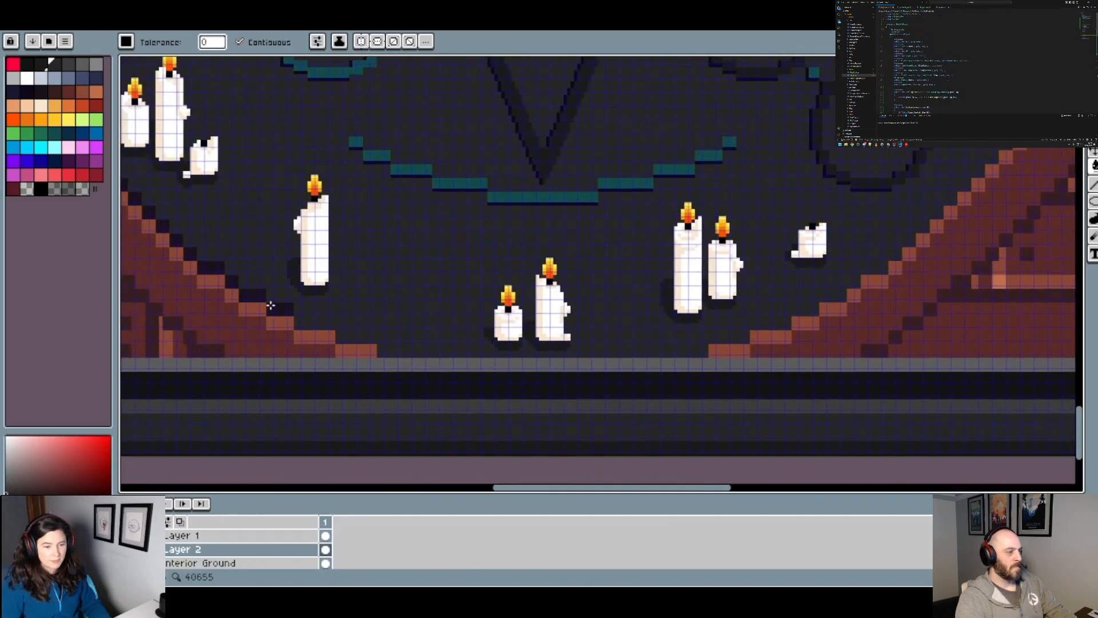
{"action": "left_click", "coordinate": [274, 308]}
{"action": "left_click", "coordinate": [251, 293]}
{"action": "left_click", "coordinate": [211, 268]}
Step: Fill the last stepped shading pixels along the lower-left rim, beside the group of three candles, with the floor grey
{"action": "left_click_drag", "start_coordinate": [212, 268], "coordinate": [518, 387]}
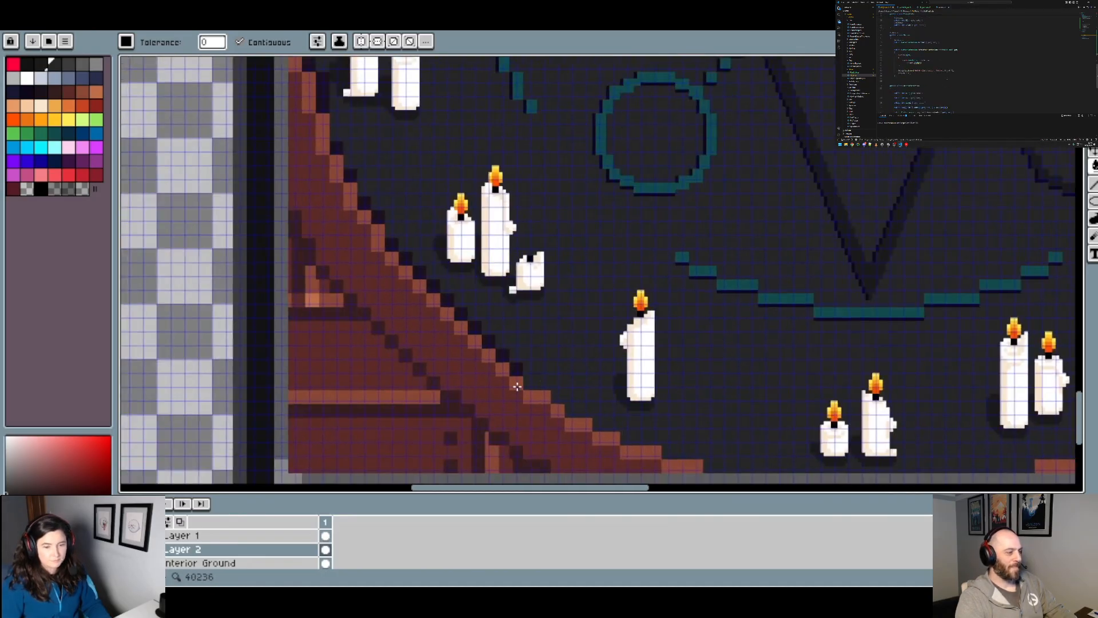
{"action": "left_click", "coordinate": [515, 368]}
{"action": "left_click", "coordinate": [503, 350]}
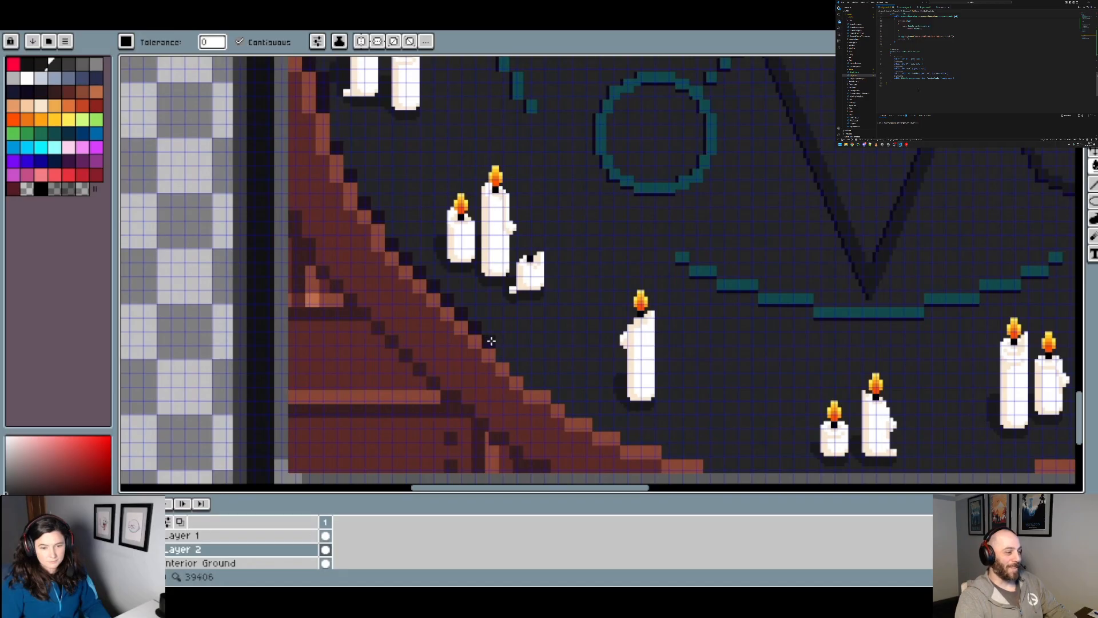
{"action": "left_click", "coordinate": [432, 285]}
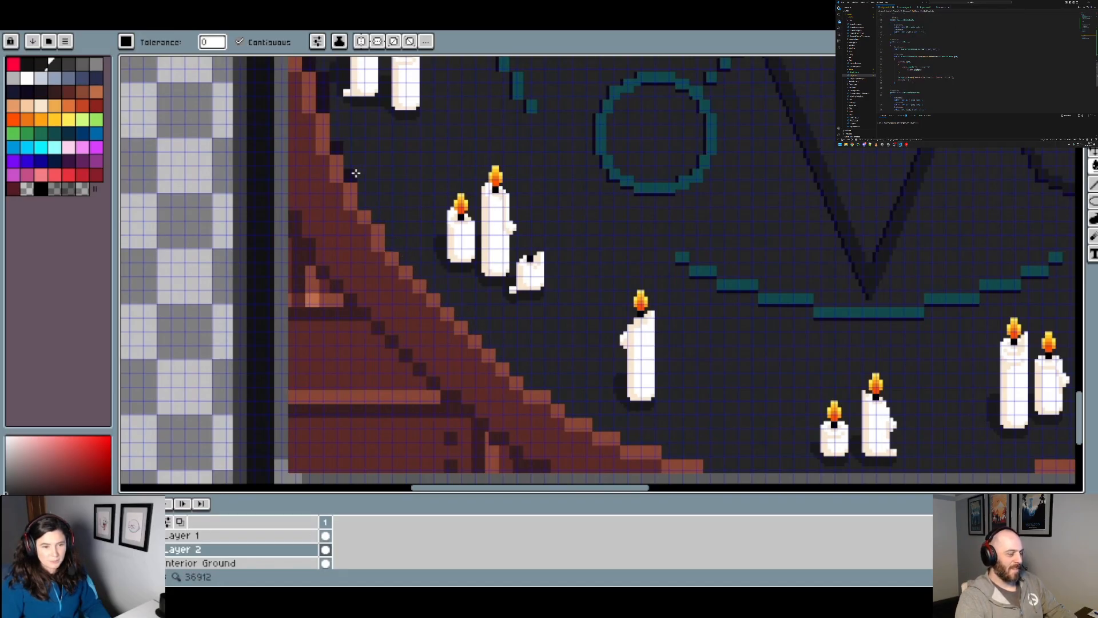
{"action": "left_click_drag", "start_coordinate": [384, 139], "coordinate": [464, 315]}
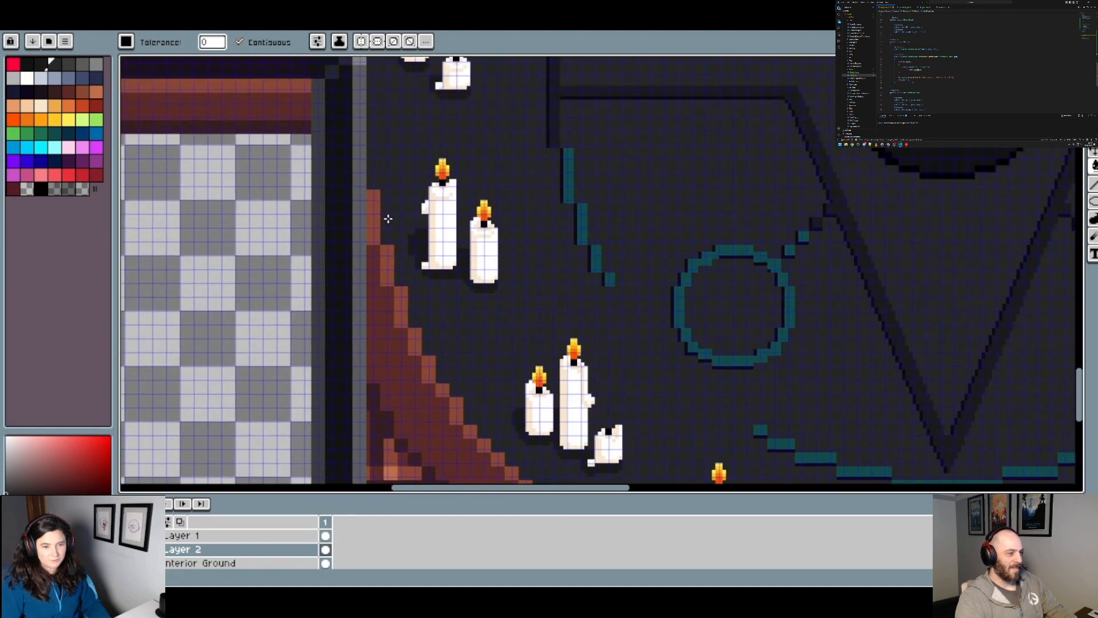
Step: Toggle Layer 2's visibility and check the circle's rim against the whole room
{"action": "scroll", "coordinate": [385, 216], "scroll_direction": "down", "scroll_amount": 5}
{"action": "scroll", "coordinate": [437, 318], "scroll_direction": "up", "scroll_amount": 3}
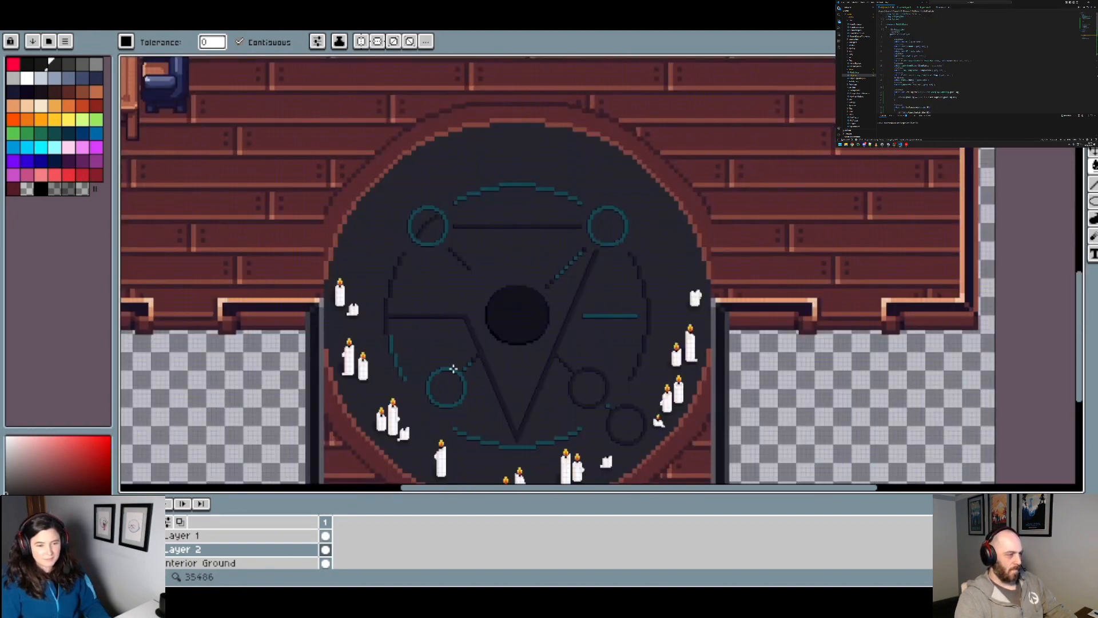
{"action": "left_click", "coordinate": [127, 549]}
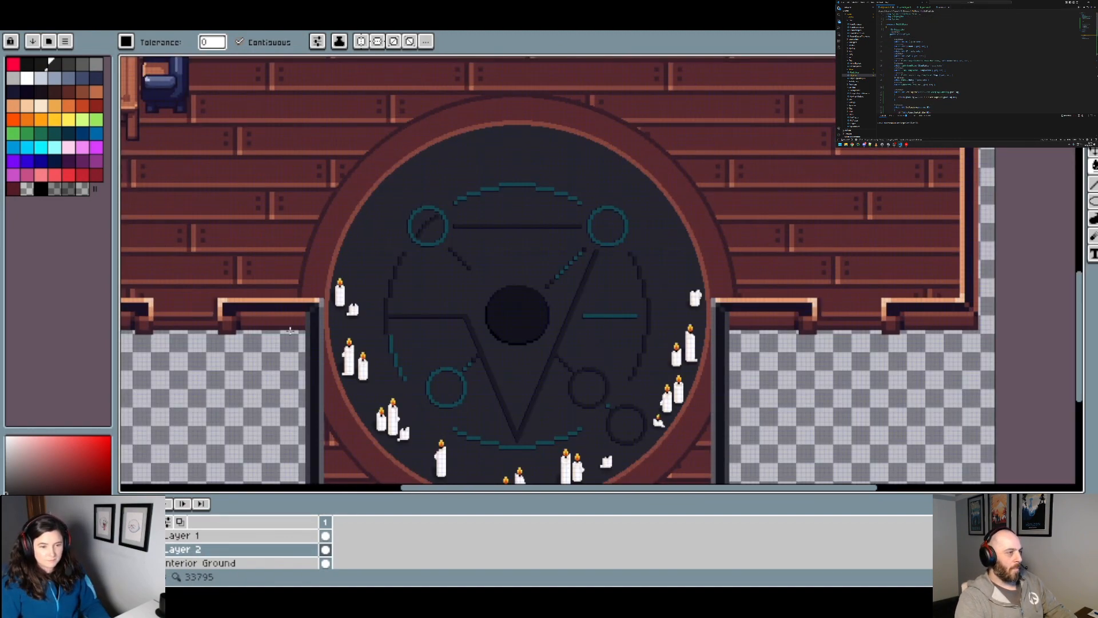
{"action": "scroll", "coordinate": [444, 263], "scroll_direction": "down", "scroll_amount": 2}
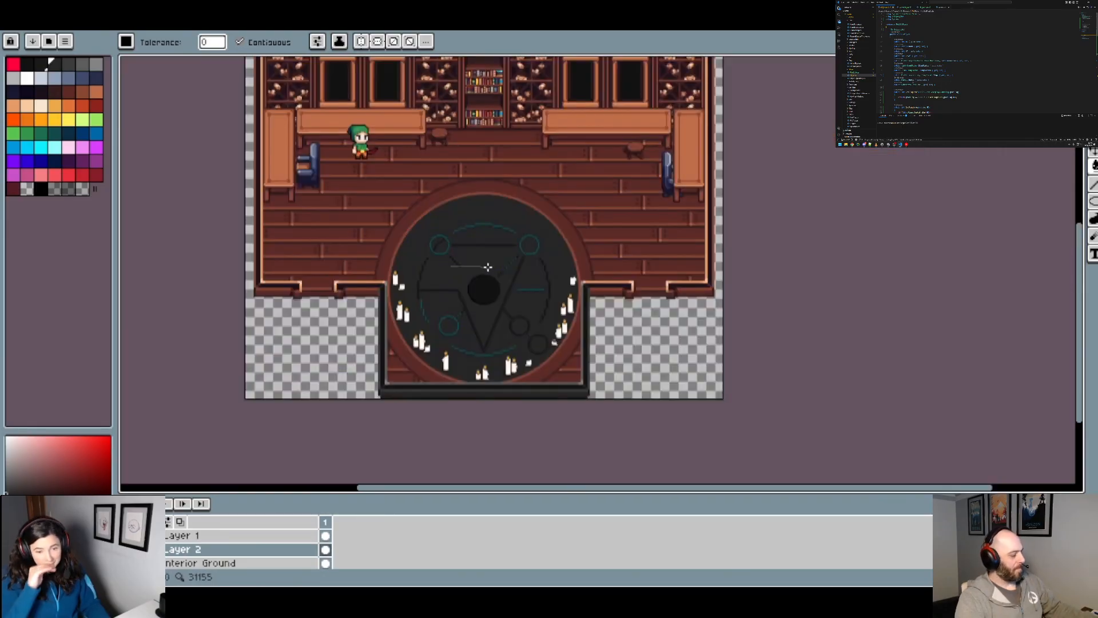
{"action": "left_click_drag", "start_coordinate": [487, 266], "coordinate": [559, 263]}
{"action": "scroll", "coordinate": [441, 259], "scroll_direction": "up", "scroll_amount": 3}
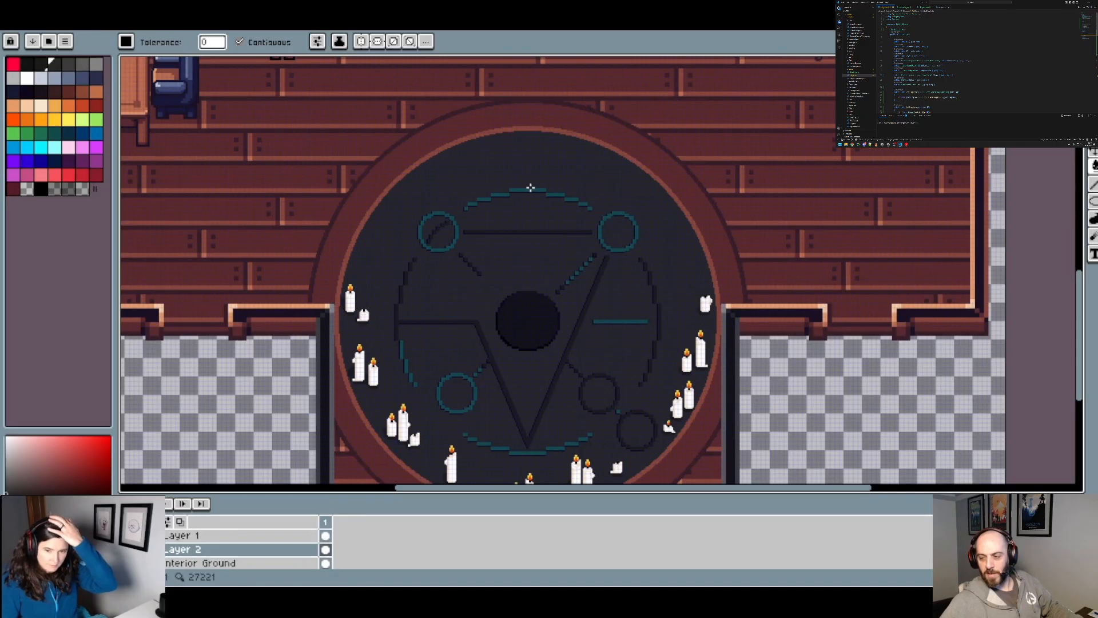
Step: Pick the dark outline colour from the central disc's edge, select the 2 px brush, and turn on left-right symmetry
{"action": "scroll", "coordinate": [464, 212], "scroll_direction": "up", "scroll_amount": 2}
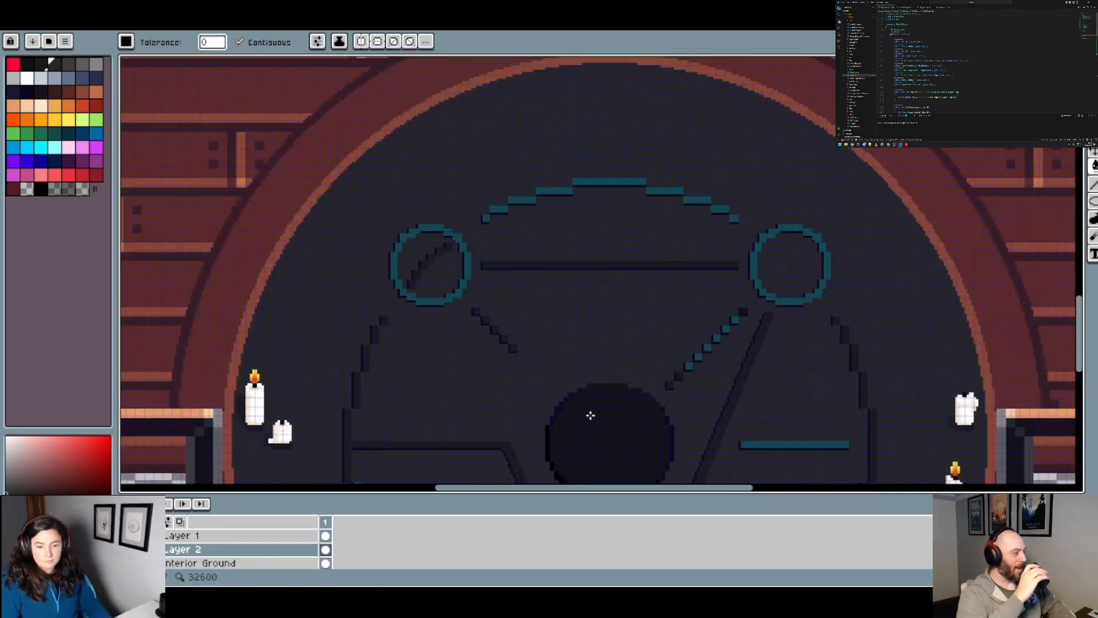
{"action": "scroll", "coordinate": [572, 414], "scroll_direction": "up", "scroll_amount": 2}
{"action": "left_click", "coordinate": [539, 409], "text": "alt"}
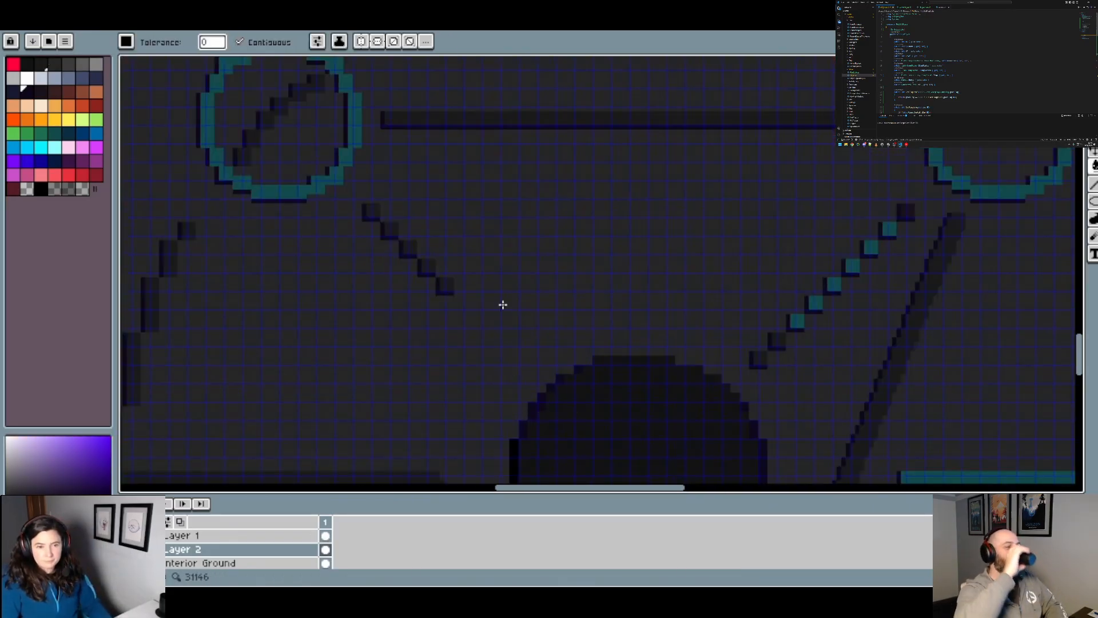
{"action": "scroll", "coordinate": [503, 305], "scroll_direction": "down", "scroll_amount": 2}
{"action": "scroll", "coordinate": [488, 159], "scroll_direction": "down", "scroll_amount": 1}
{"action": "scroll", "coordinate": [465, 209], "scroll_direction": "up", "scroll_amount": 4}
{"action": "key", "text": "b"}
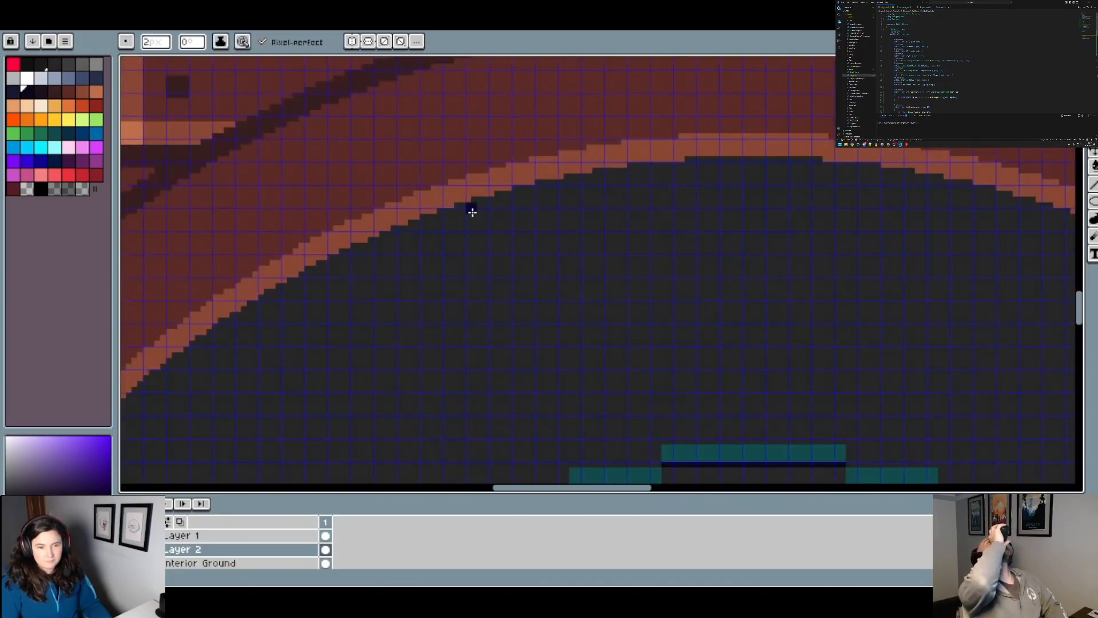
{"action": "scroll", "coordinate": [480, 206], "scroll_direction": "down", "scroll_amount": 4}
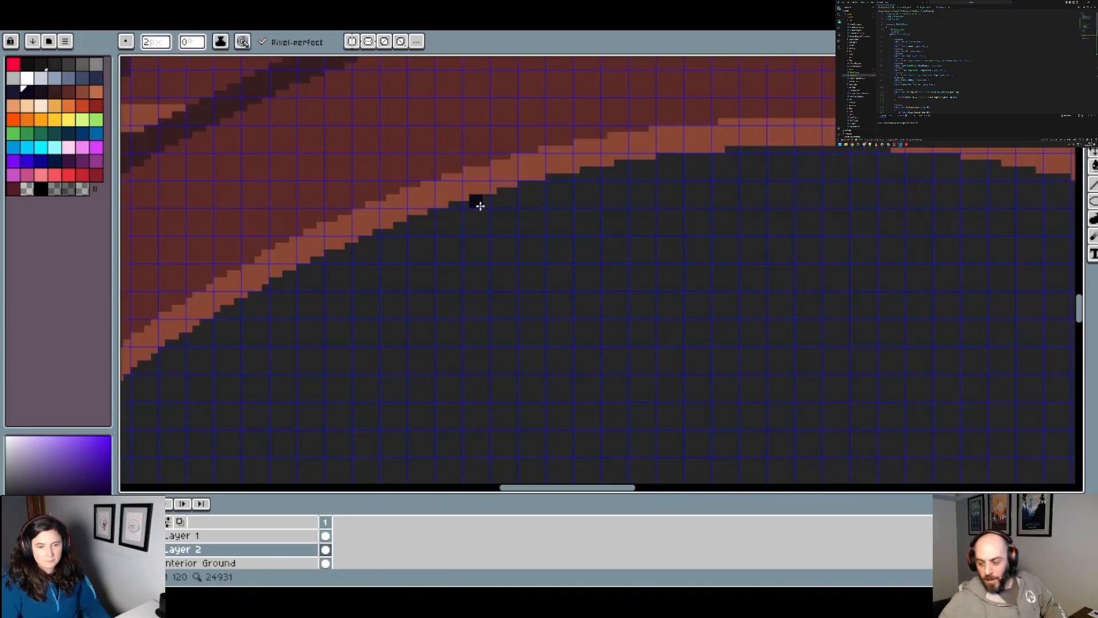
{"action": "left_click", "coordinate": [352, 41]}
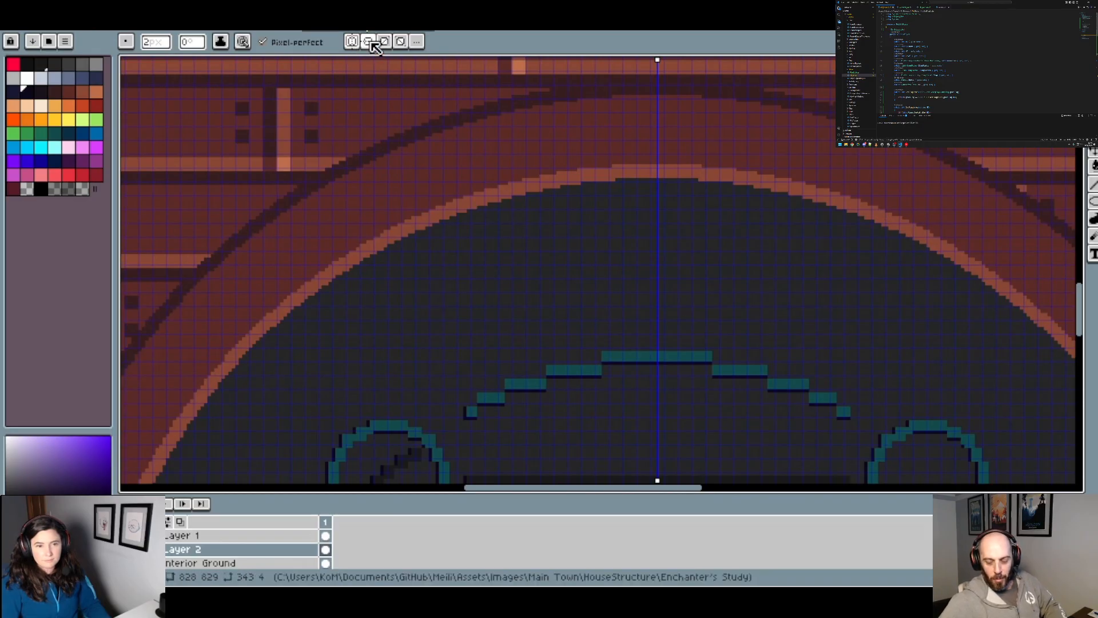
Step: Compare the rim with Layer 2's visibility toggled, and make Layer 1 the active layer
{"action": "left_click", "coordinate": [126, 549]}
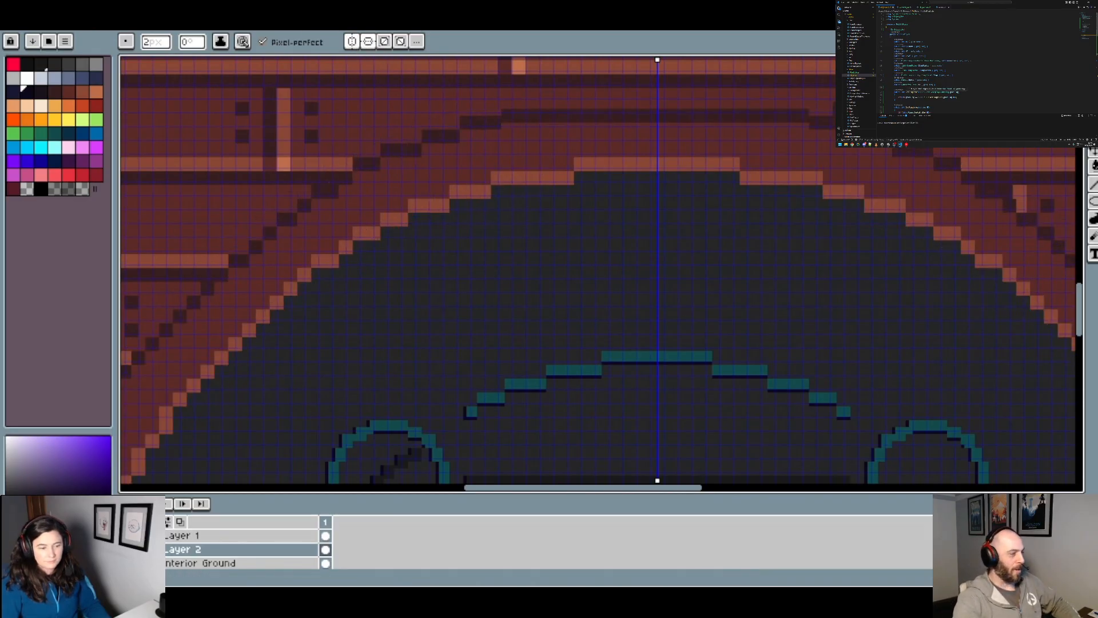
{"action": "left_click", "coordinate": [126, 549]}
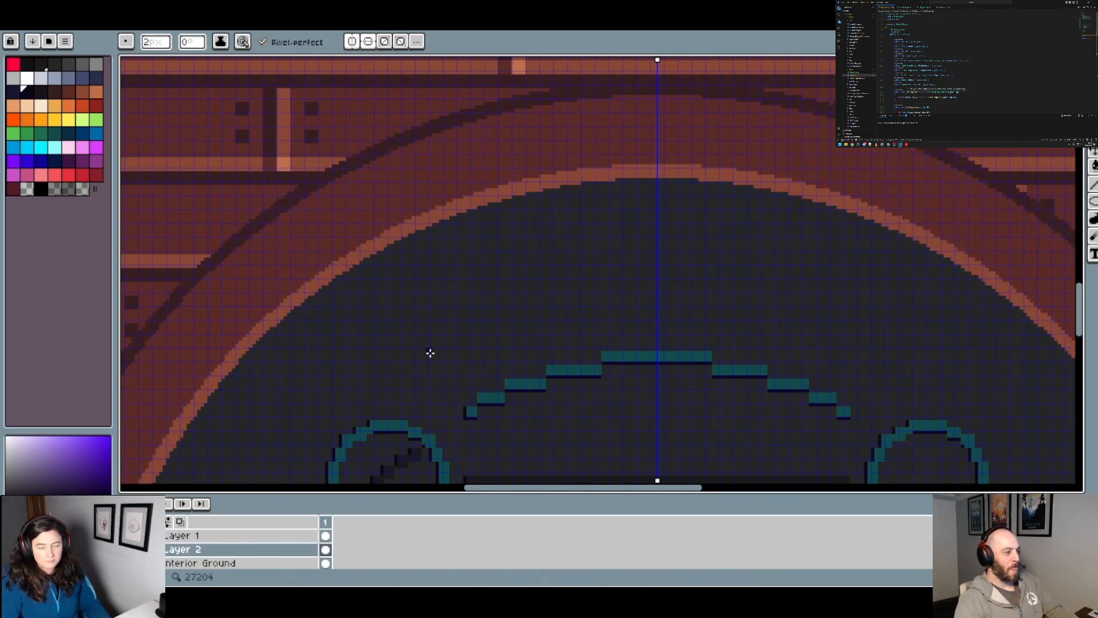
{"action": "left_click", "coordinate": [186, 536]}
{"action": "left_click", "coordinate": [127, 549]}
{"action": "left_click", "coordinate": [127, 550]}
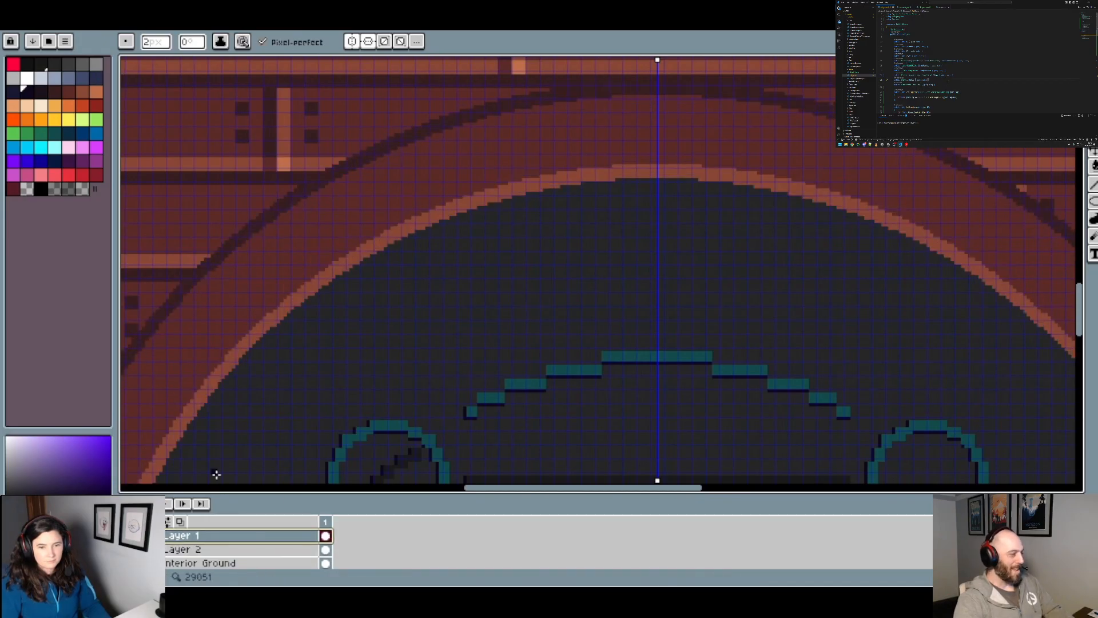
{"action": "scroll", "coordinate": [653, 201], "scroll_direction": "up", "scroll_amount": 2}
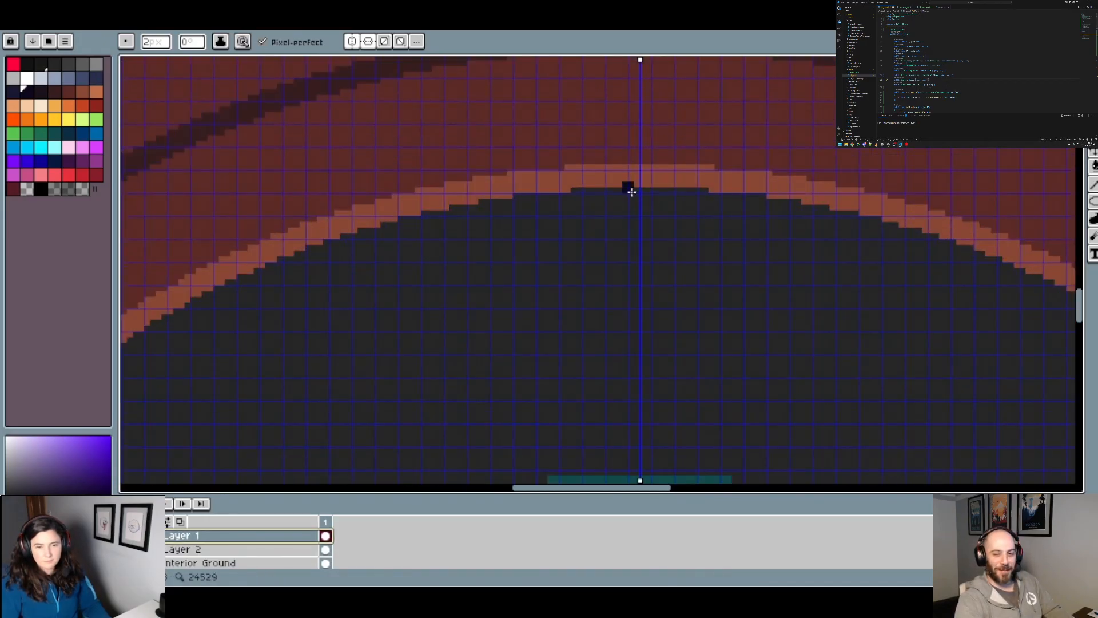
Step: Turn off the top-to-bottom symmetry so that brush strokes mirror only left to right
{"action": "scroll", "coordinate": [512, 172], "scroll_direction": "down", "scroll_amount": 3}
{"action": "scroll", "coordinate": [531, 245], "scroll_direction": "up", "scroll_amount": 2}
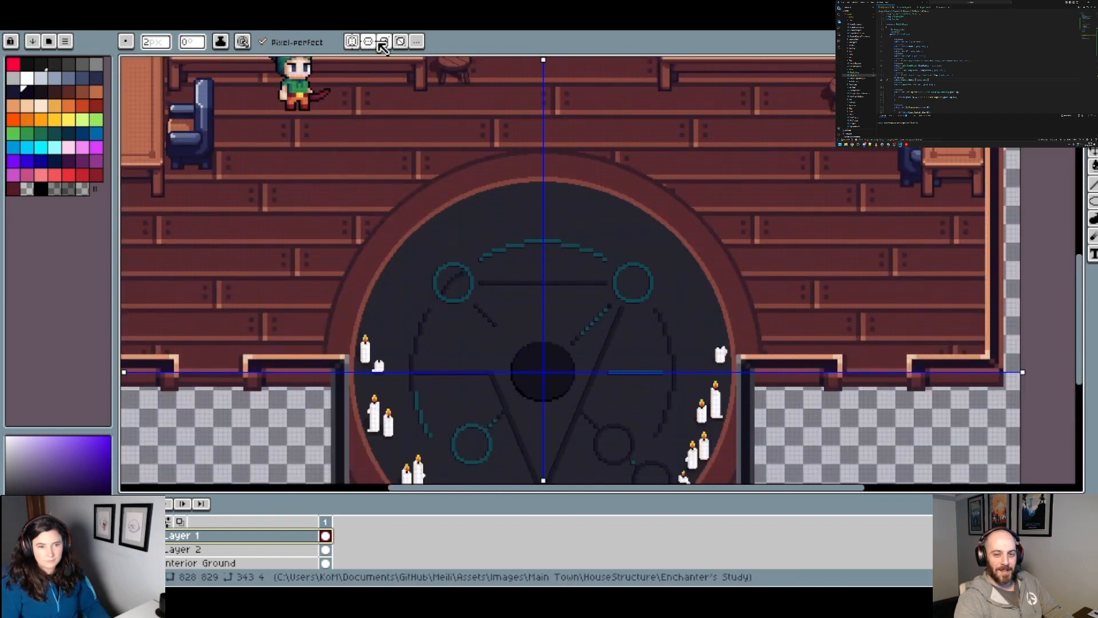
{"action": "left_click", "coordinate": [368, 42]}
{"action": "scroll", "coordinate": [571, 157], "scroll_direction": "up", "scroll_amount": 3}
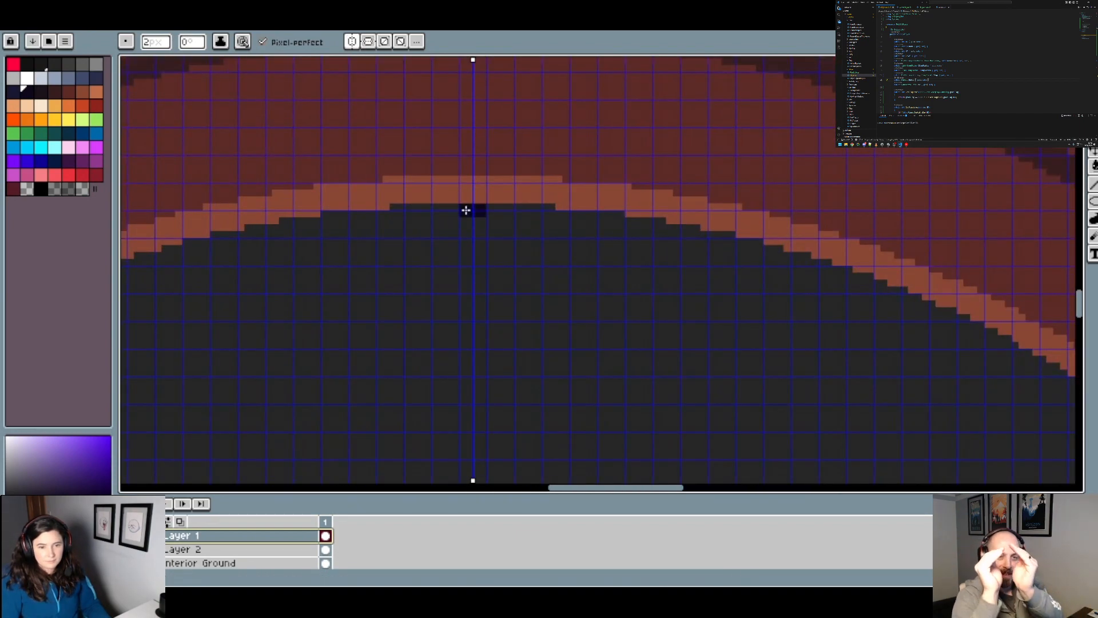
Step: Draw the mirrored dark outline along the rim's inner edge at the top centre of the circle
{"action": "mouse_move", "coordinate": [467, 210]}
{"action": "left_mouse_down"}
{"action": "mouse_move", "coordinate": [398, 215]}
{"action": "mouse_move", "coordinate": [435, 229]}
{"action": "mouse_move", "coordinate": [611, 237]}
{"action": "mouse_move", "coordinate": [597, 235]}
{"action": "mouse_move", "coordinate": [603, 213]}
{"action": "mouse_move", "coordinate": [493, 212]}
{"action": "mouse_move", "coordinate": [456, 230]}
{"action": "mouse_move", "coordinate": [467, 230]}
{"action": "mouse_move", "coordinate": [409, 232]}
{"action": "left_mouse_up"}
{"action": "scroll", "coordinate": [606, 235], "scroll_direction": "up", "scroll_amount": 1}
{"action": "scroll", "coordinate": [600, 253], "scroll_direction": "down", "scroll_amount": 5}
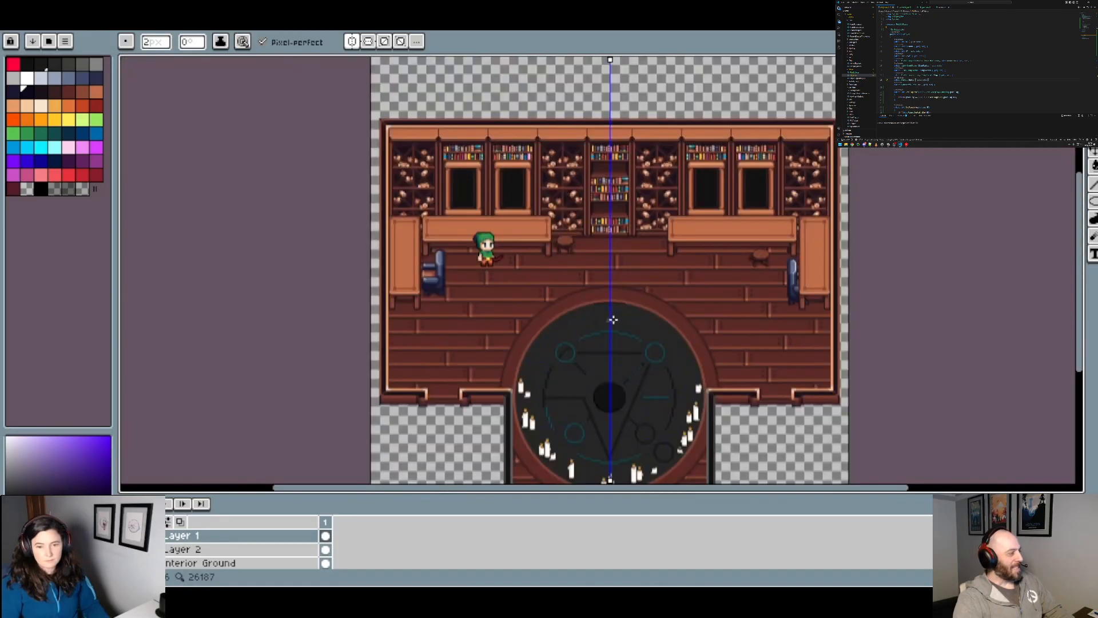
{"action": "scroll", "coordinate": [613, 319], "scroll_direction": "up", "scroll_amount": 1}
{"action": "left_click_drag", "start_coordinate": [608, 321], "coordinate": [598, 247]}
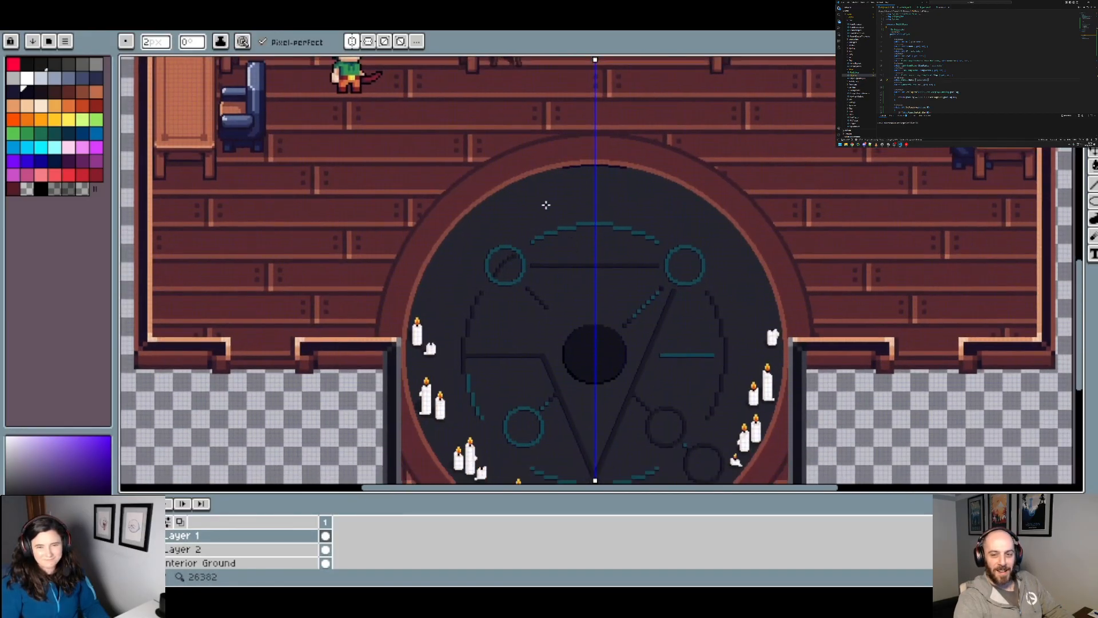
Step: Continue the mirrored dark outline along the stepped rim just left of the circle's top centre
{"action": "scroll", "coordinate": [610, 187], "scroll_direction": "up", "scroll_amount": 4}
{"action": "scroll", "coordinate": [701, 147], "scroll_direction": "up", "scroll_amount": 1}
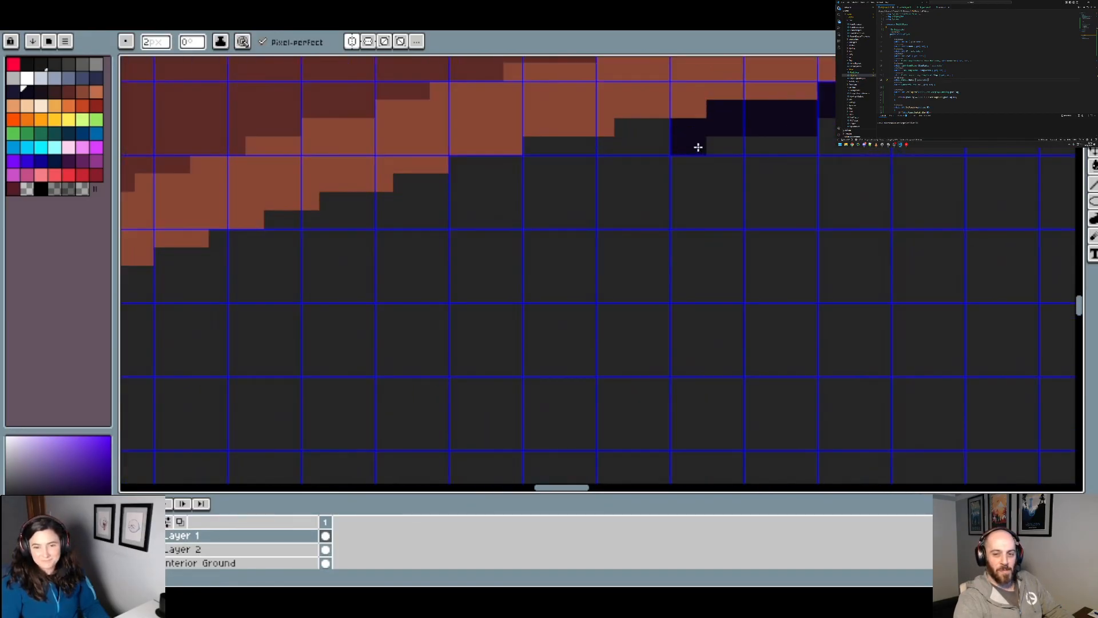
{"action": "mouse_move", "coordinate": [697, 145]}
{"action": "left_mouse_down"}
{"action": "mouse_move", "coordinate": [632, 143]}
{"action": "mouse_move", "coordinate": [642, 145]}
{"action": "mouse_move", "coordinate": [604, 172]}
{"action": "mouse_move", "coordinate": [552, 169]}
{"action": "mouse_move", "coordinate": [443, 200]}
{"action": "left_mouse_up"}
{"action": "left_click", "coordinate": [414, 206]}
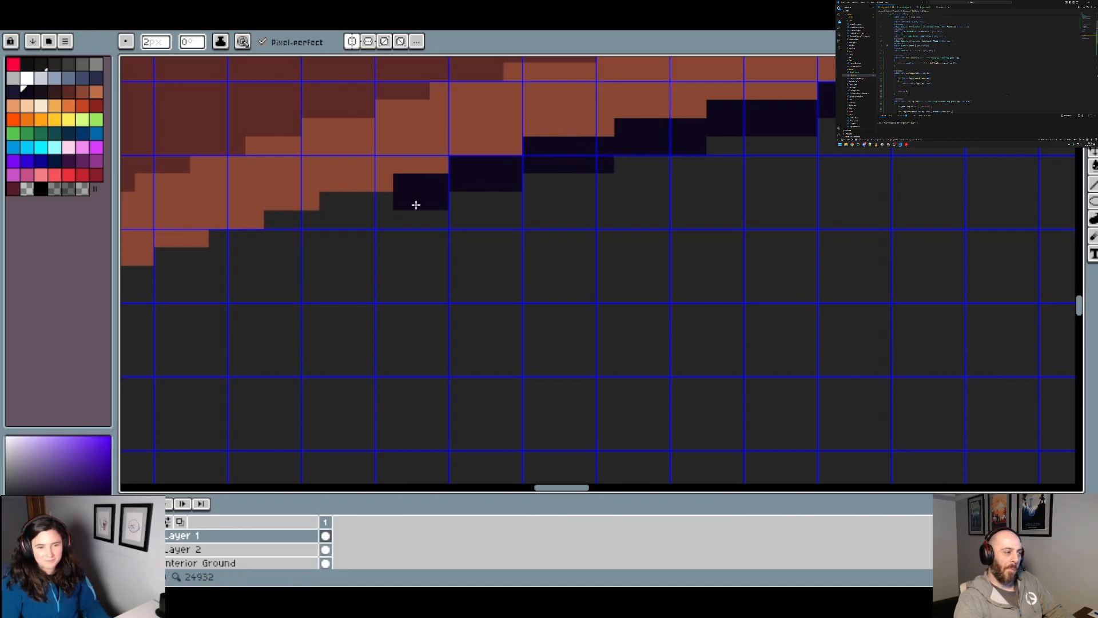
{"action": "left_click", "coordinate": [375, 223]}
{"action": "left_click", "coordinate": [341, 223]}
Step: Extend the dark outline down the shallow upper-left stretch of the rim, following each pixel step of the brown edge
{"action": "left_click_drag", "start_coordinate": [457, 252], "coordinate": [589, 200]}
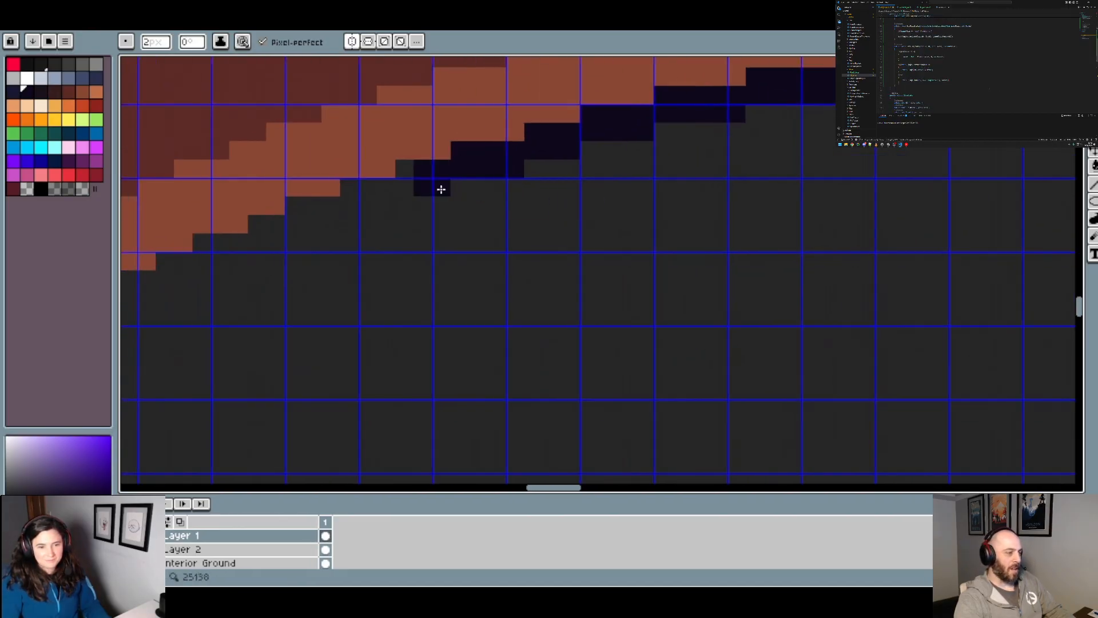
{"action": "left_click", "coordinate": [441, 189]}
{"action": "left_click", "coordinate": [422, 191]}
{"action": "left_click_drag", "start_coordinate": [381, 209], "coordinate": [372, 209]}
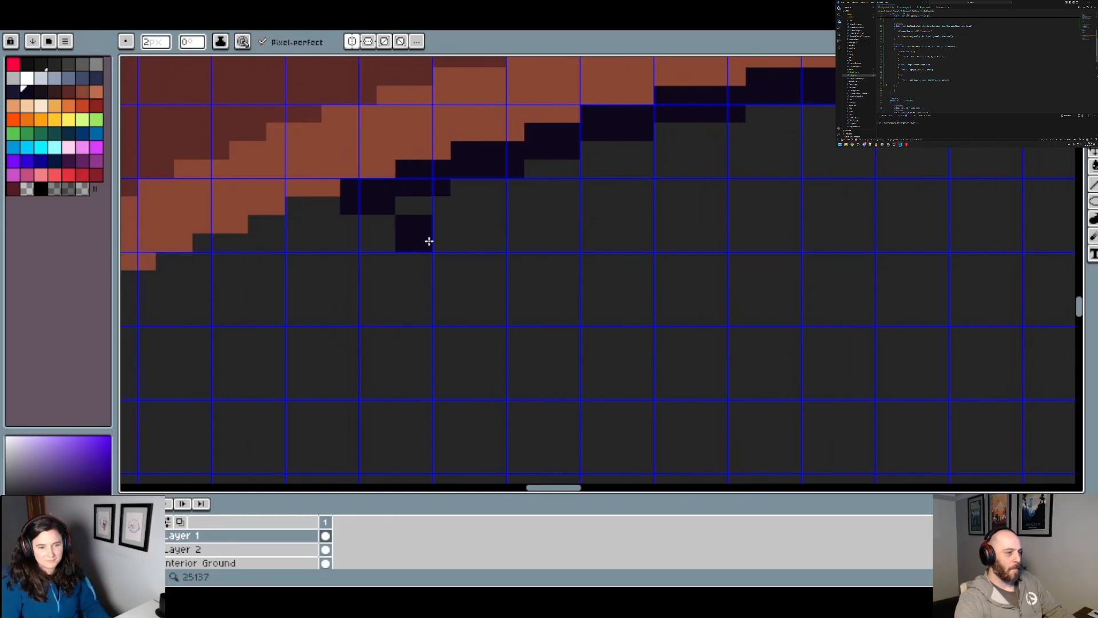
{"action": "left_click_drag", "start_coordinate": [429, 240], "coordinate": [691, 183]}
{"action": "left_click", "coordinate": [588, 172]}
{"action": "left_click", "coordinate": [539, 183]}
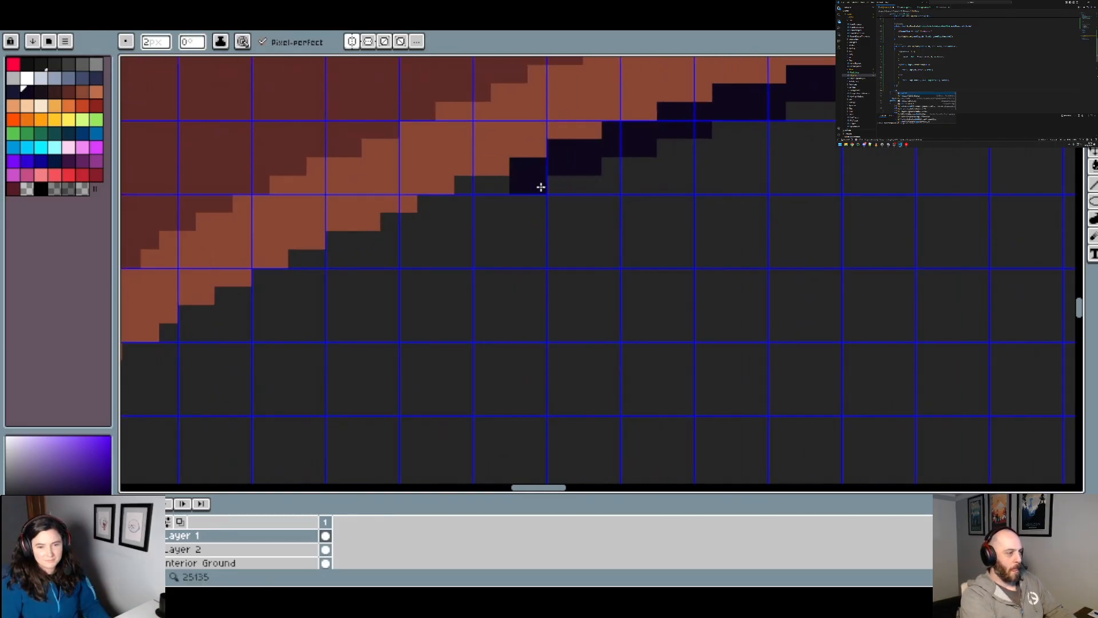
{"action": "left_click", "coordinate": [512, 196]}
{"action": "left_click", "coordinate": [502, 201]}
{"action": "left_click", "coordinate": [487, 201]}
Step: Add the next dark outline pixels on the upper-left rim, up and left of the teal arc
{"action": "scroll", "coordinate": [487, 201], "scroll_direction": "down", "scroll_amount": 5}
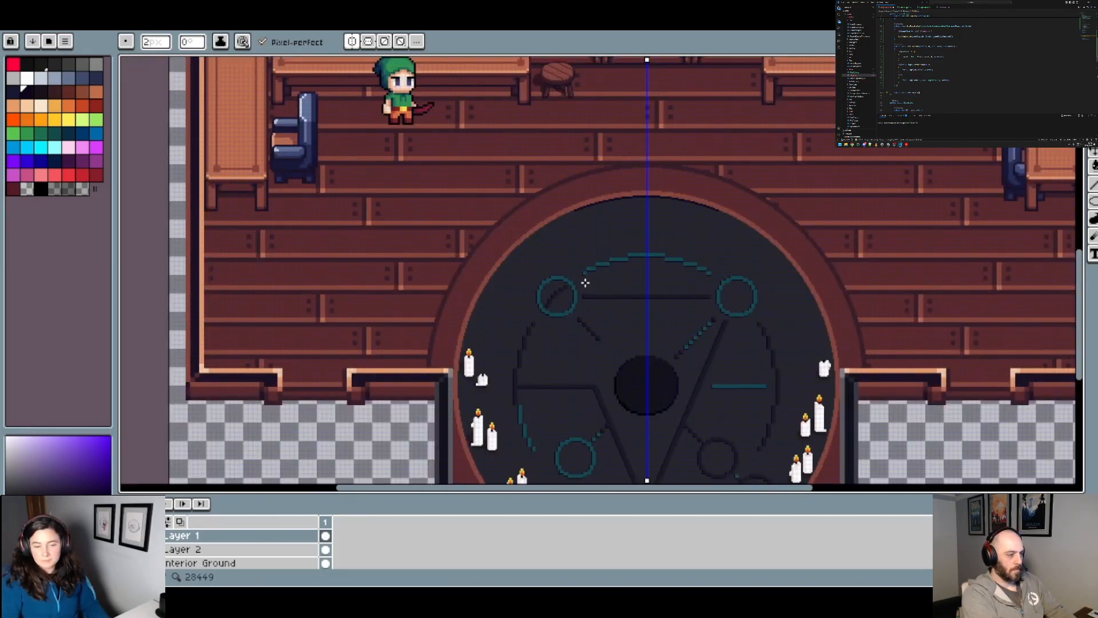
{"action": "left_click_drag", "start_coordinate": [585, 282], "coordinate": [482, 175]}
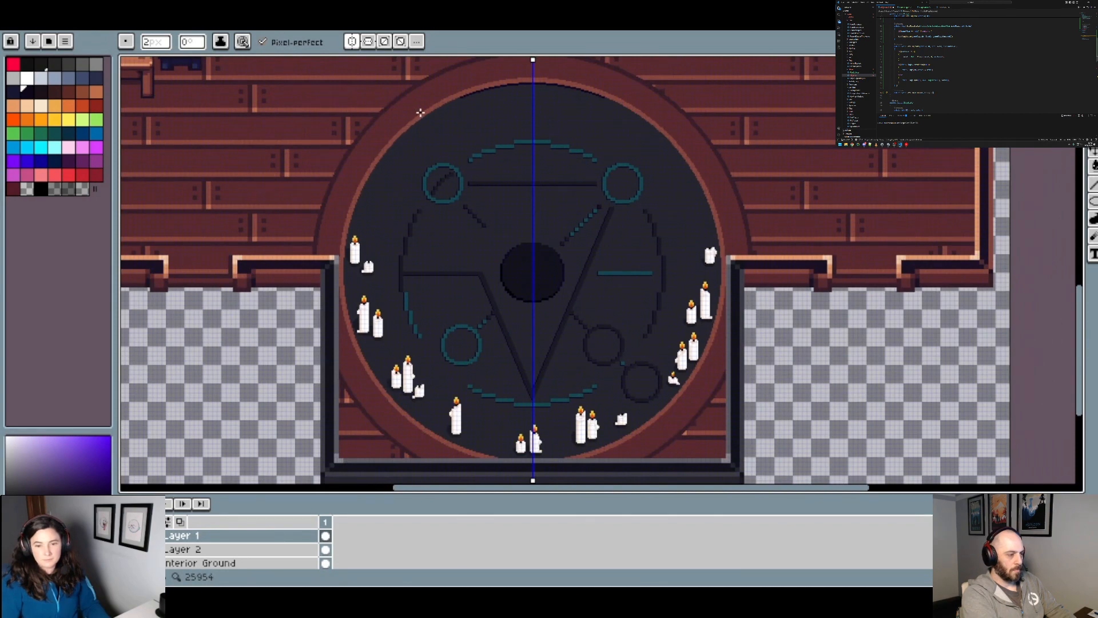
{"action": "scroll", "coordinate": [421, 113], "scroll_direction": "up", "scroll_amount": 5}
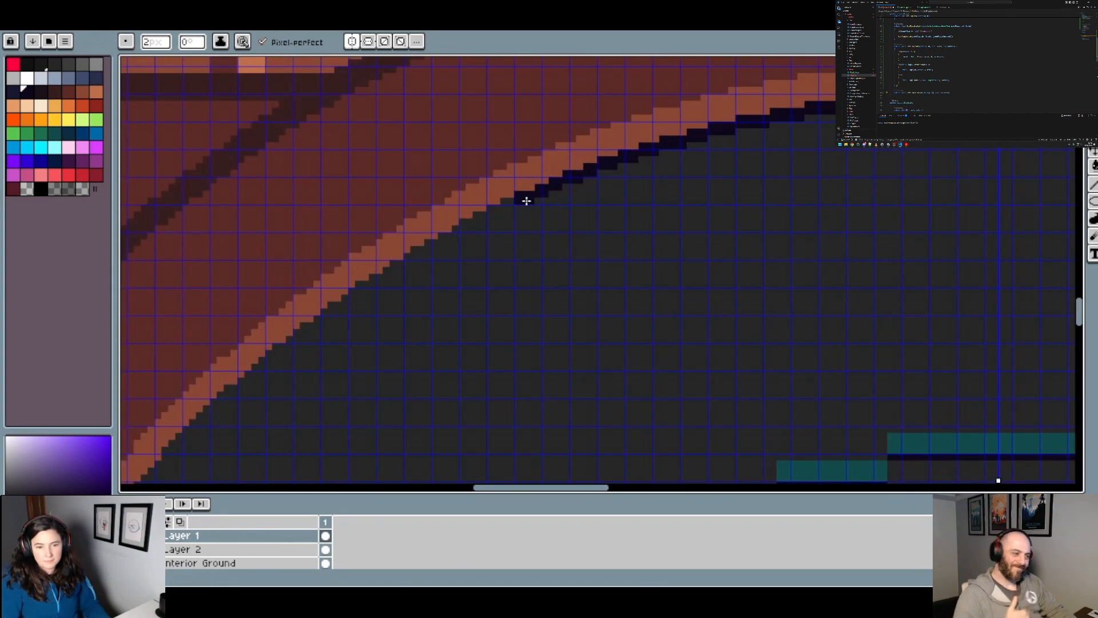
{"action": "left_click", "coordinate": [468, 228]}
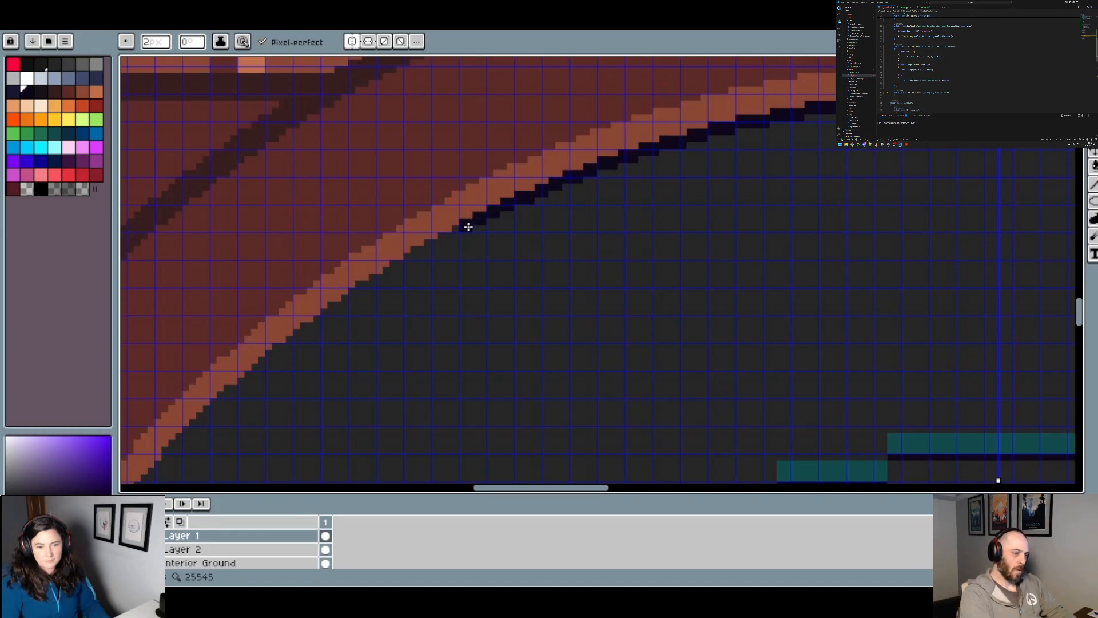
{"action": "left_click", "coordinate": [422, 255]}
Step: Carry the mirrored dark outline down the diagonal part of the upper-left rim, above the upper-left teal circle
{"action": "scroll", "coordinate": [459, 274], "scroll_direction": "down", "scroll_amount": 4}
{"action": "left_click_drag", "start_coordinate": [480, 328], "coordinate": [543, 167]}
{"action": "scroll", "coordinate": [507, 124], "scroll_direction": "up", "scroll_amount": 5}
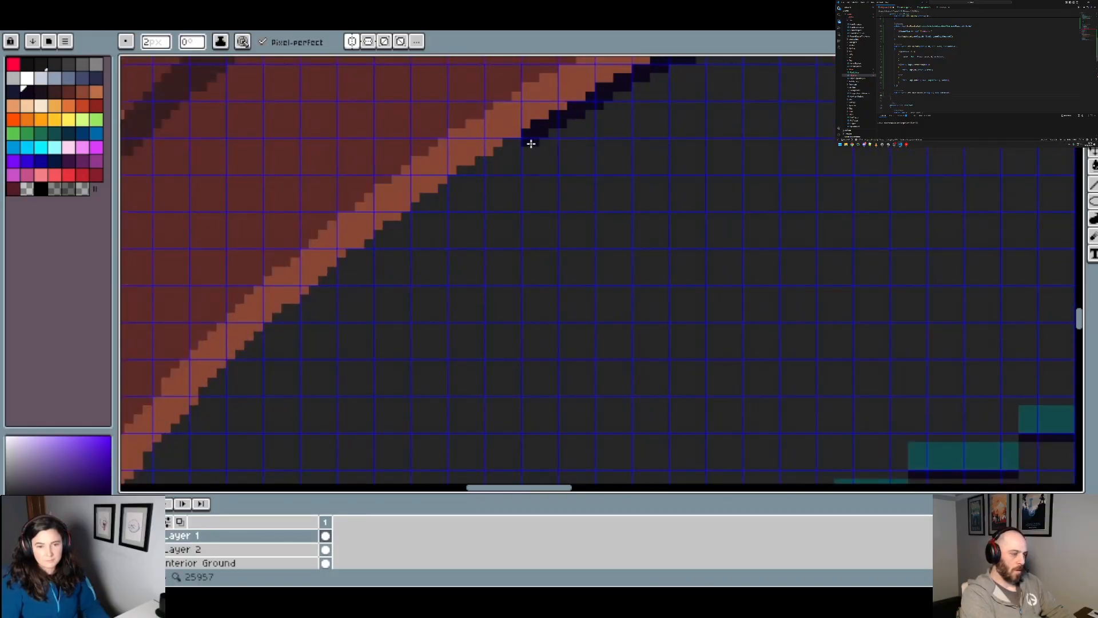
{"action": "left_click", "coordinate": [490, 167]}
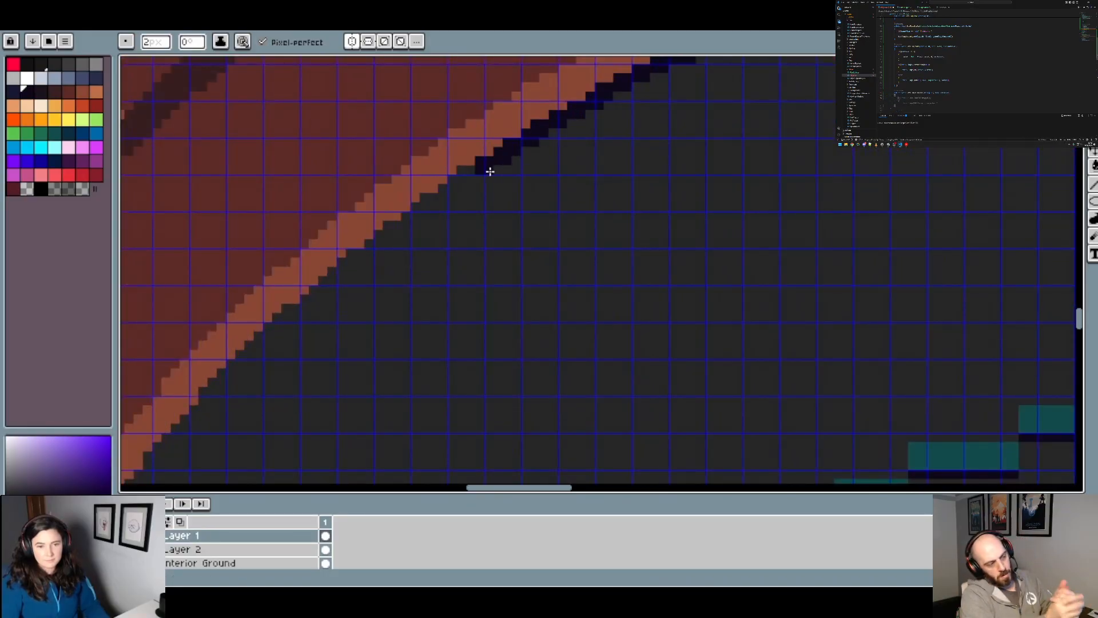
{"action": "left_click", "coordinate": [475, 180]}
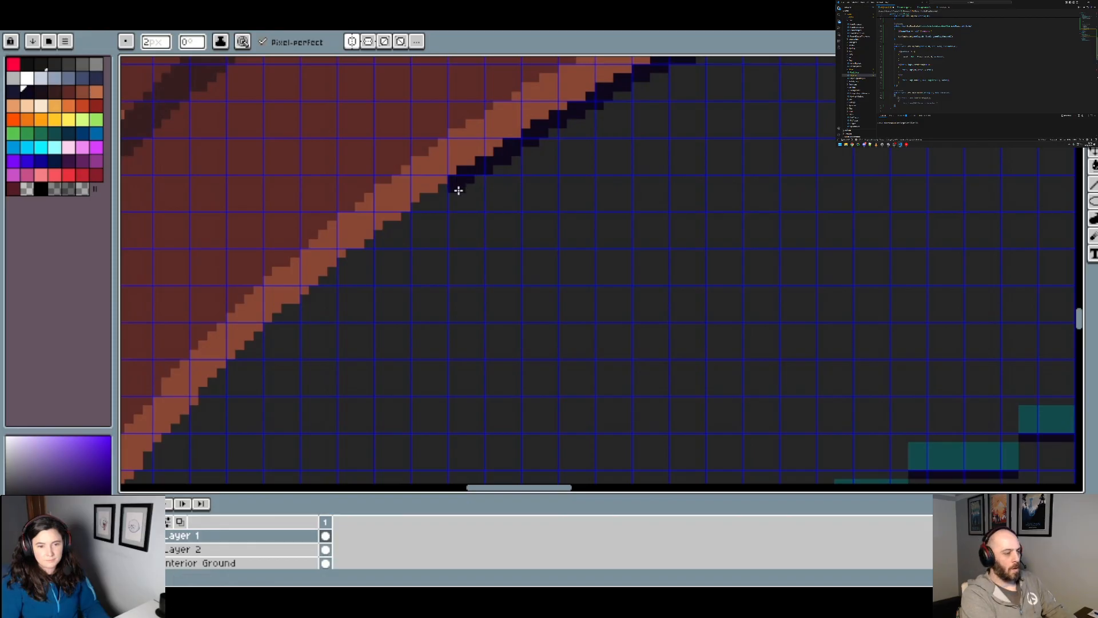
{"action": "left_click", "coordinate": [452, 192]}
{"action": "scroll", "coordinate": [512, 200], "scroll_direction": "down", "scroll_amount": 4}
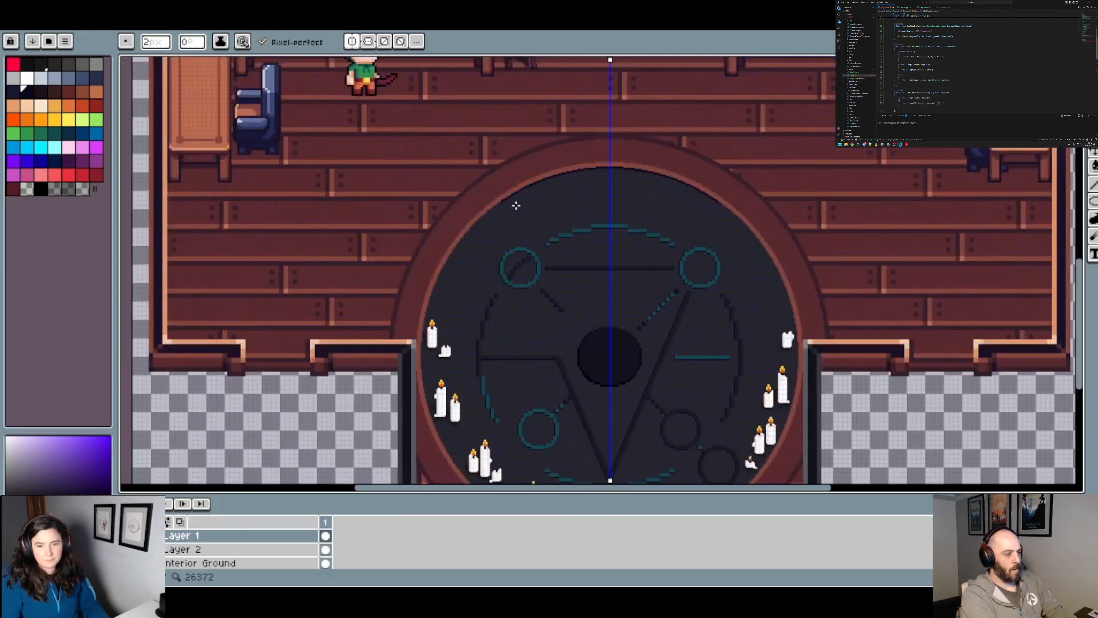
{"action": "scroll", "coordinate": [499, 211], "scroll_direction": "up", "scroll_amount": 7}
{"action": "left_click", "coordinate": [513, 130]}
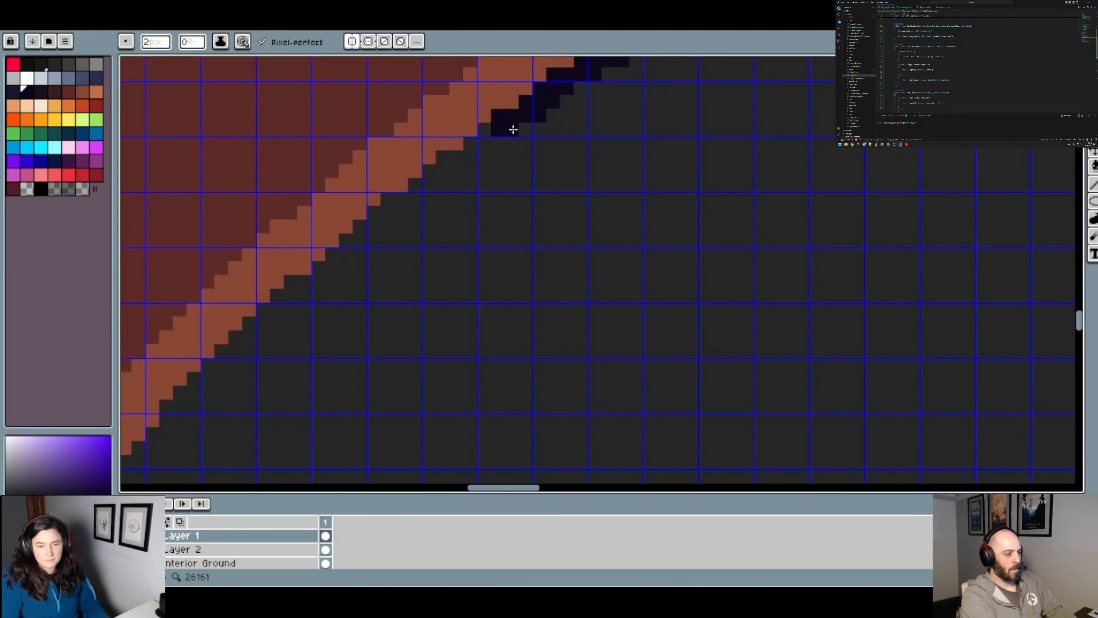
{"action": "mouse_move", "coordinate": [502, 143]}
{"action": "left_mouse_down"}
{"action": "mouse_move", "coordinate": [442, 183]}
{"action": "mouse_move", "coordinate": [469, 168]}
{"action": "mouse_move", "coordinate": [457, 186]}
{"action": "mouse_move", "coordinate": [385, 221]}
{"action": "left_mouse_up"}
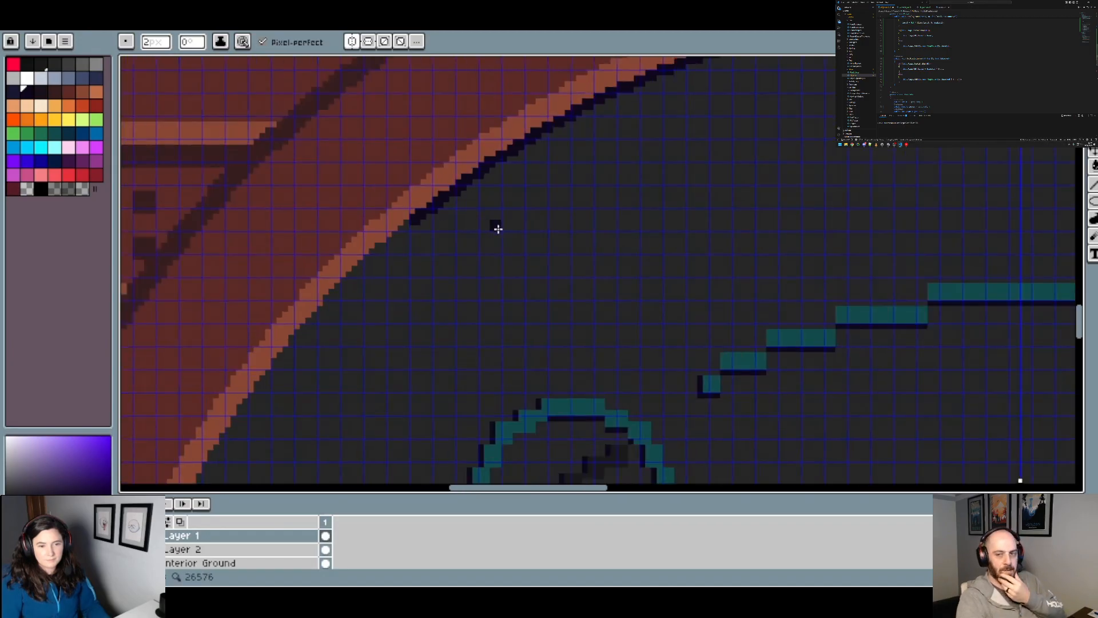
Step: Follow the rim's pixel steps with the dark outline where the curve steepens, up and left of the upper-left teal circle
{"action": "scroll", "coordinate": [498, 229], "scroll_direction": "down", "scroll_amount": 4}
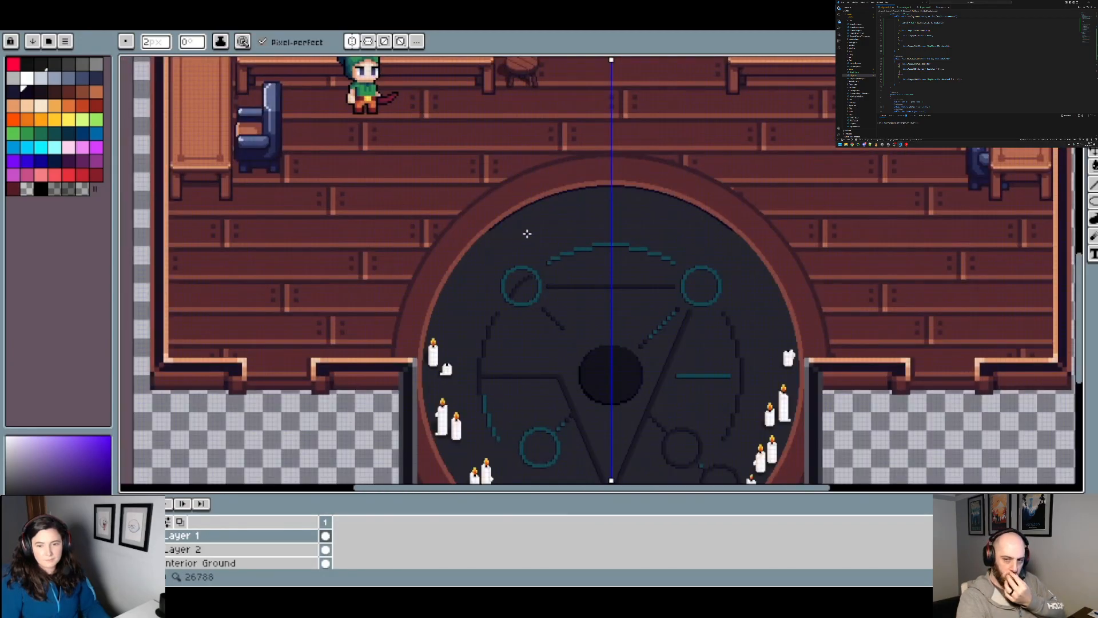
{"action": "scroll", "coordinate": [536, 226], "scroll_direction": "up", "scroll_amount": 4}
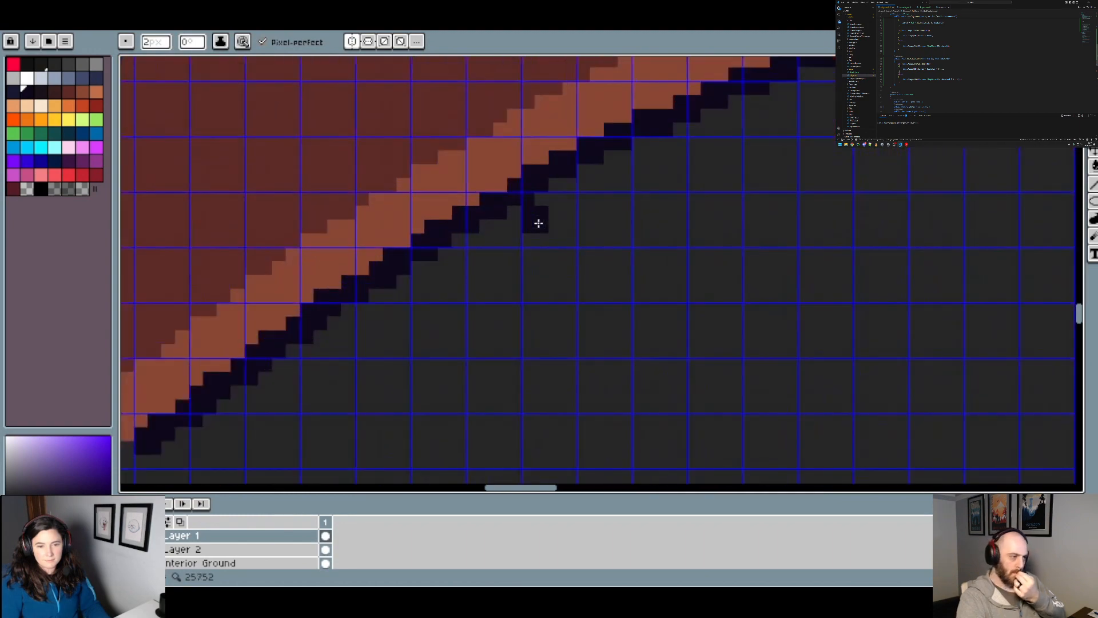
{"action": "scroll", "coordinate": [478, 244], "scroll_direction": "down", "scroll_amount": 5}
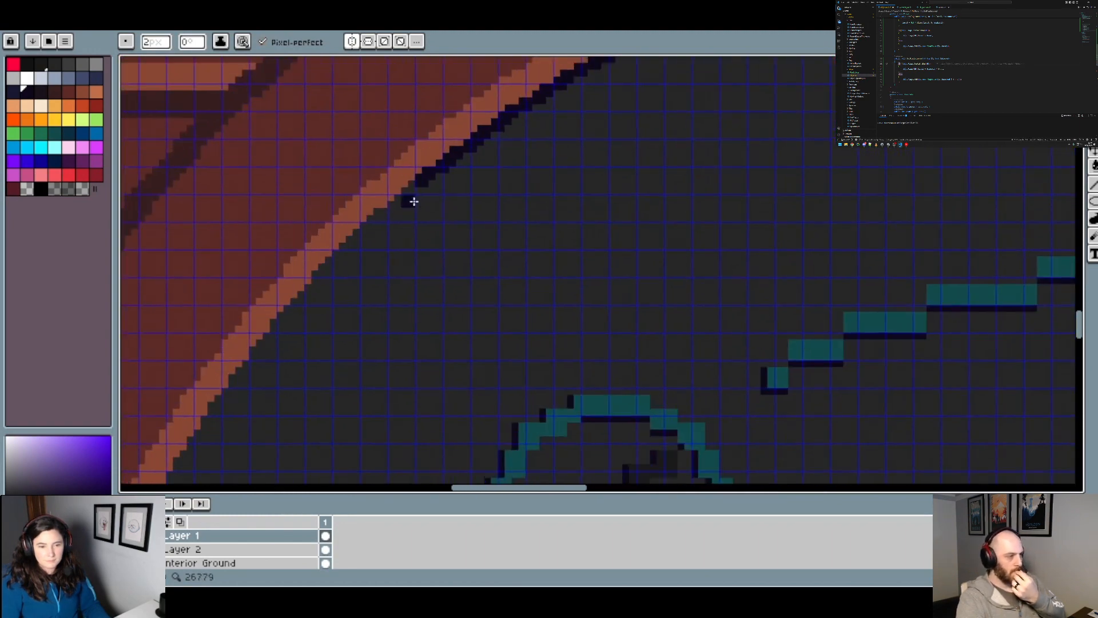
{"action": "scroll", "coordinate": [440, 177], "scroll_direction": "up", "scroll_amount": 5}
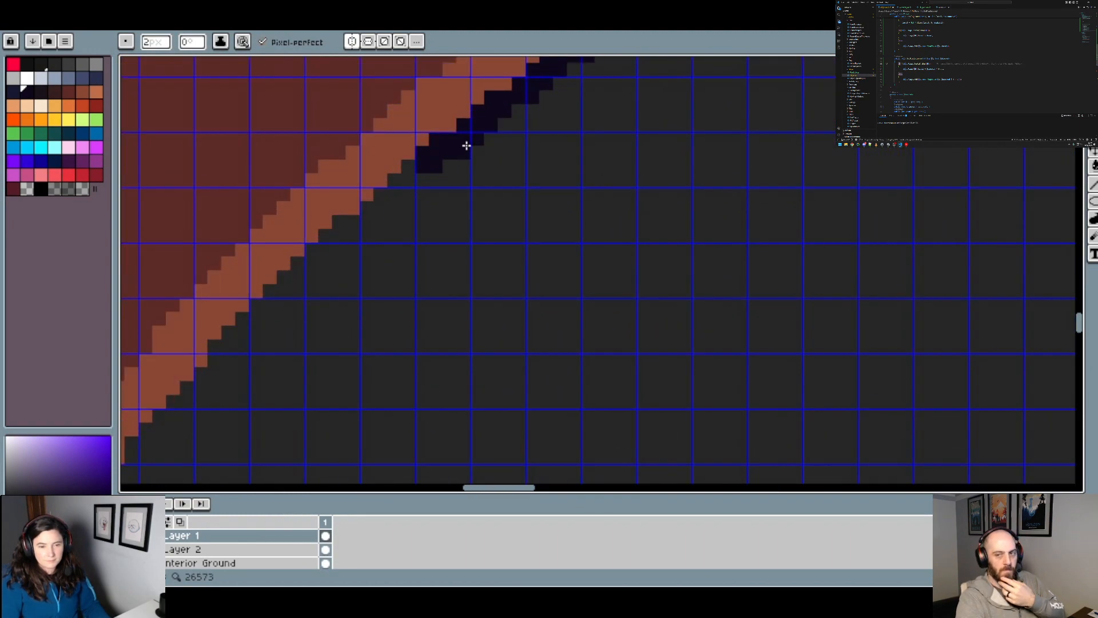
{"action": "left_click_drag", "start_coordinate": [418, 179], "coordinate": [394, 213]}
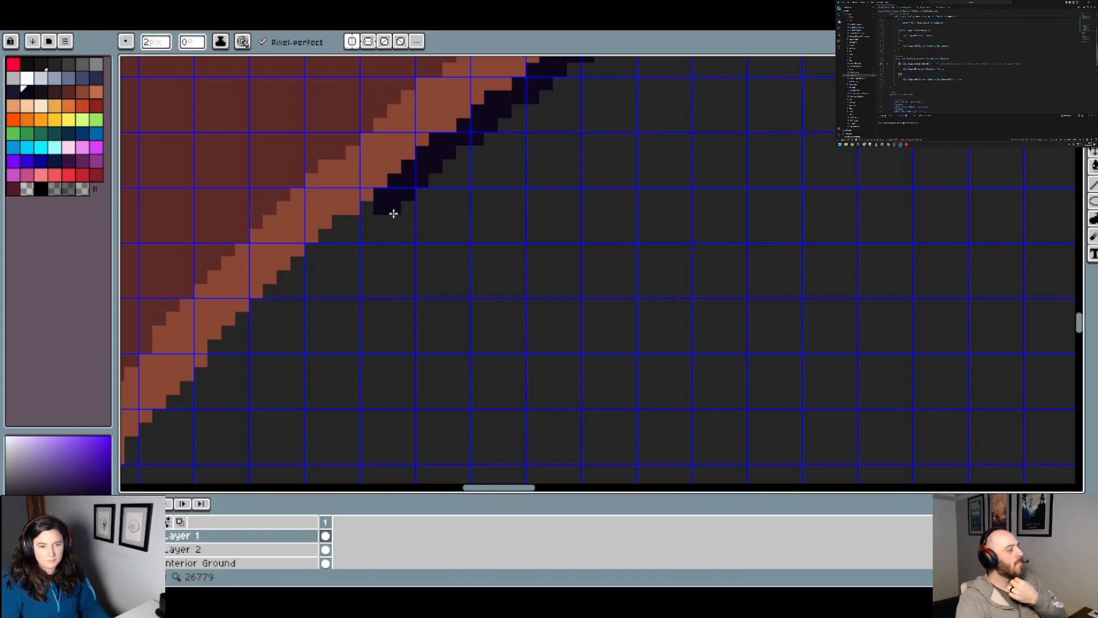
{"action": "left_click", "coordinate": [380, 223]}
{"action": "left_click", "coordinate": [348, 238]}
{"action": "left_click", "coordinate": [333, 245]}
Step: Extend the dark outline pixel by pixel along the steep left rim toward the height of the teal circle's top
{"action": "left_click_drag", "start_coordinate": [393, 278], "coordinate": [534, 149]}
{"action": "left_click", "coordinate": [470, 138]}
{"action": "left_click", "coordinate": [449, 153]}
{"action": "left_click", "coordinate": [439, 165]}
{"action": "left_click", "coordinate": [430, 175]}
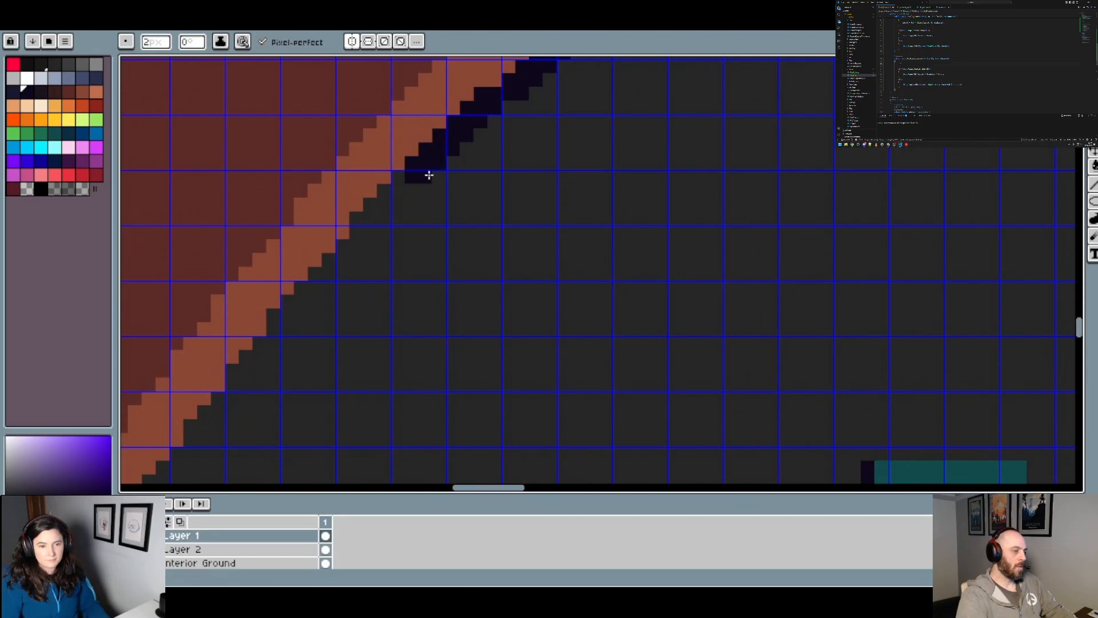
{"action": "left_click", "coordinate": [413, 189]}
{"action": "left_click", "coordinate": [399, 204]}
{"action": "left_click", "coordinate": [385, 218]}
{"action": "left_click", "coordinate": [370, 231]}
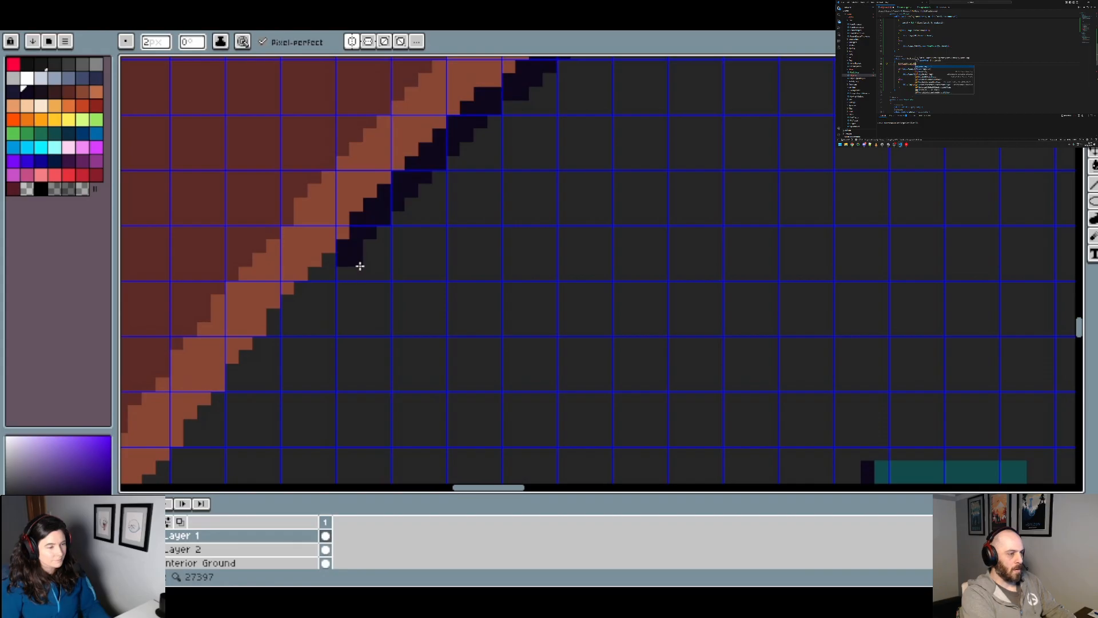
{"action": "left_click", "coordinate": [351, 254]}
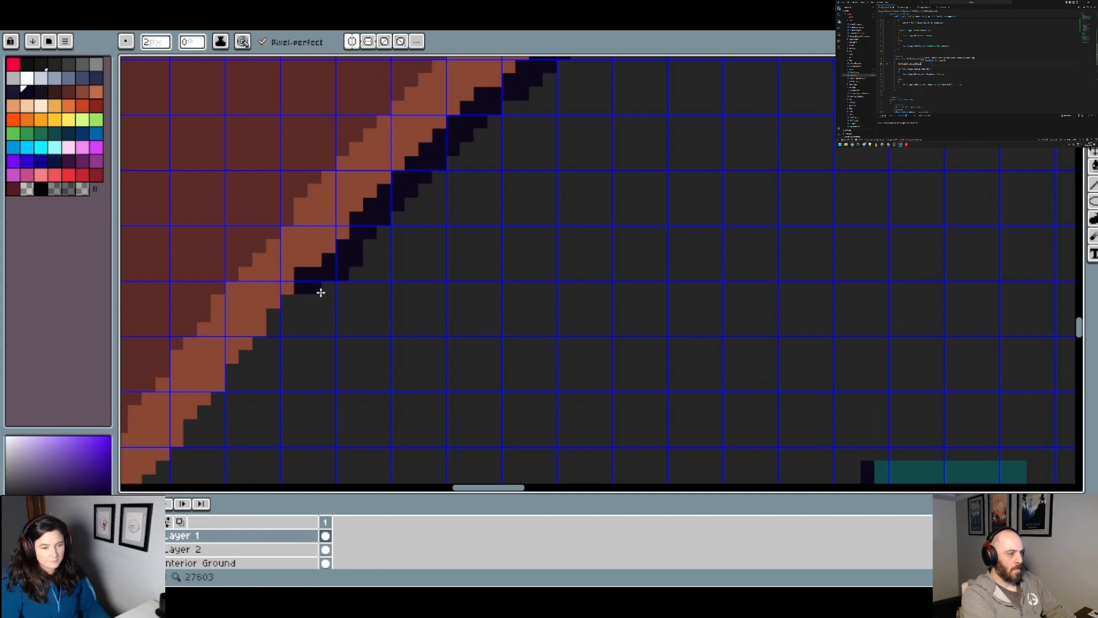
Step: Continue the dark outline down the left rim alongside the upper half of the upper-left teal circle
{"action": "mouse_move", "coordinate": [319, 288]}
{"action": "left_mouse_down"}
{"action": "mouse_move", "coordinate": [380, 217]}
{"action": "mouse_move", "coordinate": [443, 228]}
{"action": "left_mouse_up"}
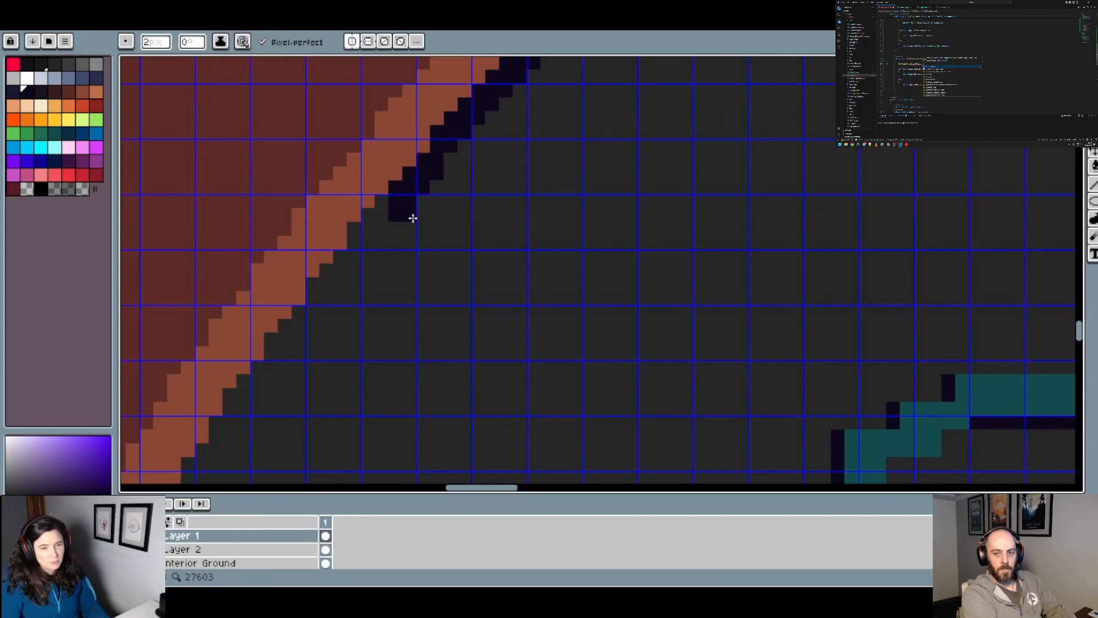
{"action": "left_click", "coordinate": [390, 219]}
{"action": "mouse_move", "coordinate": [375, 232]}
{"action": "left_mouse_down"}
{"action": "mouse_move", "coordinate": [321, 300]}
{"action": "mouse_move", "coordinate": [364, 308]}
{"action": "mouse_move", "coordinate": [447, 153]}
{"action": "left_mouse_up"}
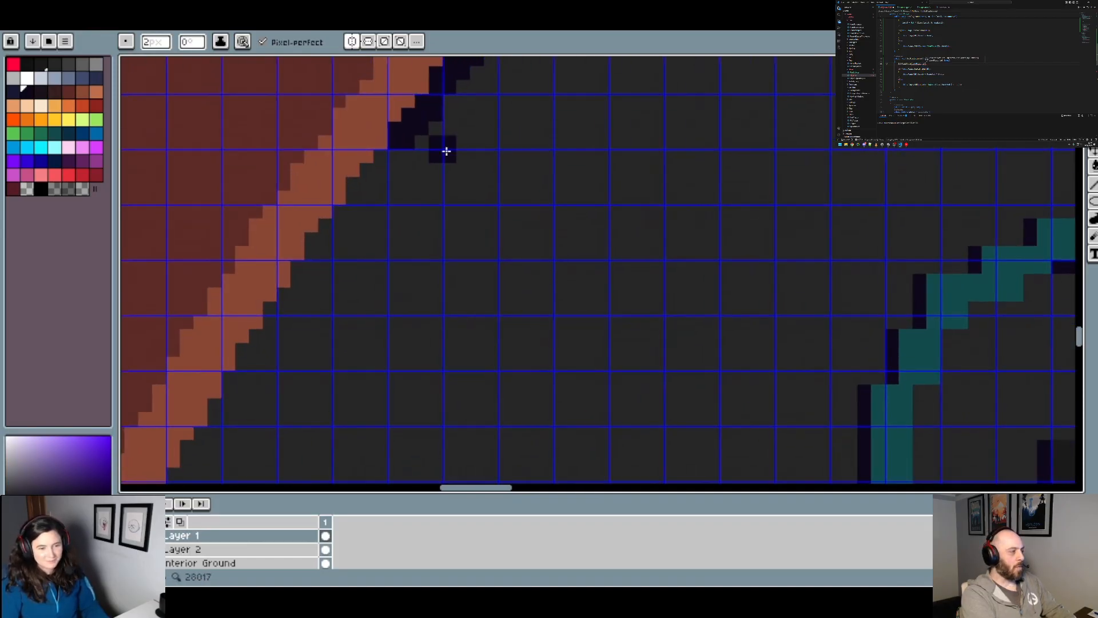
{"action": "left_click", "coordinate": [393, 173]}
{"action": "left_click", "coordinate": [380, 184]}
{"action": "mouse_move", "coordinate": [369, 199]}
{"action": "left_mouse_down"}
{"action": "mouse_move", "coordinate": [326, 254]}
{"action": "mouse_move", "coordinate": [356, 255]}
{"action": "mouse_move", "coordinate": [284, 319]}
{"action": "mouse_move", "coordinate": [317, 324]}
{"action": "mouse_move", "coordinate": [391, 198]}
{"action": "mouse_move", "coordinate": [354, 214]}
{"action": "mouse_move", "coordinate": [312, 282]}
{"action": "left_mouse_up"}
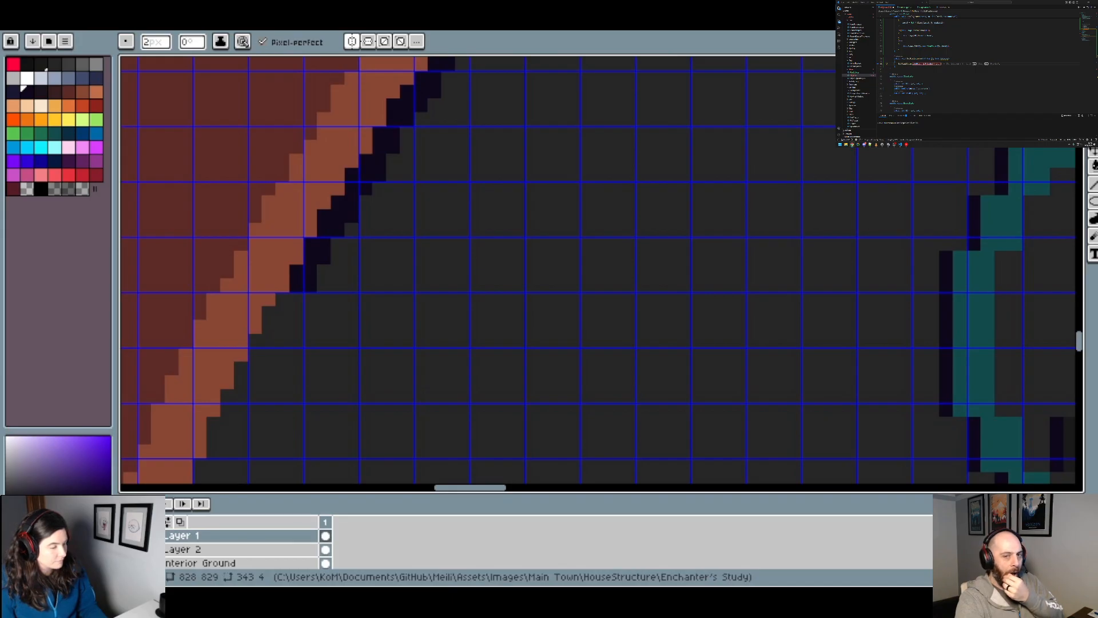
Step: Bring the mirrored dark outline further down the left rim toward the topmost left candle, and check it against the whole room
{"action": "left_click", "coordinate": [296, 313]}
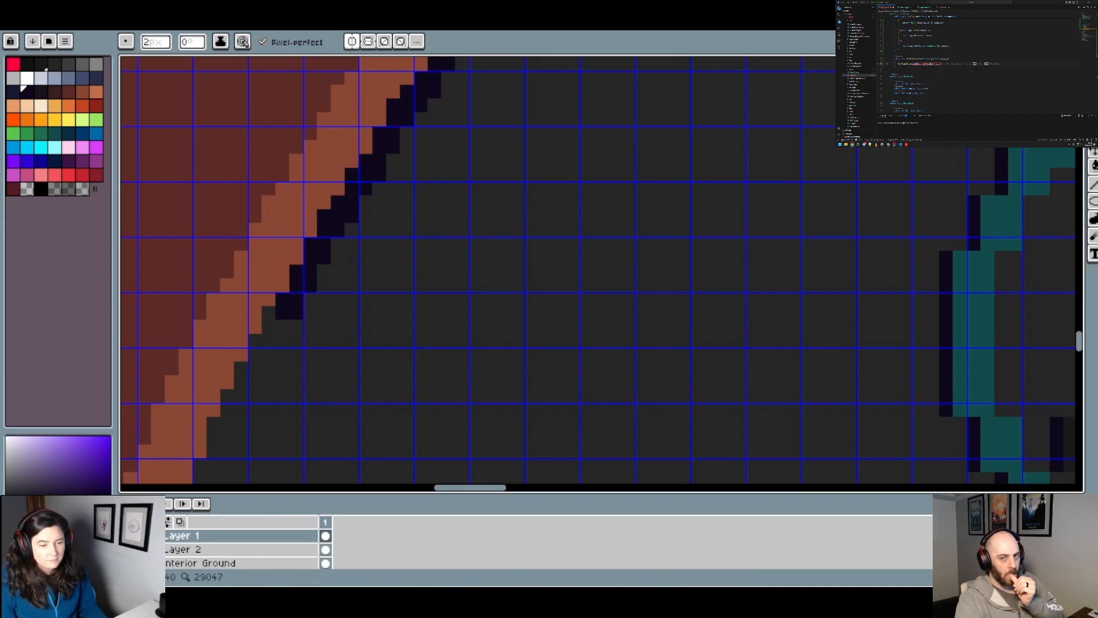
{"action": "left_click", "coordinate": [281, 326]}
{"action": "scroll", "coordinate": [357, 323], "scroll_direction": "down", "scroll_amount": 3}
{"action": "scroll", "coordinate": [374, 351], "scroll_direction": "down", "scroll_amount": 1}
{"action": "left_click_drag", "start_coordinate": [361, 361], "coordinate": [407, 234]}
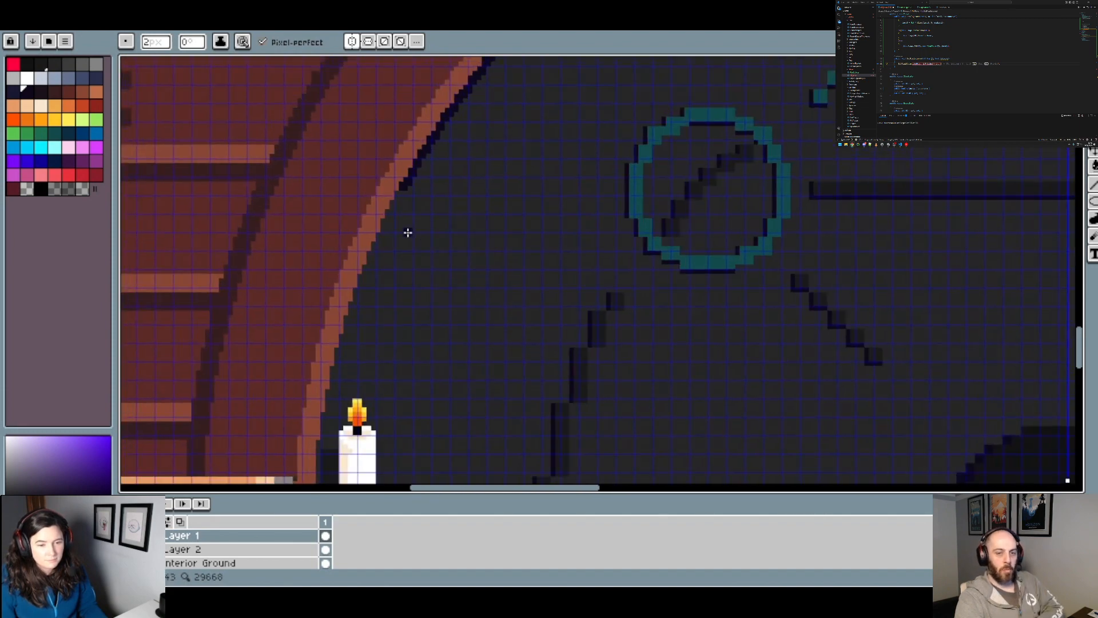
{"action": "scroll", "coordinate": [408, 229], "scroll_direction": "up", "scroll_amount": 2}
{"action": "scroll", "coordinate": [404, 174], "scroll_direction": "up", "scroll_amount": 2}
{"action": "mouse_move", "coordinate": [400, 174]}
{"action": "left_mouse_down"}
{"action": "mouse_move", "coordinate": [334, 292]}
{"action": "mouse_move", "coordinate": [349, 324]}
{"action": "left_mouse_up"}
{"action": "scroll", "coordinate": [366, 343], "scroll_direction": "down", "scroll_amount": 3}
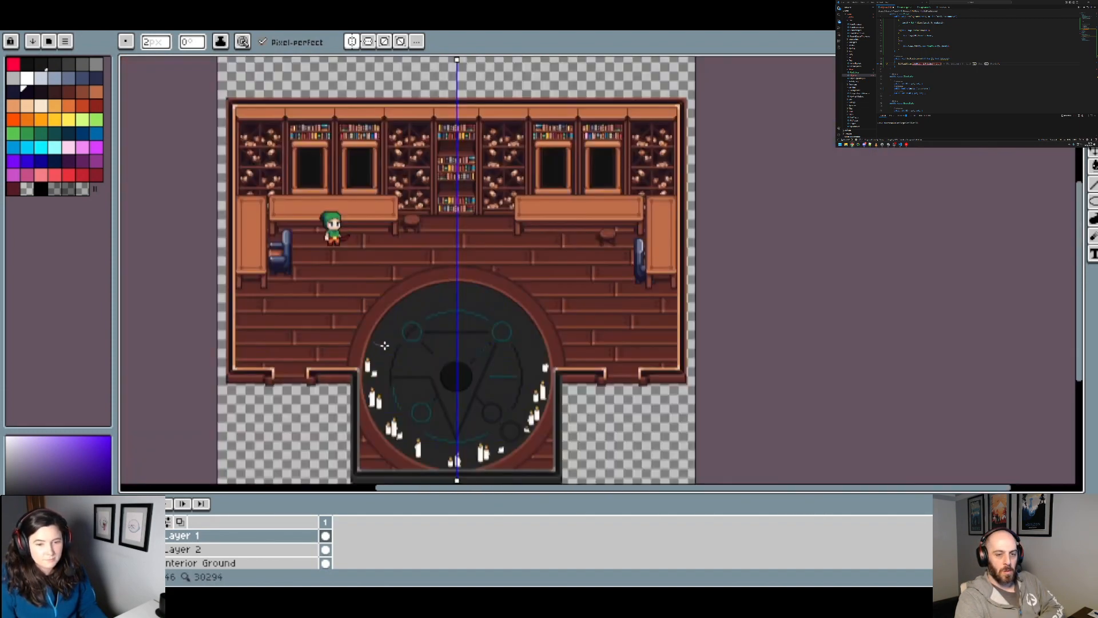
{"action": "scroll", "coordinate": [388, 359], "scroll_direction": "up", "scroll_amount": 2}
{"action": "left_click_drag", "start_coordinate": [388, 359], "coordinate": [409, 271]}
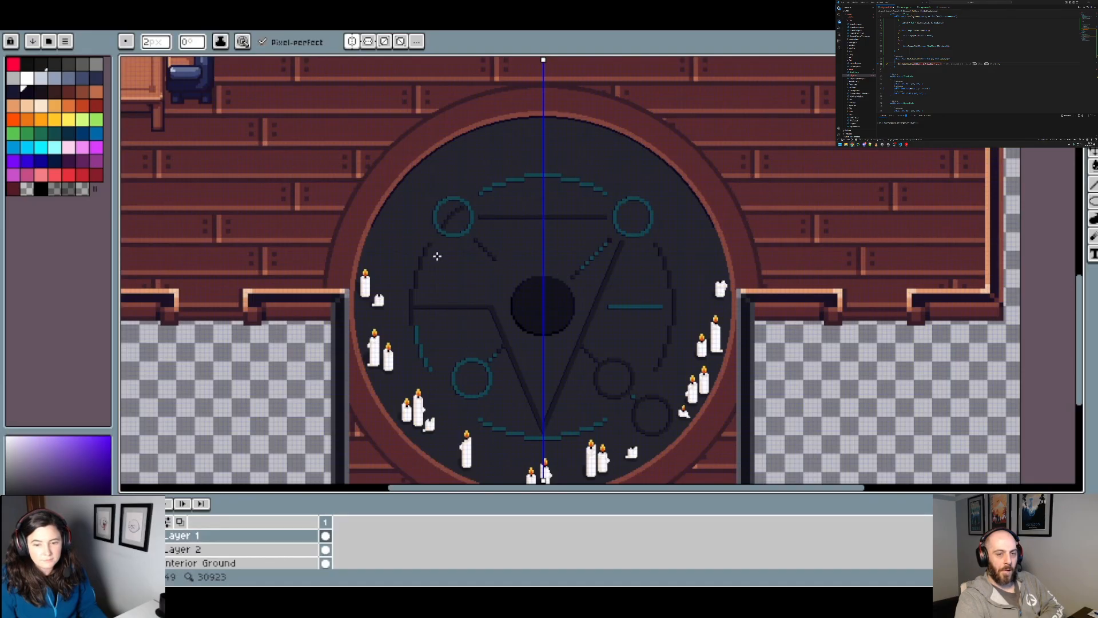
{"action": "scroll", "coordinate": [401, 246], "scroll_direction": "up", "scroll_amount": 5}
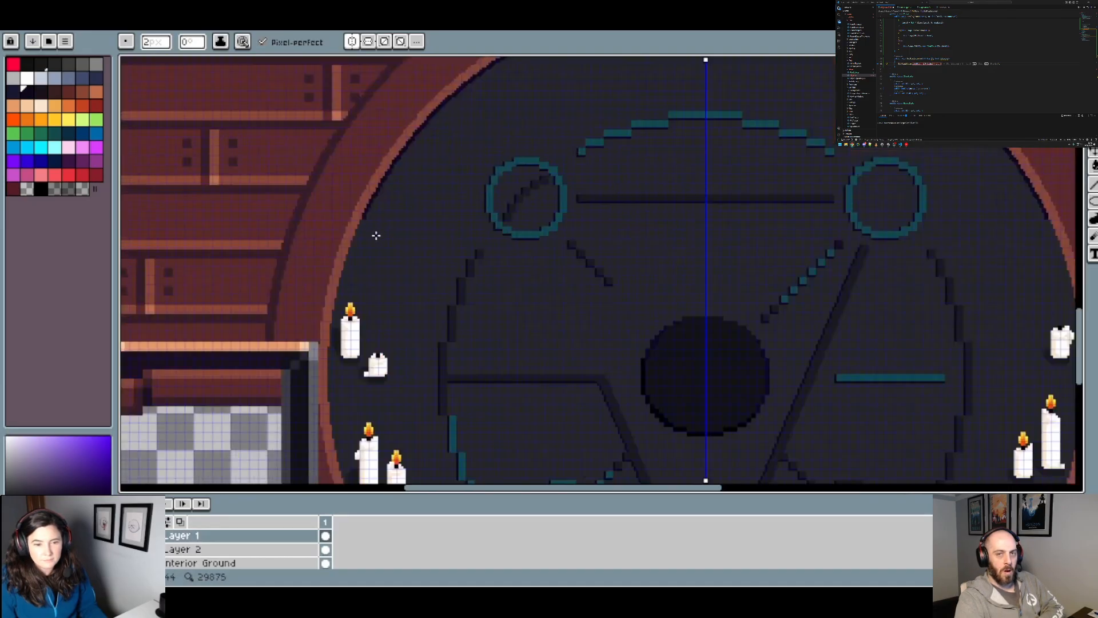
Step: Extend the dark outline down the left rim's pixel steps, just above the topmost left candle's flame
{"action": "mouse_move", "coordinate": [324, 206]}
{"action": "left_mouse_down"}
{"action": "mouse_move", "coordinate": [294, 265]}
{"action": "mouse_move", "coordinate": [269, 368]}
{"action": "left_mouse_up"}
{"action": "left_click_drag", "start_coordinate": [326, 391], "coordinate": [484, 160]}
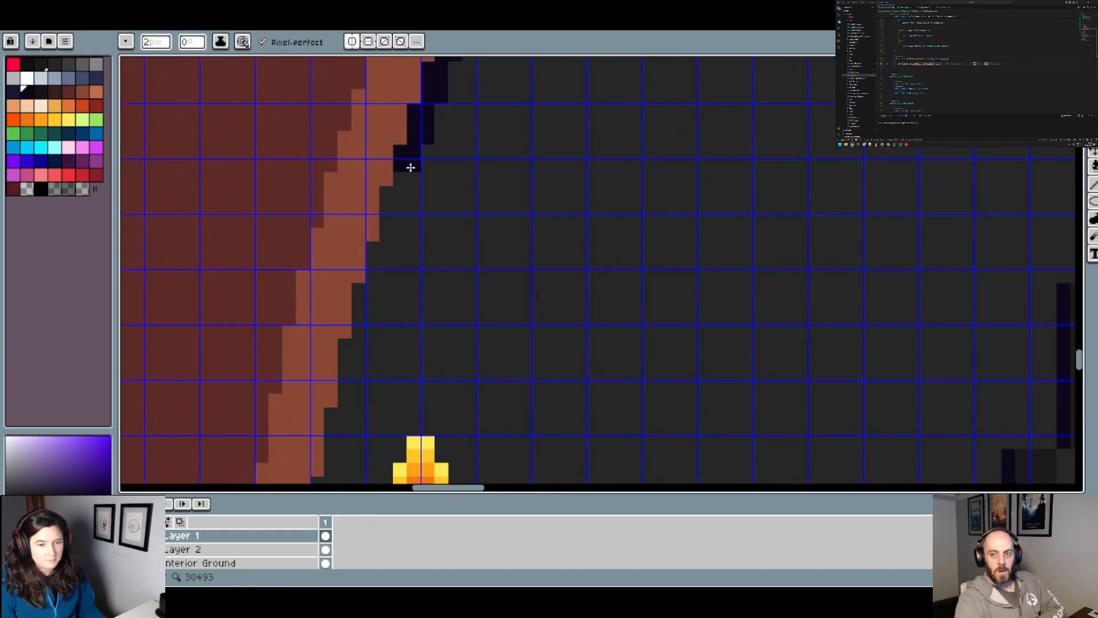
{"action": "left_click", "coordinate": [409, 166]}
{"action": "left_click", "coordinate": [404, 182]}
{"action": "key", "text": "ctrl+z"}
{"action": "left_click", "coordinate": [410, 182]}
{"action": "left_click_drag", "start_coordinate": [405, 196], "coordinate": [383, 278]}
{"action": "left_click", "coordinate": [368, 297]}
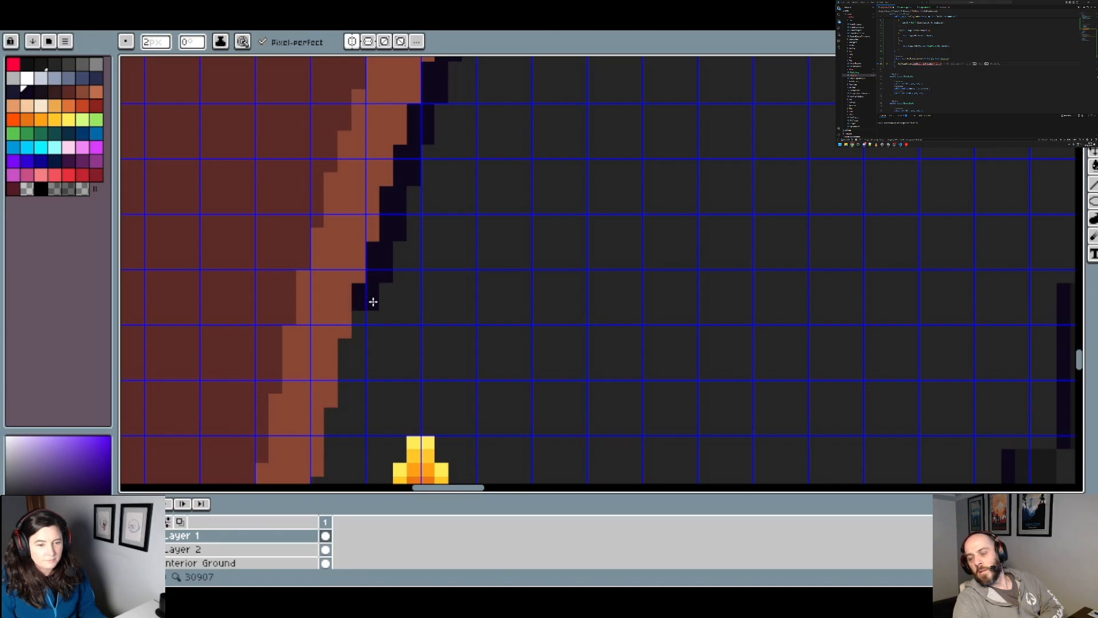
Step: Continue the dark outline down the left rim alongside the topmost left candle's flame, and check the circle within the room
{"action": "left_click", "coordinate": [370, 329]}
{"action": "left_click", "coordinate": [353, 350]}
{"action": "left_click", "coordinate": [352, 408]}
{"action": "mouse_move", "coordinate": [352, 383]}
{"action": "left_mouse_down"}
{"action": "mouse_move", "coordinate": [382, 384]}
{"action": "mouse_move", "coordinate": [399, 219]}
{"action": "left_mouse_up"}
{"action": "mouse_move", "coordinate": [384, 262]}
{"action": "left_mouse_down"}
{"action": "mouse_move", "coordinate": [363, 253]}
{"action": "mouse_move", "coordinate": [343, 324]}
{"action": "mouse_move", "coordinate": [343, 385]}
{"action": "left_mouse_up"}
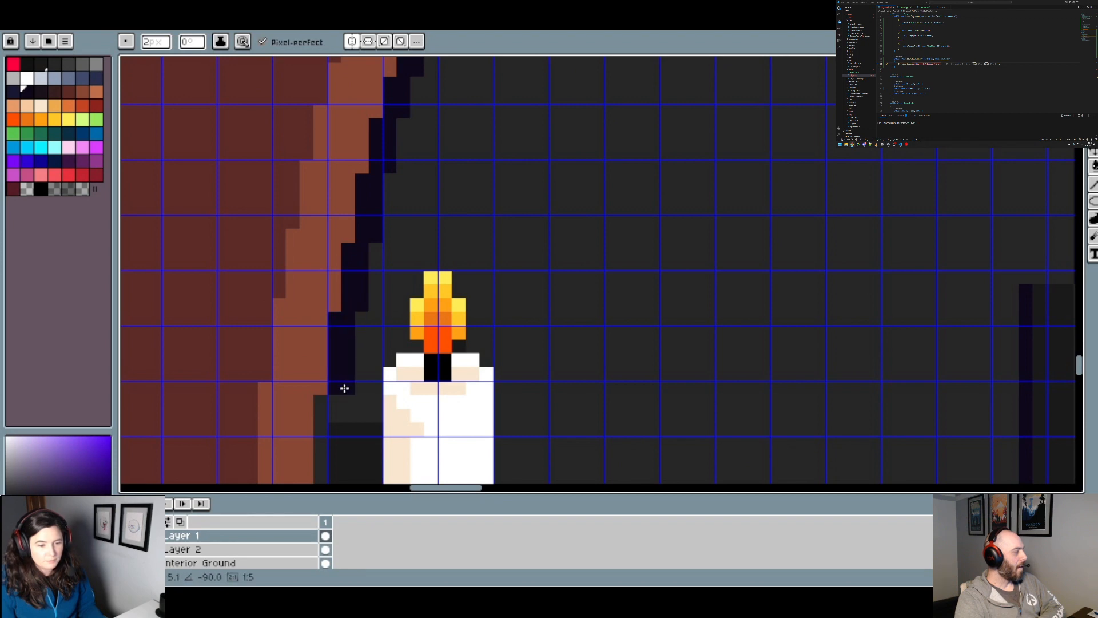
{"action": "scroll", "coordinate": [355, 383], "scroll_direction": "down", "scroll_amount": 6}
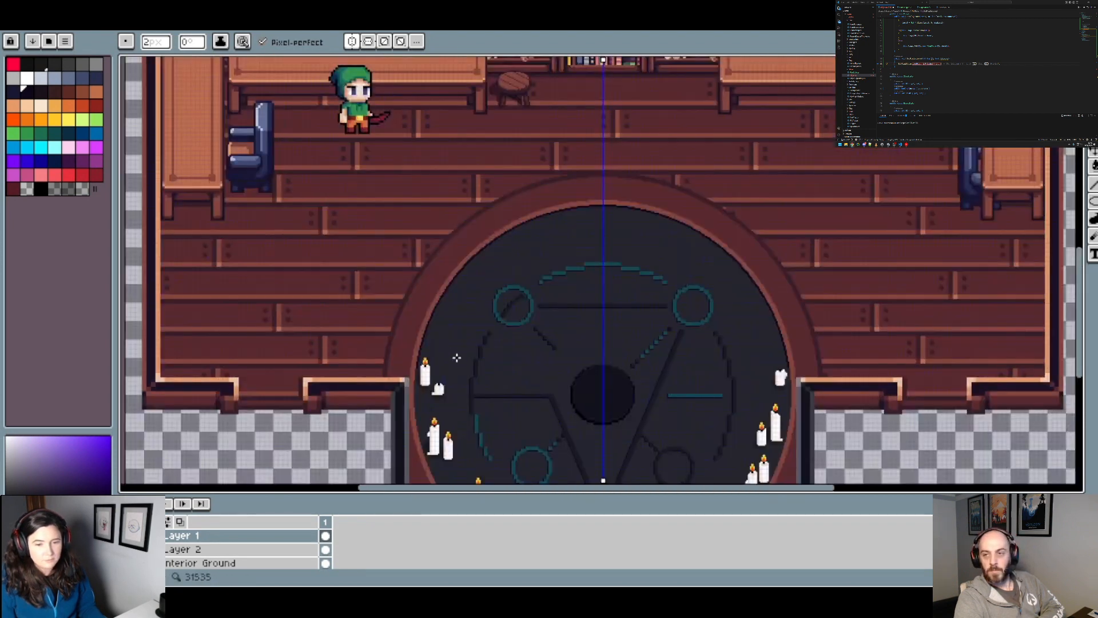
{"action": "left_click_drag", "start_coordinate": [456, 356], "coordinate": [426, 268]}
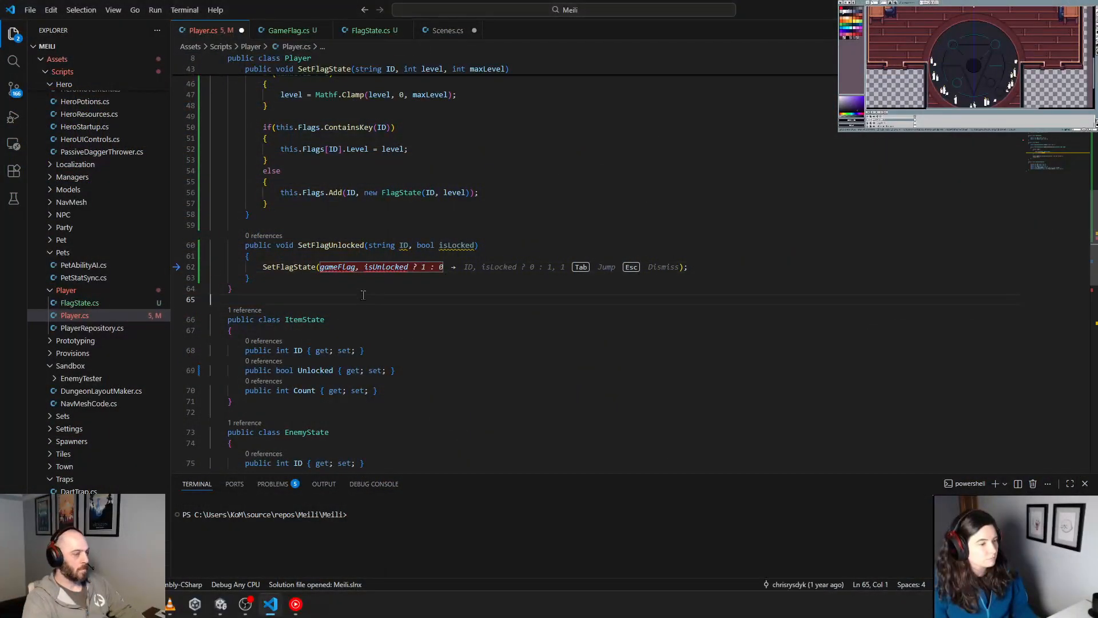
Step: Switch to Visual Studio Code and make the SetFlagState call inside SetFlagUnlocked use the parameters ID and isLocked
{"action": "left_click", "coordinate": [363, 279]}
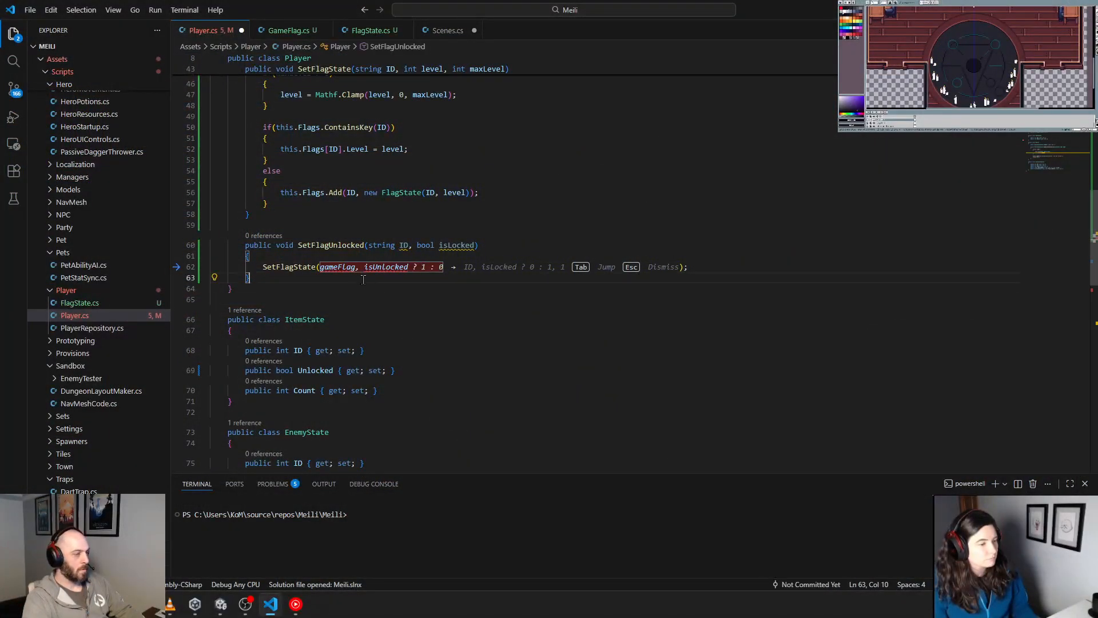
{"action": "double_click", "coordinate": [462, 245]}
{"action": "left_click", "coordinate": [403, 300]}
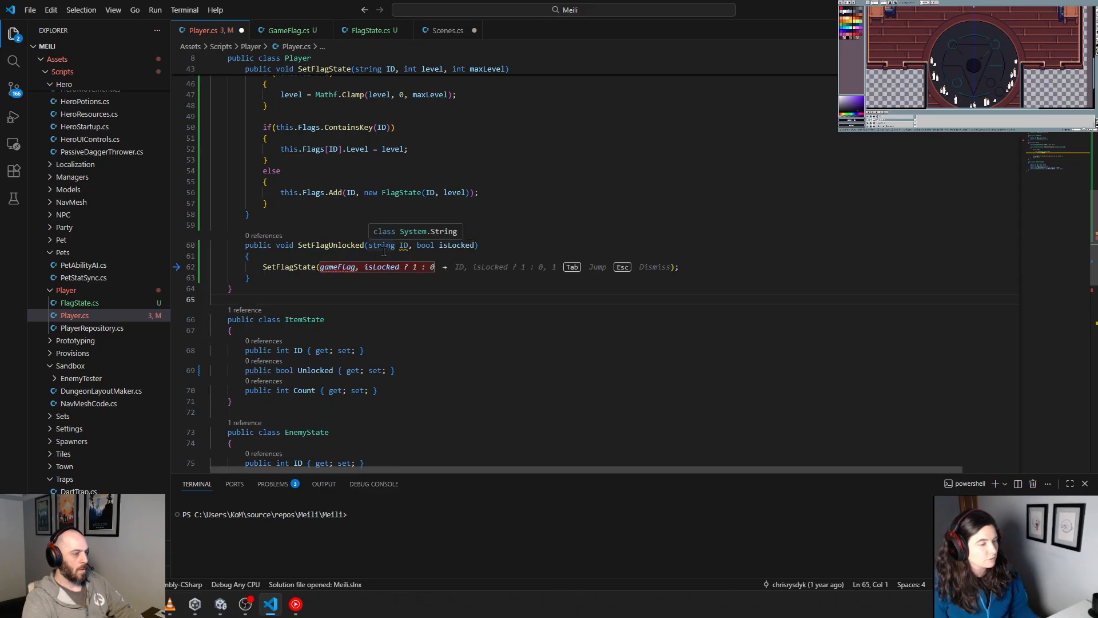
{"action": "double_click", "coordinate": [404, 245]}
{"action": "key", "text": "Tab"}
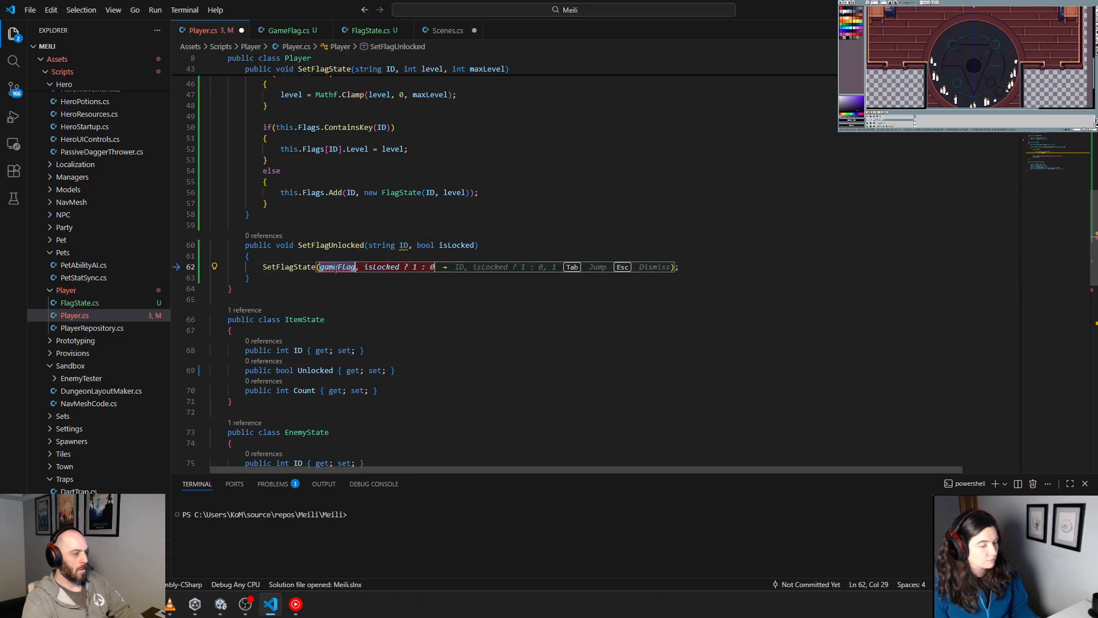
{"action": "key", "text": "Tab"}
{"action": "left_click", "coordinate": [367, 301]}
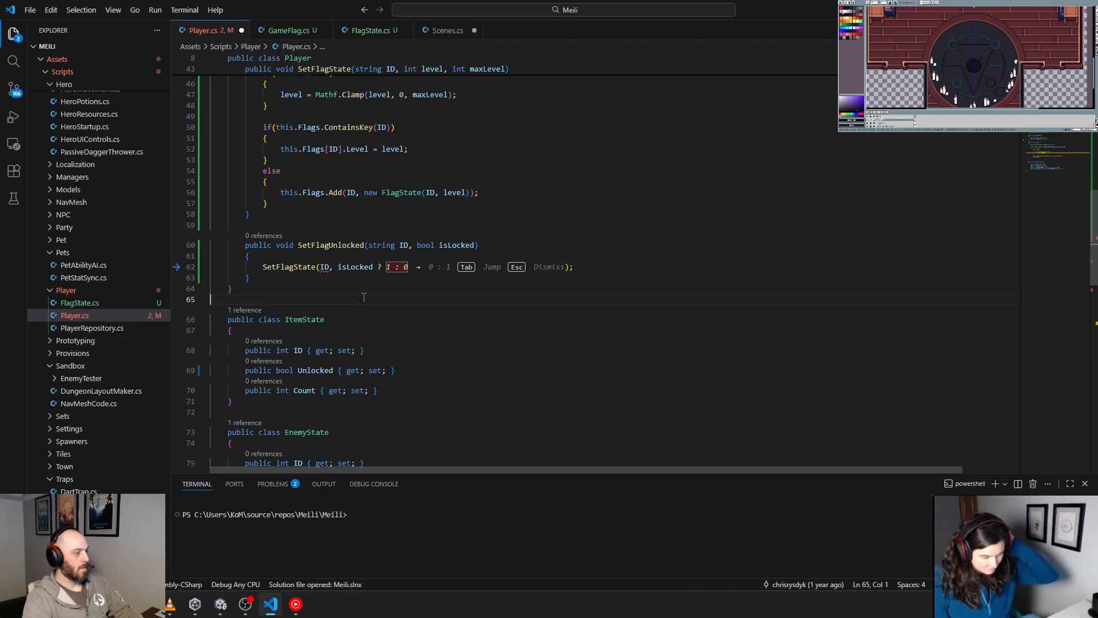
Step: Complete the statement in SetFlagUnlocked as SetFlagState(ID, isLocked ? 1 : 0);, leaving out the suggested code
{"action": "key", "text": "Up"}
{"action": "left_click", "coordinate": [423, 267]}
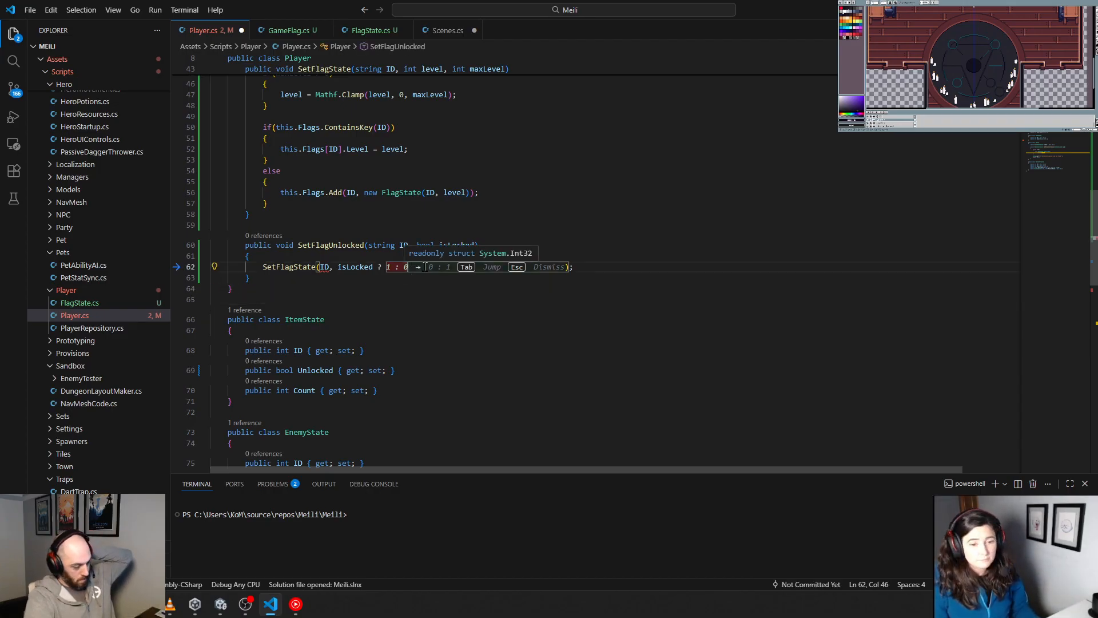
{"action": "type", "text": ");"}
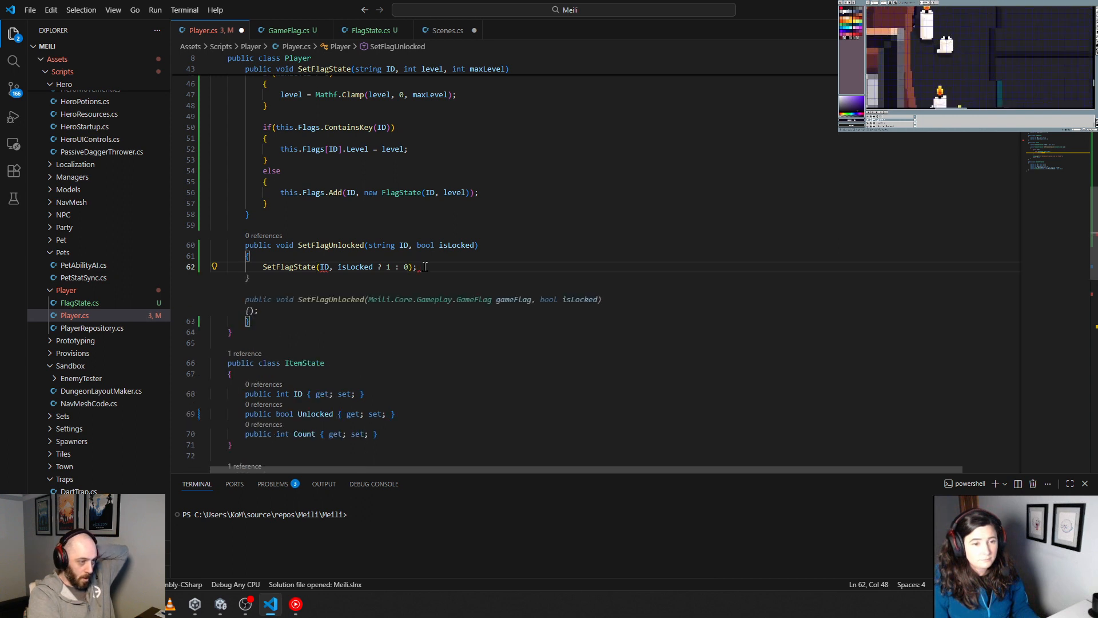
{"action": "left_click", "coordinate": [452, 314]}
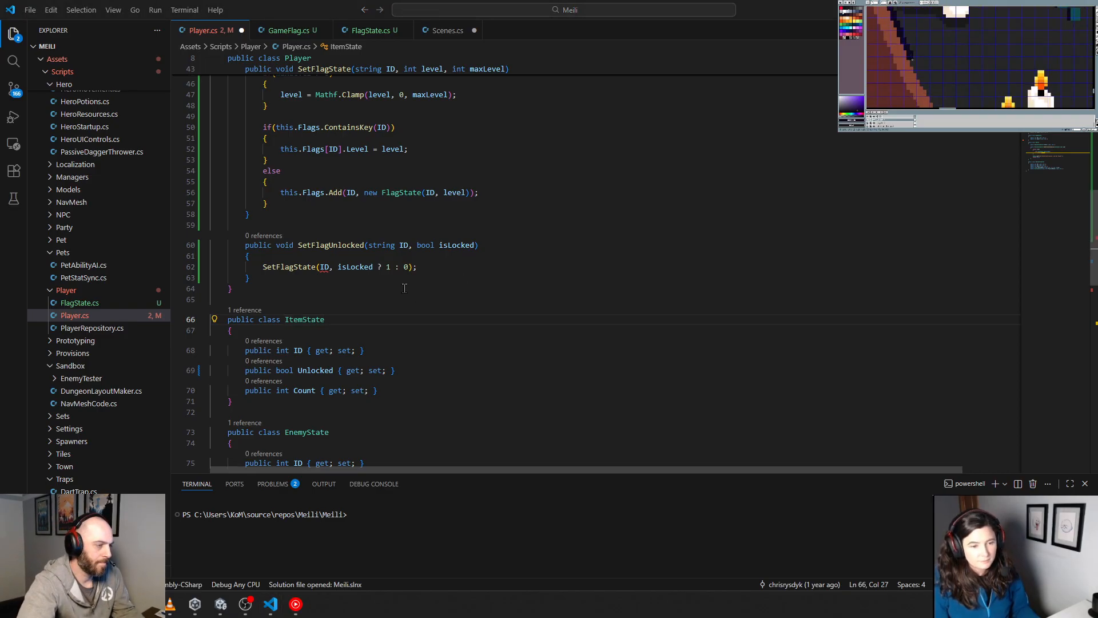
Step: Rename the bool parameter in the SetFlagUnlocked signature to isUnlocked
{"action": "left_click", "coordinate": [340, 246]}
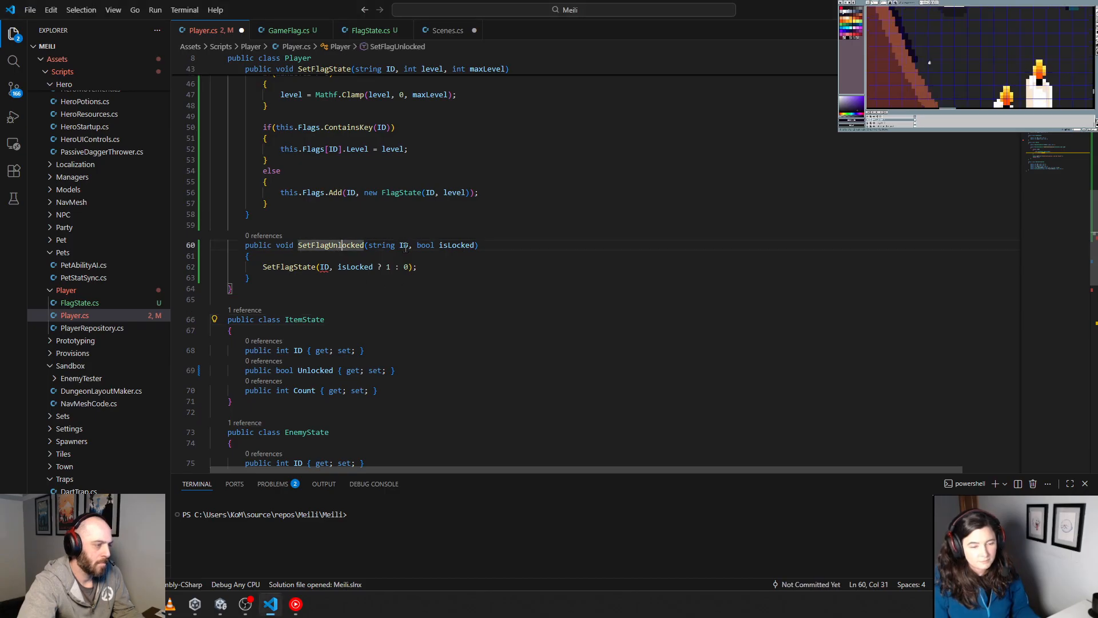
{"action": "left_click", "coordinate": [451, 244]}
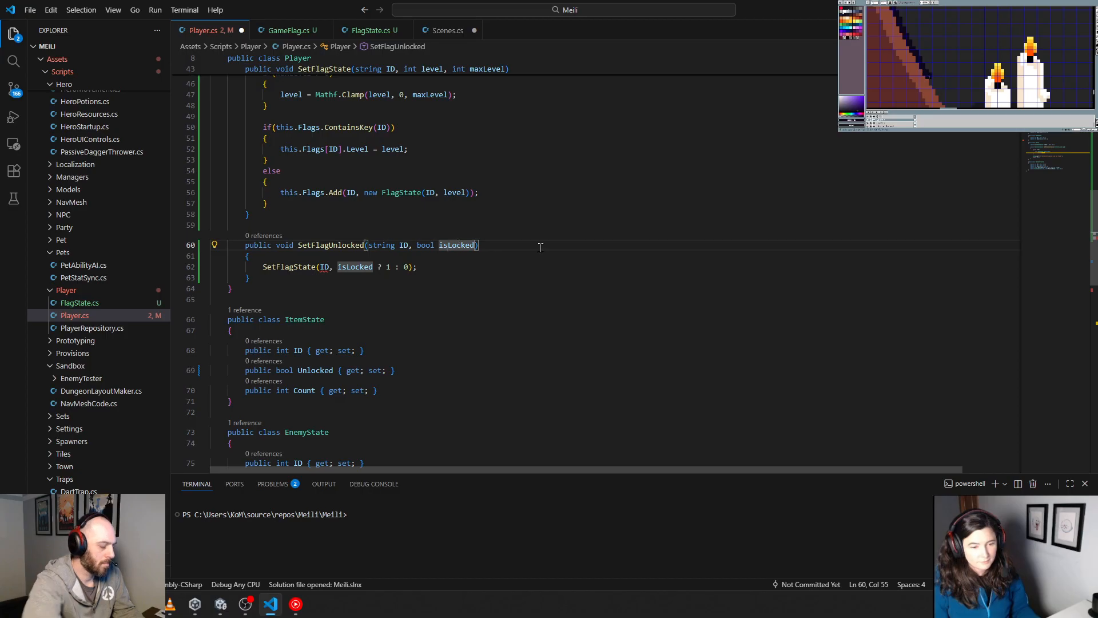
{"action": "type", "text": "Un"}
{"action": "key", "text": "Delete"}
{"action": "type", "text": "l"}
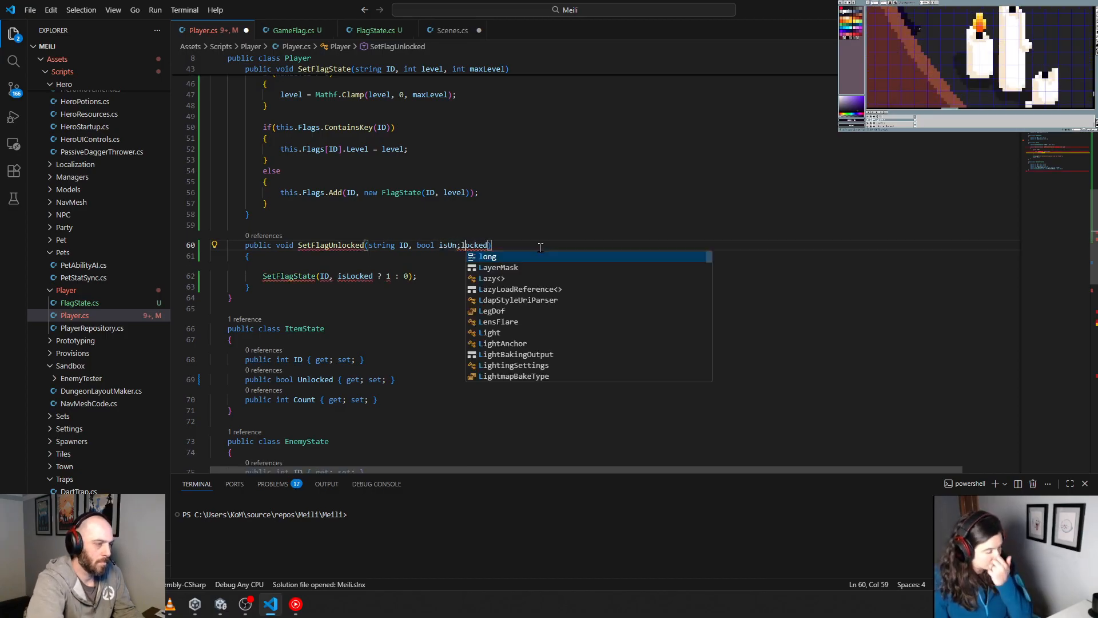
{"action": "left_click", "coordinate": [454, 295]}
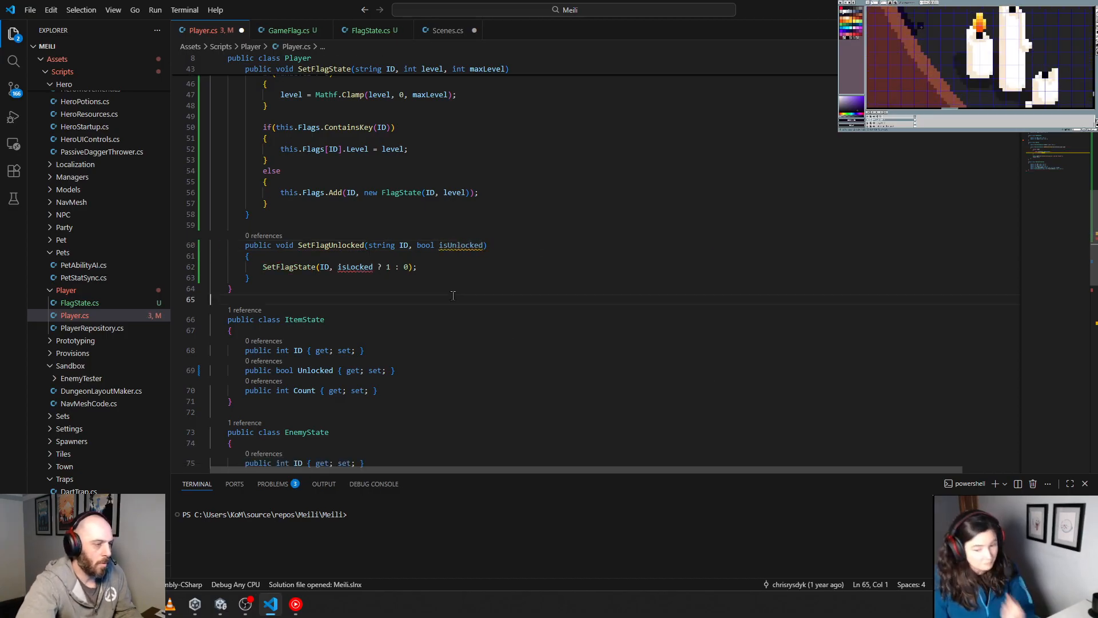
Step: Replace isLocked with isUnlocked in the SetFlagState call inside SetFlagUnlocked
{"action": "double_click", "coordinate": [458, 247]}
{"action": "key", "text": "ctrl+c"}
{"action": "double_click", "coordinate": [354, 266]}
{"action": "key", "text": "ctrl+v"}
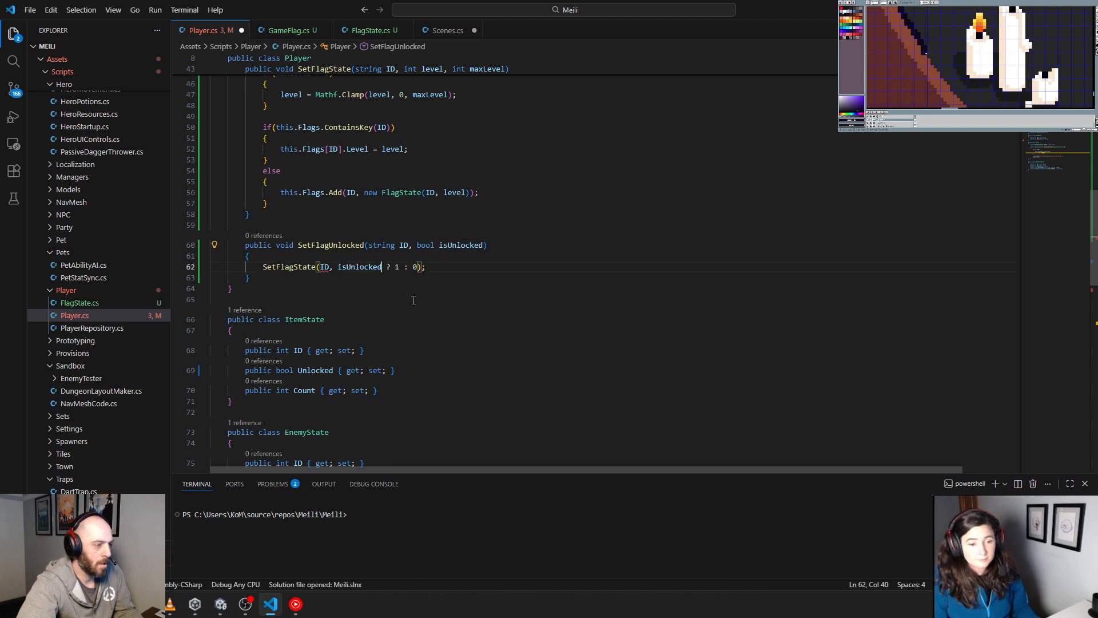
{"action": "left_click", "coordinate": [418, 299]}
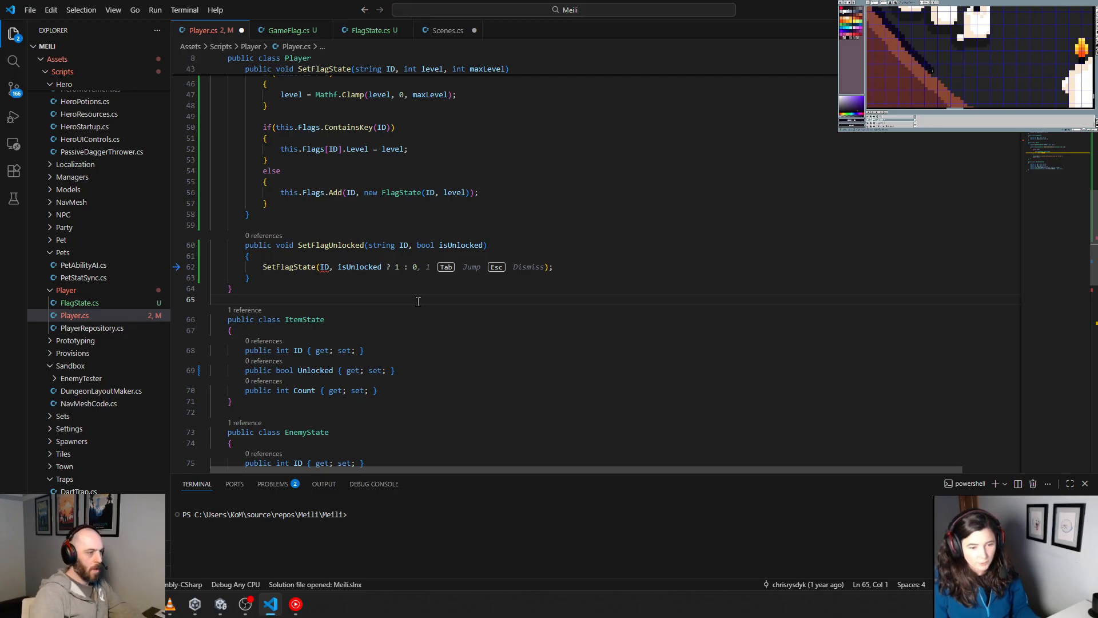
{"action": "left_click", "coordinate": [448, 283]}
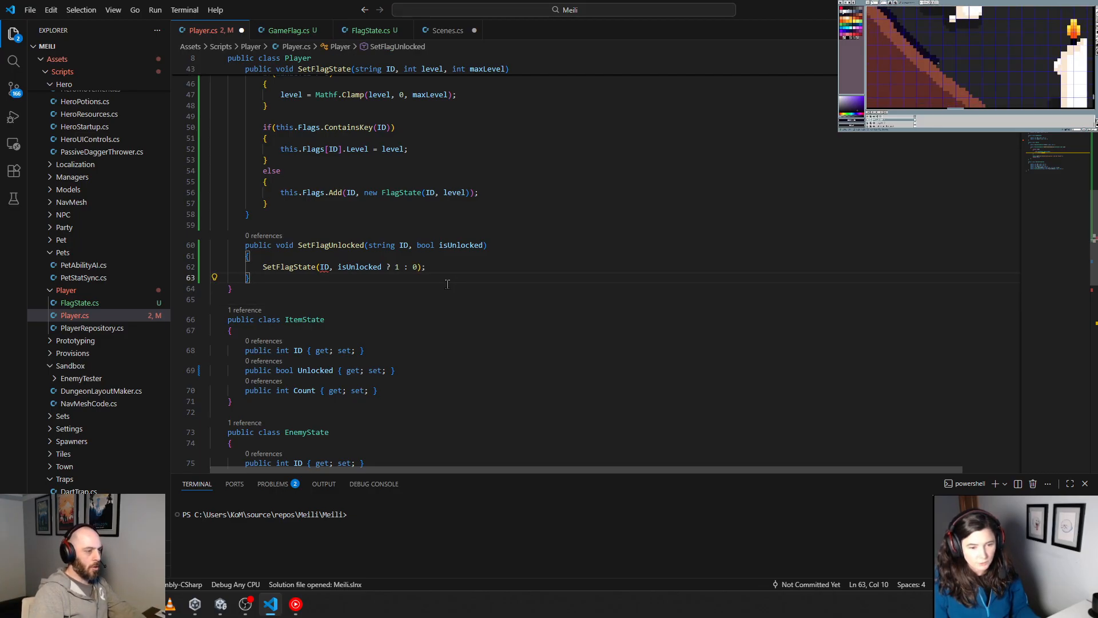
Step: Check the ID argument error and duplicate the three-parameter SetFlagState signature with its opening brace below the GameFlag overload
{"action": "mouse_move", "coordinate": [326, 270]}
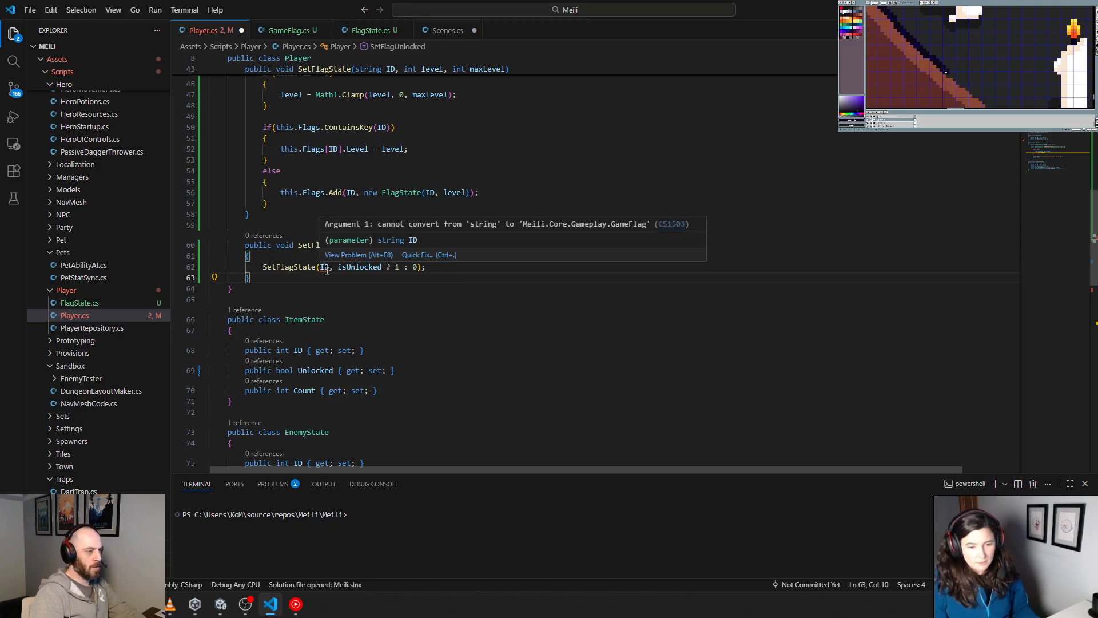
{"action": "scroll", "coordinate": [305, 228], "scroll_direction": "up", "scroll_amount": 3}
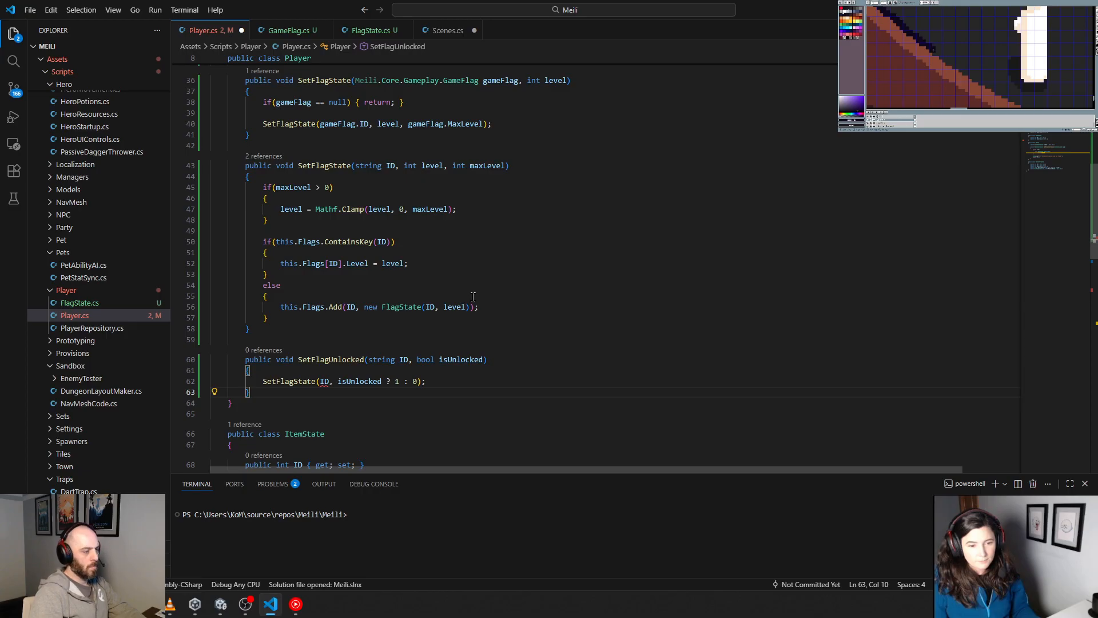
{"action": "scroll", "coordinate": [473, 297], "scroll_direction": "up", "scroll_amount": 2}
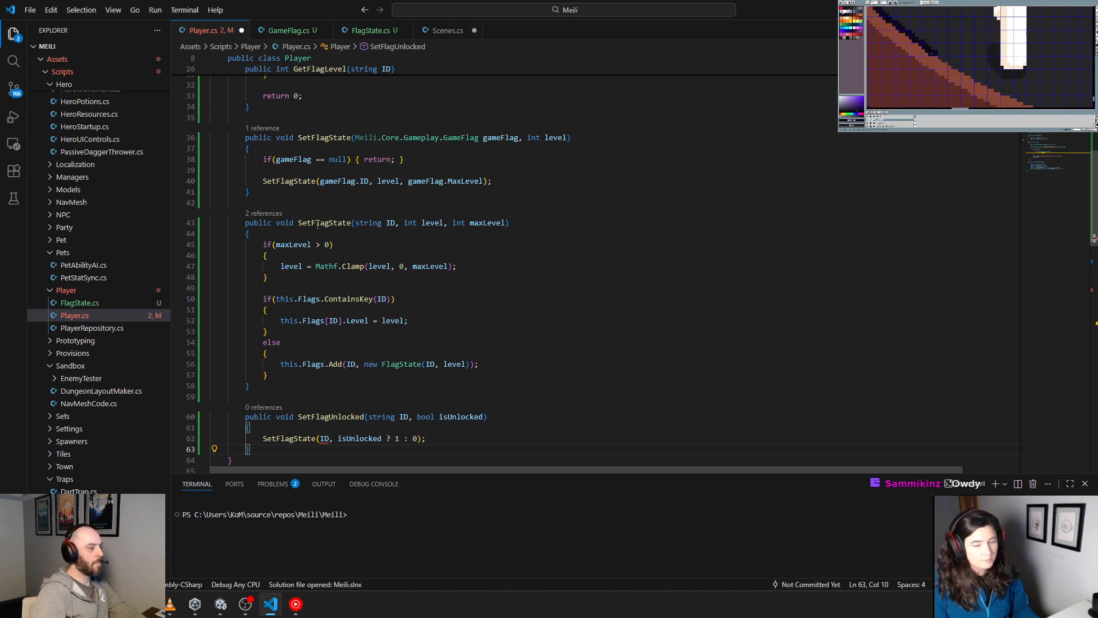
{"action": "left_click_drag", "start_coordinate": [242, 223], "coordinate": [311, 238]}
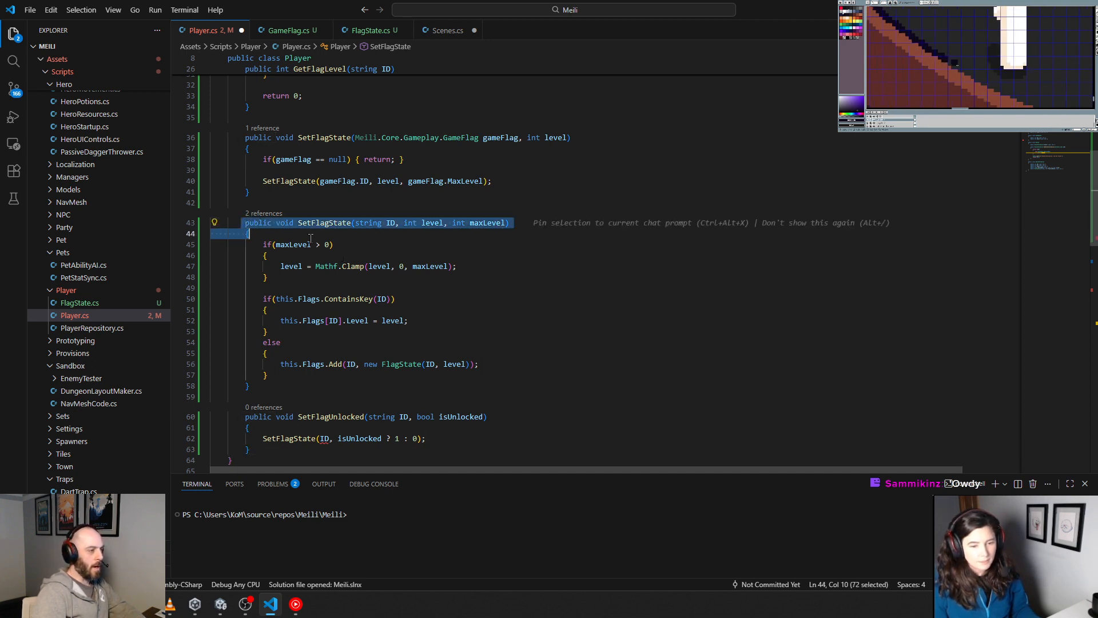
{"action": "left_click", "coordinate": [252, 195]}
{"action": "key", "text": "Return"}
{"action": "key", "text": "Return"}
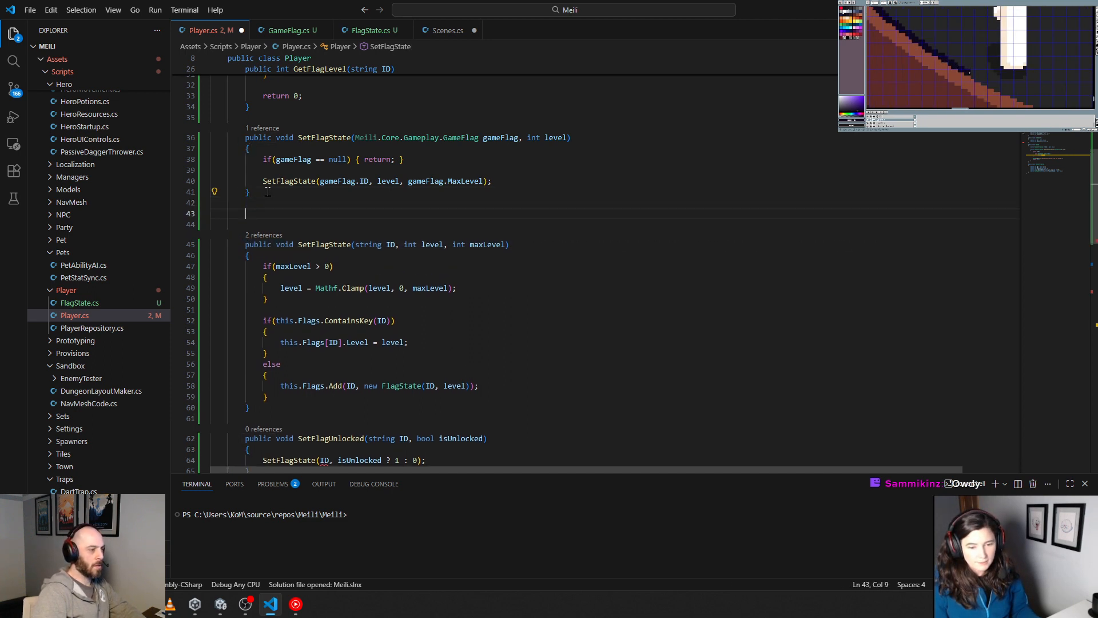
{"action": "key", "text": "ctrl+v"}
Step: Remove the int maxLevel parameter from the duplicated signature, leaving SetFlagState(string ID, int level)
{"action": "left_click", "coordinate": [455, 224]}
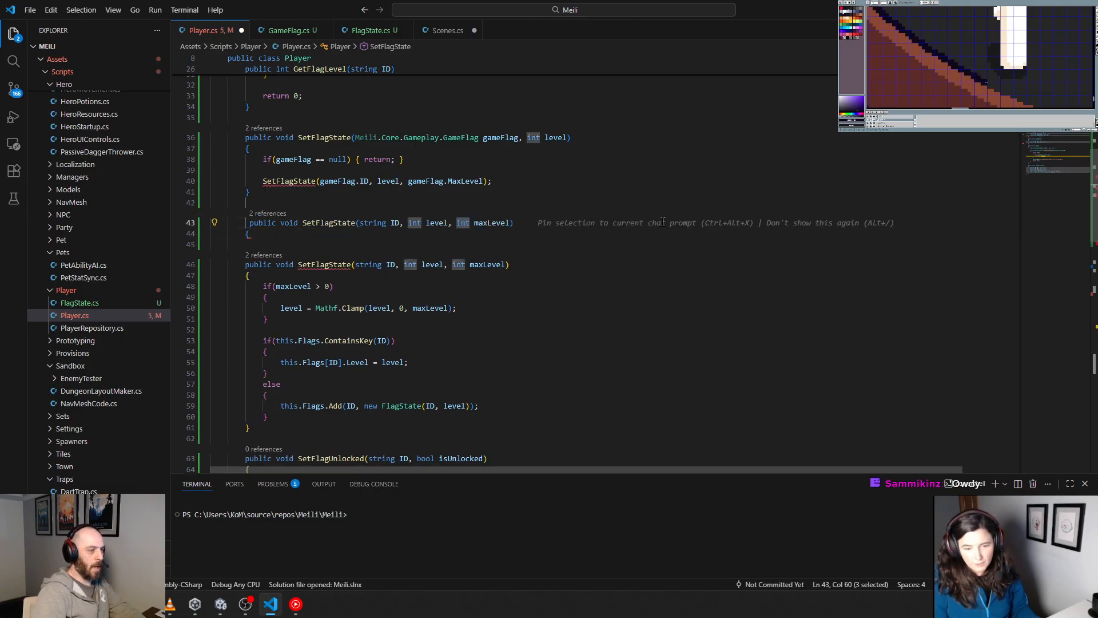
{"action": "key", "text": "Delete"}
{"action": "key", "text": "Delete"}
{"action": "key", "text": "Delete"}
{"action": "key", "text": "Delete"}
{"action": "key", "text": "Delete"}
{"action": "key", "text": "Delete"}
{"action": "key", "text": "Delete"}
{"action": "key", "text": "Delete"}
{"action": "key", "text": "Delete"}
{"action": "key", "text": "Delete"}
{"action": "key", "text": "Delete"}
{"action": "key", "text": "Delete"}
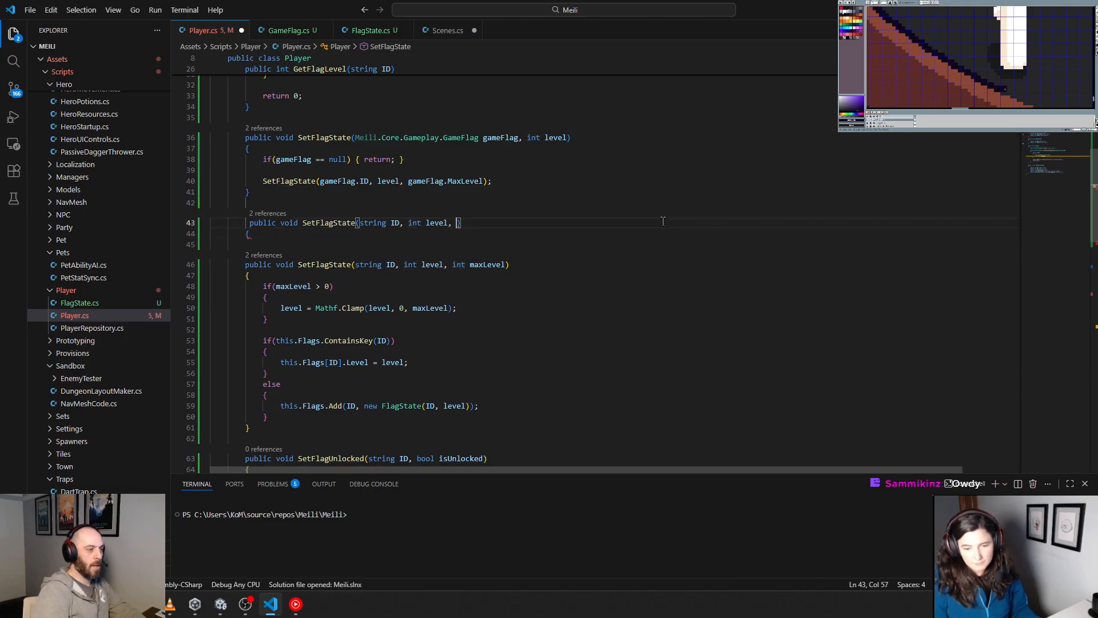
{"action": "key", "text": "BackSpace"}
{"action": "key", "text": "BackSpace"}
Step: Add an empty body line and closing brace to the two-parameter SetFlagState overload, and align its signature's indentation
{"action": "key", "text": "Down"}
{"action": "key", "text": "Return"}
{"action": "key", "text": "Return"}
{"action": "type", "text": "}"}
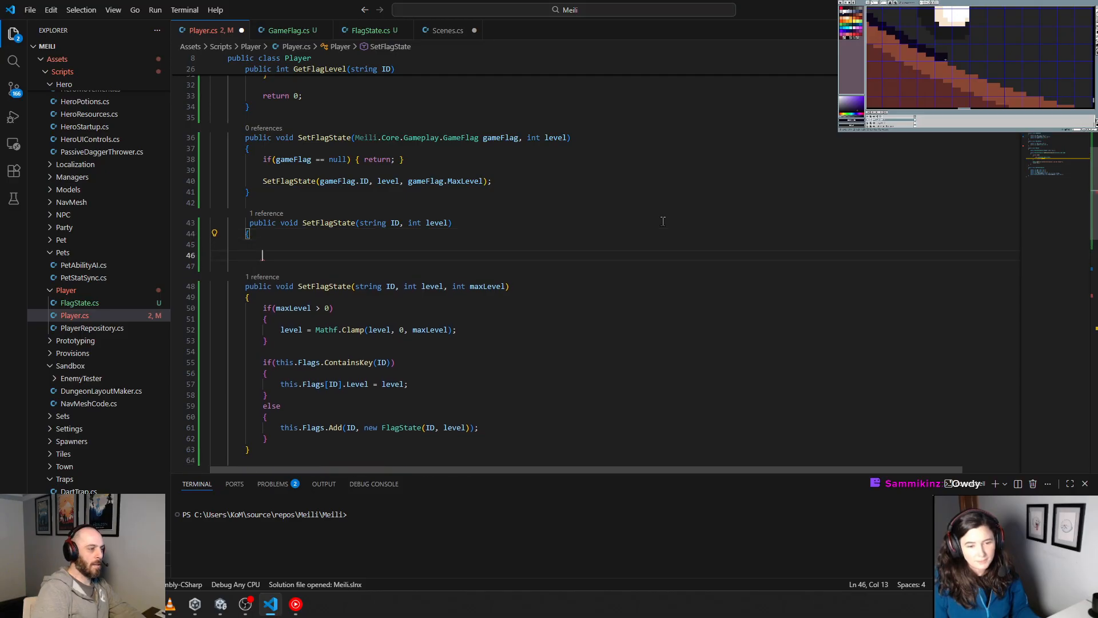
{"action": "key", "text": "Up"}
{"action": "left_click", "coordinate": [663, 221]}
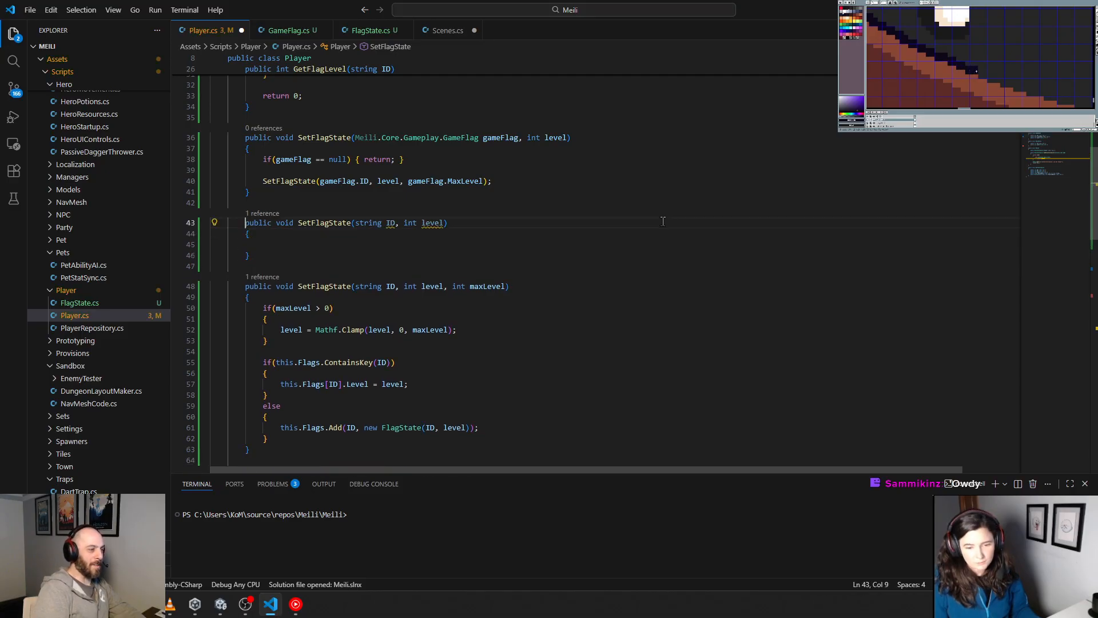
{"action": "key", "text": "Home"}
{"action": "key", "text": "BackSpace"}
Step: Fill the two-parameter overload's body with SetFlagState(ID, level, 0); and review the 0 passed as maxLevel
{"action": "key", "text": "Down"}
{"action": "key", "text": "Down"}
{"action": "key", "text": "Tab"}
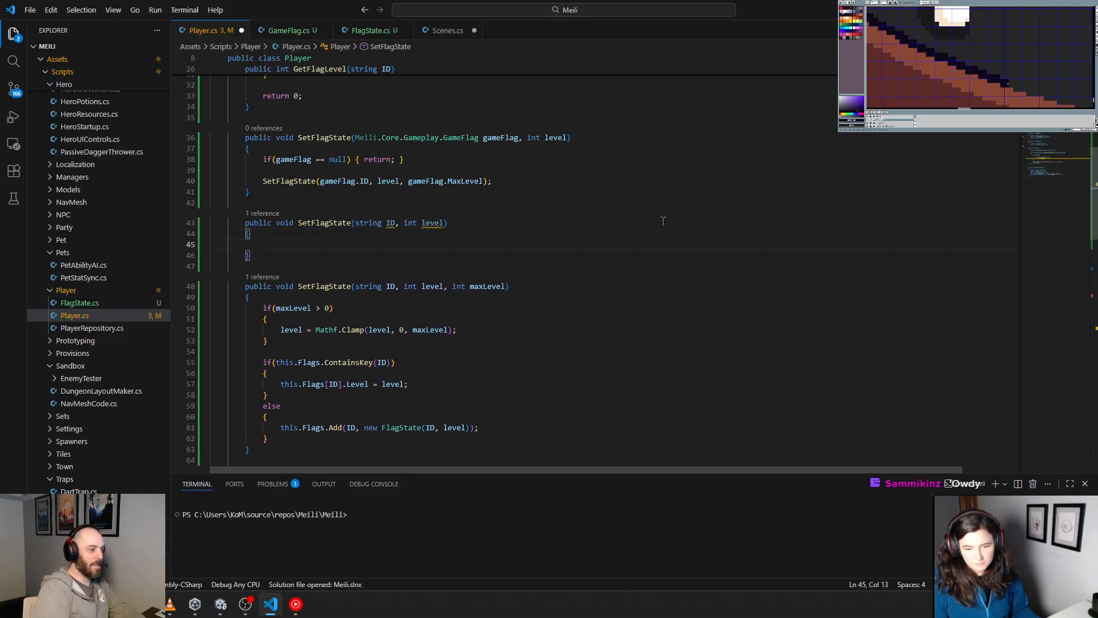
{"action": "key", "text": "Tab"}
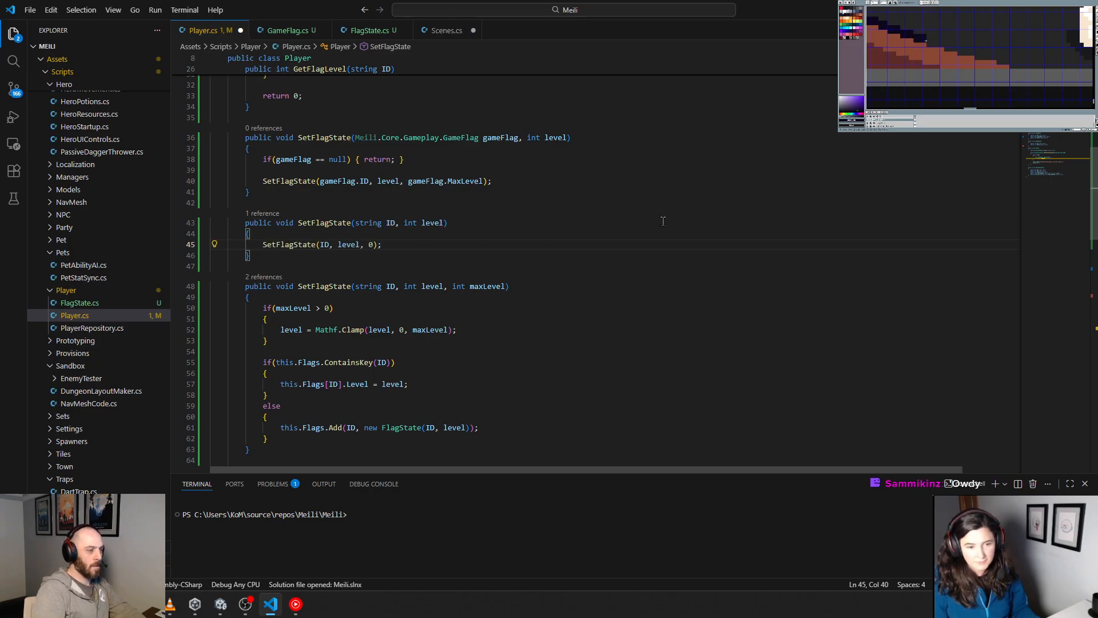
{"action": "key", "text": "Down"}
{"action": "key", "text": "Down"}
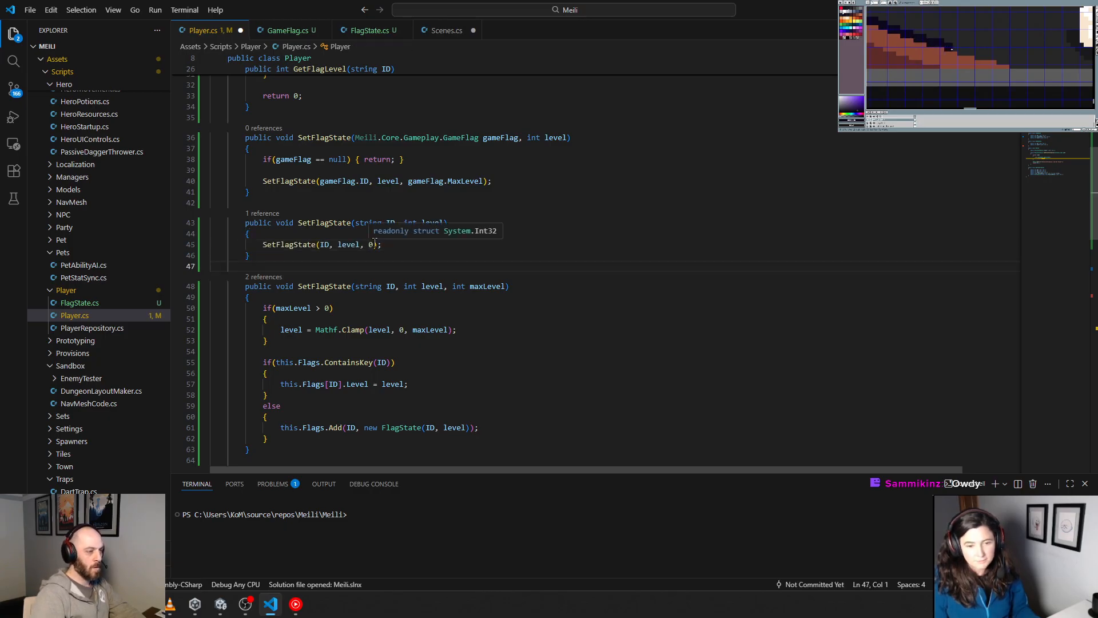
{"action": "double_click", "coordinate": [370, 244]}
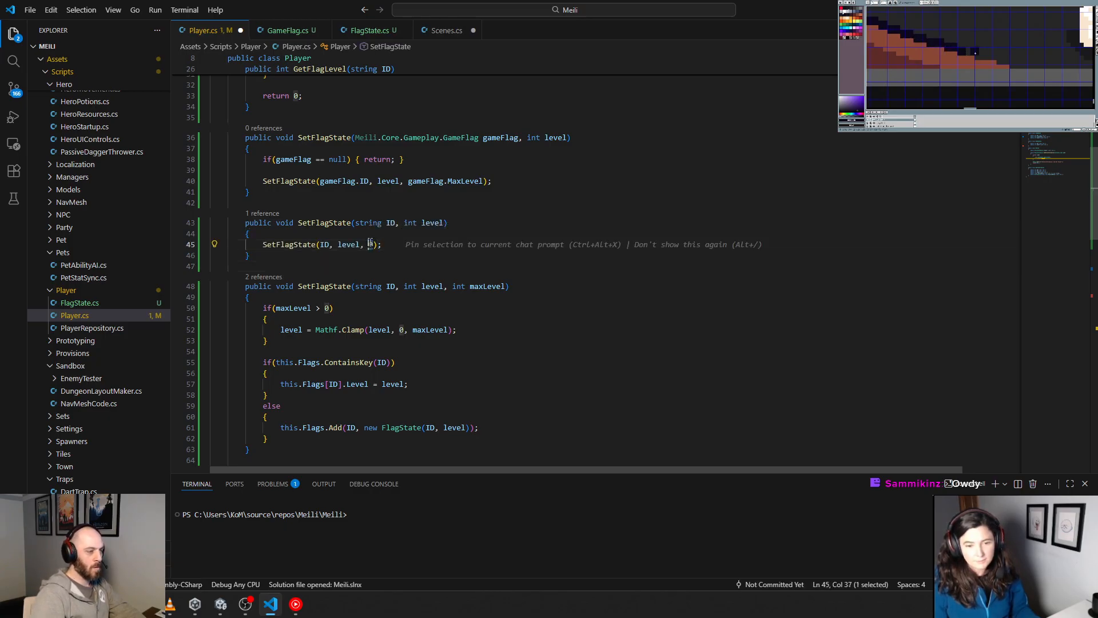
{"action": "left_click", "coordinate": [423, 264]}
Step: Duplicate the SetFlagUnlocked(string ID, bool isUnlocked) method directly above the original and align the copy's signature indentation
{"action": "scroll", "coordinate": [353, 270], "scroll_direction": "down", "scroll_amount": 5}
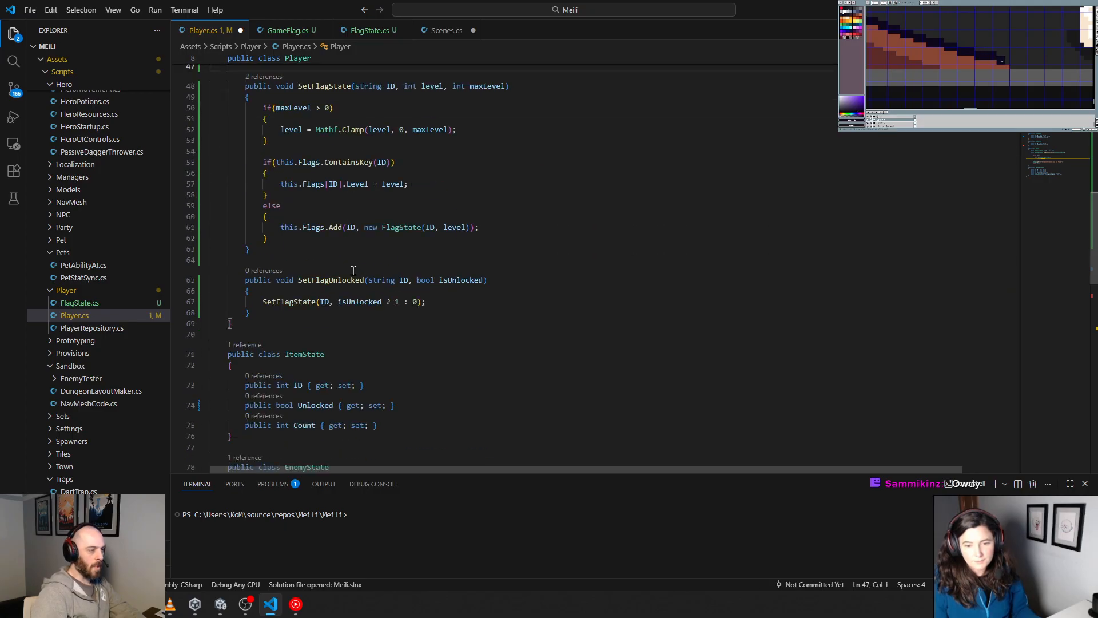
{"action": "double_click", "coordinate": [247, 312]}
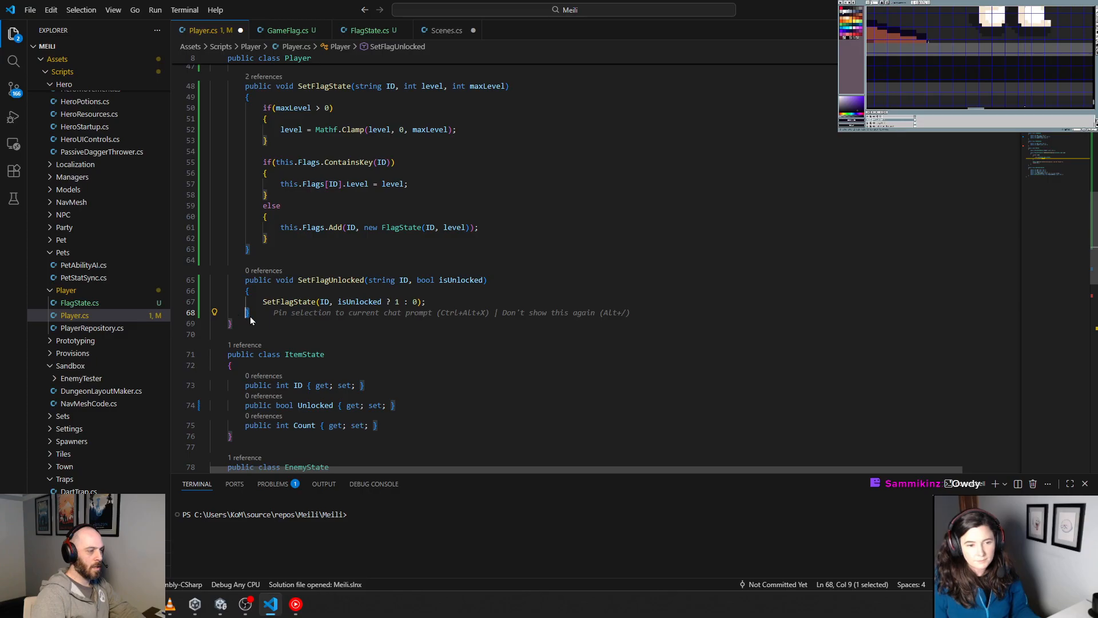
{"action": "left_click_drag", "start_coordinate": [251, 313], "coordinate": [188, 280]}
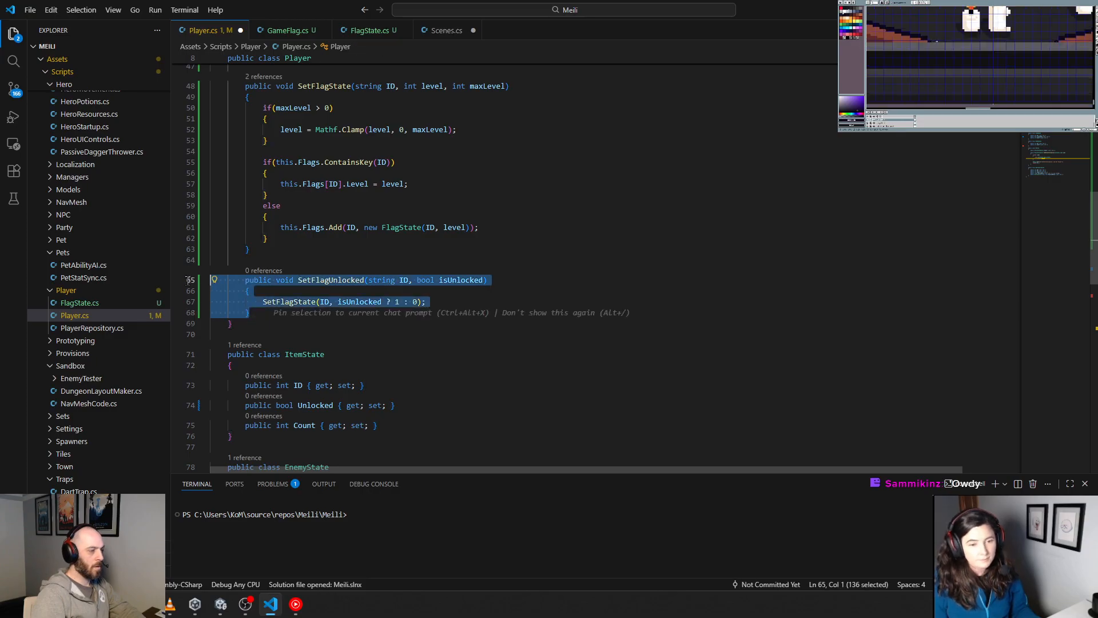
{"action": "left_click", "coordinate": [274, 250]}
{"action": "key", "text": "Return"}
{"action": "key", "text": "Return"}
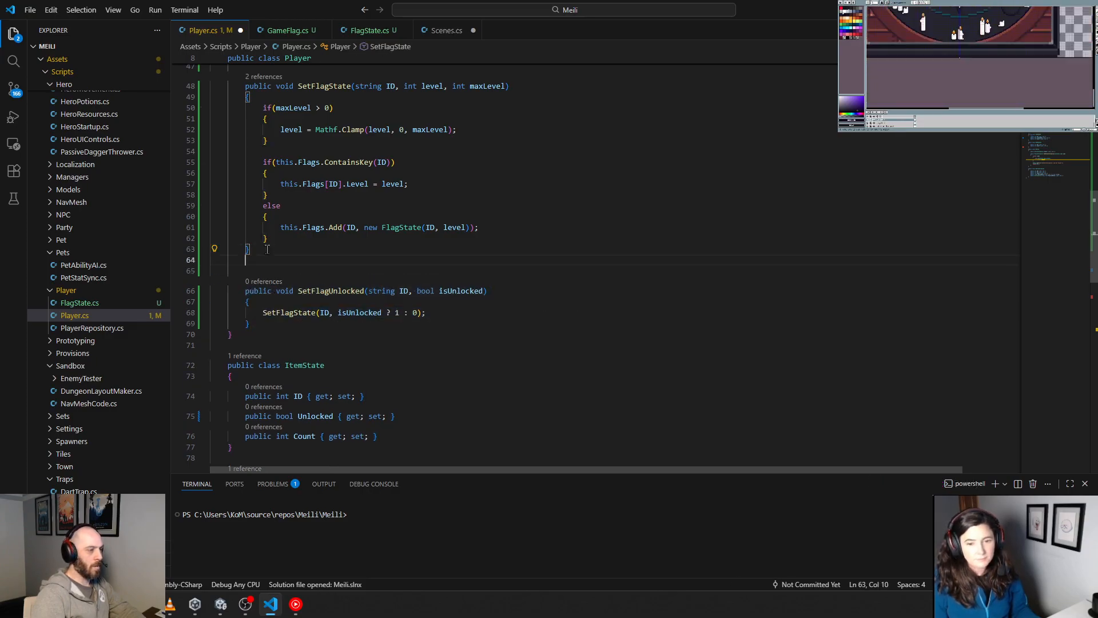
{"action": "key", "text": "ctrl+v"}
{"action": "left_click", "coordinate": [279, 281]}
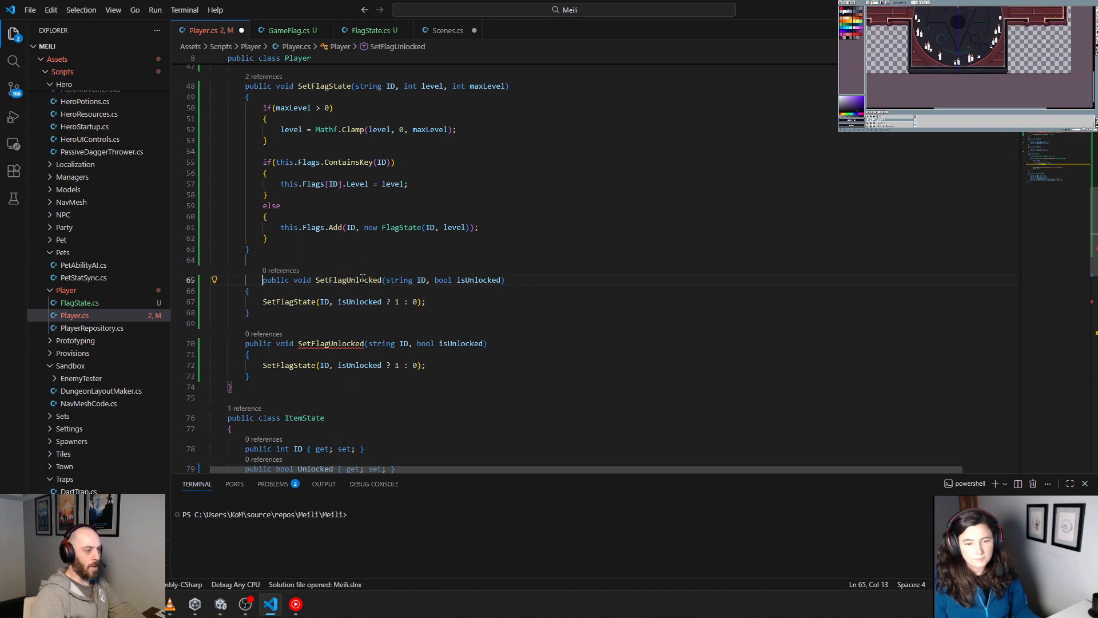
{"action": "key", "text": "shift+Tab"}
{"action": "key", "text": "shift+Tab"}
Step: Replace the string ID parameter in the upper SetFlagUnlocked overload with Meili.Core.Gameplay.GameFlag gameFlag, keeping bool isUnlocked as the second parameter
{"action": "double_click", "coordinate": [381, 280]}
{"action": "key", "text": "BackSpace"}
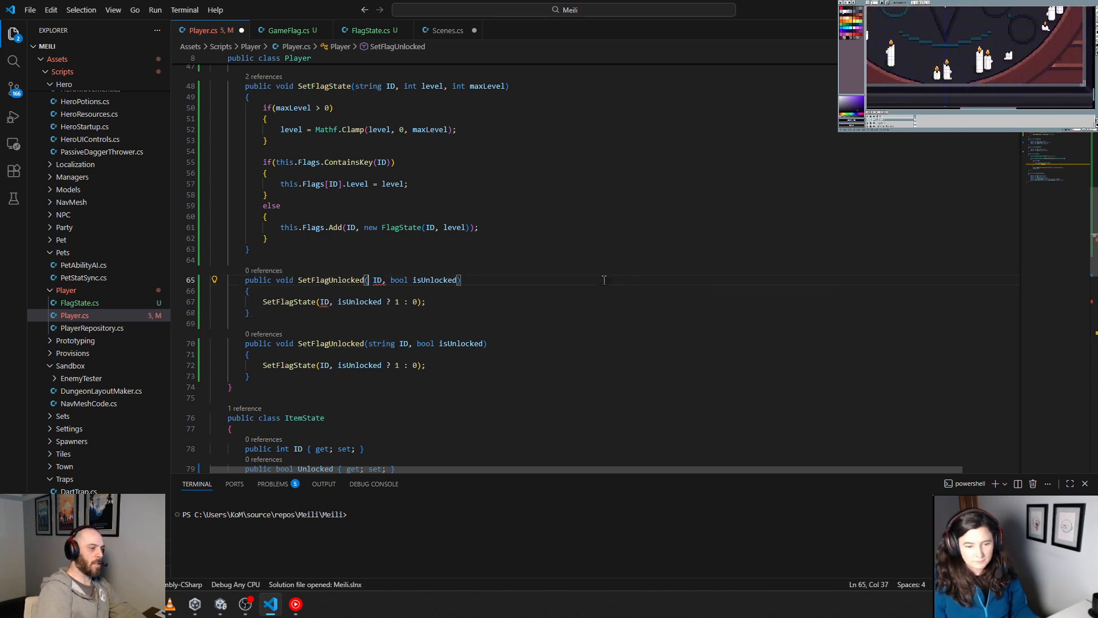
{"action": "key", "text": "ctrl+Delete"}
{"action": "type", "text": "Game"}
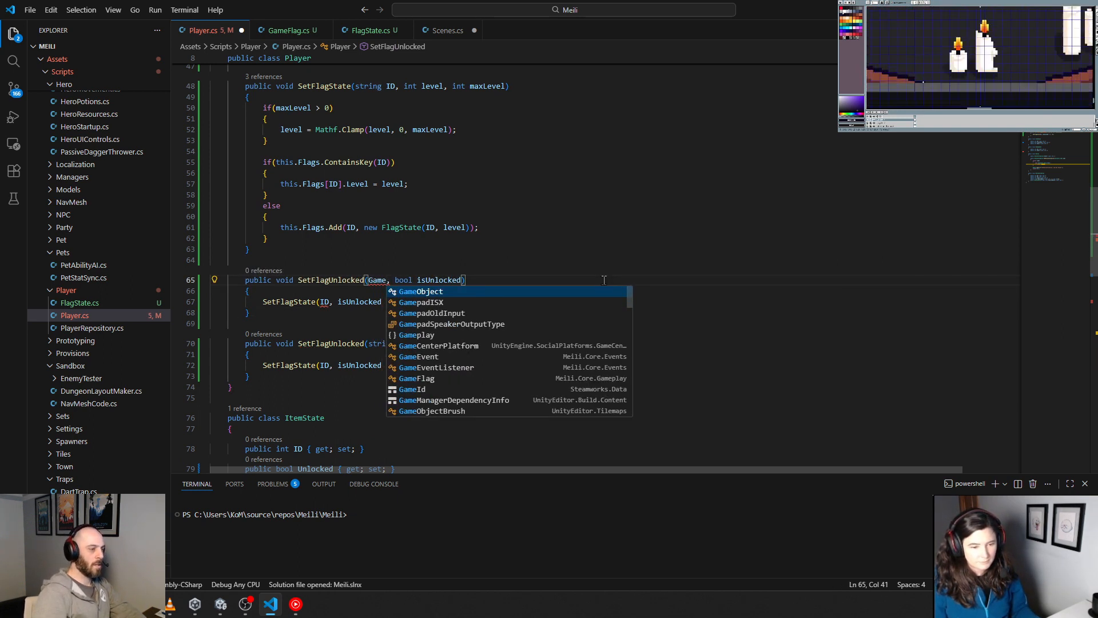
{"action": "scroll", "coordinate": [549, 222], "scroll_direction": "up", "scroll_amount": 6}
{"action": "left_click_drag", "start_coordinate": [355, 138], "coordinate": [519, 138]}
{"action": "key", "text": "ctrl+c"}
{"action": "scroll", "coordinate": [540, 201], "scroll_direction": "down", "scroll_amount": 5}
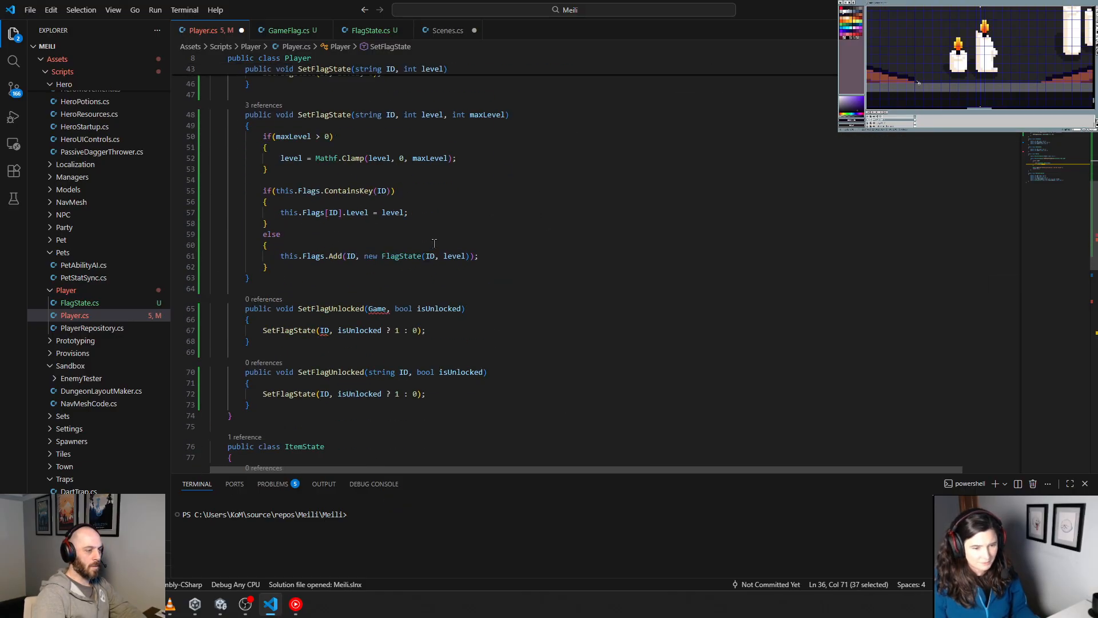
{"action": "double_click", "coordinate": [377, 309]}
{"action": "key", "text": "ctrl+v"}
{"action": "key", "text": "Delete"}
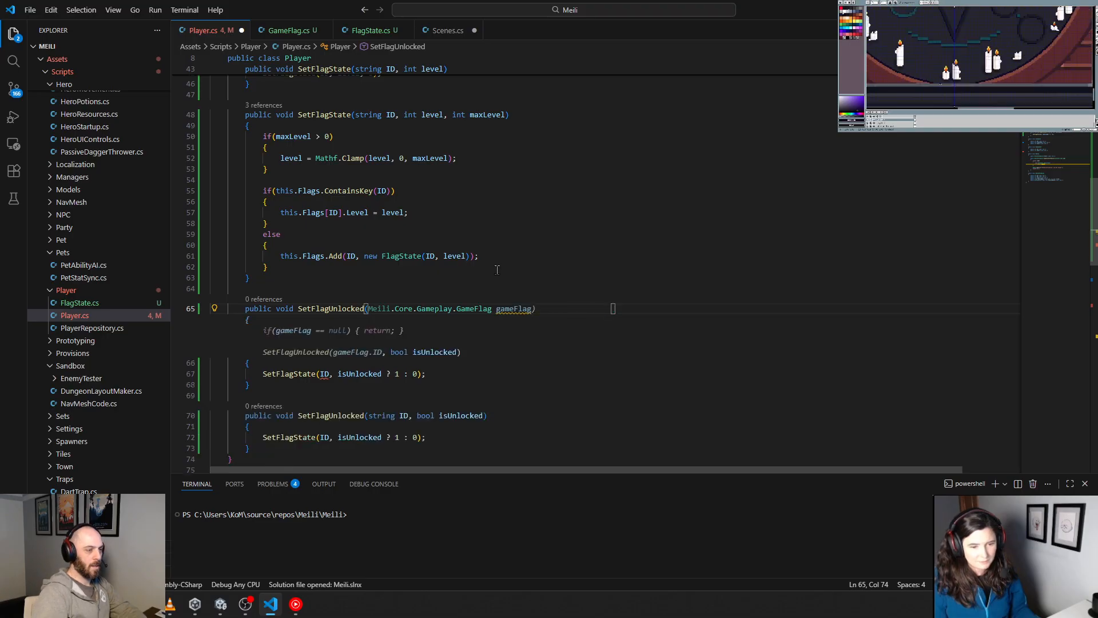
{"action": "type", "text": ","}
{"action": "left_click", "coordinate": [619, 224]}
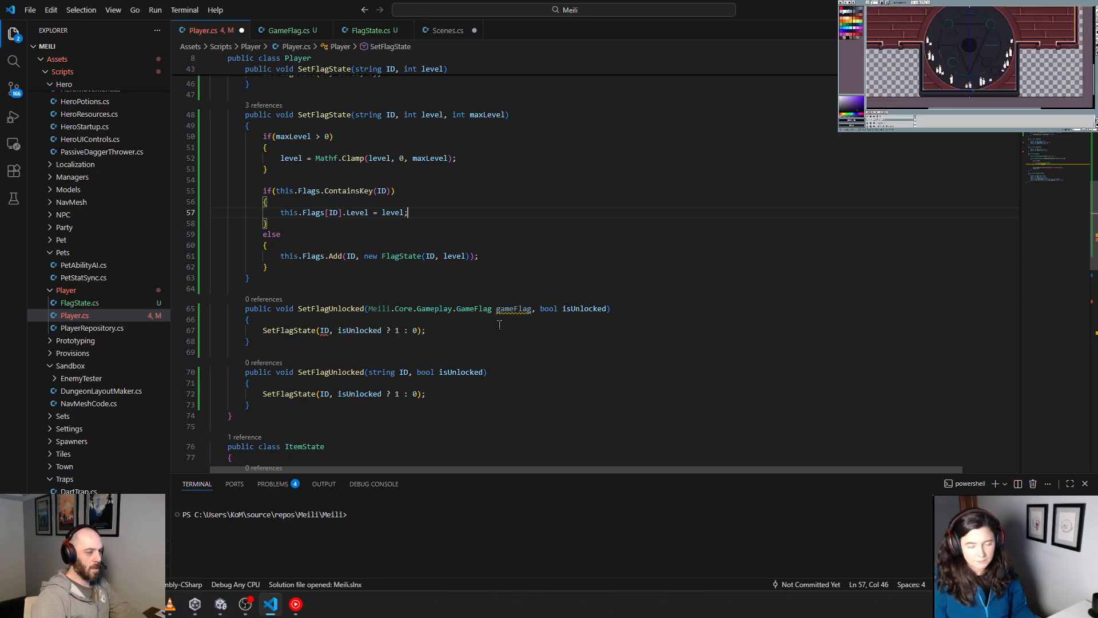
Step: Change the SetFlagState call in the GameFlag overload of SetFlagUnlocked to pass gameFlag instead of ID
{"action": "left_click", "coordinate": [505, 308]}
{"action": "double_click", "coordinate": [505, 308]}
{"action": "double_click", "coordinate": [324, 330]}
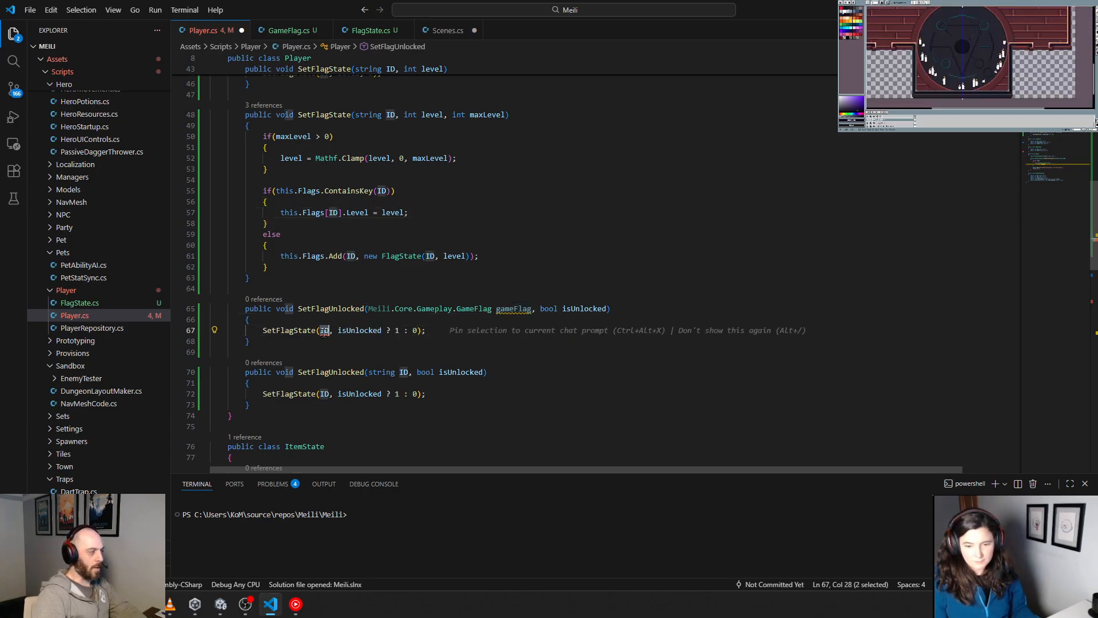
{"action": "key", "text": "ctrl+v"}
{"action": "left_click", "coordinate": [572, 256]}
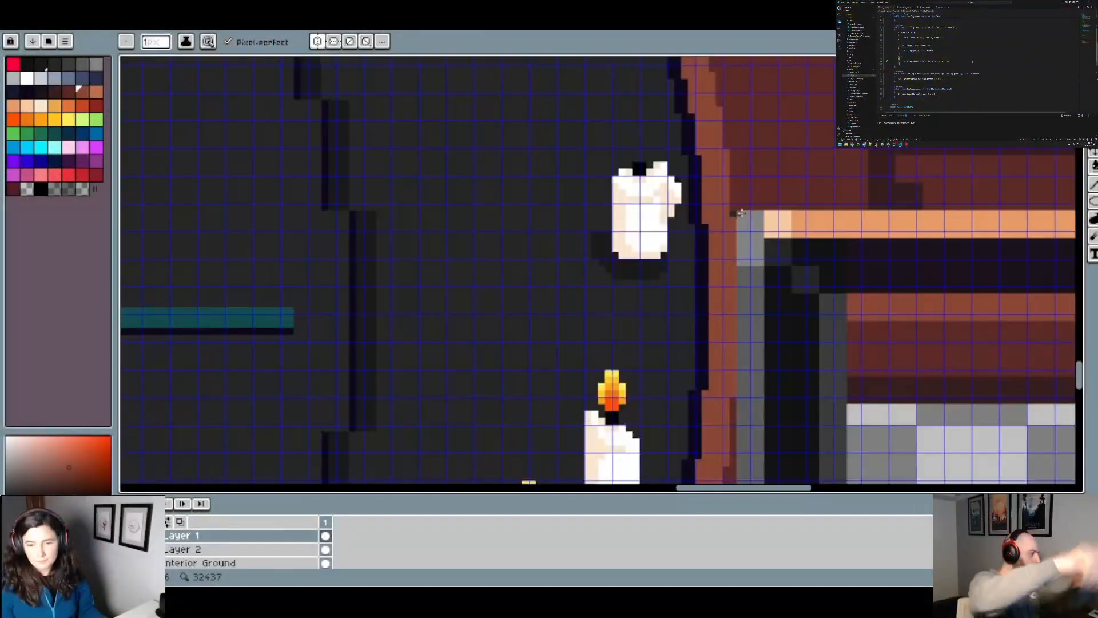
Step: Switch to the study artwork in Aseprite and examine the candles, ritual circle and floor area above the circle
{"action": "left_click", "coordinate": [733, 213], "text": "alt"}
{"action": "scroll", "coordinate": [784, 247], "scroll_direction": "down", "scroll_amount": 2}
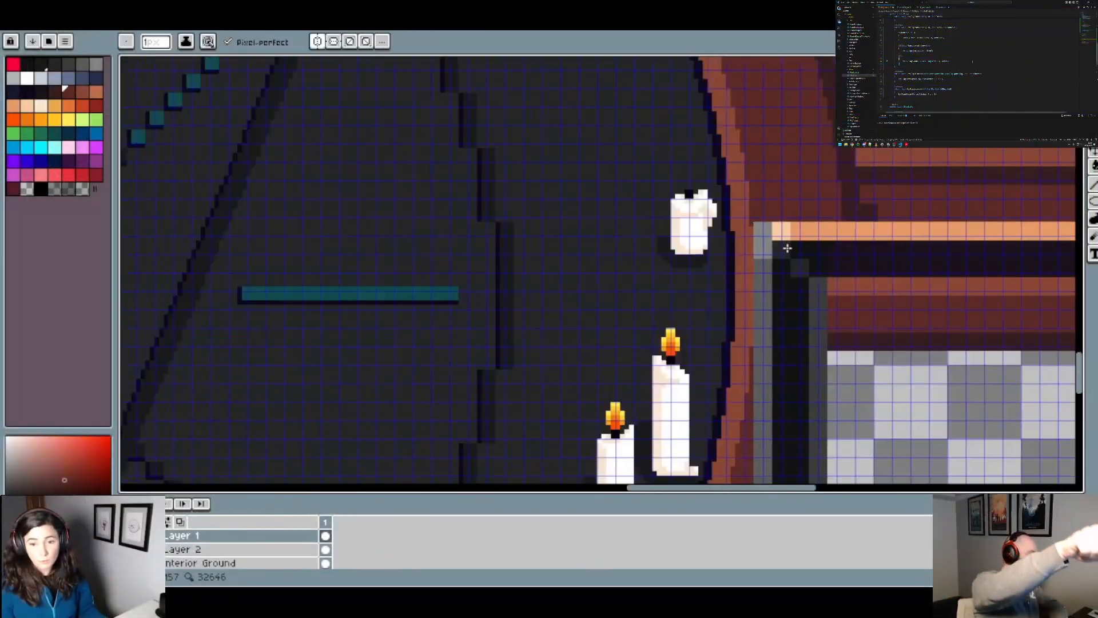
{"action": "left_click_drag", "start_coordinate": [285, 221], "coordinate": [486, 228]}
{"action": "left_click_drag", "start_coordinate": [223, 229], "coordinate": [679, 221]}
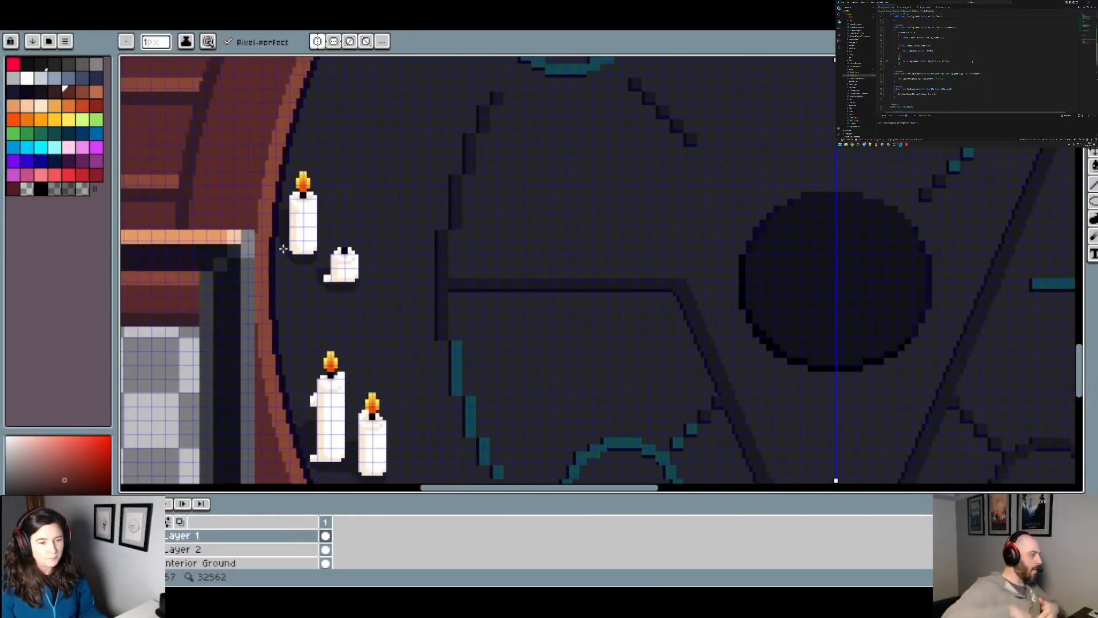
{"action": "scroll", "coordinate": [273, 242], "scroll_direction": "up", "scroll_amount": 2}
{"action": "scroll", "coordinate": [343, 205], "scroll_direction": "down", "scroll_amount": 6}
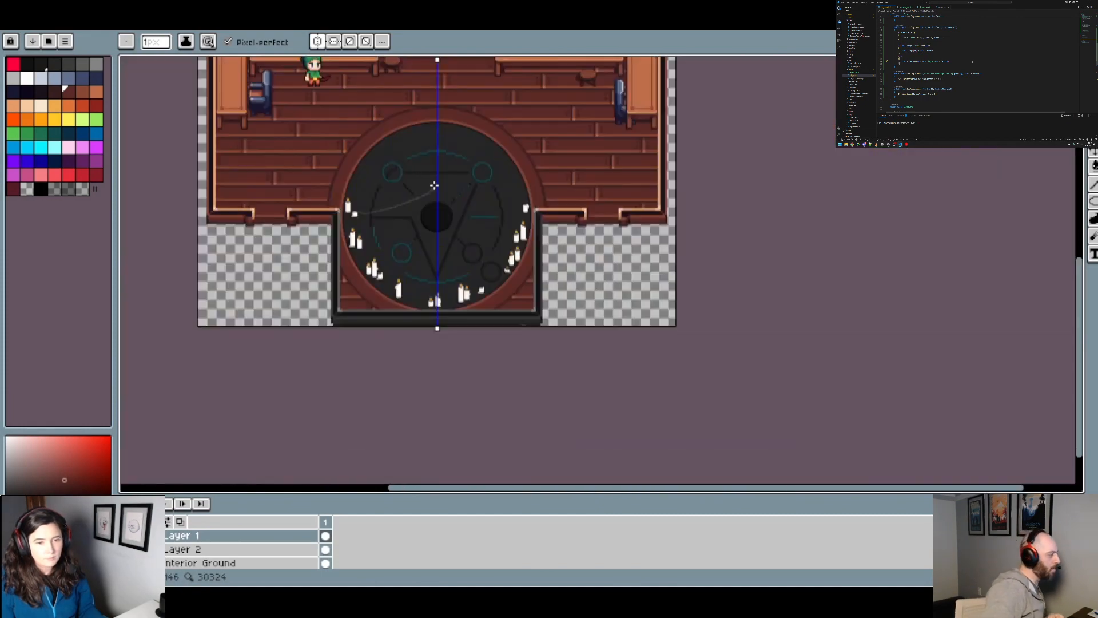
{"action": "left_click_drag", "start_coordinate": [434, 184], "coordinate": [445, 308]}
{"action": "left_click_drag", "start_coordinate": [560, 267], "coordinate": [592, 288]}
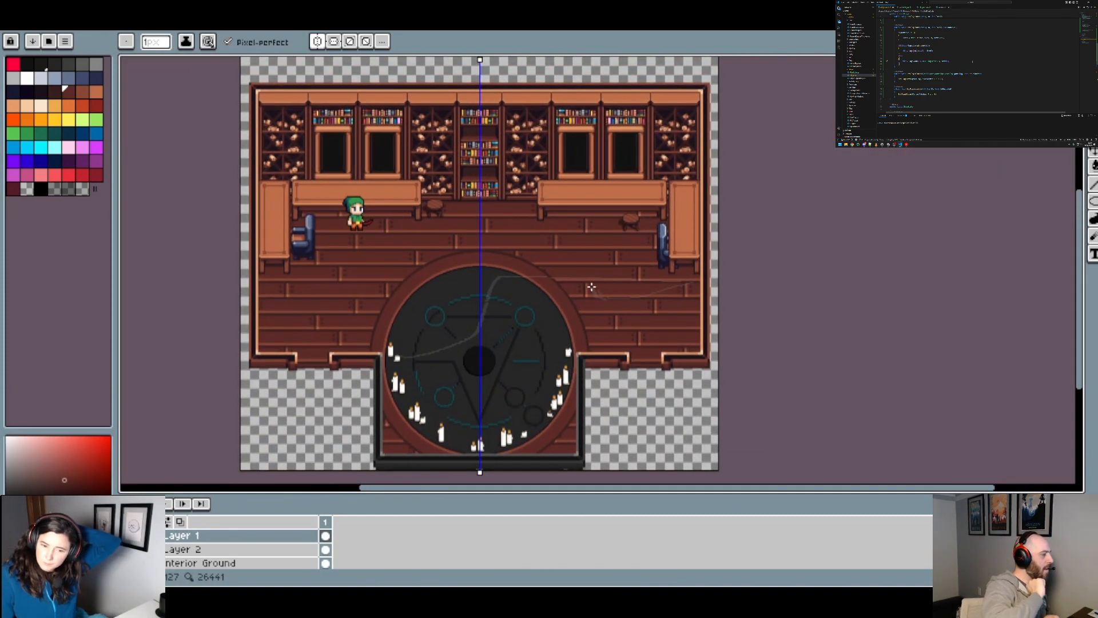
{"action": "scroll", "coordinate": [595, 297], "scroll_direction": "up", "scroll_amount": 2}
{"action": "left_click_drag", "start_coordinate": [601, 314], "coordinate": [750, 431]}
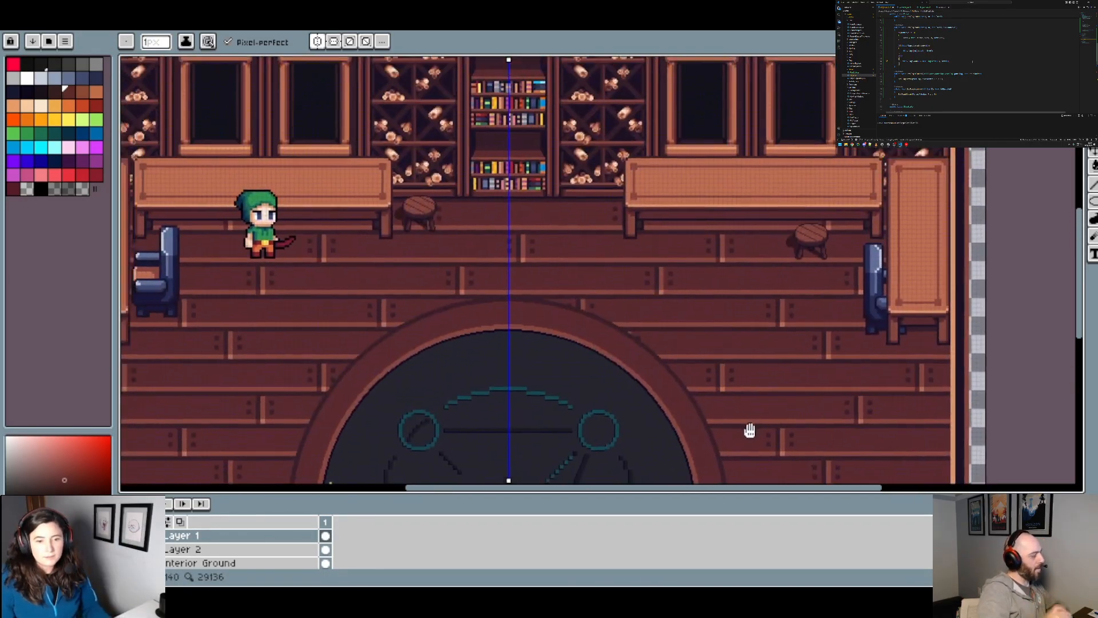
{"action": "left_click_drag", "start_coordinate": [642, 212], "coordinate": [723, 309]}
{"action": "left_click_drag", "start_coordinate": [718, 348], "coordinate": [659, 221]}
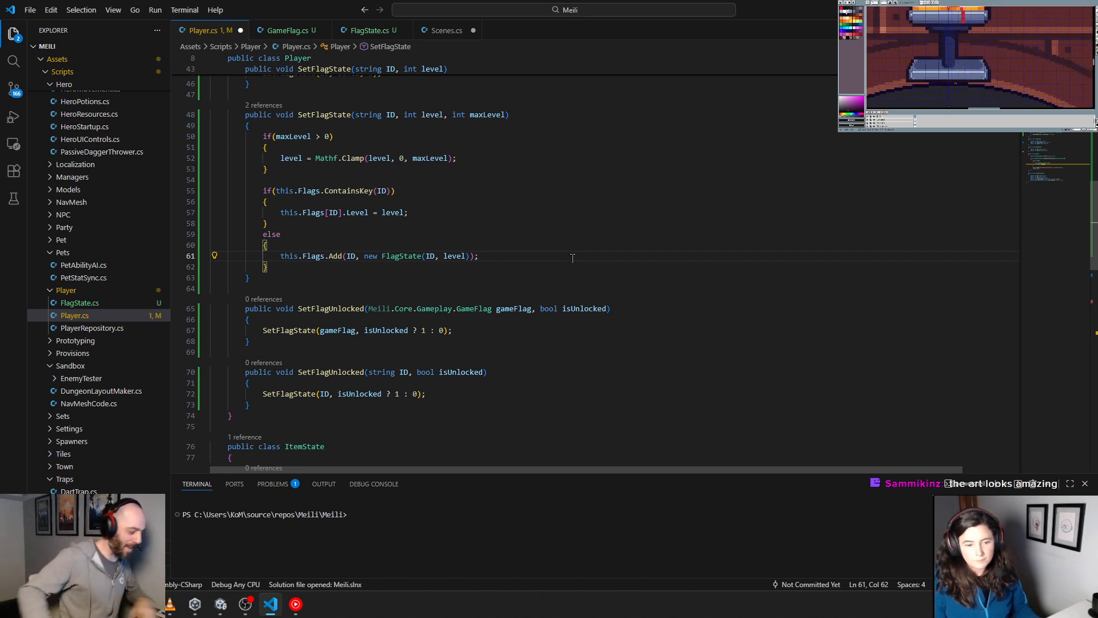
Step: Return to Player.cs in Visual Studio Code and reduce the terminal's height to give the code more room
{"action": "scroll", "coordinate": [522, 212], "scroll_direction": "down", "scroll_amount": 3}
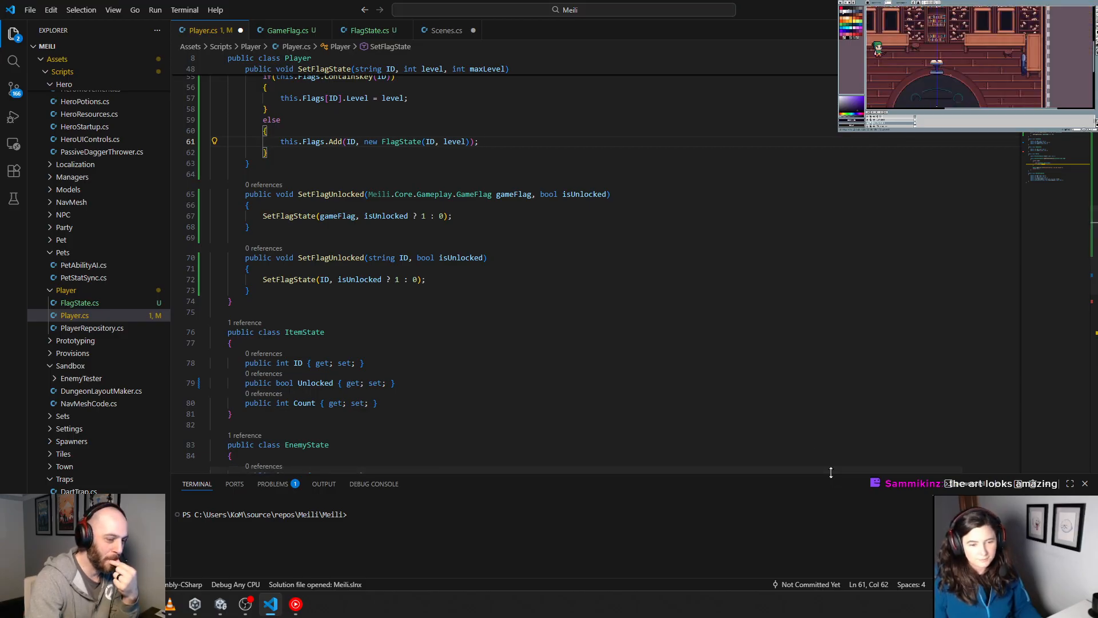
{"action": "left_click_drag", "start_coordinate": [832, 477], "coordinate": [829, 495]}
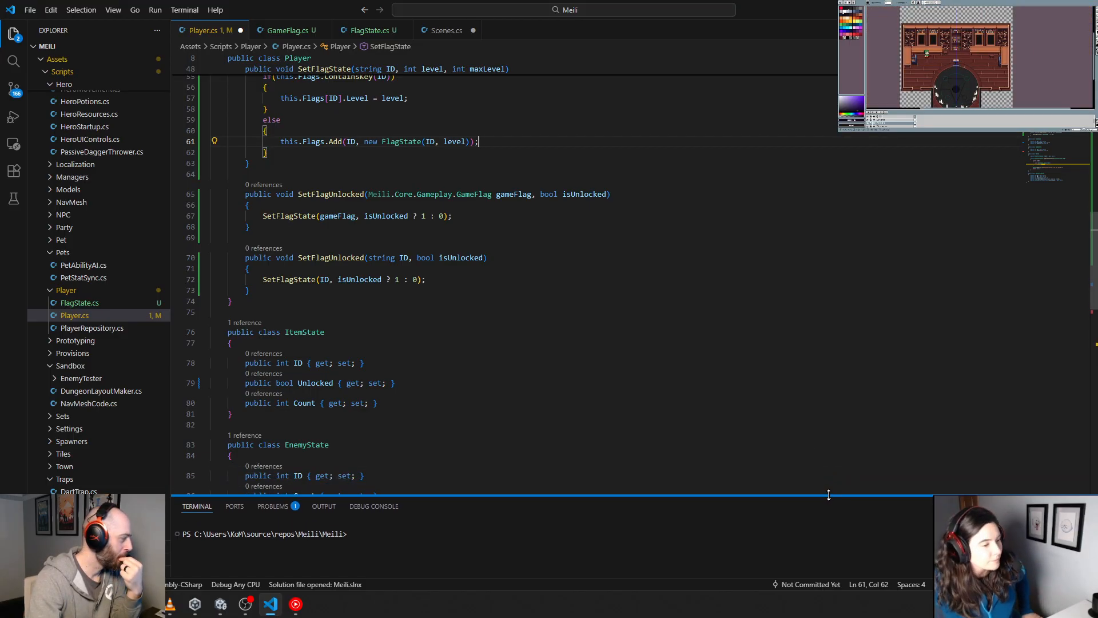
{"action": "left_click", "coordinate": [796, 407]}
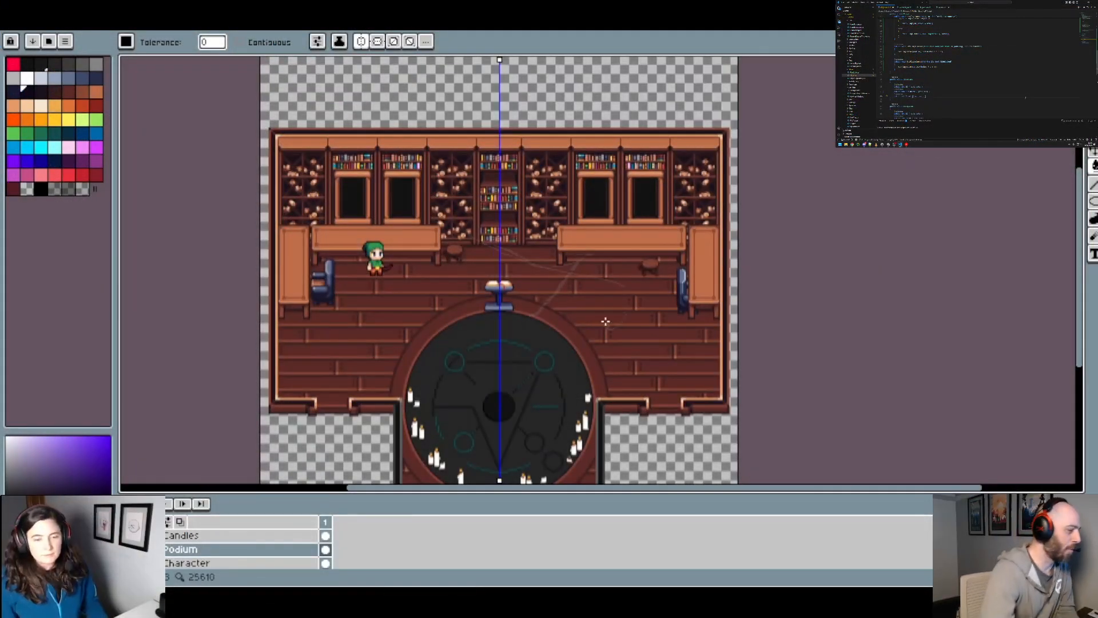
Step: Switch to the study artwork in Aseprite and turn off mirroring about the vertical centre line
{"action": "scroll", "coordinate": [635, 302], "scroll_direction": "up", "scroll_amount": 2}
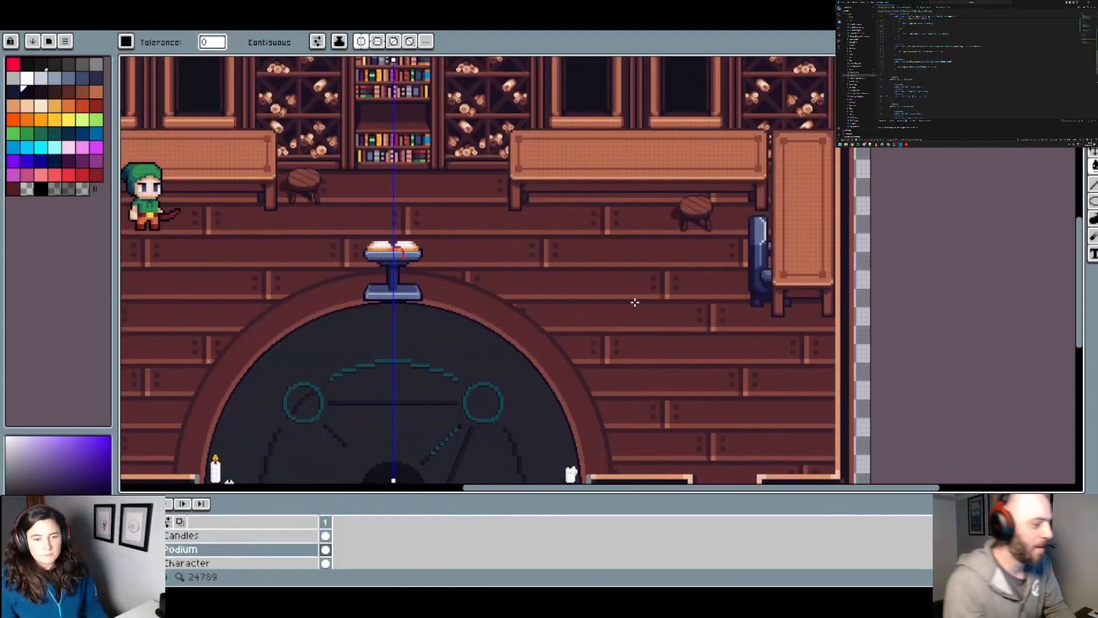
{"action": "left_click_drag", "start_coordinate": [635, 302], "coordinate": [696, 330]}
{"action": "left_click", "coordinate": [365, 43]}
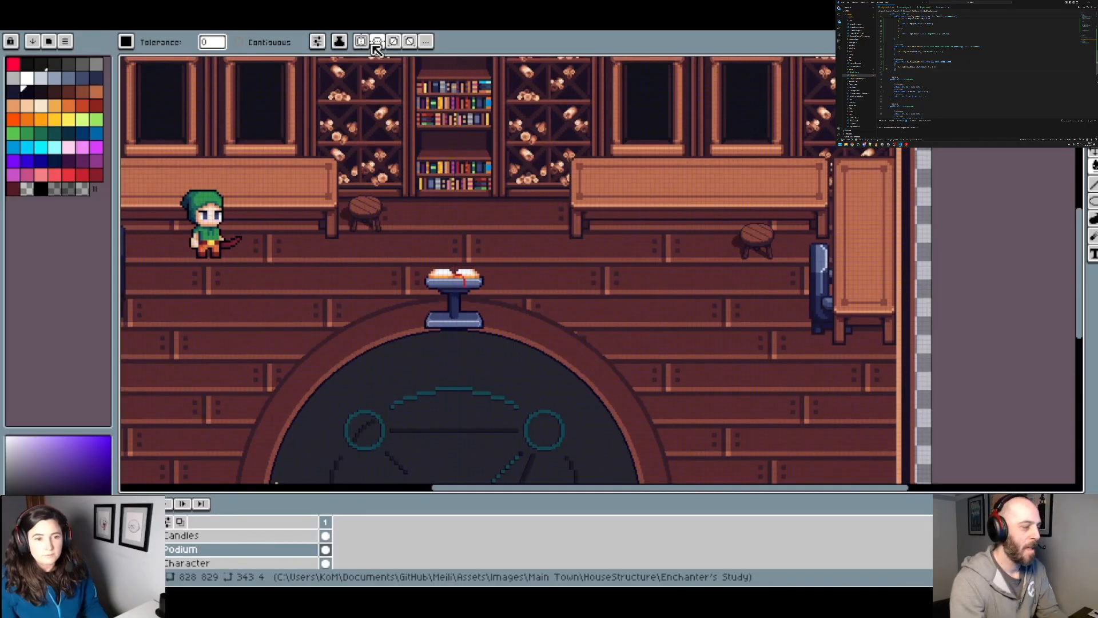
Step: Examine the podium, ritual circle and candle groups, checking the candle shadows at close range and in the whole room
{"action": "left_click_drag", "start_coordinate": [557, 245], "coordinate": [626, 114]}
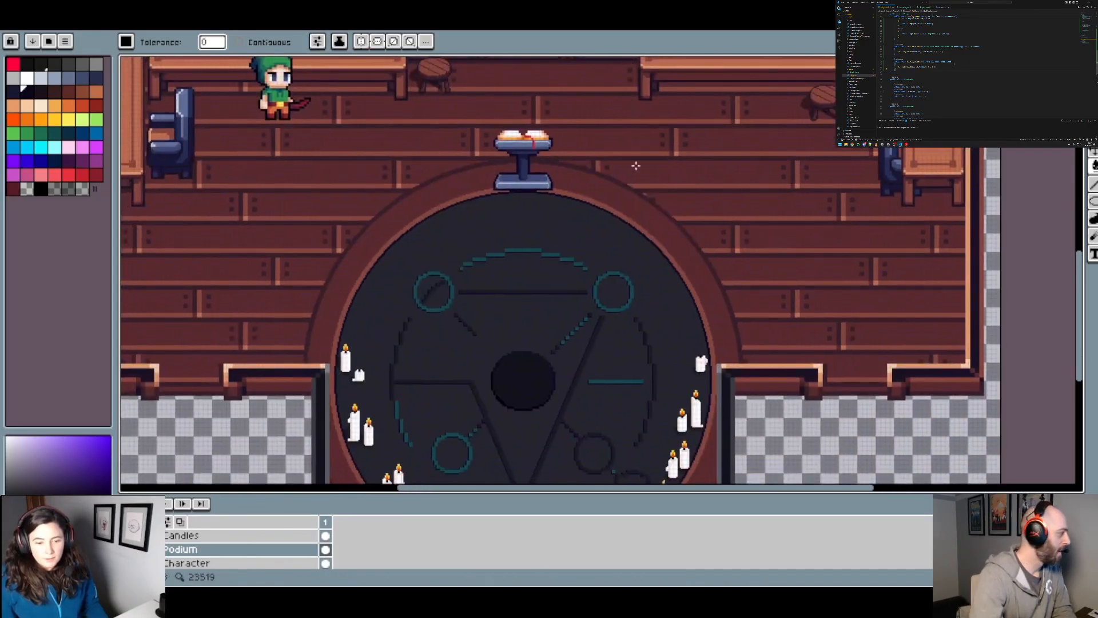
{"action": "left_click_drag", "start_coordinate": [634, 285], "coordinate": [611, 255]}
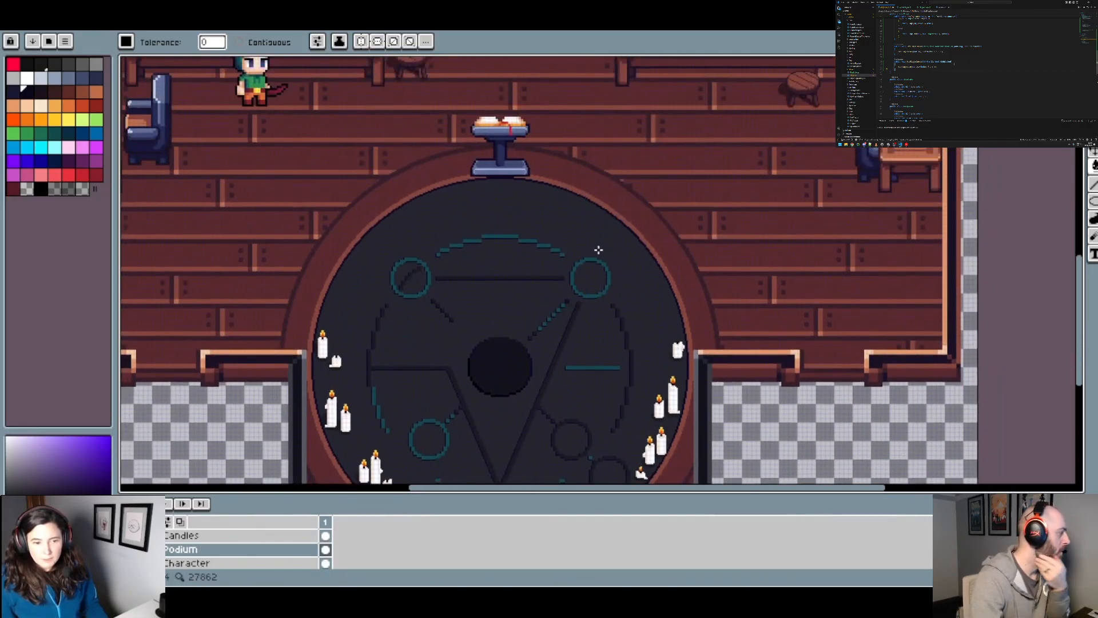
{"action": "left_click_drag", "start_coordinate": [542, 214], "coordinate": [525, 144]}
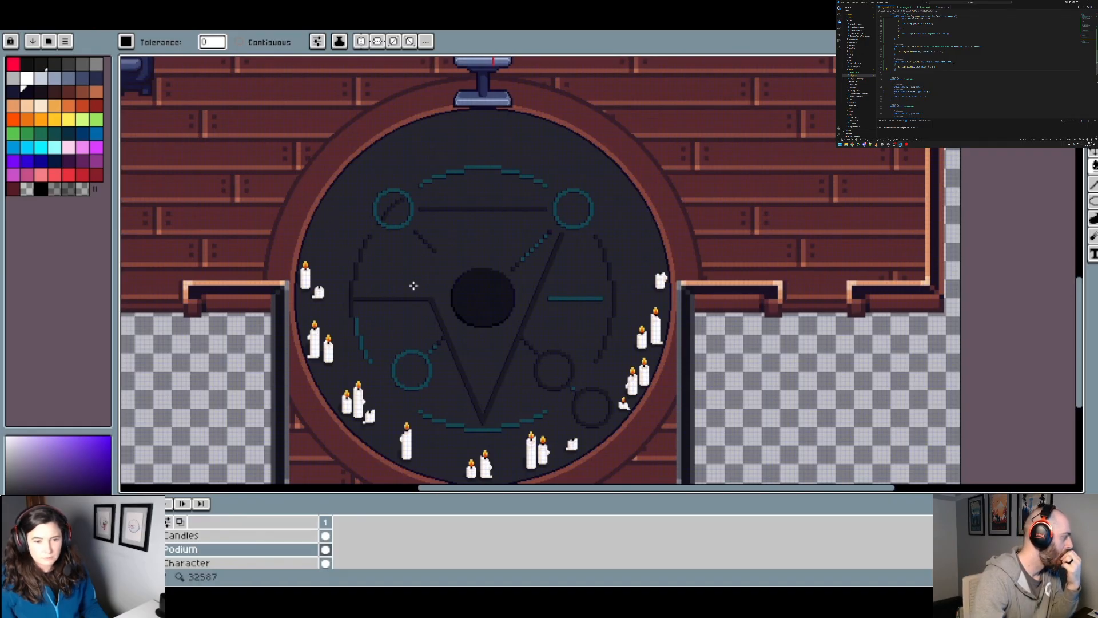
{"action": "scroll", "coordinate": [357, 439], "scroll_direction": "up", "scroll_amount": 4}
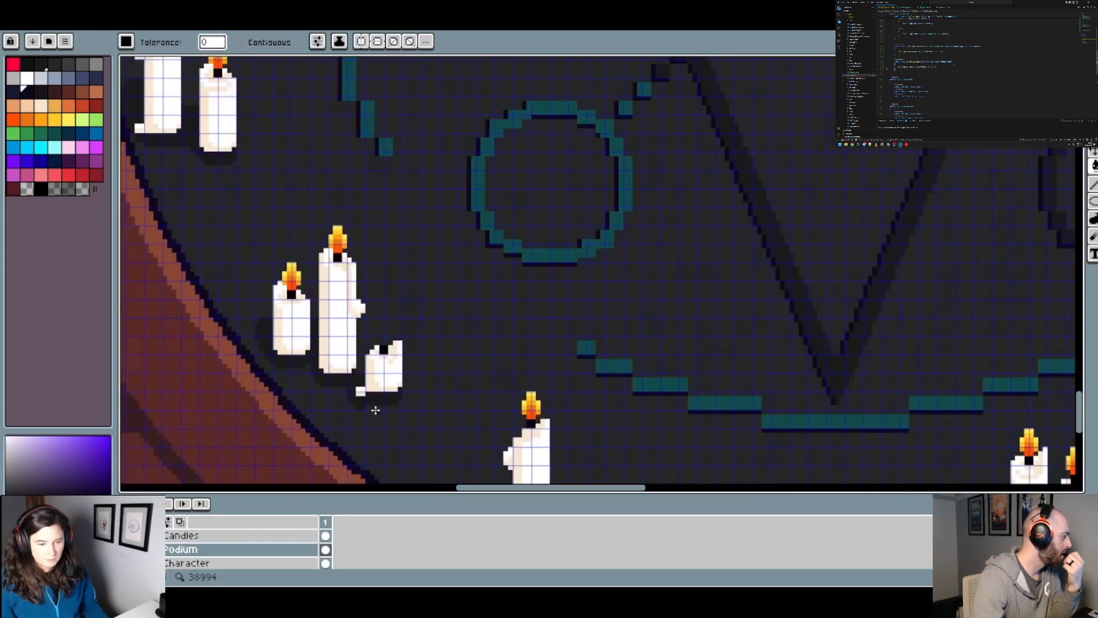
{"action": "scroll", "coordinate": [327, 391], "scroll_direction": "down", "scroll_amount": 5}
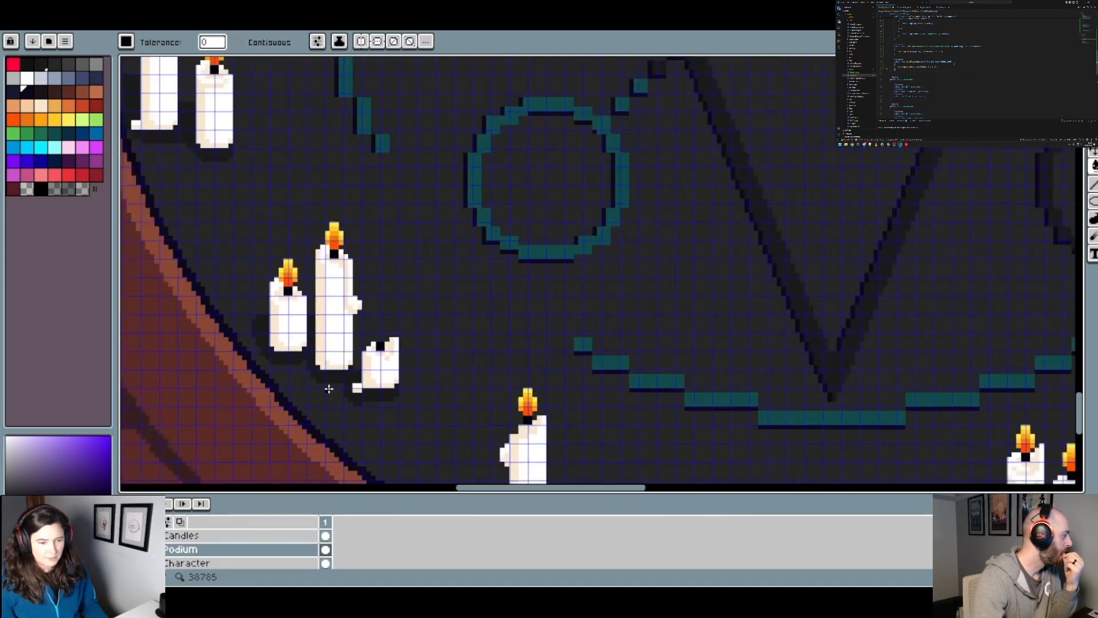
{"action": "scroll", "coordinate": [422, 202], "scroll_direction": "down", "scroll_amount": 2}
{"action": "scroll", "coordinate": [452, 303], "scroll_direction": "up", "scroll_amount": 5}
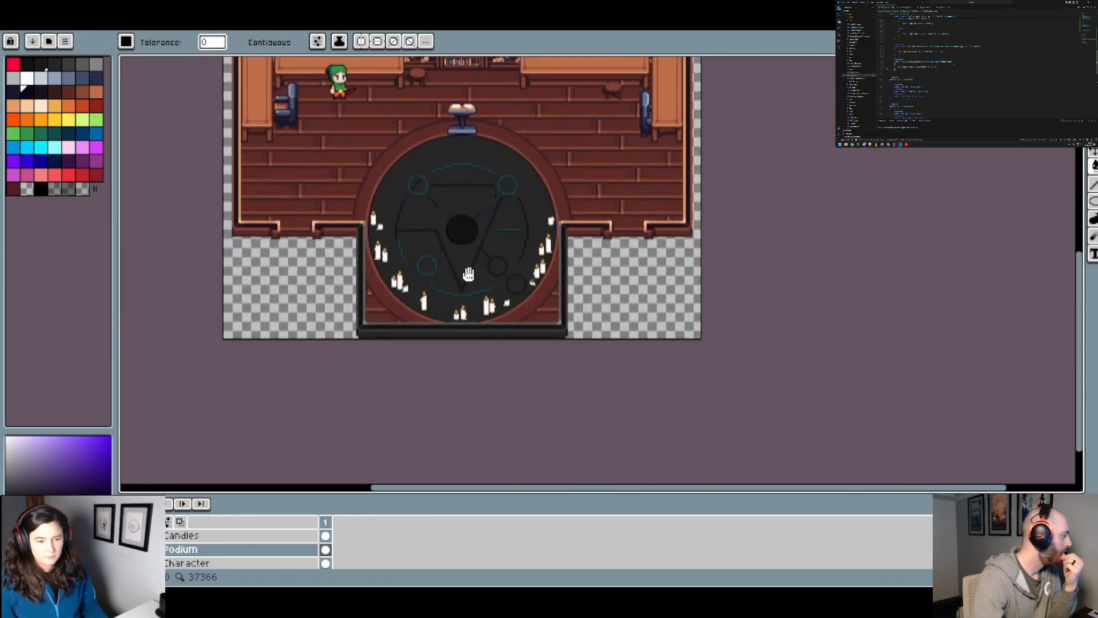
{"action": "scroll", "coordinate": [367, 270], "scroll_direction": "up", "scroll_amount": 1}
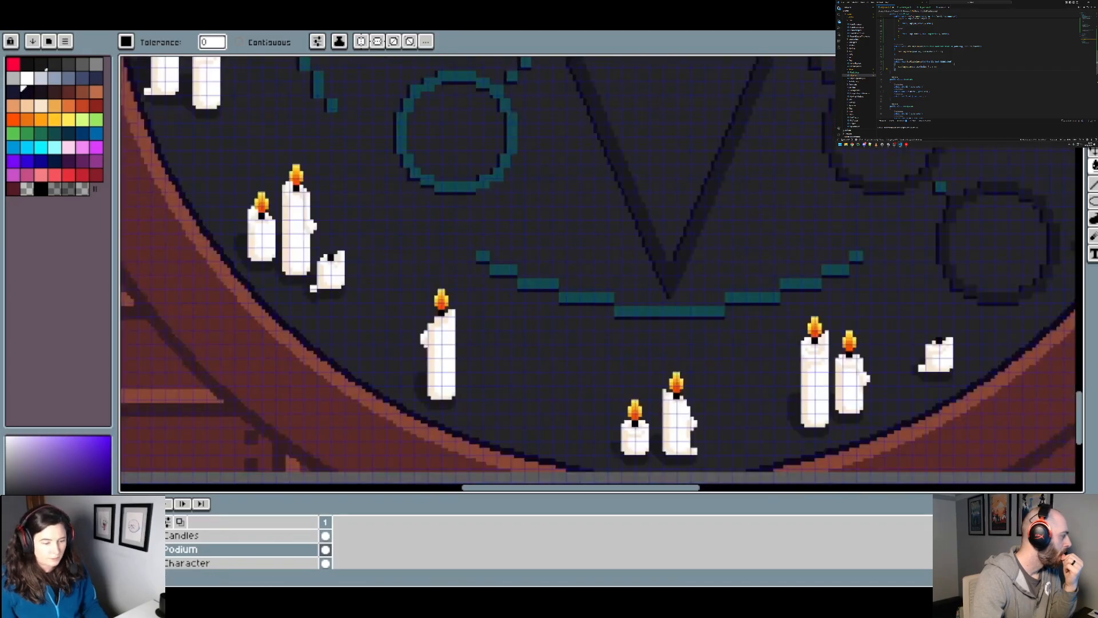
Step: Make Layer 2 the active layer and restrict the paint bucket to contiguous areas for work around the candles
{"action": "scroll", "coordinate": [177, 559], "scroll_direction": "down", "scroll_amount": 5}
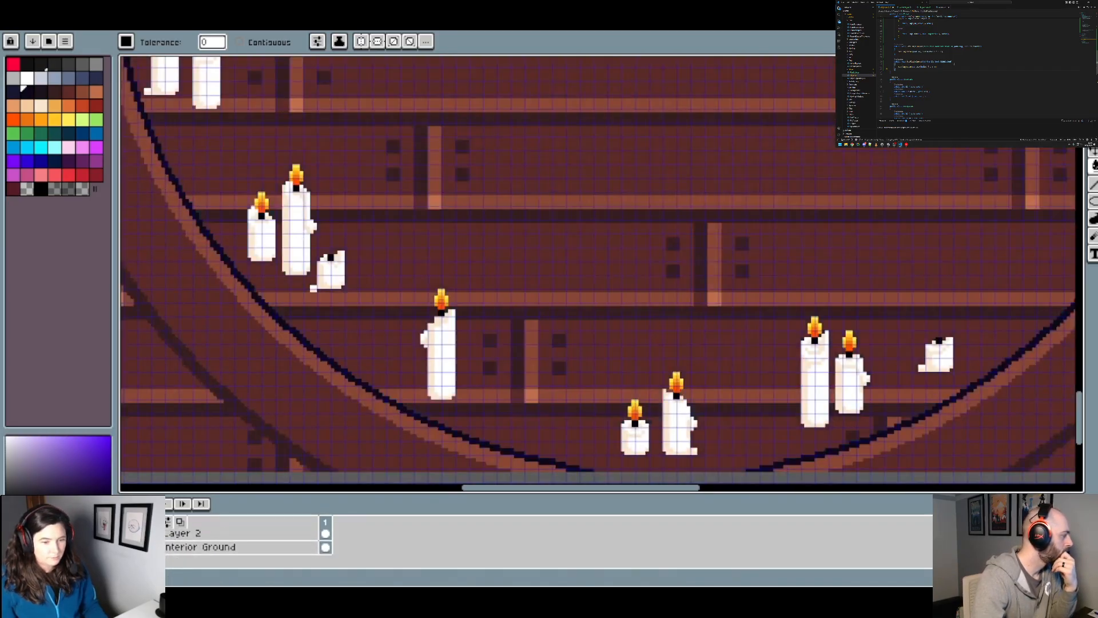
{"action": "left_click", "coordinate": [188, 534]}
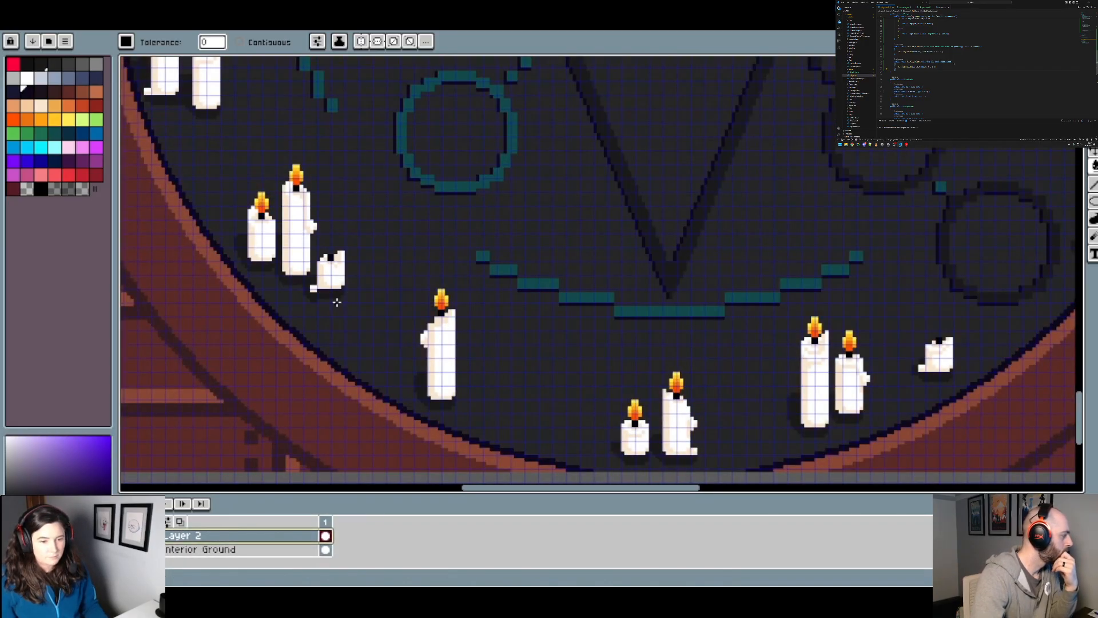
{"action": "scroll", "coordinate": [359, 304], "scroll_direction": "down", "scroll_amount": 3}
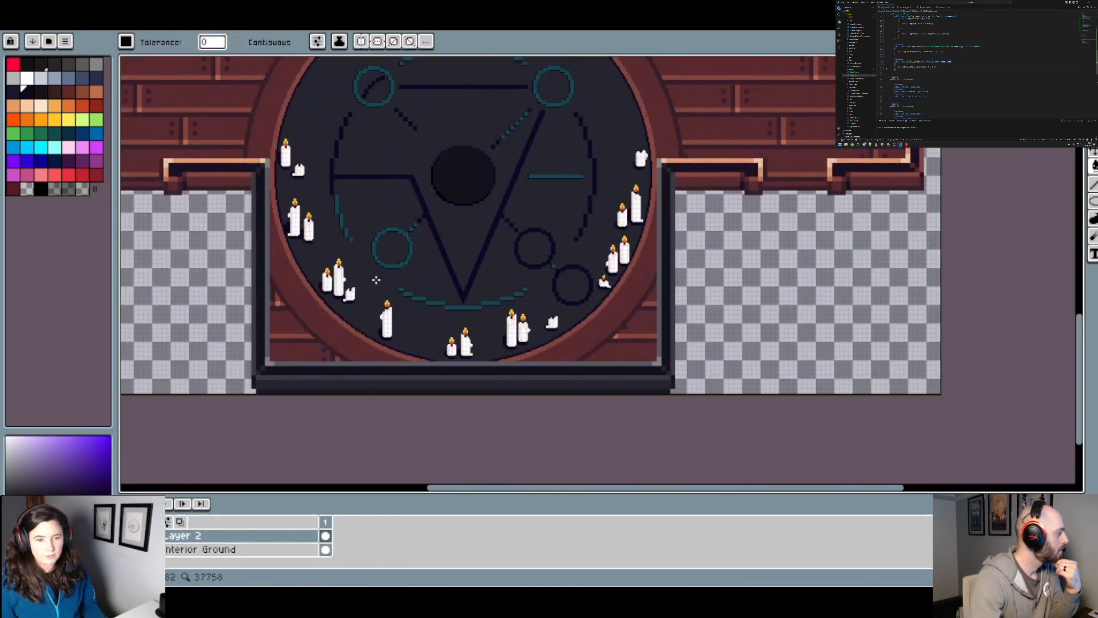
{"action": "scroll", "coordinate": [376, 280], "scroll_direction": "up", "scroll_amount": 2}
{"action": "scroll", "coordinate": [319, 346], "scroll_direction": "left", "scroll_amount": 1}
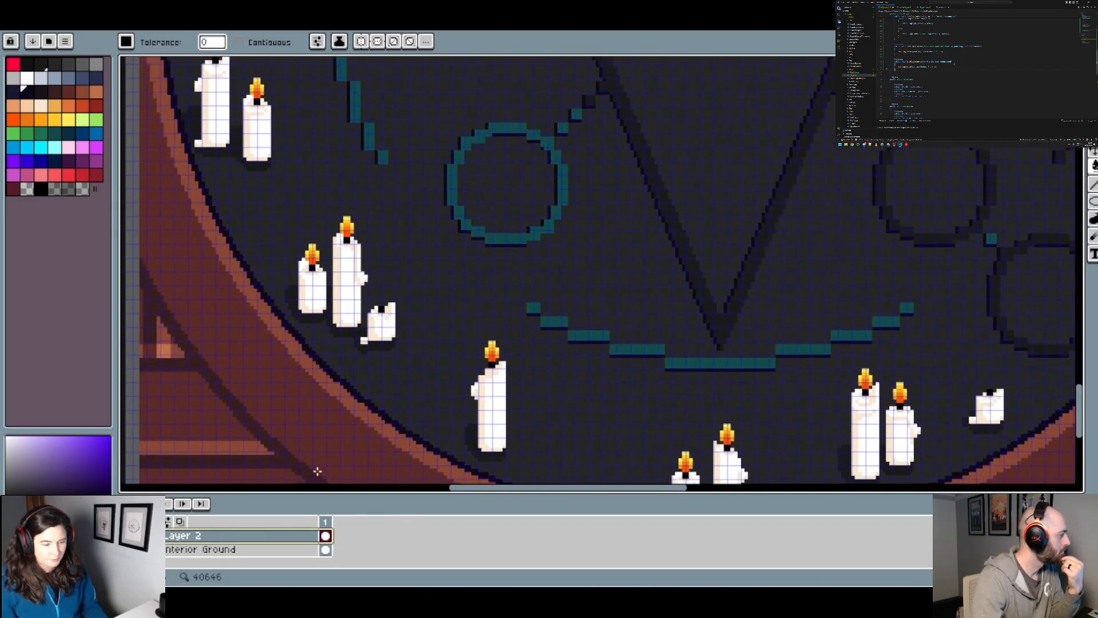
{"action": "left_click", "coordinate": [267, 41]}
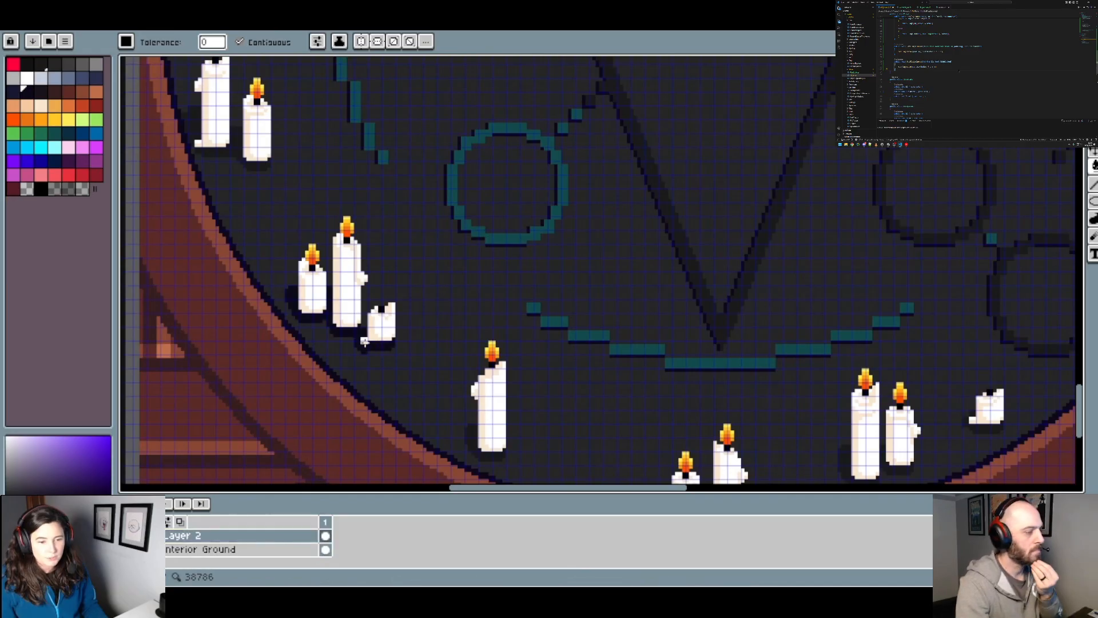
Step: Fill the shadows beneath the candles along the ritual circle's left edge with dark navy
{"action": "scroll", "coordinate": [412, 357], "scroll_direction": "down", "scroll_amount": 3}
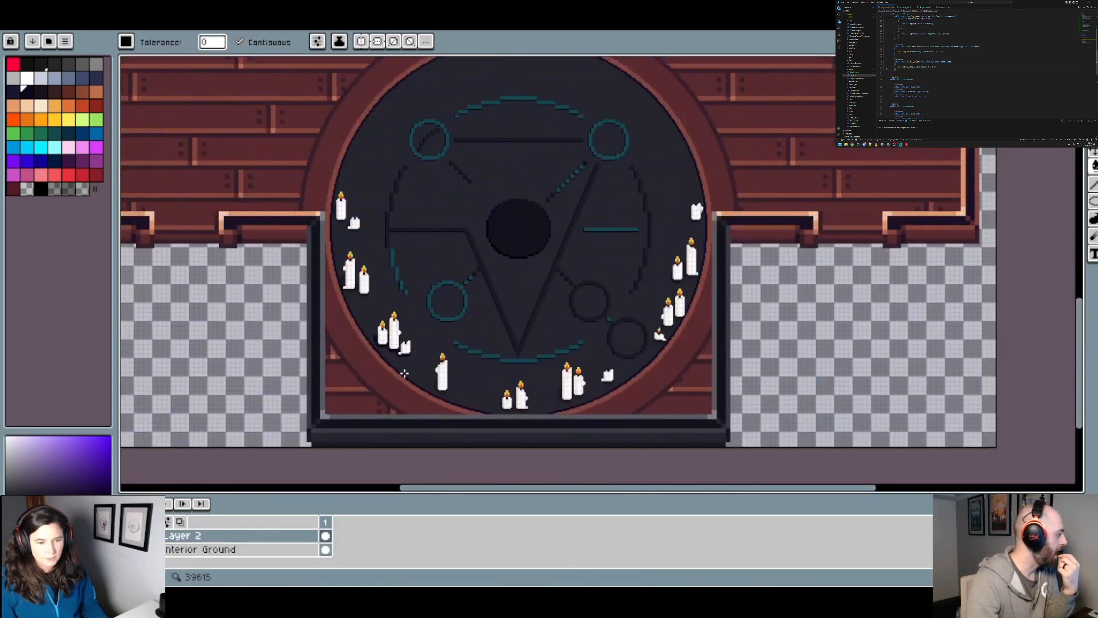
{"action": "scroll", "coordinate": [394, 353], "scroll_direction": "up", "scroll_amount": 3}
{"action": "scroll", "coordinate": [444, 330], "scroll_direction": "down", "scroll_amount": 4}
{"action": "scroll", "coordinate": [452, 321], "scroll_direction": "up", "scroll_amount": 5}
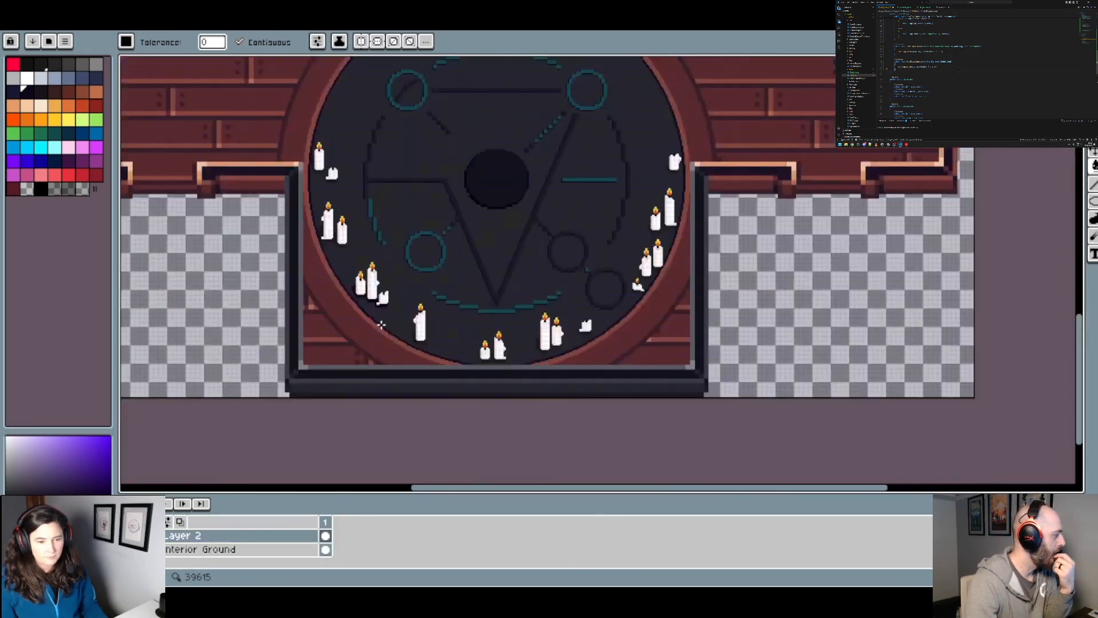
{"action": "scroll", "coordinate": [461, 315], "scroll_direction": "up", "scroll_amount": 2}
{"action": "left_click", "coordinate": [420, 274]}
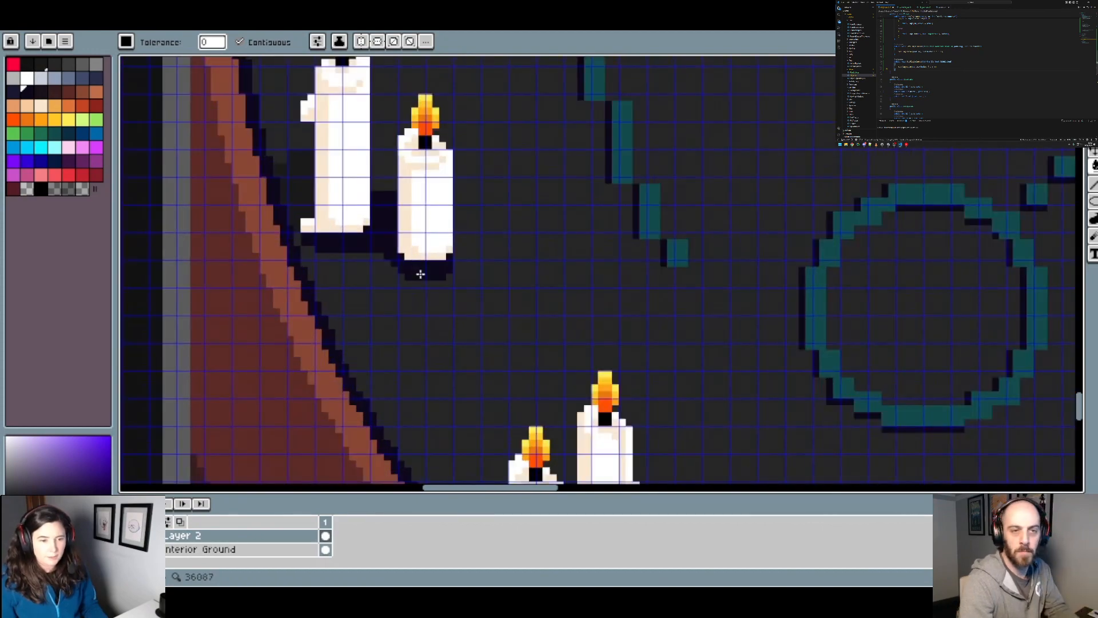
{"action": "left_click", "coordinate": [310, 163]}
{"action": "left_click_drag", "start_coordinate": [337, 203], "coordinate": [340, 214]}
{"action": "scroll", "coordinate": [421, 246], "scroll_direction": "up", "scroll_amount": 3}
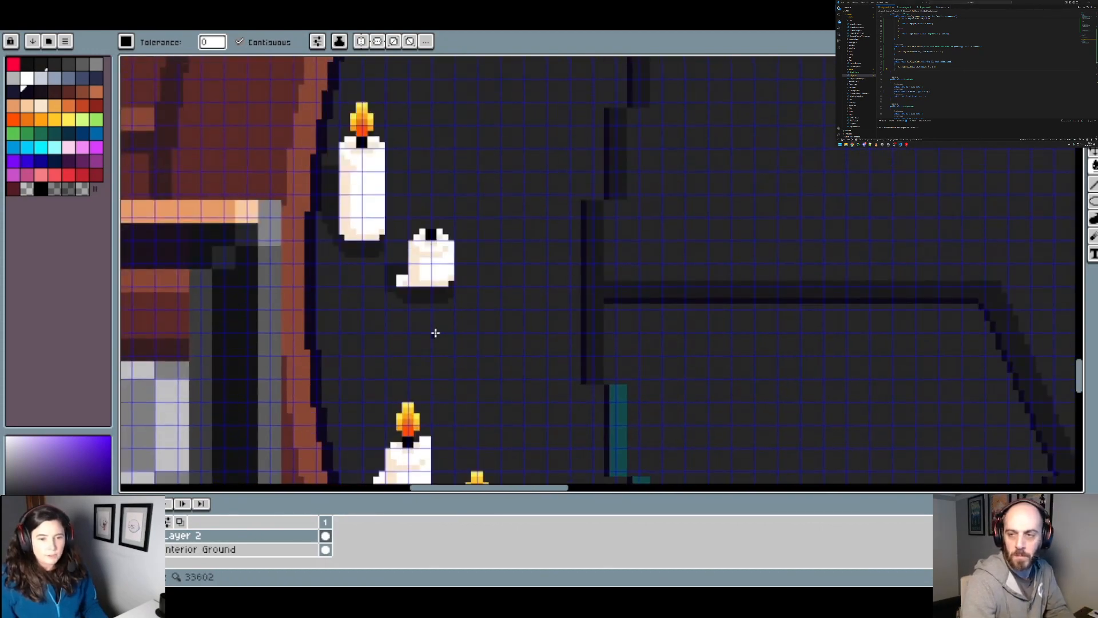
{"action": "left_click", "coordinate": [425, 294]}
{"action": "scroll", "coordinate": [370, 247], "scroll_direction": "down", "scroll_amount": 5}
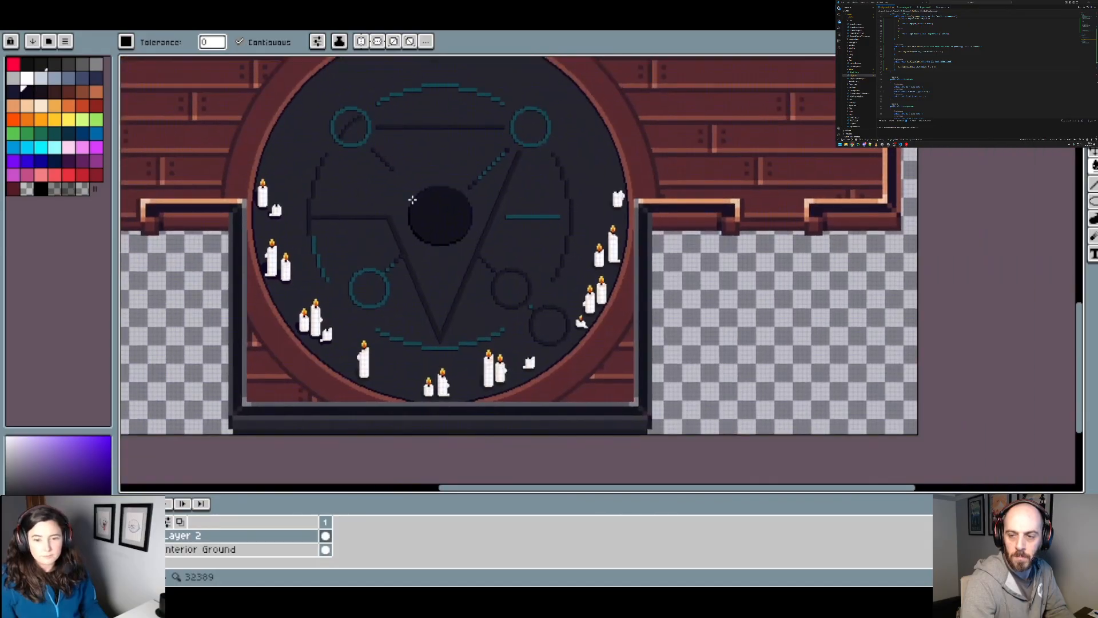
Step: Fill the shadows of the upper candles along the ritual circle's right edge with dark navy, undoing one misplaced fill
{"action": "scroll", "coordinate": [617, 204], "scroll_direction": "up", "scroll_amount": 5}
{"action": "left_click", "coordinate": [616, 181]}
{"action": "scroll", "coordinate": [633, 290], "scroll_direction": "up", "scroll_amount": 2}
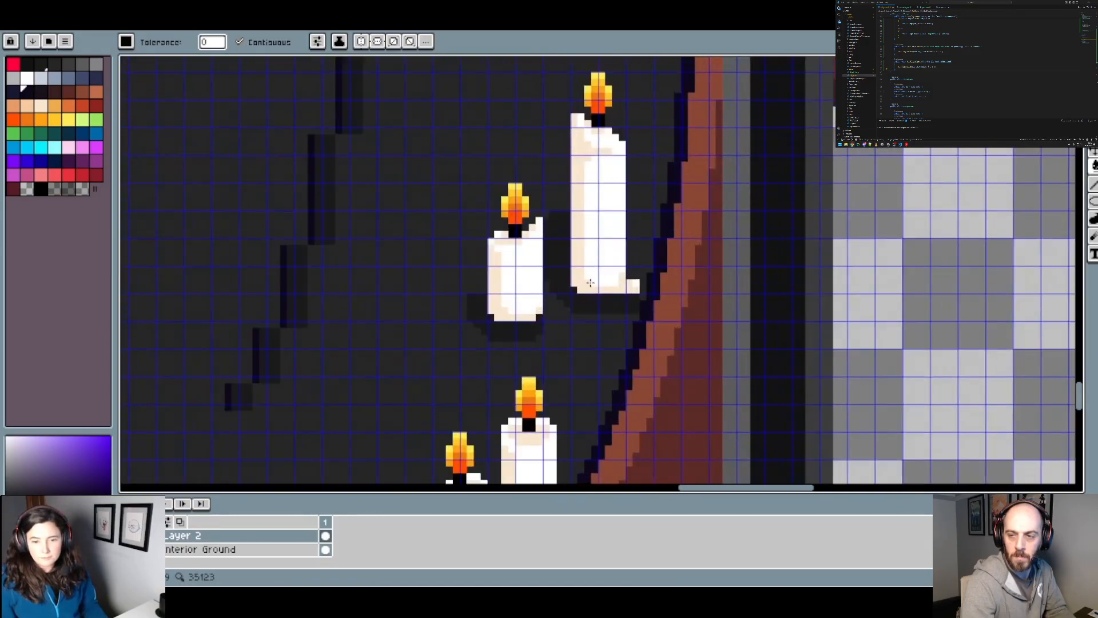
{"action": "left_click", "coordinate": [565, 317]}
{"action": "left_click", "coordinate": [524, 320]}
{"action": "key", "text": "ctrl+z"}
{"action": "left_click", "coordinate": [516, 328]}
{"action": "left_click_drag", "start_coordinate": [539, 349], "coordinate": [645, 121]}
{"action": "left_click", "coordinate": [620, 322]}
{"action": "left_click", "coordinate": [570, 379]}
{"action": "left_click_drag", "start_coordinate": [569, 402], "coordinate": [628, 197]}
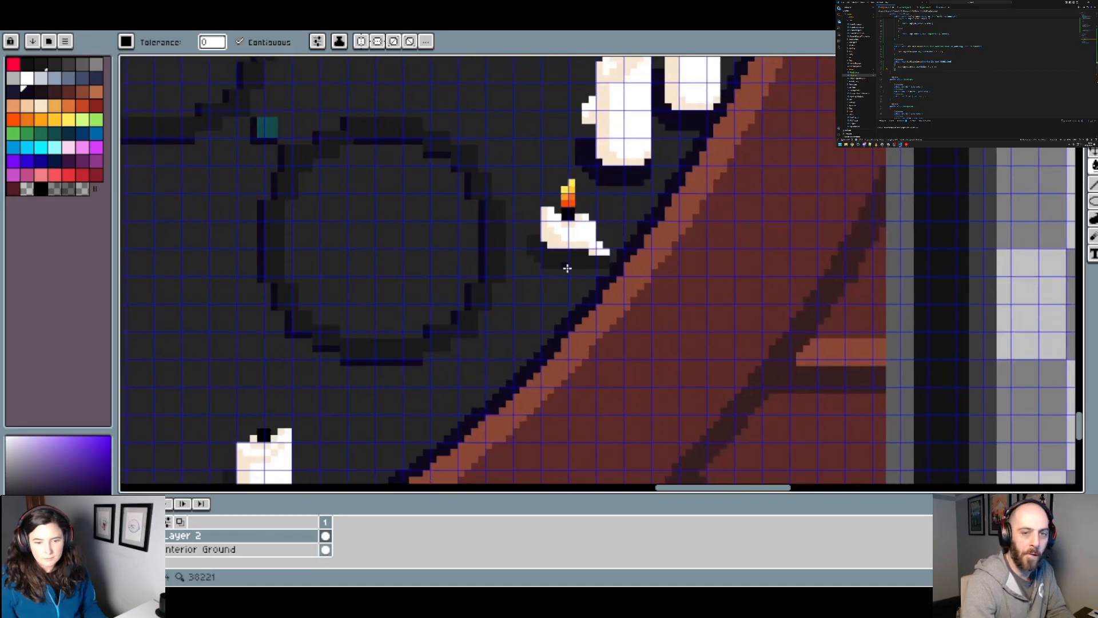
Step: Fill the short melted candle's shadow near the circle's right edge with dark navy and undo the extra fill beside it
{"action": "left_click", "coordinate": [567, 268]}
{"action": "scroll", "coordinate": [577, 269], "scroll_direction": "down", "scroll_amount": 1}
{"action": "left_click", "coordinate": [591, 268]}
{"action": "scroll", "coordinate": [592, 268], "scroll_direction": "up", "scroll_amount": 1}
{"action": "key", "text": "ctrl+z"}
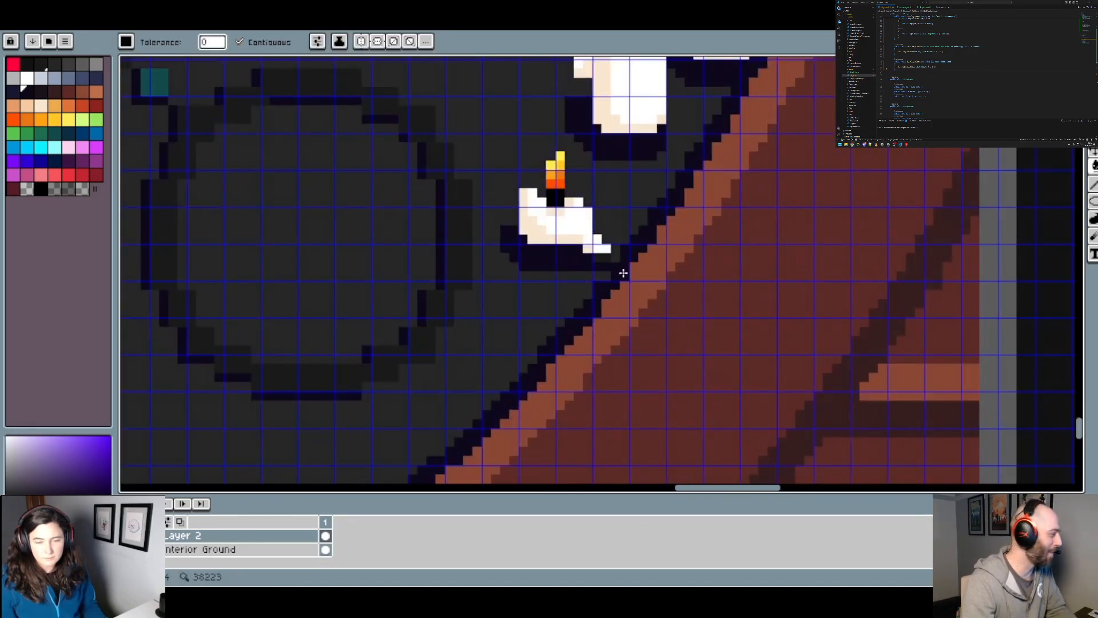
{"action": "key", "text": "b"}
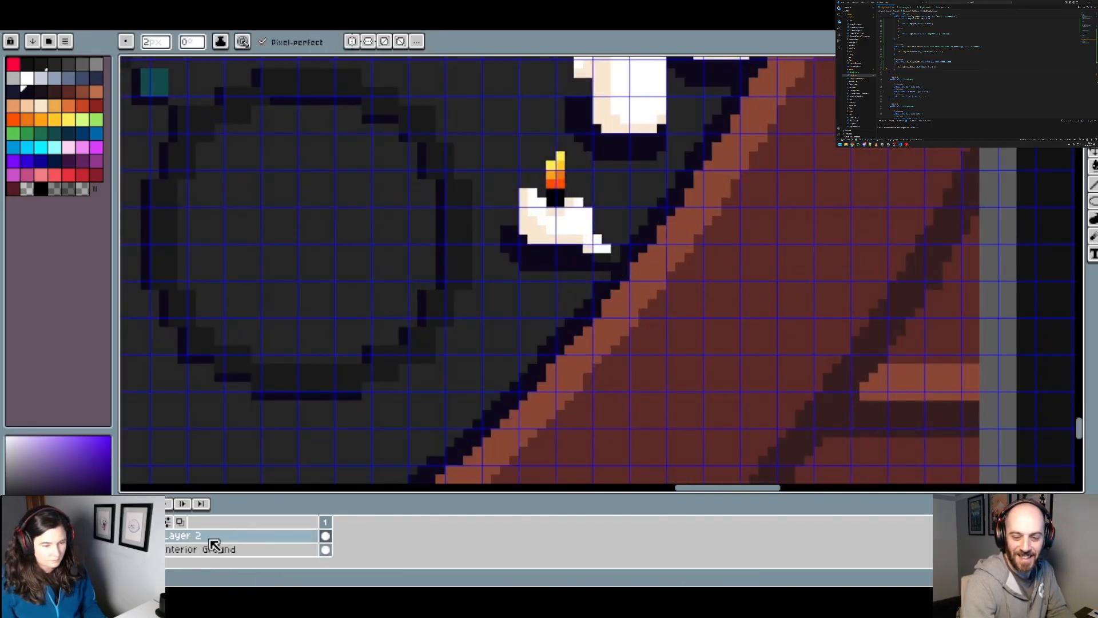
{"action": "scroll", "coordinate": [213, 545], "scroll_direction": "up", "scroll_amount": 5}
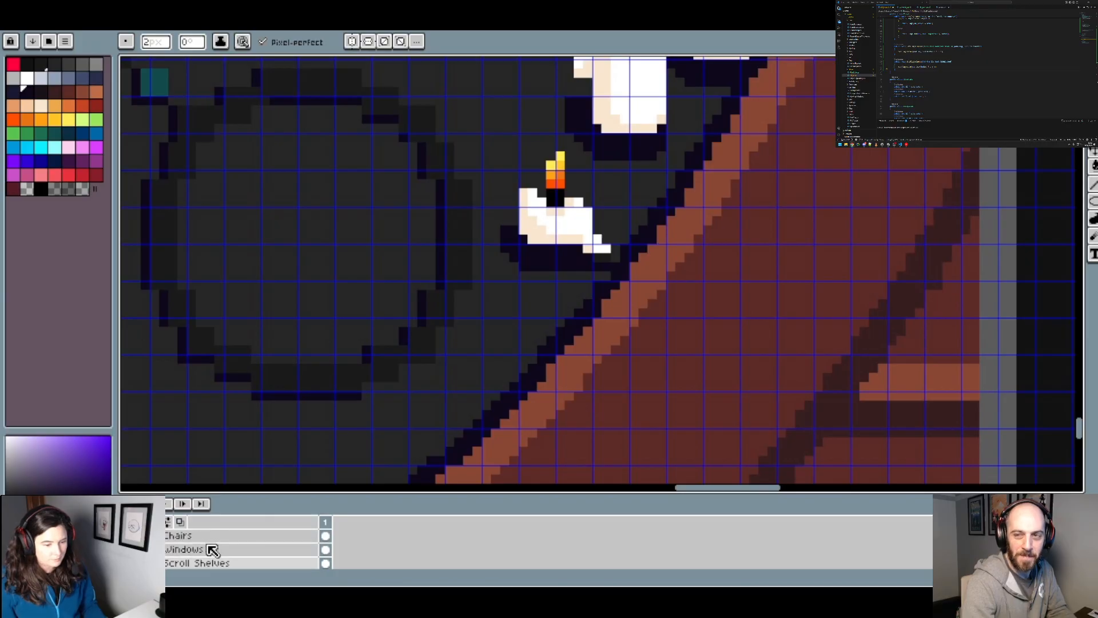
{"action": "scroll", "coordinate": [213, 550], "scroll_direction": "up", "scroll_amount": 3}
{"action": "scroll", "coordinate": [210, 550], "scroll_direction": "up", "scroll_amount": 1}
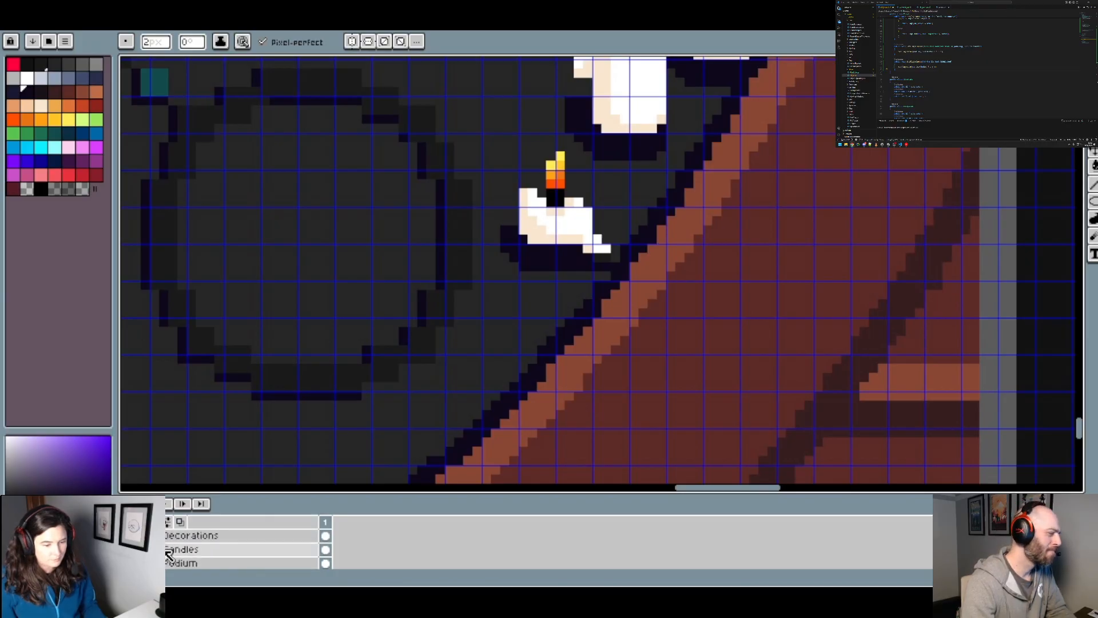
{"action": "left_click", "coordinate": [166, 551]}
{"action": "scroll", "coordinate": [602, 266], "scroll_direction": "down", "scroll_amount": 4}
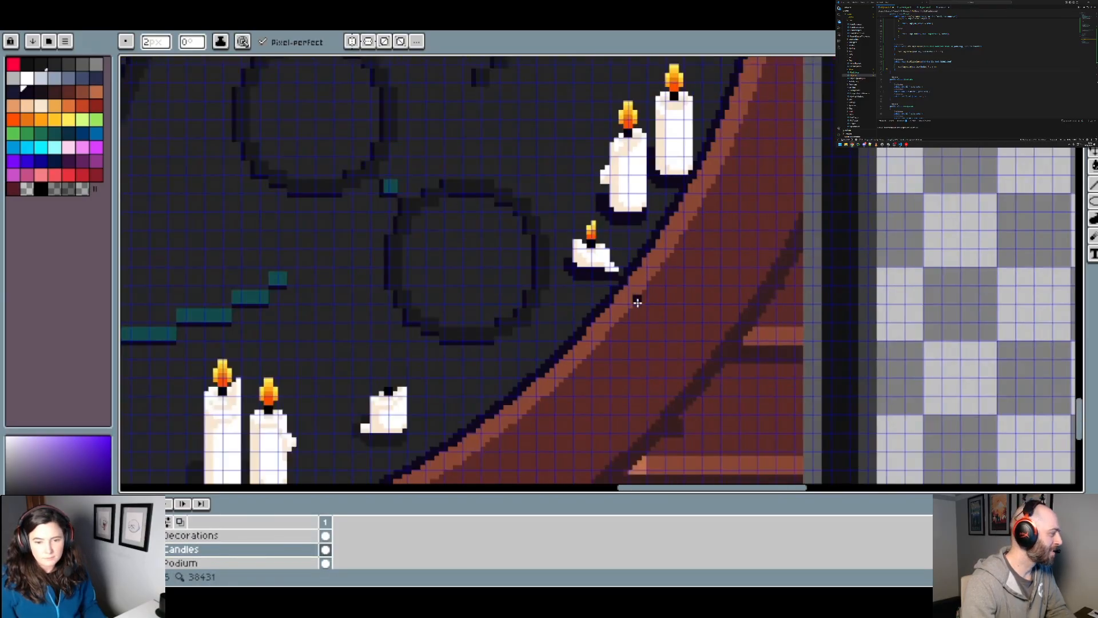
{"action": "scroll", "coordinate": [229, 543], "scroll_direction": "down", "scroll_amount": 8}
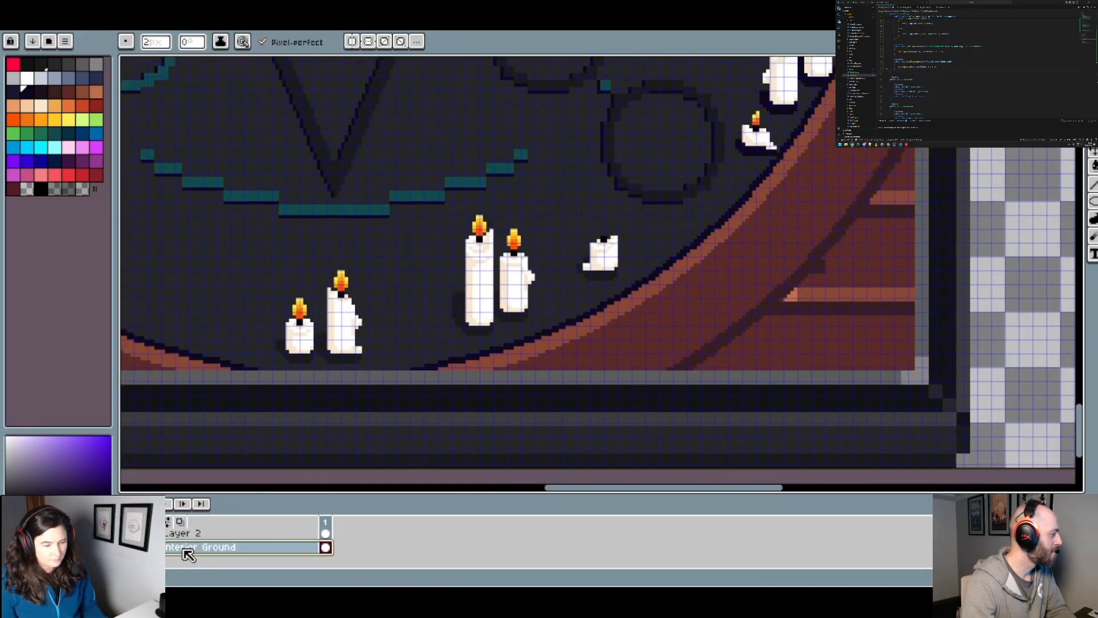
{"action": "left_click", "coordinate": [191, 548]}
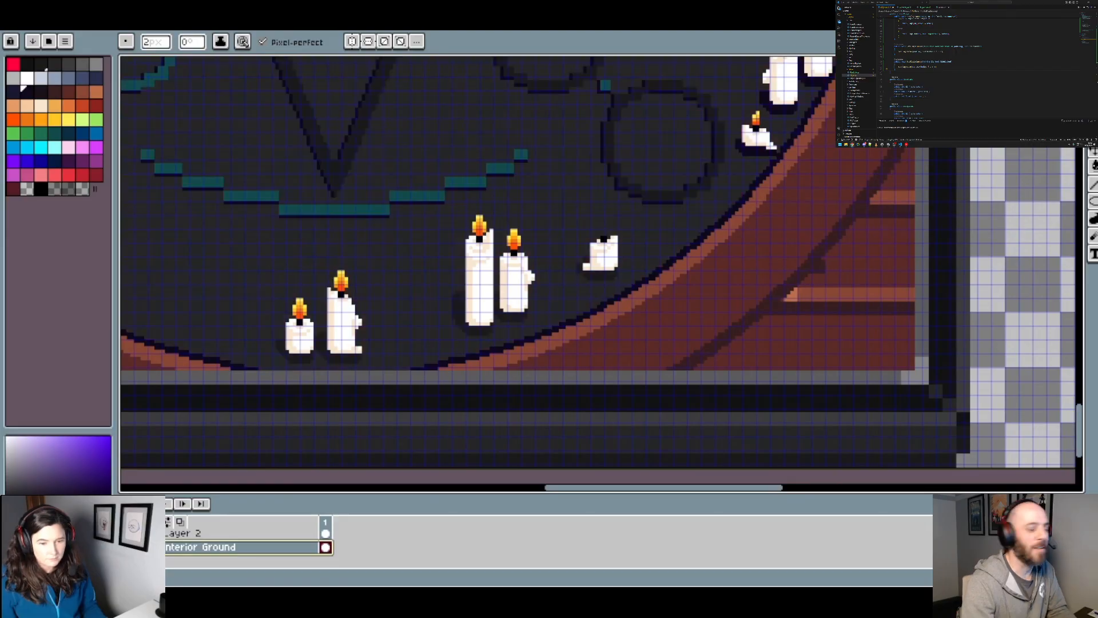
Step: On Layer 2, fill the shadows of the unlit candle and the neighbouring candle pair at the circle's lower right with dark navy
{"action": "left_click", "coordinate": [188, 533]}
{"action": "scroll", "coordinate": [634, 269], "scroll_direction": "up", "scroll_amount": 2}
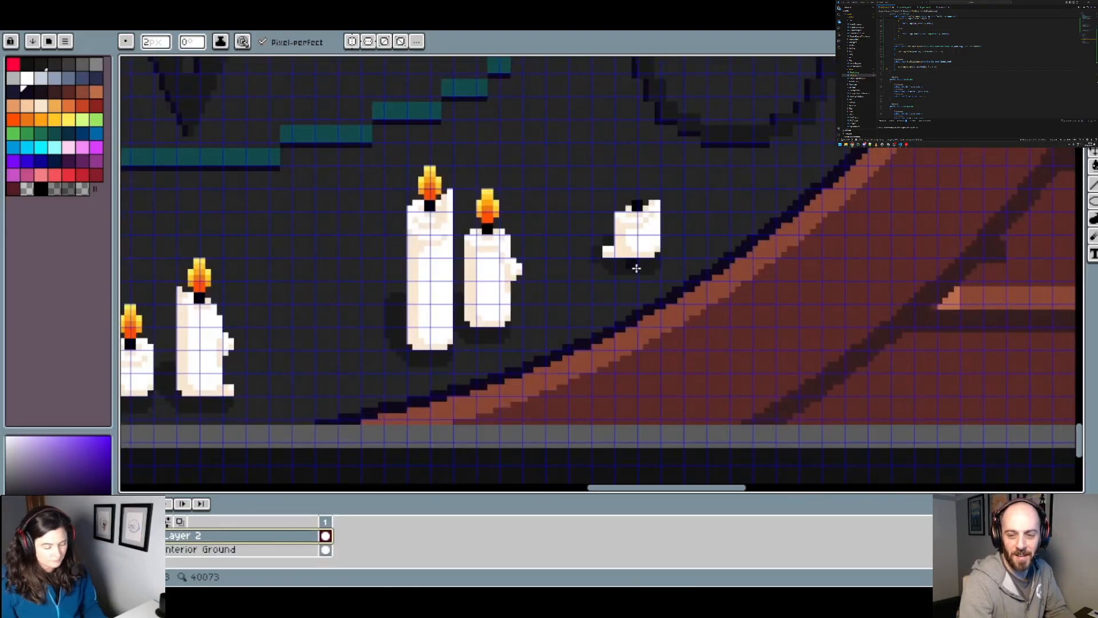
{"action": "key", "text": "g"}
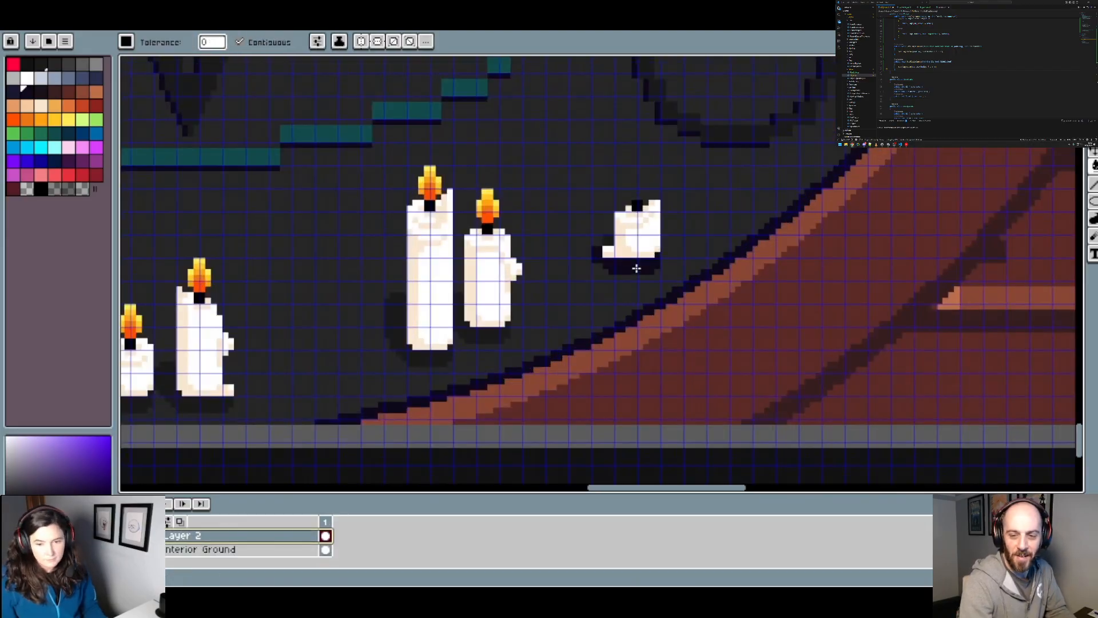
{"action": "left_click", "coordinate": [473, 335]}
{"action": "left_click", "coordinate": [423, 355]}
{"action": "left_click_drag", "start_coordinate": [449, 345], "coordinate": [864, 312]}
Step: Fill the shadows of the bottom-centre candle pair and the lone tall candle at the lower left with dark navy
{"action": "left_click", "coordinate": [636, 373]}
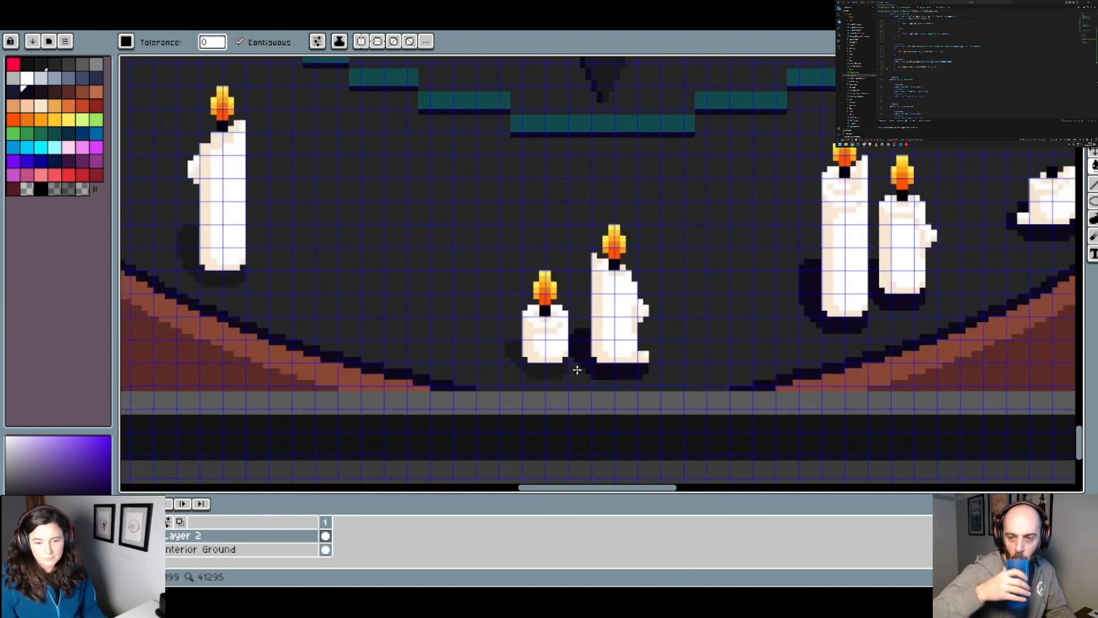
{"action": "left_click", "coordinate": [562, 373]}
{"action": "left_click_drag", "start_coordinate": [394, 304], "coordinate": [544, 321]}
{"action": "left_click", "coordinate": [544, 321]}
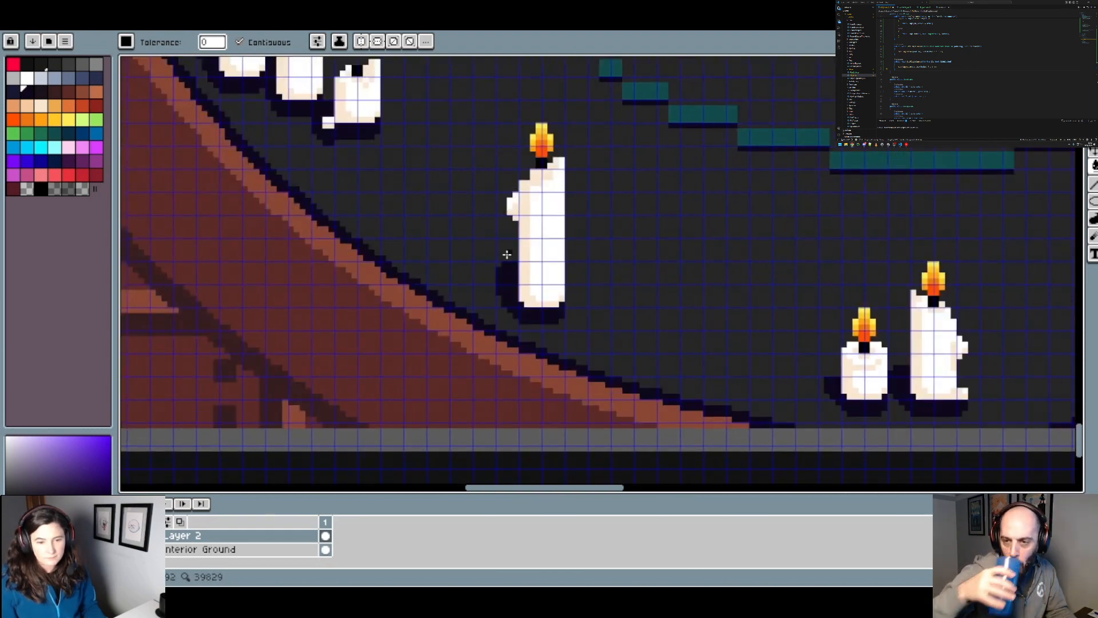
{"action": "scroll", "coordinate": [506, 255], "scroll_direction": "down", "scroll_amount": 4}
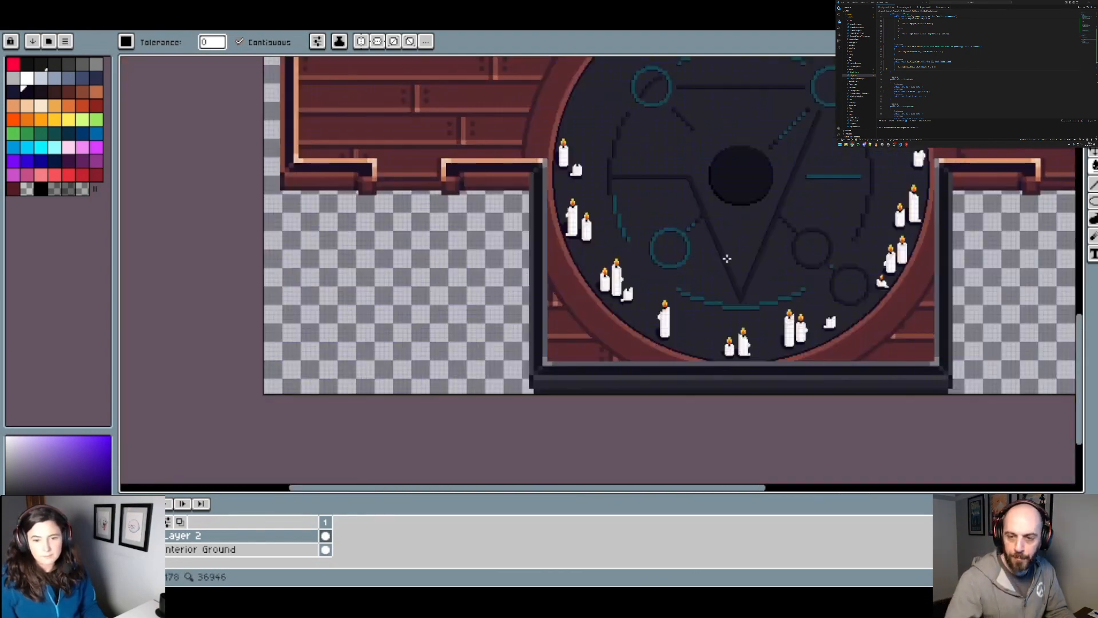
{"action": "left_click_drag", "start_coordinate": [726, 260], "coordinate": [506, 293]}
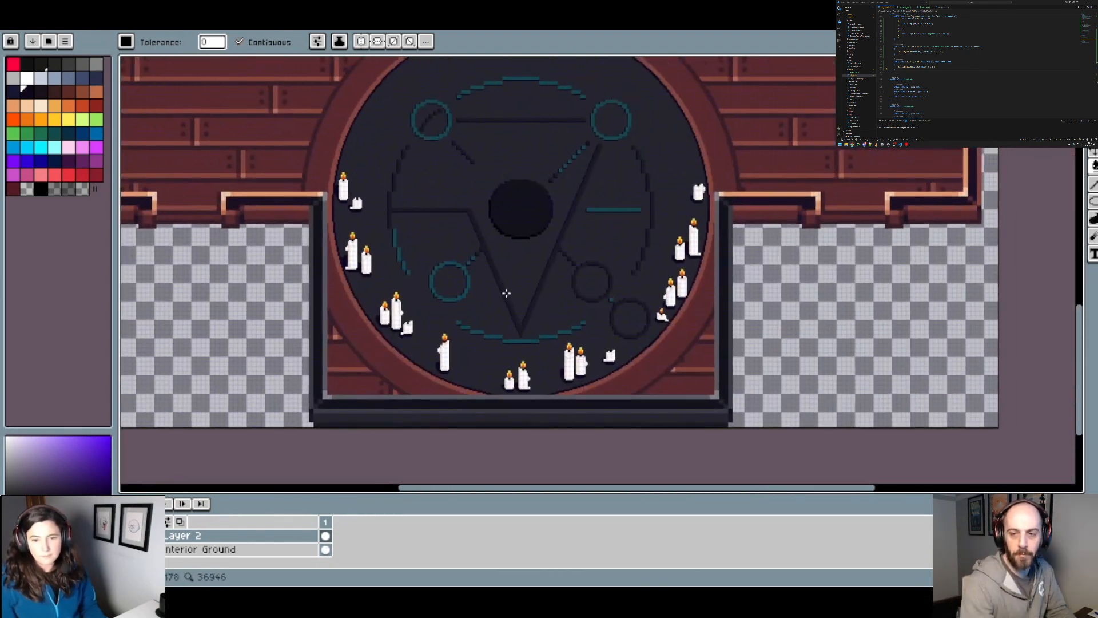
{"action": "scroll", "coordinate": [631, 261], "scroll_direction": "down", "scroll_amount": 3}
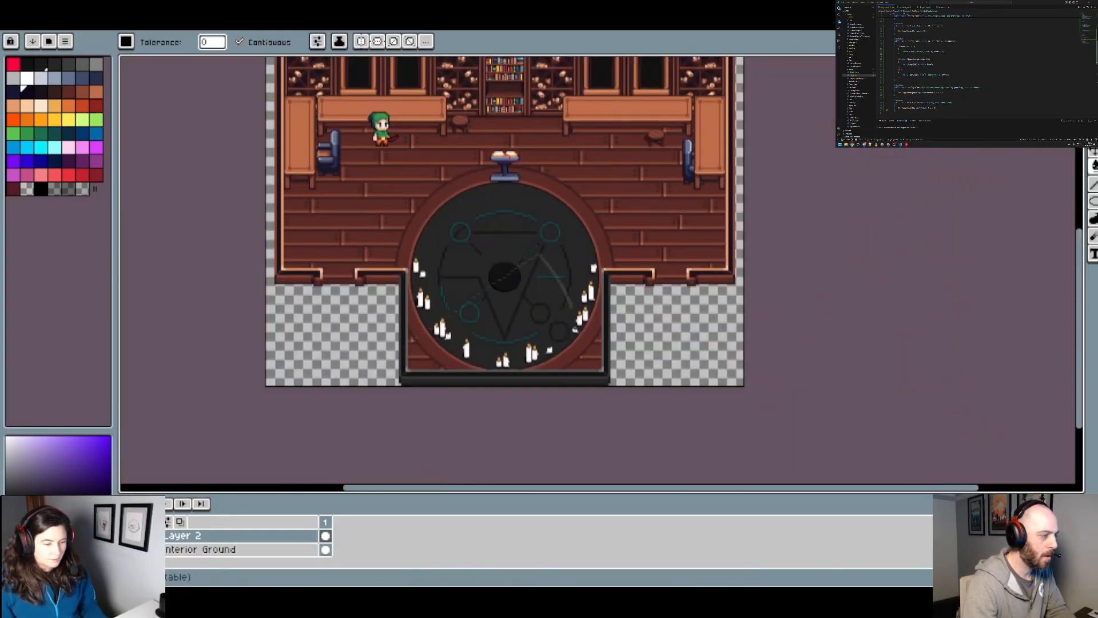
Step: Check Layer 2's content by toggling its visibility and rename the layer to Ground Glyph
{"action": "left_click", "coordinate": [126, 536]}
{"action": "left_click", "coordinate": [126, 536]}
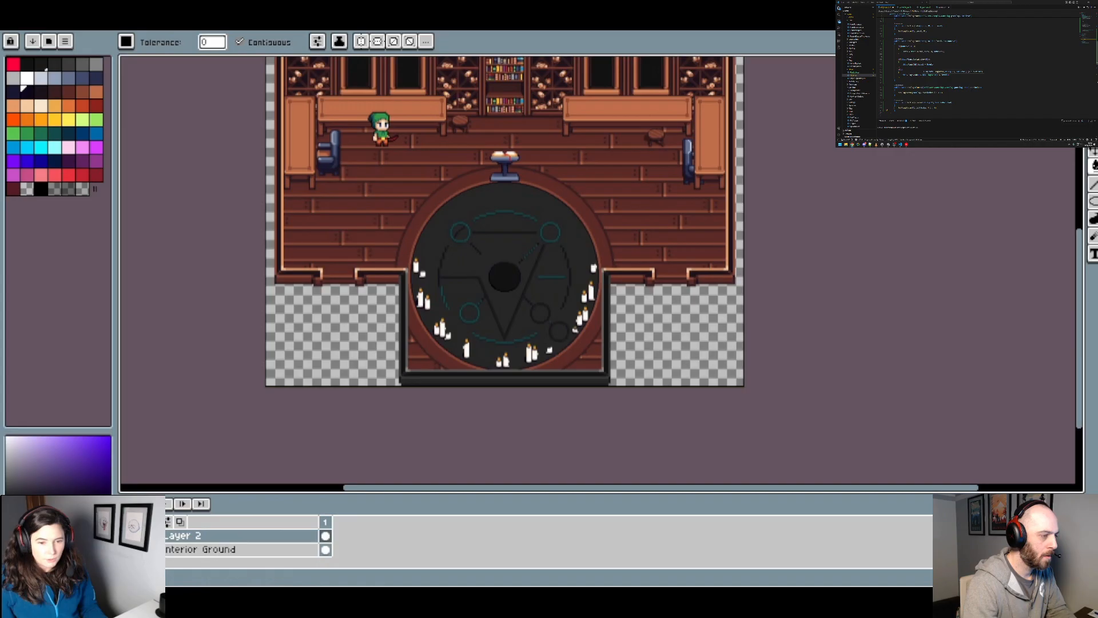
{"action": "right_click", "coordinate": [188, 536]}
{"action": "left_click", "coordinate": [240, 476]}
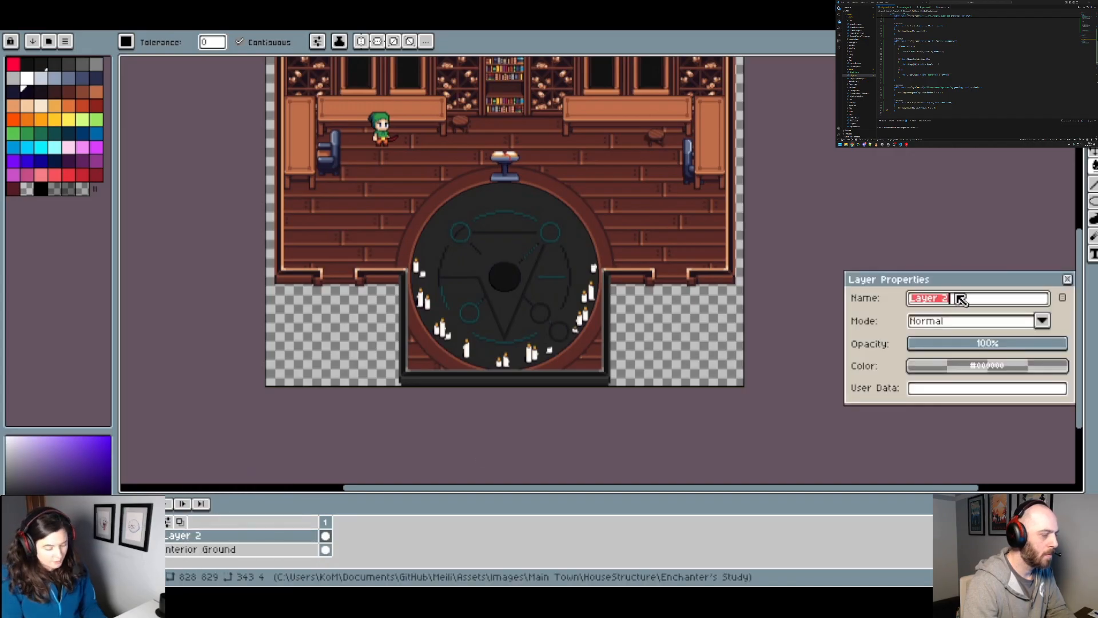
{"action": "type", "text": "Groujnd"}
{"action": "key", "text": "BackSpace"}
{"action": "key", "text": "BackSpace"}
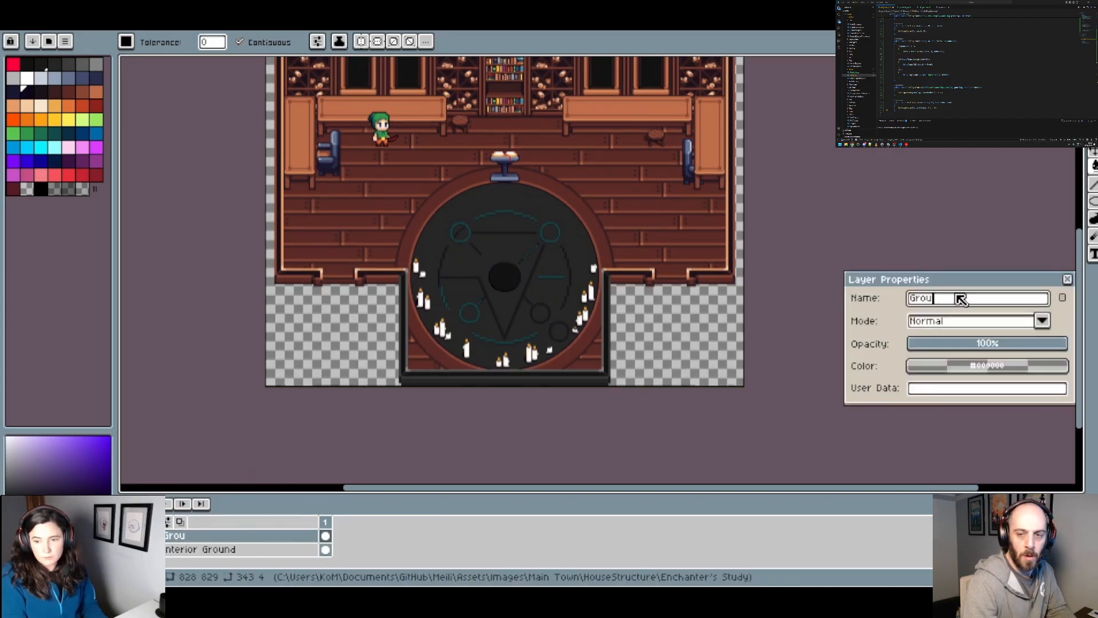
{"action": "type", "text": "nd Glyph"}
{"action": "key", "text": "Return"}
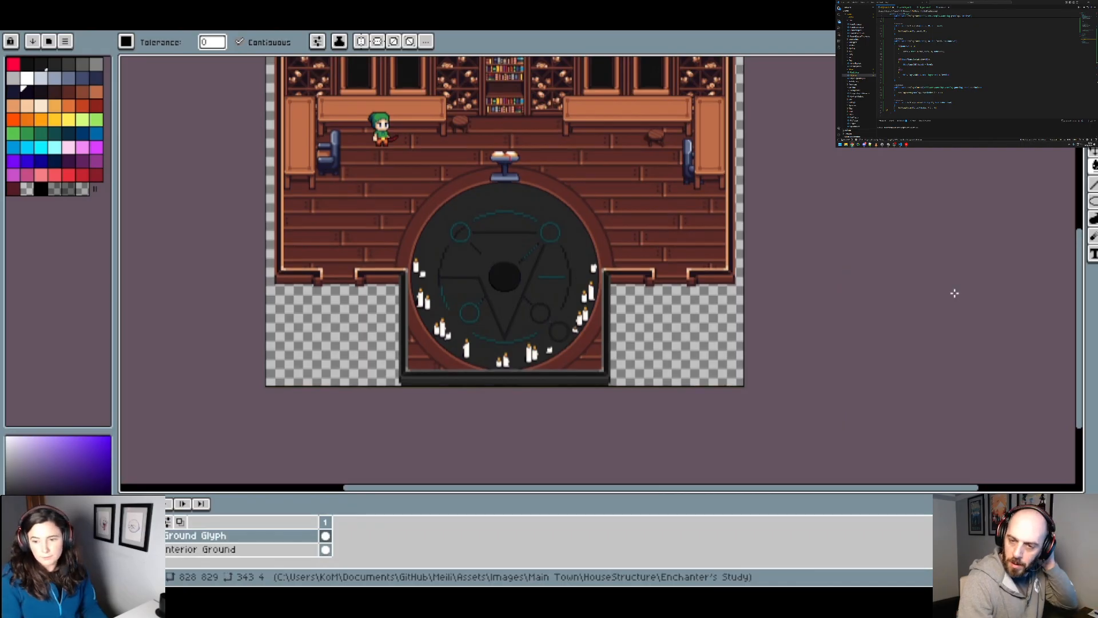
Step: Merge Layer 1 down into the Ground Glyph layer
{"action": "scroll", "coordinate": [179, 551], "scroll_direction": "up", "scroll_amount": 1}
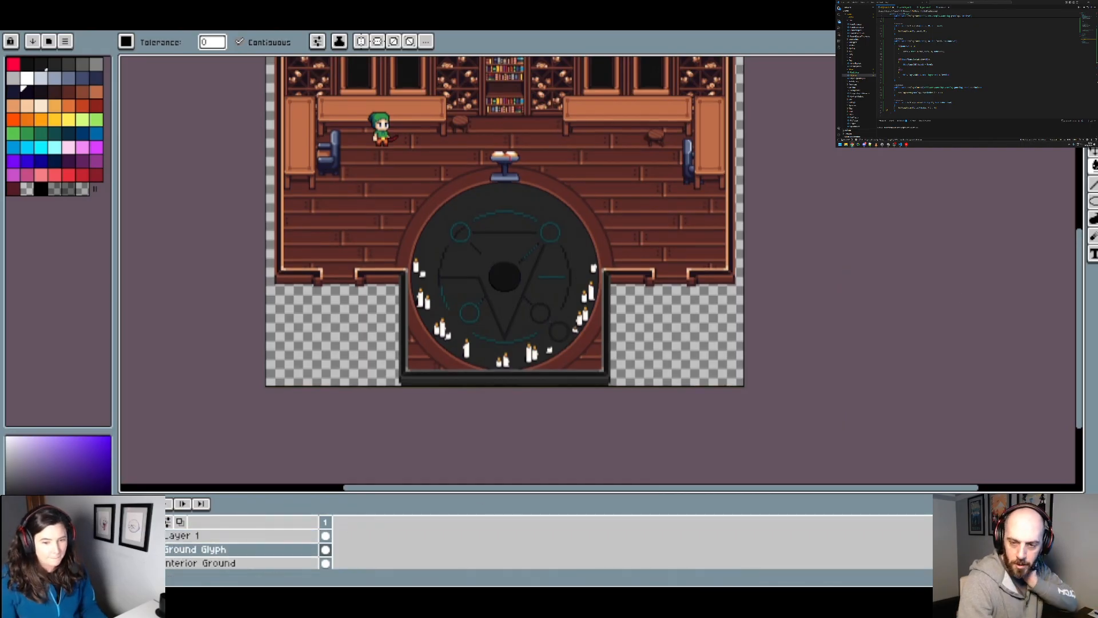
{"action": "left_click", "coordinate": [126, 549]}
{"action": "left_click", "coordinate": [126, 549]}
{"action": "right_click", "coordinate": [189, 535]}
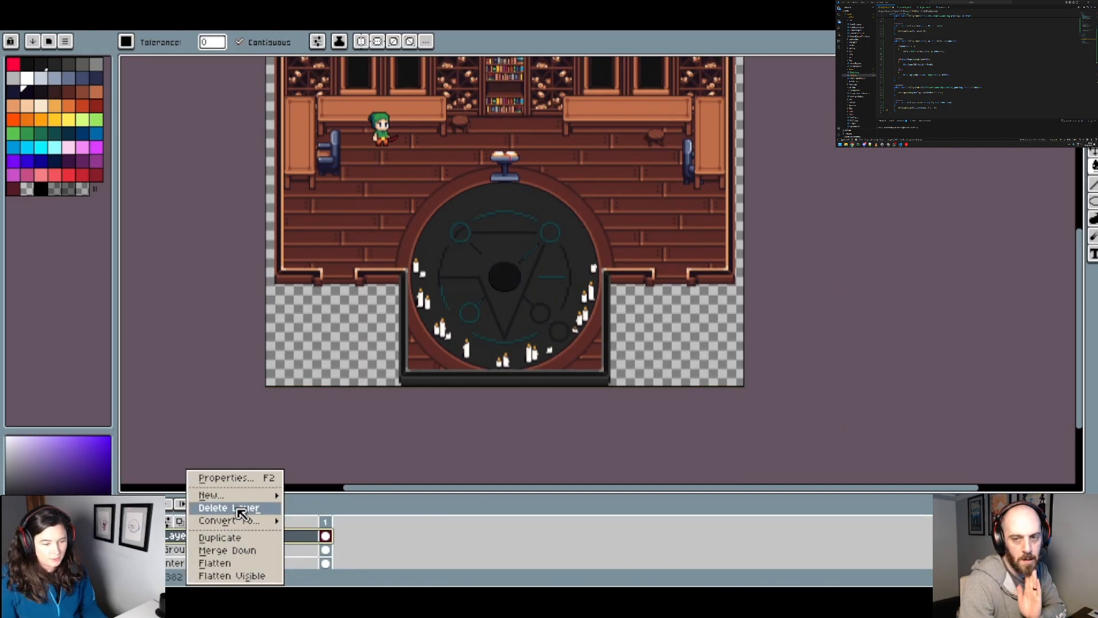
{"action": "left_click", "coordinate": [229, 550]}
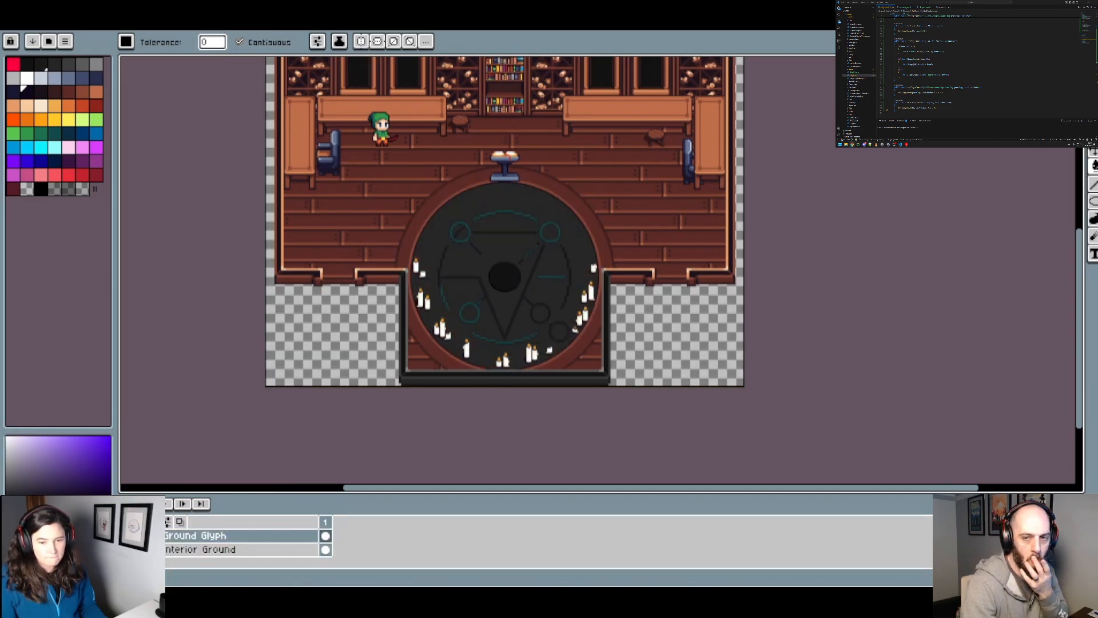
Step: Show the Rune Stone layer above the ritual circle and bring the whole study into view
{"action": "scroll", "coordinate": [172, 544], "scroll_direction": "up", "scroll_amount": 2}
{"action": "left_click", "coordinate": [124, 549]}
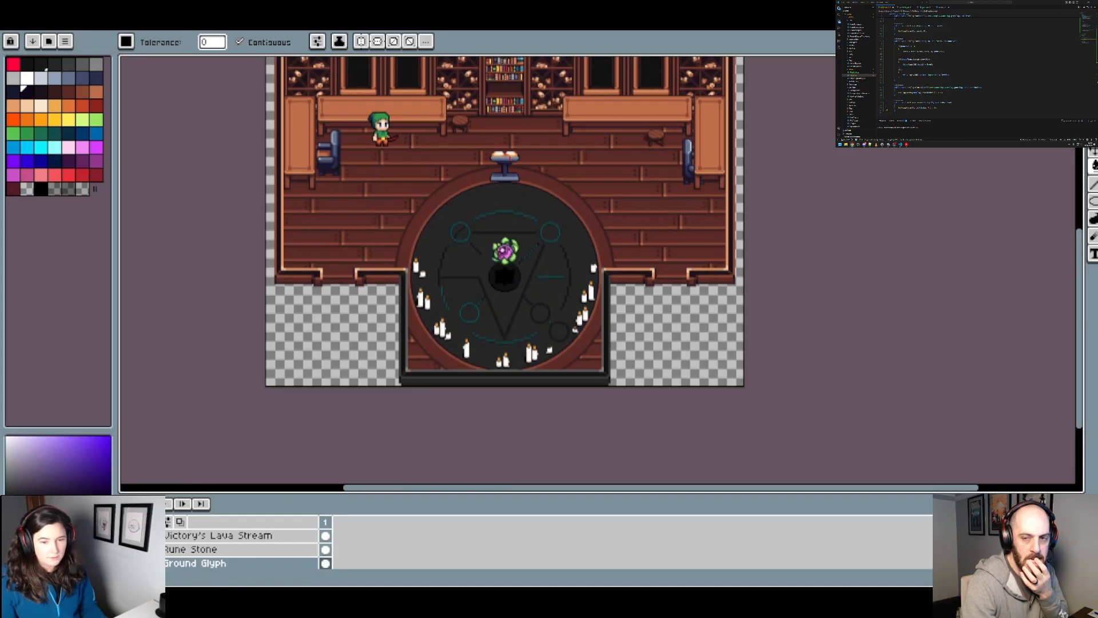
{"action": "left_click_drag", "start_coordinate": [462, 232], "coordinate": [445, 323]}
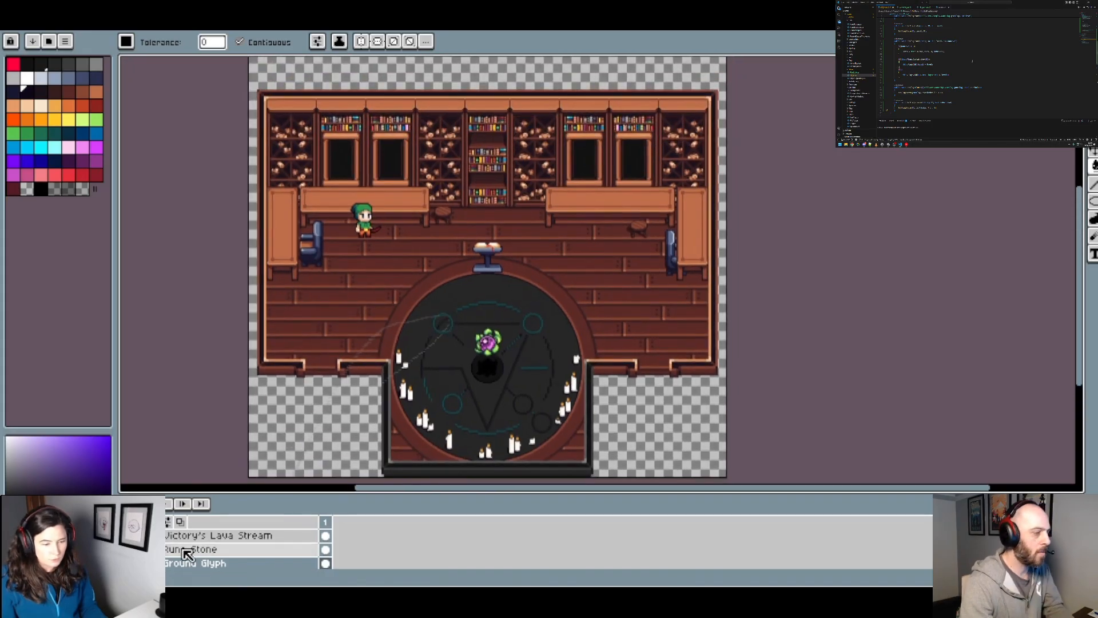
Step: Show the Decorations layer with the desk candles and books, and make it the active layer
{"action": "scroll", "coordinate": [184, 552], "scroll_direction": "up", "scroll_amount": 1}
{"action": "scroll", "coordinate": [179, 555], "scroll_direction": "up", "scroll_amount": 4}
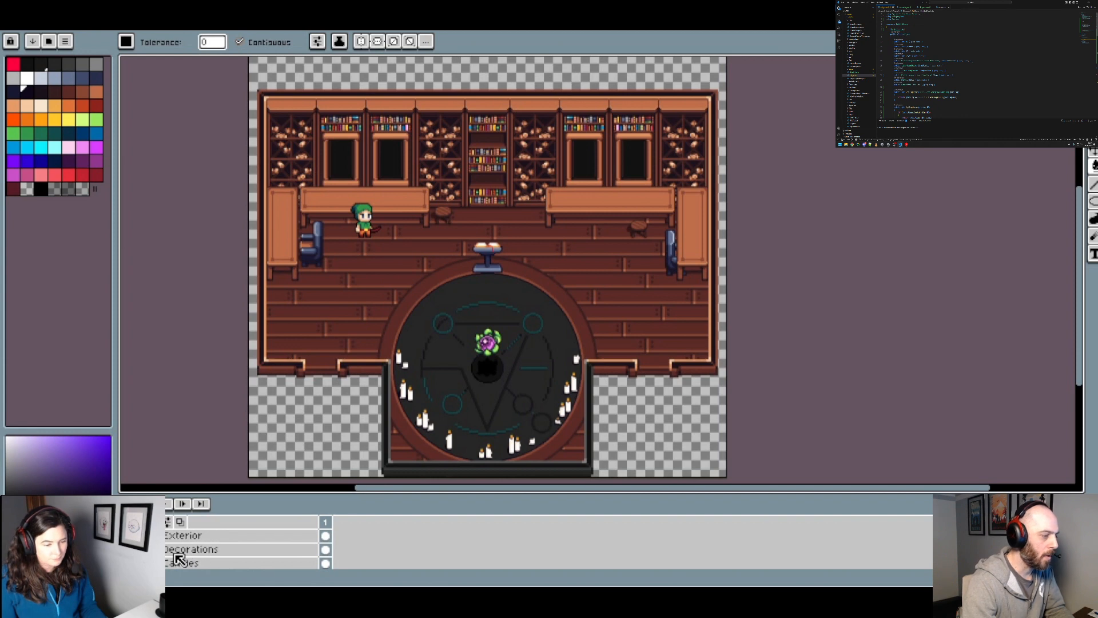
{"action": "left_click", "coordinate": [124, 549]}
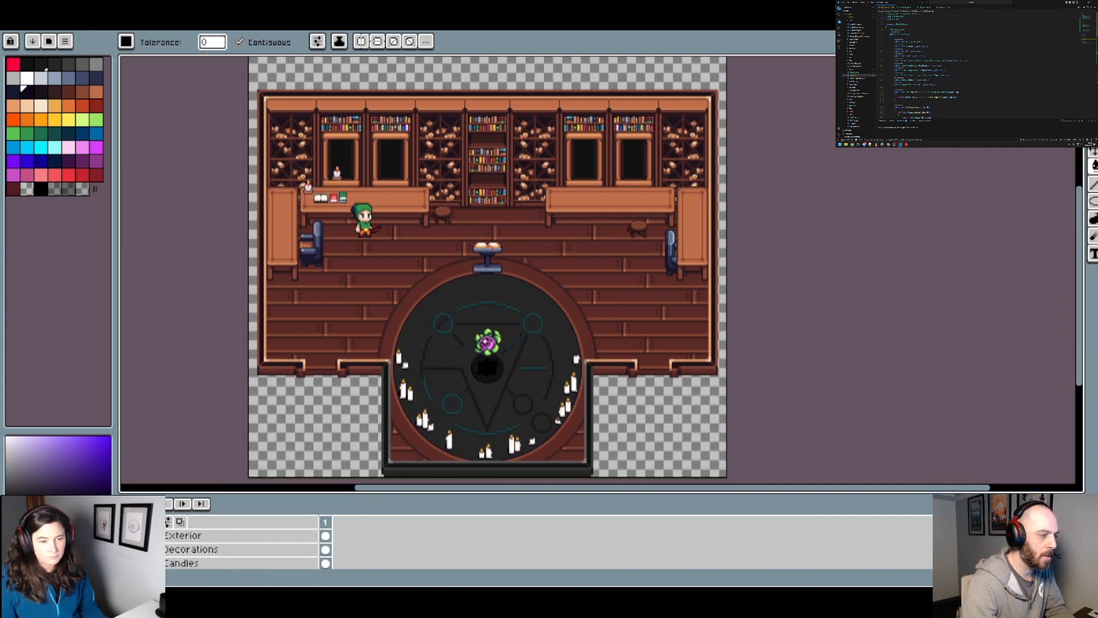
{"action": "scroll", "coordinate": [363, 257], "scroll_direction": "up", "scroll_amount": 2}
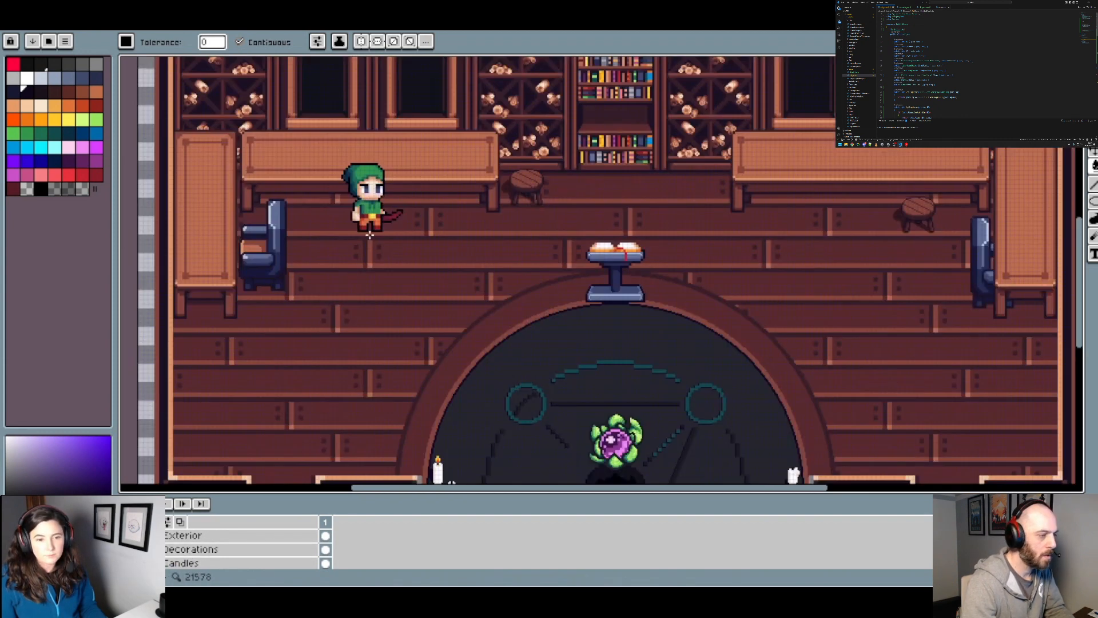
{"action": "left_click_drag", "start_coordinate": [495, 119], "coordinate": [423, 285]}
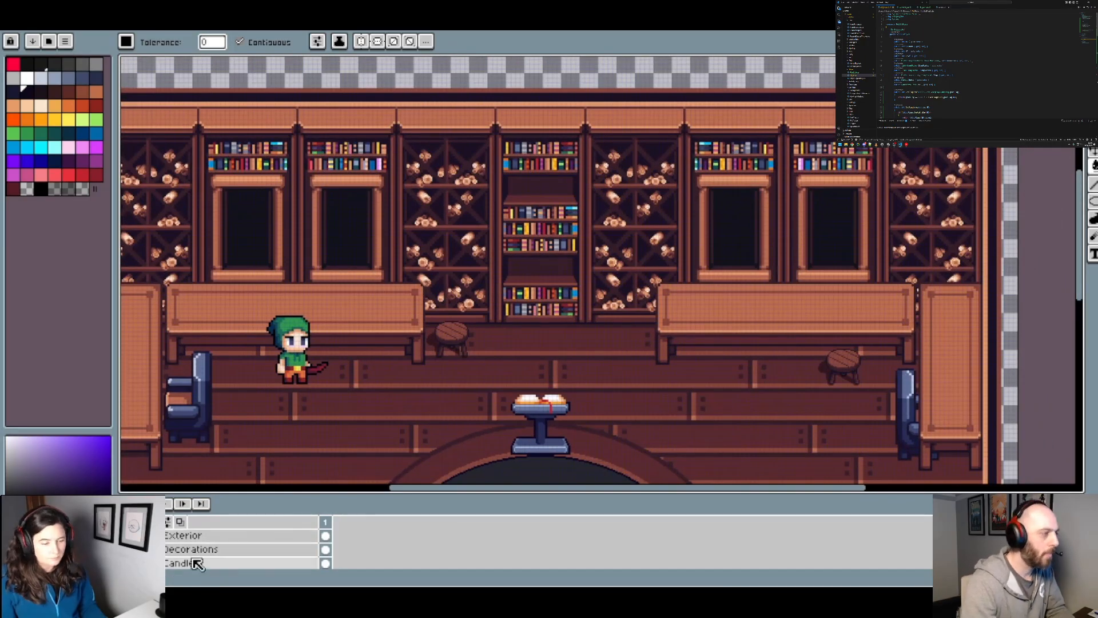
{"action": "left_click", "coordinate": [125, 549]}
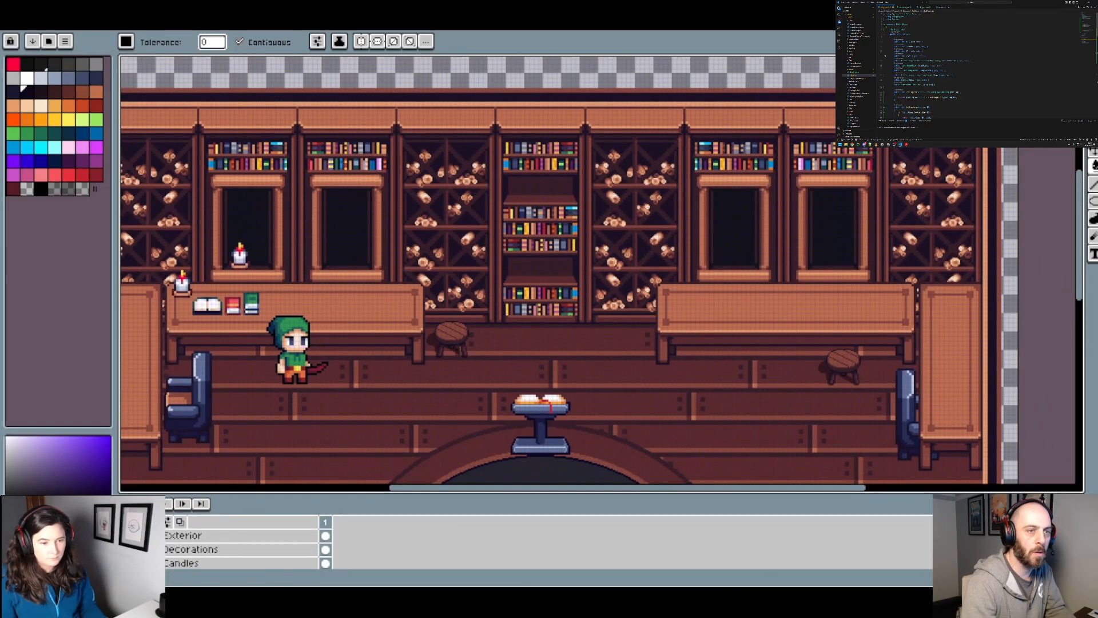
{"action": "left_click", "coordinate": [200, 551]}
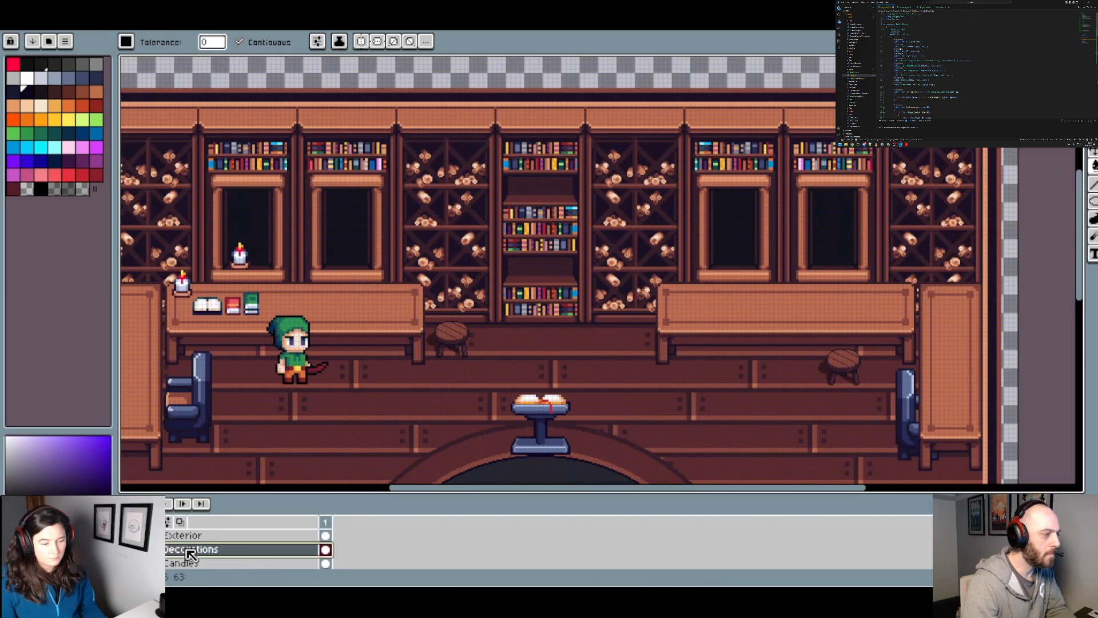
Step: Outline a white bottle with a narrow neck on the empty lower shelf of the central bookcase, using a 2 px brush
{"action": "scroll", "coordinate": [507, 292], "scroll_direction": "up", "scroll_amount": 4}
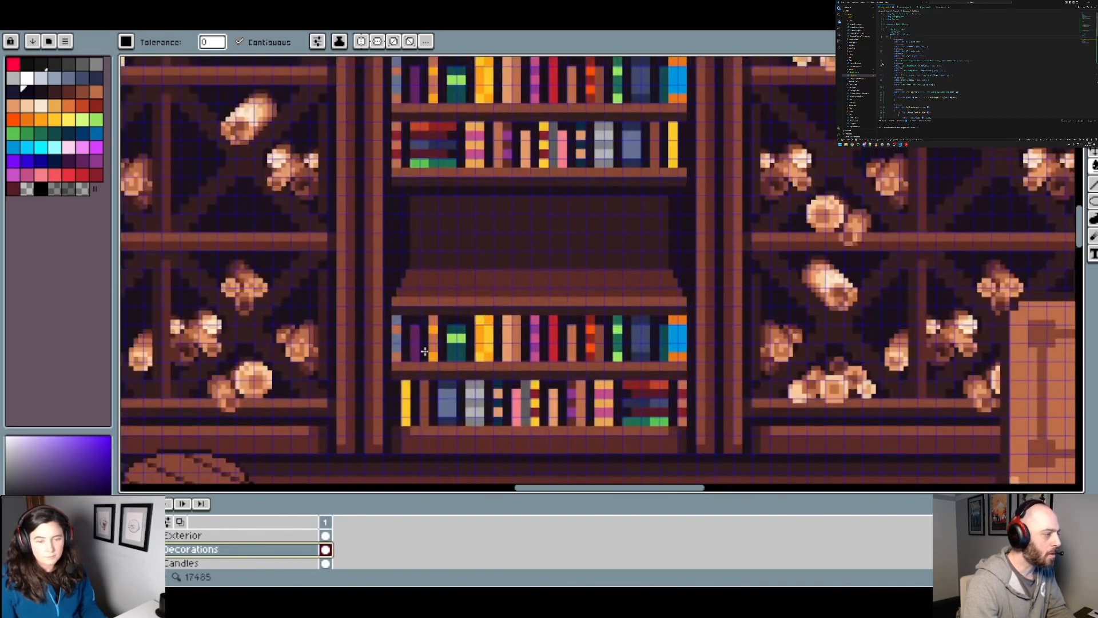
{"action": "left_click", "coordinate": [27, 77]}
{"action": "key", "text": "b"}
{"action": "scroll", "coordinate": [428, 275], "scroll_direction": "up", "scroll_amount": 2}
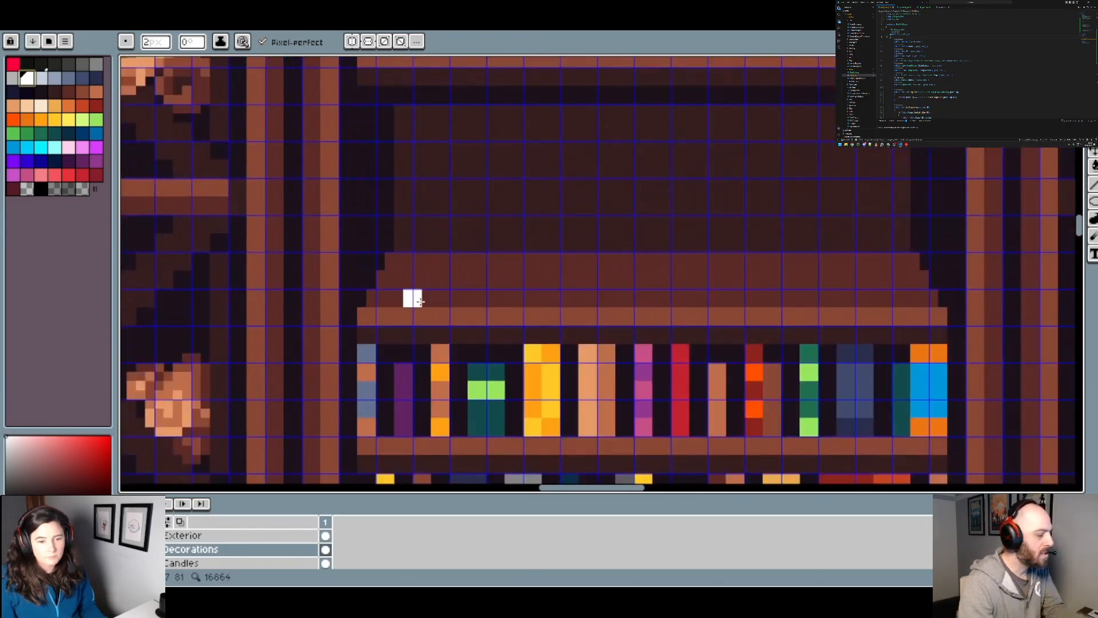
{"action": "left_click_drag", "start_coordinate": [427, 282], "coordinate": [464, 281]}
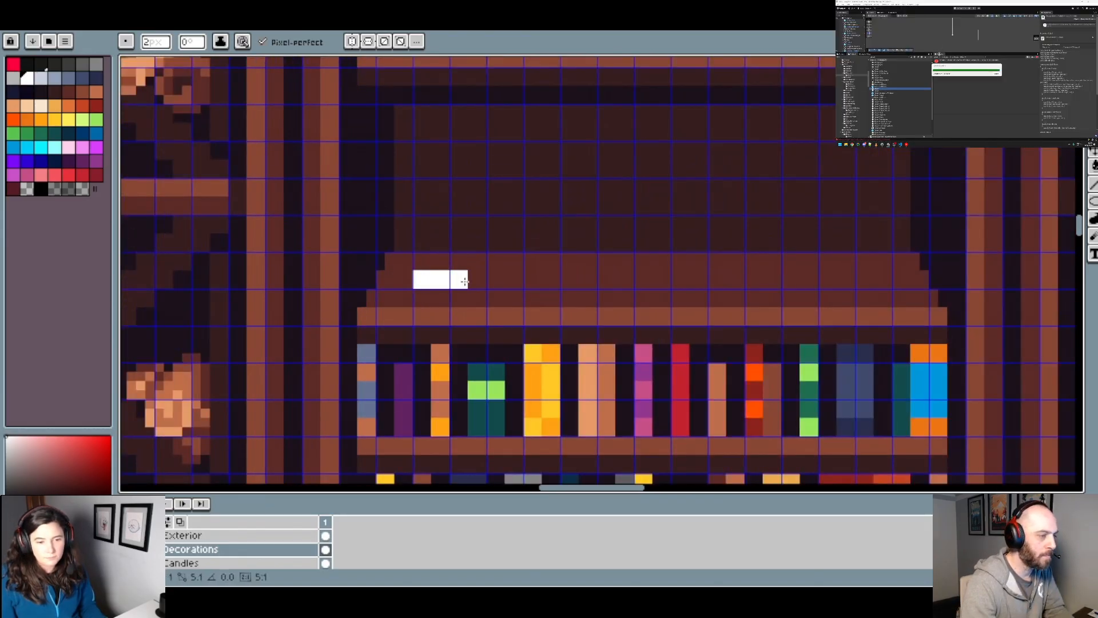
{"action": "left_click", "coordinate": [427, 266]}
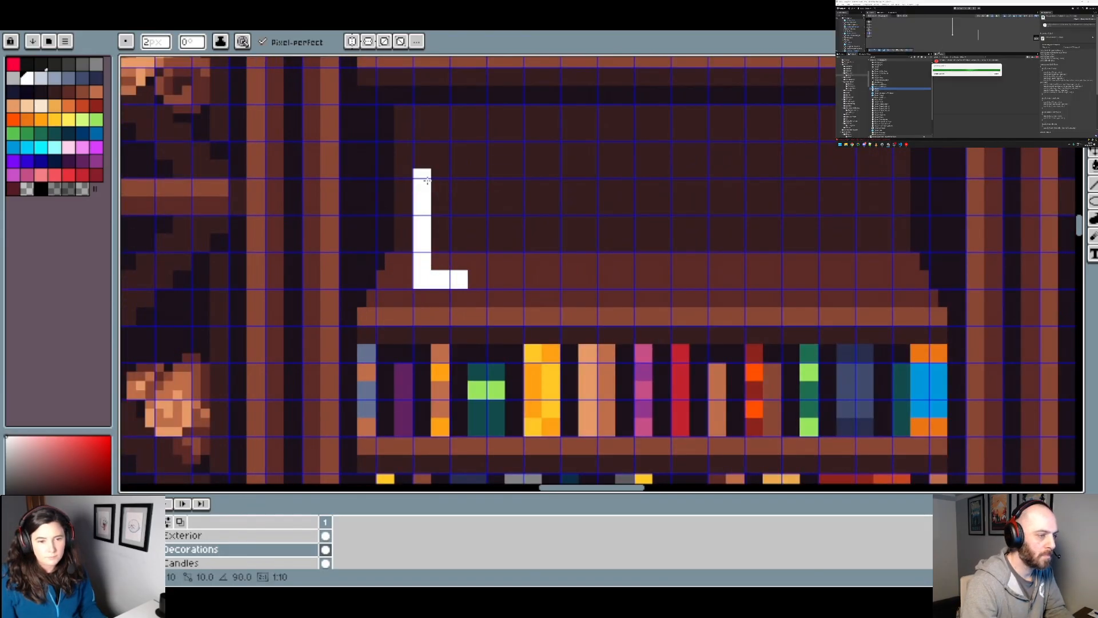
{"action": "left_click", "coordinate": [426, 188], "text": "shift"}
{"action": "left_click", "coordinate": [462, 191]}
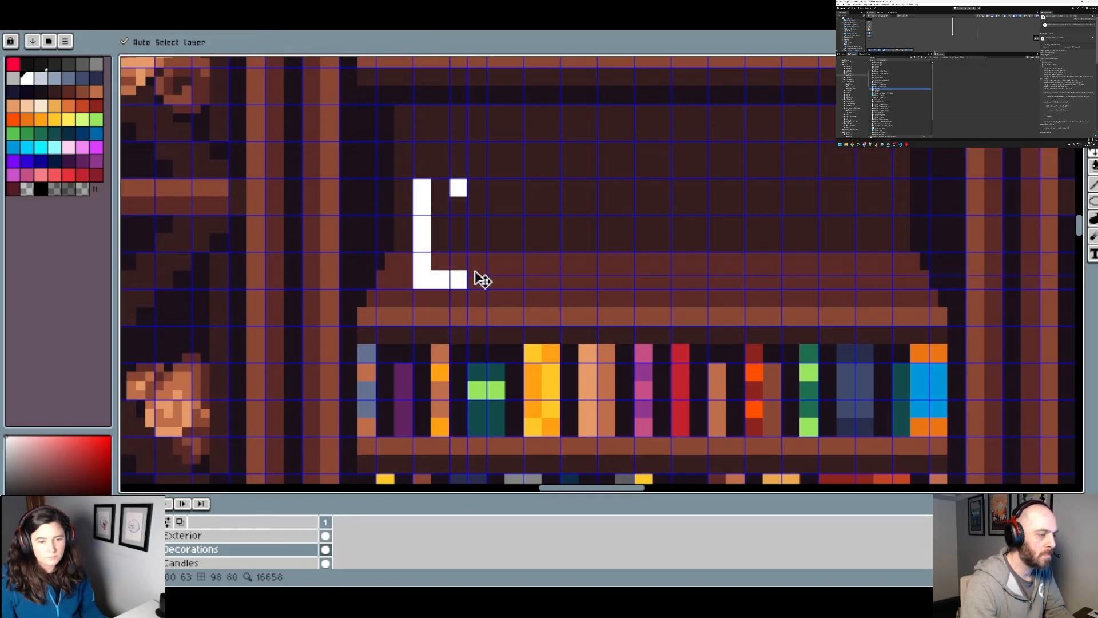
{"action": "left_click", "coordinate": [463, 270], "text": "shift"}
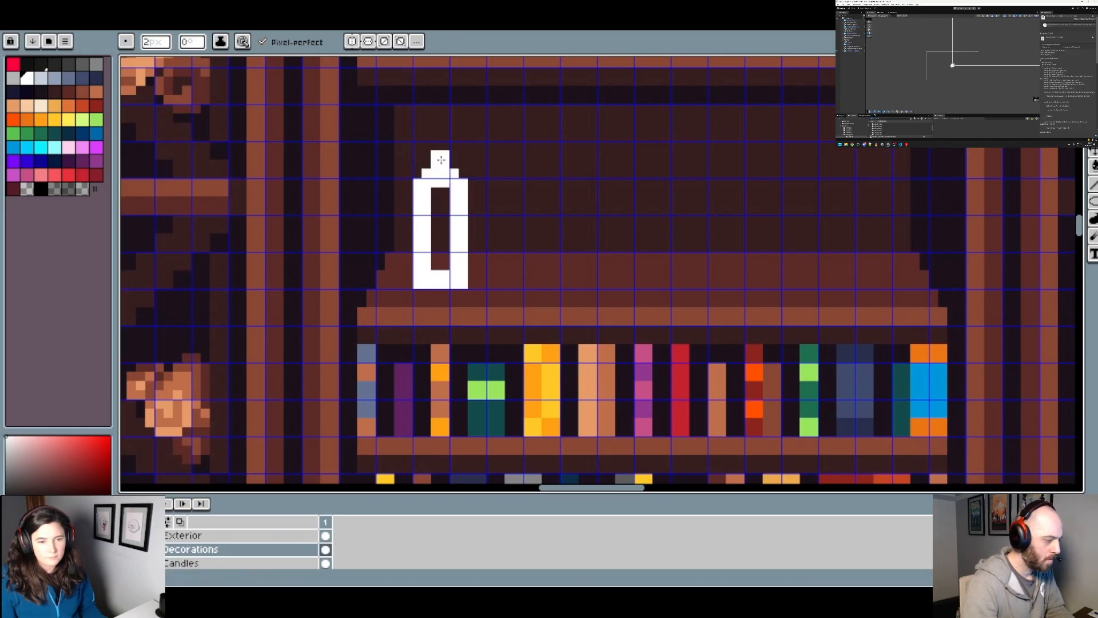
Step: Fill the hollow centre of the bottle with solid white
{"action": "scroll", "coordinate": [441, 148], "scroll_direction": "down", "scroll_amount": 3}
{"action": "scroll", "coordinate": [458, 189], "scroll_direction": "up", "scroll_amount": 2}
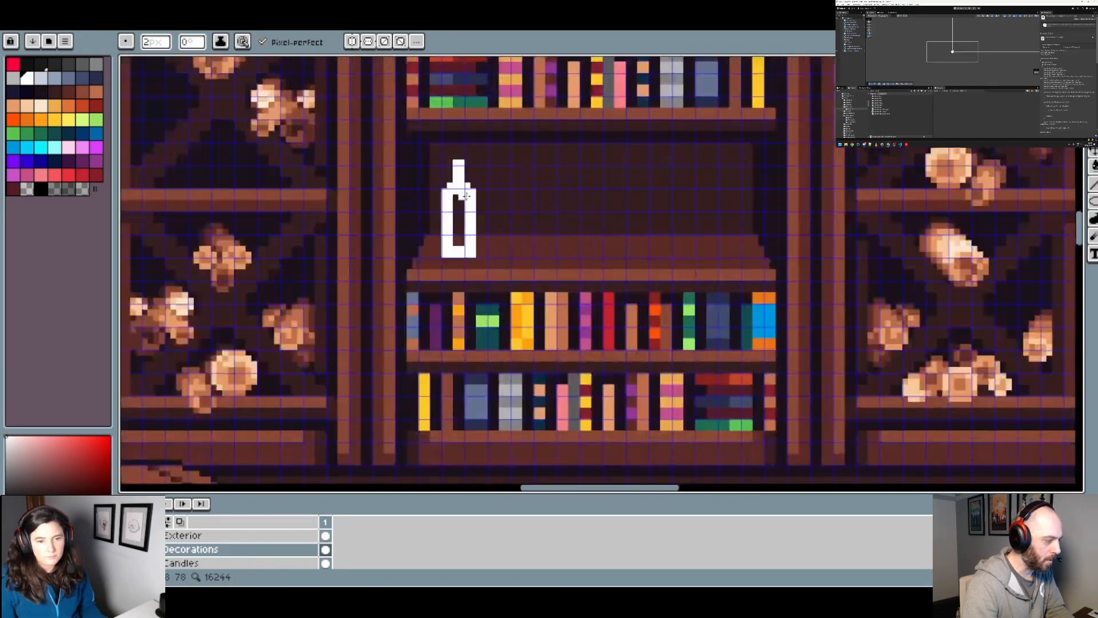
{"action": "scroll", "coordinate": [459, 187], "scroll_direction": "up", "scroll_amount": 1}
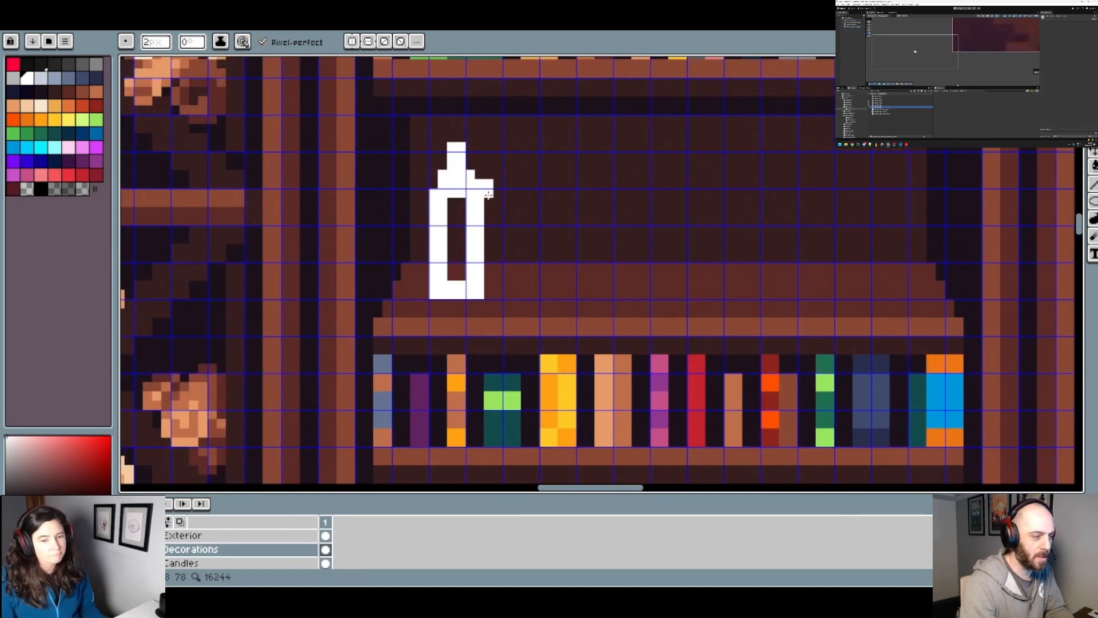
{"action": "left_click_drag", "start_coordinate": [457, 210], "coordinate": [457, 278]}
Step: Thicken both sides of the white bottle and bulge its lower body outward into a rounded flask
{"action": "scroll", "coordinate": [458, 240], "scroll_direction": "down", "scroll_amount": 5}
{"action": "scroll", "coordinate": [454, 246], "scroll_direction": "up", "scroll_amount": 4}
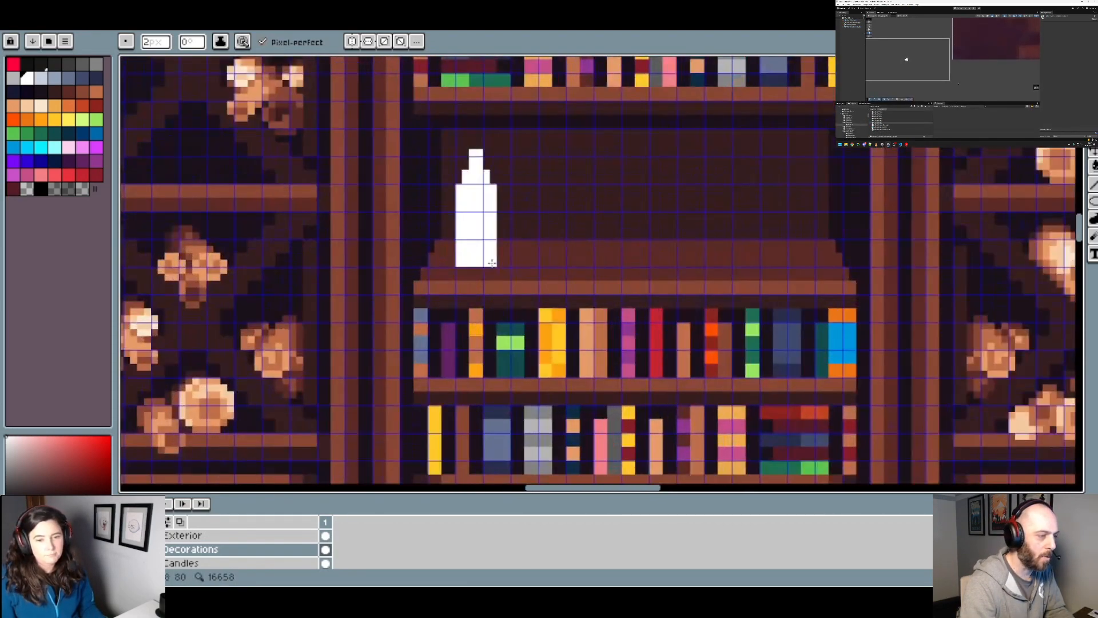
{"action": "scroll", "coordinate": [454, 246], "scroll_direction": "up", "scroll_amount": 1}
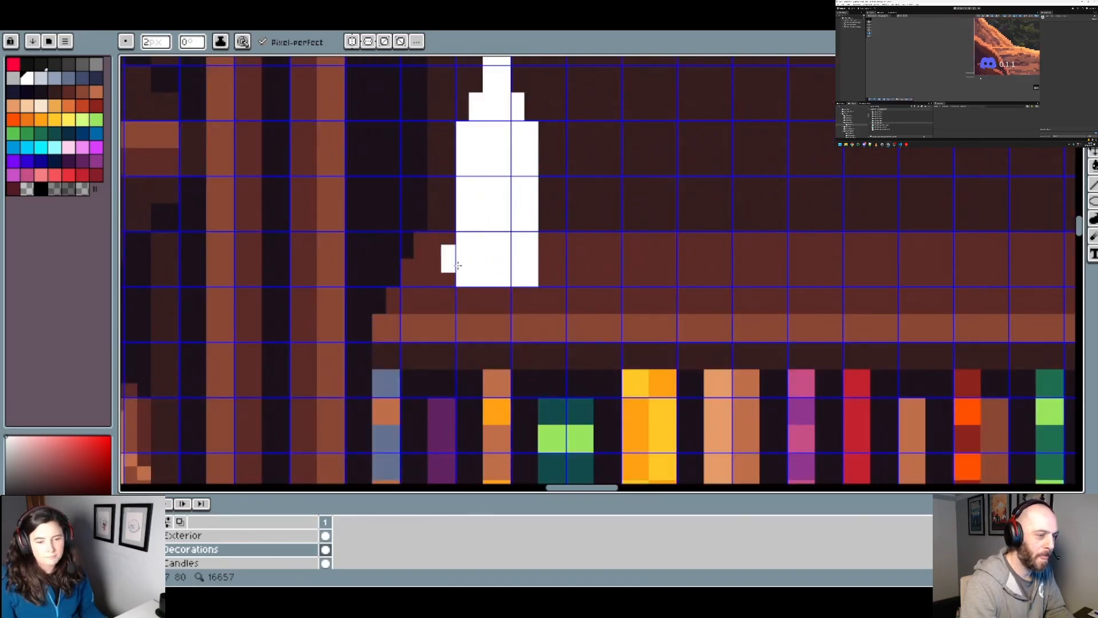
{"action": "left_click_drag", "start_coordinate": [538, 263], "coordinate": [540, 169]}
{"action": "mouse_move", "coordinate": [475, 250]}
{"action": "left_mouse_down"}
{"action": "mouse_move", "coordinate": [457, 236]}
{"action": "mouse_move", "coordinate": [474, 171]}
{"action": "left_mouse_up"}
{"action": "scroll", "coordinate": [475, 170], "scroll_direction": "down", "scroll_amount": 1}
{"action": "scroll", "coordinate": [496, 204], "scroll_direction": "up", "scroll_amount": 2}
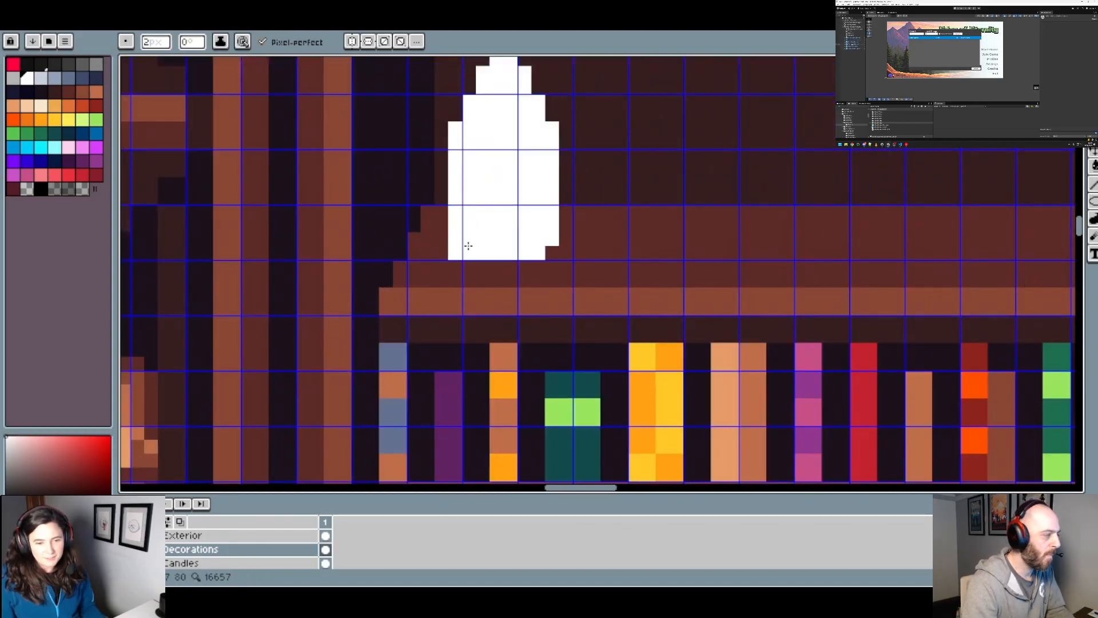
{"action": "left_click_drag", "start_coordinate": [454, 218], "coordinate": [453, 192]}
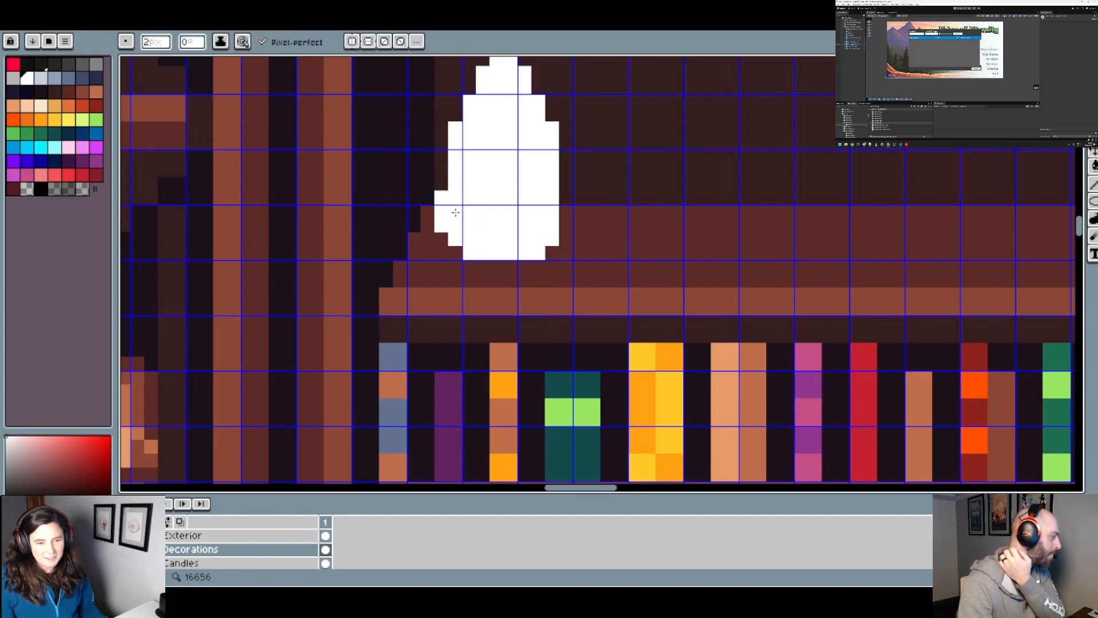
{"action": "left_click", "coordinate": [450, 195]}
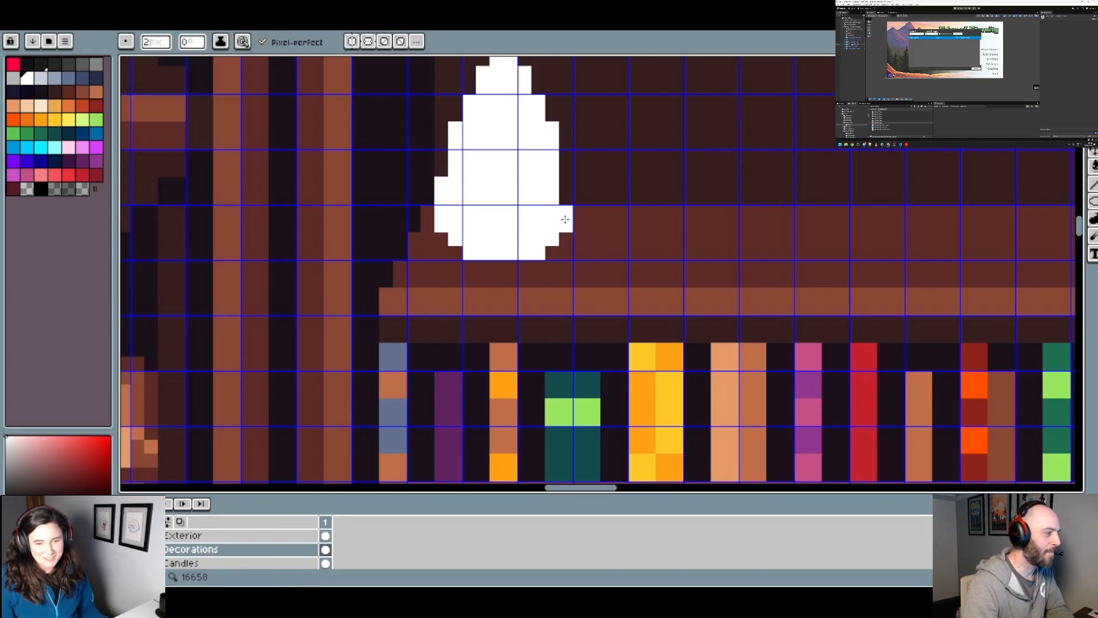
Step: Extend the flask's lower bulge upward on both sides to give a symmetrical teardrop silhouette
{"action": "scroll", "coordinate": [565, 219], "scroll_direction": "down", "scroll_amount": 3}
{"action": "scroll", "coordinate": [538, 189], "scroll_direction": "up", "scroll_amount": 3}
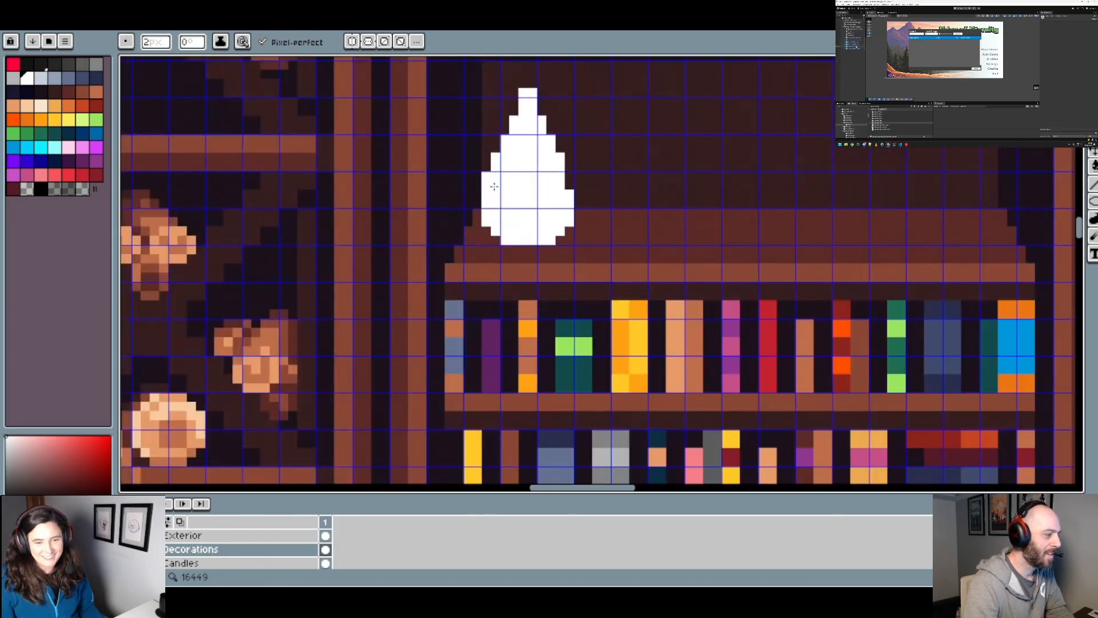
{"action": "scroll", "coordinate": [495, 187], "scroll_direction": "up", "scroll_amount": 2}
{"action": "scroll", "coordinate": [504, 219], "scroll_direction": "down", "scroll_amount": 1}
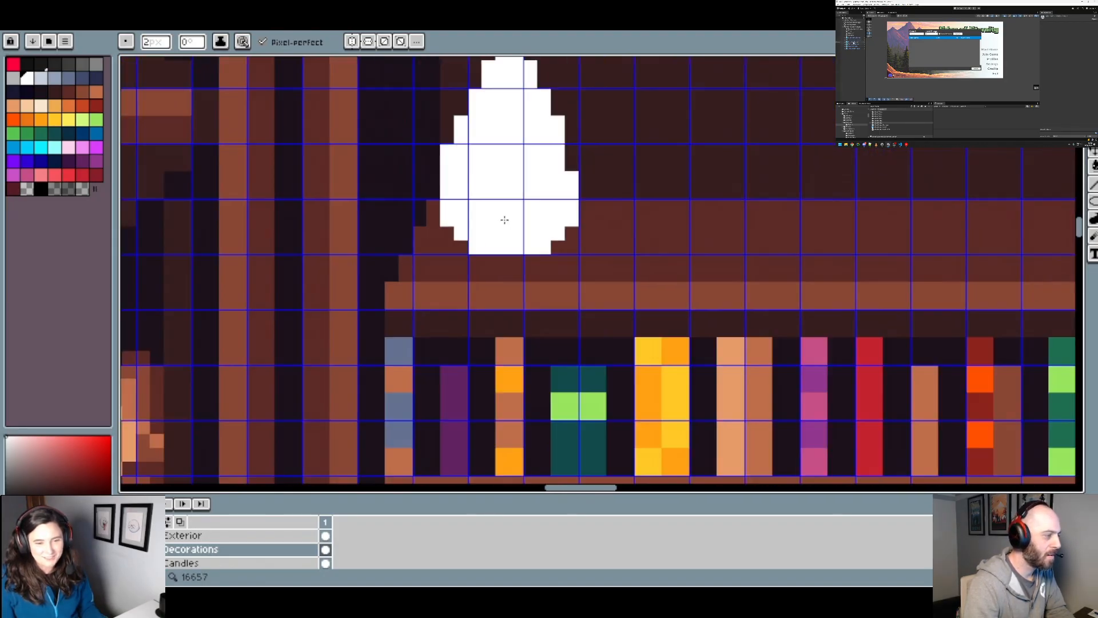
{"action": "scroll", "coordinate": [571, 157], "scroll_direction": "down", "scroll_amount": 3}
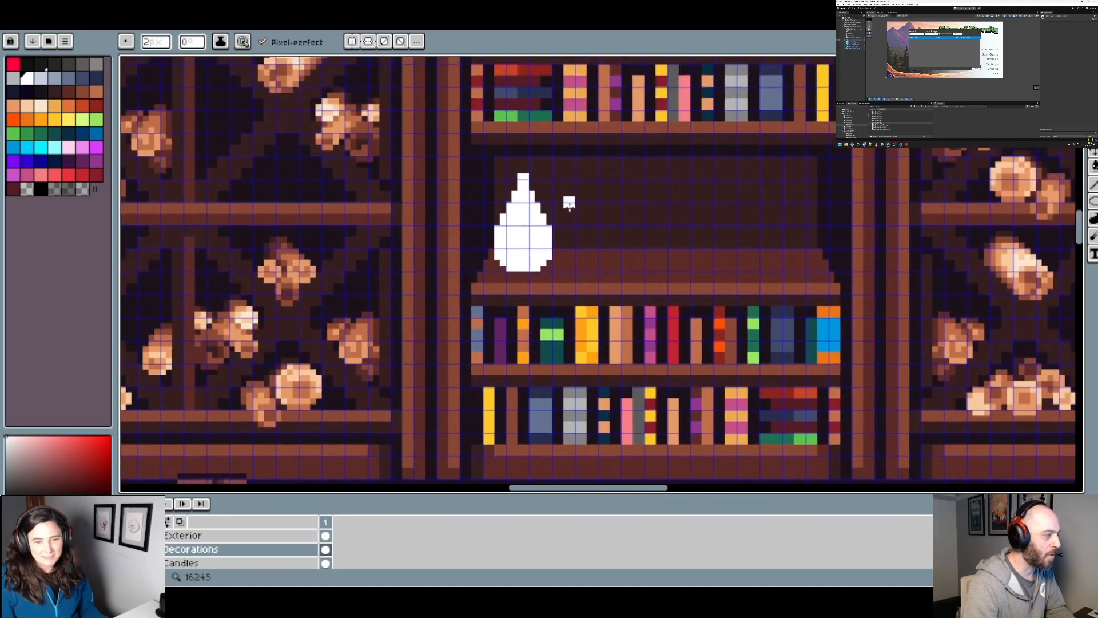
Step: Broaden the flask's upper body in white and step its shoulders evenly up to the neck
{"action": "scroll", "coordinate": [613, 249], "scroll_direction": "down", "scroll_amount": 2}
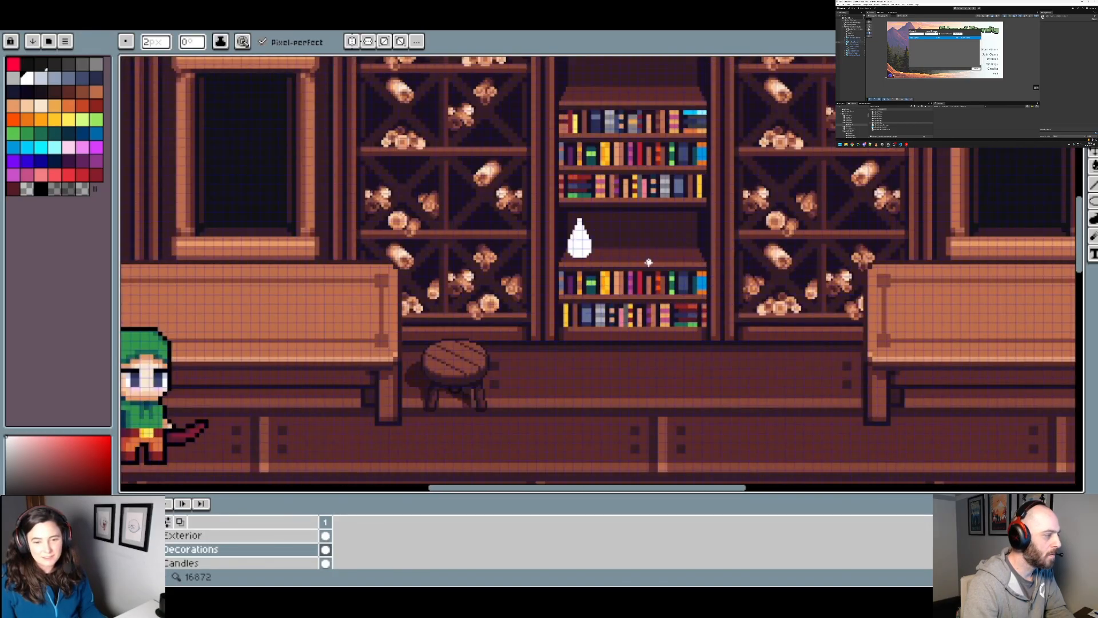
{"action": "scroll", "coordinate": [649, 262], "scroll_direction": "up", "scroll_amount": 3}
{"action": "scroll", "coordinate": [378, 226], "scroll_direction": "up", "scroll_amount": 3}
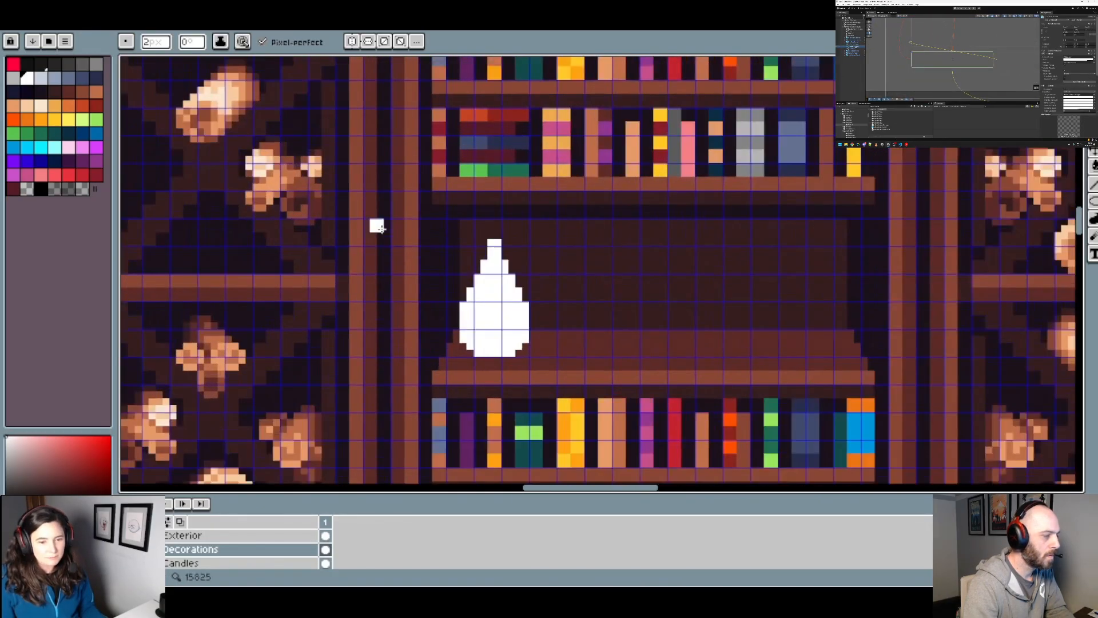
{"action": "scroll", "coordinate": [381, 229], "scroll_direction": "up", "scroll_amount": 2}
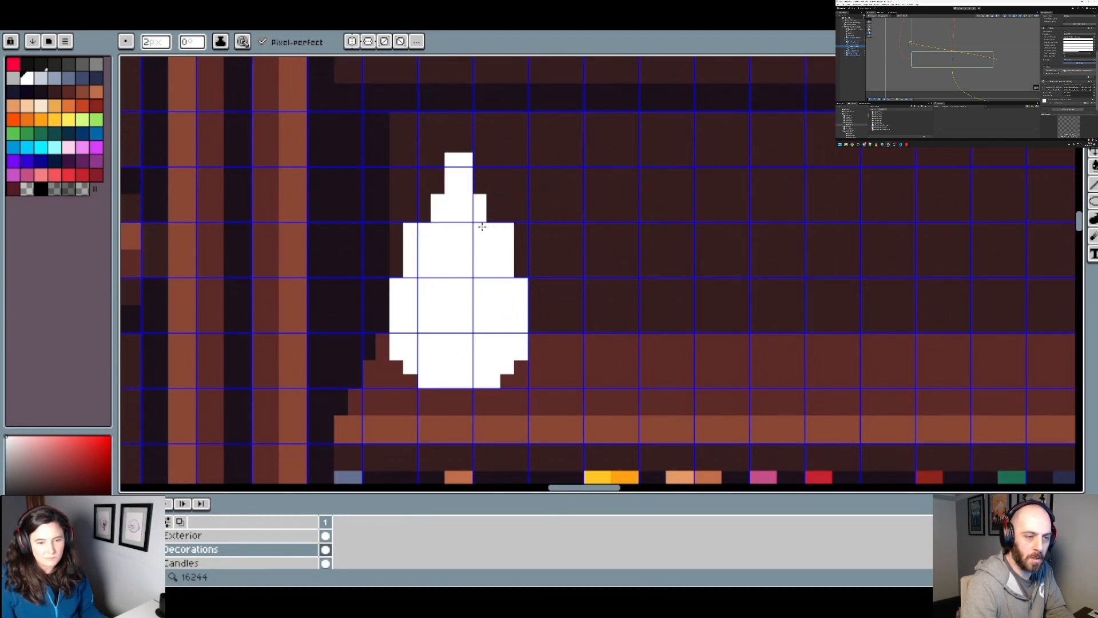
{"action": "scroll", "coordinate": [504, 265], "scroll_direction": "down", "scroll_amount": 3}
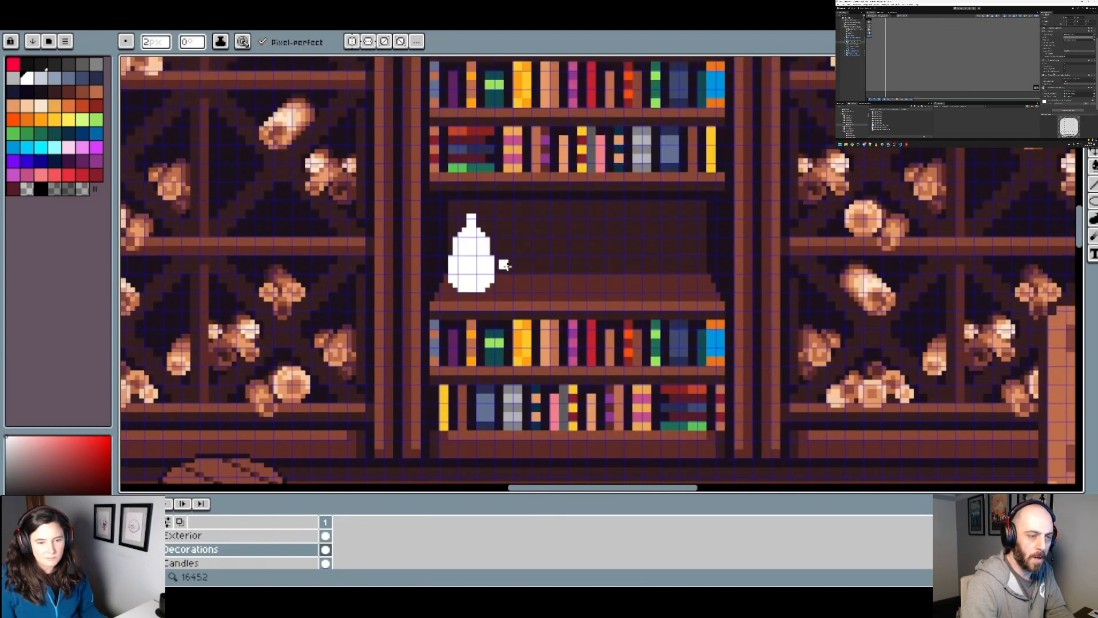
{"action": "scroll", "coordinate": [495, 284], "scroll_direction": "up", "scroll_amount": 2}
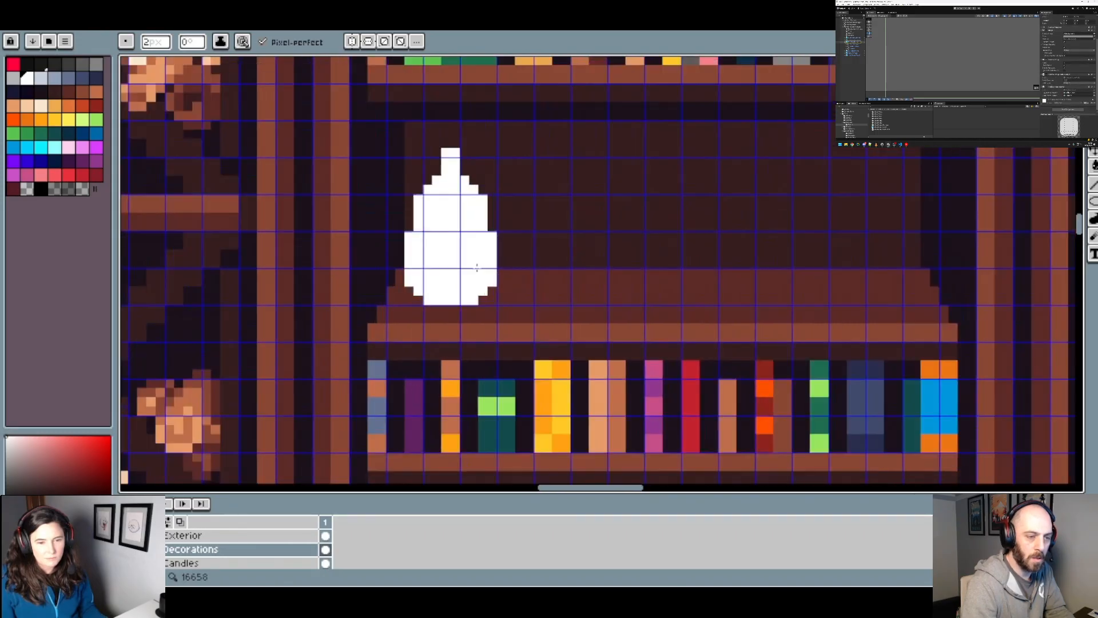
Step: Shorten the flask's neck by painting over its tip with a transparent palette colour
{"action": "left_click", "coordinate": [456, 151]}
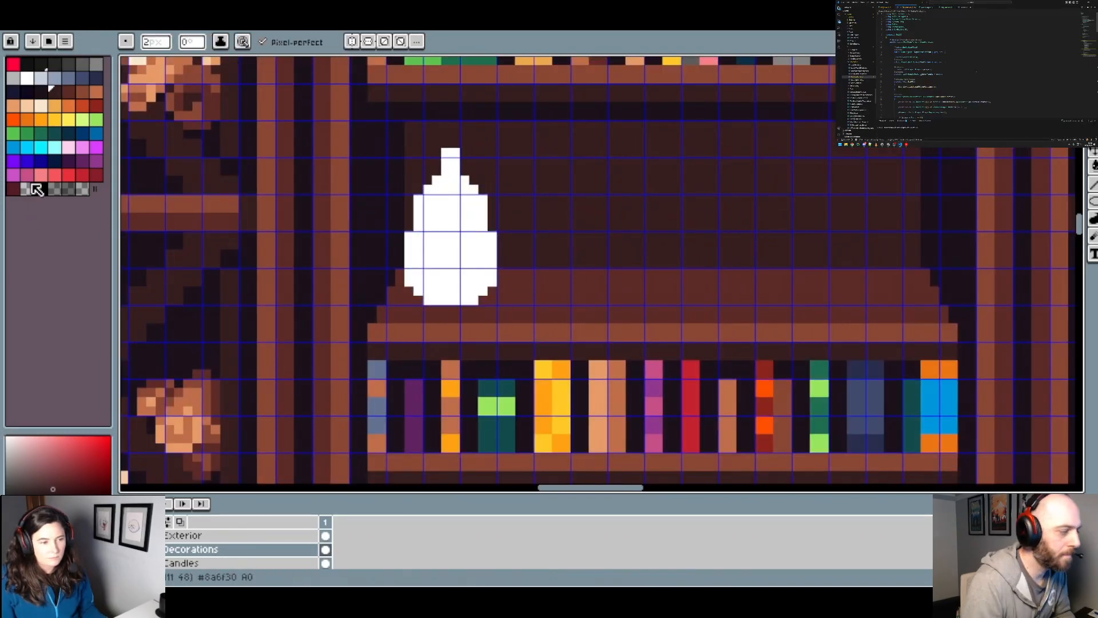
{"action": "left_click", "coordinate": [27, 188]}
{"action": "left_click", "coordinate": [451, 153]}
{"action": "scroll", "coordinate": [493, 201], "scroll_direction": "down", "scroll_amount": 3}
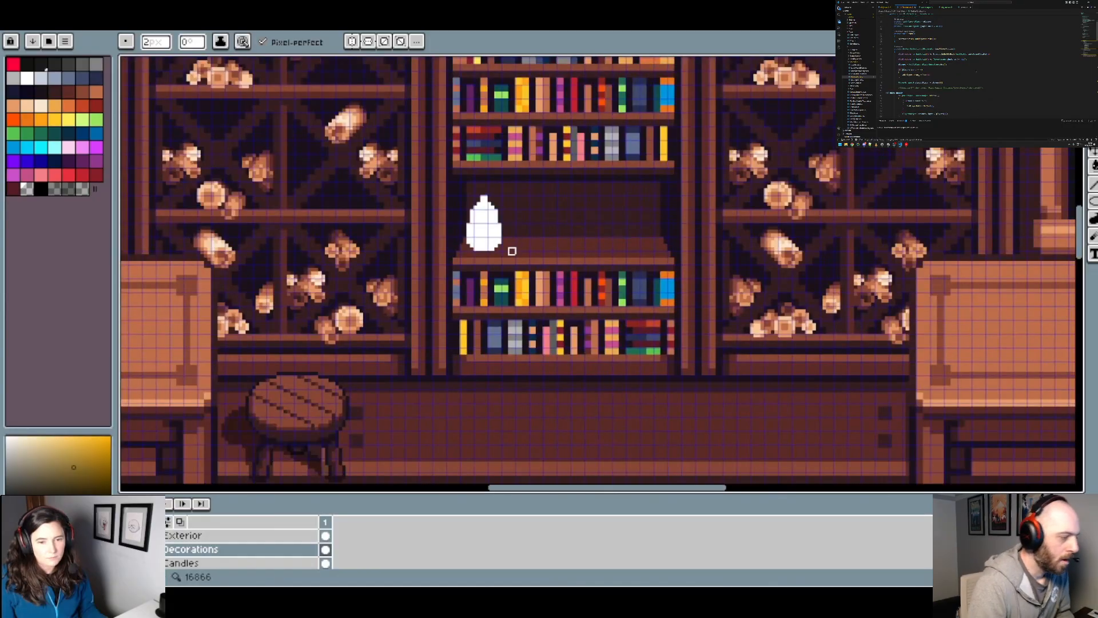
{"action": "scroll", "coordinate": [509, 247], "scroll_direction": "down", "scroll_amount": 1}
{"action": "scroll", "coordinate": [515, 257], "scroll_direction": "up", "scroll_amount": 2}
{"action": "scroll", "coordinate": [451, 212], "scroll_direction": "up", "scroll_amount": 2}
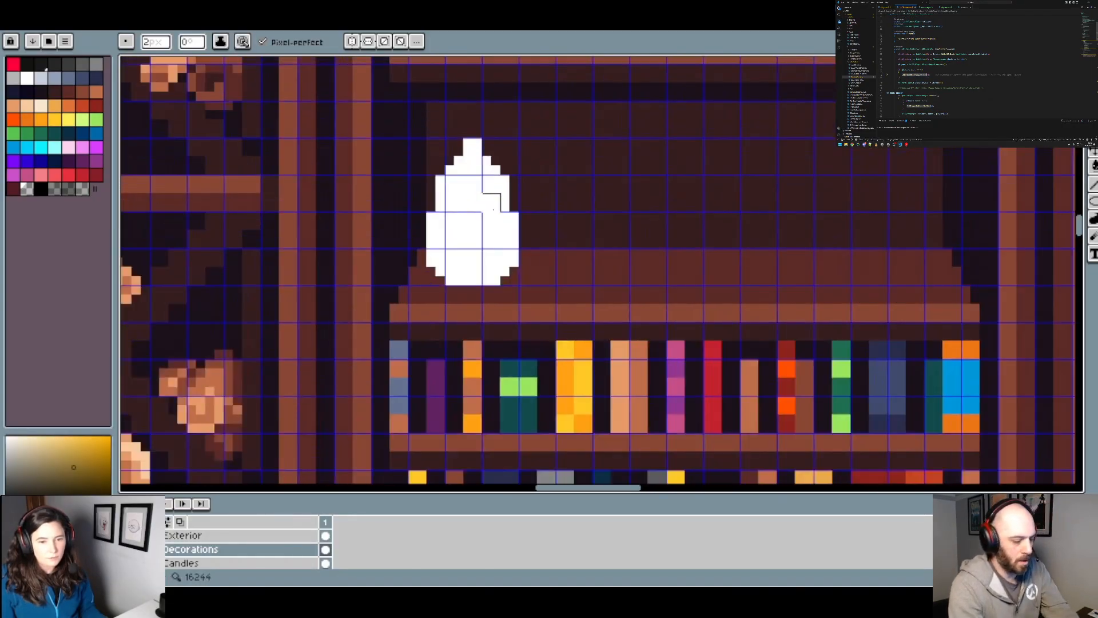
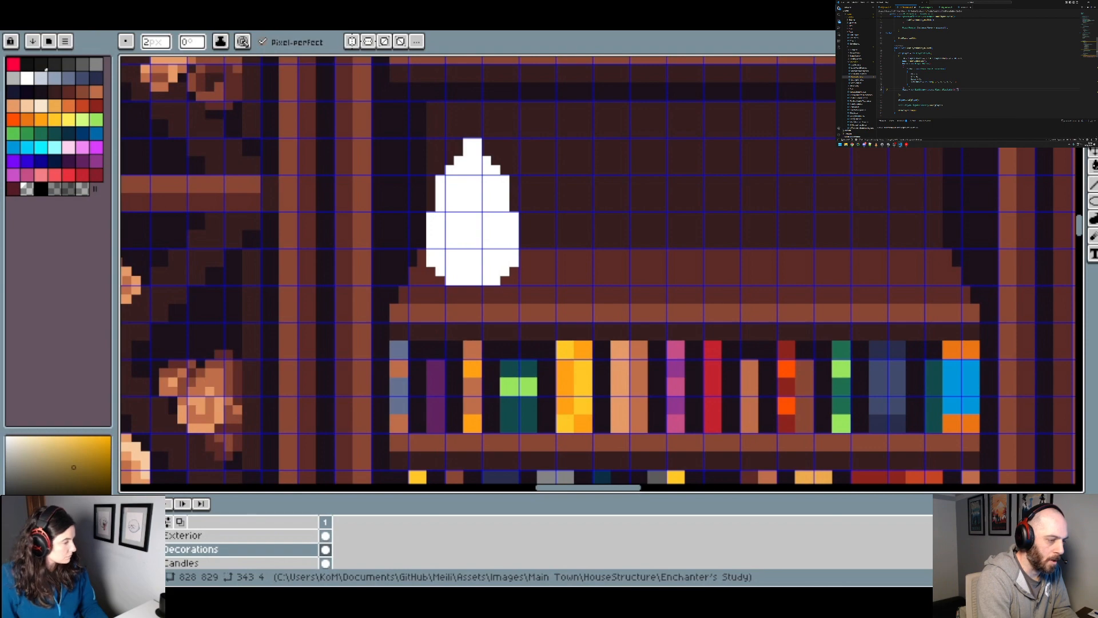
Step: Select the white flask by its colour and shift it down one pixel on the shelf
{"action": "scroll", "coordinate": [481, 226], "scroll_direction": "down", "scroll_amount": 1}
{"action": "scroll", "coordinate": [482, 230], "scroll_direction": "up", "scroll_amount": 2}
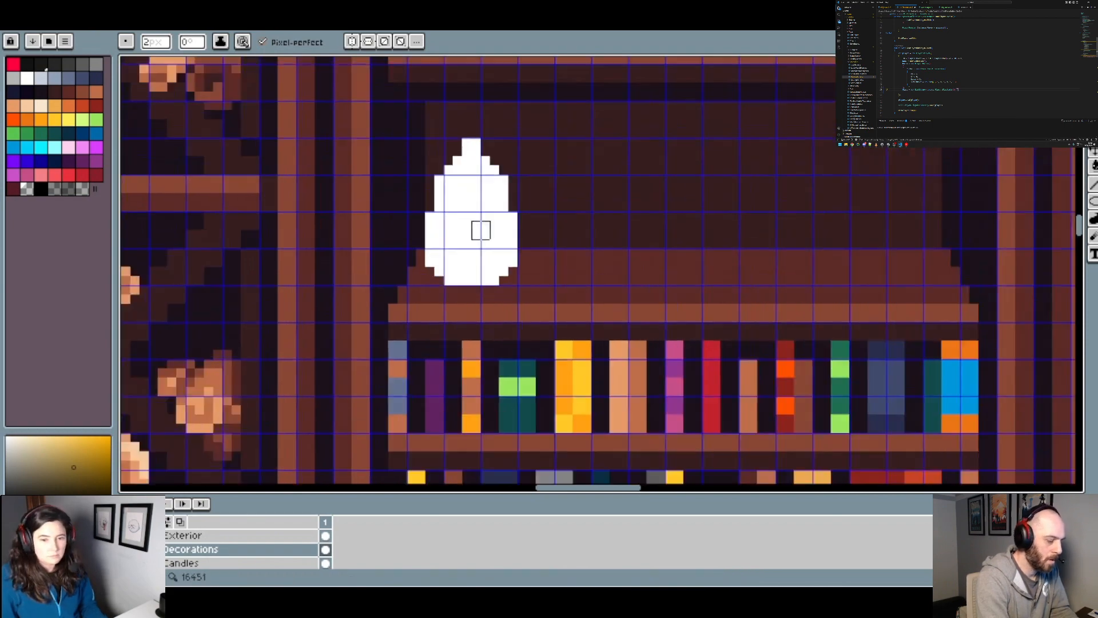
{"action": "left_click", "coordinate": [453, 215], "text": "alt"}
{"action": "scroll", "coordinate": [513, 226], "scroll_direction": "down", "scroll_amount": 2}
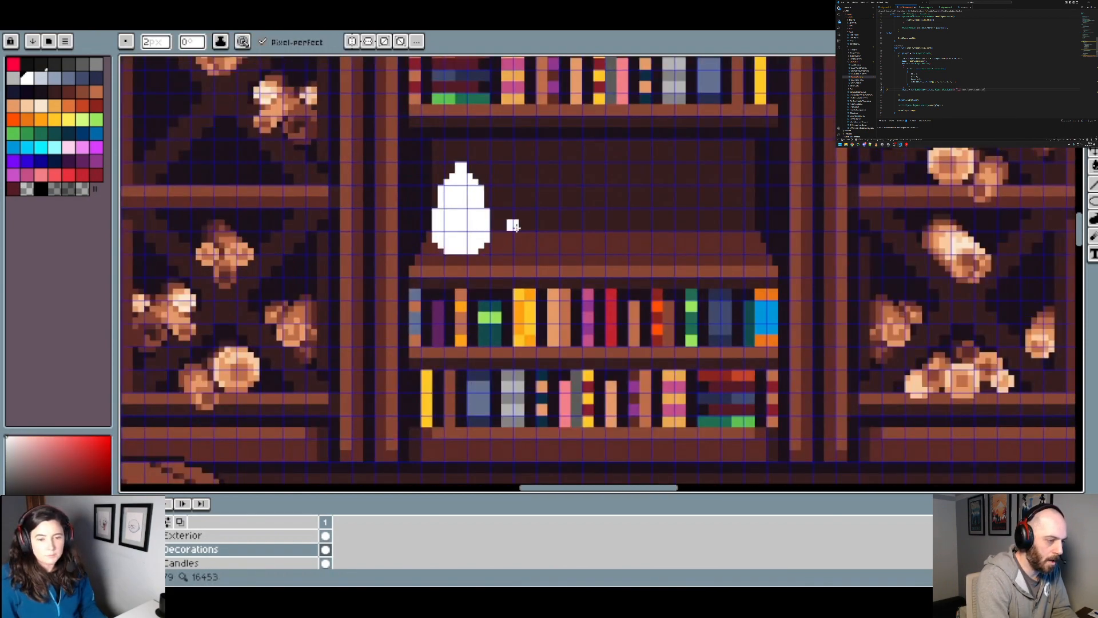
{"action": "left_click", "coordinate": [41, 77]}
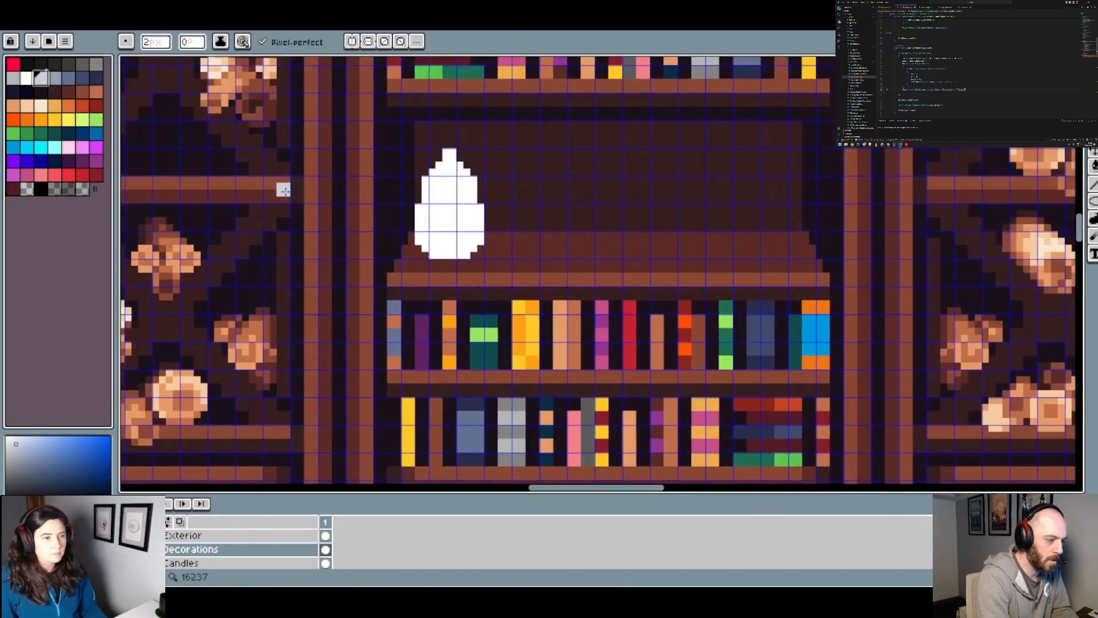
{"action": "scroll", "coordinate": [494, 242], "scroll_direction": "up", "scroll_amount": 1}
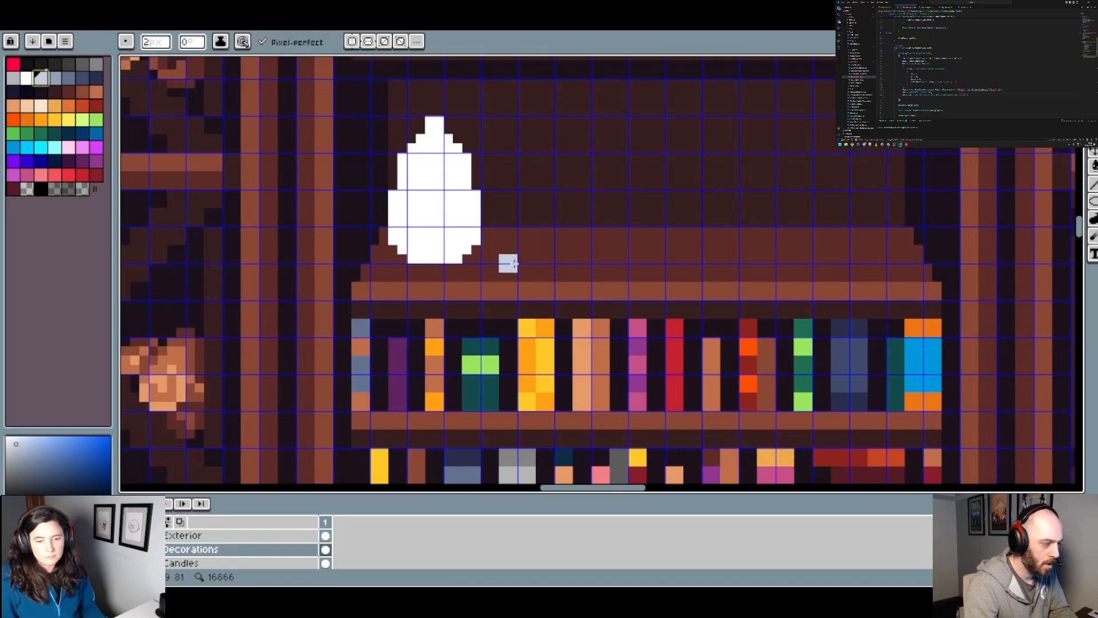
{"action": "left_click_drag", "start_coordinate": [511, 251], "coordinate": [486, 280]}
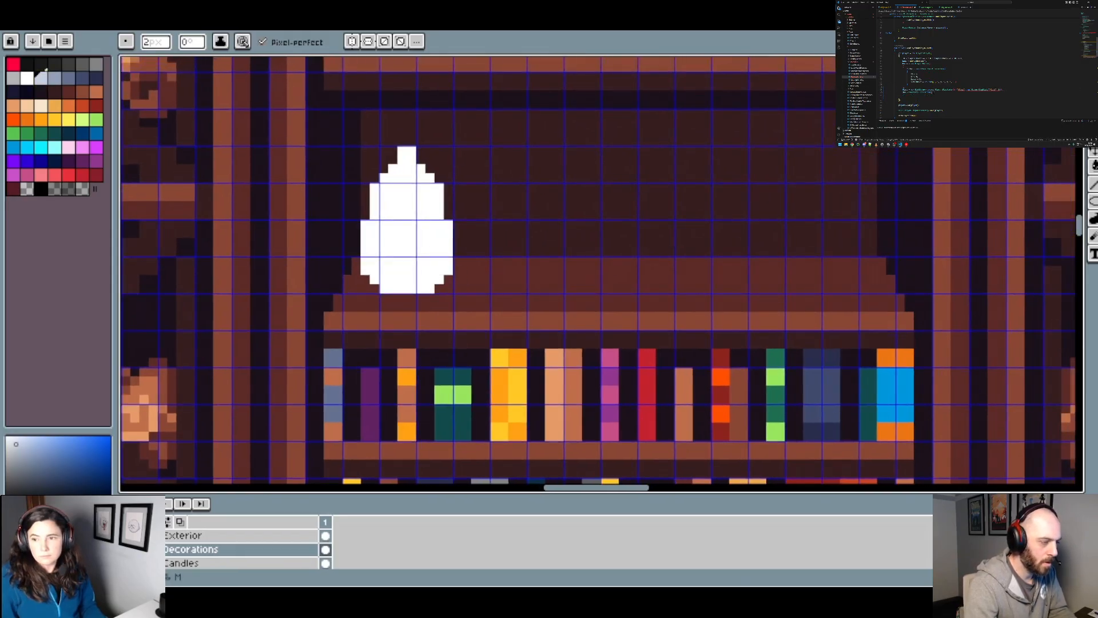
{"action": "key", "text": "w"}
{"action": "left_click", "coordinate": [404, 243]}
{"action": "key", "text": "Delete"}
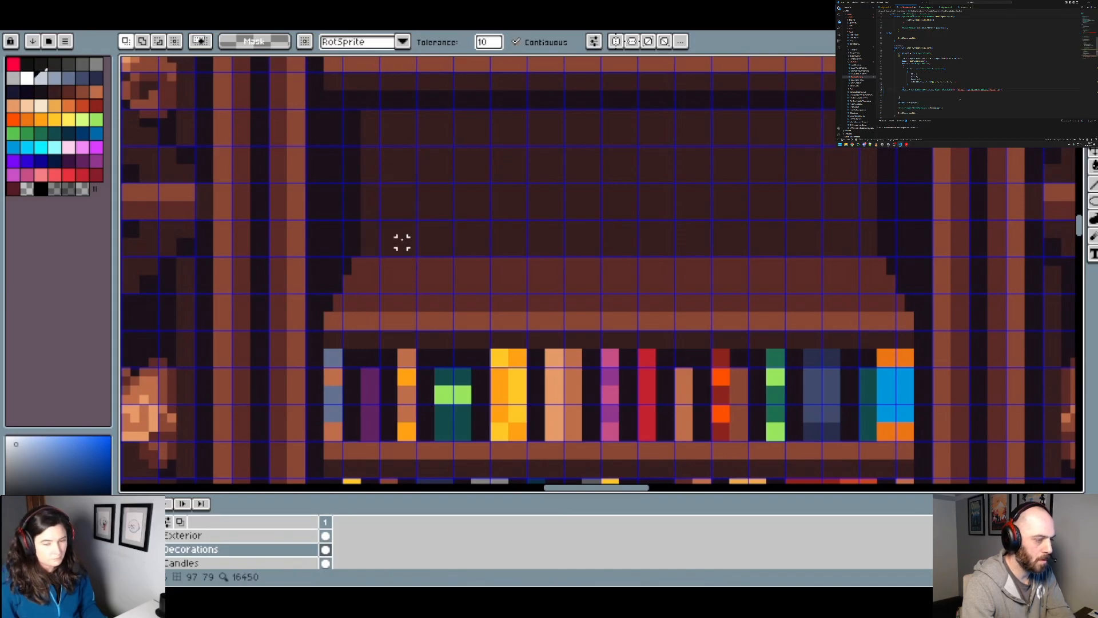
{"action": "key", "text": "ctrl+z"}
{"action": "key", "text": "ctrl+d"}
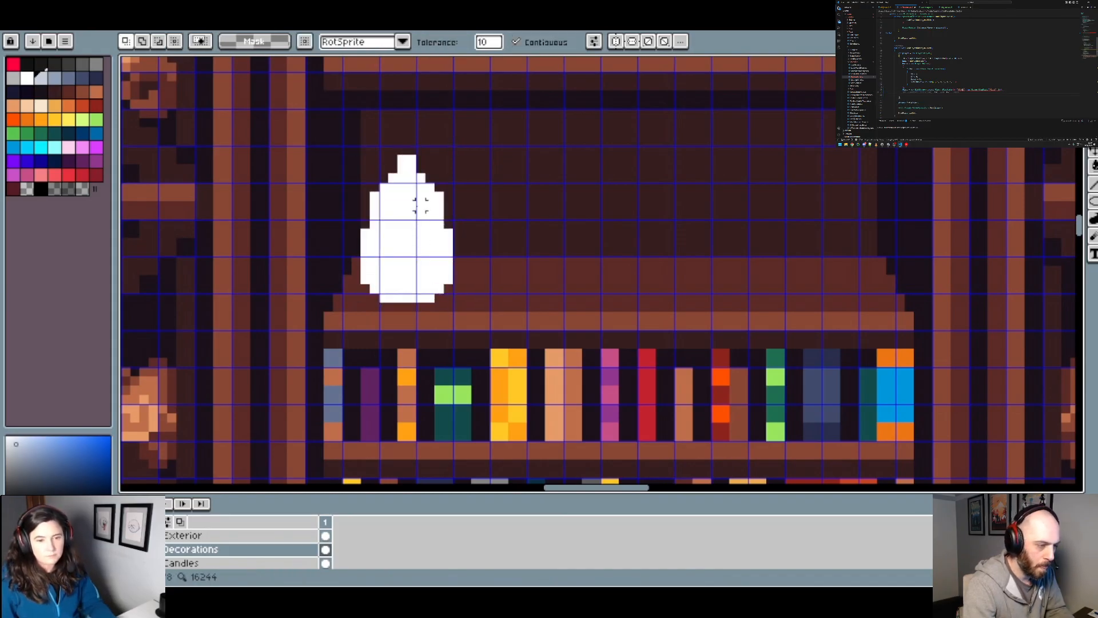
{"action": "key", "text": "i"}
{"action": "key", "text": "b"}
{"action": "left_click", "coordinate": [489, 293]}
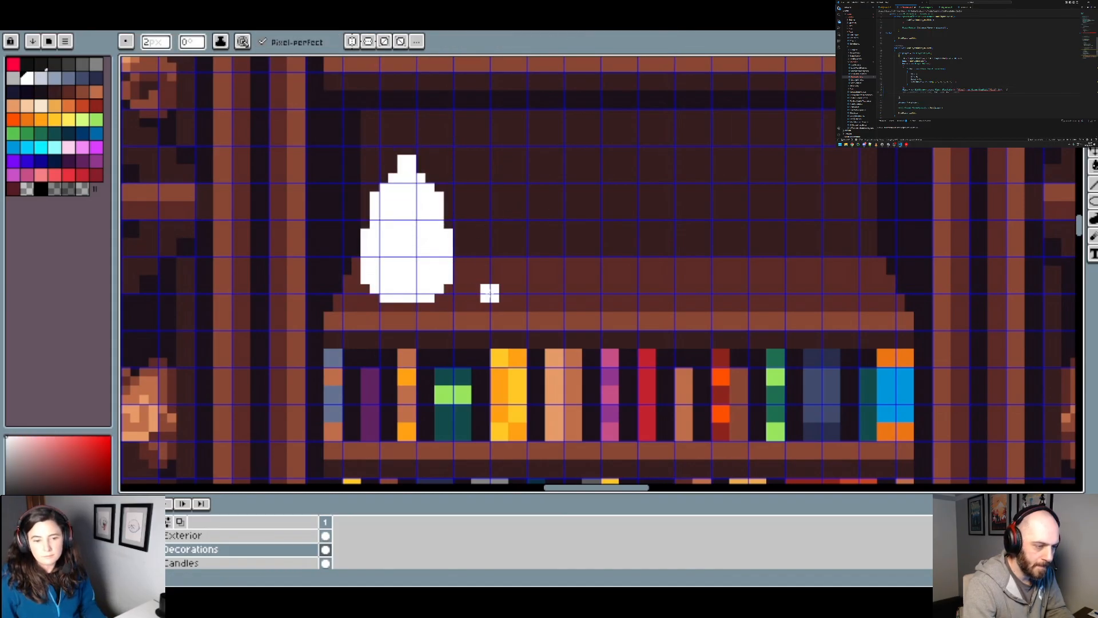
{"action": "key", "text": "ctrl+z"}
Step: With a 1 px pale blue-grey pencil, outline the base, right side and shoulder of a second bottle behind the white flask
{"action": "left_click", "coordinate": [40, 77]}
{"action": "left_click", "coordinate": [481, 294]}
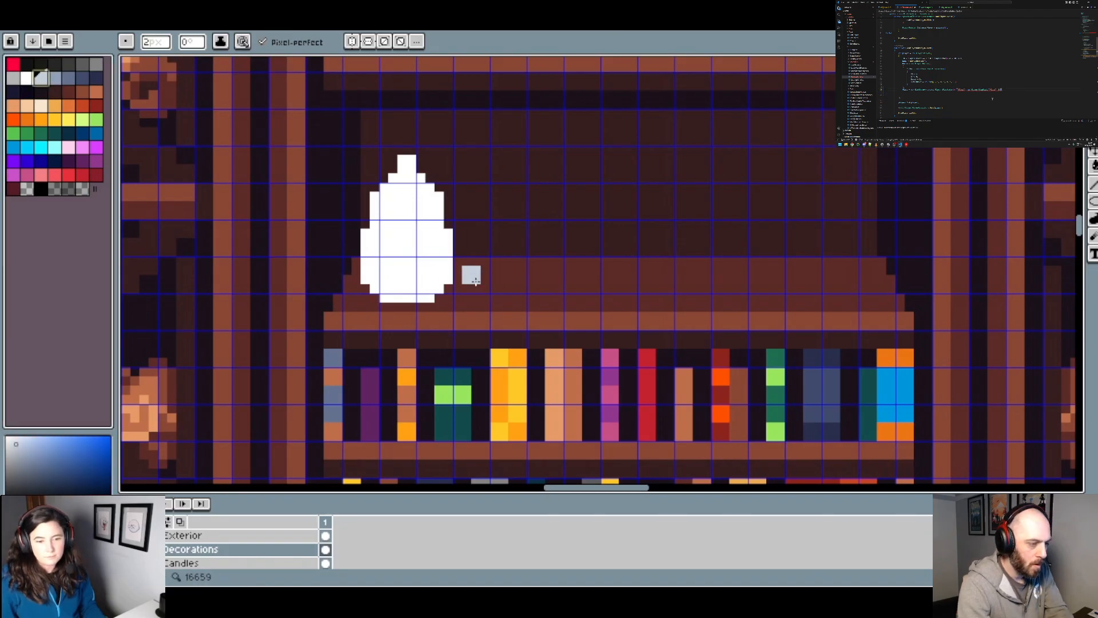
{"action": "key", "text": "minus"}
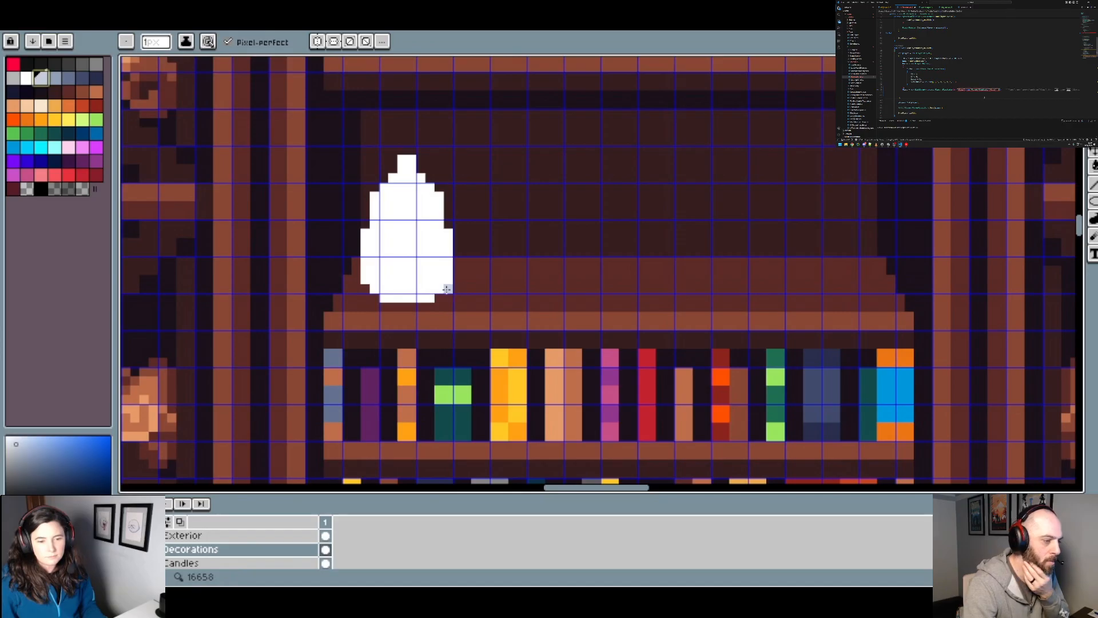
{"action": "left_click", "coordinate": [447, 288]}
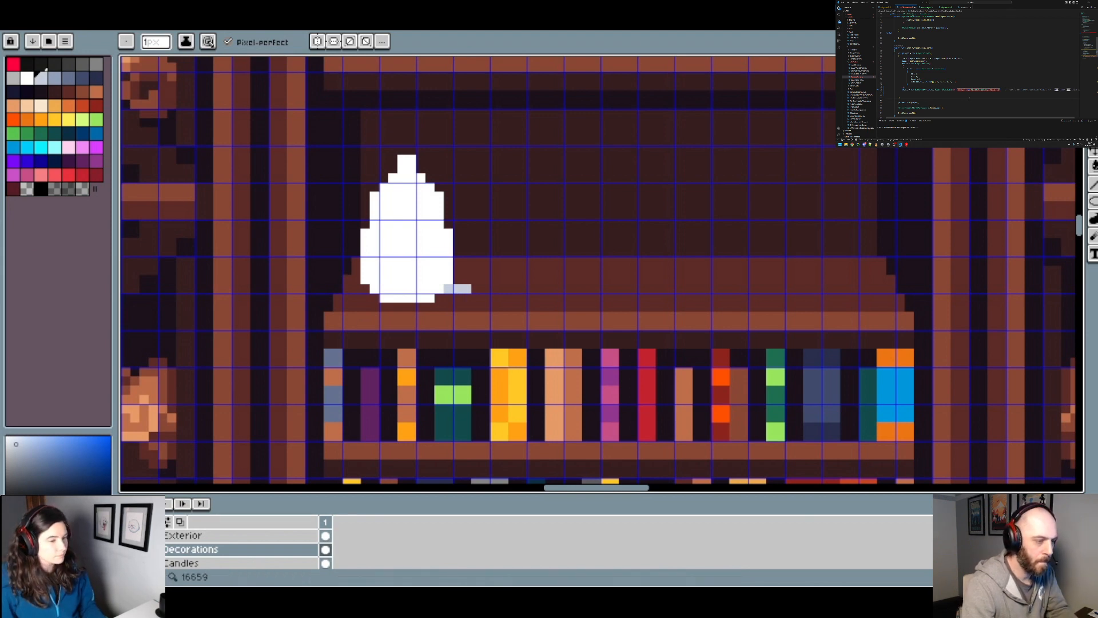
{"action": "scroll", "coordinate": [458, 289], "scroll_direction": "up", "scroll_amount": 2}
{"action": "left_click", "coordinate": [474, 273]}
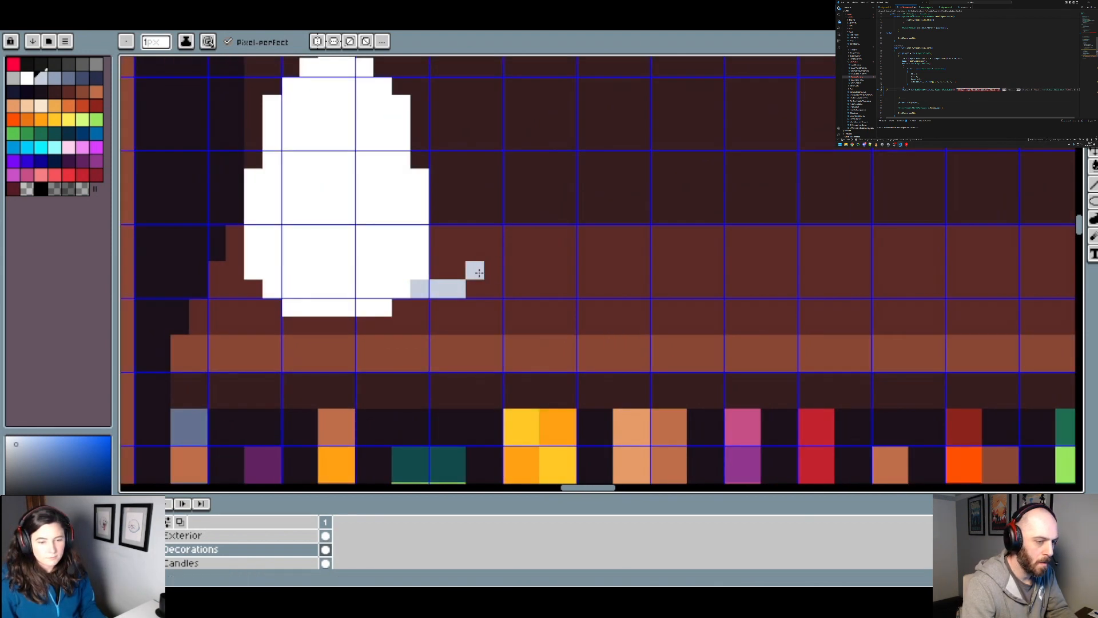
{"action": "scroll", "coordinate": [474, 272], "scroll_direction": "down", "scroll_amount": 4}
{"action": "scroll", "coordinate": [478, 275], "scroll_direction": "up", "scroll_amount": 3}
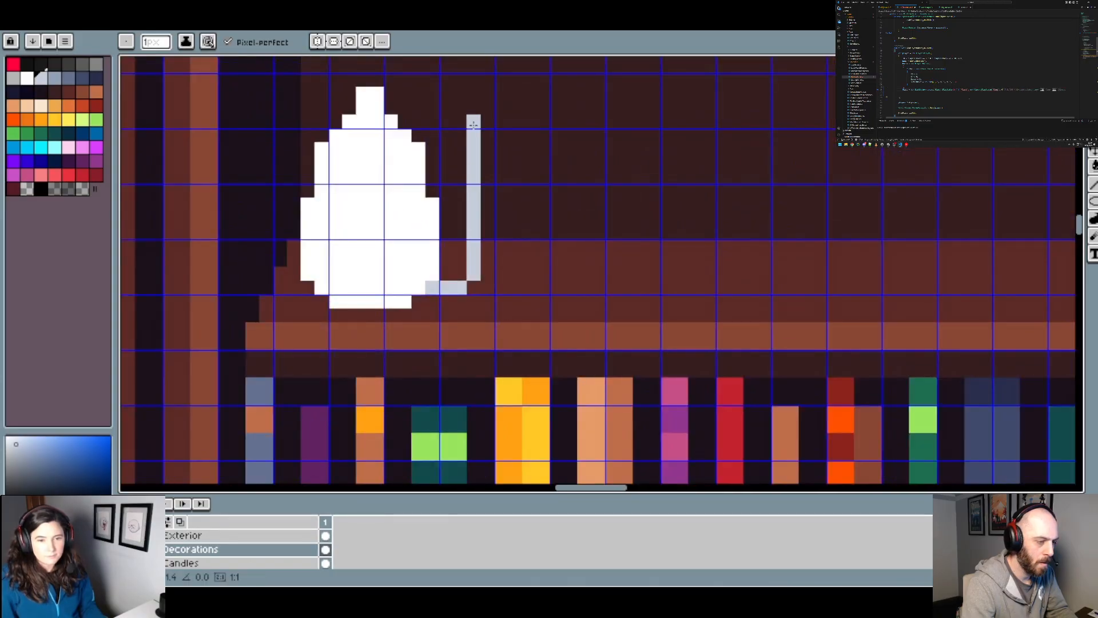
{"action": "scroll", "coordinate": [498, 151], "scroll_direction": "down", "scroll_amount": 4}
{"action": "scroll", "coordinate": [483, 277], "scroll_direction": "up", "scroll_amount": 3}
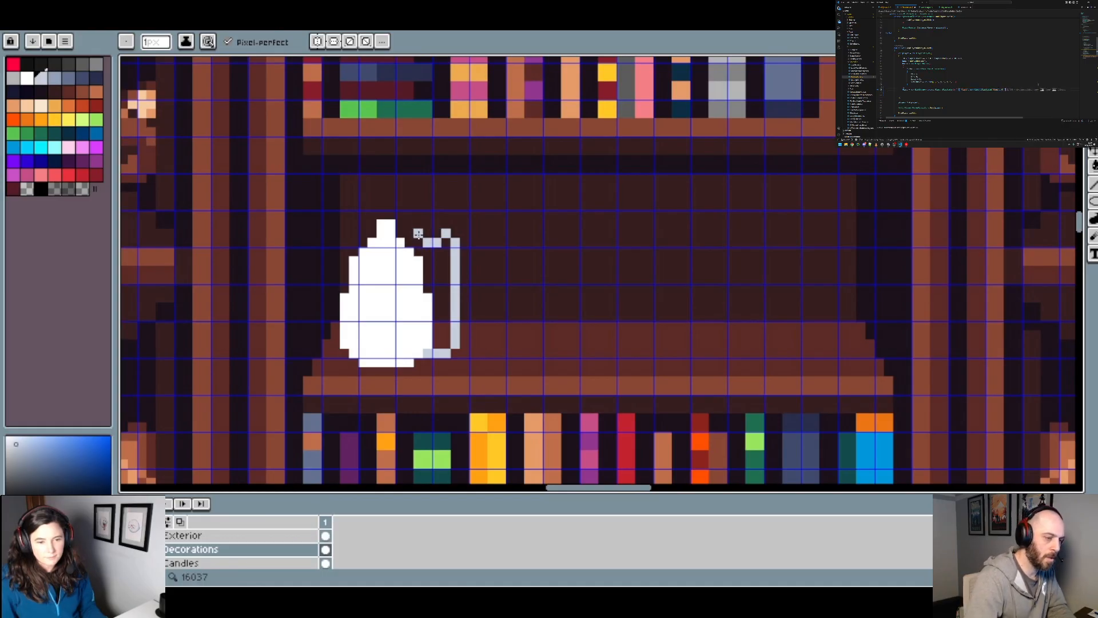
Step: Fill the outlined bottle behind the white flask with pale blue-grey
{"action": "key", "text": "g"}
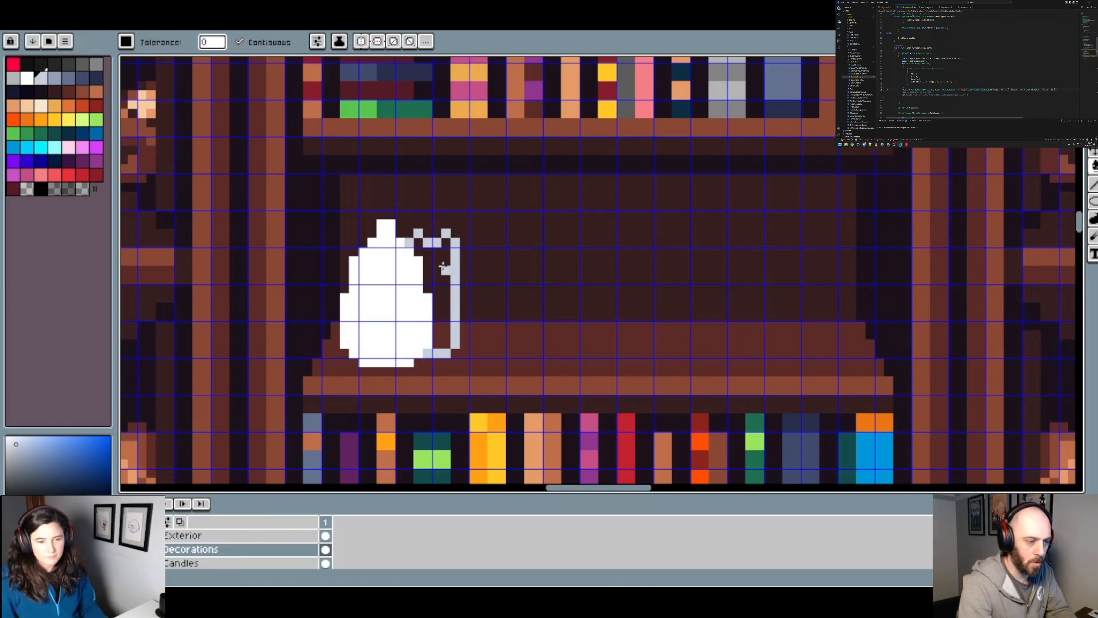
{"action": "left_click", "coordinate": [444, 271]}
{"action": "scroll", "coordinate": [444, 273], "scroll_direction": "down", "scroll_amount": 3}
{"action": "scroll", "coordinate": [447, 264], "scroll_direction": "up", "scroll_amount": 3}
Step: Build up the pale blue-grey bottle's shoulders in even pixel steps on both sides
{"action": "key", "text": "b"}
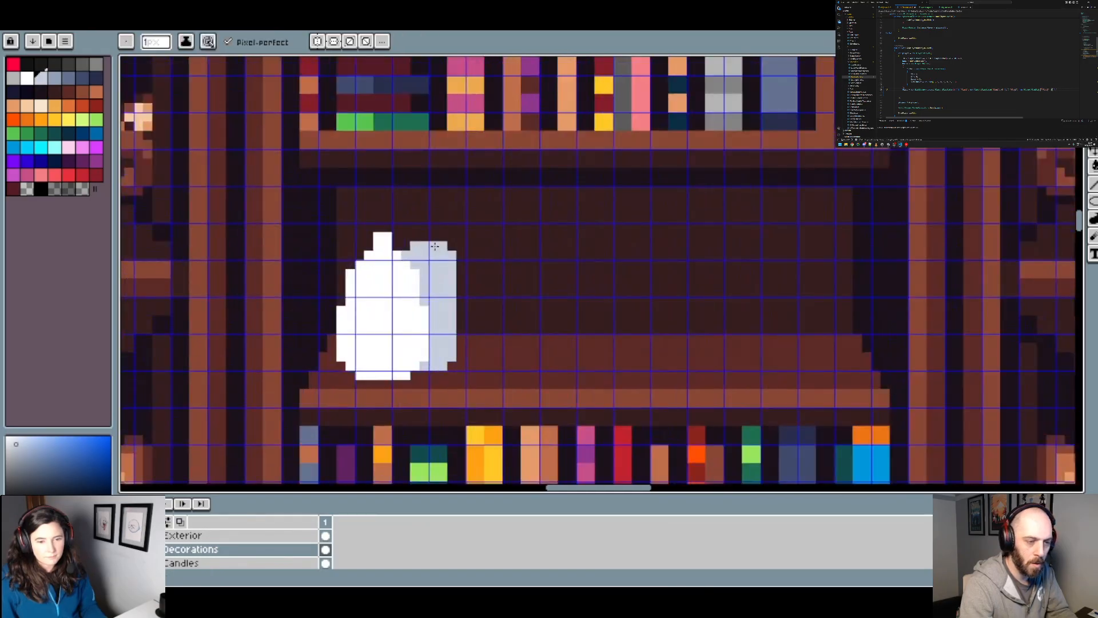
{"action": "scroll", "coordinate": [434, 246], "scroll_direction": "down", "scroll_amount": 3}
{"action": "scroll", "coordinate": [435, 246], "scroll_direction": "up", "scroll_amount": 4}
{"action": "left_click", "coordinate": [412, 236]}
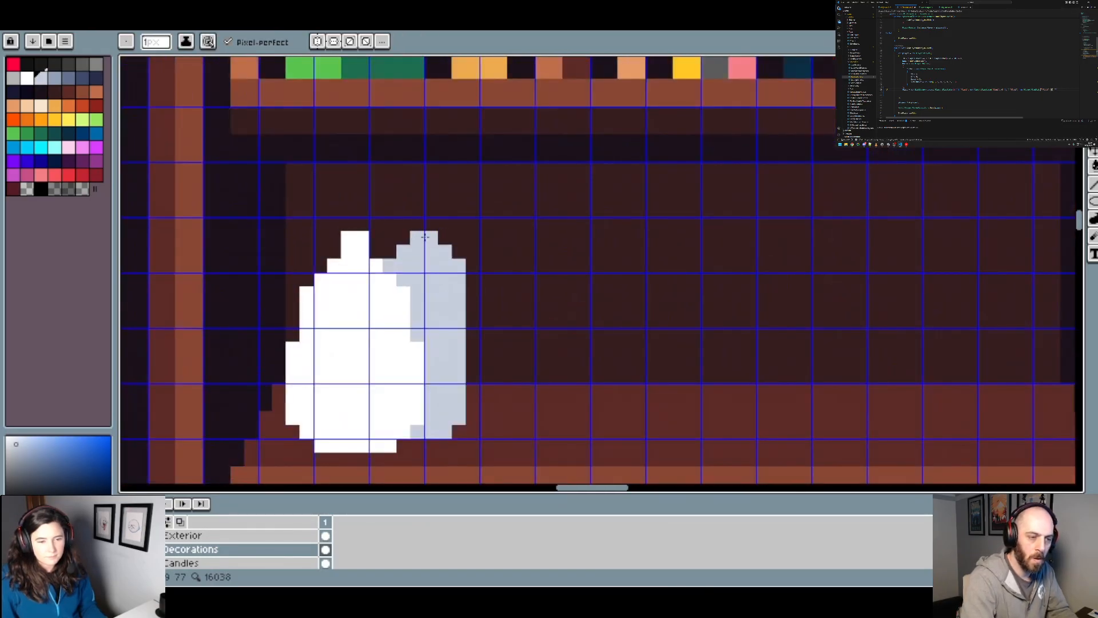
{"action": "left_click", "coordinate": [395, 250]}
{"action": "left_click", "coordinate": [404, 239]}
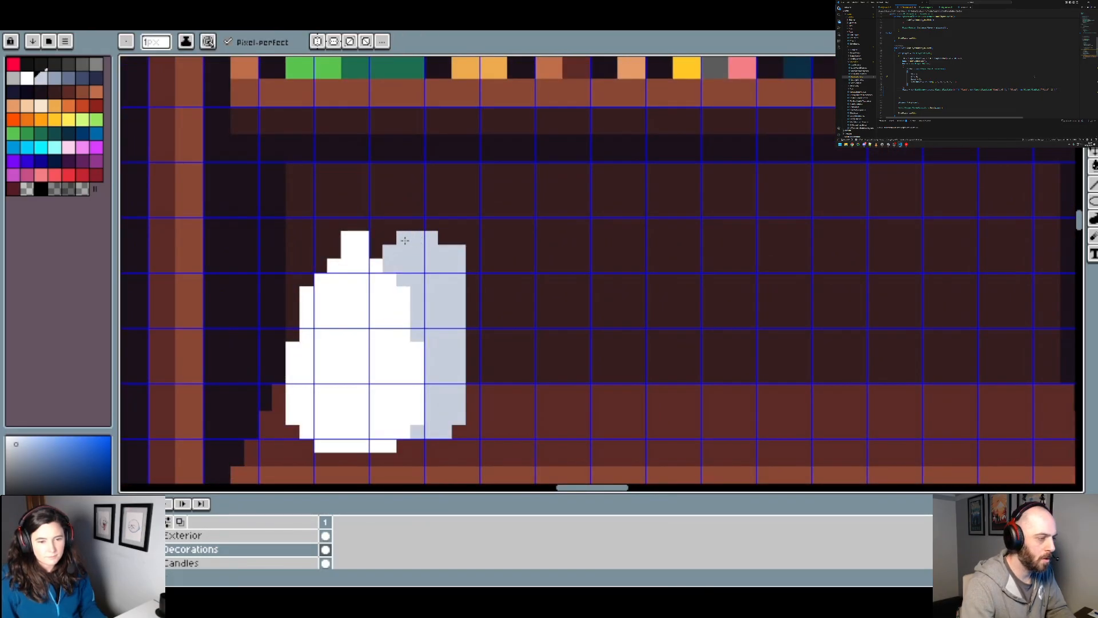
{"action": "left_click", "coordinate": [444, 238]}
Step: Add a narrow two-pixel-wide neck to the top of the pale blue-grey bottle
{"action": "left_click", "coordinate": [419, 227]}
{"action": "left_click", "coordinate": [429, 228]}
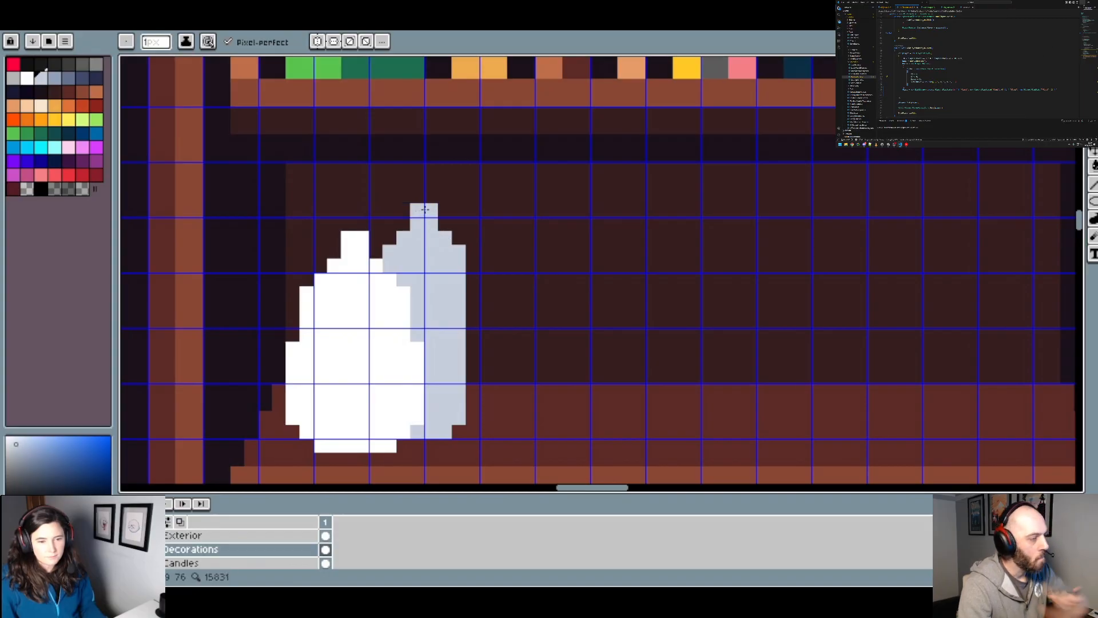
{"action": "scroll", "coordinate": [425, 210], "scroll_direction": "down", "scroll_amount": 3}
{"action": "left_click", "coordinate": [417, 196]}
{"action": "scroll", "coordinate": [412, 200], "scroll_direction": "up", "scroll_amount": 2}
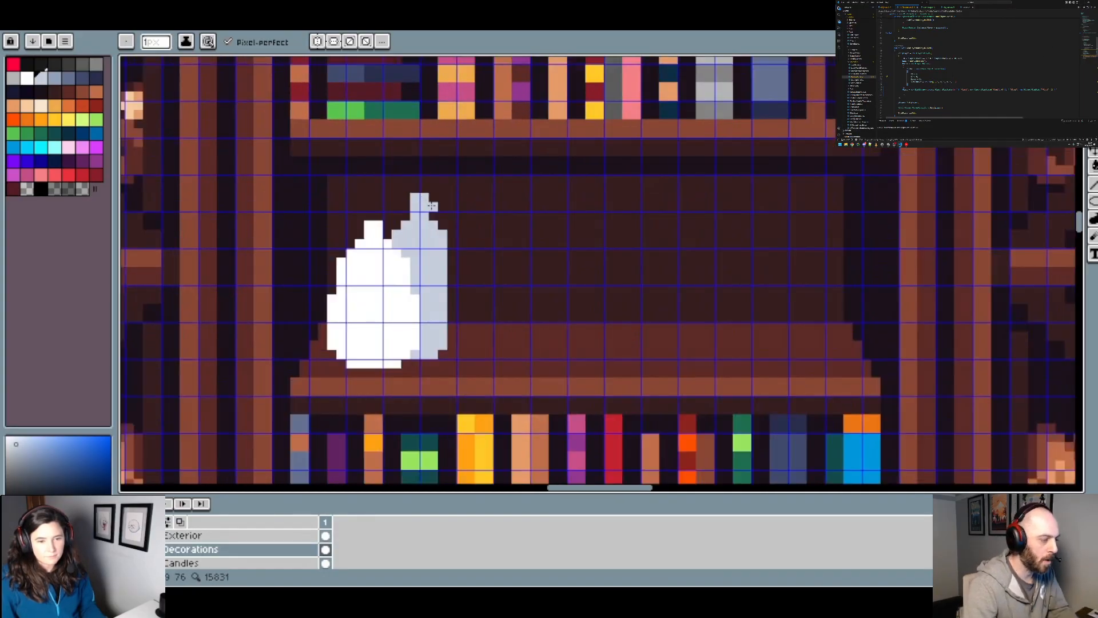
{"action": "scroll", "coordinate": [432, 205], "scroll_direction": "down", "scroll_amount": 4}
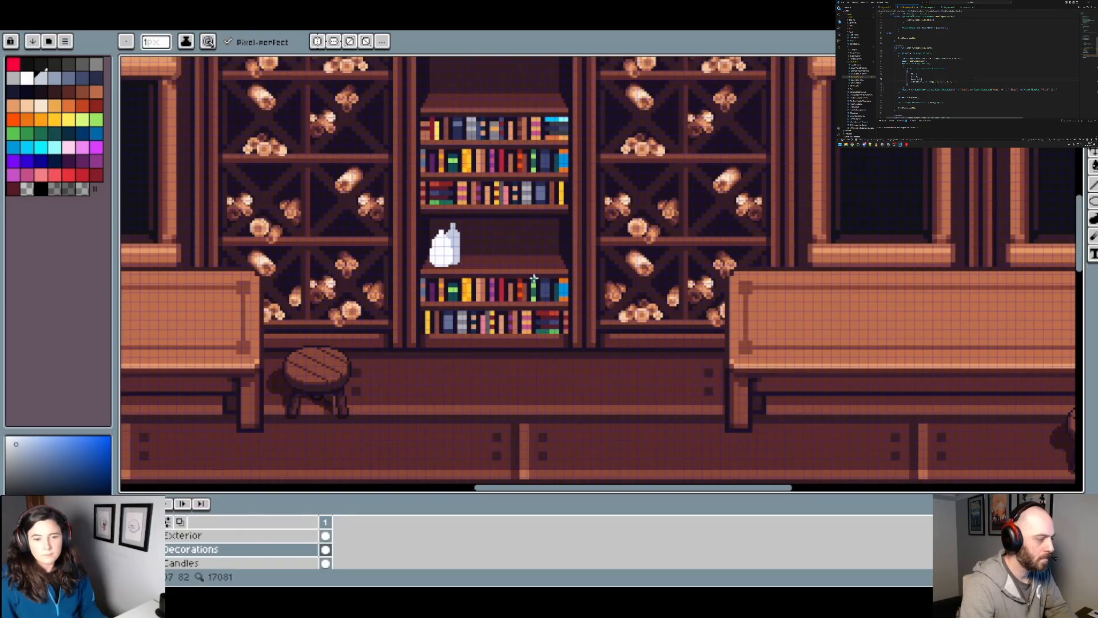
{"action": "scroll", "coordinate": [515, 266], "scroll_direction": "up", "scroll_amount": 3}
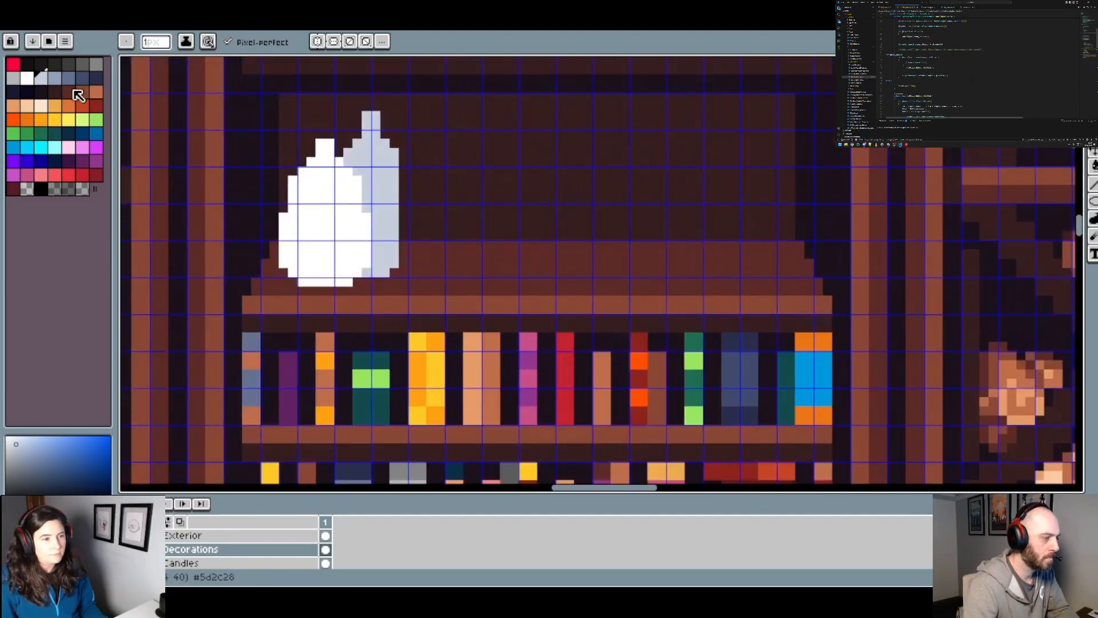
Step: In slate blue, draw the base and two short sides of a small vessel just right of the tall bottle
{"action": "left_click", "coordinate": [68, 78]}
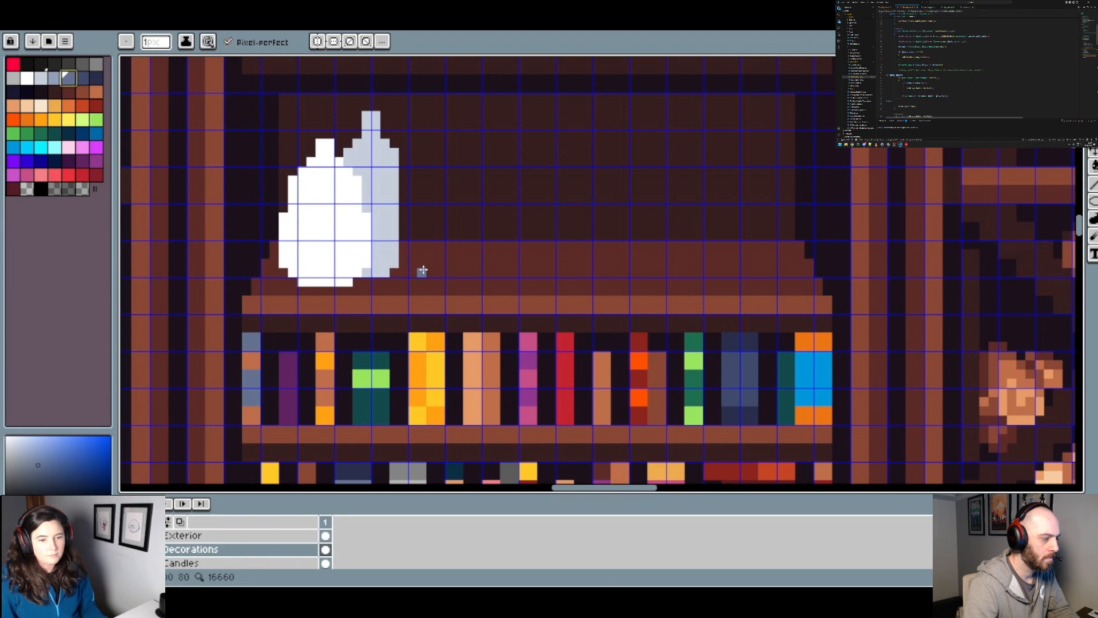
{"action": "scroll", "coordinate": [417, 238], "scroll_direction": "up", "scroll_amount": 1}
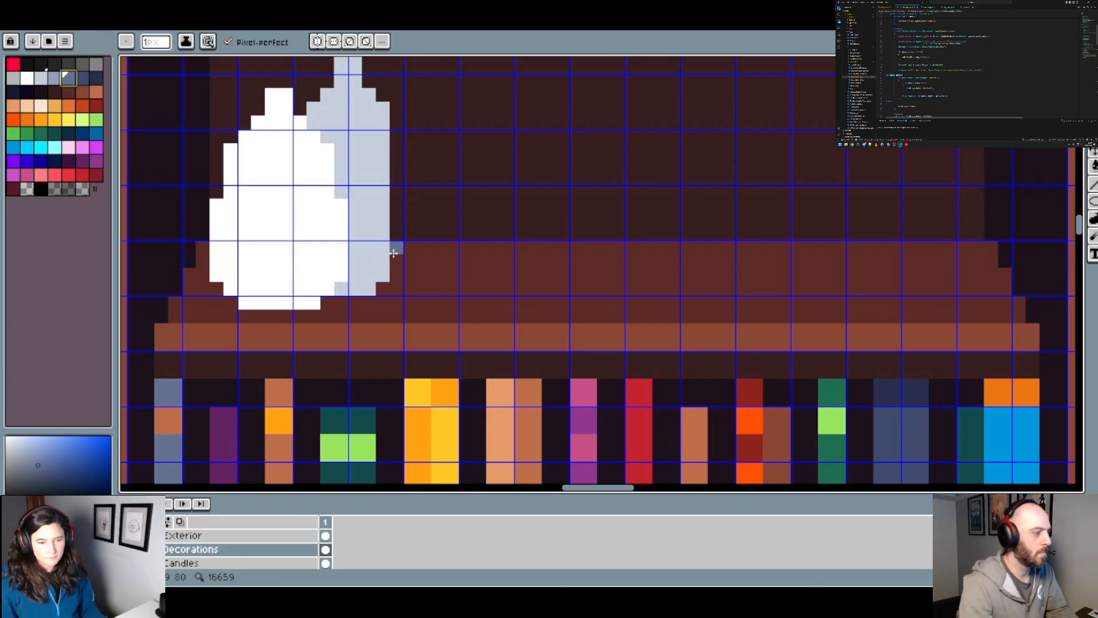
{"action": "scroll", "coordinate": [397, 259], "scroll_direction": "up", "scroll_amount": 1}
{"action": "scroll", "coordinate": [385, 262], "scroll_direction": "down", "scroll_amount": 2}
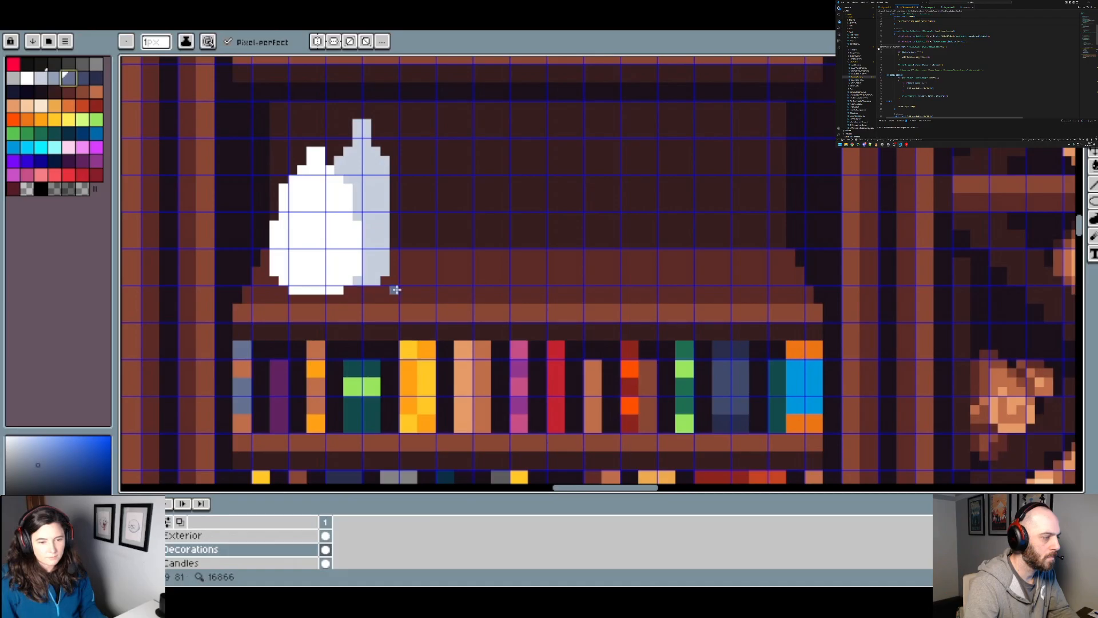
{"action": "mouse_move", "coordinate": [402, 290]}
{"action": "left_mouse_down"}
{"action": "mouse_move", "coordinate": [432, 291]}
{"action": "mouse_move", "coordinate": [394, 268]}
{"action": "mouse_move", "coordinate": [392, 254]}
{"action": "mouse_move", "coordinate": [440, 254]}
{"action": "left_mouse_up"}
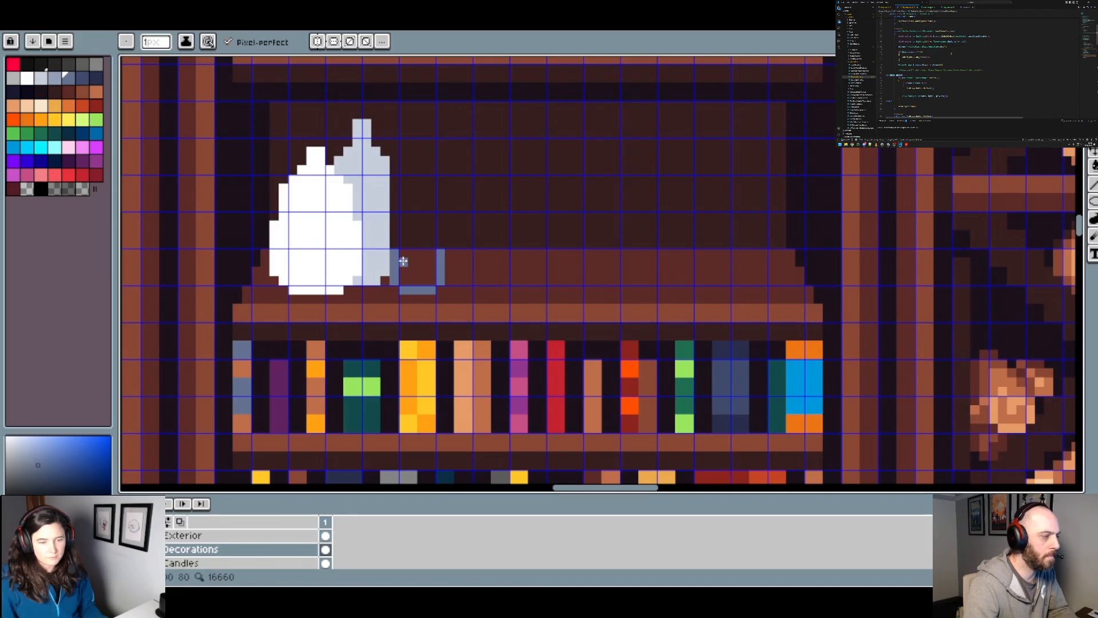
{"action": "scroll", "coordinate": [461, 286], "scroll_direction": "down", "scroll_amount": 3}
{"action": "scroll", "coordinate": [458, 289], "scroll_direction": "up", "scroll_amount": 4}
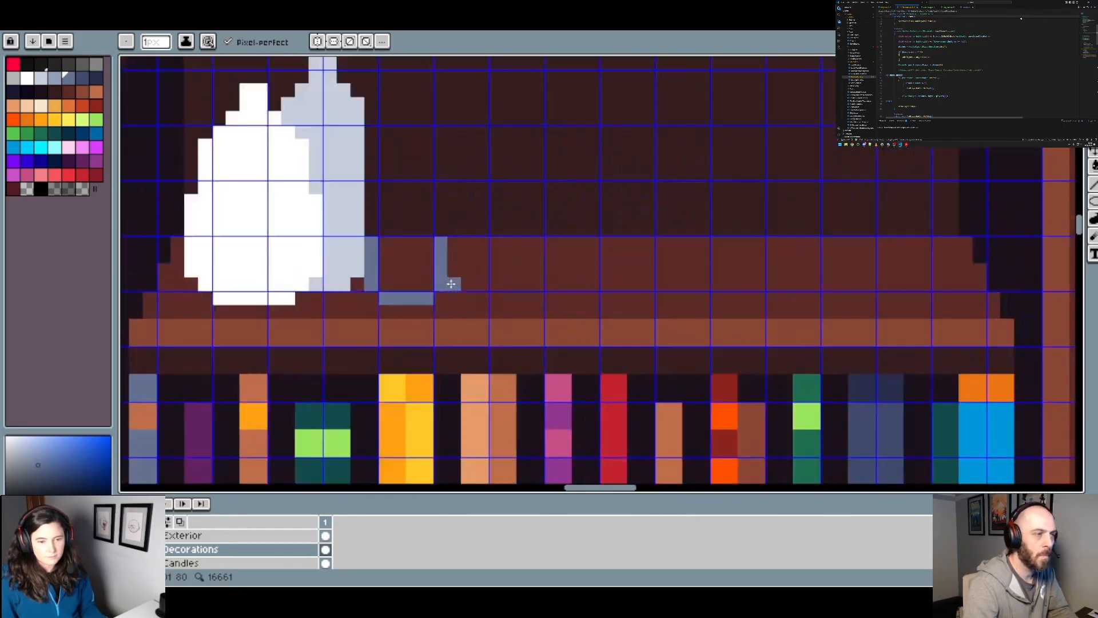
Step: Widen the small vessel's right side and step its lower corners into a rounded slate-blue bottom
{"action": "key", "text": "v"}
{"action": "key", "text": "b"}
{"action": "left_click", "coordinate": [442, 297]}
{"action": "mouse_move", "coordinate": [442, 297]}
{"action": "left_mouse_down"}
{"action": "mouse_move", "coordinate": [456, 289]}
{"action": "mouse_move", "coordinate": [455, 243]}
{"action": "left_mouse_up"}
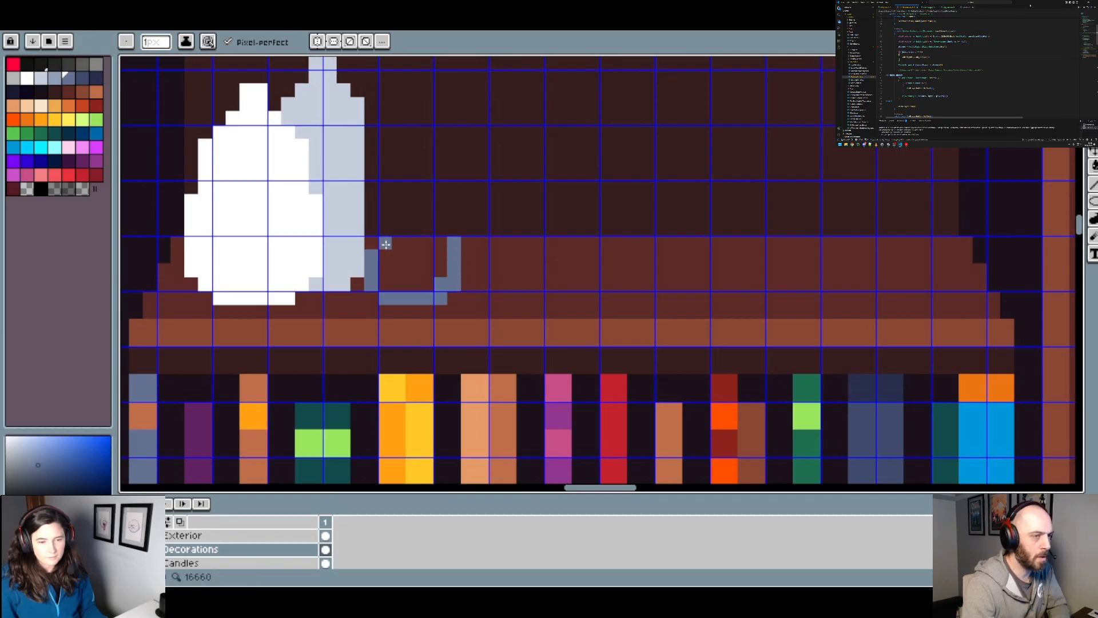
{"action": "left_click", "coordinate": [371, 243]}
{"action": "left_click", "coordinate": [380, 281]}
Step: Close the small vessel's outline with a rounded top edge, undoing a lower version of that edge
{"action": "left_click_drag", "start_coordinate": [372, 230], "coordinate": [440, 215]}
{"action": "left_click", "coordinate": [455, 229]}
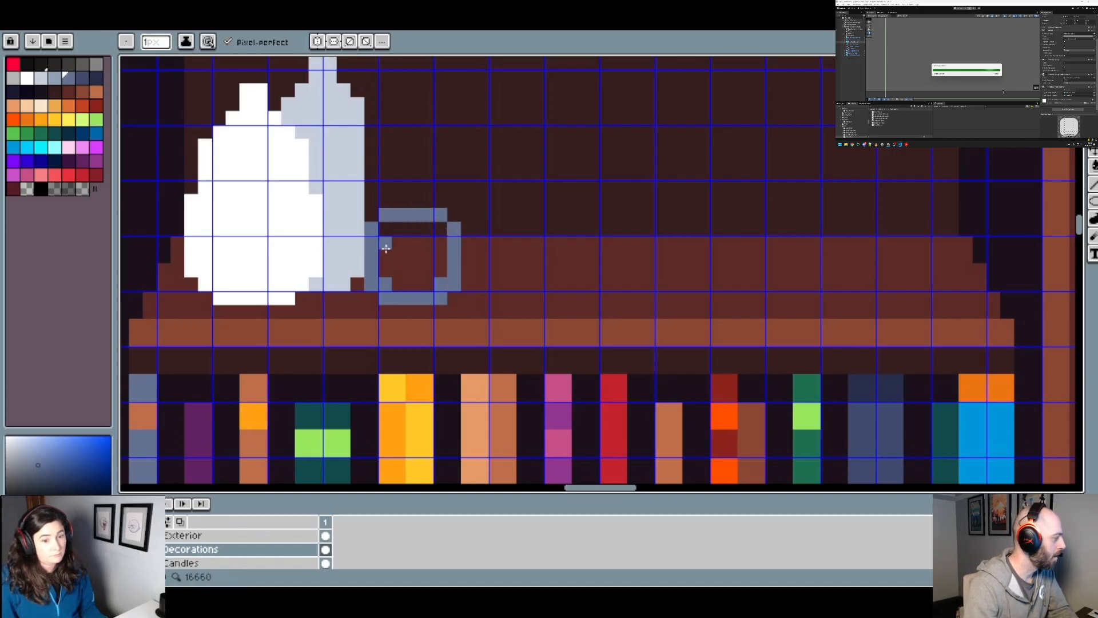
{"action": "key", "text": "ctrl+z"}
{"action": "key", "text": "ctrl+z"}
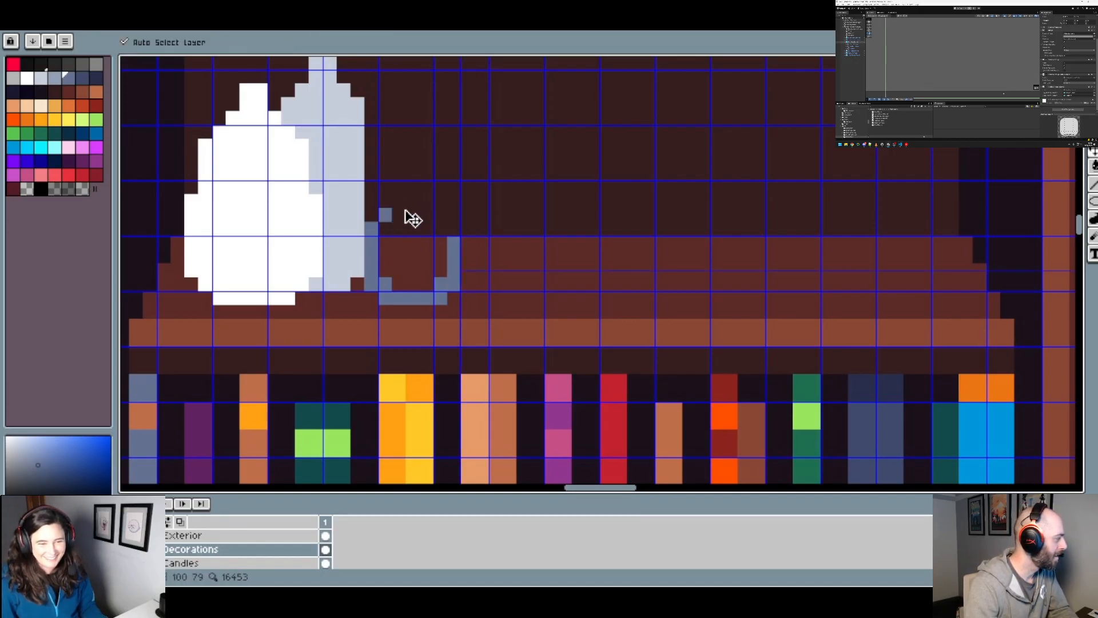
{"action": "left_click", "coordinate": [396, 199]}
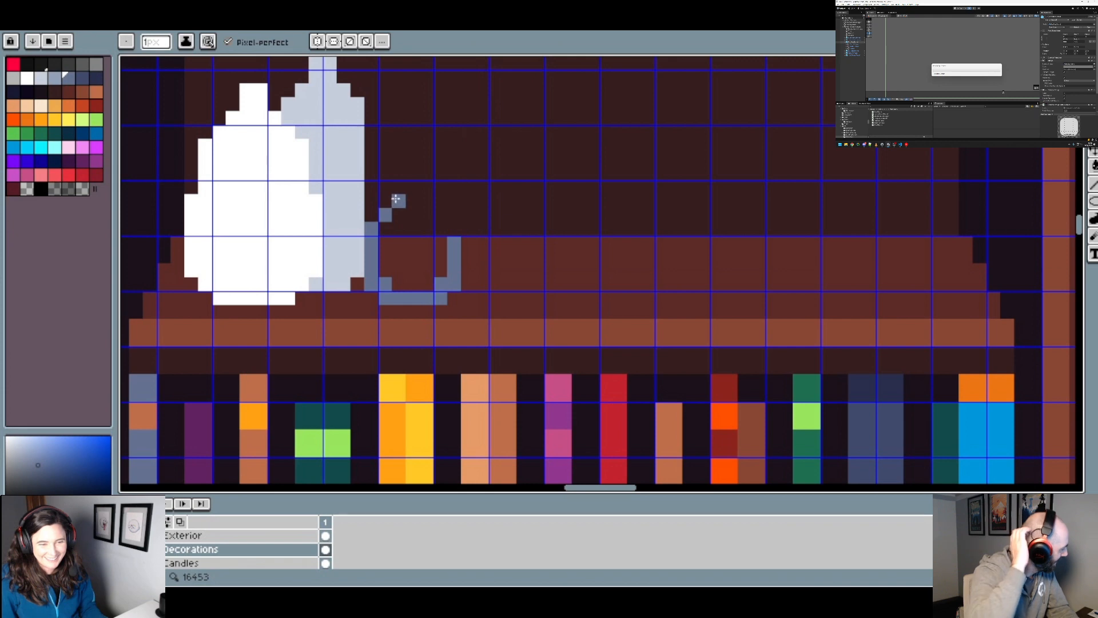
{"action": "left_click", "coordinate": [441, 199], "text": "shift"}
{"action": "left_click", "coordinate": [455, 214]}
Step: Extend the vessel's right side outward in slate blue and erase the surplus inner pixels with the transparent palette colour
{"action": "mouse_move", "coordinate": [474, 229]}
{"action": "left_mouse_down"}
{"action": "mouse_move", "coordinate": [473, 286]}
{"action": "mouse_move", "coordinate": [455, 299]}
{"action": "left_mouse_up"}
{"action": "scroll", "coordinate": [478, 276], "scroll_direction": "down", "scroll_amount": 2}
{"action": "scroll", "coordinate": [458, 274], "scroll_direction": "up", "scroll_amount": 2}
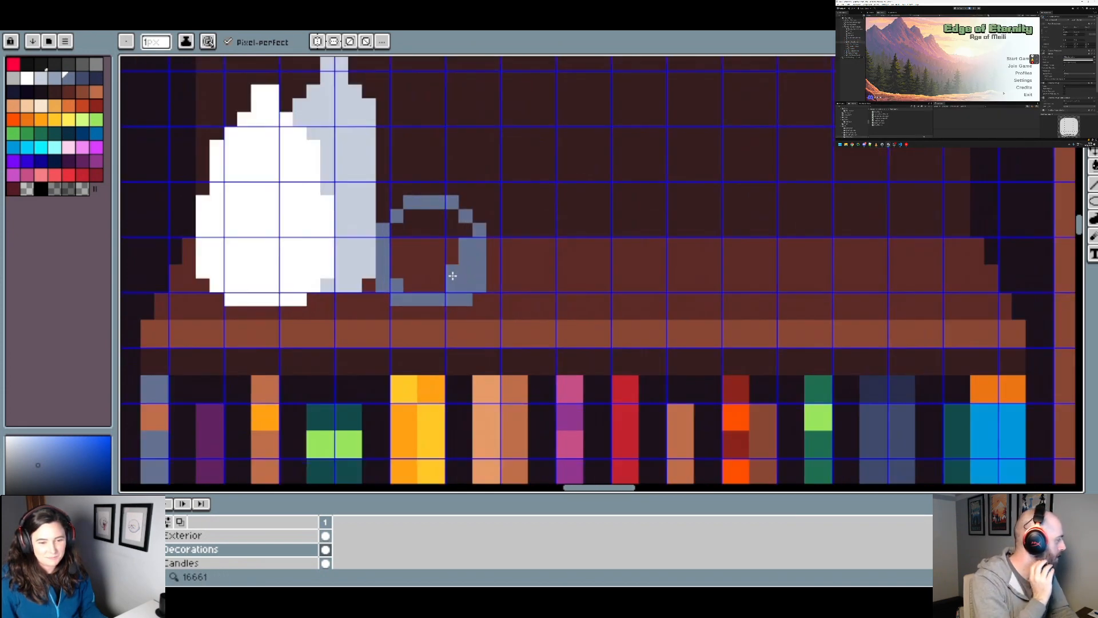
{"action": "left_click", "coordinate": [29, 189]}
{"action": "left_click_drag", "start_coordinate": [466, 258], "coordinate": [453, 286]}
{"action": "scroll", "coordinate": [500, 268], "scroll_direction": "down", "scroll_amount": 3}
{"action": "scroll", "coordinate": [501, 269], "scroll_direction": "down", "scroll_amount": 1}
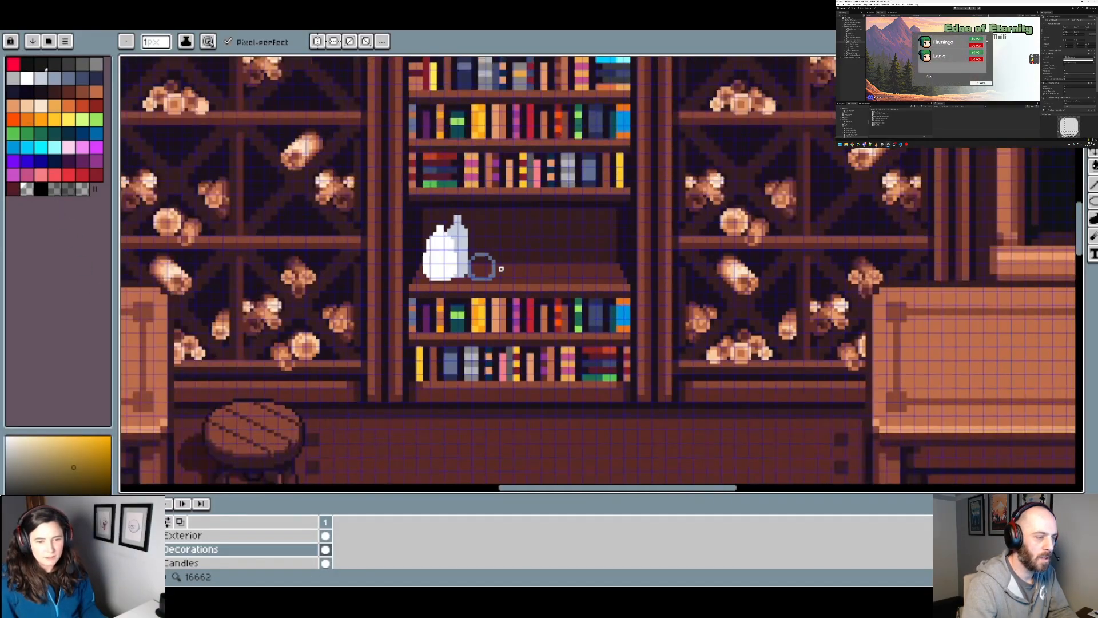
Step: Add slate-blue neck pixels, a spout pixel at the upper right, and a closing row across the small vessel's body
{"action": "scroll", "coordinate": [501, 271], "scroll_direction": "up", "scroll_amount": 2}
{"action": "left_click", "coordinate": [486, 262], "text": "alt"}
{"action": "scroll", "coordinate": [460, 253], "scroll_direction": "up", "scroll_amount": 3}
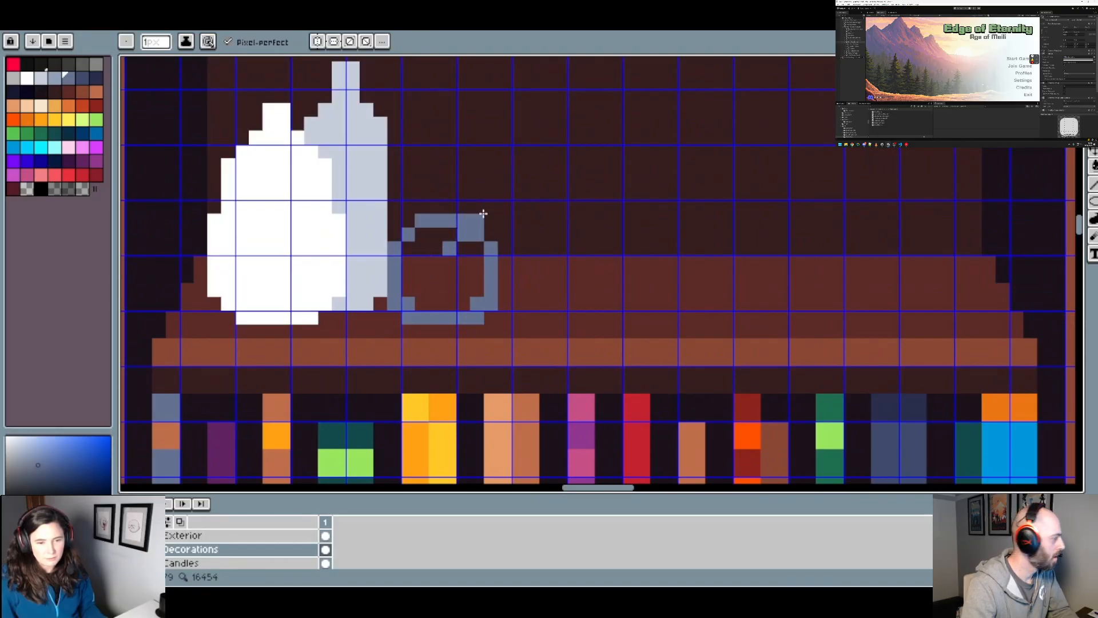
{"action": "scroll", "coordinate": [495, 210], "scroll_direction": "down", "scroll_amount": 3}
{"action": "scroll", "coordinate": [453, 264], "scroll_direction": "up", "scroll_amount": 3}
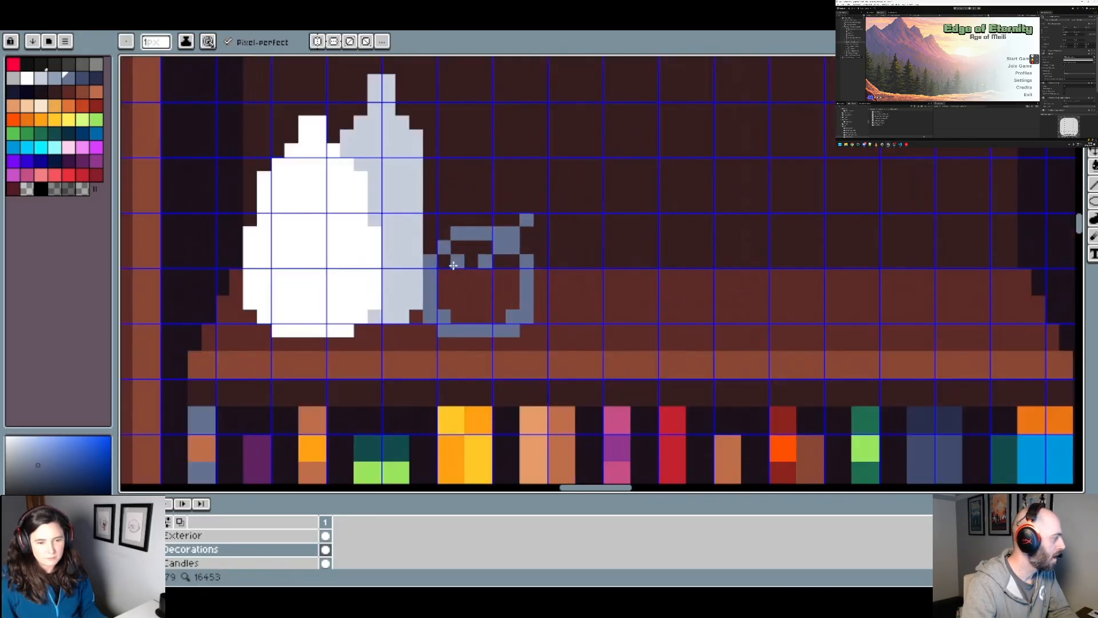
{"action": "right_click", "coordinate": [455, 262]}
{"action": "left_click", "coordinate": [448, 261]}
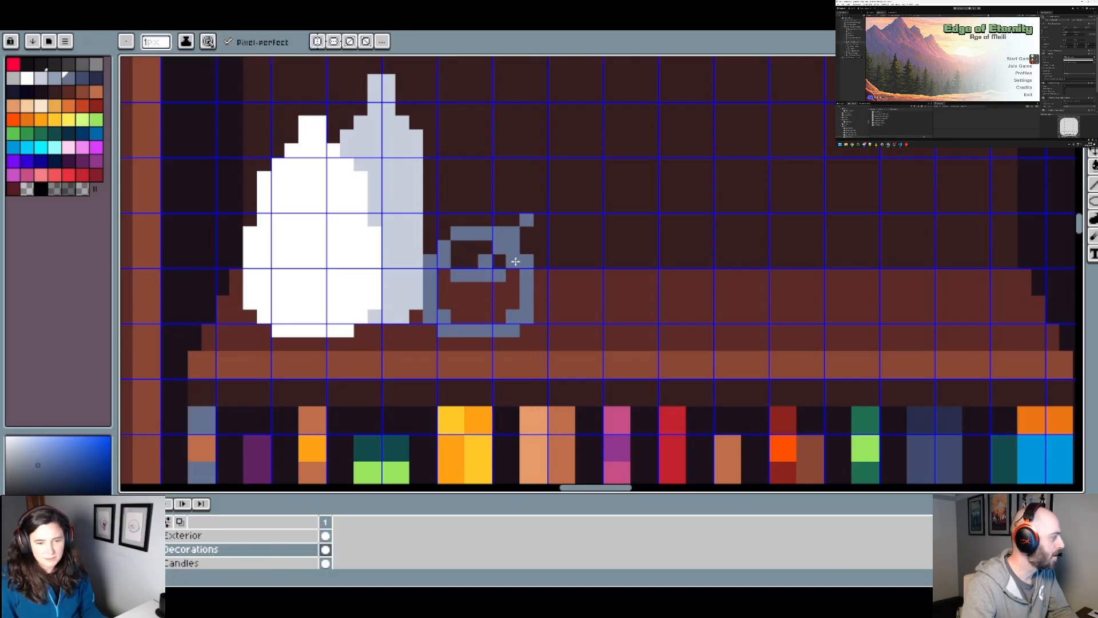
Step: Flood-fill the small vessel's body with slate blue
{"action": "scroll", "coordinate": [516, 262], "scroll_direction": "down", "scroll_amount": 4}
{"action": "scroll", "coordinate": [561, 263], "scroll_direction": "up", "scroll_amount": 1}
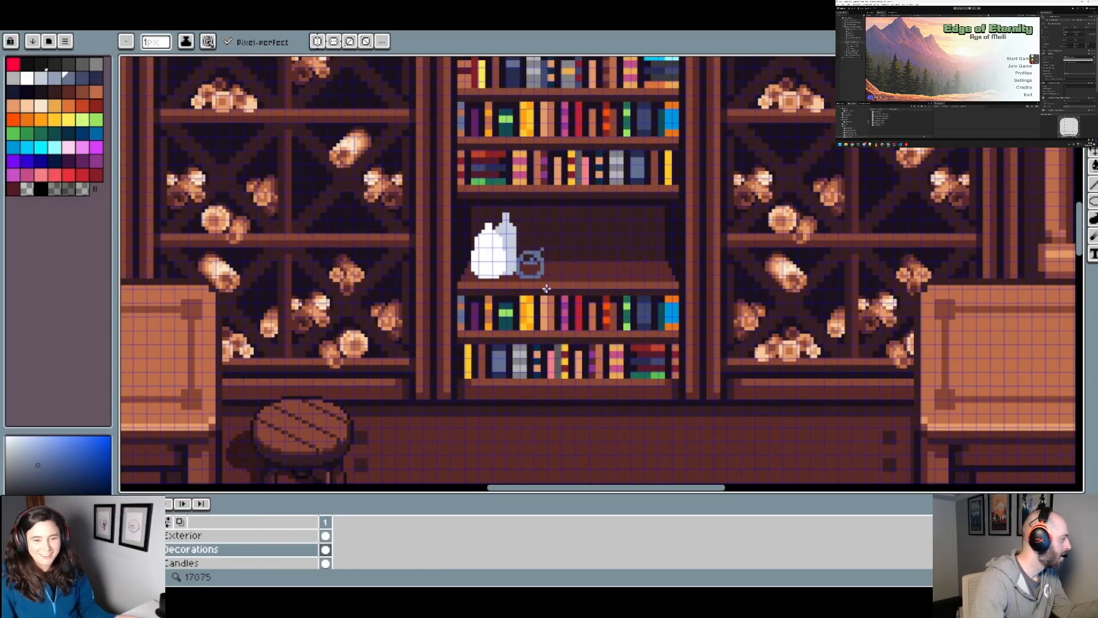
{"action": "scroll", "coordinate": [546, 289], "scroll_direction": "down", "scroll_amount": 1}
{"action": "scroll", "coordinate": [547, 289], "scroll_direction": "up", "scroll_amount": 5}
{"action": "key", "text": "g"}
{"action": "left_click", "coordinate": [480, 229]}
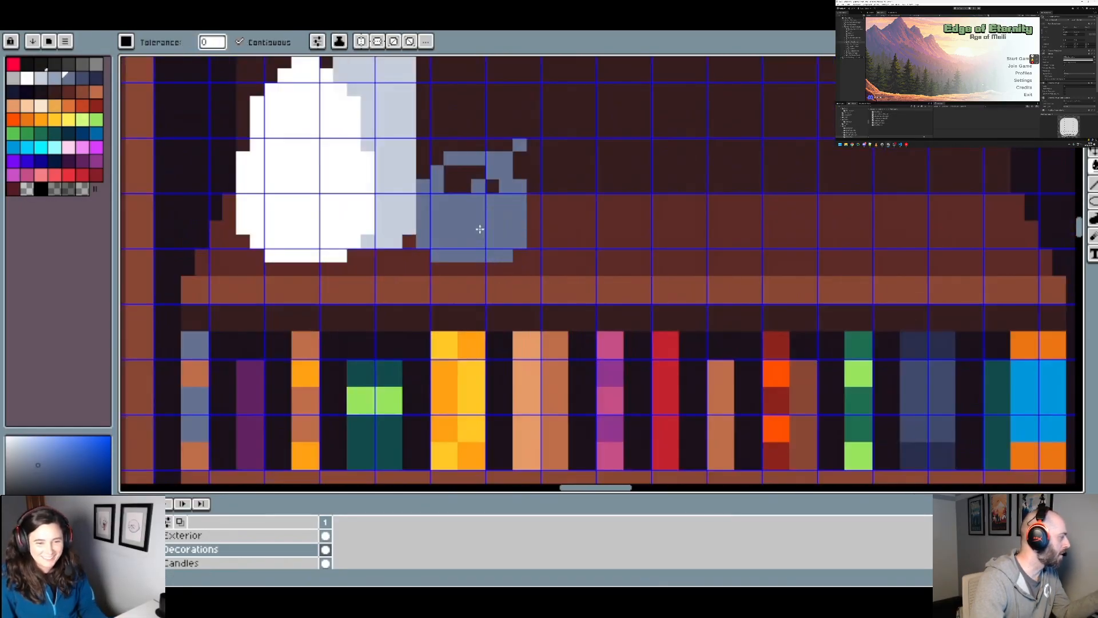
Step: Examine the white, pale and slate-blue vessels on the shelf, up close and against the whole room
{"action": "scroll", "coordinate": [498, 226], "scroll_direction": "down", "scroll_amount": 3}
{"action": "scroll", "coordinate": [527, 222], "scroll_direction": "up", "scroll_amount": 2}
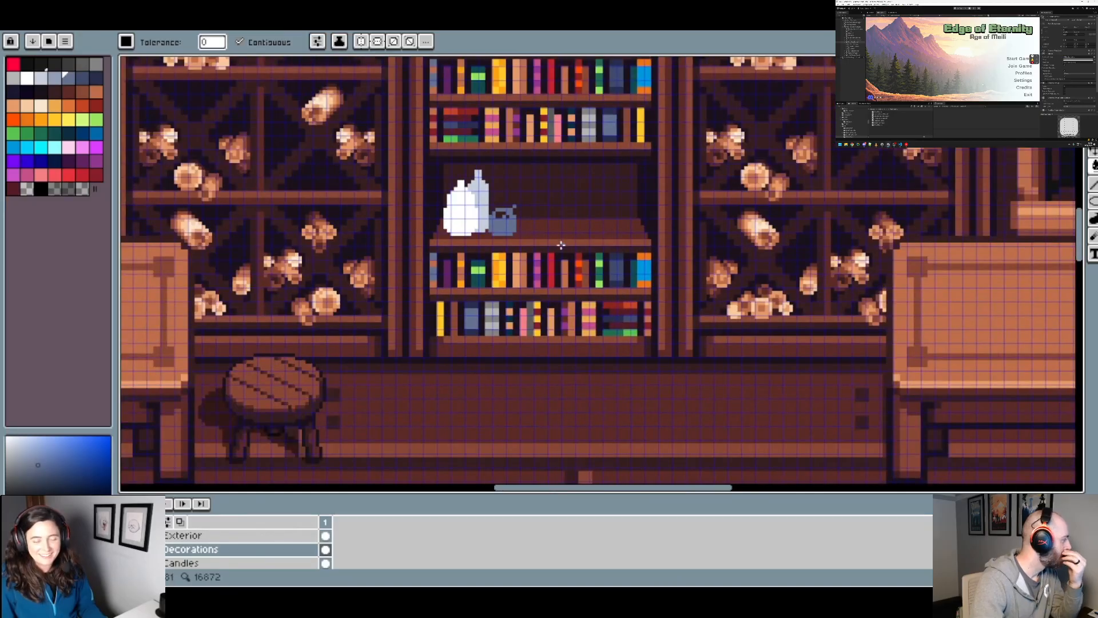
{"action": "scroll", "coordinate": [549, 239], "scroll_direction": "down", "scroll_amount": 3}
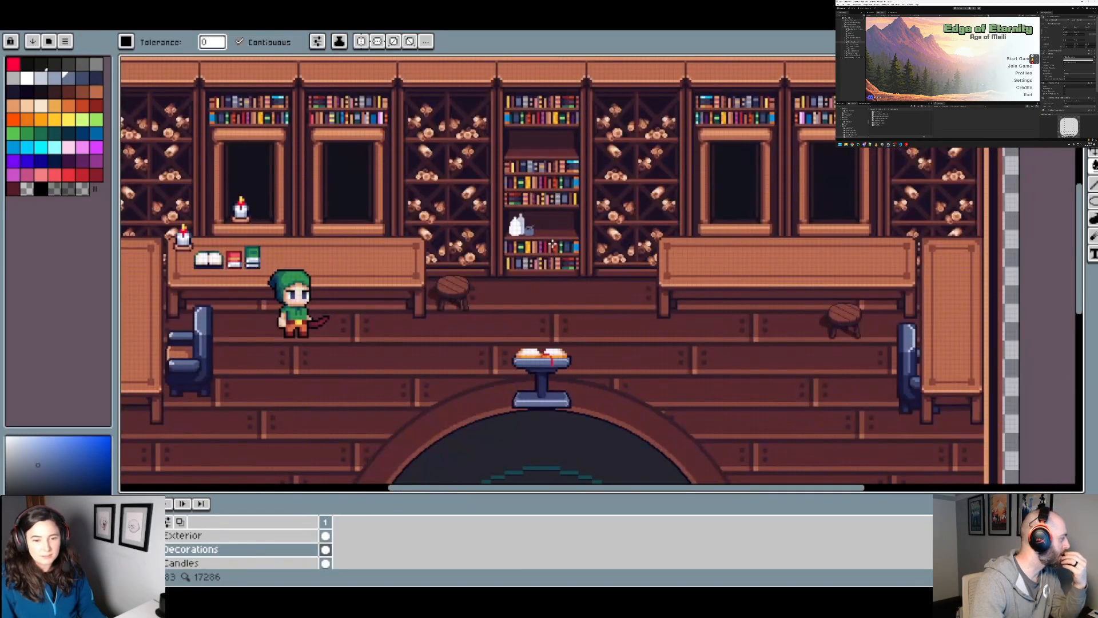
{"action": "scroll", "coordinate": [515, 229], "scroll_direction": "up", "scroll_amount": 3}
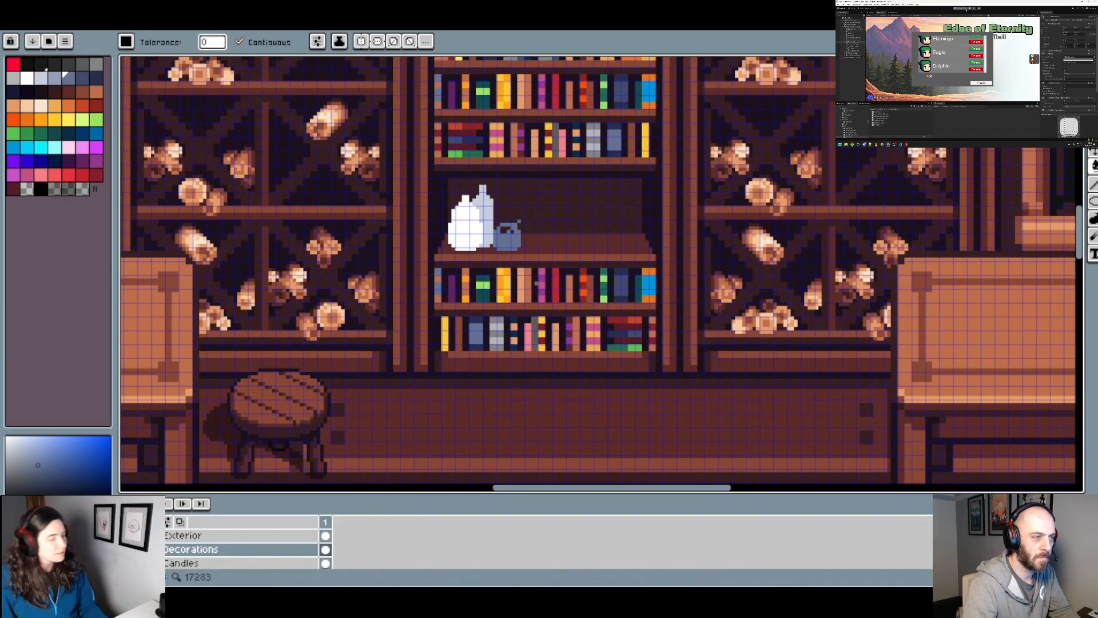
{"action": "scroll", "coordinate": [598, 245], "scroll_direction": "up", "scroll_amount": 4}
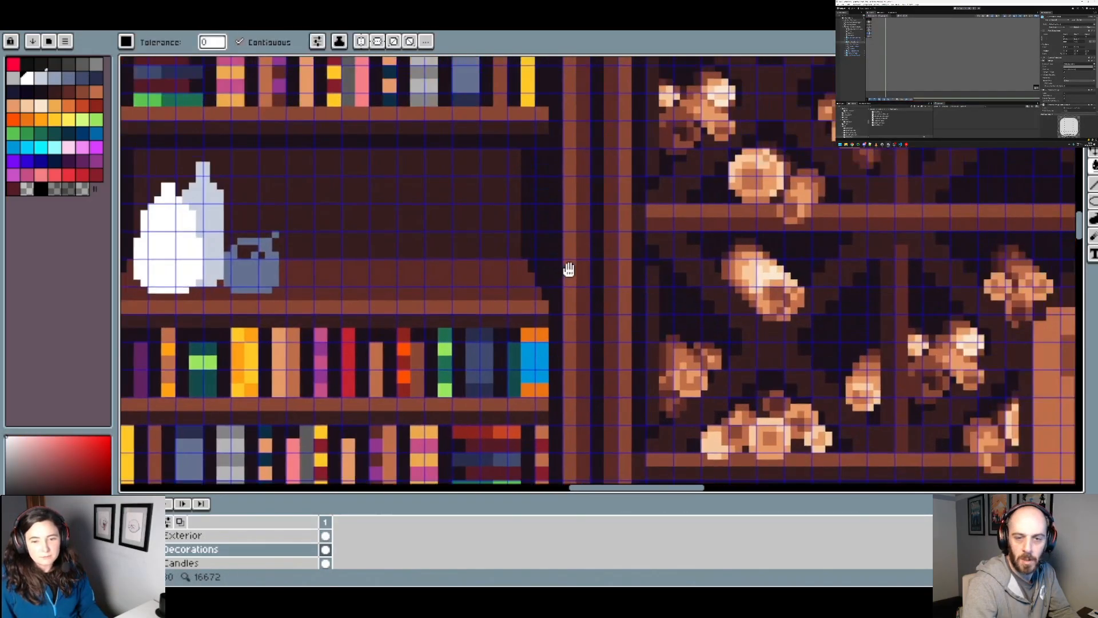
{"action": "left_click_drag", "start_coordinate": [569, 269], "coordinate": [553, 275]}
{"action": "key", "text": "b"}
{"action": "scroll", "coordinate": [479, 271], "scroll_direction": "up", "scroll_amount": 2, "text": "ctrl"}
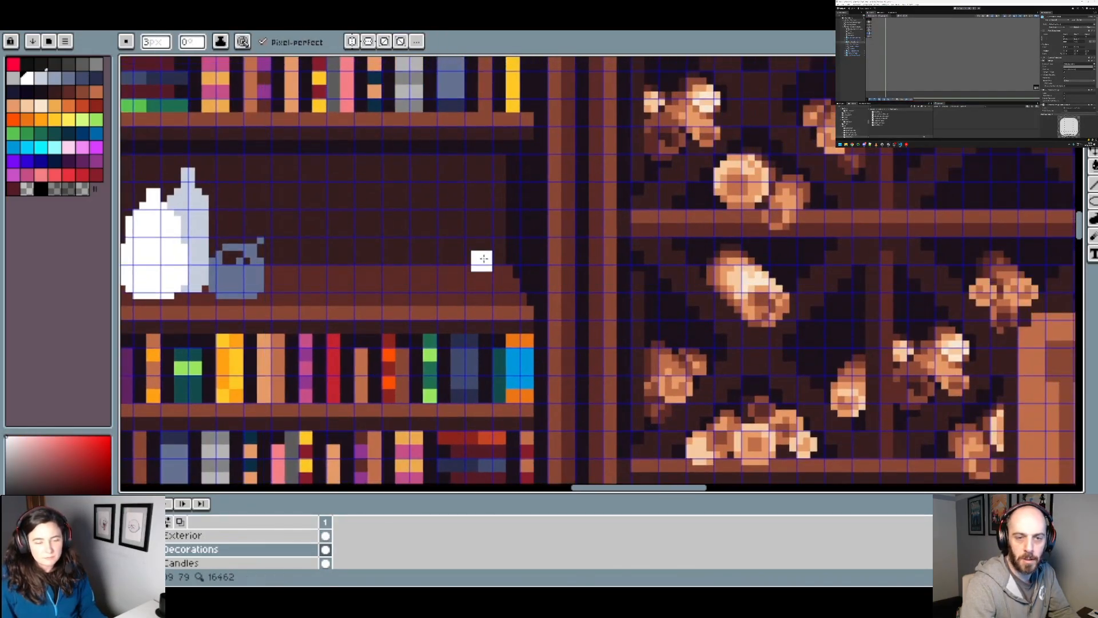
{"action": "scroll", "coordinate": [484, 263], "scroll_direction": "down", "scroll_amount": 4}
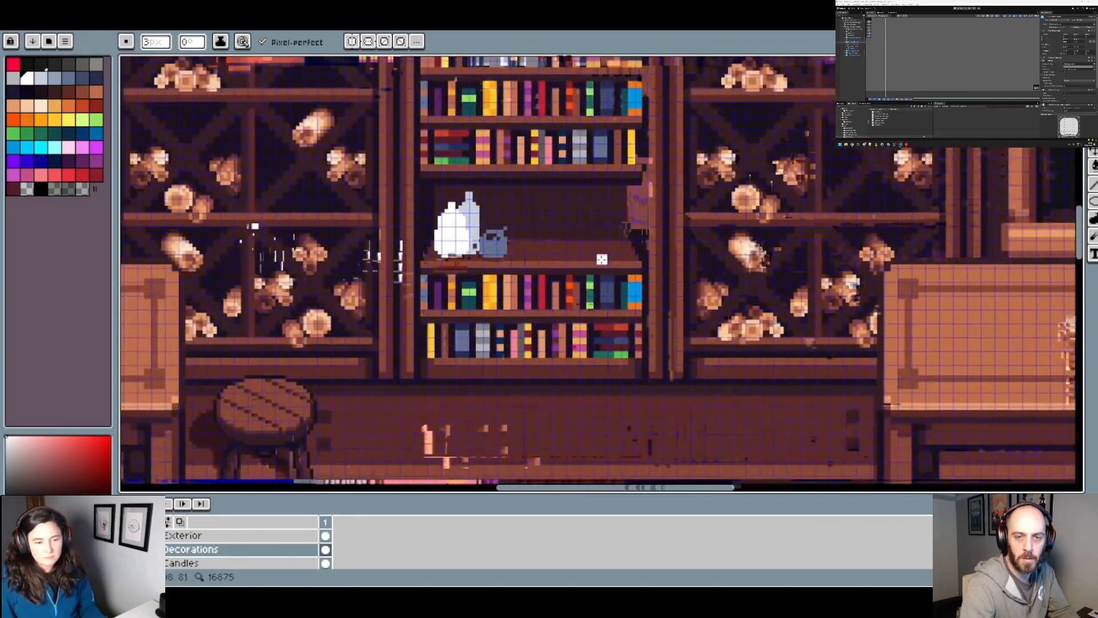
{"action": "scroll", "coordinate": [602, 260], "scroll_direction": "down", "scroll_amount": 2}
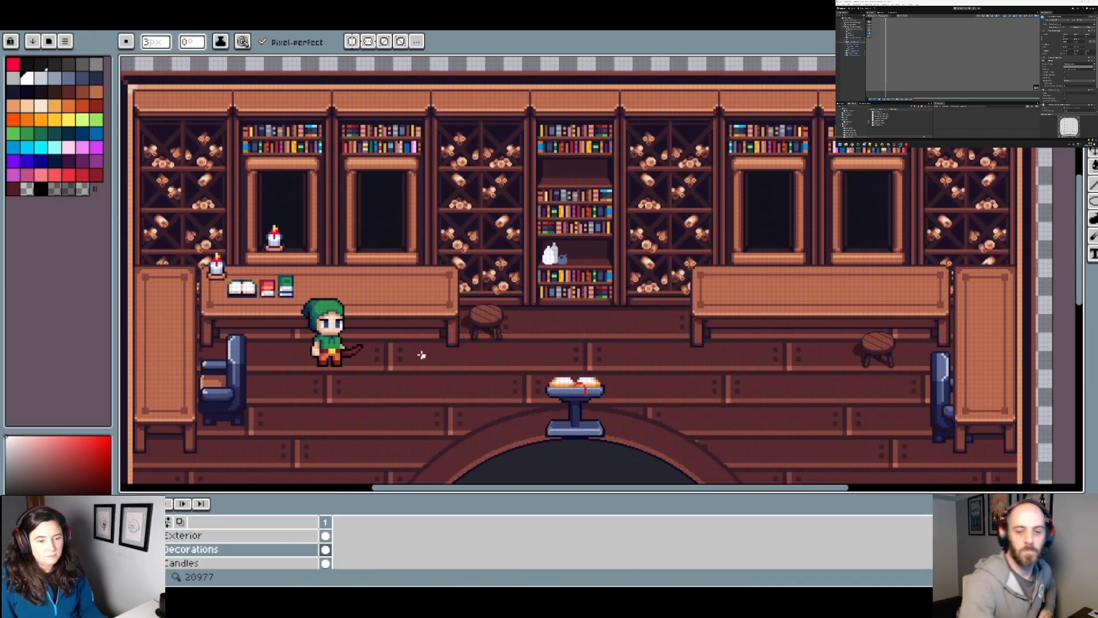
Step: Make the Character layer active and select the light skin area of the green-hooded character's face with the Magic Wand
{"action": "scroll", "coordinate": [332, 329], "scroll_direction": "up", "scroll_amount": 2}
{"action": "left_click", "coordinate": [1093, 62]}
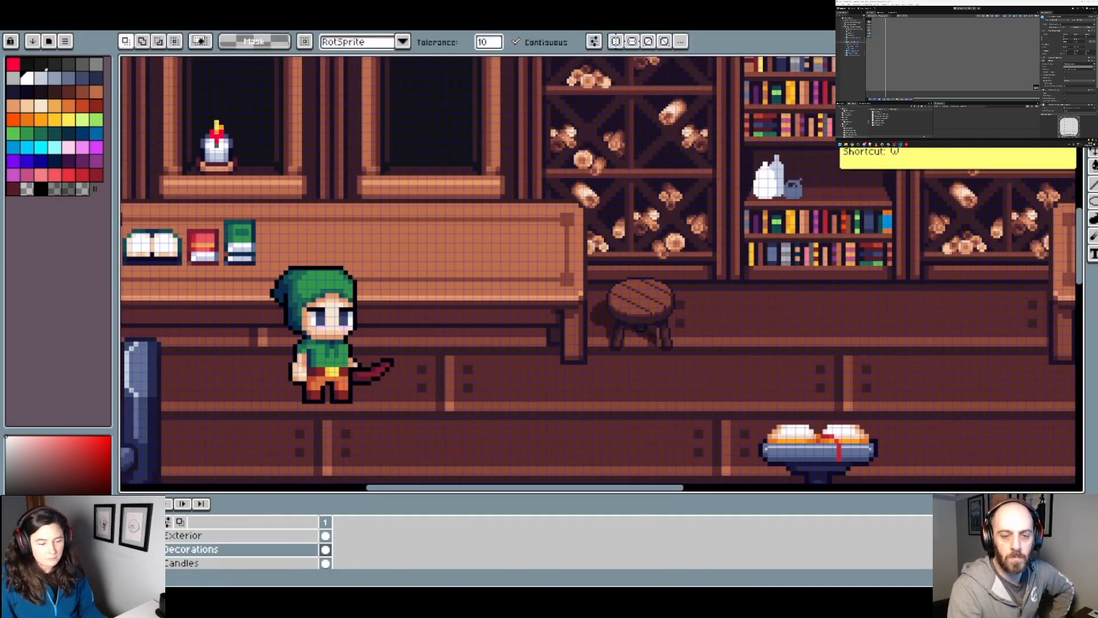
{"action": "scroll", "coordinate": [207, 563], "scroll_direction": "down", "scroll_amount": 3}
{"action": "left_click", "coordinate": [206, 551]}
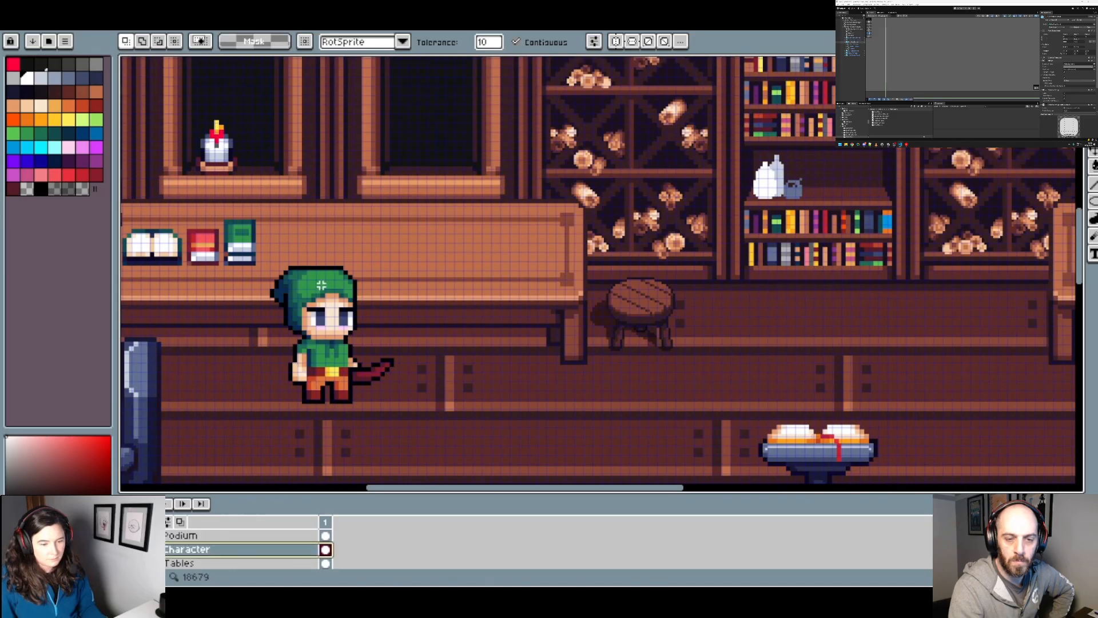
{"action": "left_click", "coordinate": [332, 318]}
{"action": "scroll", "coordinate": [327, 339], "scroll_direction": "up", "scroll_amount": 3}
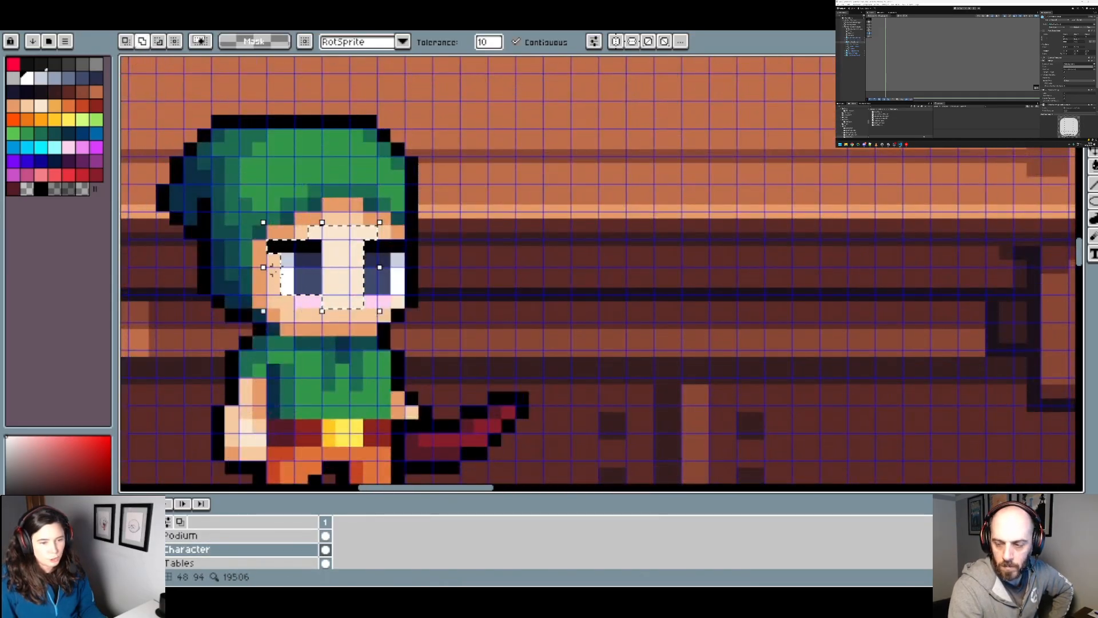
Step: Add the forehead and hairline skin shades and the eye colours to the face selection
{"action": "left_click", "coordinate": [310, 220]}
{"action": "left_click", "coordinate": [339, 219]}
{"action": "left_click", "coordinate": [345, 207]}
{"action": "left_click", "coordinate": [373, 217]}
{"action": "left_click", "coordinate": [385, 233]}
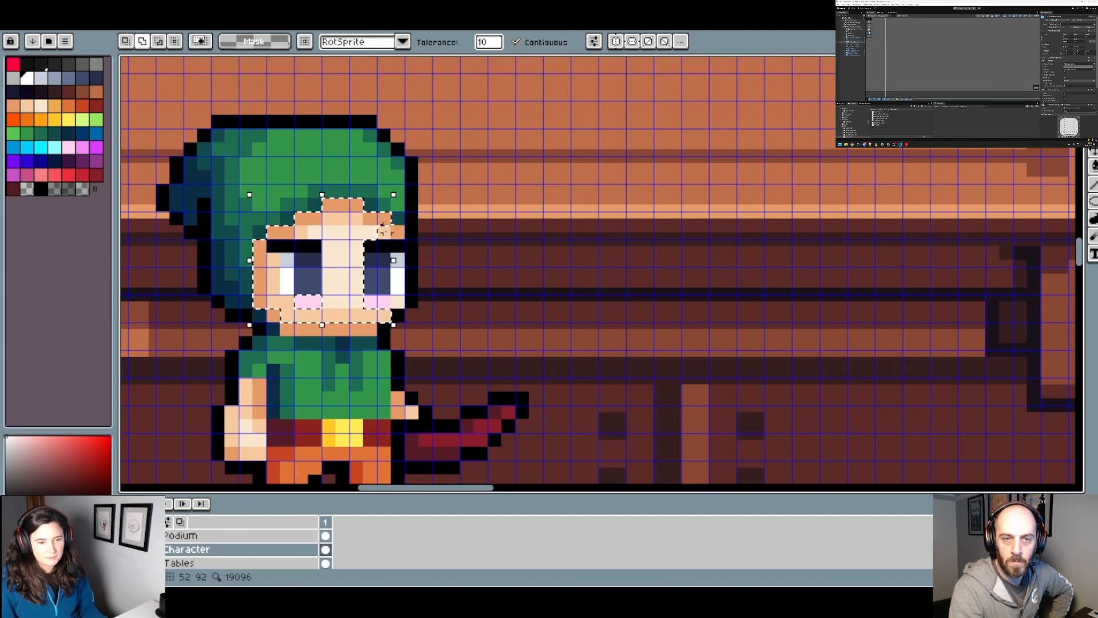
{"action": "left_click", "coordinate": [397, 233]}
{"action": "left_click", "coordinate": [378, 279]}
{"action": "left_click", "coordinate": [379, 259]}
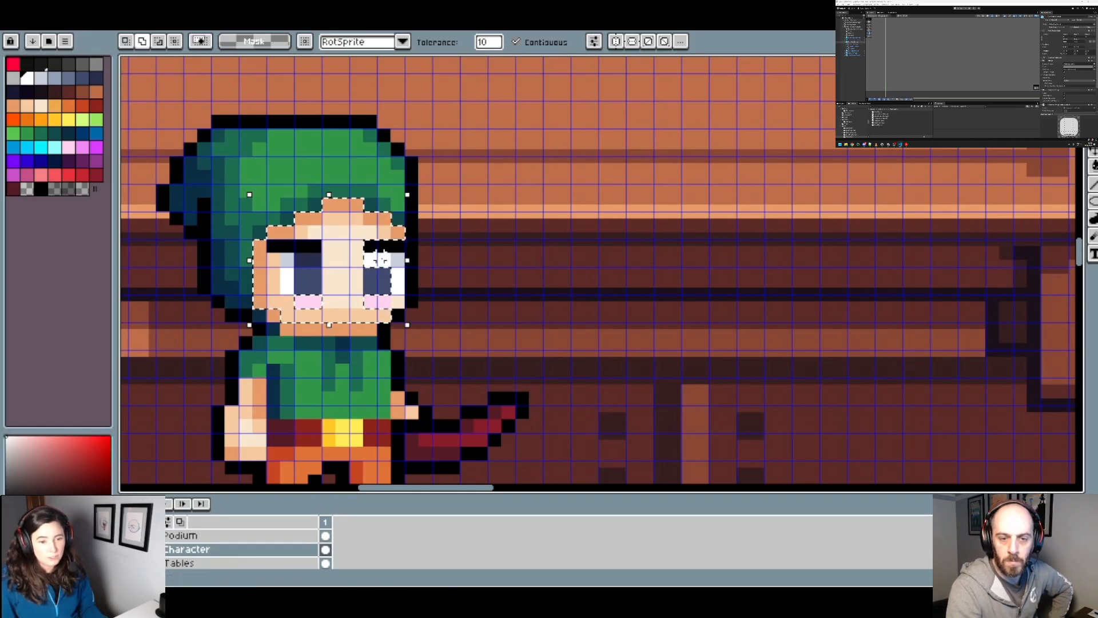
Step: Add the black outline strip beside the face, both pink cheeks and the chin shades to the selection, and copy the face
{"action": "left_click", "coordinate": [410, 229]}
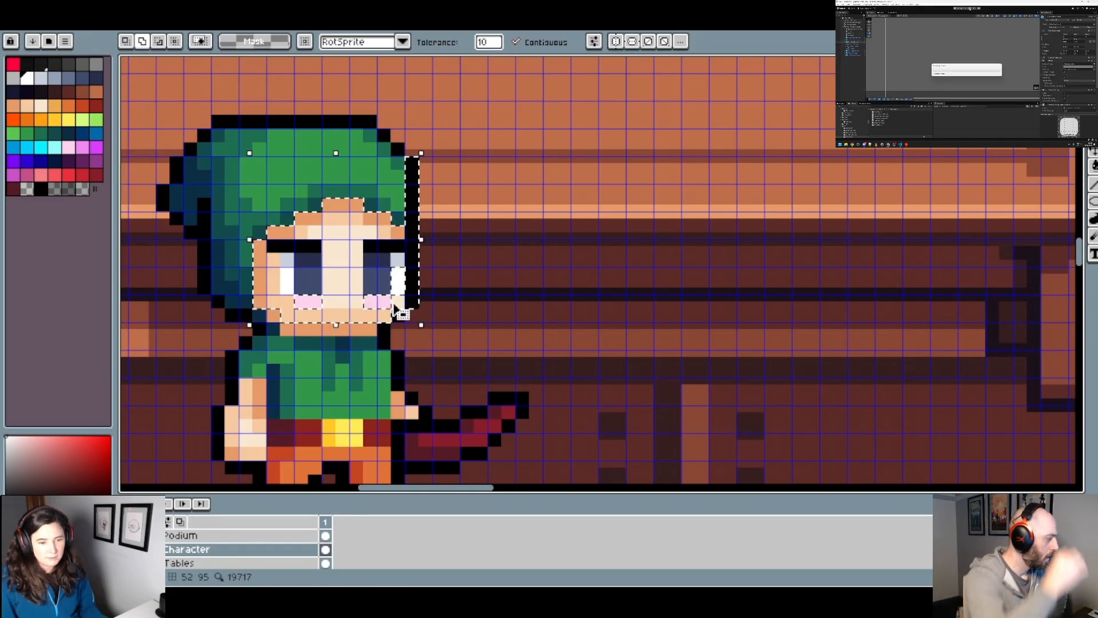
{"action": "left_click", "coordinate": [378, 303]}
{"action": "left_click", "coordinate": [308, 302]}
{"action": "left_click", "coordinate": [274, 316]}
{"action": "left_click", "coordinate": [297, 327]}
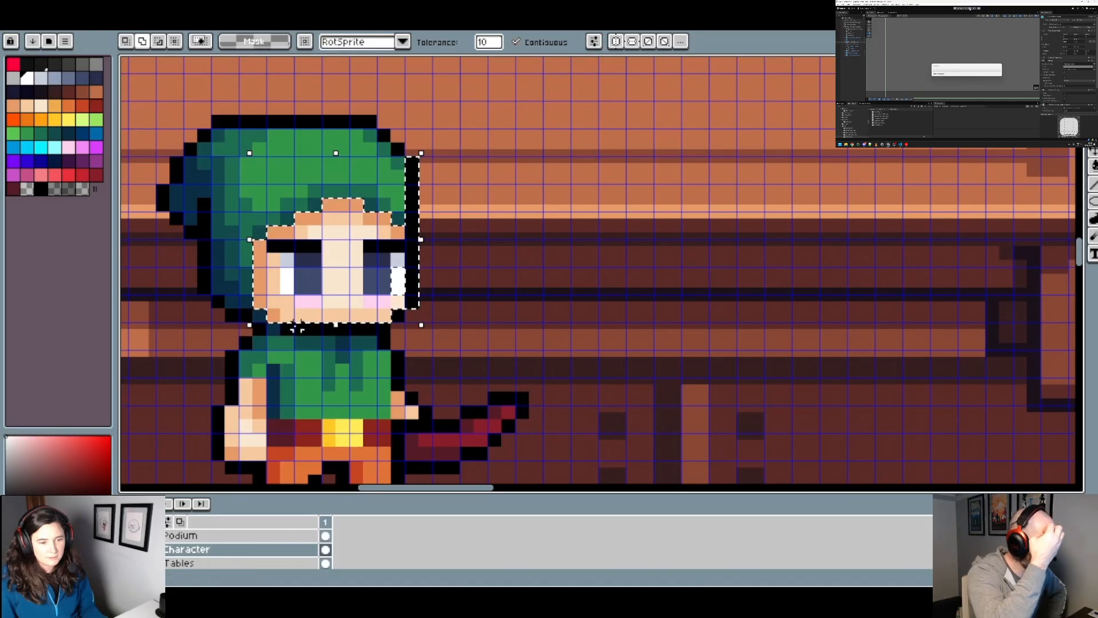
{"action": "scroll", "coordinate": [343, 320], "scroll_direction": "down", "scroll_amount": 1}
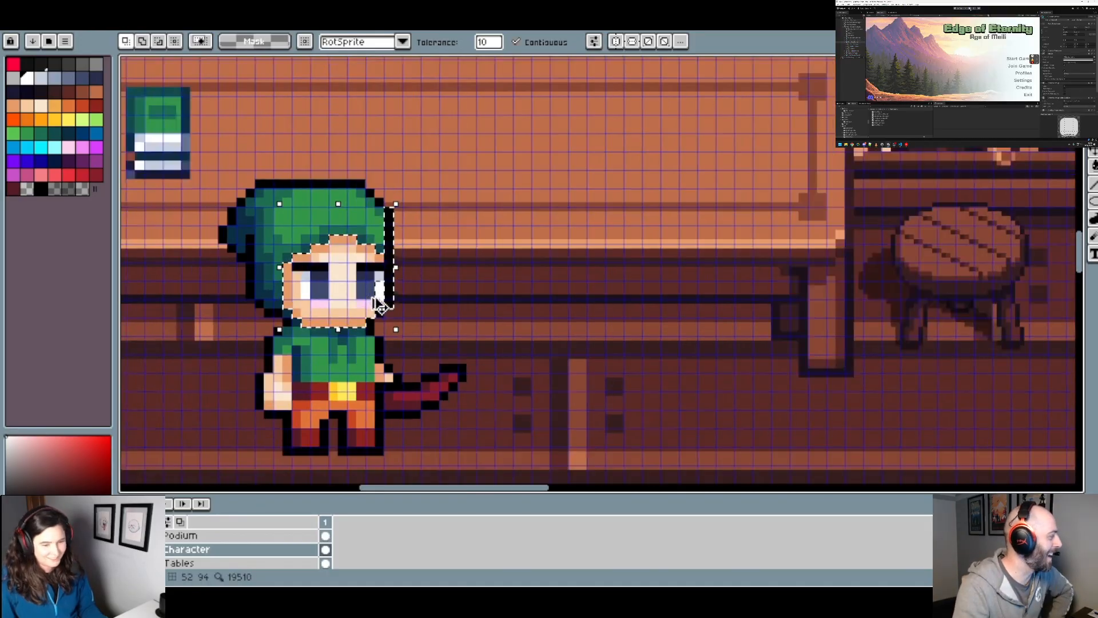
{"action": "scroll", "coordinate": [374, 301], "scroll_direction": "down", "scroll_amount": 5}
{"action": "left_click_drag", "start_coordinate": [538, 238], "coordinate": [349, 350]}
{"action": "scroll", "coordinate": [406, 340], "scroll_direction": "up", "scroll_amount": 4}
{"action": "left_click_drag", "start_coordinate": [511, 387], "coordinate": [461, 372]}
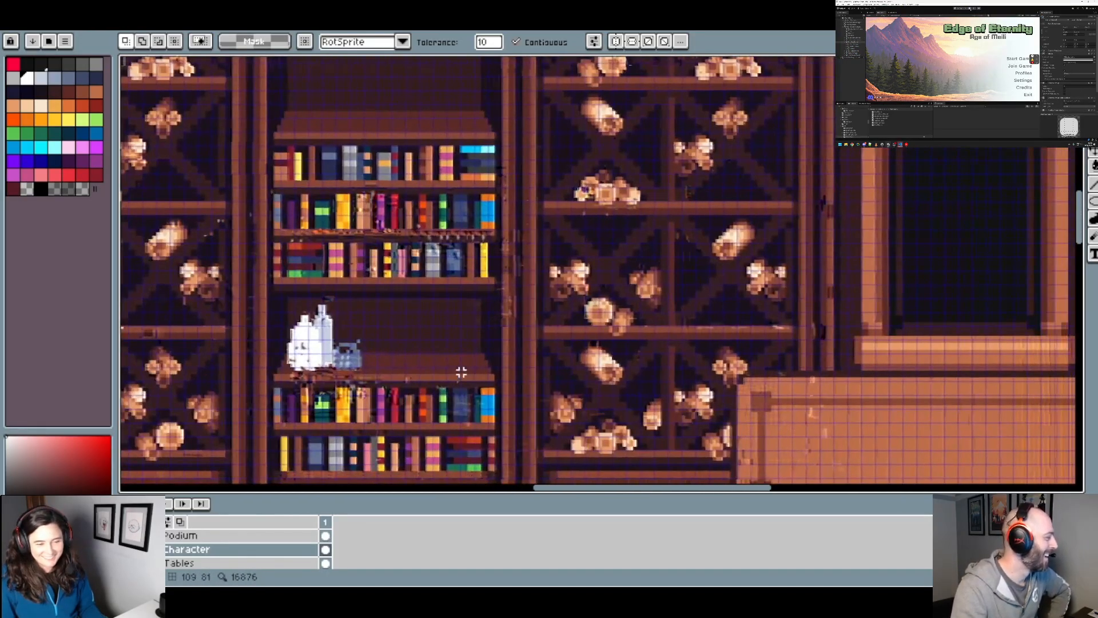
{"action": "key", "text": "ctrl+v"}
{"action": "left_click", "coordinate": [38, 10]}
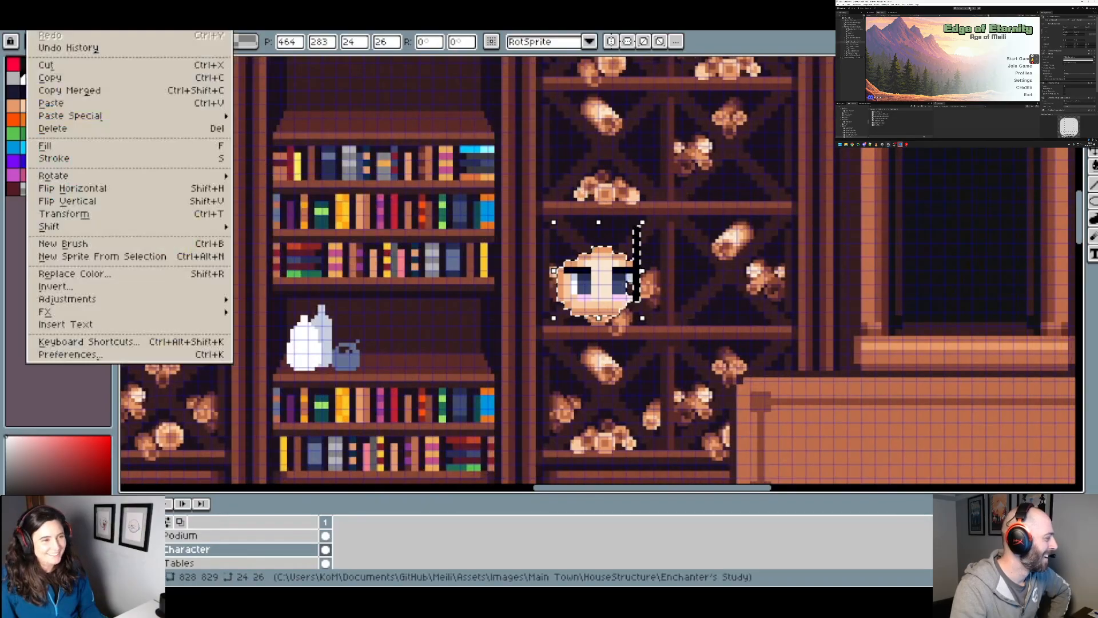
{"action": "left_click", "coordinate": [108, 189]}
{"action": "left_click_drag", "start_coordinate": [607, 287], "coordinate": [461, 339]}
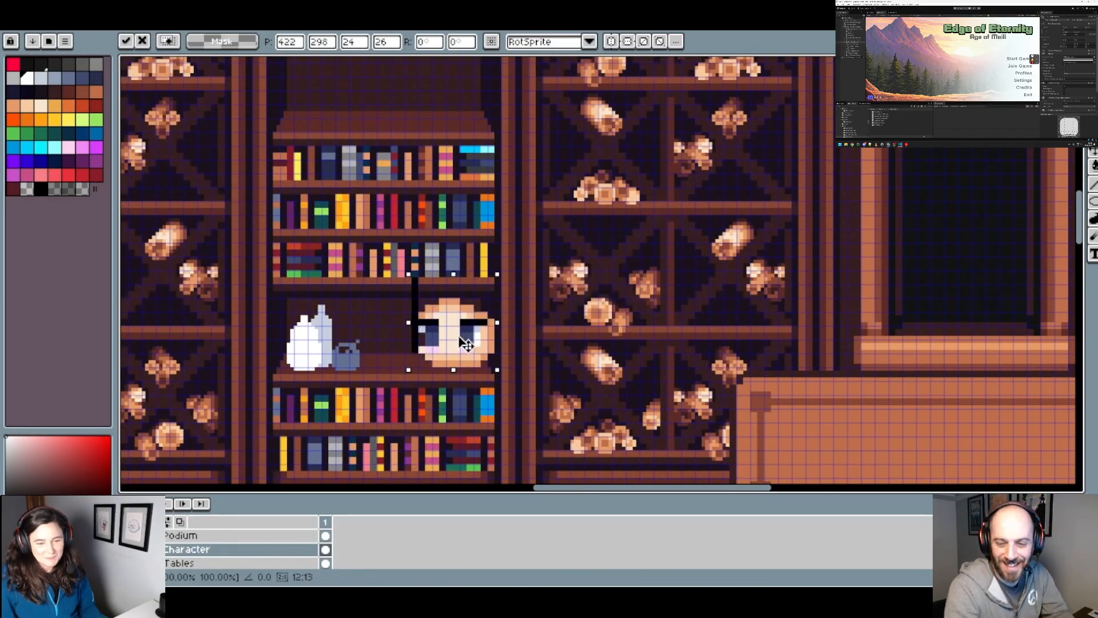
{"action": "key", "text": "Escape"}
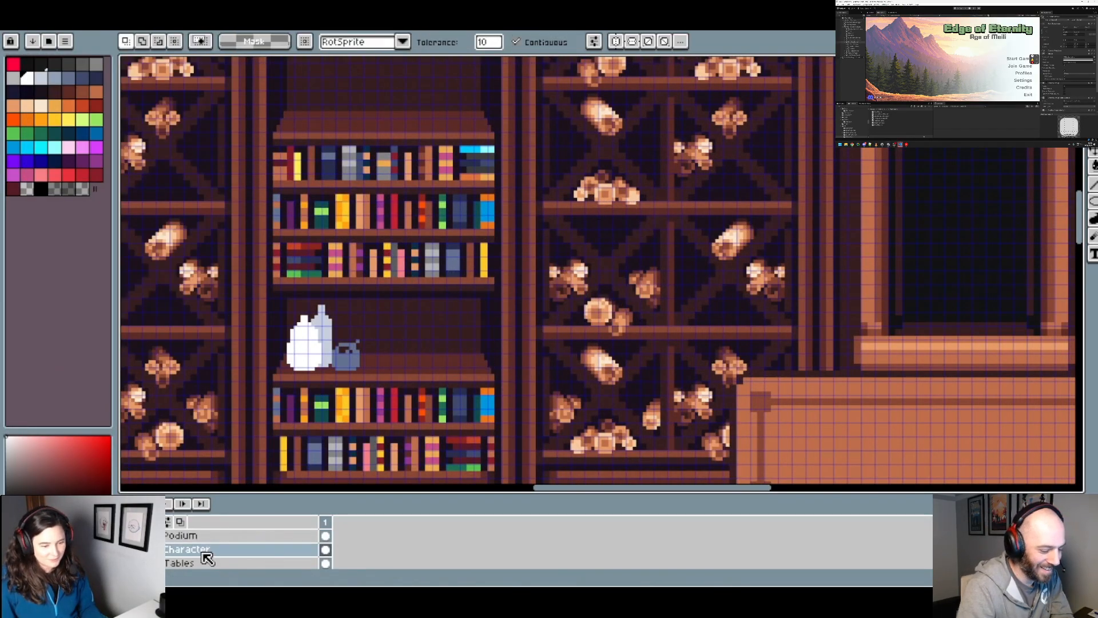
Step: Paste the copied face into the Decorations layer, flip it horizontally and place it on the shelf's right end beside the vessels
{"action": "scroll", "coordinate": [206, 559], "scroll_direction": "down", "scroll_amount": 3}
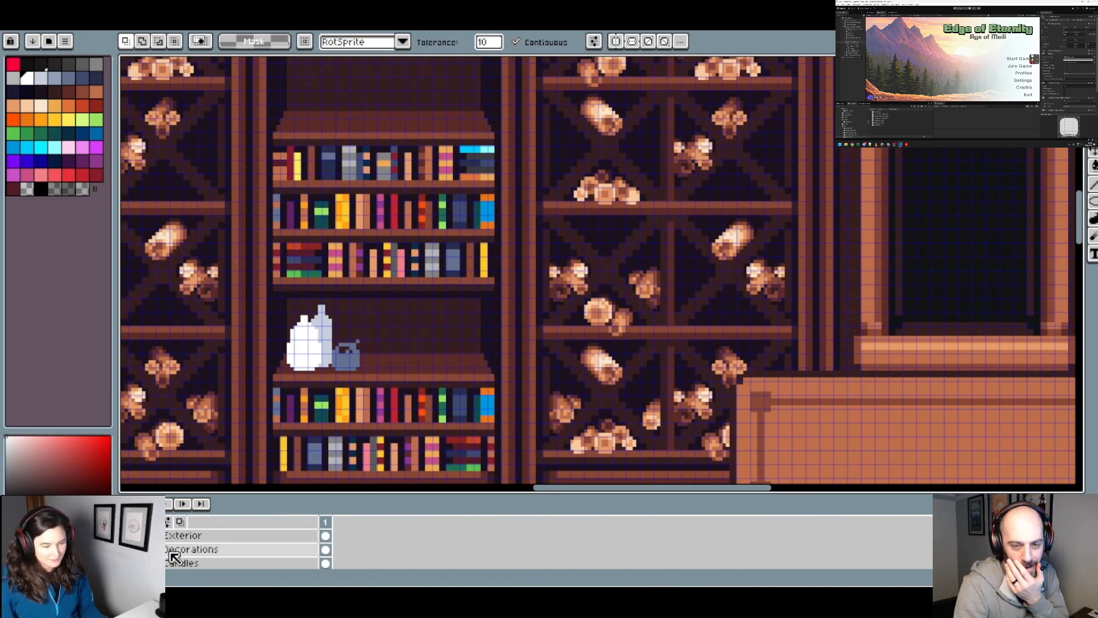
{"action": "left_click", "coordinate": [190, 550]}
{"action": "key", "text": "ctrl+v"}
{"action": "left_click_drag", "start_coordinate": [593, 296], "coordinate": [447, 355]}
{"action": "left_click", "coordinate": [35, 22]}
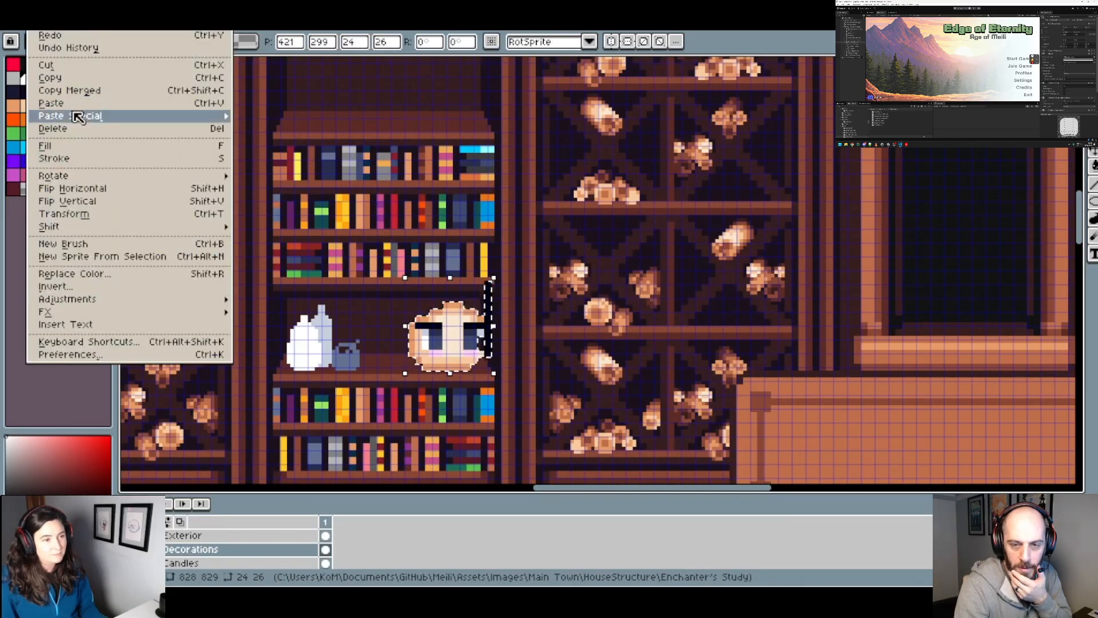
{"action": "left_click", "coordinate": [97, 184]}
{"action": "scroll", "coordinate": [449, 382], "scroll_direction": "up", "scroll_amount": 2}
{"action": "left_click_drag", "start_coordinate": [478, 321], "coordinate": [468, 322]}
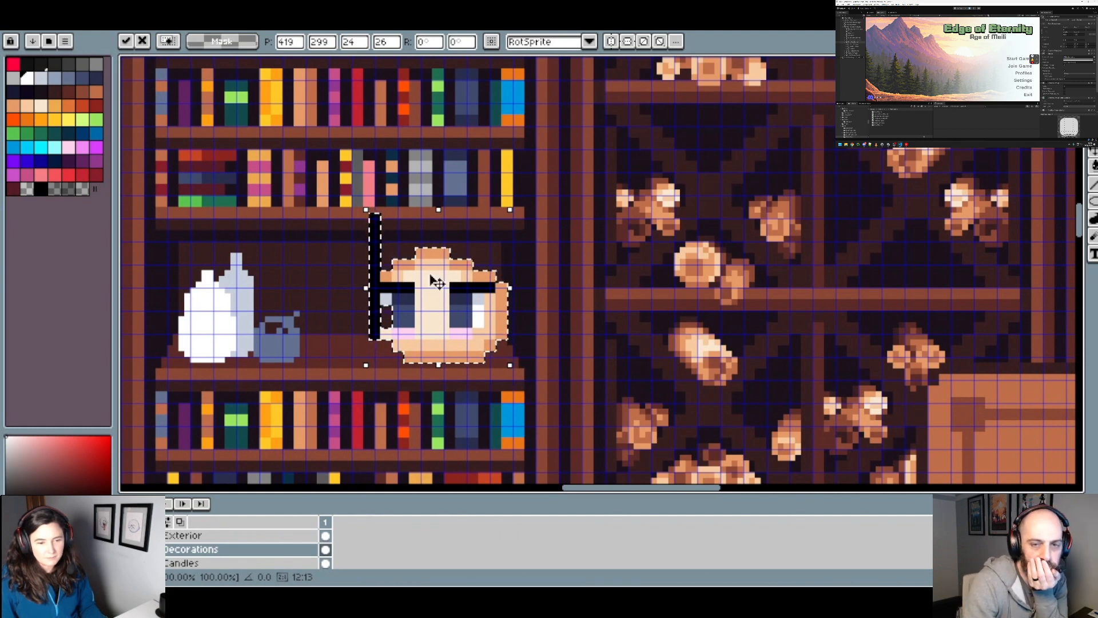
Step: Deselect the pasted face and erase the black outline strip at its left with the transparent palette colour
{"action": "key", "text": "ctrl+d"}
{"action": "left_click", "coordinate": [28, 189]}
{"action": "key", "text": "i"}
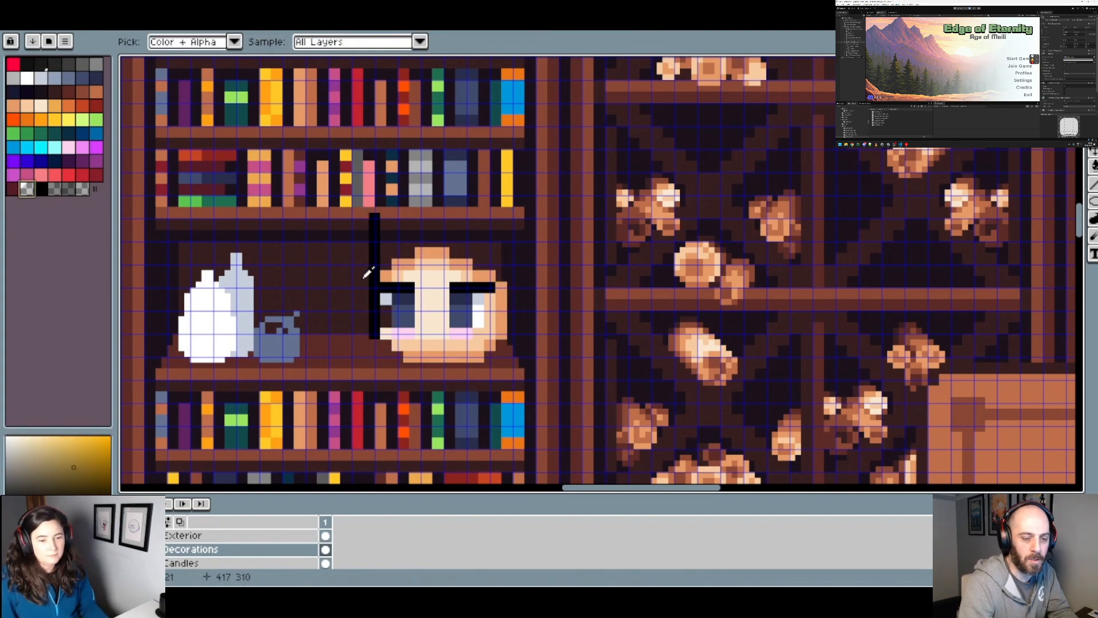
{"action": "key", "text": "w"}
{"action": "key", "text": "b"}
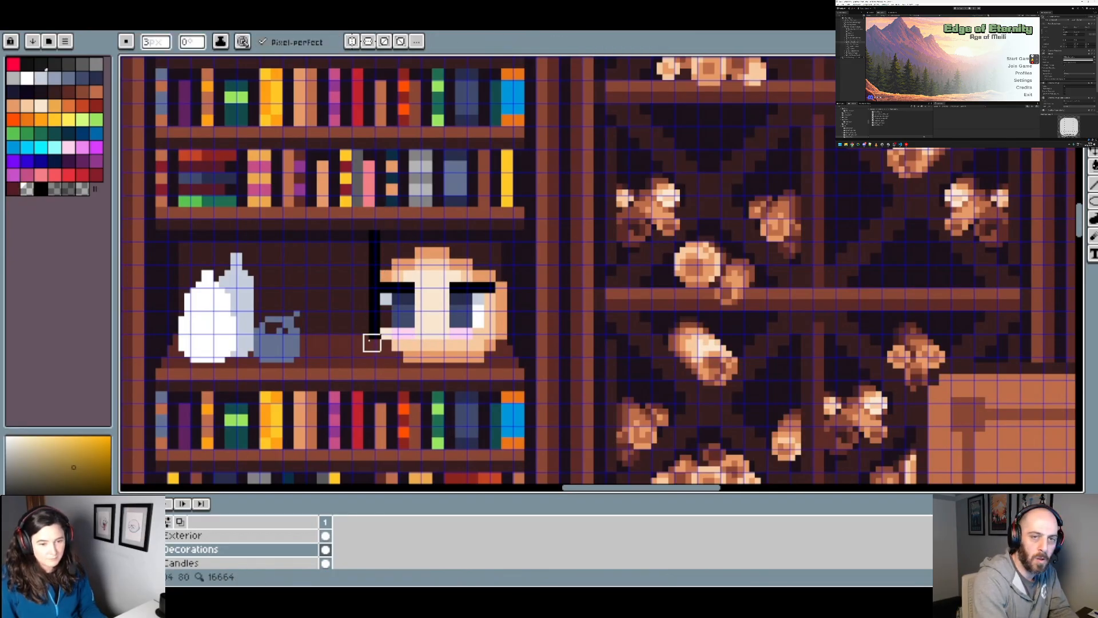
{"action": "key", "text": "ctrl+z"}
{"action": "scroll", "coordinate": [424, 325], "scroll_direction": "down", "scroll_amount": 1}
{"action": "scroll", "coordinate": [424, 325], "scroll_direction": "up", "scroll_amount": 2}
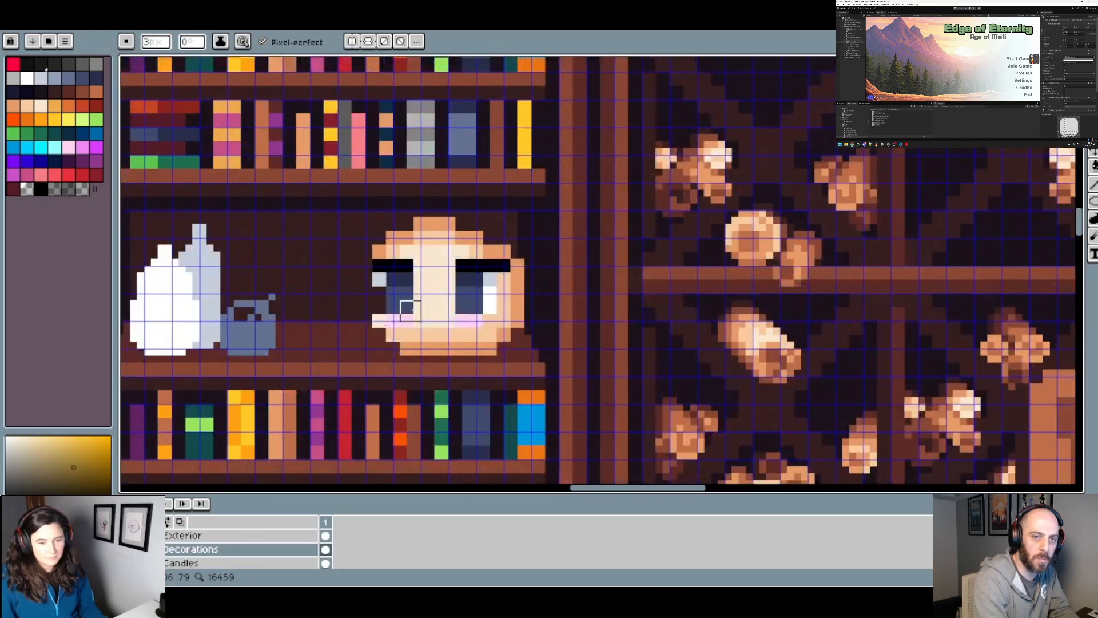
Step: Paint the face's left edge white, reducing the brush to 2 px, and flood-fill the central light skin white
{"action": "left_click", "coordinate": [391, 310], "text": "alt"}
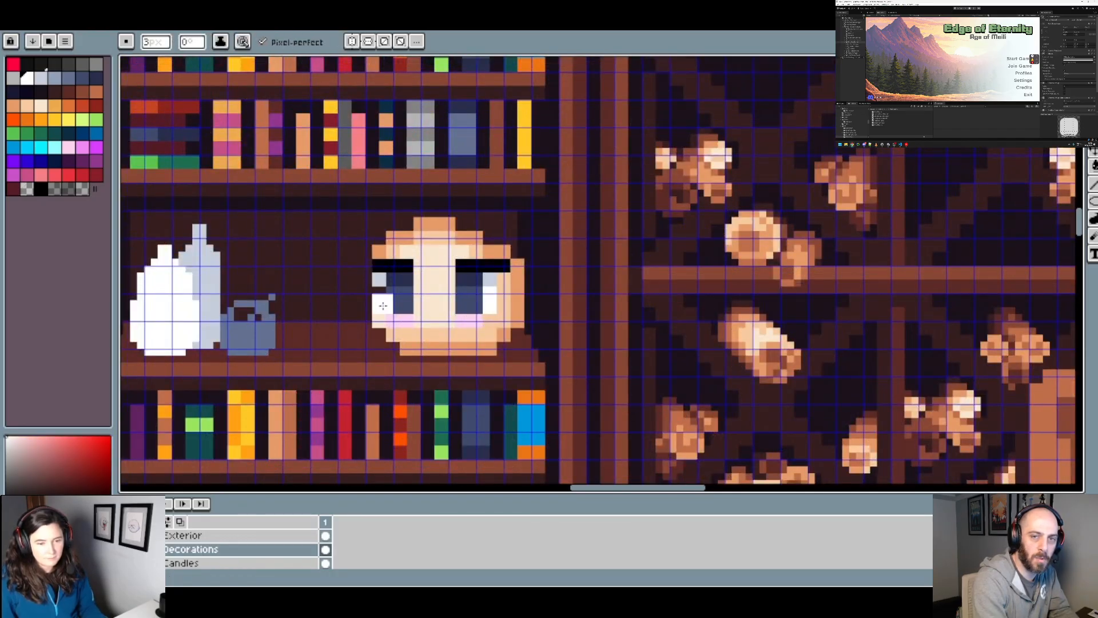
{"action": "key", "text": "minus"}
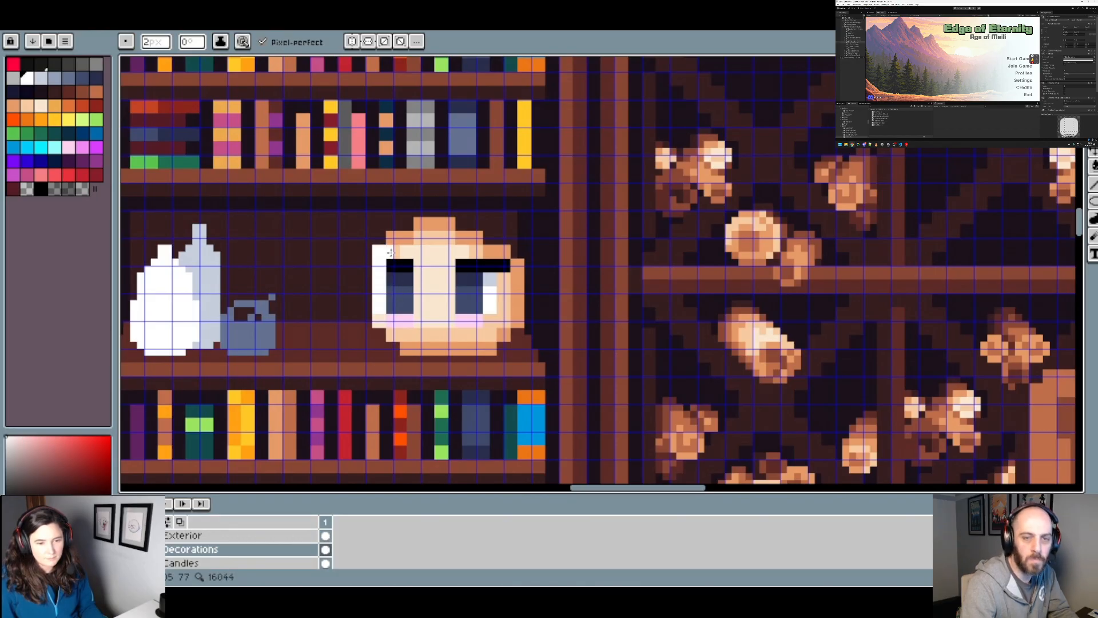
{"action": "key", "text": "g"}
{"action": "left_click", "coordinate": [428, 255]}
{"action": "left_click", "coordinate": [422, 241]}
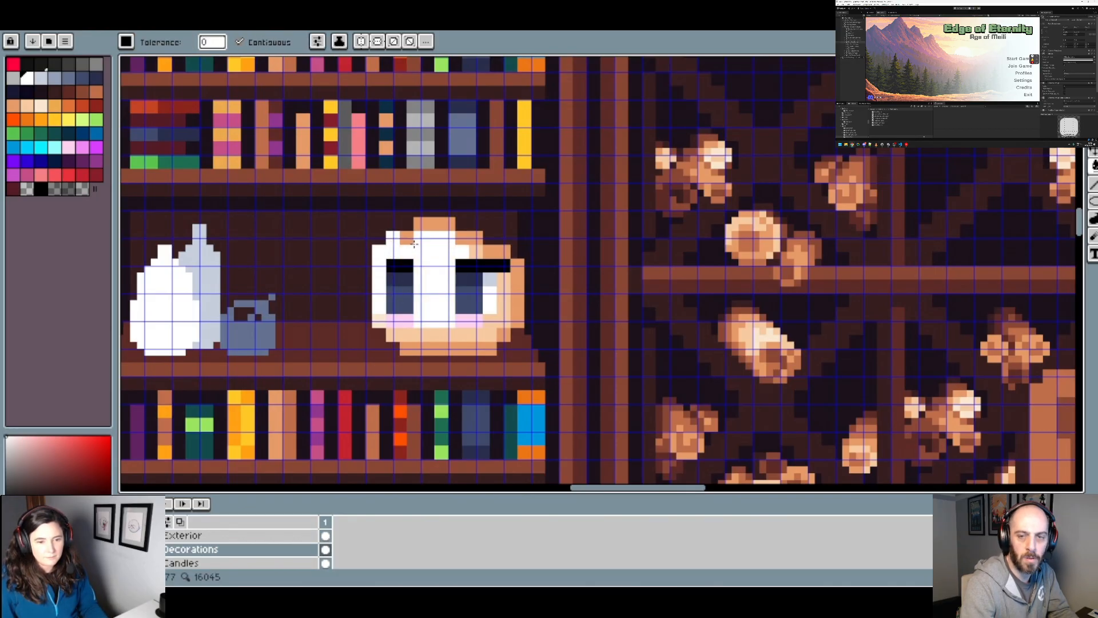
Step: Flood-fill the remaining skin shades along the face's top, right side and chin with white
{"action": "left_click", "coordinate": [410, 242]}
{"action": "left_click", "coordinate": [433, 228]}
{"action": "left_click", "coordinate": [472, 235]}
{"action": "left_click", "coordinate": [508, 254]}
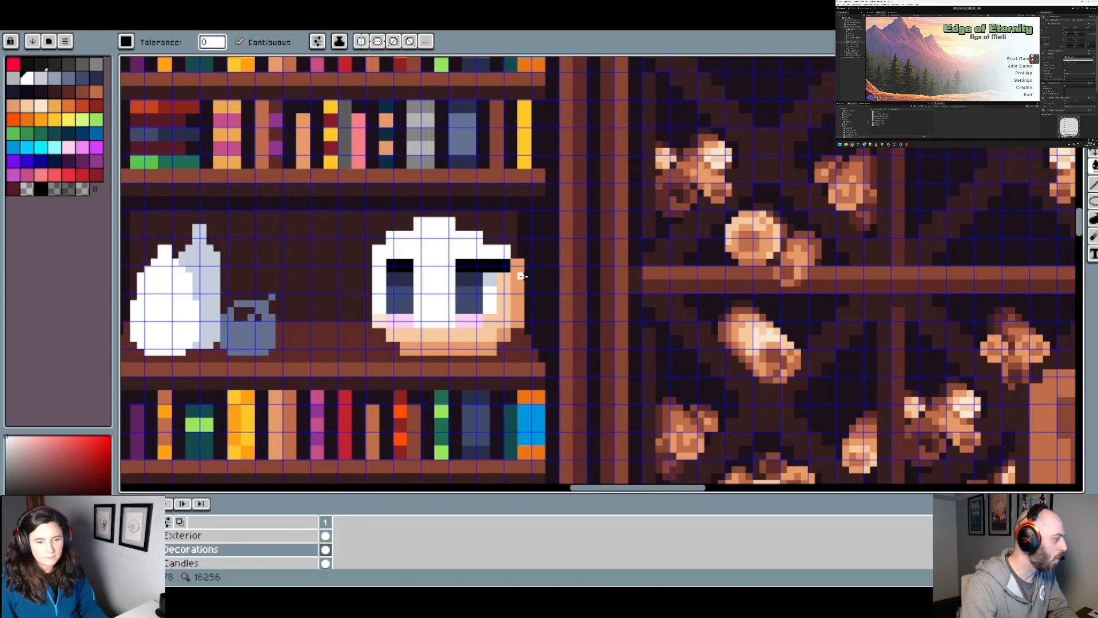
{"action": "left_click", "coordinate": [518, 280]}
{"action": "left_click", "coordinate": [508, 317]}
{"action": "left_click", "coordinate": [508, 330]}
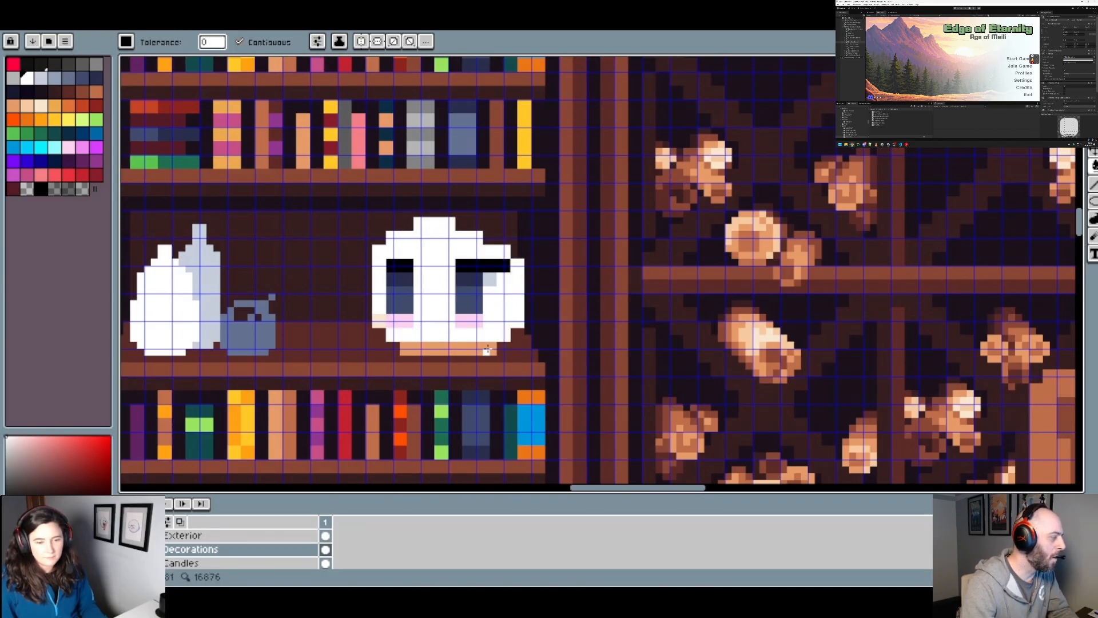
{"action": "left_click", "coordinate": [487, 349]}
Step: Flood-fill the two pink cheeks and both black brow bars of the face with white
{"action": "scroll", "coordinate": [486, 348], "scroll_direction": "down", "scroll_amount": 3}
{"action": "scroll", "coordinate": [465, 347], "scroll_direction": "up", "scroll_amount": 3}
{"action": "scroll", "coordinate": [430, 334], "scroll_direction": "down", "scroll_amount": 3}
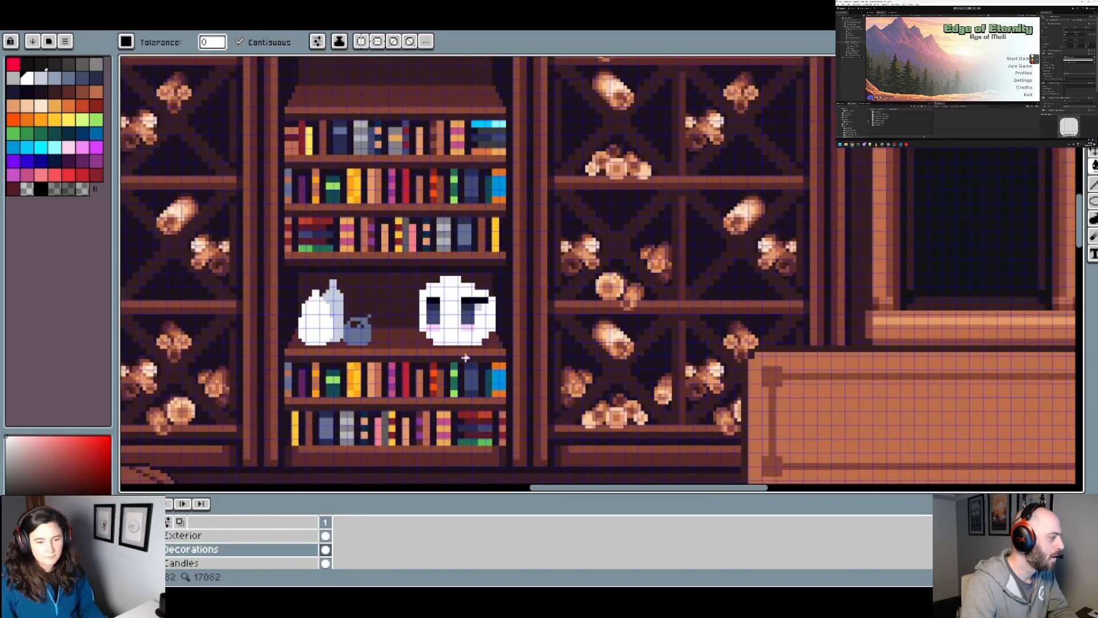
{"action": "scroll", "coordinate": [441, 323], "scroll_direction": "up", "scroll_amount": 3}
{"action": "left_click", "coordinate": [487, 314]}
{"action": "left_click", "coordinate": [434, 313]}
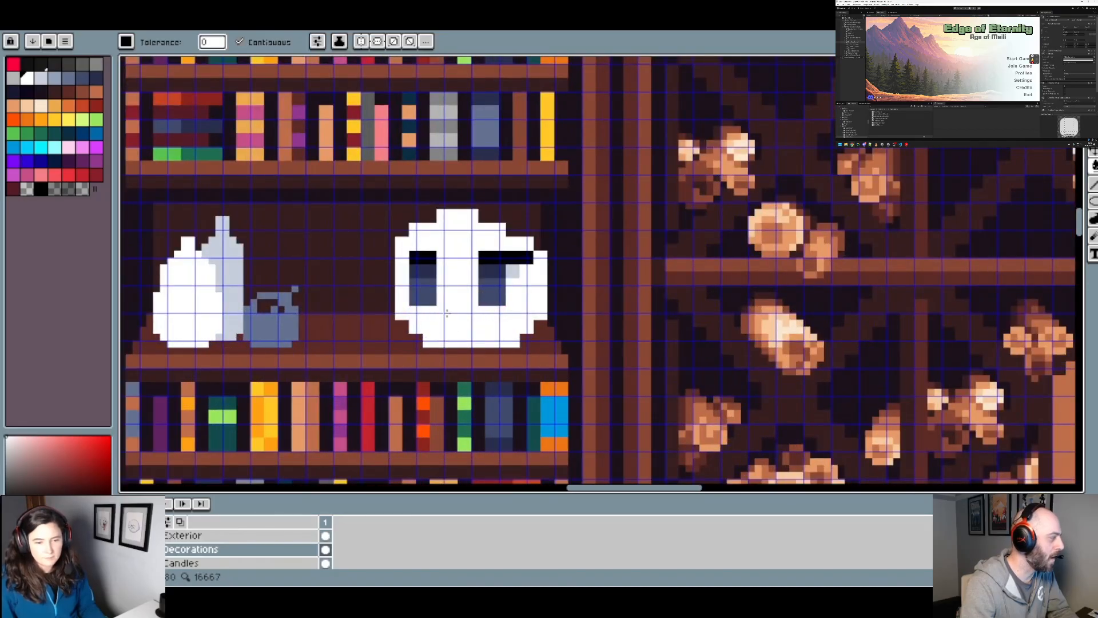
{"action": "left_click", "coordinate": [518, 257]}
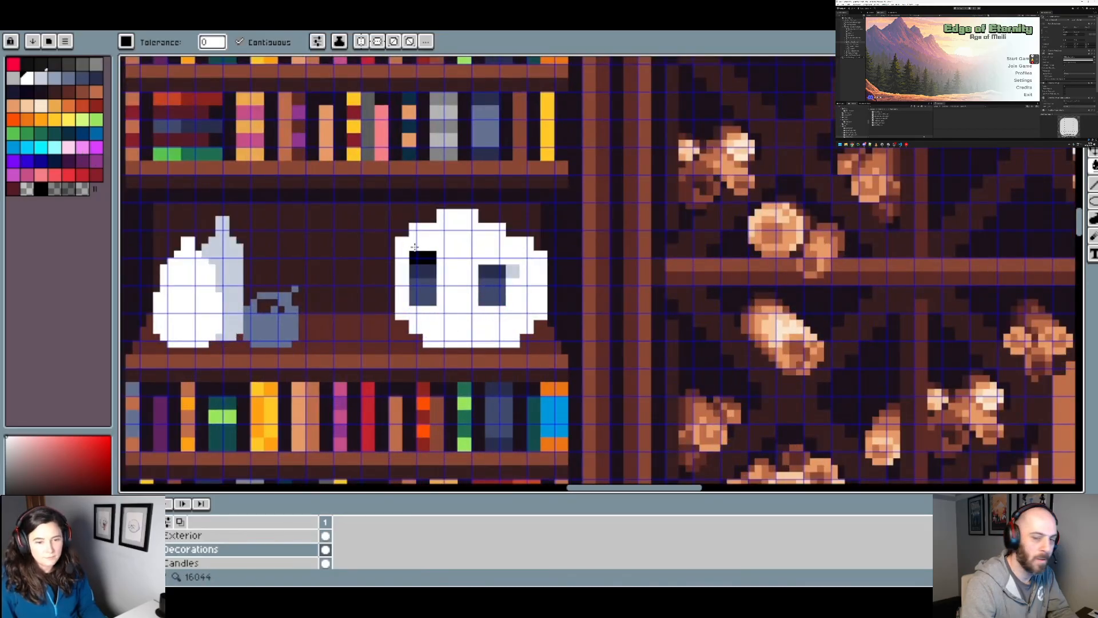
{"action": "left_click", "coordinate": [423, 257]}
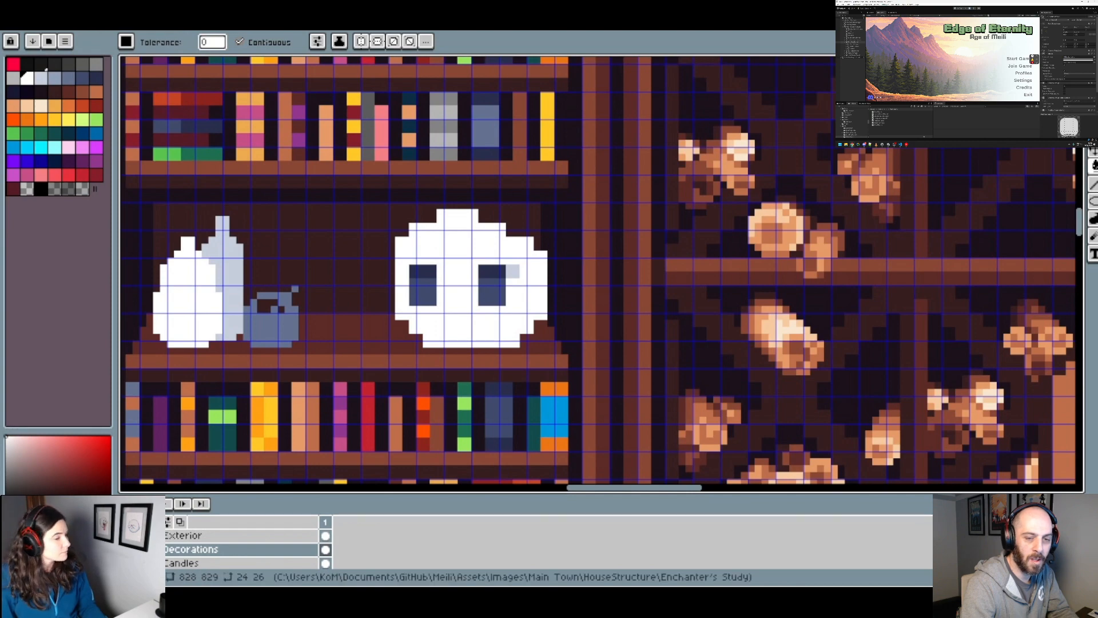
Step: Flood-fill both dark blue eyes with black from the palette as the skull's eye sockets
{"action": "scroll", "coordinate": [519, 278], "scroll_direction": "down", "scroll_amount": 3}
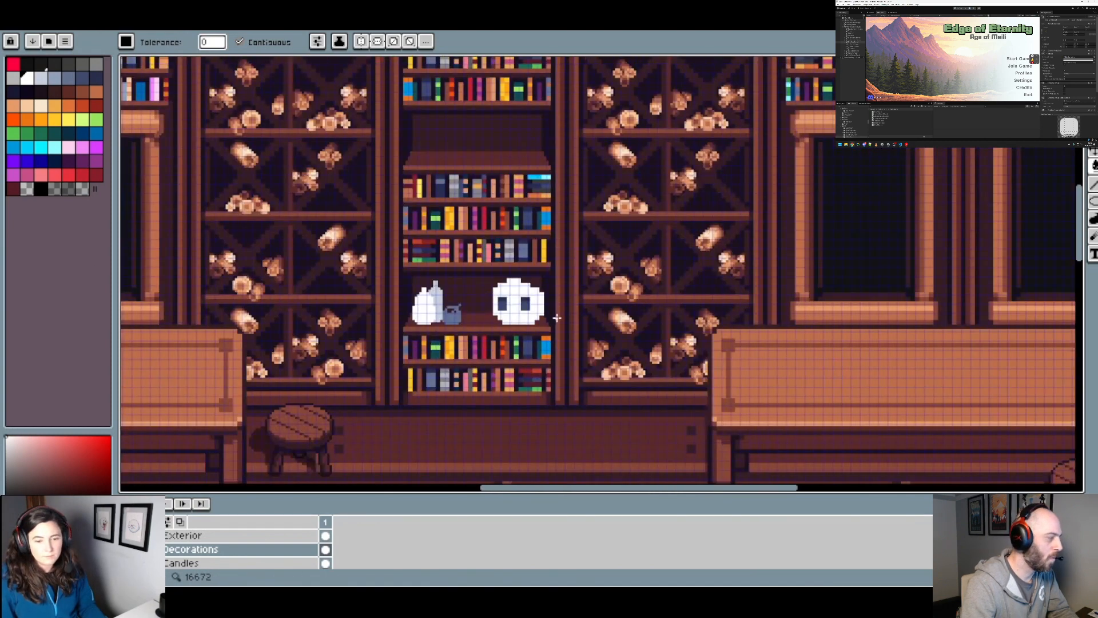
{"action": "scroll", "coordinate": [554, 328], "scroll_direction": "up", "scroll_amount": 1}
{"action": "scroll", "coordinate": [566, 301], "scroll_direction": "up", "scroll_amount": 2}
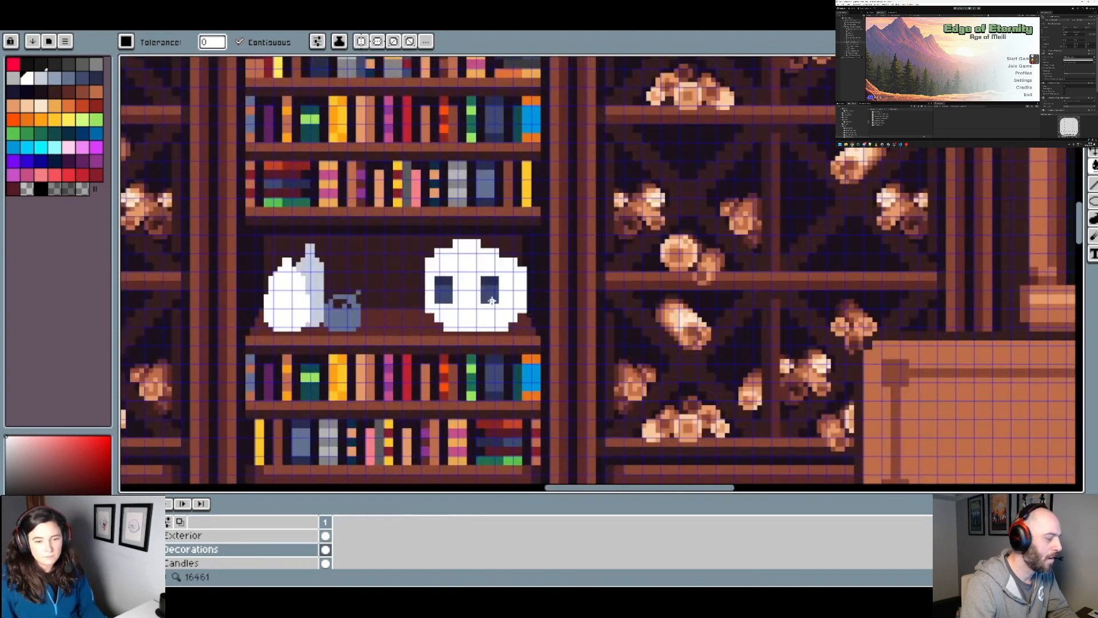
{"action": "left_click", "coordinate": [41, 189]}
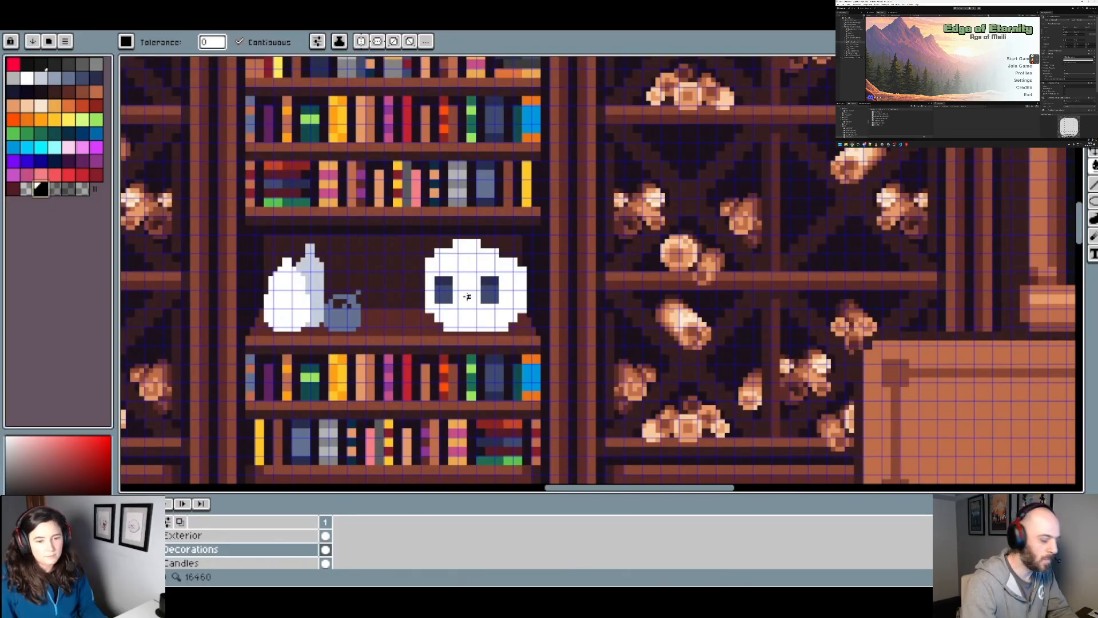
{"action": "left_click", "coordinate": [444, 290]}
{"action": "left_click", "coordinate": [494, 288]}
{"action": "scroll", "coordinate": [516, 296], "scroll_direction": "down", "scroll_amount": 2}
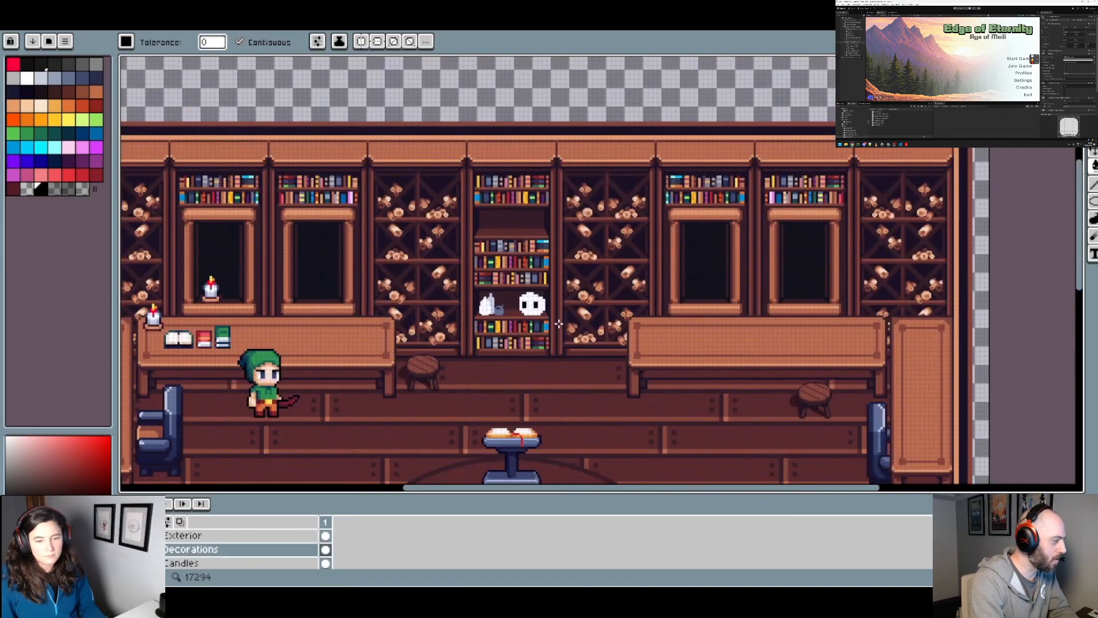
{"action": "scroll", "coordinate": [518, 293], "scroll_direction": "up", "scroll_amount": 3}
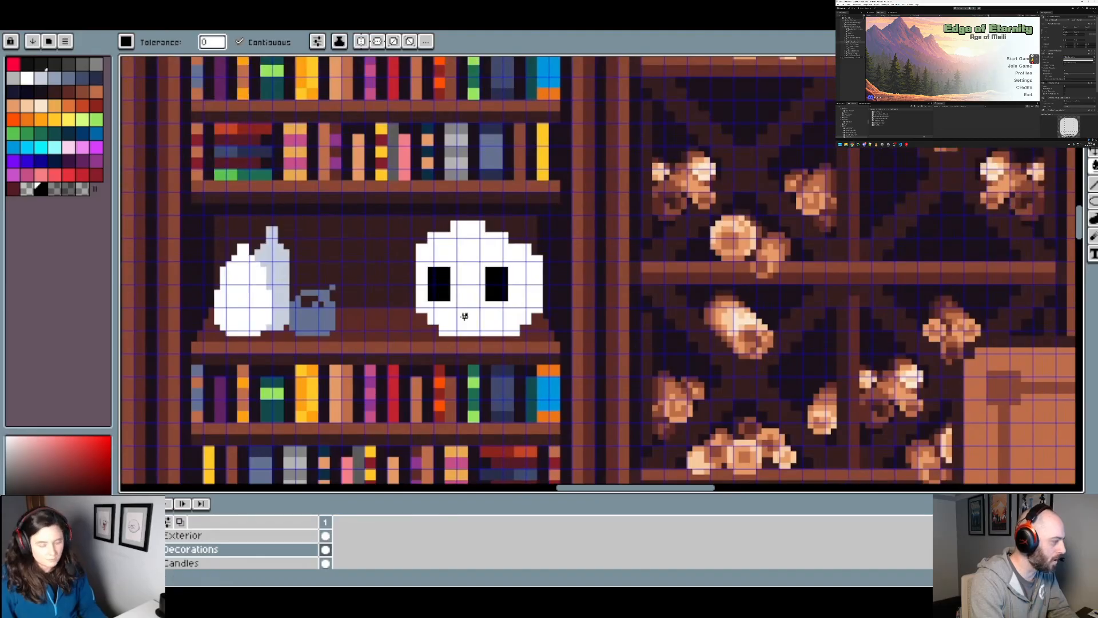
Step: Paint a 2 px black nose hole on the skull, below and between the eye sockets, with the pencil
{"action": "key", "text": "b"}
{"action": "scroll", "coordinate": [464, 313], "scroll_direction": "down", "scroll_amount": 2}
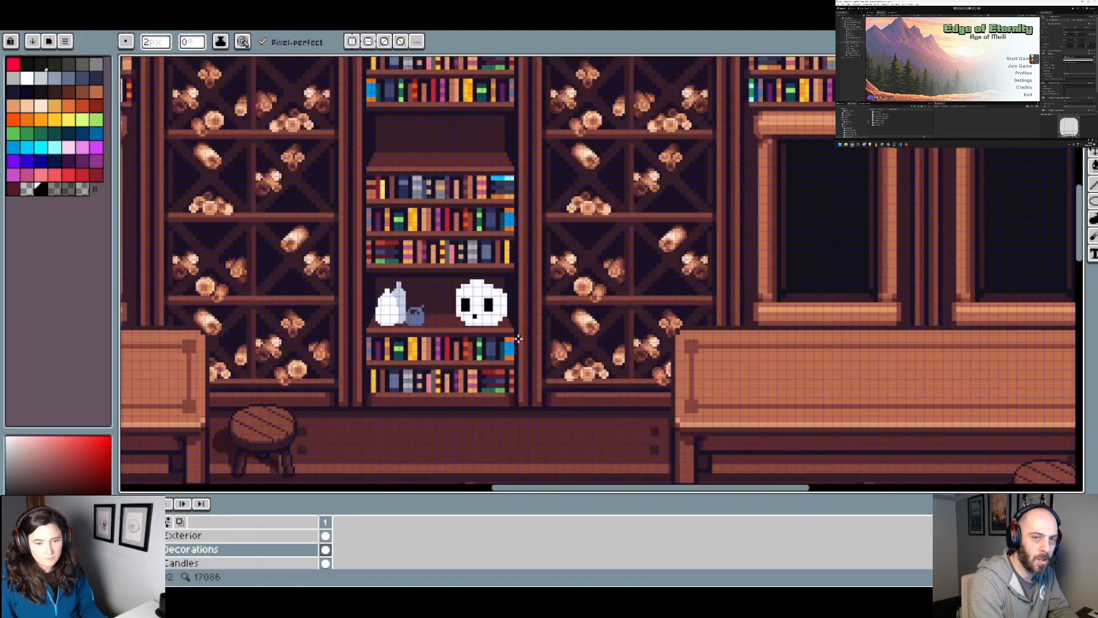
{"action": "scroll", "coordinate": [464, 313], "scroll_direction": "up", "scroll_amount": 2}
{"action": "left_click", "coordinate": [476, 300]}
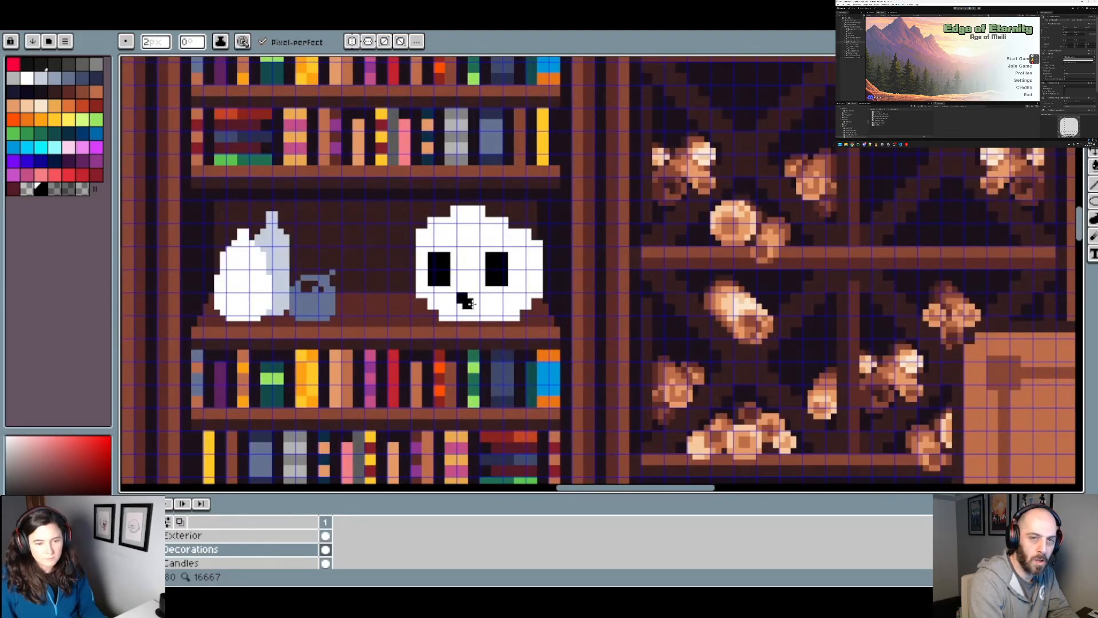
{"action": "key", "text": "ctrl+z"}
{"action": "scroll", "coordinate": [488, 301], "scroll_direction": "up", "scroll_amount": 1}
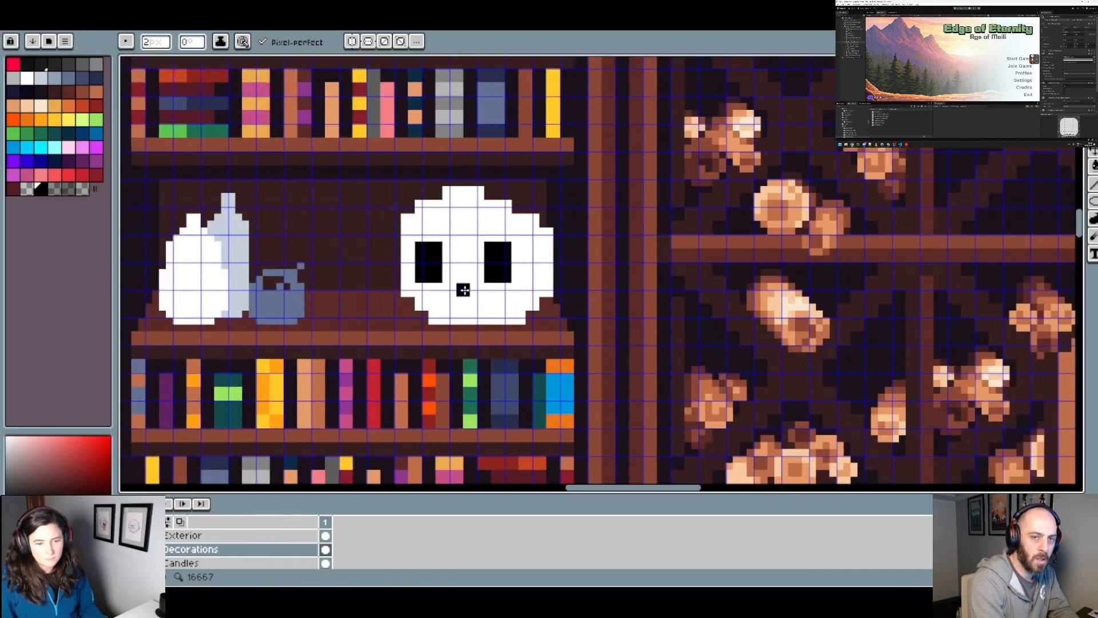
{"action": "left_click", "coordinate": [465, 290]}
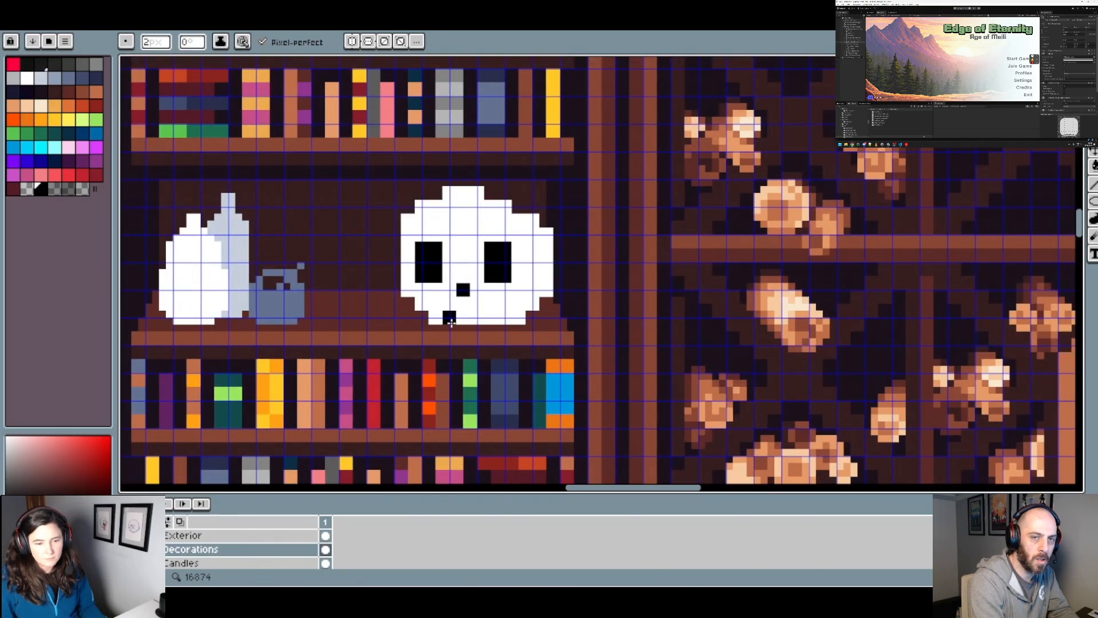
Step: Paint three evenly spaced 2 px black tooth gaps along the skull's bottom edge, undoing the misplaced one
{"action": "left_click", "coordinate": [456, 323]}
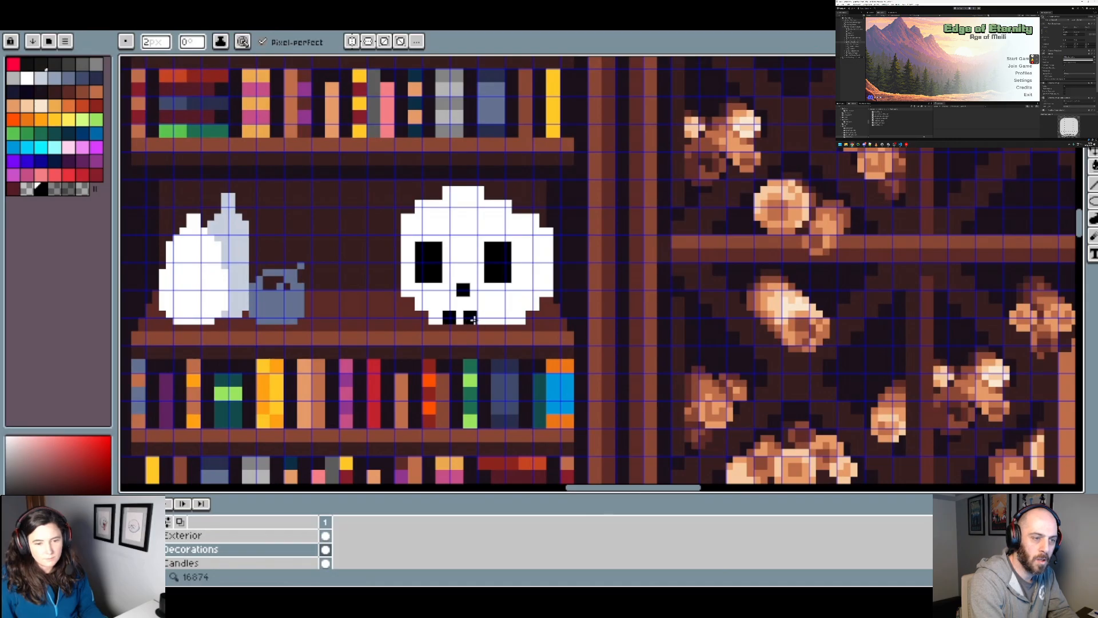
{"action": "key", "text": "ctrl+z"}
{"action": "left_click", "coordinate": [446, 322]}
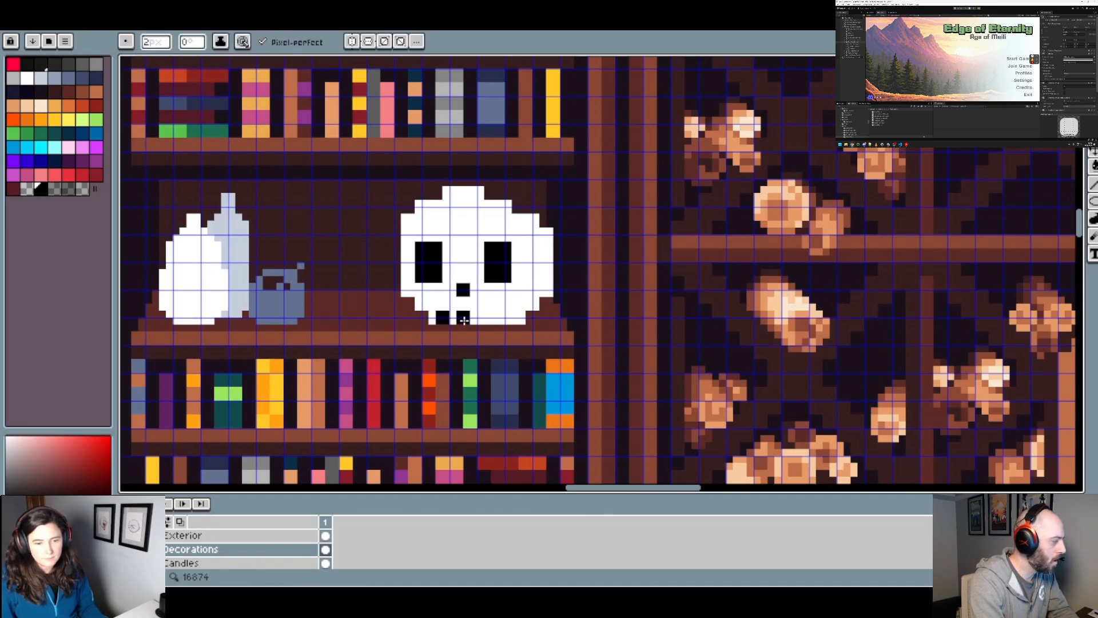
{"action": "left_click", "coordinate": [465, 320]}
{"action": "left_click", "coordinate": [492, 320]}
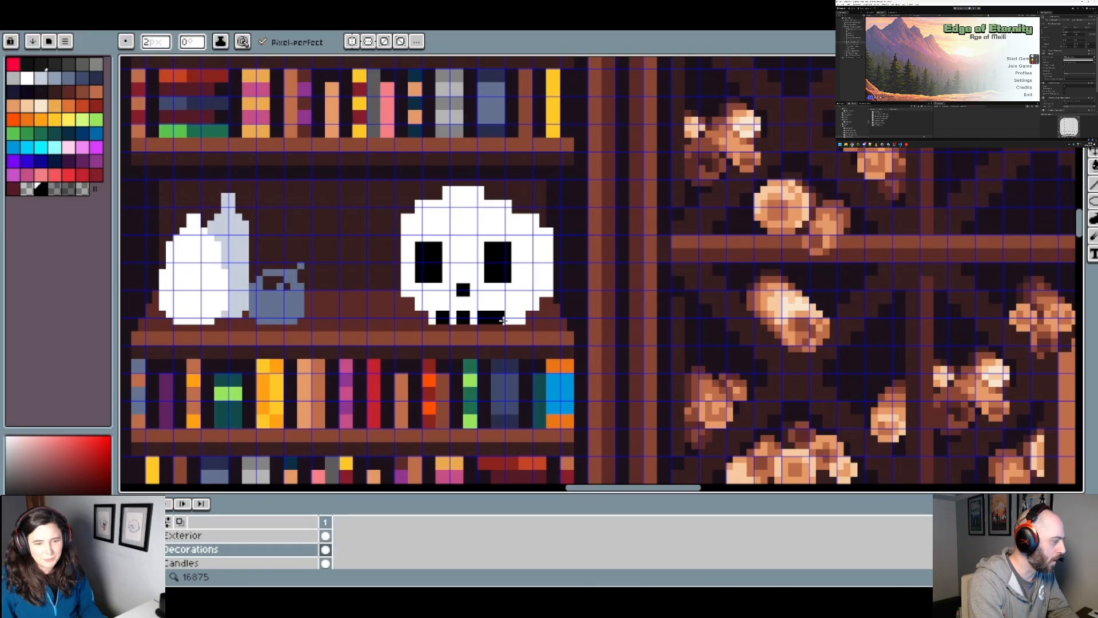
{"action": "scroll", "coordinate": [523, 326], "scroll_direction": "down", "scroll_amount": 2}
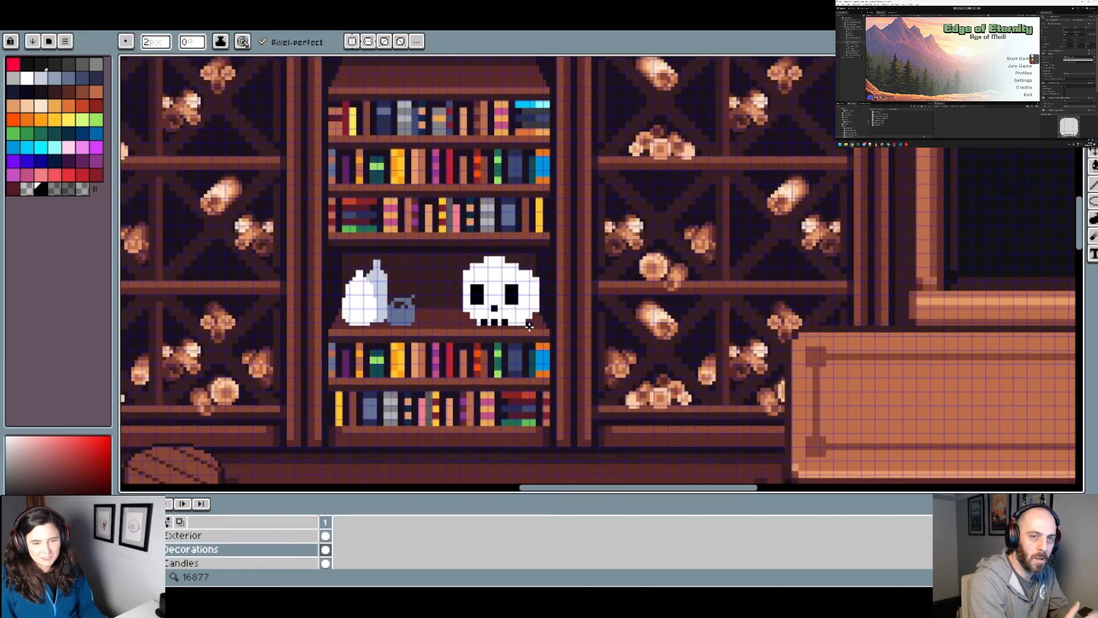
{"action": "scroll", "coordinate": [533, 331], "scroll_direction": "up", "scroll_amount": 2}
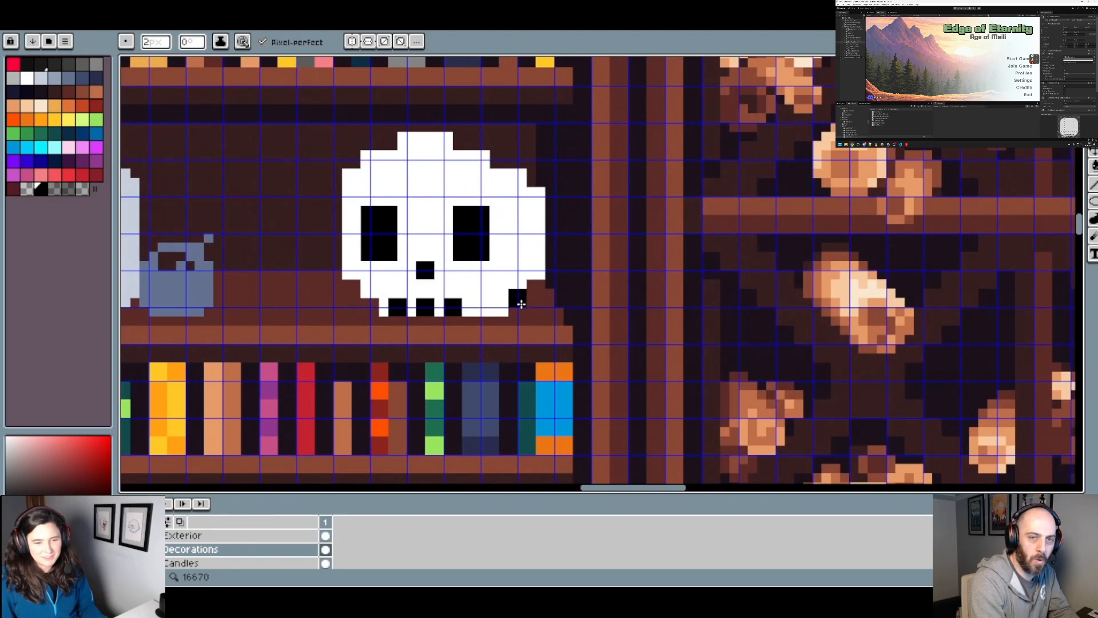
{"action": "scroll", "coordinate": [483, 312], "scroll_direction": "down", "scroll_amount": 1}
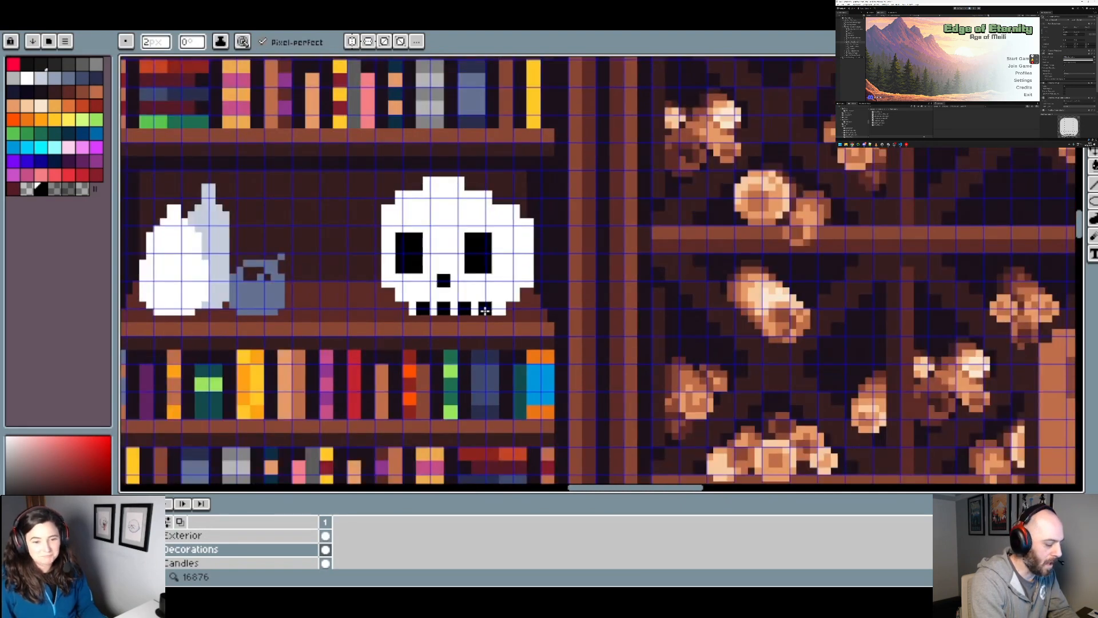
Step: Erase the skull's lower right jaw beyond the tooth gaps with the transparent palette colour
{"action": "left_click", "coordinate": [484, 310]}
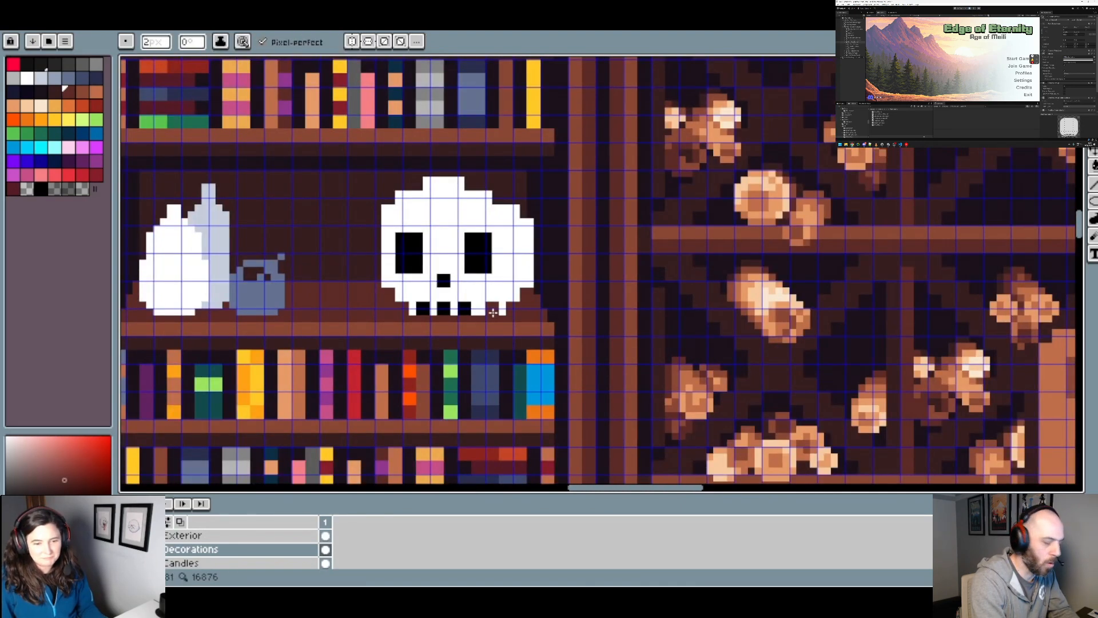
{"action": "left_click", "coordinate": [26, 189]}
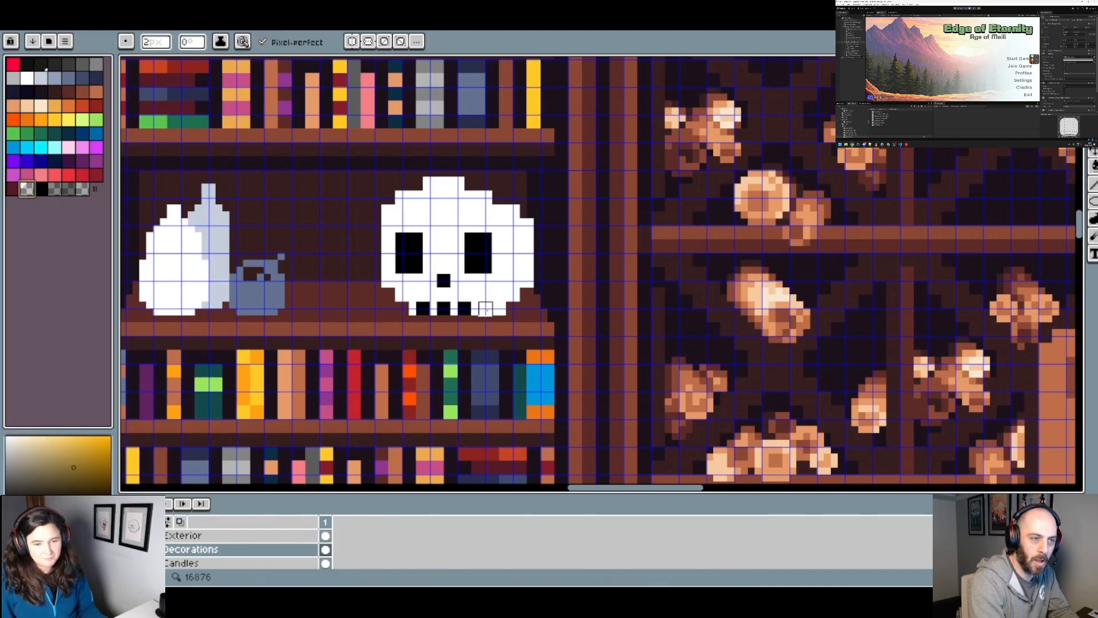
{"action": "scroll", "coordinate": [576, 307], "scroll_direction": "down", "scroll_amount": 2}
{"action": "scroll", "coordinate": [529, 305], "scroll_direction": "up", "scroll_amount": 2}
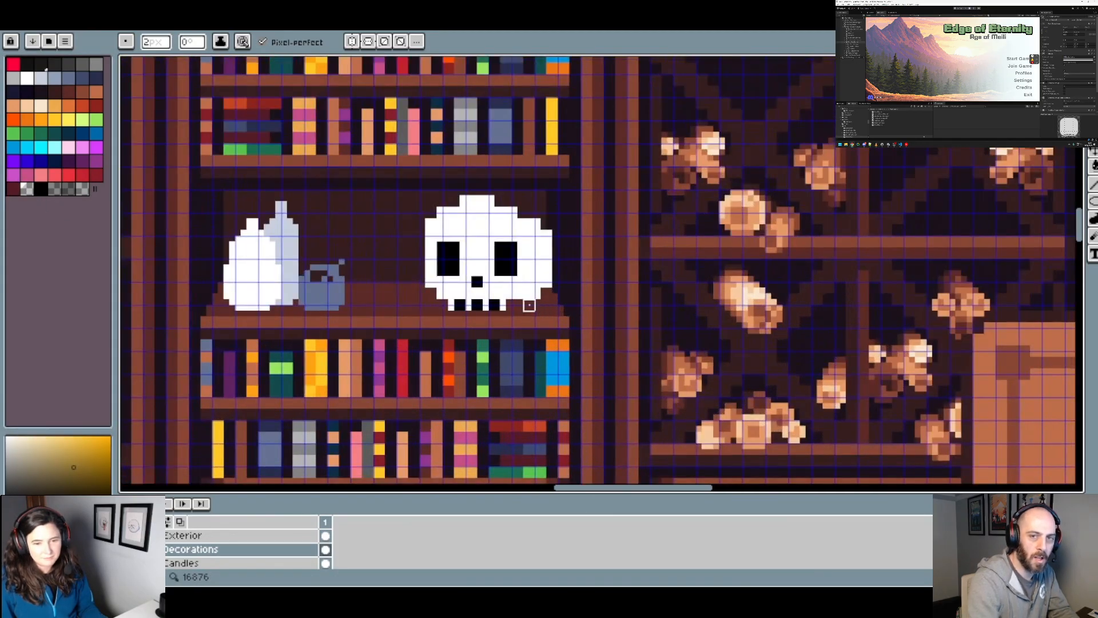
{"action": "scroll", "coordinate": [523, 294], "scroll_direction": "down", "scroll_amount": 2}
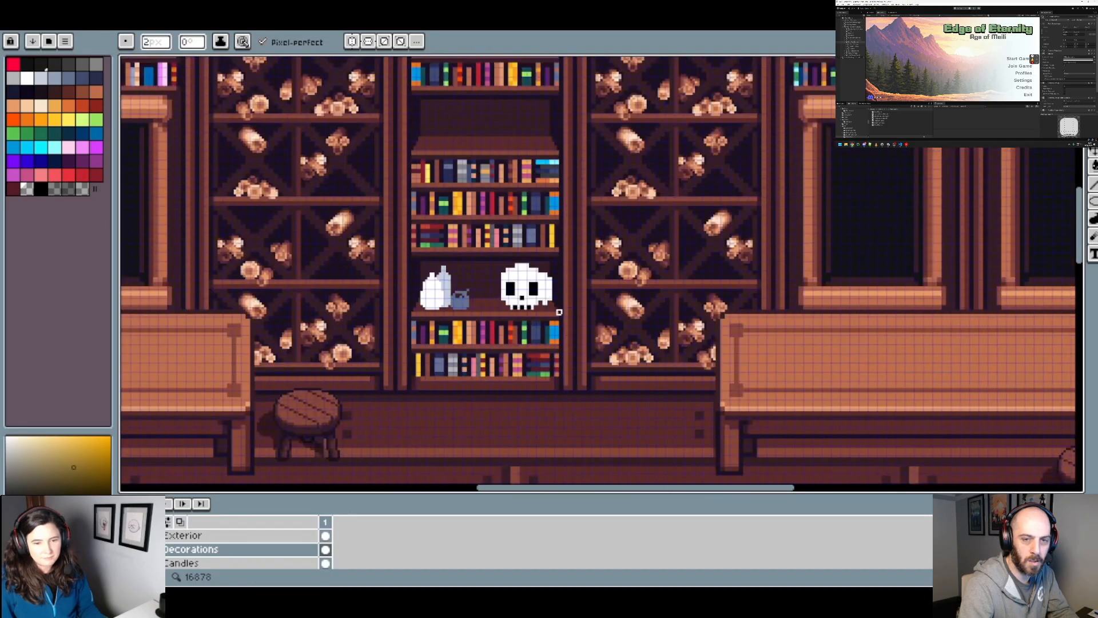
{"action": "scroll", "coordinate": [529, 292], "scroll_direction": "up", "scroll_amount": 2}
{"action": "scroll", "coordinate": [544, 288], "scroll_direction": "down", "scroll_amount": 1}
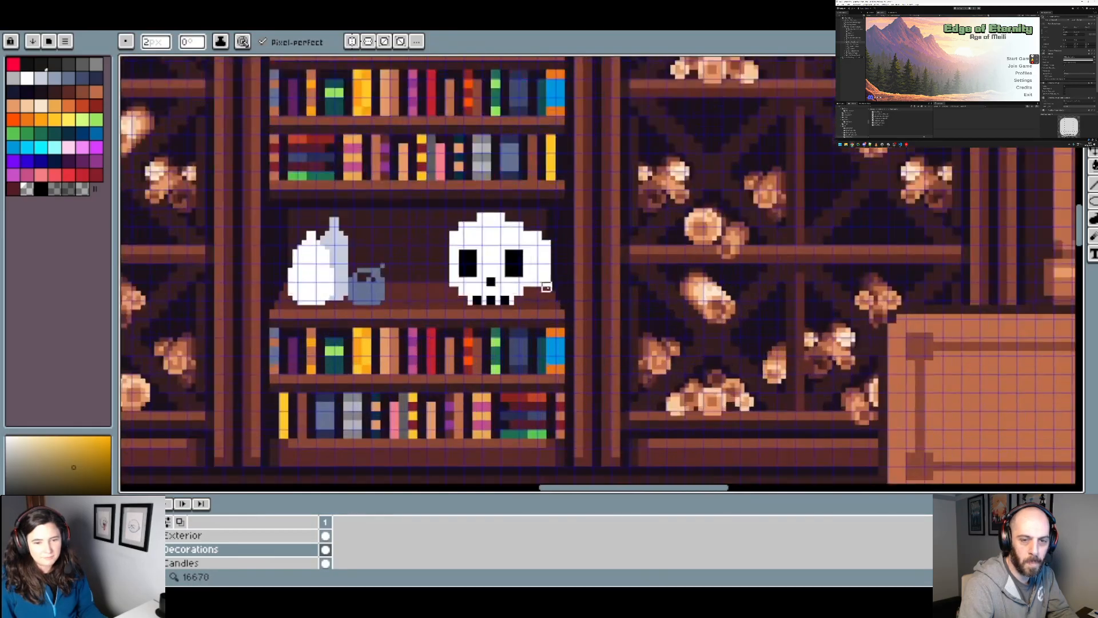
{"action": "scroll", "coordinate": [547, 281], "scroll_direction": "down", "scroll_amount": 2}
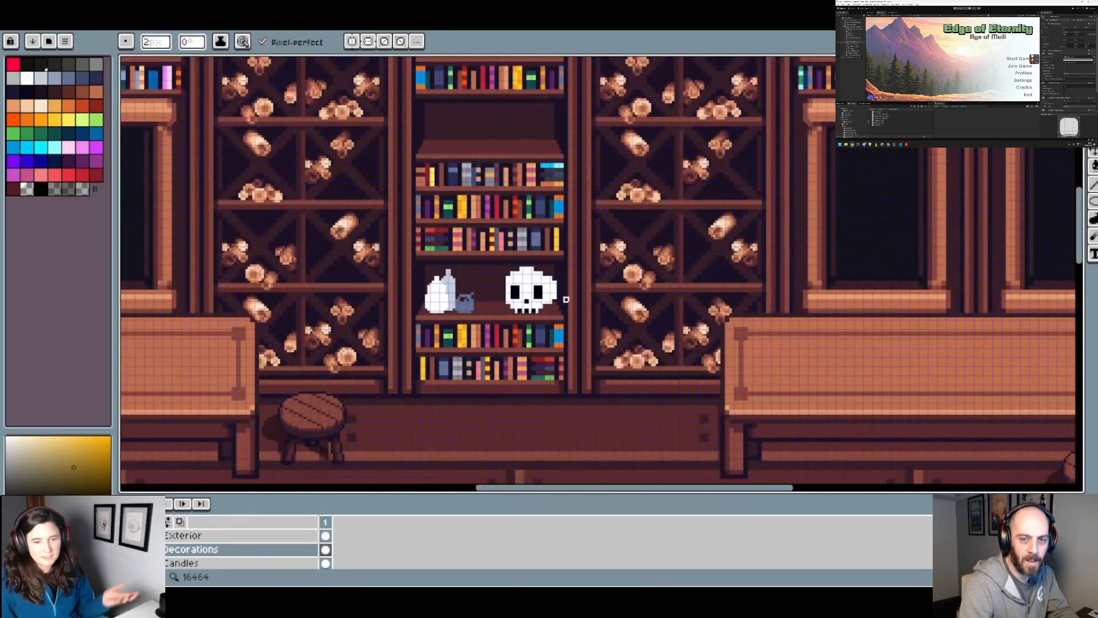
Step: Erase the bulge on the skull's right side with the transparent colour to make the head narrower and rounder
{"action": "scroll", "coordinate": [550, 295], "scroll_direction": "up", "scroll_amount": 3}
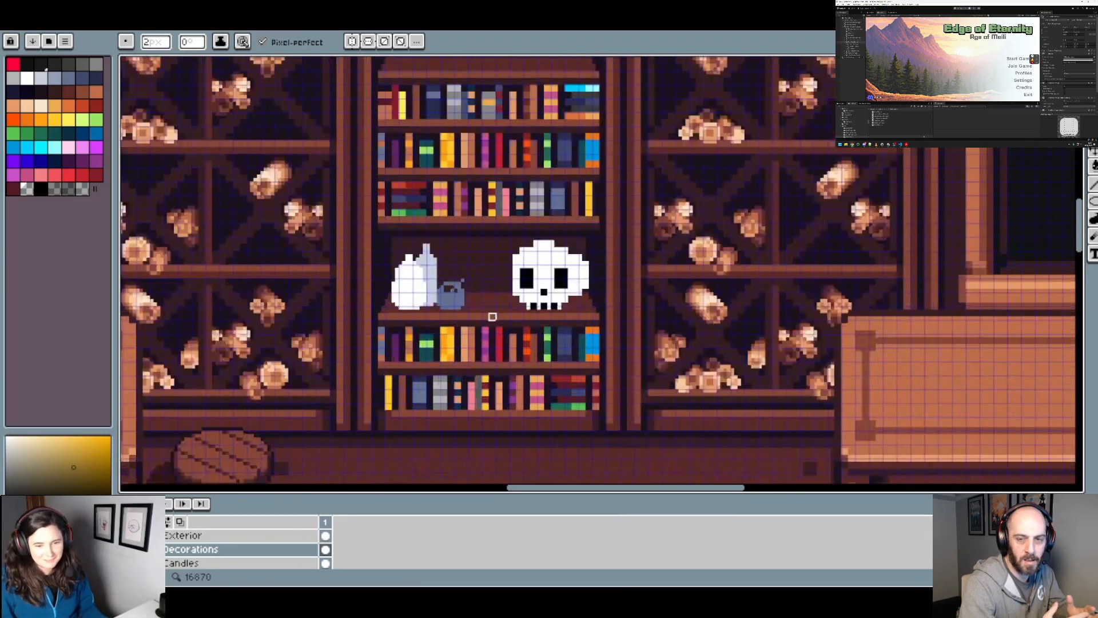
{"action": "scroll", "coordinate": [547, 313], "scroll_direction": "down", "scroll_amount": 1}
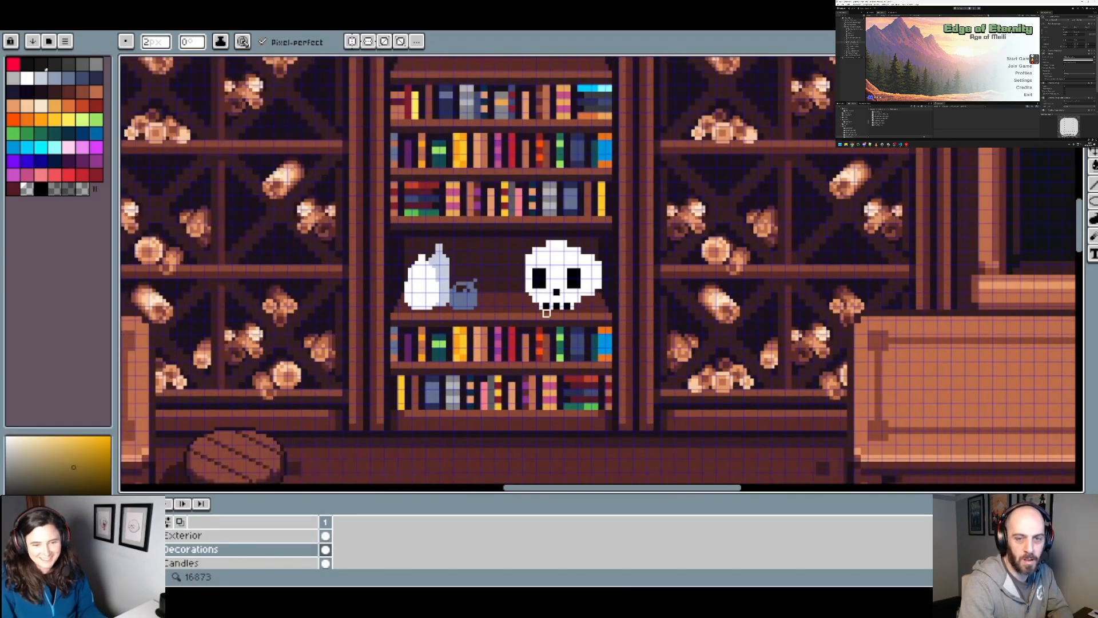
{"action": "scroll", "coordinate": [581, 303], "scroll_direction": "down", "scroll_amount": 1}
{"action": "left_click_drag", "start_coordinate": [607, 305], "coordinate": [580, 333]}
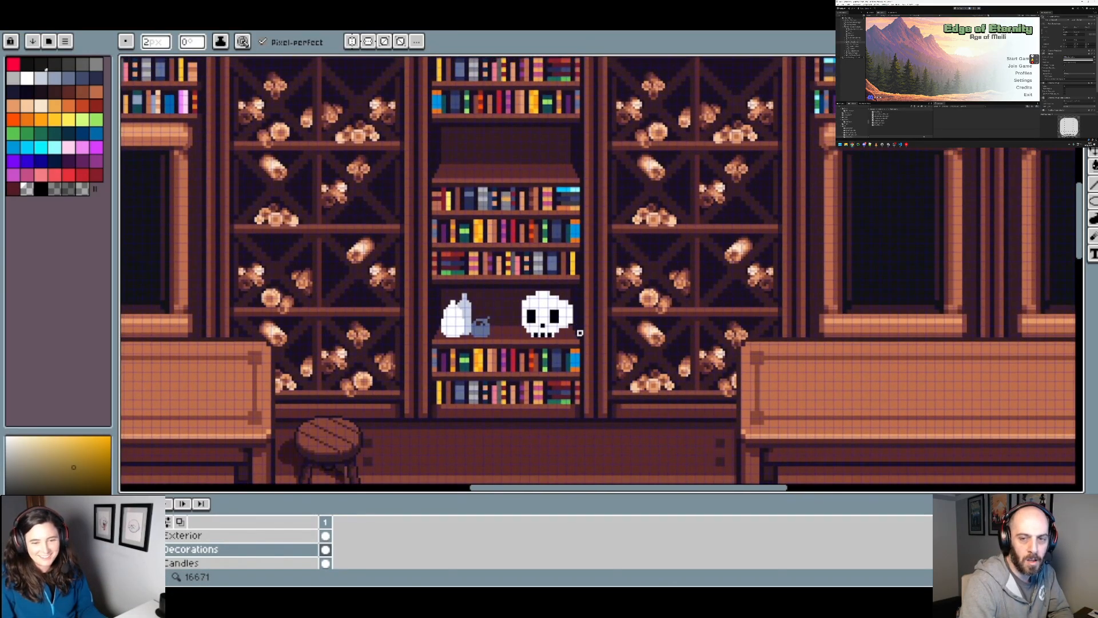
{"action": "scroll", "coordinate": [577, 335], "scroll_direction": "up", "scroll_amount": 3}
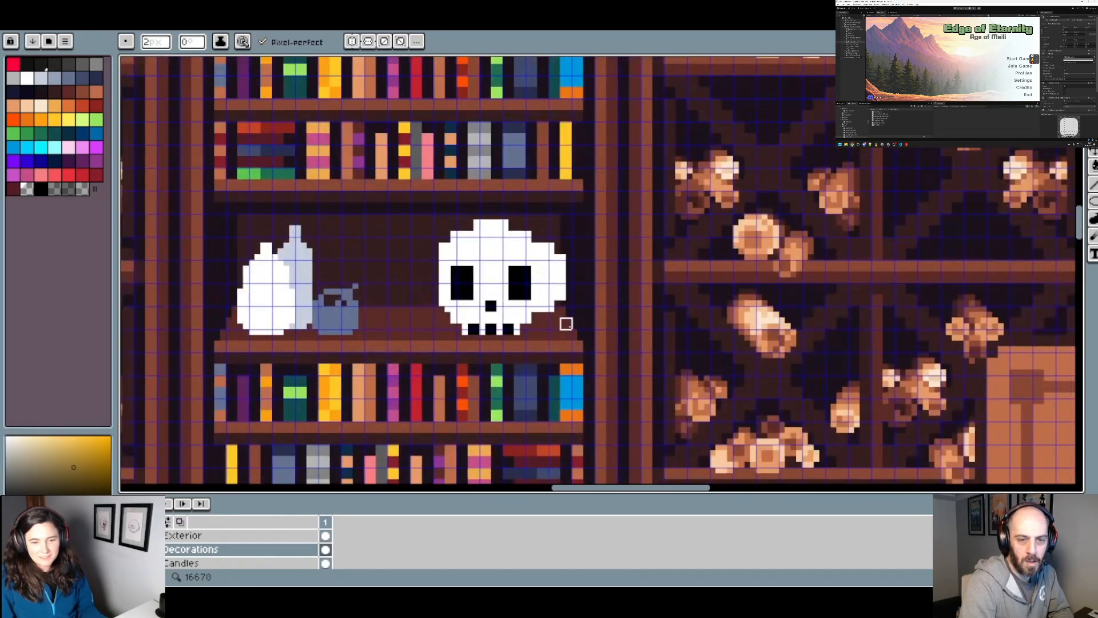
{"action": "scroll", "coordinate": [525, 289], "scroll_direction": "down", "scroll_amount": 2}
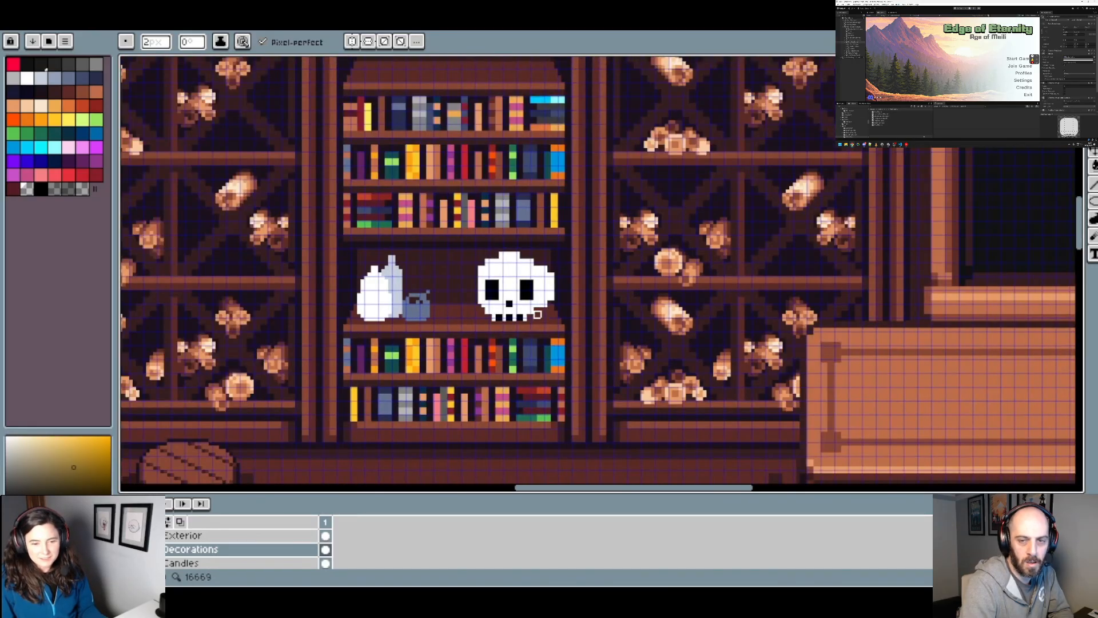
{"action": "scroll", "coordinate": [511, 305], "scroll_direction": "up", "scroll_amount": 2}
{"action": "scroll", "coordinate": [497, 293], "scroll_direction": "down", "scroll_amount": 3}
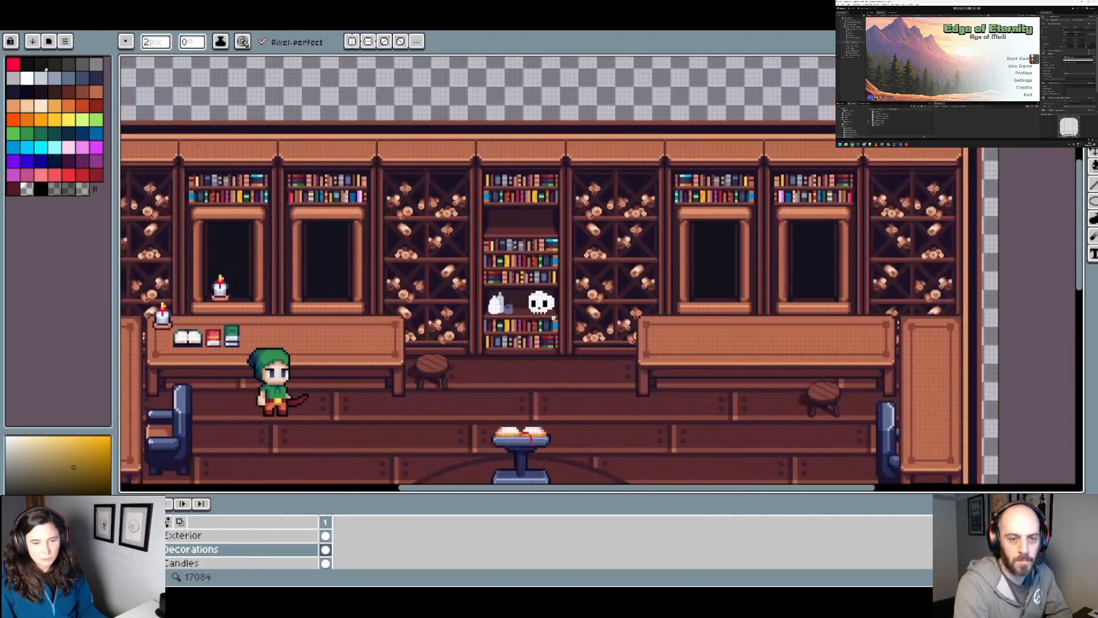
{"action": "scroll", "coordinate": [554, 320], "scroll_direction": "up", "scroll_amount": 3}
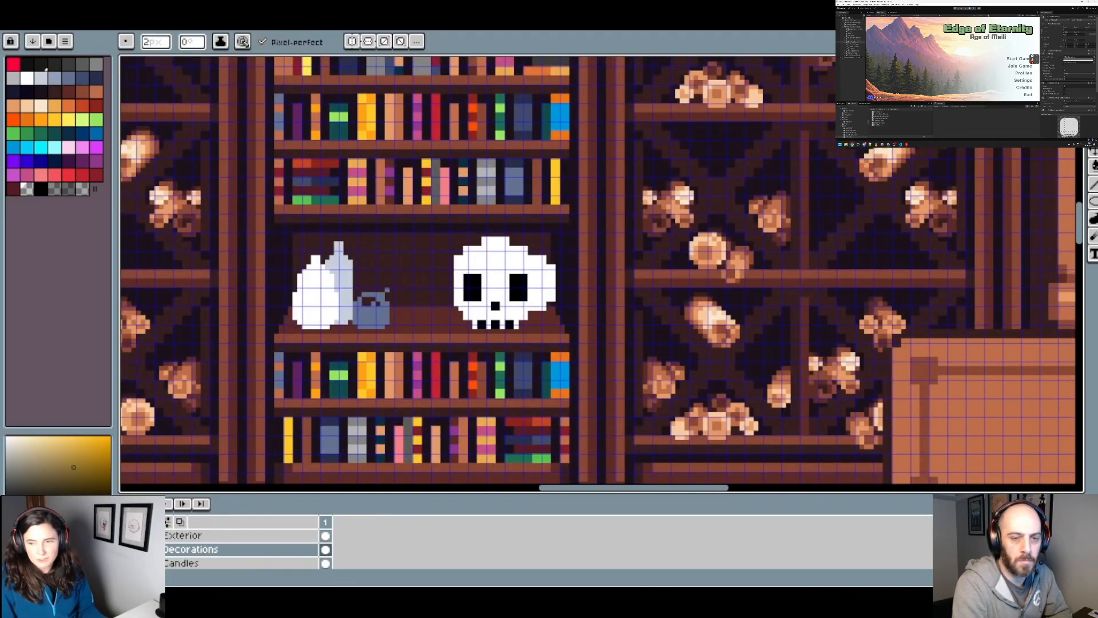
{"action": "left_click_drag", "start_coordinate": [558, 334], "coordinate": [573, 302]}
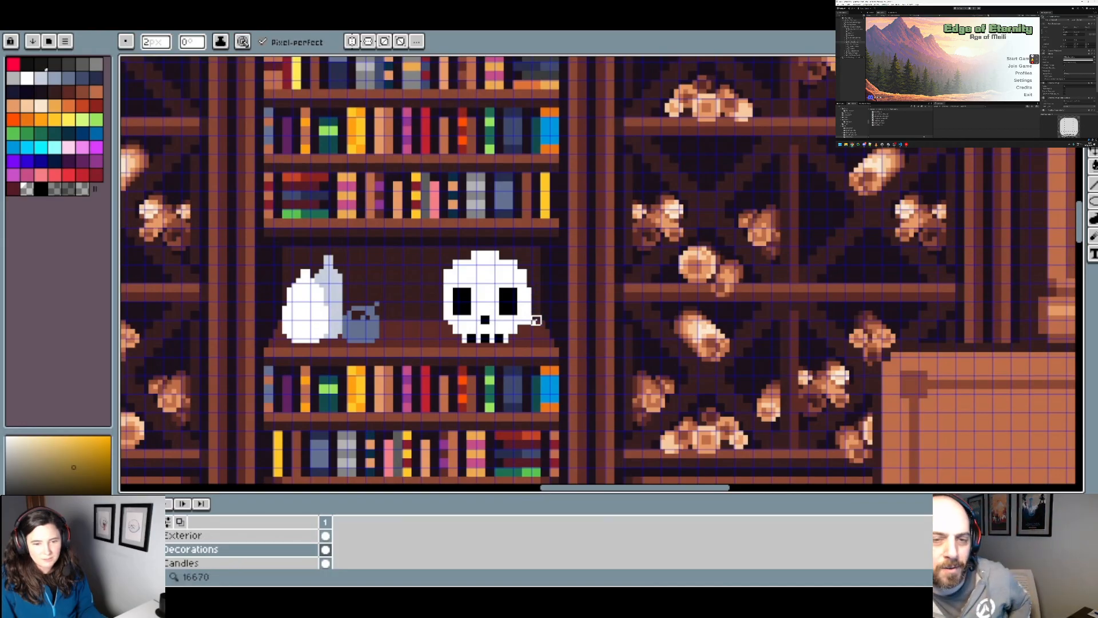
Step: Examine the skull's shape and proportions up close and against the rest of the study
{"action": "scroll", "coordinate": [541, 347], "scroll_direction": "up", "scroll_amount": 1}
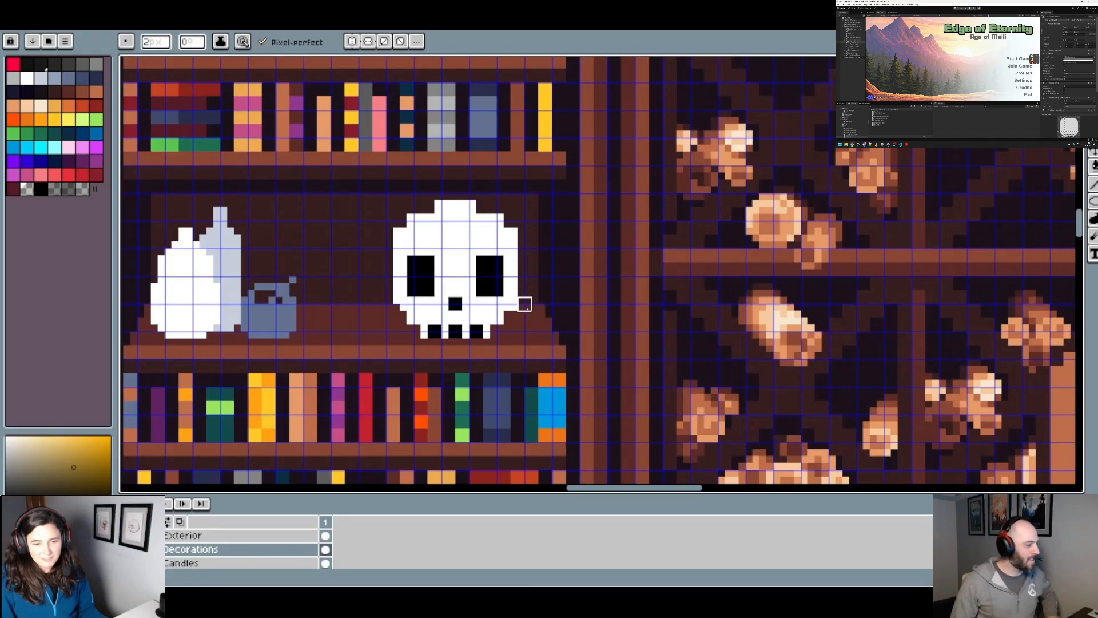
{"action": "scroll", "coordinate": [523, 306], "scroll_direction": "down", "scroll_amount": 2}
{"action": "scroll", "coordinate": [547, 329], "scroll_direction": "up", "scroll_amount": 2}
{"action": "scroll", "coordinate": [549, 326], "scroll_direction": "down", "scroll_amount": 3}
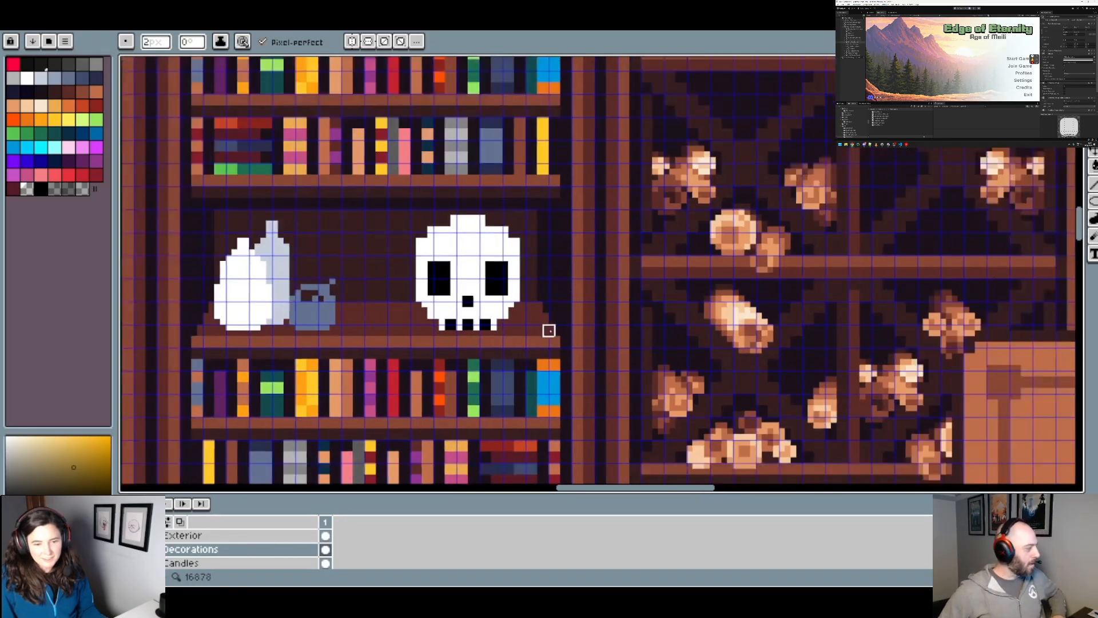
{"action": "scroll", "coordinate": [567, 340], "scroll_direction": "up", "scroll_amount": 2}
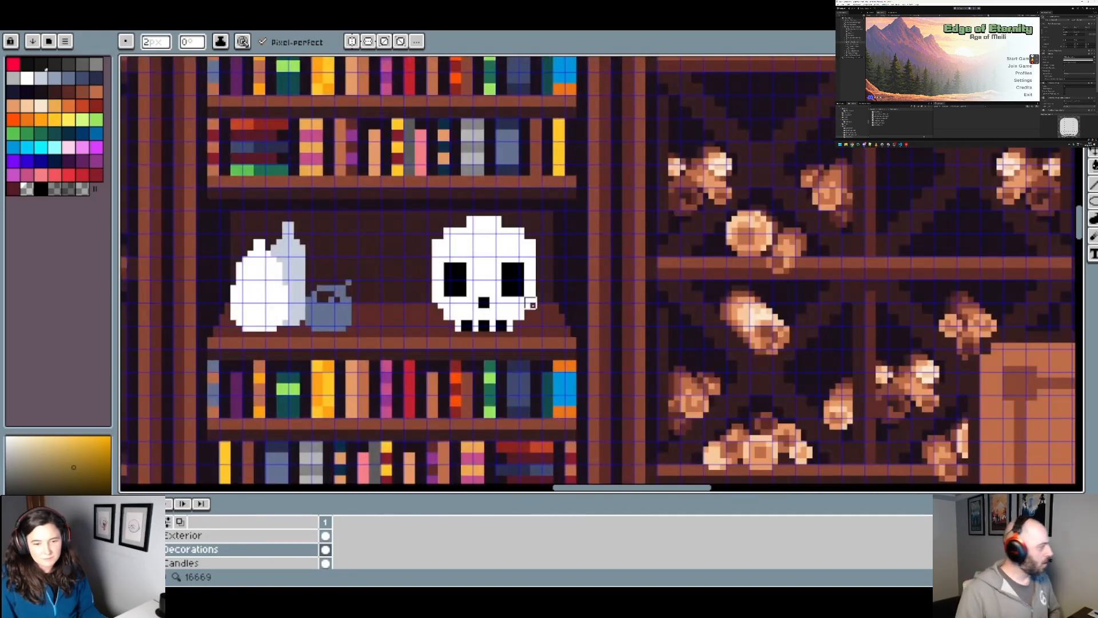
{"action": "scroll", "coordinate": [530, 366], "scroll_direction": "down", "scroll_amount": 2}
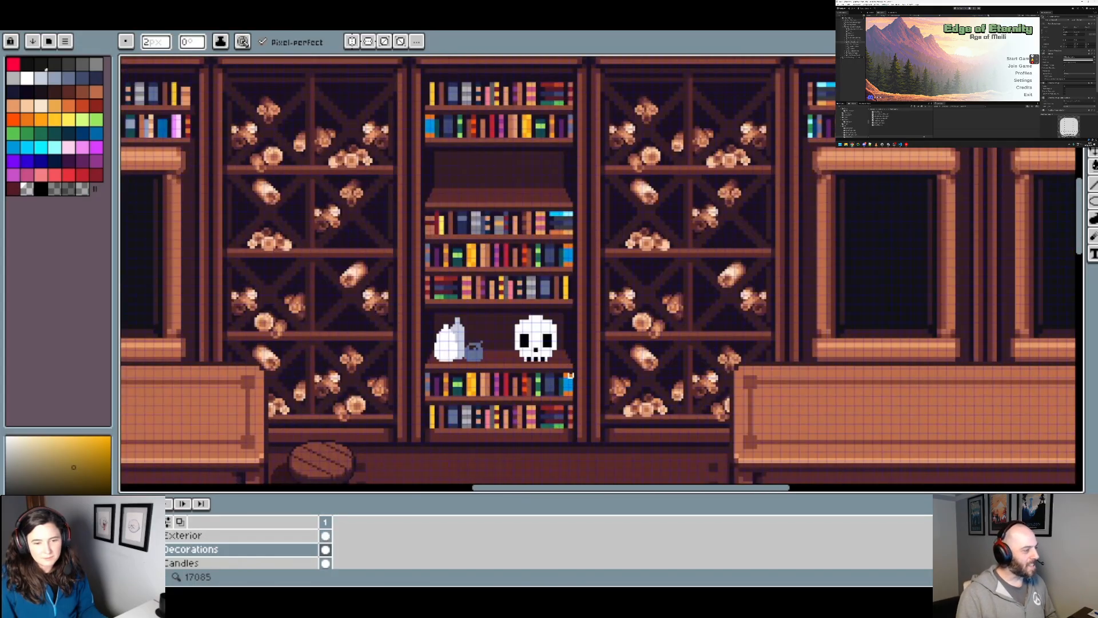
{"action": "left_click_drag", "start_coordinate": [571, 376], "coordinate": [630, 260]}
{"action": "scroll", "coordinate": [630, 259], "scroll_direction": "down", "scroll_amount": 3}
{"action": "scroll", "coordinate": [652, 274], "scroll_direction": "up", "scroll_amount": 2}
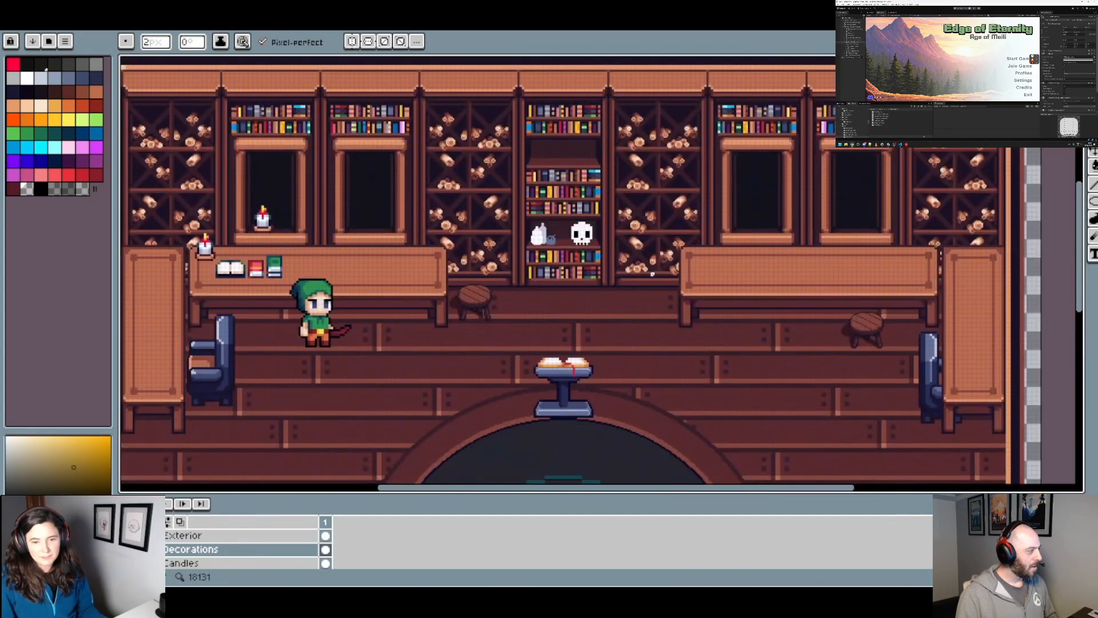
Step: Erase the outer pixels on both sides of the skull's jaw below the cheeks to make the jaw narrower
{"action": "scroll", "coordinate": [625, 264], "scroll_direction": "up", "scroll_amount": 5}
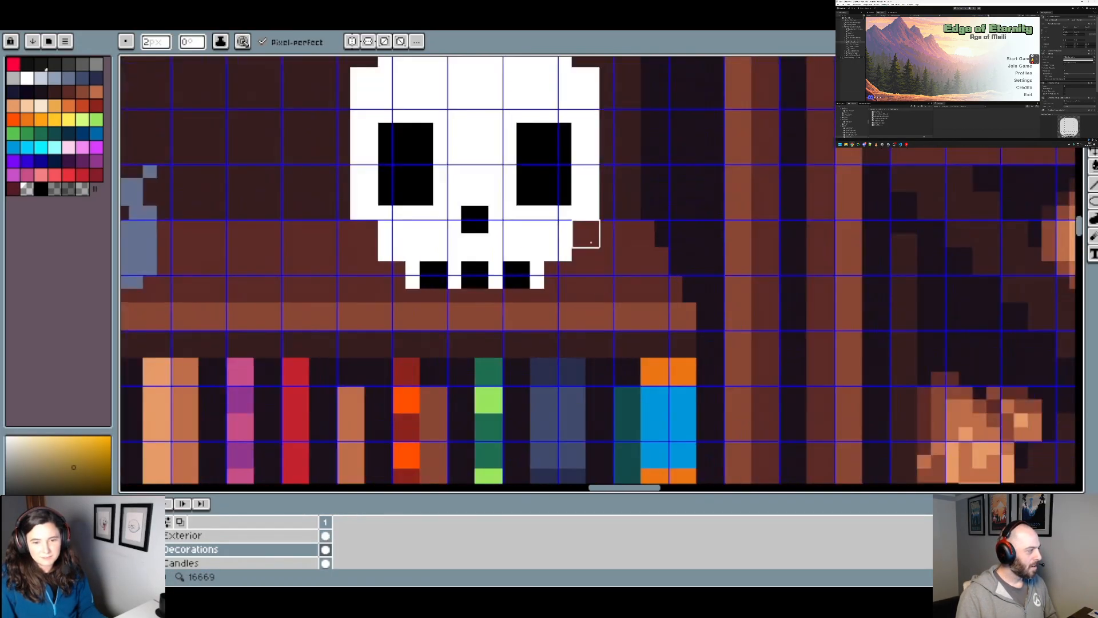
{"action": "left_click_drag", "start_coordinate": [583, 244], "coordinate": [582, 265]}
{"action": "left_click", "coordinate": [387, 241]}
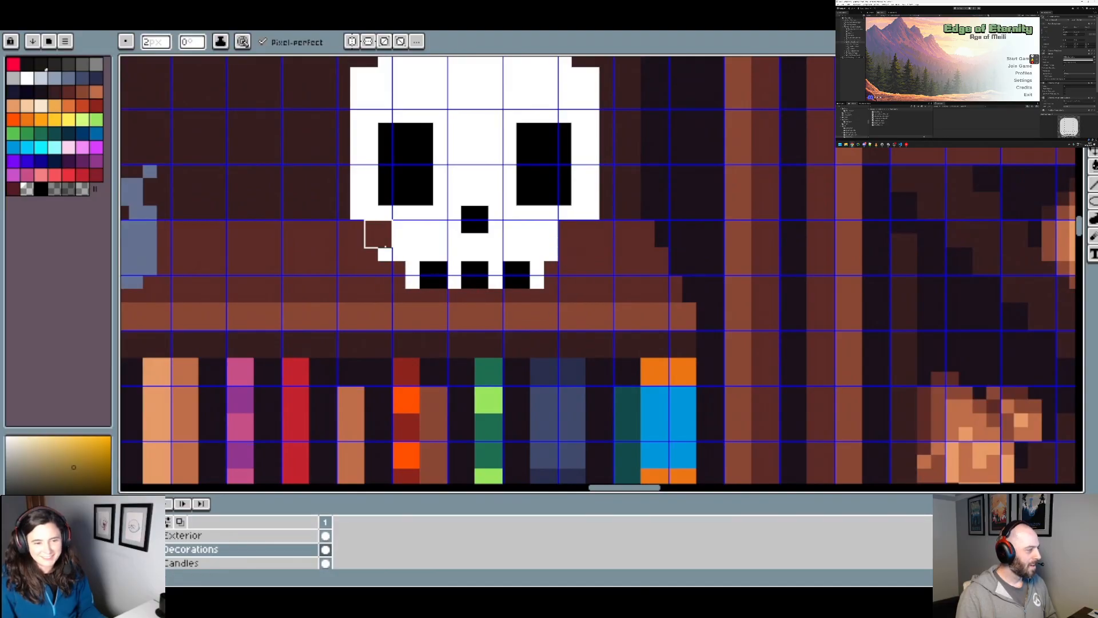
{"action": "left_click", "coordinate": [387, 256]}
{"action": "scroll", "coordinate": [464, 303], "scroll_direction": "down", "scroll_amount": 3}
{"action": "scroll", "coordinate": [475, 267], "scroll_direction": "up", "scroll_amount": 2}
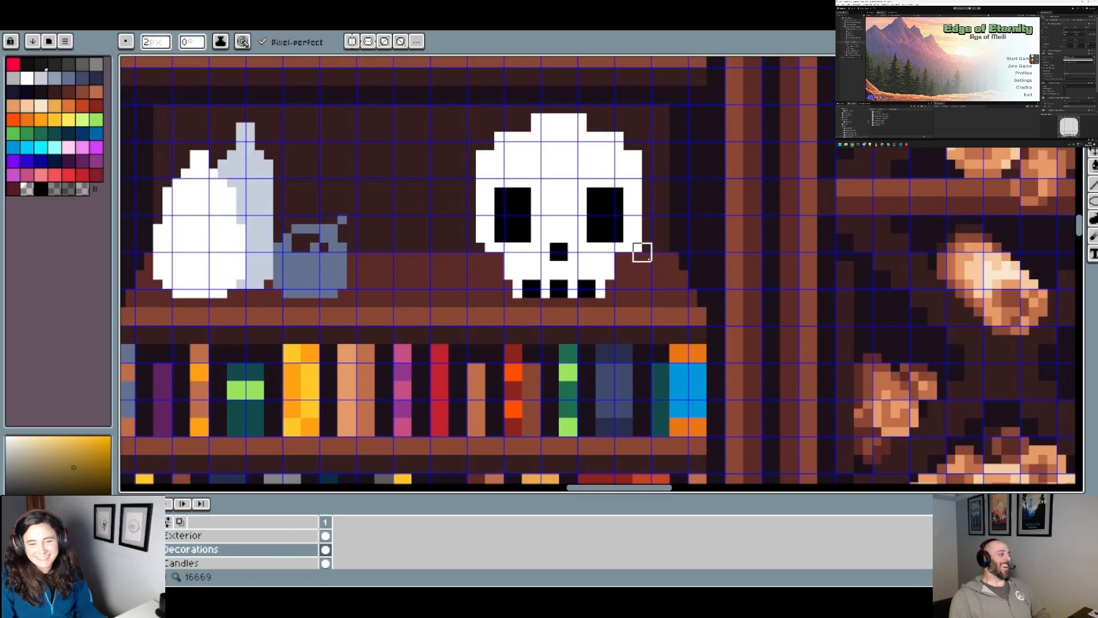
Step: Sample the skull's white and fill in the stepped corners on both sides of its crown to round the head
{"action": "scroll", "coordinate": [680, 318], "scroll_direction": "down", "scroll_amount": 1}
{"action": "scroll", "coordinate": [680, 319], "scroll_direction": "down", "scroll_amount": 2}
{"action": "left_click_drag", "start_coordinate": [695, 343], "coordinate": [593, 284]}
{"action": "scroll", "coordinate": [617, 235], "scroll_direction": "down", "scroll_amount": 1}
{"action": "scroll", "coordinate": [564, 258], "scroll_direction": "up", "scroll_amount": 2}
{"action": "scroll", "coordinate": [486, 212], "scroll_direction": "up", "scroll_amount": 1}
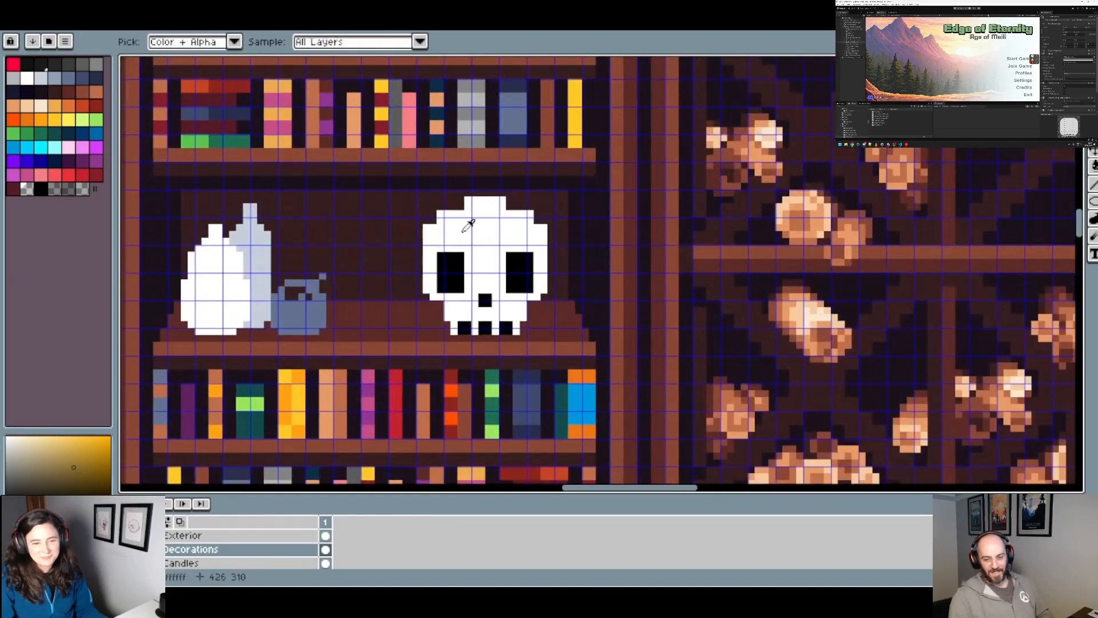
{"action": "left_click", "coordinate": [466, 221], "text": "alt"}
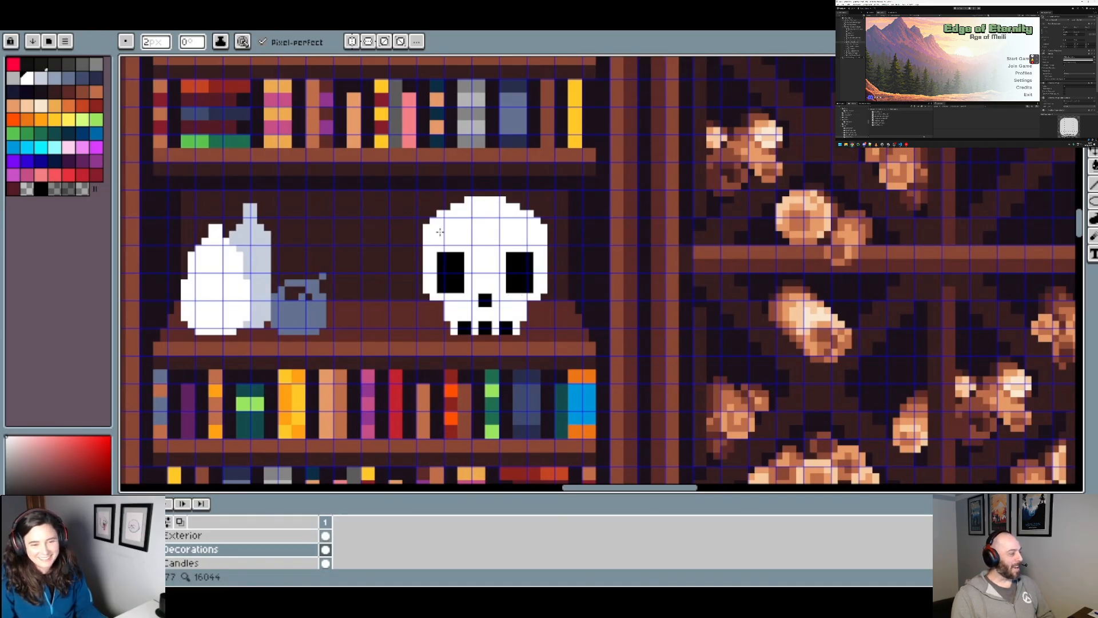
{"action": "scroll", "coordinate": [483, 234], "scroll_direction": "down", "scroll_amount": 3}
{"action": "scroll", "coordinate": [416, 214], "scroll_direction": "up", "scroll_amount": 3}
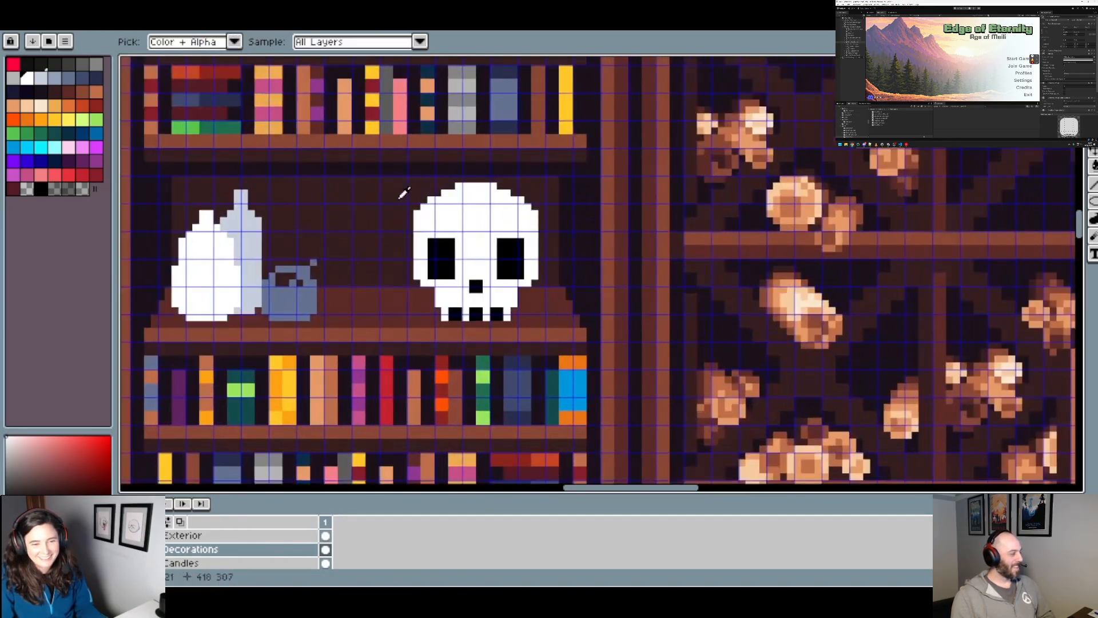
Step: Try to trim the lower outer corner of the skull's right-hand eye socket with the transparent palette colour, and undo it
{"action": "left_click", "coordinate": [30, 188]}
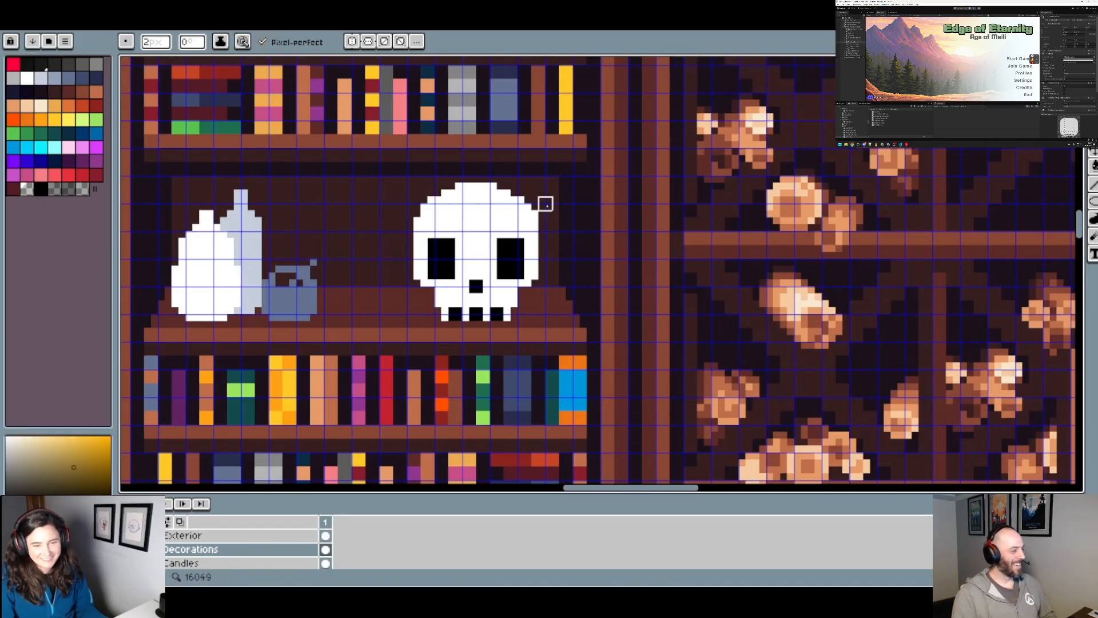
{"action": "scroll", "coordinate": [572, 223], "scroll_direction": "down", "scroll_amount": 2}
{"action": "scroll", "coordinate": [593, 268], "scroll_direction": "down", "scroll_amount": 1}
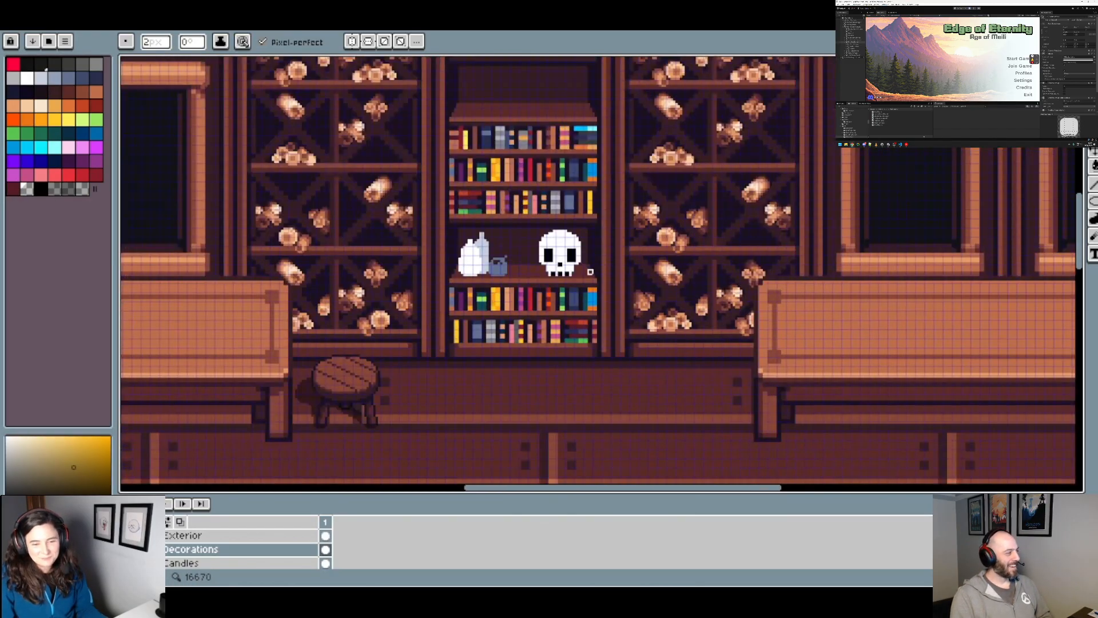
{"action": "scroll", "coordinate": [572, 247], "scroll_direction": "up", "scroll_amount": 2}
{"action": "scroll", "coordinate": [595, 240], "scroll_direction": "down", "scroll_amount": 2}
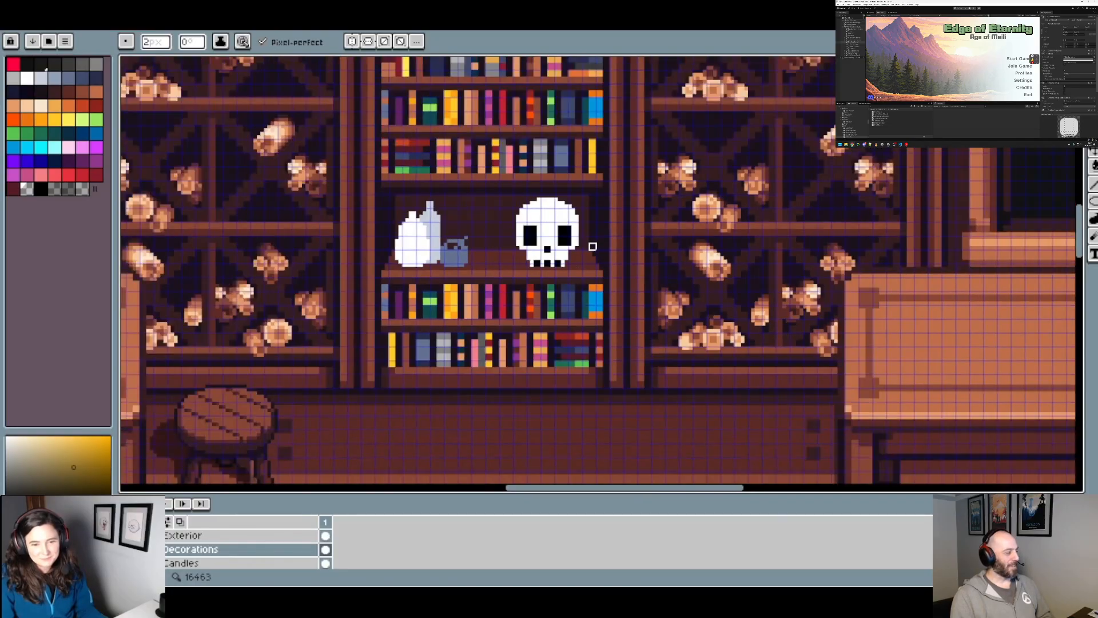
{"action": "scroll", "coordinate": [585, 240], "scroll_direction": "up", "scroll_amount": 3}
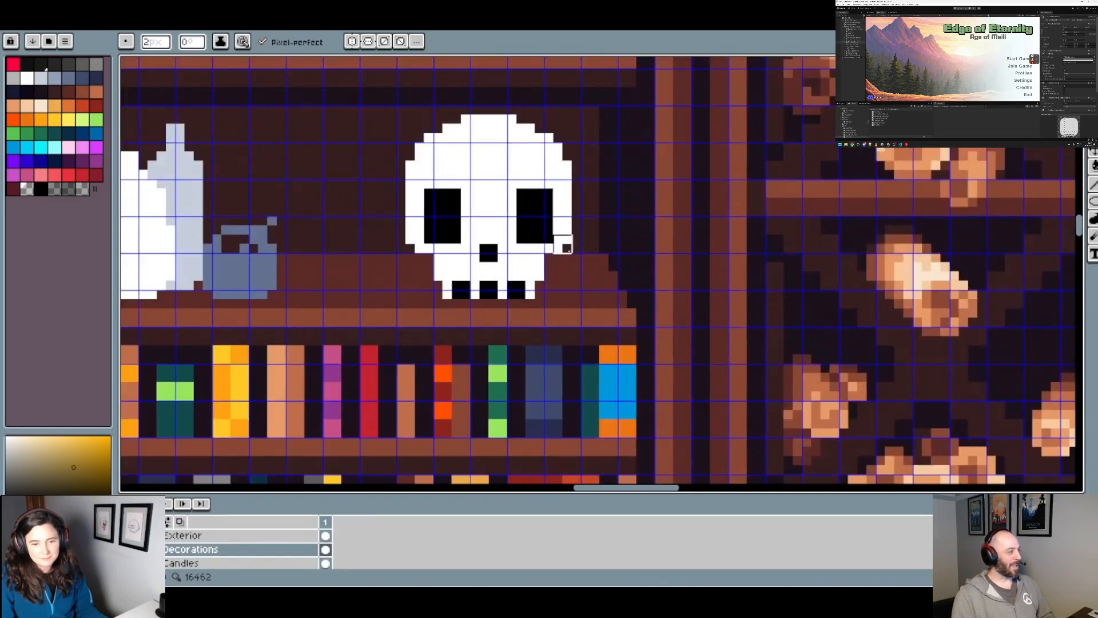
{"action": "left_click", "coordinate": [554, 244]}
{"action": "key", "text": "ctrl+z"}
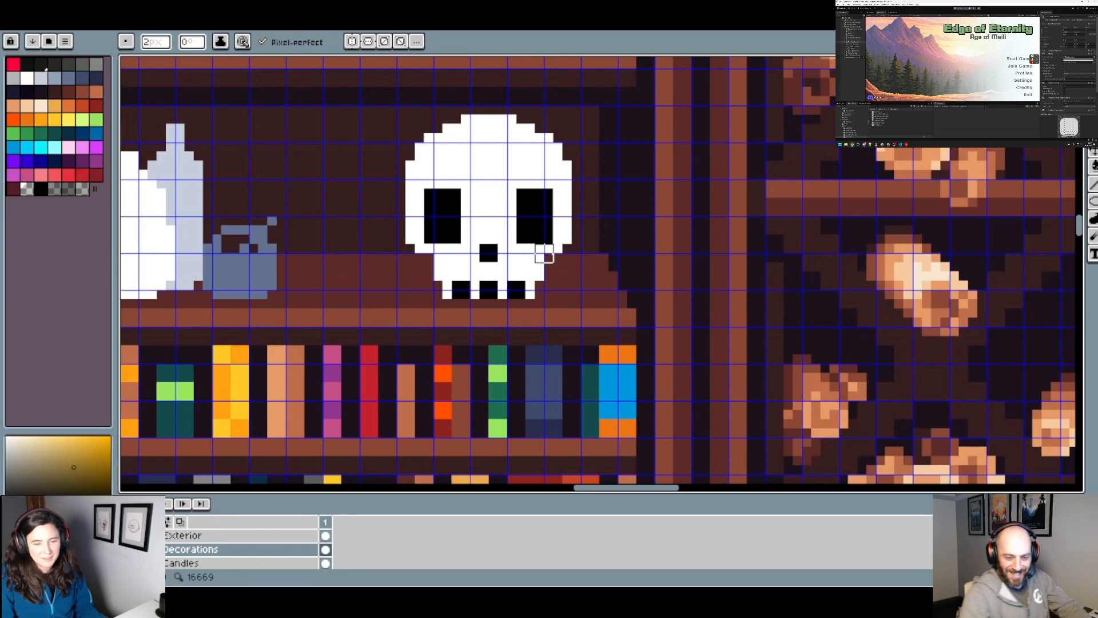
Step: Try to round off the corners of both eye sockets with white, and restore the square sockets
{"action": "left_click", "coordinate": [564, 239], "text": "alt"}
{"action": "left_click", "coordinate": [554, 243]}
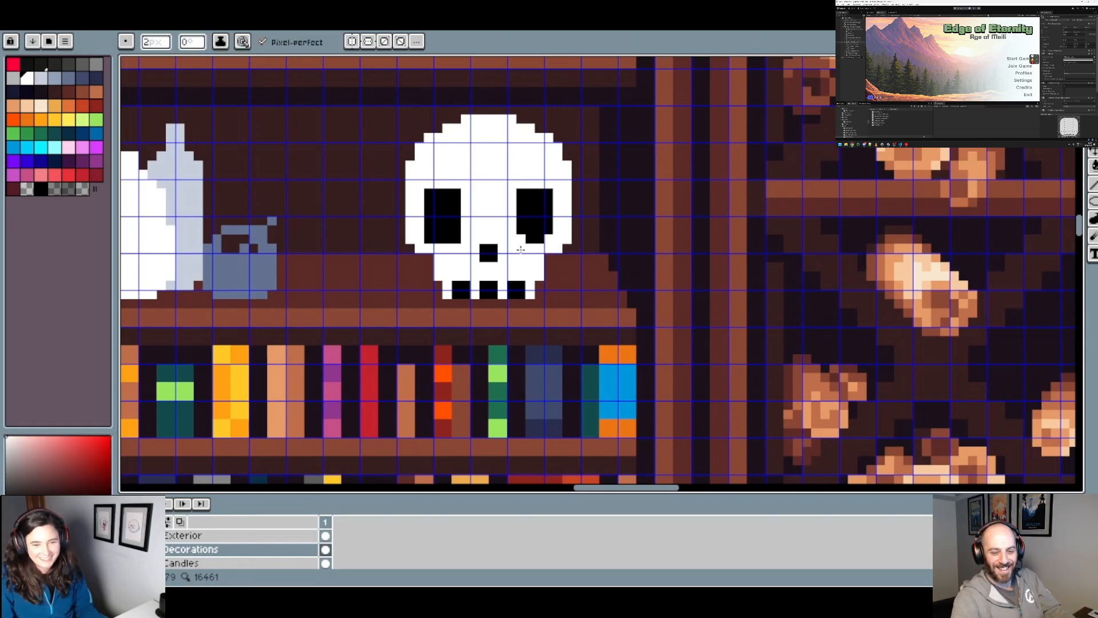
{"action": "left_click", "coordinate": [433, 239]}
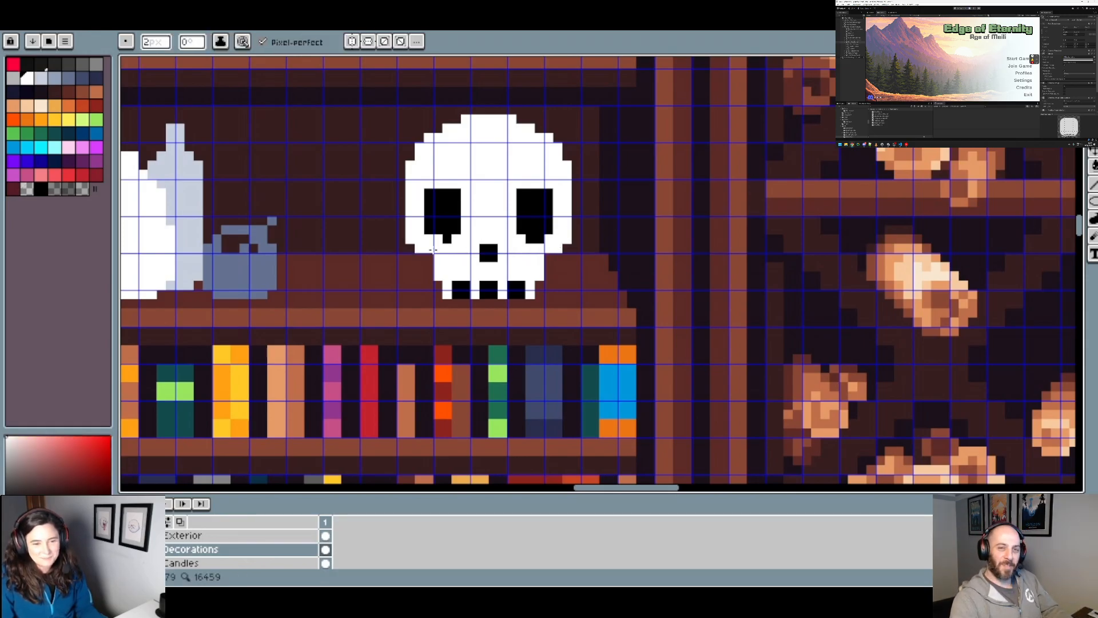
{"action": "scroll", "coordinate": [561, 260], "scroll_direction": "down", "scroll_amount": 4}
{"action": "key", "text": "v"}
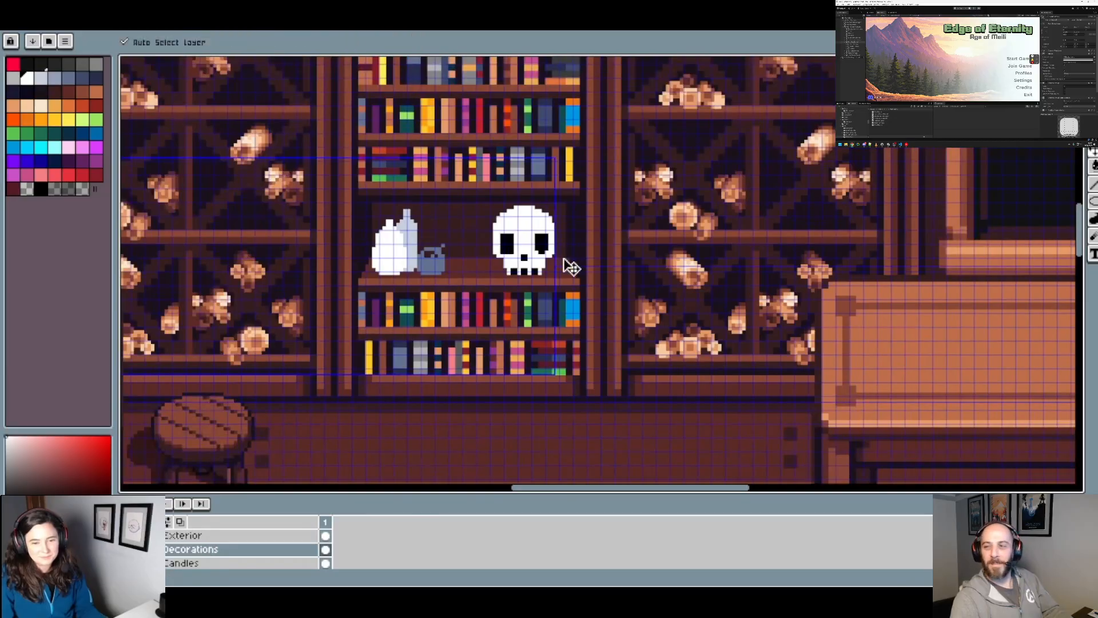
{"action": "key", "text": "b"}
{"action": "scroll", "coordinate": [576, 270], "scroll_direction": "down", "scroll_amount": 3}
{"action": "scroll", "coordinate": [580, 278], "scroll_direction": "up", "scroll_amount": 5}
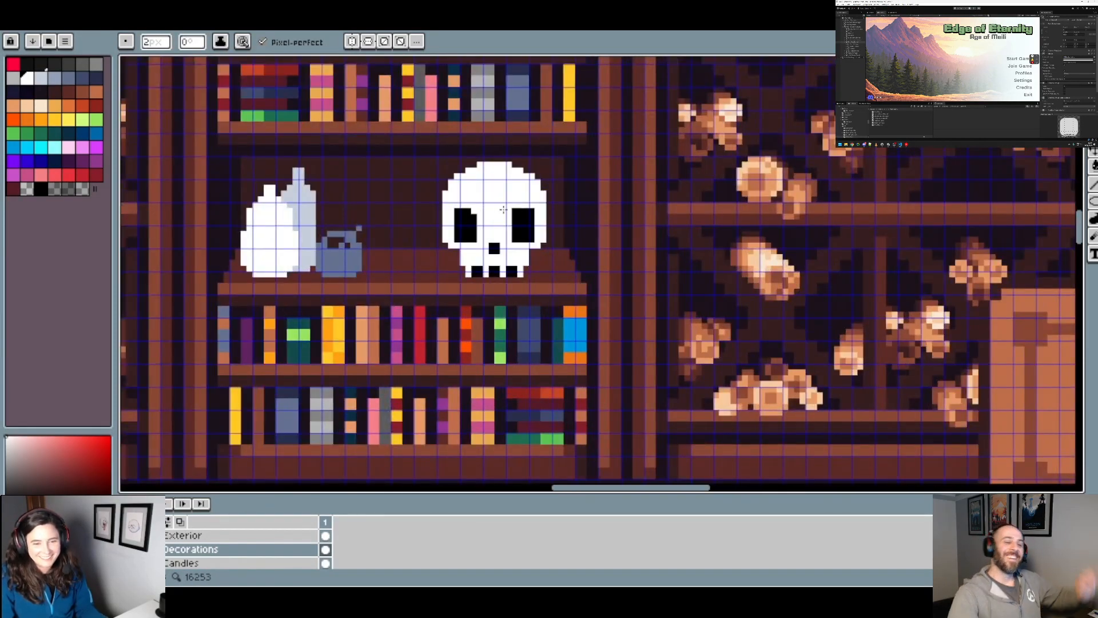
{"action": "scroll", "coordinate": [593, 238], "scroll_direction": "down", "scroll_amount": 1}
{"action": "scroll", "coordinate": [572, 232], "scroll_direction": "up", "scroll_amount": 2}
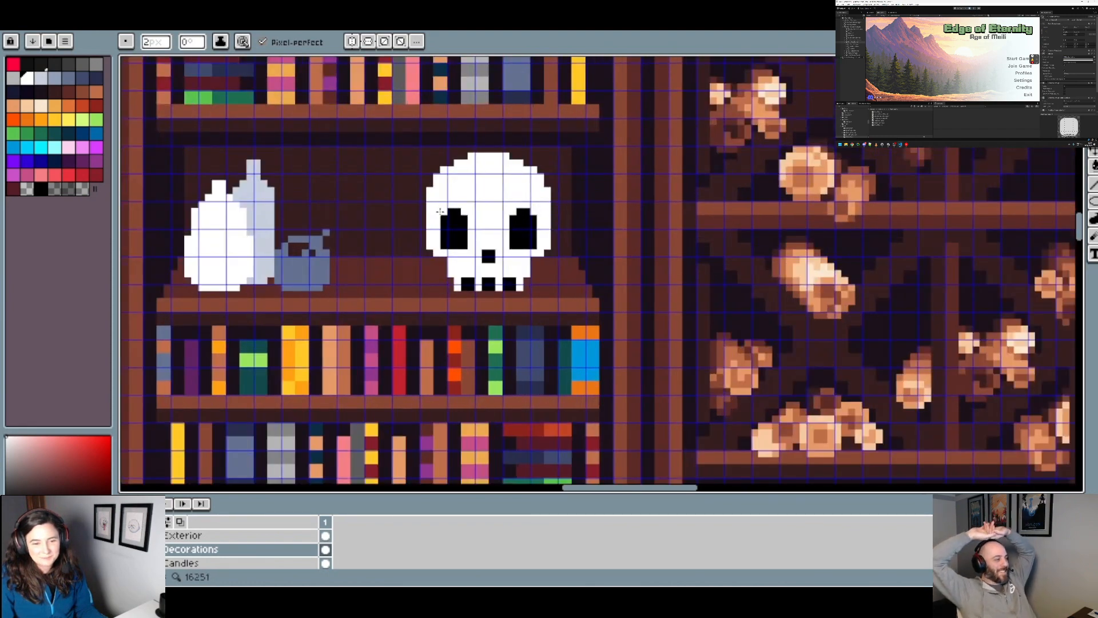
{"action": "scroll", "coordinate": [568, 234], "scroll_direction": "down", "scroll_amount": 1}
{"action": "key", "text": "v"}
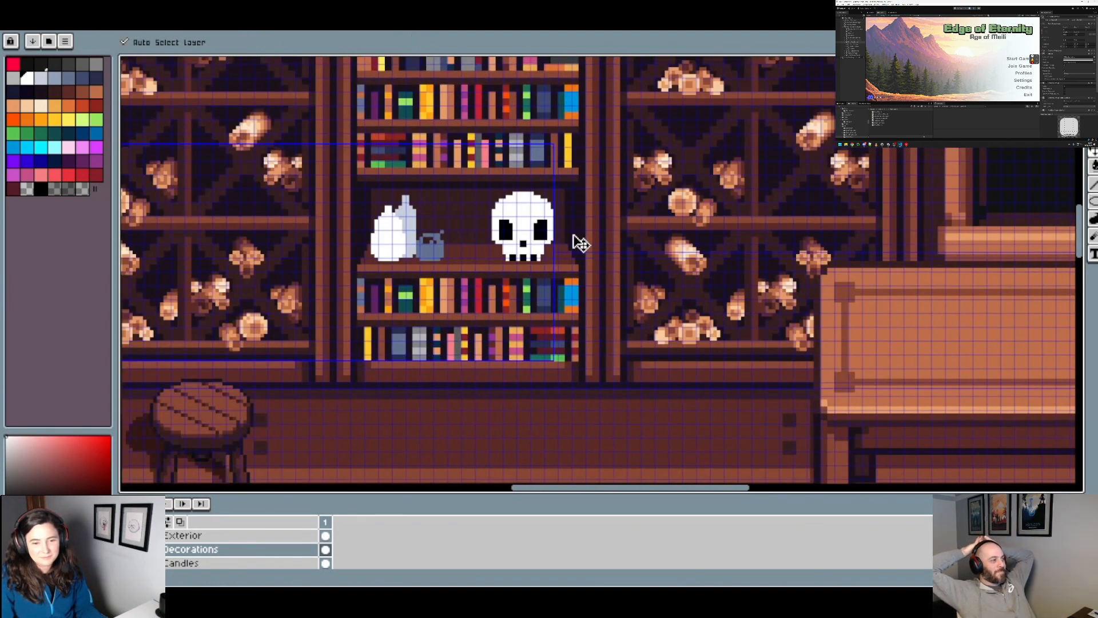
{"action": "key", "text": "b"}
{"action": "scroll", "coordinate": [566, 240], "scroll_direction": "up", "scroll_amount": 2}
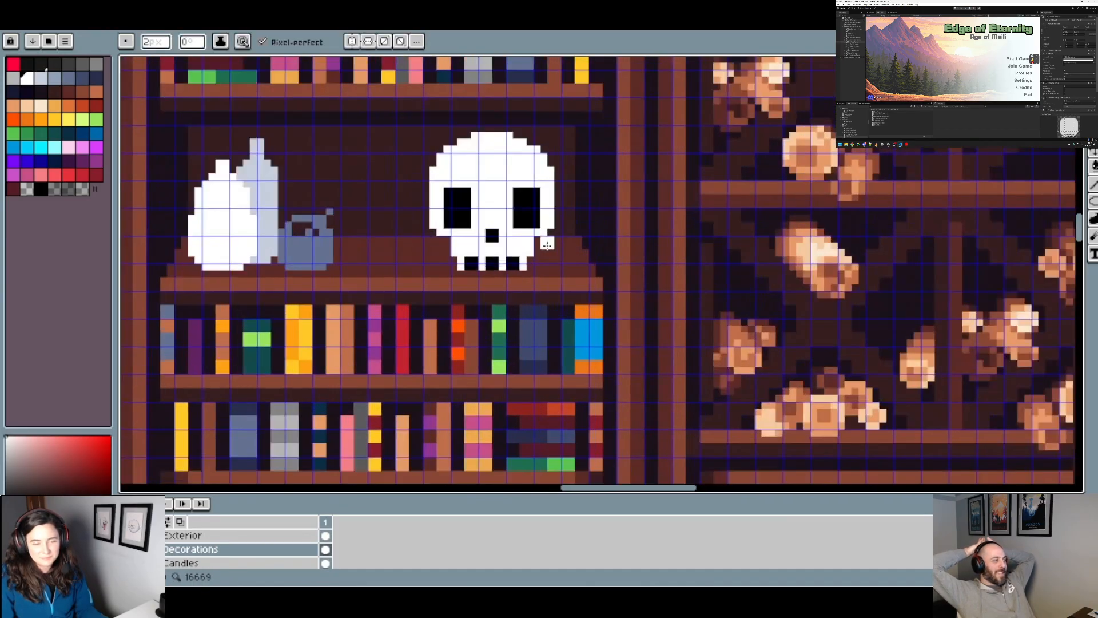
Step: Try a medium blue-grey shading patch between the skull's eye sockets, and undo it
{"action": "scroll", "coordinate": [534, 223], "scroll_direction": "up", "scroll_amount": 1}
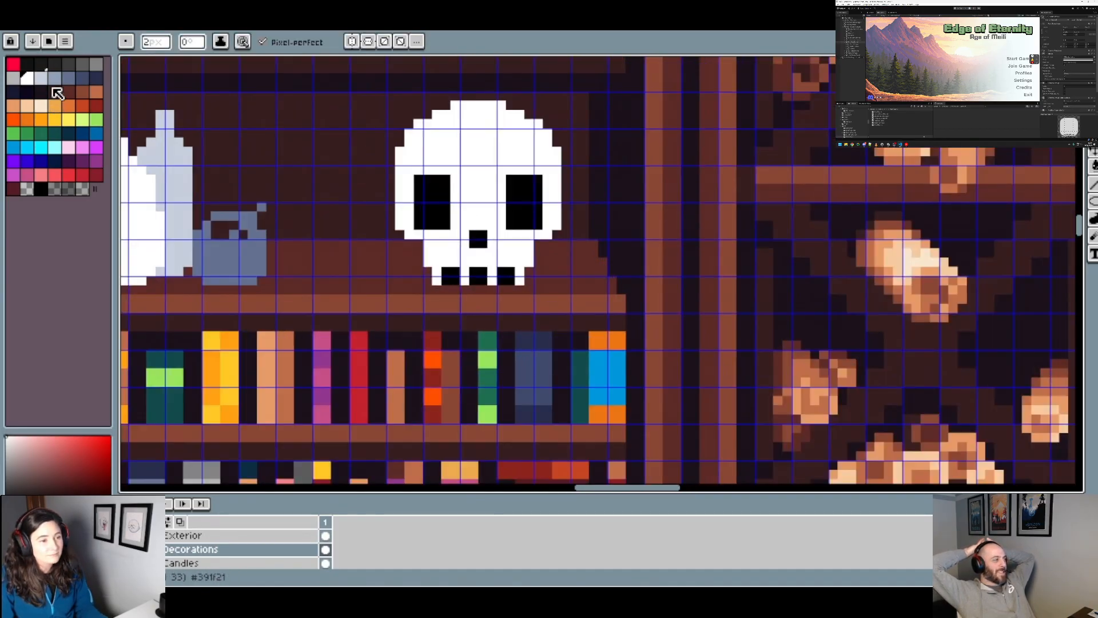
{"action": "left_click", "coordinate": [54, 78]}
{"action": "left_click", "coordinate": [466, 216]}
{"action": "key", "text": "ctrl+z"}
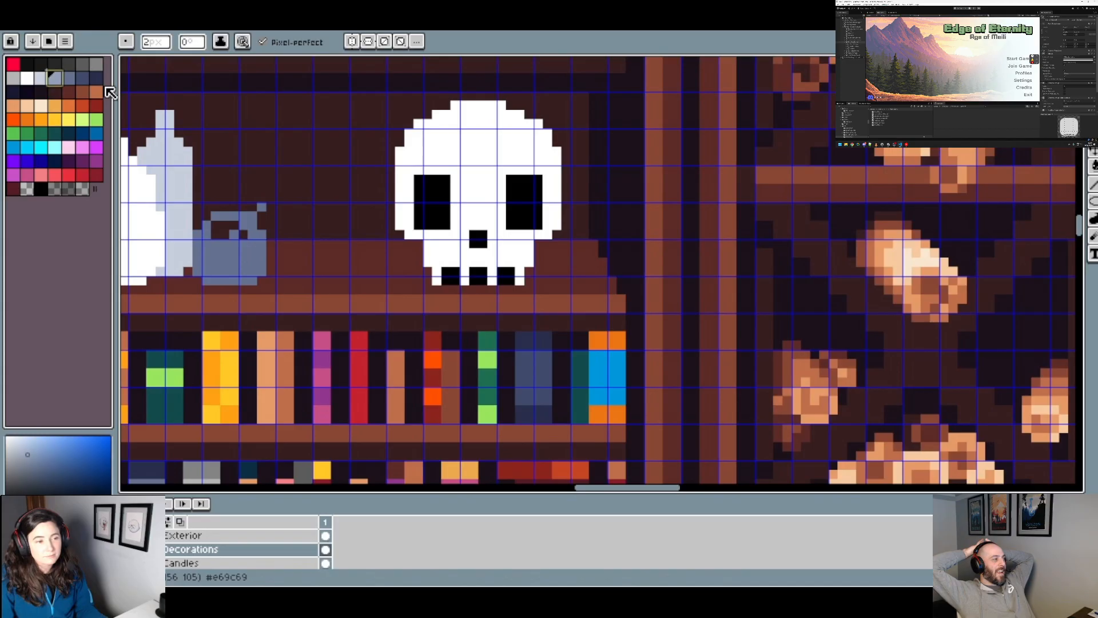
Step: Shade directly beneath both eye sockets with the light blue-grey palette colour, undoing the trial patch below the nose
{"action": "left_click", "coordinate": [41, 78]}
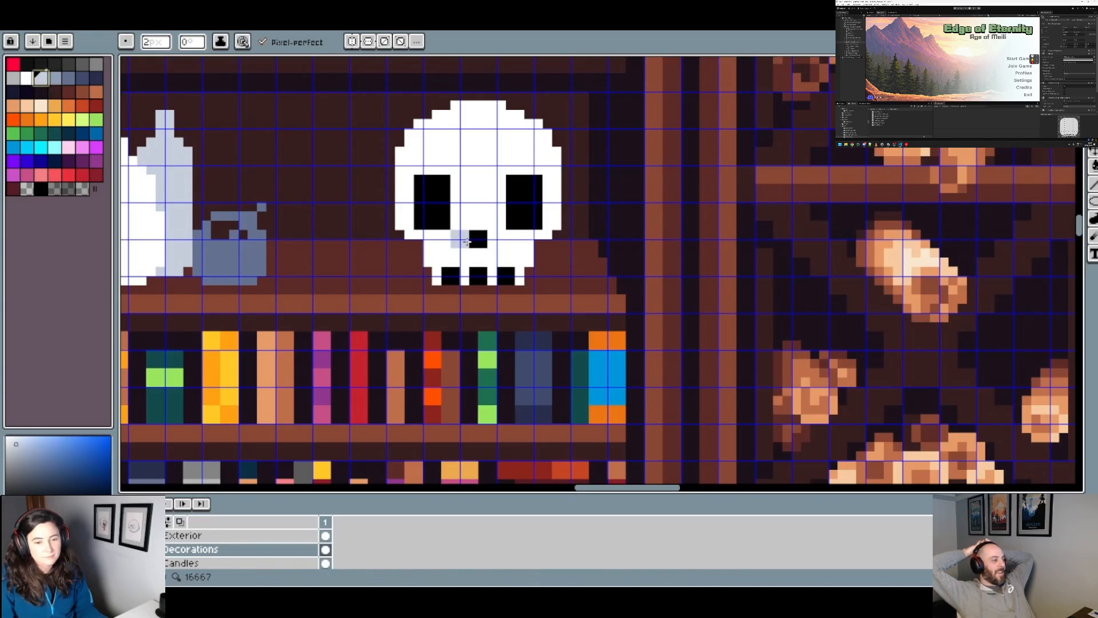
{"action": "left_click", "coordinate": [480, 262]}
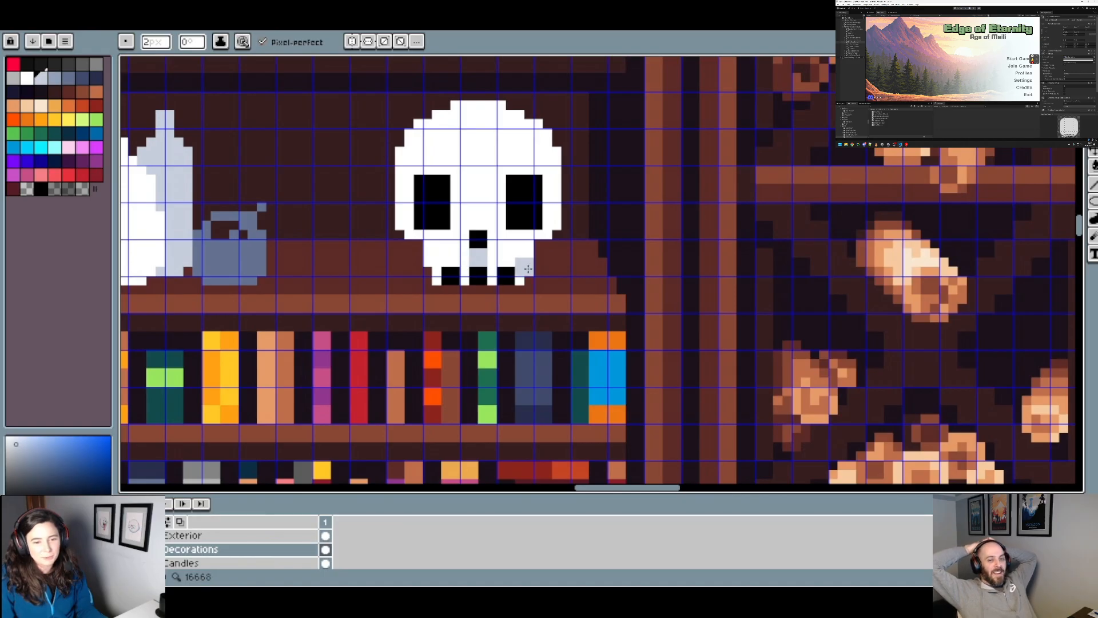
{"action": "key", "text": "ctrl+z"}
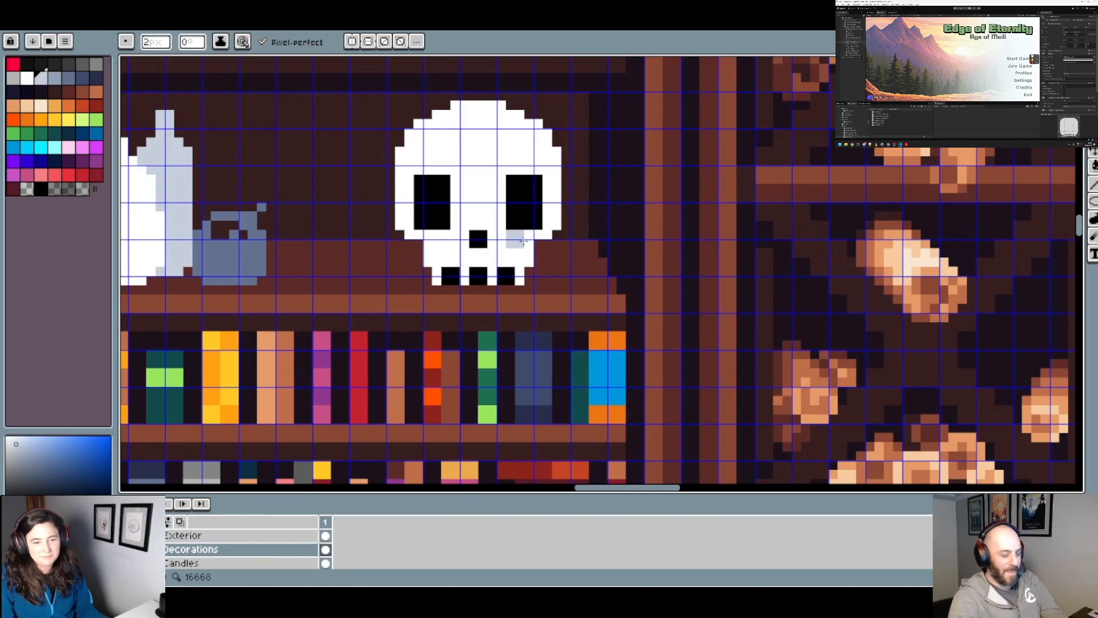
{"action": "scroll", "coordinate": [616, 258], "scroll_direction": "down", "scroll_amount": 1}
{"action": "scroll", "coordinate": [617, 258], "scroll_direction": "up", "scroll_amount": 1}
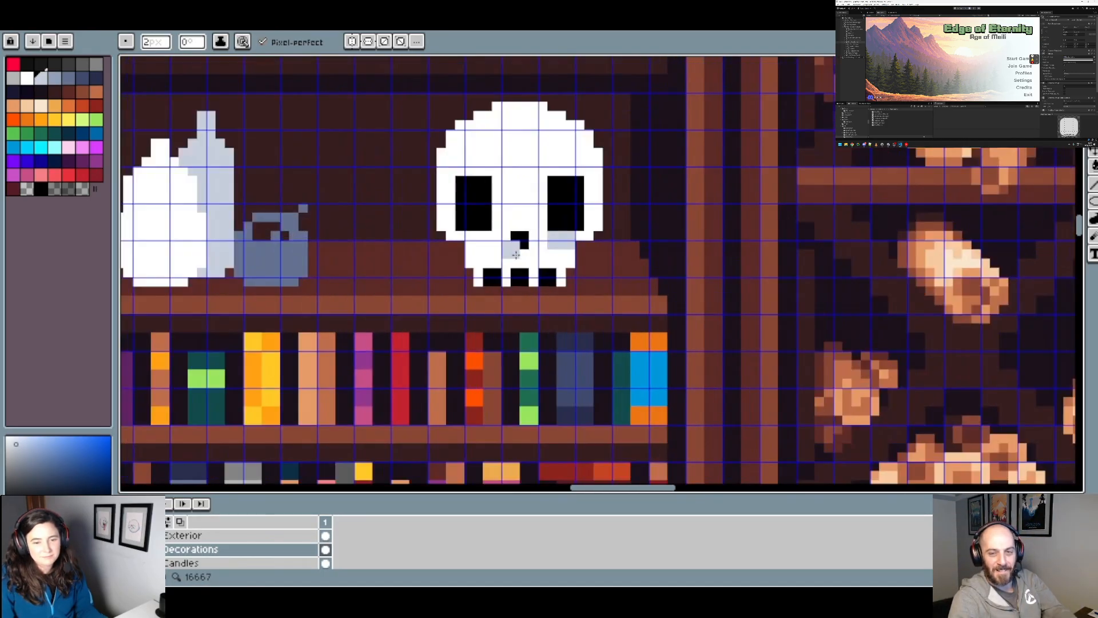
{"action": "left_click", "coordinate": [487, 244]}
{"action": "left_click", "coordinate": [469, 245]}
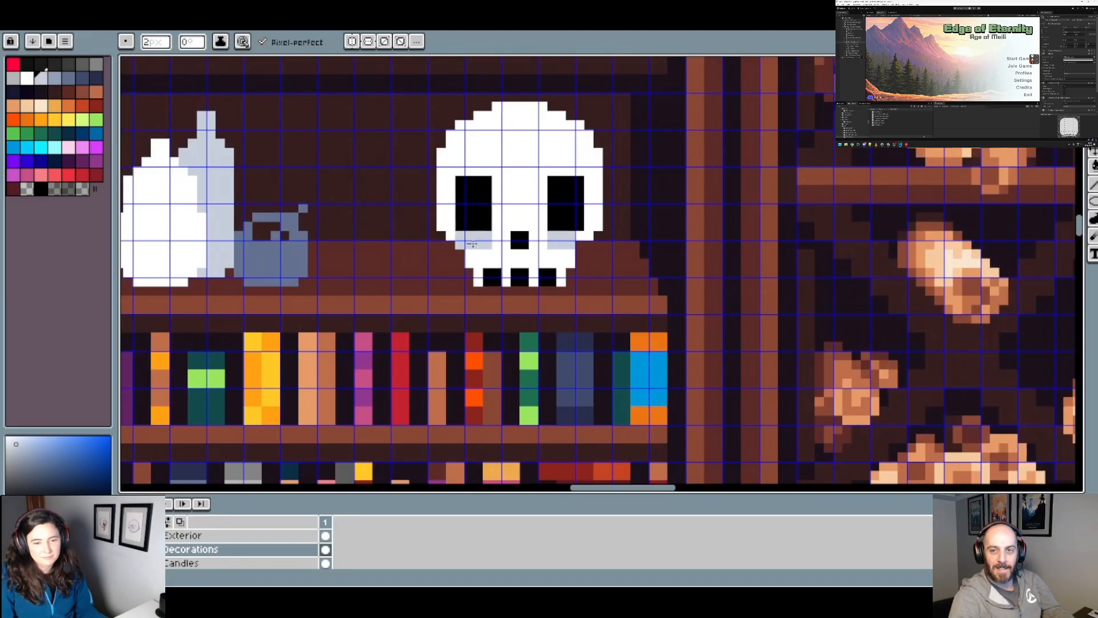
Step: Add light blue-grey shading on both sides of the nose hole, beside the inner edges of the eye sockets
{"action": "scroll", "coordinate": [473, 245], "scroll_direction": "down", "scroll_amount": 6}
{"action": "scroll", "coordinate": [487, 233], "scroll_direction": "up", "scroll_amount": 5}
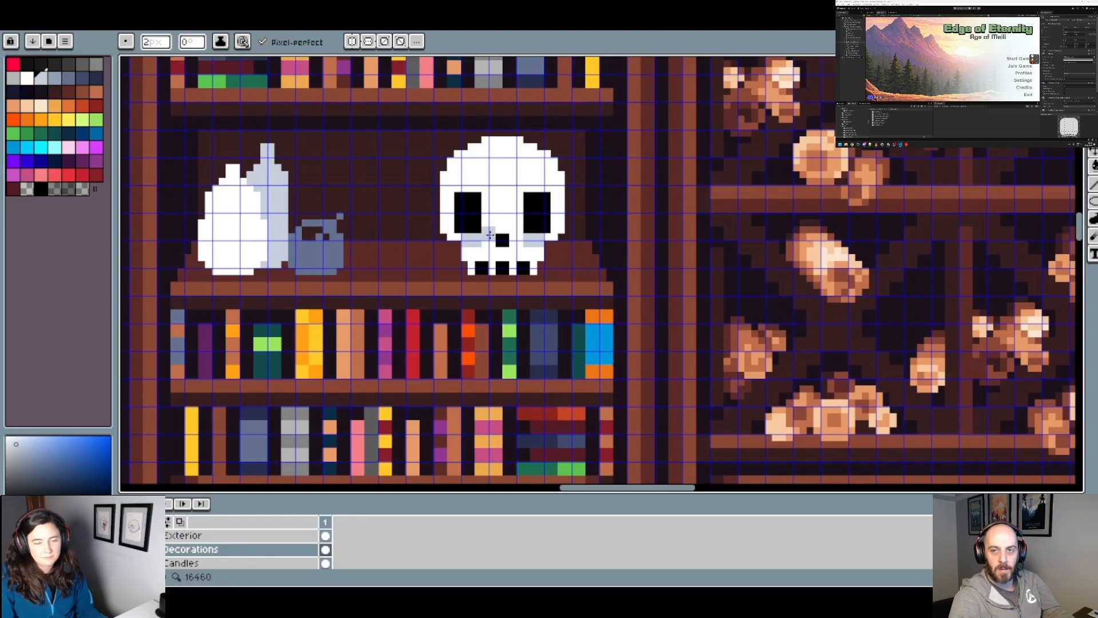
{"action": "left_click", "coordinate": [490, 230]}
{"action": "left_click", "coordinate": [521, 232]}
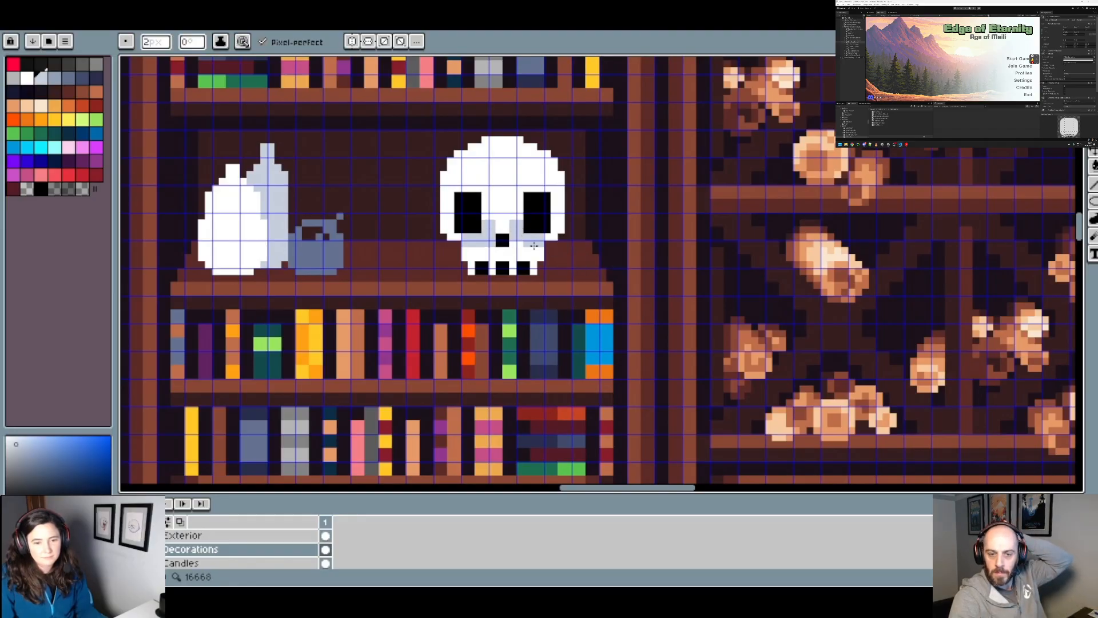
{"action": "scroll", "coordinate": [527, 243], "scroll_direction": "down", "scroll_amount": 4}
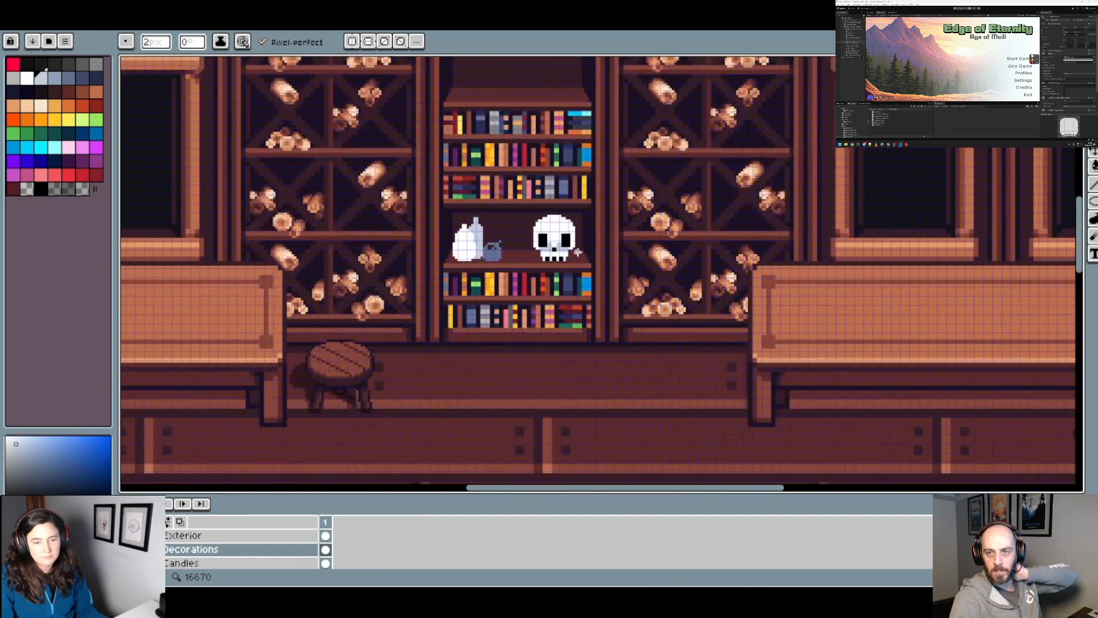
{"action": "scroll", "coordinate": [564, 231], "scroll_direction": "up", "scroll_amount": 4}
{"action": "key", "text": "shift"}
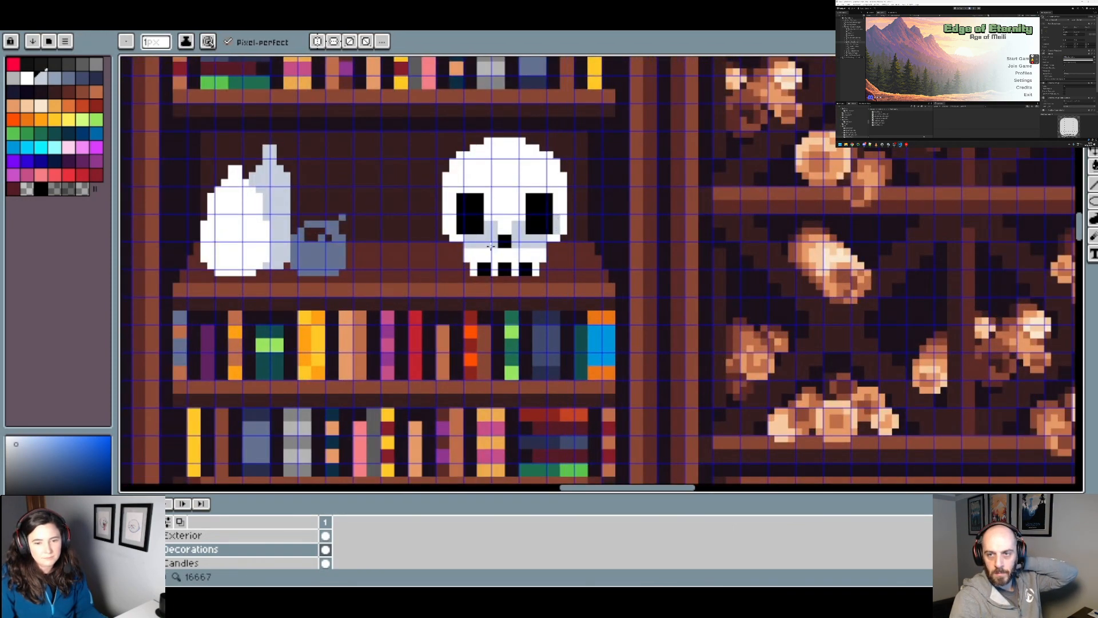
{"action": "scroll", "coordinate": [453, 225], "scroll_direction": "down", "scroll_amount": 4}
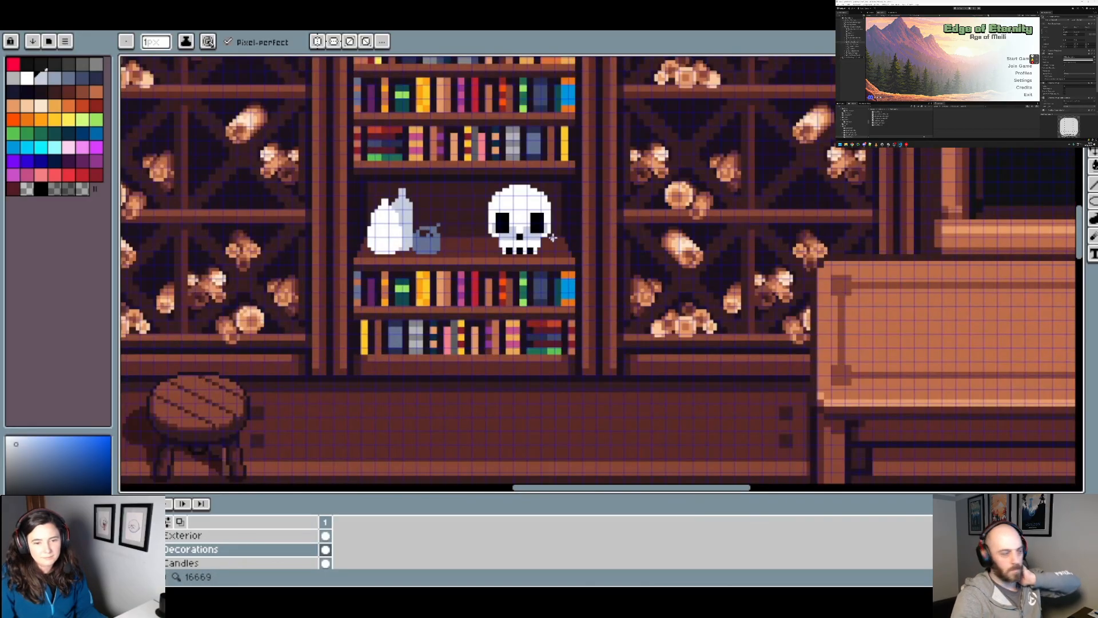
Step: Trim the light blue-grey shading beneath both eye sockets of the skull with white
{"action": "scroll", "coordinate": [532, 238], "scroll_direction": "up", "scroll_amount": 5}
{"action": "left_click", "coordinate": [502, 201], "text": "alt"}
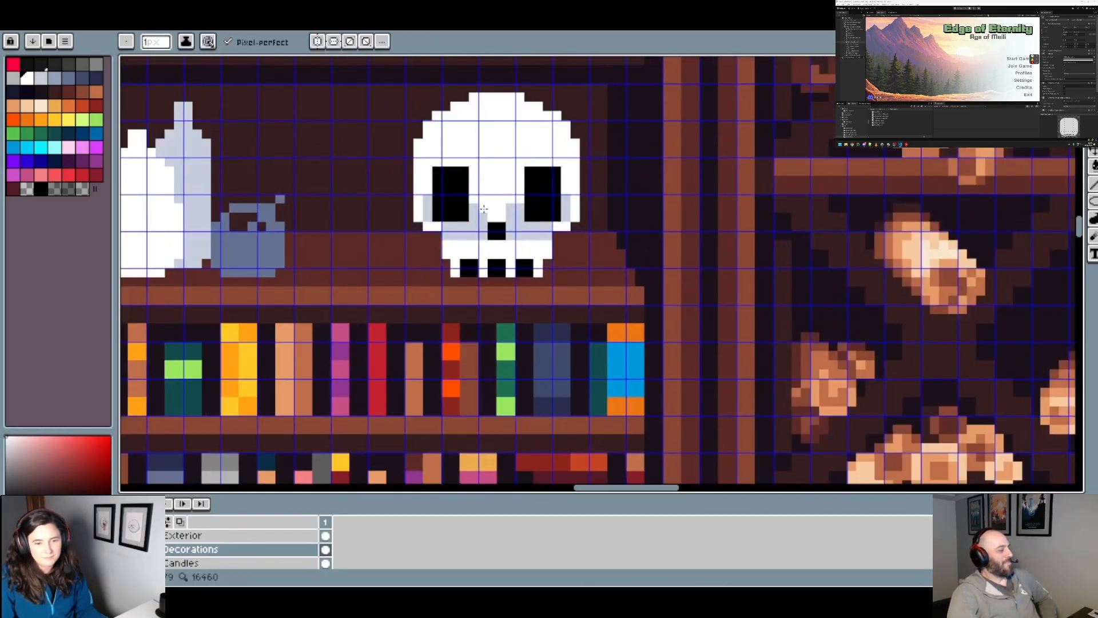
{"action": "scroll", "coordinate": [515, 211], "scroll_direction": "down", "scroll_amount": 1}
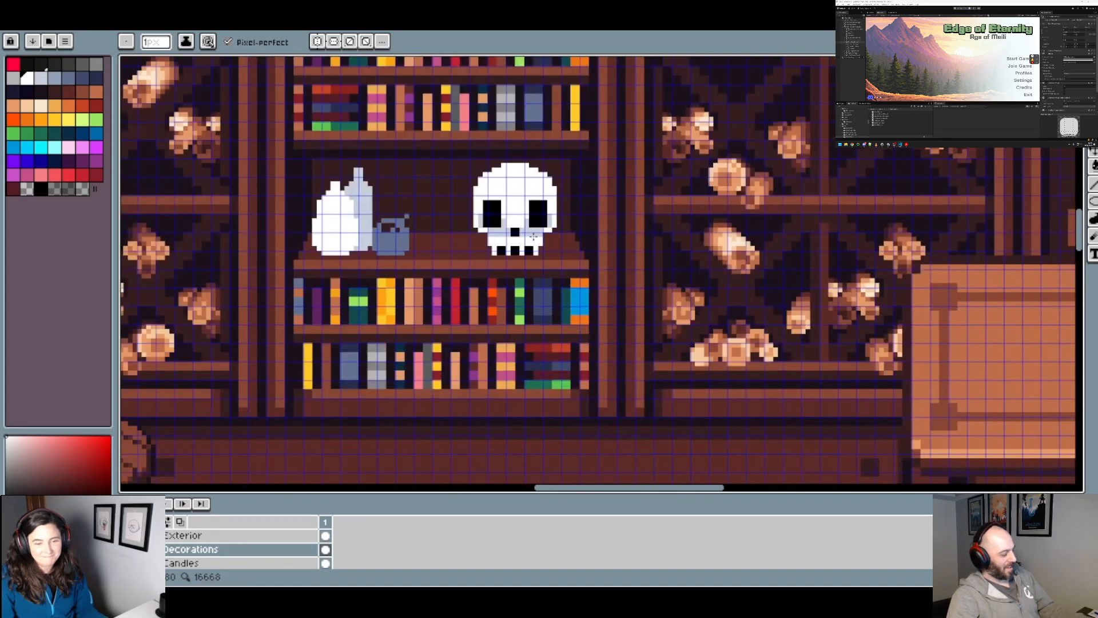
{"action": "scroll", "coordinate": [511, 226], "scroll_direction": "up", "scroll_amount": 1}
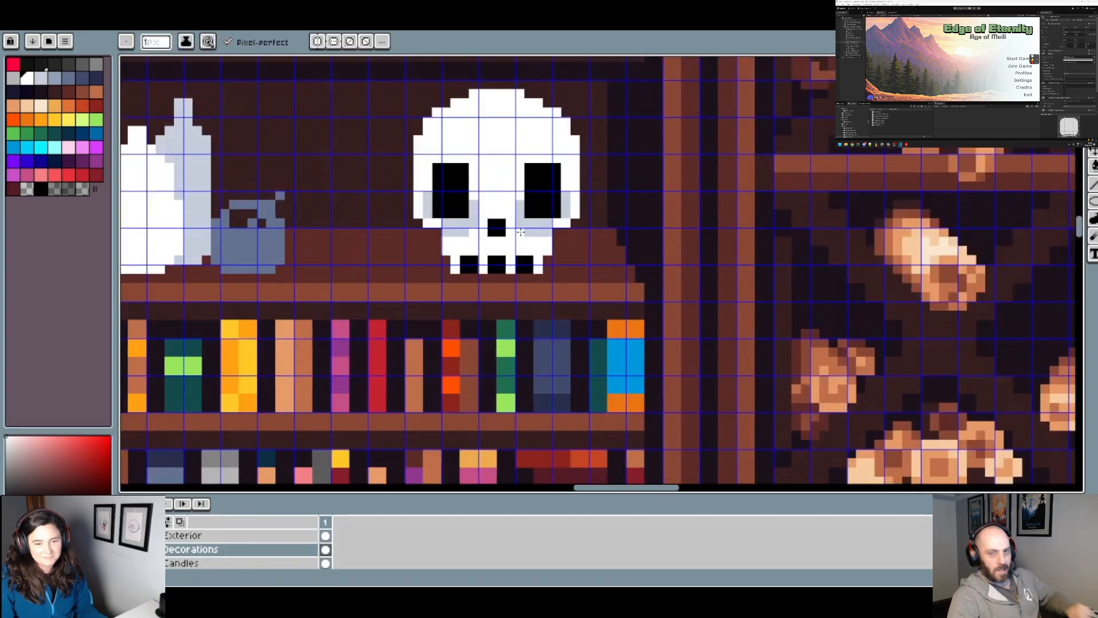
{"action": "scroll", "coordinate": [467, 240], "scroll_direction": "up", "scroll_amount": 1}
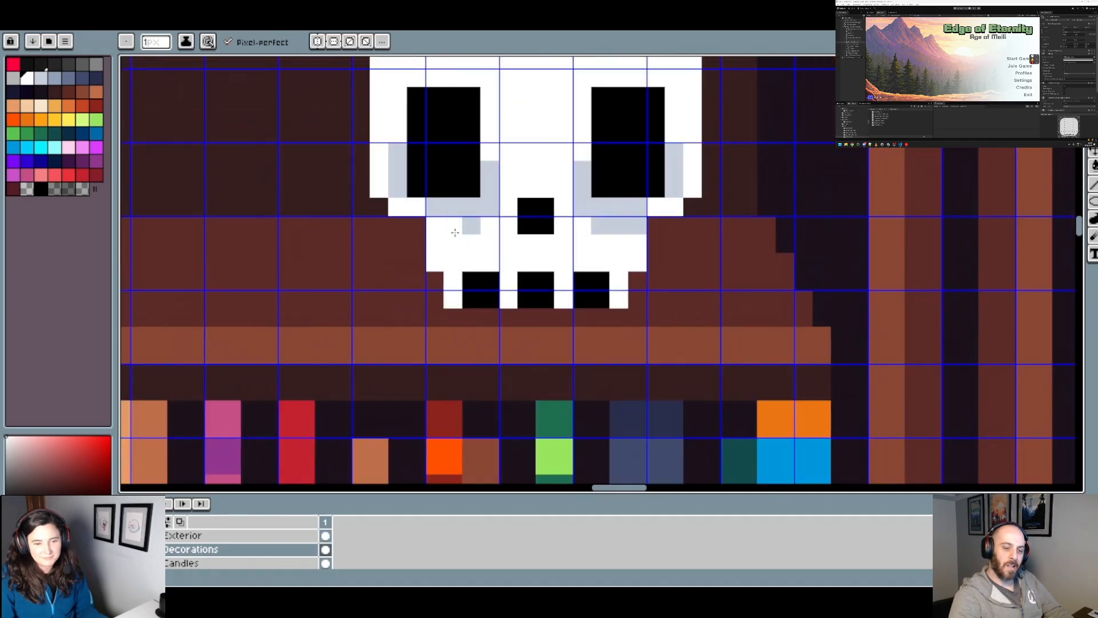
{"action": "scroll", "coordinate": [492, 238], "scroll_direction": "down", "scroll_amount": 1}
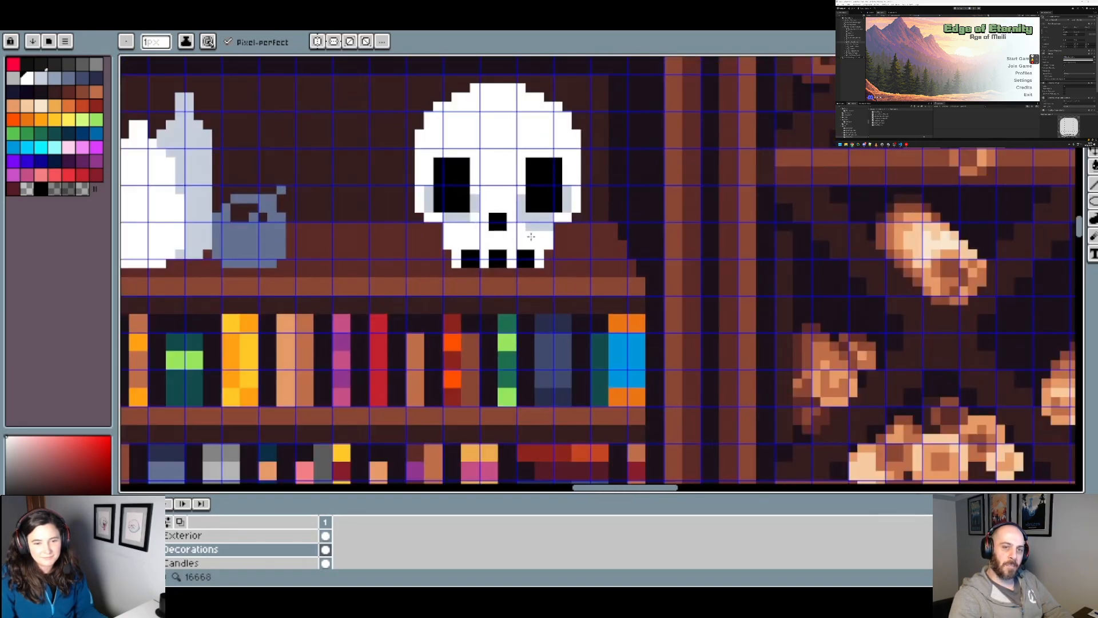
{"action": "scroll", "coordinate": [527, 222], "scroll_direction": "down", "scroll_amount": 3}
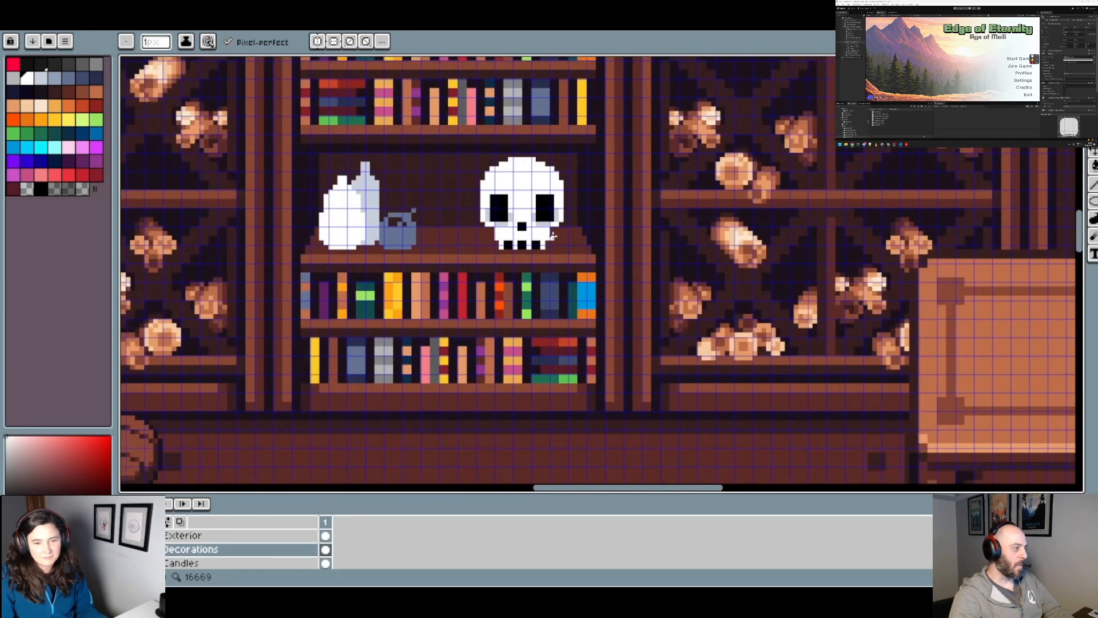
{"action": "scroll", "coordinate": [563, 243], "scroll_direction": "up", "scroll_amount": 3}
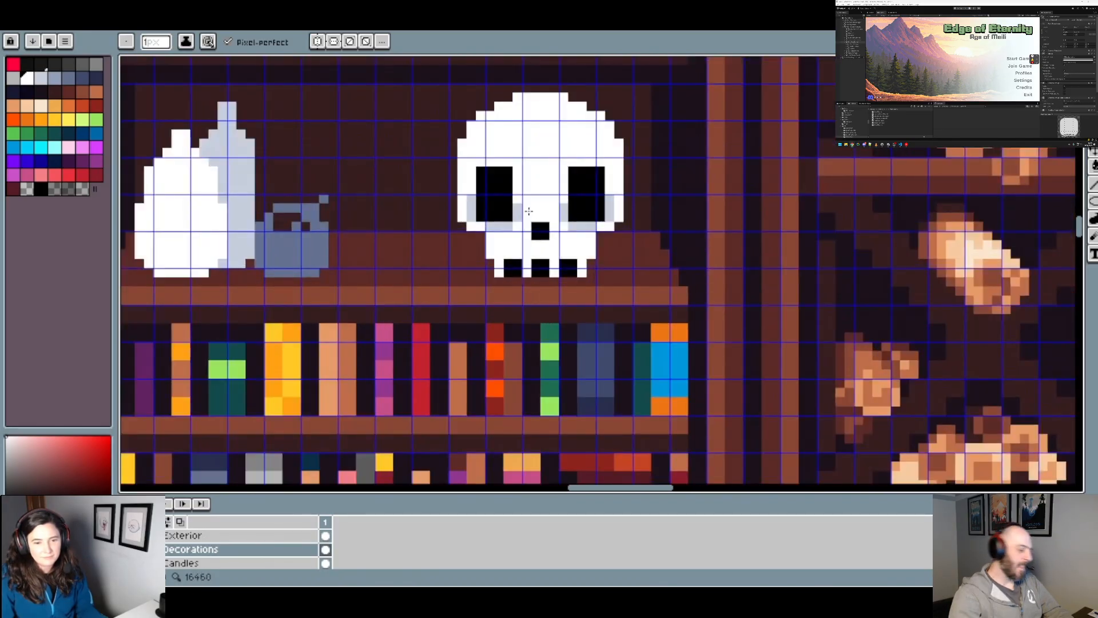
Step: Refine the light blue-grey shading along the inner edges and undersides of both eye sockets
{"action": "left_click", "coordinate": [518, 210], "text": "alt"}
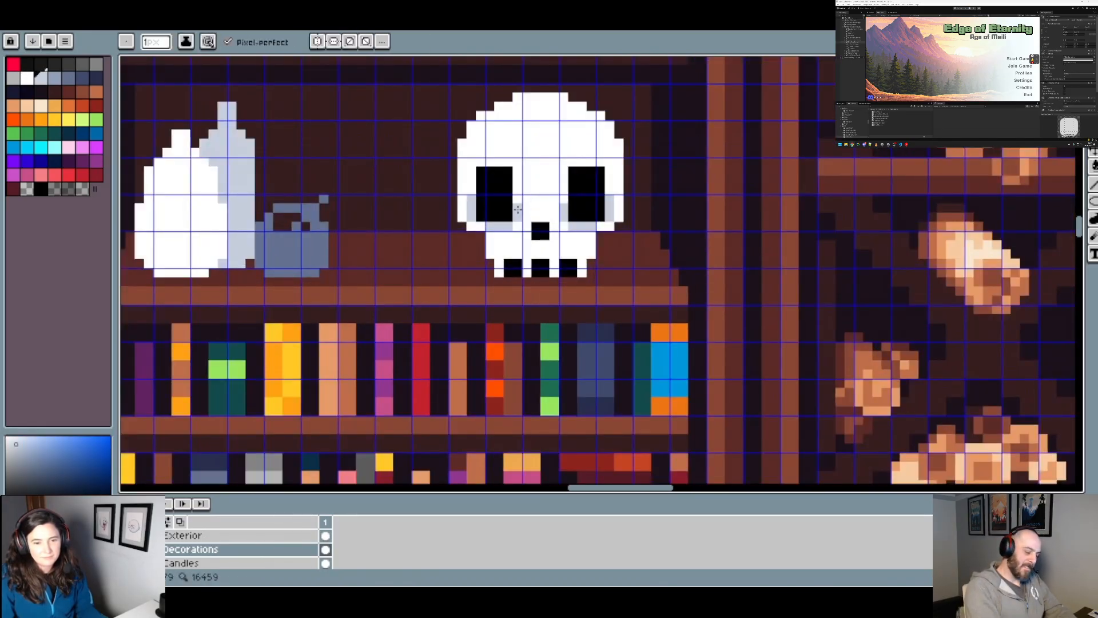
{"action": "scroll", "coordinate": [478, 227], "scroll_direction": "down", "scroll_amount": 2}
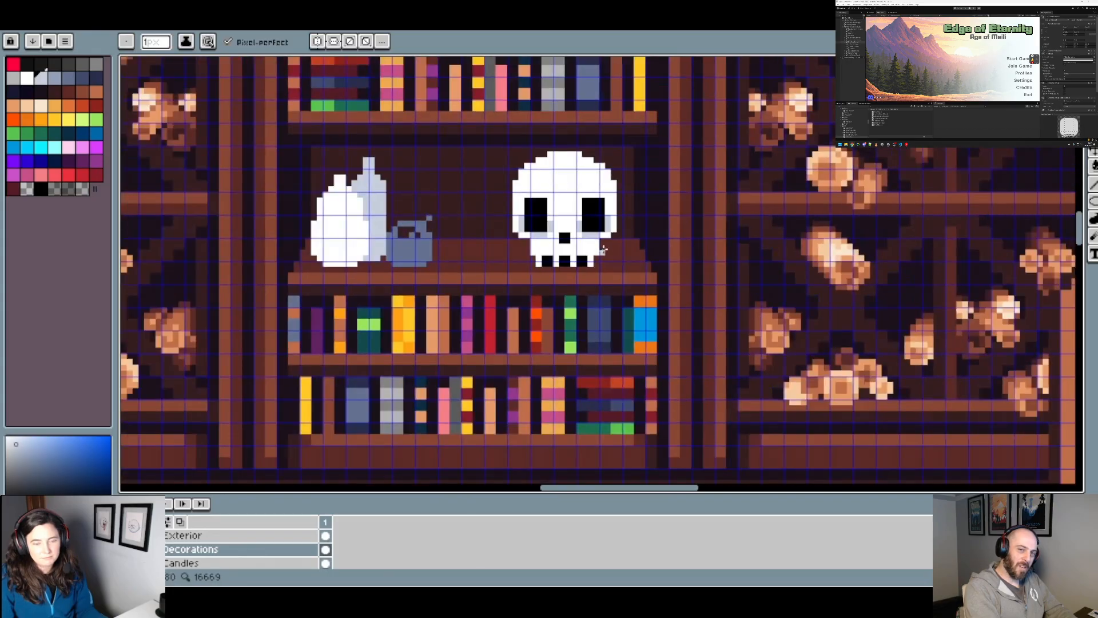
{"action": "scroll", "coordinate": [486, 223], "scroll_direction": "up", "scroll_amount": 4}
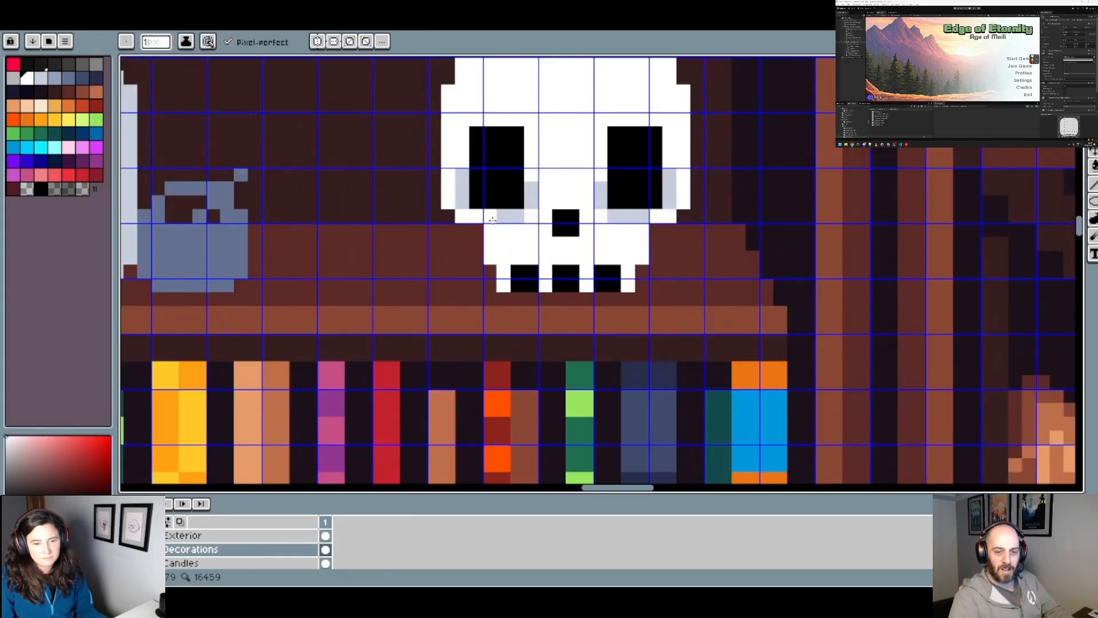
{"action": "scroll", "coordinate": [501, 227], "scroll_direction": "down", "scroll_amount": 2}
{"action": "scroll", "coordinate": [503, 229], "scroll_direction": "up", "scroll_amount": 3}
Step: Sample the light blue-grey from the skull and place a shading pixel above each of the four white teeth
{"action": "left_click", "coordinate": [509, 210], "text": "alt"}
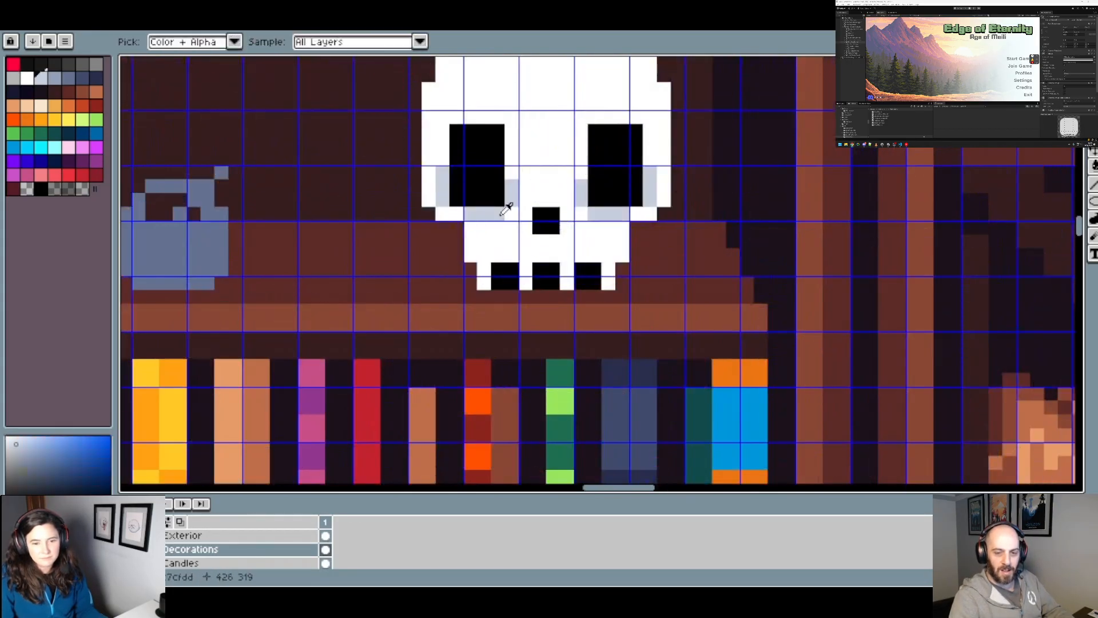
{"action": "left_click", "coordinate": [532, 257]}
{"action": "key", "text": "ctrl+z"}
{"action": "left_click", "coordinate": [528, 260]}
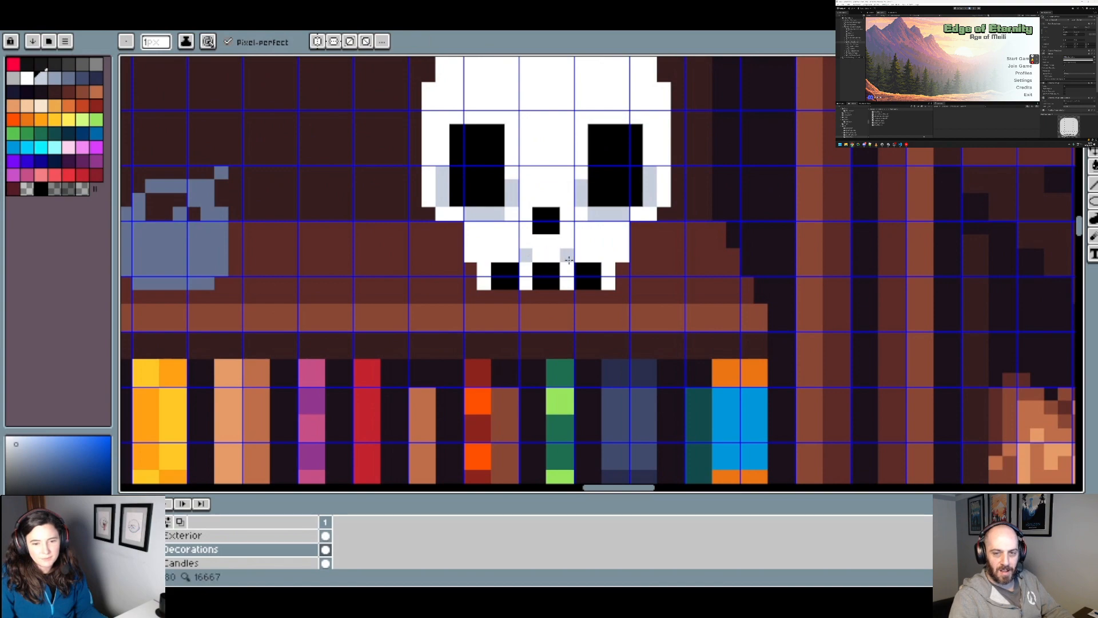
{"action": "left_click", "coordinate": [484, 256]}
{"action": "scroll", "coordinate": [575, 255], "scroll_direction": "down", "scroll_amount": 5}
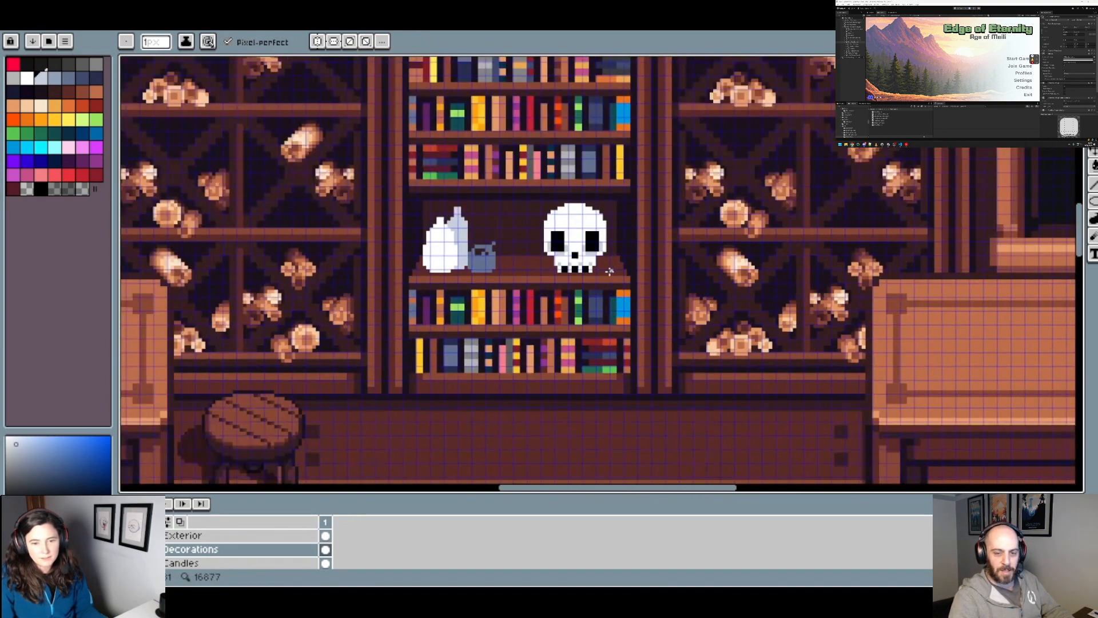
{"action": "scroll", "coordinate": [634, 280], "scroll_direction": "down", "scroll_amount": 3}
{"action": "scroll", "coordinate": [641, 282], "scroll_direction": "up", "scroll_amount": 4}
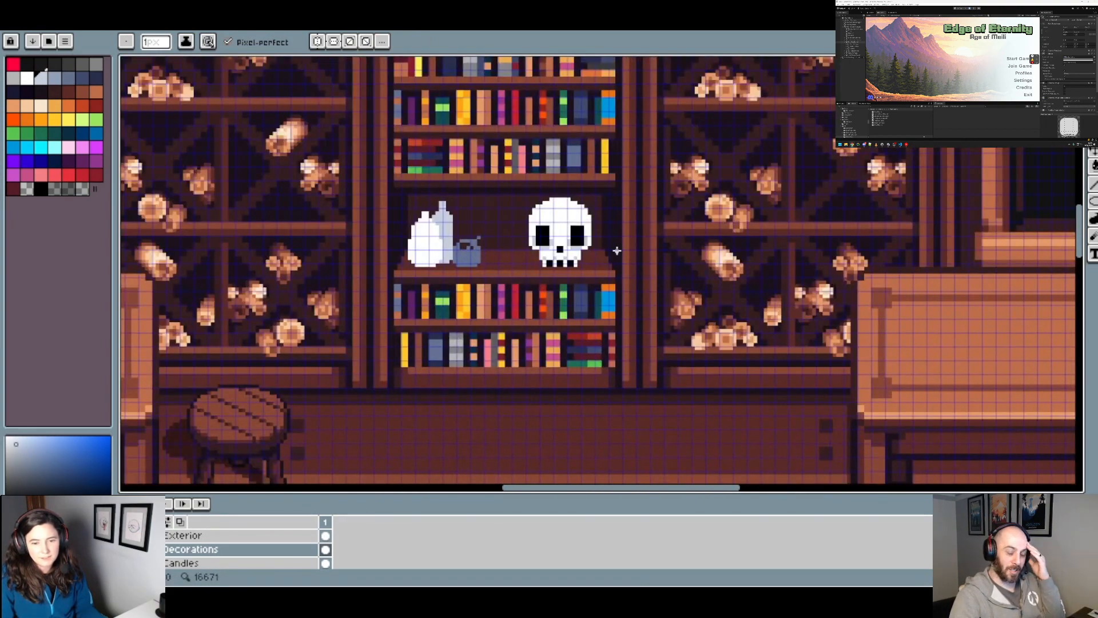
Step: Draw slanted light blue-grey brow shading above both eye sockets of the skull
{"action": "scroll", "coordinate": [573, 236], "scroll_direction": "up", "scroll_amount": 3}
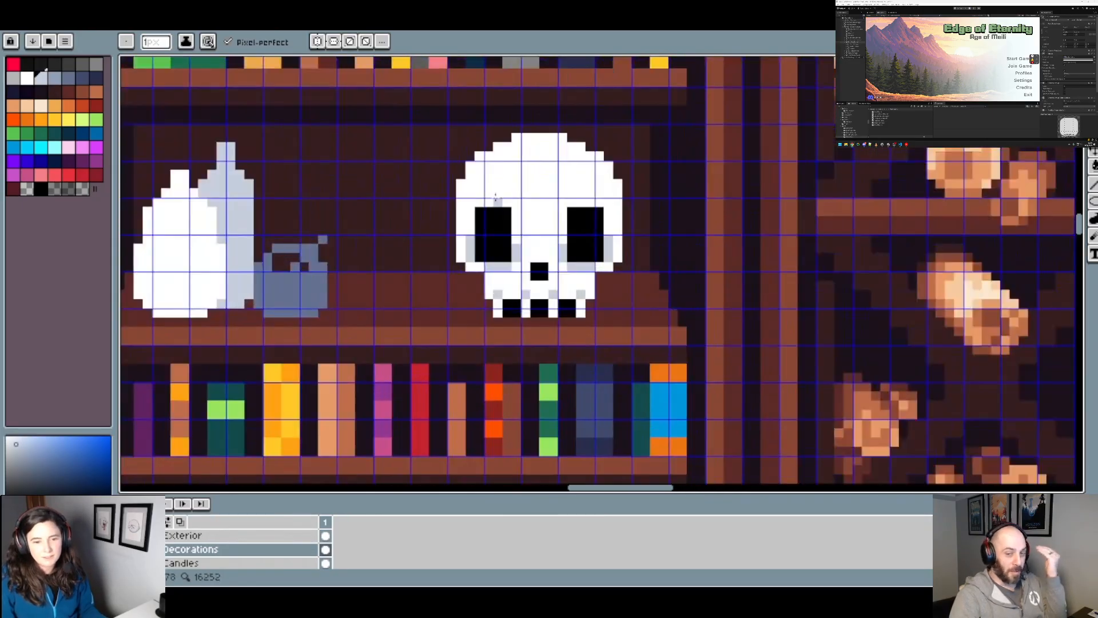
{"action": "scroll", "coordinate": [495, 198], "scroll_direction": "up", "scroll_amount": 1}
{"action": "left_click", "coordinate": [510, 202]}
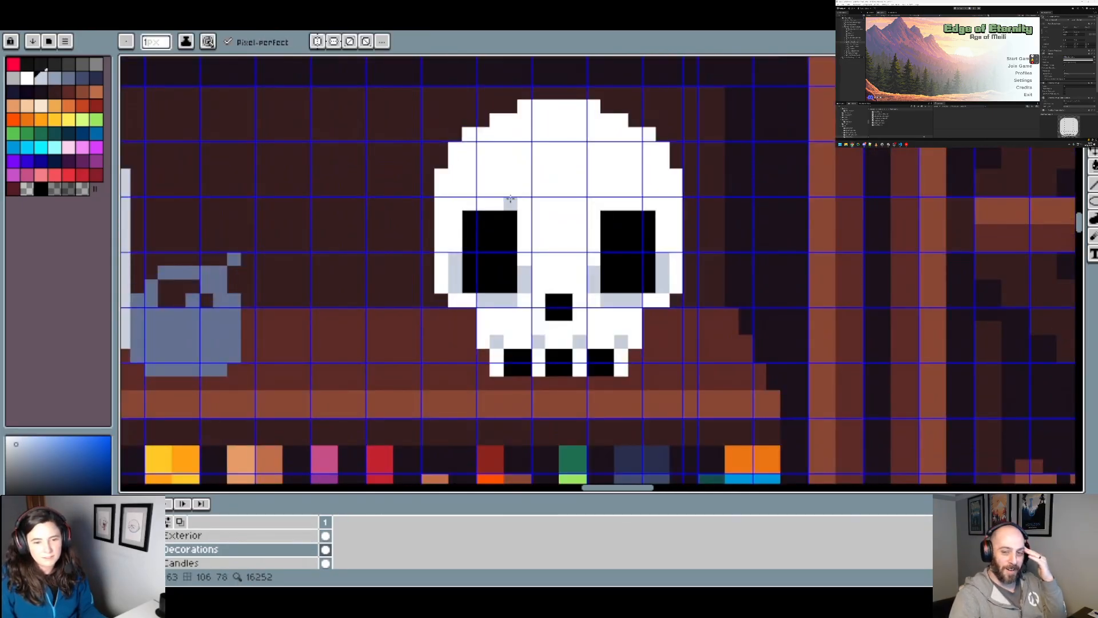
{"action": "left_click_drag", "start_coordinate": [510, 199], "coordinate": [483, 195]}
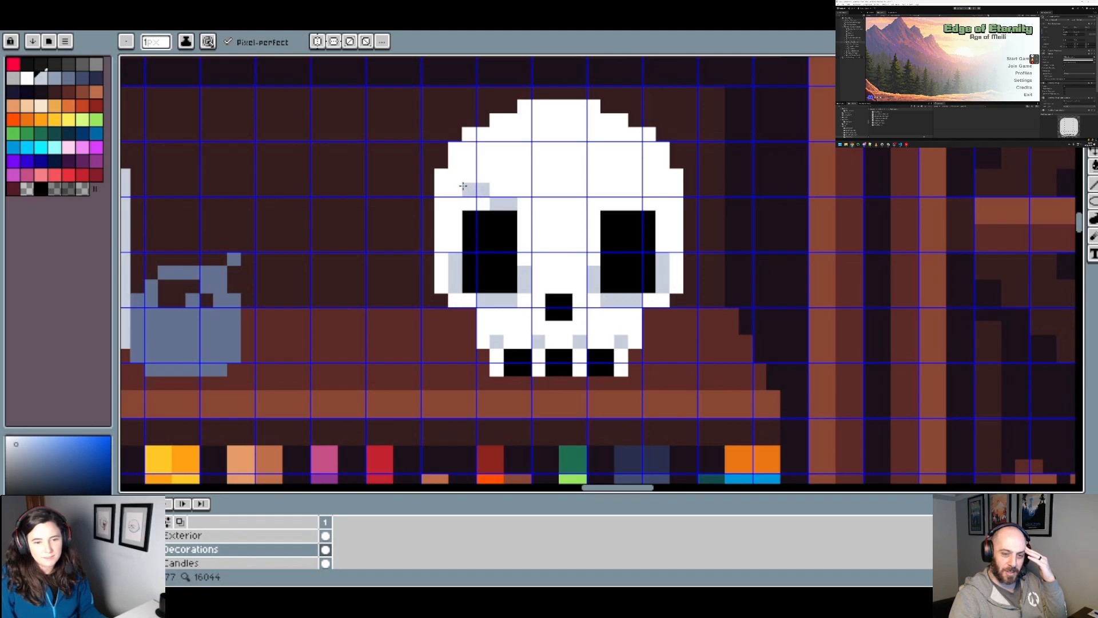
{"action": "scroll", "coordinate": [492, 184], "scroll_direction": "down", "scroll_amount": 3}
{"action": "scroll", "coordinate": [478, 199], "scroll_direction": "up", "scroll_amount": 2}
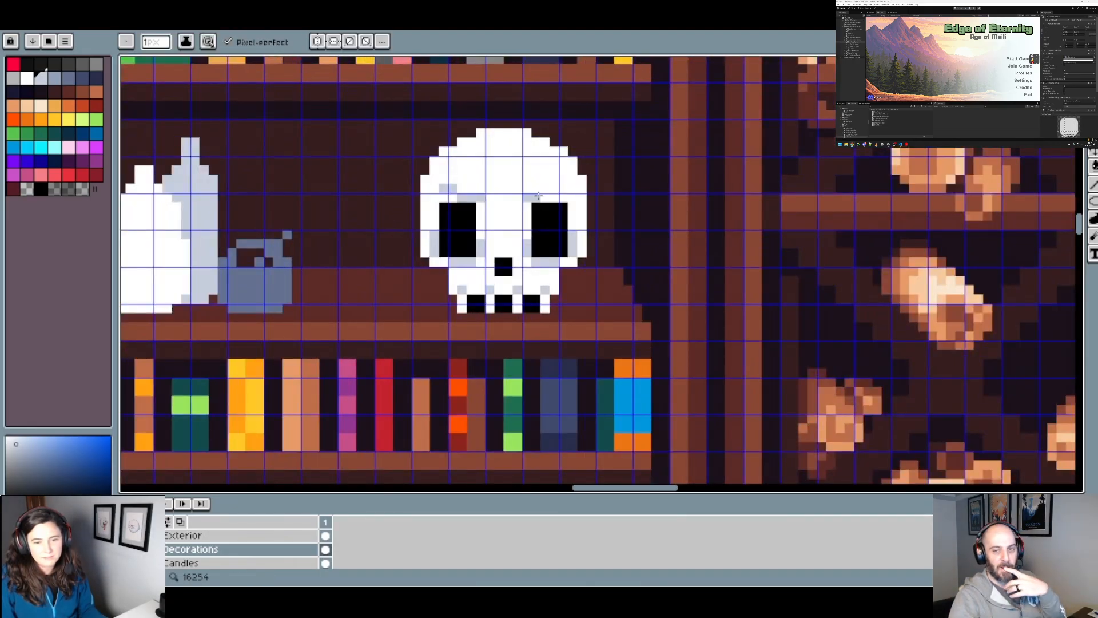
{"action": "left_click", "coordinate": [559, 190]}
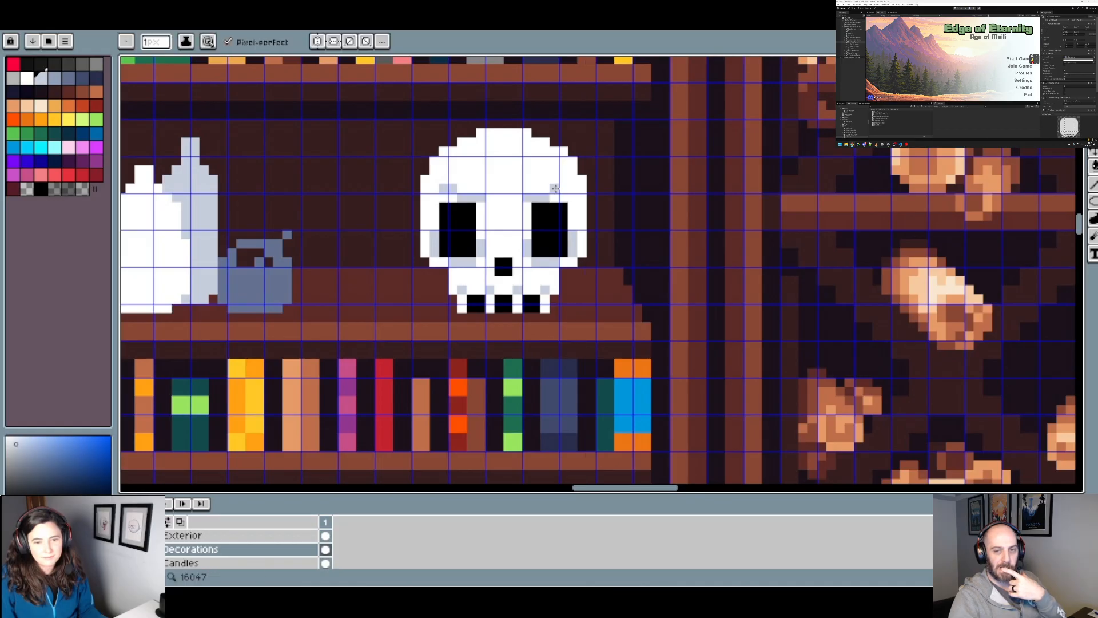
{"action": "scroll", "coordinate": [566, 186], "scroll_direction": "down", "scroll_amount": 5}
{"action": "scroll", "coordinate": [581, 209], "scroll_direction": "up", "scroll_amount": 2}
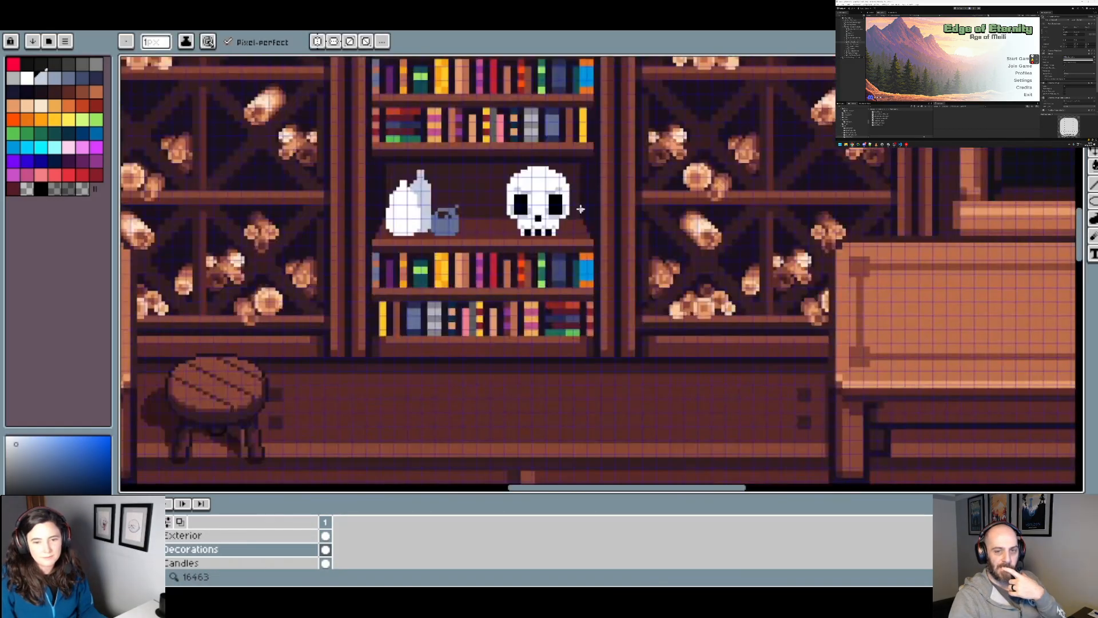
Step: Round off the lower outer corners of both eye sockets with light blue-grey pixels
{"action": "scroll", "coordinate": [581, 209], "scroll_direction": "up", "scroll_amount": 3}
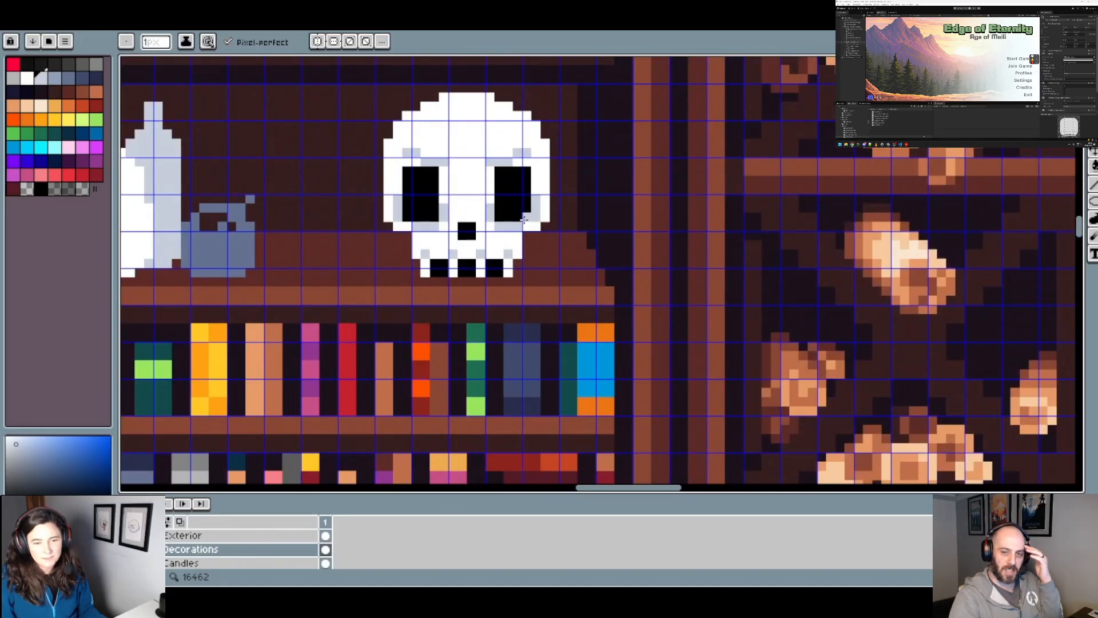
{"action": "scroll", "coordinate": [409, 216], "scroll_direction": "down", "scroll_amount": 3}
{"action": "scroll", "coordinate": [530, 214], "scroll_direction": "up", "scroll_amount": 3}
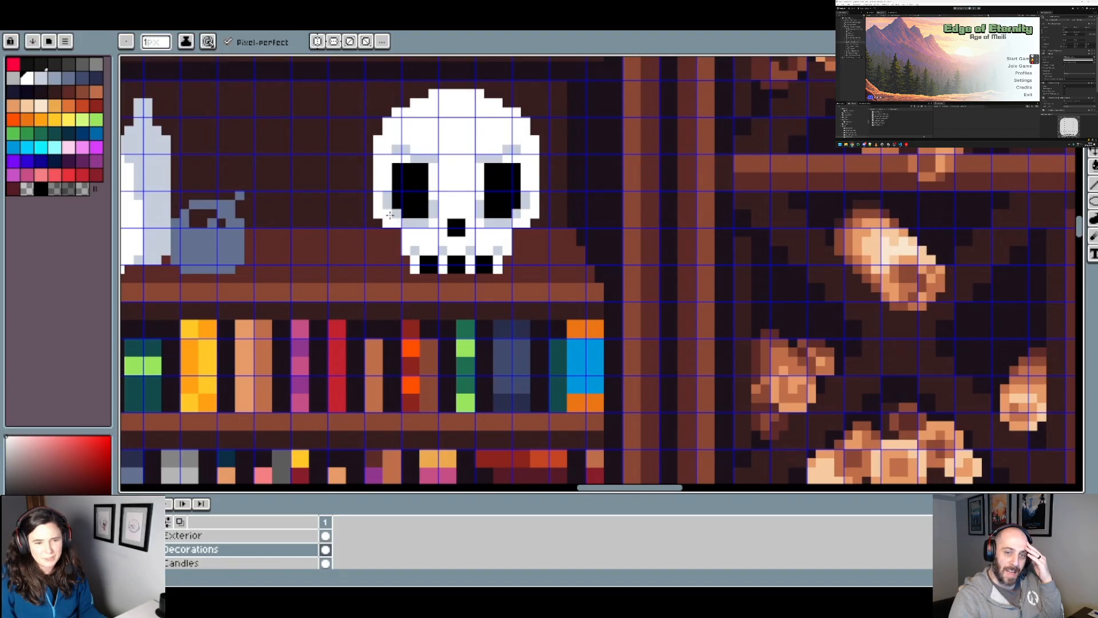
{"action": "scroll", "coordinate": [390, 215], "scroll_direction": "down", "scroll_amount": 5}
{"action": "scroll", "coordinate": [515, 235], "scroll_direction": "up", "scroll_amount": 4}
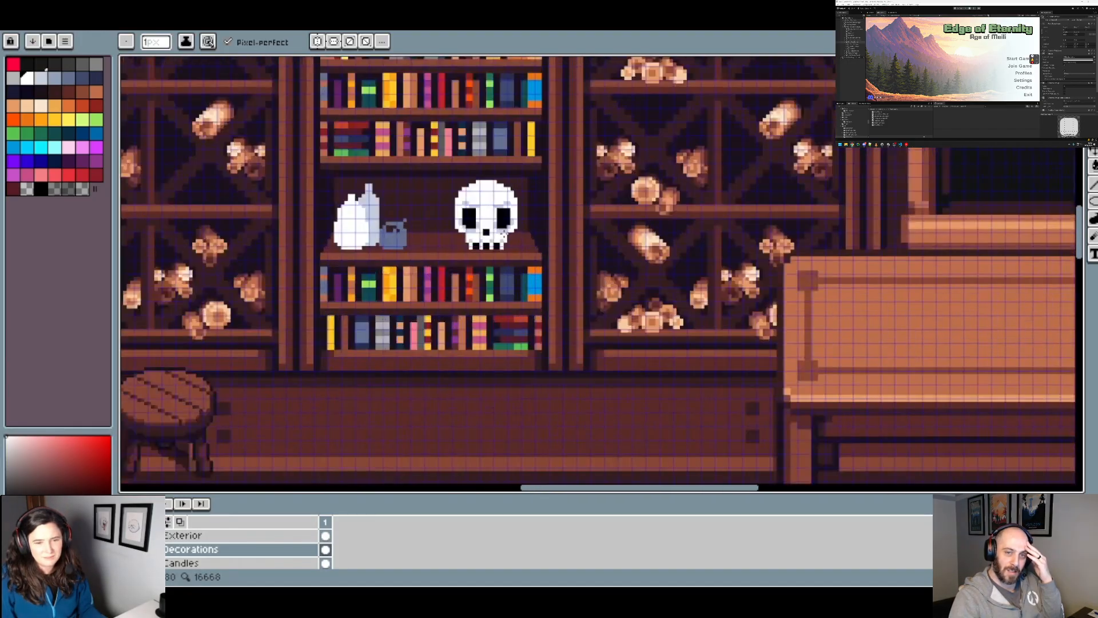
Step: Cut the upper inner corners of both eye sockets away with white
{"action": "scroll", "coordinate": [530, 233], "scroll_direction": "up", "scroll_amount": 3}
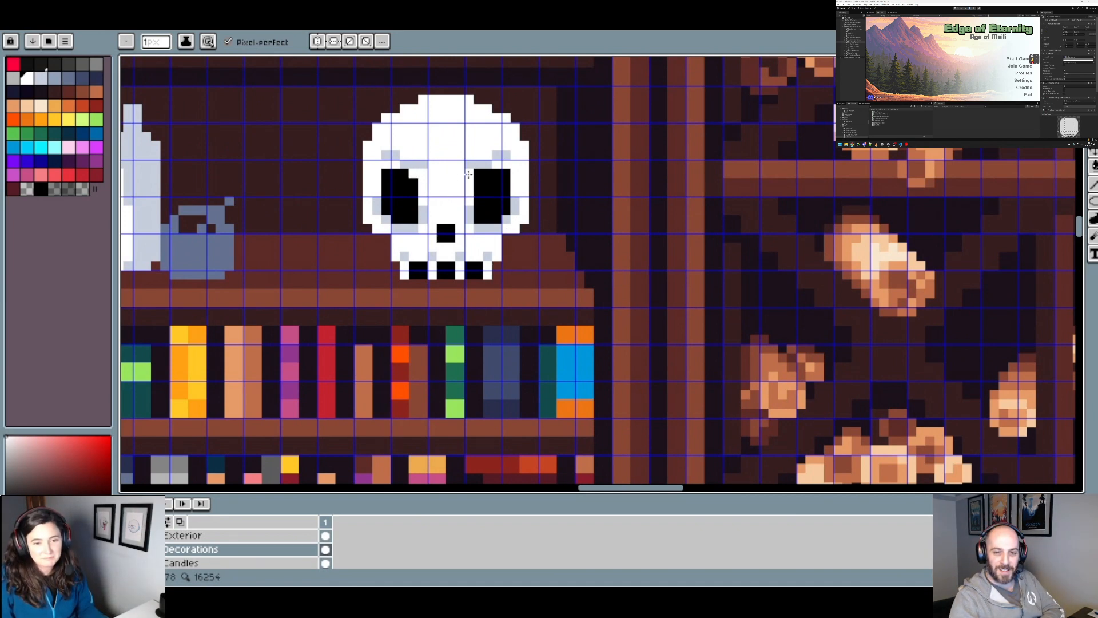
{"action": "scroll", "coordinate": [513, 185], "scroll_direction": "down", "scroll_amount": 4}
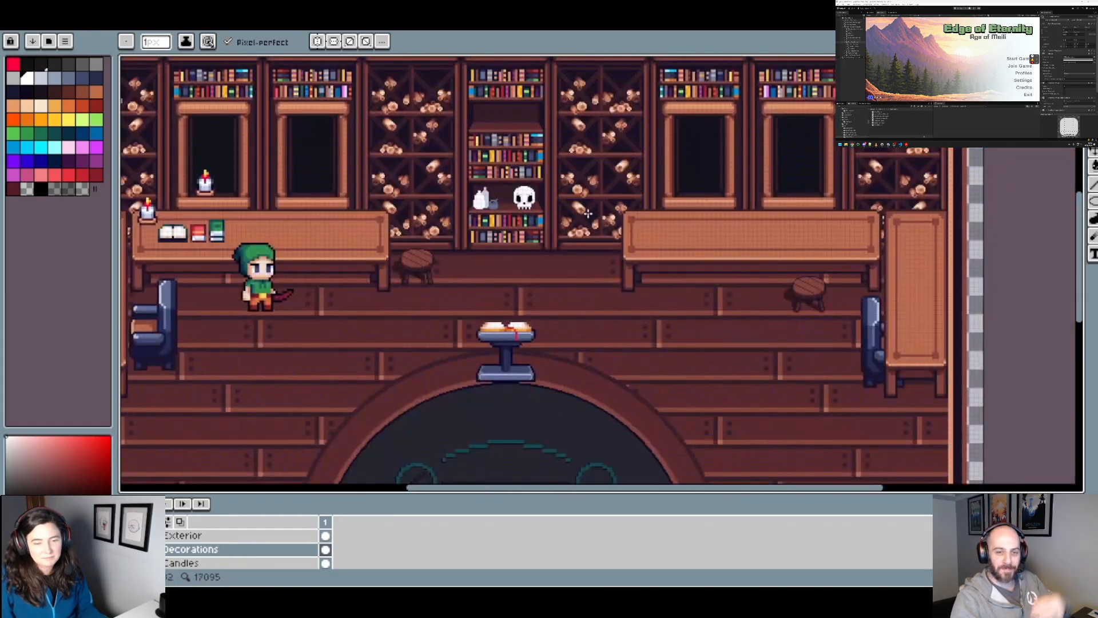
{"action": "scroll", "coordinate": [548, 205], "scroll_direction": "up", "scroll_amount": 4}
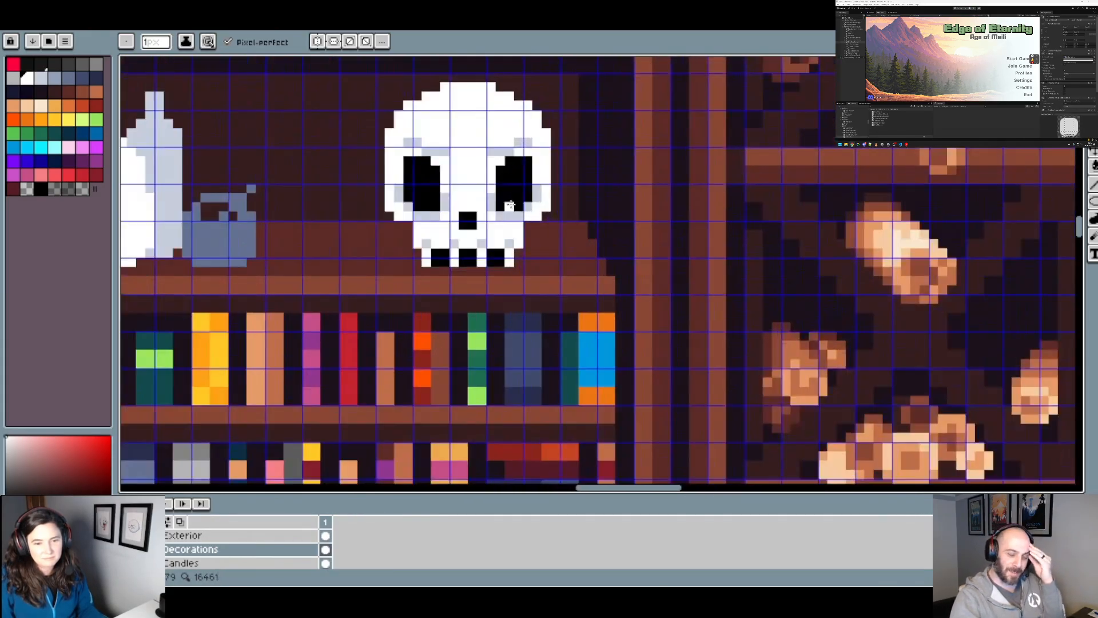
{"action": "scroll", "coordinate": [447, 198], "scroll_direction": "down", "scroll_amount": 1}
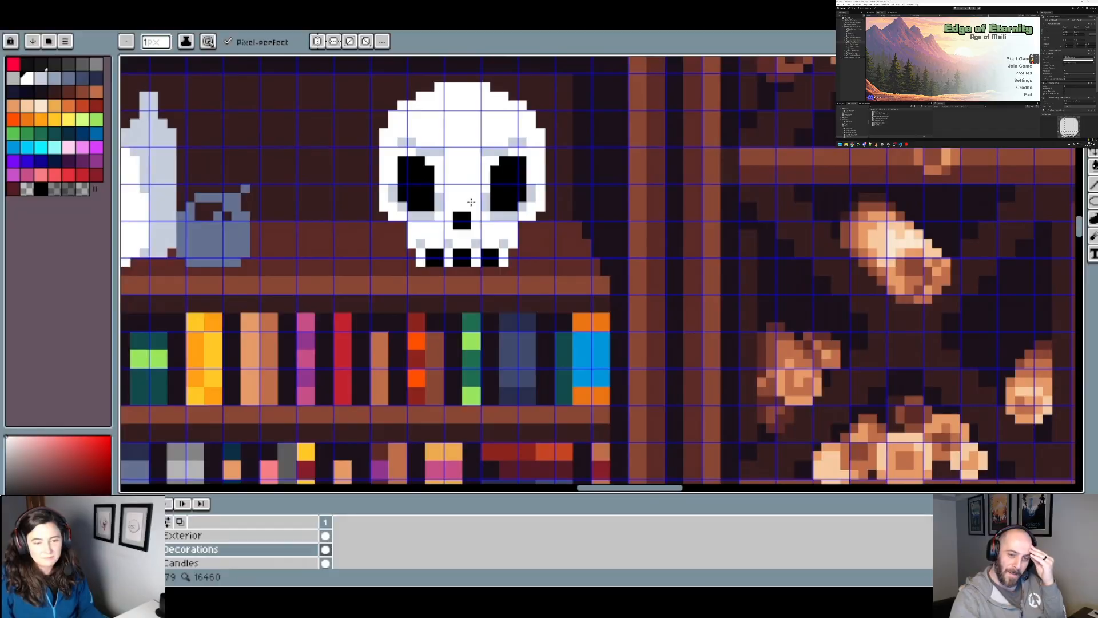
Step: Extend the lower inner corners of both eye sockets toward the nose with black pixels
{"action": "left_click", "coordinate": [436, 206], "text": "alt"}
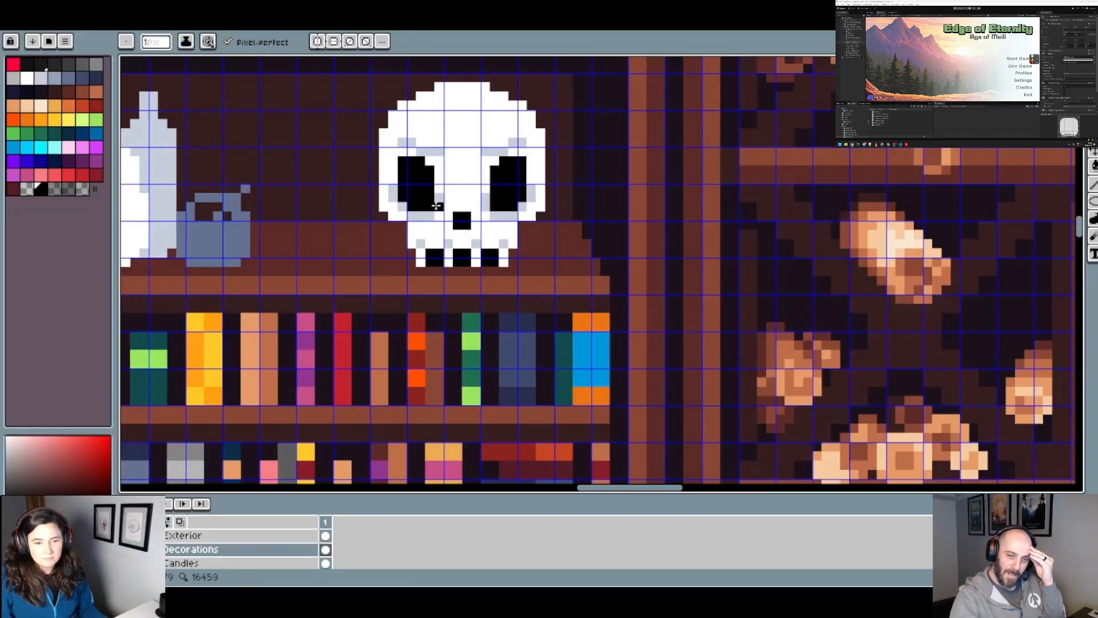
{"action": "scroll", "coordinate": [467, 192], "scroll_direction": "down", "scroll_amount": 2}
{"action": "scroll", "coordinate": [494, 196], "scroll_direction": "up", "scroll_amount": 2}
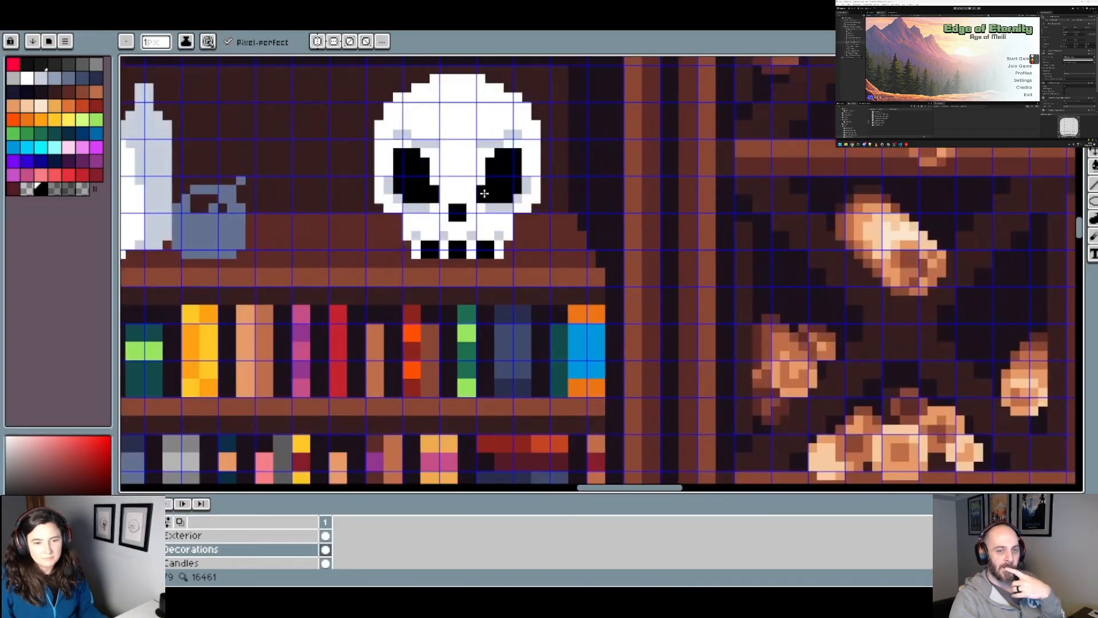
{"action": "scroll", "coordinate": [485, 194], "scroll_direction": "down", "scroll_amount": 3}
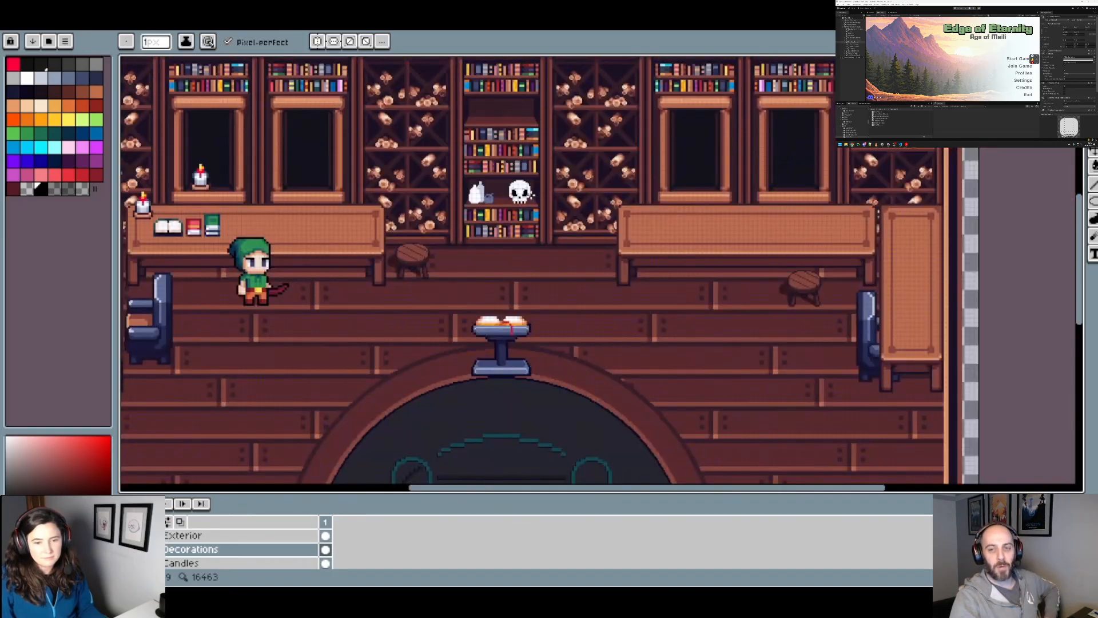
Step: Sample the light blue-grey shading and add it above the black lower inner corners of both eye sockets
{"action": "scroll", "coordinate": [524, 195], "scroll_direction": "up", "scroll_amount": 3}
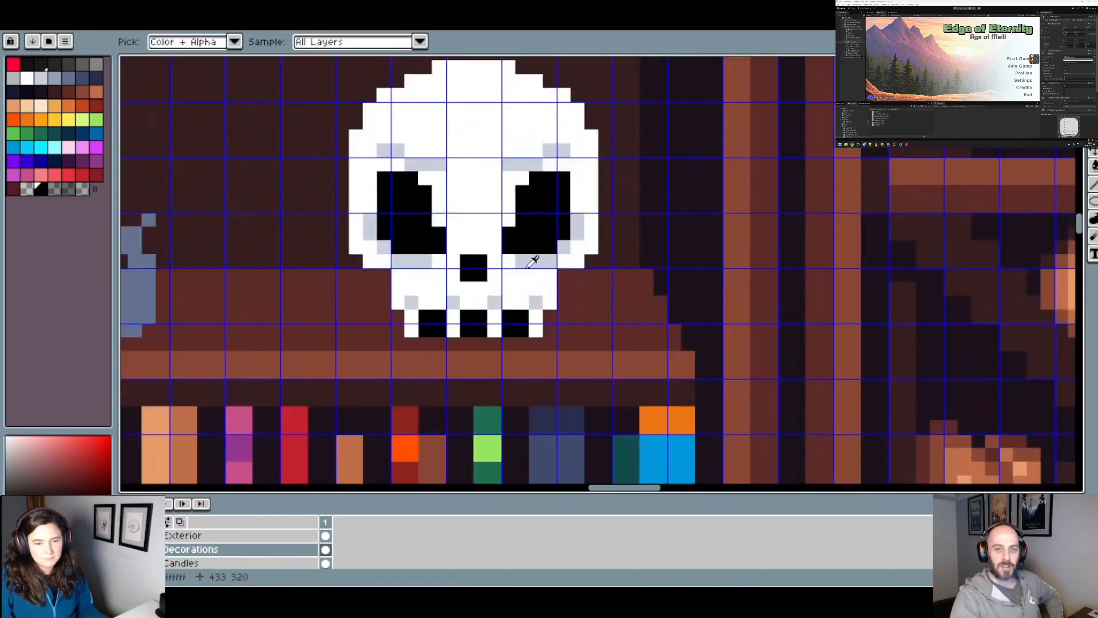
{"action": "left_click", "coordinate": [533, 260], "text": "alt"}
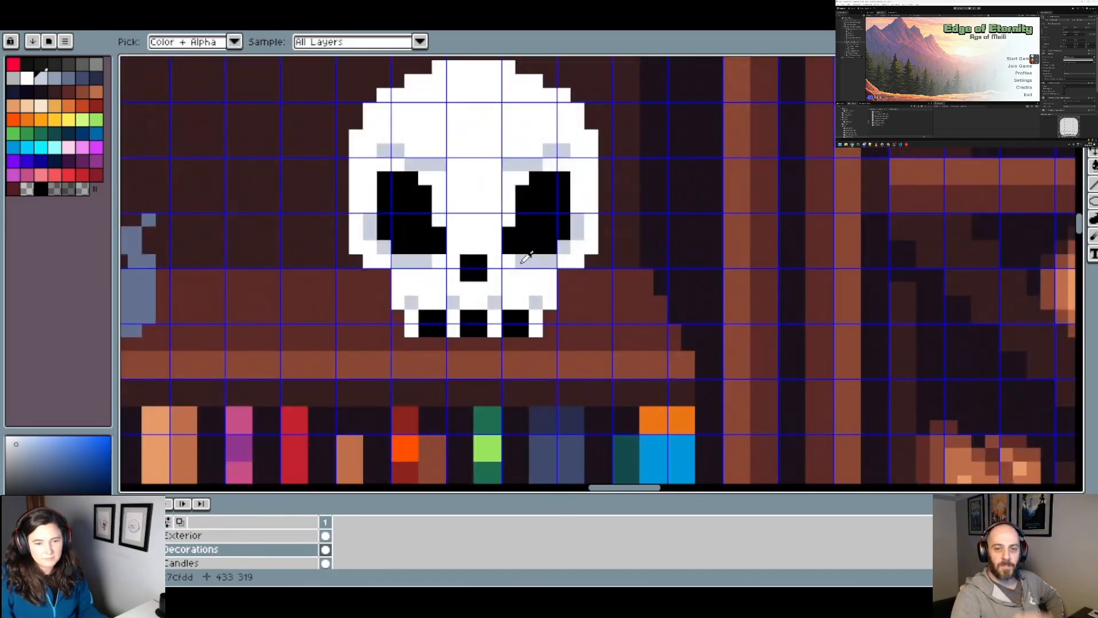
{"action": "left_click", "coordinate": [435, 222]}
{"action": "left_click", "coordinate": [508, 219]}
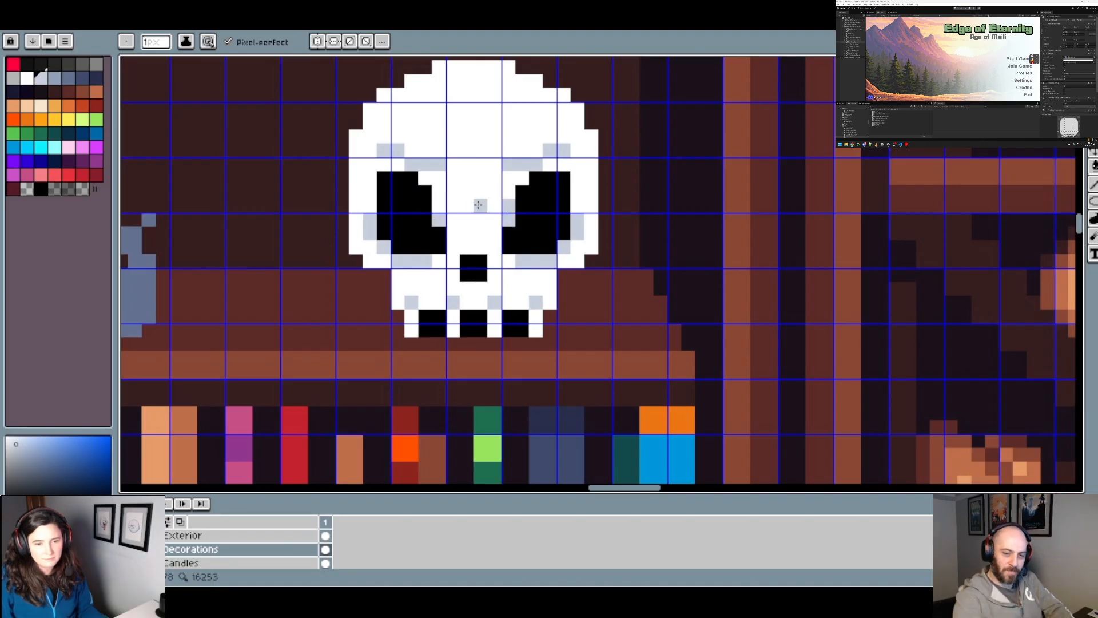
{"action": "scroll", "coordinate": [486, 214], "scroll_direction": "down", "scroll_amount": 3}
{"action": "scroll", "coordinate": [530, 231], "scroll_direction": "up", "scroll_amount": 1}
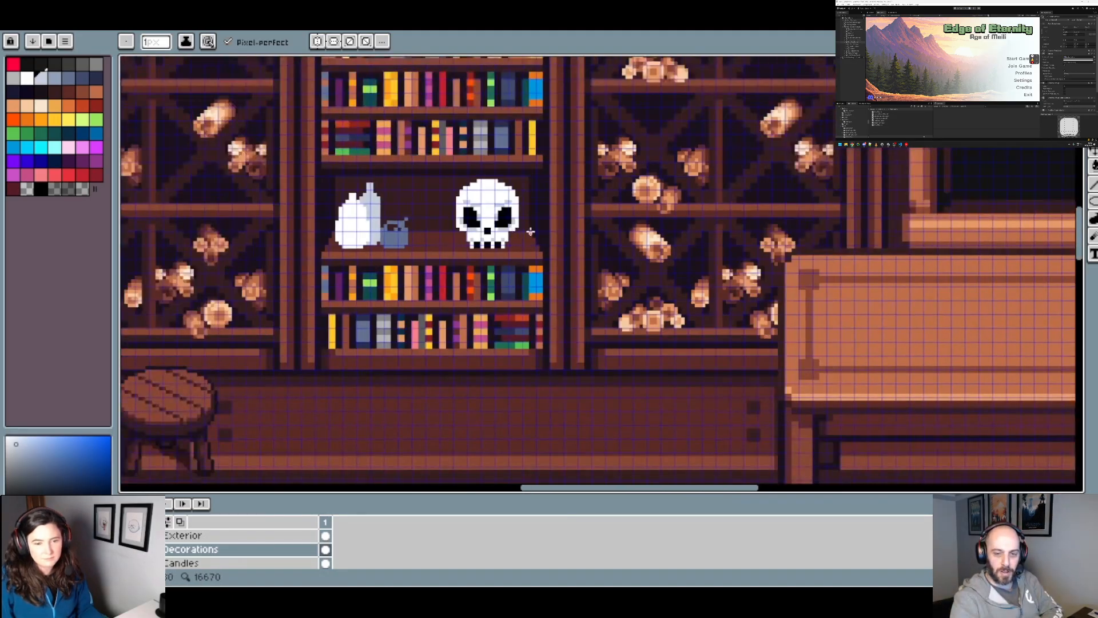
{"action": "scroll", "coordinate": [530, 231], "scroll_direction": "down", "scroll_amount": 1}
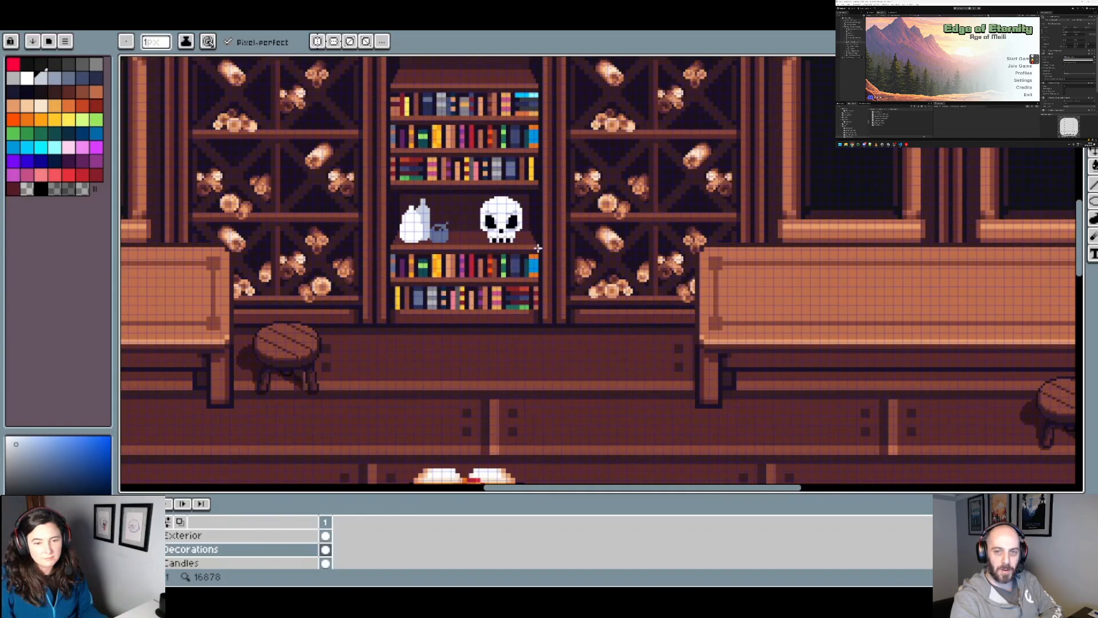
Step: Sample the shelf's dark brown and recolour the three black gaps between the skull's teeth with it
{"action": "scroll", "coordinate": [521, 243], "scroll_direction": "up", "scroll_amount": 3}
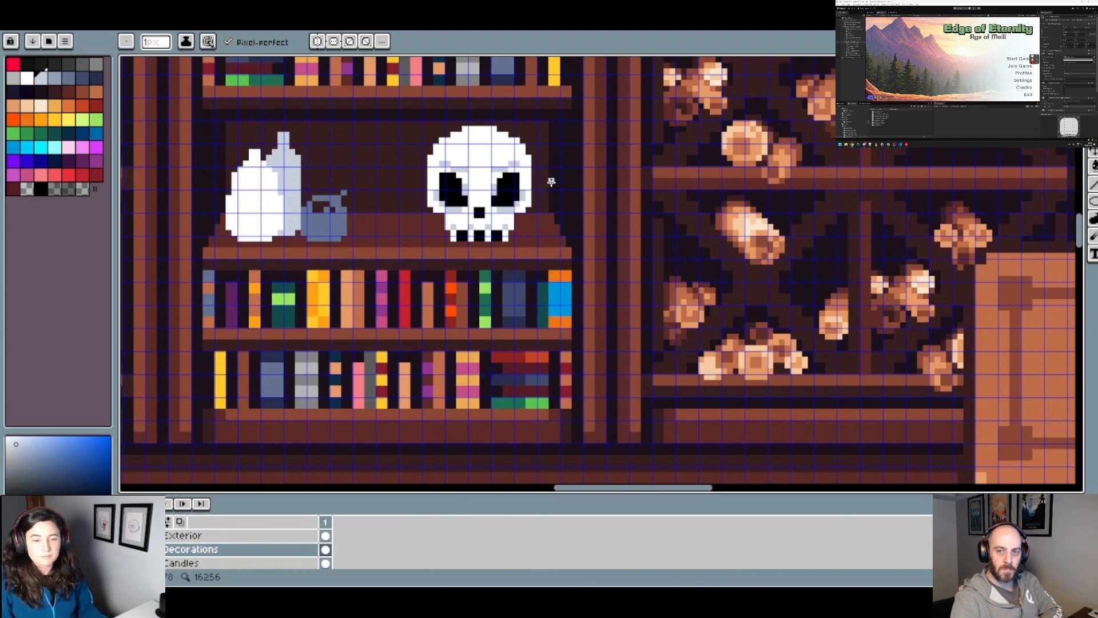
{"action": "scroll", "coordinate": [495, 143], "scroll_direction": "up", "scroll_amount": 1}
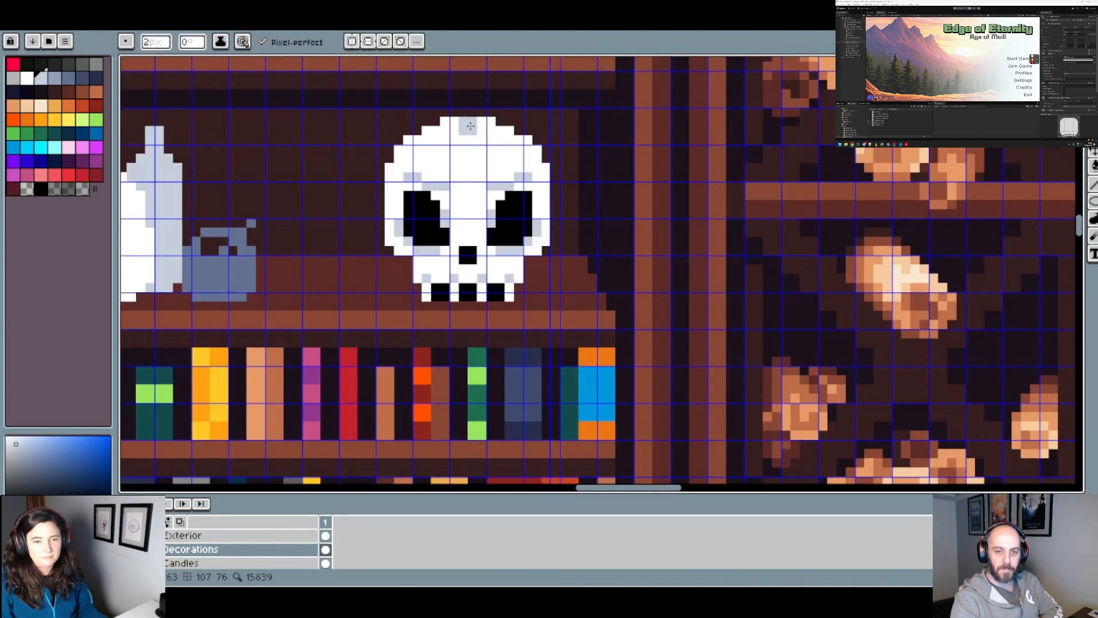
{"action": "scroll", "coordinate": [472, 127], "scroll_direction": "down", "scroll_amount": 4}
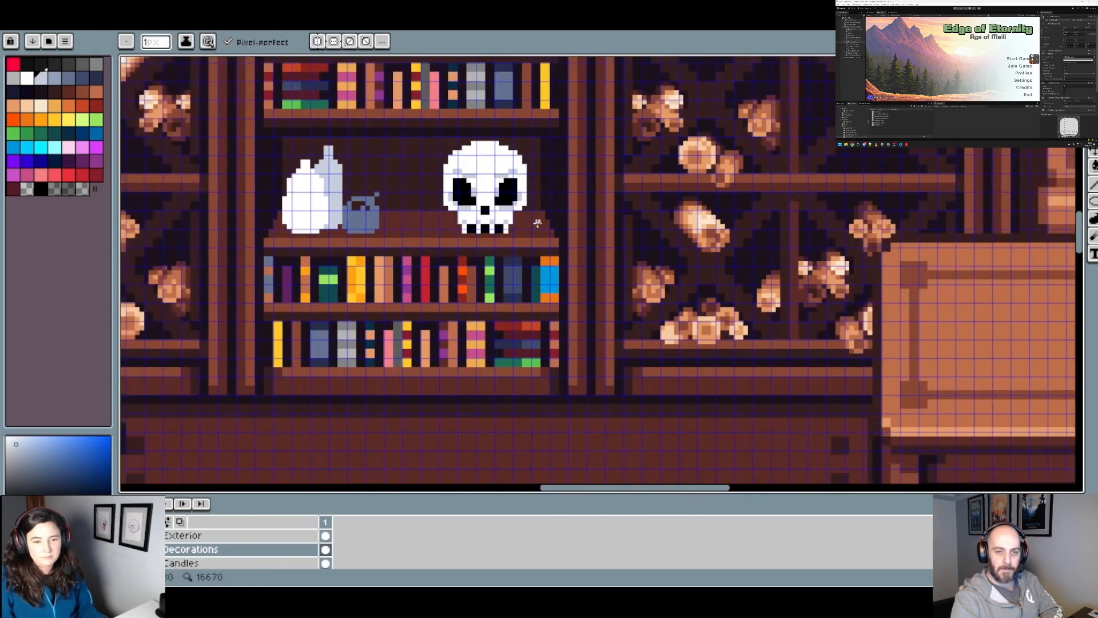
{"action": "scroll", "coordinate": [549, 234], "scroll_direction": "up", "scroll_amount": 4}
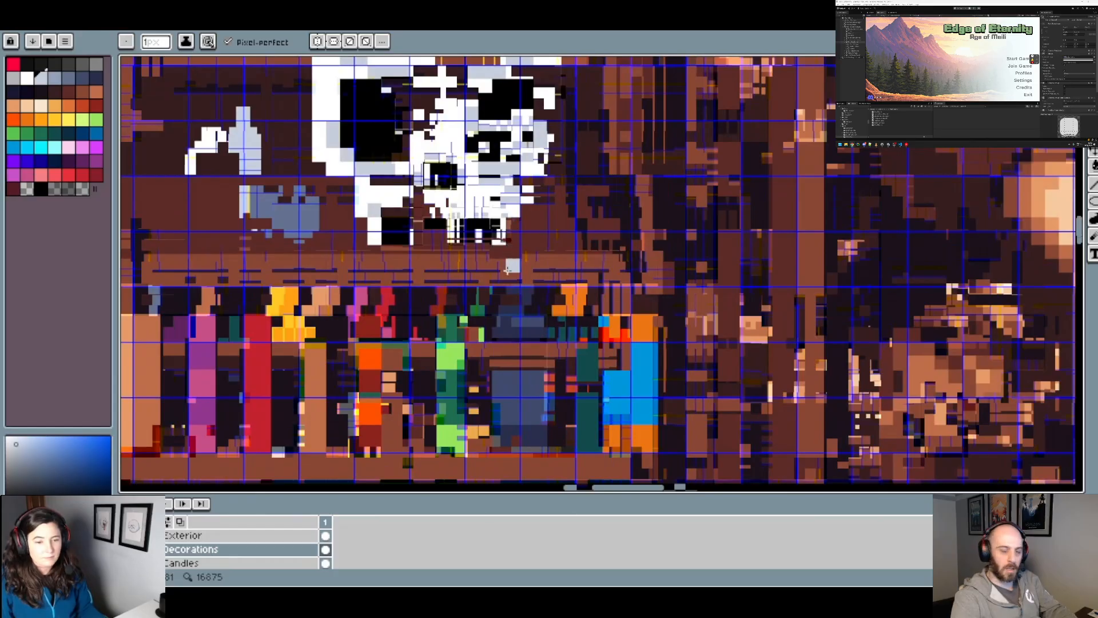
{"action": "left_click", "coordinate": [466, 297], "text": "alt"}
{"action": "left_click", "coordinate": [478, 236]}
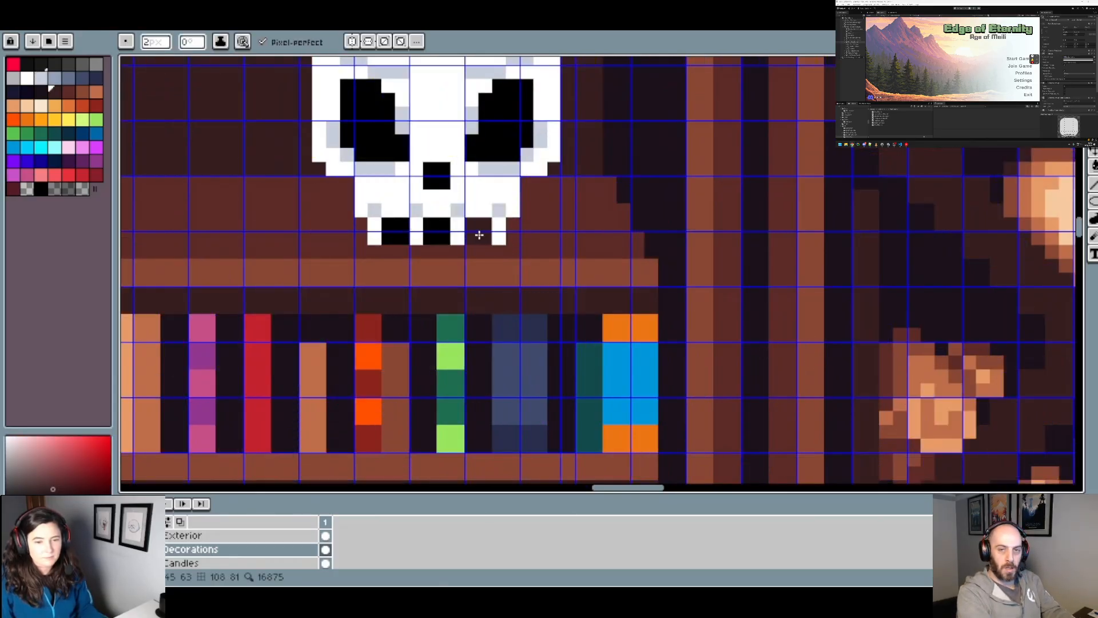
{"action": "left_click", "coordinate": [437, 232]}
{"action": "left_click", "coordinate": [400, 233]}
{"action": "scroll", "coordinate": [537, 253], "scroll_direction": "down", "scroll_amount": 4}
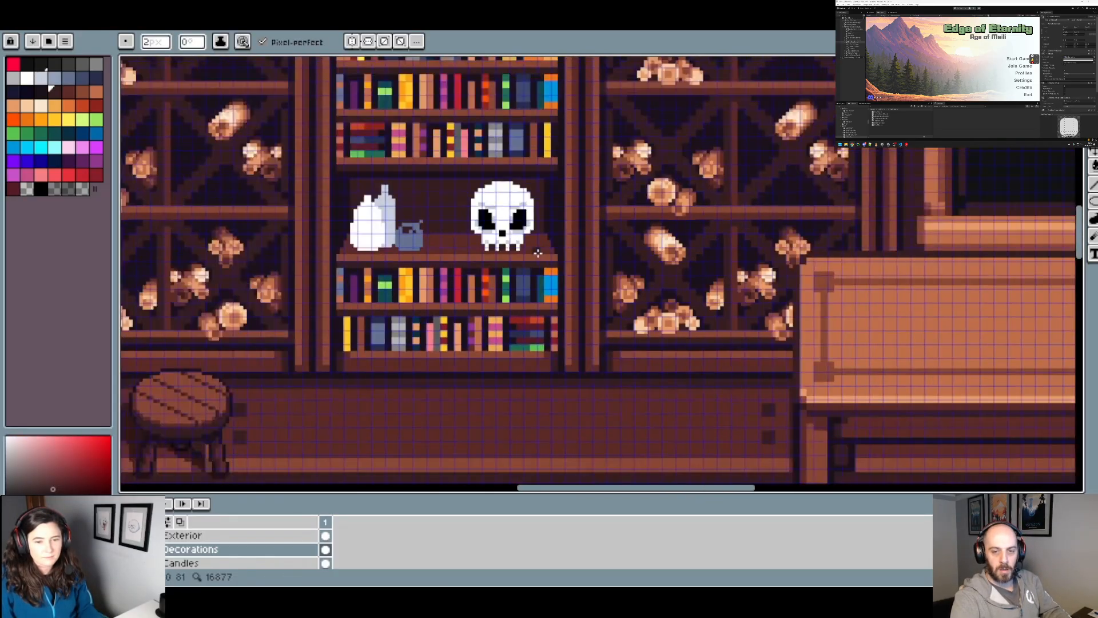
Step: Try widening the skull's teeth by filling parts of the gaps with white, and undo it
{"action": "scroll", "coordinate": [525, 250], "scroll_direction": "up", "scroll_amount": 2}
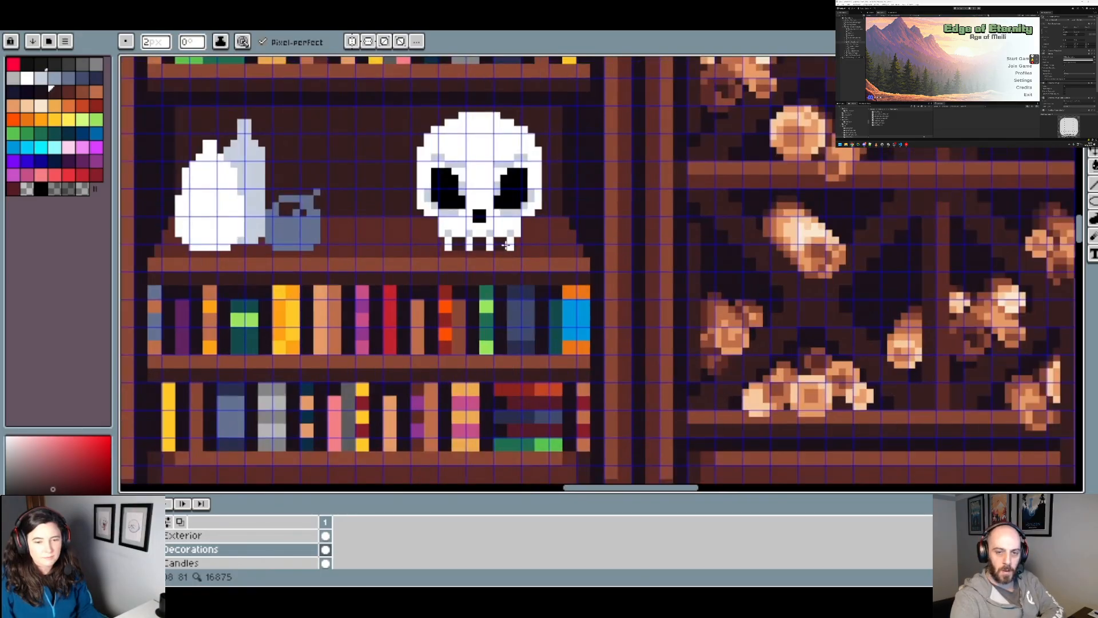
{"action": "scroll", "coordinate": [506, 245], "scroll_direction": "down", "scroll_amount": 3}
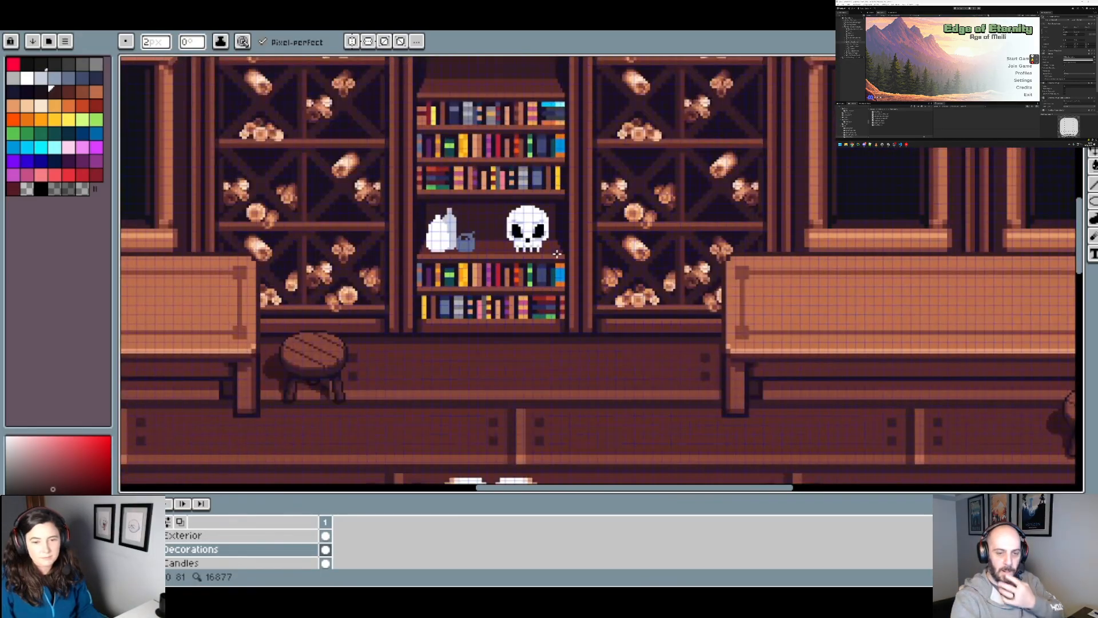
{"action": "scroll", "coordinate": [557, 254], "scroll_direction": "down", "scroll_amount": 1}
{"action": "scroll", "coordinate": [564, 259], "scroll_direction": "up", "scroll_amount": 3}
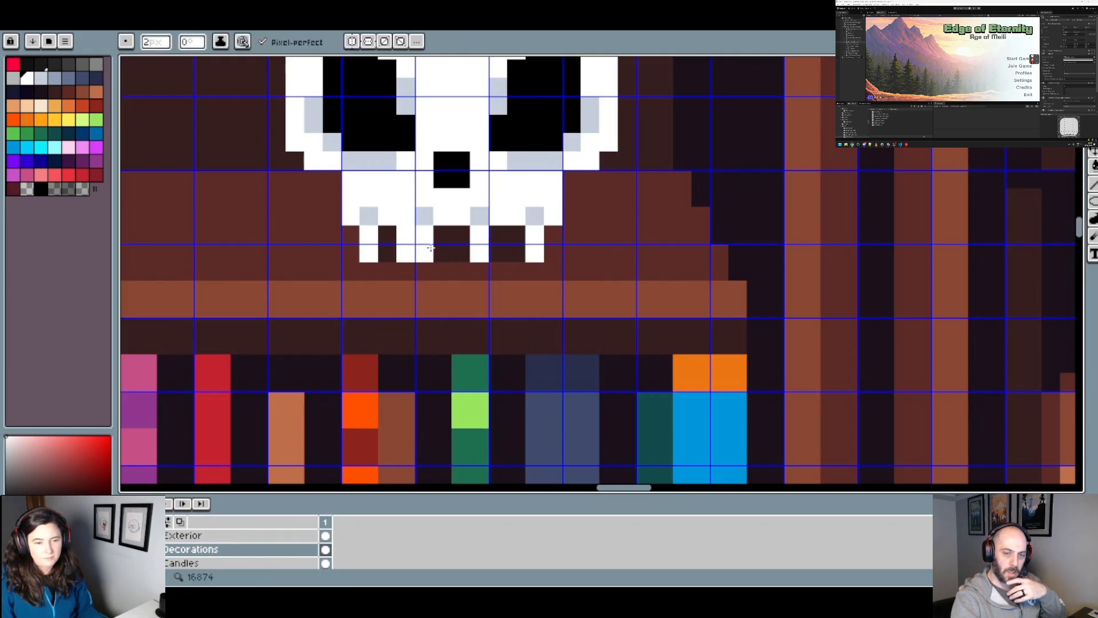
{"action": "left_click", "coordinate": [431, 248]}
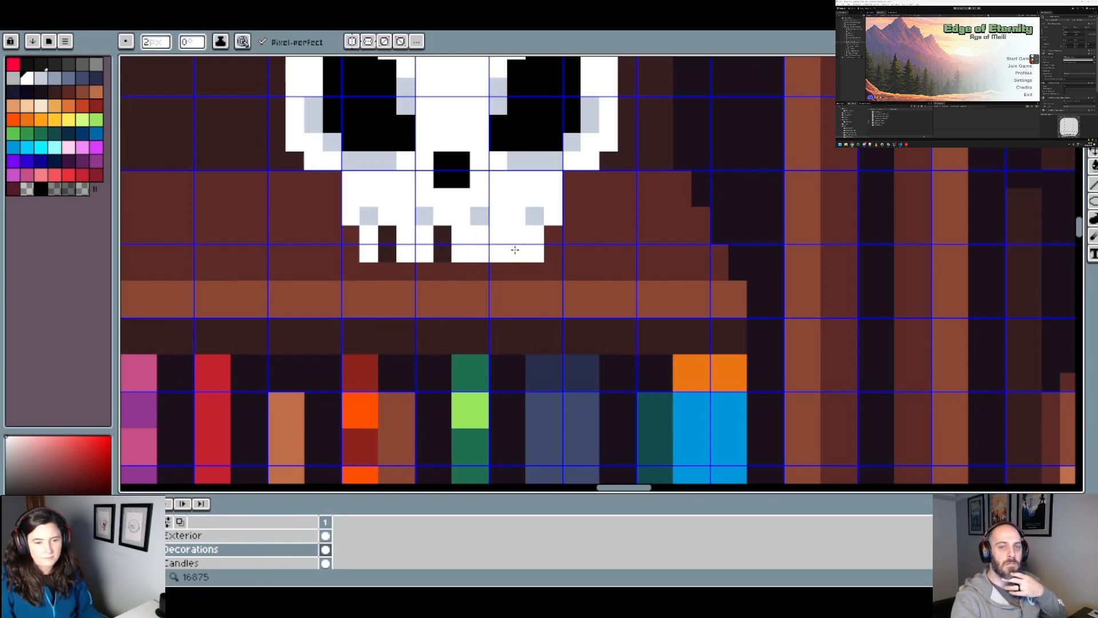
{"action": "scroll", "coordinate": [530, 250], "scroll_direction": "down", "scroll_amount": 4}
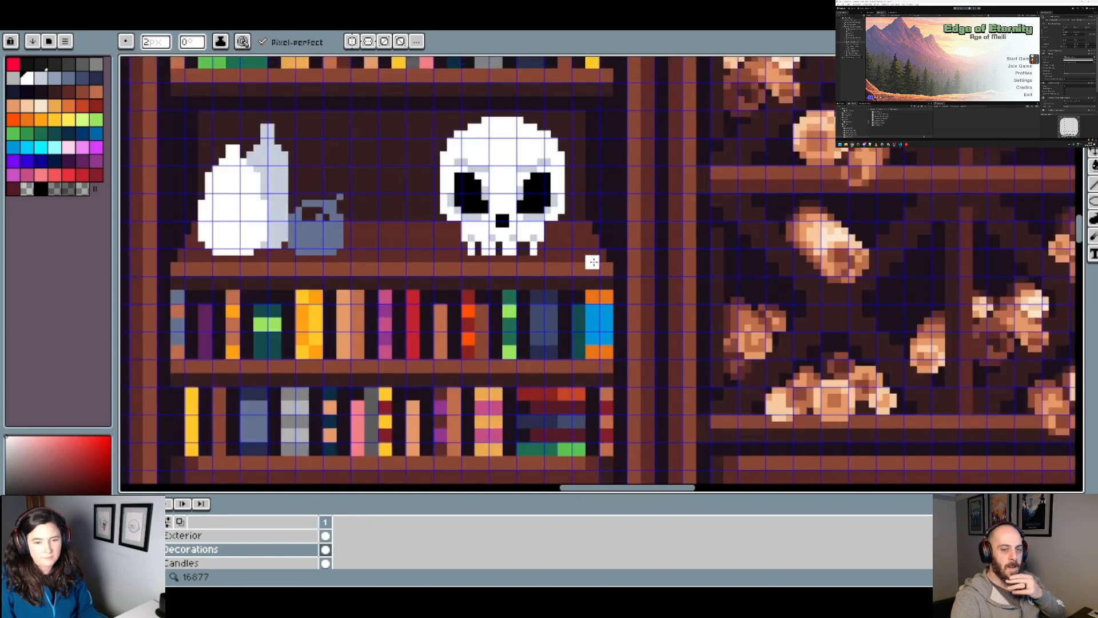
{"action": "key", "text": "ctrl+s"}
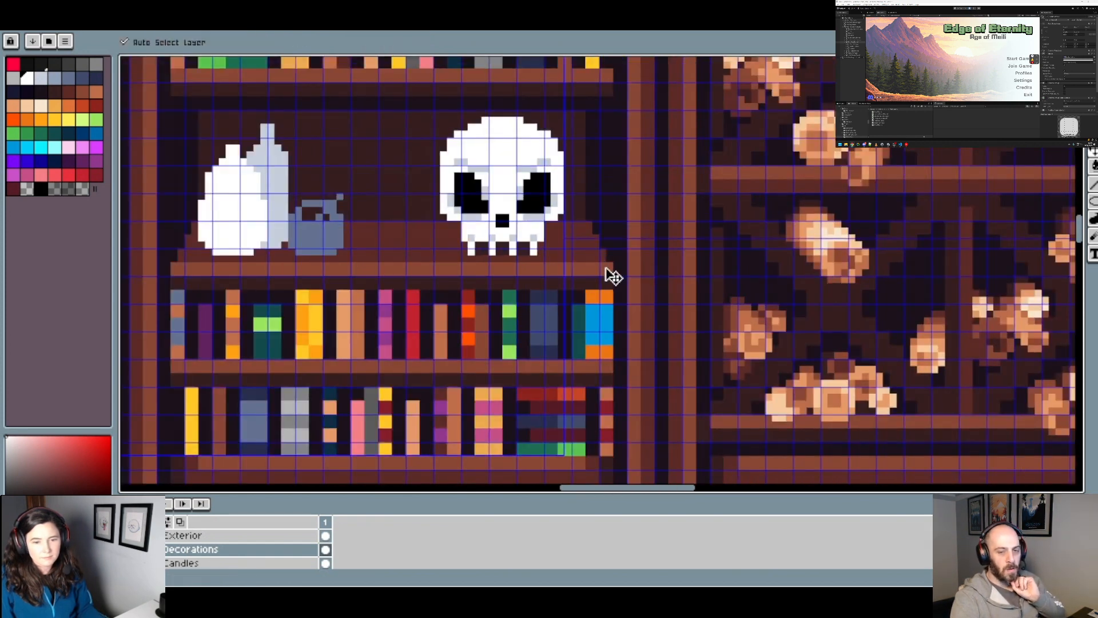
Step: Try another white tooth arrangement with two narrow gaps on the skull's left half, and undo the strokes
{"action": "scroll", "coordinate": [558, 257], "scroll_direction": "up", "scroll_amount": 2}
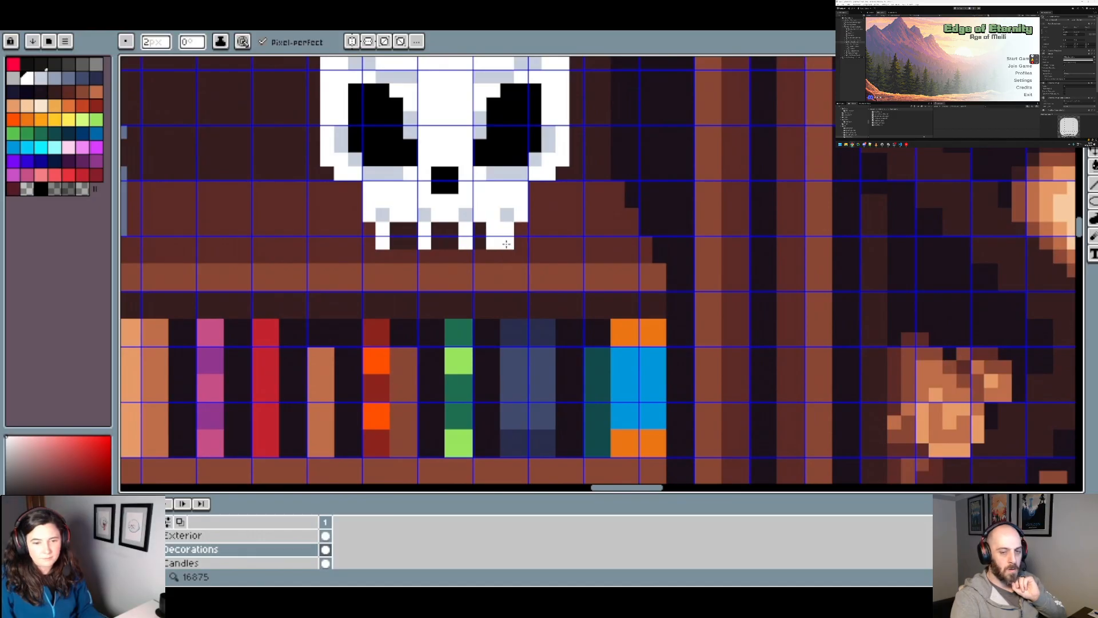
{"action": "left_click", "coordinate": [459, 240]}
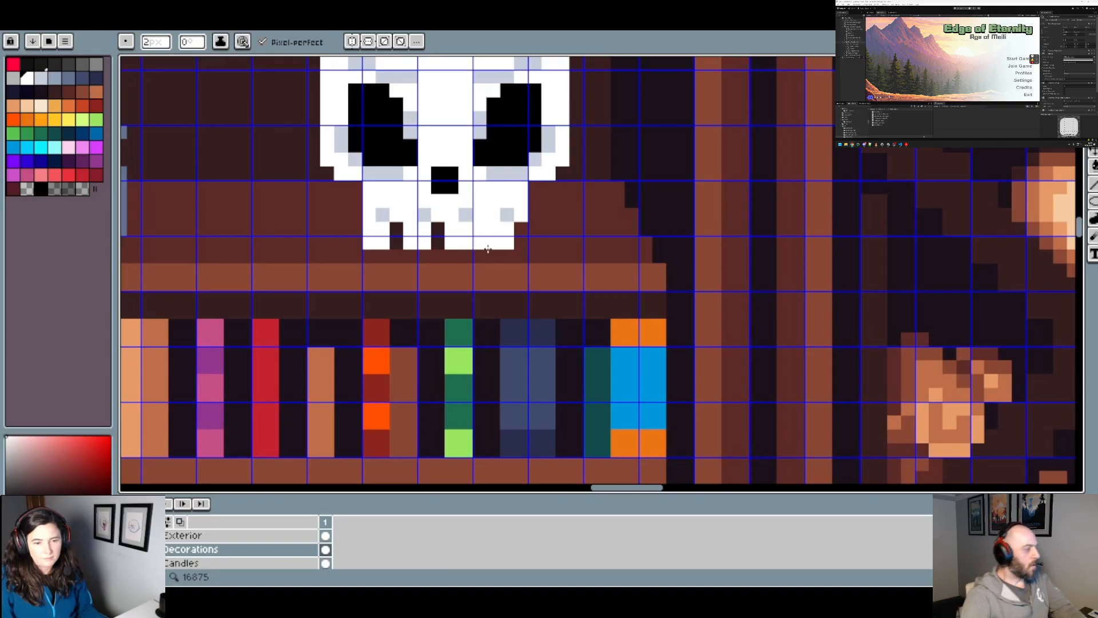
{"action": "scroll", "coordinate": [496, 255], "scroll_direction": "down", "scroll_amount": 2}
{"action": "key", "text": "v"}
{"action": "key", "text": "ctrl+z"}
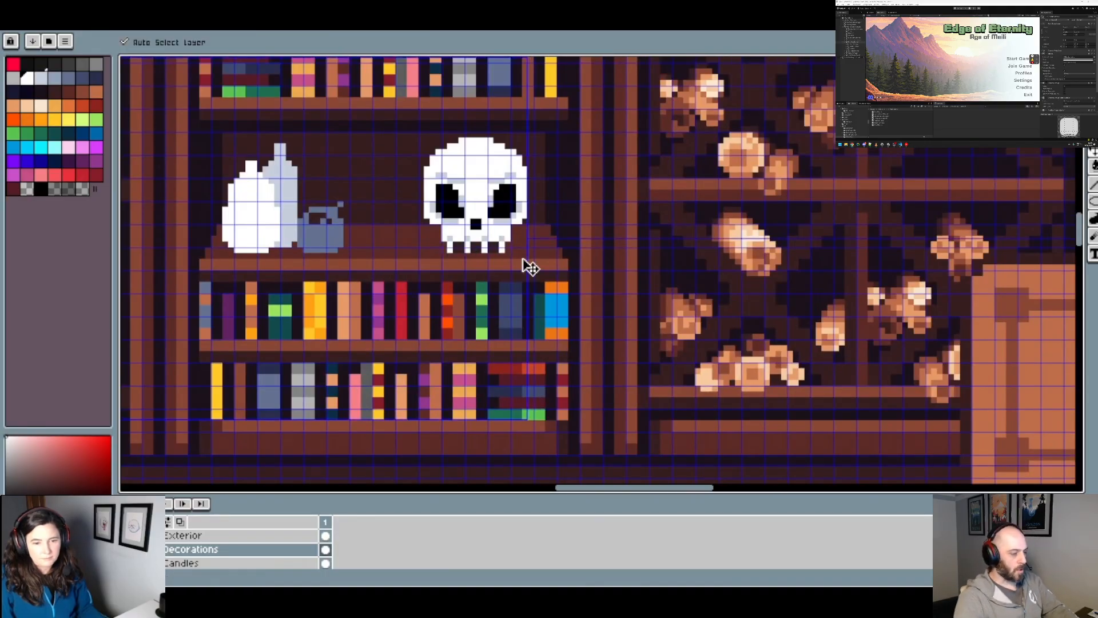
Step: Try widening the outer teeth inward and joining the two middle teeth with white, and undo these strokes
{"action": "key", "text": "b"}
{"action": "scroll", "coordinate": [503, 254], "scroll_direction": "up", "scroll_amount": 1}
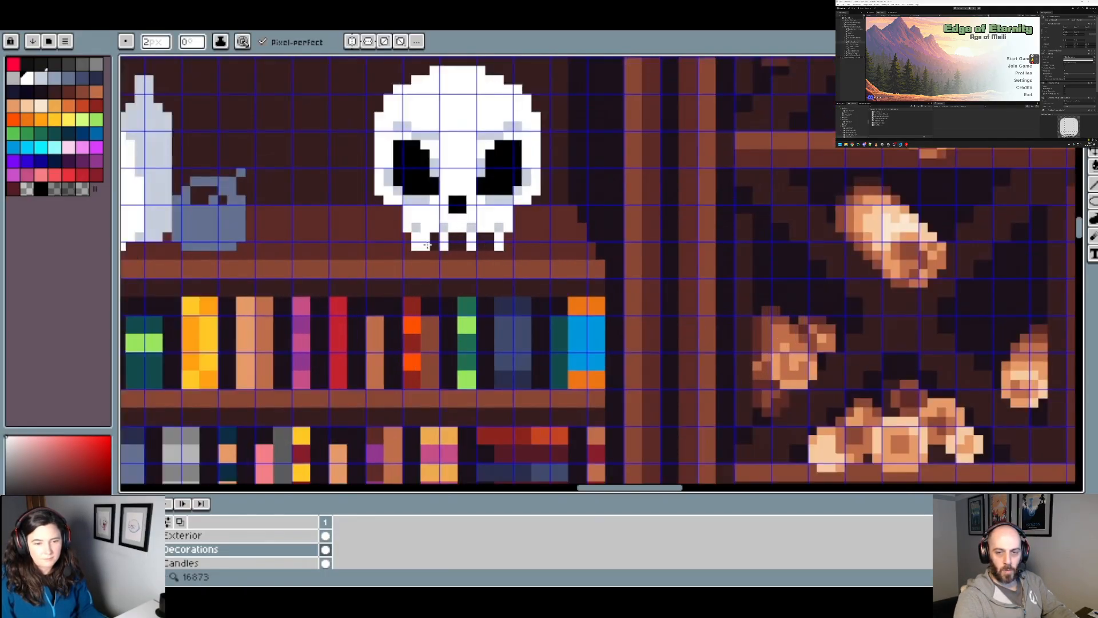
{"action": "left_click", "coordinate": [491, 247]}
{"action": "left_click", "coordinate": [453, 246]}
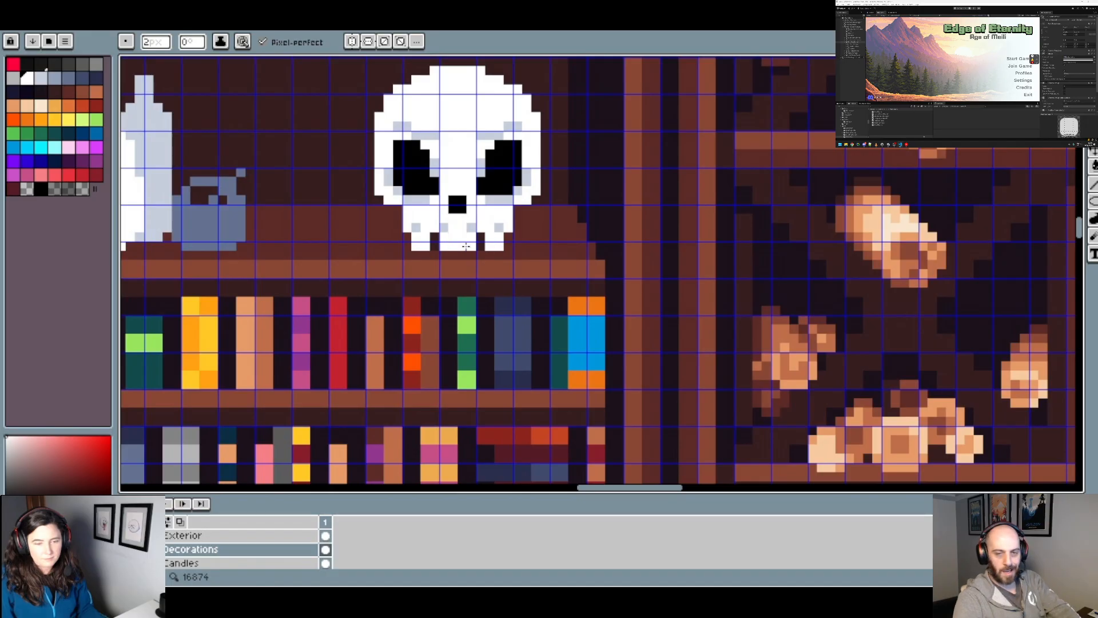
{"action": "scroll", "coordinate": [467, 247], "scroll_direction": "down", "scroll_amount": 2}
{"action": "scroll", "coordinate": [496, 253], "scroll_direction": "up", "scroll_amount": 2}
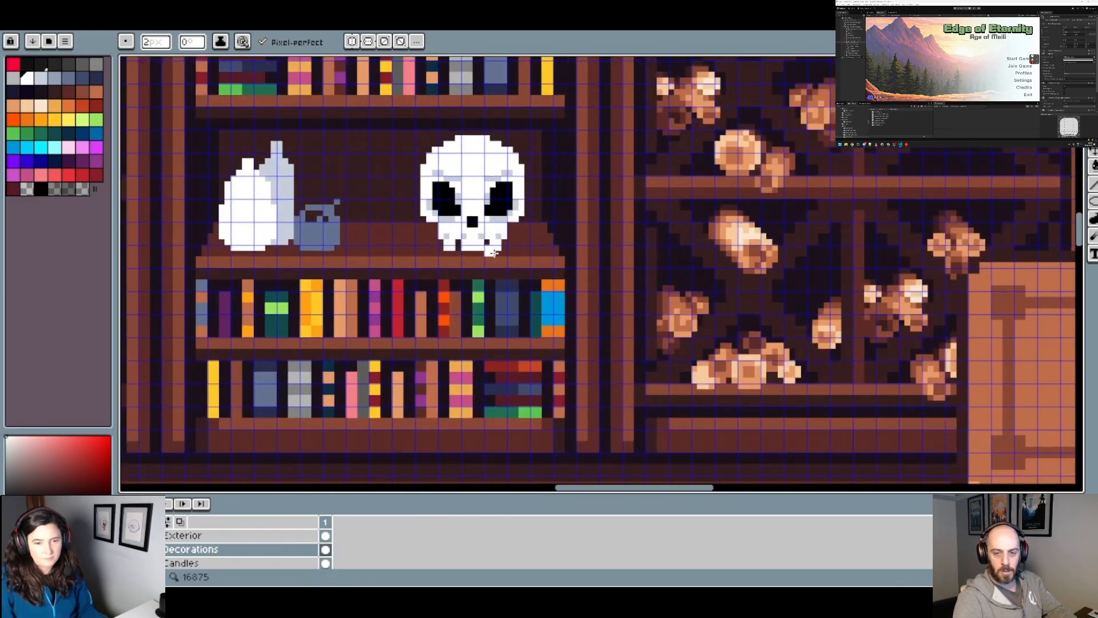
{"action": "key", "text": "ctrl+z"}
{"action": "key", "text": "ctrl+z"}
{"action": "key", "text": "ctrl+z"}
{"action": "key", "text": "ctrl+z"}
{"action": "key", "text": "ctrl+z"}
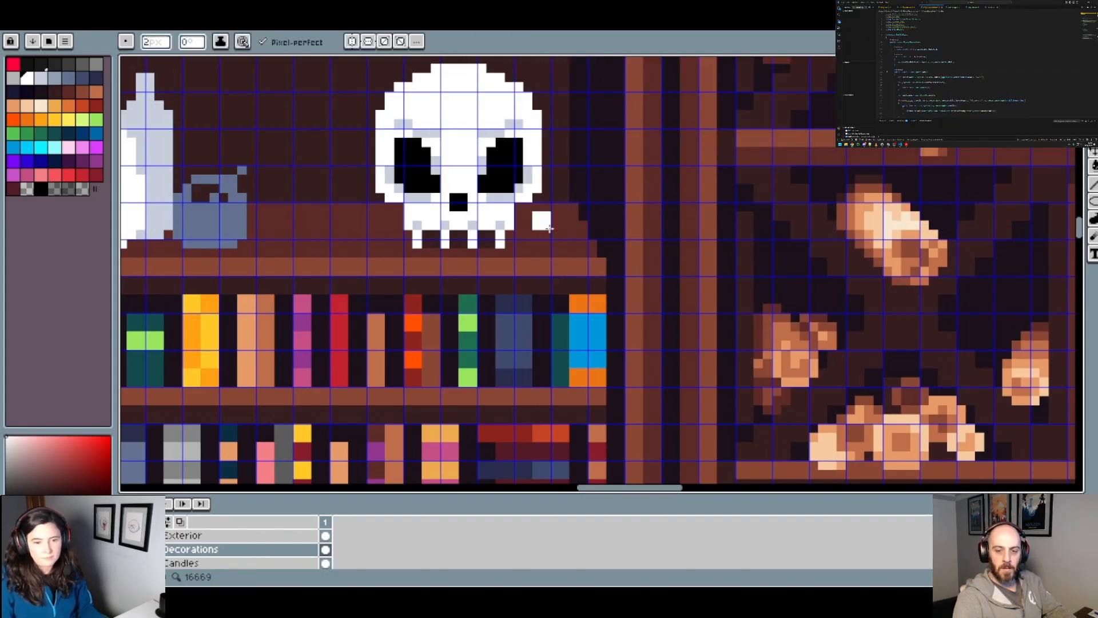
Step: Sample the reddish brown of the shelf surface and paint the lower part of the gaps between the skull's teeth
{"action": "scroll", "coordinate": [541, 224], "scroll_direction": "up", "scroll_amount": 2}
{"action": "key", "text": "alt"}
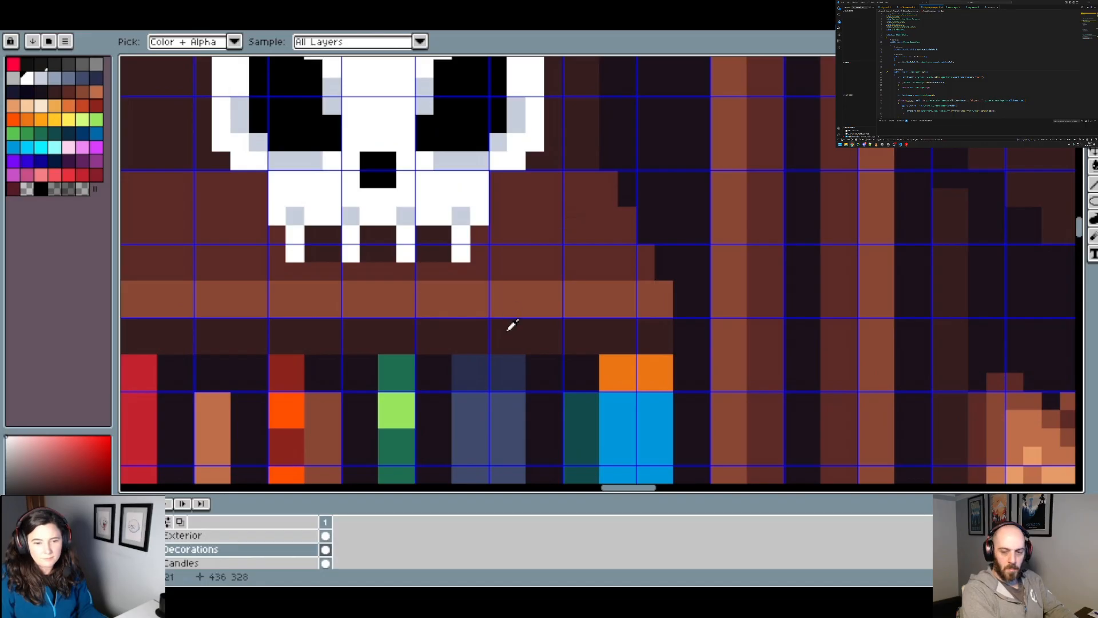
{"action": "left_click", "coordinate": [508, 330], "text": "alt"}
{"action": "left_click", "coordinate": [537, 267], "text": "alt"}
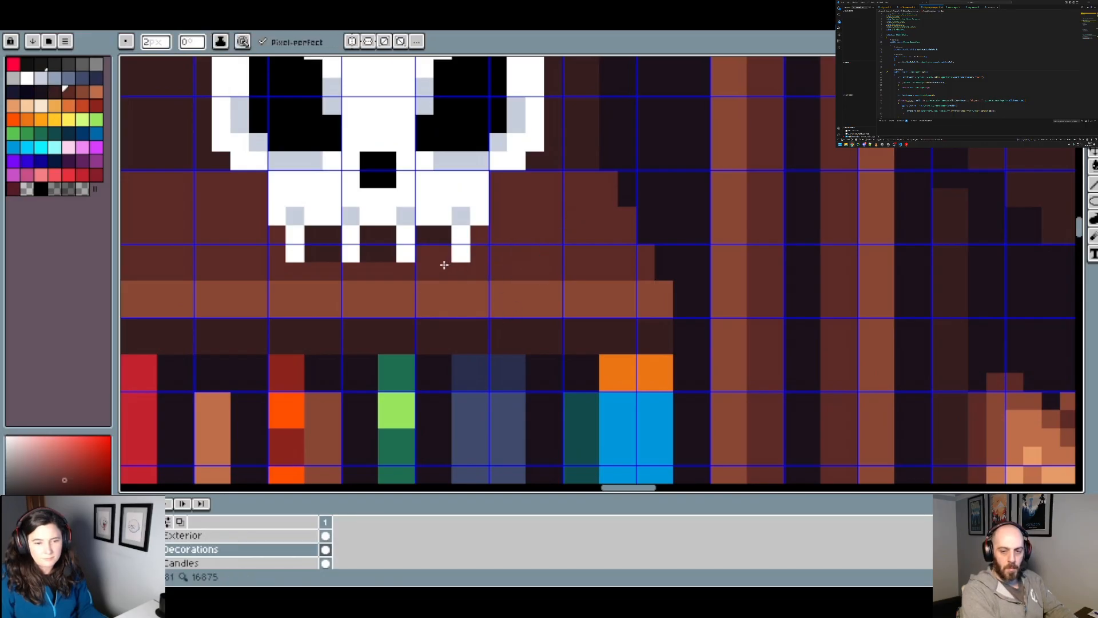
{"action": "scroll", "coordinate": [550, 276], "scroll_direction": "down", "scroll_amount": 3}
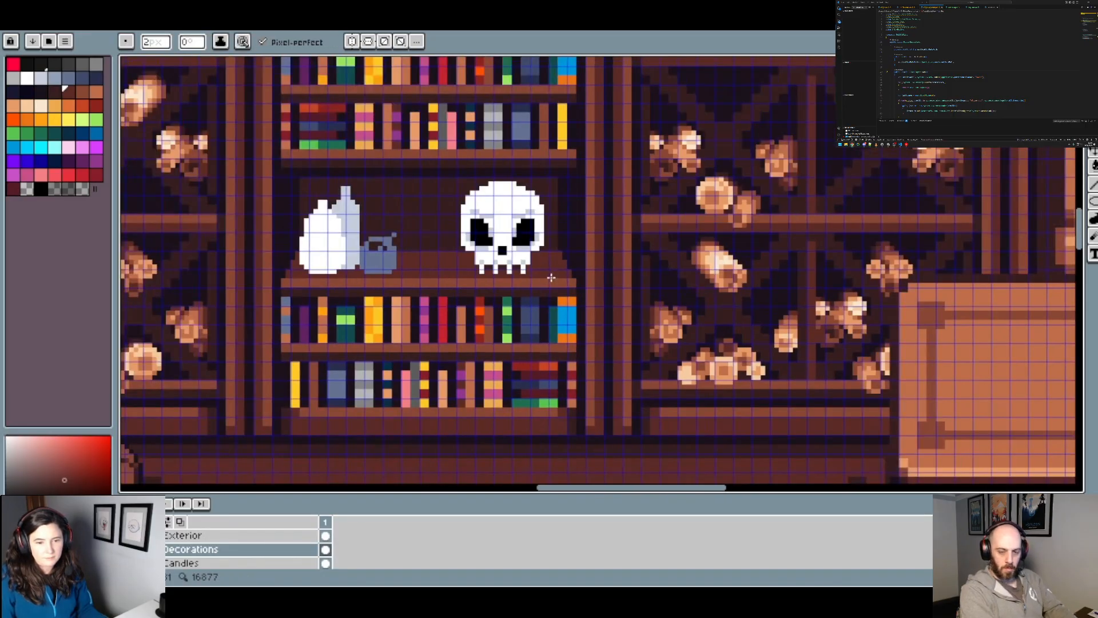
{"action": "key", "text": "v"}
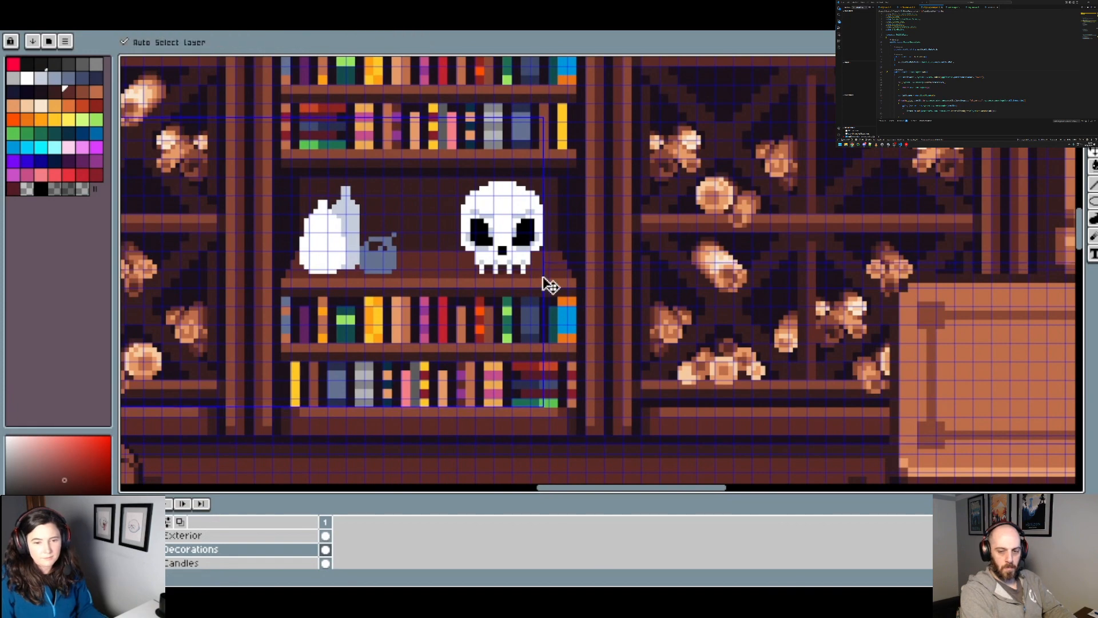
{"action": "key", "text": "b"}
{"action": "scroll", "coordinate": [550, 286], "scroll_direction": "up", "scroll_amount": 1}
{"action": "scroll", "coordinate": [557, 279], "scroll_direction": "down", "scroll_amount": 2}
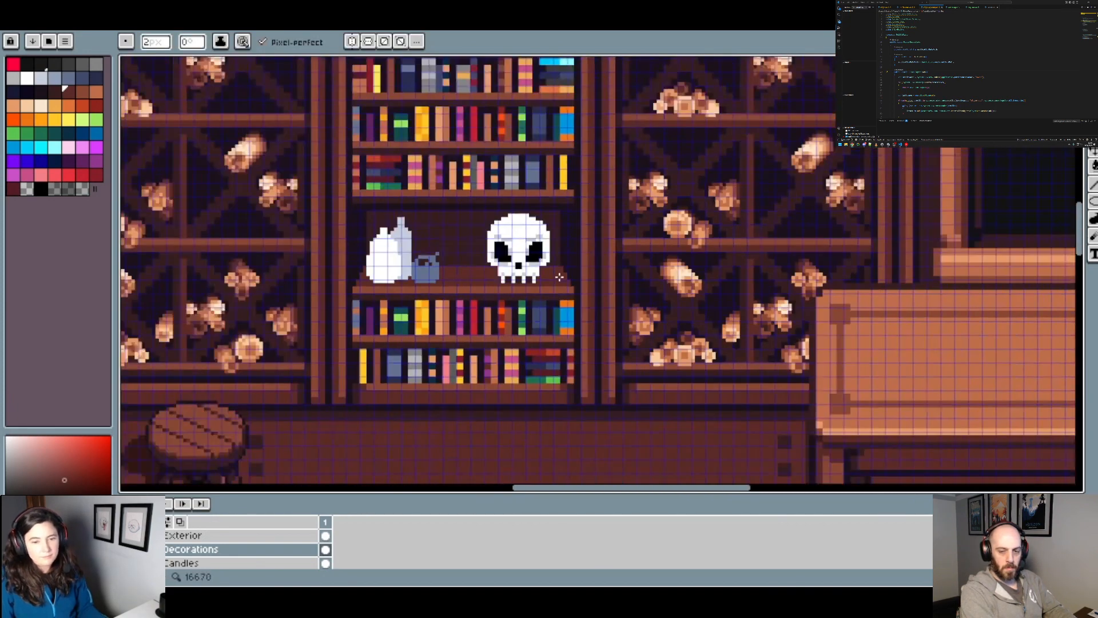
Step: Select the skull with a rectangular marquee and cut it from the Decorations layer
{"action": "scroll", "coordinate": [559, 277], "scroll_direction": "down", "scroll_amount": 2}
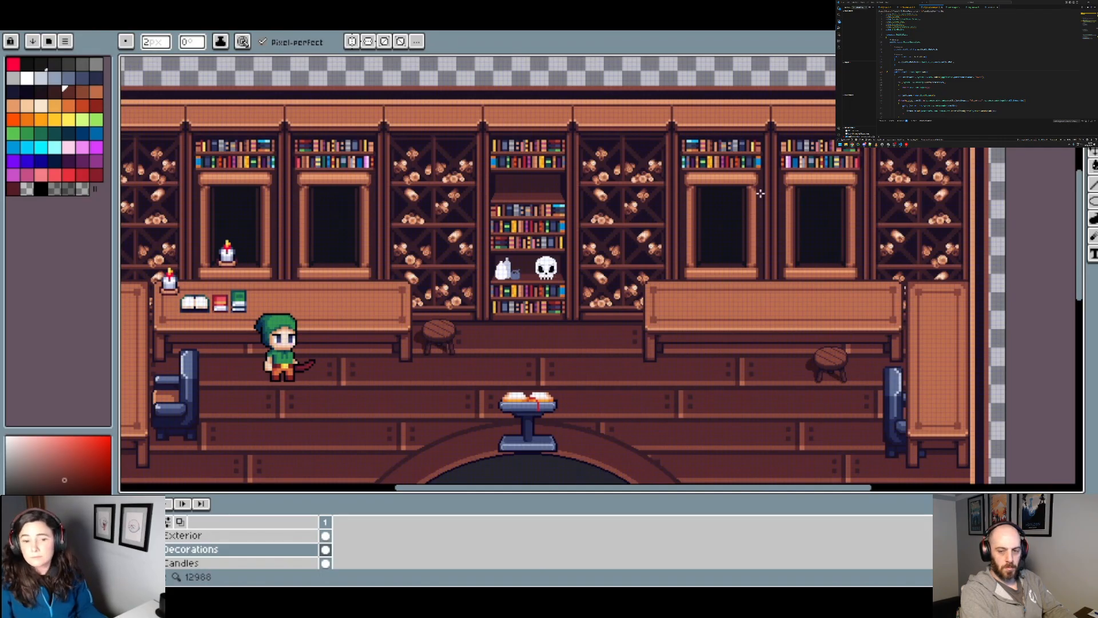
{"action": "left_click_drag", "start_coordinate": [627, 300], "coordinate": [612, 266]}
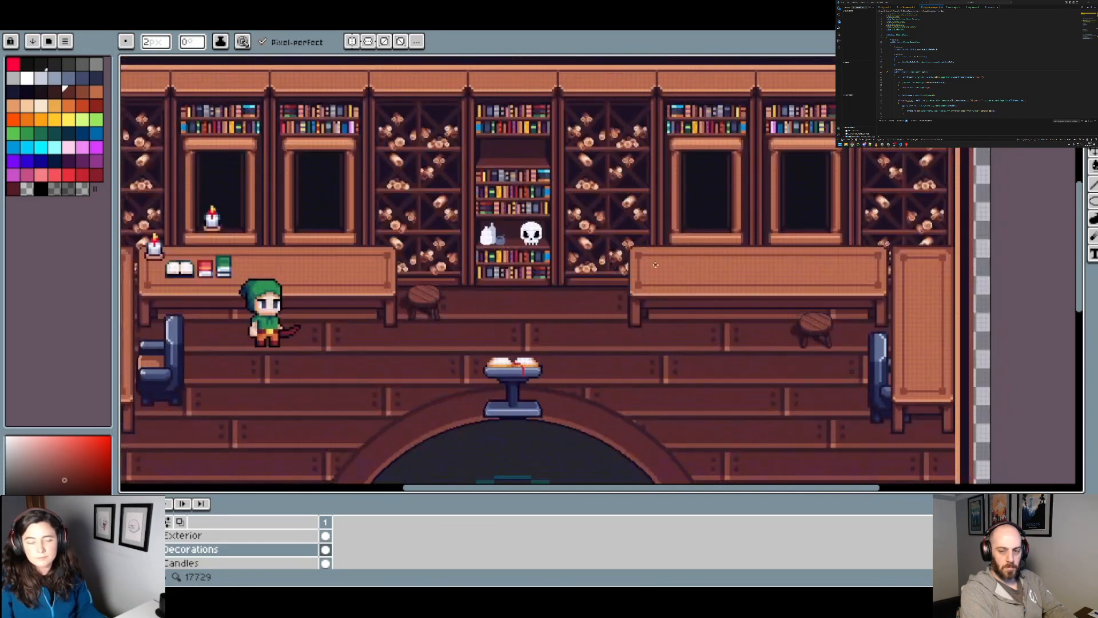
{"action": "key", "text": "w"}
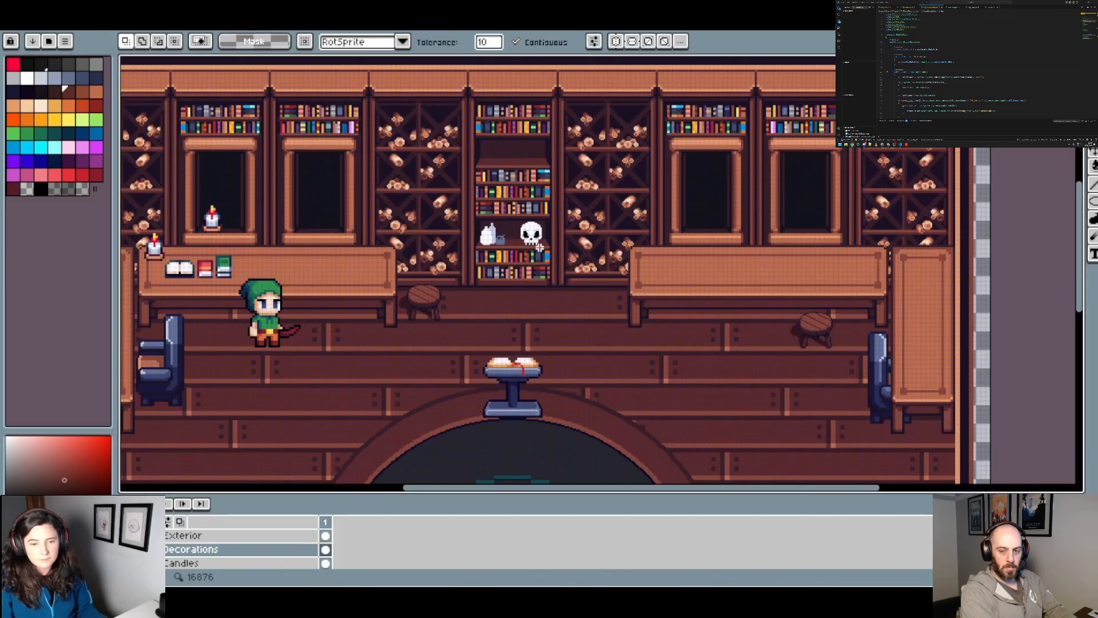
{"action": "scroll", "coordinate": [539, 248], "scroll_direction": "up", "scroll_amount": 1}
{"action": "left_click", "coordinate": [1093, 62]}
{"action": "left_click", "coordinate": [1018, 63]}
{"action": "left_click_drag", "start_coordinate": [563, 223], "coordinate": [537, 285]}
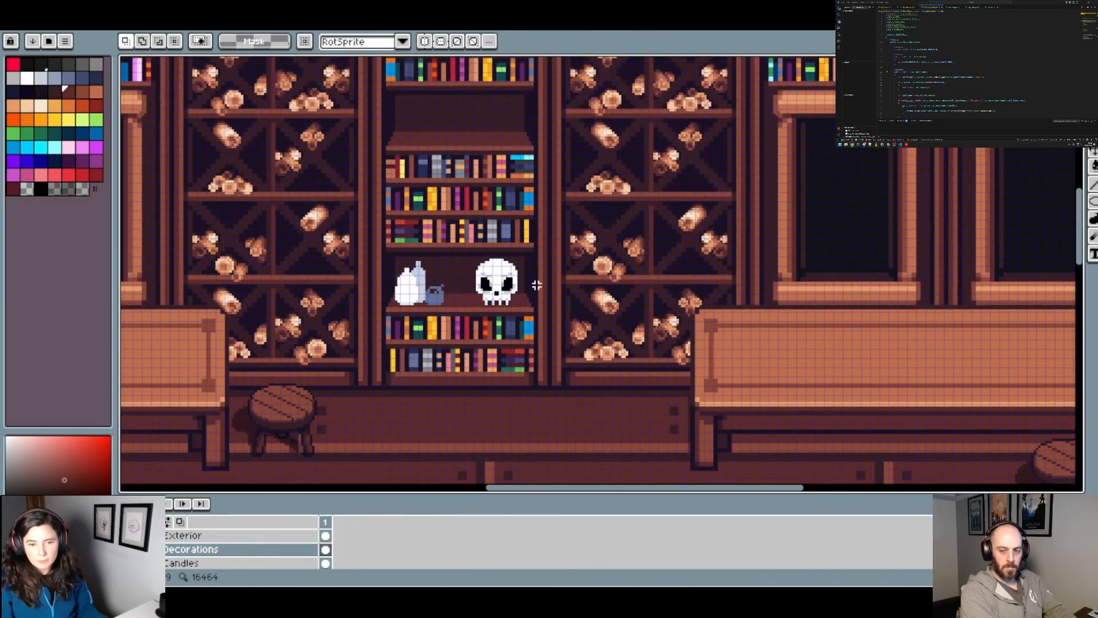
{"action": "scroll", "coordinate": [537, 285], "scroll_direction": "up", "scroll_amount": 1}
{"action": "left_click_drag", "start_coordinate": [458, 231], "coordinate": [544, 323]}
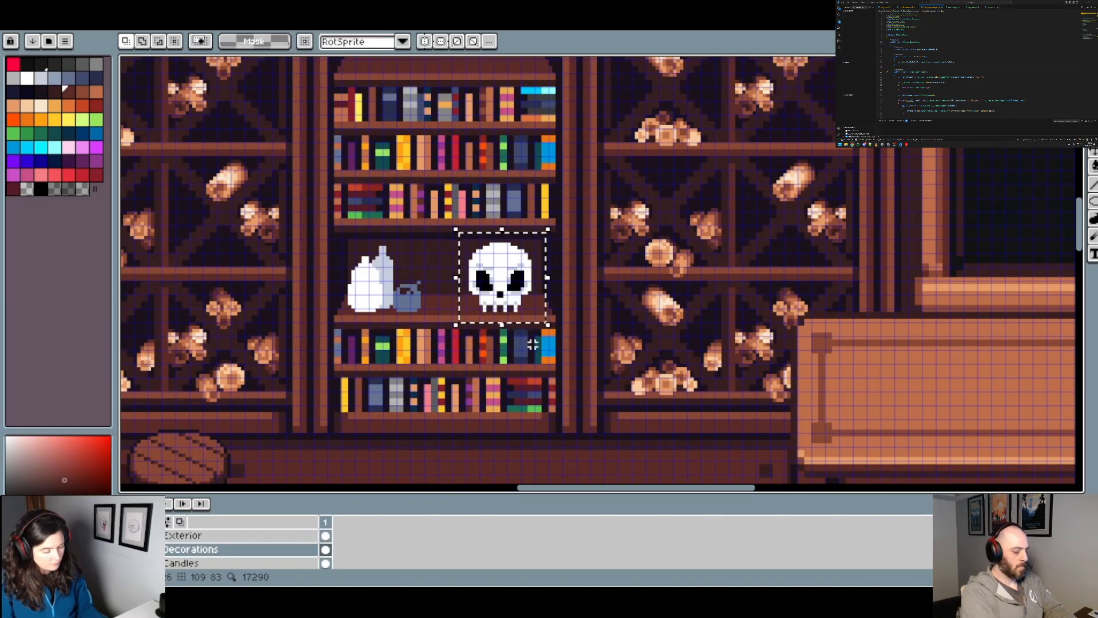
Step: Add a new layer above Decorations and paste the skull in place on it
{"action": "right_click", "coordinate": [186, 554]}
{"action": "mouse_move", "coordinate": [229, 495]}
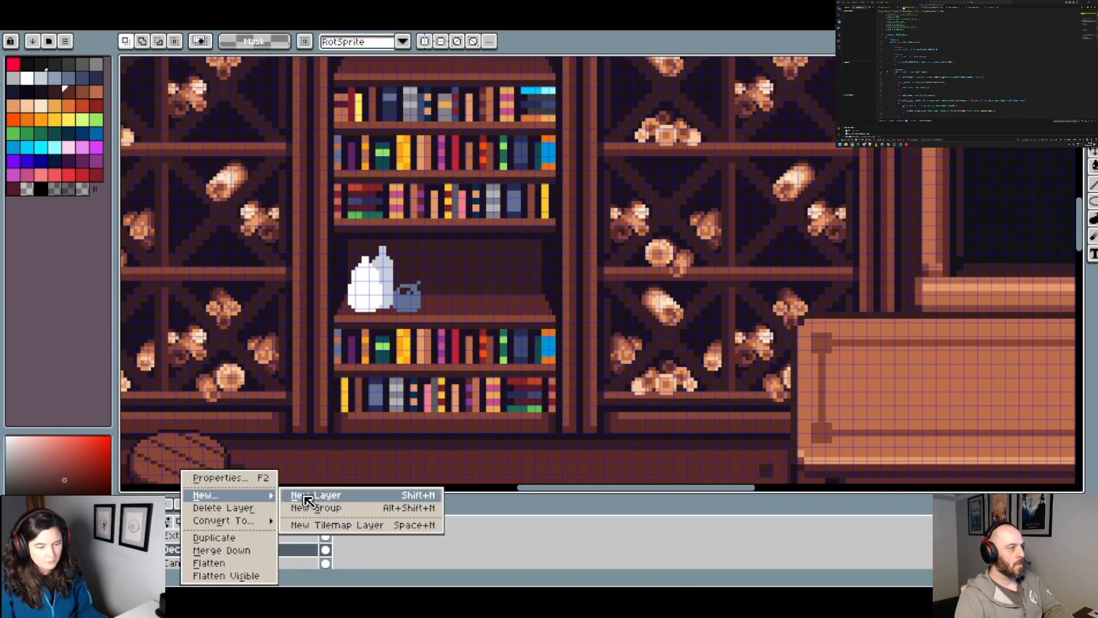
{"action": "left_click", "coordinate": [309, 493]}
{"action": "key", "text": "ctrl+v"}
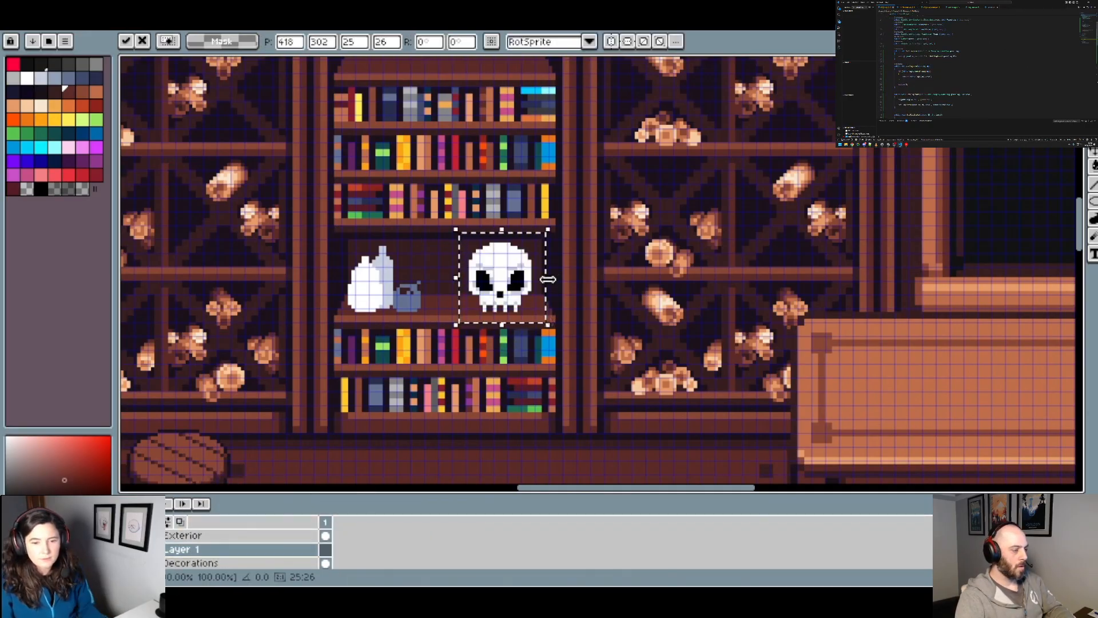
Step: Toggle the visibility of Layer 1 and Decorations to check which shelf objects each layer holds
{"action": "left_click", "coordinate": [127, 549]}
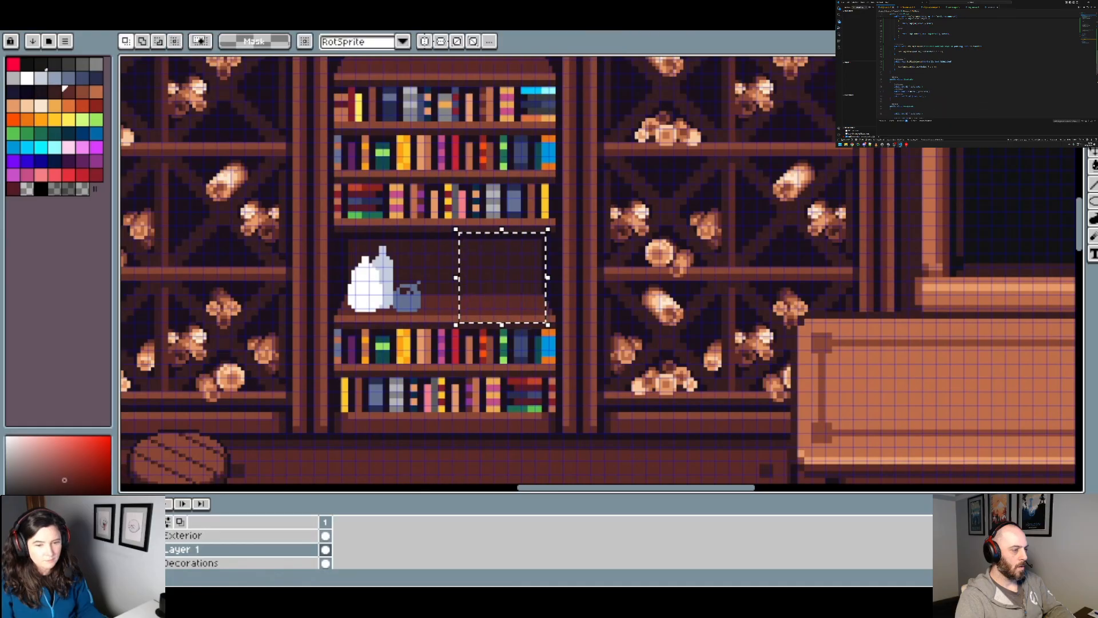
{"action": "left_click", "coordinate": [127, 549]}
{"action": "left_click", "coordinate": [127, 563]}
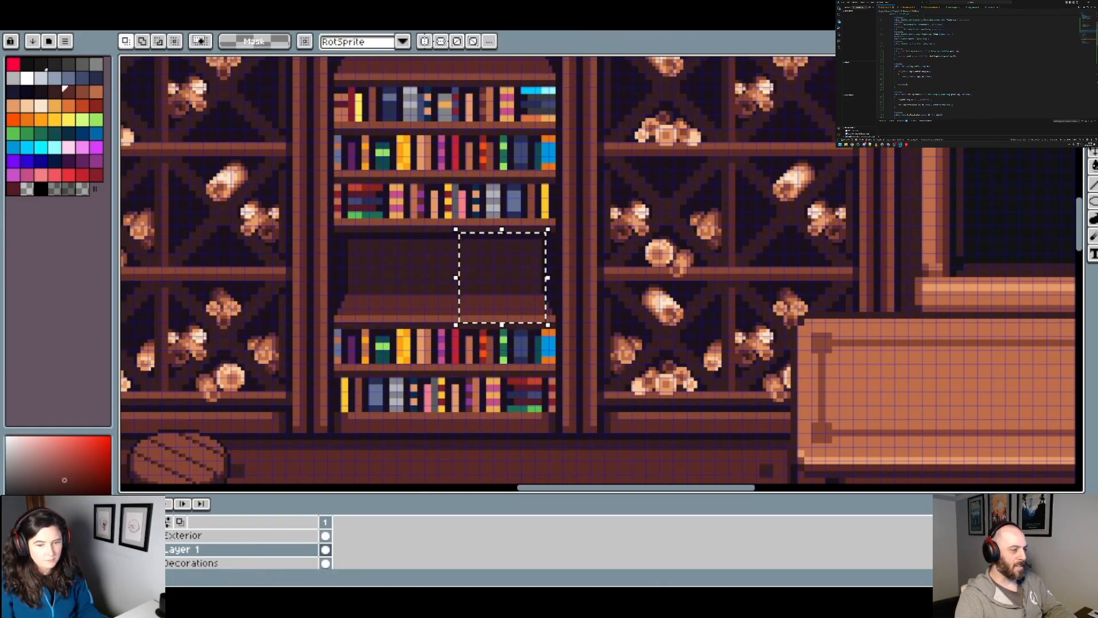
{"action": "left_click", "coordinate": [127, 563]}
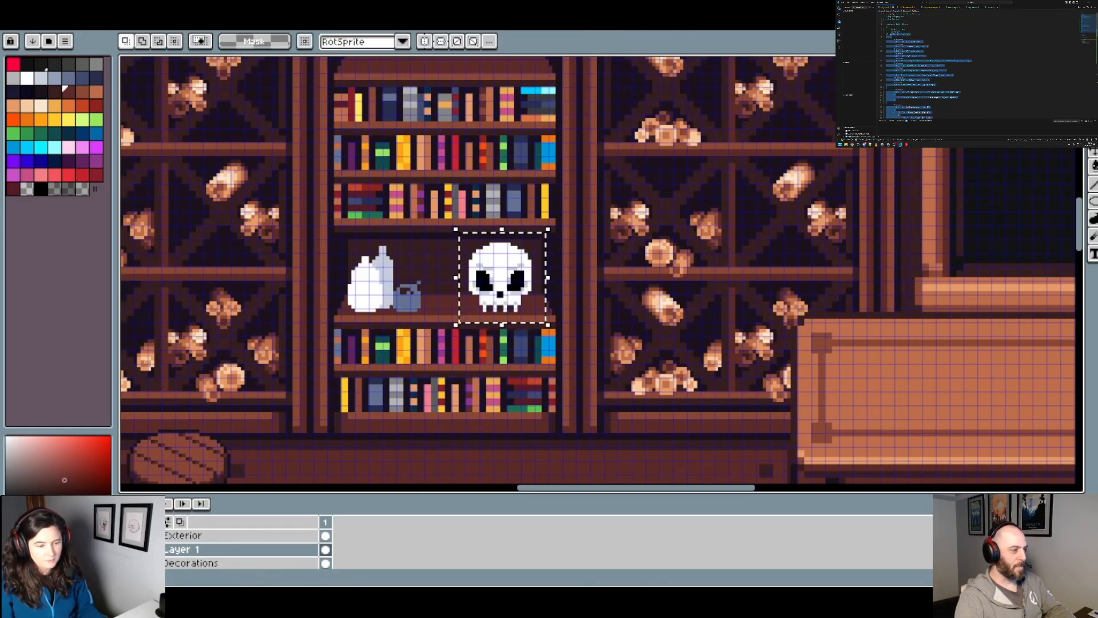
{"action": "left_click", "coordinate": [127, 563]}
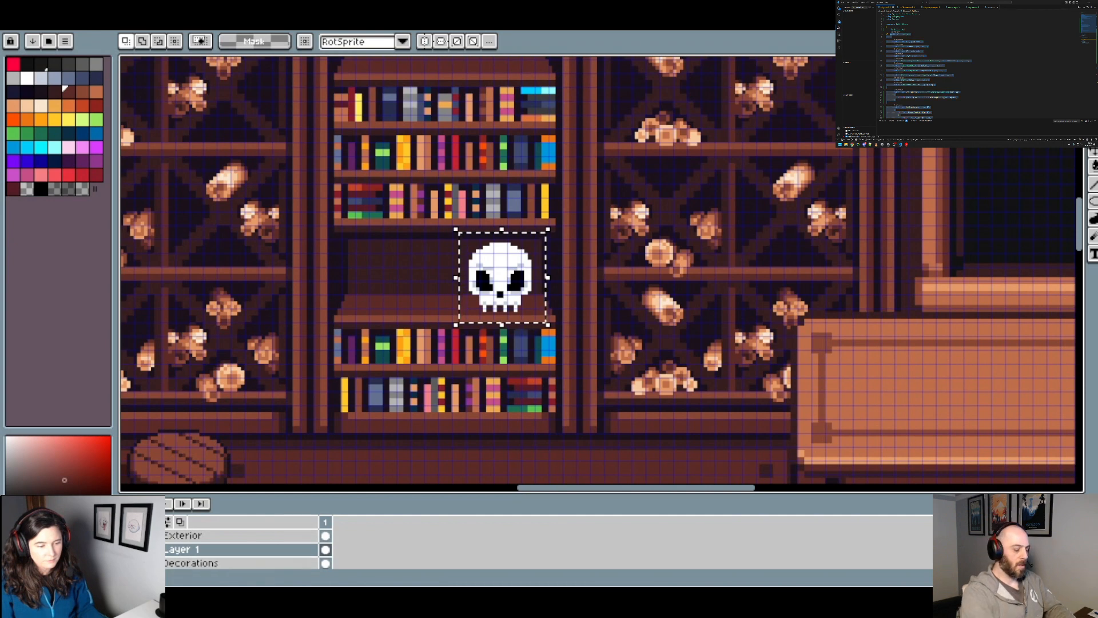
Step: Show and hide the Decorations layer to check whether the skull remains on the layer above it
{"action": "left_click", "coordinate": [127, 563]}
{"action": "left_click", "coordinate": [194, 567]}
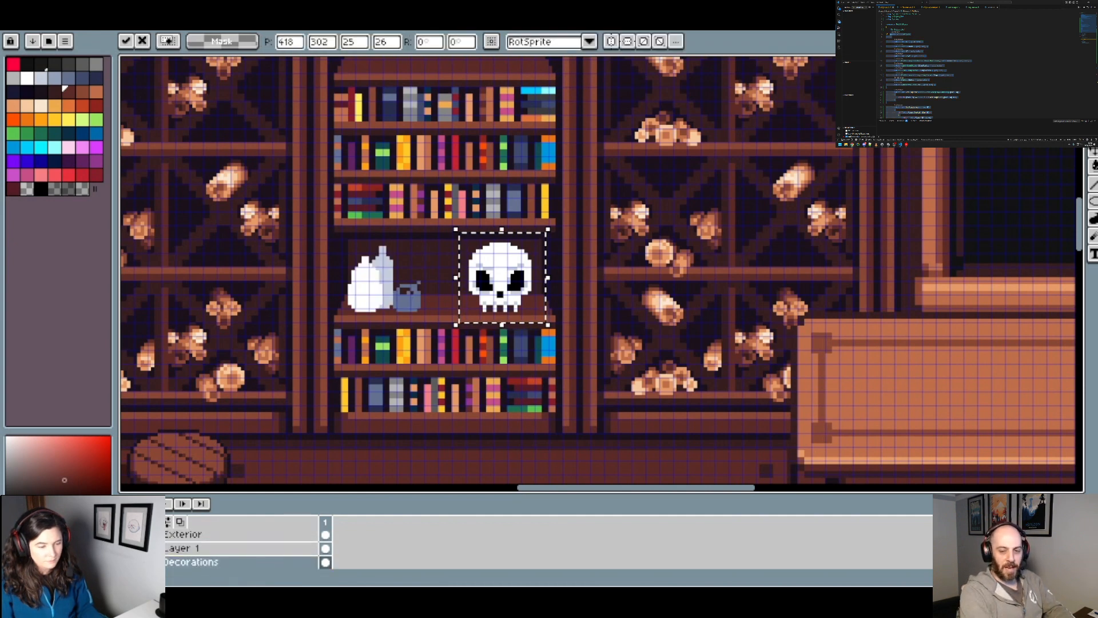
{"action": "left_click", "coordinate": [127, 563]}
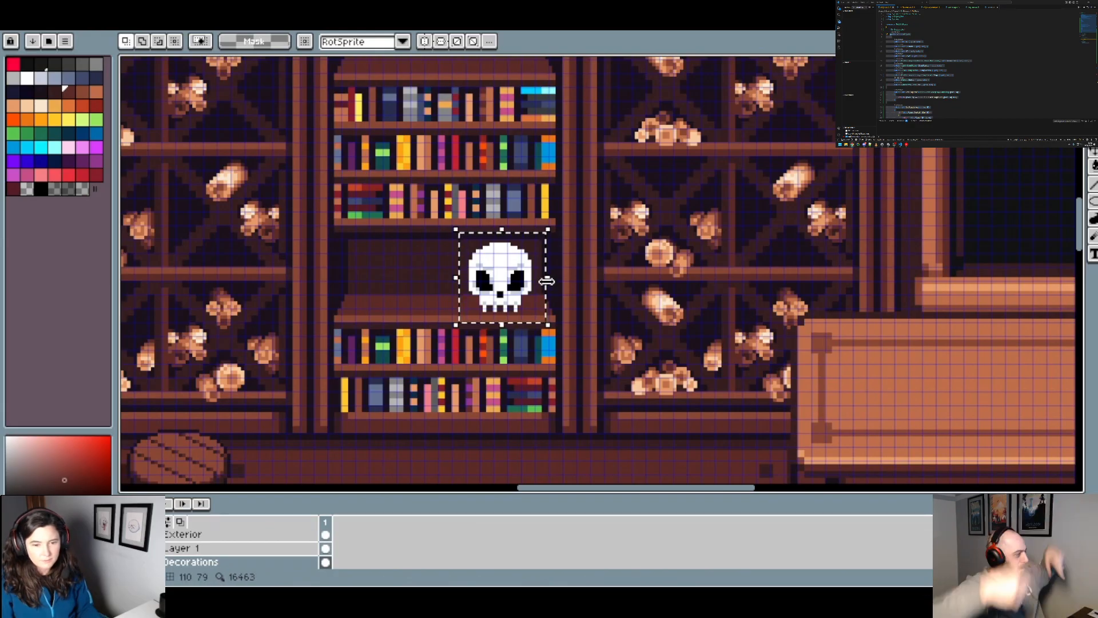
Step: Delete the skull copy from Layer 1 and remove the empty layer
{"action": "left_click", "coordinate": [208, 548]}
{"action": "left_click_drag", "start_coordinate": [555, 272], "coordinate": [531, 288]}
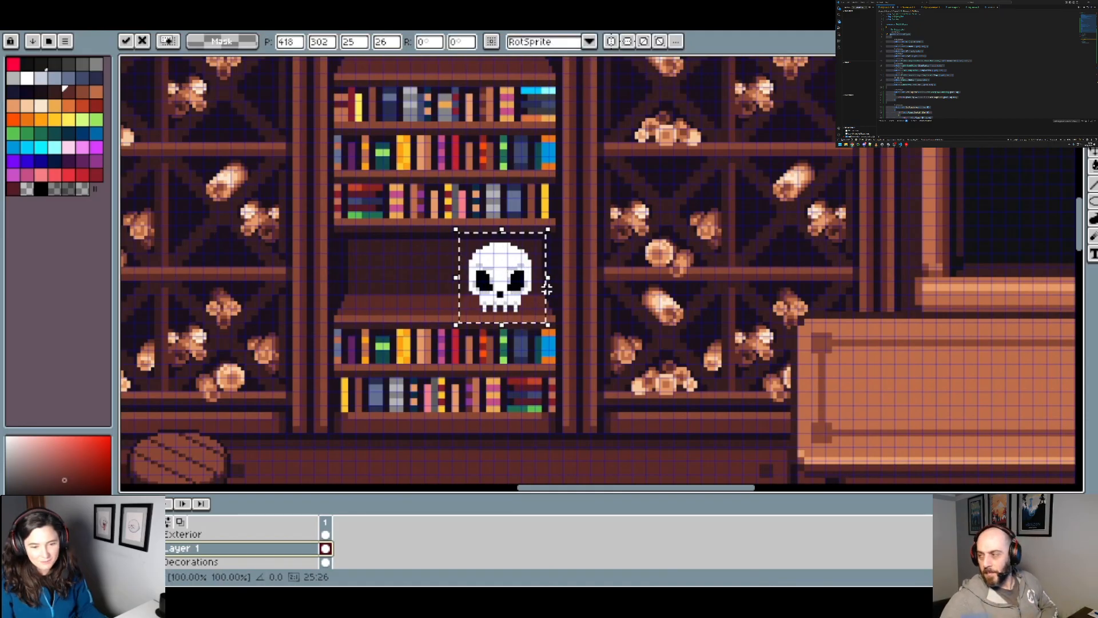
{"action": "key", "text": "Return"}
{"action": "scroll", "coordinate": [564, 317], "scroll_direction": "down", "scroll_amount": 2}
{"action": "key", "text": "Delete"}
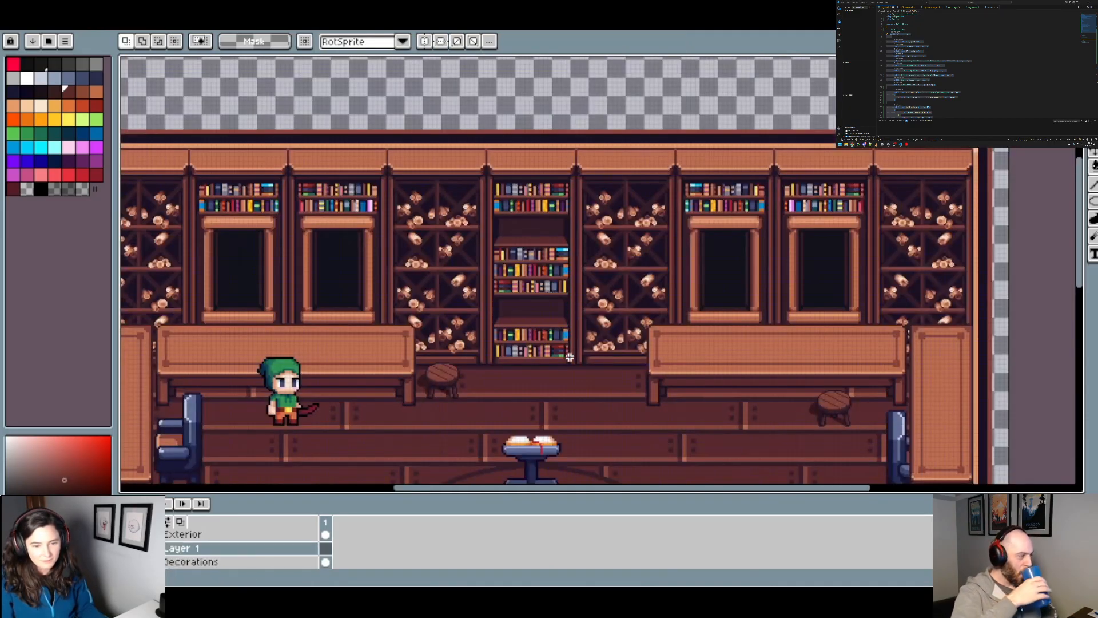
{"action": "left_click", "coordinate": [167, 554]}
{"action": "key", "text": "Delete"}
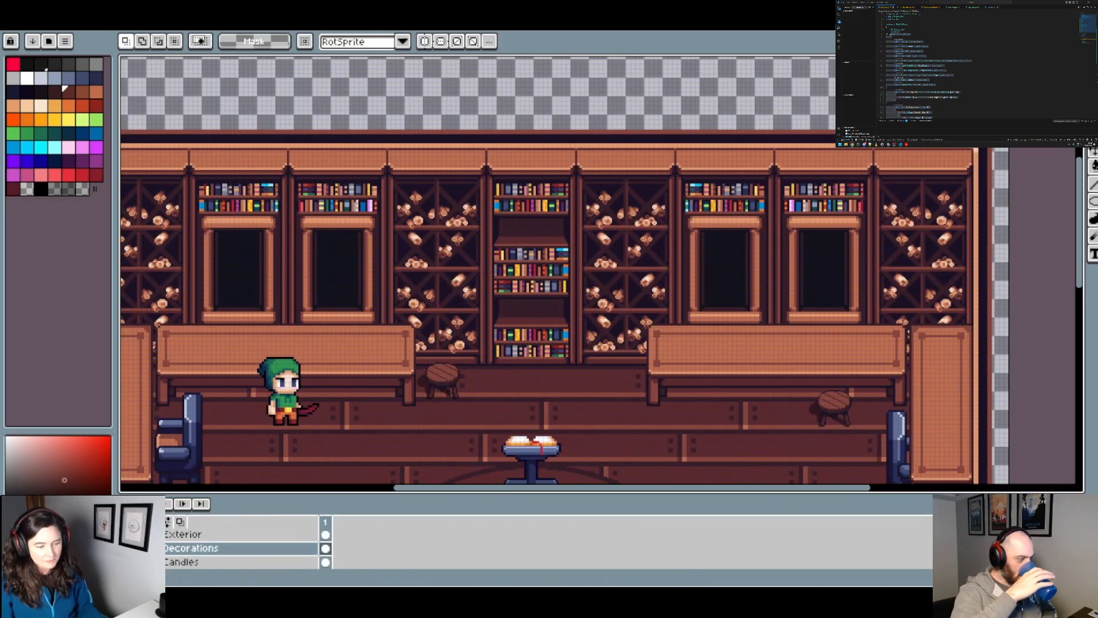
Step: Show and activate the Decorations layer and clear the selection around the skull
{"action": "left_click", "coordinate": [125, 548]}
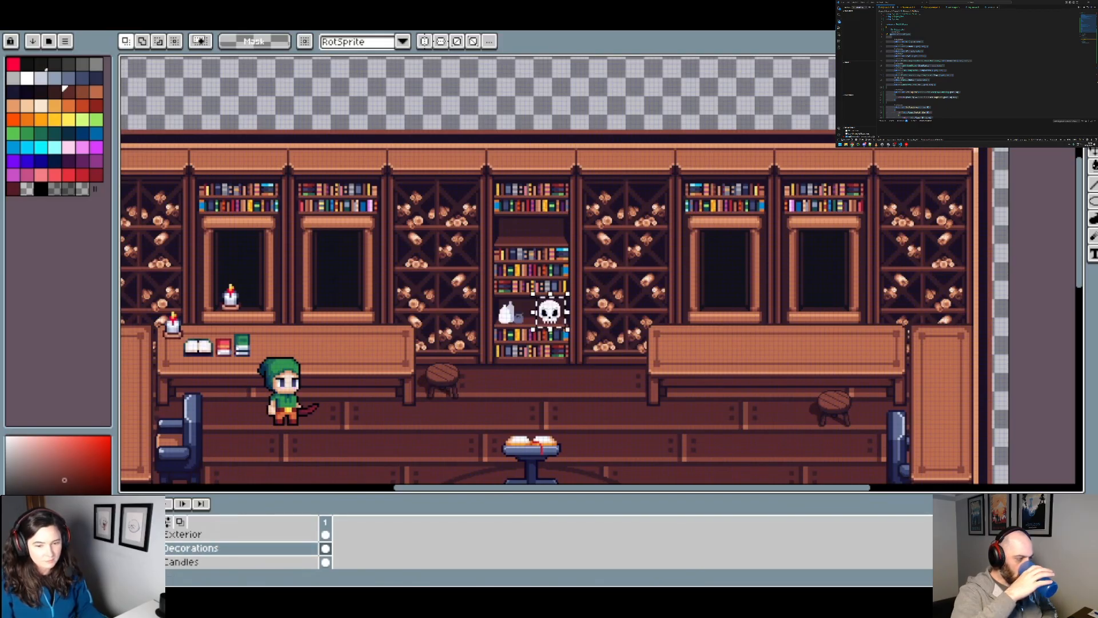
{"action": "left_click", "coordinate": [222, 547]}
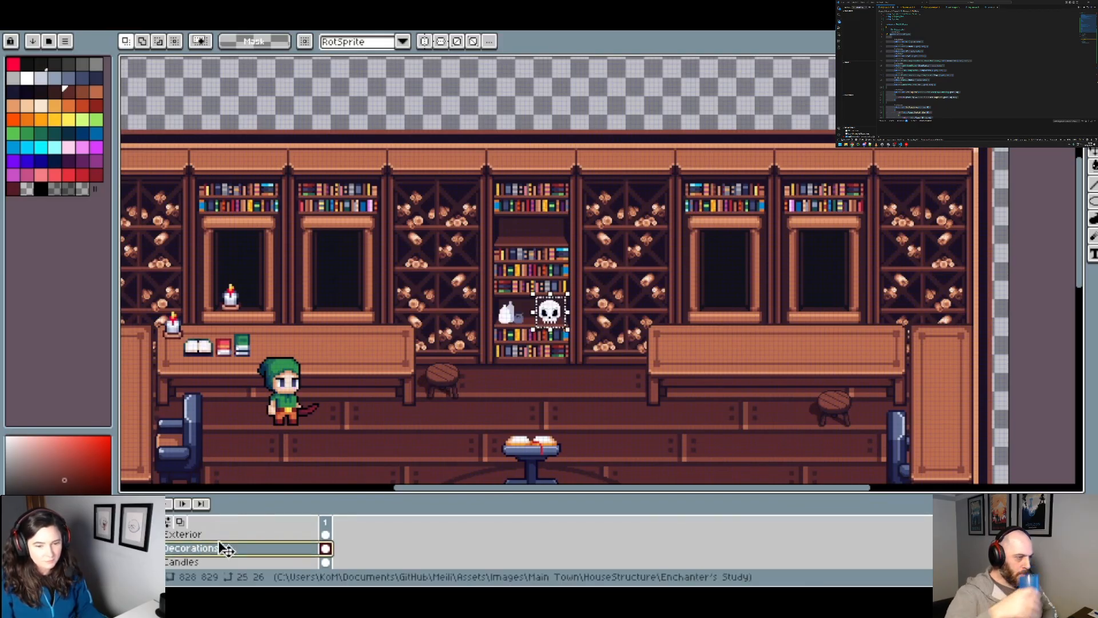
{"action": "left_click", "coordinate": [570, 329]}
Step: Sample the skull's light grey and add shading pixels between the inner ends of its brows with the Pencil tool
{"action": "scroll", "coordinate": [566, 330], "scroll_direction": "up", "scroll_amount": 3}
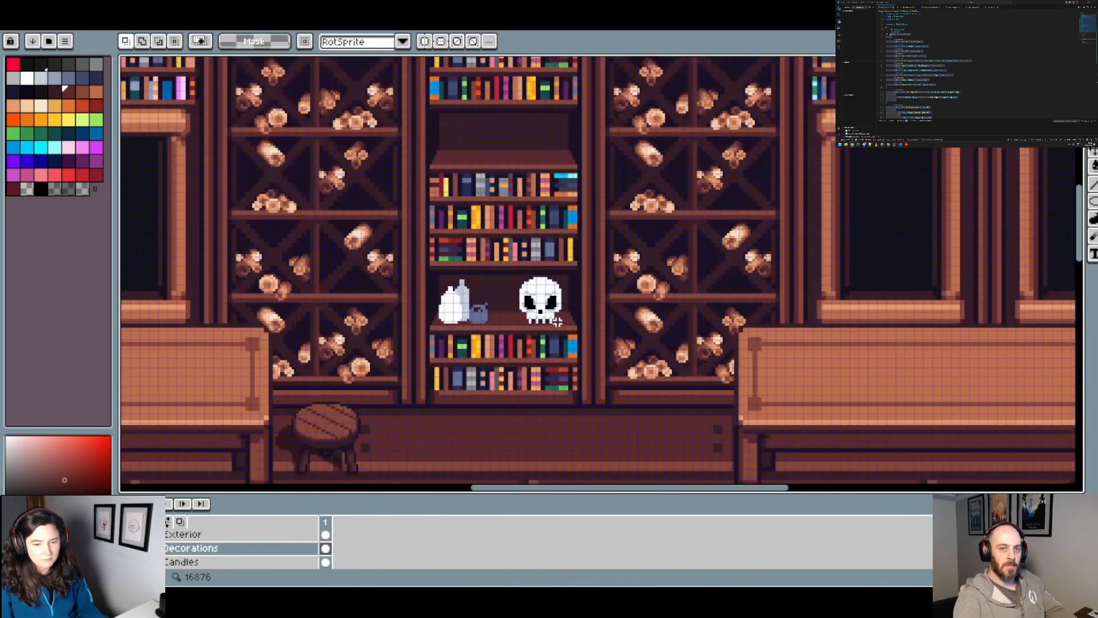
{"action": "scroll", "coordinate": [548, 339], "scroll_direction": "up", "scroll_amount": 4}
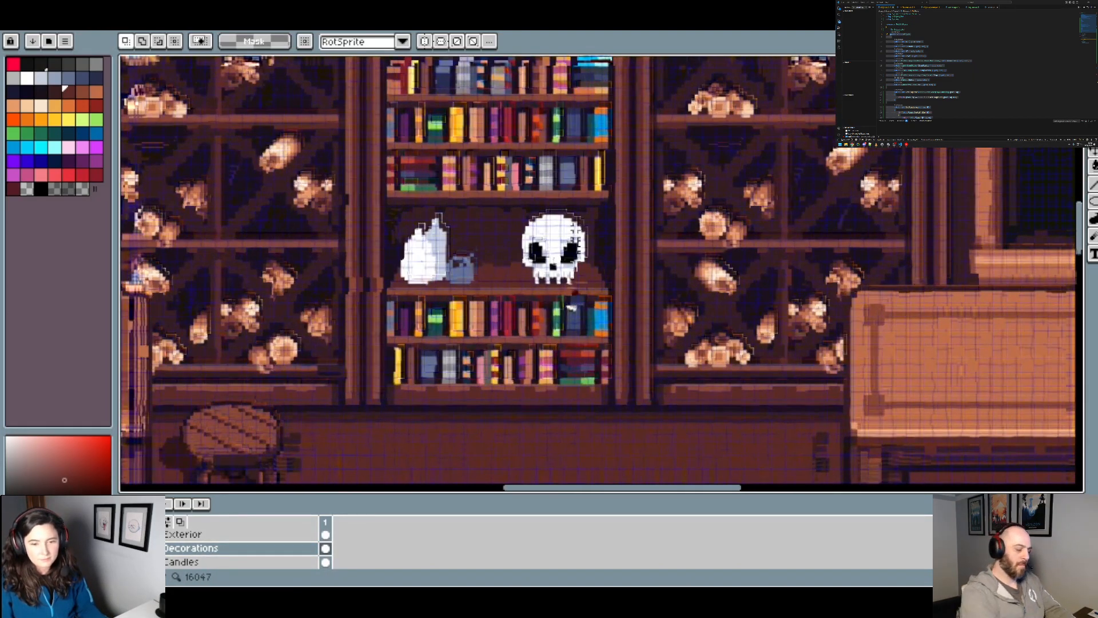
{"action": "scroll", "coordinate": [555, 255], "scroll_direction": "up", "scroll_amount": 2}
{"action": "scroll", "coordinate": [543, 243], "scroll_direction": "down", "scroll_amount": 2}
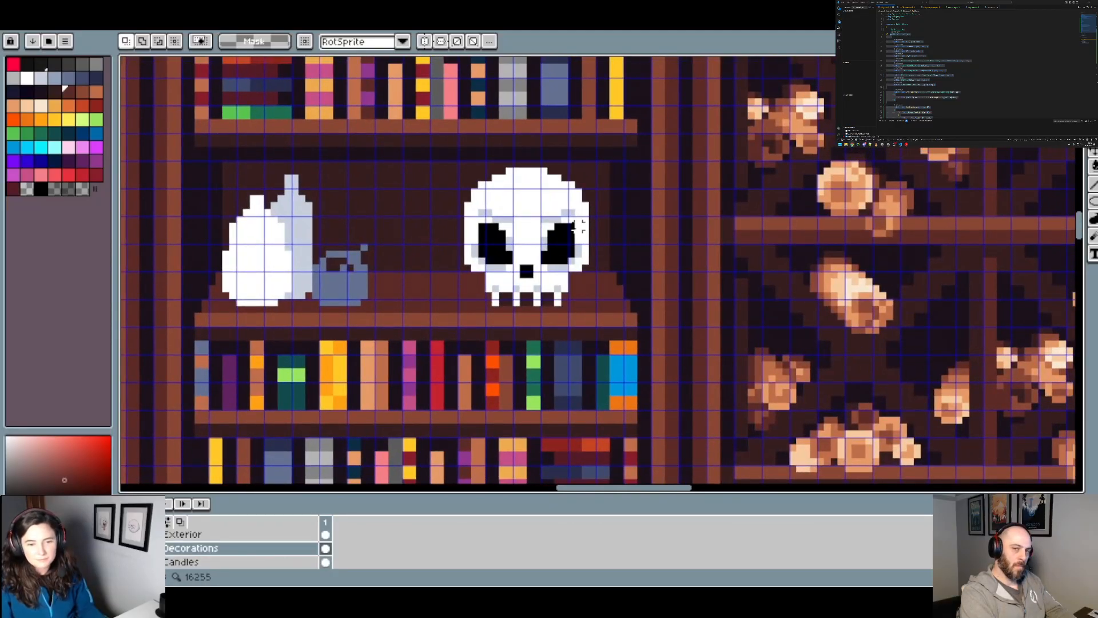
{"action": "scroll", "coordinate": [578, 226], "scroll_direction": "up", "scroll_amount": 1}
{"action": "left_click", "coordinate": [540, 218], "text": "alt"}
{"action": "key", "text": "b"}
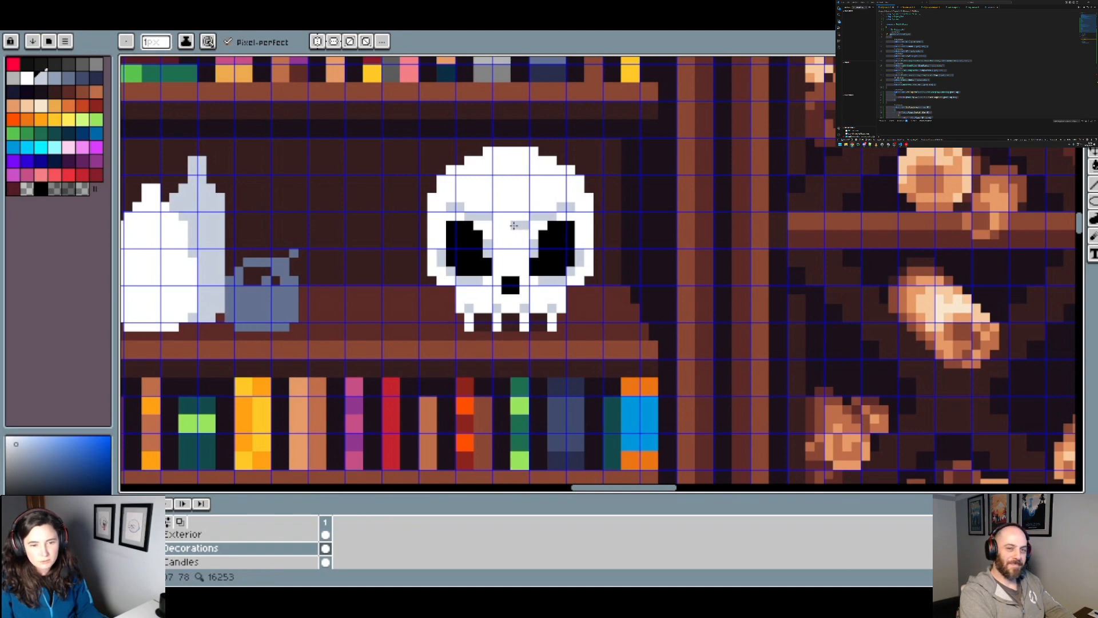
Step: Examine the skull and vessels both close up and within the whole study to judge their shapes and scale
{"action": "scroll", "coordinate": [497, 225], "scroll_direction": "down", "scroll_amount": 2}
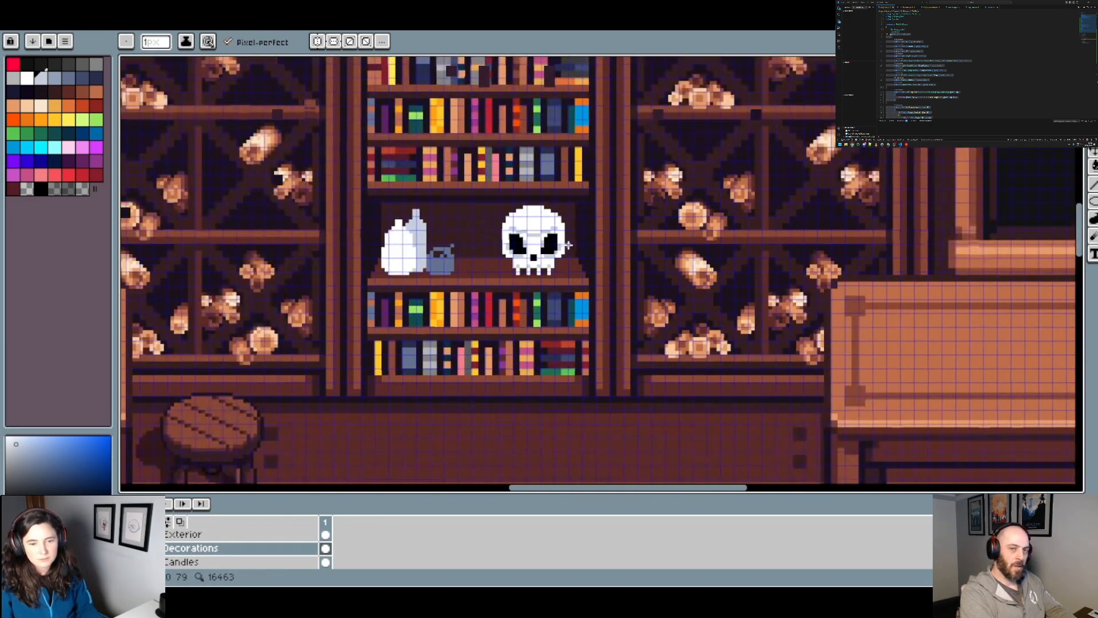
{"action": "scroll", "coordinate": [568, 245], "scroll_direction": "down", "scroll_amount": 1}
{"action": "scroll", "coordinate": [566, 246], "scroll_direction": "up", "scroll_amount": 3}
{"action": "scroll", "coordinate": [558, 248], "scroll_direction": "up", "scroll_amount": 1}
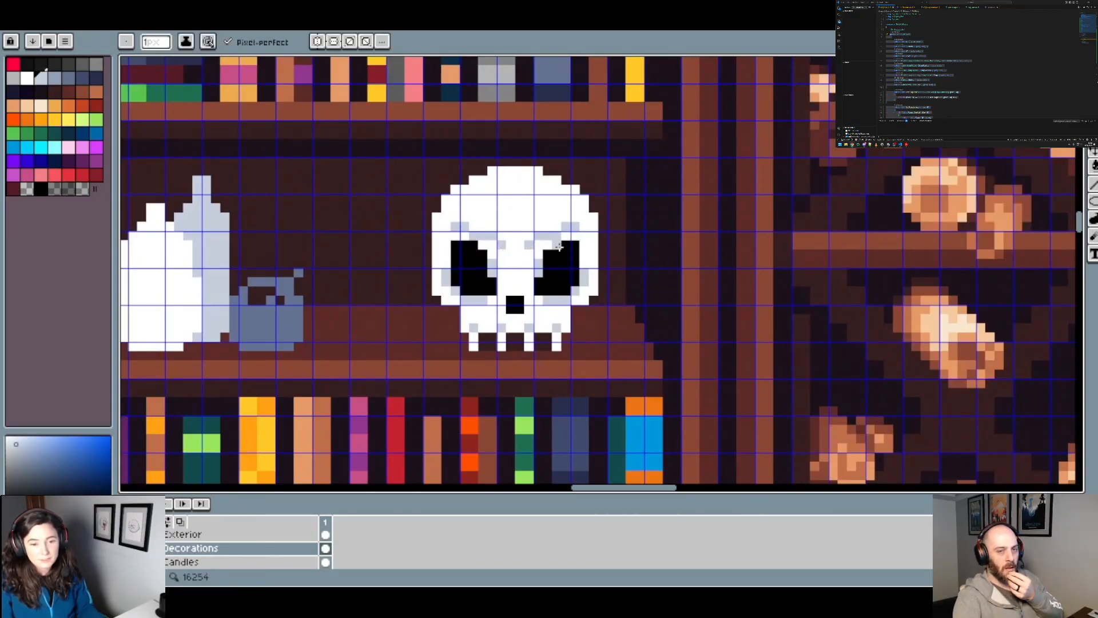
{"action": "scroll", "coordinate": [587, 247], "scroll_direction": "down", "scroll_amount": 2}
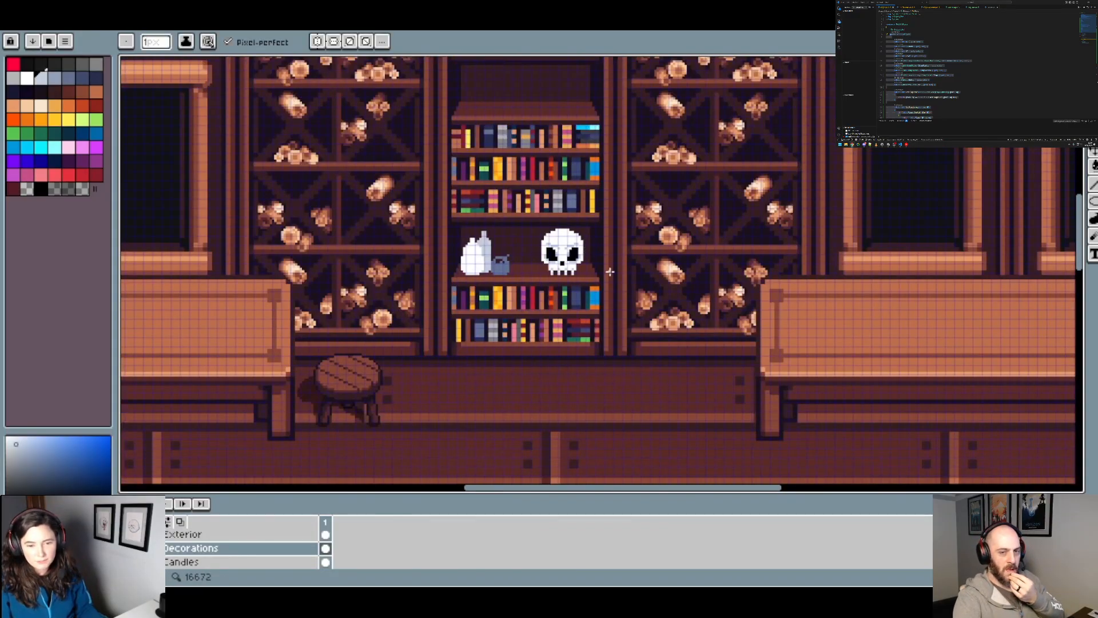
{"action": "scroll", "coordinate": [610, 272], "scroll_direction": "up", "scroll_amount": 2}
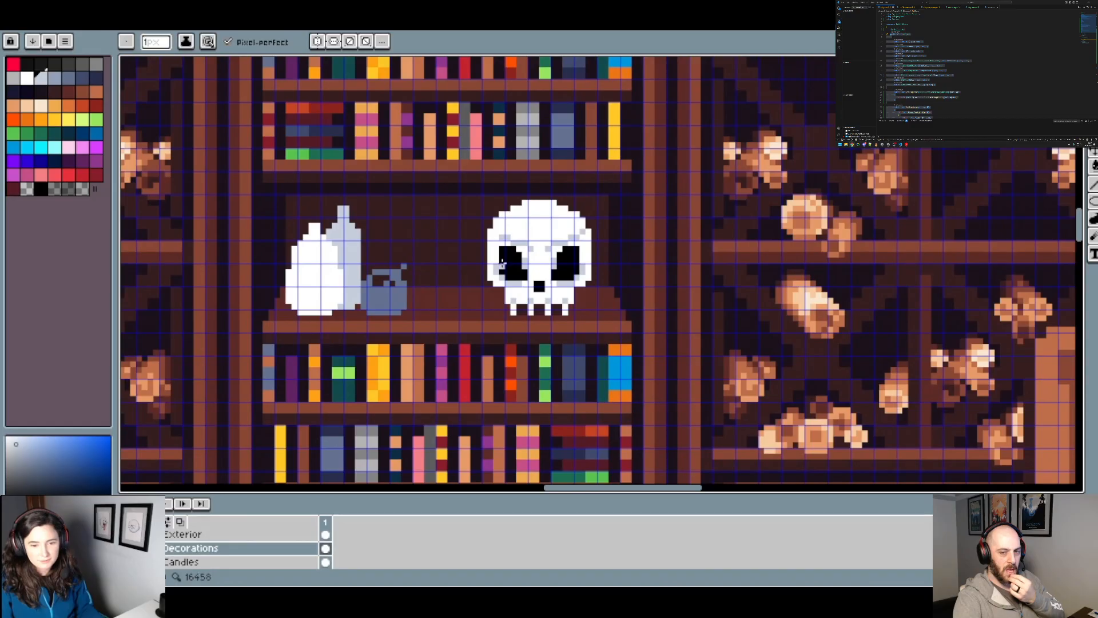
{"action": "scroll", "coordinate": [567, 263], "scroll_direction": "down", "scroll_amount": 3}
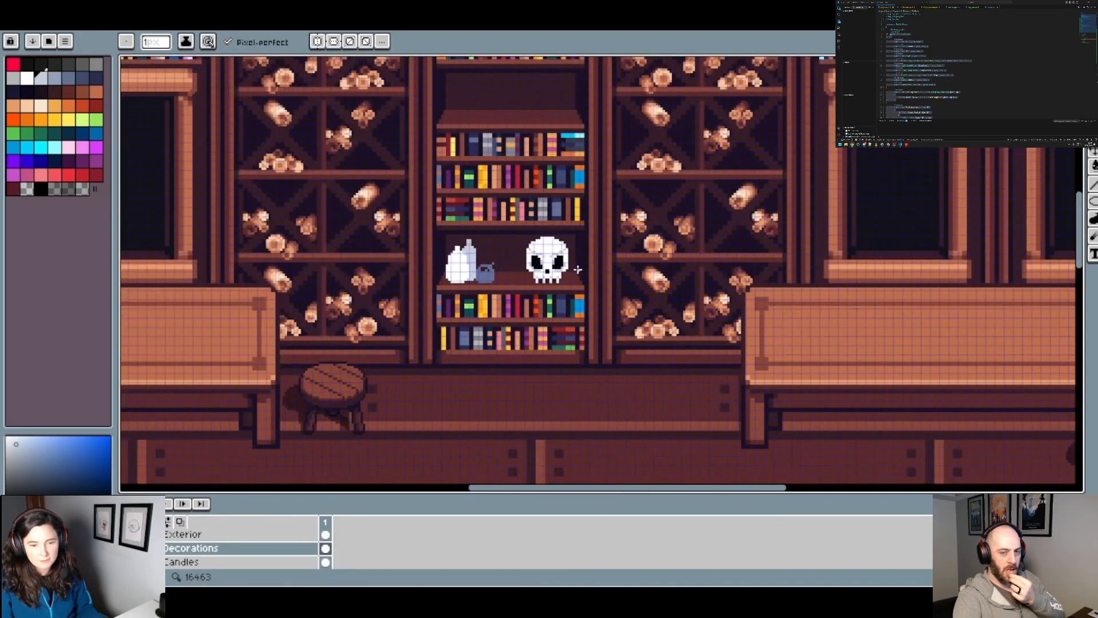
{"action": "scroll", "coordinate": [579, 278], "scroll_direction": "up", "scroll_amount": 1}
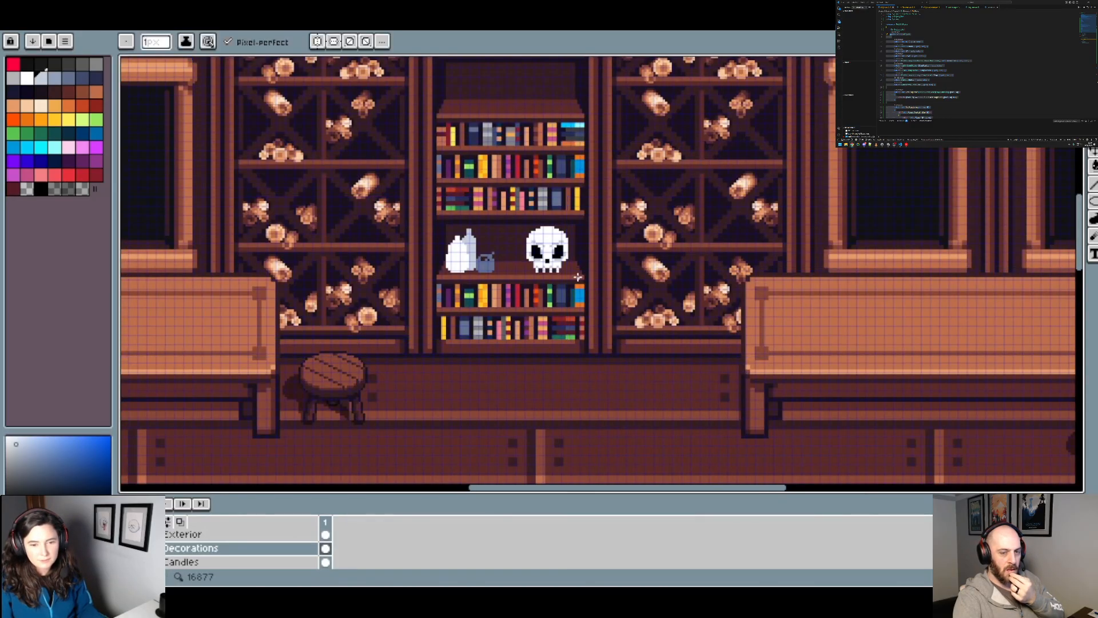
{"action": "scroll", "coordinate": [587, 281], "scroll_direction": "down", "scroll_amount": 2}
{"action": "scroll", "coordinate": [578, 253], "scroll_direction": "up", "scroll_amount": 2}
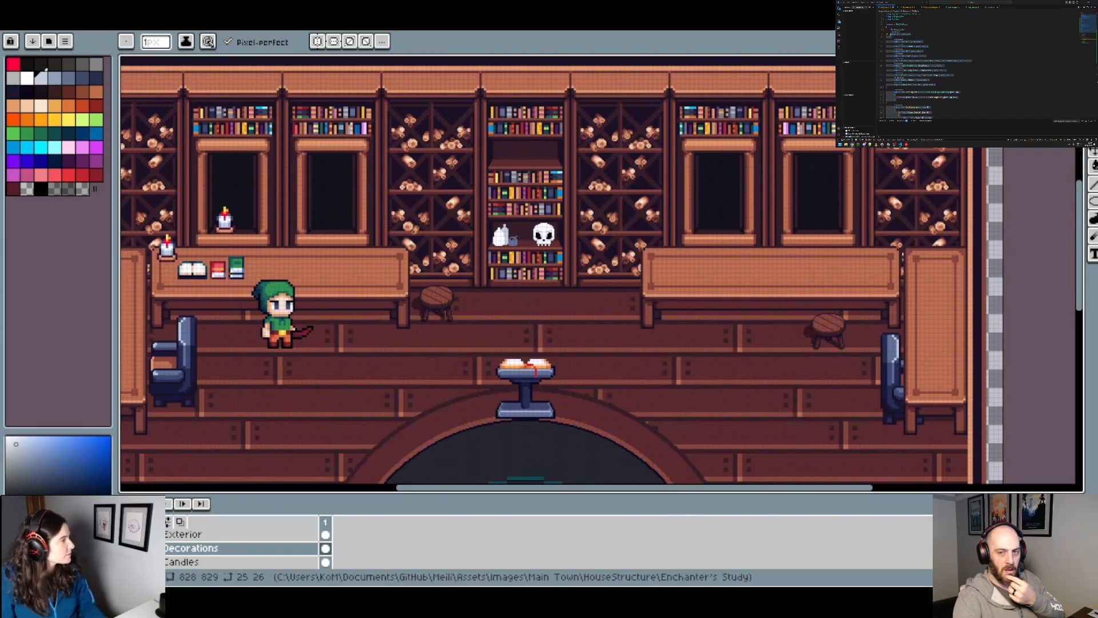
{"action": "scroll", "coordinate": [522, 248], "scroll_direction": "up", "scroll_amount": 5}
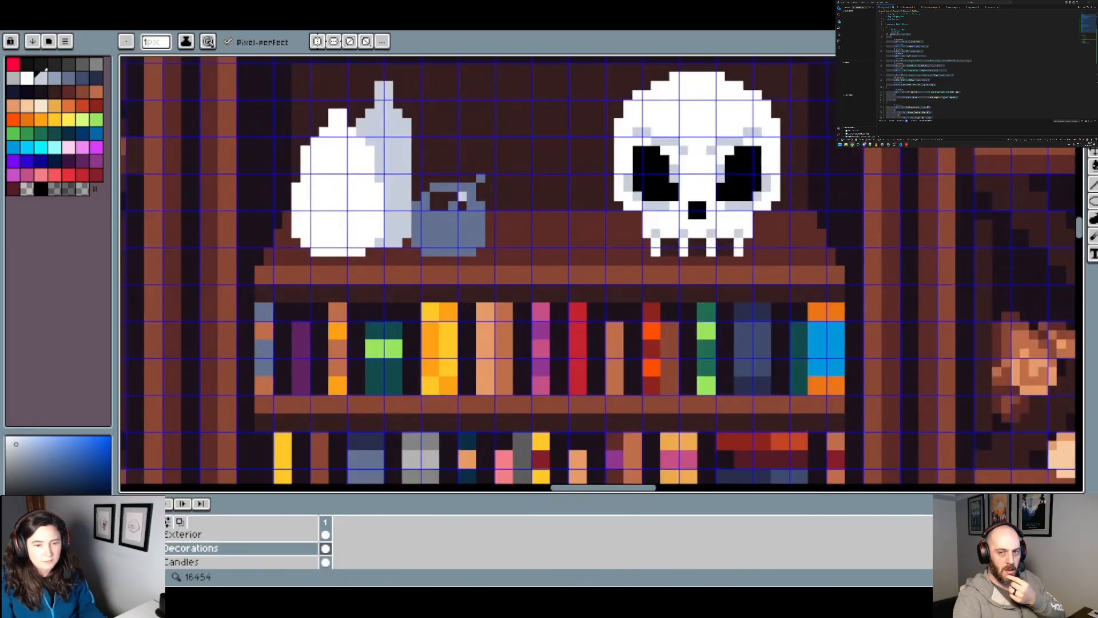
Step: Fill the gaps beneath the small pot's handle with the darker blue-grey #424c6e
{"action": "left_click_drag", "start_coordinate": [462, 196], "coordinate": [476, 268]}
{"action": "scroll", "coordinate": [471, 279], "scroll_direction": "up", "scroll_amount": 1}
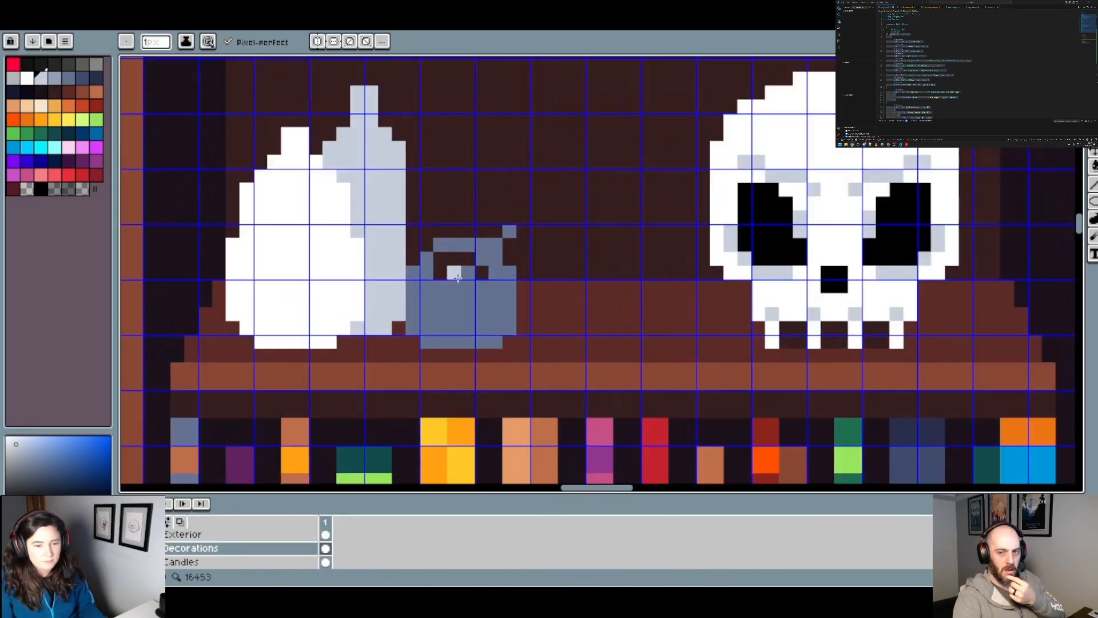
{"action": "left_click", "coordinate": [475, 305], "text": "alt"}
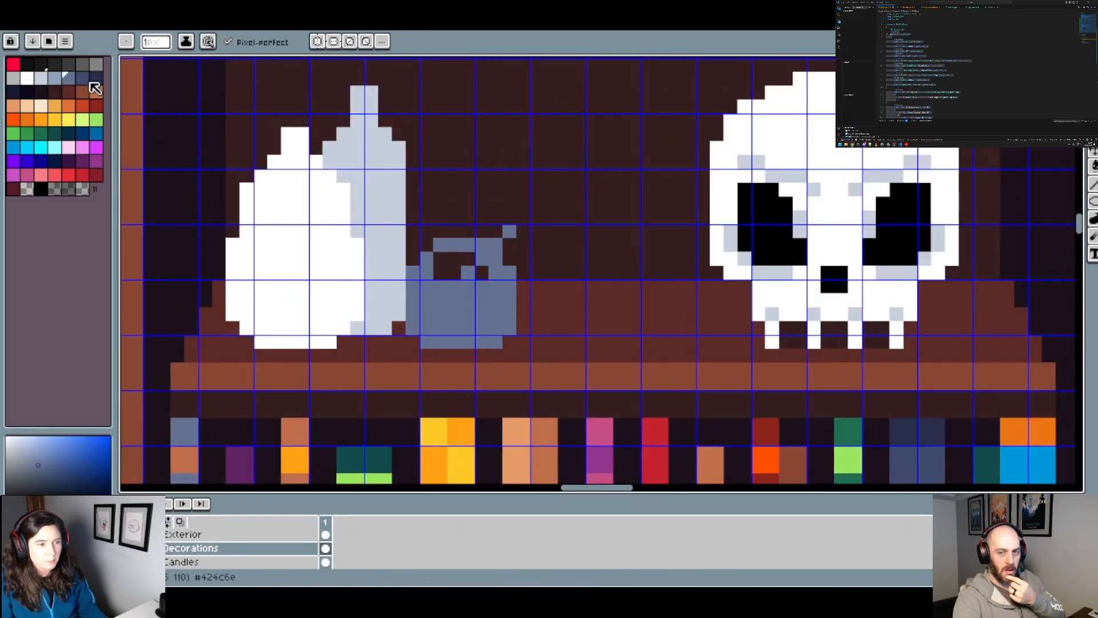
{"action": "left_click", "coordinate": [85, 79]}
{"action": "left_click", "coordinate": [444, 267]}
{"action": "left_click", "coordinate": [454, 272]}
{"action": "left_click", "coordinate": [441, 259]}
{"action": "left_click", "coordinate": [468, 259]}
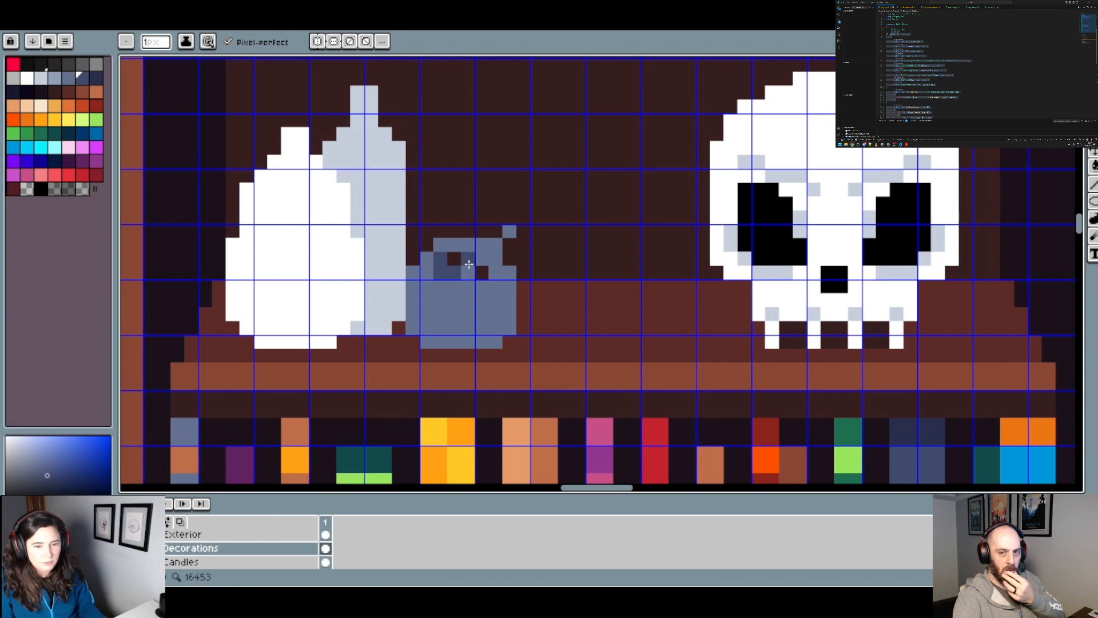
{"action": "left_click", "coordinate": [456, 259]}
{"action": "scroll", "coordinate": [528, 278], "scroll_direction": "down", "scroll_amount": 2}
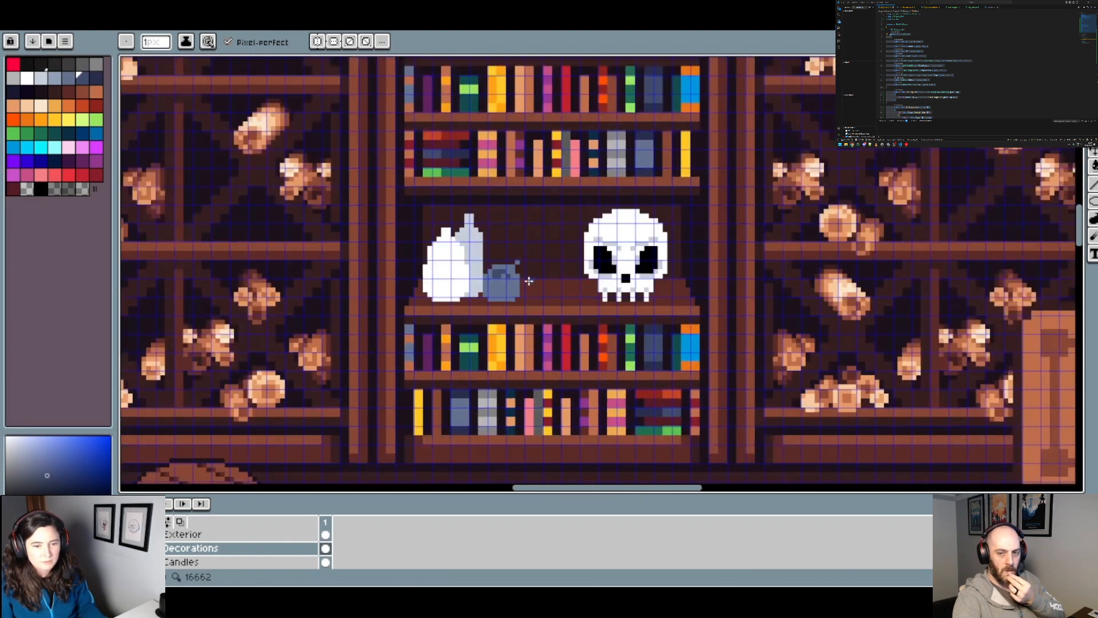
Step: Sample the pot's blue-grey and widen the right side of its body by one pixel column
{"action": "scroll", "coordinate": [473, 271], "scroll_direction": "up", "scroll_amount": 5}
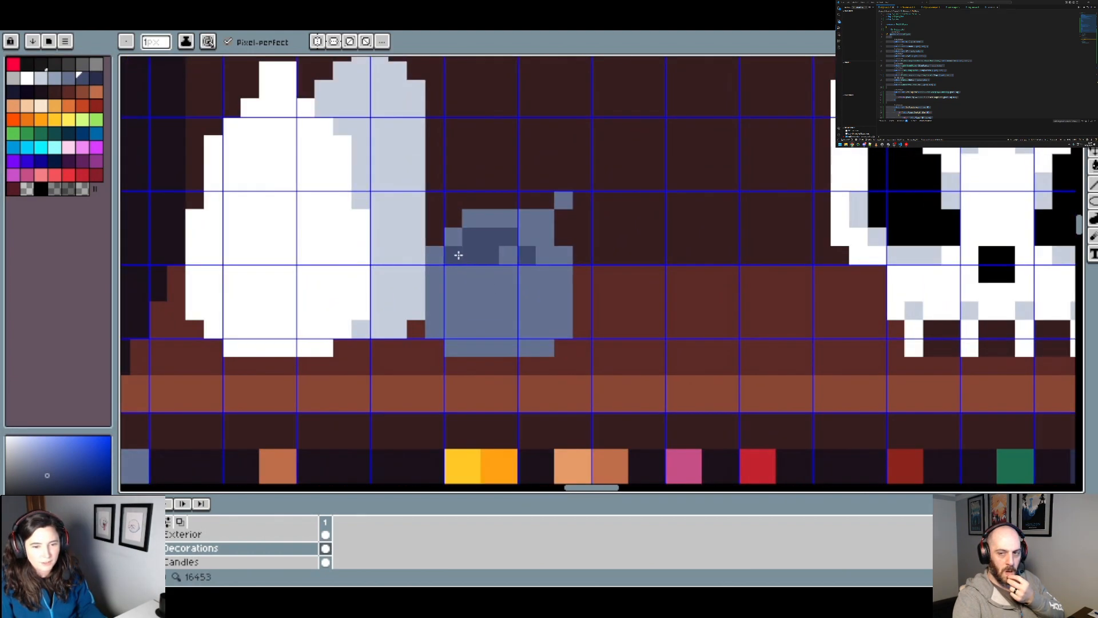
{"action": "scroll", "coordinate": [529, 250], "scroll_direction": "down", "scroll_amount": 3}
{"action": "scroll", "coordinate": [536, 262], "scroll_direction": "up", "scroll_amount": 1}
{"action": "left_click", "coordinate": [535, 267], "text": "alt"}
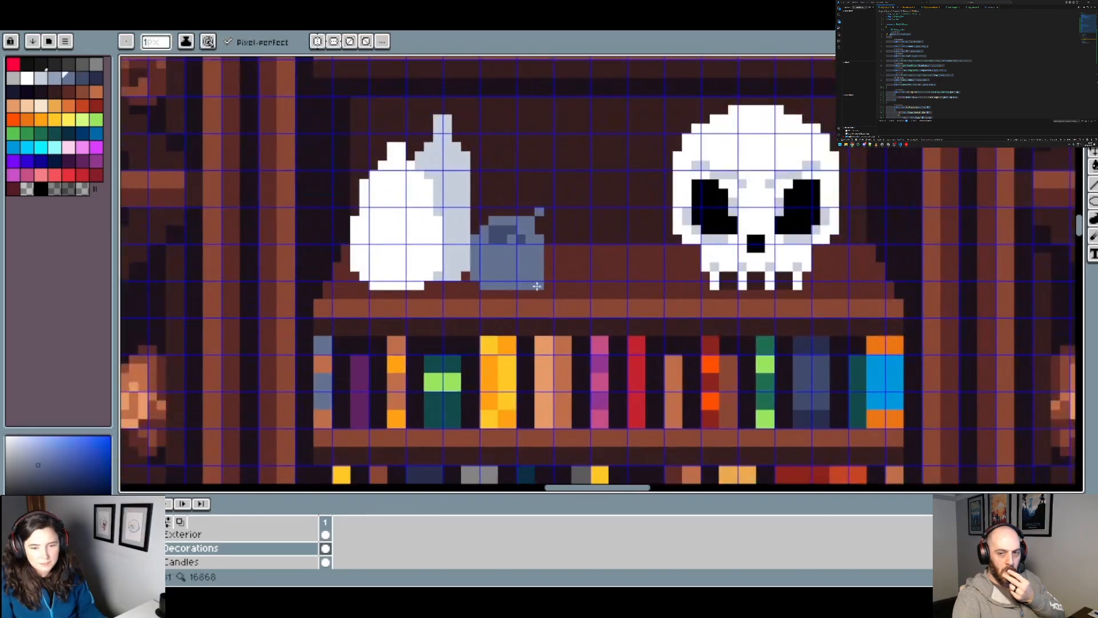
{"action": "left_click_drag", "start_coordinate": [544, 279], "coordinate": [547, 241]}
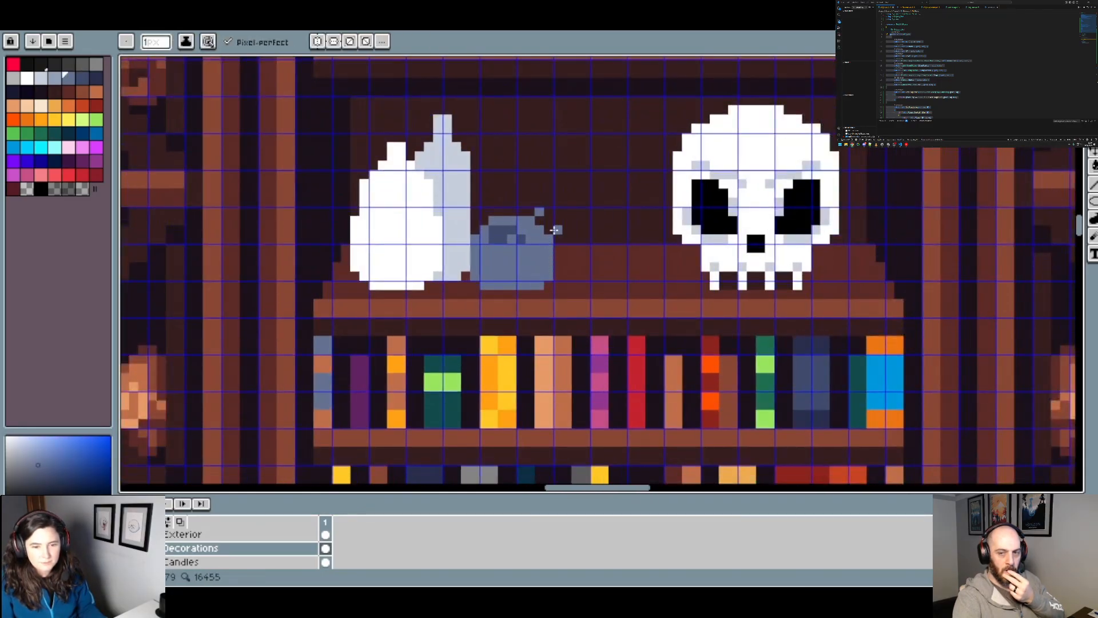
Step: Sample the darker blue-grey and paint an oval opening across the pot's upper half, undoing the last stray stroke
{"action": "scroll", "coordinate": [532, 240], "scroll_direction": "up", "scroll_amount": 3}
{"action": "left_click", "coordinate": [480, 204], "text": "alt"}
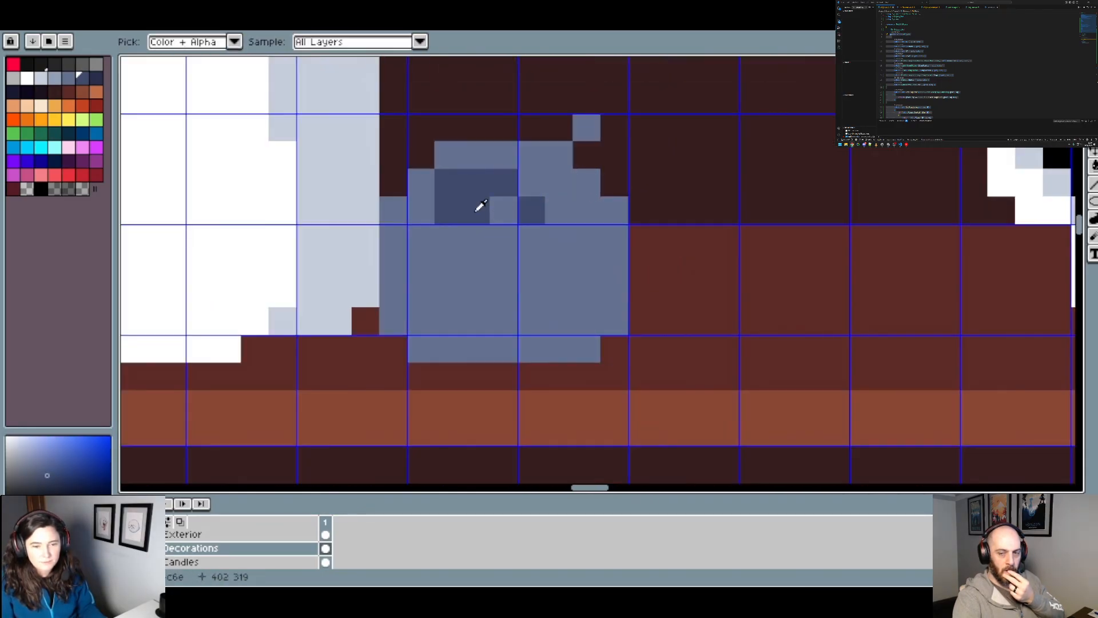
{"action": "left_click", "coordinate": [429, 240]}
{"action": "left_click", "coordinate": [457, 244]}
{"action": "left_click", "coordinate": [466, 258]}
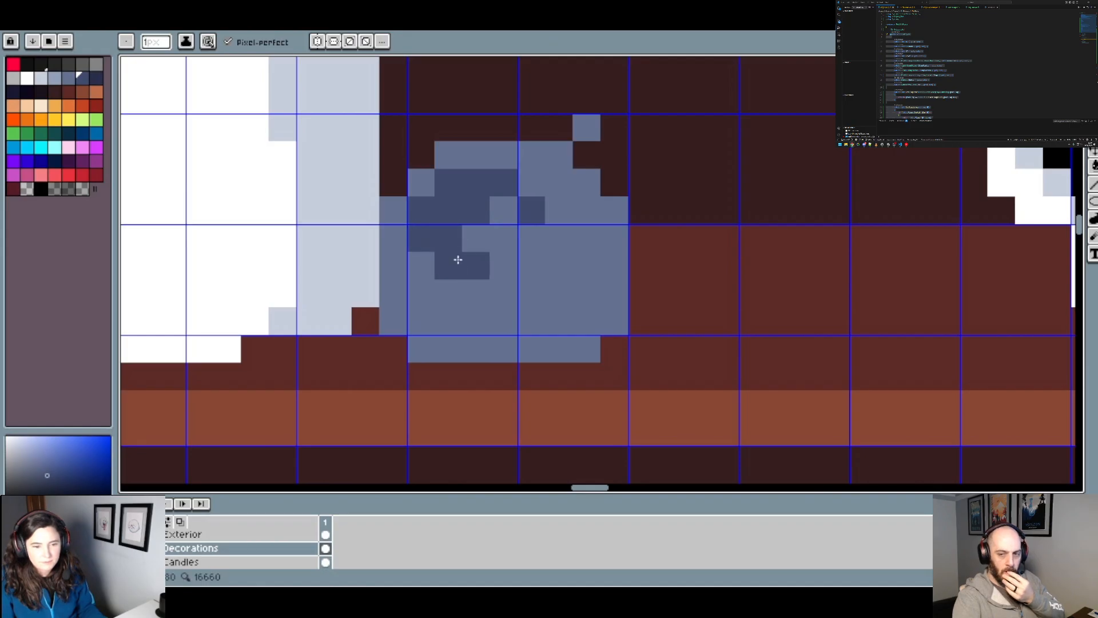
{"action": "left_click", "coordinate": [473, 238]}
{"action": "mouse_move", "coordinate": [501, 265]}
{"action": "left_mouse_down"}
{"action": "mouse_move", "coordinate": [568, 258]}
{"action": "mouse_move", "coordinate": [514, 241]}
{"action": "mouse_move", "coordinate": [584, 230]}
{"action": "mouse_move", "coordinate": [587, 211]}
{"action": "mouse_move", "coordinate": [519, 213]}
{"action": "mouse_move", "coordinate": [523, 189]}
{"action": "mouse_move", "coordinate": [502, 216]}
{"action": "mouse_move", "coordinate": [583, 192]}
{"action": "left_mouse_up"}
{"action": "scroll", "coordinate": [567, 227], "scroll_direction": "down", "scroll_amount": 1}
{"action": "key", "text": "ctrl+z"}
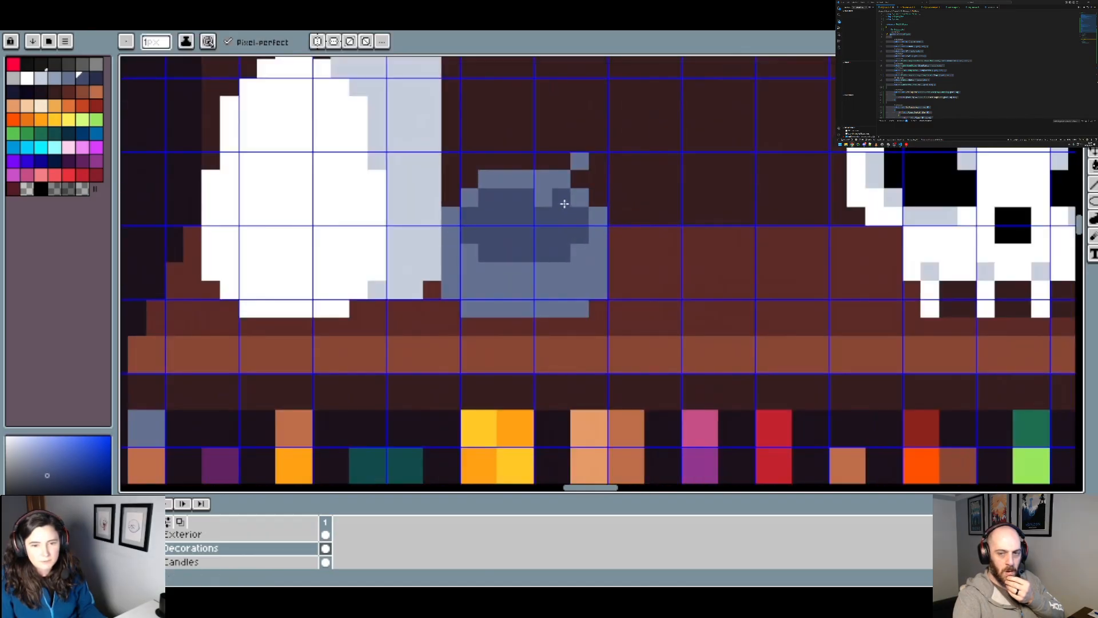
Step: Select the upper part of the small pot with a rectangular marquee and move it up by one pixel
{"action": "scroll", "coordinate": [592, 214], "scroll_direction": "down", "scroll_amount": 2}
{"action": "scroll", "coordinate": [610, 243], "scroll_direction": "up", "scroll_amount": 3}
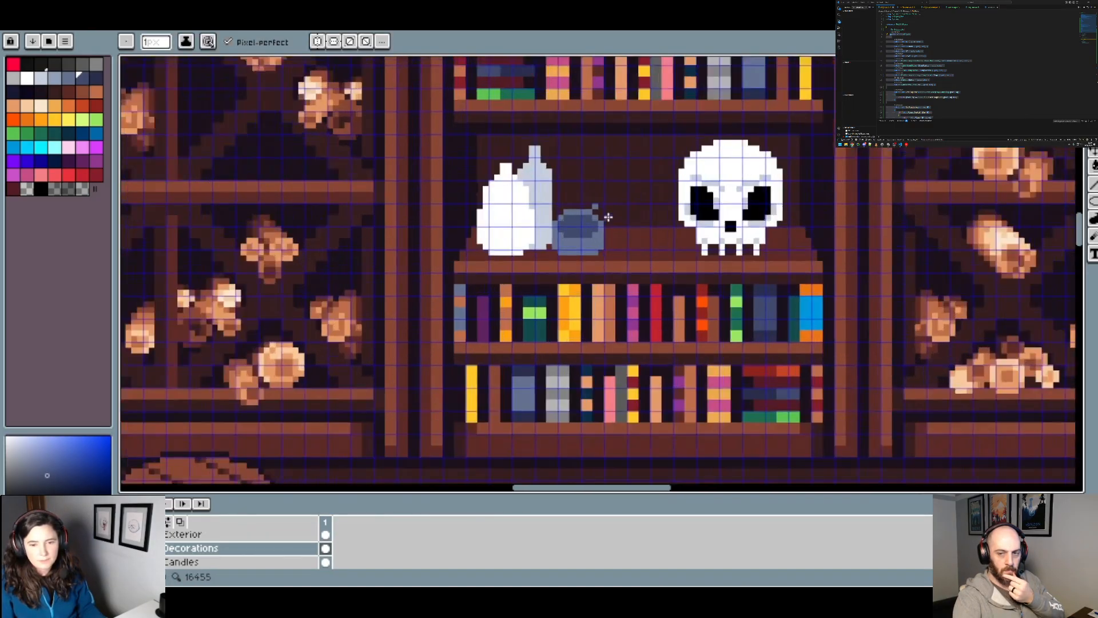
{"action": "scroll", "coordinate": [606, 258], "scroll_direction": "down", "scroll_amount": 1}
{"action": "scroll", "coordinate": [602, 265], "scroll_direction": "up", "scroll_amount": 1}
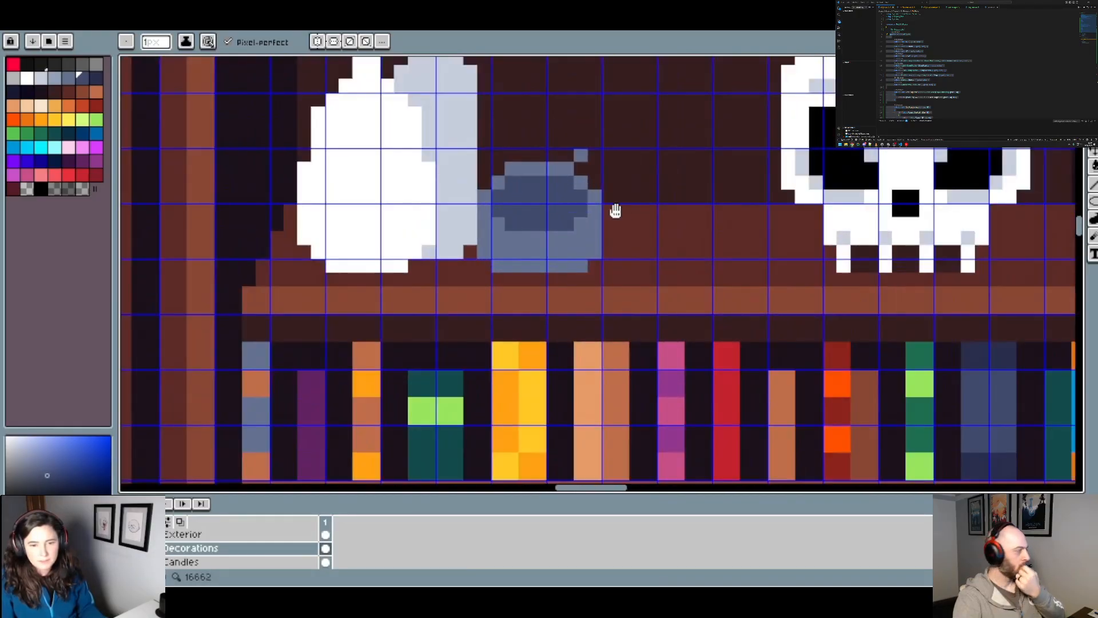
{"action": "scroll", "coordinate": [615, 211], "scroll_direction": "down", "scroll_amount": 2}
{"action": "key", "text": "m"}
{"action": "scroll", "coordinate": [618, 286], "scroll_direction": "up", "scroll_amount": 3}
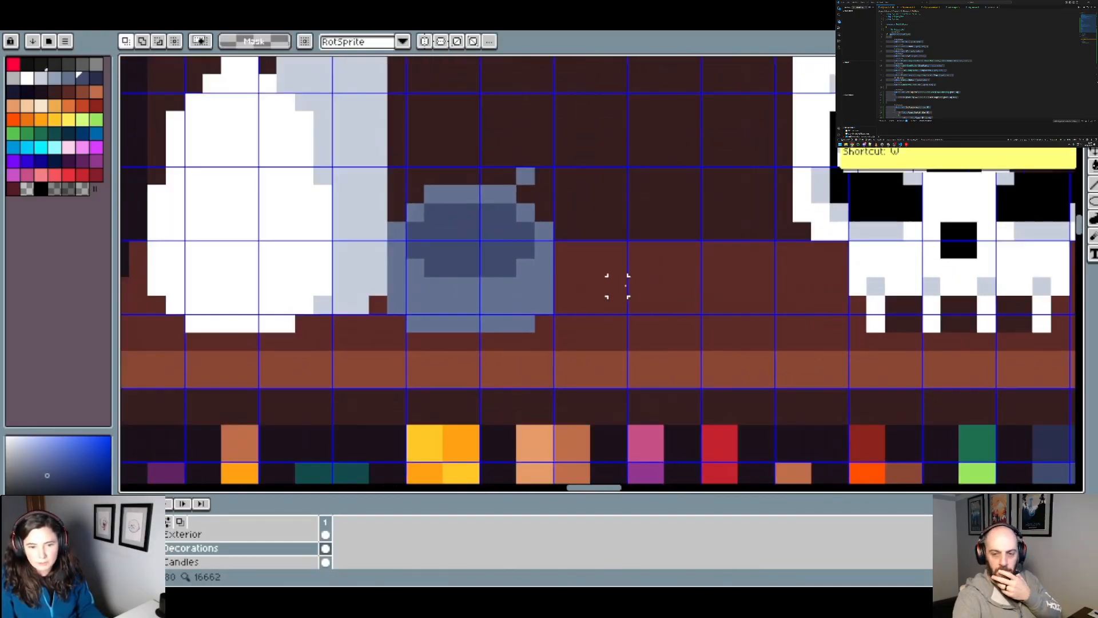
{"action": "left_click_drag", "start_coordinate": [555, 279], "coordinate": [384, 165]}
{"action": "key", "text": "ctrl+x"}
{"action": "key", "text": "ctrl+v"}
{"action": "left_click_drag", "start_coordinate": [474, 248], "coordinate": [474, 237]}
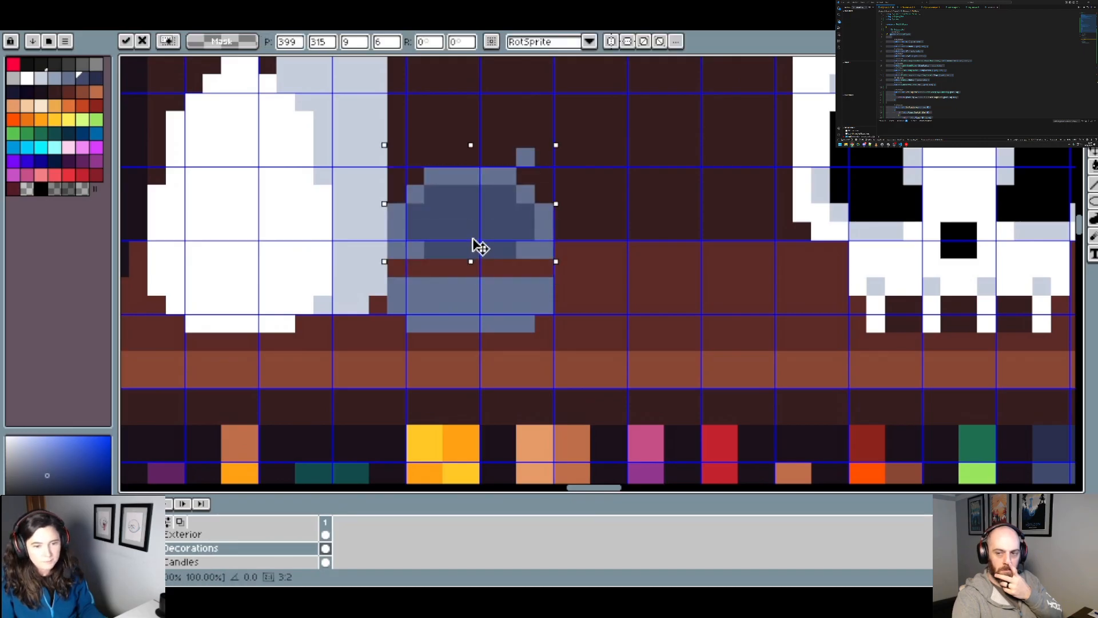
{"action": "key", "text": "ctrl+d"}
Step: Fill the empty row across the pot, using its blue-grey body colour and the darker opening colour
{"action": "left_click", "coordinate": [413, 246], "text": "alt"}
{"action": "key", "text": "b"}
{"action": "left_click", "coordinate": [399, 267]}
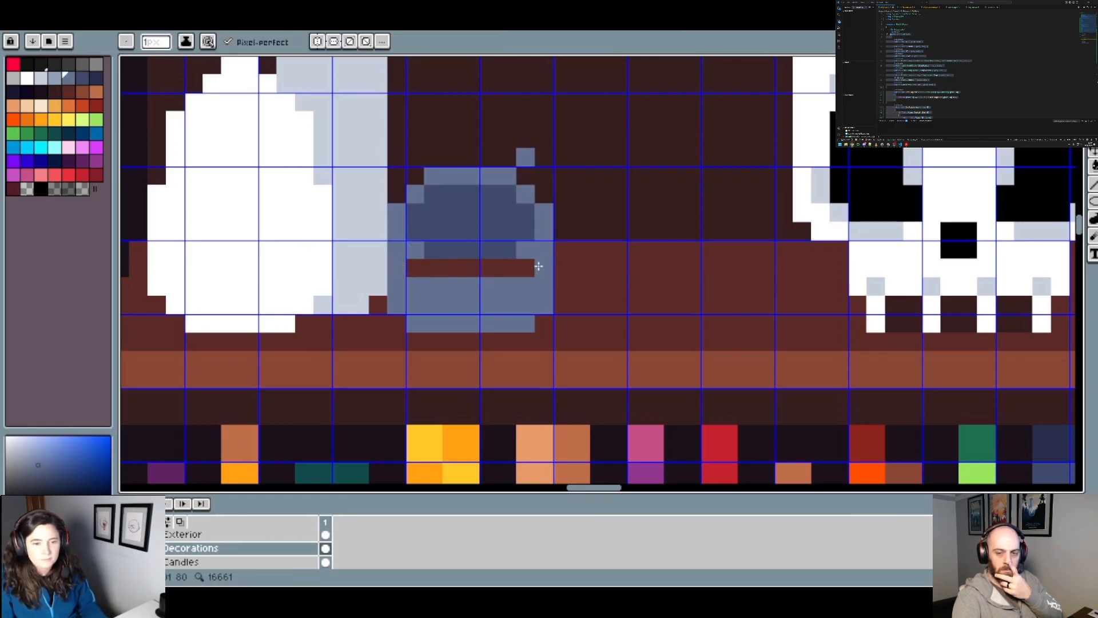
{"action": "scroll", "coordinate": [539, 263], "scroll_direction": "down", "scroll_amount": 3}
{"action": "scroll", "coordinate": [553, 253], "scroll_direction": "up", "scroll_amount": 2}
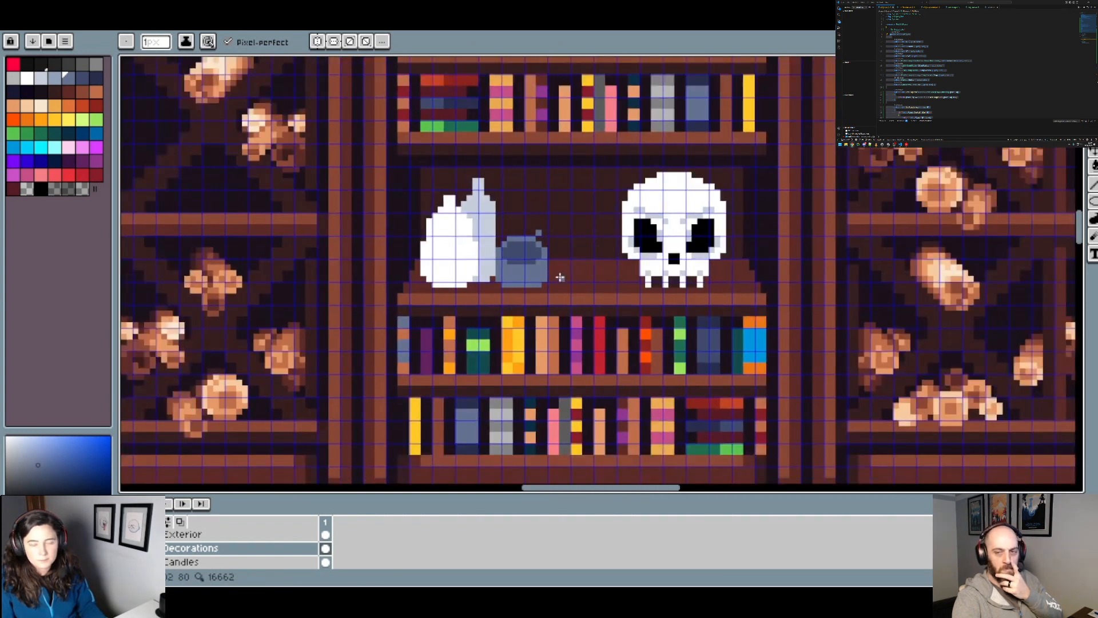
{"action": "scroll", "coordinate": [533, 253], "scroll_direction": "up", "scroll_amount": 2}
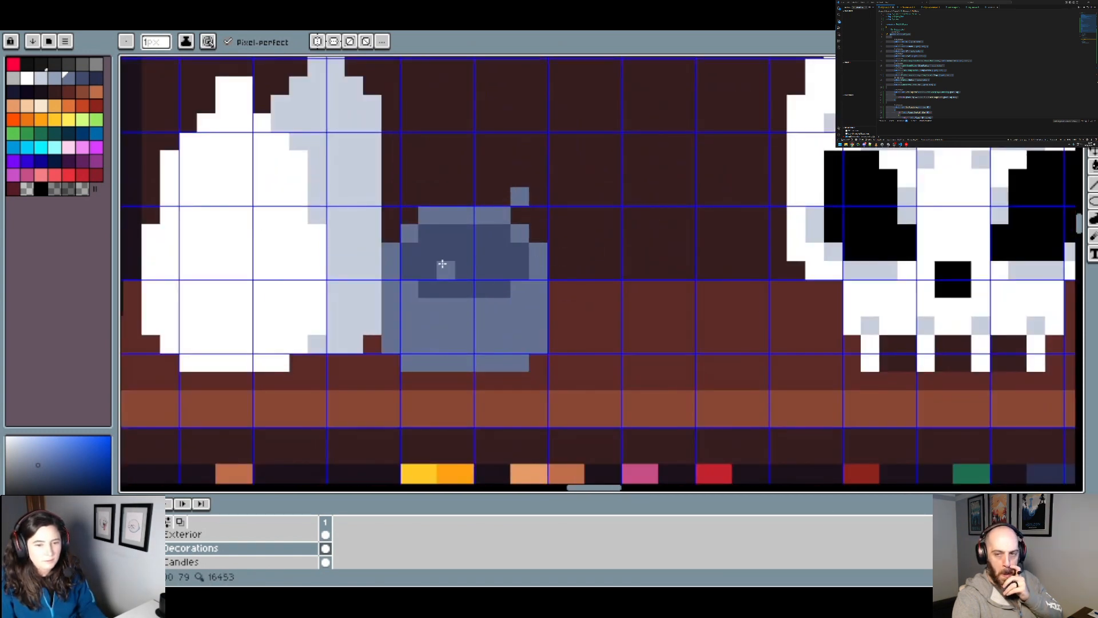
Step: Pick the darker navy from the palette and shade the lower edge and sides of the pot's opening
{"action": "left_click", "coordinate": [85, 80]}
{"action": "left_click", "coordinate": [93, 75]}
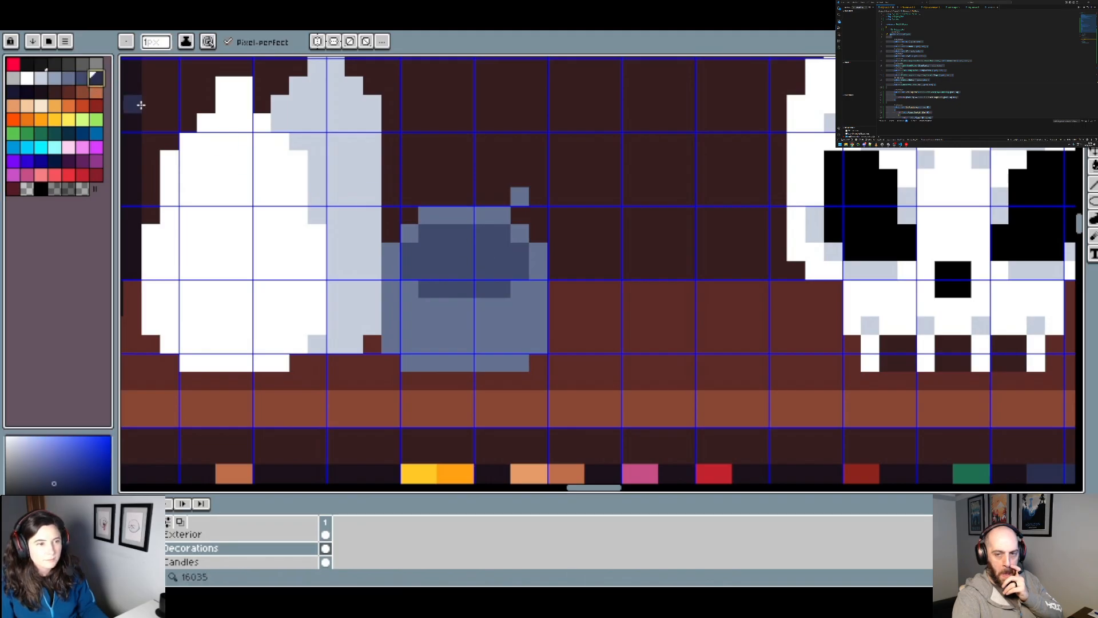
{"action": "left_click", "coordinate": [428, 289]}
{"action": "mouse_move", "coordinate": [484, 289]}
{"action": "left_mouse_down"}
{"action": "mouse_move", "coordinate": [416, 274]}
{"action": "mouse_move", "coordinate": [454, 271]}
{"action": "left_mouse_up"}
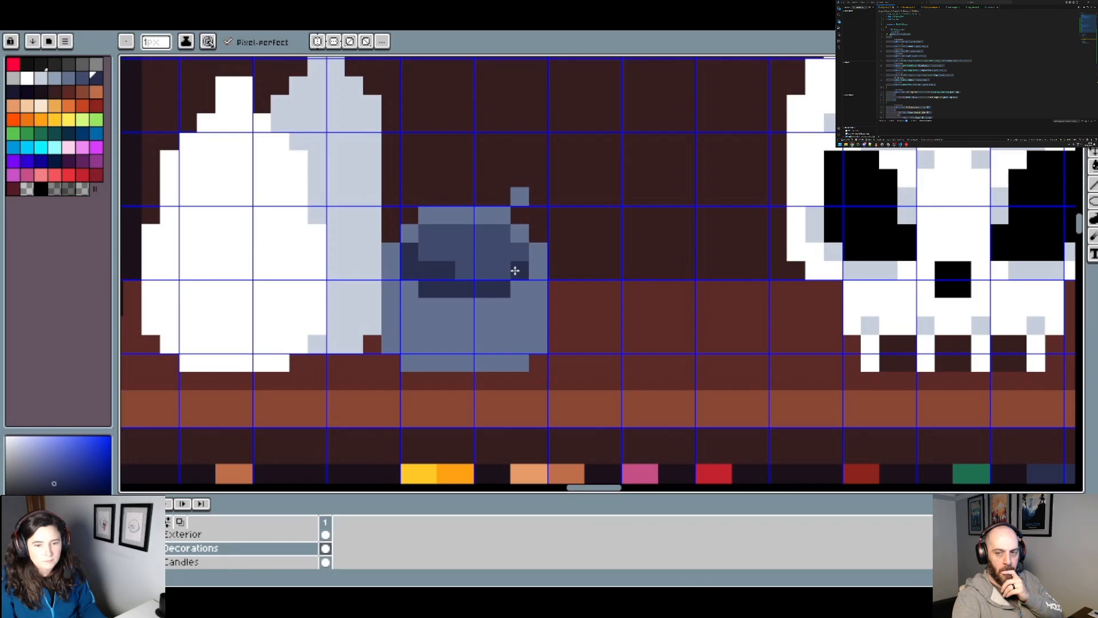
{"action": "left_click_drag", "start_coordinate": [519, 252], "coordinate": [509, 269]}
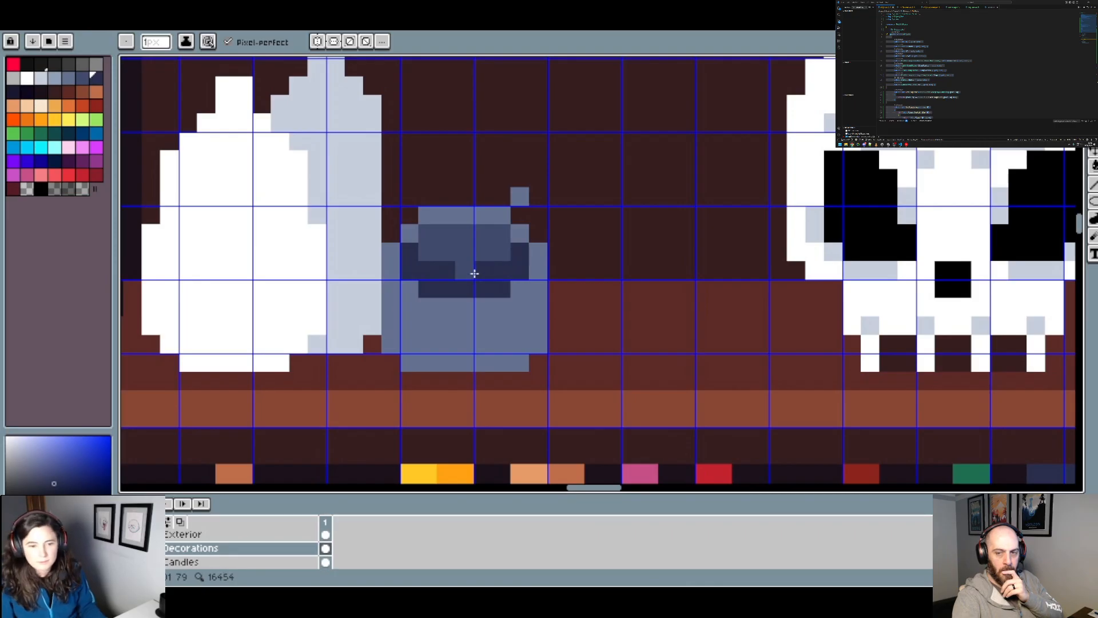
Step: Sample the opening's mid blue-grey and repaint its inner pixels to thin the navy shading along the lower edge
{"action": "left_click", "coordinate": [449, 253], "text": "alt"}
{"action": "left_click_drag", "start_coordinate": [430, 269], "coordinate": [448, 270]}
{"action": "scroll", "coordinate": [516, 271], "scroll_direction": "down", "scroll_amount": 1}
{"action": "left_click", "coordinate": [502, 271]}
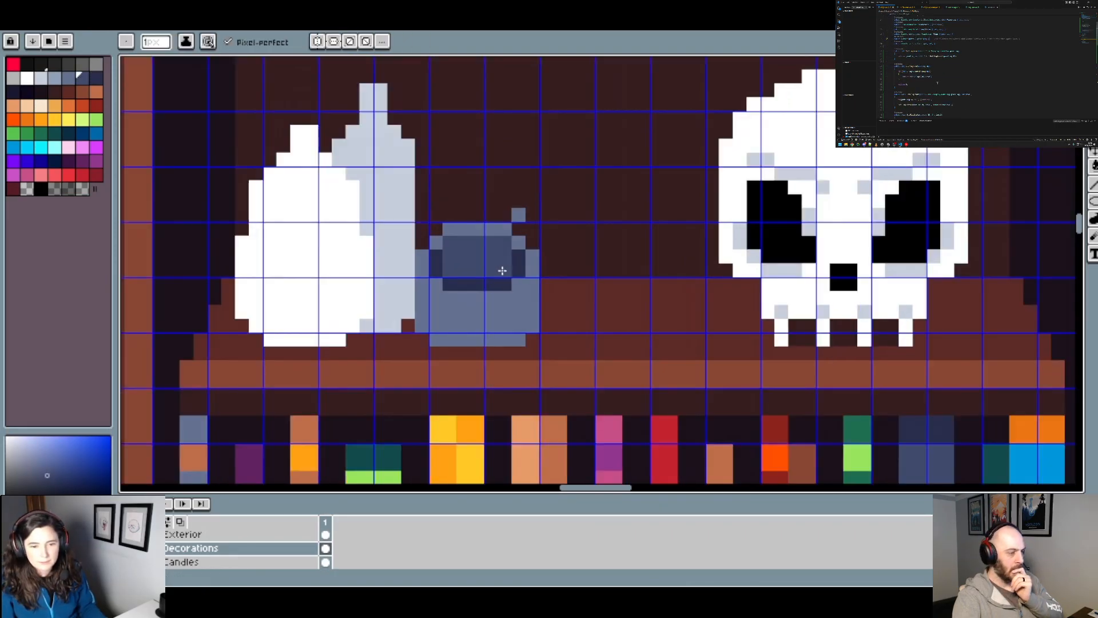
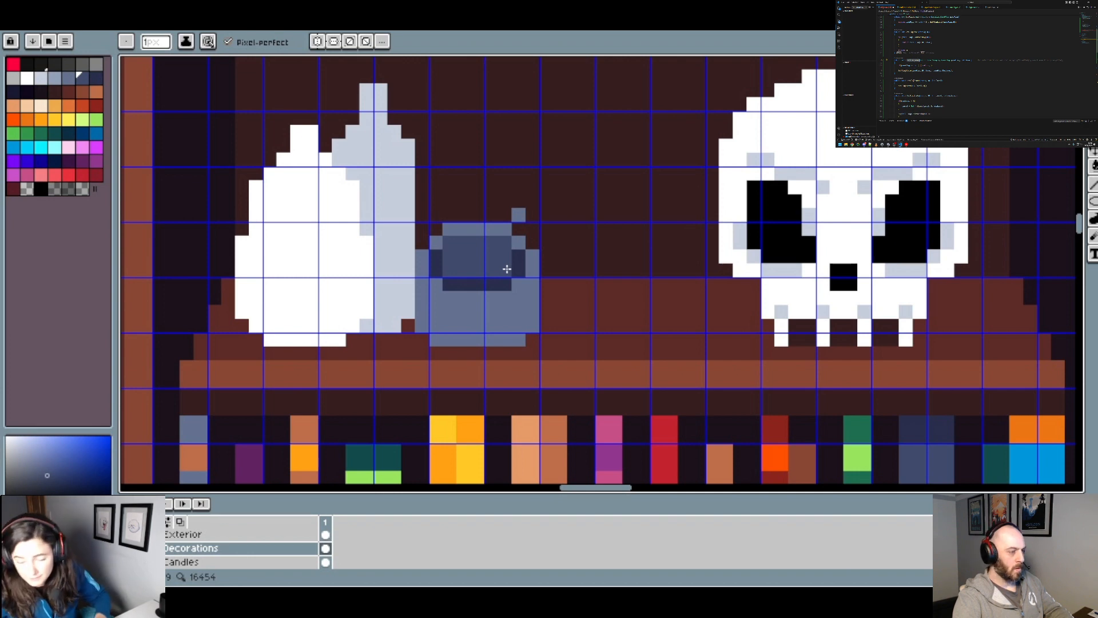
Step: Draw a light blue-grey highlight along the front rim and side edges of the small bowl beside the white bottles
{"action": "scroll", "coordinate": [491, 288], "scroll_direction": "down", "scroll_amount": 2}
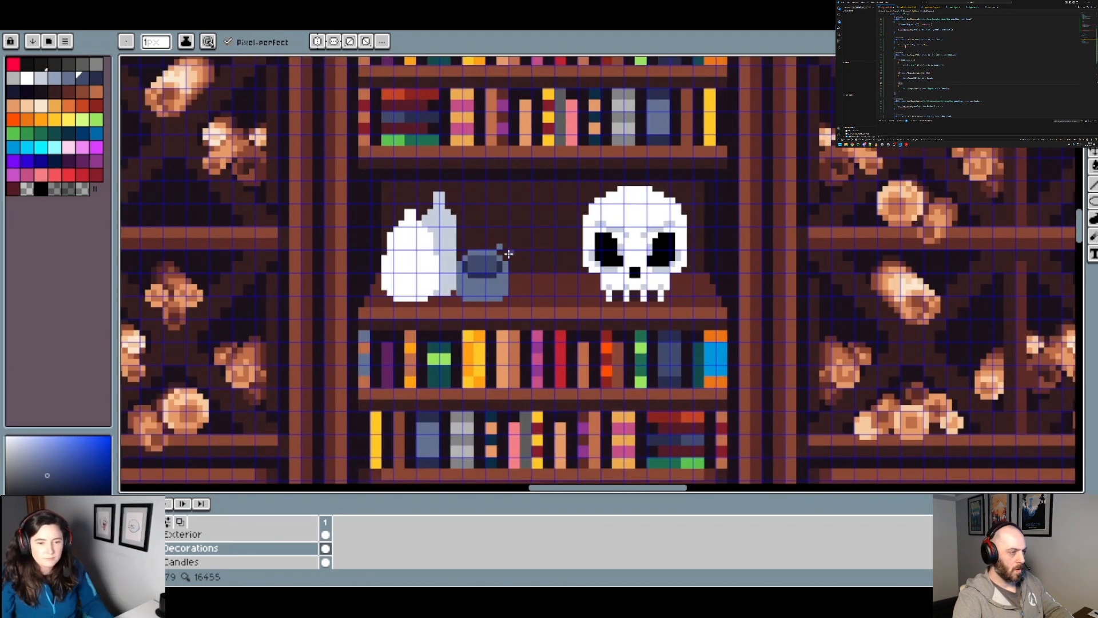
{"action": "scroll", "coordinate": [498, 275], "scroll_direction": "up", "scroll_amount": 2}
{"action": "left_click", "coordinate": [56, 79]}
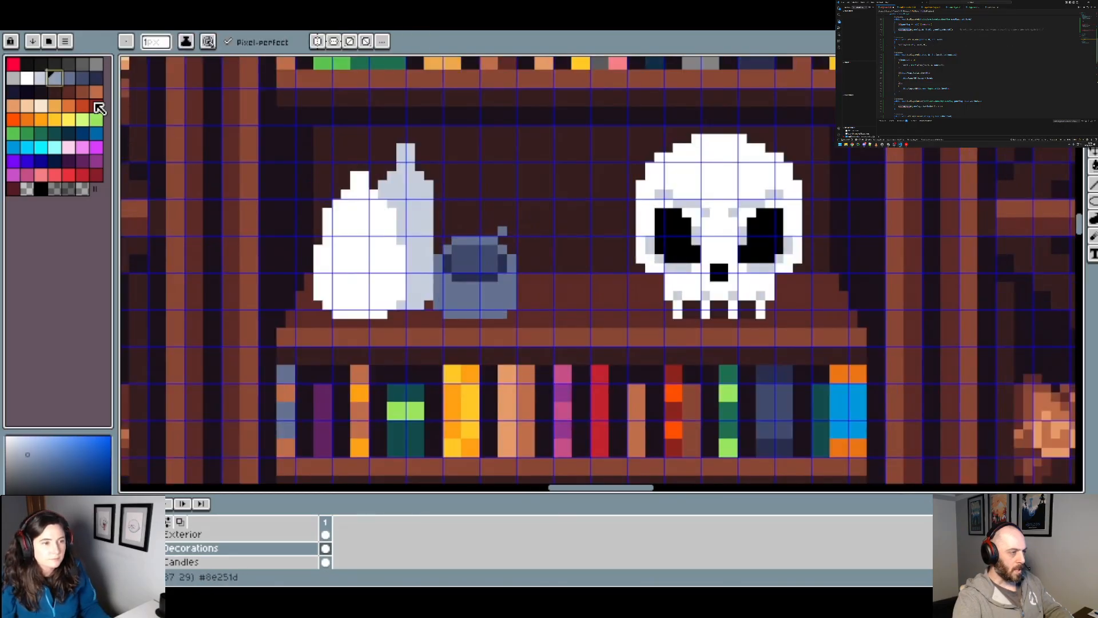
{"action": "scroll", "coordinate": [452, 264], "scroll_direction": "up", "scroll_amount": 2}
{"action": "left_click", "coordinate": [443, 277]}
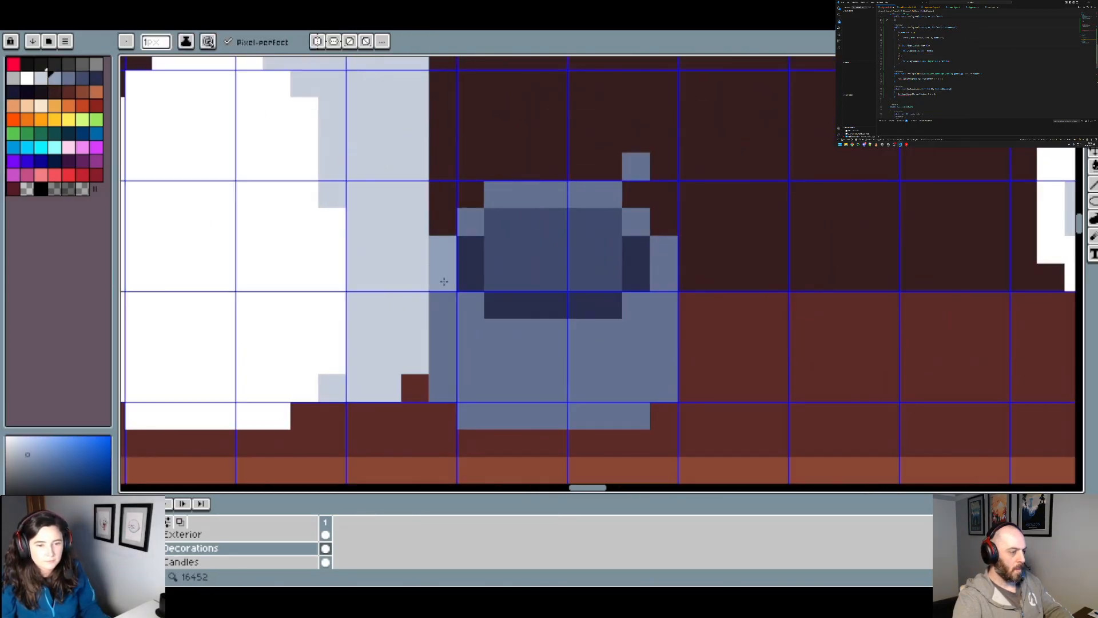
{"action": "left_click", "coordinate": [470, 305]}
{"action": "left_click", "coordinate": [497, 332]}
{"action": "left_click", "coordinate": [581, 332]}
{"action": "left_click_drag", "start_coordinate": [578, 332], "coordinate": [608, 332]}
{"action": "left_click", "coordinate": [636, 306]}
{"action": "left_click", "coordinate": [663, 277]}
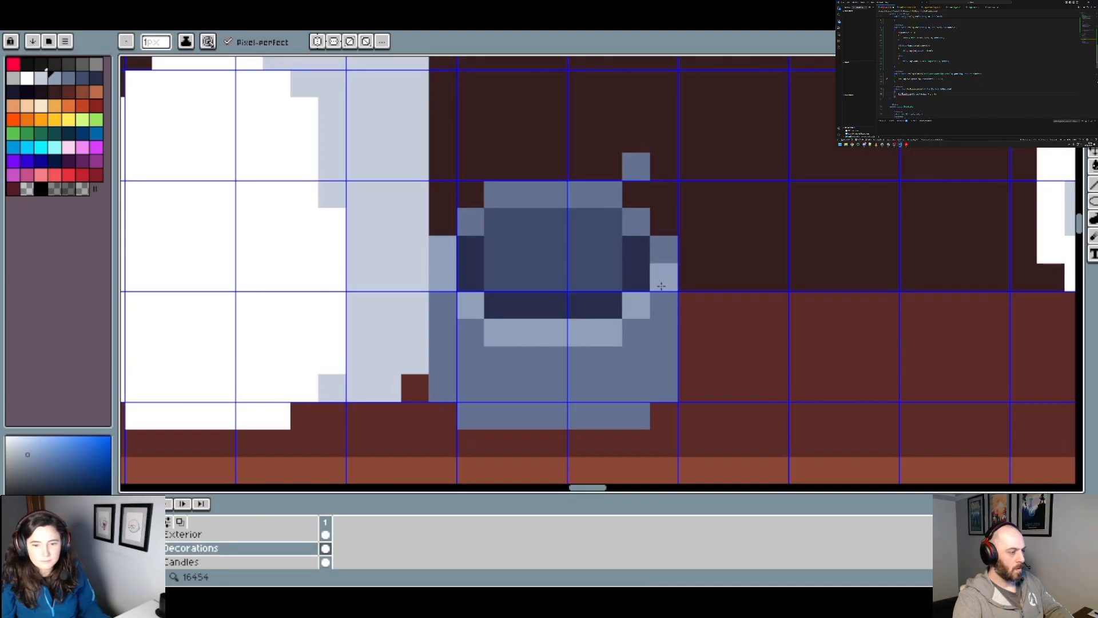
{"action": "left_click", "coordinate": [667, 249]}
{"action": "scroll", "coordinate": [668, 245], "scroll_direction": "down", "scroll_amount": 3}
{"action": "scroll", "coordinate": [379, 286], "scroll_direction": "up", "scroll_amount": 2}
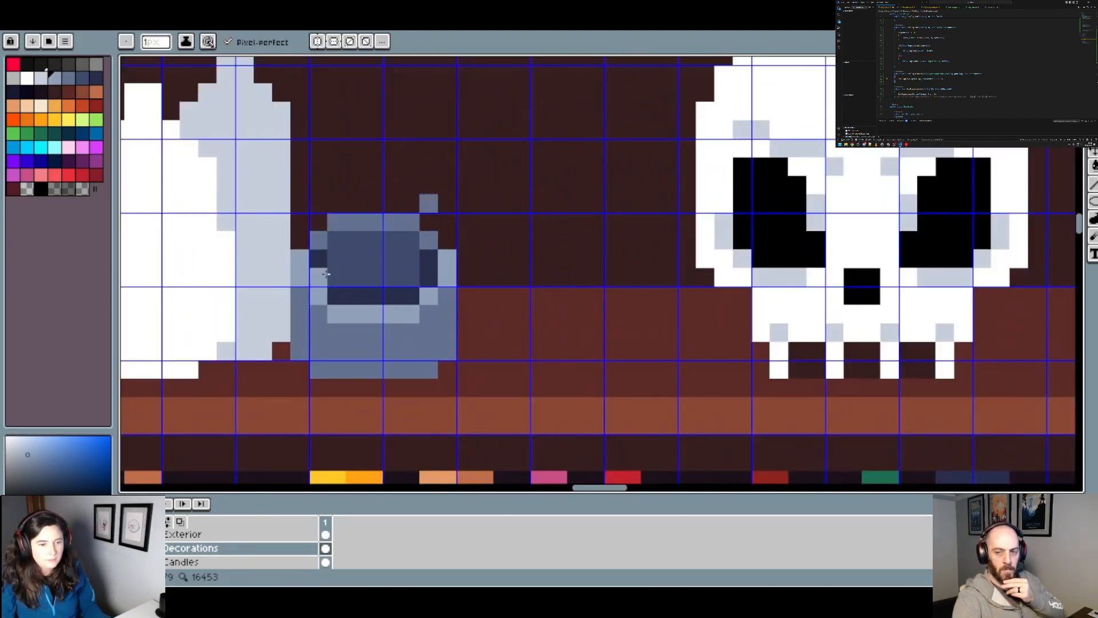
Step: Try extending the dark navy shadow across the lower interior of the bowl
{"action": "left_click", "coordinate": [326, 272], "text": "alt"}
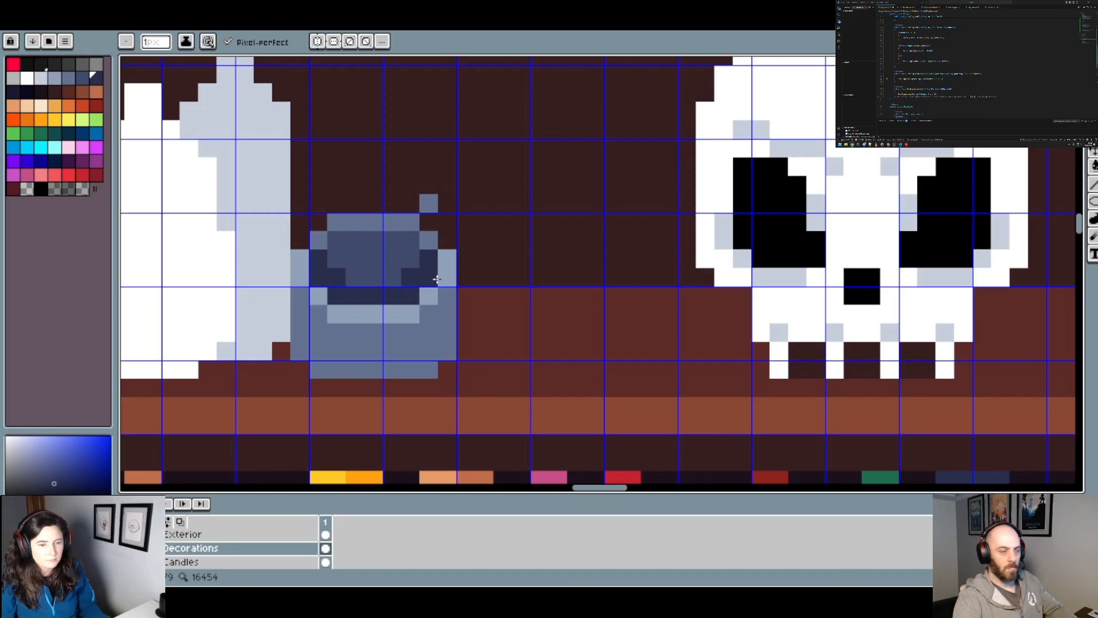
{"action": "scroll", "coordinate": [426, 288], "scroll_direction": "down", "scroll_amount": 4}
{"action": "scroll", "coordinate": [442, 286], "scroll_direction": "up", "scroll_amount": 3}
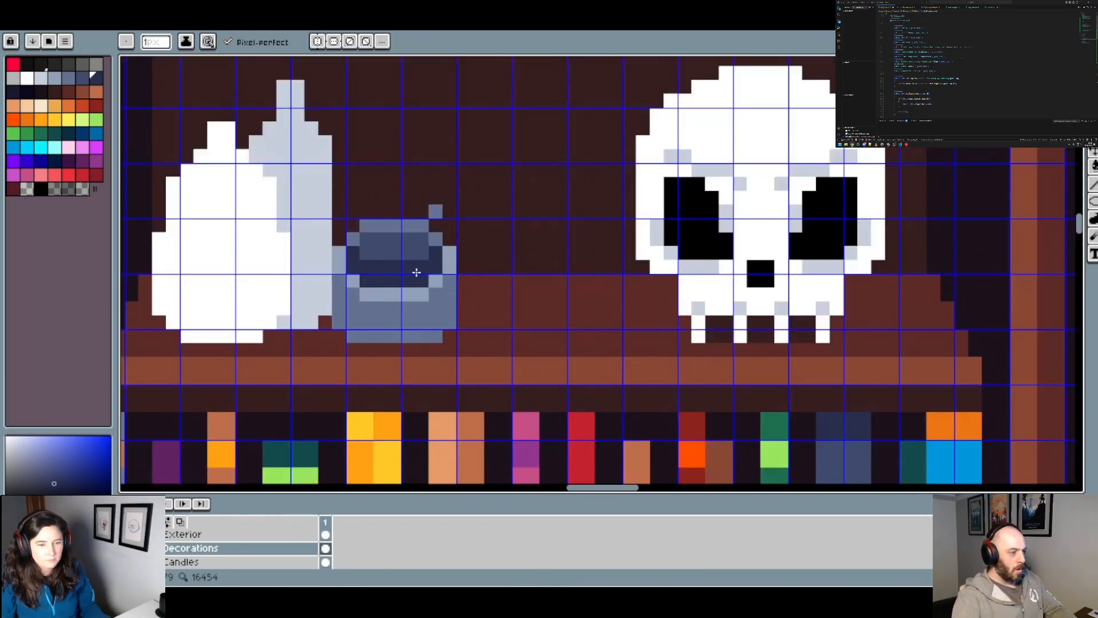
{"action": "scroll", "coordinate": [417, 272], "scroll_direction": "down", "scroll_amount": 3}
{"action": "scroll", "coordinate": [389, 254], "scroll_direction": "up", "scroll_amount": 3}
Step: Try filling the rest of the bowl's interior with dark navy
{"action": "key", "text": "g"}
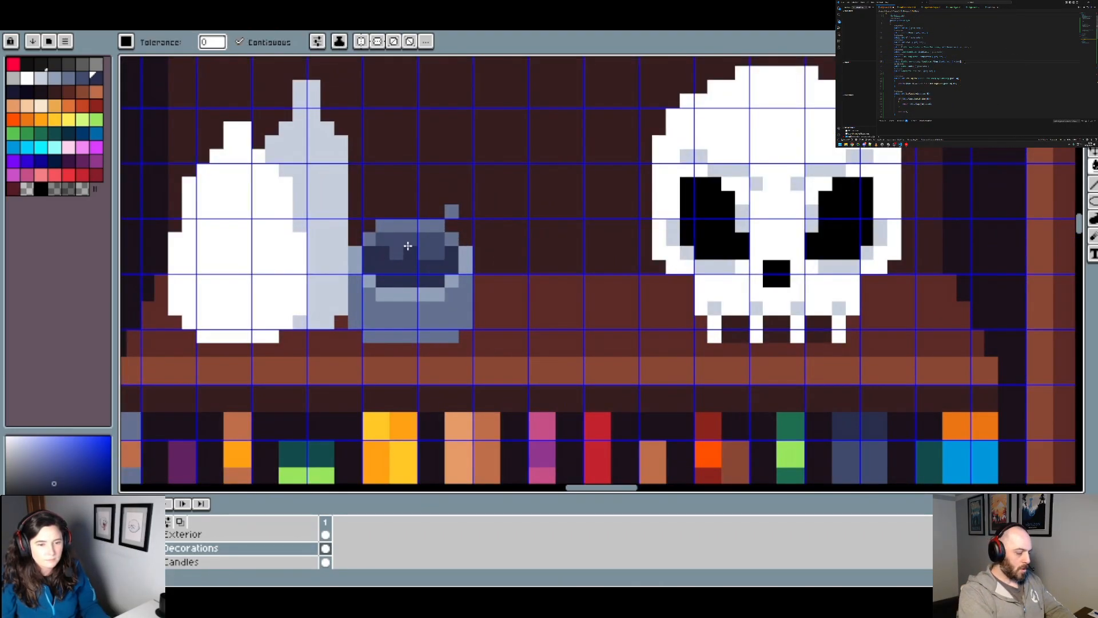
{"action": "left_click", "coordinate": [406, 246]}
{"action": "scroll", "coordinate": [489, 266], "scroll_direction": "down", "scroll_amount": 3}
{"action": "scroll", "coordinate": [488, 269], "scroll_direction": "up", "scroll_amount": 2}
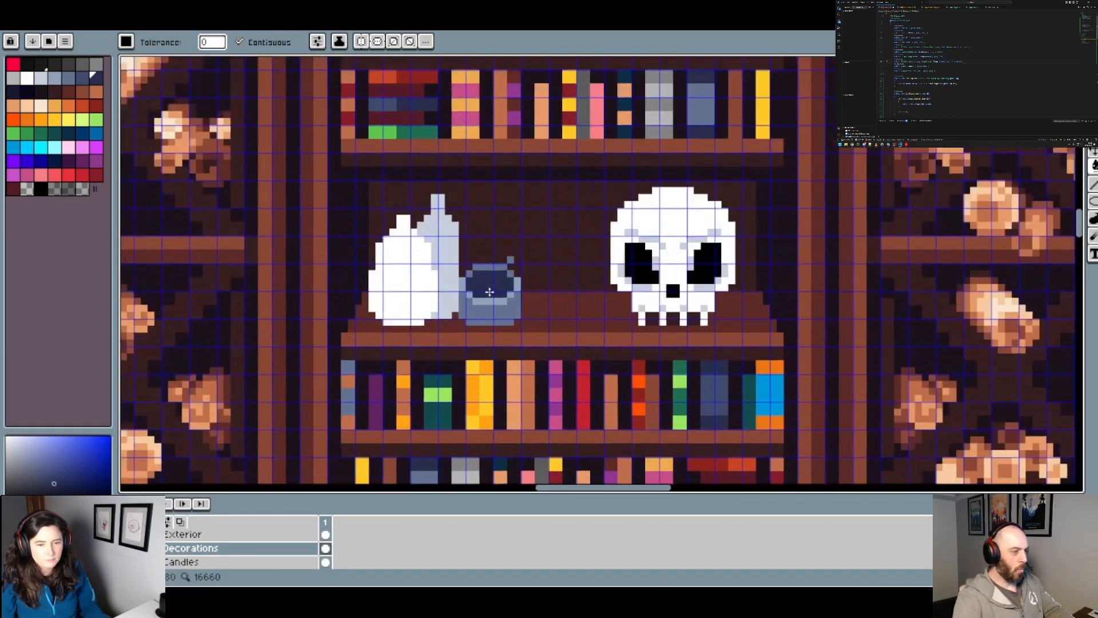
{"action": "key", "text": "v"}
{"action": "scroll", "coordinate": [515, 292], "scroll_direction": "up", "scroll_amount": 2}
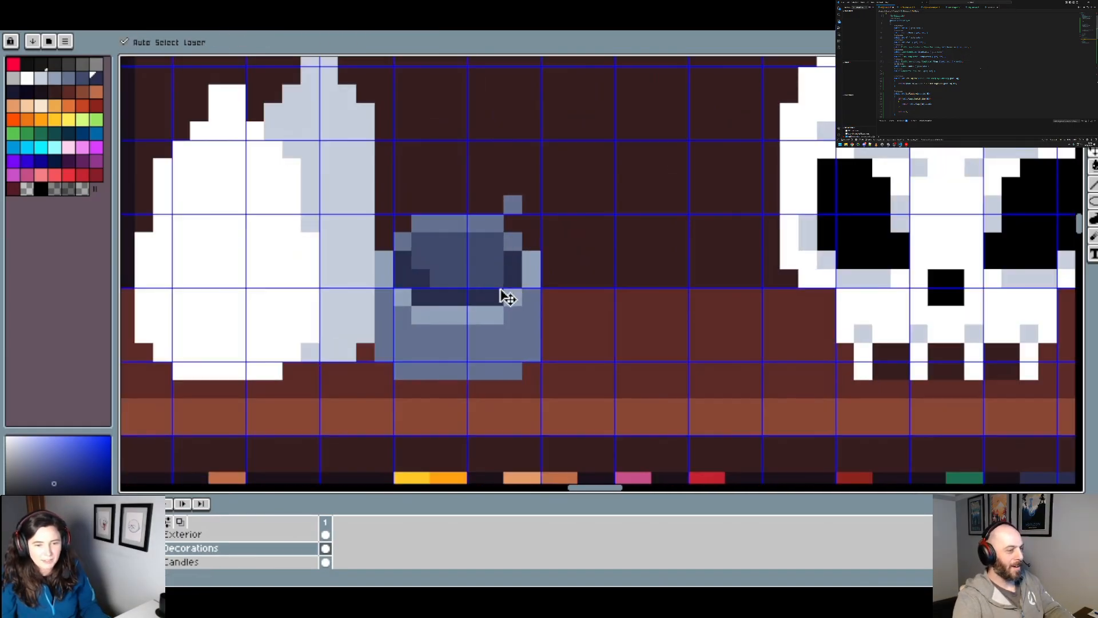
{"action": "key", "text": "g"}
{"action": "scroll", "coordinate": [452, 275], "scroll_direction": "down", "scroll_amount": 1}
{"action": "scroll", "coordinate": [438, 254], "scroll_direction": "up", "scroll_amount": 1}
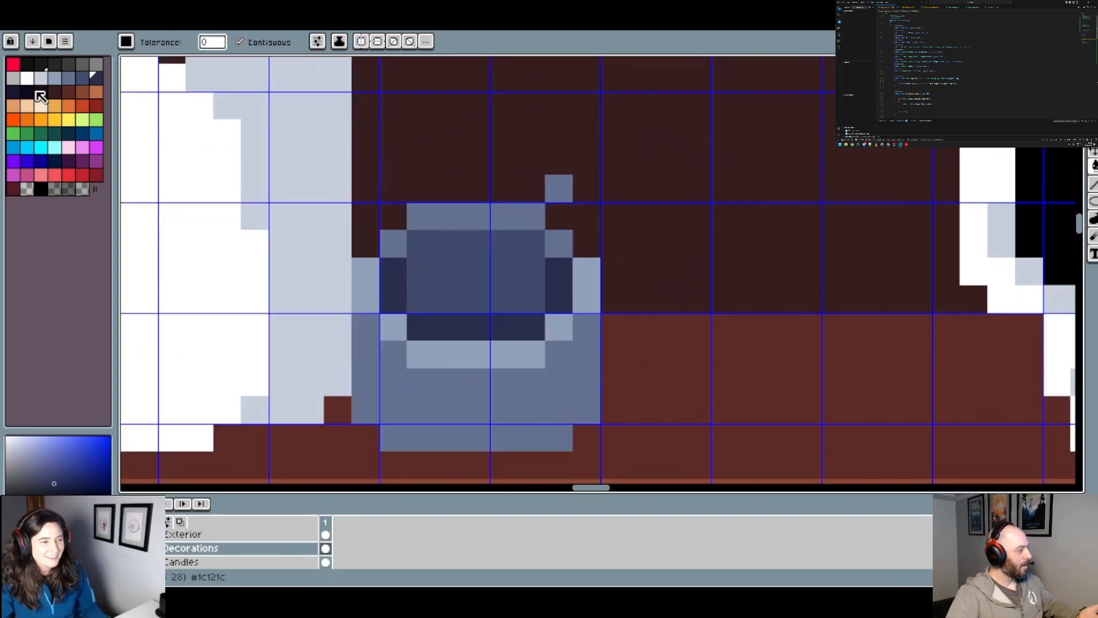
Step: Draw a one-pixel diagonal pestle line in very dark navy from the bowl's interior up past its right rim
{"action": "left_click", "coordinate": [13, 92]}
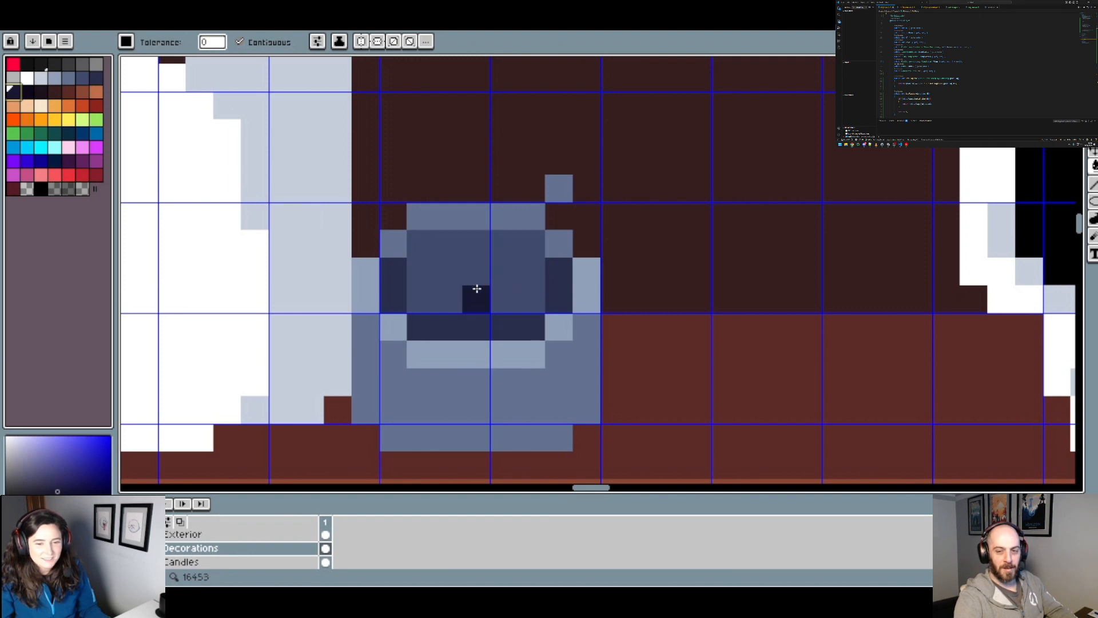
{"action": "left_click", "coordinate": [495, 275]}
{"action": "key", "text": "ctrl+z"}
{"action": "key", "text": "b"}
{"action": "left_click", "coordinate": [512, 276]}
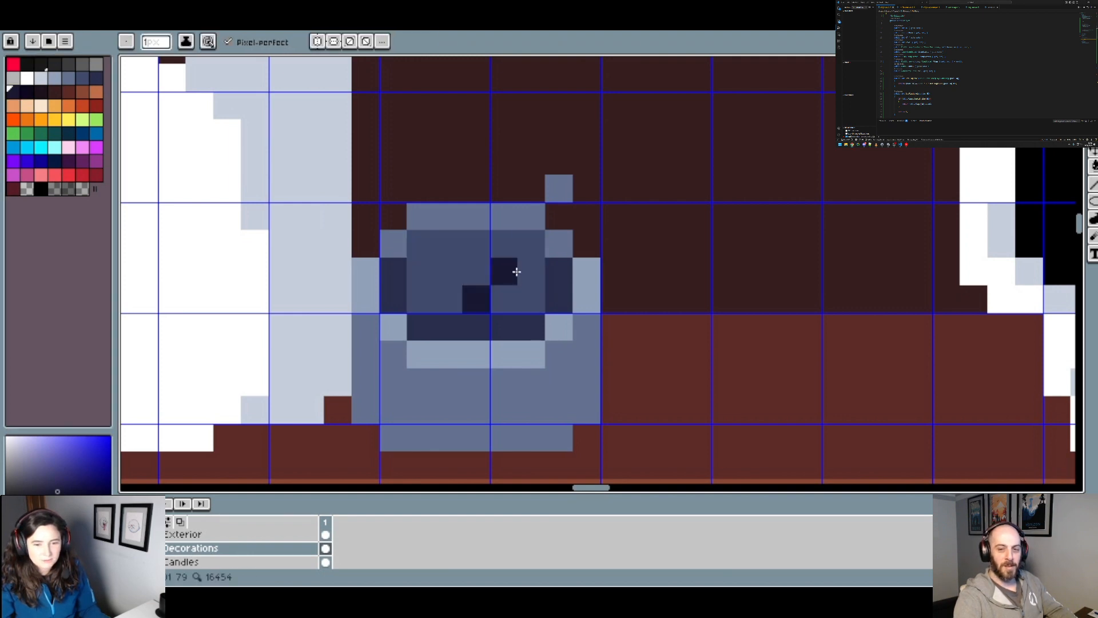
{"action": "left_click_drag", "start_coordinate": [517, 272], "coordinate": [553, 221]}
{"action": "scroll", "coordinate": [554, 221], "scroll_direction": "down", "scroll_amount": 5}
{"action": "scroll", "coordinate": [556, 221], "scroll_direction": "up", "scroll_amount": 5}
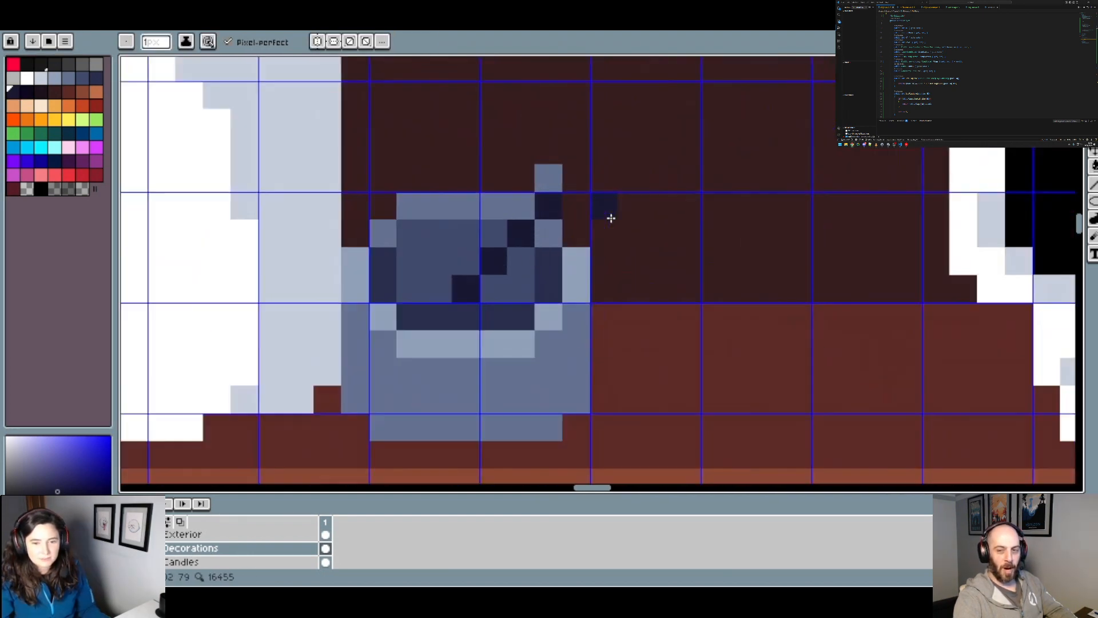
Step: Thicken the dark navy pestle and extend its handle up and to the right beyond the bowl's rim
{"action": "left_click_drag", "start_coordinate": [494, 290], "coordinate": [580, 211]}
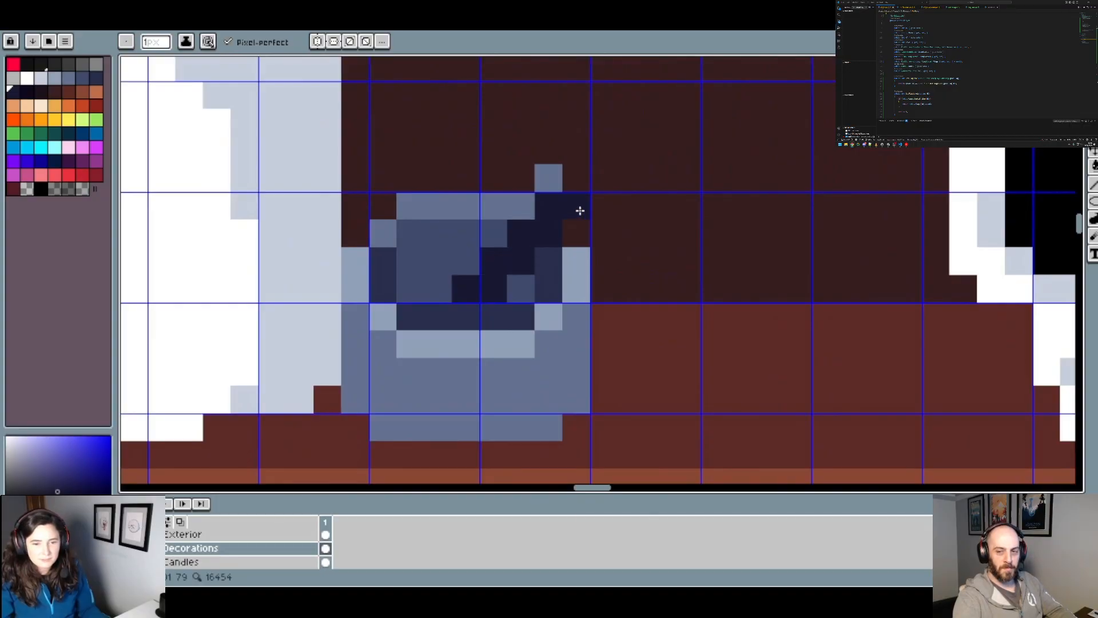
{"action": "scroll", "coordinate": [581, 188], "scroll_direction": "down", "scroll_amount": 4}
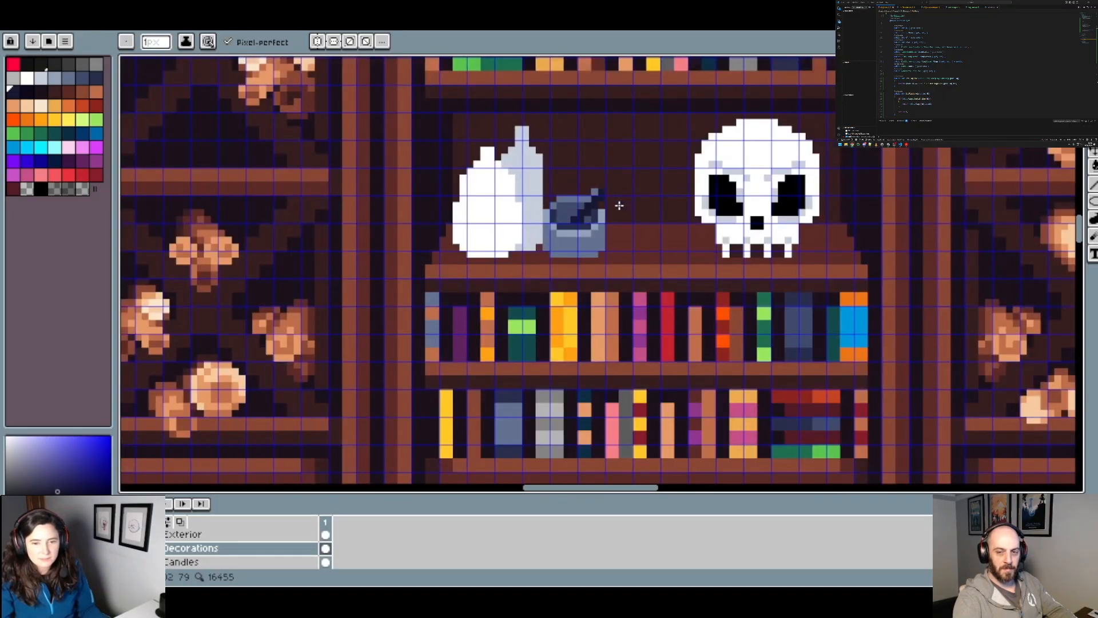
{"action": "scroll", "coordinate": [619, 206], "scroll_direction": "up", "scroll_amount": 4}
{"action": "left_click", "coordinate": [559, 224]}
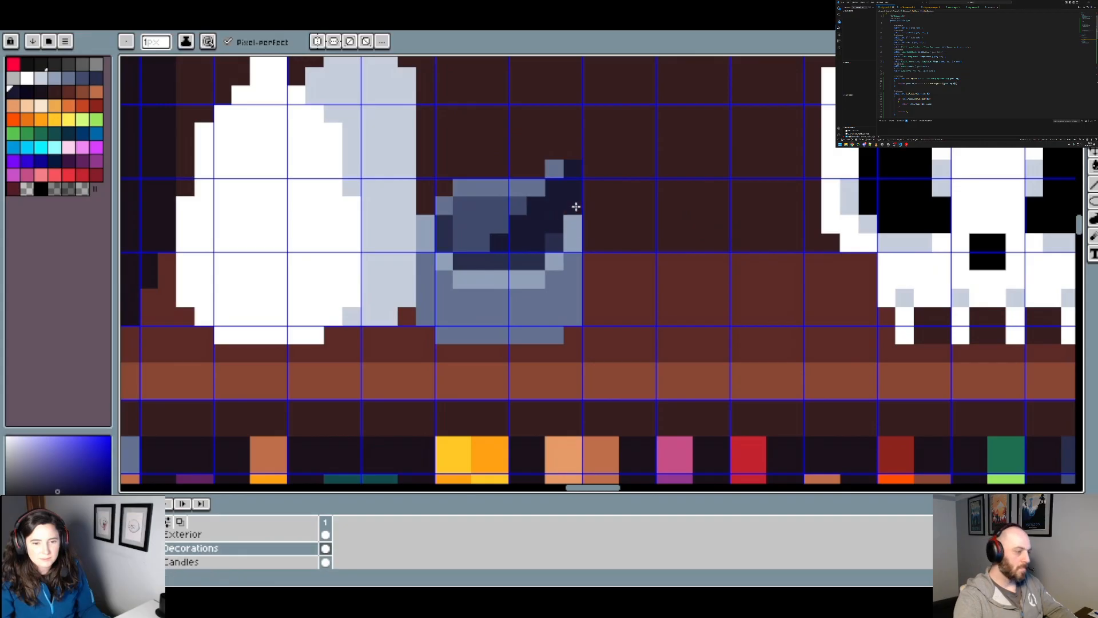
{"action": "scroll", "coordinate": [615, 179], "scroll_direction": "down", "scroll_amount": 4}
{"action": "scroll", "coordinate": [608, 164], "scroll_direction": "up", "scroll_amount": 4}
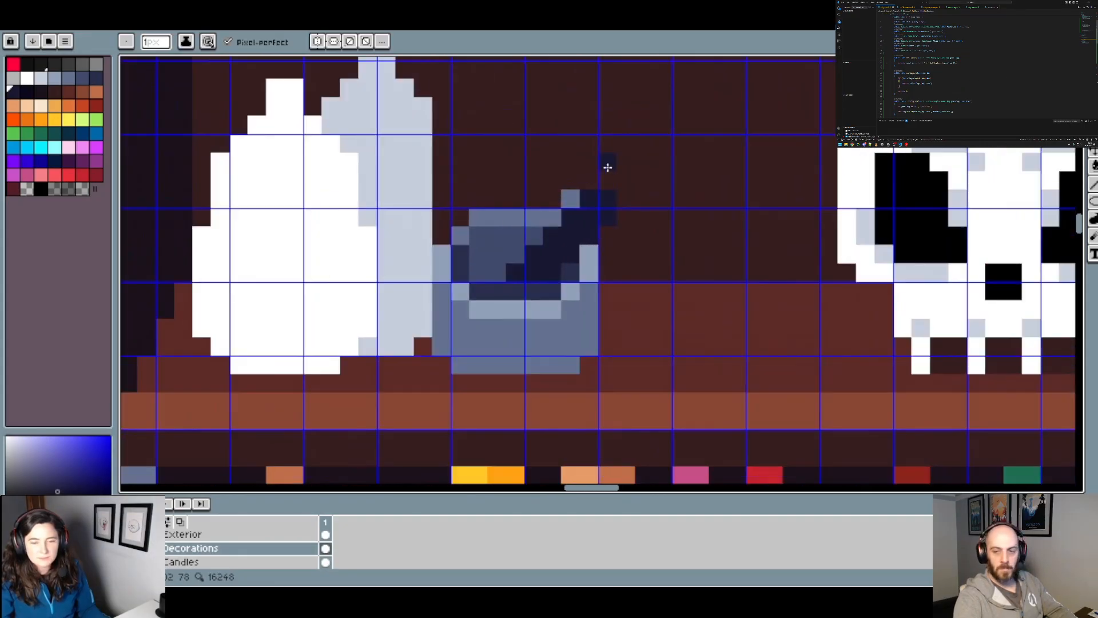
Step: Erase the stray blue-grey pixel beside the pestle handle with the transparent colour
{"action": "left_click", "coordinate": [580, 179], "text": "alt"}
{"action": "left_click", "coordinate": [563, 194]}
{"action": "key", "text": "ctrl+z"}
{"action": "left_click", "coordinate": [28, 190]}
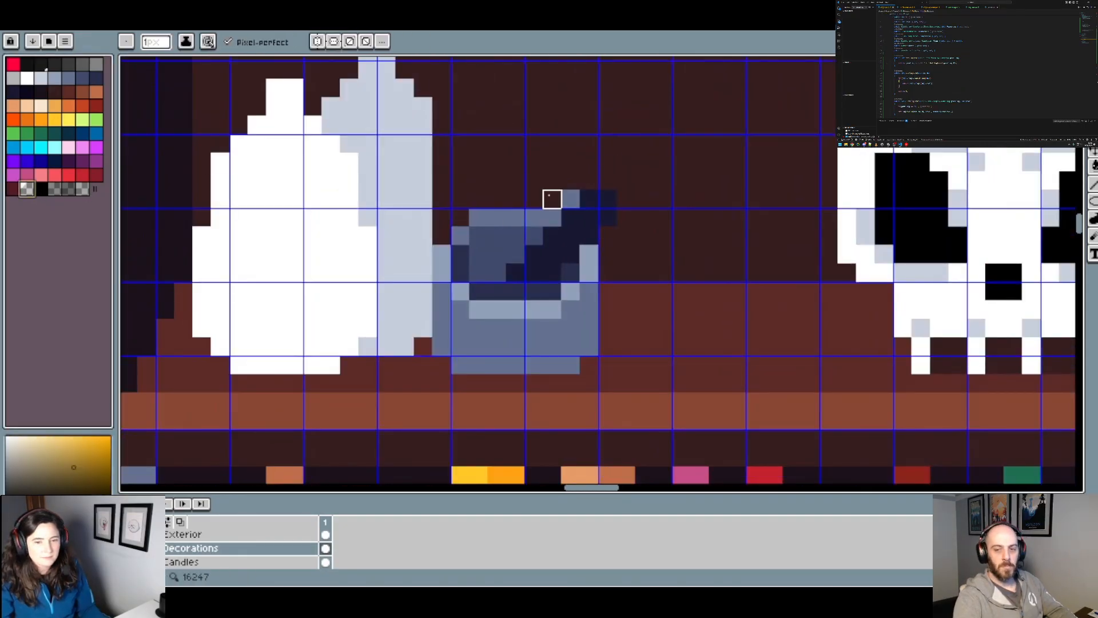
{"action": "left_click", "coordinate": [569, 199]}
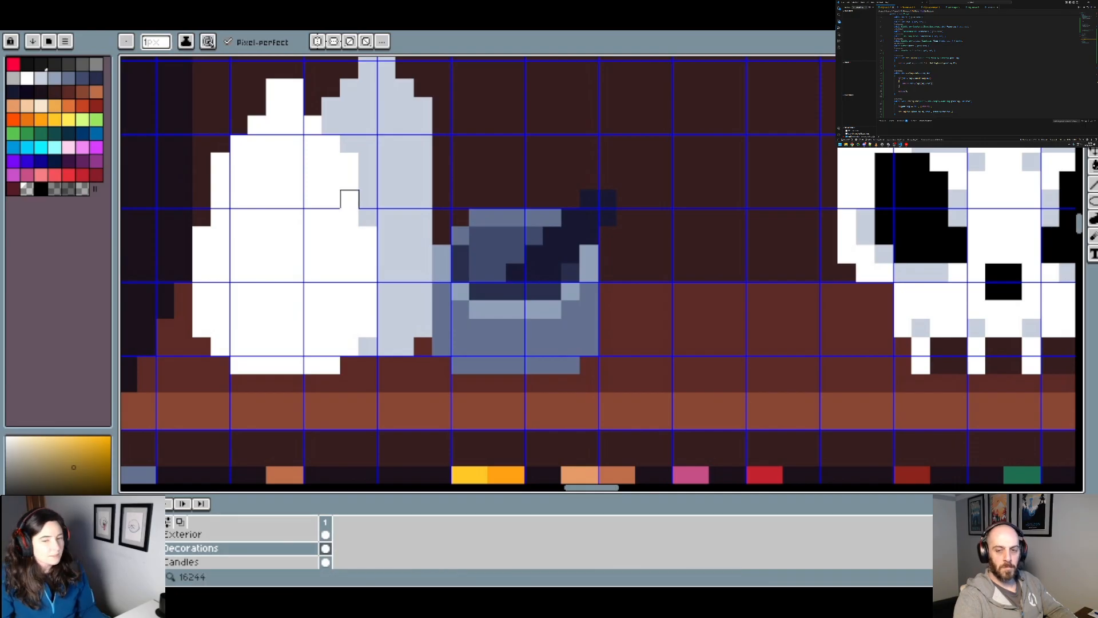
{"action": "scroll", "coordinate": [589, 216], "scroll_direction": "down", "scroll_amount": 1}
{"action": "scroll", "coordinate": [590, 263], "scroll_direction": "up", "scroll_amount": 3}
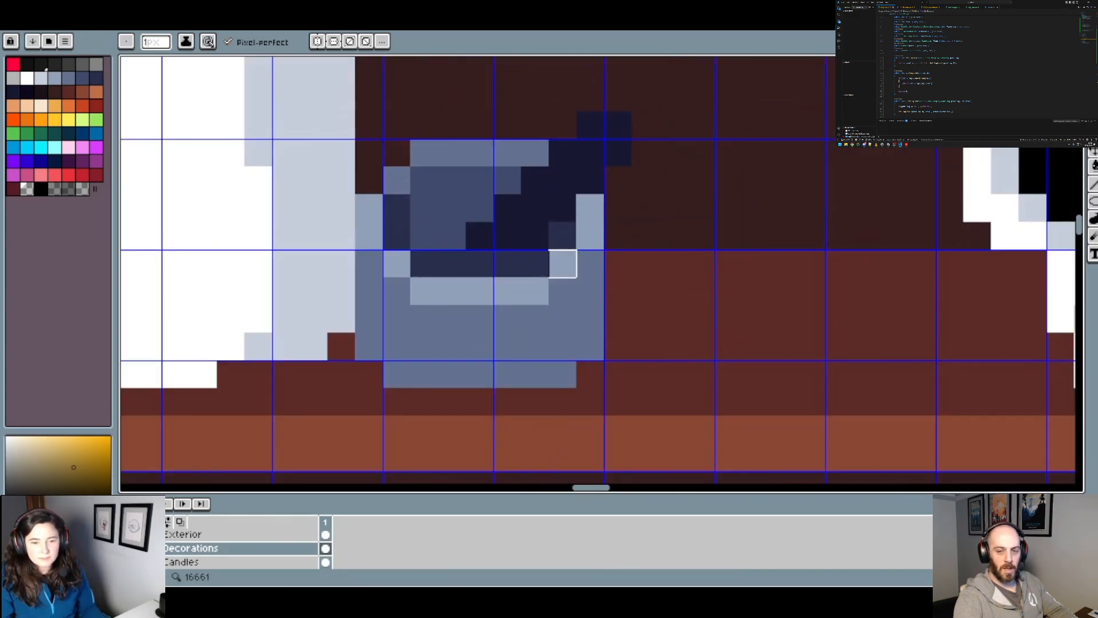
Step: Recolour the top pixel of the bowl's right rim highlight with the medium blue-grey
{"action": "scroll", "coordinate": [567, 263], "scroll_direction": "down", "scroll_amount": 3}
{"action": "scroll", "coordinate": [591, 253], "scroll_direction": "up", "scroll_amount": 3}
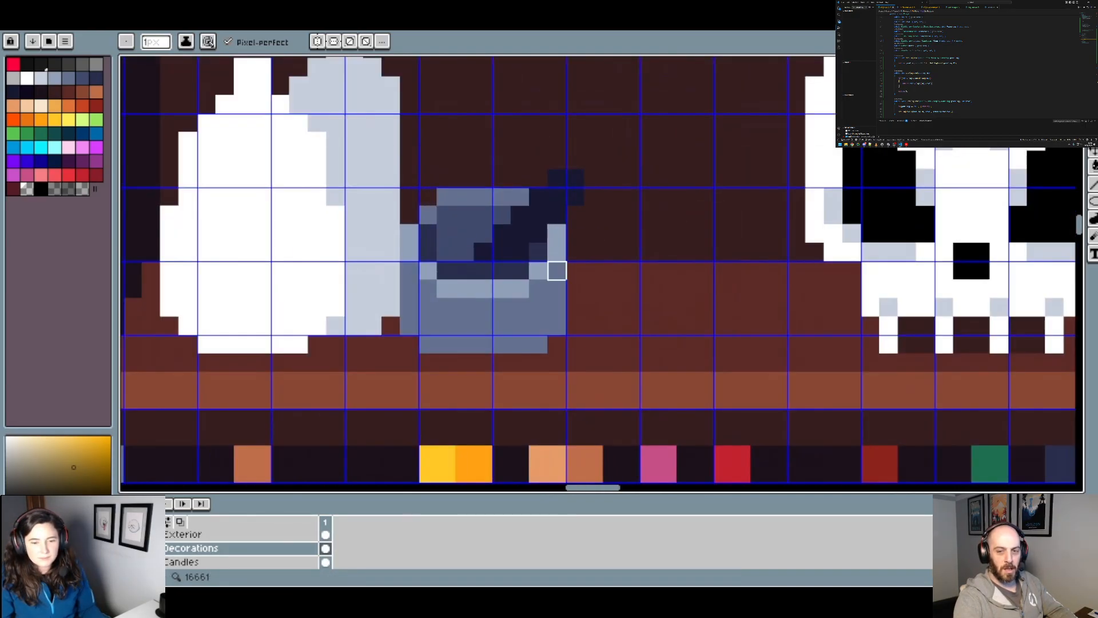
{"action": "left_click", "coordinate": [557, 270], "text": "alt"}
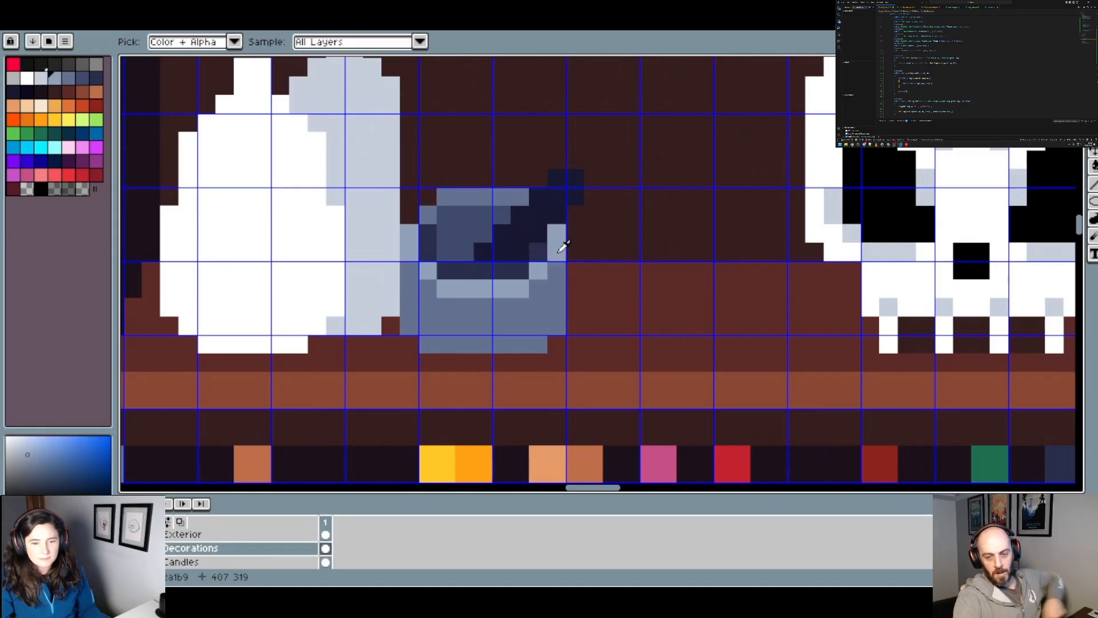
{"action": "left_click", "coordinate": [68, 78]}
{"action": "left_click", "coordinate": [595, 246]}
{"action": "key", "text": "ctrl+z"}
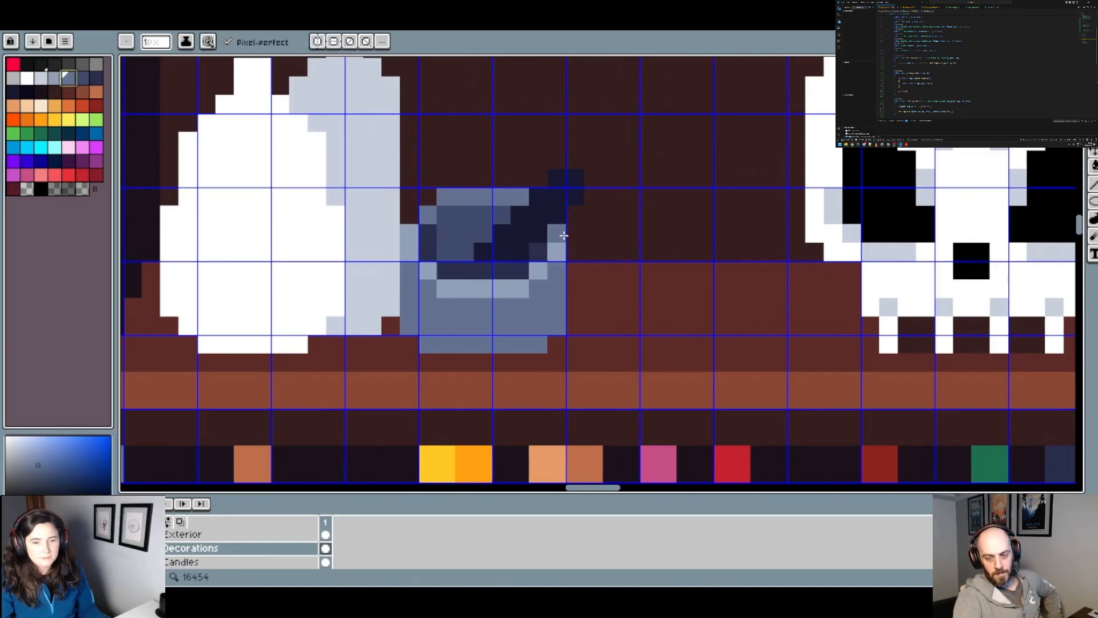
{"action": "left_click", "coordinate": [593, 252]}
{"action": "scroll", "coordinate": [607, 253], "scroll_direction": "down", "scroll_amount": 3}
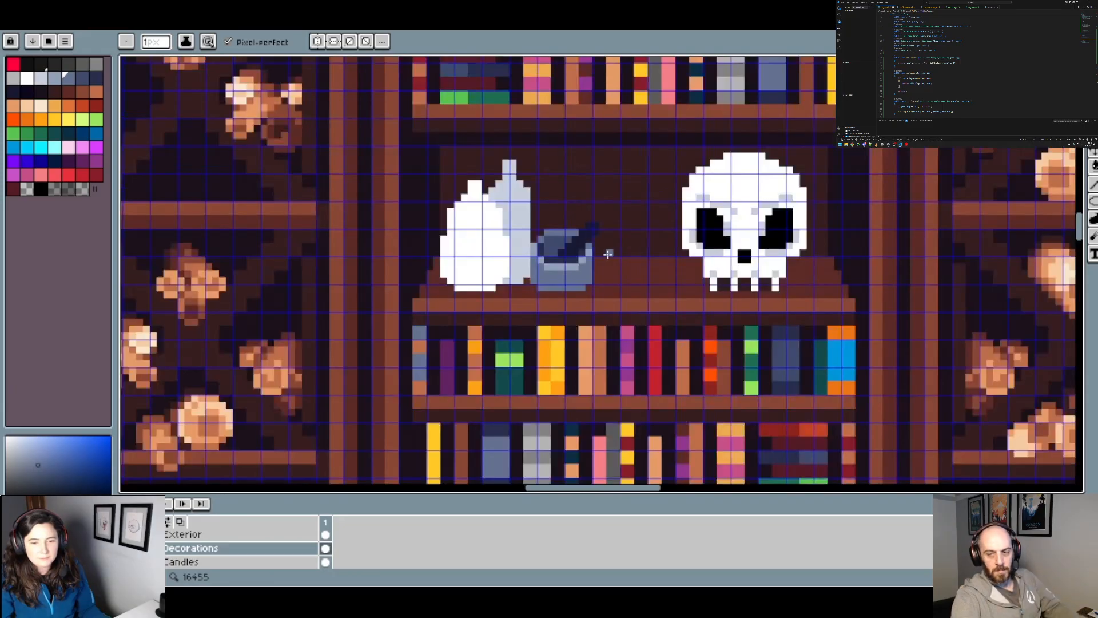
{"action": "scroll", "coordinate": [607, 254], "scroll_direction": "up", "scroll_amount": 1}
{"action": "scroll", "coordinate": [593, 273], "scroll_direction": "up", "scroll_amount": 2}
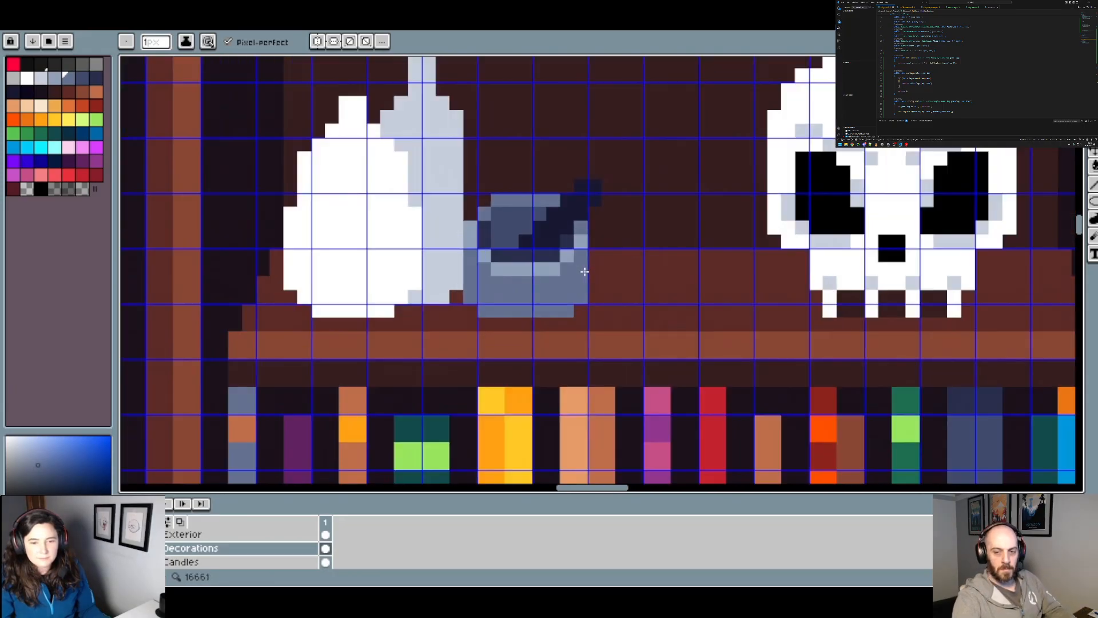
Step: Refine the bowl's inner shading with slate blue at the right edge and very dark navy along the bottom row
{"action": "left_click", "coordinate": [565, 237], "text": "alt"}
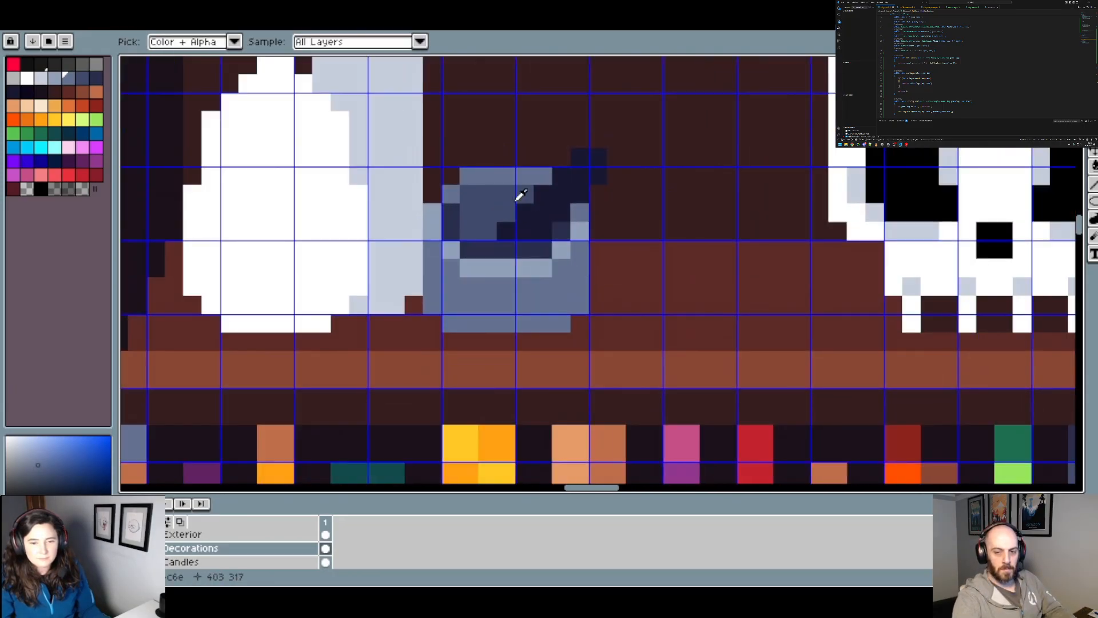
{"action": "scroll", "coordinate": [632, 247], "scroll_direction": "down", "scroll_amount": 3}
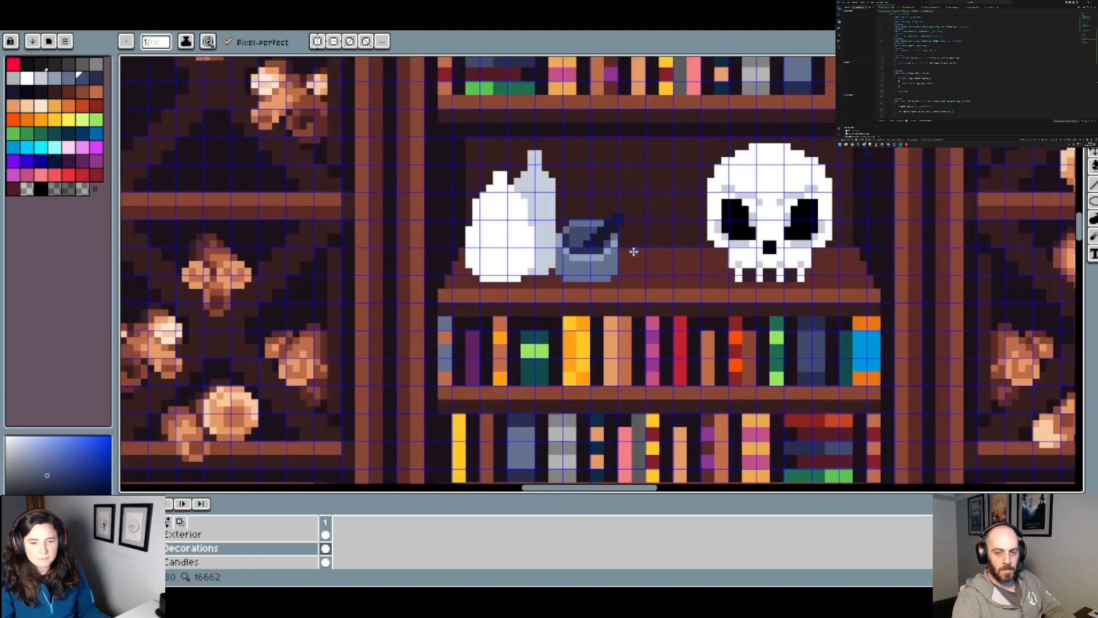
{"action": "scroll", "coordinate": [630, 250], "scroll_direction": "up", "scroll_amount": 3}
{"action": "left_click", "coordinate": [536, 233], "text": "alt"}
{"action": "left_click_drag", "start_coordinate": [522, 250], "coordinate": [485, 252]}
{"action": "scroll", "coordinate": [603, 242], "scroll_direction": "down", "scroll_amount": 3}
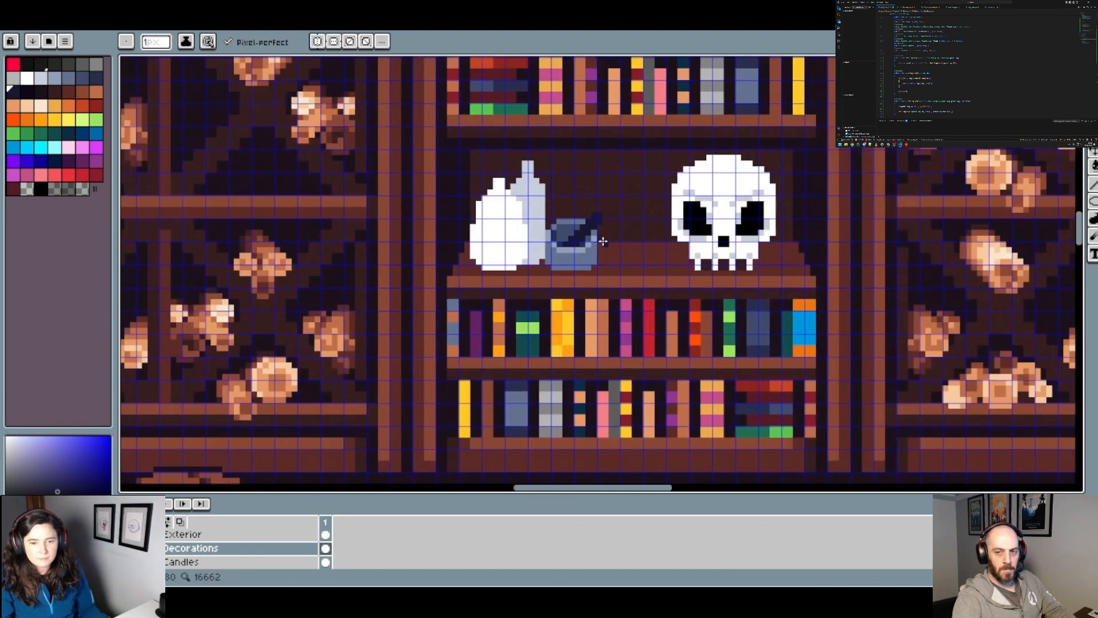
{"action": "scroll", "coordinate": [610, 231], "scroll_direction": "up", "scroll_amount": 3}
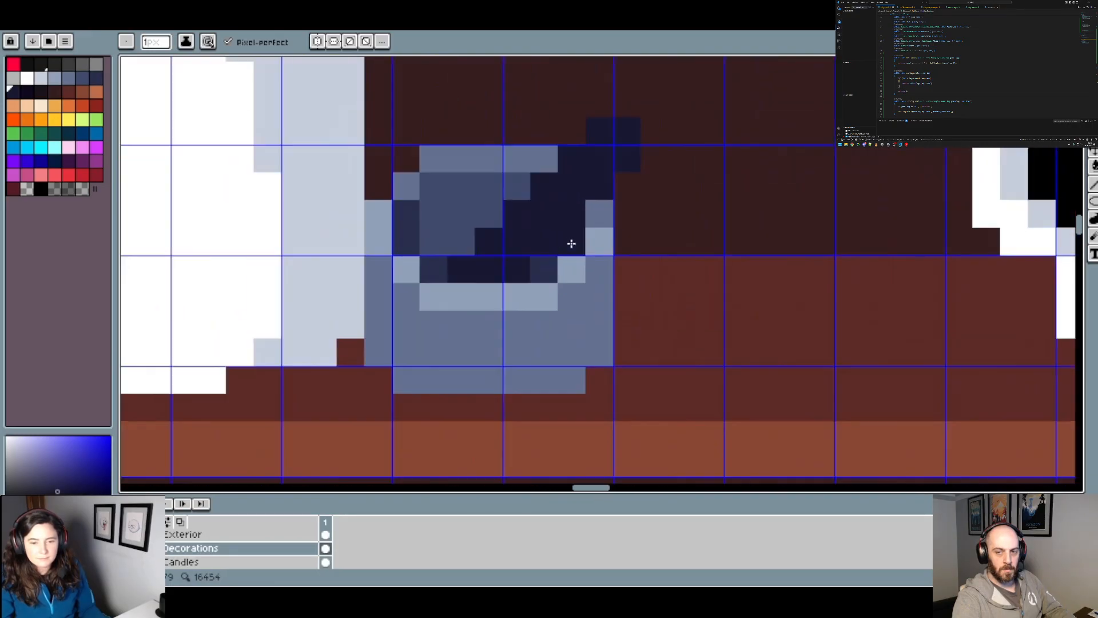
Step: Lighten the dark pixels along the bowl's left inner edge with the interior's slate blue
{"action": "left_click", "coordinate": [446, 222], "text": "alt"}
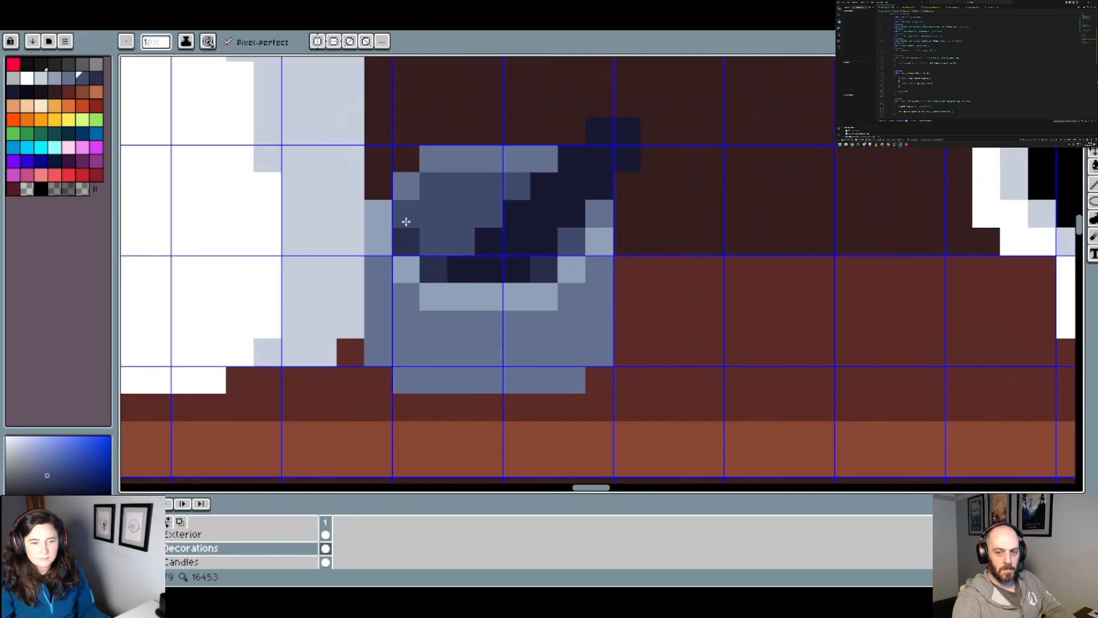
{"action": "left_click_drag", "start_coordinate": [406, 222], "coordinate": [406, 243]}
{"action": "scroll", "coordinate": [525, 234], "scroll_direction": "down", "scroll_amount": 3}
{"action": "scroll", "coordinate": [533, 237], "scroll_direction": "up", "scroll_amount": 3}
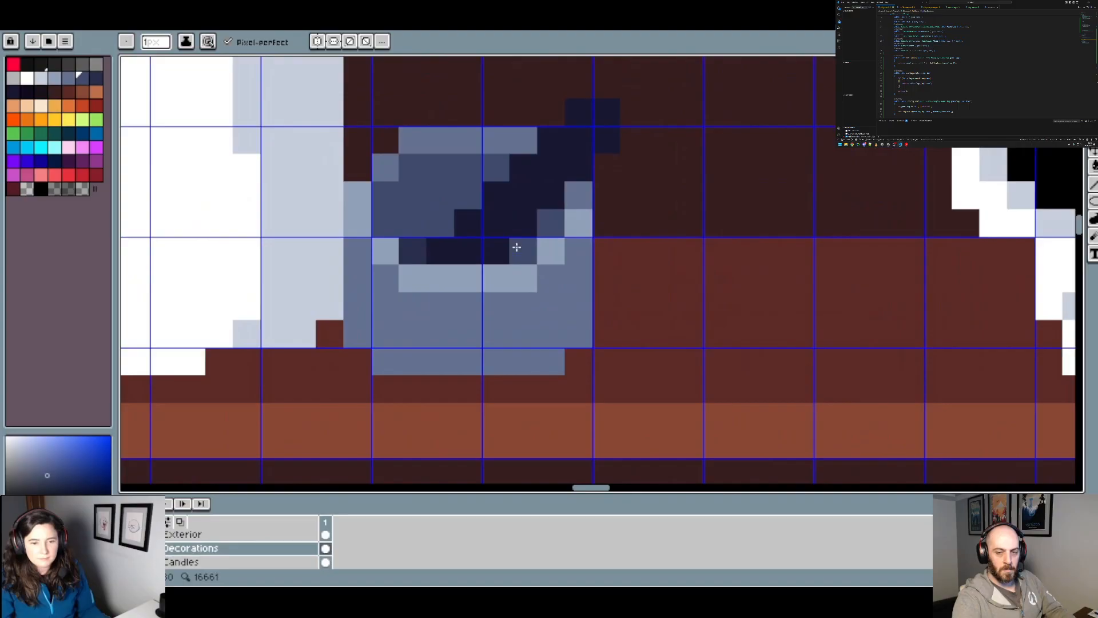
{"action": "left_click", "coordinate": [414, 248]}
{"action": "scroll", "coordinate": [580, 236], "scroll_direction": "down", "scroll_amount": 4}
{"action": "scroll", "coordinate": [535, 238], "scroll_direction": "up", "scroll_amount": 2}
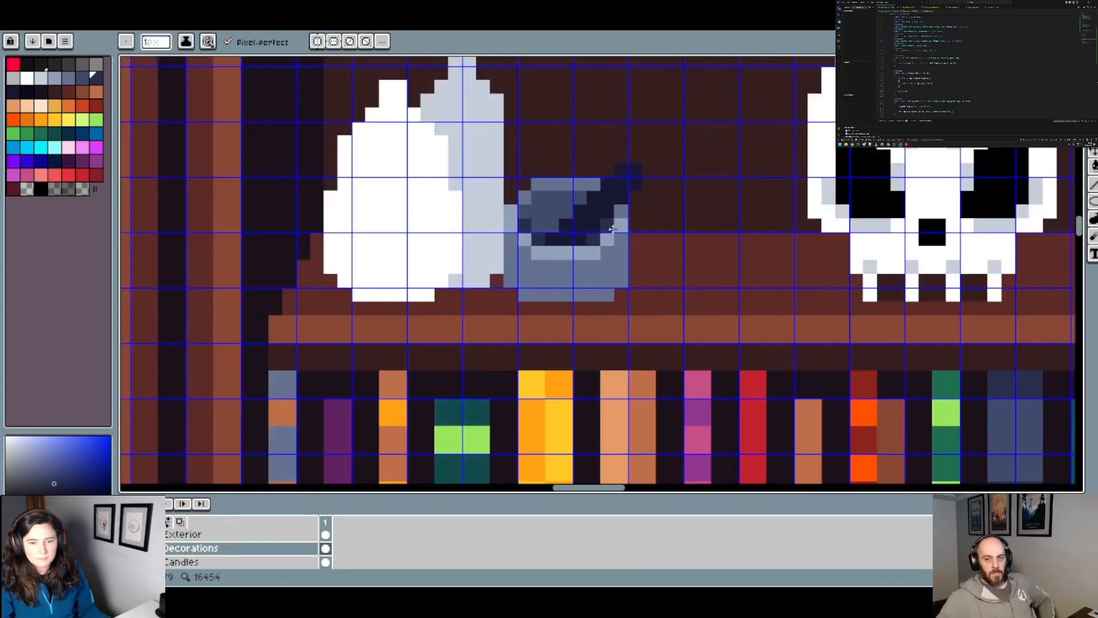
{"action": "scroll", "coordinate": [652, 244], "scroll_direction": "down", "scroll_amount": 2}
{"action": "left_click_drag", "start_coordinate": [652, 242], "coordinate": [608, 240]}
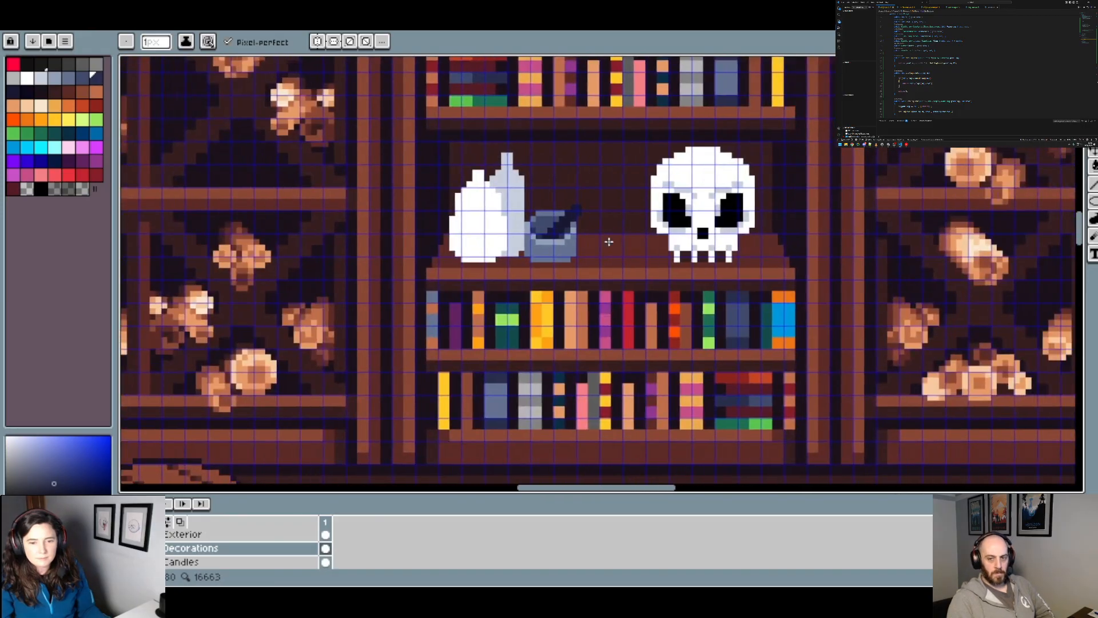
{"action": "scroll", "coordinate": [607, 241], "scroll_direction": "up", "scroll_amount": 3}
{"action": "key", "text": "alt"}
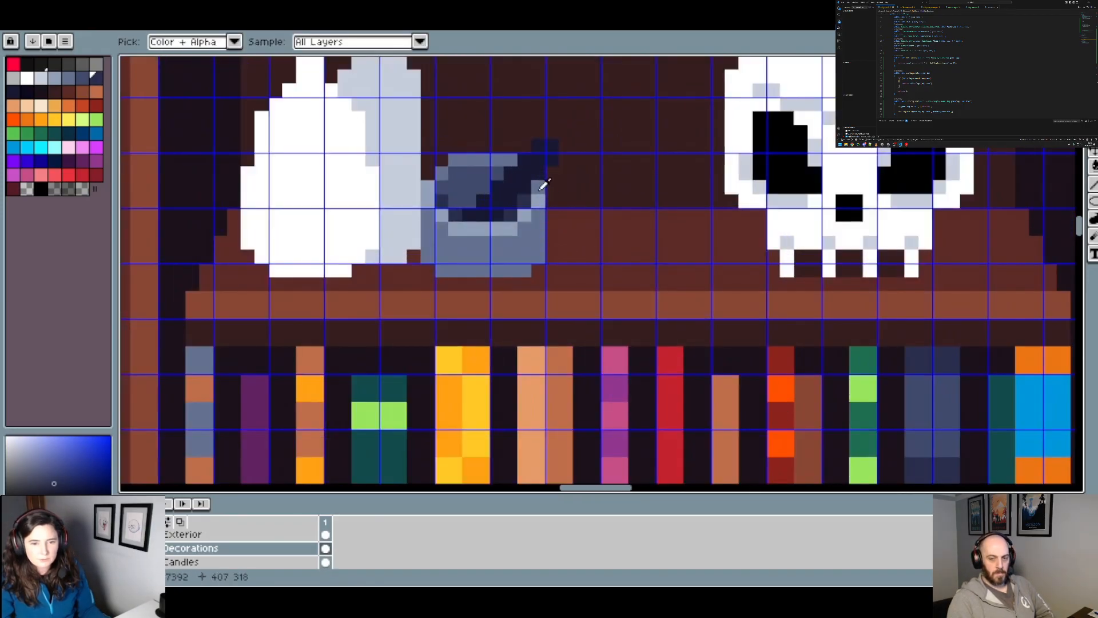
Step: Shade the mortar's outer left side, bottom row and lower right corner with slate blue, and soften the left shadow's top with blue-grey
{"action": "left_click", "coordinate": [539, 245], "text": "alt"}
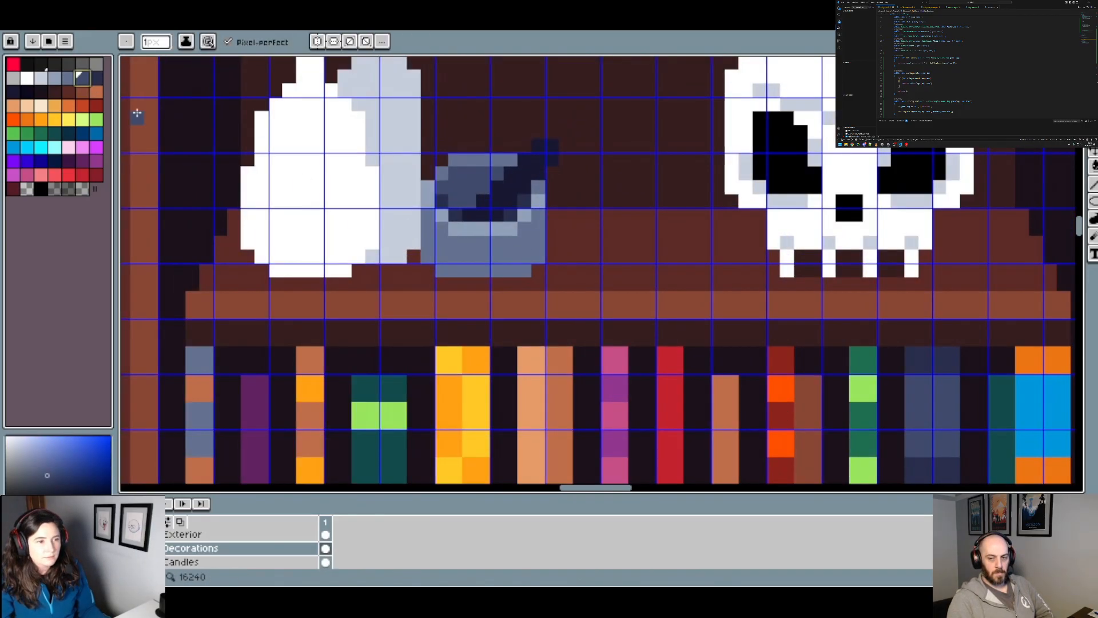
{"action": "scroll", "coordinate": [442, 250], "scroll_direction": "up", "scroll_amount": 1}
{"action": "left_click", "coordinate": [426, 257]}
{"action": "left_click", "coordinate": [426, 206], "text": "shift"}
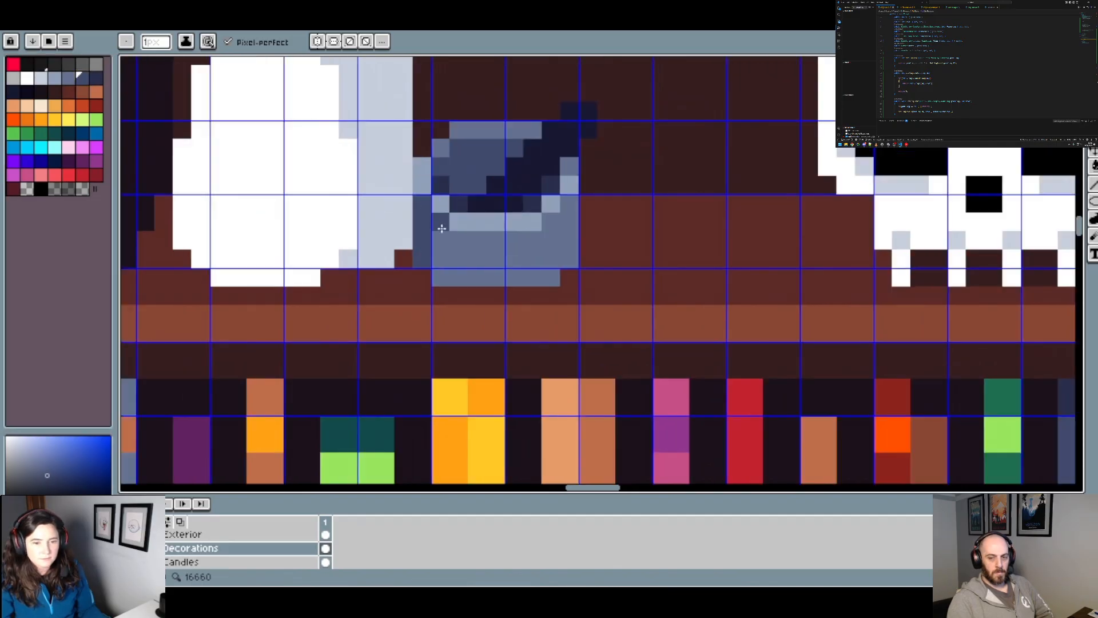
{"action": "left_click_drag", "start_coordinate": [442, 272], "coordinate": [442, 222]}
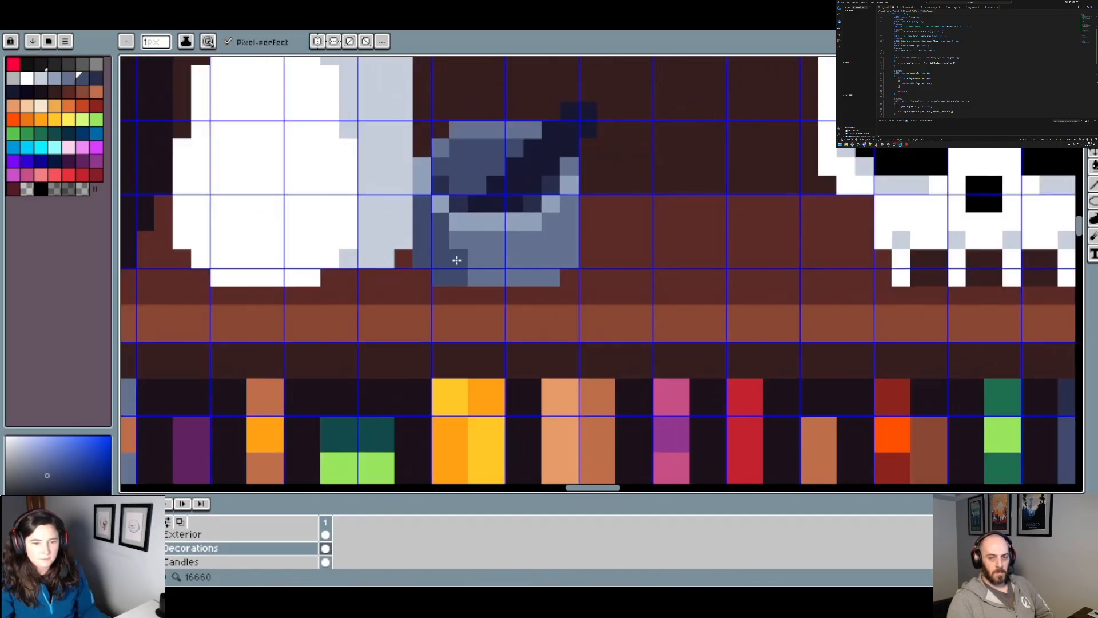
{"action": "left_click", "coordinate": [549, 280], "text": "shift"}
{"action": "left_click", "coordinate": [566, 261]}
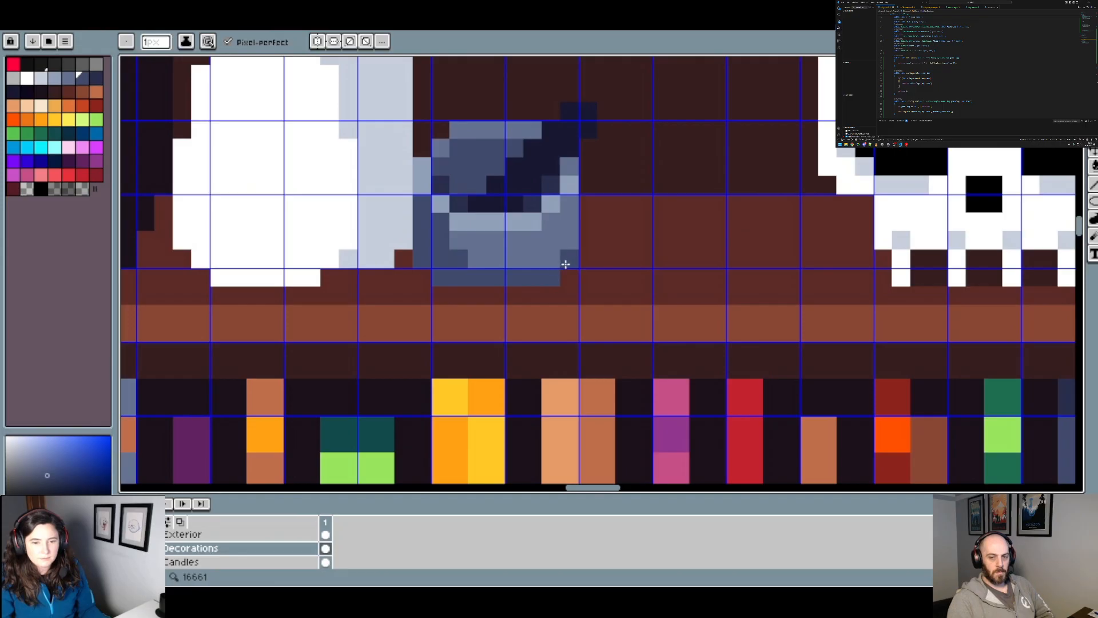
{"action": "scroll", "coordinate": [575, 262], "scroll_direction": "down", "scroll_amount": 4}
{"action": "scroll", "coordinate": [559, 258], "scroll_direction": "up", "scroll_amount": 5}
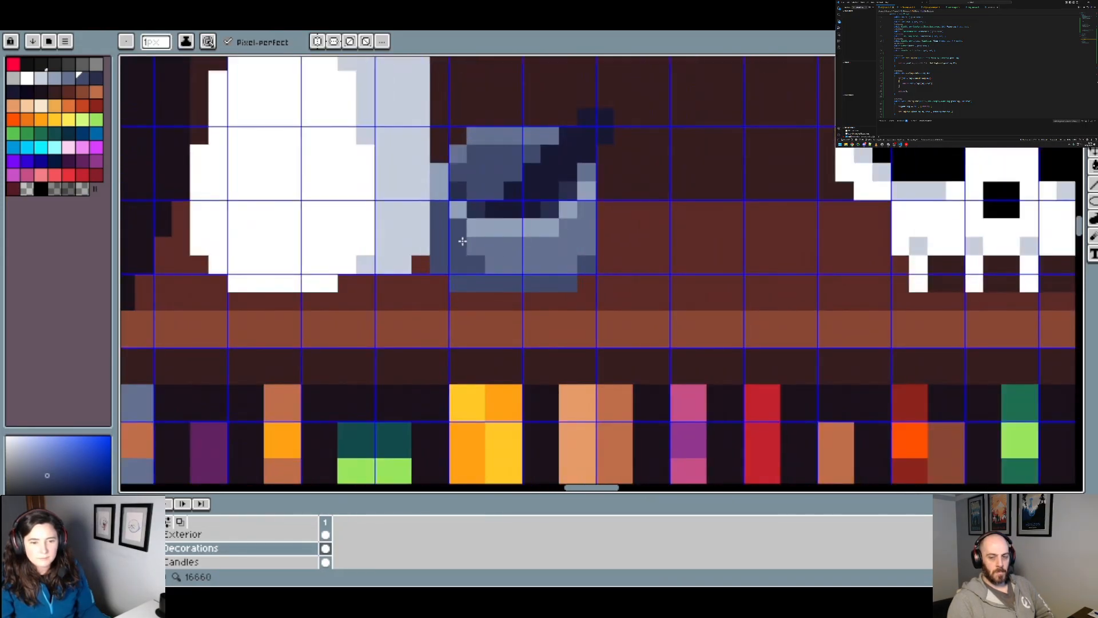
{"action": "left_click", "coordinate": [450, 226], "text": "alt"}
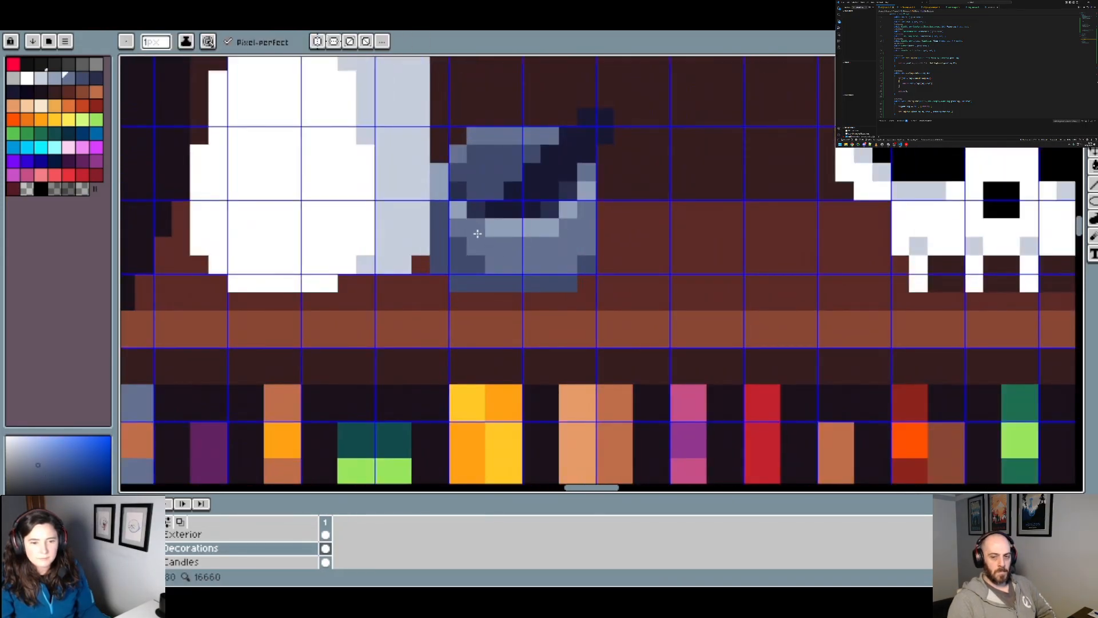
{"action": "scroll", "coordinate": [532, 261], "scroll_direction": "down", "scroll_amount": 2}
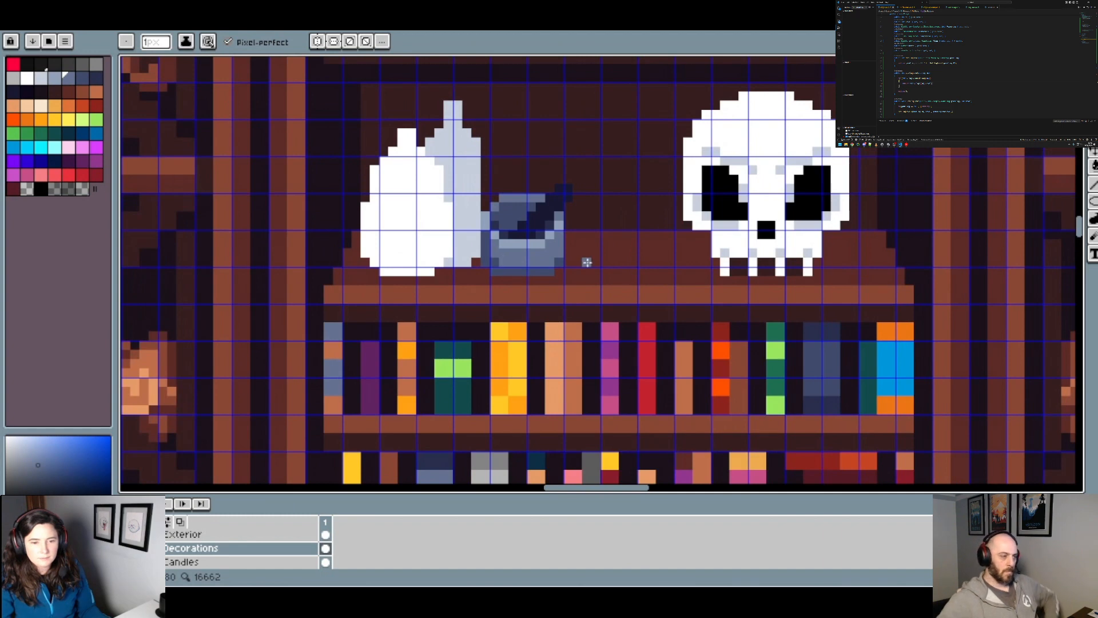
Step: Set the canvas grid to a width of 1 and a height of 1 pixel
{"action": "scroll", "coordinate": [587, 262], "scroll_direction": "down", "scroll_amount": 1}
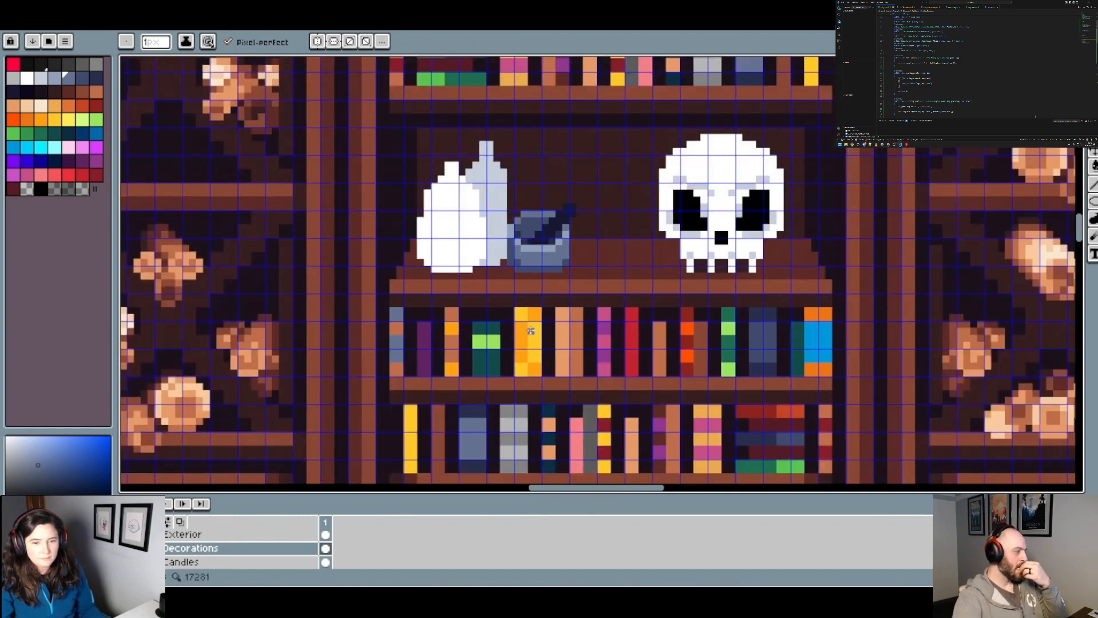
{"action": "scroll", "coordinate": [578, 310], "scroll_direction": "down", "scroll_amount": 1}
{"action": "left_click", "coordinate": [215, 26]}
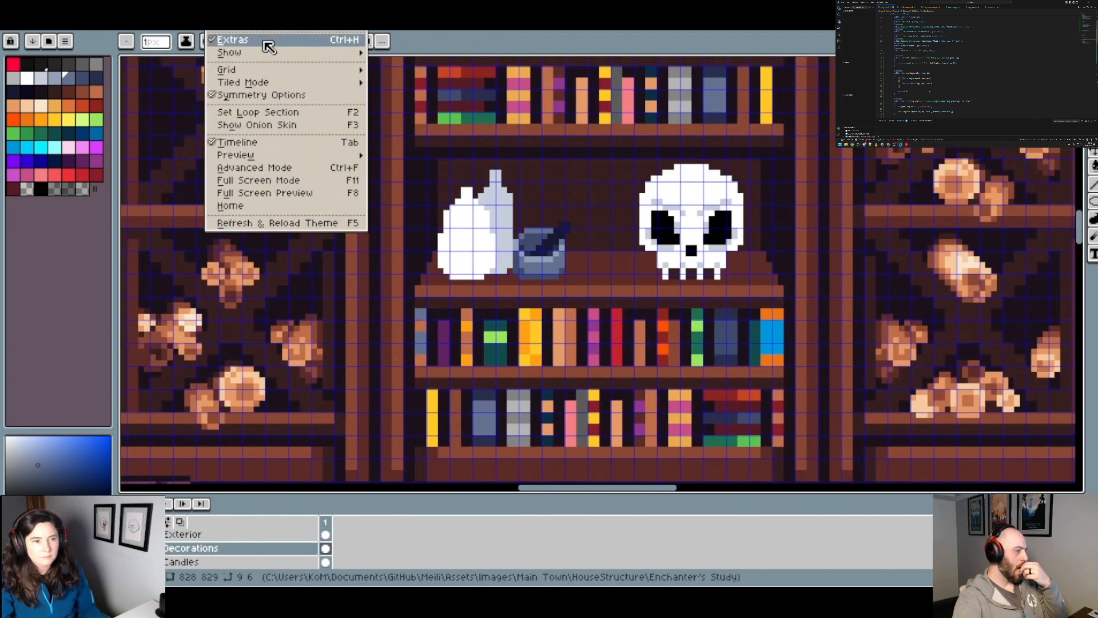
{"action": "mouse_move", "coordinate": [281, 68]}
{"action": "left_click", "coordinate": [404, 69]}
{"action": "left_click", "coordinate": [510, 294]}
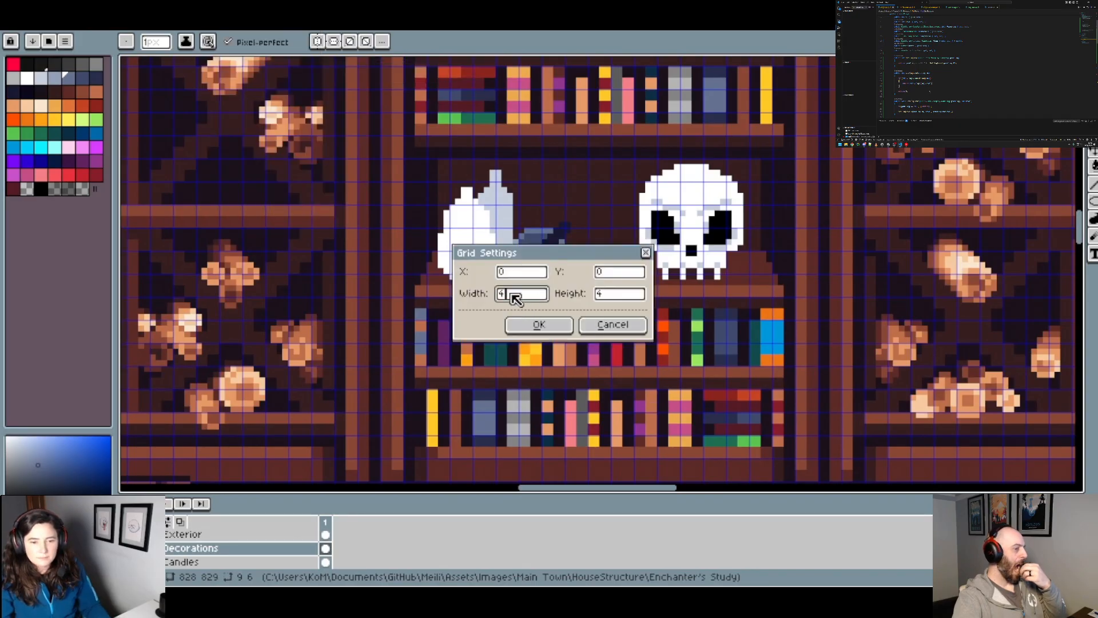
{"action": "type", "text": "1"}
{"action": "left_click", "coordinate": [601, 296]}
{"action": "type", "text": "1"}
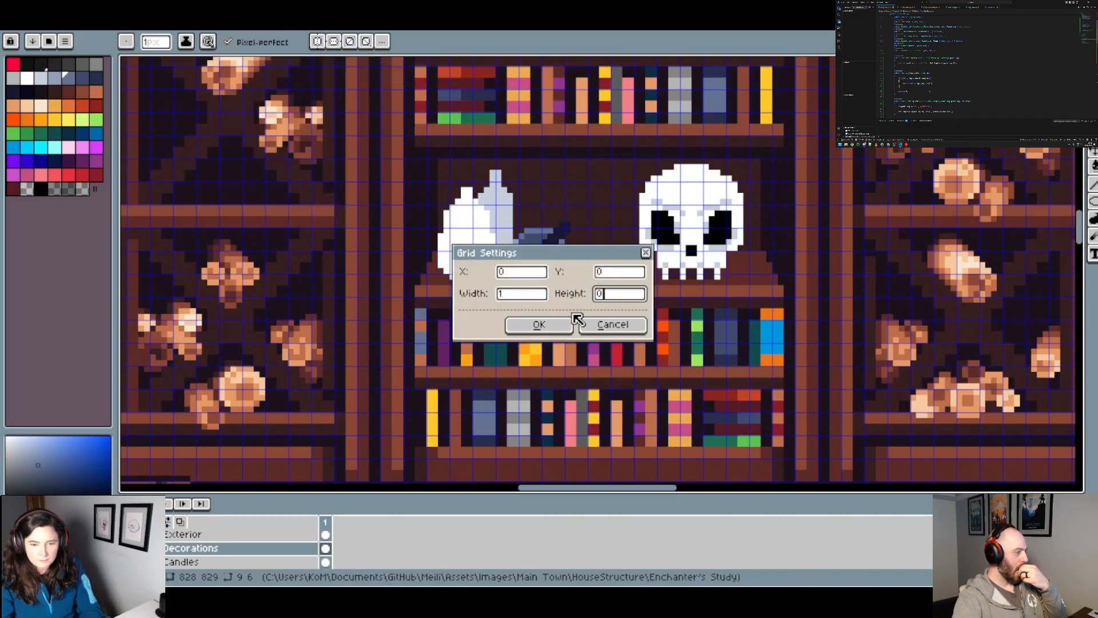
{"action": "left_click", "coordinate": [566, 322]}
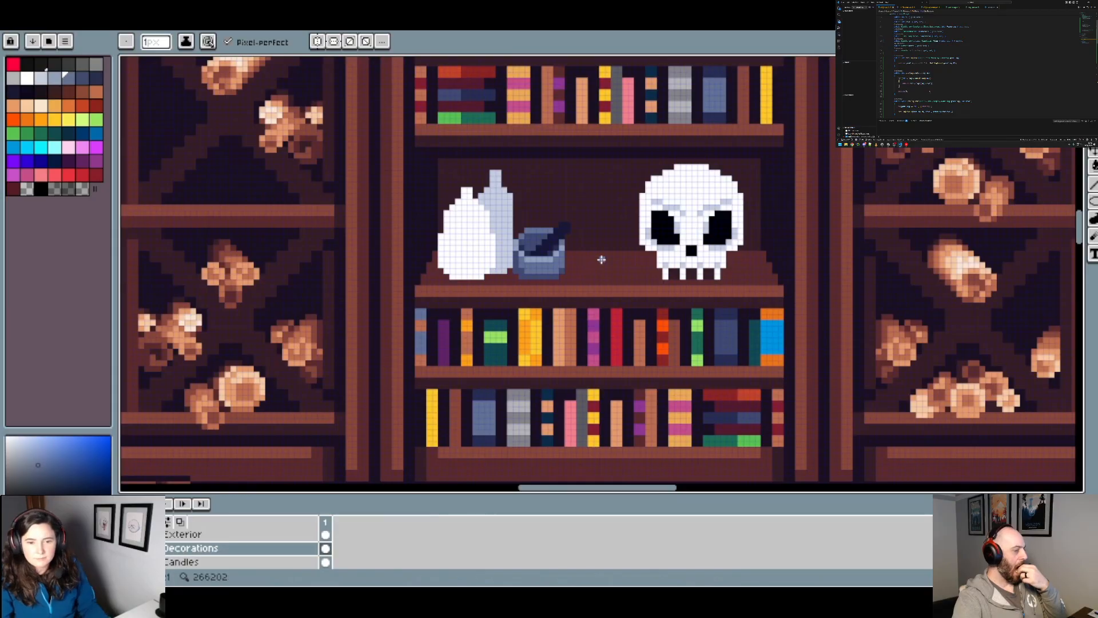
Step: Darken the pestle's lower edge from the bowl up to the handle's end with the near-black navy
{"action": "scroll", "coordinate": [586, 263], "scroll_direction": "up", "scroll_amount": 1}
{"action": "left_click_drag", "start_coordinate": [592, 281], "coordinate": [570, 266]}
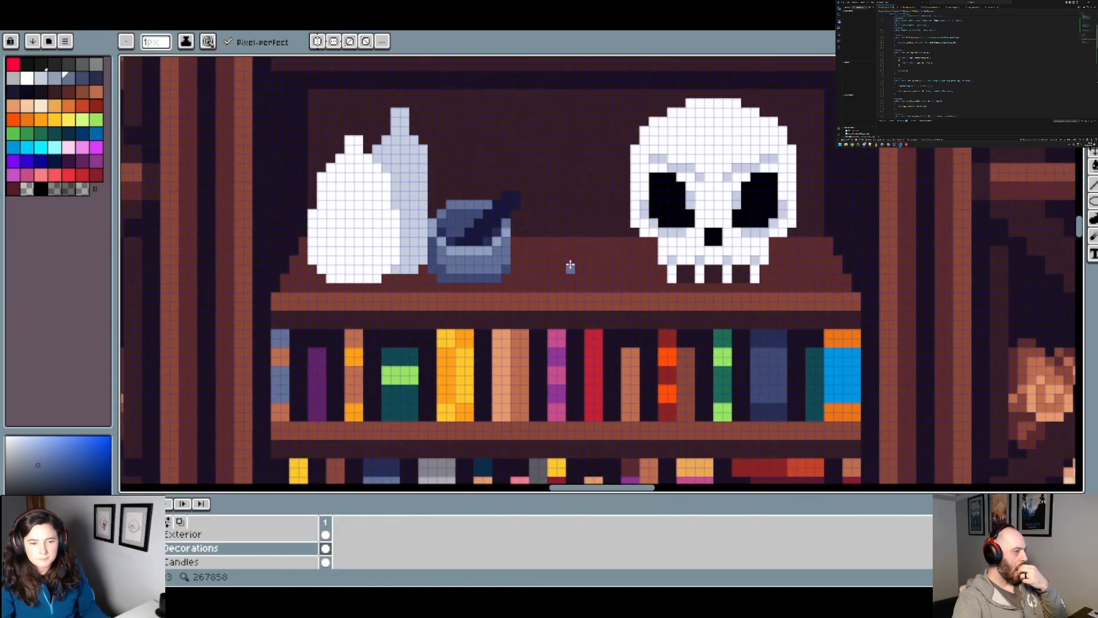
{"action": "scroll", "coordinate": [530, 221], "scroll_direction": "up", "scroll_amount": 2}
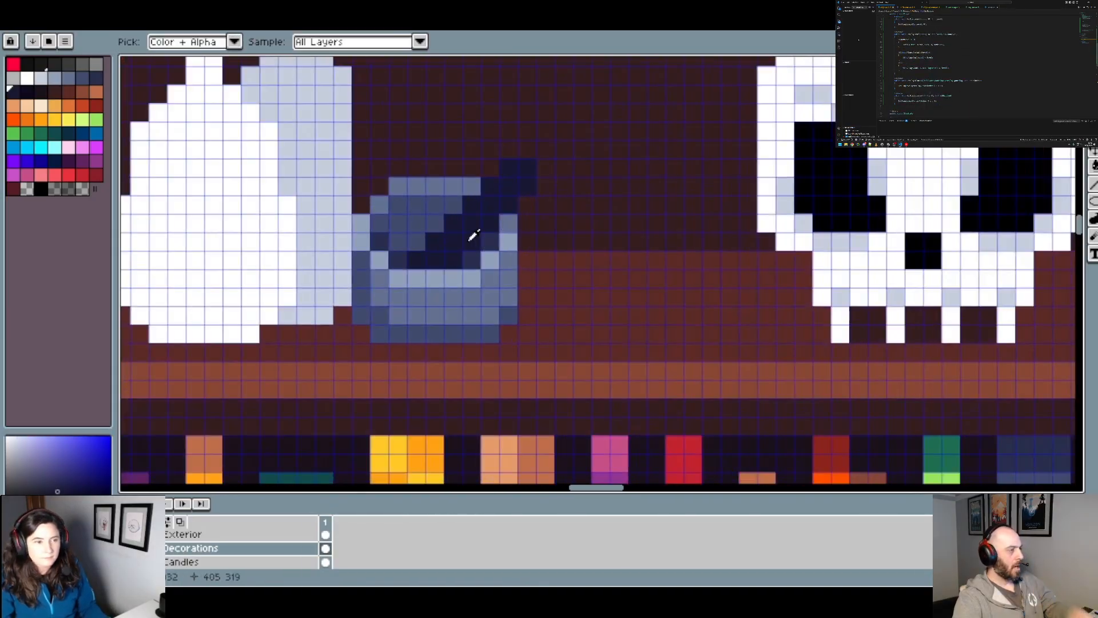
{"action": "left_click", "coordinate": [96, 77]}
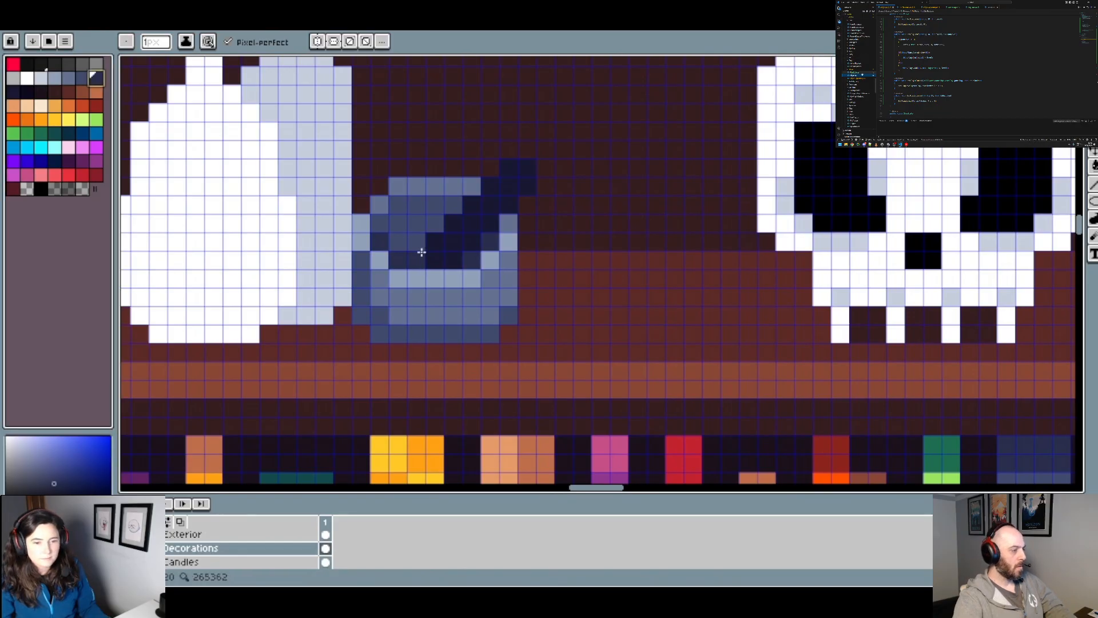
{"action": "scroll", "coordinate": [531, 246], "scroll_direction": "down", "scroll_amount": 3}
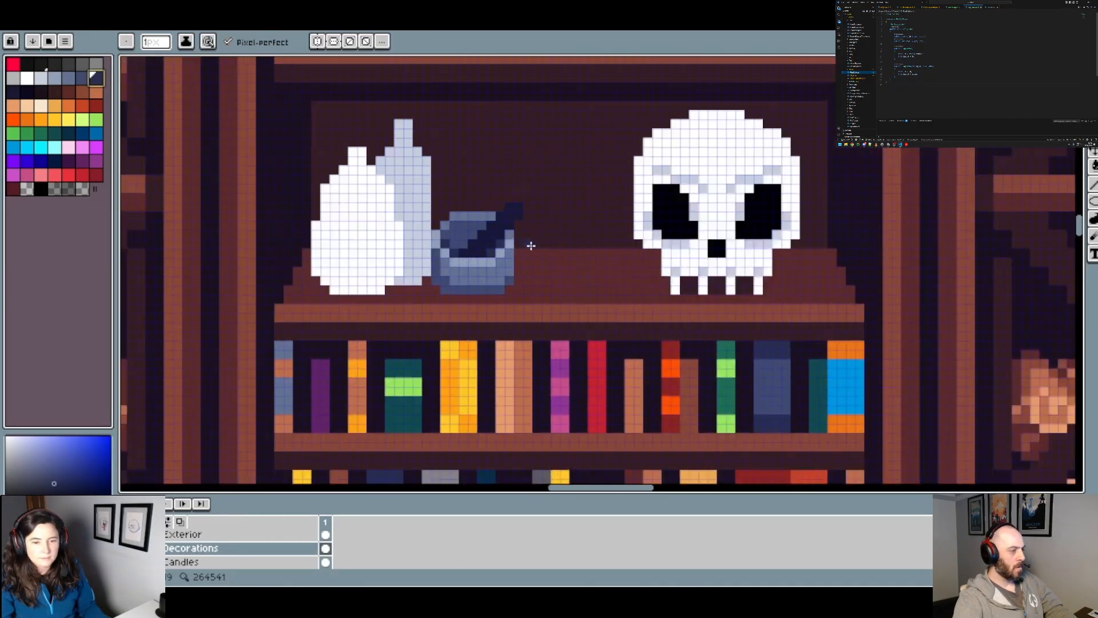
{"action": "scroll", "coordinate": [531, 246], "scroll_direction": "up", "scroll_amount": 1}
{"action": "scroll", "coordinate": [509, 236], "scroll_direction": "down", "scroll_amount": 2}
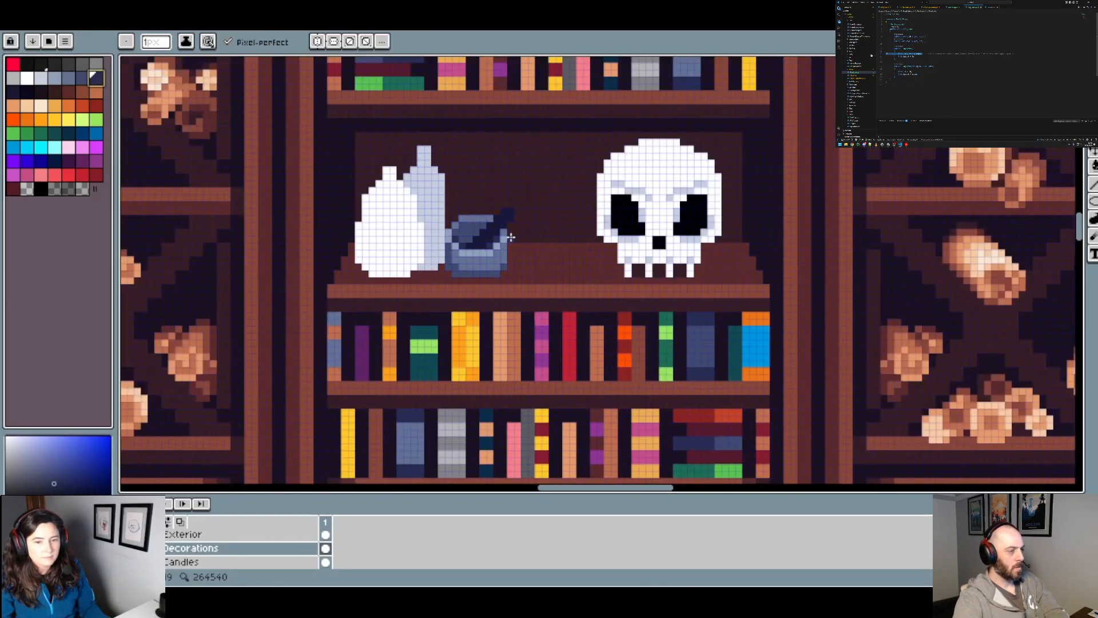
{"action": "scroll", "coordinate": [509, 235], "scroll_direction": "up", "scroll_amount": 2}
{"action": "left_click", "coordinate": [32, 96]}
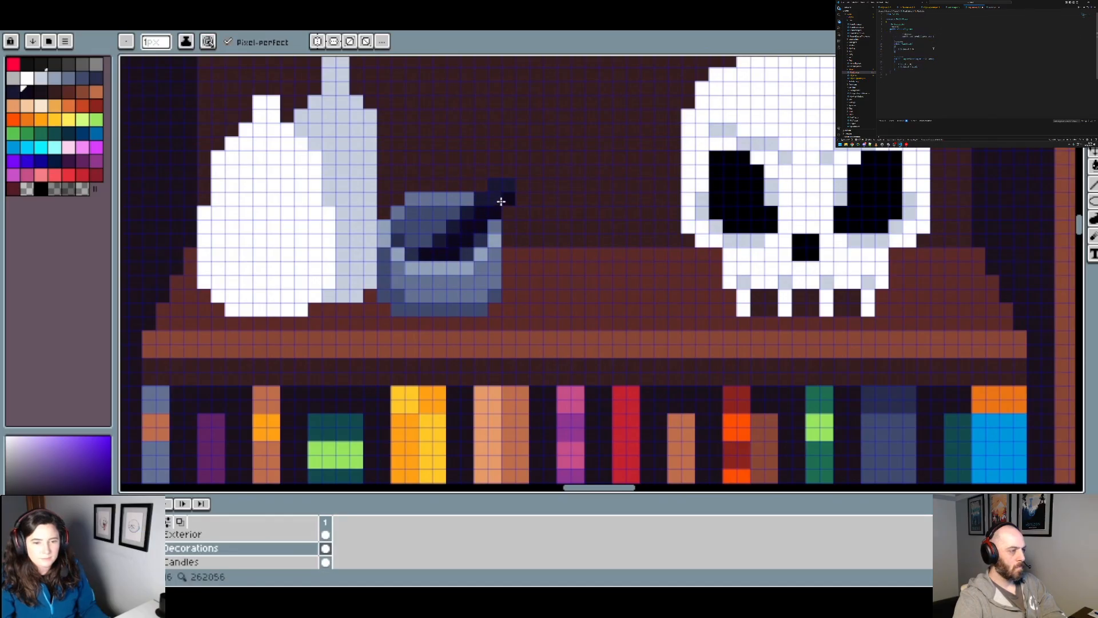
{"action": "scroll", "coordinate": [511, 189], "scroll_direction": "down", "scroll_amount": 3}
{"action": "scroll", "coordinate": [544, 209], "scroll_direction": "up", "scroll_amount": 1}
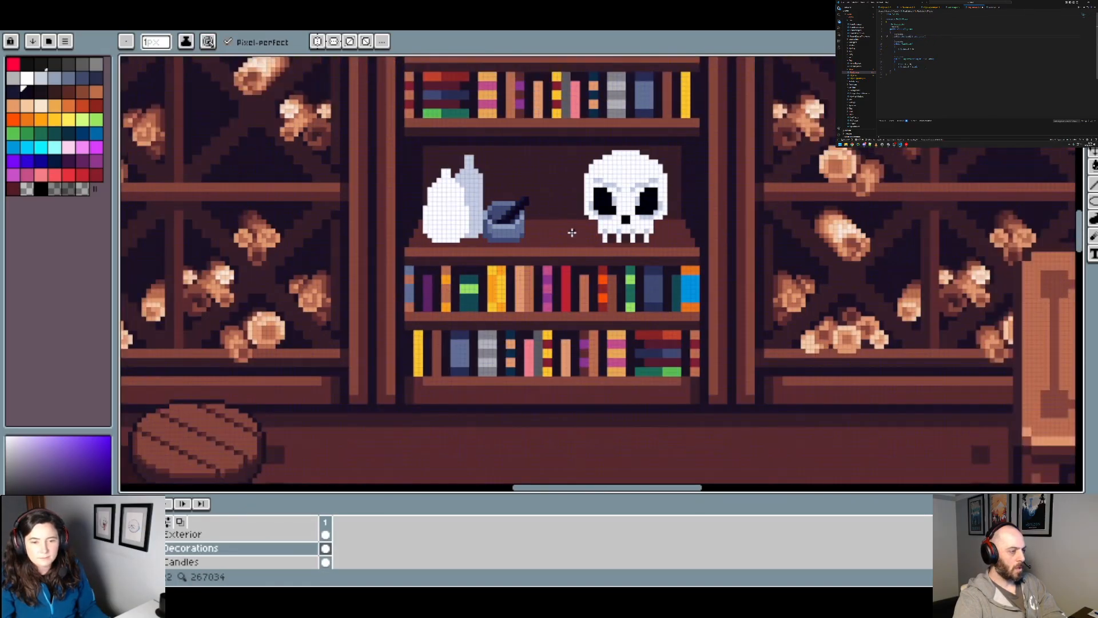
{"action": "scroll", "coordinate": [544, 227], "scroll_direction": "up", "scroll_amount": 1}
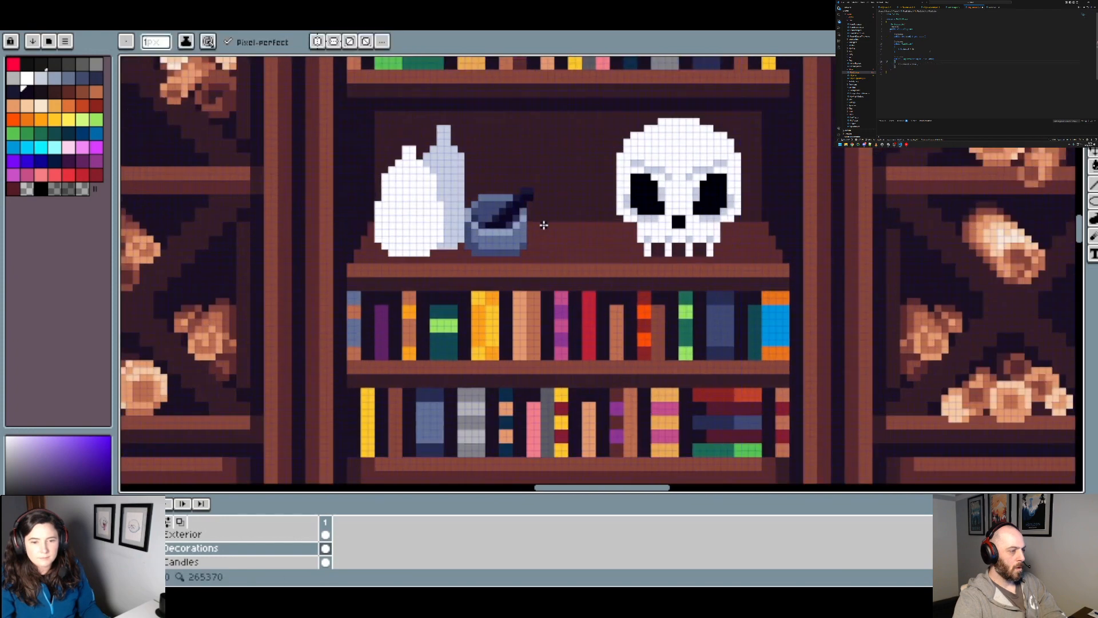
{"action": "scroll", "coordinate": [544, 194], "scroll_direction": "up", "scroll_amount": 1}
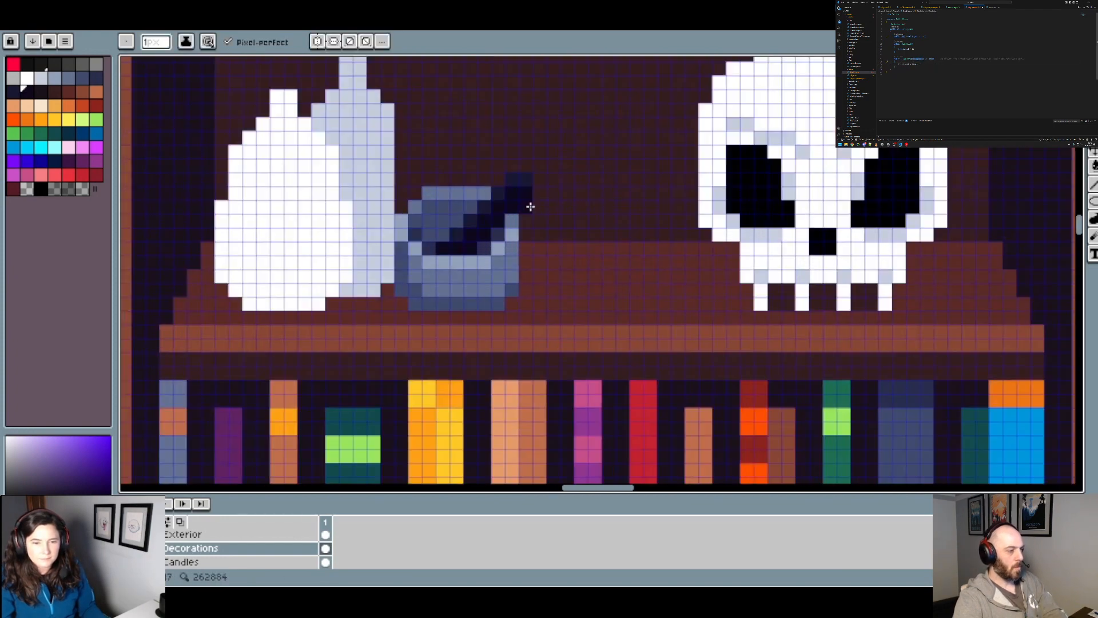
Step: Touch up the bowl's lower-left inner corner beside the pestle tip with slate blue
{"action": "scroll", "coordinate": [534, 216], "scroll_direction": "down", "scroll_amount": 2}
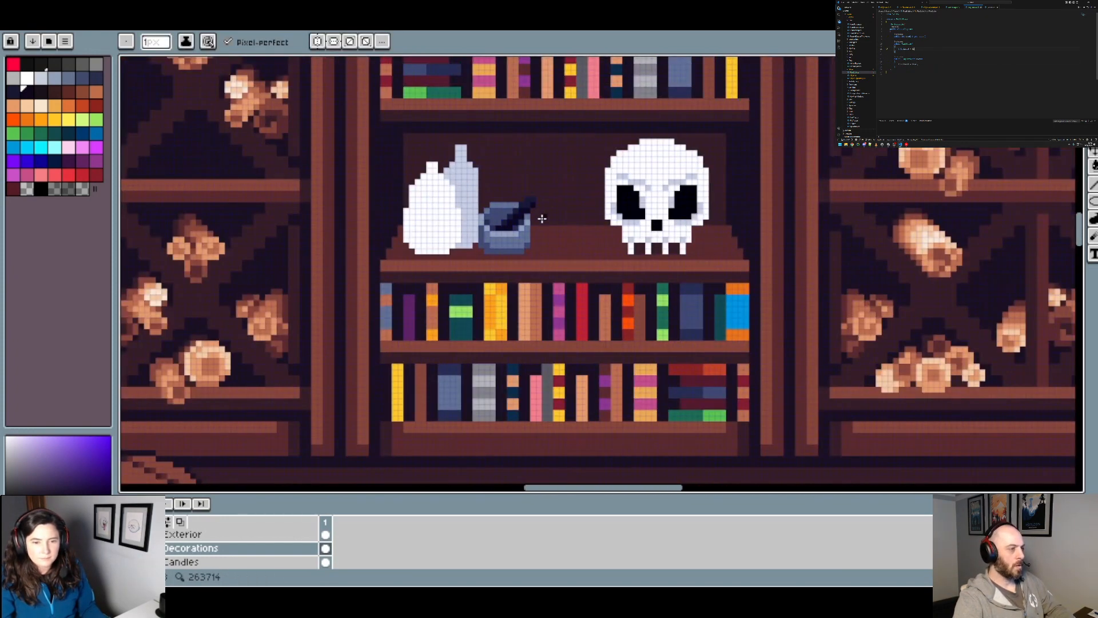
{"action": "scroll", "coordinate": [521, 234], "scroll_direction": "up", "scroll_amount": 1}
{"action": "scroll", "coordinate": [501, 234], "scroll_direction": "up", "scroll_amount": 1}
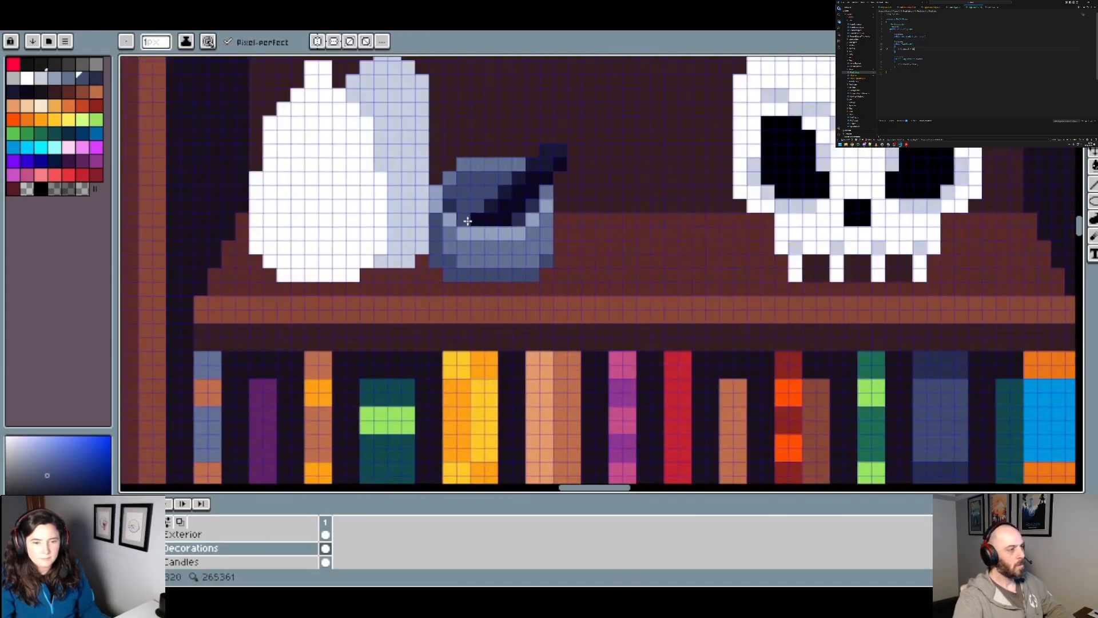
{"action": "left_click", "coordinate": [466, 216], "text": "alt"}
{"action": "left_click", "coordinate": [463, 219], "text": "alt"}
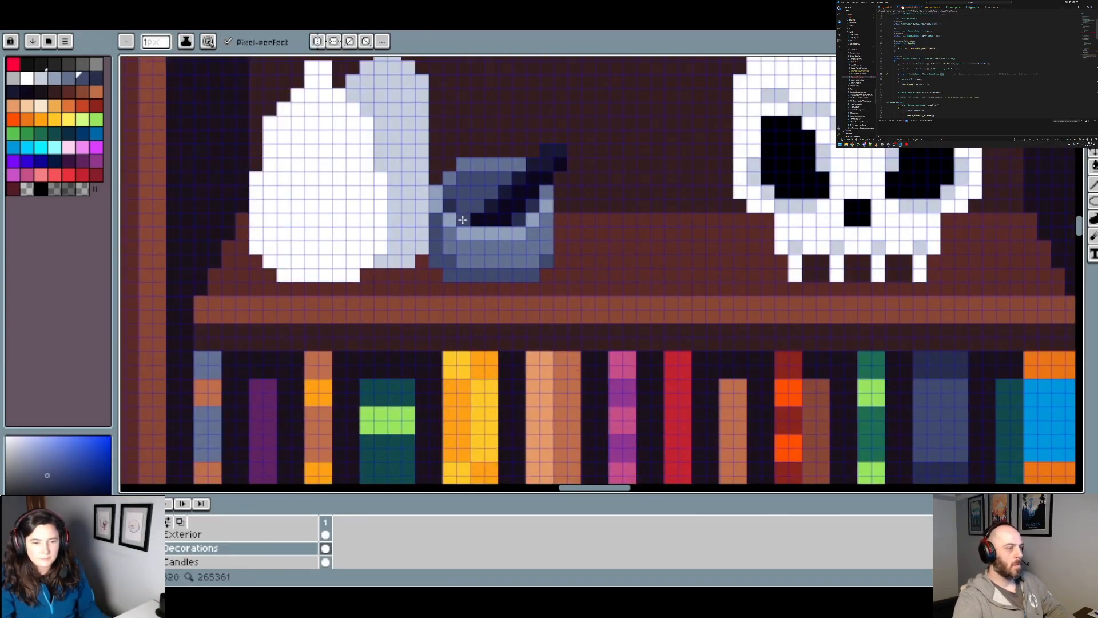
Step: Examine the mortar and pestle up close and against the whole room to judge its shading and readability
{"action": "scroll", "coordinate": [545, 217], "scroll_direction": "down", "scroll_amount": 2}
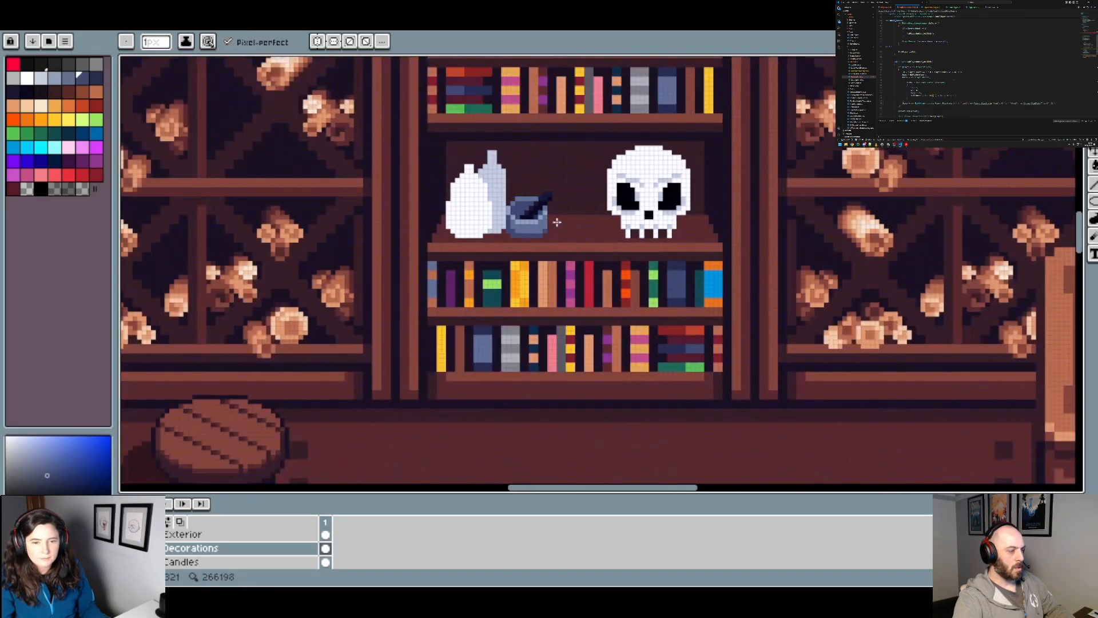
{"action": "scroll", "coordinate": [532, 216], "scroll_direction": "up", "scroll_amount": 2}
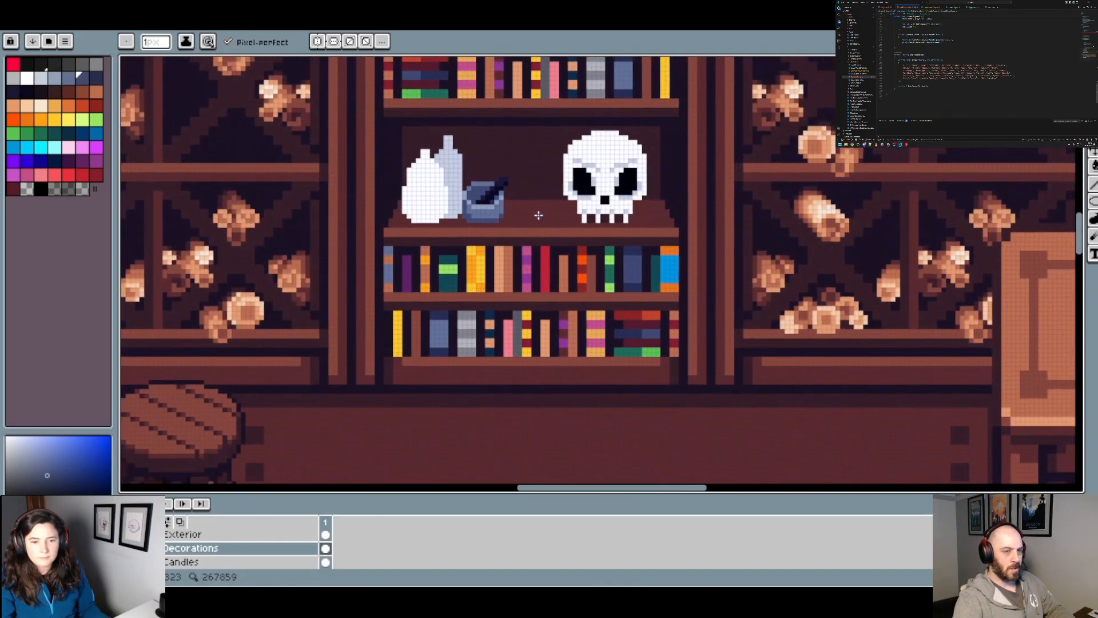
{"action": "scroll", "coordinate": [531, 215], "scroll_direction": "down", "scroll_amount": 3}
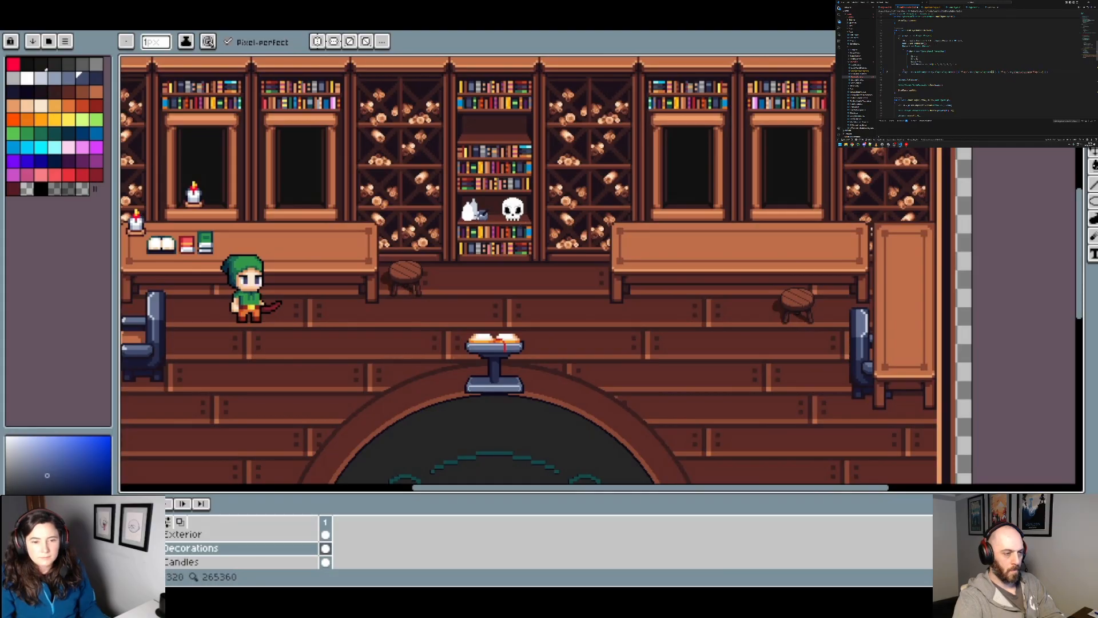
{"action": "scroll", "coordinate": [575, 231], "scroll_direction": "up", "scroll_amount": 1}
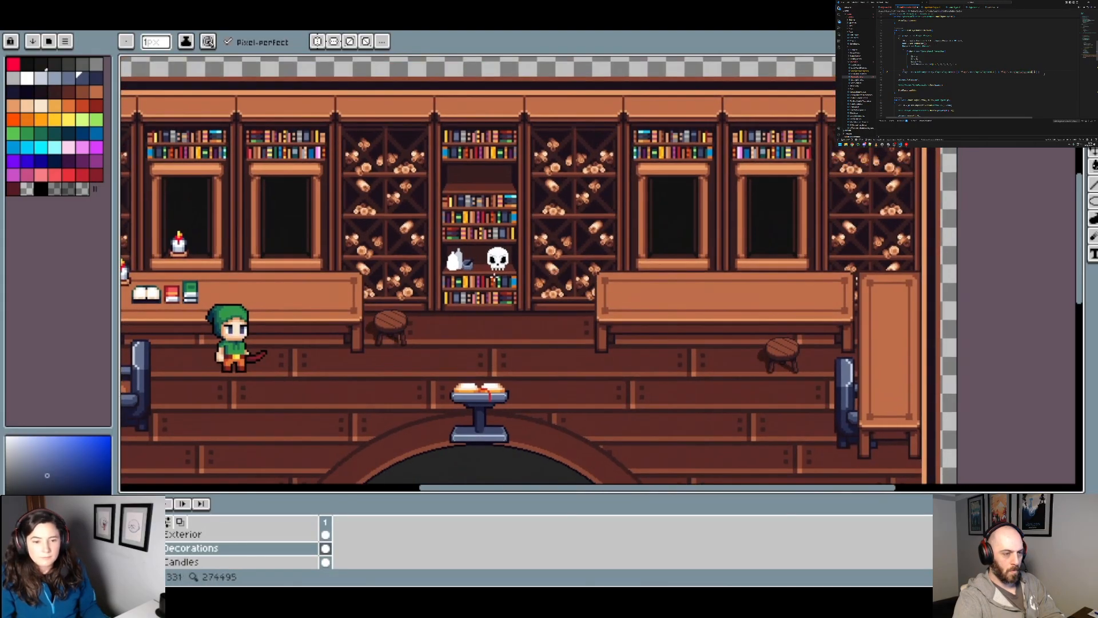
{"action": "scroll", "coordinate": [574, 231], "scroll_direction": "up", "scroll_amount": 2}
{"action": "scroll", "coordinate": [471, 265], "scroll_direction": "up", "scroll_amount": 2}
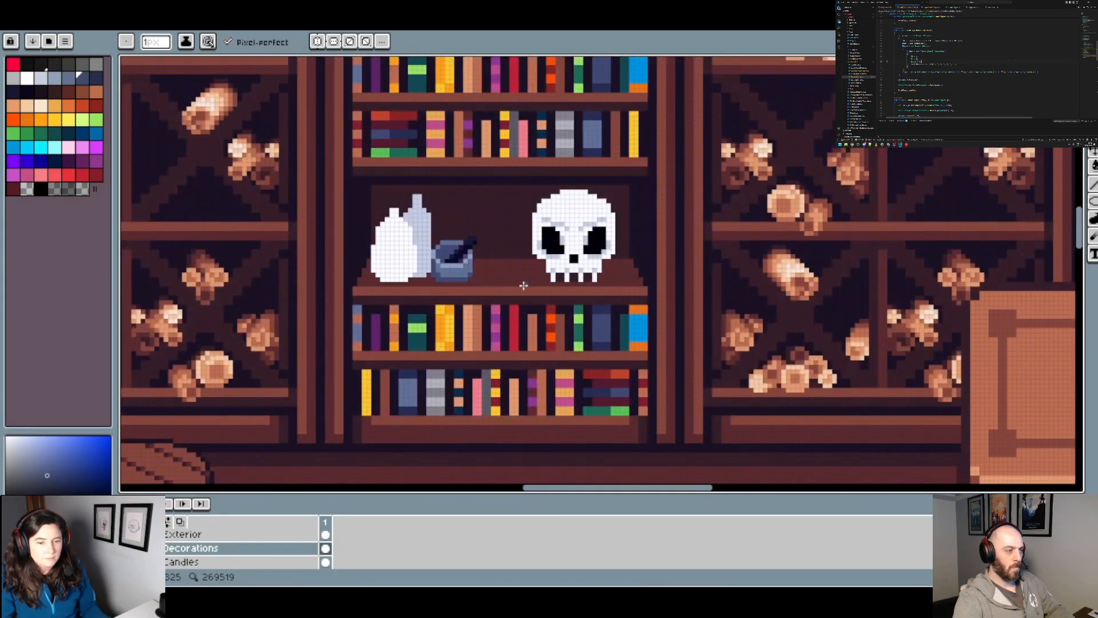
{"action": "scroll", "coordinate": [456, 271], "scroll_direction": "up", "scroll_amount": 2}
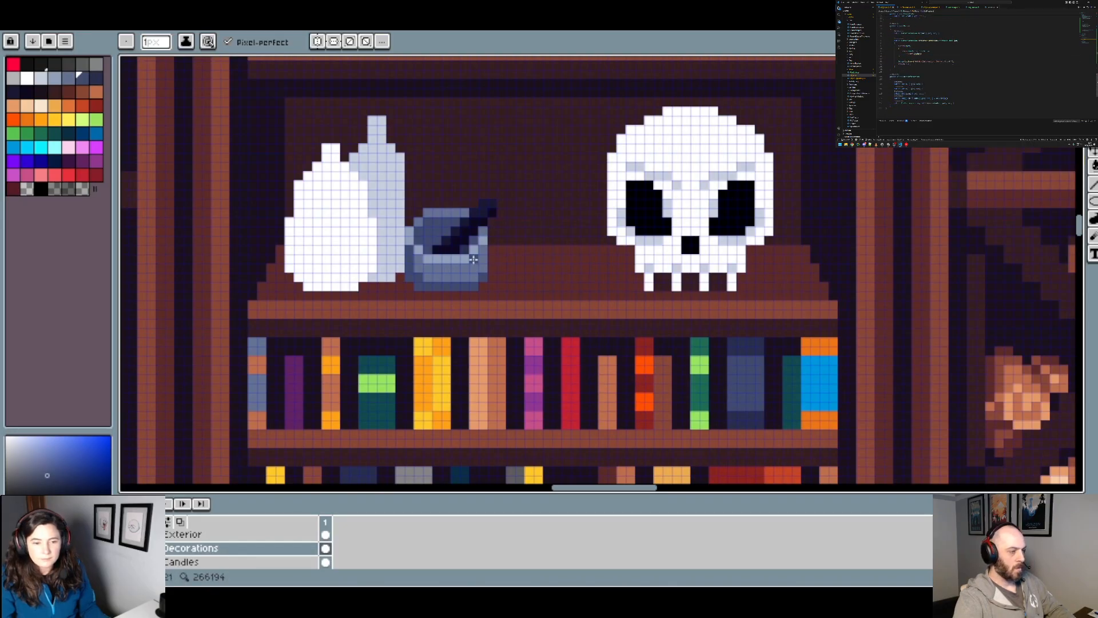
{"action": "scroll", "coordinate": [457, 262], "scroll_direction": "up", "scroll_amount": 2}
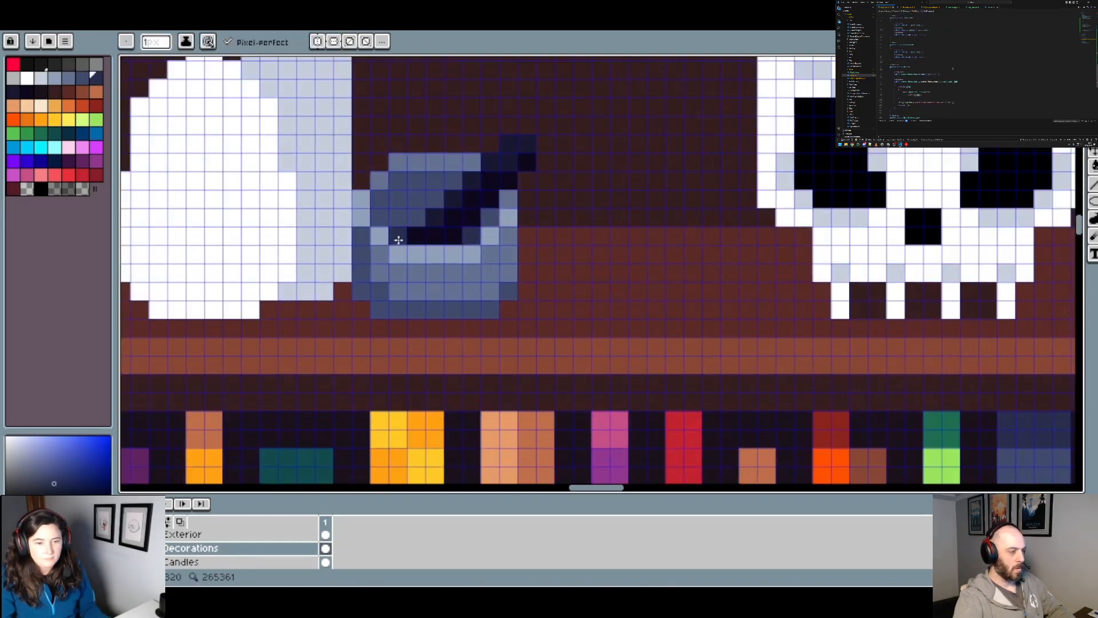
{"action": "scroll", "coordinate": [564, 241], "scroll_direction": "down", "scroll_amount": 2}
{"action": "scroll", "coordinate": [565, 241], "scroll_direction": "down", "scroll_amount": 2}
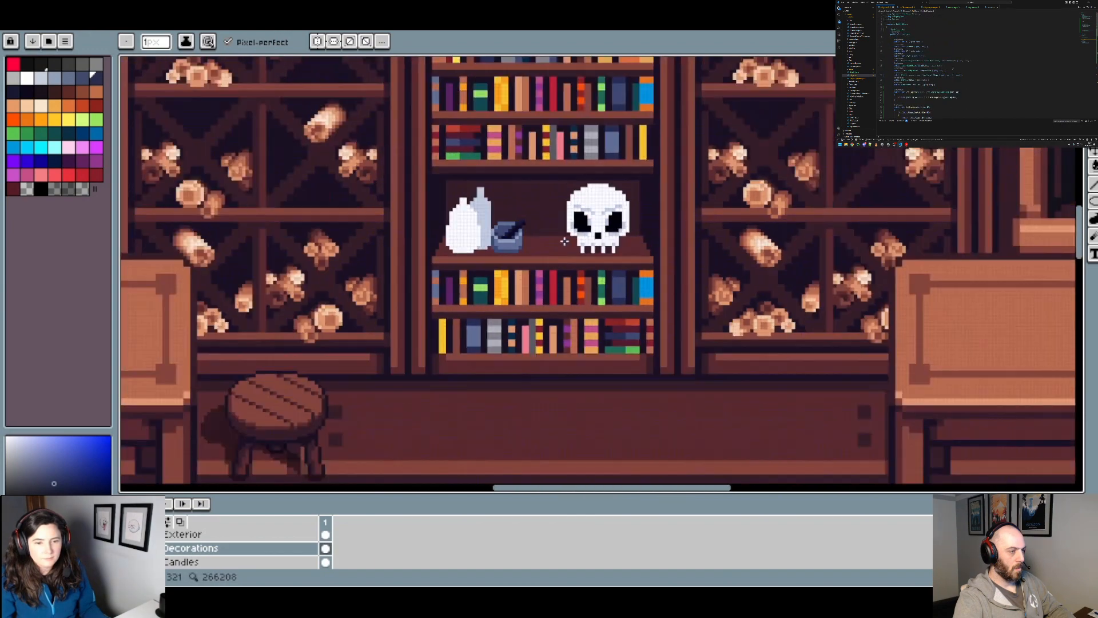
{"action": "scroll", "coordinate": [542, 242], "scroll_direction": "up", "scroll_amount": 5}
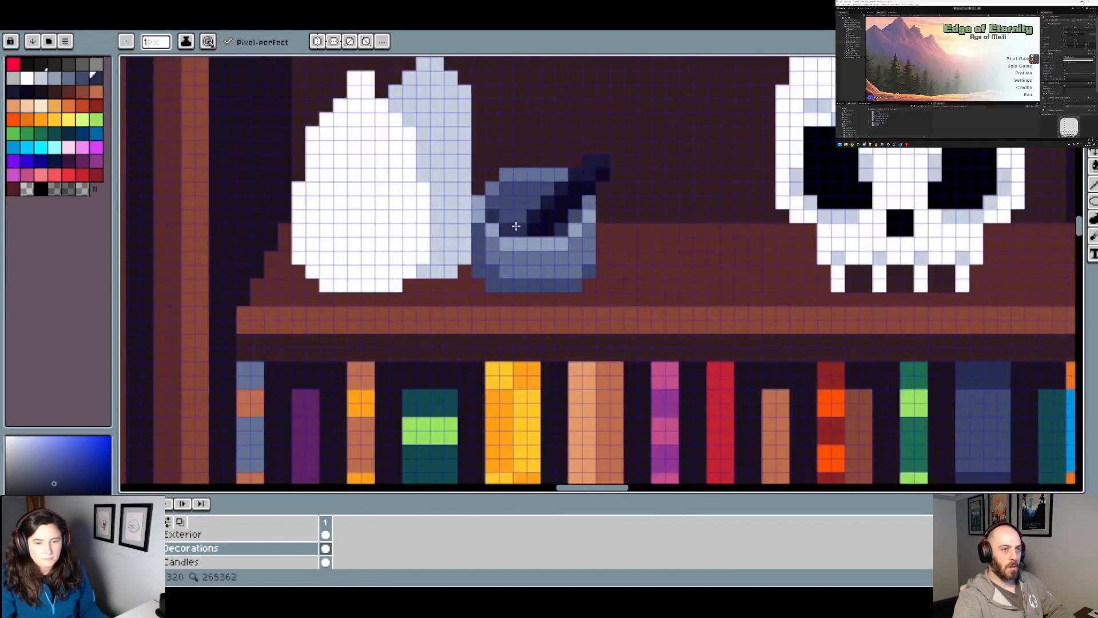
{"action": "scroll", "coordinate": [502, 210], "scroll_direction": "down", "scroll_amount": 3}
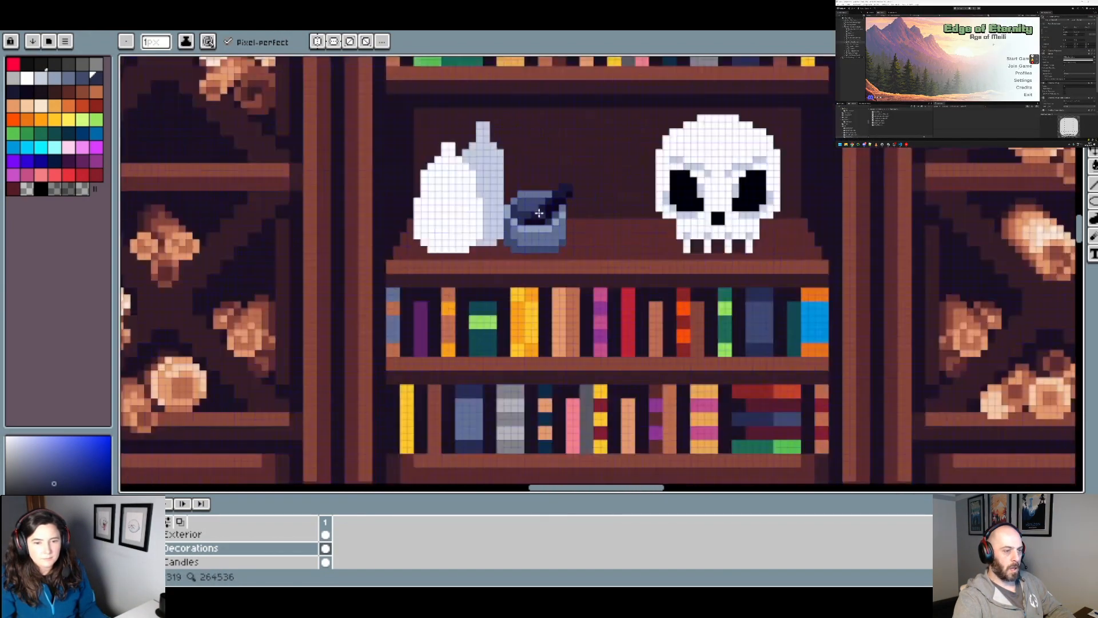
{"action": "scroll", "coordinate": [525, 205], "scroll_direction": "up", "scroll_amount": 2}
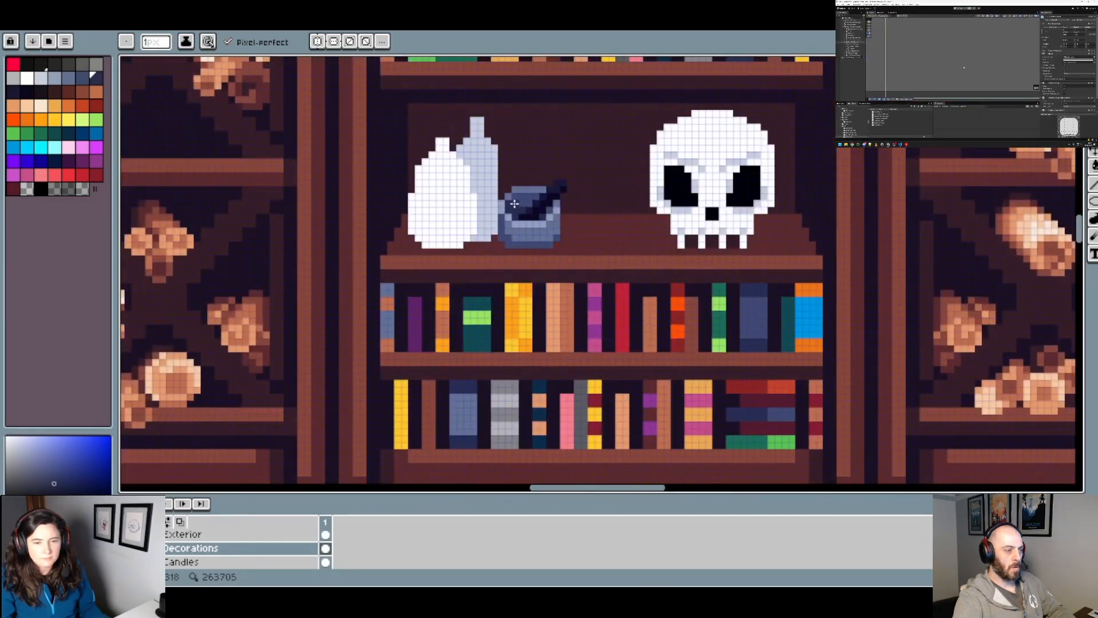
Step: Compare the mortar's dark interior and pestle up close and from a distance to judge their contrast
{"action": "scroll", "coordinate": [514, 203], "scroll_direction": "down", "scroll_amount": 2}
{"action": "scroll", "coordinate": [559, 211], "scroll_direction": "up", "scroll_amount": 3}
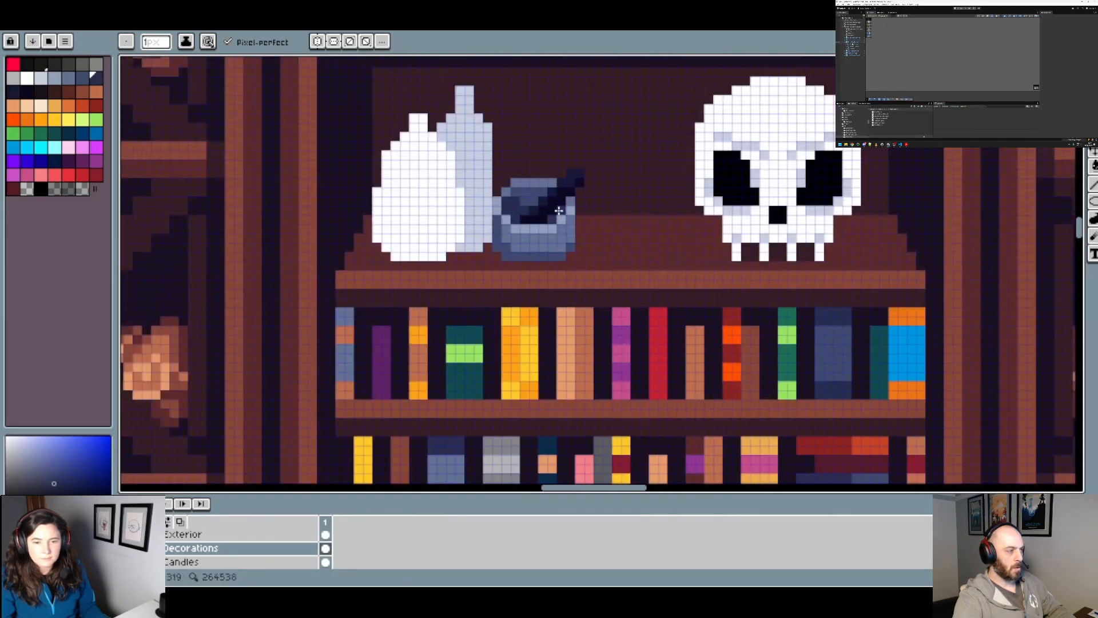
{"action": "scroll", "coordinate": [559, 211], "scroll_direction": "down", "scroll_amount": 4}
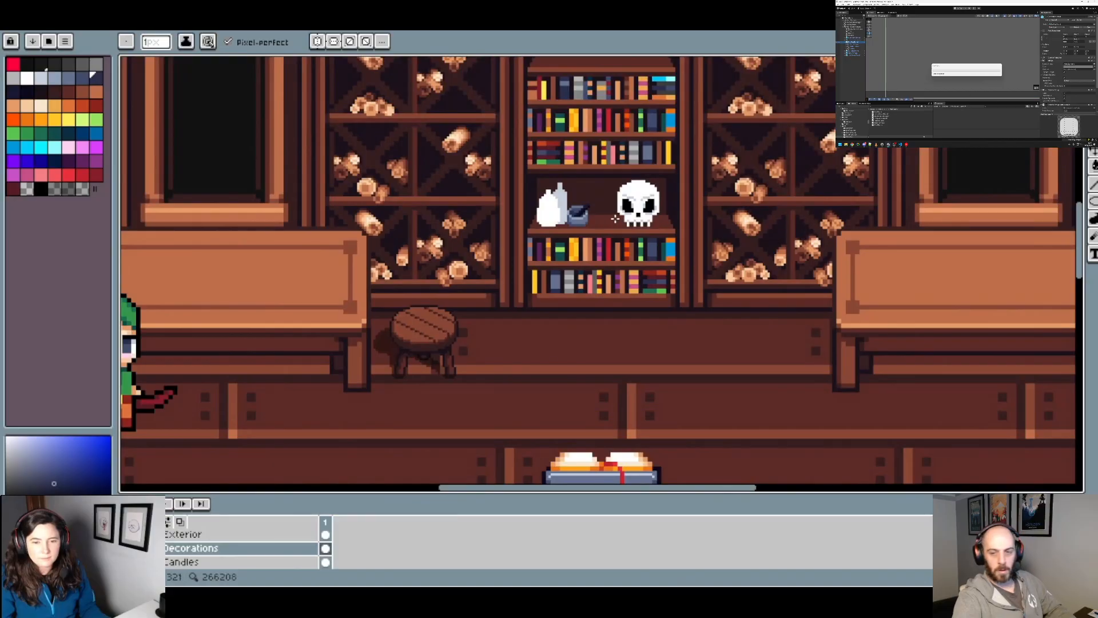
{"action": "scroll", "coordinate": [615, 218], "scroll_direction": "up", "scroll_amount": 4}
{"action": "key", "text": "g"}
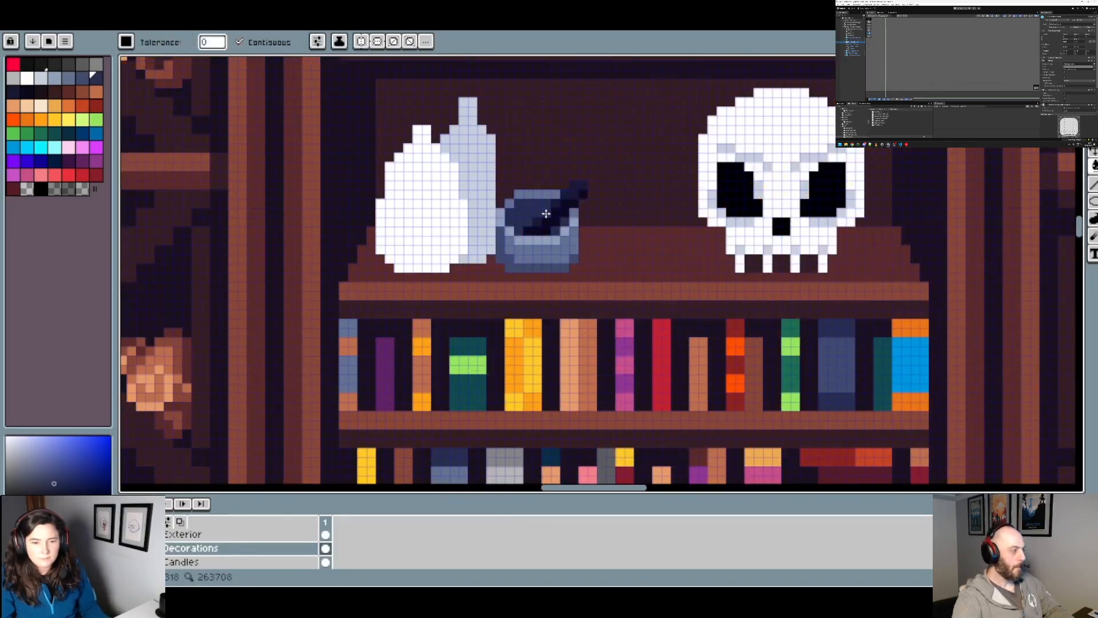
{"action": "key", "text": "b"}
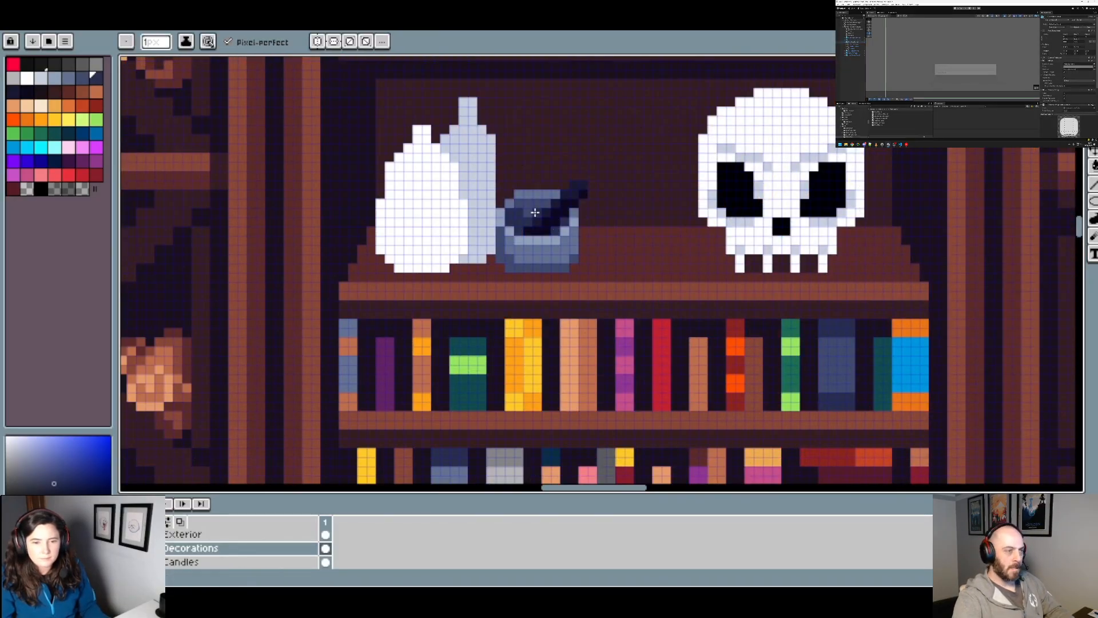
{"action": "scroll", "coordinate": [563, 215], "scroll_direction": "down", "scroll_amount": 2}
{"action": "scroll", "coordinate": [564, 217], "scroll_direction": "down", "scroll_amount": 1}
{"action": "scroll", "coordinate": [561, 217], "scroll_direction": "up", "scroll_amount": 3}
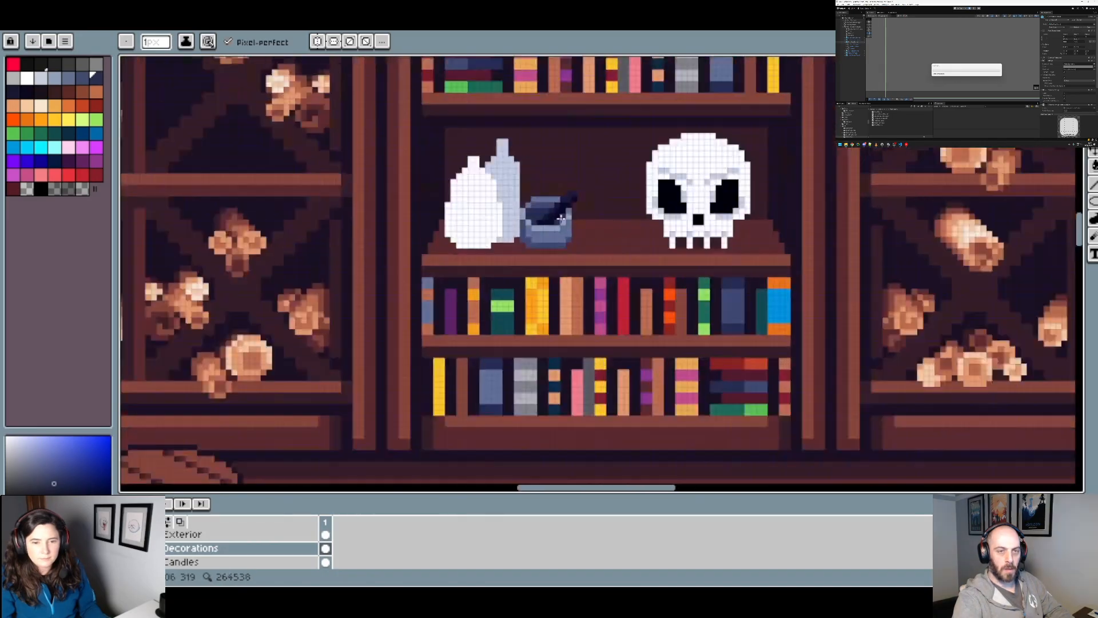
Step: Darken the two lower corners of the mortar's bowl with slate blue pixels, leaving the middle lighter
{"action": "left_click", "coordinate": [498, 200], "text": "alt"}
{"action": "scroll", "coordinate": [611, 220], "scroll_direction": "down", "scroll_amount": 3}
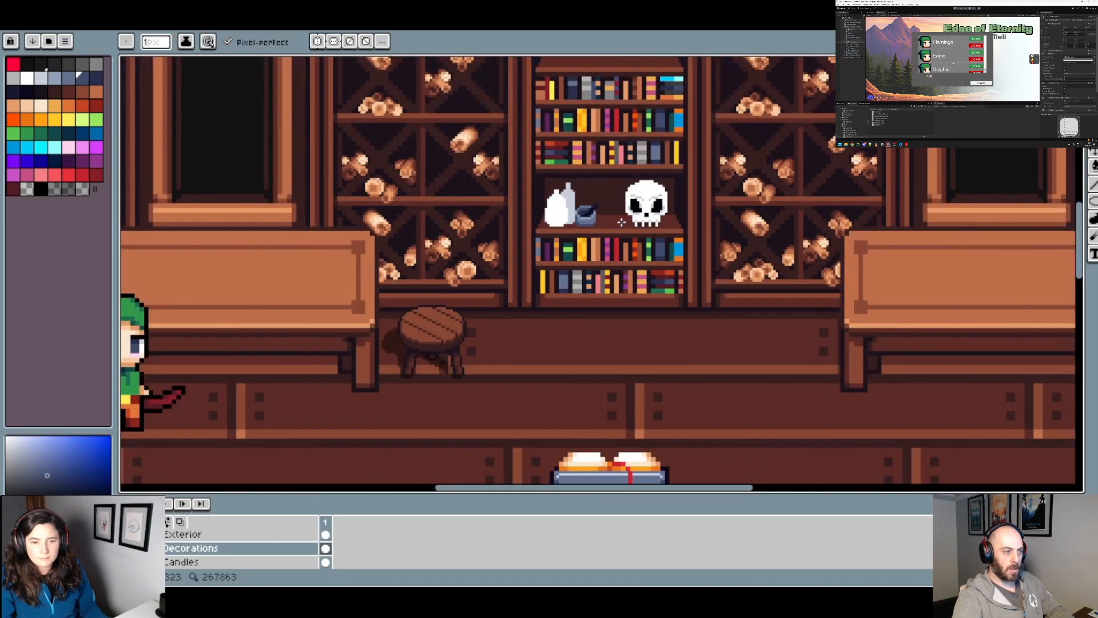
{"action": "scroll", "coordinate": [617, 223], "scroll_direction": "up", "scroll_amount": 2}
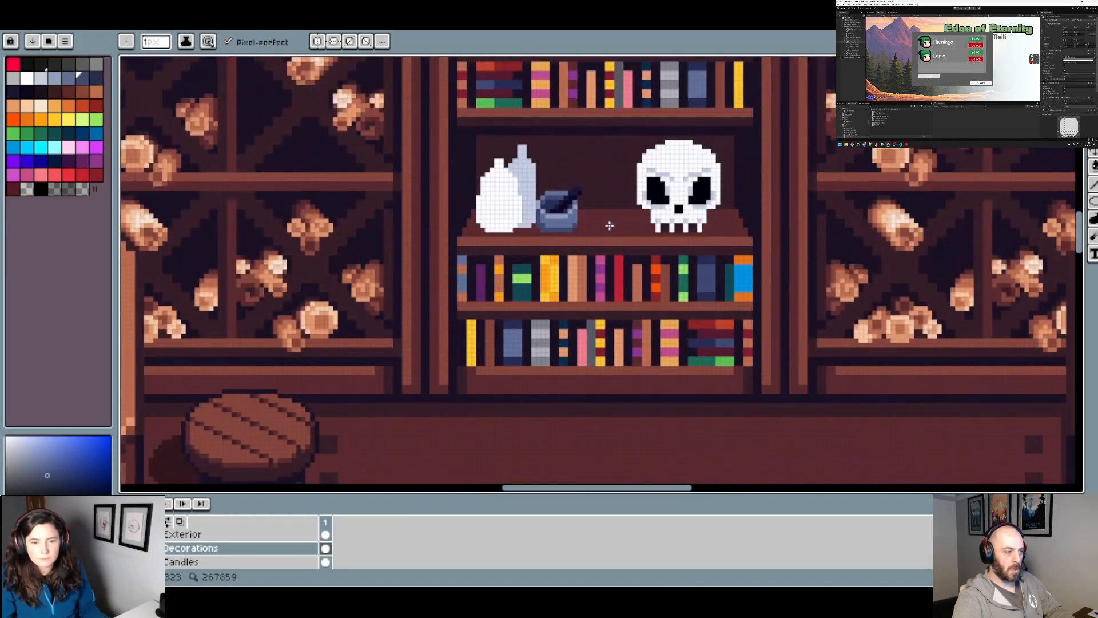
{"action": "scroll", "coordinate": [581, 223], "scroll_direction": "up", "scroll_amount": 1}
{"action": "scroll", "coordinate": [572, 218], "scroll_direction": "up", "scroll_amount": 1}
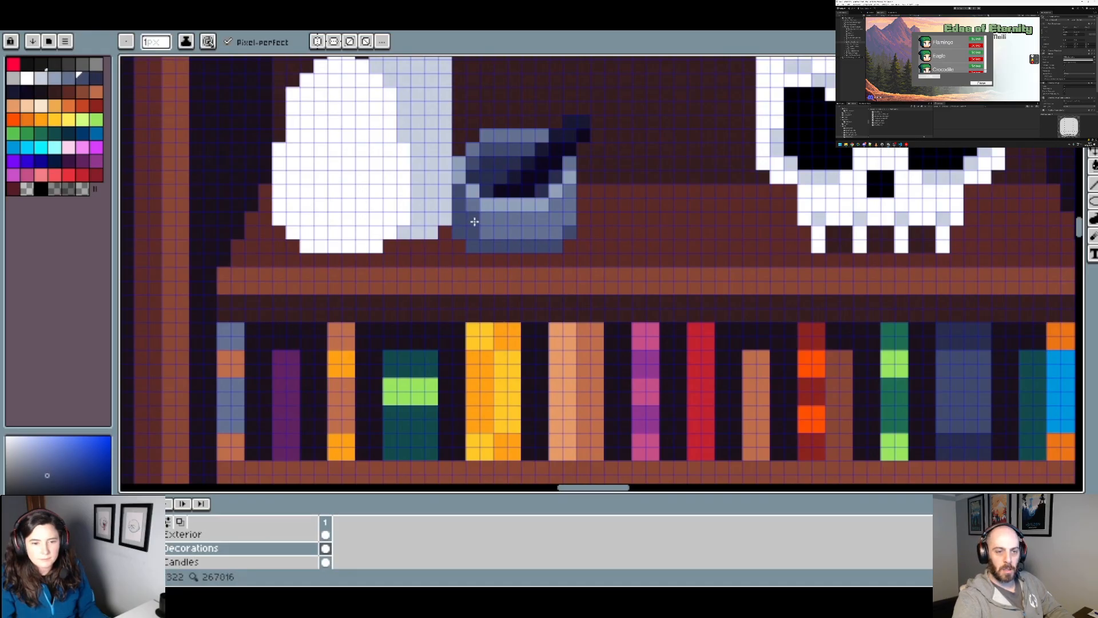
{"action": "scroll", "coordinate": [484, 232], "scroll_direction": "down", "scroll_amount": 3}
{"action": "scroll", "coordinate": [521, 232], "scroll_direction": "up", "scroll_amount": 3}
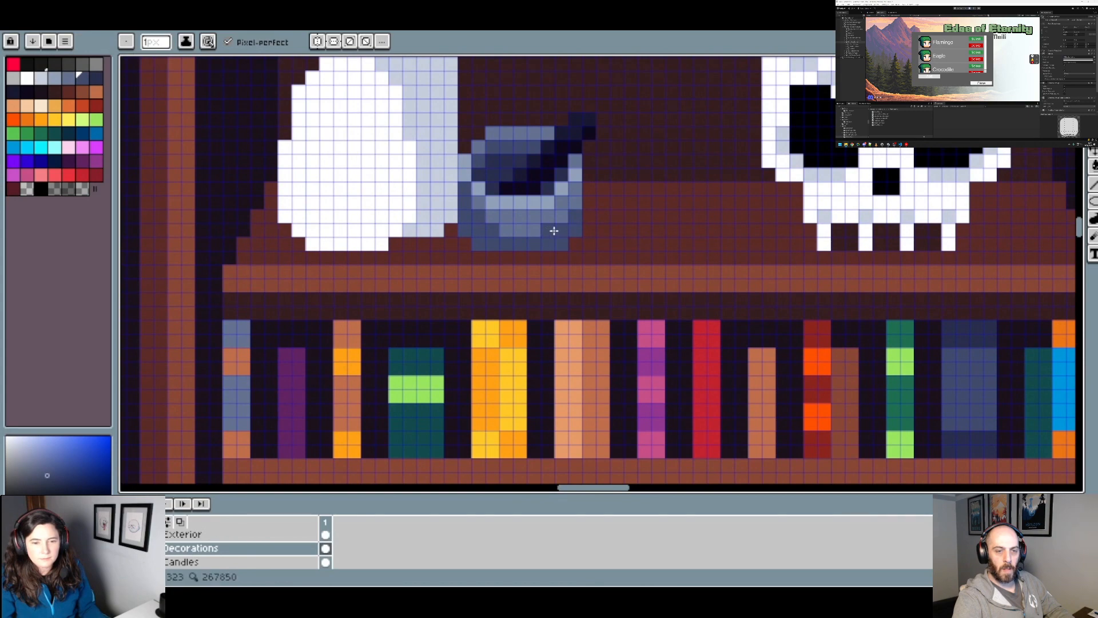
{"action": "scroll", "coordinate": [554, 230], "scroll_direction": "down", "scroll_amount": 5}
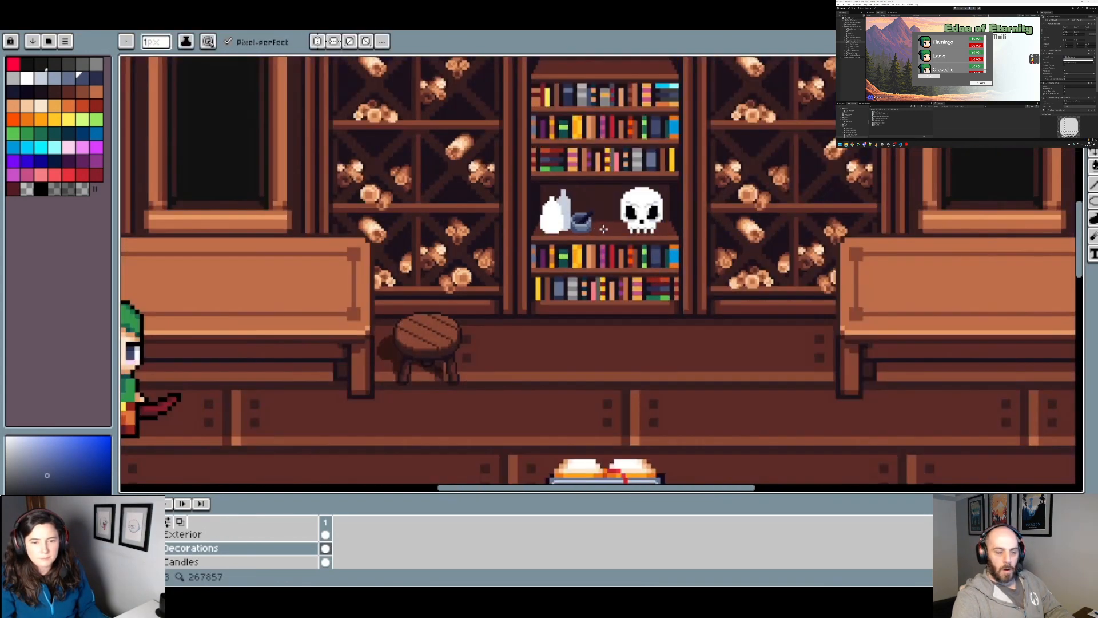
{"action": "key", "text": "v"}
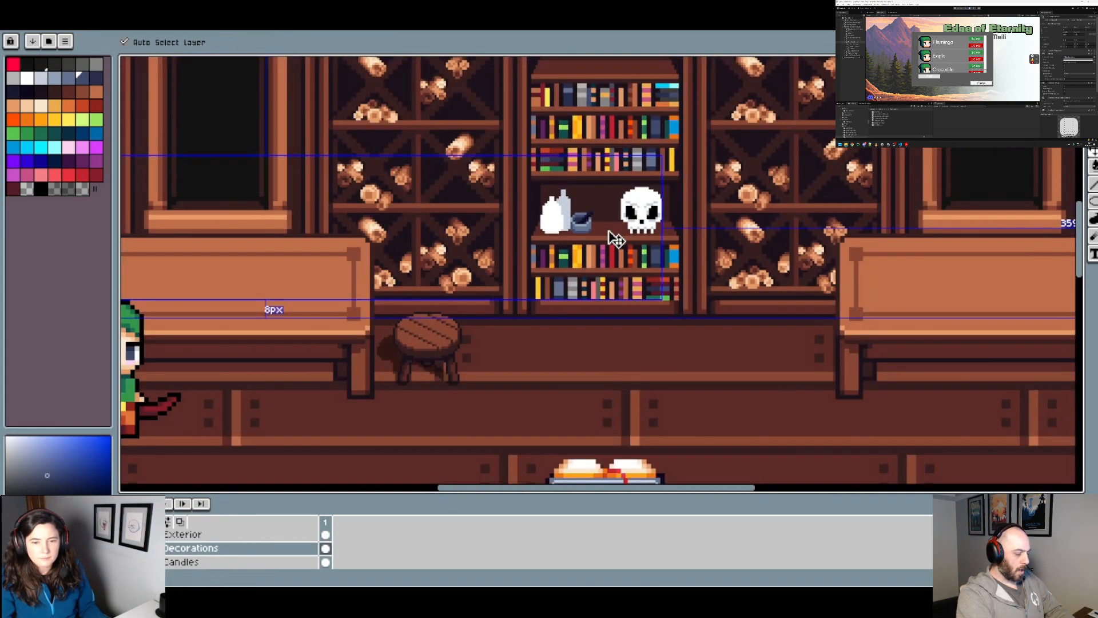
{"action": "key", "text": "b"}
{"action": "left_click_drag", "start_coordinate": [651, 236], "coordinate": [601, 244]}
{"action": "scroll", "coordinate": [540, 232], "scroll_direction": "up", "scroll_amount": 4}
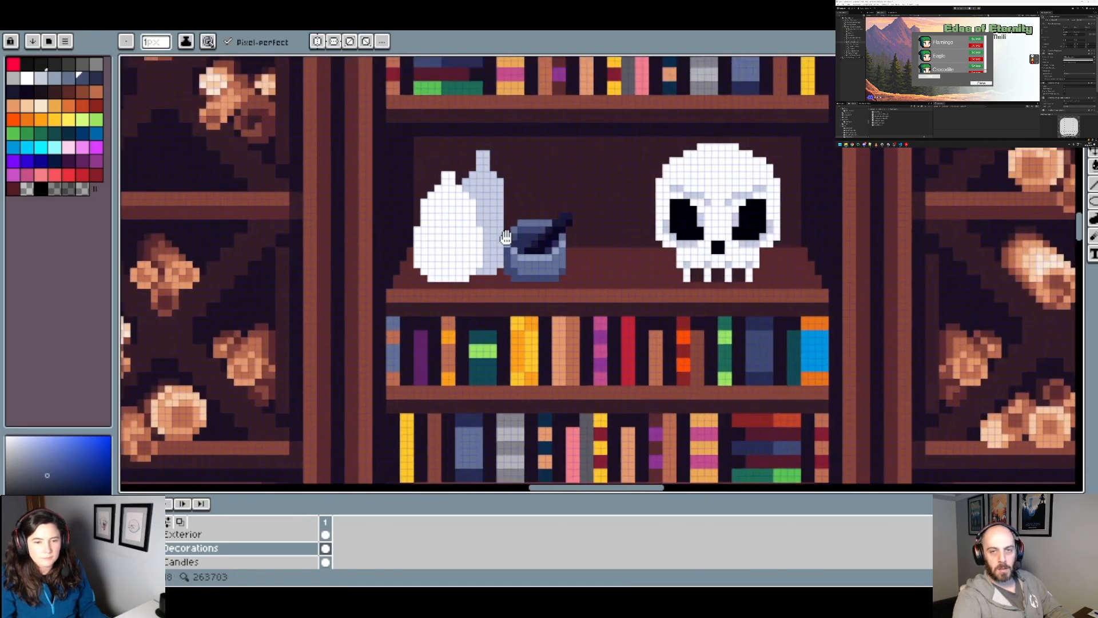
{"action": "left_click_drag", "start_coordinate": [506, 236], "coordinate": [508, 253]}
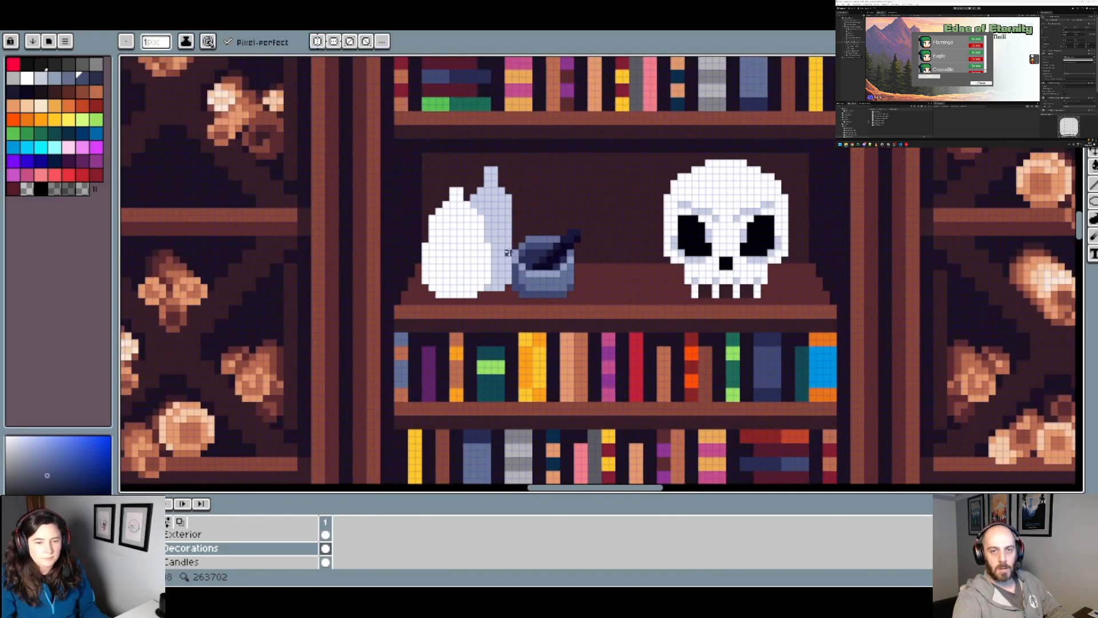
Step: Fill the rear bottle behind the white one with a very dark grey
{"action": "left_click", "coordinate": [41, 188]}
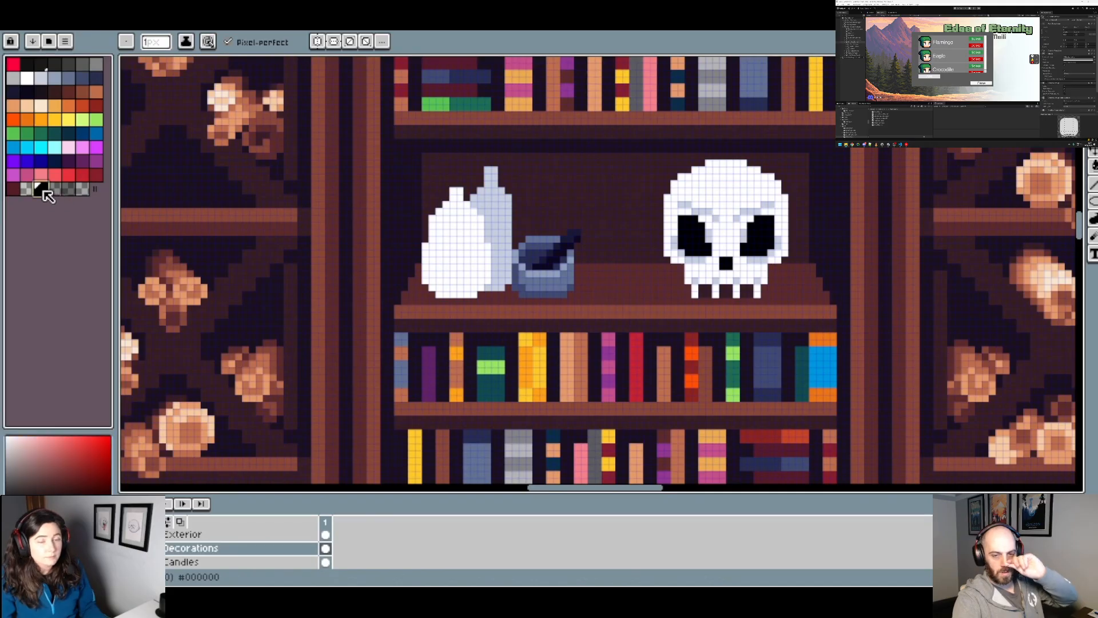
{"action": "scroll", "coordinate": [474, 176], "scroll_direction": "up", "scroll_amount": 1}
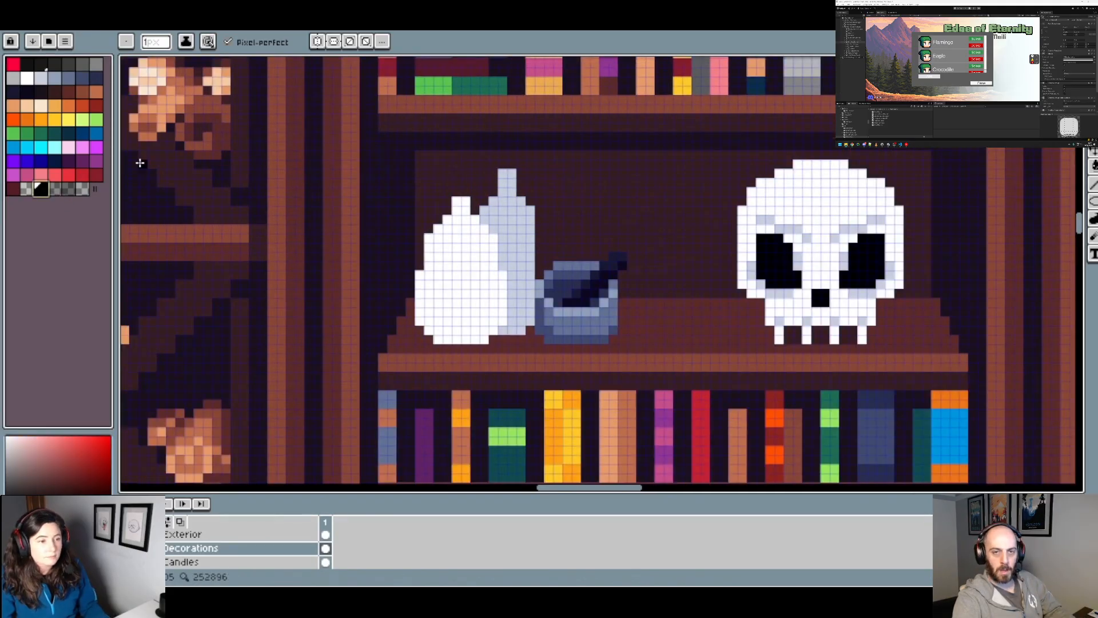
{"action": "left_click", "coordinate": [54, 63]}
{"action": "left_click", "coordinate": [511, 209]}
{"action": "key", "text": "g"}
{"action": "left_click", "coordinate": [508, 215]}
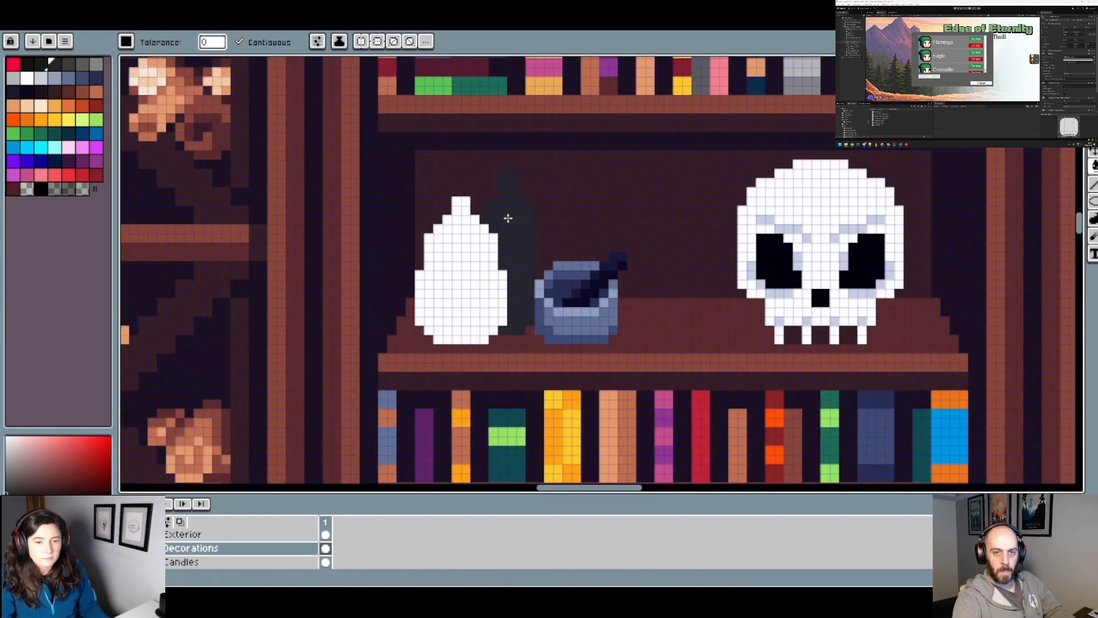
{"action": "scroll", "coordinate": [538, 246], "scroll_direction": "down", "scroll_amount": 2}
{"action": "scroll", "coordinate": [542, 246], "scroll_direction": "up", "scroll_amount": 1}
Step: Recolor the rear bottle with the dark grey #3d3d3d
{"action": "left_click", "coordinate": [68, 63]}
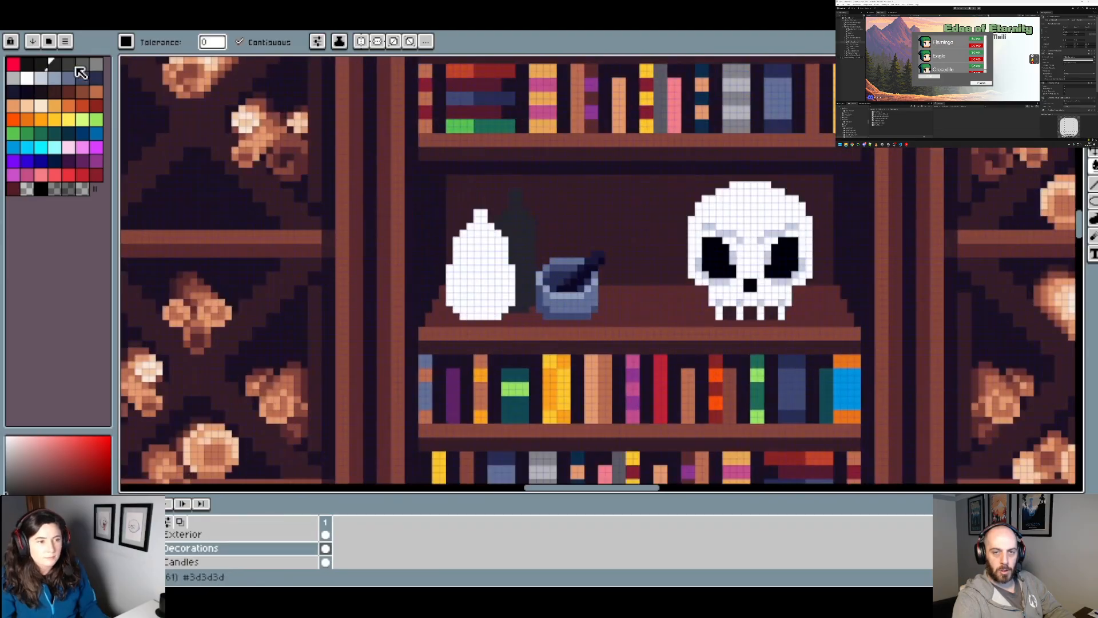
{"action": "left_click", "coordinate": [523, 247]}
{"action": "scroll", "coordinate": [542, 248], "scroll_direction": "down", "scroll_amount": 2}
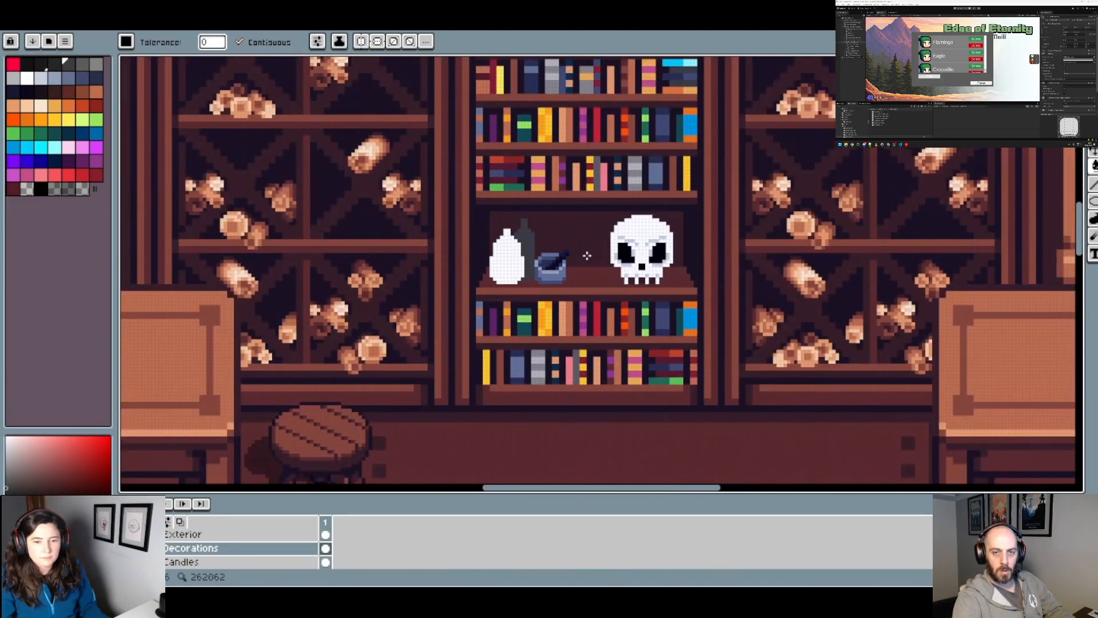
{"action": "scroll", "coordinate": [603, 261], "scroll_direction": "down", "scroll_amount": 1}
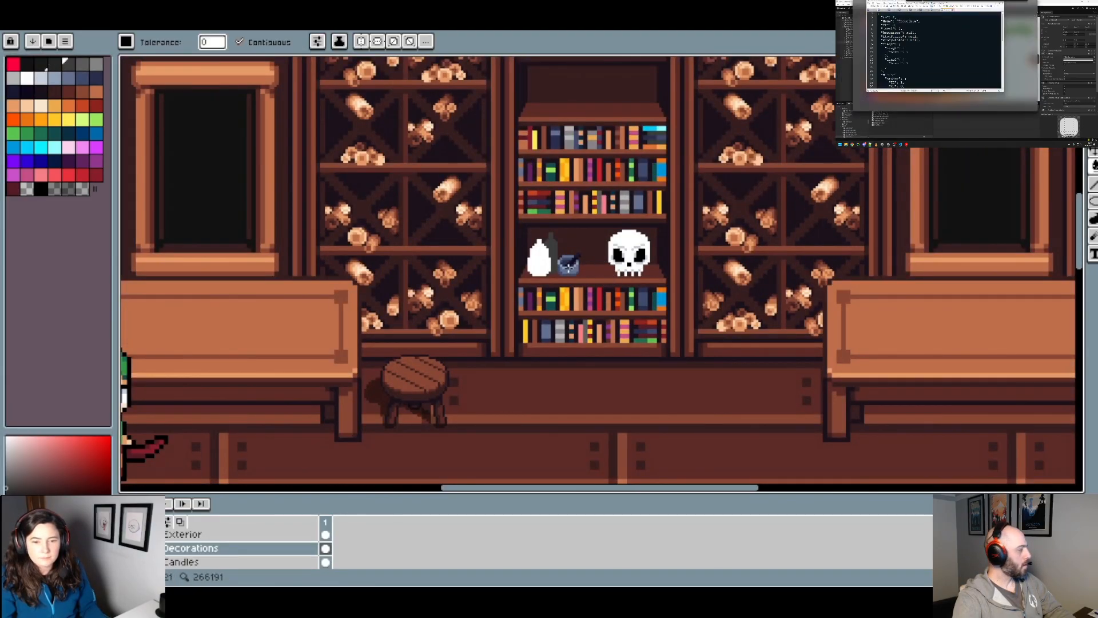
{"action": "scroll", "coordinate": [569, 269], "scroll_direction": "up", "scroll_amount": 3}
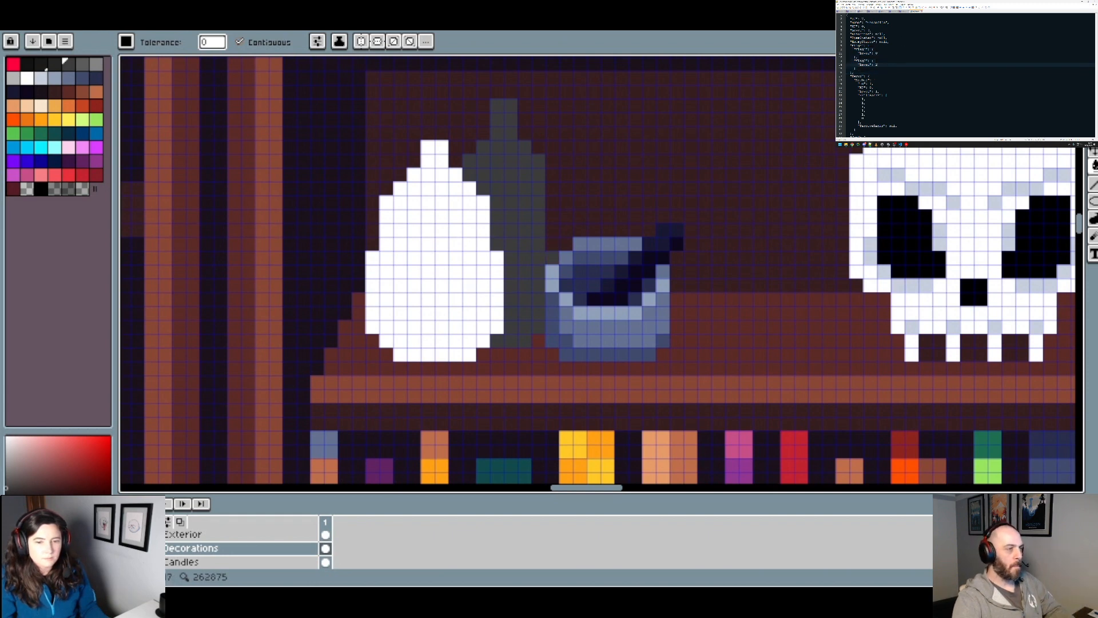
Step: Widen the rear bottle's body by one pixel column along its right side above the mortar
{"action": "left_click", "coordinate": [548, 257]}
{"action": "key", "text": "ctrl+z"}
{"action": "key", "text": "b"}
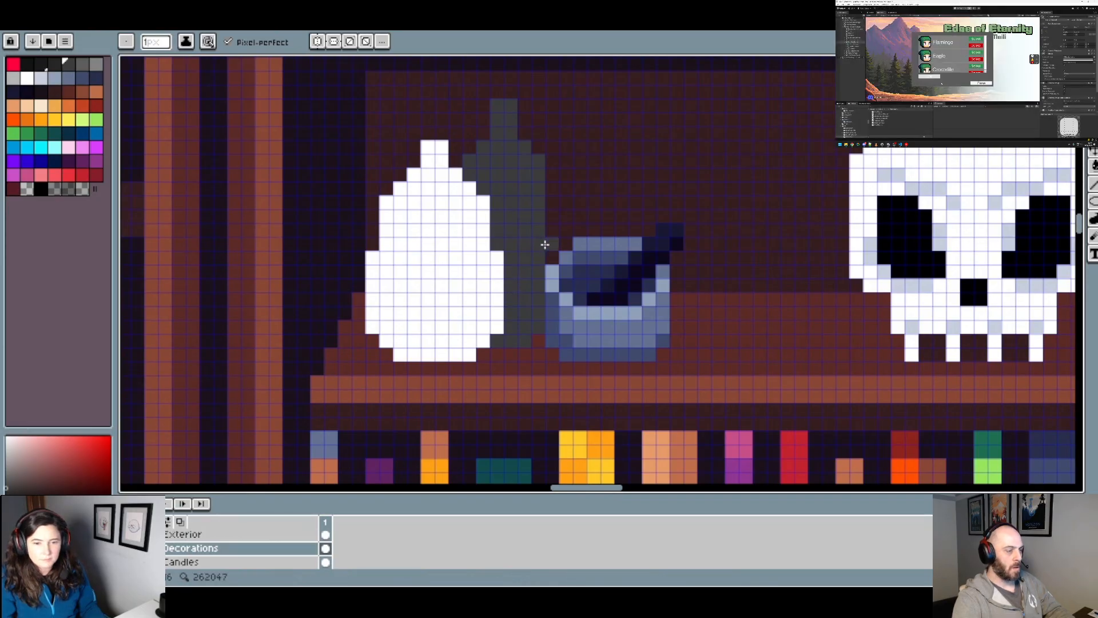
{"action": "left_click", "coordinate": [552, 175], "text": "shift"}
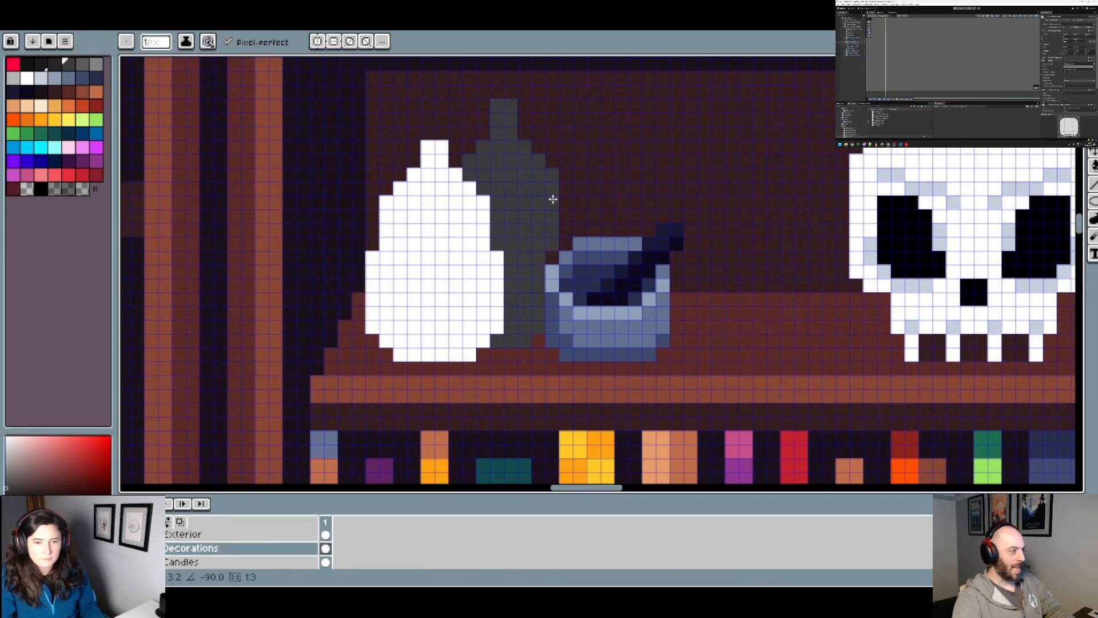
{"action": "scroll", "coordinate": [586, 255], "scroll_direction": "down", "scroll_amount": 3}
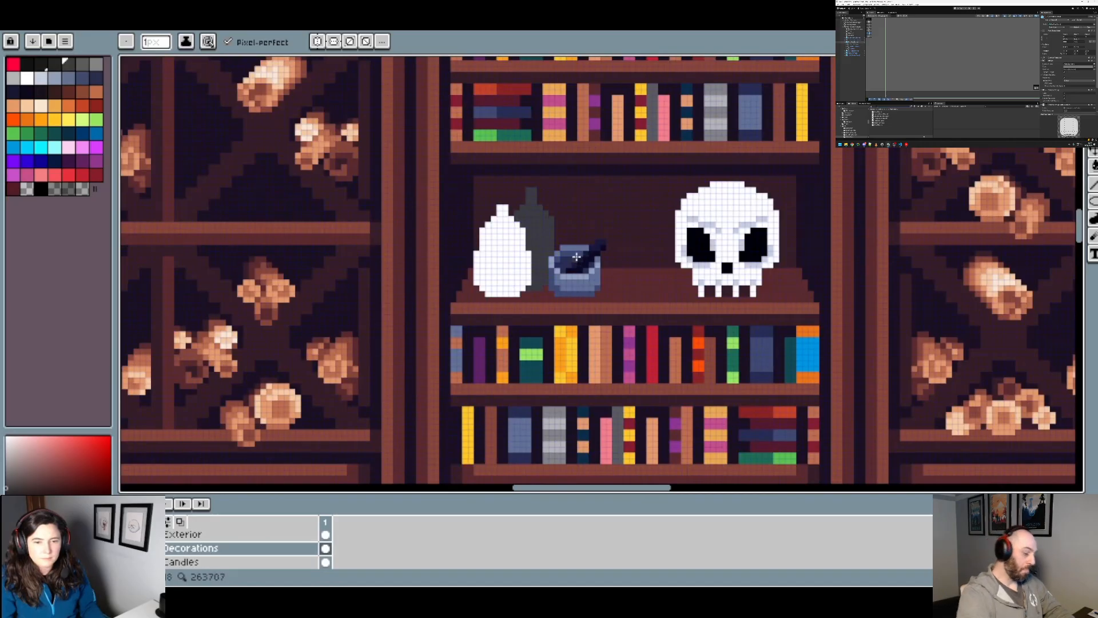
{"action": "scroll", "coordinate": [563, 235], "scroll_direction": "up", "scroll_amount": 1}
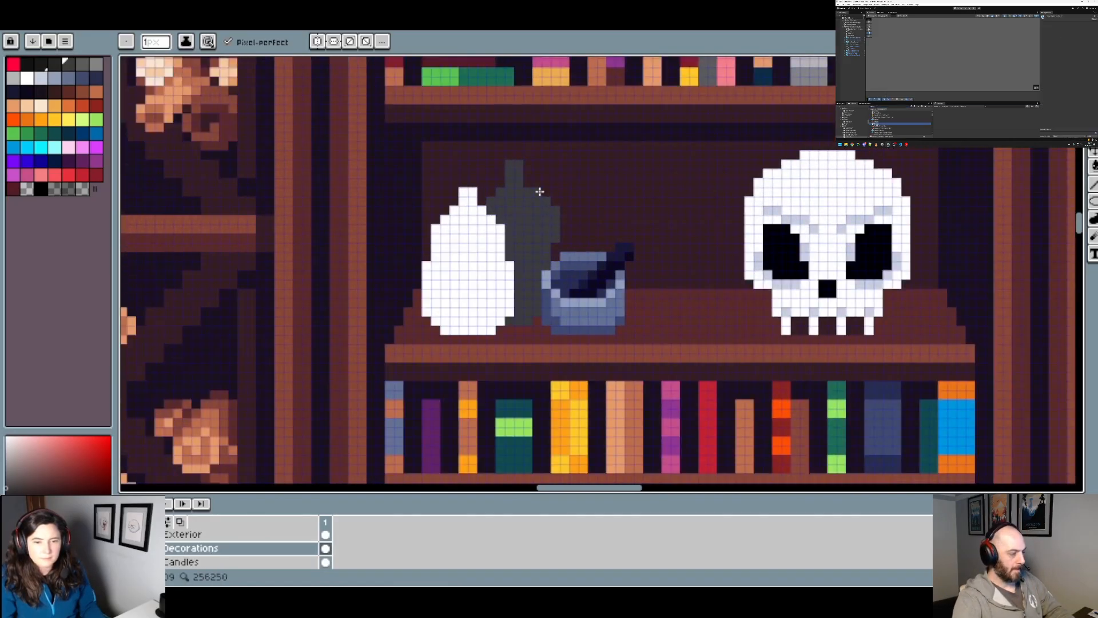
Step: Thicken the rear bottle's neck to four pixels wide in the same dark grey
{"action": "scroll", "coordinate": [553, 243], "scroll_direction": "down", "scroll_amount": 3}
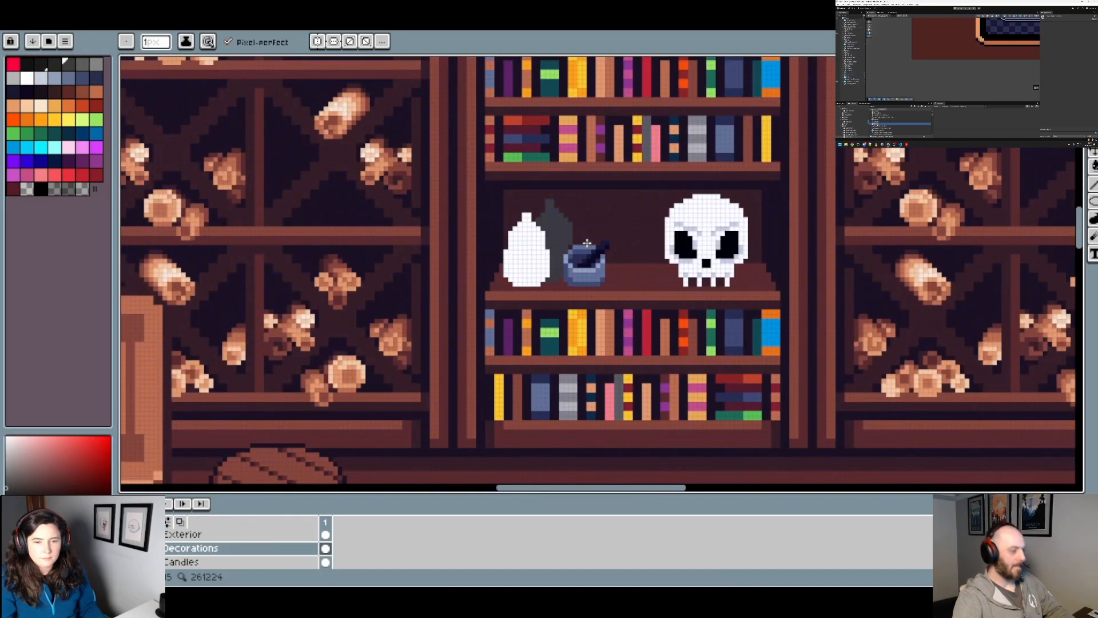
{"action": "scroll", "coordinate": [560, 208], "scroll_direction": "up", "scroll_amount": 3}
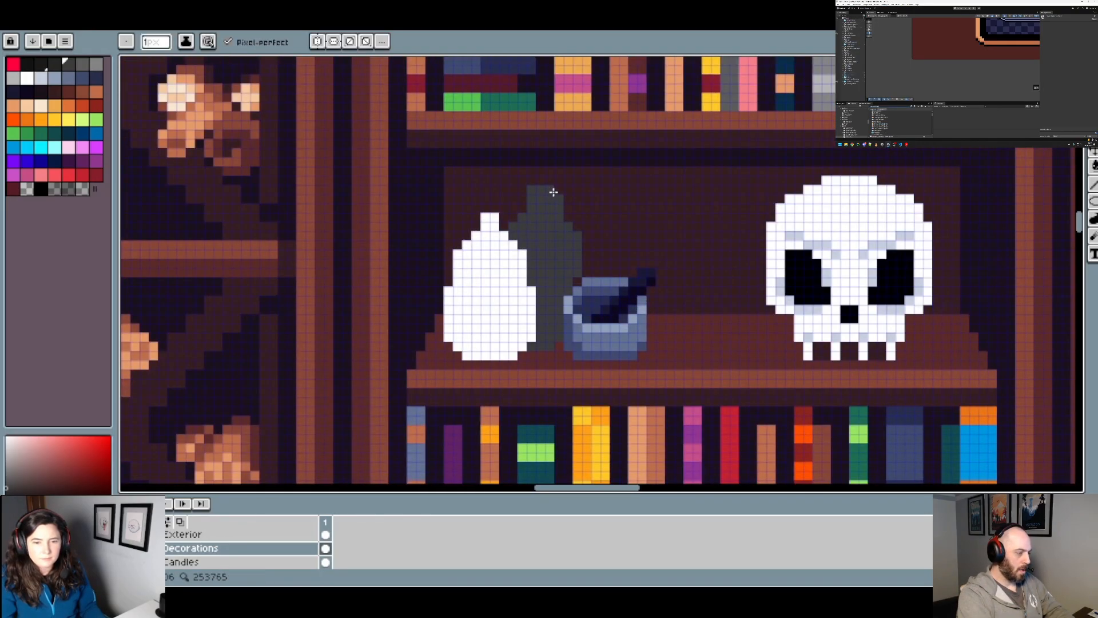
{"action": "scroll", "coordinate": [554, 192], "scroll_direction": "down", "scroll_amount": 3}
{"action": "scroll", "coordinate": [558, 213], "scroll_direction": "up", "scroll_amount": 4}
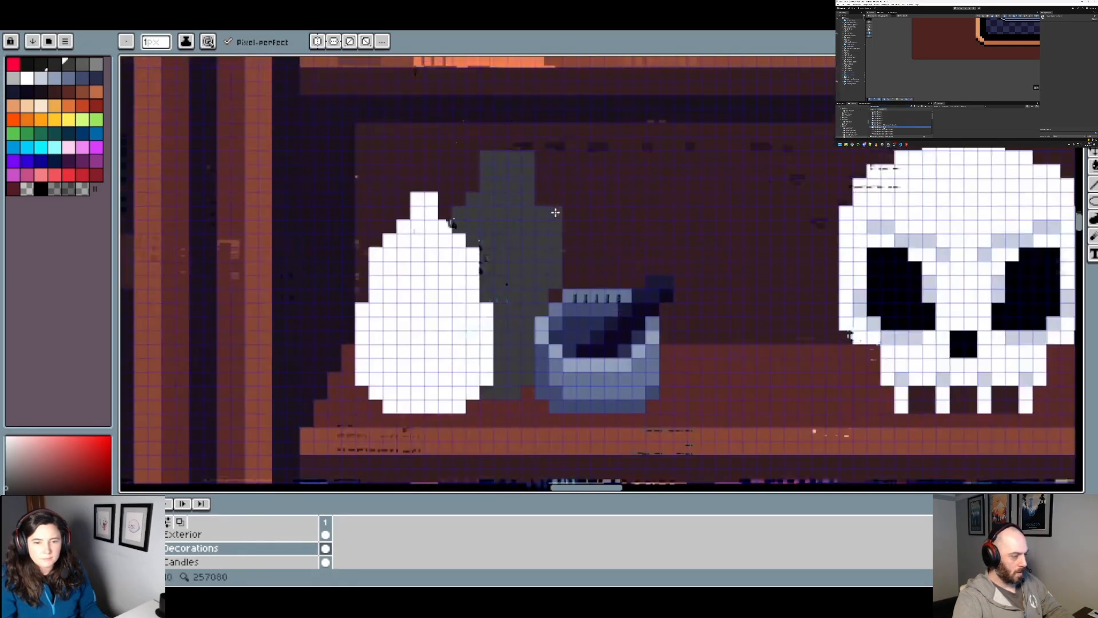
Step: Broaden the rear bottle's right shoulder and body by another pixel column and check its silhouette within the room
{"action": "scroll", "coordinate": [553, 208], "scroll_direction": "down", "scroll_amount": 3}
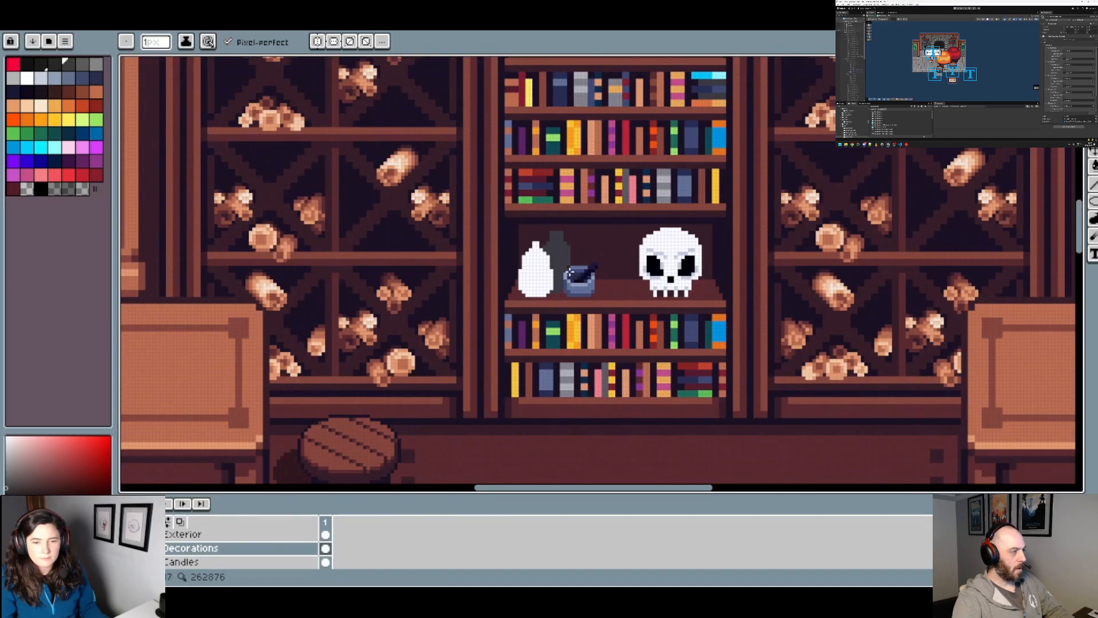
{"action": "scroll", "coordinate": [569, 271], "scroll_direction": "up", "scroll_amount": 2}
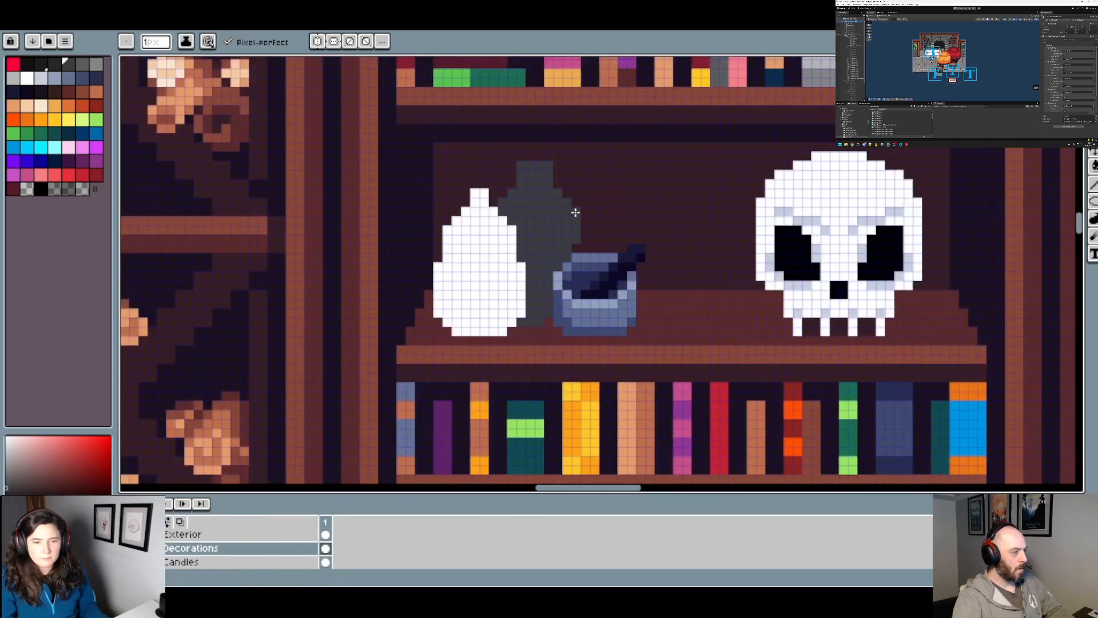
{"action": "scroll", "coordinate": [576, 242], "scroll_direction": "down", "scroll_amount": 2}
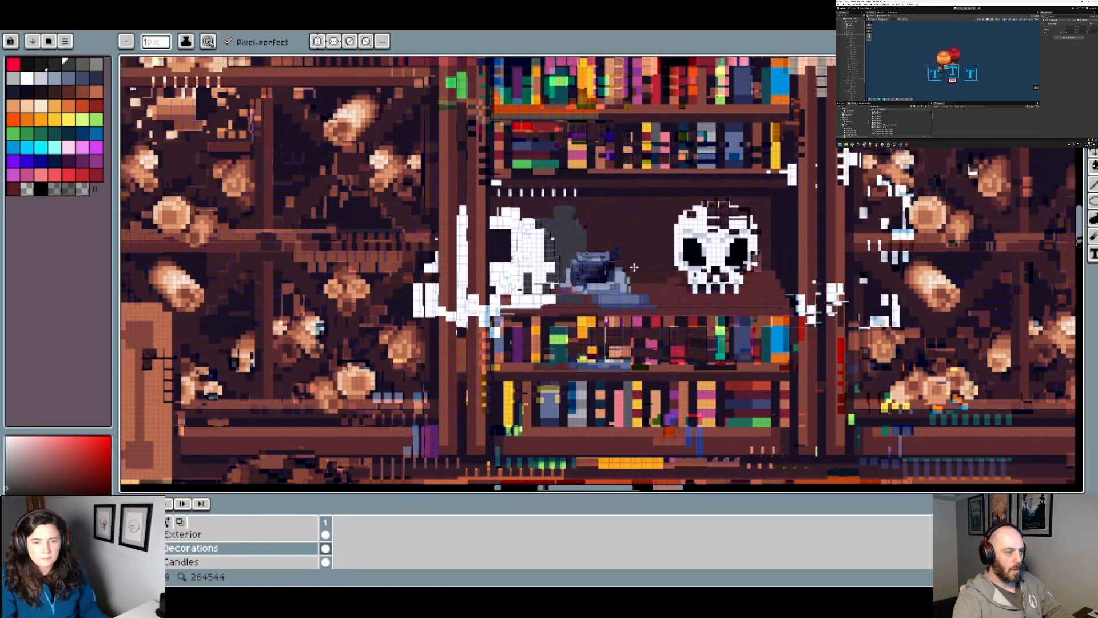
{"action": "scroll", "coordinate": [612, 266], "scroll_direction": "down", "scroll_amount": 2}
{"action": "scroll", "coordinate": [614, 279], "scroll_direction": "up", "scroll_amount": 2}
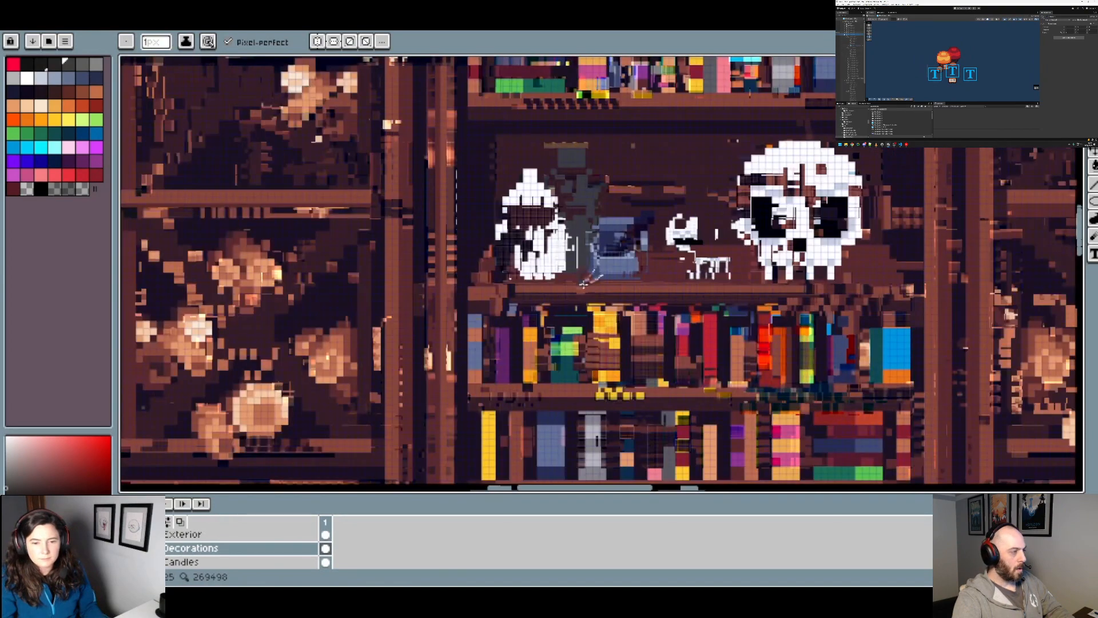
{"action": "scroll", "coordinate": [614, 280], "scroll_direction": "down", "scroll_amount": 2}
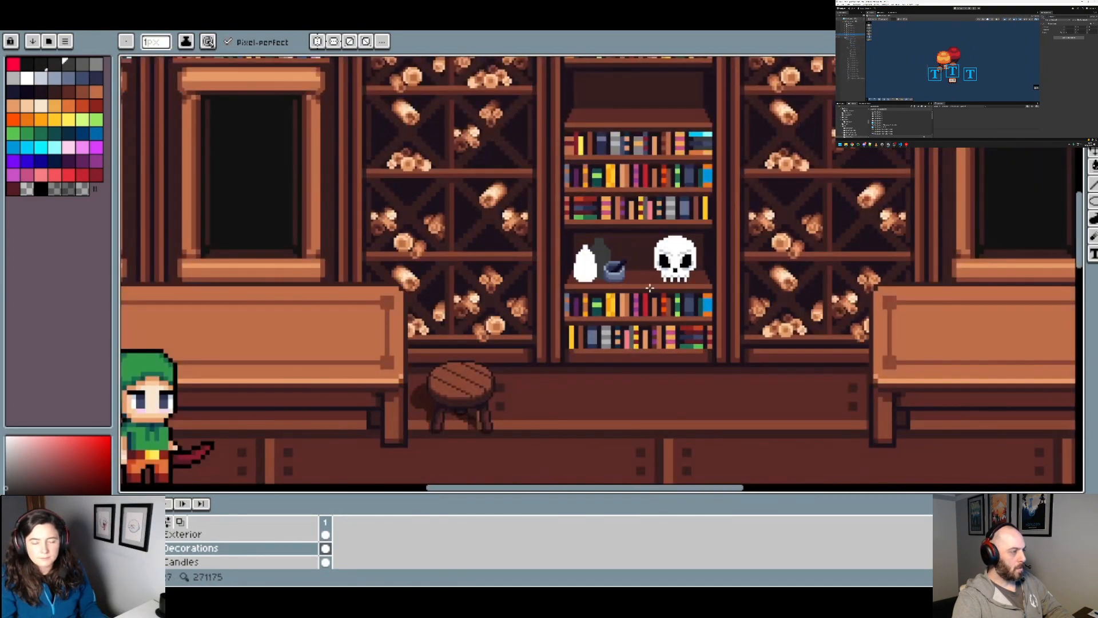
Step: Top the rear bottle's neck with a two-pixel-wide row of dark grey and check its silhouette
{"action": "scroll", "coordinate": [643, 277], "scroll_direction": "up", "scroll_amount": 4}
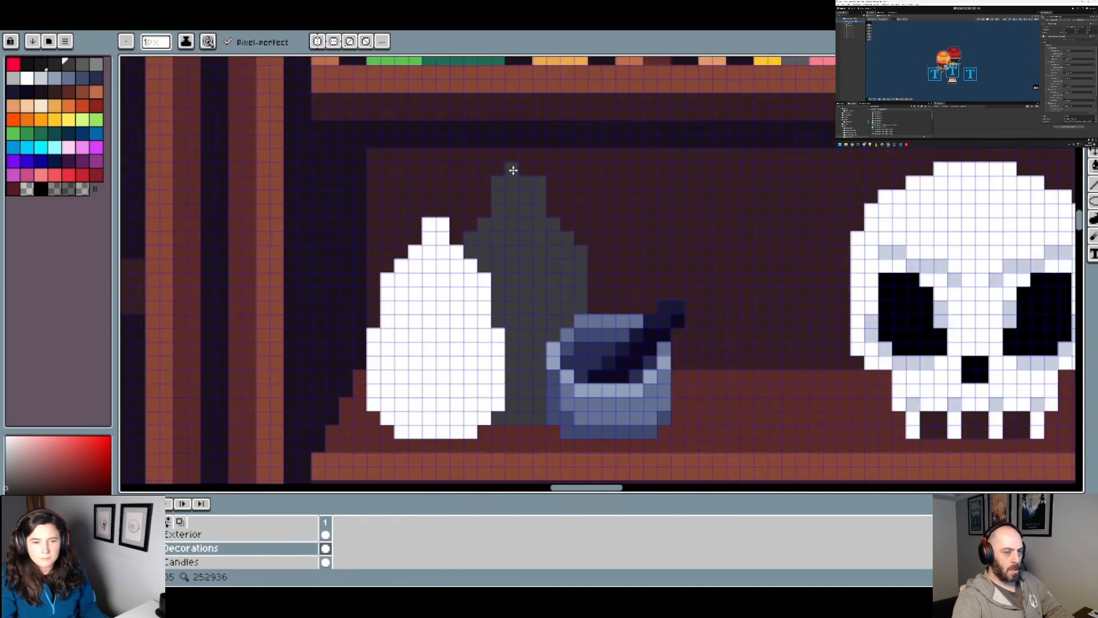
{"action": "scroll", "coordinate": [583, 226], "scroll_direction": "down", "scroll_amount": 4}
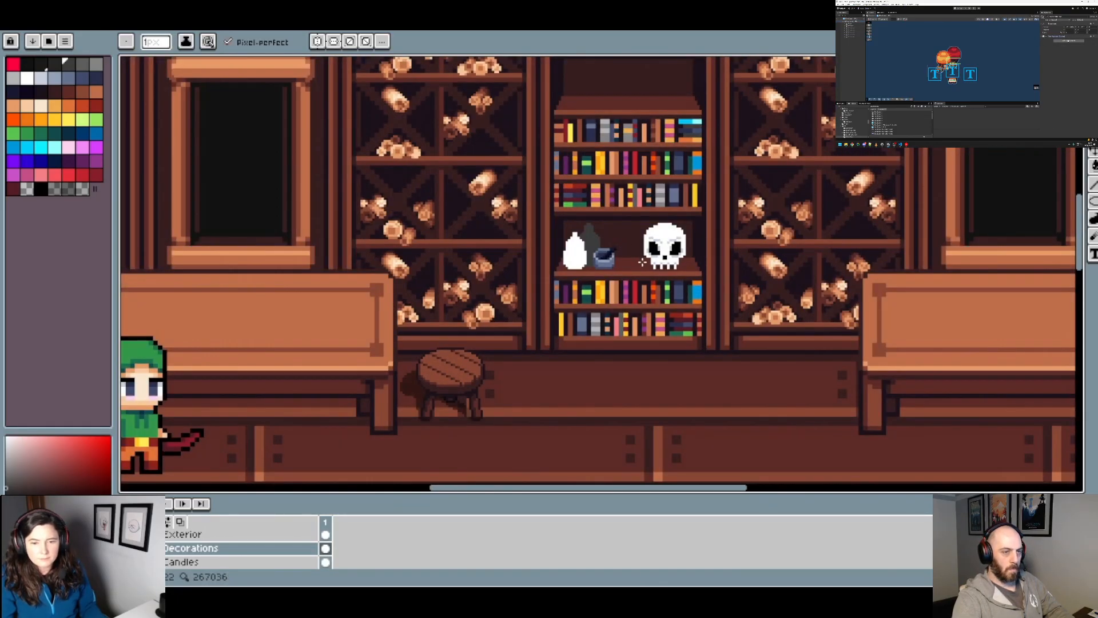
{"action": "scroll", "coordinate": [628, 252], "scroll_direction": "up", "scroll_amount": 4}
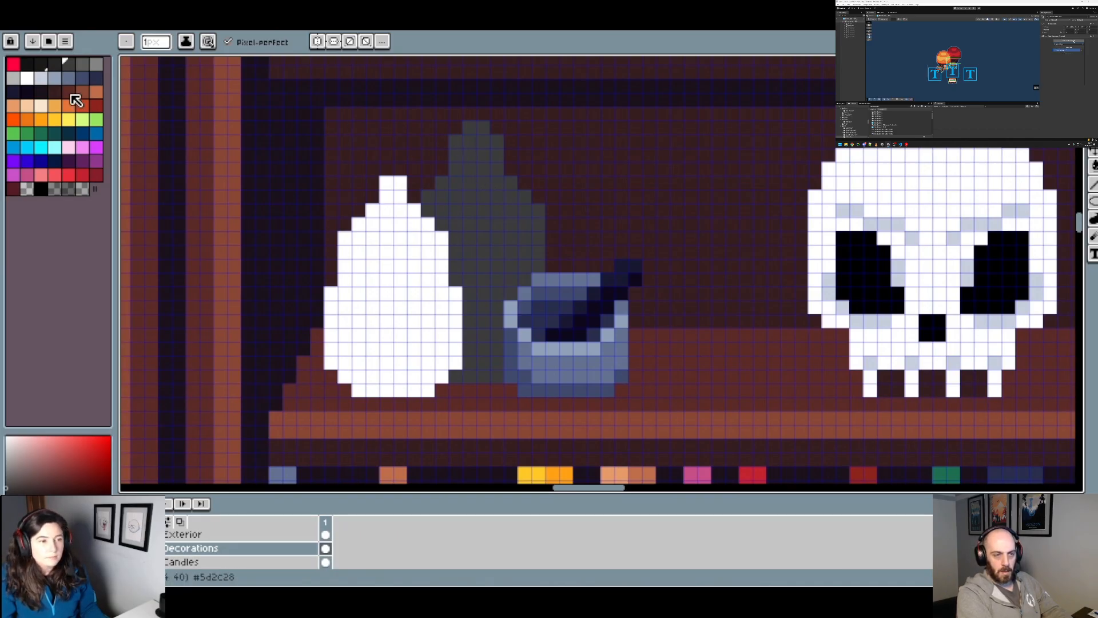
Step: Try a darker grey band across the rear bottle's neck, check it within the room, and undo it
{"action": "left_click", "coordinate": [55, 64]}
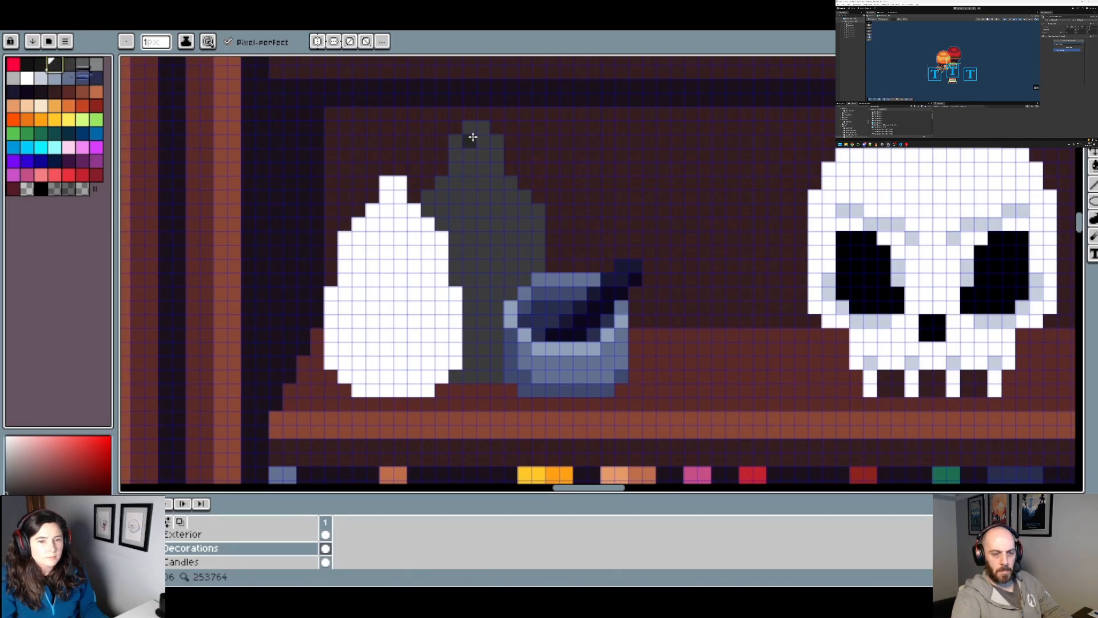
{"action": "mouse_move", "coordinate": [457, 152]}
{"action": "left_mouse_down"}
{"action": "mouse_move", "coordinate": [472, 167]}
{"action": "mouse_move", "coordinate": [508, 157]}
{"action": "left_mouse_up"}
{"action": "scroll", "coordinate": [507, 157], "scroll_direction": "down", "scroll_amount": 3}
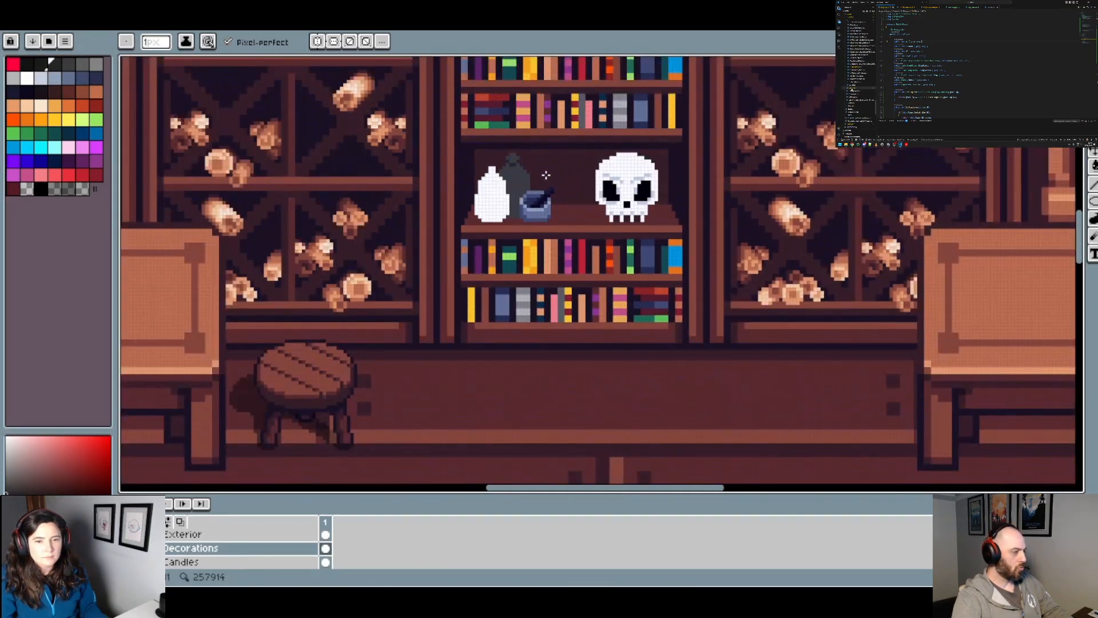
{"action": "scroll", "coordinate": [477, 157], "scroll_direction": "up", "scroll_amount": 4}
{"action": "key", "text": "ctrl+z"}
{"action": "key", "text": "ctrl+z"}
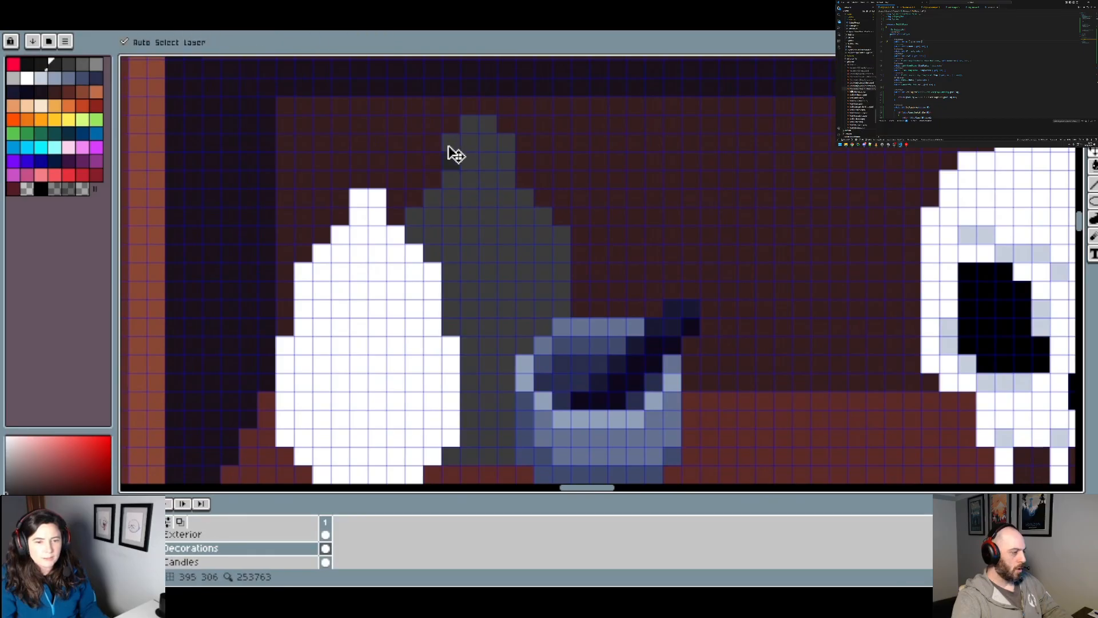
{"action": "key", "text": "ctrl+z"}
Step: Try darker grey bands under the rear bottle's cap and at the base of its neck, compare them within the room, and undo them
{"action": "mouse_move", "coordinate": [468, 154]}
{"action": "left_mouse_down"}
{"action": "mouse_move", "coordinate": [488, 160]}
{"action": "mouse_move", "coordinate": [453, 167]}
{"action": "mouse_move", "coordinate": [464, 183]}
{"action": "mouse_move", "coordinate": [527, 181]}
{"action": "mouse_move", "coordinate": [546, 169]}
{"action": "left_mouse_up"}
{"action": "right_click", "coordinate": [507, 145]}
{"action": "scroll", "coordinate": [532, 159], "scroll_direction": "down", "scroll_amount": 2}
{"action": "scroll", "coordinate": [510, 186], "scroll_direction": "up", "scroll_amount": 2}
{"action": "scroll", "coordinate": [547, 169], "scroll_direction": "down", "scroll_amount": 4}
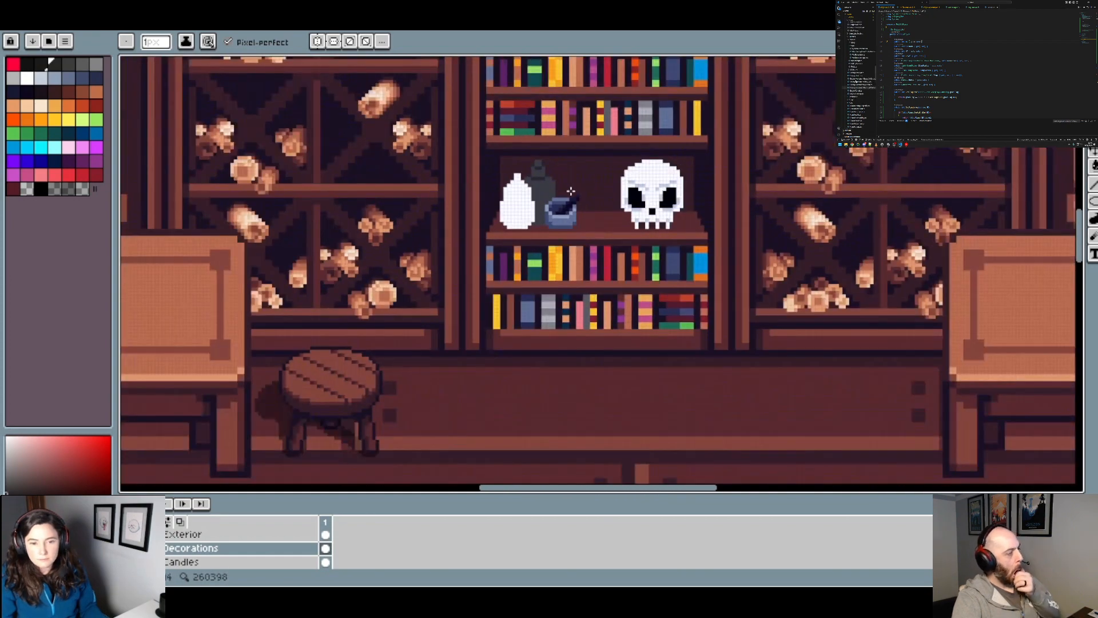
{"action": "scroll", "coordinate": [549, 197], "scroll_direction": "up", "scroll_amount": 2}
{"action": "scroll", "coordinate": [539, 162], "scroll_direction": "up", "scroll_amount": 1}
{"action": "key", "text": "v"}
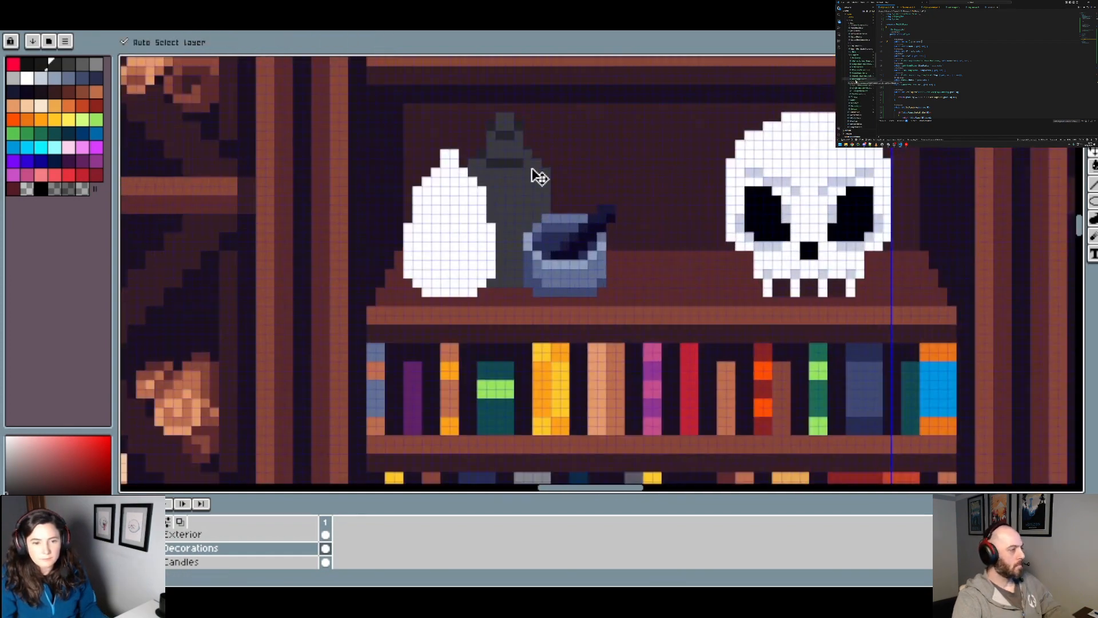
{"action": "key", "text": "b"}
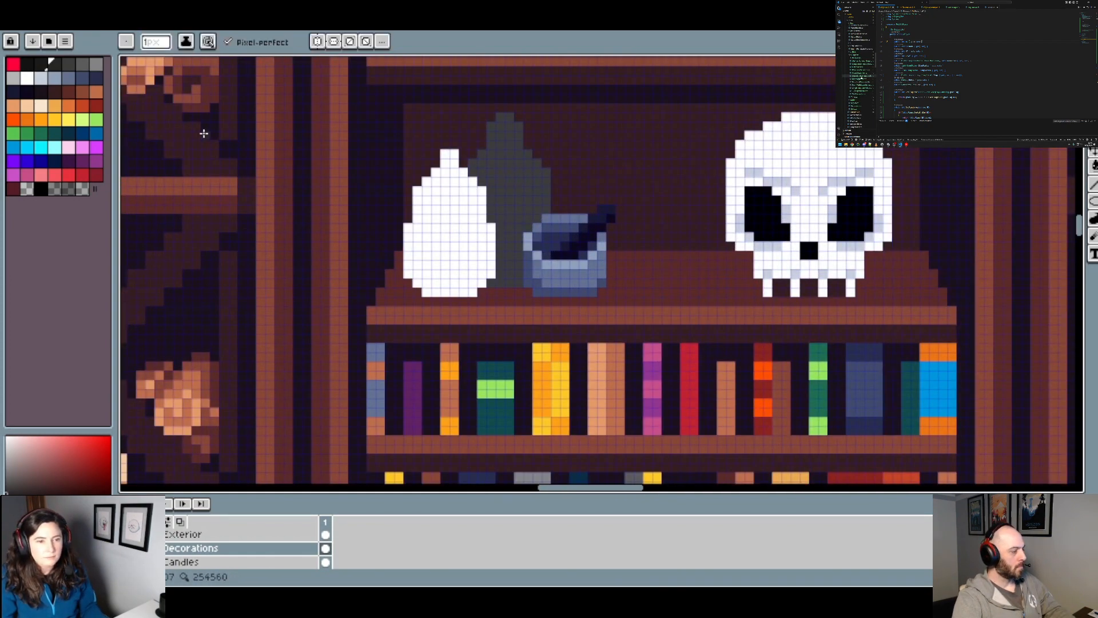
Step: Recolor the rear bottle a lighter grey and draw dark grey bands under its cap and at the base of its neck
{"action": "left_click", "coordinate": [83, 65]}
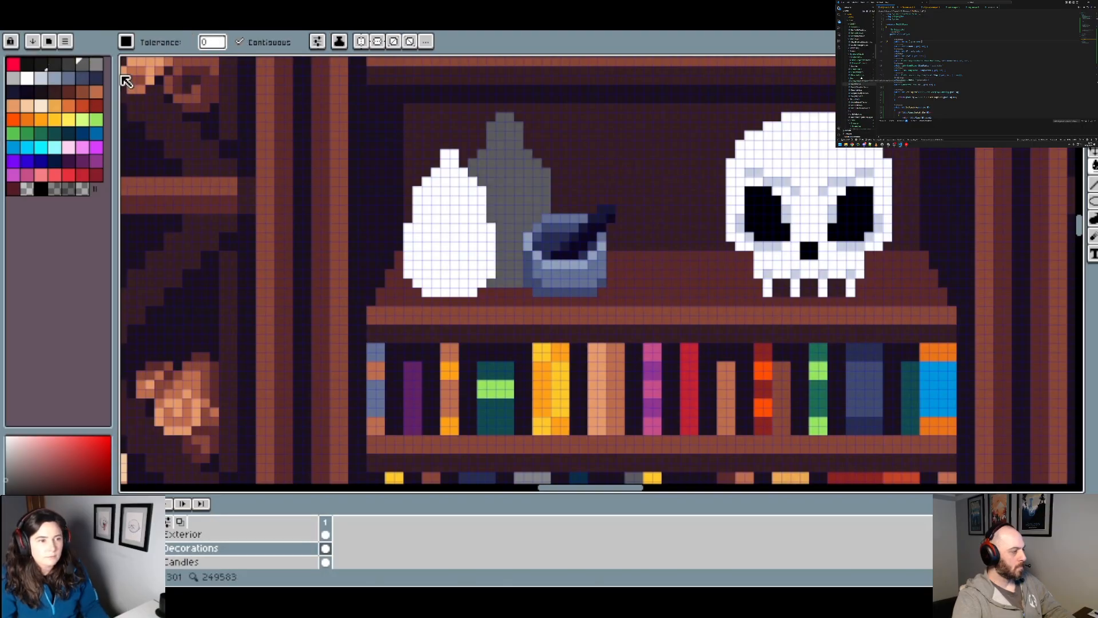
{"action": "scroll", "coordinate": [496, 143], "scroll_direction": "up", "scroll_amount": 1}
{"action": "scroll", "coordinate": [496, 143], "scroll_direction": "up", "scroll_amount": 1}
{"action": "mouse_move", "coordinate": [488, 111]}
{"action": "left_mouse_down"}
{"action": "mouse_move", "coordinate": [509, 121]}
{"action": "mouse_move", "coordinate": [544, 108]}
{"action": "left_mouse_up"}
{"action": "mouse_move", "coordinate": [469, 165]}
{"action": "left_mouse_down"}
{"action": "mouse_move", "coordinate": [488, 179]}
{"action": "mouse_move", "coordinate": [535, 179]}
{"action": "left_mouse_up"}
{"action": "scroll", "coordinate": [558, 163], "scroll_direction": "down", "scroll_amount": 5}
{"action": "scroll", "coordinate": [541, 208], "scroll_direction": "up", "scroll_amount": 4}
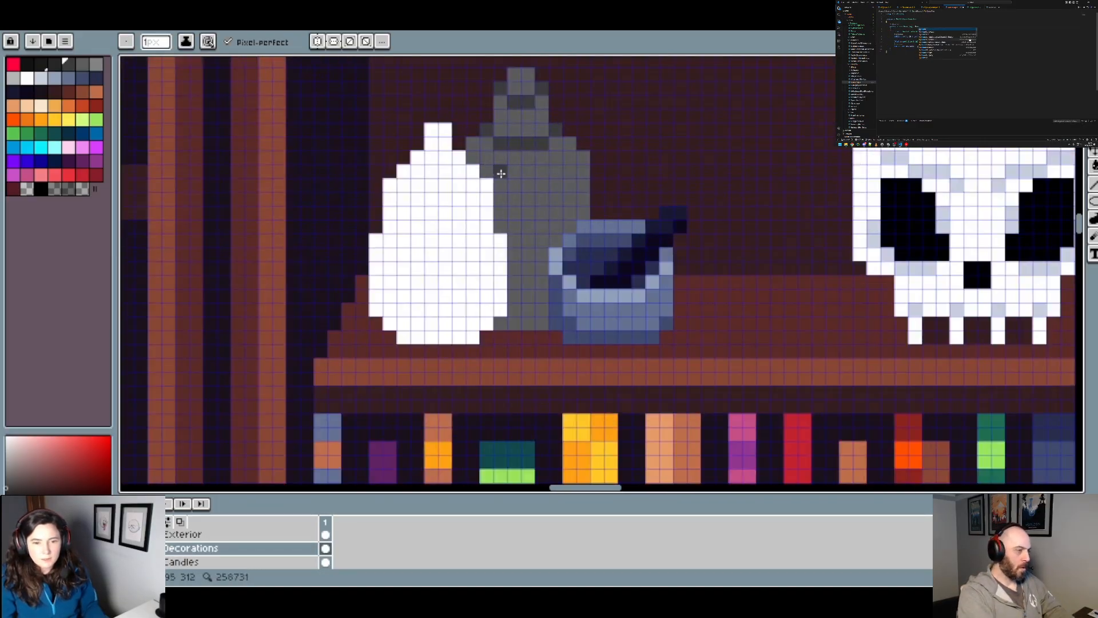
Step: Try a curved dark grey band below the rear bottle's shoulders, check it, and undo it
{"action": "left_click_drag", "start_coordinate": [487, 171], "coordinate": [499, 181]}
{"action": "left_click", "coordinate": [542, 182], "text": "shift"}
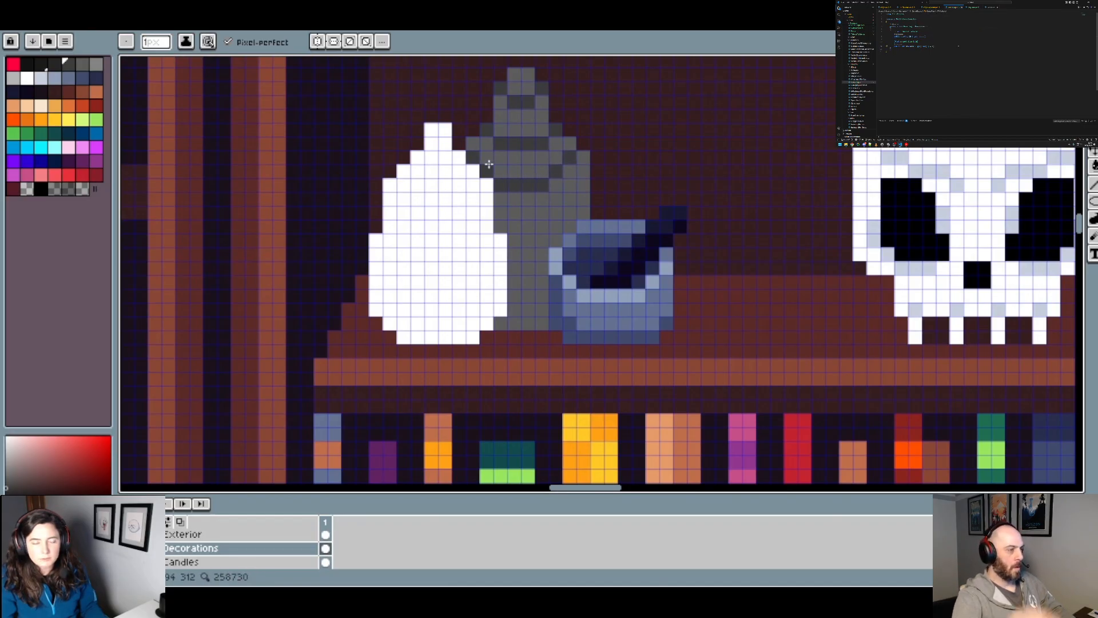
{"action": "scroll", "coordinate": [489, 164], "scroll_direction": "down", "scroll_amount": 5}
{"action": "key", "text": "v"}
{"action": "scroll", "coordinate": [568, 186], "scroll_direction": "up", "scroll_amount": 3}
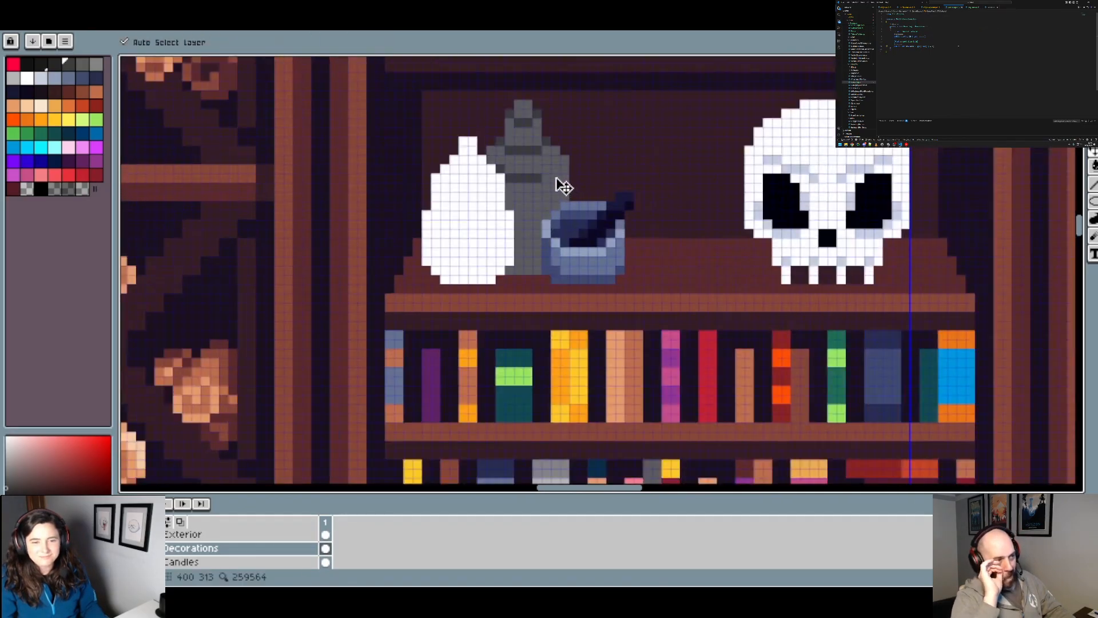
{"action": "key", "text": "b"}
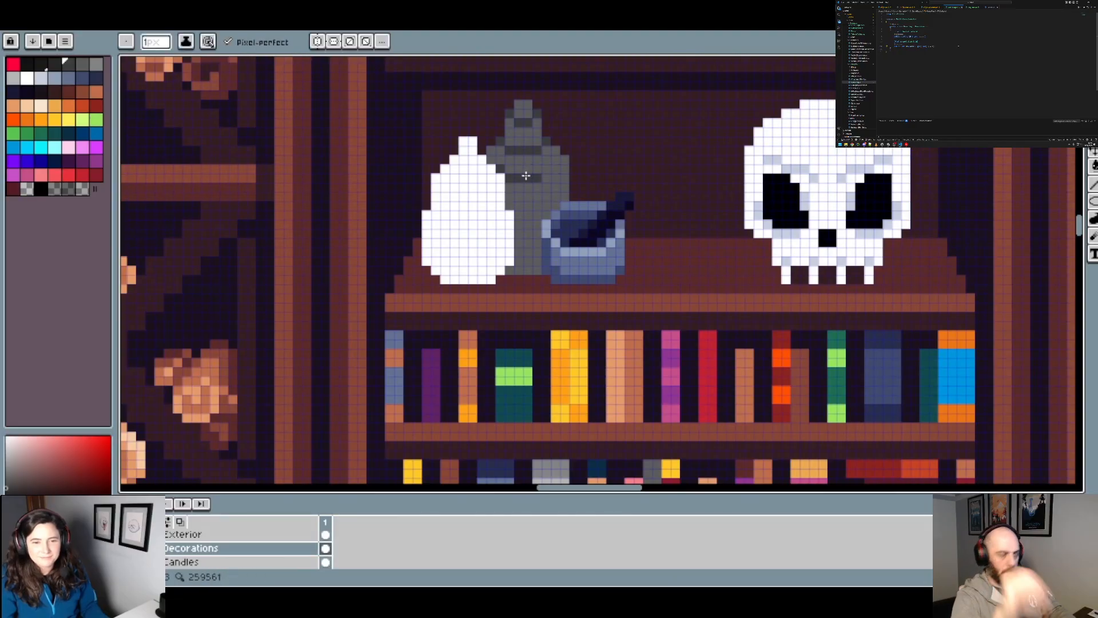
{"action": "key", "text": "ctrl+z"}
{"action": "key", "text": "ctrl+z"}
{"action": "key", "text": "ctrl+z"}
Step: Draw a five-pixel dark grey band below the rear bottle's shoulders, step it up along the right edge, and check it within the room
{"action": "left_click_drag", "start_coordinate": [510, 178], "coordinate": [545, 177]}
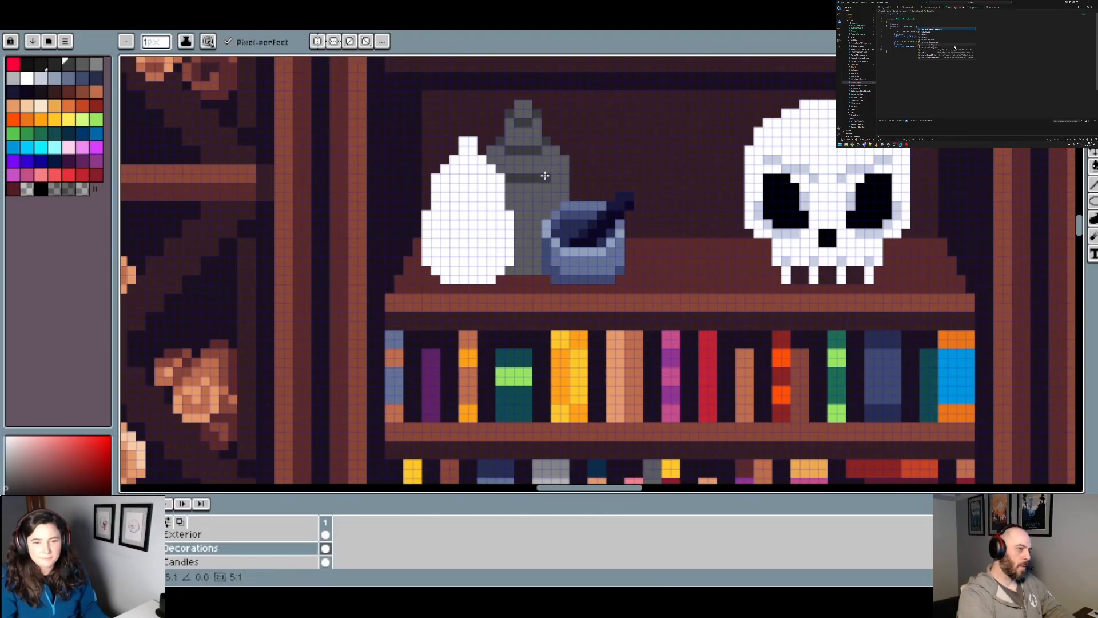
{"action": "left_click", "coordinate": [555, 169]}
{"action": "left_click", "coordinate": [565, 159]}
{"action": "scroll", "coordinate": [464, 178], "scroll_direction": "down", "scroll_amount": 3}
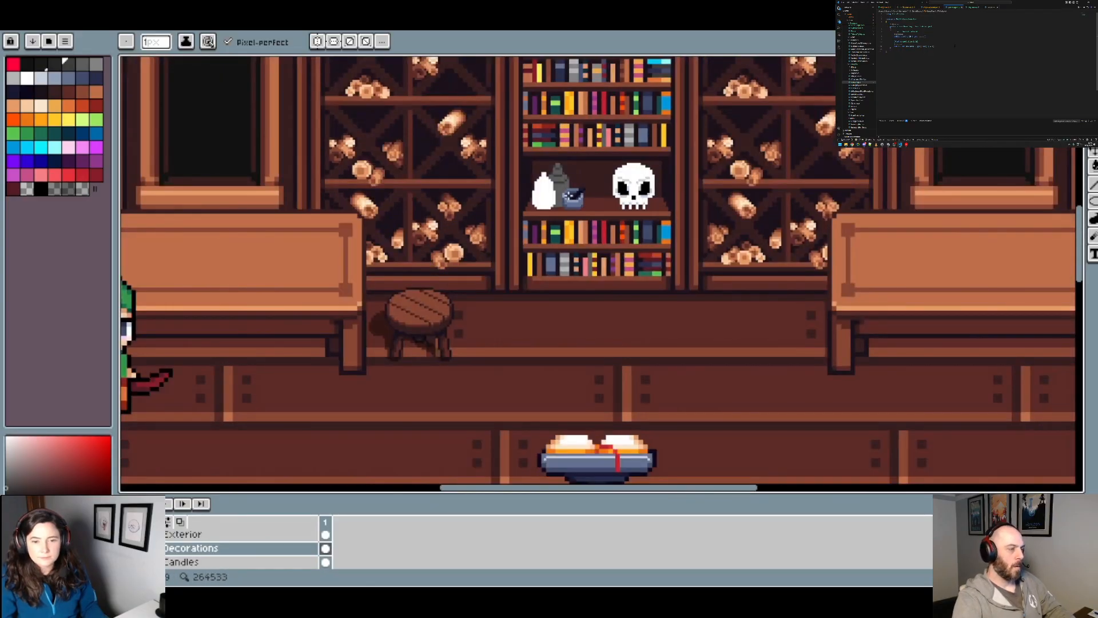
{"action": "scroll", "coordinate": [573, 191], "scroll_direction": "up", "scroll_amount": 3}
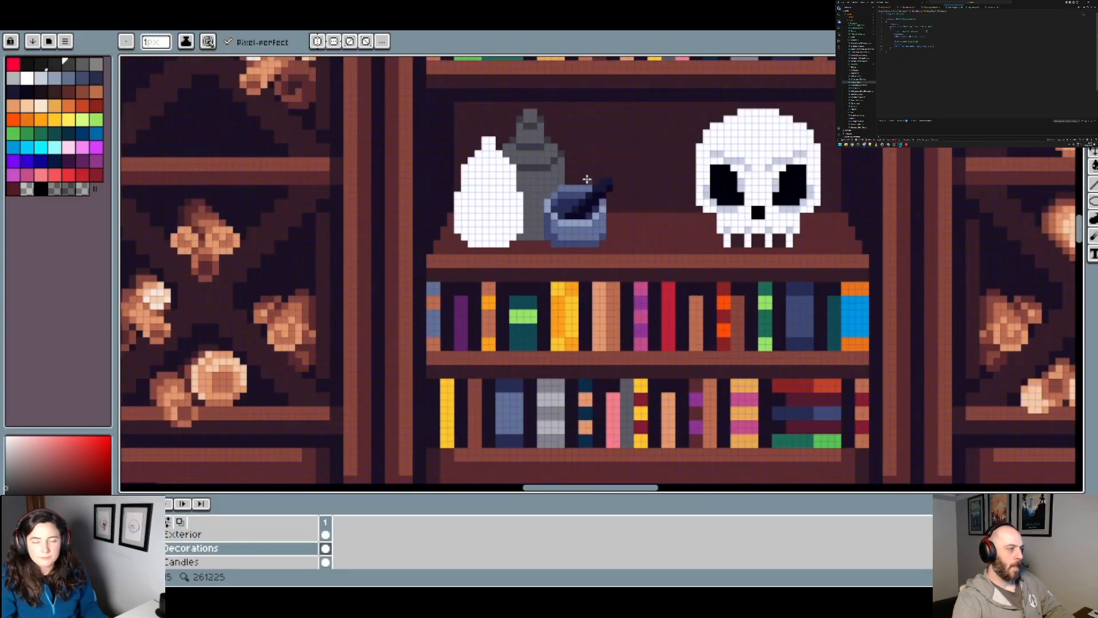
{"action": "scroll", "coordinate": [587, 179], "scroll_direction": "down", "scroll_amount": 2}
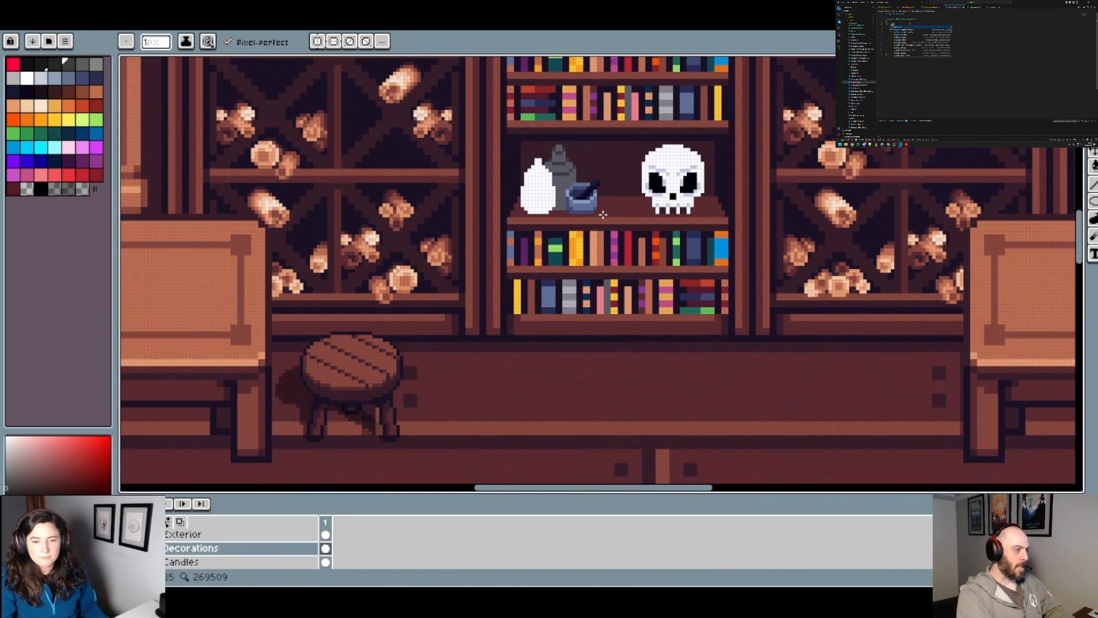
{"action": "scroll", "coordinate": [618, 195], "scroll_direction": "down", "scroll_amount": 3}
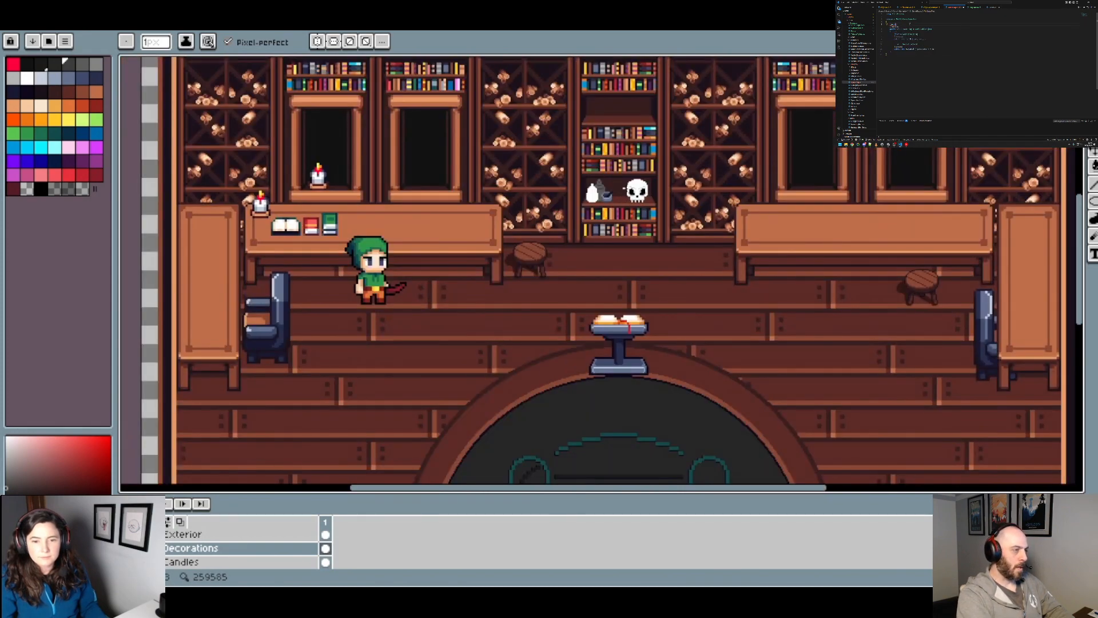
Step: Paint a light grey vertical highlight down the right side of the rear bottle's body and check it
{"action": "scroll", "coordinate": [625, 188], "scroll_direction": "up", "scroll_amount": 3}
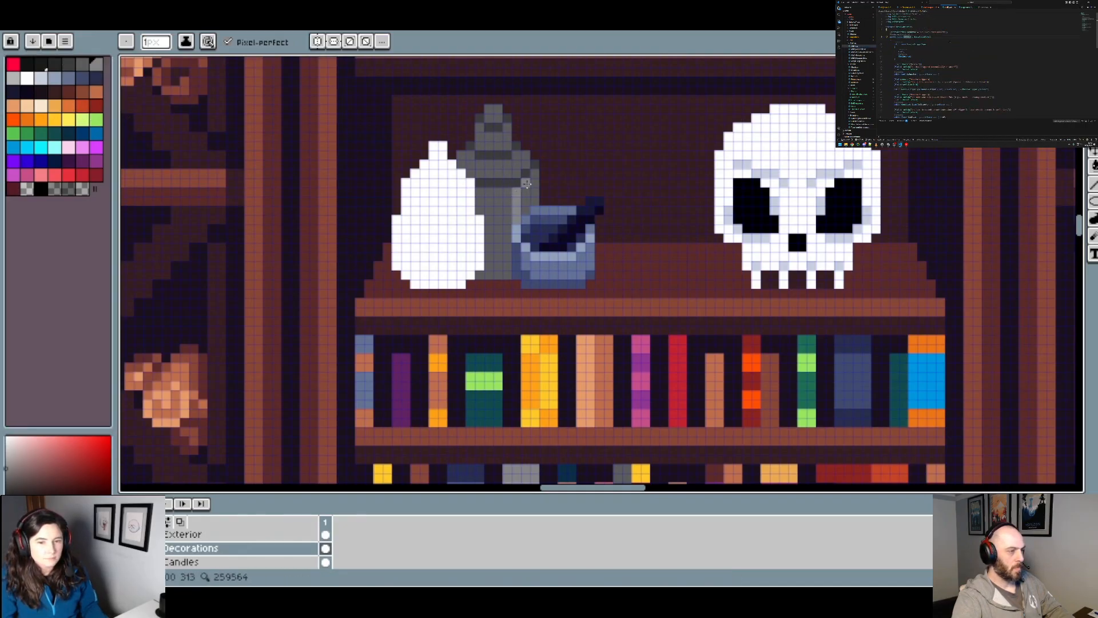
{"action": "left_click_drag", "start_coordinate": [527, 181], "coordinate": [528, 208]}
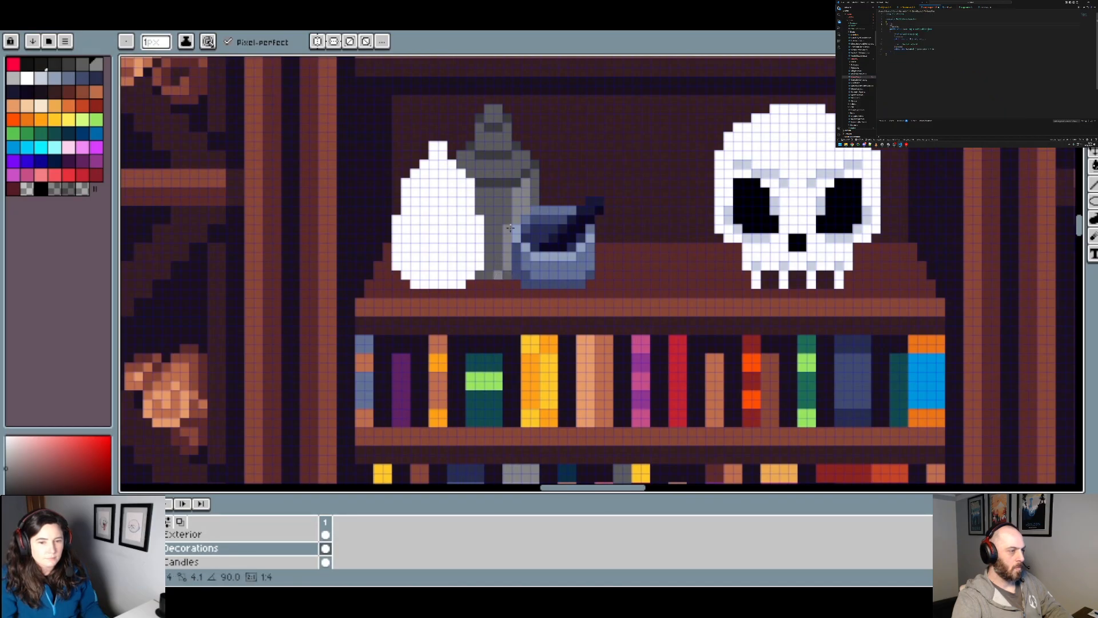
{"action": "scroll", "coordinate": [503, 255], "scroll_direction": "down", "scroll_amount": 3}
{"action": "scroll", "coordinate": [536, 213], "scroll_direction": "up", "scroll_amount": 2}
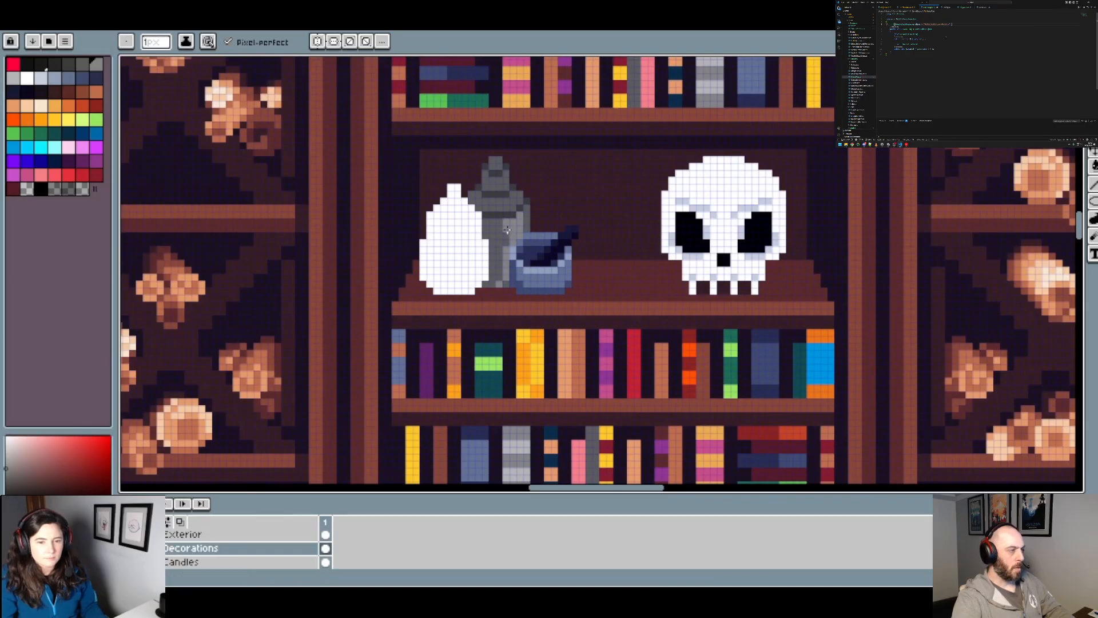
Step: Add a light grey highlight to the right part of the rear bottle's shoulder between the dark bands and check it
{"action": "scroll", "coordinate": [589, 238], "scroll_direction": "down", "scroll_amount": 1}
{"action": "scroll", "coordinate": [535, 215], "scroll_direction": "up", "scroll_amount": 2}
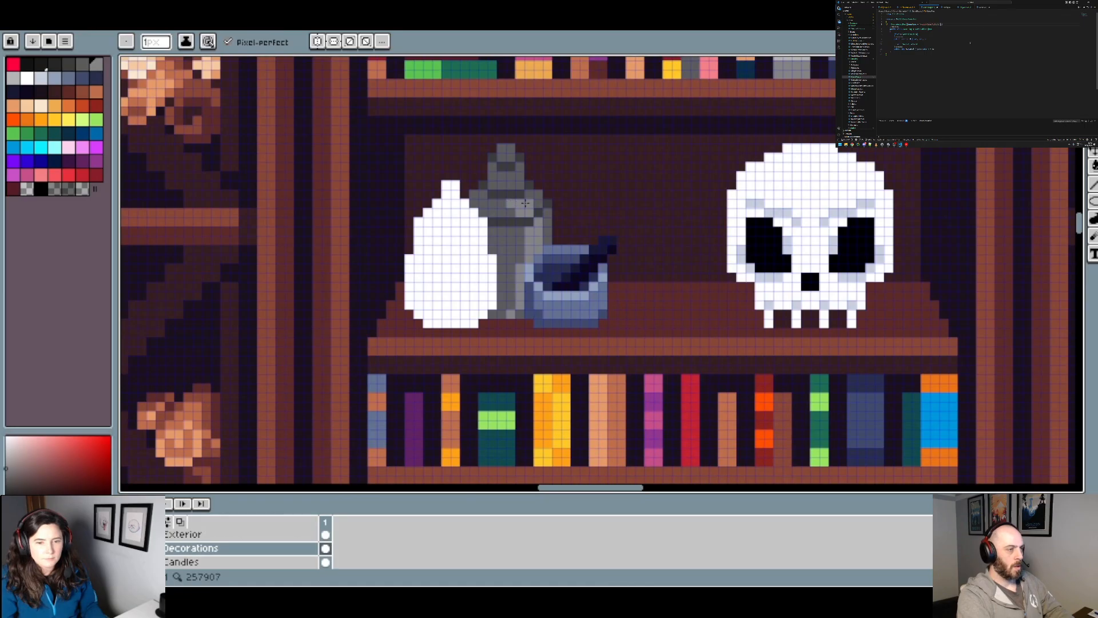
{"action": "scroll", "coordinate": [566, 212], "scroll_direction": "down", "scroll_amount": 1}
{"action": "scroll", "coordinate": [553, 216], "scroll_direction": "up", "scroll_amount": 1}
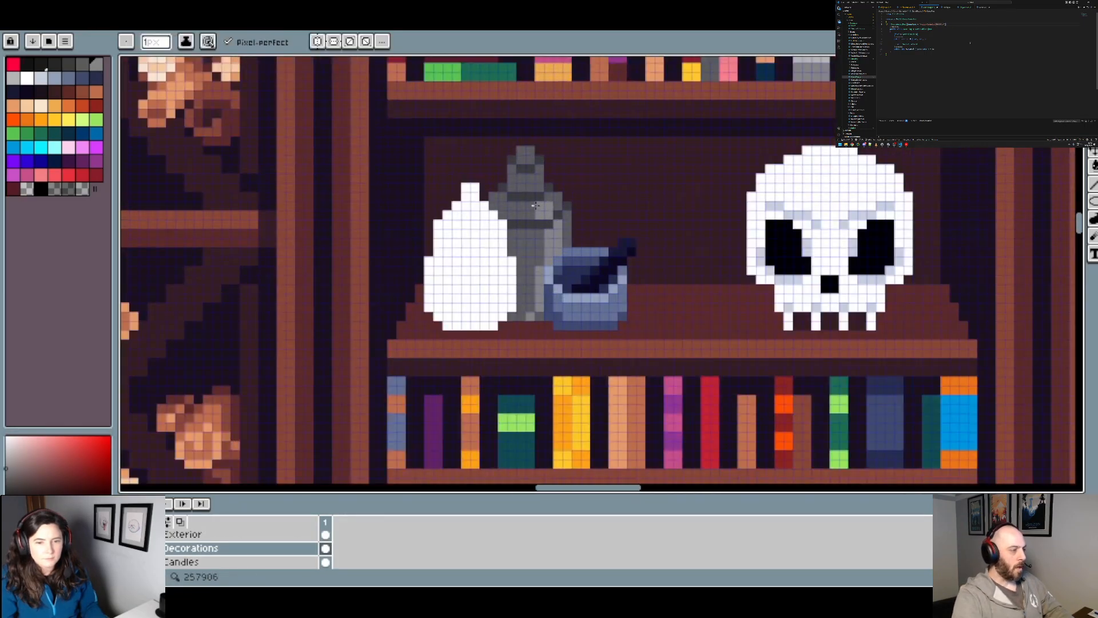
{"action": "scroll", "coordinate": [595, 232], "scroll_direction": "down", "scroll_amount": 1}
{"action": "scroll", "coordinate": [560, 244], "scroll_direction": "up", "scroll_amount": 2}
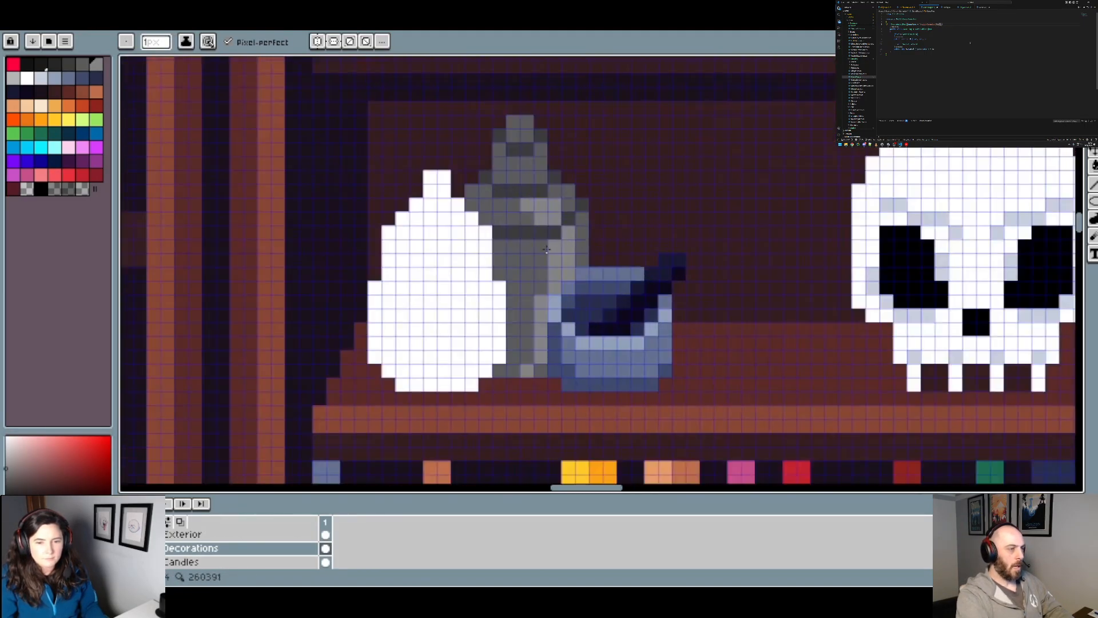
{"action": "scroll", "coordinate": [542, 249], "scroll_direction": "down", "scroll_amount": 2}
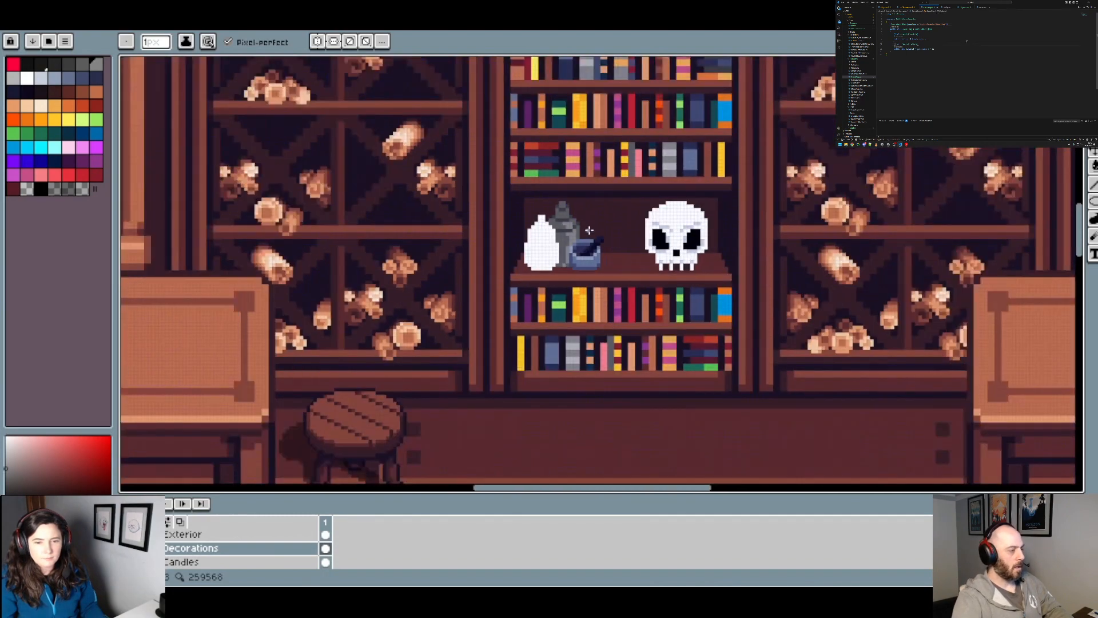
Step: Extend the light grey highlight up the right side of the rear bottle's neck and cap and check it within the room
{"action": "scroll", "coordinate": [589, 230], "scroll_direction": "up", "scroll_amount": 3}
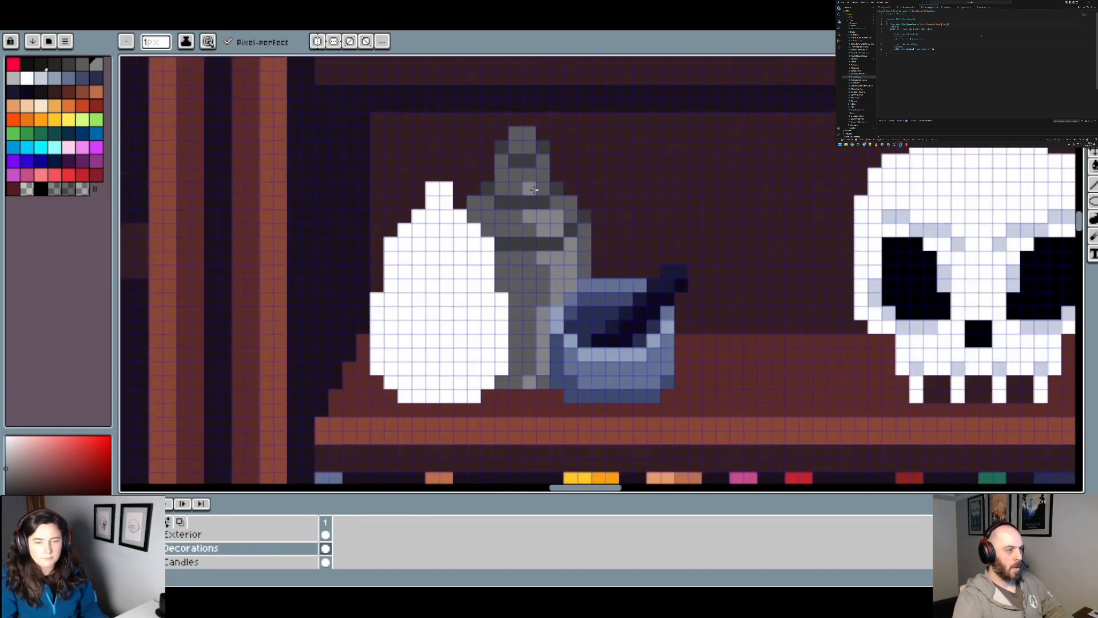
{"action": "scroll", "coordinate": [570, 176], "scroll_direction": "down", "scroll_amount": 2}
{"action": "scroll", "coordinate": [535, 178], "scroll_direction": "up", "scroll_amount": 2}
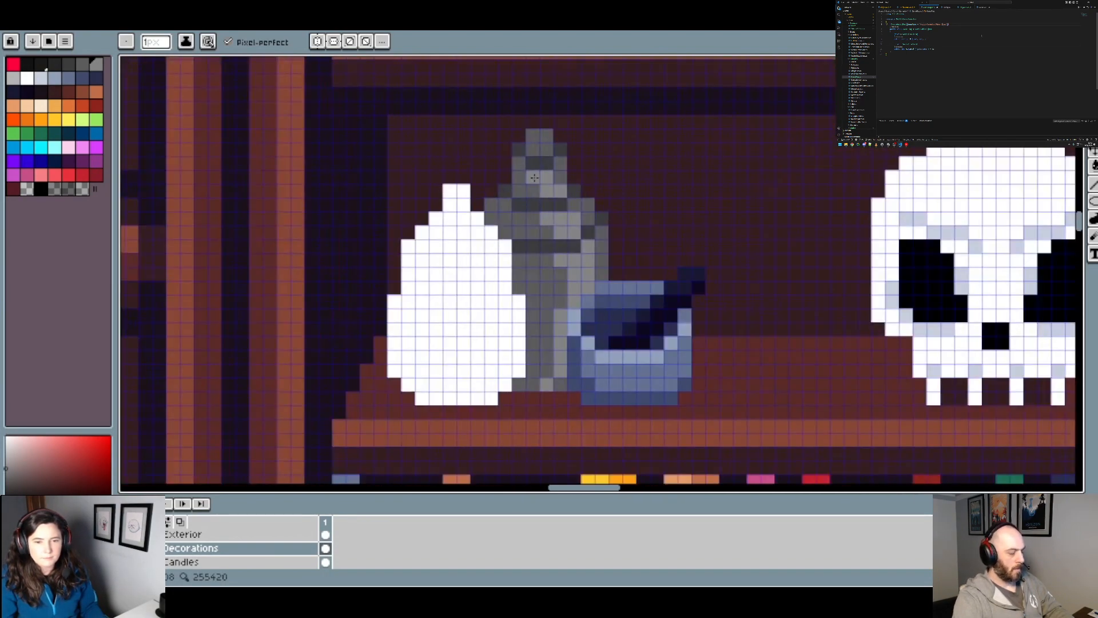
{"action": "scroll", "coordinate": [555, 175], "scroll_direction": "down", "scroll_amount": 2}
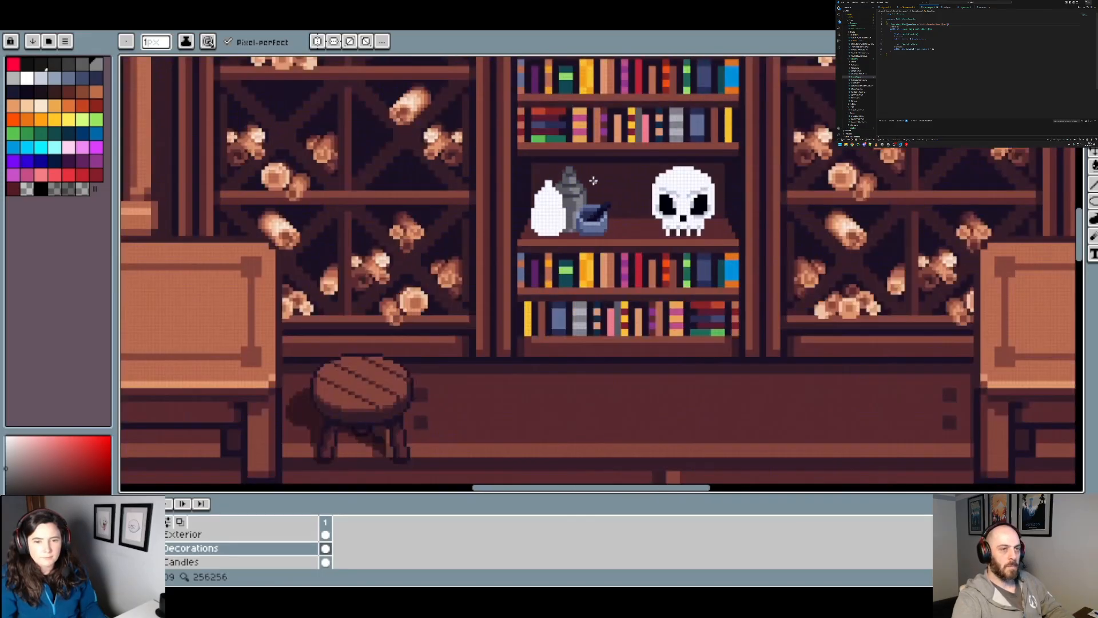
{"action": "scroll", "coordinate": [592, 179], "scroll_direction": "up", "scroll_amount": 2}
{"action": "scroll", "coordinate": [629, 183], "scroll_direction": "down", "scroll_amount": 3}
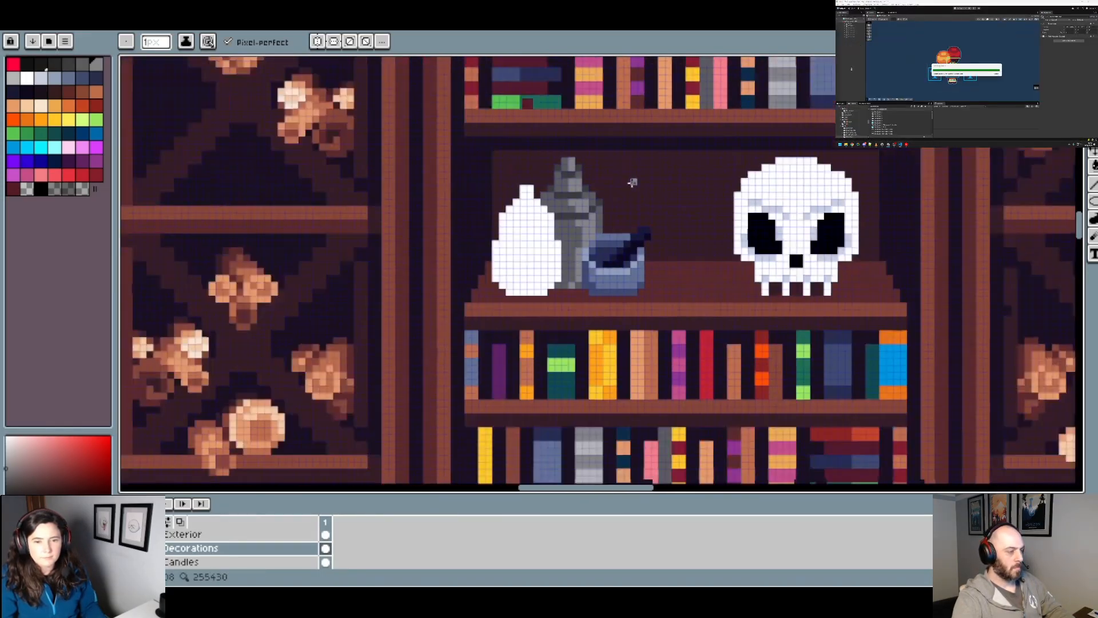
{"action": "scroll", "coordinate": [660, 222], "scroll_direction": "up", "scroll_amount": 3}
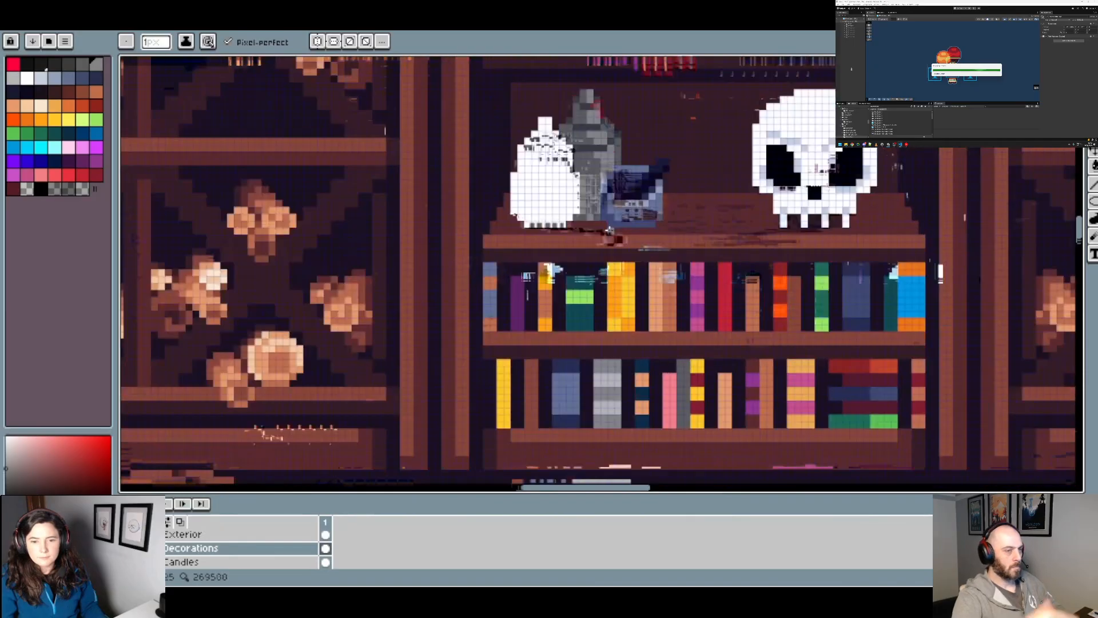
{"action": "scroll", "coordinate": [597, 198], "scroll_direction": "down", "scroll_amount": 3}
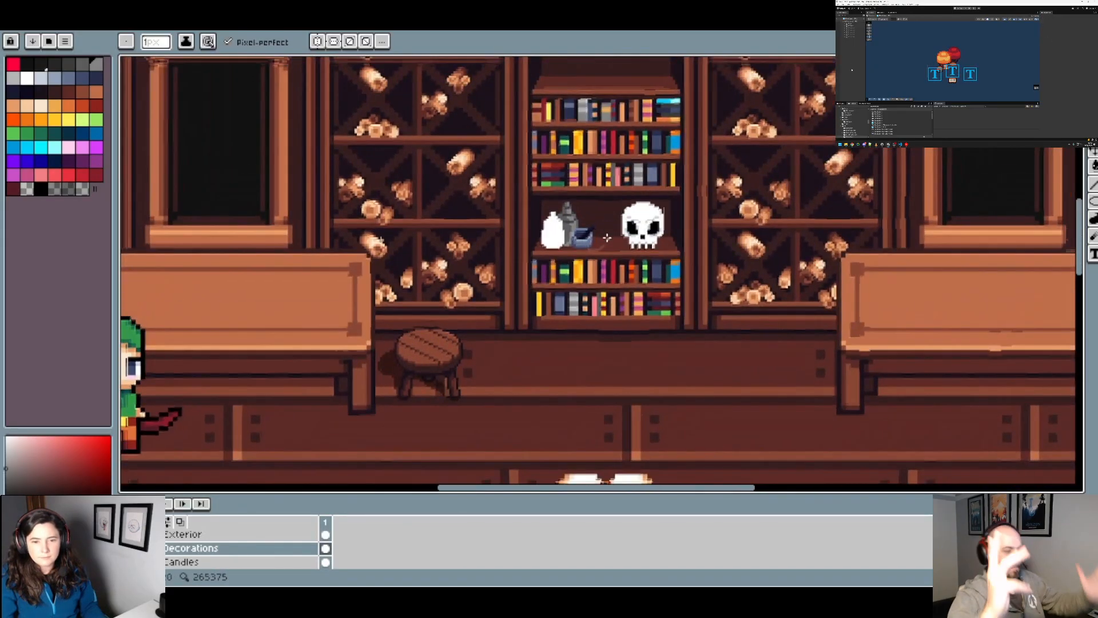
Step: Darken the left ends of the rear bottle's bands with a deeper grey and check the shading
{"action": "scroll", "coordinate": [588, 226], "scroll_direction": "up", "scroll_amount": 1}
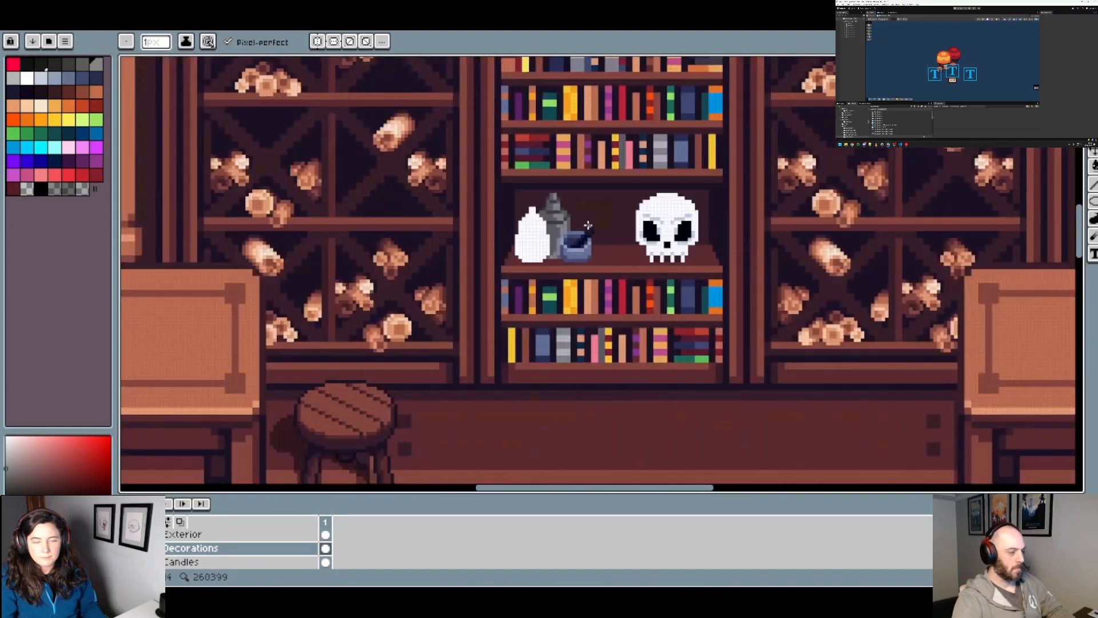
{"action": "scroll", "coordinate": [606, 217], "scroll_direction": "up", "scroll_amount": 2}
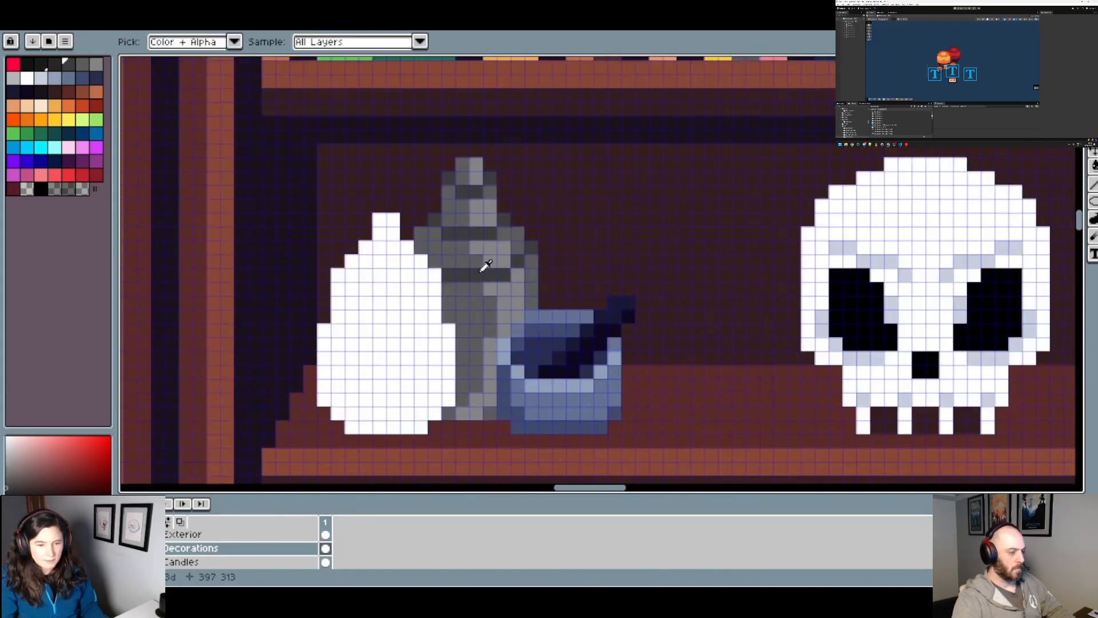
{"action": "left_click", "coordinate": [57, 92]}
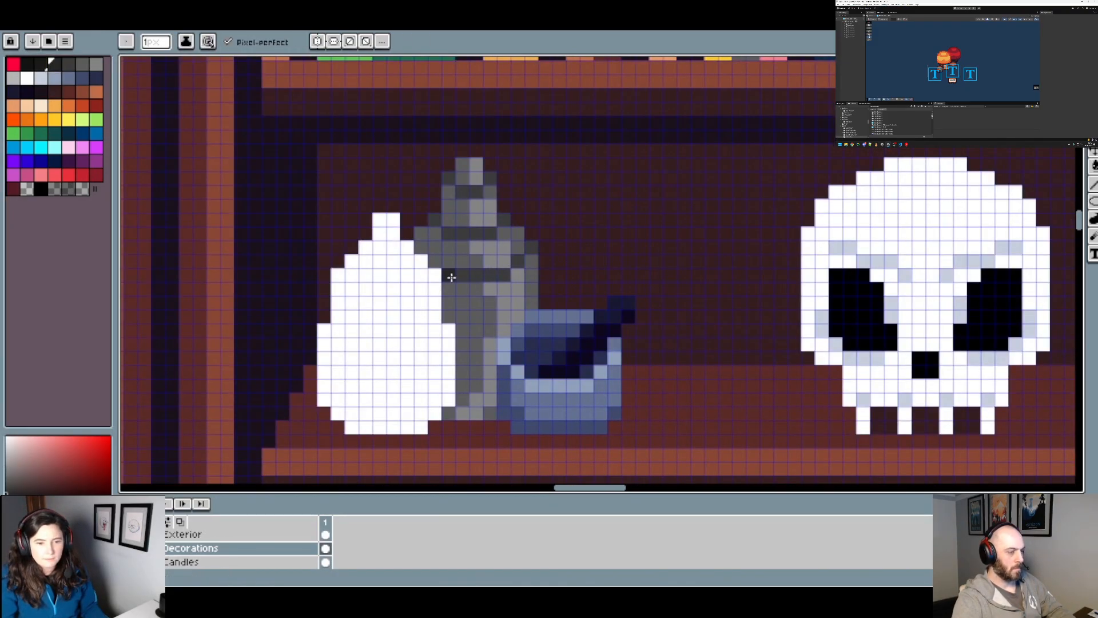
{"action": "scroll", "coordinate": [459, 191], "scroll_direction": "down", "scroll_amount": 3}
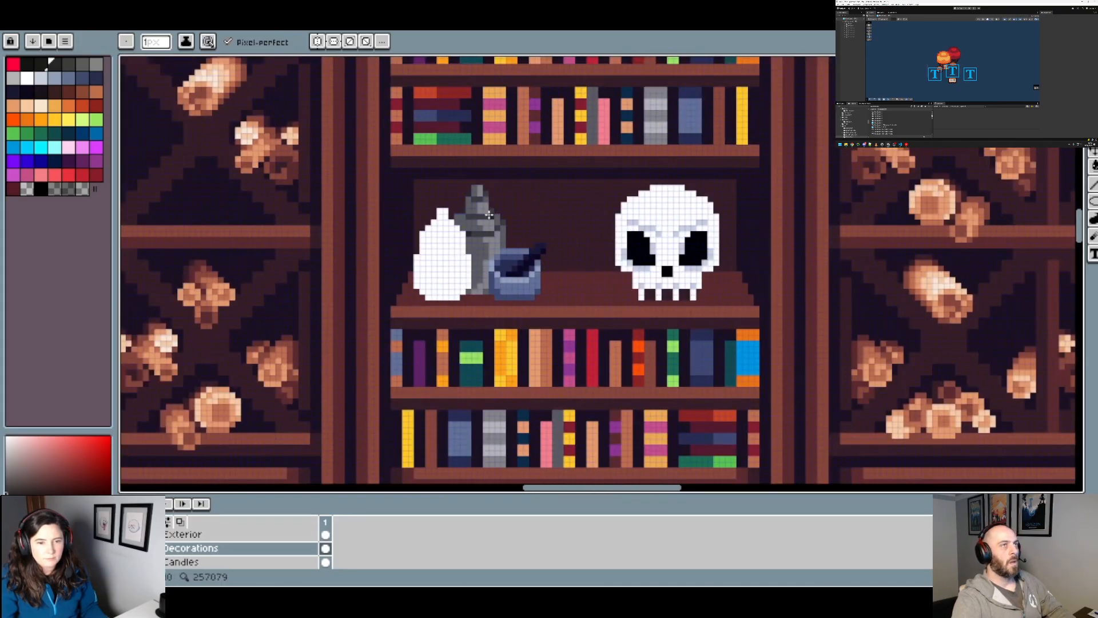
{"action": "scroll", "coordinate": [450, 214], "scroll_direction": "up", "scroll_amount": 3}
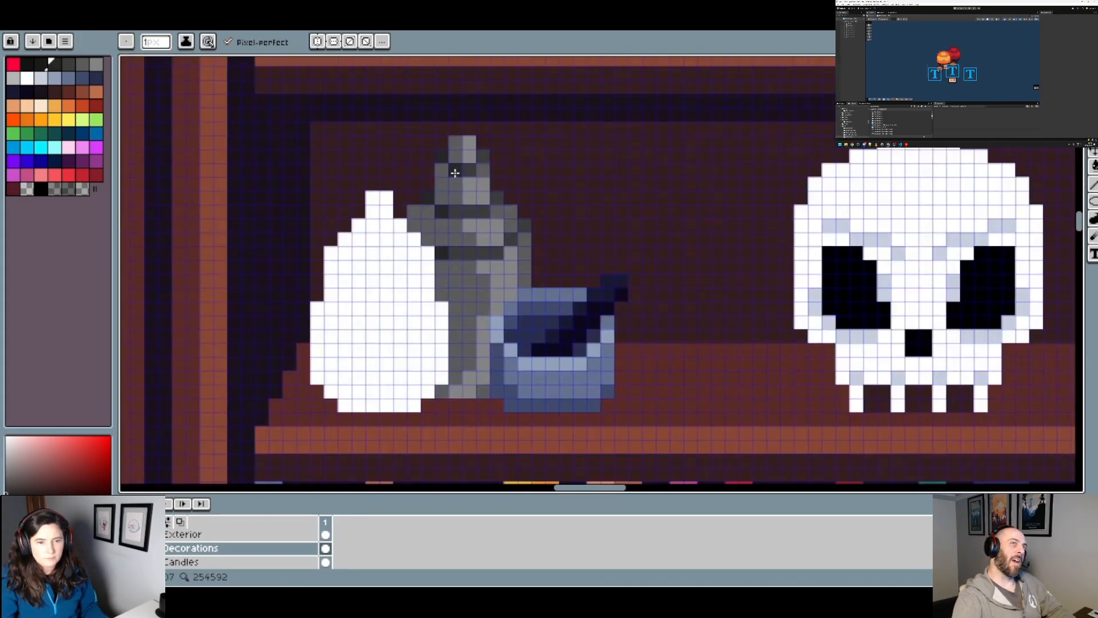
{"action": "scroll", "coordinate": [474, 229], "scroll_direction": "down", "scroll_amount": 3}
{"action": "scroll", "coordinate": [453, 210], "scroll_direction": "up", "scroll_amount": 3}
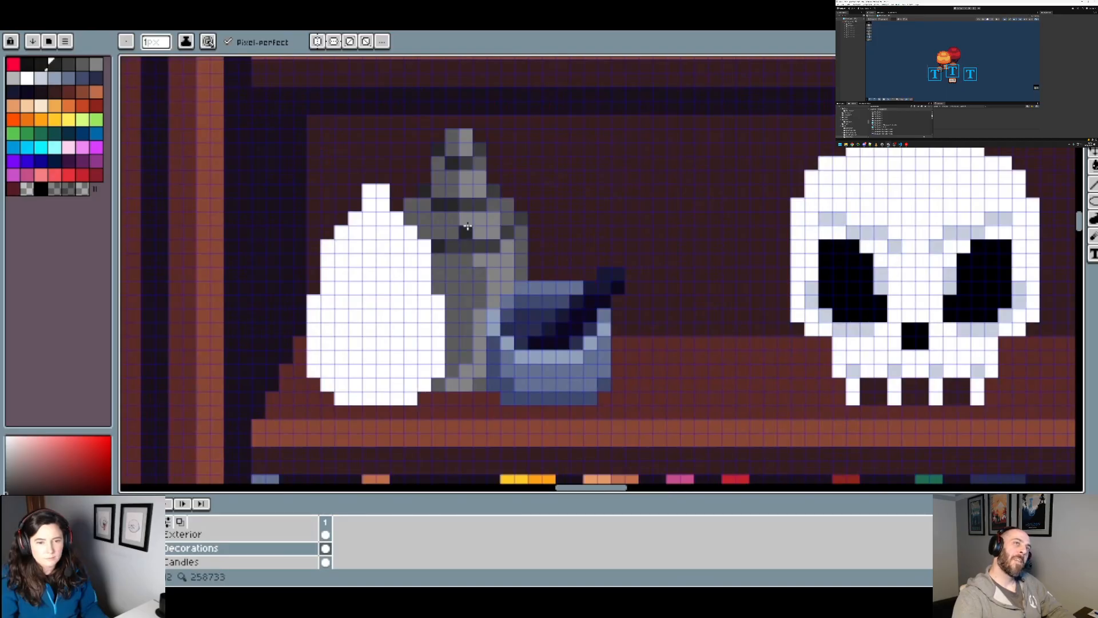
Step: Examine the shaded rear bottle beside the white bottle, mortar and skull, both close up and within the whole room
{"action": "scroll", "coordinate": [468, 227], "scroll_direction": "down", "scroll_amount": 4}
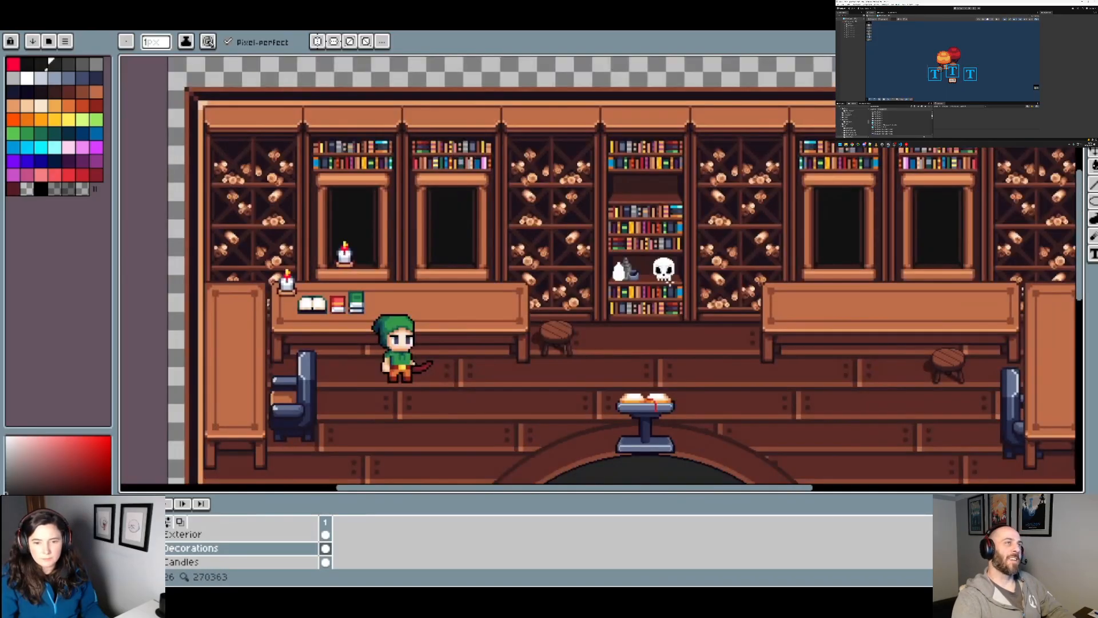
{"action": "scroll", "coordinate": [674, 279], "scroll_direction": "up", "scroll_amount": 2}
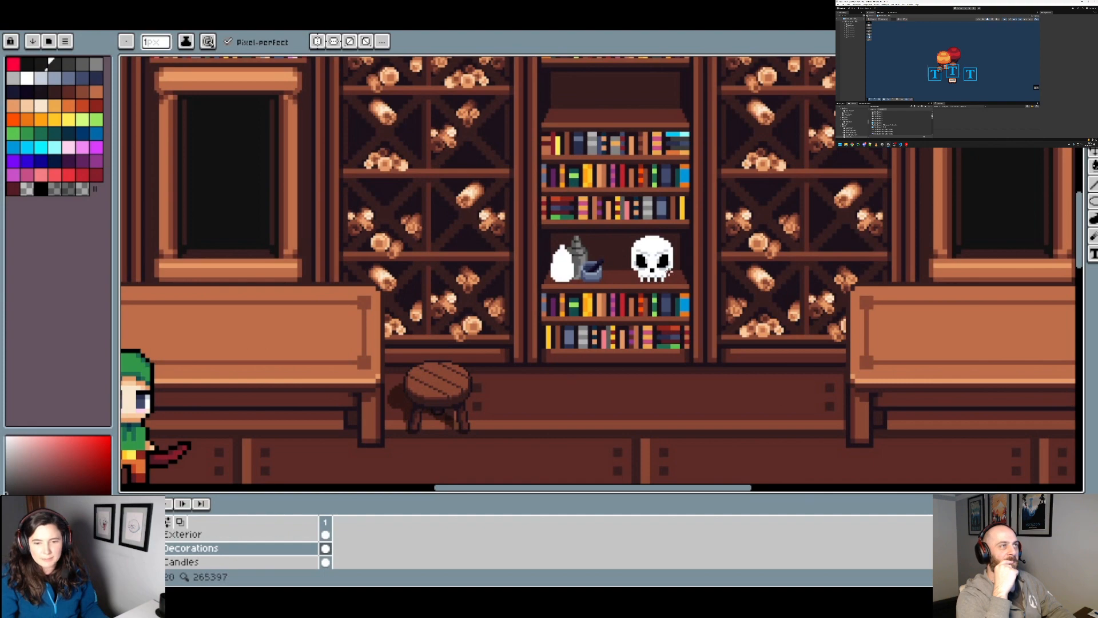
{"action": "scroll", "coordinate": [652, 266], "scroll_direction": "up", "scroll_amount": 2}
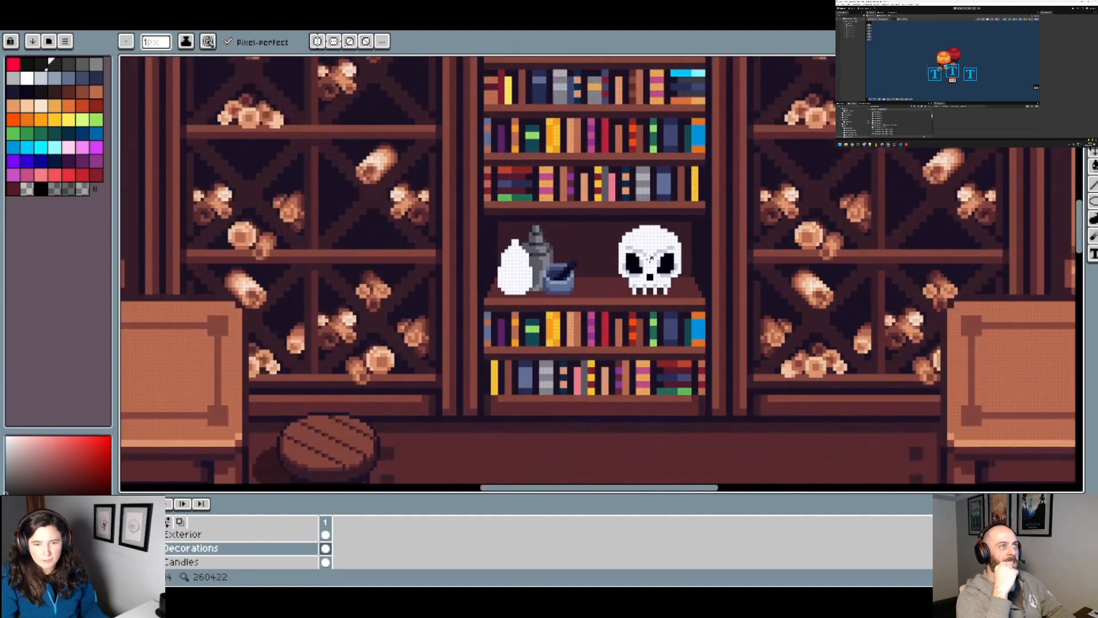
{"action": "scroll", "coordinate": [650, 258], "scroll_direction": "down", "scroll_amount": 1}
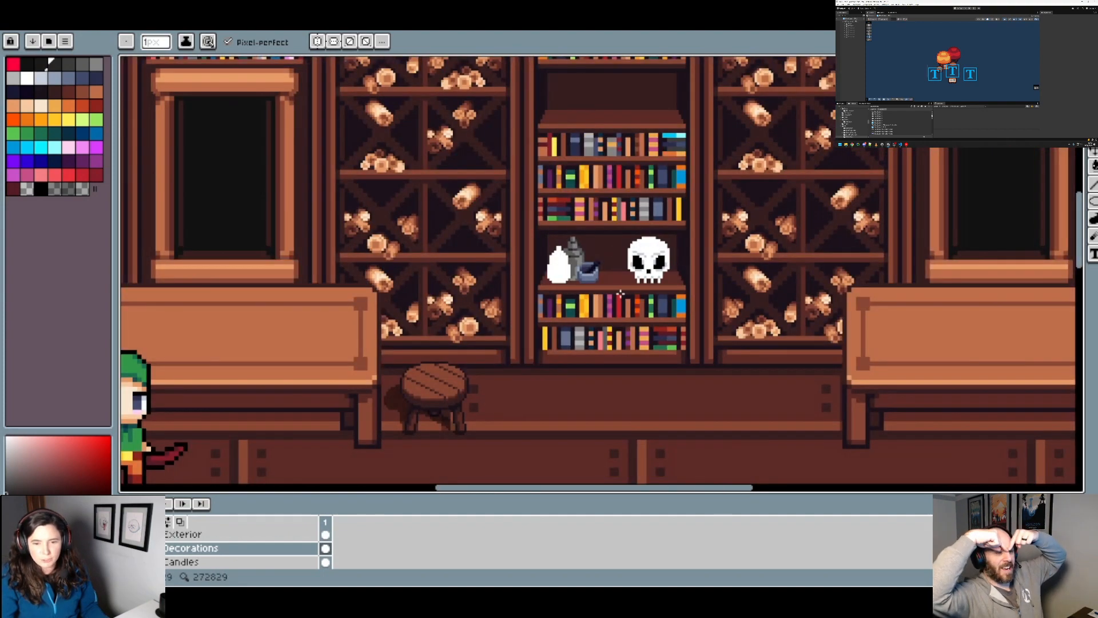
{"action": "scroll", "coordinate": [622, 293], "scroll_direction": "down", "scroll_amount": 1}
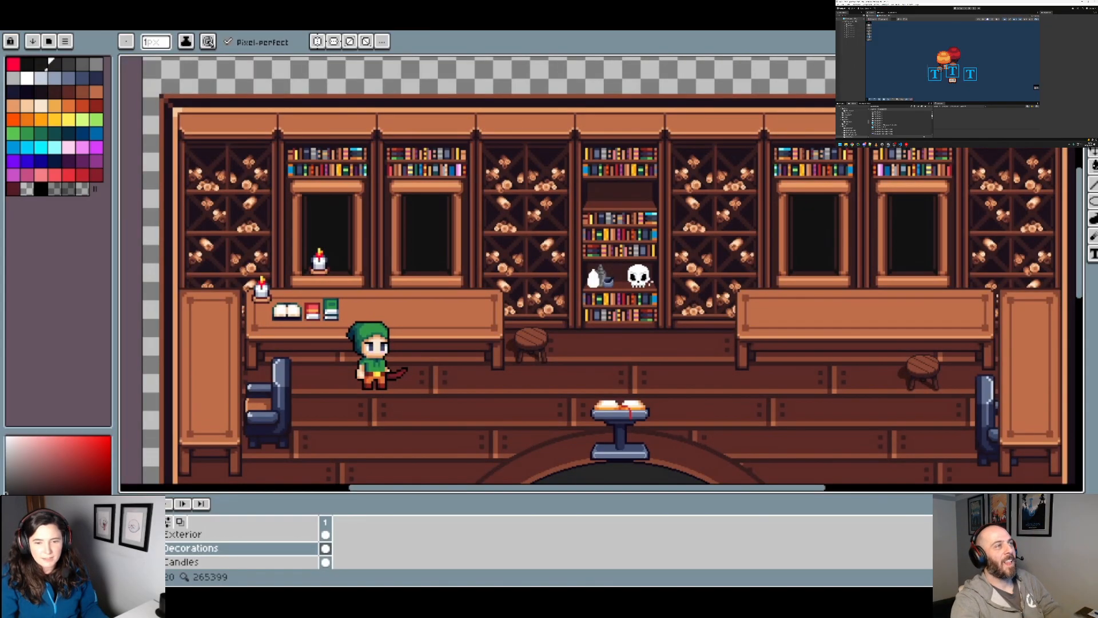
{"action": "scroll", "coordinate": [639, 276], "scroll_direction": "up", "scroll_amount": 1}
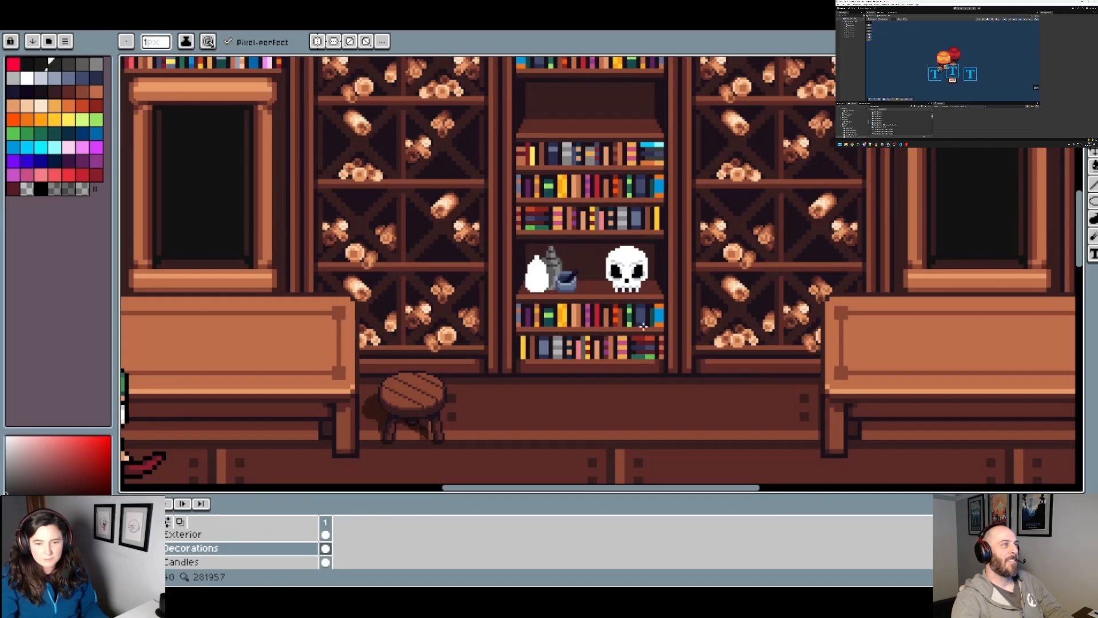
{"action": "left_click_drag", "start_coordinate": [504, 267], "coordinate": [519, 302]}
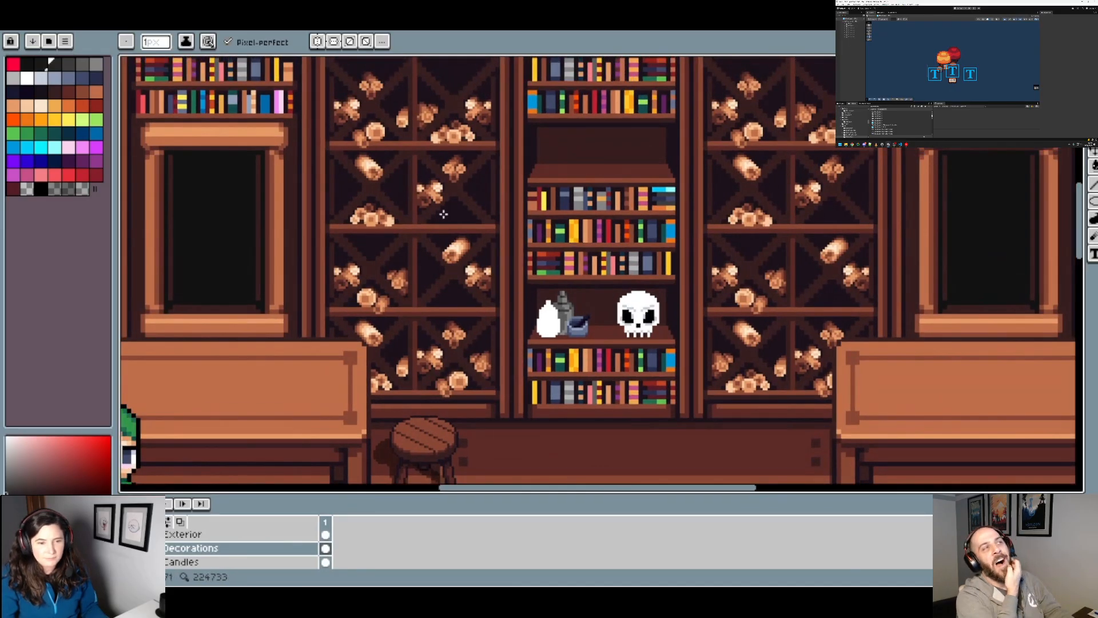
{"action": "scroll", "coordinate": [443, 214], "scroll_direction": "down", "scroll_amount": 1}
{"action": "scroll", "coordinate": [449, 264], "scroll_direction": "up", "scroll_amount": 3}
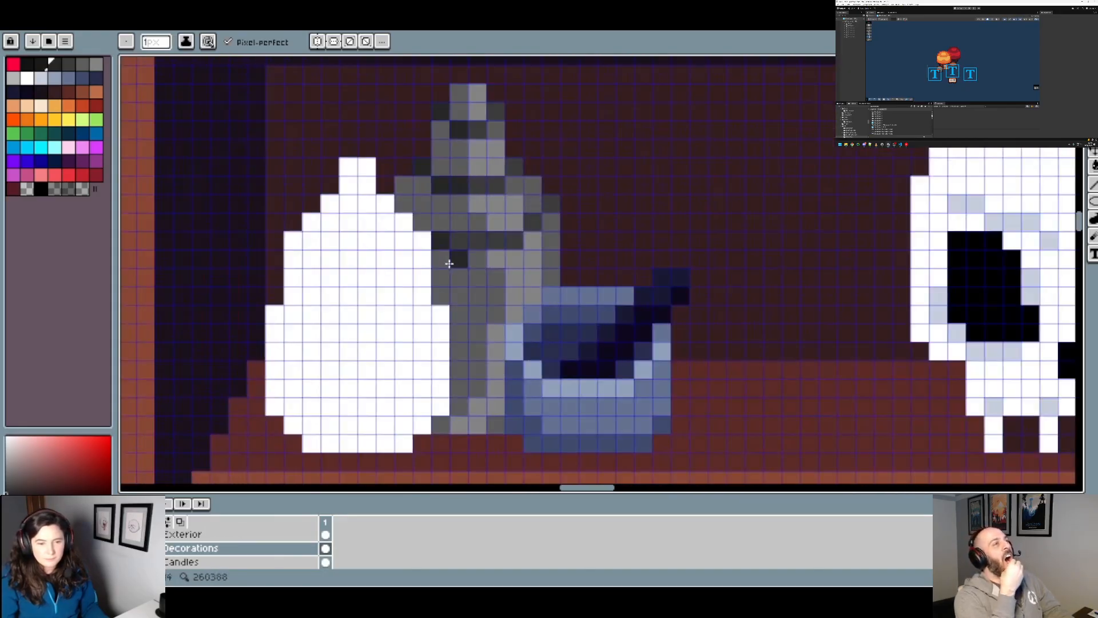
{"action": "scroll", "coordinate": [561, 275], "scroll_direction": "down", "scroll_amount": 2}
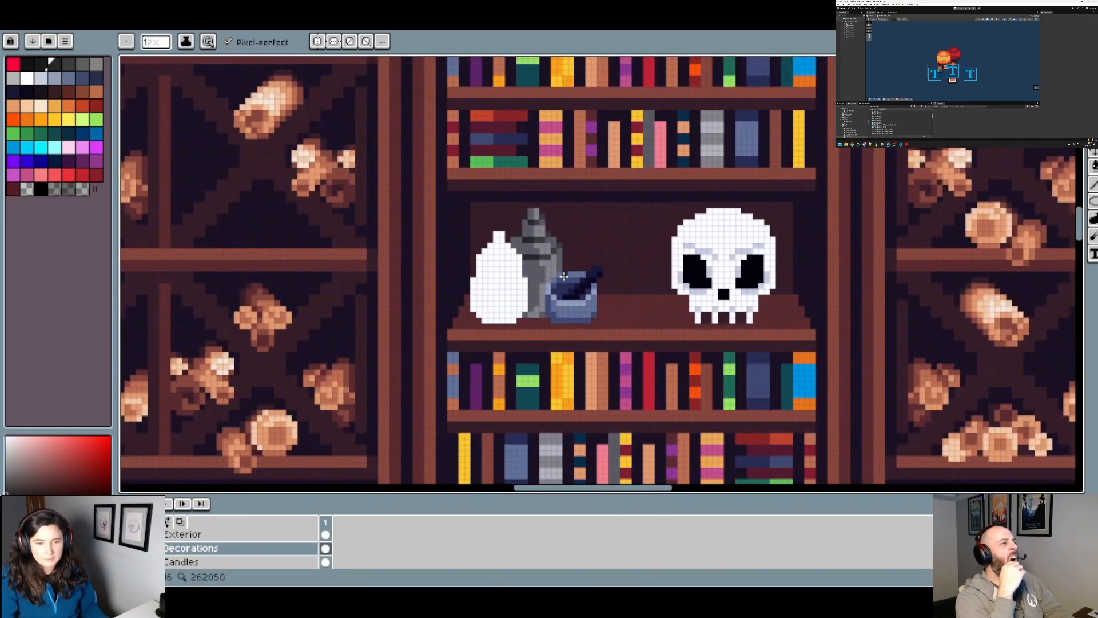
{"action": "scroll", "coordinate": [552, 275], "scroll_direction": "up", "scroll_amount": 2}
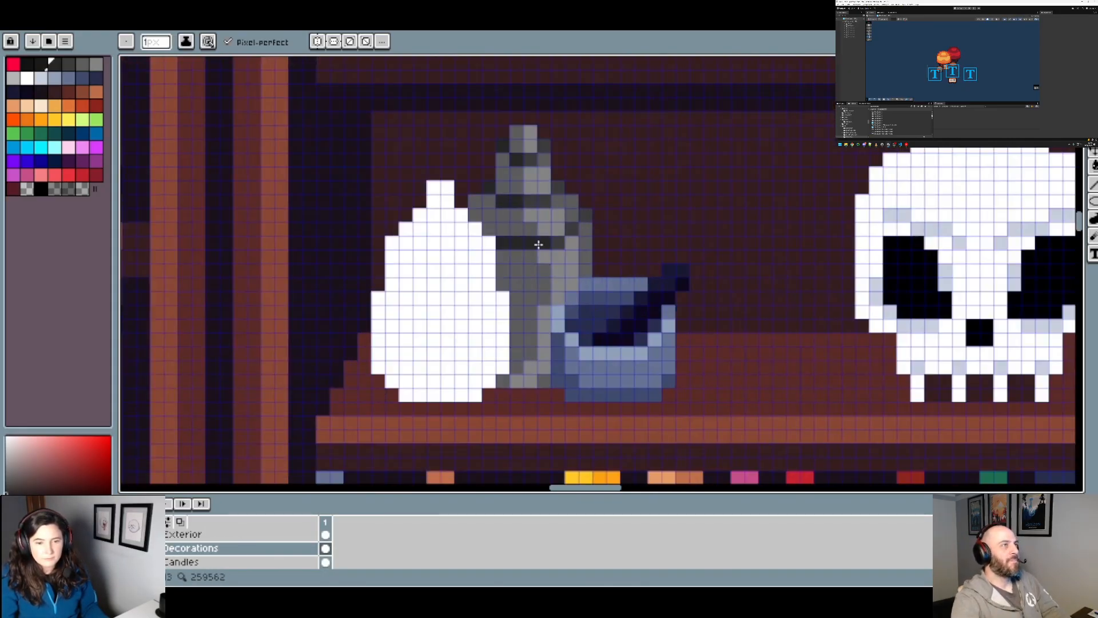
{"action": "scroll", "coordinate": [555, 259], "scroll_direction": "down", "scroll_amount": 2}
{"action": "scroll", "coordinate": [561, 258], "scroll_direction": "up", "scroll_amount": 2}
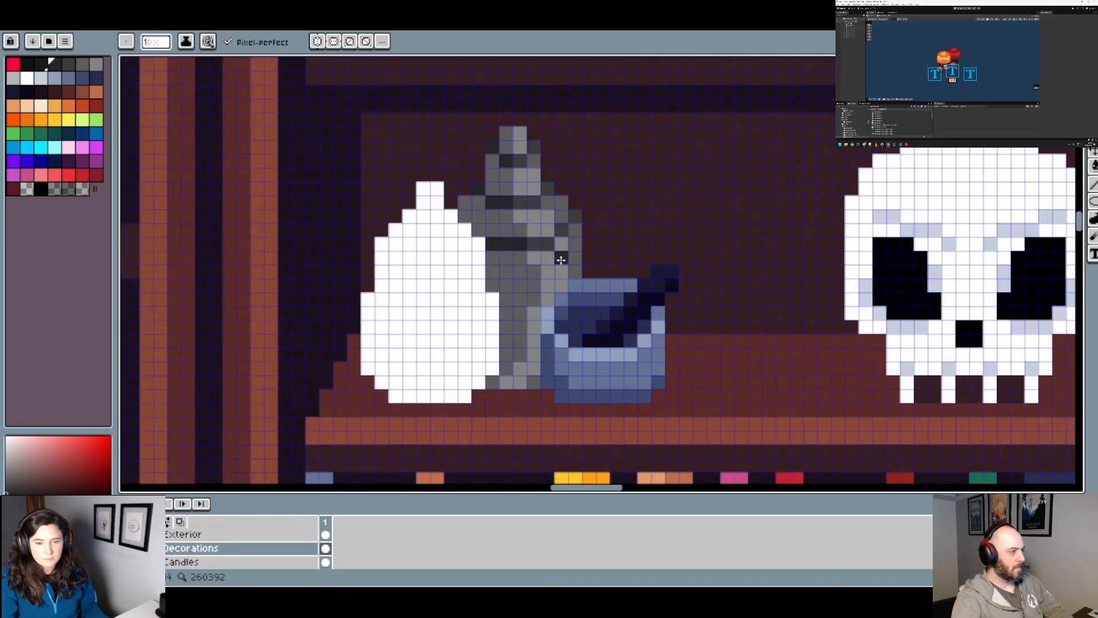
Step: Try filling the mid-grey left areas of the rear bottle's body, shoulder and neck with a darker grey and check the look
{"action": "left_click", "coordinate": [532, 248], "text": "alt"}
{"action": "key", "text": "g"}
{"action": "left_click", "coordinate": [510, 274]}
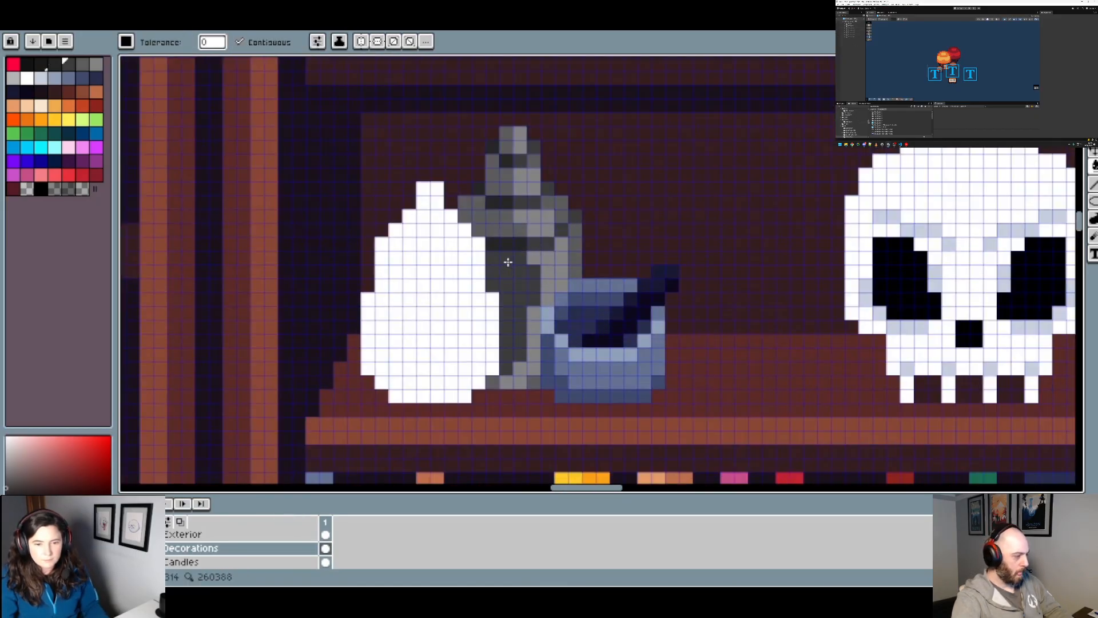
{"action": "left_click", "coordinate": [500, 227]}
{"action": "left_click", "coordinate": [506, 187]}
{"action": "left_click", "coordinate": [506, 144]}
{"action": "scroll", "coordinate": [547, 219], "scroll_direction": "down", "scroll_amount": 3}
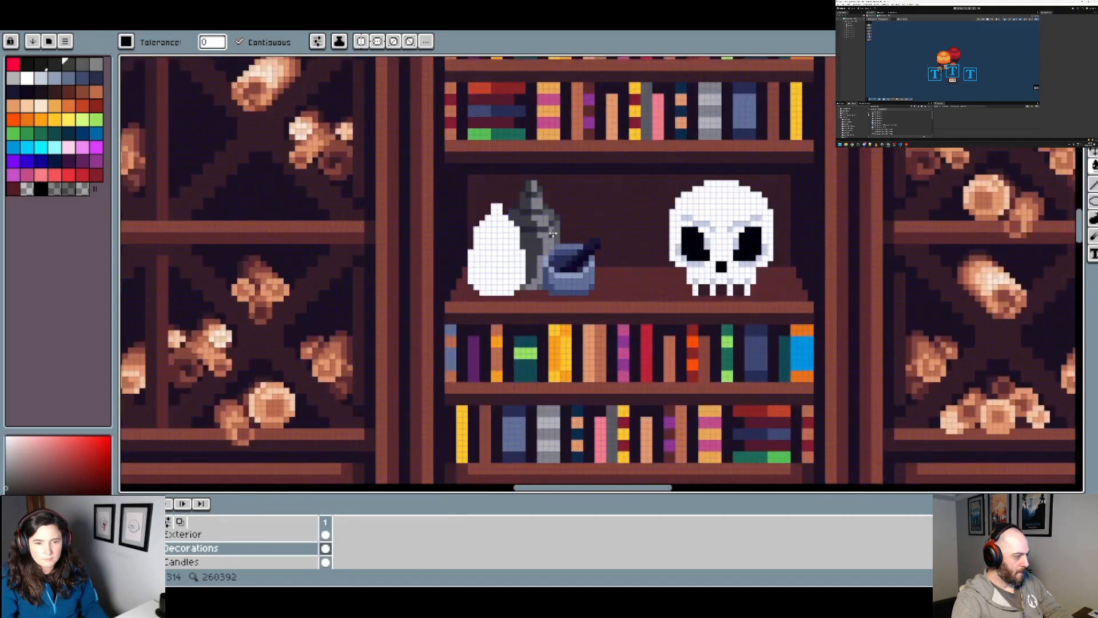
{"action": "scroll", "coordinate": [553, 232], "scroll_direction": "down", "scroll_amount": 2}
{"action": "key", "text": "v"}
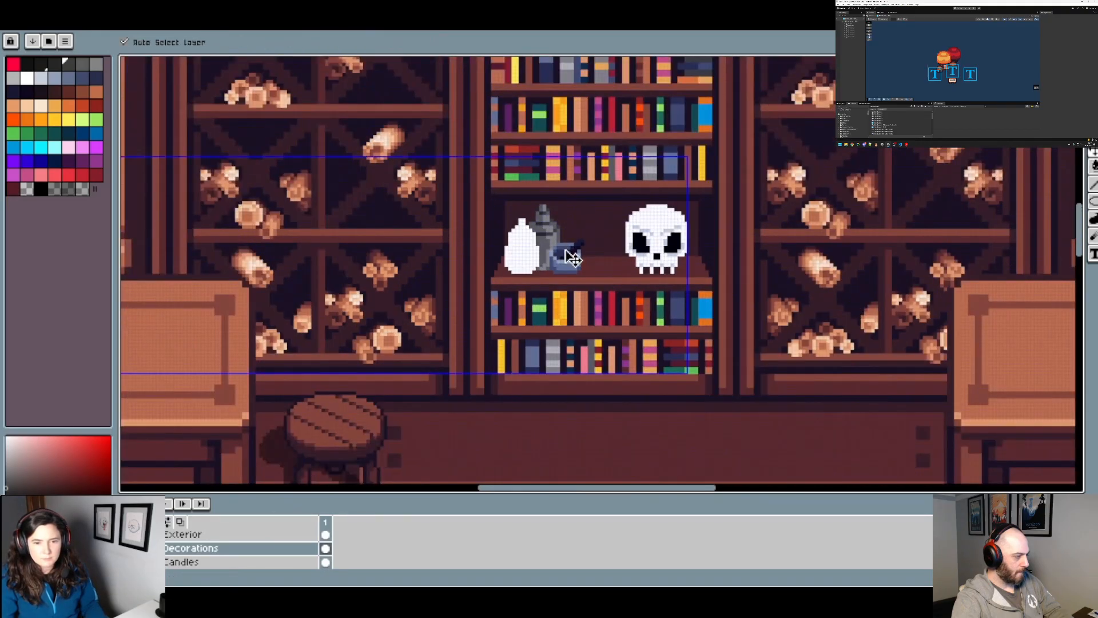
{"action": "key", "text": "g"}
Step: Try recoloring the left, shadowed parts of the rear bottle's bands dark red and check them
{"action": "scroll", "coordinate": [562, 219], "scroll_direction": "up", "scroll_amount": 2}
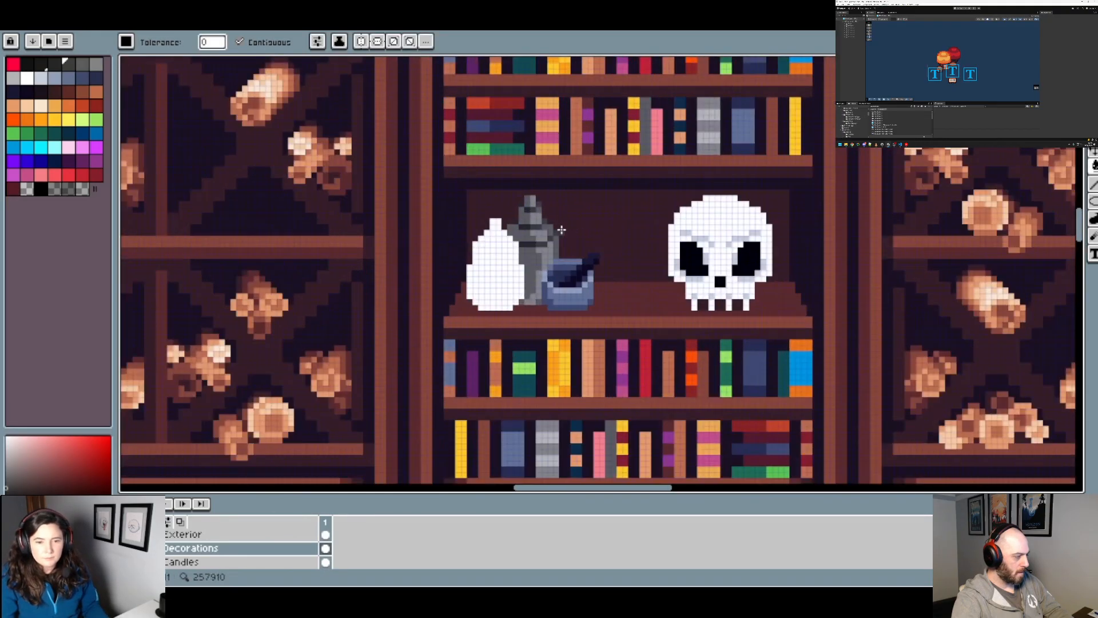
{"action": "scroll", "coordinate": [562, 230], "scroll_direction": "up", "scroll_amount": 2}
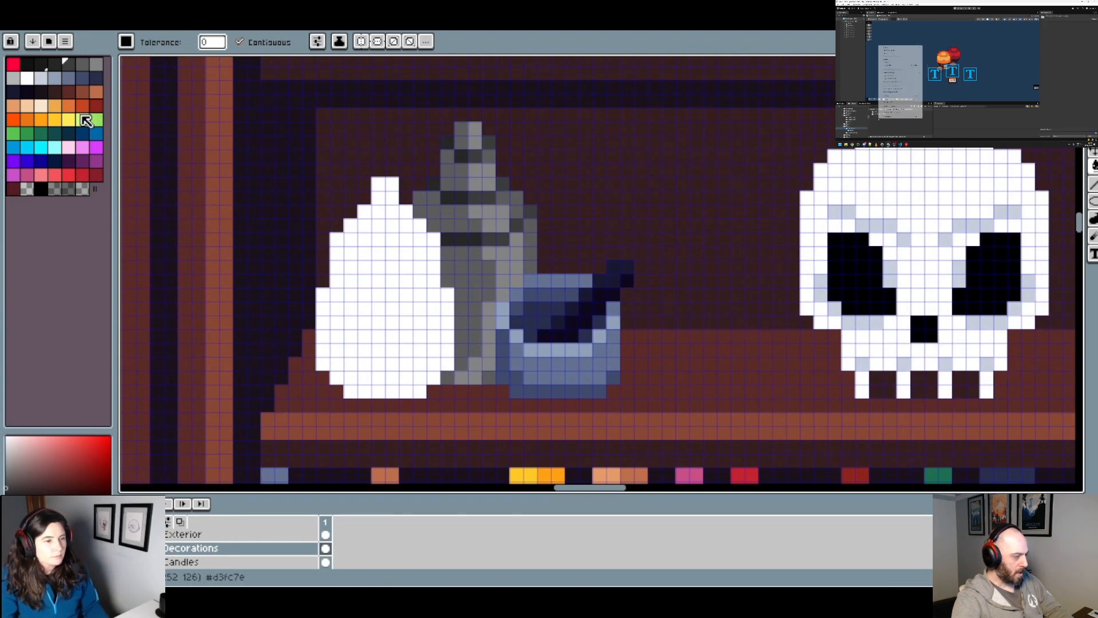
{"action": "left_click", "coordinate": [83, 106]}
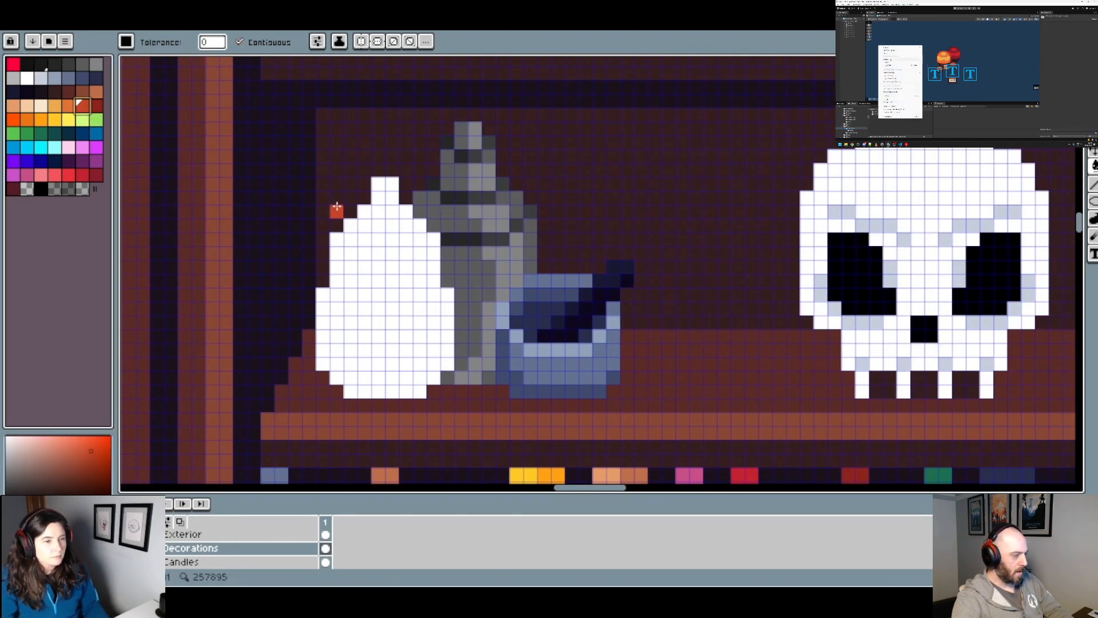
{"action": "left_click", "coordinate": [96, 106]}
{"action": "left_click_drag", "start_coordinate": [447, 240], "coordinate": [460, 242]}
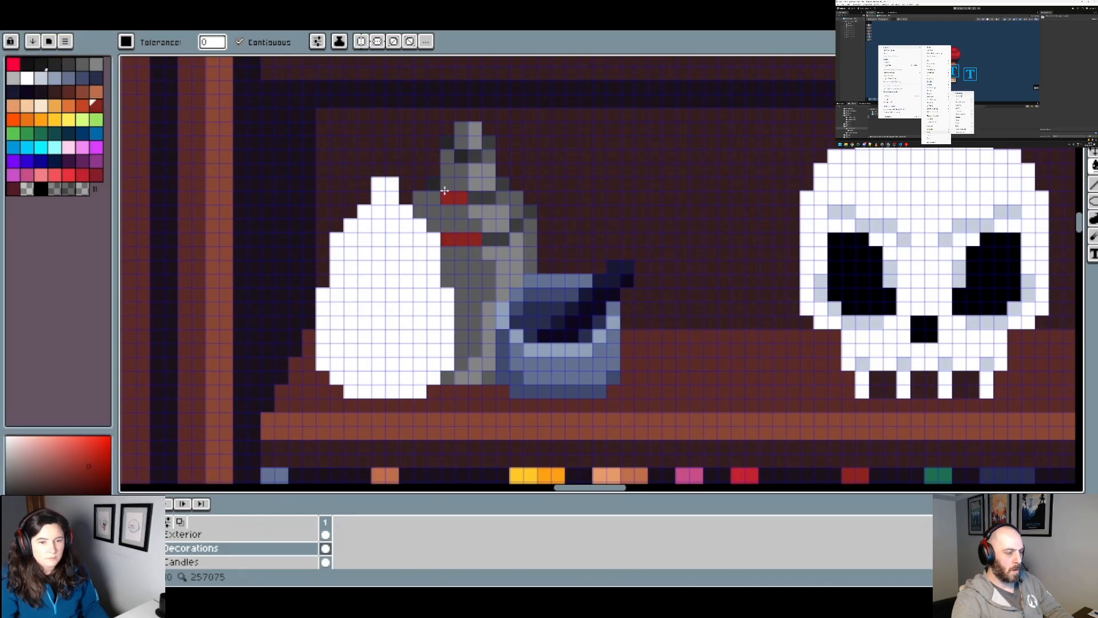
{"action": "left_click_drag", "start_coordinate": [451, 146], "coordinate": [461, 157]}
{"action": "scroll", "coordinate": [546, 184], "scroll_direction": "down", "scroll_amount": 4}
Step: Try filling the right, lit parts of the rear bottle's bands with bright orange and check them within the room
{"action": "scroll", "coordinate": [547, 198], "scroll_direction": "up", "scroll_amount": 4}
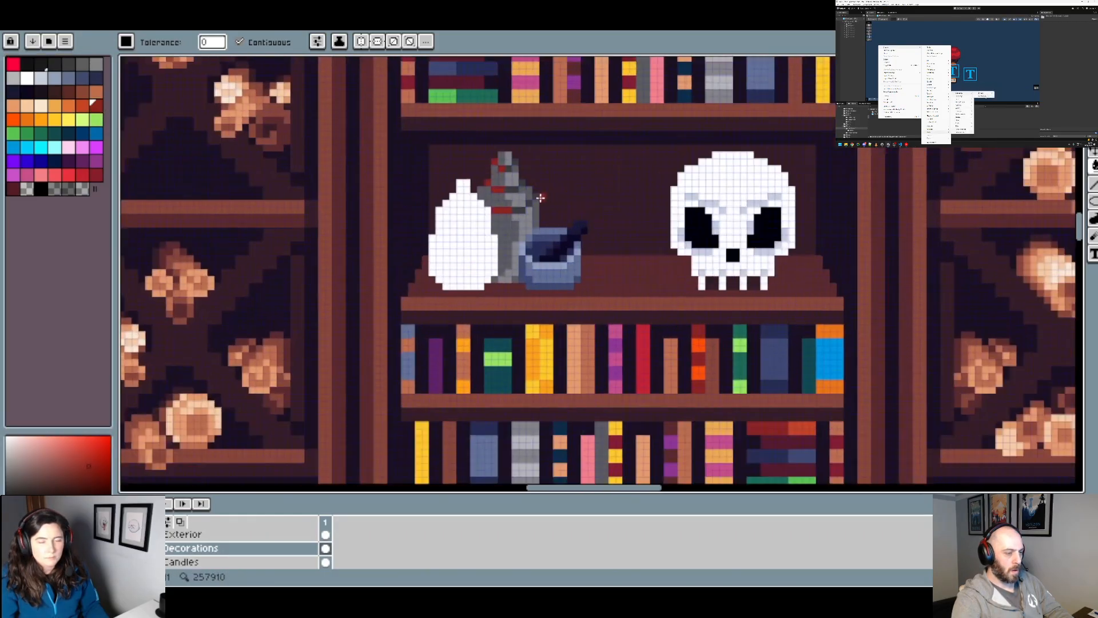
{"action": "left_click", "coordinate": [27, 119]}
{"action": "left_click", "coordinate": [501, 233]}
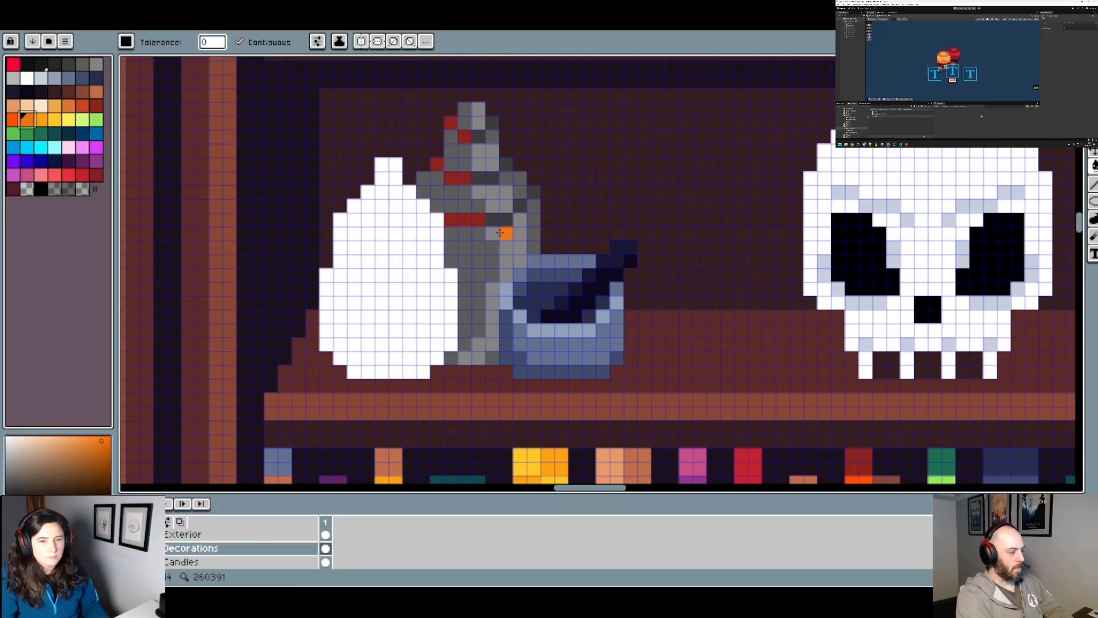
{"action": "left_click_drag", "start_coordinate": [526, 218], "coordinate": [533, 189]}
{"action": "scroll", "coordinate": [533, 191], "scroll_direction": "down", "scroll_amount": 3}
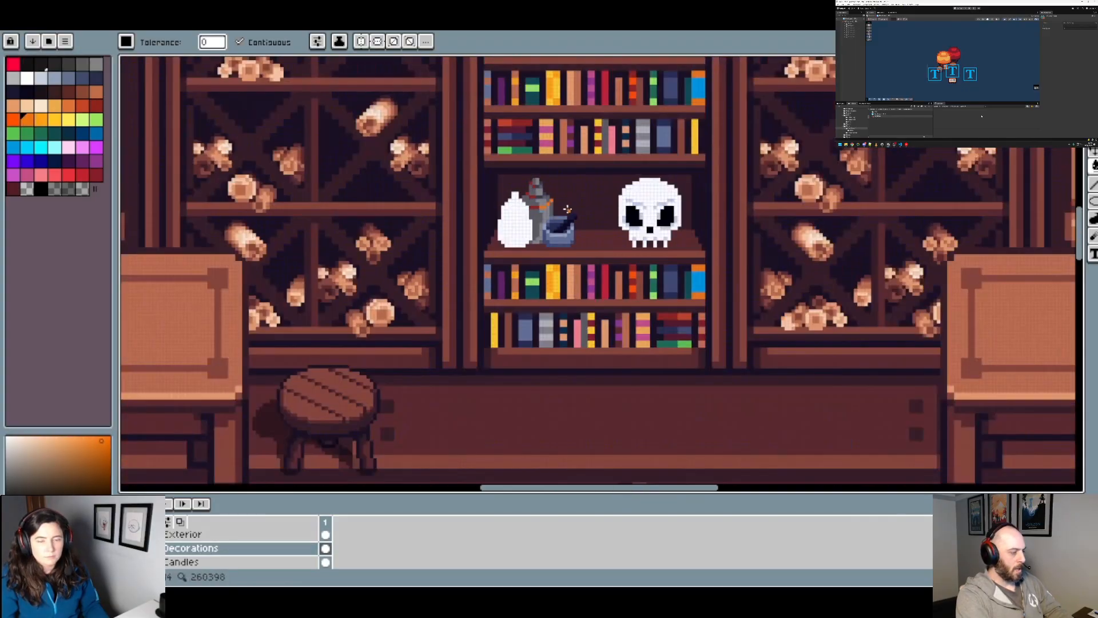
{"action": "scroll", "coordinate": [531, 190], "scroll_direction": "up", "scroll_amount": 1}
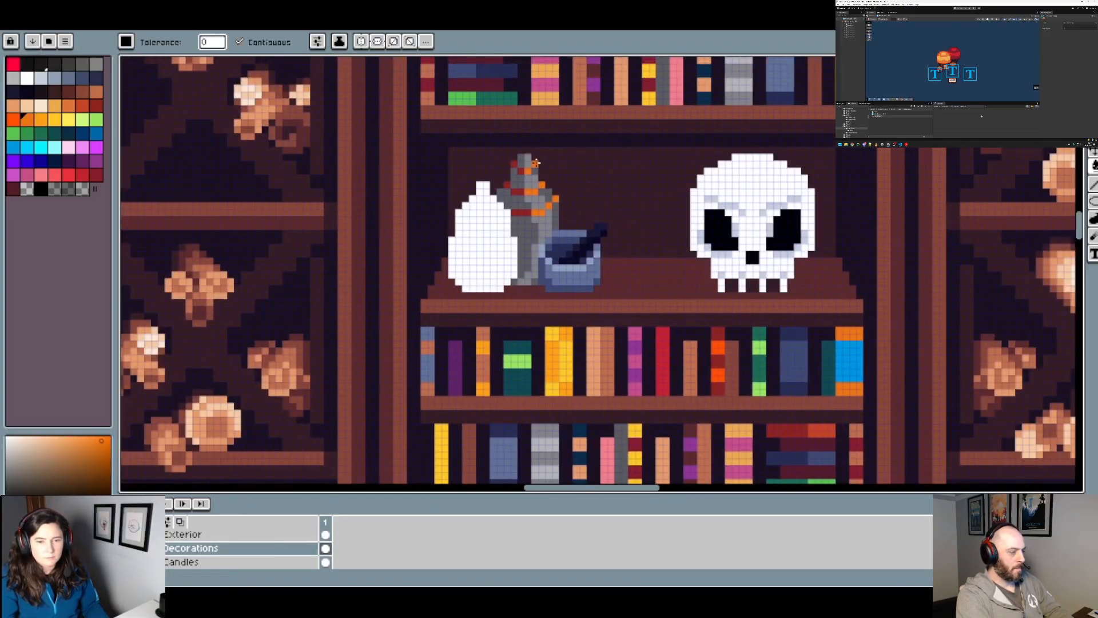
{"action": "scroll", "coordinate": [536, 163], "scroll_direction": "down", "scroll_amount": 5}
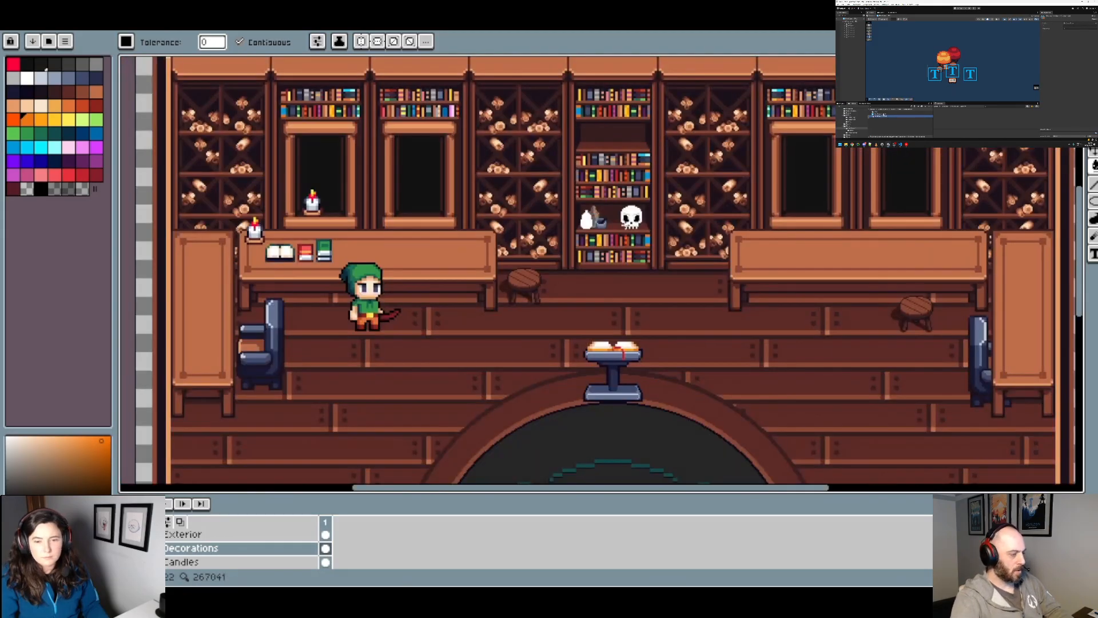
Step: Try a more muted orange, #e07438, on the right parts of the rear bottle's bands and check it
{"action": "scroll", "coordinate": [595, 218], "scroll_direction": "up", "scroll_amount": 6}
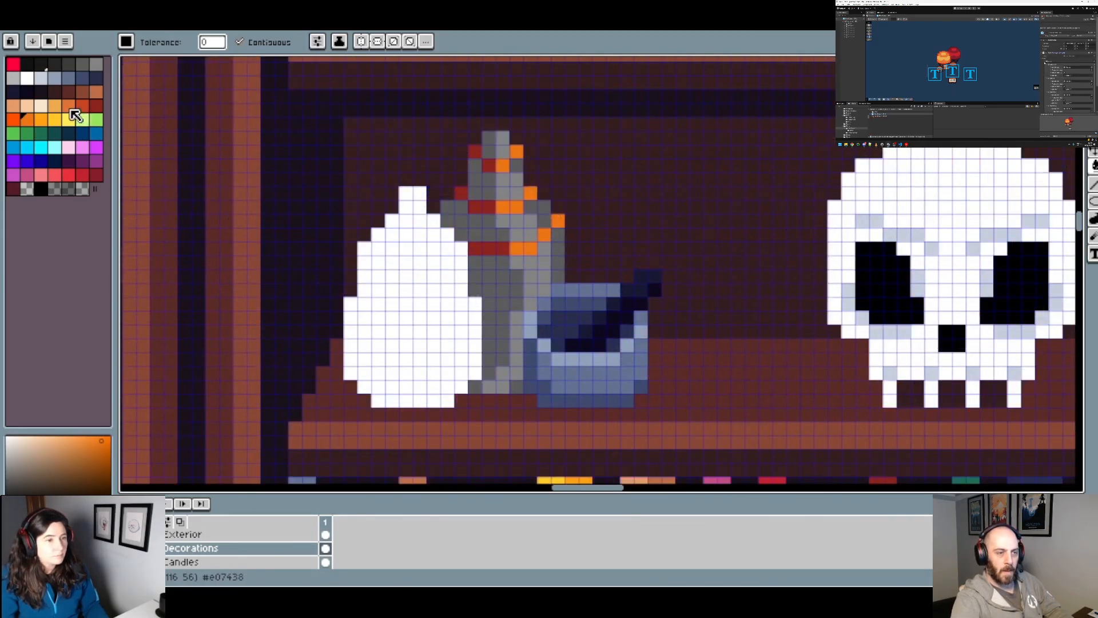
{"action": "left_click", "coordinate": [70, 108]}
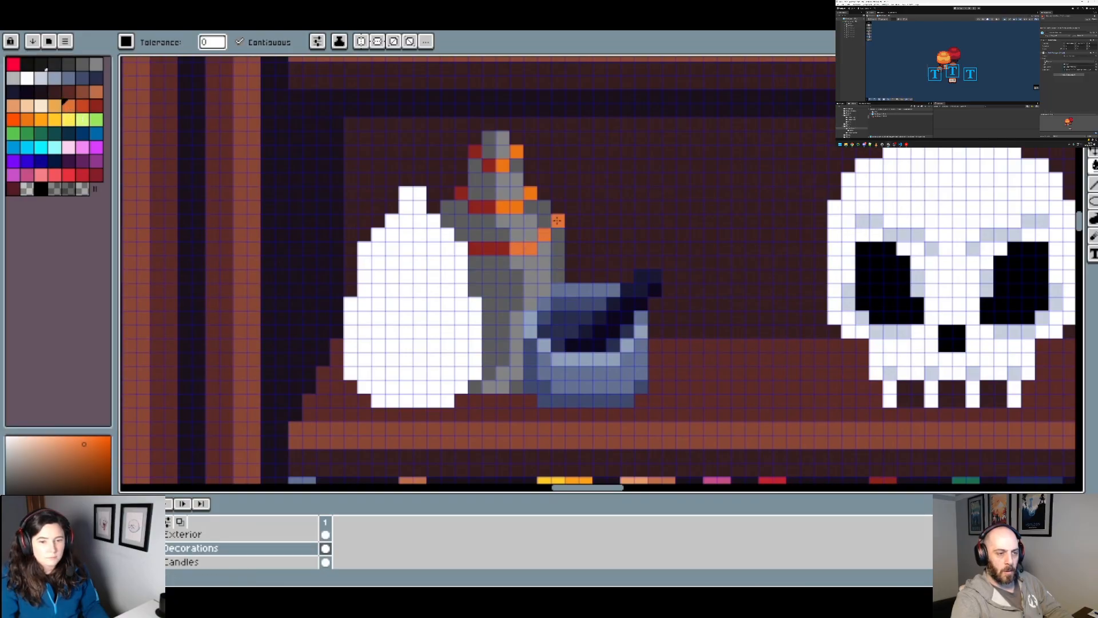
{"action": "left_click", "coordinate": [544, 191]}
{"action": "key", "text": "ctrl+z"}
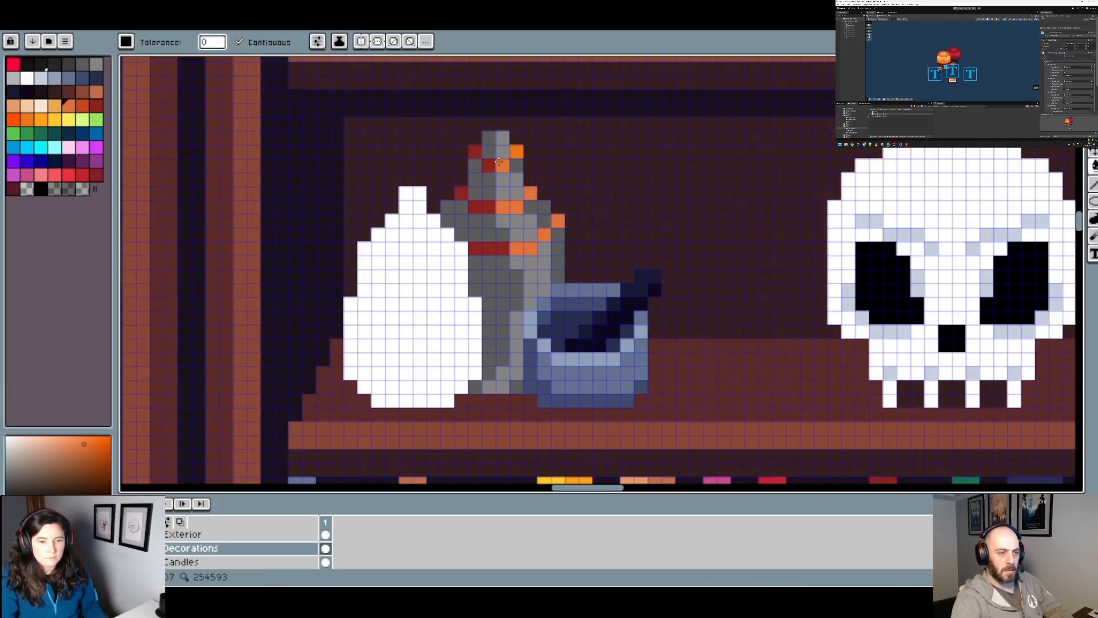
{"action": "scroll", "coordinate": [546, 189], "scroll_direction": "down", "scroll_amount": 4}
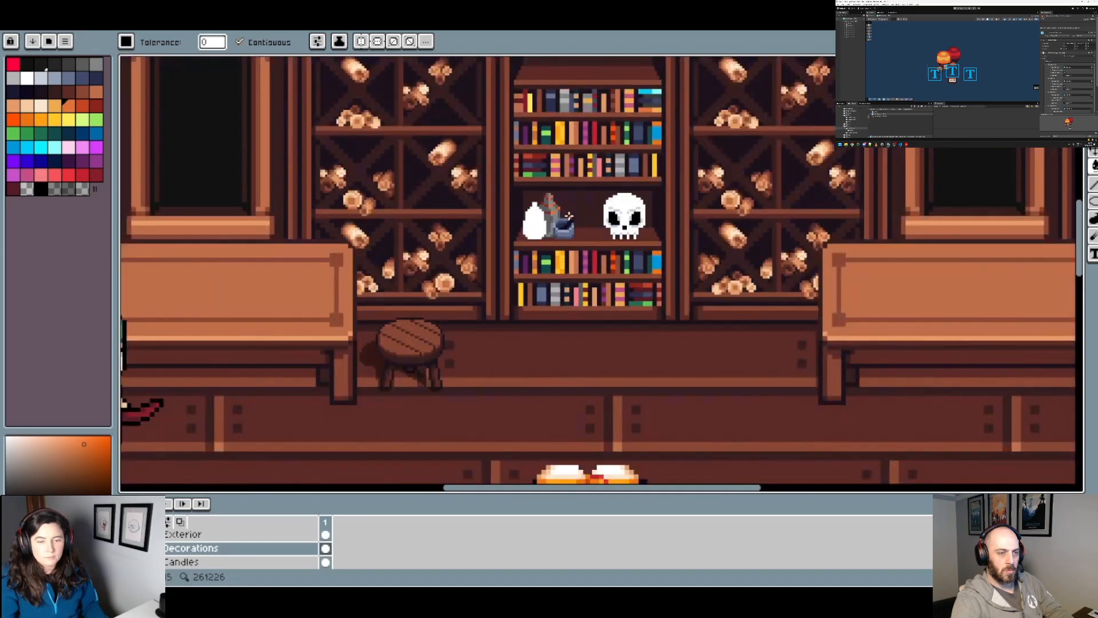
Step: Recolor the left, shadowed parts of the rear bottle's bands dark blue, #0c2e44
{"action": "scroll", "coordinate": [583, 223], "scroll_direction": "up", "scroll_amount": 4}
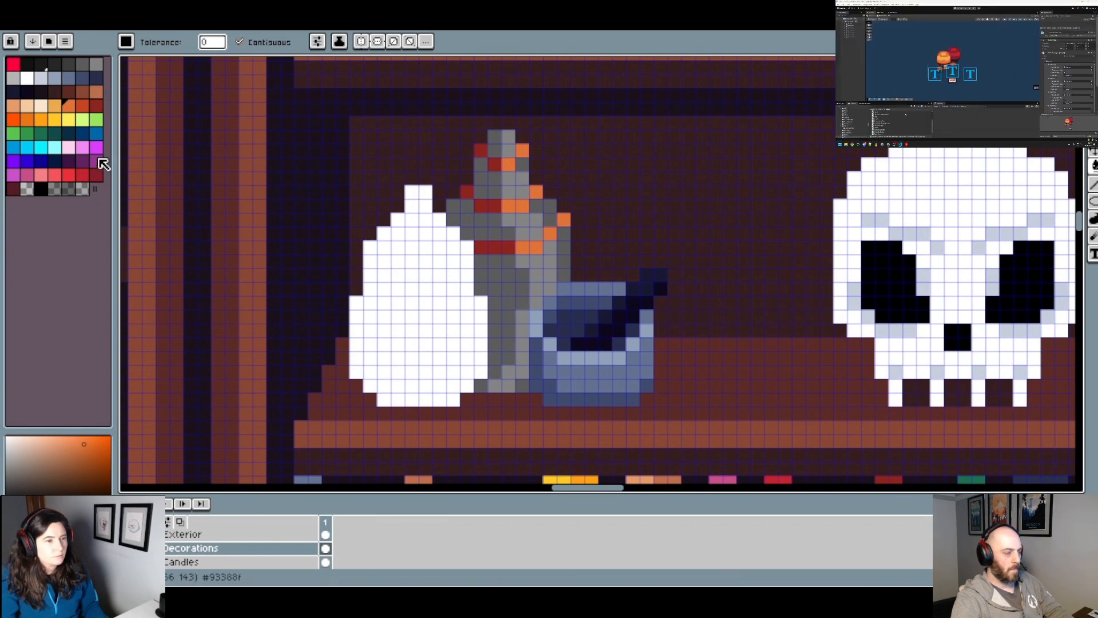
{"action": "left_click", "coordinate": [68, 132]}
{"action": "left_click", "coordinate": [489, 247]}
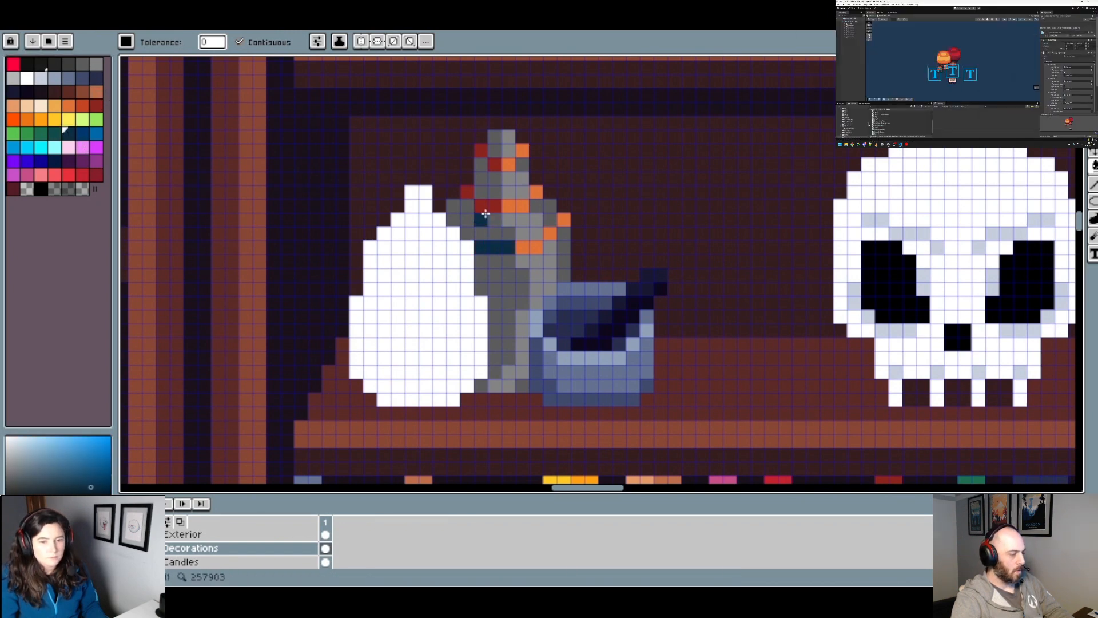
{"action": "left_click", "coordinate": [480, 205]}
{"action": "left_click", "coordinate": [480, 150]}
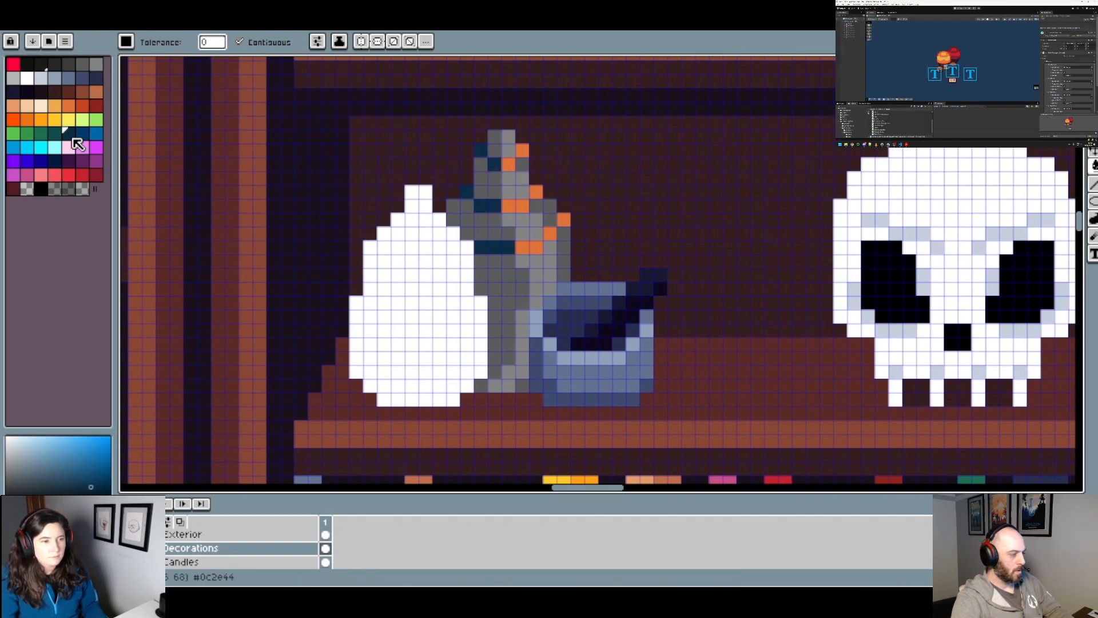
Step: Fill the right, lit parts of the rear bottle's bands with dark teal and check the bottle within the room
{"action": "left_click", "coordinate": [54, 133]}
{"action": "left_click", "coordinate": [511, 165]}
{"action": "left_click", "coordinate": [520, 154]}
{"action": "left_click", "coordinate": [512, 165]}
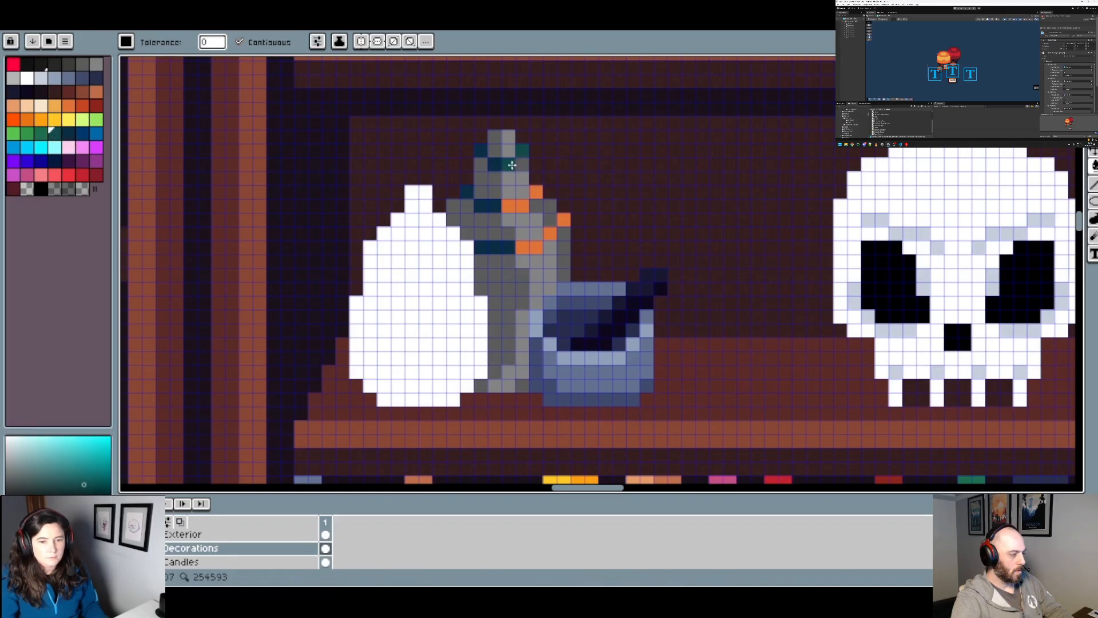
{"action": "left_click", "coordinate": [521, 207]}
{"action": "left_click", "coordinate": [529, 247]}
{"action": "left_click", "coordinate": [550, 233]}
{"action": "left_click", "coordinate": [563, 220]}
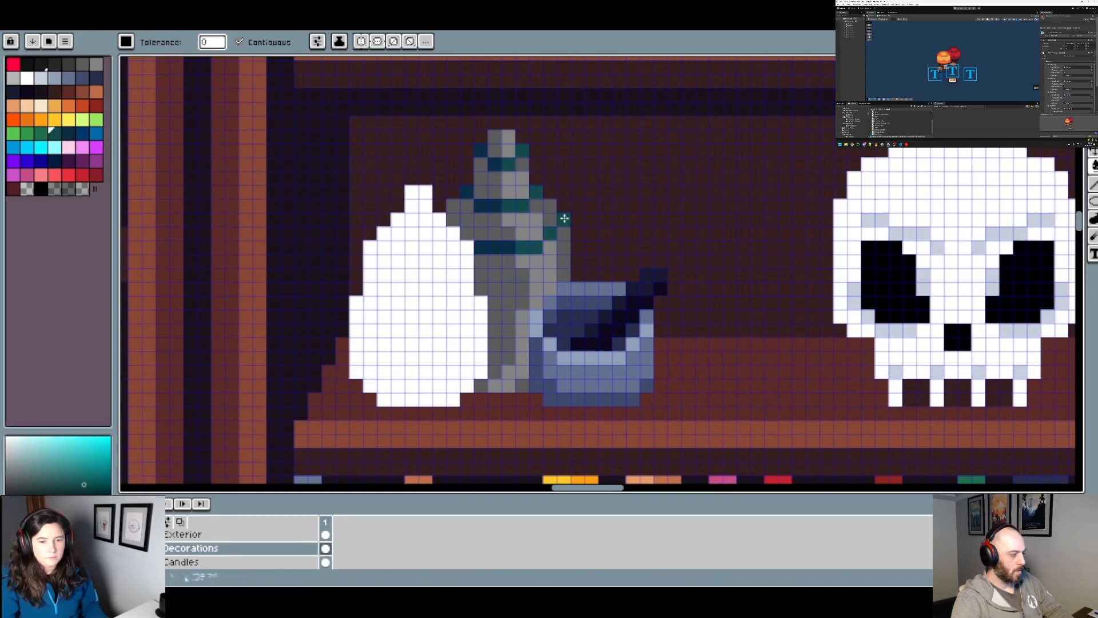
{"action": "scroll", "coordinate": [603, 239], "scroll_direction": "down", "scroll_amount": 5}
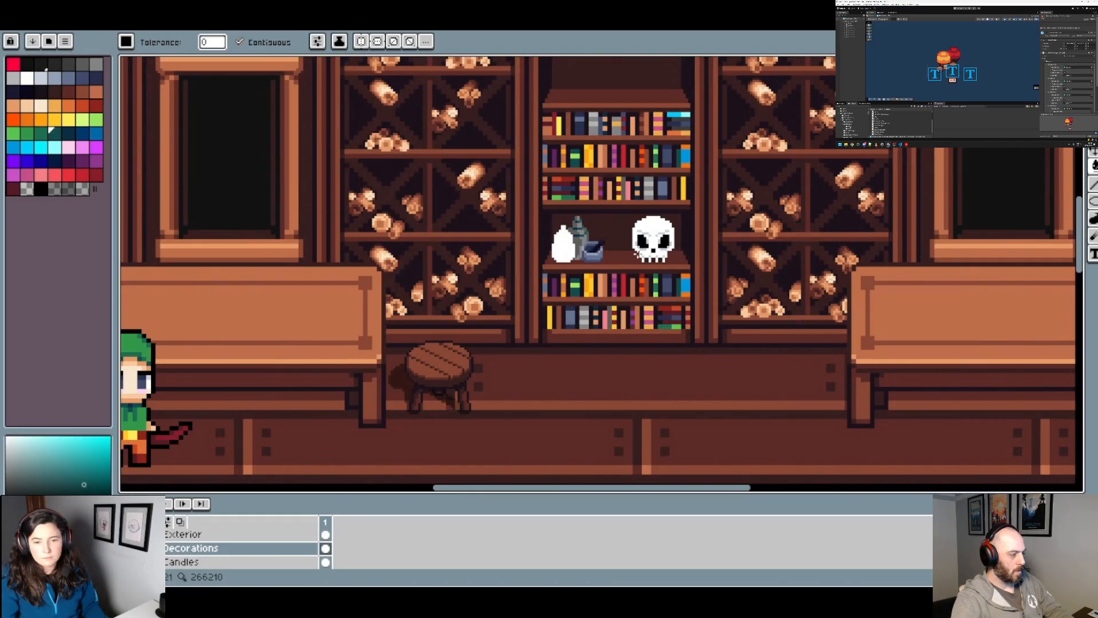
{"action": "scroll", "coordinate": [639, 259], "scroll_direction": "down", "scroll_amount": 2}
{"action": "scroll", "coordinate": [637, 246], "scroll_direction": "up", "scroll_amount": 3}
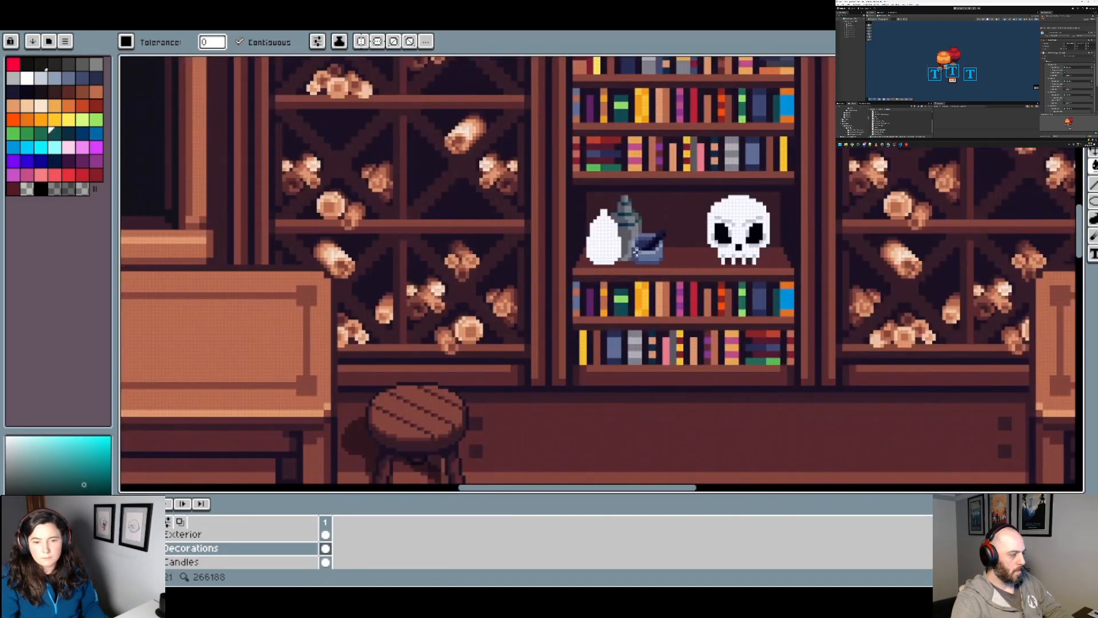
{"action": "left_click_drag", "start_coordinate": [636, 233], "coordinate": [566, 236]}
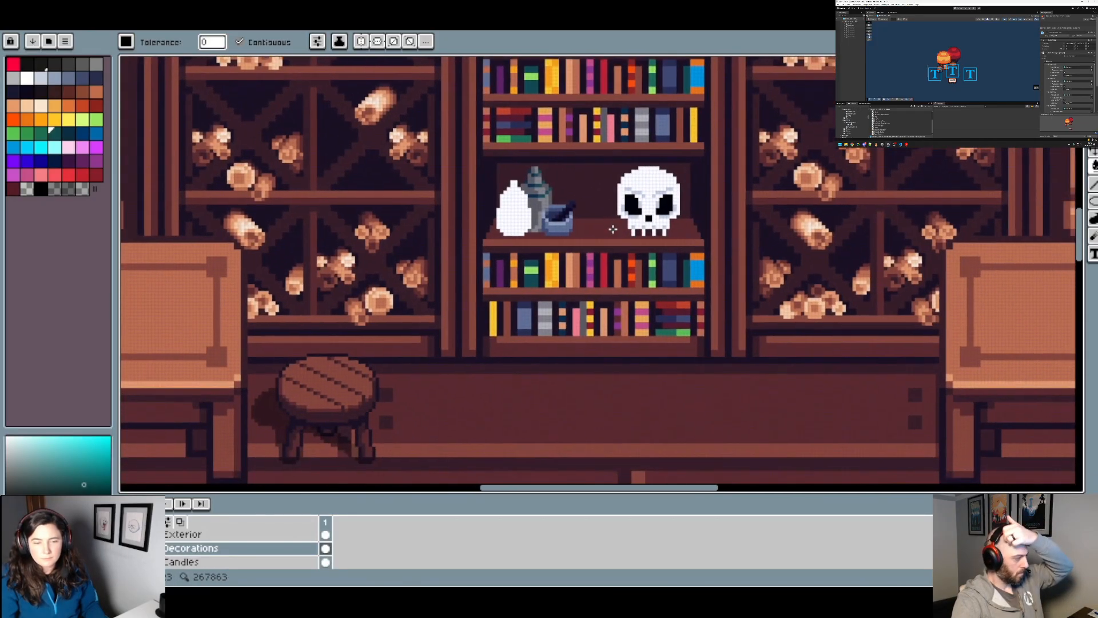
Step: Pick green from the palette and pencil highlight pixels onto the lit parts of the rear bottle's three bands
{"action": "scroll", "coordinate": [582, 205], "scroll_direction": "up", "scroll_amount": 3}
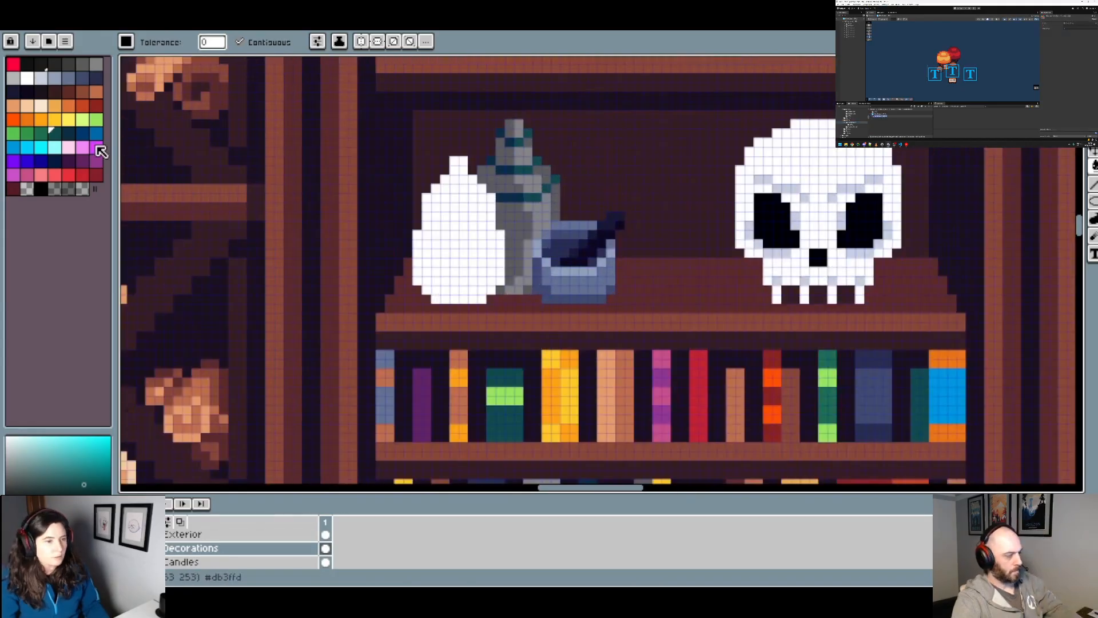
{"action": "left_click", "coordinate": [40, 133]}
{"action": "scroll", "coordinate": [595, 194], "scroll_direction": "down", "scroll_amount": 3}
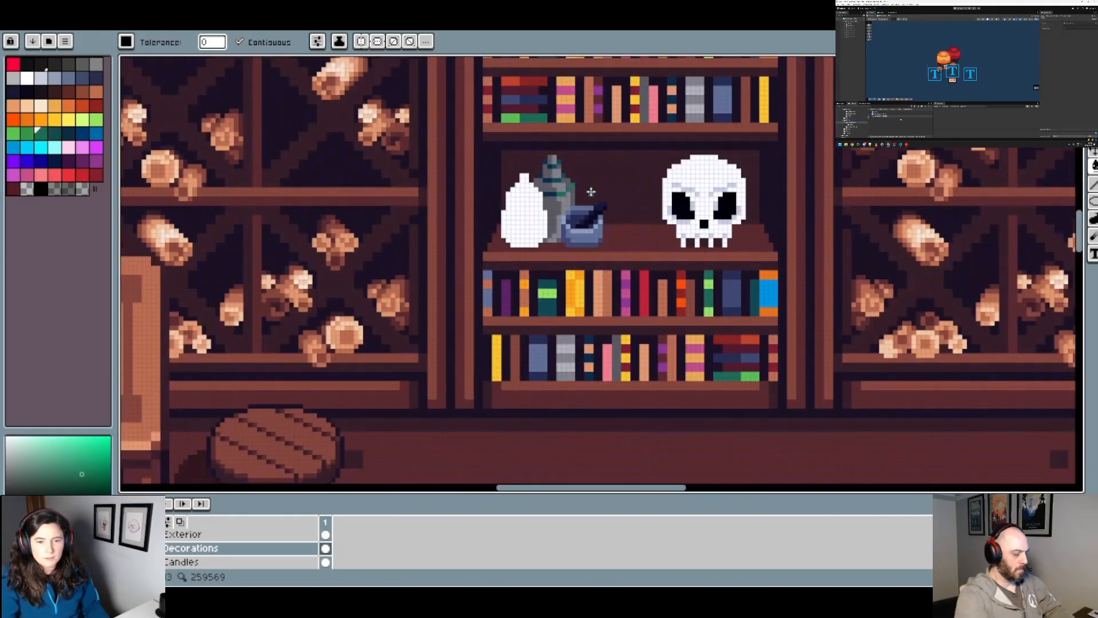
{"action": "scroll", "coordinate": [597, 197], "scroll_direction": "up", "scroll_amount": 4}
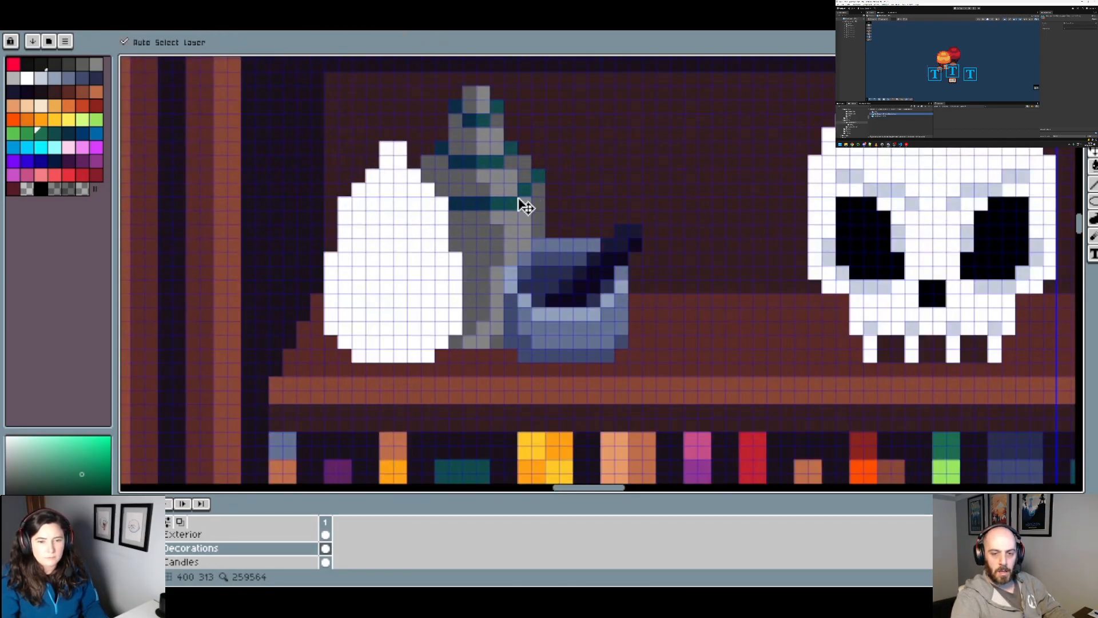
{"action": "key", "text": "b"}
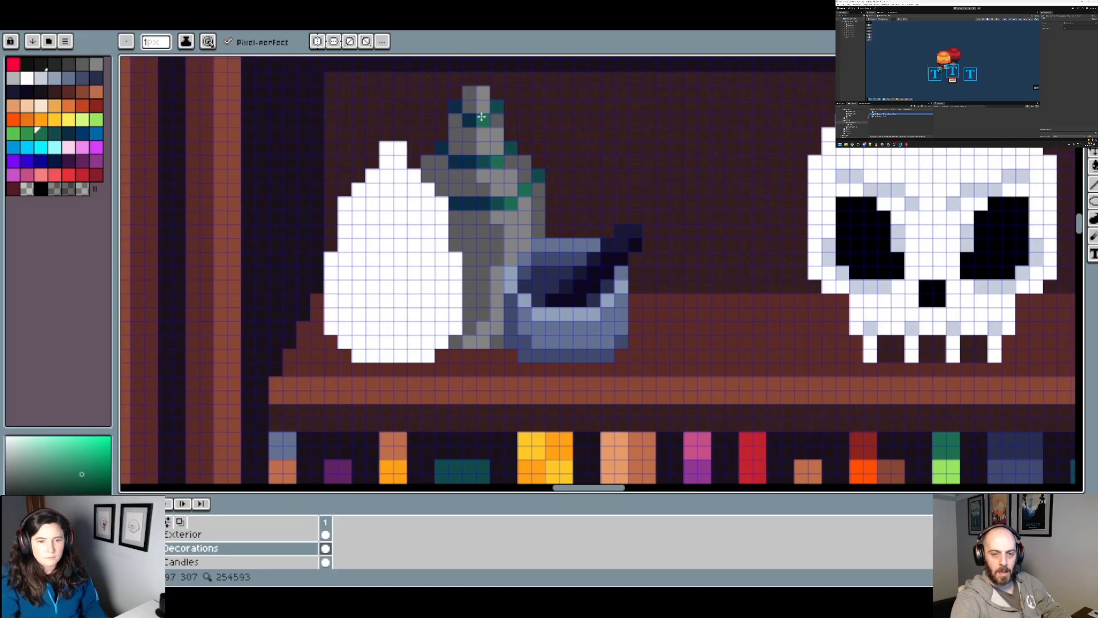
Step: Check how the rear bottle's green band highlights look beside the mortar and skull and within the whole room
{"action": "scroll", "coordinate": [482, 117], "scroll_direction": "down", "scroll_amount": 4}
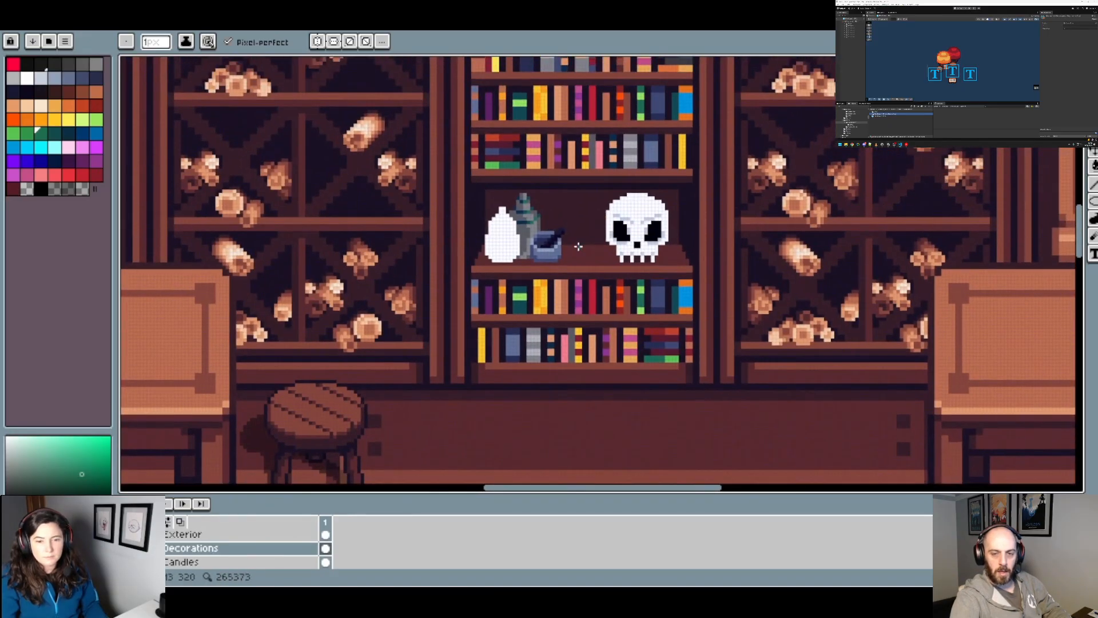
{"action": "scroll", "coordinate": [590, 291], "scroll_direction": "down", "scroll_amount": 4}
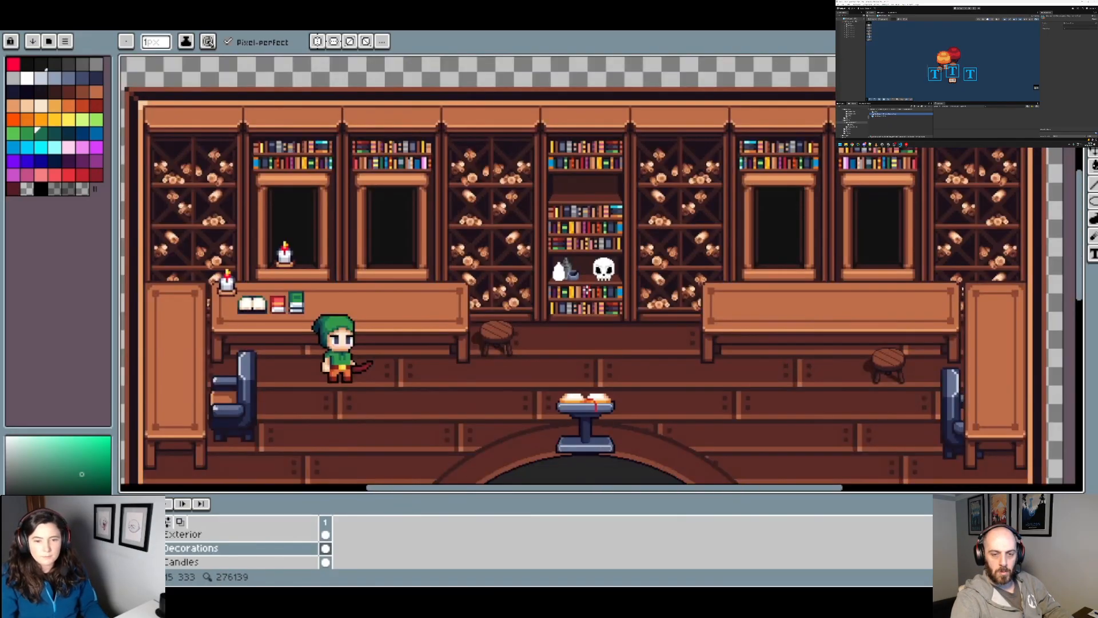
{"action": "scroll", "coordinate": [587, 290], "scroll_direction": "up", "scroll_amount": 3}
{"action": "scroll", "coordinate": [591, 306], "scroll_direction": "down", "scroll_amount": 2}
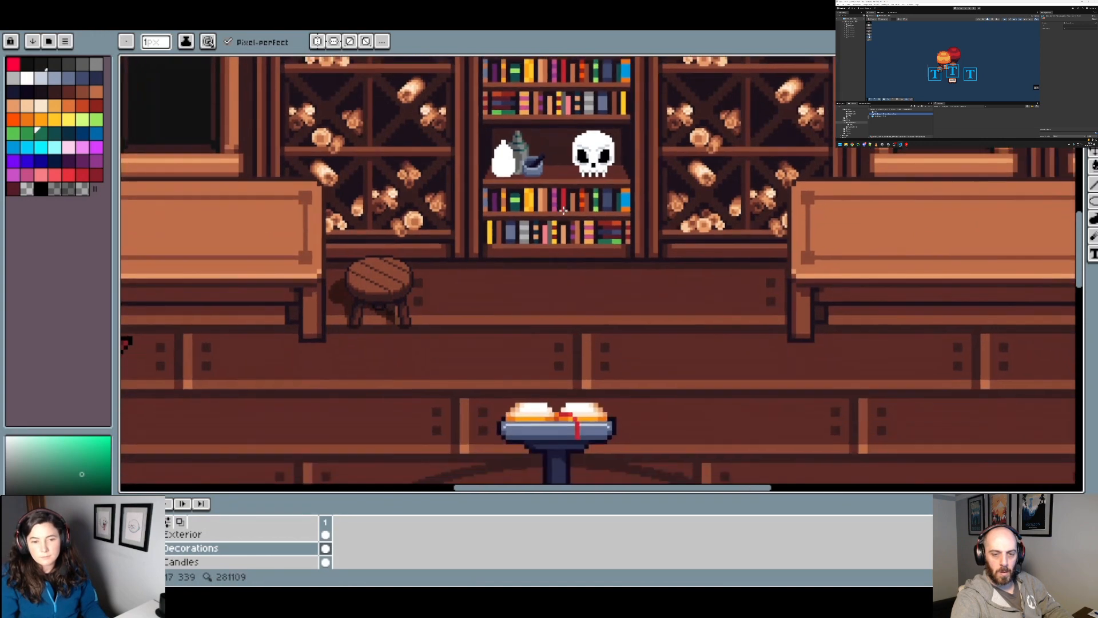
{"action": "scroll", "coordinate": [591, 306], "scroll_direction": "up", "scroll_amount": 3}
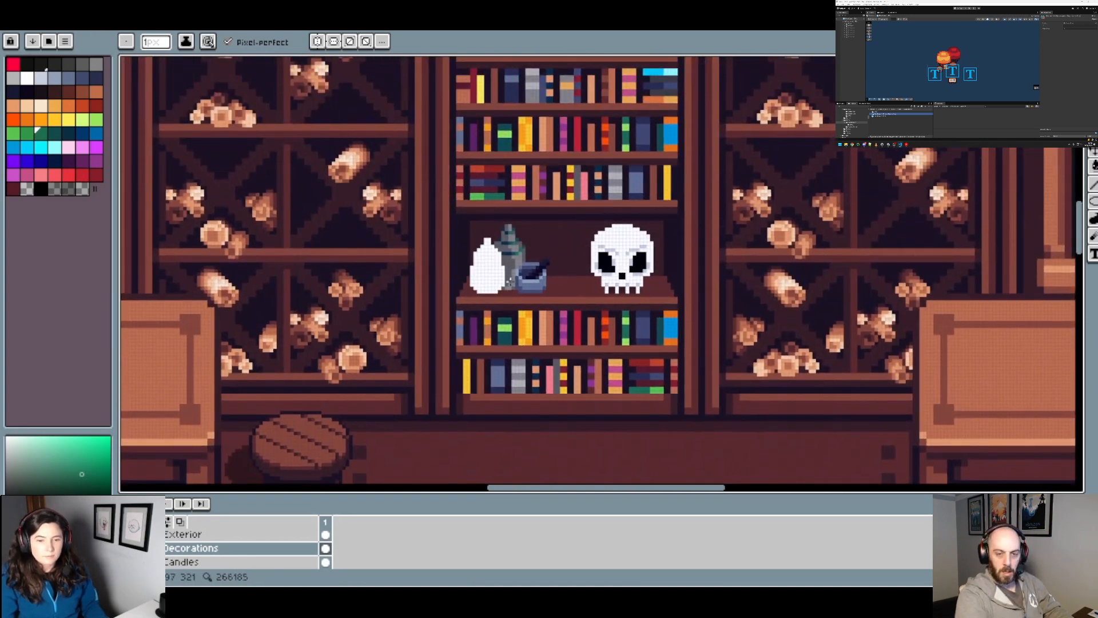
{"action": "scroll", "coordinate": [544, 291], "scroll_direction": "up", "scroll_amount": 3}
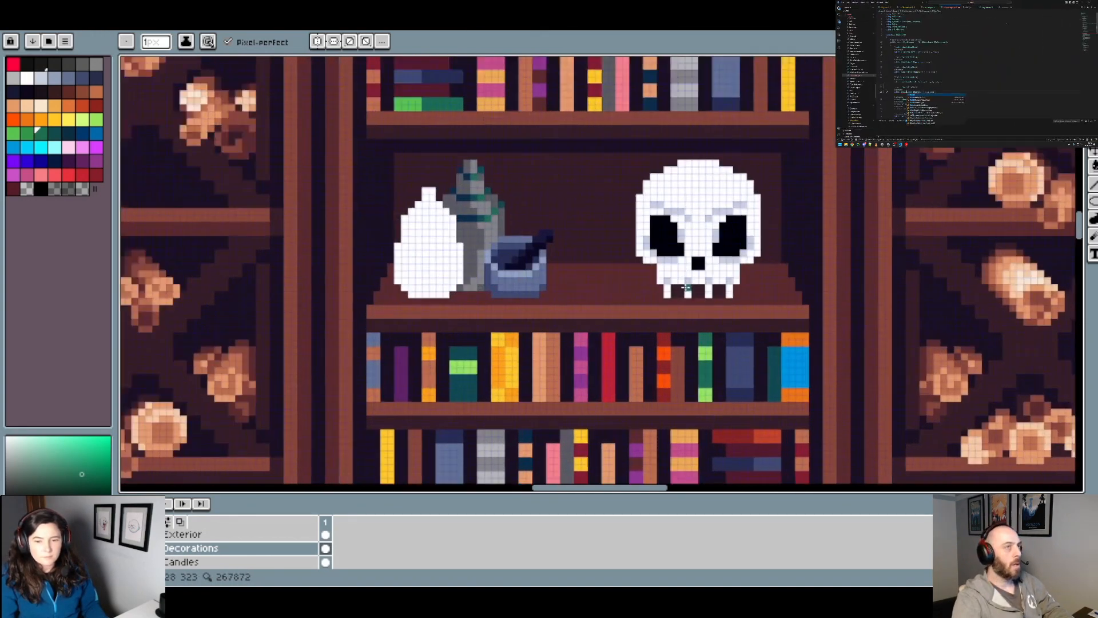
{"action": "scroll", "coordinate": [686, 288], "scroll_direction": "up", "scroll_amount": 1}
{"action": "left_click_drag", "start_coordinate": [687, 288], "coordinate": [560, 312]}
{"action": "left_click", "coordinate": [549, 314], "text": "alt"}
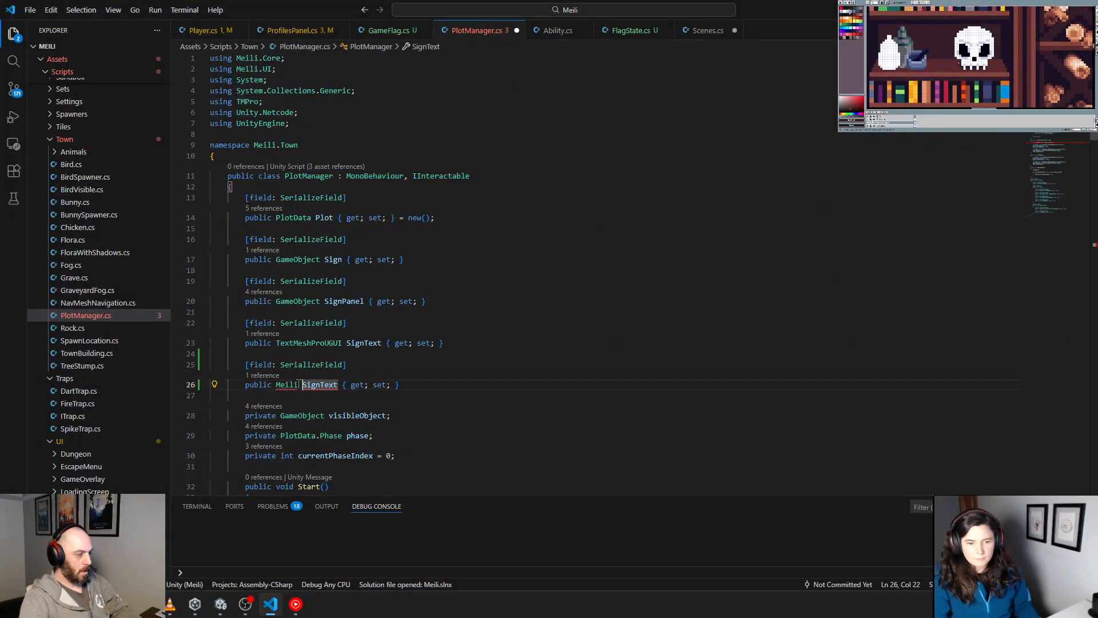
Step: In Visual Studio Code, change the last serialized property in PlotManager.cs to type Meili.Core.Gameplay.GameFlag and rename it GameFlag
{"action": "type", "text": ".Core."}
{"action": "type", "text": "Gameplay."}
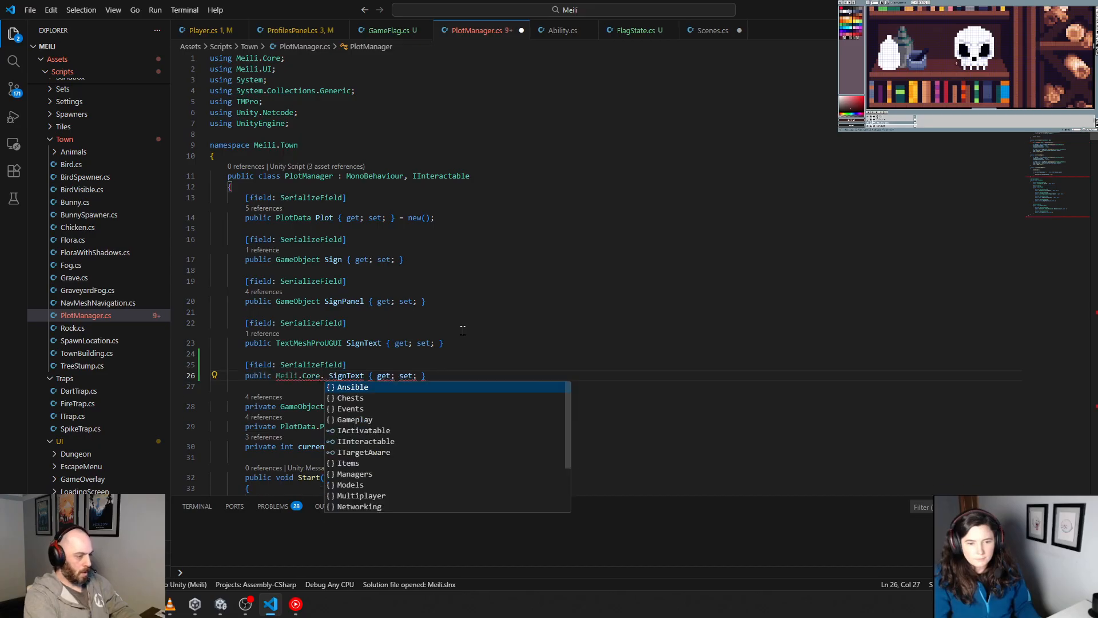
{"action": "type", "text": "GameFlag"}
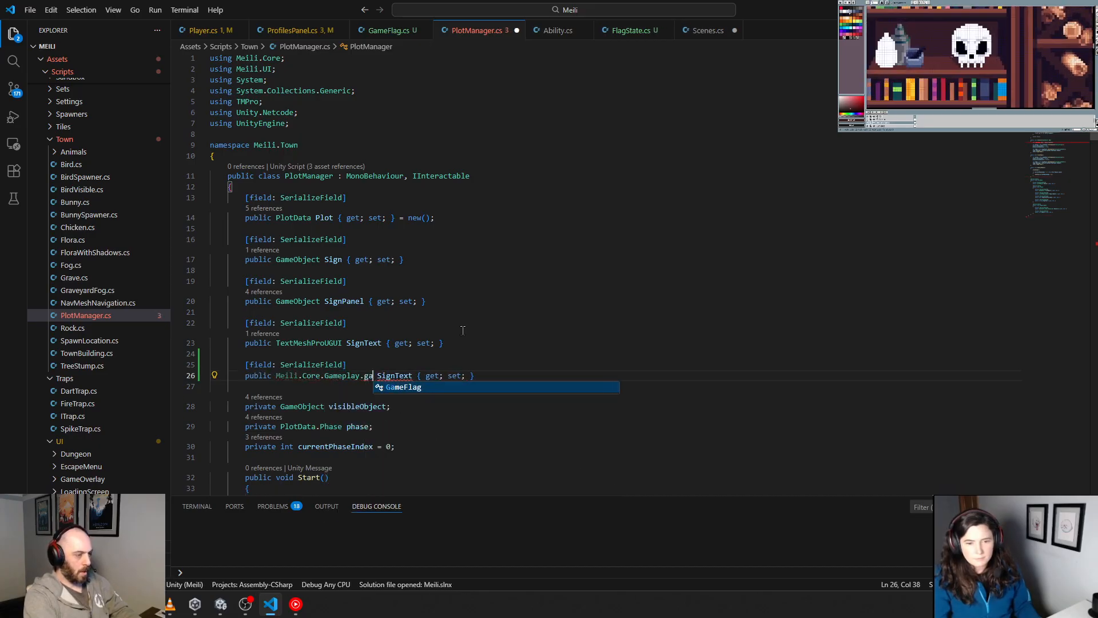
{"action": "key", "text": "Right"}
{"action": "key", "text": "Delete"}
{"action": "key", "text": "Delete"}
{"action": "key", "text": "Delete"}
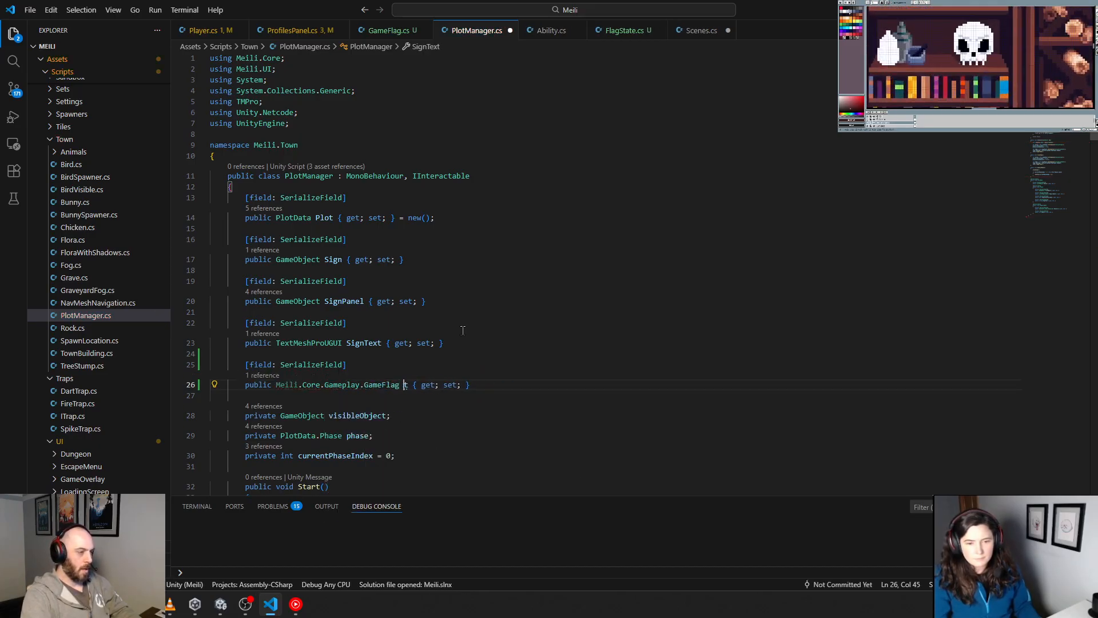
{"action": "key", "text": "Delete"}
{"action": "type", "text": "GameFlag"}
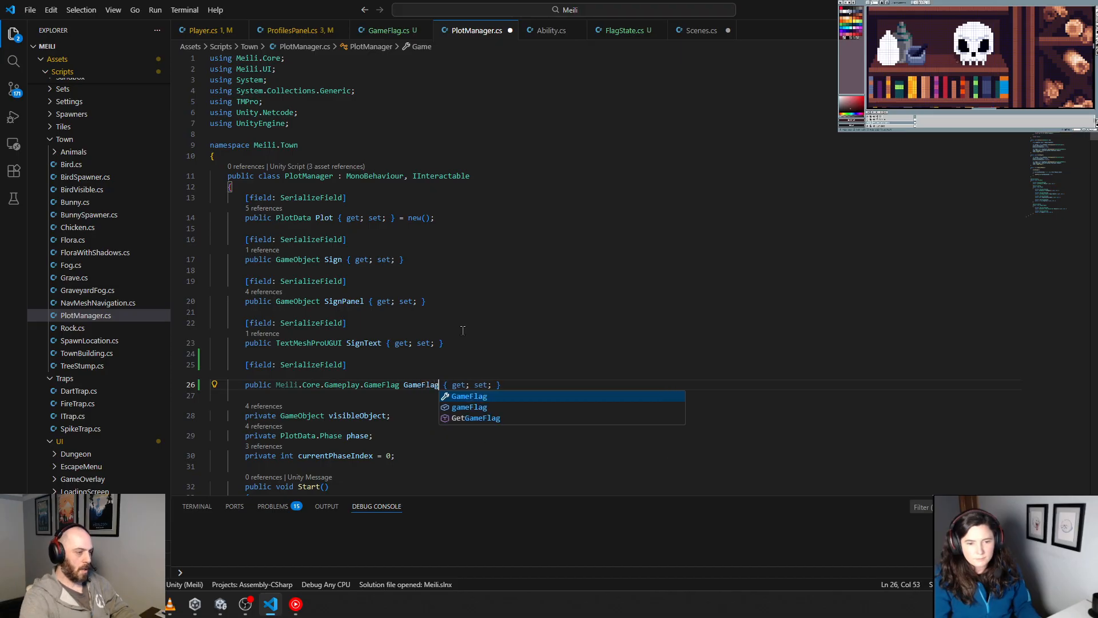
{"action": "left_click", "coordinate": [464, 330]}
{"action": "scroll", "coordinate": [464, 329], "scroll_direction": "down", "scroll_amount": 4}
{"action": "double_click", "coordinate": [417, 270]}
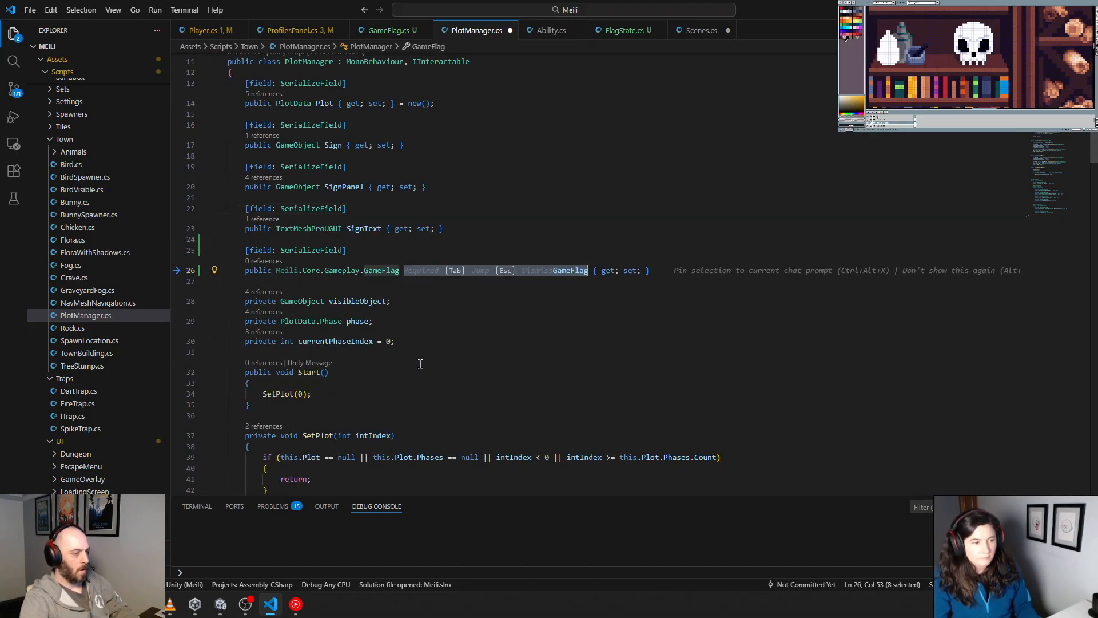
{"action": "left_click", "coordinate": [422, 394]}
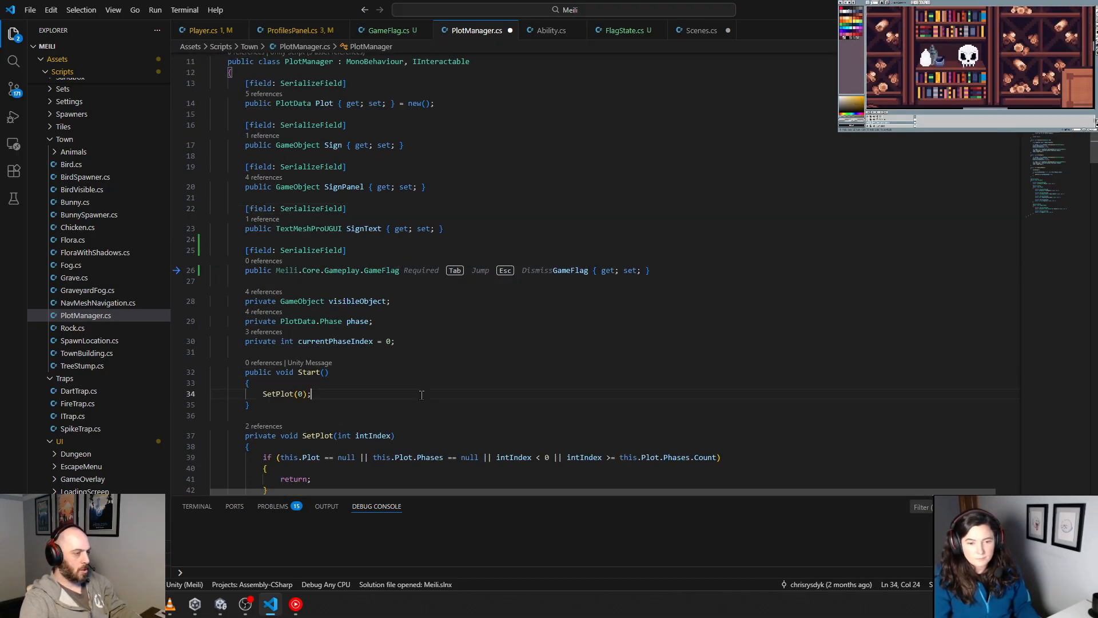
{"action": "key", "text": "Tab"}
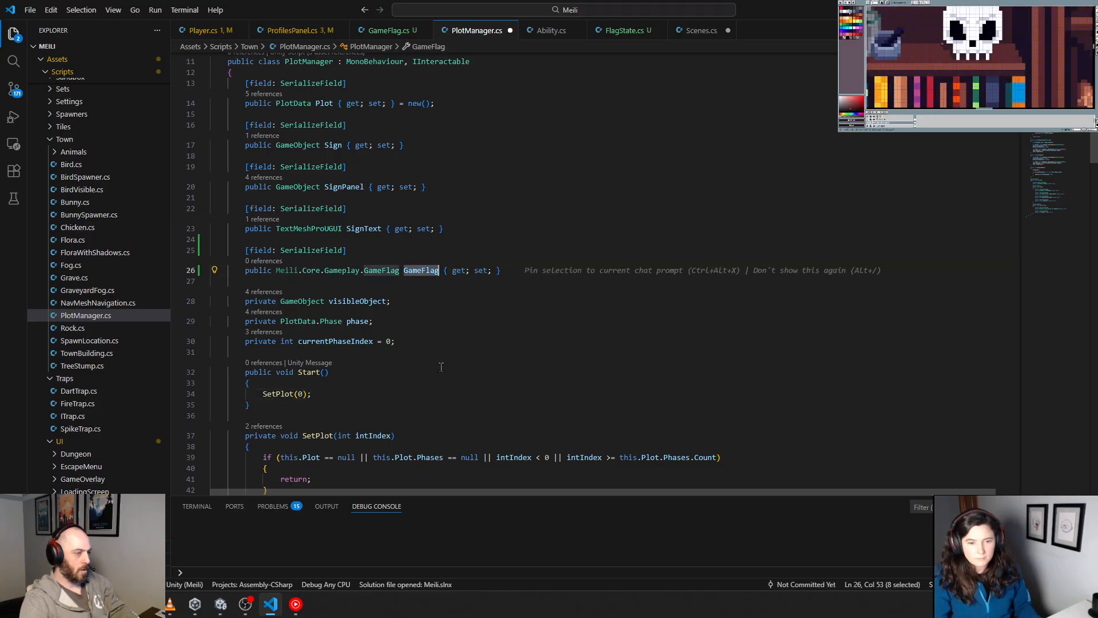
{"action": "left_click", "coordinate": [441, 366]}
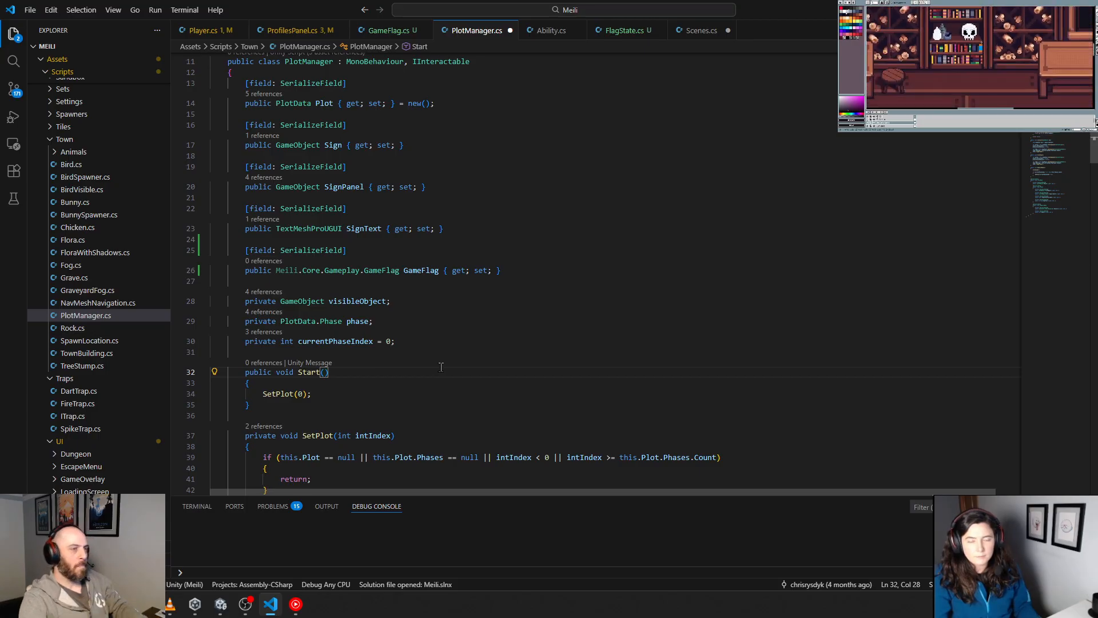
Step: List the references to the Player class in Player.cs and examine how PlayerManager.cs exposes its Player property
{"action": "left_click", "coordinate": [204, 30]}
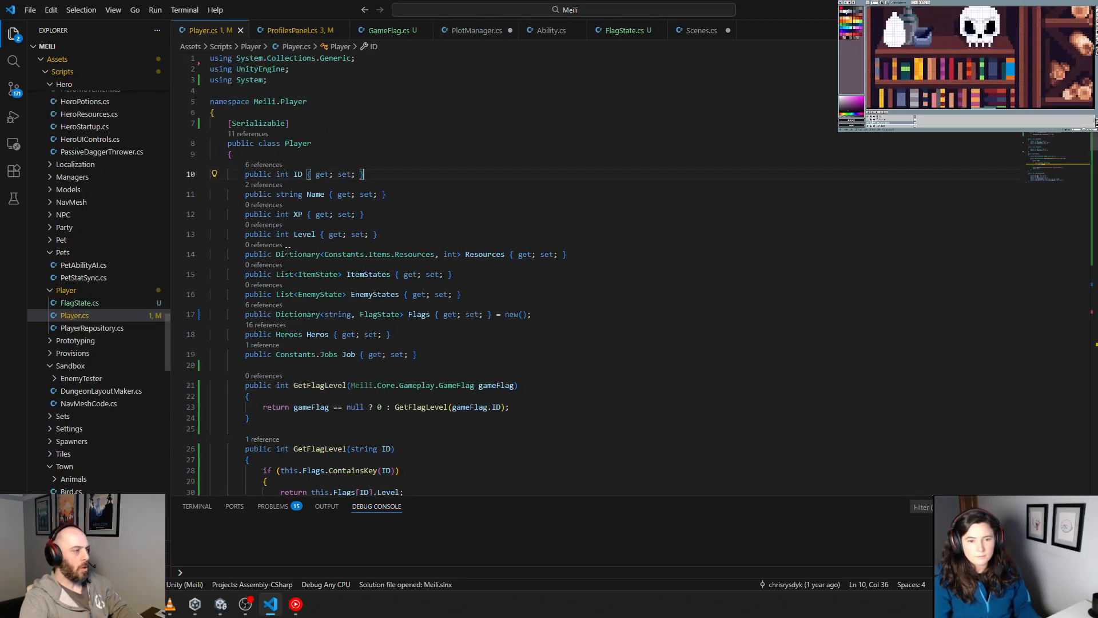
{"action": "left_click", "coordinate": [246, 136]}
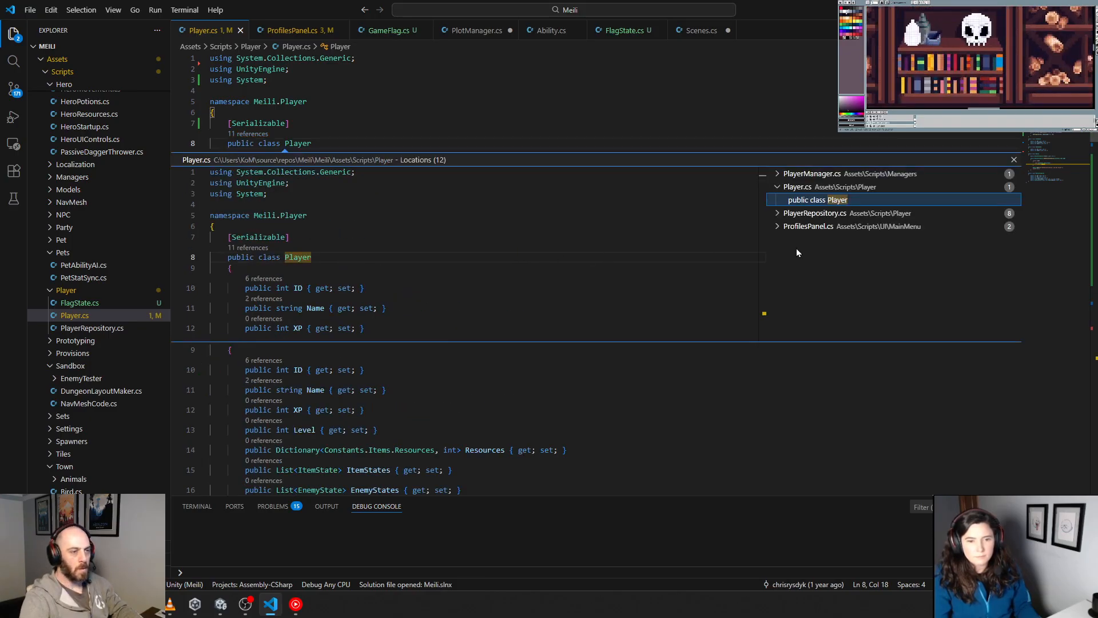
{"action": "left_click", "coordinate": [812, 175]}
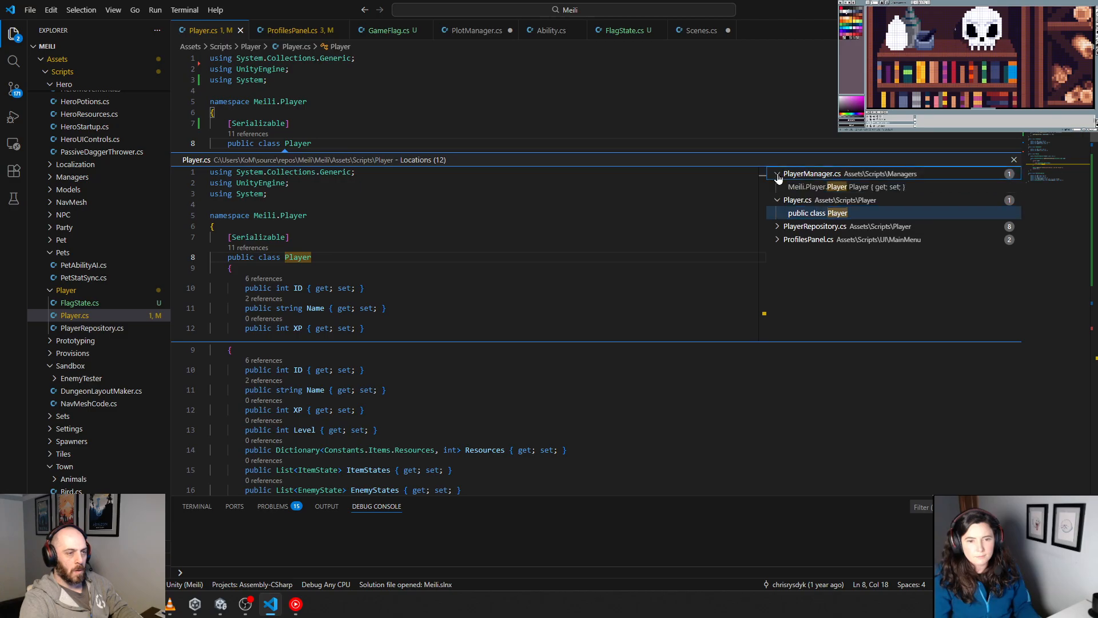
{"action": "double_click", "coordinate": [827, 177]}
{"action": "double_click", "coordinate": [823, 187]}
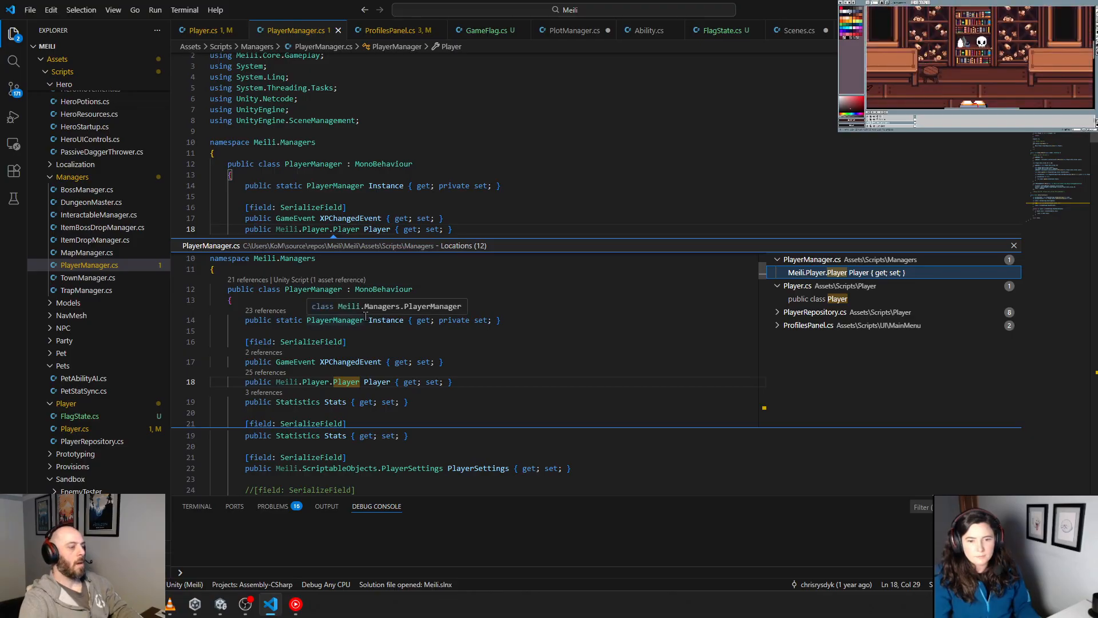
{"action": "left_click", "coordinate": [1014, 246]}
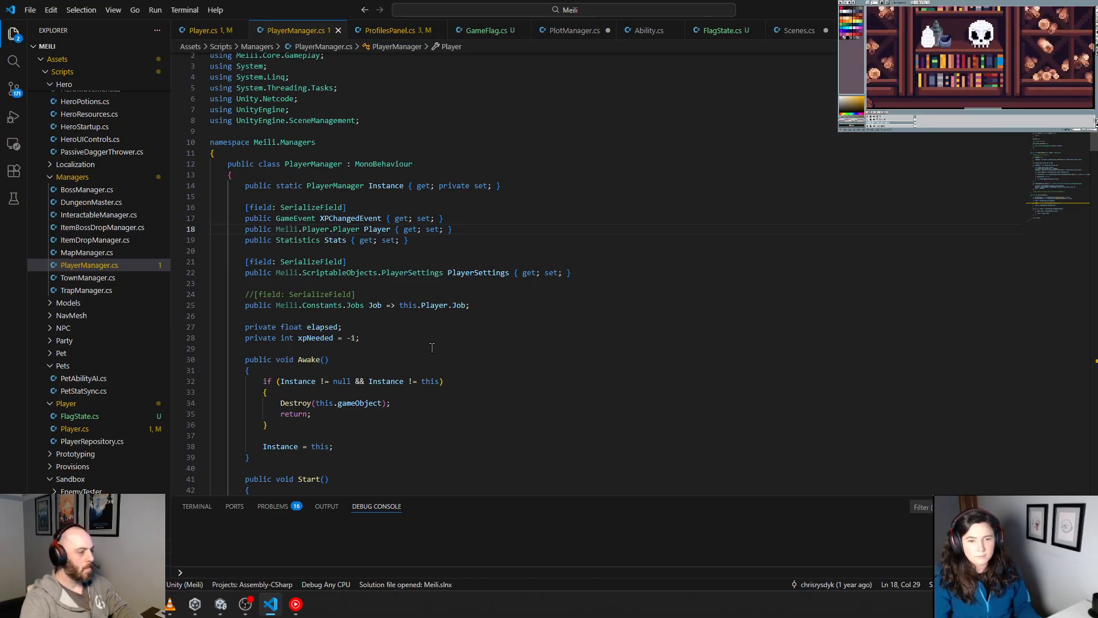
{"action": "left_click", "coordinate": [338, 30]}
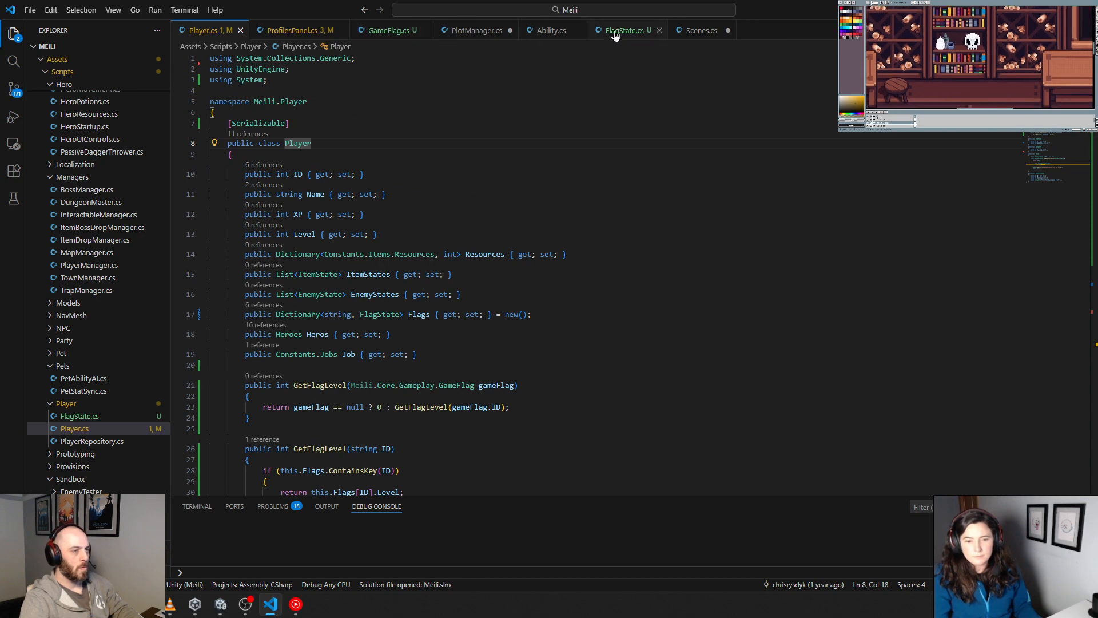
Step: In PlotManager.cs, add a StartCoroutine call on a new line above SetPlot(0) in the Start method
{"action": "left_click", "coordinate": [490, 33]}
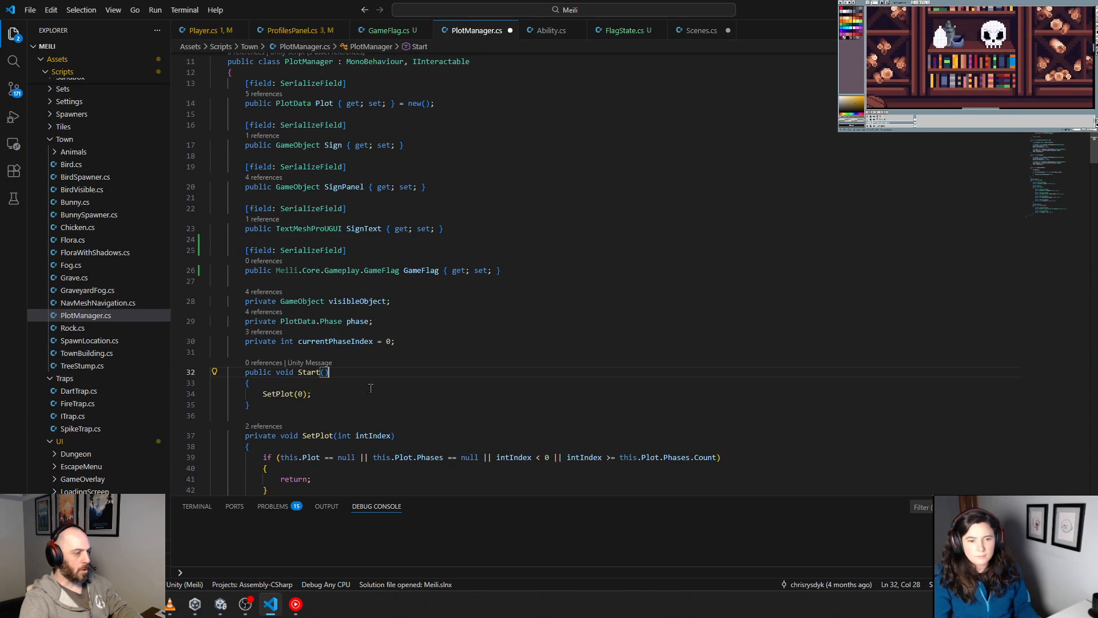
{"action": "scroll", "coordinate": [371, 388], "scroll_direction": "down", "scroll_amount": 3}
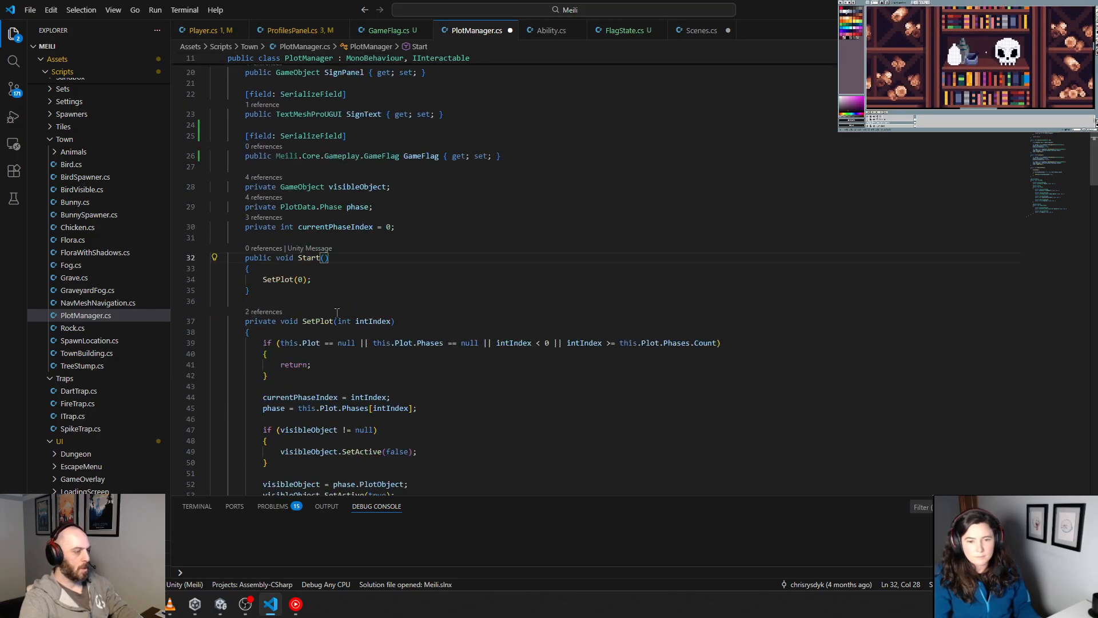
{"action": "left_click", "coordinate": [341, 277]}
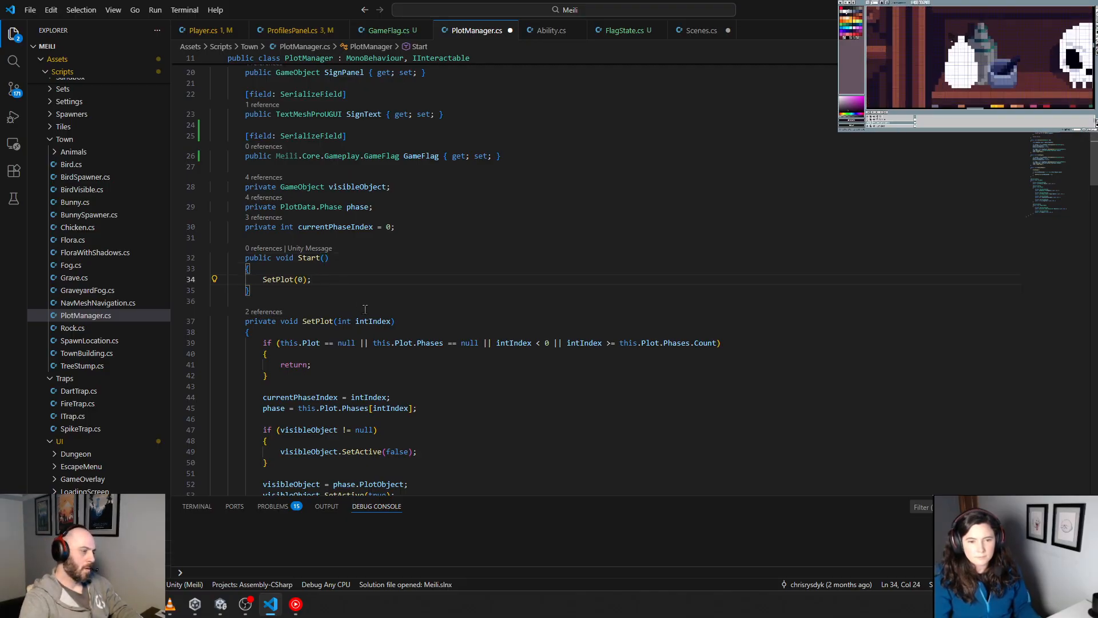
{"action": "key", "text": "Return"}
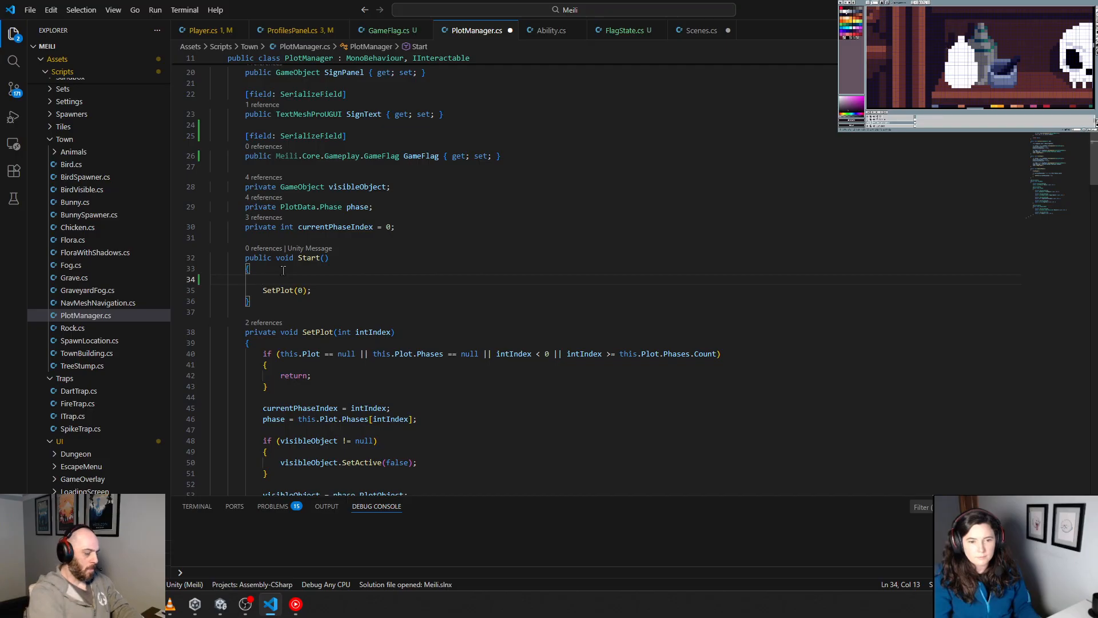
{"action": "type", "text": "StartCou"}
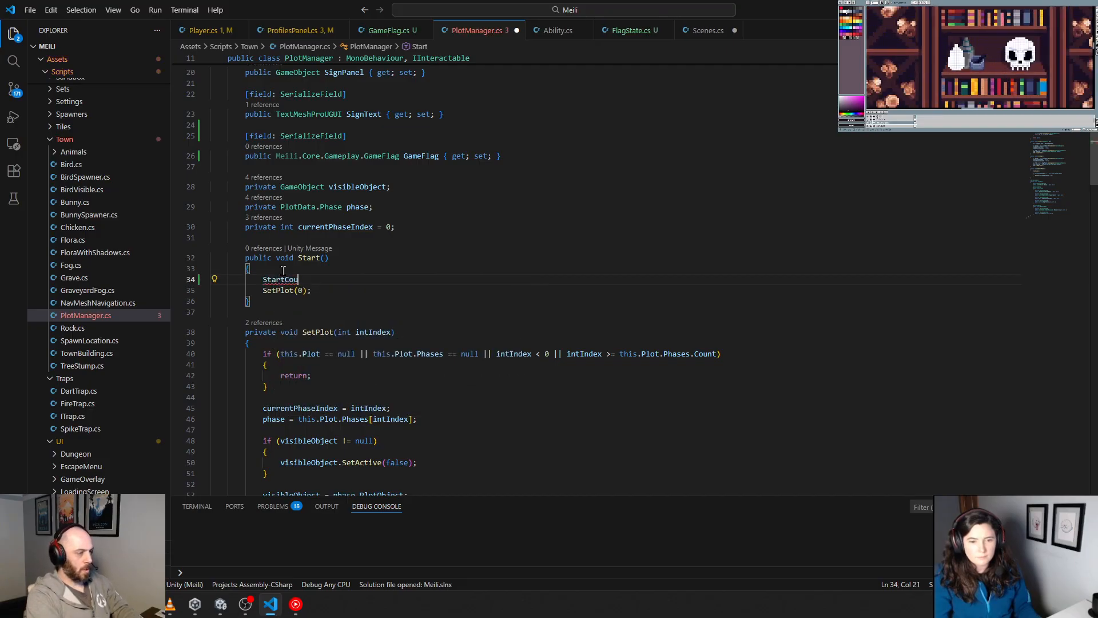
{"action": "type", "text": "u"}
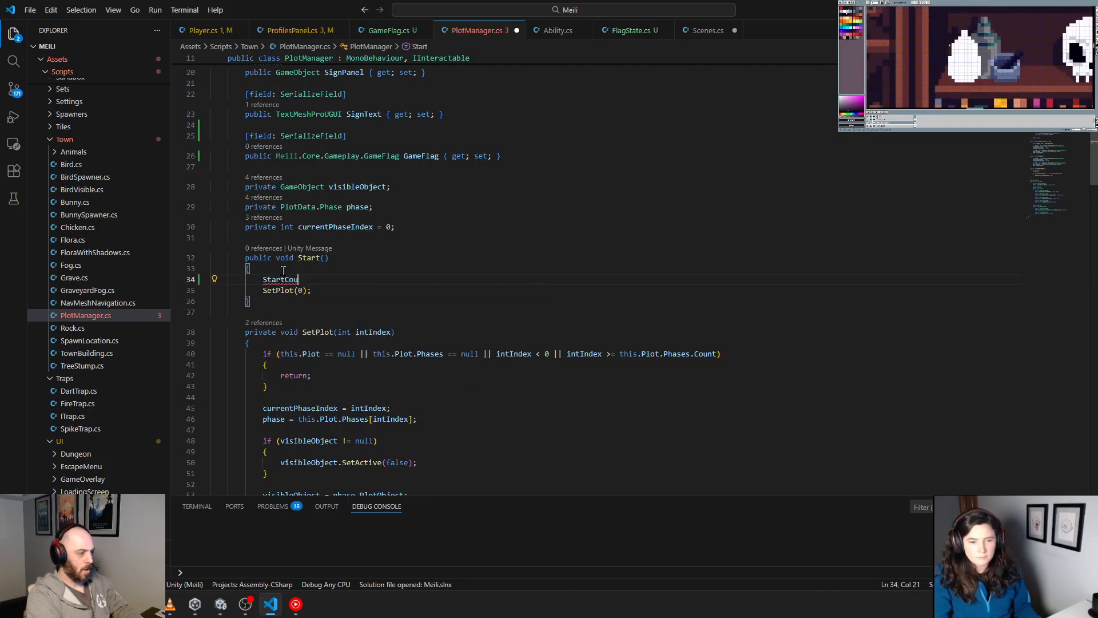
{"action": "key", "text": "BackSpace"}
{"action": "type", "text": "r"}
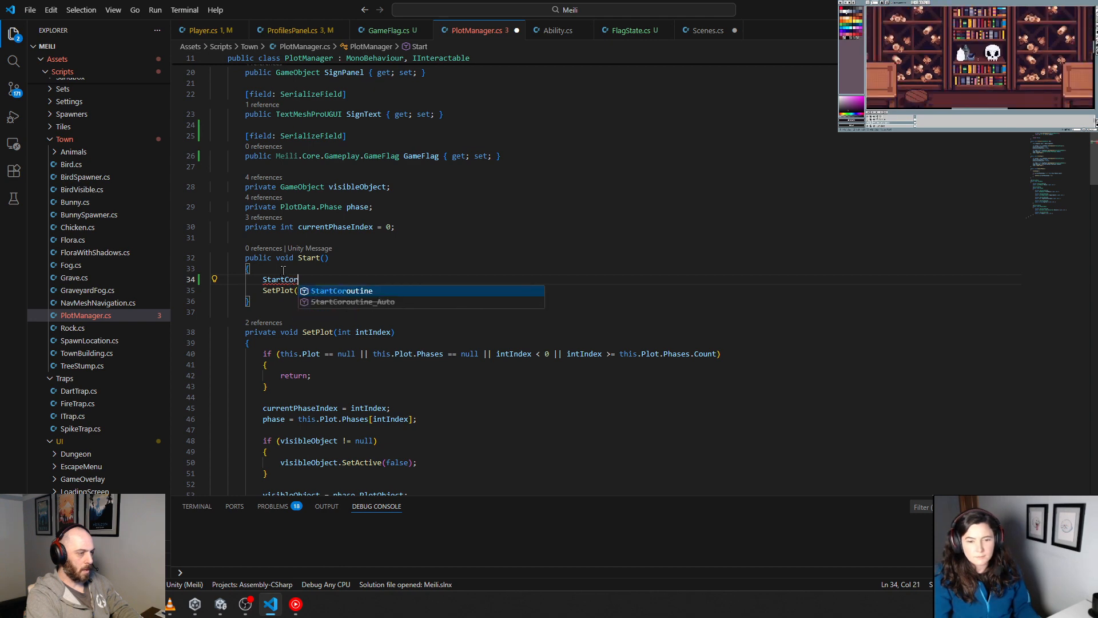
{"action": "key", "text": "Tab"}
{"action": "type", "text": "("}
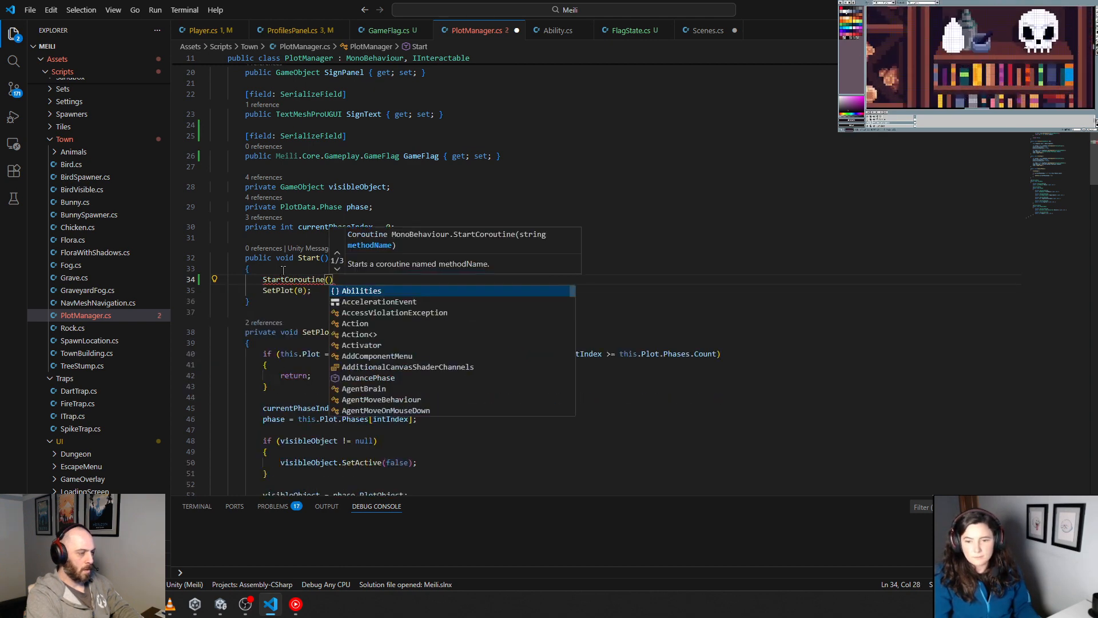
{"action": "type", "text": "Set"}
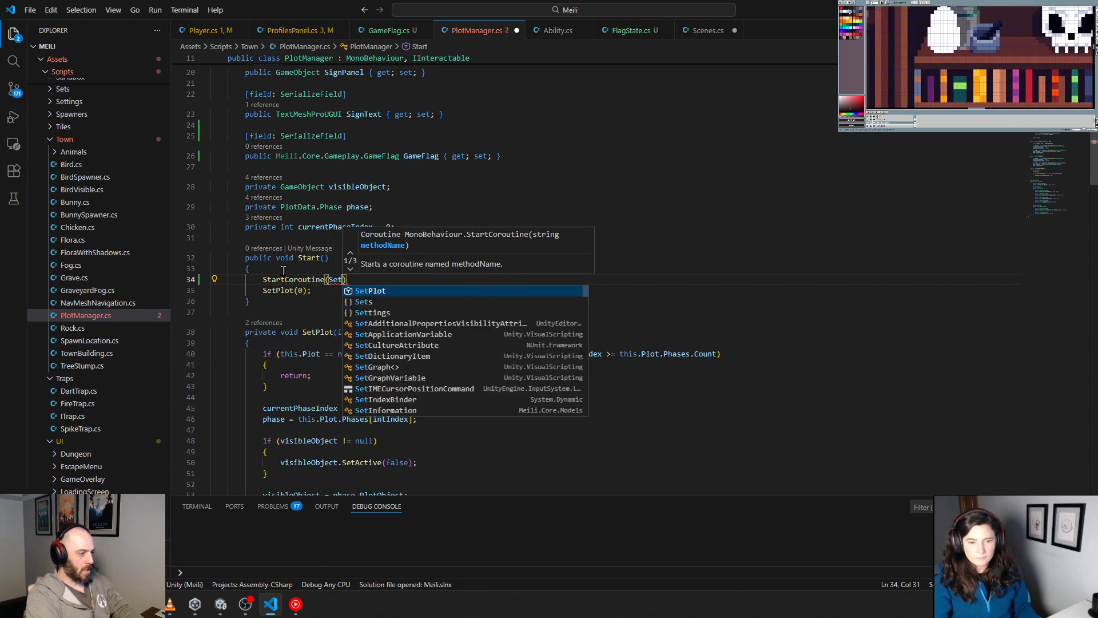
{"action": "type", "text": "Plot"}
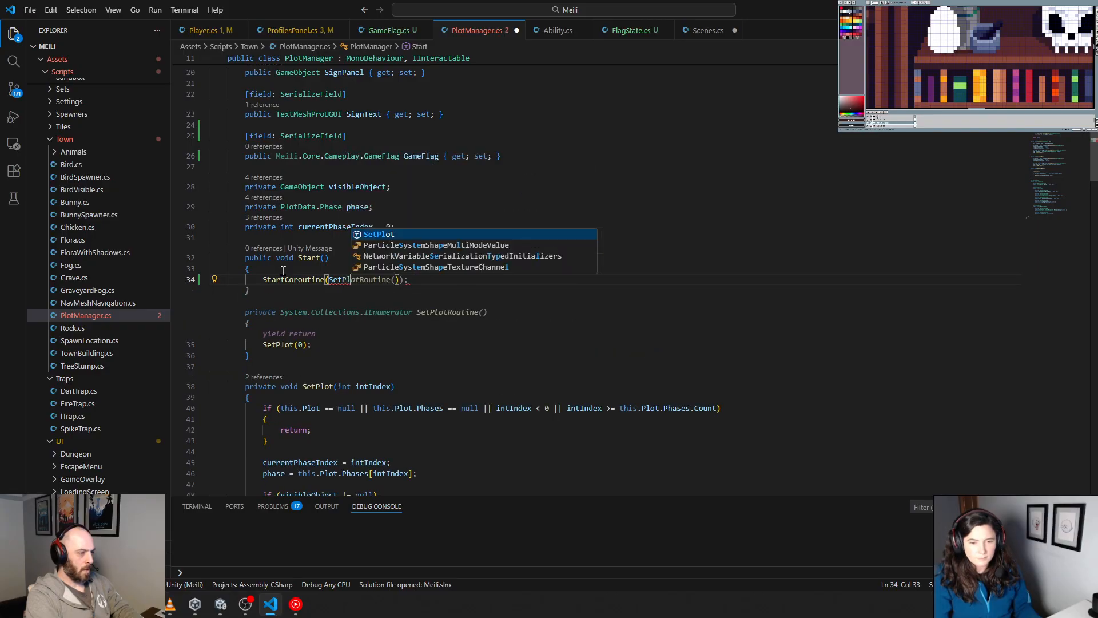
Step: Pass SetPlotRoutine() to StartCoroutine in Start, and move SetPlot(0) into a new private IEnumerator SetPlotRoutine containing a yield return
{"action": "key", "text": "Tab"}
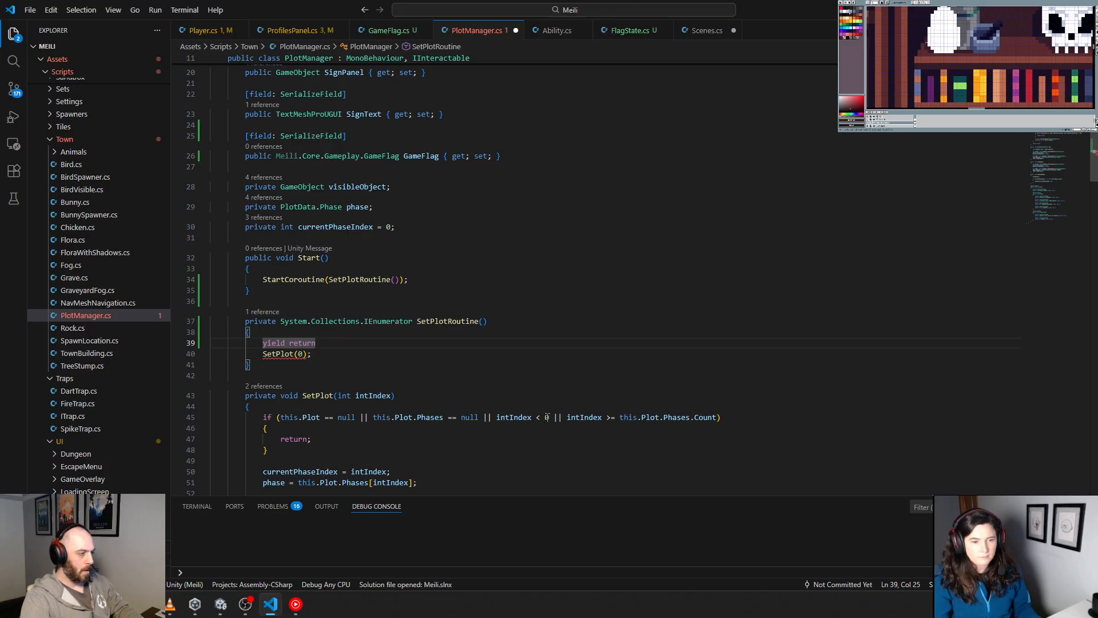
Step: Make SetPlotRoutine's yield return create a new WaitUntil with a parameterless lambda
{"action": "type", "text": "new wai"}
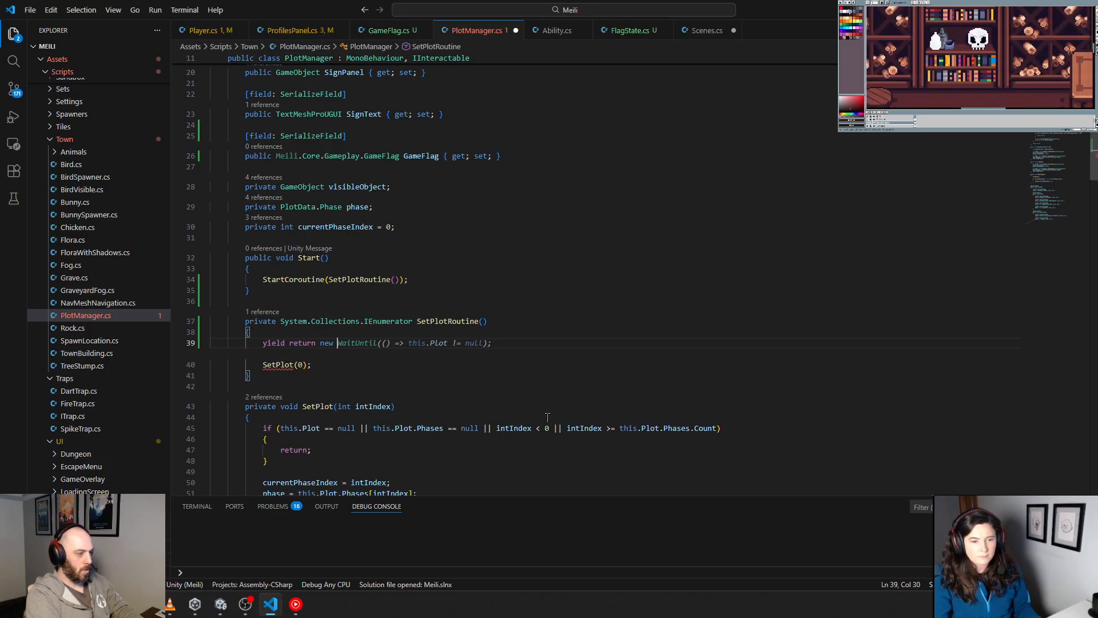
{"action": "key", "text": "BackSpace"}
{"action": "key", "text": "BackSpace"}
{"action": "key", "text": "BackSpace"}
{"action": "type", "text": "Wiat"}
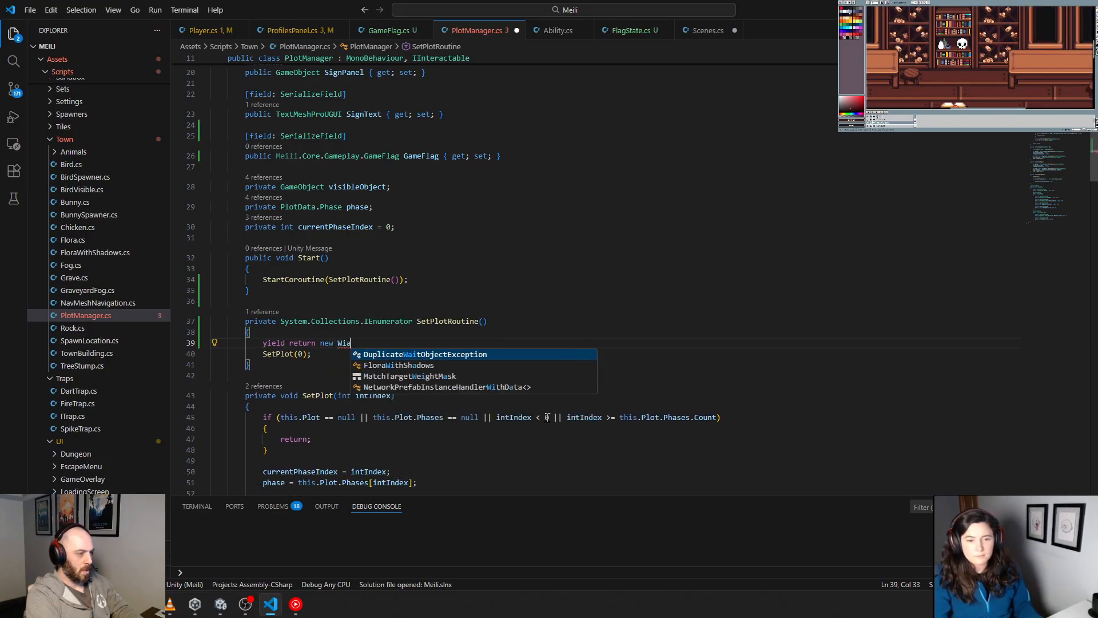
{"action": "key", "text": "BackSpace"}
{"action": "key", "text": "BackSpace"}
{"action": "key", "text": "BackSpace"}
{"action": "type", "text": "aitUntil("}
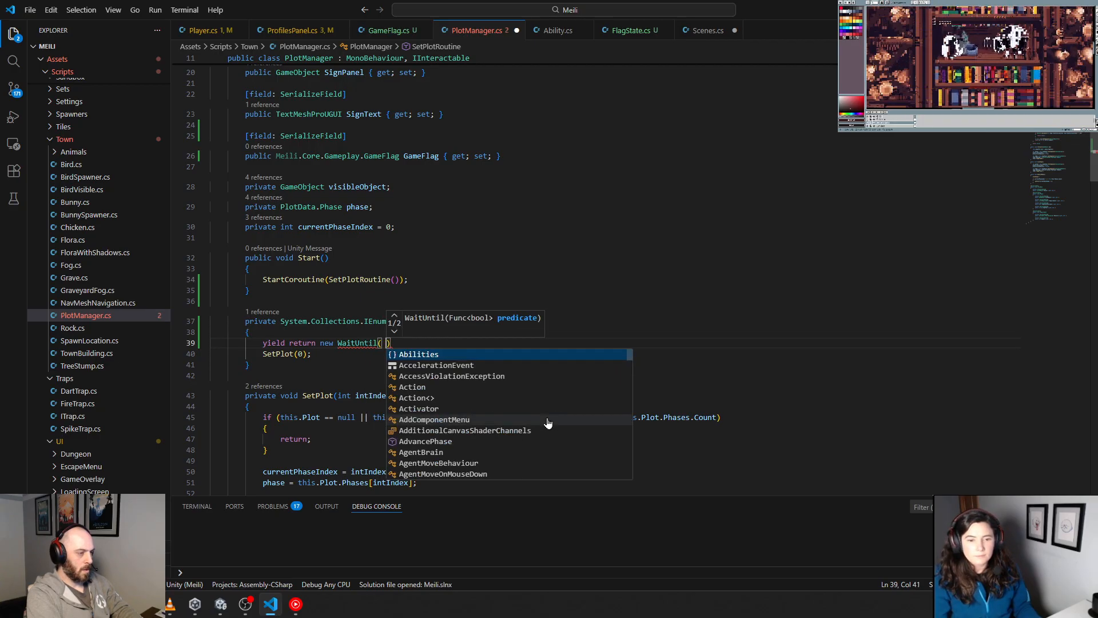
{"action": "key", "text": "BackSpace"}
{"action": "type", "text": "() => "}
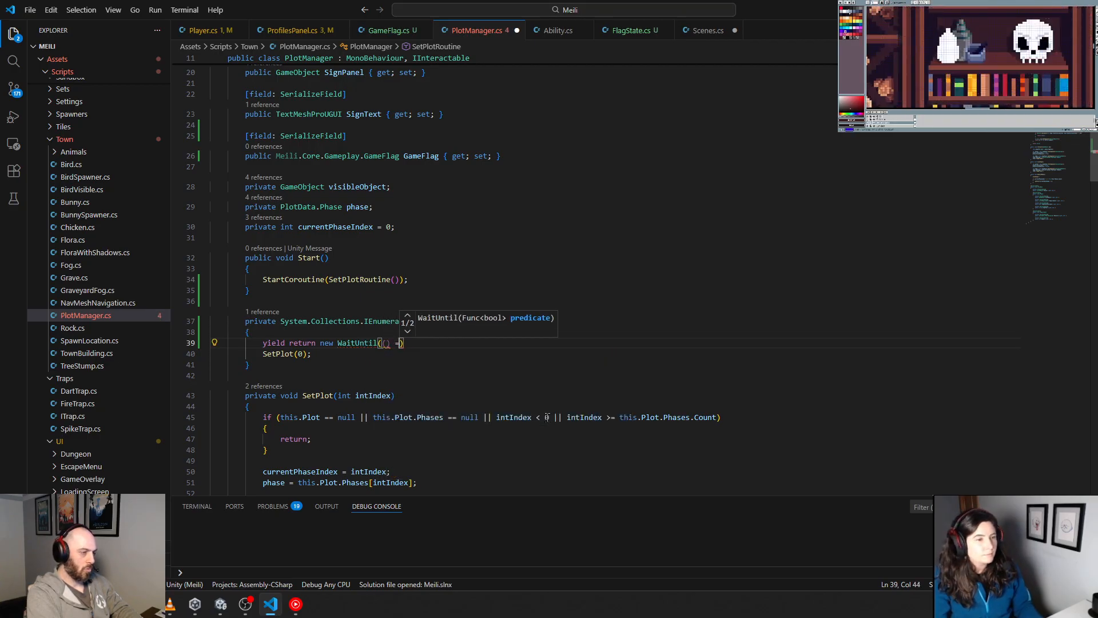
{"action": "type", "text": " Playe"}
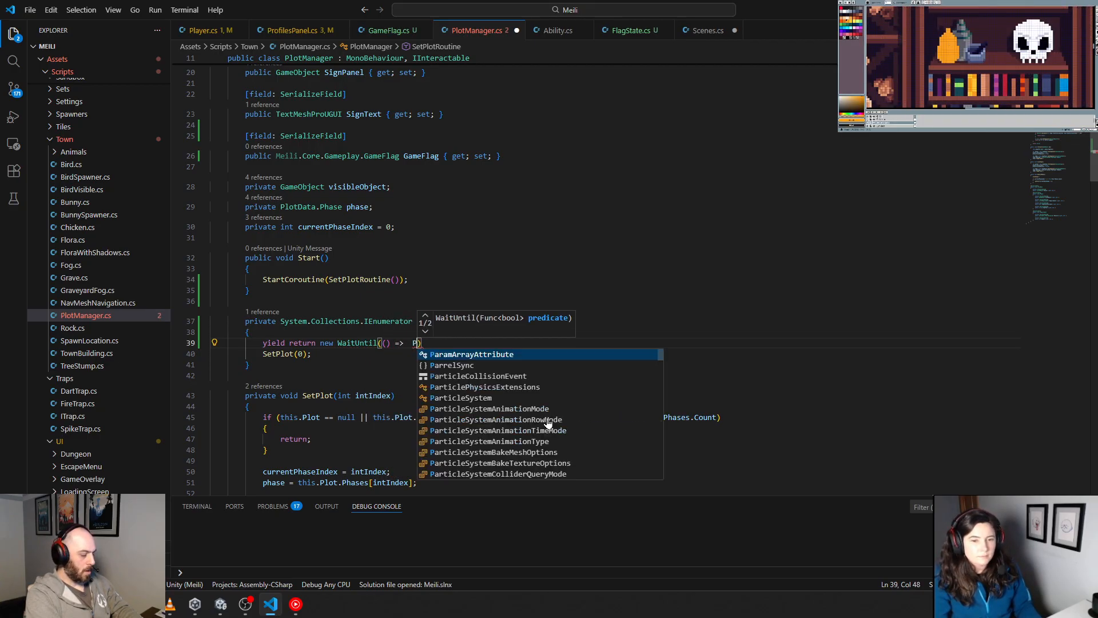
{"action": "type", "text": "rManager.Ins"}
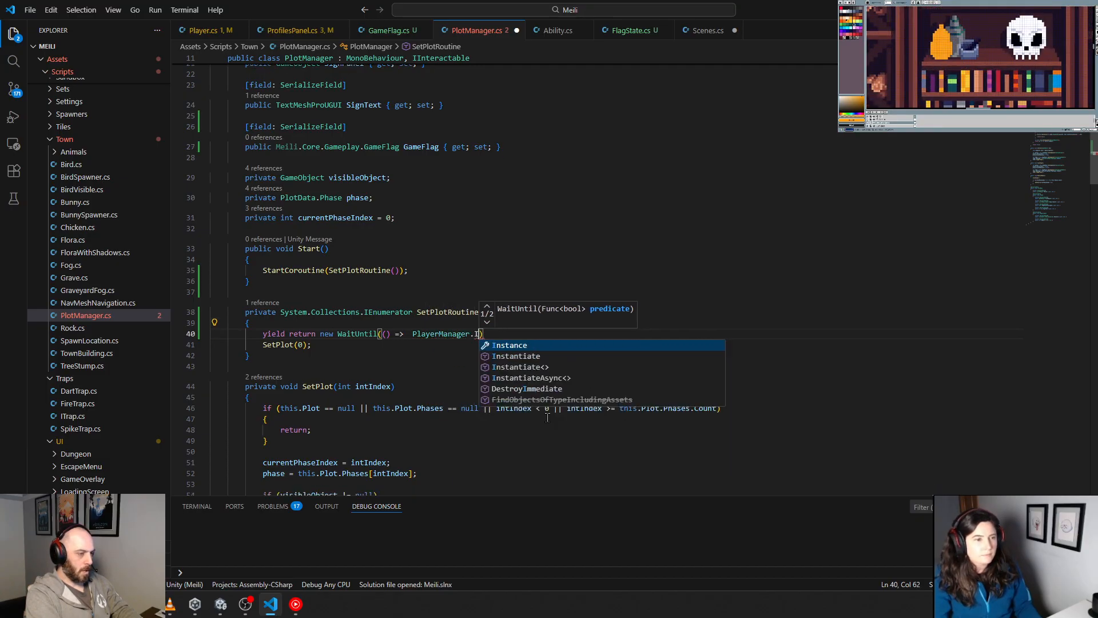
{"action": "type", "text": "tance != nul"}
Step: Fill in the WaitUntil condition as PlayerManager.Instance != null
{"action": "scroll", "coordinate": [546, 417], "scroll_direction": "down", "scroll_amount": 2}
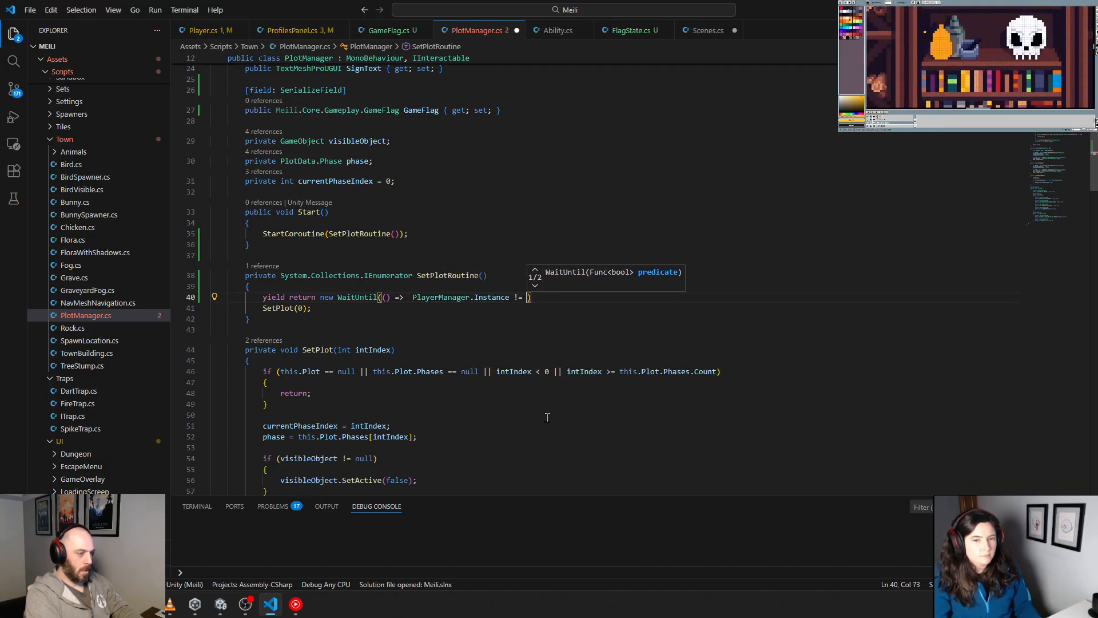
{"action": "type", "text": "l)"}
Step: Add a second WaitUntil line for PlayerManager.Instance.Player != null and end both wait statements with semicolons
{"action": "key", "text": "Return"}
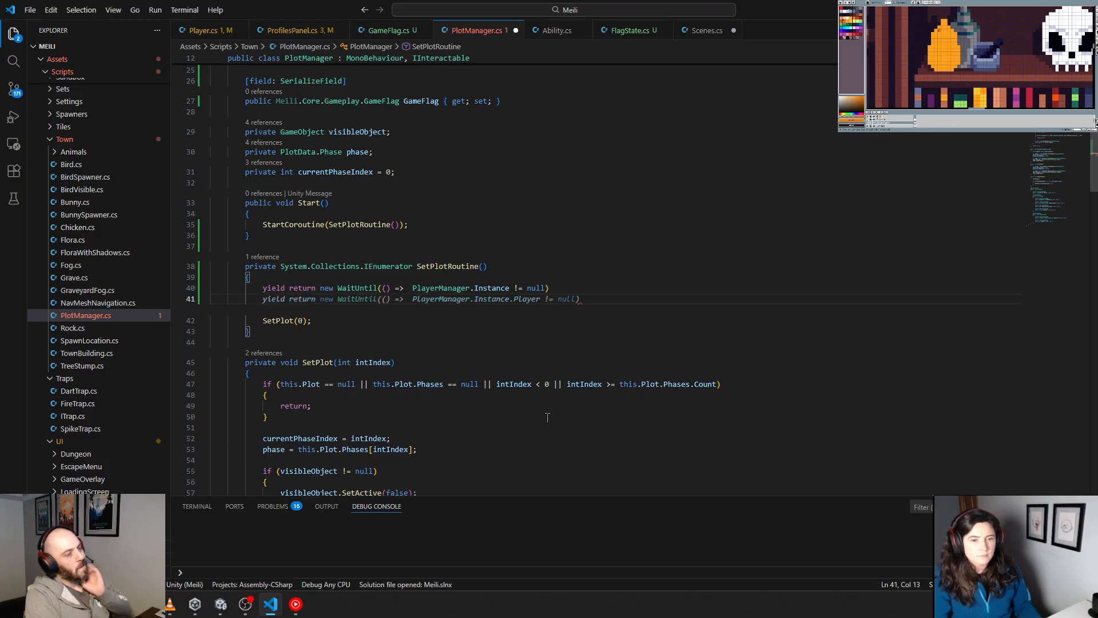
{"action": "key", "text": "Tab"}
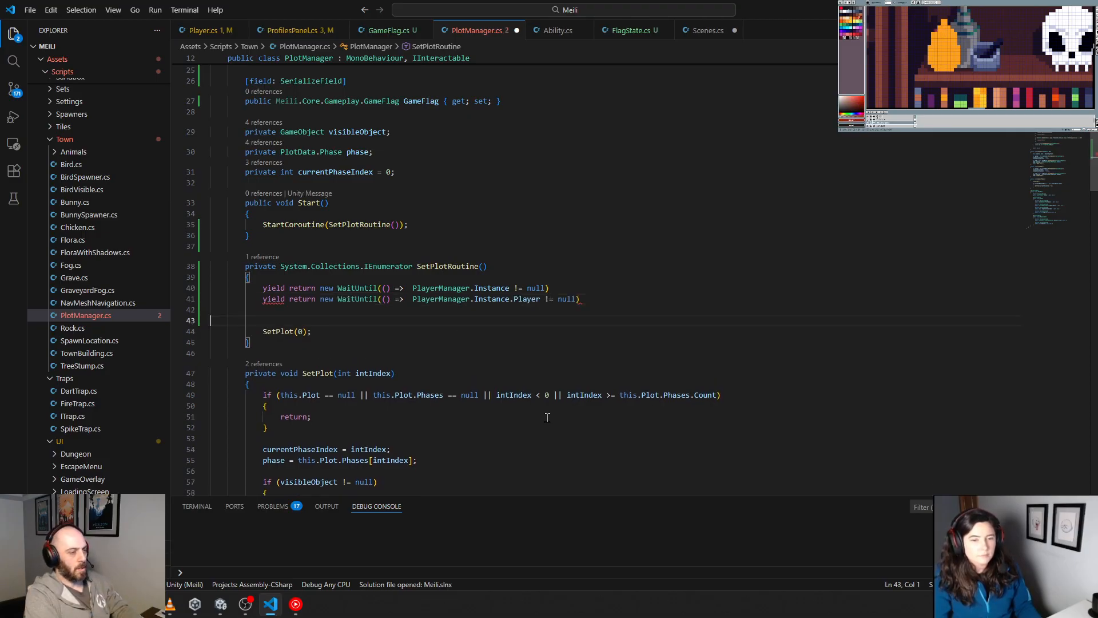
{"action": "key", "text": "BackSpace"}
{"action": "type", "text": ";"}
{"action": "key", "text": "Up"}
{"action": "type", "text": ";"}
{"action": "key", "text": "Down"}
{"action": "key", "text": "End"}
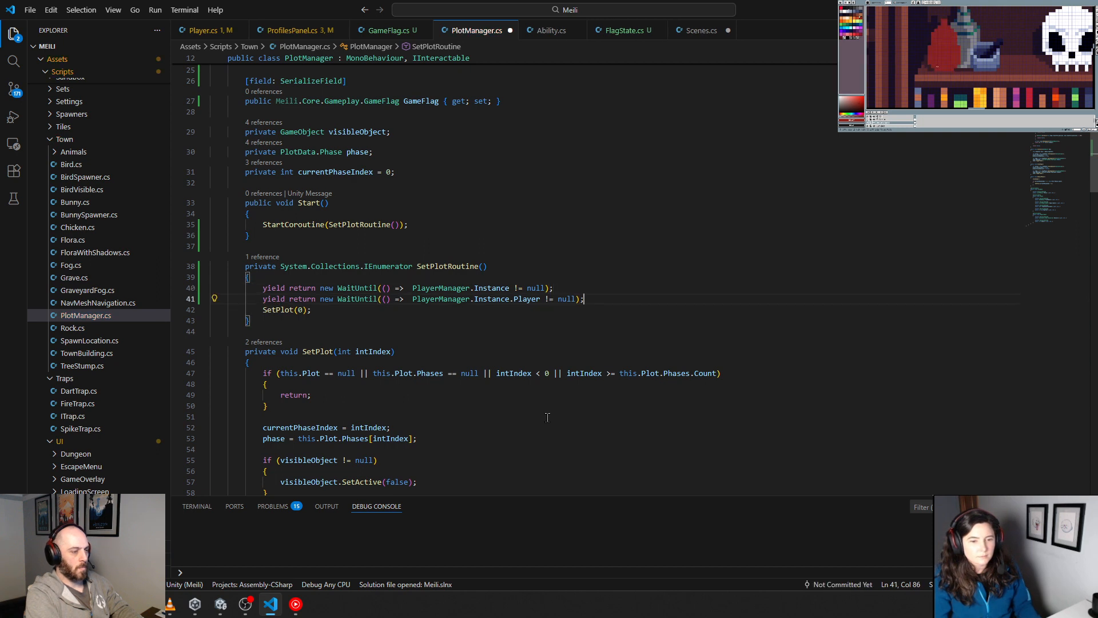
Step: Insert an indented empty line, with blank lines around it, between the two waits and SetPlot(0)
{"action": "key", "text": "Return"}
{"action": "key", "text": "Return"}
{"action": "key", "text": "BackSpace"}
{"action": "key", "text": "BackSpace"}
{"action": "key", "text": "BackSpace"}
{"action": "key", "text": "BackSpace"}
{"action": "key", "text": "Tab"}
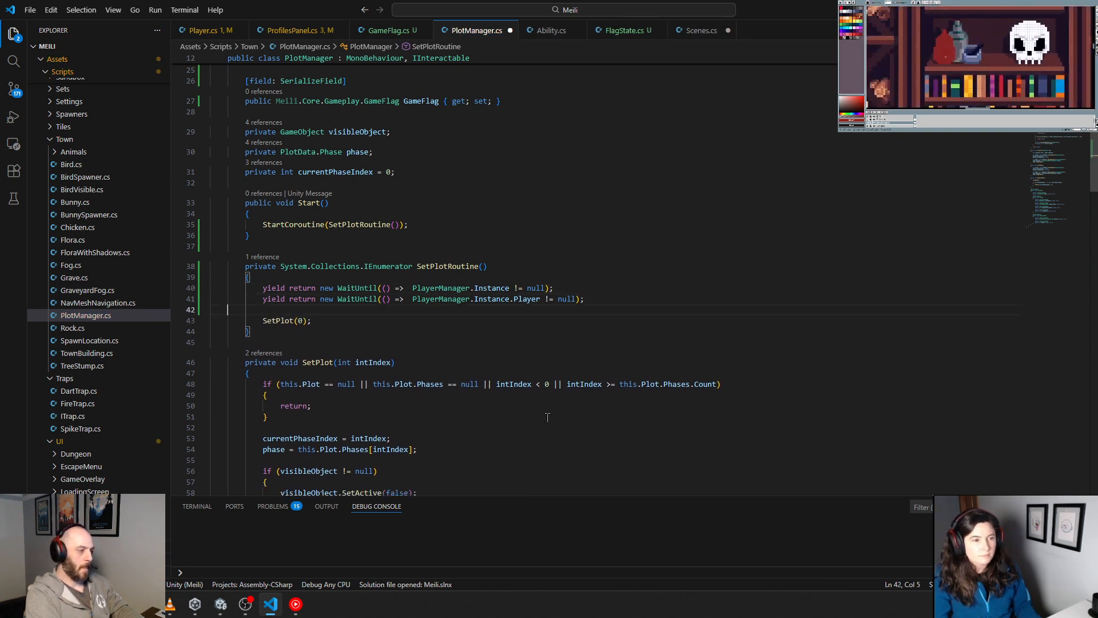
{"action": "key", "text": "Return"}
{"action": "key", "text": "BackSpace"}
{"action": "key", "text": "BackSpace"}
{"action": "key", "text": "BackSpace"}
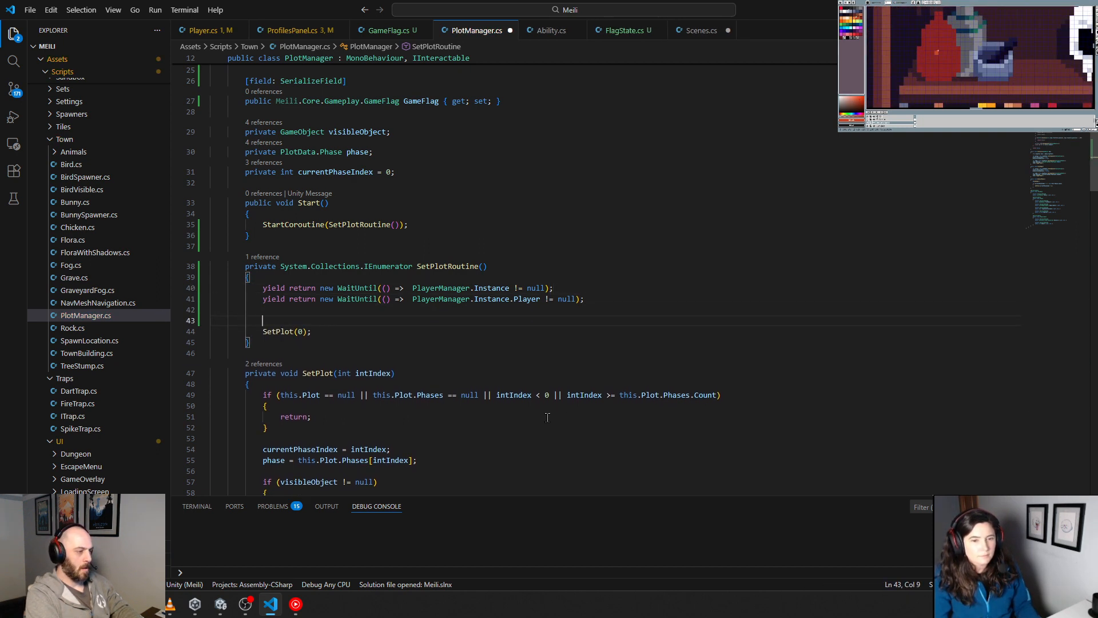
{"action": "key", "text": "Return"}
{"action": "key", "text": "Up"}
{"action": "key", "text": "Tab"}
{"action": "key", "text": "Tab"}
{"action": "key", "text": "Tab"}
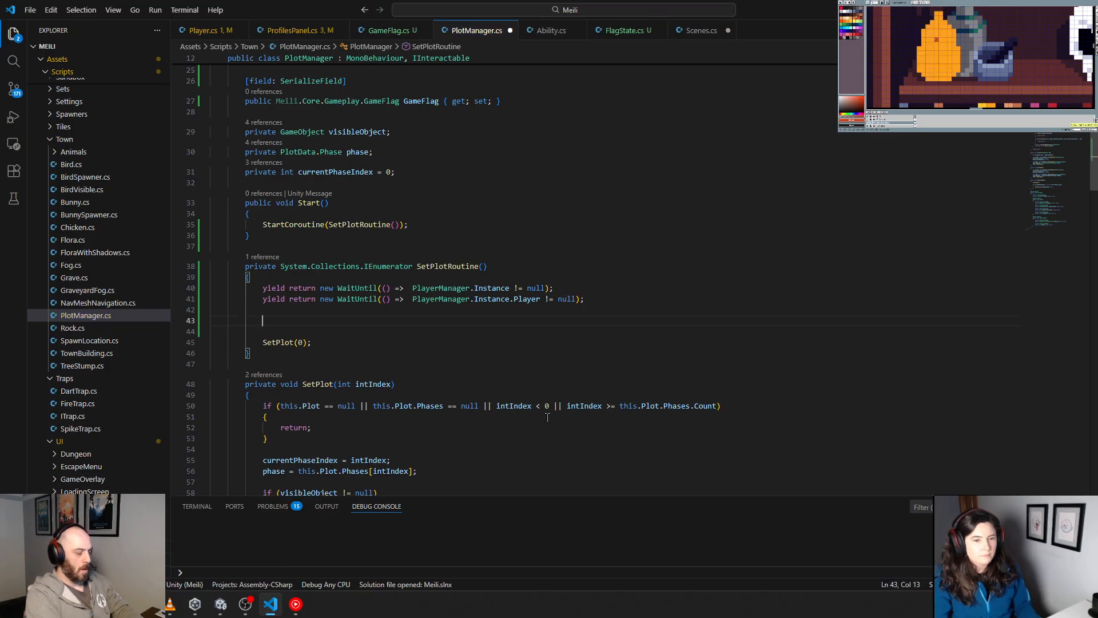
Step: Declare var intPhase above SetPlot(0) and assign it PlayerManager.Instance.Player.GetFlagLevel(this.GameFlag)
{"action": "type", "text": "va"}
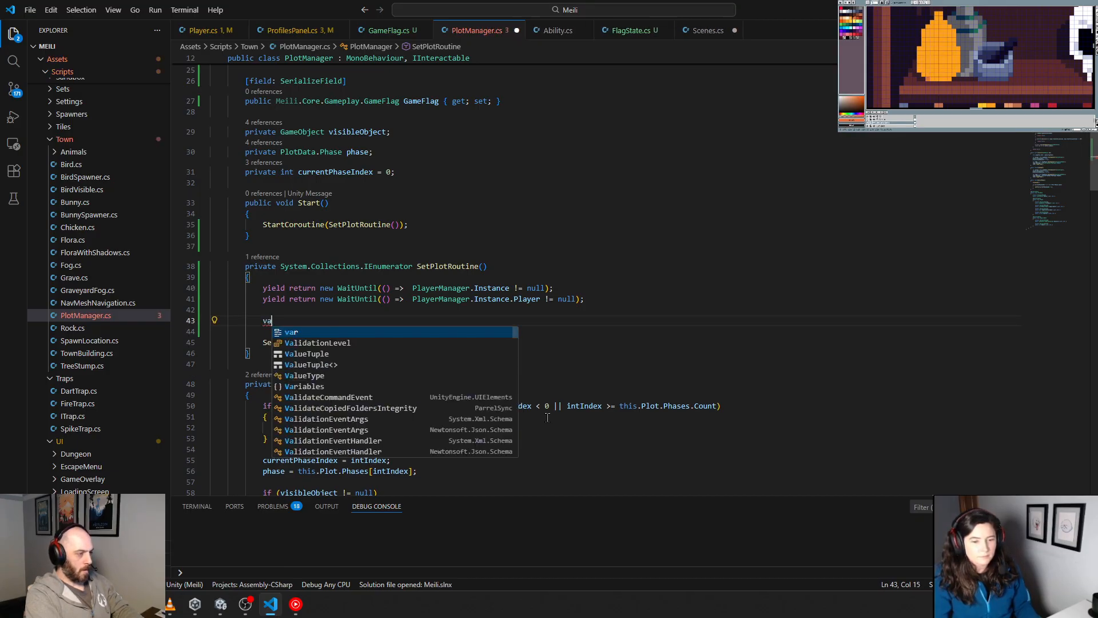
{"action": "type", "text": "r intPhase ="}
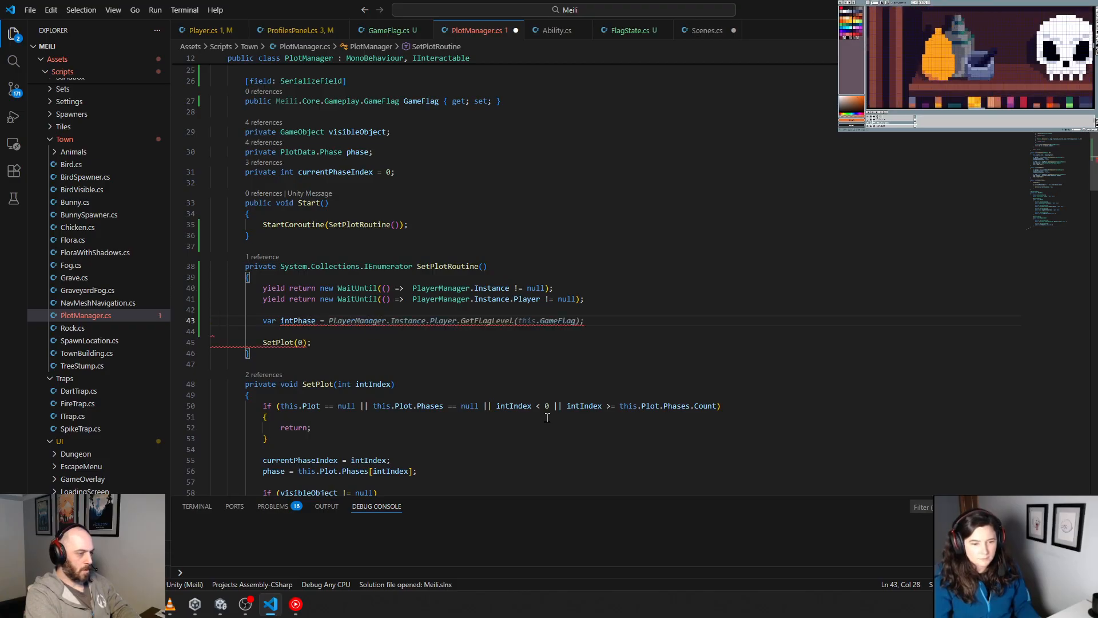
{"action": "key", "text": "Tab"}
{"action": "key", "text": "Down"}
{"action": "key", "text": "Escape"}
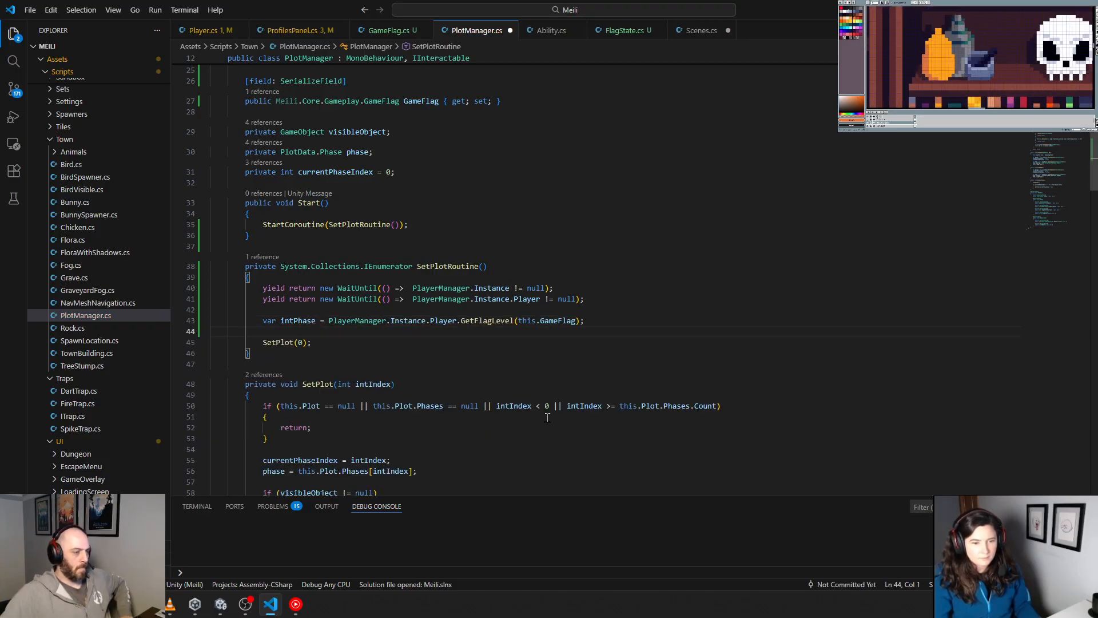
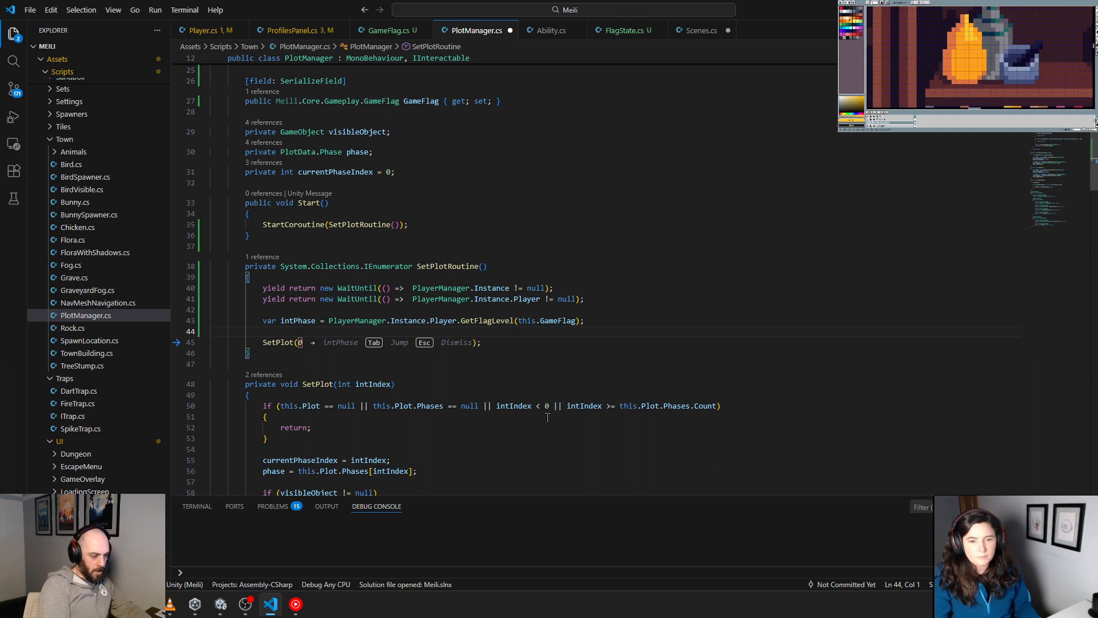
Step: Remove the blank line above SetPlot and pass intPhase to the call in place of 0
{"action": "key", "text": "Delete"}
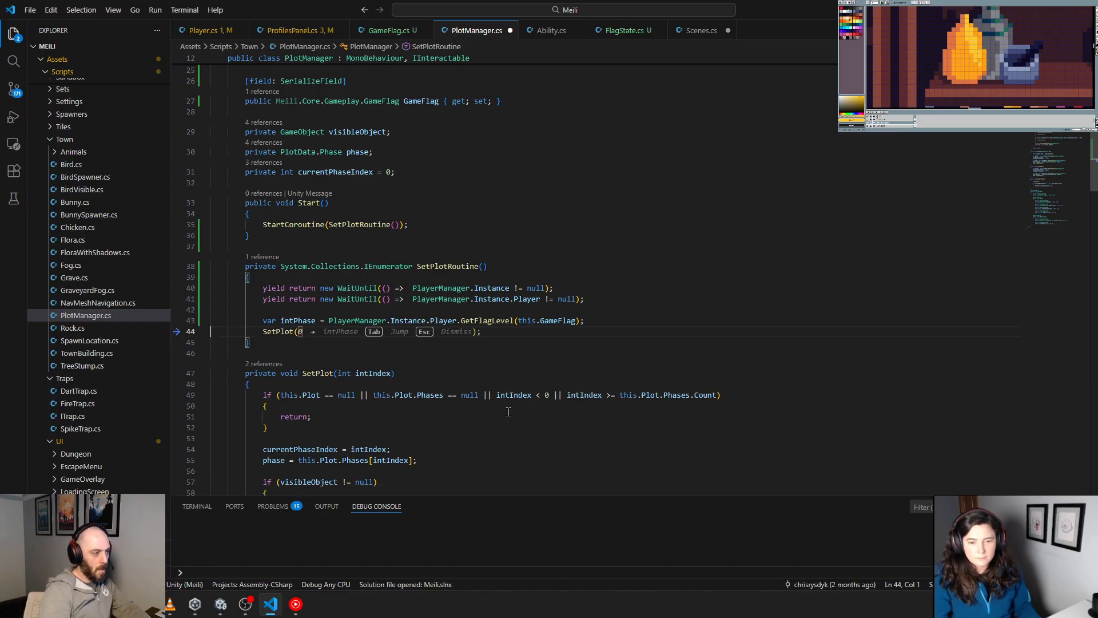
{"action": "double_click", "coordinate": [310, 319]}
{"action": "key", "text": "ctrl+c"}
{"action": "left_click", "coordinate": [303, 332]}
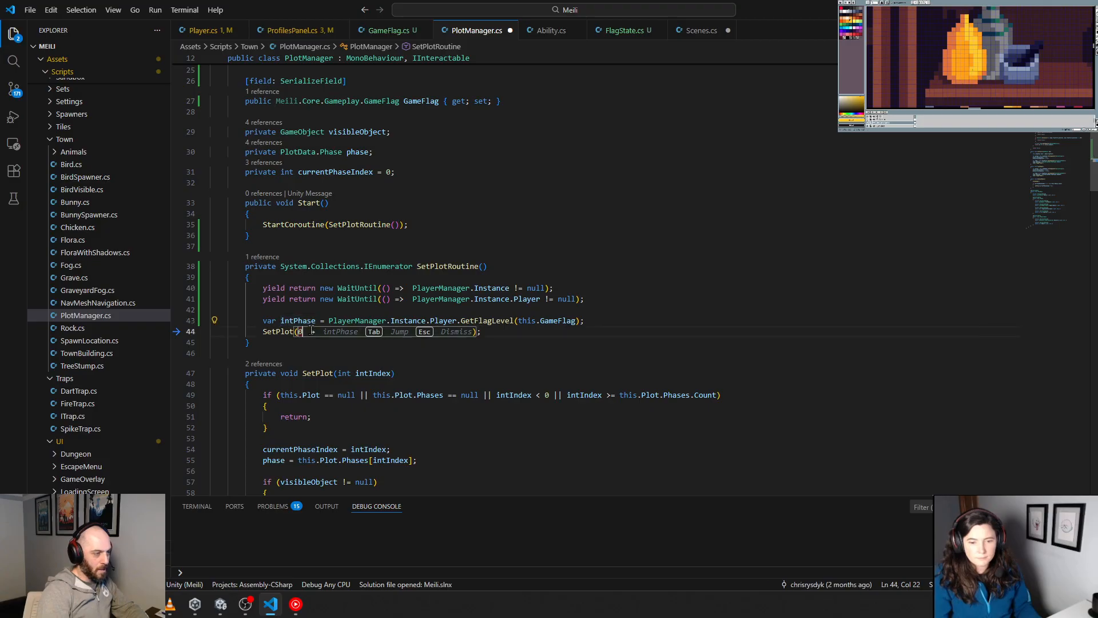
{"action": "key", "text": "ctrl+v"}
{"action": "key", "text": "BackSpace"}
{"action": "key", "text": "BackSpace"}
{"action": "key", "text": "BackSpace"}
{"action": "key", "text": "BackSpace"}
{"action": "key", "text": "BackSpace"}
{"action": "key", "text": "BackSpace"}
{"action": "key", "text": "BackSpace"}
{"action": "key", "text": "BackSpace"}
{"action": "key", "text": "BackSpace"}
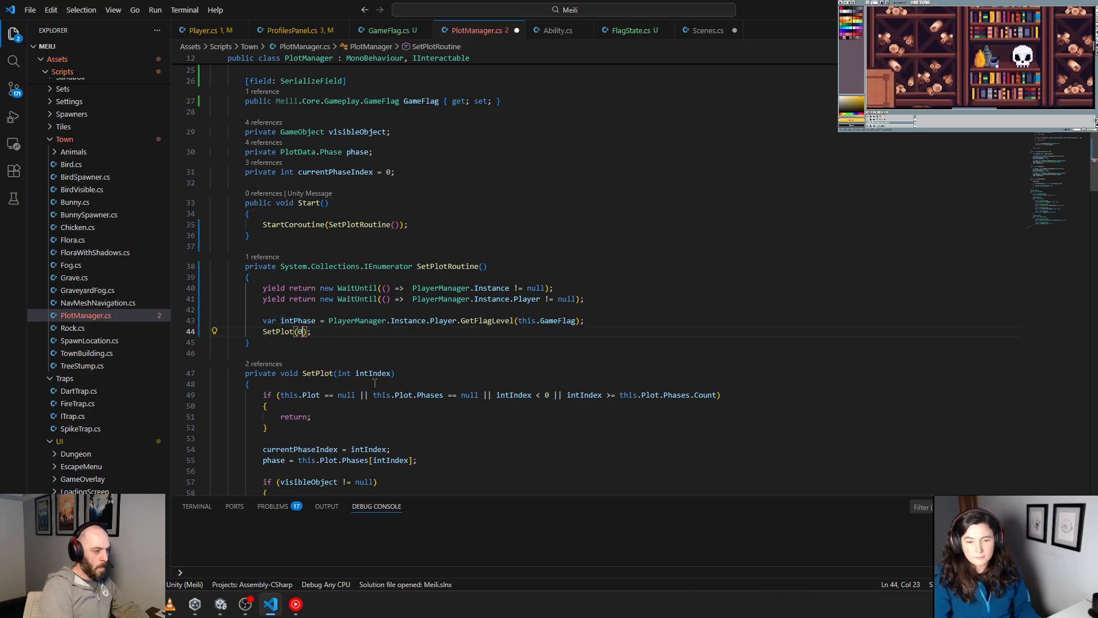
{"action": "key", "text": "ctrl+v"}
{"action": "type", "text": ");"}
{"action": "key", "text": "BackSpace"}
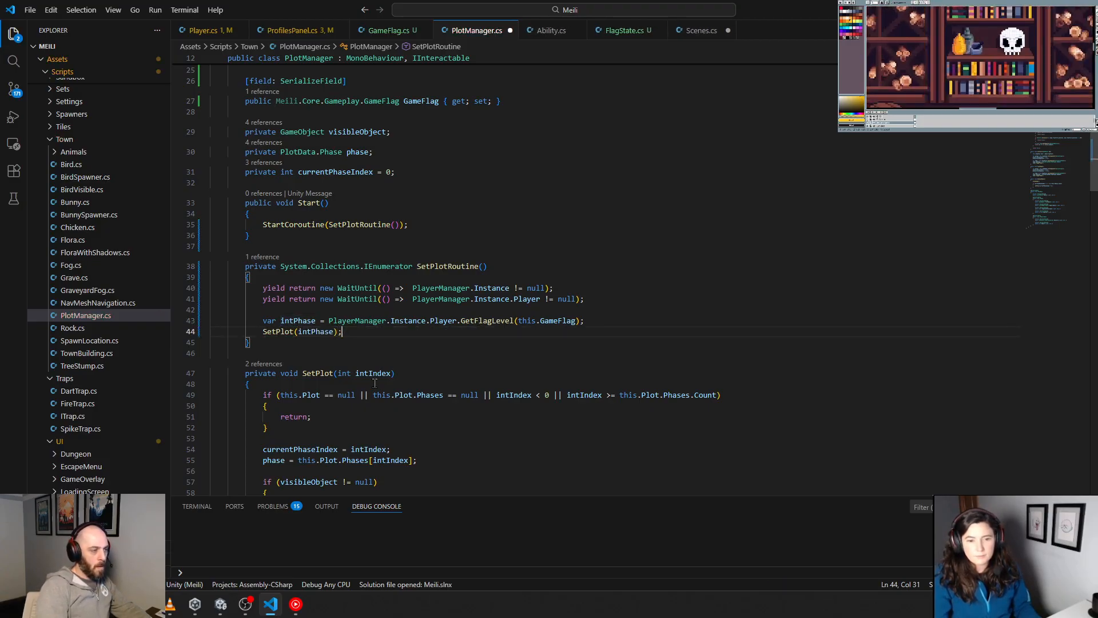
Step: Insert a blank line between the intPhase declaration and the SetPlot call
{"action": "key", "text": "Up"}
{"action": "key", "text": "End"}
{"action": "key", "text": "Return"}
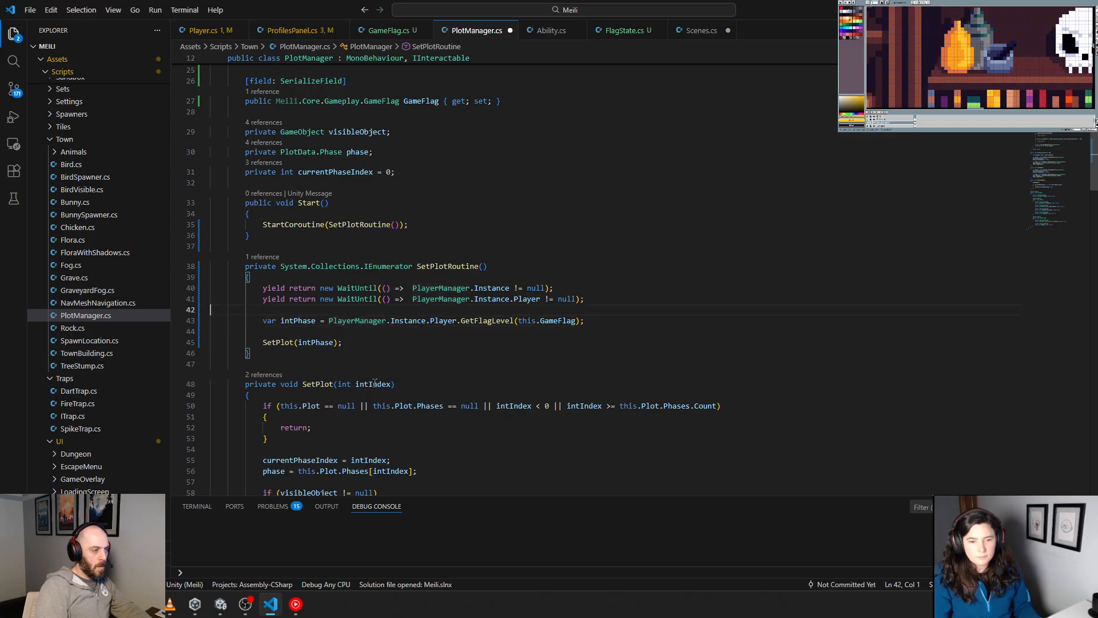
Step: Add an if (this.GameFlag == null) statement with an empty brace block above the intPhase declaration
{"action": "key", "text": "Up"}
{"action": "key", "text": "Return"}
{"action": "key", "text": "Up"}
{"action": "type", "text": "if("}
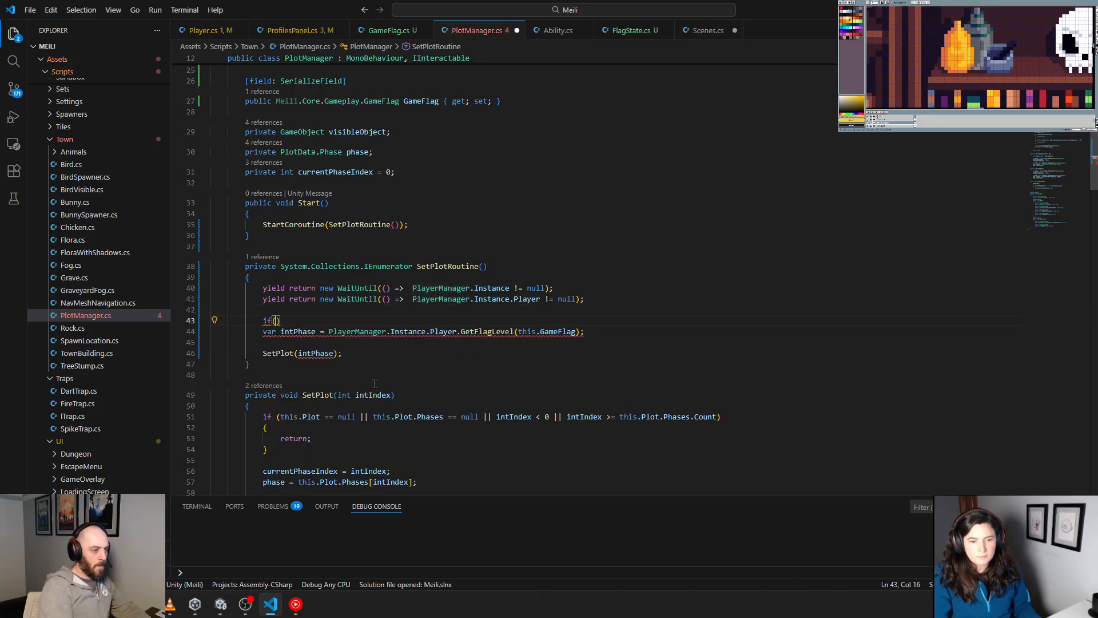
{"action": "type", "text": "this.gameObject"}
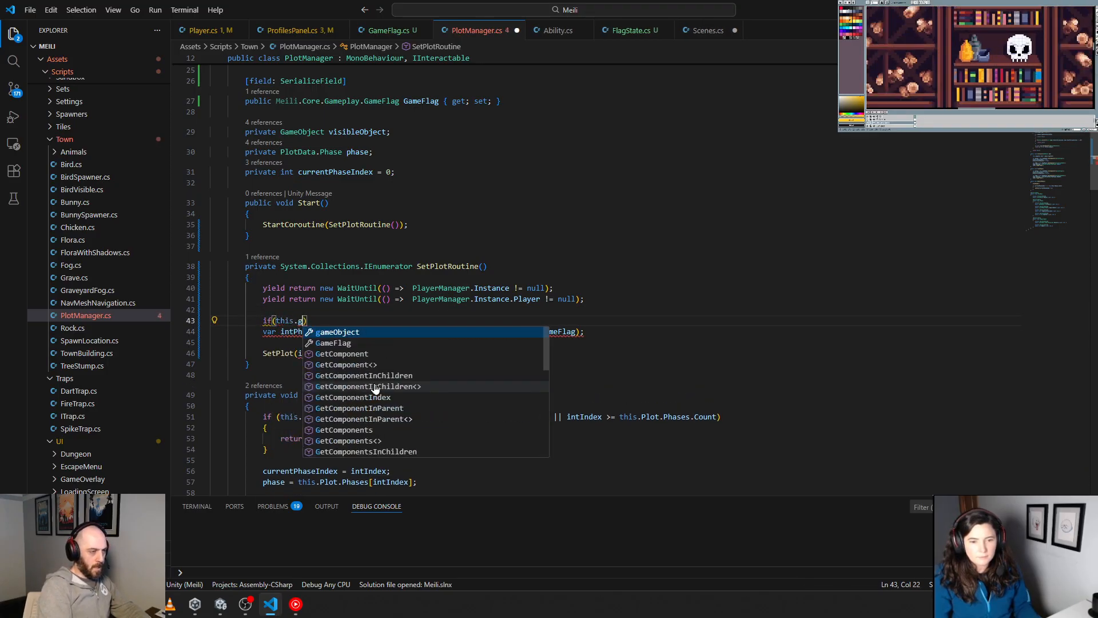
{"action": "key", "text": "BackSpace"}
{"action": "key", "text": "BackSpace"}
{"action": "key", "text": "BackSpace"}
{"action": "key", "text": "BackSpace"}
{"action": "key", "text": "BackSpace"}
{"action": "key", "text": "BackSpace"}
{"action": "key", "text": "BackSpace"}
{"action": "key", "text": "BackSpace"}
{"action": "key", "text": "BackSpace"}
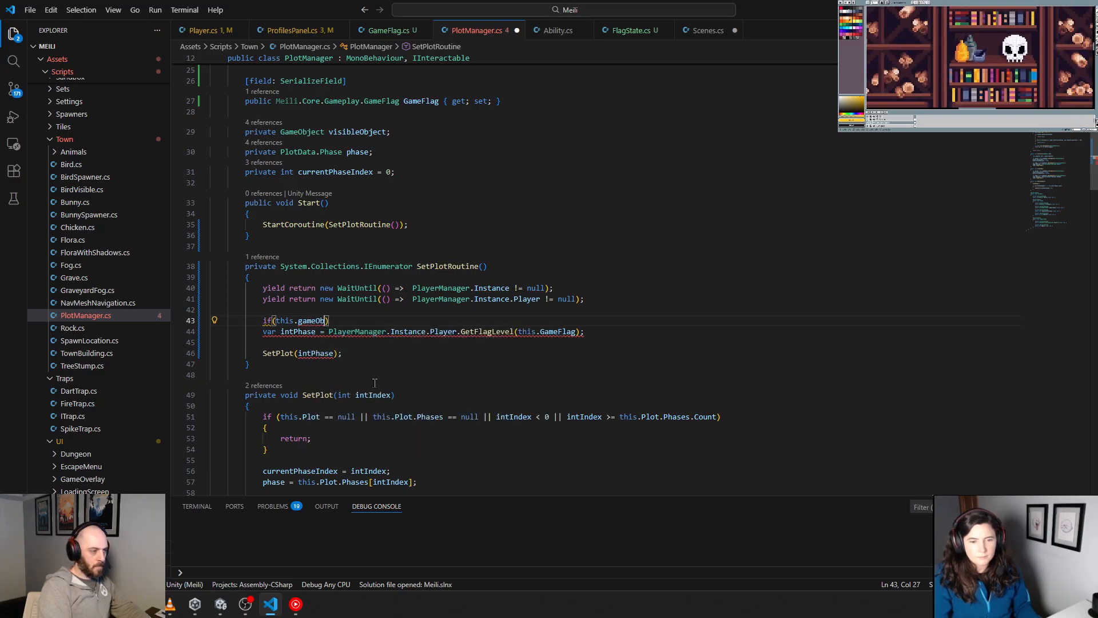
{"action": "type", "text": "GameF"}
{"action": "key", "text": "Tab"}
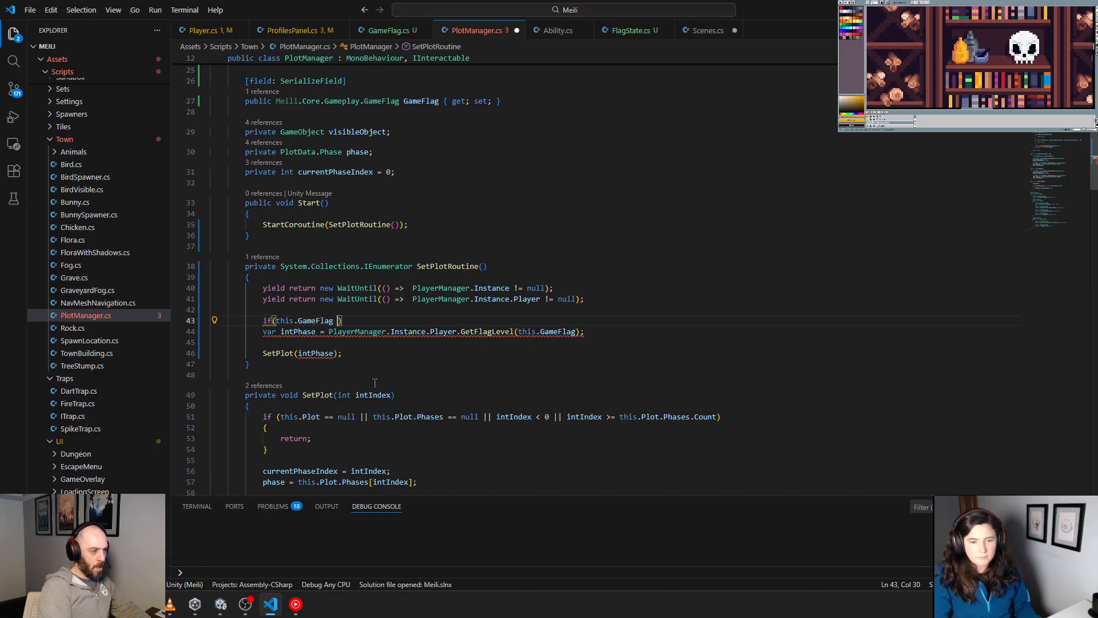
{"action": "type", "text": "== null)"}
{"action": "key", "text": "Return"}
{"action": "type", "text": "{"}
{"action": "key", "text": "Return"}
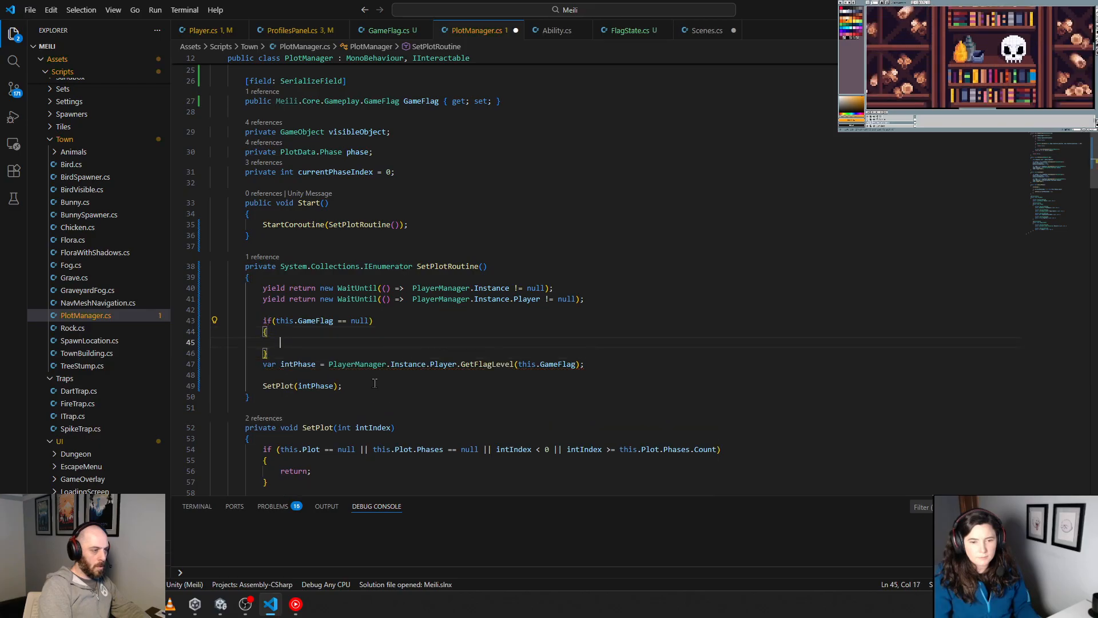
Step: Move the intPhase declaration line into the body of the GameFlag if block
{"action": "key", "text": "Down"}
{"action": "key", "text": "Down"}
{"action": "key", "text": "Home"}
{"action": "key", "text": "shift+End"}
{"action": "key", "text": "ctrl+x"}
{"action": "key", "text": "Up"}
{"action": "key", "text": "Up"}
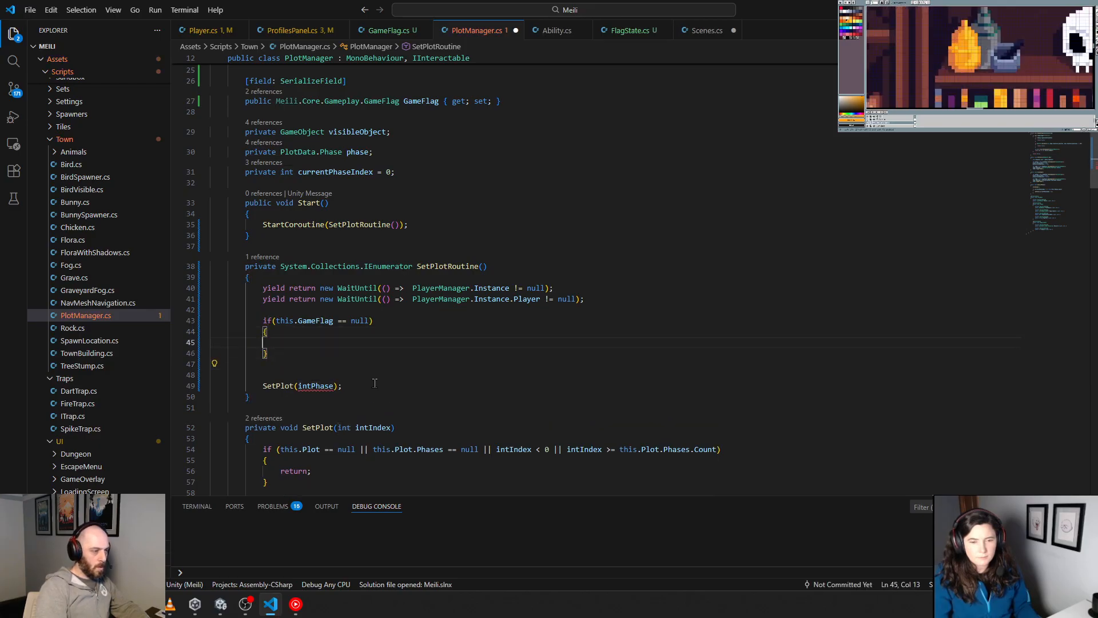
{"action": "key", "text": "ctrl+v"}
{"action": "key", "text": "Home"}
{"action": "key", "text": "Down"}
{"action": "key", "text": "Down"}
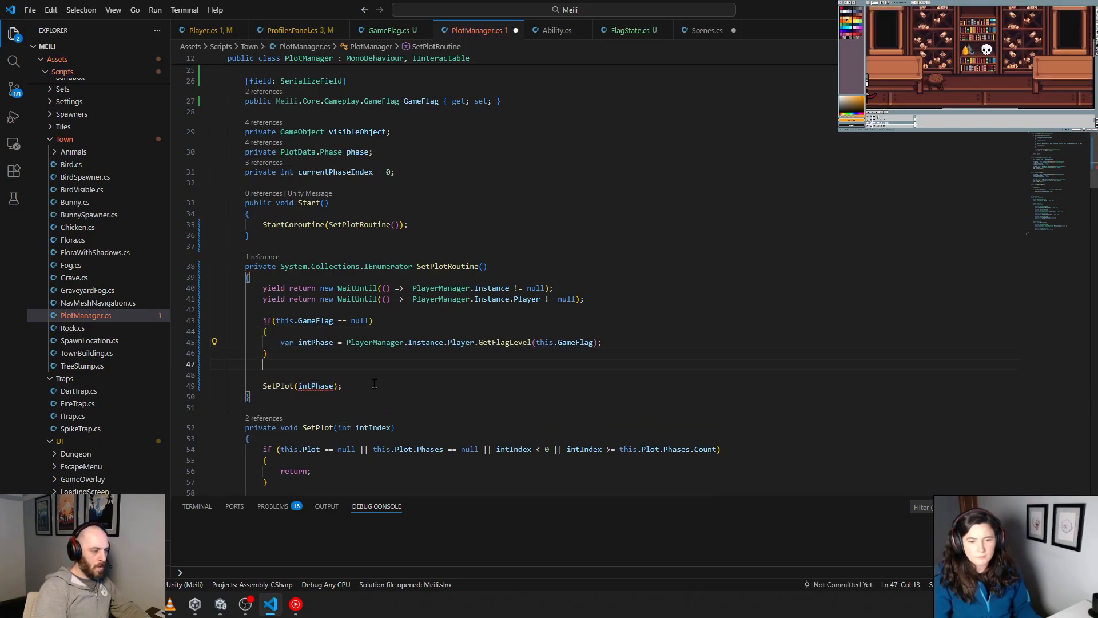
Step: Declare int phase; on a new indented line directly above the GameFlag check
{"action": "key", "text": "Up"}
{"action": "key", "text": "Up"}
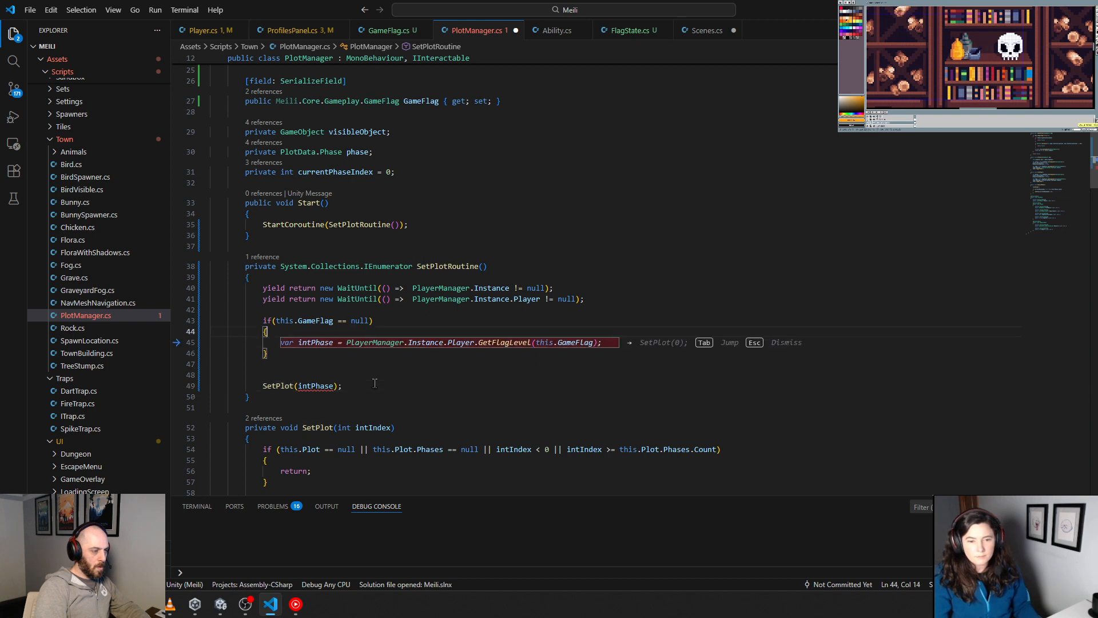
{"action": "key", "text": "ctrl+shift+Right"}
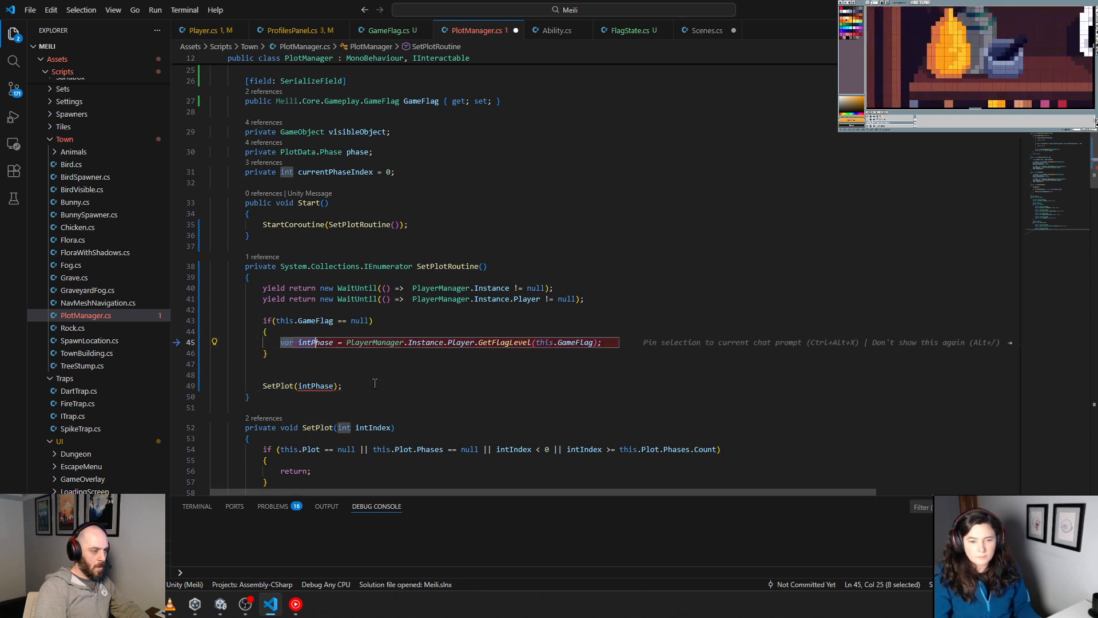
{"action": "key", "text": "Up"}
{"action": "key", "text": "Up"}
{"action": "key", "text": "Up"}
{"action": "key", "text": "Return"}
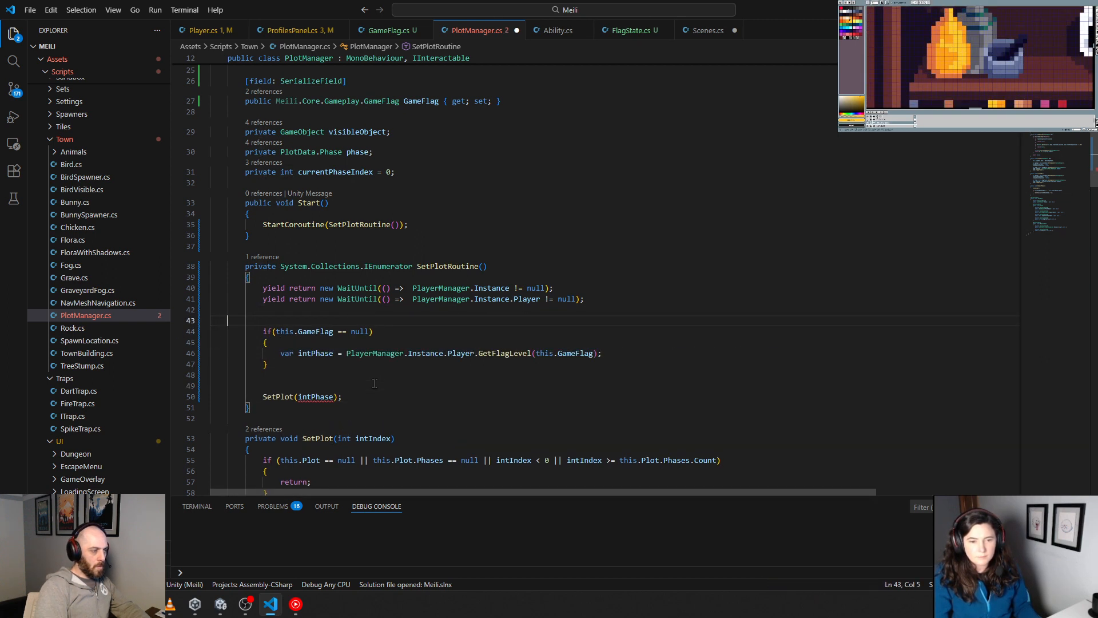
{"action": "key", "text": "Tab"}
{"action": "key", "text": "Tab"}
{"action": "type", "text": "int phase;"}
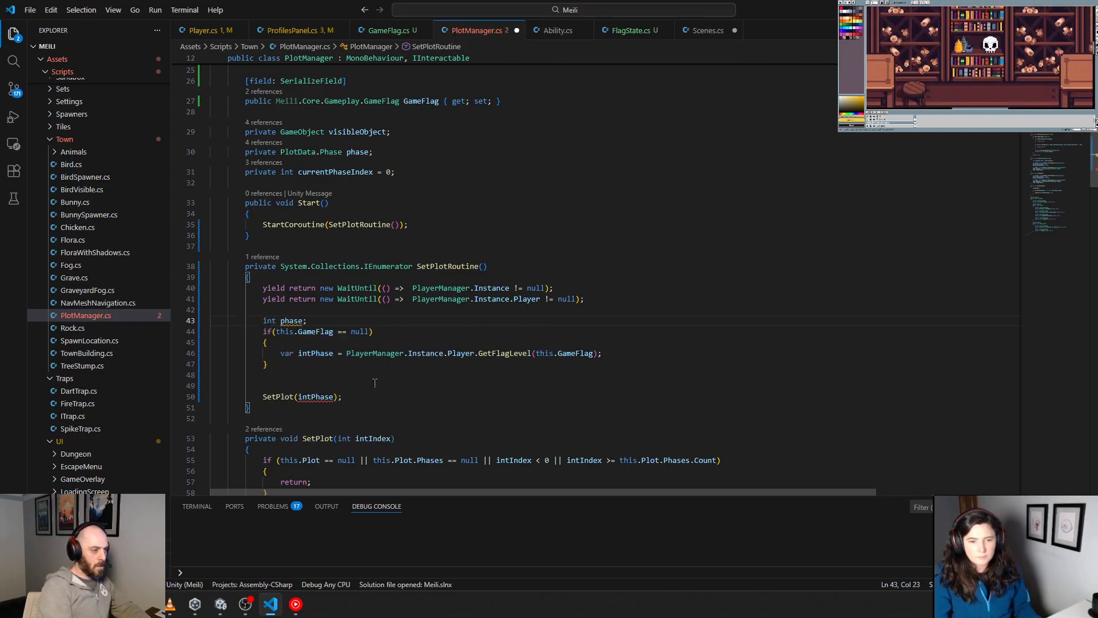
Step: Initialize the phase variable to 0, with a space before the equals sign
{"action": "key", "text": "BackSpace"}
{"action": "type", "text": "= 0l"}
{"action": "key", "text": "BackSpace"}
{"action": "type", "text": ";"}
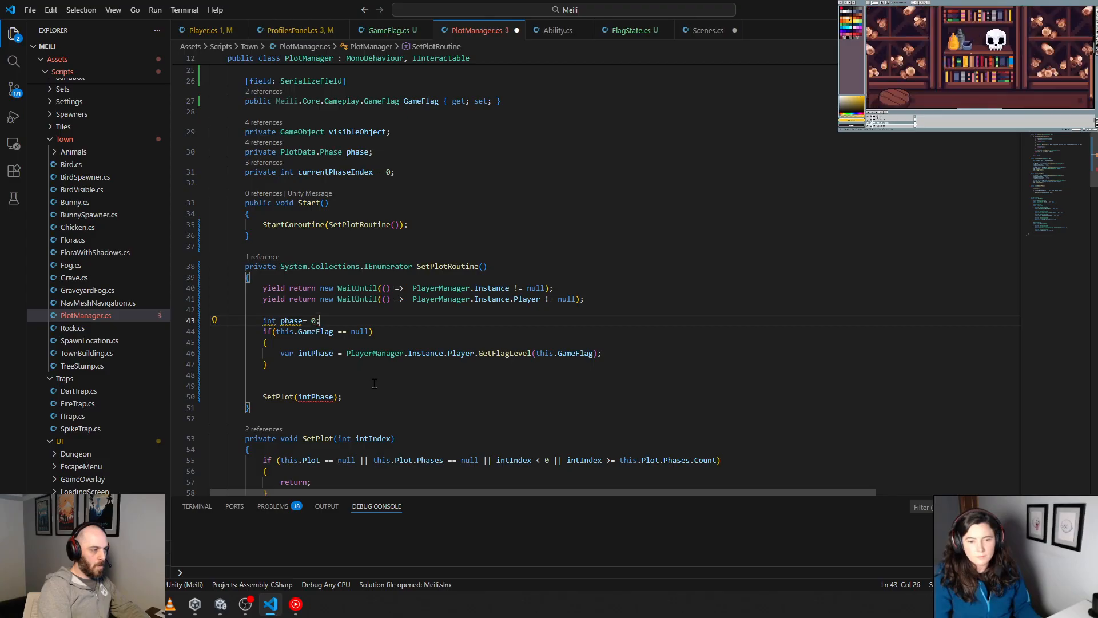
{"action": "key", "text": "Left"}
{"action": "key", "text": "Left"}
{"action": "key", "text": "Left"}
{"action": "key", "text": "Left"}
{"action": "key", "text": "Down"}
{"action": "key", "text": "Down"}
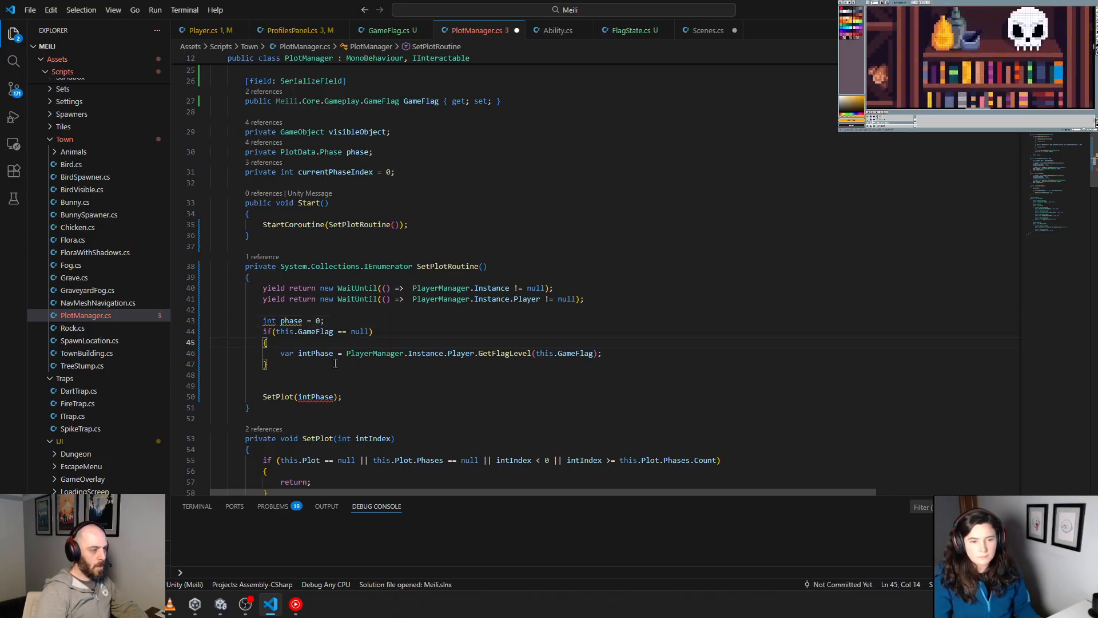
Step: Turn the intPhase declaration inside the if block into a plain assignment to phase, without var
{"action": "double_click", "coordinate": [292, 320]}
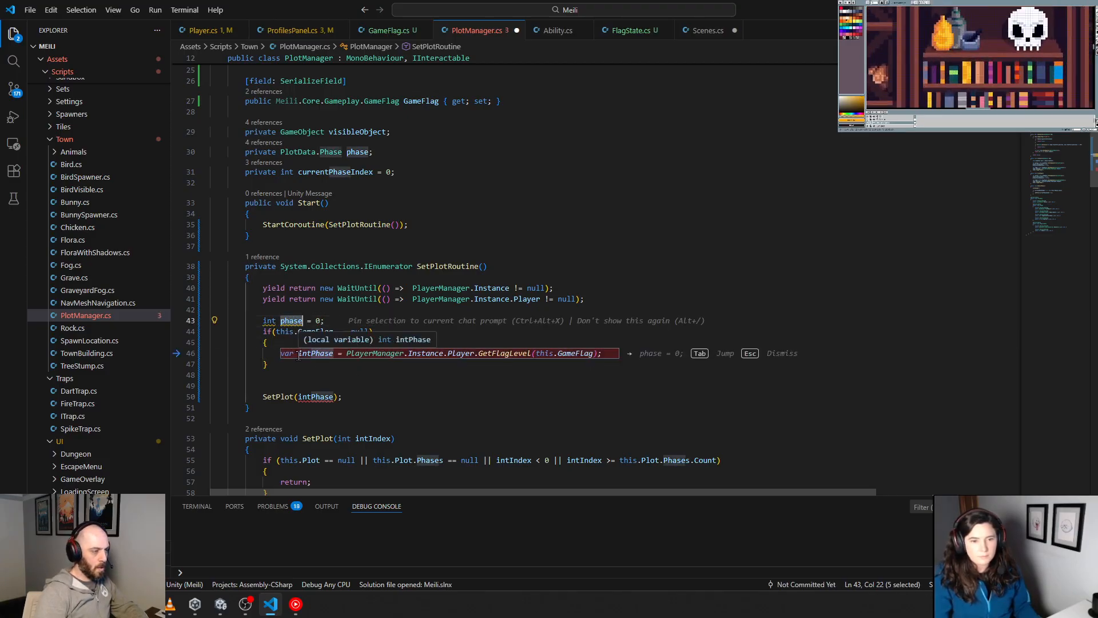
{"action": "key", "text": "Tab"}
{"action": "key", "text": "Tab"}
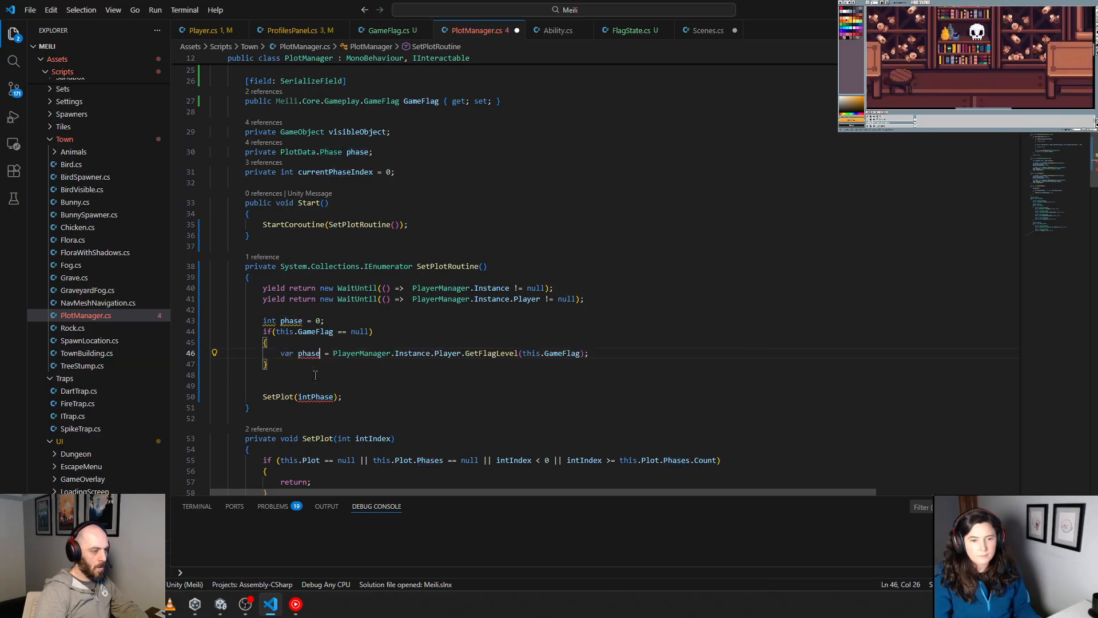
{"action": "double_click", "coordinate": [287, 357]}
{"action": "key", "text": "Delete"}
{"action": "key", "text": "Delete"}
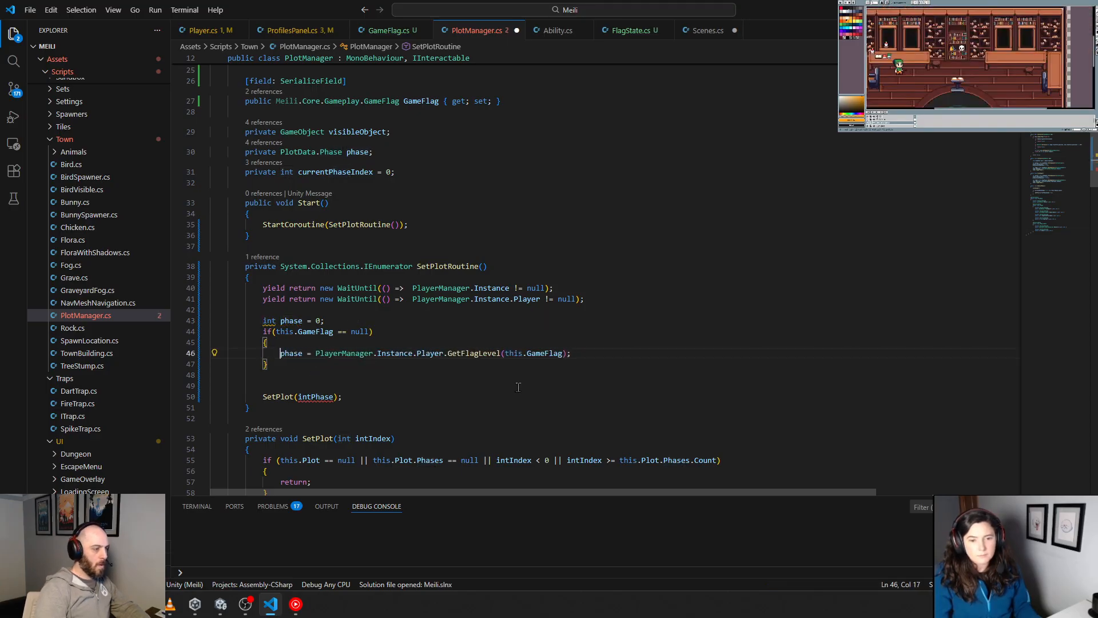
Step: Add a blank line below the phase declaration and declare the variable with var instead of int
{"action": "key", "text": "Up"}
{"action": "key", "text": "Up"}
{"action": "key", "text": "Up"}
{"action": "key", "text": "End"}
{"action": "key", "text": "Return"}
{"action": "key", "text": "Up"}
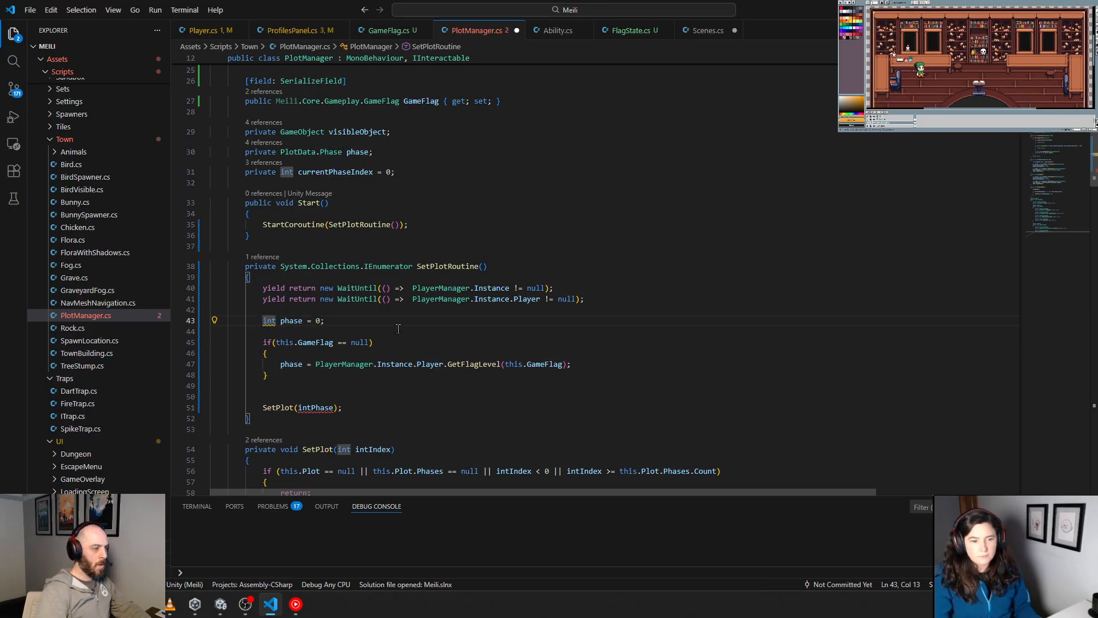
{"action": "key", "text": "ctrl+Delete"}
{"action": "type", "text": "var"}
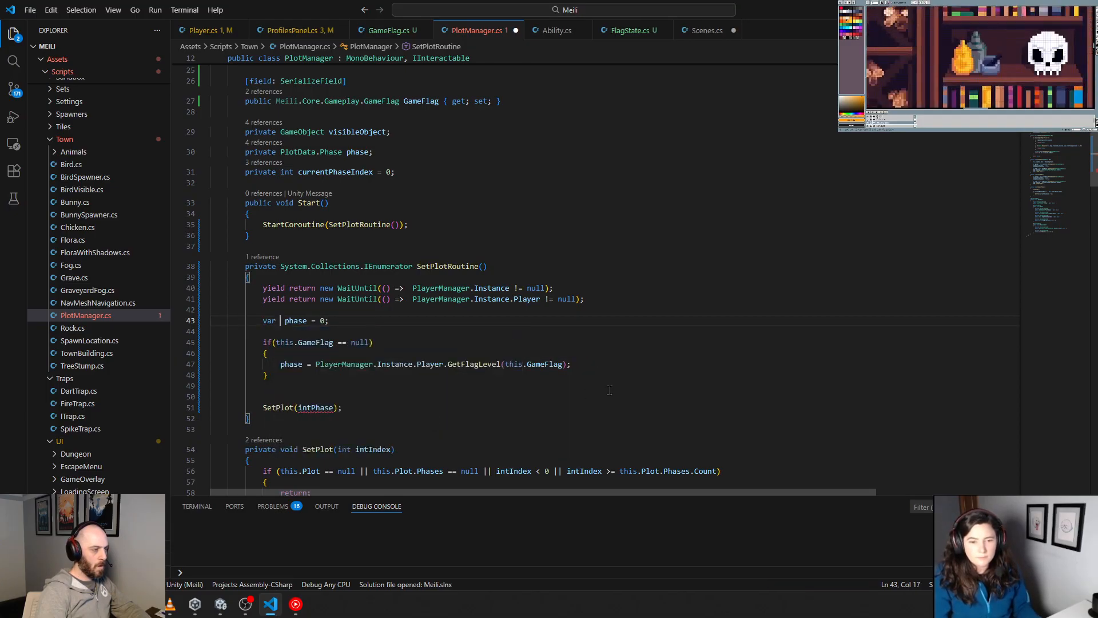
{"action": "key", "text": "Delete"}
Step: Reduce the gap between the if block and the SetPlot call to one blank line
{"action": "key", "text": "Down"}
{"action": "key", "text": "Down"}
{"action": "key", "text": "Down"}
{"action": "key", "text": "Down"}
{"action": "key", "text": "Down"}
{"action": "key", "text": "Down"}
{"action": "key", "text": "Down"}
{"action": "key", "text": "Down"}
{"action": "key", "text": "Down"}
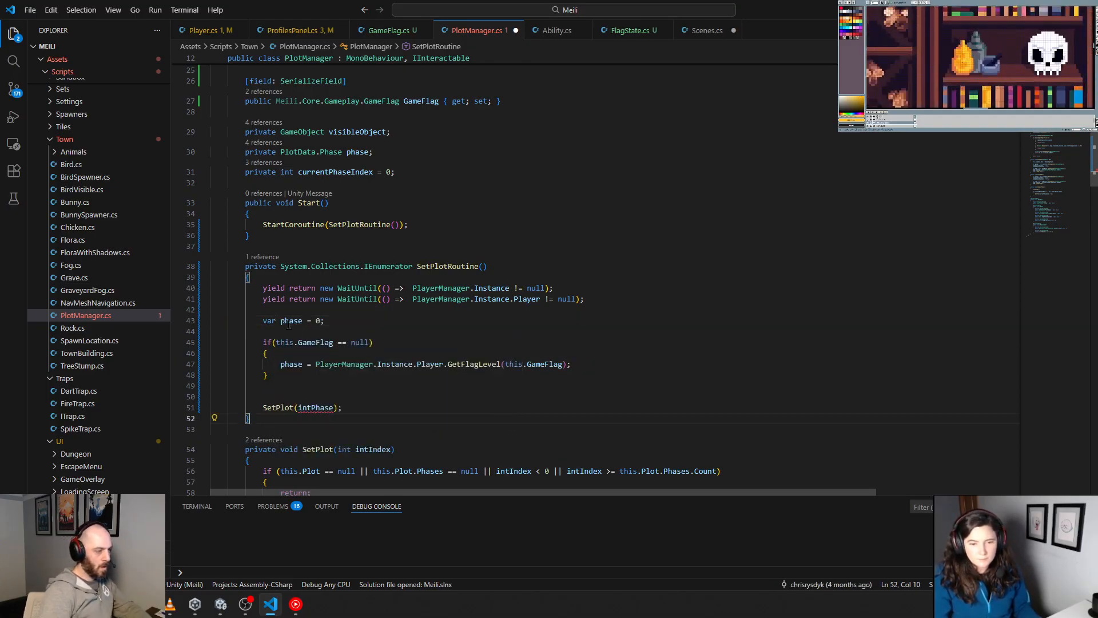
{"action": "left_click", "coordinate": [411, 396]}
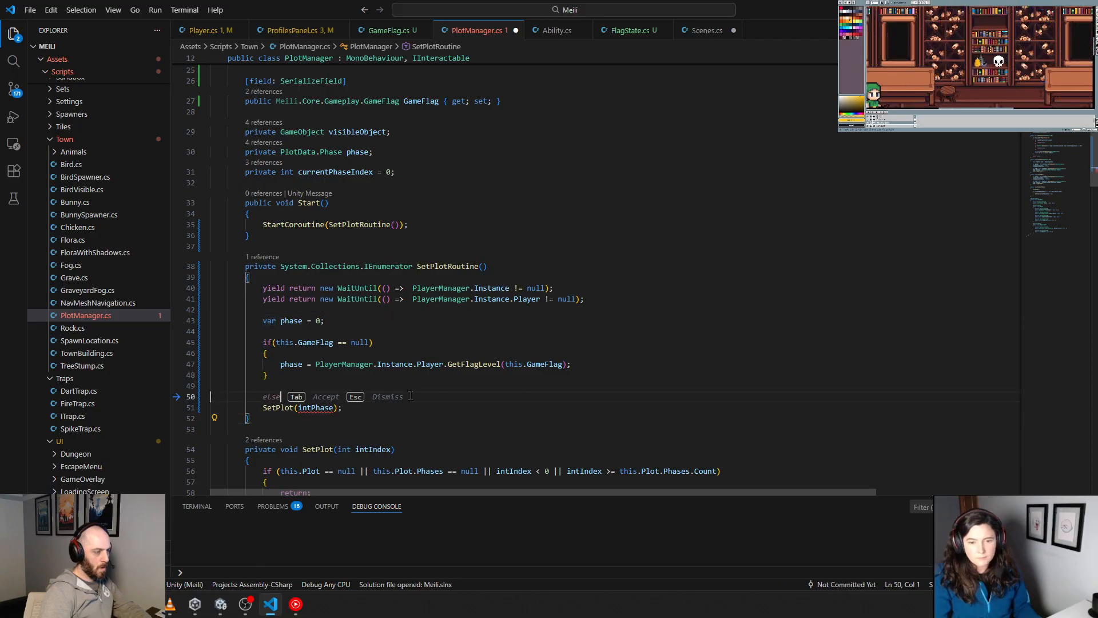
{"action": "key", "text": "shift+Up"}
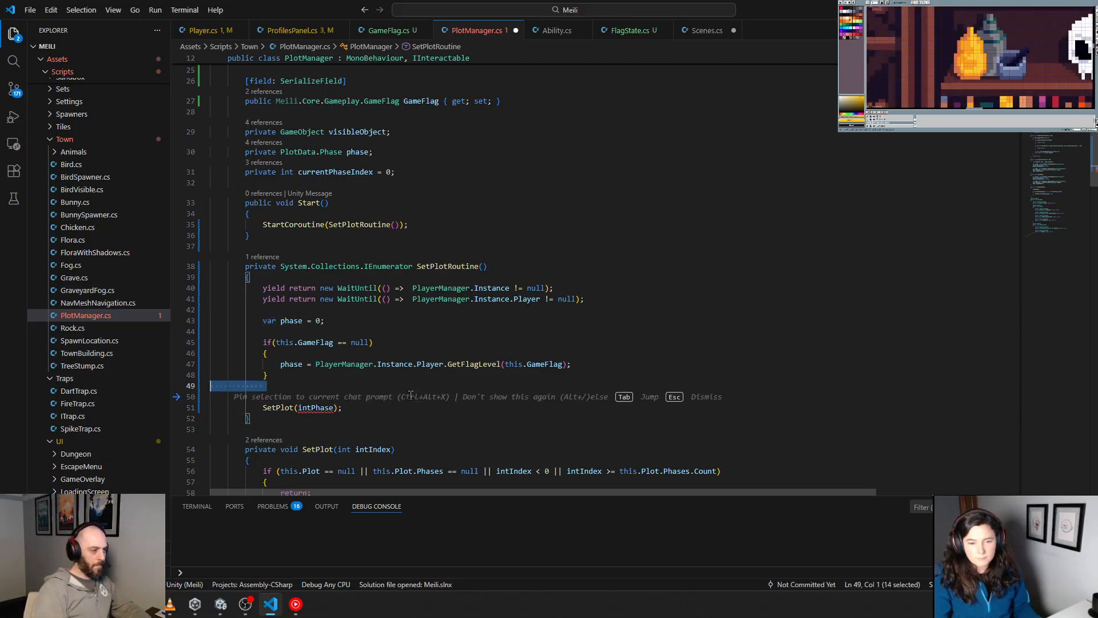
{"action": "key", "text": "shift+Left"}
{"action": "key", "text": "BackSpace"}
{"action": "key", "text": "Return"}
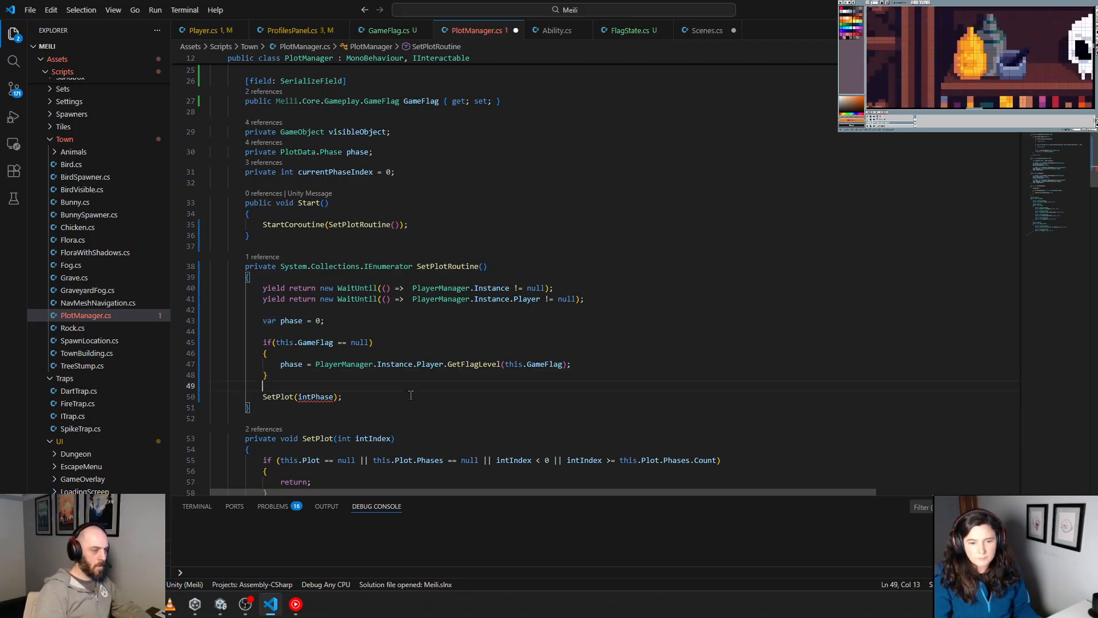
Step: Pass phase to SetPlot instead of intPhase and save PlotManager.cs
{"action": "double_click", "coordinate": [305, 395]}
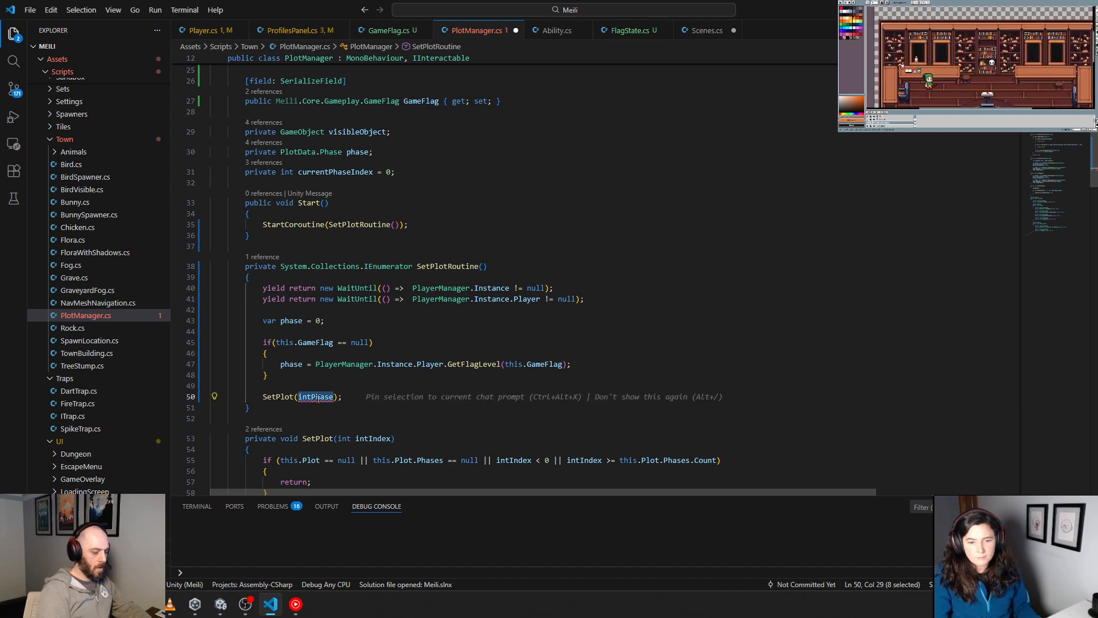
{"action": "type", "text": "phase"}
{"action": "left_click", "coordinate": [399, 299]}
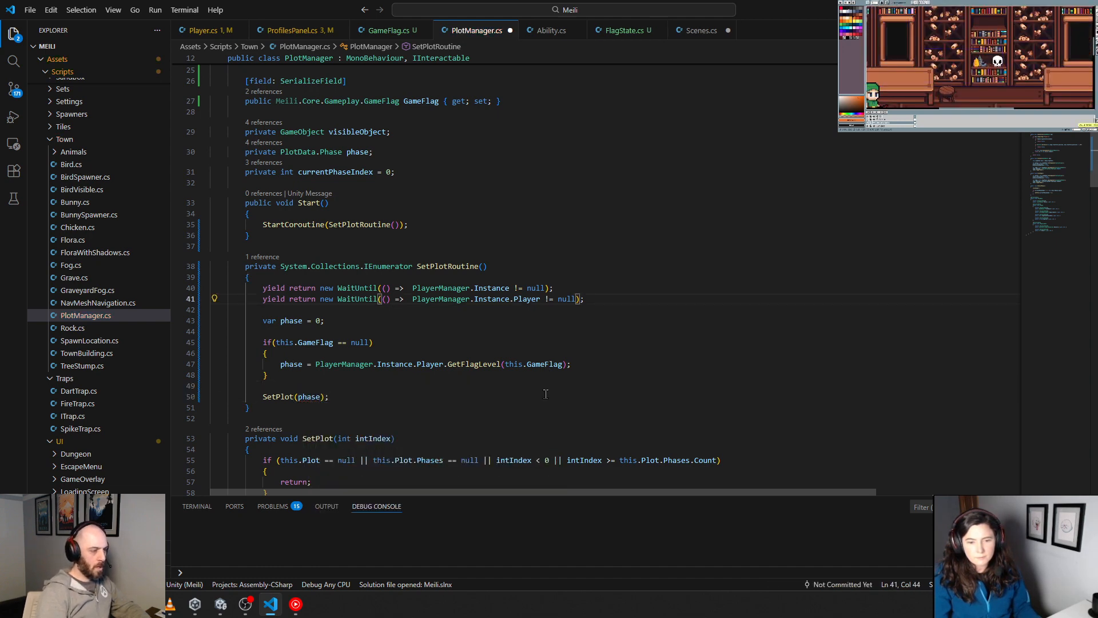
{"action": "key", "text": "ctrl+s"}
Step: Change the GameFlag check so the condition is this.GameFlag != null
{"action": "left_click", "coordinate": [556, 325]}
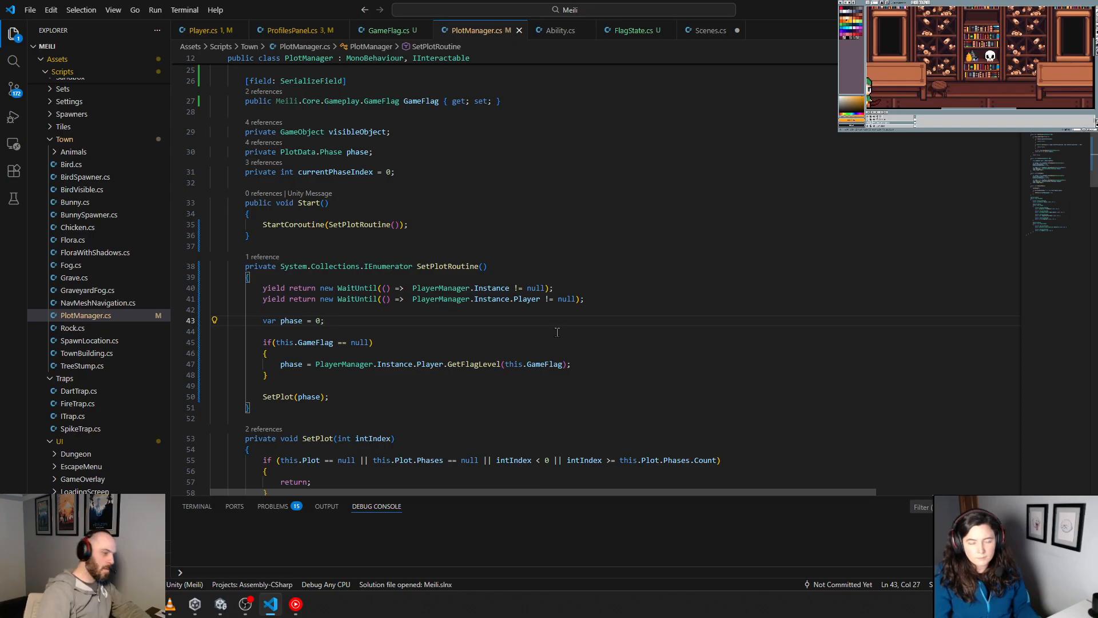
{"action": "left_click", "coordinate": [342, 343]}
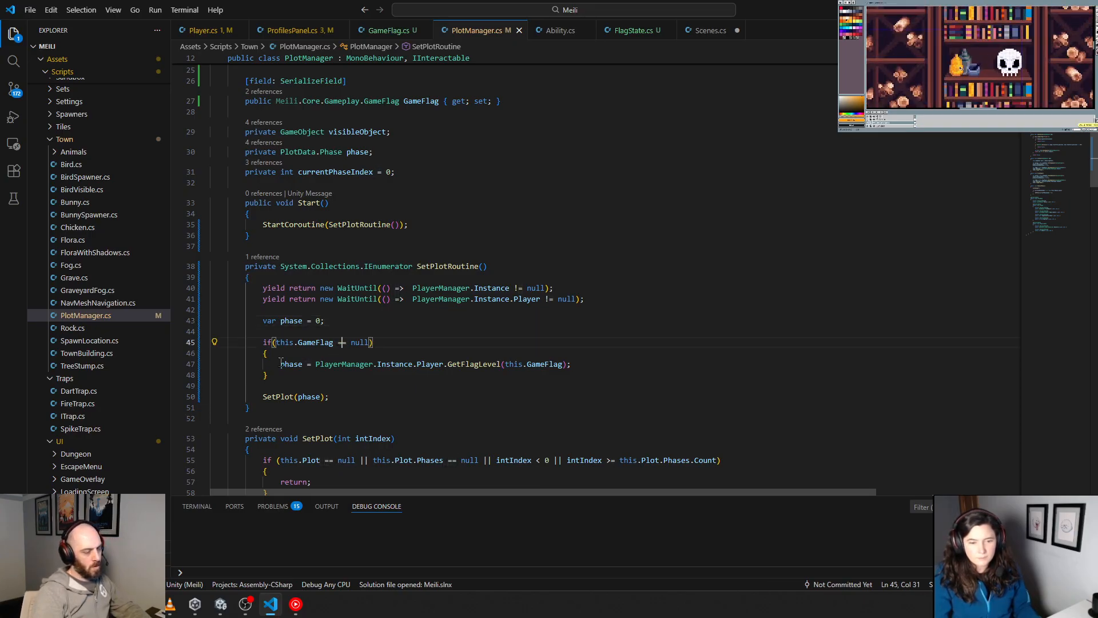
{"action": "key", "text": "BackSpace"}
{"action": "type", "text": "!"}
Step: Add an empty else block after the GameFlag null check in SetPlotRoutine
{"action": "key", "text": "Down"}
{"action": "key", "text": "Down"}
{"action": "key", "text": "Down"}
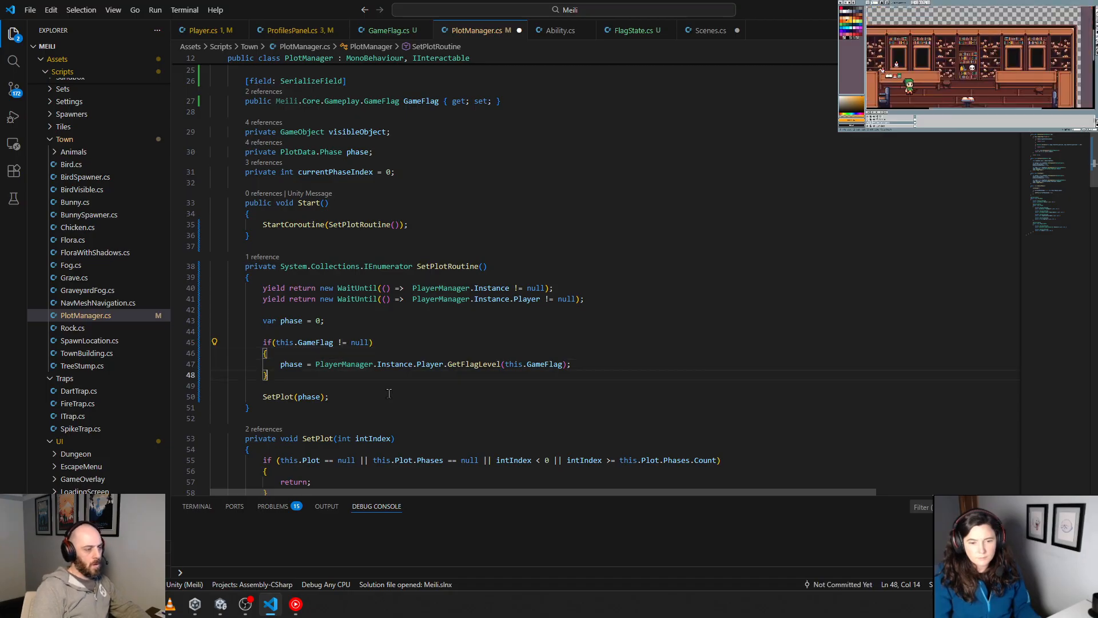
{"action": "type", "text": "else"}
{"action": "key", "text": "Return"}
{"action": "type", "text": "{"}
{"action": "key", "text": "Return"}
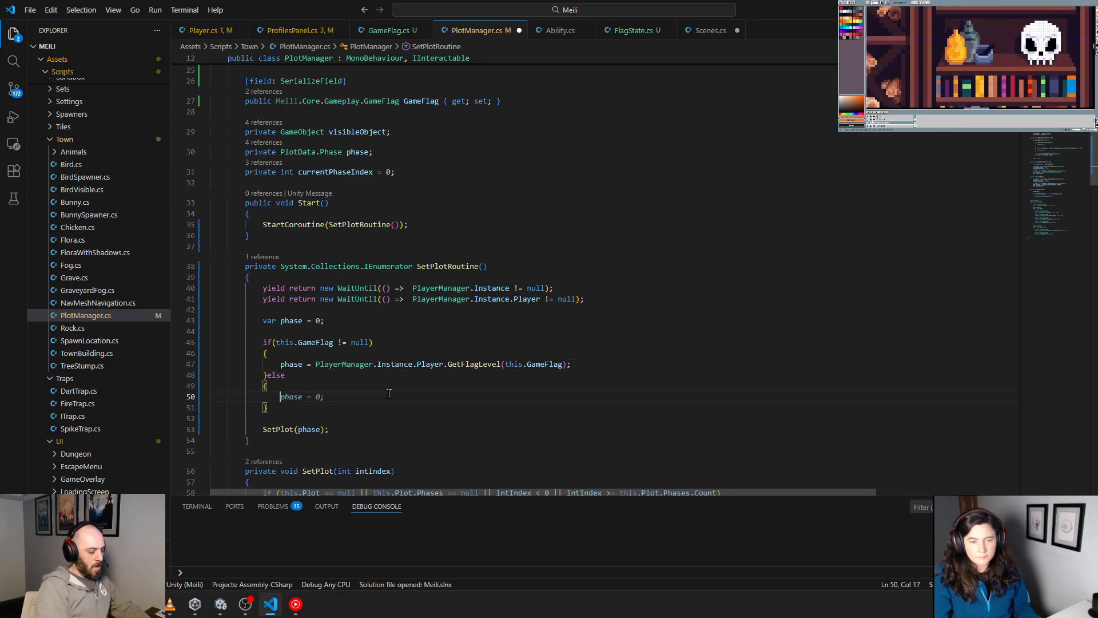
Step: In the else block, call Debug.LogWarning with "GameFlag is null for PlotManager on " + this.gameObject.name + ". Defaulting to phase 0."
{"action": "type", "text": "Debug"}
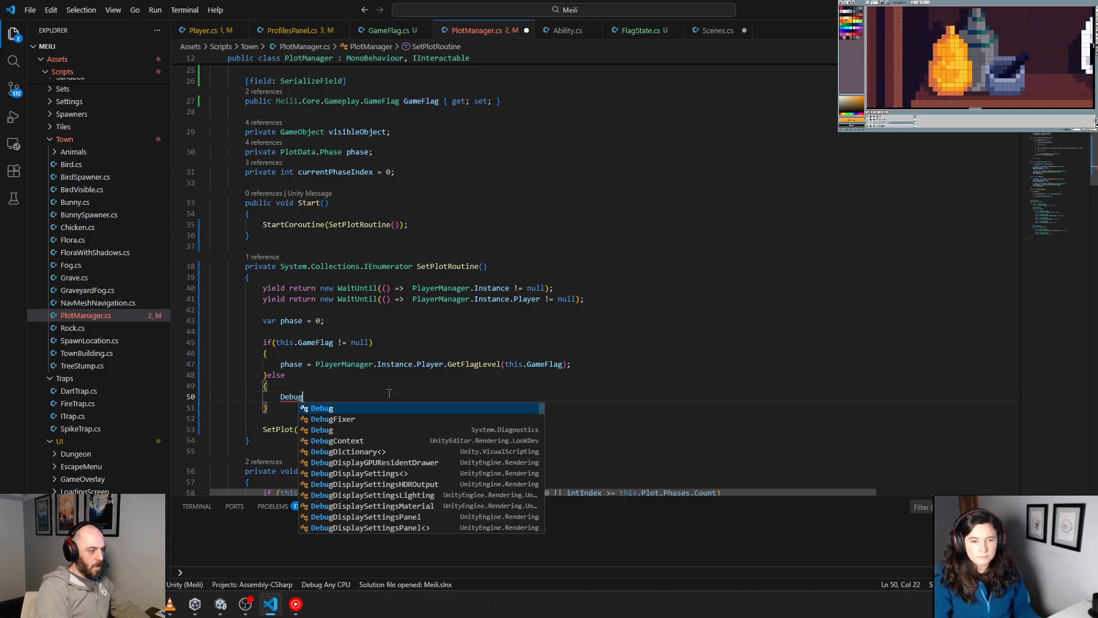
{"action": "type", "text": "."}
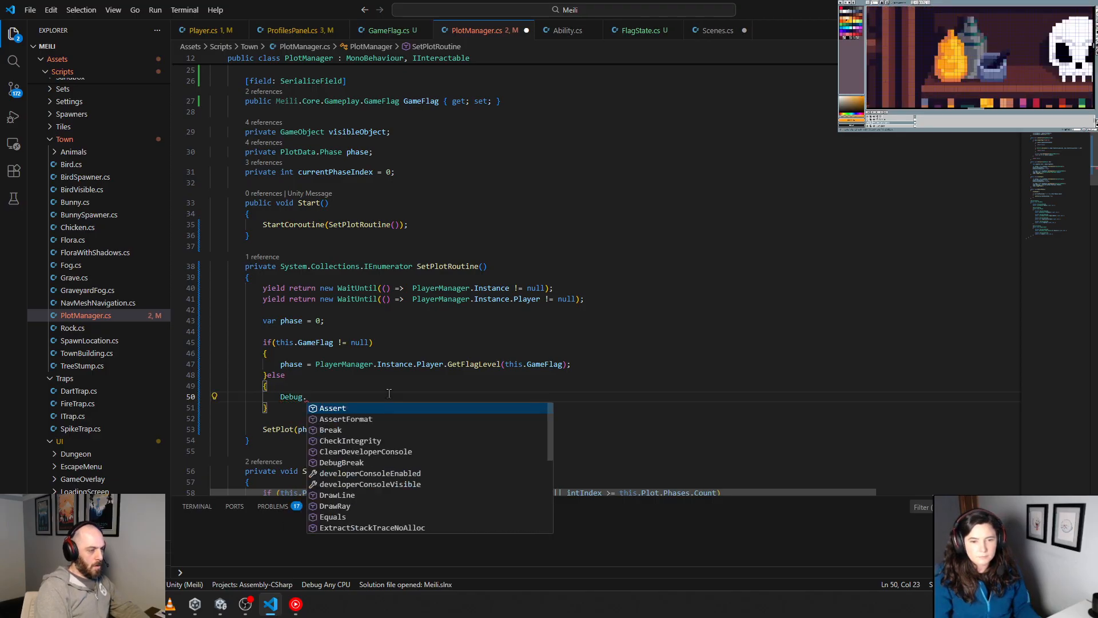
{"action": "type", "text": "Logwar"}
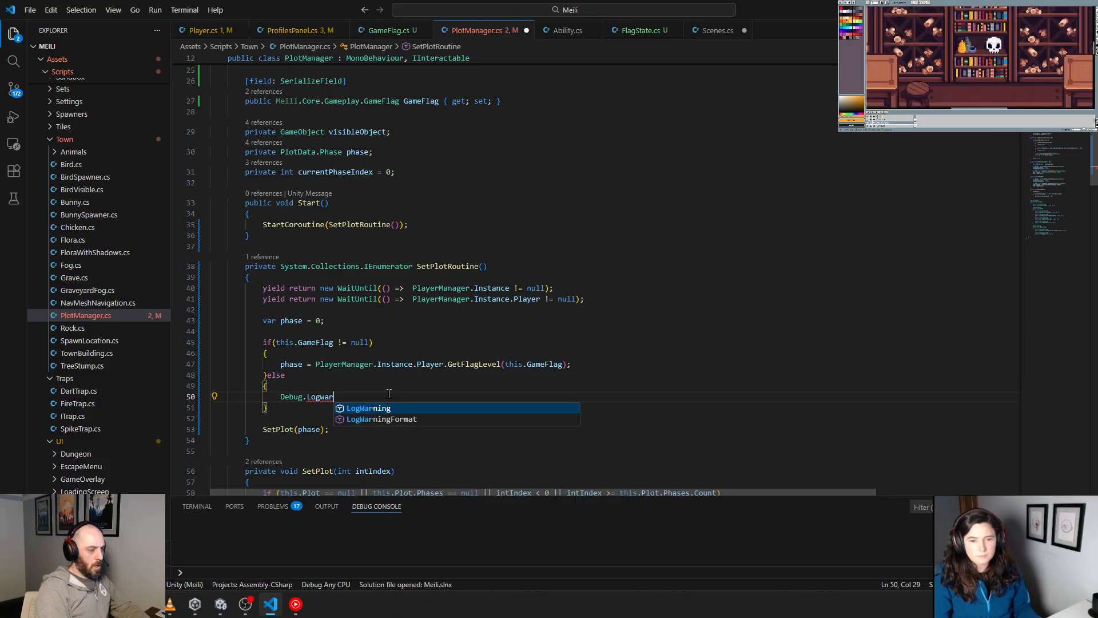
{"action": "key", "text": "Tab"}
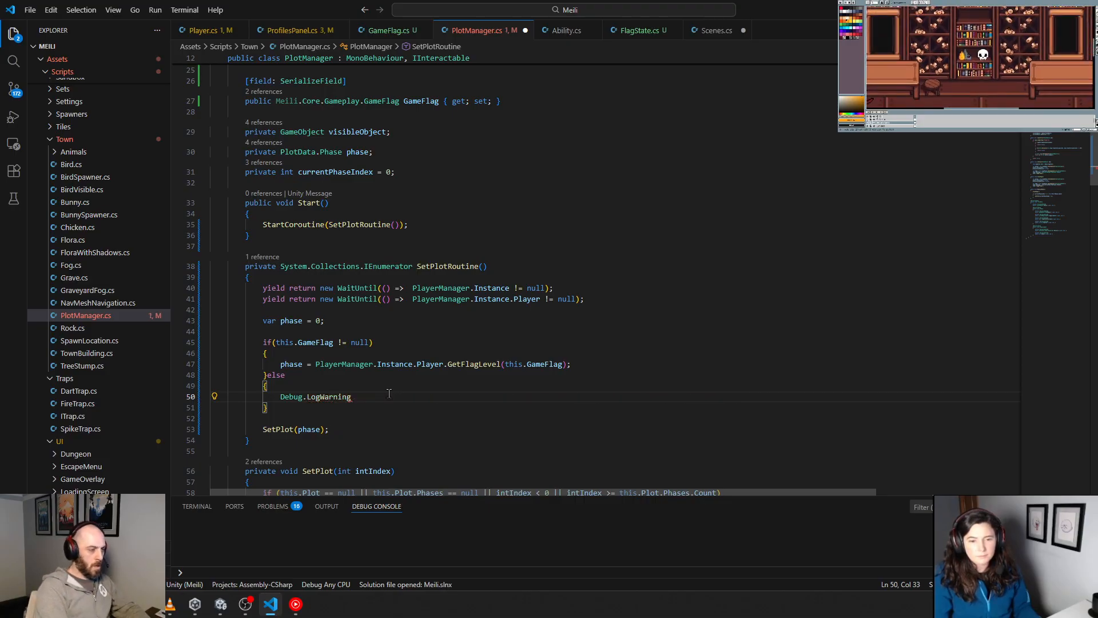
{"action": "type", "text": "("}
{"action": "key", "text": "Escape"}
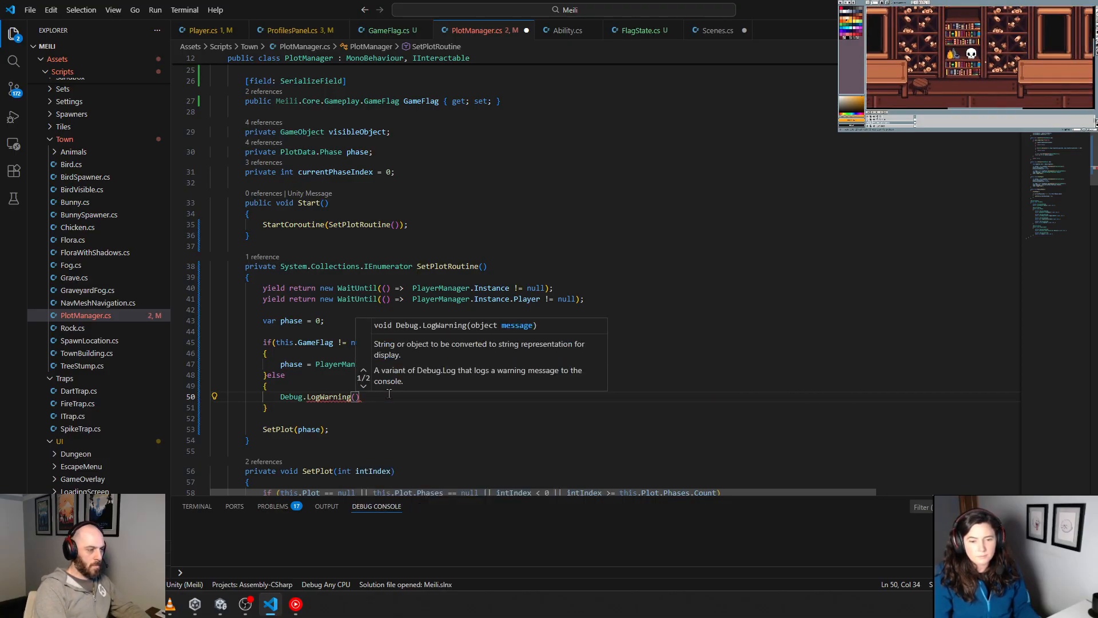
{"action": "key", "text": "BackSpace"}
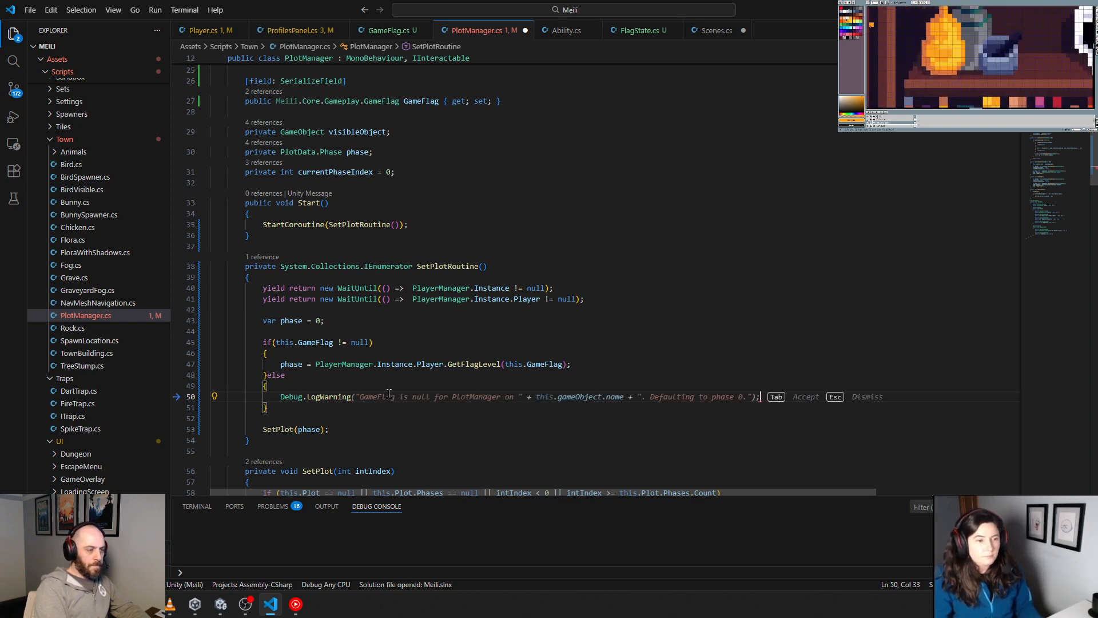
{"action": "key", "text": "Tab"}
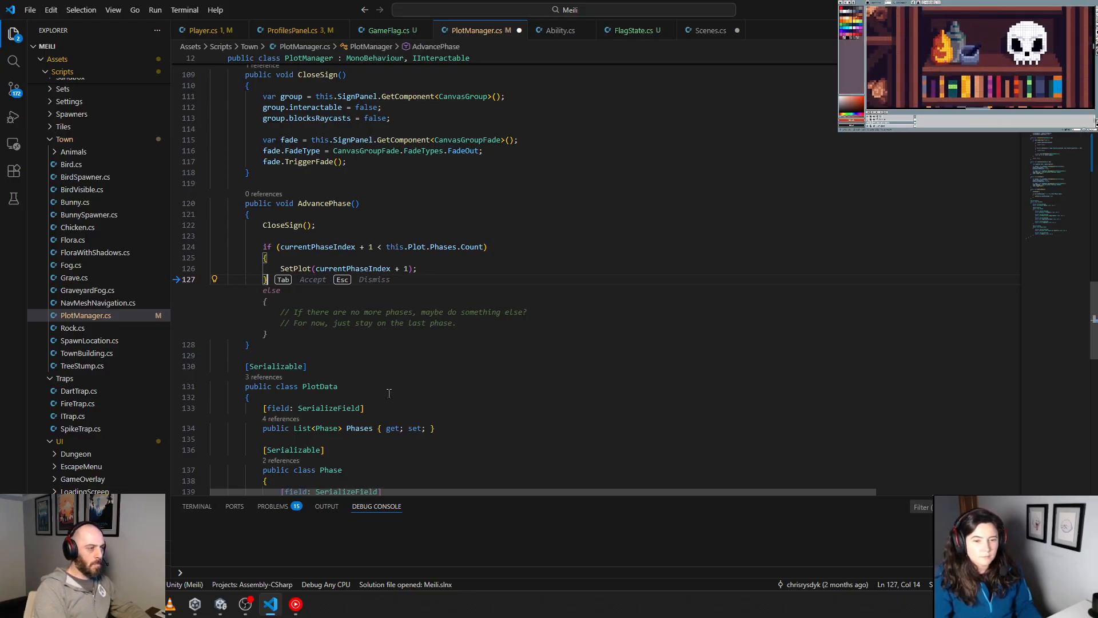
Step: Examine how AdvancePhase and SetPlot handle the phase index in PlotManager.cs
{"action": "scroll", "coordinate": [389, 393], "scroll_direction": "up", "scroll_amount": 8}
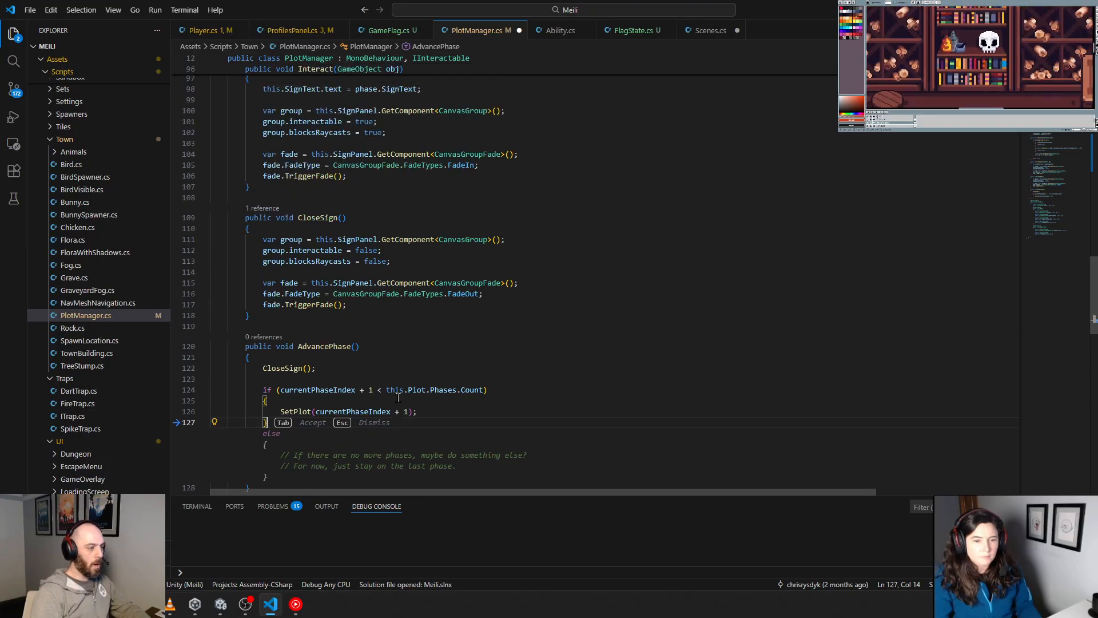
{"action": "scroll", "coordinate": [421, 380], "scroll_direction": "up", "scroll_amount": 15}
{"action": "scroll", "coordinate": [422, 383], "scroll_direction": "down", "scroll_amount": 8}
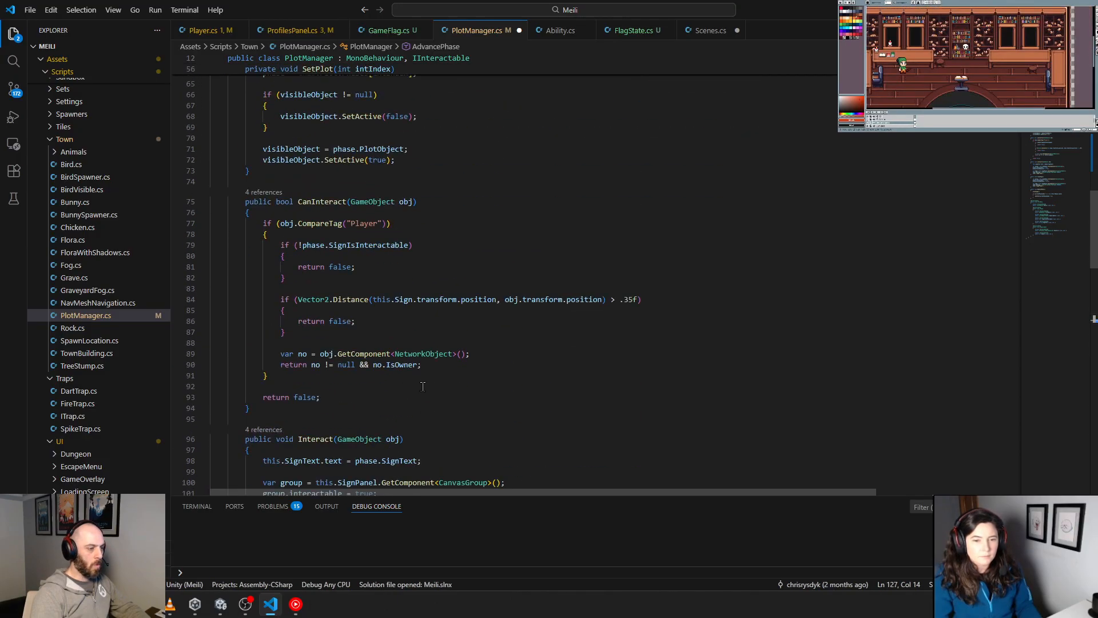
{"action": "scroll", "coordinate": [422, 386], "scroll_direction": "up", "scroll_amount": 7}
{"action": "scroll", "coordinate": [423, 387], "scroll_direction": "up", "scroll_amount": 3}
{"action": "scroll", "coordinate": [426, 381], "scroll_direction": "down", "scroll_amount": 15}
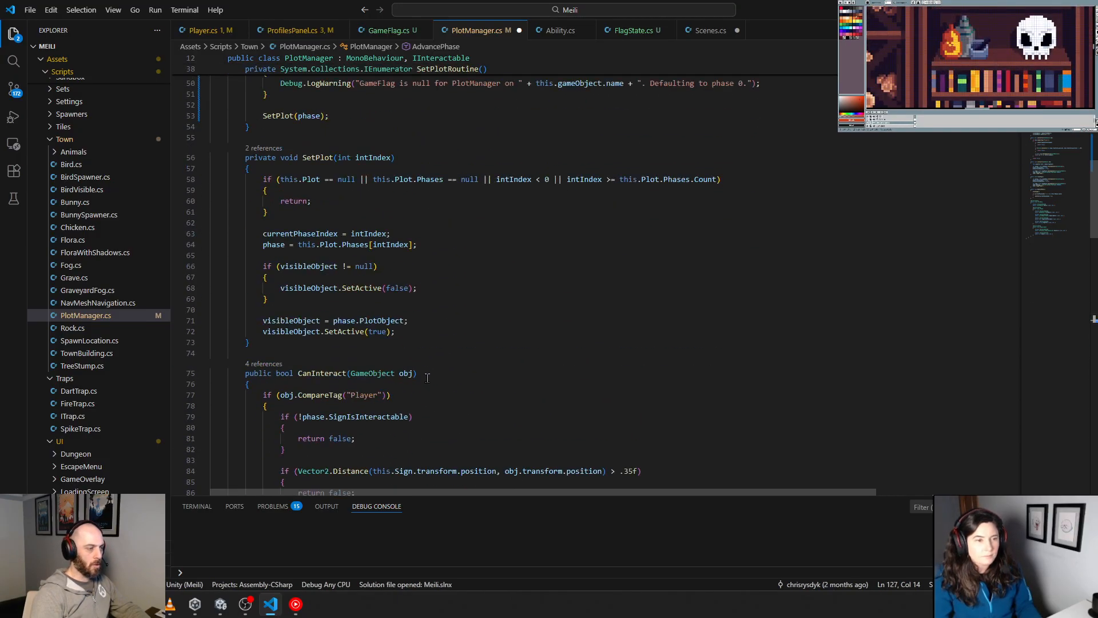
{"action": "scroll", "coordinate": [430, 374], "scroll_direction": "down", "scroll_amount": 8}
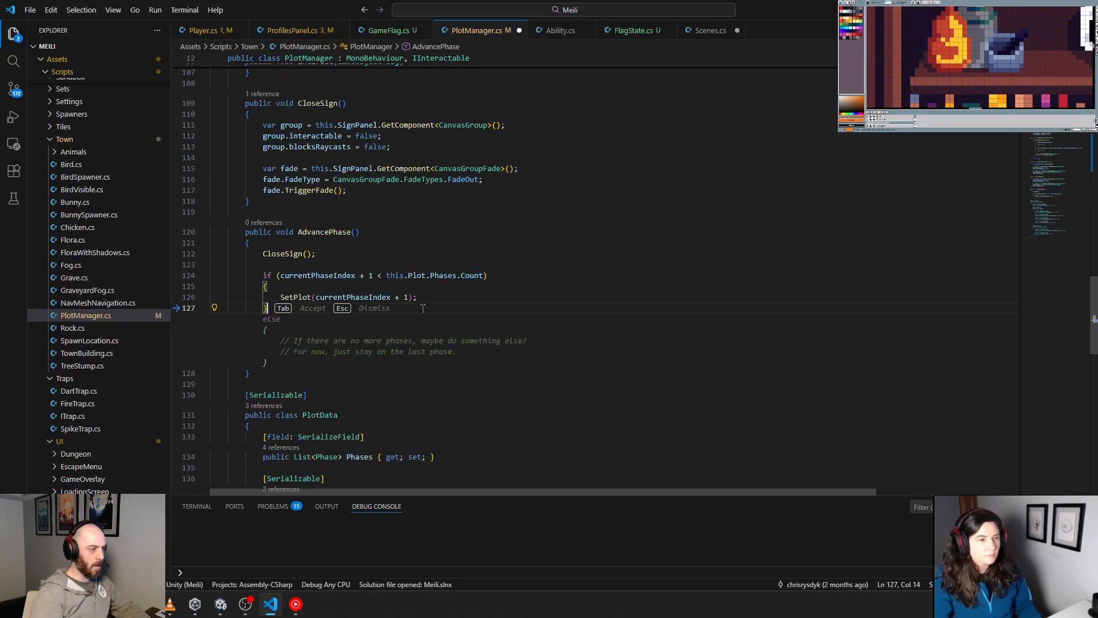
{"action": "left_click", "coordinate": [583, 298]}
{"action": "left_click", "coordinate": [510, 244]}
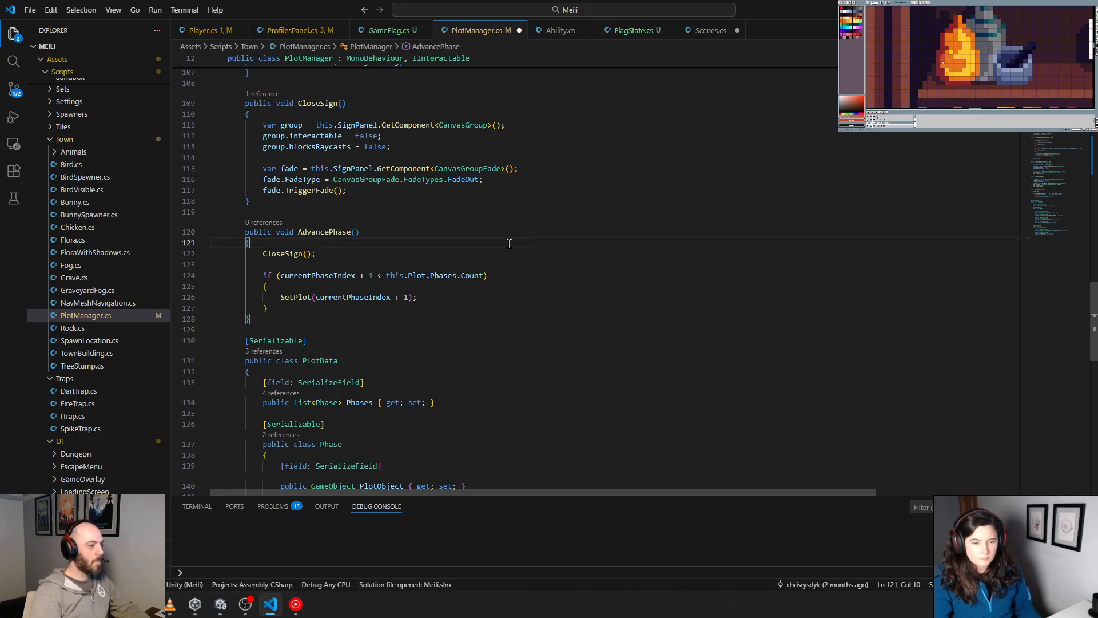
Step: Below the SetPlot call in AdvancePhase, add a blank line and the condition if(this.GameFlag != null)
{"action": "left_click", "coordinate": [430, 300]}
{"action": "key", "text": "Return"}
{"action": "type", "text": "+"}
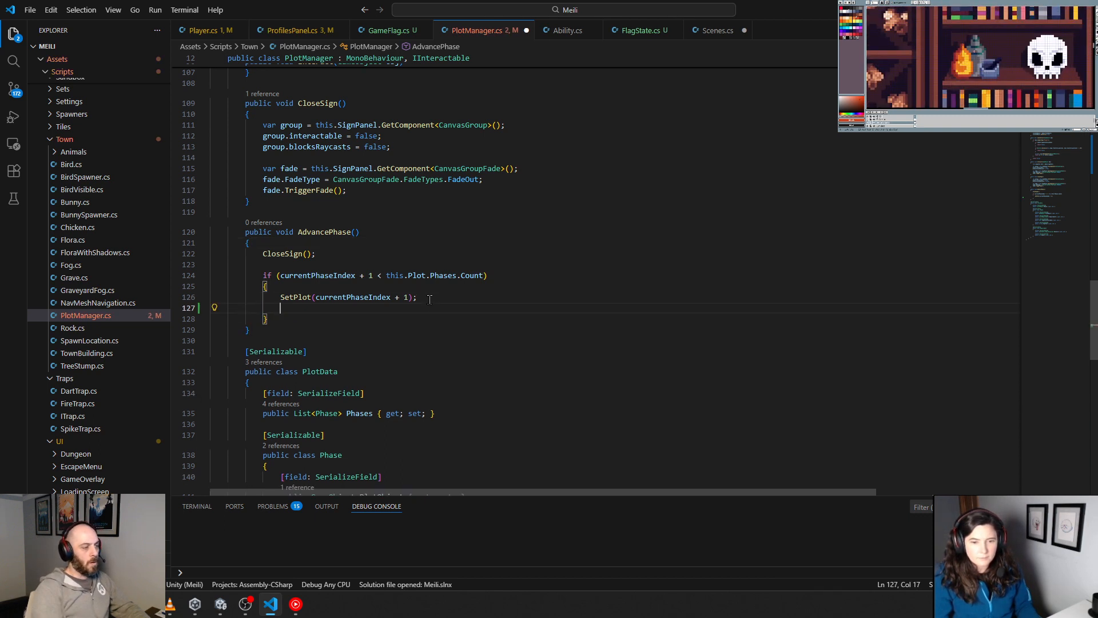
{"action": "key", "text": "Return"}
{"action": "type", "text": "if(this.GameFlag != null)"}
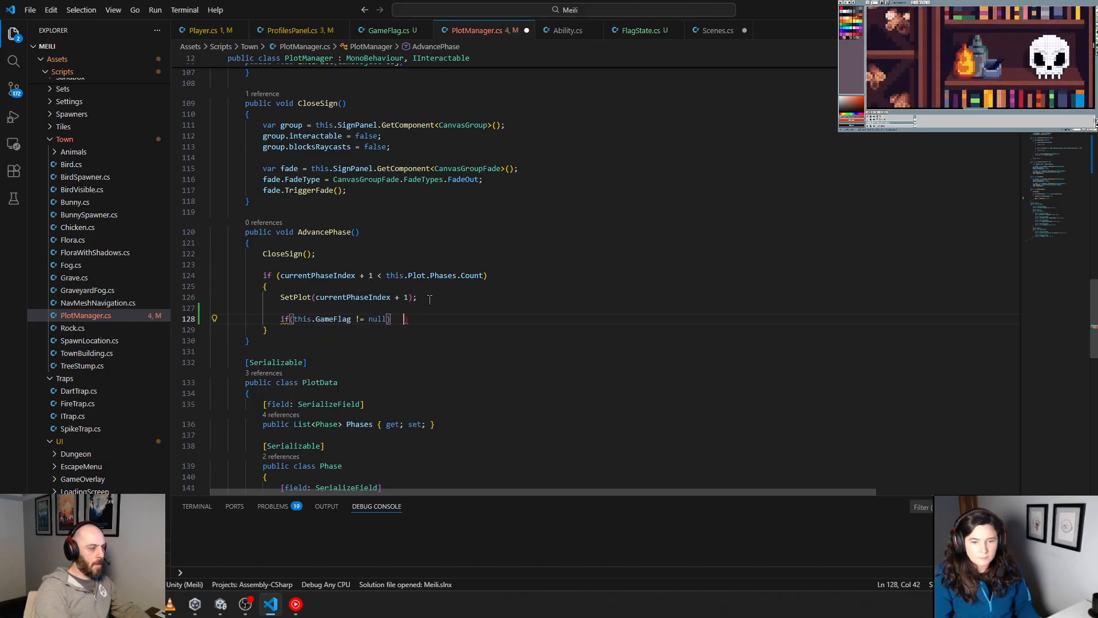
{"action": "key", "text": "BackSpace"}
{"action": "key", "text": "BackSpace"}
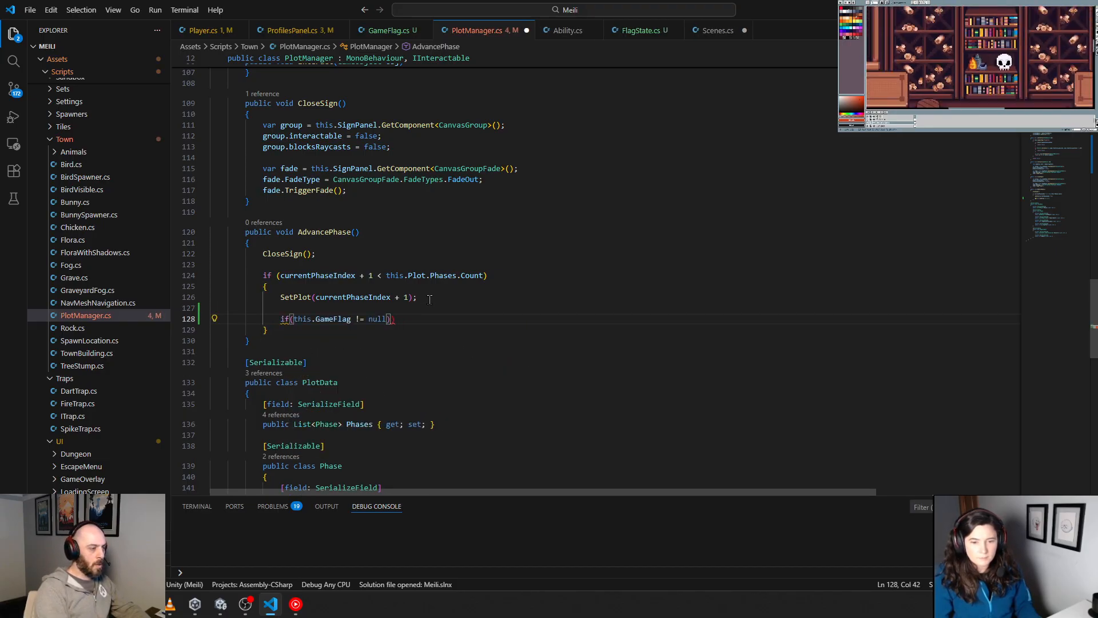
{"action": "key", "text": "Delete"}
{"action": "key", "text": "Return"}
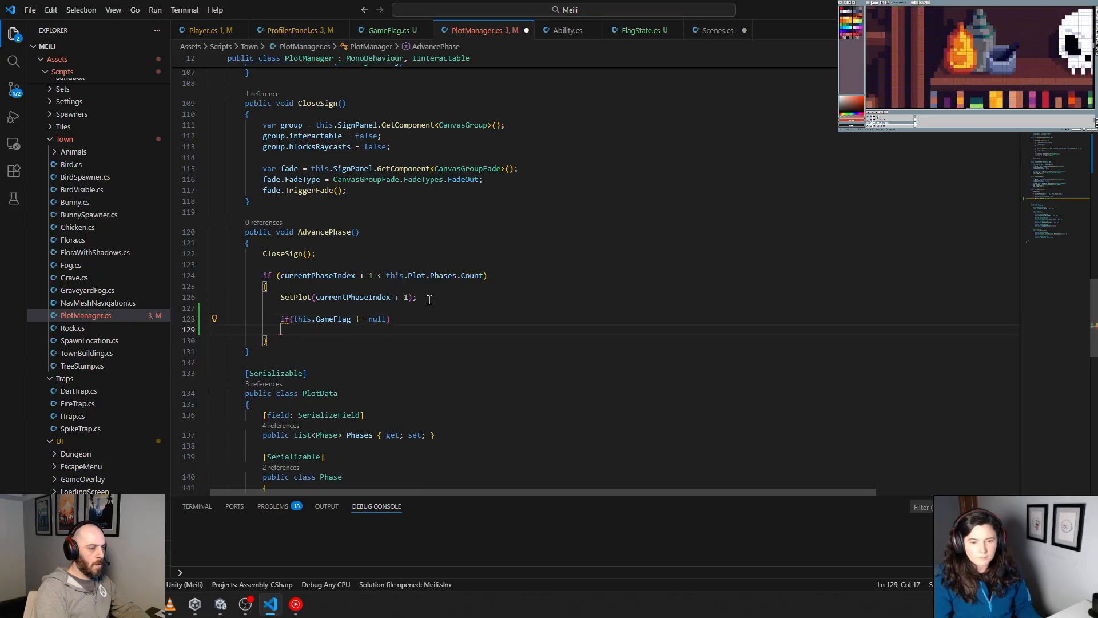
Step: Give the new GameFlag condition a body calling PlayerManager.Instance.Player.SetFlagLevel(this.GameFlag, currentPhaseIndex + 1)
{"action": "type", "text": "{"}
{"action": "key", "text": "Return"}
{"action": "key", "text": "Tab"}
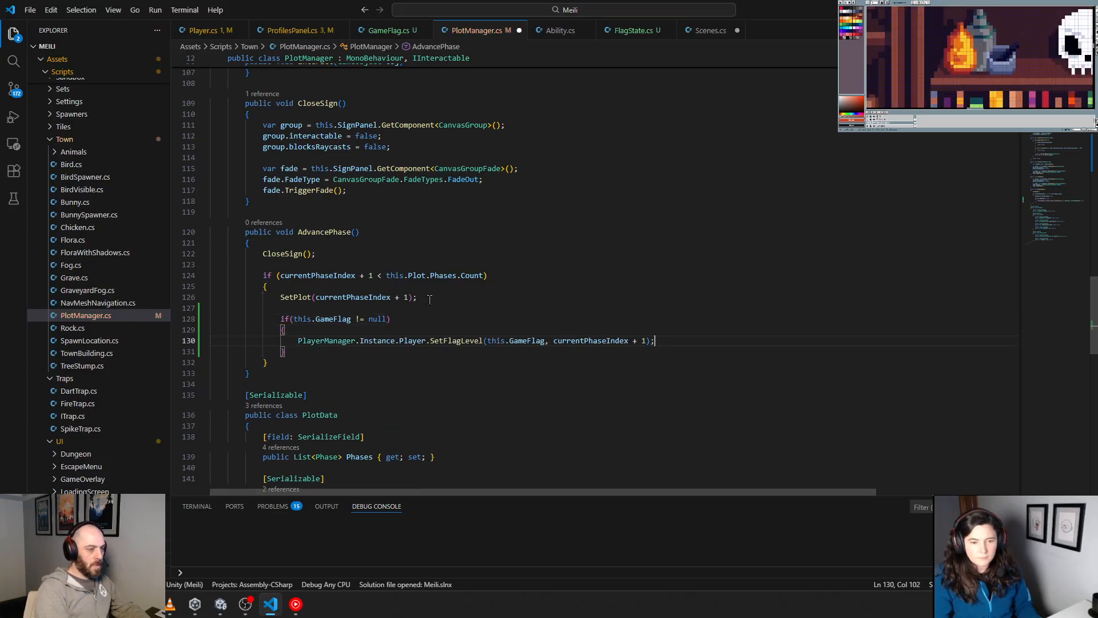
{"action": "key", "text": "Left"}
{"action": "key", "text": "Left"}
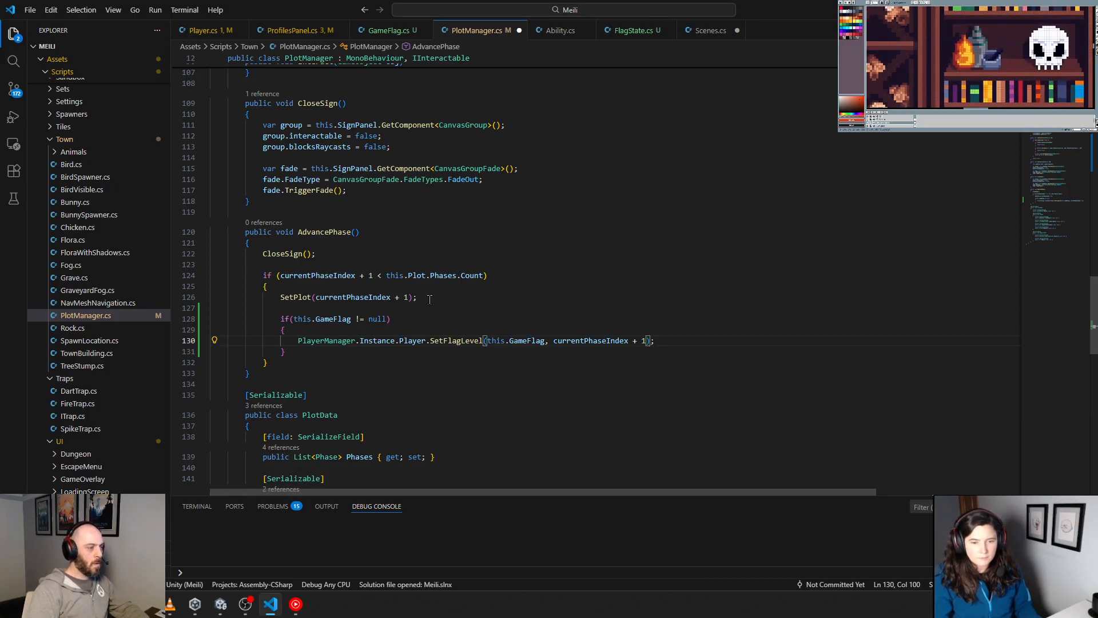
Step: Consult the SetPlot definition and cut the GameFlag check with its SetFlagLevel call out of AdvancePhase
{"action": "left_click", "coordinate": [298, 297]}
{"action": "key", "text": "F12"}
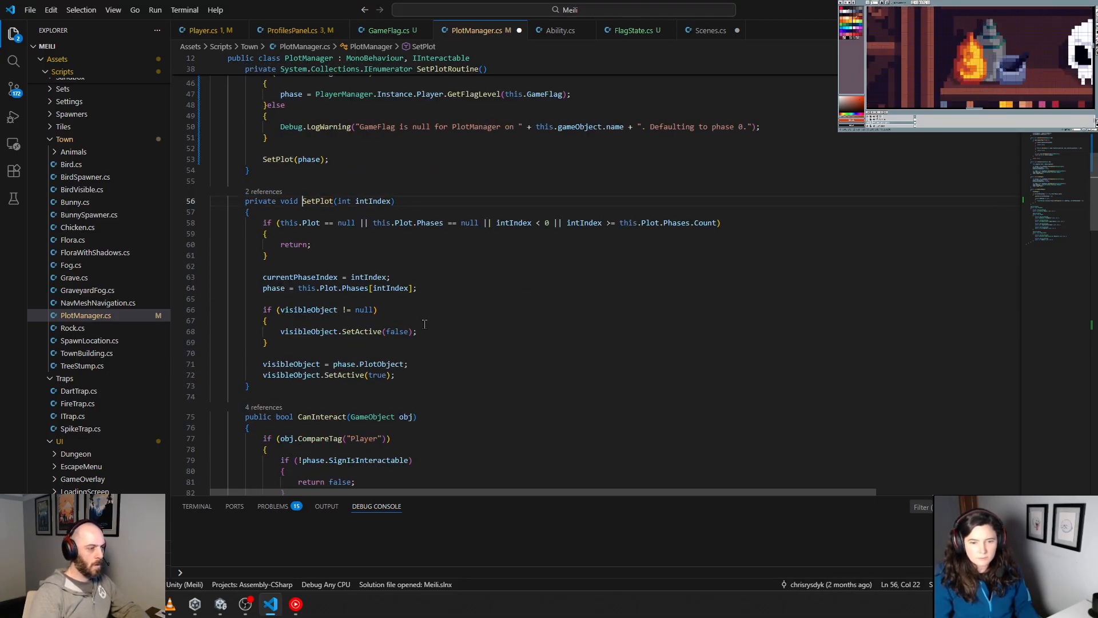
{"action": "scroll", "coordinate": [425, 325], "scroll_direction": "down", "scroll_amount": 20}
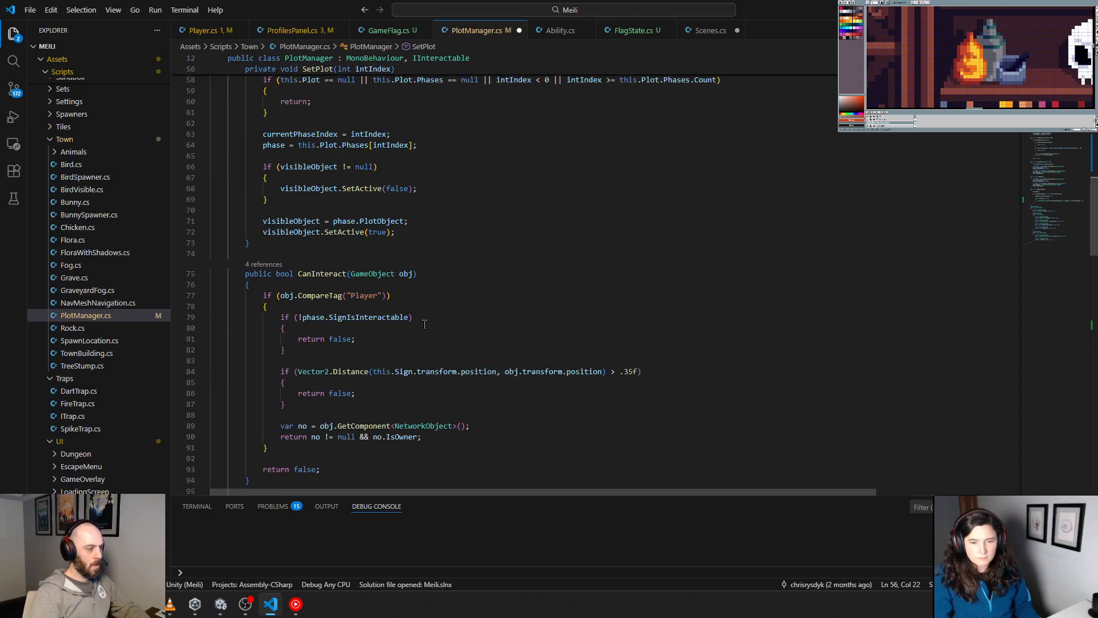
{"action": "scroll", "coordinate": [432, 328], "scroll_direction": "up", "scroll_amount": 3}
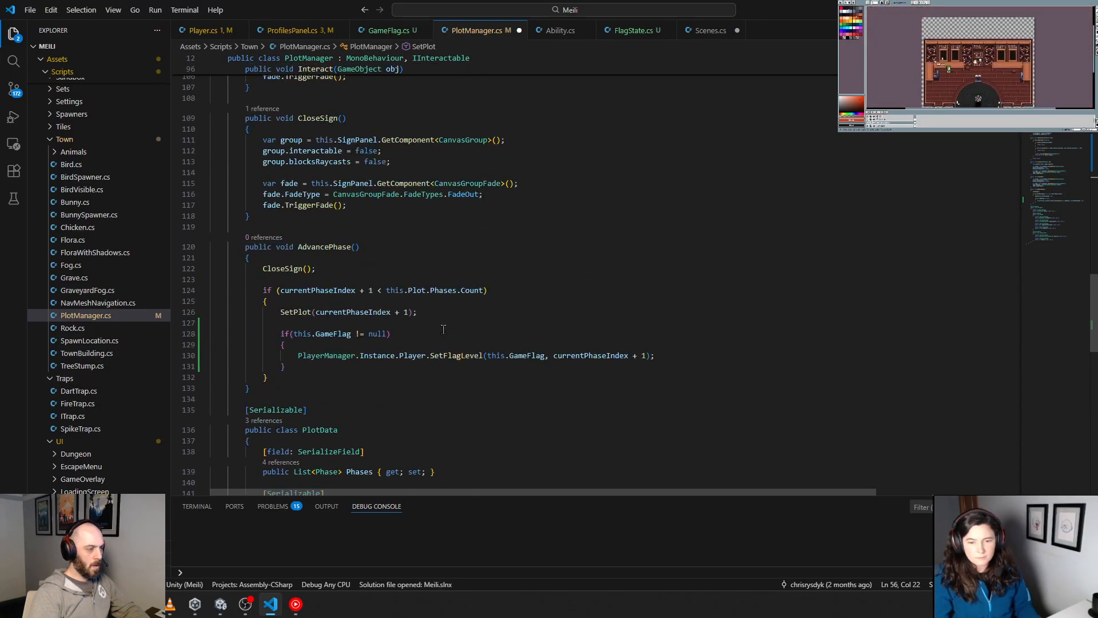
{"action": "left_click_drag", "start_coordinate": [657, 355], "coordinate": [262, 324]}
{"action": "key", "text": "ctrl+c"}
{"action": "key", "text": "BackSpace"}
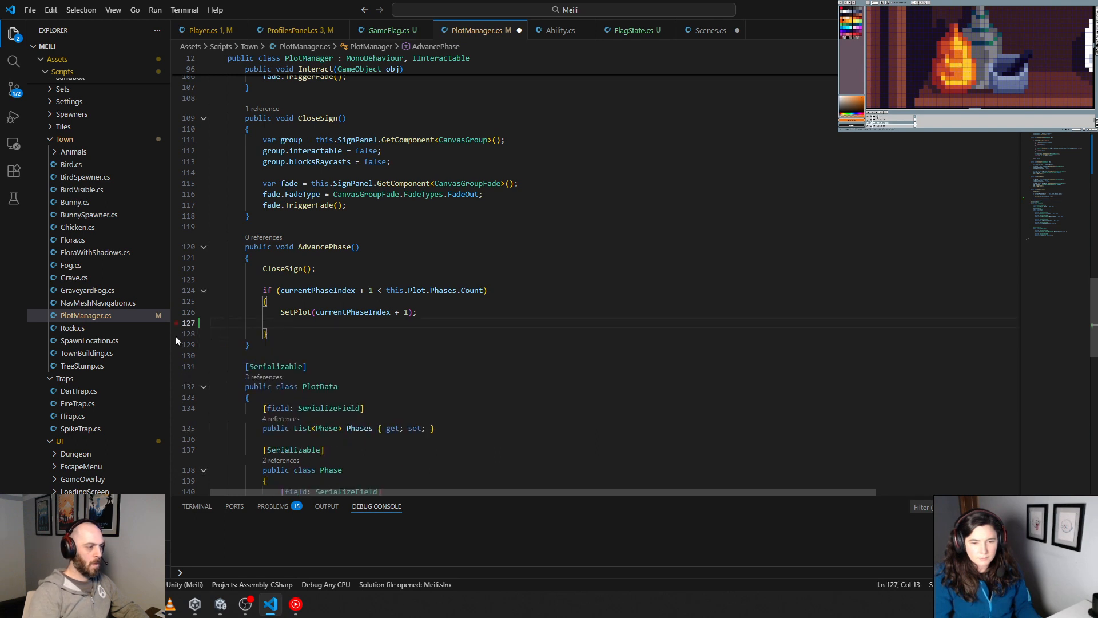
{"action": "key", "text": "BackSpace"}
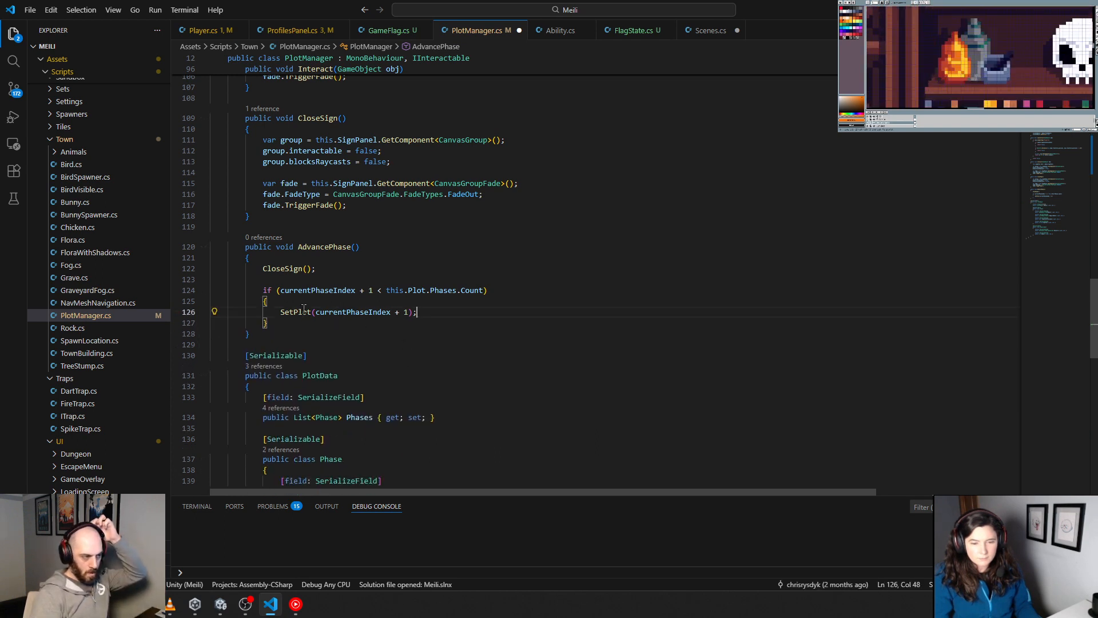
Step: Revisit the SetPlot definition and open up blank lines below the SetPlot call in AdvancePhase
{"action": "left_click", "coordinate": [304, 312]}
{"action": "key", "text": "F12"}
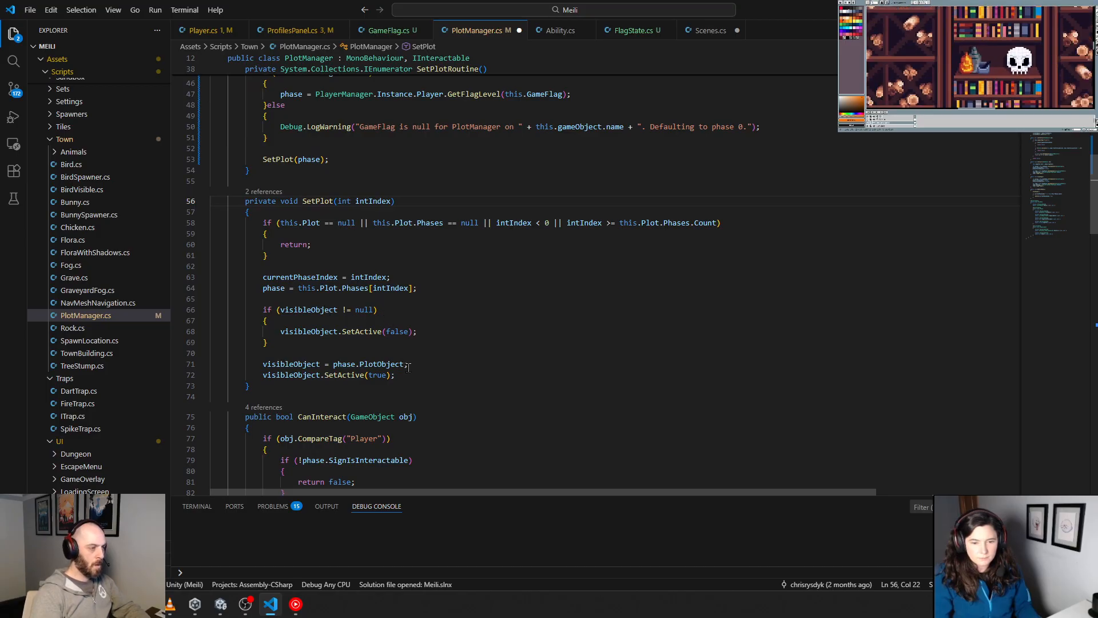
{"action": "scroll", "coordinate": [414, 356], "scroll_direction": "down", "scroll_amount": 20}
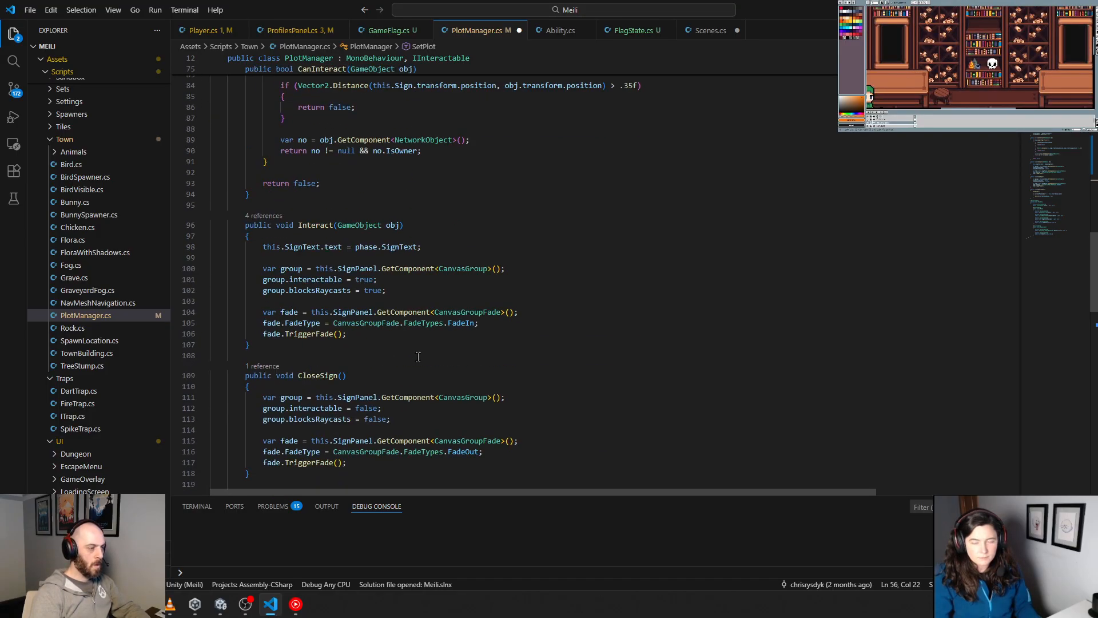
{"action": "scroll", "coordinate": [417, 360], "scroll_direction": "up", "scroll_amount": 5}
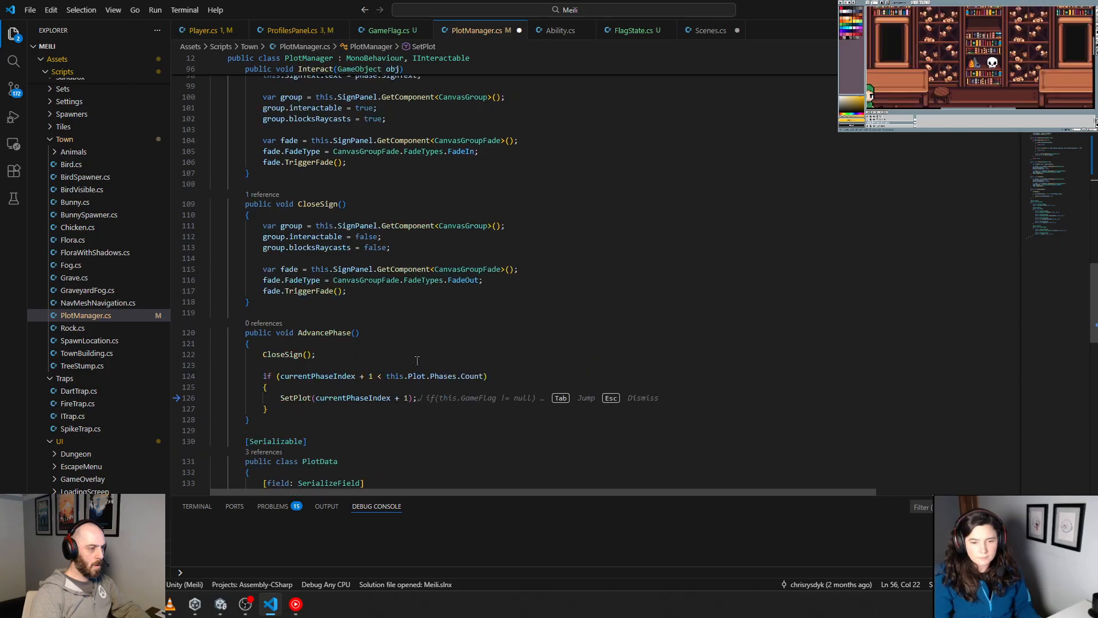
{"action": "key", "text": "Return"}
{"action": "key", "text": "Return"}
{"action": "key", "text": "Return"}
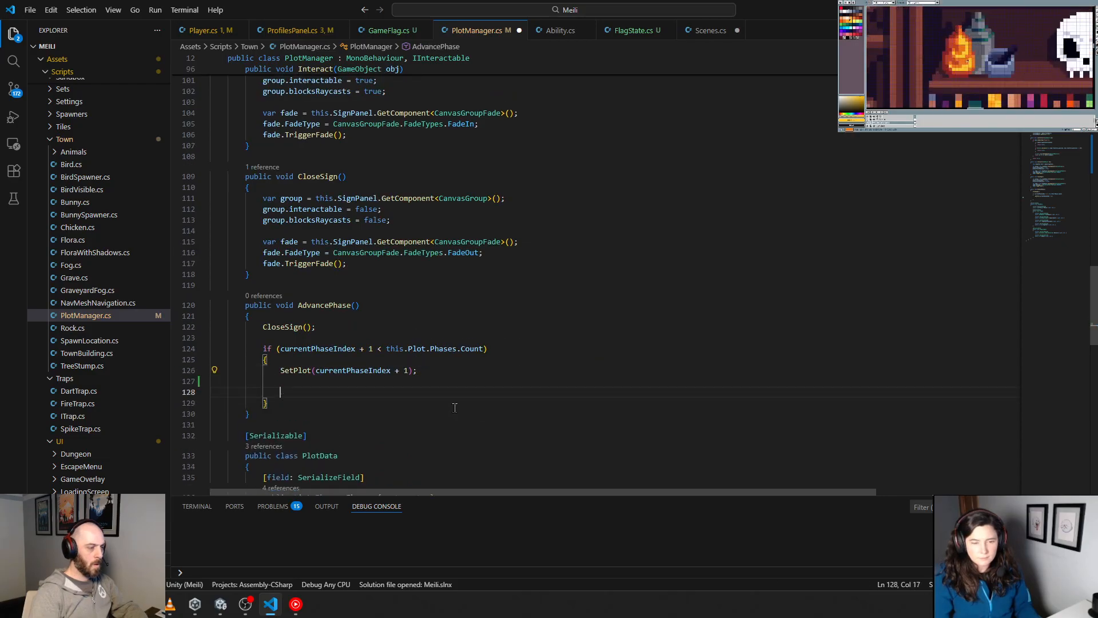
{"action": "key", "text": "Up"}
{"action": "key", "text": "Up"}
{"action": "type", "text": "}"}
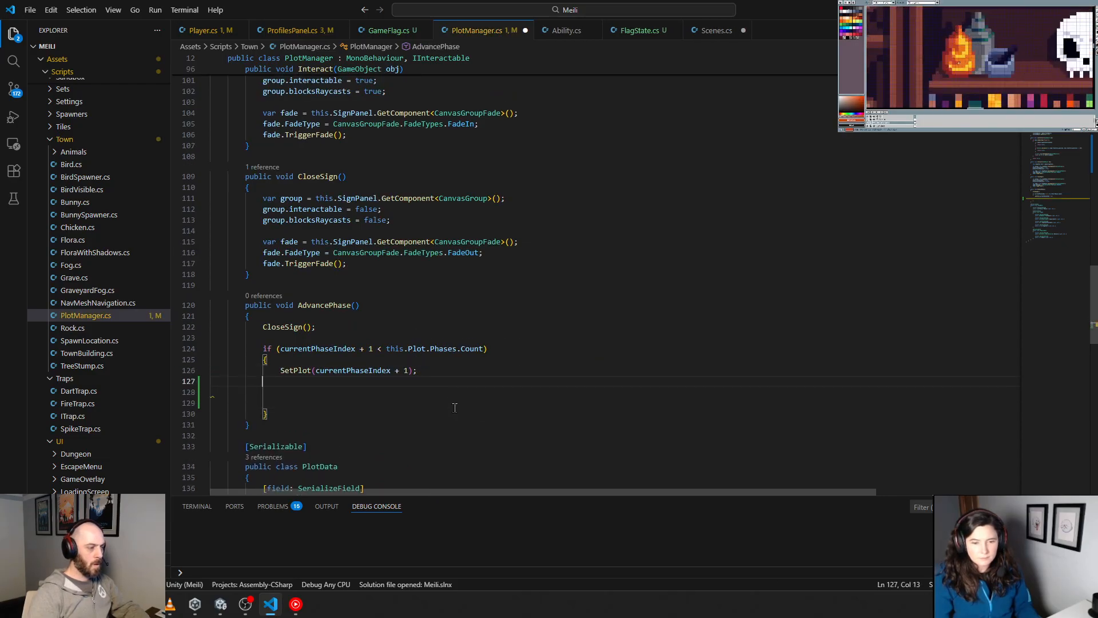
{"action": "key", "text": "Return"}
{"action": "type", "text": "else"}
{"action": "key", "text": "Return"}
{"action": "type", "text": "{"}
{"action": "key", "text": "Return"}
{"action": "key", "text": "ctrl+z"}
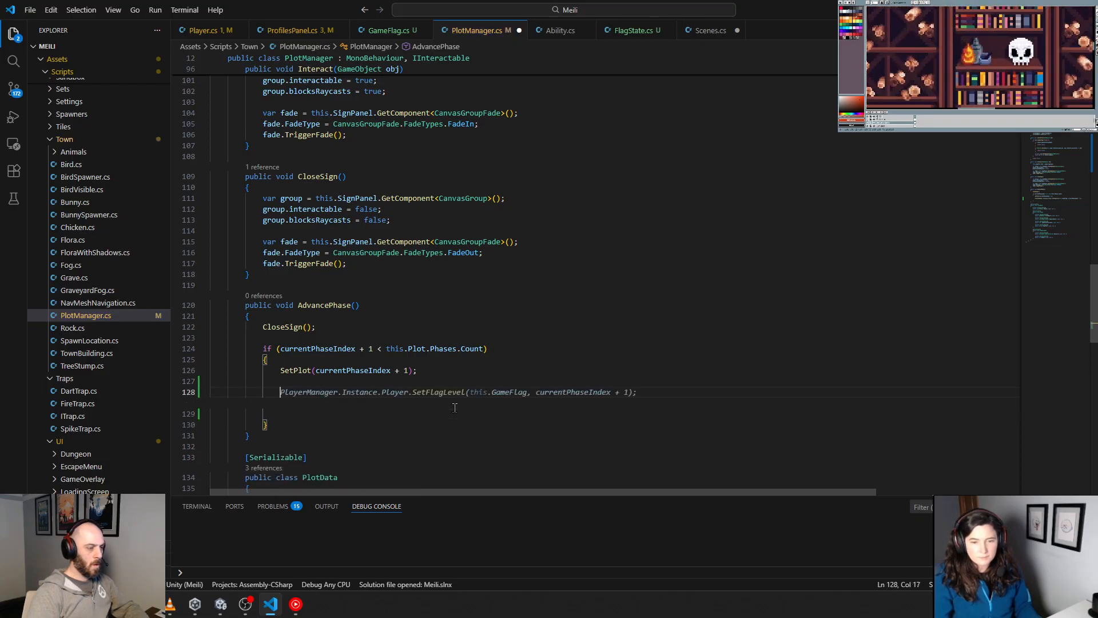
Step: Paste the GameFlag check with its SetFlagLevel call below SetPlot in AdvancePhase, fixing its indentation and removing the extra blank line
{"action": "key", "text": "ctrl+v"}
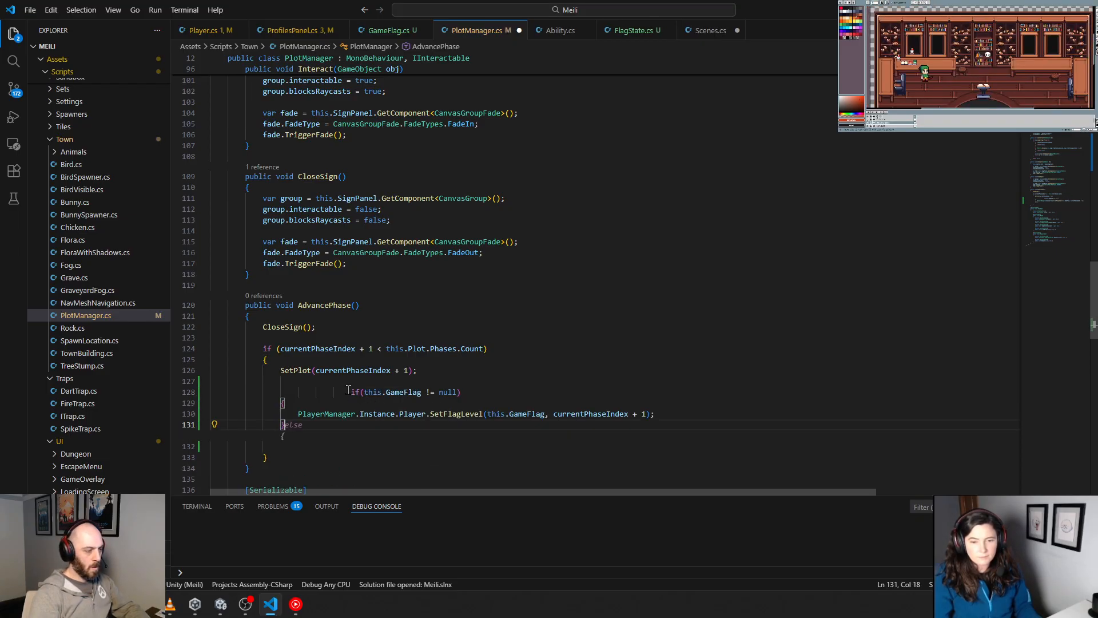
{"action": "left_click", "coordinate": [351, 392]}
{"action": "key", "text": "BackSpace"}
{"action": "key", "text": "BackSpace"}
{"action": "key", "text": "BackSpace"}
{"action": "key", "text": "BackSpace"}
{"action": "left_click", "coordinate": [308, 435]}
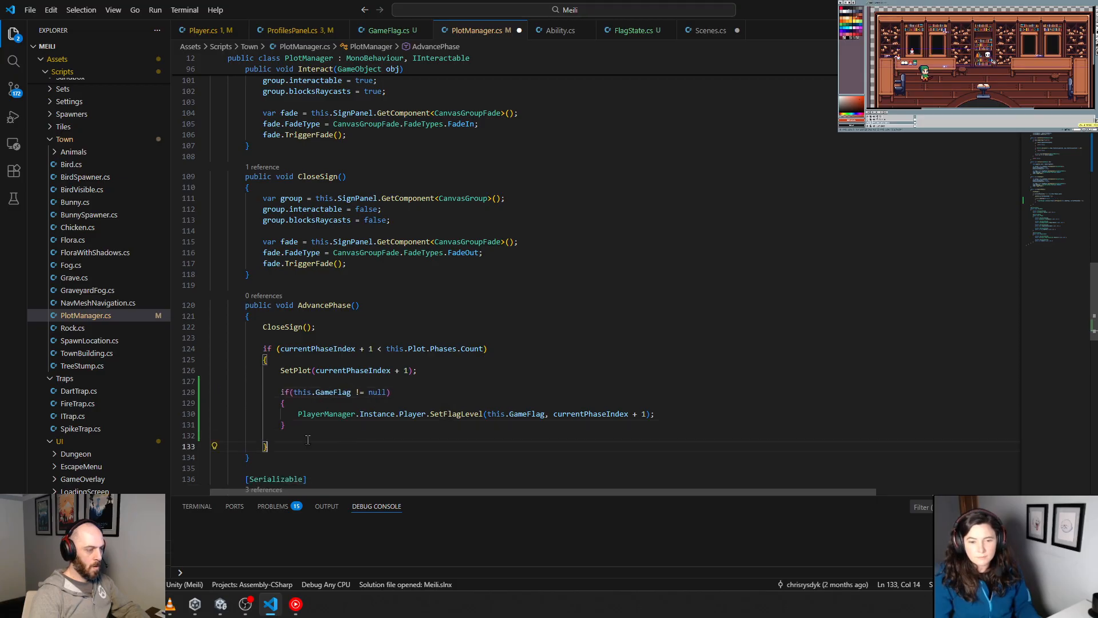
{"action": "key", "text": "BackSpace"}
{"action": "key", "text": "Up"}
{"action": "key", "text": "Up"}
{"action": "key", "text": "Up"}
{"action": "key", "text": "Up"}
{"action": "key", "text": "Up"}
{"action": "key", "text": "Up"}
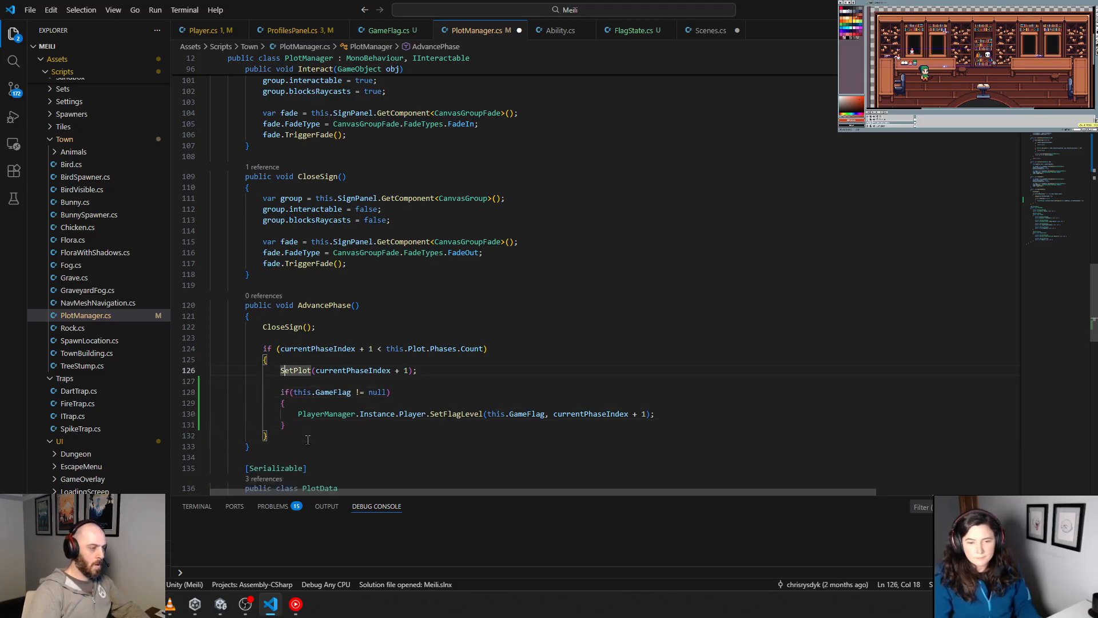
{"action": "key", "text": "Return"}
{"action": "type", "text": "oim"}
{"action": "key", "text": "BackSpace"}
{"action": "key", "text": "BackSpace"}
{"action": "key", "text": "BackSpace"}
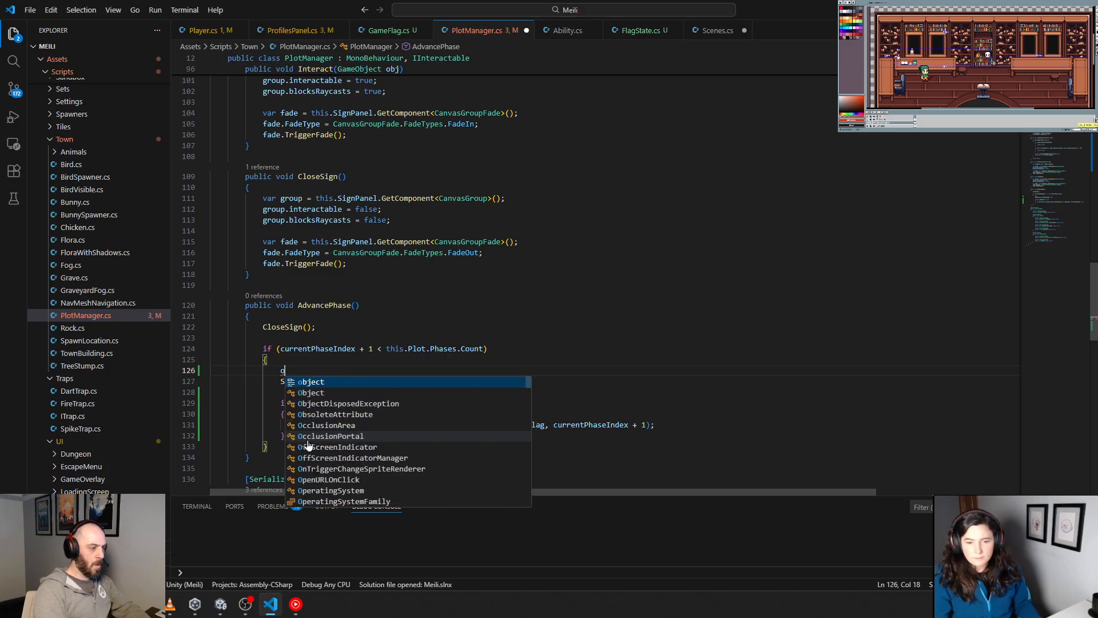
{"action": "type", "text": "oim"}
{"action": "key", "text": "BackSpace"}
{"action": "key", "text": "BackSpace"}
{"action": "key", "text": "BackSpace"}
{"action": "key", "text": "BackSpace"}
{"action": "key", "text": "BackSpace"}
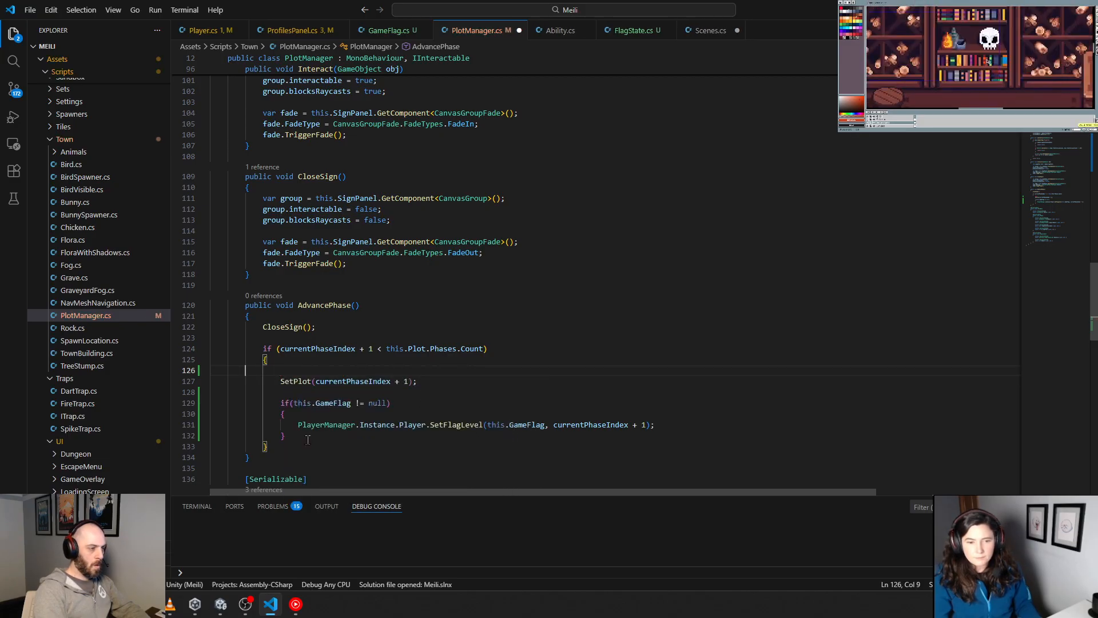
{"action": "key", "text": "BackSpace"}
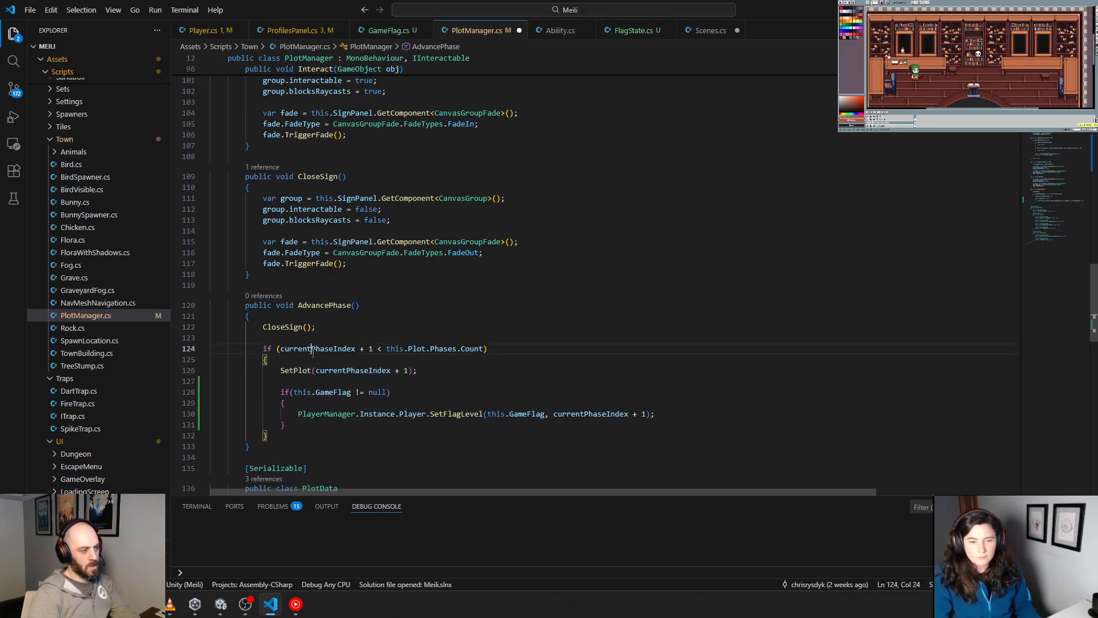
Step: Examine the SetPlot definition, including its guard on Plot, Phases and intIndex, and return to AdvancePhase
{"action": "double_click", "coordinate": [304, 349]}
{"action": "double_click", "coordinate": [297, 369]}
{"action": "key", "text": "F12"}
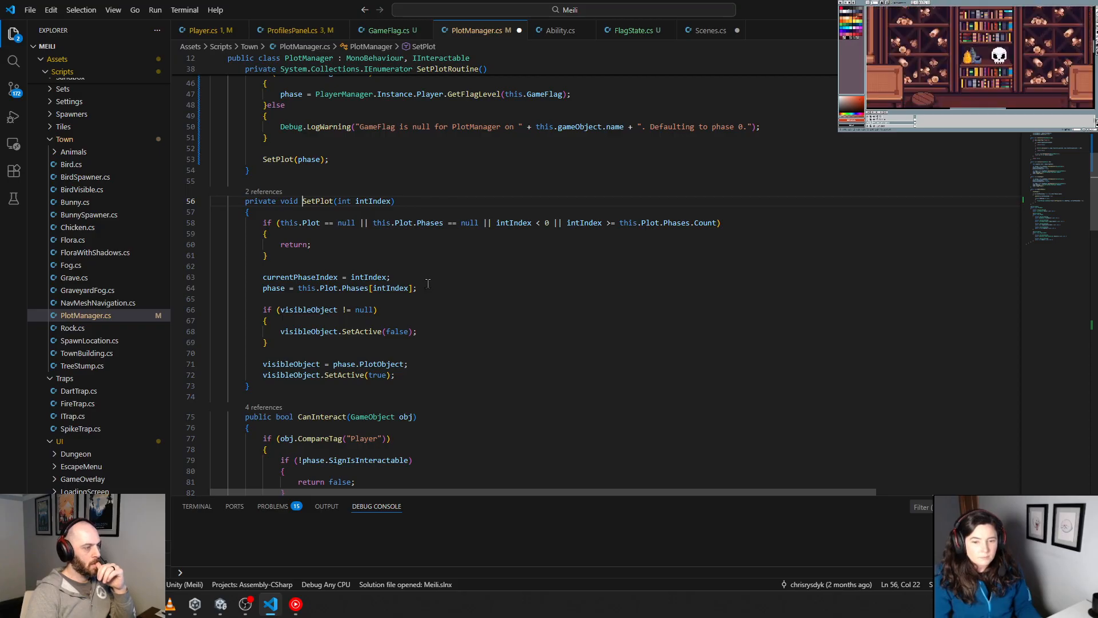
{"action": "left_click_drag", "start_coordinate": [392, 277], "coordinate": [140, 222]}
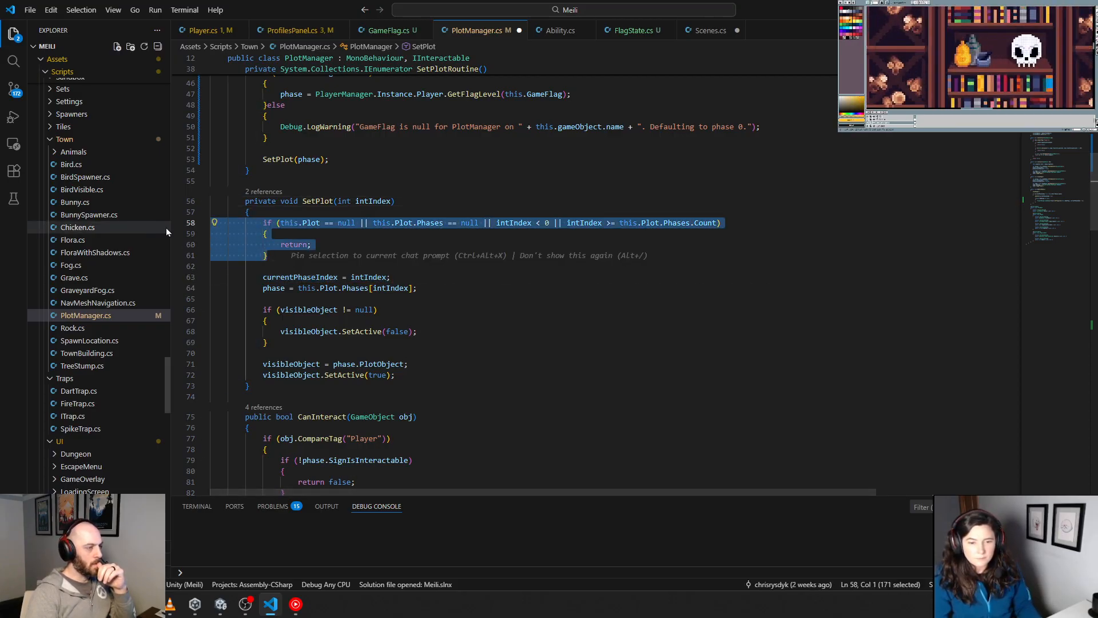
{"action": "left_click", "coordinate": [460, 274]}
{"action": "scroll", "coordinate": [460, 273], "scroll_direction": "down", "scroll_amount": 15}
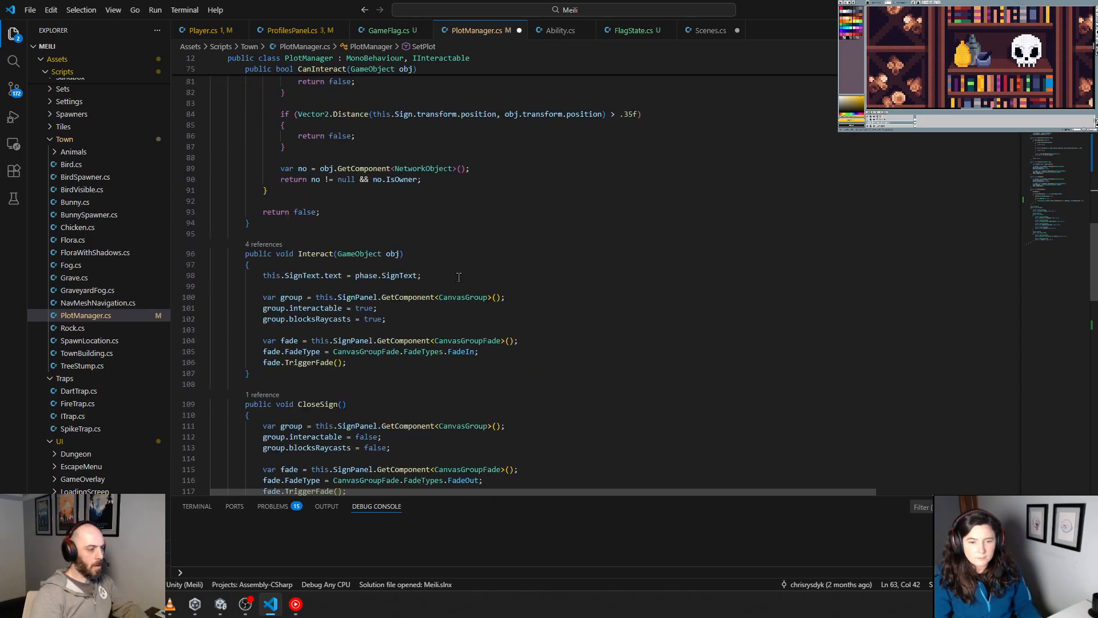
{"action": "scroll", "coordinate": [458, 291], "scroll_direction": "down", "scroll_amount": 1}
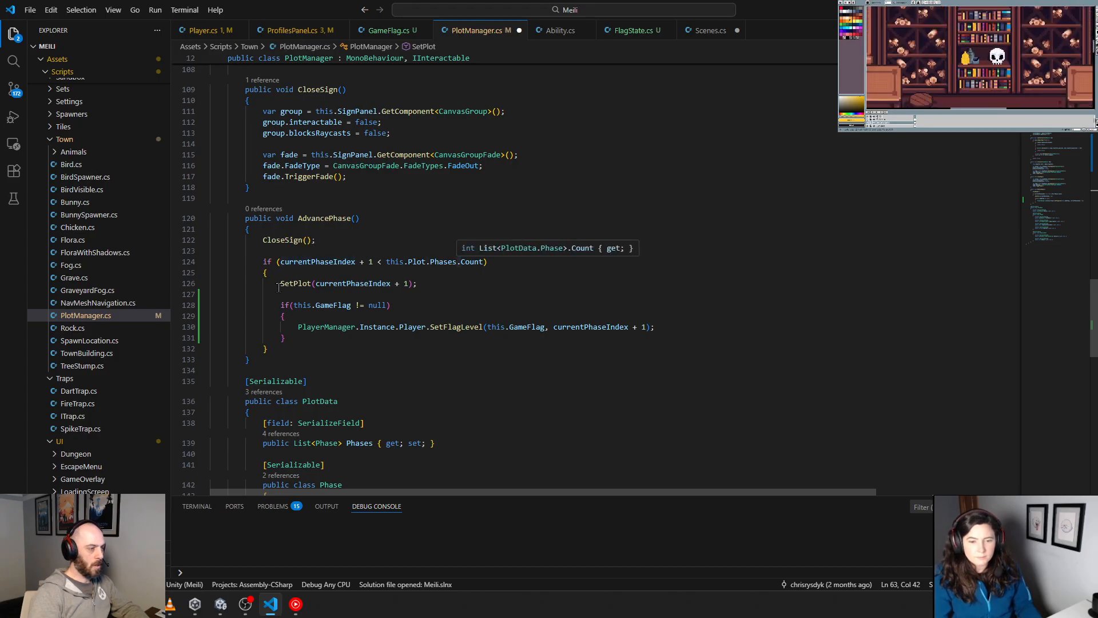
Step: Cut the GameFlag check with its SetFlagLevel call out of AdvancePhase and remove the leftover blank lines
{"action": "left_click_drag", "start_coordinate": [280, 304], "coordinate": [267, 348]}
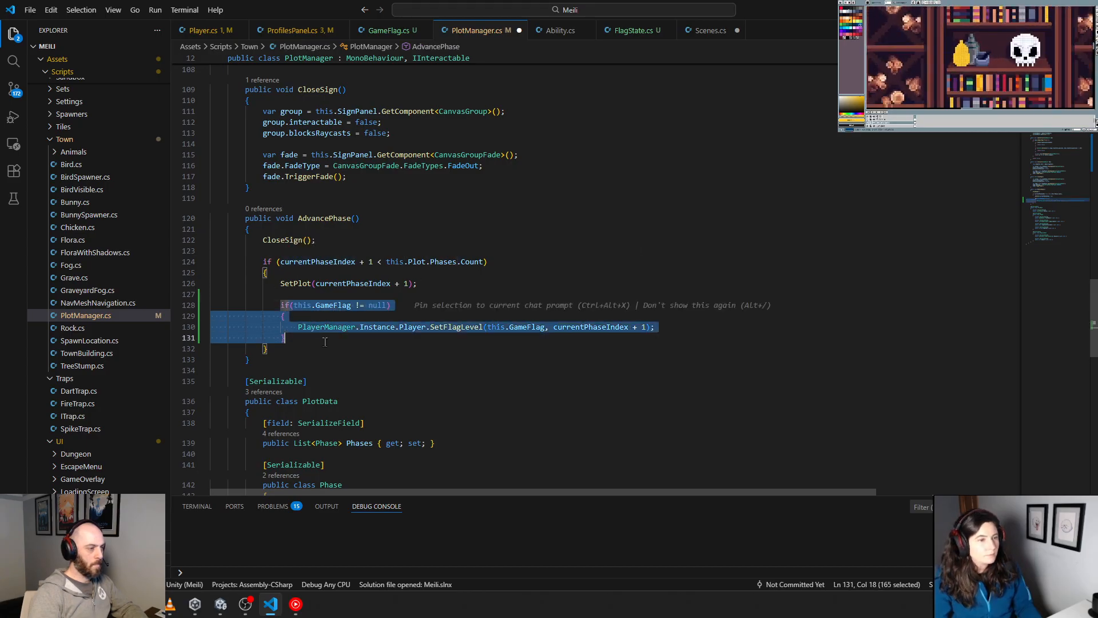
{"action": "left_click", "coordinate": [282, 305]}
{"action": "left_click_drag", "start_coordinate": [281, 305], "coordinate": [331, 342]}
{"action": "key", "text": "ctrl+x"}
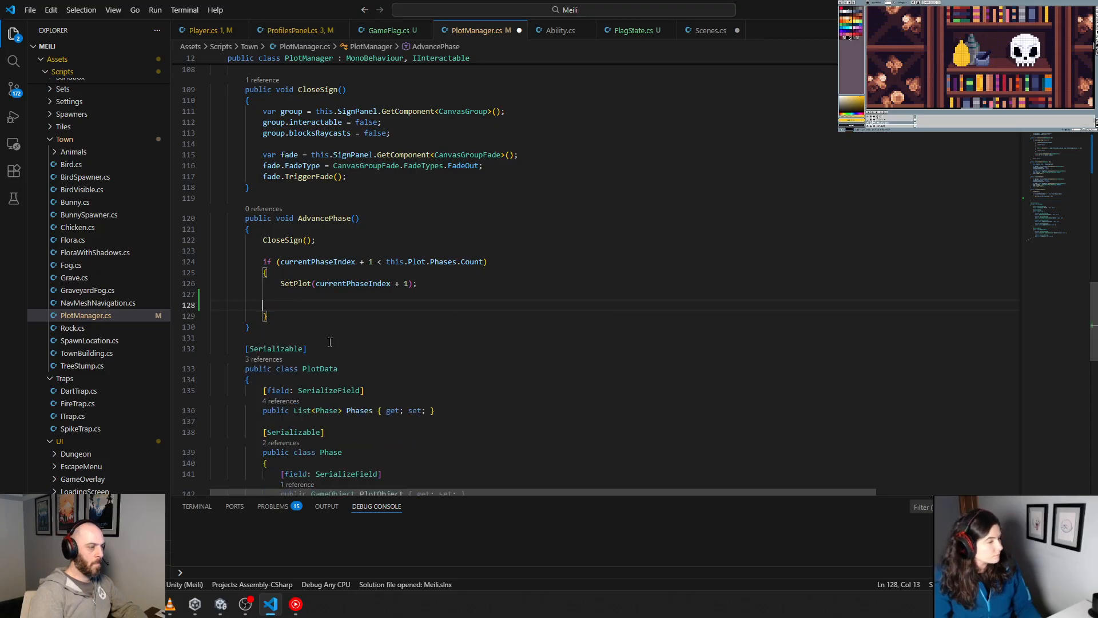
{"action": "key", "text": "Insert"}
{"action": "key", "text": "BackSpace"}
{"action": "key", "text": "BackSpace"}
{"action": "key", "text": "BackSpace"}
{"action": "key", "text": "BackSpace"}
{"action": "key", "text": "BackSpace"}
{"action": "key", "text": "Insert"}
{"action": "key", "text": "BackSpace"}
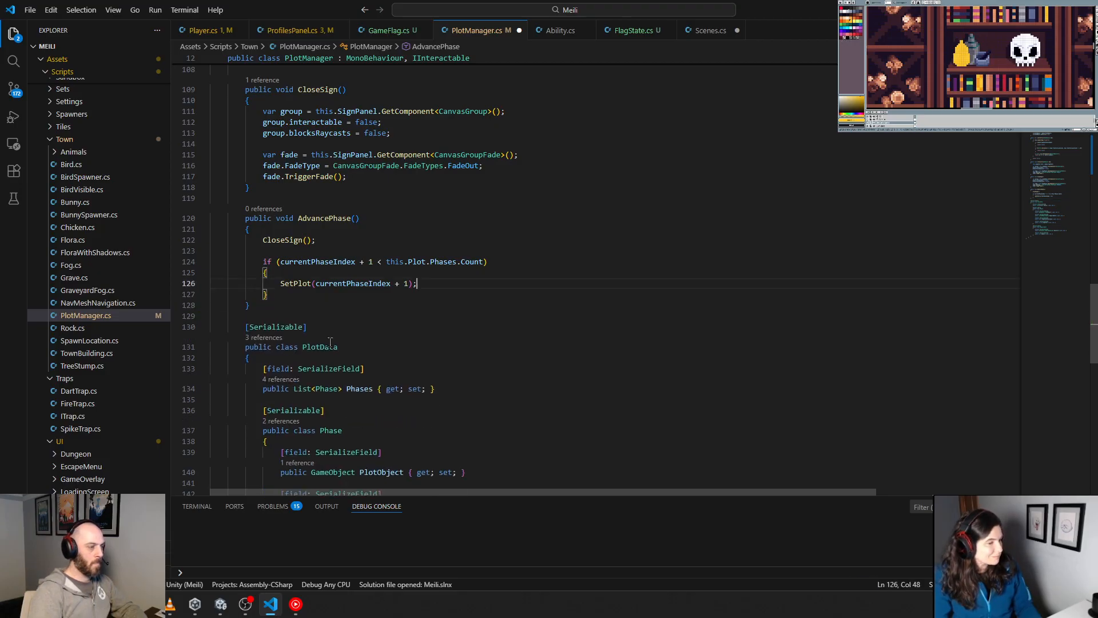
Step: Paste the GameFlag check into SetPlot below the phase assignment, correct its block's indentation, and save PlotManager.cs
{"action": "left_click", "coordinate": [296, 283], "text": "ctrl"}
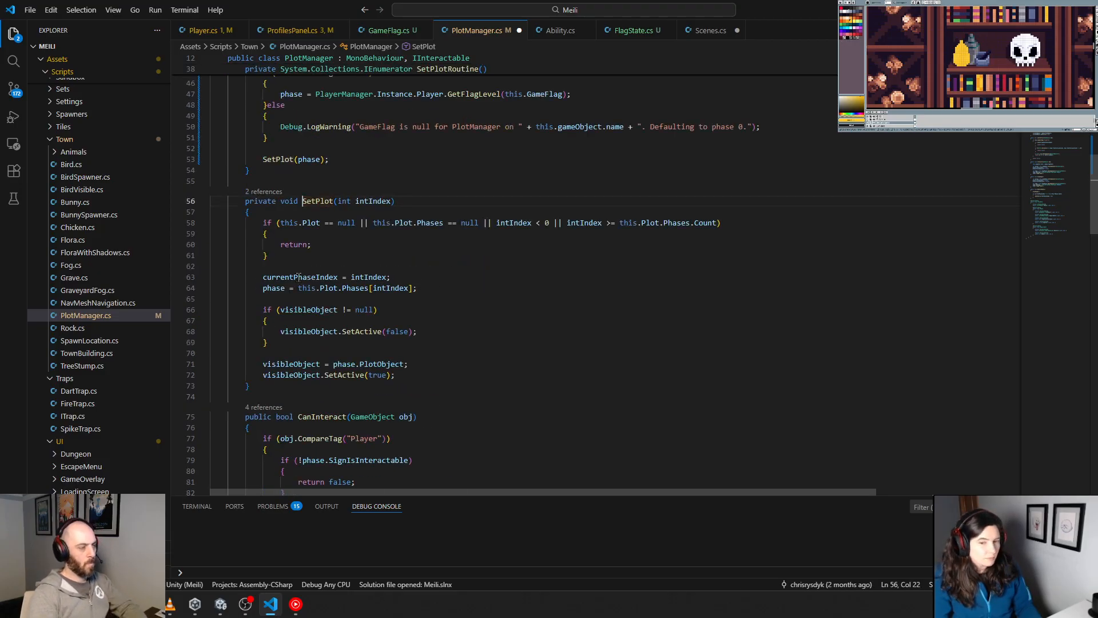
{"action": "left_click", "coordinate": [440, 288]}
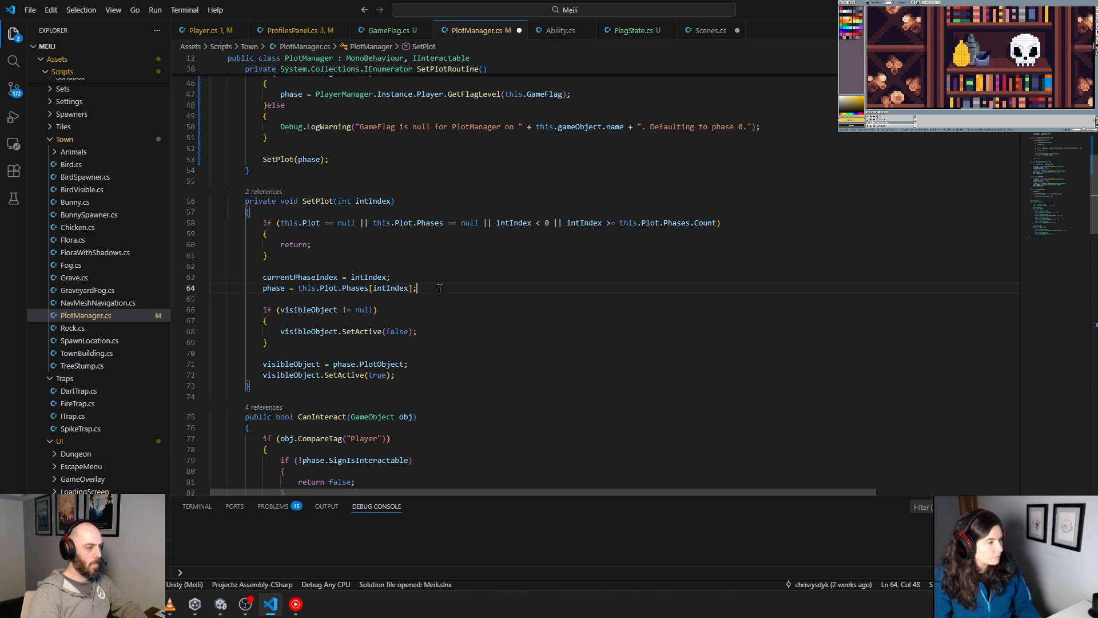
{"action": "key", "text": "ctrl+v"}
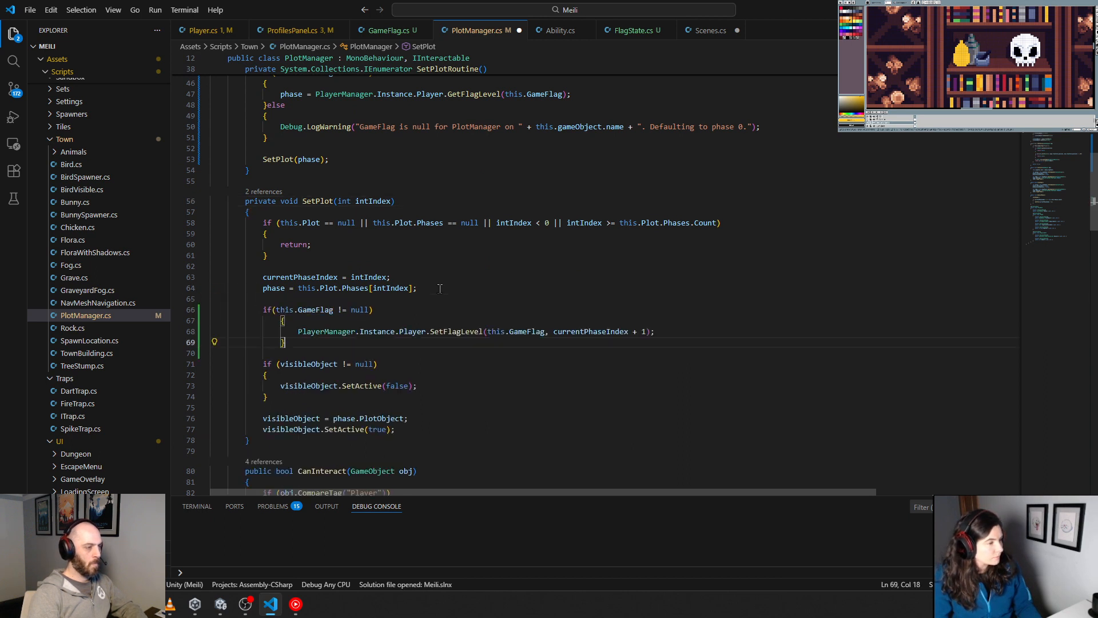
{"action": "left_click_drag", "start_coordinate": [284, 344], "coordinate": [211, 321]}
{"action": "key", "text": "shift+Tab"}
{"action": "key", "text": "shift+Tab"}
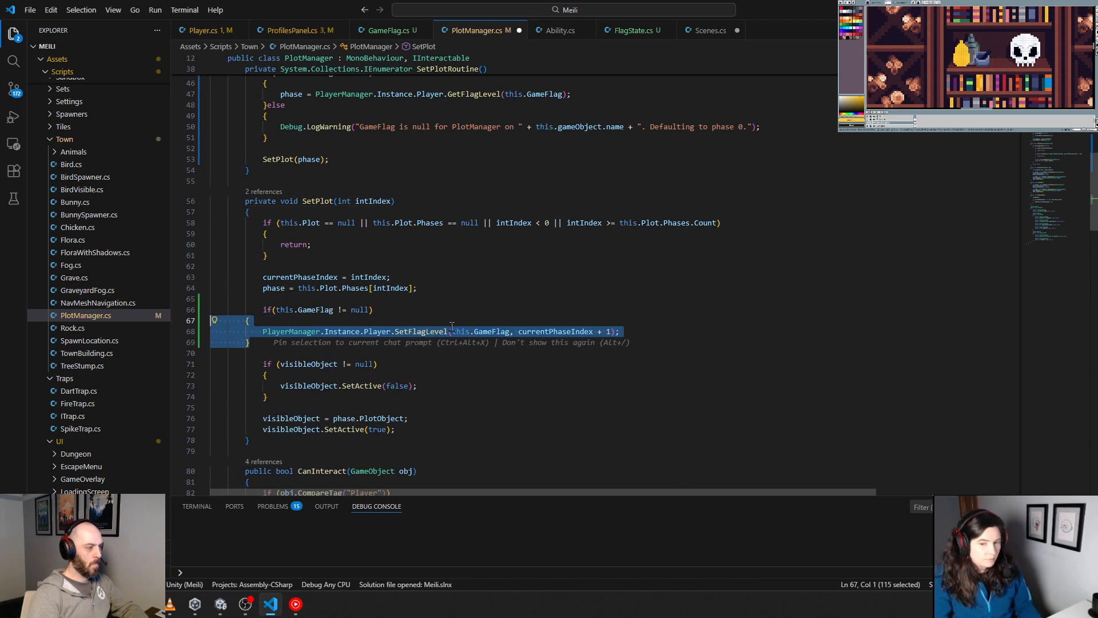
{"action": "key", "text": "Tab"}
{"action": "left_click", "coordinate": [471, 324]}
{"action": "left_click", "coordinate": [709, 275]}
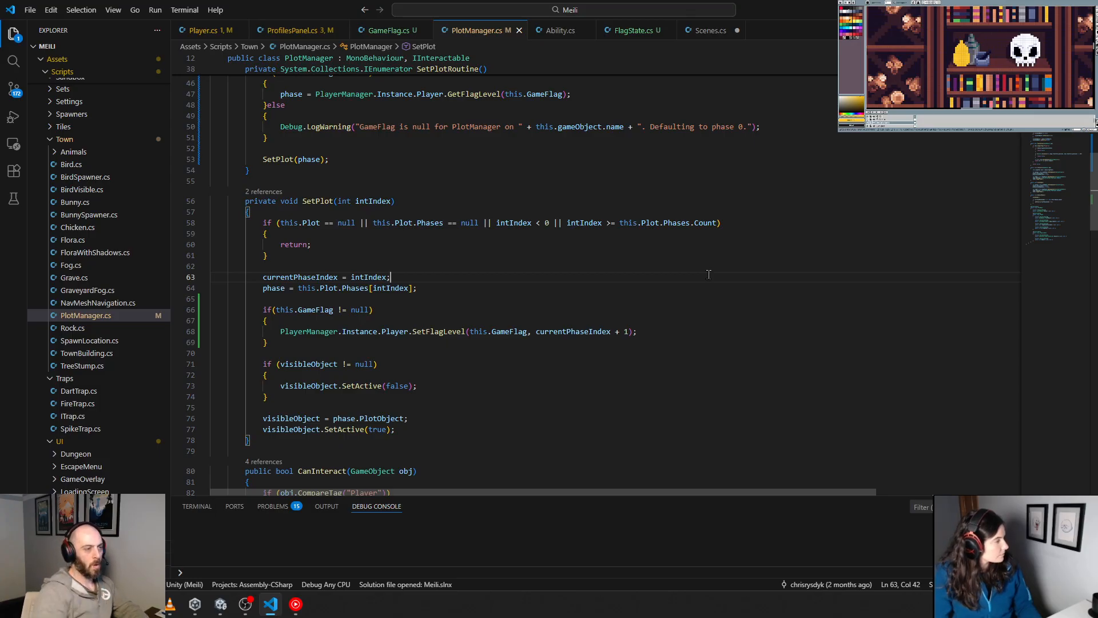
{"action": "left_click", "coordinate": [803, 170]}
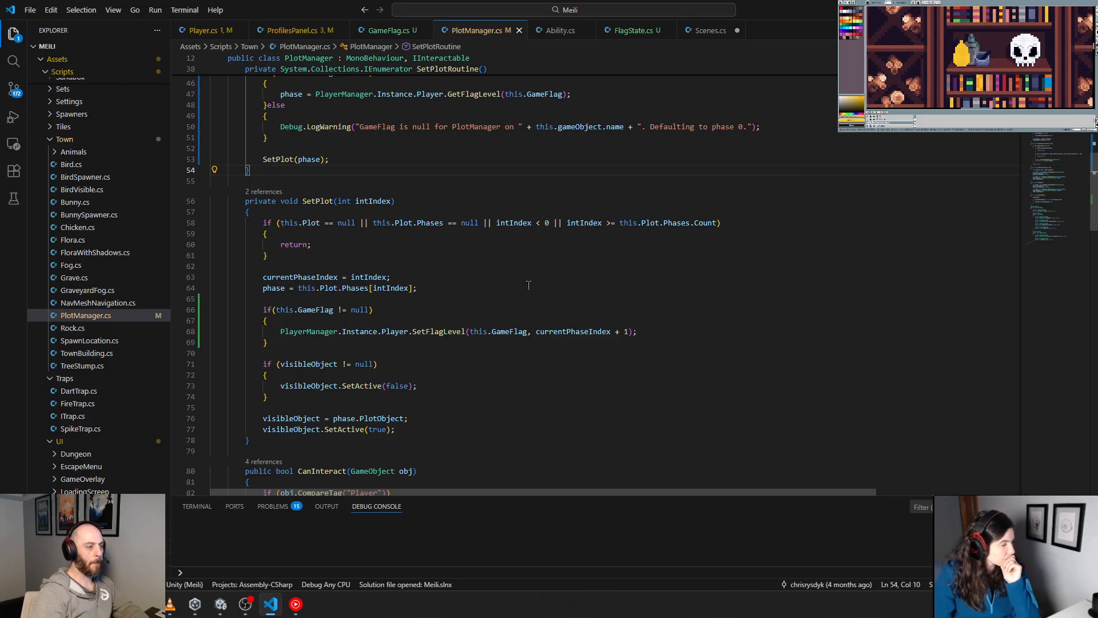
Step: Replace the level argument of SetPlot's SetFlagLevel call with intIndex and save the file
{"action": "double_click", "coordinate": [390, 287]}
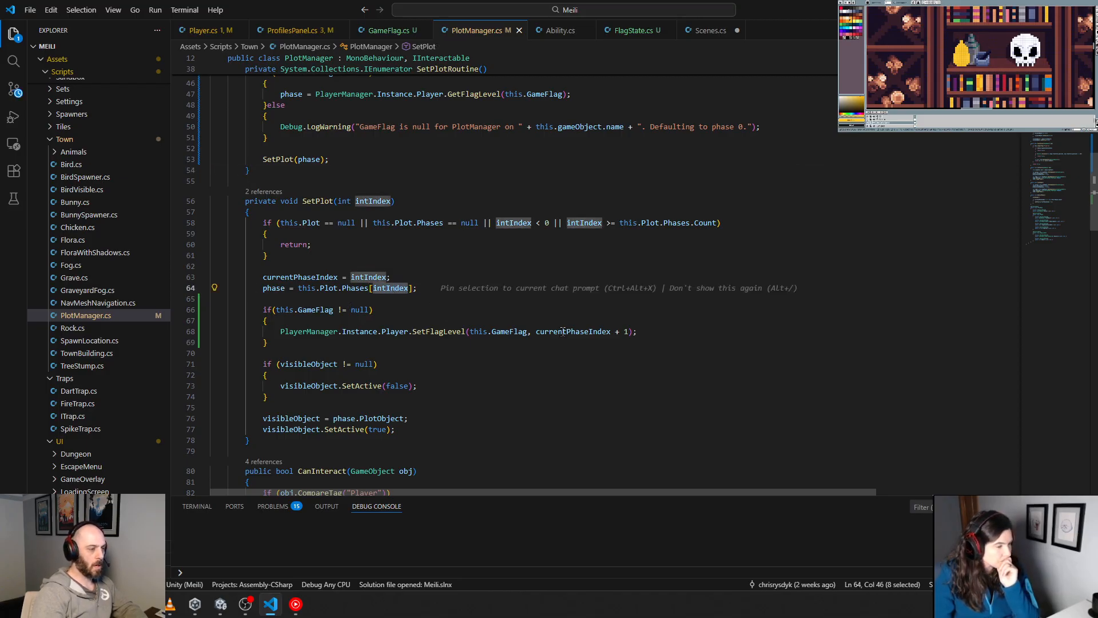
{"action": "left_click_drag", "start_coordinate": [536, 331], "coordinate": [625, 332]}
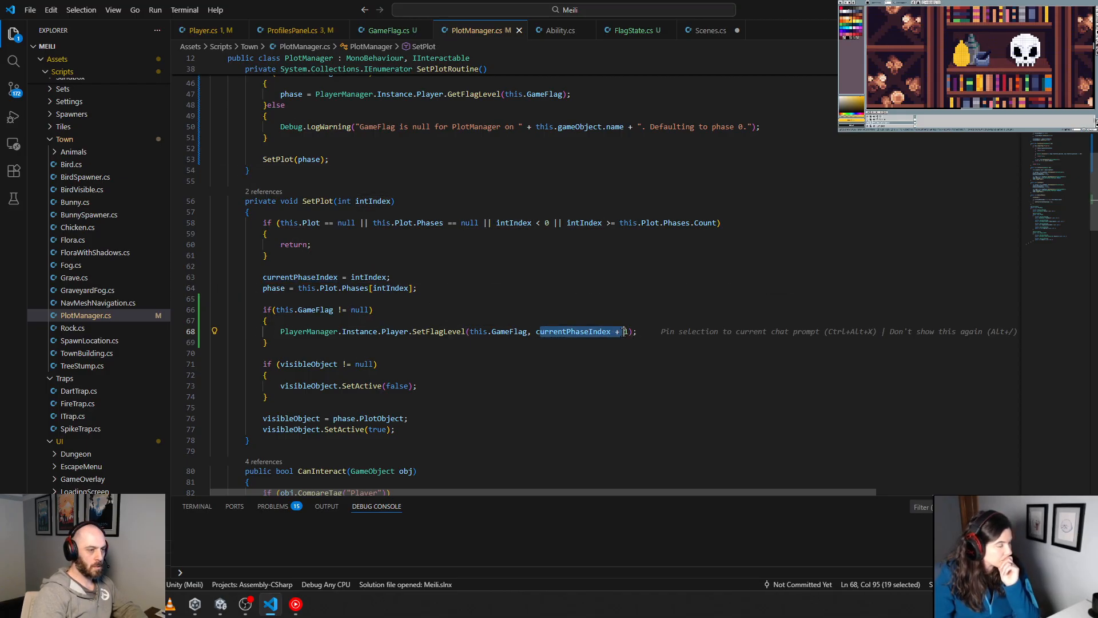
{"action": "key", "text": "ctrl+v"}
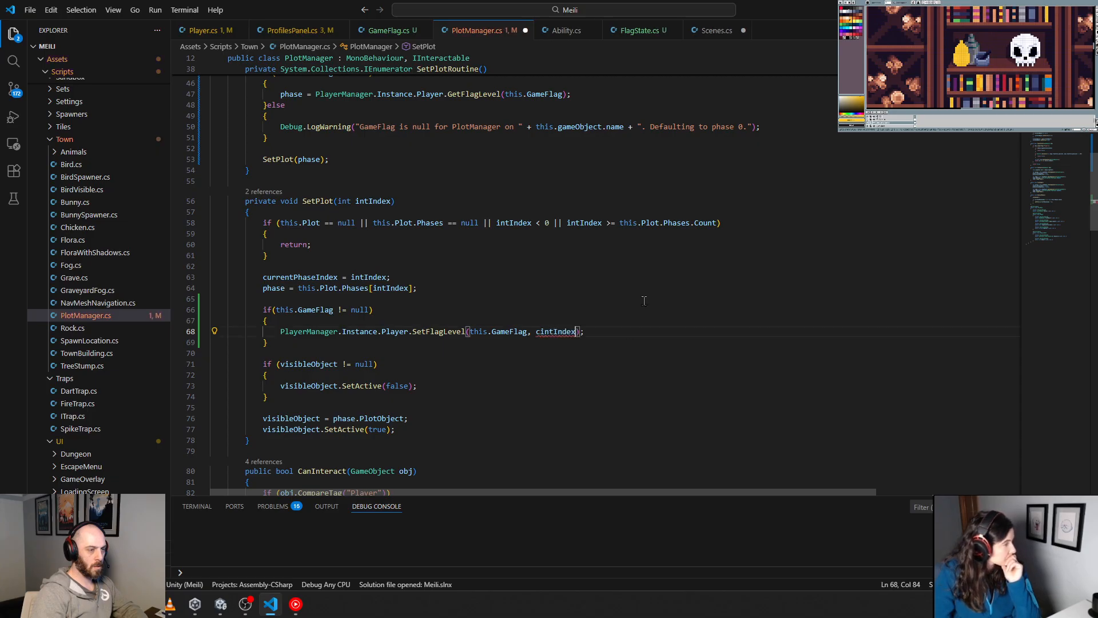
{"action": "left_click", "coordinate": [541, 332]}
{"action": "key", "text": "BackSpace"}
{"action": "left_click", "coordinate": [647, 280]}
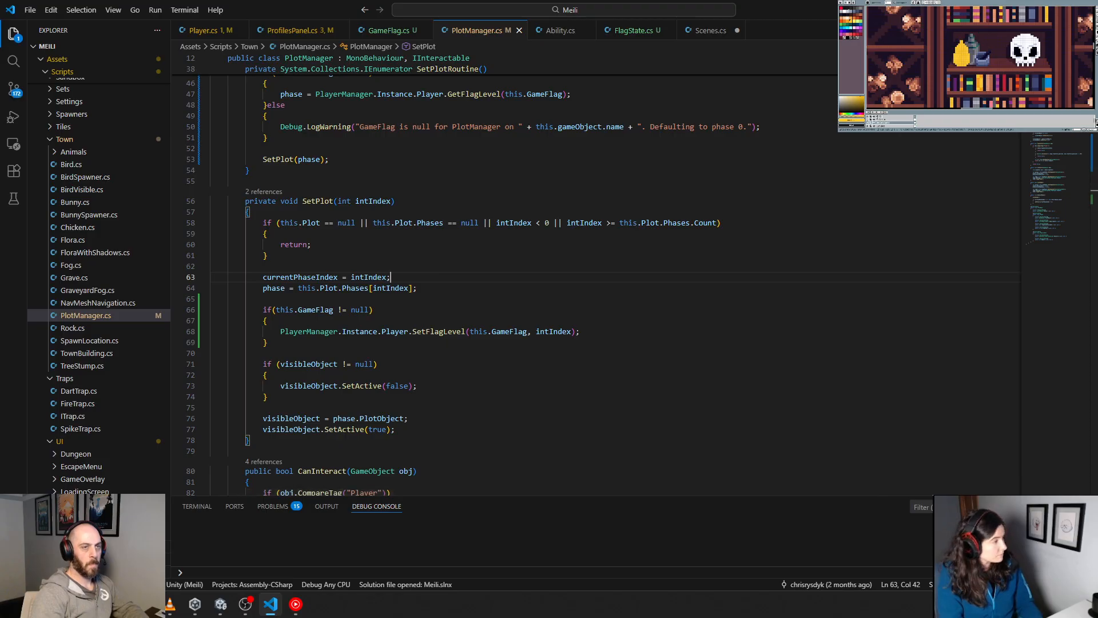
Step: Switch to Unity and review the Blacksmith Plot's Plot Manager phases
{"action": "key", "text": "alt+Tab"}
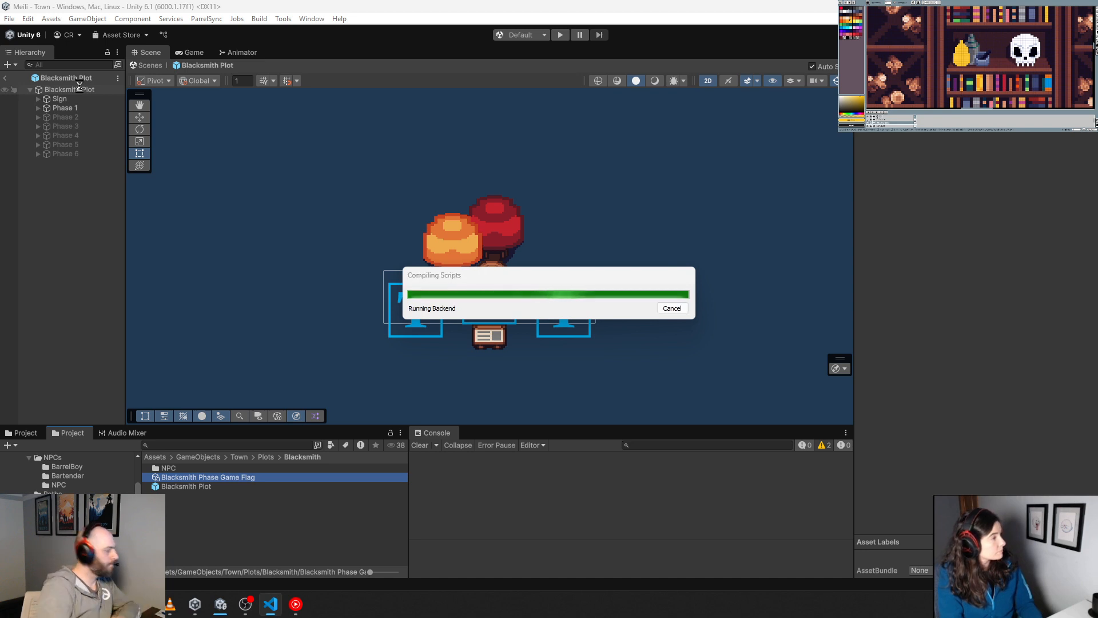
{"action": "left_click", "coordinate": [81, 89]}
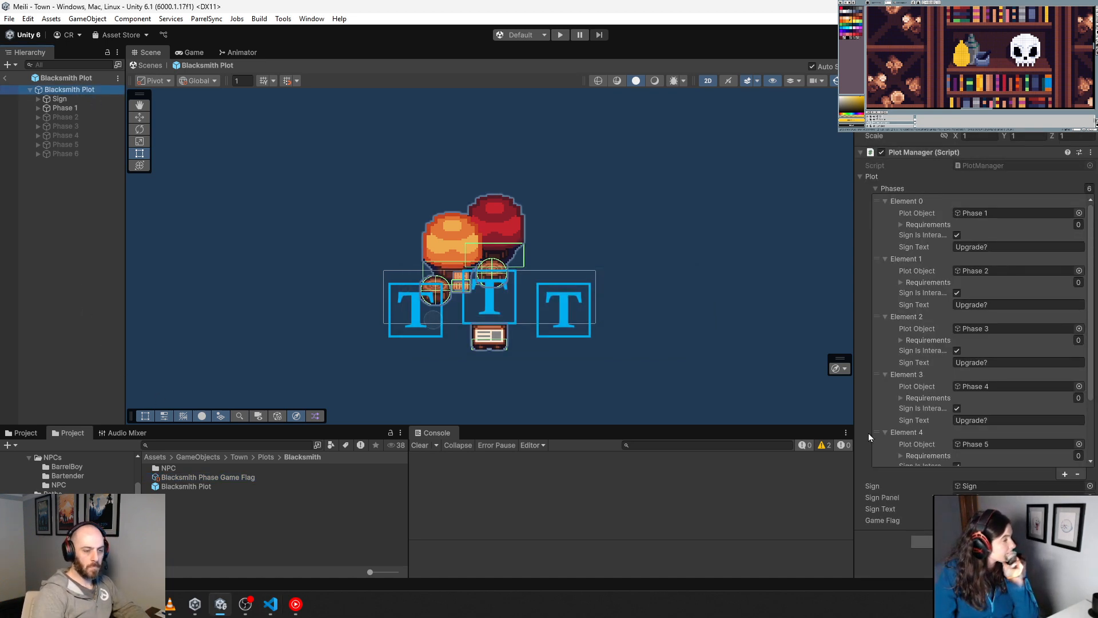
{"action": "scroll", "coordinate": [911, 403], "scroll_direction": "down", "scroll_amount": 4}
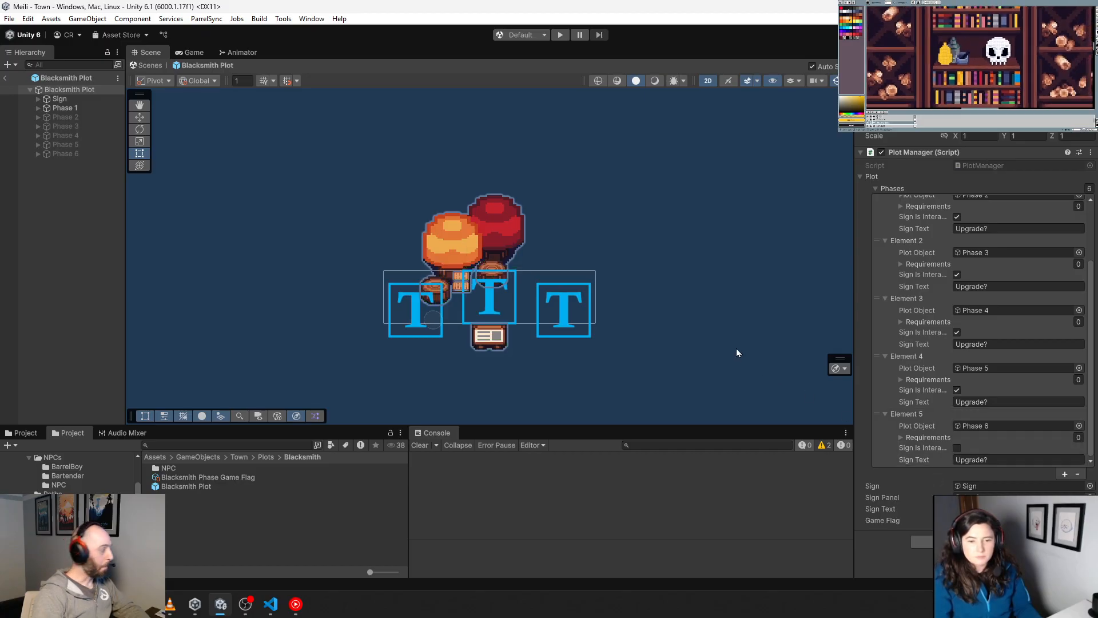
Step: Run the game in play mode, walk the character over to the fountain area, and stop the run
{"action": "left_click", "coordinate": [559, 35]}
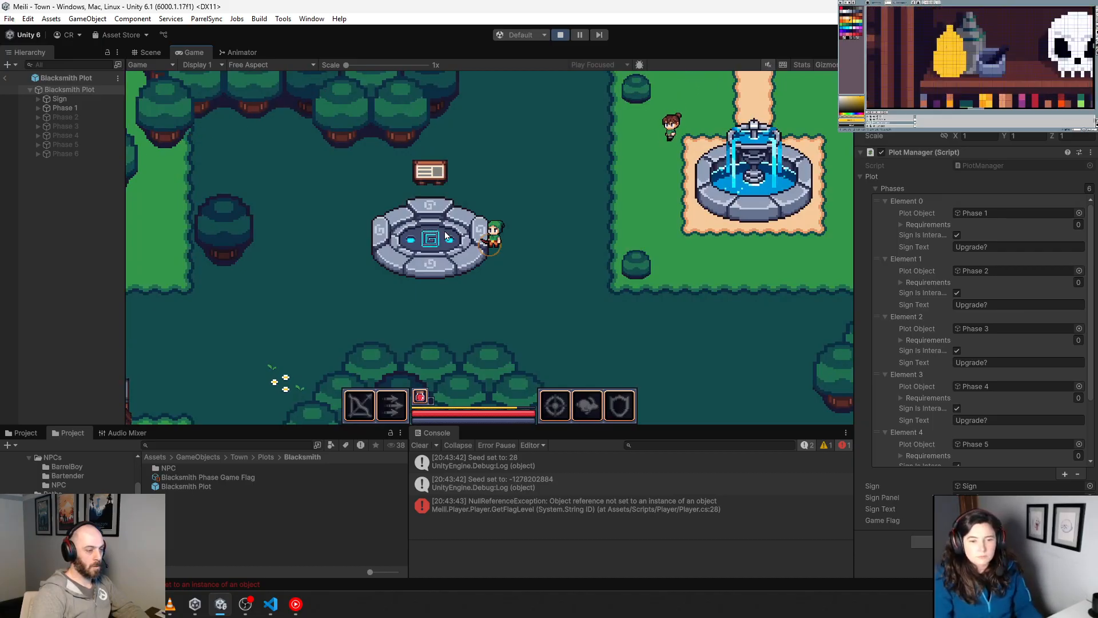
{"action": "key", "text": "d"}
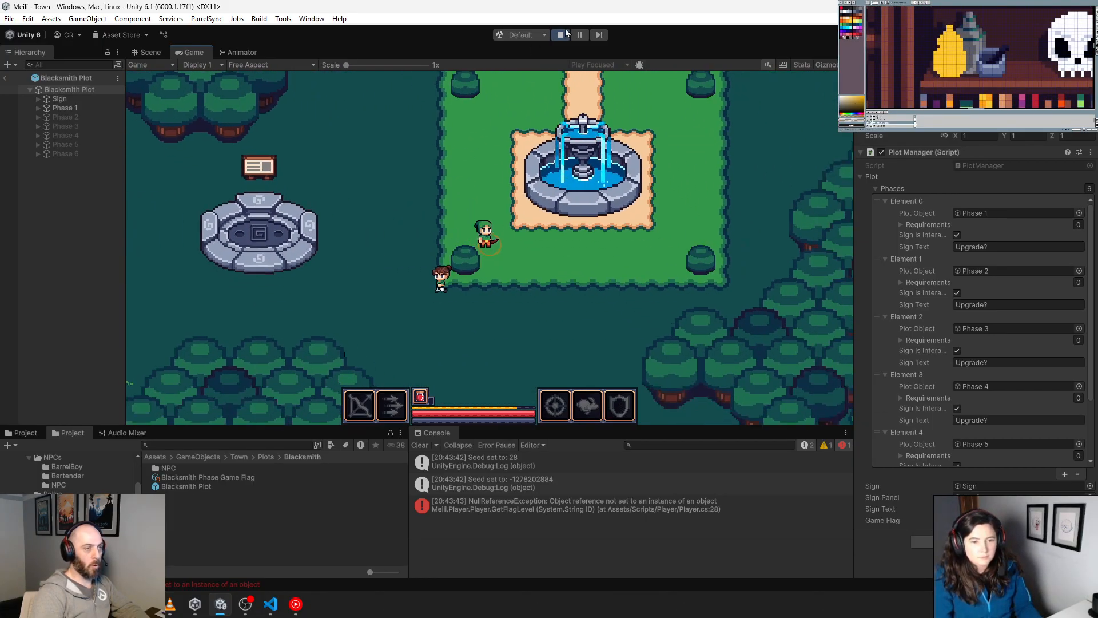
{"action": "left_click", "coordinate": [560, 35]}
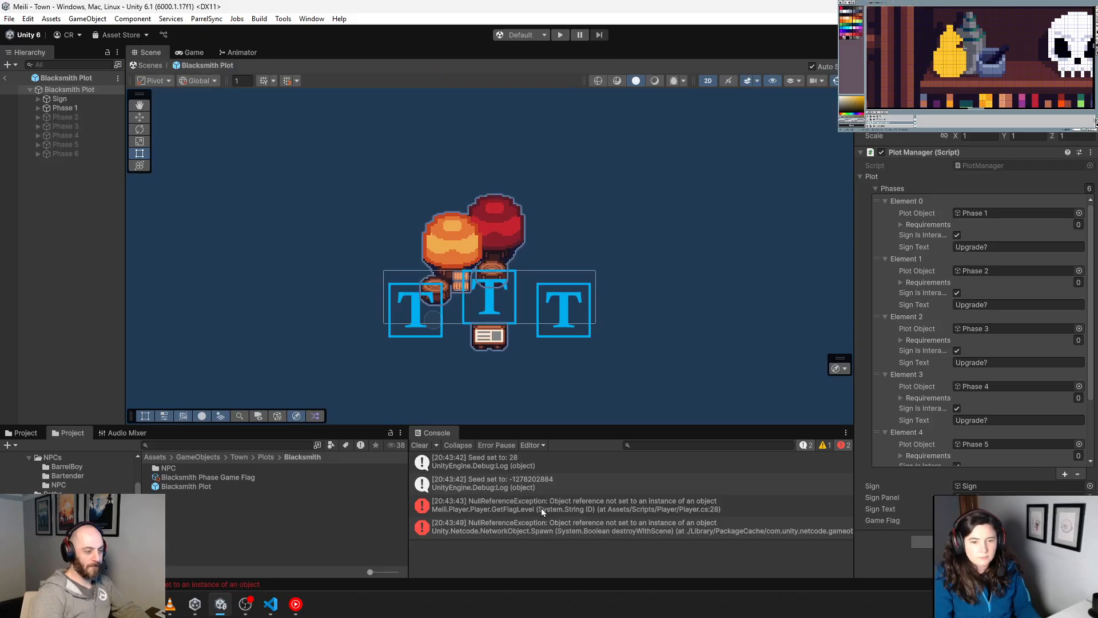
Step: Open the source of the GetFlagLevel NullReferenceException in Player.cs and examine GetFlagLevel and the Flags property
{"action": "left_click", "coordinate": [541, 508]}
{"action": "double_click", "coordinate": [541, 507]}
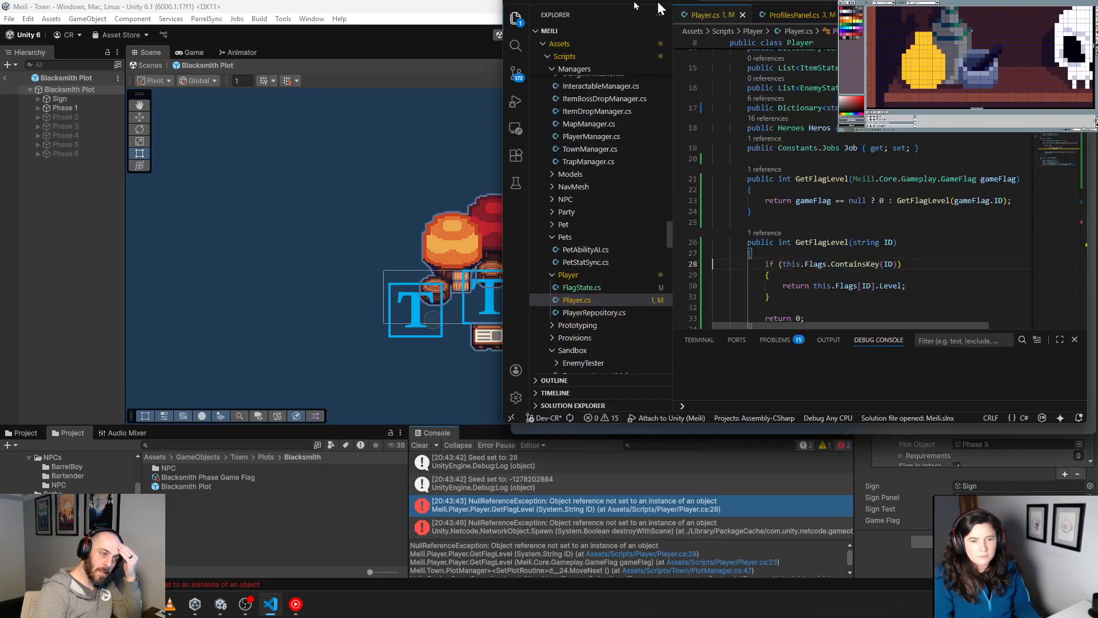
{"action": "left_click_drag", "start_coordinate": [659, 5], "coordinate": [658, 2]}
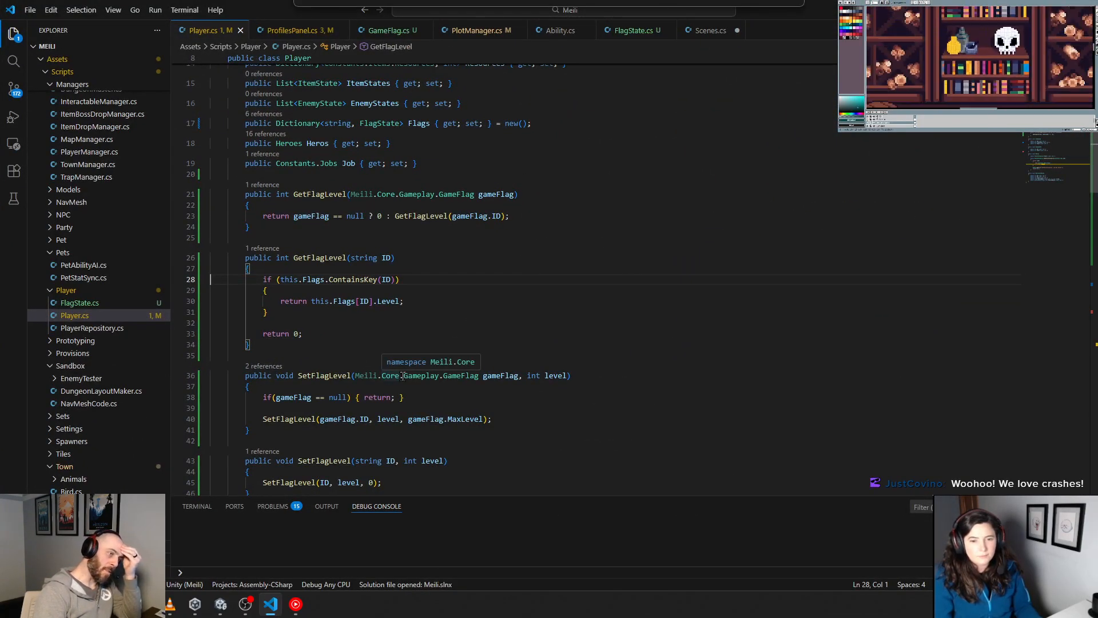
{"action": "scroll", "coordinate": [403, 377], "scroll_direction": "up", "scroll_amount": 3}
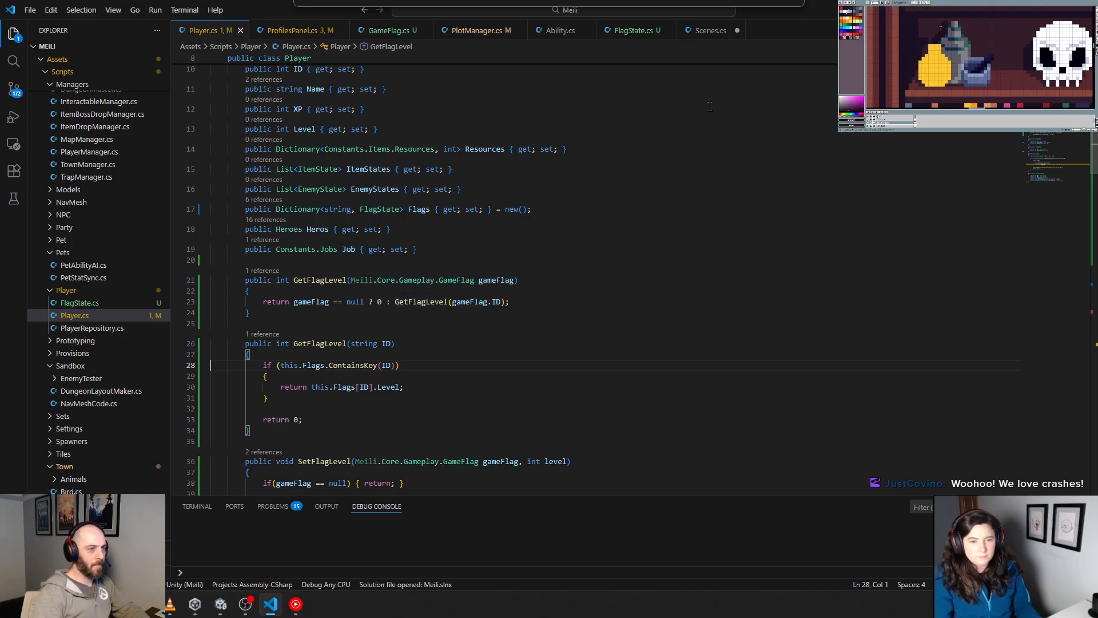
Step: Close Scenes.cs without saving its changes and bring up Ability.cs
{"action": "left_click", "coordinate": [697, 35]}
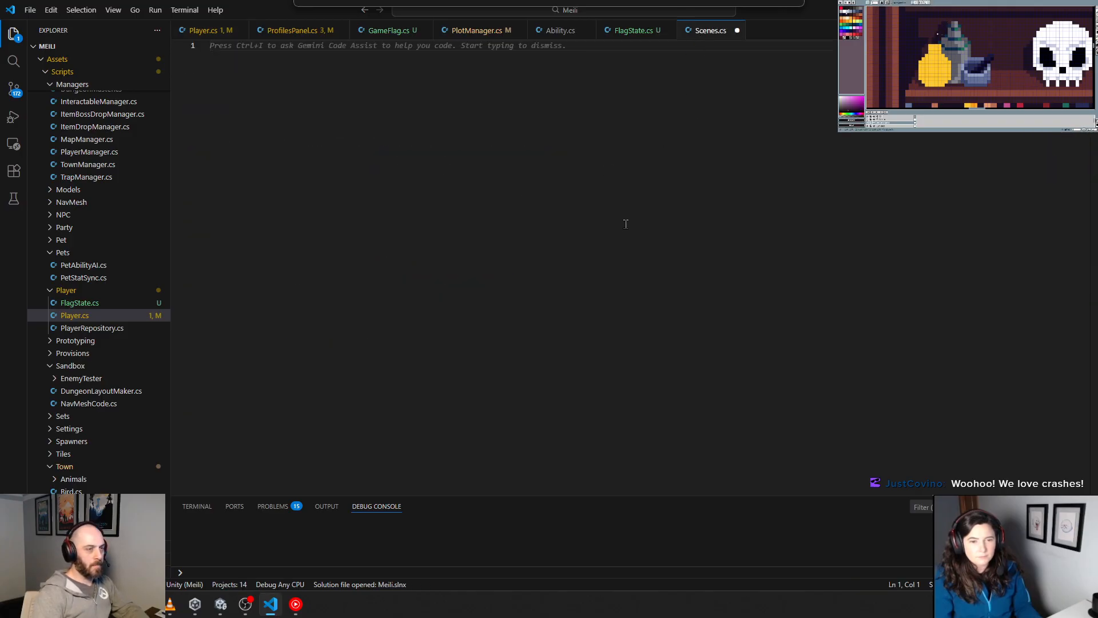
{"action": "left_click", "coordinate": [633, 30]}
{"action": "left_click", "coordinate": [711, 32]}
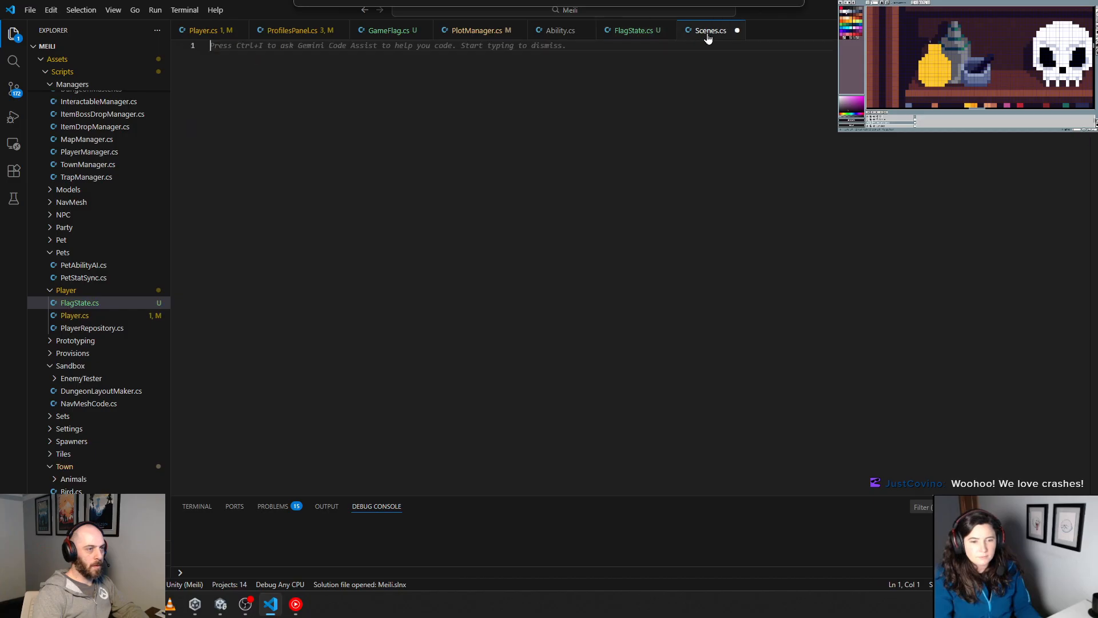
{"action": "left_click", "coordinate": [737, 31]}
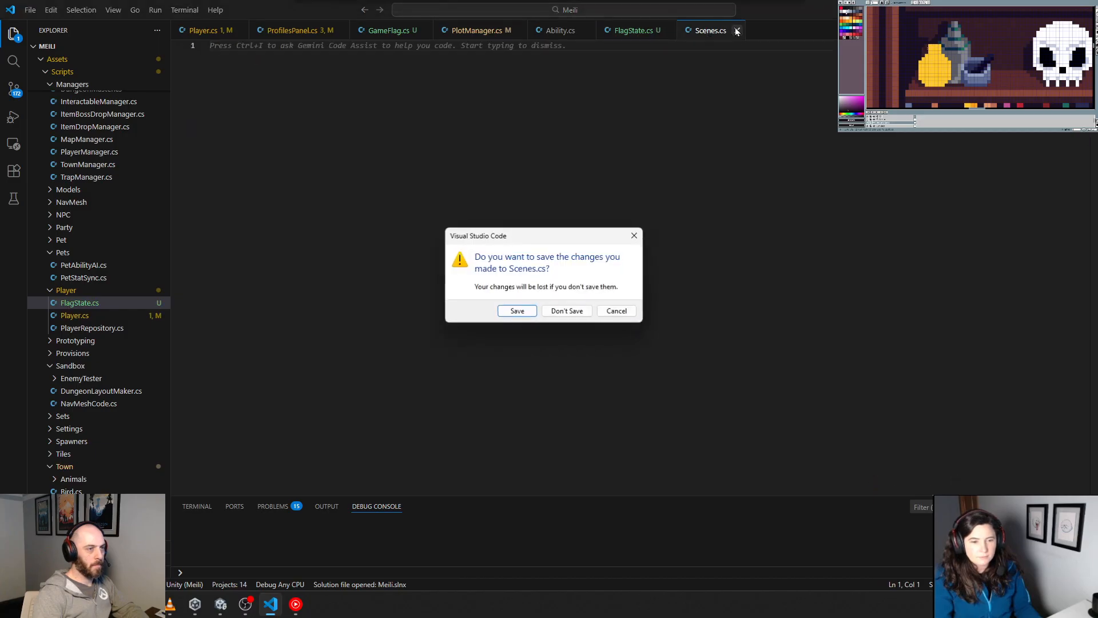
{"action": "left_click", "coordinate": [579, 313]}
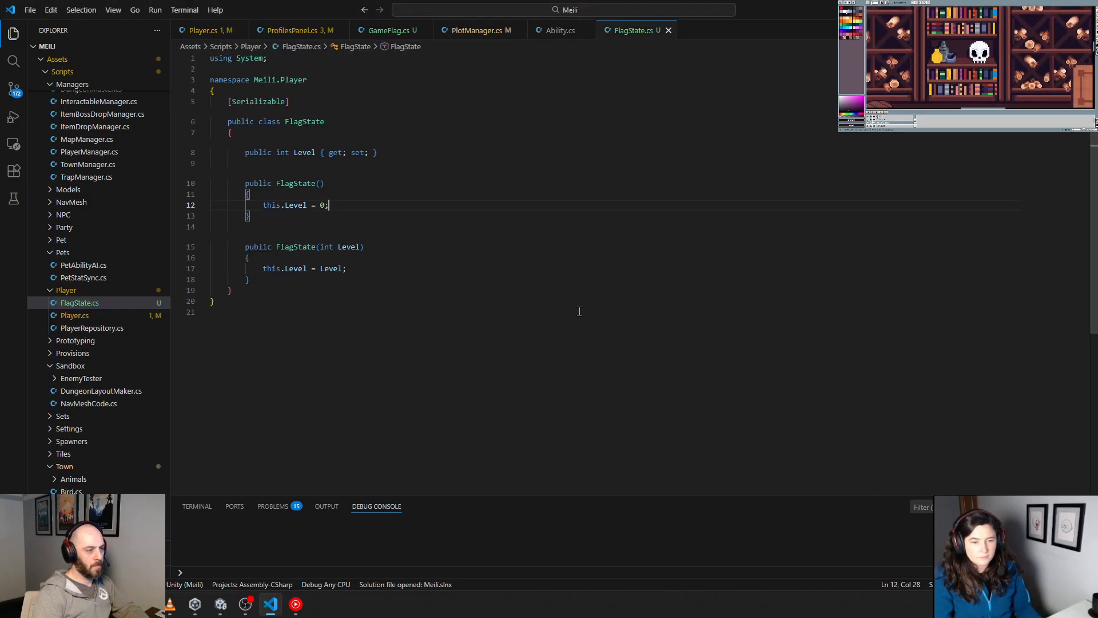
{"action": "left_click", "coordinate": [556, 31]}
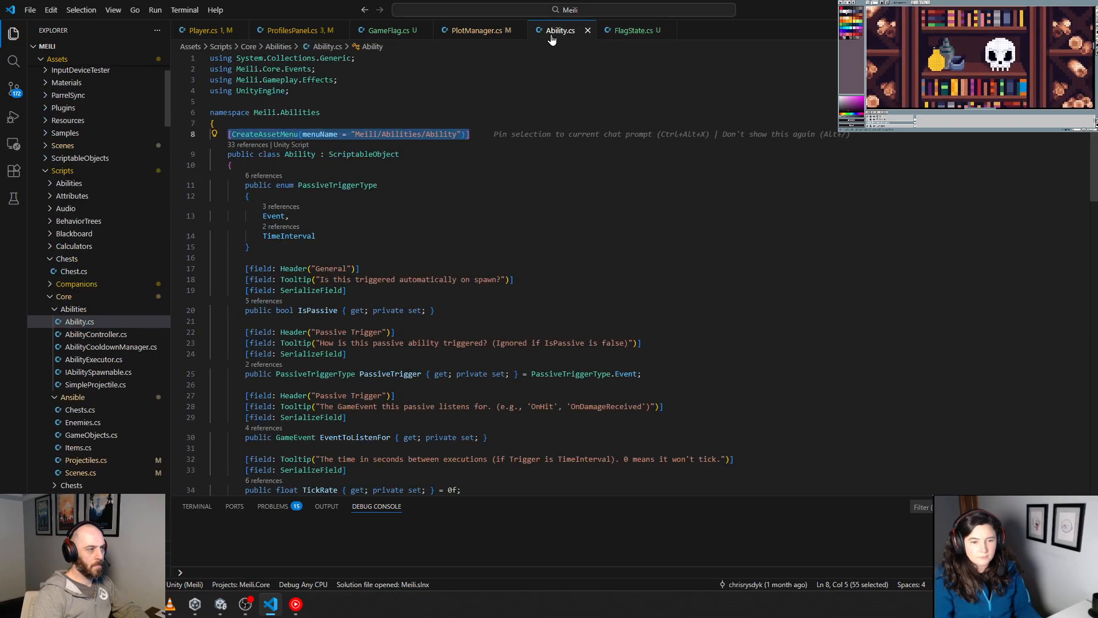
Step: Switch to Unity, find and open the MainMenu scene, and run it in play mode
{"action": "key", "text": "alt+Tab"}
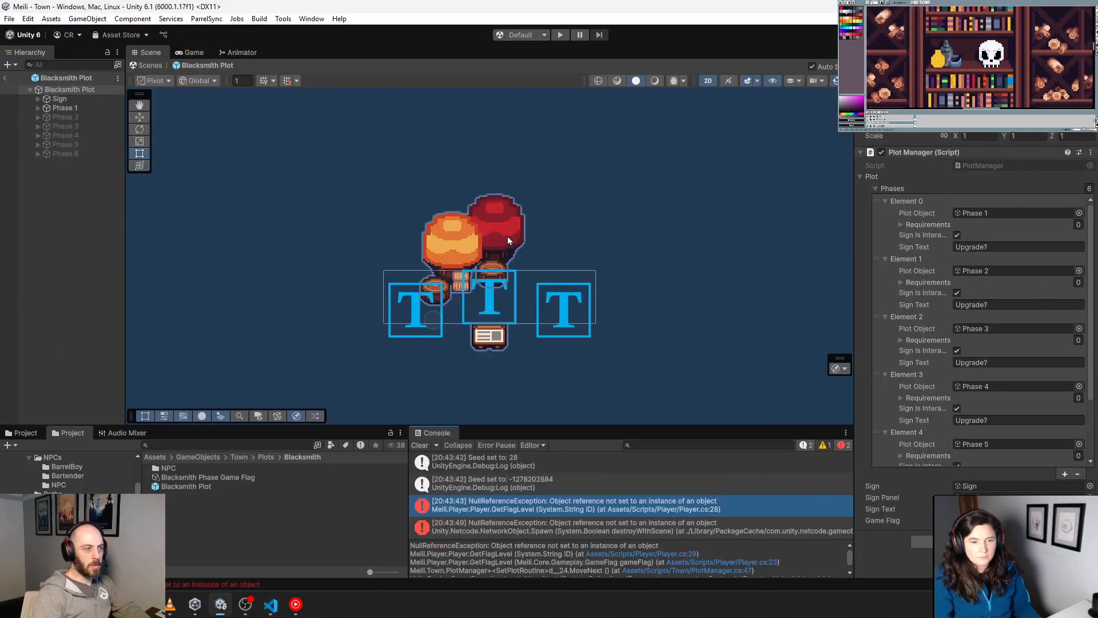
{"action": "left_click", "coordinate": [202, 444]}
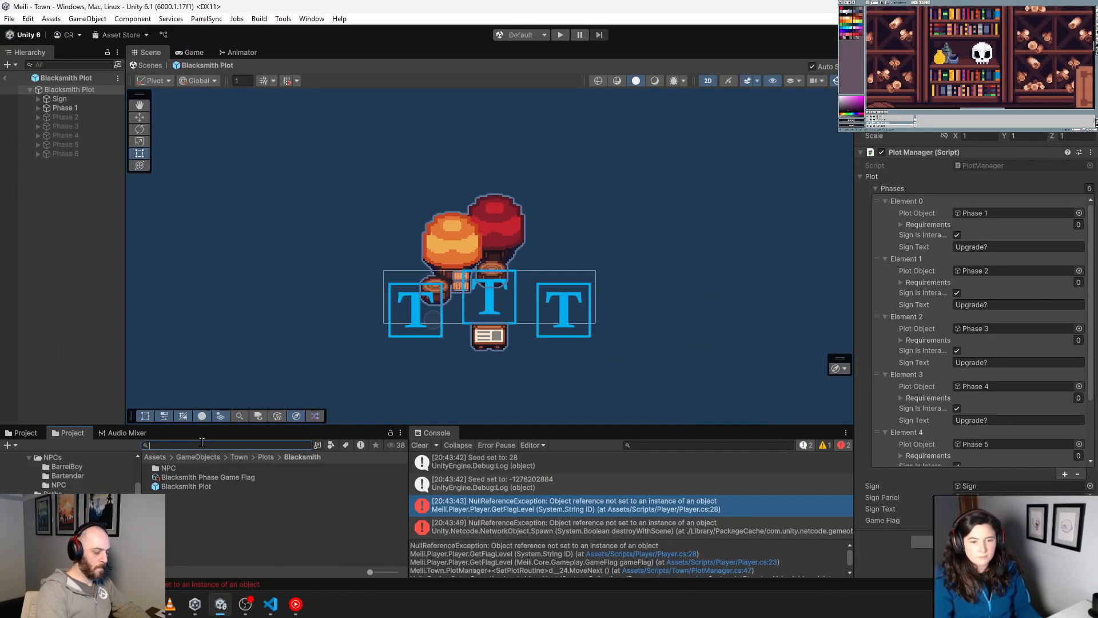
{"action": "type", "text": "main menu"}
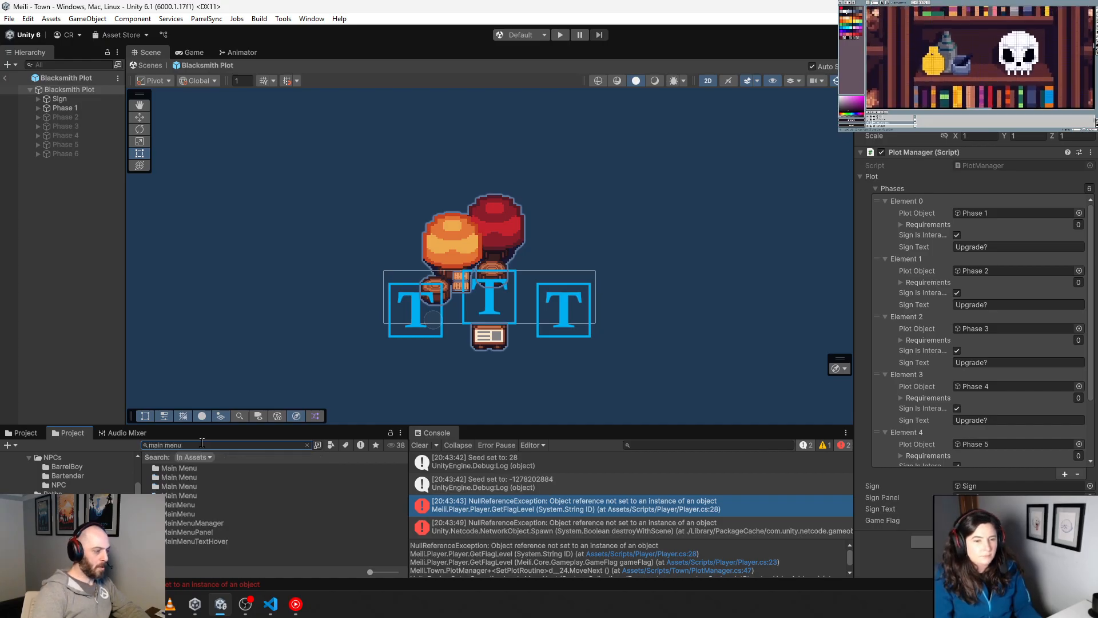
{"action": "double_click", "coordinate": [180, 513]}
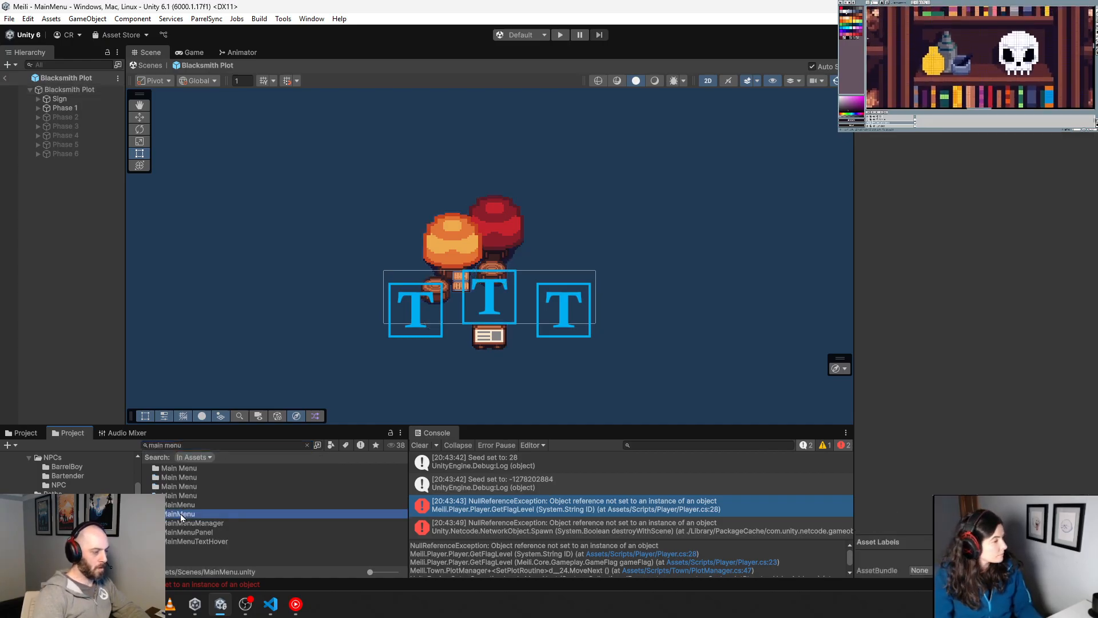
{"action": "left_click", "coordinate": [561, 35]}
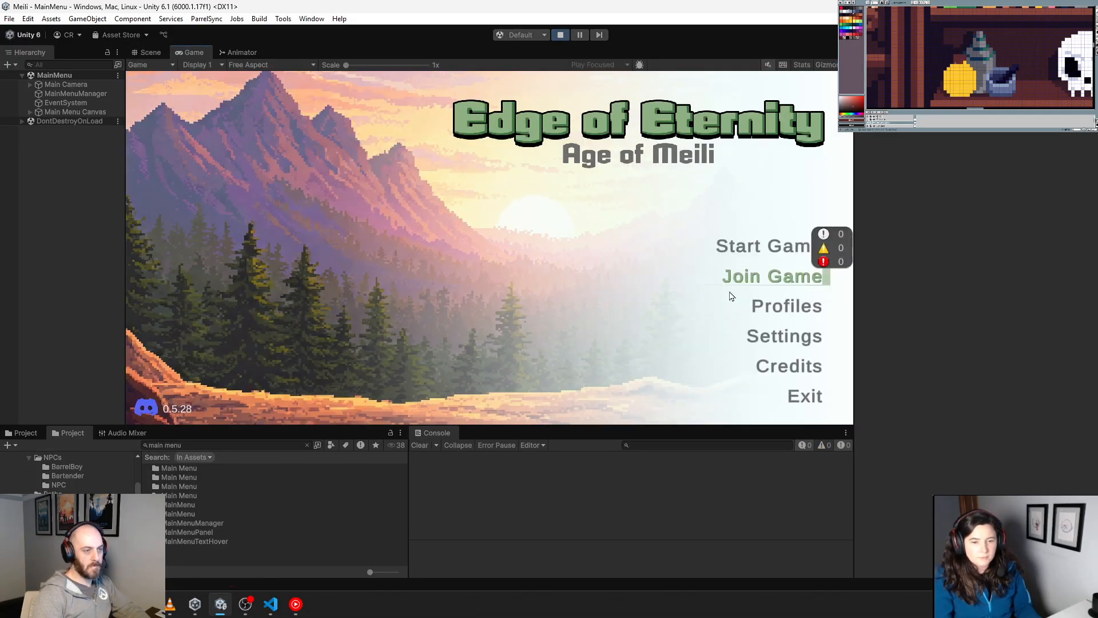
Step: Replace the game's existing saved profiles with one newly added profile and make it the selected one
{"action": "left_click", "coordinate": [784, 307]}
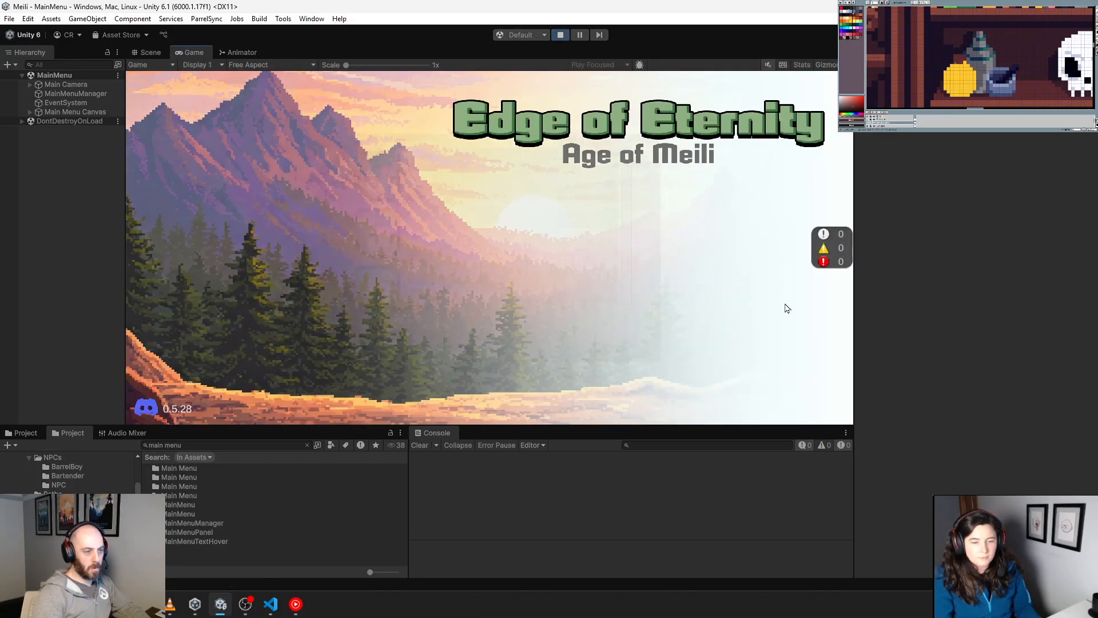
{"action": "left_click", "coordinate": [587, 190]}
{"action": "left_click", "coordinate": [587, 195]}
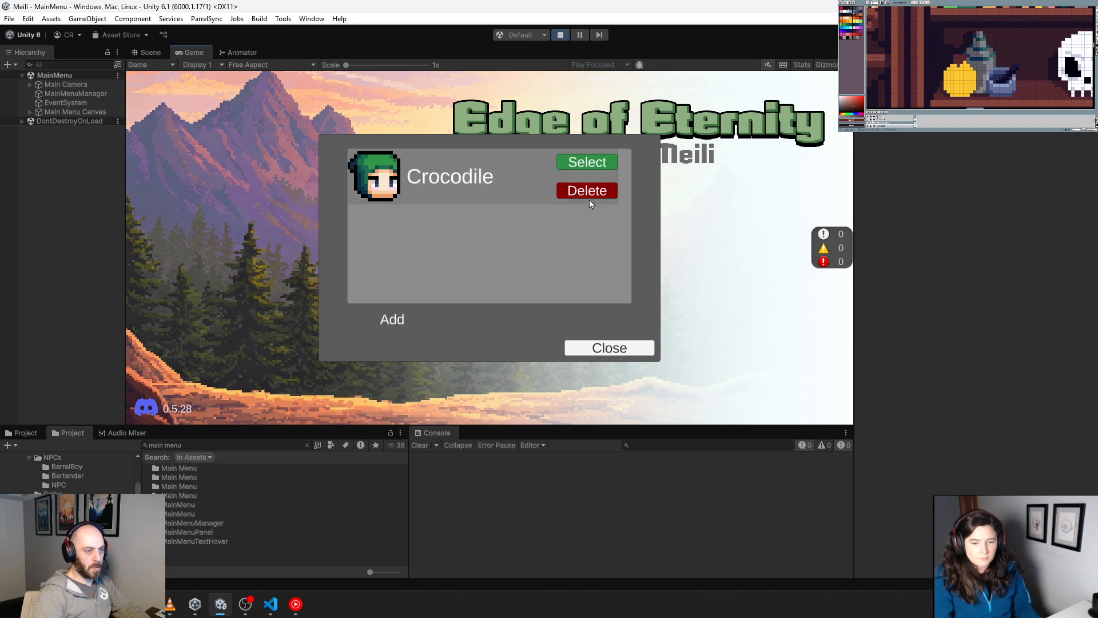
{"action": "left_click", "coordinate": [587, 190]}
{"action": "left_click", "coordinate": [417, 319]}
{"action": "left_click", "coordinate": [585, 163]}
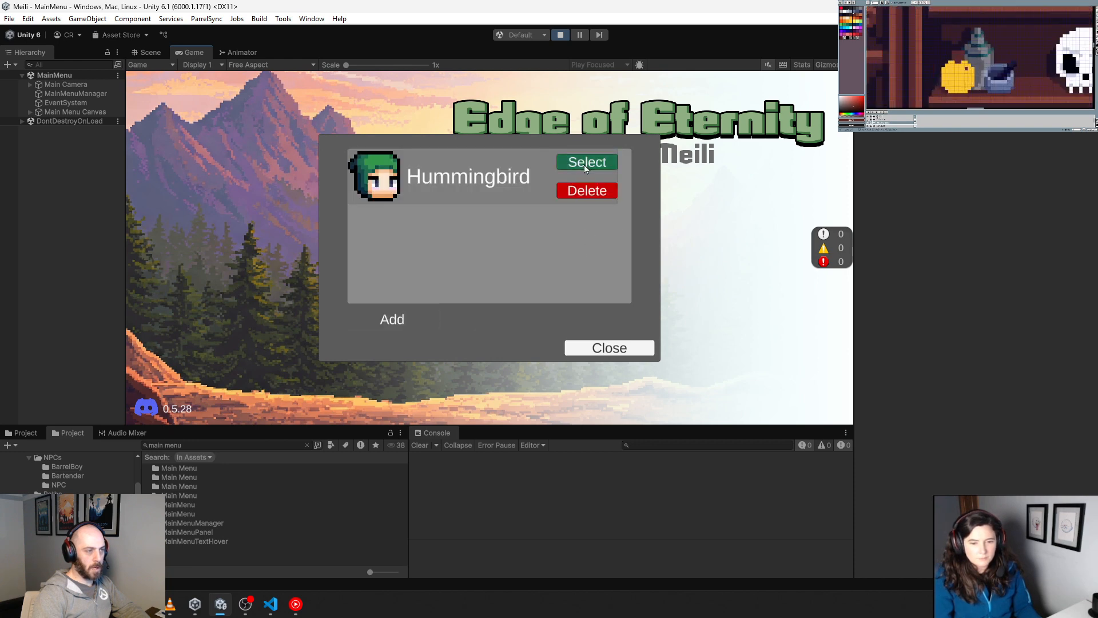
{"action": "left_click", "coordinate": [624, 346]}
Step: Start the game from the main menu and walk the character to the Blacksmith plot's sign in town
{"action": "left_click", "coordinate": [749, 251]}
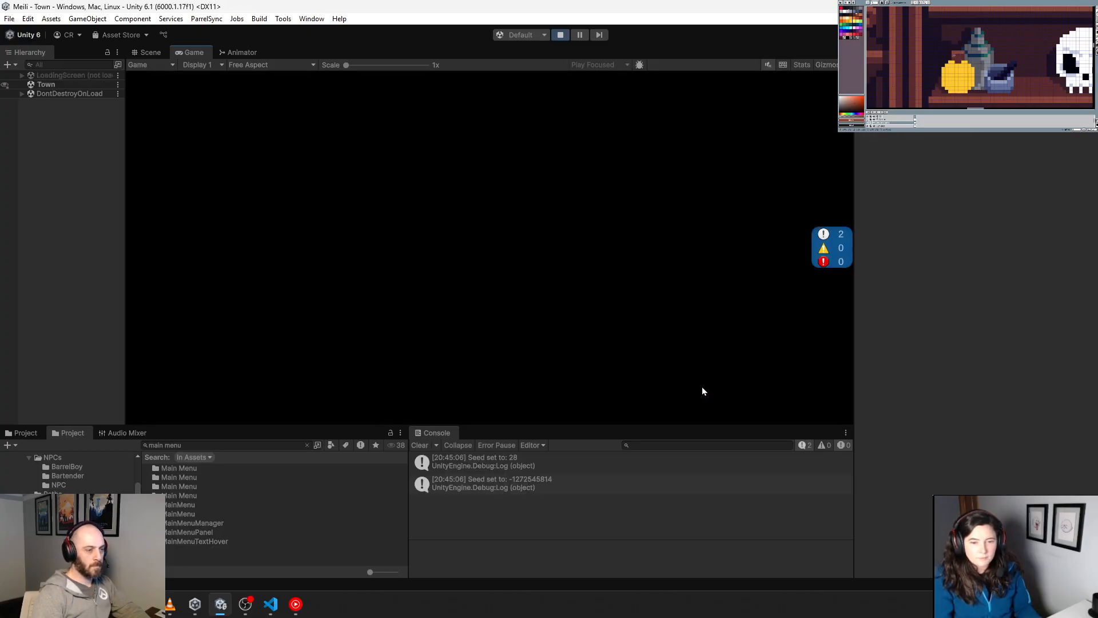
{"action": "key", "text": "a"}
{"action": "key", "text": "s"}
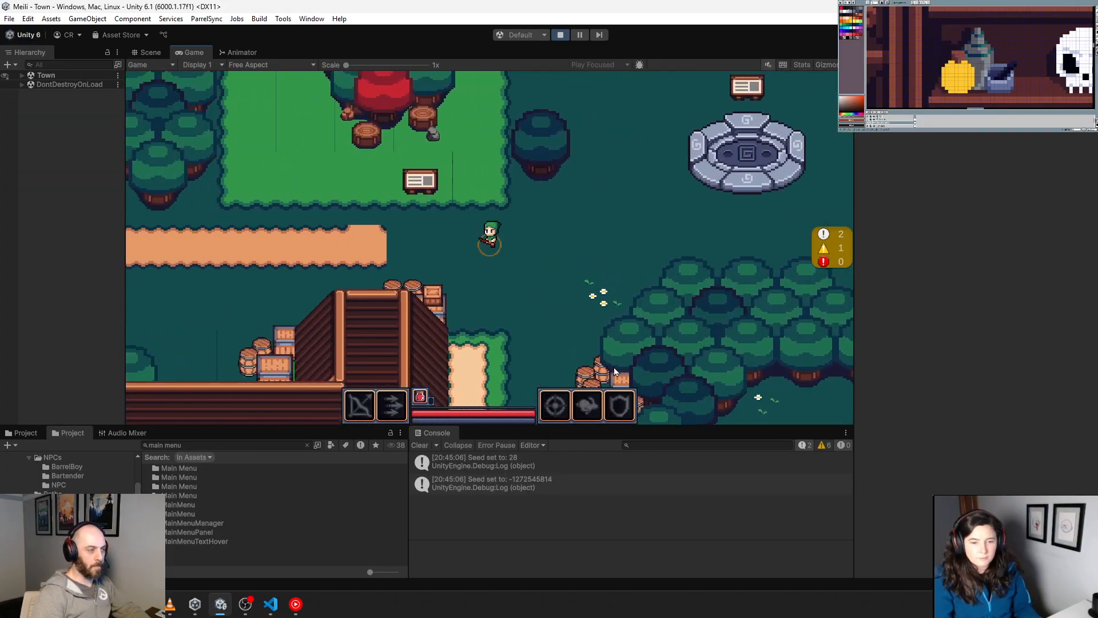
{"action": "key", "text": "s"}
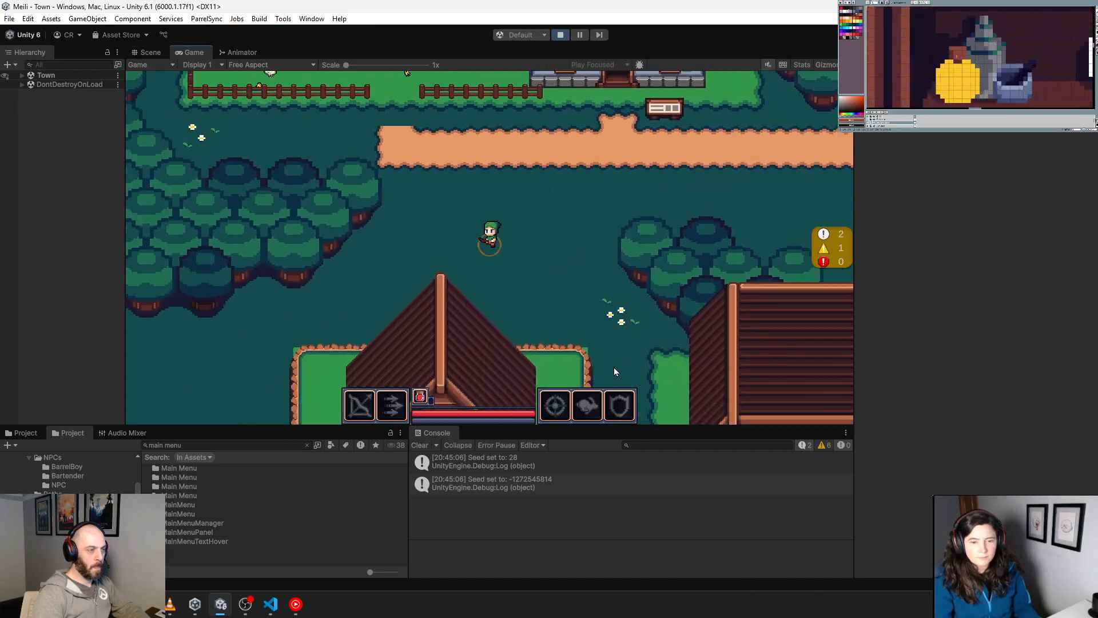
{"action": "key", "text": "w"}
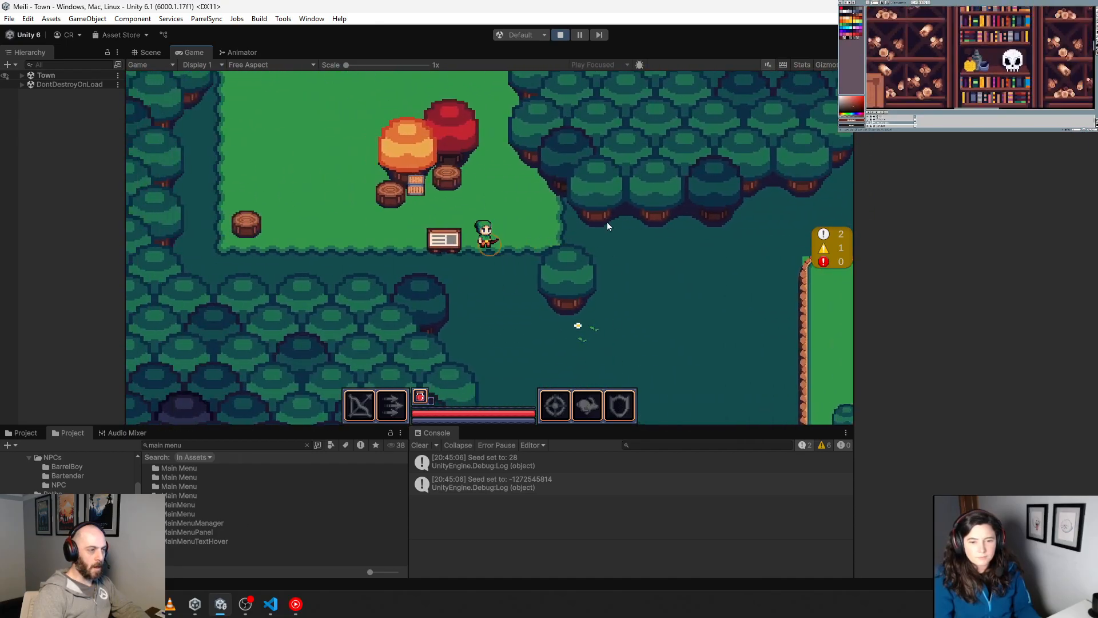
{"action": "key", "text": "s"}
{"action": "key", "text": "a"}
{"action": "key", "text": "w"}
Step: Build the Blacksmith plot's upgrade at its sign, walk the character over the plot, and stop the run
{"action": "key", "text": "e"}
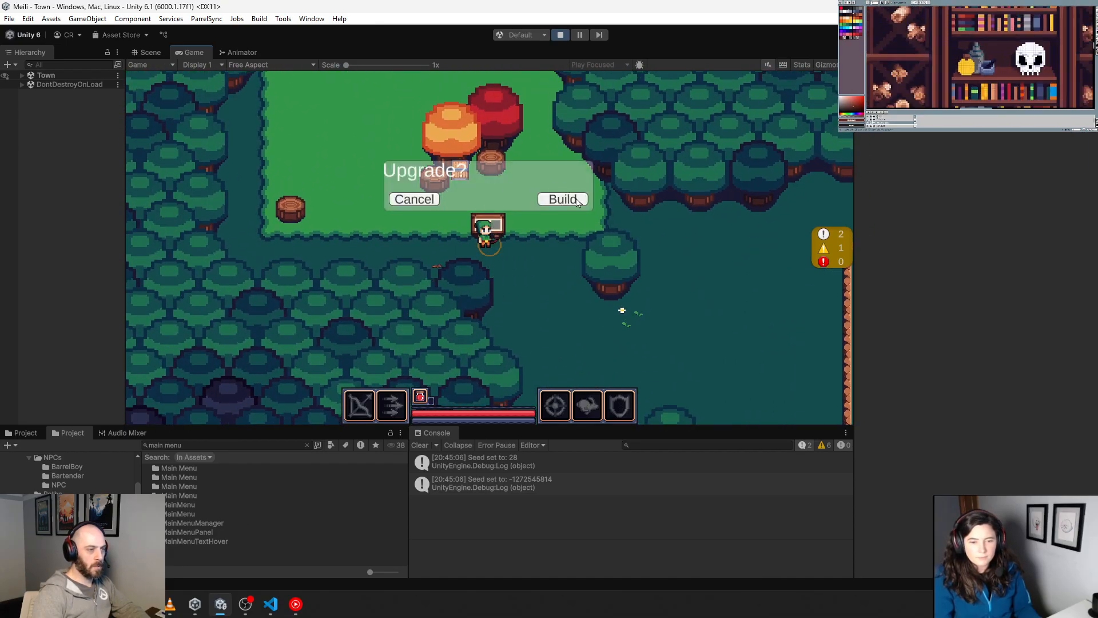
{"action": "left_click", "coordinate": [578, 201]}
{"action": "key", "text": "w"}
{"action": "key", "text": "a"}
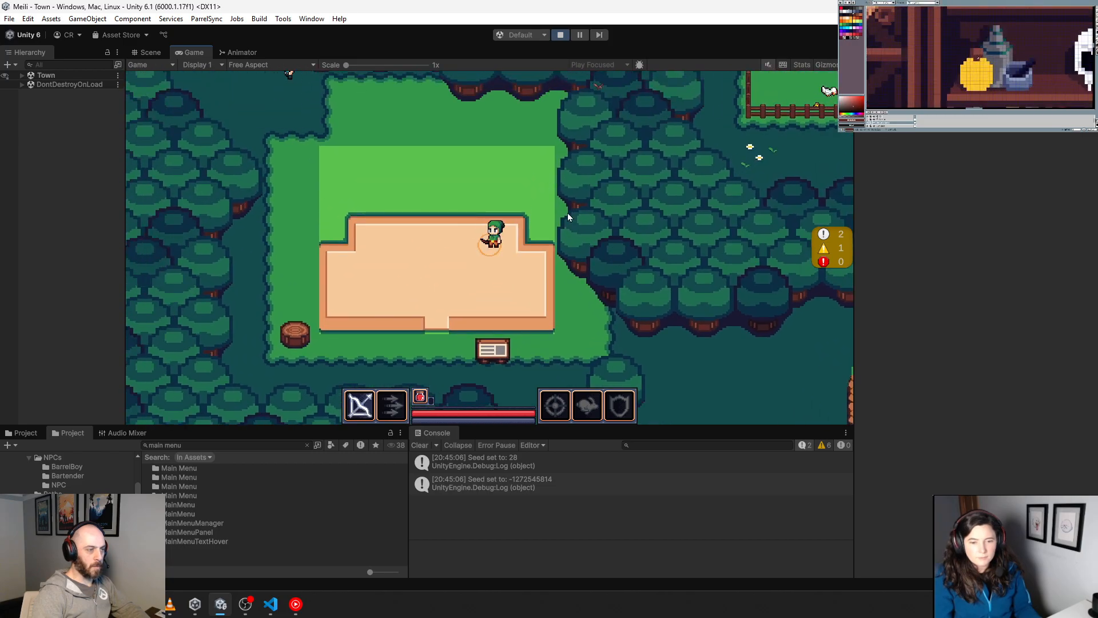
{"action": "key", "text": "s"}
{"action": "key", "text": "d"}
{"action": "left_click", "coordinate": [561, 35]}
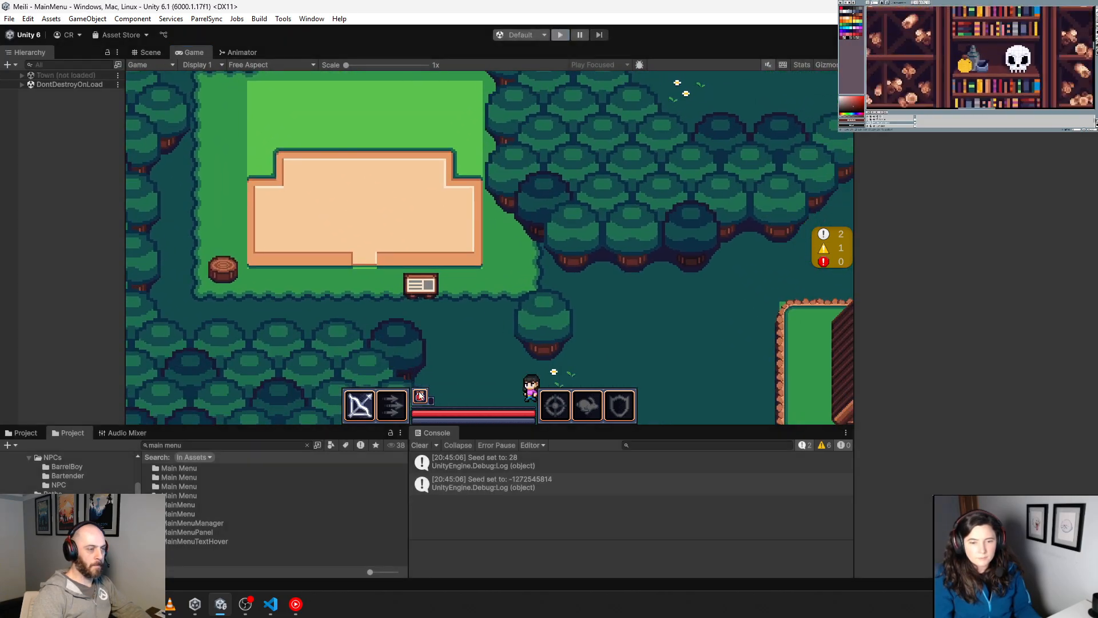
Step: Search the project for town, open the Town scene, and run it in play mode
{"action": "key", "text": "ctrl+a"}
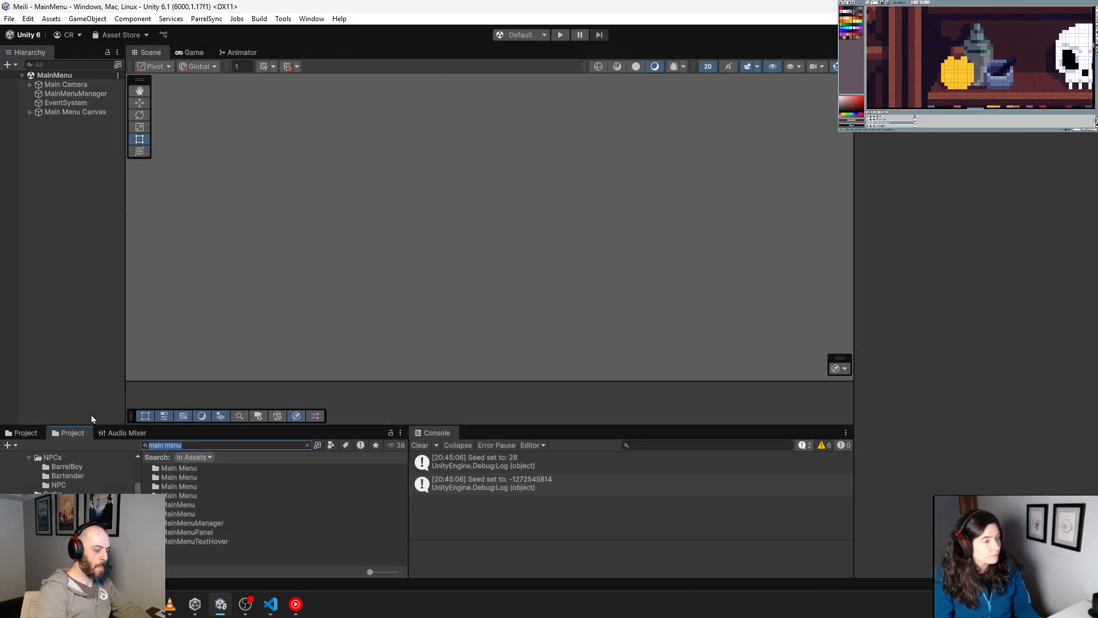
{"action": "type", "text": "town"}
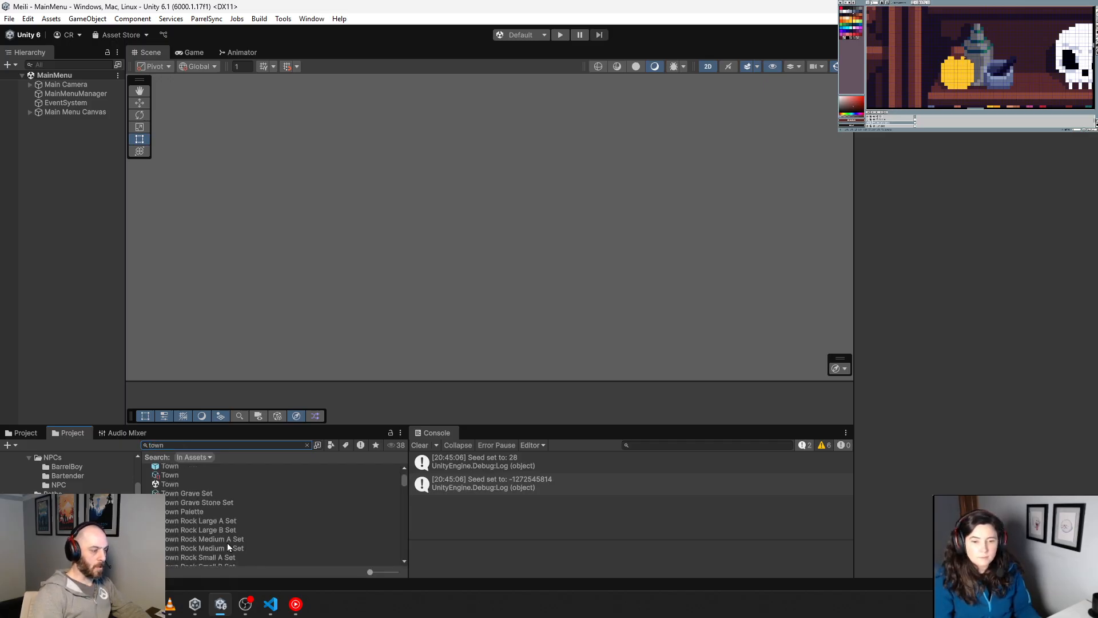
{"action": "left_click", "coordinate": [181, 485]}
{"action": "double_click", "coordinate": [181, 485]}
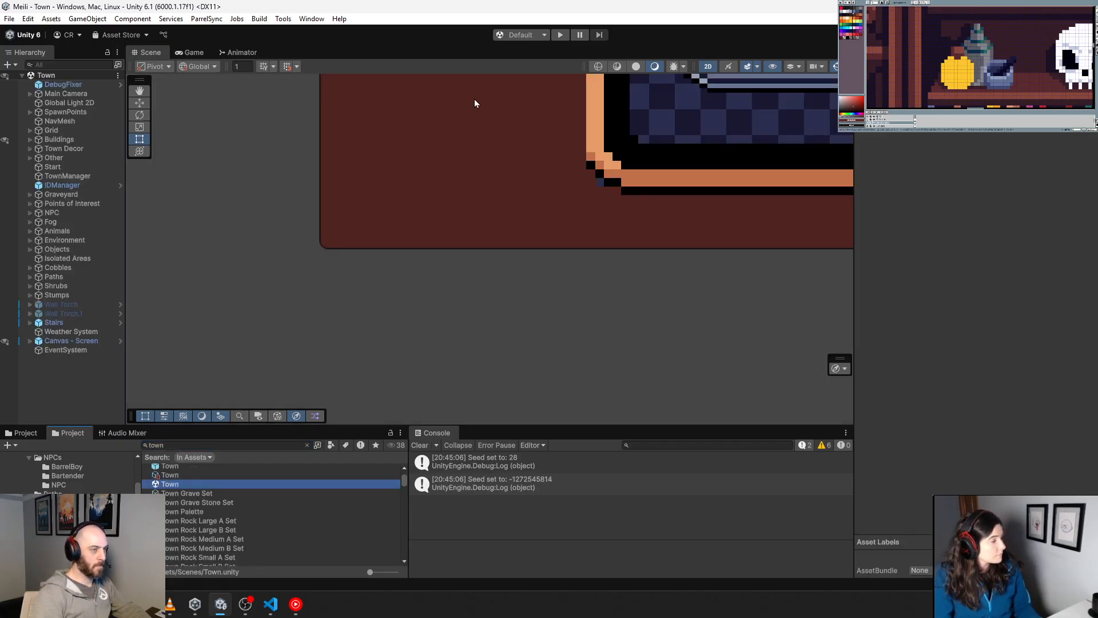
{"action": "left_click", "coordinate": [562, 35]}
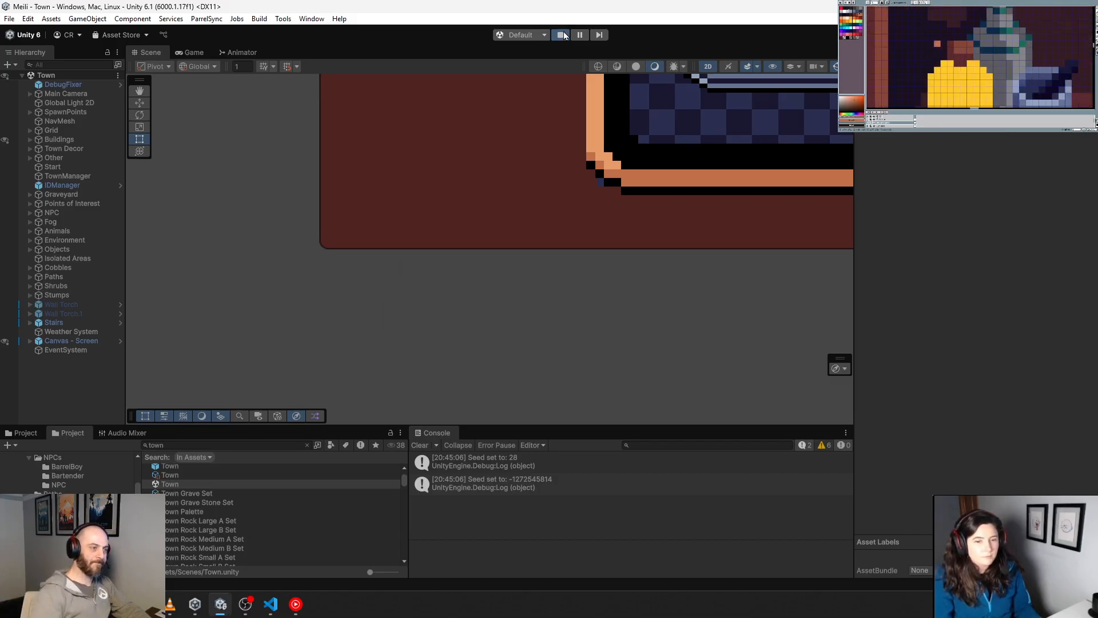
Step: Walk the character through town to the Blacksmith plot to check which phase it loads
{"action": "key", "text": "a"}
{"action": "key", "text": "s"}
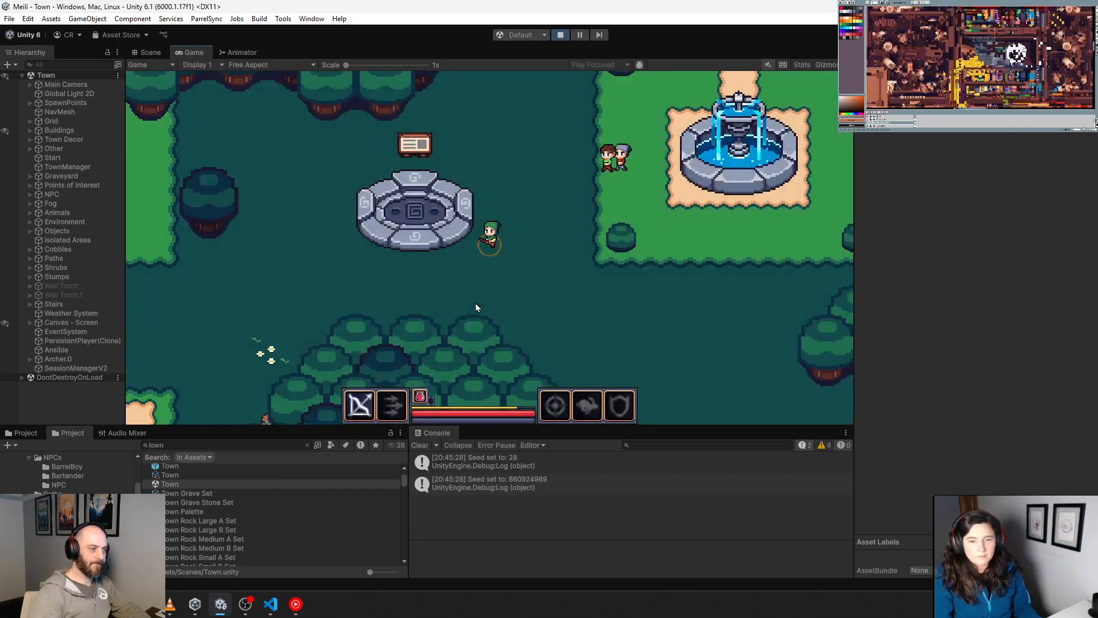
{"action": "key", "text": "a"}
{"action": "key", "text": "s"}
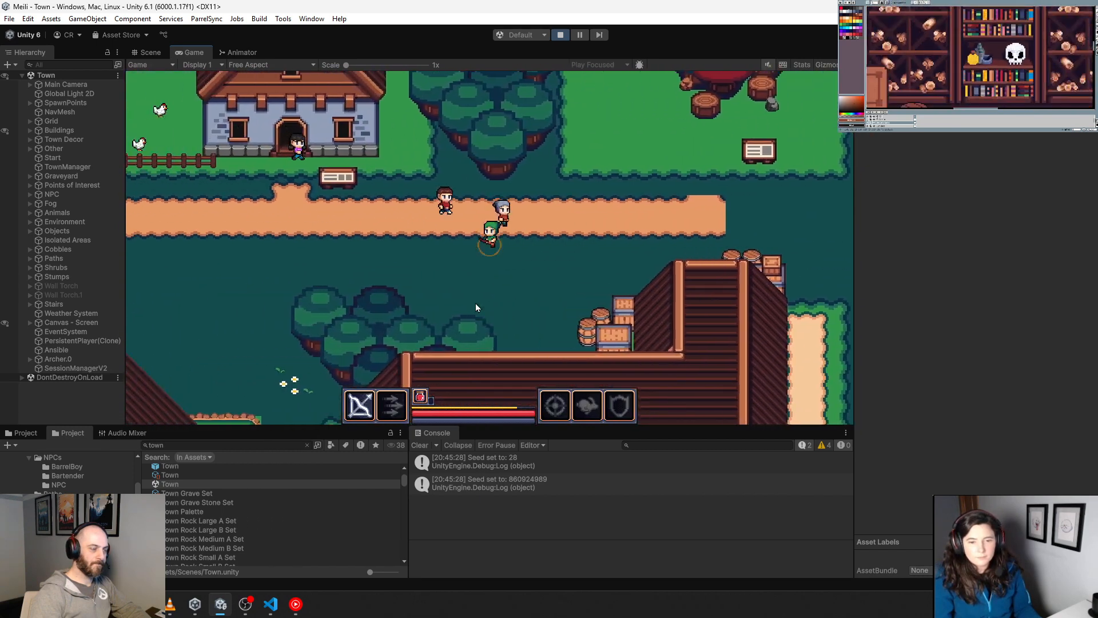
{"action": "key", "text": "a"}
{"action": "key", "text": "s"}
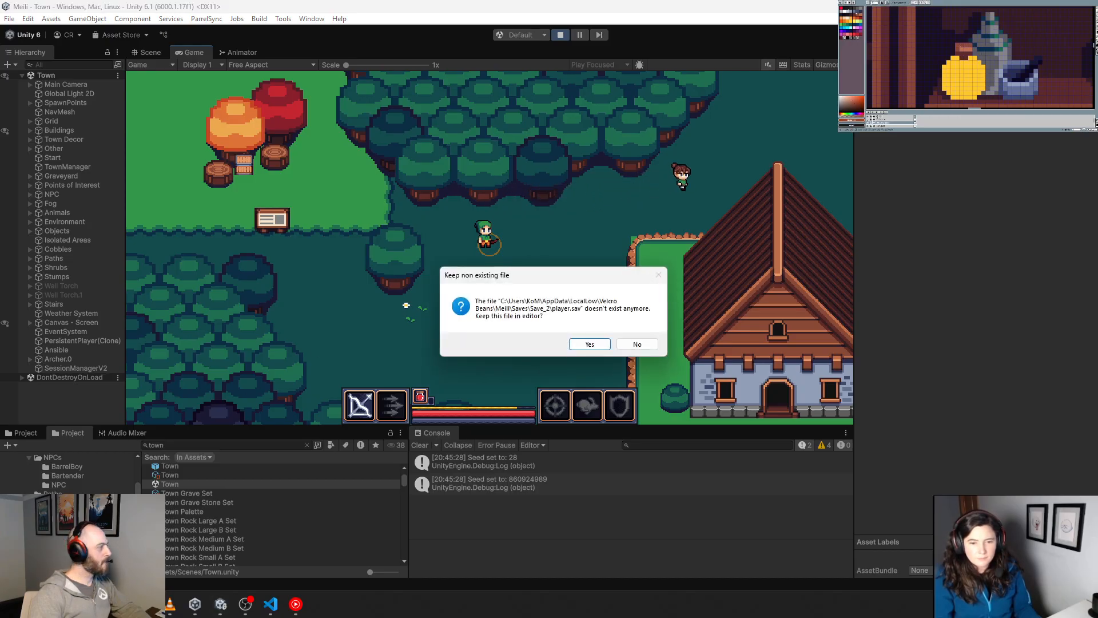
Step: Discard the missing Save_2 player.sav in Notepad++ and examine the Flags section of the Save_0 player.sav, including the entry with the empty key
{"action": "left_click", "coordinate": [631, 346]}
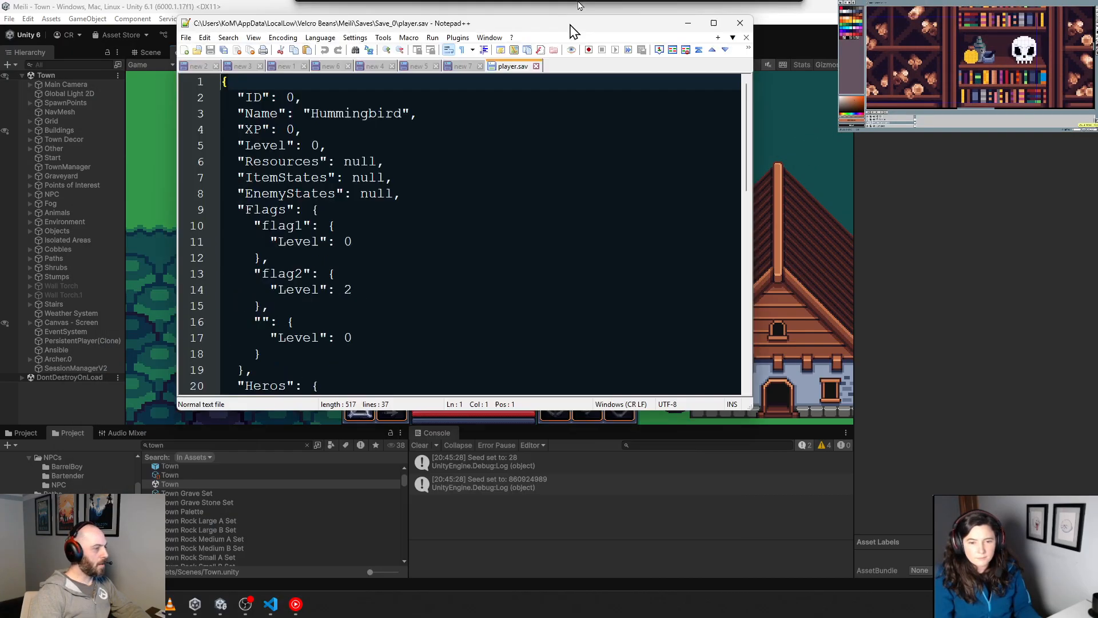
{"action": "scroll", "coordinate": [476, 361], "scroll_direction": "down", "scroll_amount": 8}
{"action": "scroll", "coordinate": [476, 361], "scroll_direction": "up", "scroll_amount": 8}
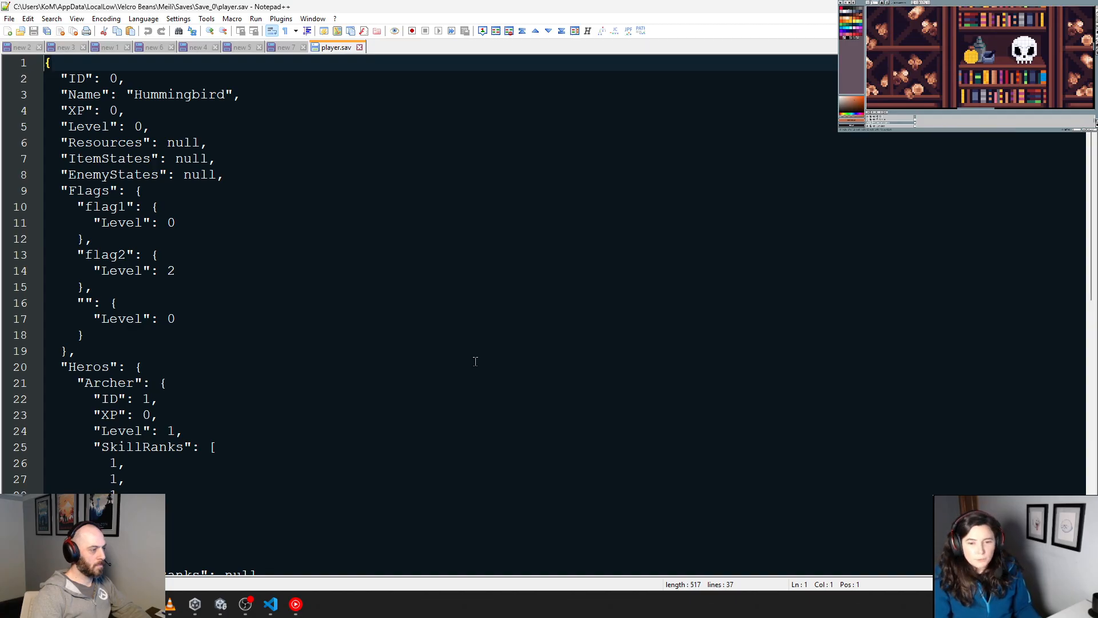
{"action": "left_click_drag", "start_coordinate": [176, 318], "coordinate": [44, 302]}
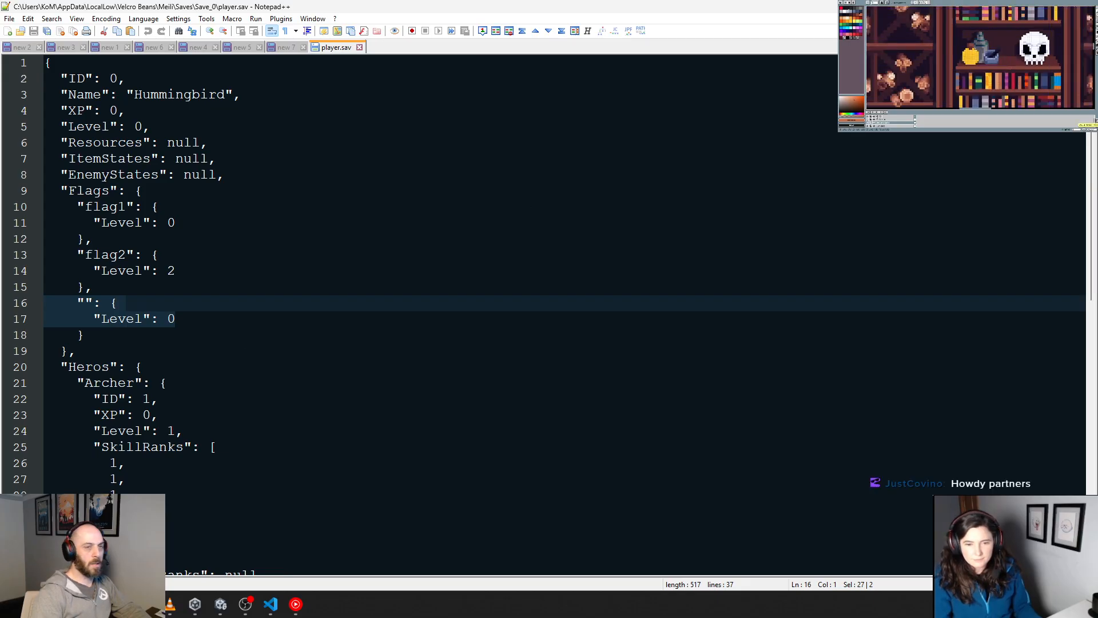
Step: Reload the externally modified Save_0 player.sav in Notepad++ to recheck its saved flags
{"action": "key", "text": "alt+Tab"}
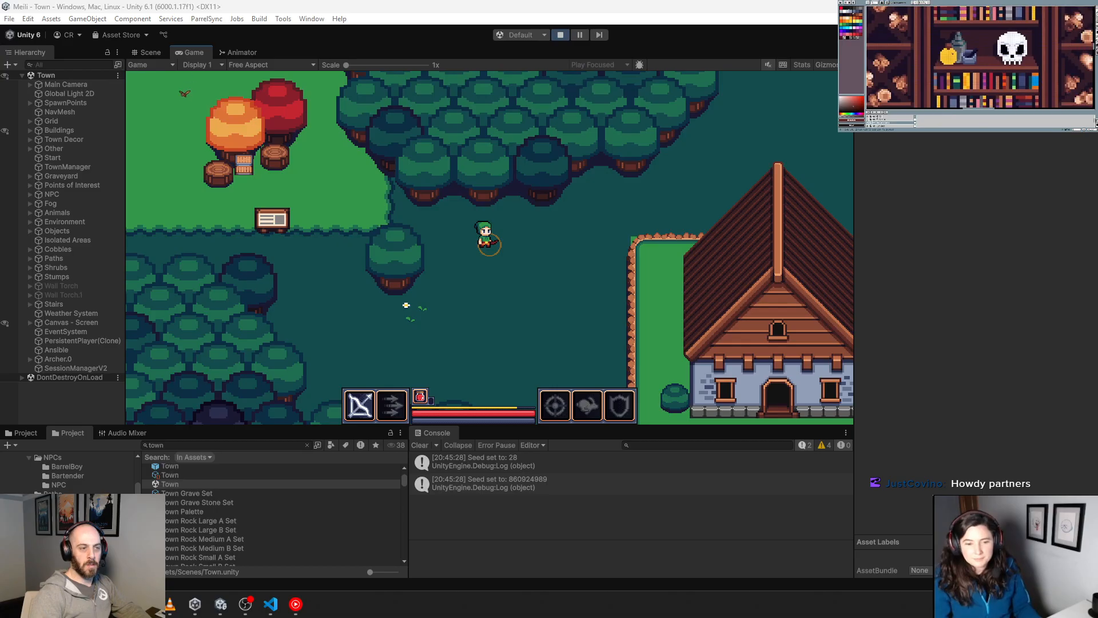
{"action": "key", "text": "alt+Tab"}
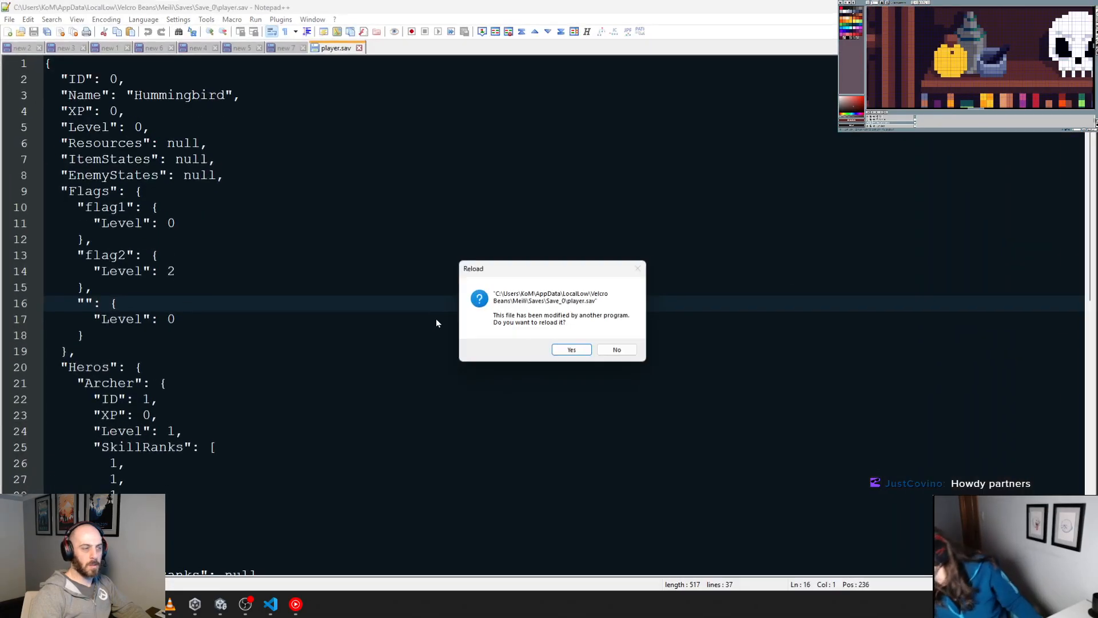
{"action": "left_click", "coordinate": [565, 354]}
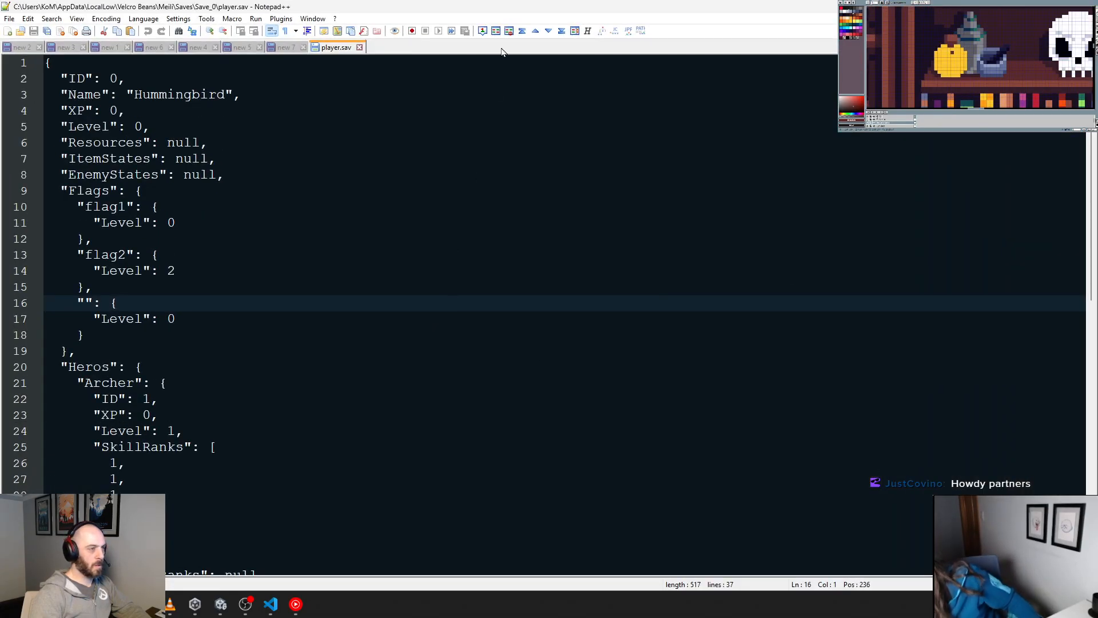
Step: Switch to Unity, stop play mode, and clear the town search from the project browser
{"action": "key", "text": "alt+Tab"}
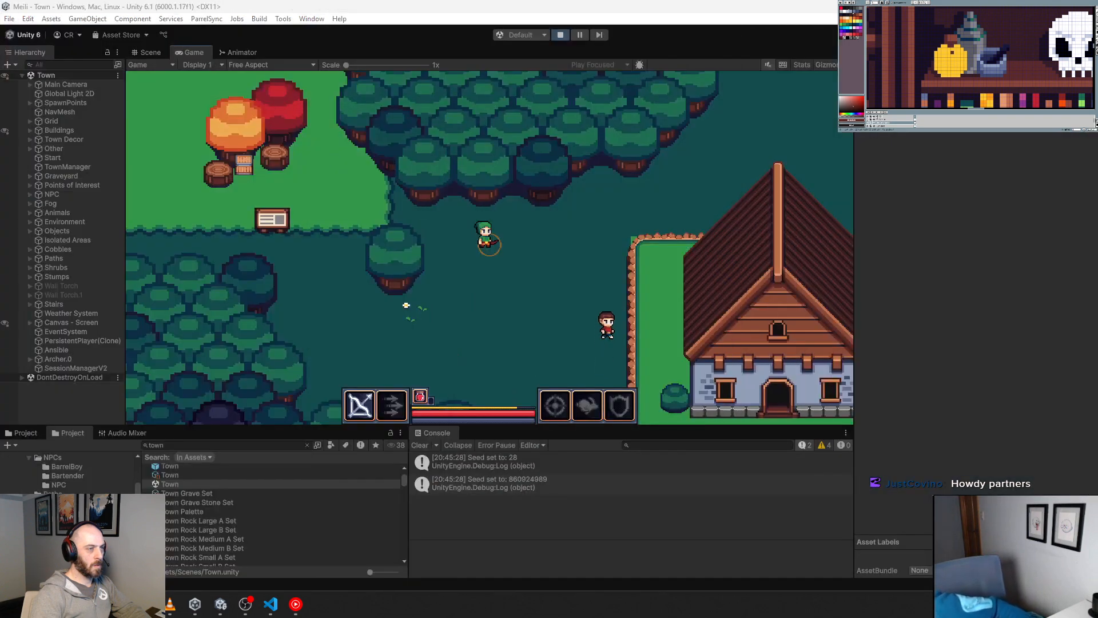
{"action": "left_click", "coordinate": [560, 35]}
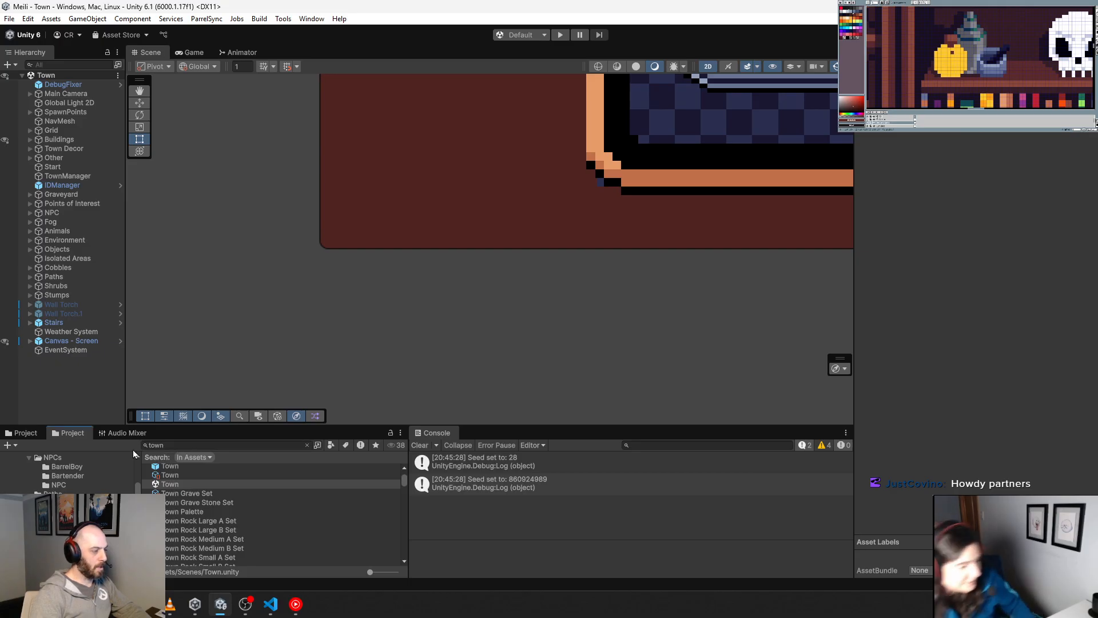
{"action": "left_click_drag", "start_coordinate": [175, 445], "coordinate": [125, 448]}
{"action": "key", "text": "BackSpace"}
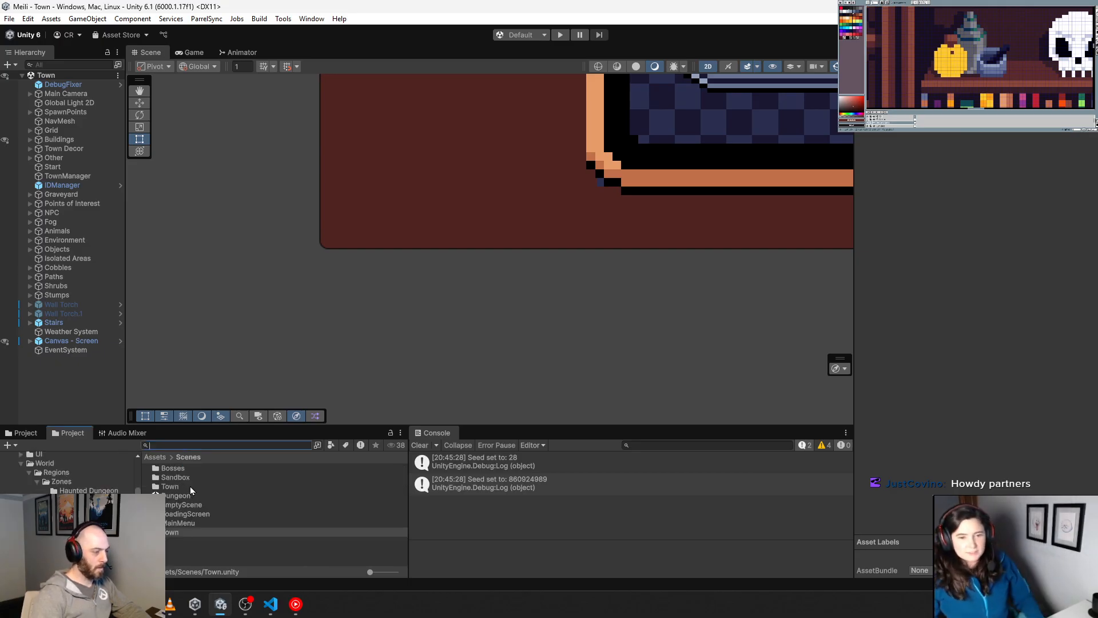
Step: Open the Blacksmith folder under the Town plots in the project and select the Blacksmith Phase Game Flag asset
{"action": "scroll", "coordinate": [67, 481], "scroll_direction": "up", "scroll_amount": 6}
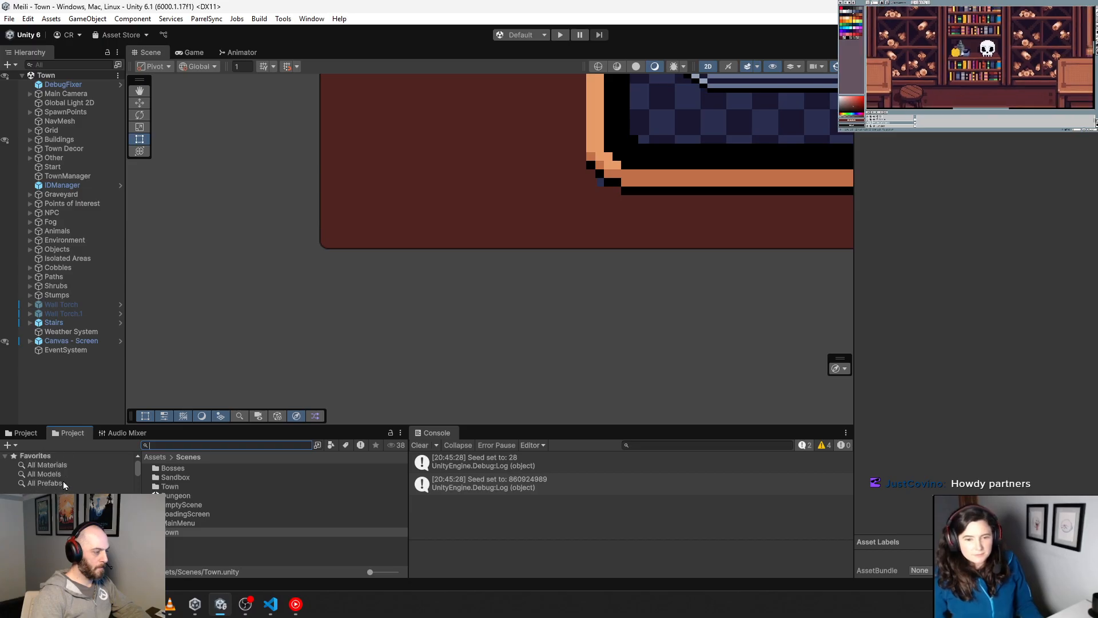
{"action": "scroll", "coordinate": [64, 480], "scroll_direction": "down", "scroll_amount": 10}
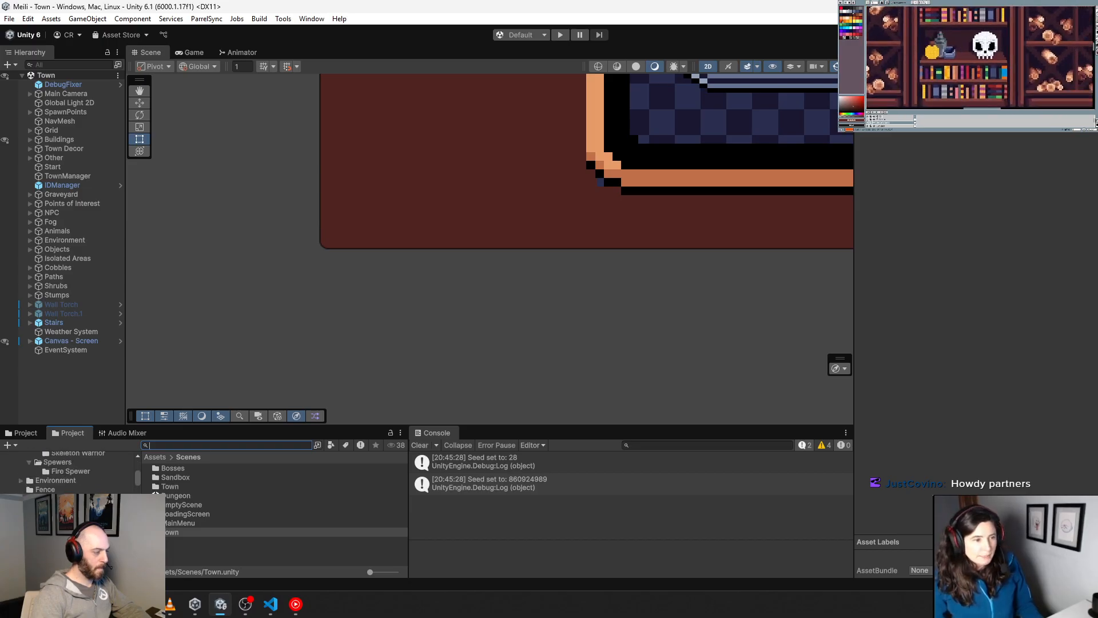
{"action": "scroll", "coordinate": [64, 480], "scroll_direction": "down", "scroll_amount": 5}
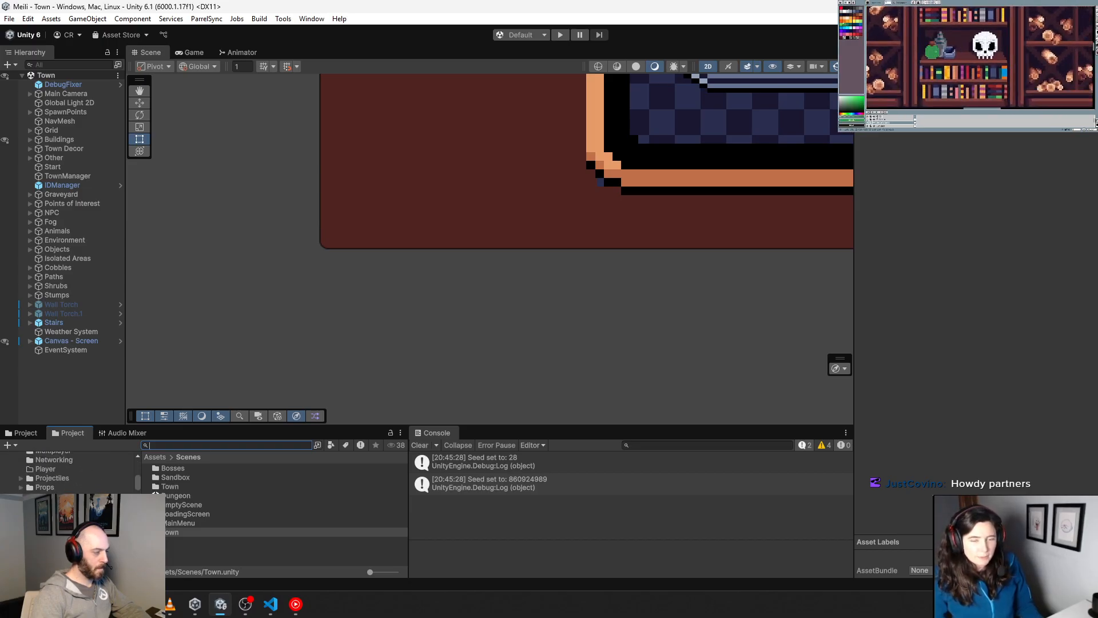
{"action": "scroll", "coordinate": [63, 472], "scroll_direction": "down", "scroll_amount": 5}
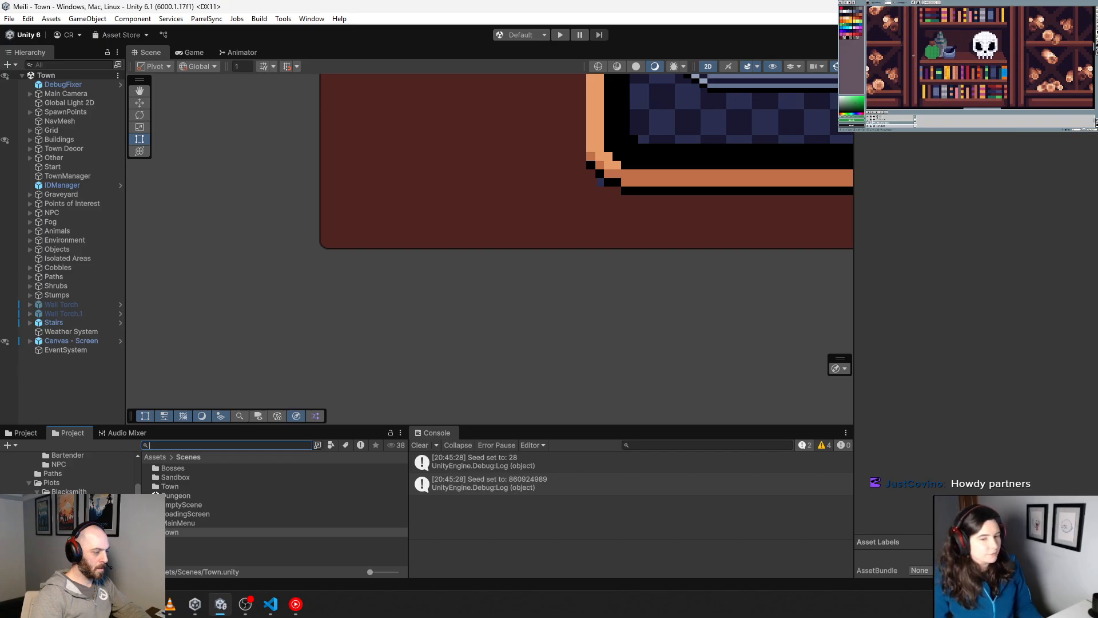
{"action": "left_click", "coordinate": [62, 491]}
{"action": "left_click", "coordinate": [201, 478]}
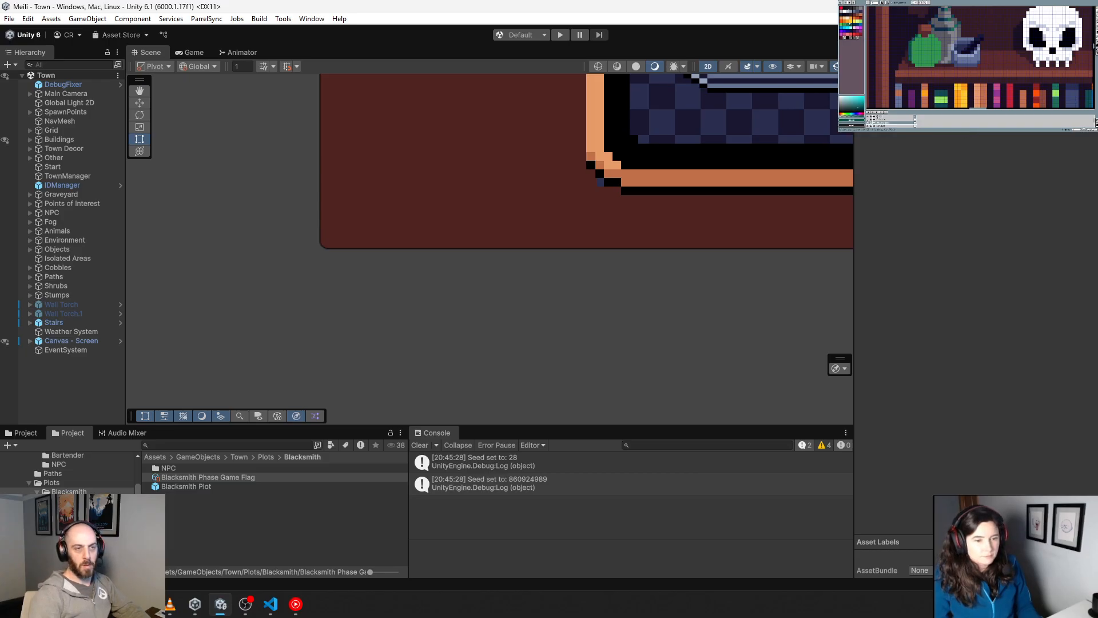
Step: Run the Town scene in play mode, walk the character to the Blacksmith plot's sign, and build its upgrade
{"action": "left_click", "coordinate": [559, 36]}
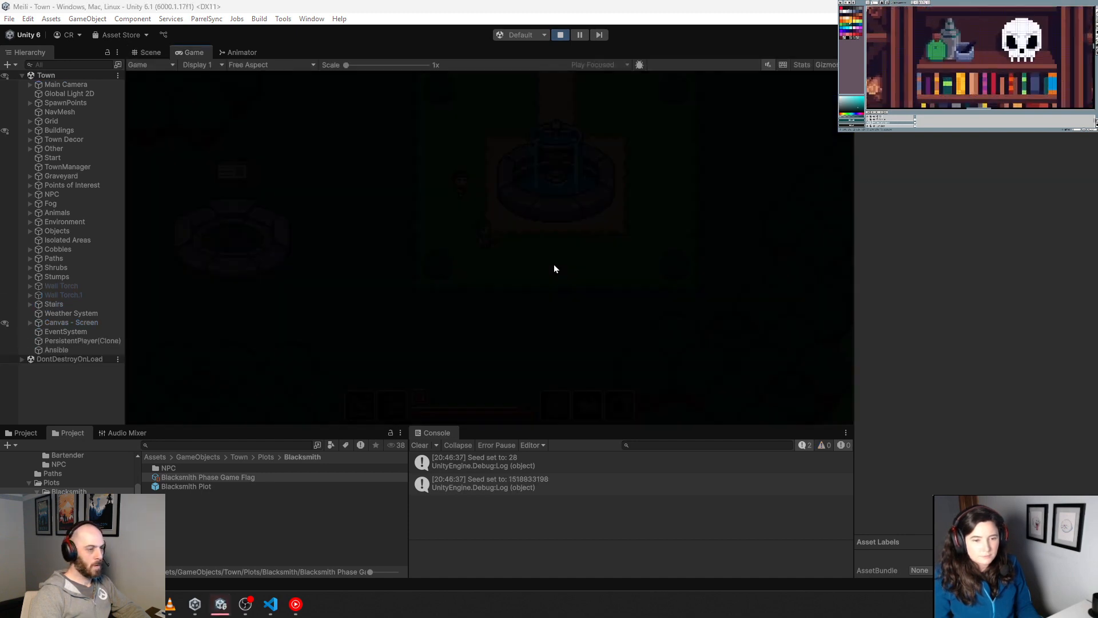
{"action": "key", "text": "a"}
{"action": "key", "text": "s"}
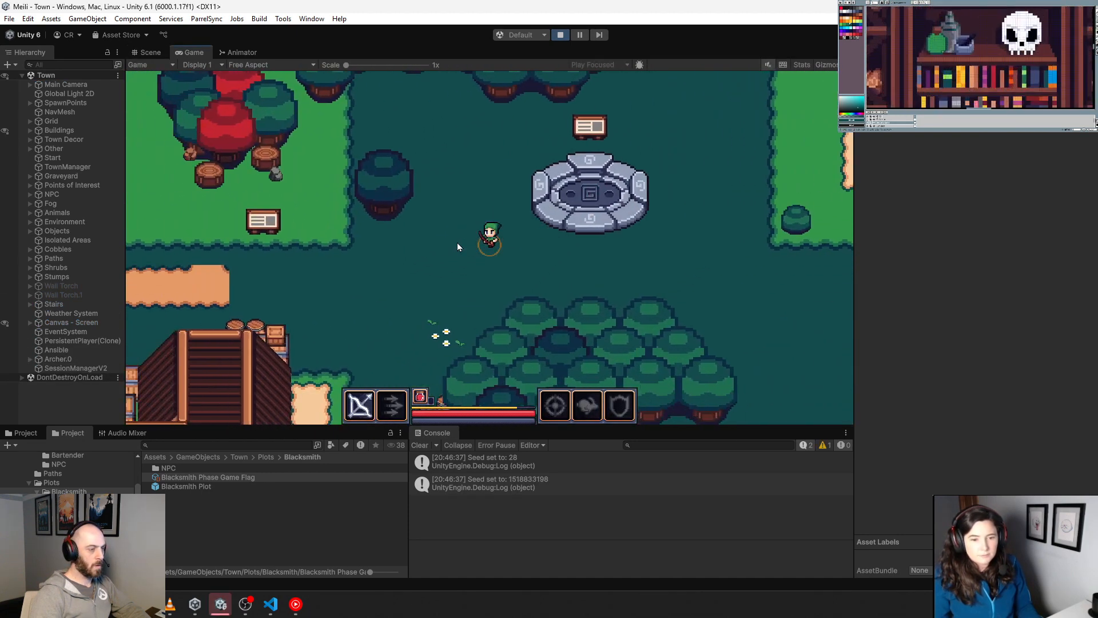
{"action": "key", "text": "a"}
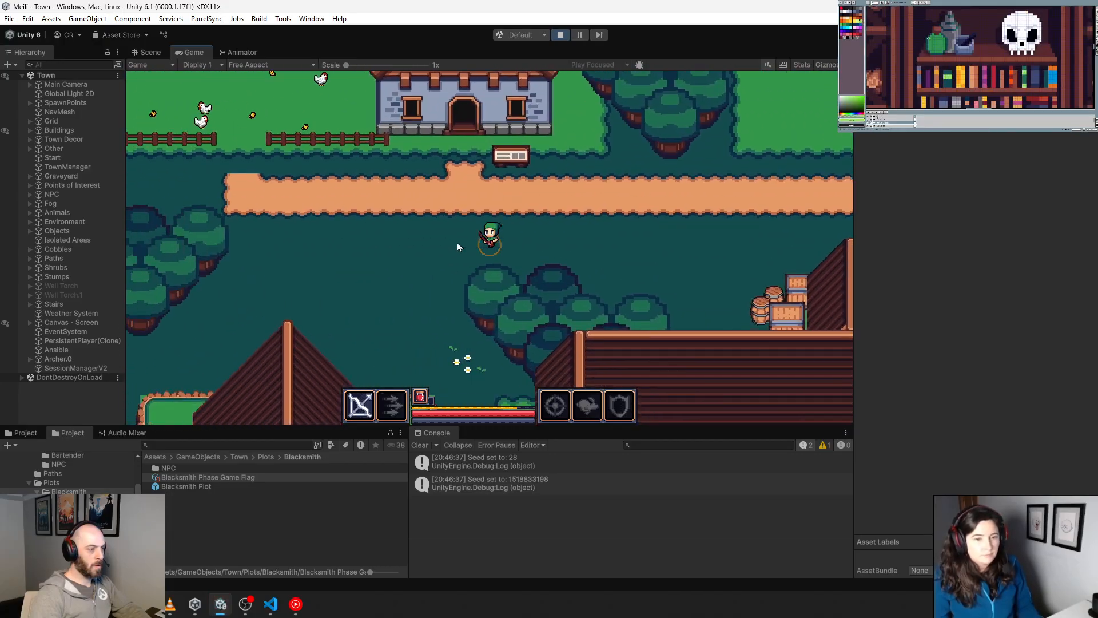
{"action": "key", "text": "a"}
{"action": "key", "text": "s"}
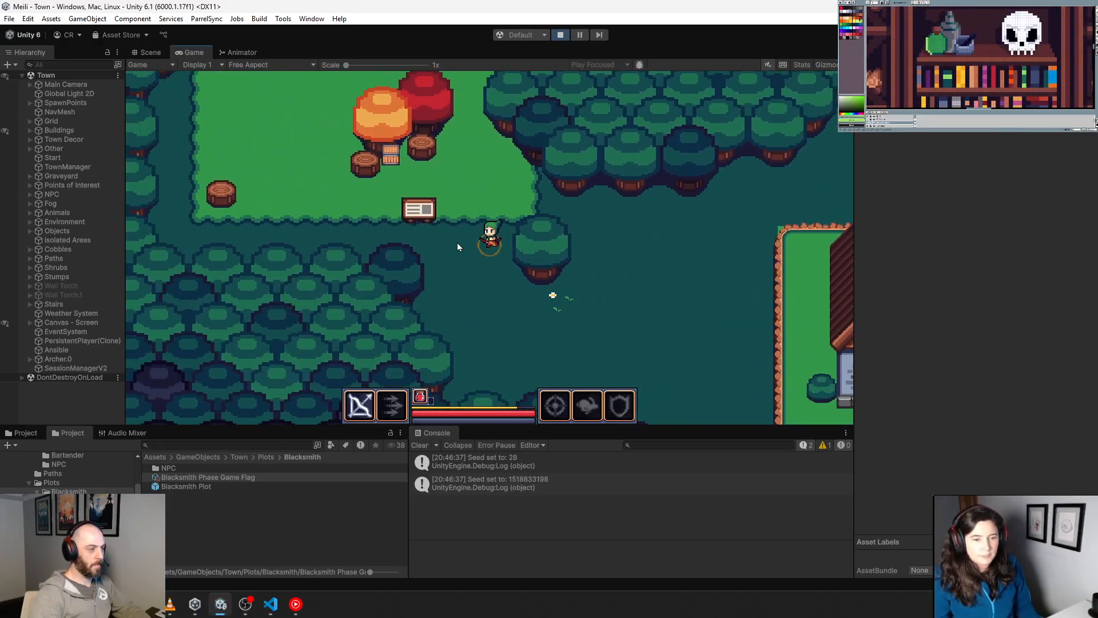
{"action": "key", "text": "a"}
{"action": "key", "text": "w"}
{"action": "key", "text": "e"}
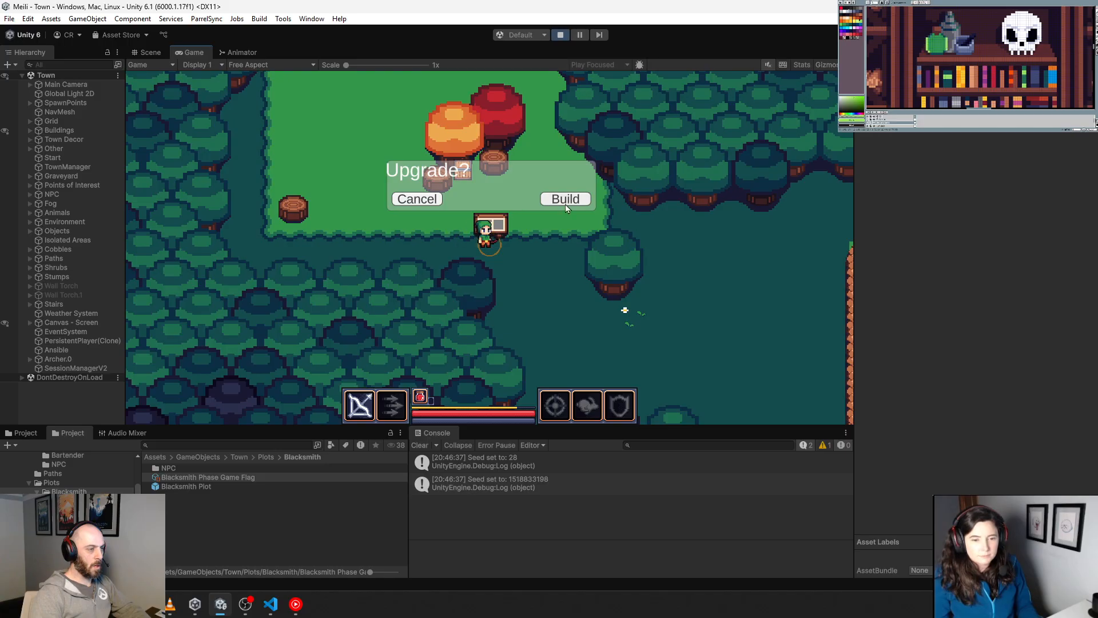
{"action": "left_click", "coordinate": [565, 199]}
{"action": "key", "text": "d"}
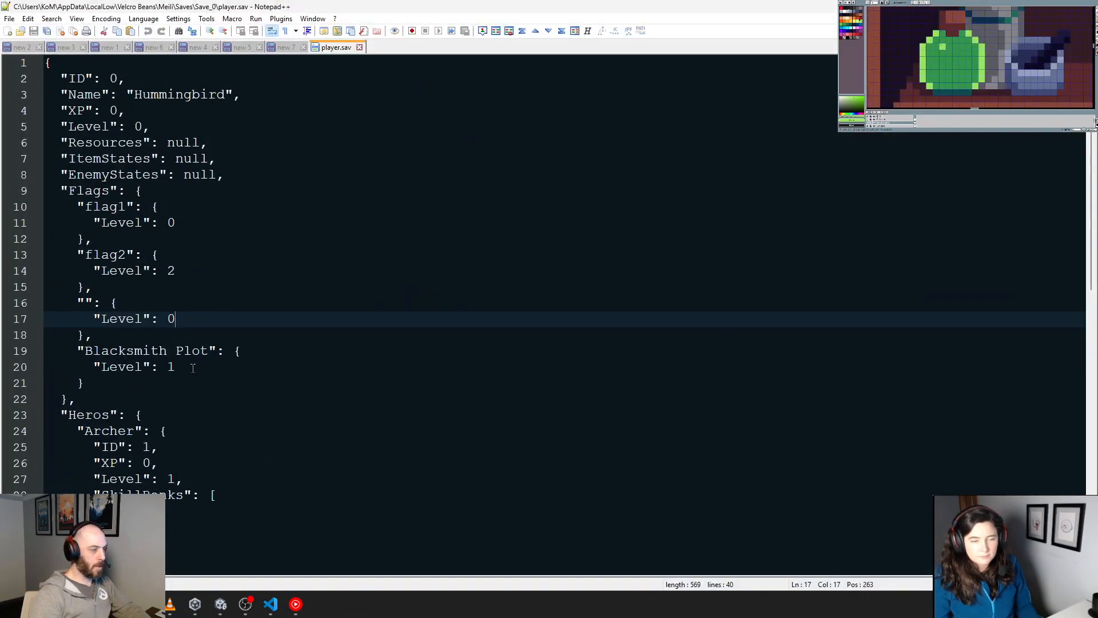
Step: Examine the Blacksmith Plot entry in the Save_0 player.sav in Notepad++, and stop play mode in Unity
{"action": "left_click_drag", "start_coordinate": [193, 368], "coordinate": [44, 350]}
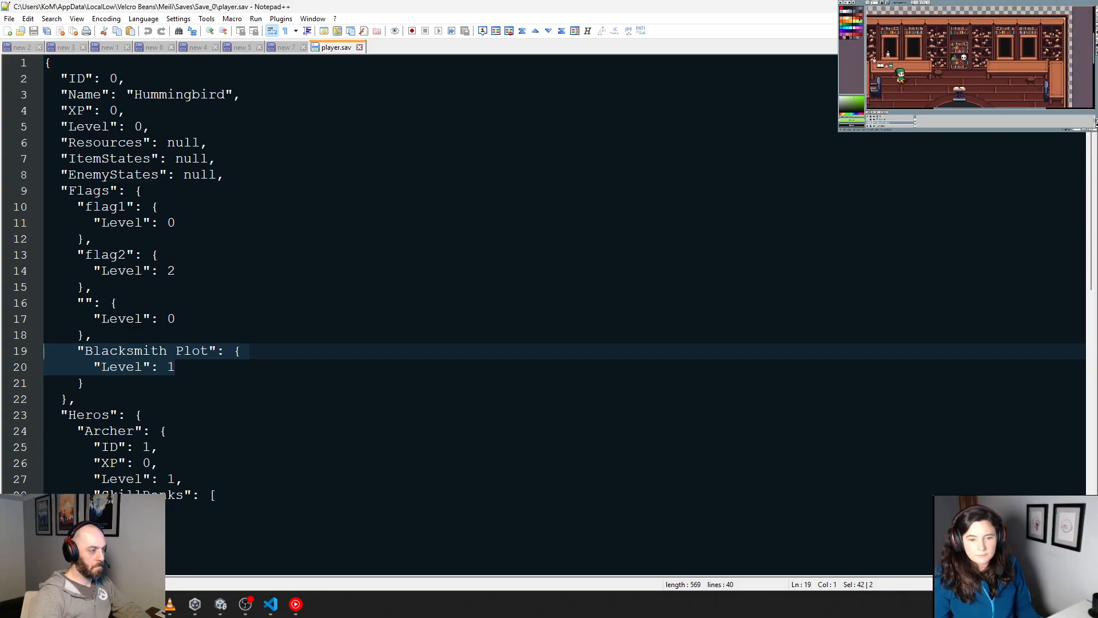
{"action": "left_click", "coordinate": [1032, 7]}
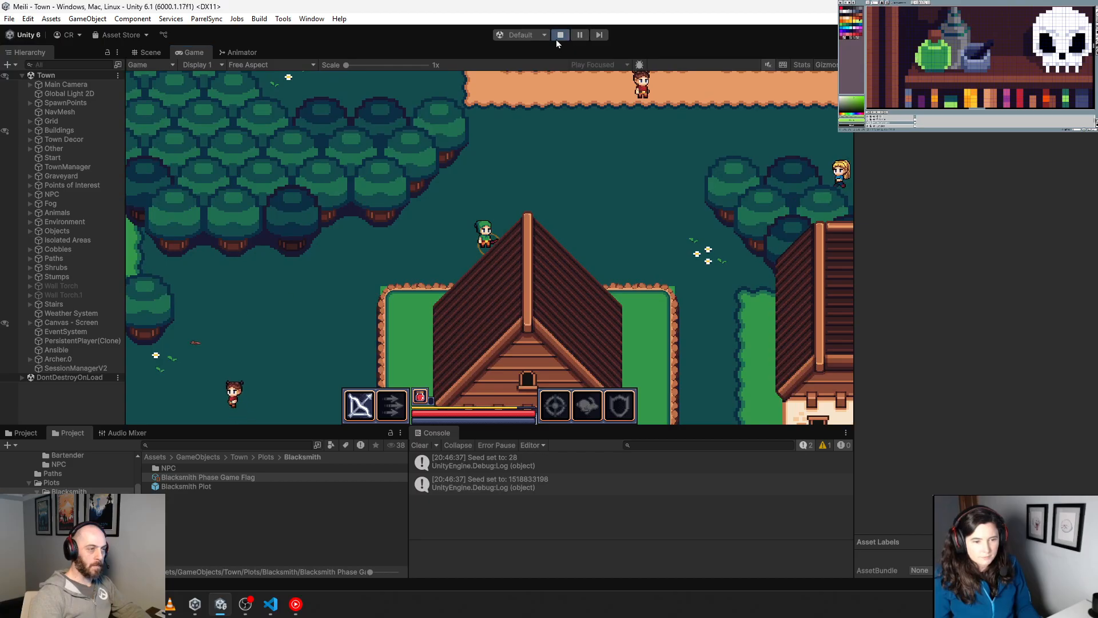
{"action": "left_click", "coordinate": [556, 40]}
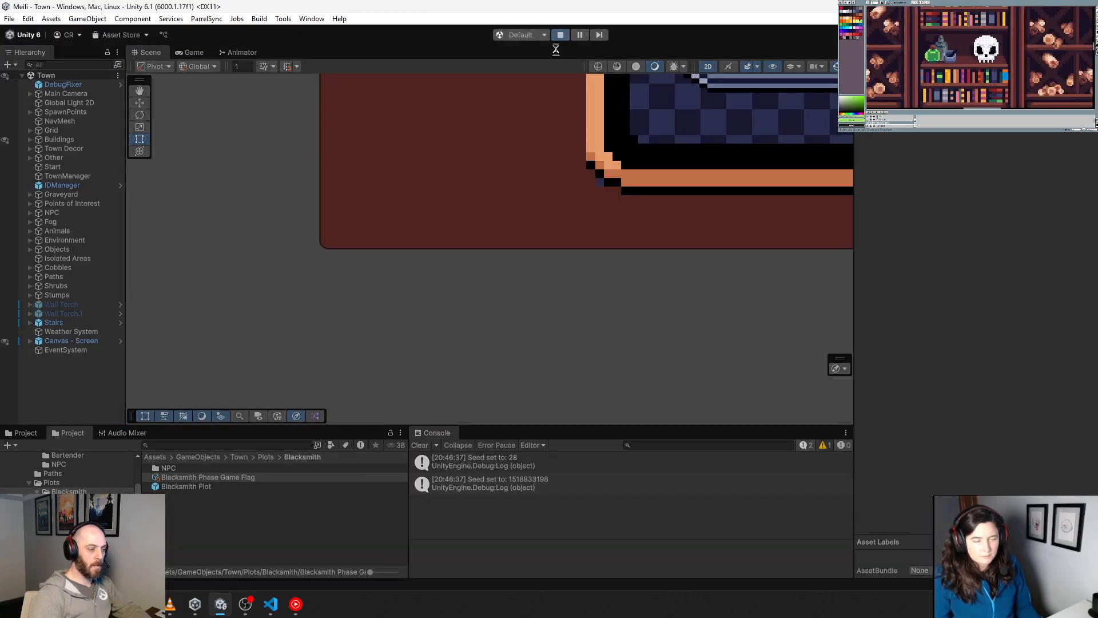
Step: Reload the externally modified Save_0 player.sav in Notepad++ to recheck the Blacksmith Plot flag
{"action": "left_click", "coordinate": [145, 604]}
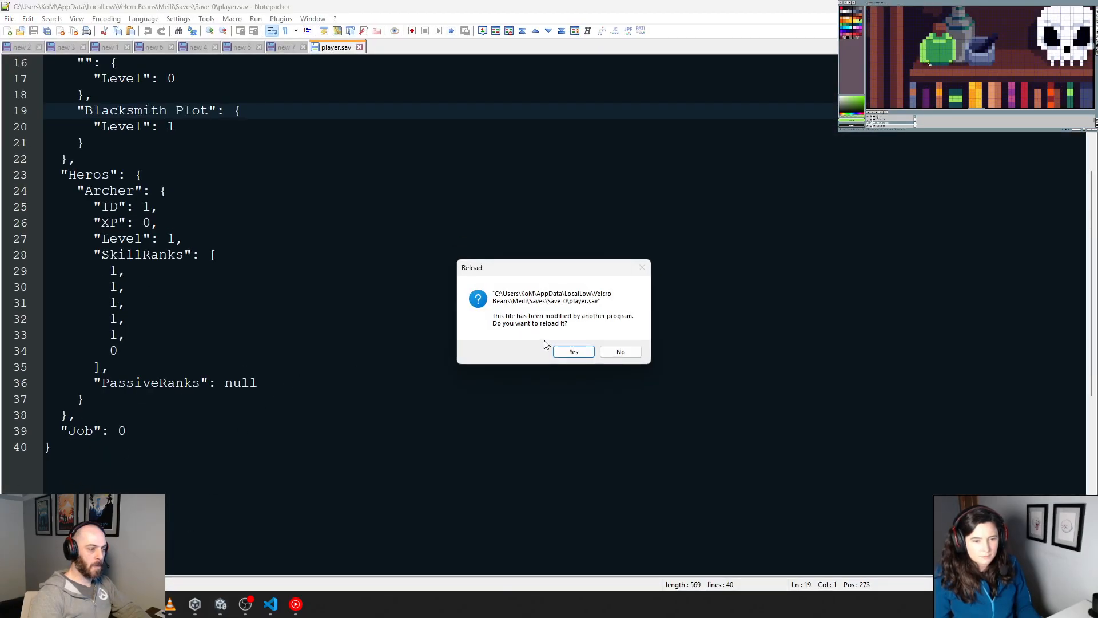
{"action": "left_click", "coordinate": [573, 352]}
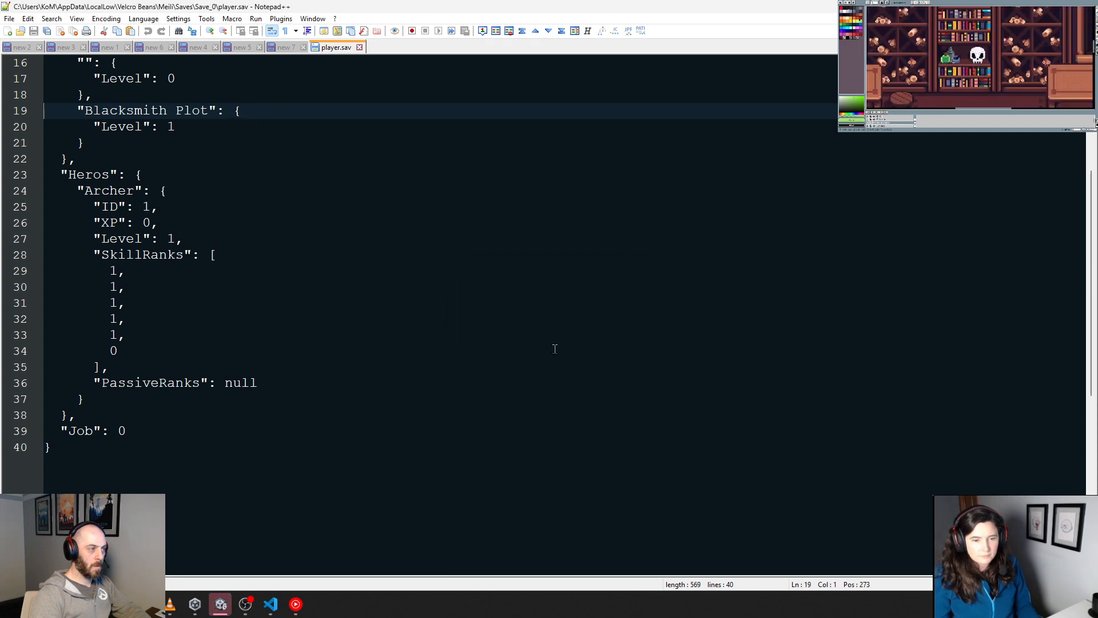
{"action": "left_click", "coordinate": [366, 265]}
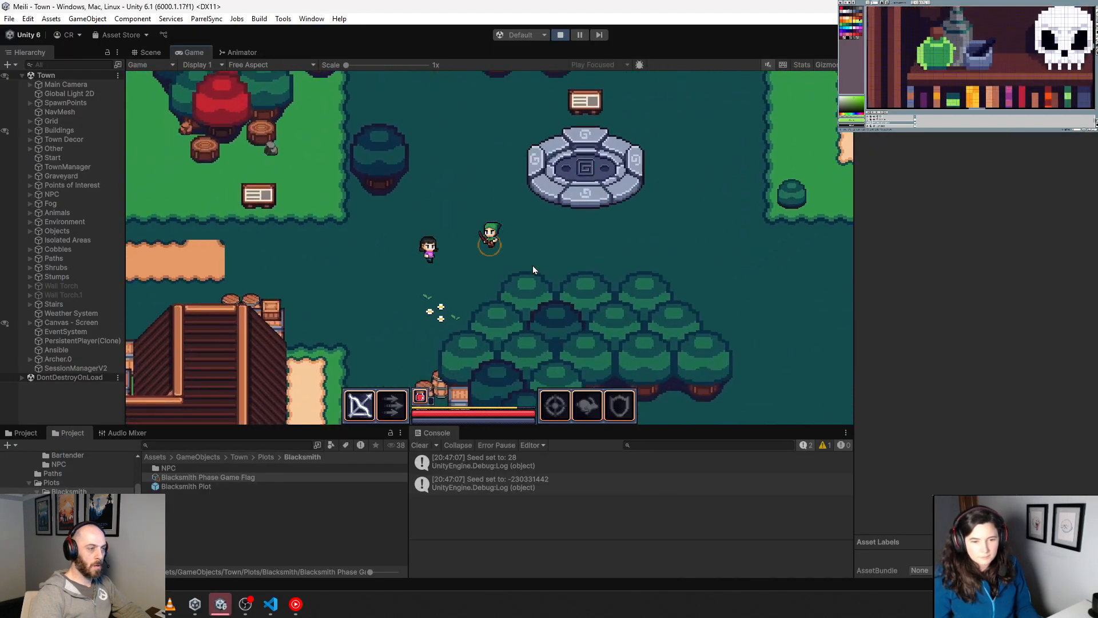
Step: In a new Town play session, walk the character to the Blacksmith plot to check which phase it loads
{"action": "key", "text": "a"}
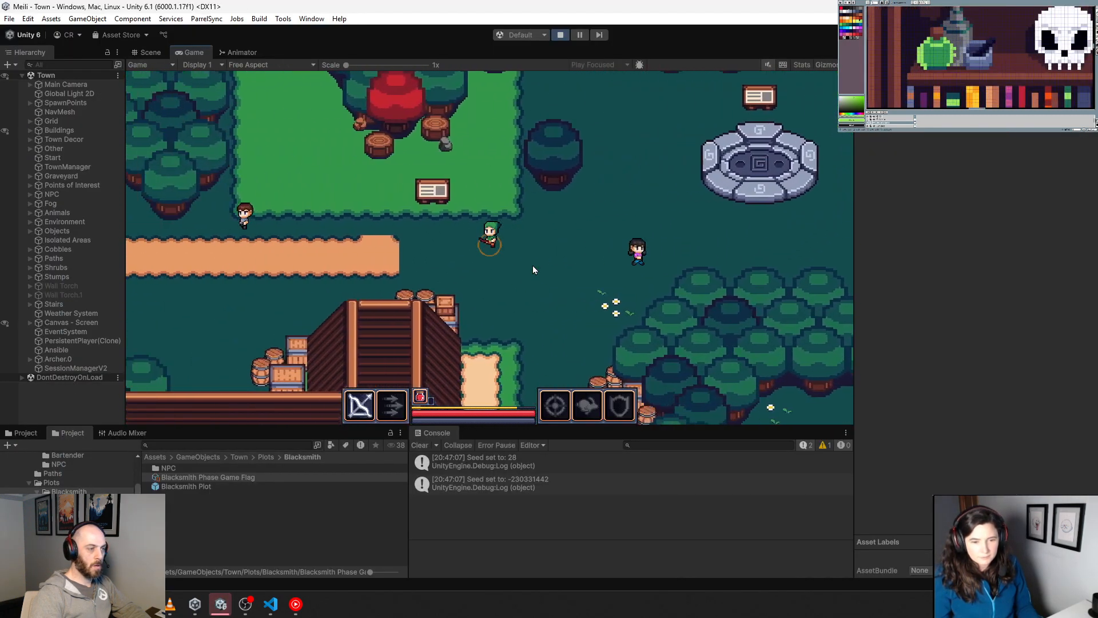
{"action": "key", "text": "s"}
{"action": "key", "text": "s"}
{"action": "key", "text": "s"}
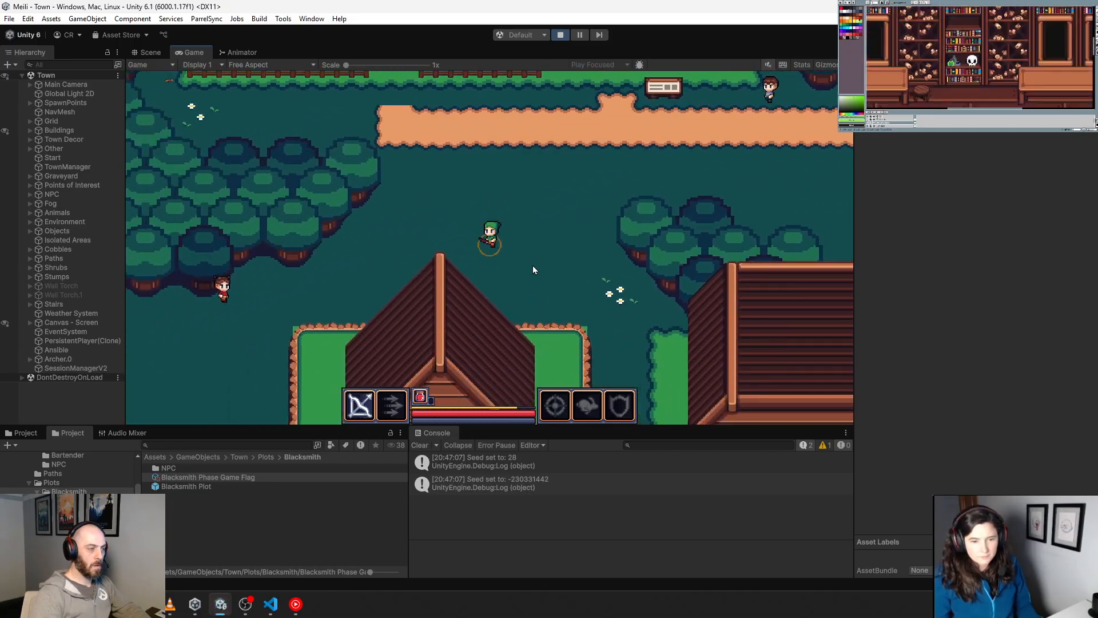
{"action": "key", "text": "w"}
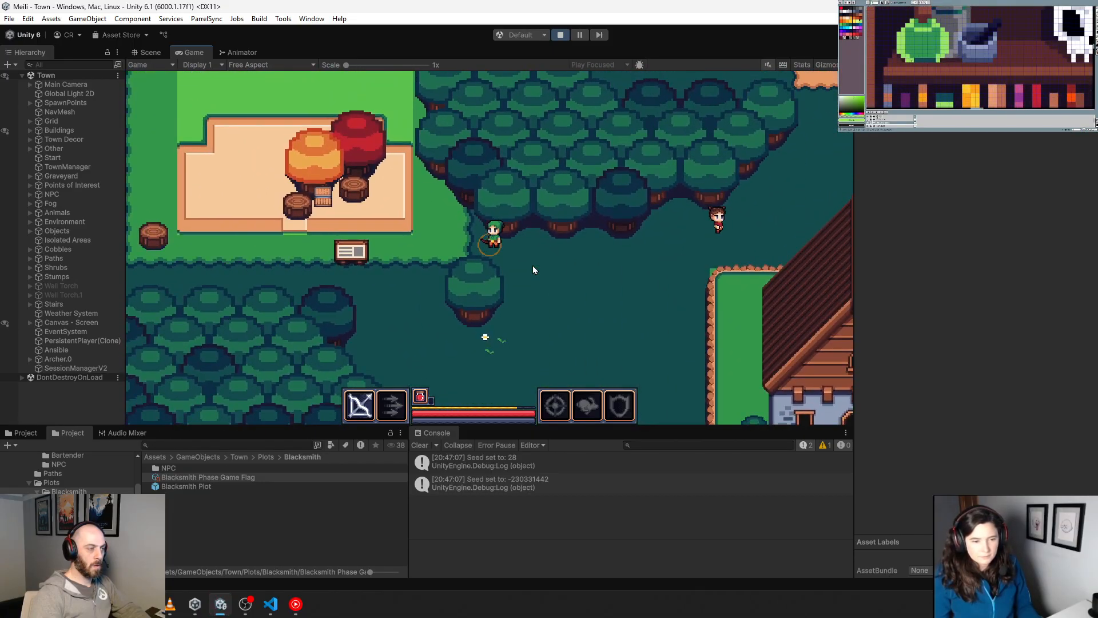
{"action": "key", "text": "a"}
{"action": "key", "text": "w"}
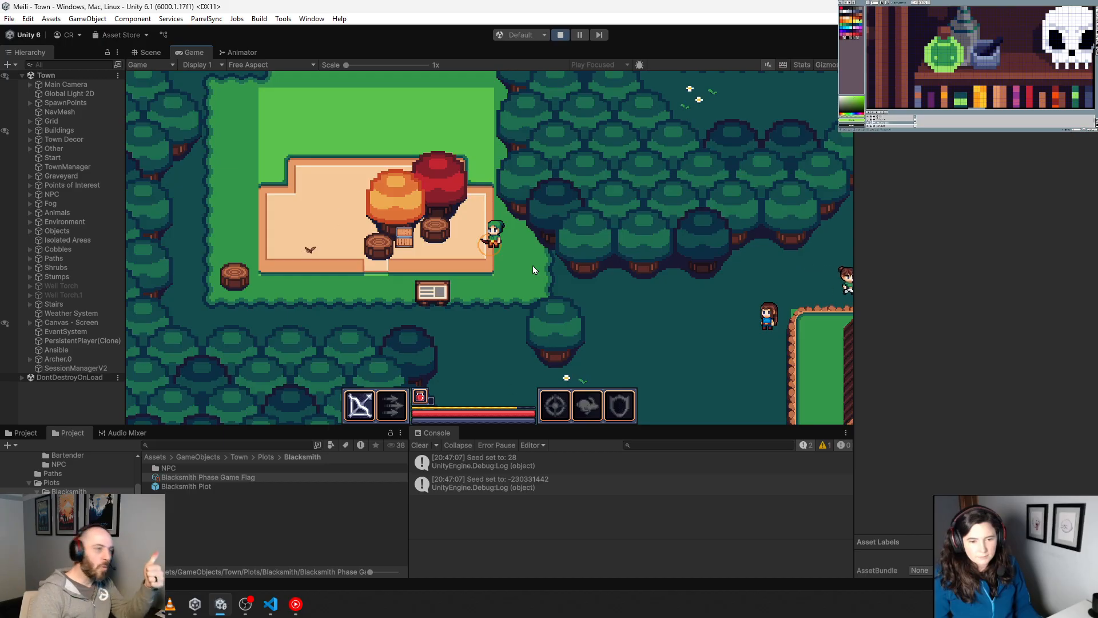
Step: Stop play mode and reload the Save_0 player.sav in Notepad++
{"action": "left_click", "coordinate": [562, 38]}
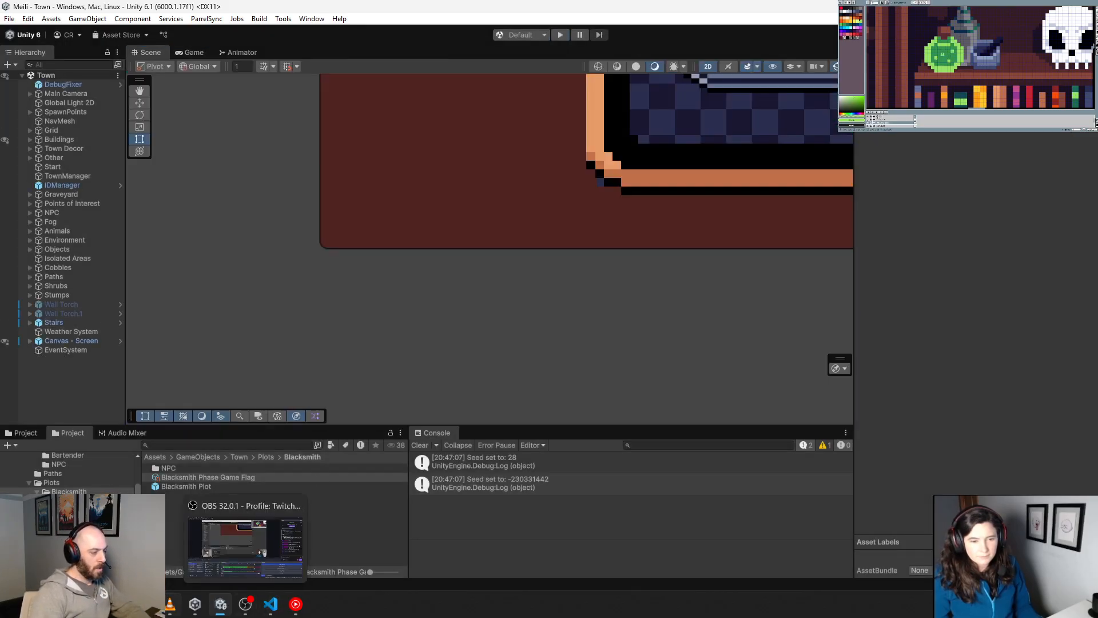
{"action": "left_click", "coordinate": [269, 602]}
{"action": "left_click", "coordinate": [573, 351]}
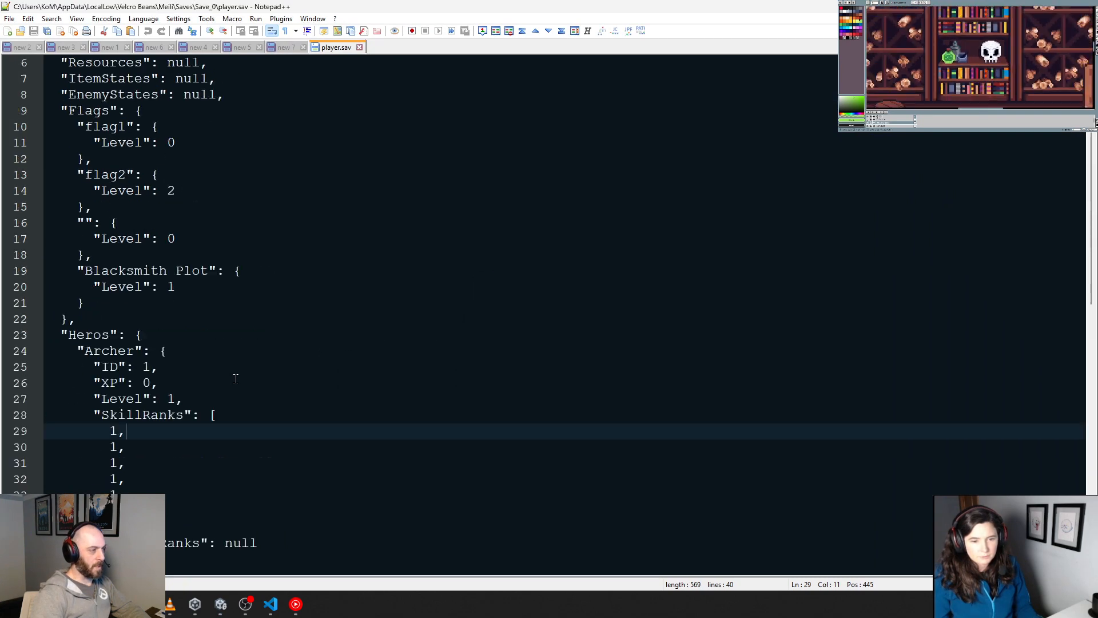
Step: Delete the flag1, flag2, and empty-key entries from the Flags section of player.sav and save the file
{"action": "left_click_drag", "start_coordinate": [223, 375], "coordinate": [24, 220]}
{"action": "key", "text": "Delete"}
{"action": "key", "text": "Delete"}
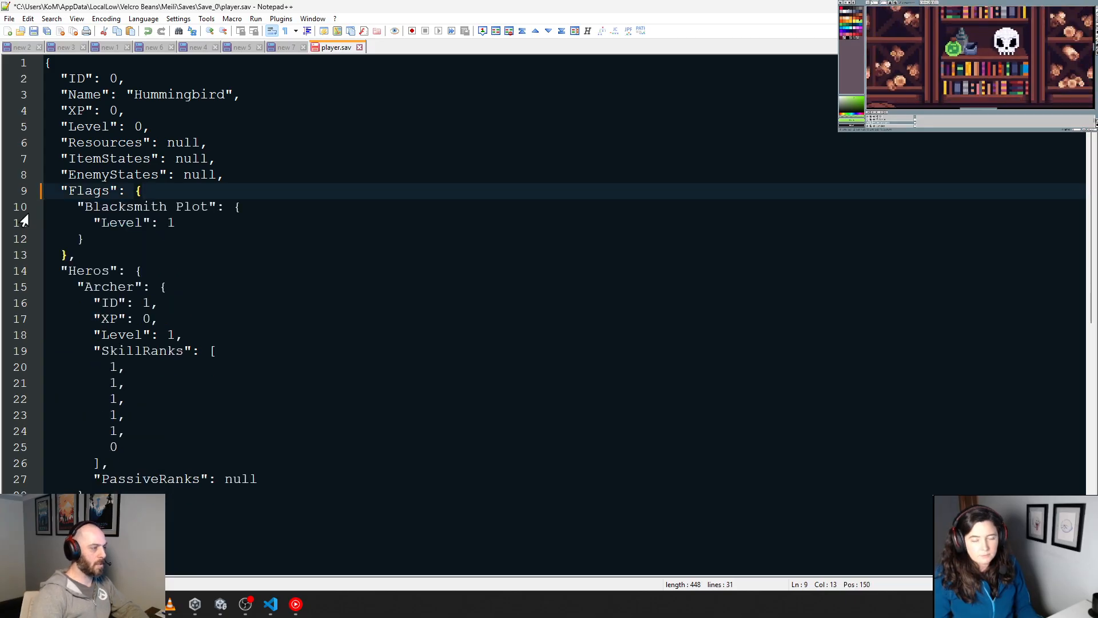
{"action": "left_click", "coordinate": [404, 275]}
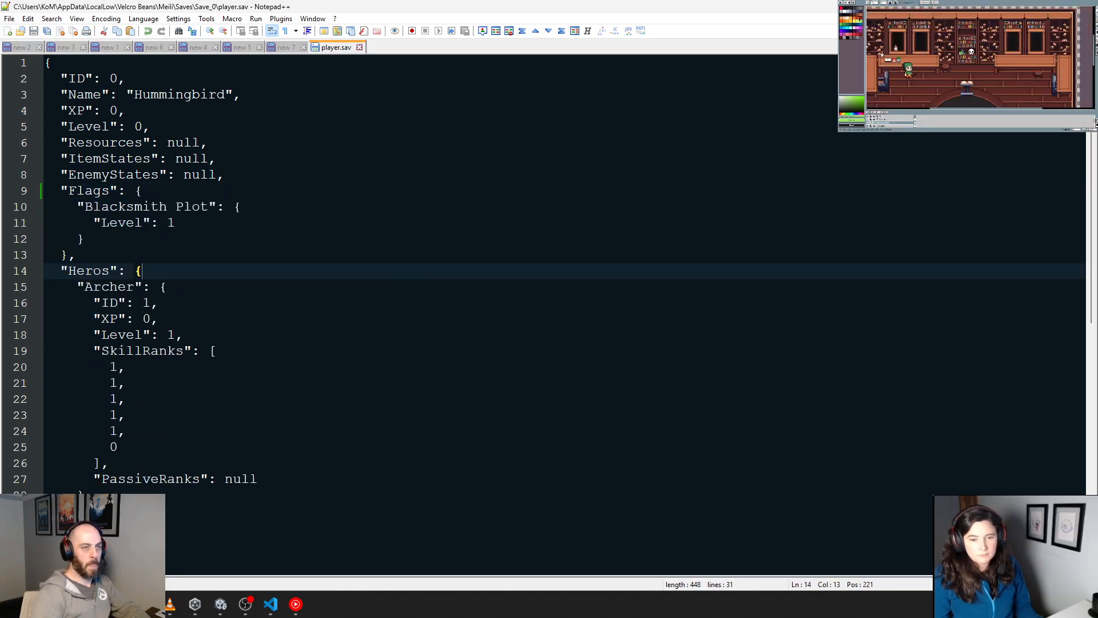
Step: Return to Unity, open the Blacksmith Plot prefab, and open the PlotManager script from its component
{"action": "key", "text": "alt+Tab"}
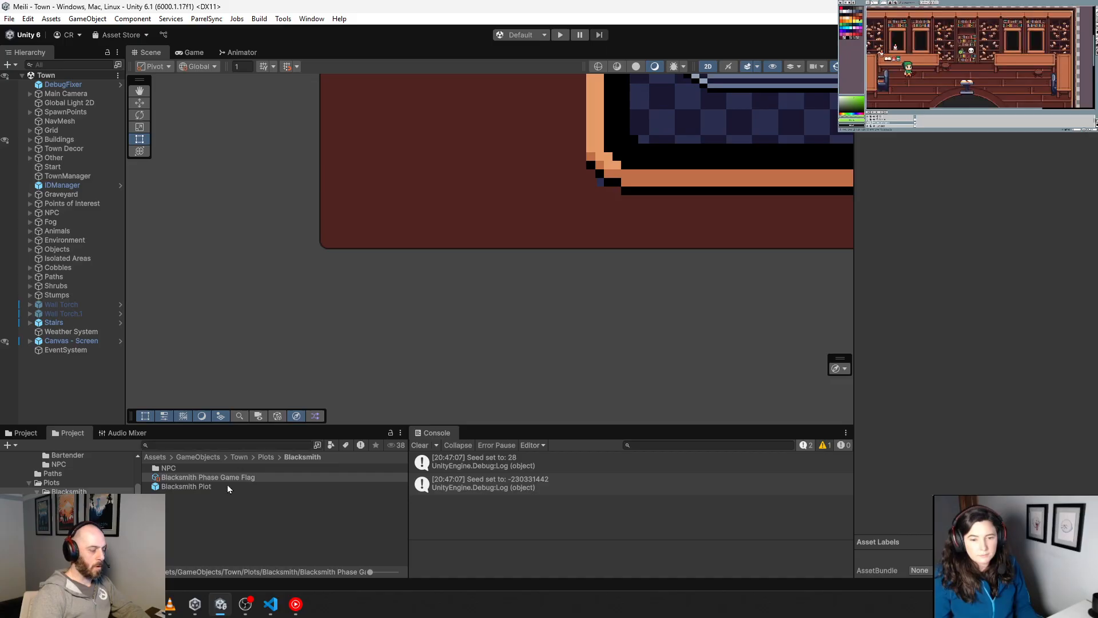
{"action": "double_click", "coordinate": [205, 486]}
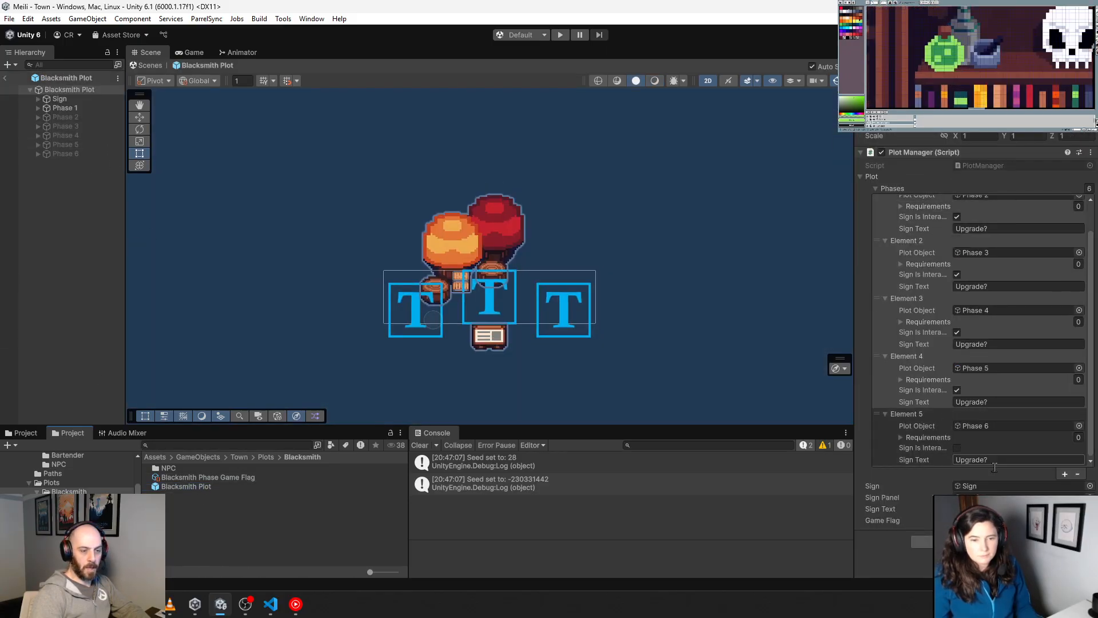
{"action": "scroll", "coordinate": [985, 401], "scroll_direction": "up", "scroll_amount": 1}
{"action": "double_click", "coordinate": [994, 165]}
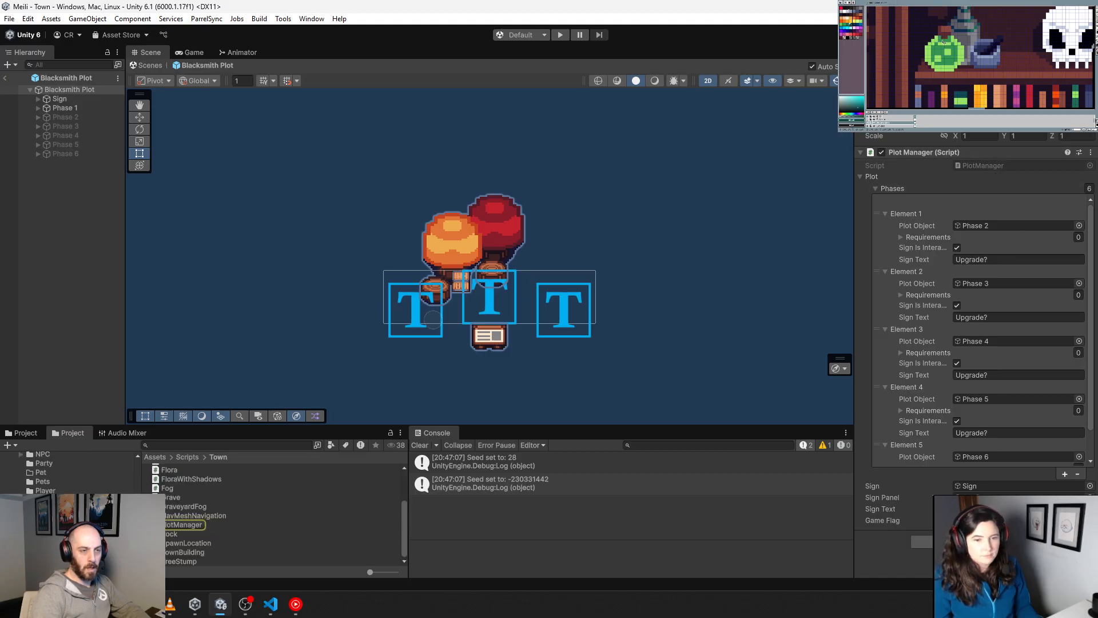
Step: Examine how SetPlotRoutine calls SetPlot in PlotManager.cs, including the GameFlag level storage and every use of visibleObject
{"action": "scroll", "coordinate": [566, 343], "scroll_direction": "down", "scroll_amount": 10}
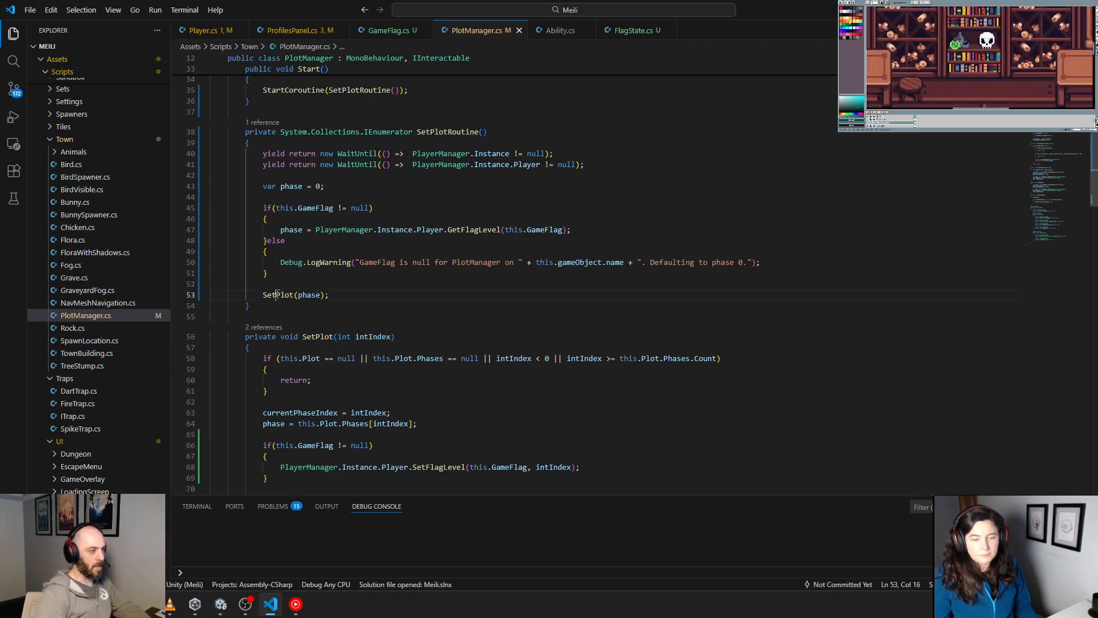
{"action": "left_click", "coordinate": [294, 295], "text": "ctrl"}
{"action": "scroll", "coordinate": [399, 386], "scroll_direction": "down", "scroll_amount": 1}
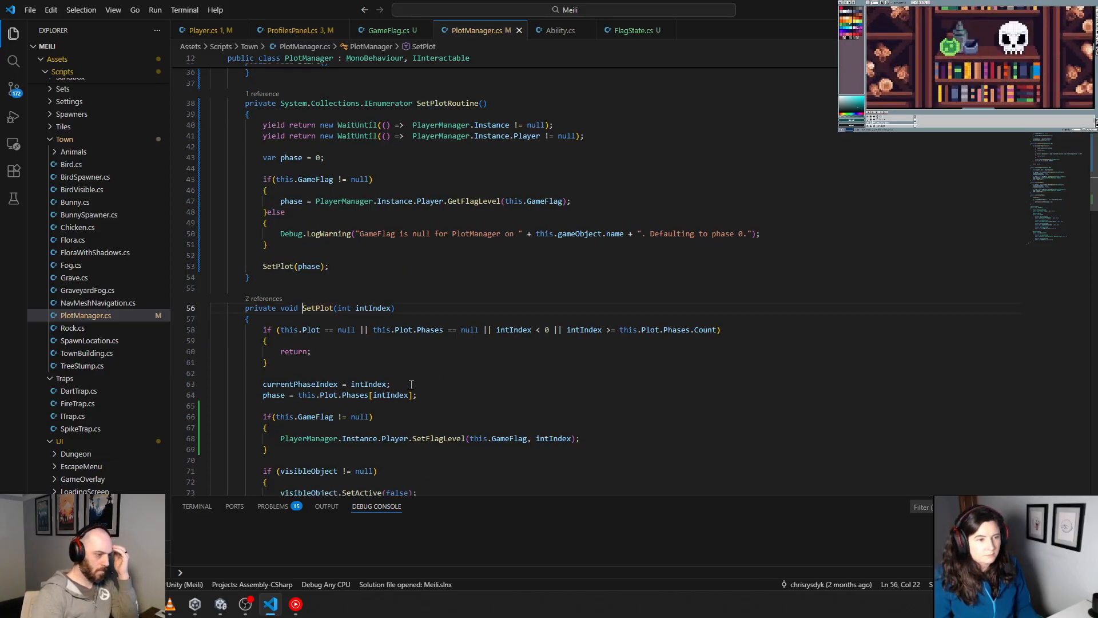
{"action": "scroll", "coordinate": [437, 378], "scroll_direction": "down", "scroll_amount": 4}
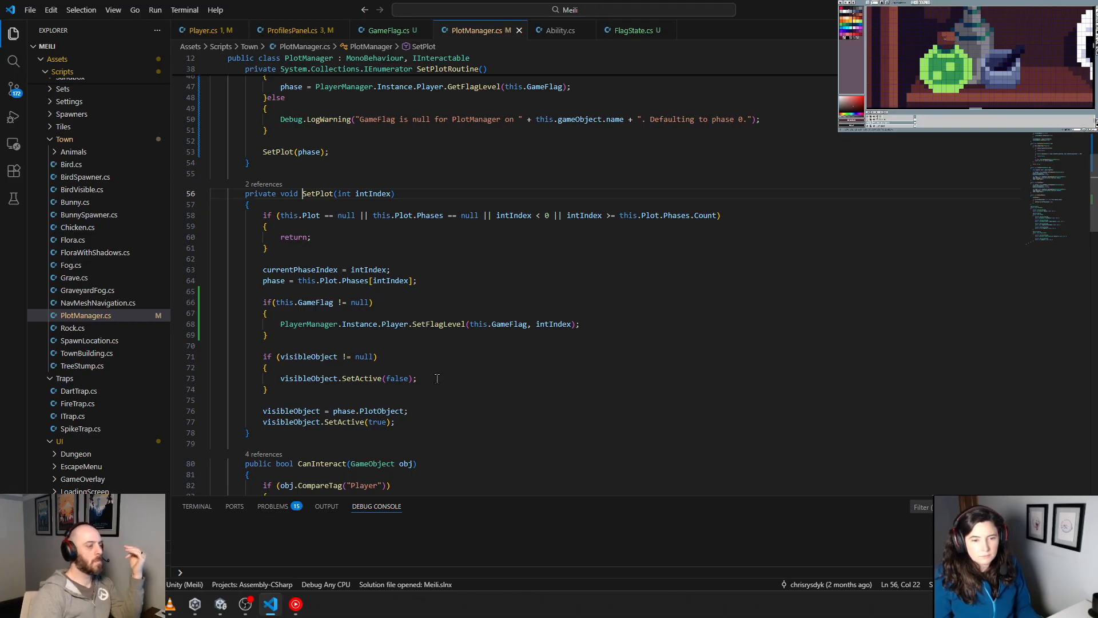
{"action": "double_click", "coordinate": [320, 356]}
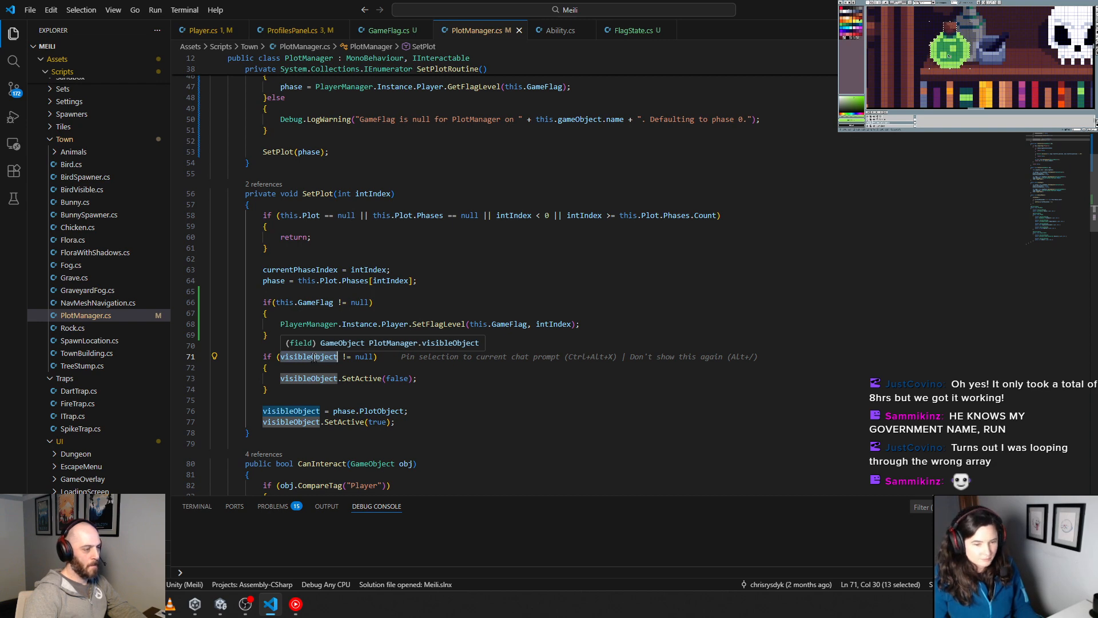
Step: Examine how SetPlot checks visibleObject for null and reassigns it from phase.PlotObject
{"action": "left_click", "coordinate": [333, 393]}
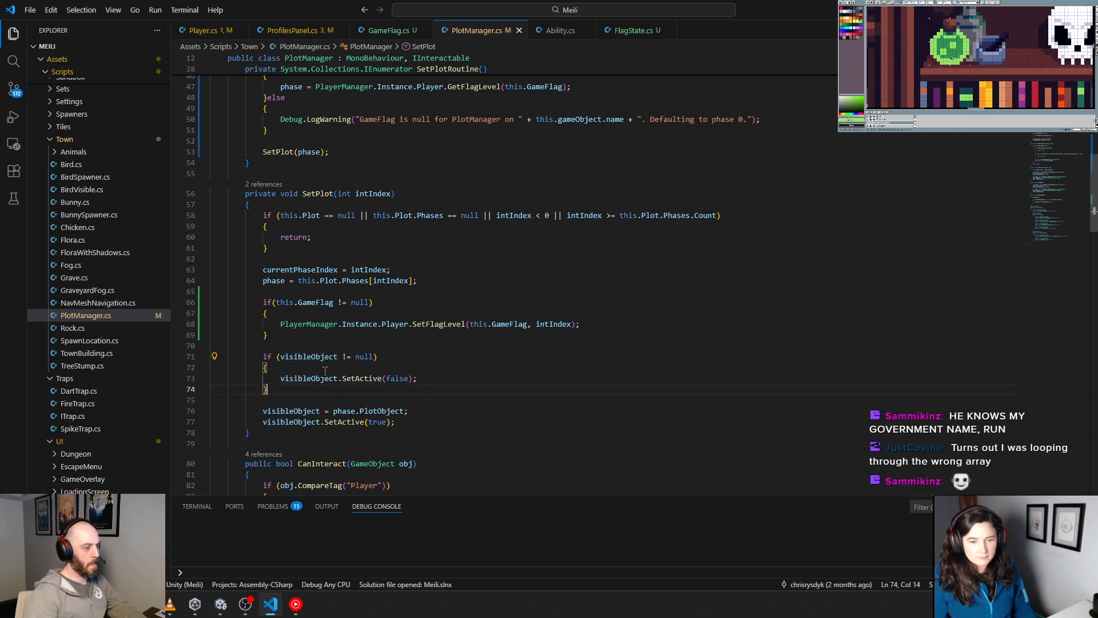
{"action": "double_click", "coordinate": [318, 355]}
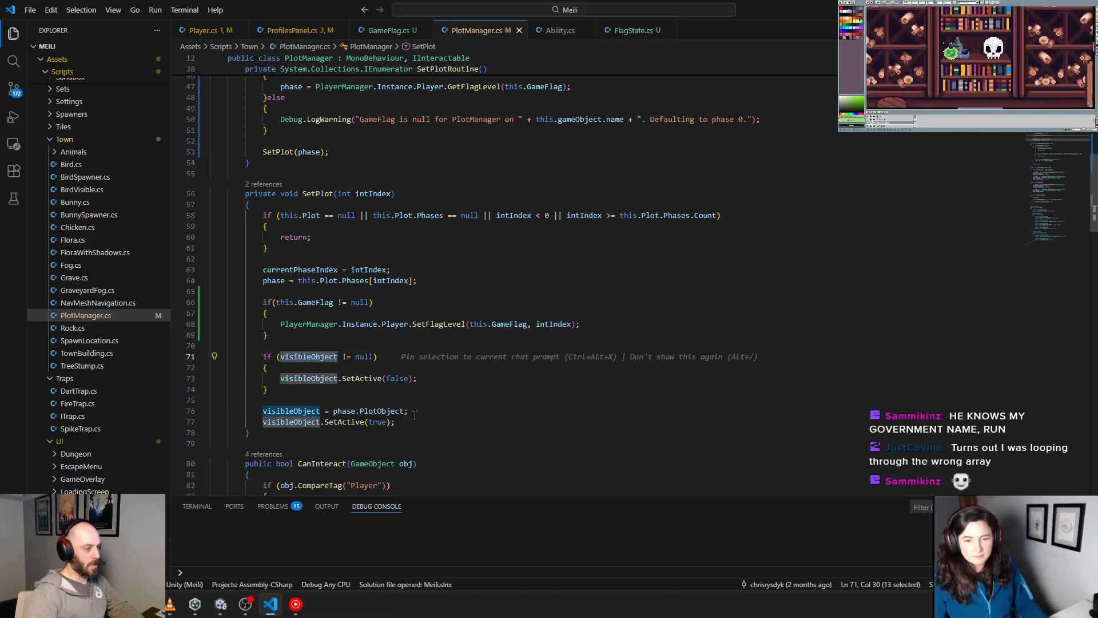
{"action": "left_click_drag", "start_coordinate": [408, 411], "coordinate": [334, 411]}
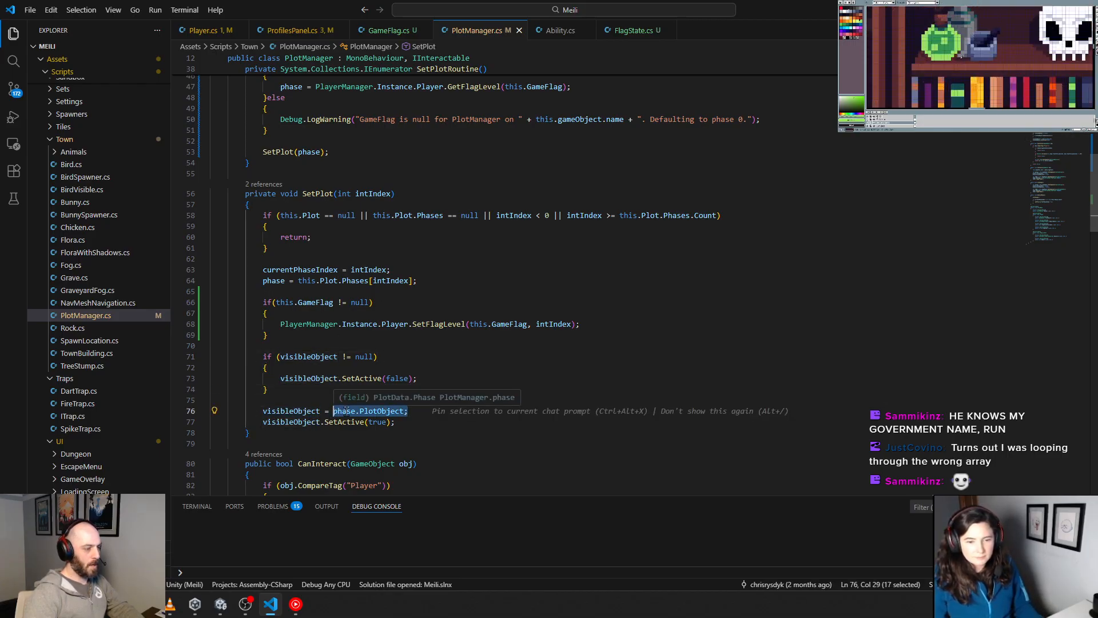
{"action": "left_click", "coordinate": [347, 411]}
{"action": "double_click", "coordinate": [346, 411]}
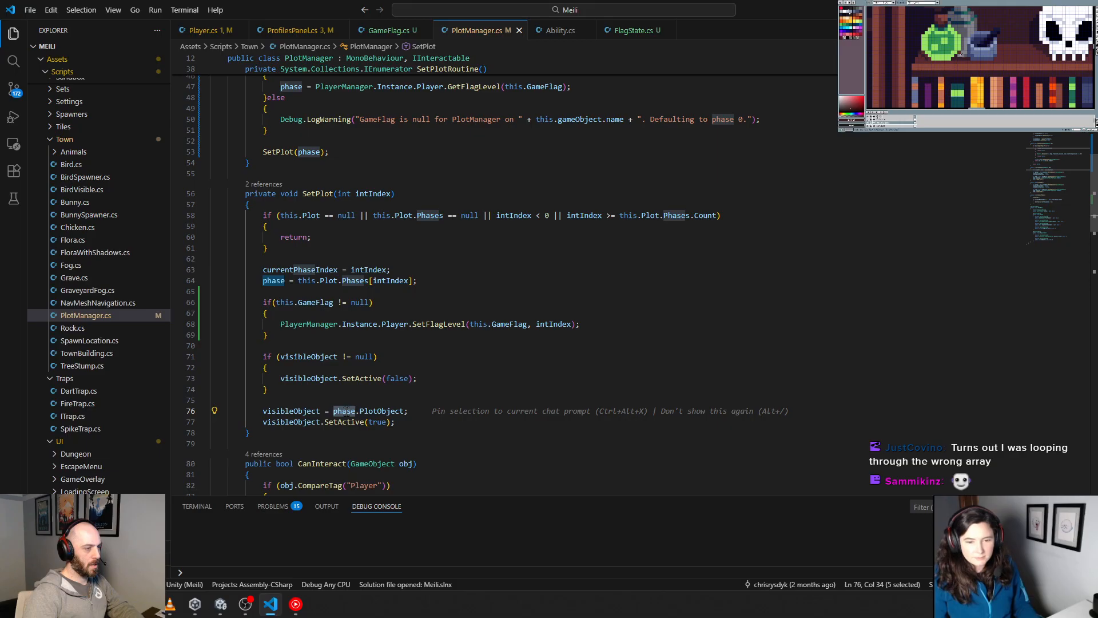
{"action": "double_click", "coordinate": [300, 357]}
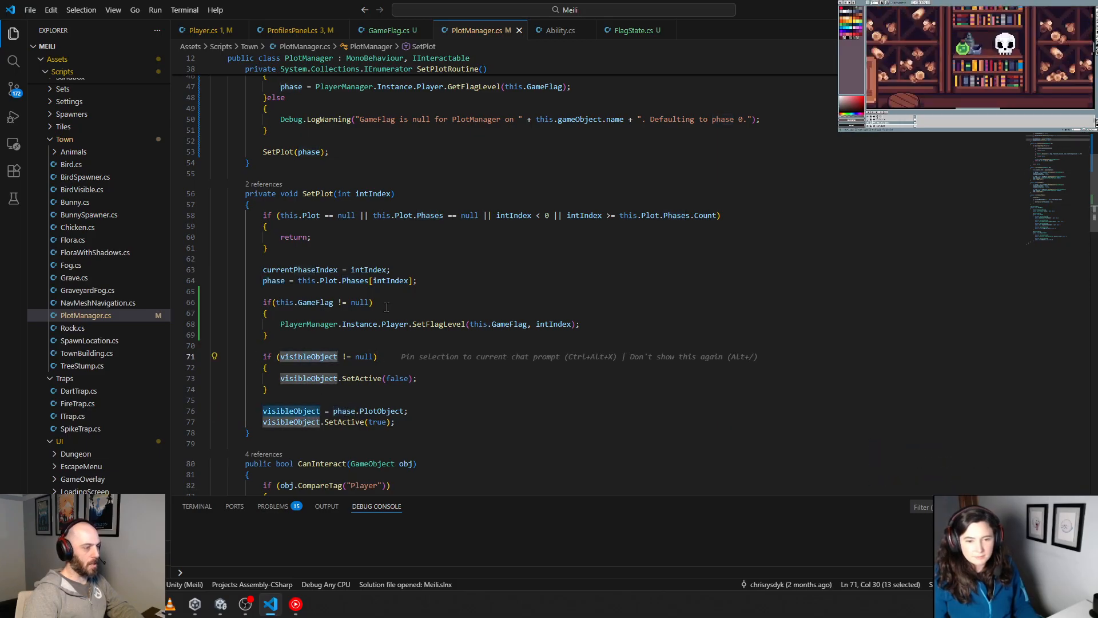
Step: At the beginning of Start(), add visibleObject = this.Plot.Phases[0].PlotObject; and visibleObject.SetActive(true); before the StartCoroutine call
{"action": "scroll", "coordinate": [387, 307], "scroll_direction": "up", "scroll_amount": 6}
{"action": "scroll", "coordinate": [386, 307], "scroll_direction": "up", "scroll_amount": 3}
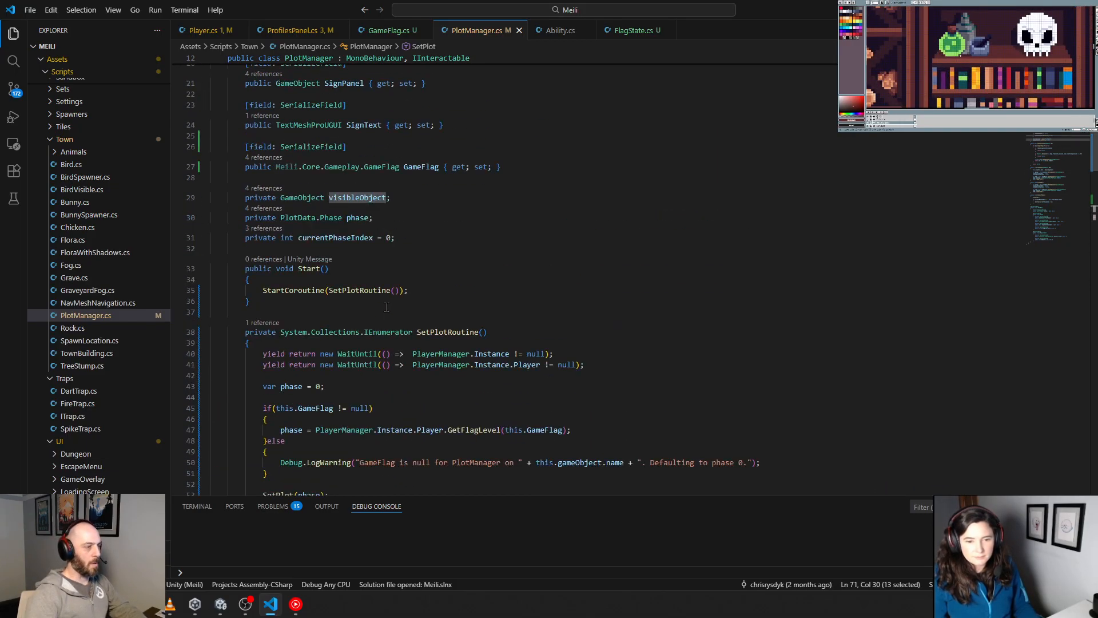
{"action": "left_click", "coordinate": [322, 277]}
{"action": "key", "text": "Return"}
{"action": "type", "text": "+"}
{"action": "key", "text": "Return"}
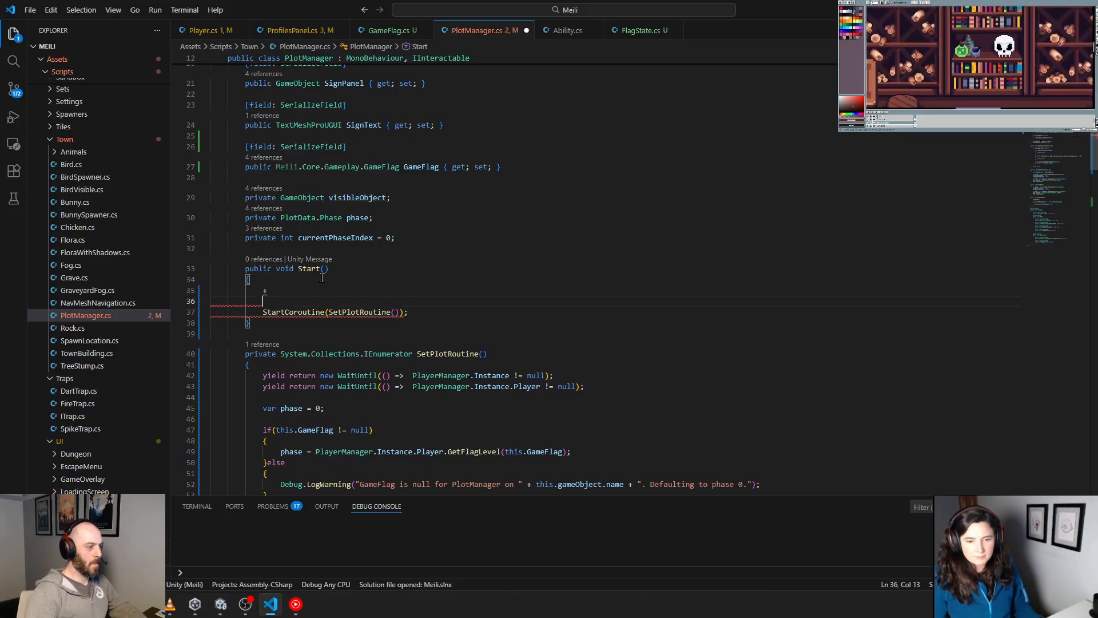
{"action": "key", "text": "Up"}
{"action": "key", "text": "Up"}
{"action": "key", "text": "Down"}
{"action": "key", "text": "Delete"}
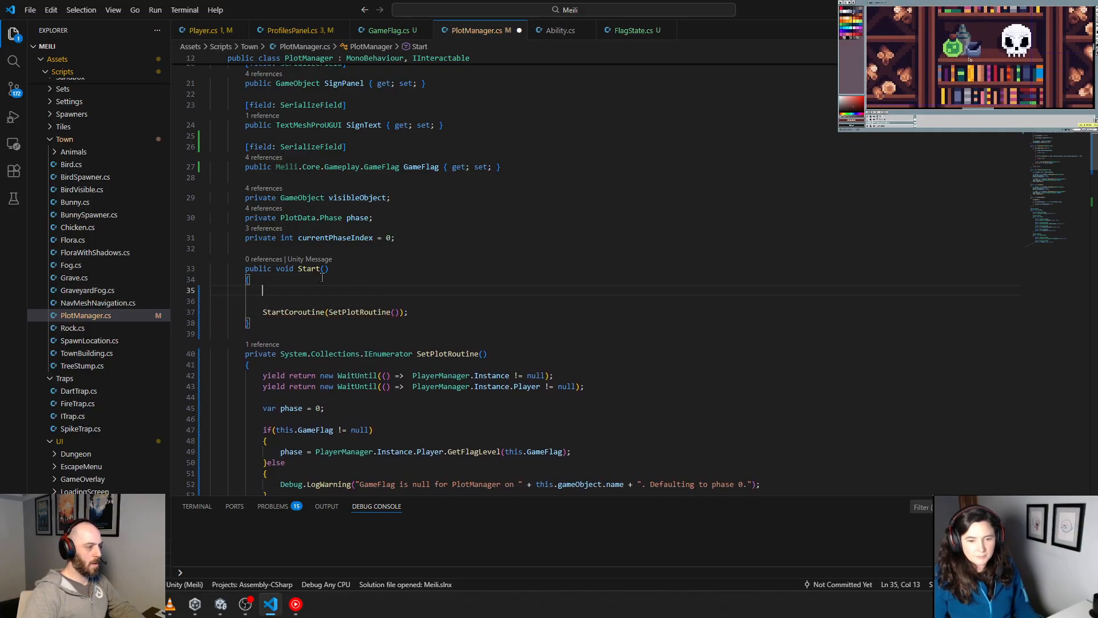
{"action": "type", "text": "visibleObject ="}
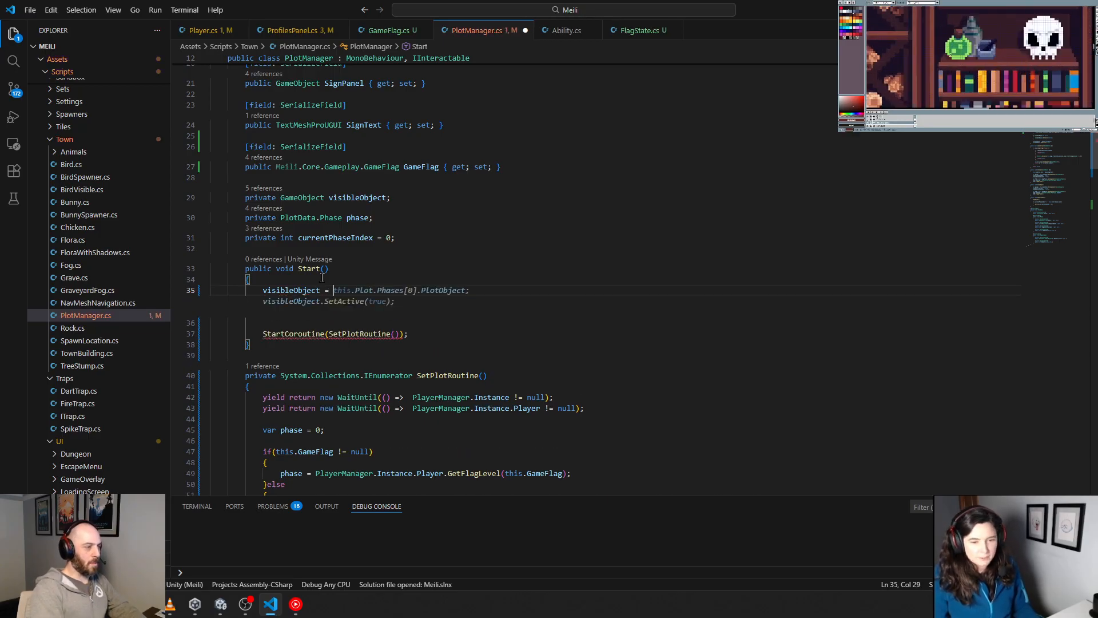
{"action": "key", "text": "Tab"}
{"action": "key", "text": "Up"}
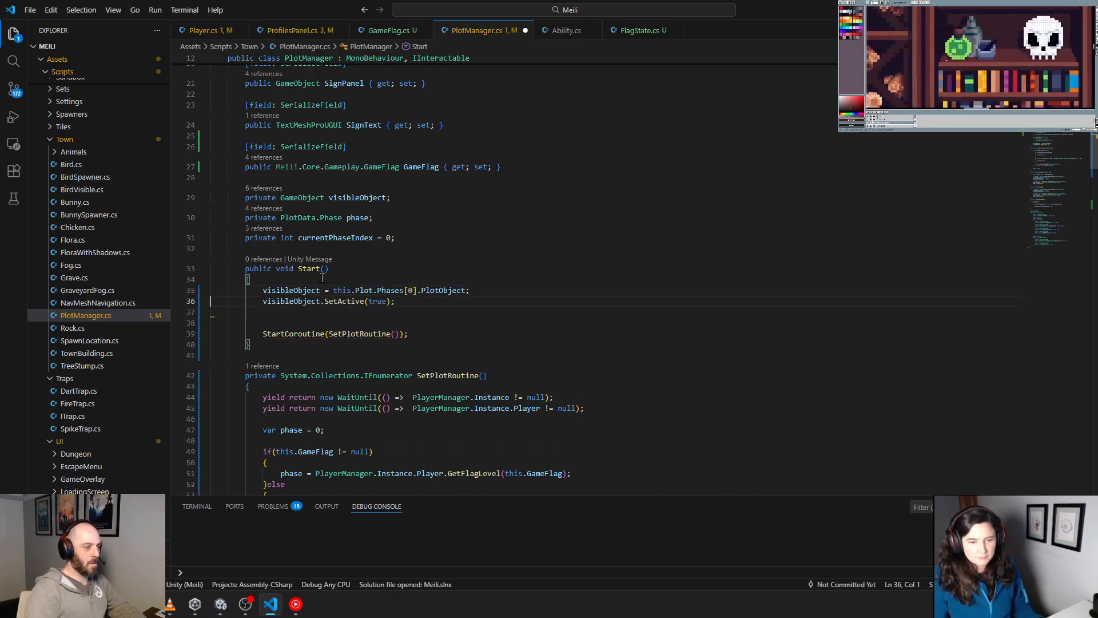
Step: Above the new visibleObject lines, add if(this.Plot == null || this.Plot.Phases == null || this.Plot.Phases.Count == 0)
{"action": "key", "text": "Up"}
{"action": "key", "text": "ctrl+shift+Return"}
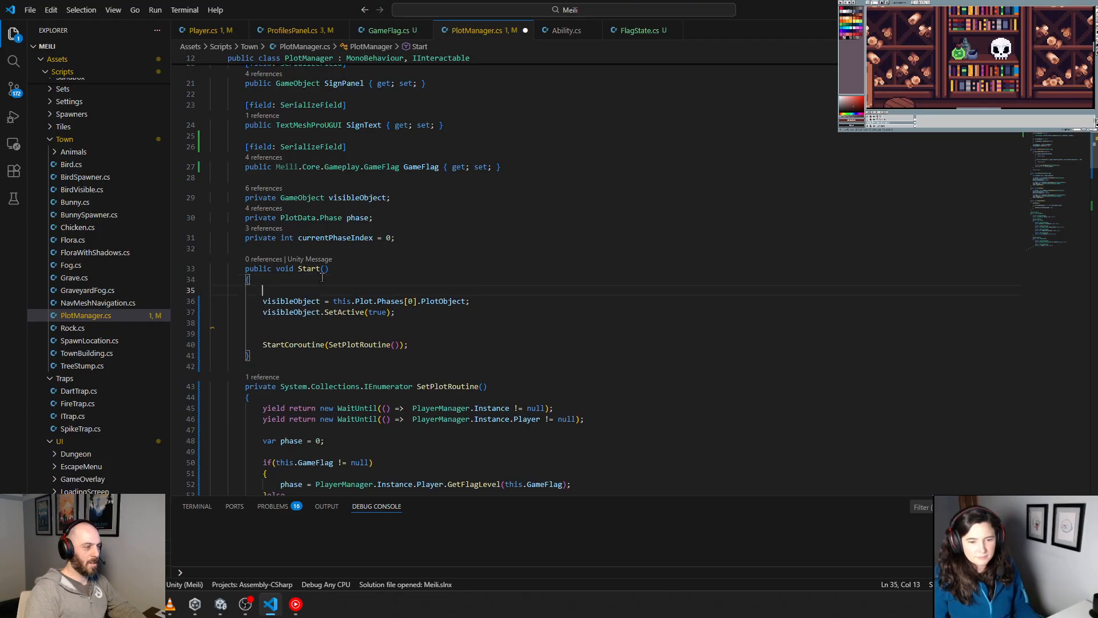
{"action": "key", "text": "Return"}
{"action": "key", "text": "Up"}
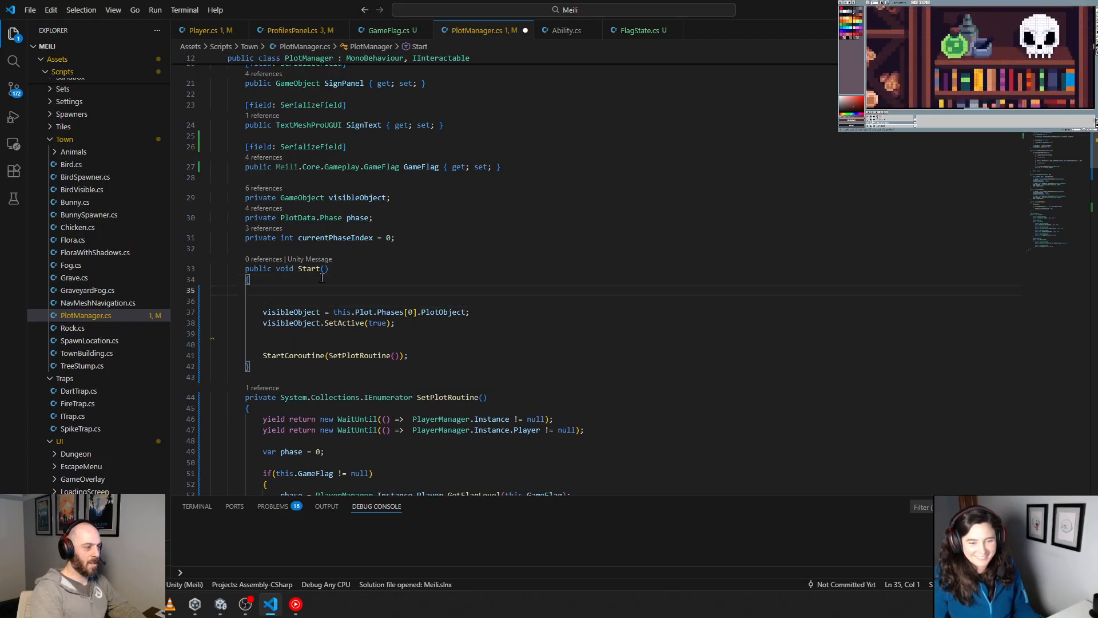
{"action": "key", "text": "Tab"}
{"action": "key", "text": "Tab"}
{"action": "key", "text": "BackSpace"}
{"action": "type", "text": "i"}
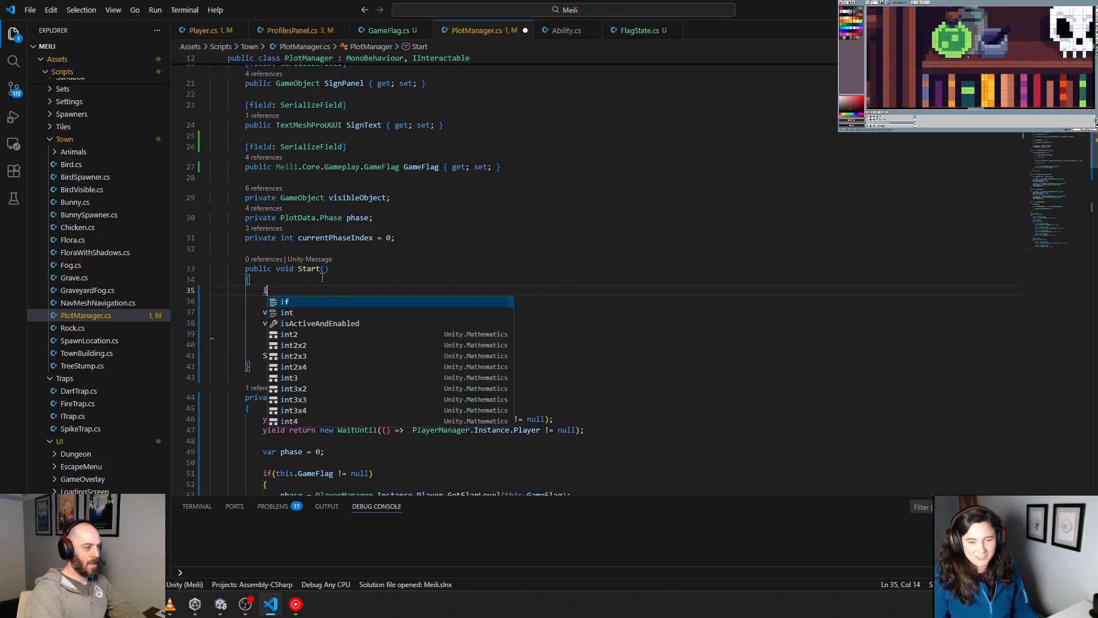
{"action": "type", "text": "f(this."}
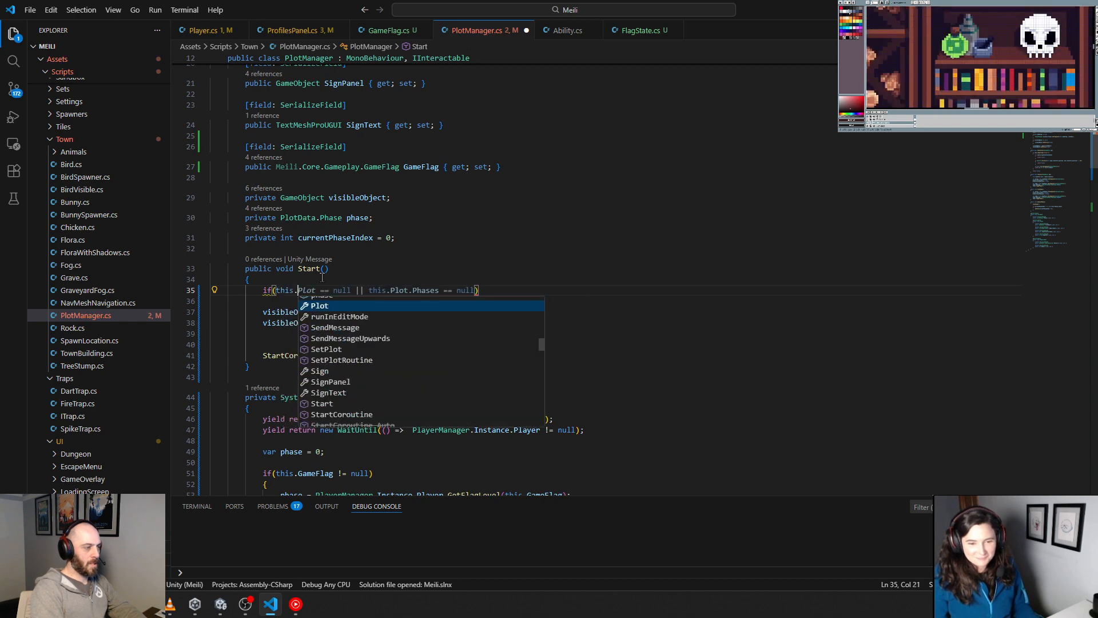
{"action": "type", "text": "pl"}
{"action": "key", "text": "BackSpace"}
{"action": "key", "text": "BackSpace"}
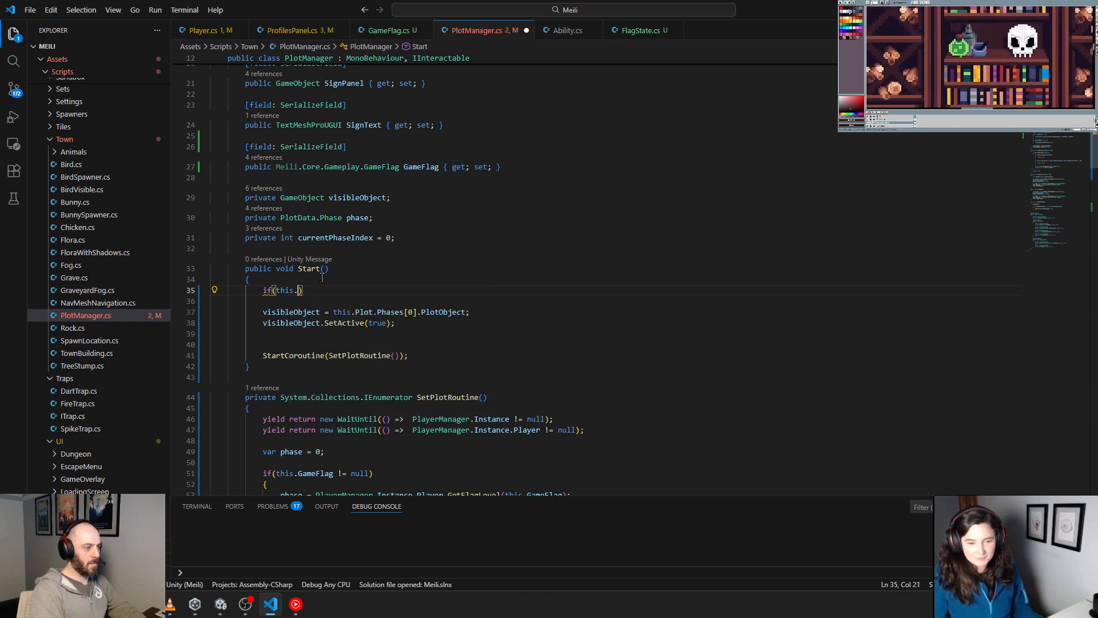
{"action": "key", "text": "ctrl+space"}
{"action": "type", "text": "Pl"}
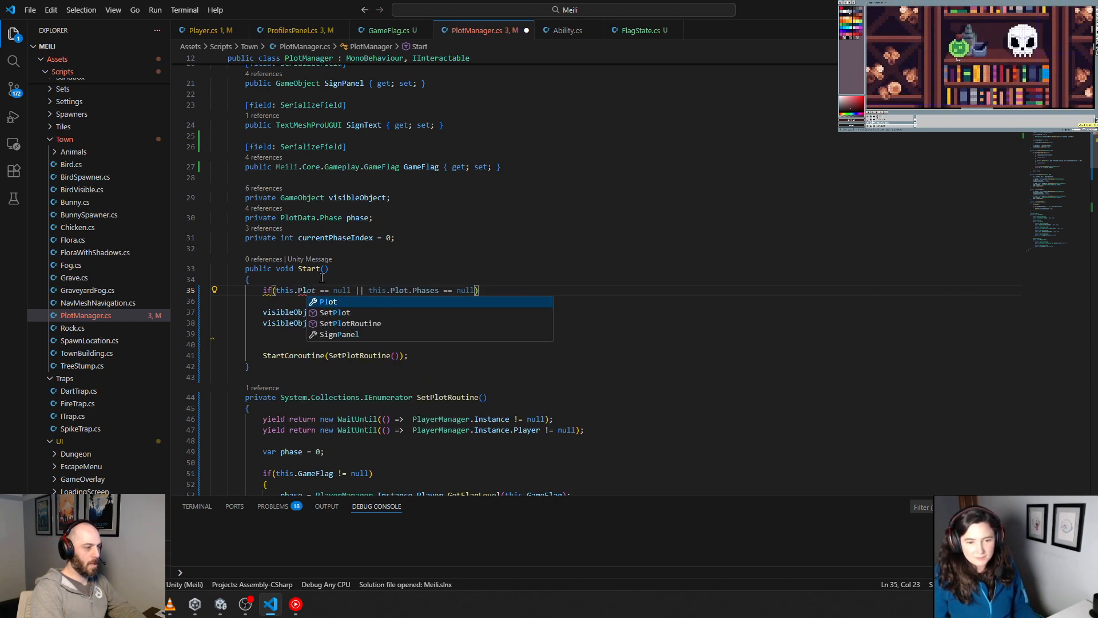
{"action": "key", "text": "Tab"}
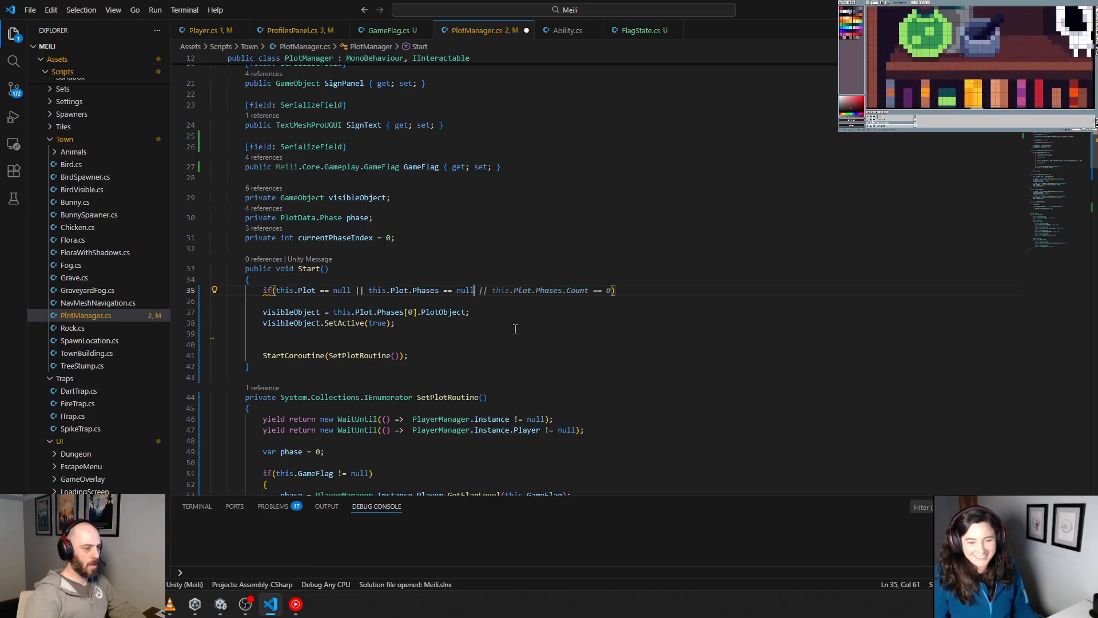
{"action": "key", "text": "Tab"}
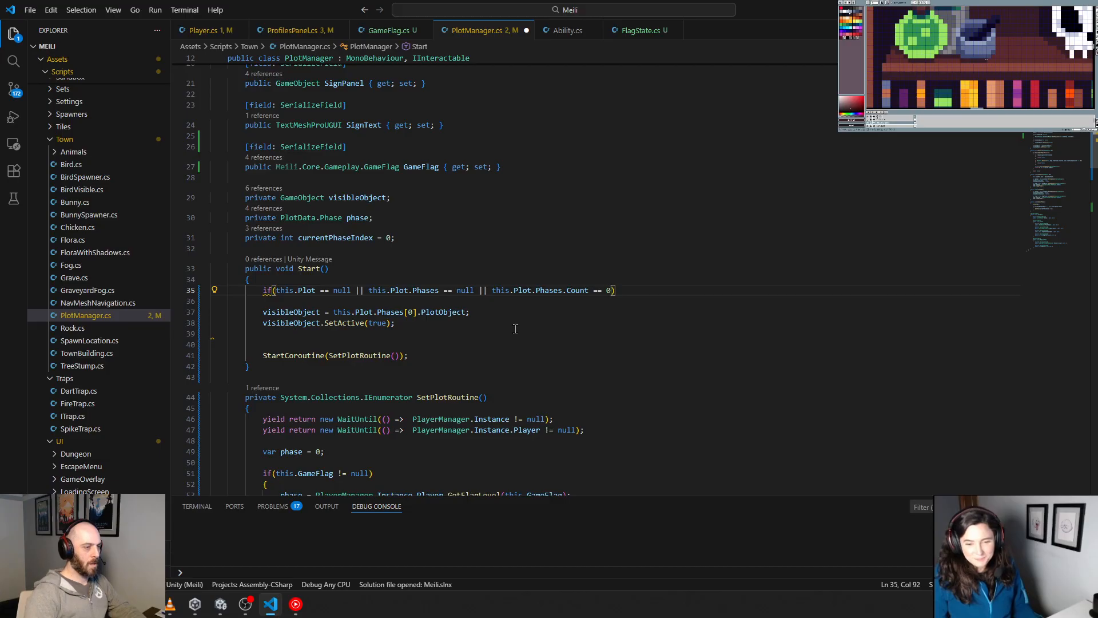
Step: Add a braced body to the if statement in Start() and move the two visibleObject lines into it
{"action": "key", "text": "Return"}
{"action": "type", "text": "{"}
{"action": "key", "text": "Return"}
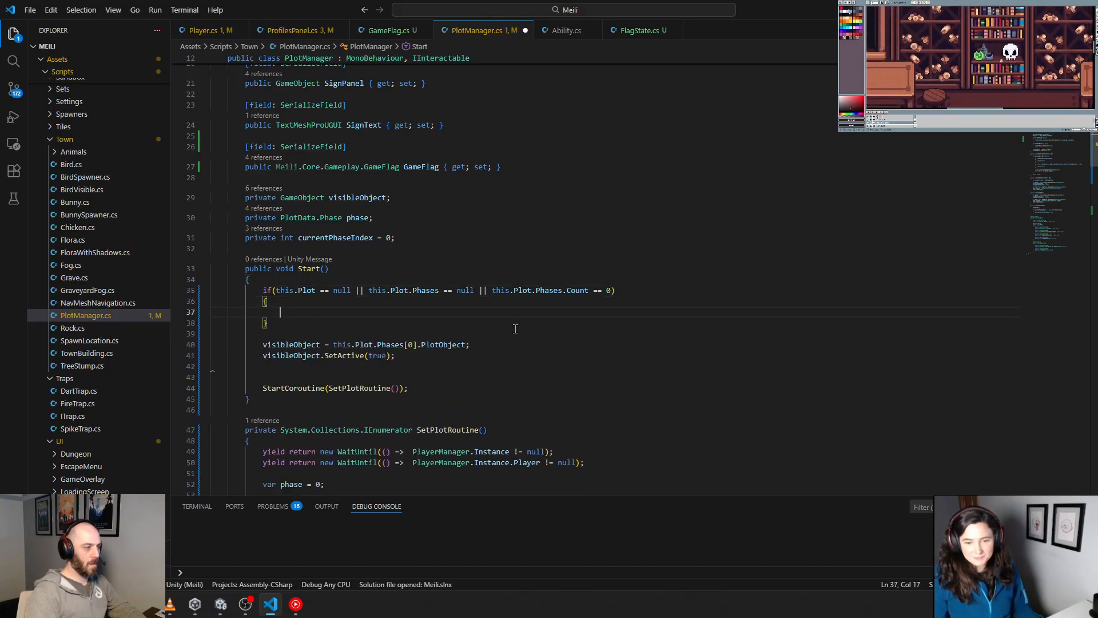
{"action": "left_click_drag", "start_coordinate": [396, 355], "coordinate": [210, 345]}
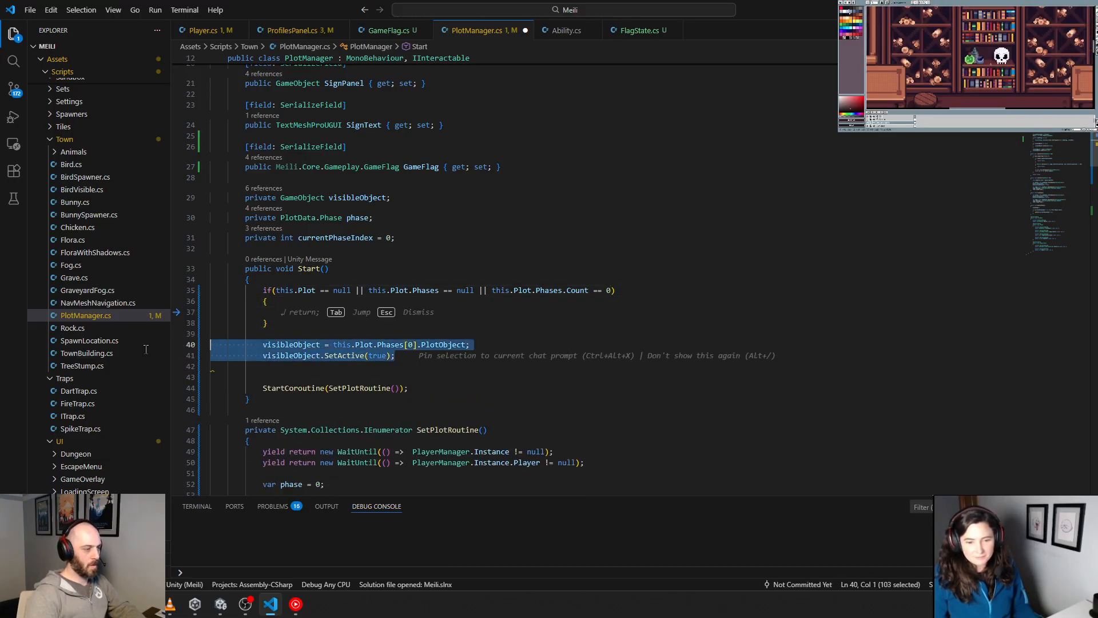
{"action": "key", "text": "ctrl+x"}
{"action": "left_click", "coordinate": [286, 311]}
{"action": "key", "text": "ctrl+v"}
{"action": "left_click", "coordinate": [287, 344]}
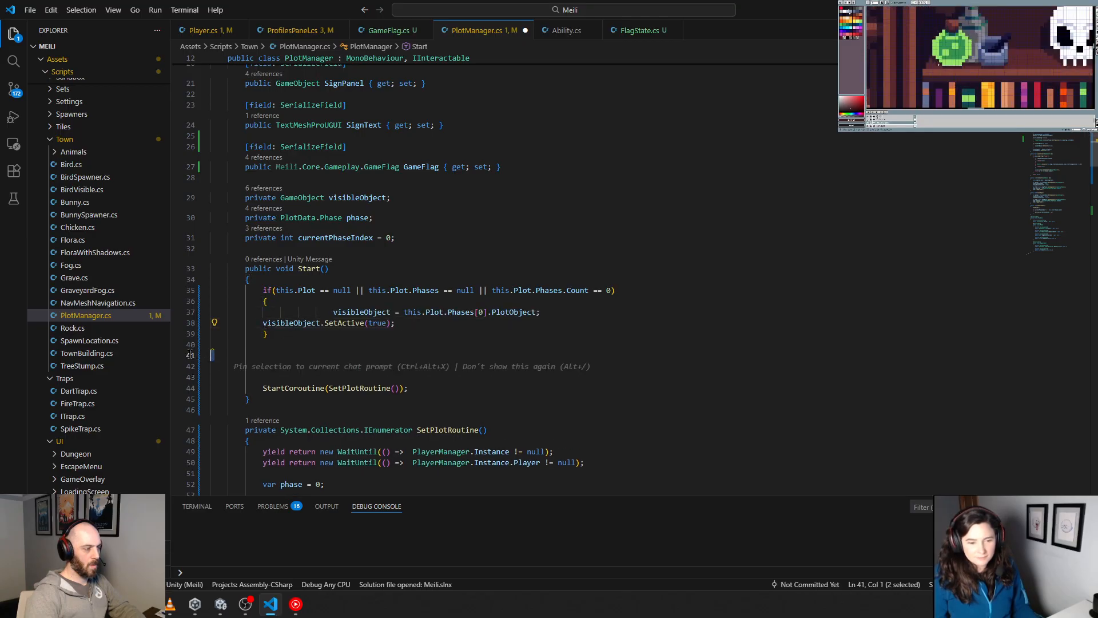
Step: Remove the surplus blank lines before StartCoroutine and align the indentation of both visibleObject lines inside the if block
{"action": "key", "text": "Delete"}
{"action": "key", "text": "Delete"}
{"action": "key", "text": "Delete"}
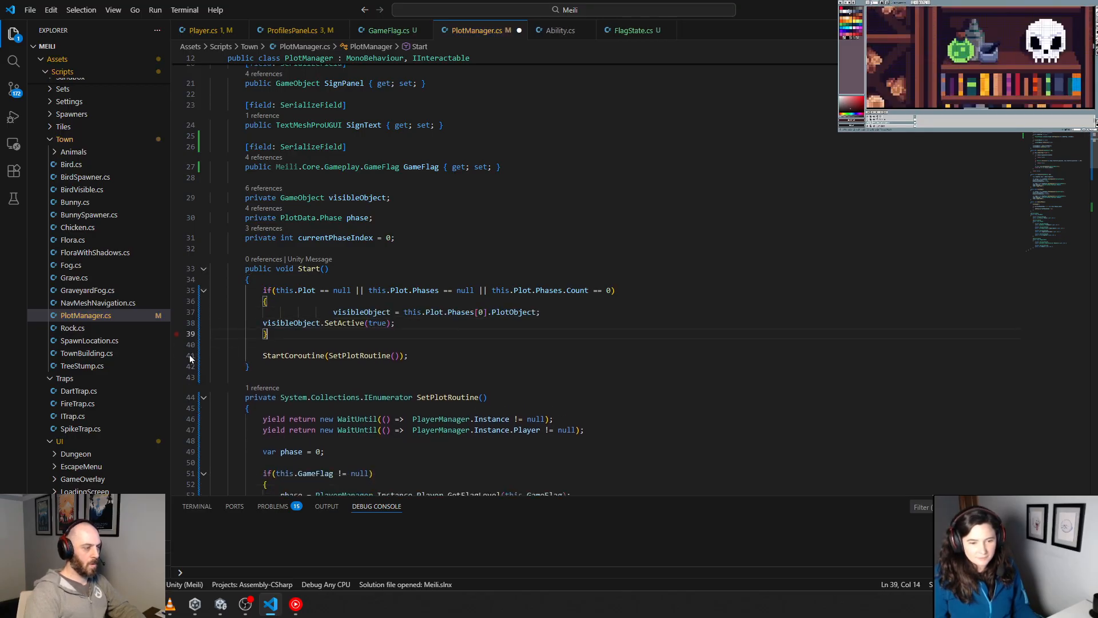
{"action": "key", "text": "BackSpace"}
{"action": "key", "text": "Return"}
{"action": "key", "text": "Up"}
{"action": "key", "text": "Up"}
{"action": "key", "text": "Tab"}
{"action": "key", "text": "Up"}
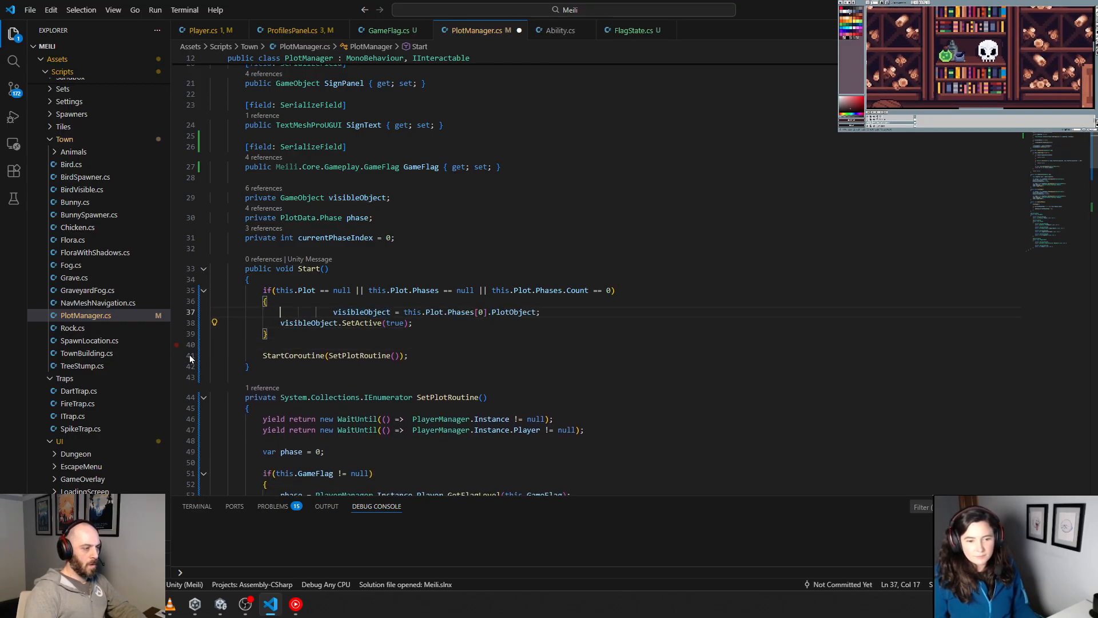
{"action": "key", "text": "Delete"}
{"action": "key", "text": "Delete"}
{"action": "key", "text": "Delete"}
{"action": "key", "text": "Delete"}
{"action": "key", "text": "Delete"}
{"action": "key", "text": "Delete"}
{"action": "key", "text": "Delete"}
{"action": "key", "text": "Delete"}
{"action": "key", "text": "Delete"}
{"action": "key", "text": "Delete"}
{"action": "key", "text": "Delete"}
{"action": "key", "text": "Delete"}
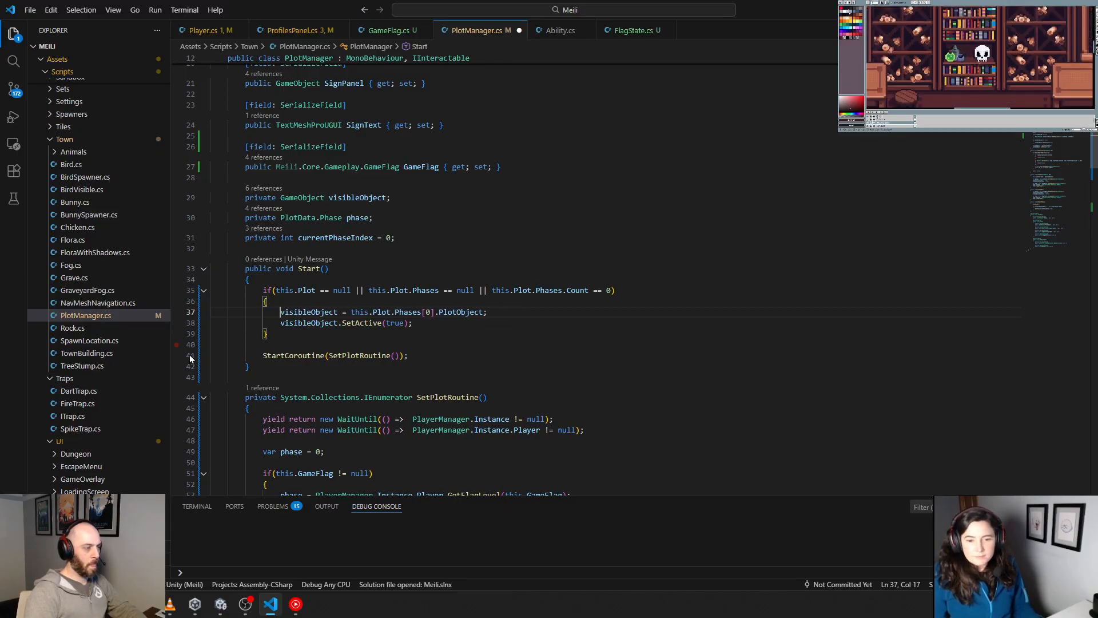
Step: In the if condition of Start(), change the Plot comparison to != null and the first || to &&
{"action": "key", "text": "Up"}
{"action": "key", "text": "Up"}
{"action": "key", "text": "Up"}
{"action": "key", "text": "Down"}
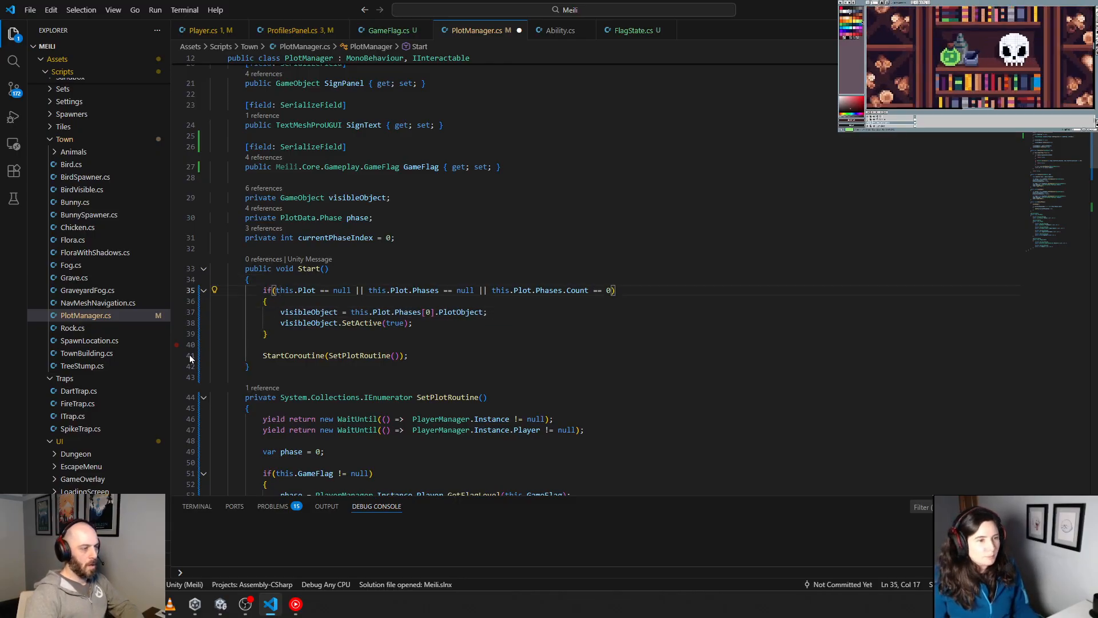
{"action": "left_click", "coordinate": [324, 290]}
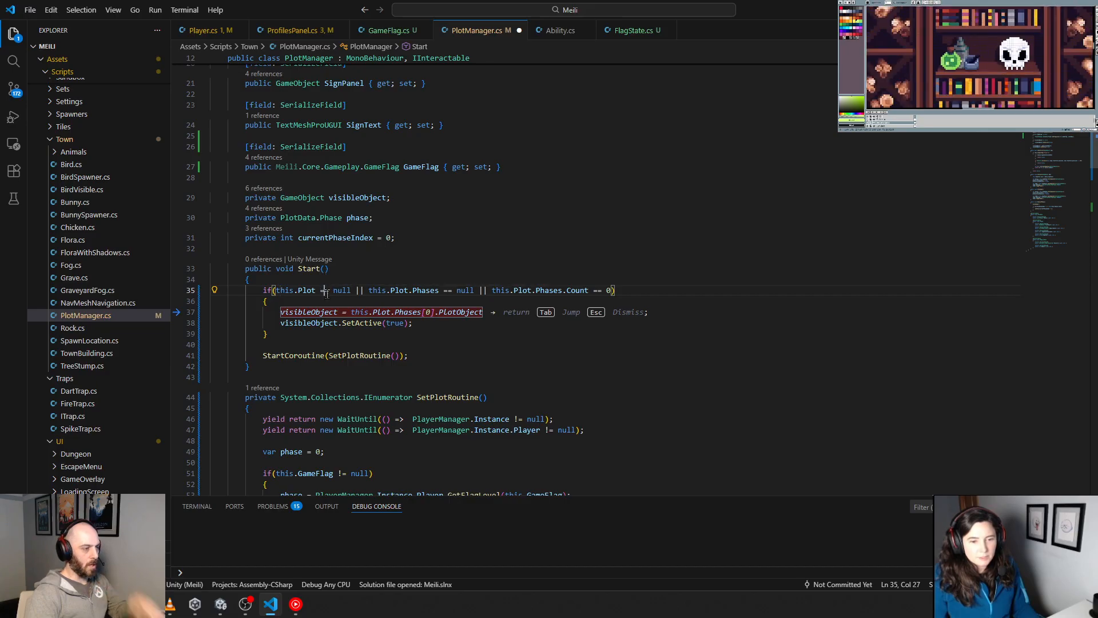
{"action": "key", "text": "BackSpace"}
{"action": "type", "text": "!"}
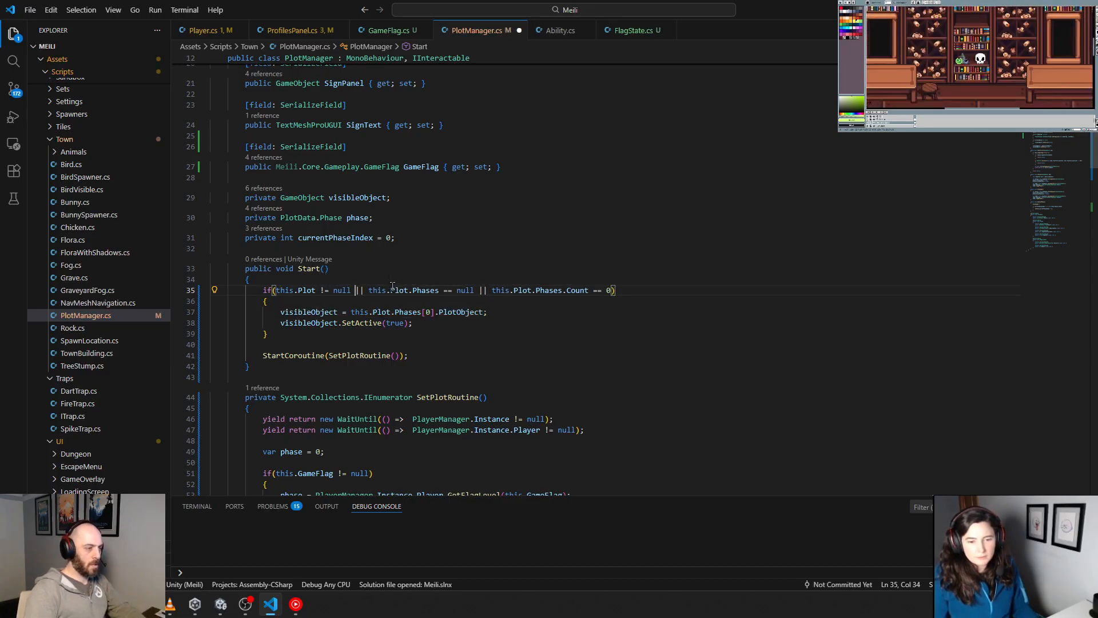
{"action": "key", "text": "Delete"}
{"action": "key", "text": "Delete"}
{"action": "type", "text": "&&"}
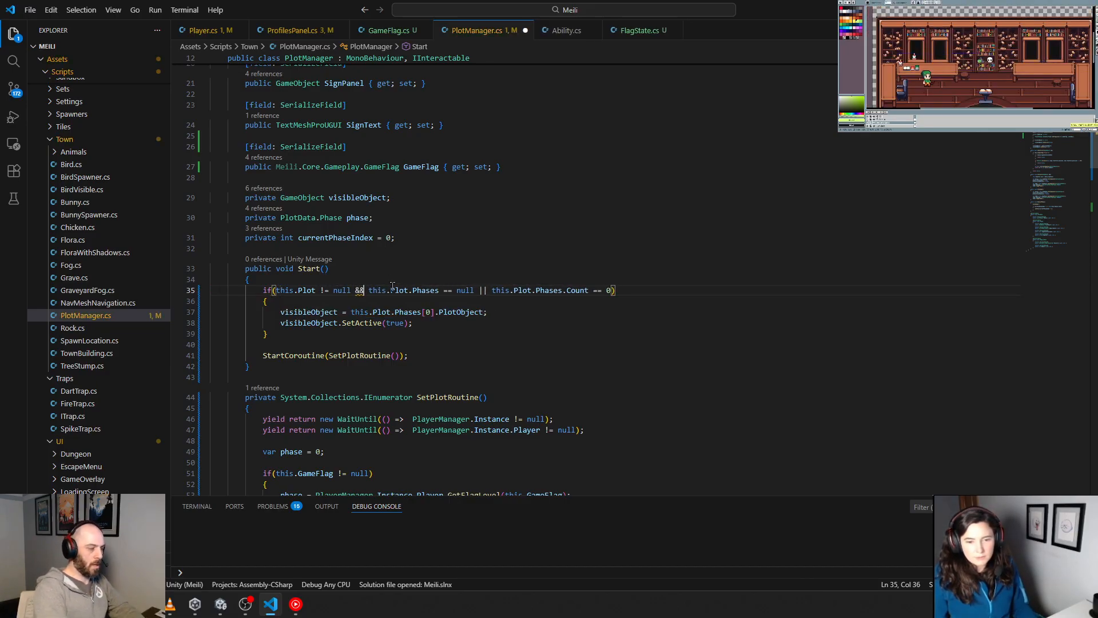
Step: Change the this.Plot.Phases comparison to != null and join it to the Count check with &&
{"action": "key", "text": "Right"}
{"action": "key", "text": "Right"}
{"action": "key", "text": "Right"}
{"action": "key", "text": "Right"}
{"action": "key", "text": "Right"}
{"action": "key", "text": "Right"}
{"action": "key", "text": "Right"}
{"action": "key", "text": "Right"}
{"action": "key", "text": "Right"}
{"action": "key", "text": "Right"}
{"action": "key", "text": "Right"}
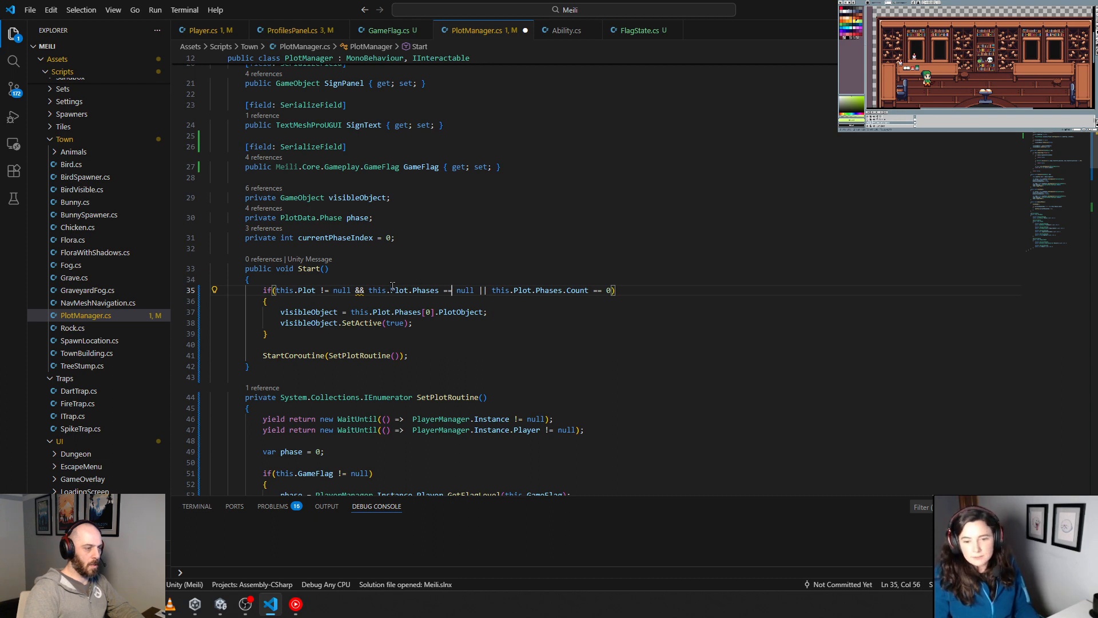
{"action": "key", "text": "BackSpace"}
{"action": "key", "text": "BackSpace"}
{"action": "type", "text": "!="}
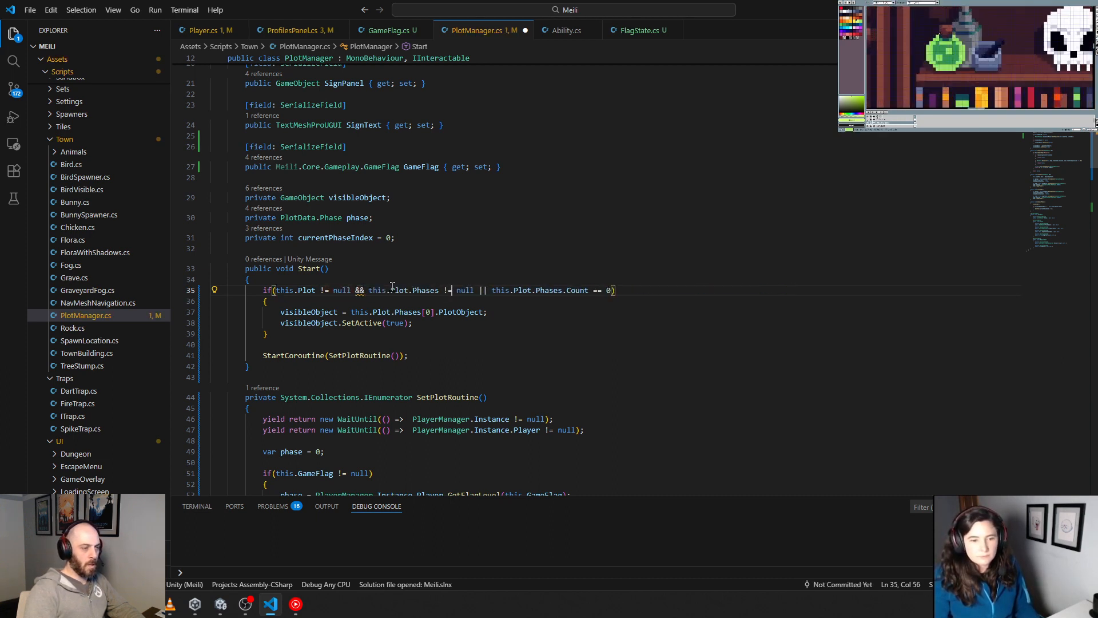
{"action": "key", "text": "Right"}
{"action": "key", "text": "Right"}
{"action": "key", "text": "Right"}
{"action": "key", "text": "Right"}
{"action": "key", "text": "Right"}
{"action": "key", "text": "Right"}
{"action": "key", "text": "Right"}
{"action": "key", "text": "Right"}
{"action": "key", "text": "Right"}
{"action": "key", "text": "BackSpace"}
{"action": "key", "text": "BackSpace"}
{"action": "type", "text": "&&"}
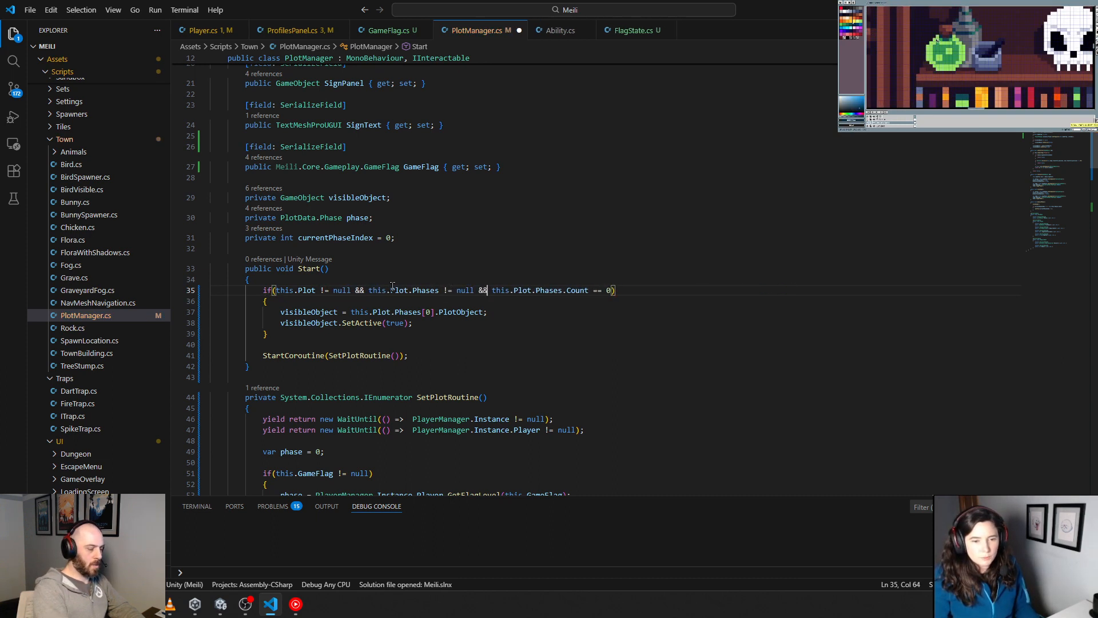
Step: Change the Phases.Count check to > 0, save PlotManager.cs, and highlight the finished if block
{"action": "key", "text": "Right"}
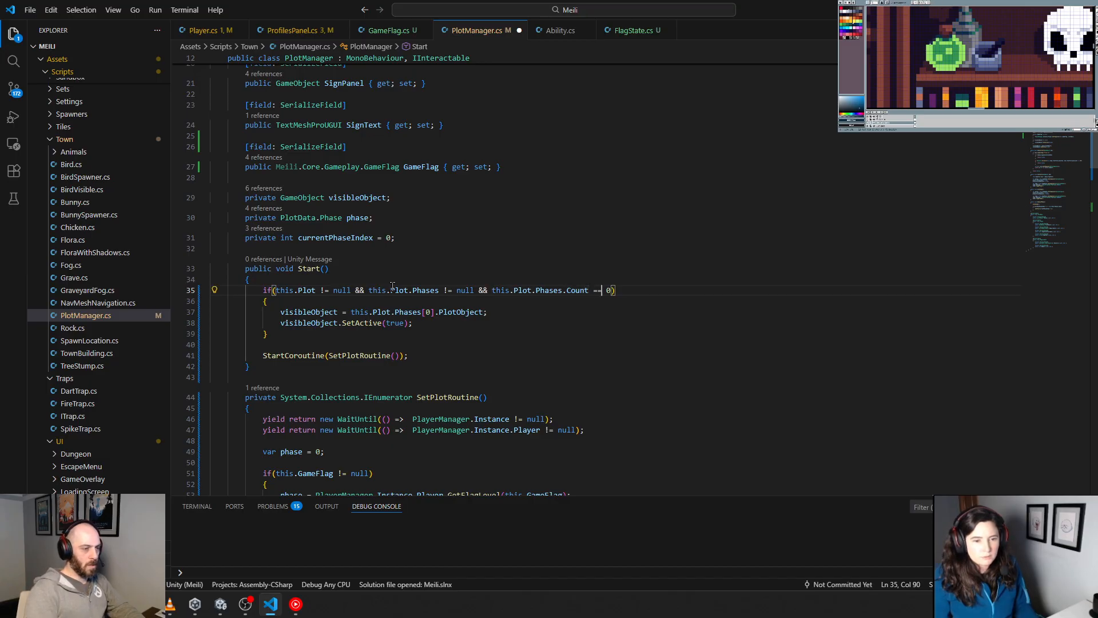
{"action": "key", "text": "BackSpace"}
{"action": "key", "text": "BackSpace"}
{"action": "type", "text": ">"}
{"action": "key", "text": "Down"}
{"action": "key", "text": "Down"}
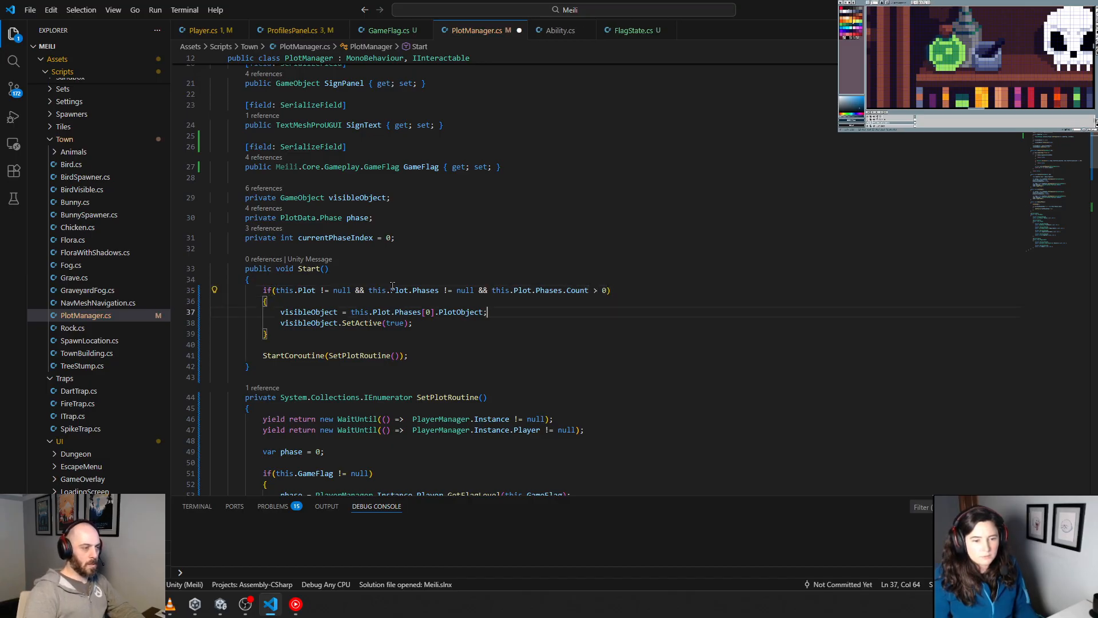
{"action": "left_click", "coordinate": [460, 346]}
{"action": "key", "text": "ctrl+s"}
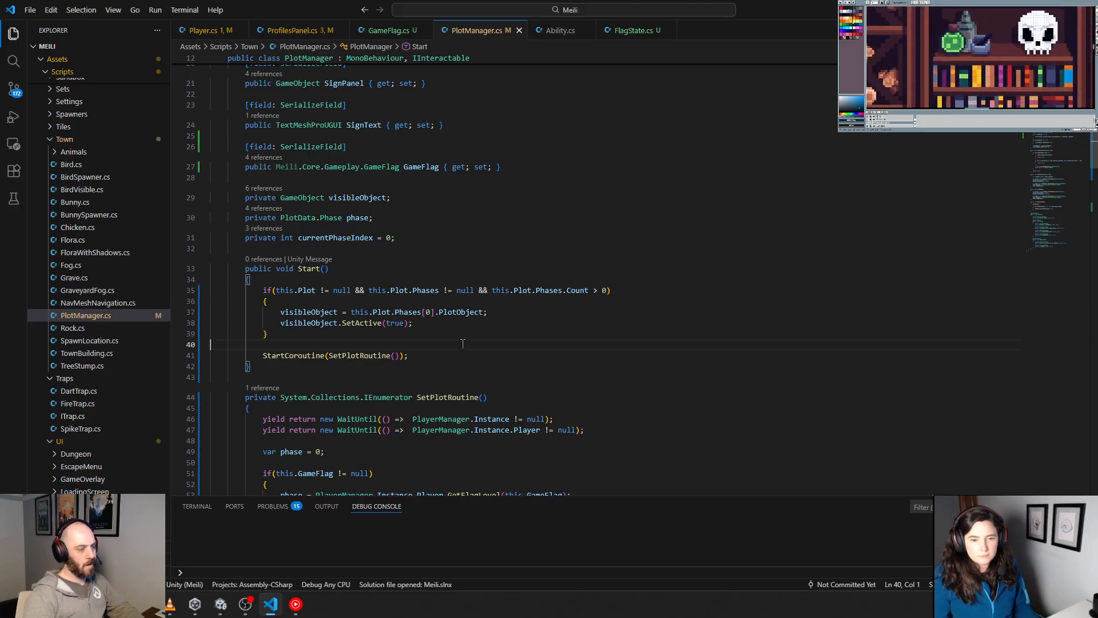
{"action": "left_click_drag", "start_coordinate": [291, 333], "coordinate": [211, 290]}
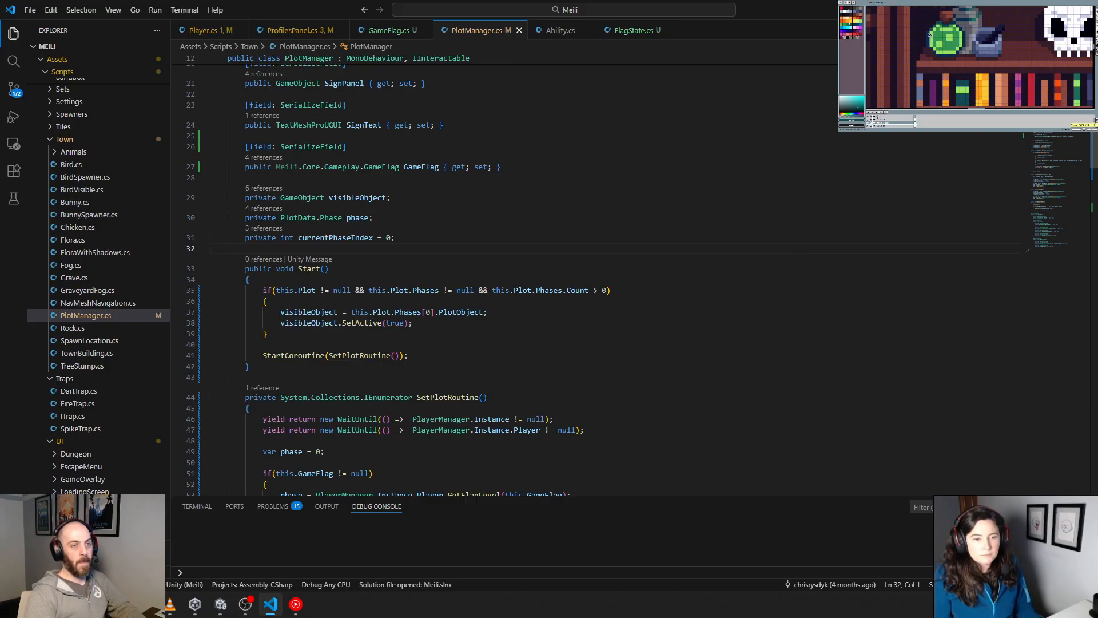
Step: Switch to Unity, run the game and walk the character west through town to inspect which phase object the building plot shows
{"action": "key", "text": "alt+Tab"}
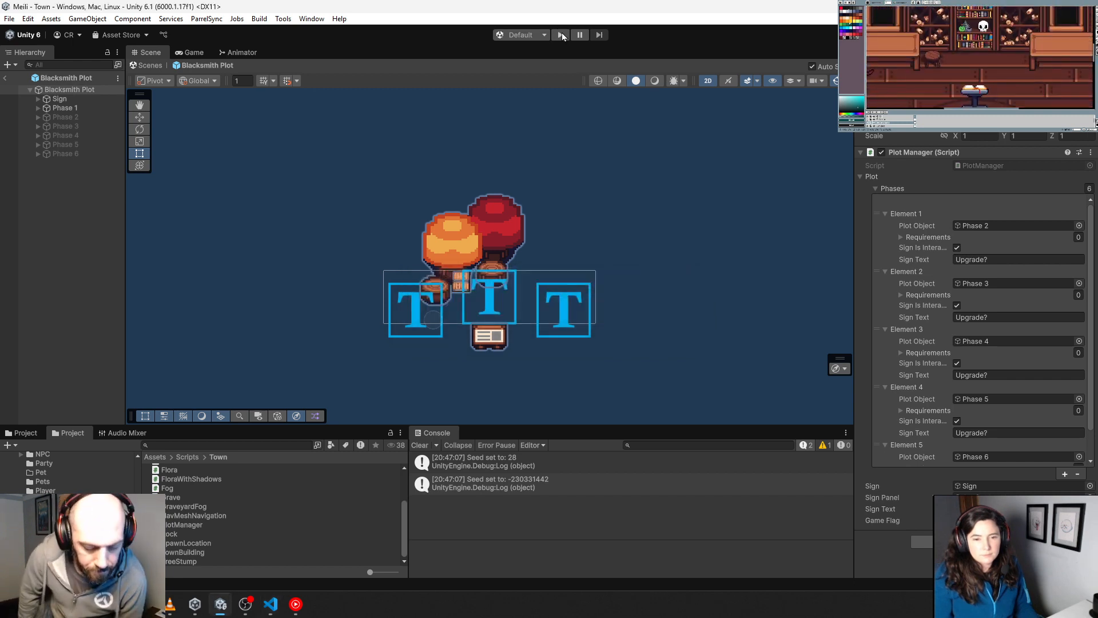
{"action": "left_click", "coordinate": [561, 35]}
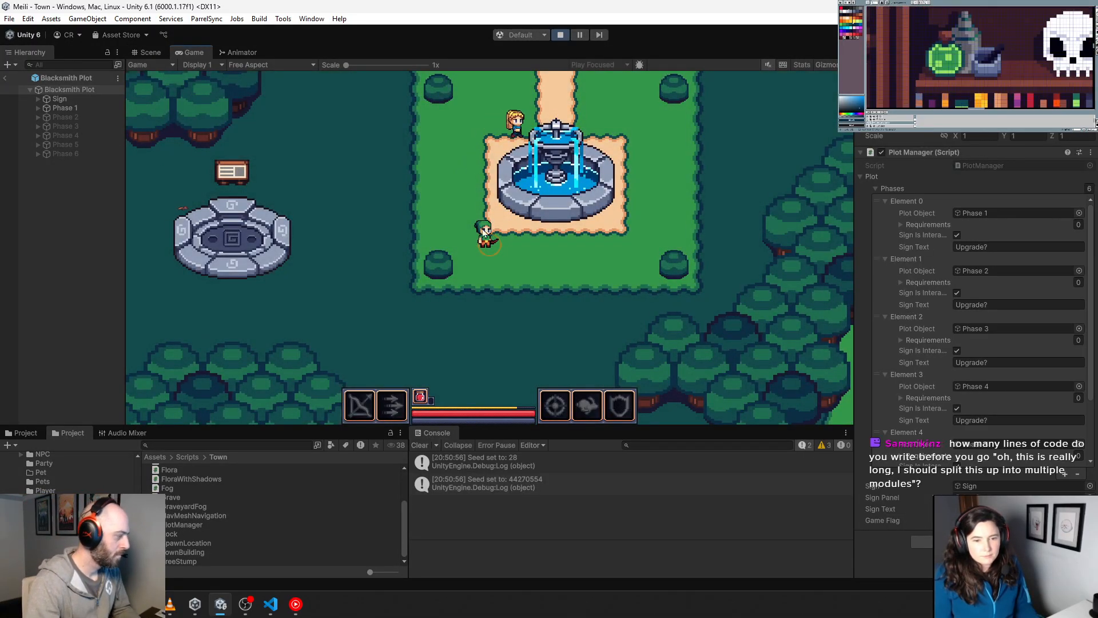
{"action": "key", "text": "a"}
{"action": "key", "text": "s"}
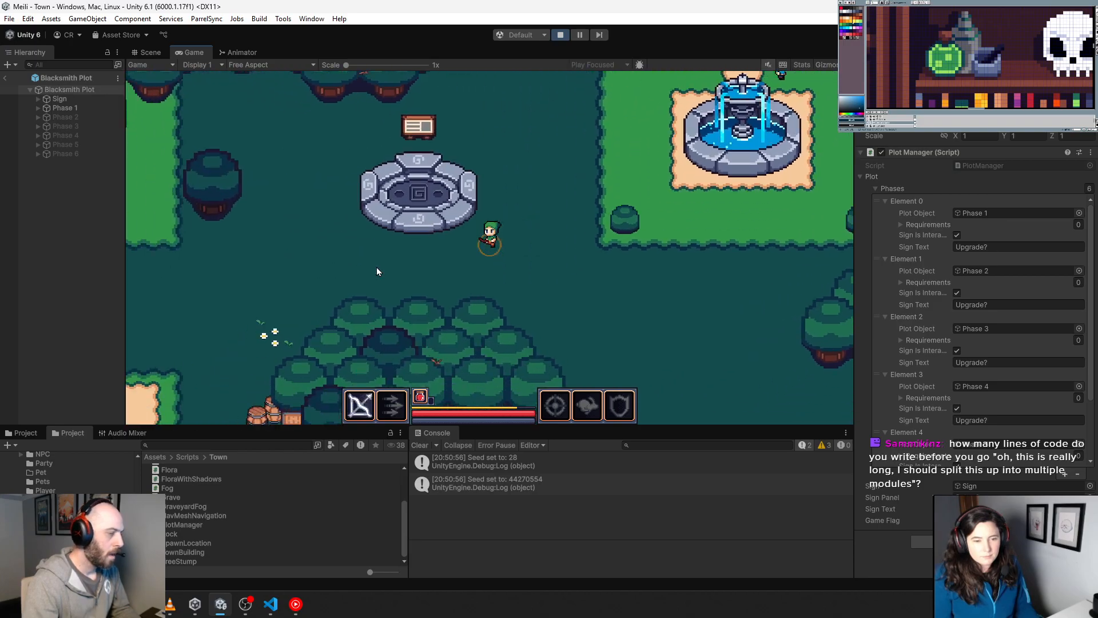
{"action": "key", "text": "a"}
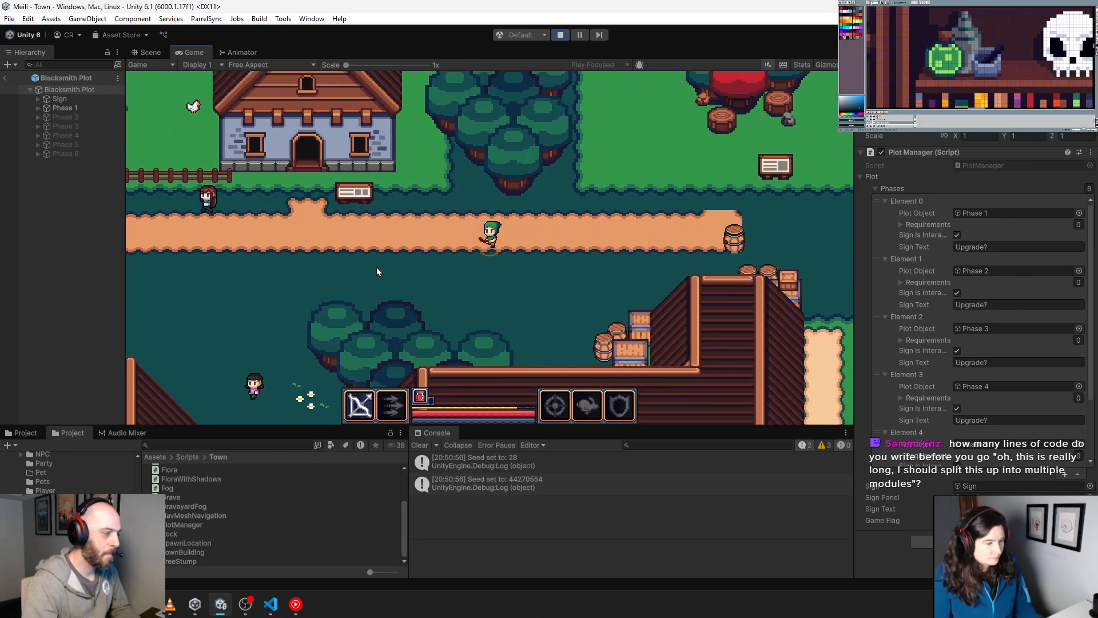
{"action": "key", "text": "s"}
{"action": "key", "text": "a"}
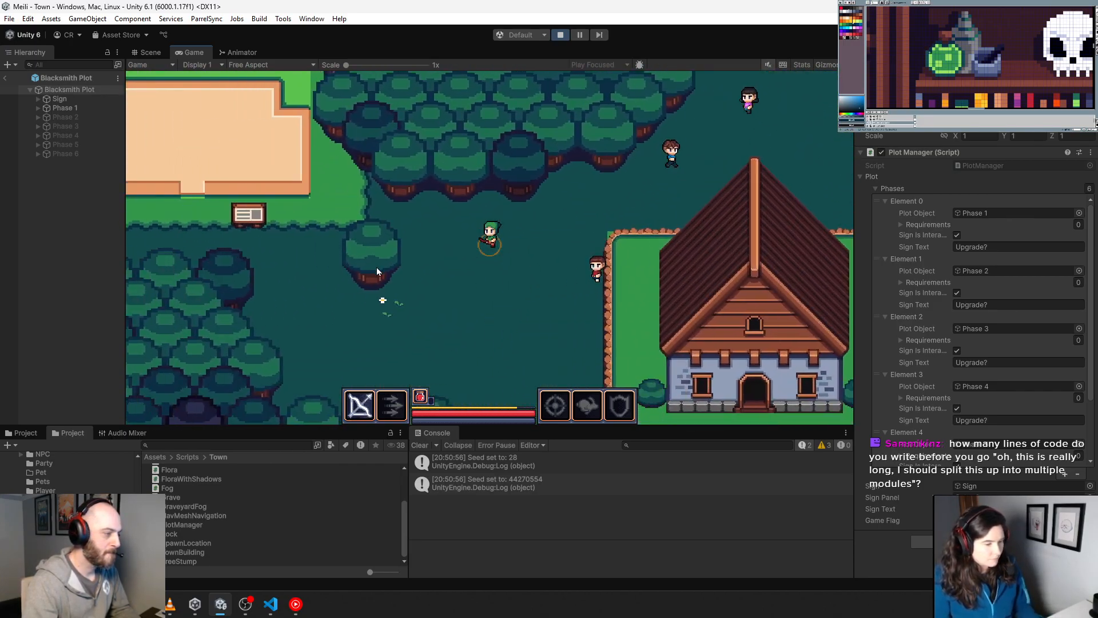
{"action": "key", "text": "w"}
{"action": "key", "text": "a"}
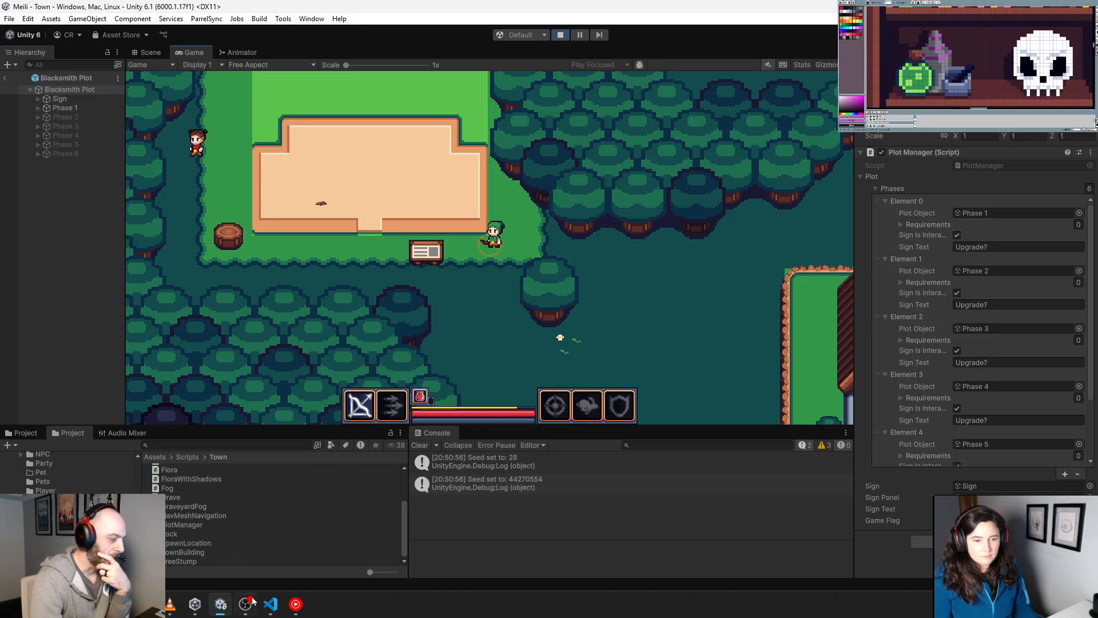
Step: Switch to Visual Studio Code and review PlotManager.cs, examining SetPlot's phase guard, GameFlag block and visibleObject check, plus the remaining methods and data classes
{"action": "left_click", "coordinate": [271, 604]}
{"action": "scroll", "coordinate": [455, 400], "scroll_direction": "down", "scroll_amount": 2}
{"action": "scroll", "coordinate": [455, 400], "scroll_direction": "down", "scroll_amount": 4}
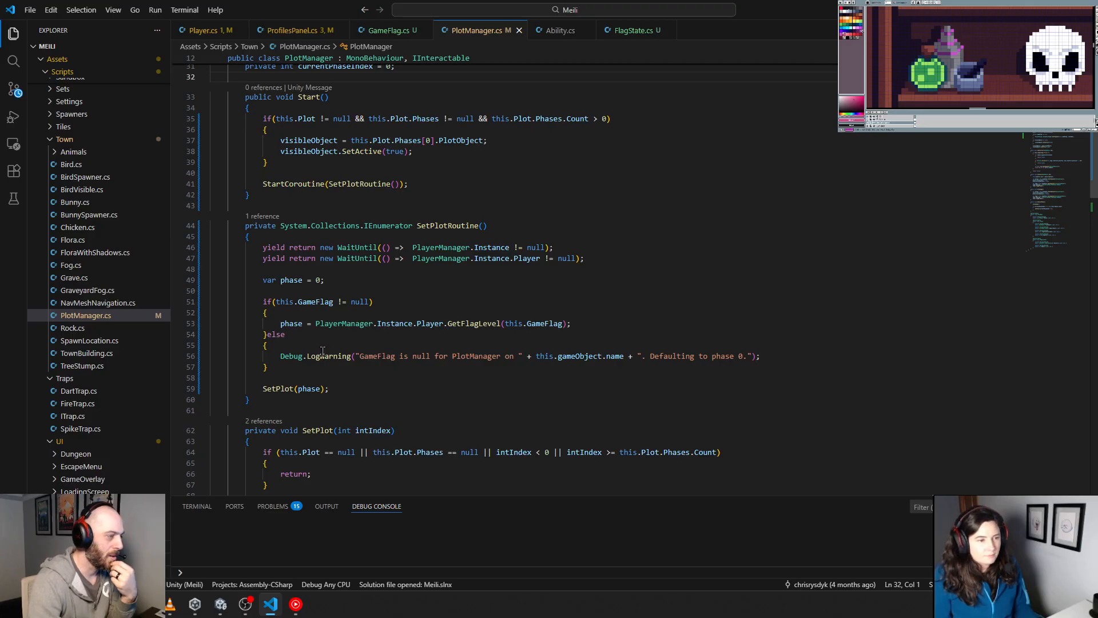
{"action": "scroll", "coordinate": [313, 404], "scroll_direction": "up", "scroll_amount": 6}
{"action": "scroll", "coordinate": [320, 366], "scroll_direction": "down", "scroll_amount": 9}
{"action": "scroll", "coordinate": [322, 353], "scroll_direction": "down", "scroll_amount": 8}
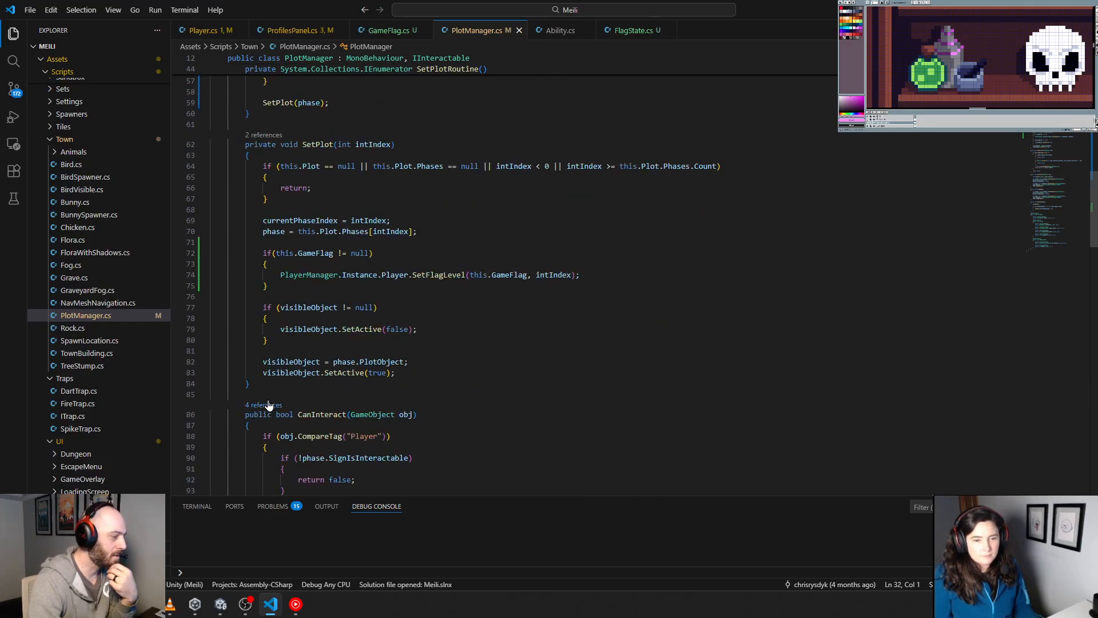
{"action": "left_click_drag", "start_coordinate": [252, 384], "coordinate": [196, 144]}
{"action": "left_click", "coordinate": [391, 281]}
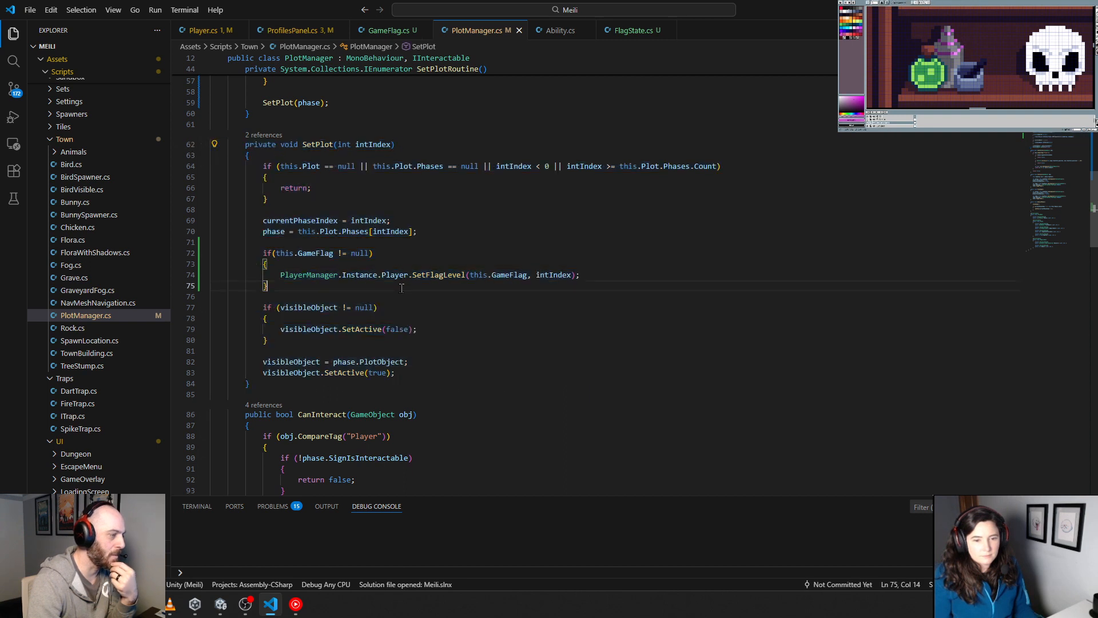
{"action": "left_click_drag", "start_coordinate": [271, 199], "coordinate": [211, 166]}
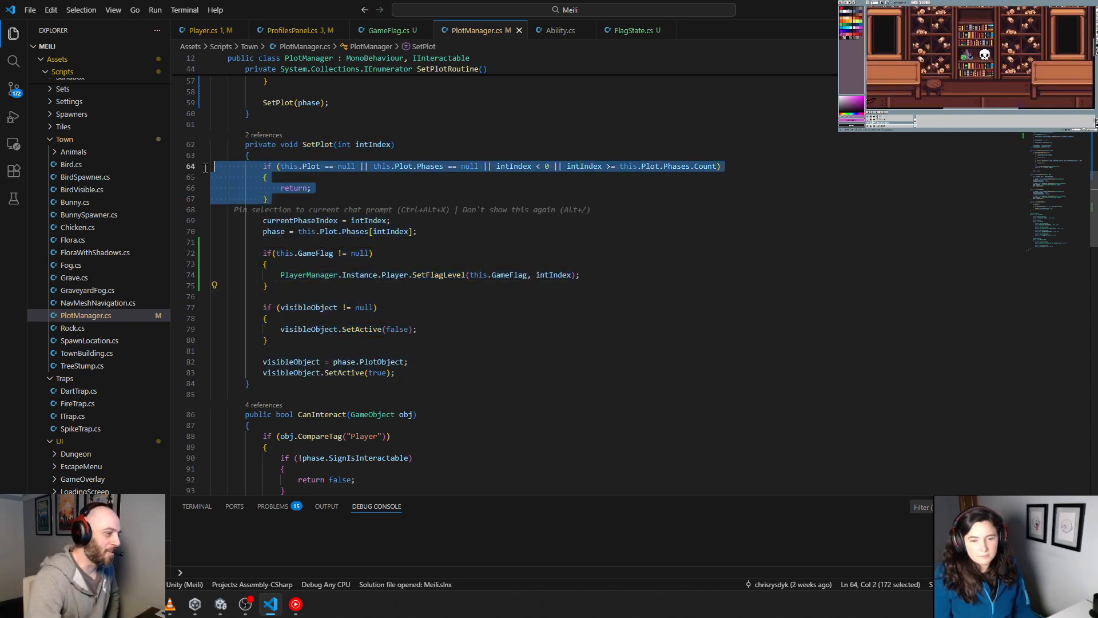
{"action": "left_click_drag", "start_coordinate": [378, 307], "coordinate": [211, 307]}
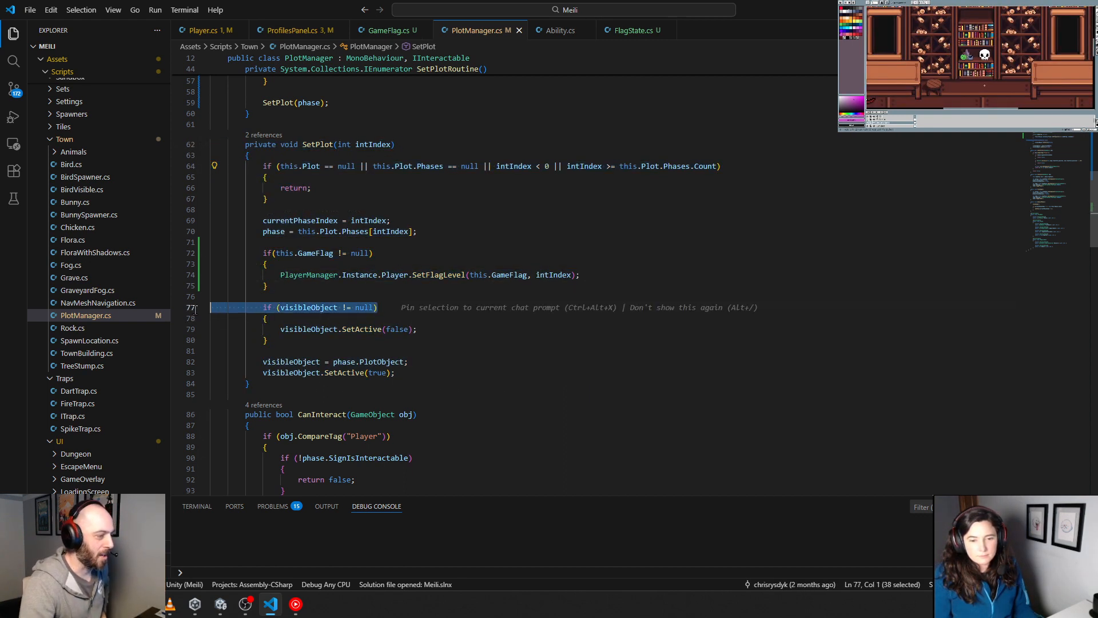
{"action": "left_click_drag", "start_coordinate": [283, 266], "coordinate": [189, 242]}
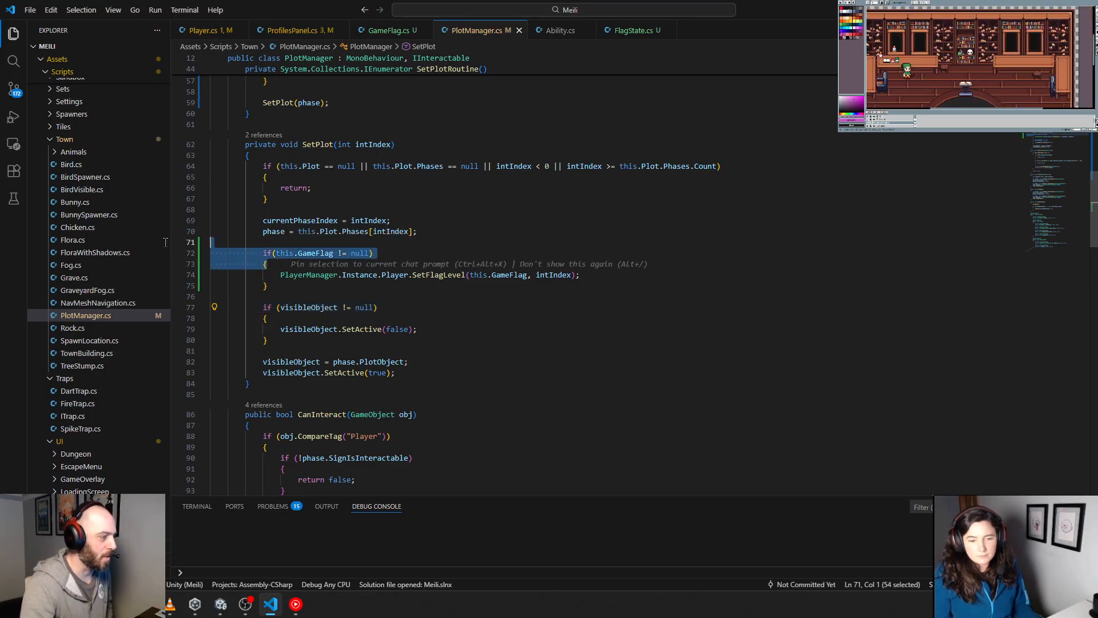
{"action": "left_click", "coordinate": [333, 289]}
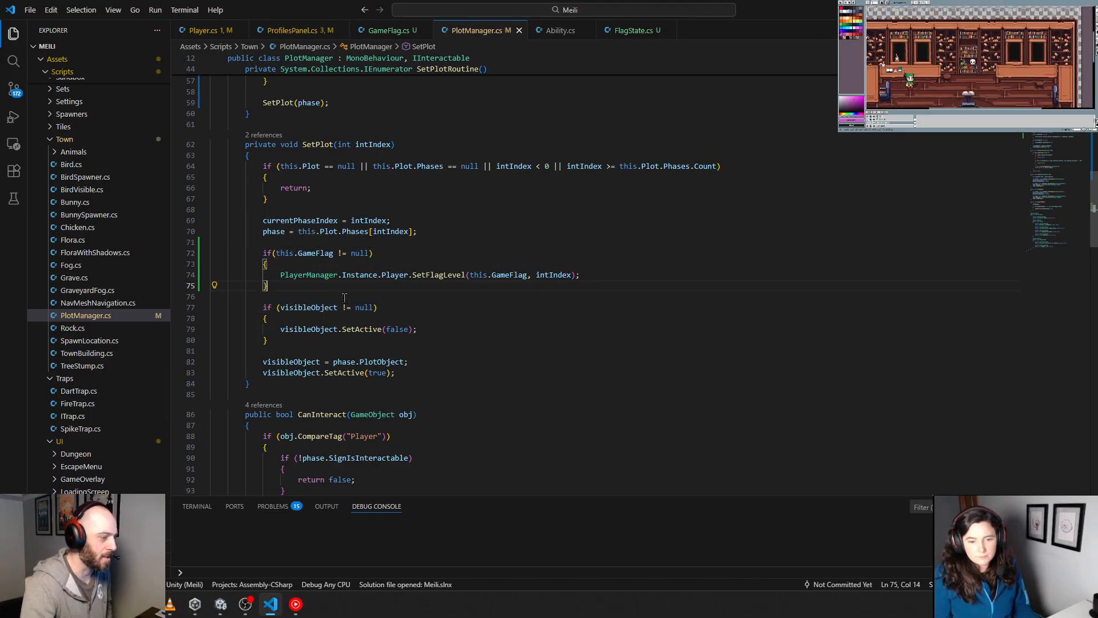
{"action": "scroll", "coordinate": [344, 297], "scroll_direction": "down", "scroll_amount": 15}
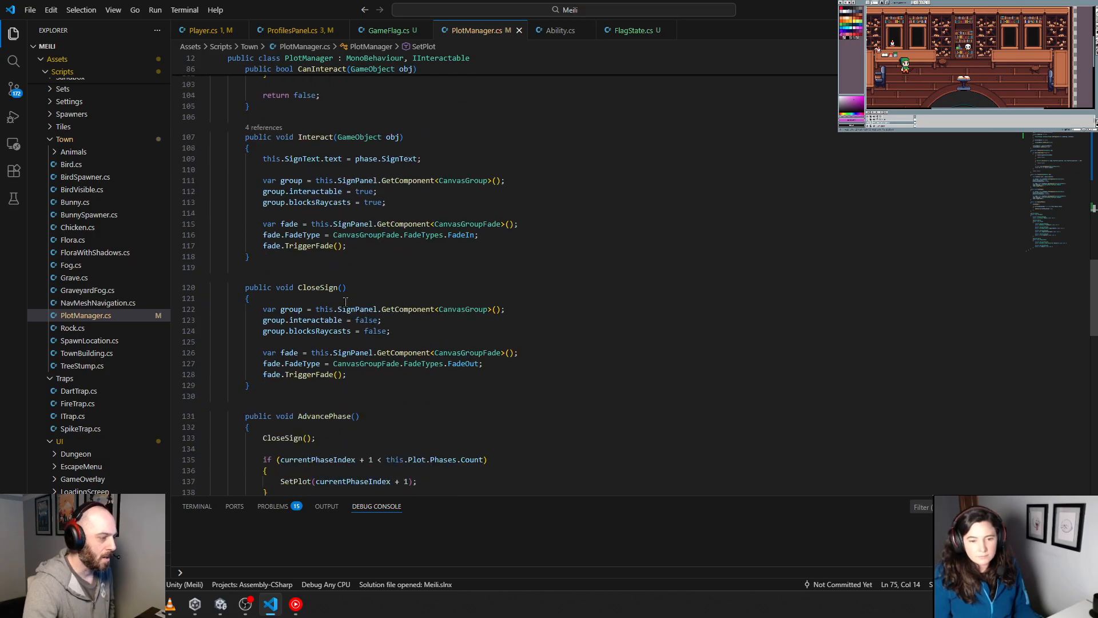
{"action": "scroll", "coordinate": [345, 301], "scroll_direction": "down", "scroll_amount": 9}
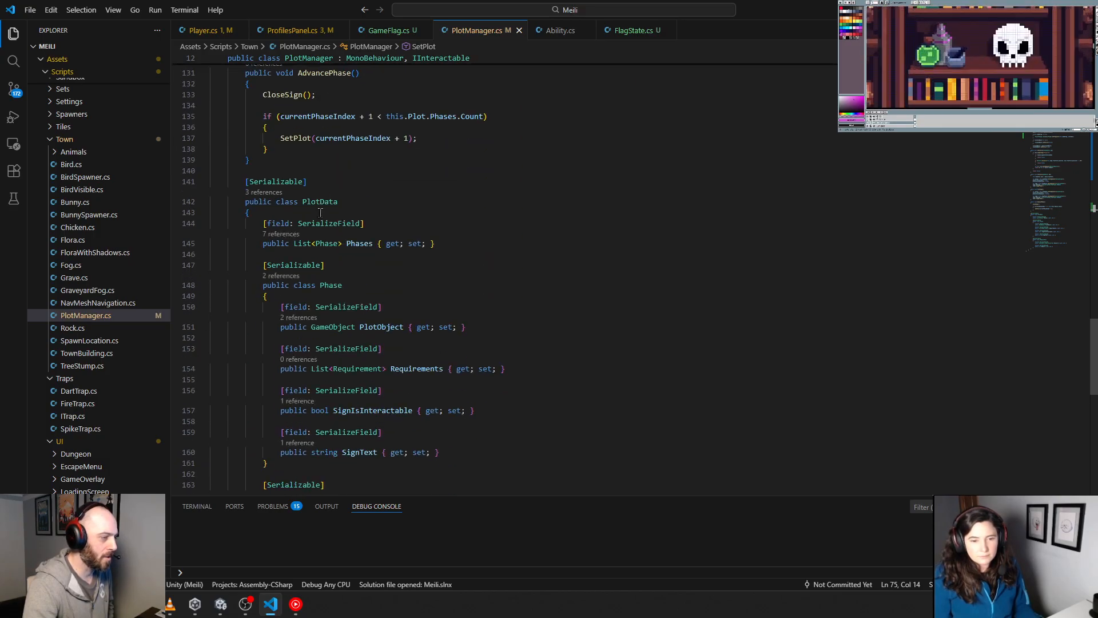
{"action": "scroll", "coordinate": [321, 213], "scroll_direction": "down", "scroll_amount": 6}
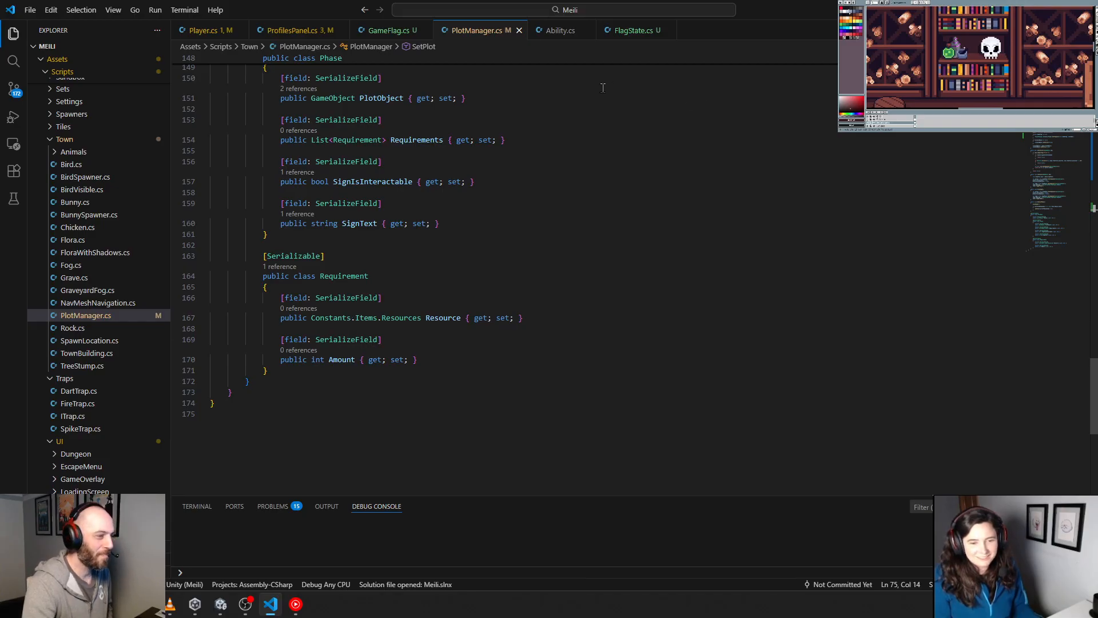
Step: Review ProfilesPanel.cs, examining how players are created, removed and selected and how DrawPlayerList builds the player panels
{"action": "left_click", "coordinate": [559, 31]}
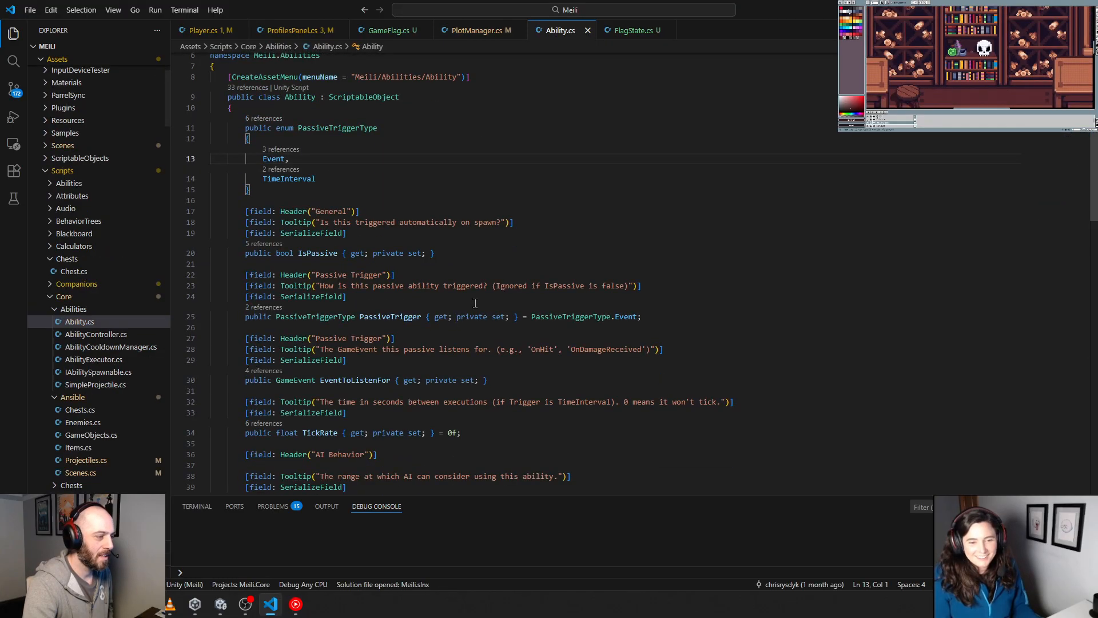
{"action": "left_click", "coordinate": [368, 30]}
{"action": "left_click", "coordinate": [290, 31]}
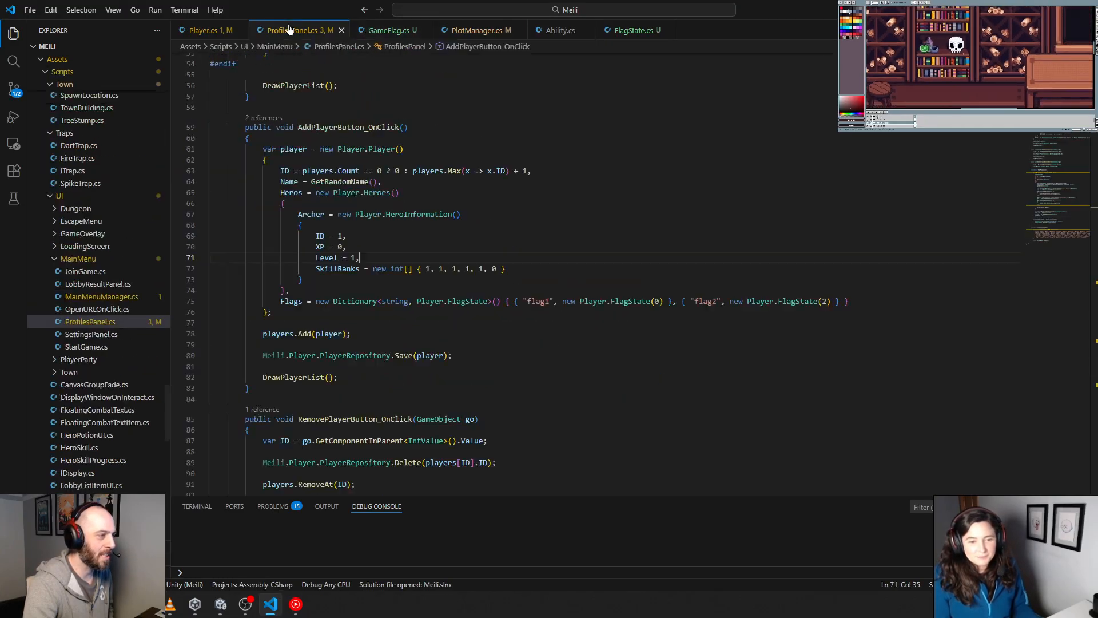
{"action": "scroll", "coordinate": [412, 232], "scroll_direction": "down", "scroll_amount": 10}
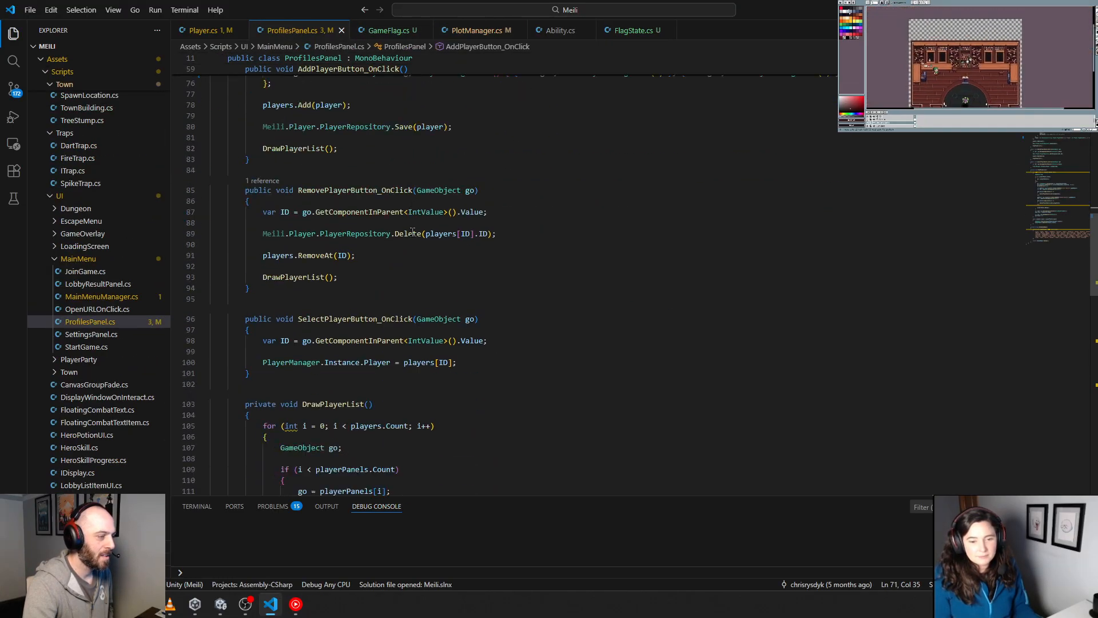
{"action": "scroll", "coordinate": [412, 232], "scroll_direction": "down", "scroll_amount": 7}
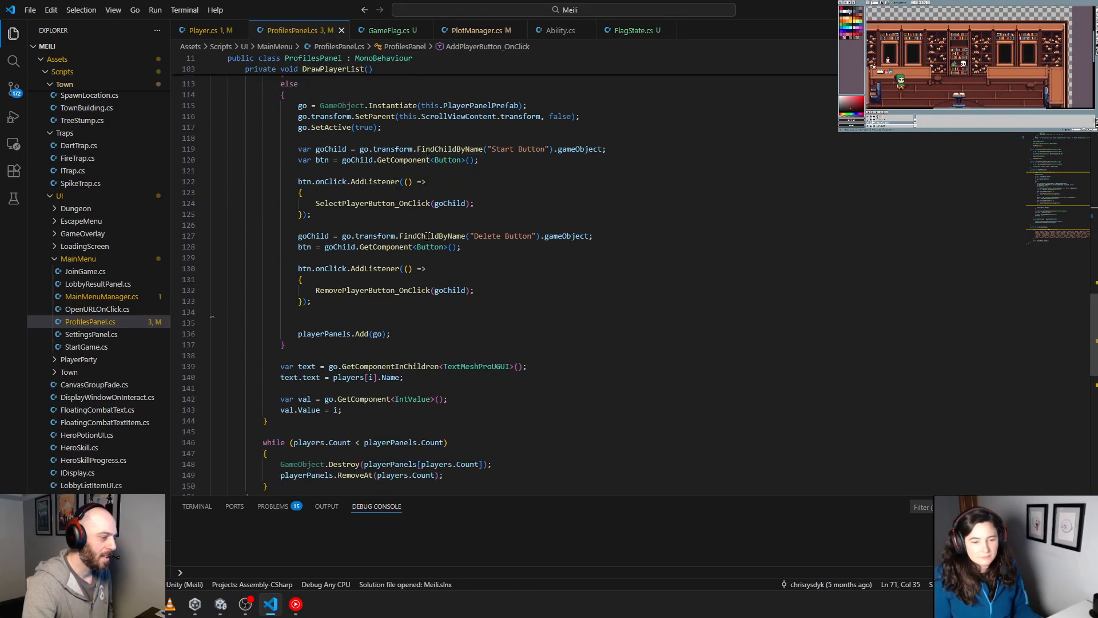
{"action": "scroll", "coordinate": [428, 236], "scroll_direction": "up", "scroll_amount": 3}
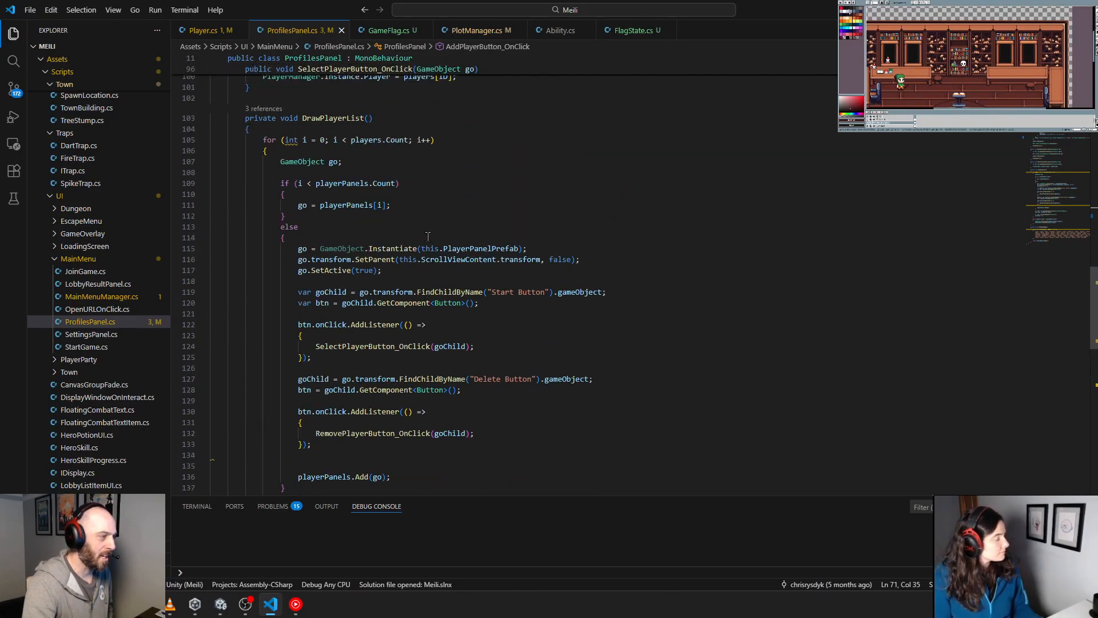
{"action": "scroll", "coordinate": [428, 236], "scroll_direction": "down", "scroll_amount": 4}
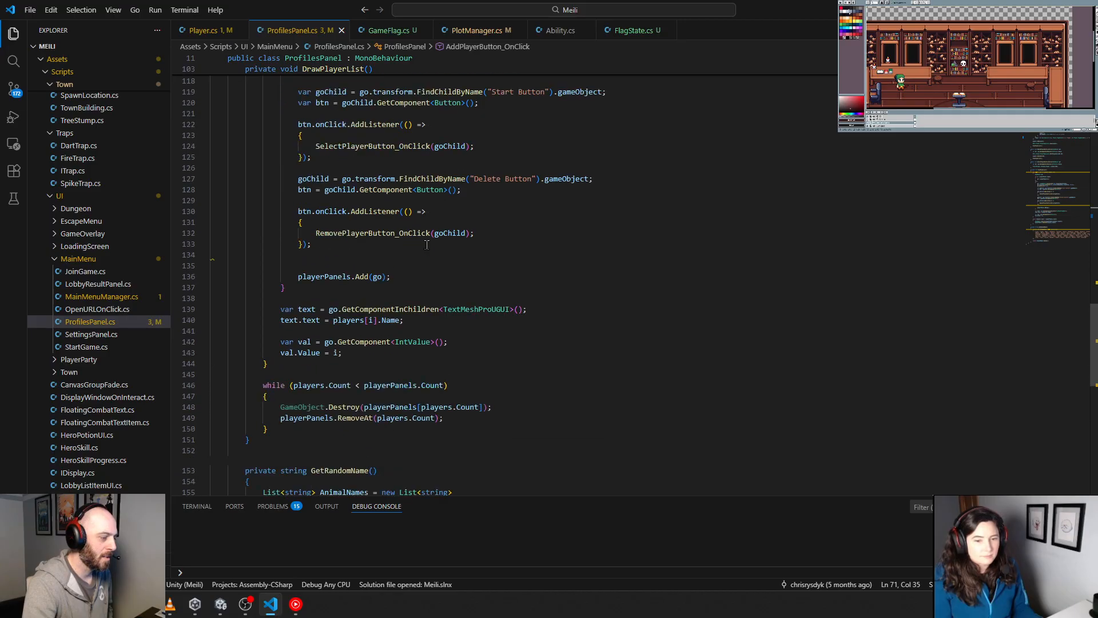
{"action": "scroll", "coordinate": [427, 245], "scroll_direction": "up", "scroll_amount": 5}
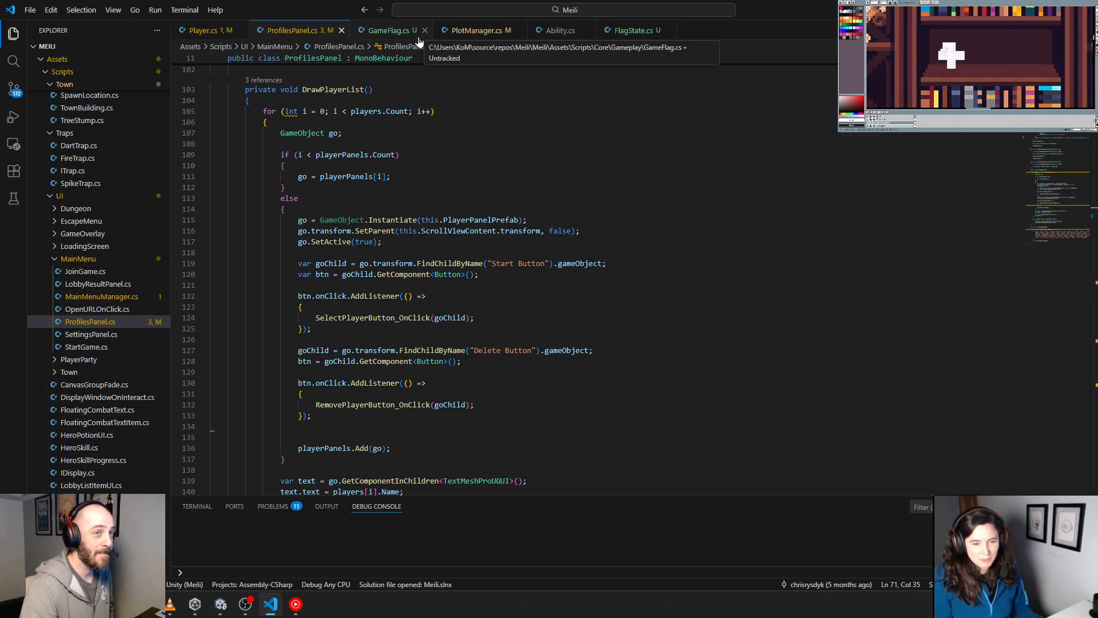
{"action": "left_click", "coordinate": [487, 165]}
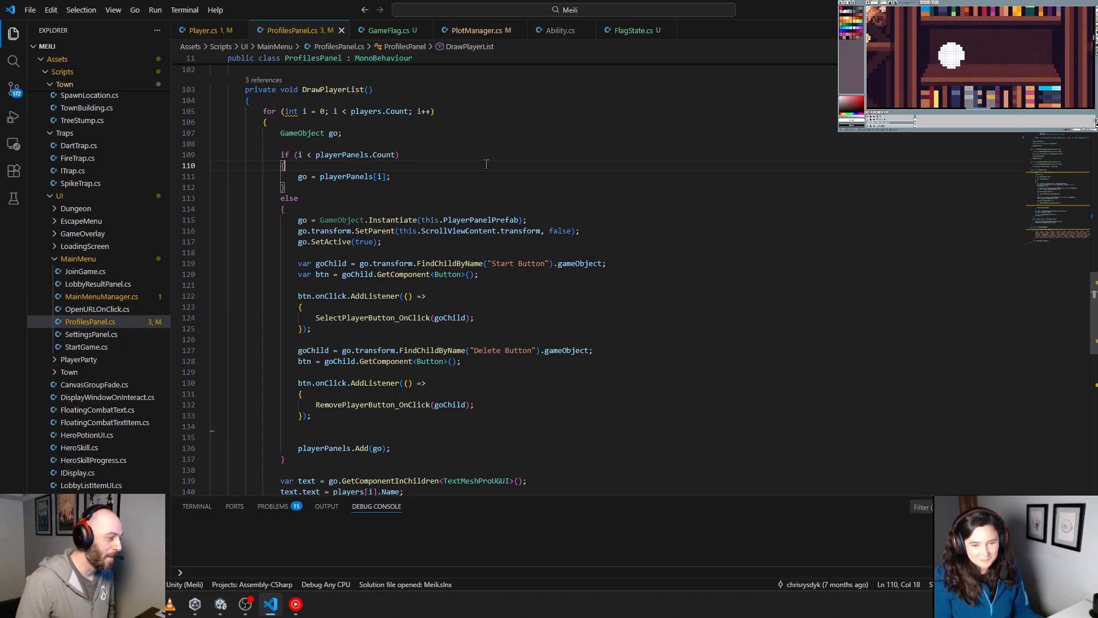
Step: Review Player.cs, examining the Flags dictionary and the GetFlagLevel, SetFlagLevel and SetFlagUnlocked methods
{"action": "left_click", "coordinate": [207, 32]}
{"action": "scroll", "coordinate": [289, 297], "scroll_direction": "down", "scroll_amount": 20}
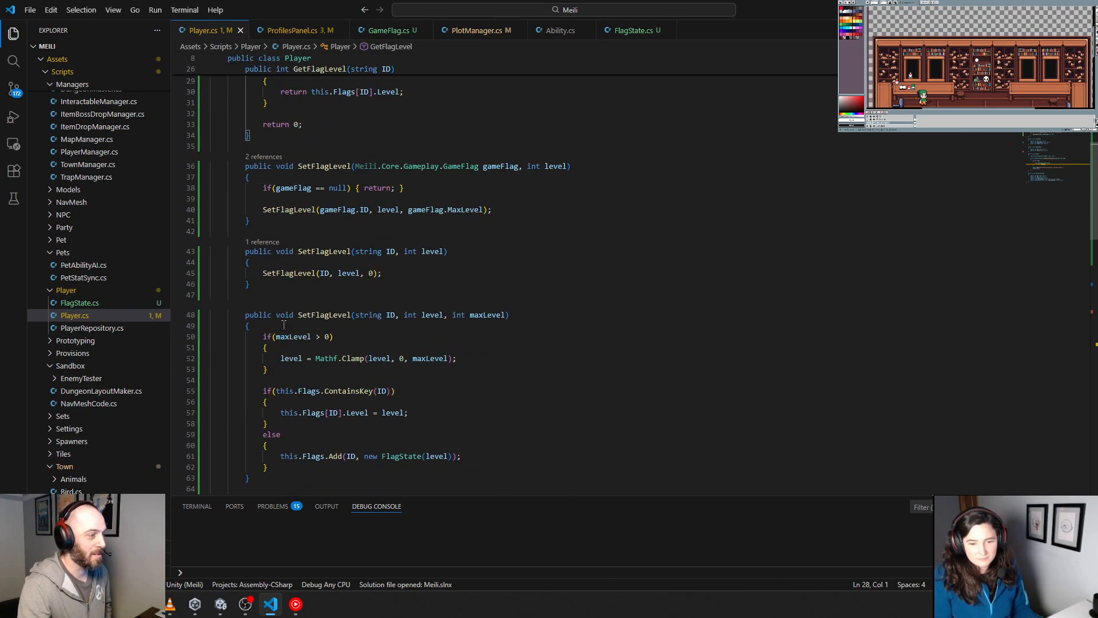
{"action": "scroll", "coordinate": [285, 328], "scroll_direction": "up", "scroll_amount": 15}
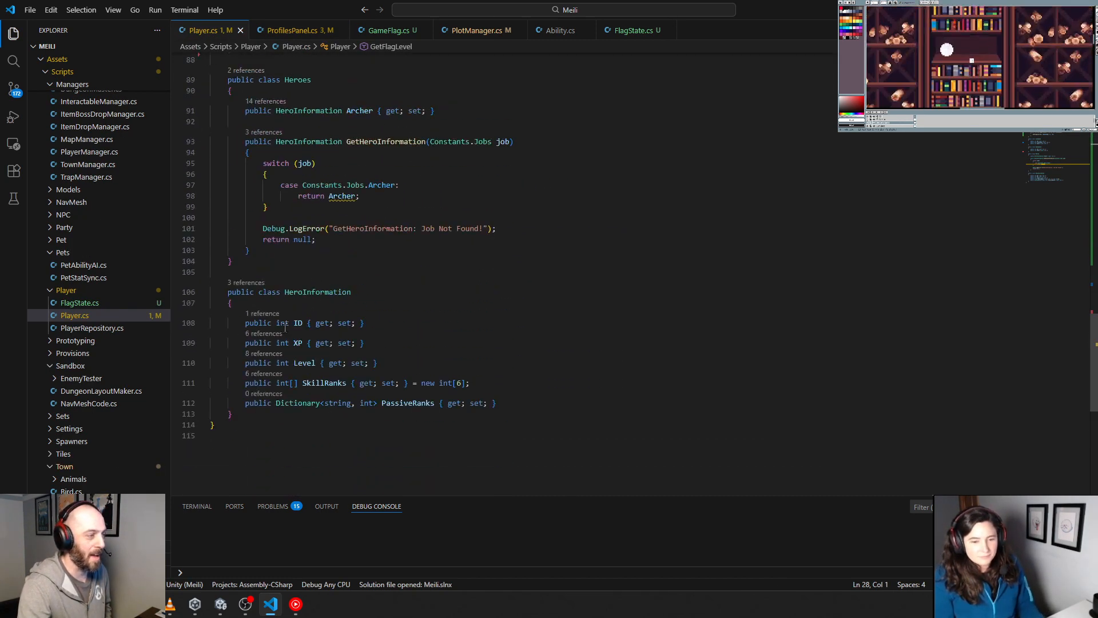
{"action": "scroll", "coordinate": [467, 372], "scroll_direction": "up", "scroll_amount": 2}
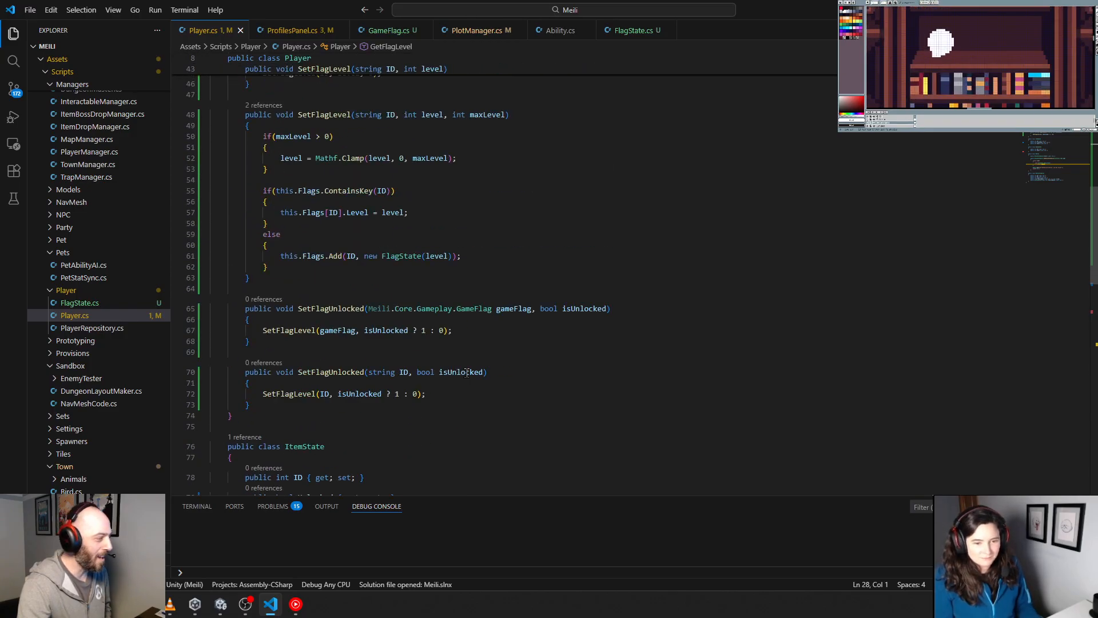
{"action": "scroll", "coordinate": [467, 372], "scroll_direction": "up", "scroll_amount": 3}
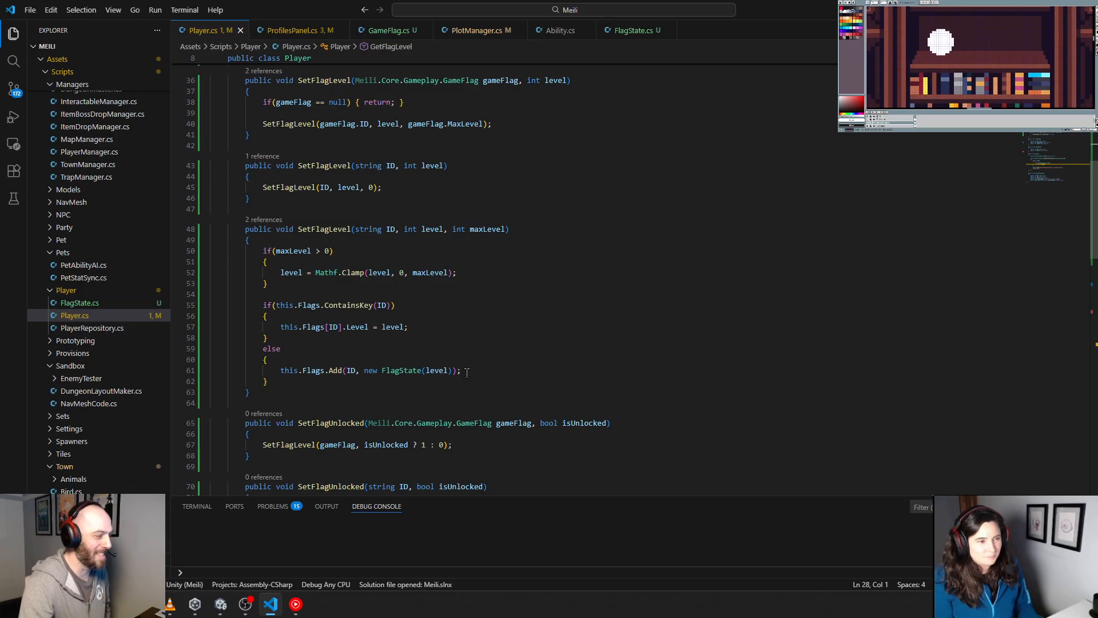
{"action": "scroll", "coordinate": [467, 372], "scroll_direction": "up", "scroll_amount": 11}
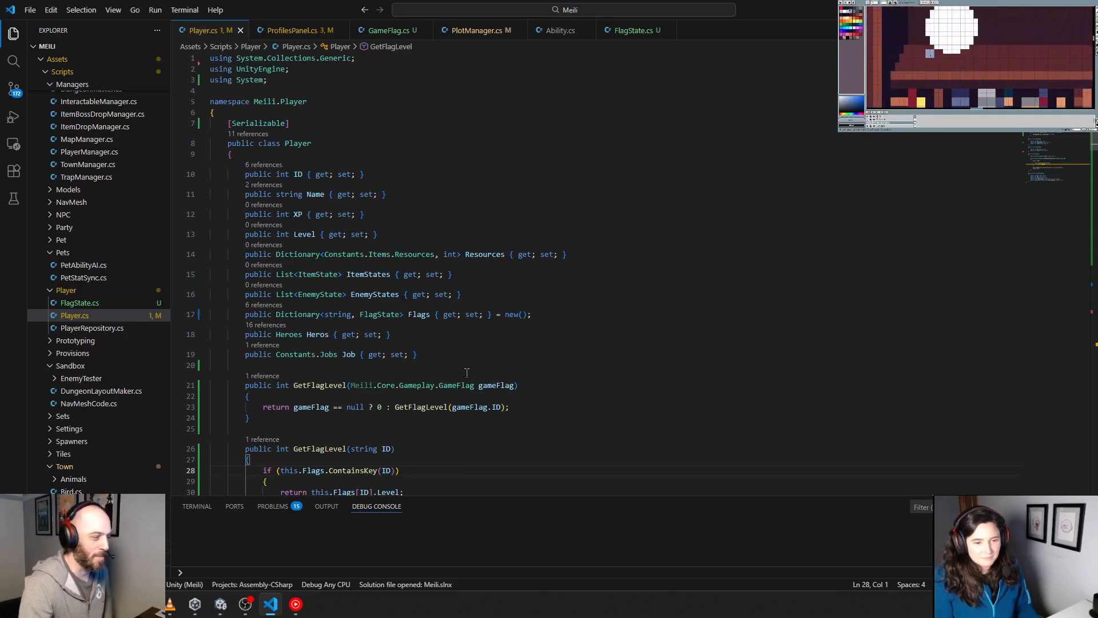
{"action": "scroll", "coordinate": [467, 373], "scroll_direction": "down", "scroll_amount": 2}
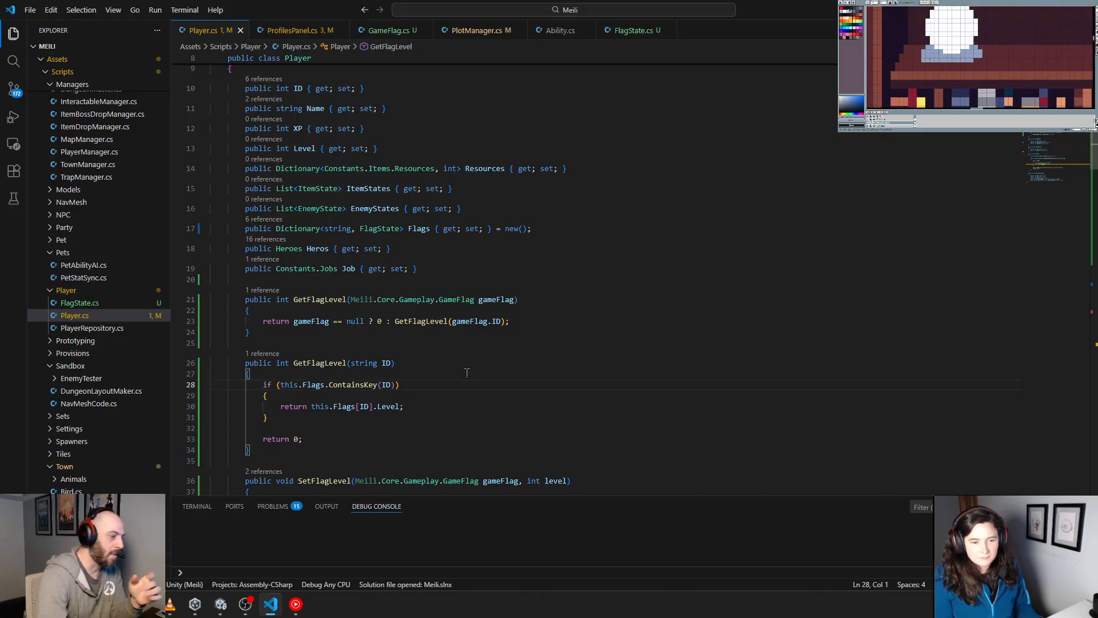
{"action": "scroll", "coordinate": [467, 373], "scroll_direction": "down", "scroll_amount": 5}
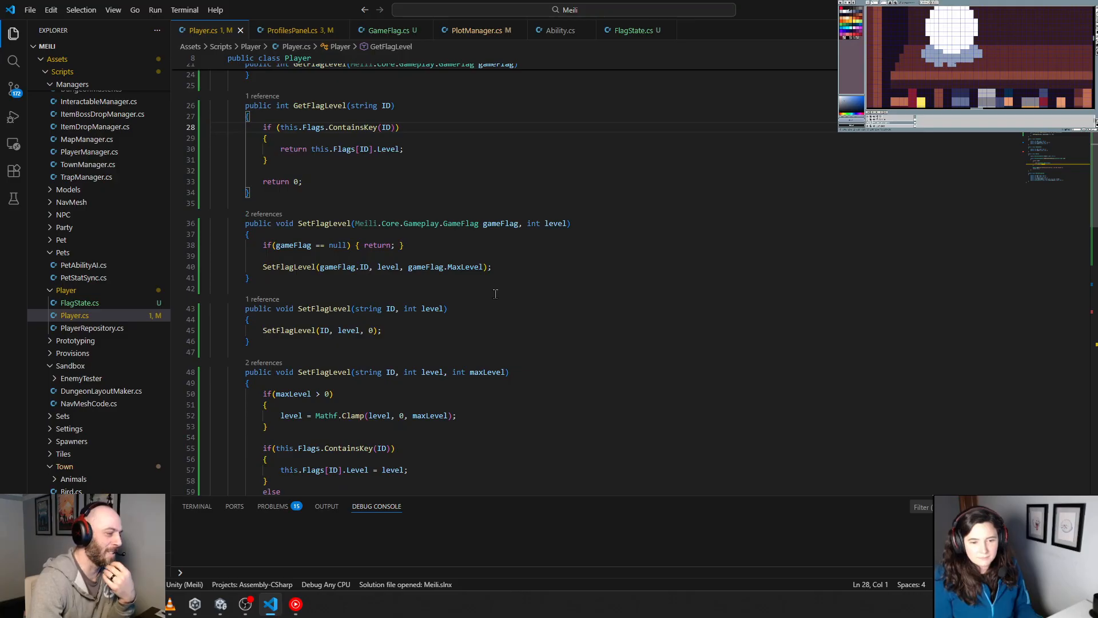
{"action": "scroll", "coordinate": [496, 293], "scroll_direction": "down", "scroll_amount": 4}
{"action": "left_click_drag", "start_coordinate": [274, 380], "coordinate": [211, 305]}
{"action": "right_click", "coordinate": [303, 307]}
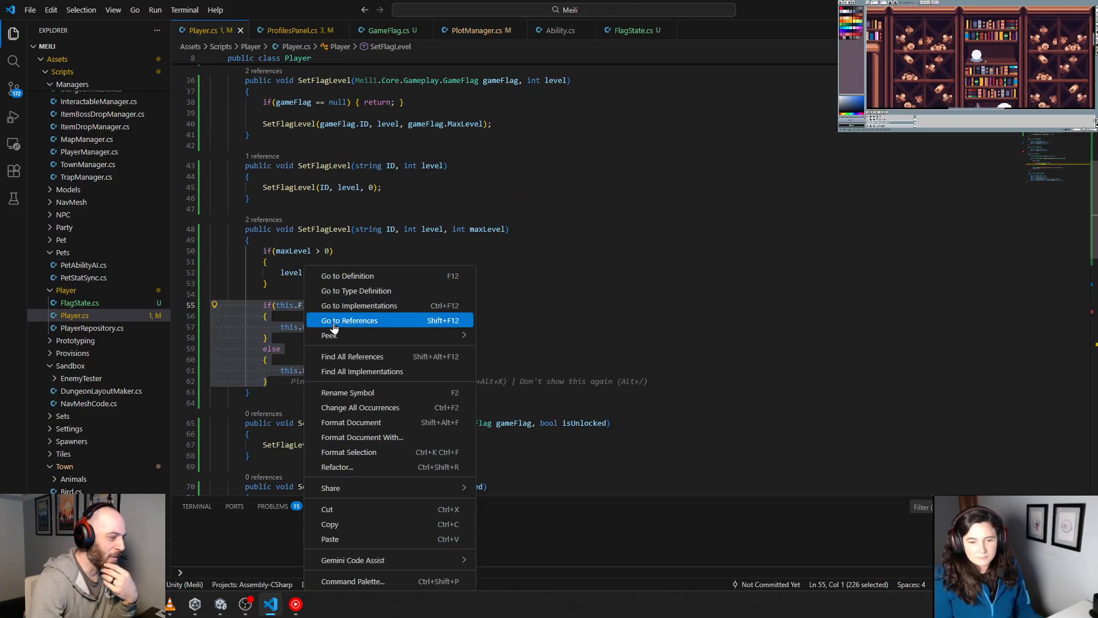
{"action": "left_click", "coordinate": [383, 467]}
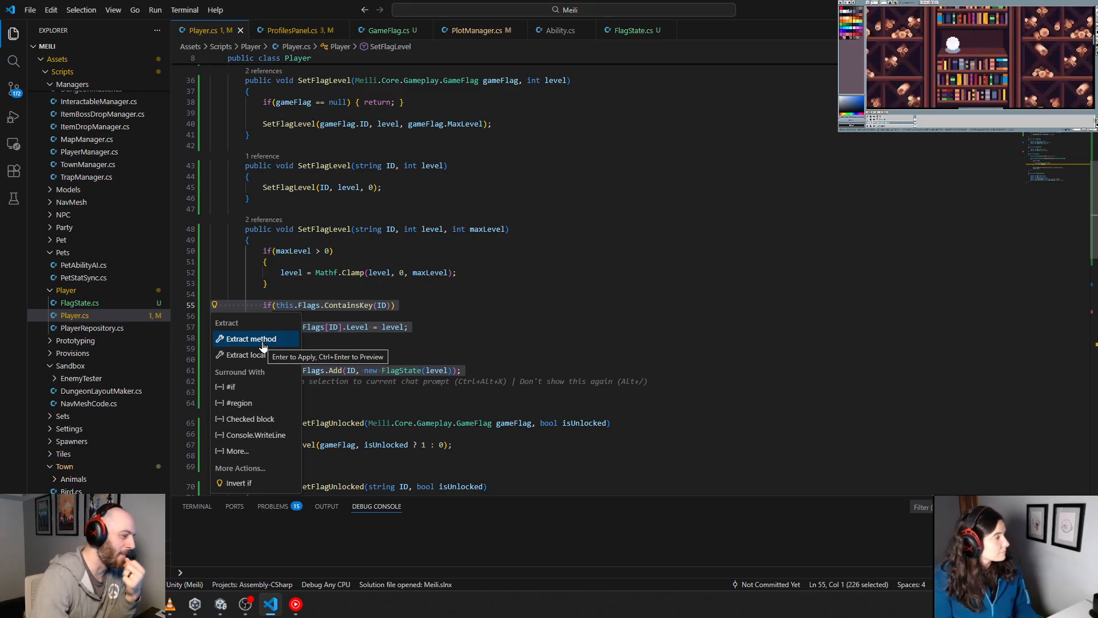
{"action": "key", "text": "Escape"}
{"action": "left_click", "coordinate": [449, 307]}
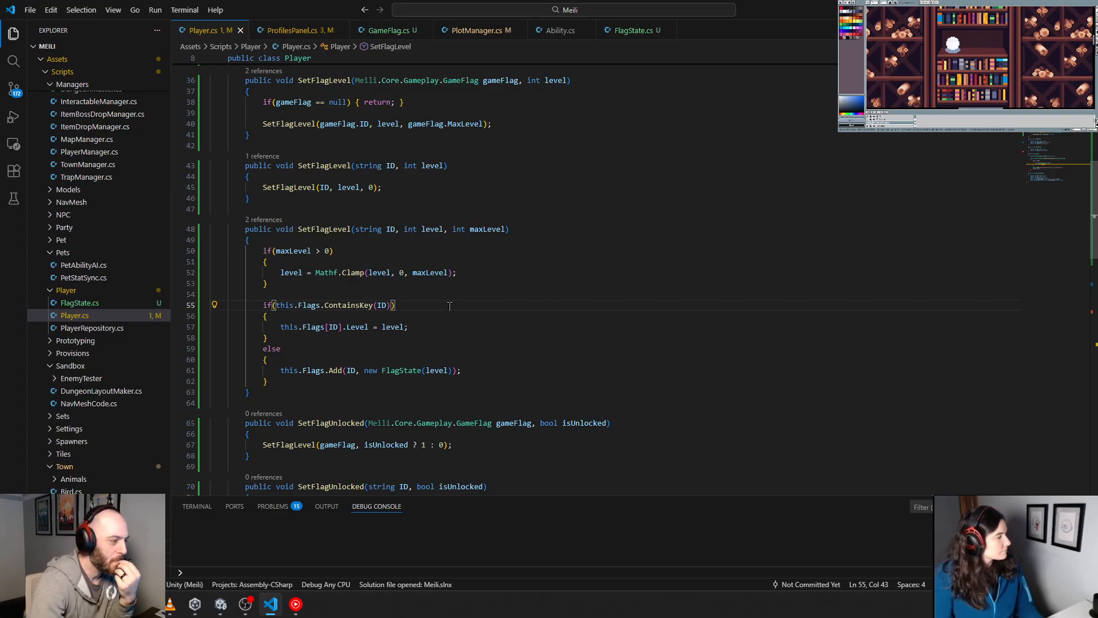
{"action": "scroll", "coordinate": [450, 307], "scroll_direction": "up", "scroll_amount": 10}
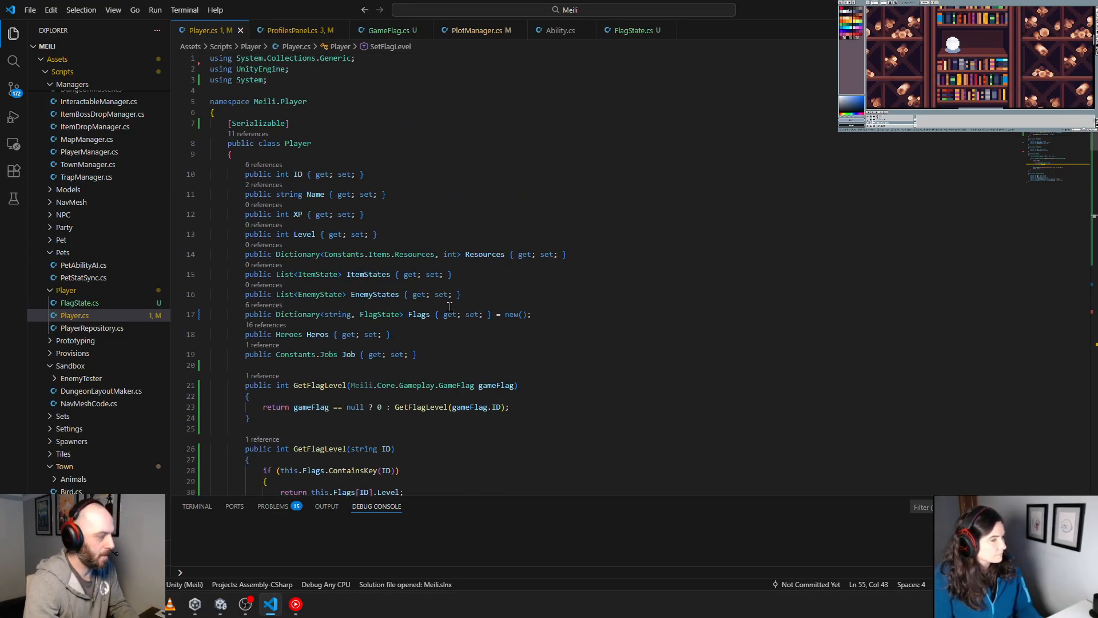
Step: Review PlotManager.cs, GameFlag.cs and the dungeon ScriptableObjects DungeonRooms.cs and BaseDungeonParameters.cs, listing the references to the RandomWalkParameters class
{"action": "left_click", "coordinate": [476, 31]}
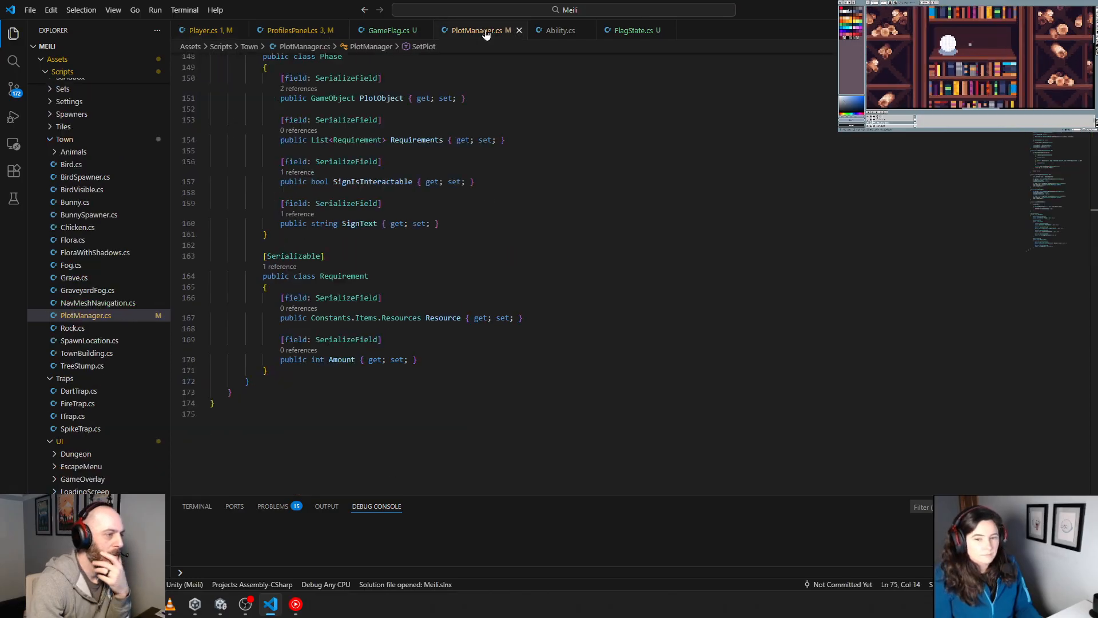
{"action": "left_click", "coordinate": [384, 32]}
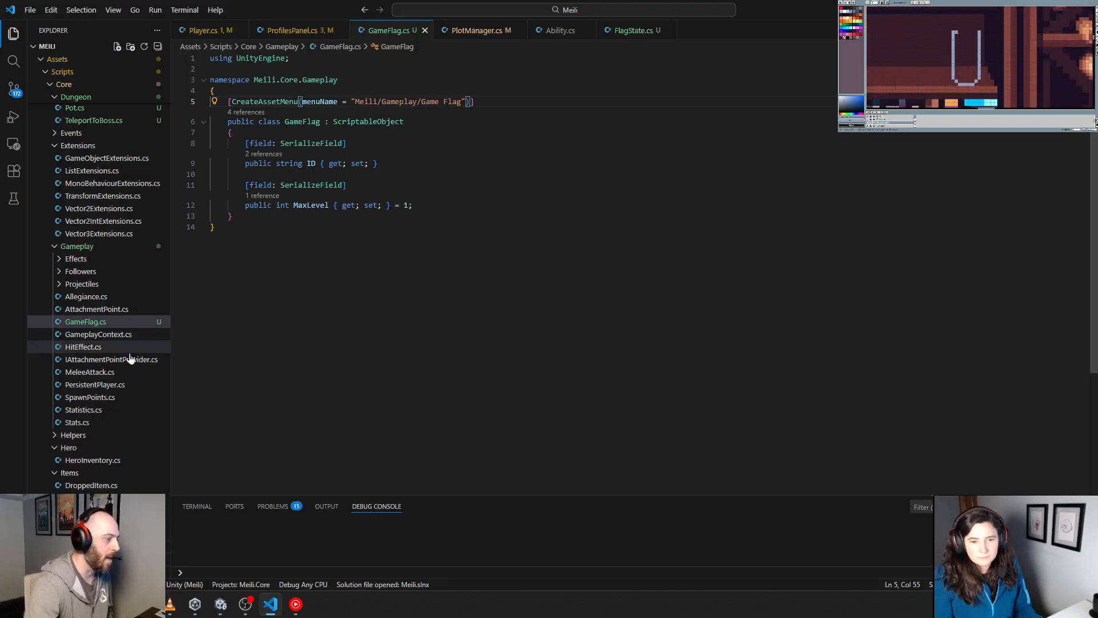
{"action": "scroll", "coordinate": [129, 357], "scroll_direction": "down", "scroll_amount": 10}
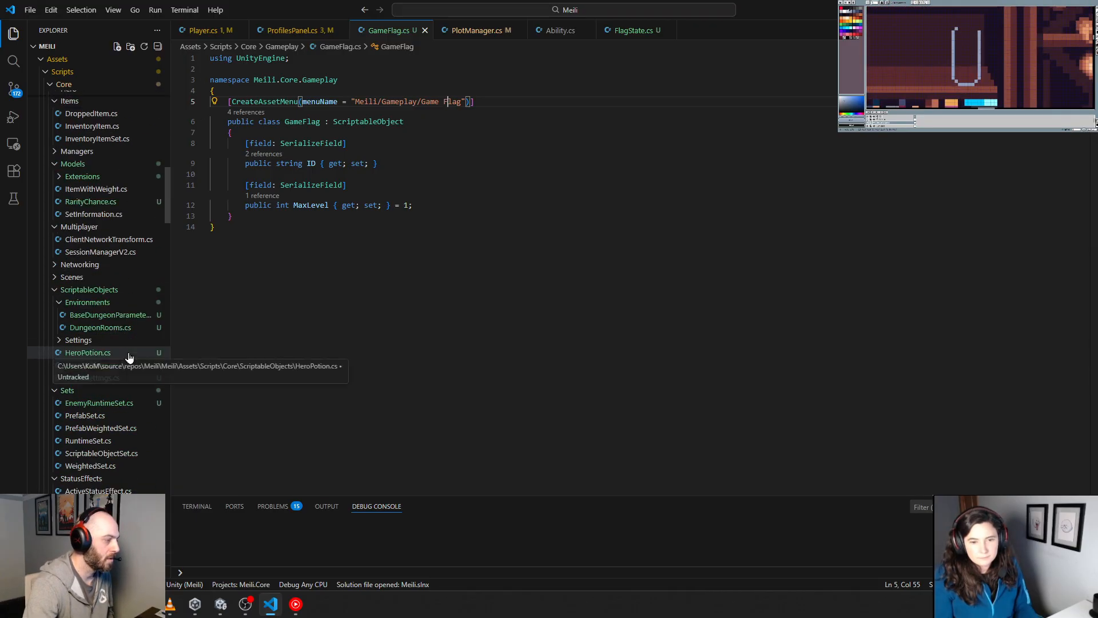
{"action": "left_click", "coordinate": [114, 327]}
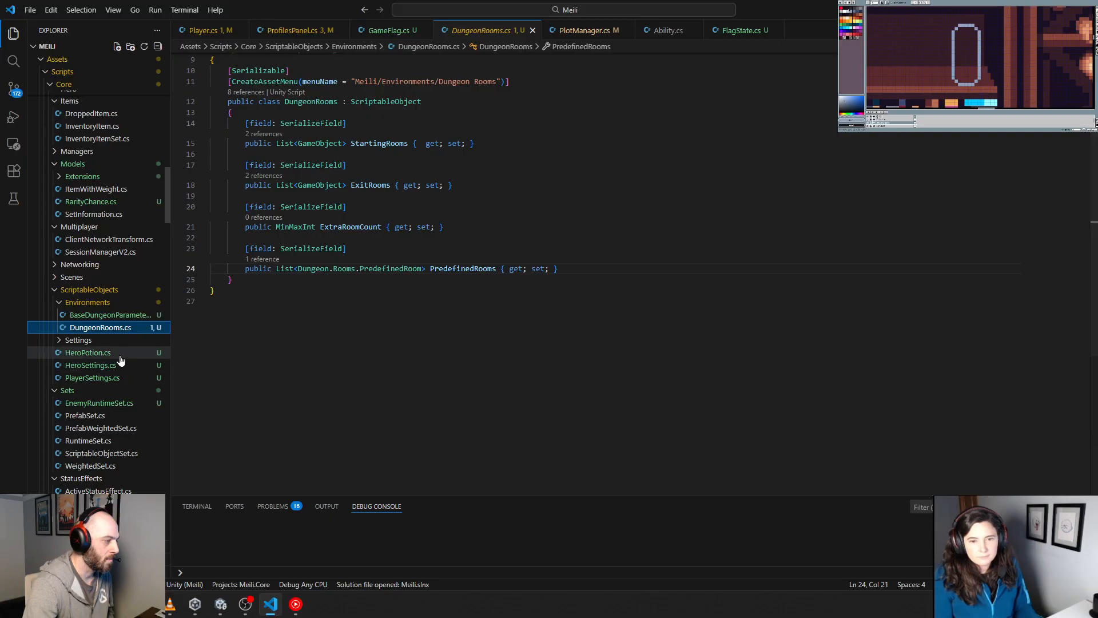
{"action": "left_click", "coordinate": [94, 316]}
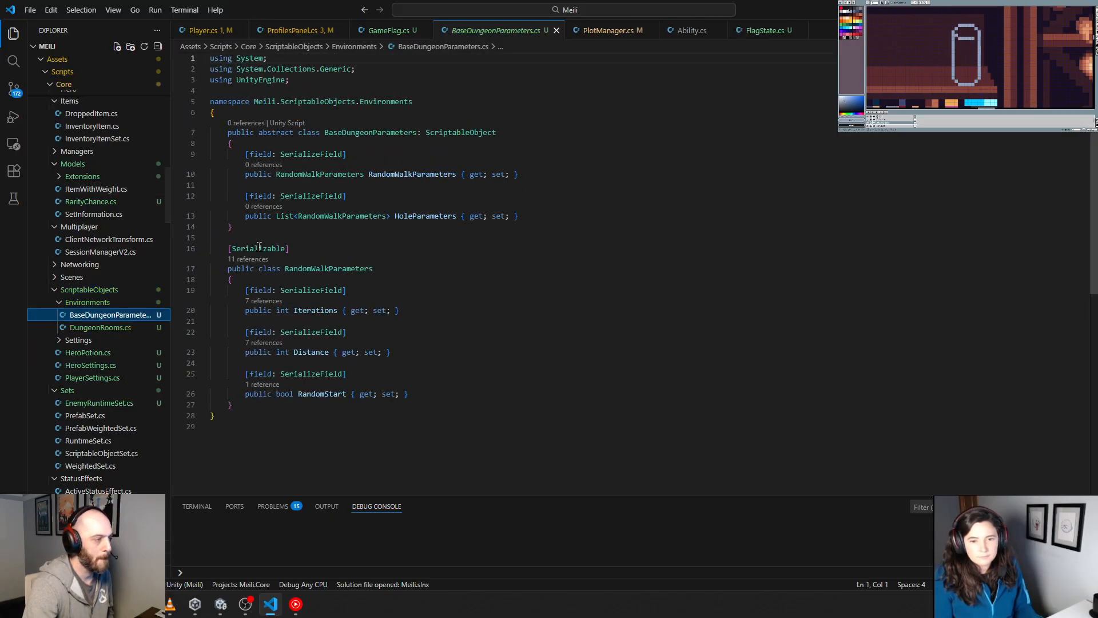
{"action": "left_click", "coordinate": [244, 259]}
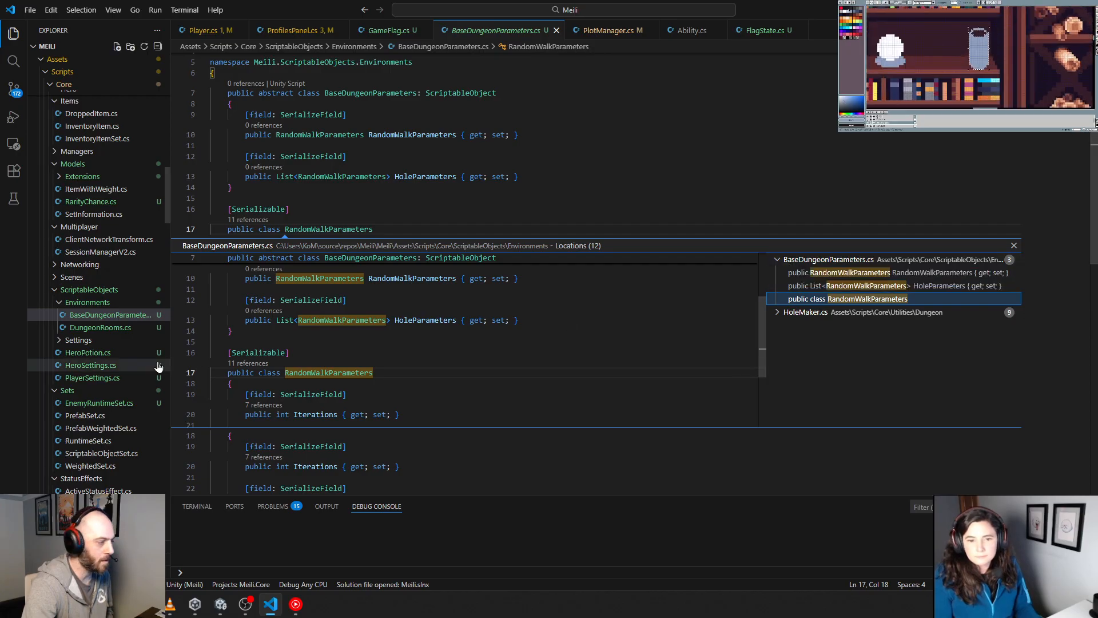
Step: Review RoomAppender.cs and RoomFirstDungeonGenerator.cs in the dungeon utilities, examining how rooms are created and appended to the floor
{"action": "scroll", "coordinate": [159, 367], "scroll_direction": "down", "scroll_amount": 10}
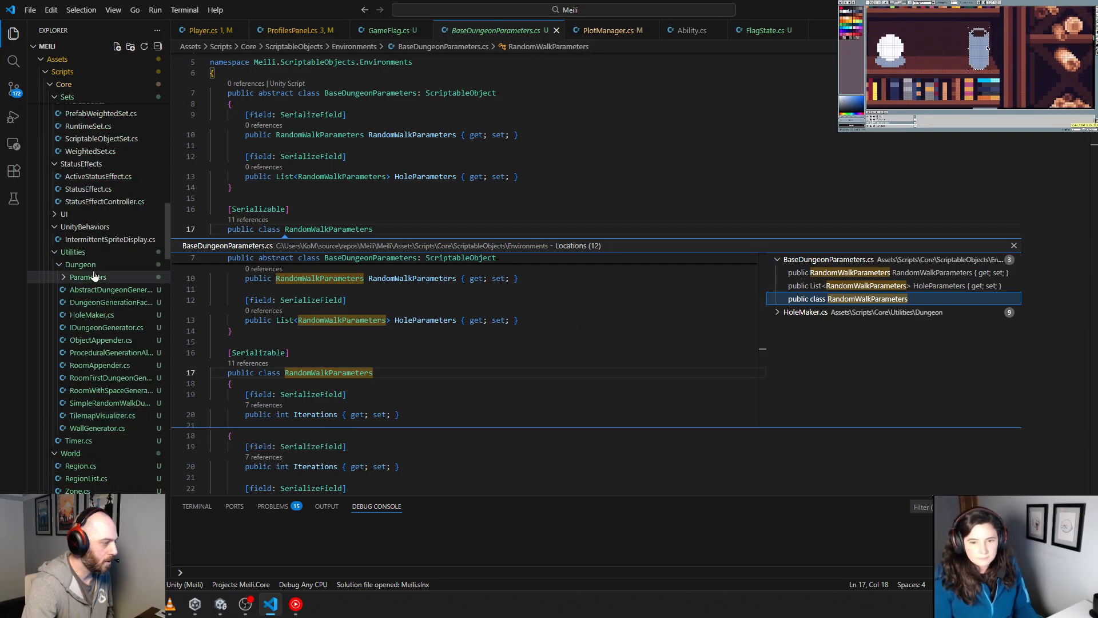
{"action": "left_click", "coordinate": [100, 366]}
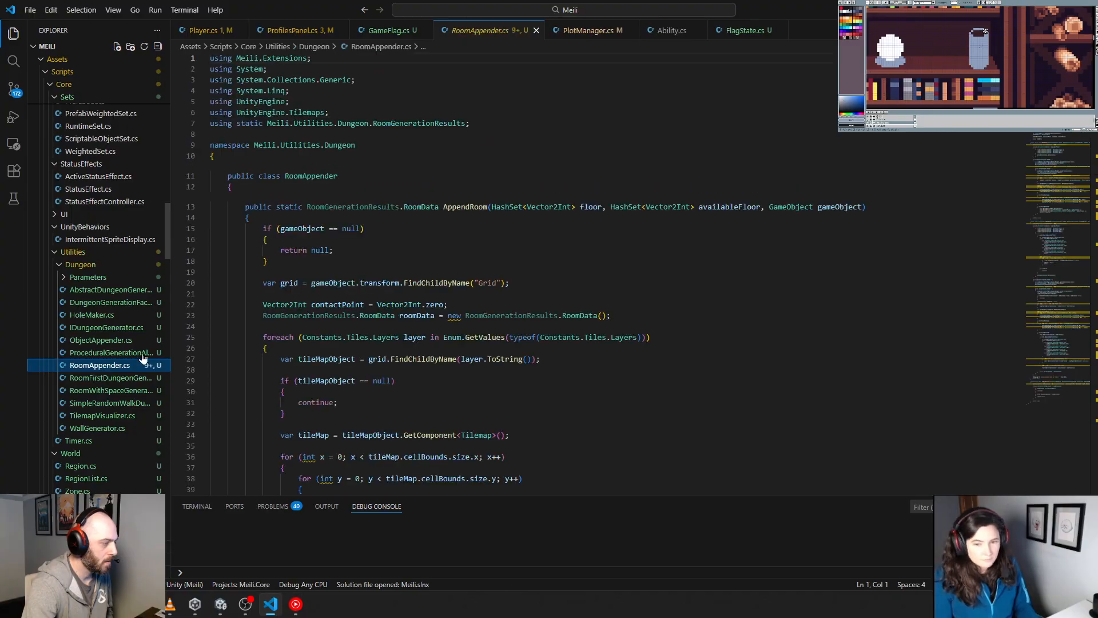
{"action": "scroll", "coordinate": [308, 357], "scroll_direction": "down", "scroll_amount": 20}
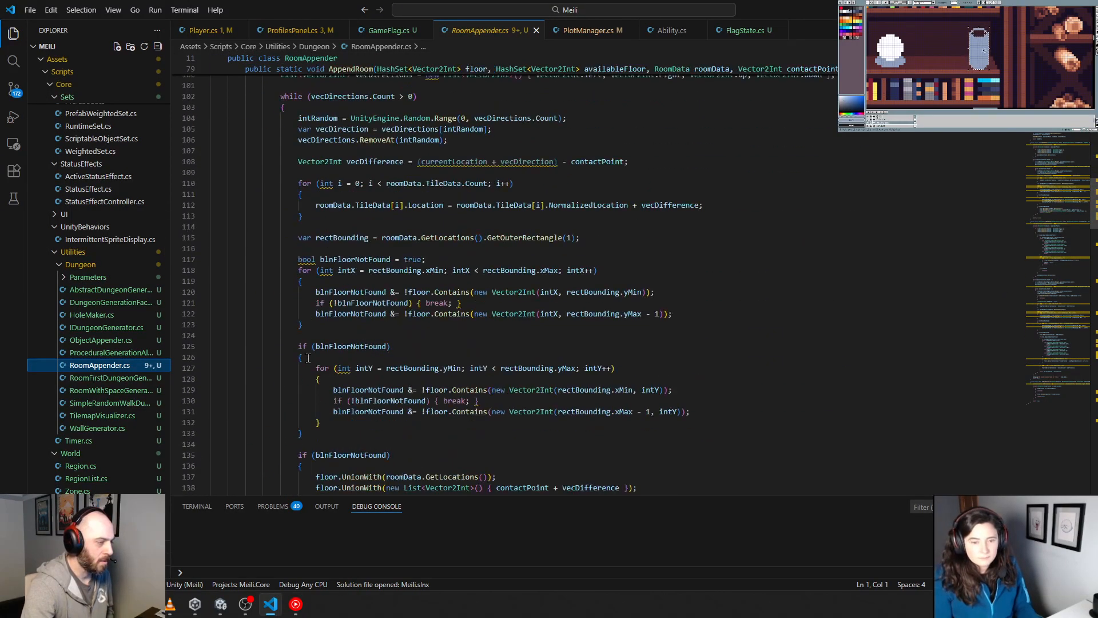
{"action": "scroll", "coordinate": [308, 358], "scroll_direction": "down", "scroll_amount": 20}
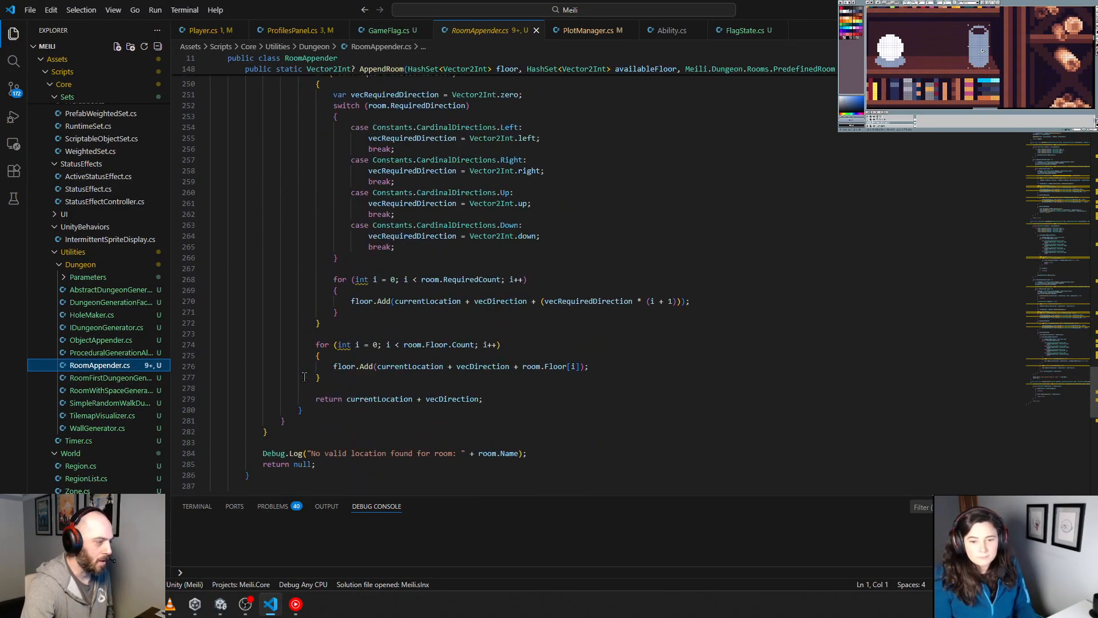
{"action": "scroll", "coordinate": [304, 377], "scroll_direction": "down", "scroll_amount": 13}
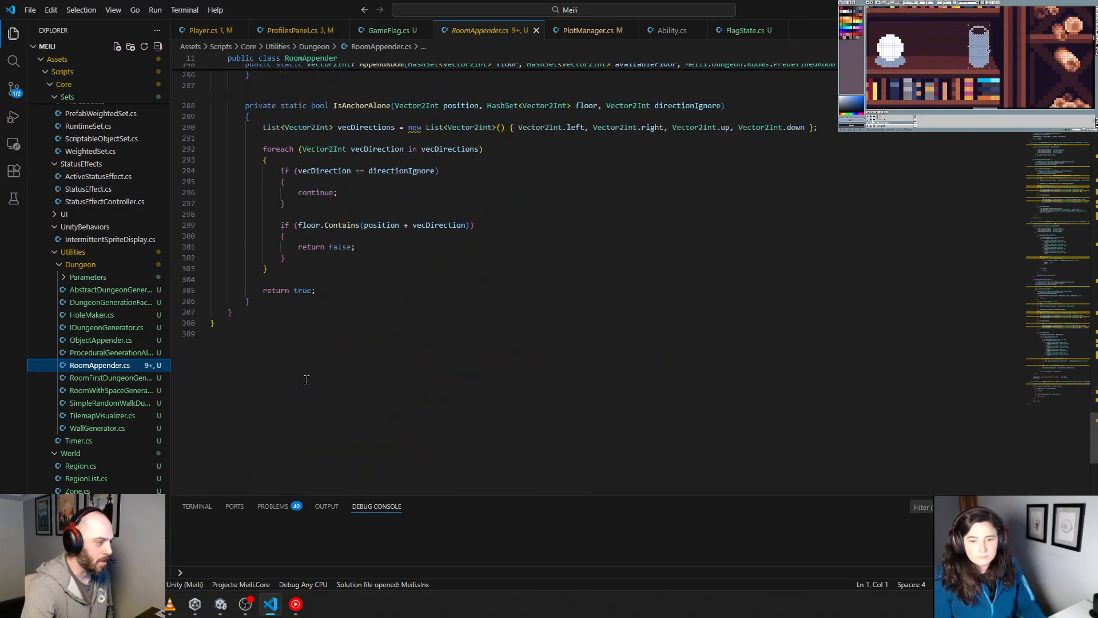
{"action": "left_click", "coordinate": [103, 380]}
{"action": "scroll", "coordinate": [308, 359], "scroll_direction": "down", "scroll_amount": 20}
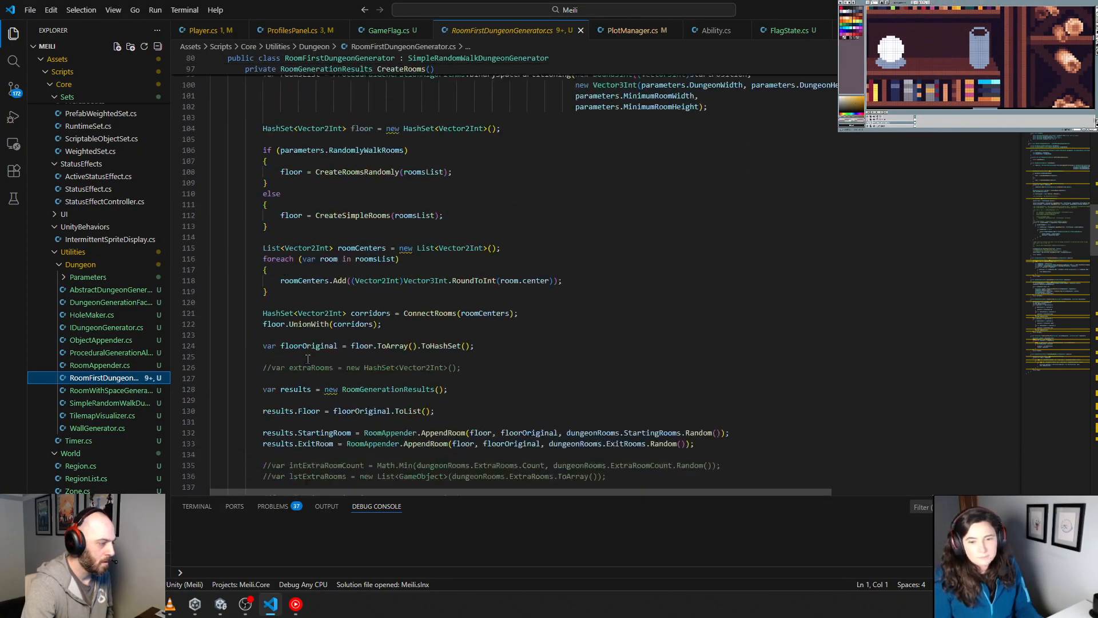
{"action": "scroll", "coordinate": [308, 359], "scroll_direction": "down", "scroll_amount": 20}
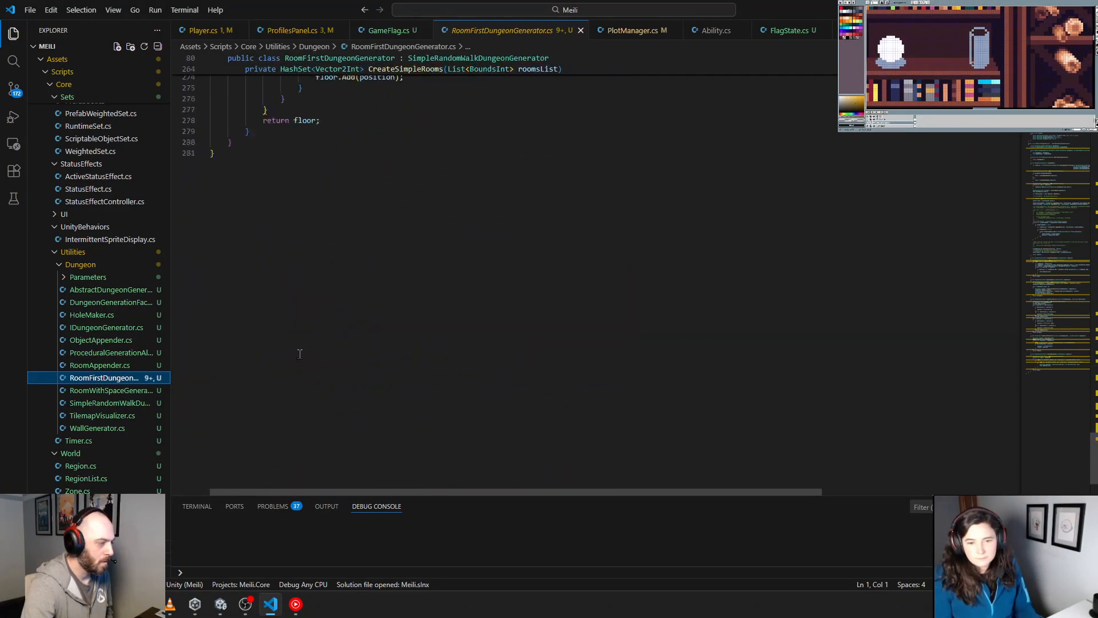
{"action": "scroll", "coordinate": [299, 353], "scroll_direction": "up", "scroll_amount": 3}
Step: Review RoomWithSpaceGenerator.cs, examining its room placement, GrowDungeon and CreateConnection methods, and close it to return to GameFlag.cs
{"action": "left_click", "coordinate": [109, 390]}
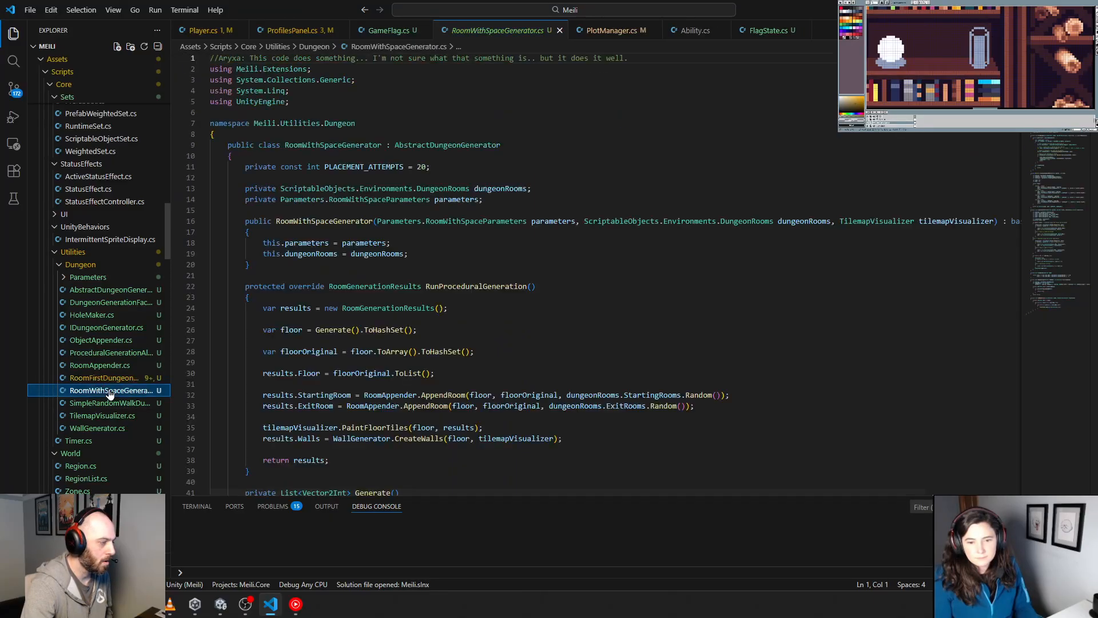
{"action": "scroll", "coordinate": [345, 382], "scroll_direction": "down", "scroll_amount": 20}
{"action": "scroll", "coordinate": [345, 382], "scroll_direction": "down", "scroll_amount": 20}
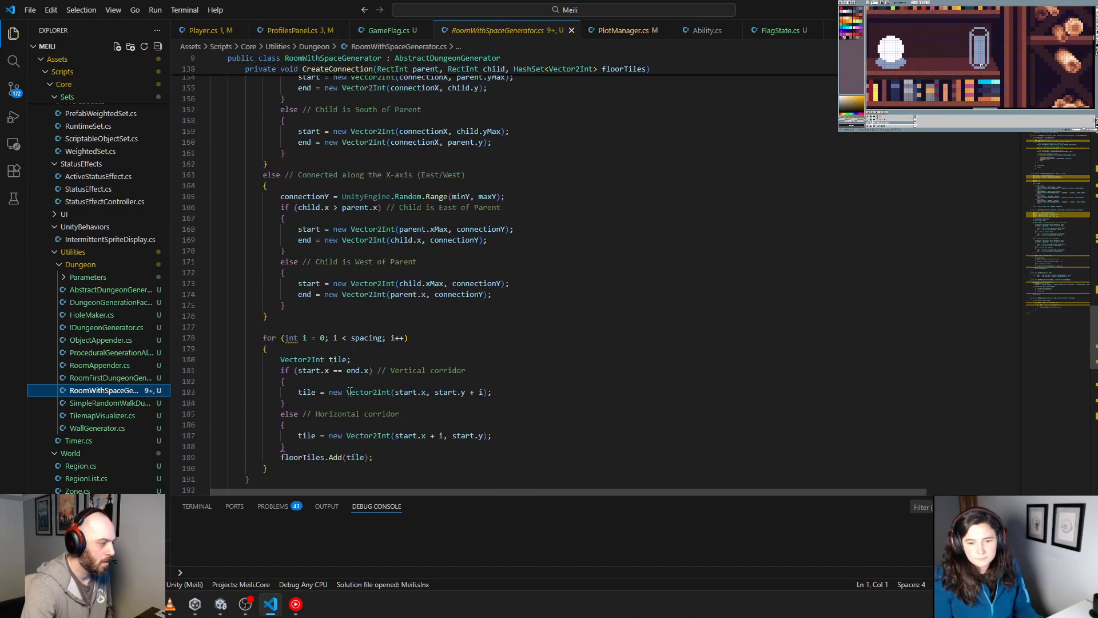
{"action": "scroll", "coordinate": [347, 393], "scroll_direction": "up", "scroll_amount": 3}
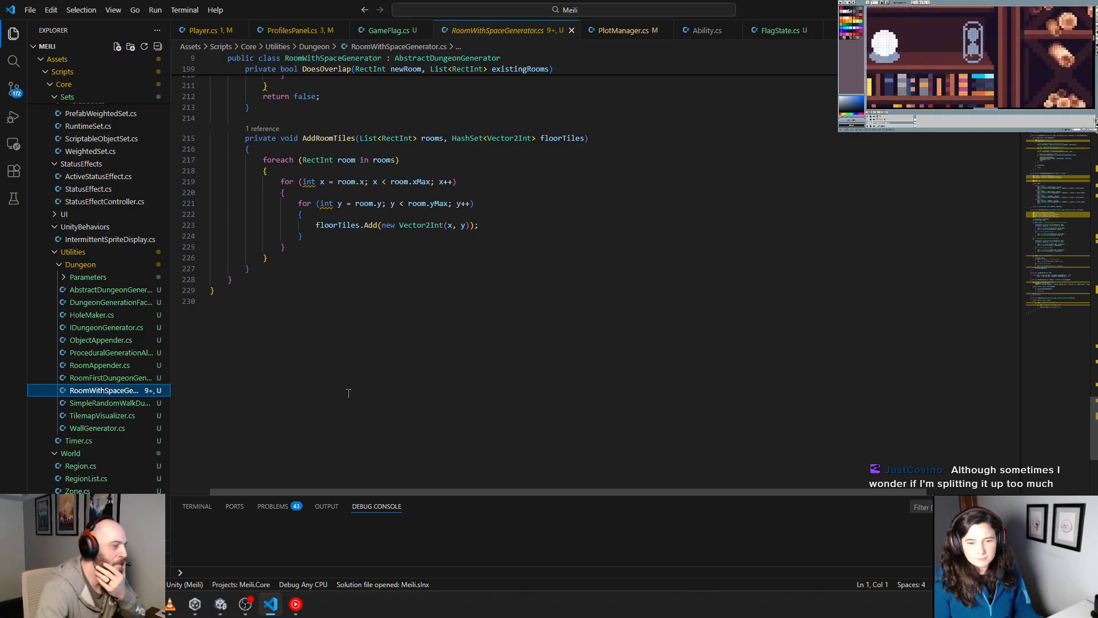
{"action": "scroll", "coordinate": [349, 393], "scroll_direction": "up", "scroll_amount": 20}
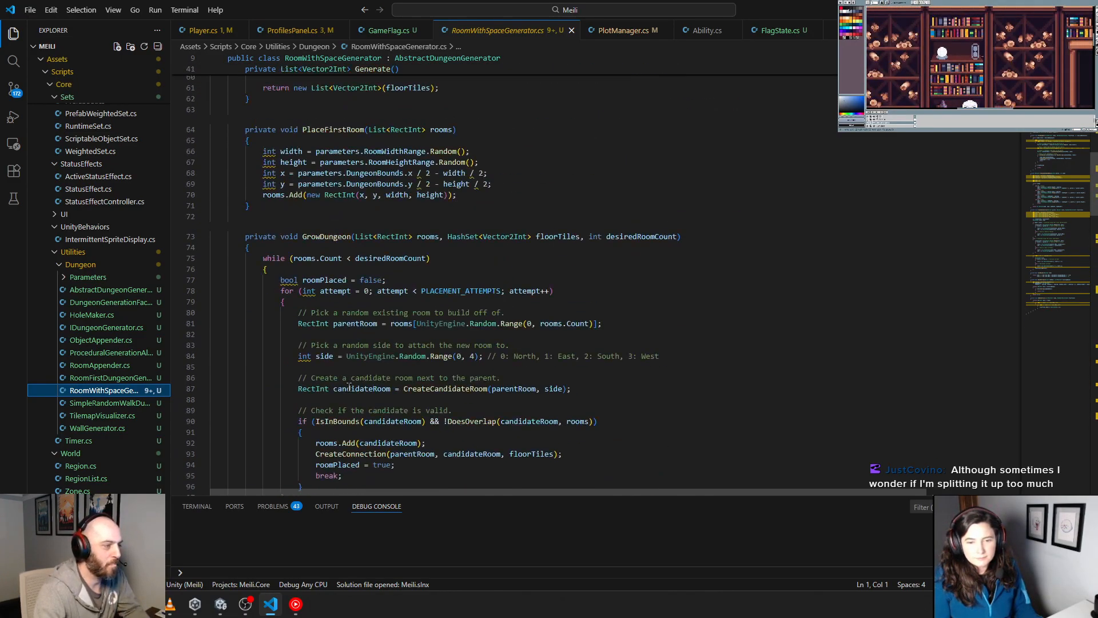
{"action": "scroll", "coordinate": [349, 387], "scroll_direction": "up", "scroll_amount": 2}
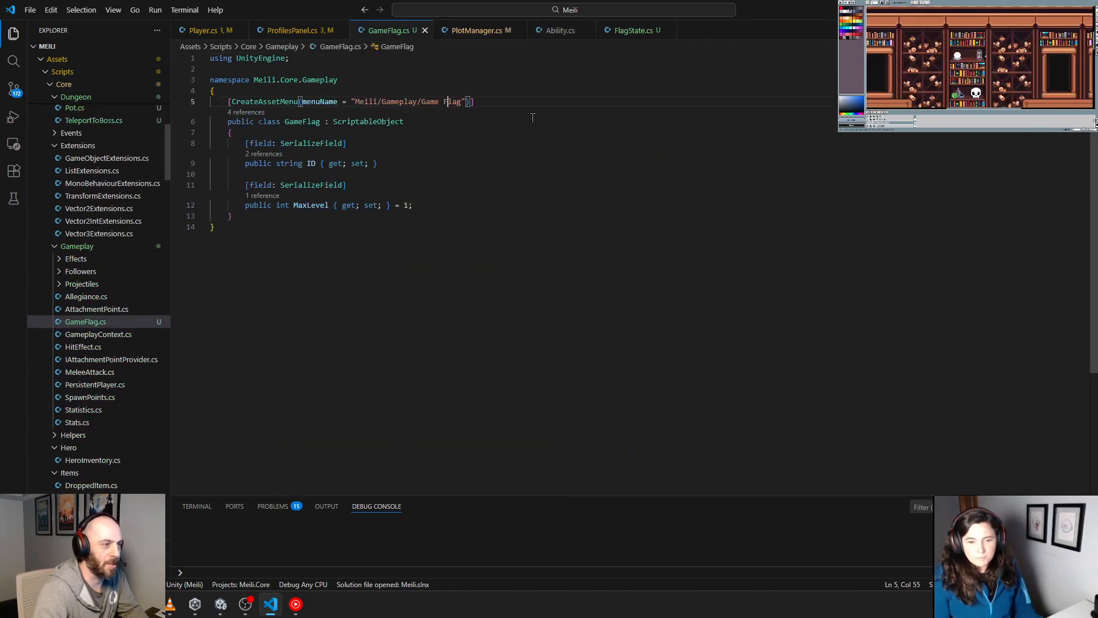
{"action": "left_click", "coordinate": [571, 30]}
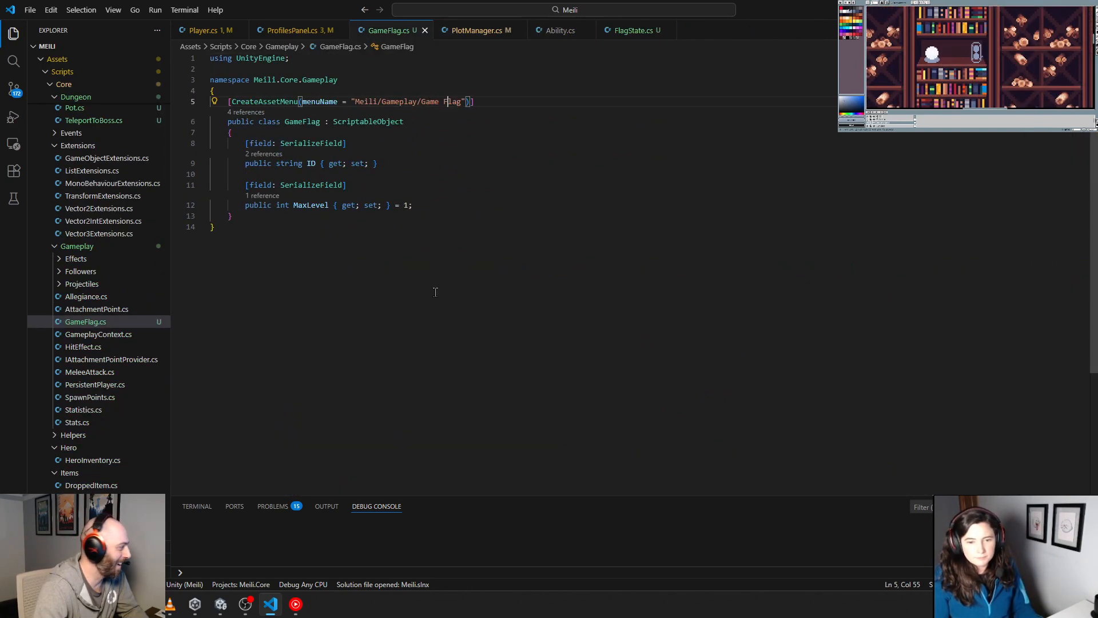
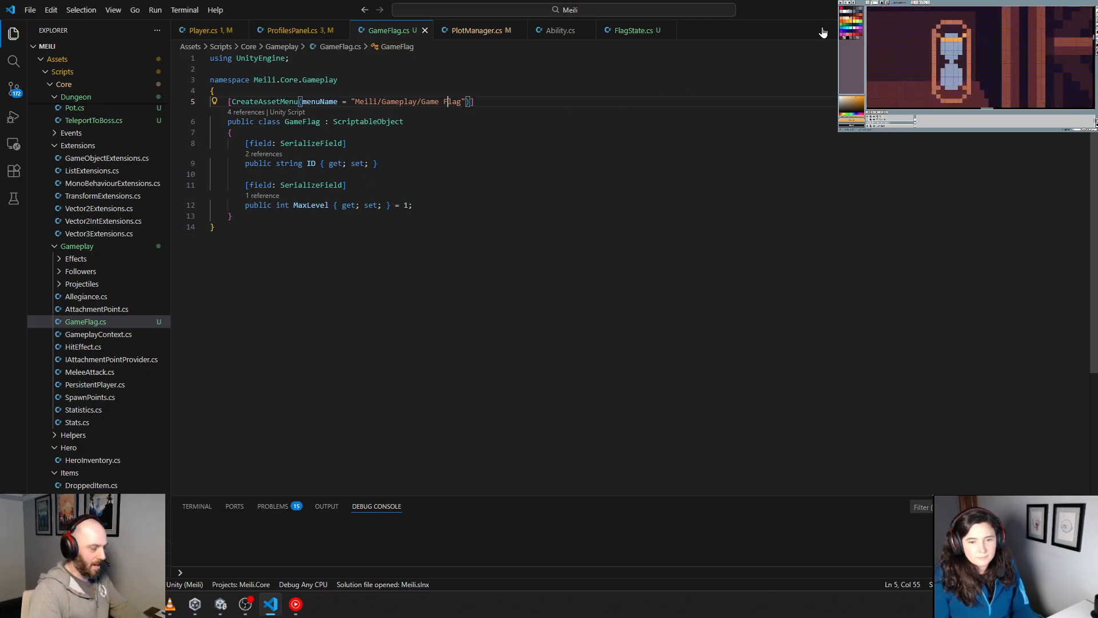
Step: Switch to Unity, stop play mode and open the Dungeon scene by searching the project assets for "dungeon"
{"action": "key", "text": "alt+Tab"}
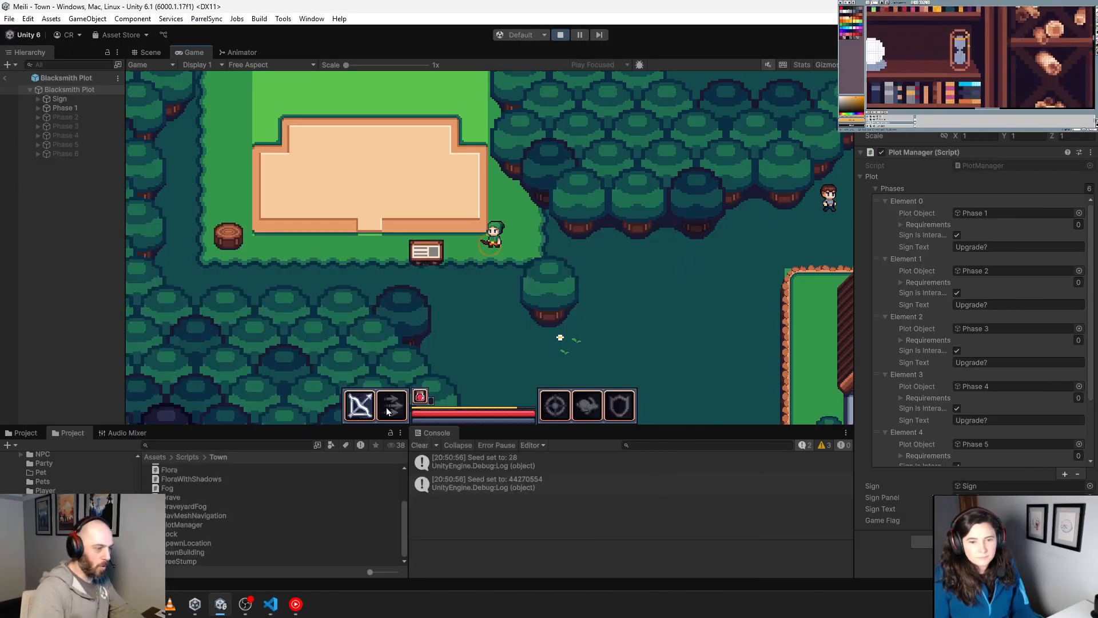
{"action": "left_click", "coordinate": [561, 35]}
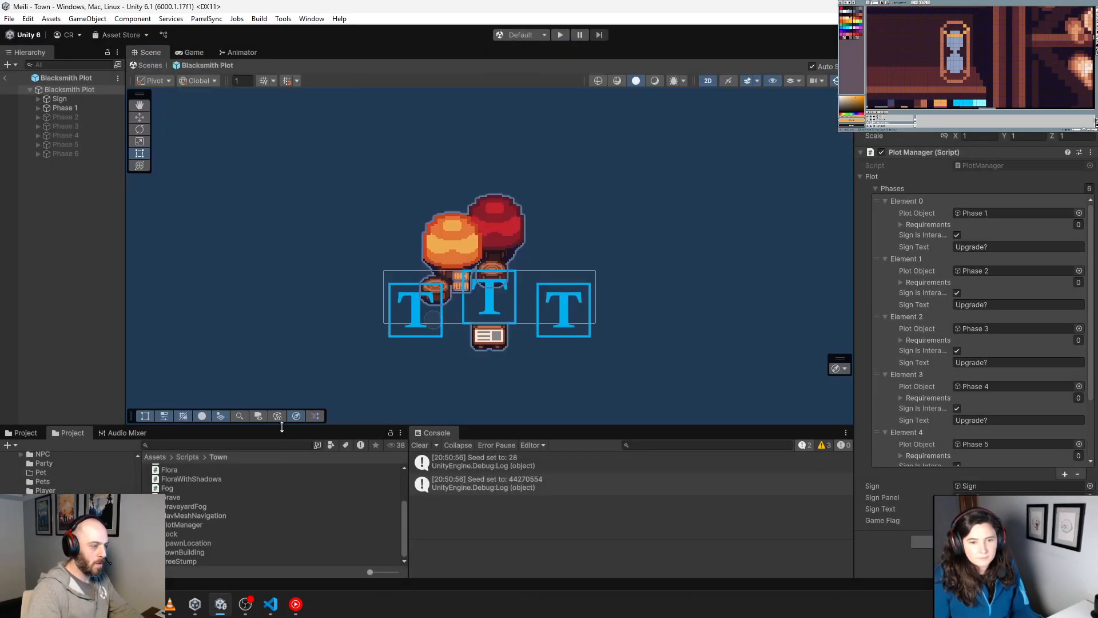
{"action": "left_click_drag", "start_coordinate": [284, 427], "coordinate": [315, 316]}
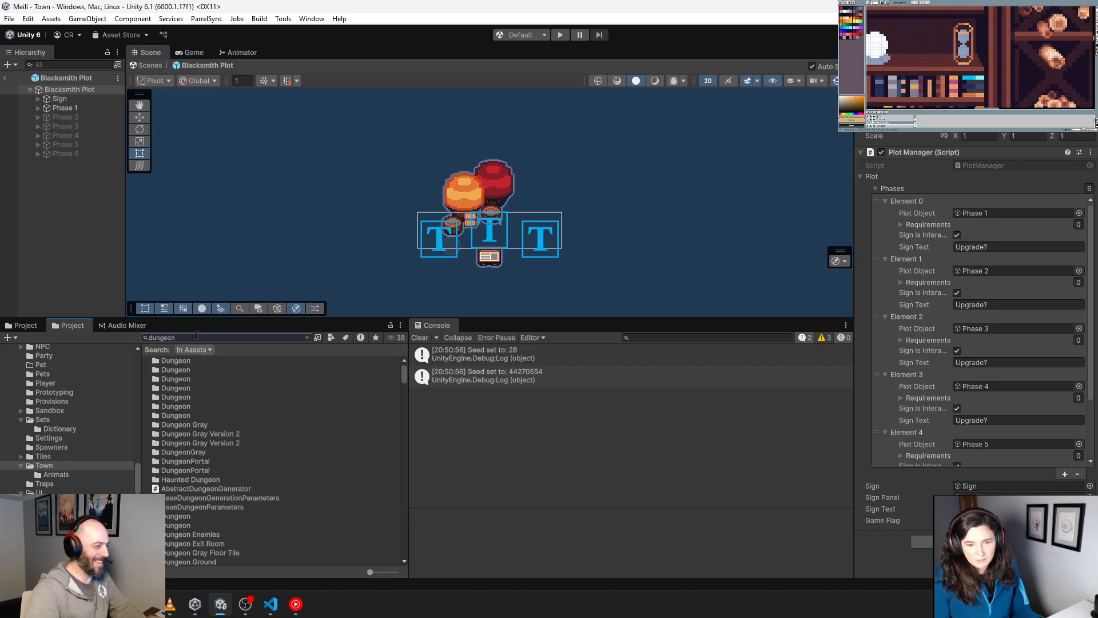
{"action": "double_click", "coordinate": [184, 527]}
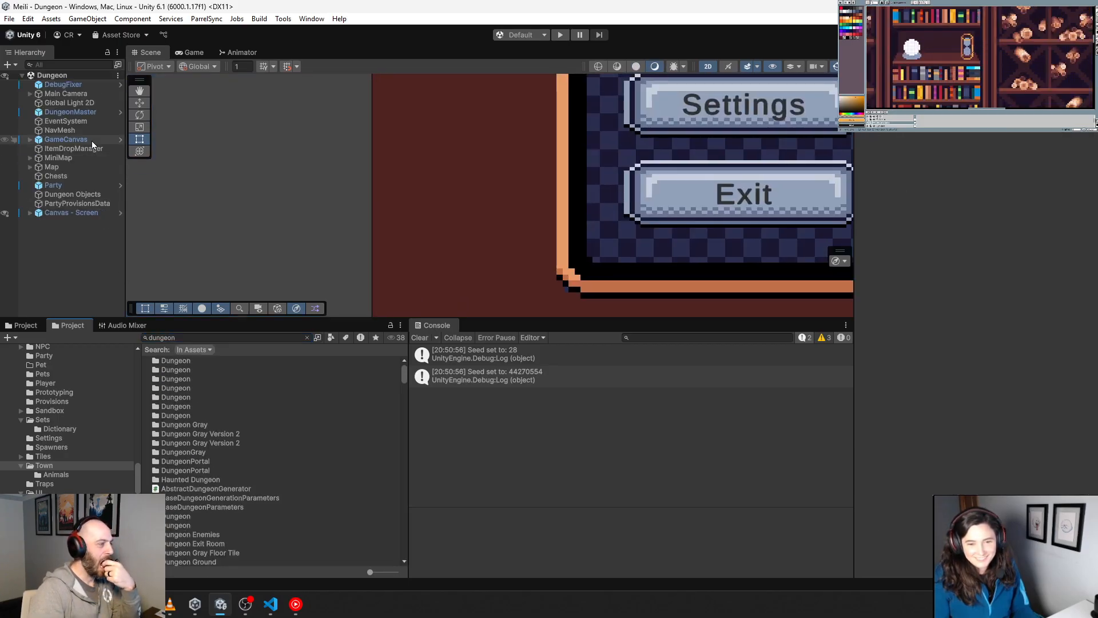
Step: Inspect the DungeonMaster's Region List, following the Sunken Lands region to the Haunted Dungeon zone, its depth 1 parameters and its rooms asset
{"action": "double_click", "coordinate": [71, 111]}
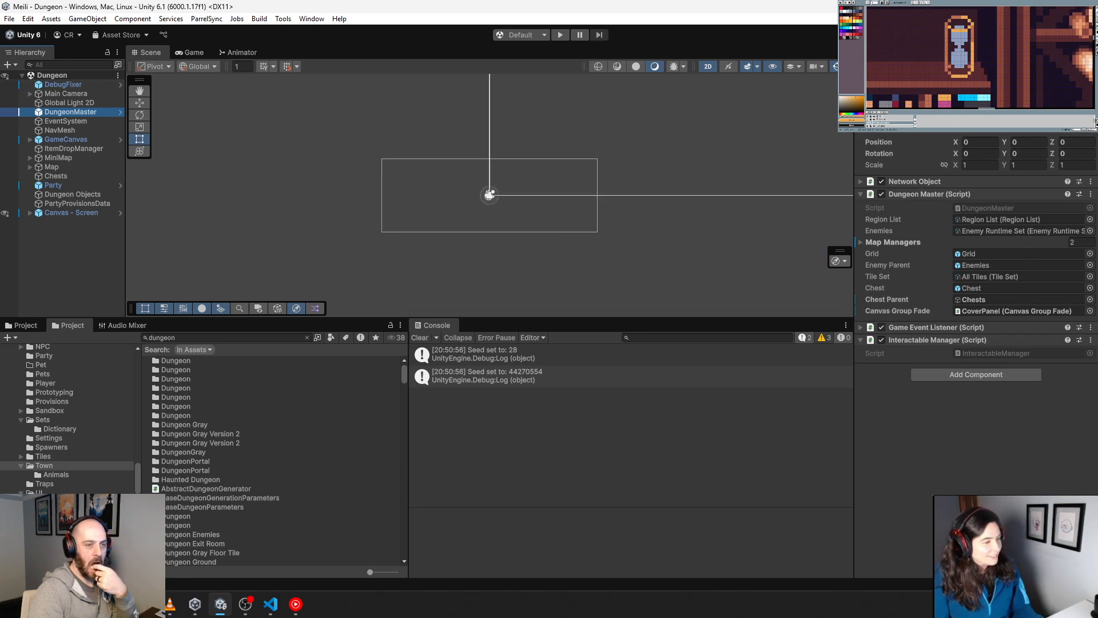
{"action": "double_click", "coordinate": [1030, 219]}
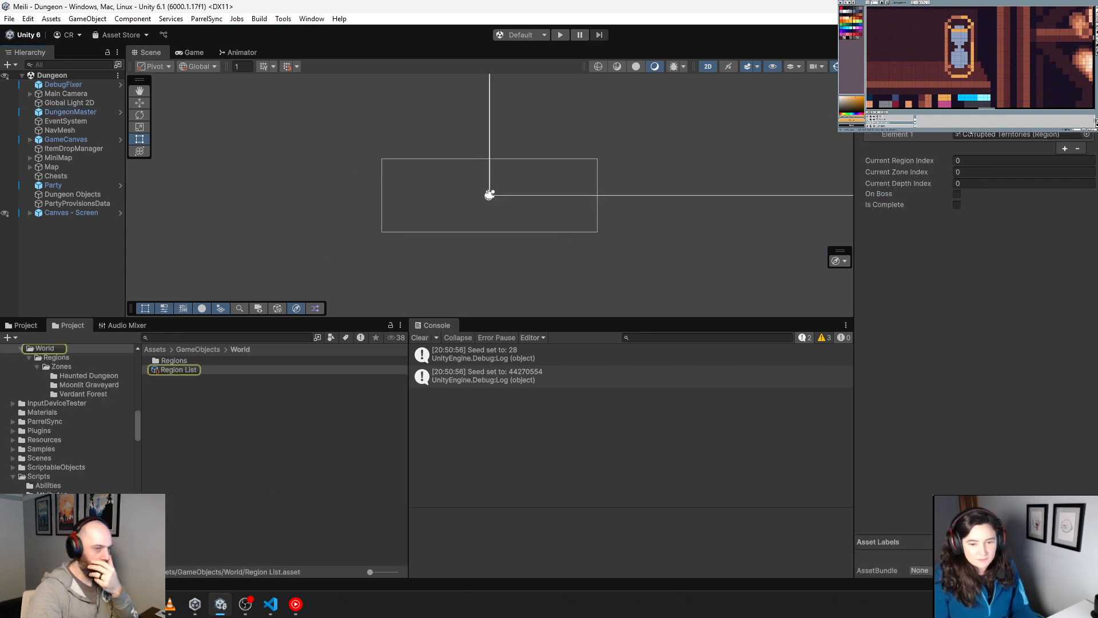
{"action": "double_click", "coordinate": [971, 122]}
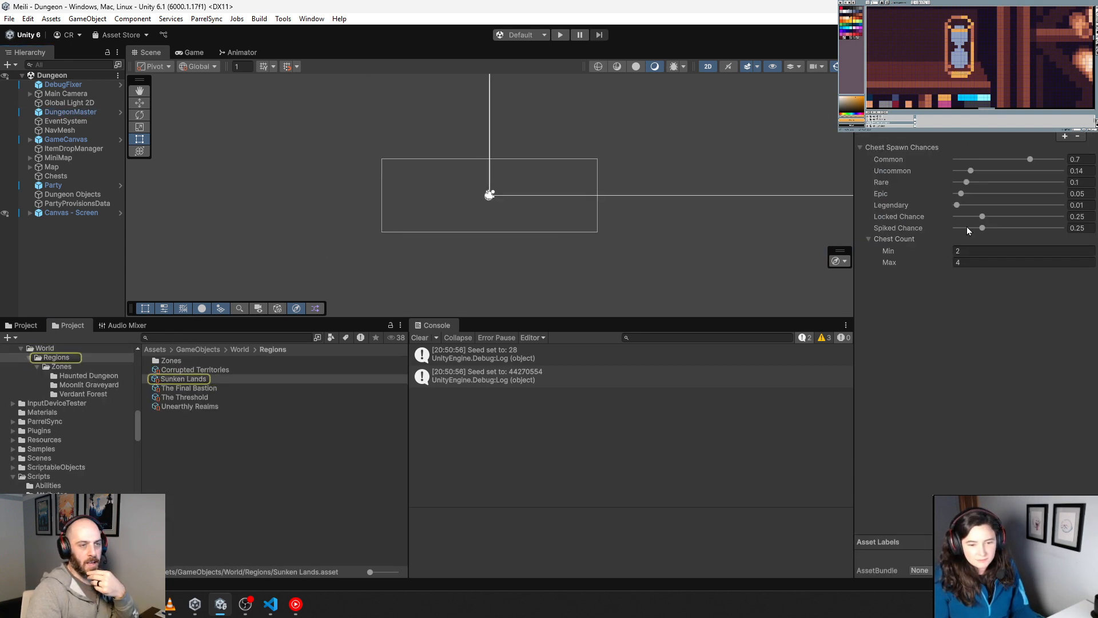
{"action": "double_click", "coordinate": [993, 131]}
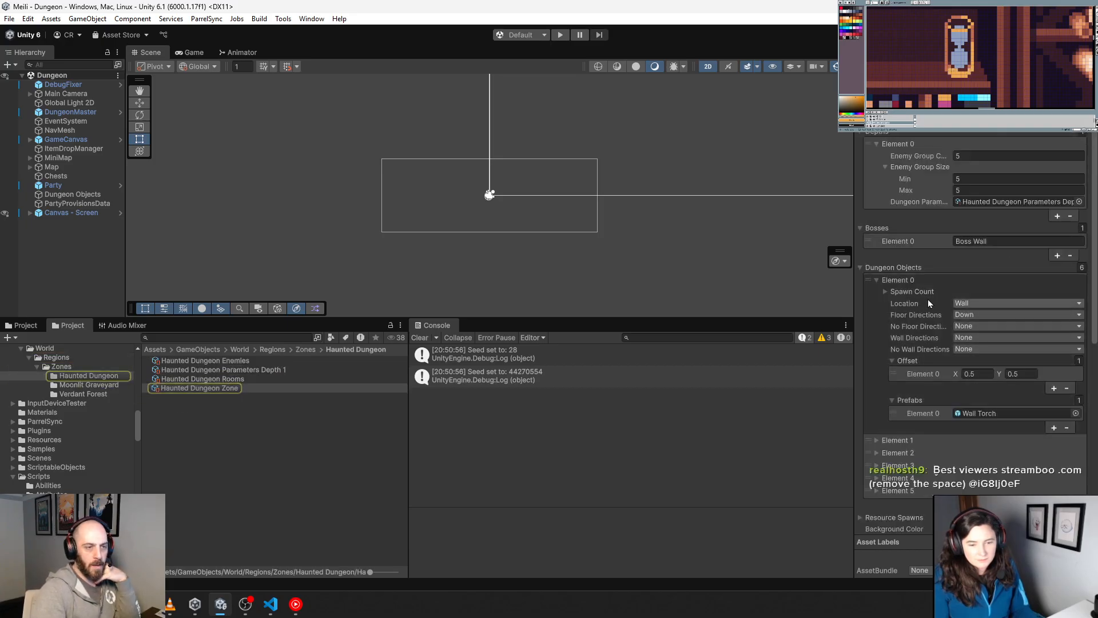
{"action": "double_click", "coordinate": [1007, 203]}
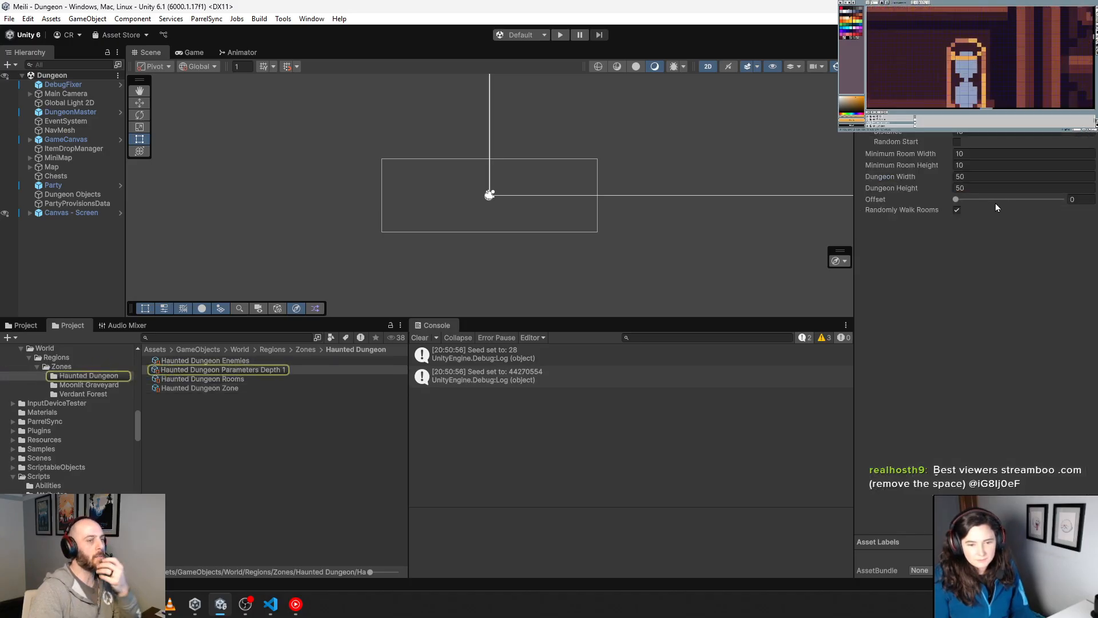
{"action": "left_click", "coordinate": [231, 377]}
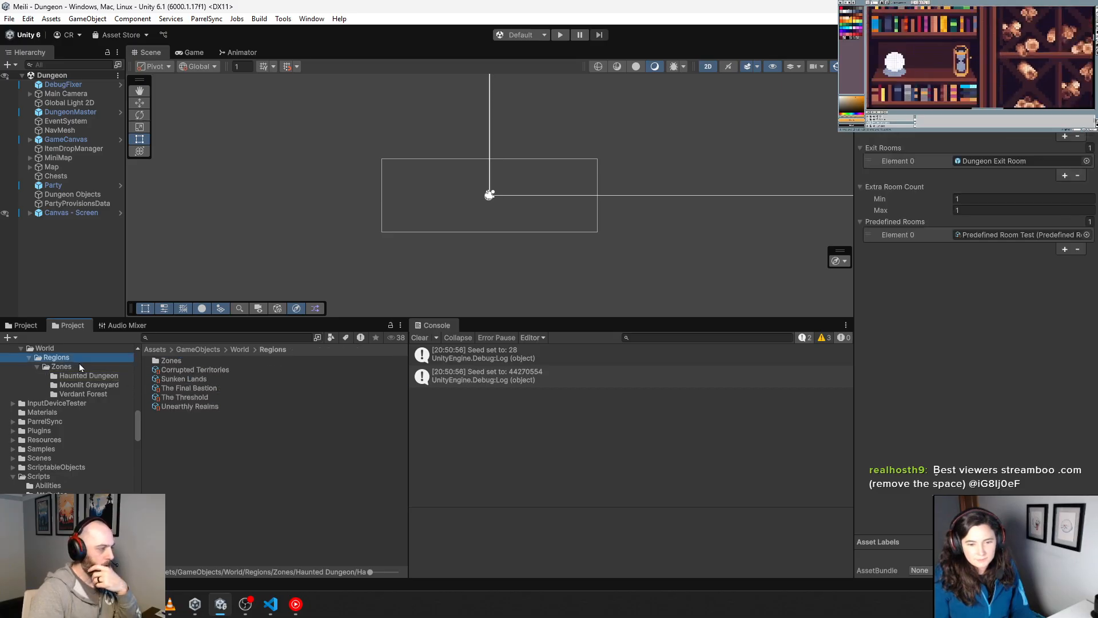
Step: Browse the Regions and Zones folders and trace Sunken Lands through the Haunted Dungeon zone and rooms to the Predefined Room Test asset
{"action": "left_click", "coordinate": [78, 365]}
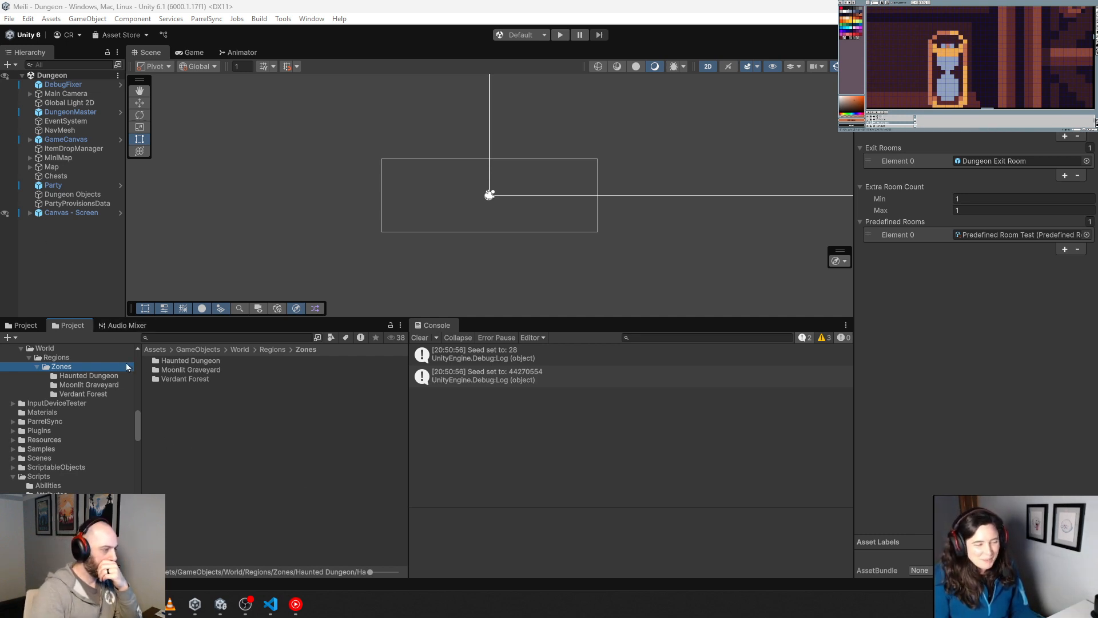
{"action": "left_click", "coordinate": [71, 360]}
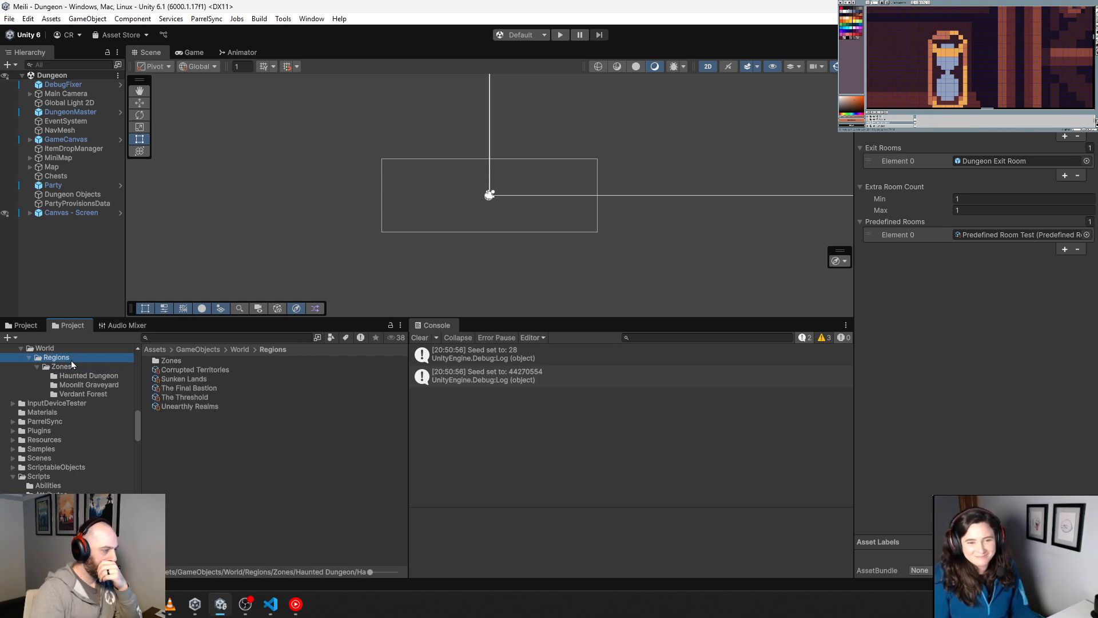
{"action": "left_click", "coordinate": [197, 379]}
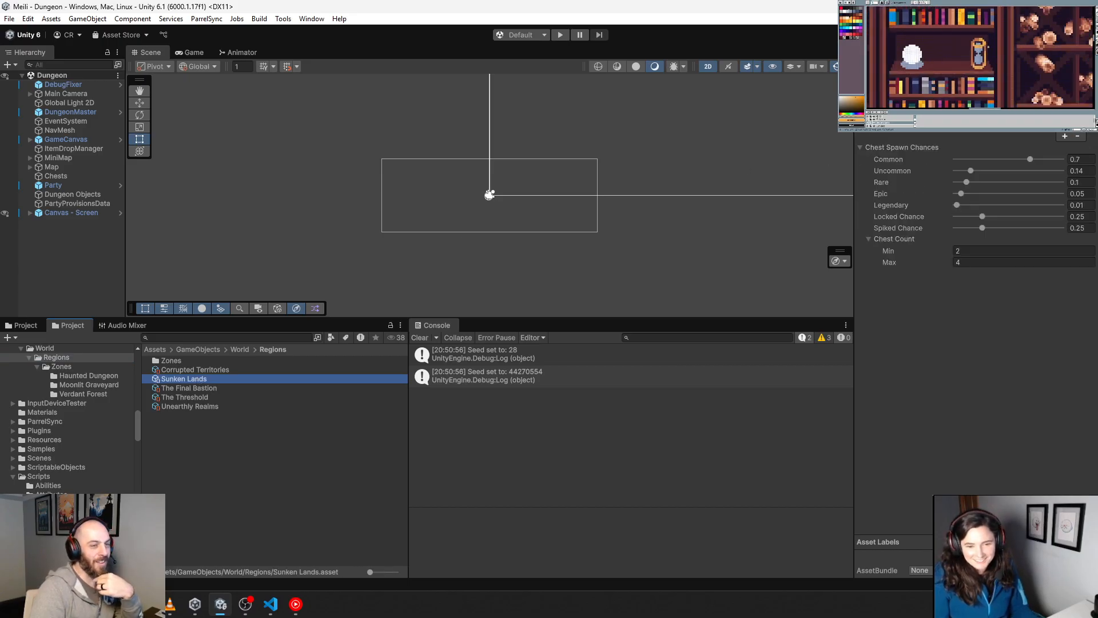
{"action": "double_click", "coordinate": [1011, 122]}
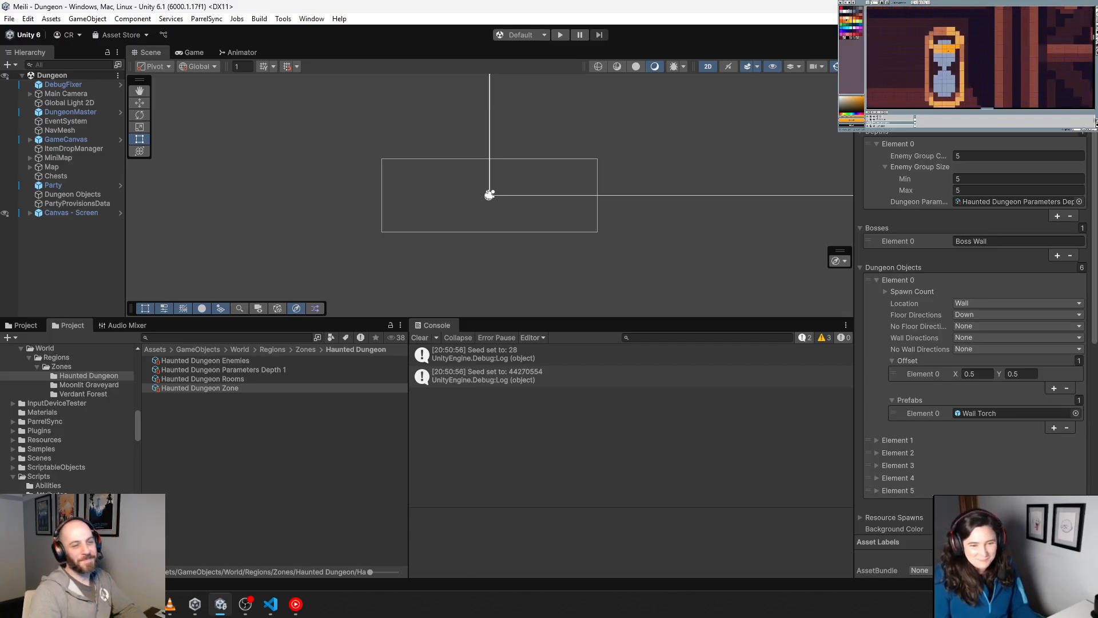
{"action": "double_click", "coordinate": [1016, 120]}
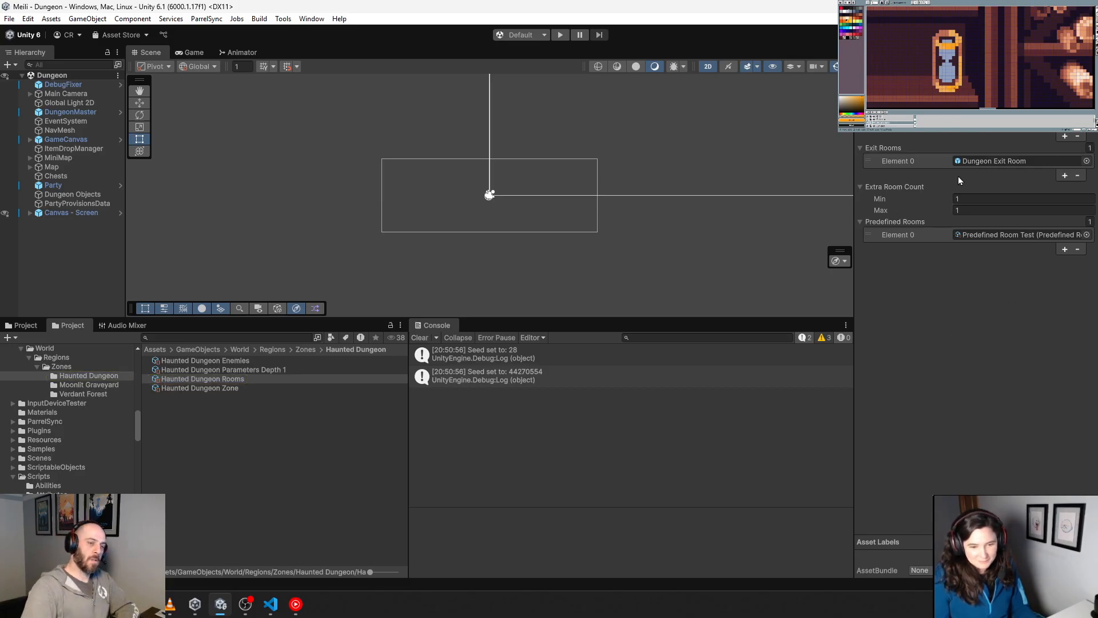
{"action": "double_click", "coordinate": [993, 236]}
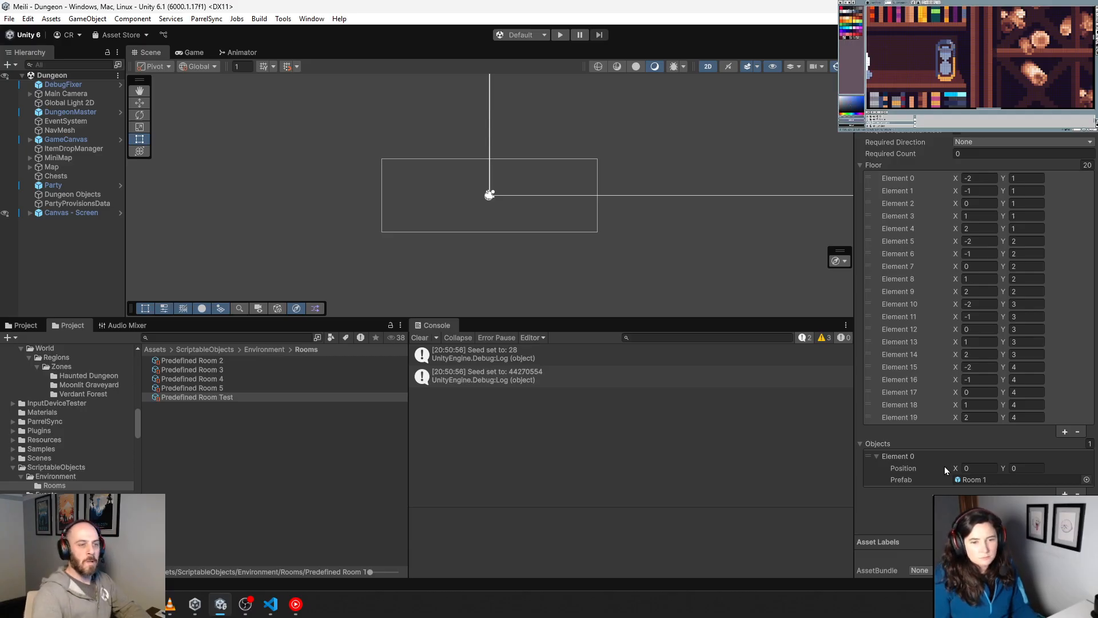
Step: Open the PredefinedRoom.cs script and examine its serialized properties, the Objects list and the nested DungeonObjects class
{"action": "double_click", "coordinate": [1018, 96]}
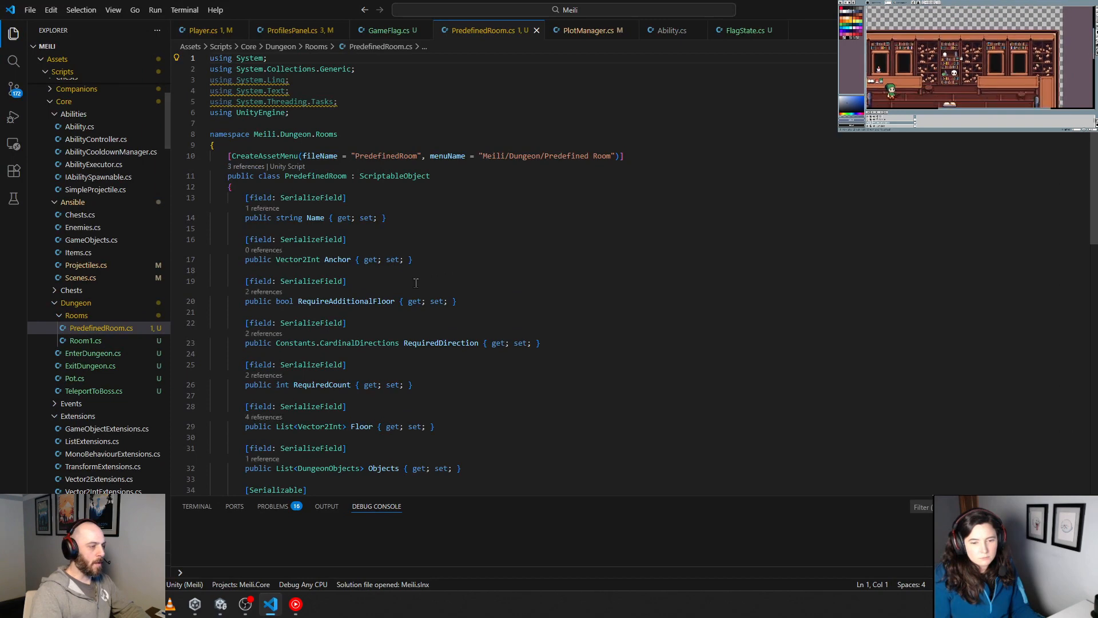
{"action": "left_click", "coordinate": [432, 240]}
{"action": "scroll", "coordinate": [415, 265], "scroll_direction": "down", "scroll_amount": 10}
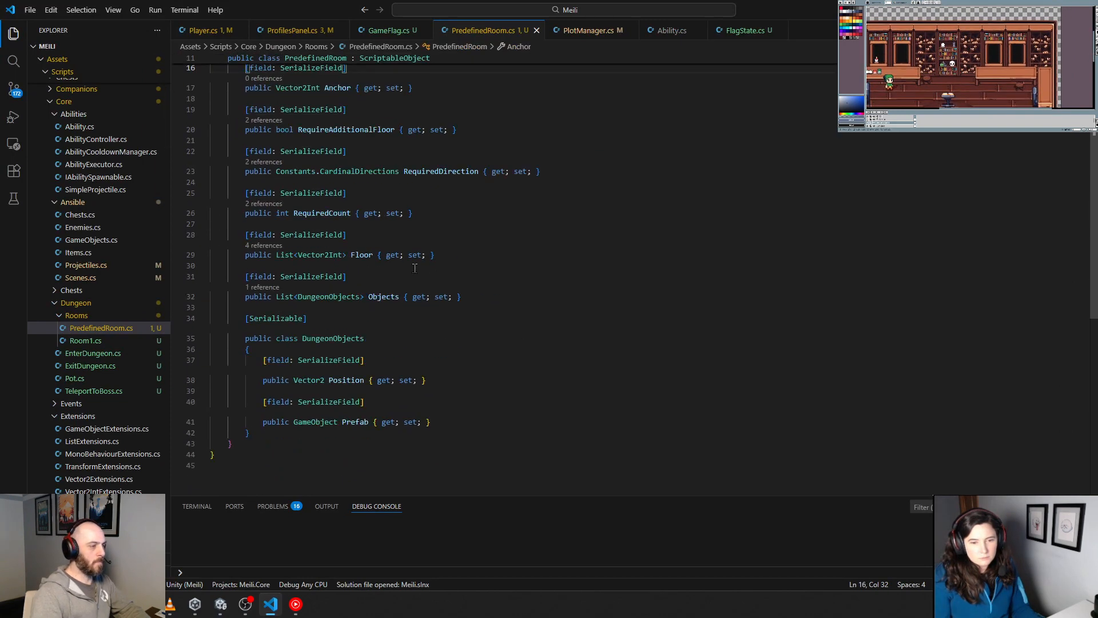
{"action": "scroll", "coordinate": [418, 273], "scroll_direction": "up", "scroll_amount": 5}
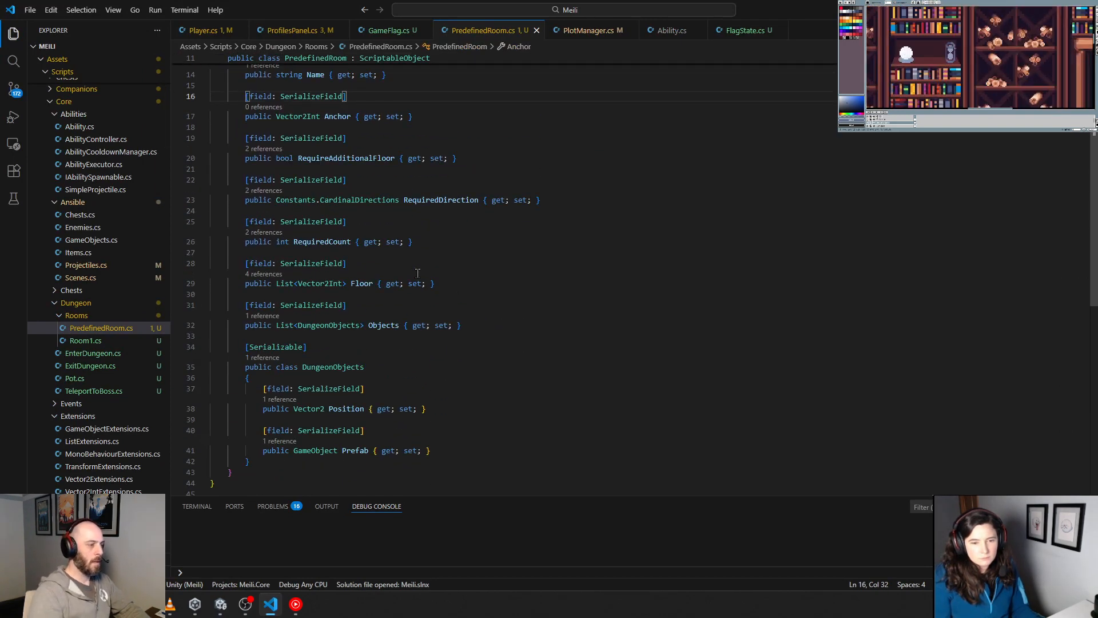
{"action": "left_click_drag", "start_coordinate": [486, 324], "coordinate": [212, 305]}
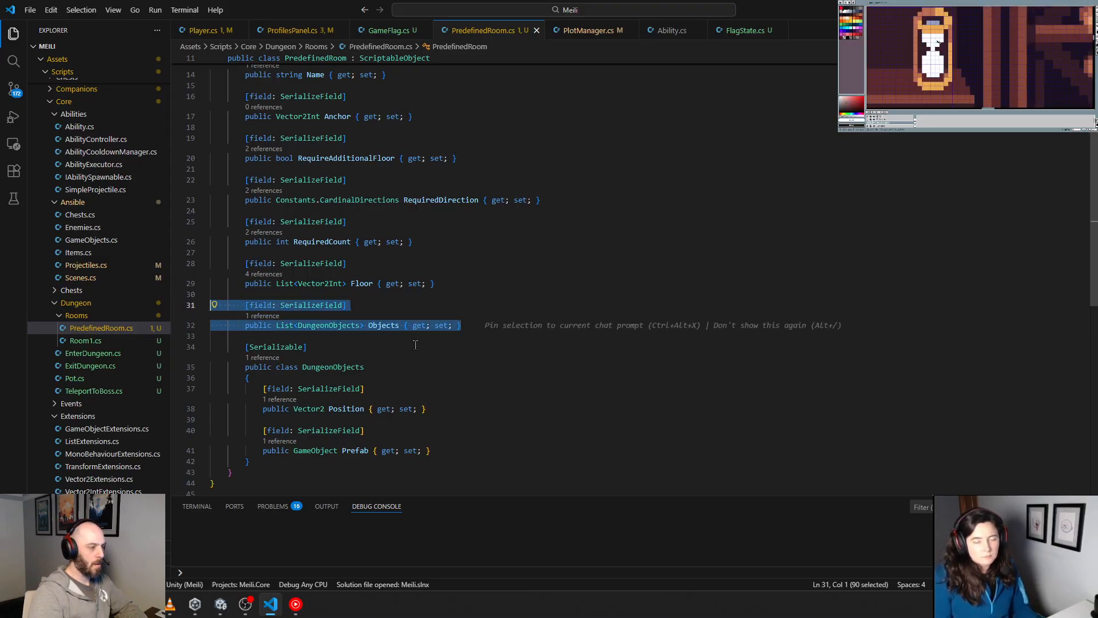
Step: Add a [field: SerializeField] attribute on a new line beneath the Objects property in PredefinedRoom.cs
{"action": "left_click", "coordinate": [467, 325]}
{"action": "key", "text": "Return"}
{"action": "key", "text": "Return"}
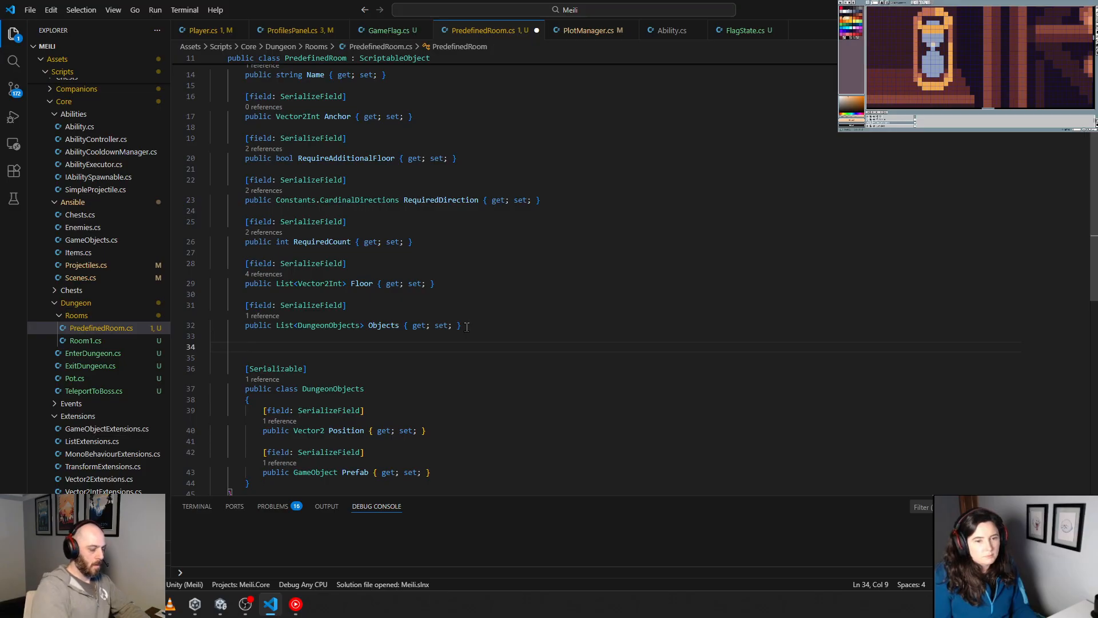
{"action": "type", "text": "[field: "}
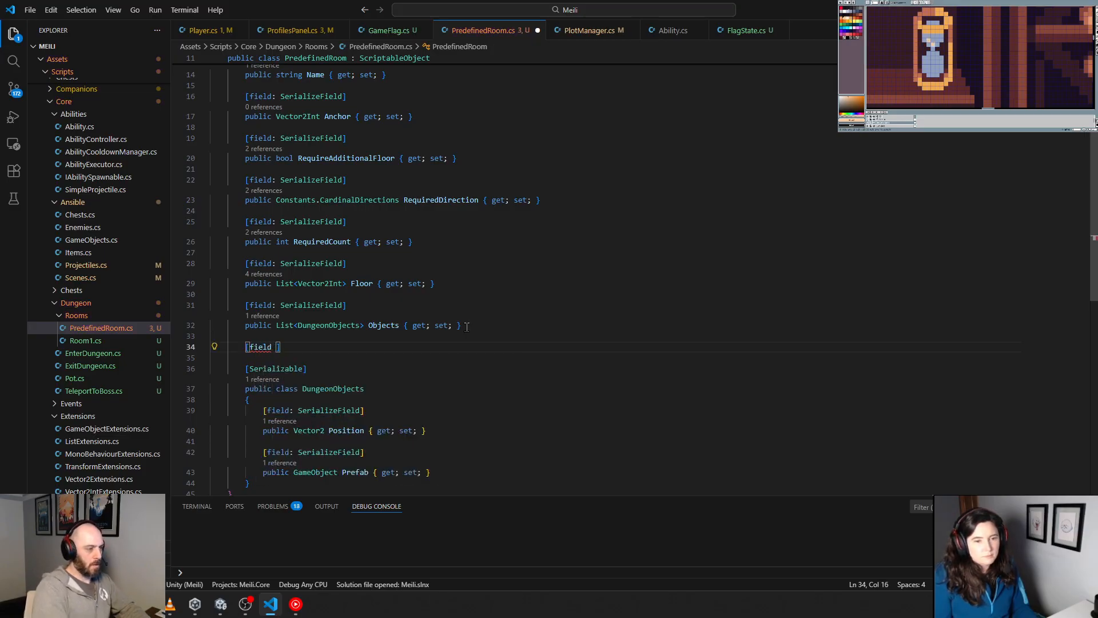
{"action": "type", "text": "Seriali"}
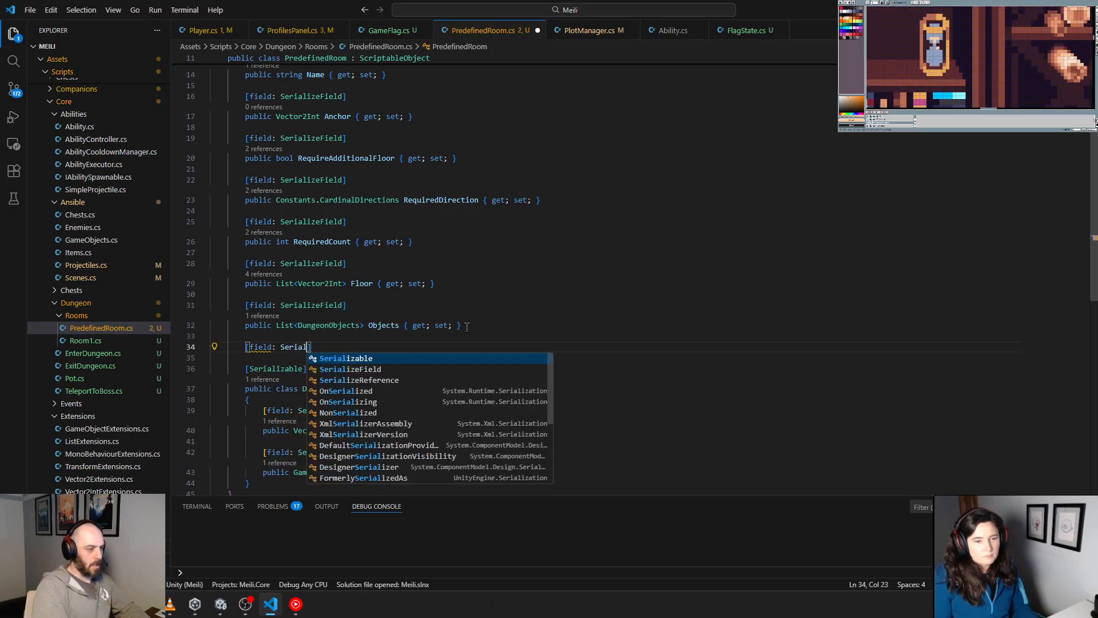
{"action": "key", "text": "Tab"}
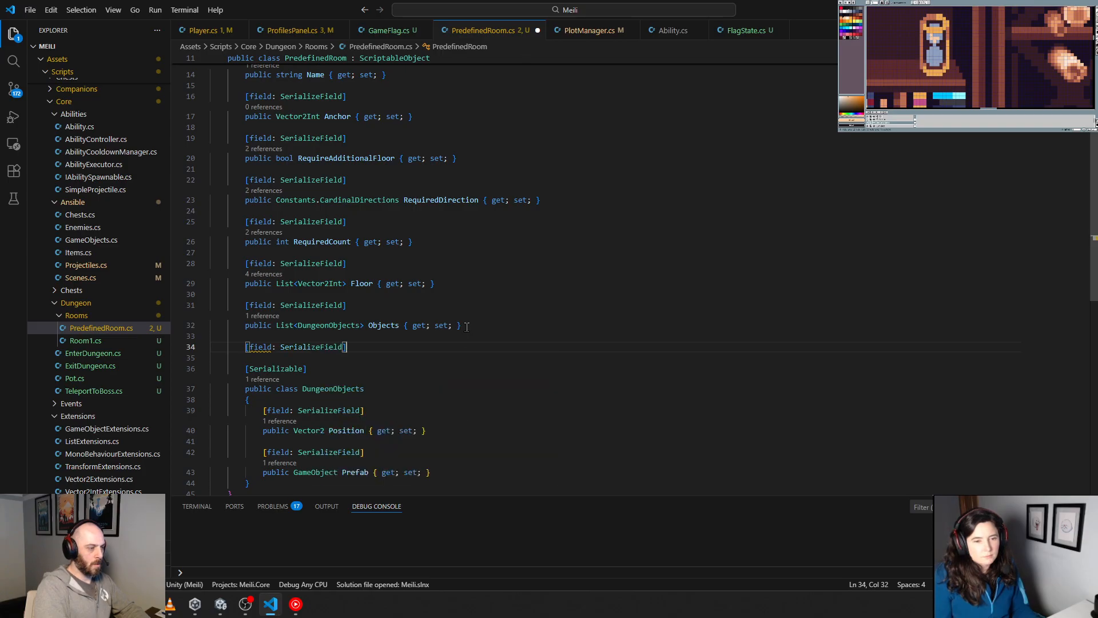
Step: Declare a public FlagRequirement property of type FlagRequirement with get and set accessors under the new attribute
{"action": "key", "text": "Return"}
{"action": "type", "text": "public "}
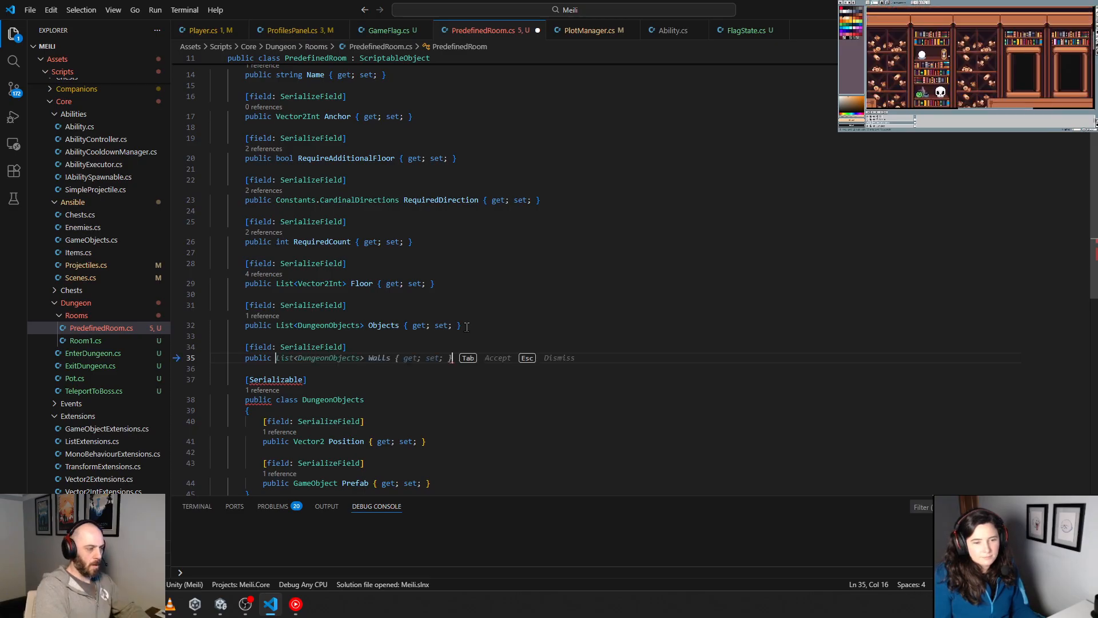
{"action": "type", "text": "Fla"}
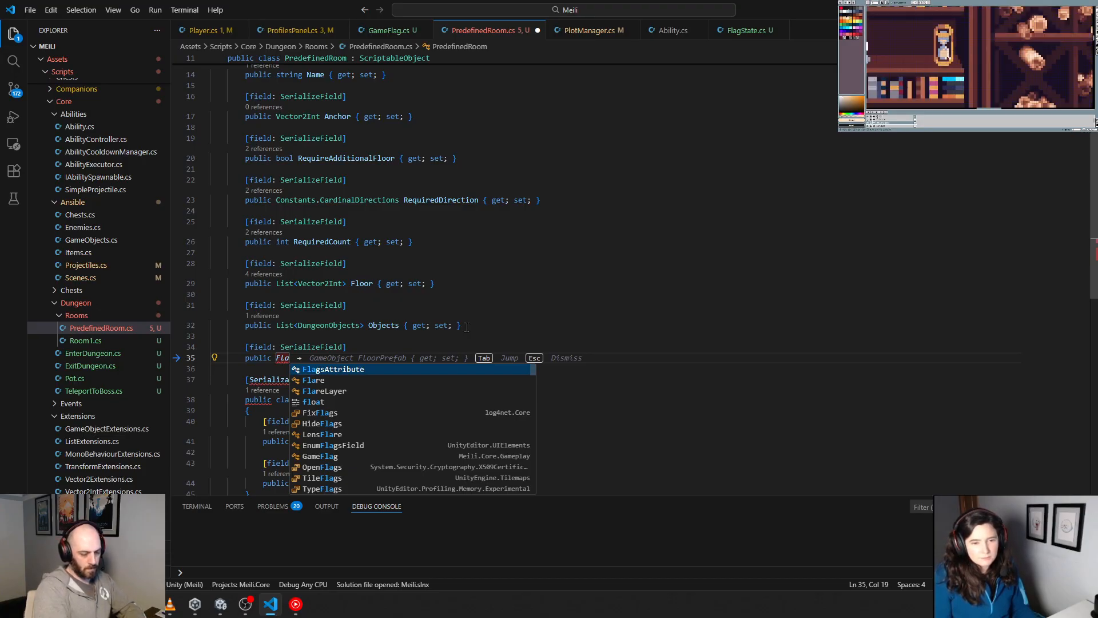
{"action": "type", "text": "g"}
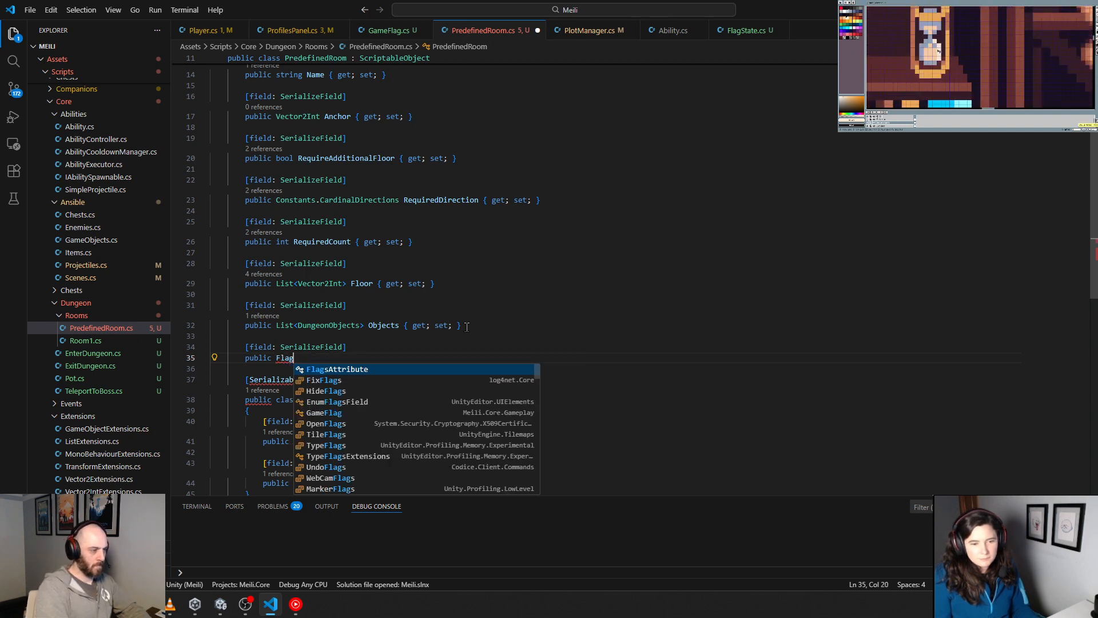
{"action": "type", "text": "Require"}
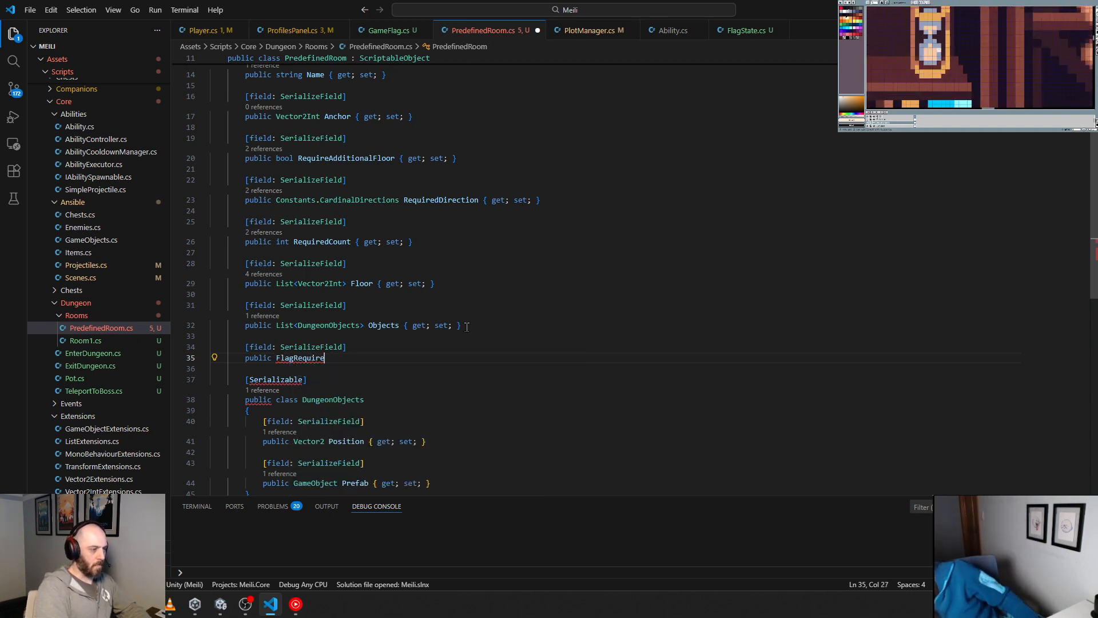
{"action": "type", "text": "ment"}
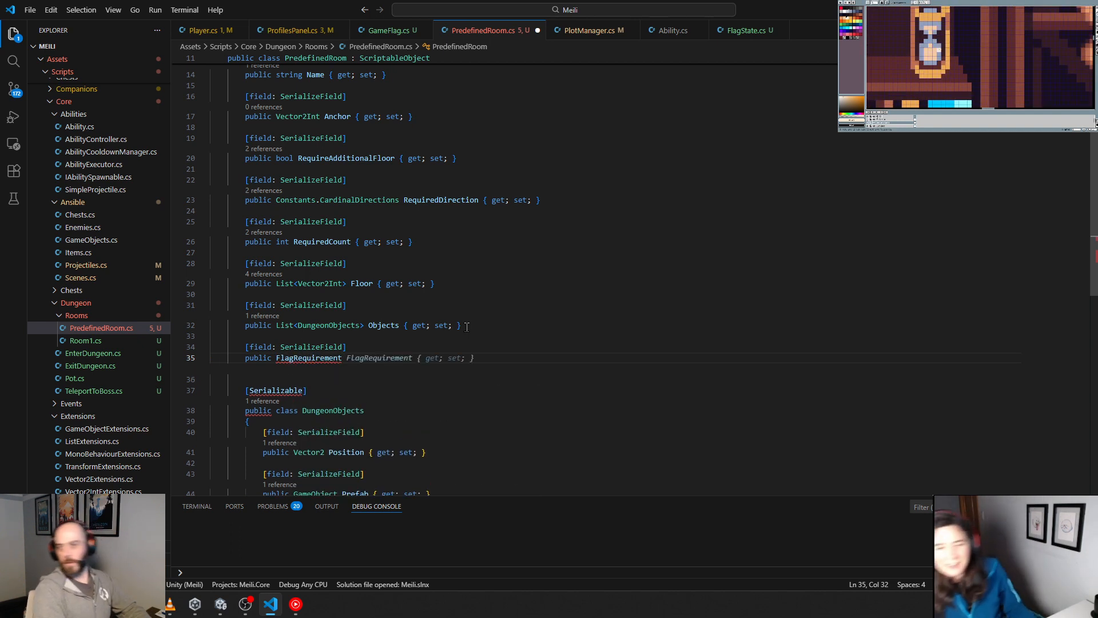
{"action": "key", "text": "Tab"}
{"action": "key", "text": "Return"}
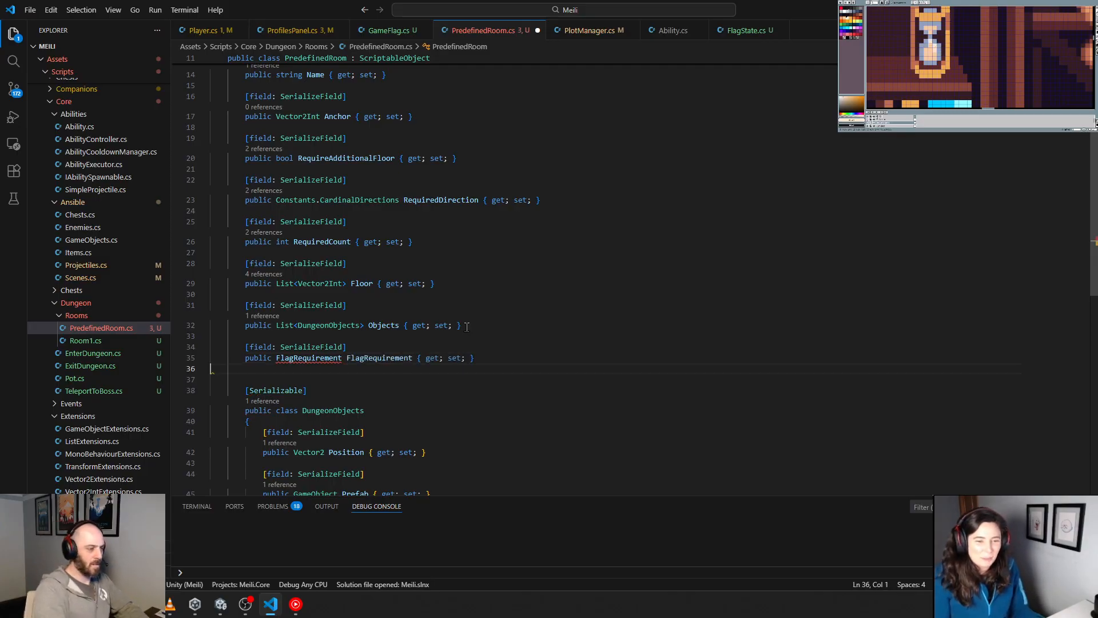
Step: Change the new property's type to FlagRequirements and remove the extra blank line above the DungeonObjects class
{"action": "left_click", "coordinate": [343, 367]}
{"action": "type", "text": "s"}
{"action": "left_click", "coordinate": [379, 395]}
{"action": "double_click", "coordinate": [335, 367]}
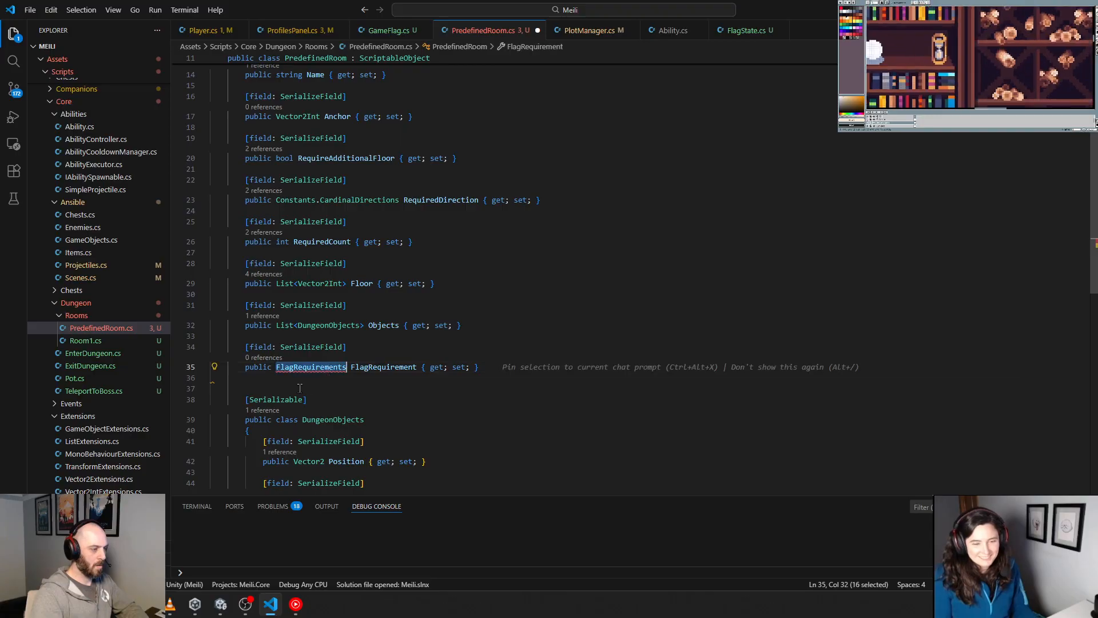
{"action": "left_click", "coordinate": [297, 389]}
{"action": "key", "text": "Insert"}
{"action": "key", "text": "BackSpace"}
{"action": "key", "text": "Insert"}
{"action": "key", "text": "Tab"}
{"action": "key", "text": "Tab"}
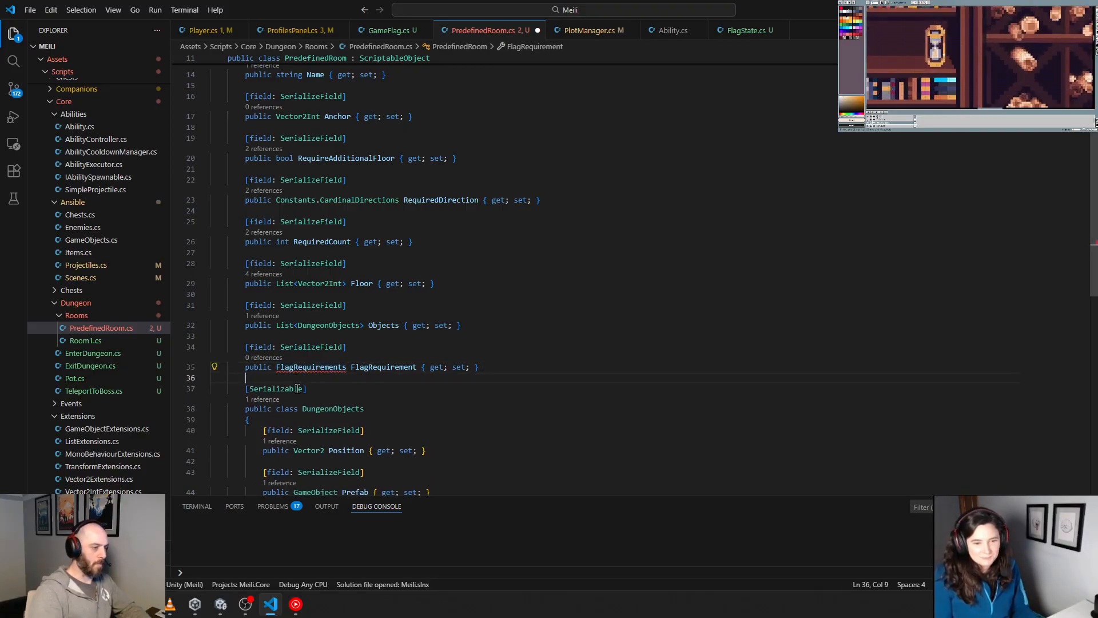
Step: Add a [Serializable] public class named FlagRequirements beneath the DungeonObjects class in PredefinedRoom.cs
{"action": "scroll", "coordinate": [280, 348], "scroll_direction": "down", "scroll_amount": 5}
{"action": "left_click", "coordinate": [257, 330]}
{"action": "key", "text": "Return"}
{"action": "key", "text": "Return"}
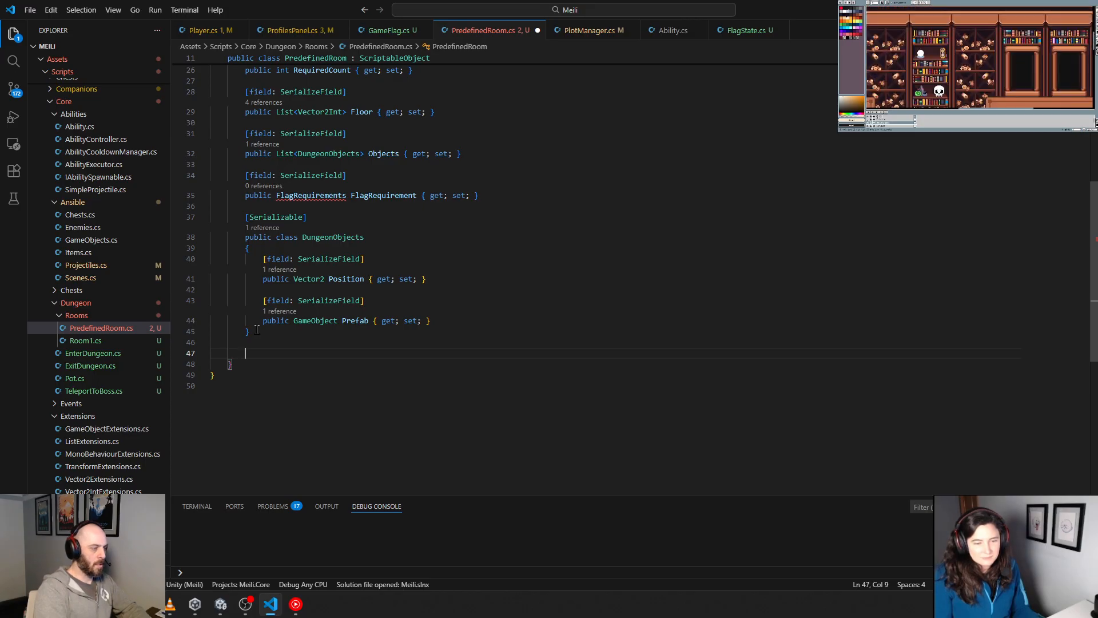
{"action": "type", "text": "[Serializable"}
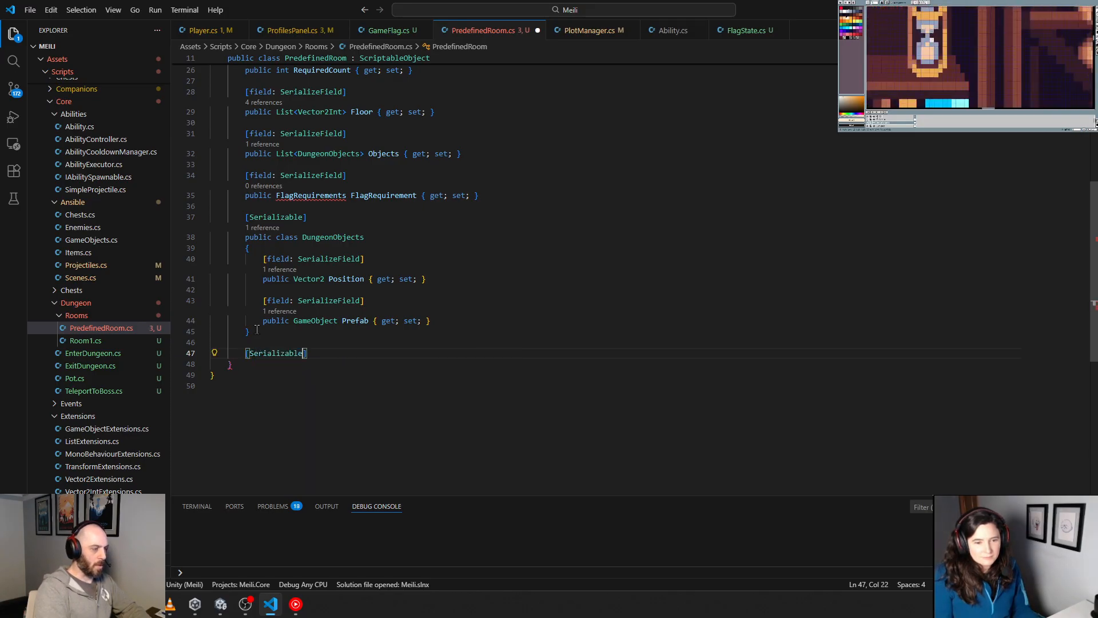
{"action": "type", "text": "]"}
{"action": "key", "text": "Return"}
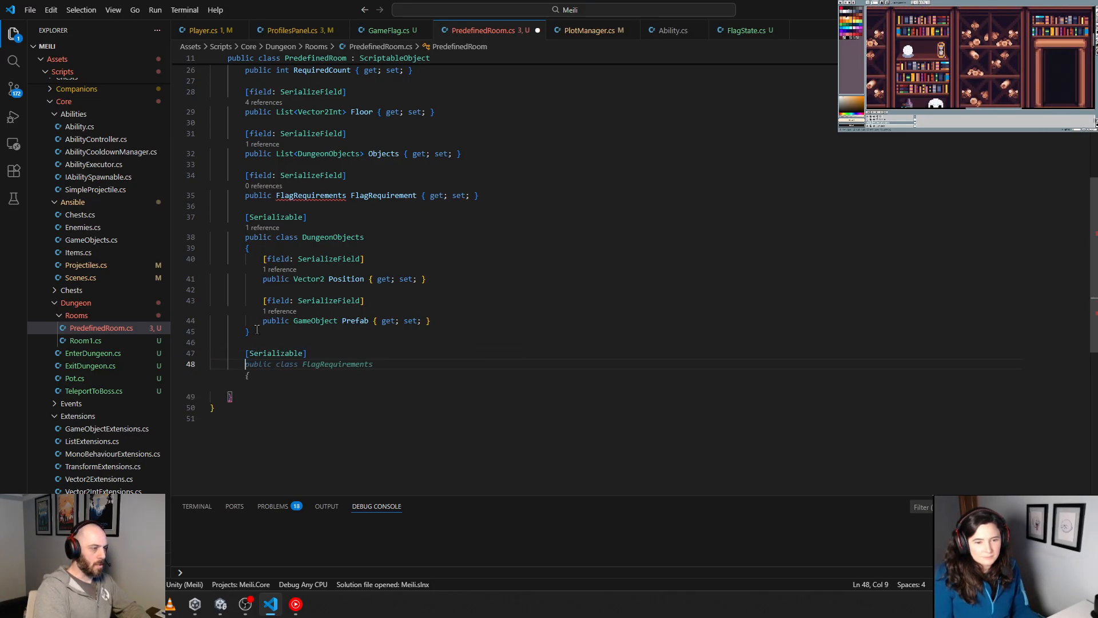
{"action": "key", "text": "Tab"}
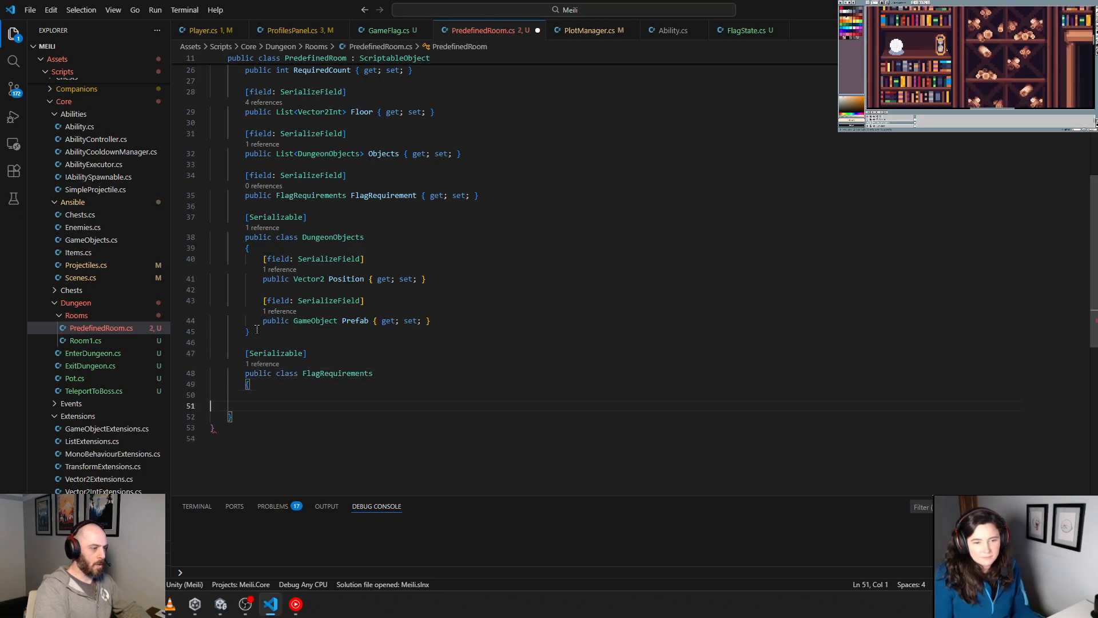
Step: Add a [field: SerializeField] public string ID property with get and set accessors inside the FlagRequirements class
{"action": "key", "text": "Tab"}
{"action": "key", "text": "Tab"}
{"action": "key", "text": "Tab"}
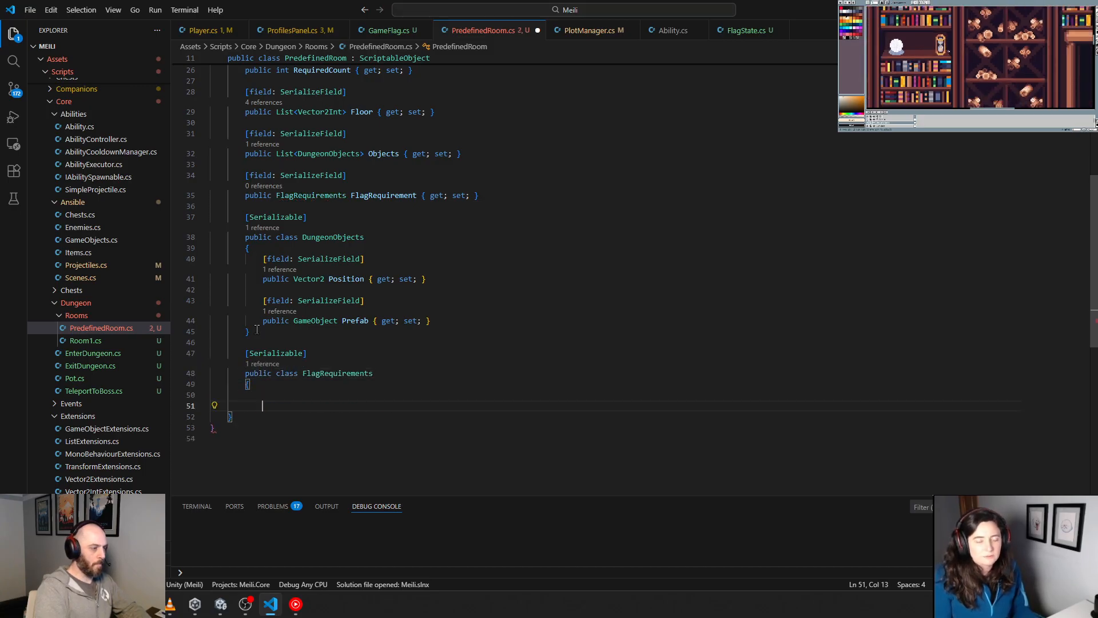
{"action": "key", "text": "Tab"}
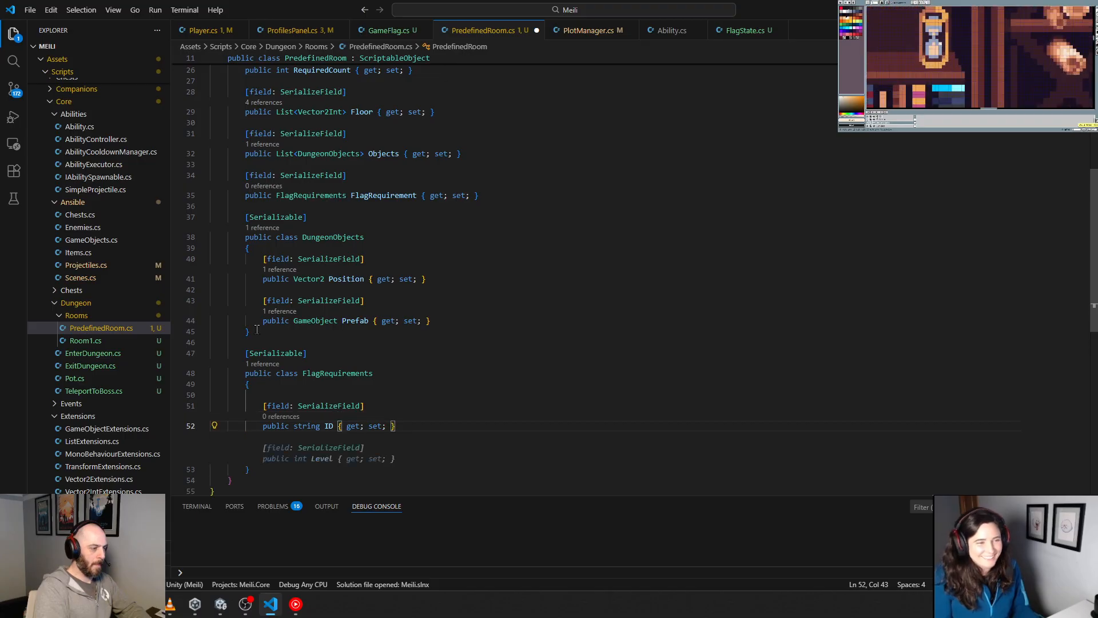
Step: Replace the string ID property with a Meili.Core.Gameplay.GameFlag property named GameFlag, accepting the suggested second serialized property beneath it
{"action": "scroll", "coordinate": [257, 330], "scroll_direction": "down", "scroll_amount": 2}
{"action": "left_click_drag", "start_coordinate": [420, 369], "coordinate": [158, 371]}
{"action": "left_click", "coordinate": [313, 380]}
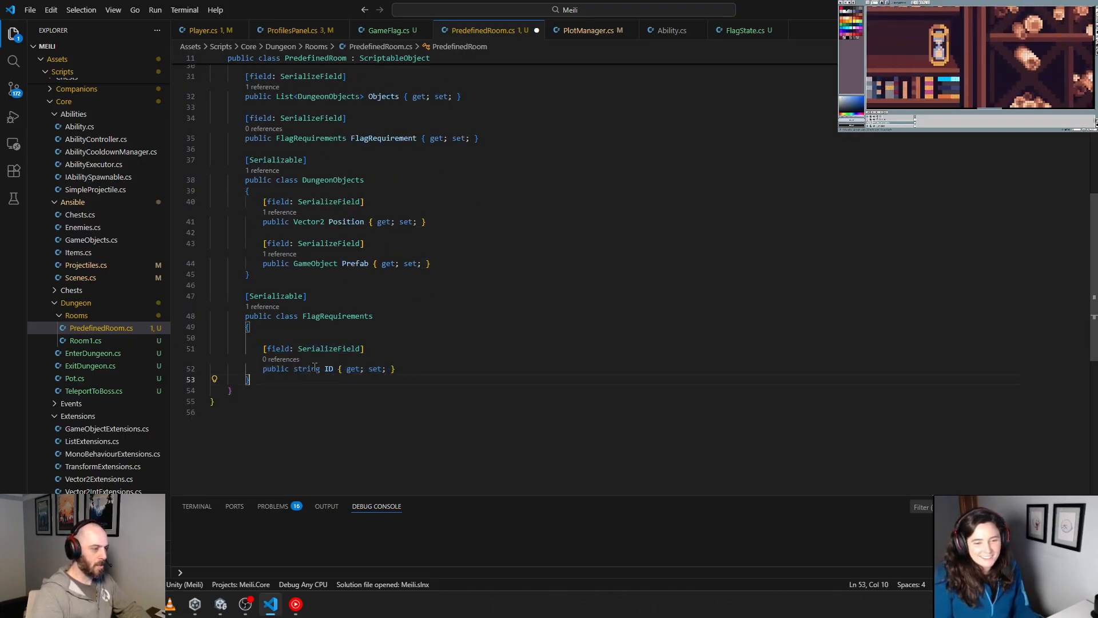
{"action": "double_click", "coordinate": [314, 368]}
{"action": "type", "text": "Meili.COre"}
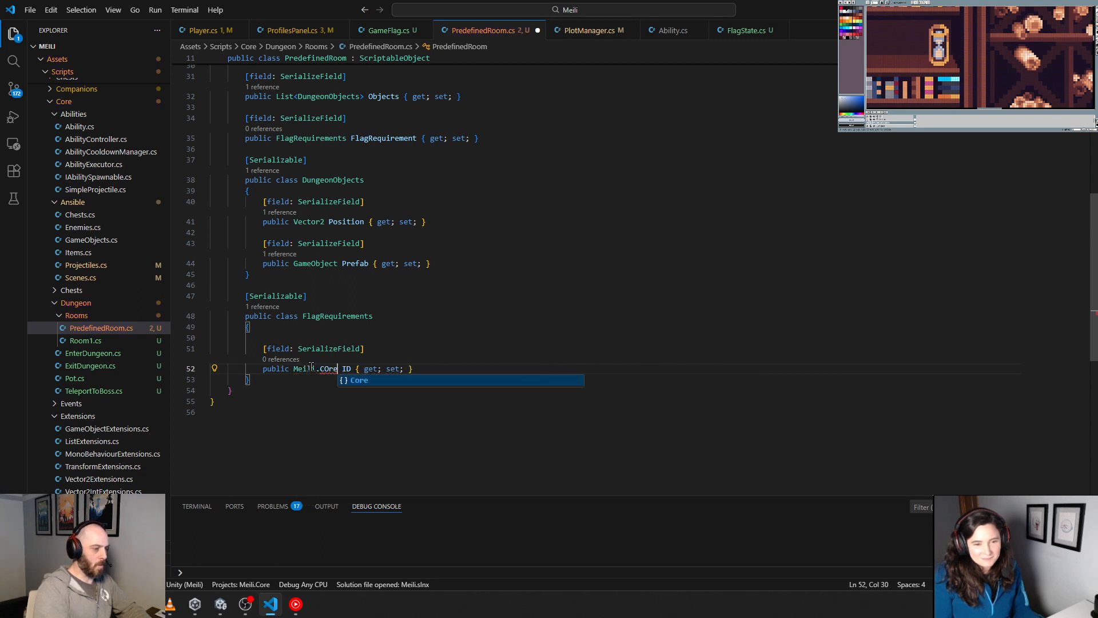
{"action": "type", "text": ".Game"}
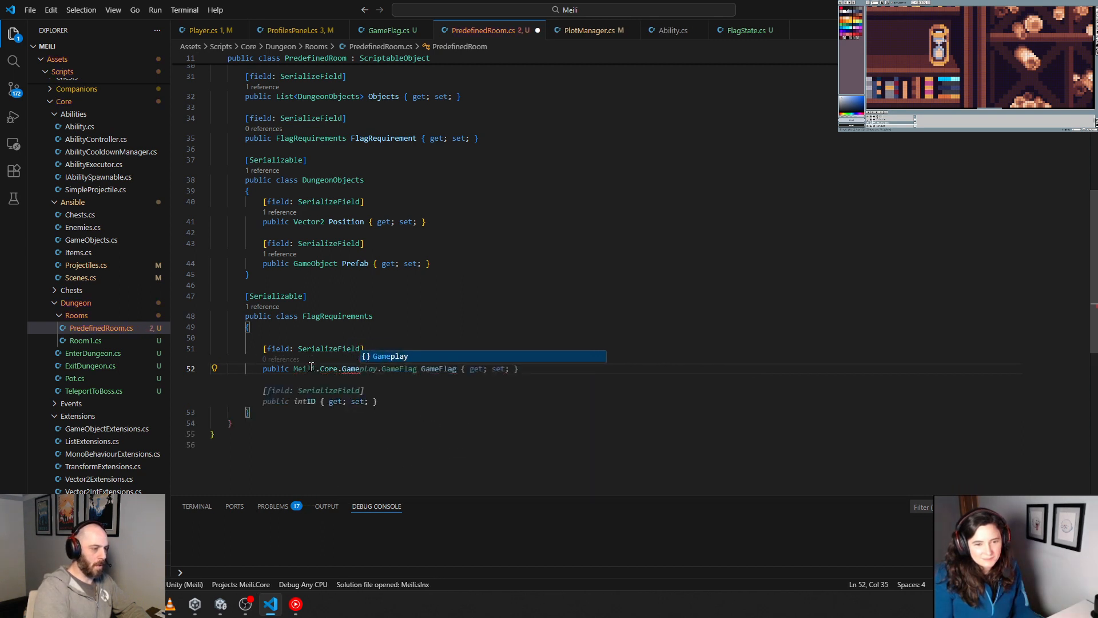
{"action": "key", "text": "Tab"}
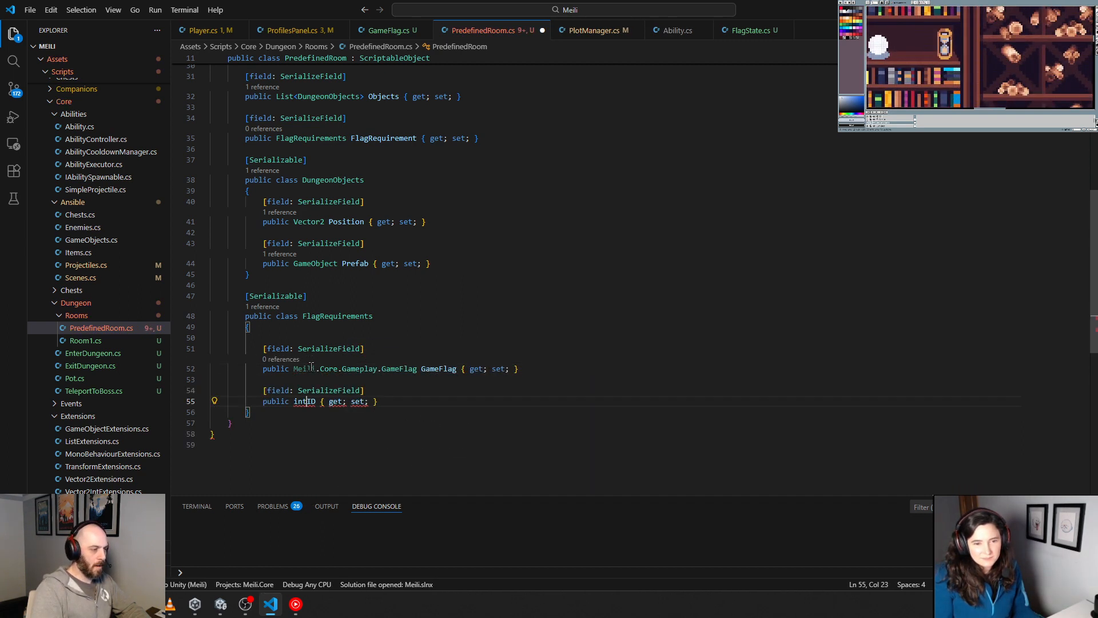
{"action": "left_click", "coordinate": [310, 369]}
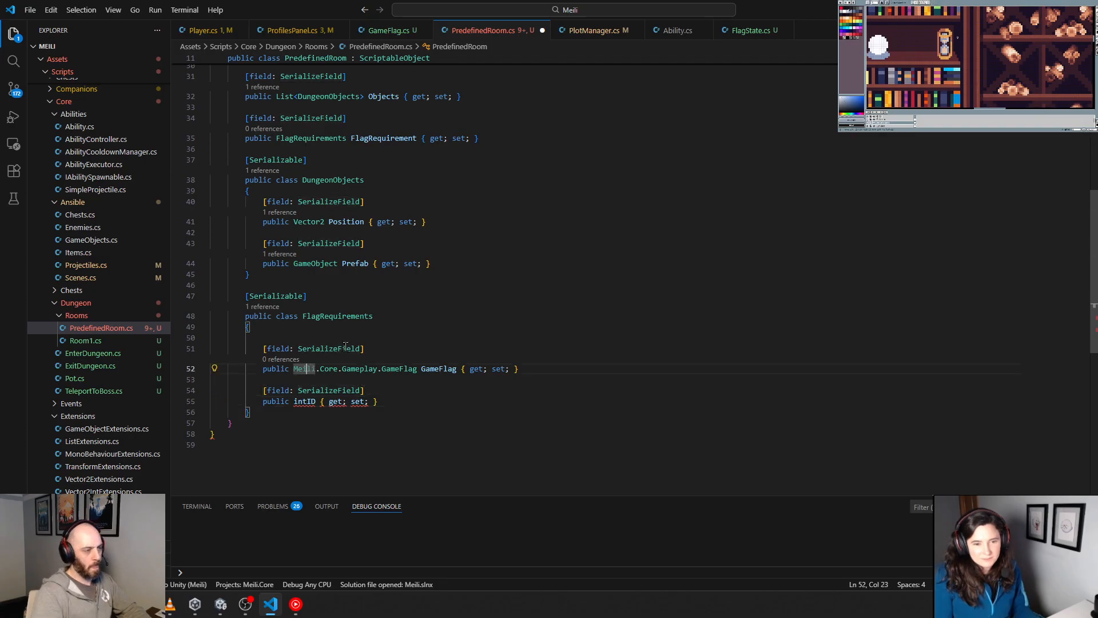
{"action": "left_click", "coordinate": [304, 339]}
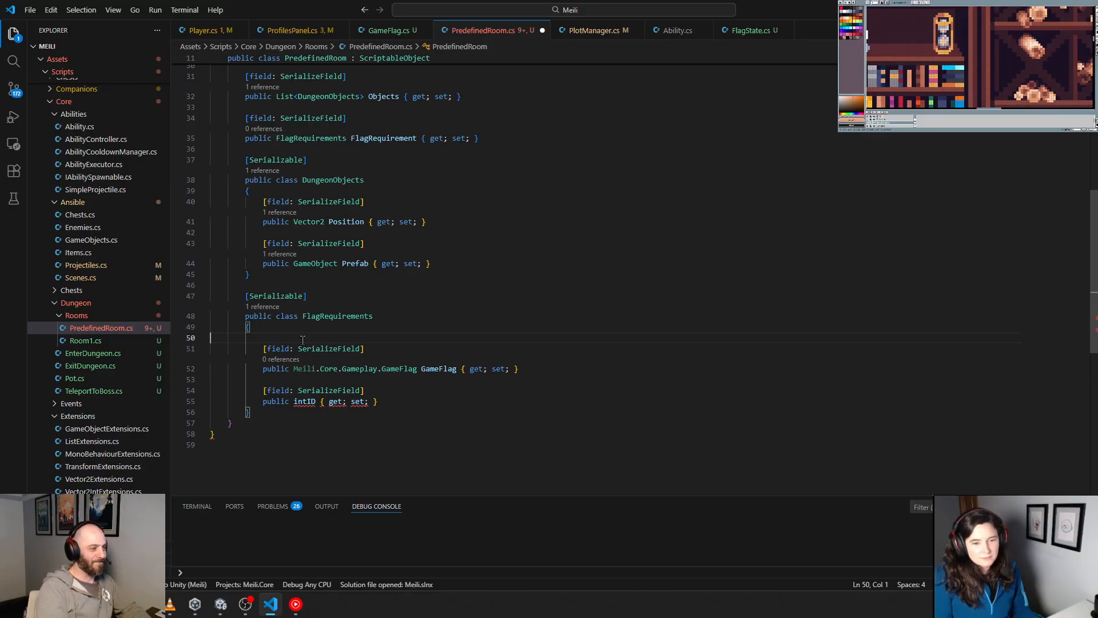
Step: Change the type of the room's FlagRequirement property to List<FlagRequirements>
{"action": "scroll", "coordinate": [278, 265], "scroll_direction": "up", "scroll_amount": 4}
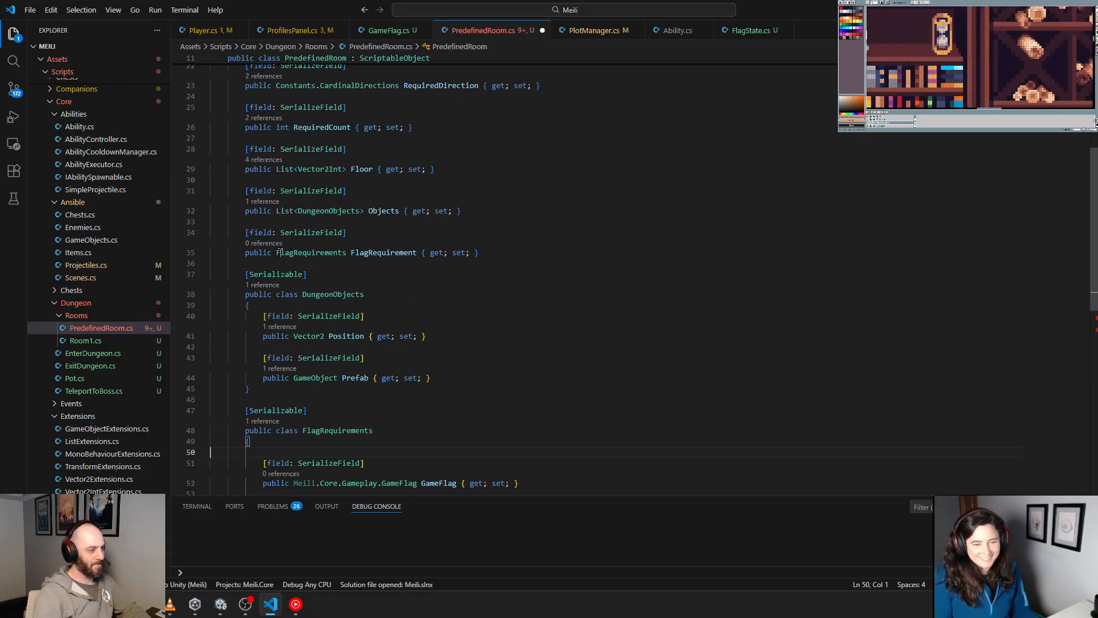
{"action": "left_click", "coordinate": [277, 252]}
{"action": "type", "text": "List"}
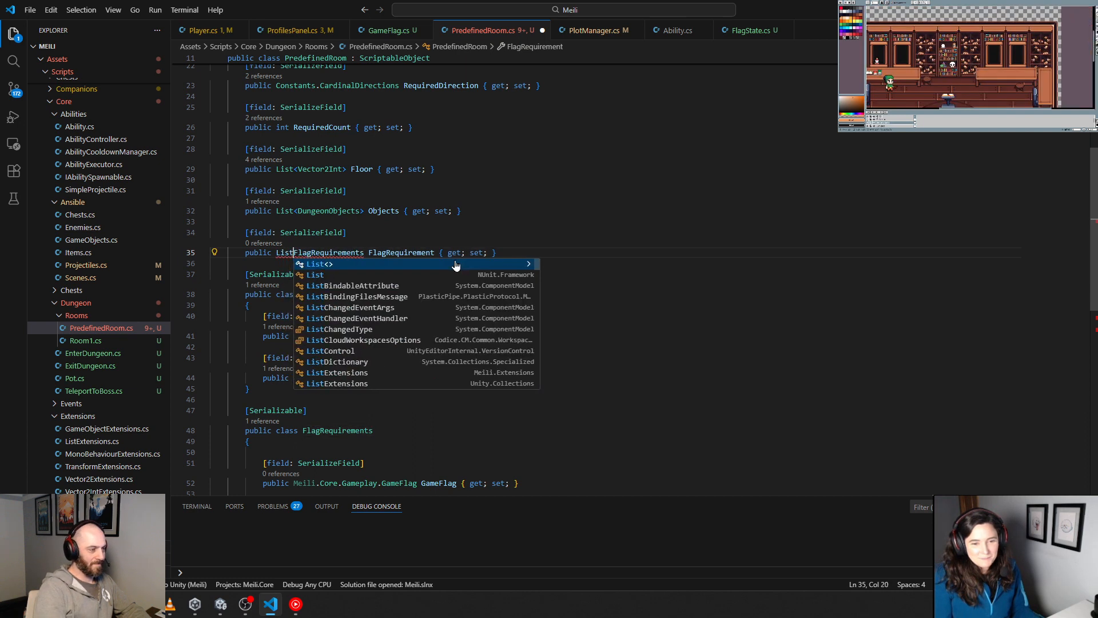
{"action": "type", "text": "<"}
{"action": "key", "text": "Right"}
{"action": "key", "text": "Right"}
{"action": "key", "text": "Right"}
{"action": "key", "text": "Right"}
{"action": "key", "text": "Right"}
{"action": "key", "text": "Right"}
{"action": "key", "text": "Right"}
{"action": "key", "text": "Right"}
{"action": "key", "text": "Right"}
{"action": "key", "text": "Right"}
{"action": "key", "text": "Right"}
{"action": "key", "text": "Right"}
{"action": "key", "text": "Right"}
{"action": "key", "text": "Right"}
{"action": "key", "text": "Right"}
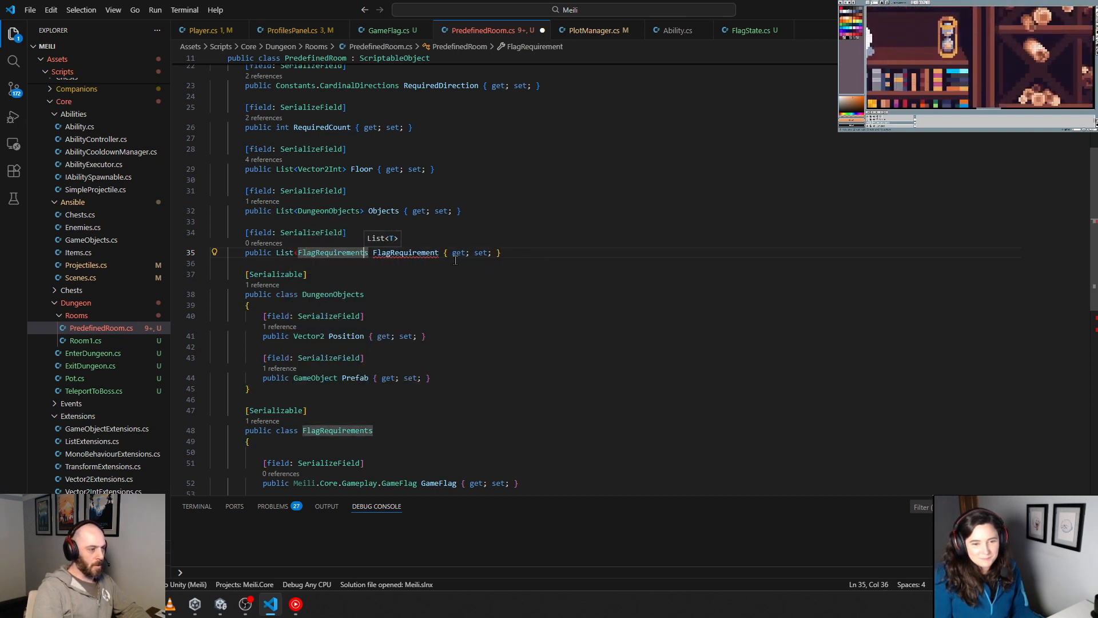
{"action": "key", "text": "Right"}
{"action": "type", "text": "?>"}
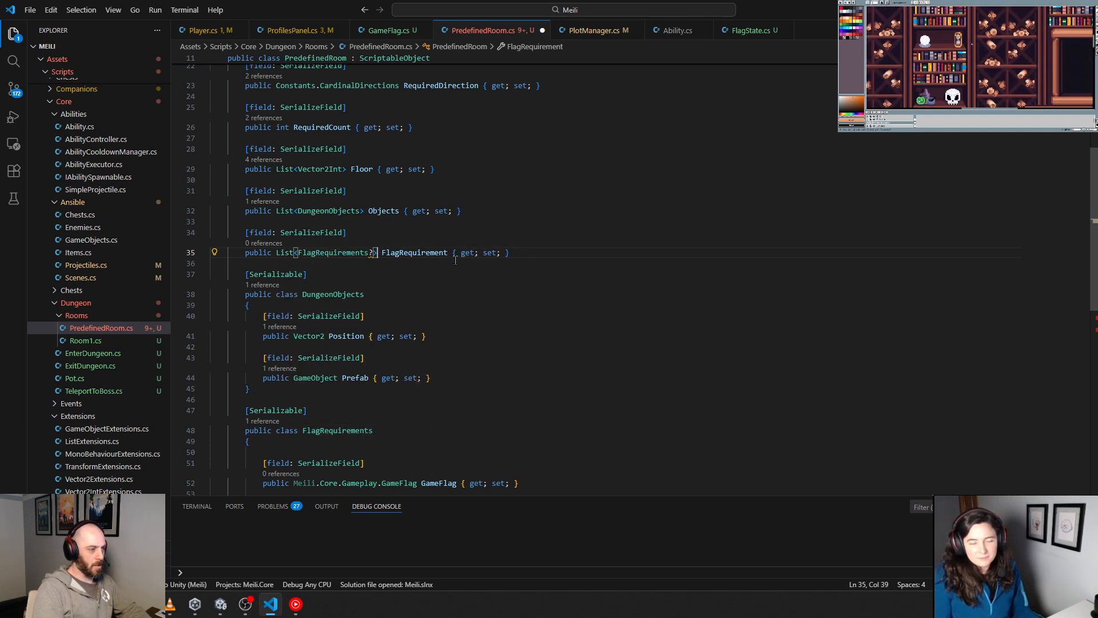
{"action": "key", "text": "Left"}
{"action": "key", "text": "BackSpace"}
{"action": "key", "text": "Right"}
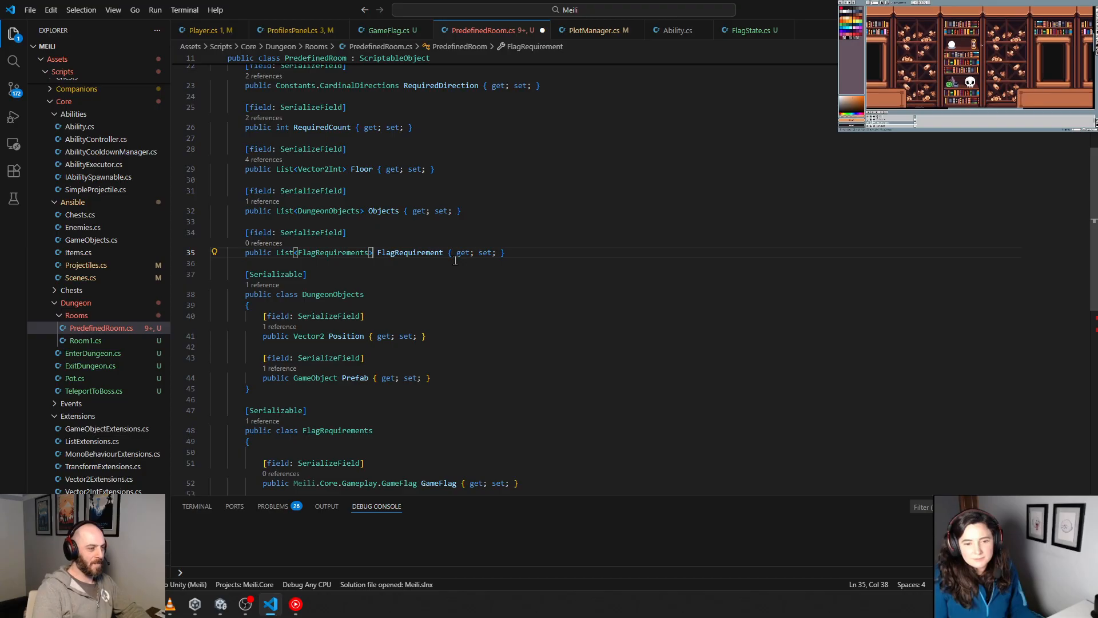
Step: Rename the list property to FlagRequirements, and rename both its element type and the nested class to the singular FlagRequirement
{"action": "key", "text": "ctrl+Right"}
{"action": "type", "text": "s"}
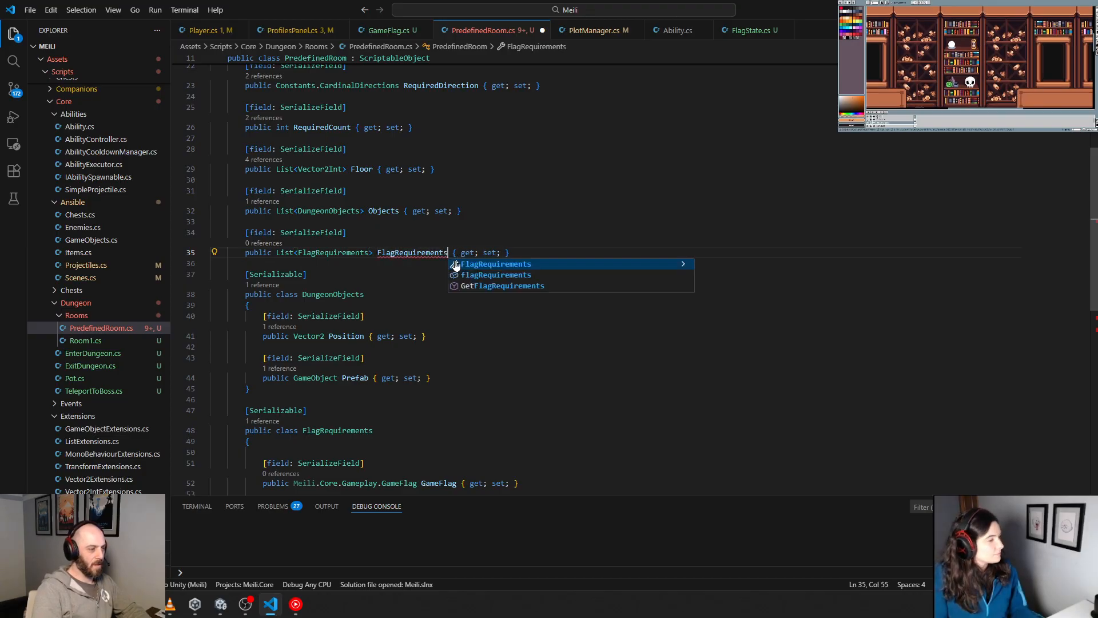
{"action": "left_click", "coordinate": [415, 295]}
{"action": "left_click", "coordinate": [369, 253]}
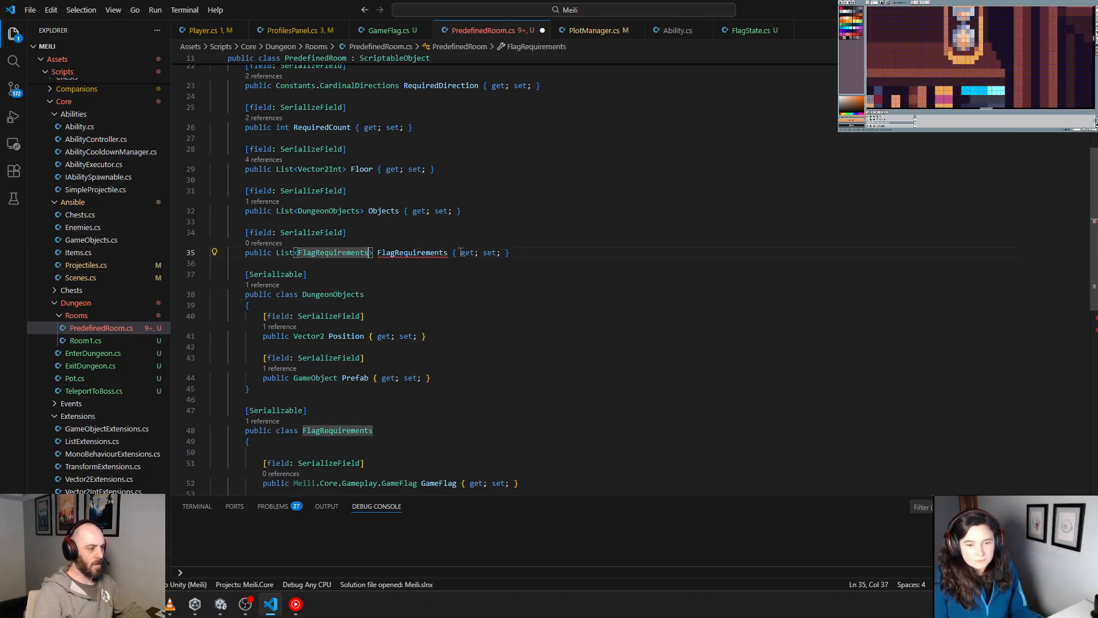
{"action": "key", "text": "BackSpace"}
{"action": "left_click", "coordinate": [450, 326]}
{"action": "scroll", "coordinate": [430, 347], "scroll_direction": "down", "scroll_amount": 3}
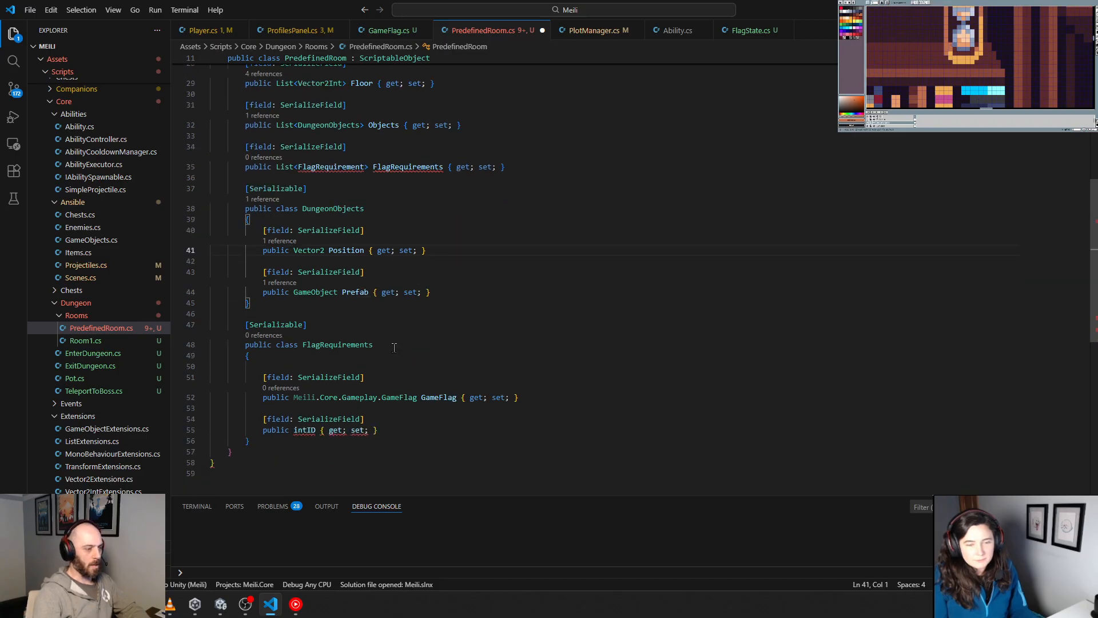
{"action": "left_click", "coordinate": [394, 348]}
{"action": "key", "text": "BackSpace"}
Step: Remove the blank line under the FlagRequirement class's opening brace and align the first SerializeField attribute with the class members
{"action": "left_click", "coordinate": [312, 365]}
{"action": "key", "text": "BackSpace"}
{"action": "key", "text": "Delete"}
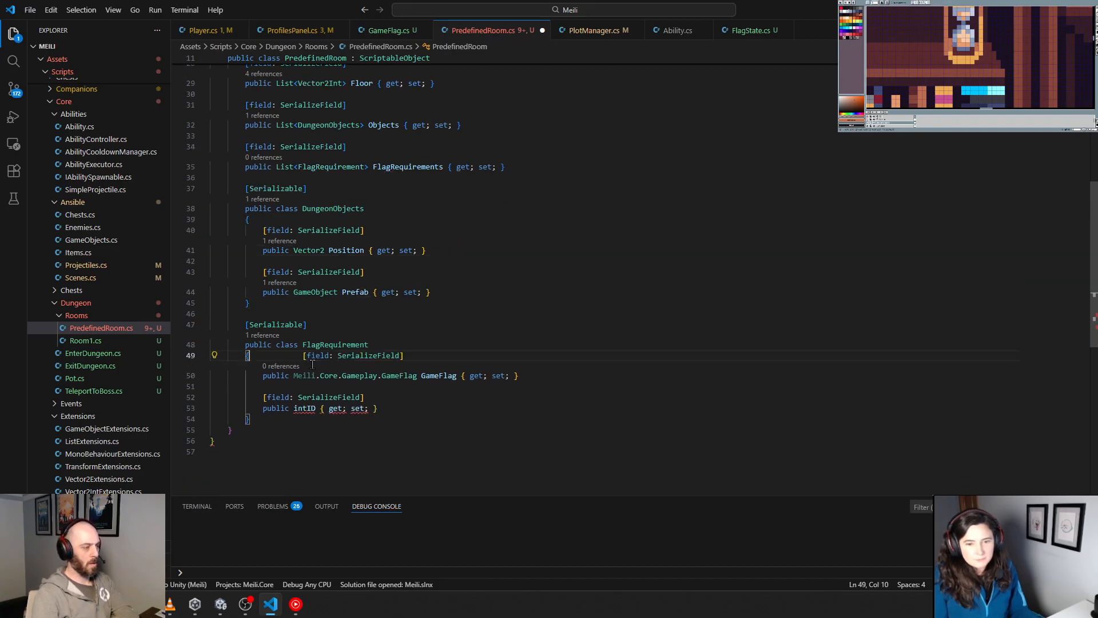
{"action": "key", "text": "Delete"}
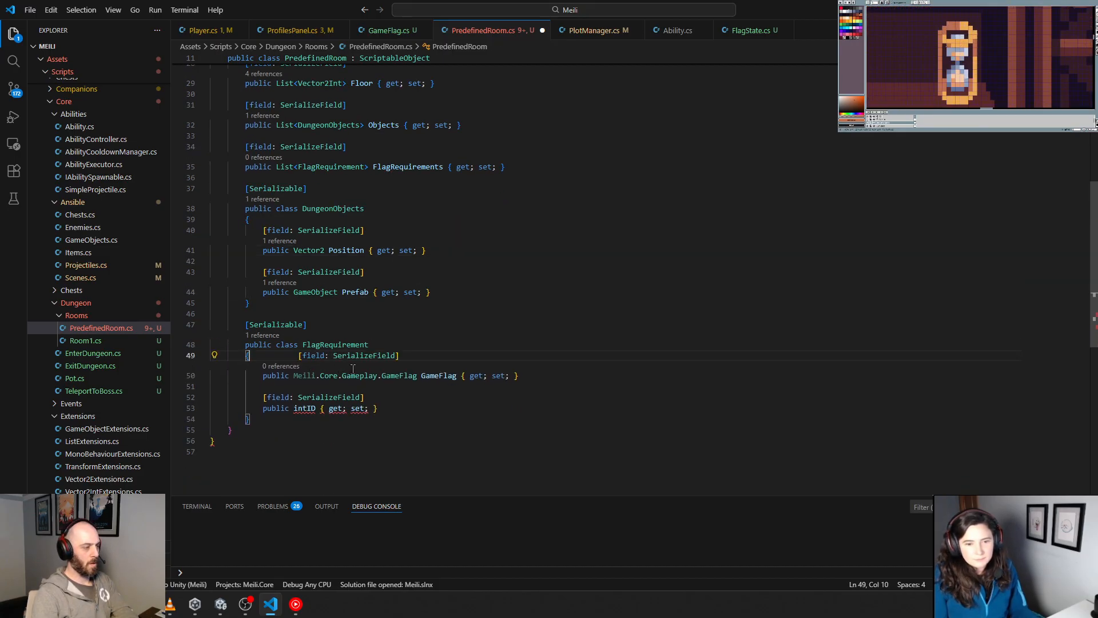
{"action": "key", "text": "Return"}
{"action": "key", "text": "BackSpace"}
{"action": "key", "text": "BackSpace"}
{"action": "key", "text": "BackSpace"}
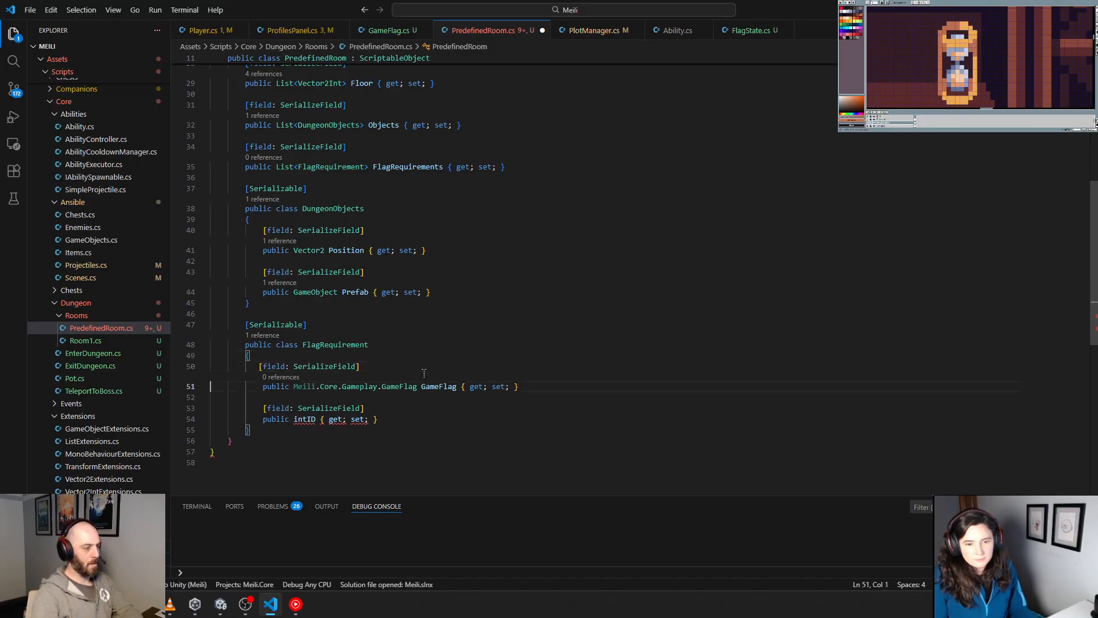
{"action": "left_click", "coordinate": [259, 367]}
{"action": "left_click", "coordinate": [410, 416]}
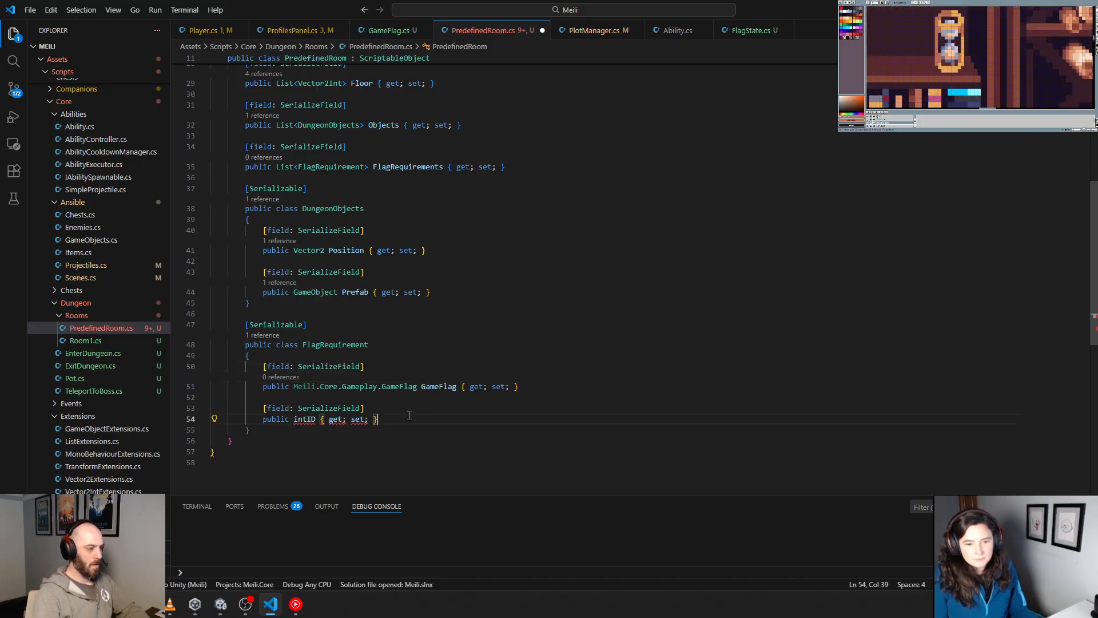
Step: Replace the malformed intID declaration in FlagRequirement with a public int RequiredLevel property with get and set accessors
{"action": "left_click", "coordinate": [301, 421], "text": "shift"}
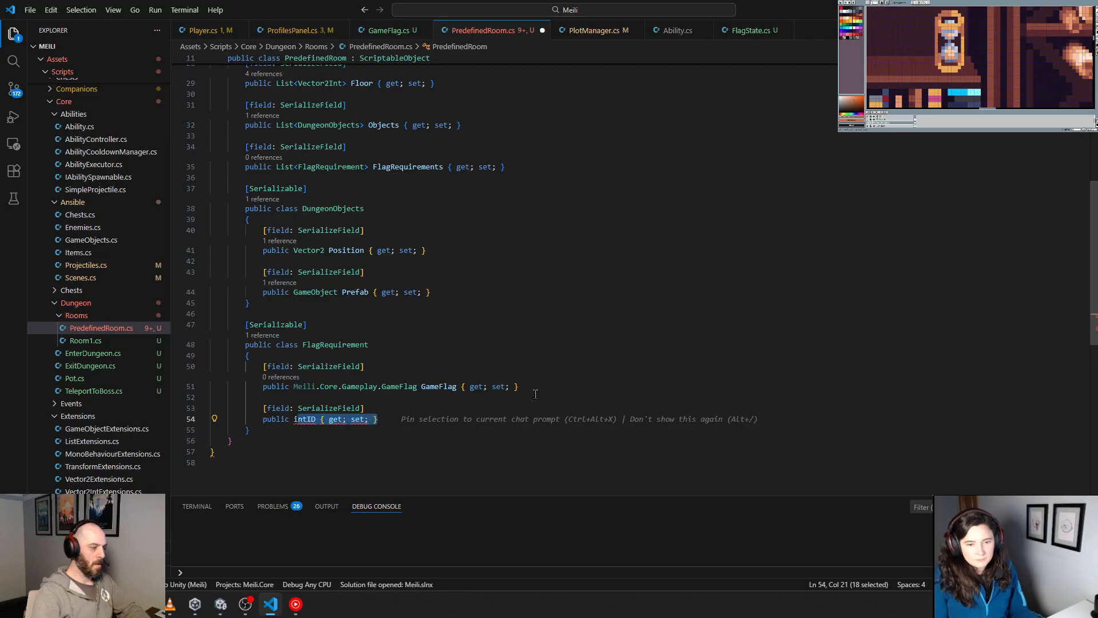
{"action": "type", "text": "int"}
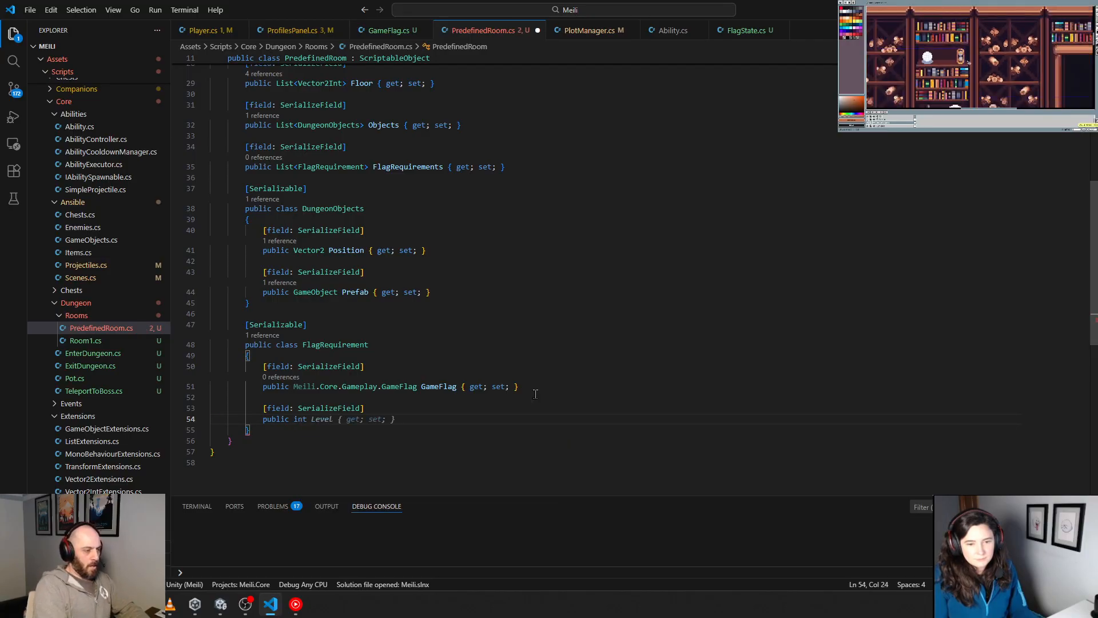
{"action": "type", "text": " R"}
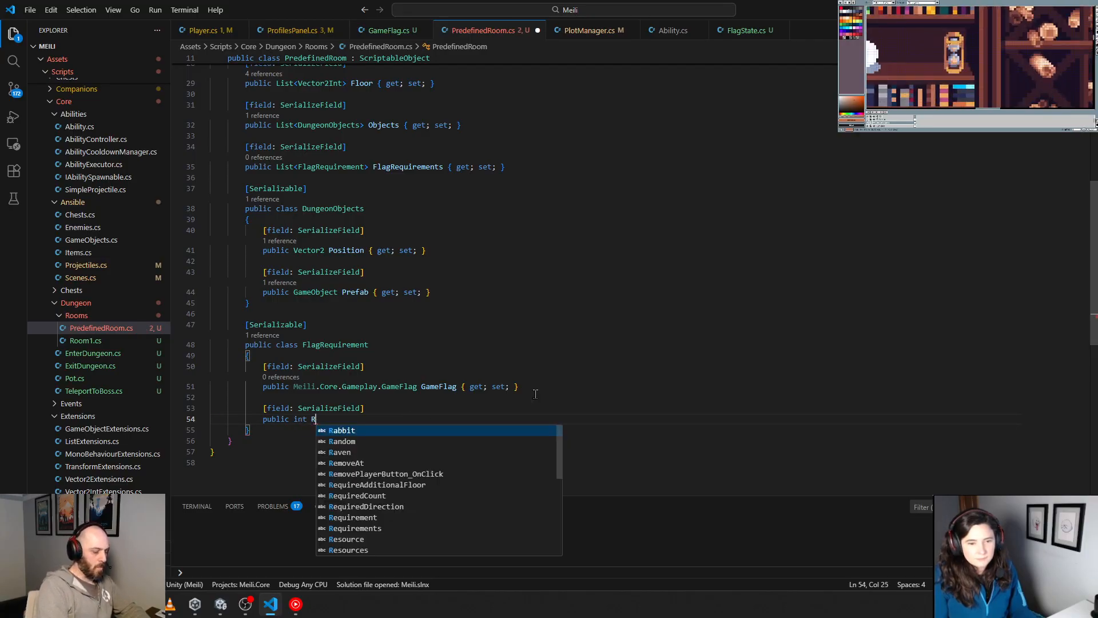
{"action": "type", "text": "equi"}
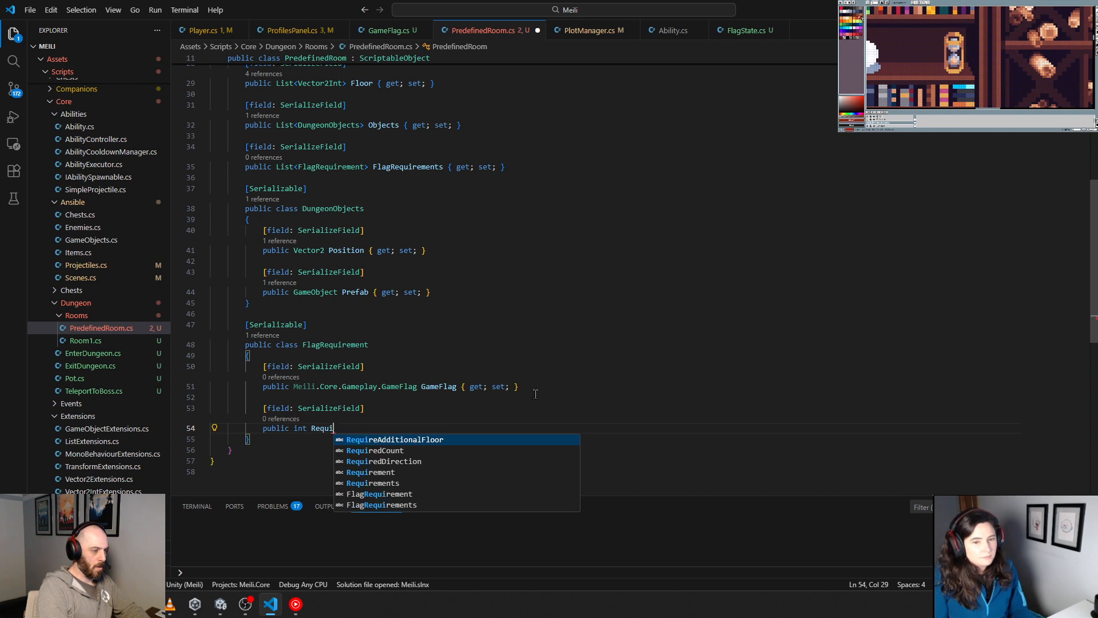
{"action": "type", "text": "red"}
{"action": "key", "text": "Tab"}
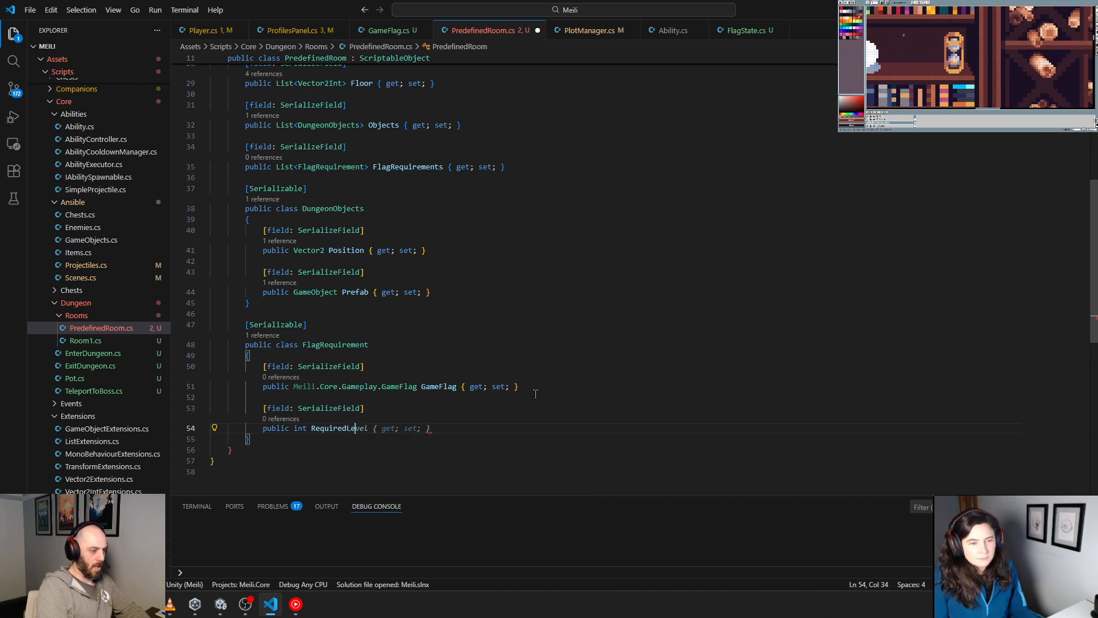
{"action": "key", "text": "Tab"}
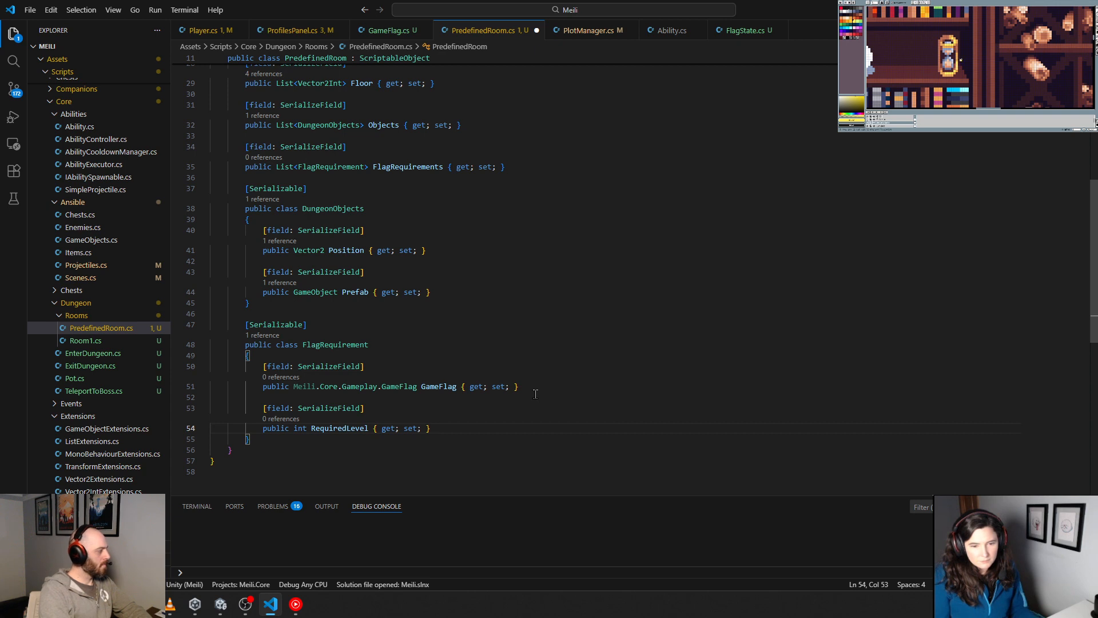
Step: Insert an indented empty line between the FlagRequirements property and the DungeonObjects class
{"action": "key", "text": "Up"}
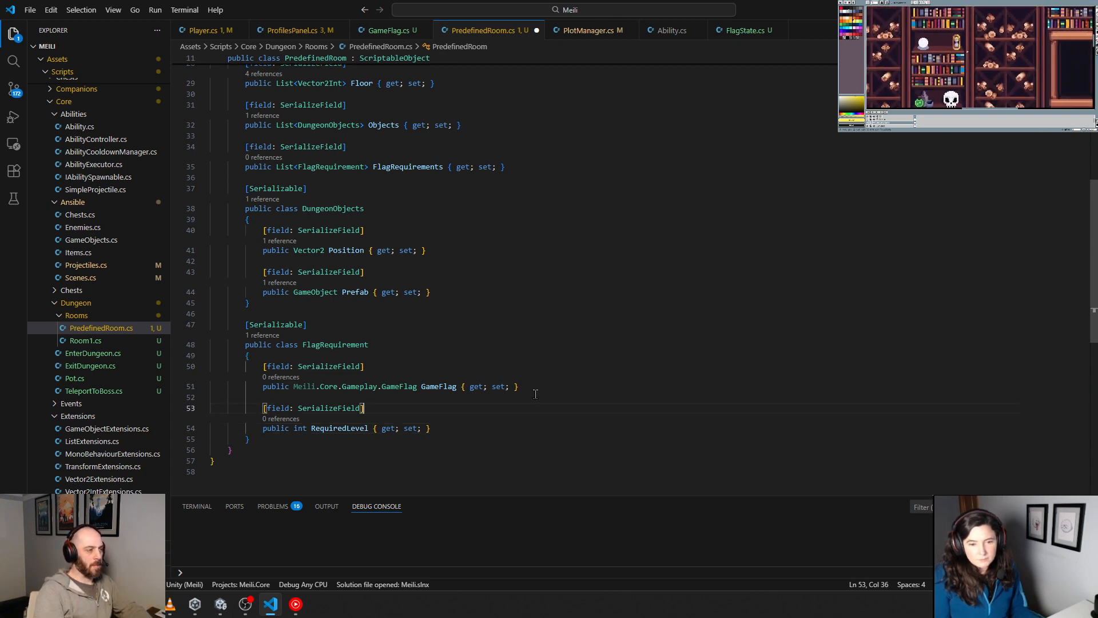
{"action": "key", "text": "Up"}
{"action": "key", "text": "Up"}
{"action": "key", "text": "Up"}
{"action": "key", "text": "Up"}
{"action": "key", "text": "Up"}
{"action": "key", "text": "Up"}
{"action": "key", "text": "Up"}
{"action": "key", "text": "Up"}
{"action": "key", "text": "Up"}
{"action": "key", "text": "Up"}
{"action": "key", "text": "Up"}
{"action": "key", "text": "Up"}
{"action": "key", "text": "Up"}
{"action": "key", "text": "Up"}
{"action": "key", "text": "Up"}
{"action": "key", "text": "Up"}
{"action": "key", "text": "Up"}
{"action": "key", "text": "Return"}
{"action": "key", "text": "Return"}
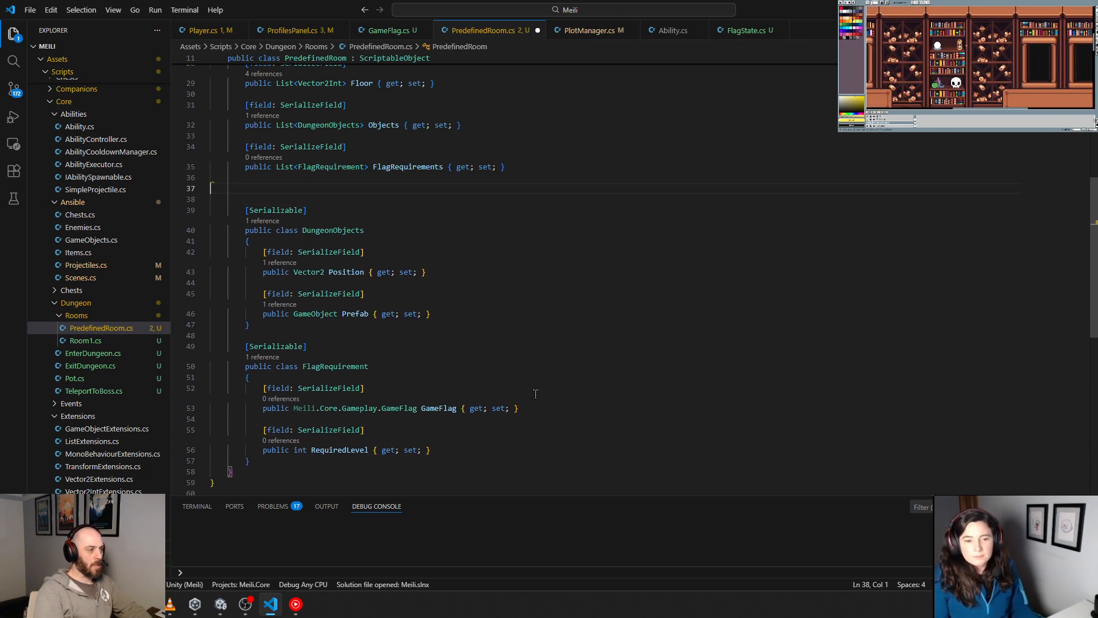
{"action": "key", "text": "Tab"}
{"action": "key", "text": "Tab"}
{"action": "scroll", "coordinate": [308, 366], "scroll_direction": "up", "scroll_amount": 10}
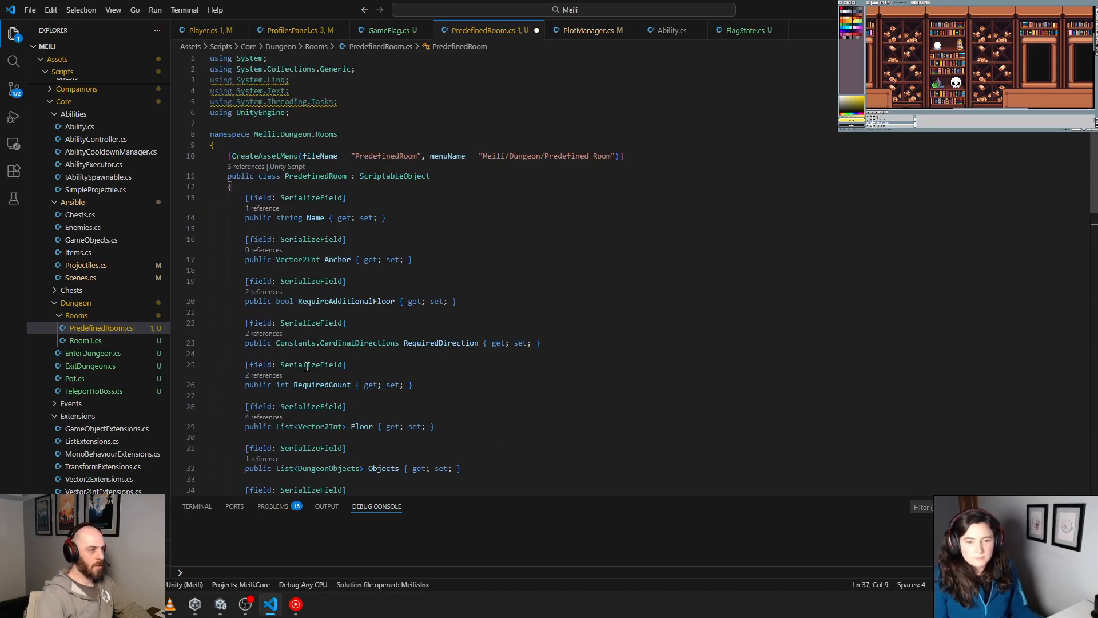
{"action": "scroll", "coordinate": [317, 359], "scroll_direction": "down", "scroll_amount": 5}
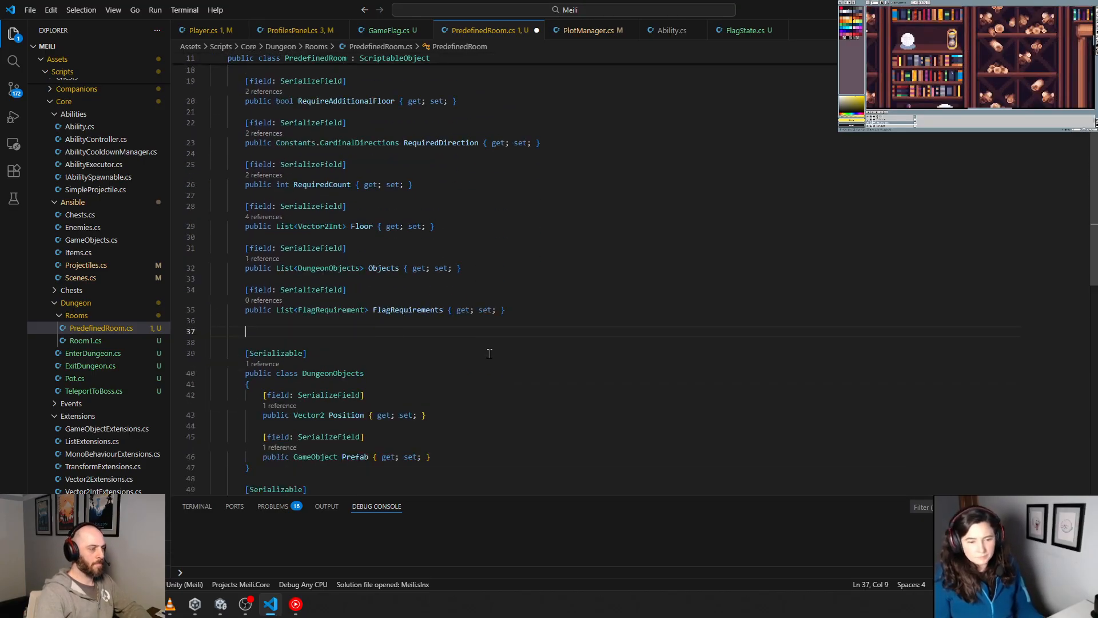
Step: Begin a public bool member declaration on the new line below the FlagRequirements property
{"action": "type", "text": "public void"}
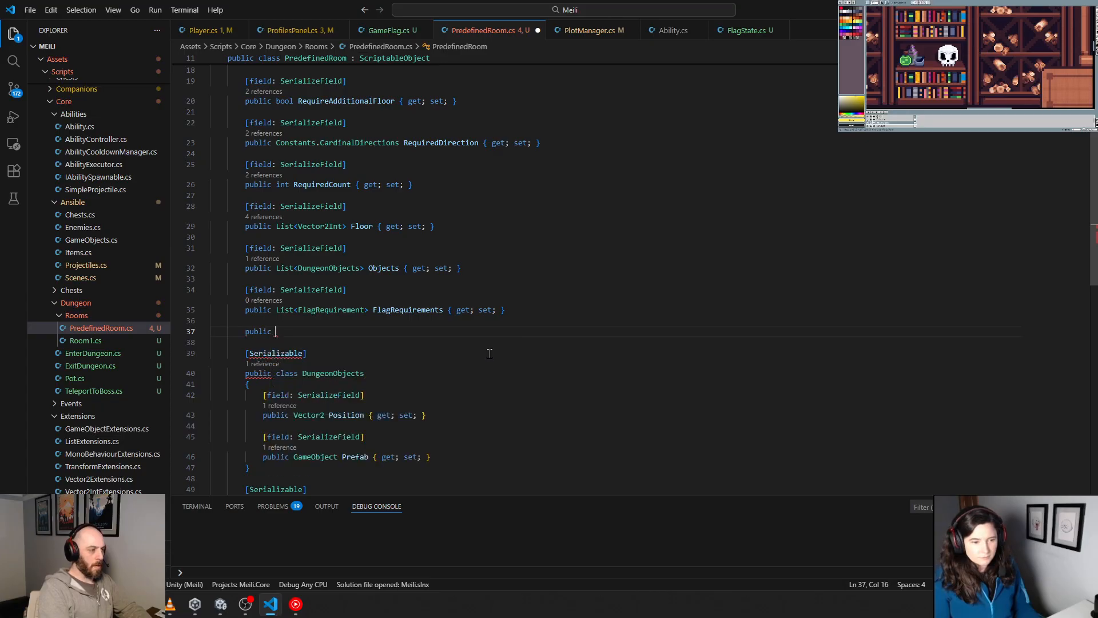
{"action": "key", "text": "BackSpace"}
{"action": "key", "text": "BackSpace"}
{"action": "key", "text": "BackSpace"}
{"action": "key", "text": "BackSpace"}
{"action": "key", "text": "BackSpace"}
{"action": "type", "text": "boo"}
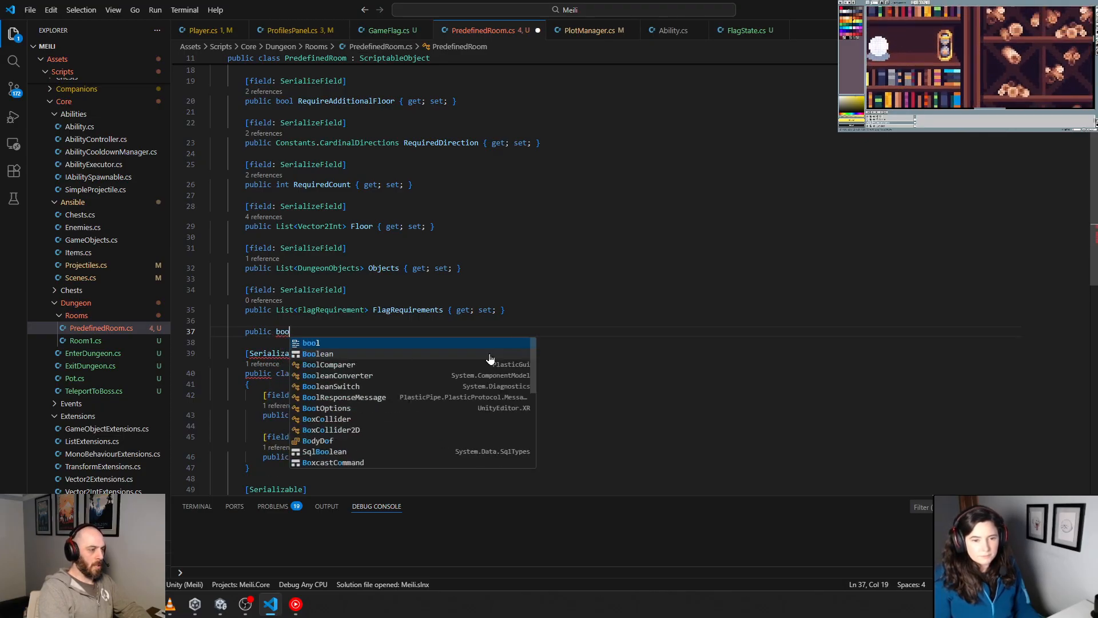
{"action": "type", "text": "l Me"}
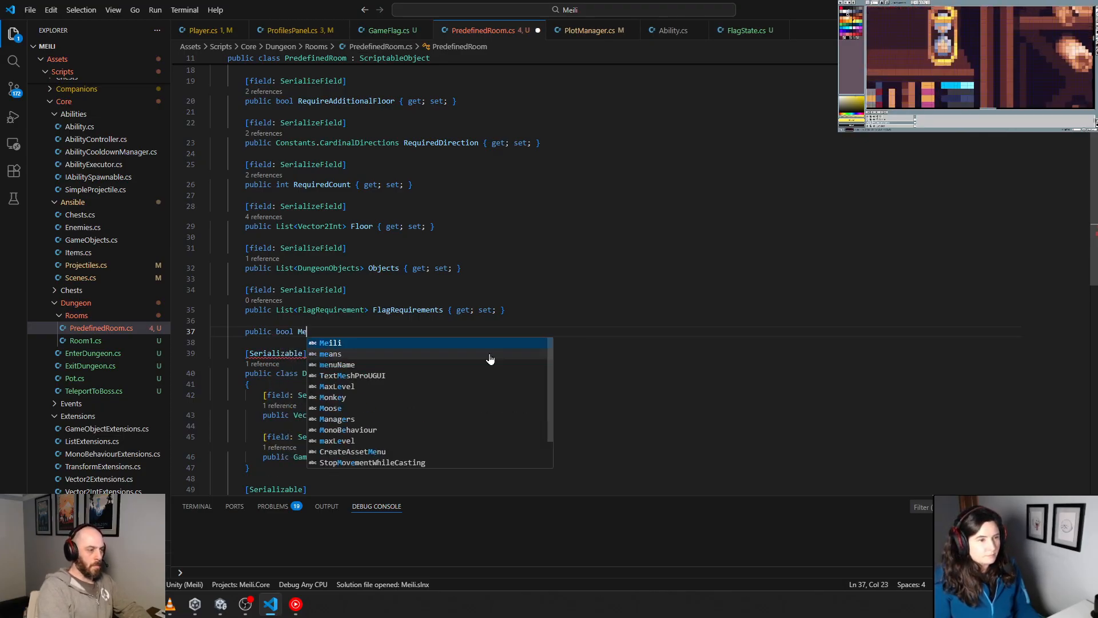
{"action": "type", "text": "etsFlag"}
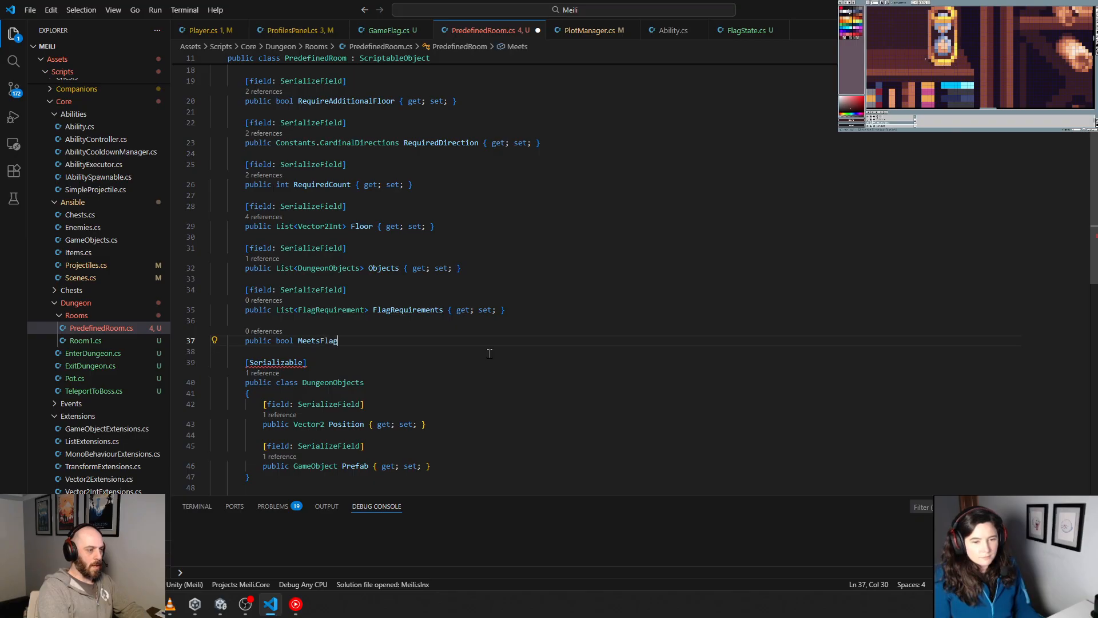
{"action": "key", "text": "BackSpace"}
{"action": "key", "text": "BackSpace"}
{"action": "key", "text": "BackSpace"}
{"action": "key", "text": "BackSpace"}
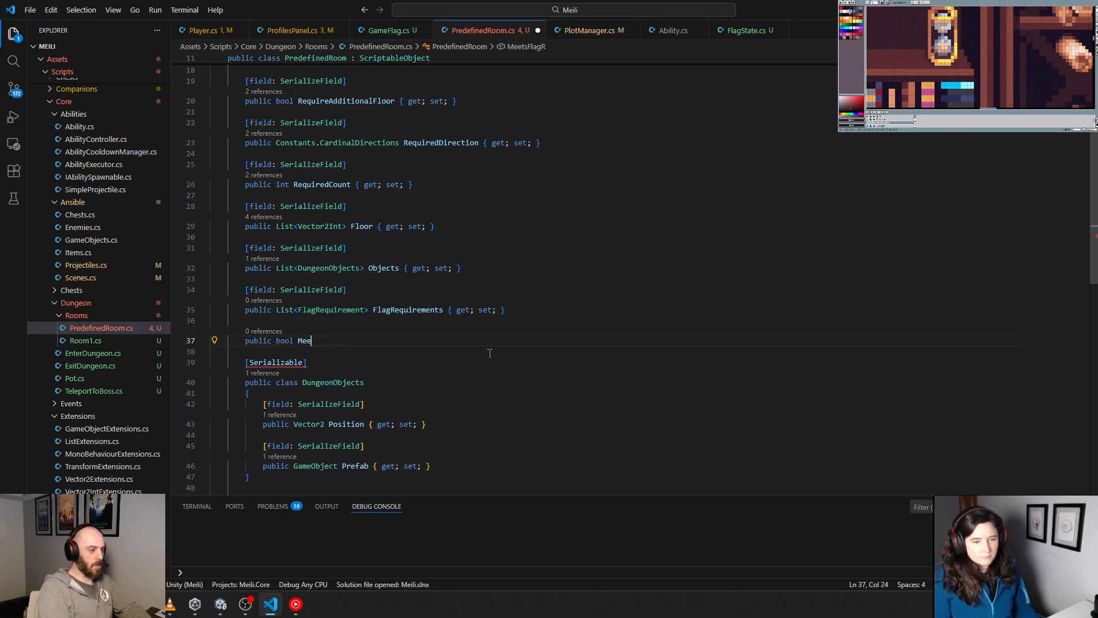
{"action": "key", "text": "BackSpace"}
{"action": "key", "text": "BackSpace"}
{"action": "key", "text": "BackSpace"}
Step: Name the bool member FlagRequirementsMet() as a parameterless method and give it an empty body
{"action": "type", "text": "FlagR"}
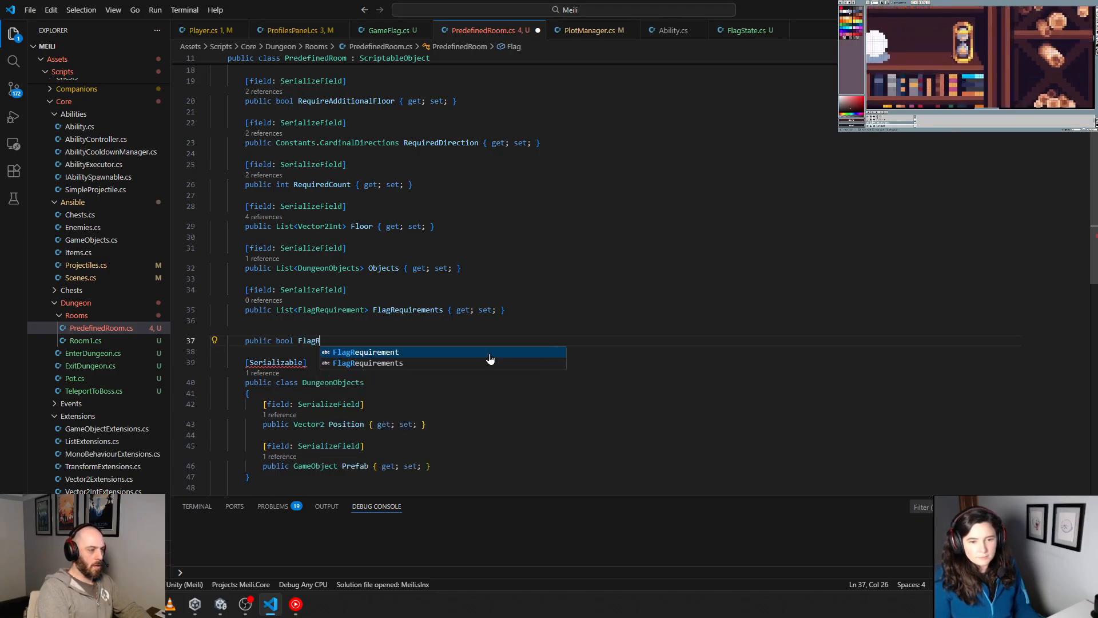
{"action": "type", "text": "equirements"}
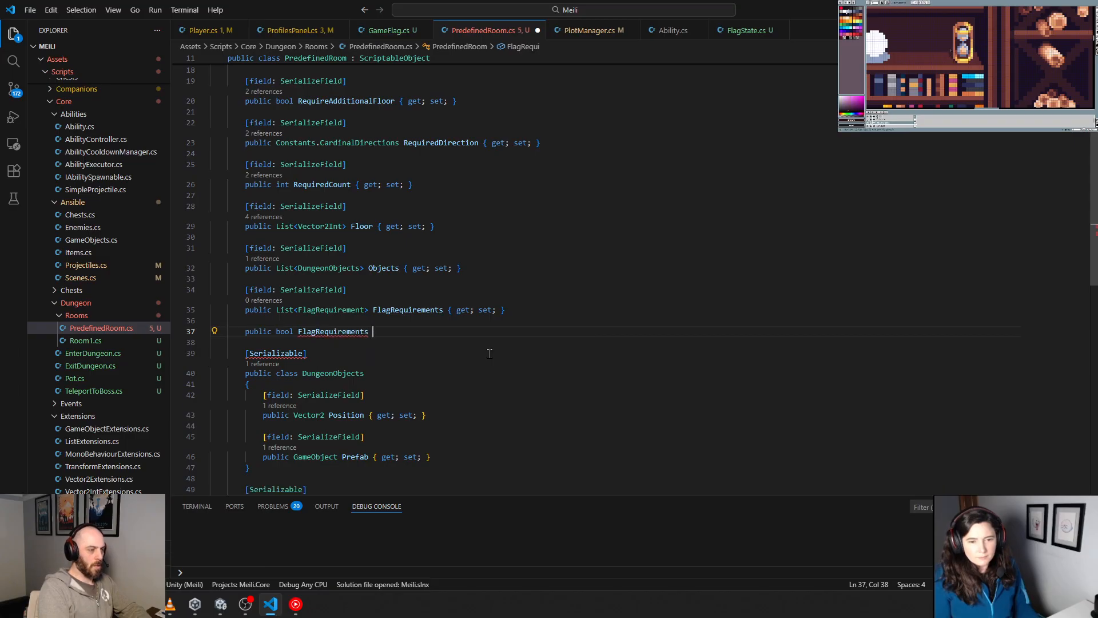
{"action": "key", "text": "BackSpace"}
{"action": "type", "text": "Met()"}
{"action": "key", "text": "Return"}
{"action": "type", "text": "{"}
{"action": "key", "text": "Return"}
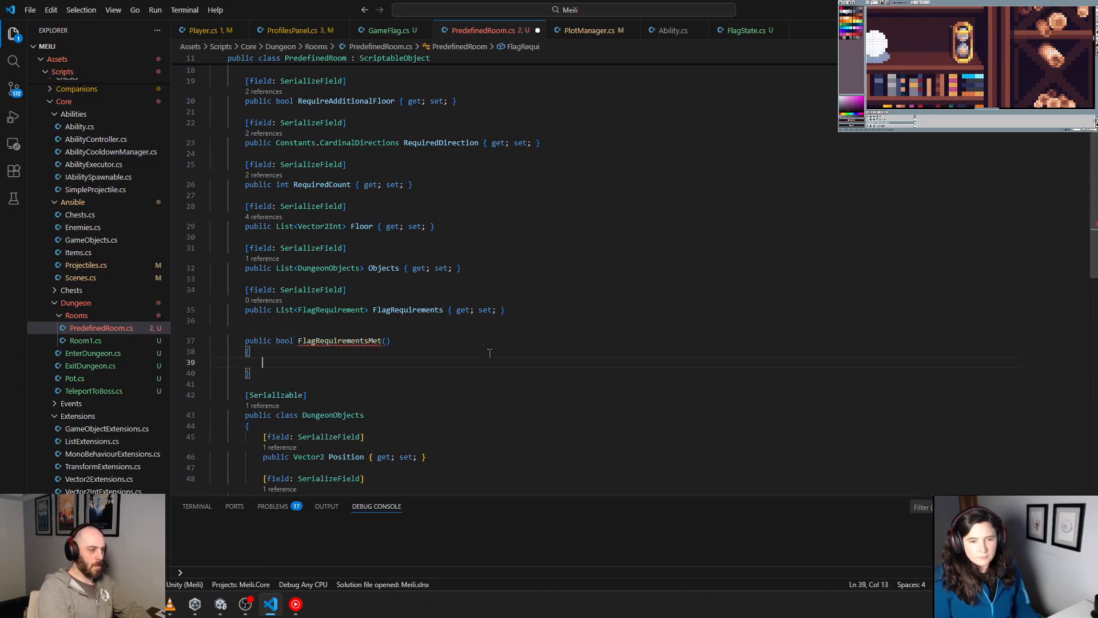
Step: Accept the suggested check that returns true when FlagRequirements is null or its Count is 0, with the start of a foreach below
{"action": "type", "text": "if(flag"}
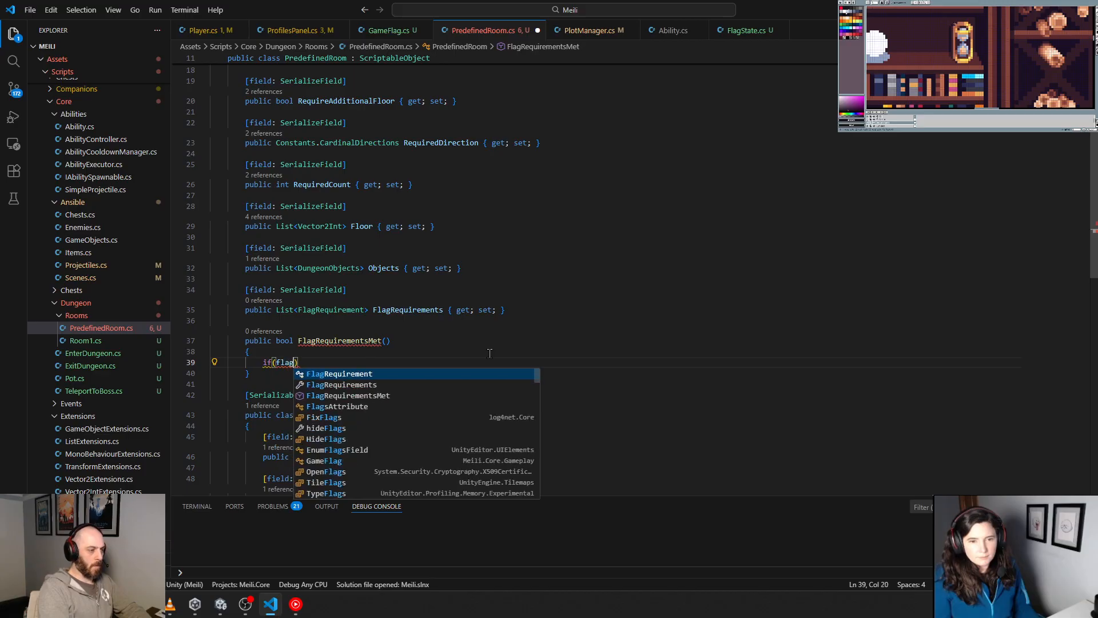
{"action": "key", "text": "Down"}
{"action": "key", "text": "Tab"}
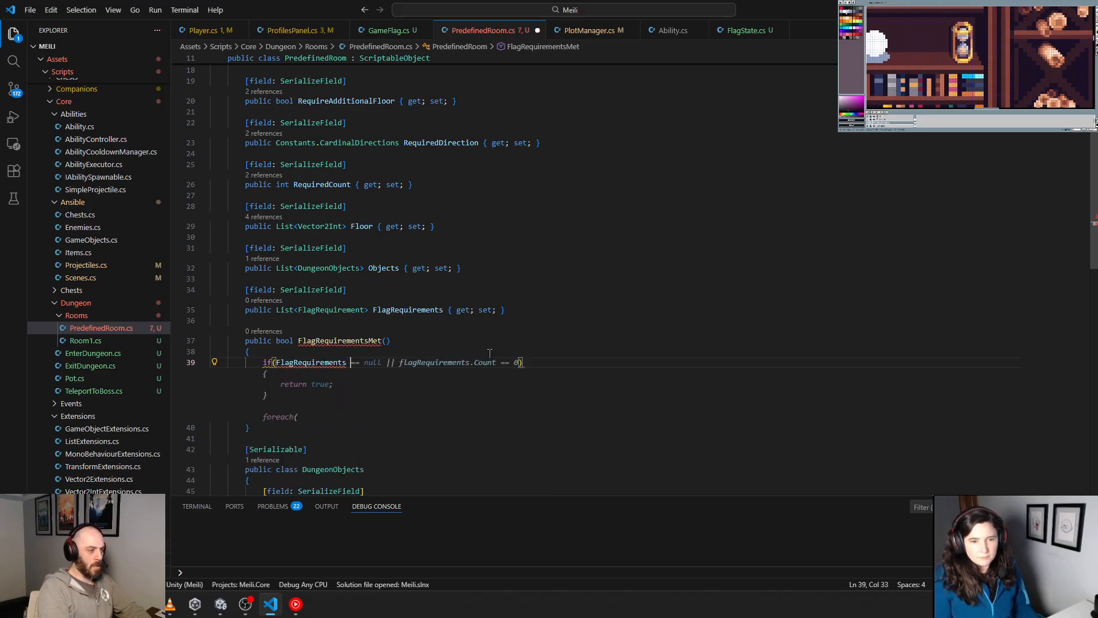
{"action": "key", "text": "Tab"}
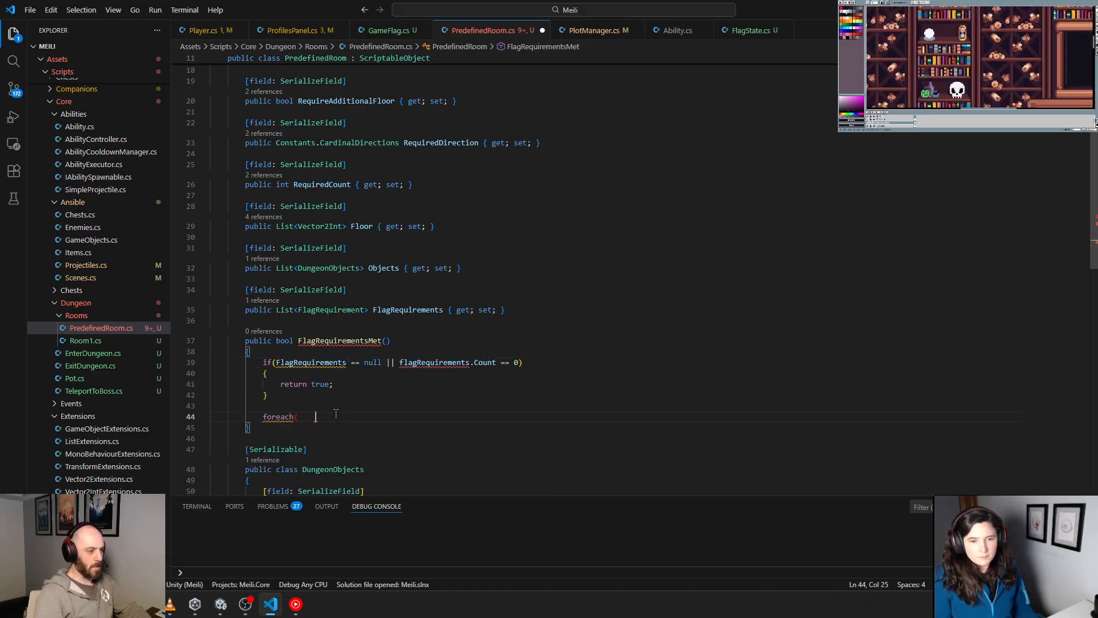
Step: Correct the lowercase flagRequirements in the Count comparison to FlagRequirements
{"action": "scroll", "coordinate": [485, 348], "scroll_direction": "down", "scroll_amount": 2}
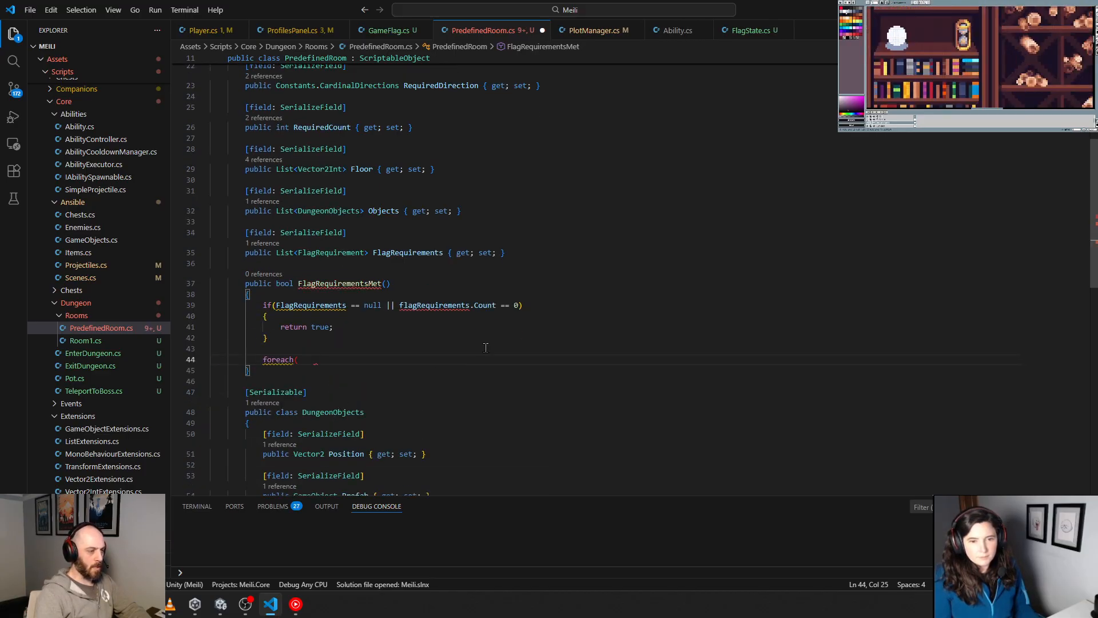
{"action": "left_click", "coordinate": [346, 305]}
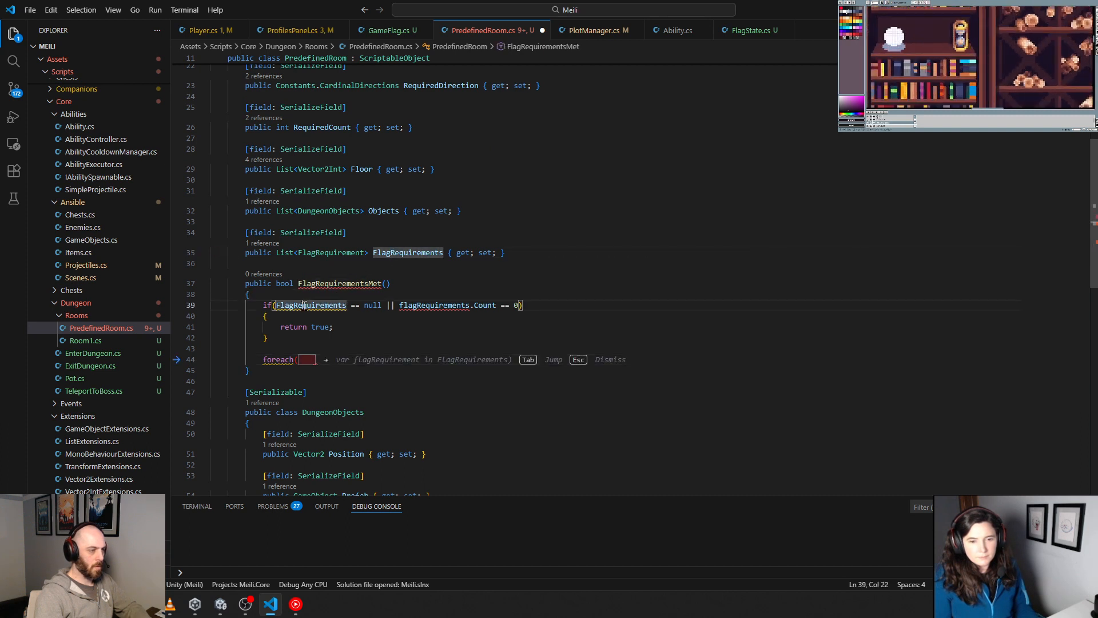
{"action": "double_click", "coordinate": [442, 306]}
{"action": "type", "text": "FlagRequirements"}
{"action": "left_click", "coordinate": [429, 347]}
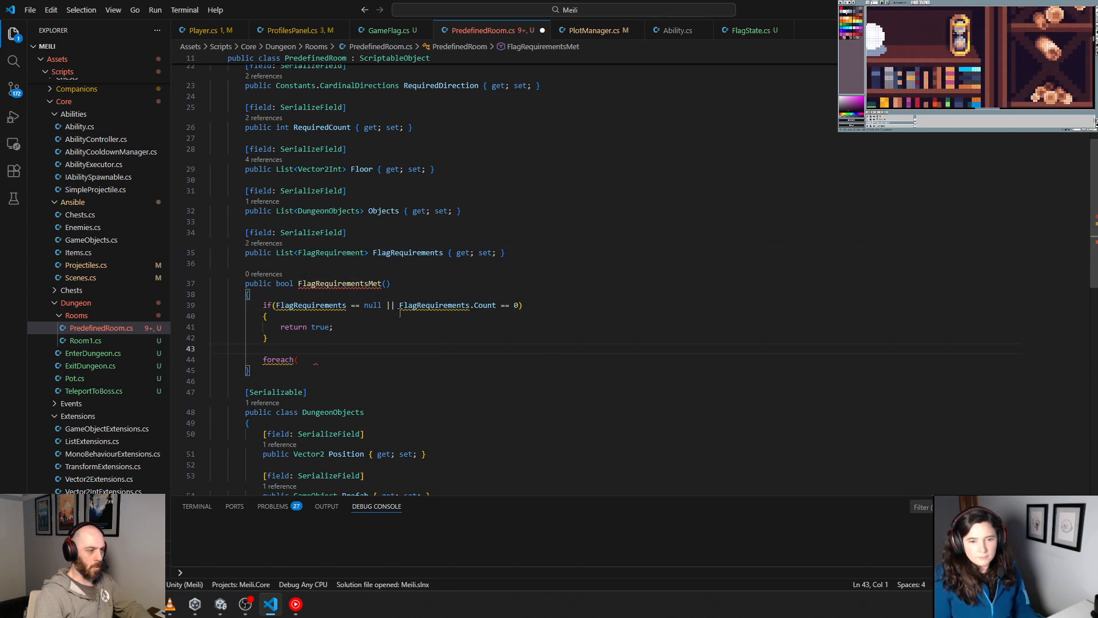
Step: Prefix both FlagRequirements references in the if condition with "this."
{"action": "left_click", "coordinate": [276, 305]}
{"action": "type", "text": "this."}
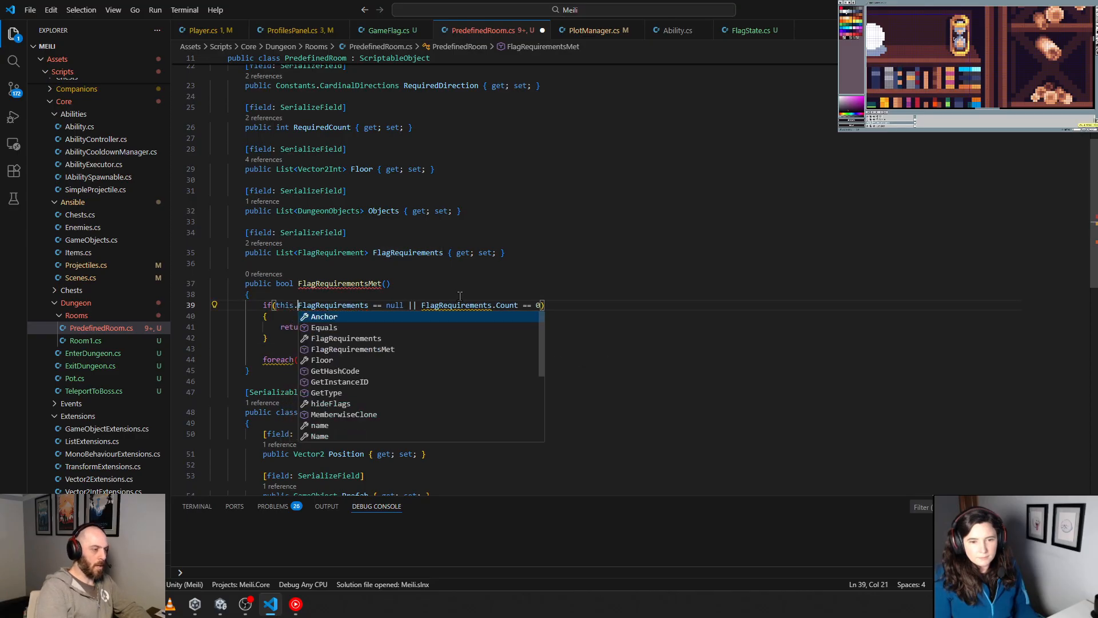
{"action": "key", "text": "ctrl+Right"}
{"action": "key", "text": "ctrl+Right"}
{"action": "key", "text": "ctrl+Right"}
{"action": "key", "text": "ctrl+Right"}
{"action": "key", "text": "ctrl+Right"}
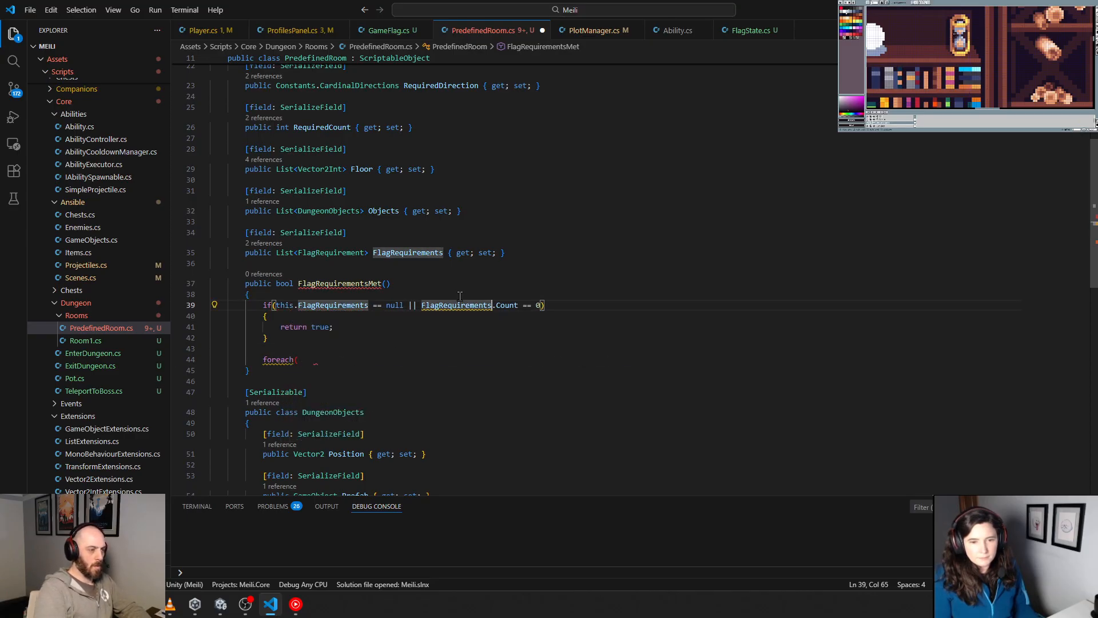
{"action": "key", "text": "Left"}
{"action": "key", "text": "ctrl+Left"}
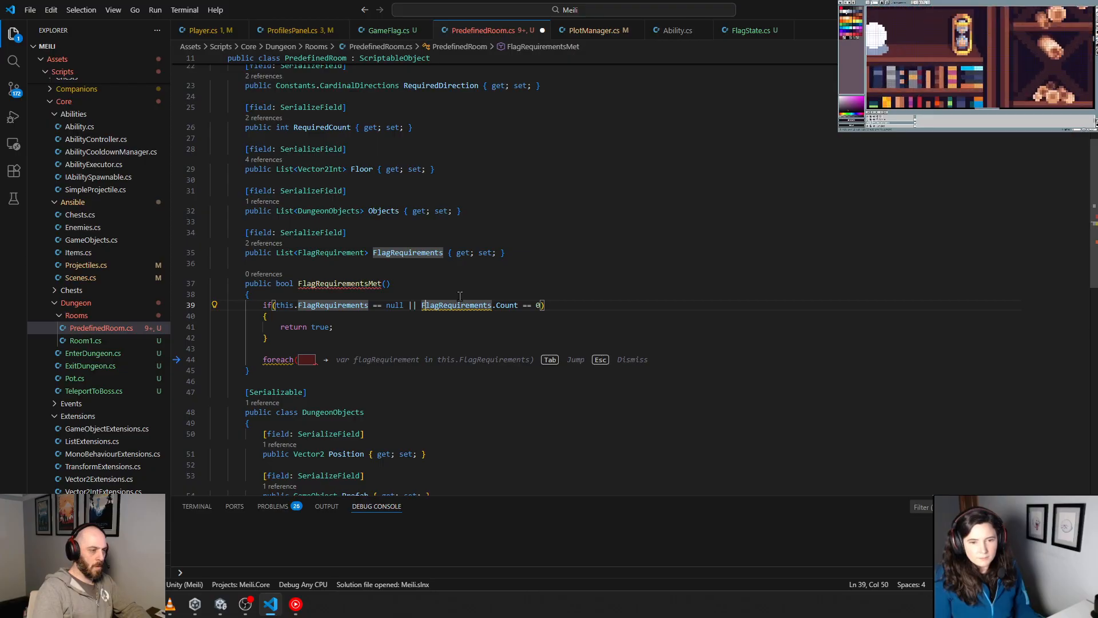
{"action": "type", "text": "this."}
{"action": "key", "text": "Escape"}
Step: Delete the incomplete foreach statement below the if block, keeping an indented empty line
{"action": "key", "text": "Down"}
{"action": "key", "text": "Down"}
{"action": "key", "text": "Down"}
{"action": "key", "text": "Down"}
{"action": "key", "text": "Down"}
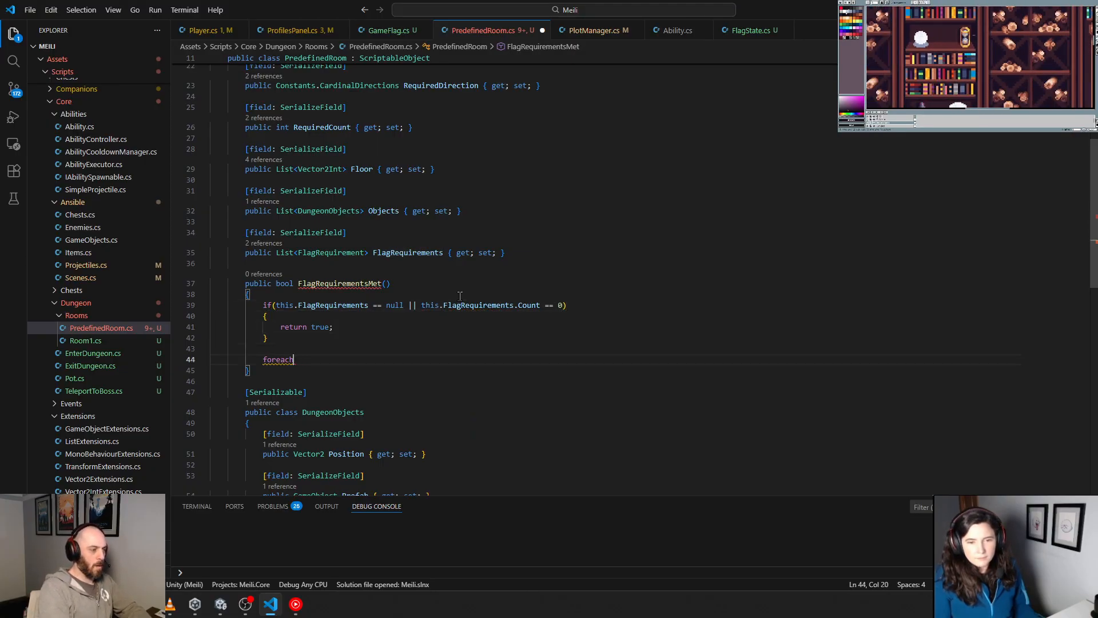
{"action": "key", "text": "BackSpace"}
{"action": "key", "text": "BackSpace"}
{"action": "key", "text": "BackSpace"}
{"action": "key", "text": "BackSpace"}
{"action": "key", "text": "BackSpace"}
{"action": "key", "text": "BackSpace"}
{"action": "key", "text": "BackSpace"}
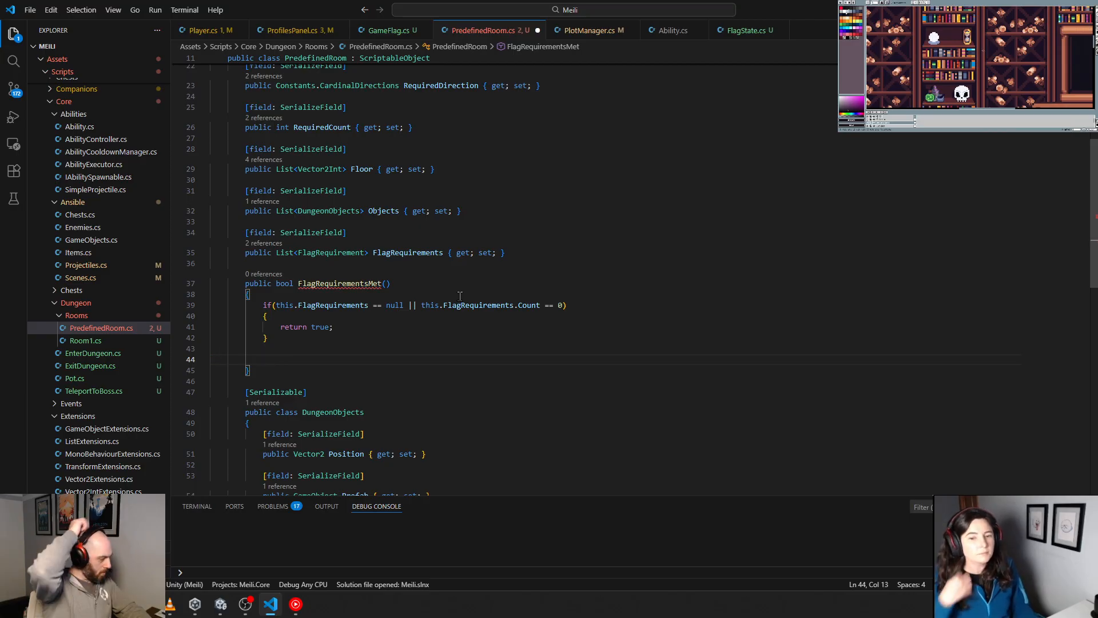
Step: Declare a local variable "bool isMet = true;" below the if block in FlagRequirementsMet
{"action": "type", "text": "b"}
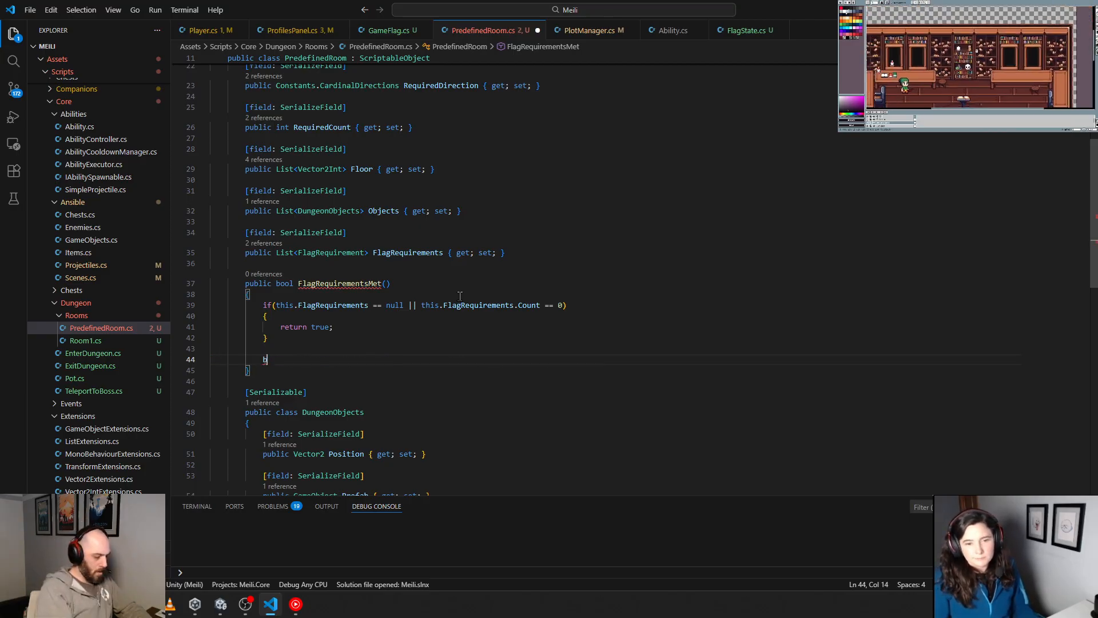
{"action": "type", "text": "ool is "}
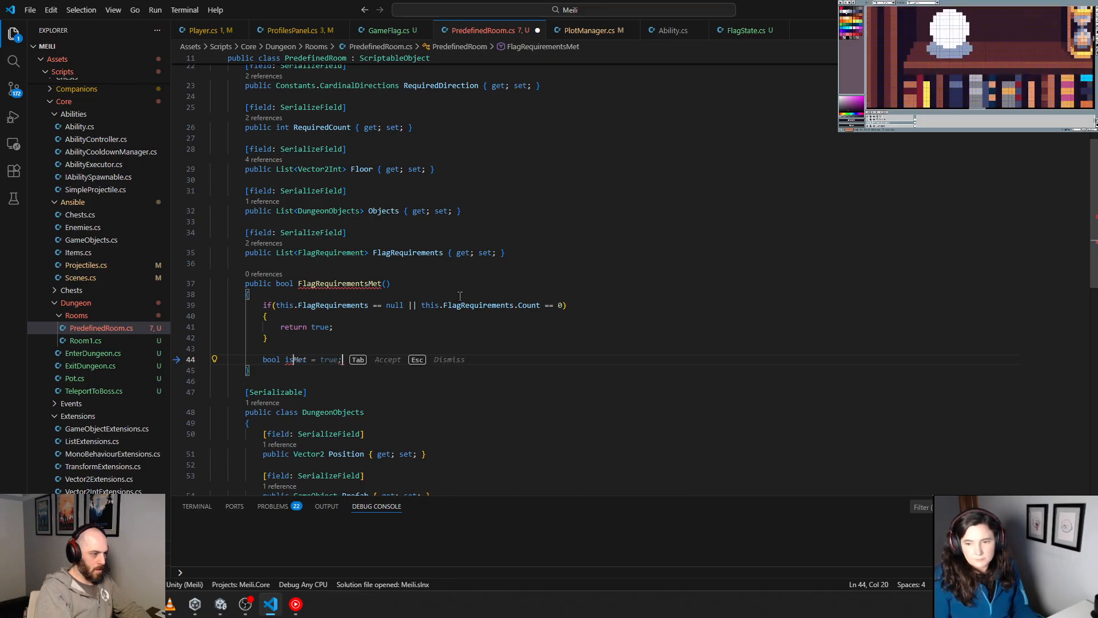
{"action": "type", "text": "Met = true;"}
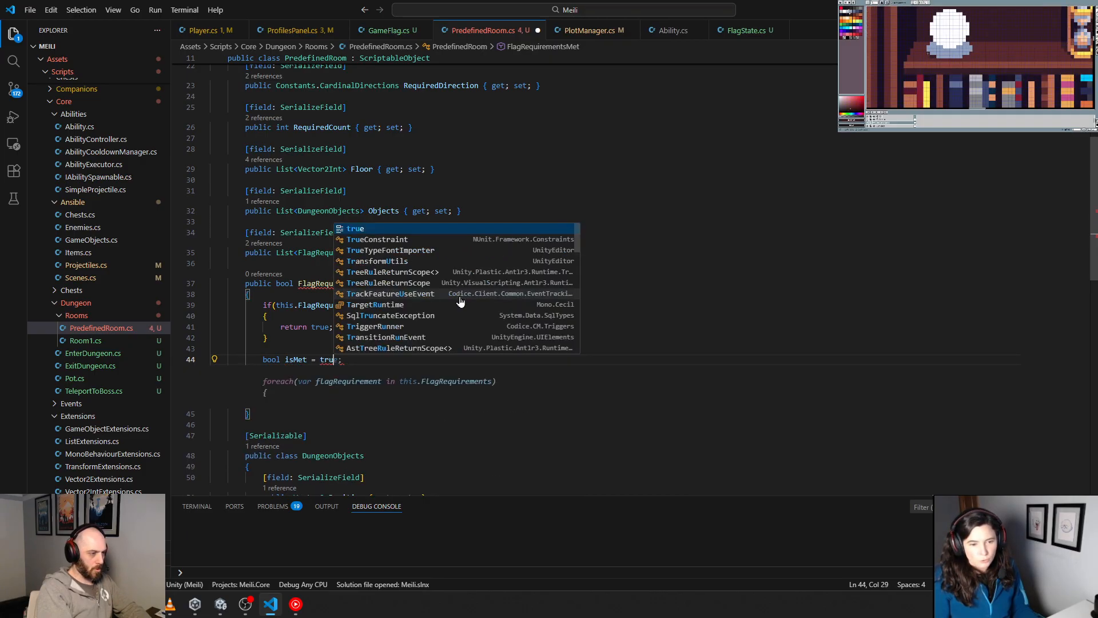
{"action": "key", "text": "Return"}
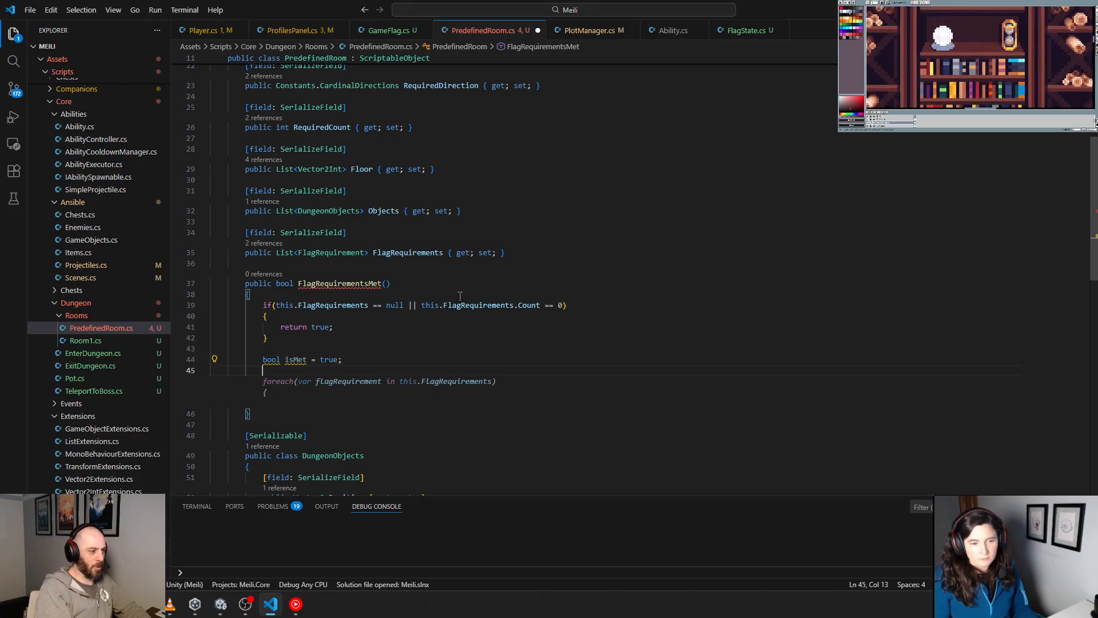
Step: Add a foreach loop over this.FlagRequirements with the variable flagRequirement, close its braces, and separate it from the isMet declaration with a blank line
{"action": "key", "text": "Tab"}
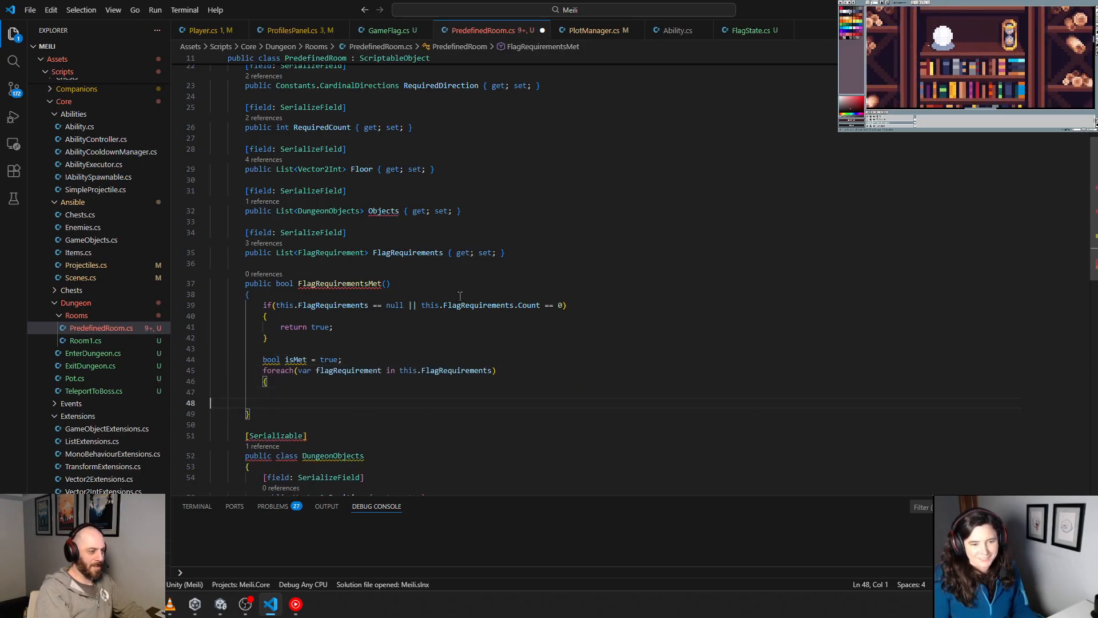
{"action": "type", "text": "}"}
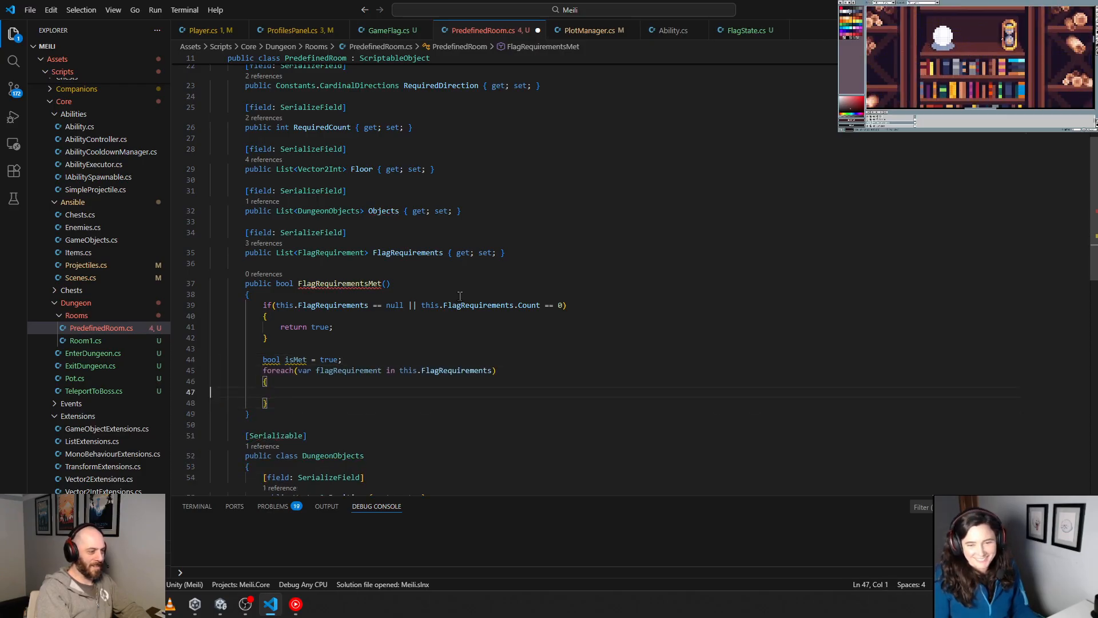
{"action": "key", "text": "Up"}
{"action": "key", "text": "Up"}
{"action": "key", "text": "Up"}
{"action": "key", "text": "Return"}
{"action": "key", "text": "Down"}
{"action": "key", "text": "Down"}
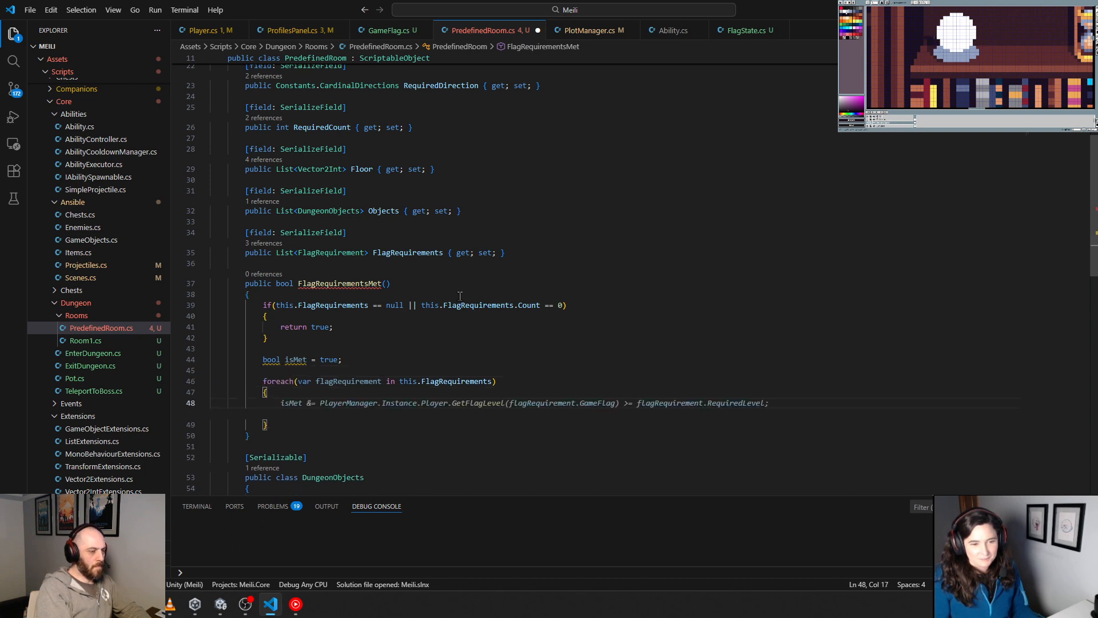
Step: Fill the loop with "isMet &= PlayerManager.Instance.Player.GetFlagLevel(flagRequirement.GameFlag) >= flagRequirement.RequiredLevel;" and remove the extra line below it
{"action": "key", "text": "Tab"}
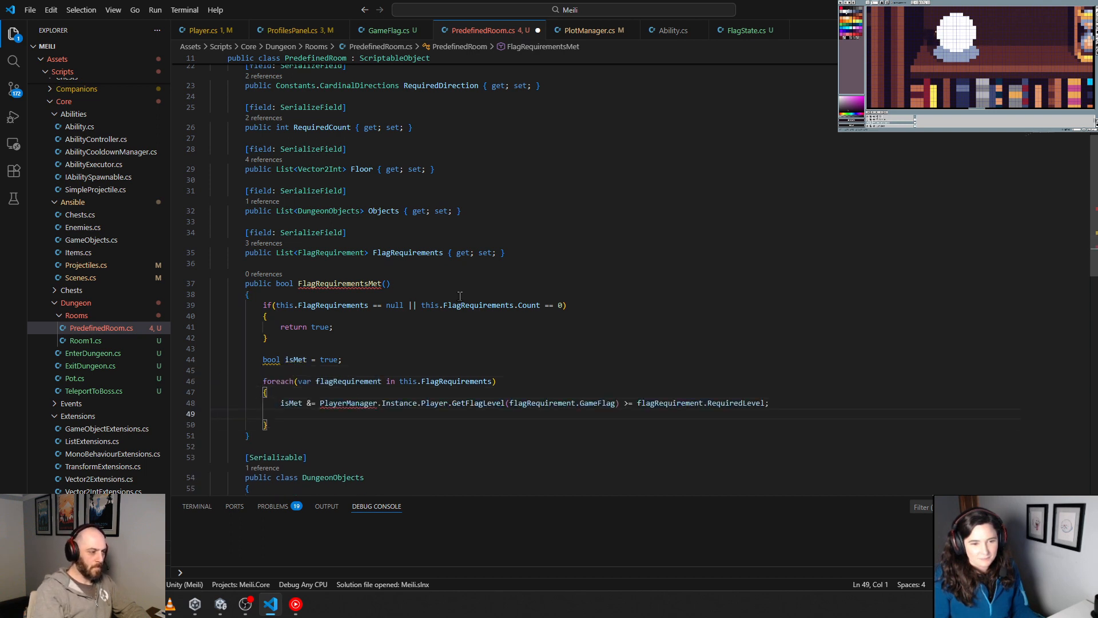
{"action": "key", "text": "BackSpace"}
{"action": "left_click", "coordinate": [366, 435]}
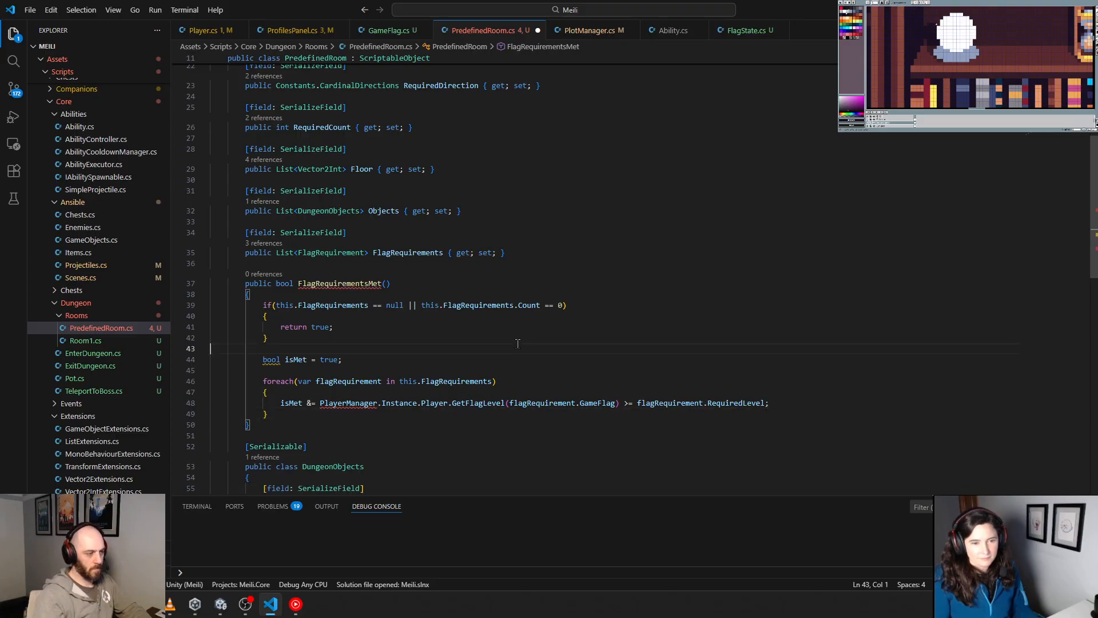
{"action": "scroll", "coordinate": [367, 401], "scroll_direction": "down", "scroll_amount": 2}
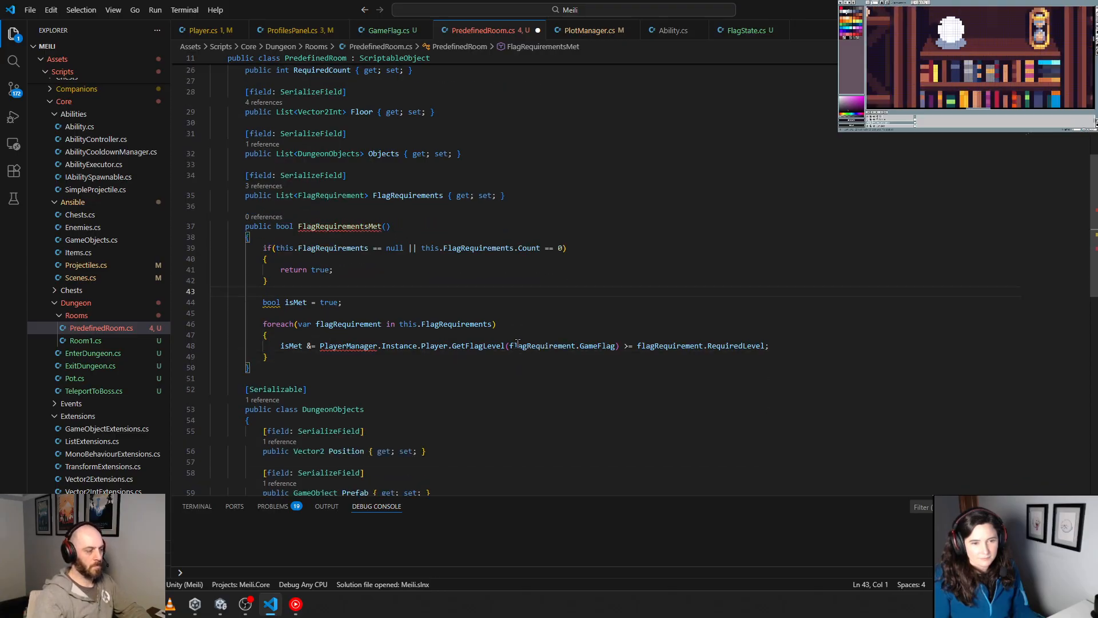
{"action": "left_click", "coordinate": [369, 394]}
{"action": "mouse_move", "coordinate": [355, 346]}
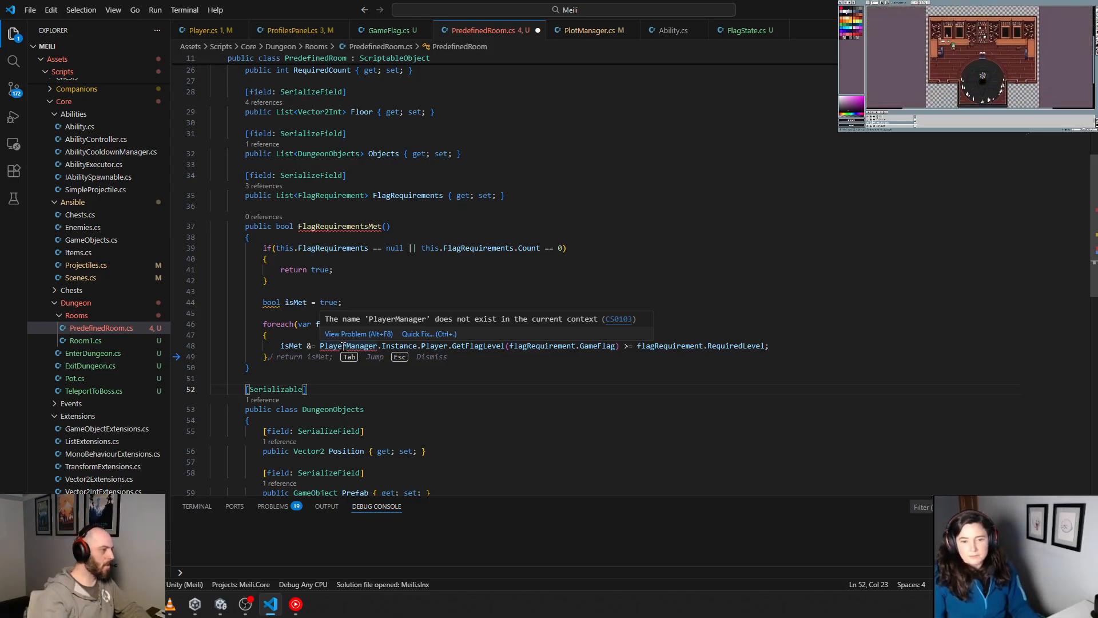
{"action": "scroll", "coordinate": [129, 393], "scroll_direction": "down", "scroll_amount": 10}
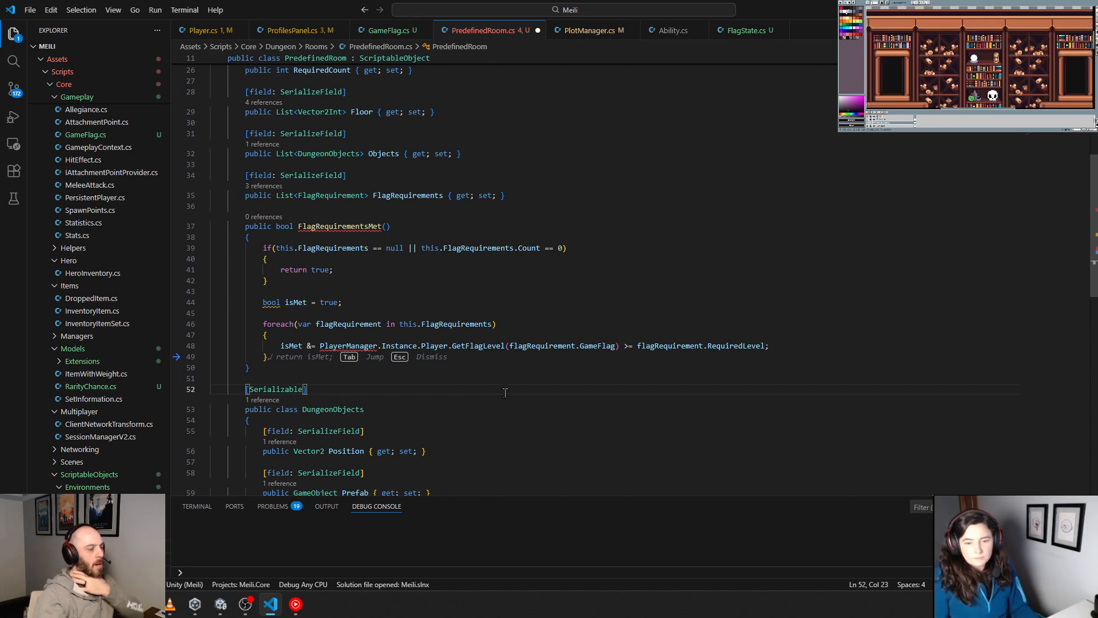
{"action": "left_click", "coordinate": [534, 364]}
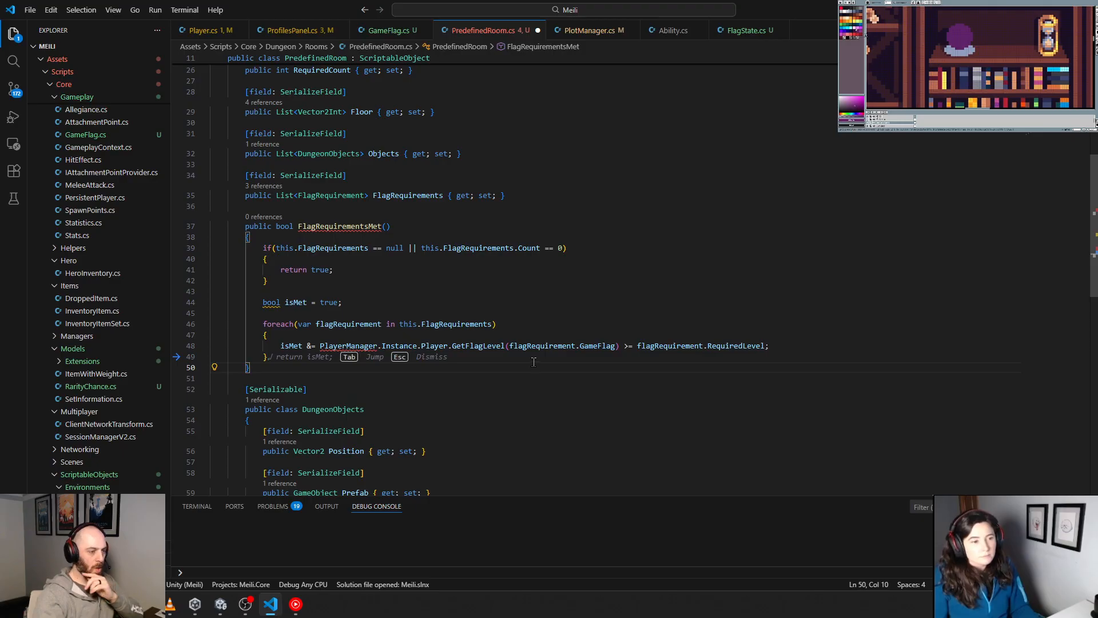
Step: Change the comparison operator in the foreach loop's isMet line to ==
{"action": "double_click", "coordinate": [478, 346]}
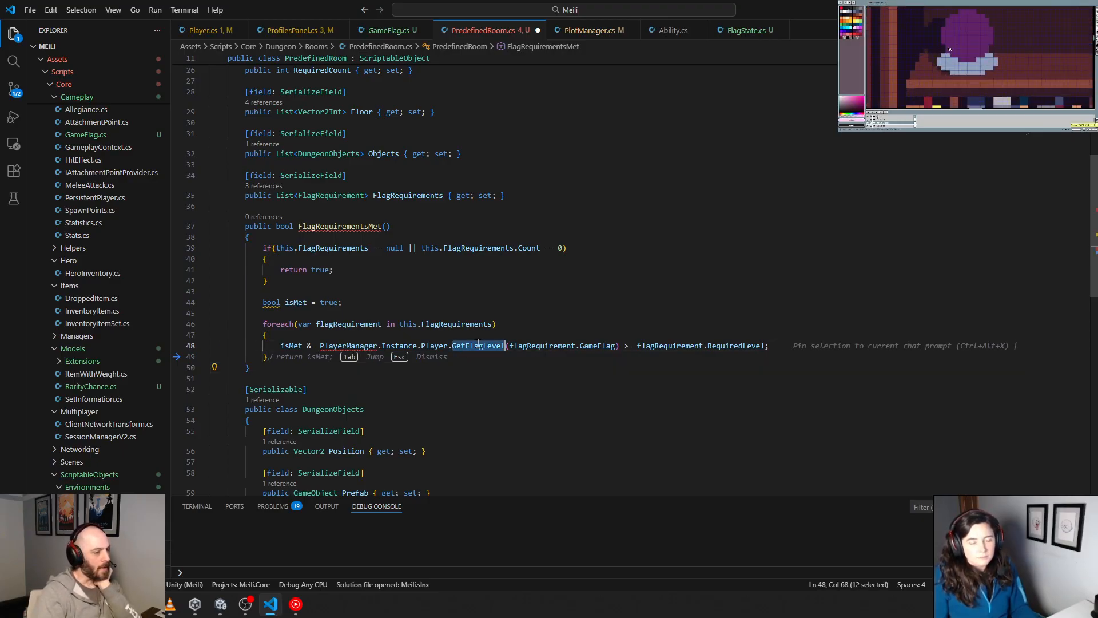
{"action": "double_click", "coordinate": [601, 346]}
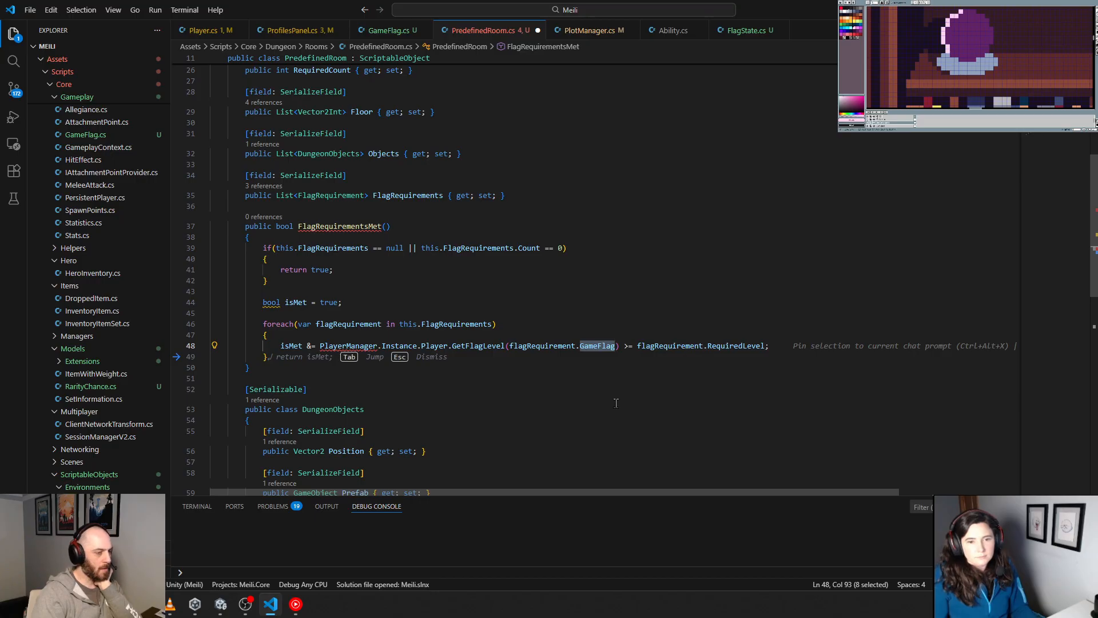
{"action": "left_click", "coordinate": [626, 346]}
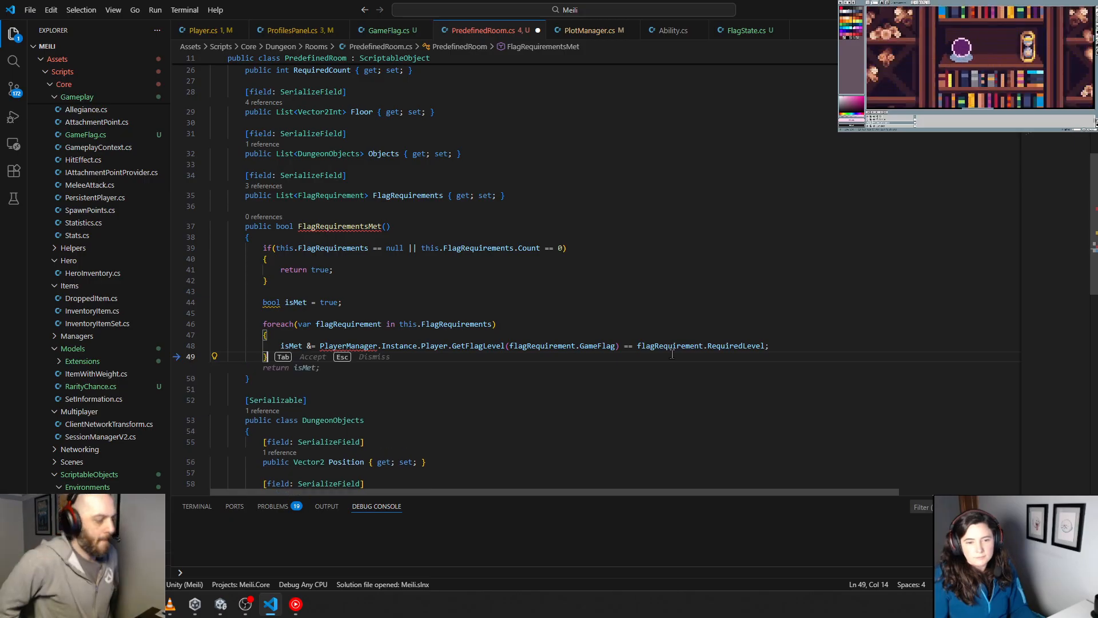
Step: Declare a nested "public enum Operators" at the start of the FlagRequirement class, with a blank line below it
{"action": "scroll", "coordinate": [672, 354], "scroll_direction": "down", "scroll_amount": 7}
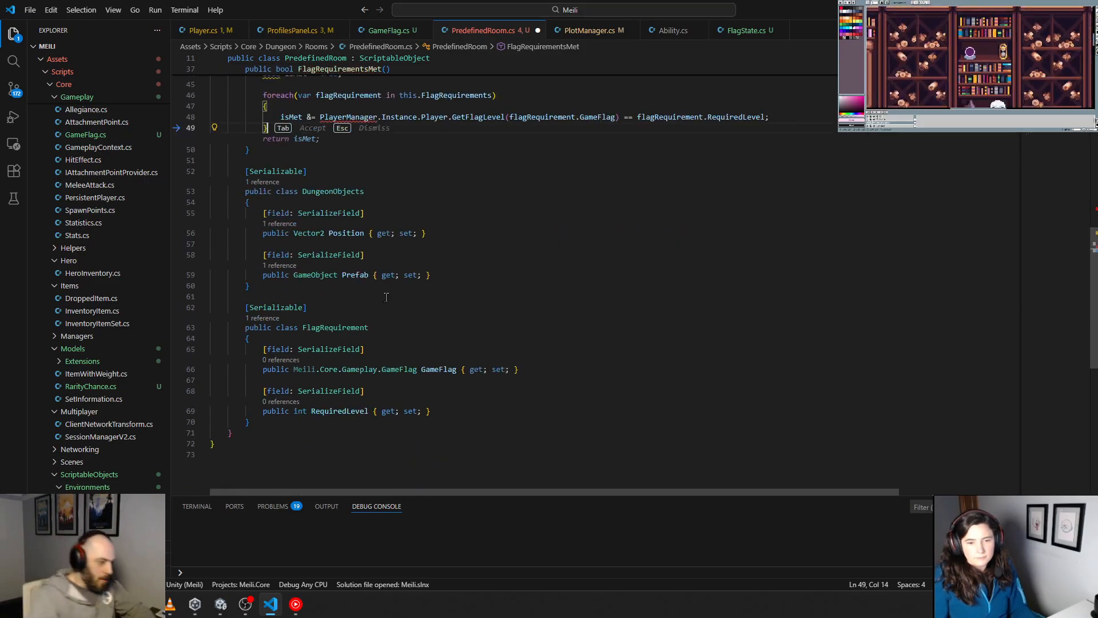
{"action": "left_click", "coordinate": [284, 341]}
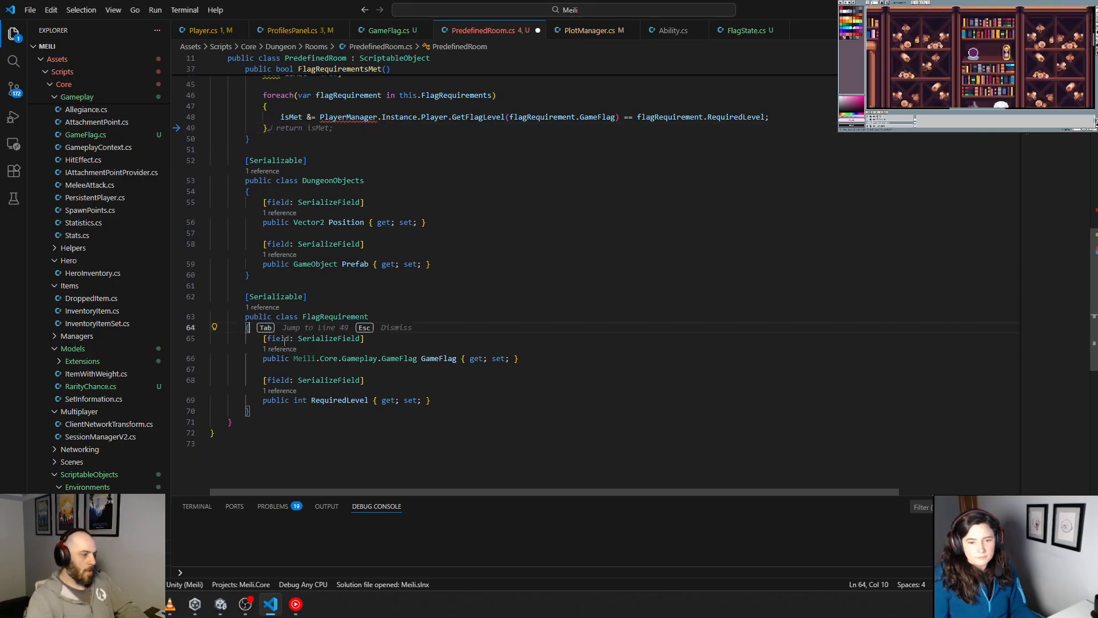
{"action": "key", "text": "Return"}
{"action": "key", "text": "Return"}
{"action": "key", "text": "Up"}
{"action": "key", "text": "Tab"}
{"action": "type", "text": "public enum"}
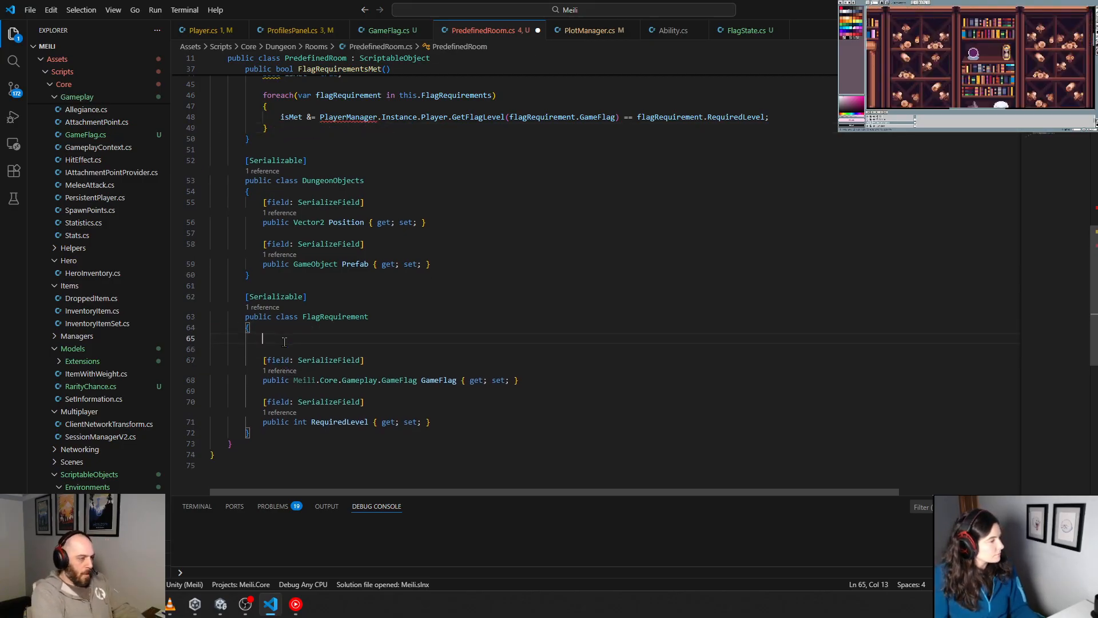
{"action": "type", "text": " Operator"}
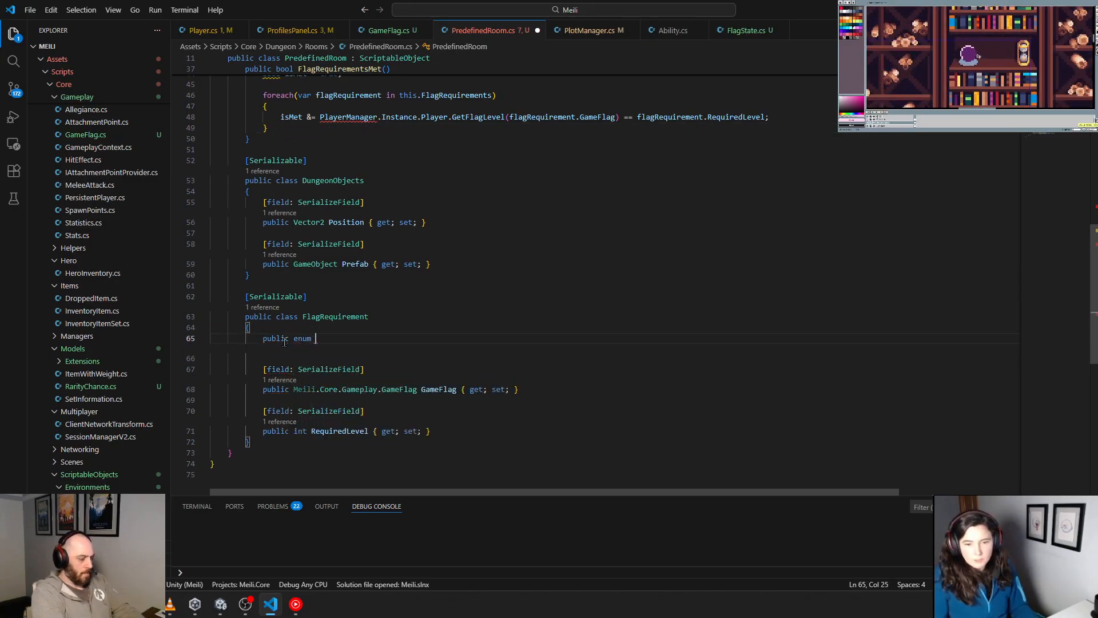
{"action": "type", "text": "s"}
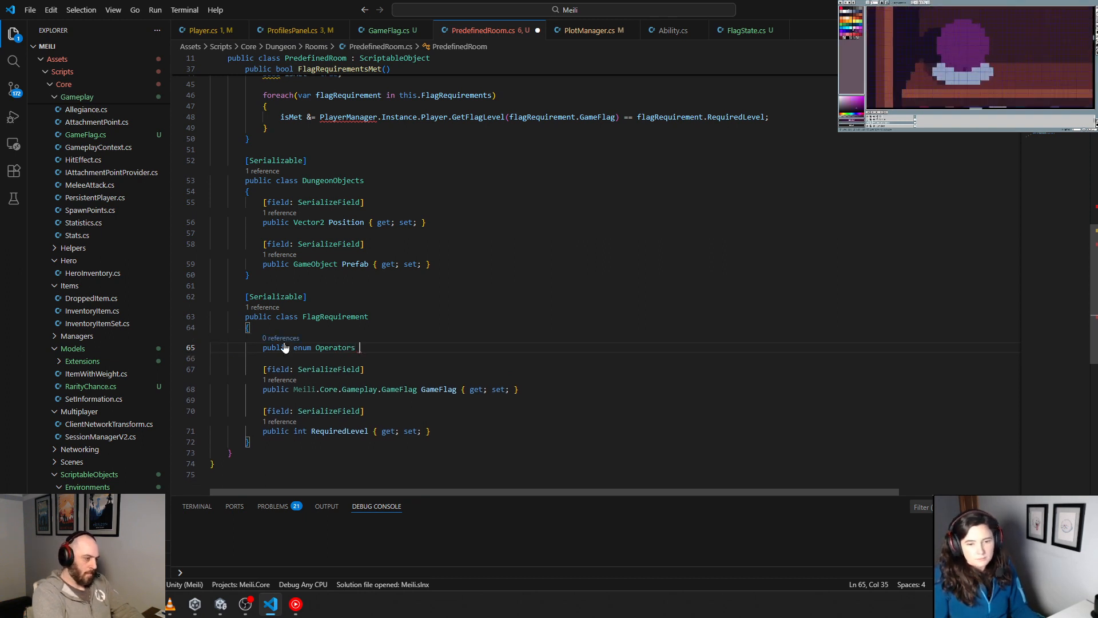
{"action": "type", "text": " {"}
Step: Give the Operators enum a braced body listing Equal, NotEqual, GreaterThan, LessThan, GreaterThanOrEqual and LessThanOrEqual
{"action": "key", "text": "Return"}
{"action": "type", "text": "{"}
{"action": "key", "text": "Return"}
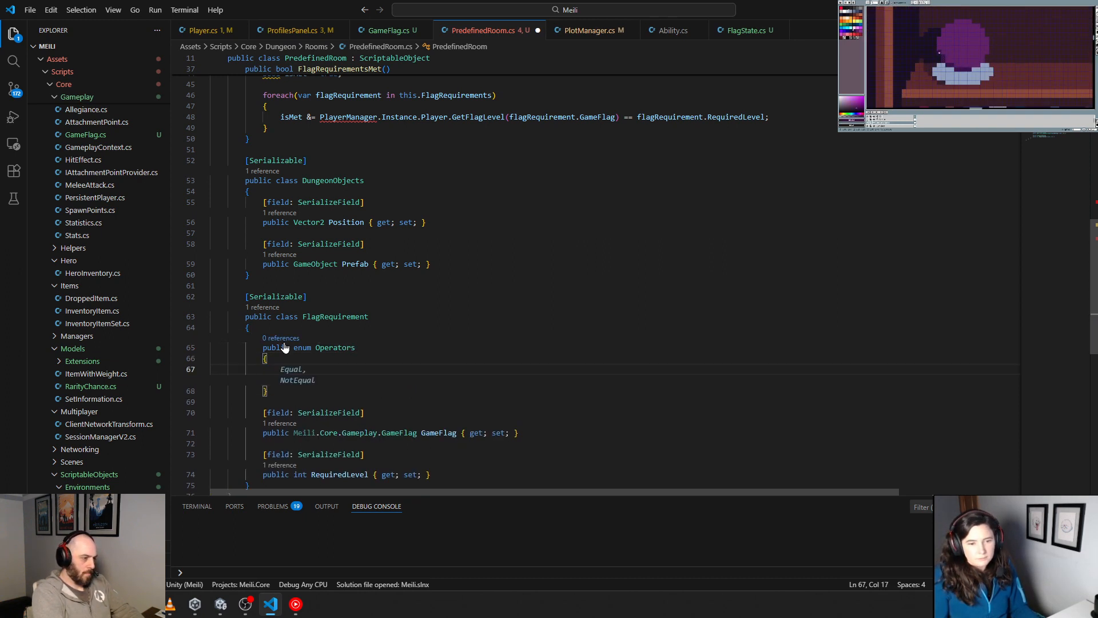
{"action": "key", "text": "Tab"}
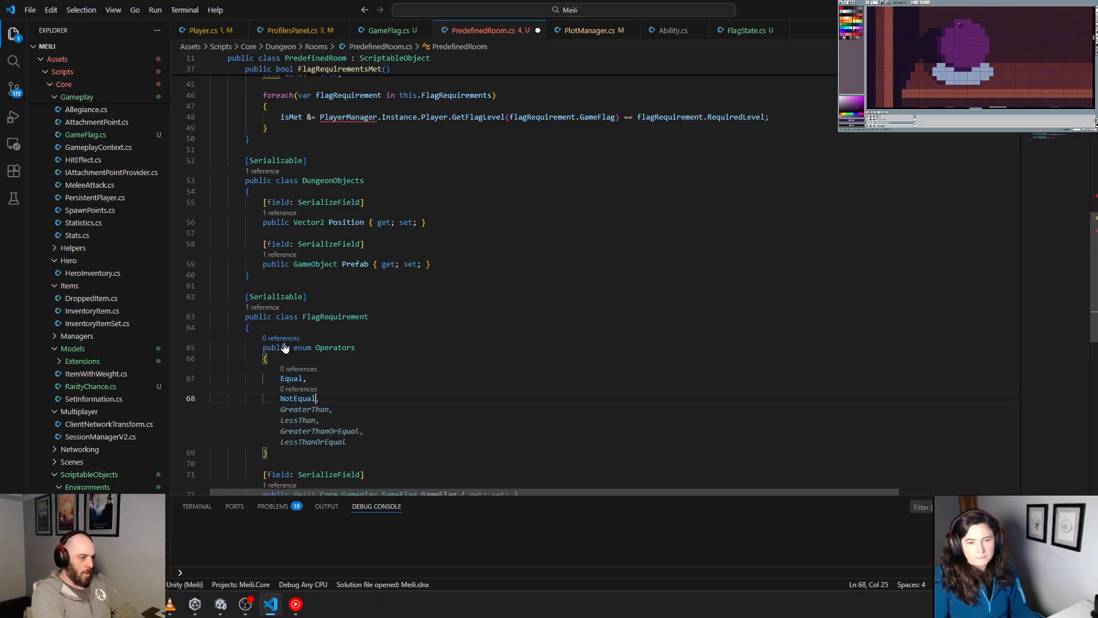
{"action": "key", "text": "Tab"}
{"action": "scroll", "coordinate": [378, 369], "scroll_direction": "down", "scroll_amount": 3}
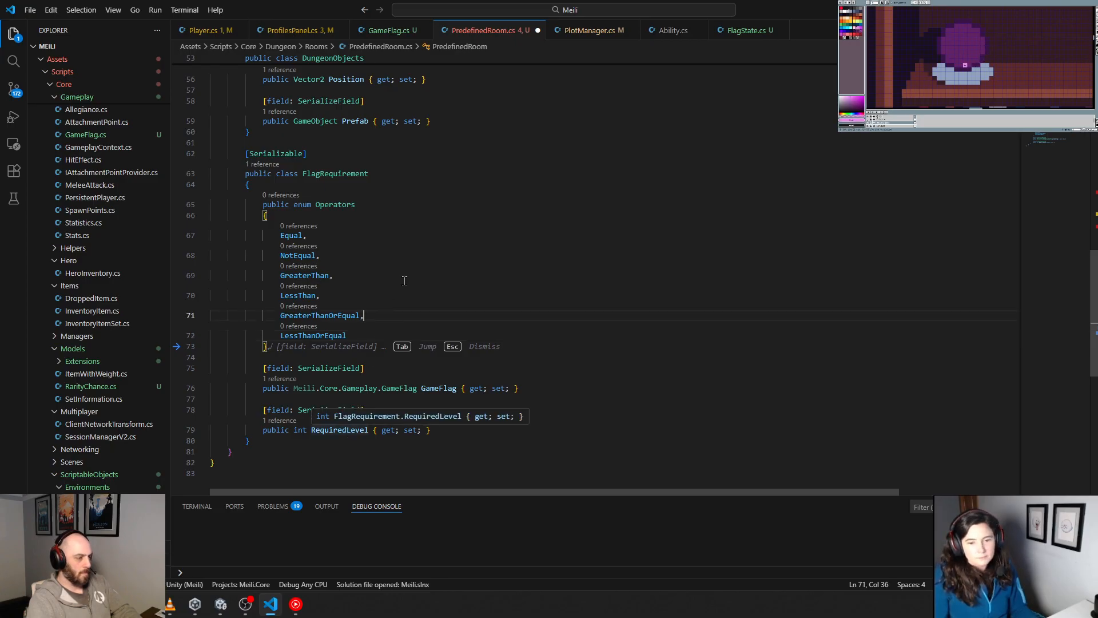
Step: Insert a line above the isMet assignment in the foreach loop and start a switch statement with the keyword "switch"
{"action": "left_click", "coordinate": [340, 256]}
{"action": "scroll", "coordinate": [340, 265], "scroll_direction": "up", "scroll_amount": 2}
{"action": "double_click", "coordinate": [340, 263]}
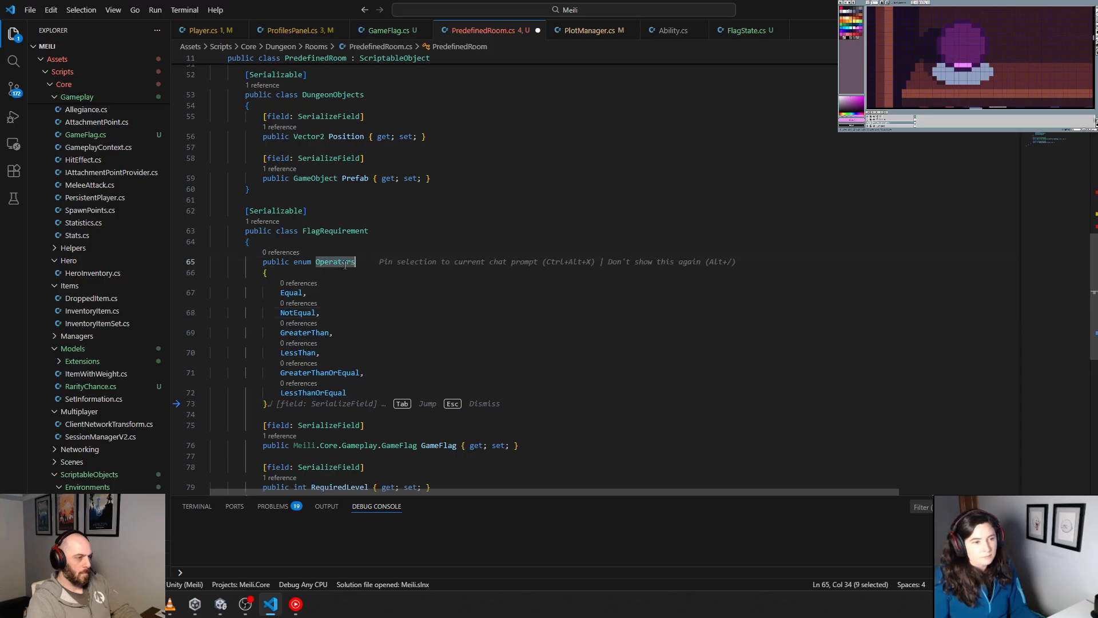
{"action": "scroll", "coordinate": [366, 274], "scroll_direction": "up", "scroll_amount": 5}
{"action": "left_click", "coordinate": [381, 278]}
{"action": "key", "text": "Return"}
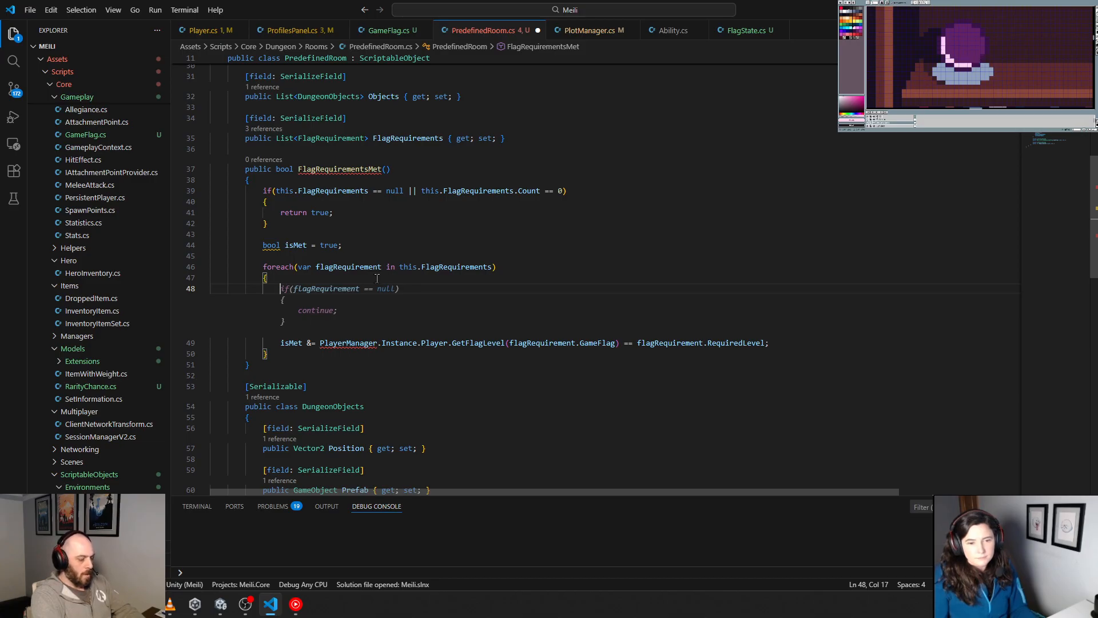
{"action": "type", "text": "switch"}
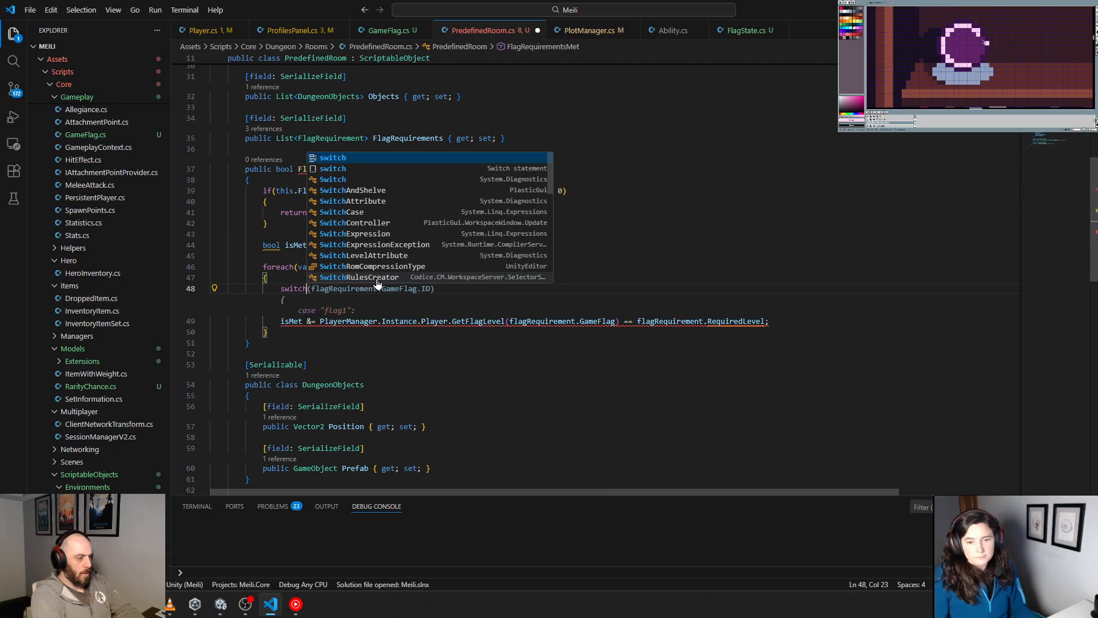
Step: Open up empty, indented lines between the GameFlag and RequiredLevel properties of the FlagRequirement class
{"action": "left_click", "coordinate": [453, 414]}
{"action": "scroll", "coordinate": [454, 412], "scroll_direction": "down", "scroll_amount": 11}
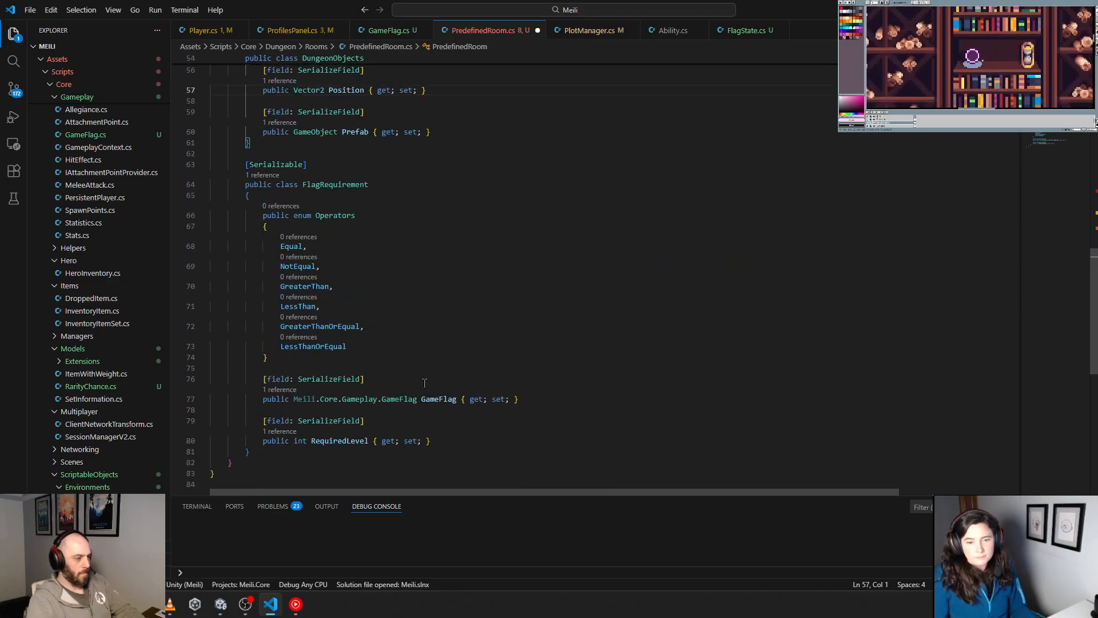
{"action": "scroll", "coordinate": [425, 383], "scroll_direction": "down", "scroll_amount": 3}
{"action": "left_click", "coordinate": [450, 356]}
{"action": "left_click", "coordinate": [388, 324]}
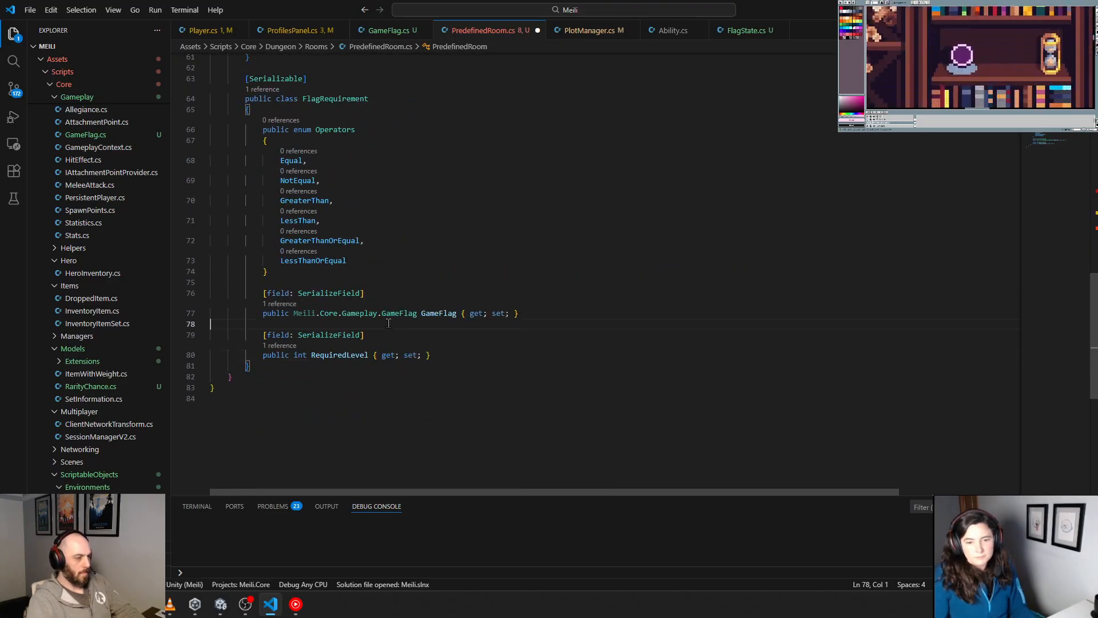
{"action": "key", "text": "Return"}
{"action": "key", "text": "Return"}
{"action": "key", "text": "Up"}
{"action": "key", "text": "Up"}
{"action": "key", "text": "Tab"}
{"action": "key", "text": "Tab"}
{"action": "key", "text": "Tab"}
{"action": "key", "text": "Return"}
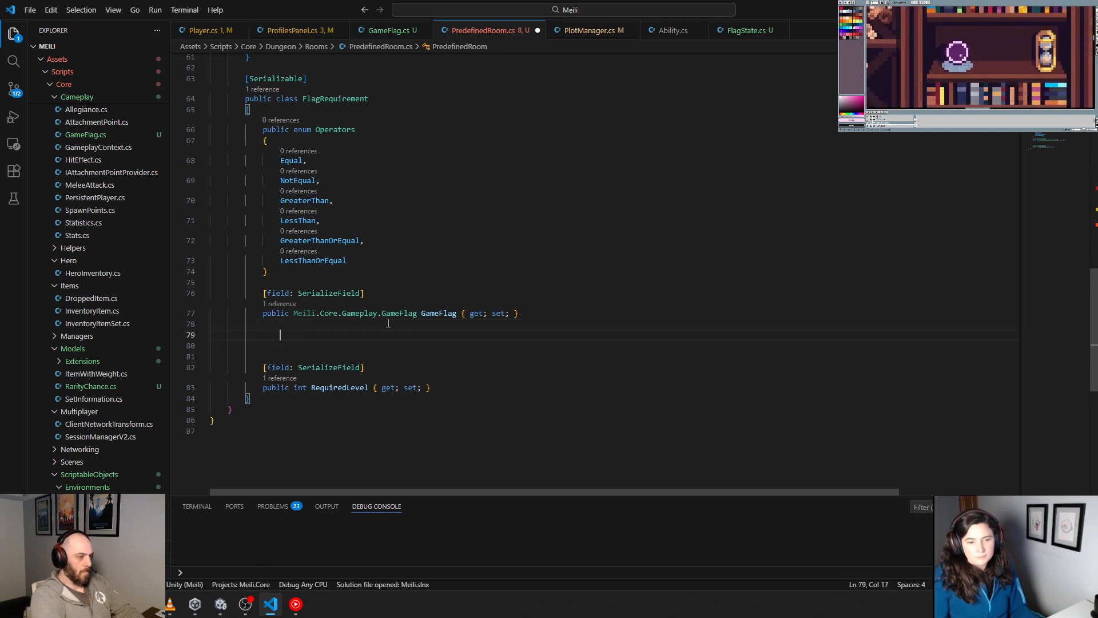
Step: Add "[field: SerializeField] public Operators Operator { get; set; }" below the GameFlag property and remove the surplus blank lines beneath it
{"action": "type", "text": "[field: serial"}
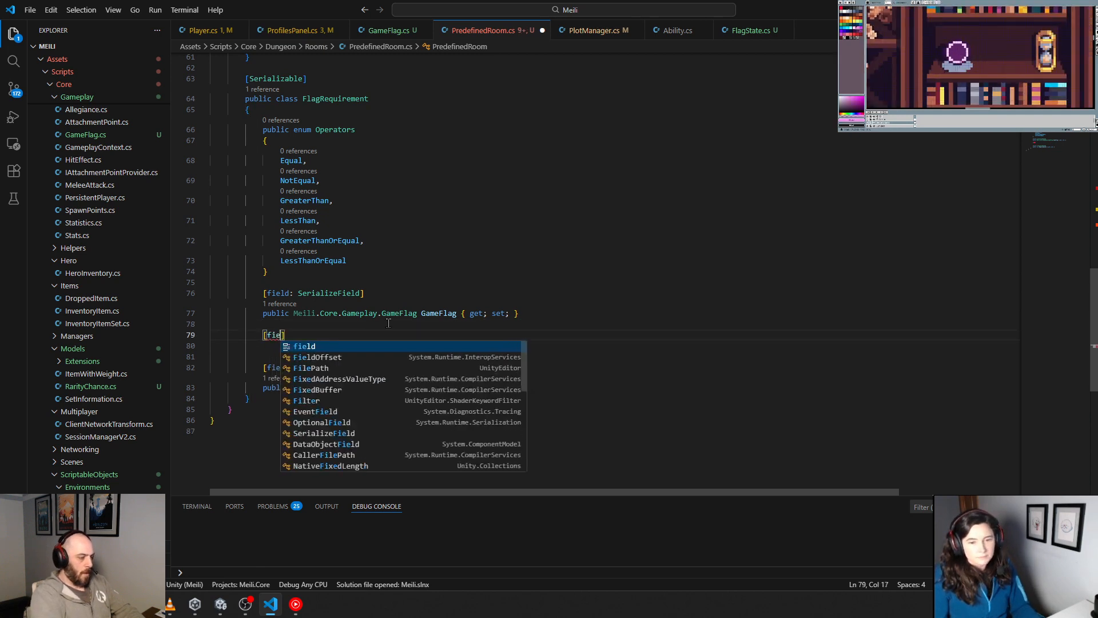
{"action": "key", "text": "Down"}
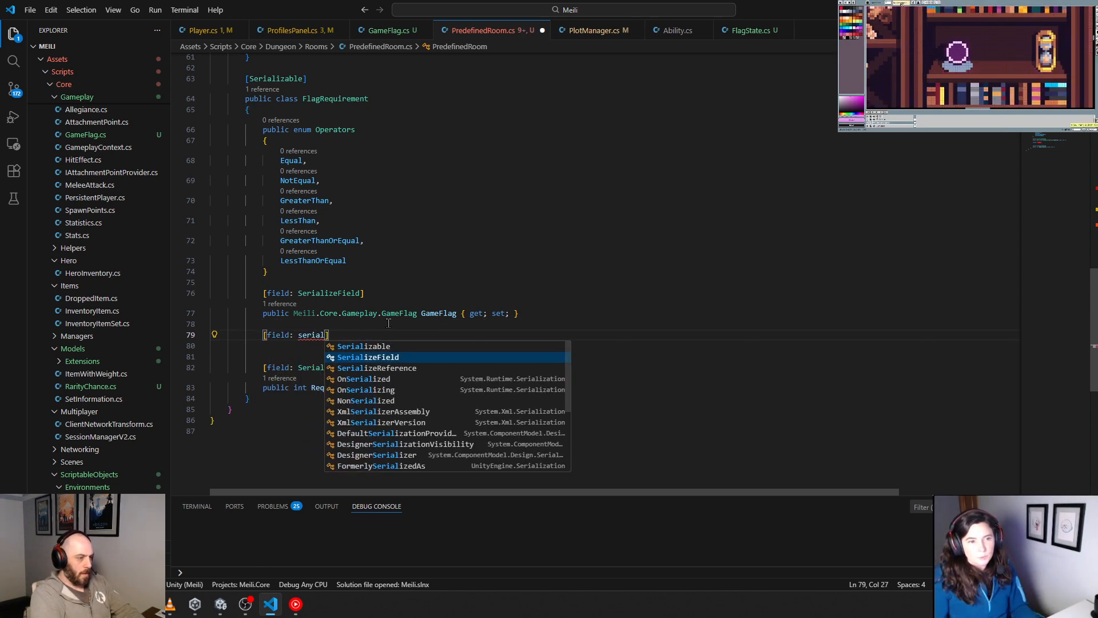
{"action": "key", "text": "Tab"}
{"action": "key", "text": "End"}
{"action": "key", "text": "Return"}
{"action": "key", "text": "Tab"}
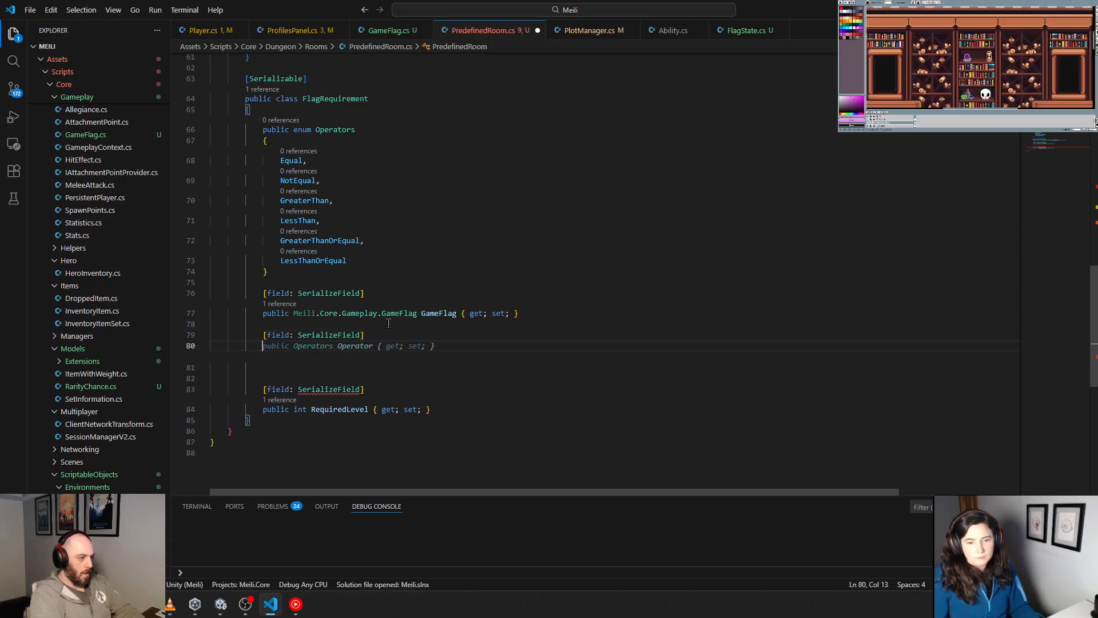
{"action": "key", "text": "Return"}
{"action": "key", "text": "Down"}
{"action": "key", "text": "Down"}
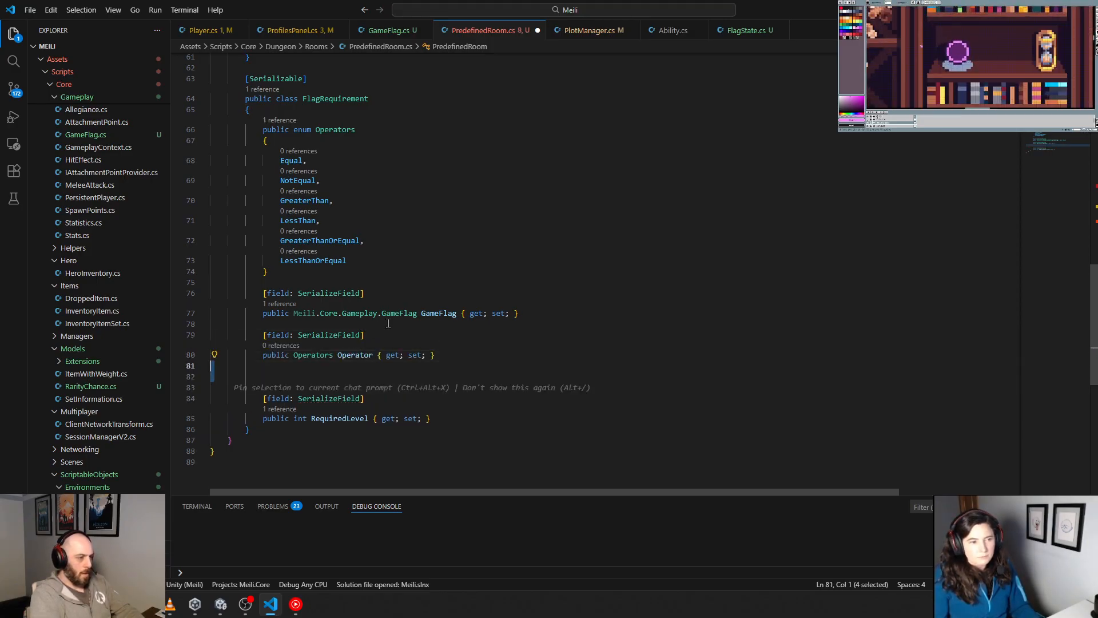
{"action": "key", "text": "Up"}
{"action": "key", "text": "Up"}
Step: Complete the loop's switch header as "switch(flagRequirement.Operator)", open its brace and add "case FlagRequirement.Operators.Equal:"
{"action": "scroll", "coordinate": [386, 323], "scroll_direction": "up", "scroll_amount": 5}
{"action": "scroll", "coordinate": [385, 323], "scroll_direction": "up", "scroll_amount": 1}
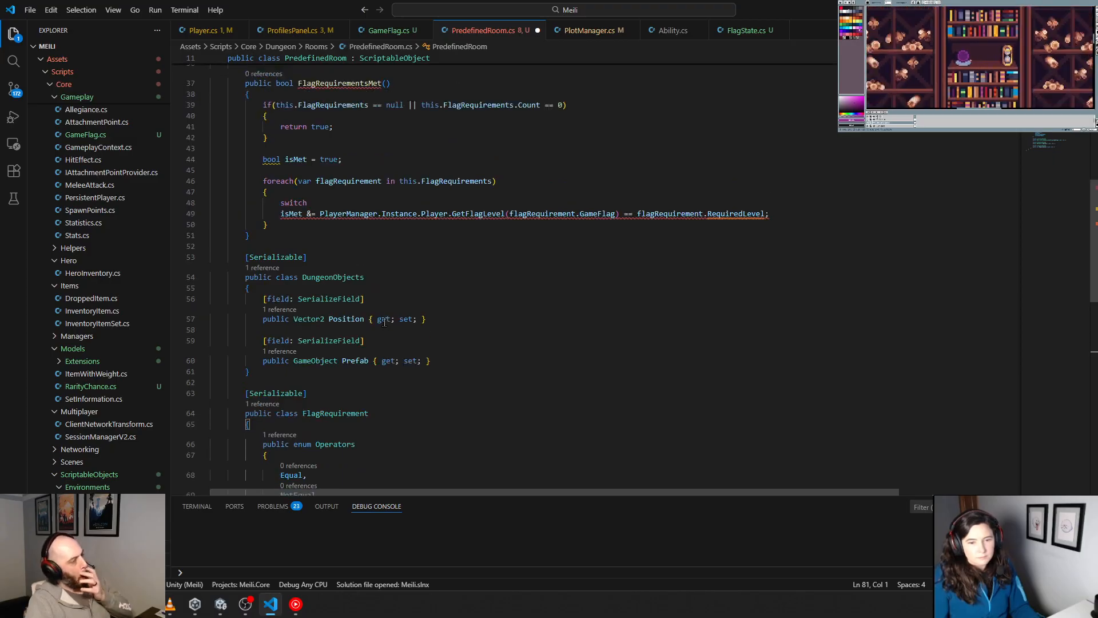
{"action": "left_click", "coordinate": [325, 205]}
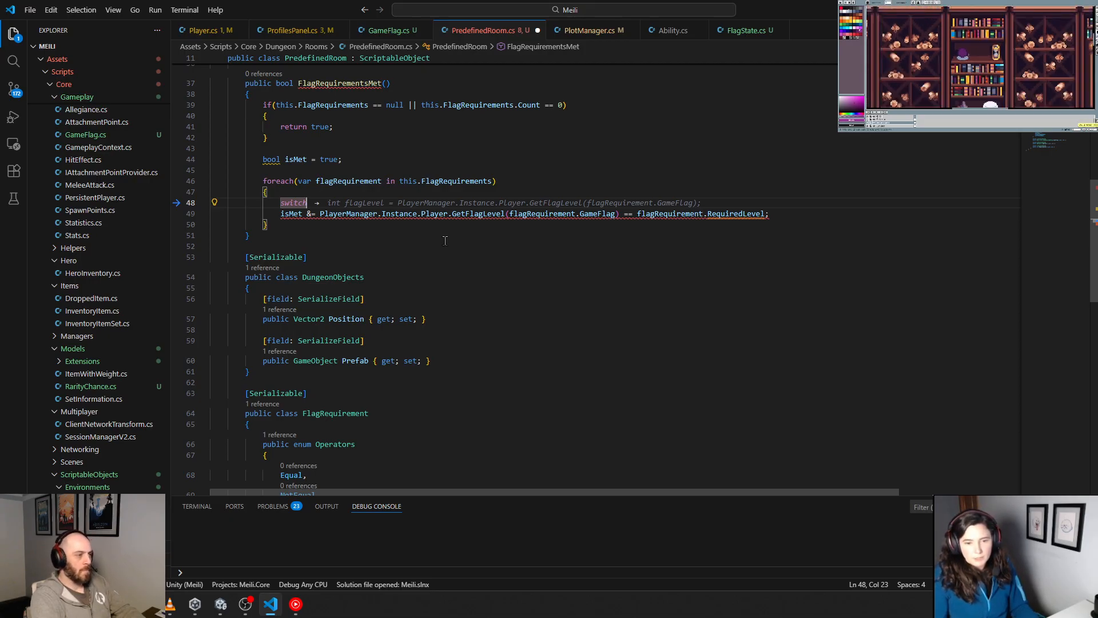
{"action": "type", "text": "("}
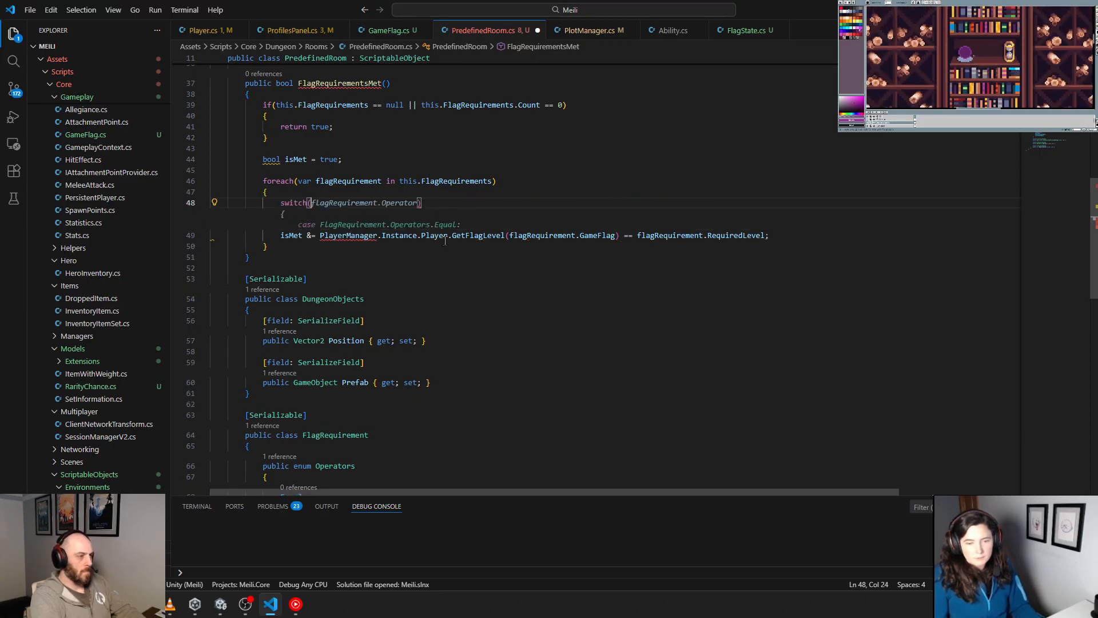
{"action": "key", "text": "Tab"}
{"action": "key", "text": "Return"}
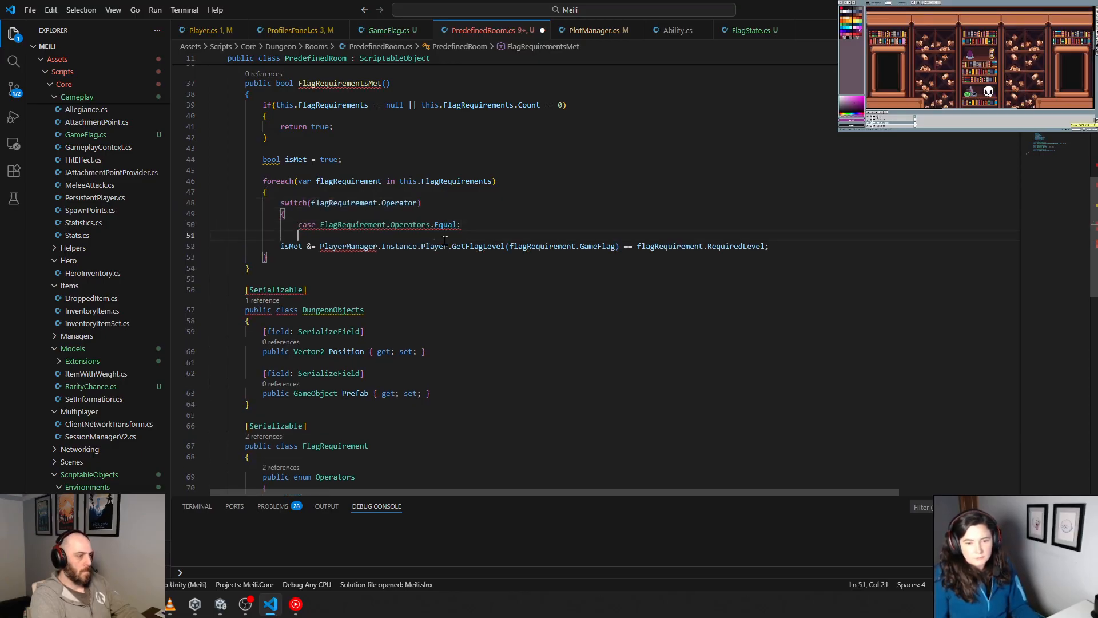
Step: Place the isMet assignment directly under the Equal case, indented one level deeper, with the empty line between them removed
{"action": "key", "text": "Down"}
{"action": "key", "text": "Home"}
{"action": "key", "text": "Tab"}
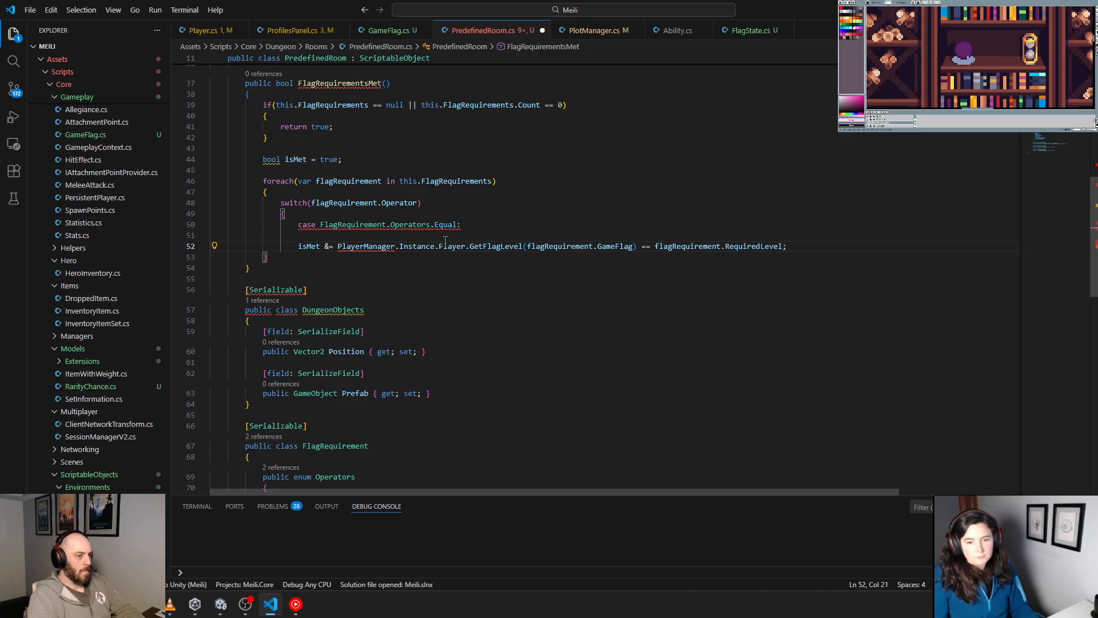
{"action": "key", "text": "Tab"}
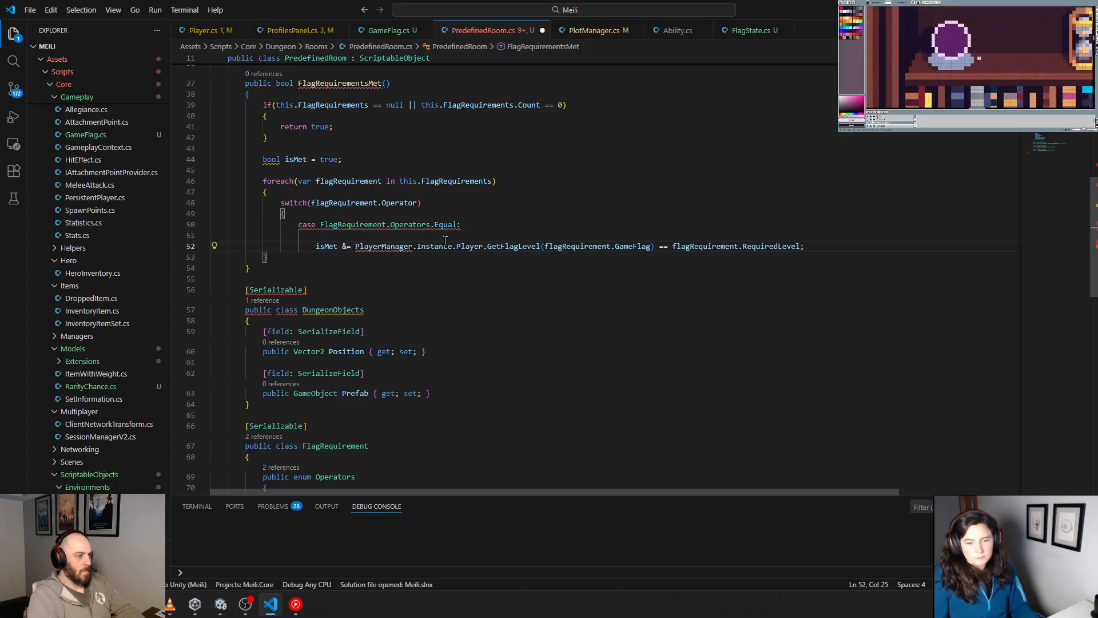
{"action": "key", "text": "shift+Up"}
{"action": "key", "text": "BackSpace"}
{"action": "key", "text": "Tab"}
{"action": "key", "text": "Tab"}
{"action": "key", "text": "Tab"}
{"action": "key", "text": "Tab"}
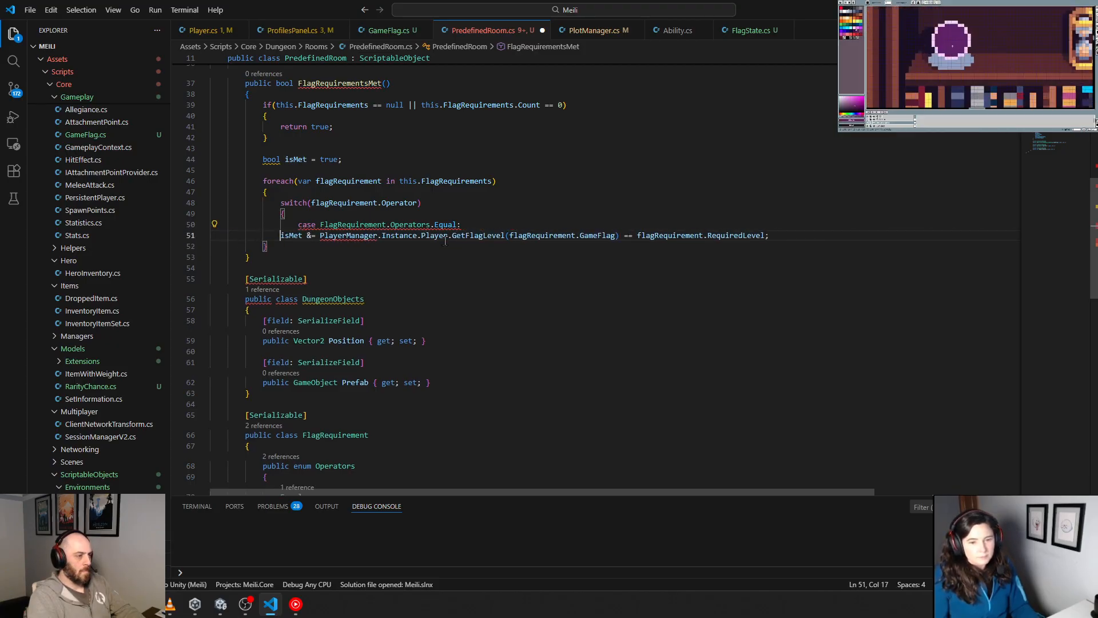
{"action": "key", "text": "Tab"}
{"action": "key", "text": "Tab"}
Step: End the Equal case with "break;" and start a new line at case indentation below it
{"action": "key", "text": "End"}
{"action": "key", "text": "Return"}
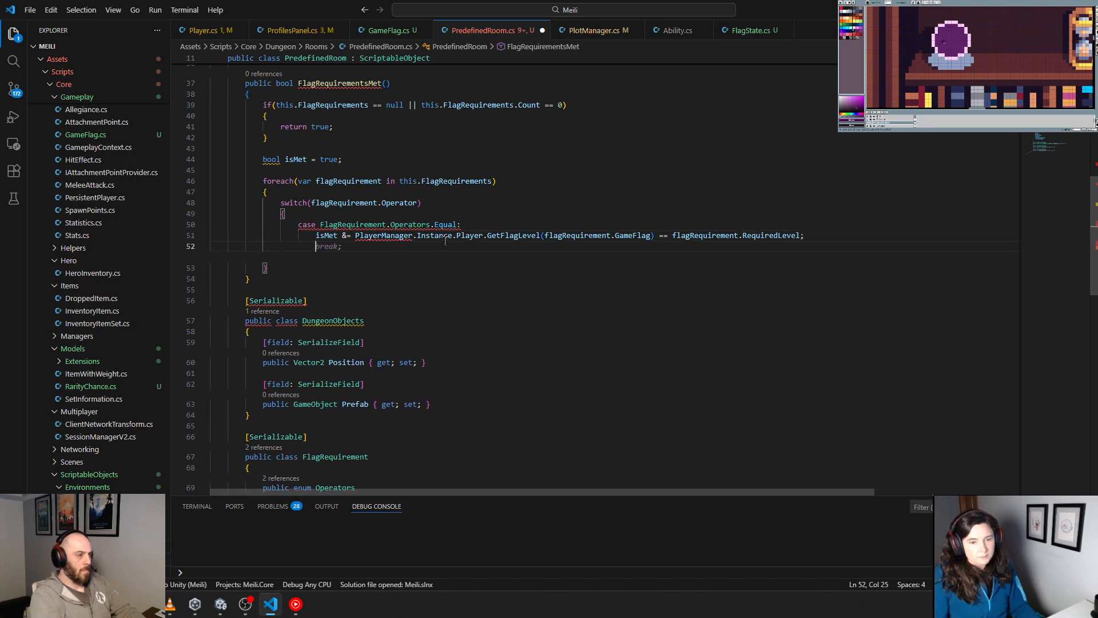
{"action": "key", "text": "Tab"}
{"action": "key", "text": "Return"}
Step: Add the label "case FlagRequirement.Operators.NotEqual:" below the Equal case and start an indented line under it
{"action": "type", "text": "case"}
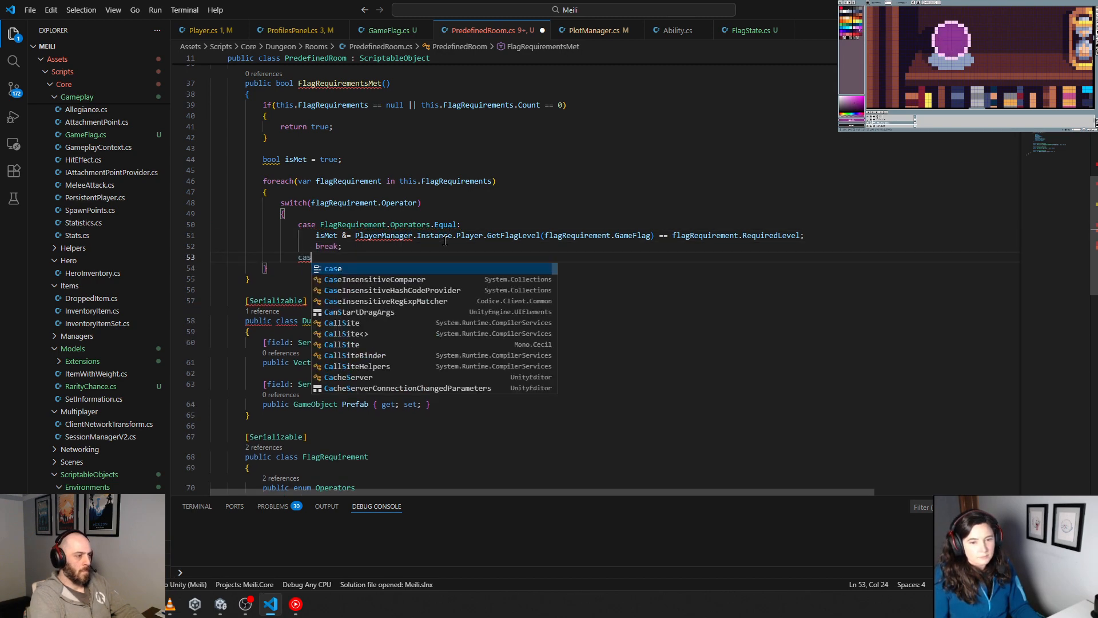
{"action": "key", "text": "BackSpace"}
{"action": "key", "text": "BackSpace"}
{"action": "key", "text": "BackSpace"}
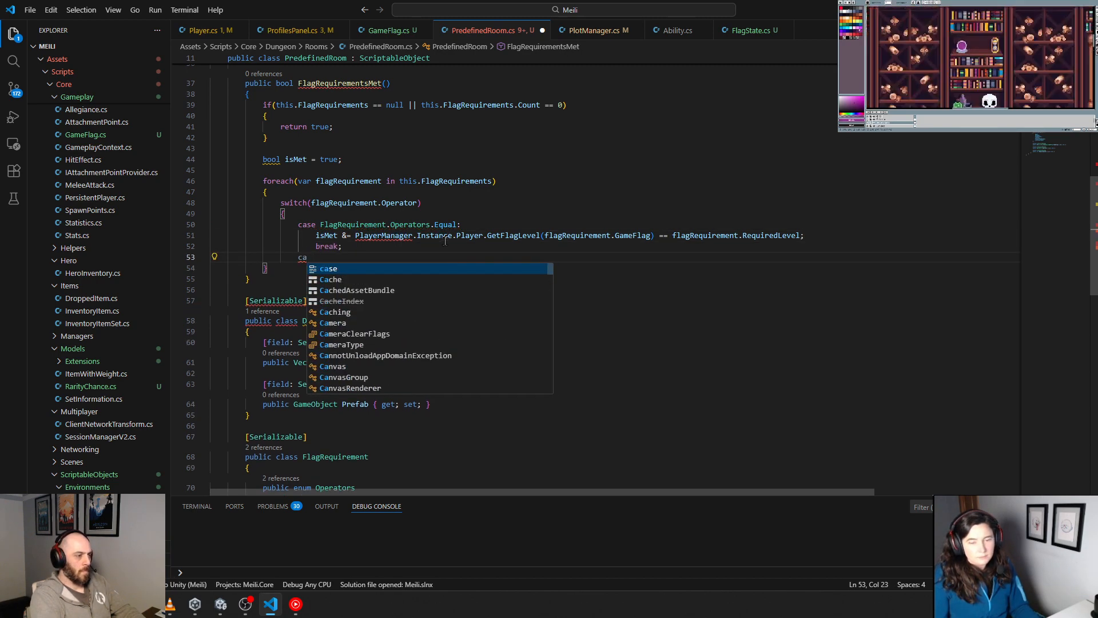
{"action": "type", "text": "se"}
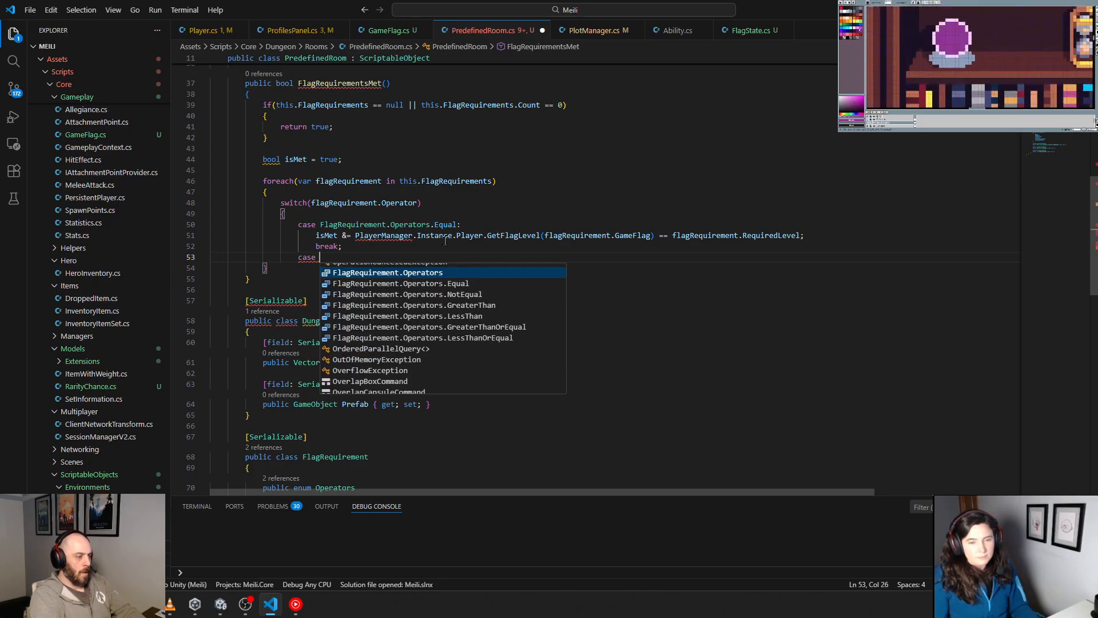
{"action": "key", "text": "Down"}
{"action": "key", "text": "Down"}
{"action": "key", "text": "Return"}
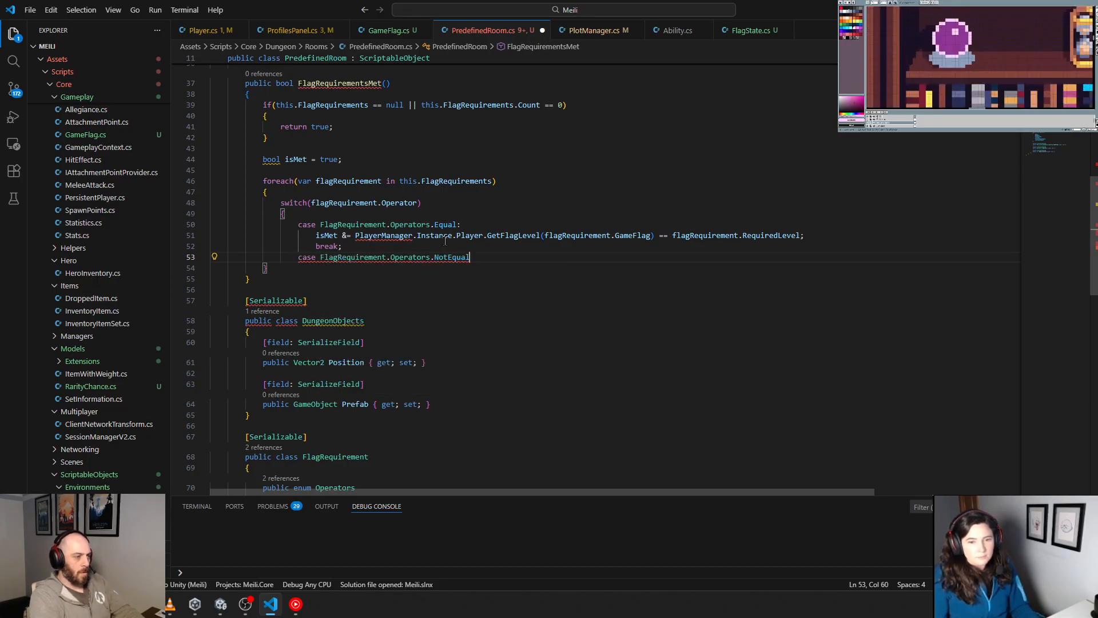
{"action": "type", "text": ":"}
{"action": "key", "text": "Return"}
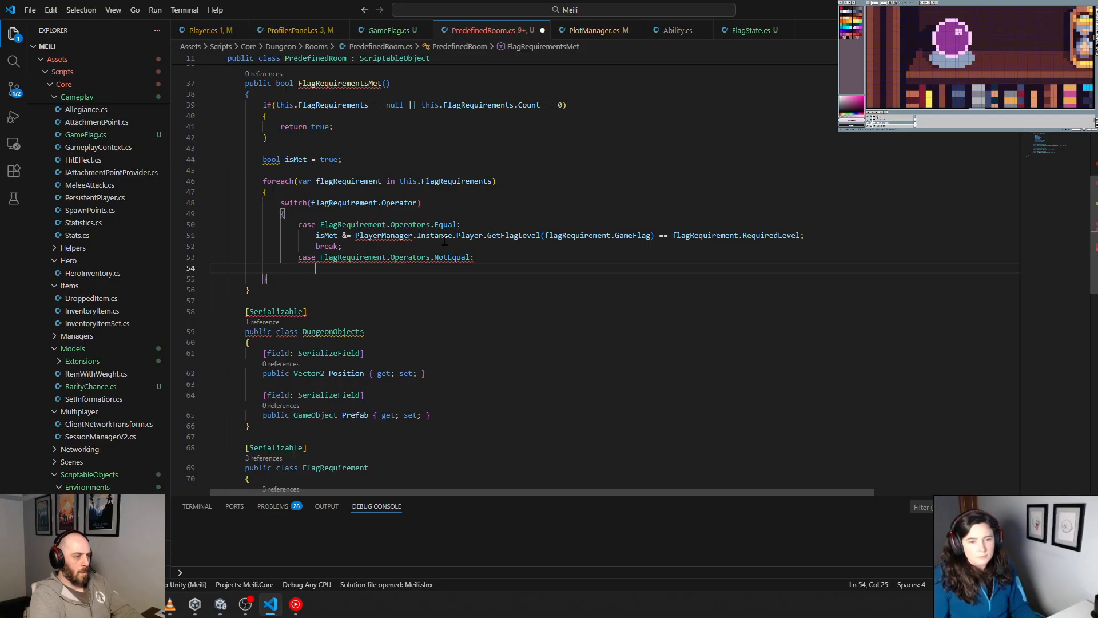
Step: Copy the Equal case's isMet assignment and break into the NotEqual case, align the indentation, and change the comparison to "!="
{"action": "left_click_drag", "start_coordinate": [342, 246], "coordinate": [211, 235]}
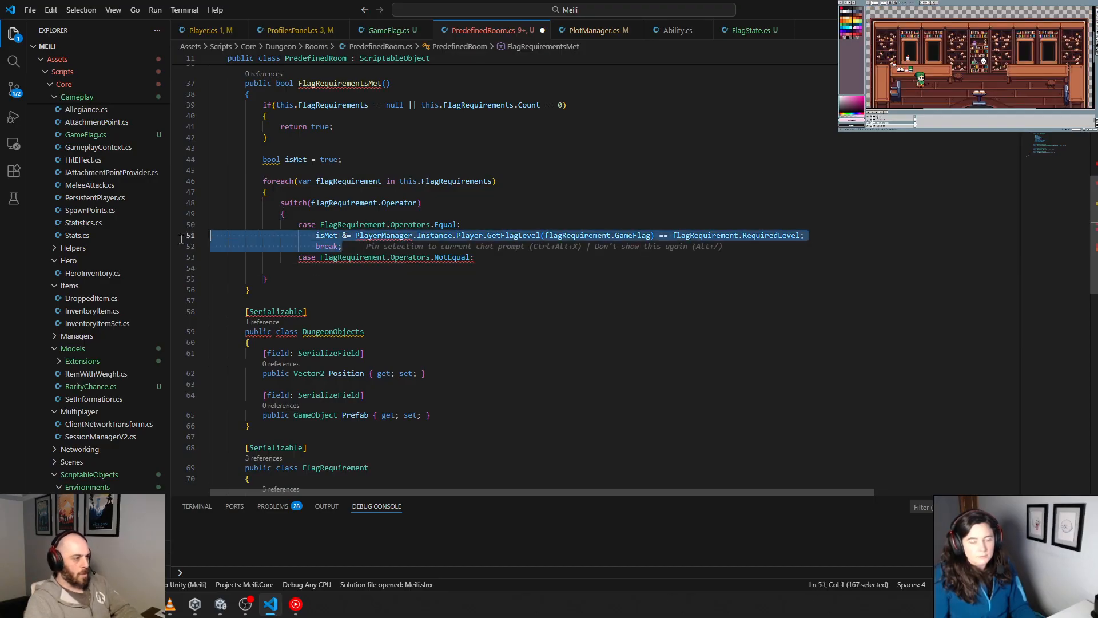
{"action": "key", "text": "ctrl+c"}
{"action": "left_click", "coordinate": [312, 268]}
{"action": "key", "text": "ctrl+v"}
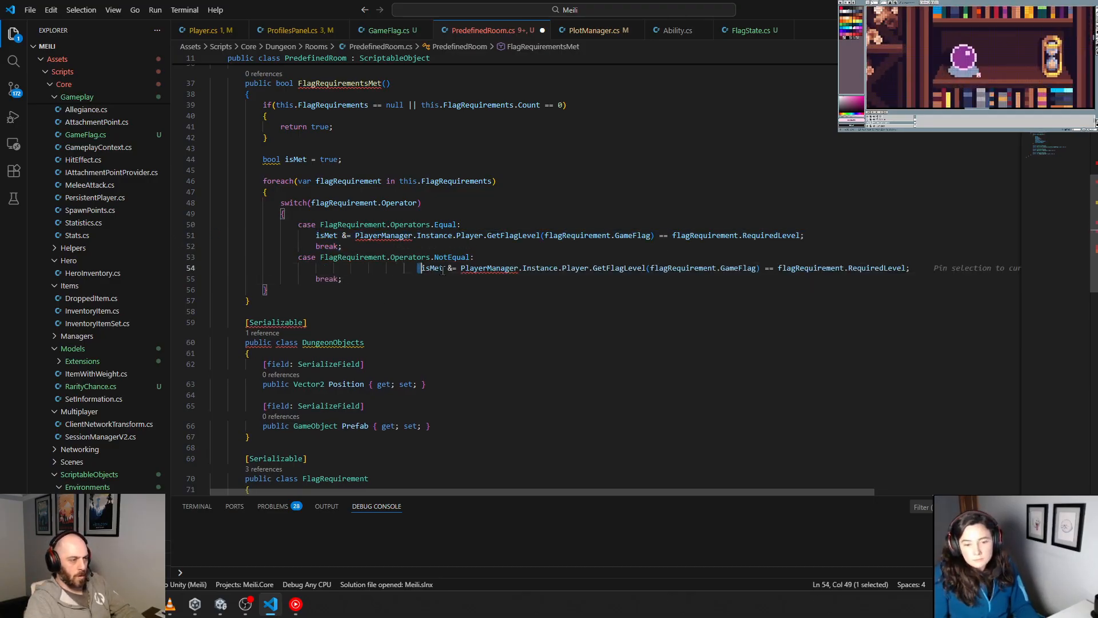
{"action": "key", "text": "shift+Tab"}
{"action": "key", "text": "shift+Tab"}
{"action": "key", "text": "shift+Tab"}
{"action": "key", "text": "shift+Tab"}
{"action": "key", "text": "shift+Tab"}
{"action": "key", "text": "shift+Tab"}
{"action": "left_click", "coordinate": [663, 268]}
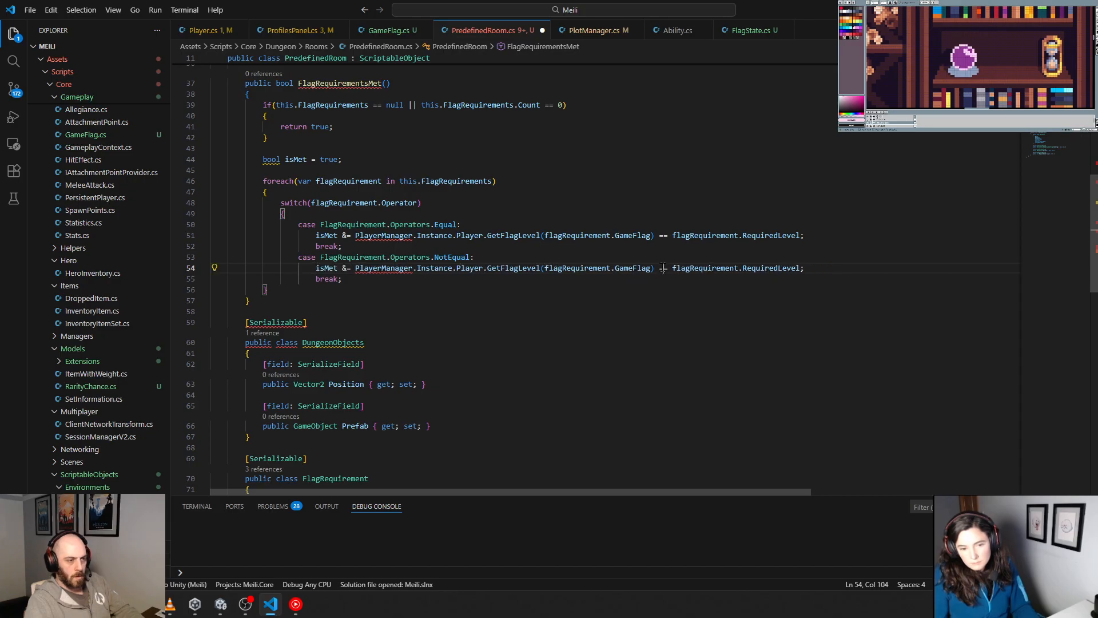
{"action": "key", "text": "BackSpace"}
{"action": "type", "text": "!"}
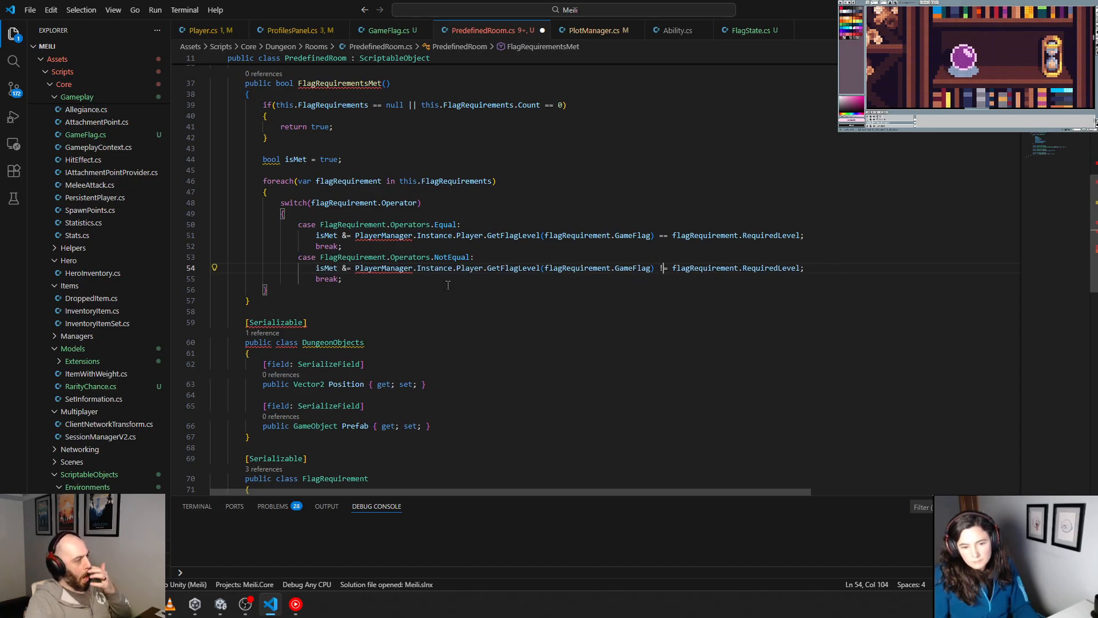
Step: Add the GreaterThan, LessThan, GreaterThanOrEqual and LessThanOrEqual cases with matching comparisons, and insert the missing closing brace after the switch
{"action": "left_click", "coordinate": [376, 279]}
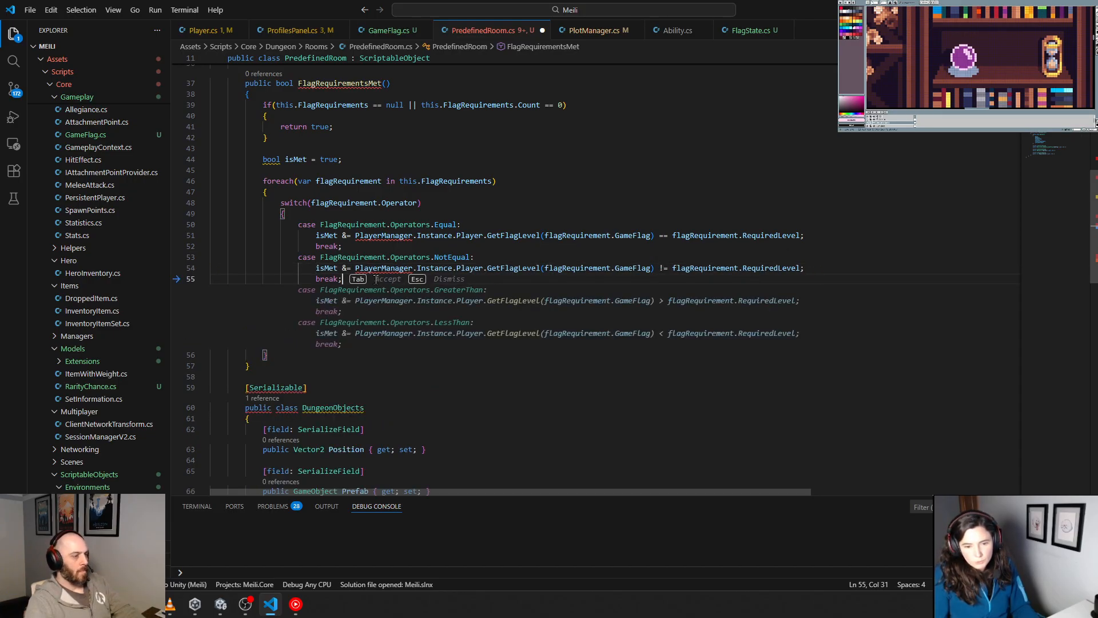
{"action": "key", "text": "Tab"}
{"action": "key", "text": "Tab"}
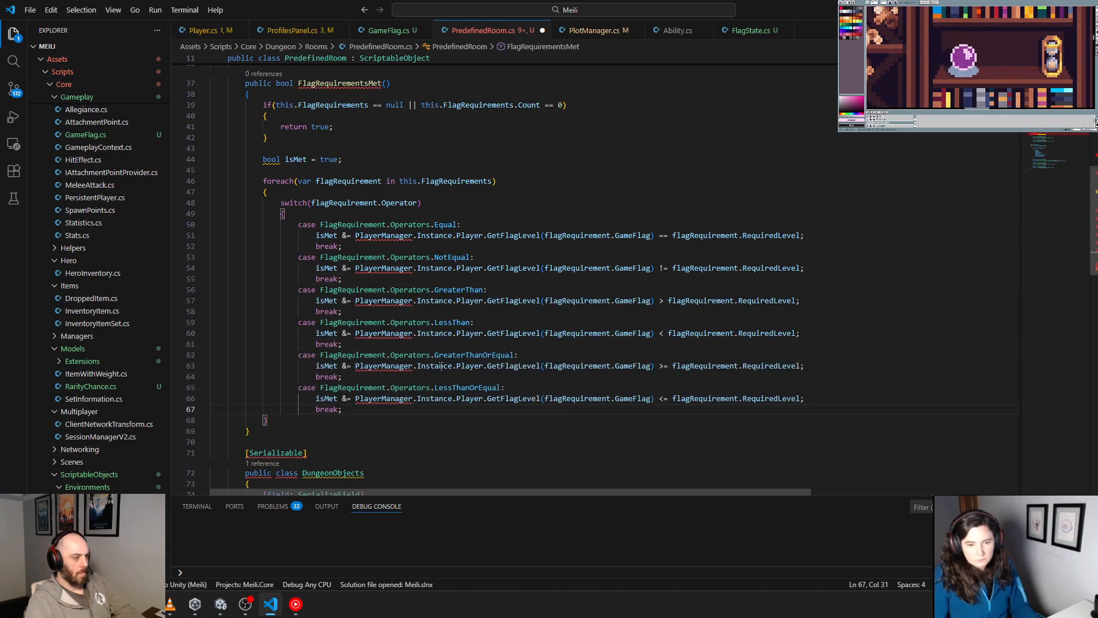
{"action": "scroll", "coordinate": [450, 401], "scroll_direction": "down", "scroll_amount": 10}
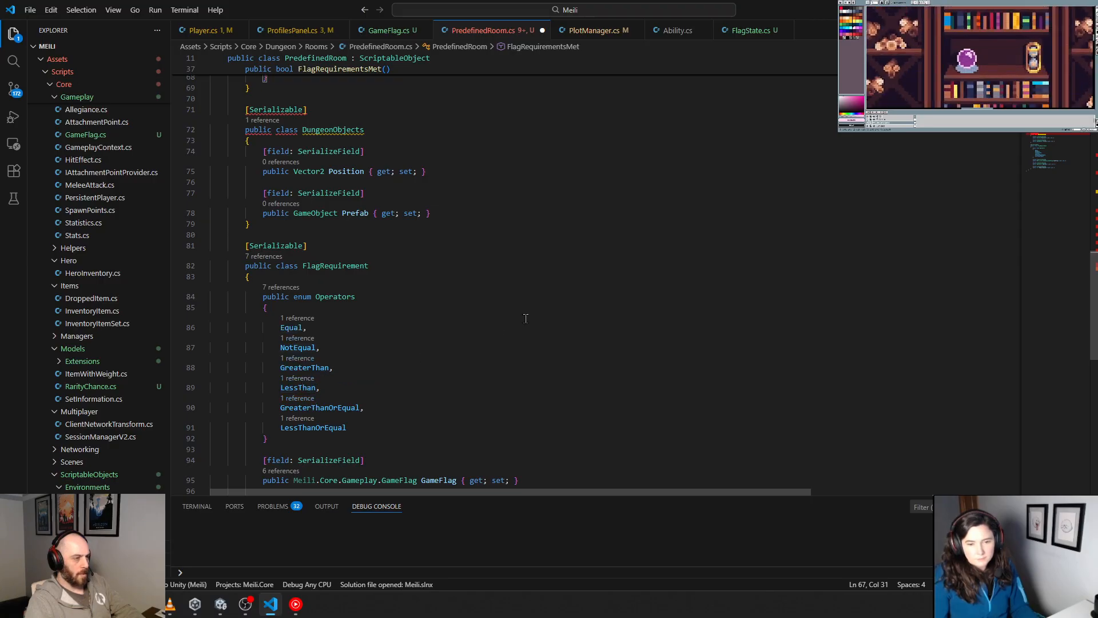
{"action": "scroll", "coordinate": [526, 318], "scroll_direction": "up", "scroll_amount": 10}
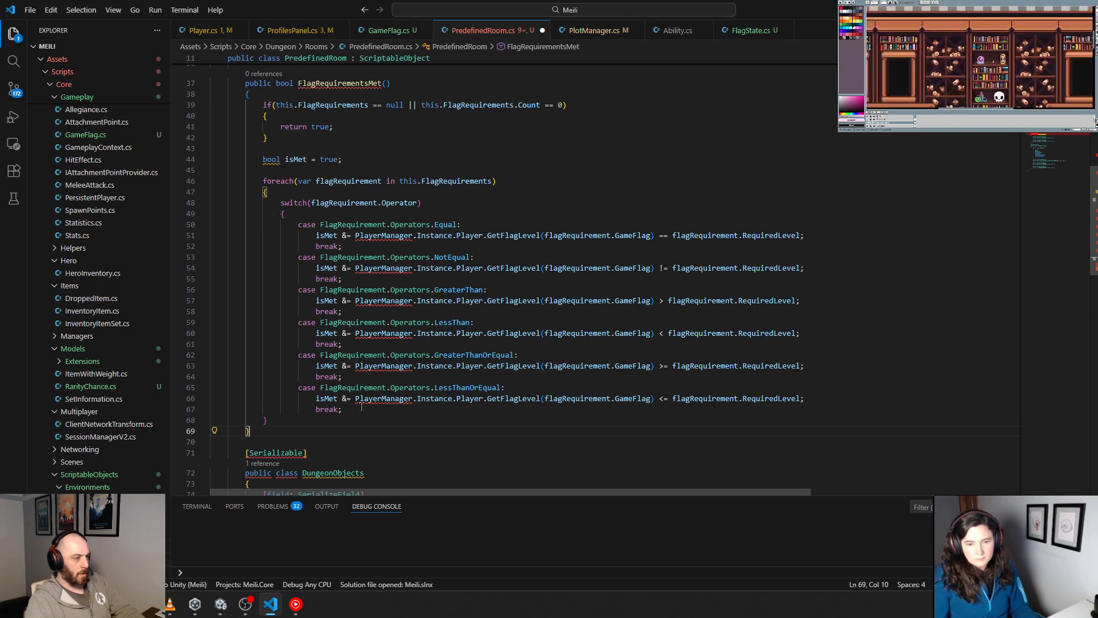
{"action": "key", "text": "Return"}
{"action": "type", "text": "}"}
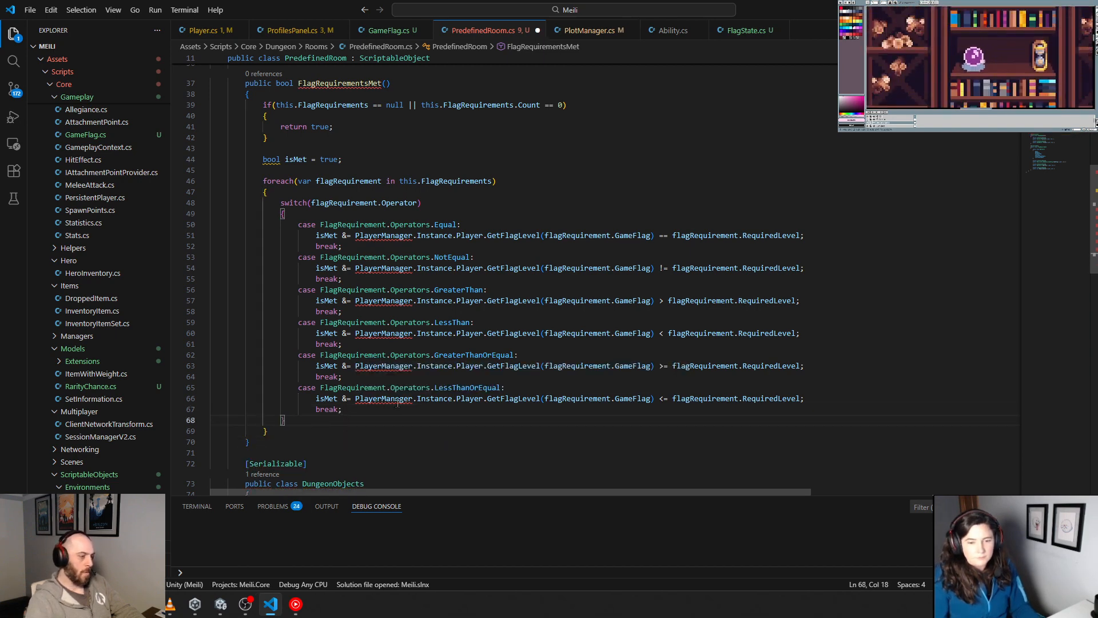
Step: Select the whole switch statement and examine the refactorings and surround-with snippets offered for it
{"action": "left_click_drag", "start_coordinate": [366, 421], "coordinate": [146, 203]}
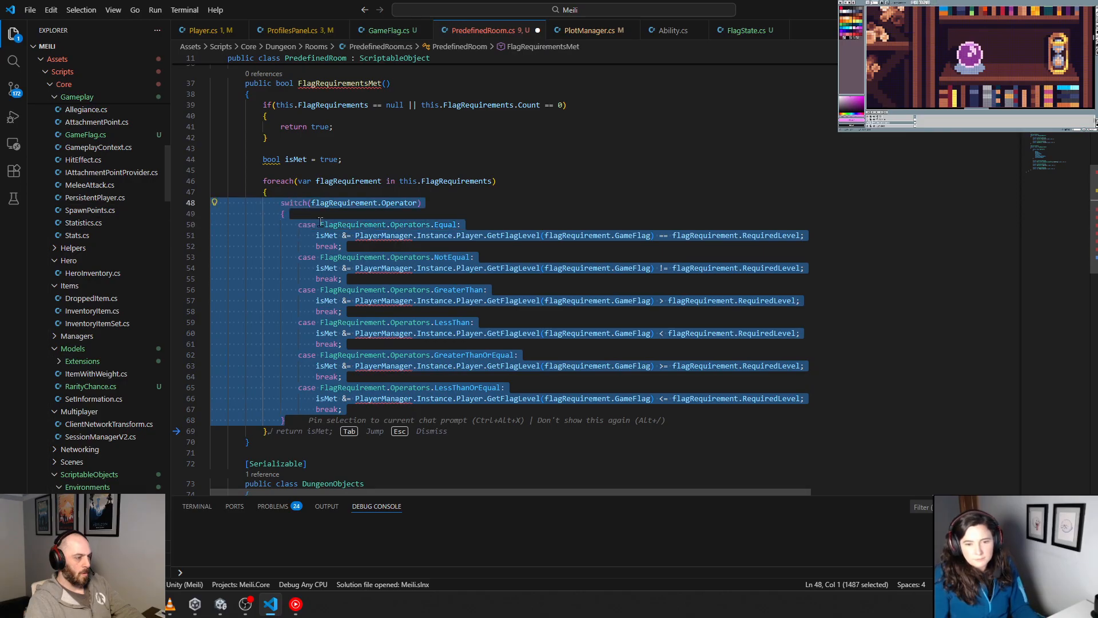
{"action": "right_click", "coordinate": [293, 201]}
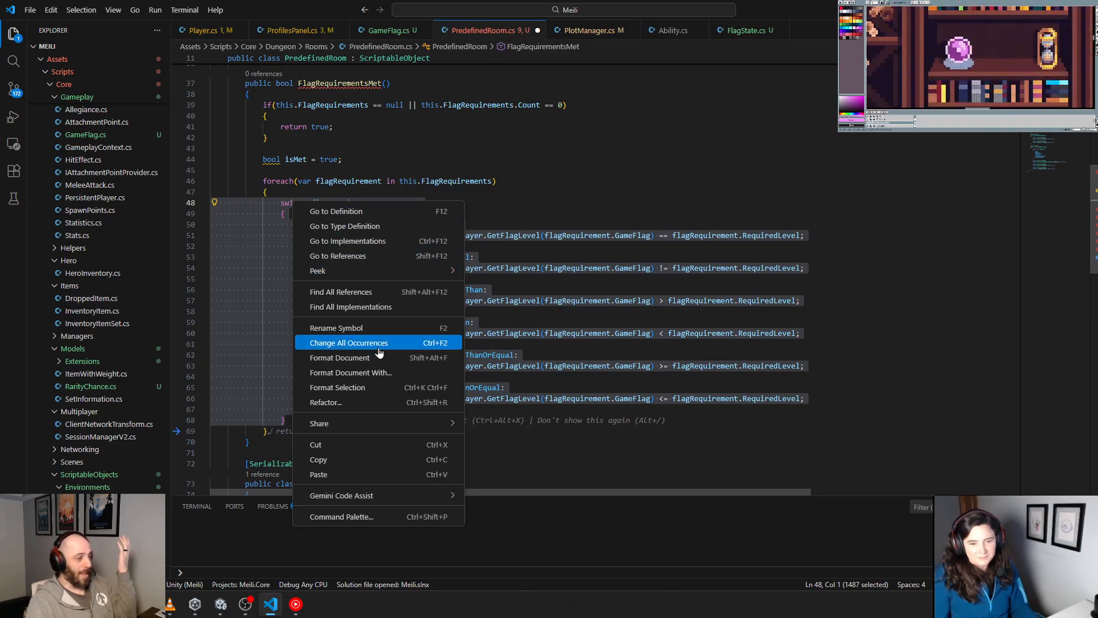
{"action": "left_click", "coordinate": [386, 403]}
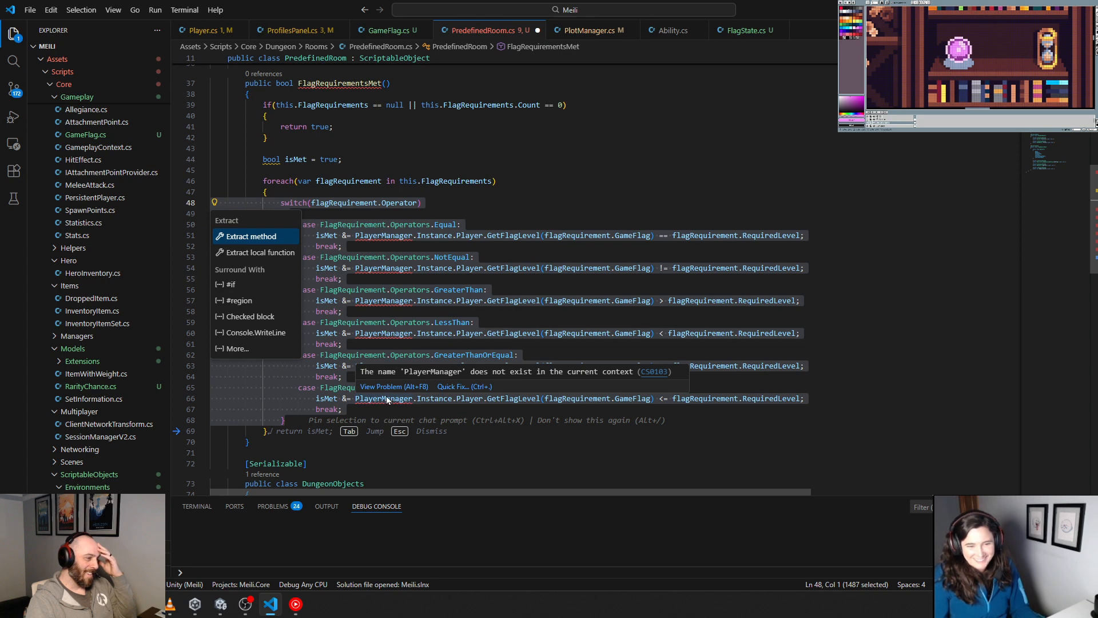
{"action": "right_click", "coordinate": [331, 202]}
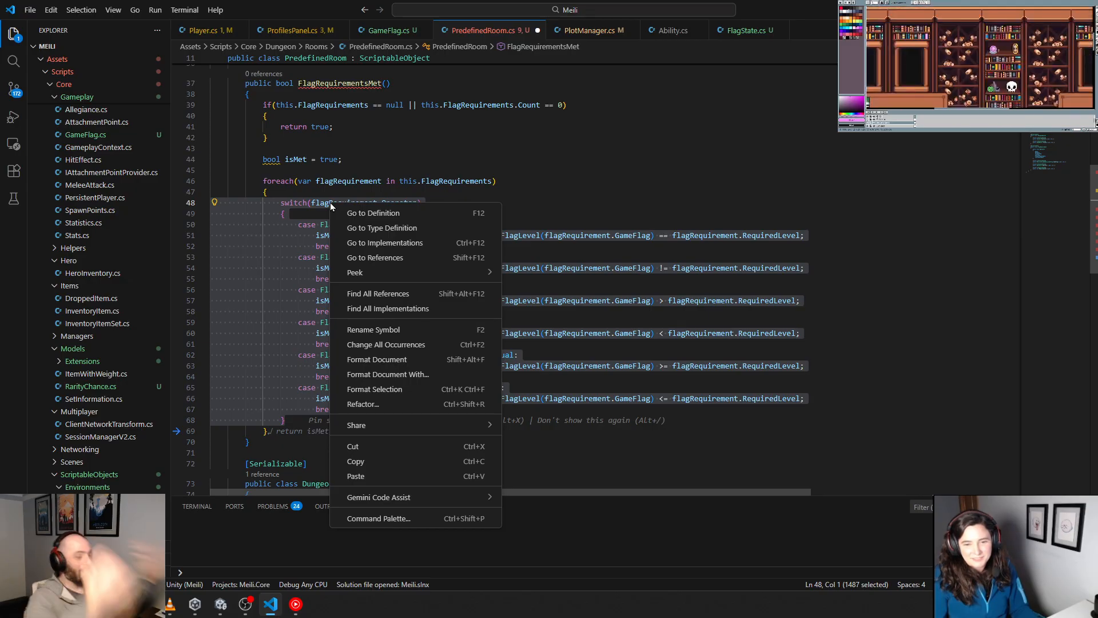
{"action": "left_click", "coordinate": [422, 346]}
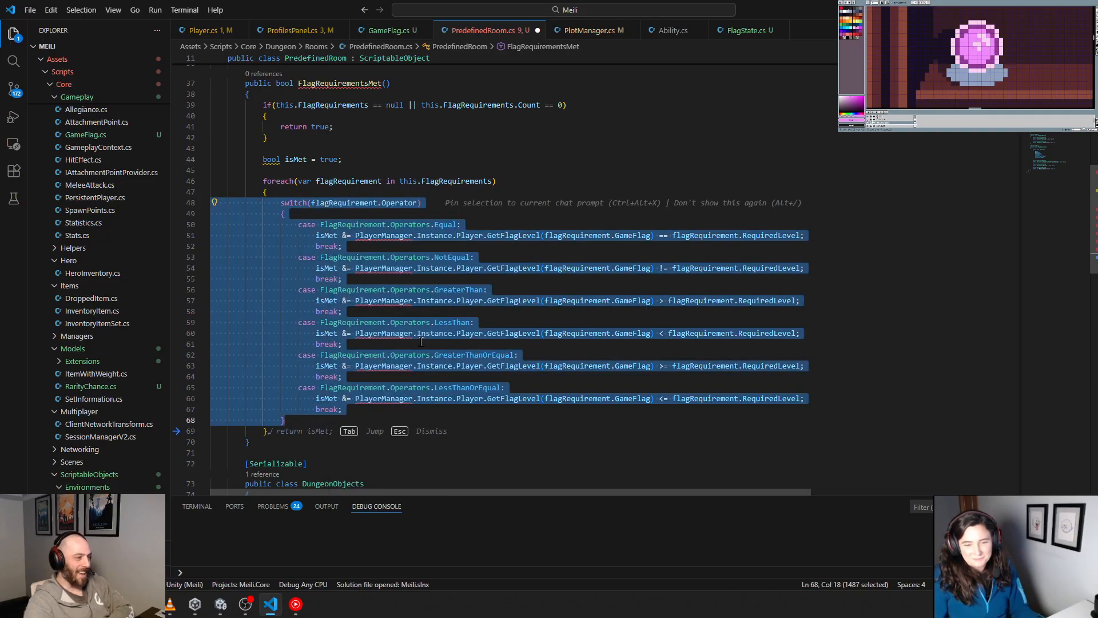
{"action": "right_click", "coordinate": [360, 205]}
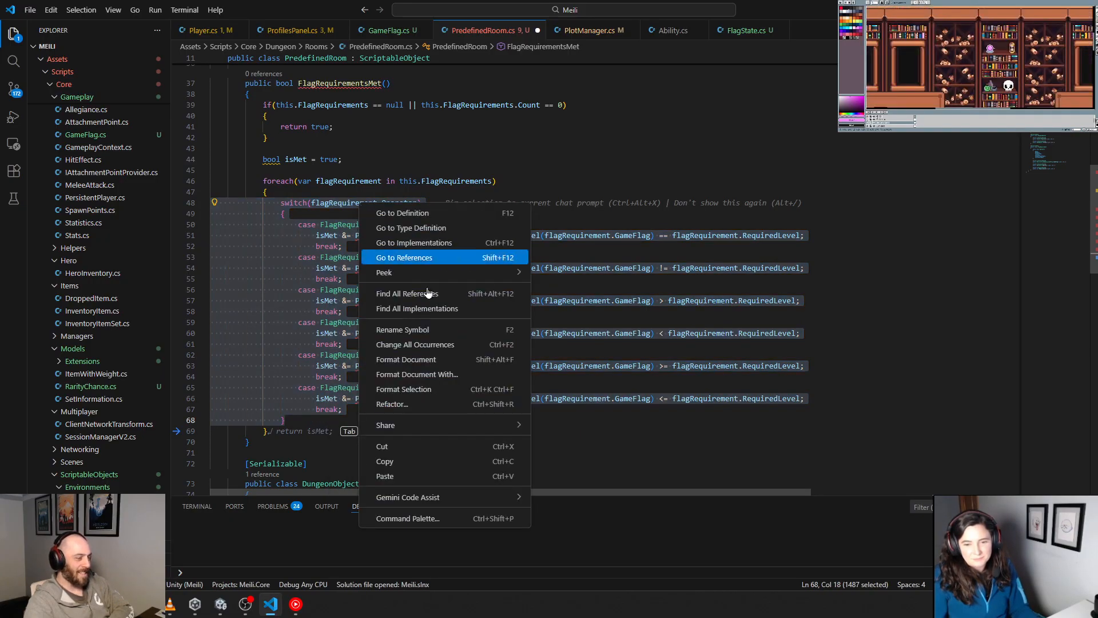
{"action": "left_click", "coordinate": [434, 404]}
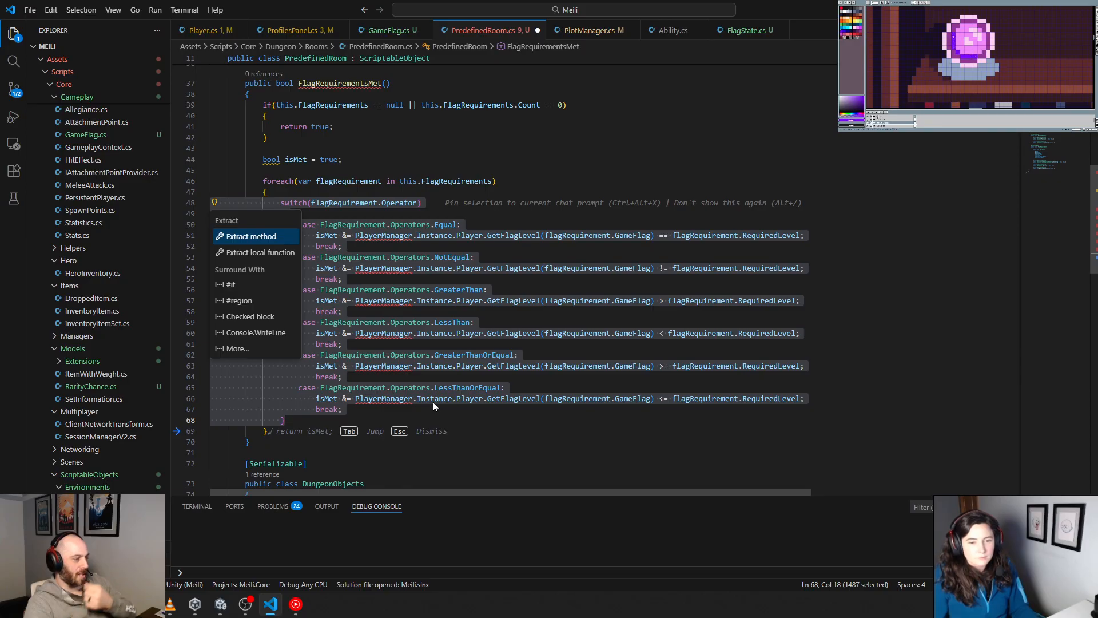
{"action": "left_click", "coordinate": [247, 348]}
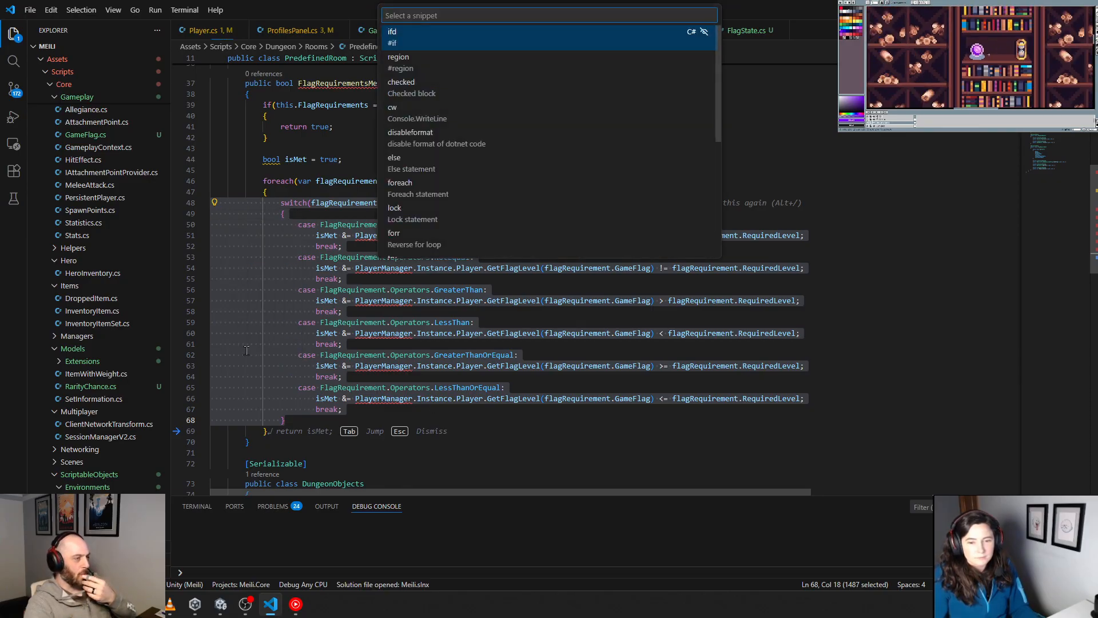
{"action": "scroll", "coordinate": [449, 240], "scroll_direction": "down", "scroll_amount": 2}
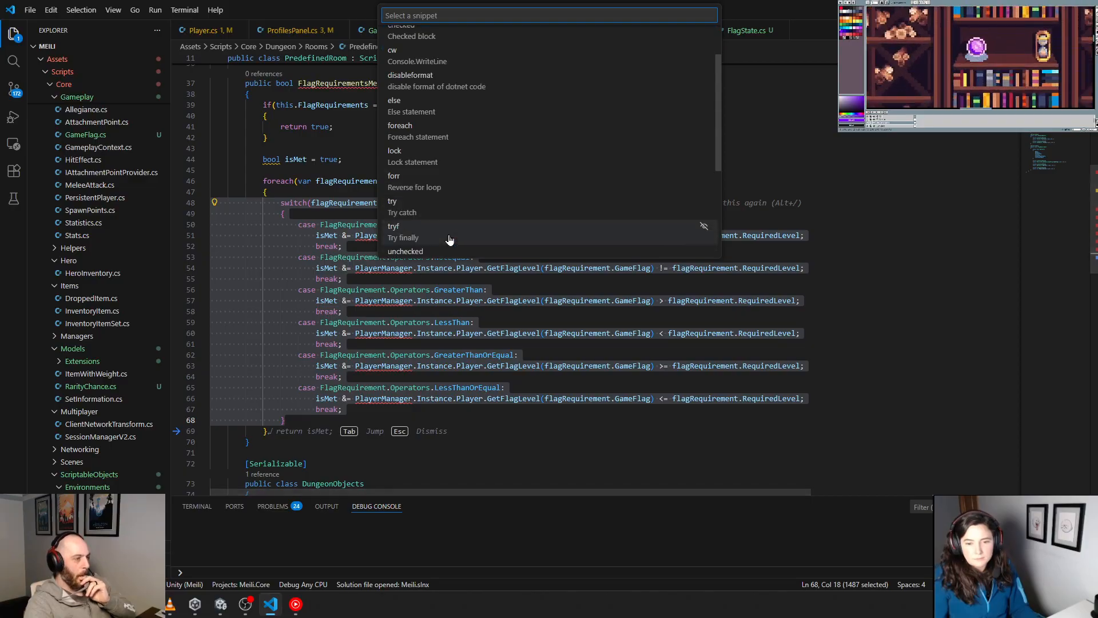
{"action": "scroll", "coordinate": [449, 240], "scroll_direction": "down", "scroll_amount": 1}
{"action": "scroll", "coordinate": [449, 240], "scroll_direction": "down", "scroll_amount": 5}
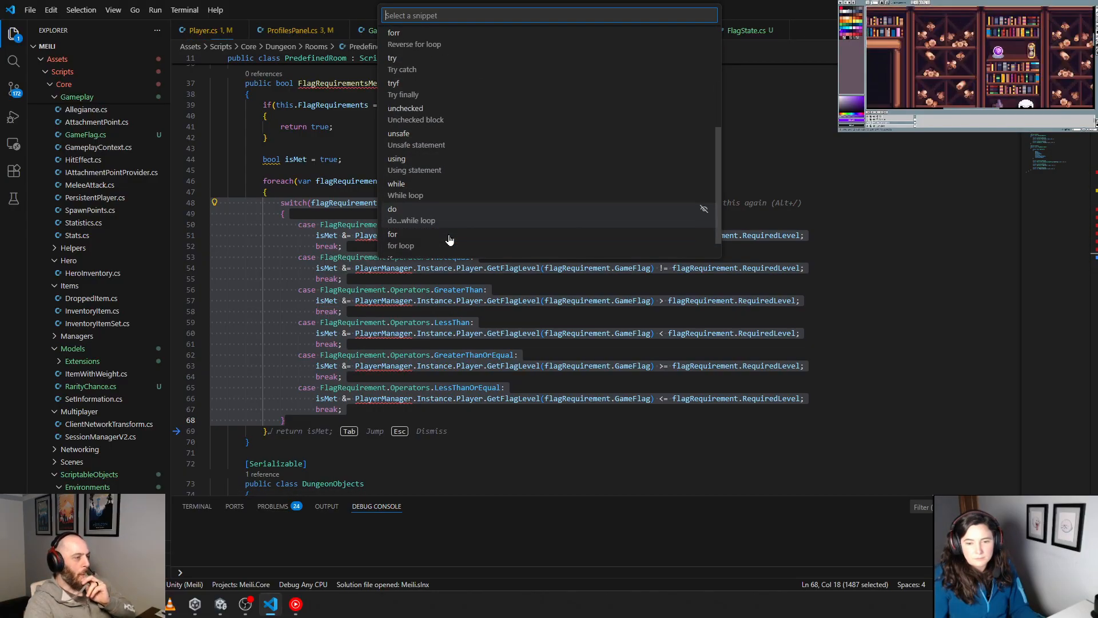
{"action": "scroll", "coordinate": [450, 240], "scroll_direction": "up", "scroll_amount": 10}
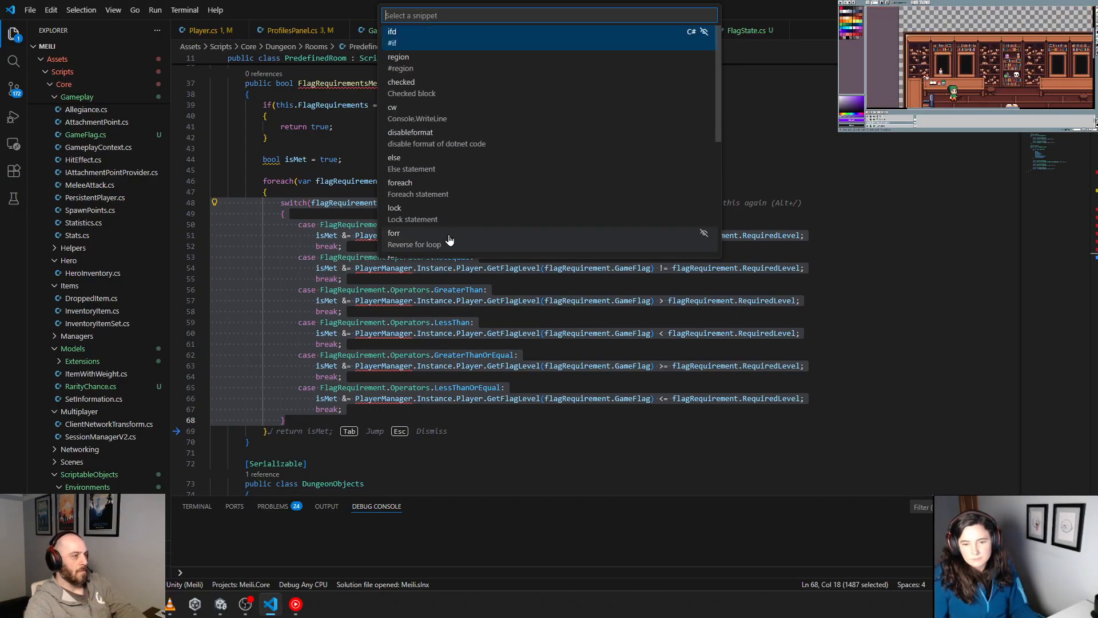
Step: Paste an "isMet &= flagRequirement.Operator switch" expression below the switch statement, comparing currentLevel with requiredLevel for each operator and falling back to false
{"action": "left_click_drag", "start_coordinate": [286, 420], "coordinate": [176, 208]}
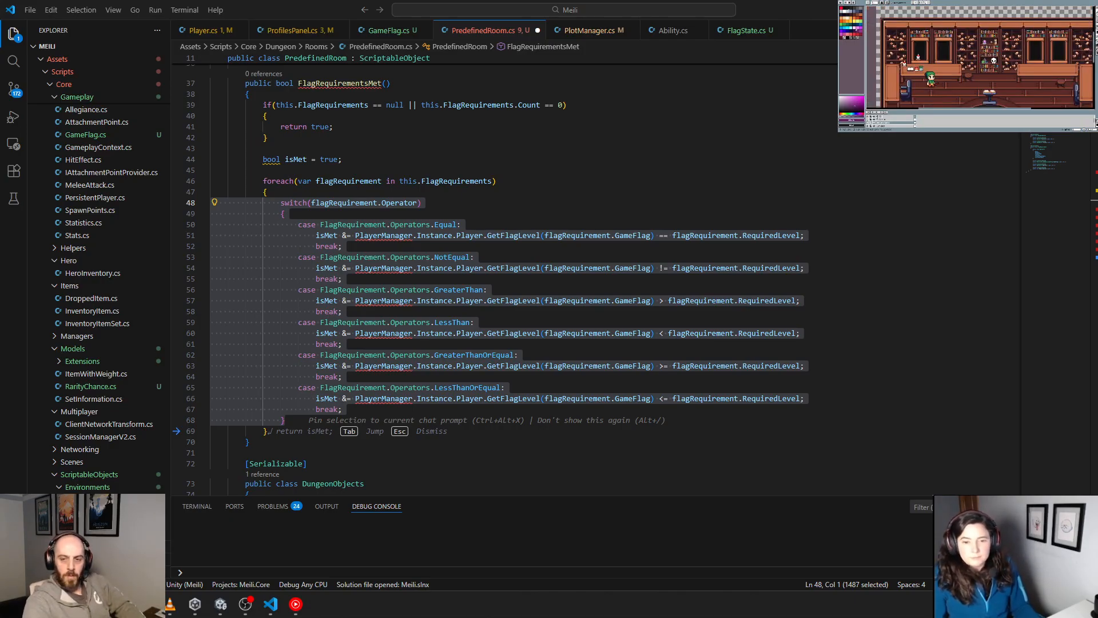
{"action": "key", "text": "alt+Tab"}
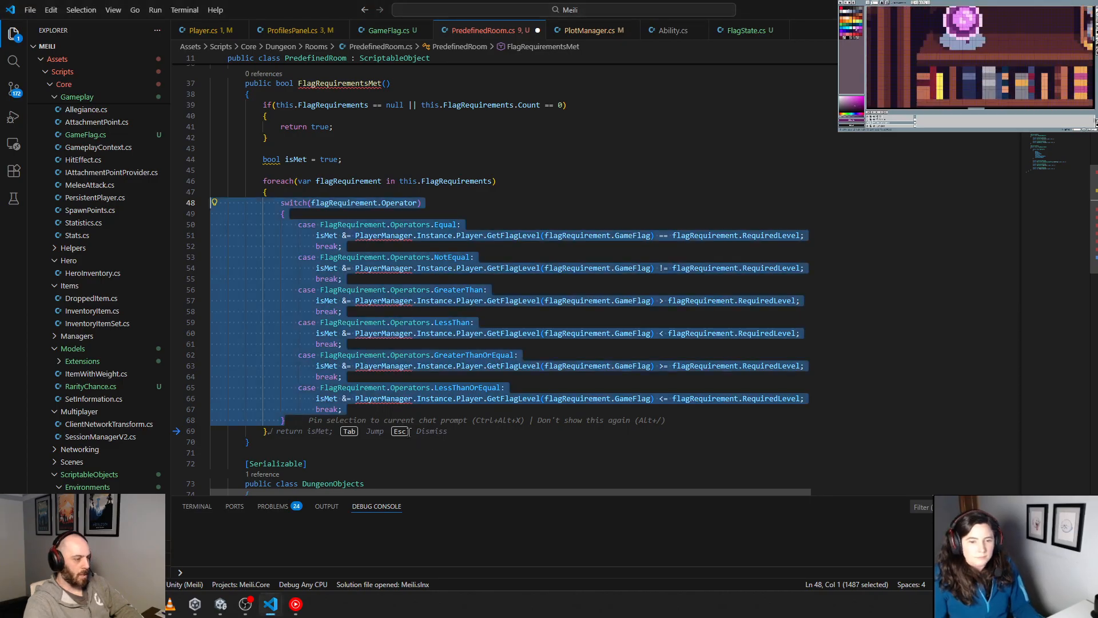
{"action": "left_click", "coordinate": [300, 422]}
{"action": "key", "text": "ctrl+v"}
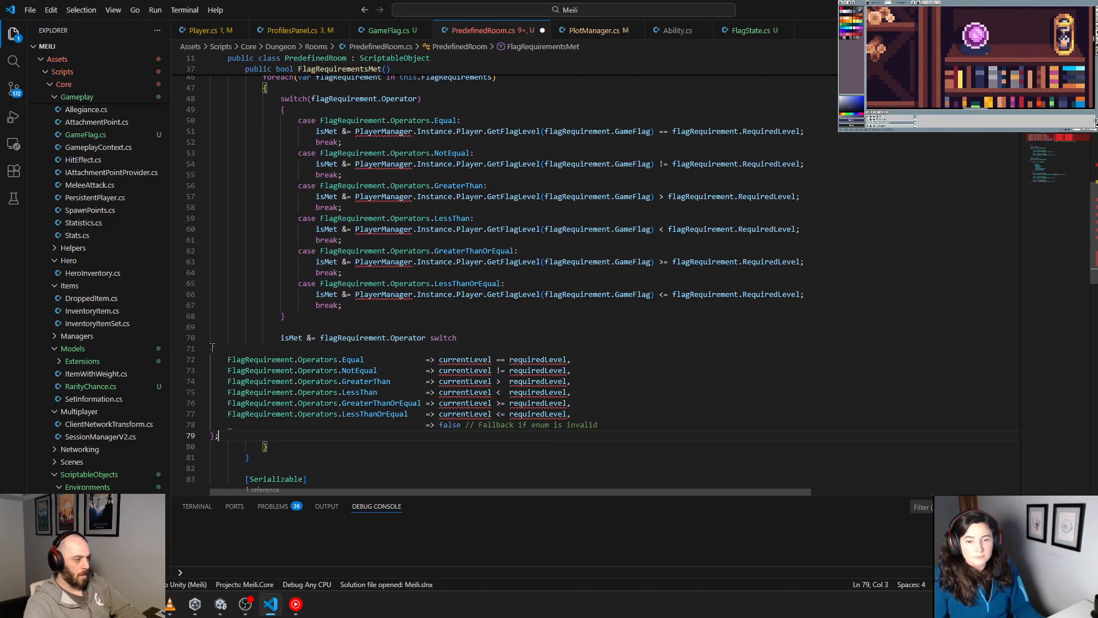
Step: Indent the pasted switch expression's braces and arms by three levels to align them with its isMet line
{"action": "left_click_drag", "start_coordinate": [280, 337], "coordinate": [623, 422]}
{"action": "key", "text": "Tab"}
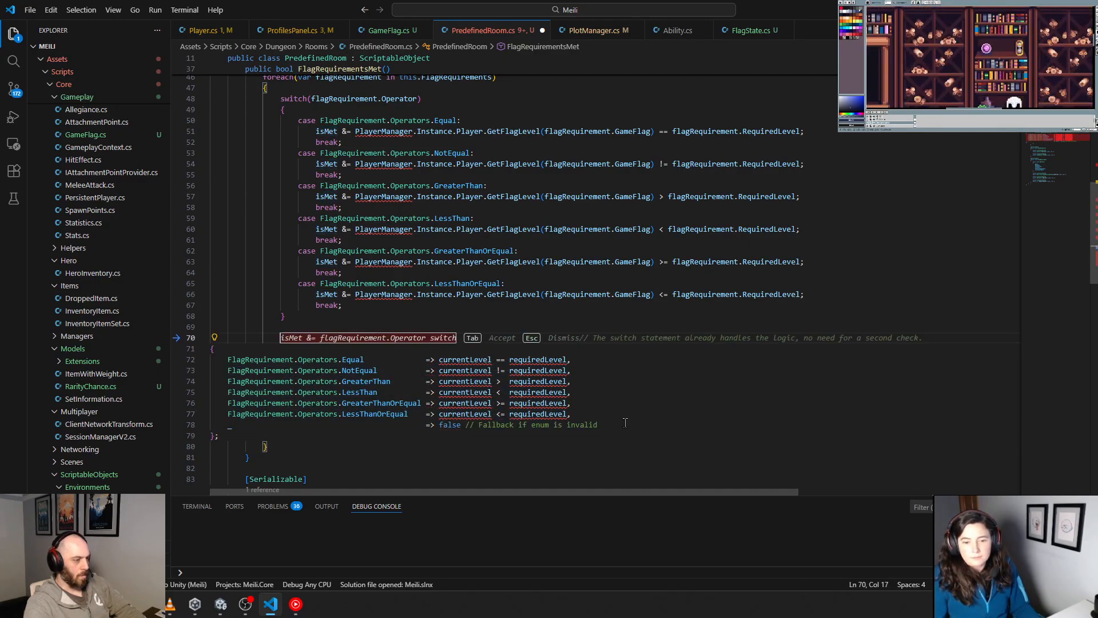
{"action": "left_click", "coordinate": [440, 403]}
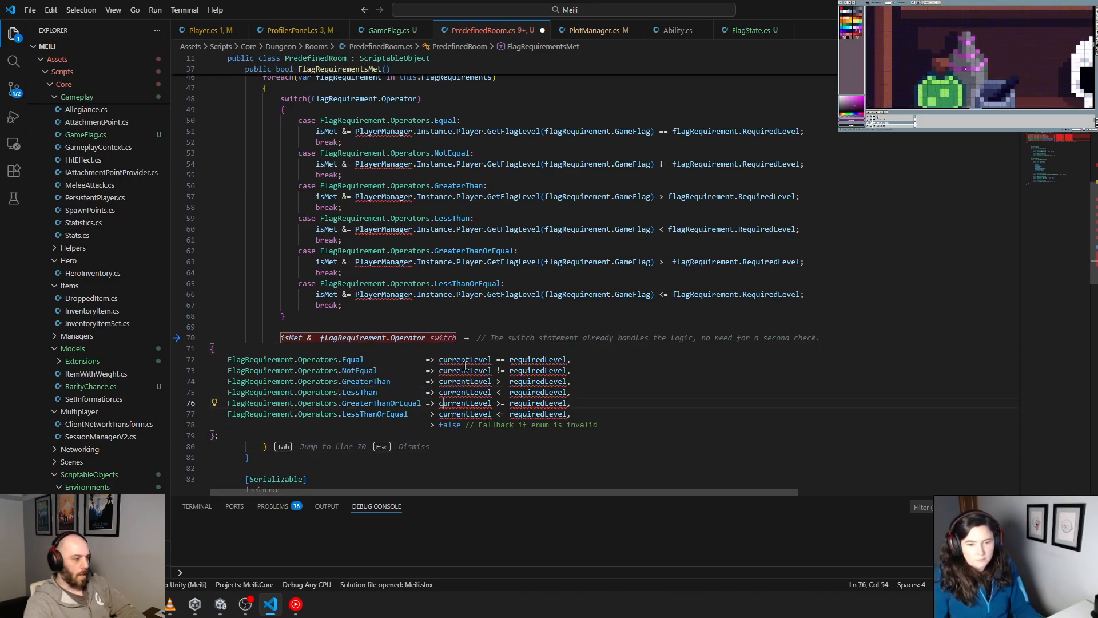
{"action": "left_click_drag", "start_coordinate": [280, 338], "coordinate": [310, 435]}
{"action": "left_click", "coordinate": [310, 434]}
{"action": "left_click_drag", "start_coordinate": [211, 436], "coordinate": [211, 413]}
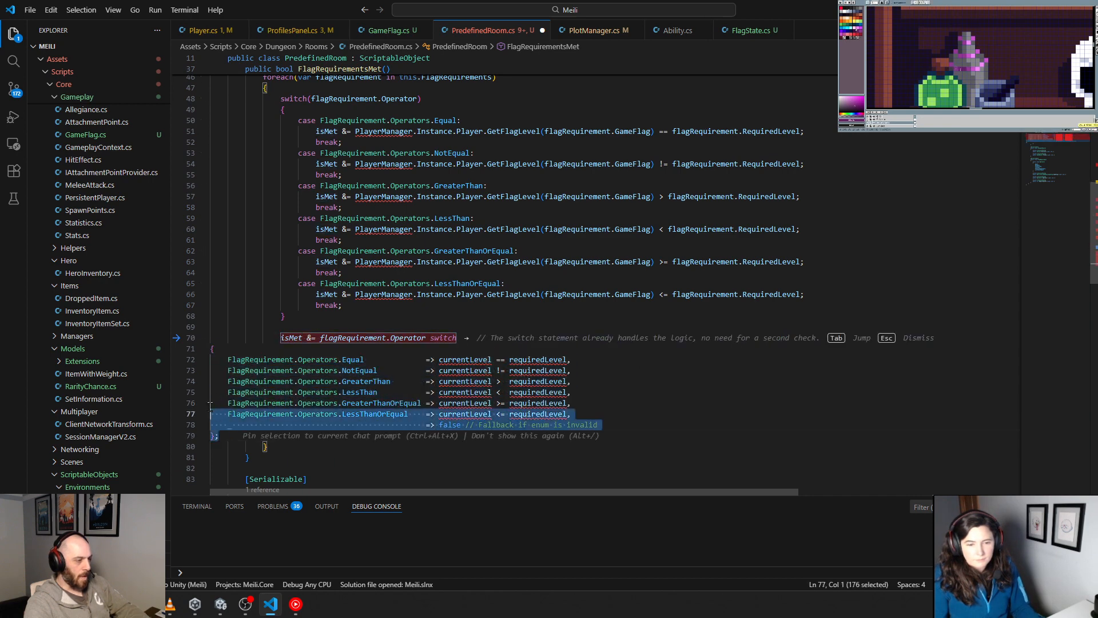
{"action": "left_click_drag", "start_coordinate": [280, 338], "coordinate": [257, 437]}
{"action": "left_click", "coordinate": [614, 347]}
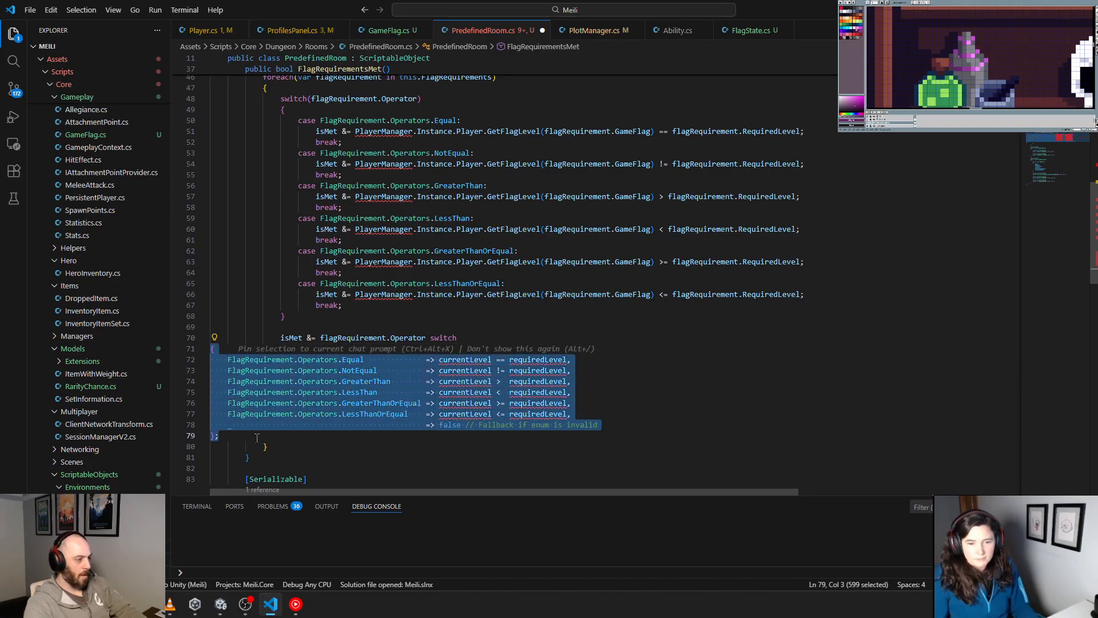
{"action": "key", "text": "Tab"}
{"action": "key", "text": "Tab"}
{"action": "key", "text": "Tab"}
{"action": "key", "text": "Tab"}
{"action": "left_click", "coordinate": [386, 425]}
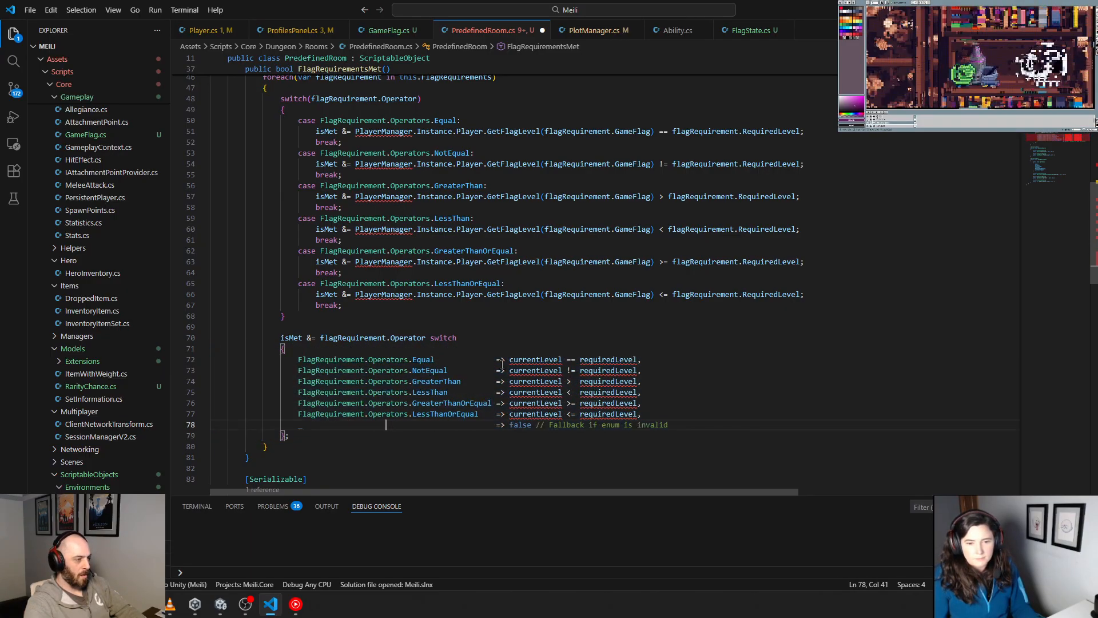
Step: Insert the suggested currentLevel and requiredLevel int declarations between the old switch statement and the new switch expression
{"action": "left_click", "coordinate": [573, 334]}
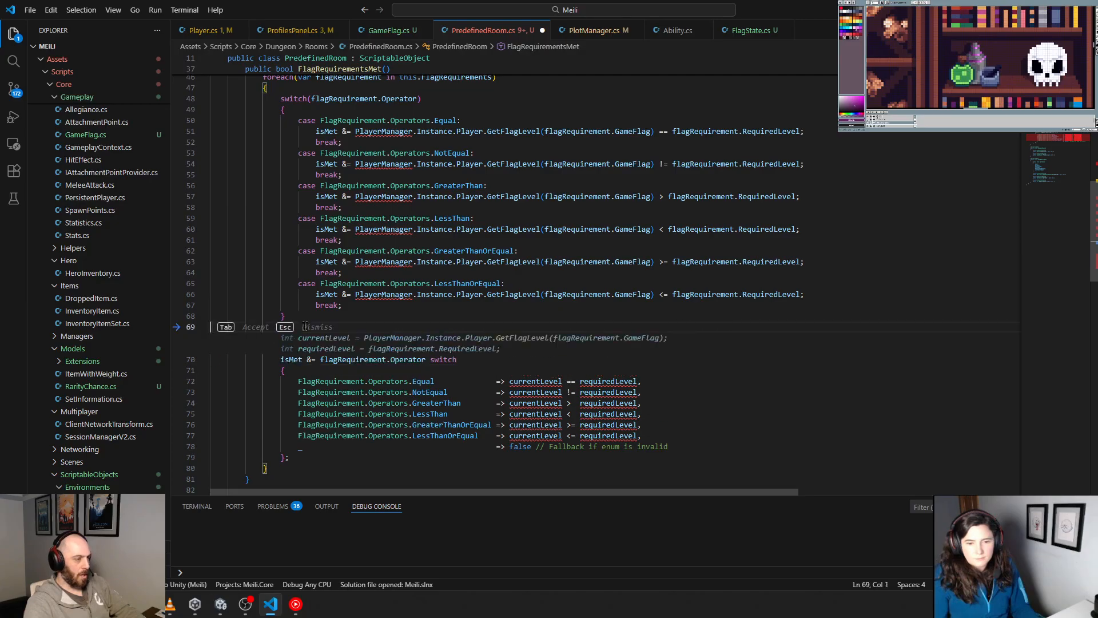
{"action": "left_click", "coordinate": [342, 317]}
{"action": "key", "text": "Return"}
{"action": "key", "text": "Return"}
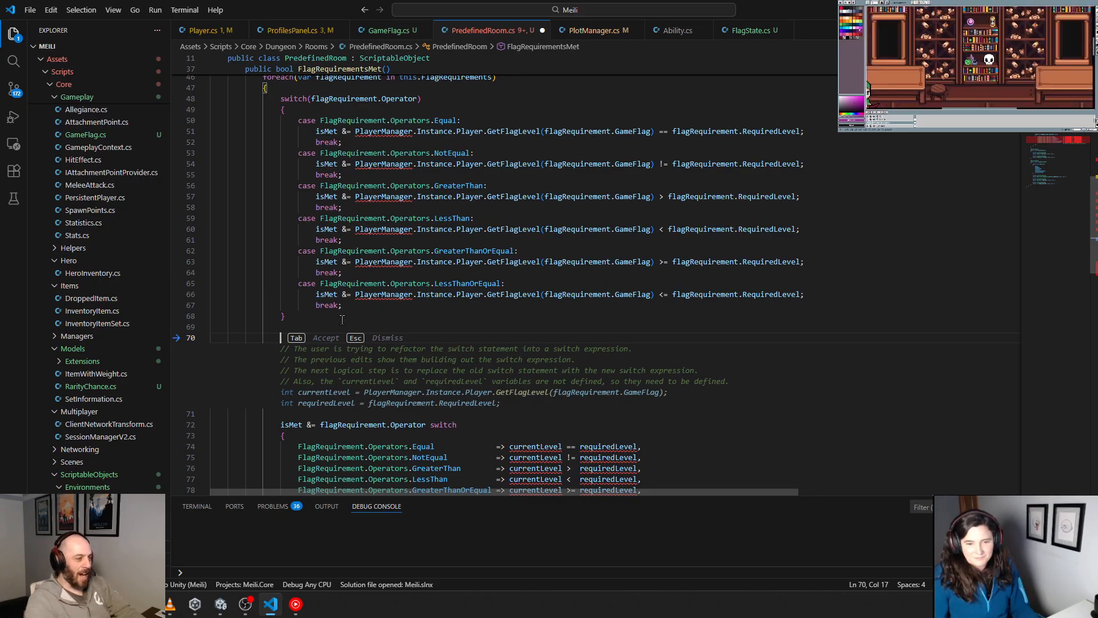
{"action": "key", "text": "Tab"}
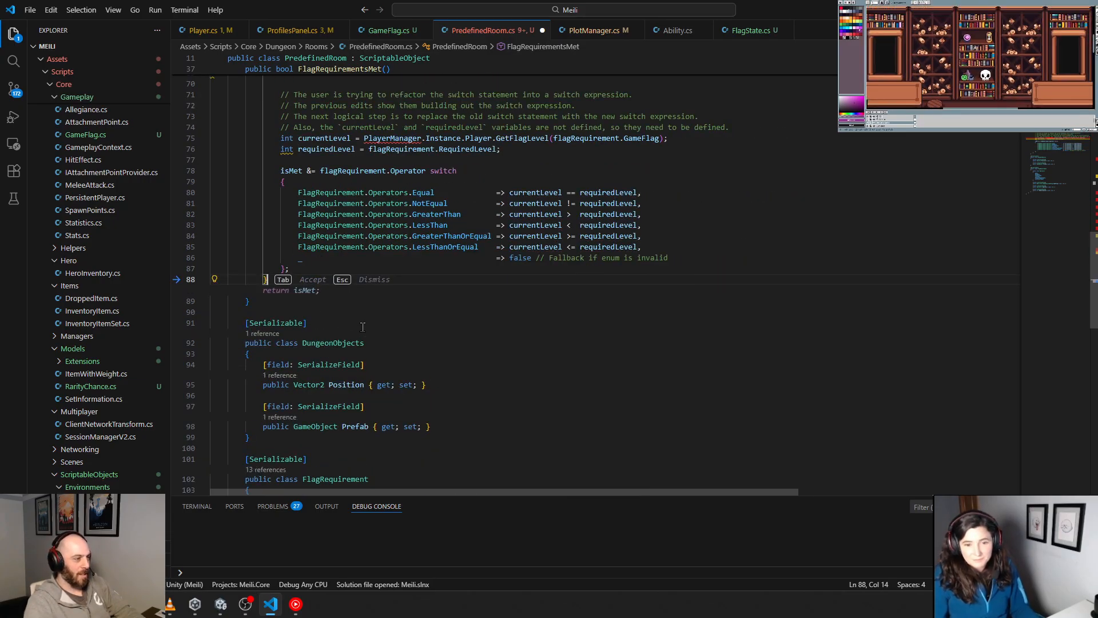
Step: Delete the generated comment lines above the currentLevel declaration, along with the extra blank line
{"action": "scroll", "coordinate": [402, 292], "scroll_direction": "up", "scroll_amount": 4}
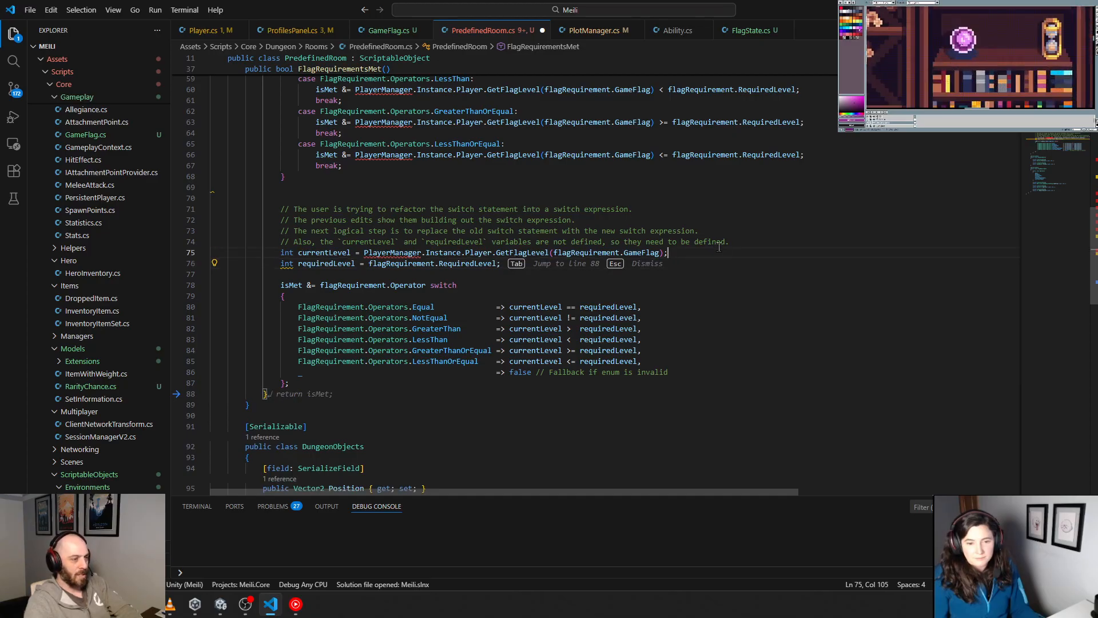
{"action": "left_click_drag", "start_coordinate": [755, 240], "coordinate": [329, 231]}
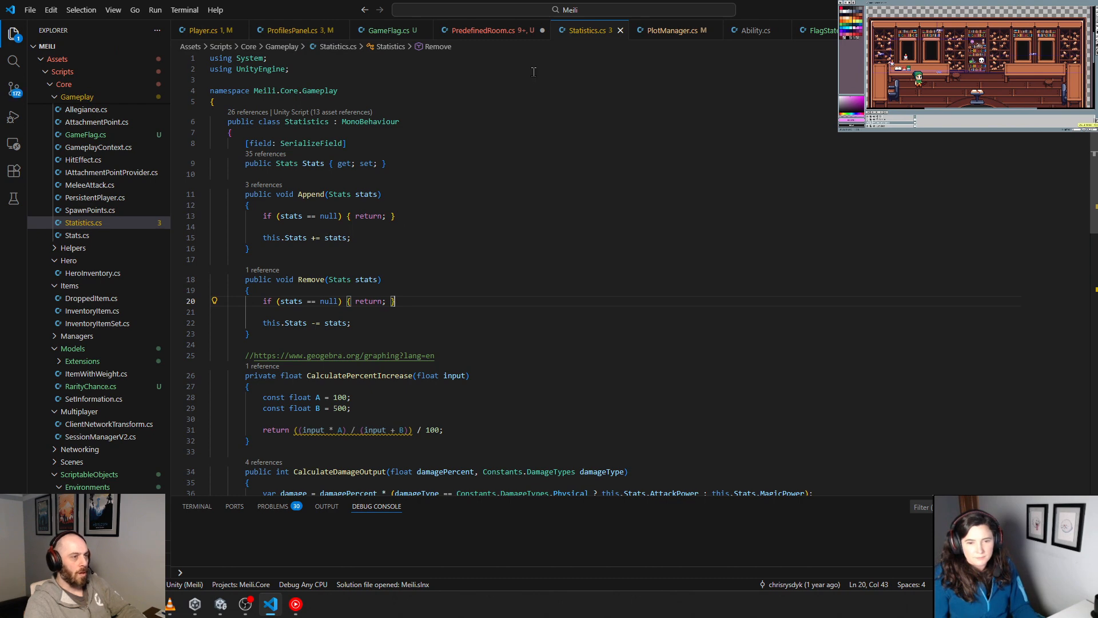
{"action": "left_click", "coordinate": [620, 30]}
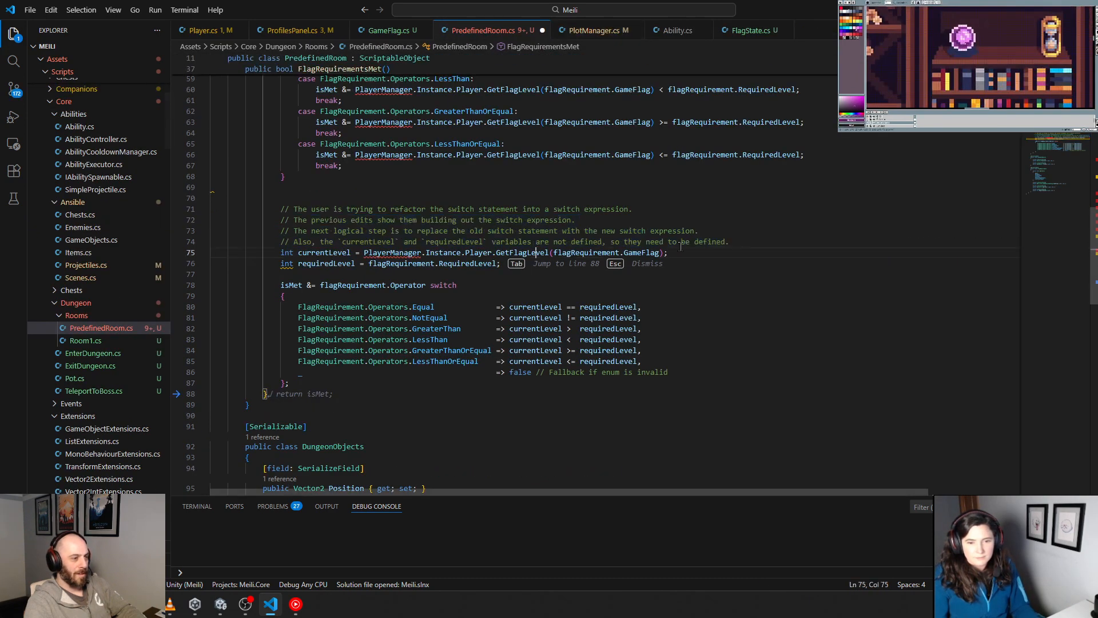
{"action": "left_click_drag", "start_coordinate": [738, 242], "coordinate": [178, 205]}
{"action": "key", "text": "BackSpace"}
{"action": "key", "text": "BackSpace"}
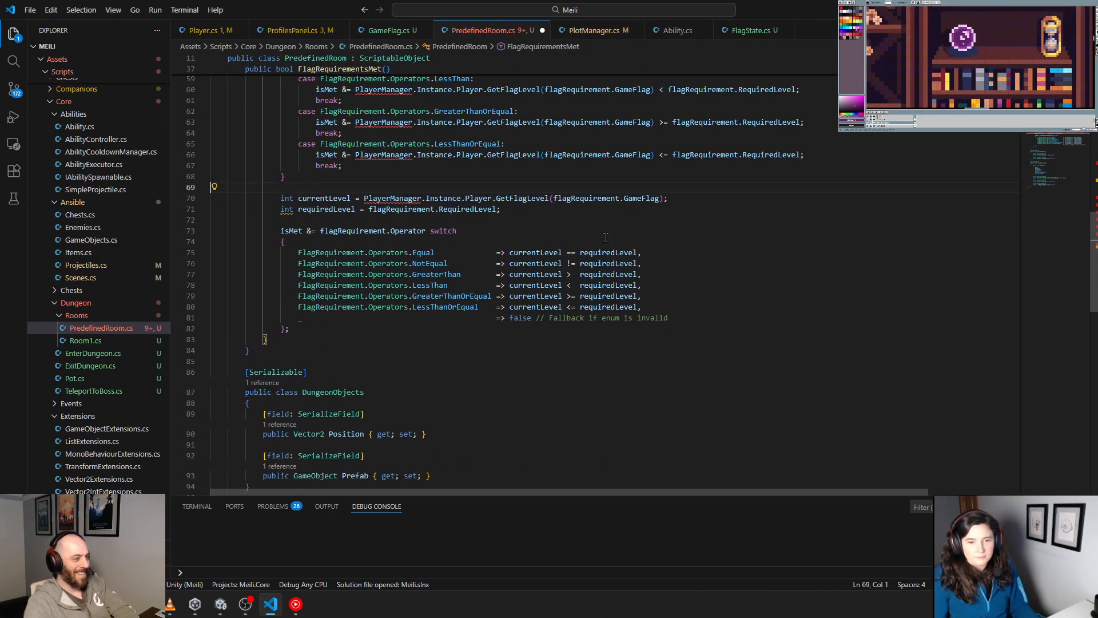
Step: Try to change the requiredLevel declaration's type to var, and undo it
{"action": "scroll", "coordinate": [349, 286], "scroll_direction": "up", "scroll_amount": 3}
{"action": "double_click", "coordinate": [292, 285]}
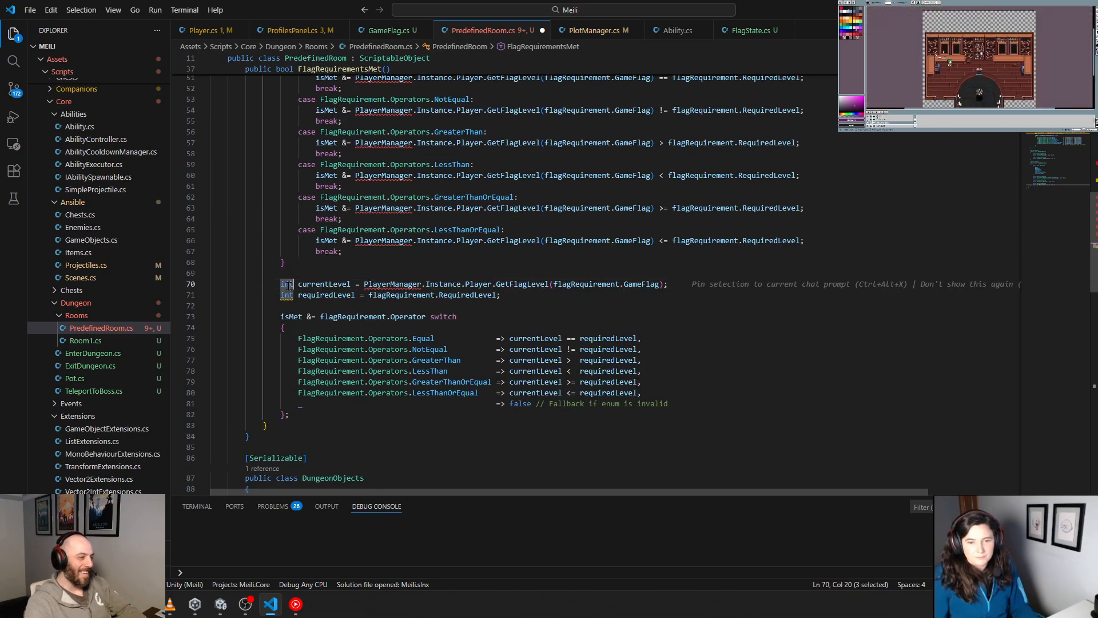
{"action": "double_click", "coordinate": [287, 295]}
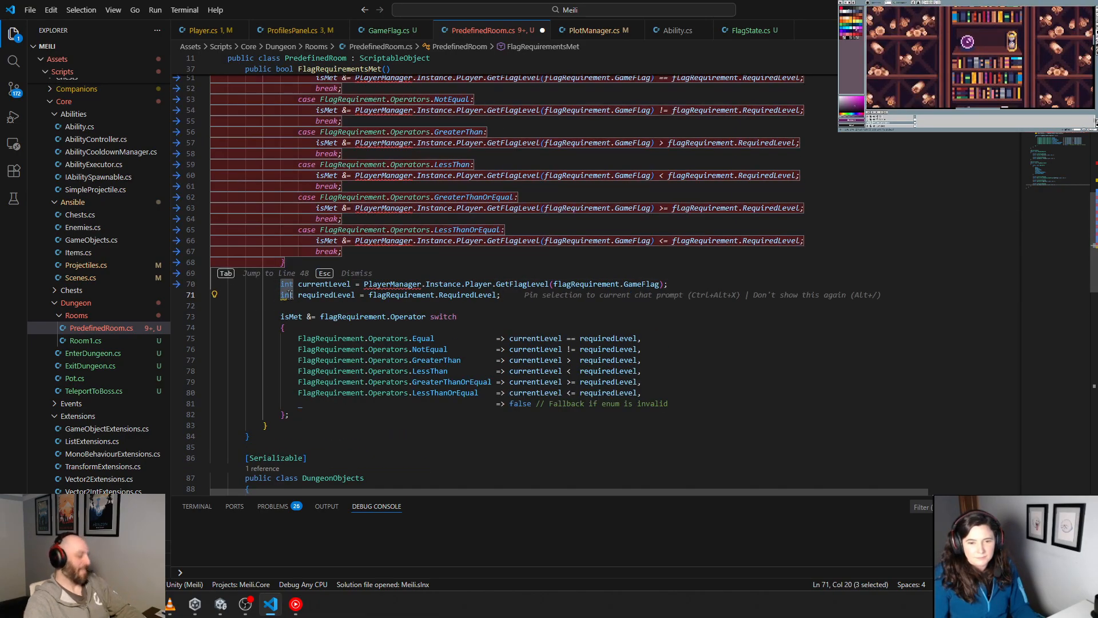
{"action": "type", "text": "var"}
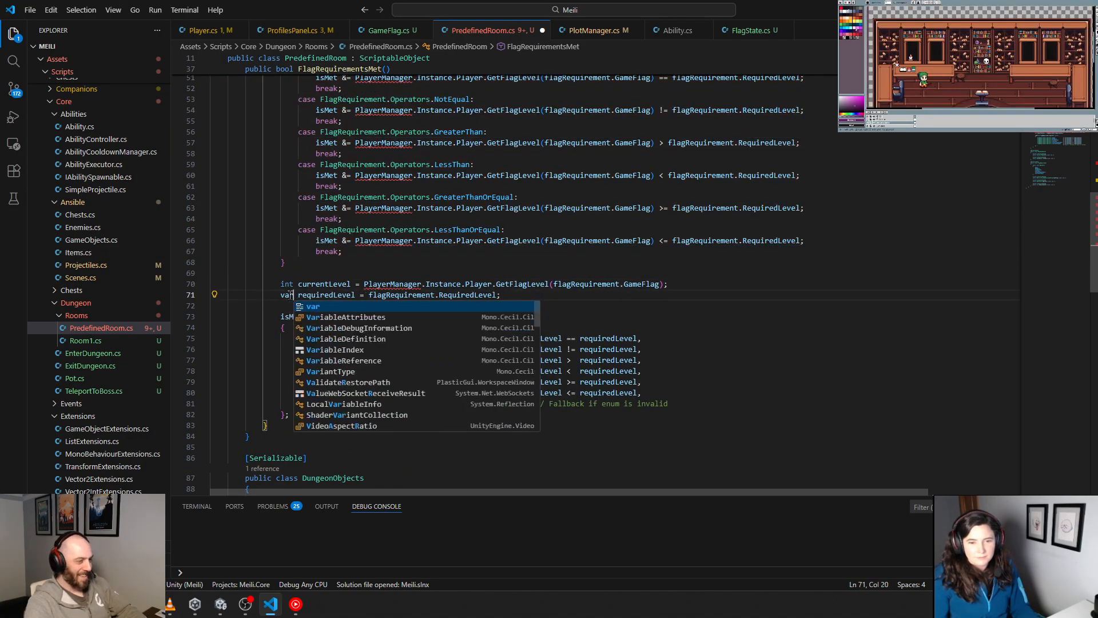
{"action": "key", "text": "ctrl+z"}
{"action": "left_click", "coordinate": [405, 264]}
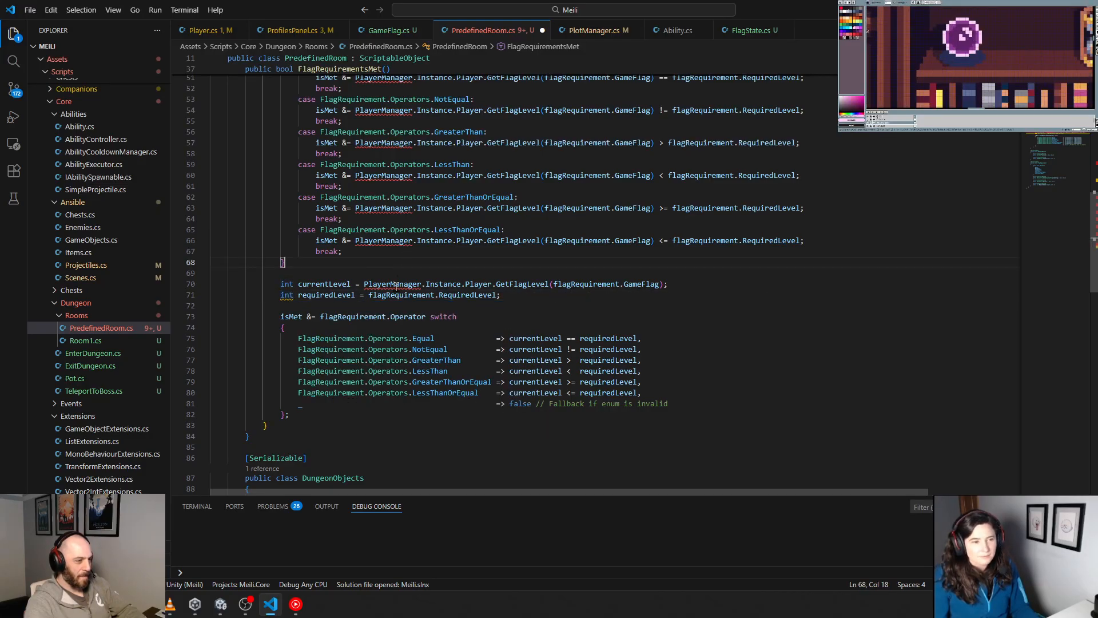
Step: Delete the old switch(flagRequirement.Operator) statement and the leftover blank lines at the start of the foreach body
{"action": "left_click_drag", "start_coordinate": [292, 261], "coordinate": [250, 99]}
{"action": "scroll", "coordinate": [271, 193], "scroll_direction": "up", "scroll_amount": 4}
{"action": "left_click", "coordinate": [284, 191], "text": "shift"}
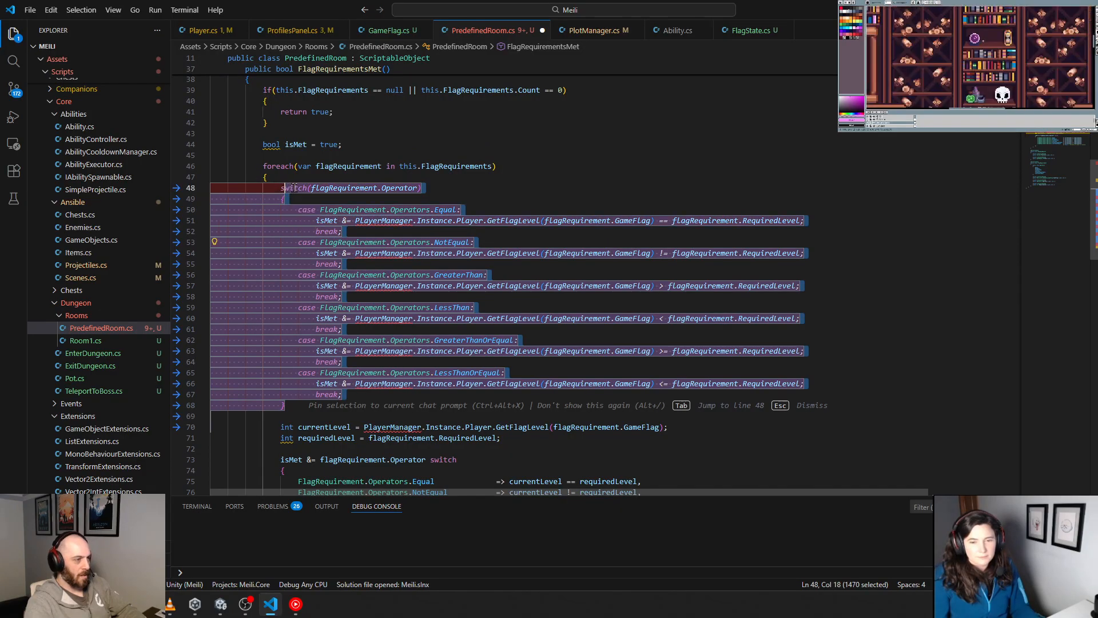
{"action": "key", "text": "Delete"}
{"action": "key", "text": "Delete"}
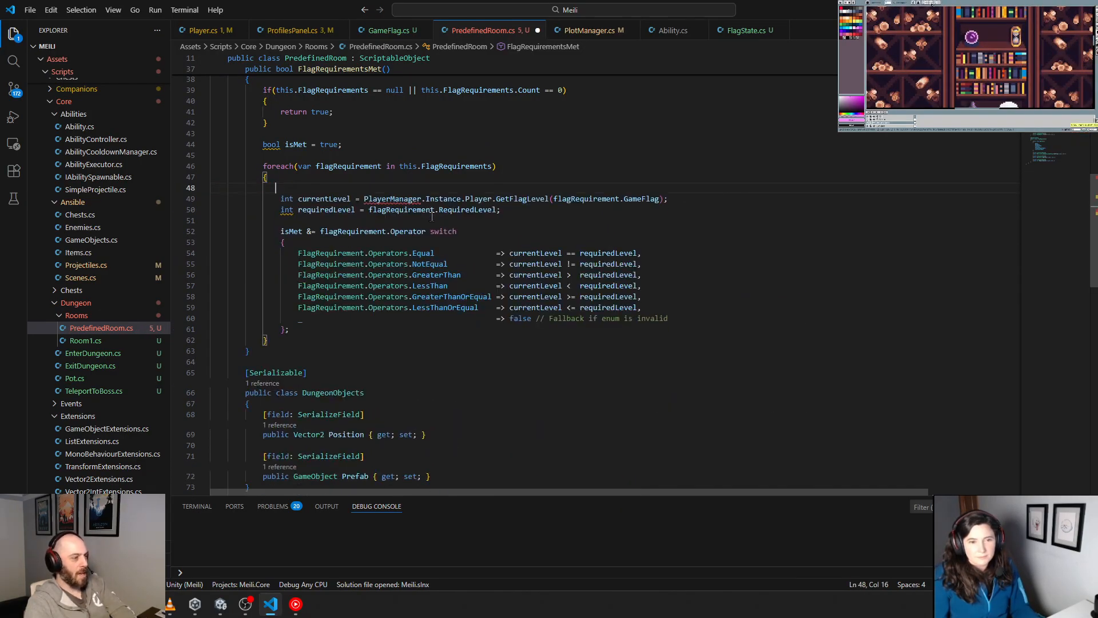
{"action": "key", "text": "BackSpace"}
{"action": "key", "text": "Delete"}
{"action": "key", "text": "BackSpace"}
{"action": "key", "text": "BackSpace"}
{"action": "key", "text": "BackSpace"}
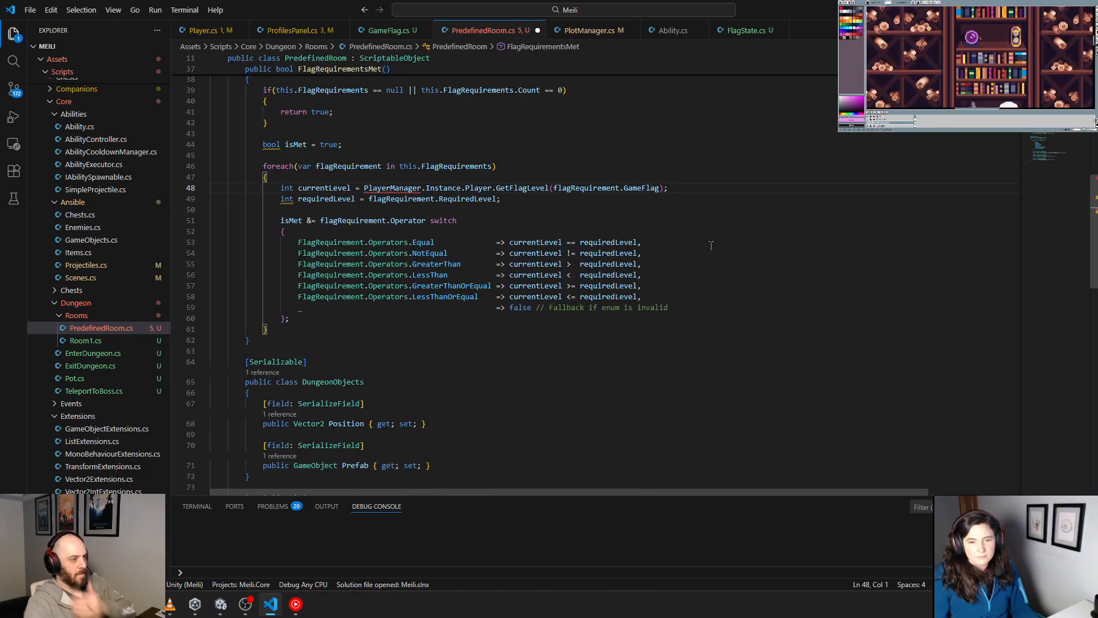
Step: Add "return isMet;" after the foreach loop in FlagRequirementsMet, separated by a blank line
{"action": "left_click", "coordinate": [711, 244]}
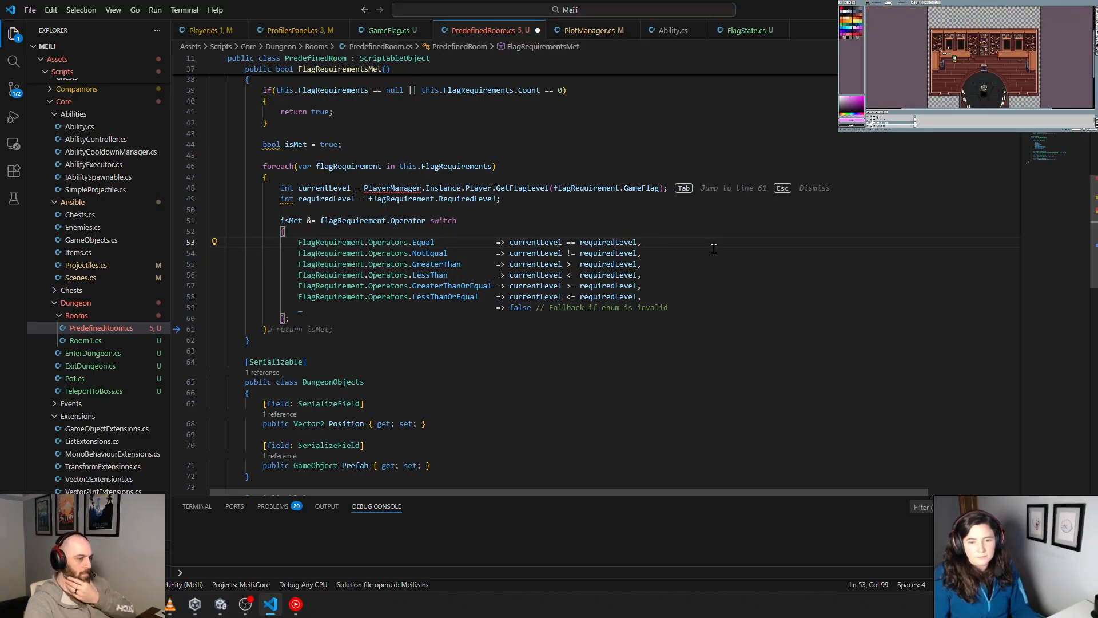
{"action": "key", "text": "Tab"}
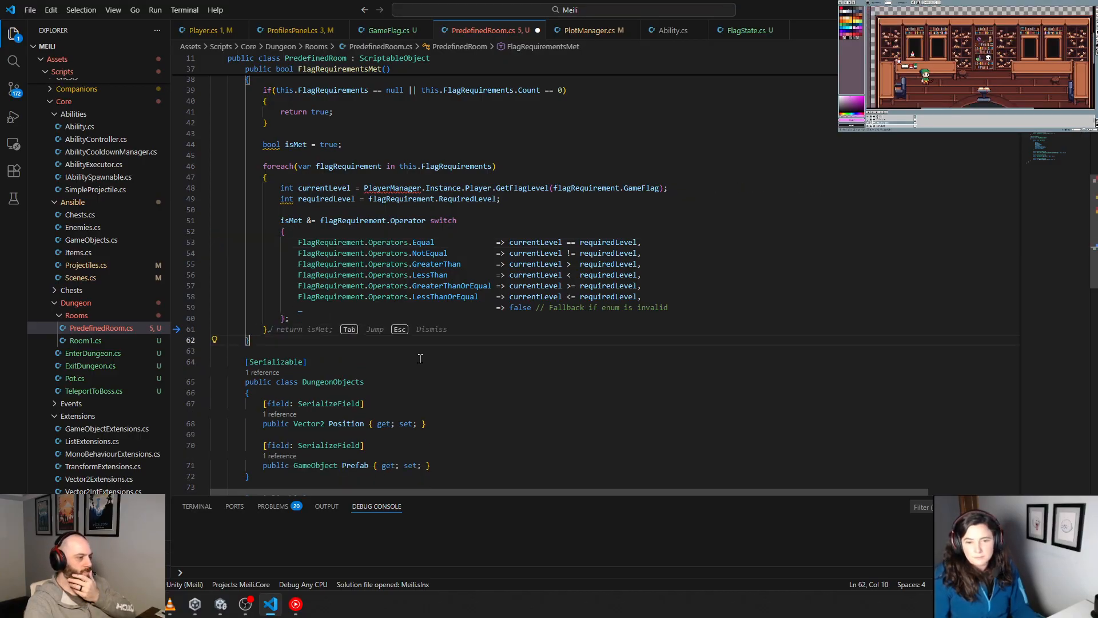
{"action": "key", "text": "Return"}
{"action": "key", "text": "Return"}
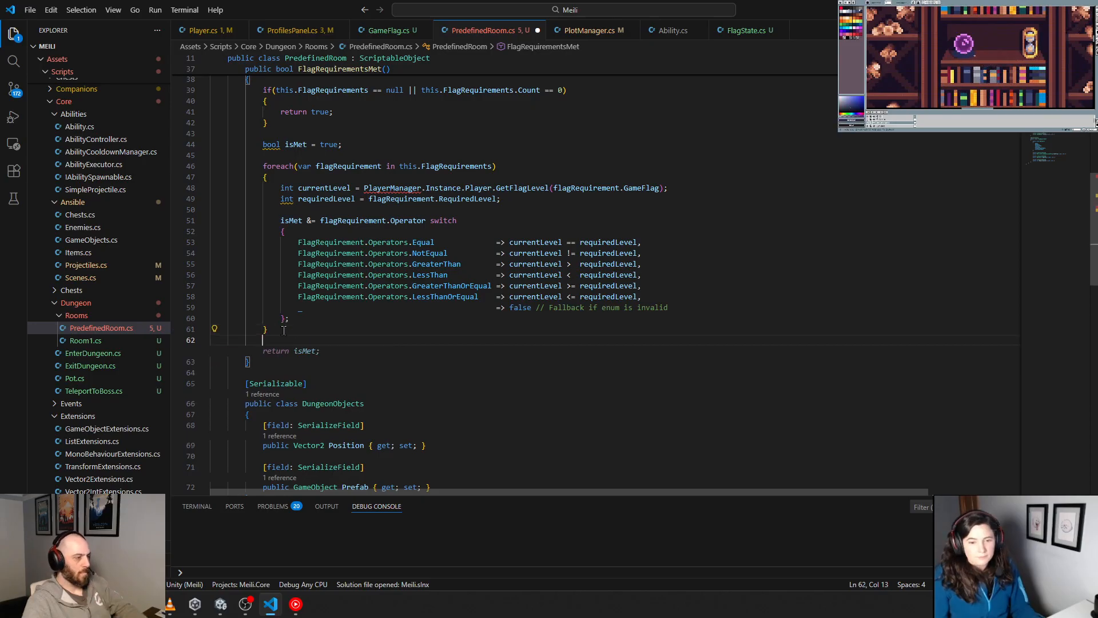
{"action": "type", "text": "return isMet;"}
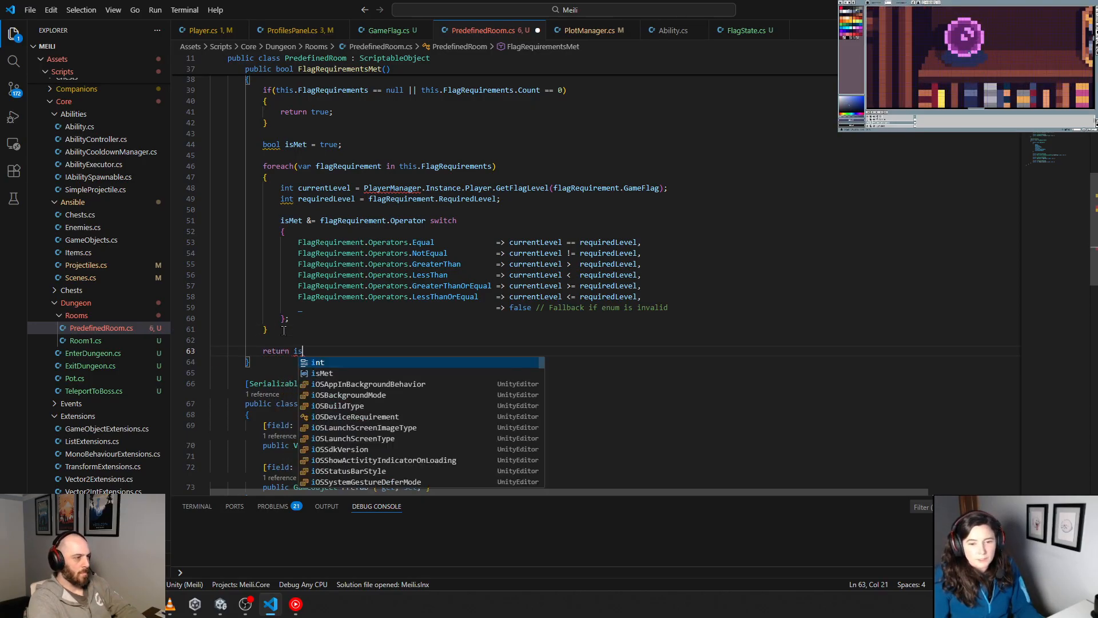
{"action": "key", "text": "Up"}
{"action": "key", "text": "Up"}
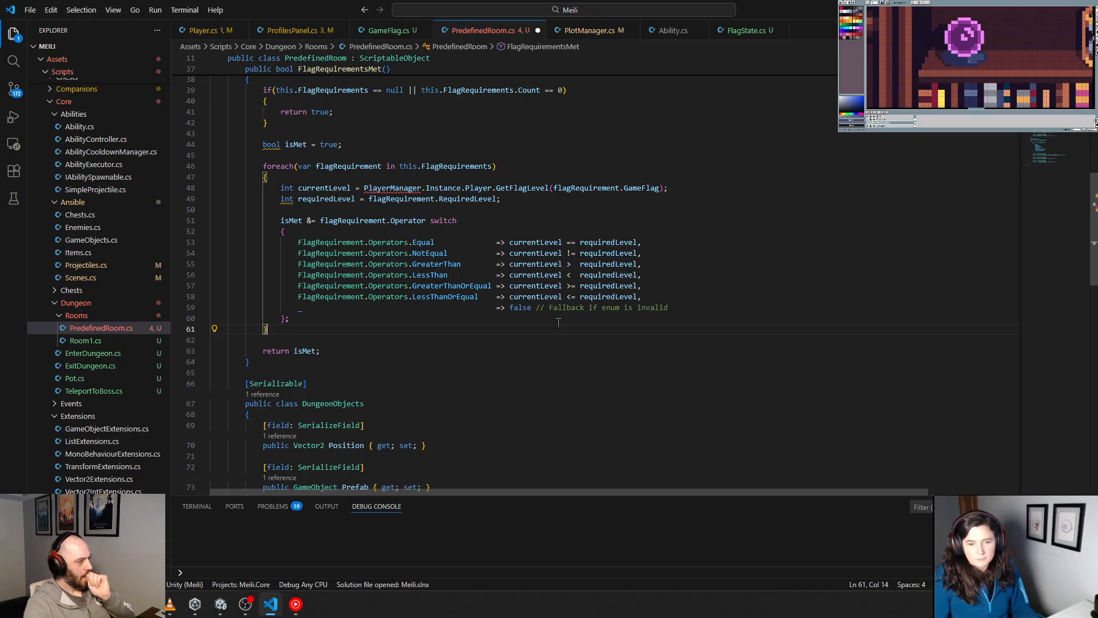
Step: Remove the "Fallback if enum is invalid" comment from the switch expression's default arm
{"action": "left_click_drag", "start_coordinate": [534, 308], "coordinate": [670, 308]}
{"action": "key", "text": "BackSpace"}
{"action": "left_click", "coordinate": [482, 352]}
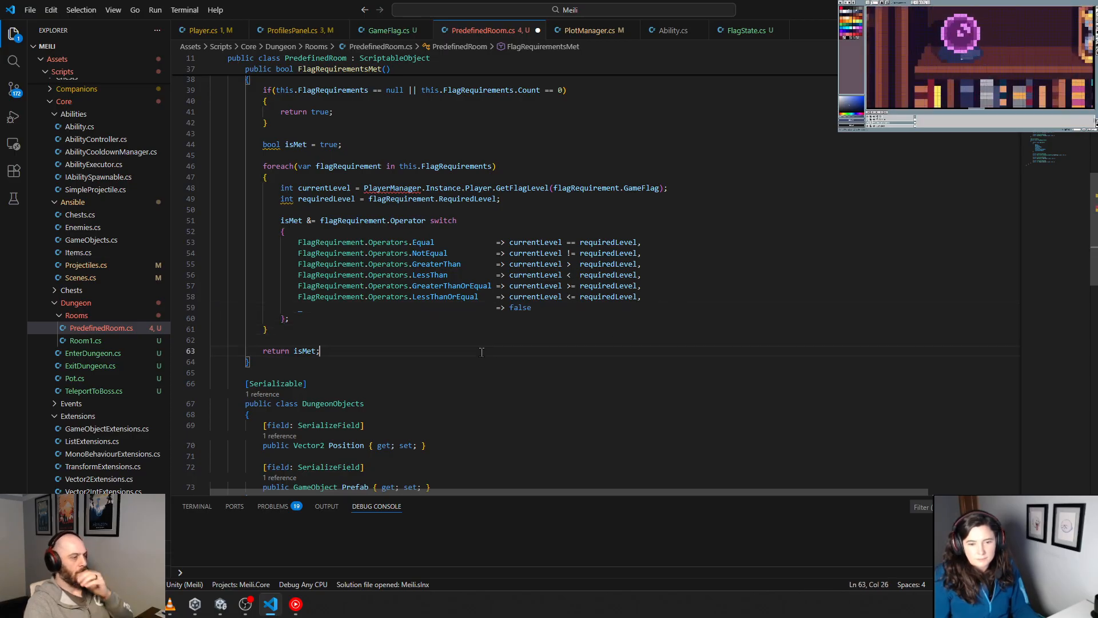
Step: Set currentLevel to the placeholder value 1 and comment out the PlayerManager.Instance.Player.GetFlagLevel call on that line
{"action": "mouse_move", "coordinate": [392, 186]}
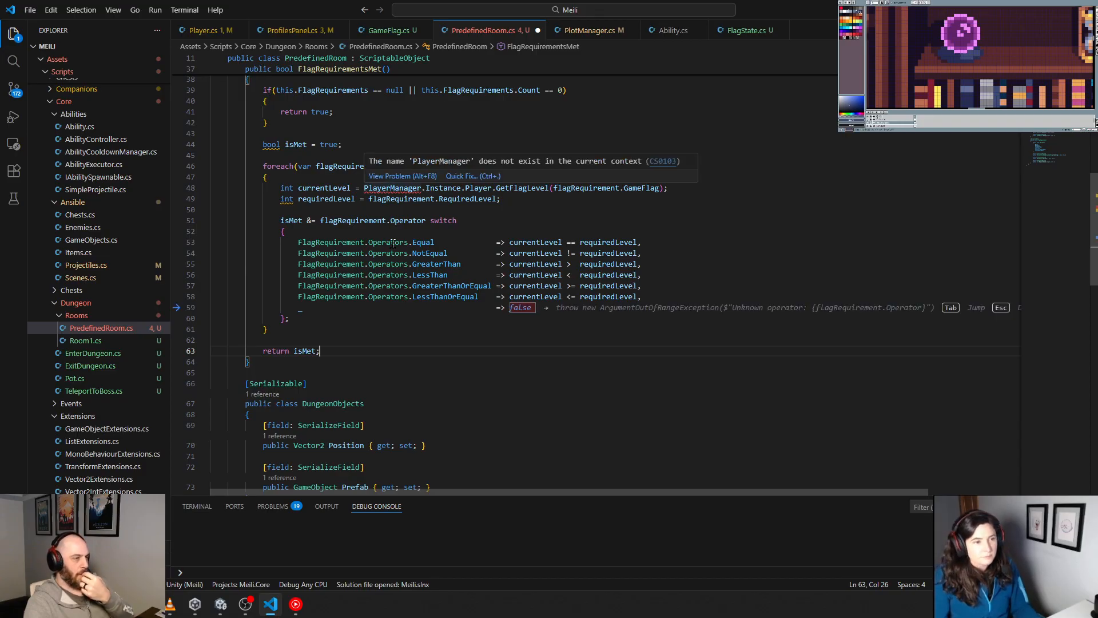
{"action": "scroll", "coordinate": [291, 313], "scroll_direction": "up", "scroll_amount": 3}
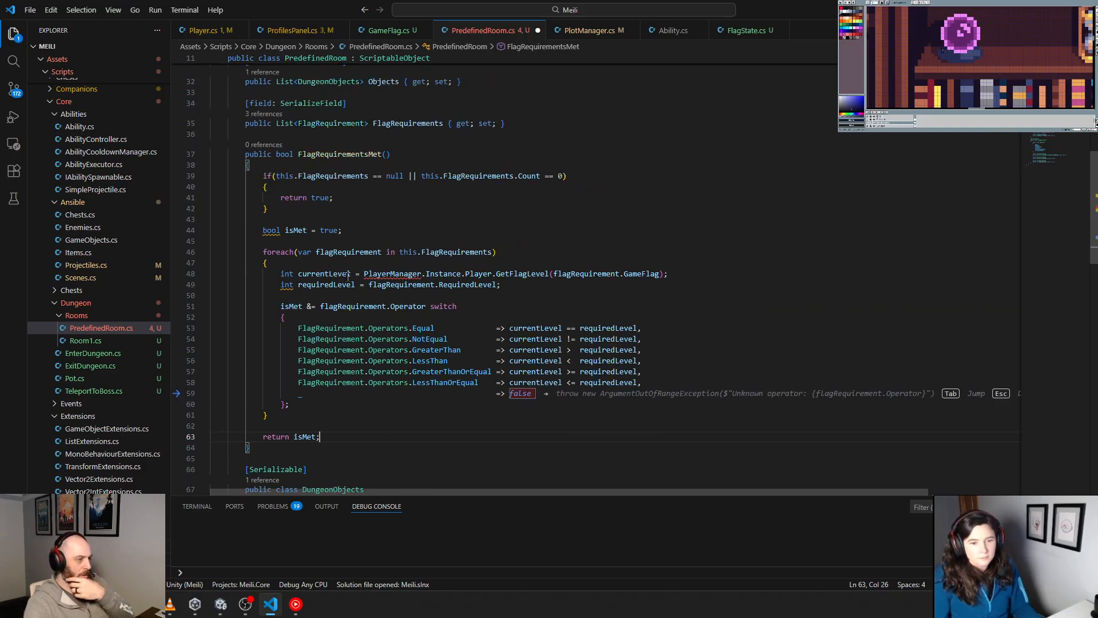
{"action": "left_click", "coordinate": [363, 274]}
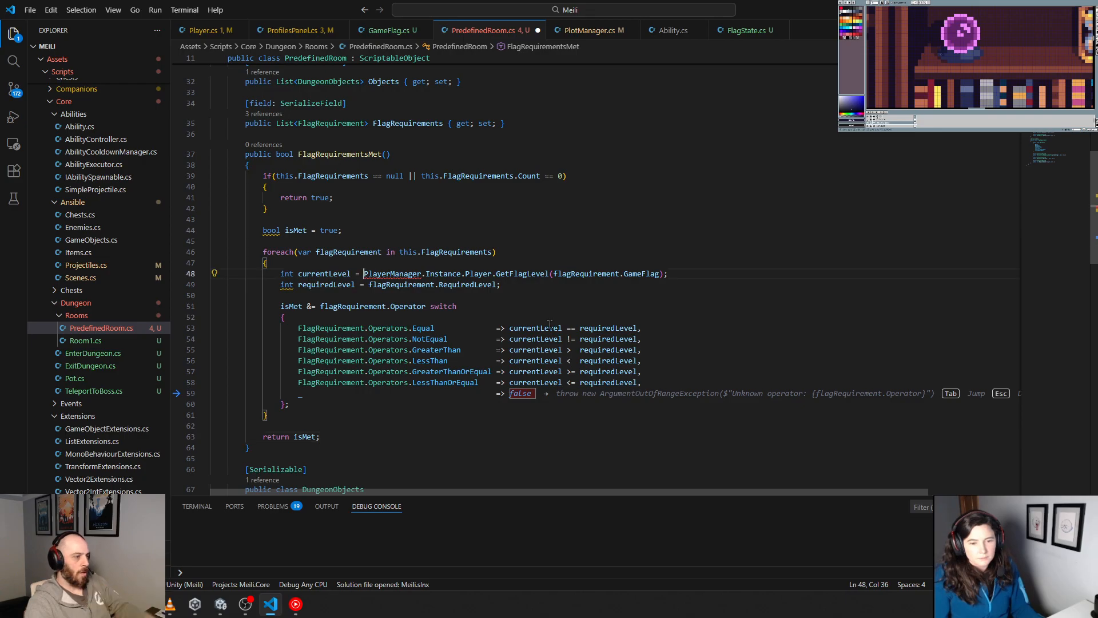
{"action": "type", "text": "1;"}
{"action": "key", "text": "BackSpace"}
{"action": "type", "text": "//"}
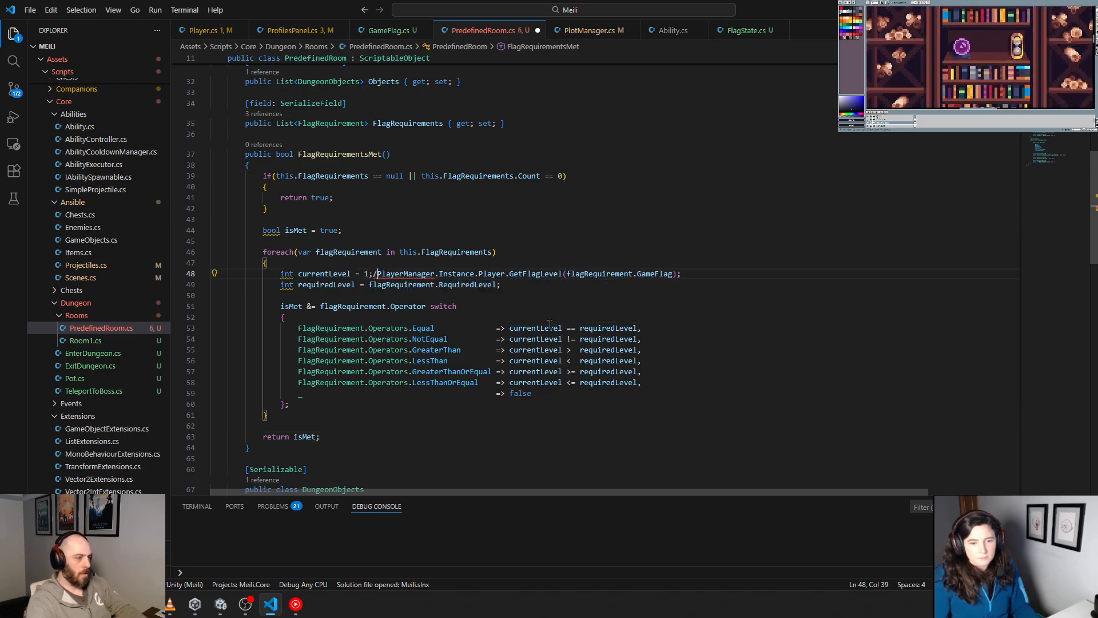
{"action": "key", "text": "BackSpace"}
{"action": "type", "text": "/"}
Step: Insert "//TODO: Player Manager is accessible due to circular references must fix later" before the commented-out call, and save the file
{"action": "key", "text": "Left"}
{"action": "key", "text": "Left"}
{"action": "type", "text": "//TODO"}
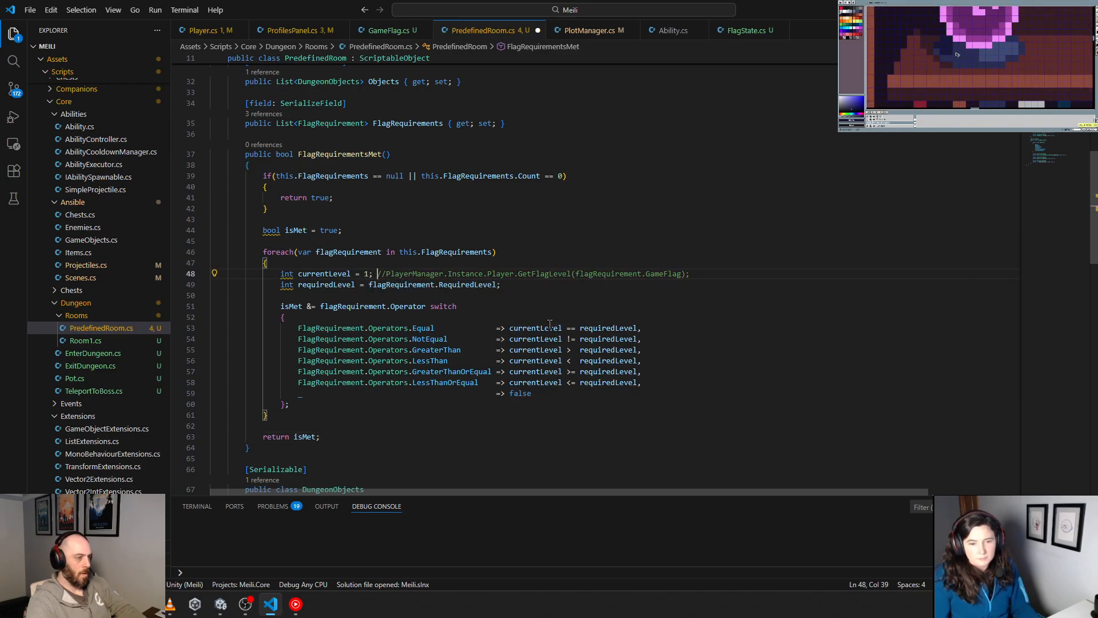
{"action": "type", "text": ": Player M"}
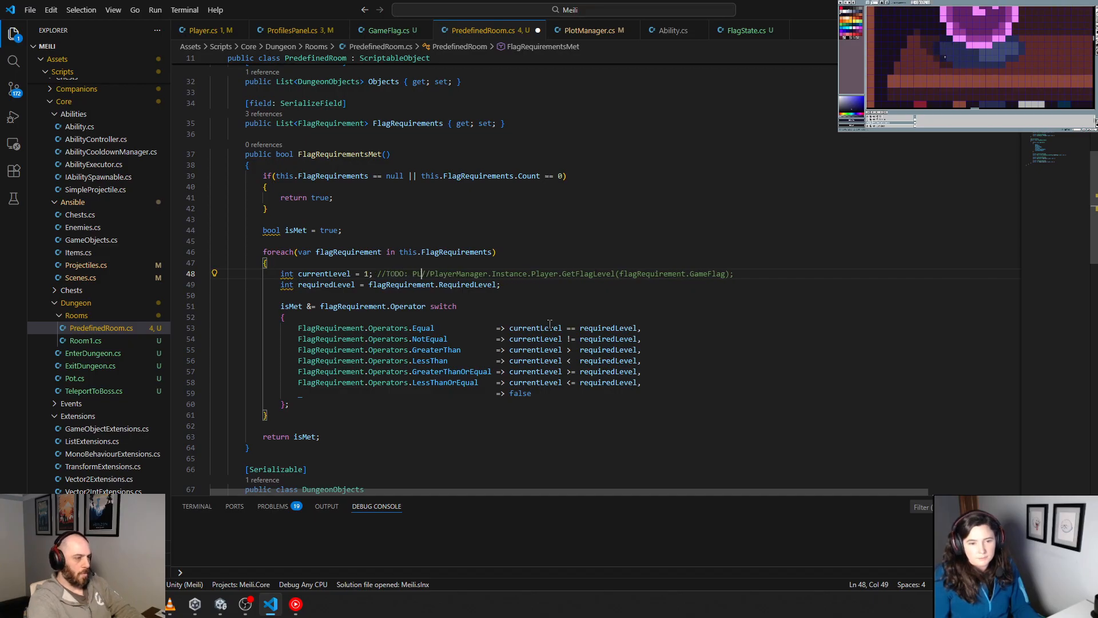
{"action": "type", "text": "anager is ass"}
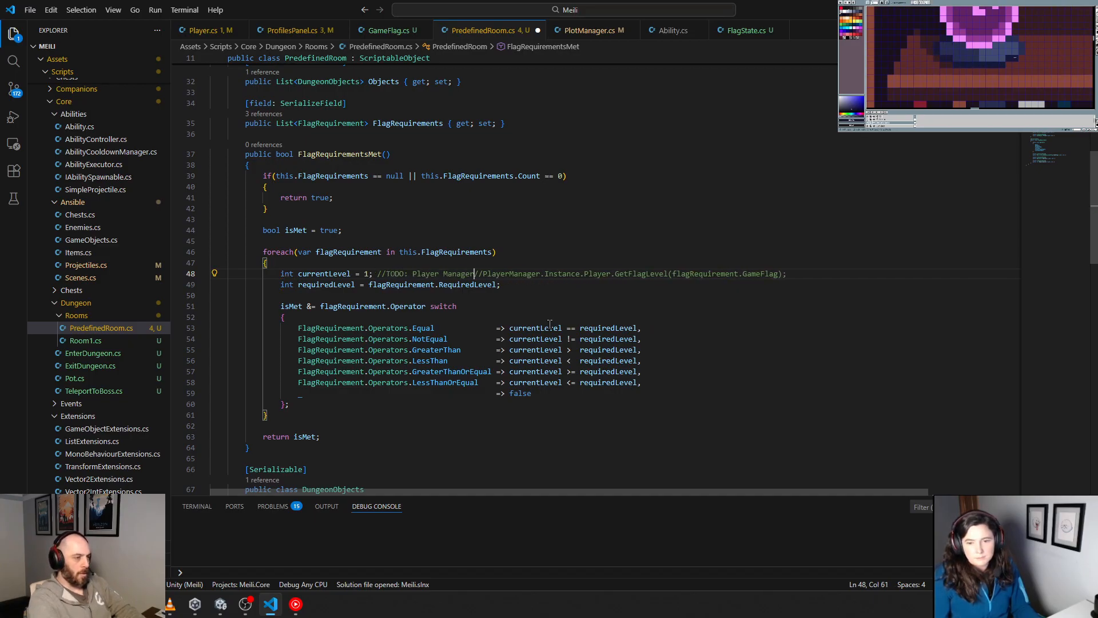
{"action": "key", "text": "BackSpace"}
{"action": "key", "text": "BackSpace"}
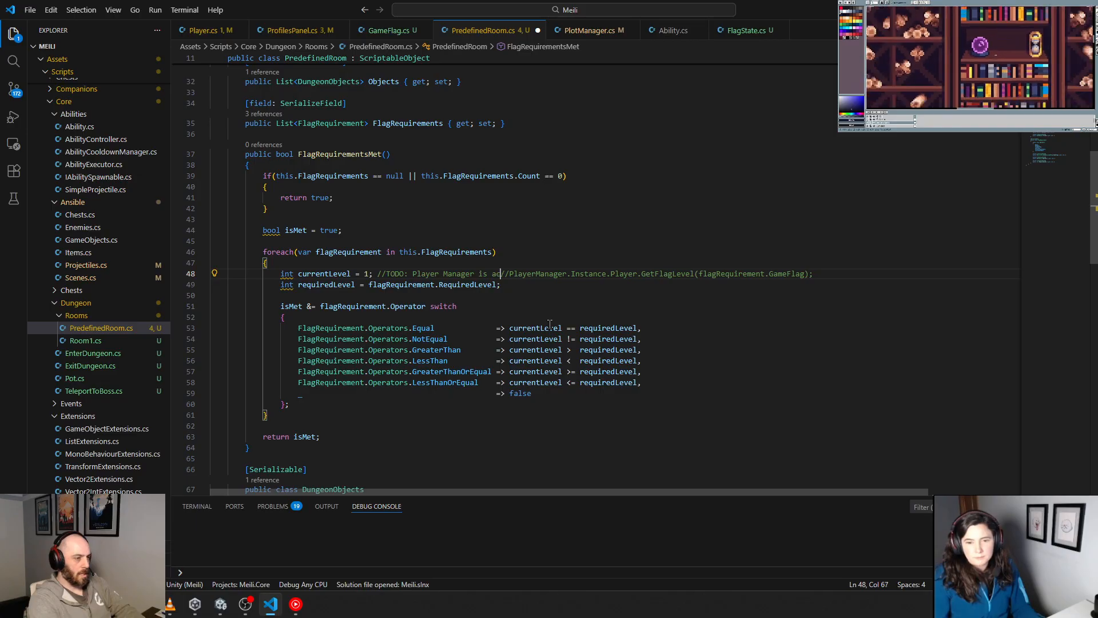
{"action": "type", "text": "ccessible due to "}
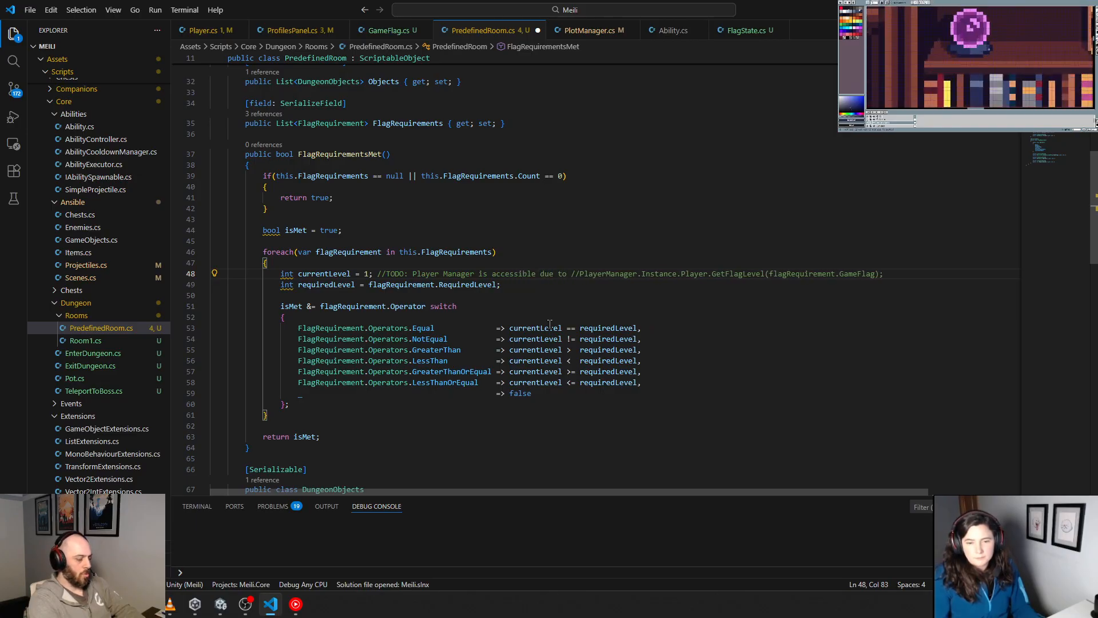
{"action": "type", "text": "circular"}
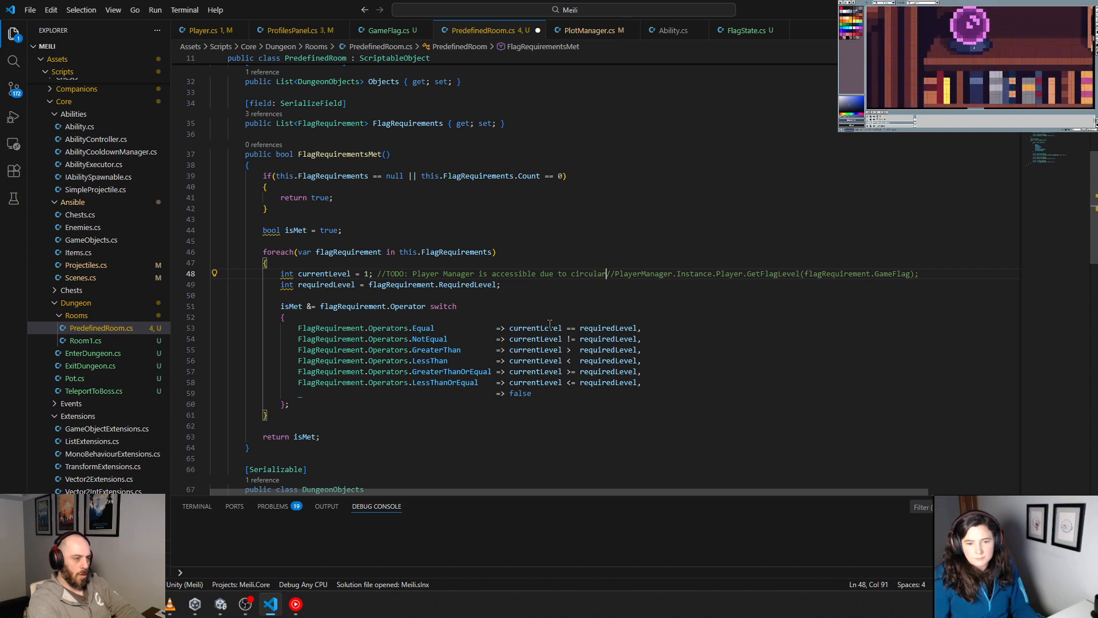
{"action": "type", "text": " references mus"}
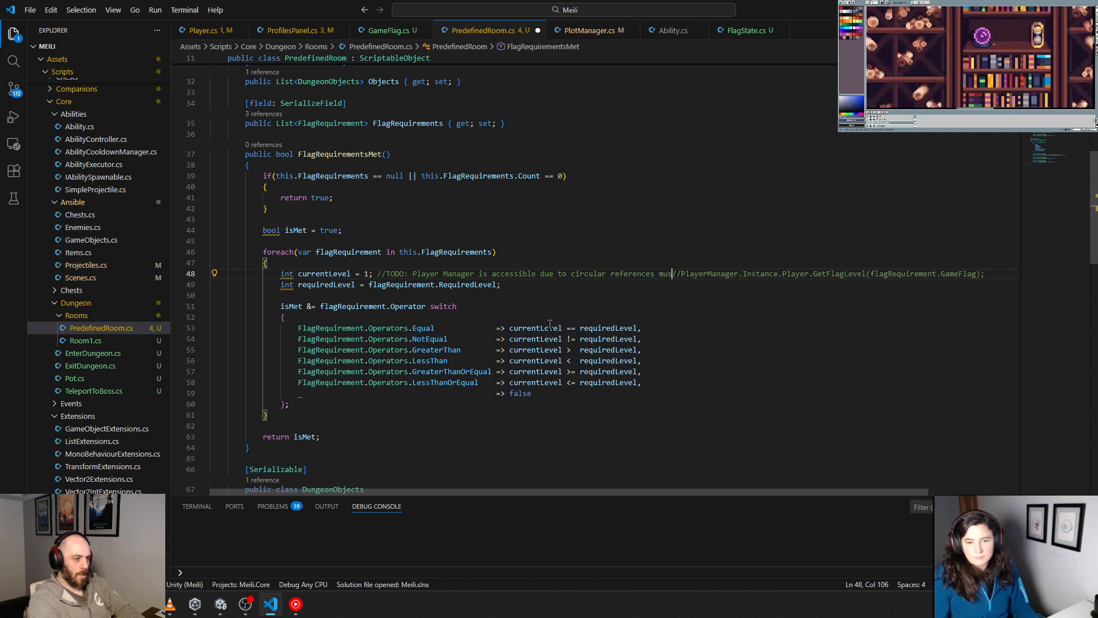
{"action": "type", "text": "t fix later"}
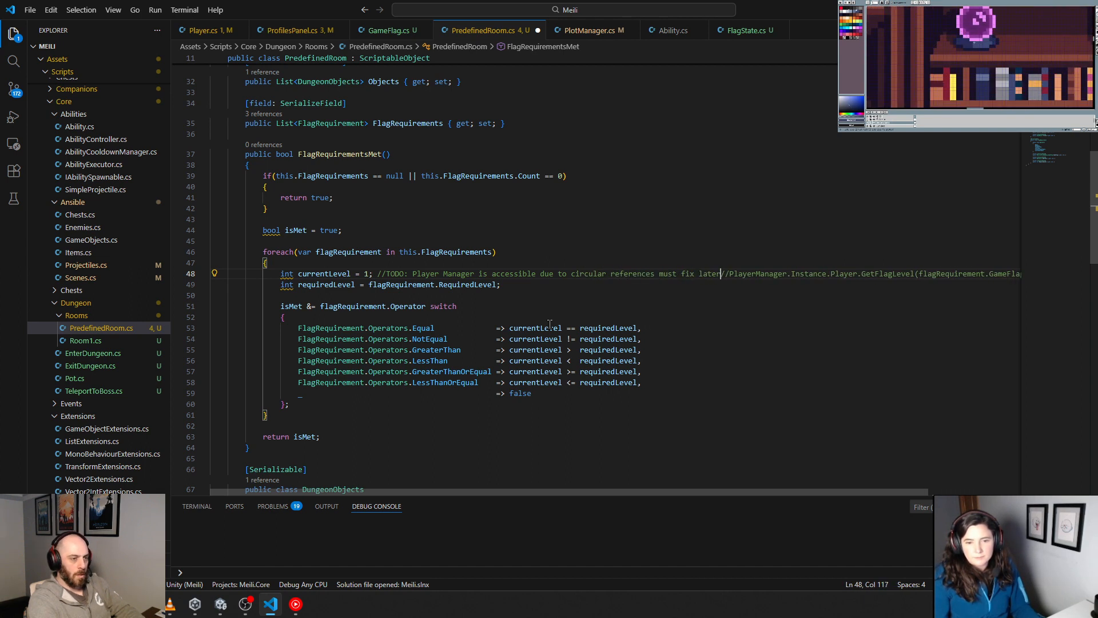
{"action": "key", "text": "ctrl+s"}
{"action": "left_click", "coordinate": [628, 296]}
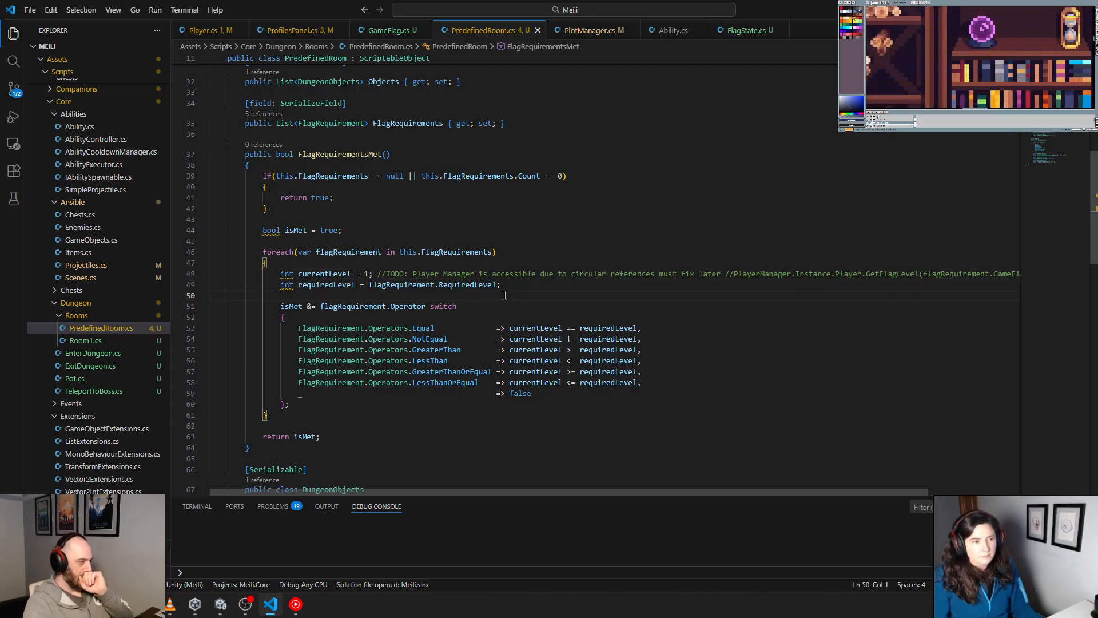
{"action": "left_click", "coordinate": [400, 222]}
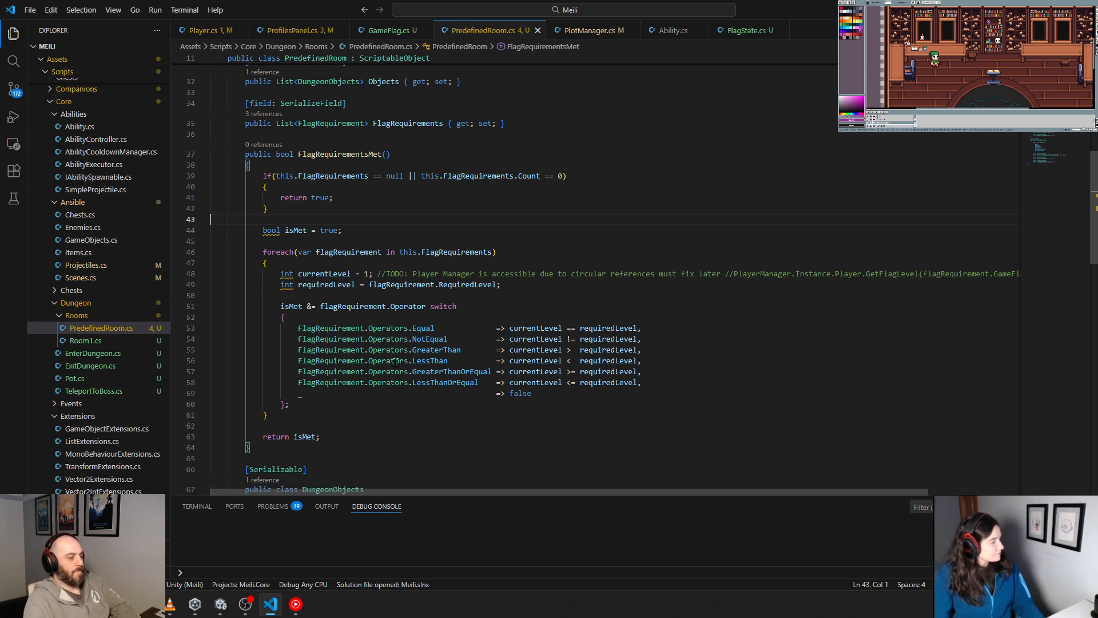
{"action": "left_click", "coordinate": [399, 412]}
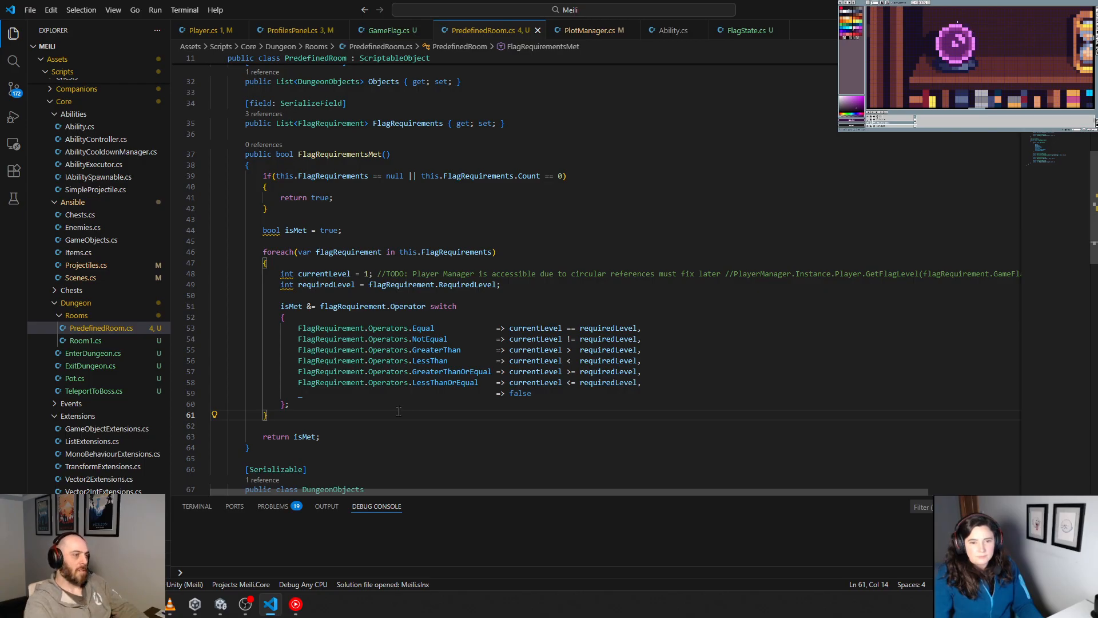
Step: Delete the entire FlagRequirementsMet method from PredefinedRoom.cs, keep a blank line before the DungeonObjects class, and save the file
{"action": "left_click_drag", "start_coordinate": [242, 154], "coordinate": [263, 237]}
{"action": "left_click", "coordinate": [268, 446]}
{"action": "left_click_drag", "start_coordinate": [255, 451], "coordinate": [189, 150]}
{"action": "key", "text": "BackSpace"}
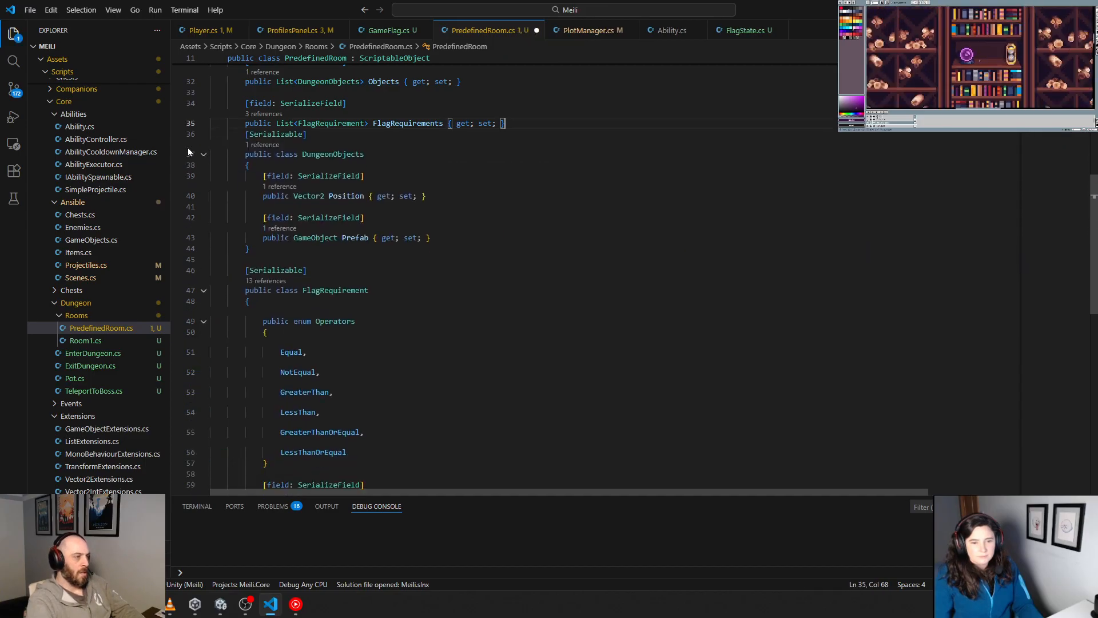
{"action": "key", "text": "BackSpace"}
{"action": "key", "text": "Delete"}
{"action": "key", "text": "ctrl+s"}
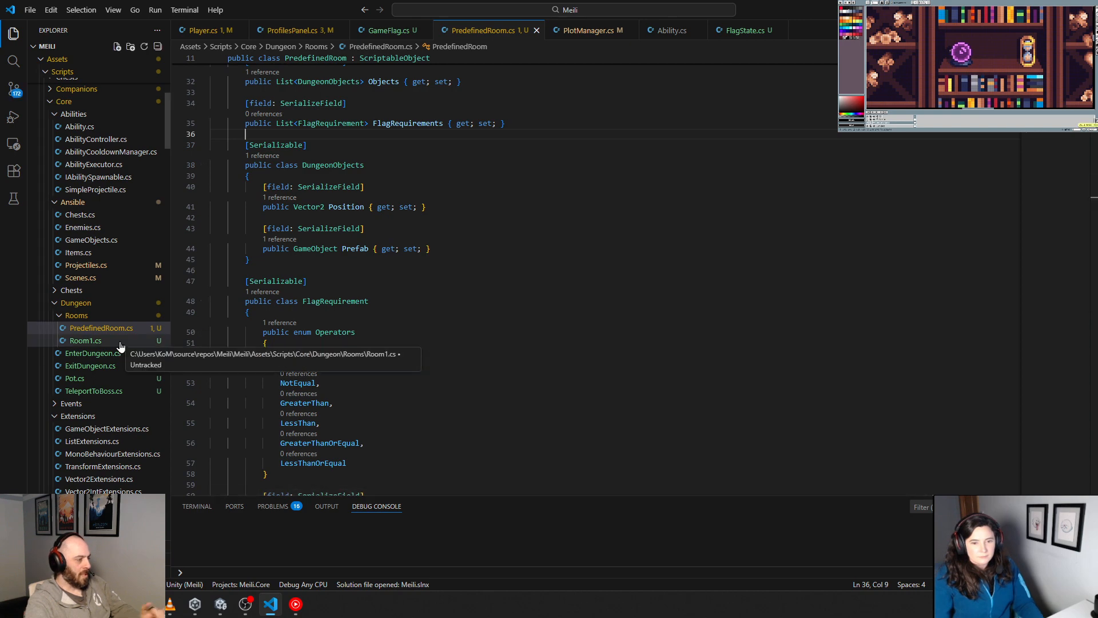
Step: Look up the references to the PredefinedRoom class and review its properties and nested classes
{"action": "scroll", "coordinate": [348, 249], "scroll_direction": "up", "scroll_amount": 2}
{"action": "scroll", "coordinate": [347, 249], "scroll_direction": "up", "scroll_amount": 5}
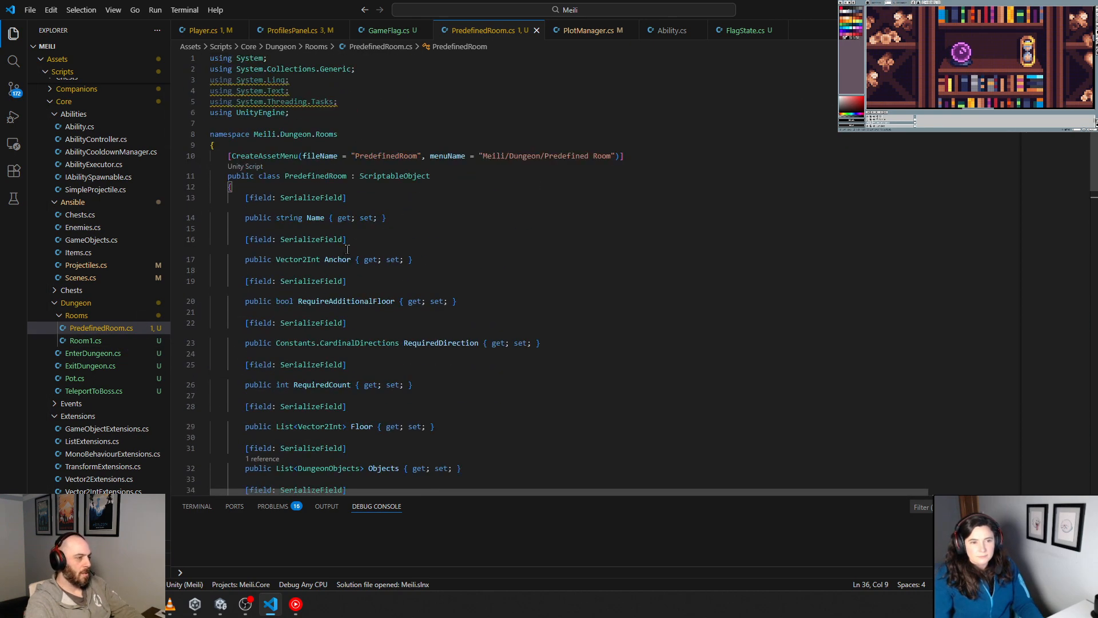
{"action": "left_click", "coordinate": [253, 169]}
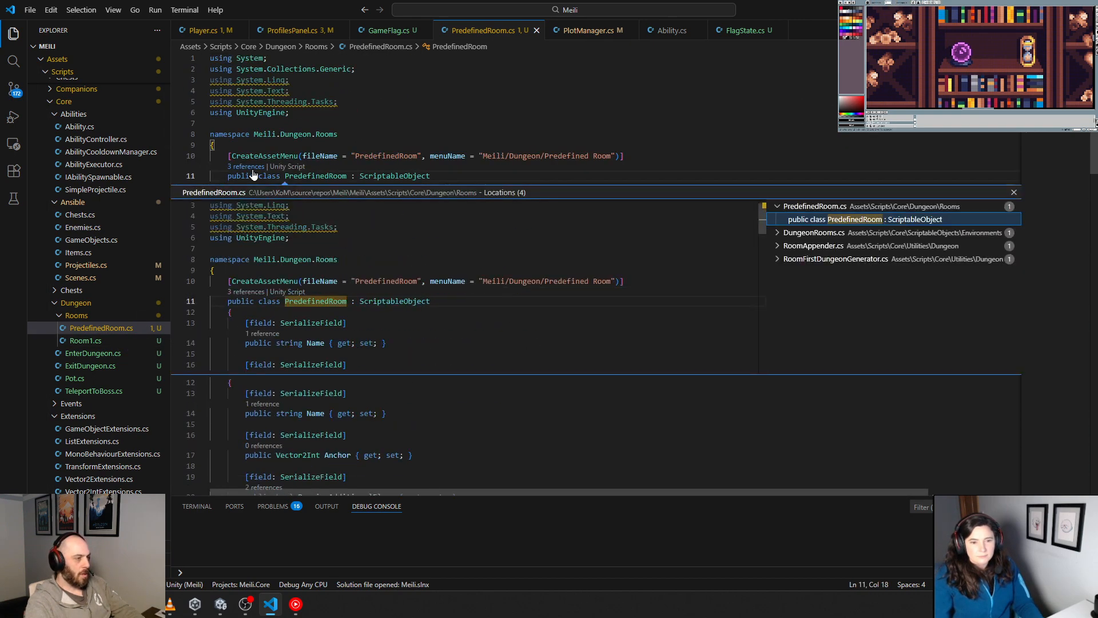
{"action": "left_click", "coordinate": [385, 143]}
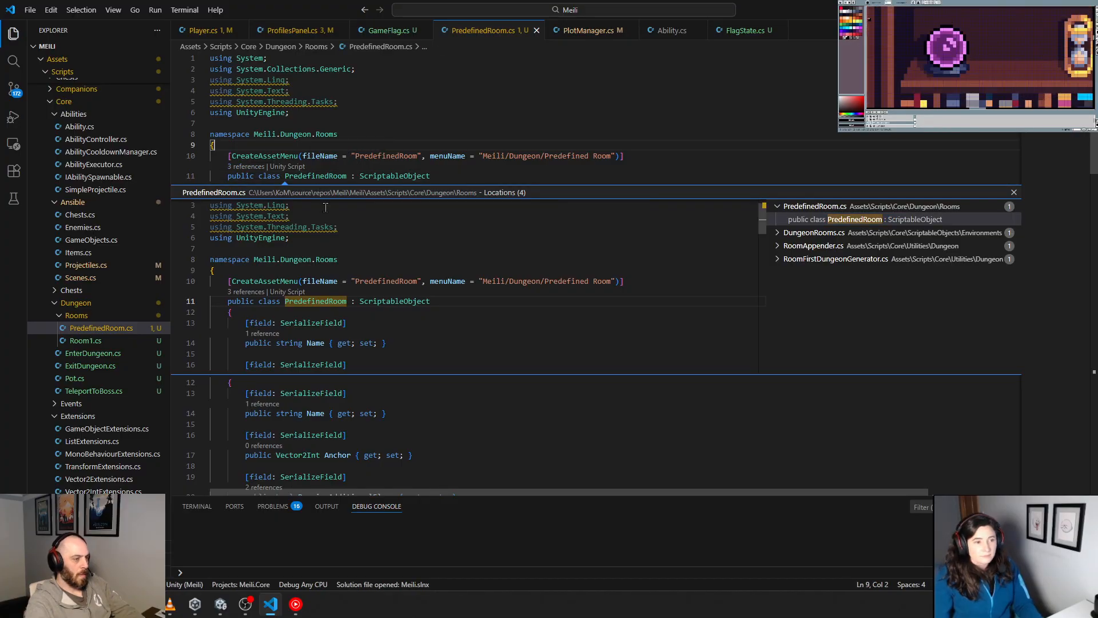
{"action": "left_click_drag", "start_coordinate": [377, 140], "coordinate": [379, 130]}
{"action": "scroll", "coordinate": [383, 139], "scroll_direction": "down", "scroll_amount": 20}
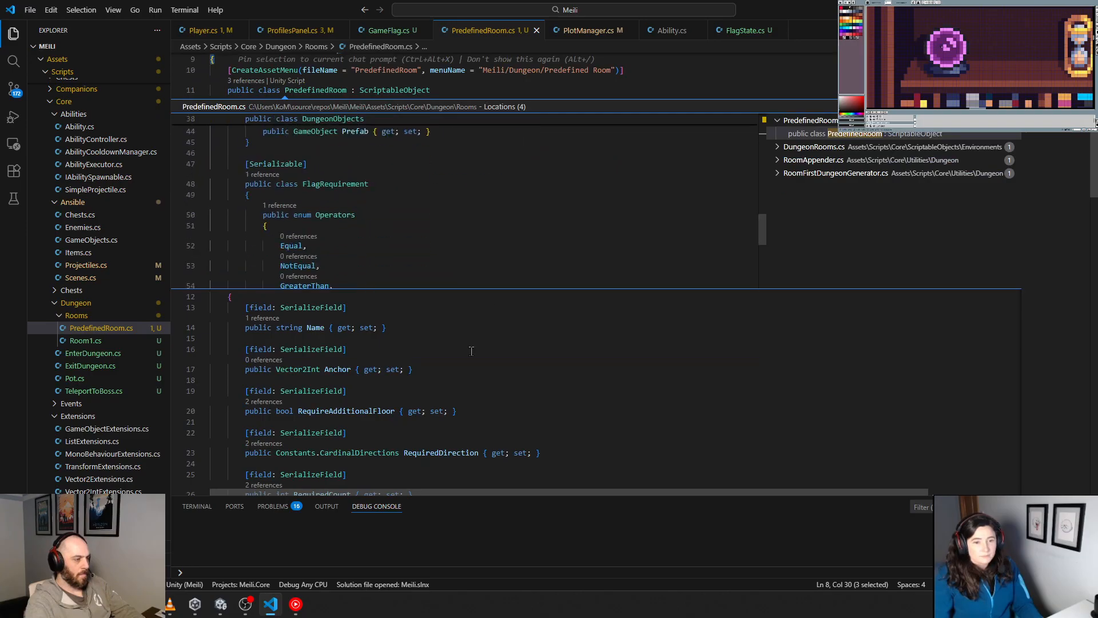
{"action": "scroll", "coordinate": [449, 365], "scroll_direction": "down", "scroll_amount": 13}
{"action": "scroll", "coordinate": [449, 365], "scroll_direction": "down", "scroll_amount": 12}
{"action": "scroll", "coordinate": [449, 365], "scroll_direction": "up", "scroll_amount": 20}
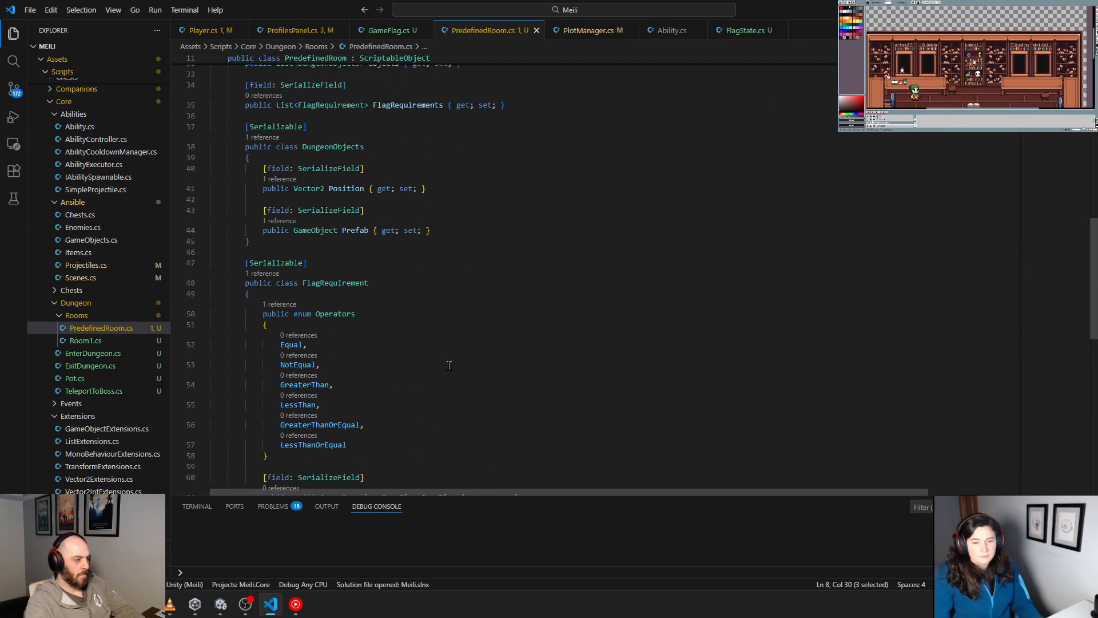
{"action": "scroll", "coordinate": [449, 365], "scroll_direction": "up", "scroll_amount": 5}
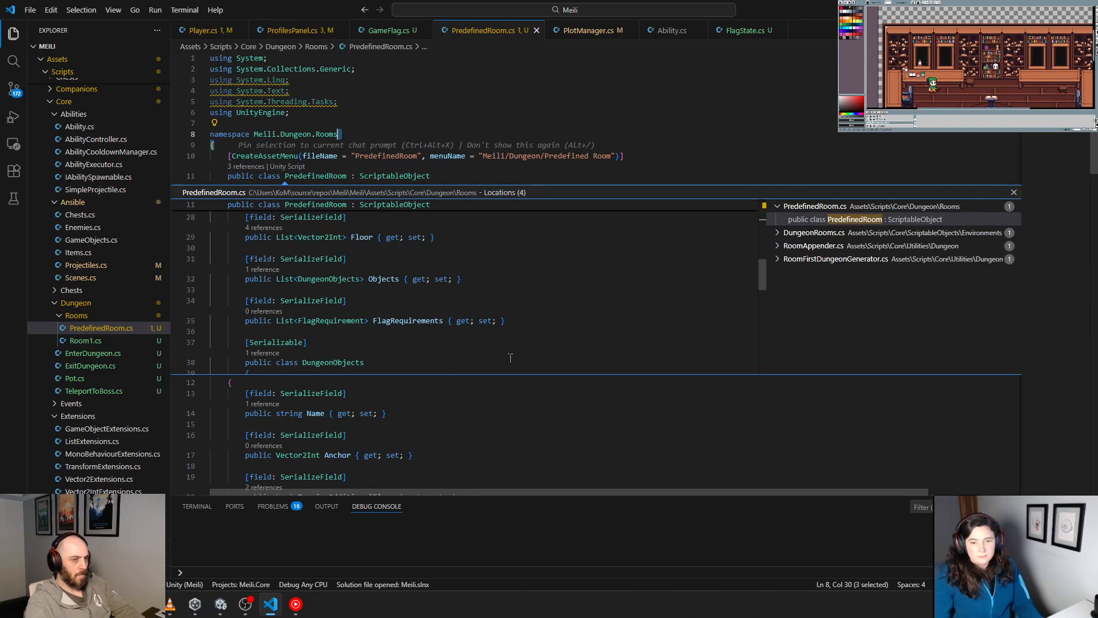
Step: Open DungeonRooms.cs at its PredefinedRooms property from the reference results, close the results, and view the class declaration
{"action": "left_click", "coordinate": [820, 246]}
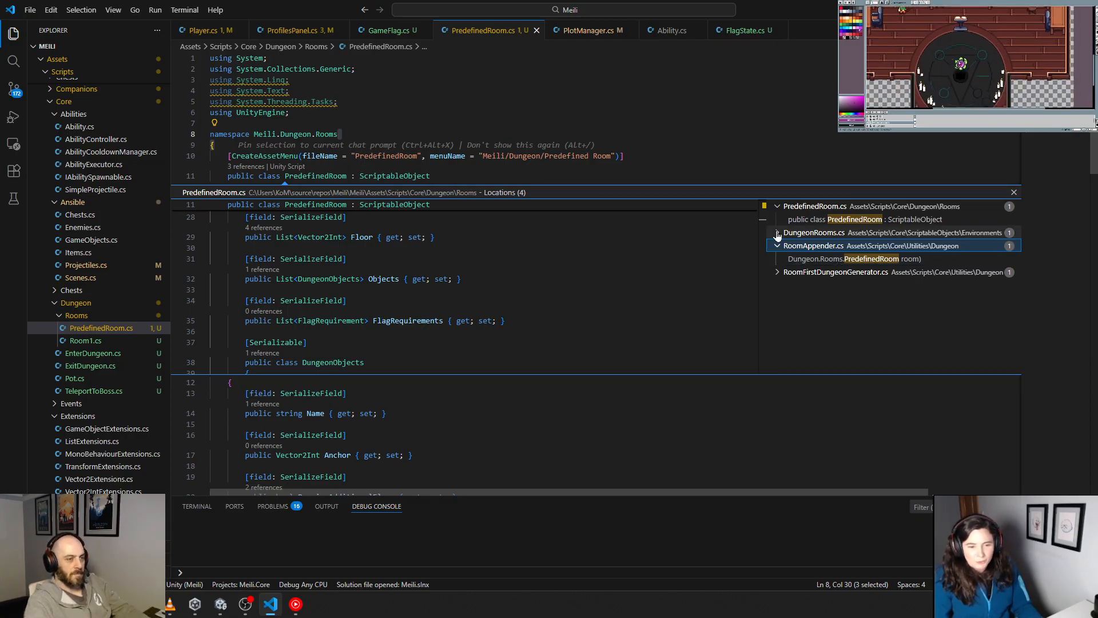
{"action": "left_click", "coordinate": [778, 233]}
{"action": "double_click", "coordinate": [827, 246]}
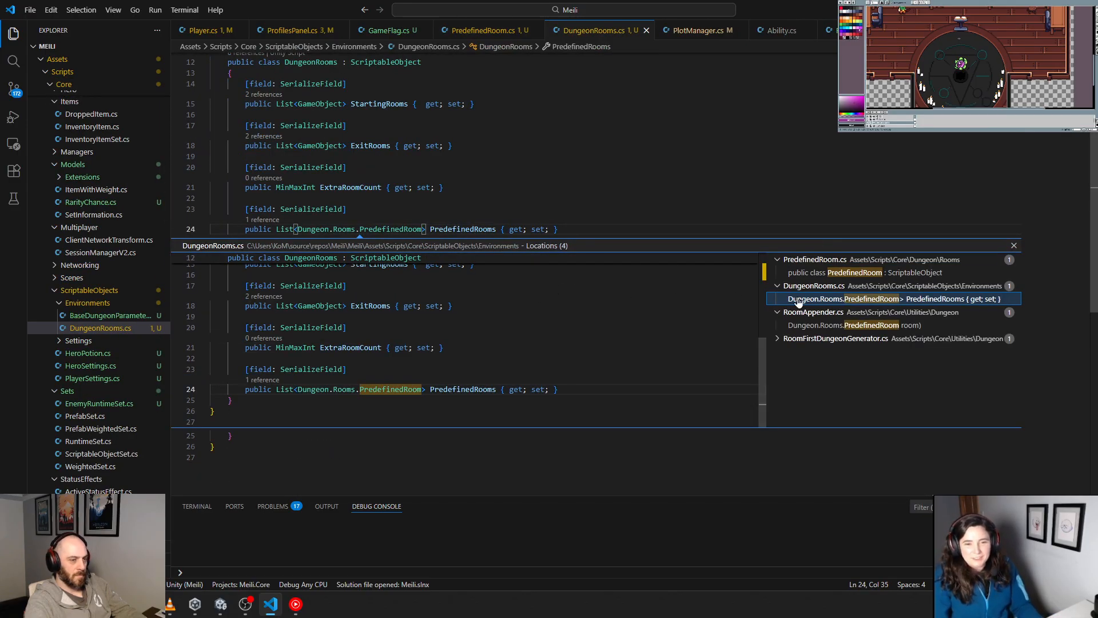
{"action": "left_click", "coordinate": [304, 258]}
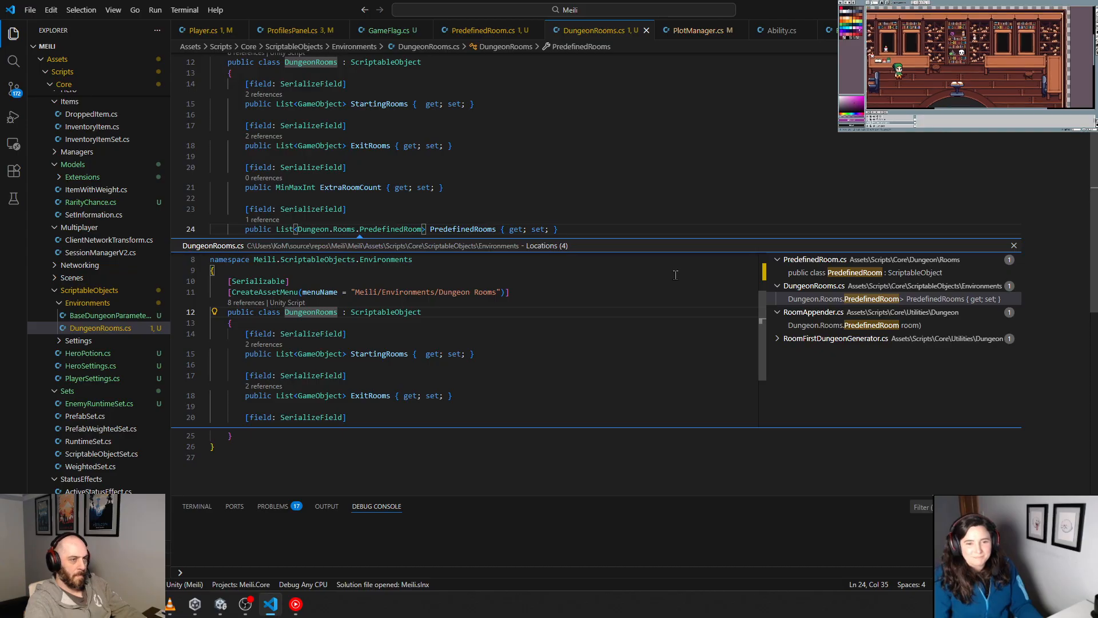
{"action": "left_click", "coordinate": [1014, 246]}
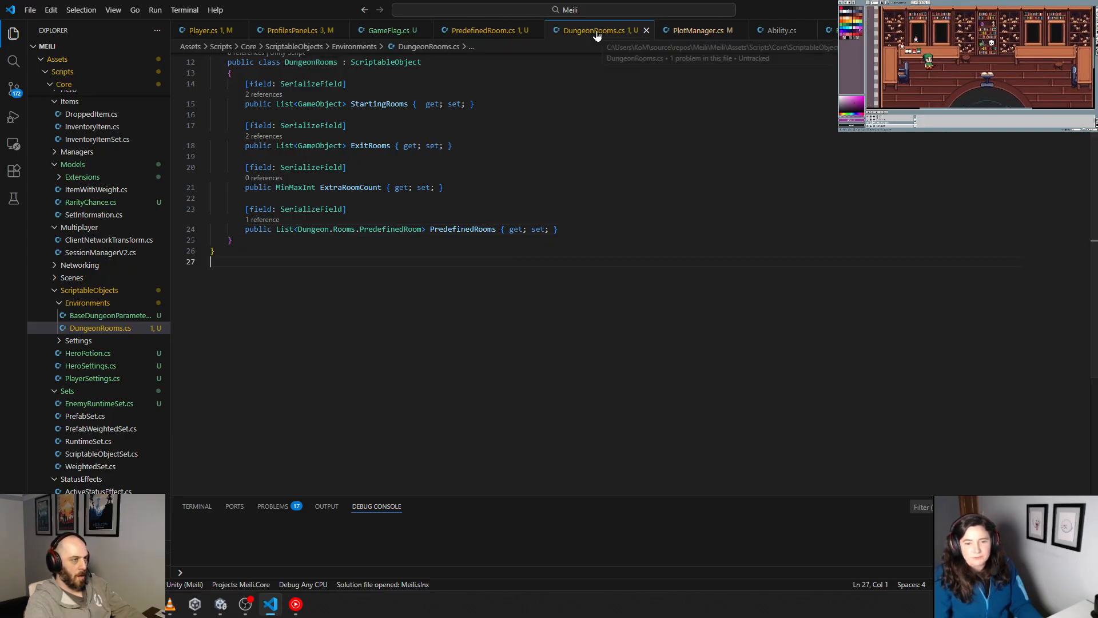
{"action": "scroll", "coordinate": [435, 221], "scroll_direction": "up", "scroll_amount": 3}
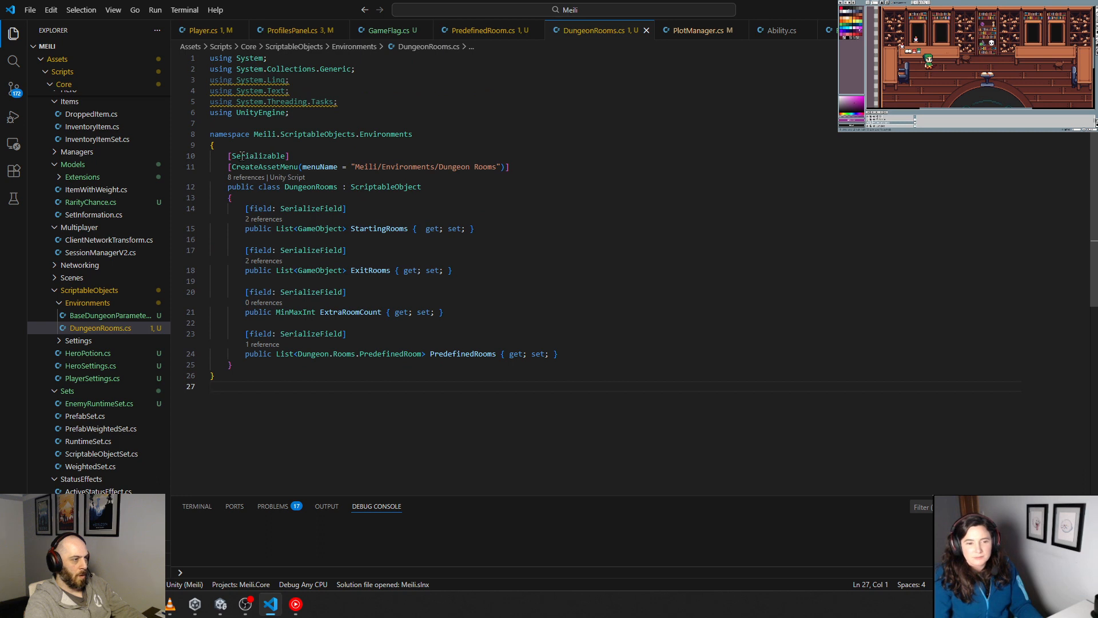
Step: Look up the references to the DungeonRooms class and examine each of its usages in DungeonGenerationFactory.cs
{"action": "left_click", "coordinate": [247, 177]}
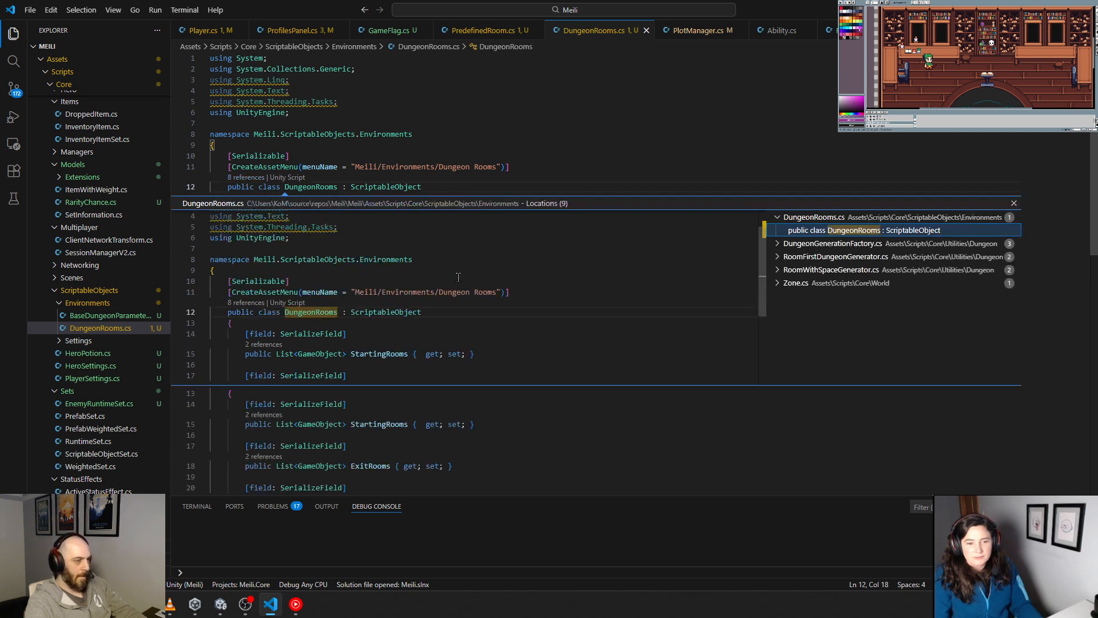
{"action": "left_click", "coordinate": [777, 245]}
{"action": "left_click", "coordinate": [815, 258]}
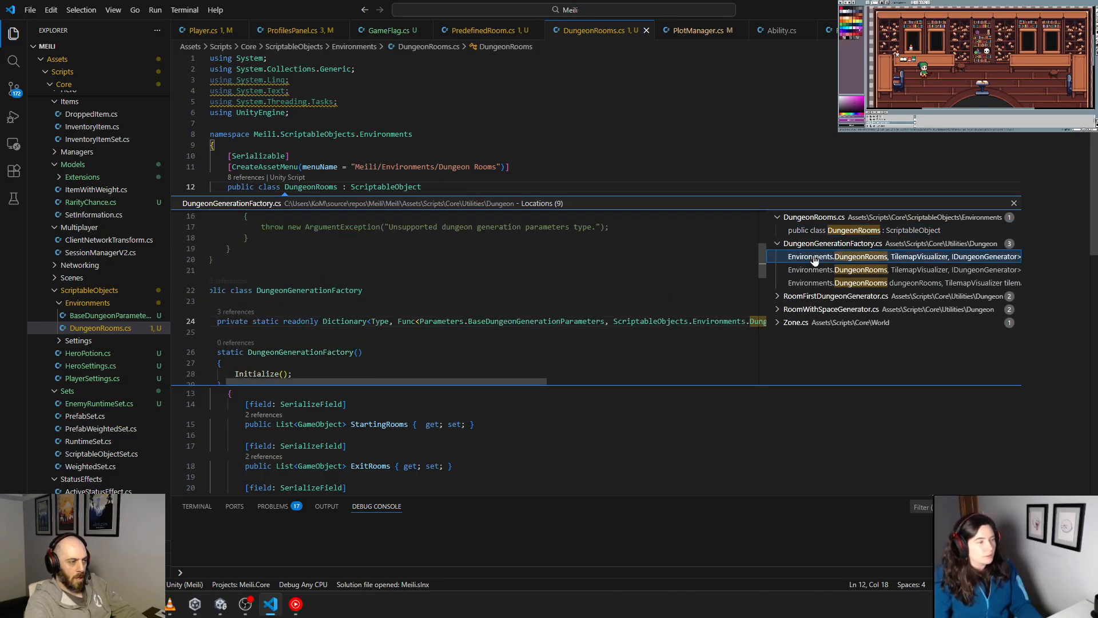
{"action": "scroll", "coordinate": [554, 295], "scroll_direction": "down", "scroll_amount": 2}
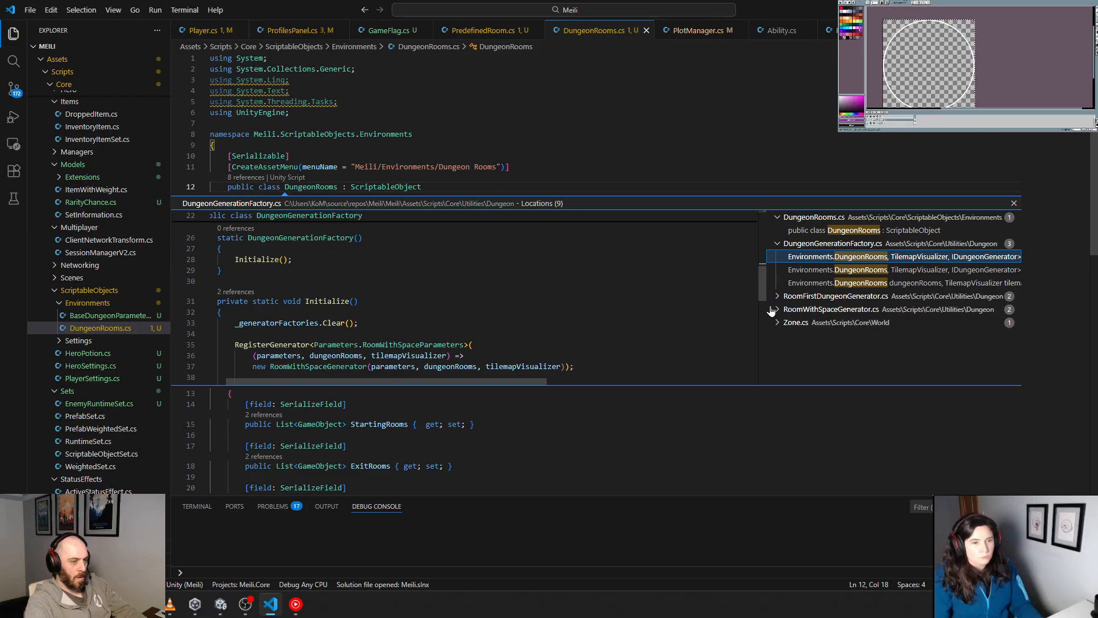
{"action": "left_click", "coordinate": [818, 270]}
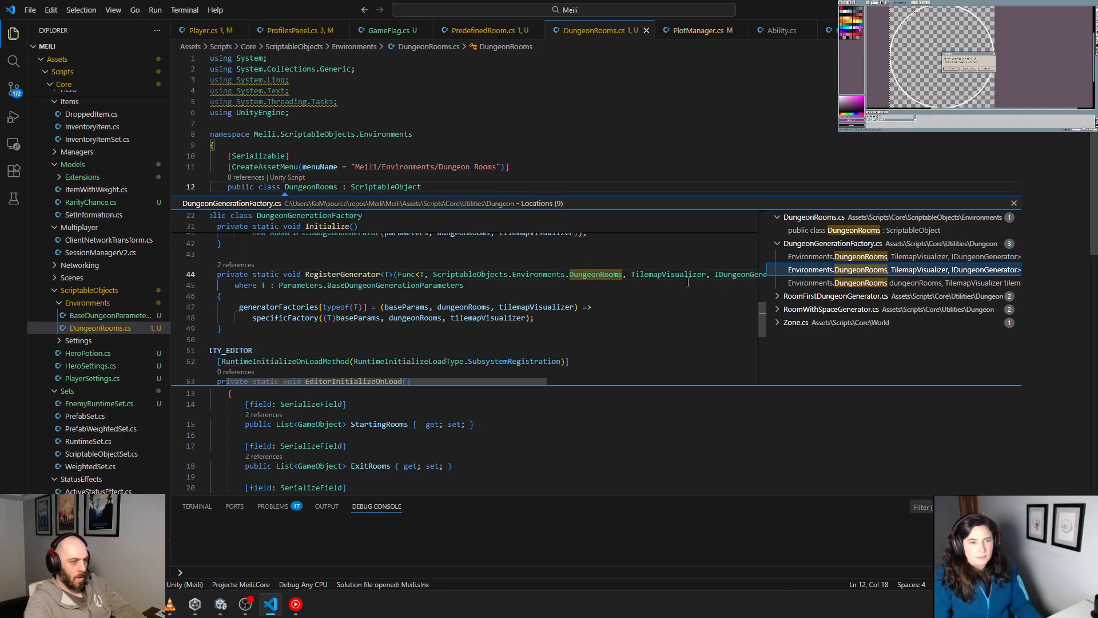
{"action": "scroll", "coordinate": [688, 281], "scroll_direction": "down", "scroll_amount": 2}
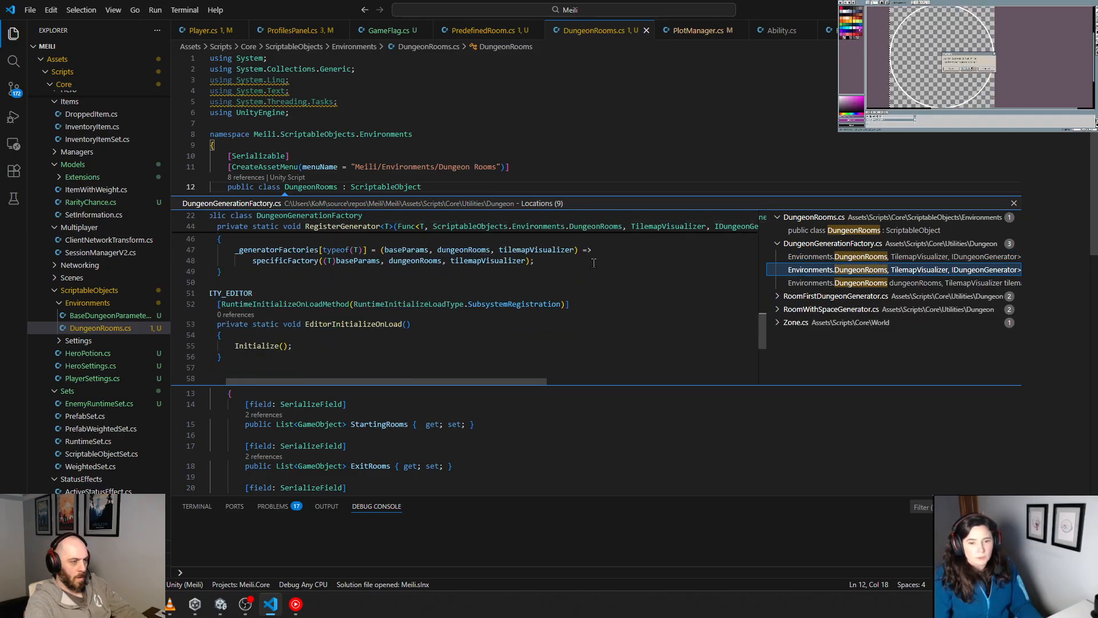
{"action": "left_click", "coordinate": [781, 283]}
{"action": "scroll", "coordinate": [509, 315], "scroll_direction": "down", "scroll_amount": 3}
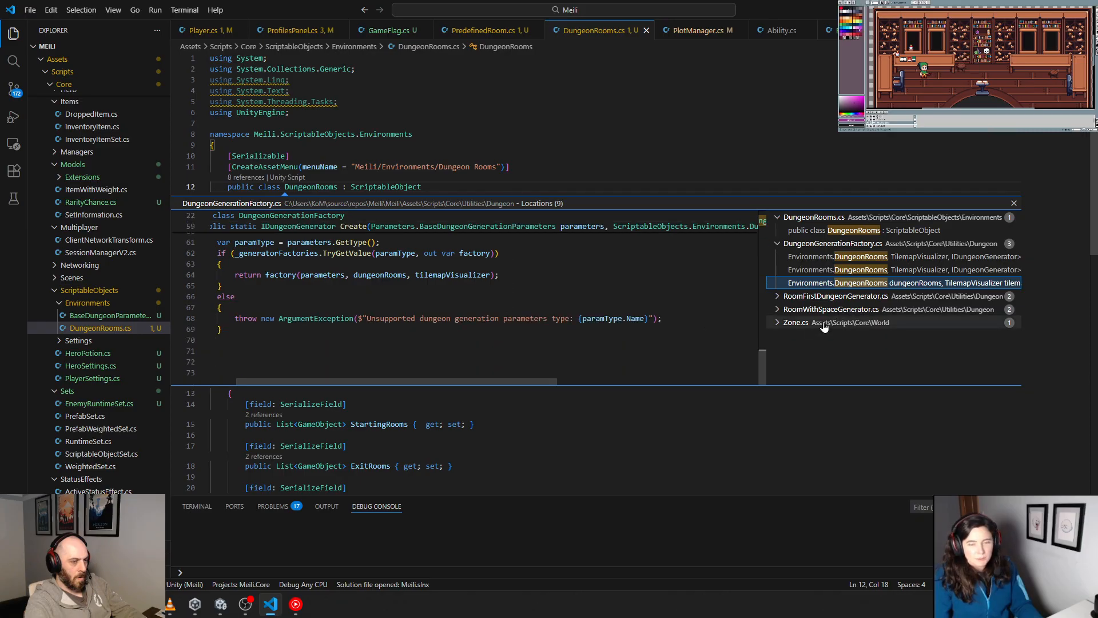
Step: Check the DungeonRooms usages in RoomFirstDungeonGenerator.cs, open that file at the dungeonRooms field, and close the reference results
{"action": "left_click", "coordinate": [779, 297]}
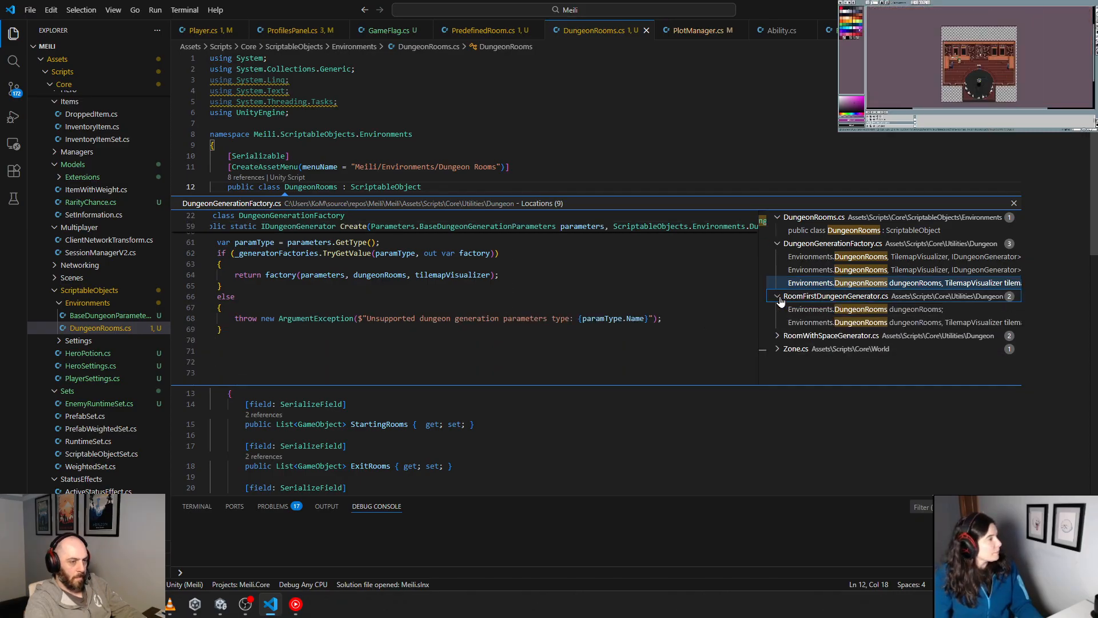
{"action": "left_click", "coordinate": [791, 310]}
{"action": "left_click", "coordinate": [827, 324]}
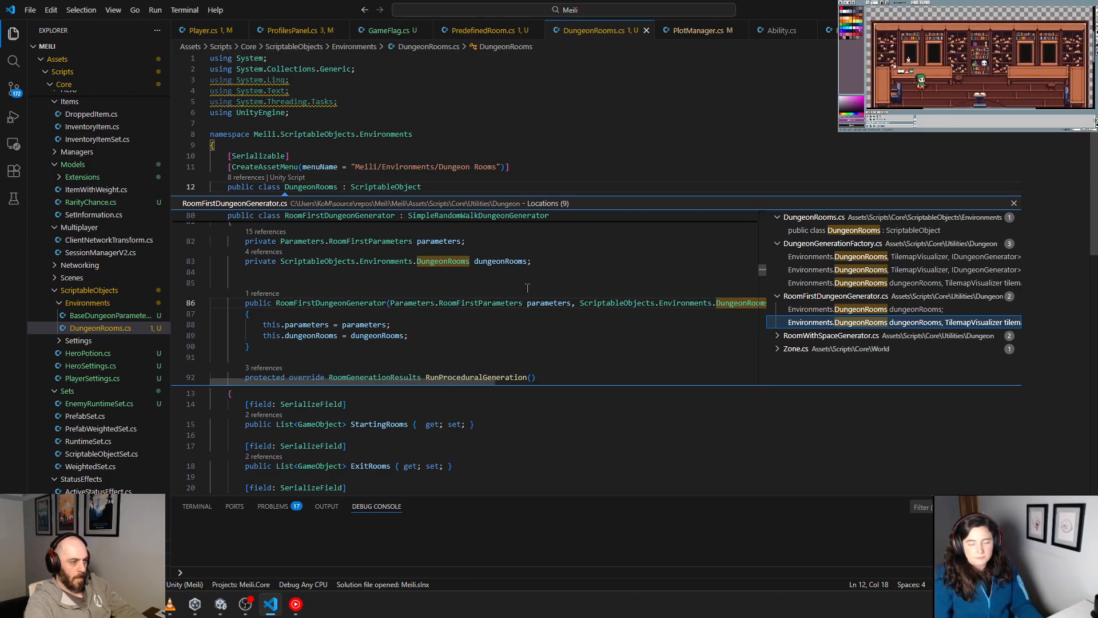
{"action": "left_click", "coordinate": [496, 261]}
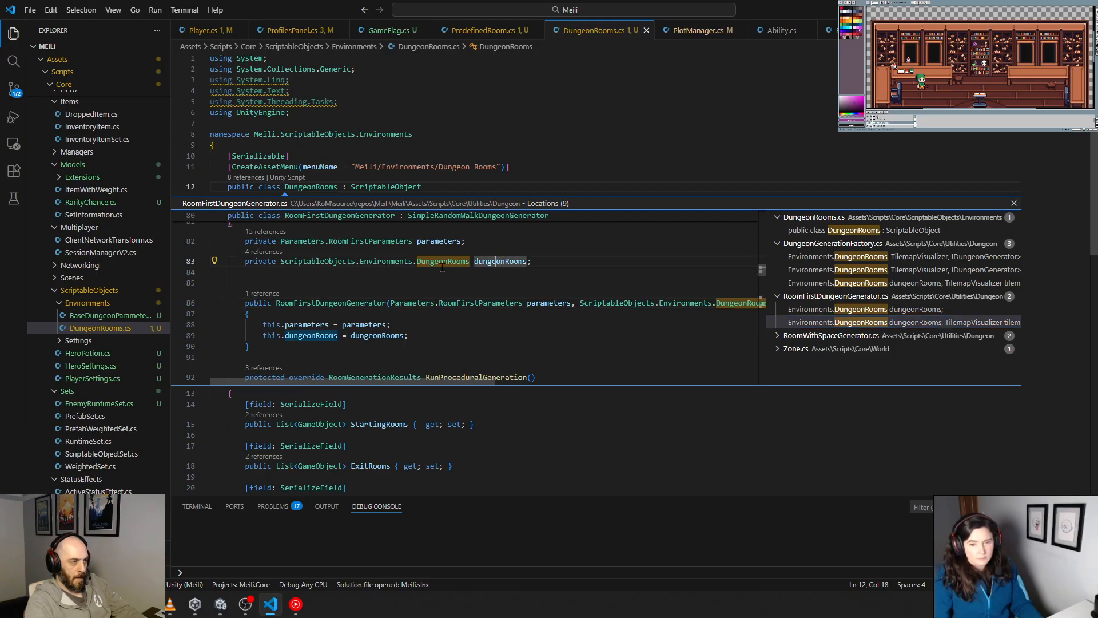
{"action": "double_click", "coordinate": [277, 257]}
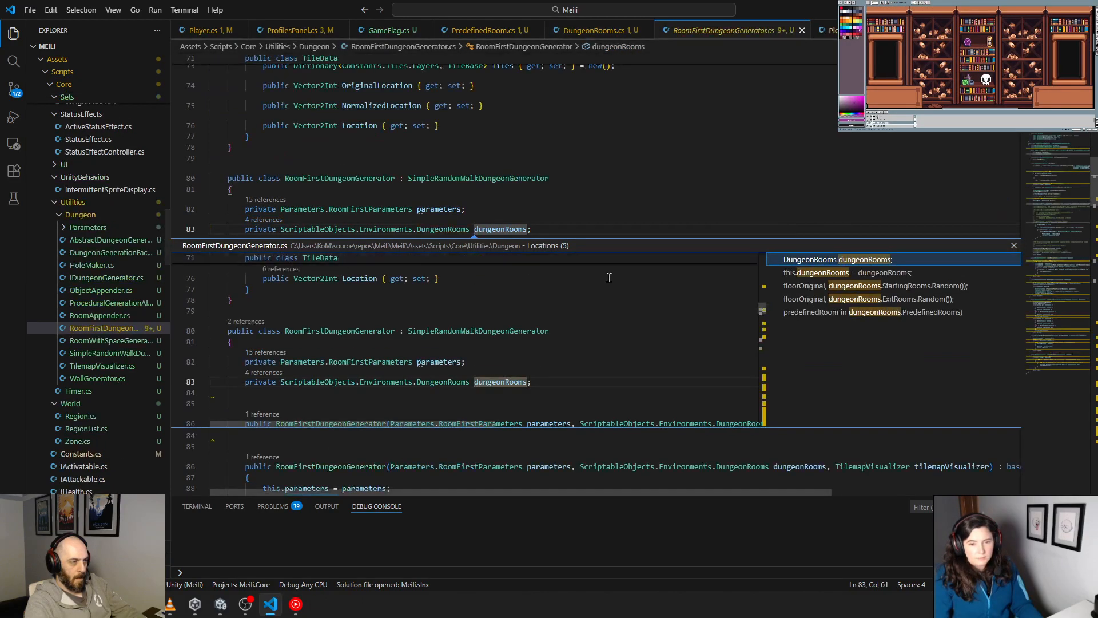
{"action": "left_click", "coordinate": [1013, 246]}
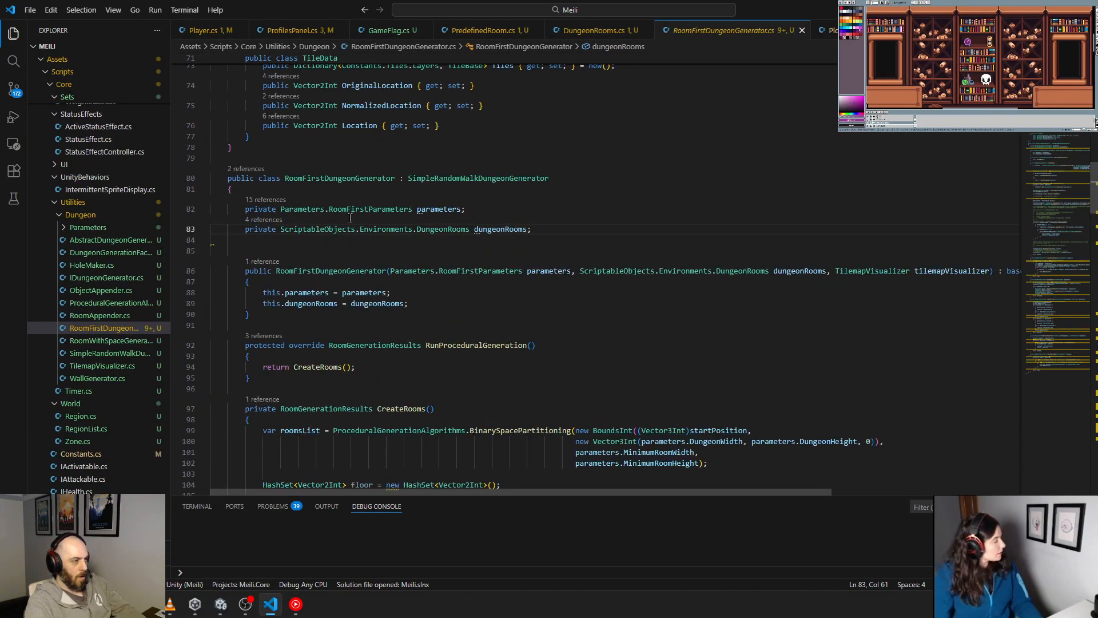
Step: Examine where the dungeonRooms field is used for StartingRooms, ExitRooms and PredefinedRooms in RoomFirstDungeonGenerator.cs
{"action": "left_click", "coordinate": [251, 221]}
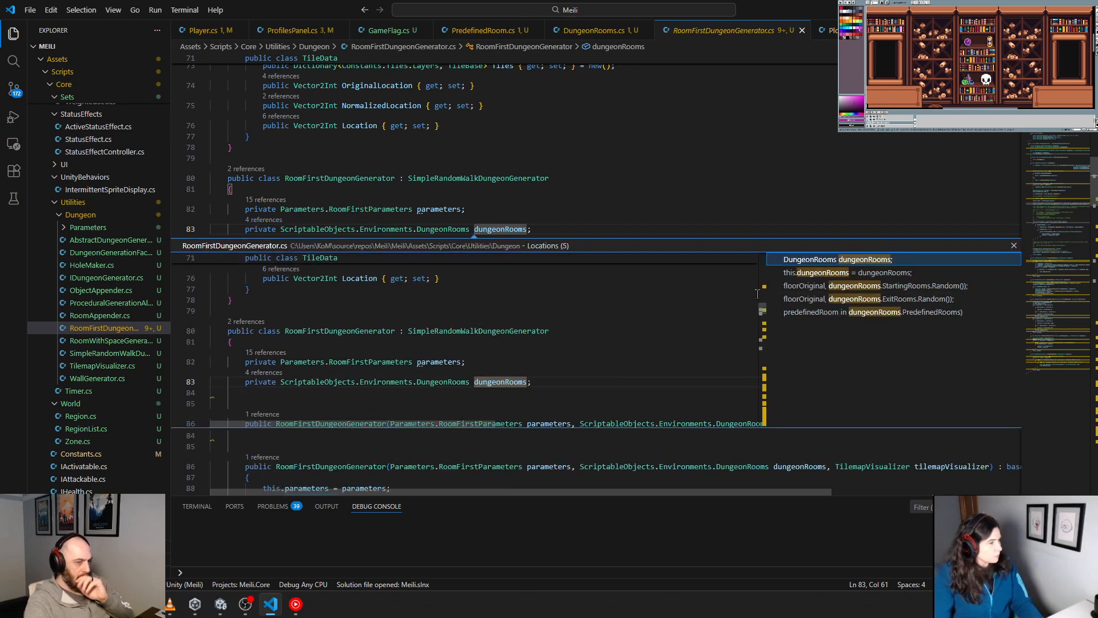
{"action": "left_click", "coordinate": [806, 287]}
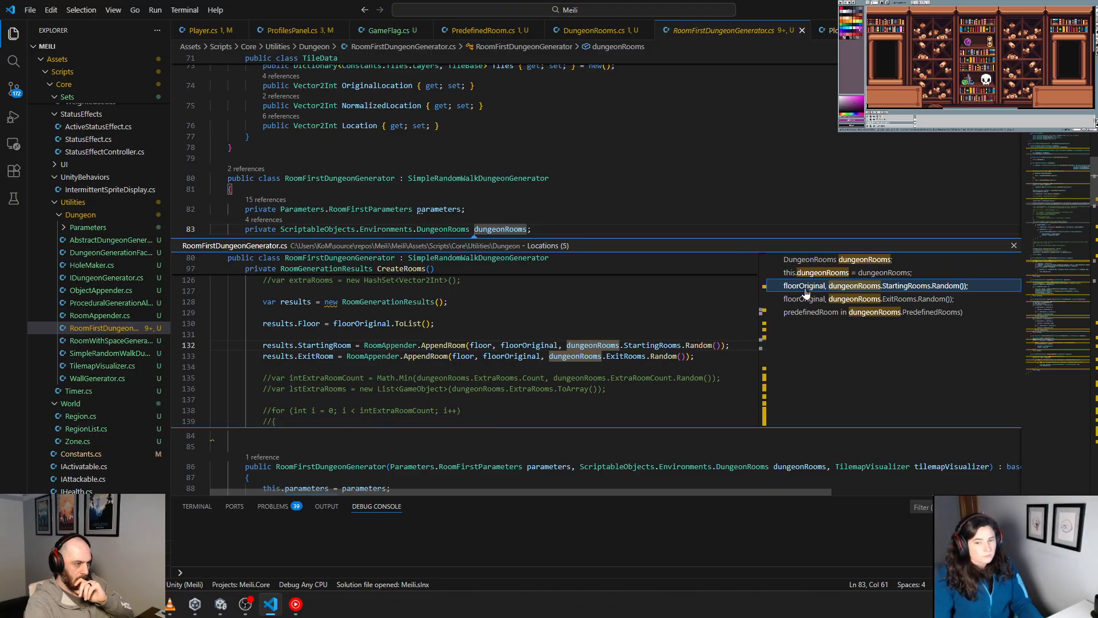
{"action": "left_click", "coordinate": [809, 300]}
{"action": "left_click", "coordinate": [813, 312]}
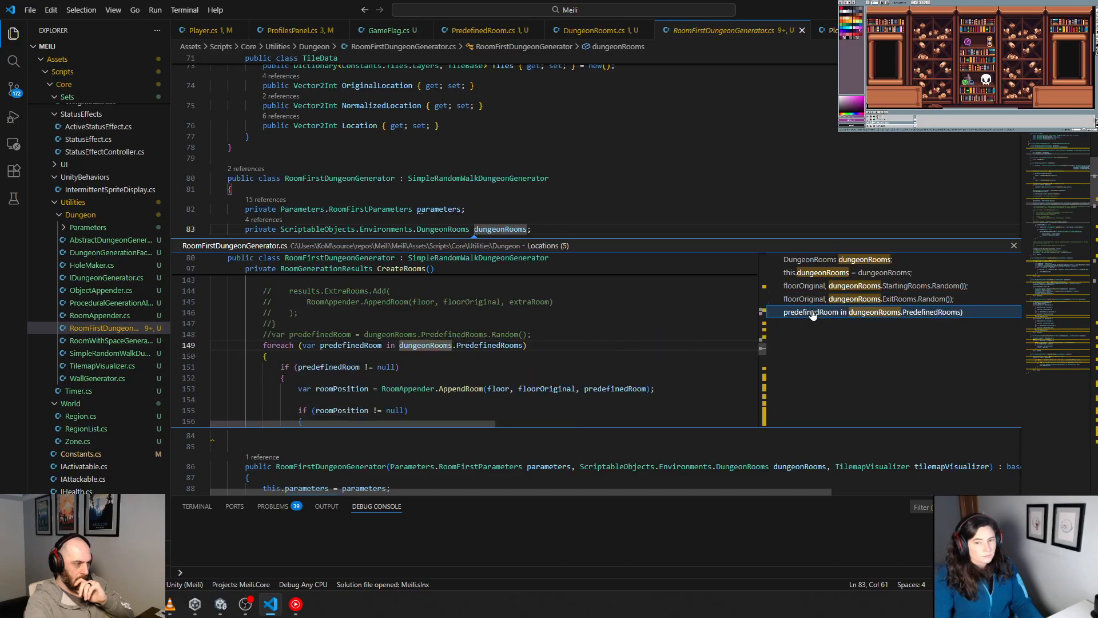
{"action": "key", "text": "Escape"}
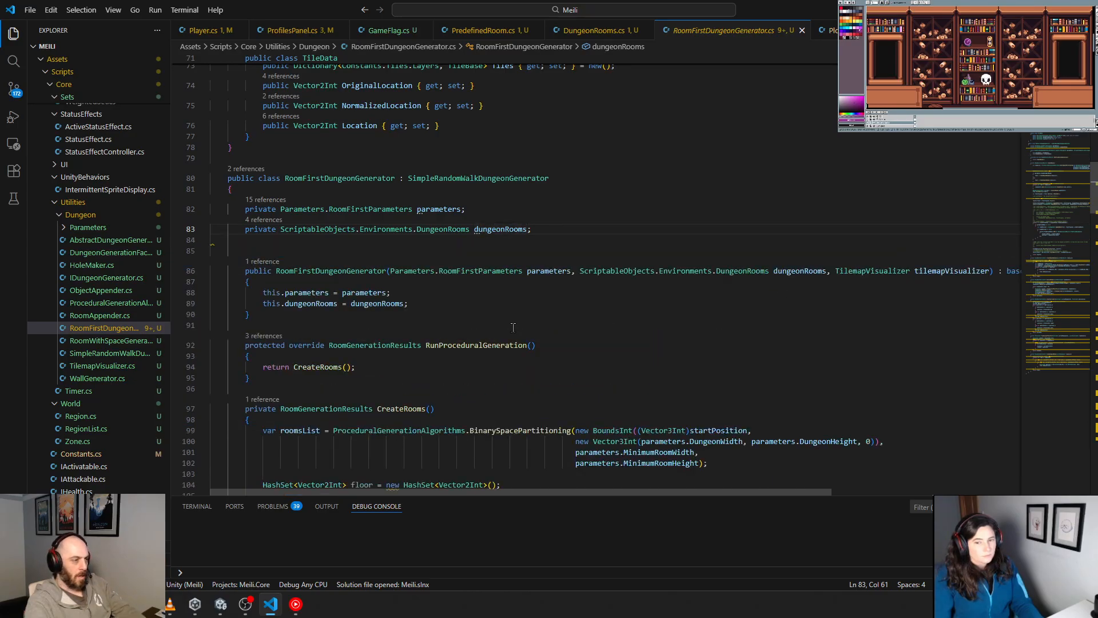
Step: Read through CreateRooms, including the predefinedRoom loop and the holes TODO comment, and the remaining methods of RoomFirstDungeonGenerator.cs
{"action": "scroll", "coordinate": [514, 327], "scroll_direction": "down", "scroll_amount": 20}
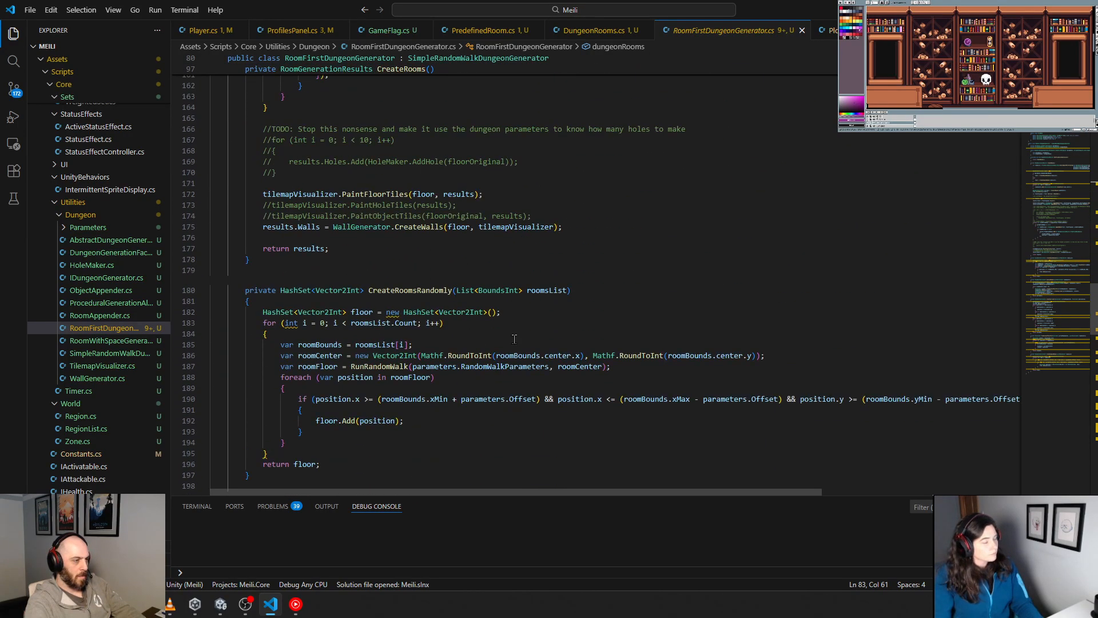
{"action": "scroll", "coordinate": [515, 340], "scroll_direction": "up", "scroll_amount": 8}
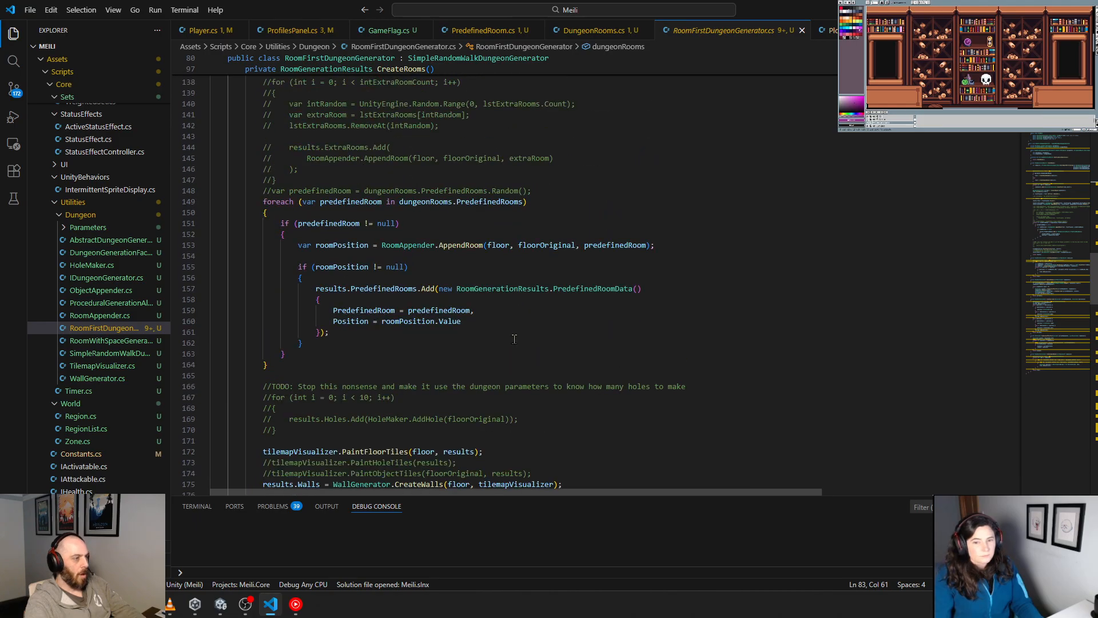
{"action": "scroll", "coordinate": [514, 340], "scroll_direction": "up", "scroll_amount": 6}
{"action": "scroll", "coordinate": [514, 339], "scroll_direction": "down", "scroll_amount": 8}
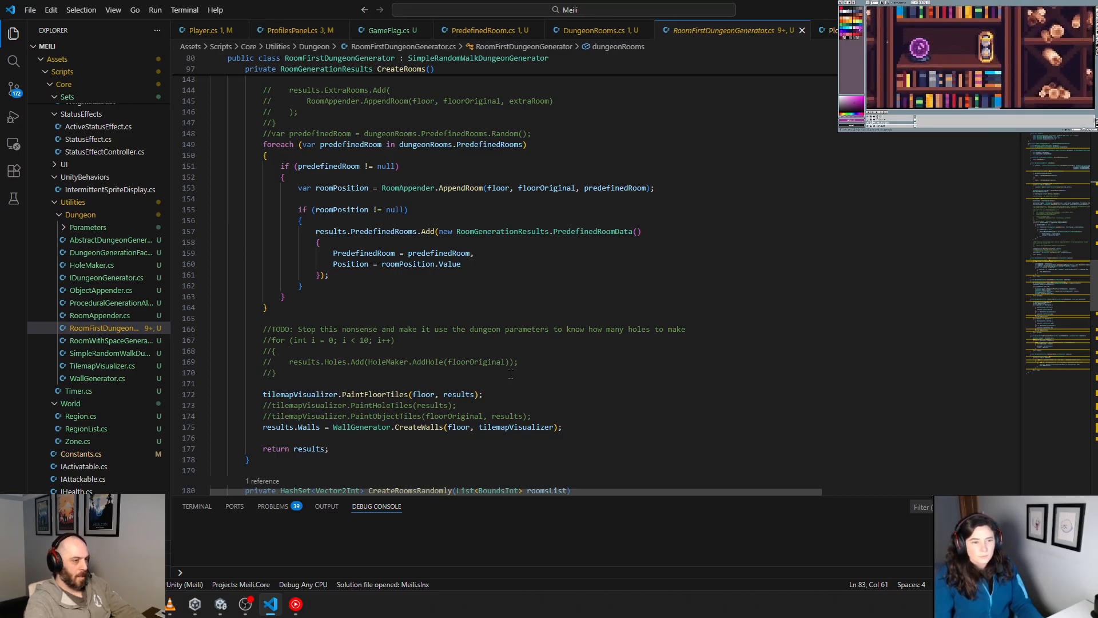
{"action": "left_click_drag", "start_coordinate": [263, 329], "coordinate": [386, 341]}
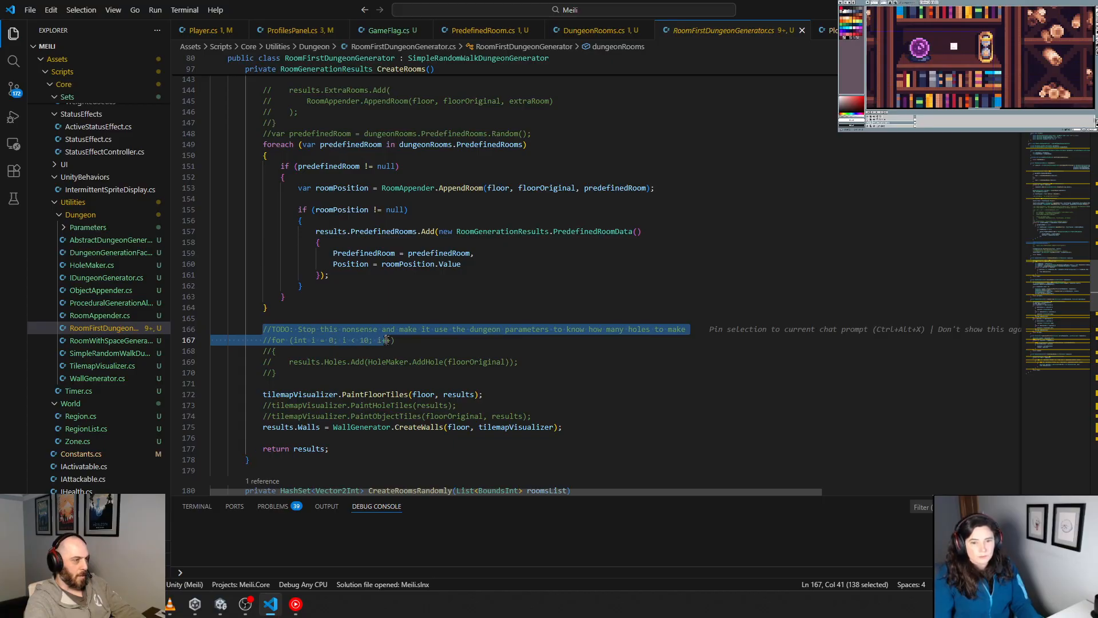
{"action": "left_click_drag", "start_coordinate": [294, 330], "coordinate": [425, 329]}
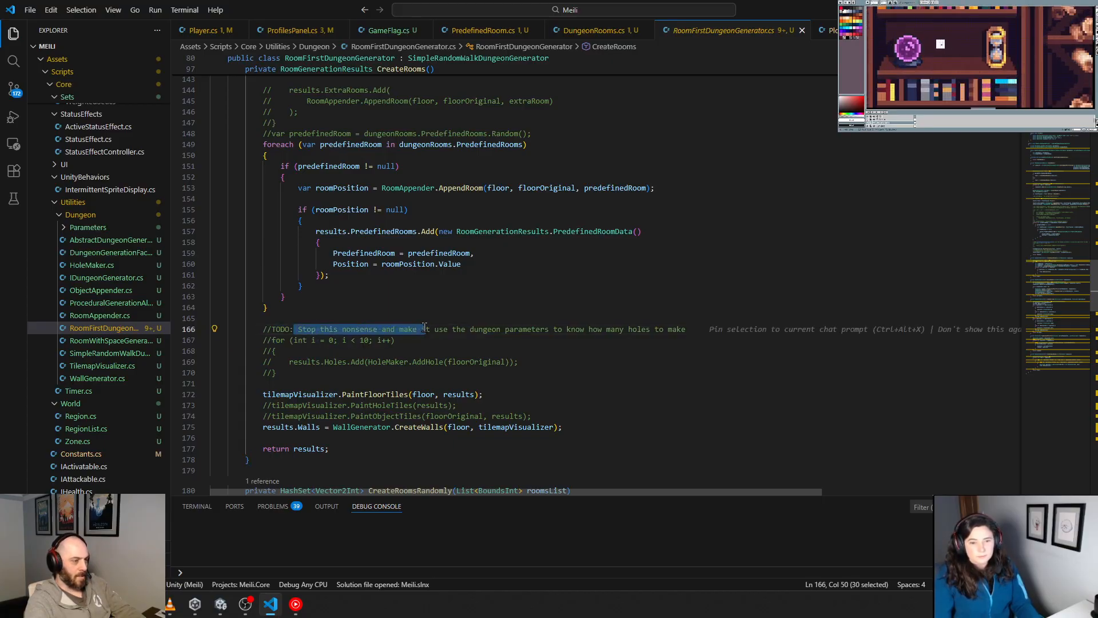
{"action": "left_click", "coordinate": [425, 340]}
{"action": "scroll", "coordinate": [497, 359], "scroll_direction": "down", "scroll_amount": 15}
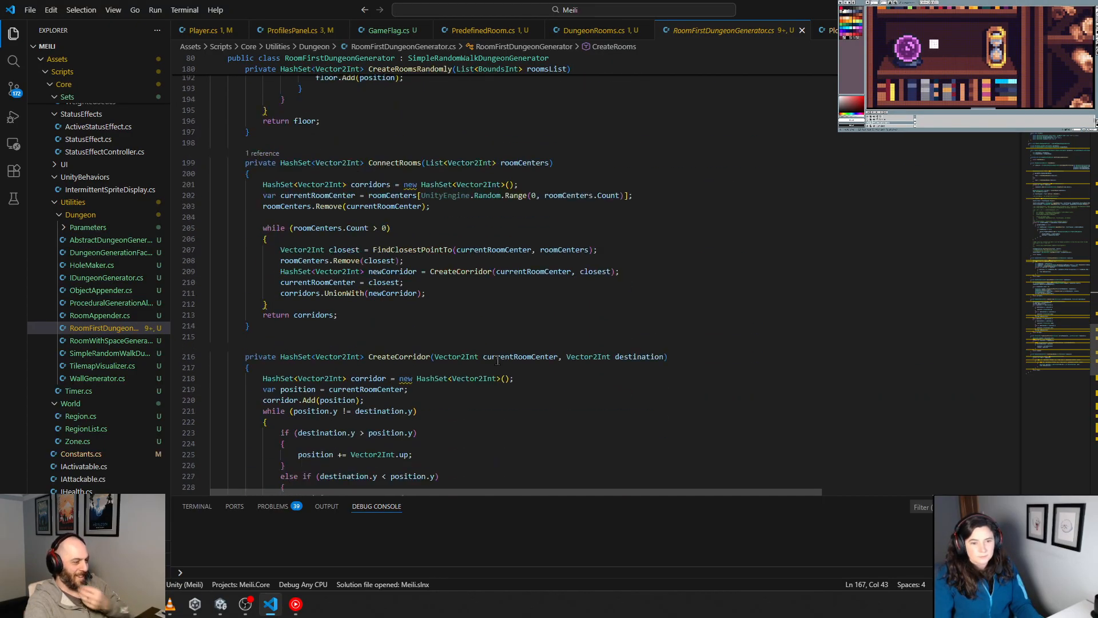
{"action": "scroll", "coordinate": [497, 360], "scroll_direction": "down", "scroll_amount": 18}
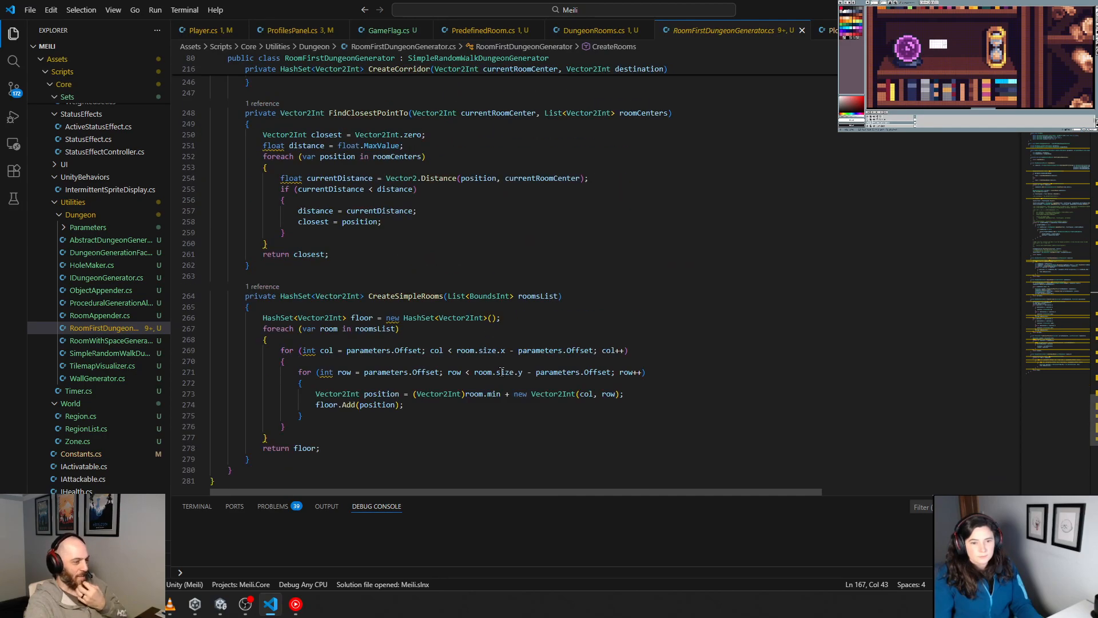
Step: Review RoomFirstDungeonGenerator.cs again, from the RoomData class through CreateRooms and its loop over dungeonRooms.PredefinedRooms
{"action": "scroll", "coordinate": [503, 372], "scroll_direction": "up", "scroll_amount": 20}
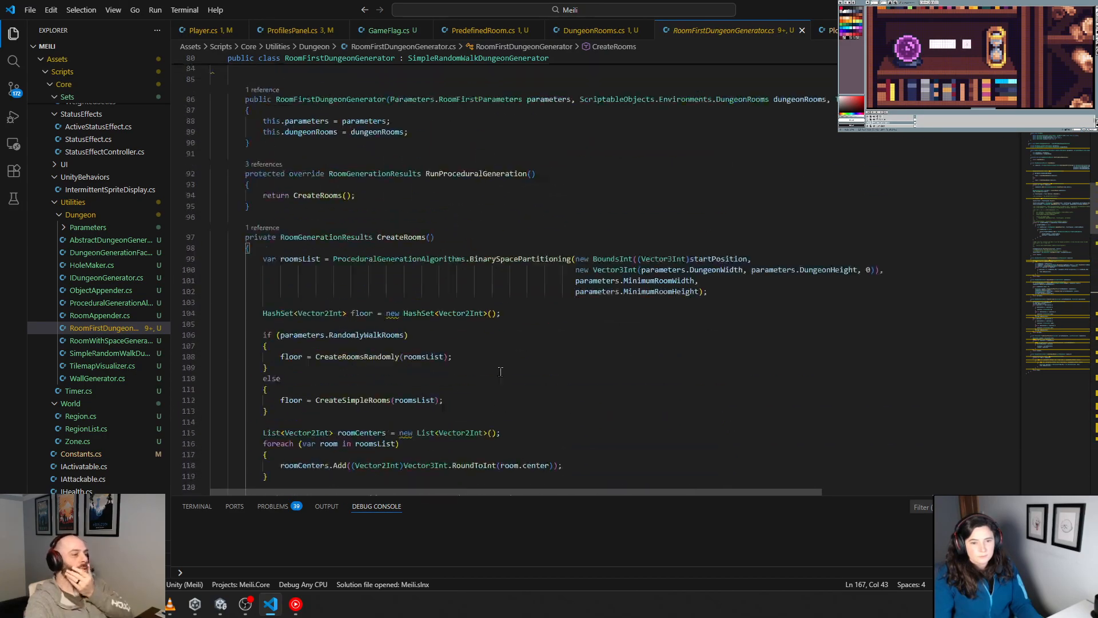
{"action": "scroll", "coordinate": [501, 372], "scroll_direction": "up", "scroll_amount": 20}
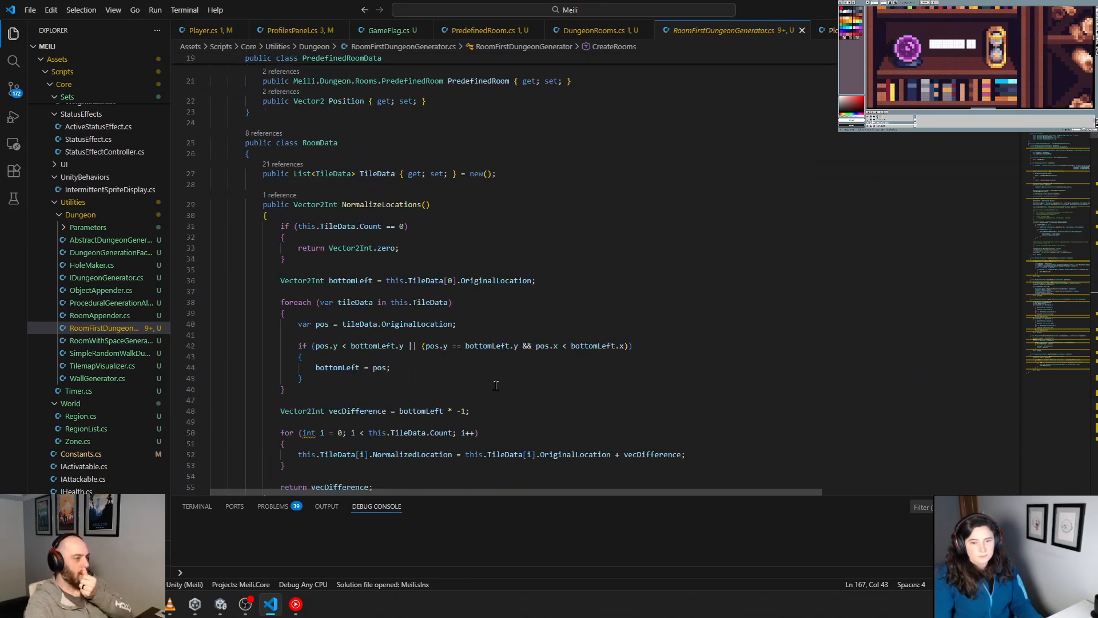
{"action": "scroll", "coordinate": [496, 385], "scroll_direction": "down", "scroll_amount": 20}
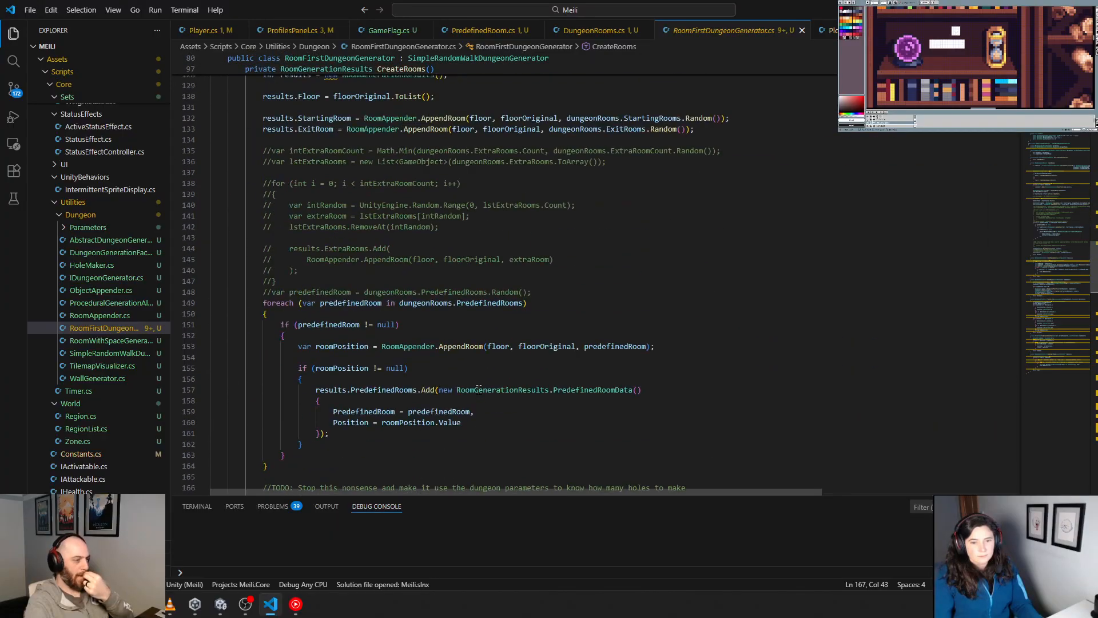
{"action": "scroll", "coordinate": [479, 389], "scroll_direction": "down", "scroll_amount": 5}
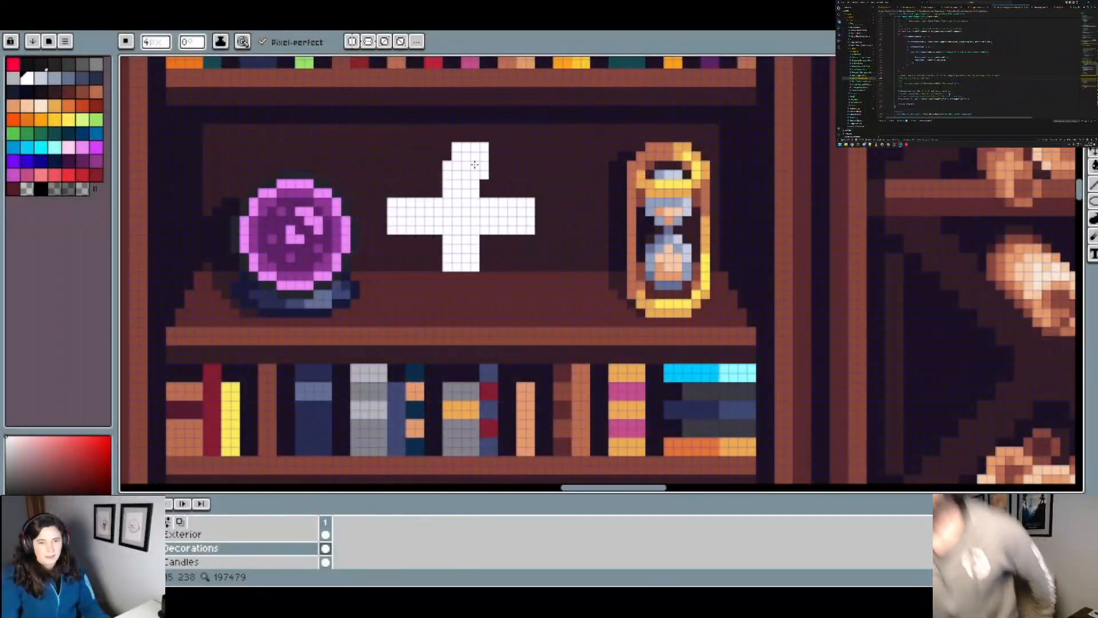
Step: In Aseprite, extend the white cross between the crystal ball and hourglass and fill its four inner corners with the 4 px brush
{"action": "left_click", "coordinate": [465, 273]}
{"action": "scroll", "coordinate": [532, 243], "scroll_direction": "down", "scroll_amount": 2}
{"action": "scroll", "coordinate": [458, 197], "scroll_direction": "up", "scroll_amount": 3}
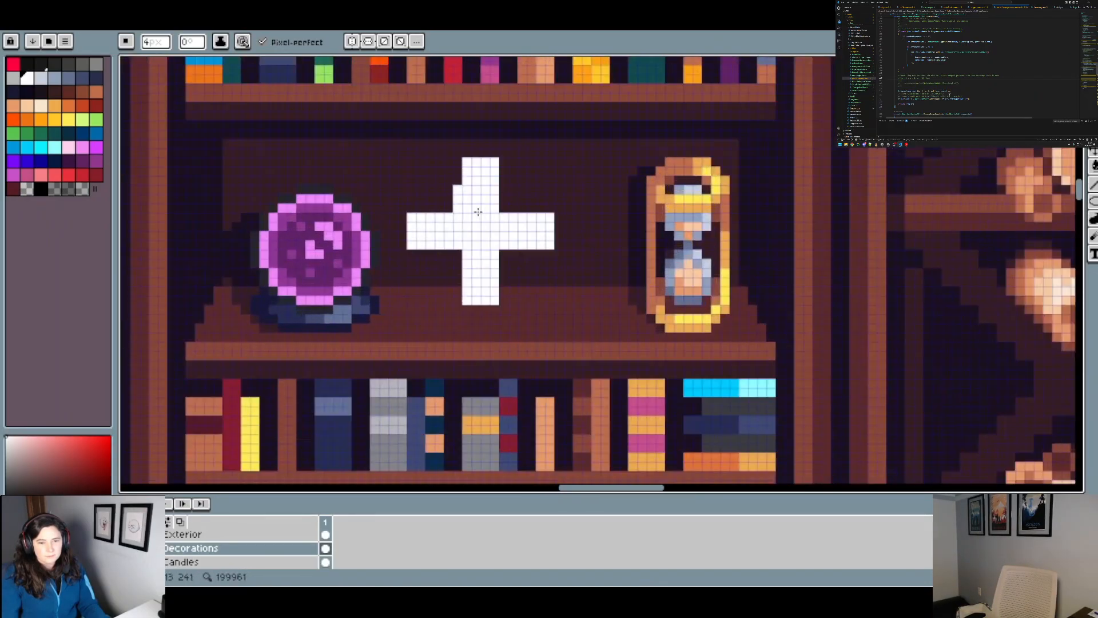
{"action": "left_click", "coordinate": [431, 190]}
{"action": "left_click", "coordinate": [428, 187]}
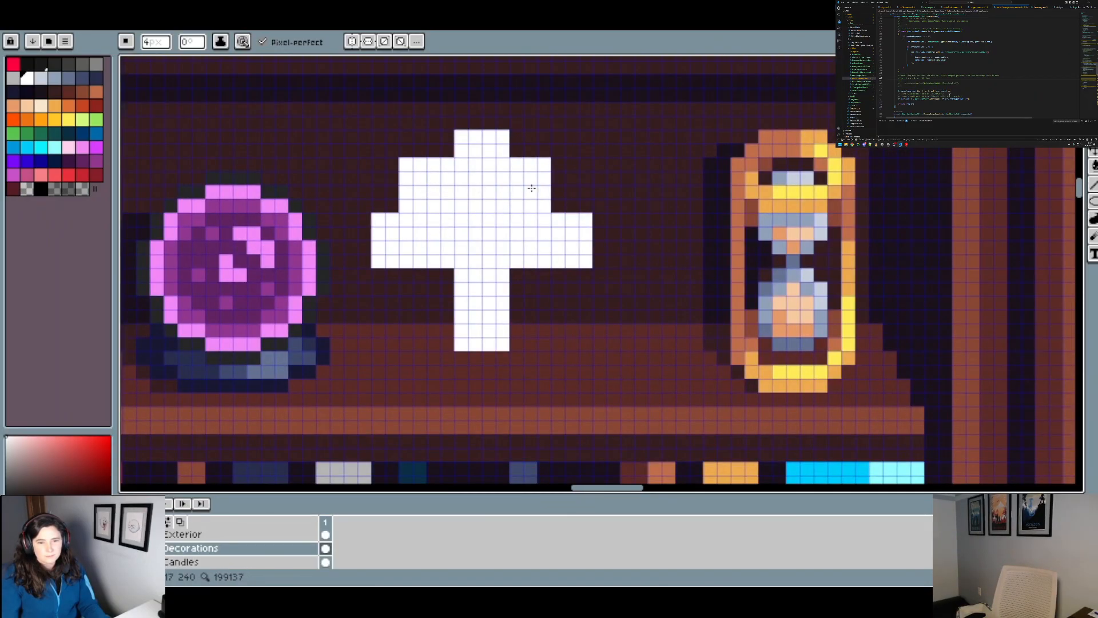
{"action": "left_click", "coordinate": [548, 185]}
{"action": "left_click", "coordinate": [549, 296]}
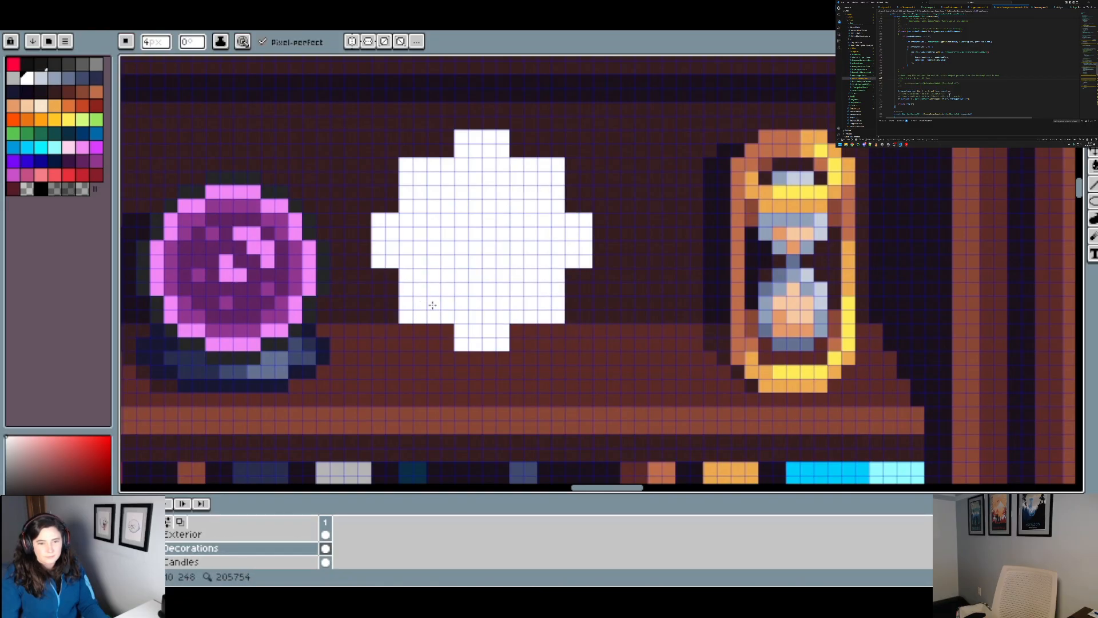
Step: Paint white pixels along the top, right, bottom and left edges of the shape to round it into a disc
{"action": "left_click", "coordinate": [457, 180]}
{"action": "mouse_move", "coordinate": [457, 181]}
{"action": "left_mouse_down"}
{"action": "mouse_move", "coordinate": [512, 185]}
{"action": "mouse_move", "coordinate": [528, 174]}
{"action": "mouse_move", "coordinate": [517, 178]}
{"action": "mouse_move", "coordinate": [537, 232]}
{"action": "mouse_move", "coordinate": [556, 217]}
{"action": "mouse_move", "coordinate": [554, 275]}
{"action": "left_mouse_up"}
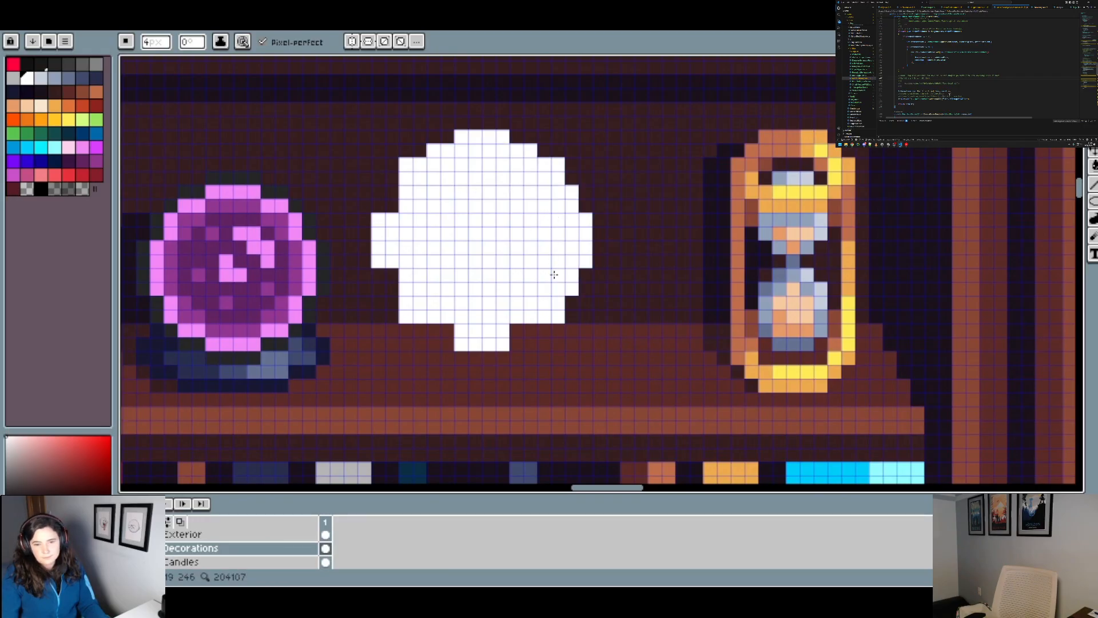
{"action": "left_click_drag", "start_coordinate": [535, 330], "coordinate": [430, 330]}
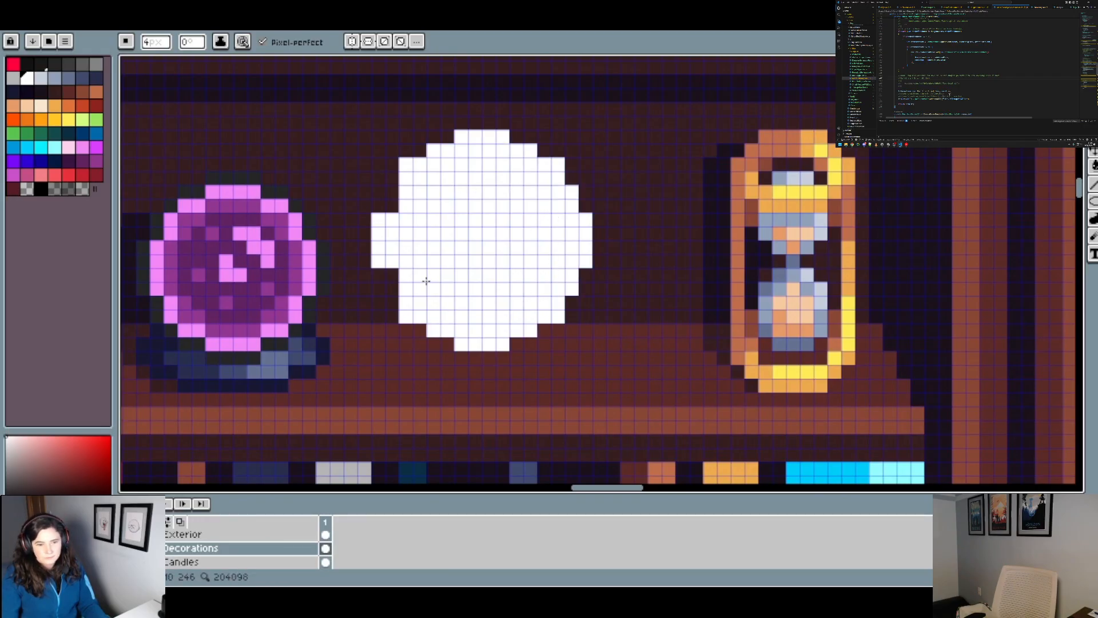
{"action": "left_click_drag", "start_coordinate": [426, 281], "coordinate": [416, 261]}
{"action": "scroll", "coordinate": [415, 224], "scroll_direction": "down", "scroll_amount": 5}
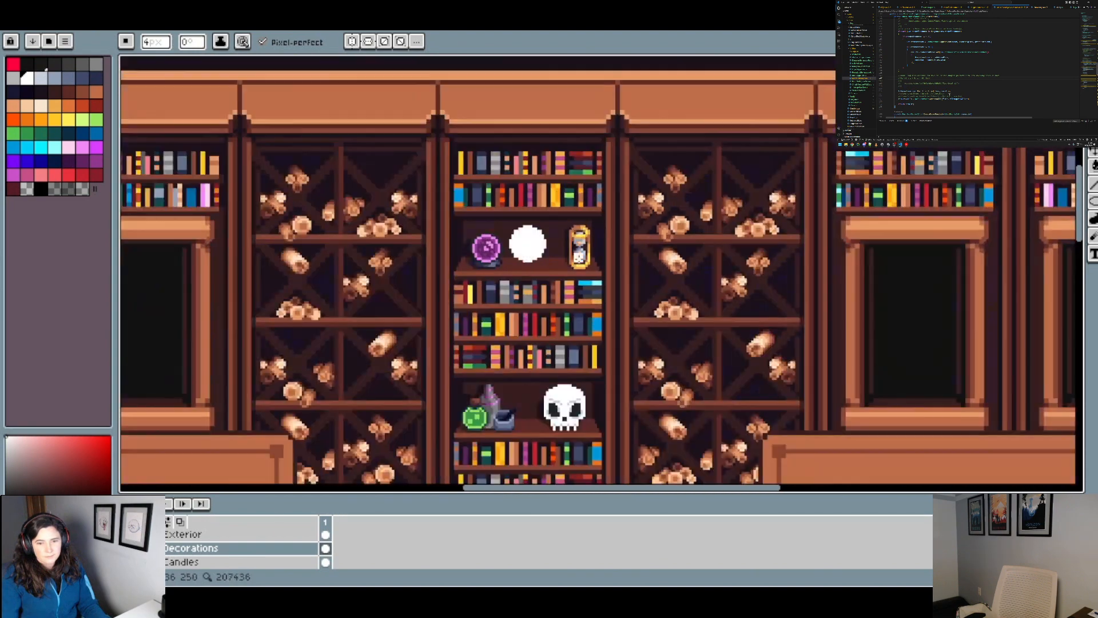
{"action": "scroll", "coordinate": [539, 242], "scroll_direction": "up", "scroll_amount": 5}
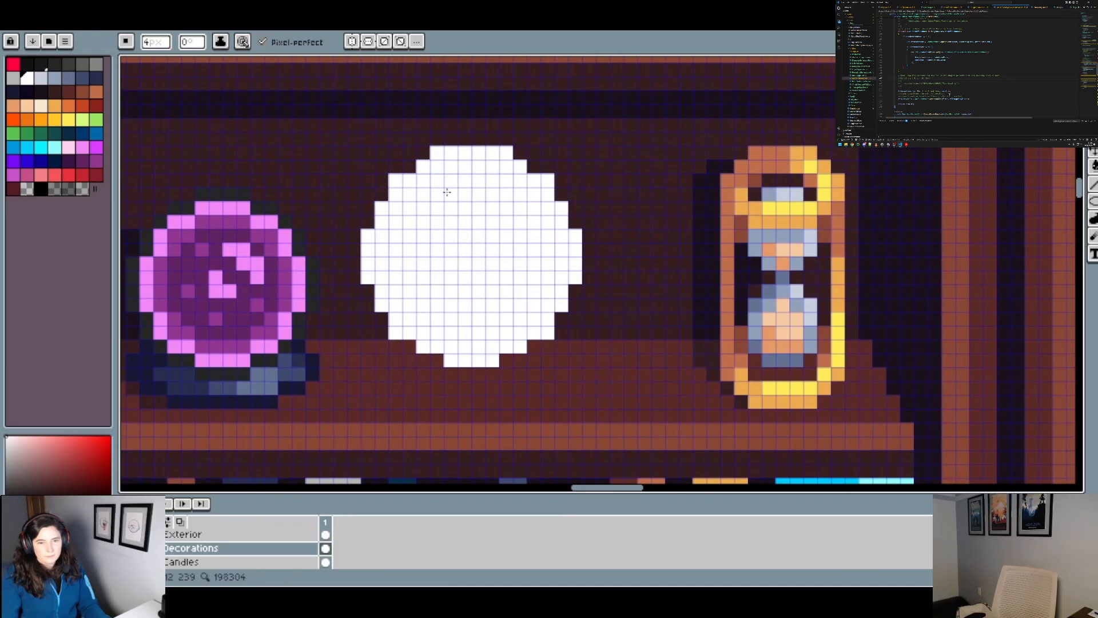
Step: Smooth the white disc's outline by adding pixels at its upper corners and upper sides, undoing the last stray edit
{"action": "left_click", "coordinate": [410, 166]}
{"action": "left_click_drag", "start_coordinate": [533, 167], "coordinate": [547, 167]}
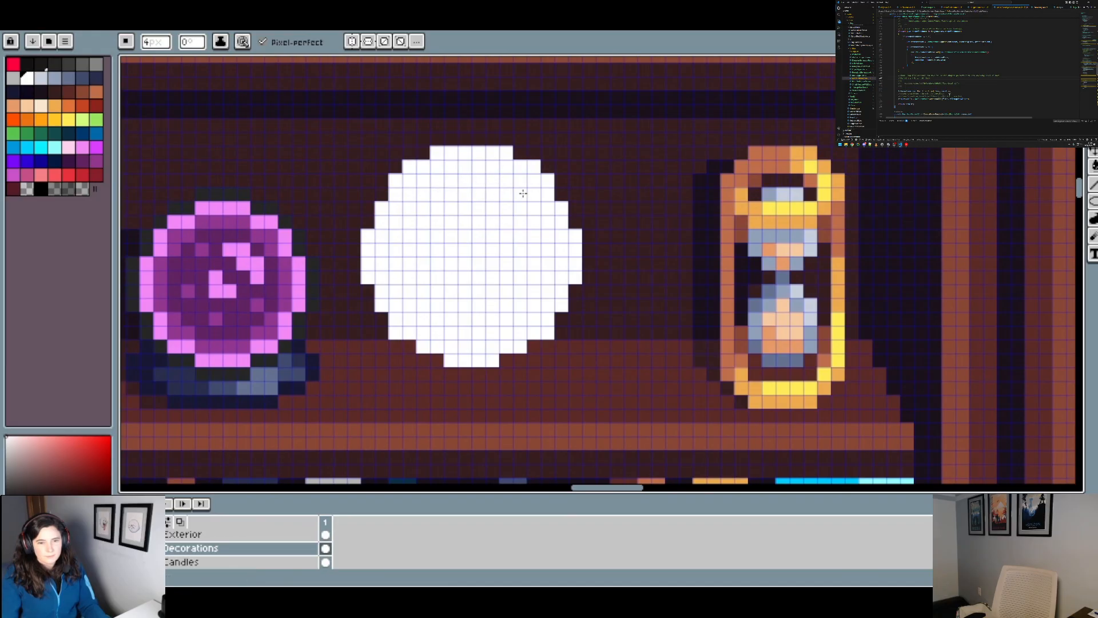
{"action": "left_click_drag", "start_coordinate": [368, 208], "coordinate": [367, 222]}
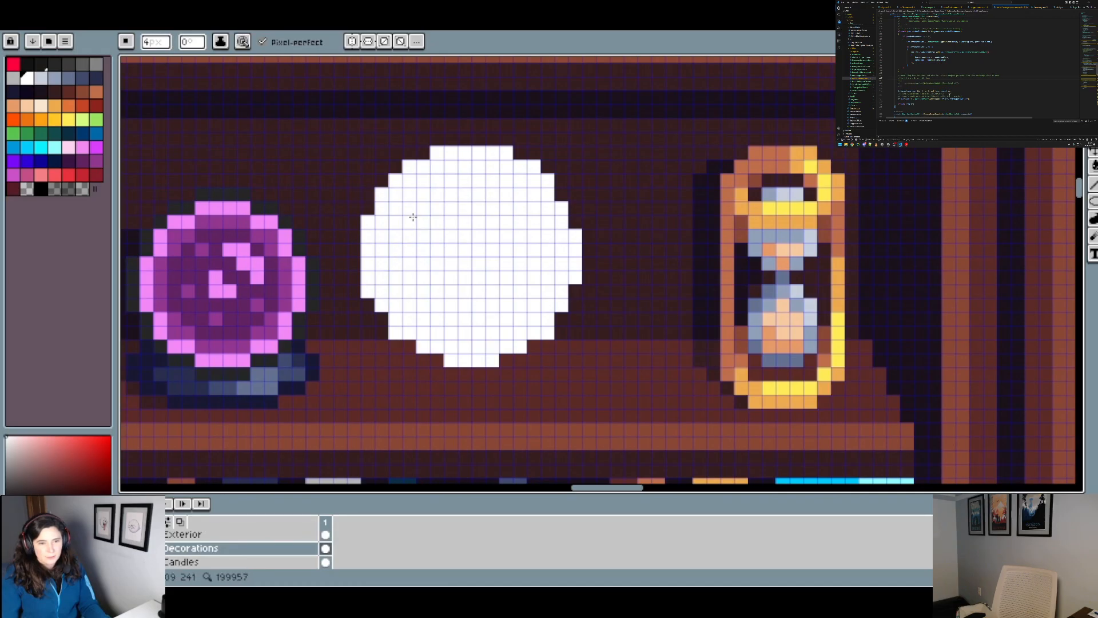
{"action": "left_click", "coordinate": [575, 222]}
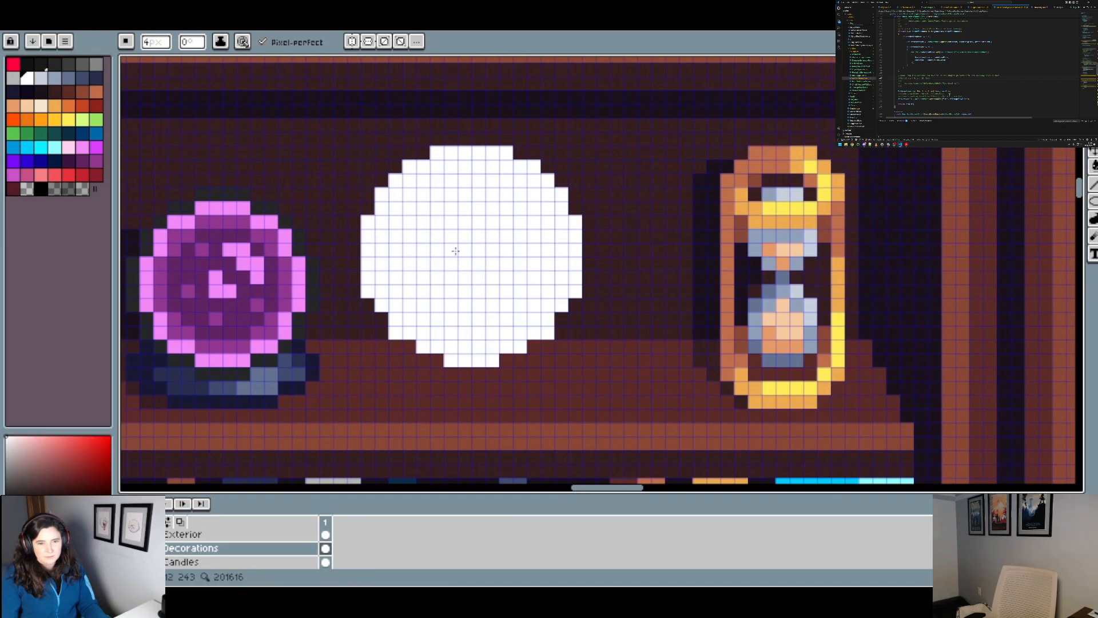
{"action": "right_click", "coordinate": [368, 207]}
{"action": "scroll", "coordinate": [368, 208], "scroll_direction": "down", "scroll_amount": 2}
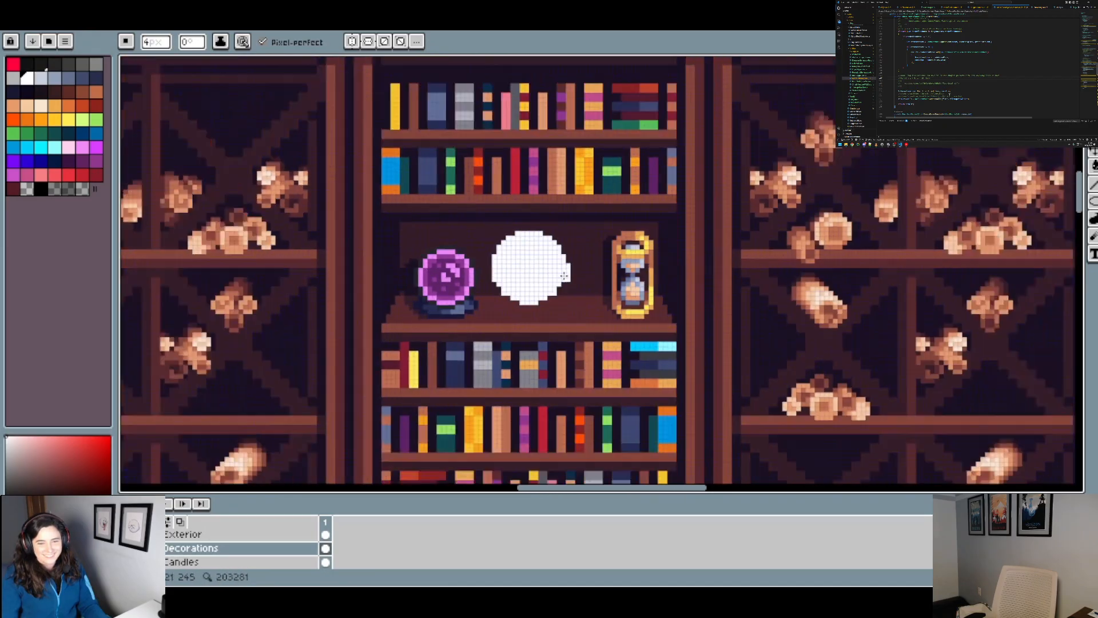
{"action": "scroll", "coordinate": [523, 279], "scroll_direction": "up", "scroll_amount": 3}
{"action": "key", "text": "ctrl+z"}
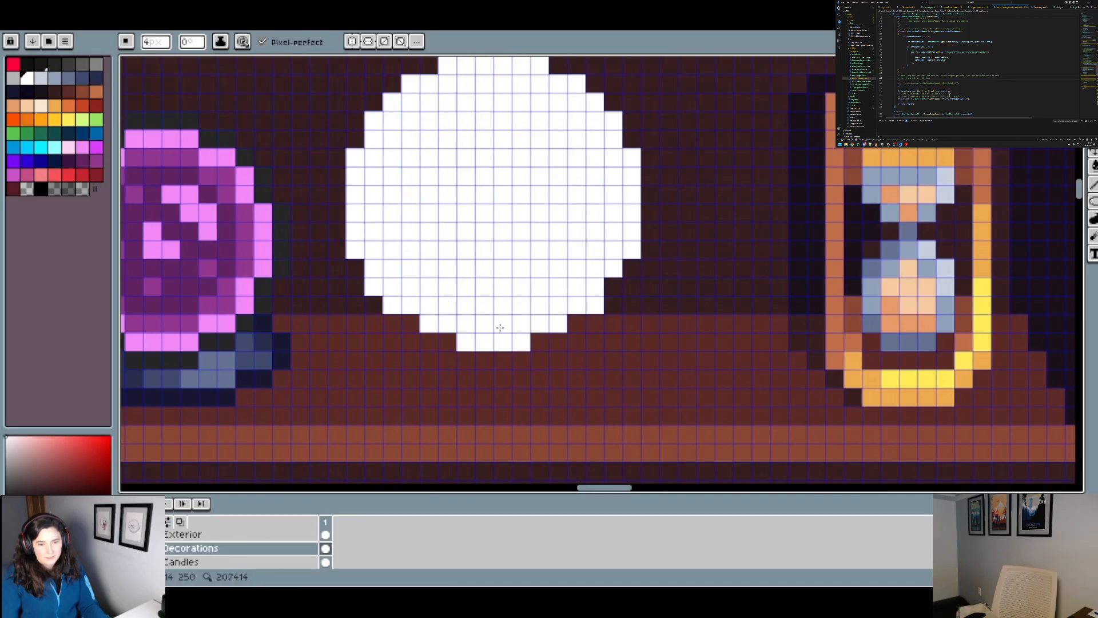
Step: Widen the white disc's bottom edge to match its top, leaving a round shape about 16 px across
{"action": "left_click_drag", "start_coordinate": [486, 331], "coordinate": [525, 331]}
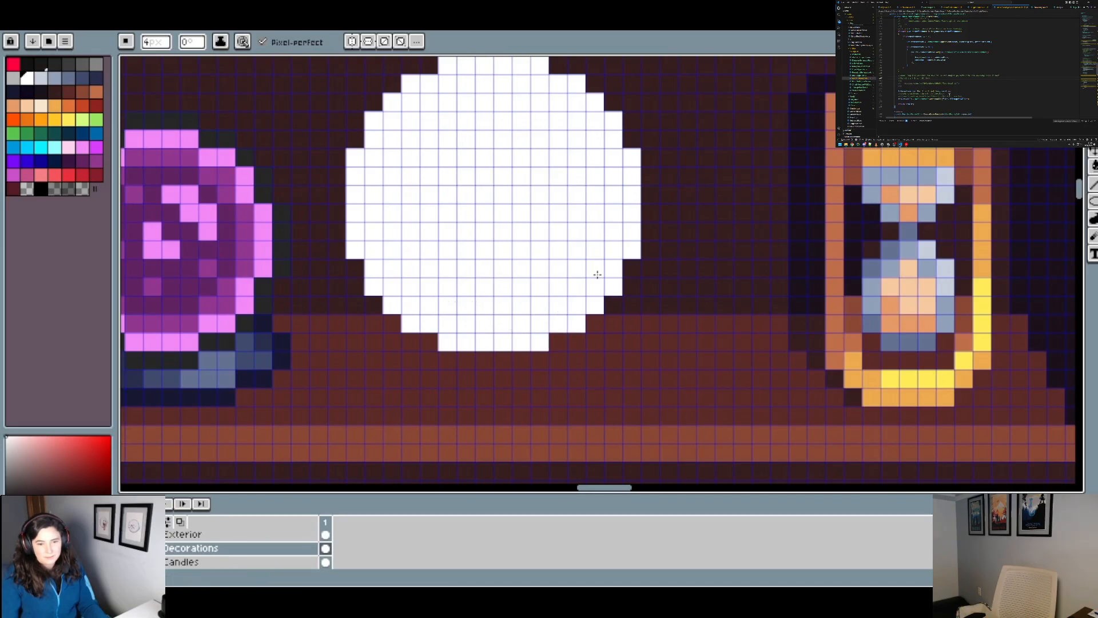
{"action": "scroll", "coordinate": [589, 272], "scroll_direction": "down", "scroll_amount": 2}
{"action": "scroll", "coordinate": [590, 273], "scroll_direction": "down", "scroll_amount": 6}
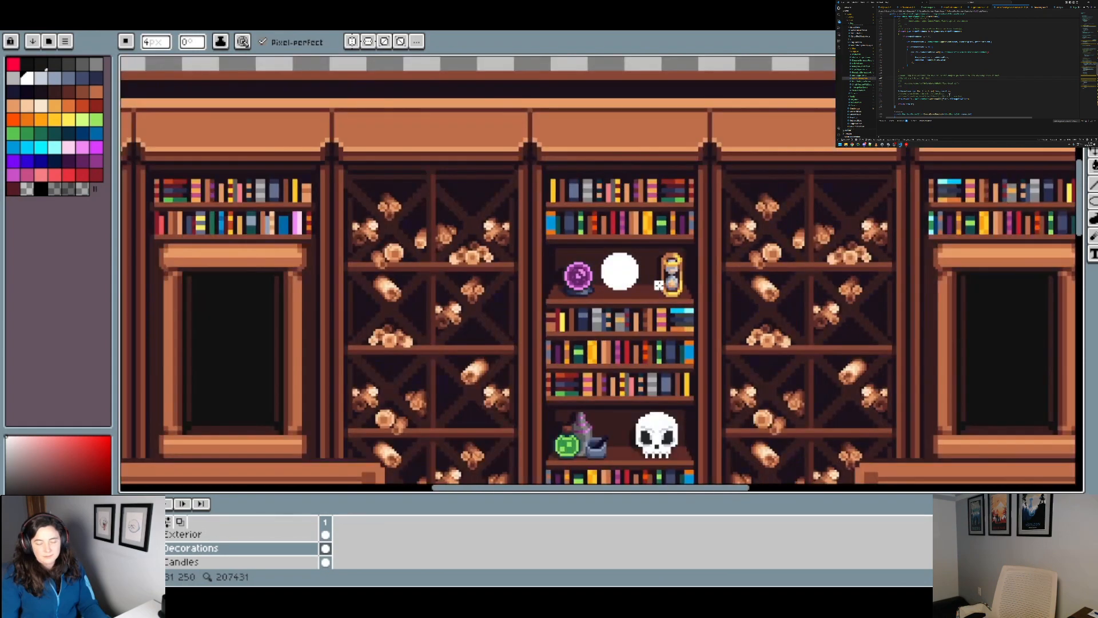
{"action": "scroll", "coordinate": [664, 280], "scroll_direction": "up", "scroll_amount": 6}
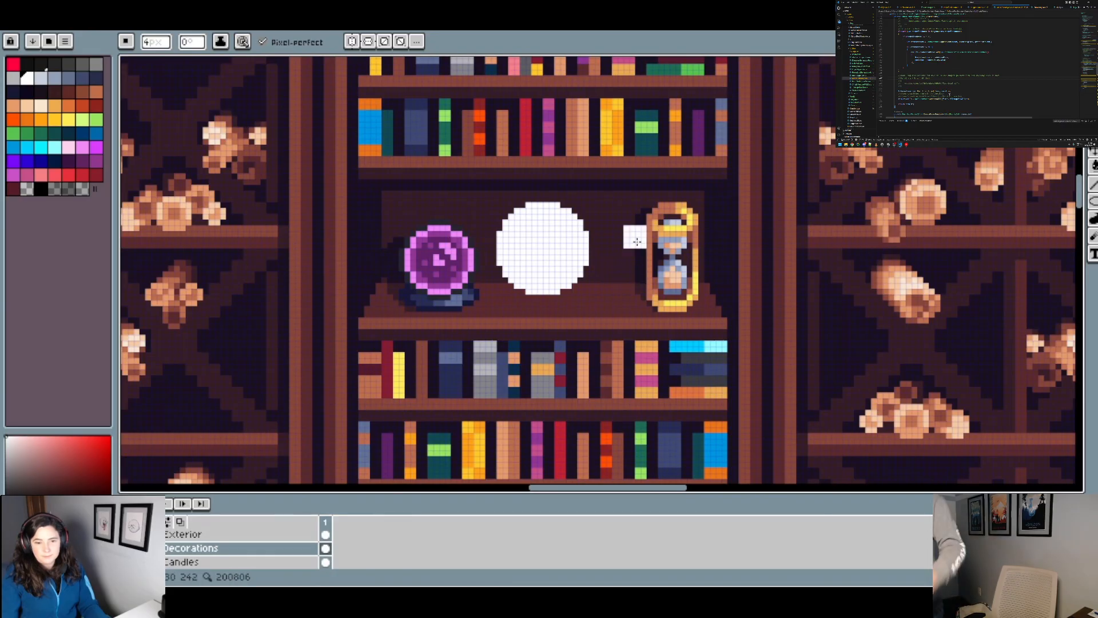
{"action": "scroll", "coordinate": [638, 240], "scroll_direction": "down", "scroll_amount": 3}
{"action": "scroll", "coordinate": [632, 247], "scroll_direction": "up", "scroll_amount": 3}
{"action": "scroll", "coordinate": [572, 249], "scroll_direction": "up", "scroll_amount": 1}
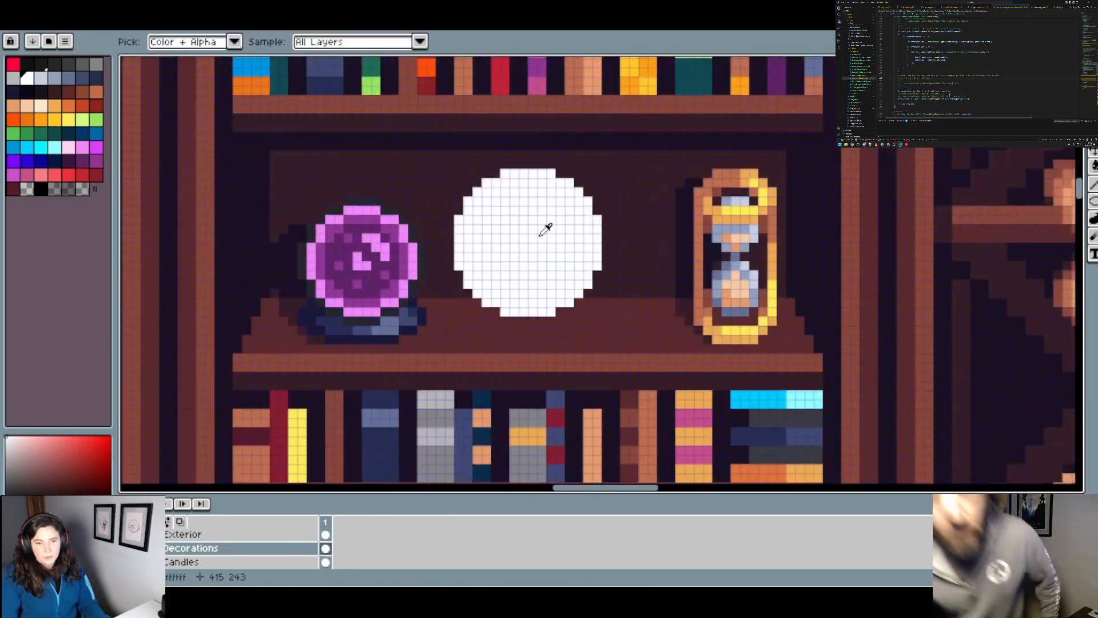
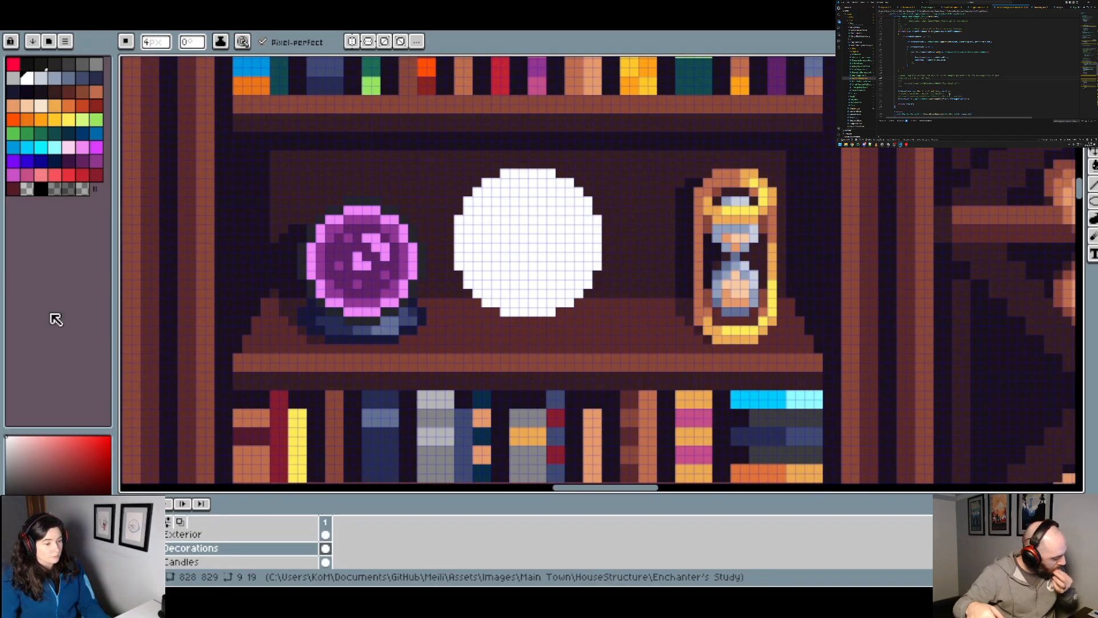
Step: Paint a 1 px white connector and a 2 px white knob diagonally off the disc's upper-left edge
{"action": "key", "text": "minus"}
{"action": "key", "text": "minus"}
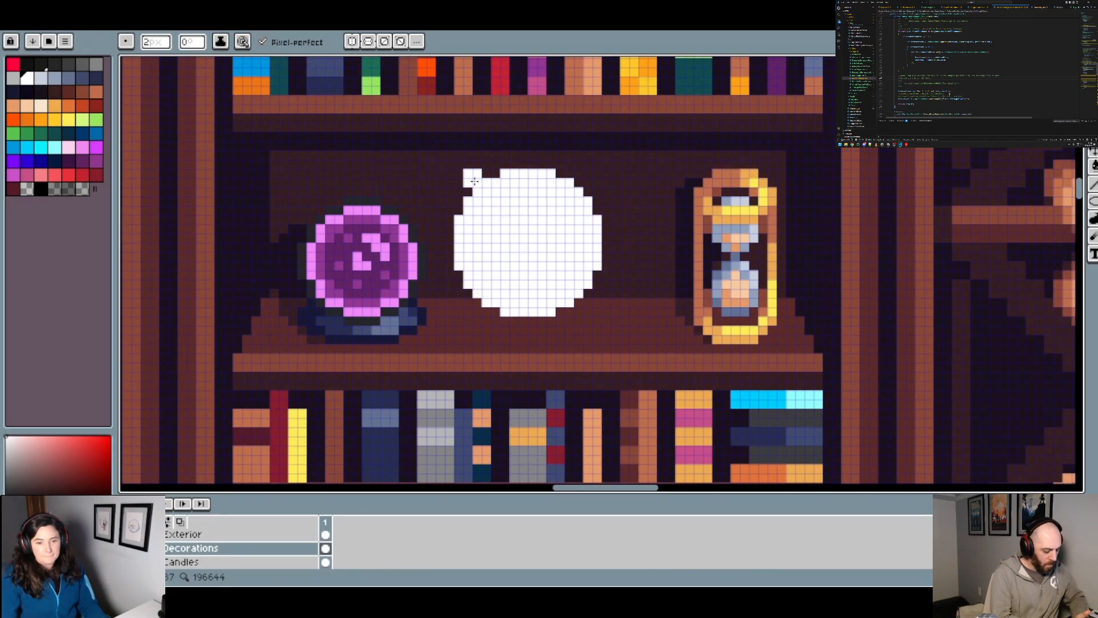
{"action": "key", "text": "ctrl"}
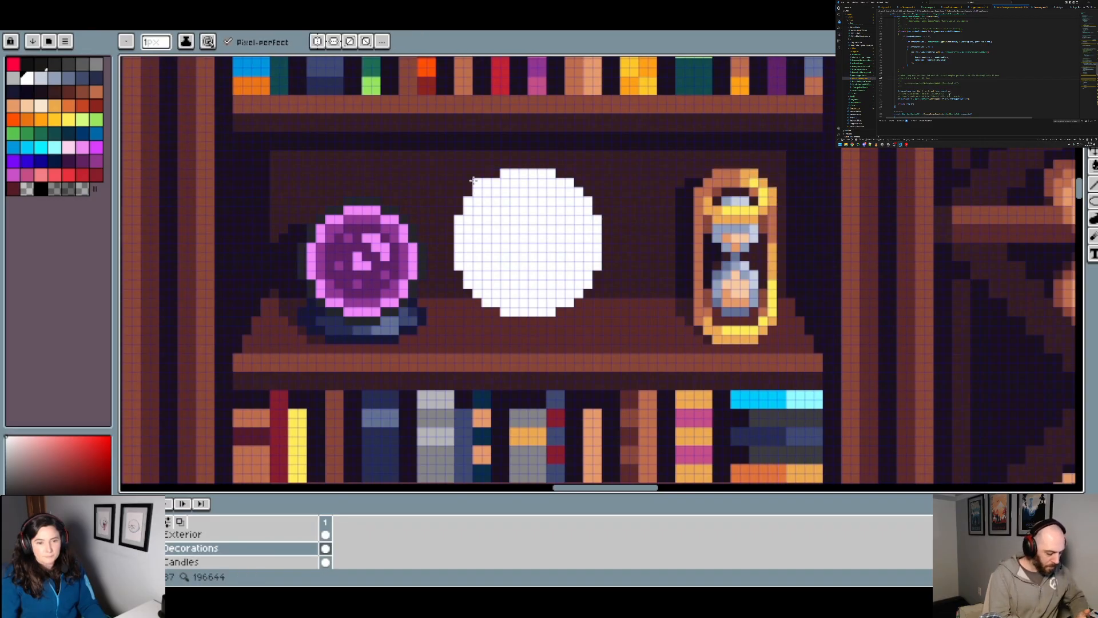
{"action": "key", "text": "ctrl"}
{"action": "key", "text": "minus"}
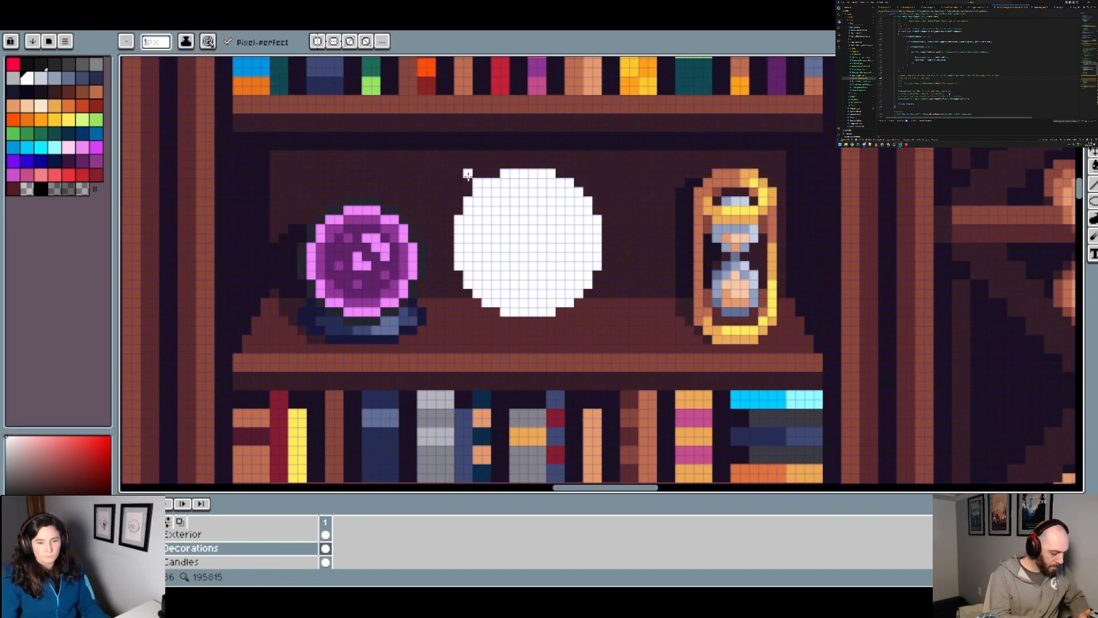
{"action": "left_click", "coordinate": [468, 174]}
{"action": "key", "text": "plus"}
{"action": "left_click", "coordinate": [457, 162]}
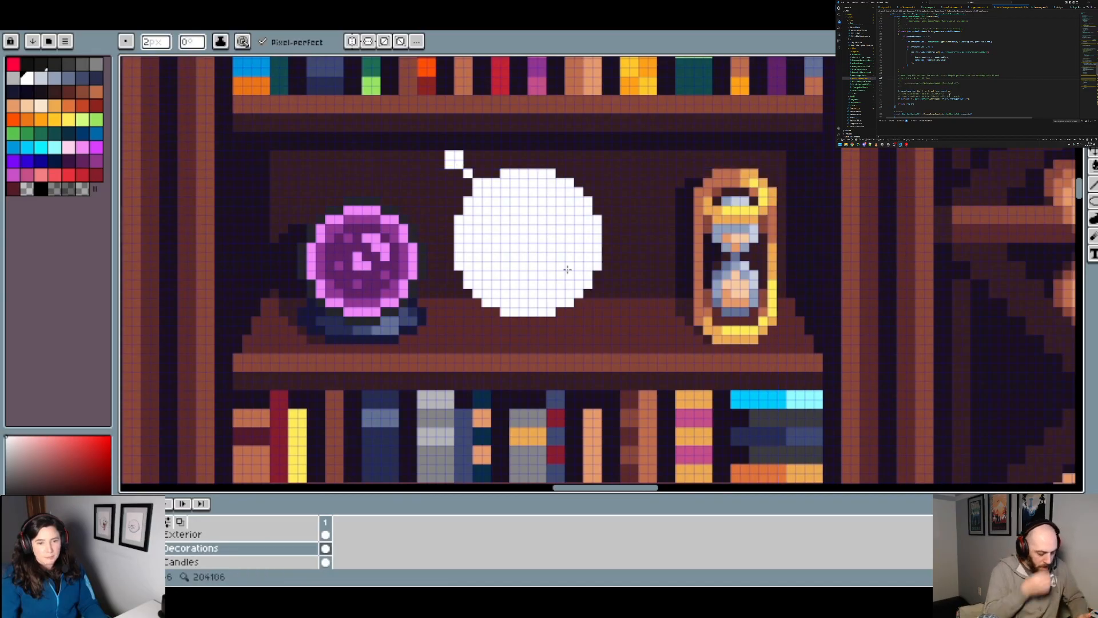
Step: Paint white 1 px connector pixels and a 2 px knob diagonally off the disc's lower-right edge
{"action": "scroll", "coordinate": [608, 312], "scroll_direction": "down", "scroll_amount": 3}
{"action": "scroll", "coordinate": [621, 326], "scroll_direction": "up", "scroll_amount": 3}
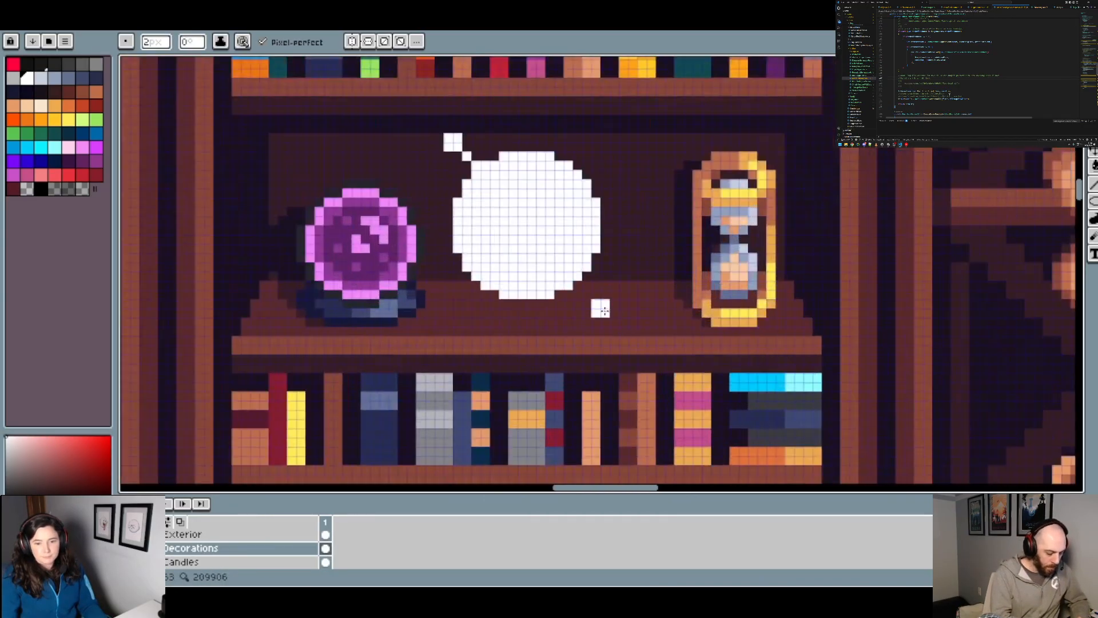
{"action": "key", "text": "minus"}
{"action": "left_click", "coordinate": [587, 285]}
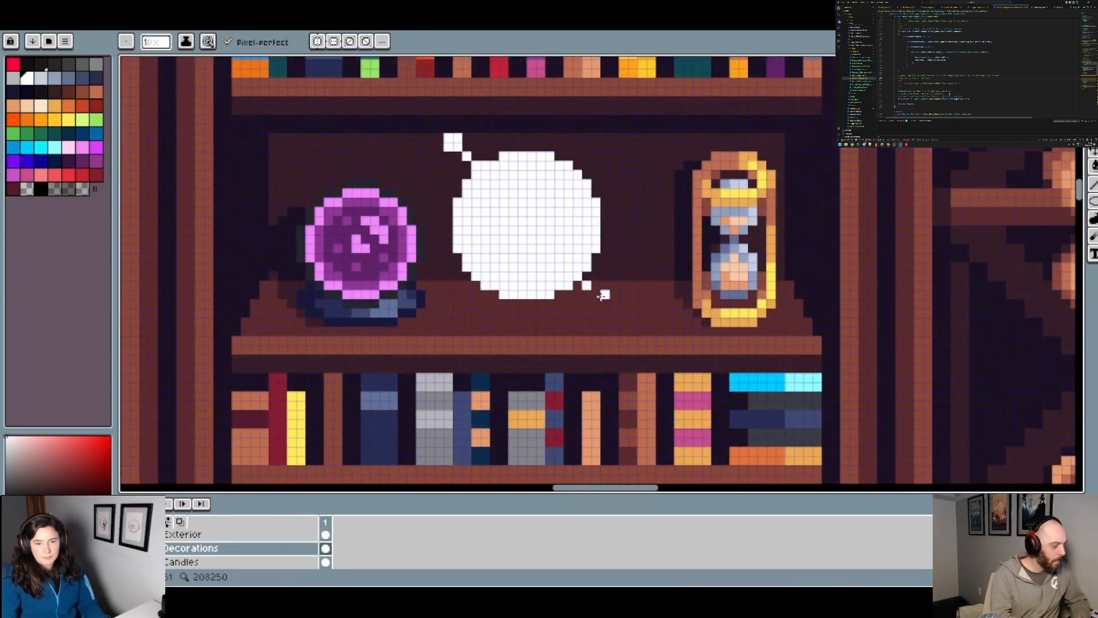
{"action": "scroll", "coordinate": [609, 308], "scroll_direction": "up", "scroll_amount": 2}
{"action": "key", "text": "plus"}
{"action": "left_click", "coordinate": [608, 307]}
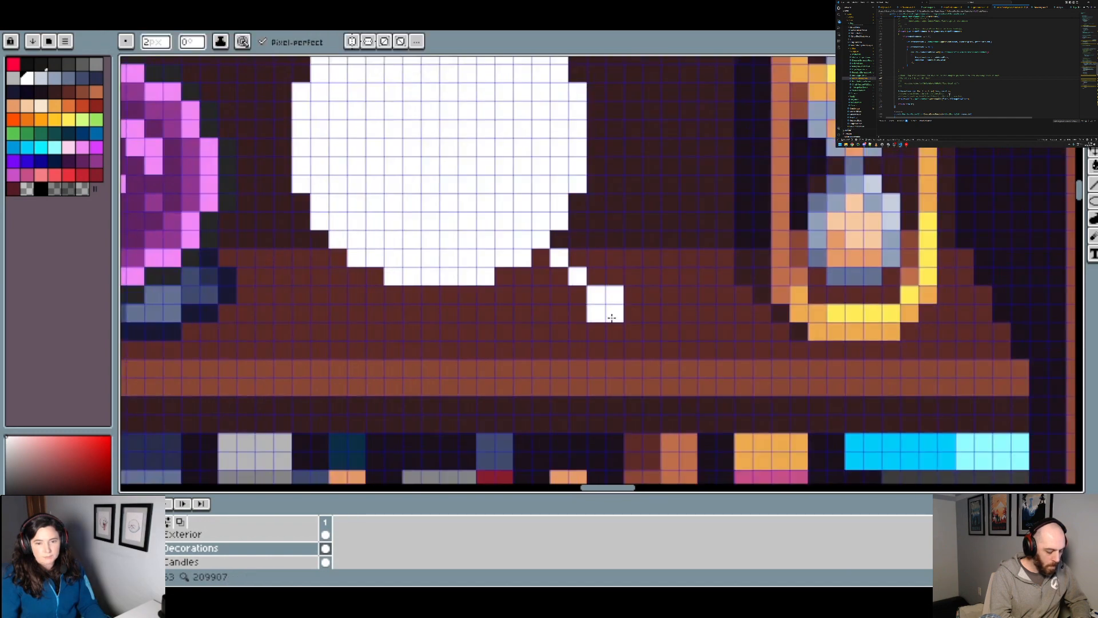
Step: Undo the lower-right knob and its outer connector pixel, and repaint the 2 px knob directly after the first connector pixel
{"action": "scroll", "coordinate": [618, 314], "scroll_direction": "down", "scroll_amount": 3}
{"action": "scroll", "coordinate": [635, 320], "scroll_direction": "down", "scroll_amount": 3}
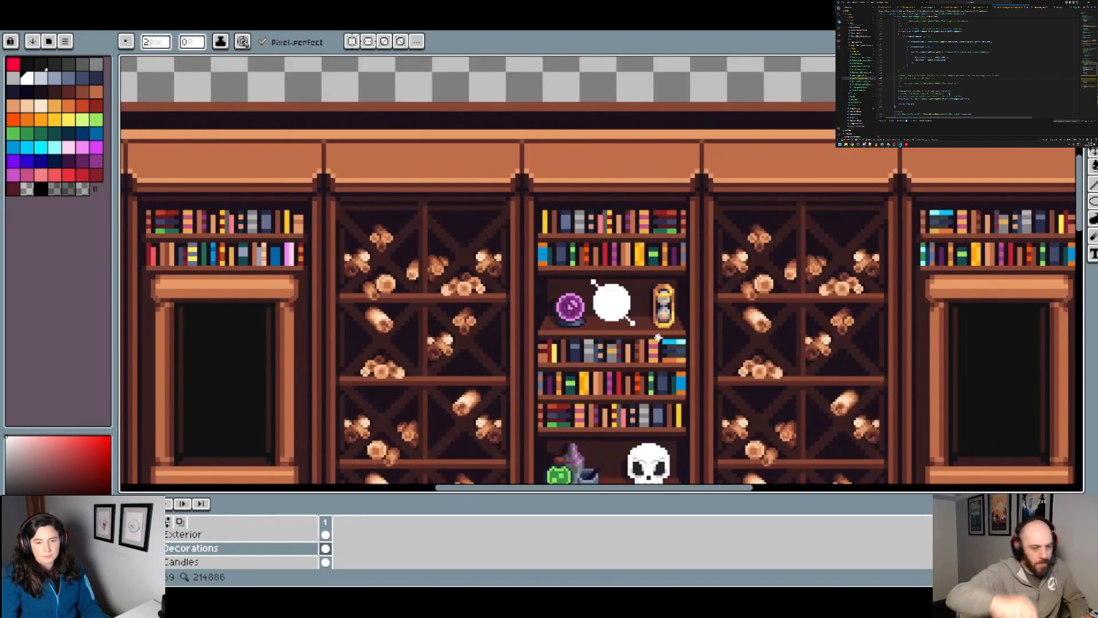
{"action": "scroll", "coordinate": [607, 325], "scroll_direction": "up", "scroll_amount": 4}
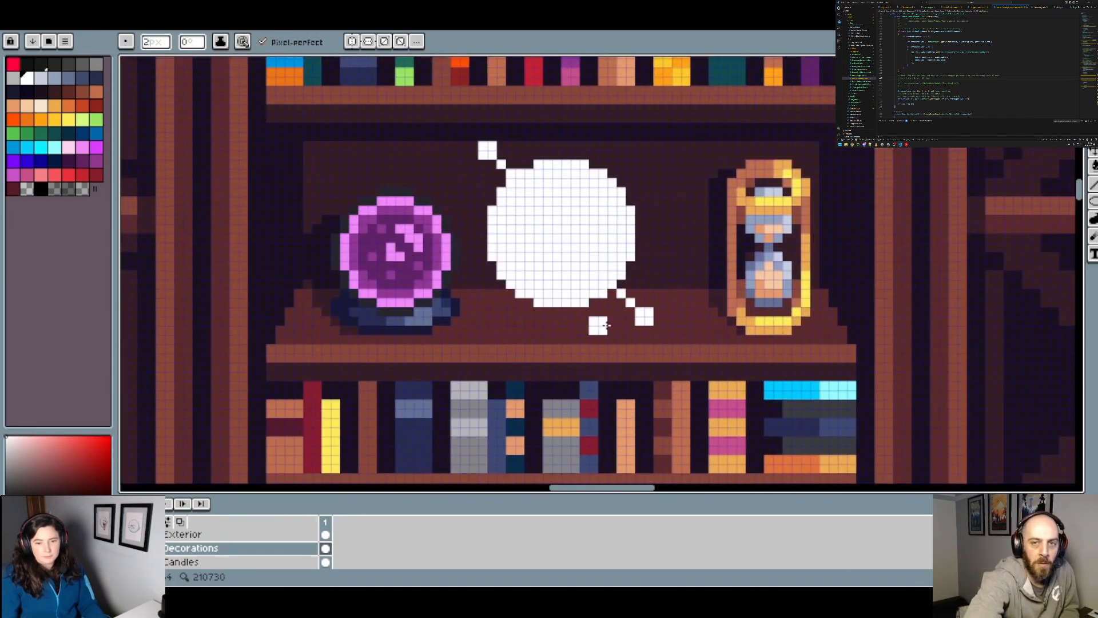
{"action": "scroll", "coordinate": [607, 325], "scroll_direction": "down", "scroll_amount": 3}
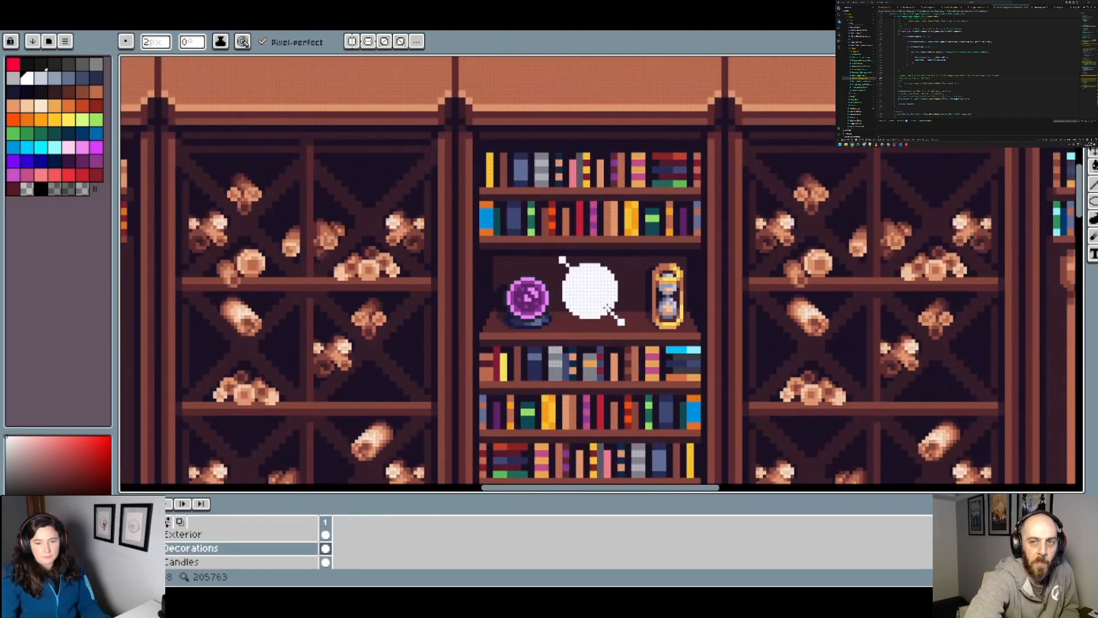
{"action": "scroll", "coordinate": [622, 322], "scroll_direction": "up", "scroll_amount": 2}
{"action": "key", "text": "v"}
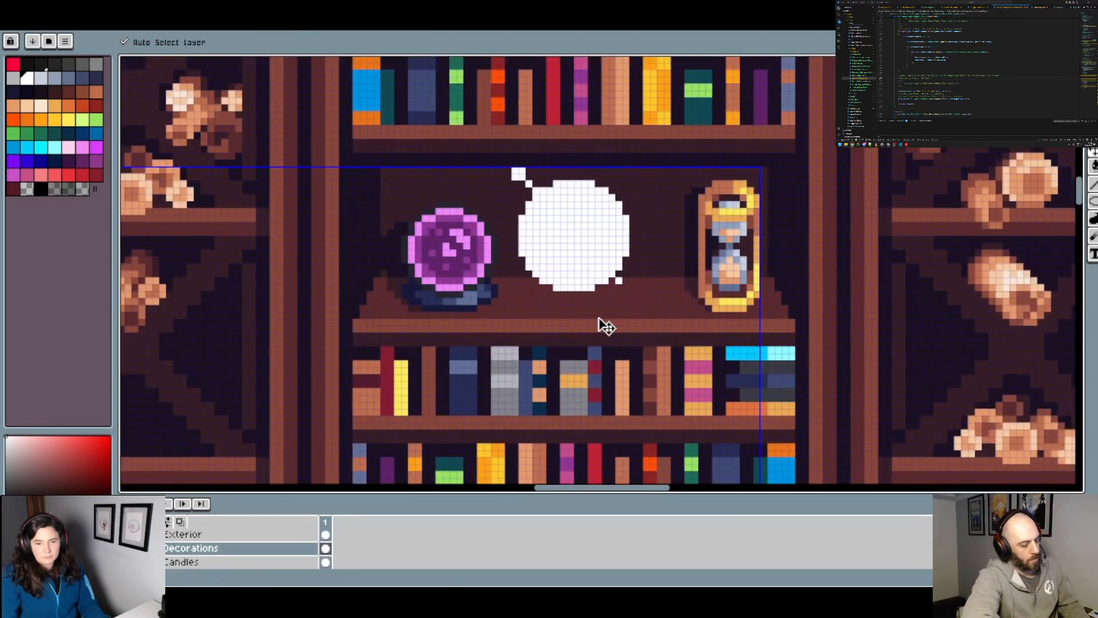
{"action": "key", "text": "b"}
{"action": "scroll", "coordinate": [634, 295], "scroll_direction": "down", "scroll_amount": 2}
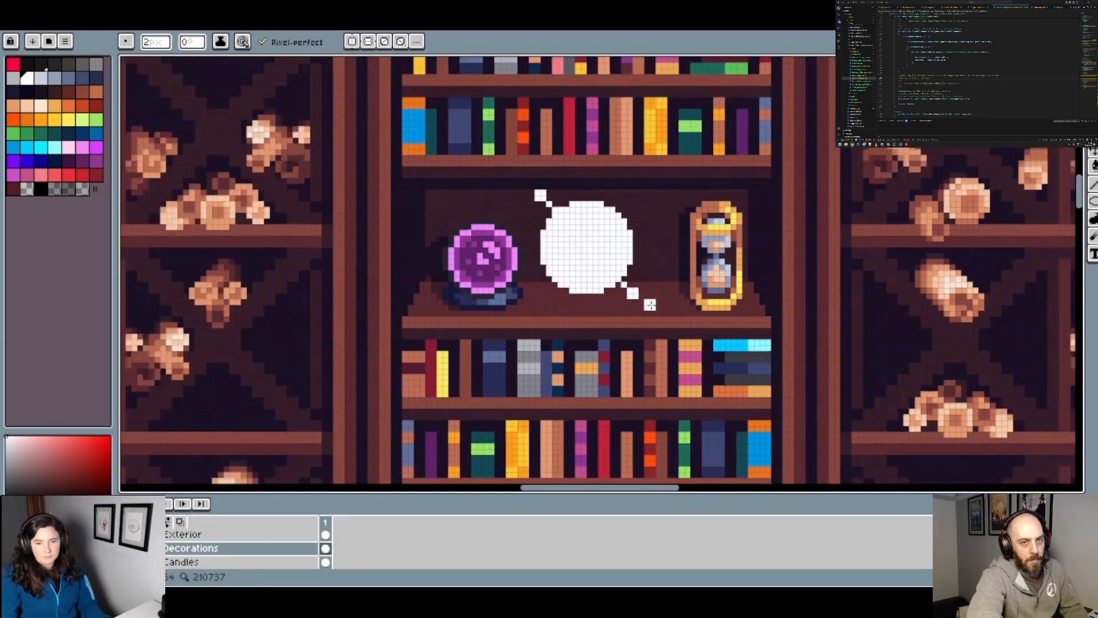
{"action": "scroll", "coordinate": [641, 305], "scroll_direction": "up", "scroll_amount": 2}
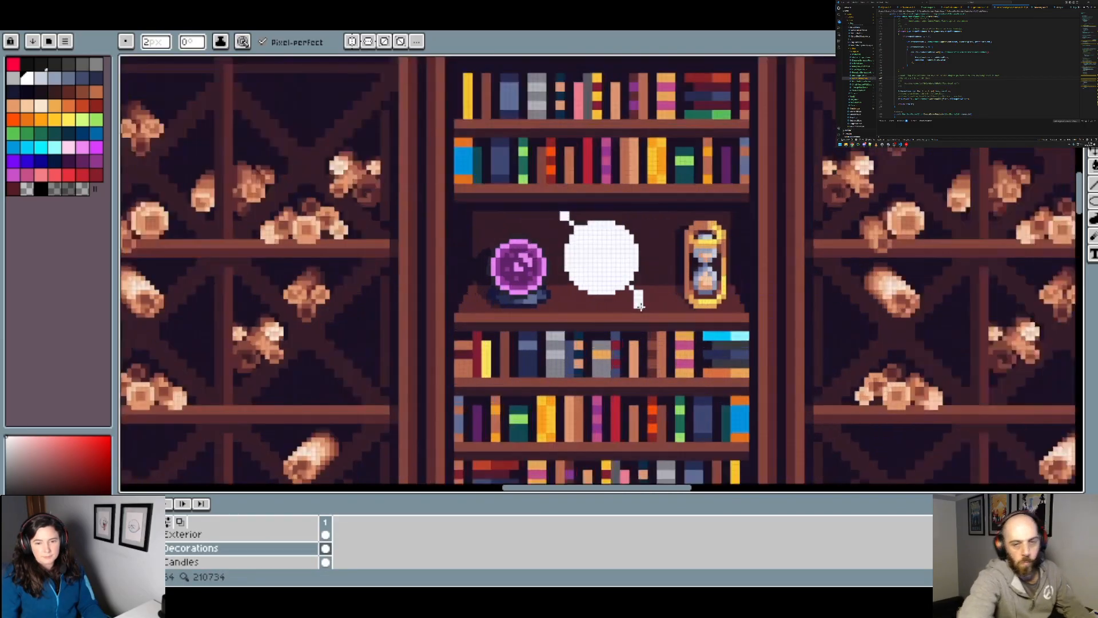
{"action": "scroll", "coordinate": [640, 300], "scroll_direction": "down", "scroll_amount": 1}
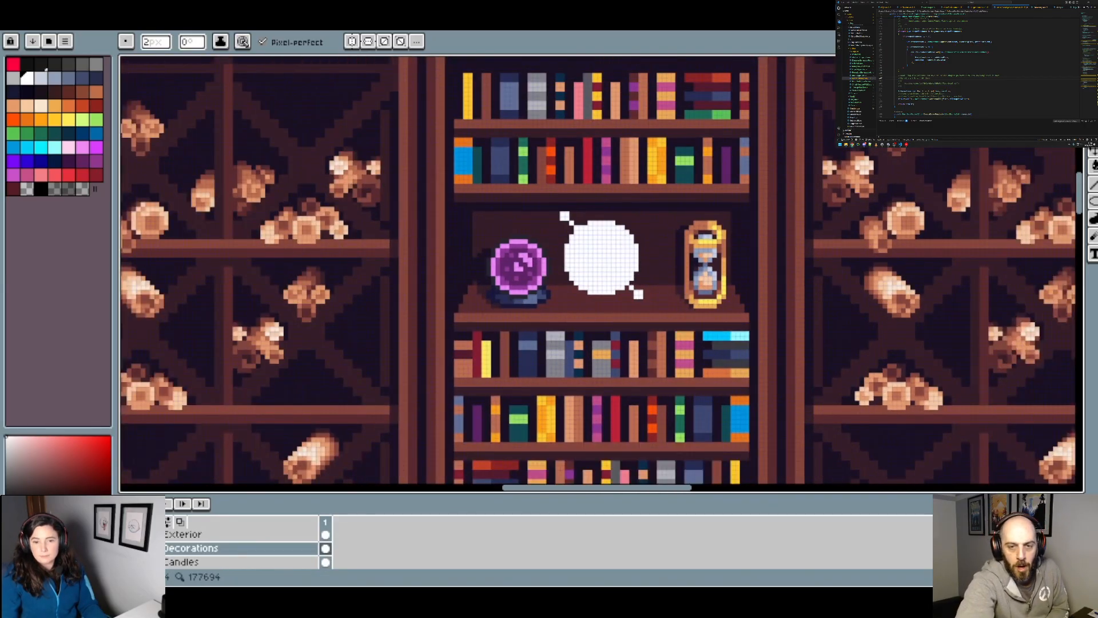
{"action": "scroll", "coordinate": [766, 229], "scroll_direction": "down", "scroll_amount": 2}
Step: Select the white disc with both knobs using the Magic Wand and move it about 3 px right and 2 px up
{"action": "key", "text": "w"}
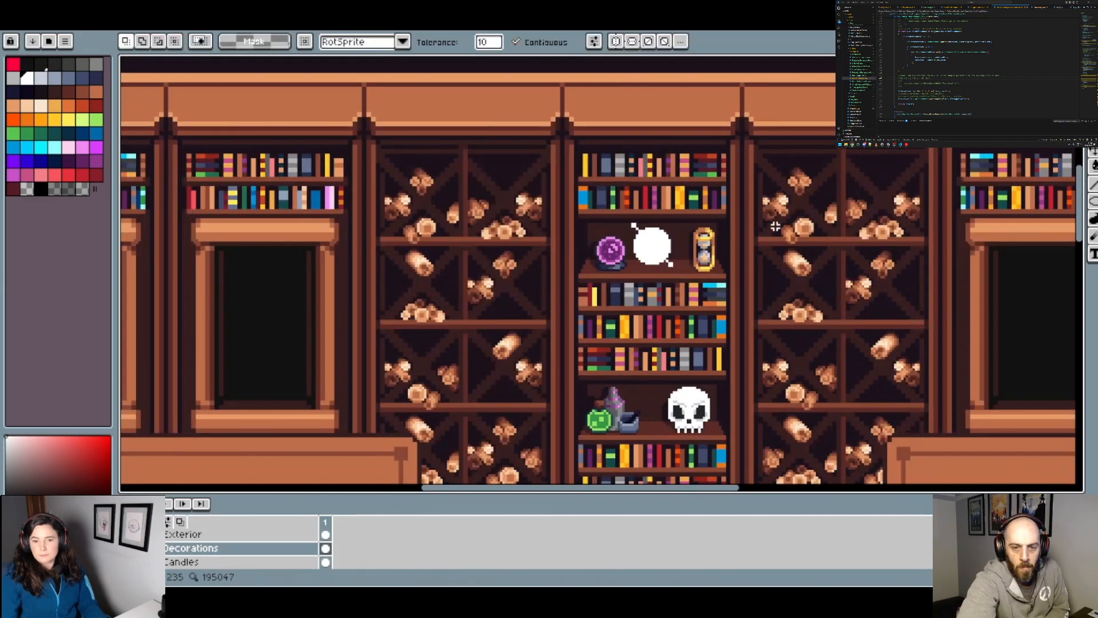
{"action": "scroll", "coordinate": [698, 256], "scroll_direction": "up", "scroll_amount": 3}
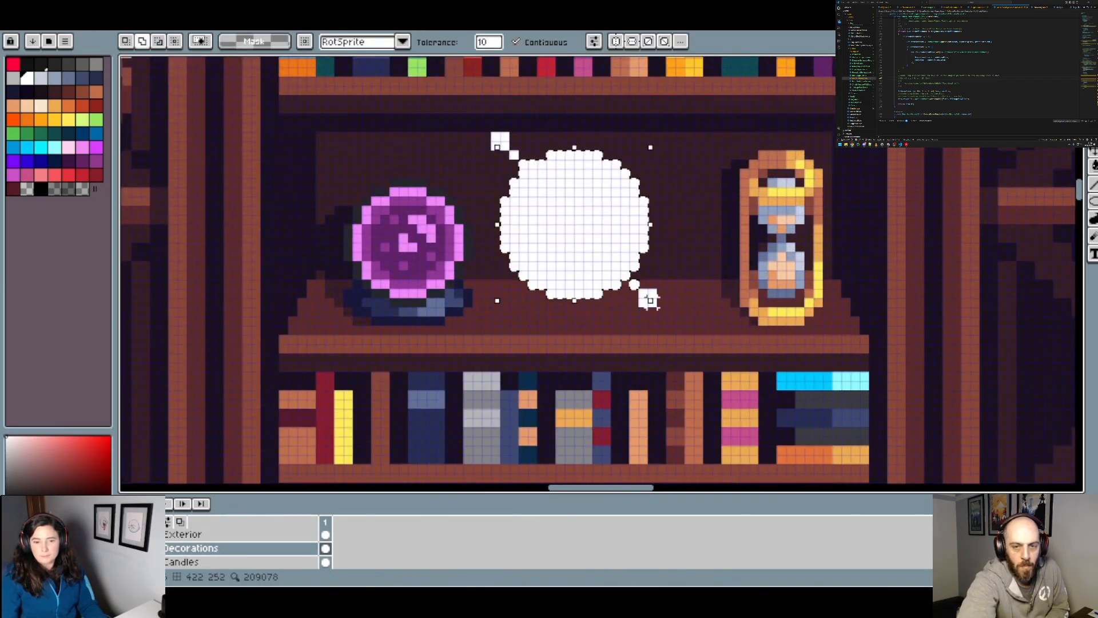
{"action": "left_click", "coordinate": [576, 208]}
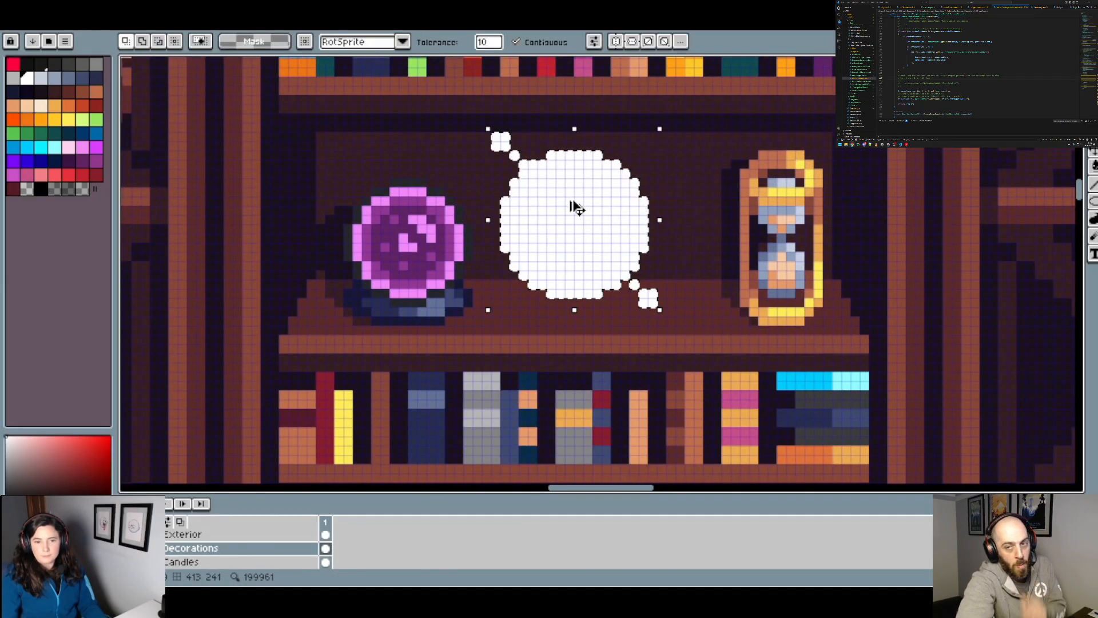
{"action": "key", "text": "ctrl+x"}
{"action": "key", "text": "ctrl+v"}
{"action": "left_click_drag", "start_coordinate": [589, 247], "coordinate": [615, 234]}
{"action": "key", "text": "Return"}
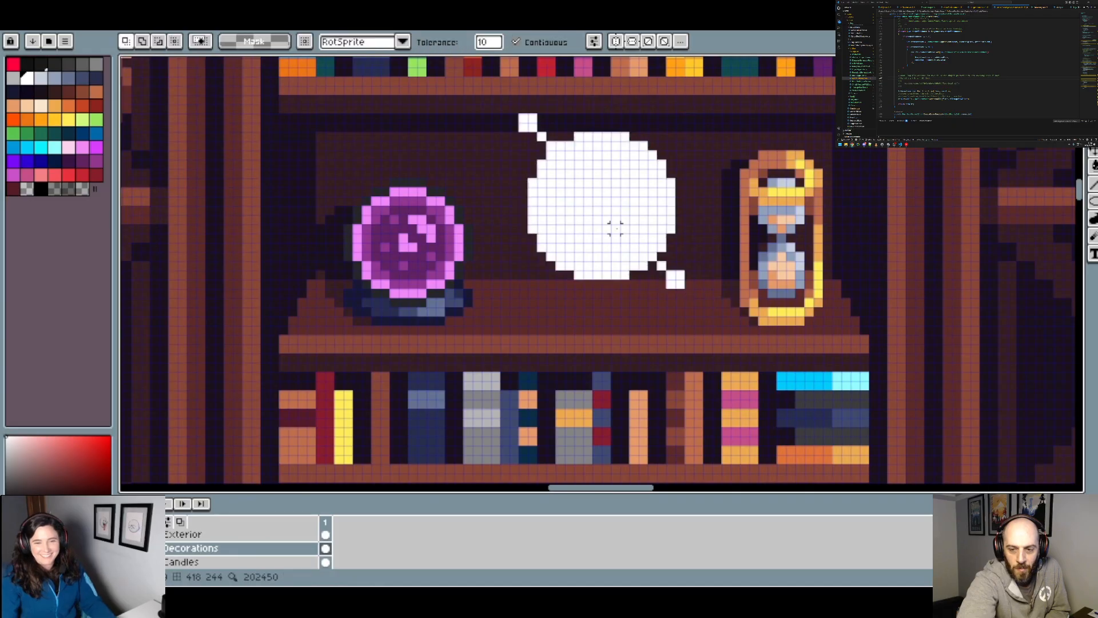
Step: Draw a 1 px white arc from the upper-left connector down around the disc's left side to its lower left, correcting stray pixels
{"action": "key", "text": "i"}
{"action": "key", "text": "b"}
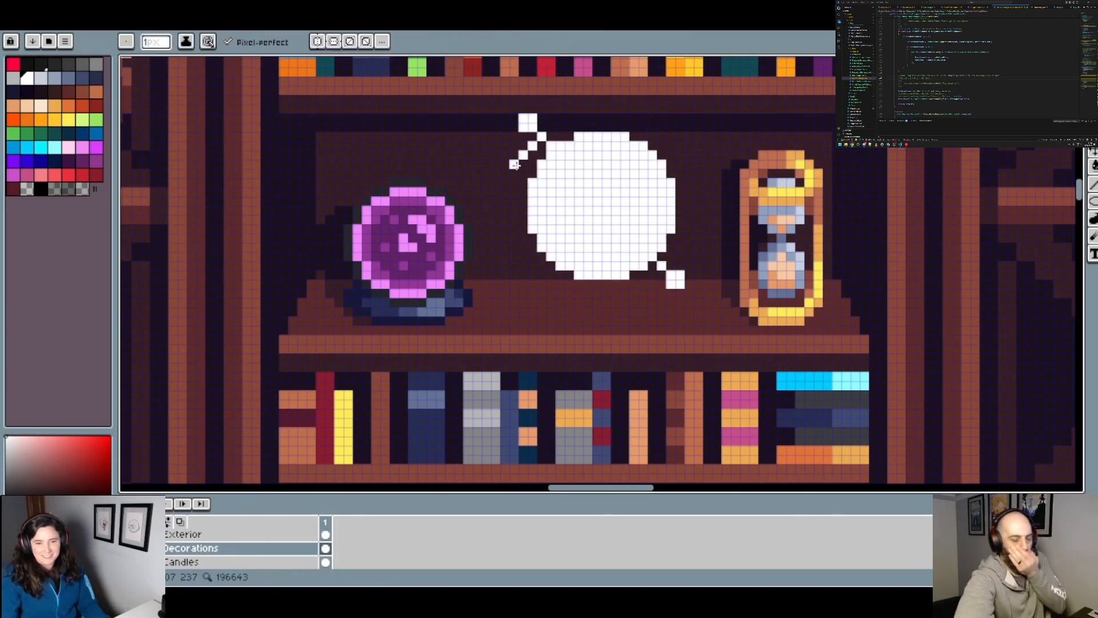
{"action": "left_click_drag", "start_coordinate": [514, 164], "coordinate": [514, 173]}
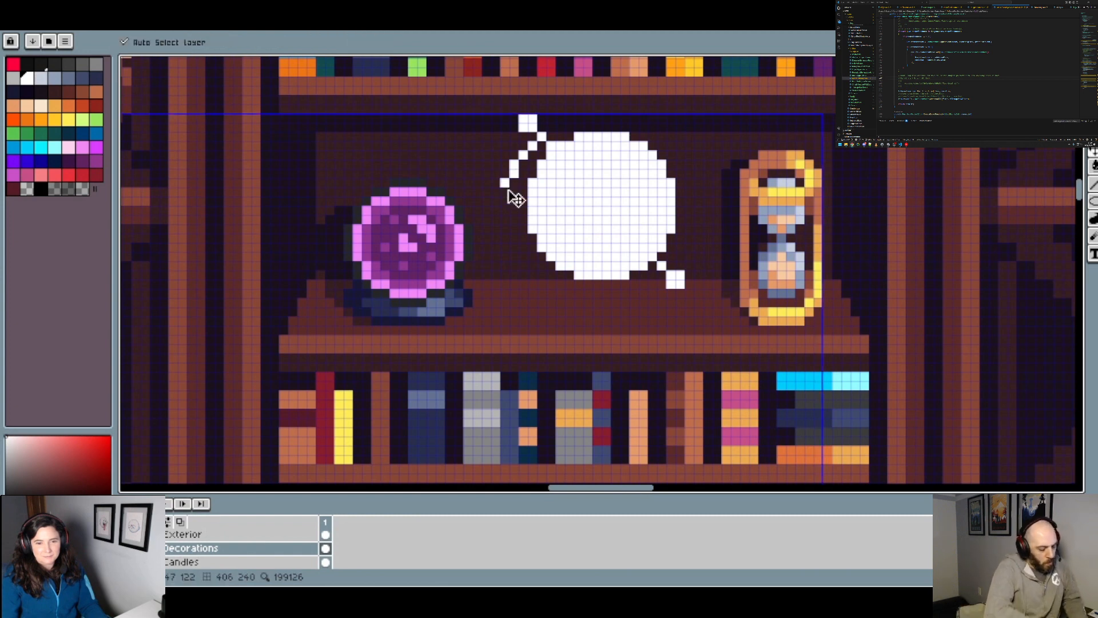
{"action": "key", "text": "ctrl+z"}
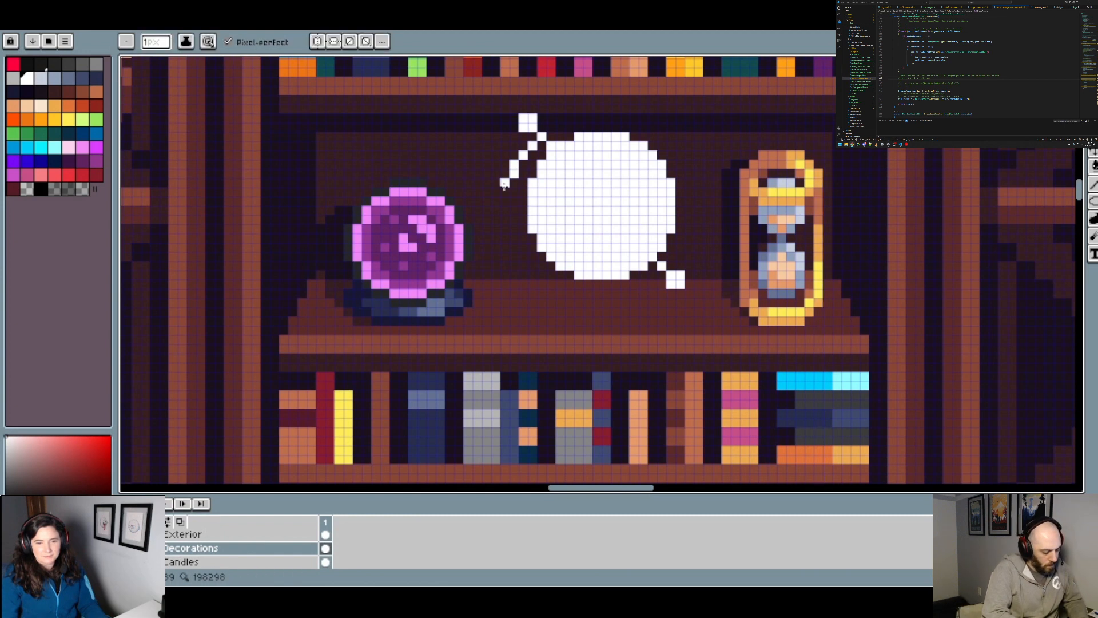
{"action": "left_click_drag", "start_coordinate": [505, 201], "coordinate": [507, 240]}
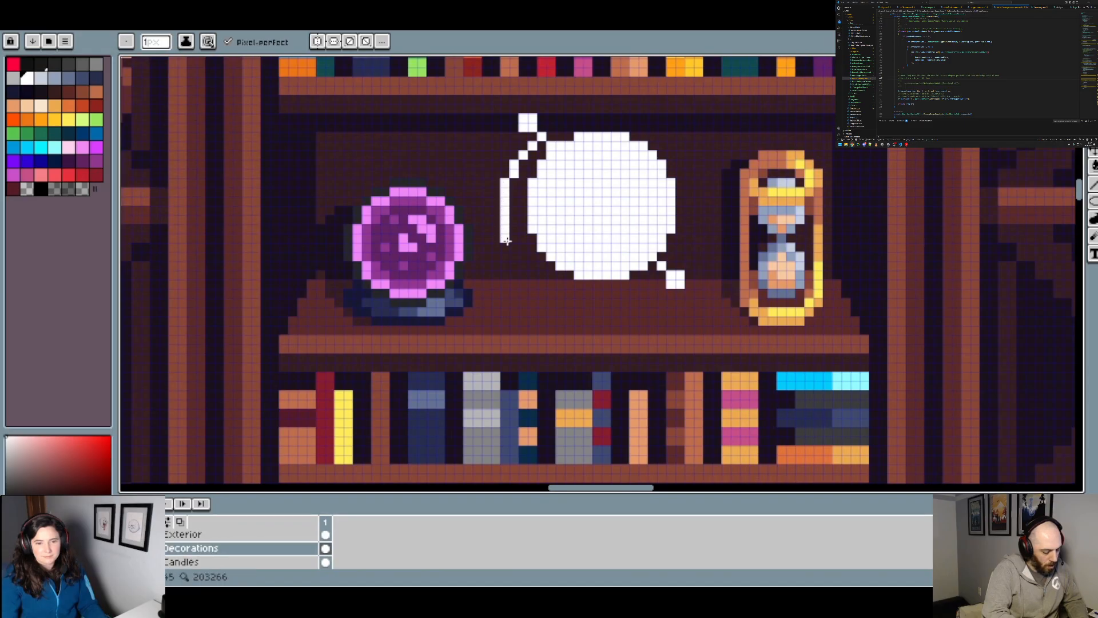
{"action": "left_click", "coordinate": [513, 249]}
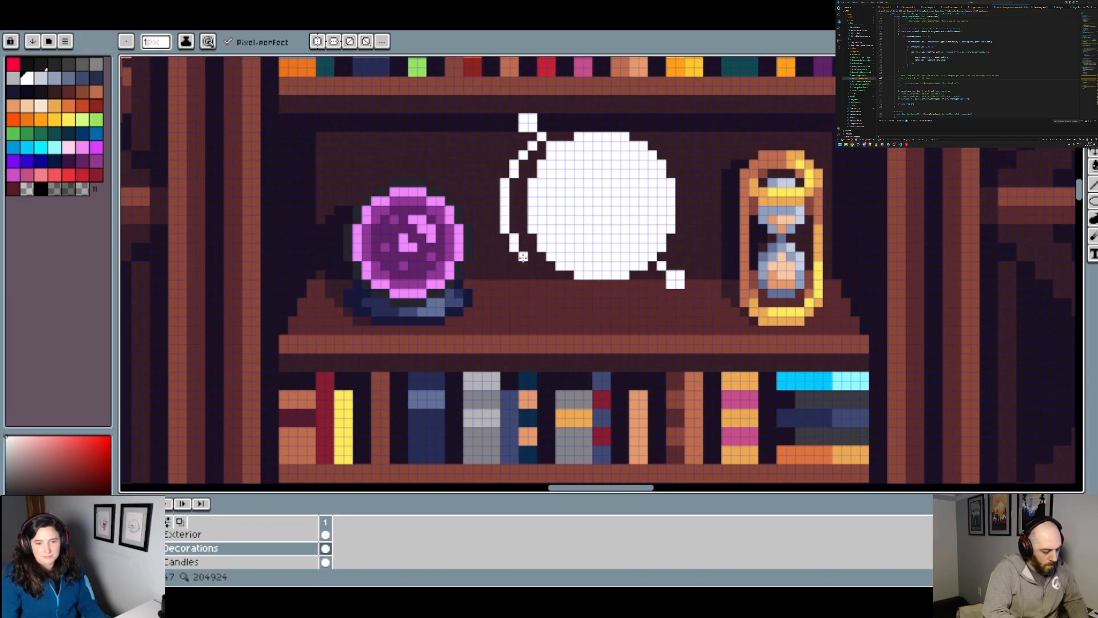
{"action": "left_click", "coordinate": [514, 258]}
{"action": "key", "text": "ctrl+z"}
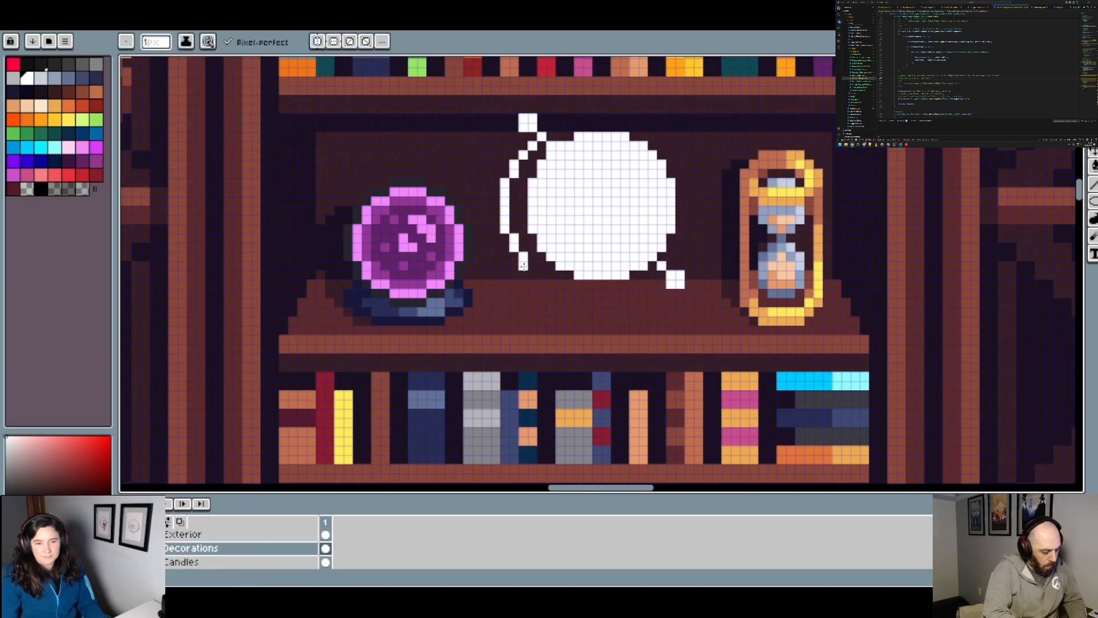
{"action": "left_click", "coordinate": [532, 276]}
Step: Paint three white pixels stepping diagonally down and left from the lower-right connector to start the arc's other end
{"action": "scroll", "coordinate": [572, 286], "scroll_direction": "down", "scroll_amount": 2}
{"action": "scroll", "coordinate": [632, 303], "scroll_direction": "up", "scroll_amount": 3}
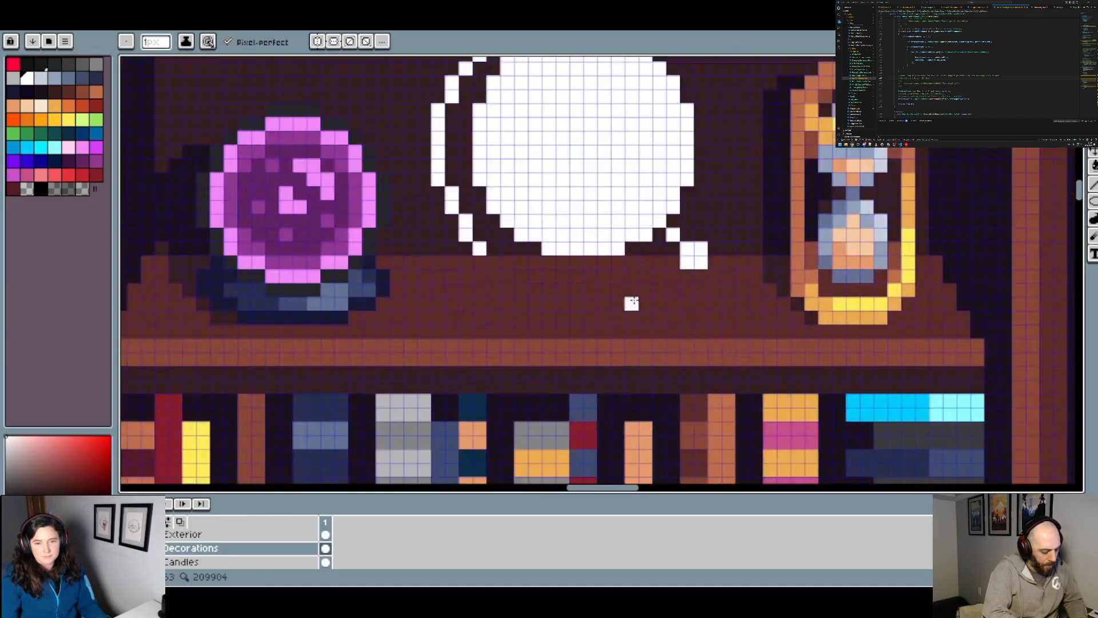
{"action": "scroll", "coordinate": [631, 303], "scroll_direction": "up", "scroll_amount": 1}
{"action": "left_click", "coordinate": [667, 231]}
{"action": "left_click", "coordinate": [649, 249]}
{"action": "left_click", "coordinate": [630, 268]}
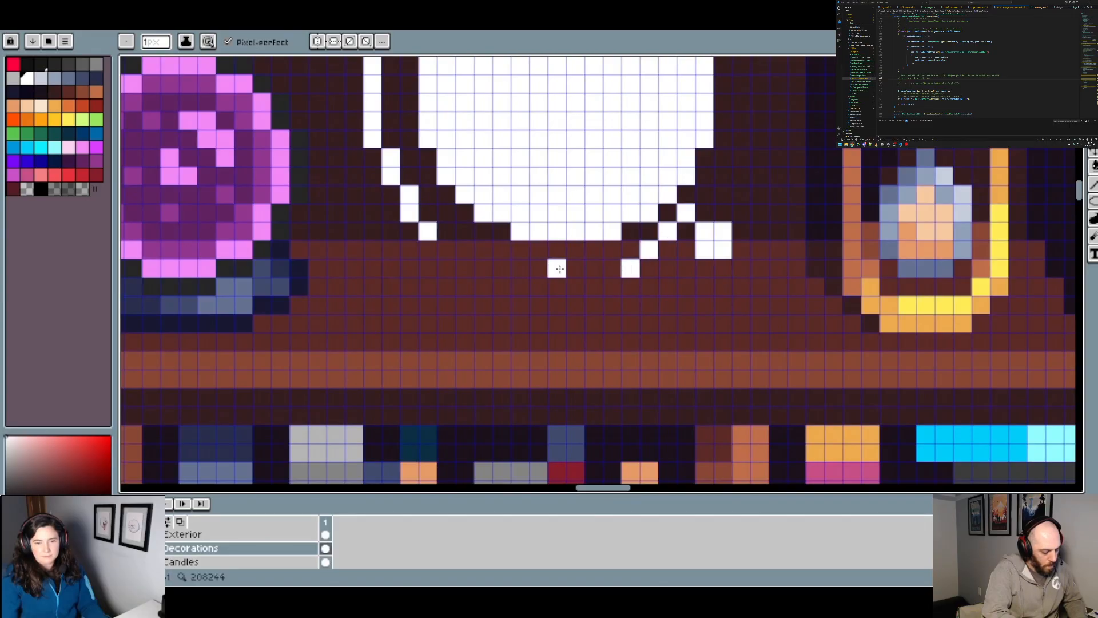
Step: Try to close the arc with a straight 1 px white line below the disc, joined towards the left arc
{"action": "scroll", "coordinate": [560, 269], "scroll_direction": "down", "scroll_amount": 3}
{"action": "scroll", "coordinate": [556, 268], "scroll_direction": "up", "scroll_amount": 1}
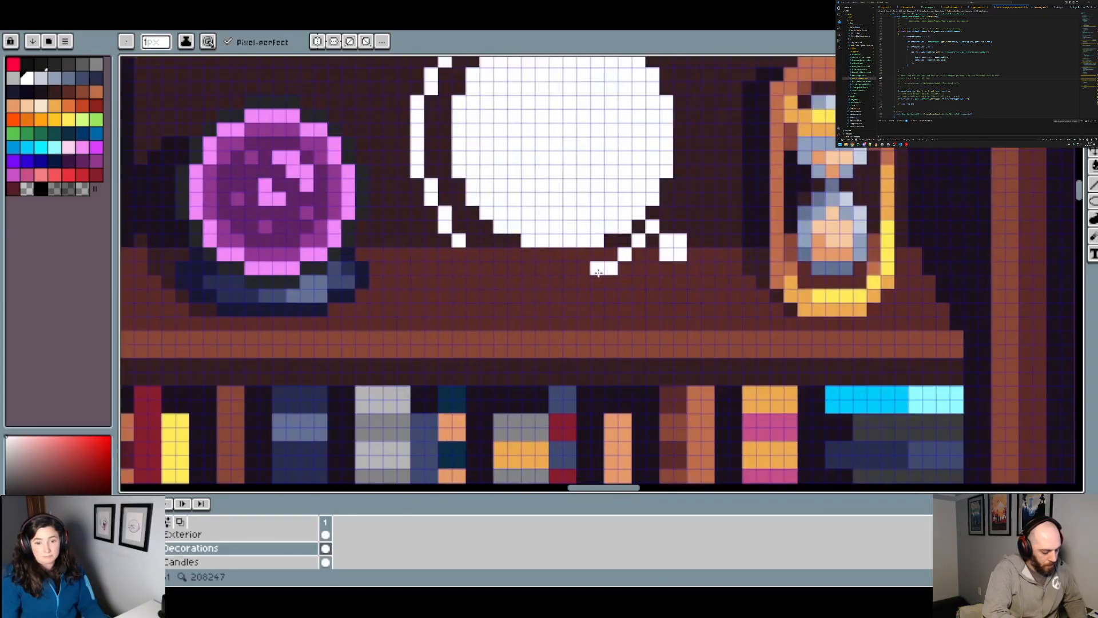
{"action": "left_click", "coordinate": [584, 277]}
{"action": "key", "text": "ctrl+z"}
{"action": "left_click", "coordinate": [592, 273]}
{"action": "left_click", "coordinate": [529, 272], "text": "shift"}
{"action": "left_click", "coordinate": [514, 269]}
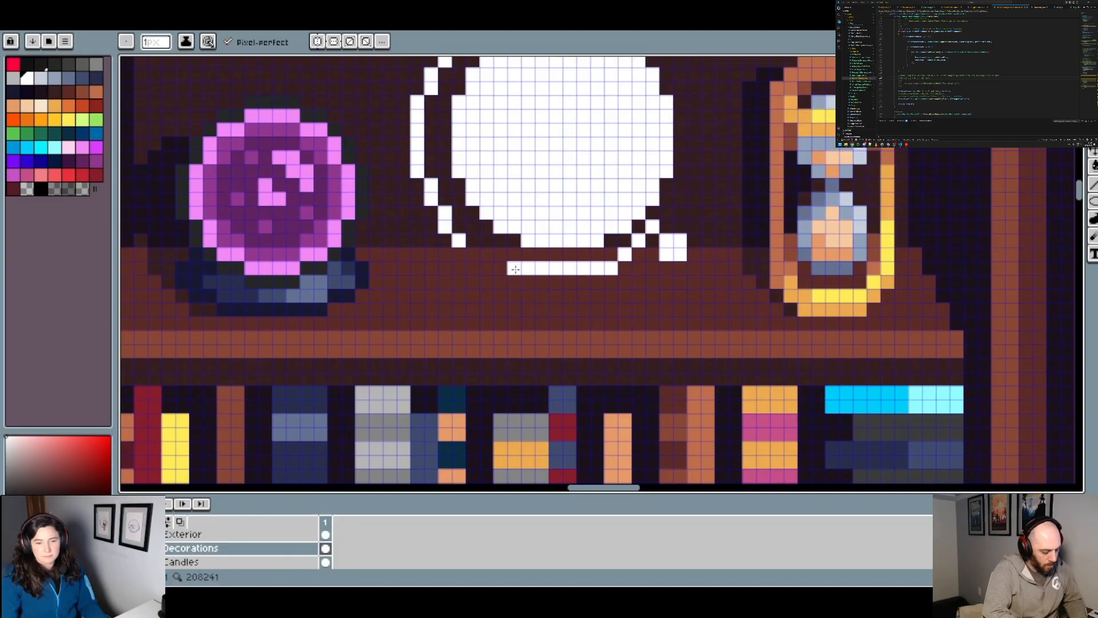
{"action": "left_click", "coordinate": [501, 268]}
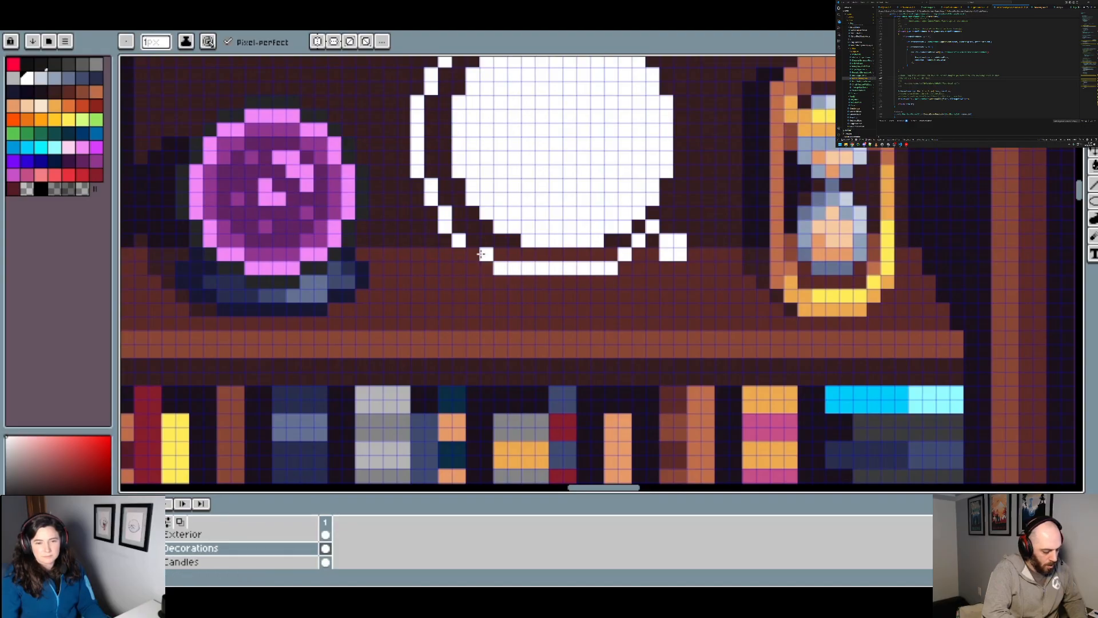
Step: Undo the line below the disc and the lower diagonal pixels, back to the first pixel beside the lower-right connector
{"action": "scroll", "coordinate": [482, 255], "scroll_direction": "down", "scroll_amount": 2}
{"action": "scroll", "coordinate": [552, 264], "scroll_direction": "down", "scroll_amount": 1}
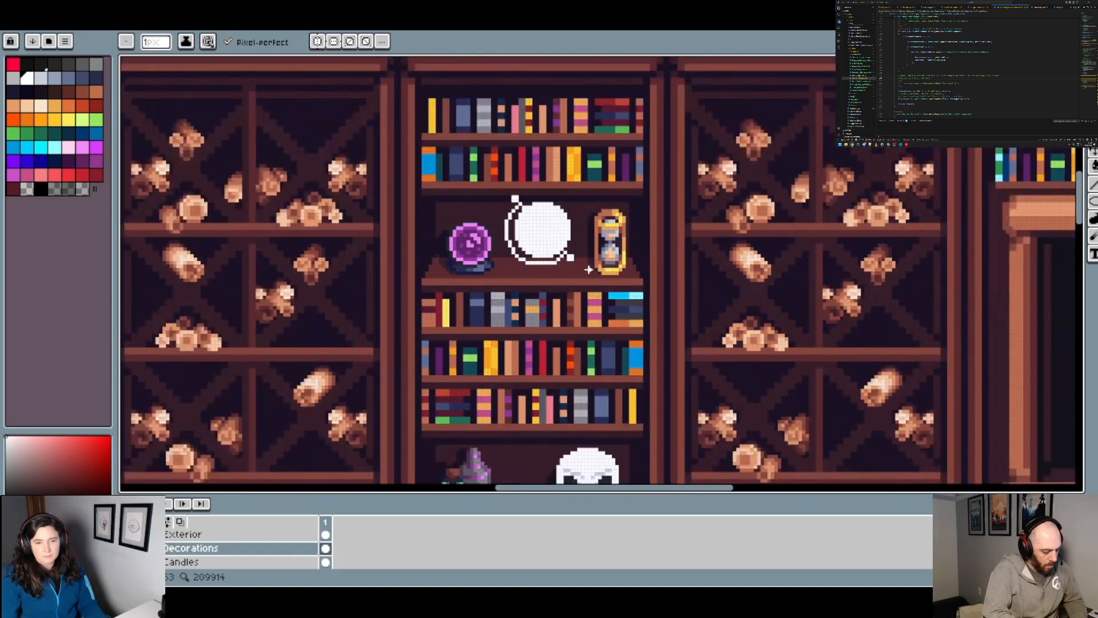
{"action": "scroll", "coordinate": [578, 267], "scroll_direction": "up", "scroll_amount": 4}
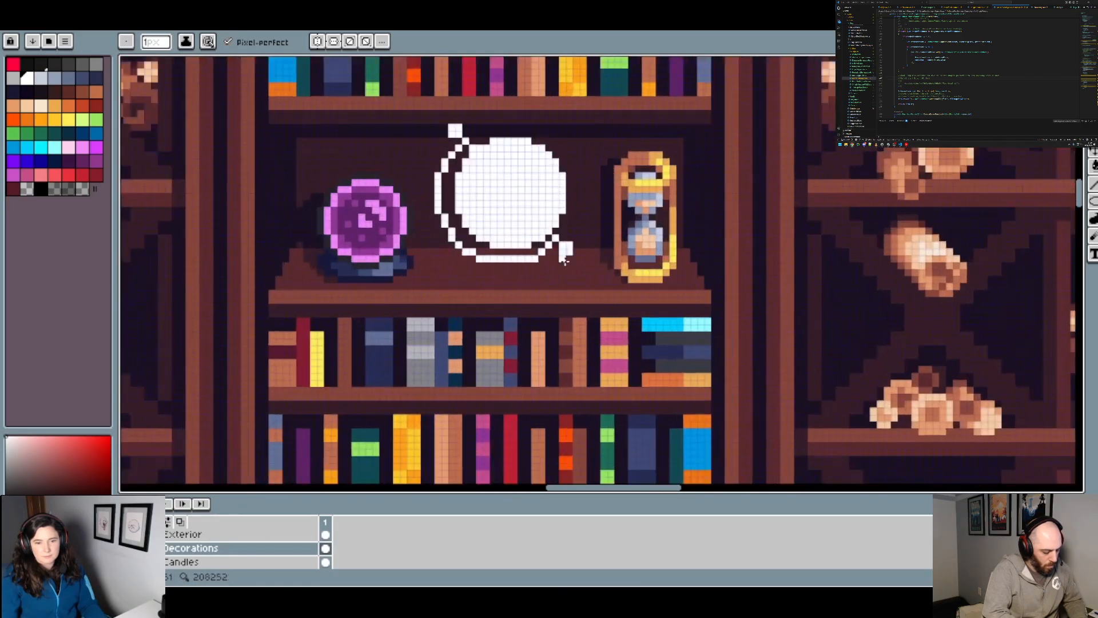
{"action": "scroll", "coordinate": [553, 266], "scroll_direction": "up", "scroll_amount": 1}
{"action": "key", "text": "v"}
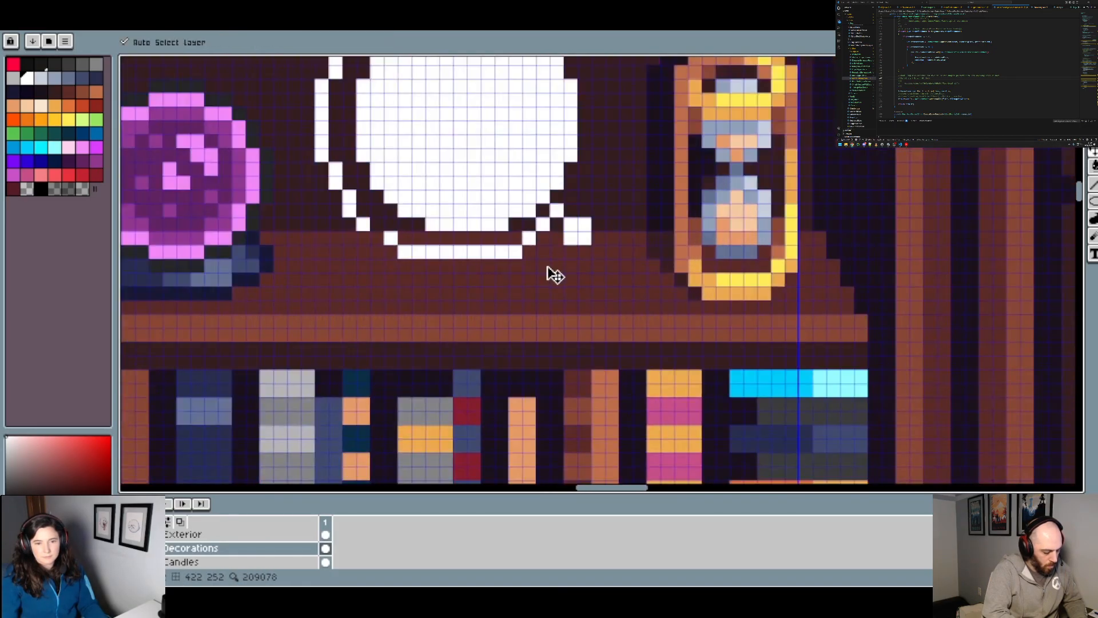
{"action": "key", "text": "ctrl+z"}
{"action": "key", "text": "ctrl+z"}
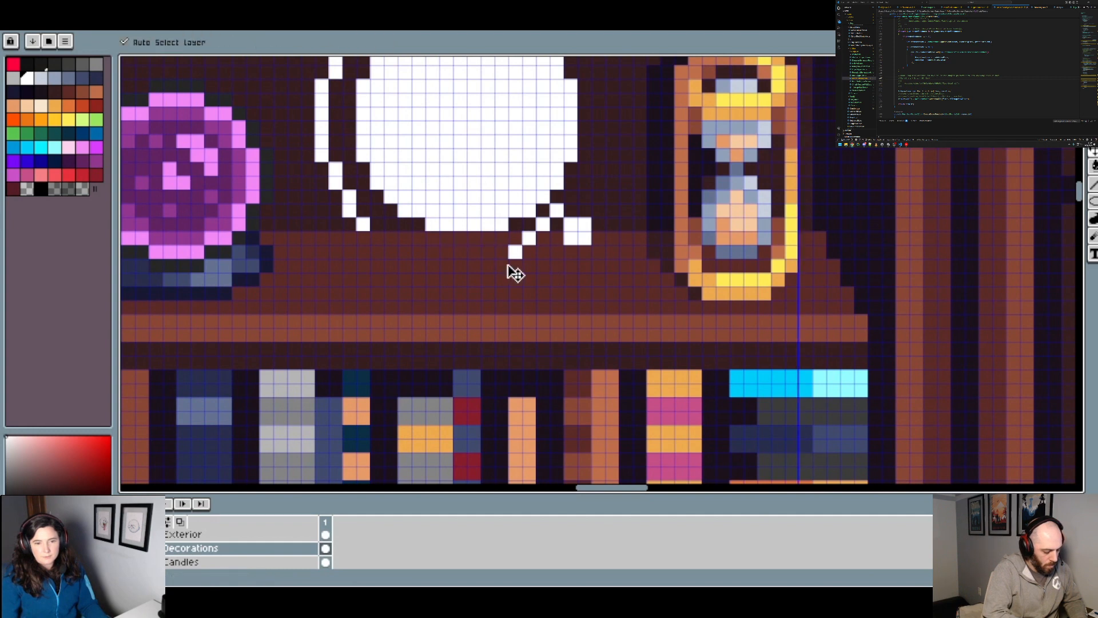
{"action": "key", "text": "ctrl+z"}
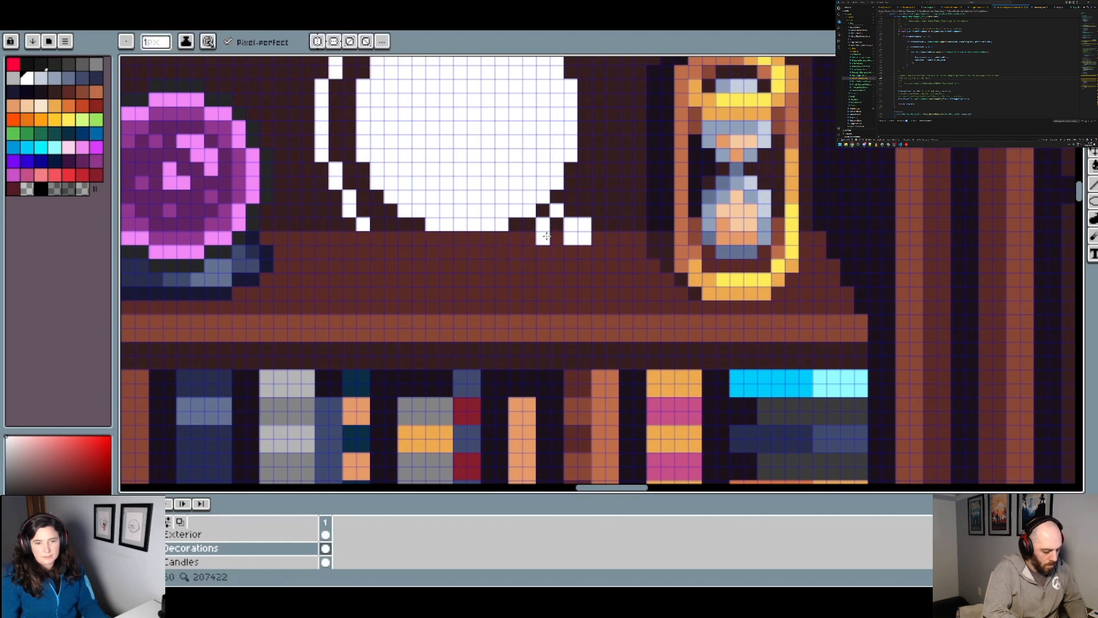
{"action": "key", "text": "ctrl+z"}
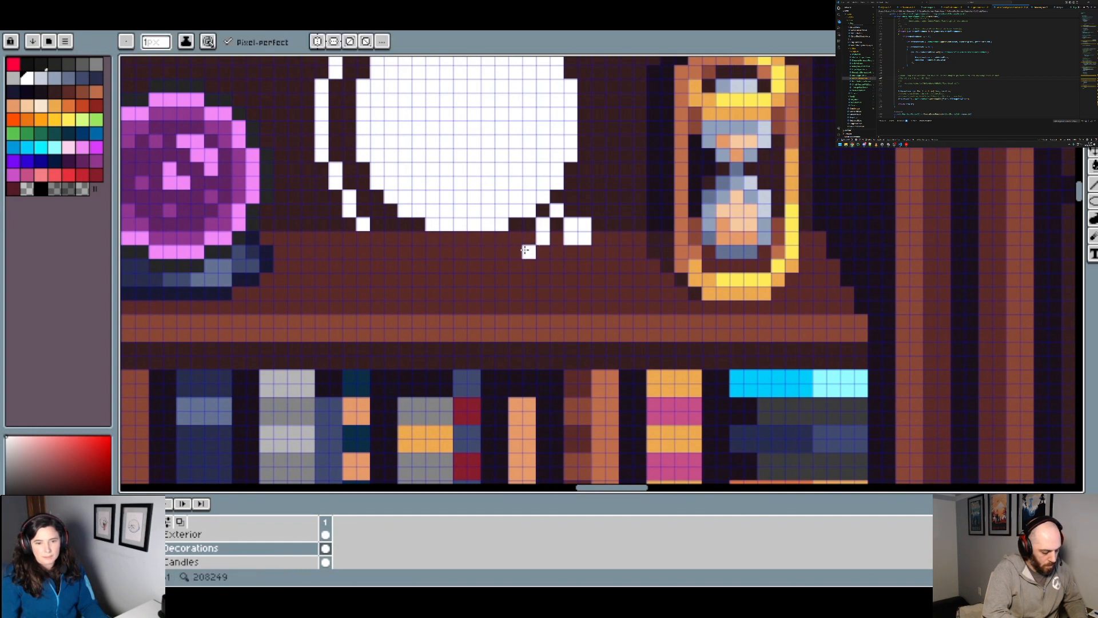
Step: Paint the arc's white bottom run from the lower-right connector under the disc and join it to the left arc
{"action": "scroll", "coordinate": [548, 245], "scroll_direction": "down", "scroll_amount": 3}
{"action": "scroll", "coordinate": [540, 248], "scroll_direction": "up", "scroll_amount": 4}
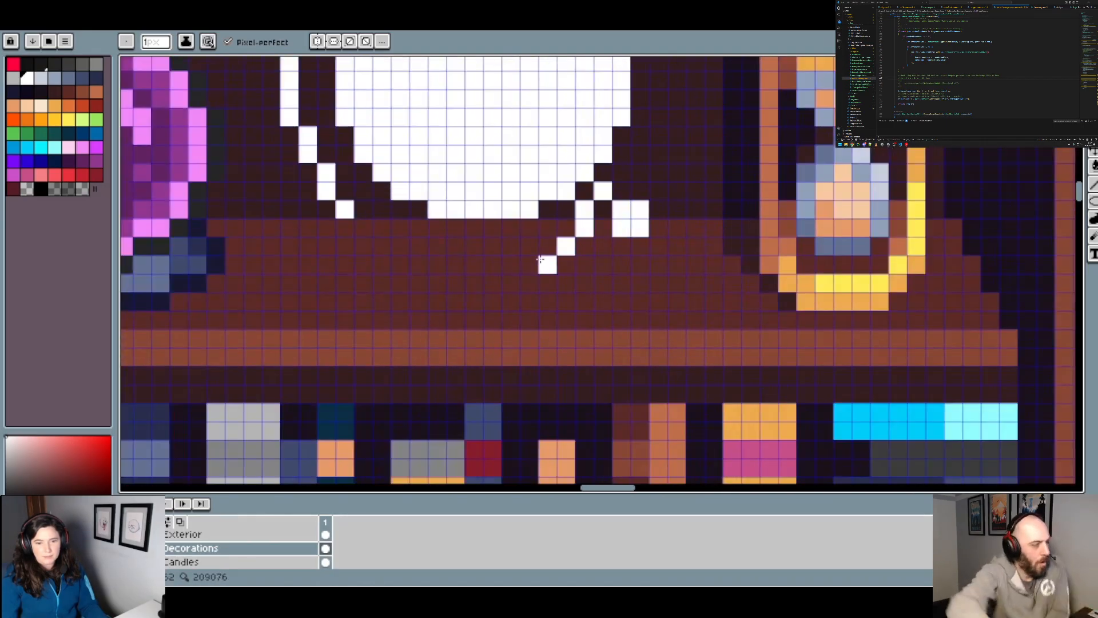
{"action": "left_click_drag", "start_coordinate": [547, 260], "coordinate": [530, 264]}
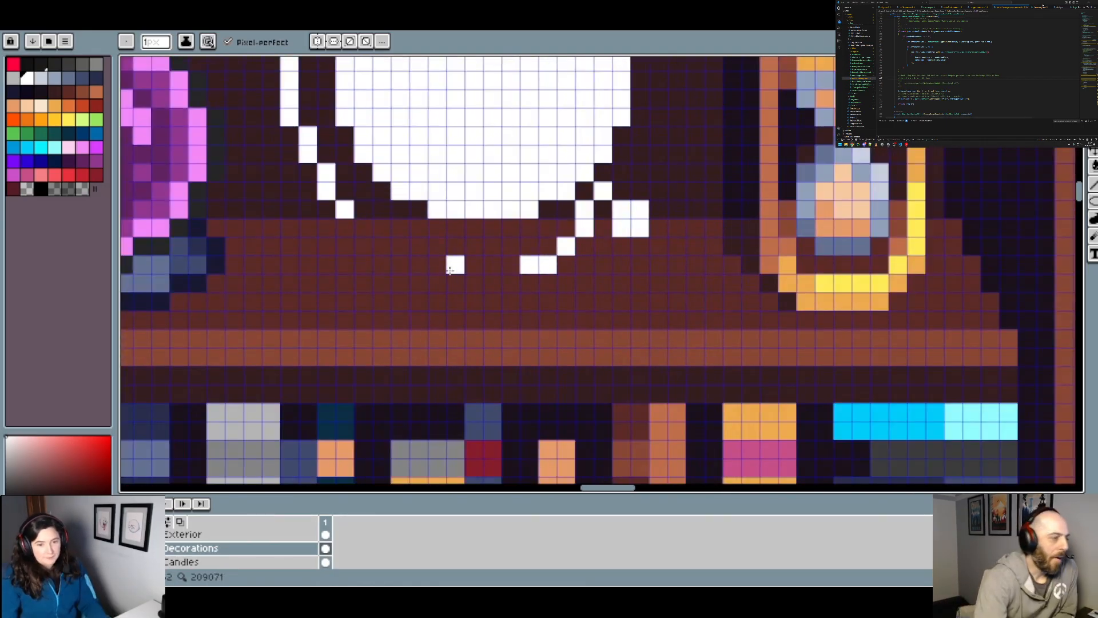
{"action": "left_click", "coordinate": [417, 267], "text": "shift"}
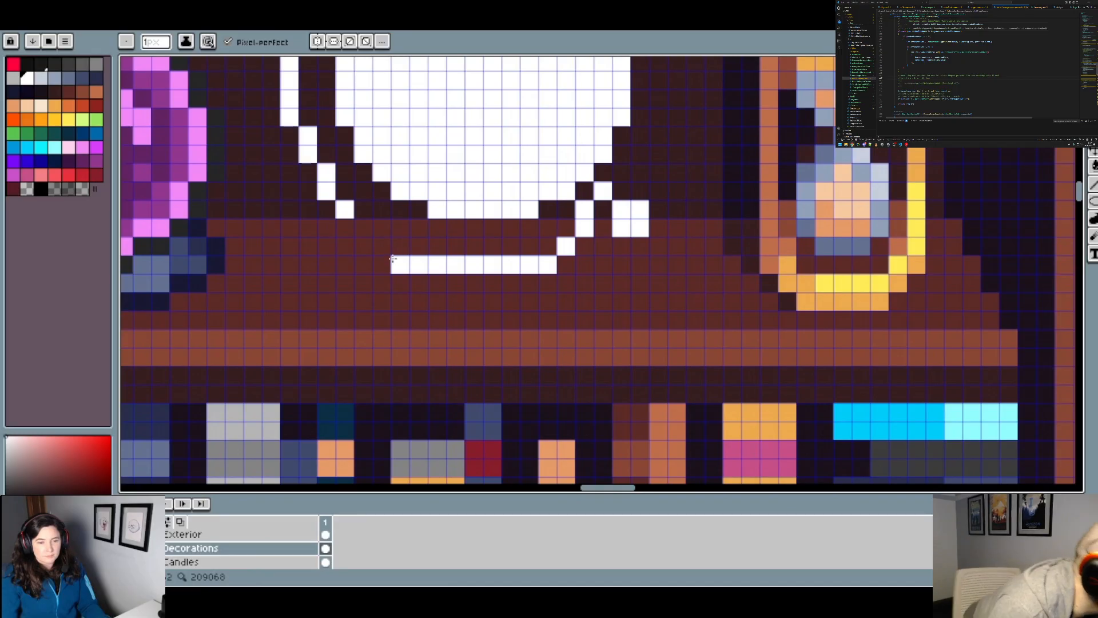
{"action": "scroll", "coordinate": [358, 233], "scroll_direction": "down", "scroll_amount": 5}
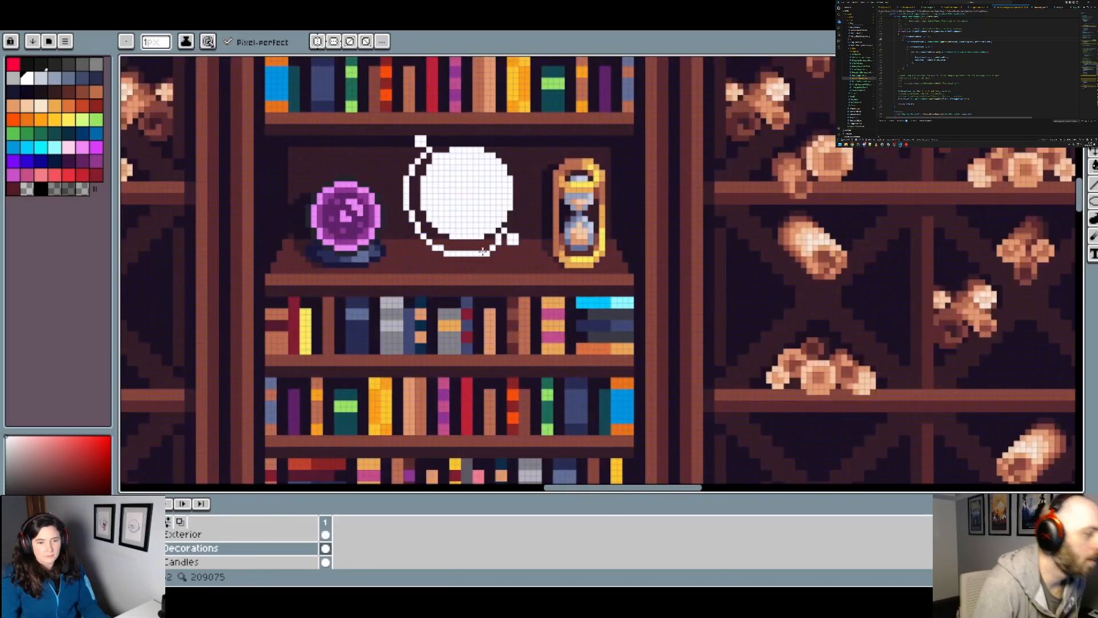
Step: Erase and repaint single pixels at the arc's lower right so it steps more gradually into the bottom row
{"action": "scroll", "coordinate": [542, 256], "scroll_direction": "up", "scroll_amount": 2}
{"action": "scroll", "coordinate": [481, 244], "scroll_direction": "up", "scroll_amount": 2}
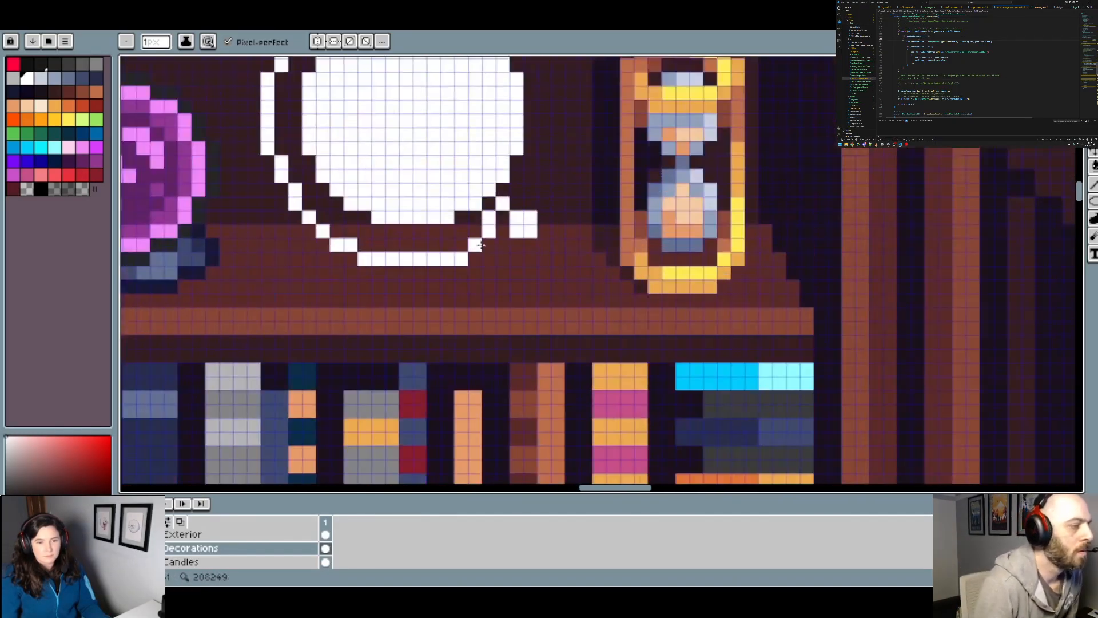
{"action": "left_click", "coordinate": [26, 188]}
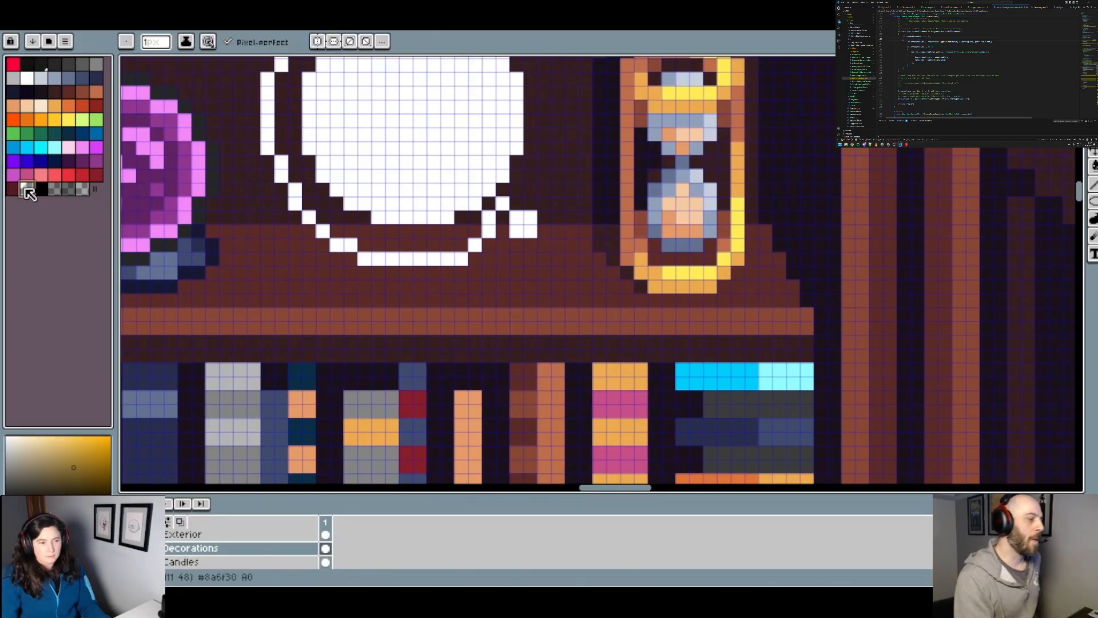
{"action": "left_click", "coordinate": [457, 258]}
{"action": "left_click", "coordinate": [447, 257], "text": "alt"}
{"action": "left_click", "coordinate": [459, 249]}
{"action": "scroll", "coordinate": [509, 268], "scroll_direction": "down", "scroll_amount": 3}
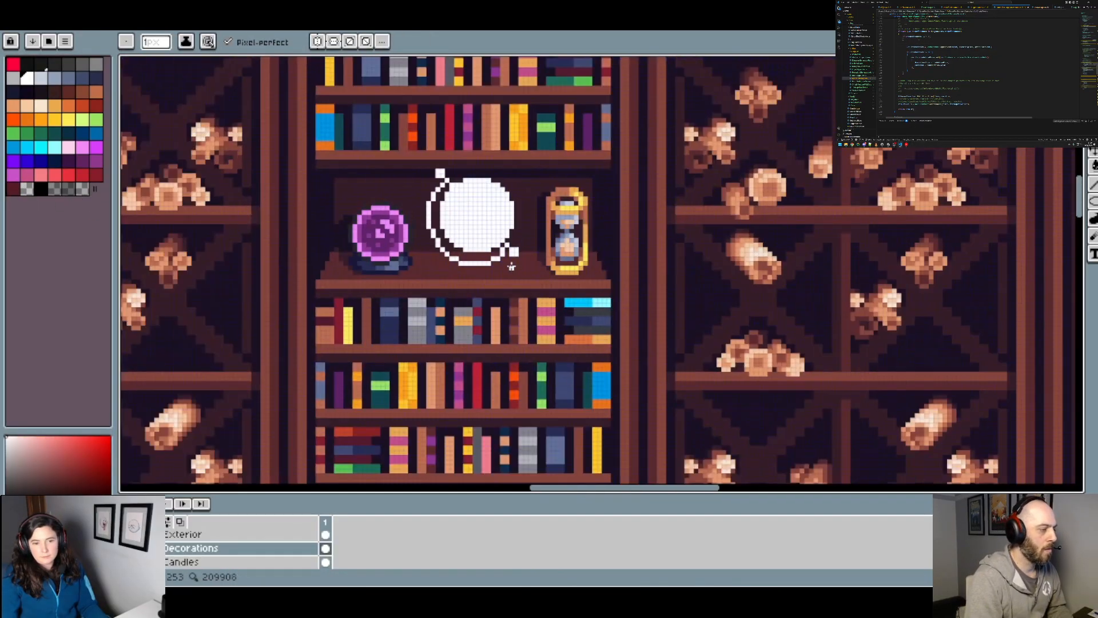
{"action": "scroll", "coordinate": [514, 267], "scroll_direction": "up", "scroll_amount": 2}
{"action": "left_click", "coordinate": [479, 244]}
{"action": "left_click", "coordinate": [484, 259], "text": "alt"}
{"action": "left_click", "coordinate": [480, 253]}
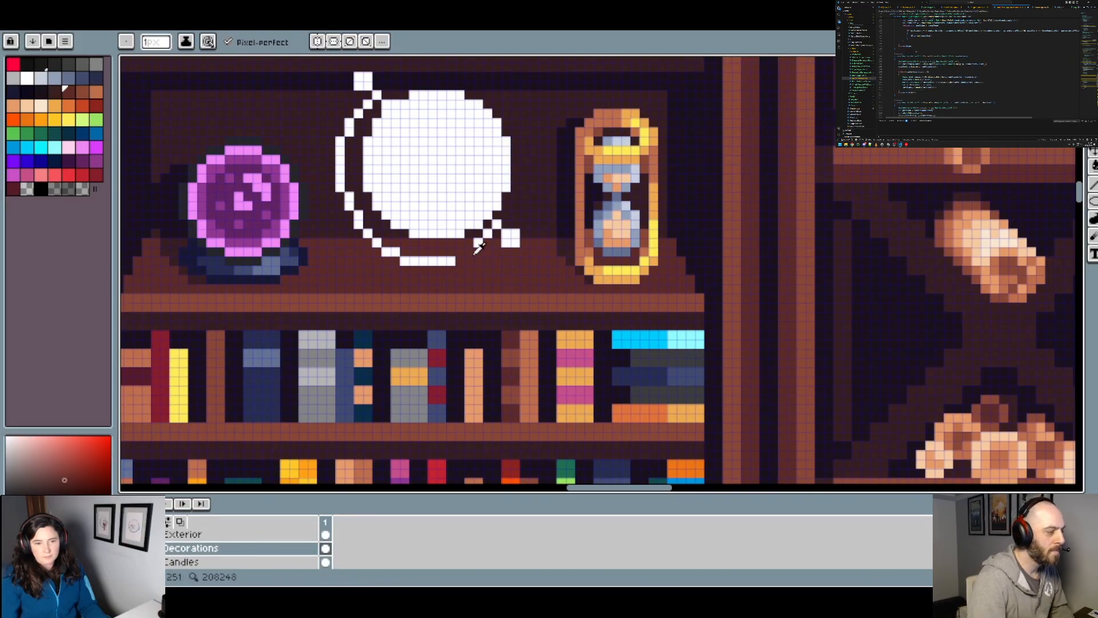
{"action": "scroll", "coordinate": [479, 247], "scroll_direction": "down", "scroll_amount": 3}
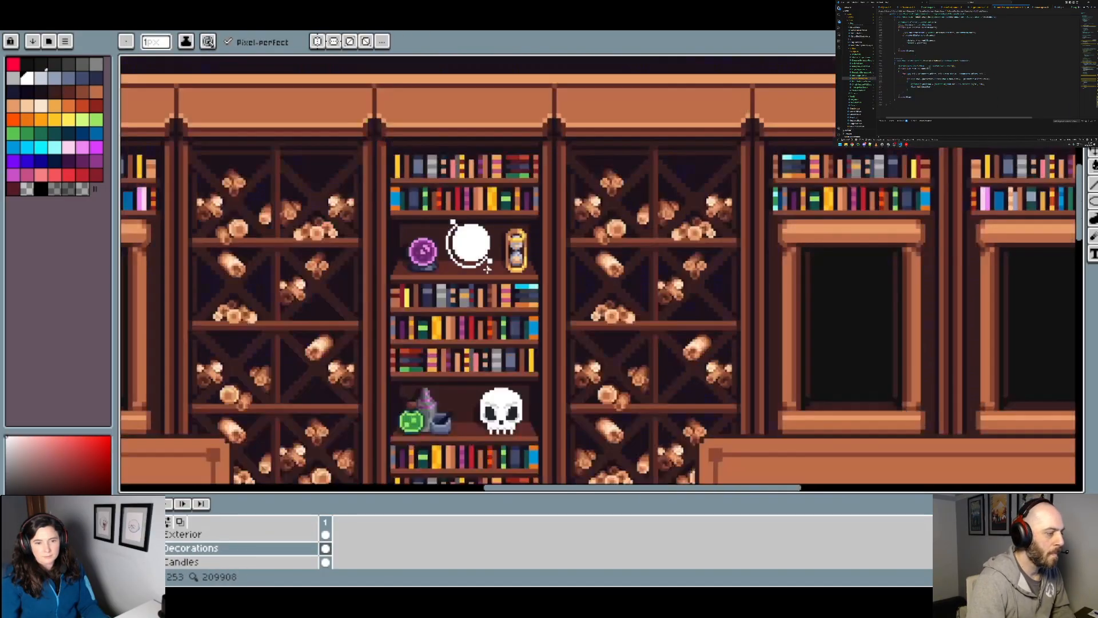
Step: Erase and repaint pixels at the arc's lower left with the transparent colour and white to mirror the stepped right side
{"action": "scroll", "coordinate": [487, 269], "scroll_direction": "up", "scroll_amount": 3}
{"action": "key", "text": "alt"}
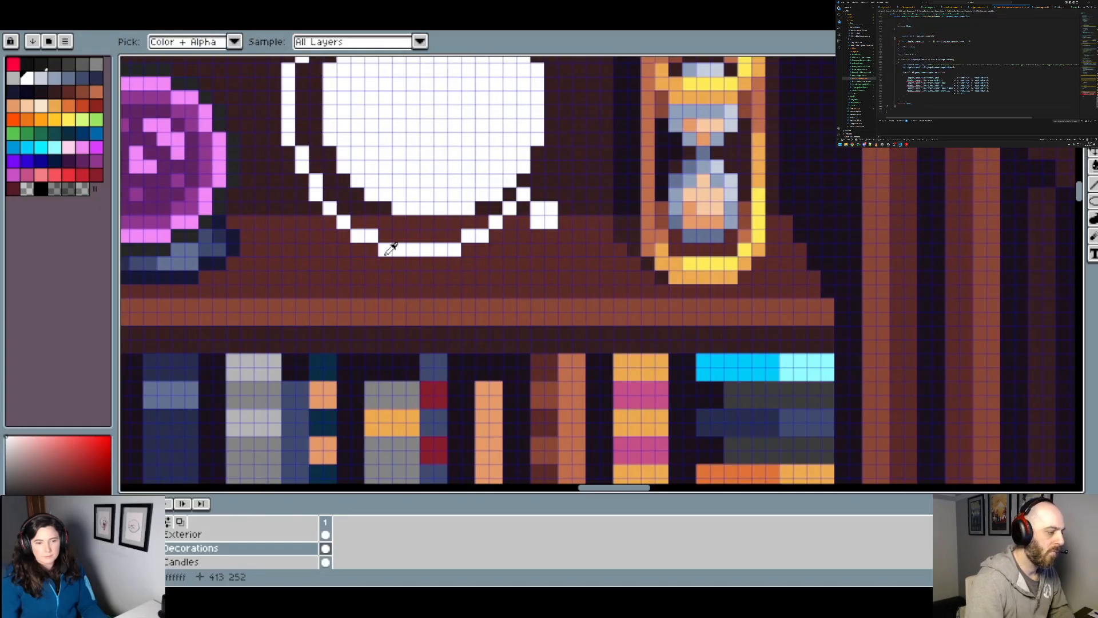
{"action": "left_click", "coordinate": [393, 246], "text": "alt"}
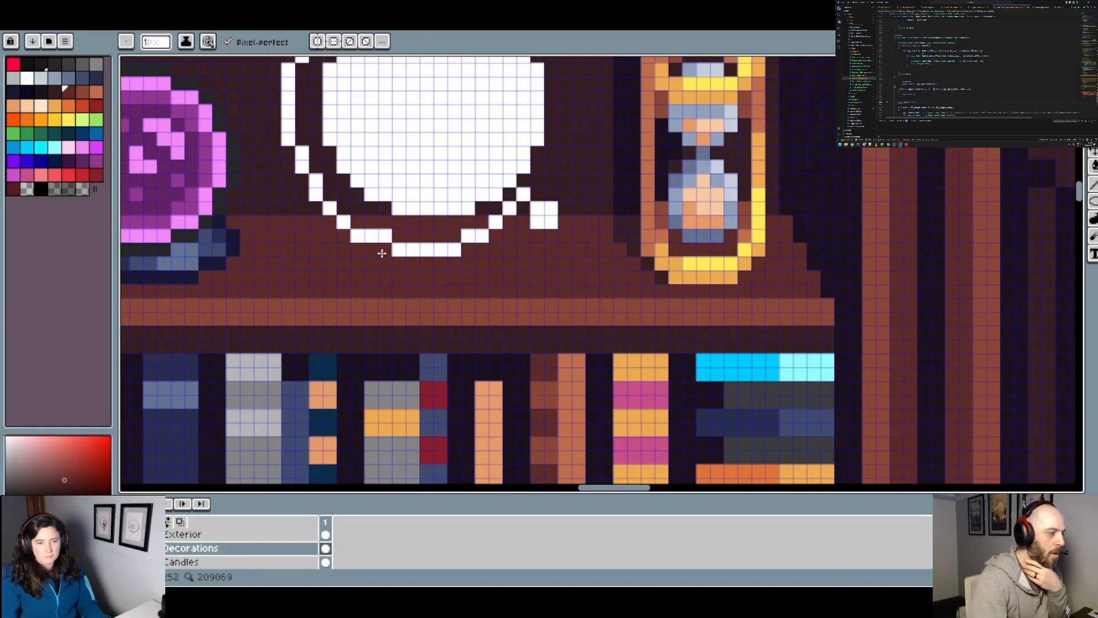
{"action": "left_click", "coordinate": [41, 188]}
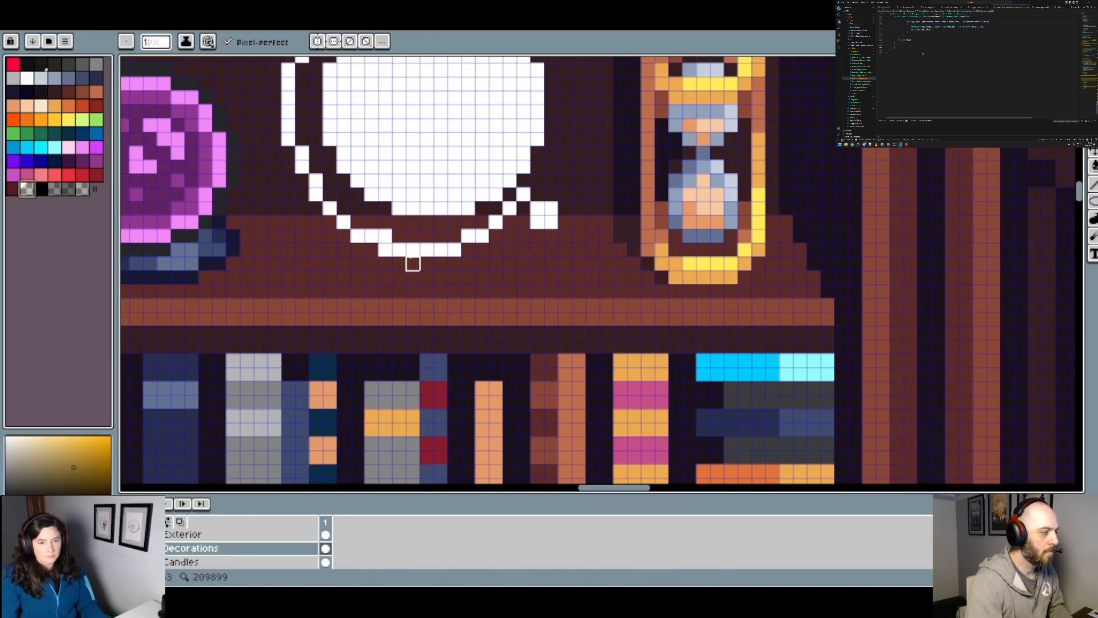
{"action": "left_click", "coordinate": [385, 250]}
{"action": "scroll", "coordinate": [385, 250], "scroll_direction": "down", "scroll_amount": 4}
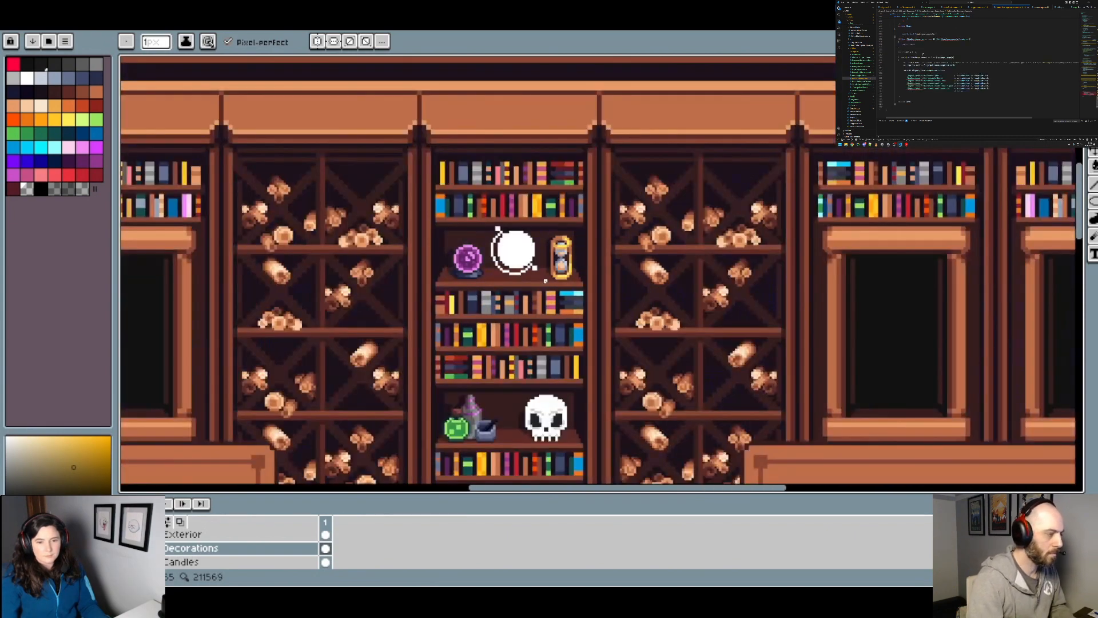
{"action": "scroll", "coordinate": [513, 276], "scroll_direction": "up", "scroll_amount": 3}
{"action": "scroll", "coordinate": [507, 275], "scroll_direction": "up", "scroll_amount": 2}
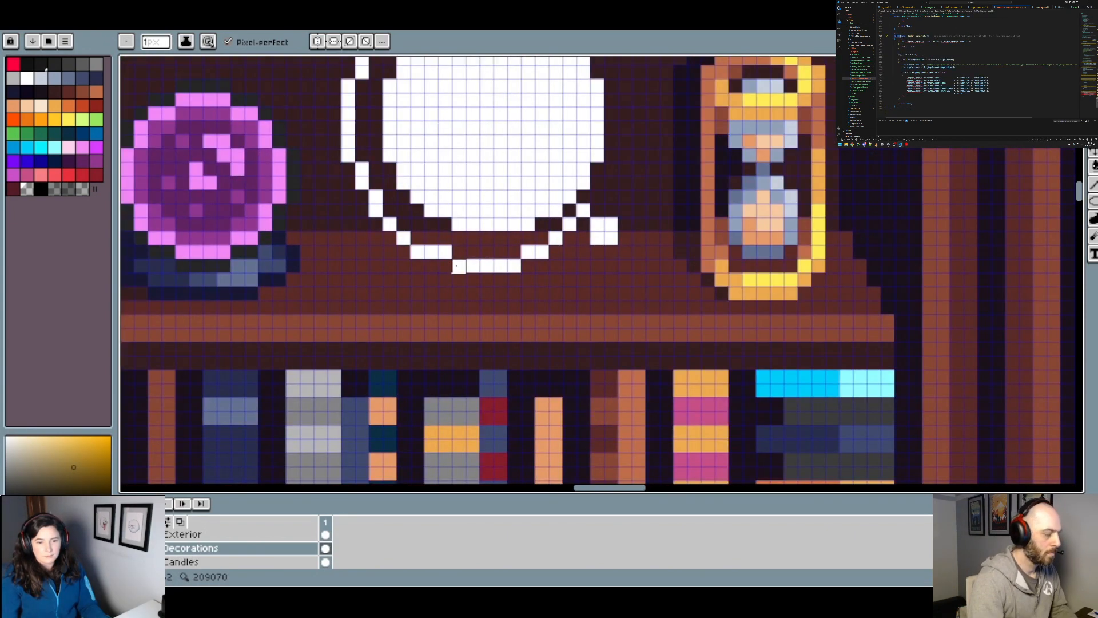
{"action": "scroll", "coordinate": [458, 267], "scroll_direction": "down", "scroll_amount": 3}
{"action": "scroll", "coordinate": [475, 270], "scroll_direction": "up", "scroll_amount": 1}
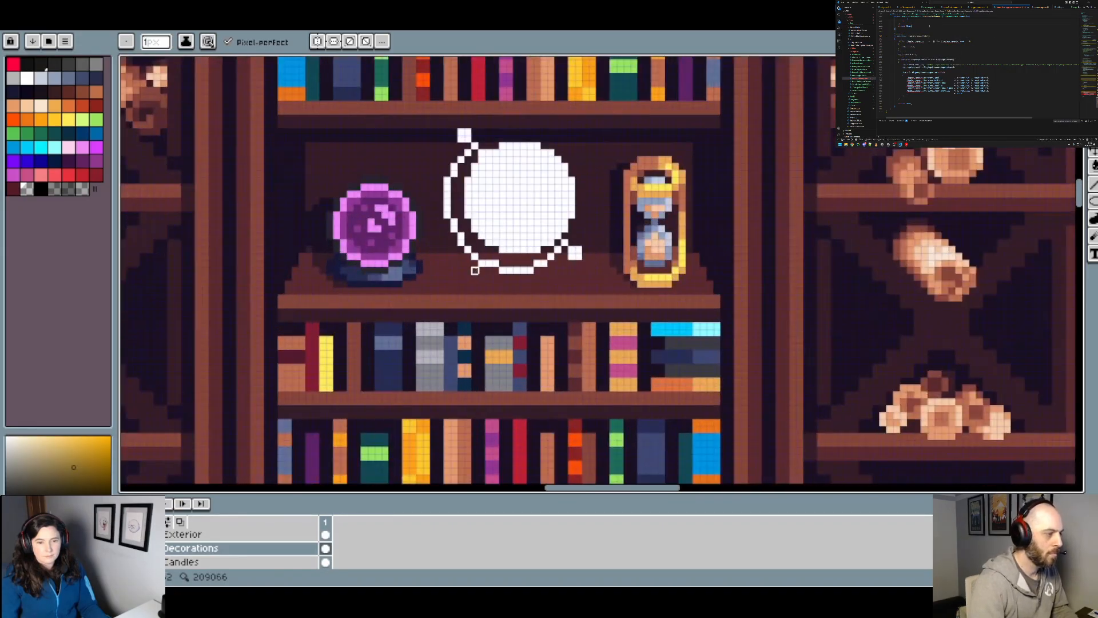
{"action": "scroll", "coordinate": [480, 263], "scroll_direction": "up", "scroll_amount": 2}
{"action": "left_click", "coordinate": [503, 252], "text": "alt"}
{"action": "scroll", "coordinate": [515, 258], "scroll_direction": "down", "scroll_amount": 4}
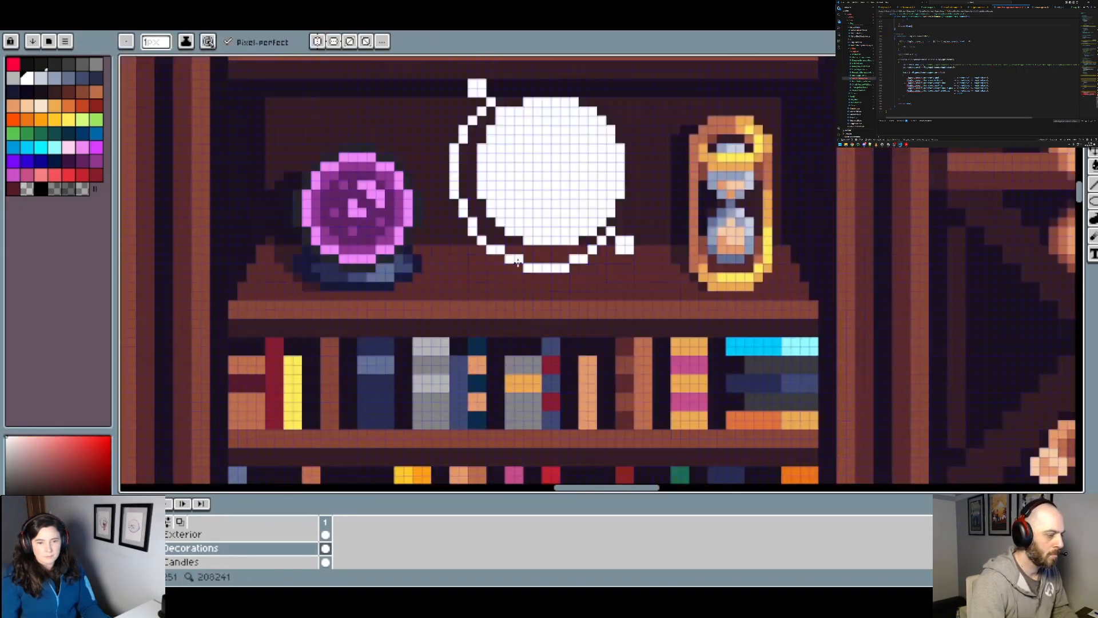
{"action": "scroll", "coordinate": [584, 269], "scroll_direction": "down", "scroll_amount": 1}
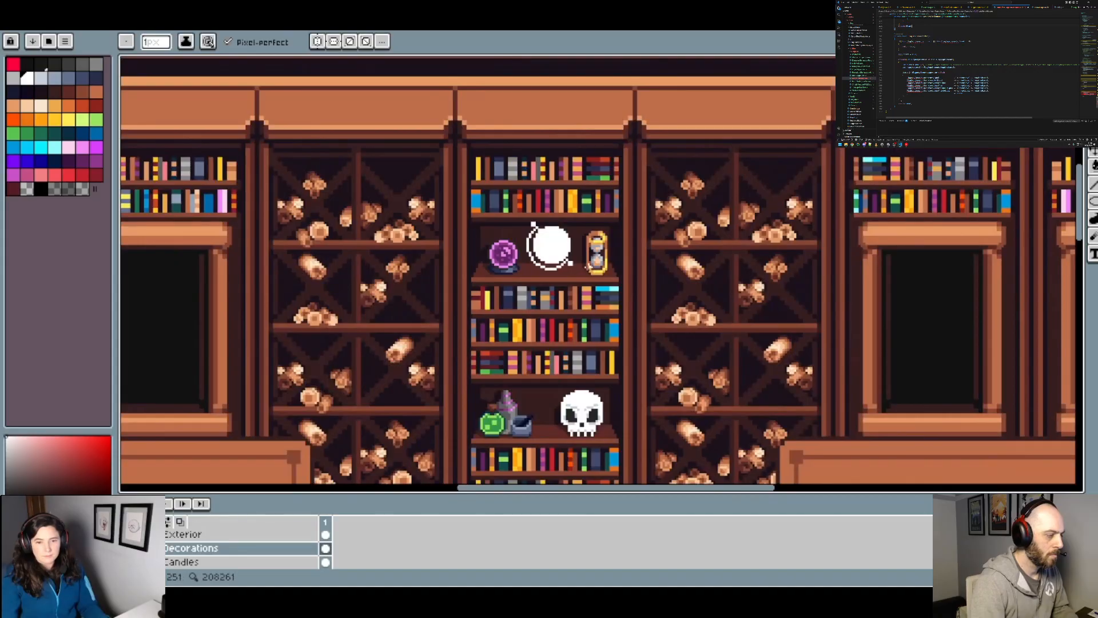
Step: Paint a white stand under the arc, with a short narrowing stem and a flat base 9 px wide
{"action": "scroll", "coordinate": [570, 264], "scroll_direction": "up", "scroll_amount": 3}
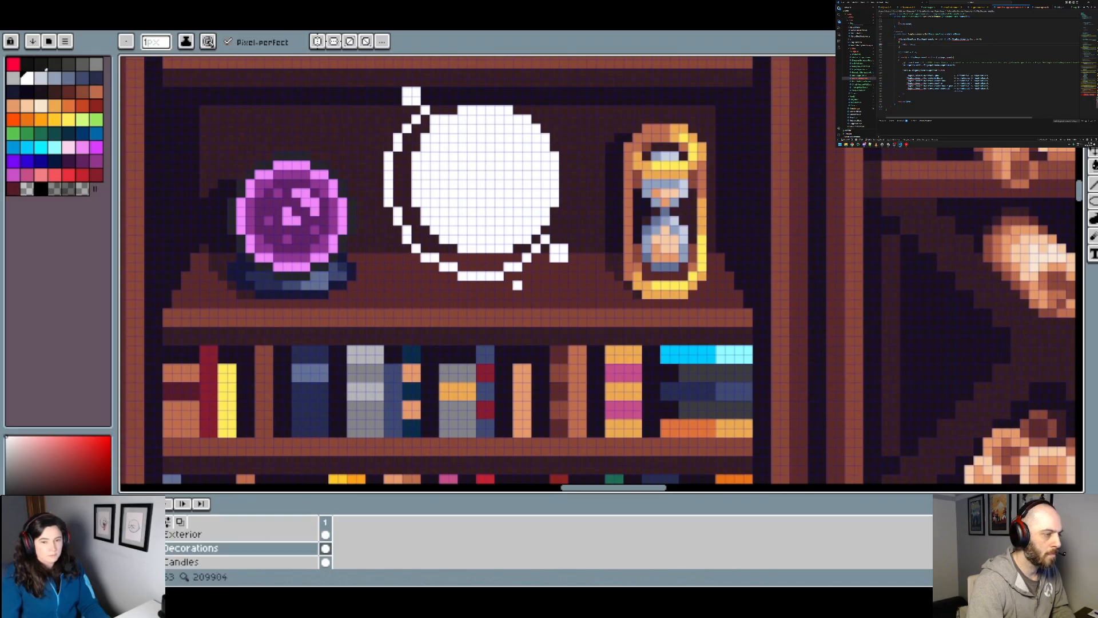
{"action": "left_click_drag", "start_coordinate": [481, 285], "coordinate": [488, 288]}
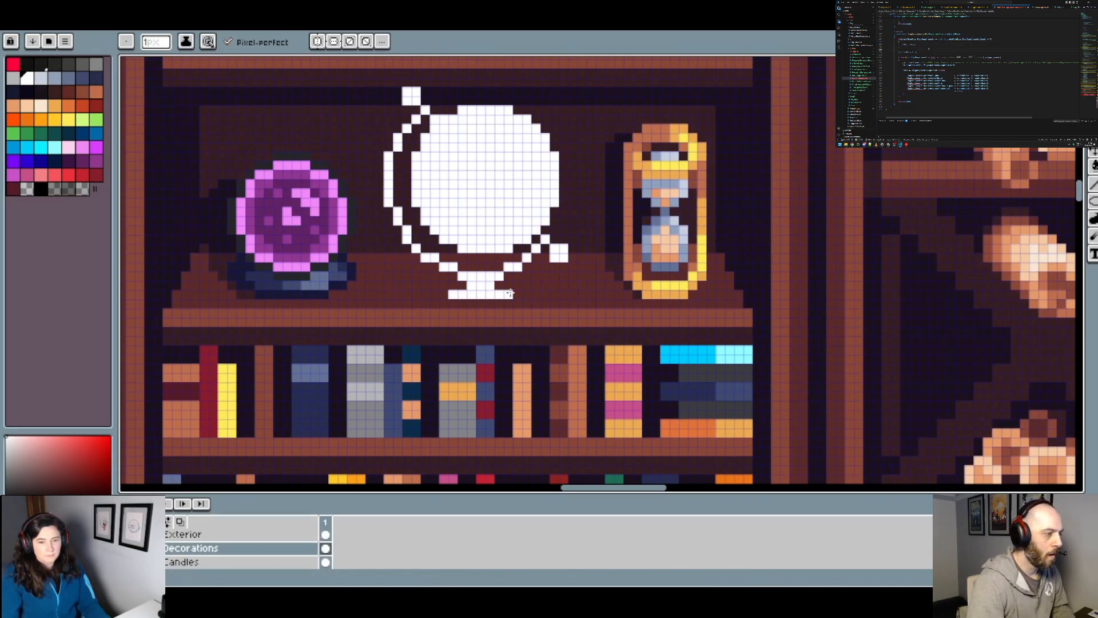
{"action": "scroll", "coordinate": [515, 294], "scroll_direction": "down", "scroll_amount": 4}
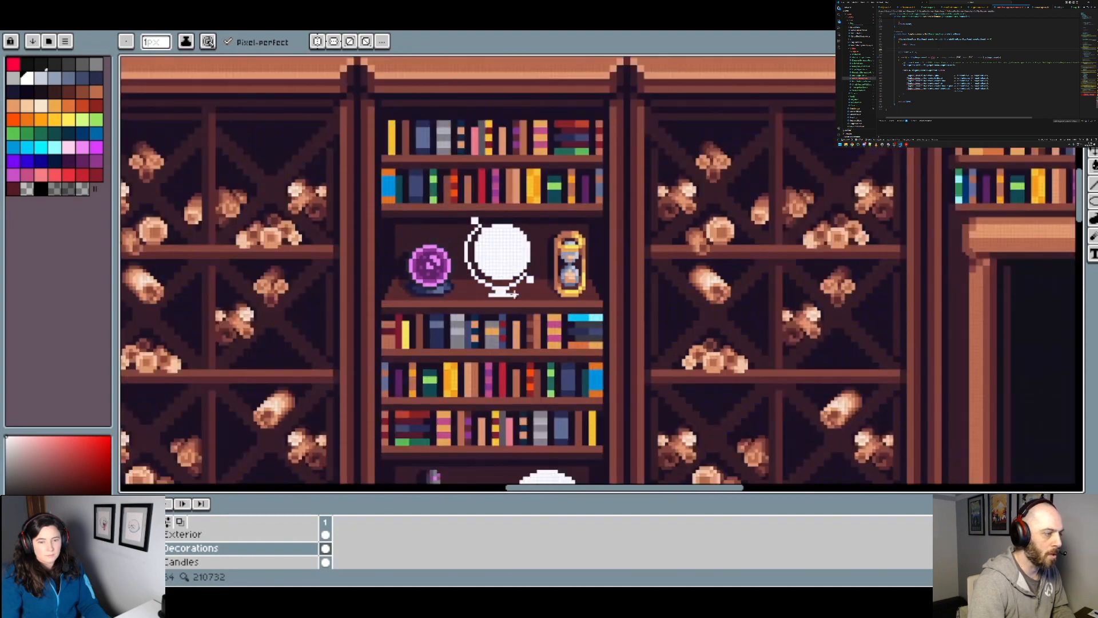
{"action": "scroll", "coordinate": [518, 298], "scroll_direction": "up", "scroll_amount": 3}
{"action": "scroll", "coordinate": [495, 281], "scroll_direction": "down", "scroll_amount": 5}
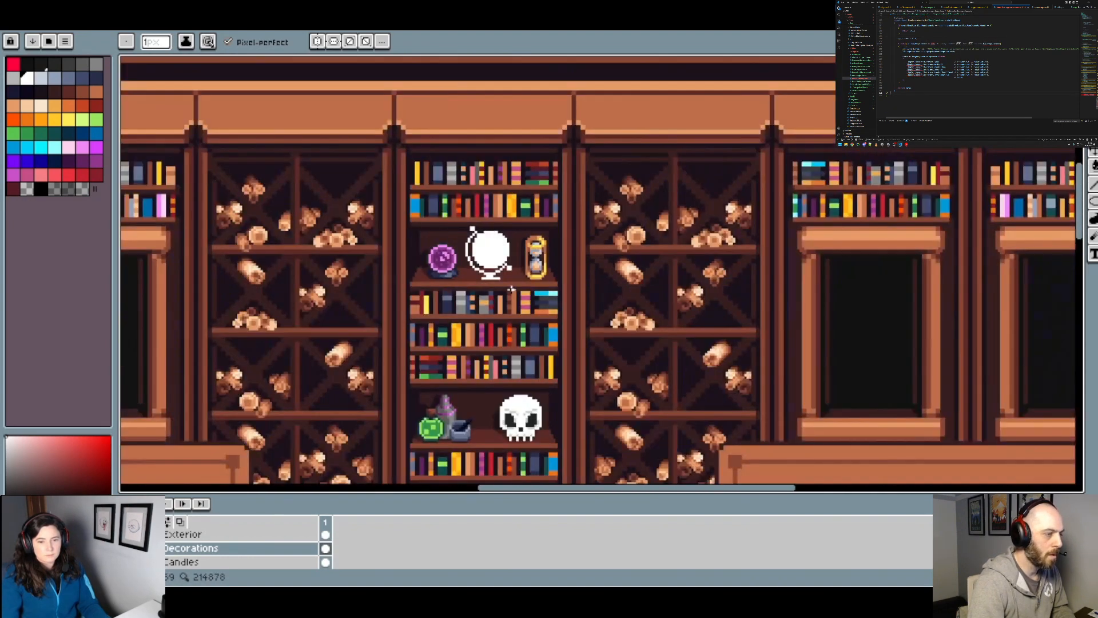
{"action": "scroll", "coordinate": [511, 290], "scroll_direction": "up", "scroll_amount": 5}
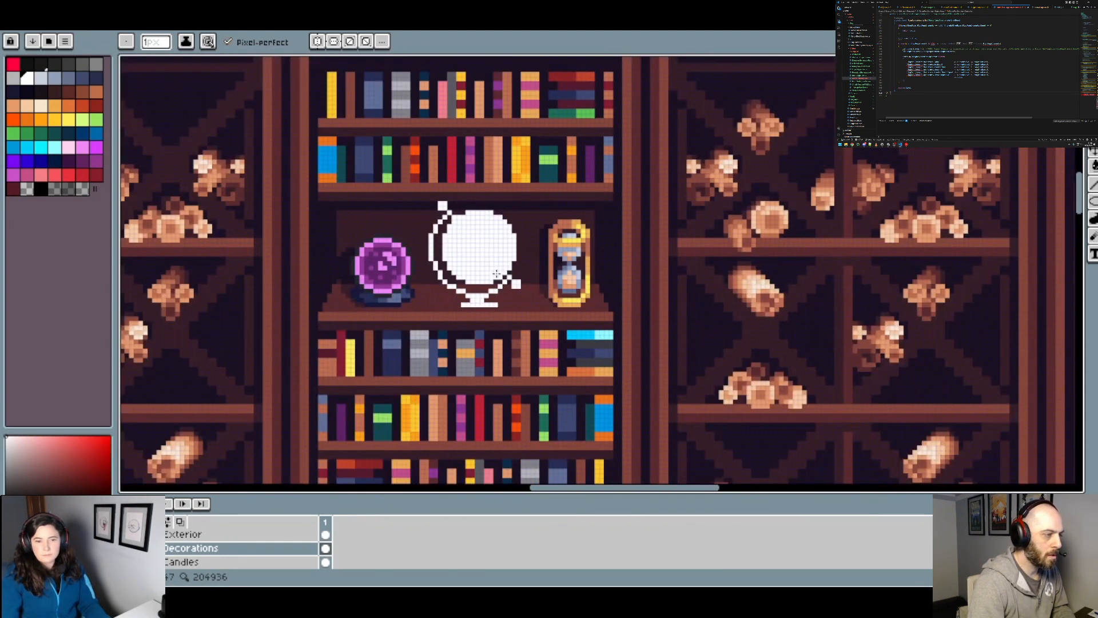
{"action": "scroll", "coordinate": [497, 275], "scroll_direction": "up", "scroll_amount": 4}
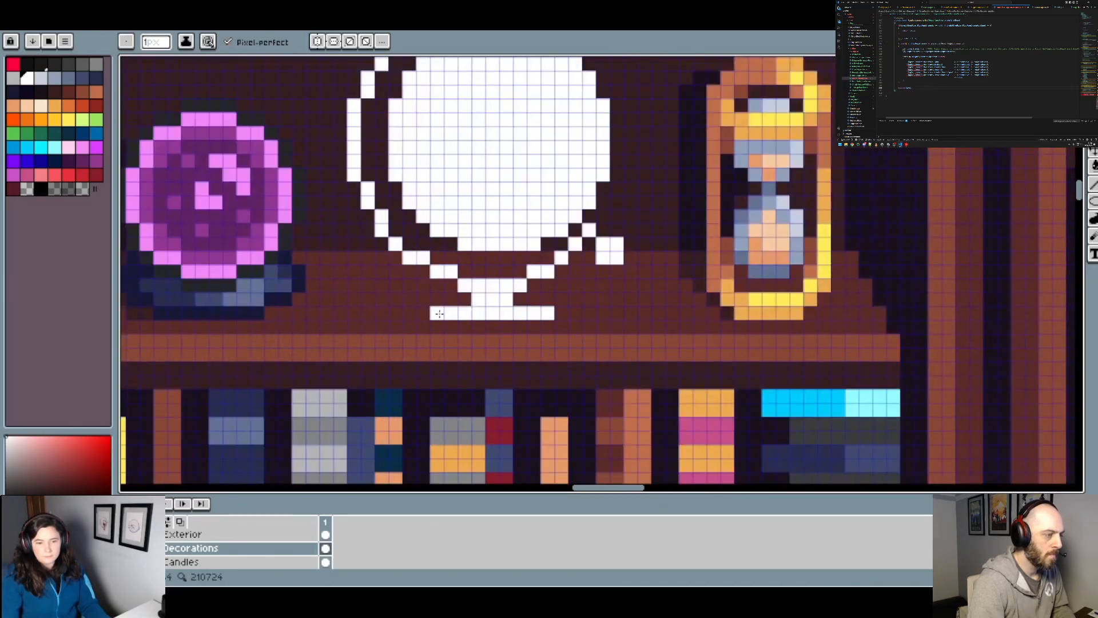
Step: Select the globe's disc and the upper-left pieces of its arc with the Magic Wand, adding each to the selection
{"action": "key", "text": "w"}
{"action": "scroll", "coordinate": [481, 251], "scroll_direction": "down", "scroll_amount": 2}
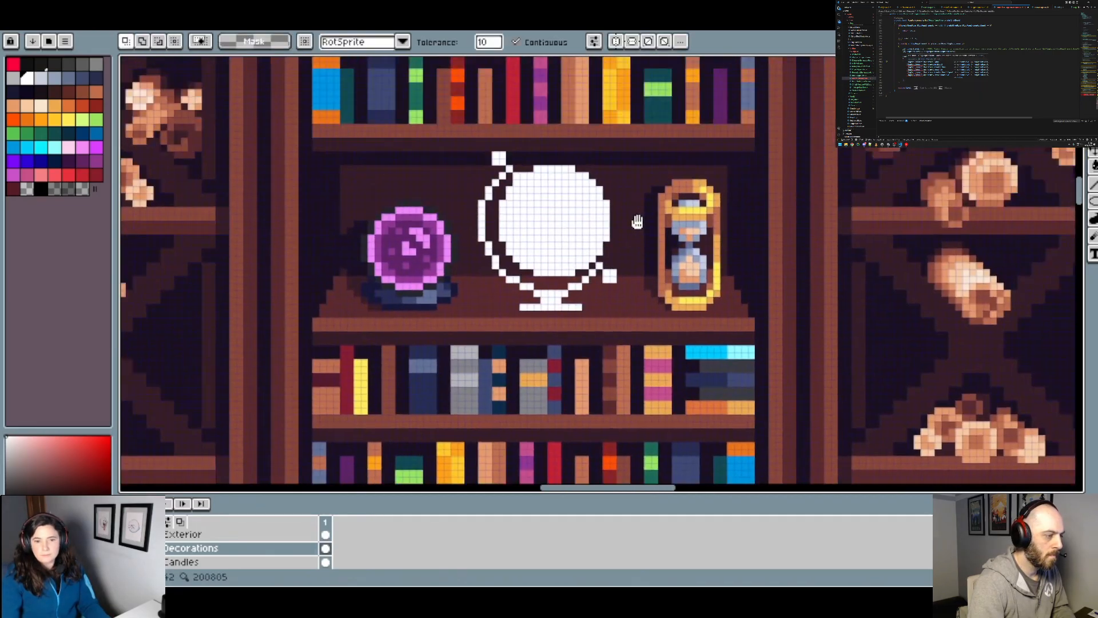
{"action": "left_click", "coordinate": [481, 251]}
{"action": "scroll", "coordinate": [486, 257], "scroll_direction": "up", "scroll_amount": 2}
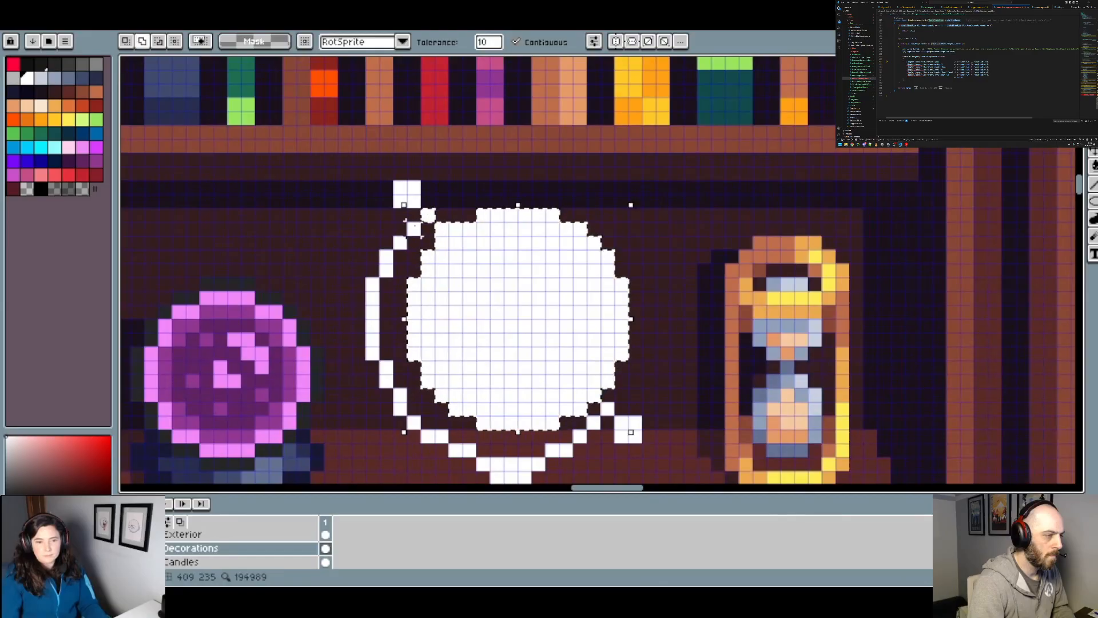
{"action": "left_click", "coordinate": [382, 265], "text": "shift"}
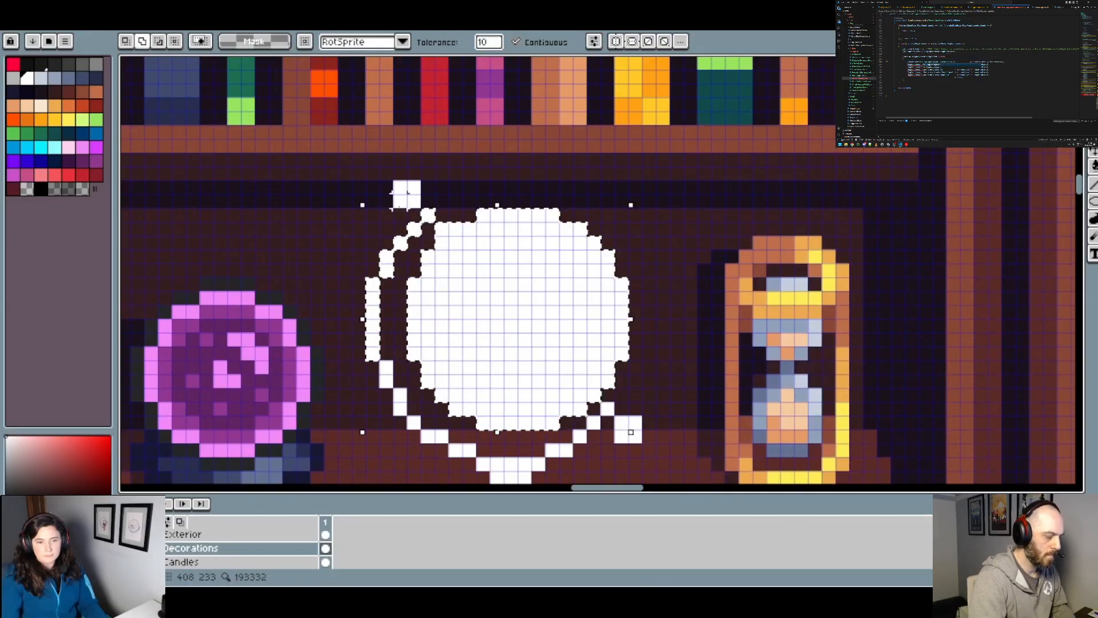
{"action": "left_click", "coordinate": [387, 367]}
{"action": "left_click", "coordinate": [400, 397]}
Step: Add the lower arc pieces, the stand and the lower-right connector to the globe selection, undoing any accidental pixel change
{"action": "left_click_drag", "start_coordinate": [503, 351], "coordinate": [470, 235]}
{"action": "left_click", "coordinate": [382, 309]}
{"action": "left_click", "coordinate": [402, 322]}
{"action": "left_click", "coordinate": [430, 336]}
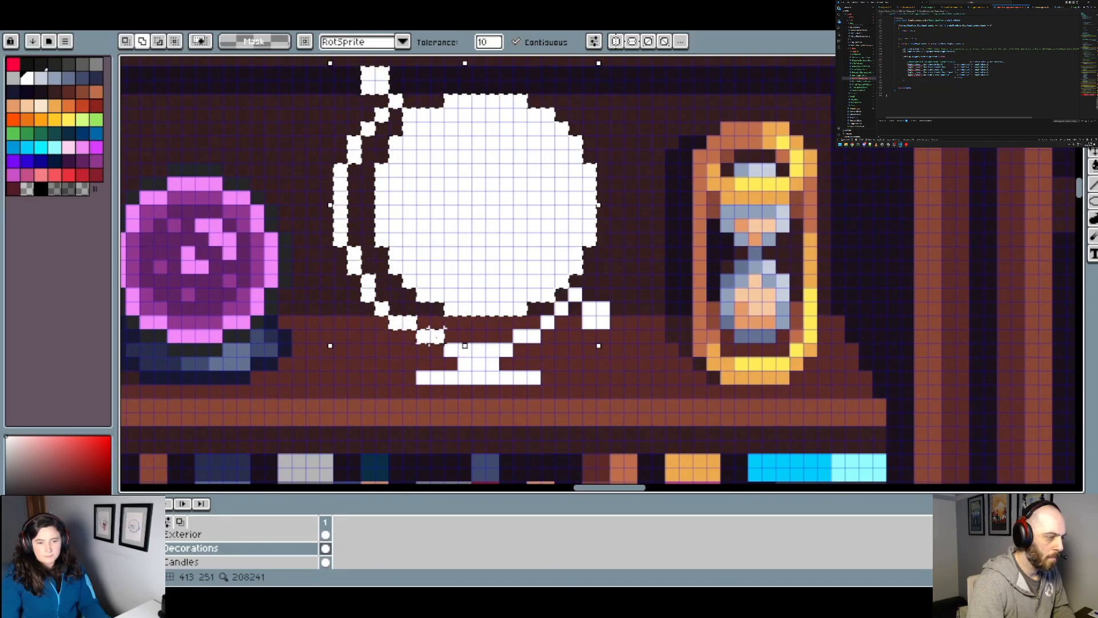
{"action": "left_click", "coordinate": [479, 353]}
{"action": "left_click", "coordinate": [520, 337]}
{"action": "left_click", "coordinate": [547, 321], "text": "shift"}
{"action": "left_click", "coordinate": [562, 309], "text": "shift"}
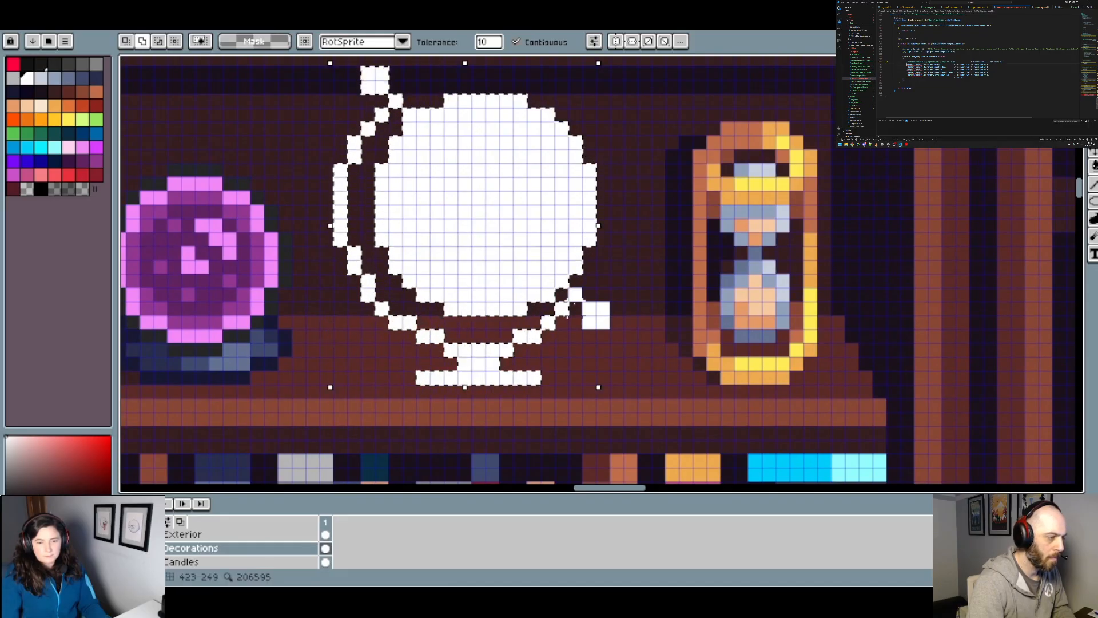
{"action": "left_click", "coordinate": [580, 303], "text": "shift"}
{"action": "key", "text": "ctrl+z"}
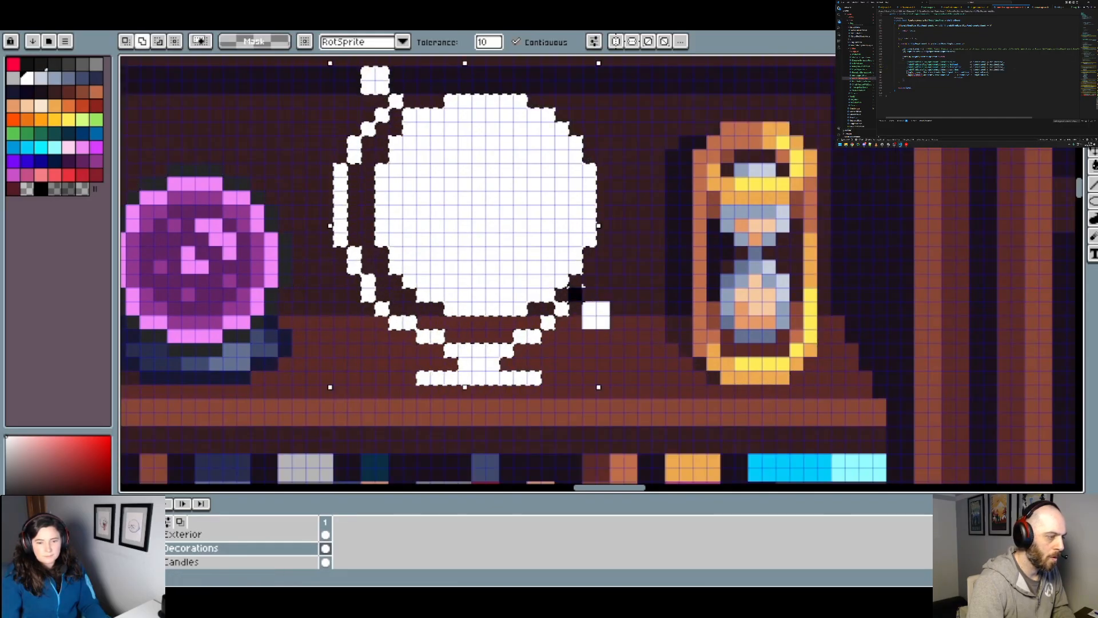
Step: Try moving the selected globe to position 405, 231, return it to 406, 232, and clear the selection
{"action": "scroll", "coordinate": [588, 314], "scroll_direction": "down", "scroll_amount": 1}
{"action": "key", "text": "ctrl+x"}
{"action": "key", "text": "ctrl+v"}
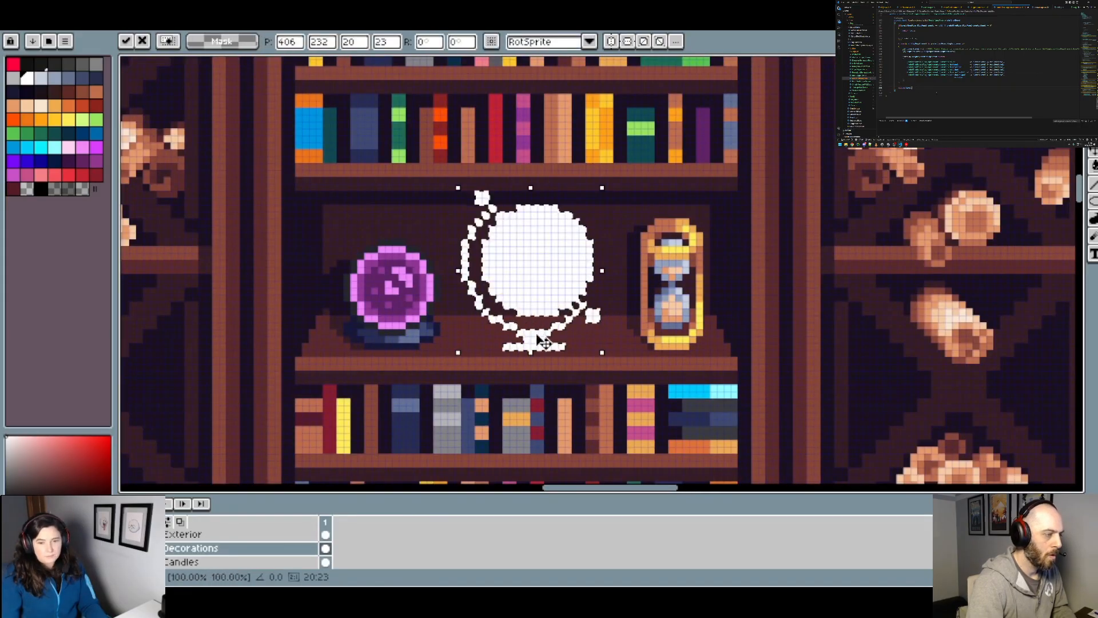
{"action": "left_click_drag", "start_coordinate": [531, 333], "coordinate": [527, 333]}
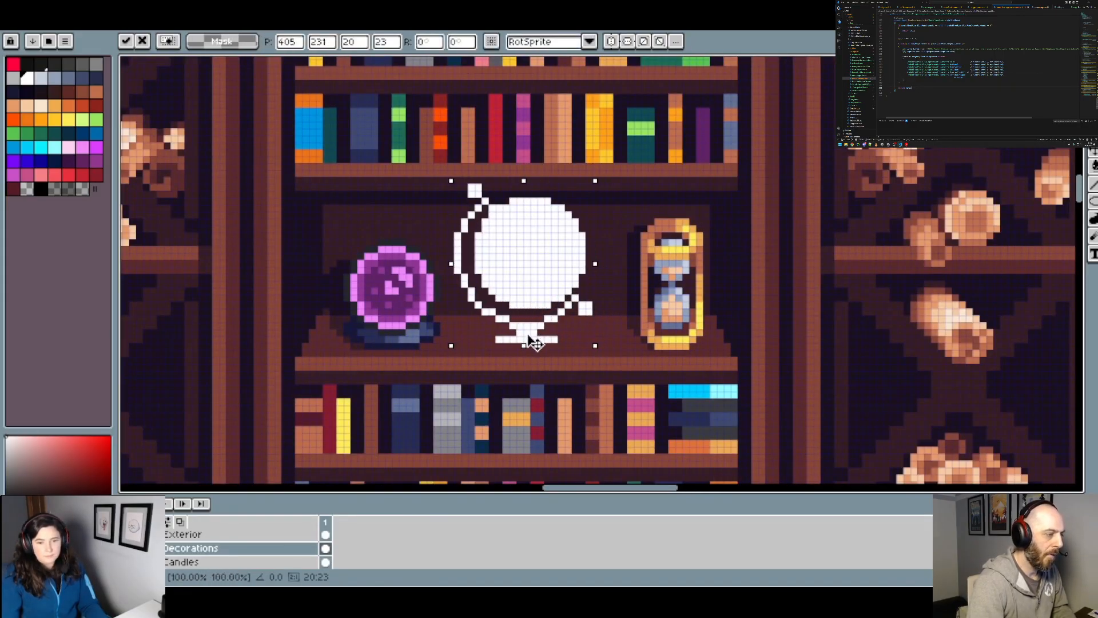
{"action": "key", "text": "Down"}
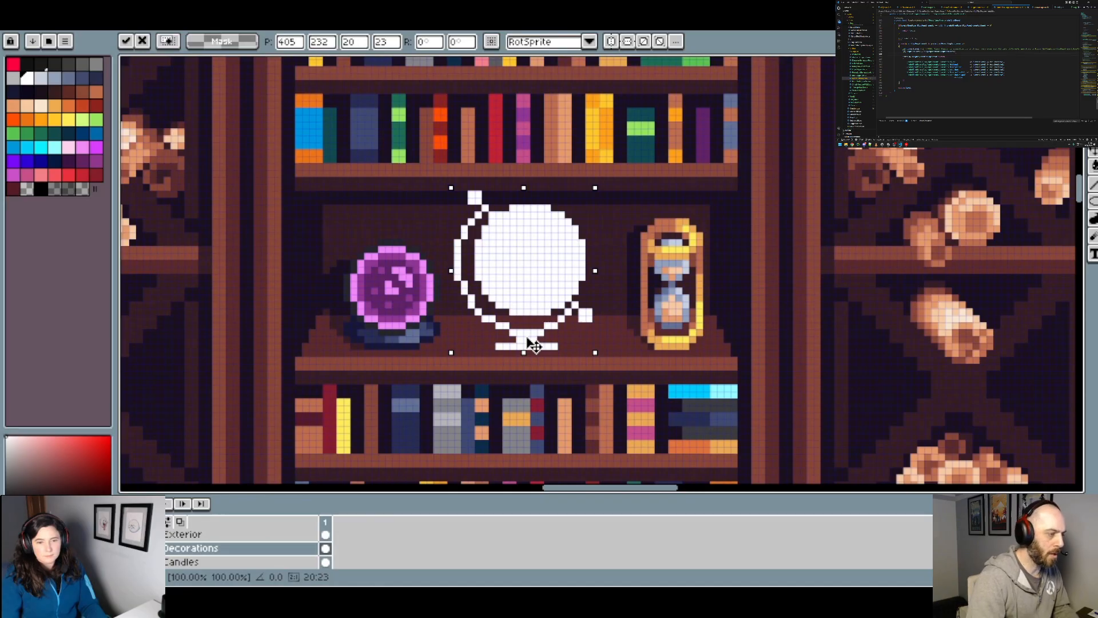
{"action": "left_click_drag", "start_coordinate": [526, 341], "coordinate": [532, 340]}
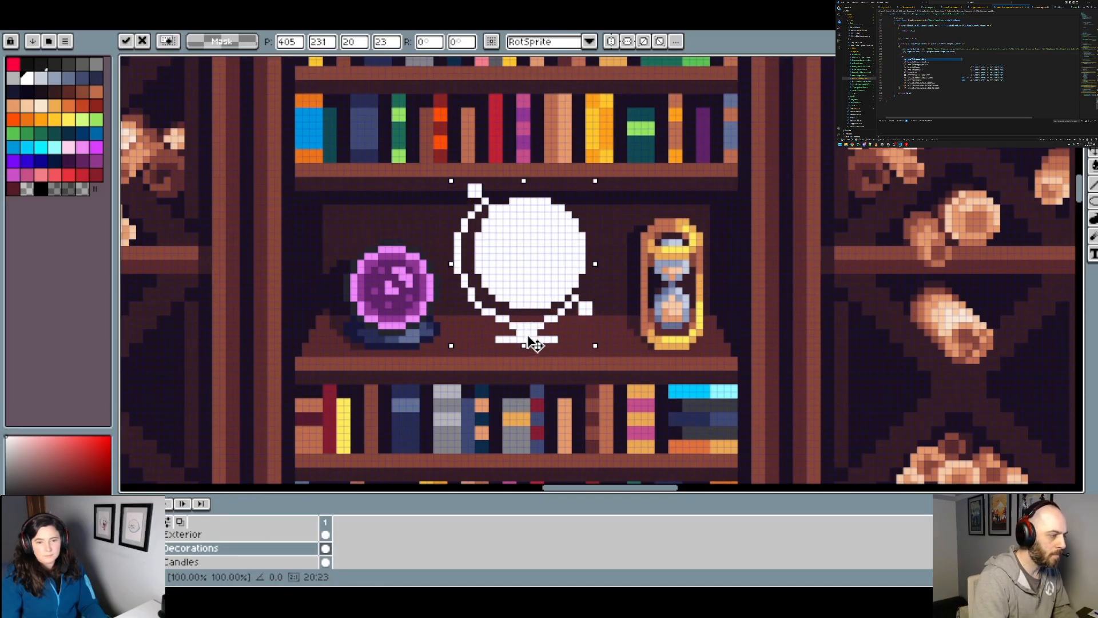
{"action": "key", "text": "Return"}
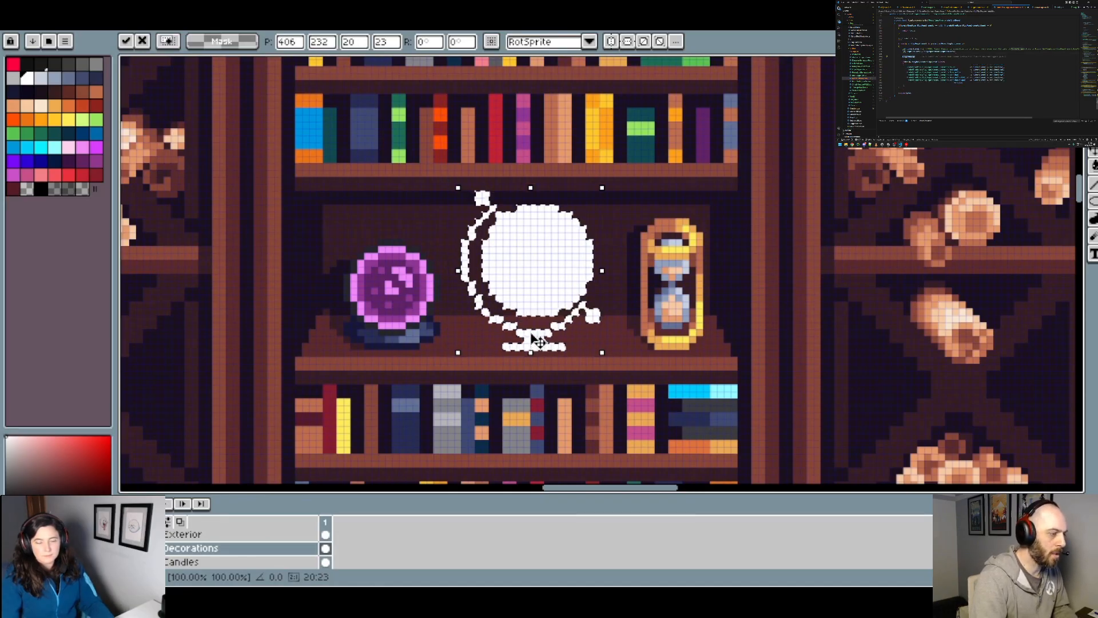
{"action": "scroll", "coordinate": [599, 348], "scroll_direction": "down", "scroll_amount": 4}
{"action": "scroll", "coordinate": [599, 348], "scroll_direction": "up", "scroll_amount": 2}
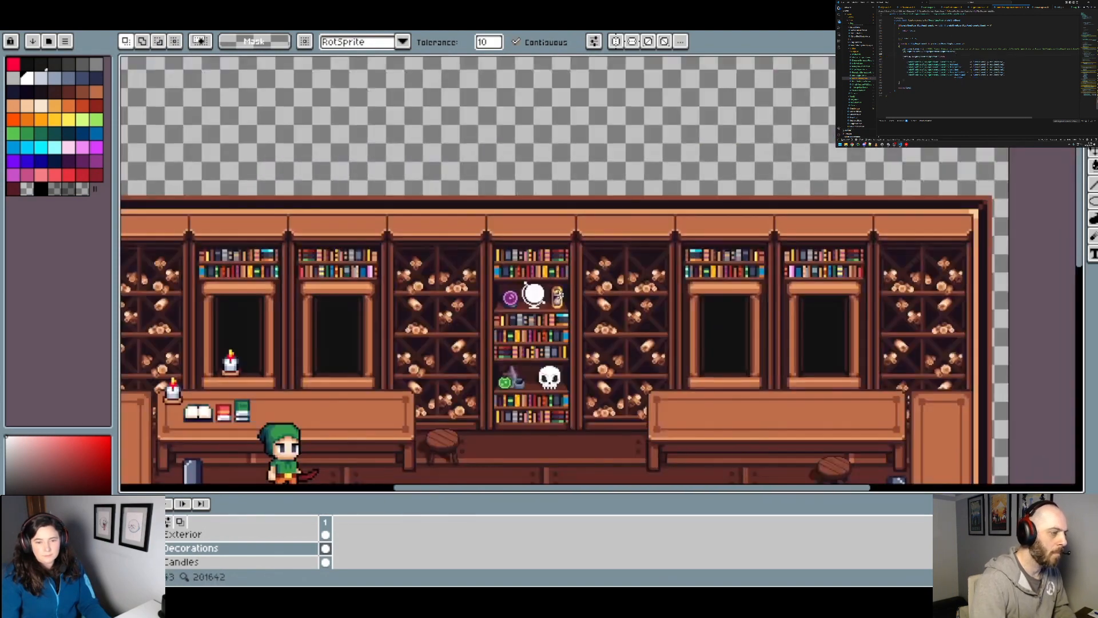
Step: Widen the row above the globe stand's base with white pixels until it is 9 px wide like the base
{"action": "scroll", "coordinate": [535, 303], "scroll_direction": "up", "scroll_amount": 3}
{"action": "scroll", "coordinate": [535, 304], "scroll_direction": "up", "scroll_amount": 3}
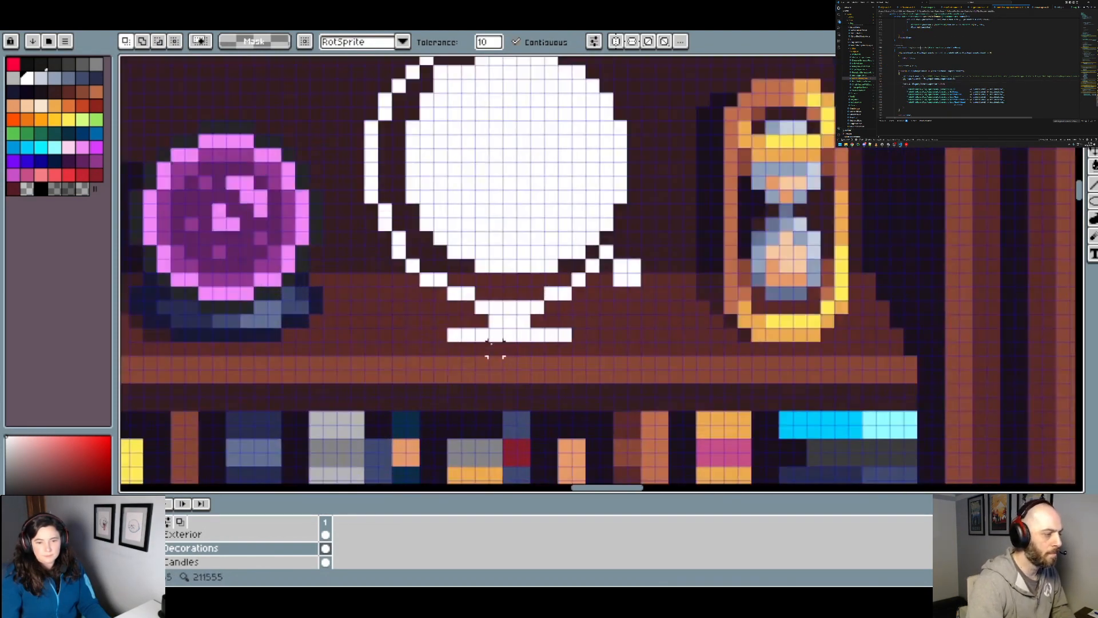
{"action": "key", "text": "b"}
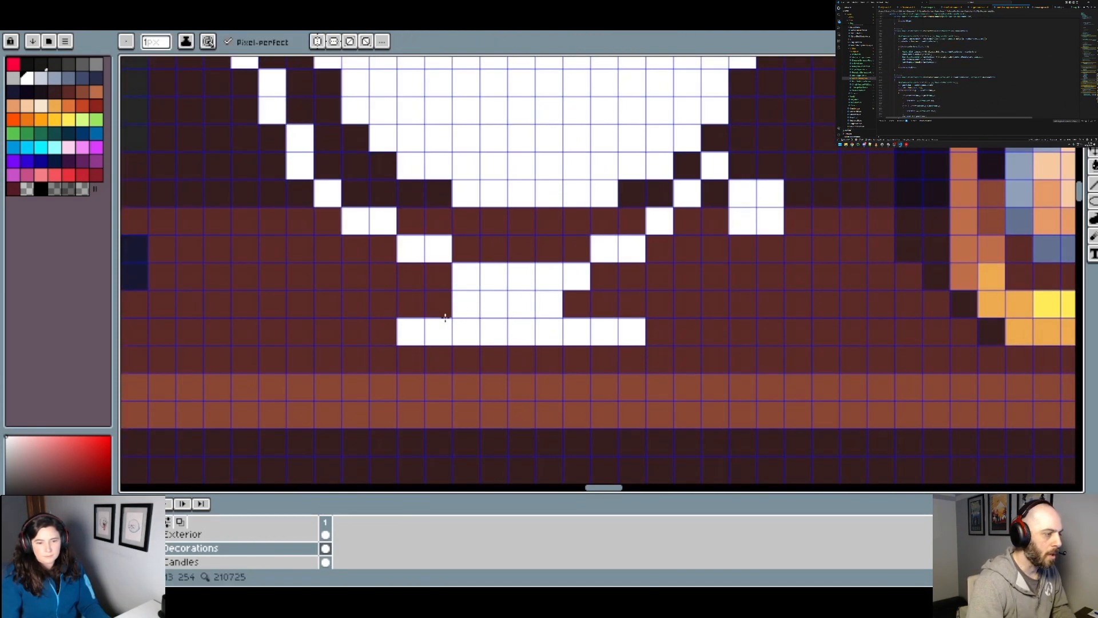
{"action": "left_click", "coordinate": [444, 312]}
{"action": "left_click_drag", "start_coordinate": [580, 313], "coordinate": [603, 311]}
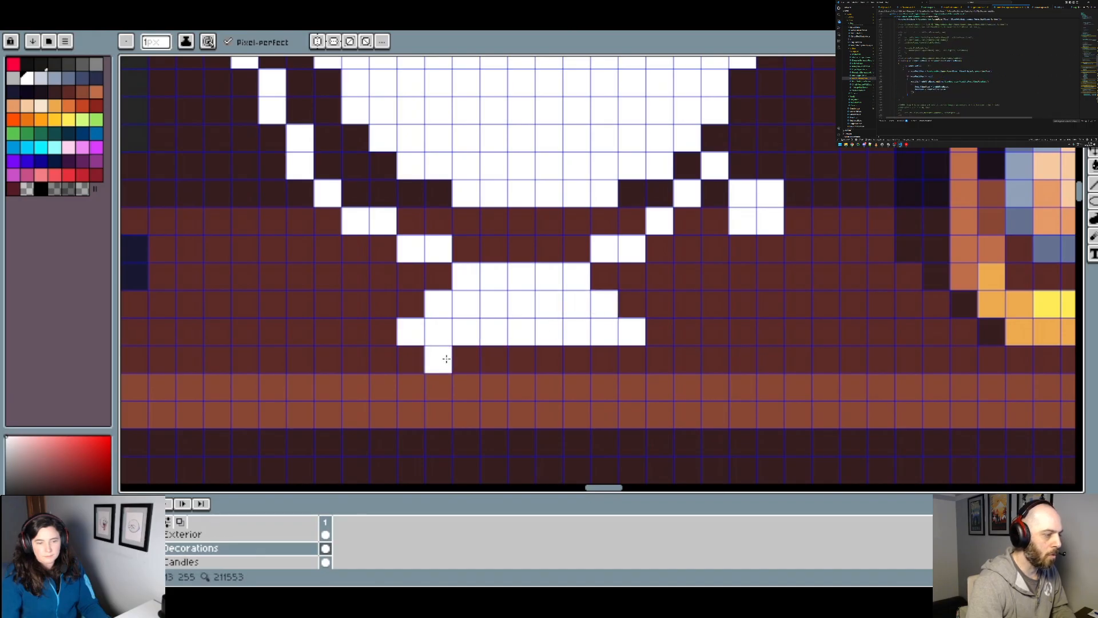
{"action": "left_click", "coordinate": [411, 310]}
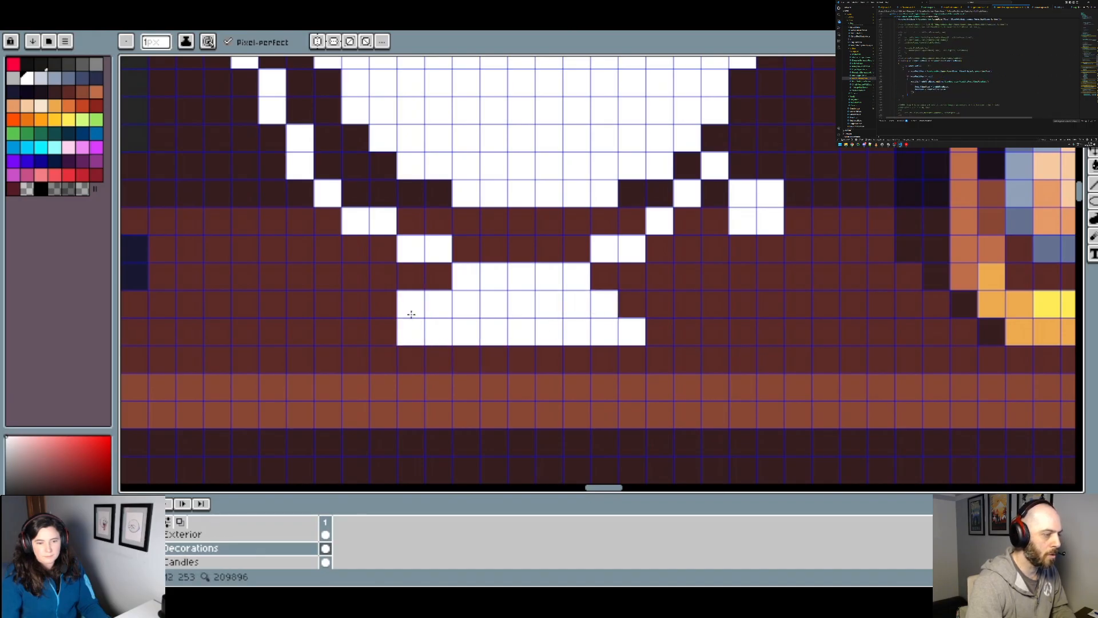
Step: Widen the stand's top row to 7 px and add a 7 px wide white row beneath its base
{"action": "left_click", "coordinate": [438, 277]}
{"action": "left_click", "coordinate": [608, 280]}
{"action": "left_click", "coordinate": [445, 351]}
{"action": "left_click", "coordinate": [602, 349], "text": "shift"}
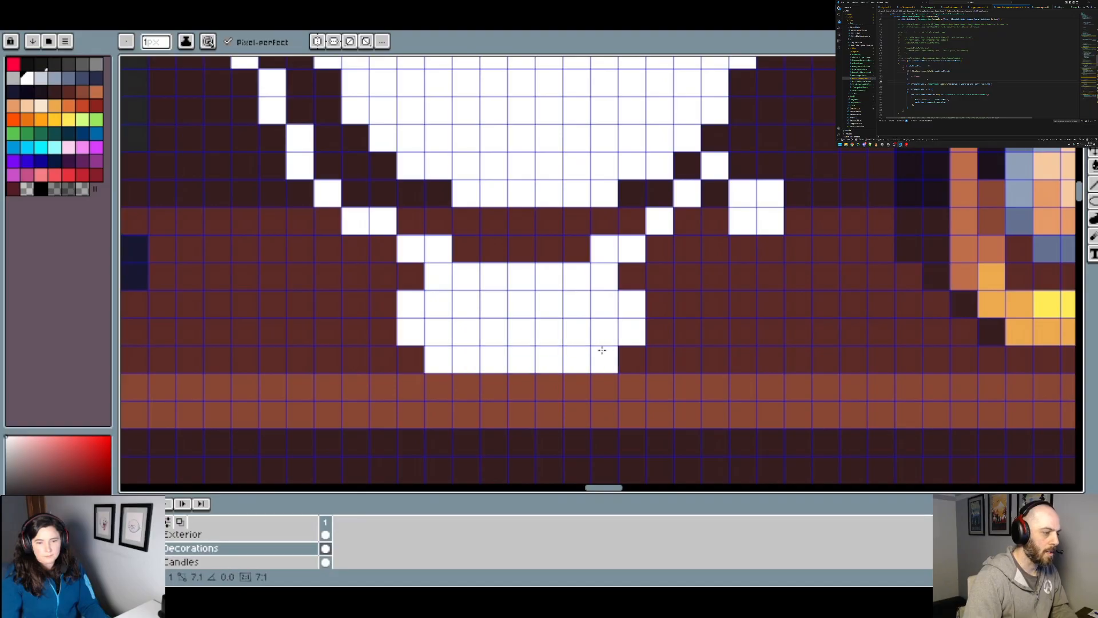
{"action": "scroll", "coordinate": [626, 342], "scroll_direction": "down", "scroll_amount": 7}
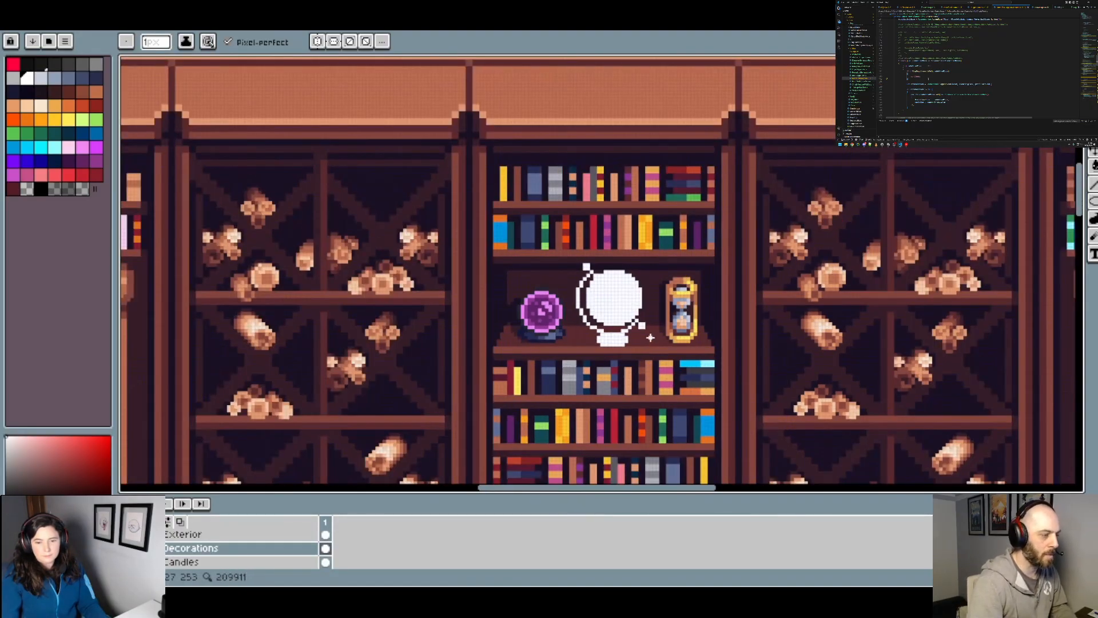
{"action": "left_click_drag", "start_coordinate": [654, 339], "coordinate": [588, 315]}
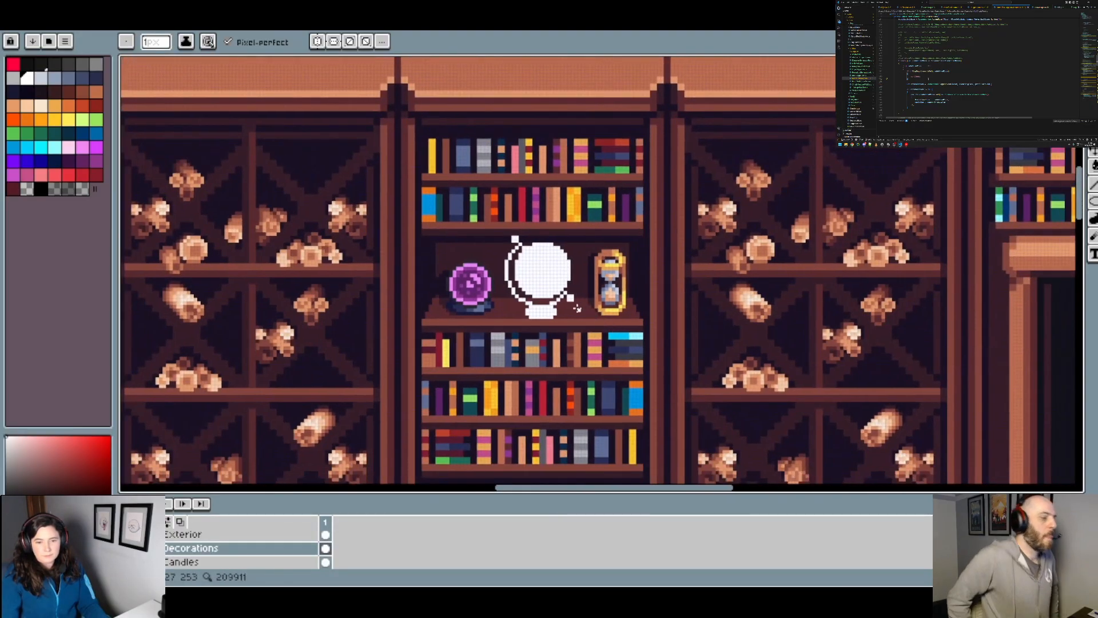
Step: Trim the globe's upper-left knob to a single white pixel at the end of the arc
{"action": "scroll", "coordinate": [577, 309], "scroll_direction": "up", "scroll_amount": 2}
{"action": "scroll", "coordinate": [544, 246], "scroll_direction": "up", "scroll_amount": 2}
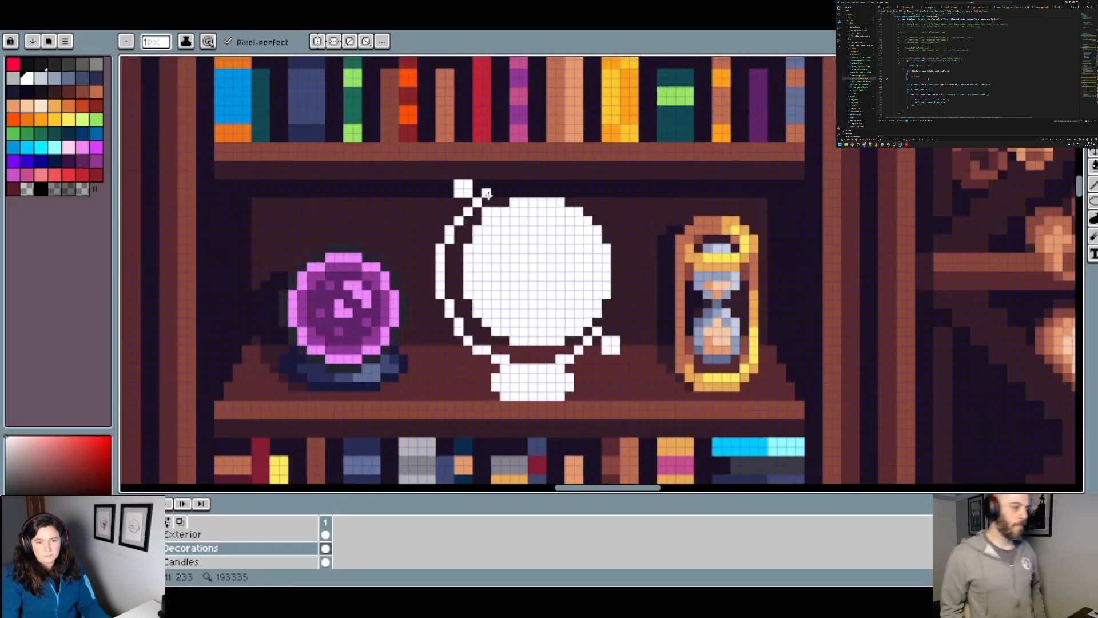
{"action": "scroll", "coordinate": [520, 202], "scroll_direction": "down", "scroll_amount": 1}
{"action": "scroll", "coordinate": [512, 182], "scroll_direction": "up", "scroll_amount": 2}
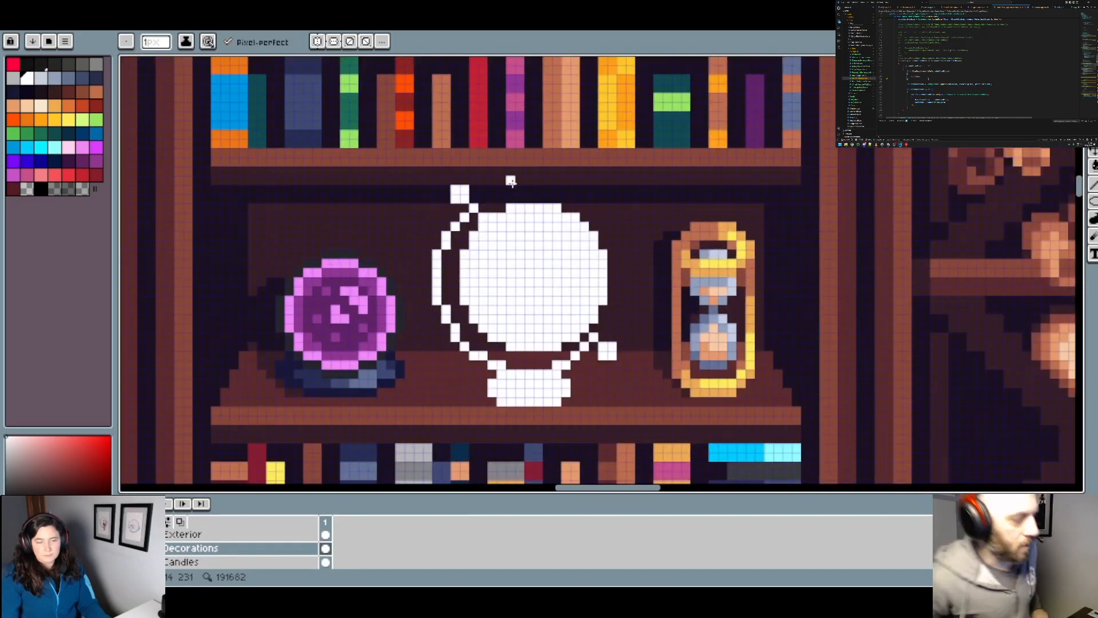
{"action": "left_click", "coordinate": [641, 189]}
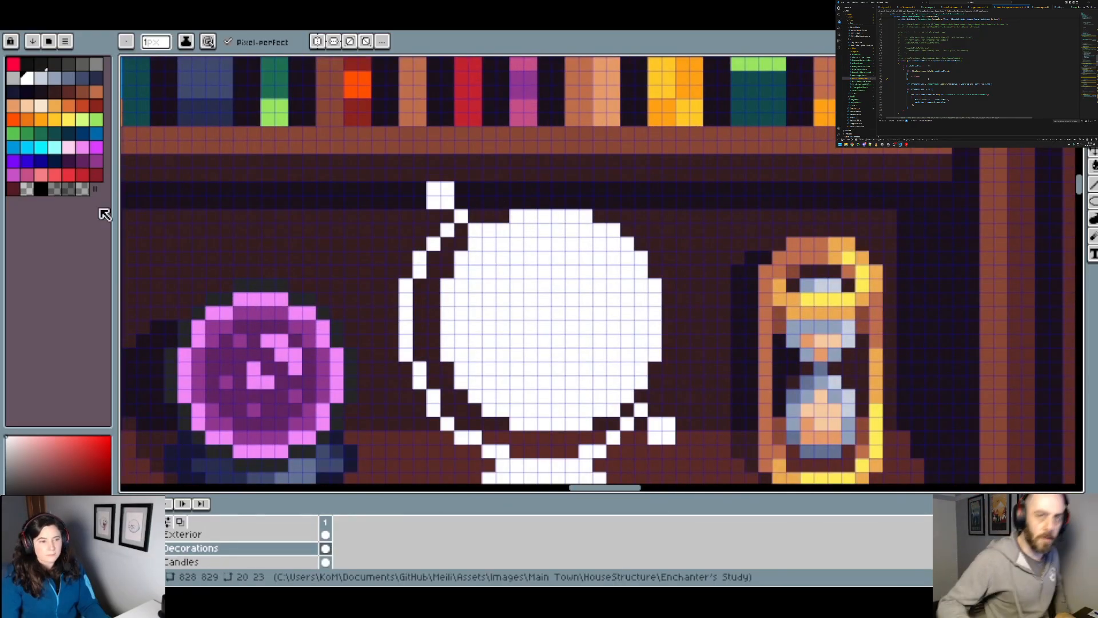
{"action": "left_click", "coordinate": [433, 189]}
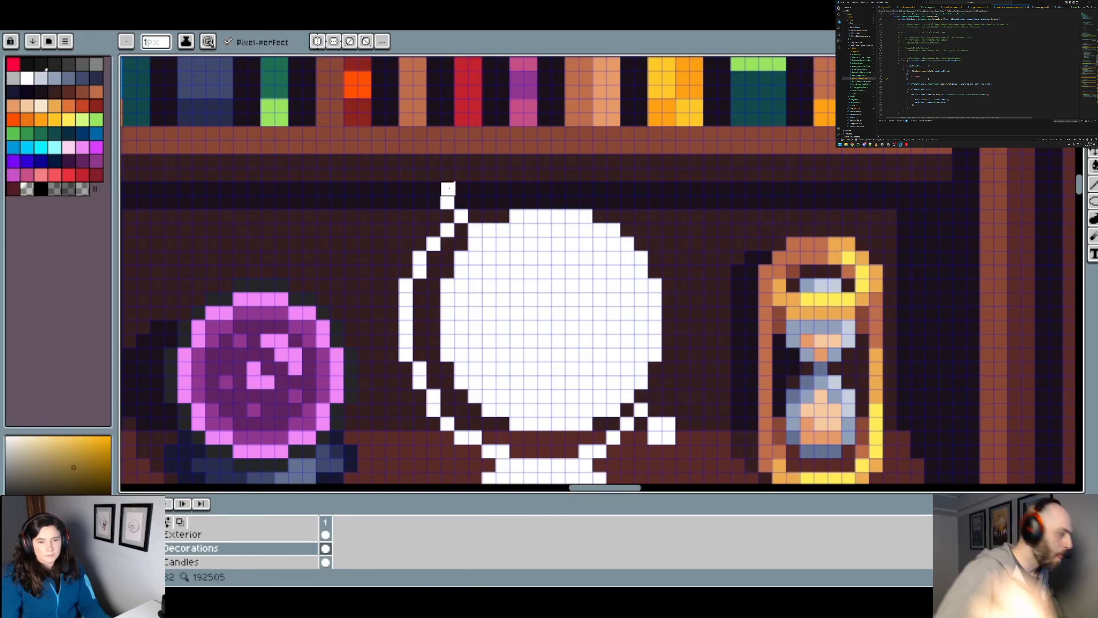
{"action": "scroll", "coordinate": [480, 194], "scroll_direction": "down", "scroll_amount": 2}
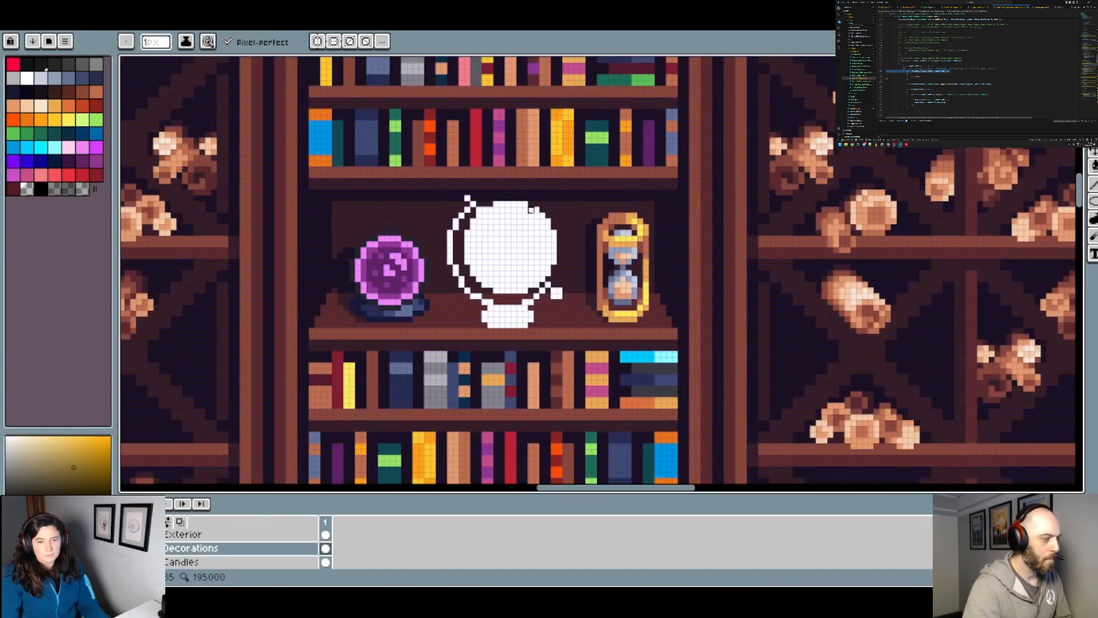
{"action": "scroll", "coordinate": [531, 210], "scroll_direction": "up", "scroll_amount": 1}
{"action": "scroll", "coordinate": [518, 206], "scroll_direction": "down", "scroll_amount": 2}
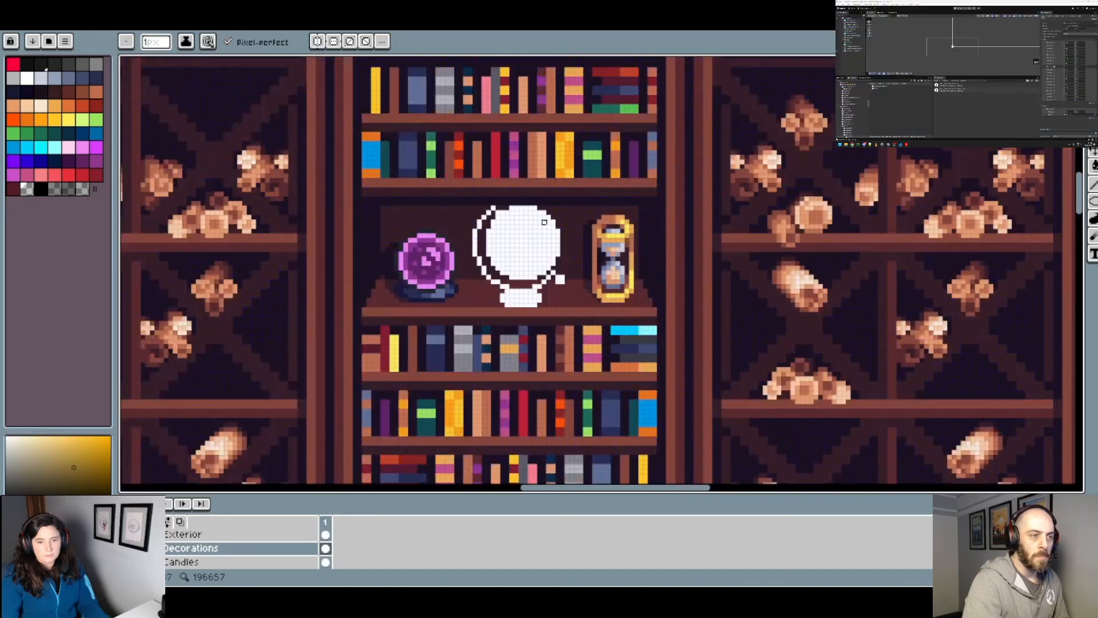
{"action": "scroll", "coordinate": [540, 220], "scroll_direction": "down", "scroll_amount": 2}
{"action": "scroll", "coordinate": [546, 222], "scroll_direction": "up", "scroll_amount": 2}
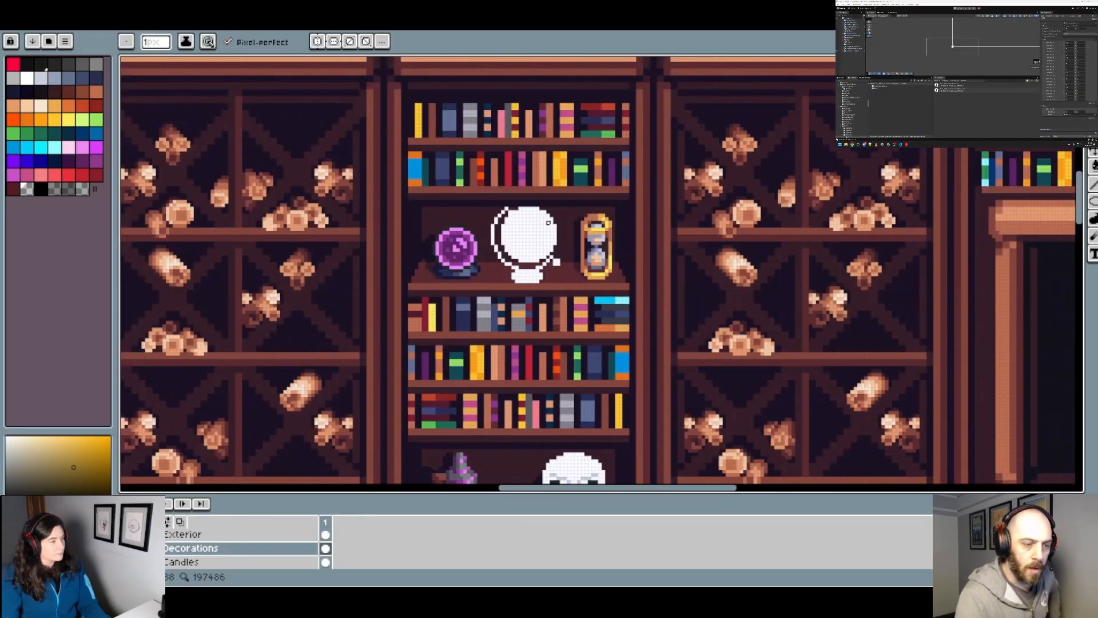
{"action": "scroll", "coordinate": [521, 211], "scroll_direction": "up", "scroll_amount": 1}
{"action": "scroll", "coordinate": [521, 211], "scroll_direction": "up", "scroll_amount": 1}
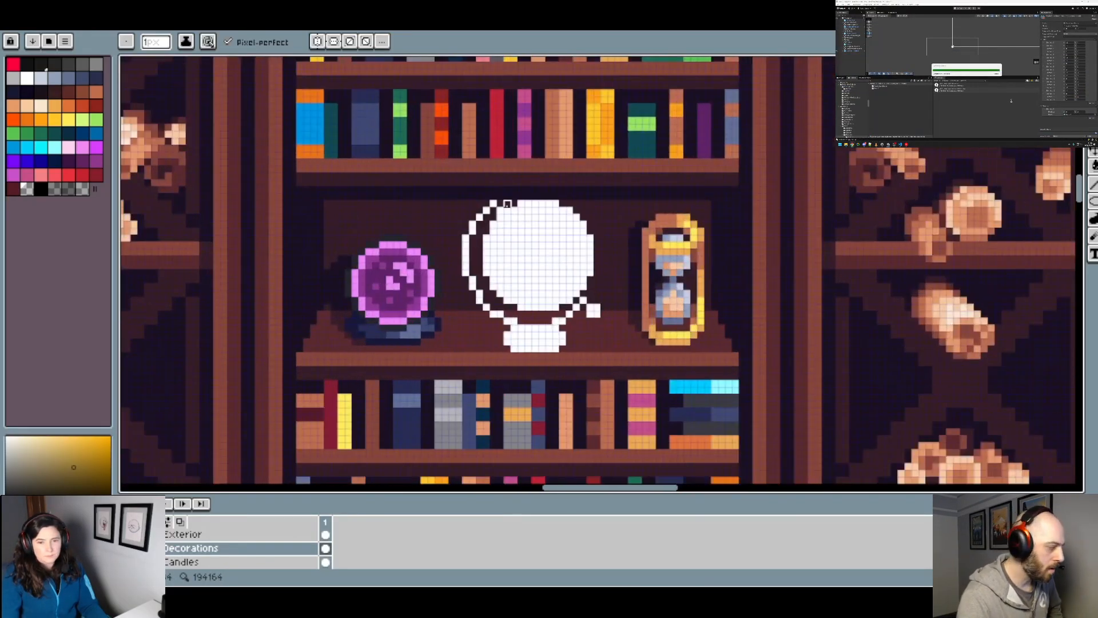
{"action": "scroll", "coordinate": [521, 211], "scroll_direction": "down", "scroll_amount": 1}
{"action": "scroll", "coordinate": [551, 235], "scroll_direction": "down", "scroll_amount": 1}
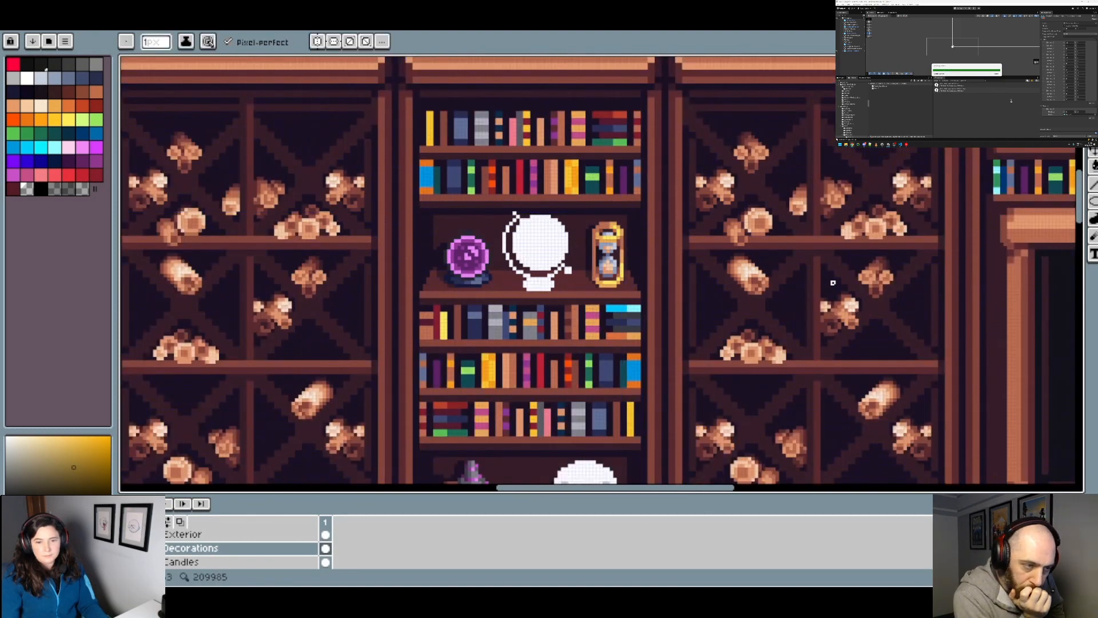
Step: Redraw the globe's lower-right knob as a 2 px white square, joined to the arc by a single diagonal pixel
{"action": "scroll", "coordinate": [570, 270], "scroll_direction": "up", "scroll_amount": 3}
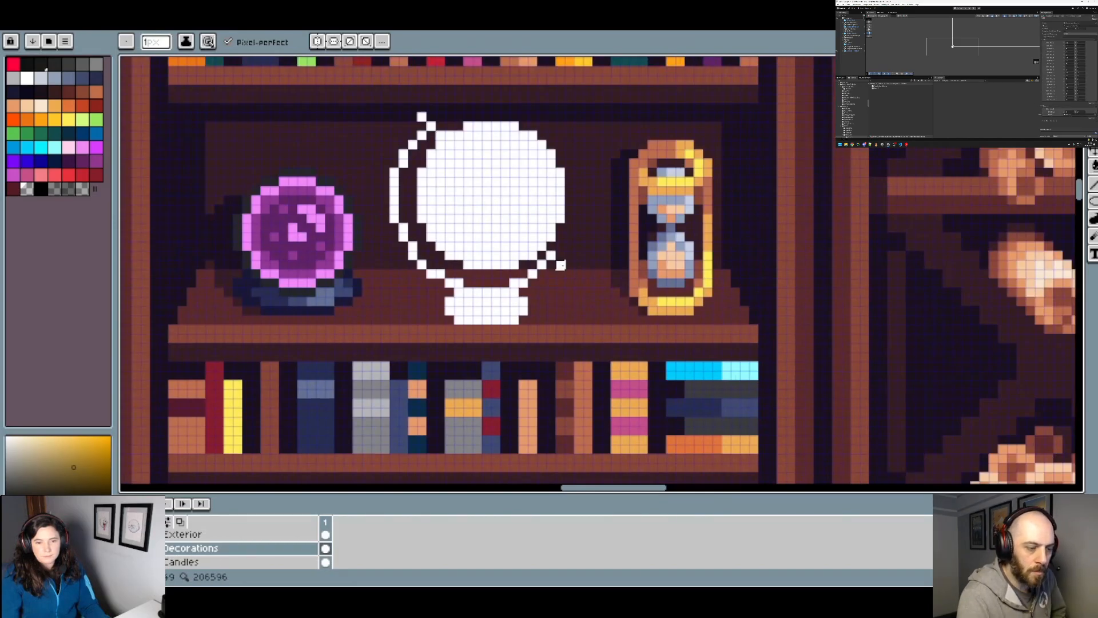
{"action": "left_click", "coordinate": [563, 265], "text": "alt"}
{"action": "key", "text": "plus"}
{"action": "left_click", "coordinate": [574, 279]}
{"action": "scroll", "coordinate": [598, 289], "scroll_direction": "down", "scroll_amount": 4}
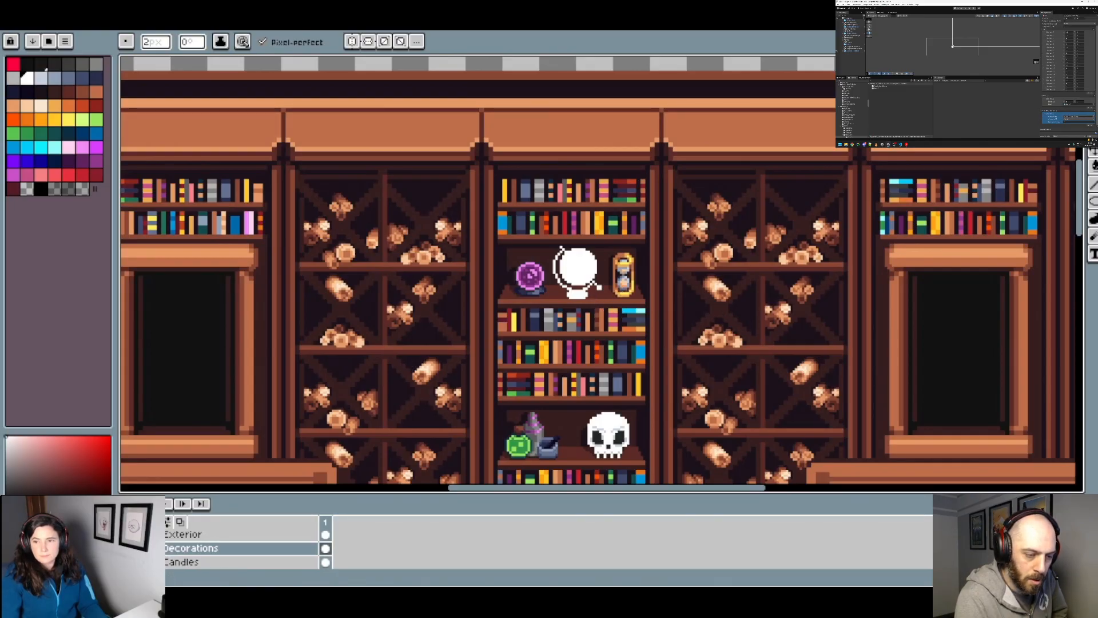
Step: Select the globe's upper-left knob and upper arc pieces with the Magic Wand, clearing the accidental background selection
{"action": "left_click", "coordinate": [1093, 64]}
{"action": "scroll", "coordinate": [654, 248], "scroll_direction": "up", "scroll_amount": 3}
{"action": "left_click_drag", "start_coordinate": [443, 279], "coordinate": [451, 255]}
{"action": "scroll", "coordinate": [446, 232], "scroll_direction": "up", "scroll_amount": 1}
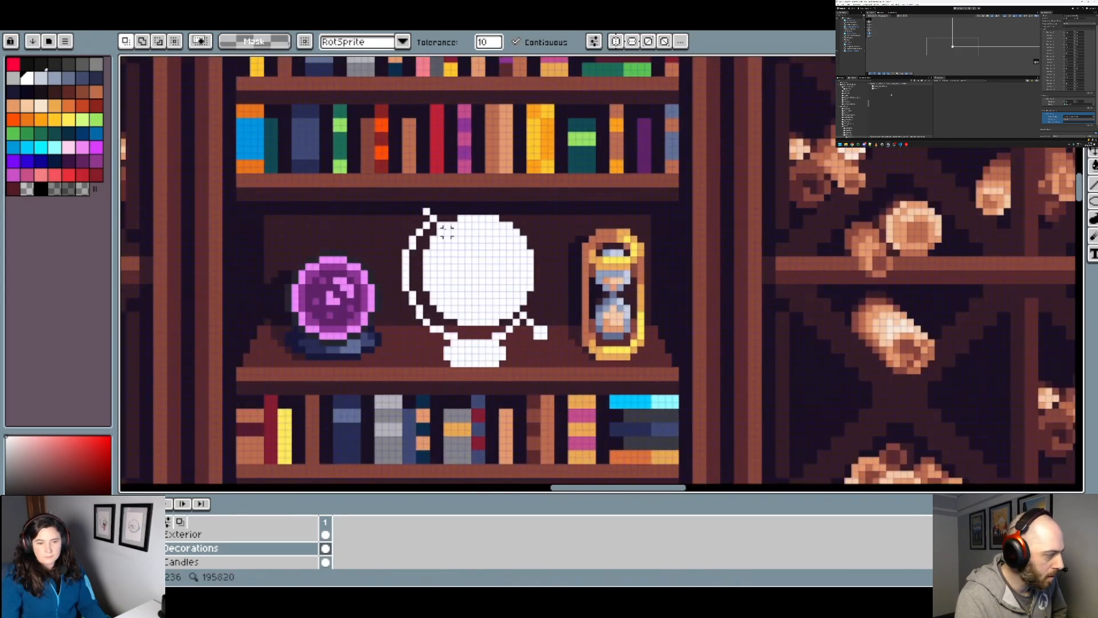
{"action": "scroll", "coordinate": [426, 211], "scroll_direction": "up", "scroll_amount": 1}
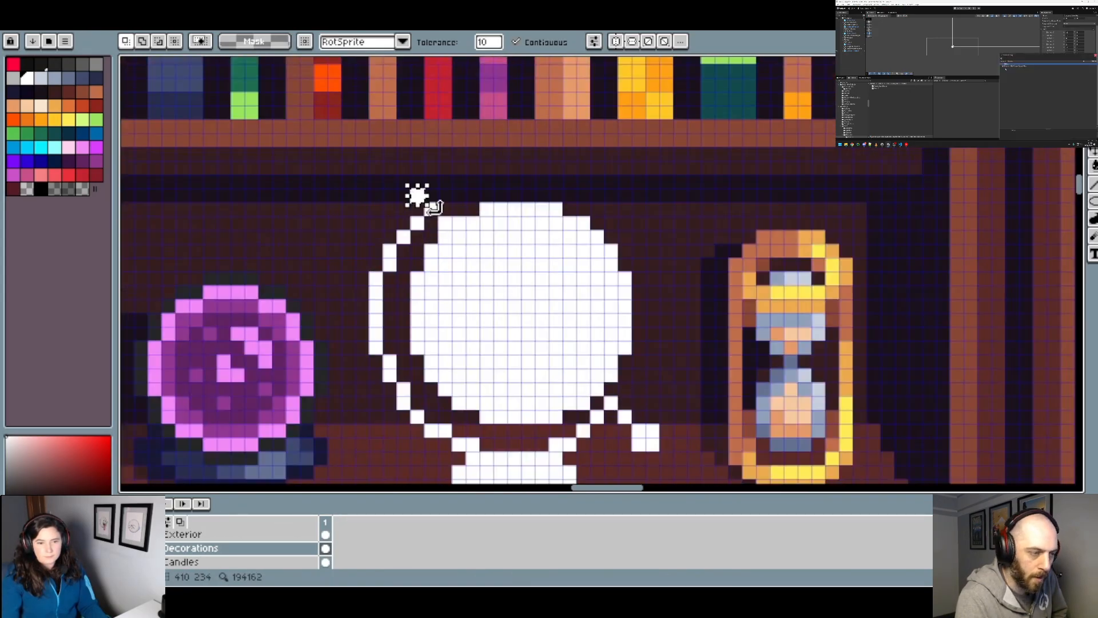
{"action": "left_click", "coordinate": [417, 196]}
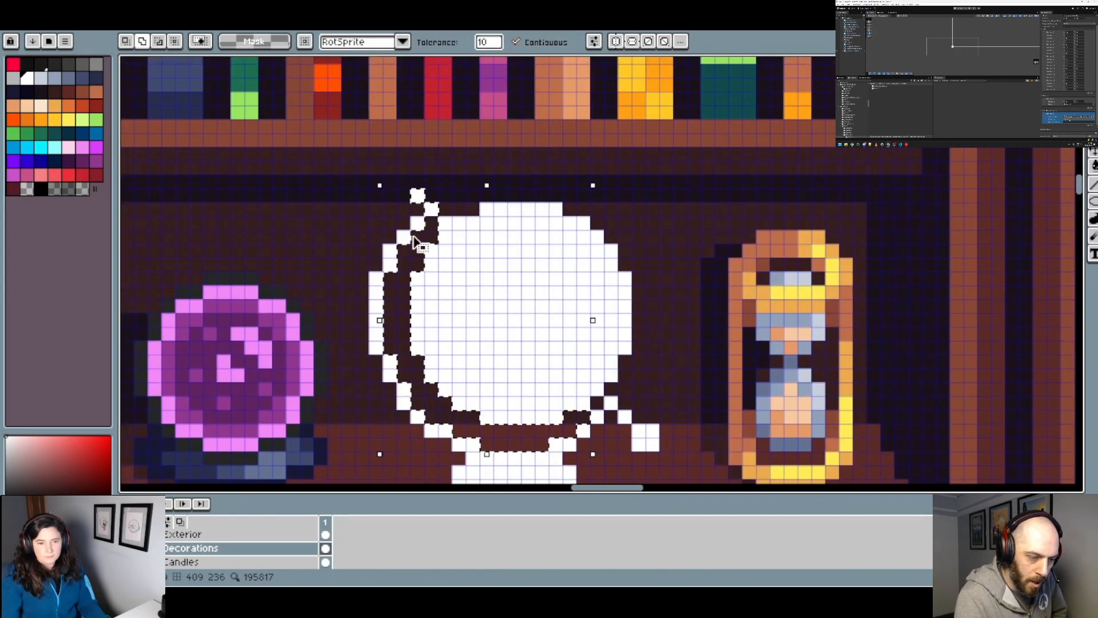
{"action": "key", "text": "ctrl+d"}
{"action": "left_click", "coordinate": [417, 223]}
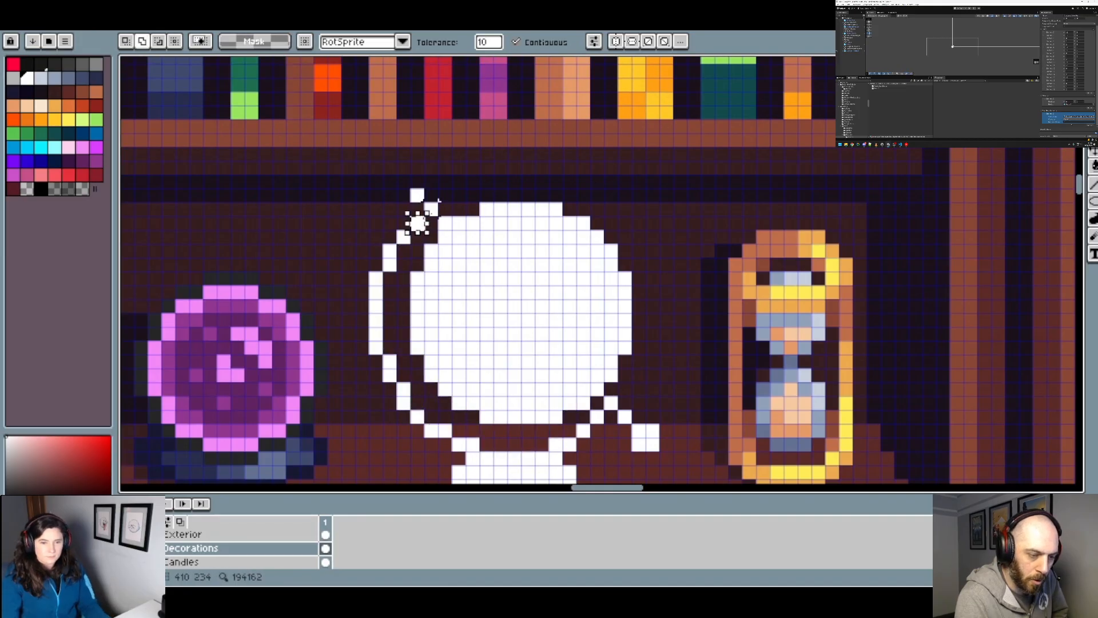
{"action": "left_click", "coordinate": [432, 209], "text": "shift"}
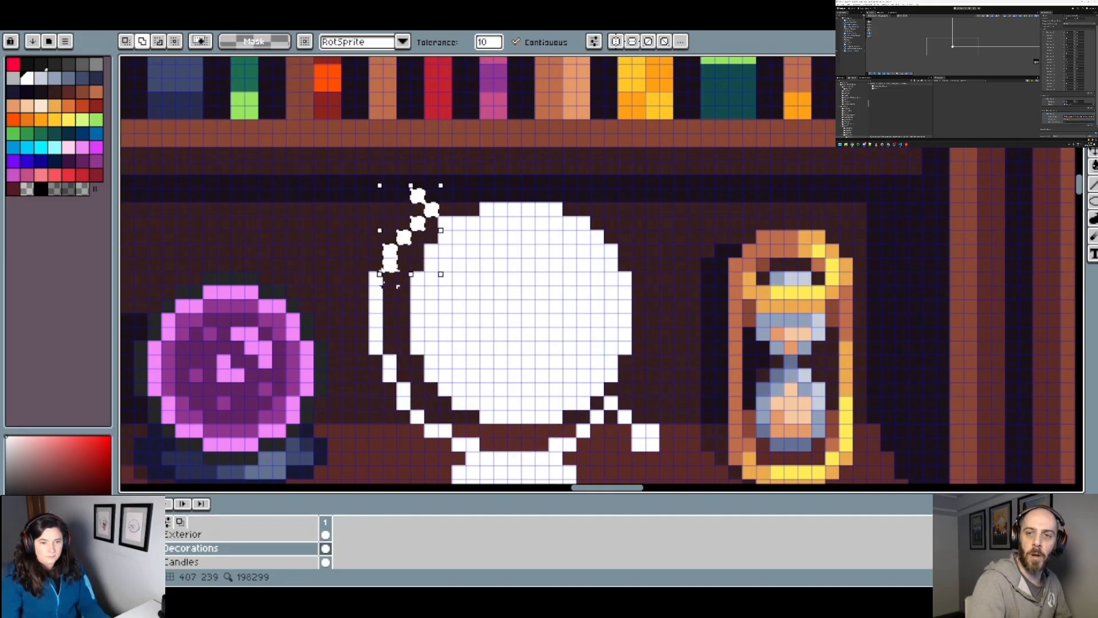
Step: Add the globe's disc, remaining arc pieces, stand and lower-right knob to the selection
{"action": "left_click", "coordinate": [377, 274], "text": "shift"}
{"action": "left_click", "coordinate": [598, 398], "text": "shift"}
{"action": "left_click_drag", "start_coordinate": [598, 398], "coordinate": [550, 225]}
{"action": "left_click", "coordinate": [342, 198], "text": "shift"}
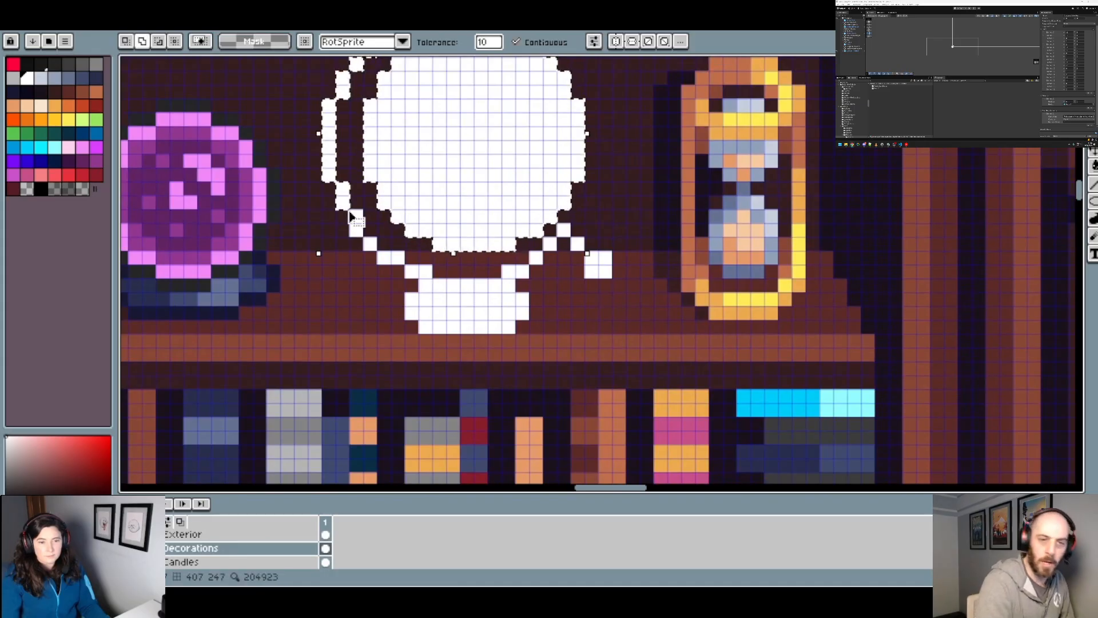
{"action": "left_click", "coordinate": [356, 224], "text": "shift"}
{"action": "left_click", "coordinate": [370, 244], "text": "shift"}
{"action": "left_click", "coordinate": [390, 258], "text": "shift"}
{"action": "left_click", "coordinate": [420, 272], "text": "shift"}
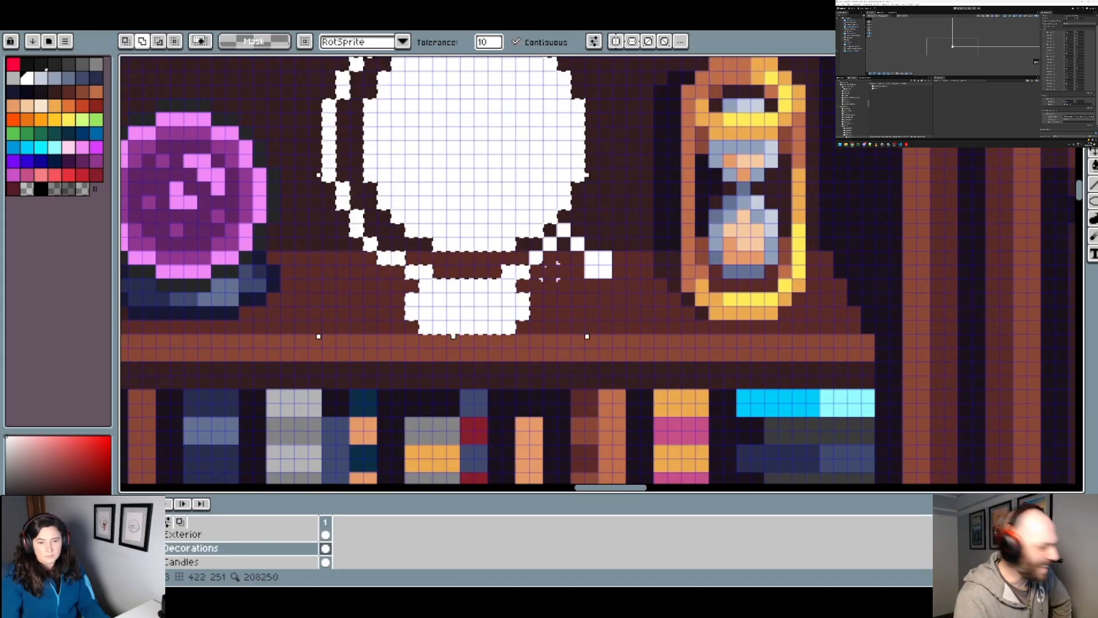
{"action": "left_click", "coordinate": [536, 258], "text": "shift"}
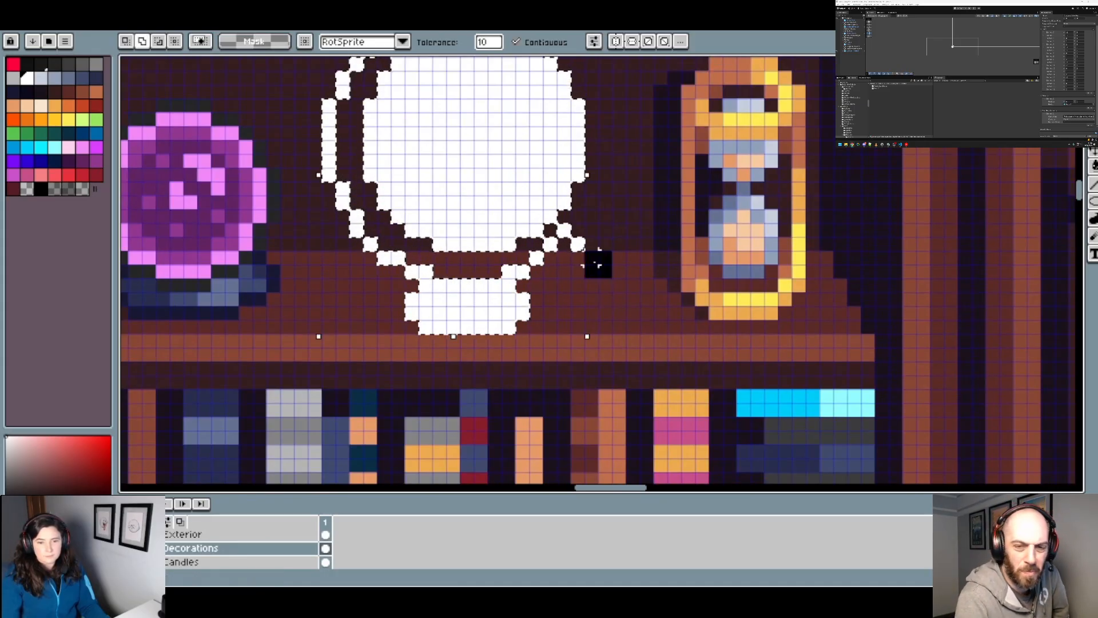
Step: Move the selected globe up one pixel to position 406, 232 and clear the selection
{"action": "key", "text": "Delete"}
{"action": "key", "text": "ctrl+v"}
{"action": "key", "text": "Up"}
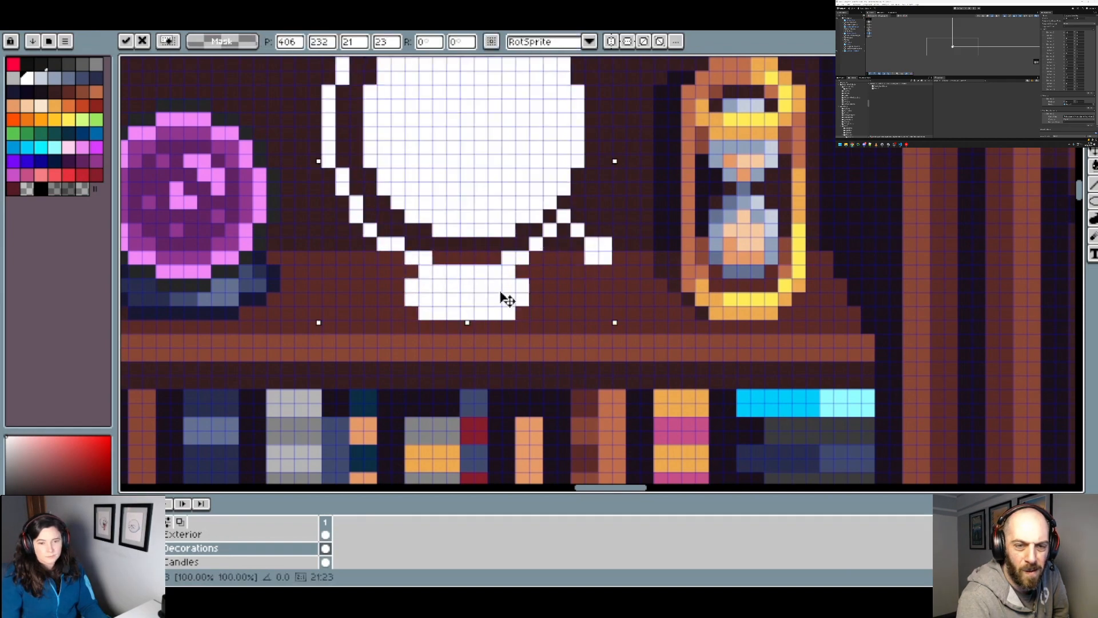
{"action": "scroll", "coordinate": [506, 300], "scroll_direction": "down", "scroll_amount": 1}
{"action": "key", "text": "Return"}
{"action": "scroll", "coordinate": [561, 290], "scroll_direction": "down", "scroll_amount": 2}
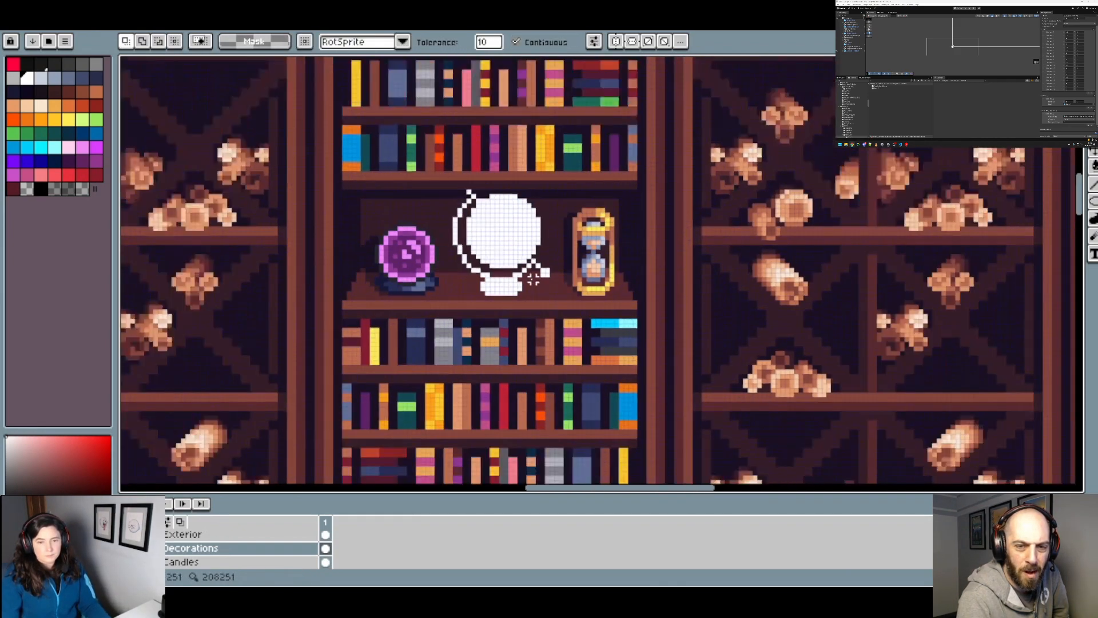
Step: Try filling the whole globe with dark grey #3d3d3d, and undo the fill
{"action": "scroll", "coordinate": [709, 286], "scroll_direction": "down", "scroll_amount": 2}
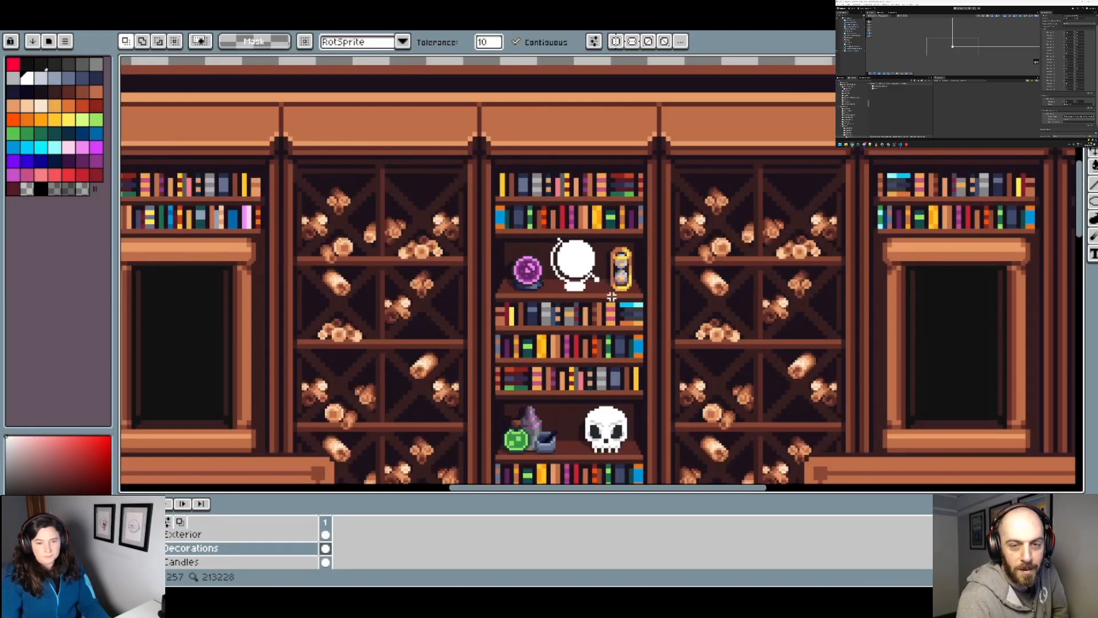
{"action": "scroll", "coordinate": [596, 279], "scroll_direction": "up", "scroll_amount": 1}
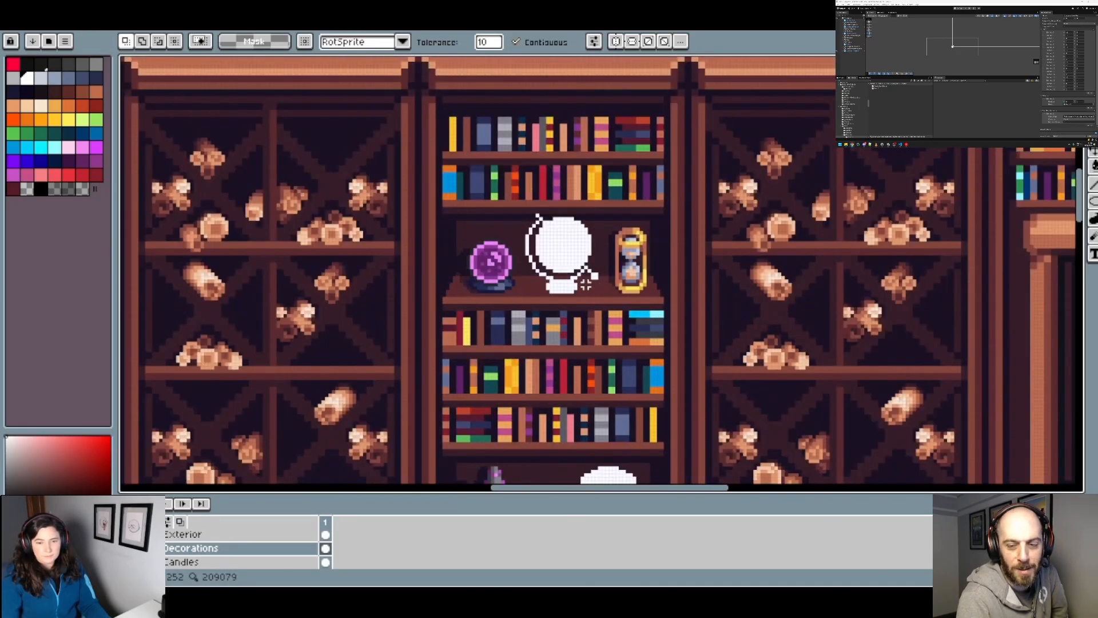
{"action": "scroll", "coordinate": [586, 285], "scroll_direction": "up", "scroll_amount": 1}
{"action": "scroll", "coordinate": [569, 279], "scroll_direction": "up", "scroll_amount": 1}
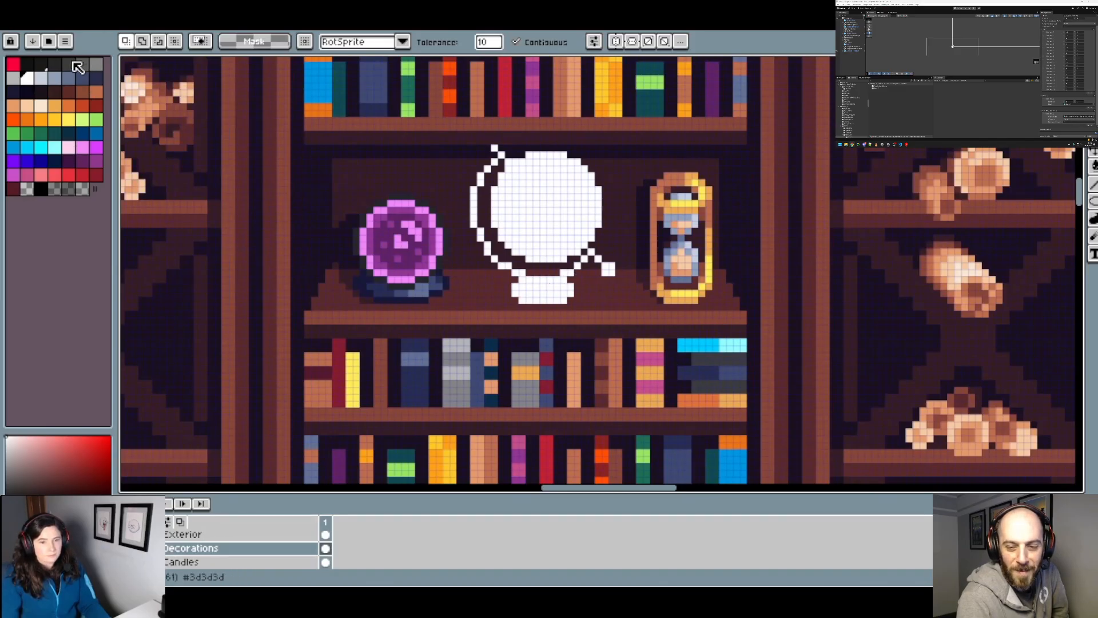
{"action": "left_click", "coordinate": [73, 63]}
{"action": "key", "text": "g"}
{"action": "left_click", "coordinate": [540, 295]}
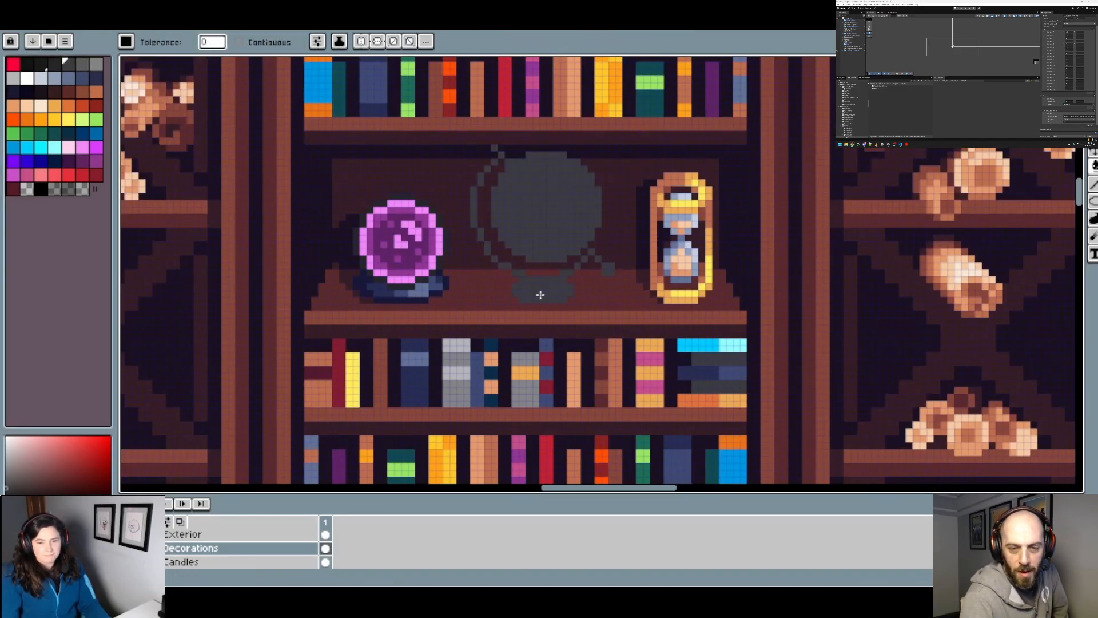
{"action": "key", "text": "ctrl+z"}
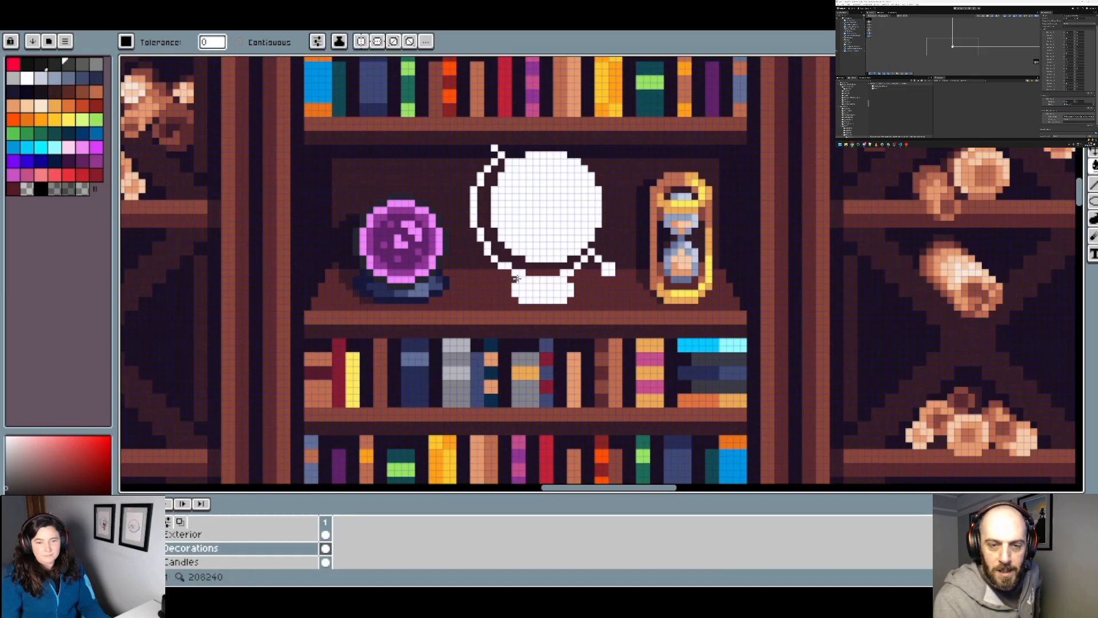
Step: Restrict filling to contiguous areas and fill the globe's stand, lower-right knob and all arc pieces with grey #5d5d5d
{"action": "left_click", "coordinate": [87, 65]}
{"action": "scroll", "coordinate": [550, 280], "scroll_direction": "up", "scroll_amount": 1}
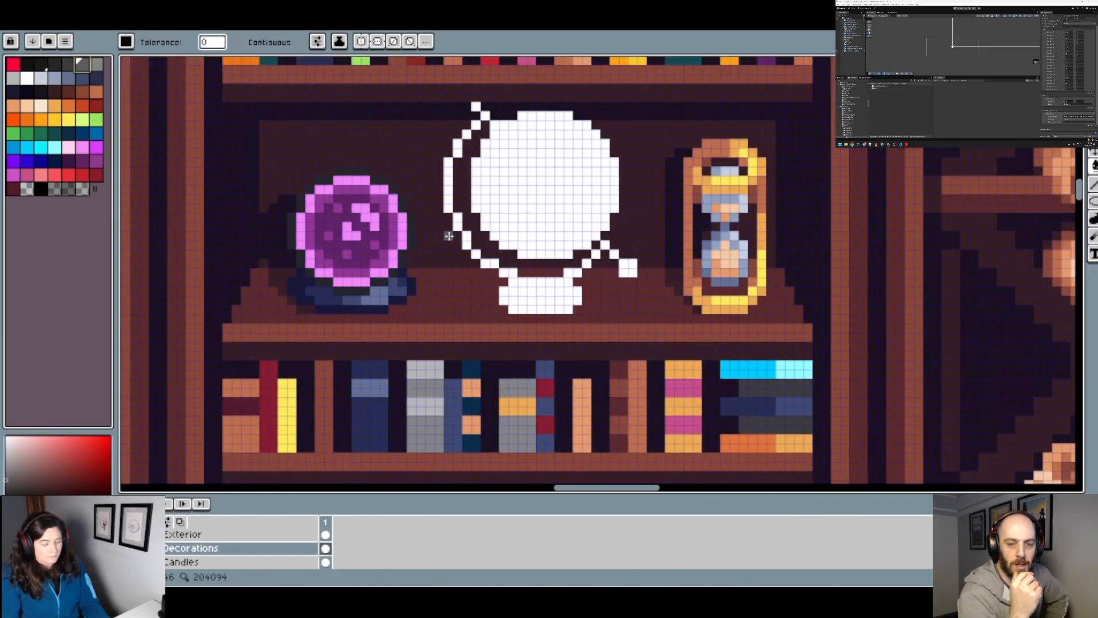
{"action": "left_click", "coordinate": [239, 42]}
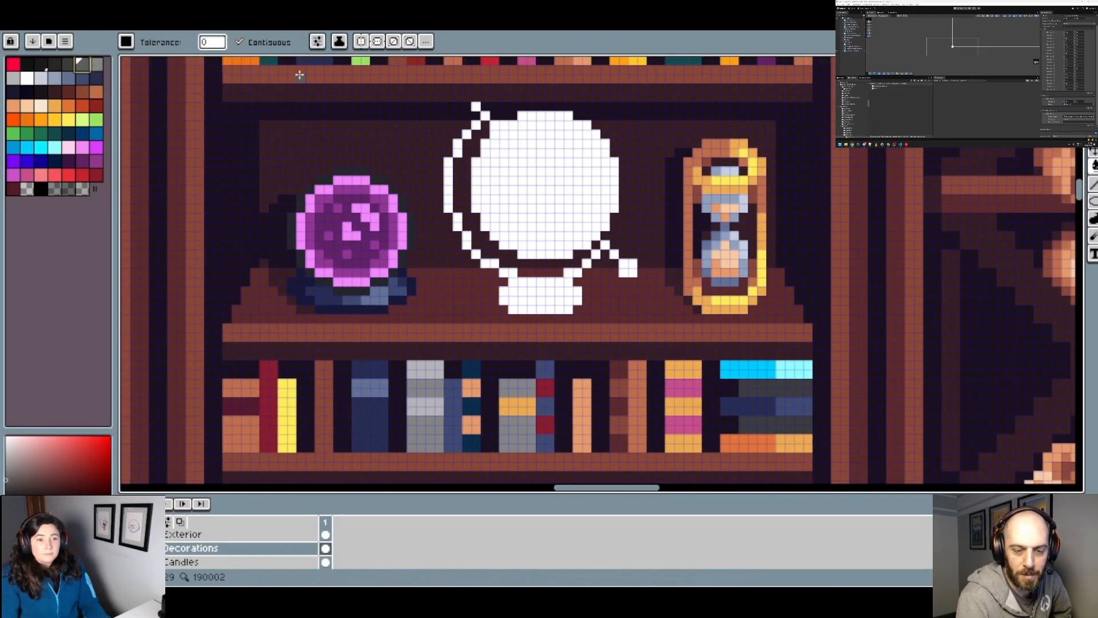
{"action": "left_click", "coordinate": [556, 284]}
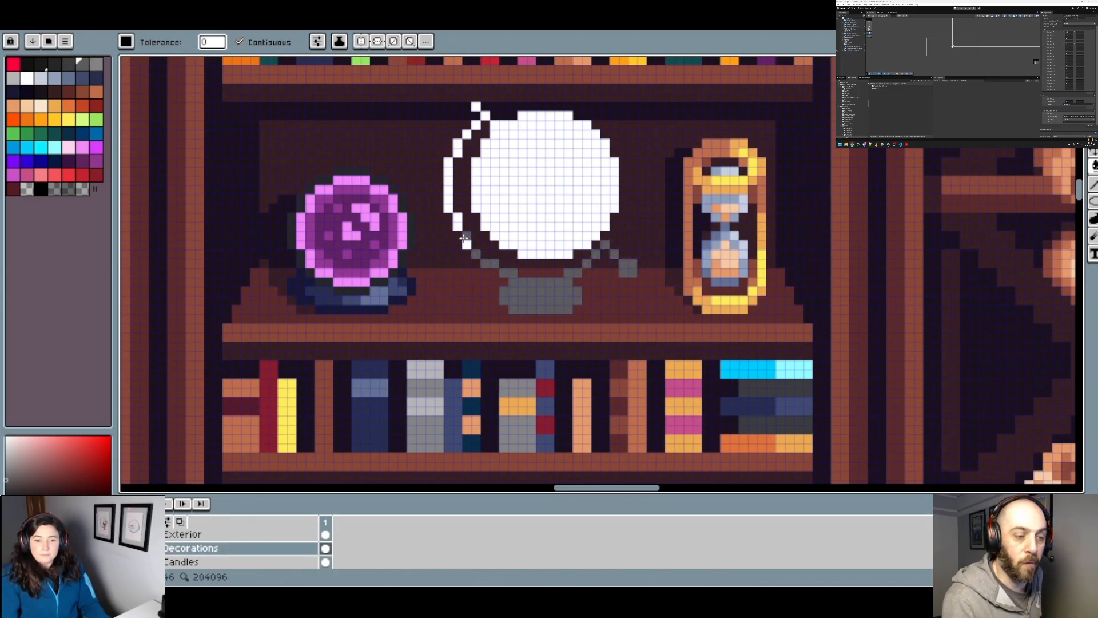
{"action": "left_click", "coordinate": [458, 223]}
{"action": "left_click", "coordinate": [448, 194]}
{"action": "left_click", "coordinate": [468, 133]}
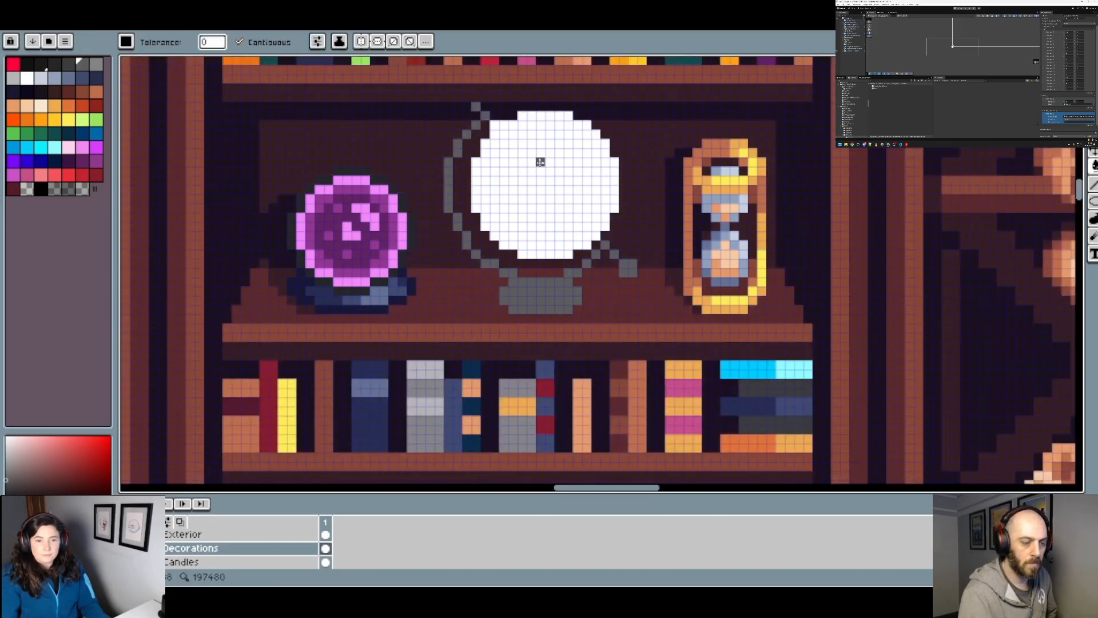
Step: Fill the globe's white disc with solid blue
{"action": "scroll", "coordinate": [540, 162], "scroll_direction": "down", "scroll_amount": 3}
{"action": "scroll", "coordinate": [540, 162], "scroll_direction": "up", "scroll_amount": 2}
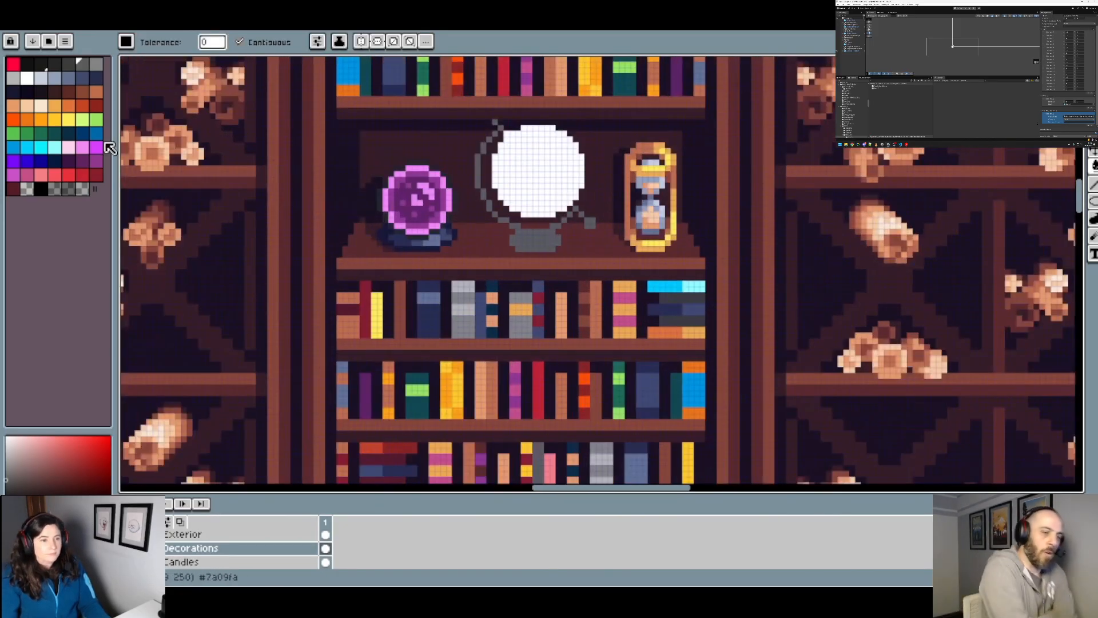
{"action": "left_click", "coordinate": [13, 147]}
{"action": "left_click", "coordinate": [549, 177]}
{"action": "scroll", "coordinate": [583, 188], "scroll_direction": "down", "scroll_amount": 3}
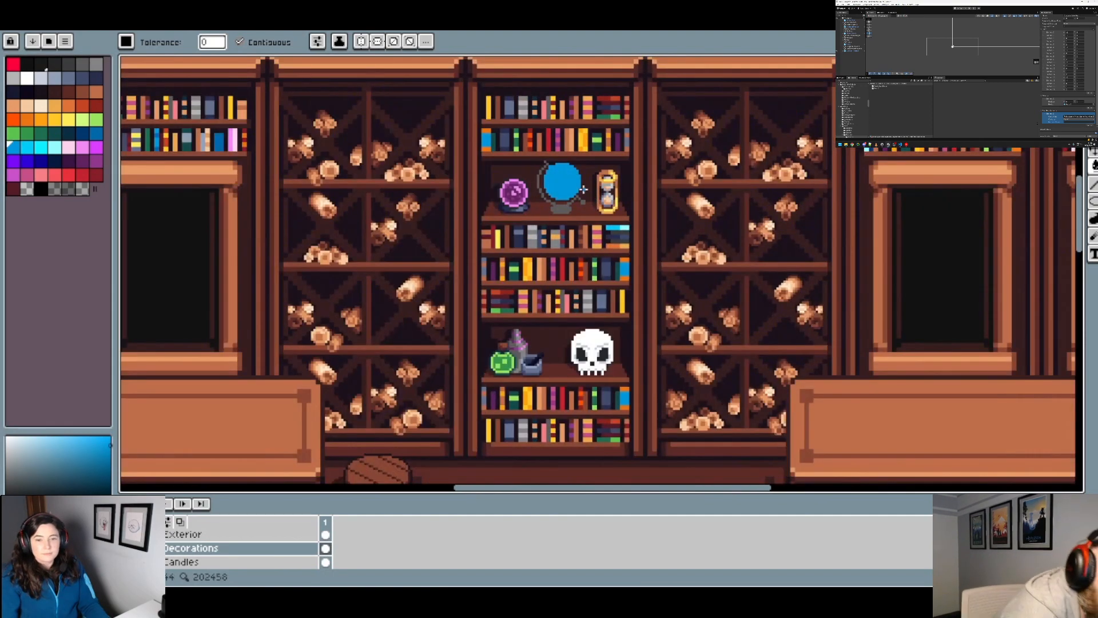
Step: Paint the stand's upper centre, right arm and lower-right knob in lighter grey #858585 with a 1 px pencil
{"action": "scroll", "coordinate": [583, 188], "scroll_direction": "up", "scroll_amount": 3}
{"action": "scroll", "coordinate": [561, 217], "scroll_direction": "up", "scroll_amount": 1}
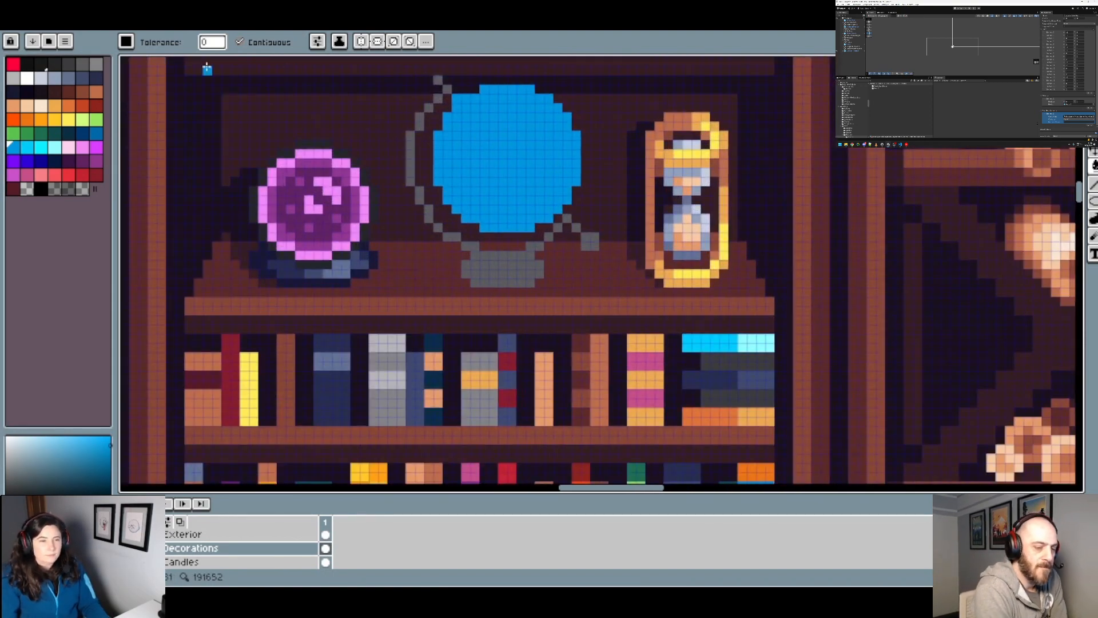
{"action": "left_click", "coordinate": [97, 66]}
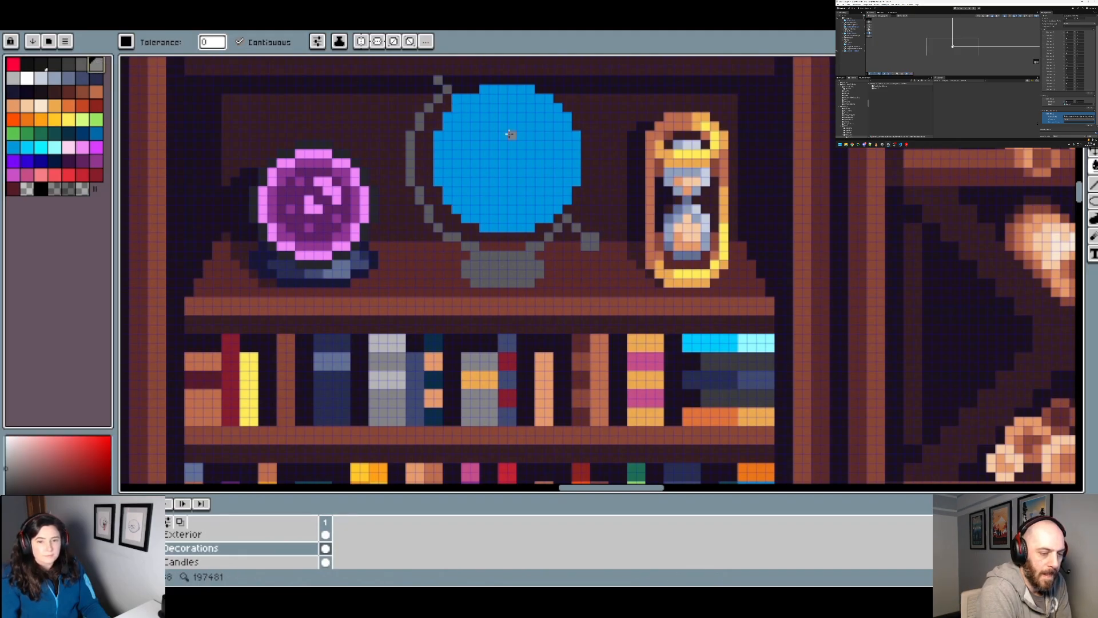
{"action": "key", "text": "b"}
{"action": "key", "text": "minus"}
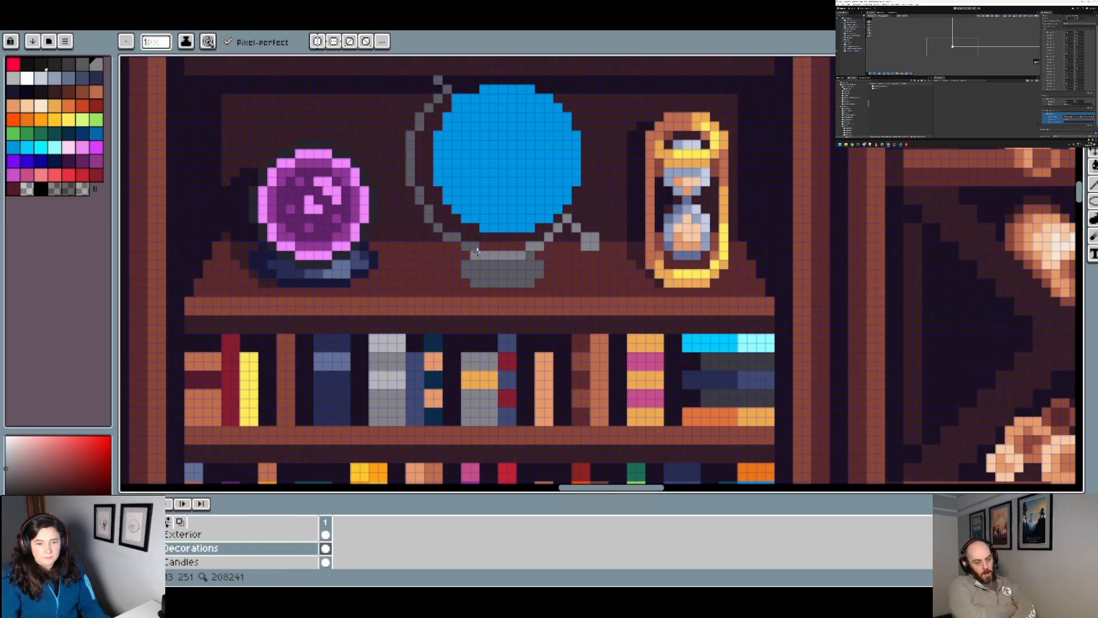
{"action": "scroll", "coordinate": [520, 275], "scroll_direction": "up", "scroll_amount": 2}
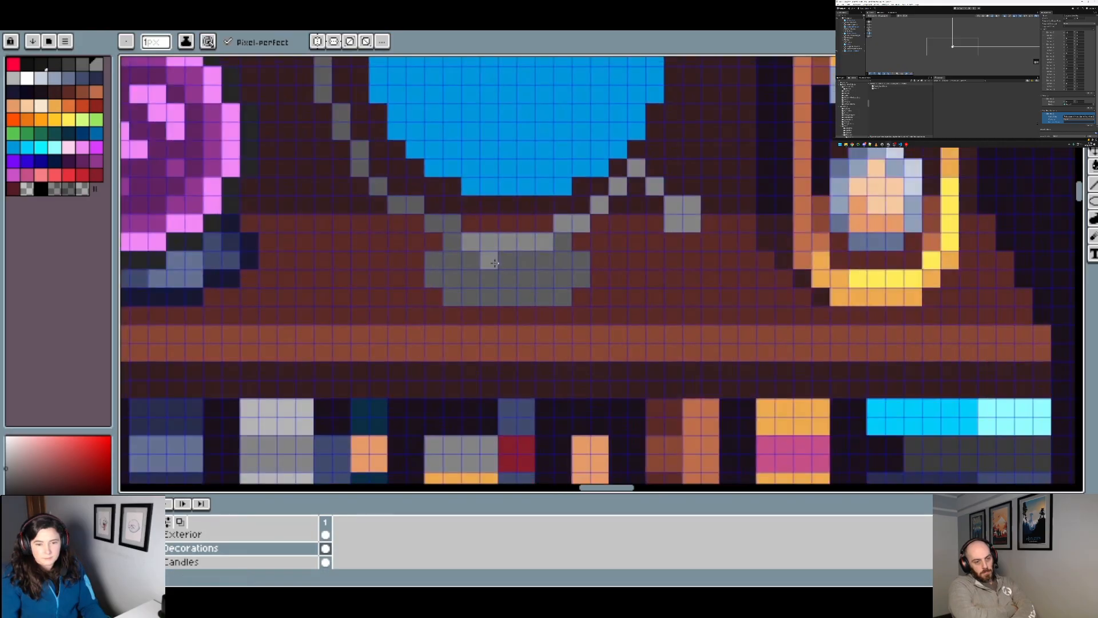
{"action": "scroll", "coordinate": [560, 271], "scroll_direction": "down", "scroll_amount": 2}
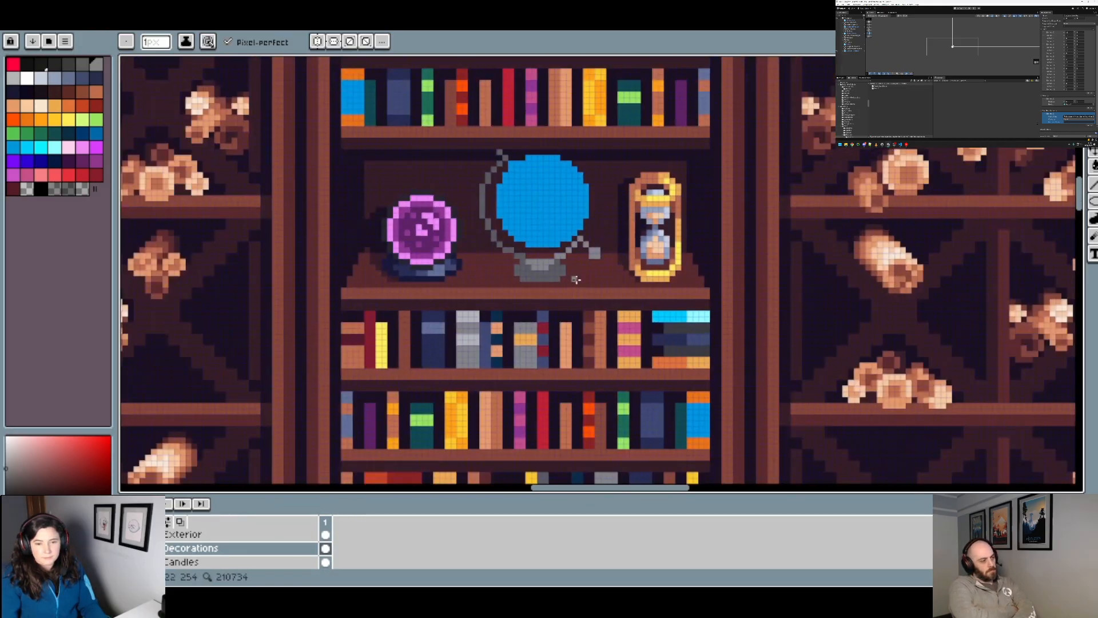
{"action": "scroll", "coordinate": [576, 279], "scroll_direction": "up", "scroll_amount": 2}
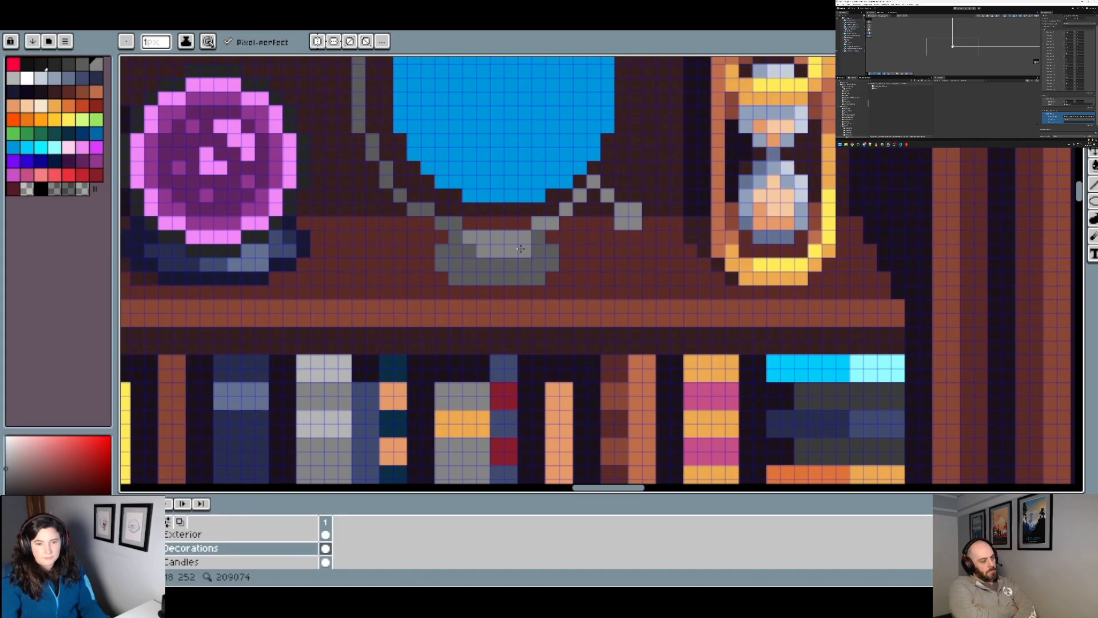
Step: Fill the connected highlight on the stand, right arm and knob with the palette's light grey
{"action": "left_click", "coordinate": [15, 80]}
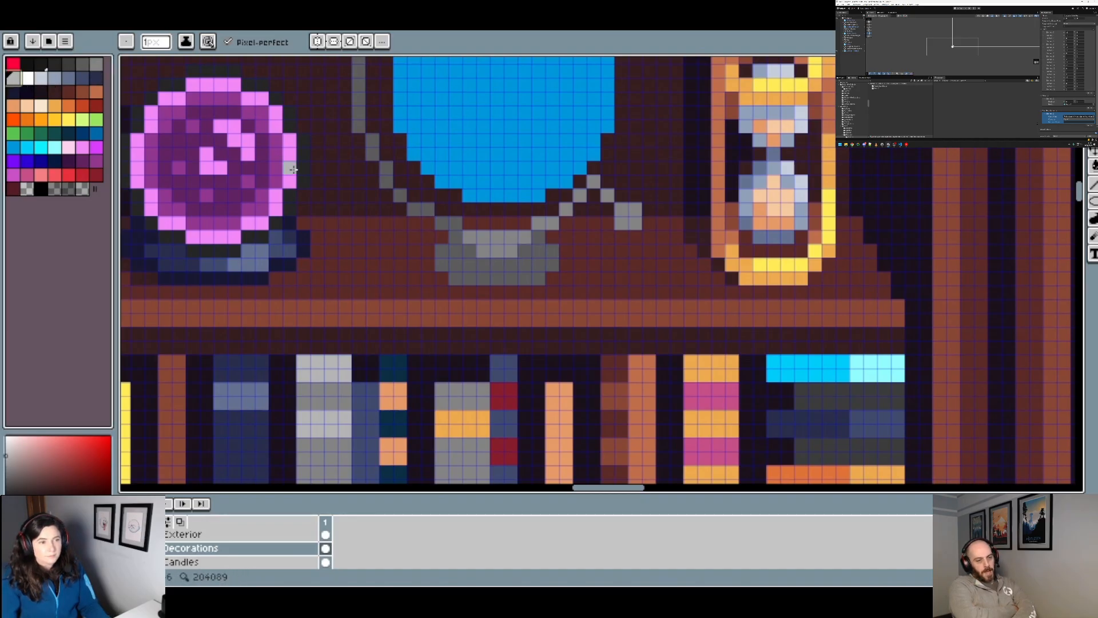
{"action": "key", "text": "g"}
{"action": "left_click", "coordinate": [521, 246]}
{"action": "key", "text": "ctrl+z"}
{"action": "left_click", "coordinate": [520, 238]}
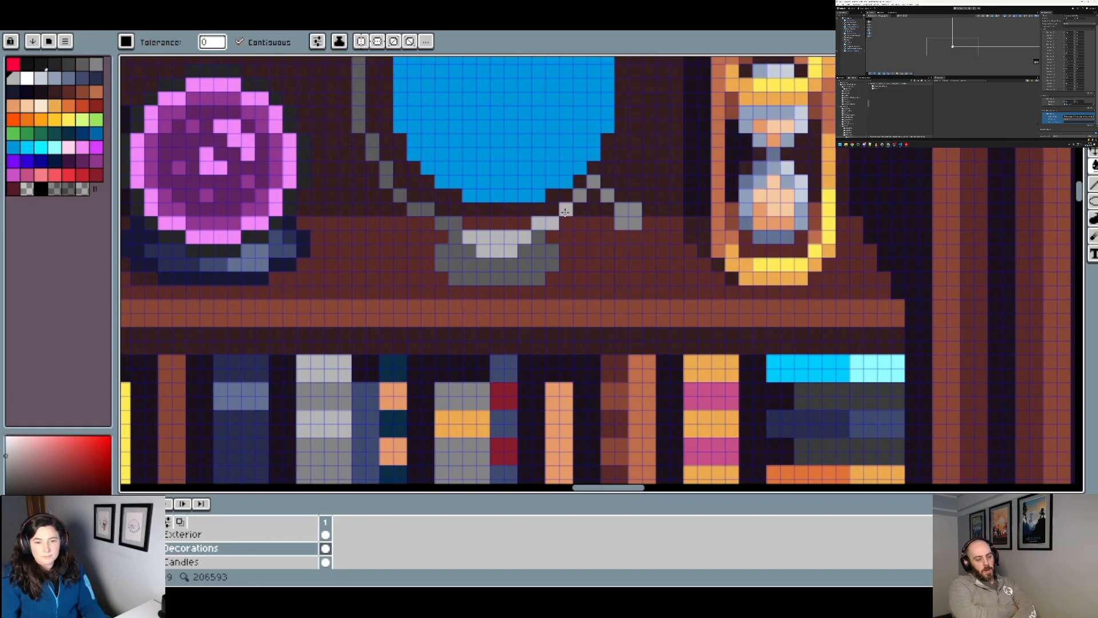
{"action": "scroll", "coordinate": [678, 244], "scroll_direction": "down", "scroll_amount": 2}
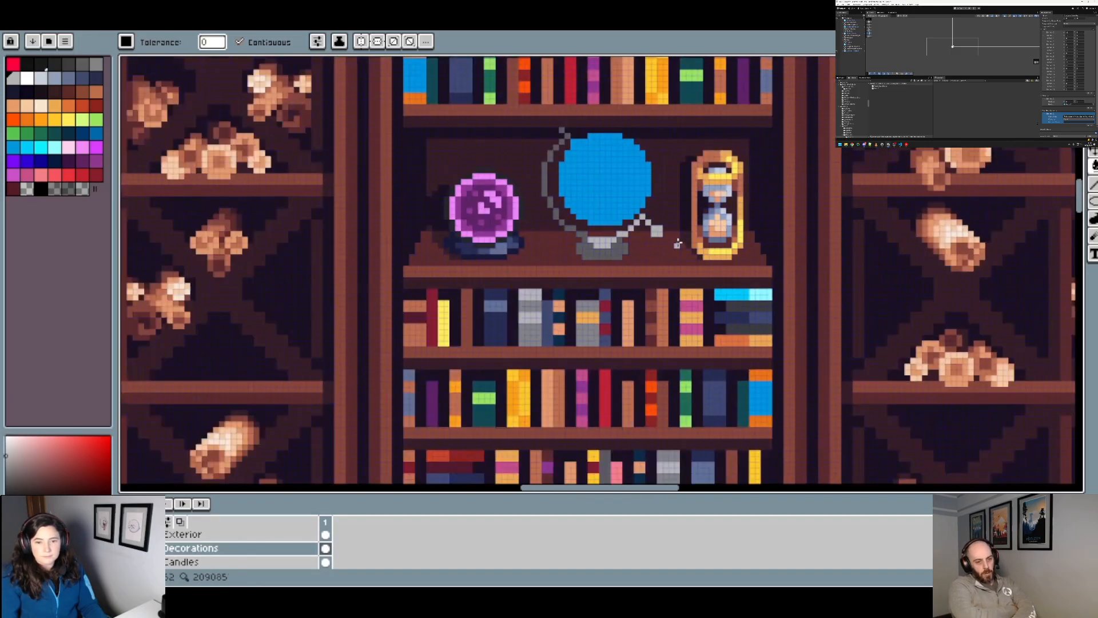
{"action": "scroll", "coordinate": [675, 244], "scroll_direction": "up", "scroll_amount": 2}
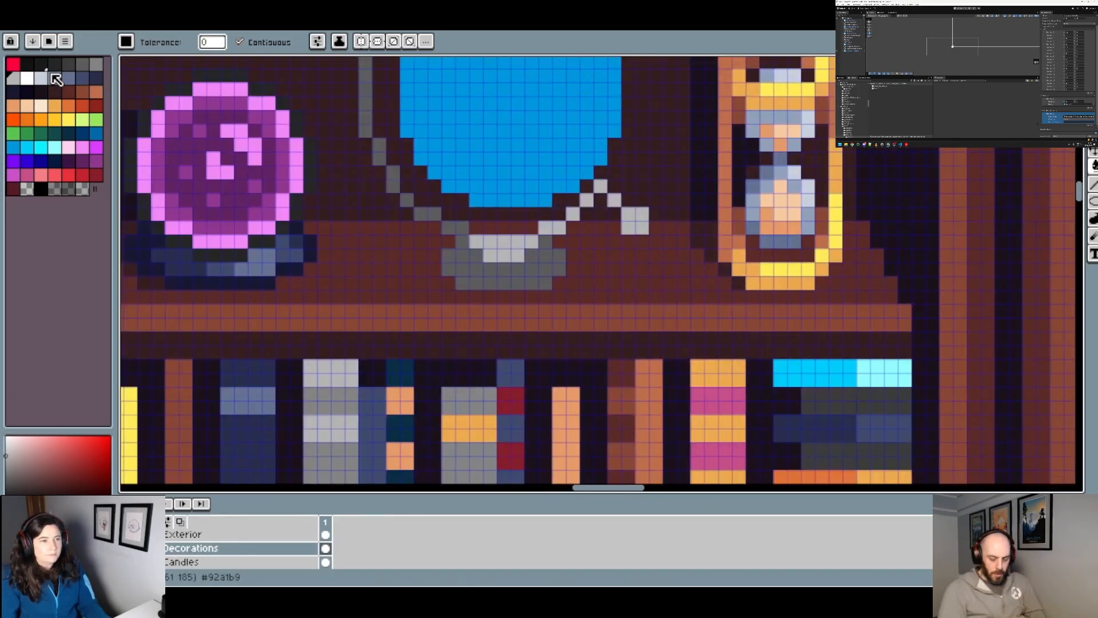
Step: Shade the knob's lower-left pixel and the second row of the stand's highlight with #858585, undoing a whole-knob fill
{"action": "left_click", "coordinate": [99, 64]}
{"action": "left_click", "coordinate": [630, 228]}
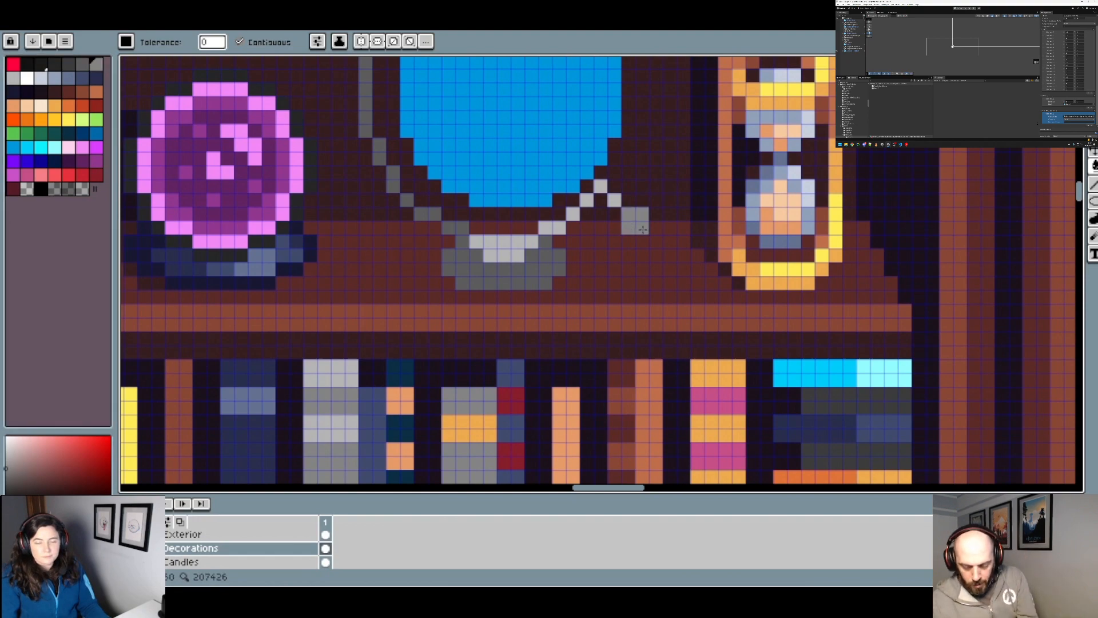
{"action": "key", "text": "ctrl+z"}
{"action": "key", "text": "b"}
{"action": "left_click", "coordinate": [630, 228]}
{"action": "scroll", "coordinate": [670, 242], "scroll_direction": "down", "scroll_amount": 2}
{"action": "scroll", "coordinate": [668, 243], "scroll_direction": "up", "scroll_amount": 2}
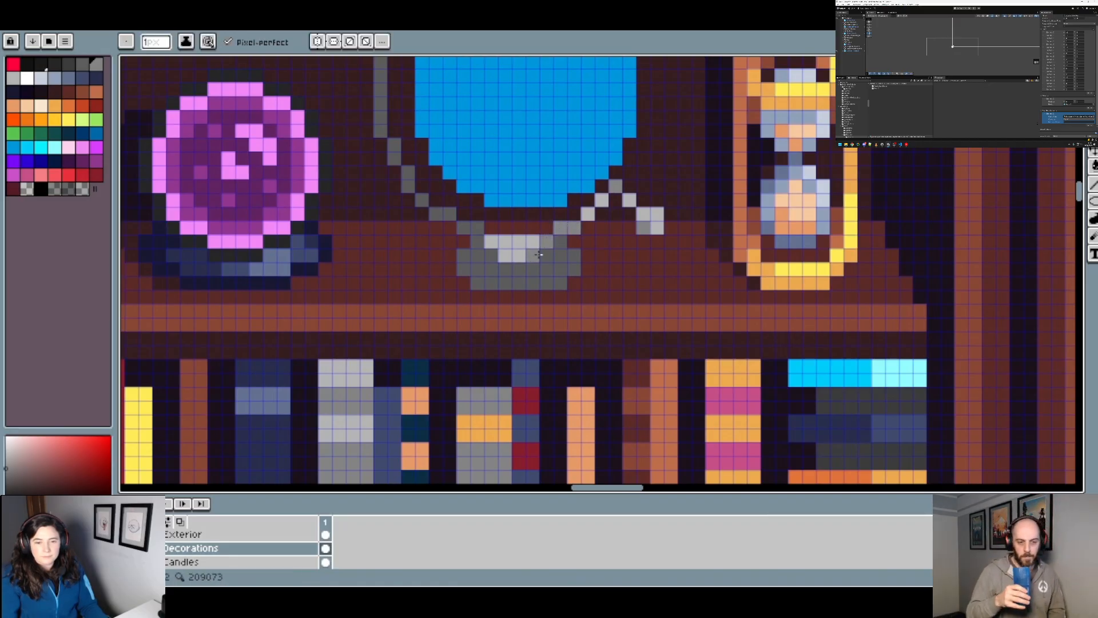
{"action": "scroll", "coordinate": [537, 249], "scroll_direction": "down", "scroll_amount": 1}
{"action": "scroll", "coordinate": [538, 256], "scroll_direction": "up", "scroll_amount": 1}
{"action": "left_click", "coordinate": [512, 257]}
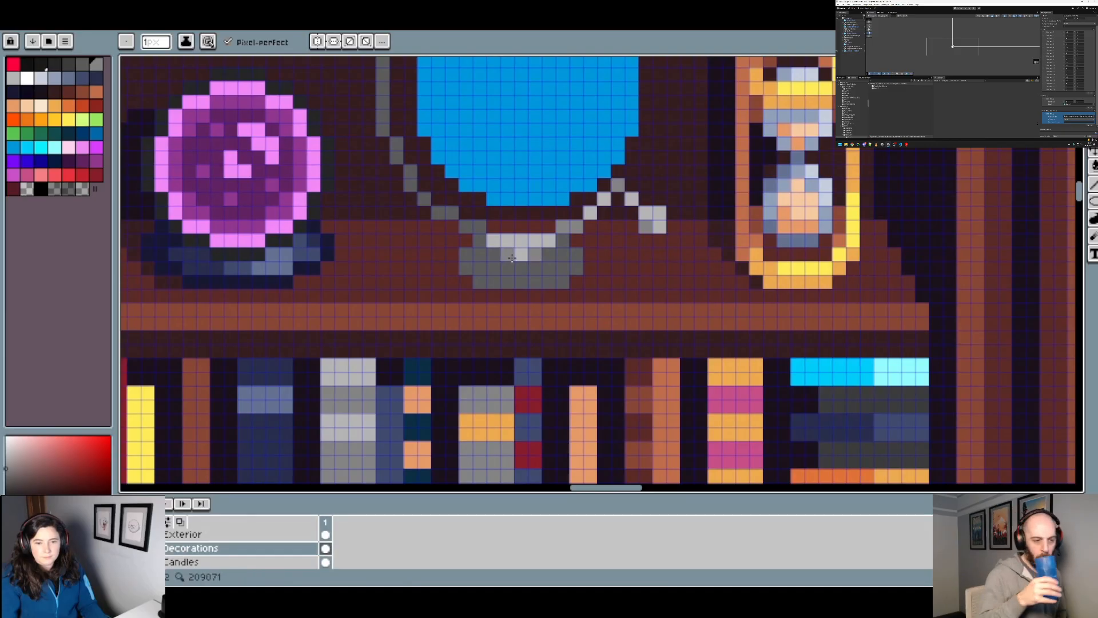
Step: Touch up the highlights on the globe's right arm and knob with light grey
{"action": "scroll", "coordinate": [607, 262], "scroll_direction": "down", "scroll_amount": 2}
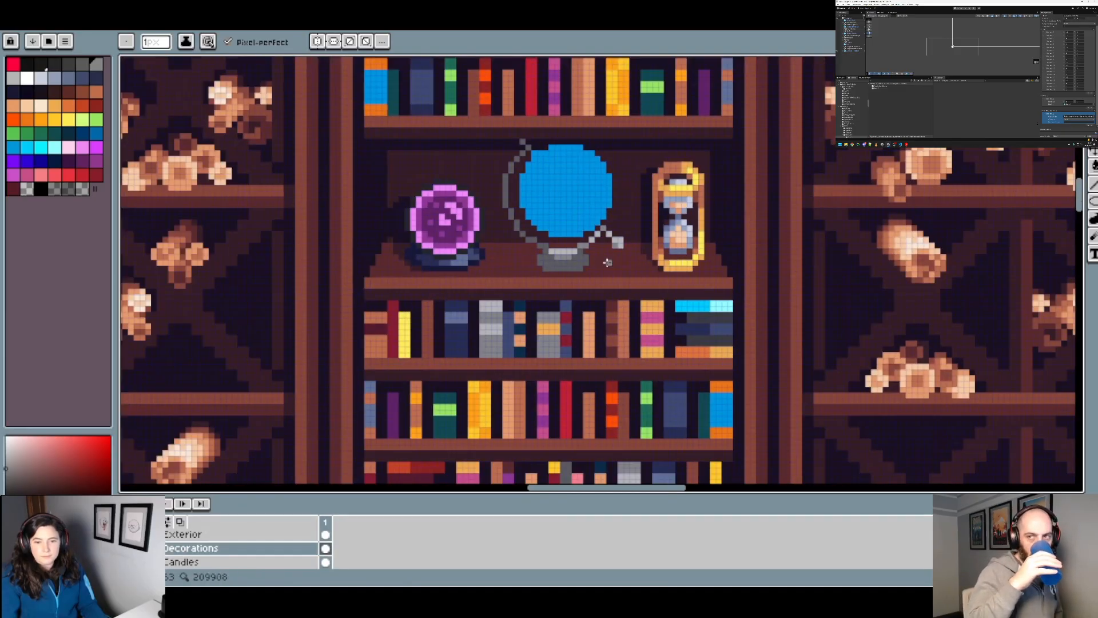
{"action": "scroll", "coordinate": [607, 262], "scroll_direction": "up", "scroll_amount": 3}
{"action": "scroll", "coordinate": [598, 230], "scroll_direction": "down", "scroll_amount": 2}
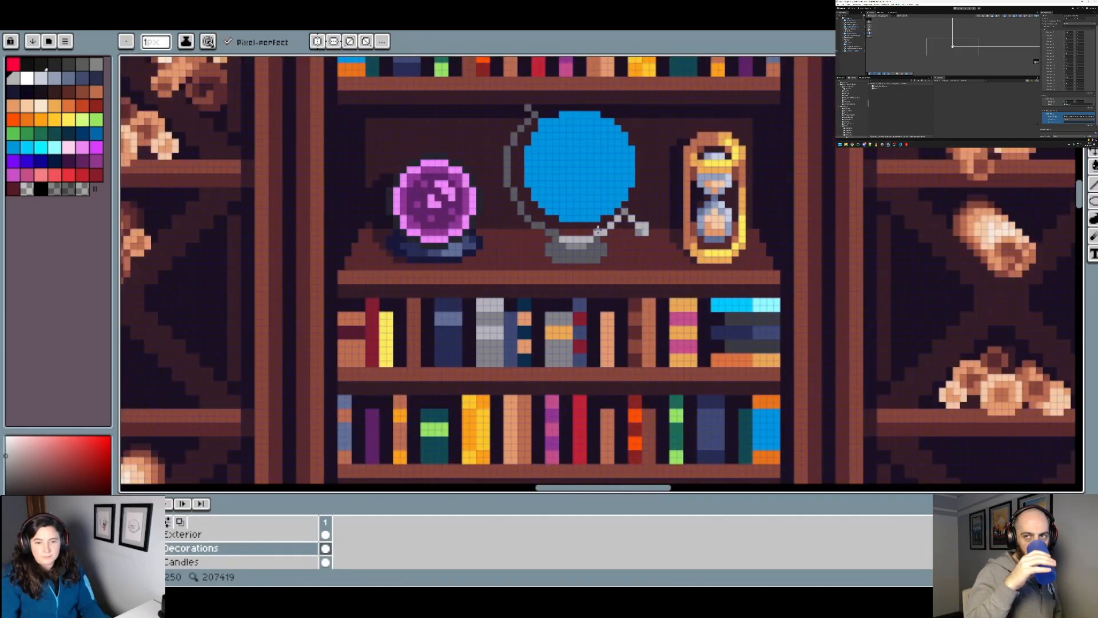
{"action": "scroll", "coordinate": [634, 223], "scroll_direction": "up", "scroll_amount": 2}
{"action": "scroll", "coordinate": [633, 223], "scroll_direction": "down", "scroll_amount": 2}
{"action": "scroll", "coordinate": [634, 223], "scroll_direction": "up", "scroll_amount": 2}
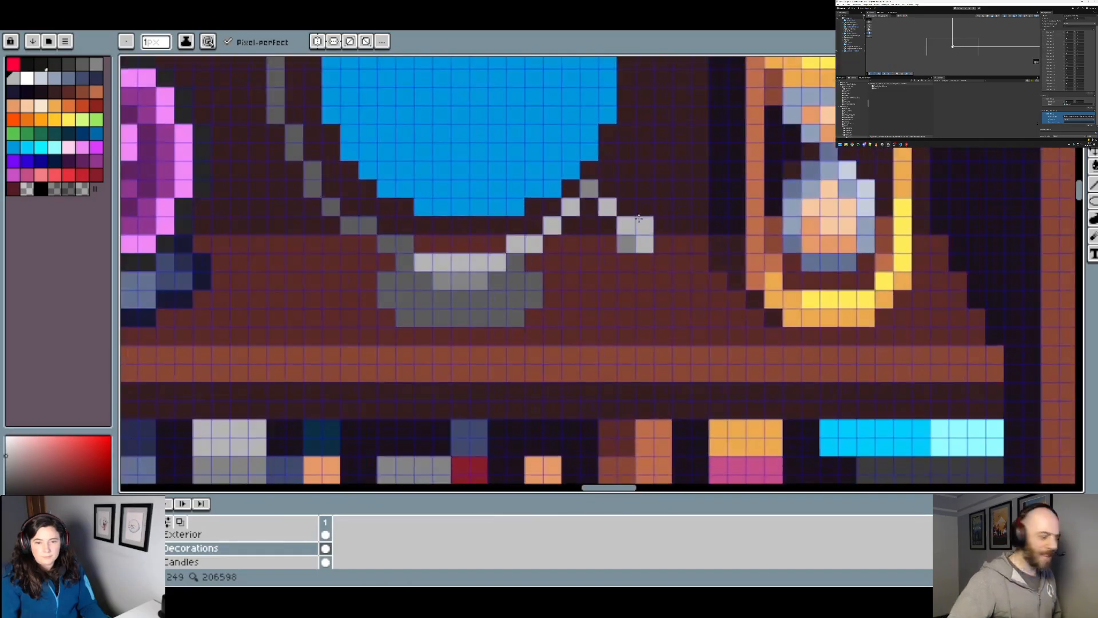
Step: Even out the highlight on the right arm and knob, and lighten the arc's lower-left pixels with #858585
{"action": "scroll", "coordinate": [639, 217], "scroll_direction": "down", "scroll_amount": 3}
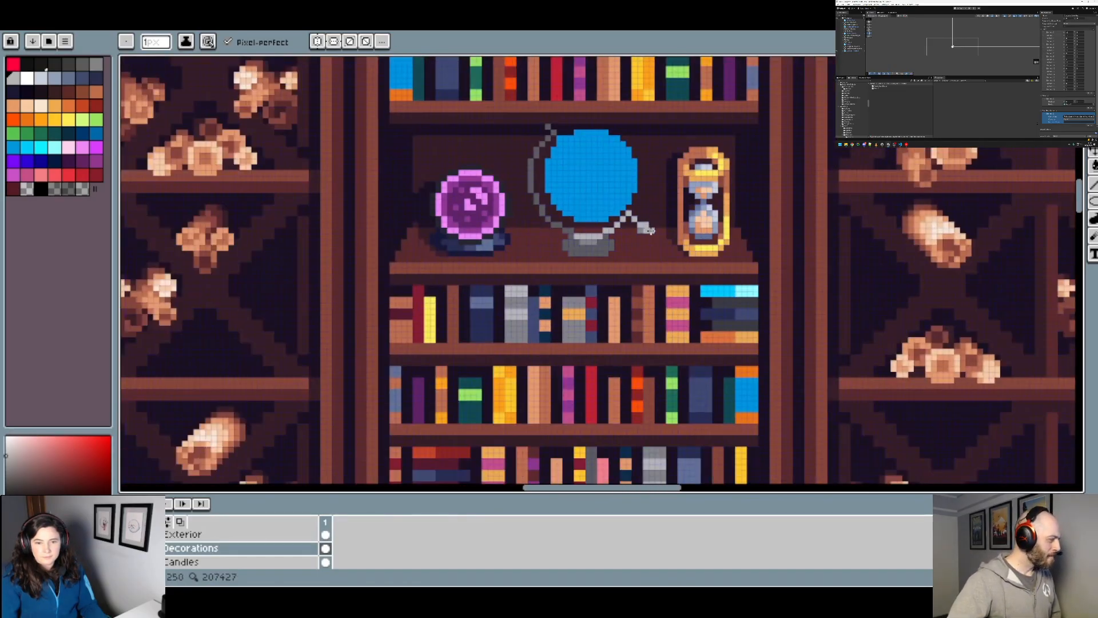
{"action": "scroll", "coordinate": [597, 240], "scroll_direction": "up", "scroll_amount": 2}
{"action": "left_click", "coordinate": [705, 217], "text": "alt"}
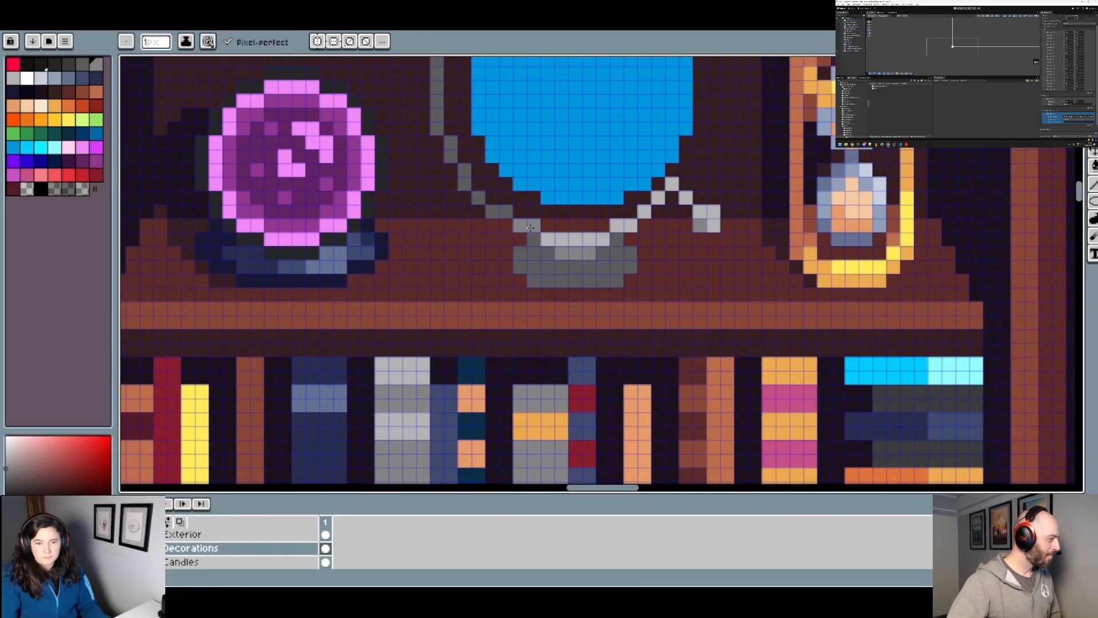
{"action": "scroll", "coordinate": [592, 225], "scroll_direction": "down", "scroll_amount": 2}
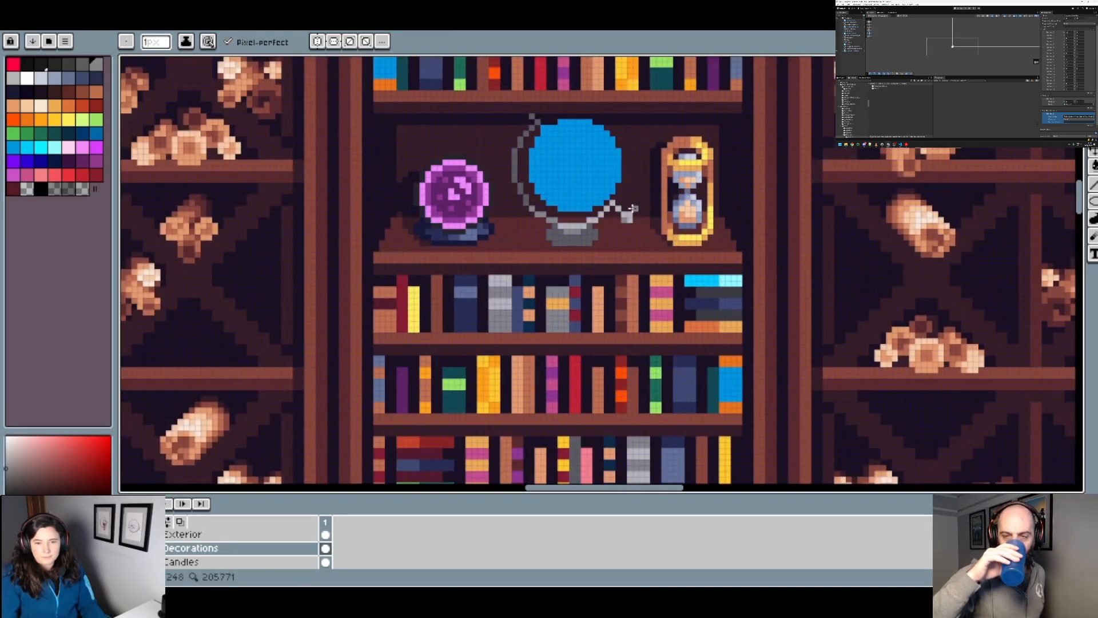
{"action": "scroll", "coordinate": [598, 228], "scroll_direction": "up", "scroll_amount": 3}
{"action": "left_click", "coordinate": [564, 244], "text": "alt"}
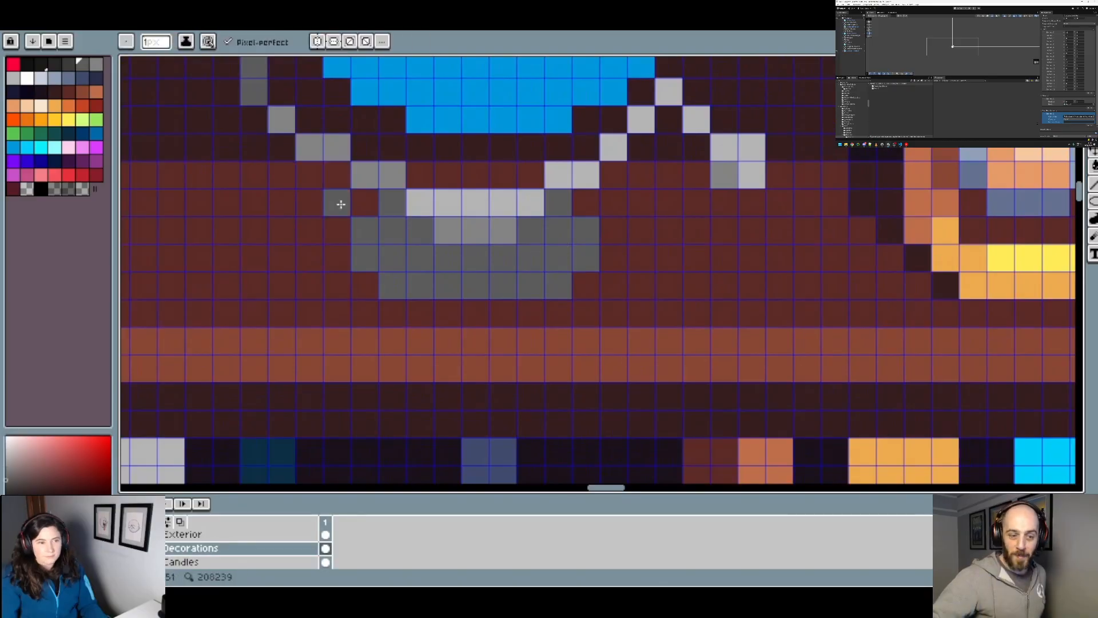
Step: Shade the stand's two upper corner pixels and its left side with dark grey pixels
{"action": "left_click", "coordinate": [558, 203]}
{"action": "left_click", "coordinate": [390, 204]}
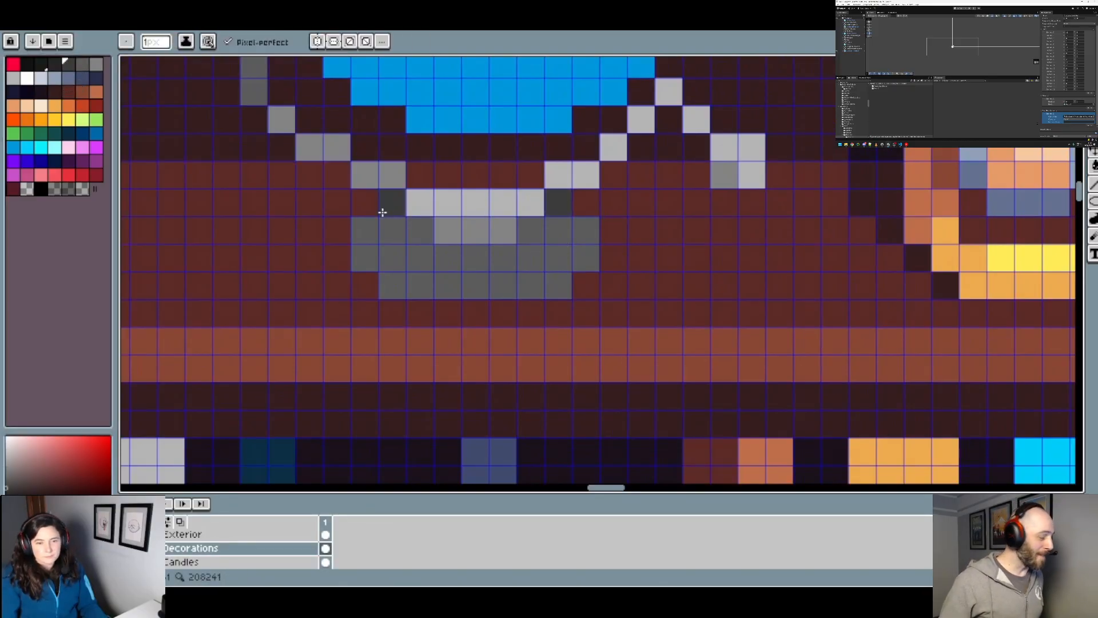
{"action": "left_click", "coordinate": [365, 231]}
{"action": "left_click", "coordinate": [365, 258]}
{"action": "left_click", "coordinate": [392, 232]}
{"action": "left_click", "coordinate": [392, 258]}
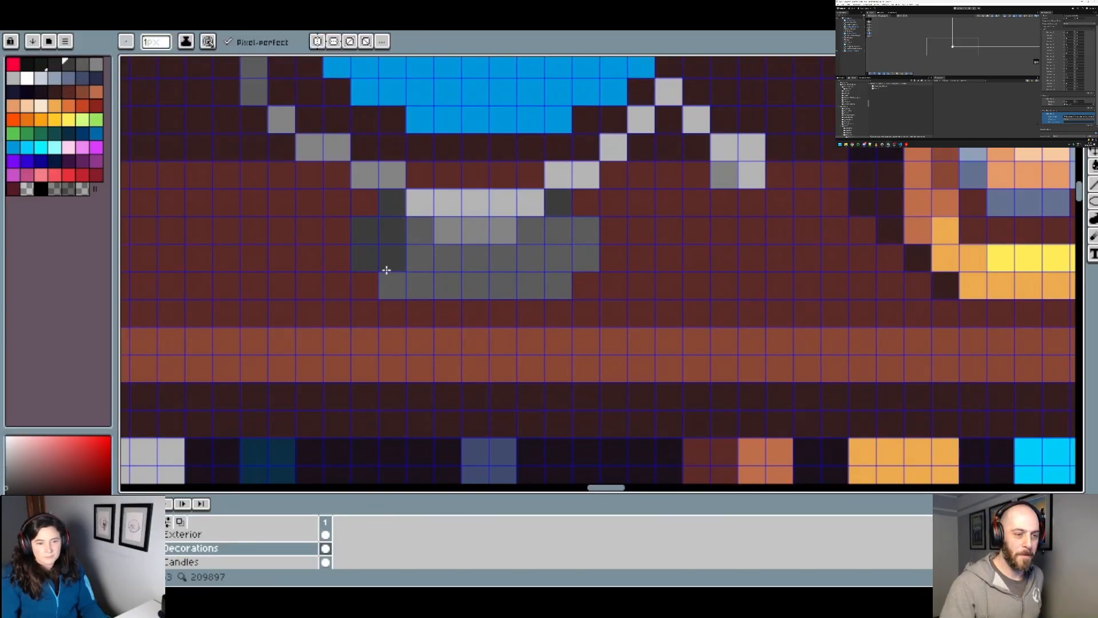
{"action": "left_click", "coordinate": [392, 285]}
{"action": "left_click", "coordinate": [423, 286]}
{"action": "left_click", "coordinate": [421, 230]}
{"action": "scroll", "coordinate": [421, 233], "scroll_direction": "down", "scroll_amount": 3}
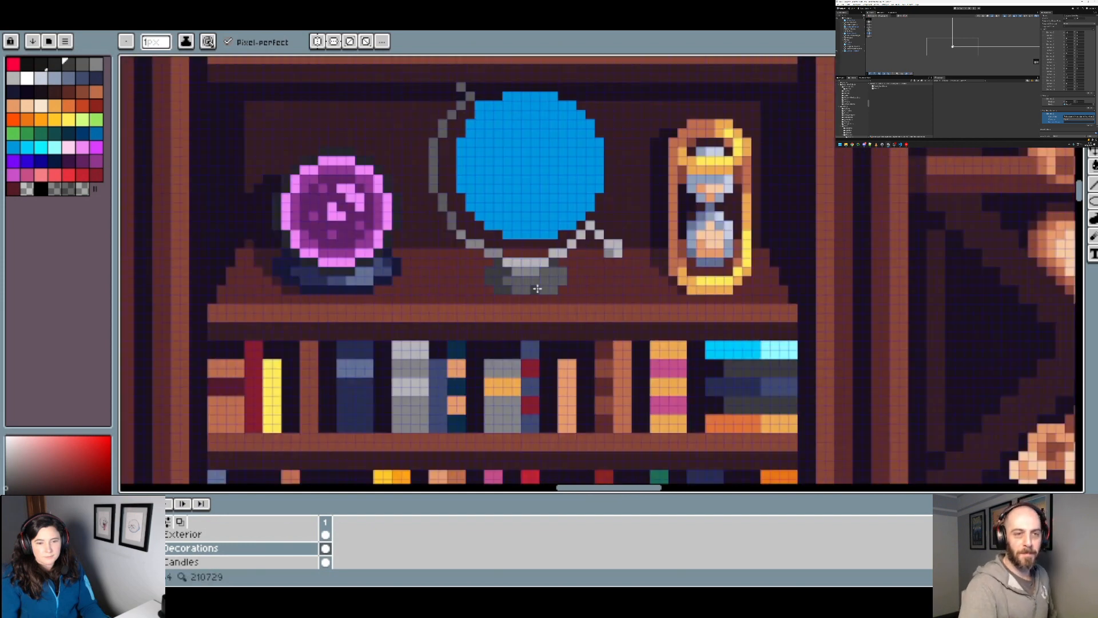
Step: Try extending the dark grey shading toward the stand's centre, and undo the added pixels
{"action": "scroll", "coordinate": [509, 281], "scroll_direction": "up", "scroll_amount": 1}
{"action": "left_click", "coordinate": [508, 281]}
{"action": "left_click", "coordinate": [513, 295]}
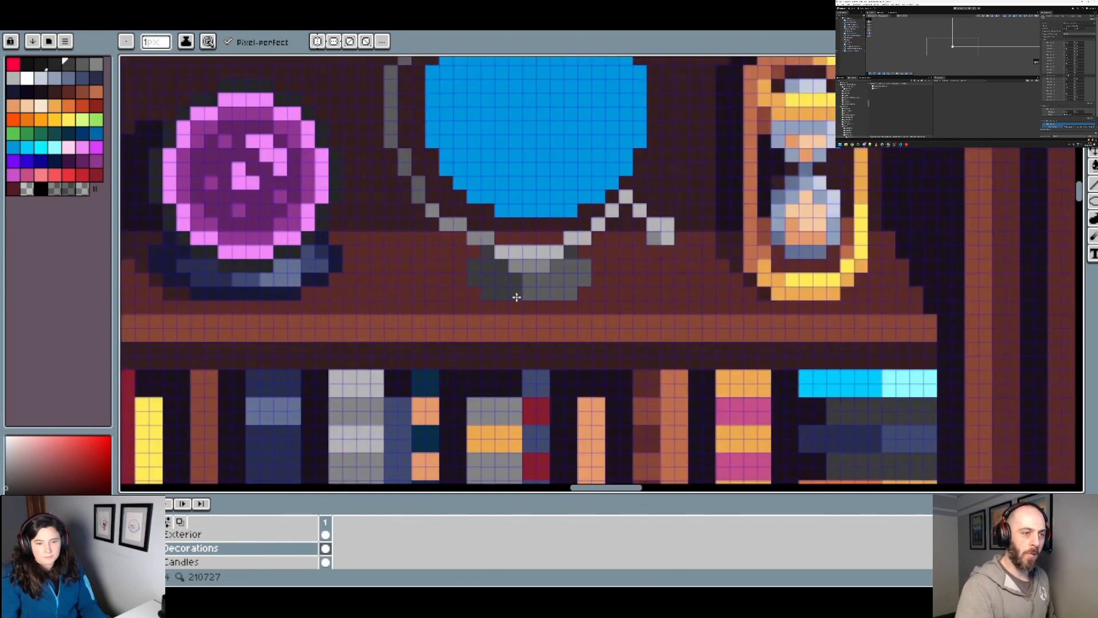
{"action": "key", "text": "ctrl+z"}
{"action": "key", "text": "ctrl+z"}
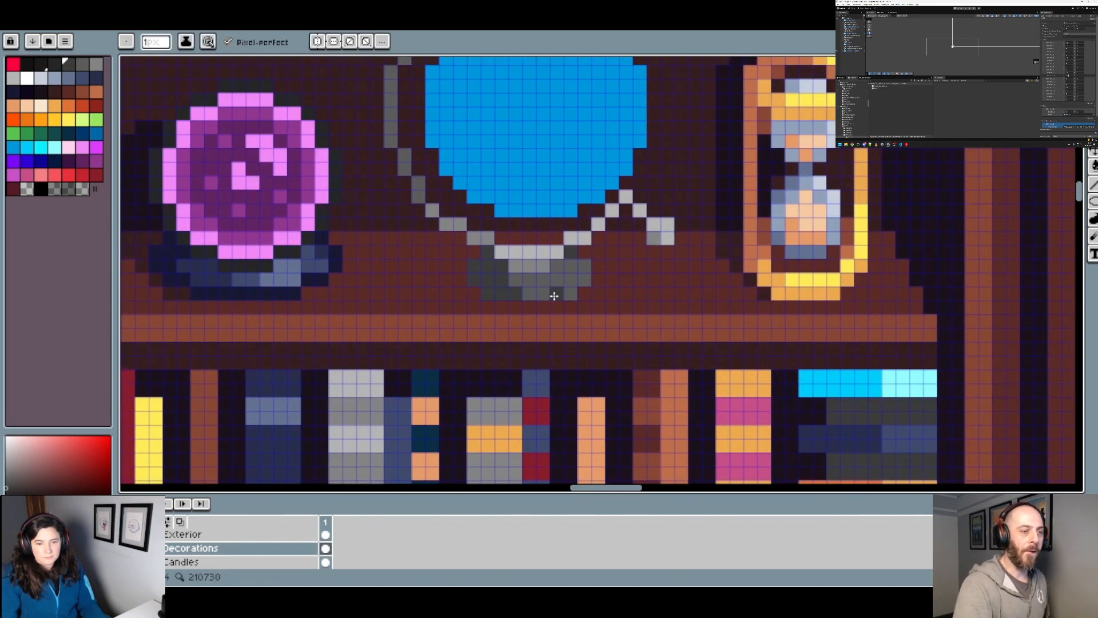
Step: Shade the globe stand's full bottom row and right edge dark grey, leaving the interior below the highlight mid grey
{"action": "scroll", "coordinate": [551, 297], "scroll_direction": "down", "scroll_amount": 3}
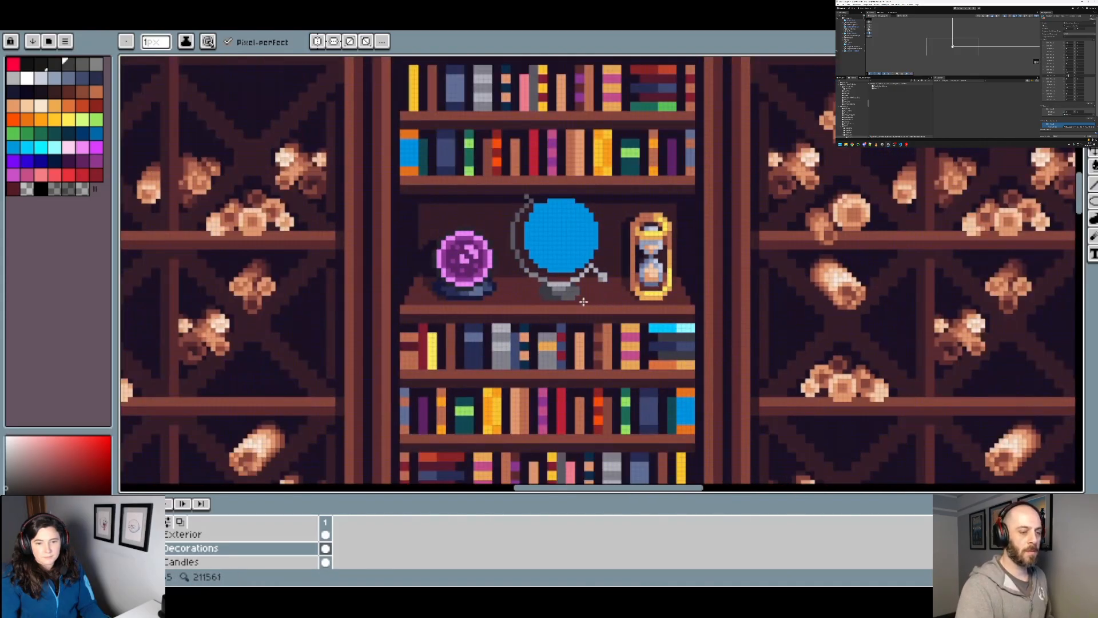
{"action": "scroll", "coordinate": [543, 286], "scroll_direction": "up", "scroll_amount": 4}
{"action": "key", "text": "alt"}
{"action": "scroll", "coordinate": [538, 269], "scroll_direction": "down", "scroll_amount": 3}
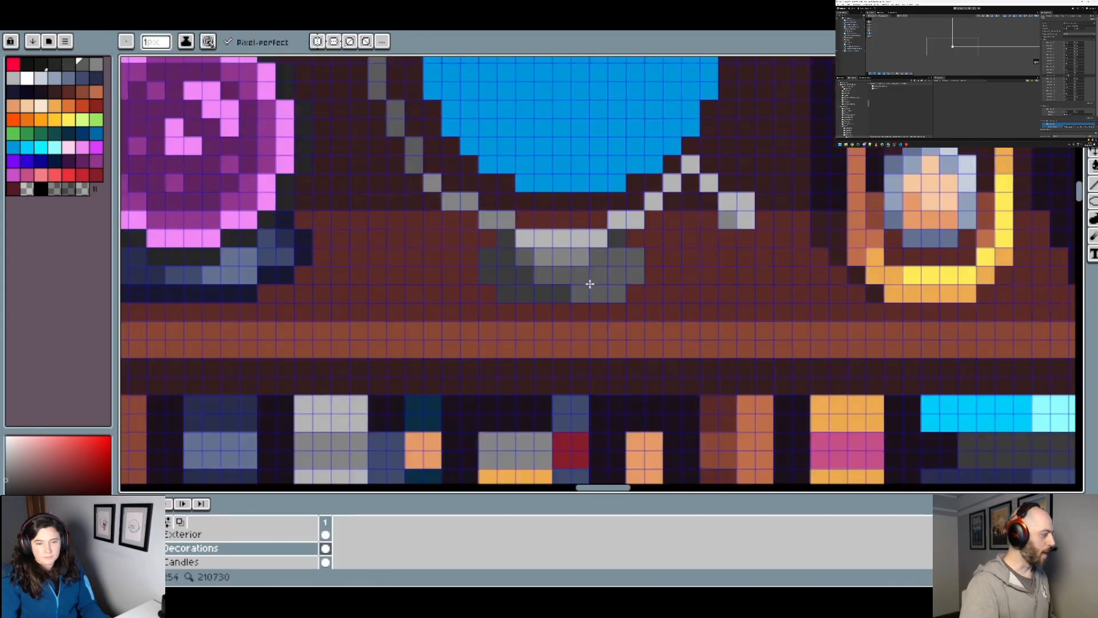
{"action": "scroll", "coordinate": [549, 278], "scroll_direction": "up", "scroll_amount": 2}
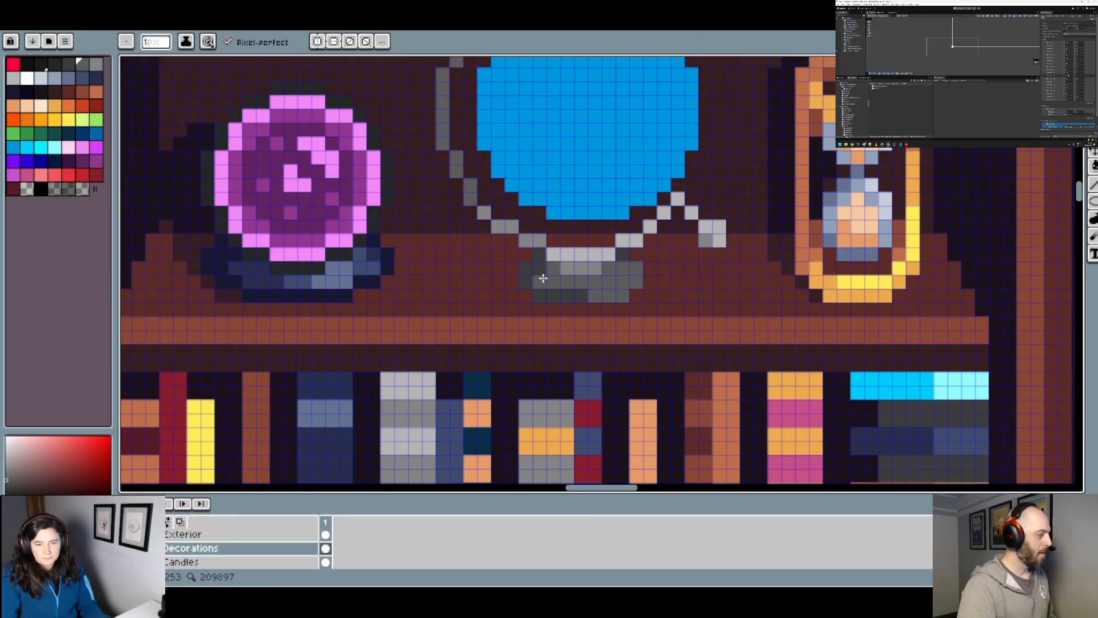
{"action": "scroll", "coordinate": [546, 273], "scroll_direction": "down", "scroll_amount": 3}
{"action": "scroll", "coordinate": [555, 283], "scroll_direction": "up", "scroll_amount": 4}
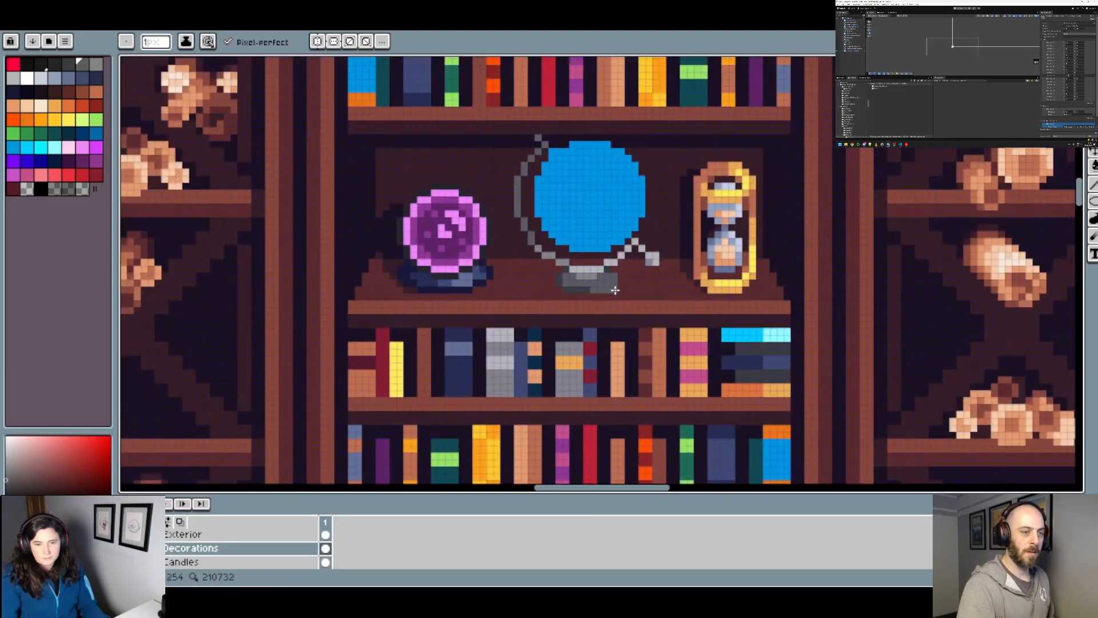
{"action": "key", "text": "alt"}
{"action": "mouse_move", "coordinate": [559, 287]}
{"action": "left_mouse_down"}
{"action": "mouse_move", "coordinate": [589, 284]}
{"action": "mouse_move", "coordinate": [608, 252]}
{"action": "left_mouse_up"}
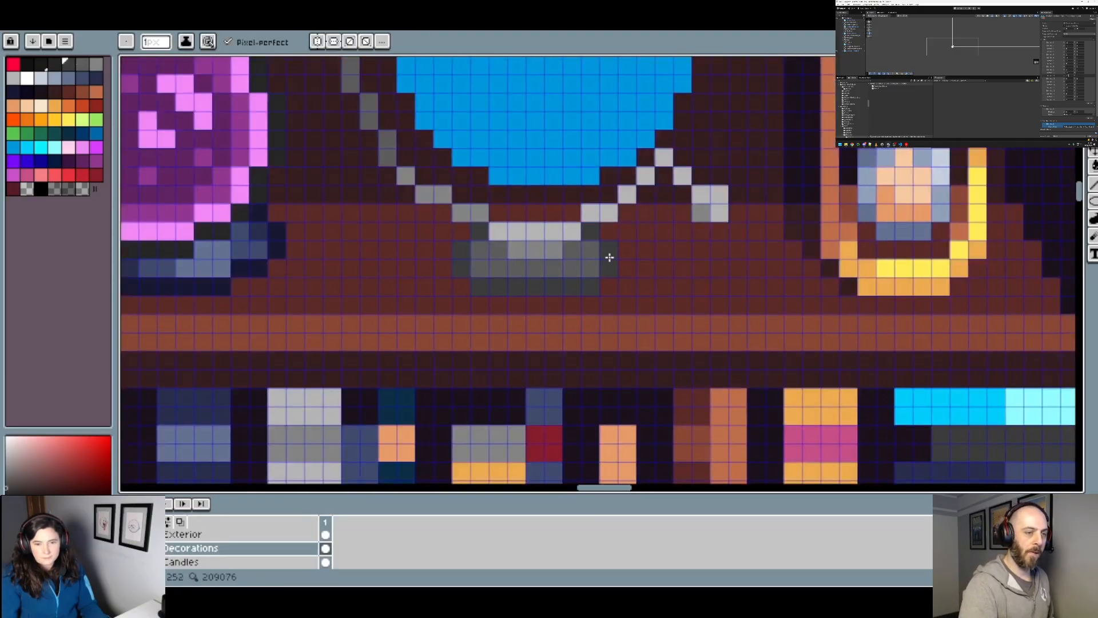
{"action": "scroll", "coordinate": [624, 257], "scroll_direction": "down", "scroll_amount": 3}
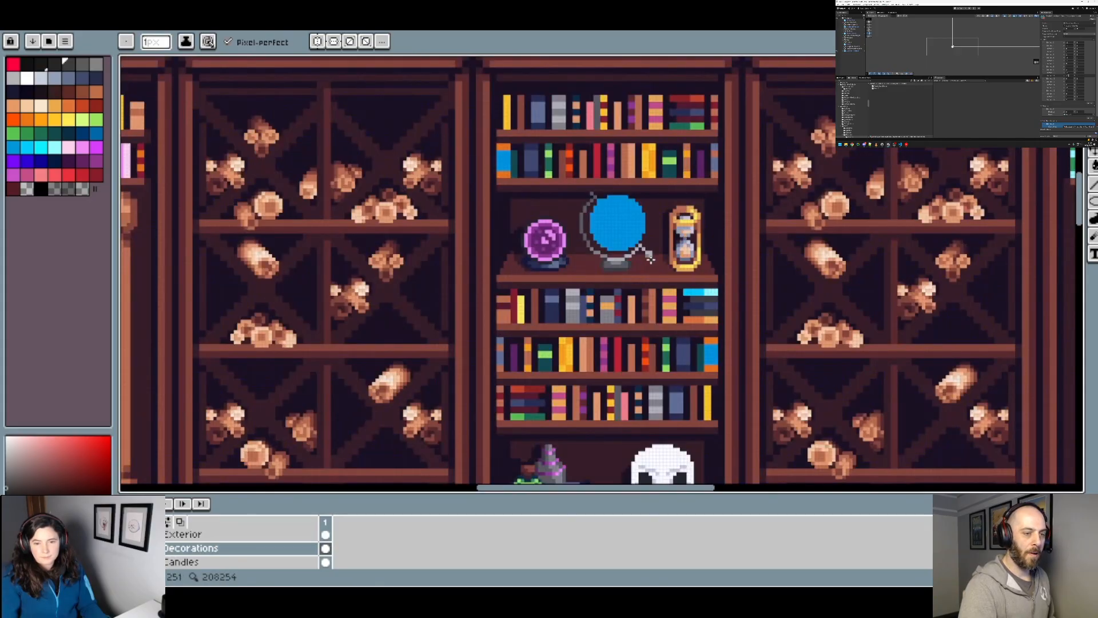
{"action": "scroll", "coordinate": [646, 262], "scroll_direction": "up", "scroll_amount": 5}
{"action": "left_click", "coordinate": [528, 248], "text": "alt"}
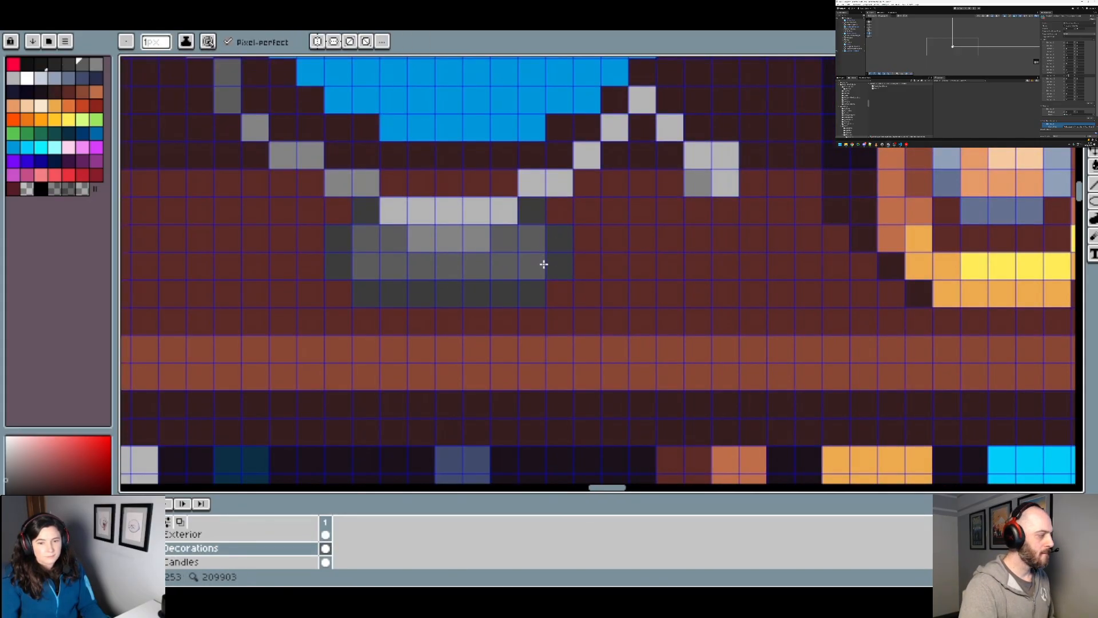
Step: Darken the stand's left edge and left half of its bottom row with near-black grey, and shade its left interior dark grey
{"action": "left_click", "coordinate": [54, 64]}
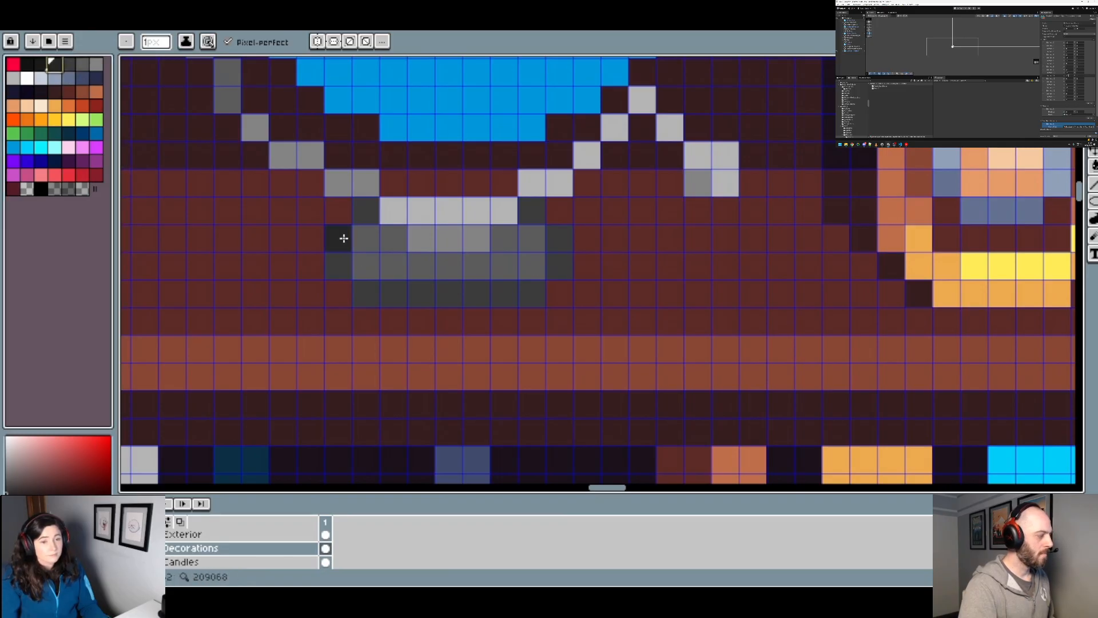
{"action": "mouse_move", "coordinate": [358, 213]}
{"action": "left_mouse_down"}
{"action": "mouse_move", "coordinate": [345, 260]}
{"action": "mouse_move", "coordinate": [371, 289]}
{"action": "mouse_move", "coordinate": [447, 297]}
{"action": "left_mouse_up"}
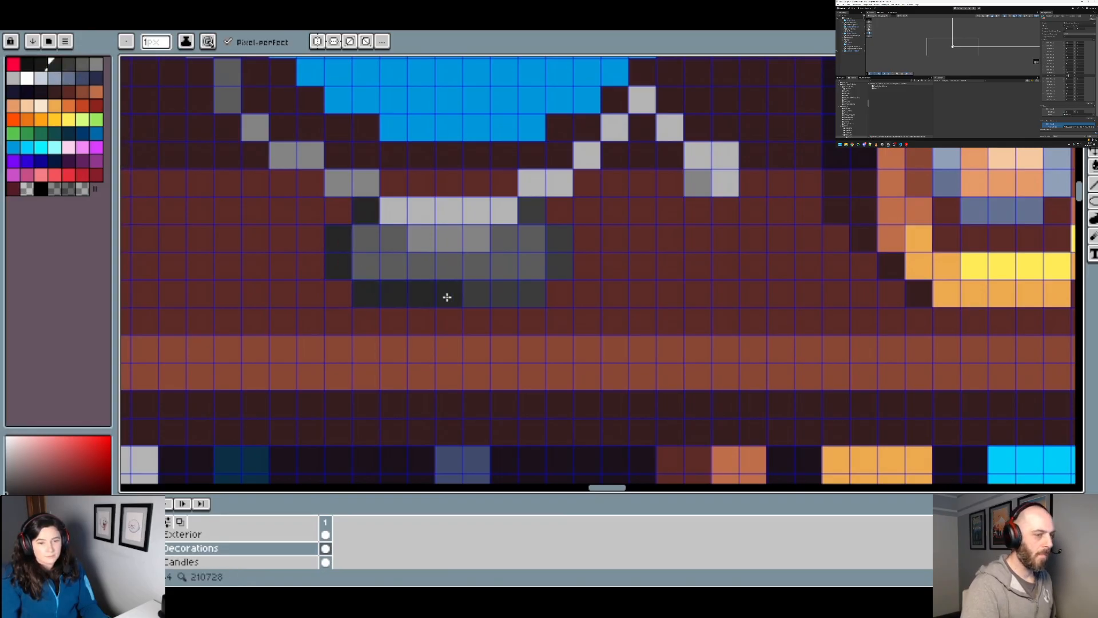
{"action": "left_click", "coordinate": [528, 213], "text": "alt"}
{"action": "mouse_move", "coordinate": [402, 239]}
{"action": "left_mouse_down"}
{"action": "mouse_move", "coordinate": [363, 244]}
{"action": "mouse_move", "coordinate": [391, 267]}
{"action": "mouse_move", "coordinate": [403, 265]}
{"action": "mouse_move", "coordinate": [377, 244]}
{"action": "mouse_move", "coordinate": [423, 265]}
{"action": "mouse_move", "coordinate": [505, 266]}
{"action": "left_mouse_up"}
{"action": "scroll", "coordinate": [505, 266], "scroll_direction": "down", "scroll_amount": 2}
{"action": "scroll", "coordinate": [503, 266], "scroll_direction": "up", "scroll_amount": 1}
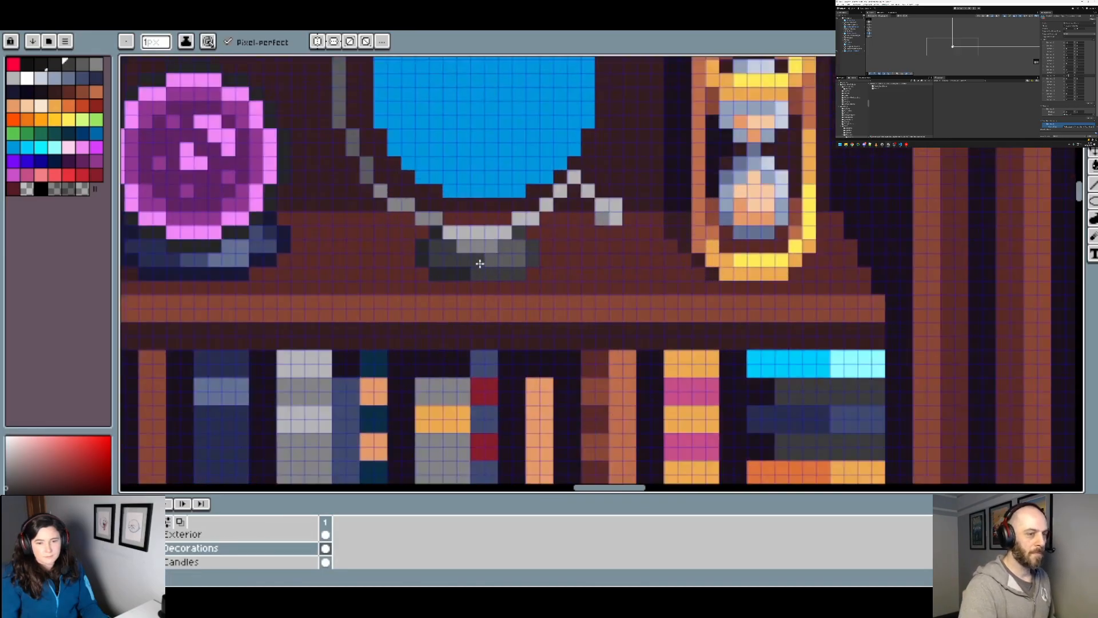
{"action": "scroll", "coordinate": [602, 274], "scroll_direction": "down", "scroll_amount": 2}
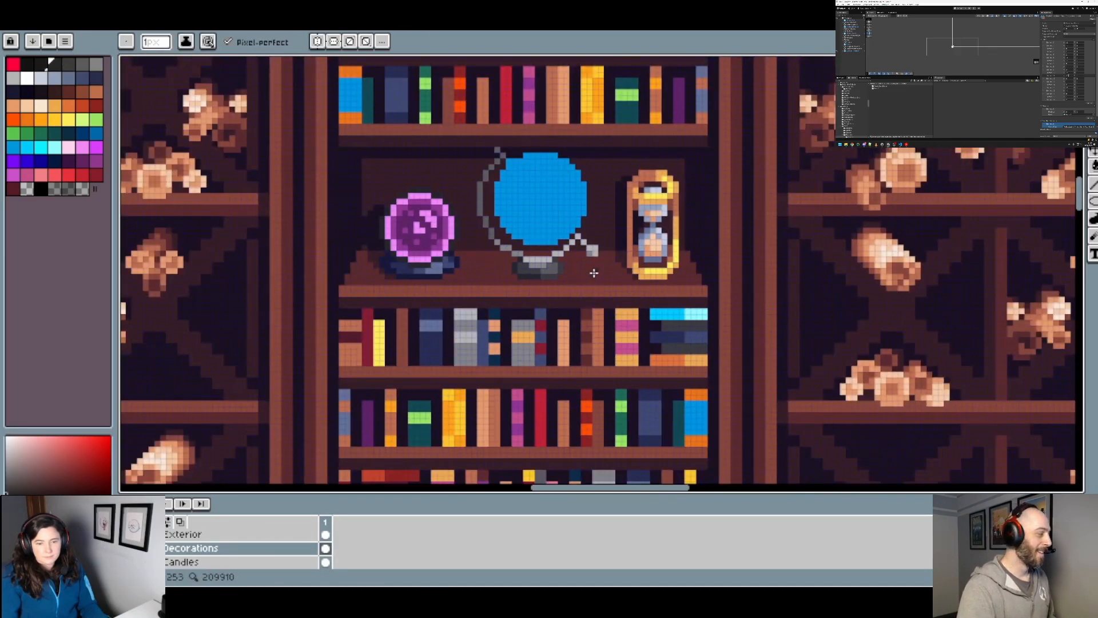
{"action": "scroll", "coordinate": [594, 274], "scroll_direction": "up", "scroll_amount": 4}
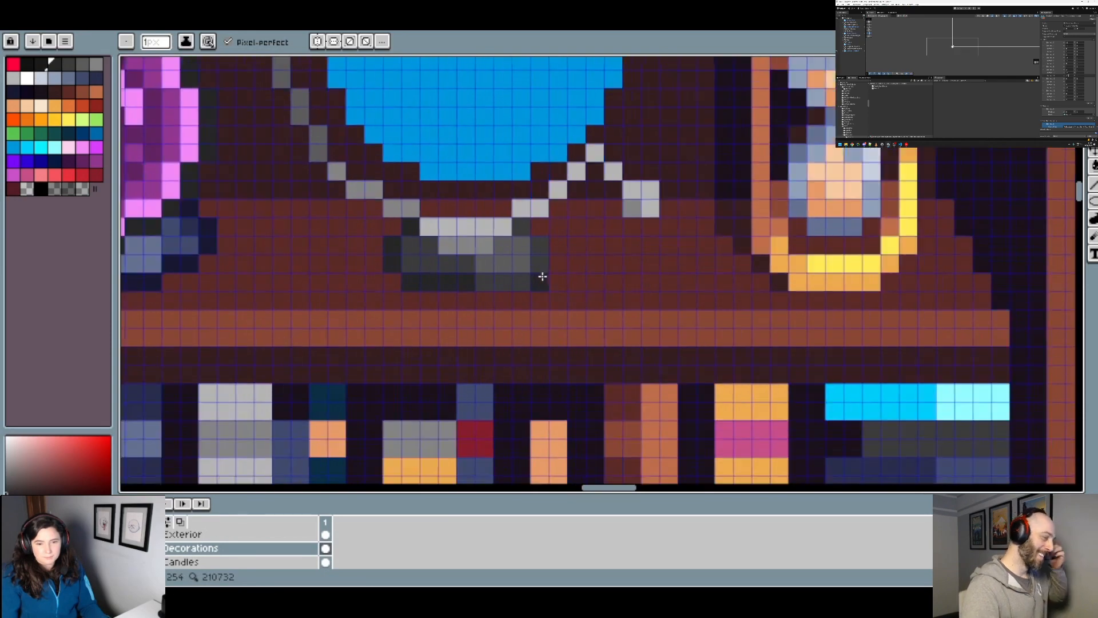
{"action": "left_click", "coordinate": [594, 275]}
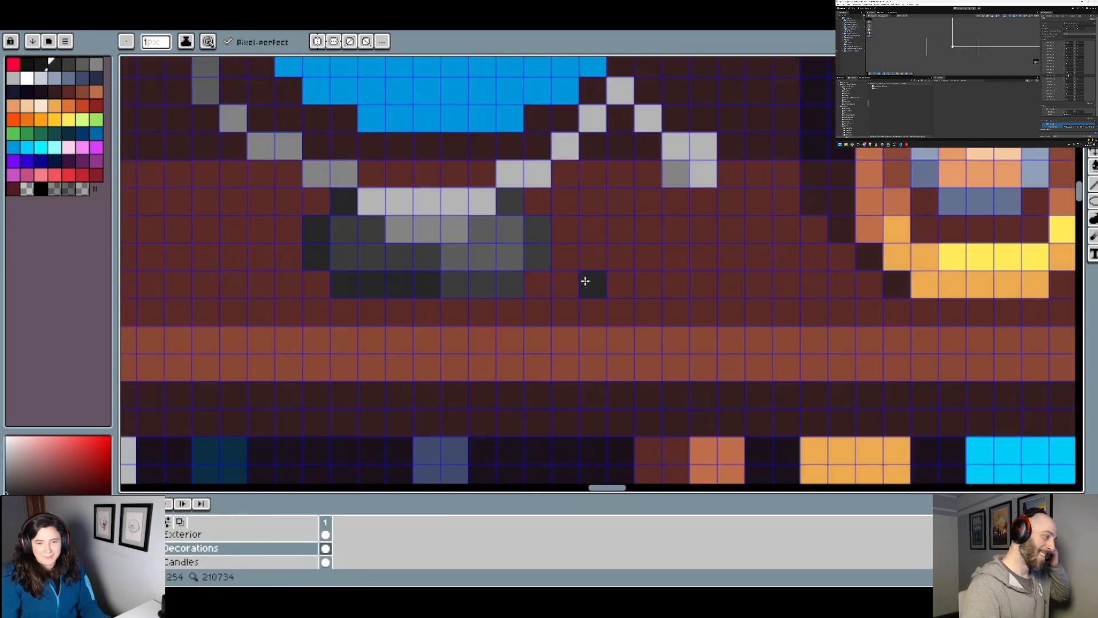
{"action": "scroll", "coordinate": [585, 281], "scroll_direction": "down", "scroll_amount": 3}
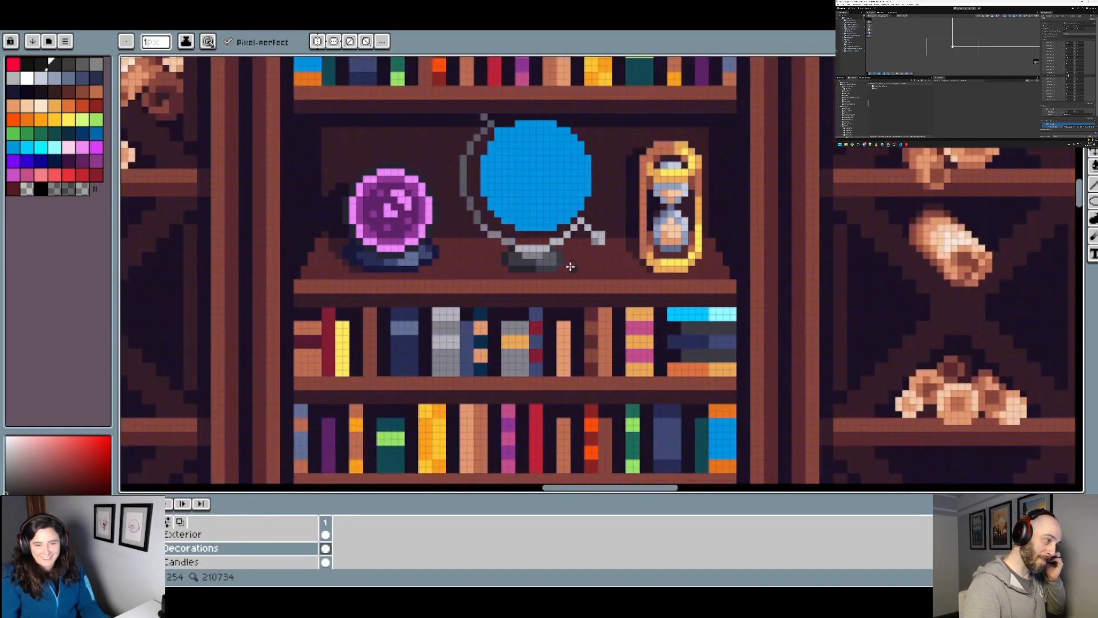
Step: Darken the stand's upper-right corner with the near-black grey sampled from its upper-left corner
{"action": "scroll", "coordinate": [572, 276], "scroll_direction": "up", "scroll_amount": 4}
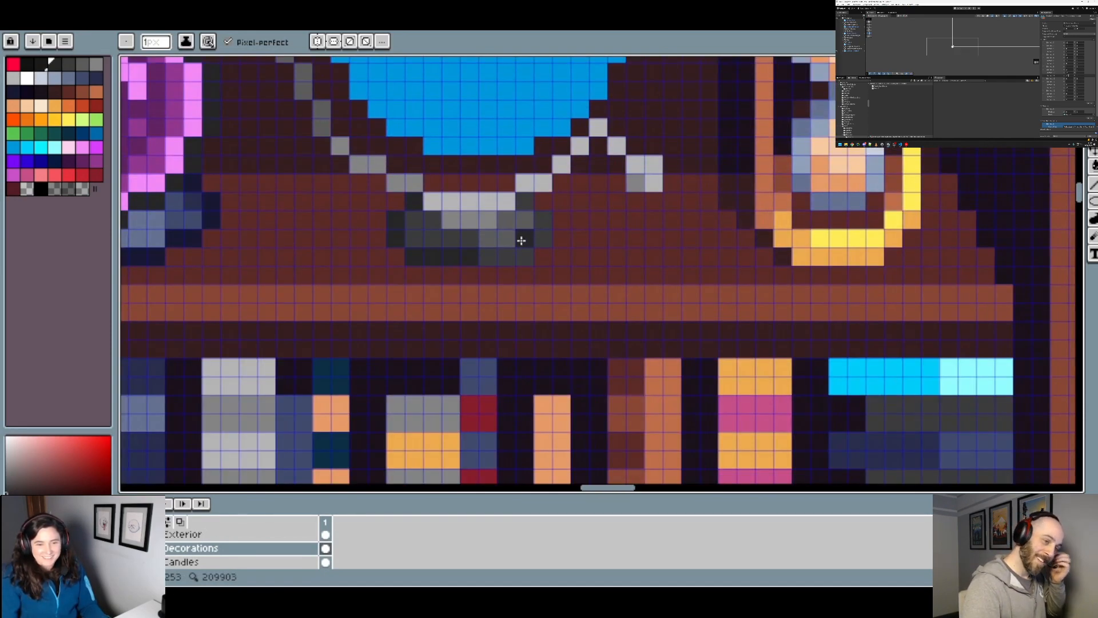
{"action": "key", "text": "alt"}
{"action": "key", "text": "alt"}
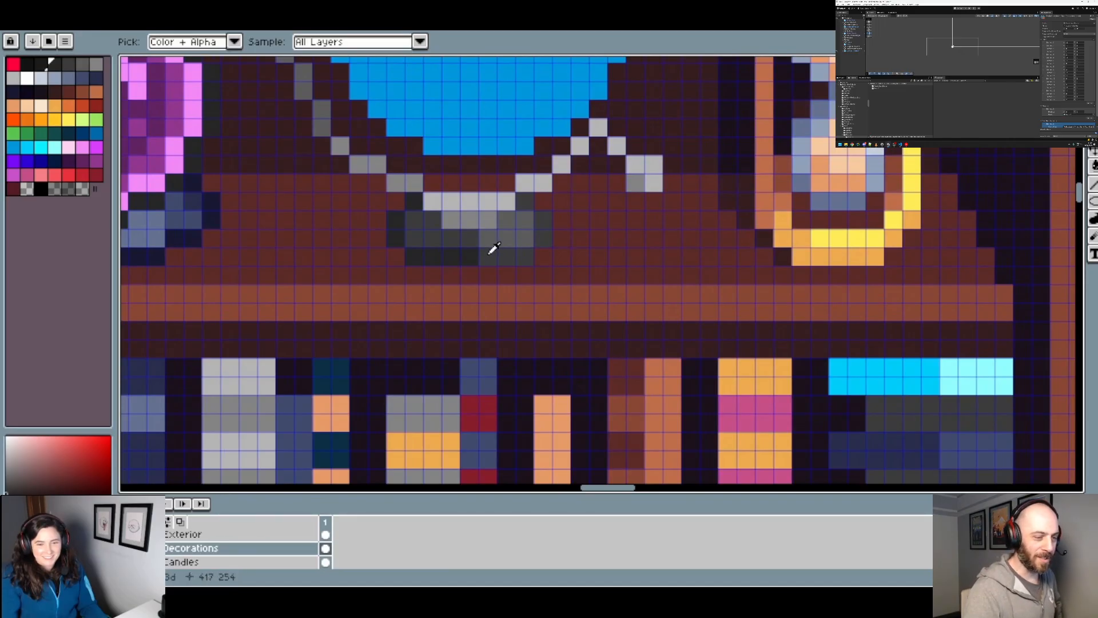
{"action": "left_click", "coordinate": [494, 247], "text": "alt"}
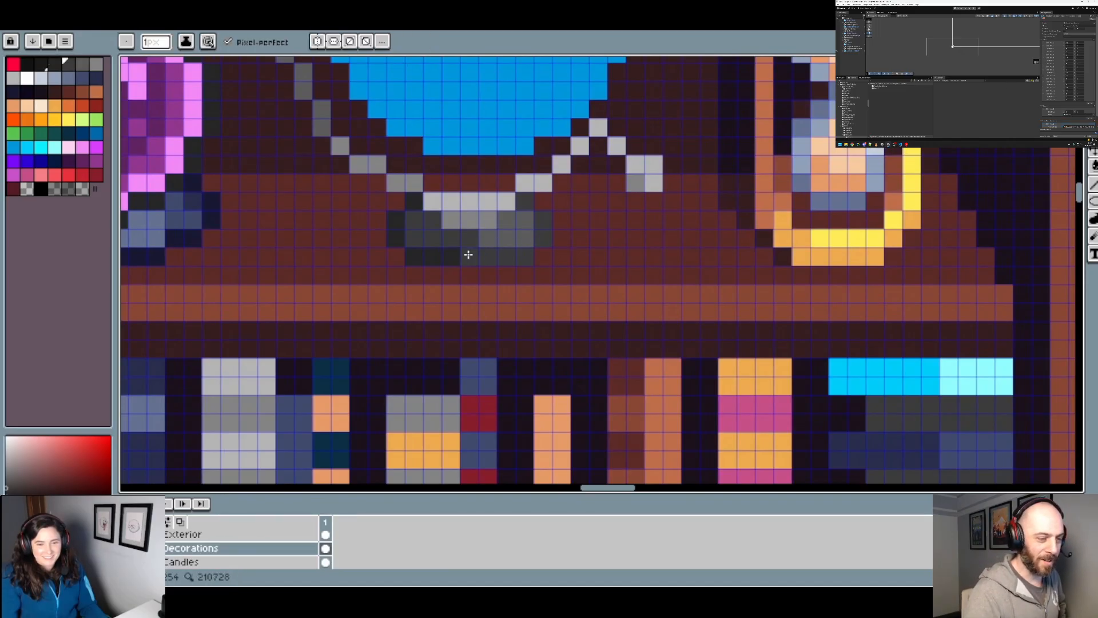
{"action": "left_click", "coordinate": [408, 206], "text": "alt"}
{"action": "left_click_drag", "start_coordinate": [523, 204], "coordinate": [543, 238]}
{"action": "scroll", "coordinate": [612, 234], "scroll_direction": "down", "scroll_amount": 3}
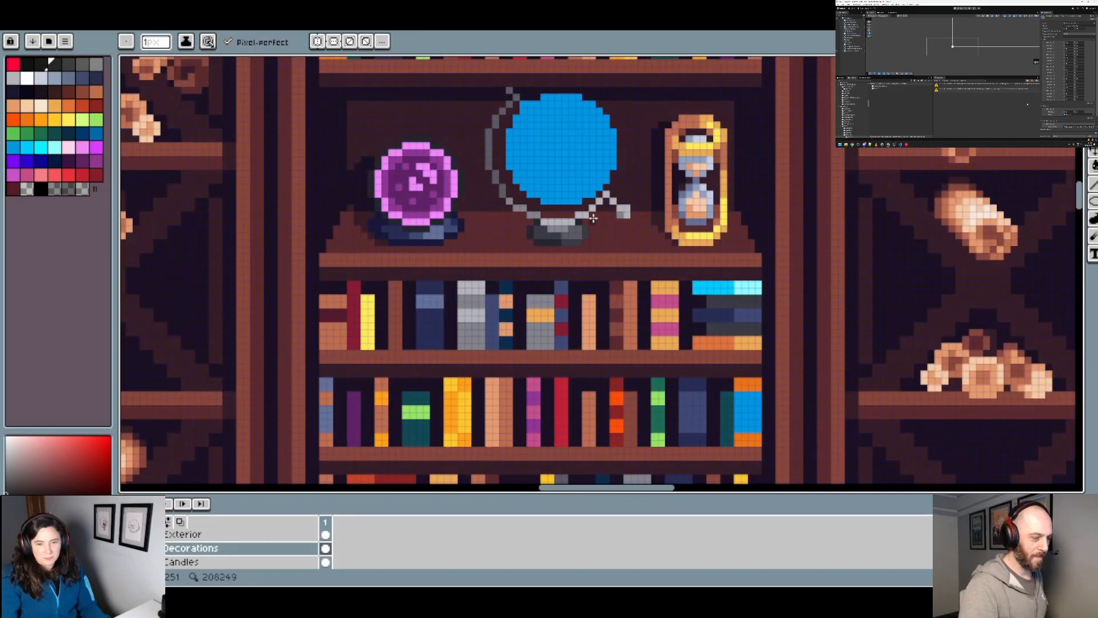
{"action": "scroll", "coordinate": [594, 218], "scroll_direction": "up", "scroll_amount": 3}
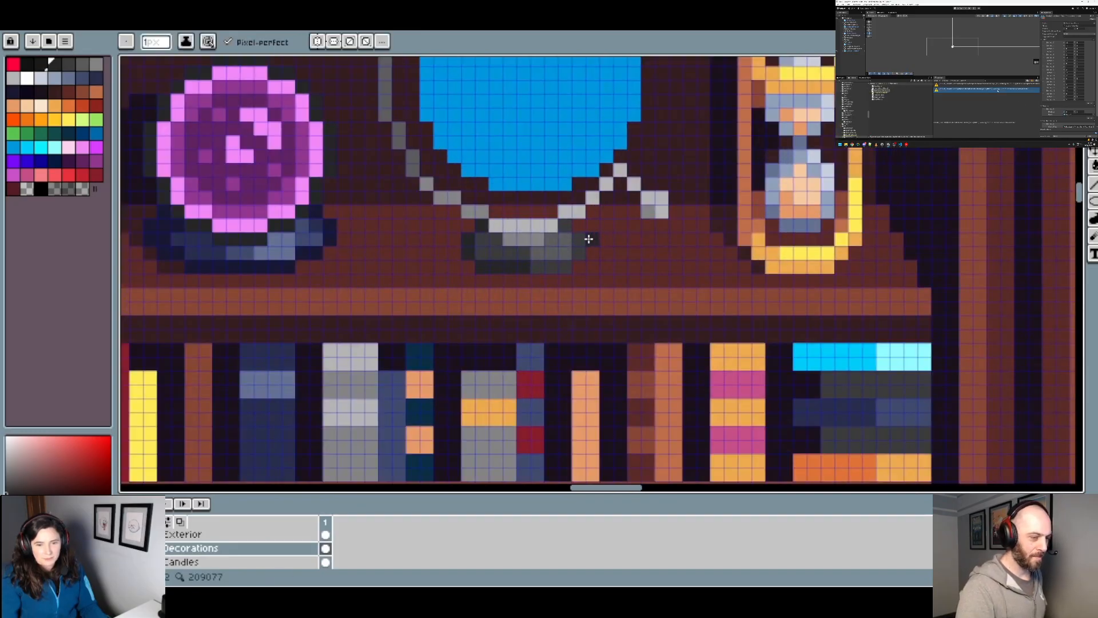
{"action": "scroll", "coordinate": [571, 242], "scroll_direction": "down", "scroll_amount": 2}
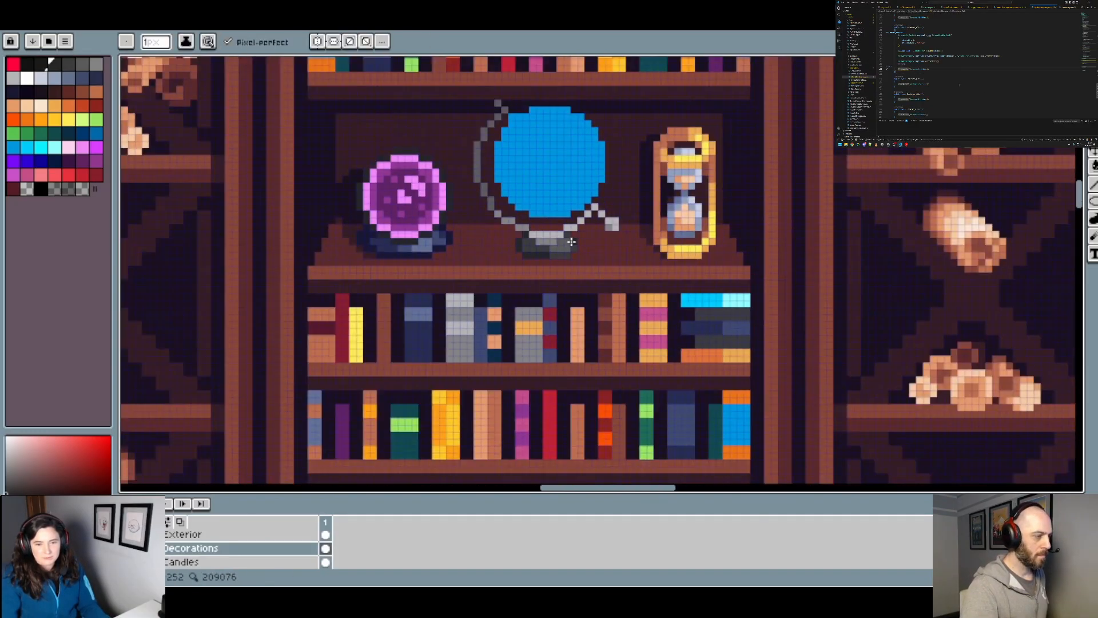
Step: Reduce the highlight on the stand by recolouring its left pixels with the sampled mid grey
{"action": "scroll", "coordinate": [571, 243], "scroll_direction": "up", "scroll_amount": 2}
{"action": "left_click", "coordinate": [557, 248], "text": "alt"}
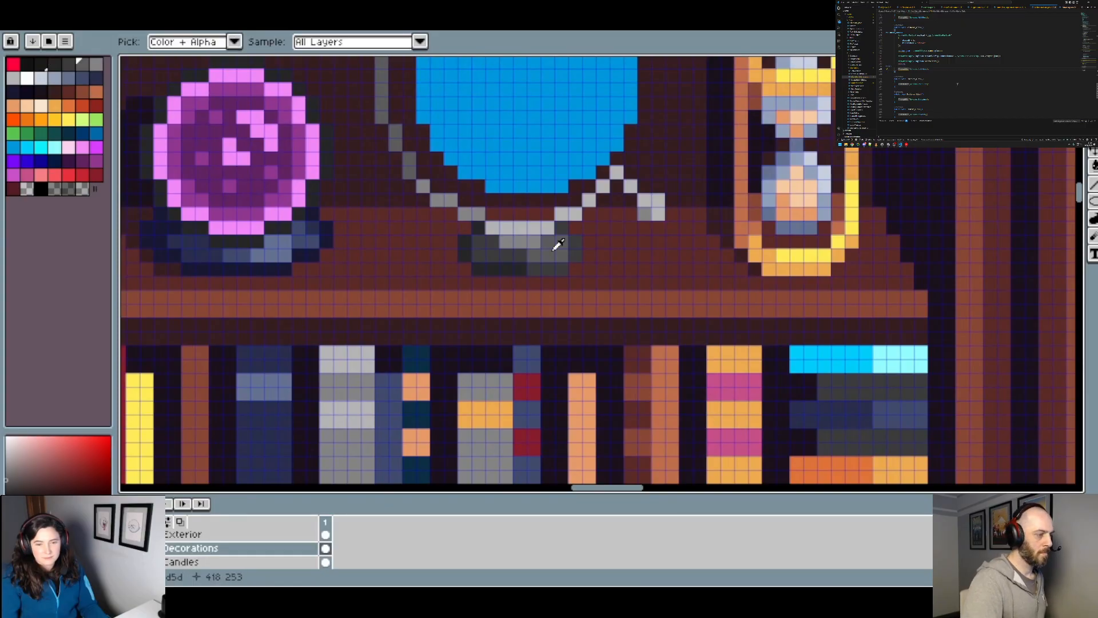
{"action": "scroll", "coordinate": [577, 253], "scroll_direction": "down", "scroll_amount": 2}
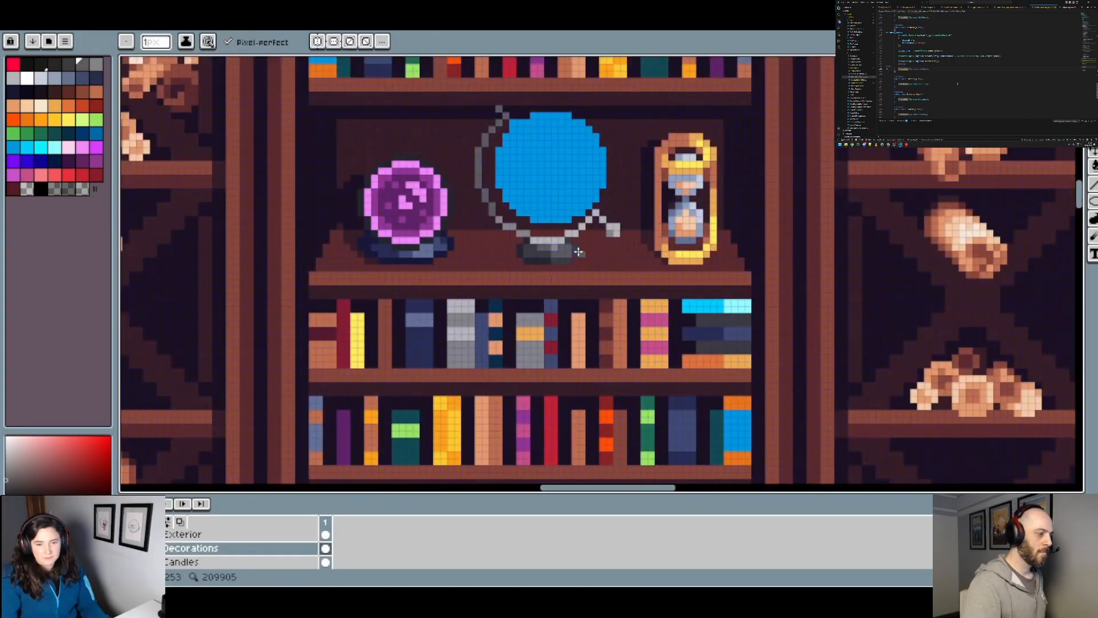
{"action": "scroll", "coordinate": [579, 252], "scroll_direction": "up", "scroll_amount": 2}
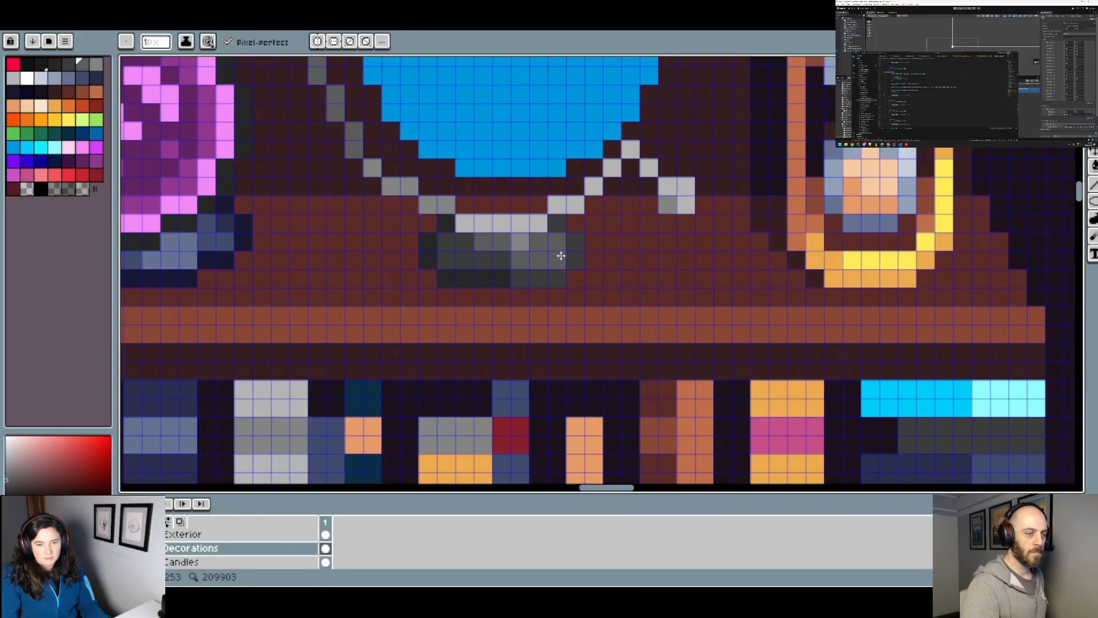
{"action": "scroll", "coordinate": [565, 256], "scroll_direction": "down", "scroll_amount": 4}
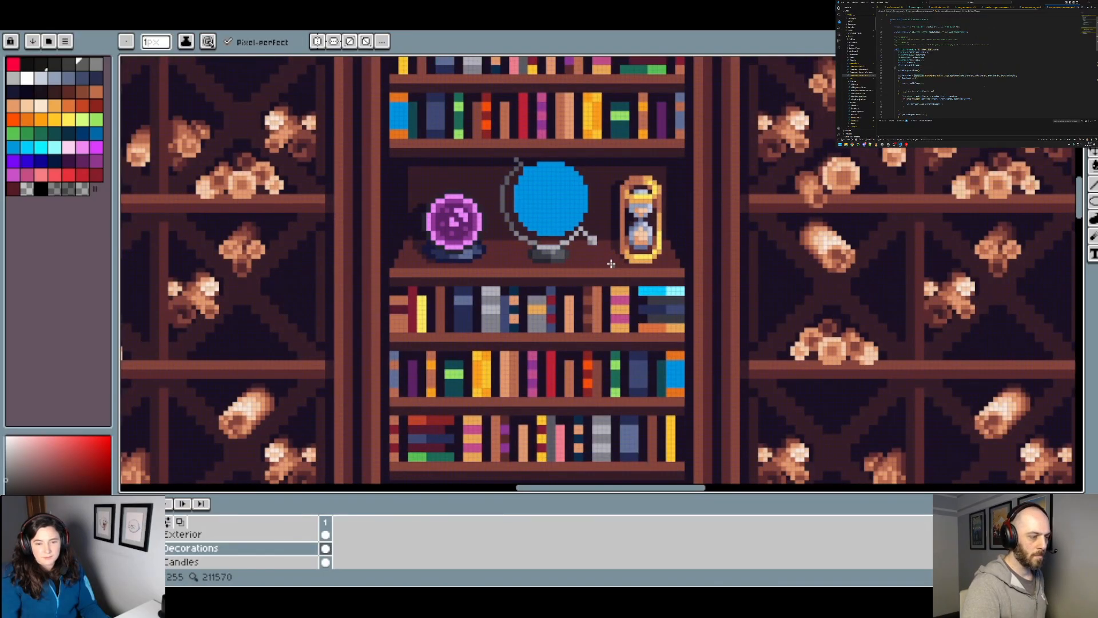
{"action": "scroll", "coordinate": [569, 214], "scroll_direction": "up", "scroll_amount": 3}
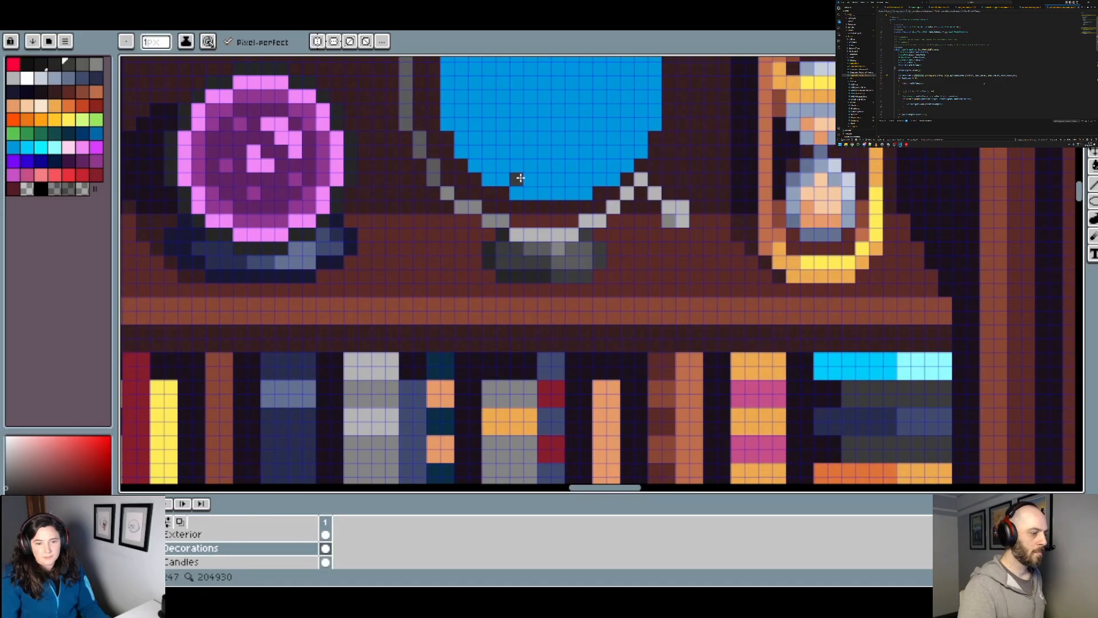
Step: Darken the upper tip of the globe's arc with dark grey pixels
{"action": "left_click_drag", "start_coordinate": [509, 72], "coordinate": [539, 273]}
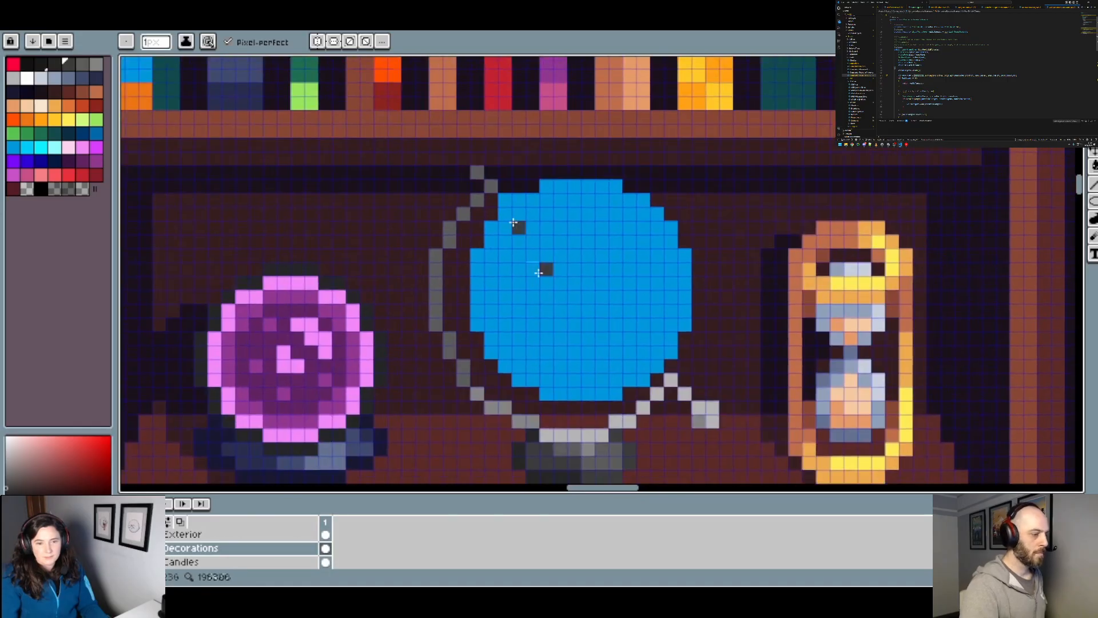
{"action": "left_click", "coordinate": [478, 172]}
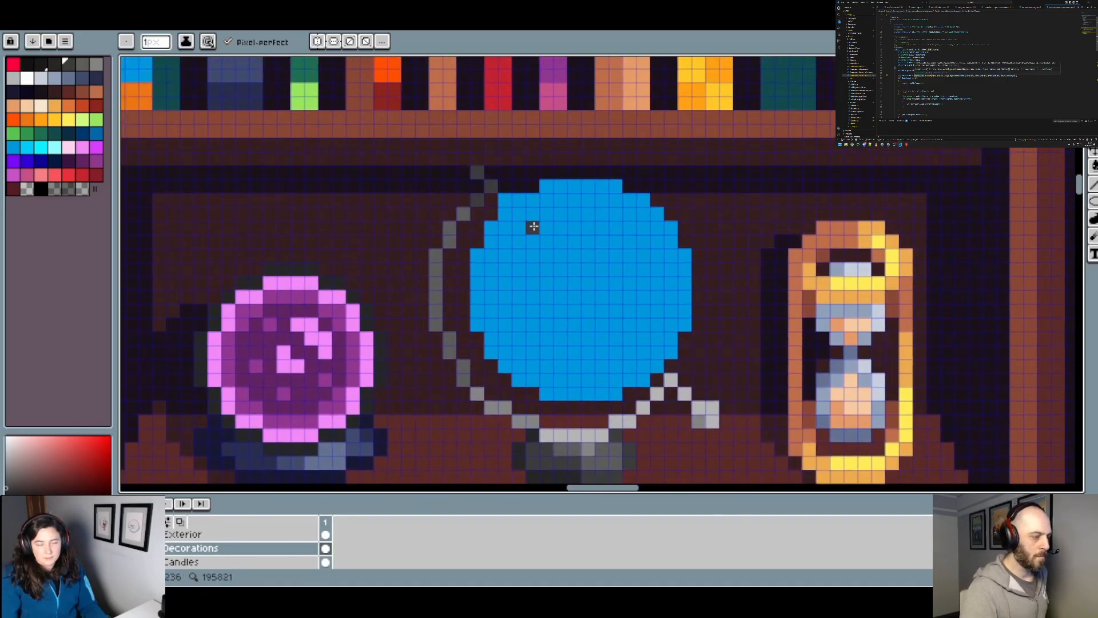
{"action": "scroll", "coordinate": [533, 228], "scroll_direction": "down", "scroll_amount": 2}
{"action": "scroll", "coordinate": [520, 228], "scroll_direction": "up", "scroll_amount": 1}
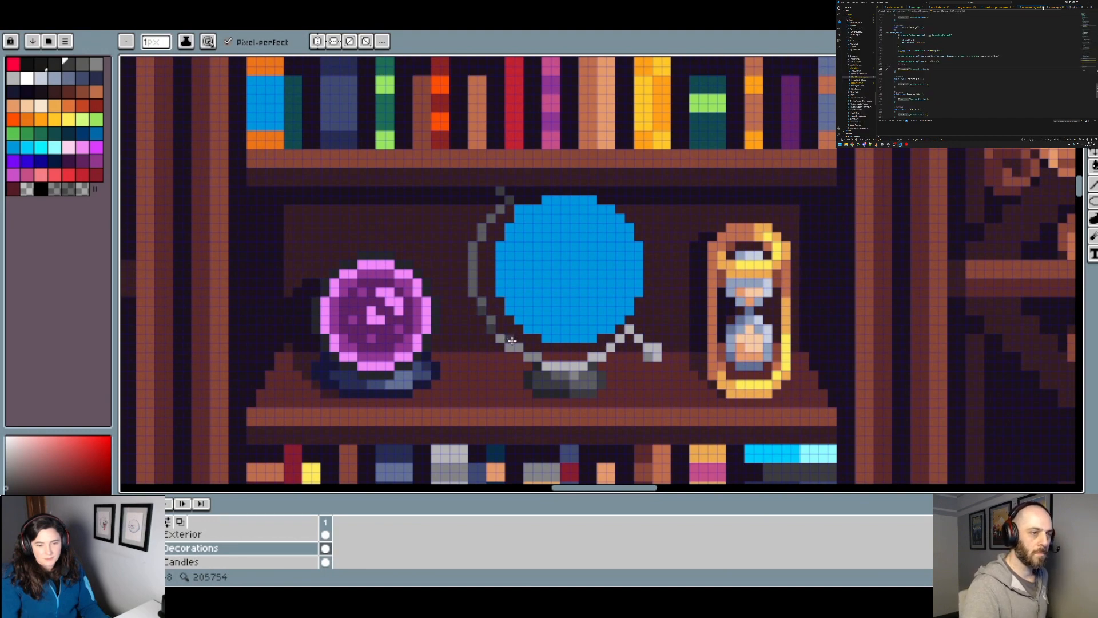
Step: Shade the arc's vertical left side and parts of its lower-left curve dark grey
{"action": "scroll", "coordinate": [512, 341], "scroll_direction": "up", "scroll_amount": 2}
{"action": "scroll", "coordinate": [488, 329], "scroll_direction": "down", "scroll_amount": 4}
{"action": "scroll", "coordinate": [568, 340], "scroll_direction": "up", "scroll_amount": 3}
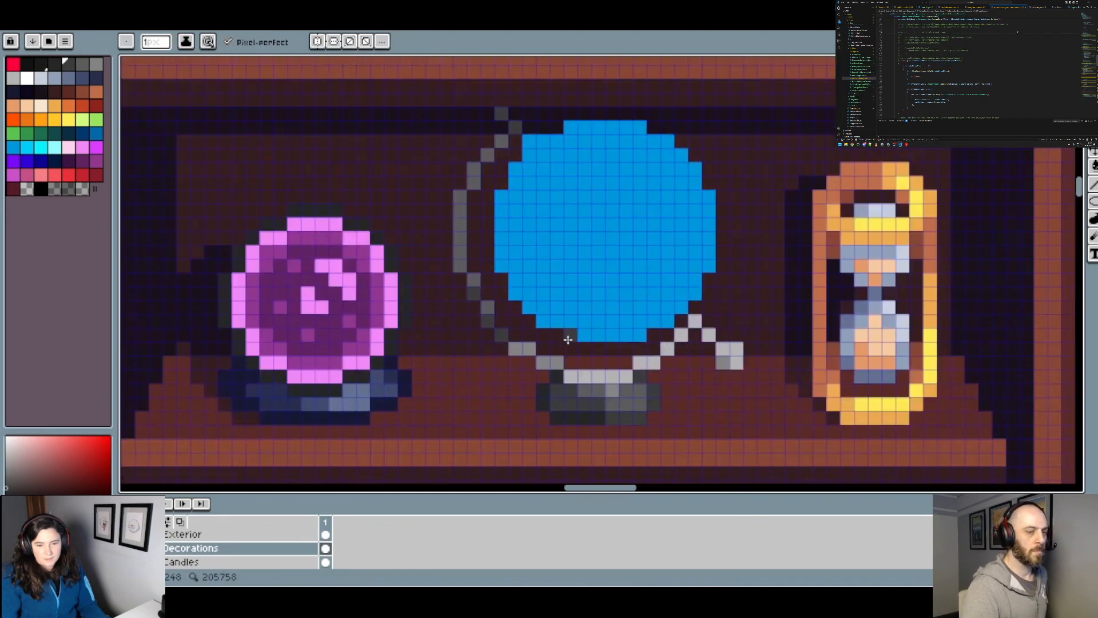
{"action": "scroll", "coordinate": [567, 341], "scroll_direction": "down", "scroll_amount": 3}
{"action": "scroll", "coordinate": [566, 342], "scroll_direction": "up", "scroll_amount": 1}
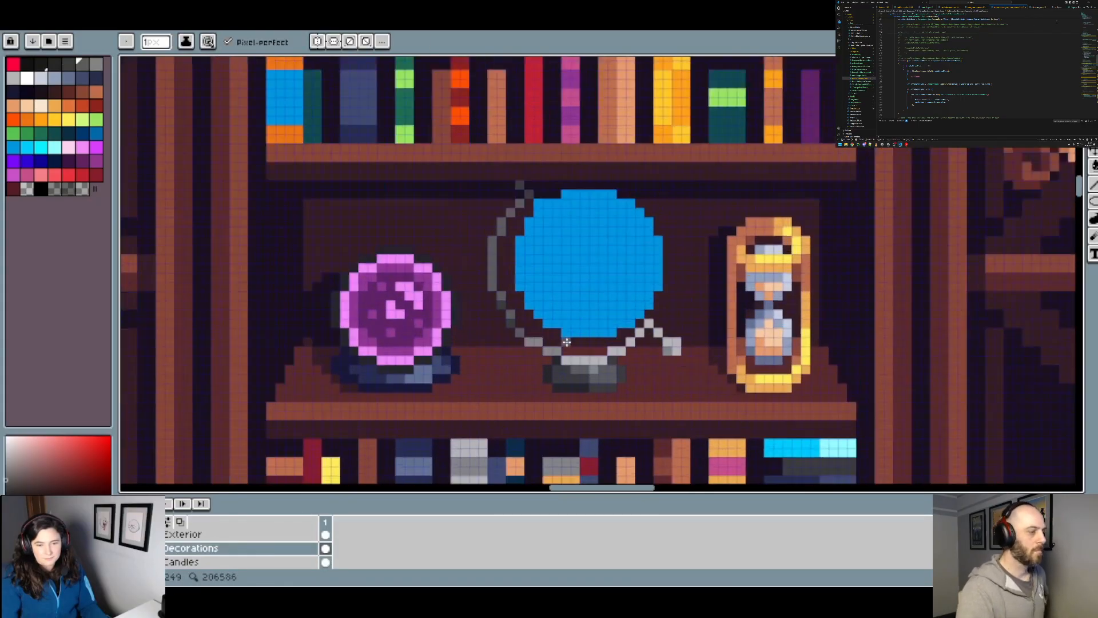
{"action": "scroll", "coordinate": [566, 341], "scroll_direction": "up", "scroll_amount": 2}
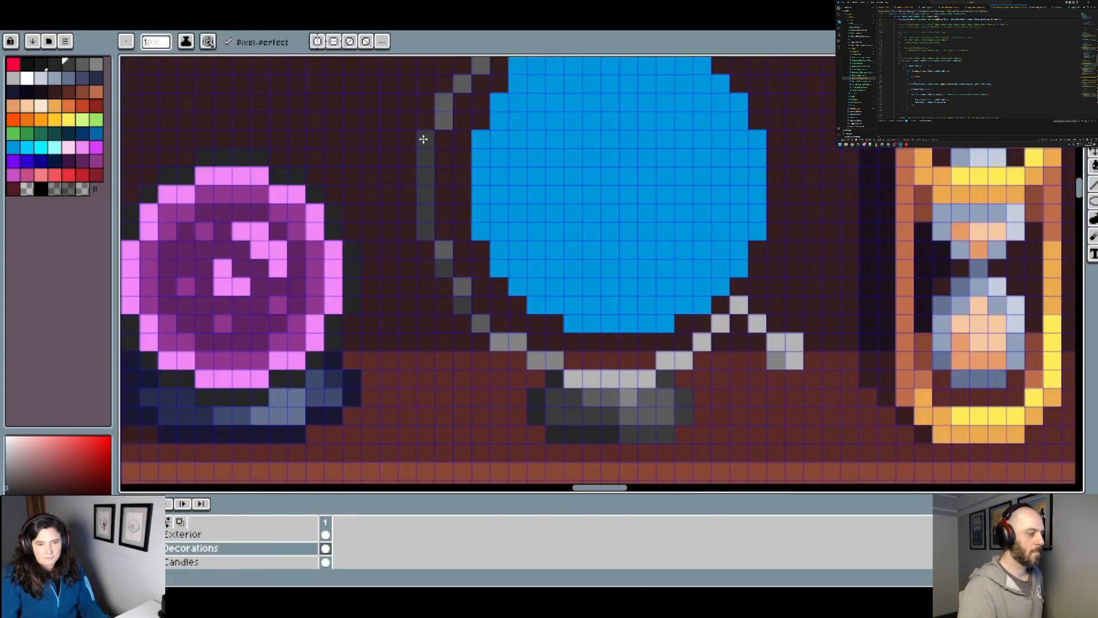
{"action": "scroll", "coordinate": [424, 139], "scroll_direction": "down", "scroll_amount": 3}
{"action": "scroll", "coordinate": [478, 235], "scroll_direction": "up", "scroll_amount": 2}
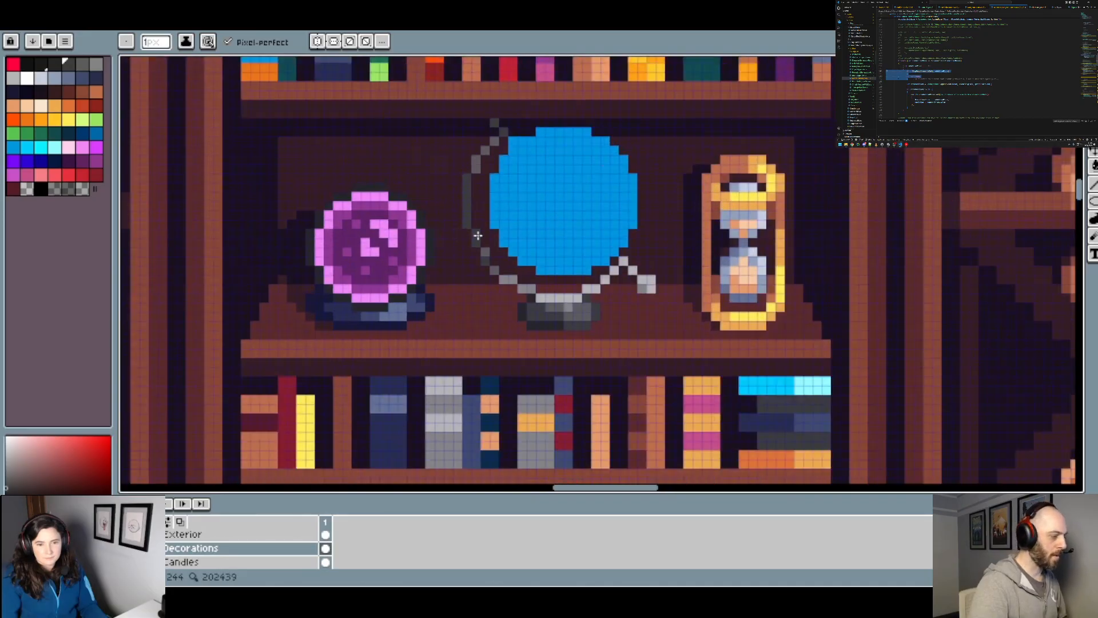
{"action": "scroll", "coordinate": [477, 235], "scroll_direction": "up", "scroll_amount": 2}
{"action": "scroll", "coordinate": [502, 259], "scroll_direction": "down", "scroll_amount": 3}
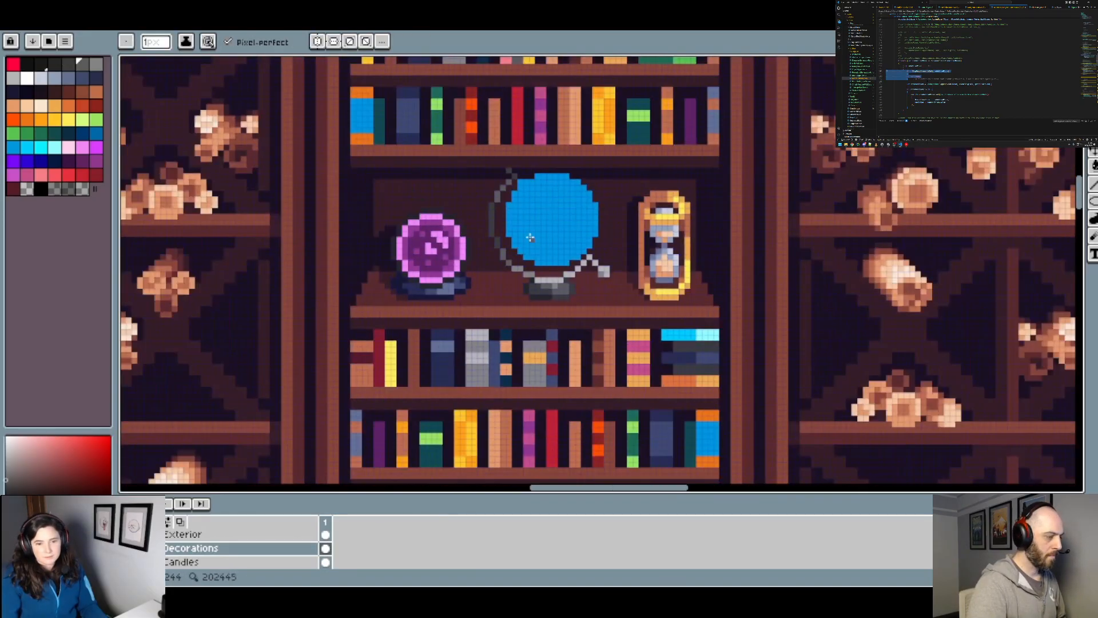
{"action": "scroll", "coordinate": [531, 238], "scroll_direction": "up", "scroll_amount": 2}
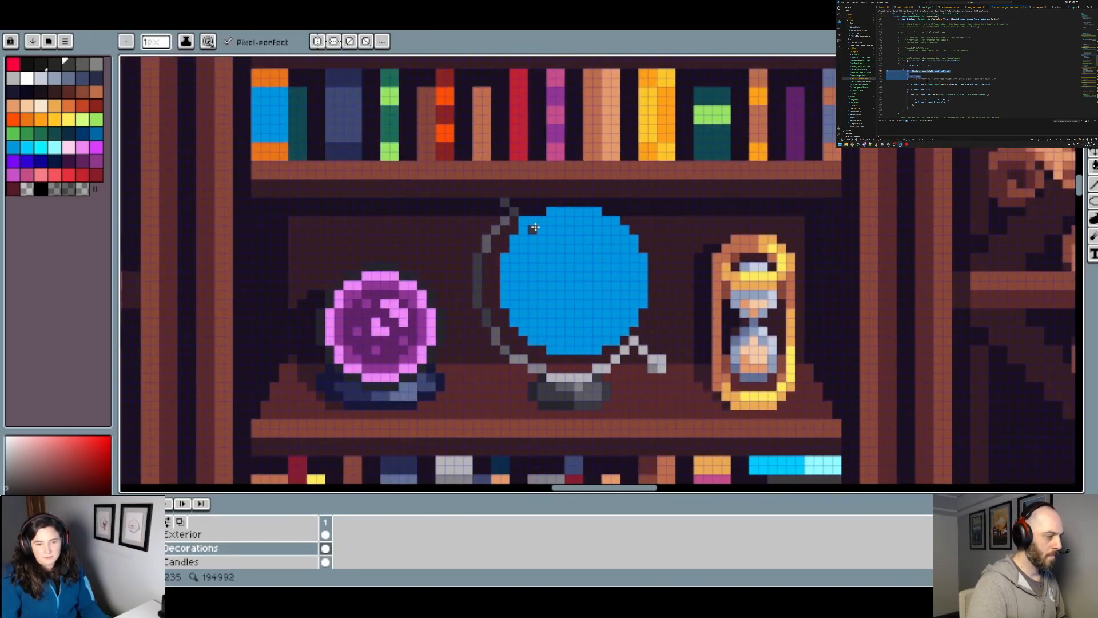
{"action": "scroll", "coordinate": [535, 228], "scroll_direction": "down", "scroll_amount": 2}
{"action": "scroll", "coordinate": [538, 230], "scroll_direction": "up", "scroll_amount": 2}
{"action": "scroll", "coordinate": [547, 235], "scroll_direction": "down", "scroll_amount": 1}
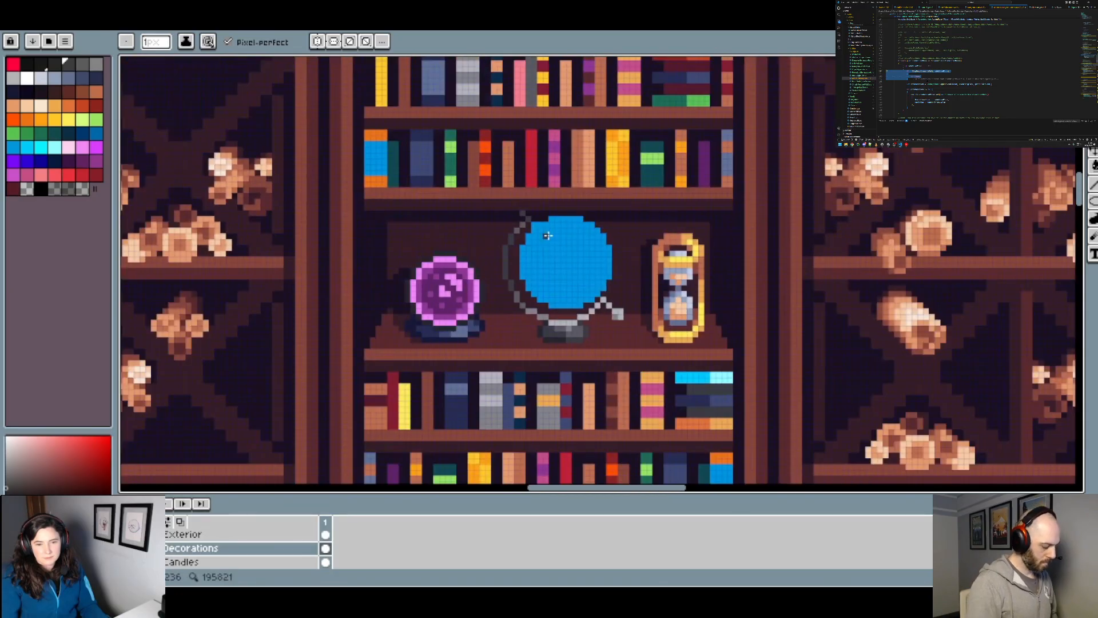
{"action": "scroll", "coordinate": [565, 234], "scroll_direction": "down", "scroll_amount": 1}
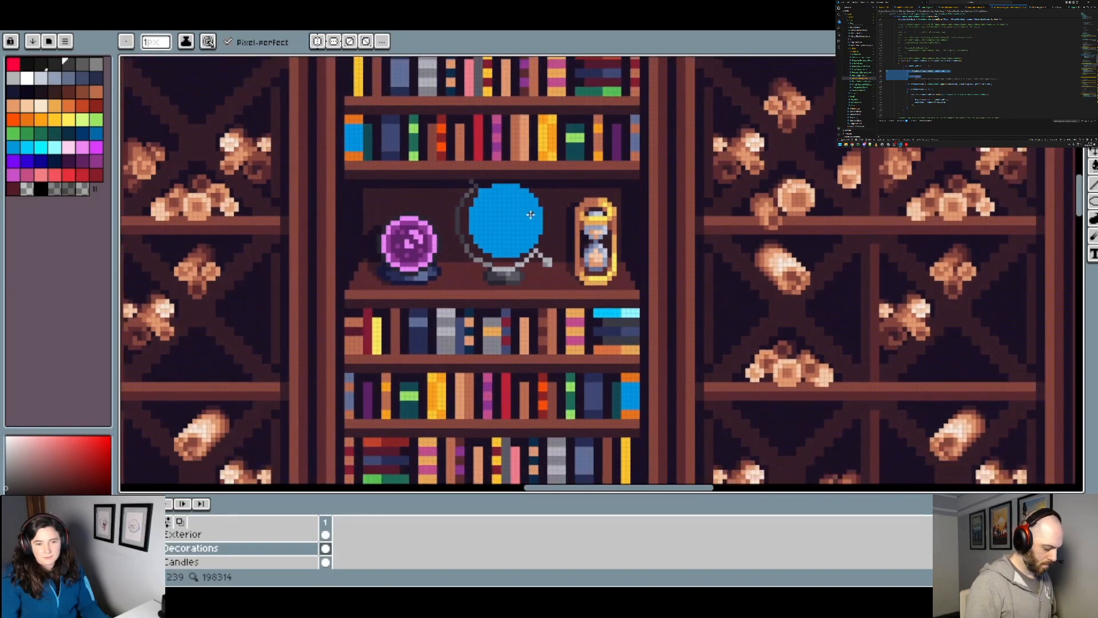
Step: Examine the globe's shaded arc and stand against the neighbouring crystal ball, hourglass and surrounding bookcase
{"action": "scroll", "coordinate": [571, 223], "scroll_direction": "down", "scroll_amount": 1}
{"action": "scroll", "coordinate": [589, 233], "scroll_direction": "down", "scroll_amount": 1}
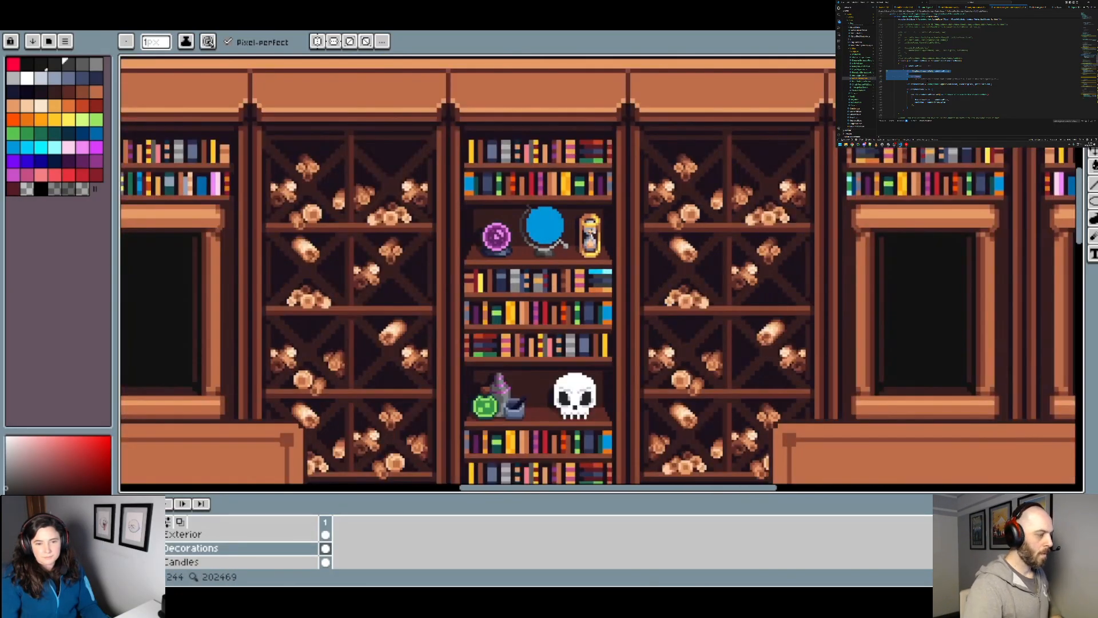
{"action": "scroll", "coordinate": [603, 236], "scroll_direction": "up", "scroll_amount": 3}
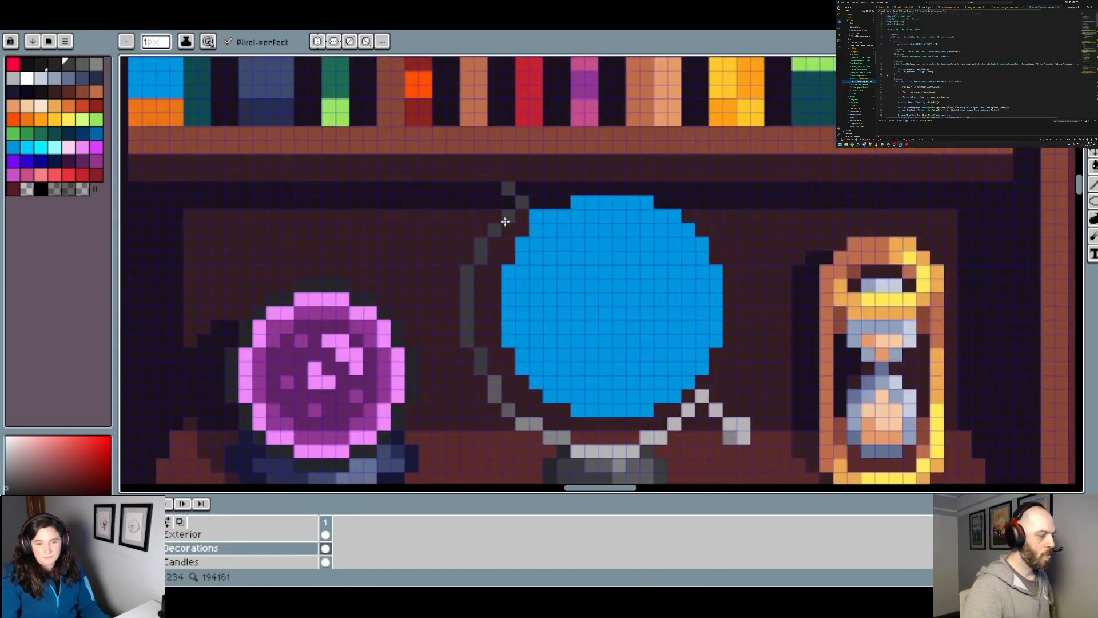
{"action": "scroll", "coordinate": [527, 239], "scroll_direction": "down", "scroll_amount": 1}
{"action": "scroll", "coordinate": [528, 238], "scroll_direction": "down", "scroll_amount": 2}
{"action": "scroll", "coordinate": [539, 298], "scroll_direction": "up", "scroll_amount": 2}
{"action": "key", "text": "alt"}
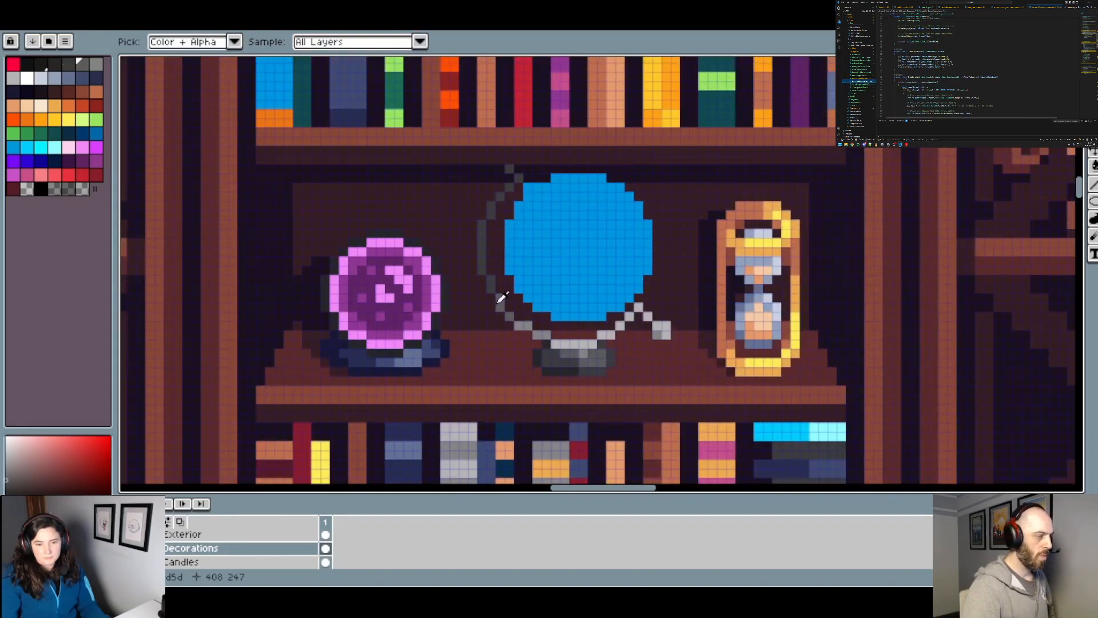
{"action": "scroll", "coordinate": [540, 279], "scroll_direction": "down", "scroll_amount": 4}
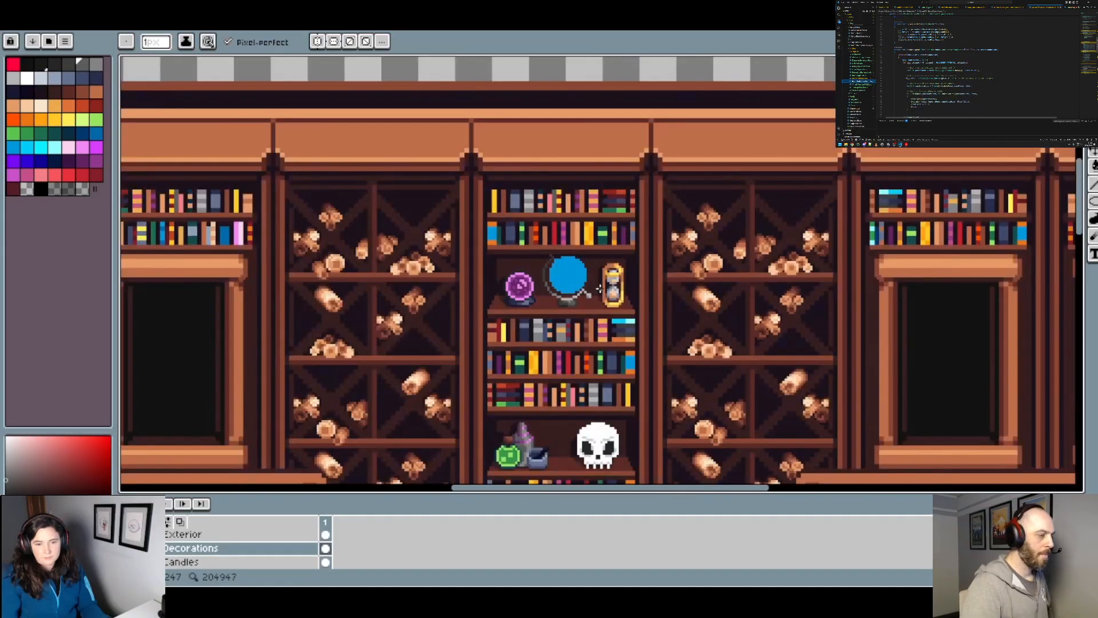
{"action": "scroll", "coordinate": [588, 294], "scroll_direction": "up", "scroll_amount": 2}
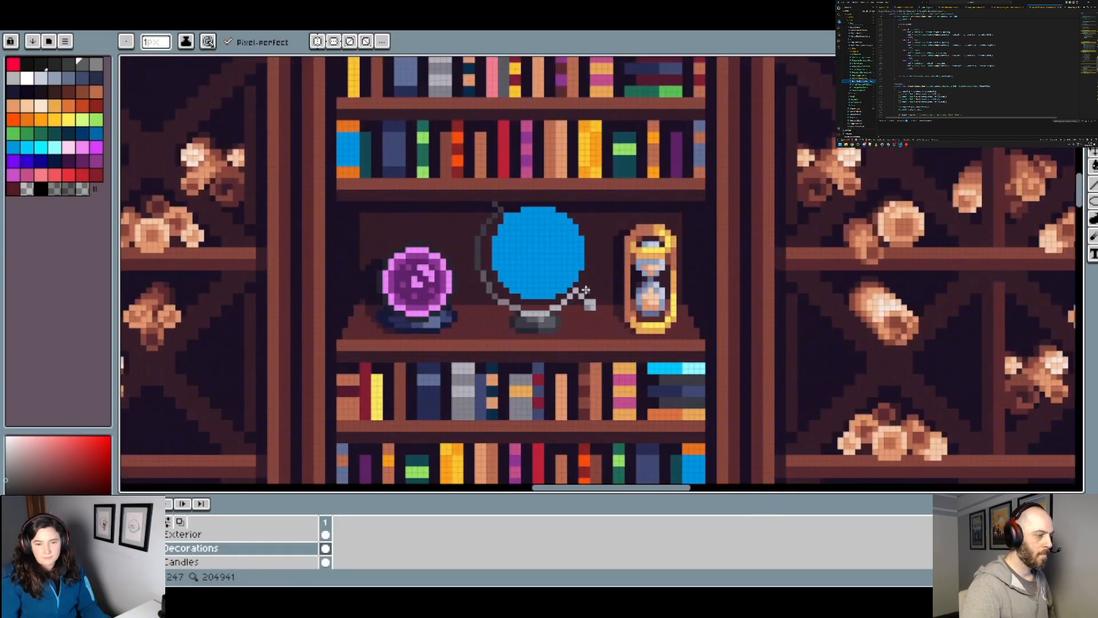
{"action": "scroll", "coordinate": [576, 268], "scroll_direction": "up", "scroll_amount": 1}
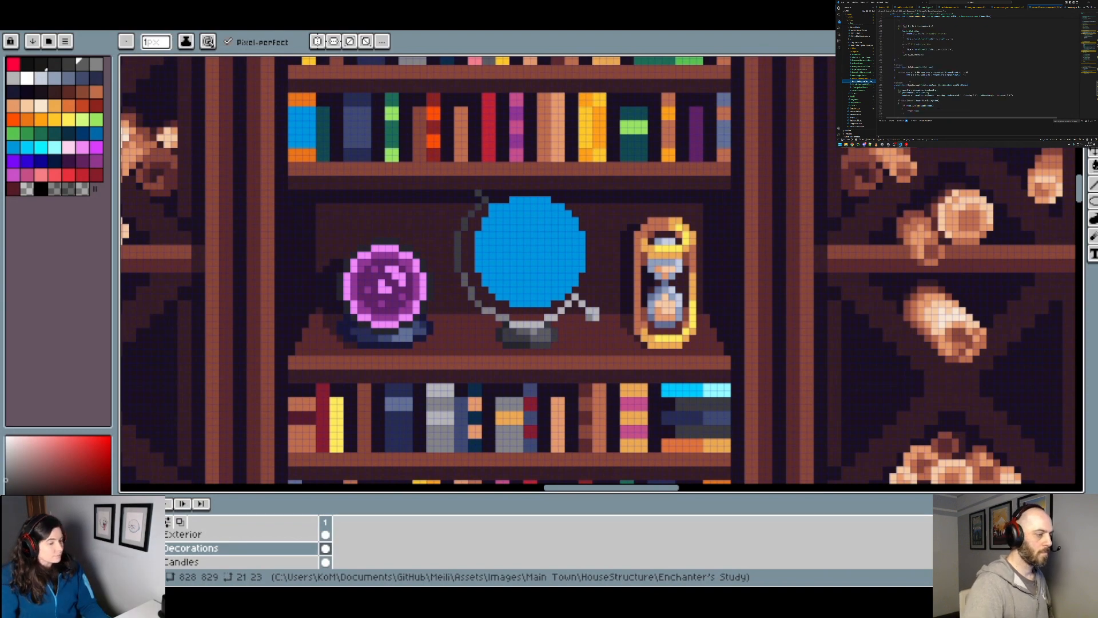
{"action": "scroll", "coordinate": [527, 256], "scroll_direction": "down", "scroll_amount": 2}
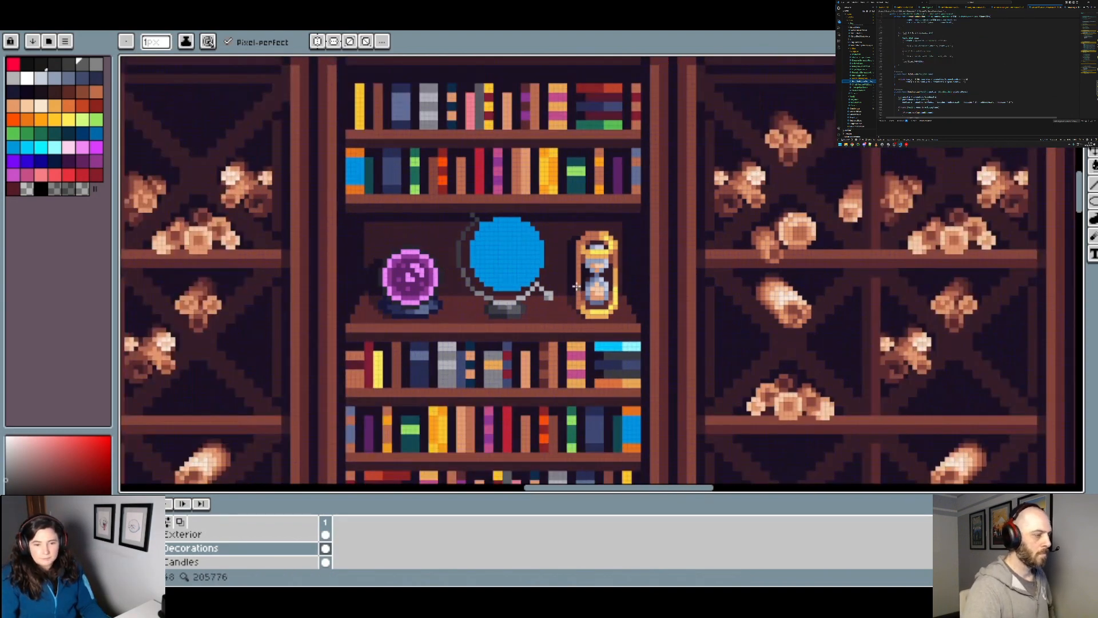
{"action": "scroll", "coordinate": [527, 255], "scroll_direction": "up", "scroll_amount": 1}
{"action": "scroll", "coordinate": [528, 256], "scroll_direction": "up", "scroll_amount": 1}
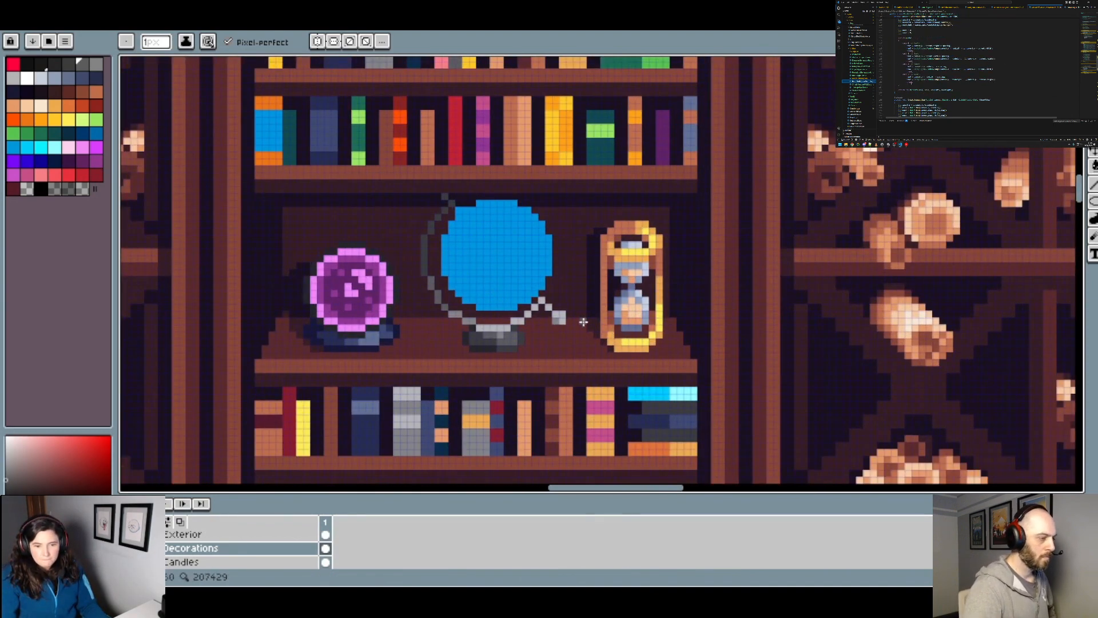
{"action": "scroll", "coordinate": [585, 329], "scroll_direction": "down", "scroll_amount": 2}
{"action": "scroll", "coordinate": [544, 296], "scroll_direction": "up", "scroll_amount": 1}
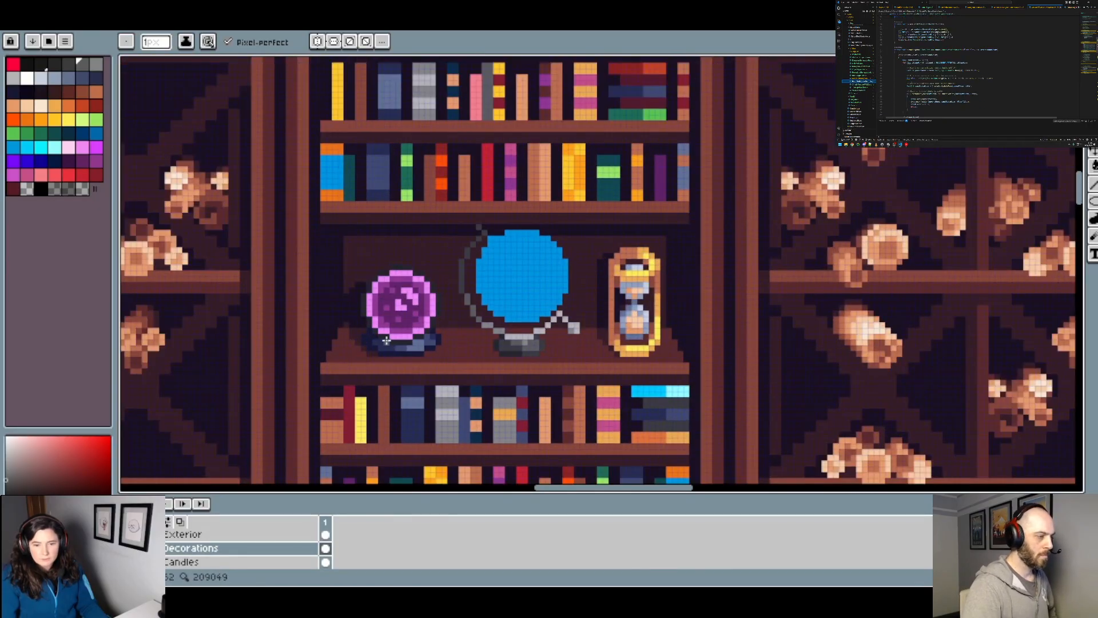
Step: Paint the globe arc's shadow on the shelf beside the stand with dark brown pixels
{"action": "scroll", "coordinate": [609, 360], "scroll_direction": "up", "scroll_amount": 1}
{"action": "scroll", "coordinate": [496, 316], "scroll_direction": "up", "scroll_amount": 2}
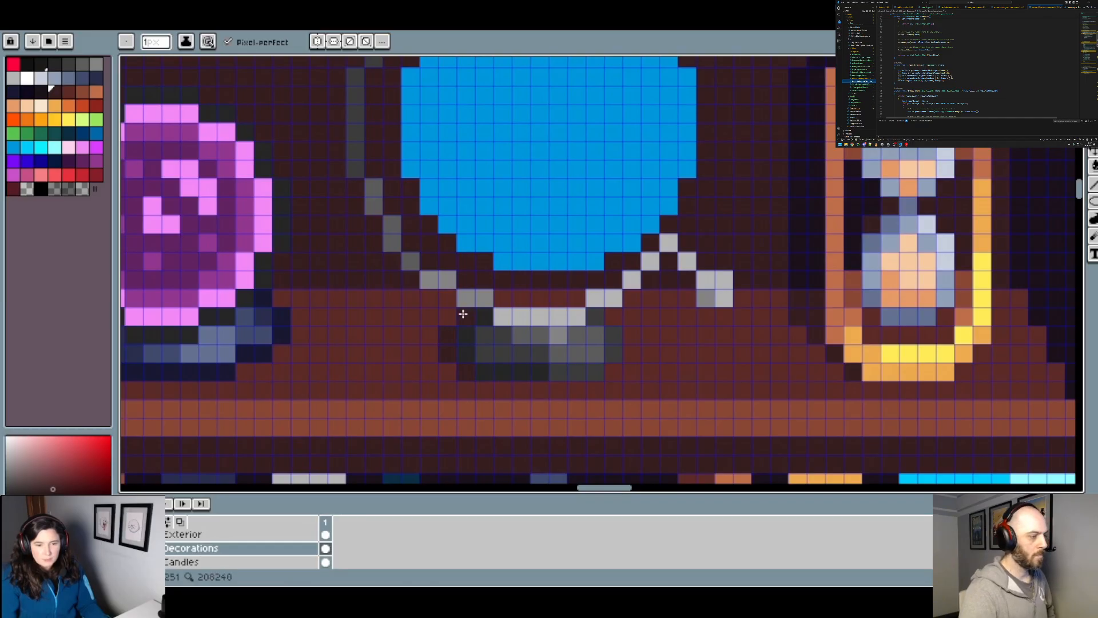
{"action": "scroll", "coordinate": [498, 299], "scroll_direction": "up", "scroll_amount": 3}
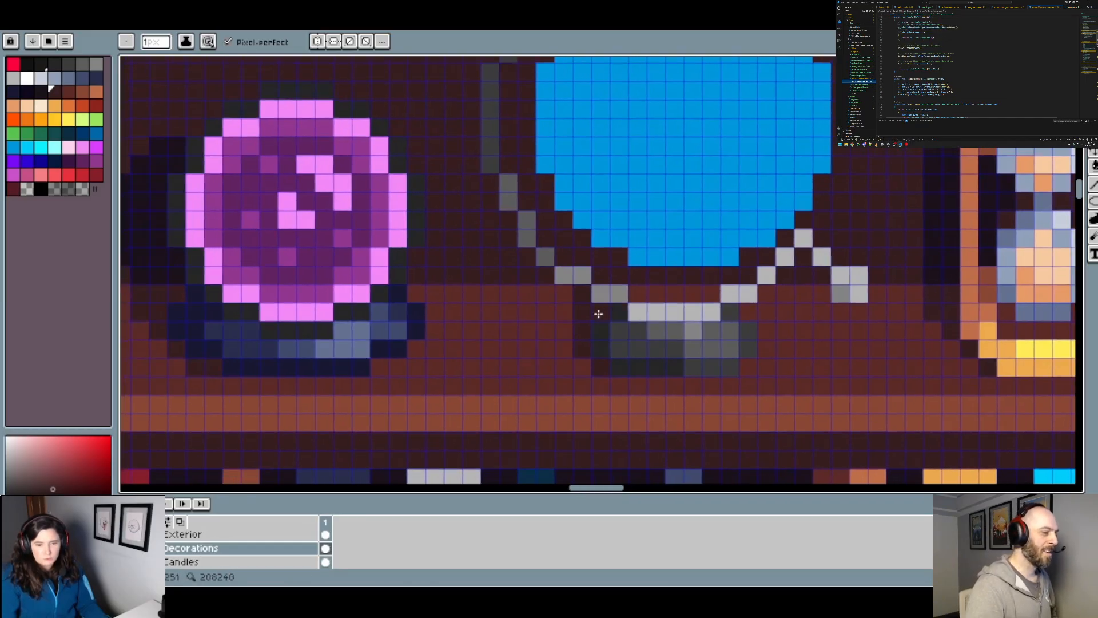
{"action": "scroll", "coordinate": [681, 287], "scroll_direction": "down", "scroll_amount": 2}
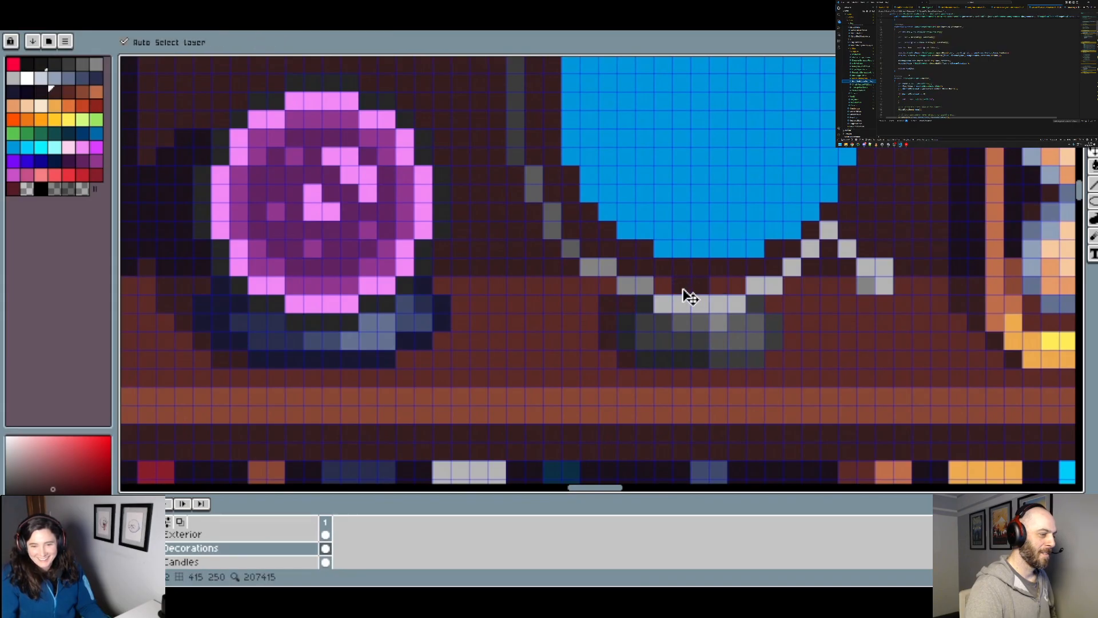
{"action": "scroll", "coordinate": [687, 293], "scroll_direction": "down", "scroll_amount": 2}
{"action": "scroll", "coordinate": [702, 294], "scroll_direction": "down", "scroll_amount": 1}
{"action": "scroll", "coordinate": [552, 328], "scroll_direction": "up", "scroll_amount": 2}
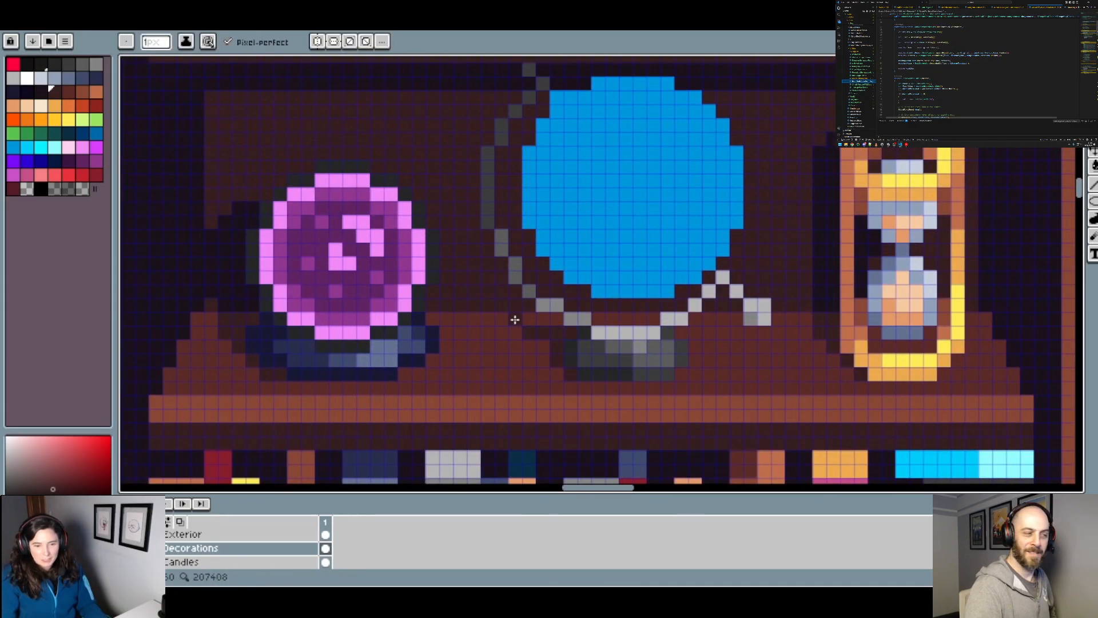
{"action": "scroll", "coordinate": [548, 323], "scroll_direction": "down", "scroll_amount": 2}
{"action": "scroll", "coordinate": [719, 301], "scroll_direction": "up", "scroll_amount": 2}
Step: Paint the arc's curved shadow on the back wall with the near-black purple sampled from the hourglass's shadow
{"action": "key", "text": "i"}
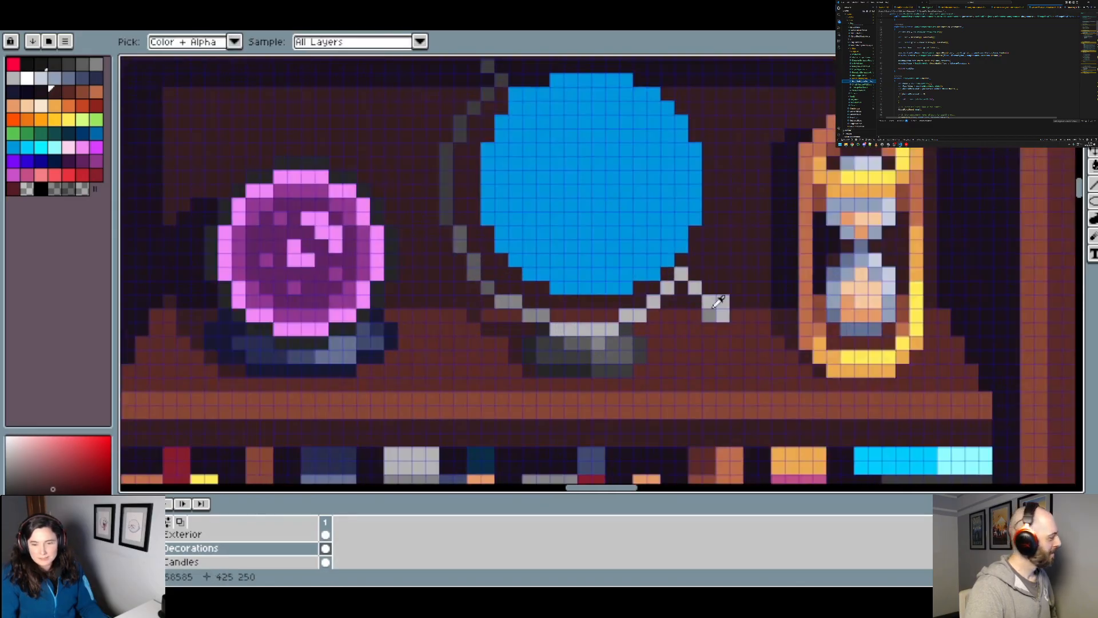
{"action": "left_click", "coordinate": [783, 254]}
{"action": "key", "text": "b"}
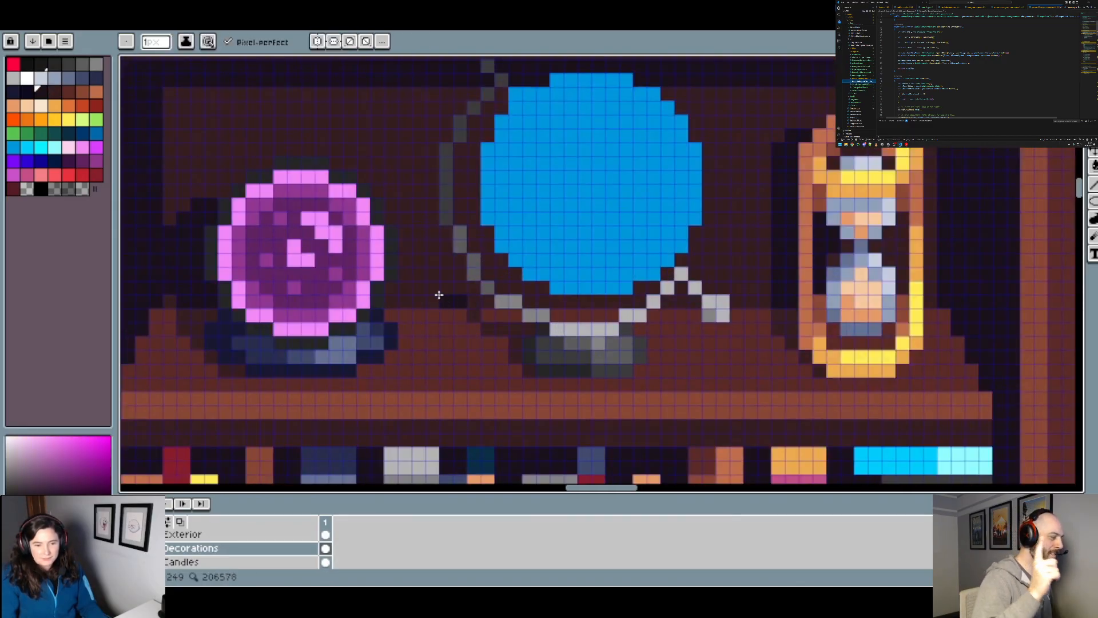
{"action": "left_click_drag", "start_coordinate": [421, 275], "coordinate": [419, 264]}
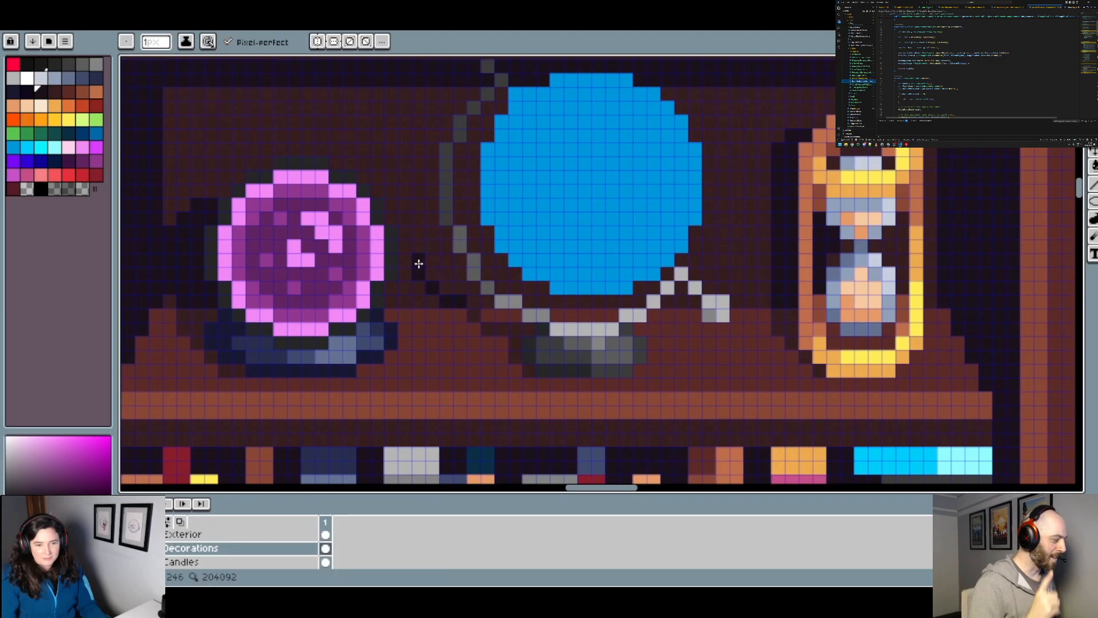
{"action": "left_click", "coordinate": [405, 243]}
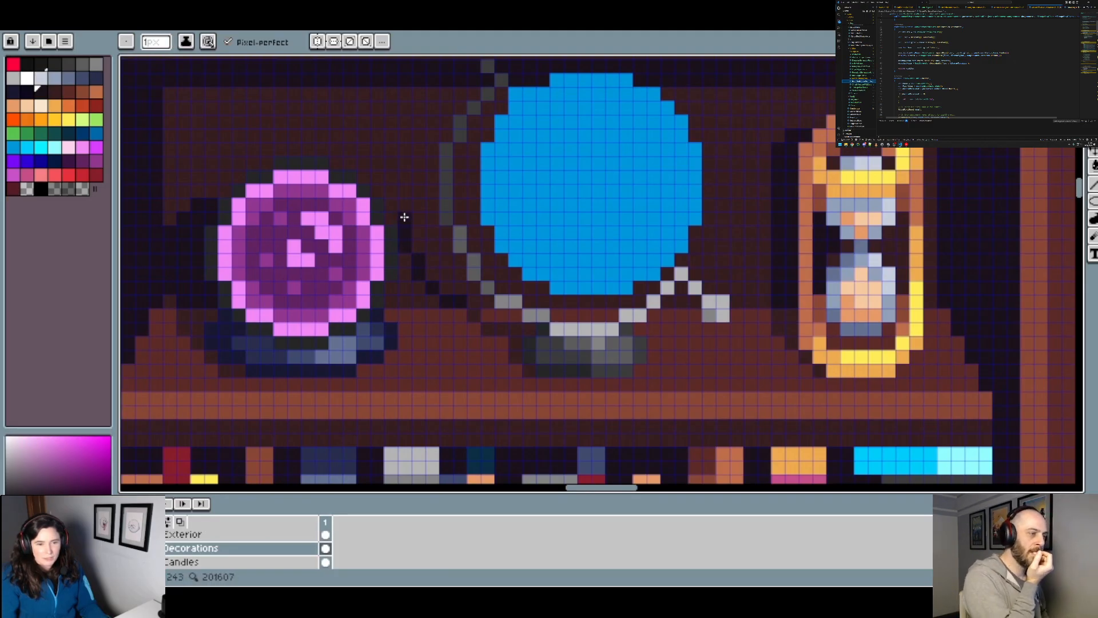
{"action": "left_click_drag", "start_coordinate": [404, 181], "coordinate": [421, 123]}
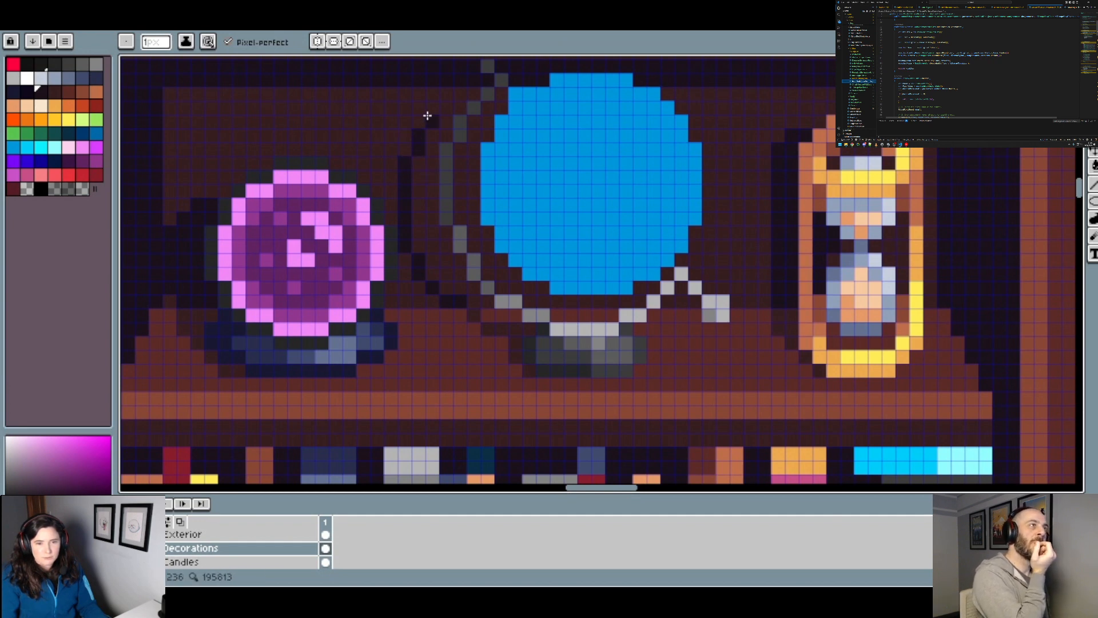
Step: Extend the arc's near-black shadow diagonally up the back wall towards the arc's upper tip
{"action": "scroll", "coordinate": [485, 93], "scroll_direction": "up", "scroll_amount": 5}
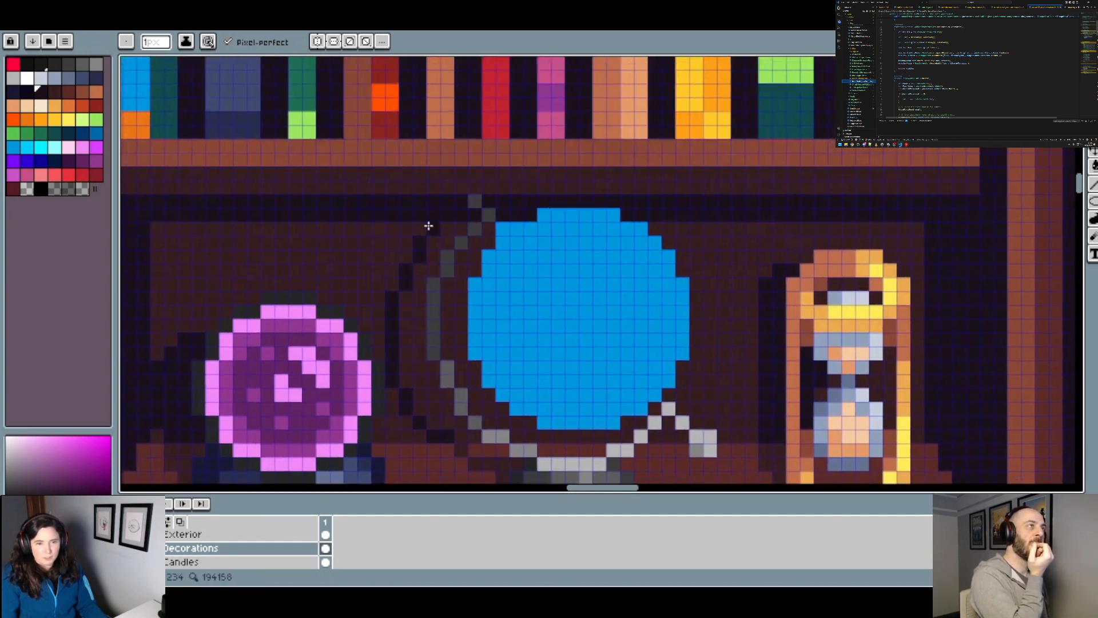
{"action": "scroll", "coordinate": [493, 218], "scroll_direction": "down", "scroll_amount": 3}
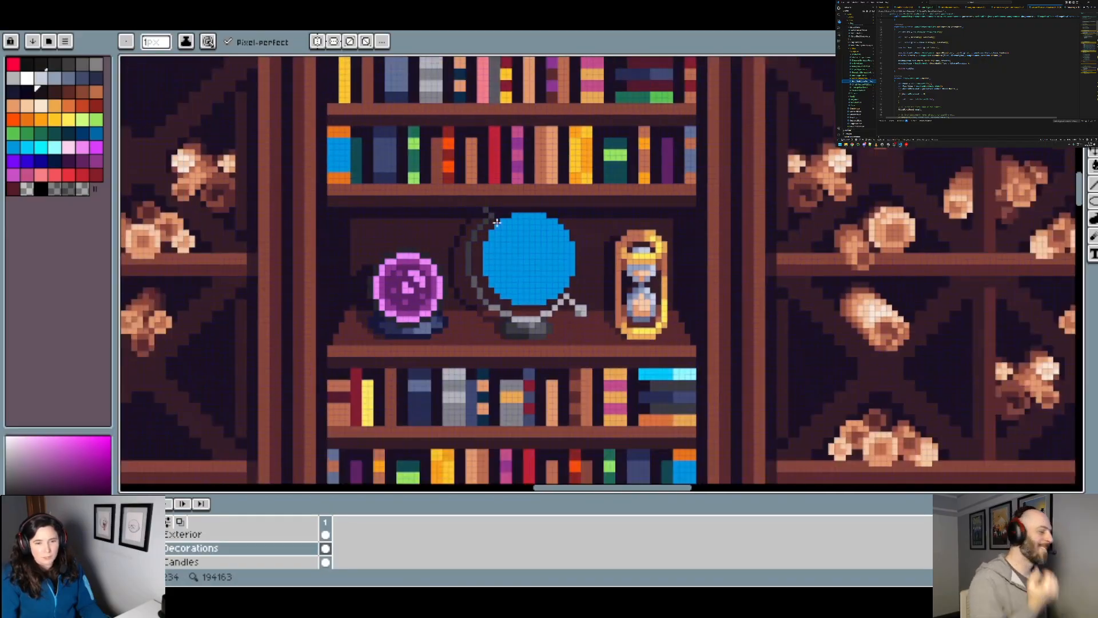
{"action": "scroll", "coordinate": [495, 232], "scroll_direction": "up", "scroll_amount": 2}
{"action": "scroll", "coordinate": [446, 248], "scroll_direction": "up", "scroll_amount": 1}
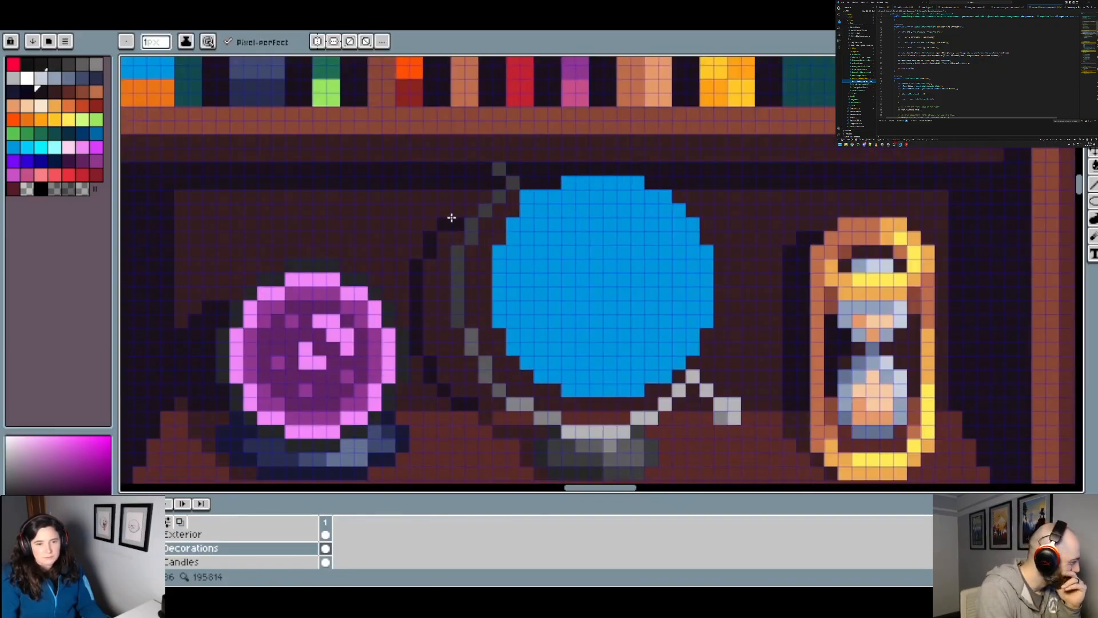
{"action": "scroll", "coordinate": [449, 205], "scroll_direction": "down", "scroll_amount": 3}
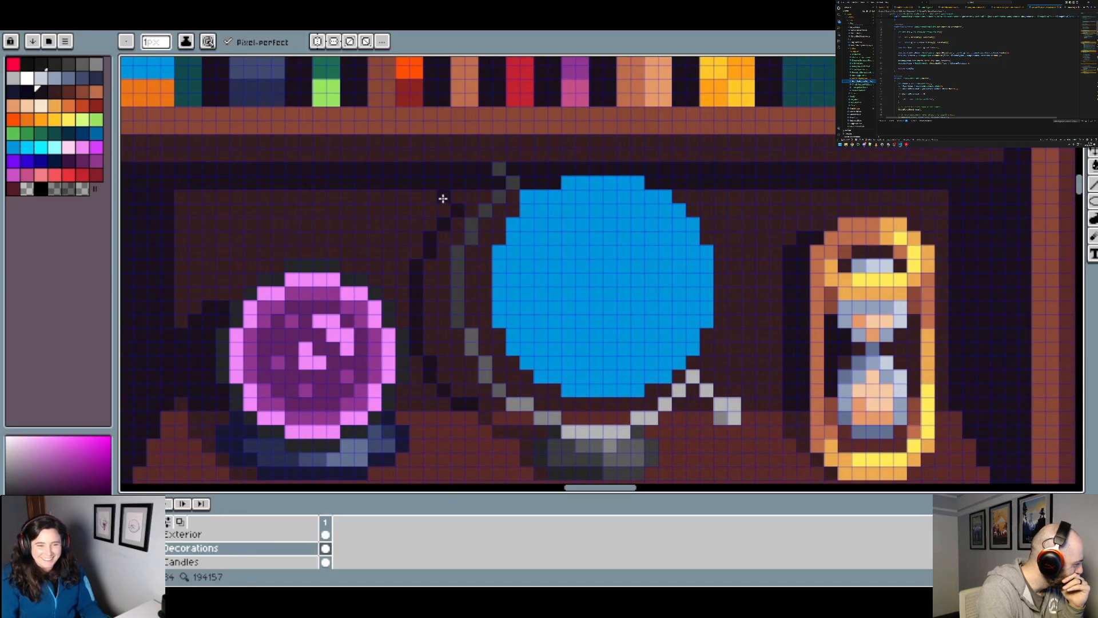
{"action": "scroll", "coordinate": [496, 242], "scroll_direction": "up", "scroll_amount": 2}
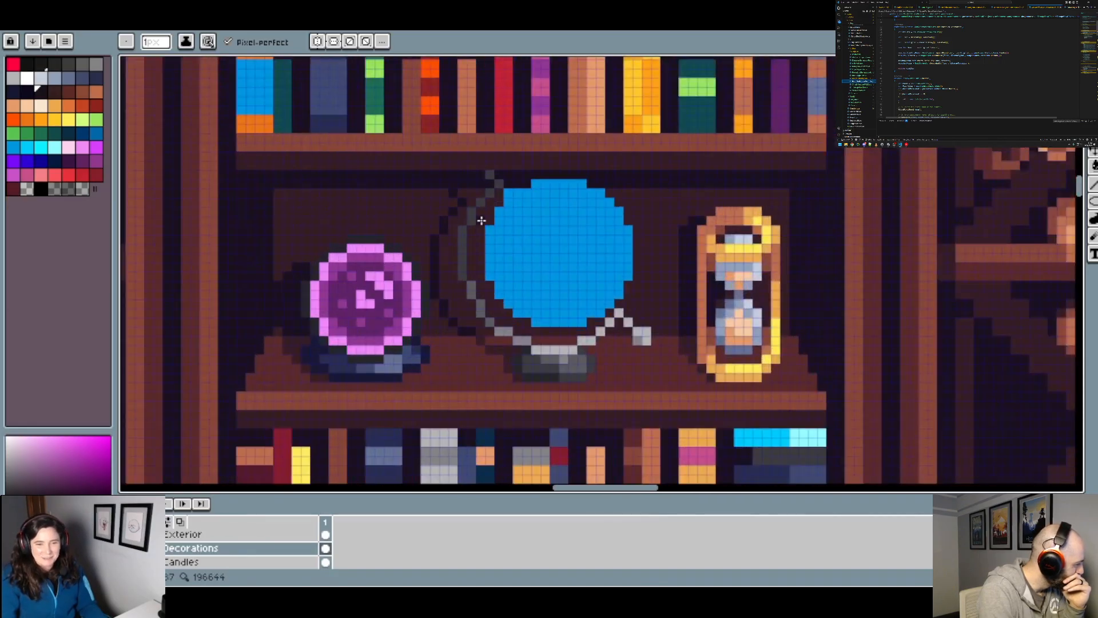
Step: Shade the gap between the arc's left side and the blue disc near-black, undoing stray strokes
{"action": "scroll", "coordinate": [482, 220], "scroll_direction": "up", "scroll_amount": 1}
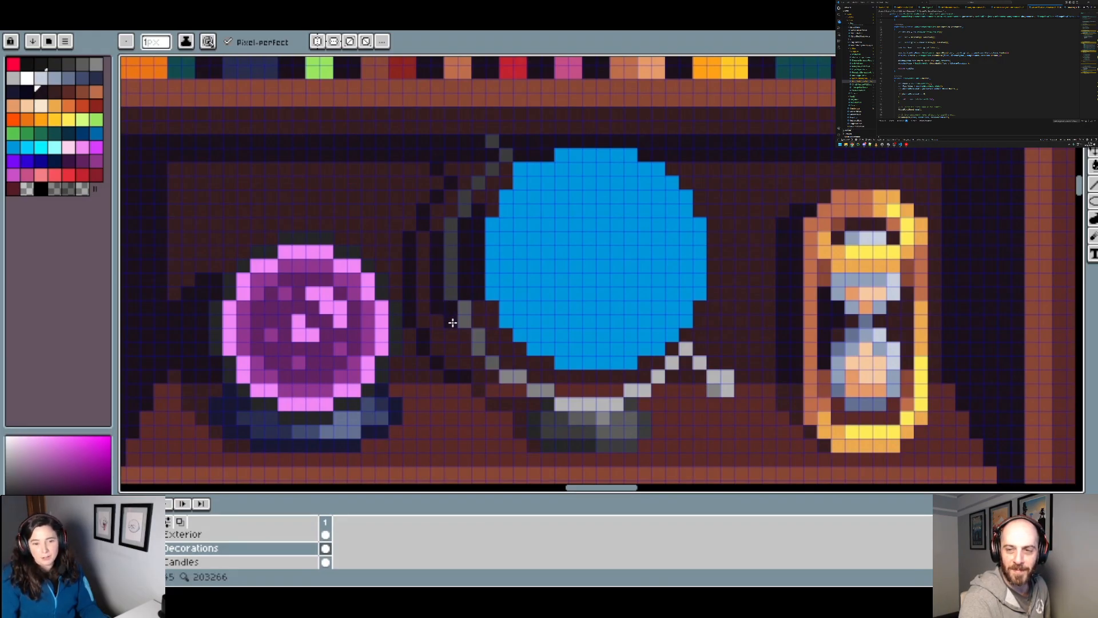
{"action": "key", "text": "ctrl+z"}
{"action": "key", "text": "ctrl+z"}
{"action": "key", "text": "ctrl+z"}
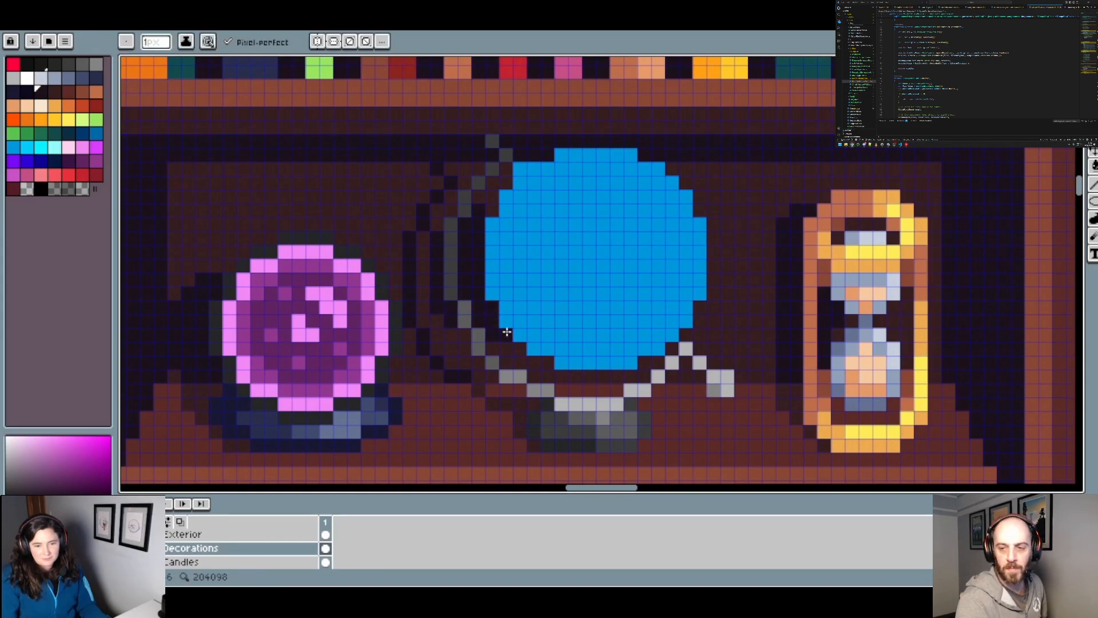
{"action": "scroll", "coordinate": [475, 349], "scroll_direction": "down", "scroll_amount": 3}
{"action": "scroll", "coordinate": [481, 357], "scroll_direction": "up", "scroll_amount": 4}
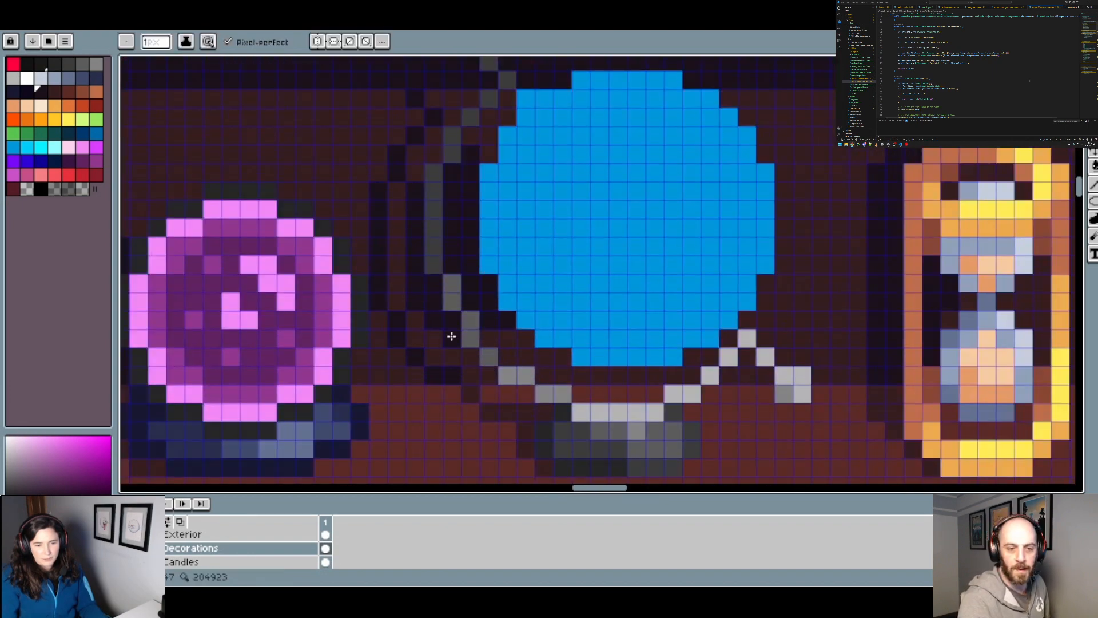
{"action": "scroll", "coordinate": [498, 340], "scroll_direction": "down", "scroll_amount": 3}
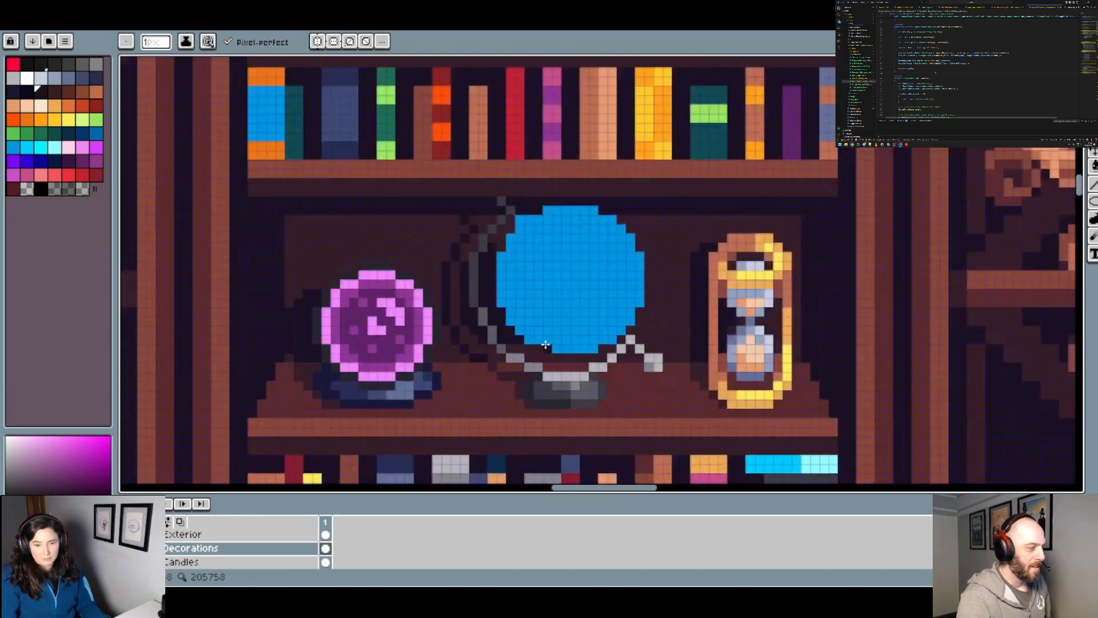
Step: Continue the blue disc's near-black shadow along its lower-left edge and underside, inside the arc
{"action": "scroll", "coordinate": [487, 358], "scroll_direction": "up", "scroll_amount": 3}
{"action": "left_click", "coordinate": [460, 367]}
{"action": "left_click_drag", "start_coordinate": [482, 354], "coordinate": [536, 354]}
{"action": "scroll", "coordinate": [544, 363], "scroll_direction": "down", "scroll_amount": 2}
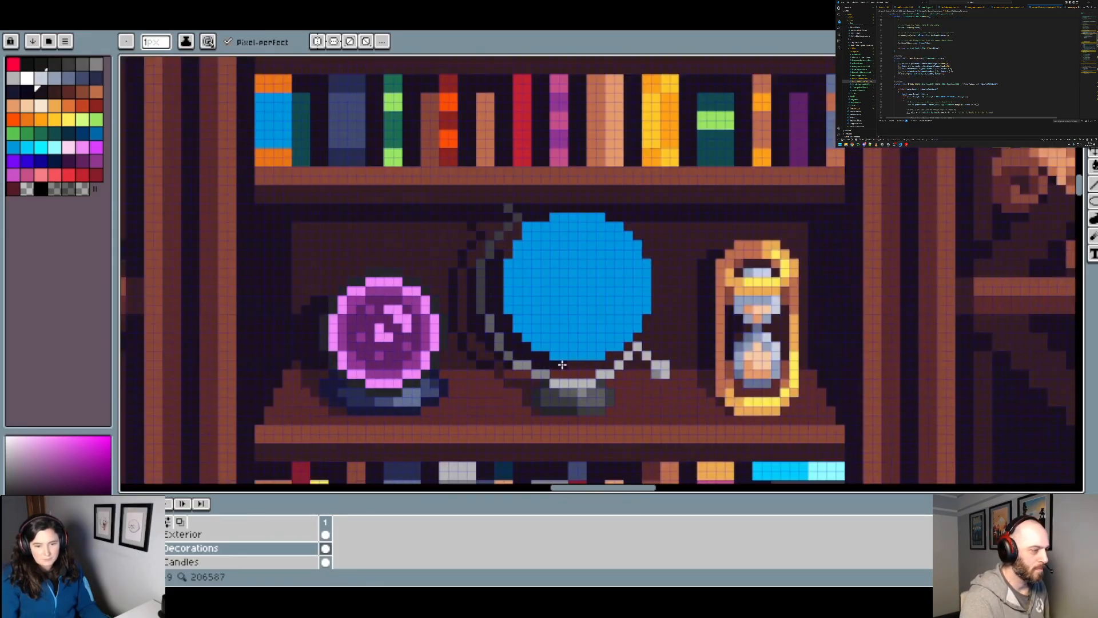
{"action": "scroll", "coordinate": [572, 365], "scroll_direction": "up", "scroll_amount": 1}
{"action": "scroll", "coordinate": [582, 362], "scroll_direction": "down", "scroll_amount": 2}
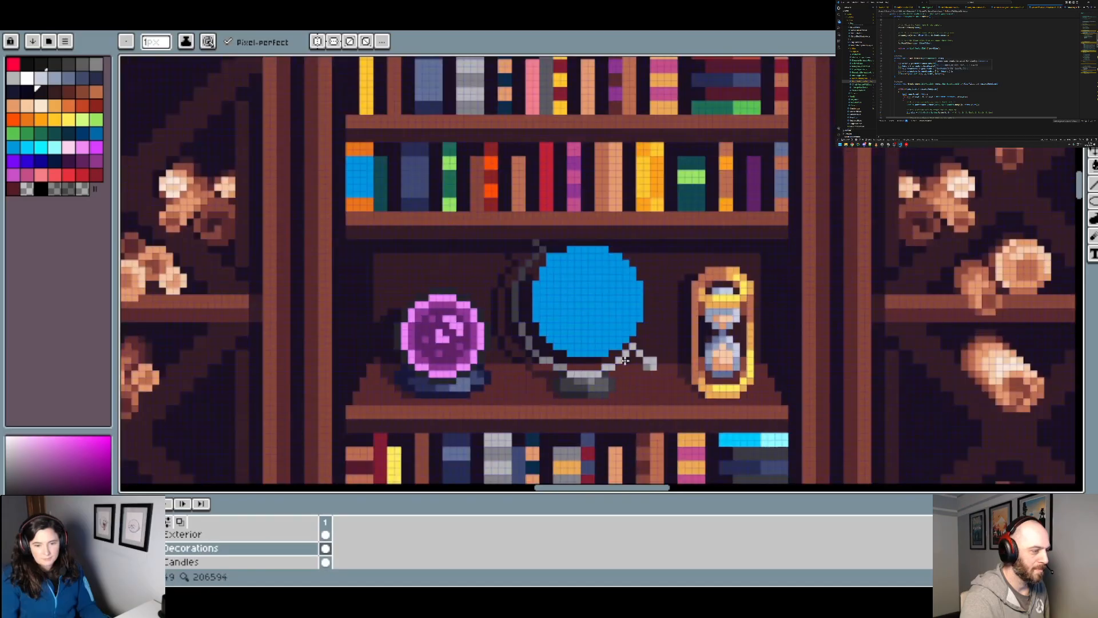
Step: Set the drawing colour to the transparent palette swatch and check the globe's shadows against the whole bookcase
{"action": "scroll", "coordinate": [546, 308], "scroll_direction": "up", "scroll_amount": 2}
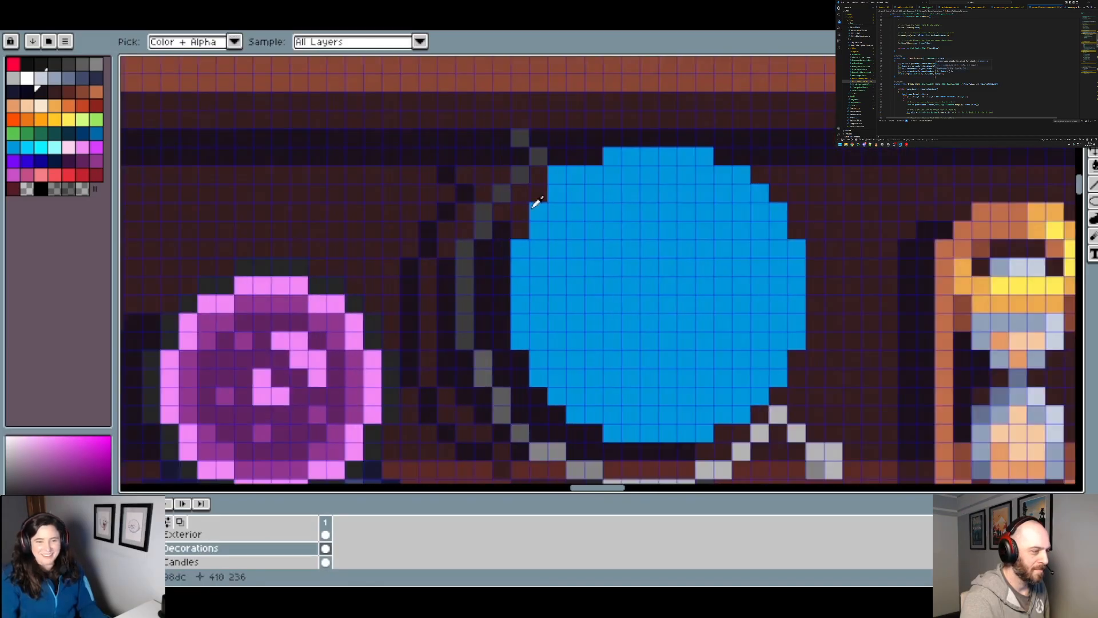
{"action": "scroll", "coordinate": [518, 307], "scroll_direction": "down", "scroll_amount": 2}
{"action": "scroll", "coordinate": [518, 297], "scroll_direction": "up", "scroll_amount": 1}
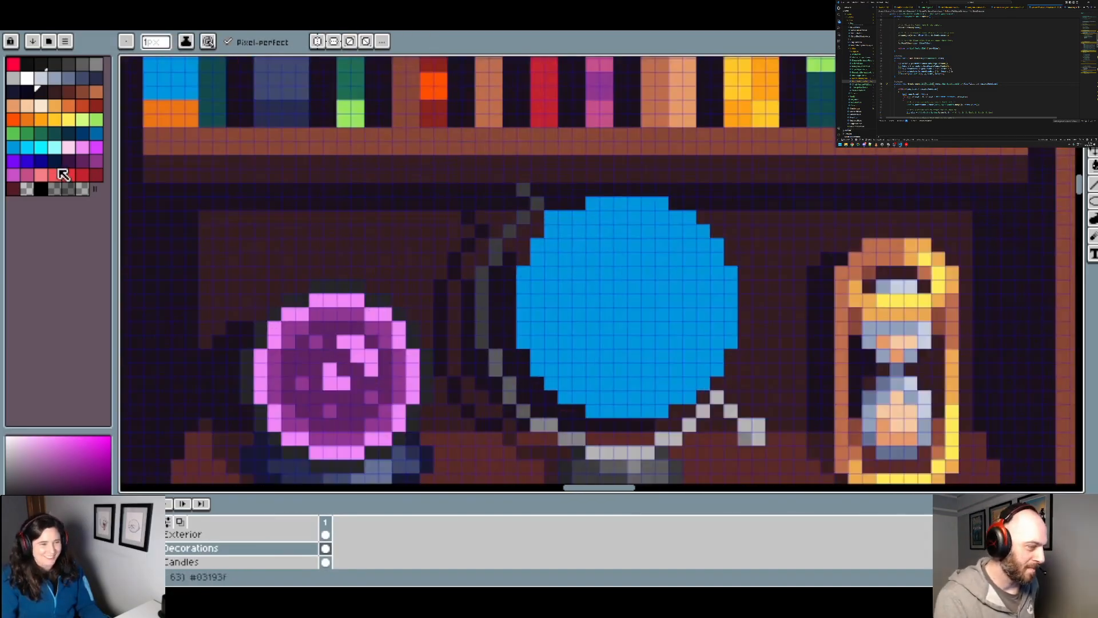
{"action": "left_click", "coordinate": [27, 191]}
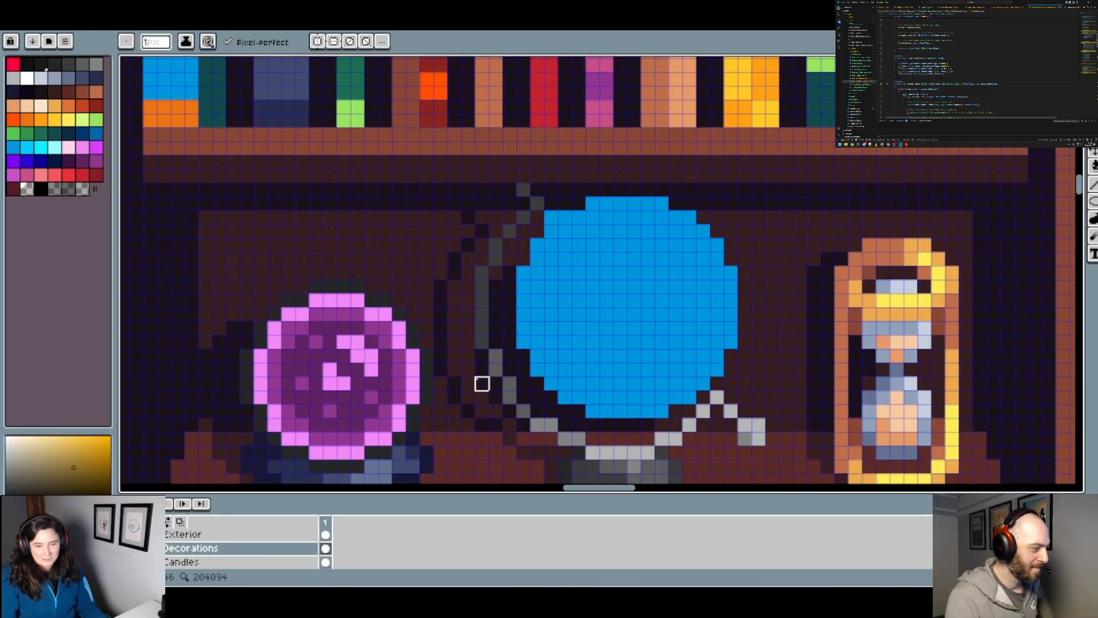
{"action": "scroll", "coordinate": [593, 384], "scroll_direction": "down", "scroll_amount": 2}
{"action": "scroll", "coordinate": [559, 287], "scroll_direction": "up", "scroll_amount": 2}
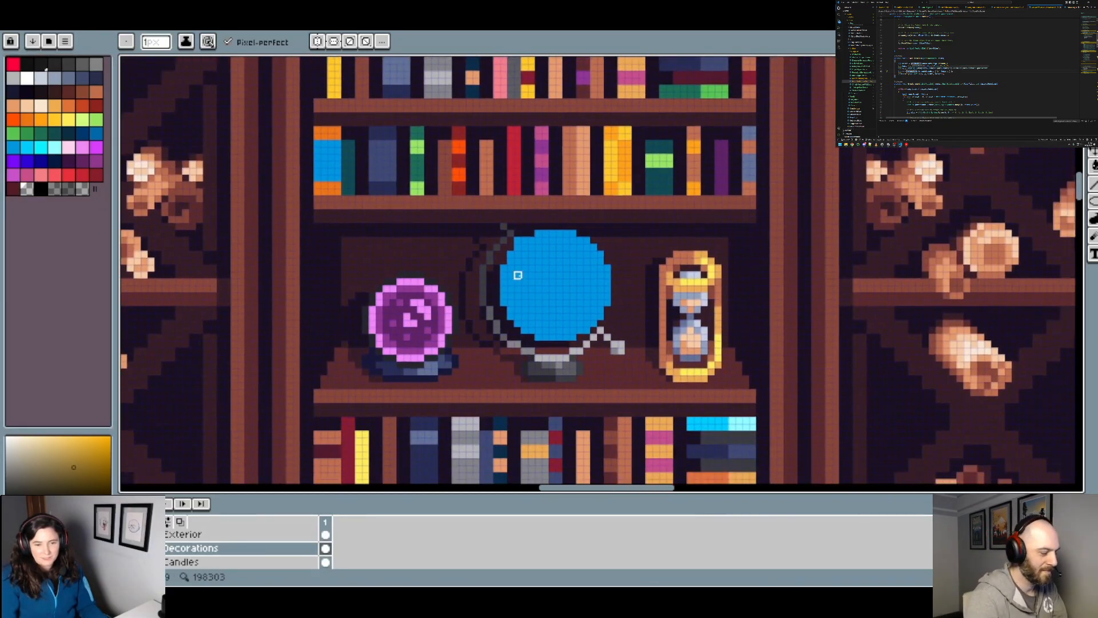
{"action": "scroll", "coordinate": [559, 287], "scroll_direction": "down", "scroll_amount": 1}
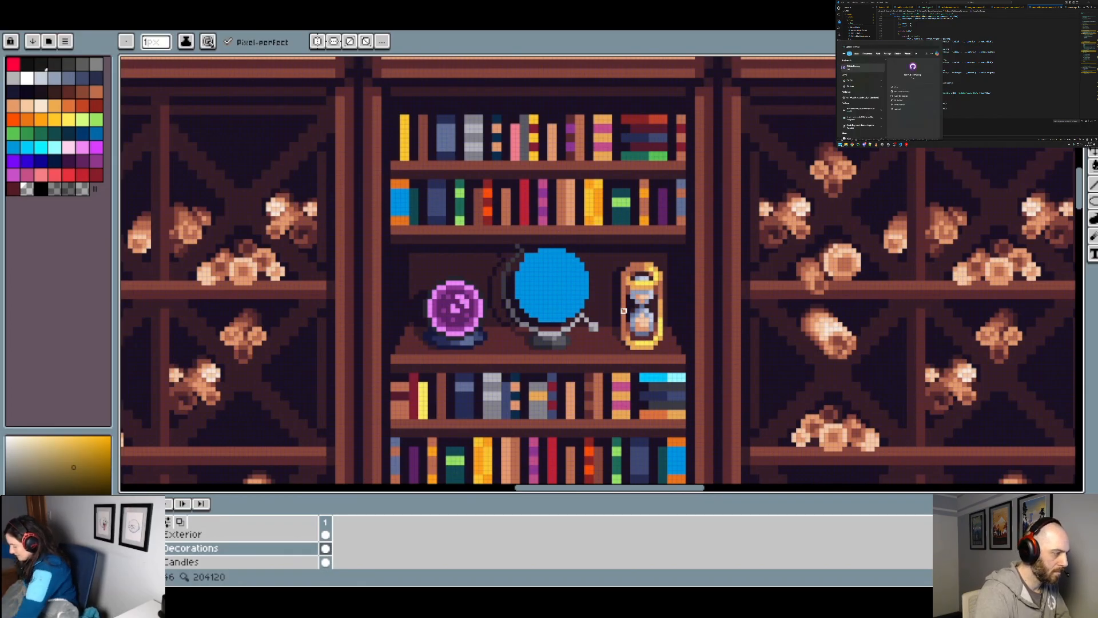
Step: Switch to GitHub Desktop to bring up the Meili repository's changed files
{"action": "key", "text": "Return"}
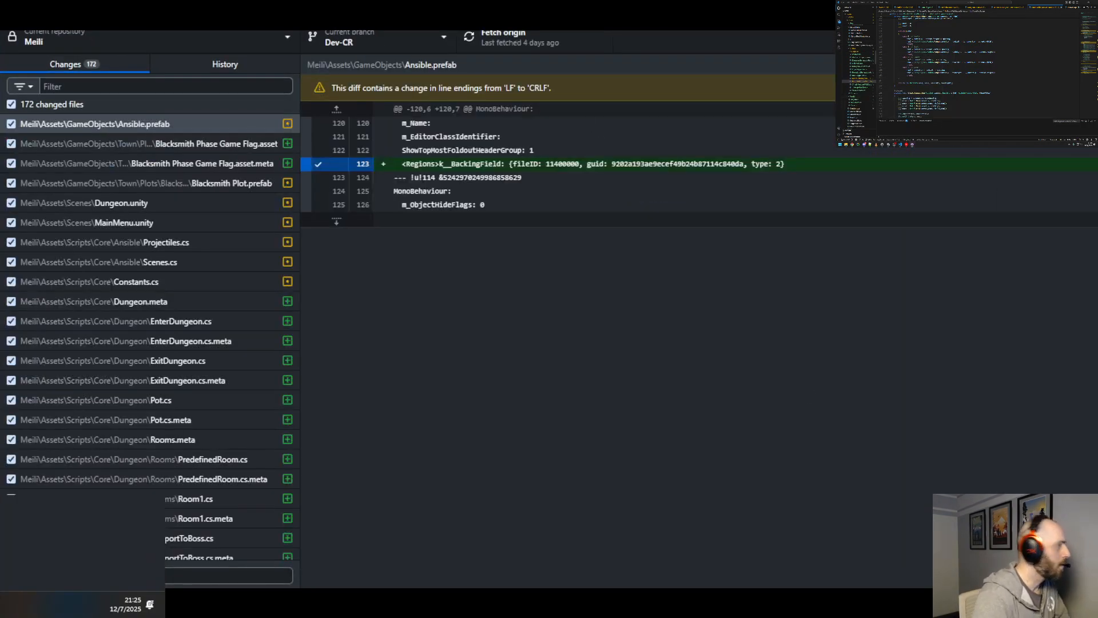
Step: Look over the globe shelf's ornaments and shadows against the surrounding bookcases
{"action": "left_click_drag", "start_coordinate": [509, 14], "coordinate": [914, 2]}
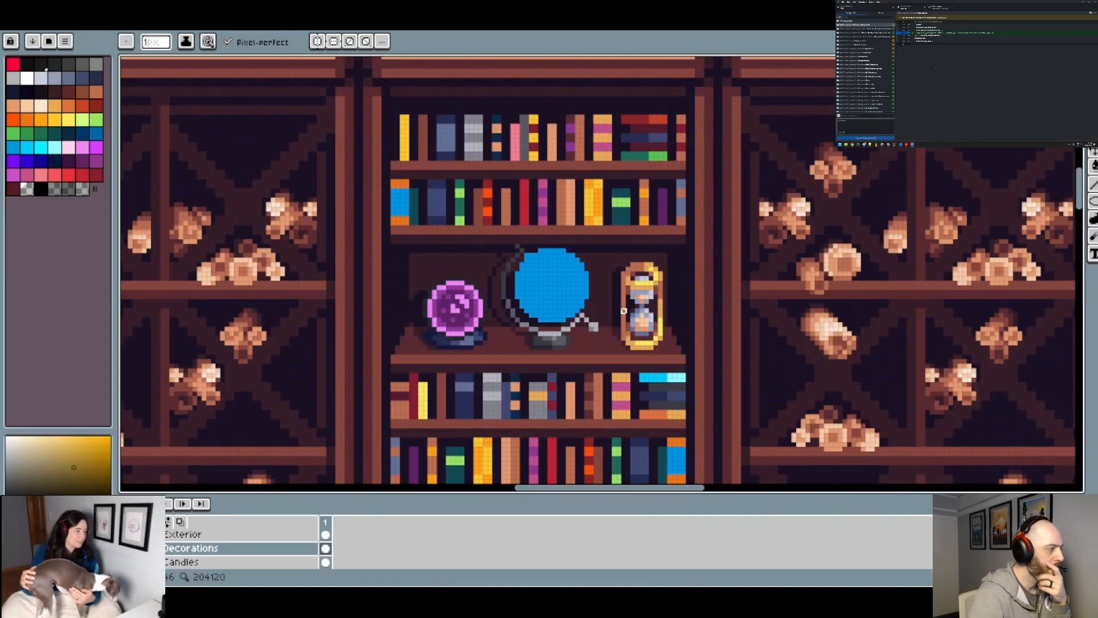
{"action": "scroll", "coordinate": [877, 57], "scroll_direction": "down", "scroll_amount": 15}
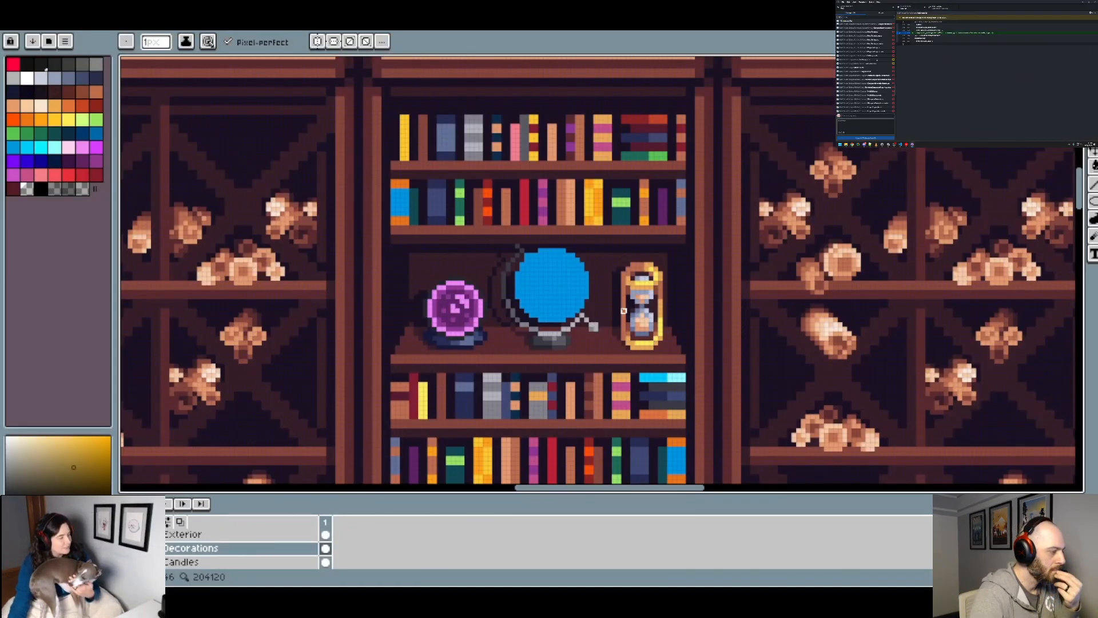
{"action": "scroll", "coordinate": [865, 69], "scroll_direction": "down", "scroll_amount": 10}
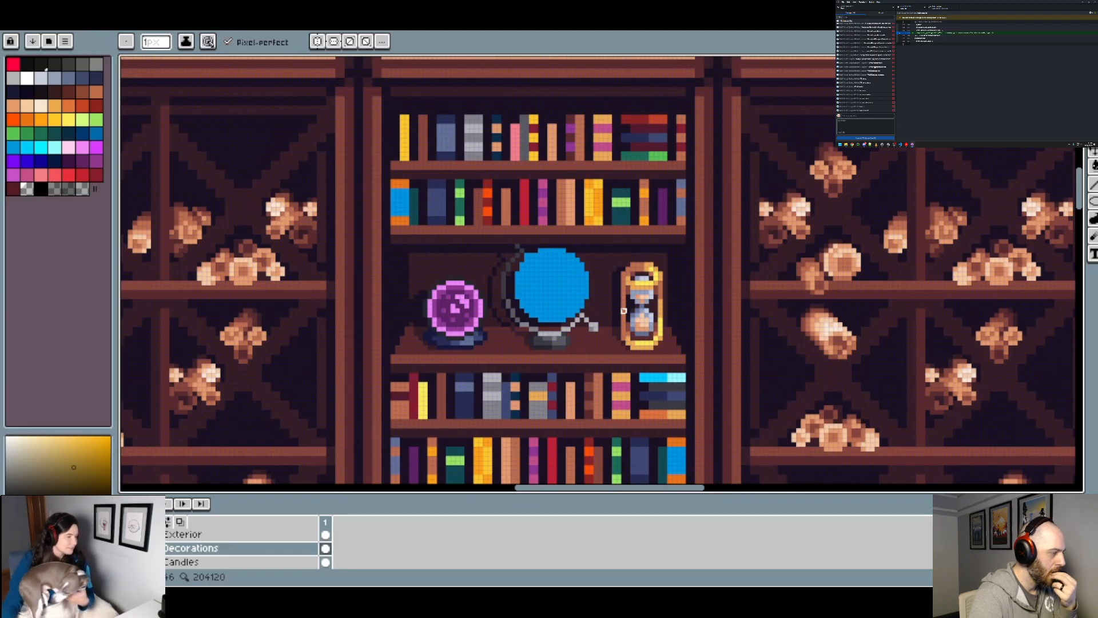
{"action": "scroll", "coordinate": [875, 68], "scroll_direction": "up", "scroll_amount": 20}
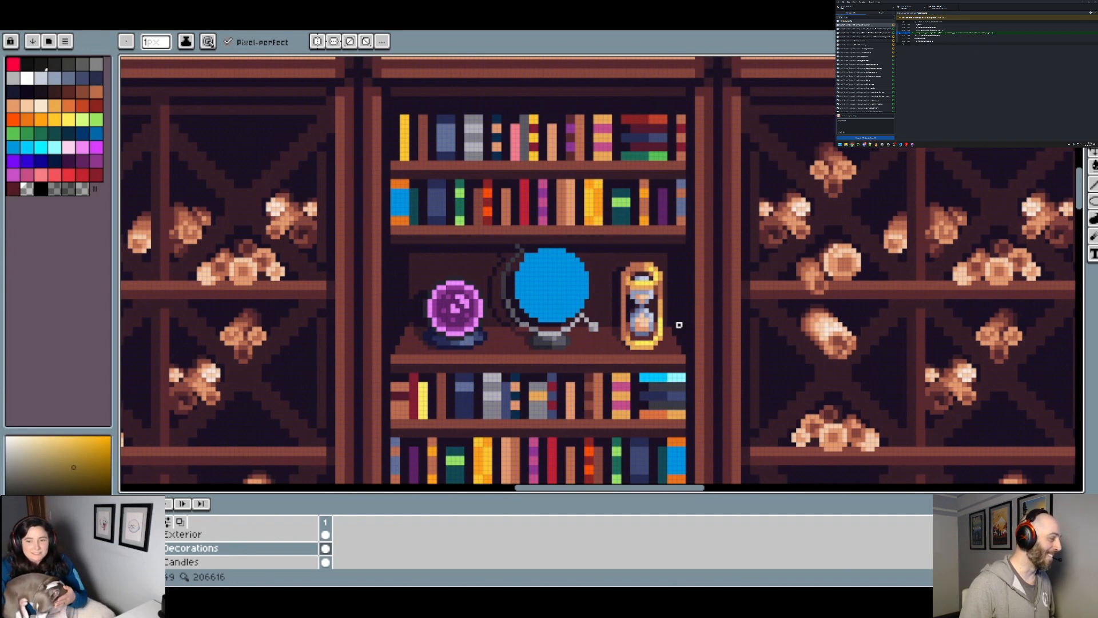
{"action": "scroll", "coordinate": [675, 315], "scroll_direction": "down", "scroll_amount": 4}
{"action": "scroll", "coordinate": [674, 314], "scroll_direction": "up", "scroll_amount": 3}
{"action": "left_click_drag", "start_coordinate": [701, 385], "coordinate": [666, 292]}
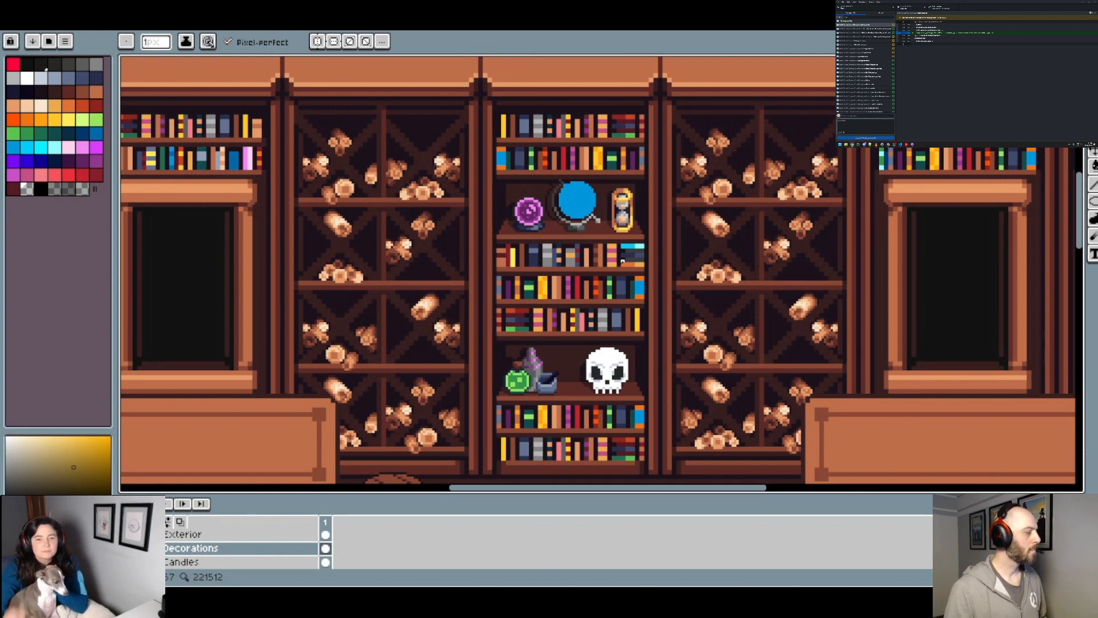
Step: Extend the light-grey strip on top of the globe stand one pixel left and erase the arc pixel overlapping it
{"action": "scroll", "coordinate": [549, 232], "scroll_direction": "up", "scroll_amount": 5}
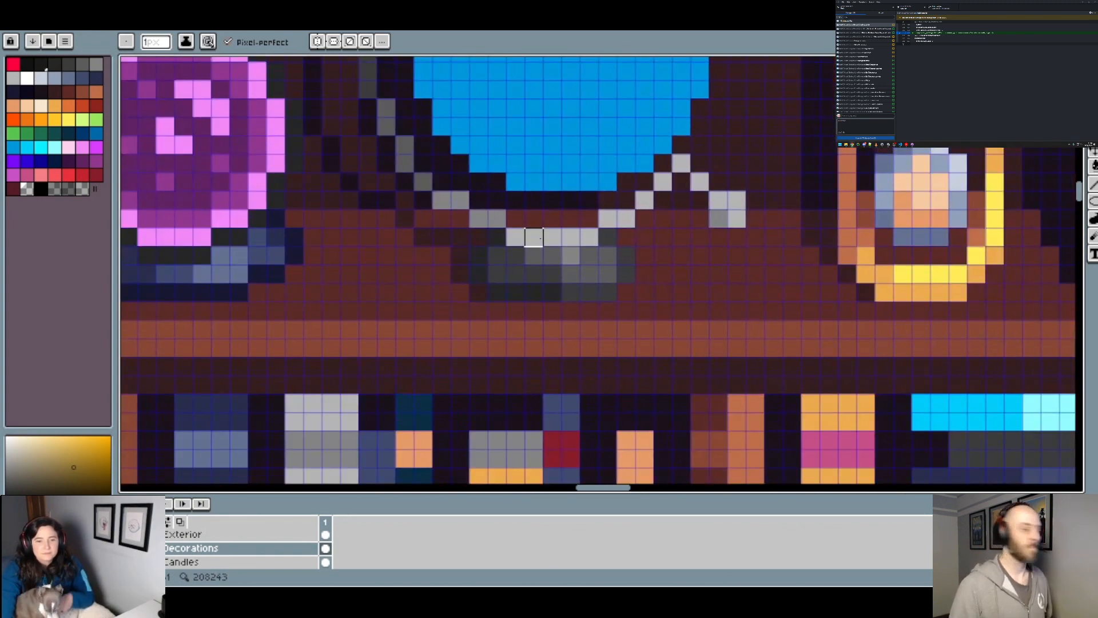
{"action": "left_click", "coordinate": [534, 237], "text": "alt"}
{"action": "left_click", "coordinate": [497, 237]}
{"action": "scroll", "coordinate": [515, 222], "scroll_direction": "down", "scroll_amount": 1}
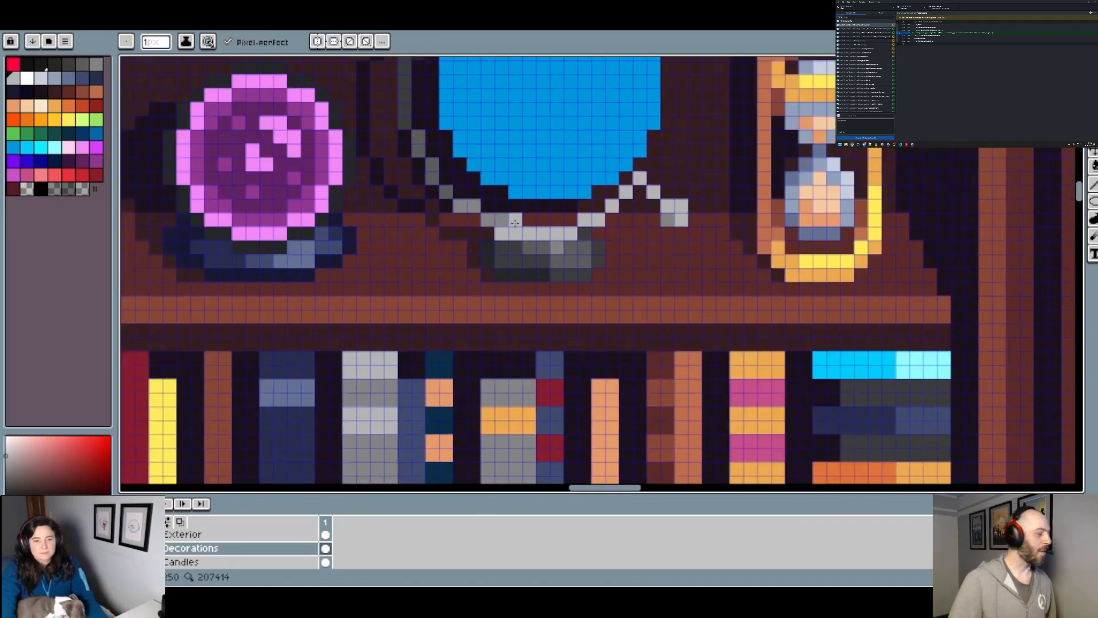
{"action": "scroll", "coordinate": [515, 222], "scroll_direction": "up", "scroll_amount": 1}
{"action": "left_click", "coordinate": [27, 189]}
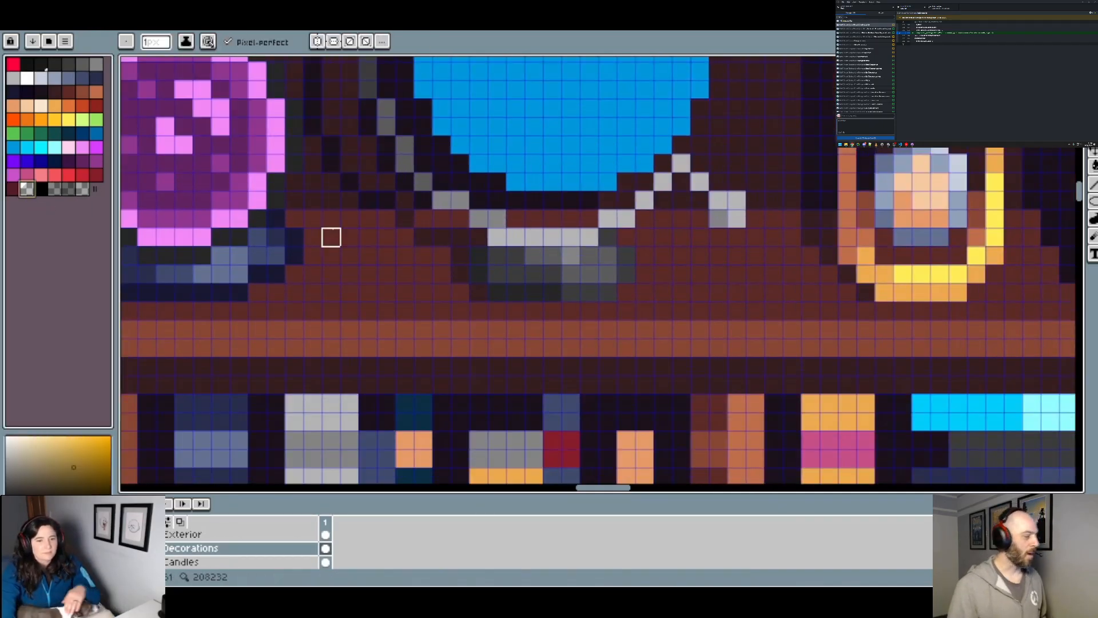
{"action": "left_click", "coordinate": [498, 218]}
{"action": "scroll", "coordinate": [516, 222], "scroll_direction": "down", "scroll_amount": 3}
Step: Smooth the arc's lower-left curve by adding one mid-grey pixel and erasing the surplus pixel above it
{"action": "scroll", "coordinate": [516, 222], "scroll_direction": "up", "scroll_amount": 3}
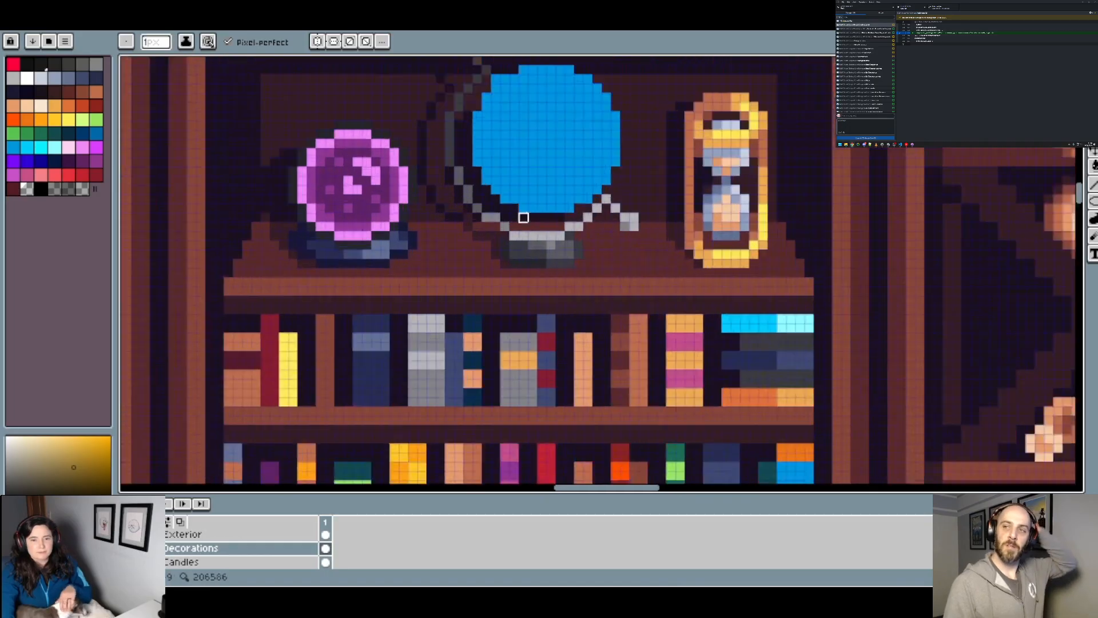
{"action": "left_click", "coordinate": [460, 254], "text": "alt"}
{"action": "left_click", "coordinate": [432, 254]}
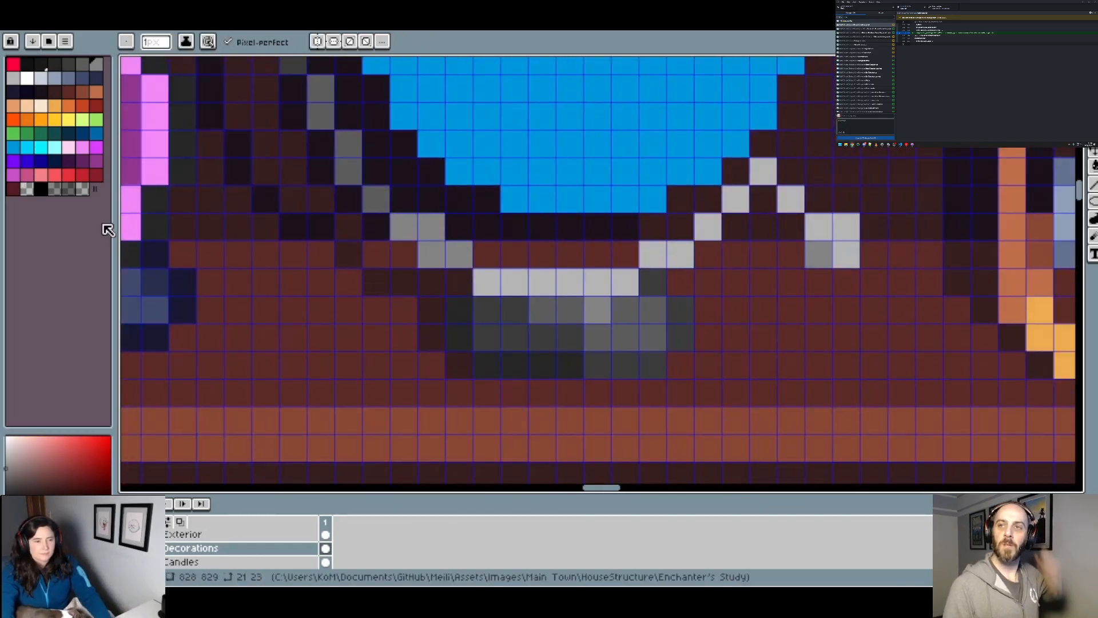
{"action": "left_click", "coordinate": [28, 189]}
{"action": "left_click", "coordinate": [432, 227]}
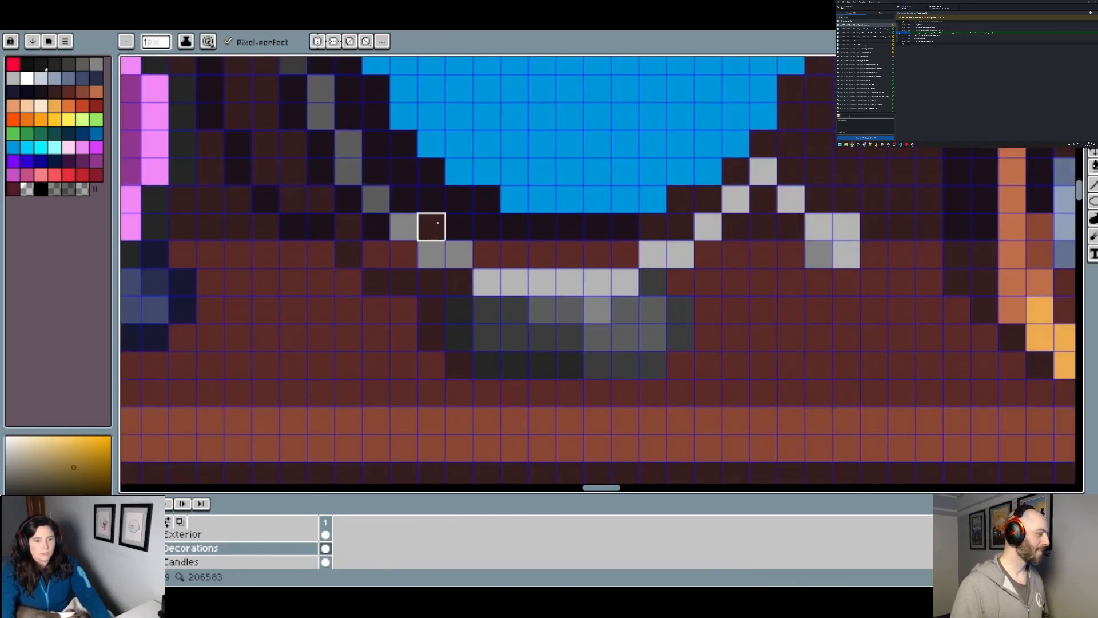
{"action": "scroll", "coordinate": [452, 225], "scroll_direction": "down", "scroll_amount": 3}
{"action": "scroll", "coordinate": [509, 235], "scroll_direction": "down", "scroll_amount": 2}
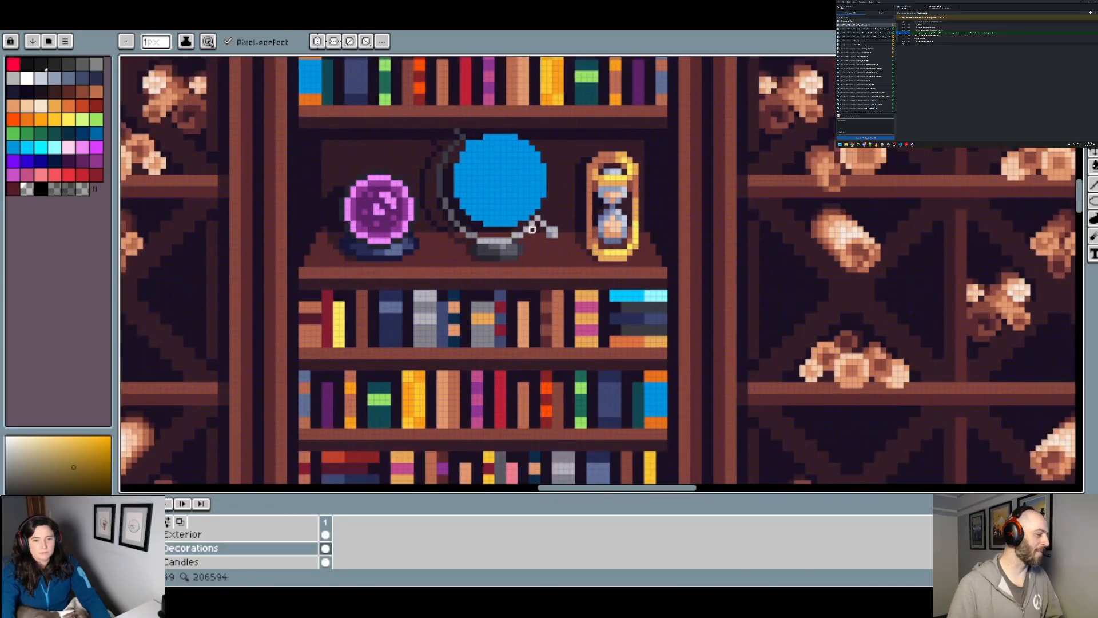
Step: Paint a short near-black shadow strip between the underside of the blue disc and the stand's light-grey strip
{"action": "scroll", "coordinate": [529, 239], "scroll_direction": "up", "scroll_amount": 1}
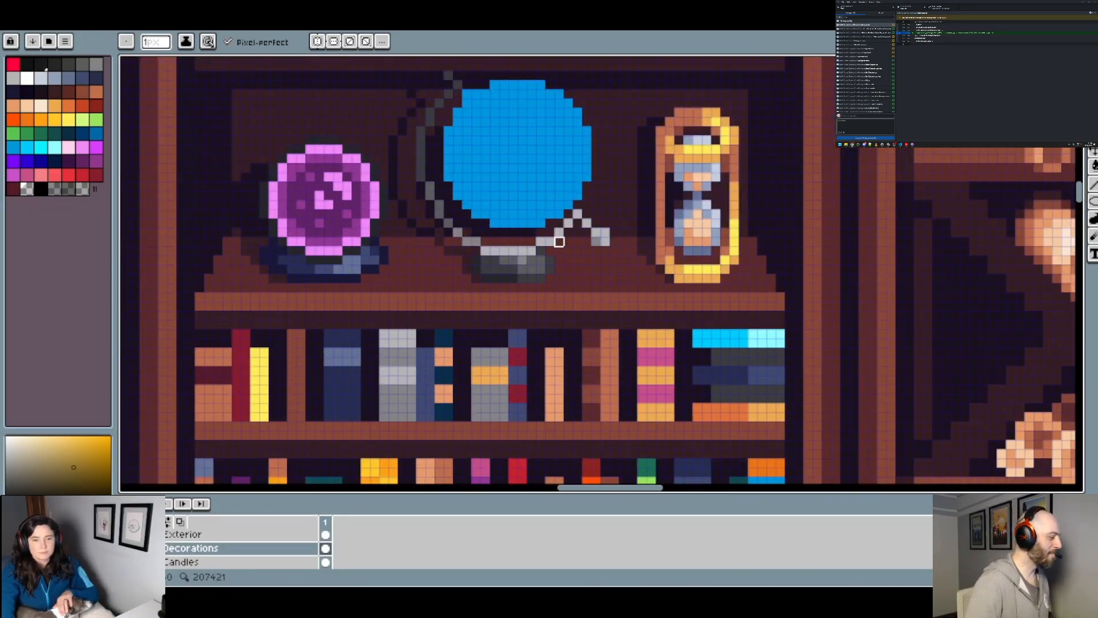
{"action": "scroll", "coordinate": [559, 238], "scroll_direction": "up", "scroll_amount": 2}
{"action": "left_click", "coordinate": [452, 223], "text": "alt"}
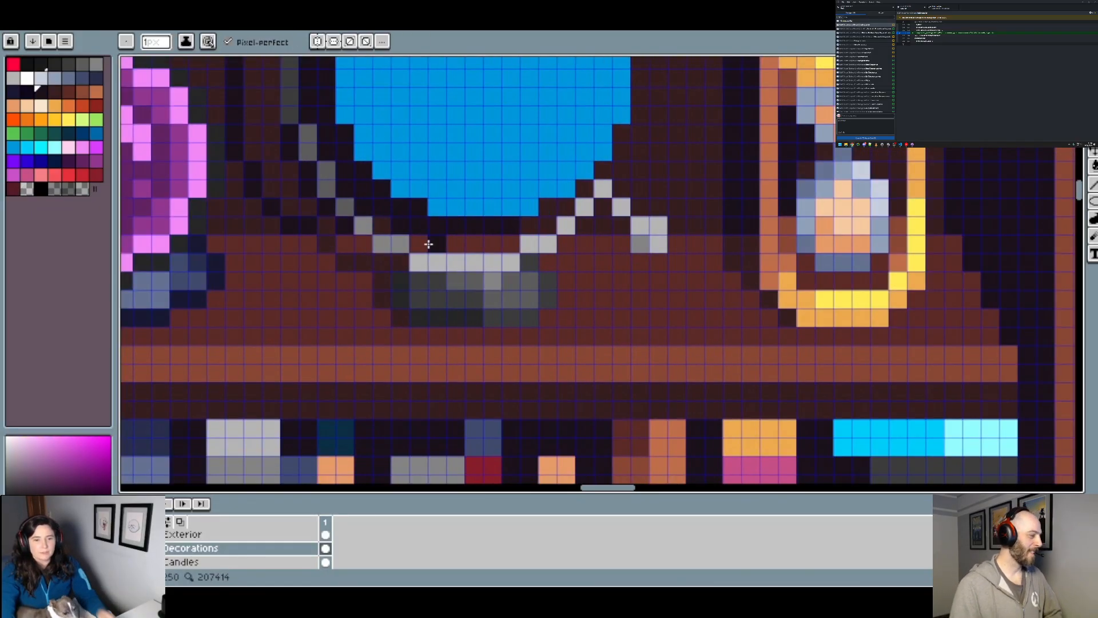
{"action": "left_click_drag", "start_coordinate": [474, 242], "coordinate": [432, 242]}
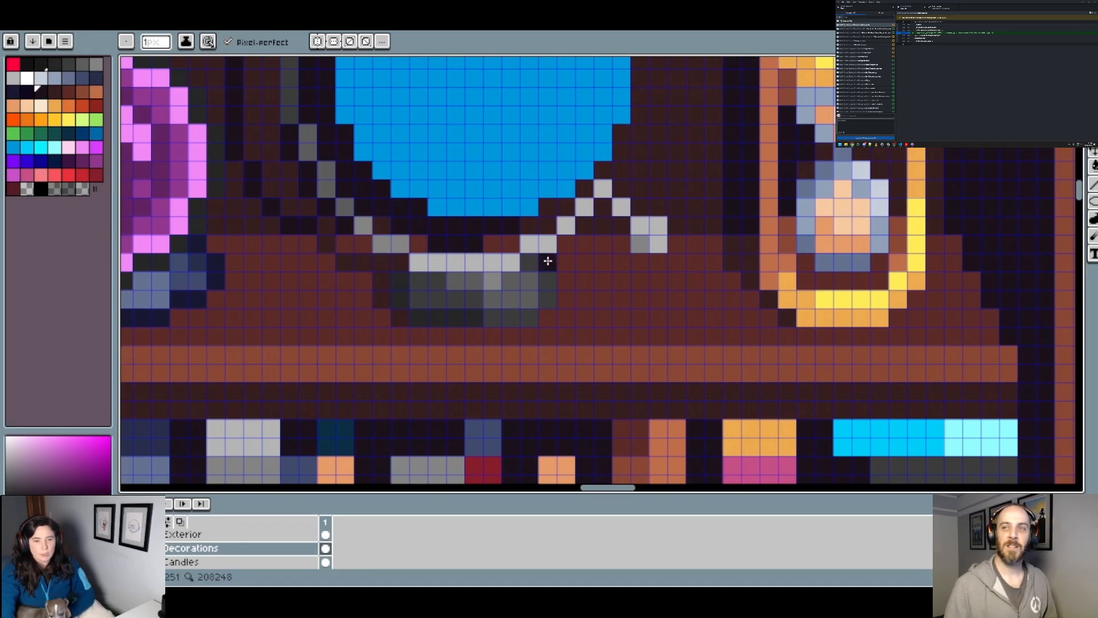
{"action": "scroll", "coordinate": [544, 258], "scroll_direction": "down", "scroll_amount": 2}
{"action": "scroll", "coordinate": [510, 255], "scroll_direction": "up", "scroll_amount": 1}
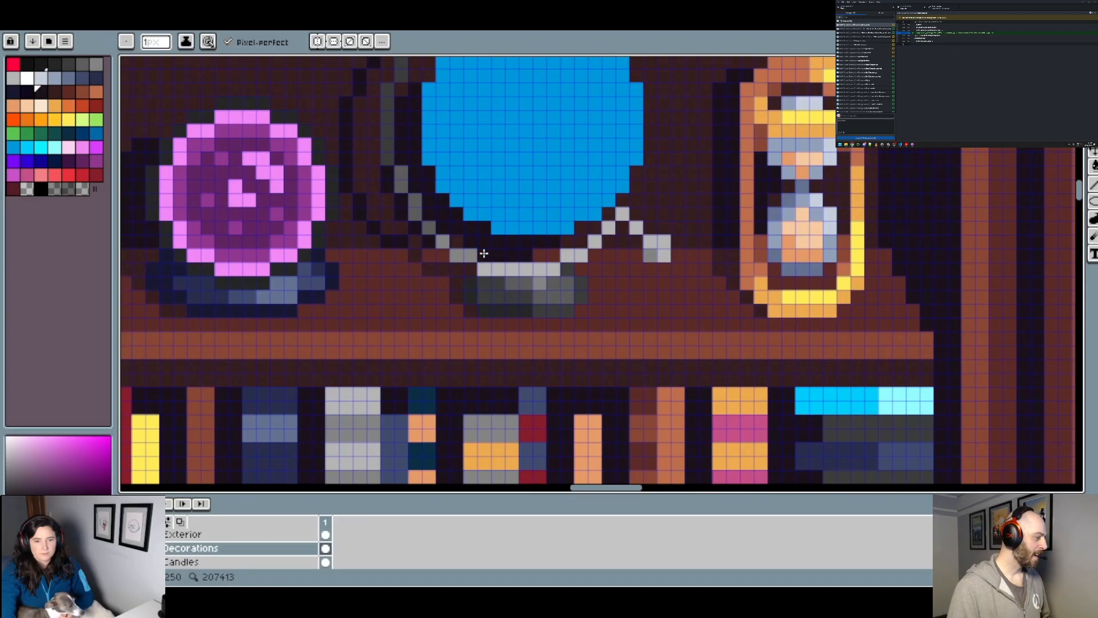
Step: Extend the mid-grey shading leftward along the stand base's upper row and widen its lighter highlight
{"action": "scroll", "coordinate": [524, 281], "scroll_direction": "up", "scroll_amount": 1}
{"action": "left_click", "coordinate": [527, 285], "text": "alt"}
{"action": "left_click_drag", "start_coordinate": [508, 285], "coordinate": [487, 285]}
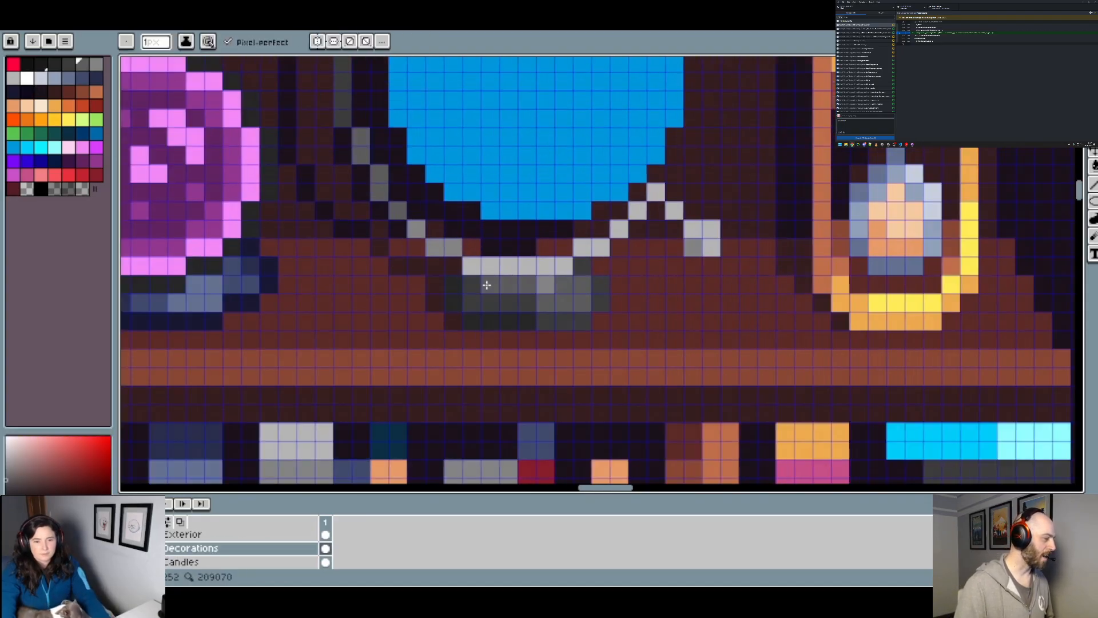
{"action": "left_click", "coordinate": [545, 288], "text": "alt"}
{"action": "left_click", "coordinate": [529, 289]}
Step: Rework the grey shading on the stand base's lower rows with sampled base greys
{"action": "left_click", "coordinate": [548, 302], "text": "alt"}
{"action": "left_click", "coordinate": [524, 302]}
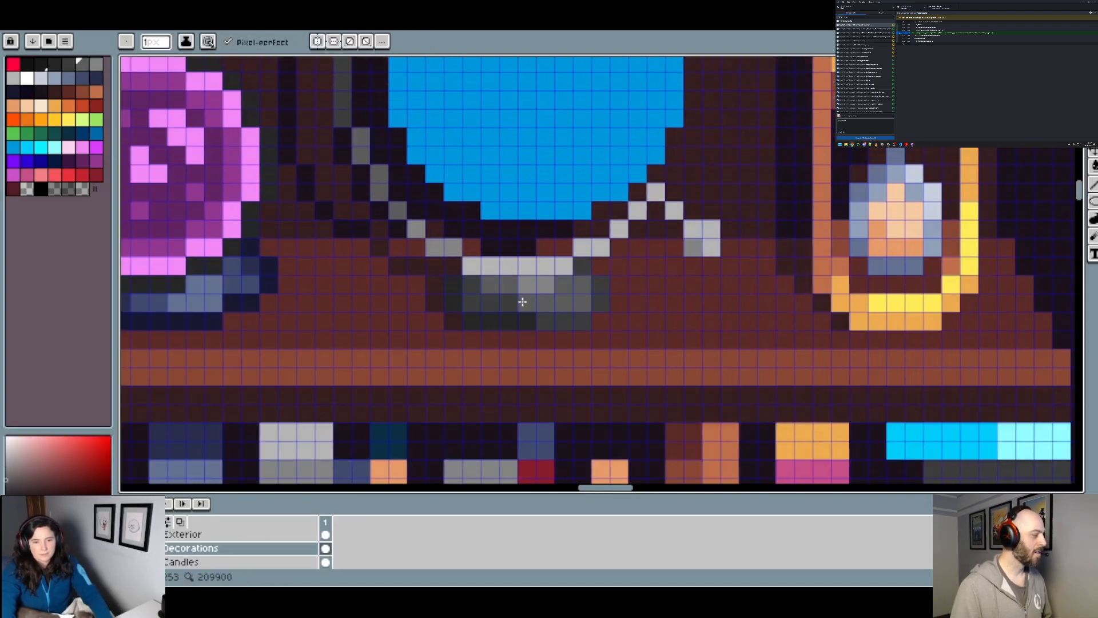
{"action": "left_click", "coordinate": [535, 320], "text": "alt"}
{"action": "left_click", "coordinate": [549, 302]}
{"action": "scroll", "coordinate": [558, 301], "scroll_direction": "down", "scroll_amount": 3}
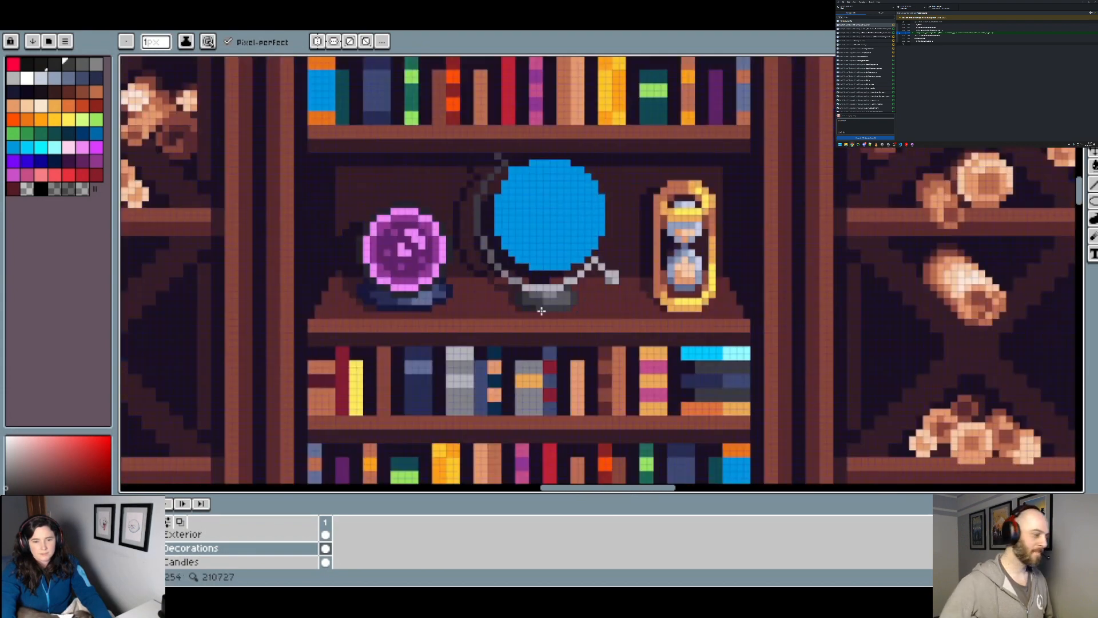
{"action": "scroll", "coordinate": [538, 309], "scroll_direction": "up", "scroll_amount": 3}
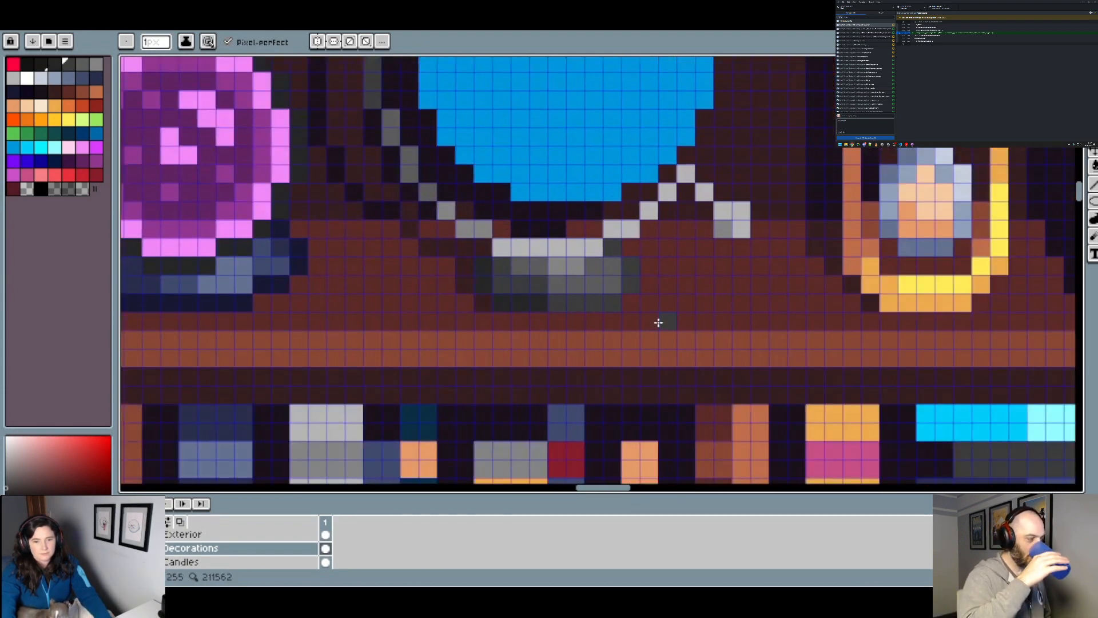
Step: Narrow the stand base by erasing its outermost right-hand pixels and its lower-right corner with the transparent swatch
{"action": "left_click", "coordinate": [24, 191]}
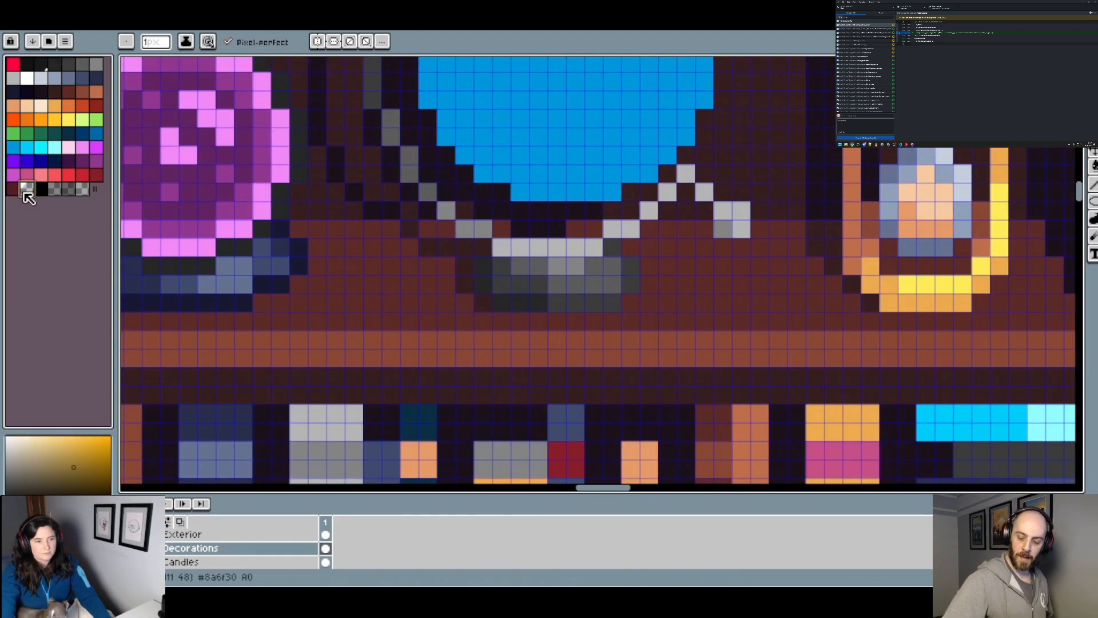
{"action": "left_click", "coordinate": [613, 303]}
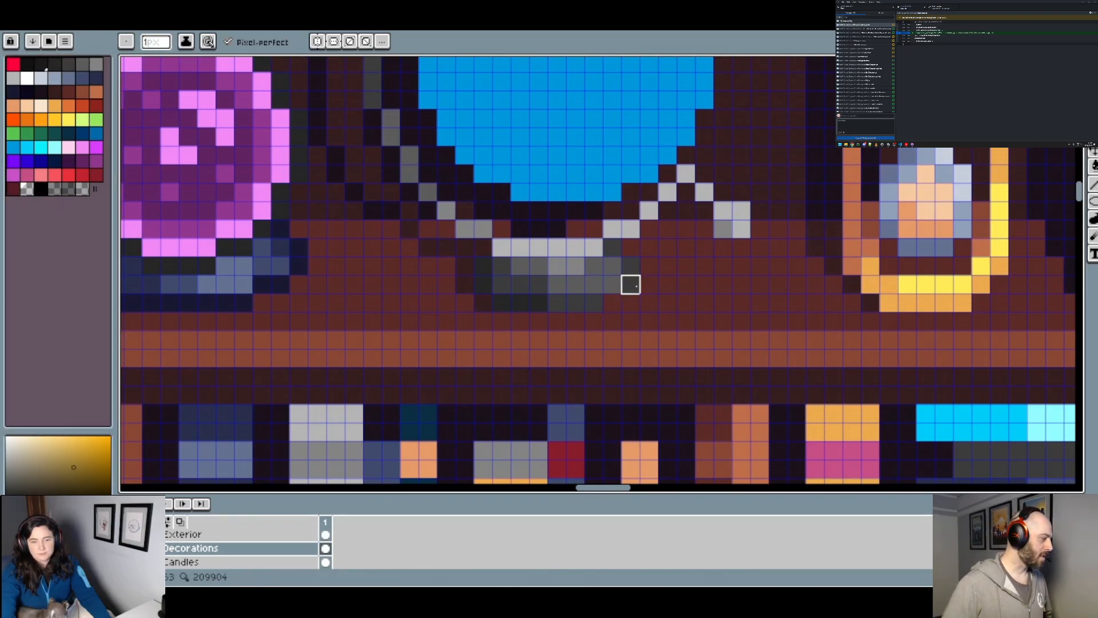
{"action": "left_click", "coordinate": [667, 303], "text": "alt"}
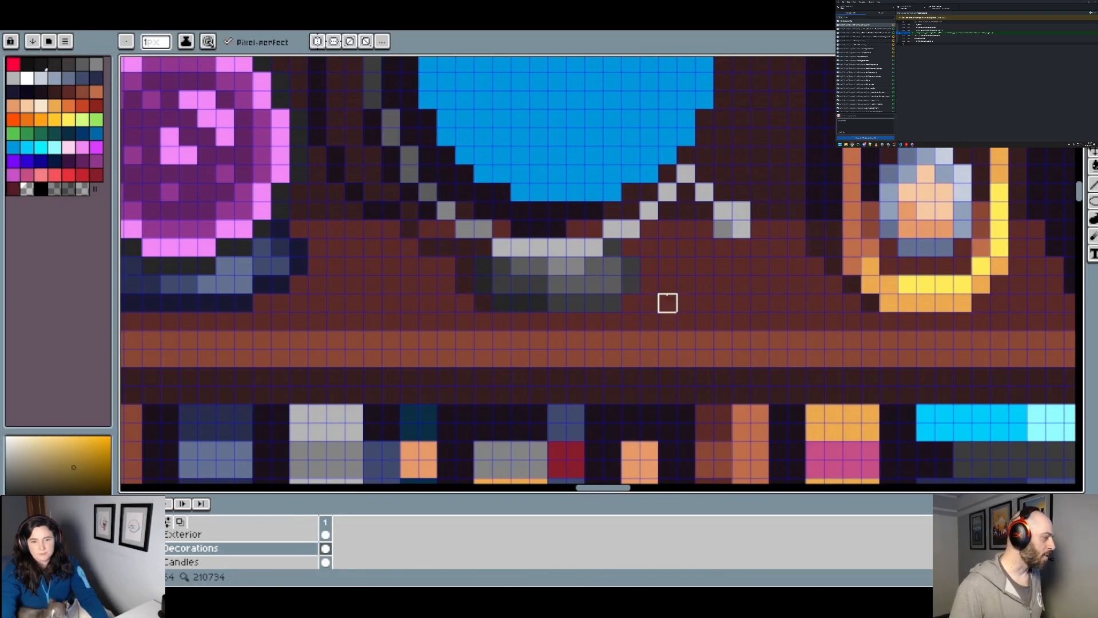
{"action": "left_click", "coordinate": [631, 284]}
{"action": "left_click", "coordinate": [630, 266]}
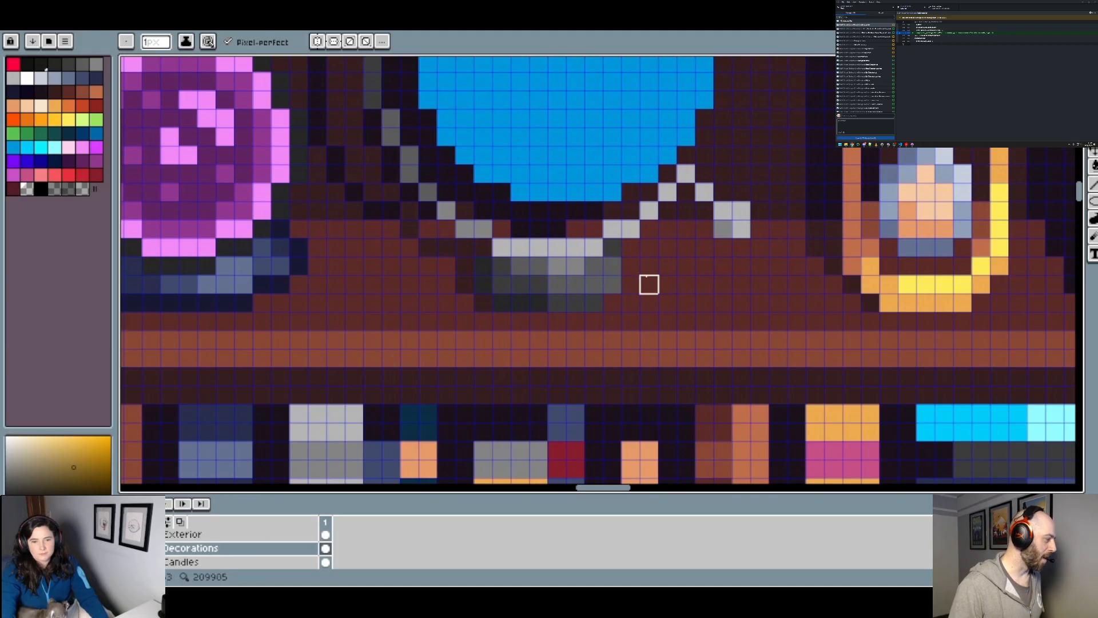
Step: Recolour the stand base's new right edge dark grey, undoing a stray stroke
{"action": "left_click", "coordinate": [612, 291], "text": "alt"}
{"action": "left_click", "coordinate": [611, 267]}
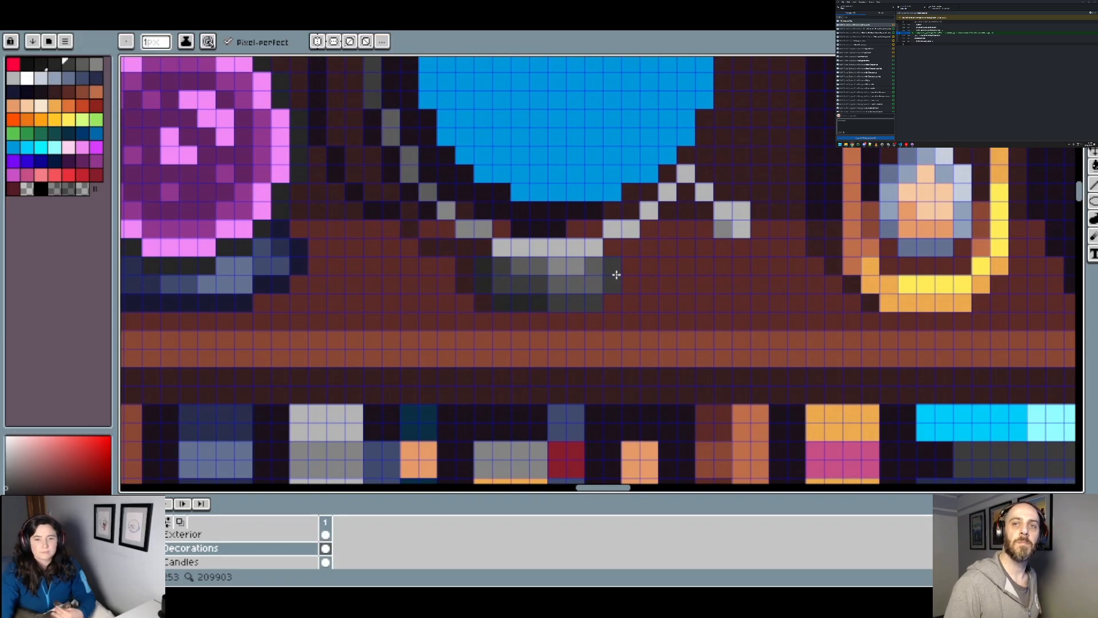
{"action": "left_click", "coordinate": [588, 240]}
{"action": "key", "text": "ctrl+z"}
{"action": "left_click", "coordinate": [601, 263], "text": "alt"}
{"action": "scroll", "coordinate": [570, 269], "scroll_direction": "down", "scroll_amount": 5}
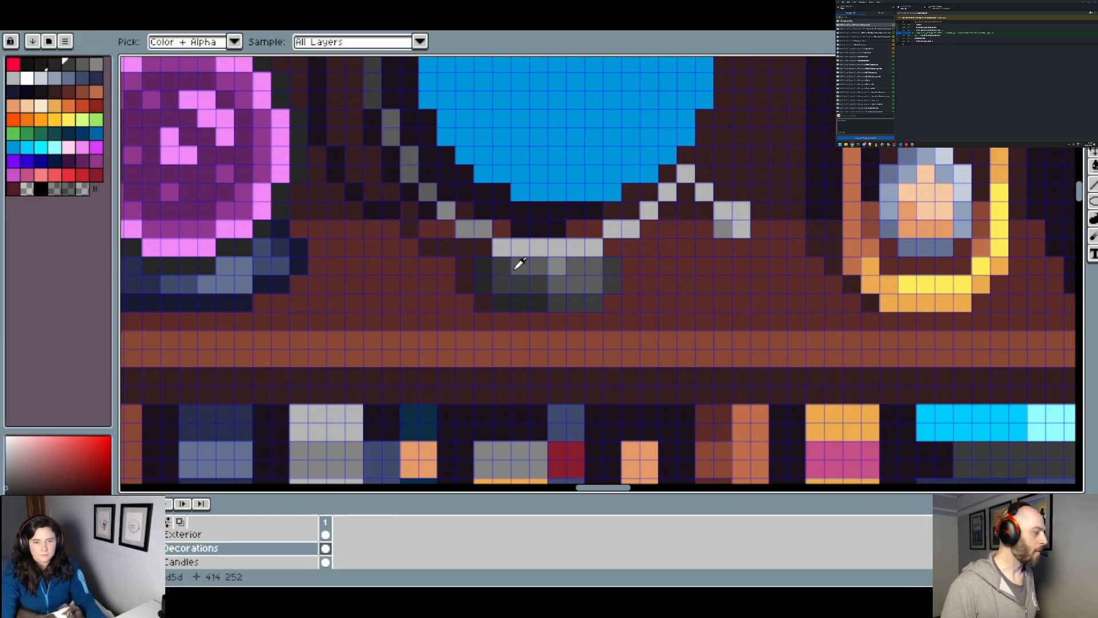
{"action": "scroll", "coordinate": [600, 270], "scroll_direction": "up", "scroll_amount": 2}
{"action": "scroll", "coordinate": [600, 270], "scroll_direction": "down", "scroll_amount": 2}
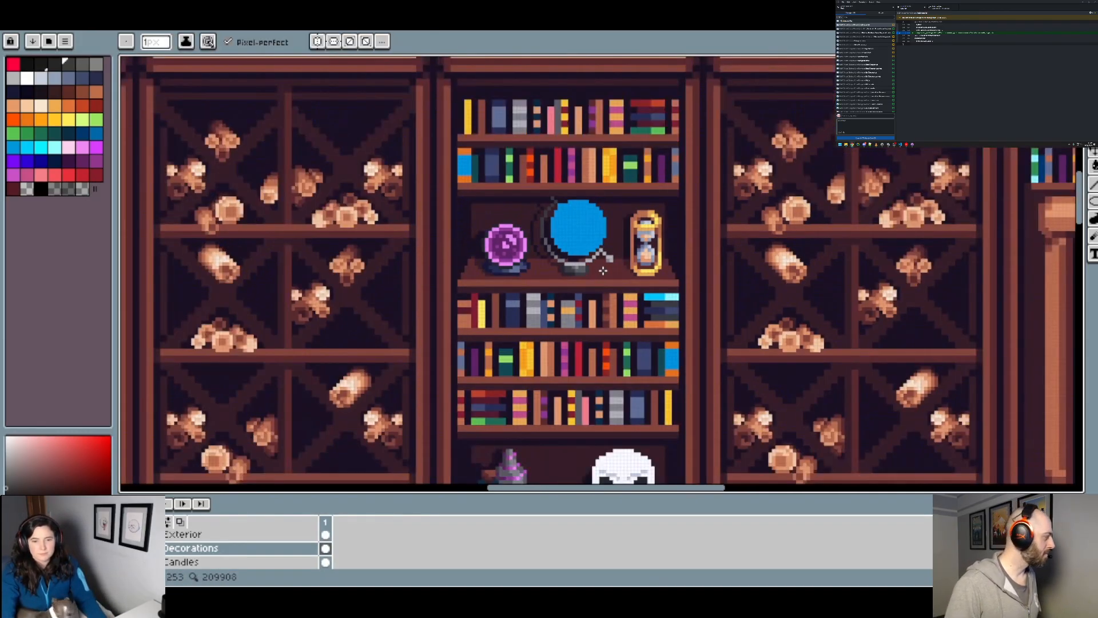
Step: Erase part of the shadow strip above the stand and place near-black pixels closer to the arc's two sides
{"action": "scroll", "coordinate": [600, 270], "scroll_direction": "up", "scroll_amount": 3}
{"action": "left_click", "coordinate": [27, 188]}
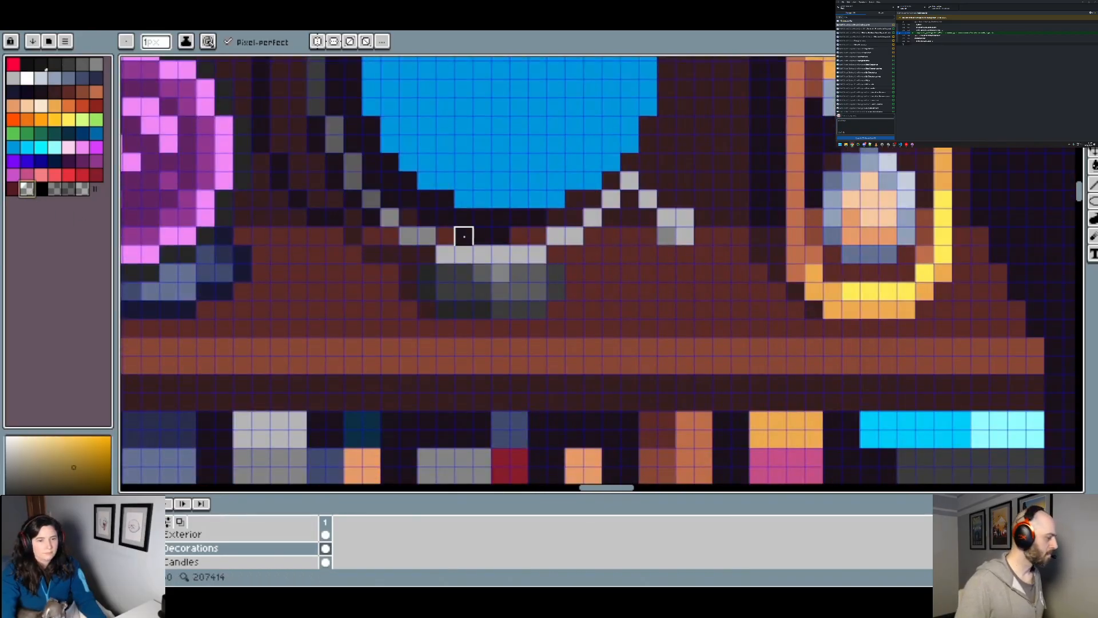
{"action": "left_click", "coordinate": [468, 238]}
{"action": "left_click", "coordinate": [501, 235]}
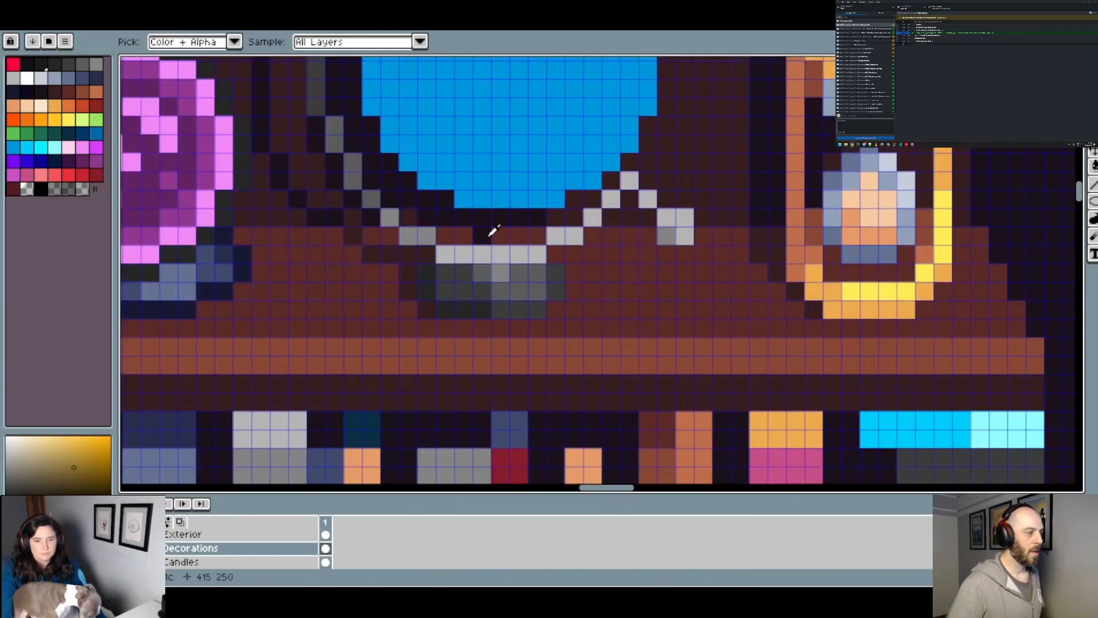
{"action": "left_click", "coordinate": [487, 236], "text": "alt"}
{"action": "left_click", "coordinate": [464, 236]}
{"action": "left_click", "coordinate": [537, 236]}
{"action": "scroll", "coordinate": [551, 238], "scroll_direction": "down", "scroll_amount": 1}
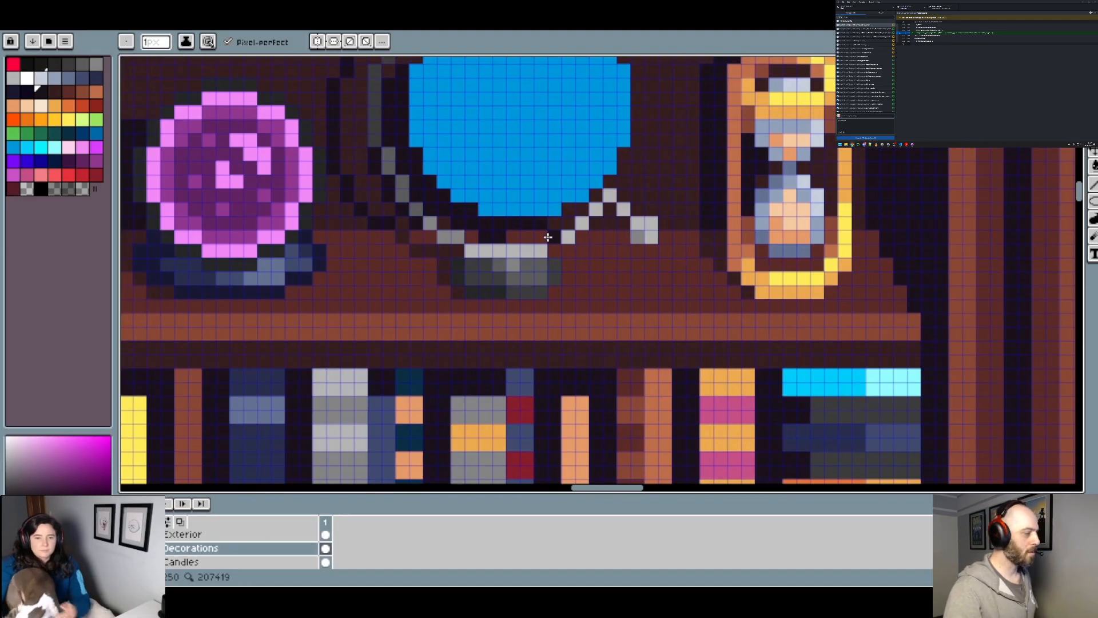
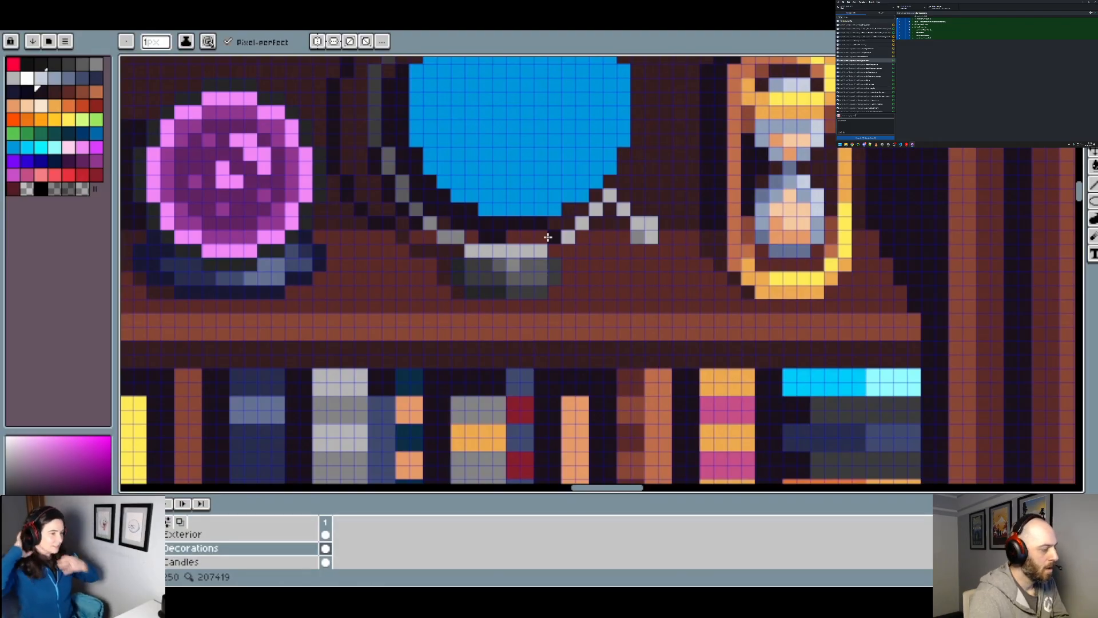
Step: Inspect the blue globe and its metal stand on the bookshelf at several zoom levels
{"action": "scroll", "coordinate": [513, 166], "scroll_direction": "down", "scroll_amount": 3}
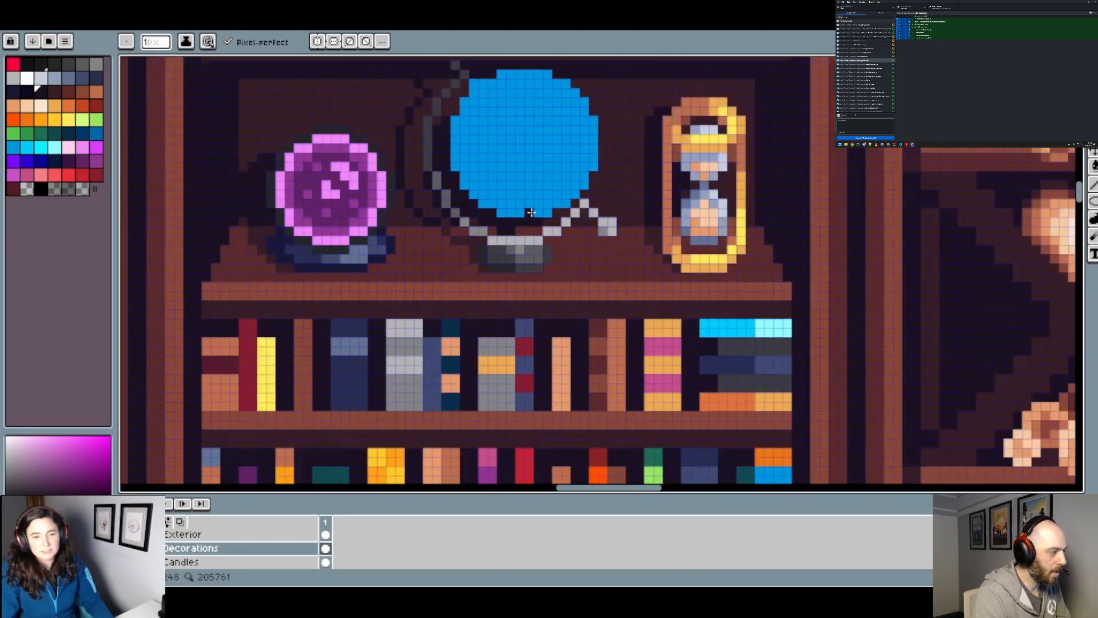
{"action": "scroll", "coordinate": [517, 203], "scroll_direction": "down", "scroll_amount": 1}
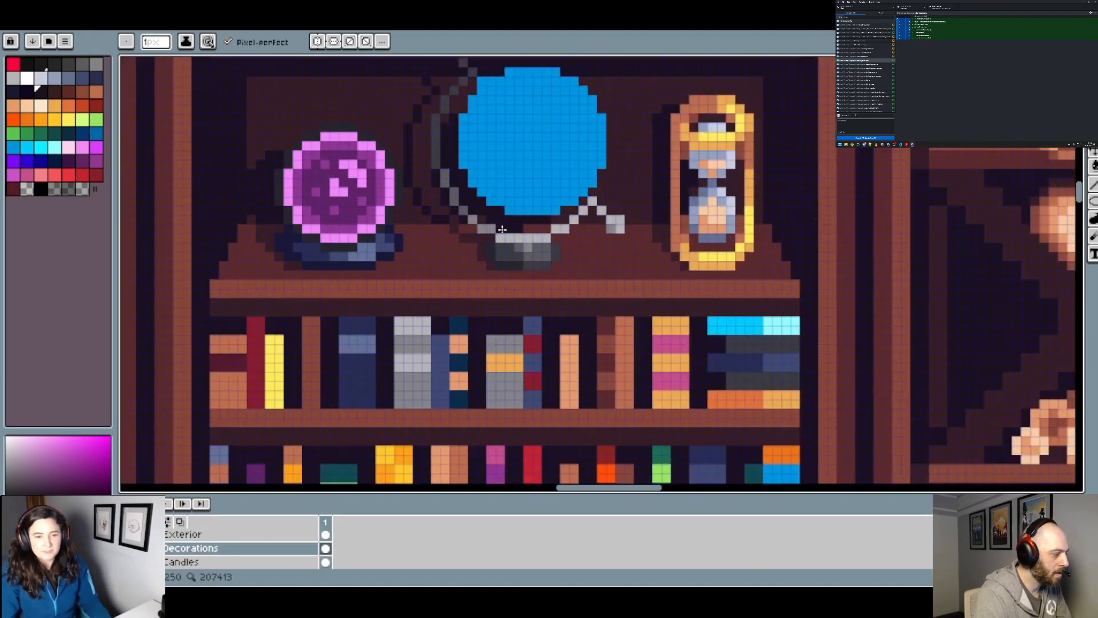
{"action": "scroll", "coordinate": [487, 219], "scroll_direction": "down", "scroll_amount": 1}
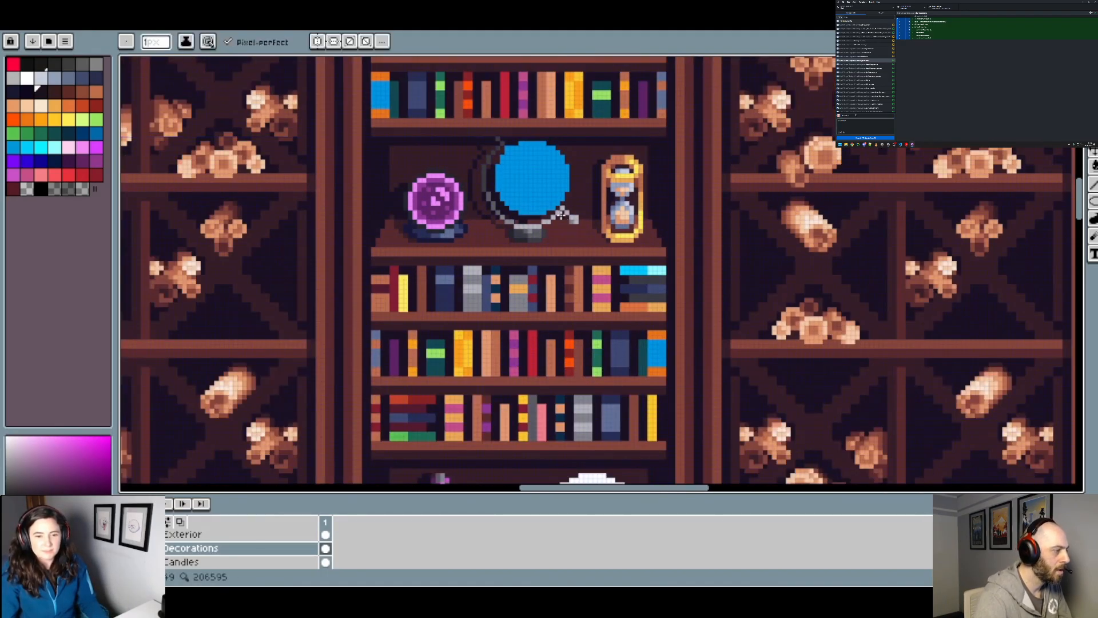
{"action": "left_click_drag", "start_coordinate": [535, 162], "coordinate": [521, 212]}
{"action": "scroll", "coordinate": [521, 211], "scroll_direction": "up", "scroll_amount": 2}
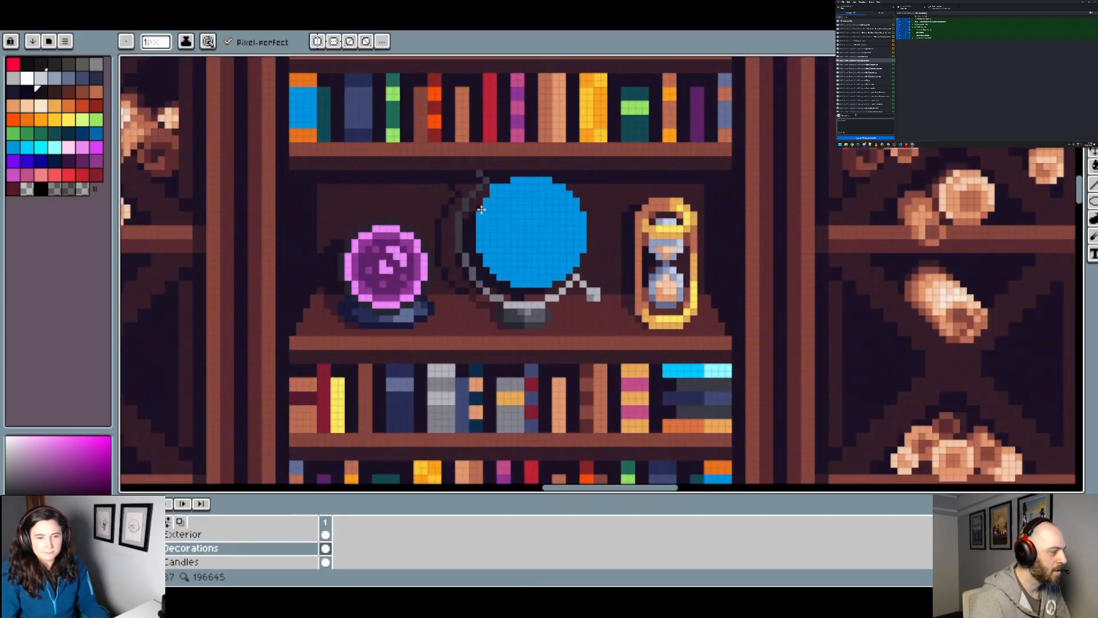
{"action": "scroll", "coordinate": [534, 217], "scroll_direction": "down", "scroll_amount": 2}
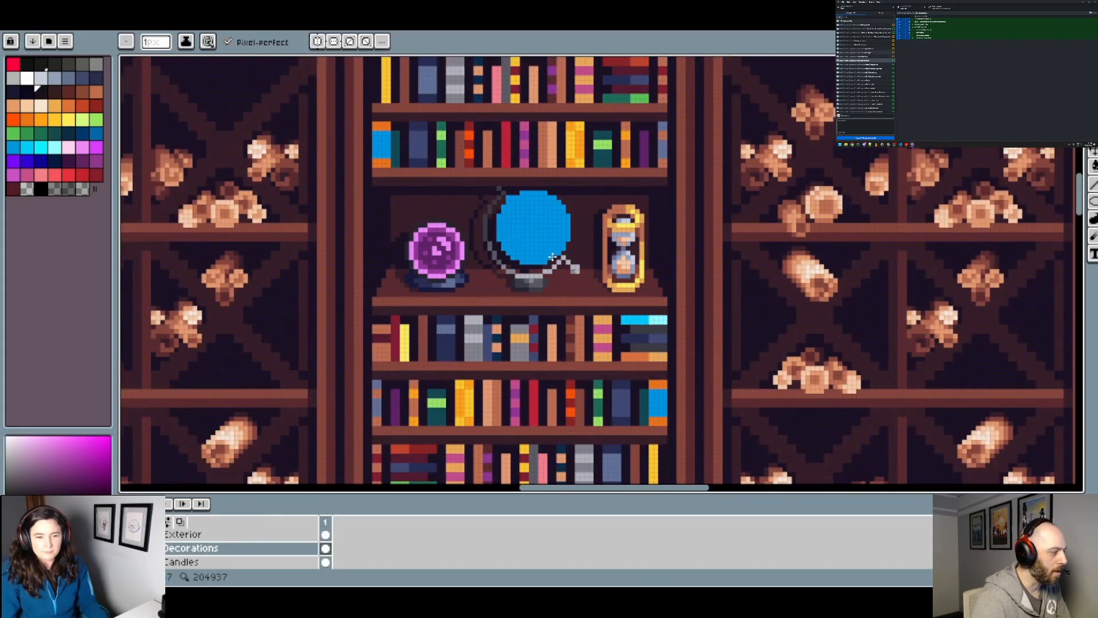
{"action": "left_click_drag", "start_coordinate": [547, 221], "coordinate": [512, 251]}
{"action": "scroll", "coordinate": [512, 252], "scroll_direction": "up", "scroll_amount": 1}
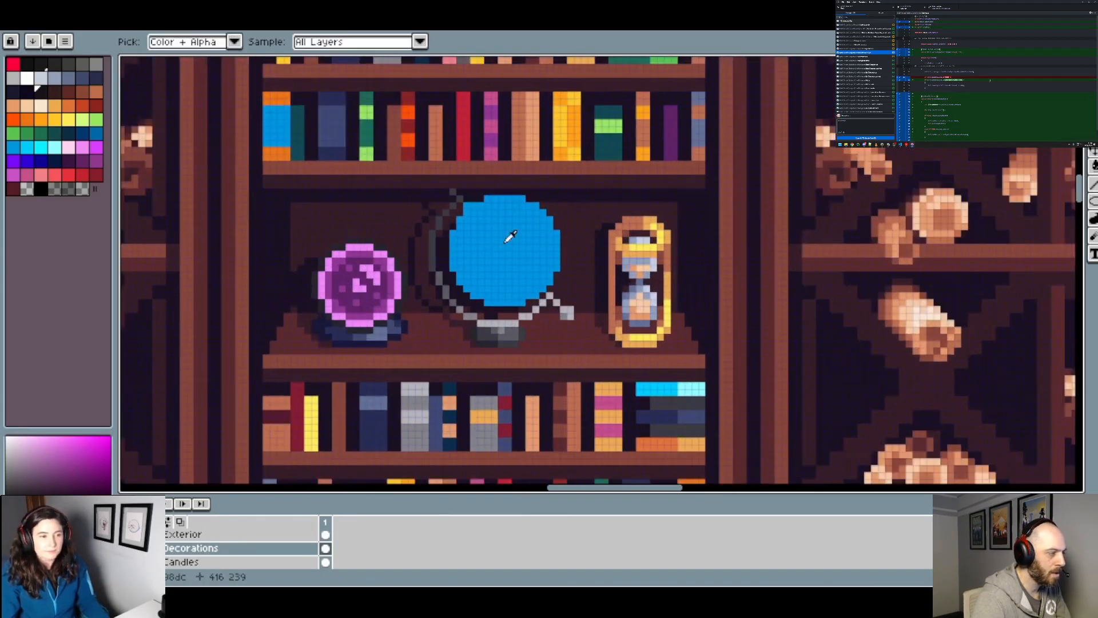
{"action": "scroll", "coordinate": [494, 233], "scroll_direction": "up", "scroll_amount": 1}
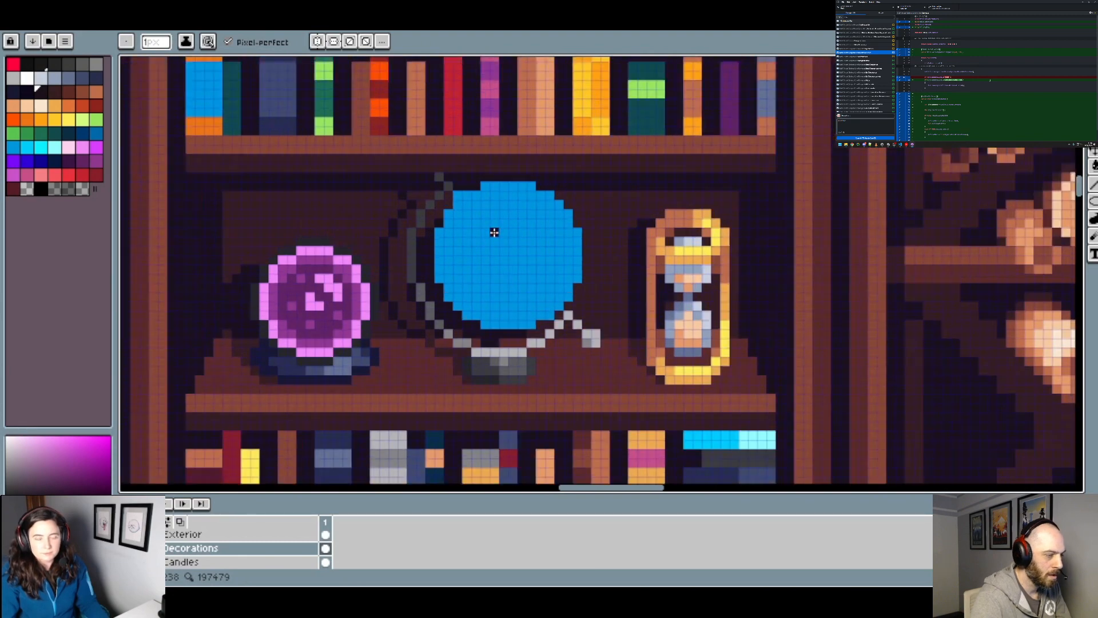
Step: Sample the globe's blue as the drawing colour
{"action": "scroll", "coordinate": [494, 232], "scroll_direction": "up", "scroll_amount": 1}
{"action": "left_click", "coordinate": [468, 184], "text": "alt"}
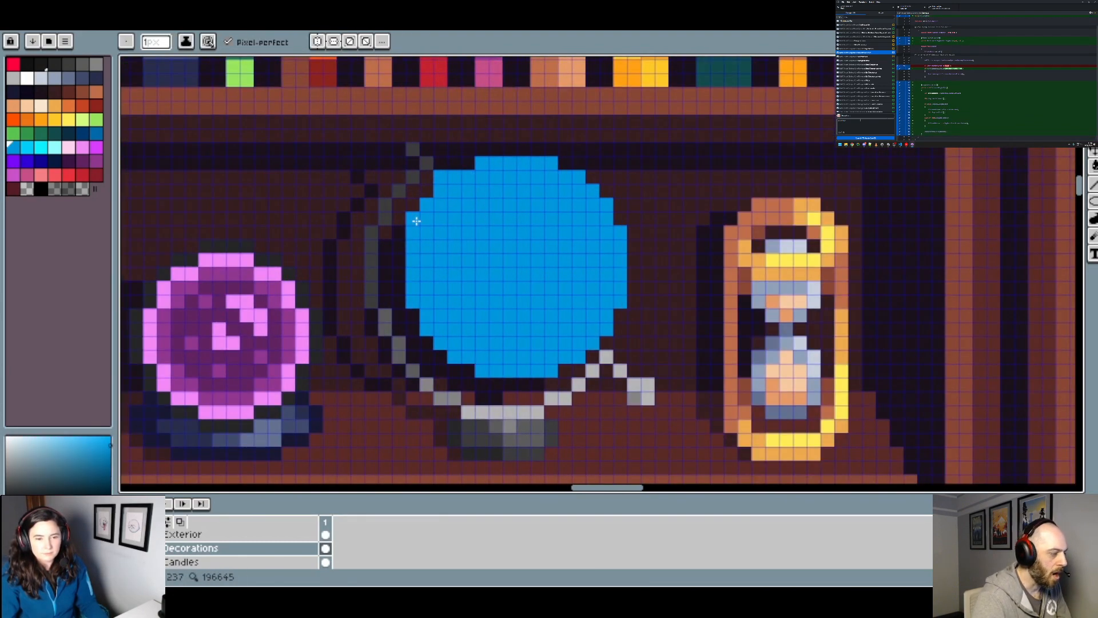
{"action": "scroll", "coordinate": [416, 220], "scroll_direction": "down", "scroll_amount": 3}
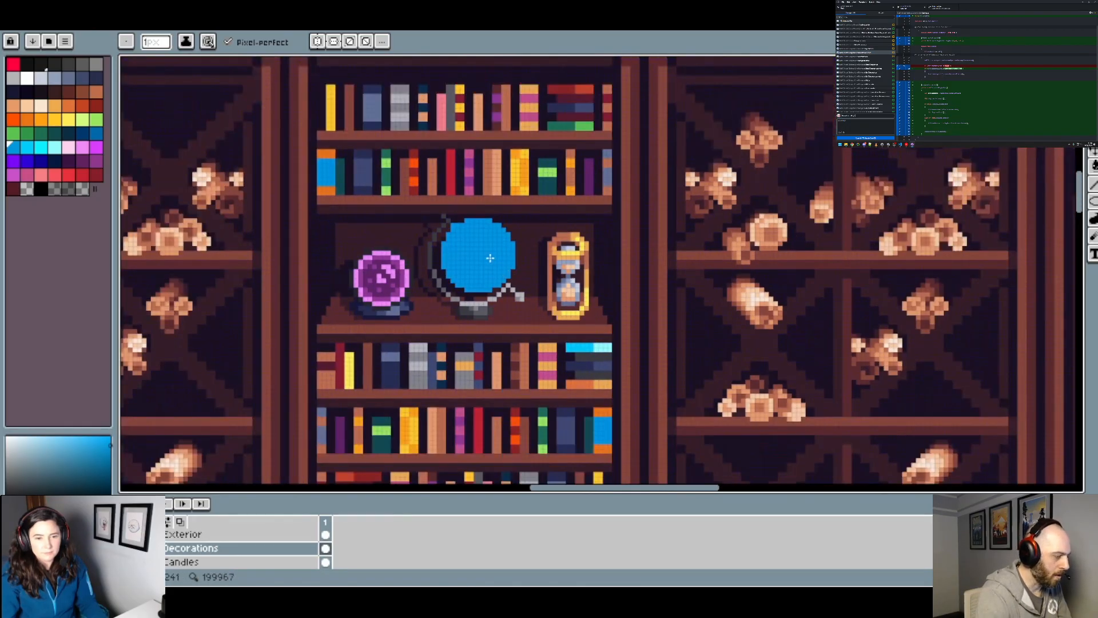
{"action": "scroll", "coordinate": [490, 258], "scroll_direction": "up", "scroll_amount": 2}
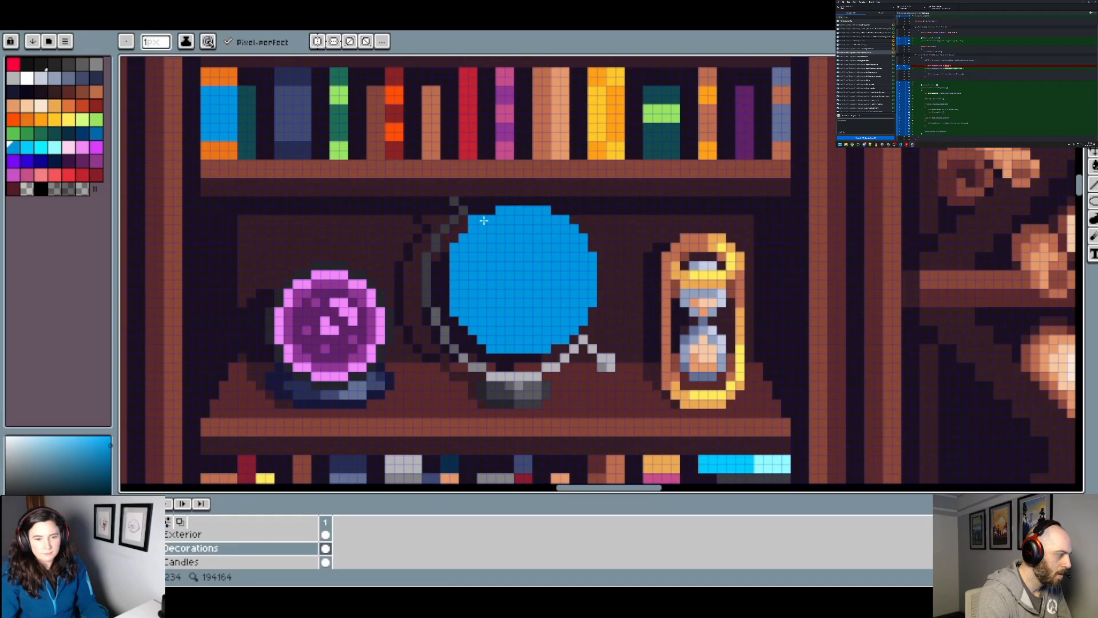
Step: Save the sprite
{"action": "scroll", "coordinate": [514, 230], "scroll_direction": "down", "scroll_amount": 2}
{"action": "key", "text": "v"}
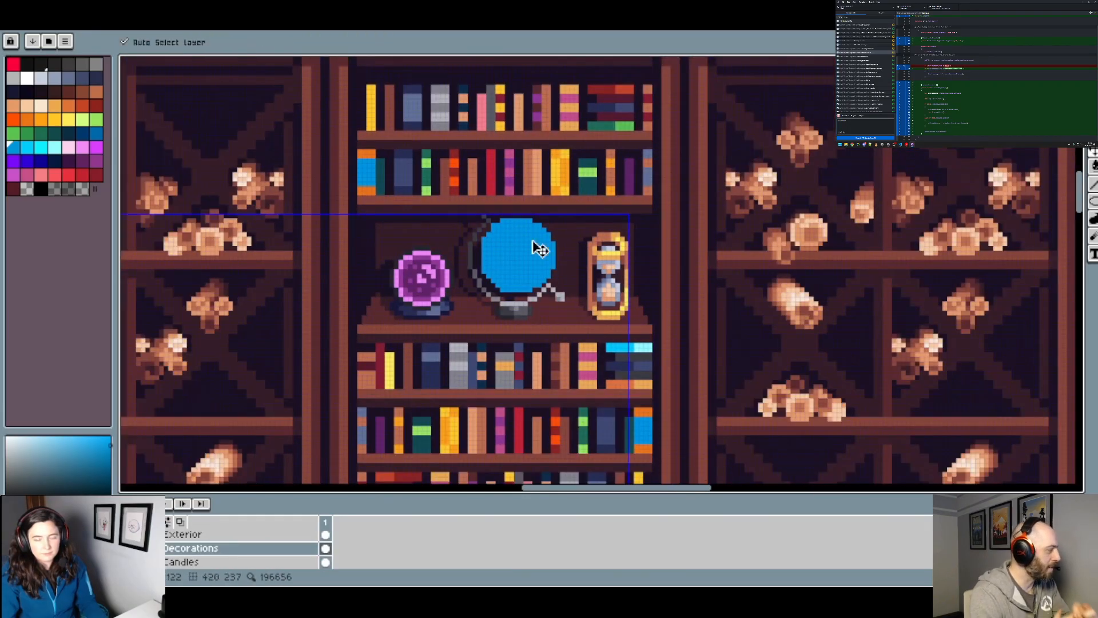
{"action": "key", "text": "ctrl+s"}
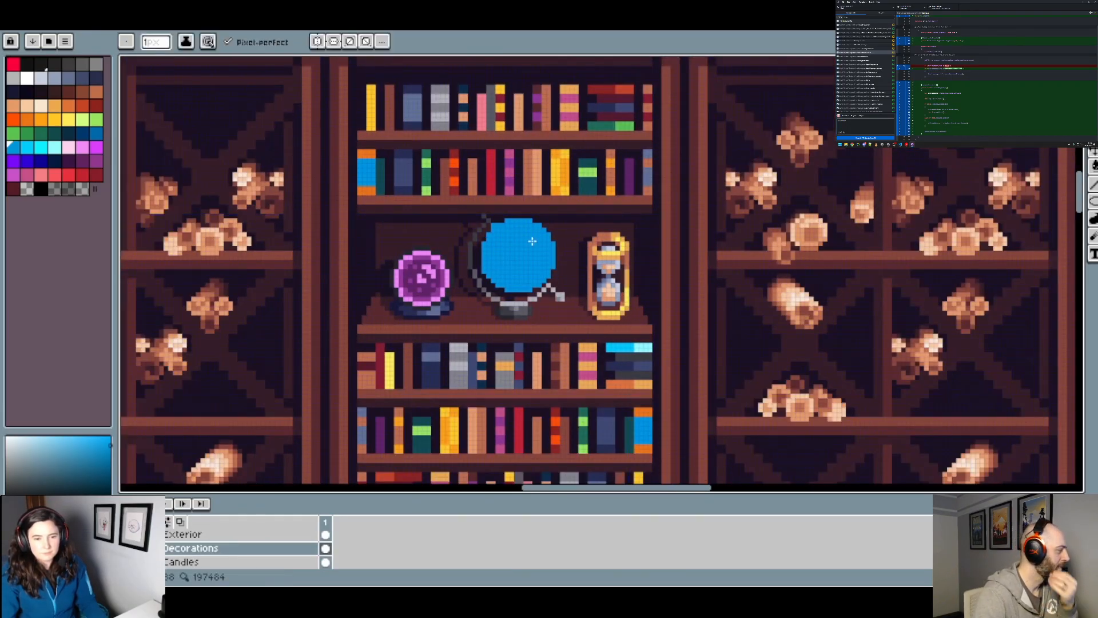
{"action": "scroll", "coordinate": [523, 254], "scroll_direction": "up", "scroll_amount": 1}
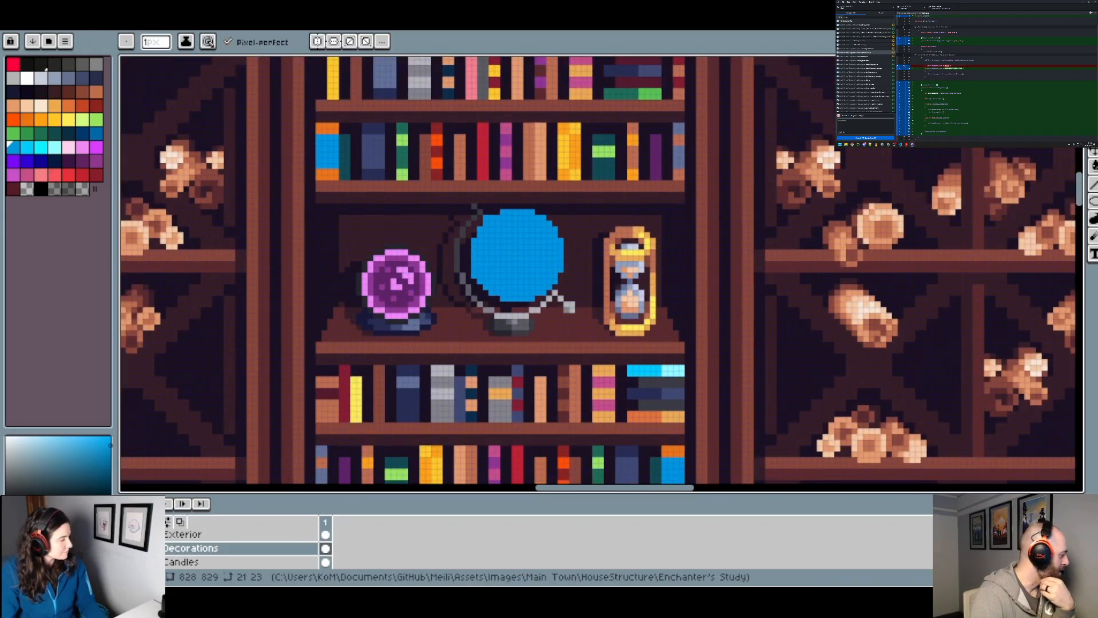
{"action": "scroll", "coordinate": [509, 281], "scroll_direction": "up", "scroll_amount": 1}
{"action": "key", "text": "ctrl"}
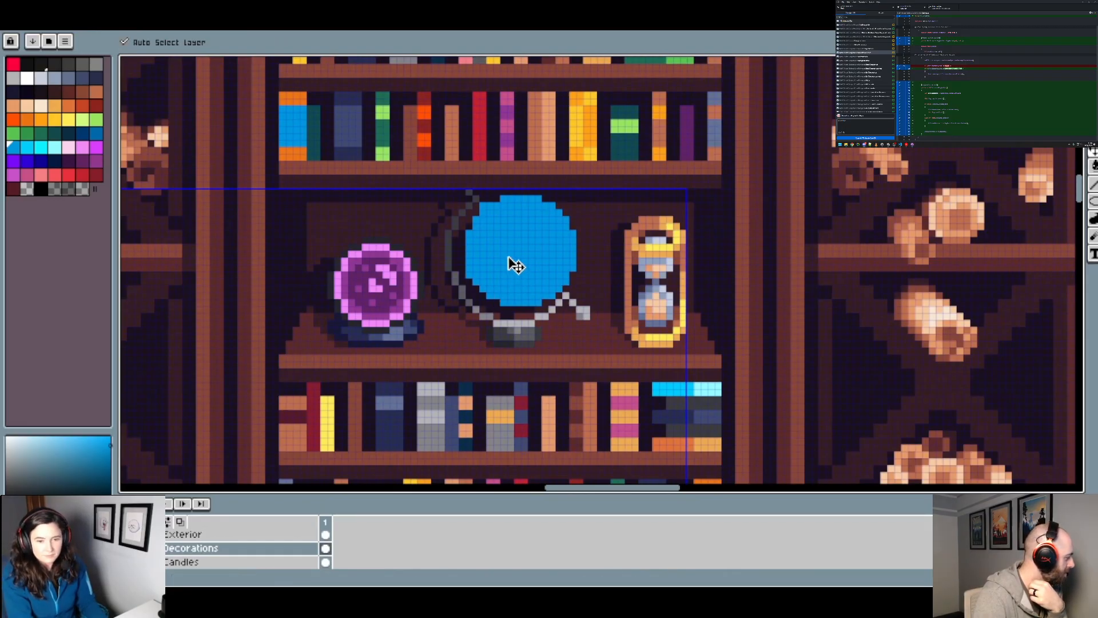
{"action": "scroll", "coordinate": [521, 247], "scroll_direction": "up", "scroll_amount": 1}
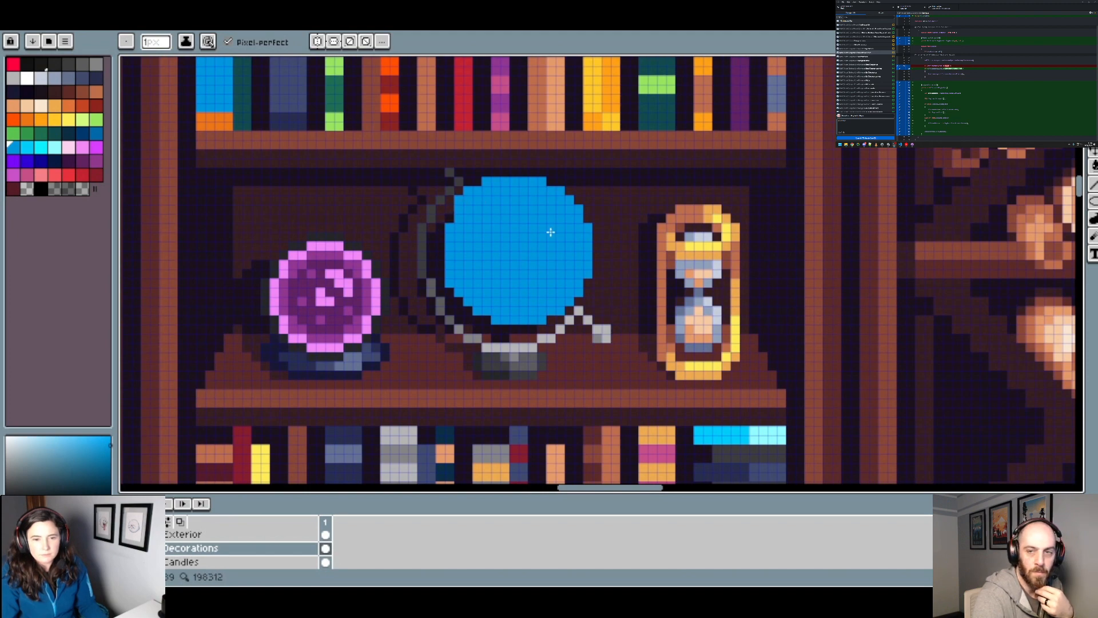
{"action": "key", "text": "ctrl+z"}
{"action": "key", "text": "ctrl+z"}
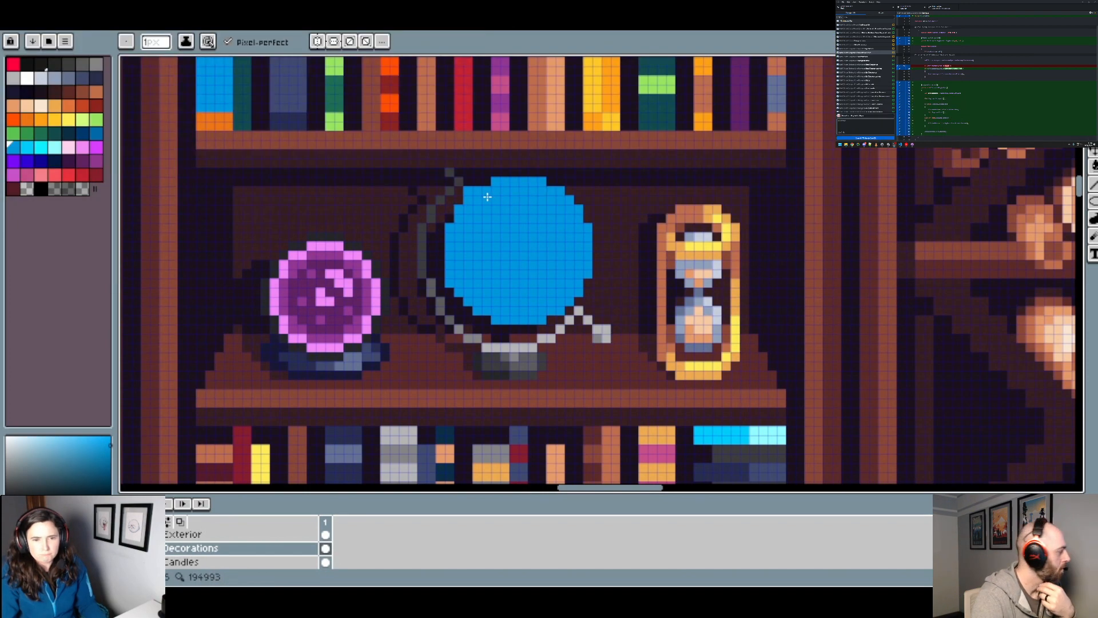
Step: Paint one dark grey pixel at the globe's upper-left edge to extend the upper end of the stand's arm
{"action": "scroll", "coordinate": [511, 206], "scroll_direction": "up", "scroll_amount": 1}
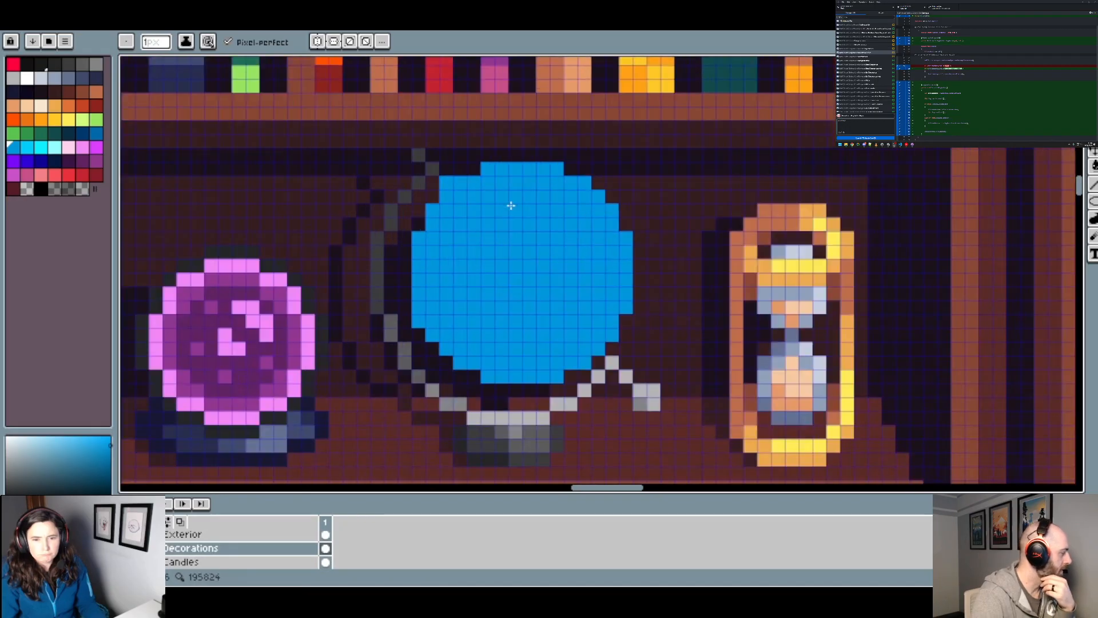
{"action": "left_click", "coordinate": [439, 181], "text": "alt"}
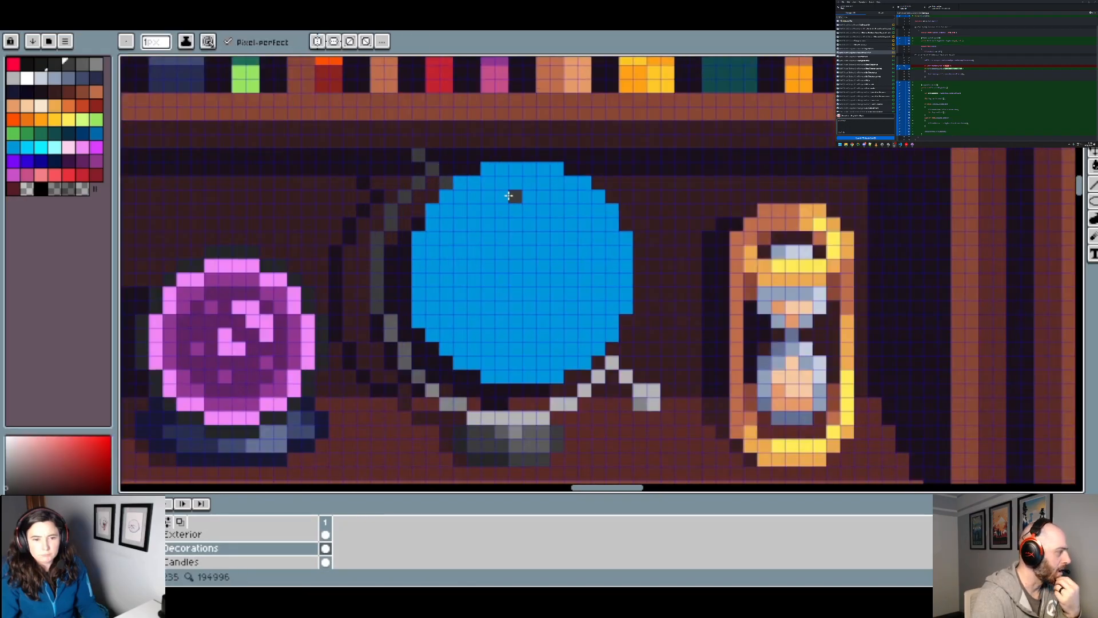
{"action": "scroll", "coordinate": [509, 195], "scroll_direction": "down", "scroll_amount": 2}
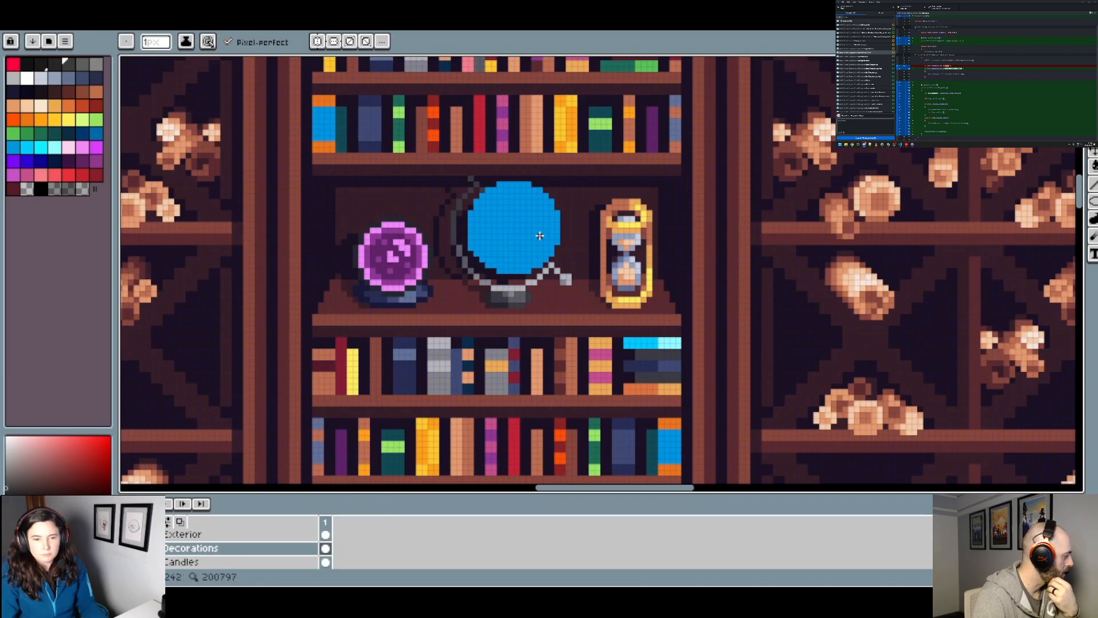
Step: Sample the darkest grey from the base of the globe's stand as the drawing colour
{"action": "scroll", "coordinate": [512, 201], "scroll_direction": "up", "scroll_amount": 2}
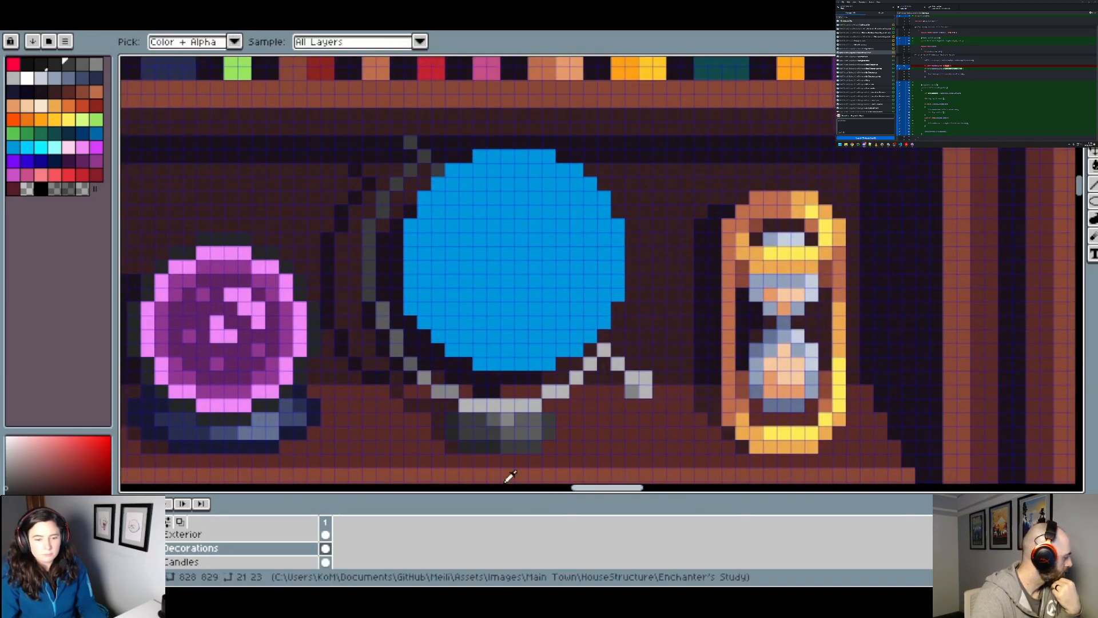
{"action": "left_click", "coordinate": [473, 441], "text": "alt"}
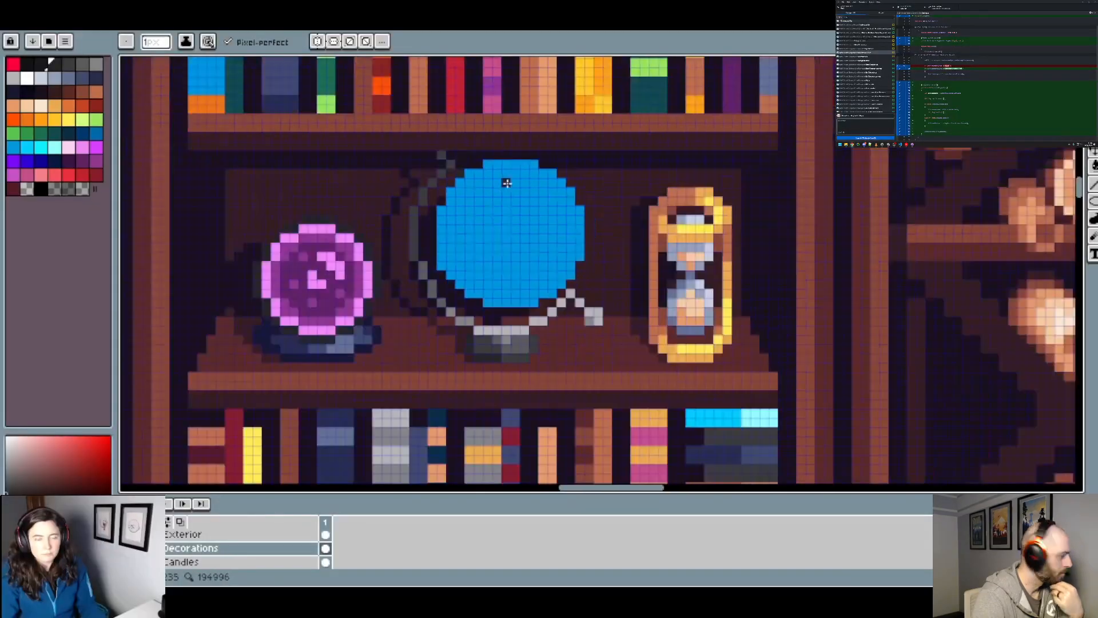
{"action": "scroll", "coordinate": [508, 184], "scroll_direction": "down", "scroll_amount": 1}
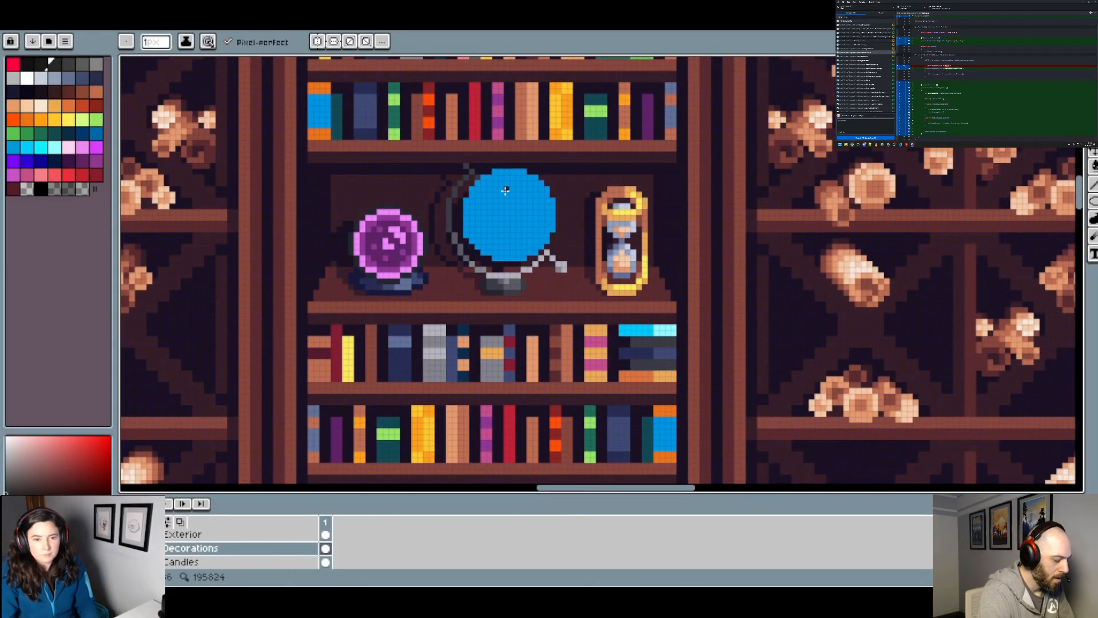
{"action": "scroll", "coordinate": [504, 216], "scroll_direction": "up", "scroll_amount": 3}
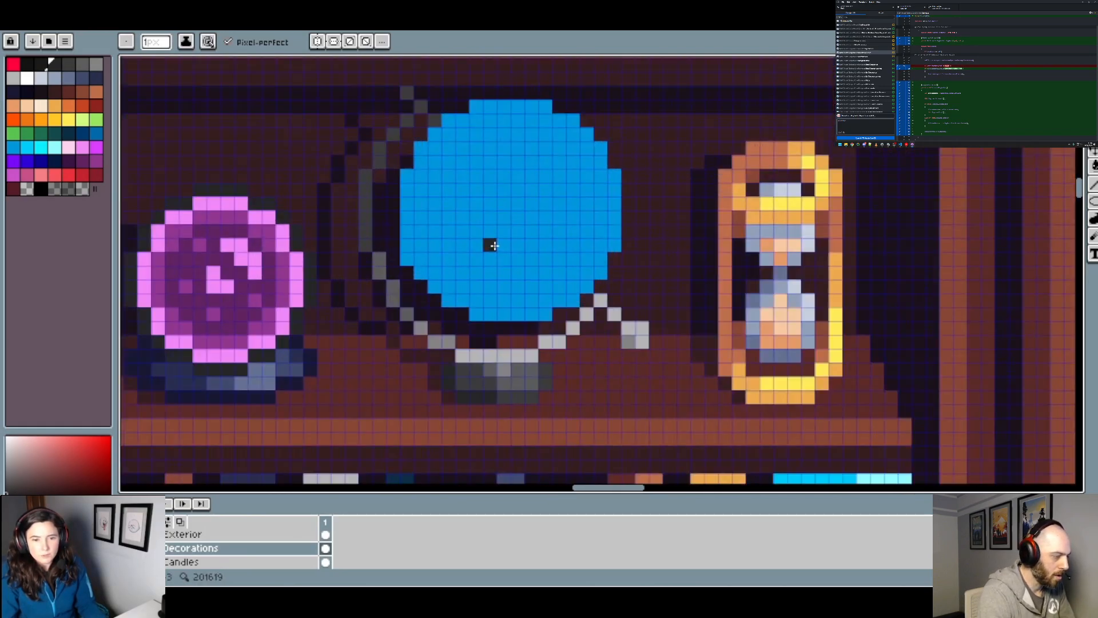
Step: Sample the near-black shadow colour between the globe and its stand, and return to the Pencil tool
{"action": "key", "text": "i"}
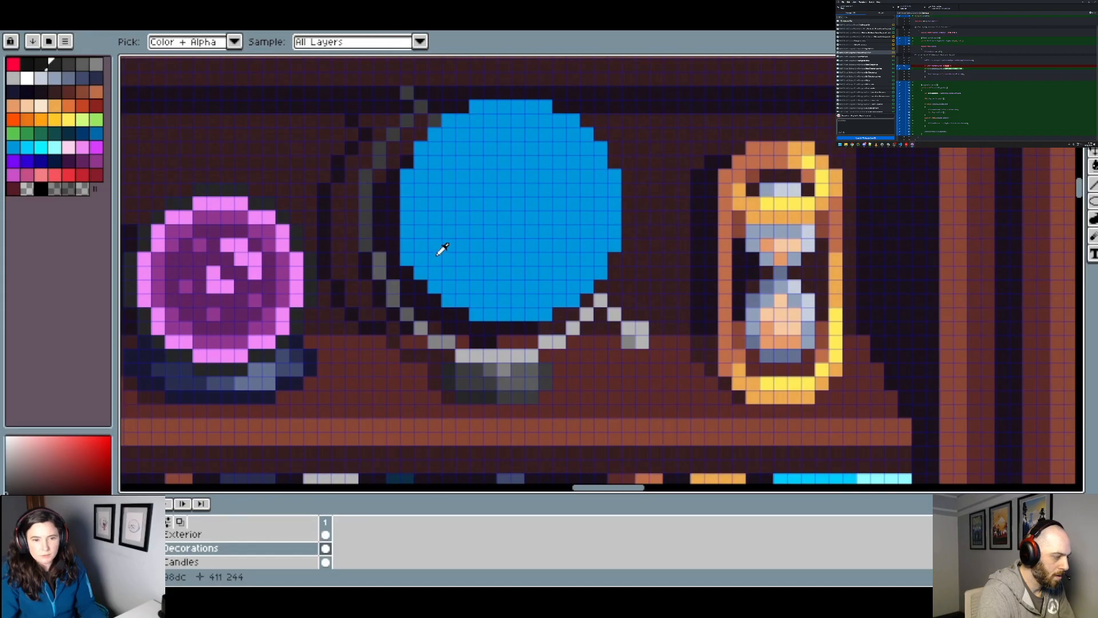
{"action": "key", "text": "b"}
{"action": "key", "text": "i"}
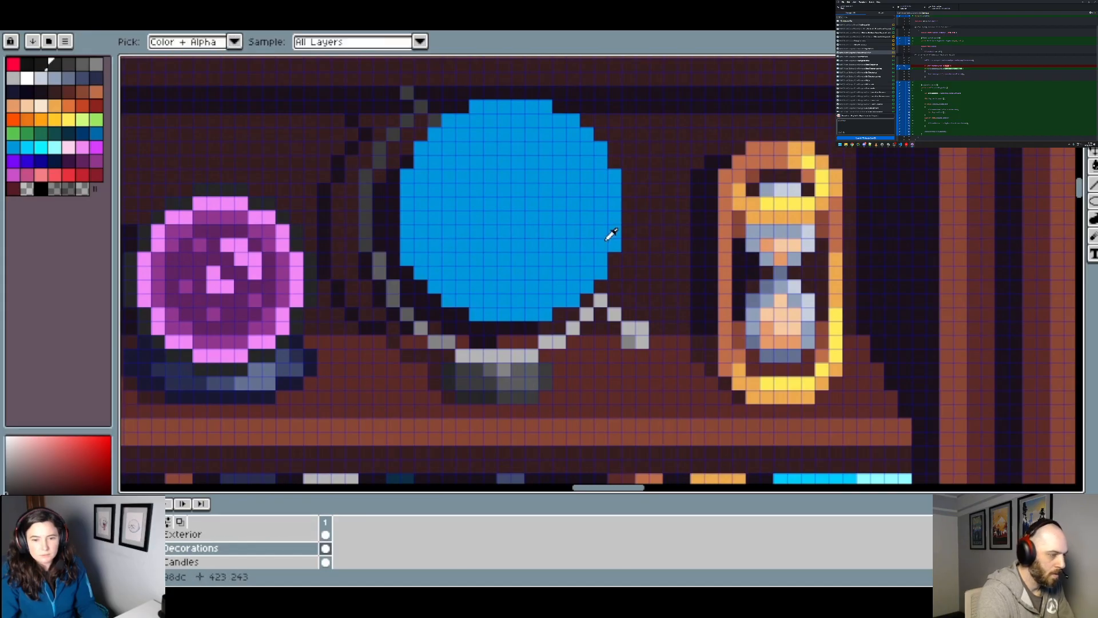
{"action": "left_click", "coordinate": [412, 260]}
{"action": "key", "text": "b"}
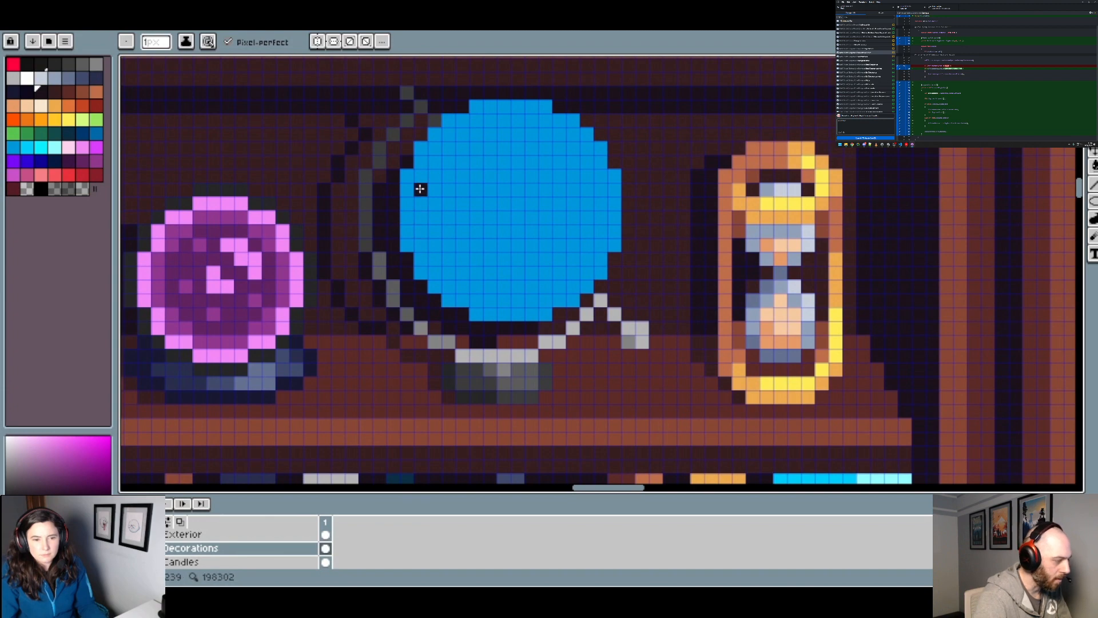
Step: Erase pixels at the upper end of the stand's arm beside the globe using the transparent palette colour #8a6f30
{"action": "scroll", "coordinate": [583, 182], "scroll_direction": "down", "scroll_amount": 3}
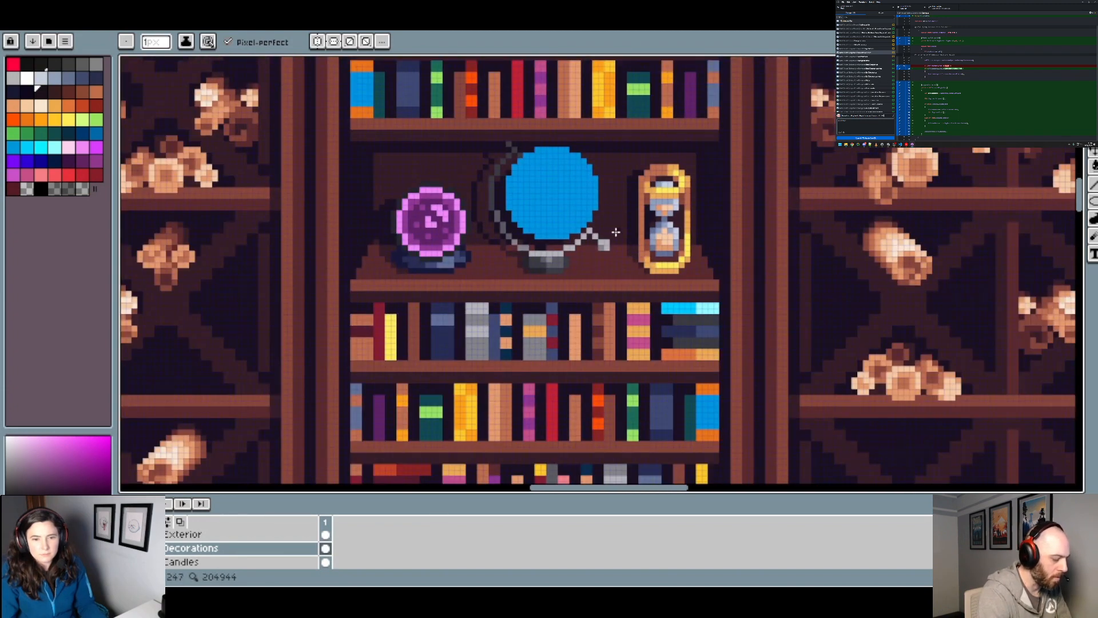
{"action": "scroll", "coordinate": [616, 231], "scroll_direction": "up", "scroll_amount": 1}
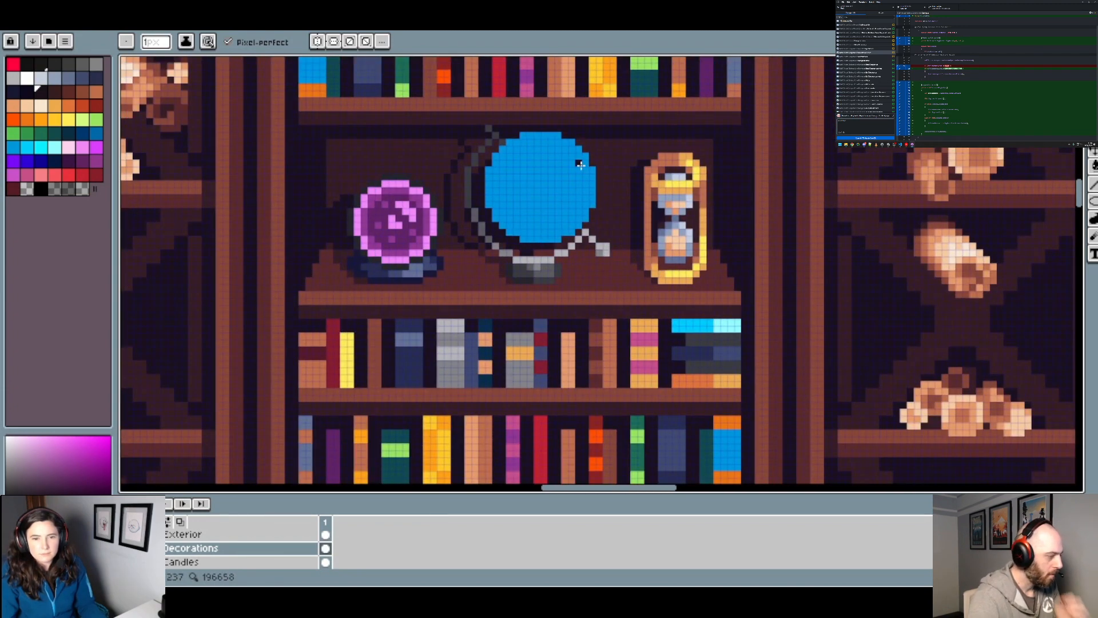
{"action": "scroll", "coordinate": [581, 164], "scroll_direction": "up", "scroll_amount": 1}
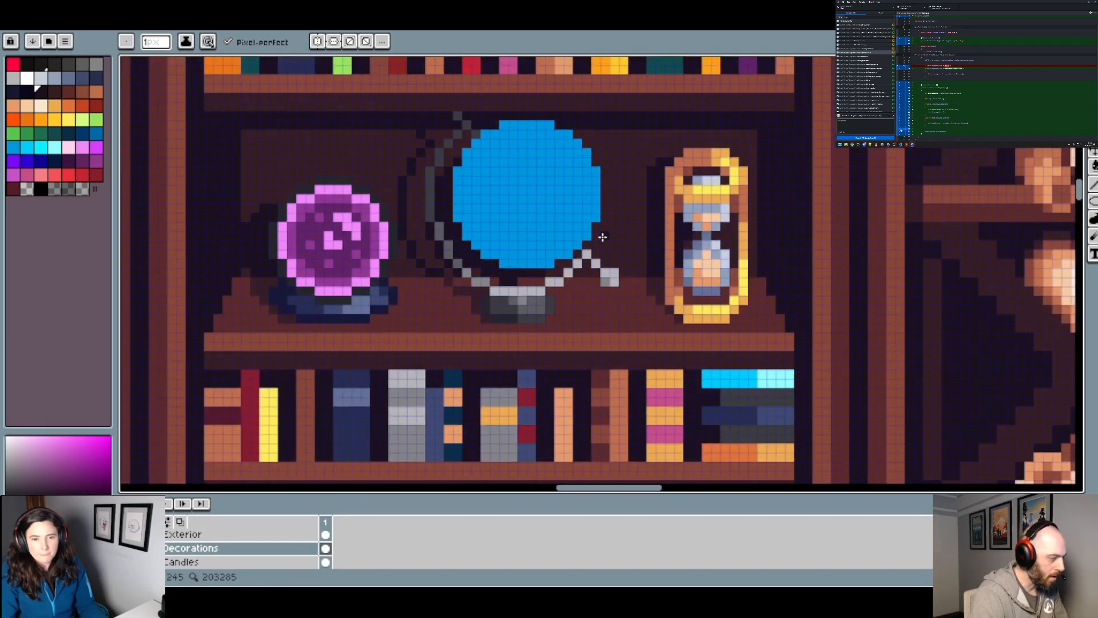
{"action": "left_click_drag", "start_coordinate": [579, 217], "coordinate": [482, 250]}
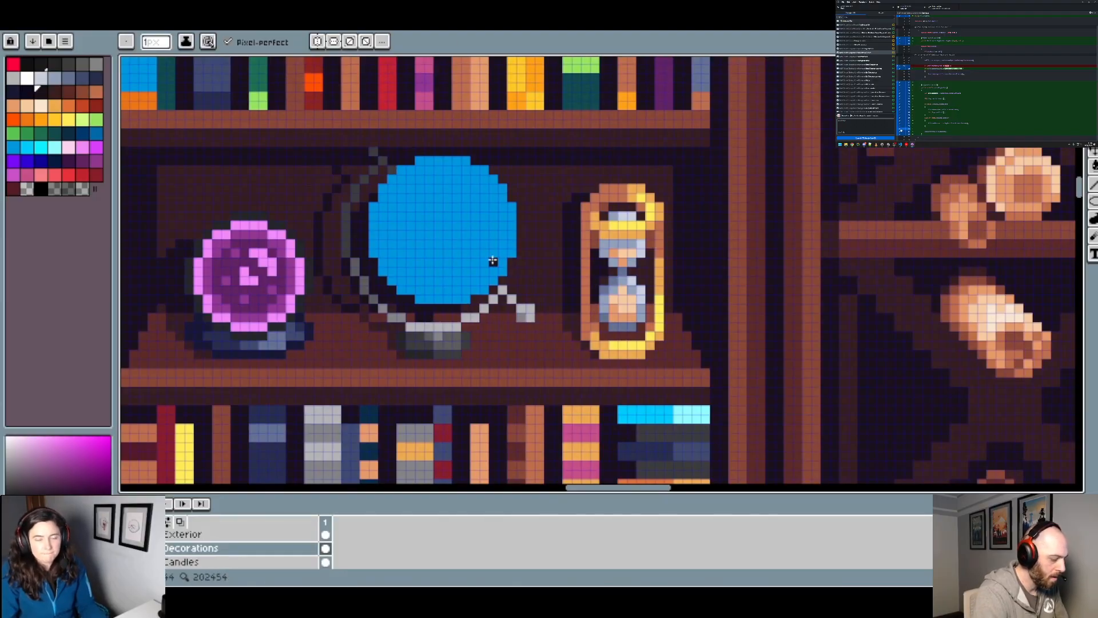
{"action": "scroll", "coordinate": [403, 172], "scroll_direction": "up", "scroll_amount": 1}
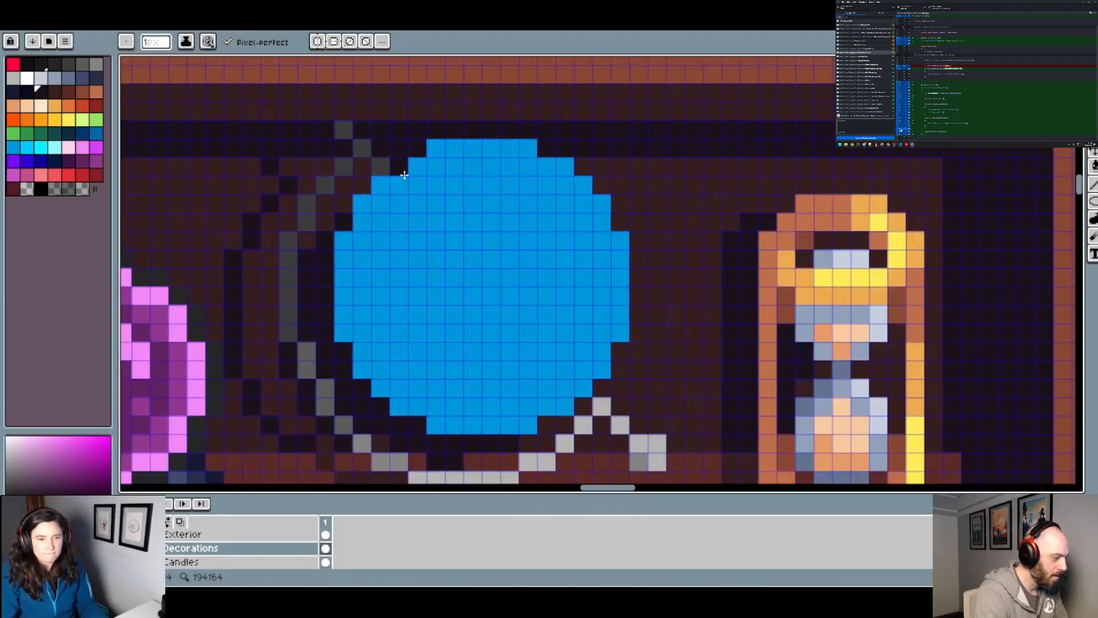
{"action": "scroll", "coordinate": [526, 191], "scroll_direction": "down", "scroll_amount": 1}
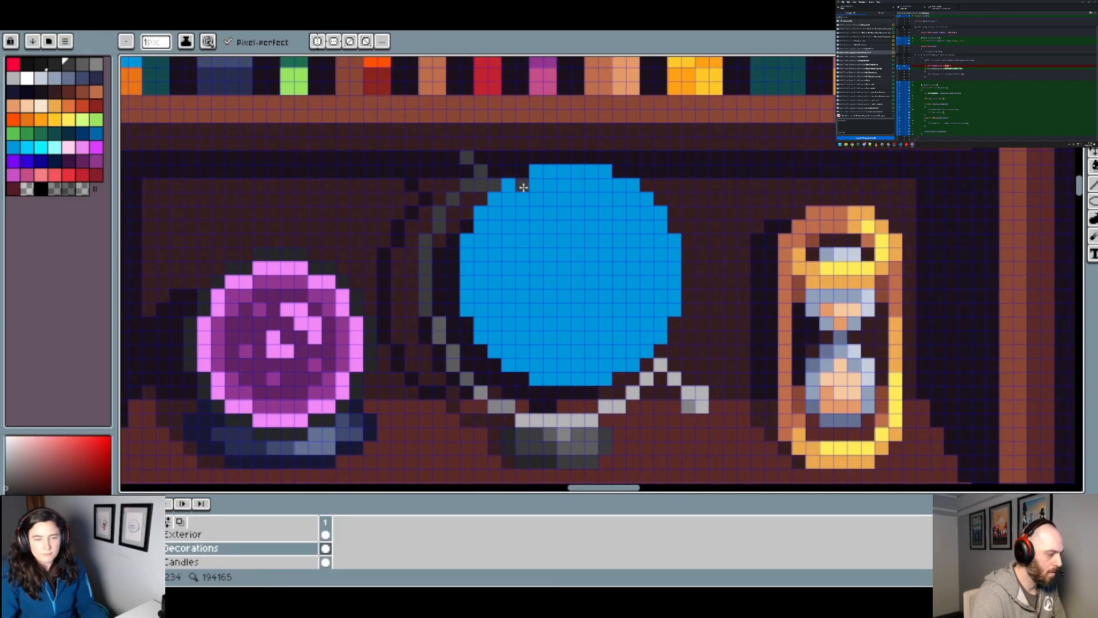
{"action": "left_click", "coordinate": [30, 189]}
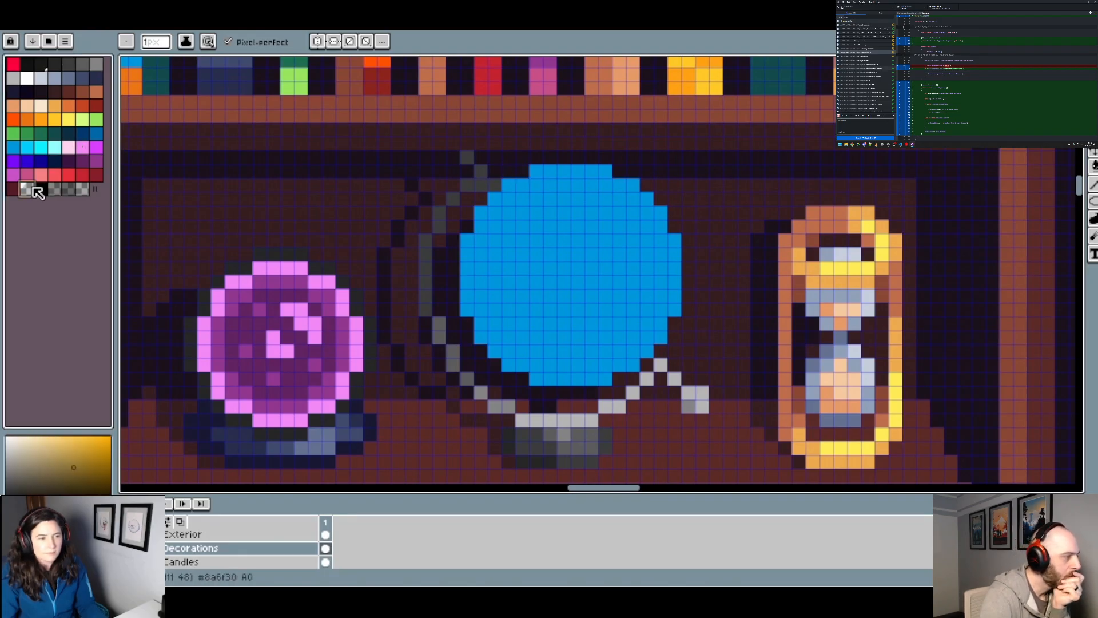
{"action": "left_click", "coordinate": [495, 185]}
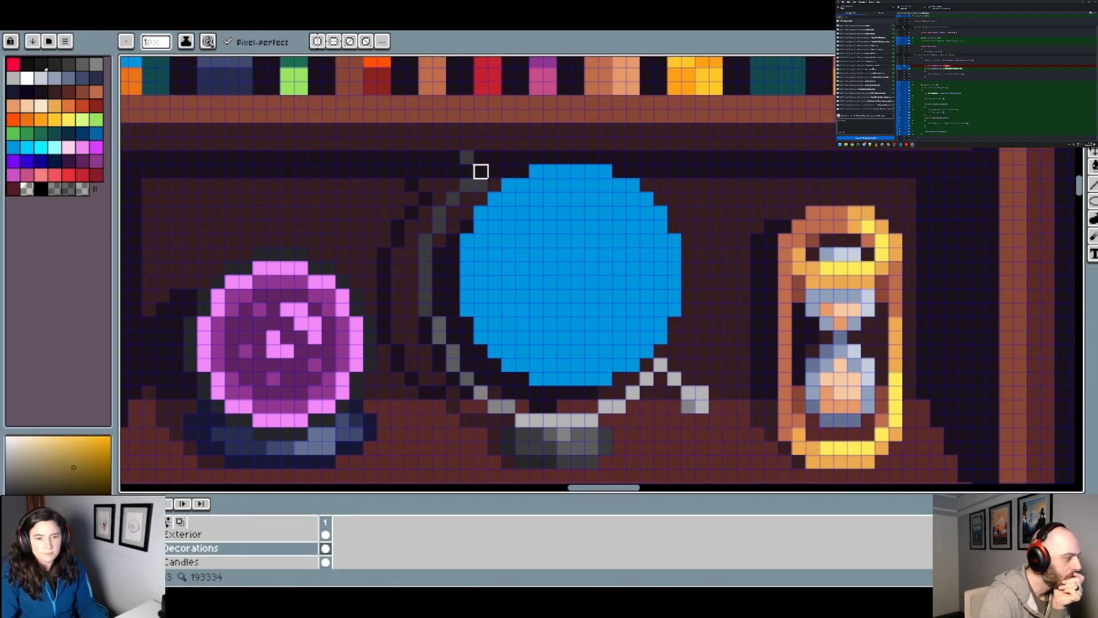
{"action": "left_click", "coordinate": [480, 171], "text": "alt"}
{"action": "scroll", "coordinate": [487, 177], "scroll_direction": "down", "scroll_amount": 3}
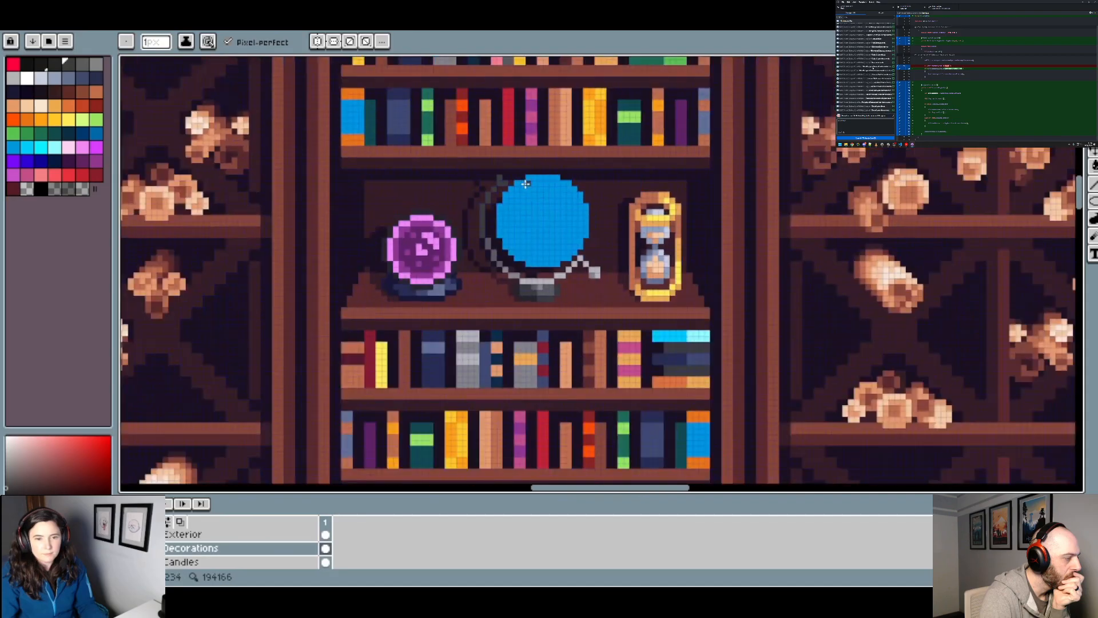
Step: Touch up the dark grey pixels at the upper end of the stand's arm so it curves over beside the globe
{"action": "scroll", "coordinate": [537, 200], "scroll_direction": "up", "scroll_amount": 2}
{"action": "scroll", "coordinate": [536, 200], "scroll_direction": "down", "scroll_amount": 2}
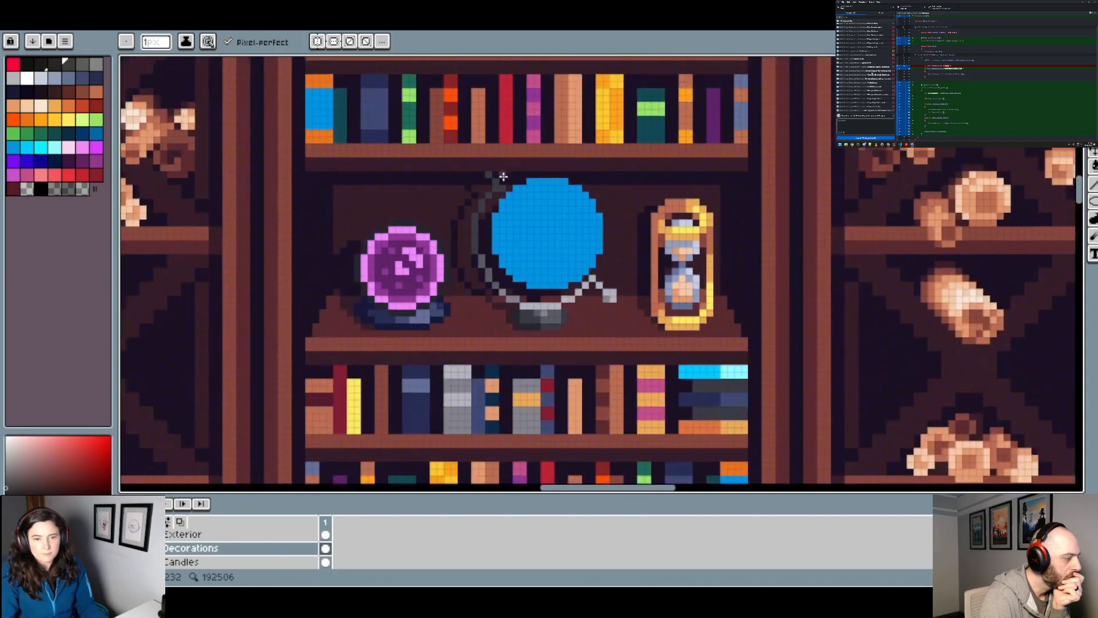
{"action": "scroll", "coordinate": [507, 178], "scroll_direction": "up", "scroll_amount": 2}
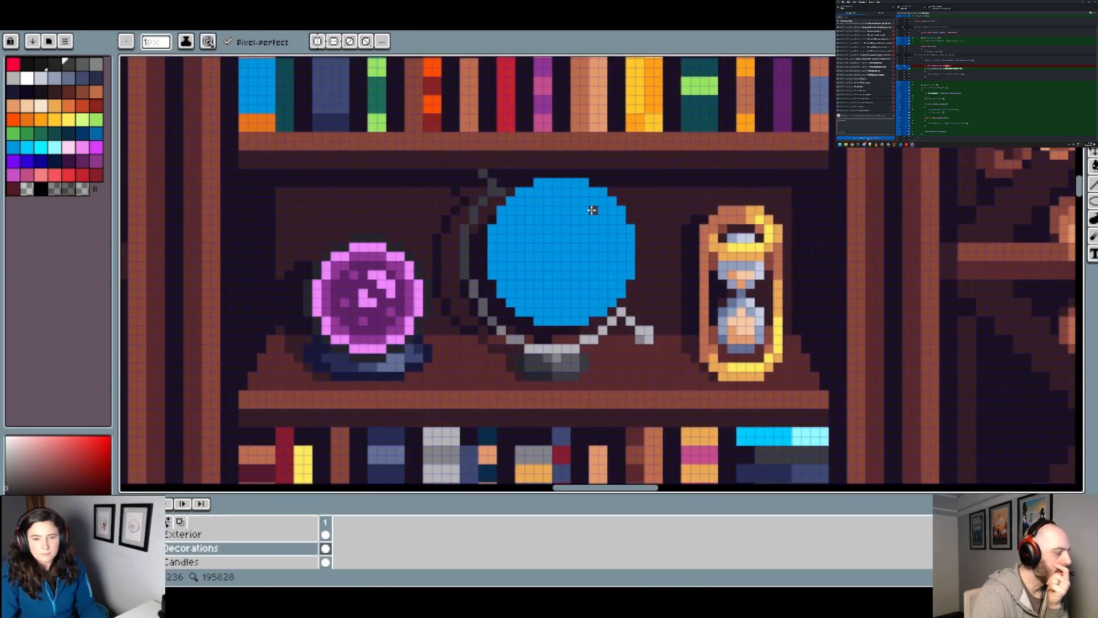
{"action": "scroll", "coordinate": [565, 209], "scroll_direction": "down", "scroll_amount": 1}
{"action": "scroll", "coordinate": [533, 200], "scroll_direction": "up", "scroll_amount": 1}
{"action": "scroll", "coordinate": [532, 200], "scroll_direction": "up", "scroll_amount": 1}
{"action": "key", "text": "v"}
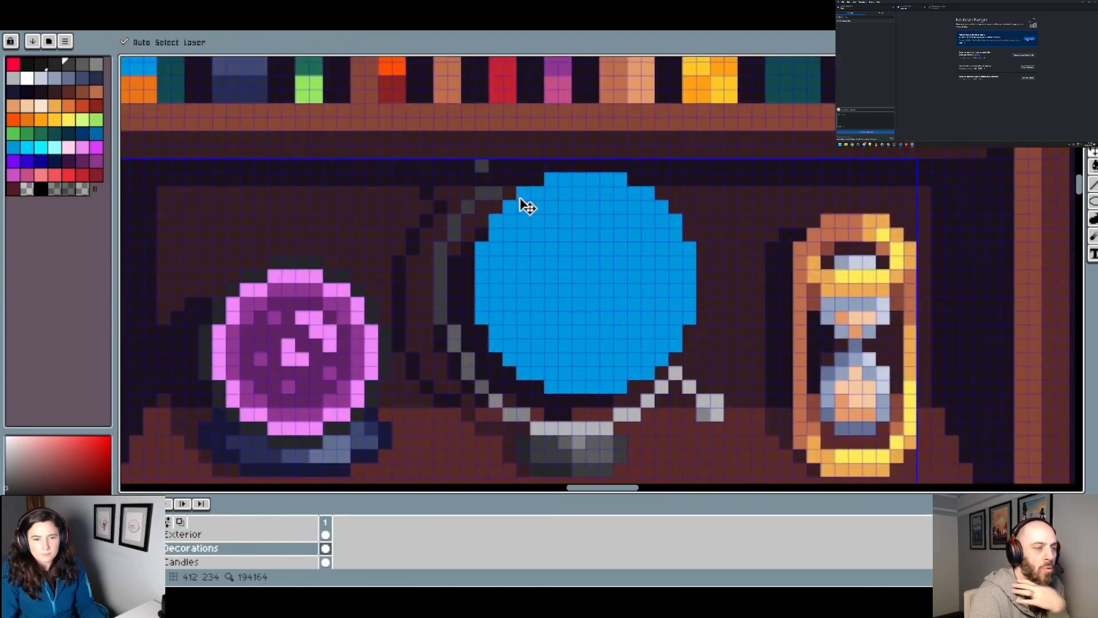
{"action": "scroll", "coordinate": [529, 203], "scroll_direction": "down", "scroll_amount": 2}
{"action": "key", "text": "b"}
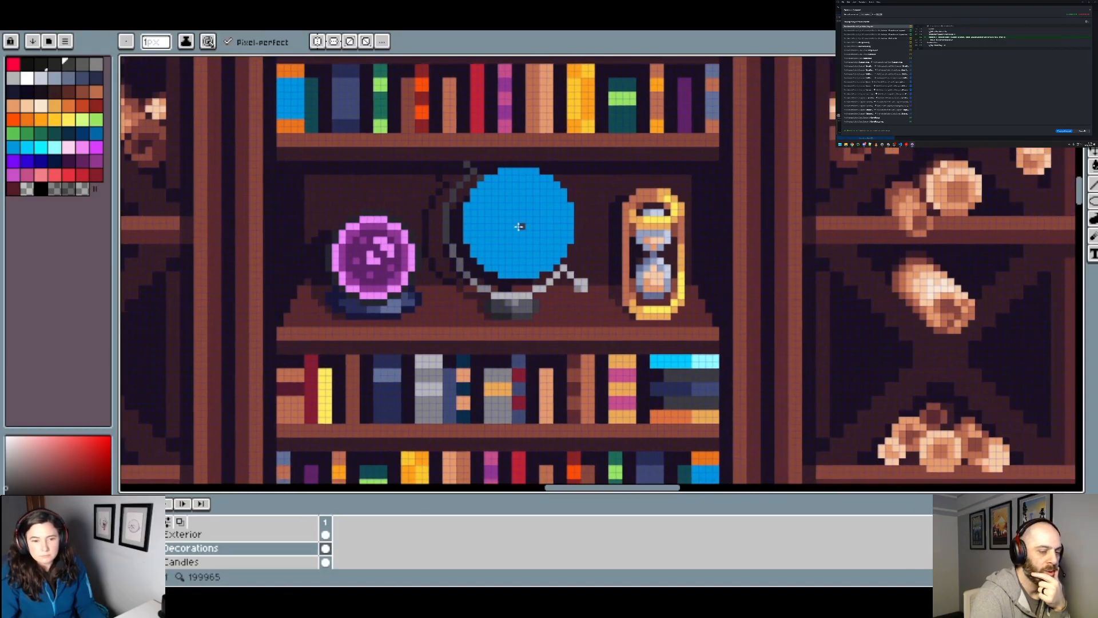
{"action": "scroll", "coordinate": [455, 247], "scroll_direction": "up", "scroll_amount": 2}
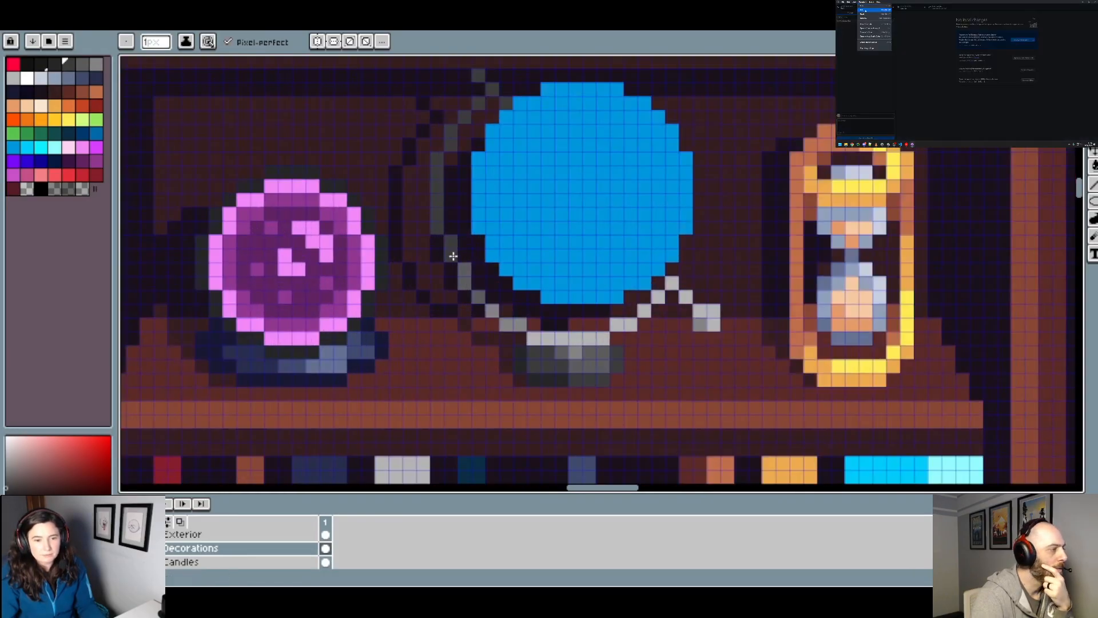
Step: Paint a darker blue shadow along the left and lower edges of the globe with the 1 px Pencil tool
{"action": "scroll", "coordinate": [455, 247], "scroll_direction": "down", "scroll_amount": 3}
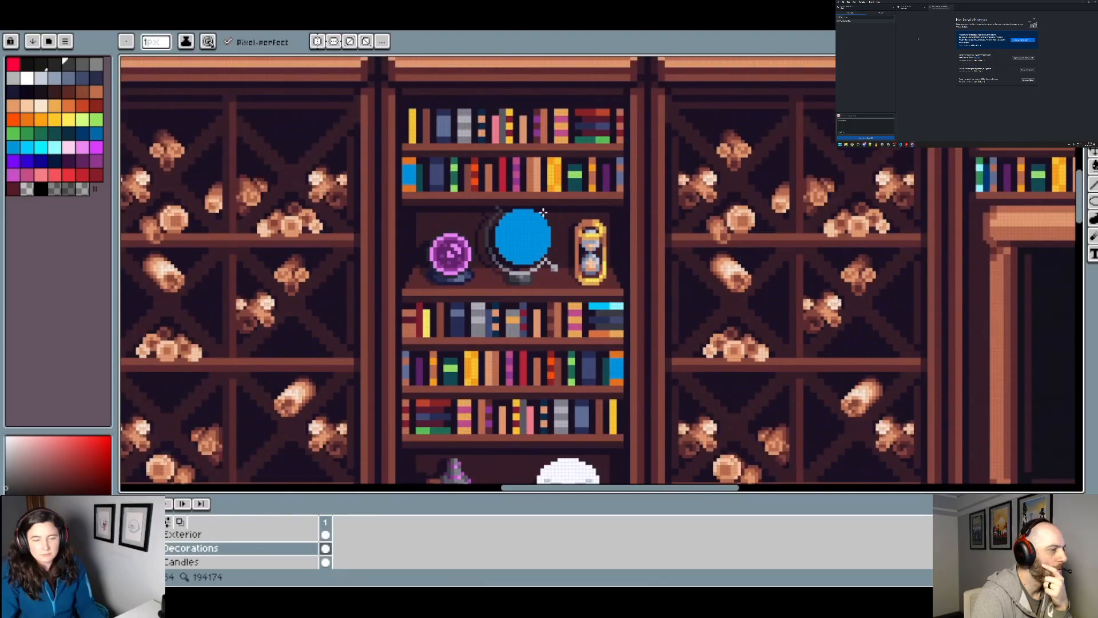
{"action": "scroll", "coordinate": [540, 248], "scroll_direction": "up", "scroll_amount": 2}
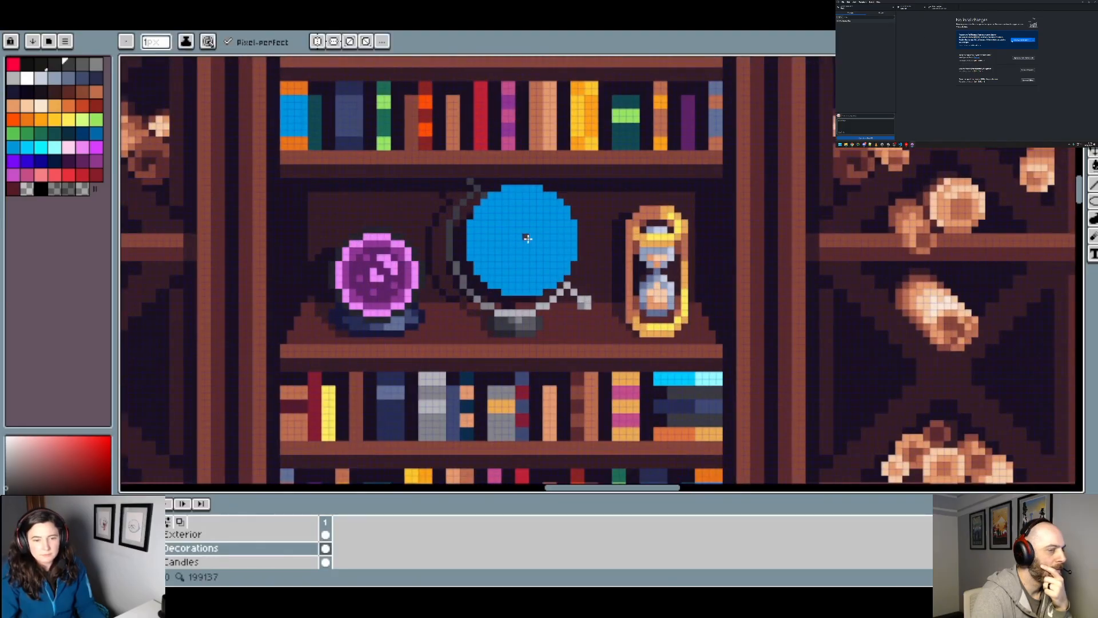
{"action": "scroll", "coordinate": [452, 266], "scroll_direction": "up", "scroll_amount": 2}
{"action": "scroll", "coordinate": [455, 239], "scroll_direction": "down", "scroll_amount": 1}
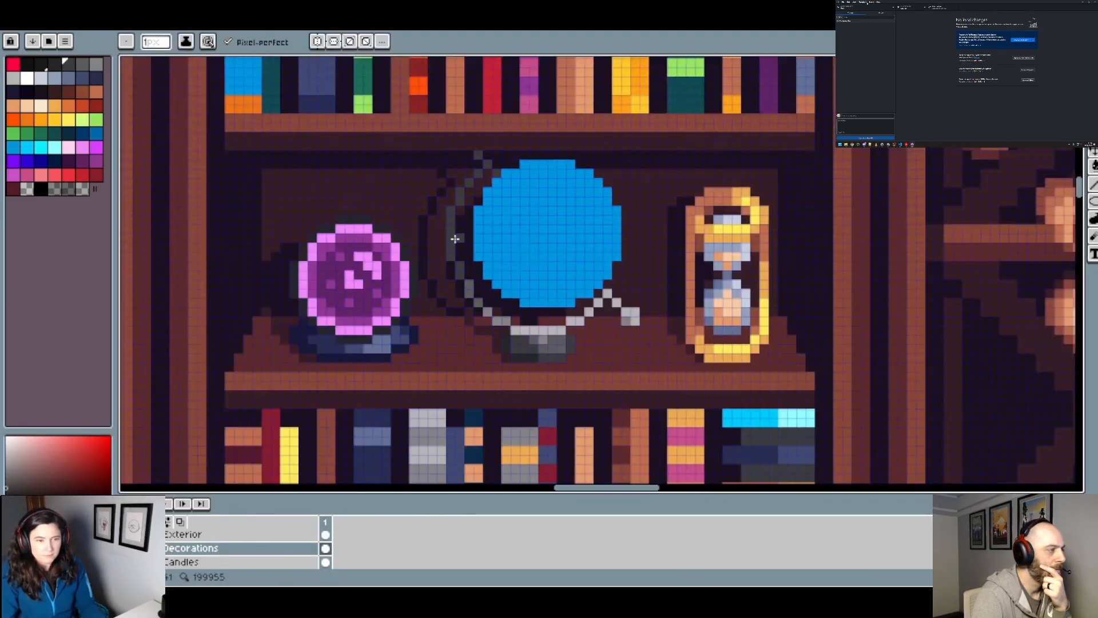
{"action": "left_click", "coordinate": [83, 135]}
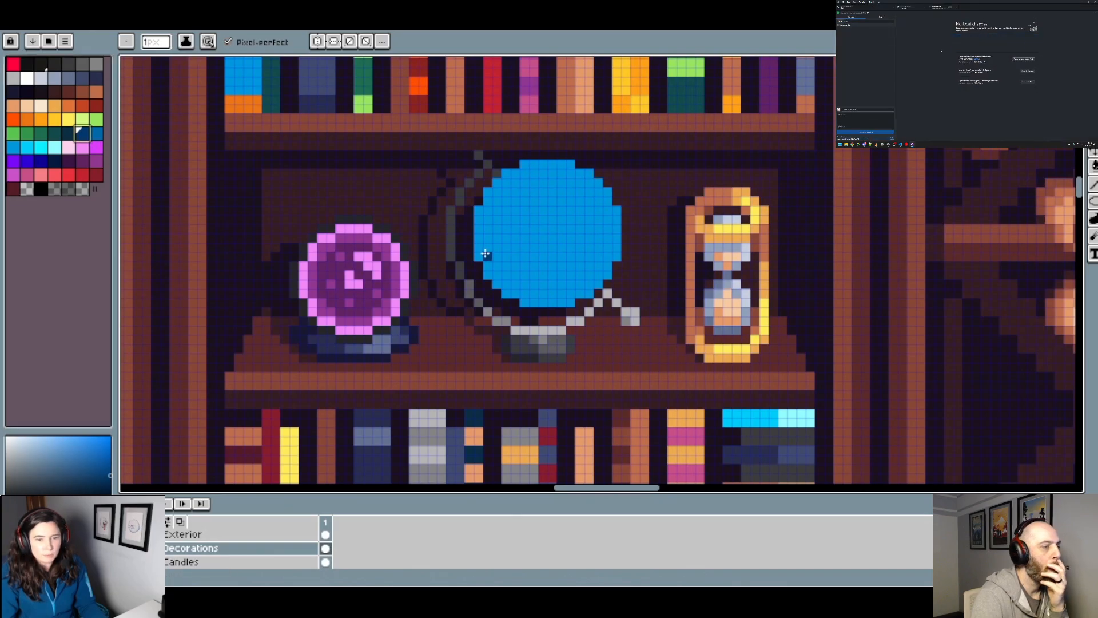
{"action": "left_click", "coordinate": [96, 133]}
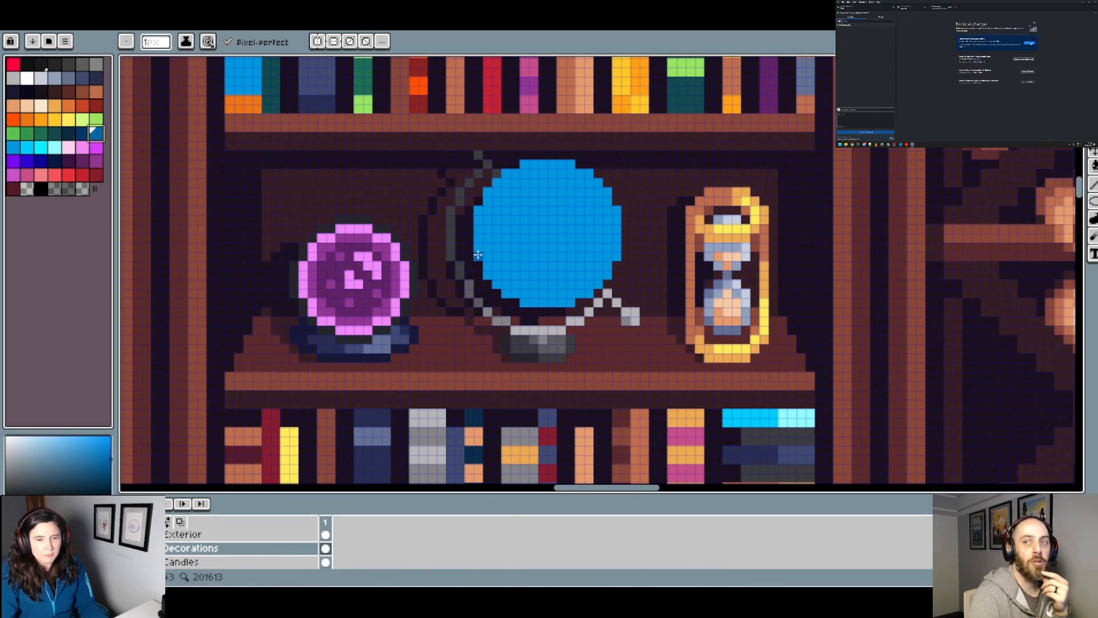
{"action": "left_click_drag", "start_coordinate": [477, 254], "coordinate": [478, 211]}
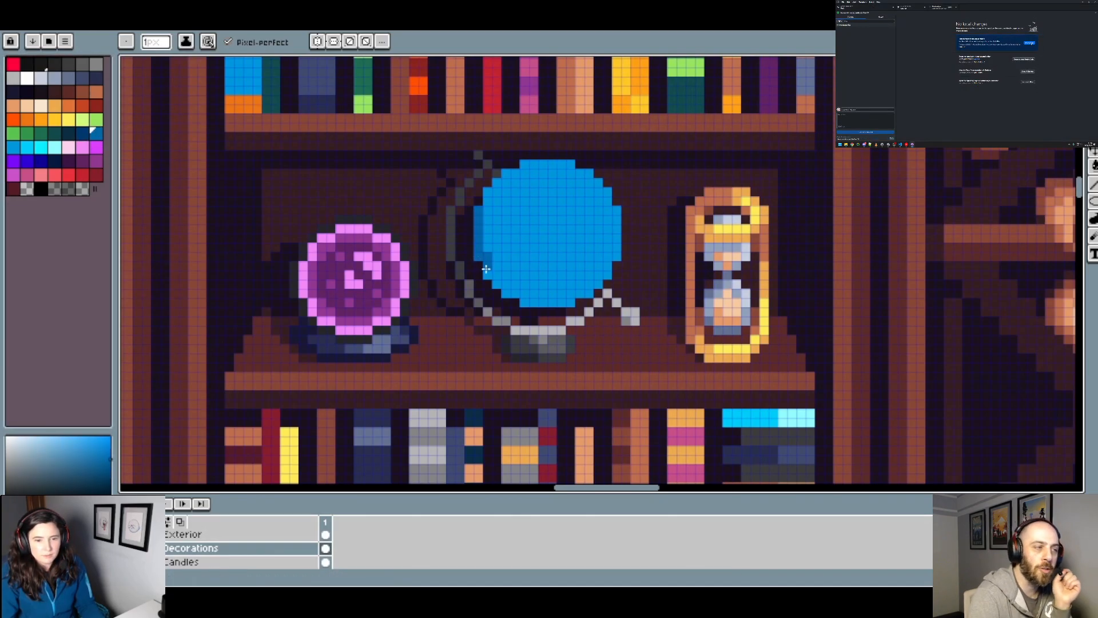
{"action": "mouse_move", "coordinate": [507, 286]}
{"action": "left_mouse_down"}
{"action": "mouse_move", "coordinate": [529, 301]}
{"action": "mouse_move", "coordinate": [583, 295]}
{"action": "left_mouse_up"}
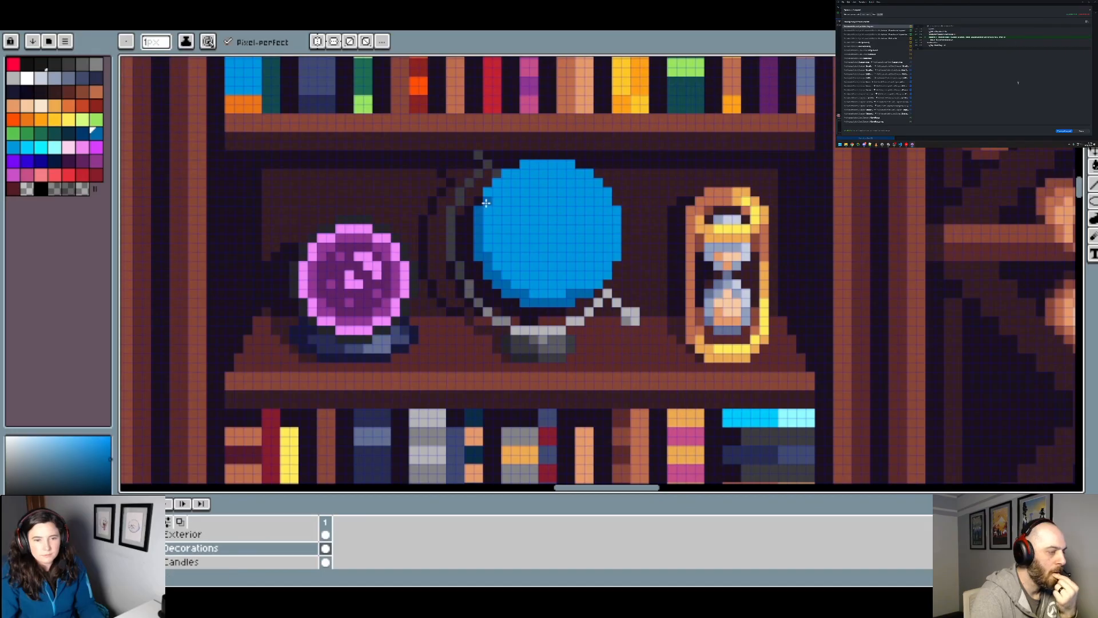
Step: Extend the darker blue shading up around the globe's upper-left edge
{"action": "scroll", "coordinate": [499, 184], "scroll_direction": "down", "scroll_amount": 3}
{"action": "scroll", "coordinate": [520, 231], "scroll_direction": "up", "scroll_amount": 3}
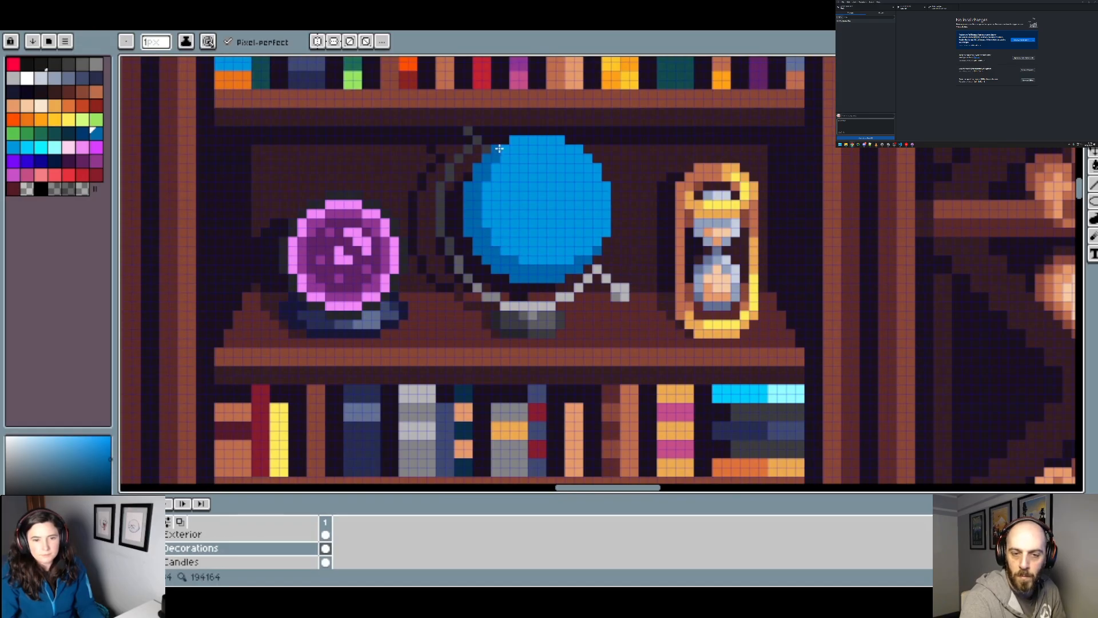
{"action": "scroll", "coordinate": [499, 149], "scroll_direction": "down", "scroll_amount": 3}
{"action": "scroll", "coordinate": [526, 270], "scroll_direction": "up", "scroll_amount": 3}
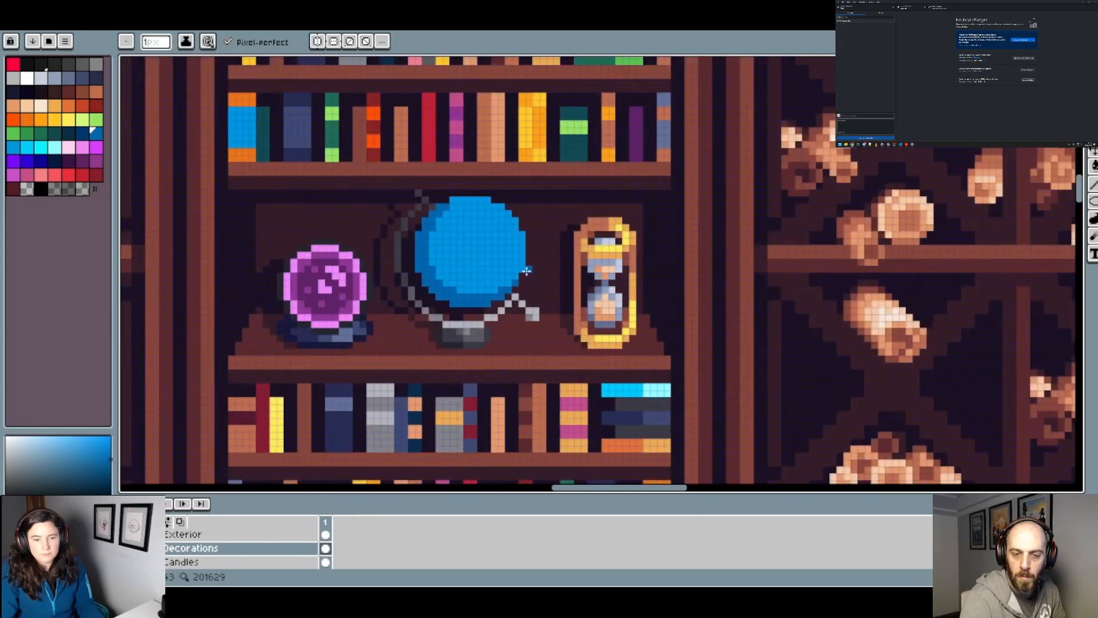
{"action": "scroll", "coordinate": [522, 268], "scroll_direction": "down", "scroll_amount": 3}
{"action": "scroll", "coordinate": [481, 216], "scroll_direction": "up", "scroll_amount": 4}
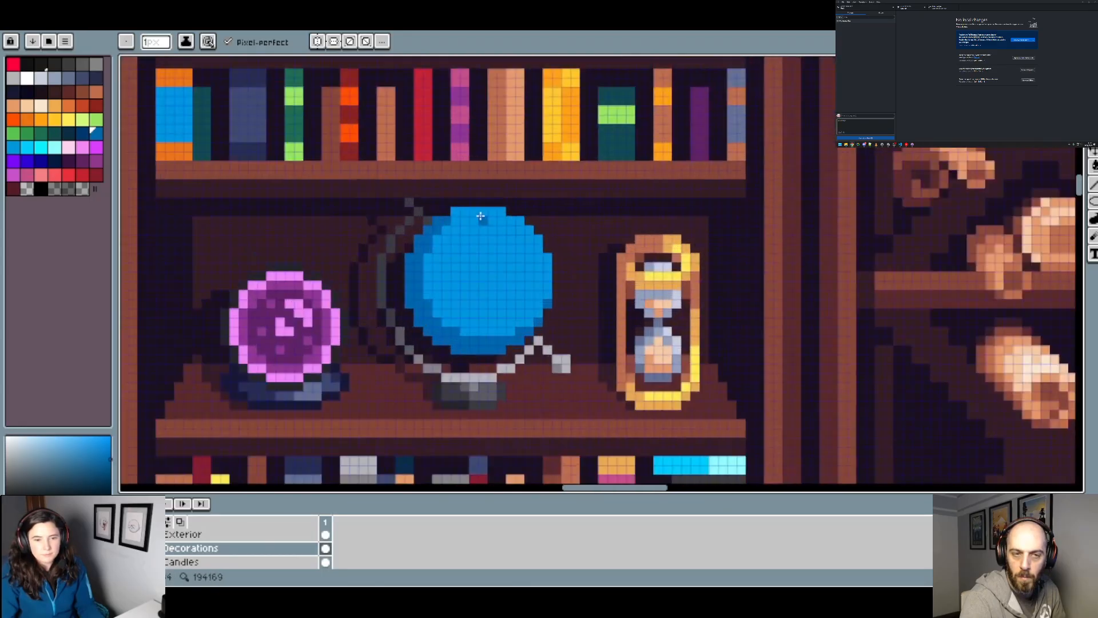
Step: Refine the darker blue shading along the globe's underside towards its lower-right edge
{"action": "scroll", "coordinate": [459, 212], "scroll_direction": "down", "scroll_amount": 3}
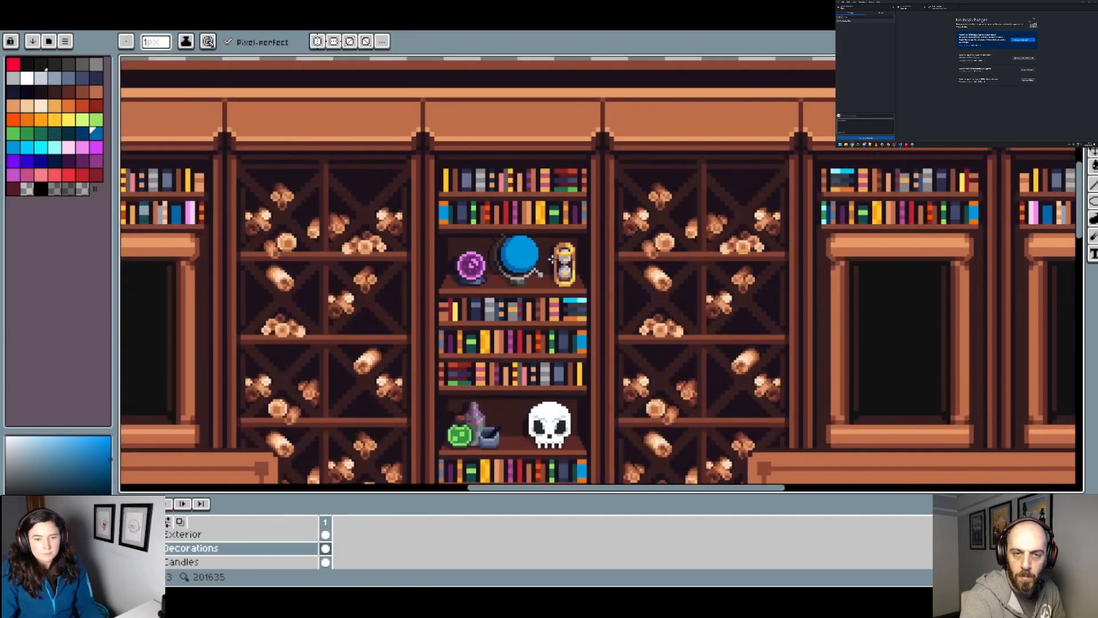
{"action": "scroll", "coordinate": [572, 269], "scroll_direction": "up", "scroll_amount": 3}
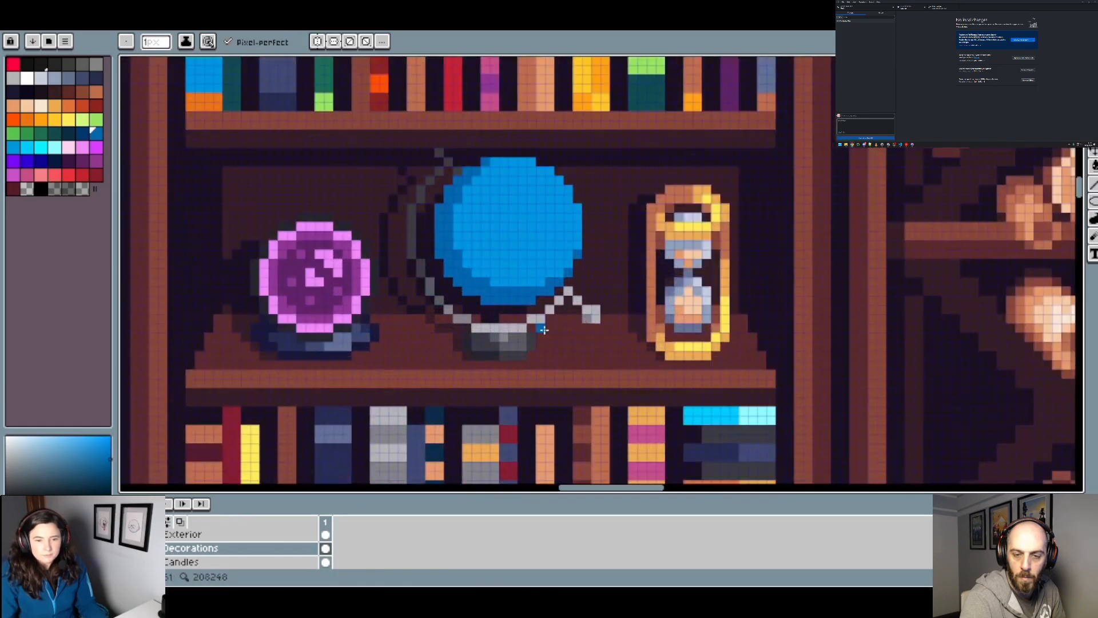
{"action": "scroll", "coordinate": [520, 328], "scroll_direction": "up", "scroll_amount": 1}
{"action": "scroll", "coordinate": [520, 328], "scroll_direction": "down", "scroll_amount": 2}
{"action": "scroll", "coordinate": [527, 332], "scroll_direction": "up", "scroll_amount": 1}
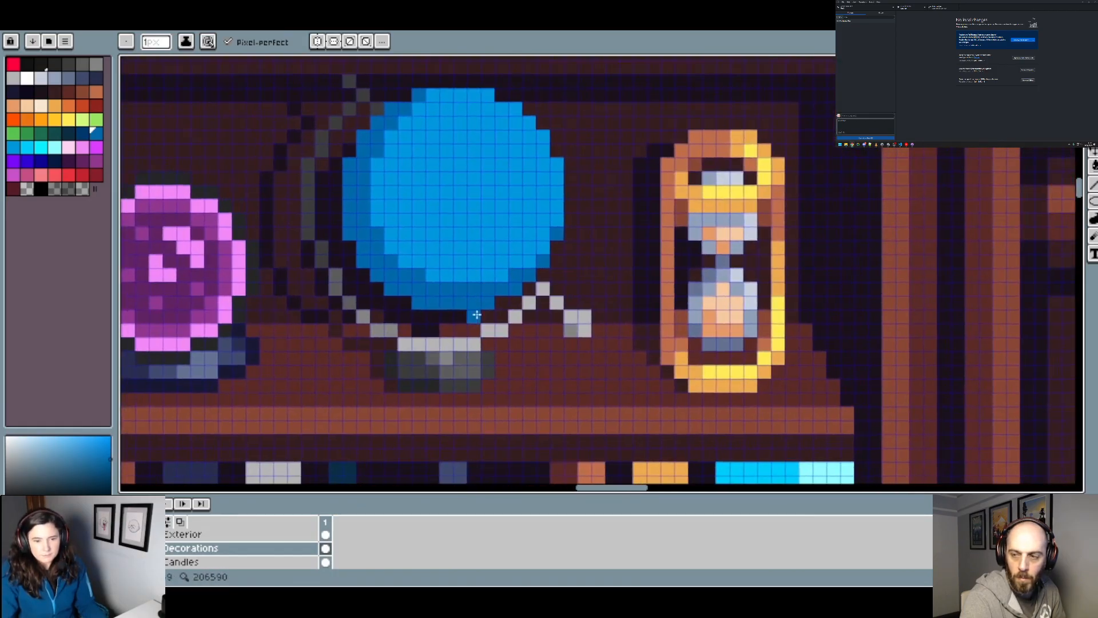
{"action": "scroll", "coordinate": [484, 338], "scroll_direction": "down", "scroll_amount": 2}
{"action": "scroll", "coordinate": [475, 356], "scroll_direction": "up", "scroll_amount": 2}
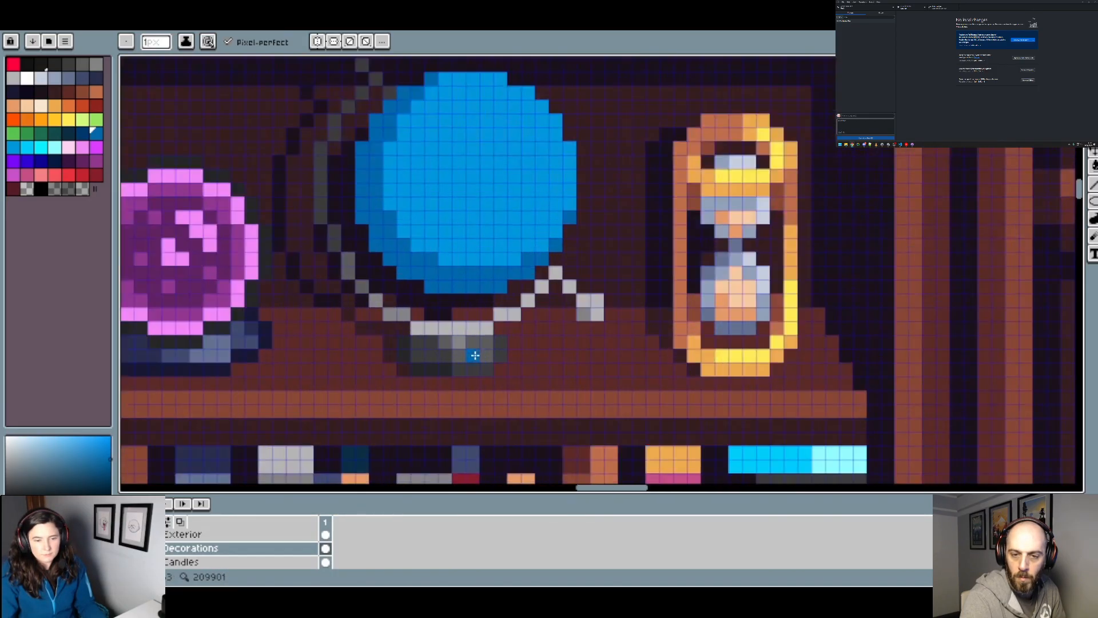
{"action": "scroll", "coordinate": [491, 342], "scroll_direction": "down", "scroll_amount": 2}
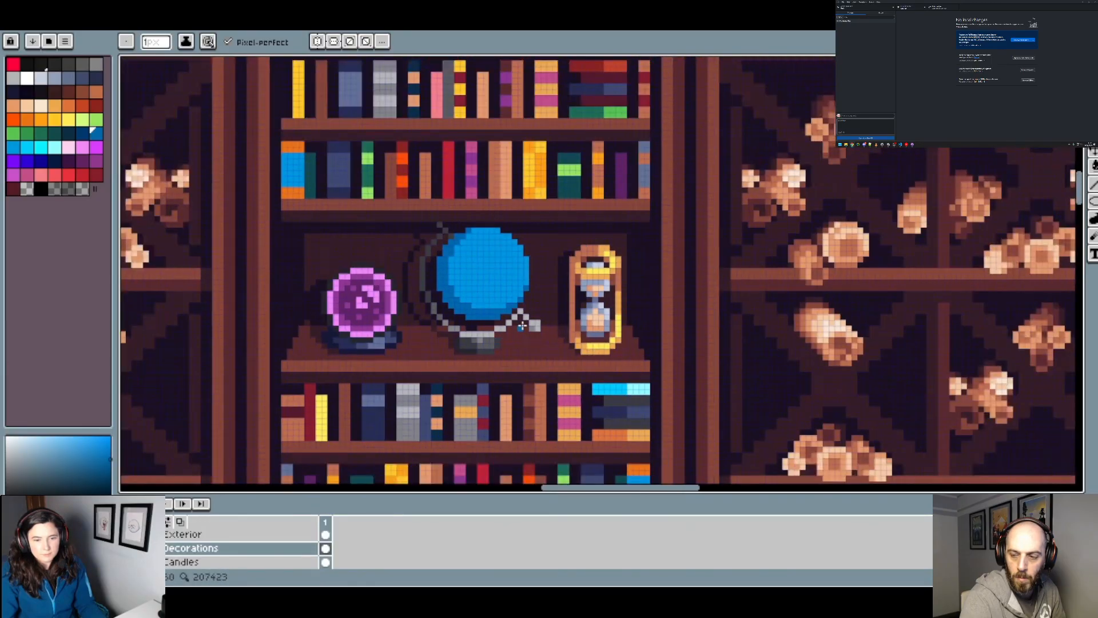
Step: Paint dark green continents across the middle and right edge of the globe, using a 2 px and a 1 px brush
{"action": "left_click_drag", "start_coordinate": [535, 283], "coordinate": [513, 319]}
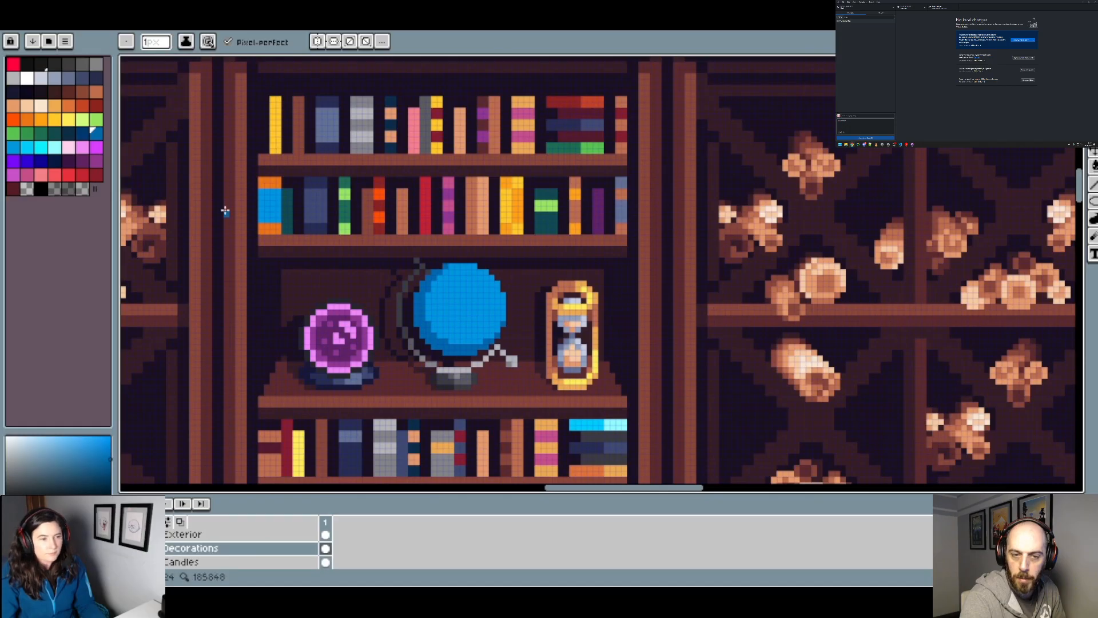
{"action": "left_click", "coordinate": [52, 135]}
{"action": "scroll", "coordinate": [444, 310], "scroll_direction": "up", "scroll_amount": 2}
{"action": "key", "text": "plus"}
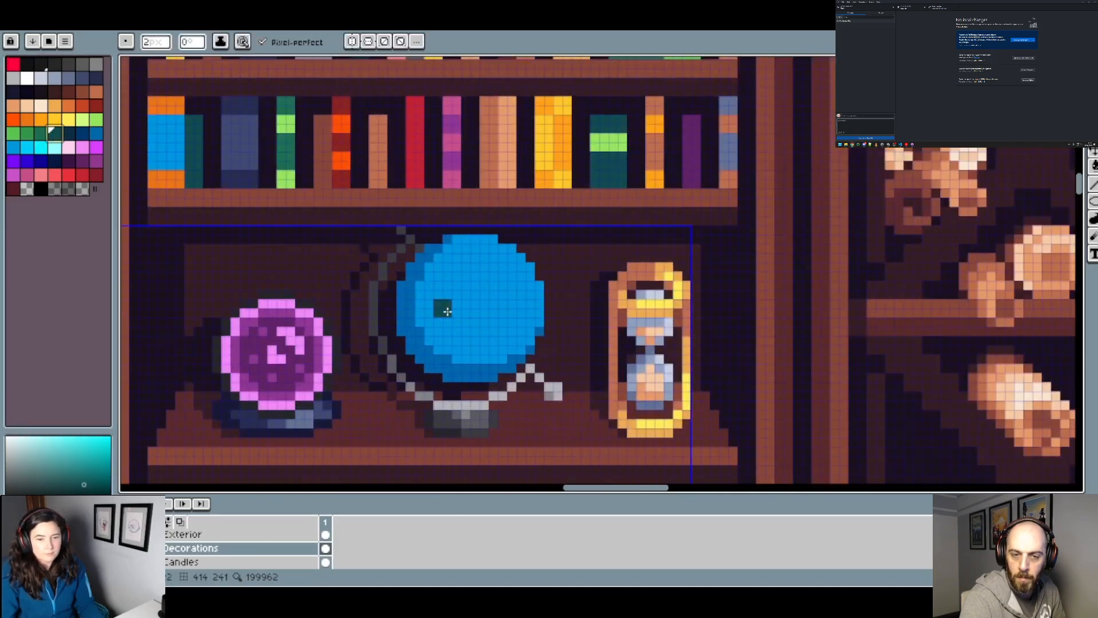
{"action": "left_click", "coordinate": [447, 311]}
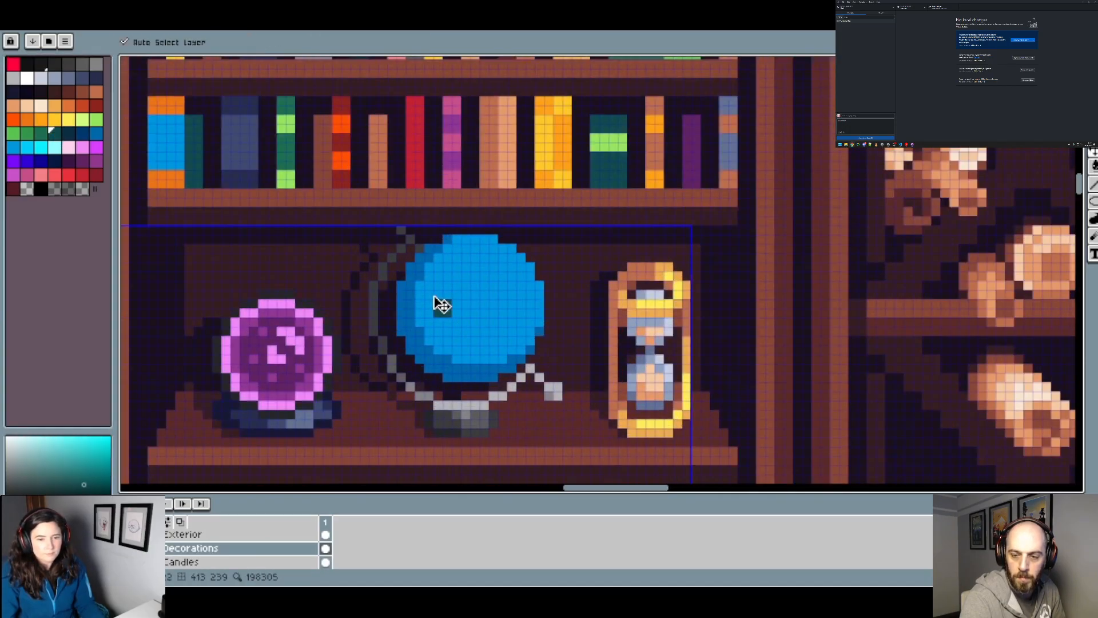
{"action": "key", "text": "minus"}
{"action": "left_click_drag", "start_coordinate": [430, 296], "coordinate": [448, 276]}
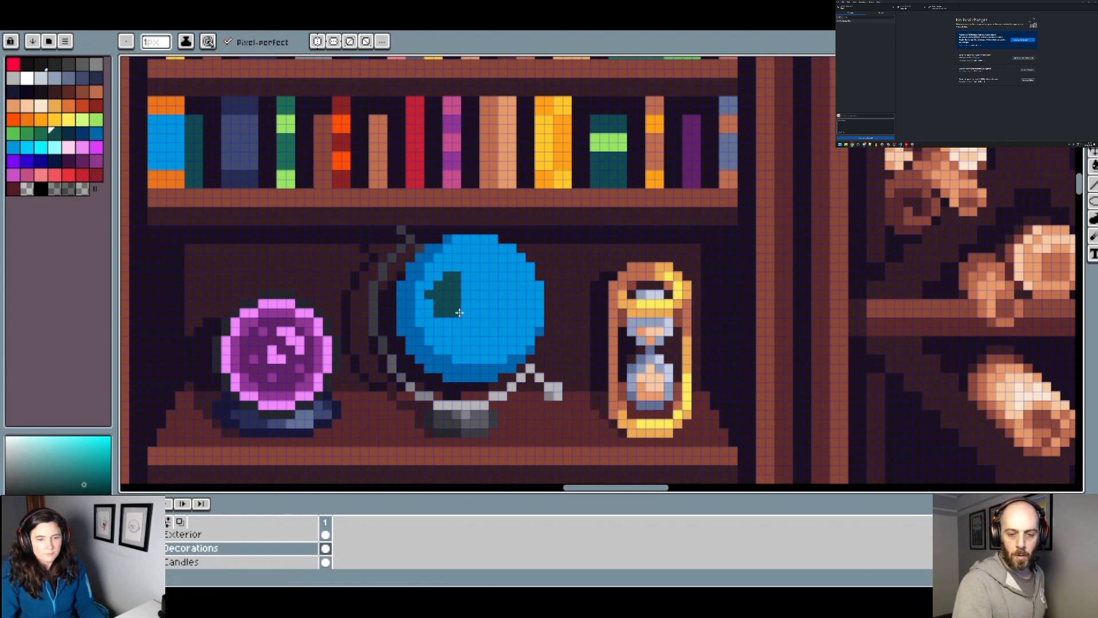
{"action": "mouse_move", "coordinate": [459, 312]}
{"action": "left_mouse_down"}
{"action": "mouse_move", "coordinate": [488, 319]}
{"action": "mouse_move", "coordinate": [474, 314]}
{"action": "mouse_move", "coordinate": [491, 333]}
{"action": "mouse_move", "coordinate": [464, 359]}
{"action": "mouse_move", "coordinate": [479, 333]}
{"action": "mouse_move", "coordinate": [462, 326]}
{"action": "mouse_move", "coordinate": [465, 300]}
{"action": "mouse_move", "coordinate": [494, 302]}
{"action": "mouse_move", "coordinate": [509, 291]}
{"action": "mouse_move", "coordinate": [488, 294]}
{"action": "mouse_move", "coordinate": [491, 277]}
{"action": "mouse_move", "coordinate": [513, 274]}
{"action": "mouse_move", "coordinate": [500, 293]}
{"action": "mouse_move", "coordinate": [530, 322]}
{"action": "mouse_move", "coordinate": [527, 313]}
{"action": "mouse_move", "coordinate": [518, 329]}
{"action": "mouse_move", "coordinate": [529, 318]}
{"action": "mouse_move", "coordinate": [518, 341]}
{"action": "mouse_move", "coordinate": [540, 315]}
{"action": "left_mouse_up"}
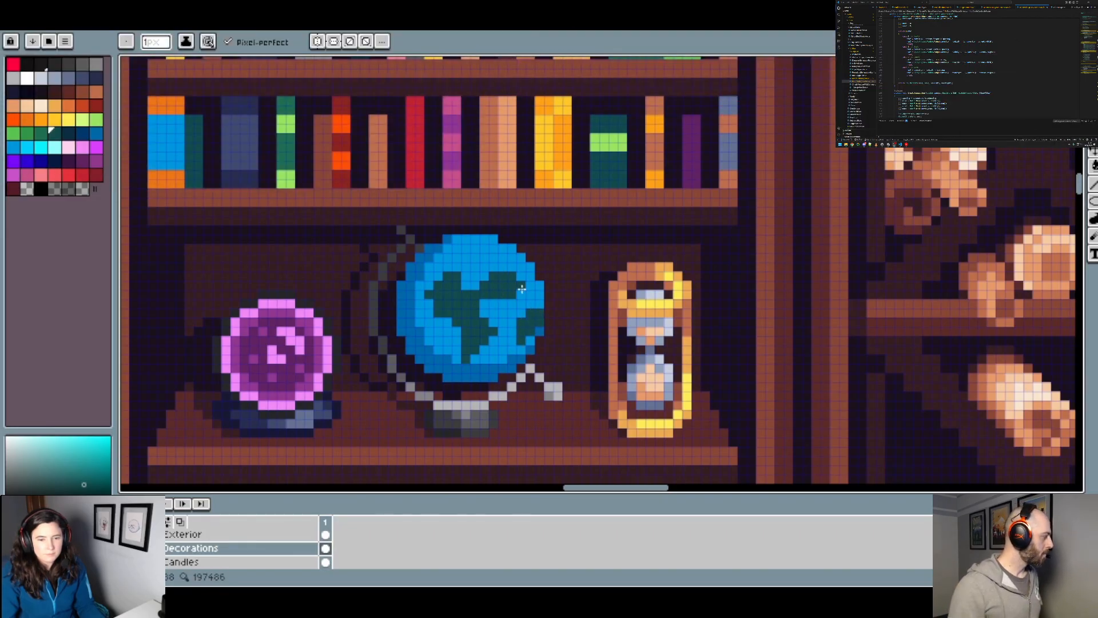
Step: Refine the outlines of the dark green continents with single pixels at their upper and lower edges
{"action": "scroll", "coordinate": [504, 269], "scroll_direction": "down", "scroll_amount": 2}
{"action": "scroll", "coordinate": [502, 280], "scroll_direction": "up", "scroll_amount": 1}
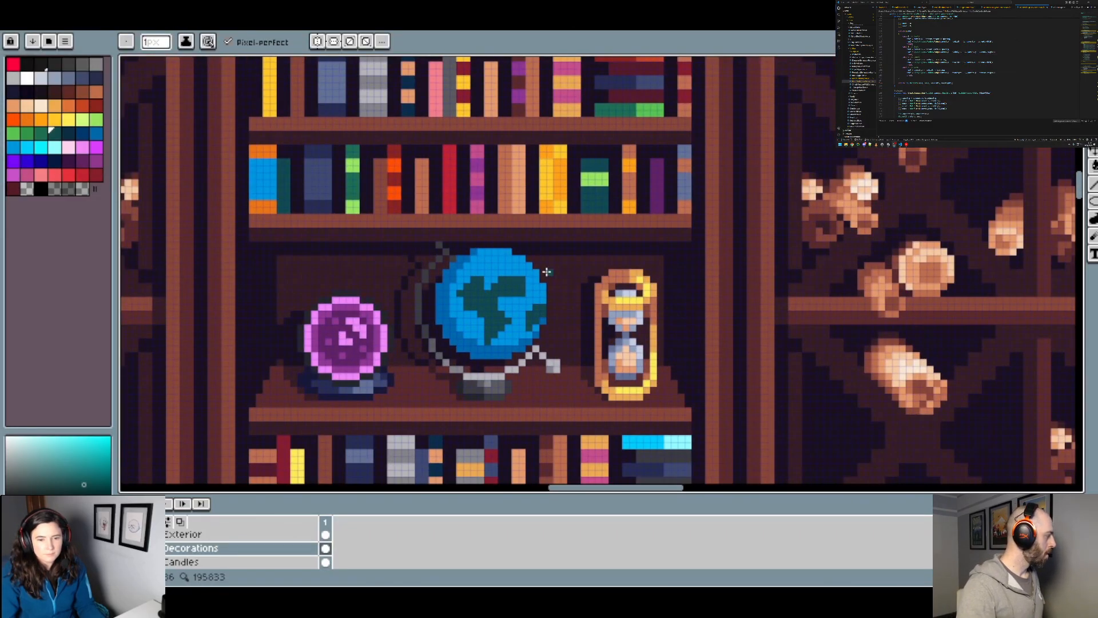
{"action": "scroll", "coordinate": [535, 274], "scroll_direction": "up", "scroll_amount": 1}
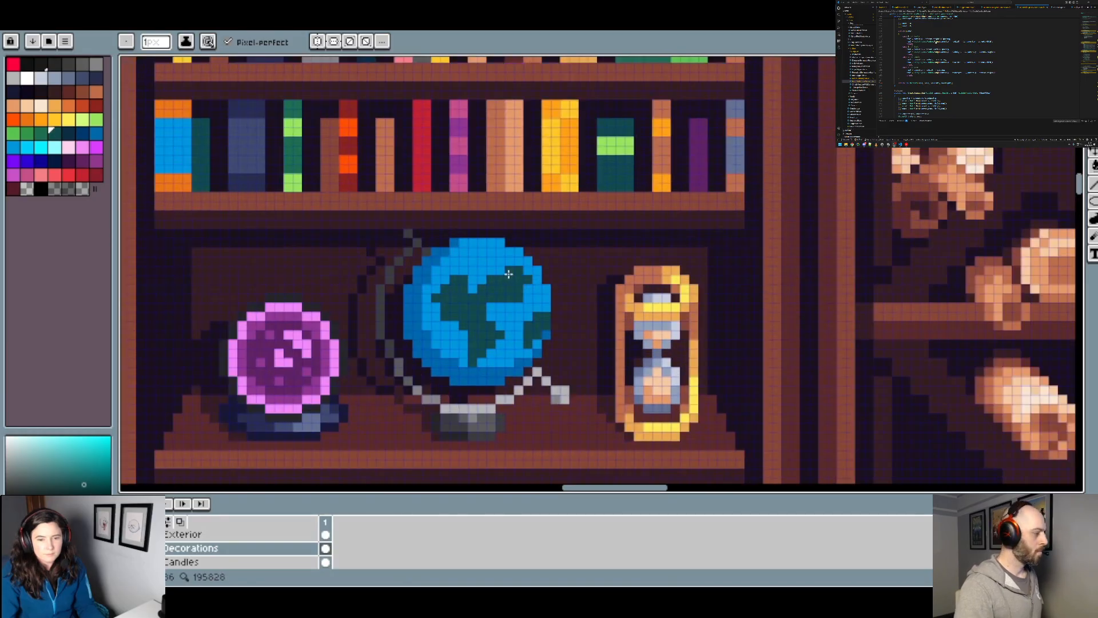
{"action": "scroll", "coordinate": [556, 289], "scroll_direction": "down", "scroll_amount": 2}
{"action": "scroll", "coordinate": [533, 326], "scroll_direction": "up", "scroll_amount": 2}
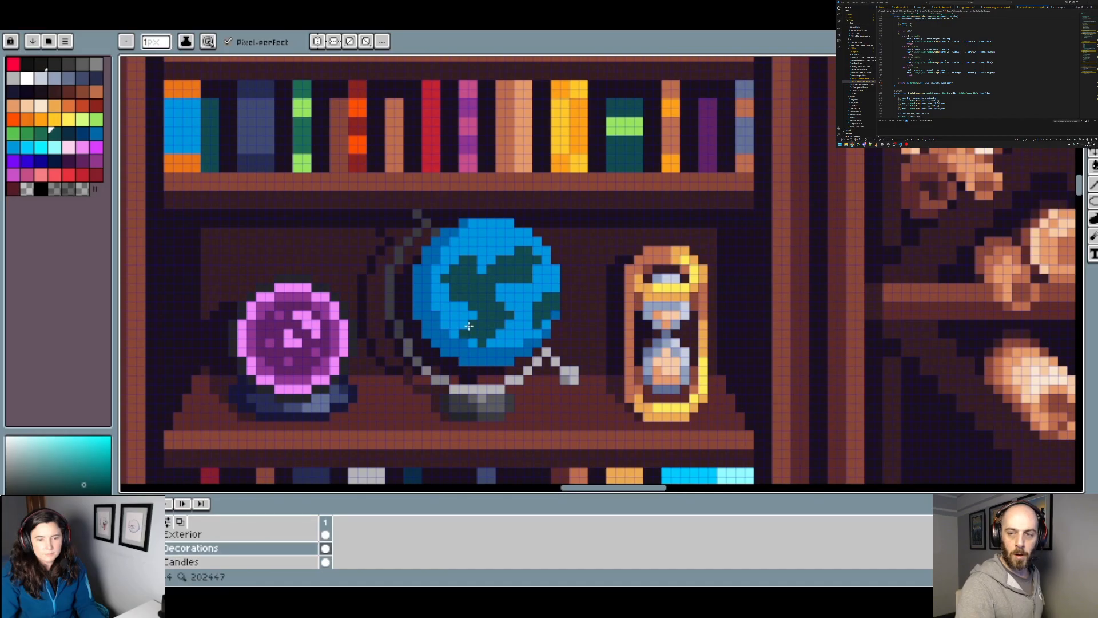
{"action": "scroll", "coordinate": [469, 325], "scroll_direction": "down", "scroll_amount": 2}
{"action": "scroll", "coordinate": [471, 319], "scroll_direction": "up", "scroll_amount": 2}
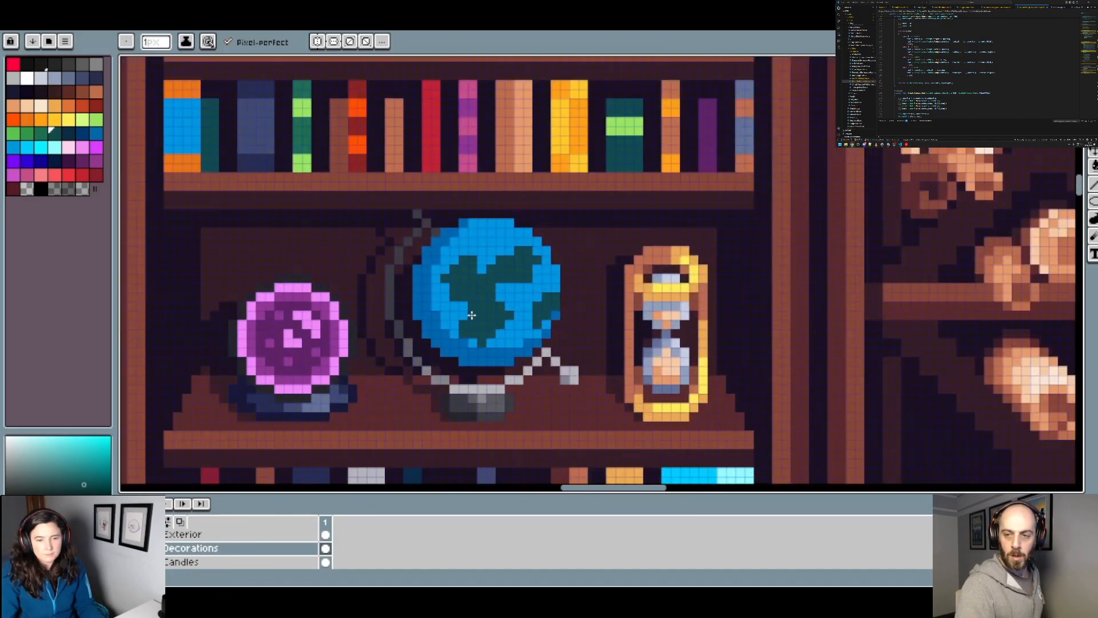
{"action": "scroll", "coordinate": [506, 316], "scroll_direction": "down", "scroll_amount": 2}
{"action": "scroll", "coordinate": [518, 318], "scroll_direction": "up", "scroll_amount": 2}
Step: Sample the globe's bright blue and paint a strip of ocean that splits the central landmass into two continents
{"action": "key", "text": "v"}
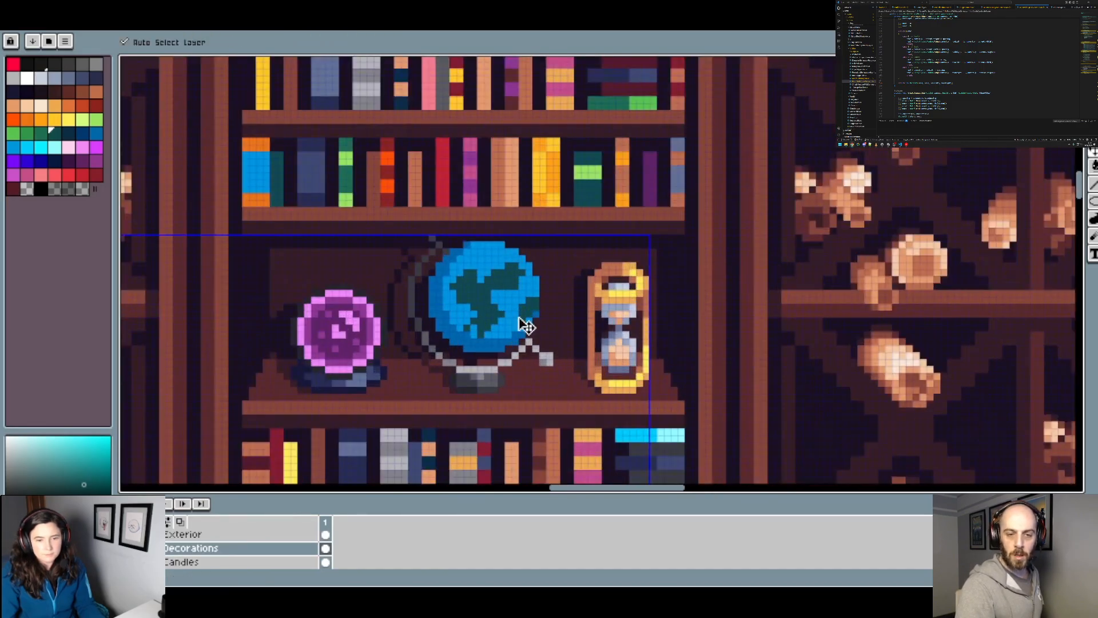
{"action": "scroll", "coordinate": [509, 318], "scroll_direction": "up", "scroll_amount": 2}
{"action": "key", "text": "b"}
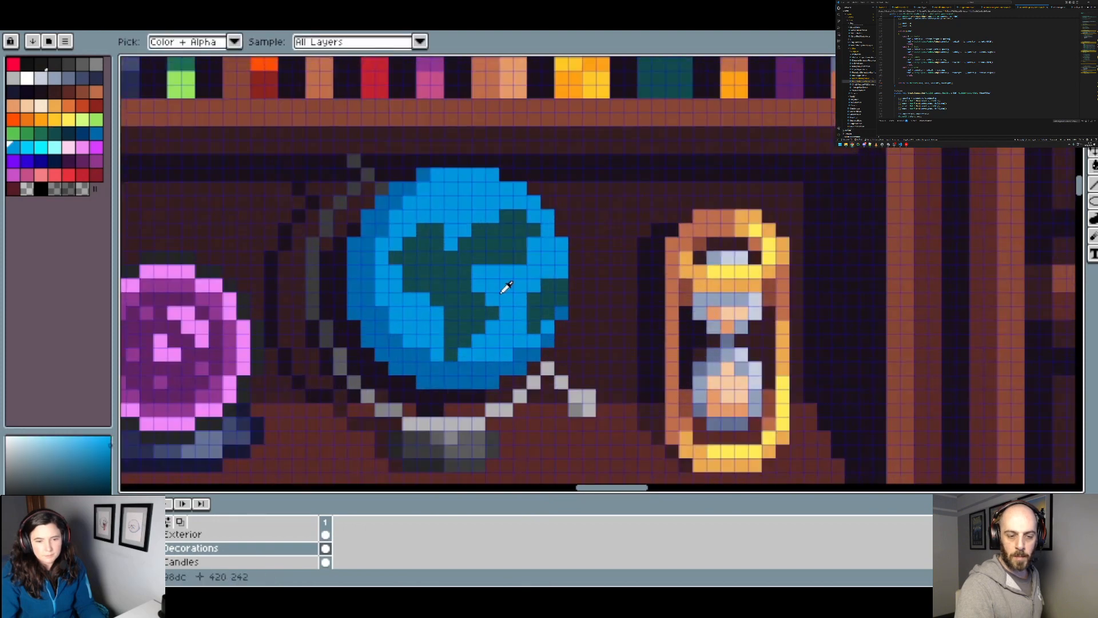
{"action": "scroll", "coordinate": [449, 303], "scroll_direction": "down", "scroll_amount": 1}
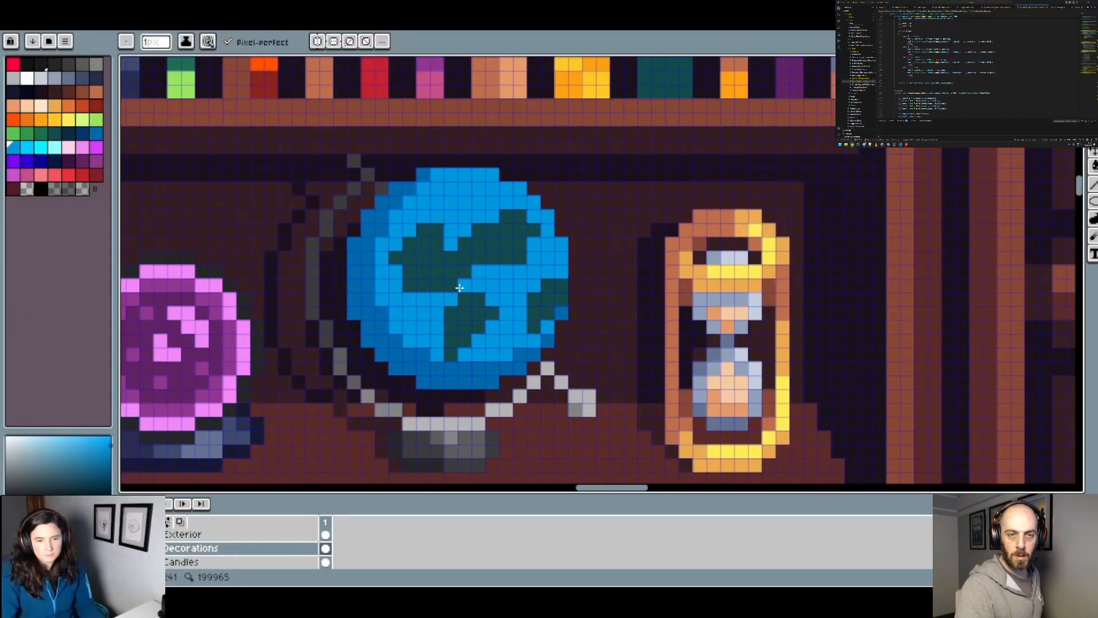
{"action": "scroll", "coordinate": [493, 286], "scroll_direction": "down", "scroll_amount": 1}
{"action": "scroll", "coordinate": [496, 294], "scroll_direction": "up", "scroll_amount": 3}
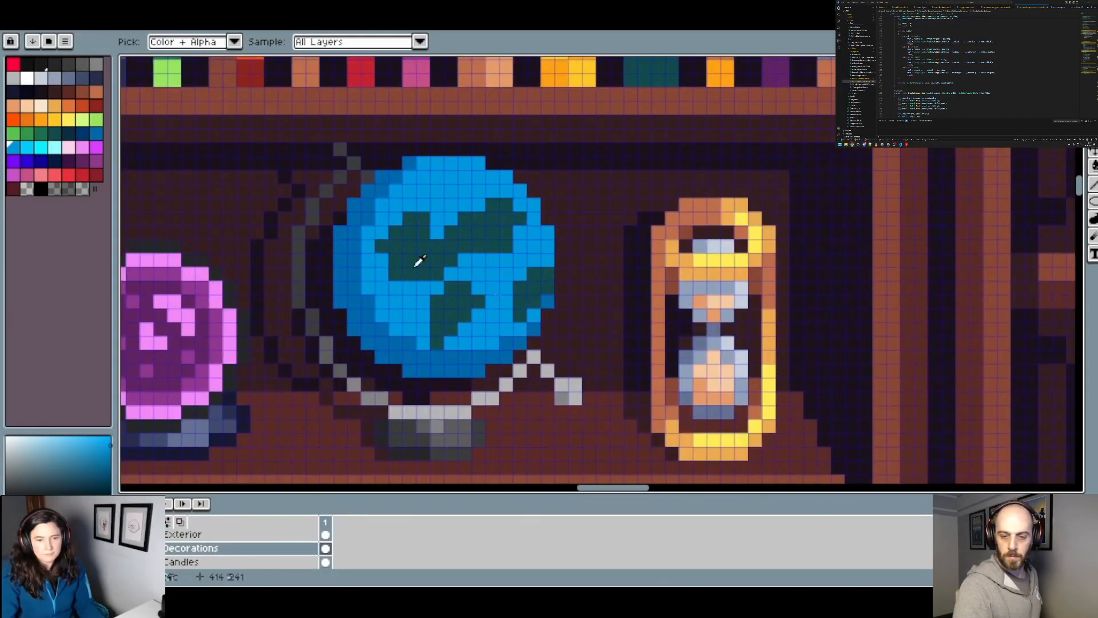
Step: Sample the dark green of the continents and enlarge the landmass at the globe's right edge towards the centre
{"action": "left_click", "coordinate": [417, 262], "text": "alt"}
{"action": "scroll", "coordinate": [531, 295], "scroll_direction": "down", "scroll_amount": 2}
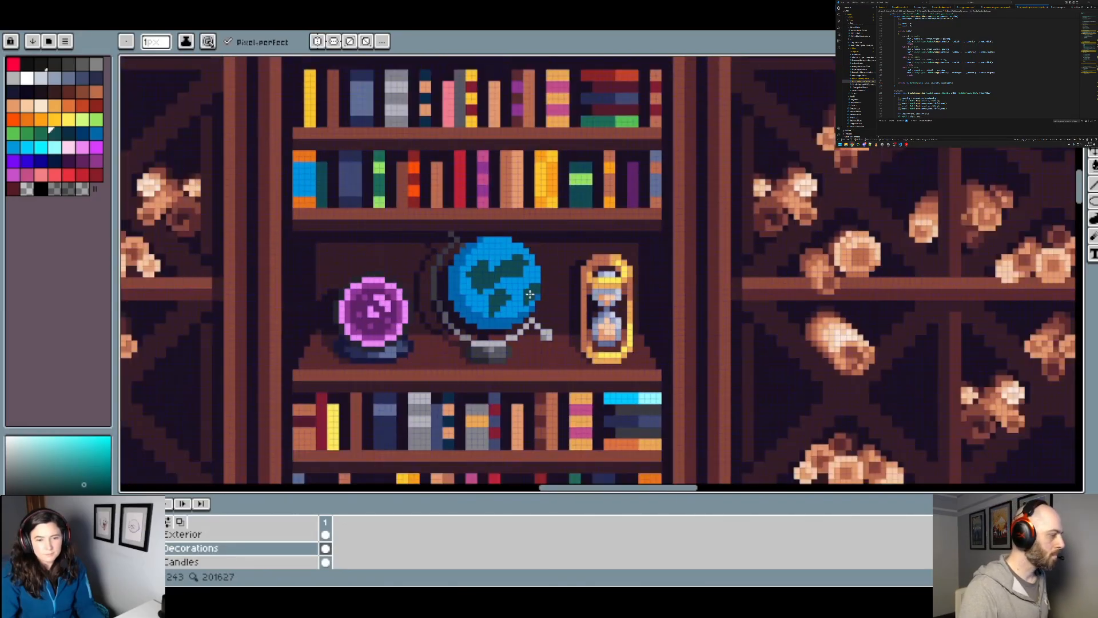
{"action": "scroll", "coordinate": [541, 286], "scroll_direction": "up", "scroll_amount": 2}
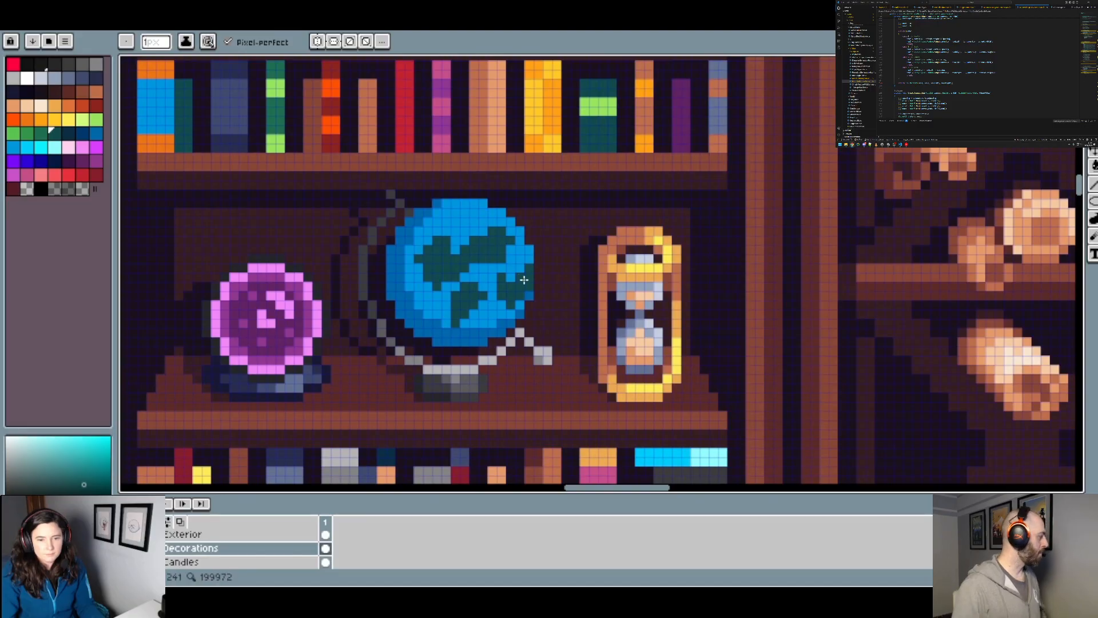
Step: Retouch the continent at the globe's right edge with sampled blue and dark green, and add a dark green landmass along the left edge
{"action": "scroll", "coordinate": [538, 291], "scroll_direction": "down", "scroll_amount": 2}
{"action": "scroll", "coordinate": [545, 296], "scroll_direction": "up", "scroll_amount": 2}
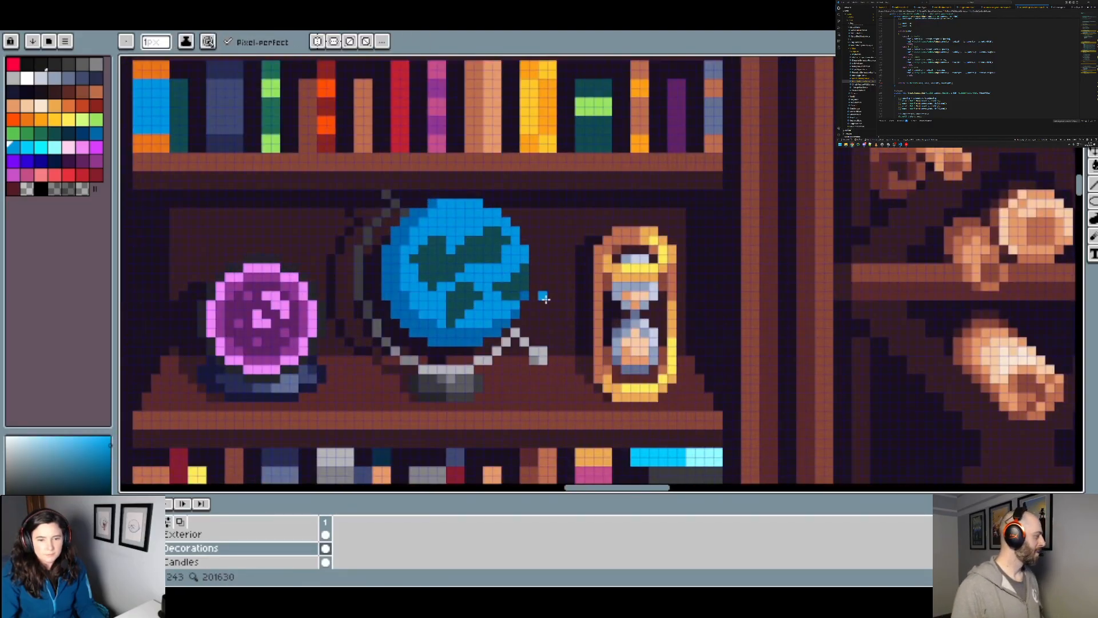
{"action": "scroll", "coordinate": [506, 280], "scroll_direction": "up", "scroll_amount": 1}
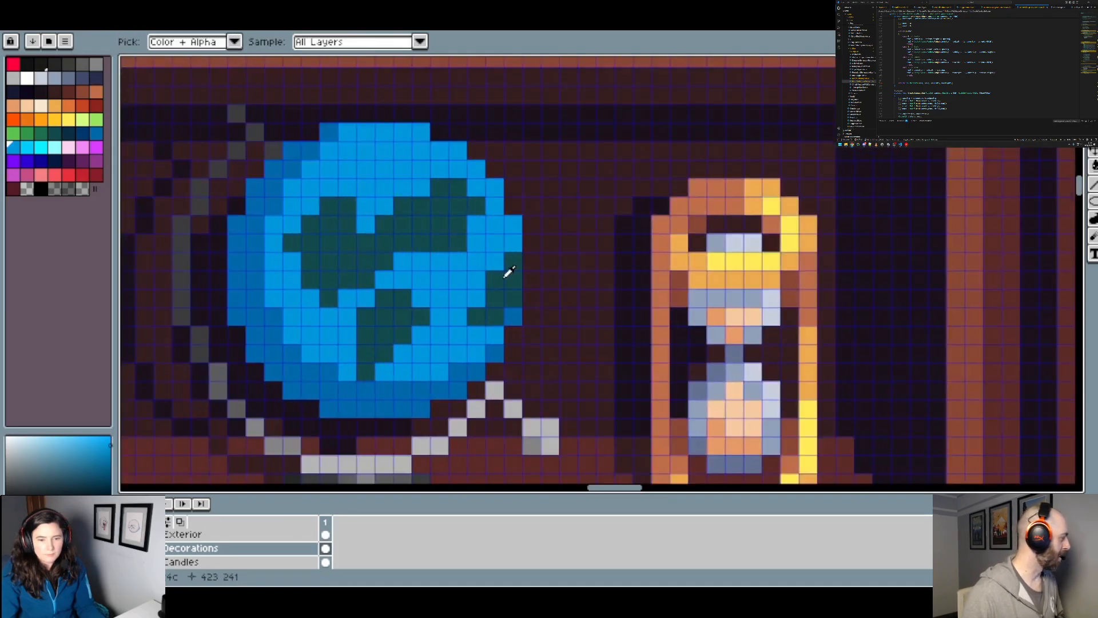
{"action": "scroll", "coordinate": [509, 272], "scroll_direction": "down", "scroll_amount": 3}
{"action": "scroll", "coordinate": [506, 281], "scroll_direction": "up", "scroll_amount": 2}
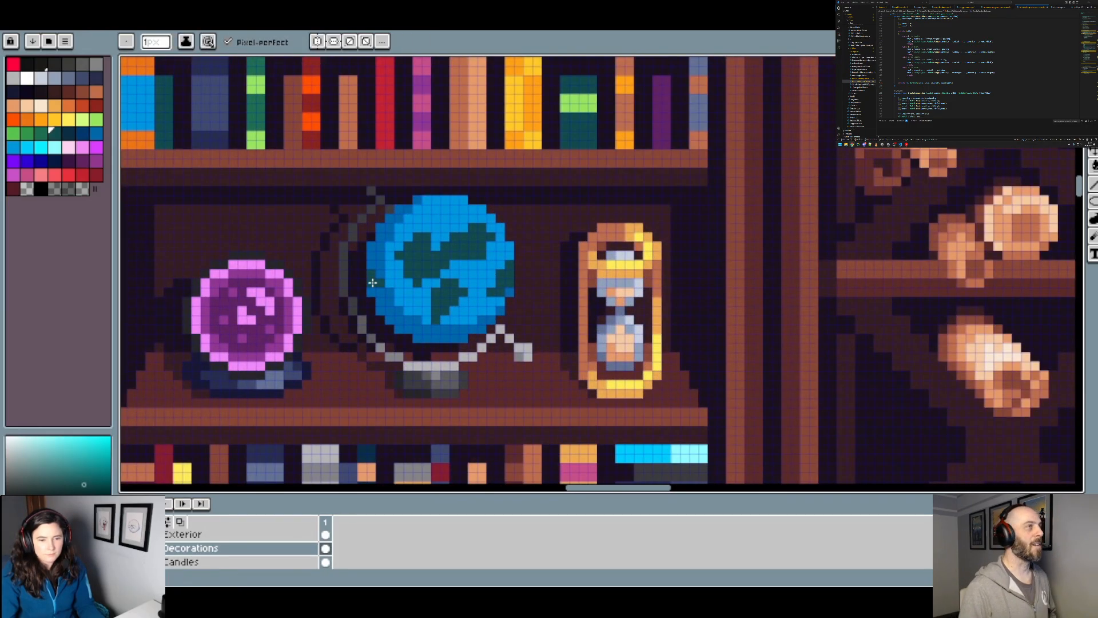
{"action": "scroll", "coordinate": [379, 283], "scroll_direction": "down", "scroll_amount": 3}
{"action": "scroll", "coordinate": [378, 283], "scroll_direction": "up", "scroll_amount": 2}
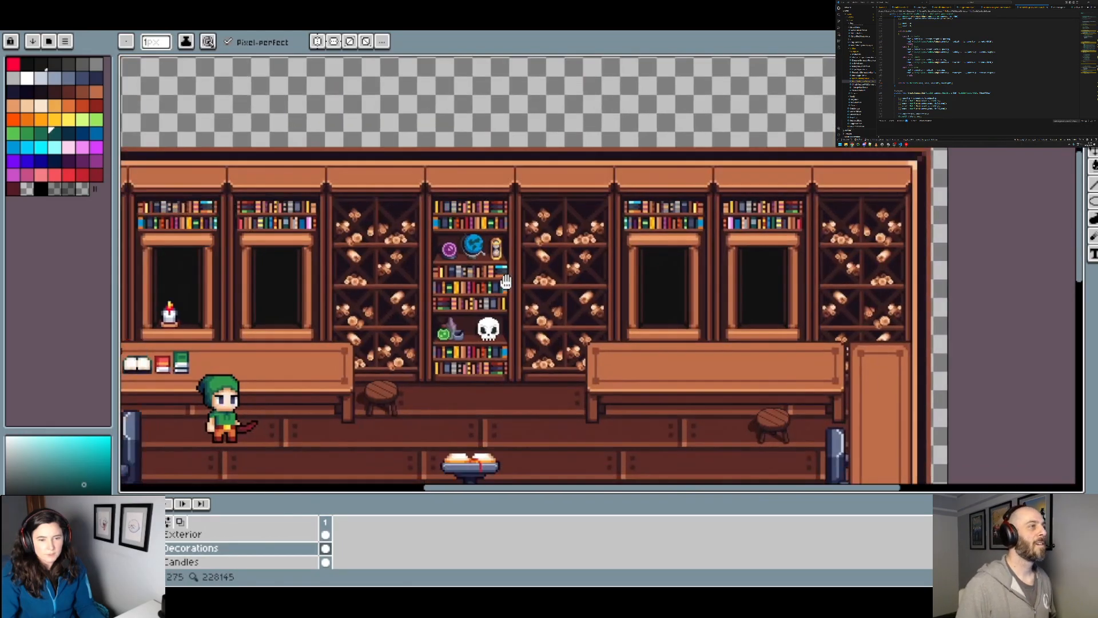
Step: Examine the globe in the context of the whole study scene, from the bookshelves down to the candlelit circle
{"action": "left_click_drag", "start_coordinate": [577, 318], "coordinate": [560, 263]}
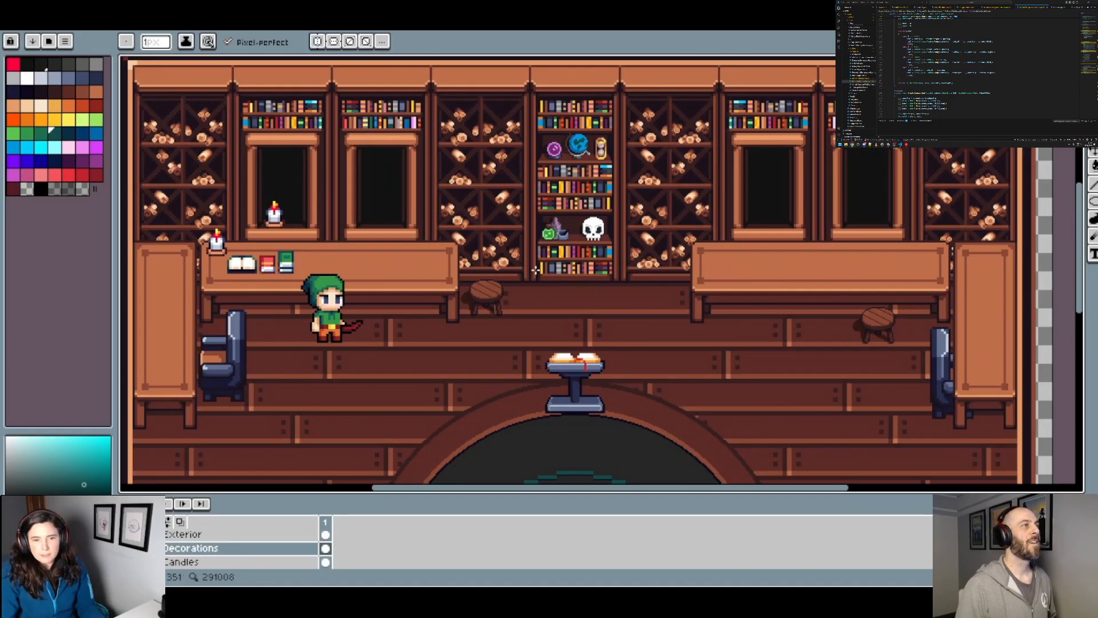
{"action": "left_click_drag", "start_coordinate": [595, 294], "coordinate": [638, 272]}
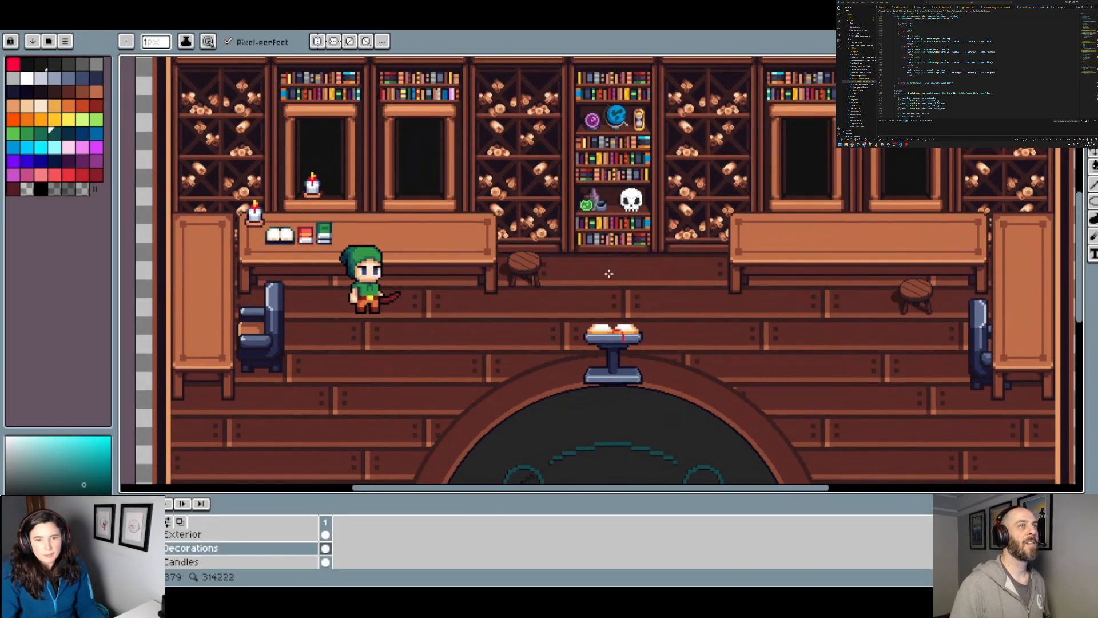
{"action": "scroll", "coordinate": [609, 273], "scroll_direction": "down", "scroll_amount": 3}
{"action": "left_click_drag", "start_coordinate": [638, 312], "coordinate": [583, 298]}
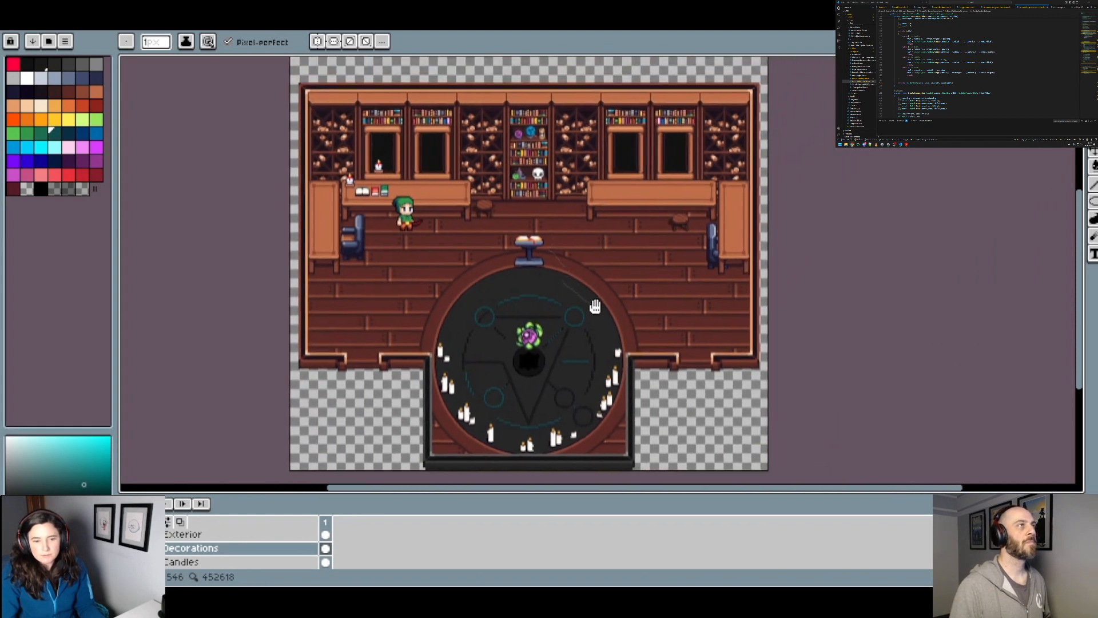
{"action": "left_click_drag", "start_coordinate": [576, 498], "coordinate": [578, 564]}
{"action": "scroll", "coordinate": [635, 243], "scroll_direction": "up", "scroll_amount": 1}
{"action": "left_click_drag", "start_coordinate": [629, 246], "coordinate": [772, 128]}
{"action": "left_click_drag", "start_coordinate": [714, 191], "coordinate": [728, 304]}
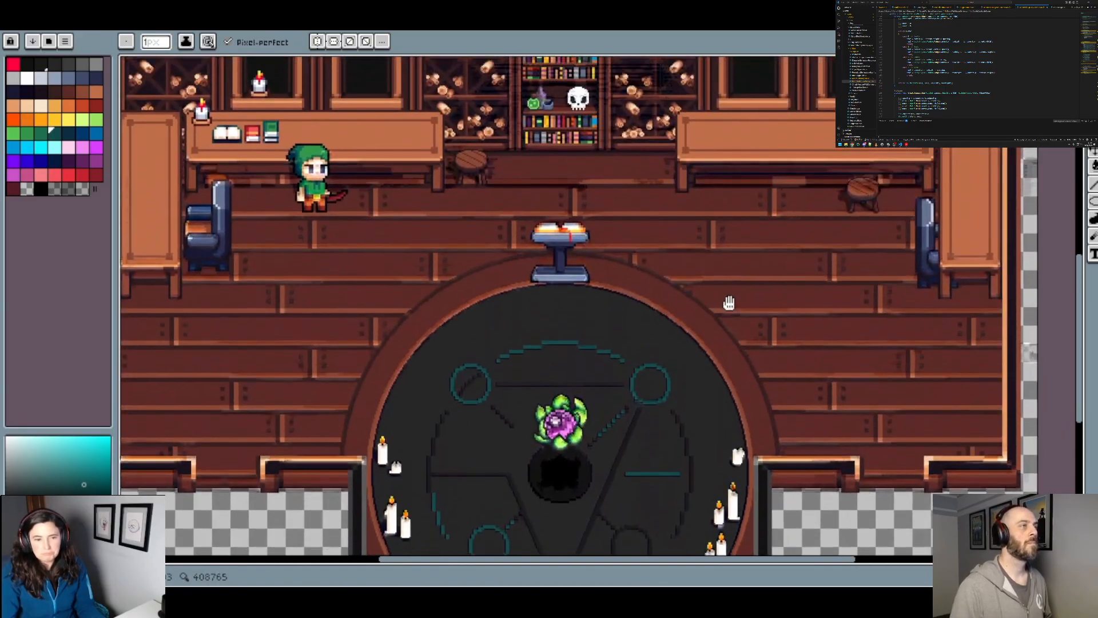
{"action": "left_click_drag", "start_coordinate": [741, 227], "coordinate": [777, 345]}
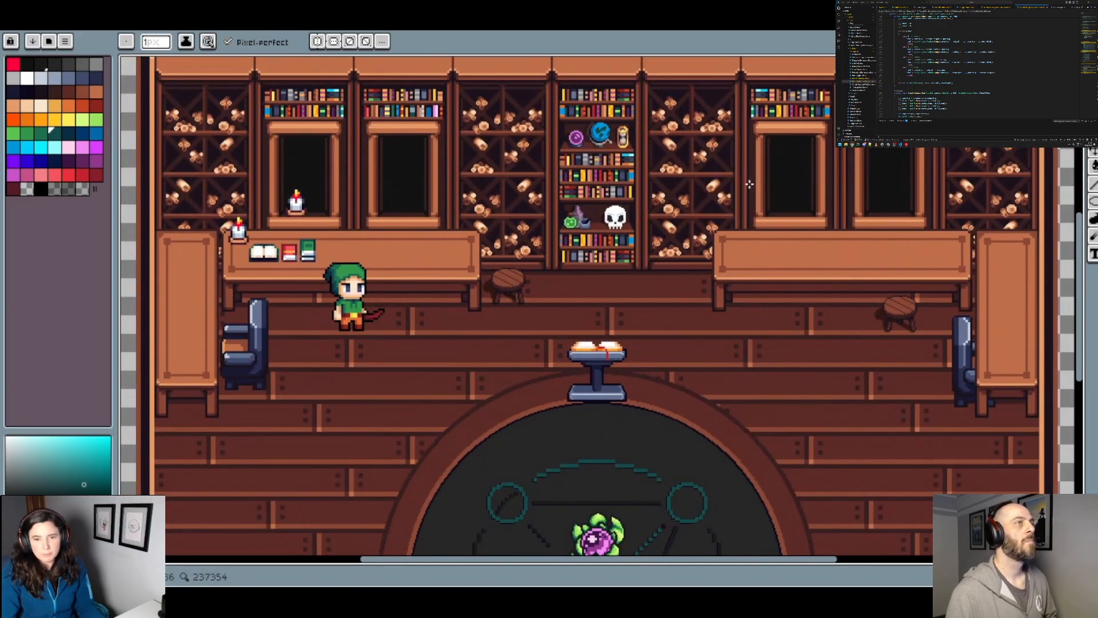
{"action": "scroll", "coordinate": [632, 132], "scroll_direction": "up", "scroll_amount": 1}
{"action": "left_click_drag", "start_coordinate": [633, 132], "coordinate": [609, 230]}
{"action": "scroll", "coordinate": [527, 228], "scroll_direction": "up", "scroll_amount": 3}
{"action": "scroll", "coordinate": [580, 262], "scroll_direction": "up", "scroll_amount": 2}
Step: Extend the globe's upper-right continent in dark green up to the sphere's top edge
{"action": "key", "text": "alt"}
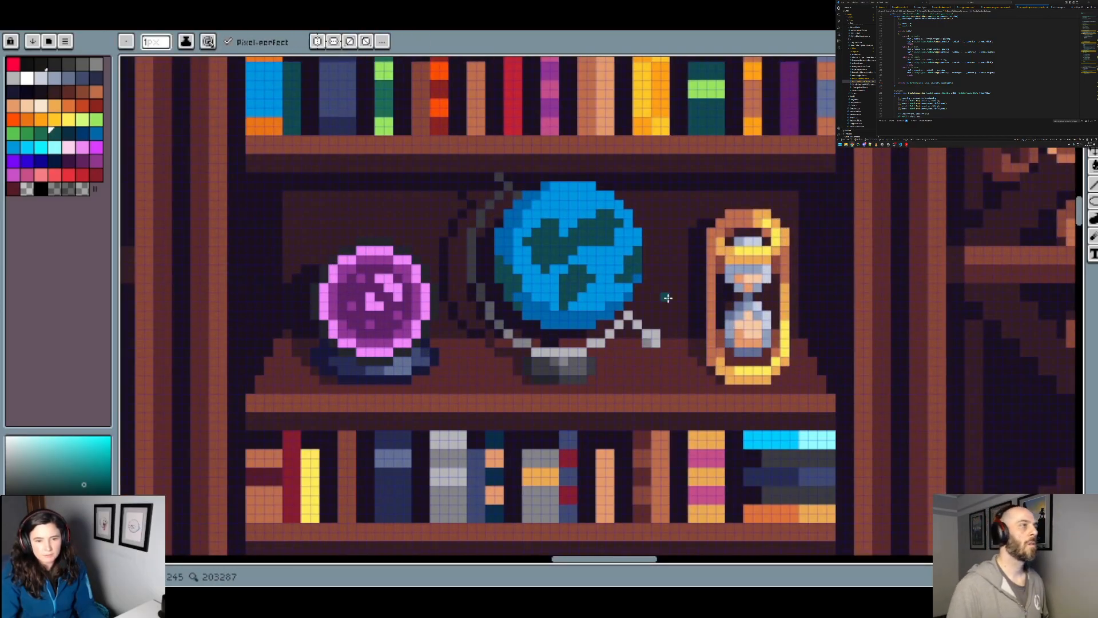
{"action": "scroll", "coordinate": [667, 299], "scroll_direction": "down", "scroll_amount": 2}
{"action": "scroll", "coordinate": [611, 284], "scroll_direction": "down", "scroll_amount": 1}
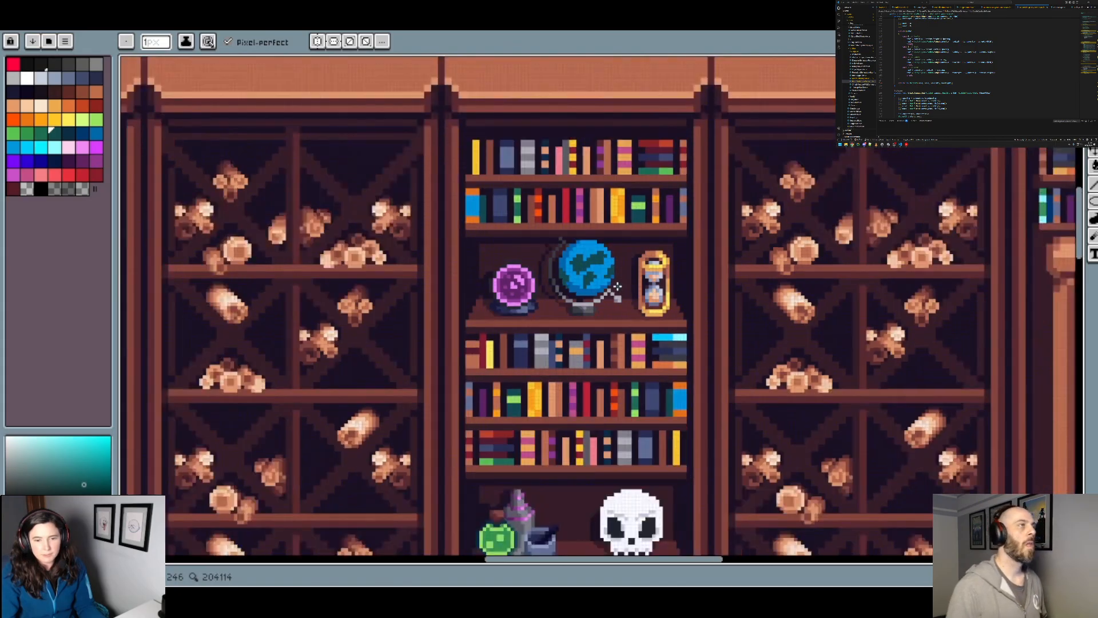
{"action": "scroll", "coordinate": [639, 283], "scroll_direction": "up", "scroll_amount": 3}
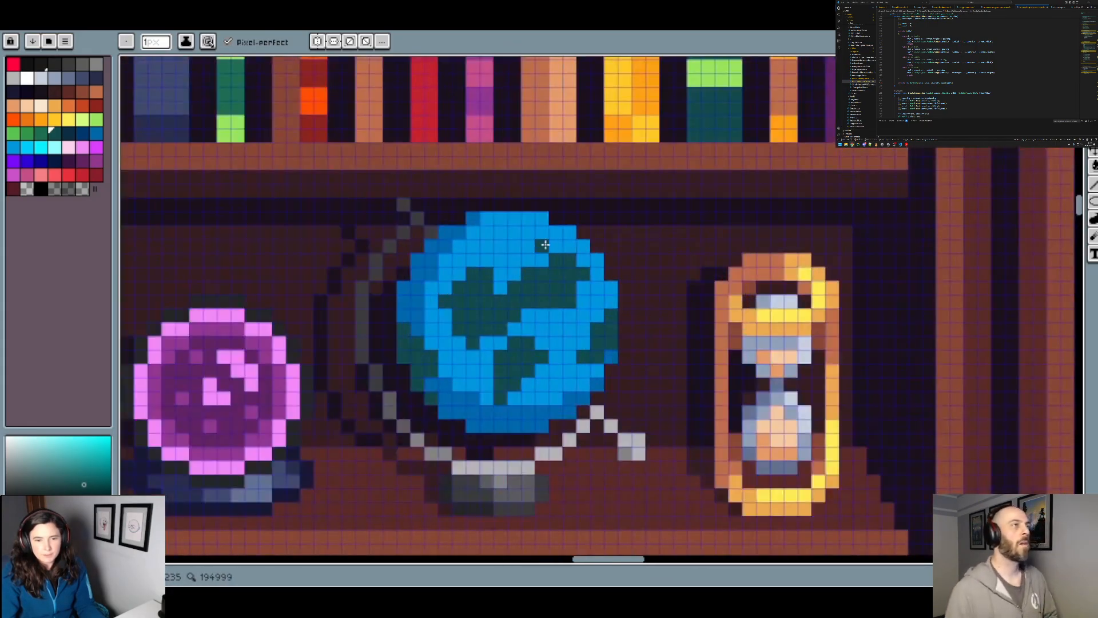
{"action": "scroll", "coordinate": [601, 245], "scroll_direction": "down", "scroll_amount": 2}
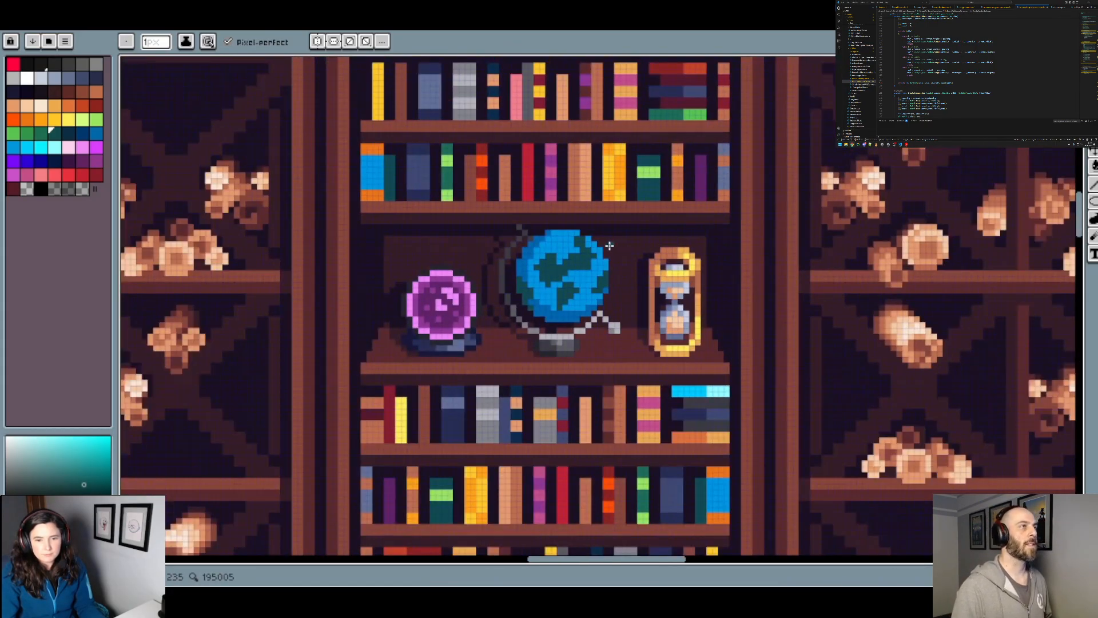
{"action": "scroll", "coordinate": [584, 237], "scroll_direction": "up", "scroll_amount": 1}
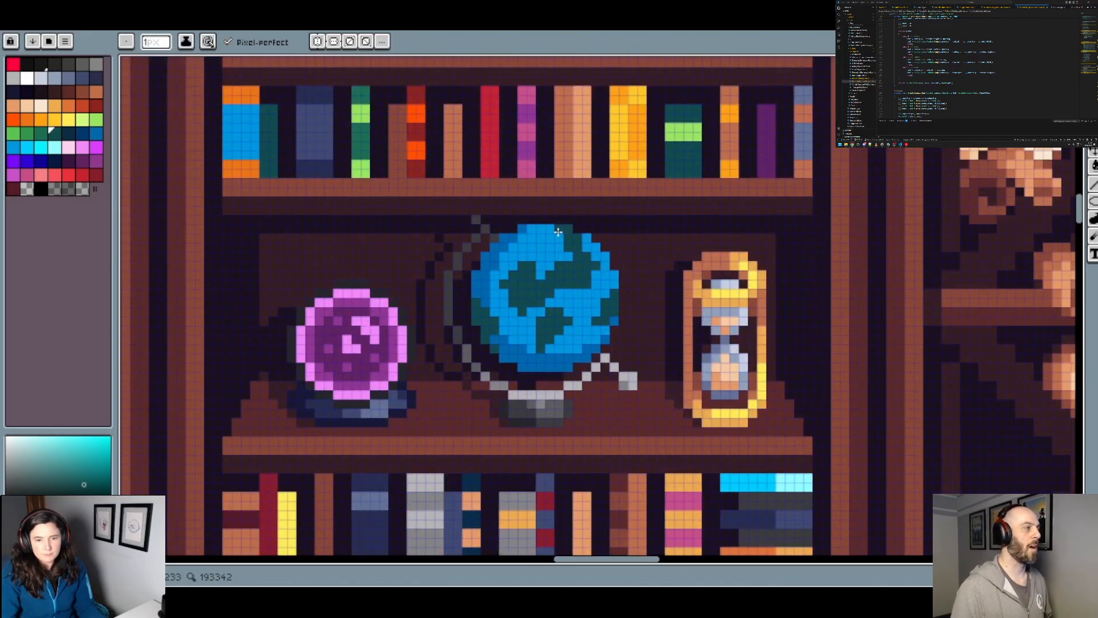
{"action": "scroll", "coordinate": [596, 260], "scroll_direction": "down", "scroll_amount": 2}
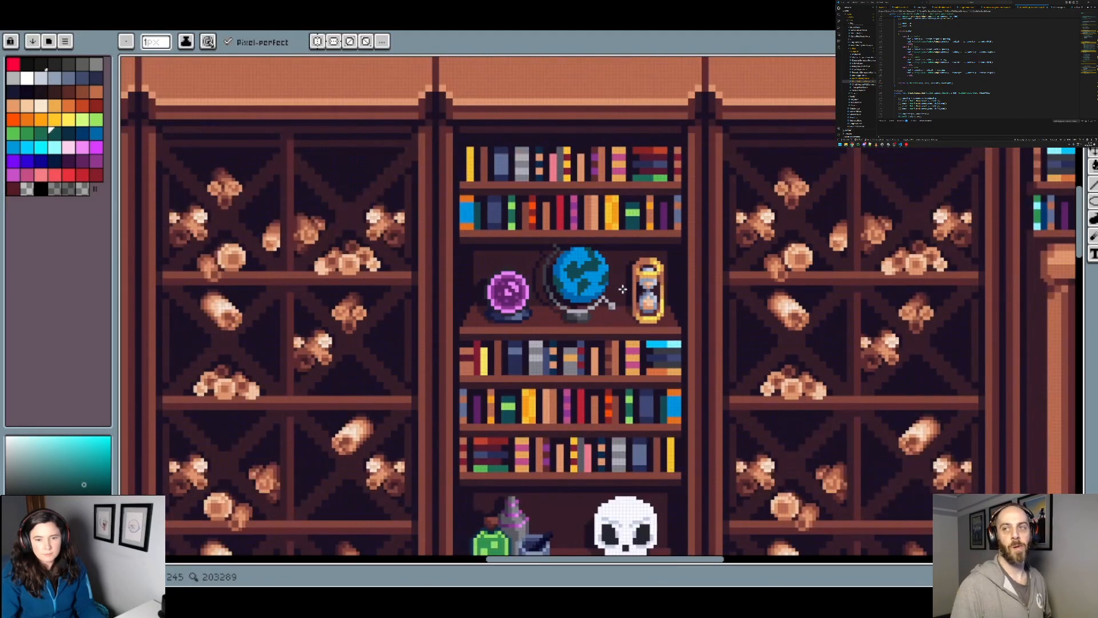
{"action": "scroll", "coordinate": [669, 324], "scroll_direction": "down", "scroll_amount": 1}
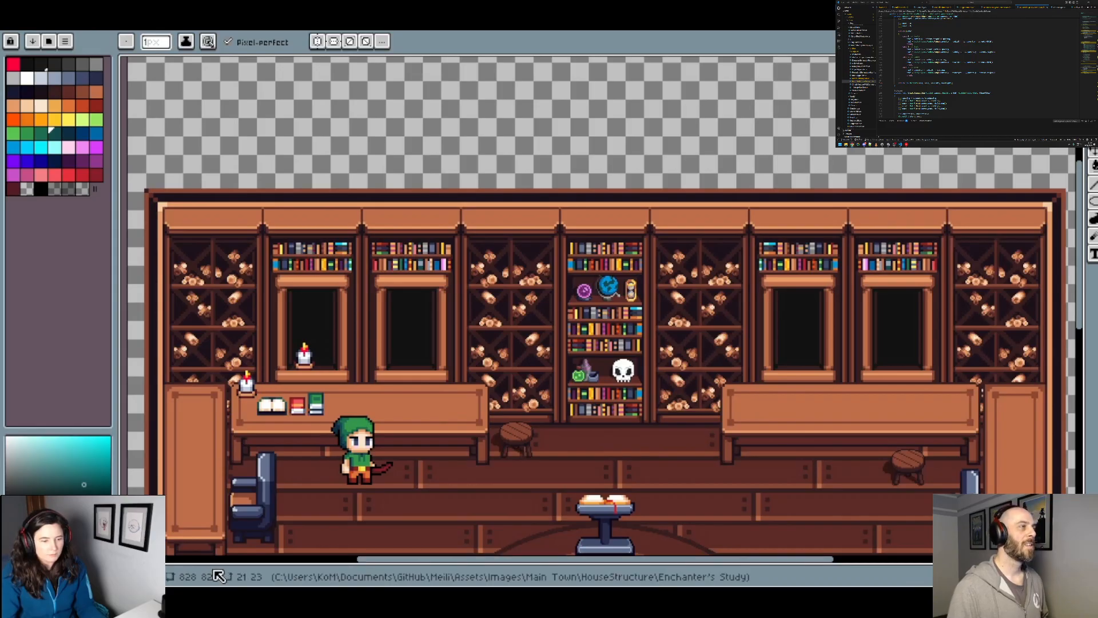
Step: Enlarge the timeline and look through the layer list from Exterior to Interior Ground
{"action": "left_click_drag", "start_coordinate": [354, 565], "coordinate": [363, 410]}
{"action": "scroll", "coordinate": [245, 466], "scroll_direction": "down", "scroll_amount": 4}
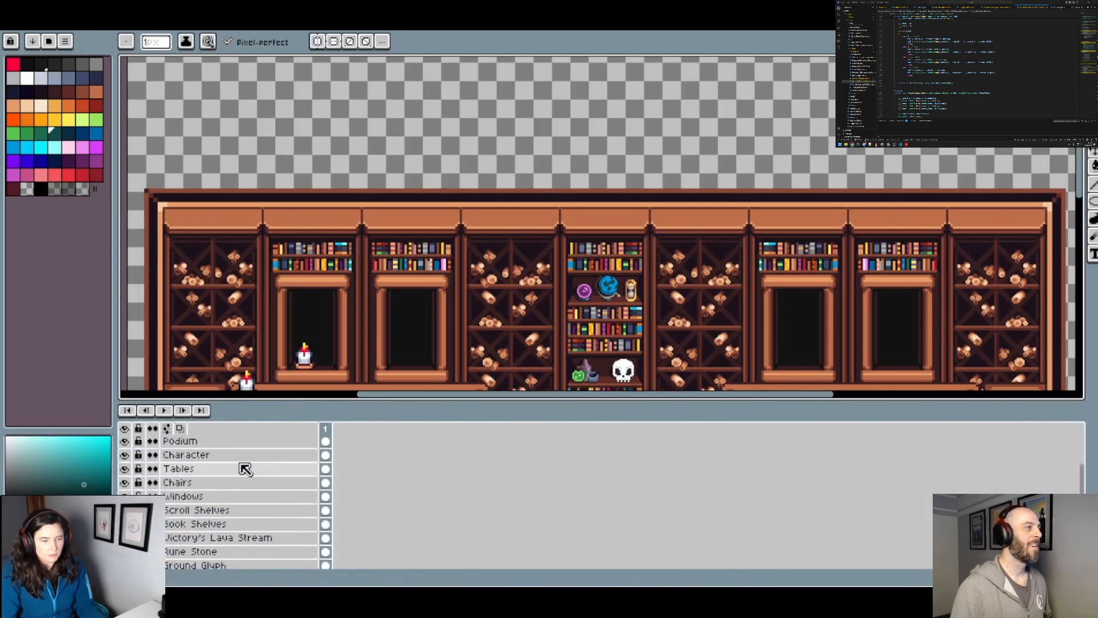
{"action": "scroll", "coordinate": [225, 520], "scroll_direction": "up", "scroll_amount": 3}
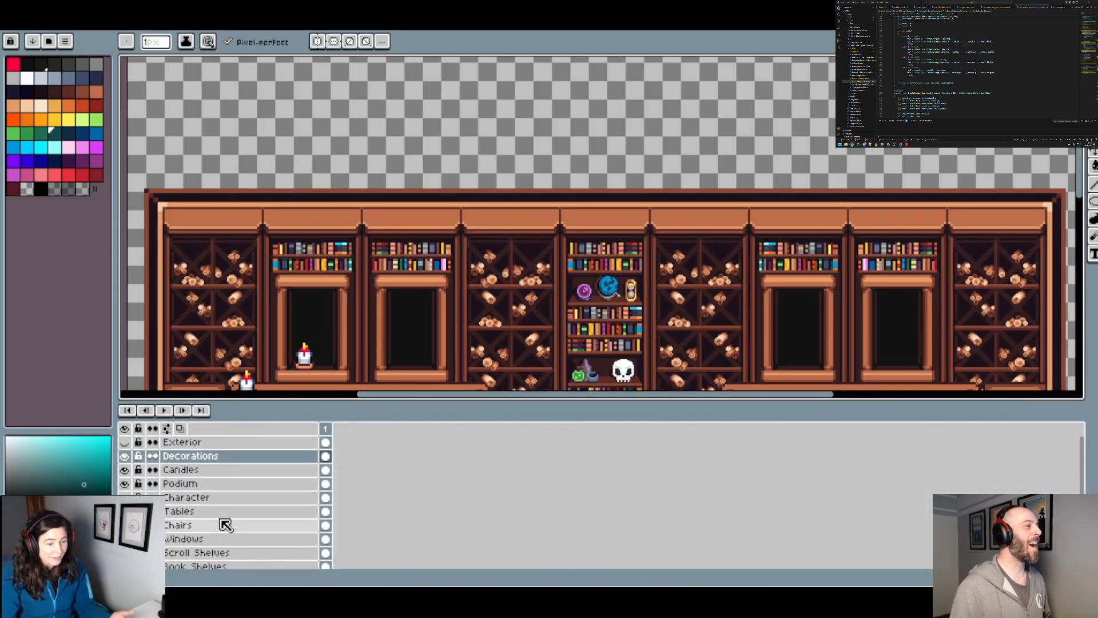
{"action": "scroll", "coordinate": [225, 525], "scroll_direction": "down", "scroll_amount": 5}
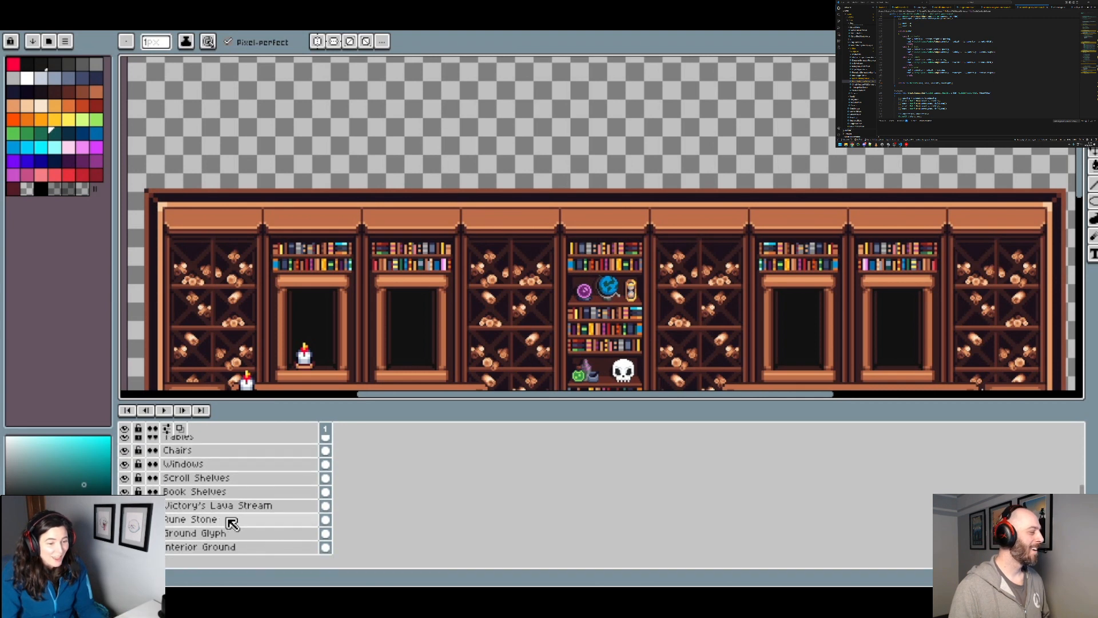
{"action": "scroll", "coordinate": [231, 523], "scroll_direction": "up", "scroll_amount": 3}
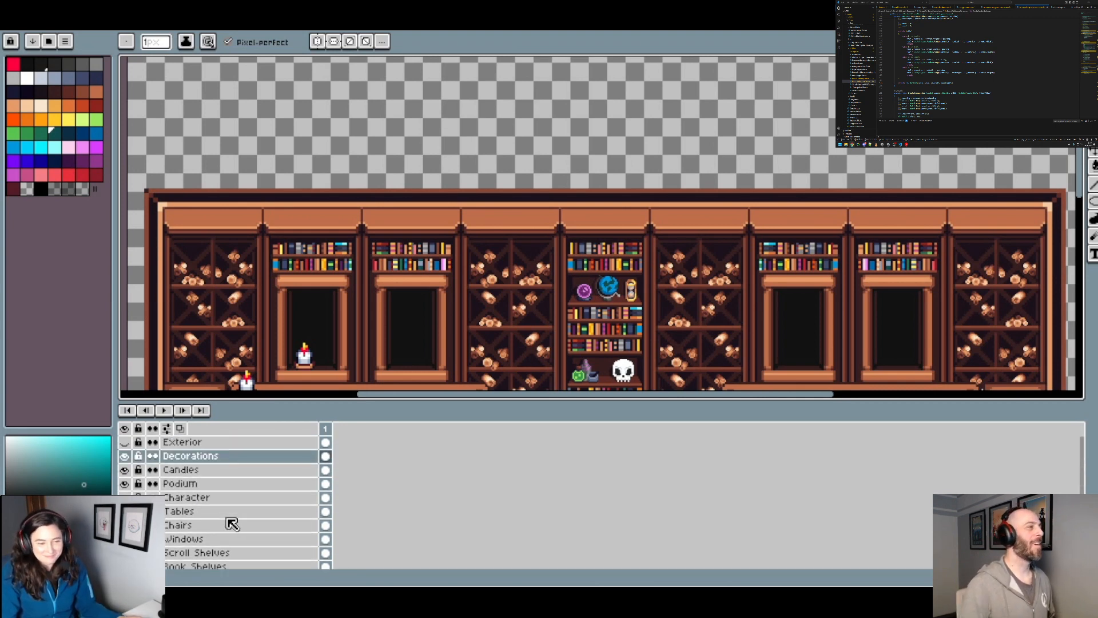
{"action": "scroll", "coordinate": [232, 525], "scroll_direction": "down", "scroll_amount": 1}
{"action": "scroll", "coordinate": [232, 524], "scroll_direction": "down", "scroll_amount": 4}
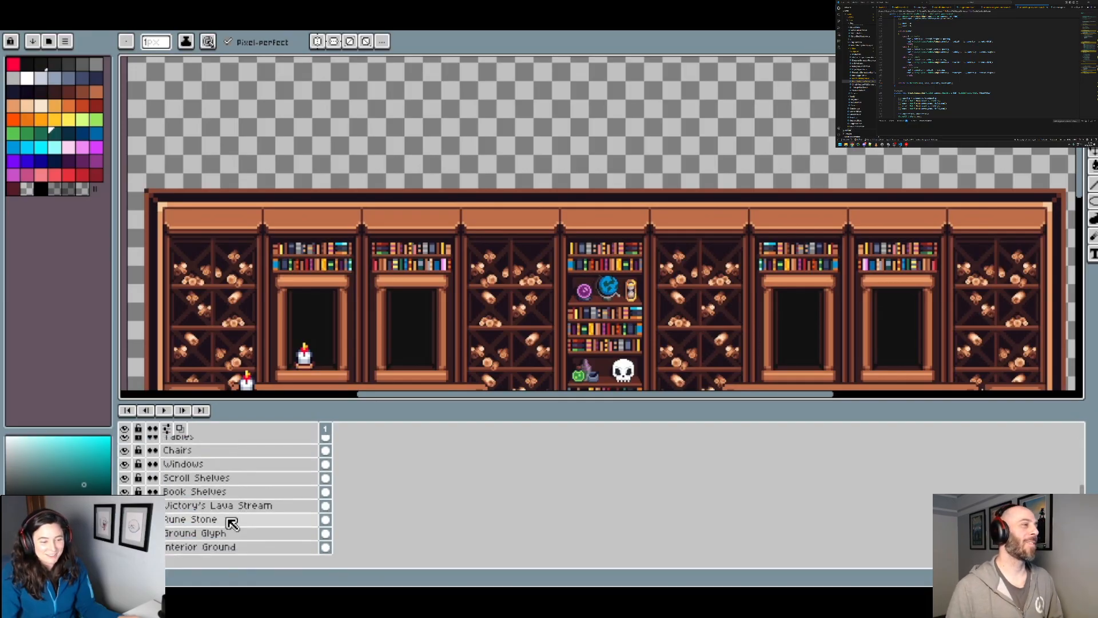
{"action": "scroll", "coordinate": [231, 523], "scroll_direction": "up", "scroll_amount": 5}
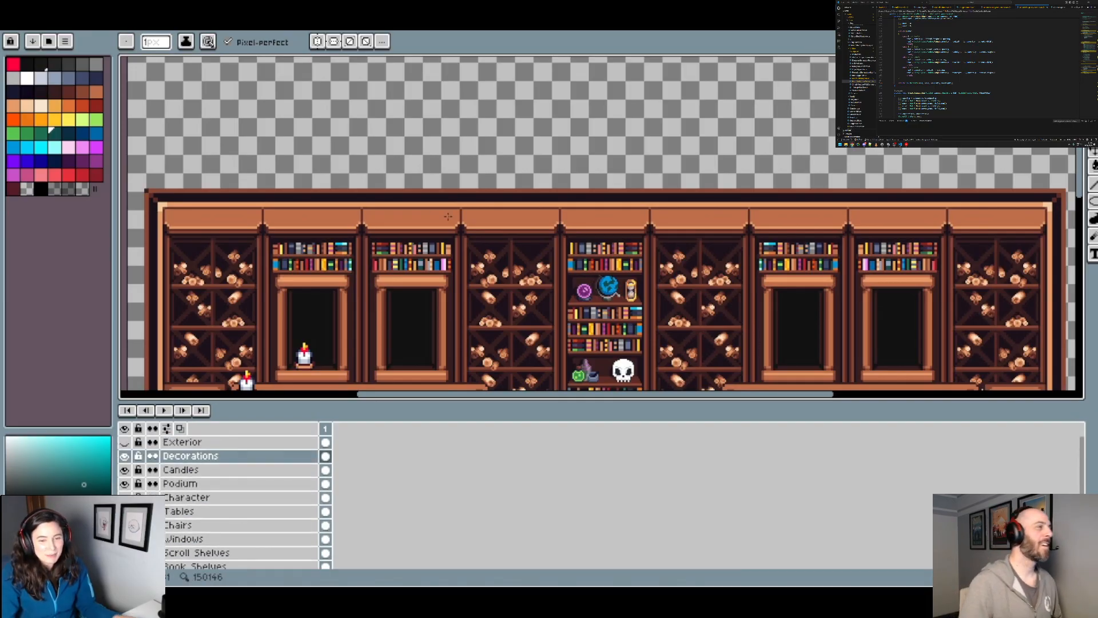
Step: Try painting white polar caps at the globe's upper-left and lower-right edges with a 1 px brush
{"action": "scroll", "coordinate": [448, 216], "scroll_direction": "down", "scroll_amount": 3}
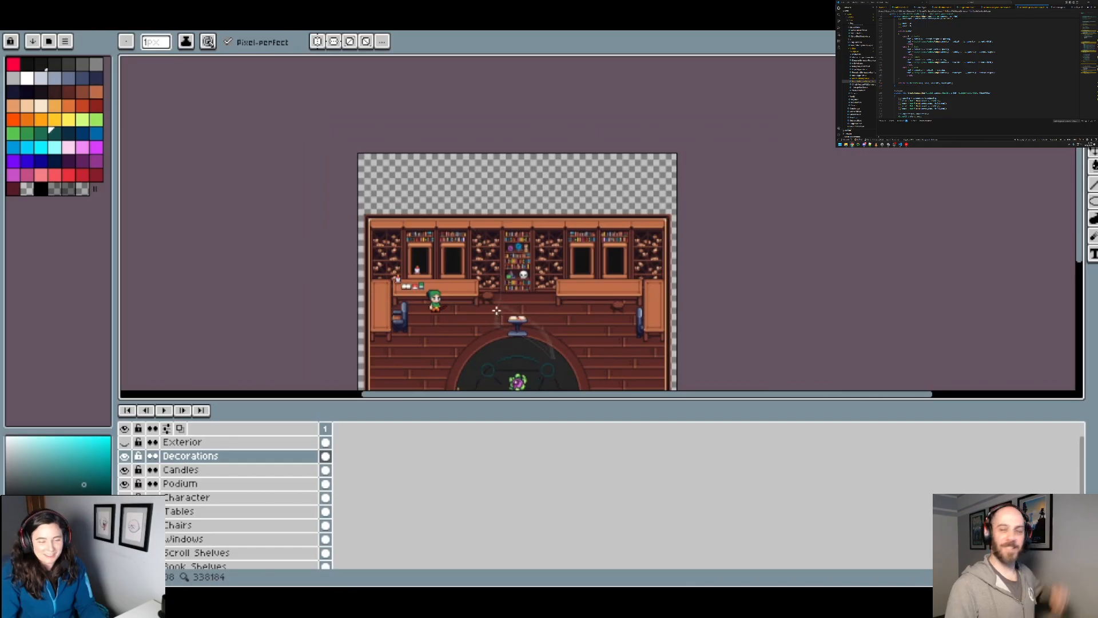
{"action": "scroll", "coordinate": [496, 311], "scroll_direction": "up", "scroll_amount": 6}
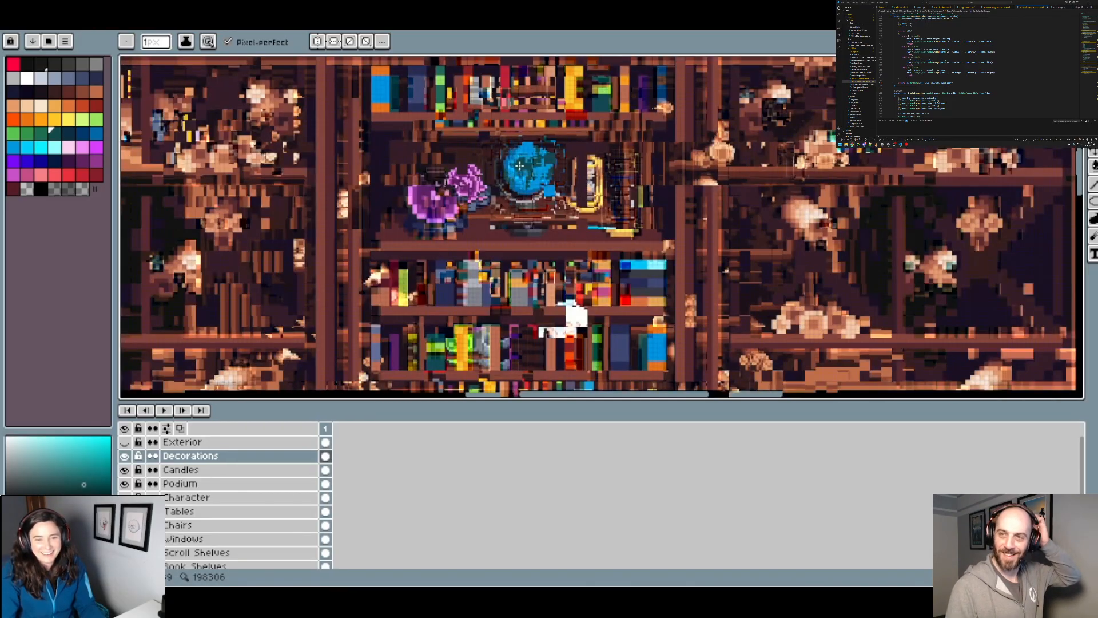
{"action": "scroll", "coordinate": [520, 166], "scroll_direction": "up", "scroll_amount": 3}
{"action": "left_click_drag", "start_coordinate": [519, 166], "coordinate": [493, 244]}
{"action": "left_click", "coordinate": [27, 78]}
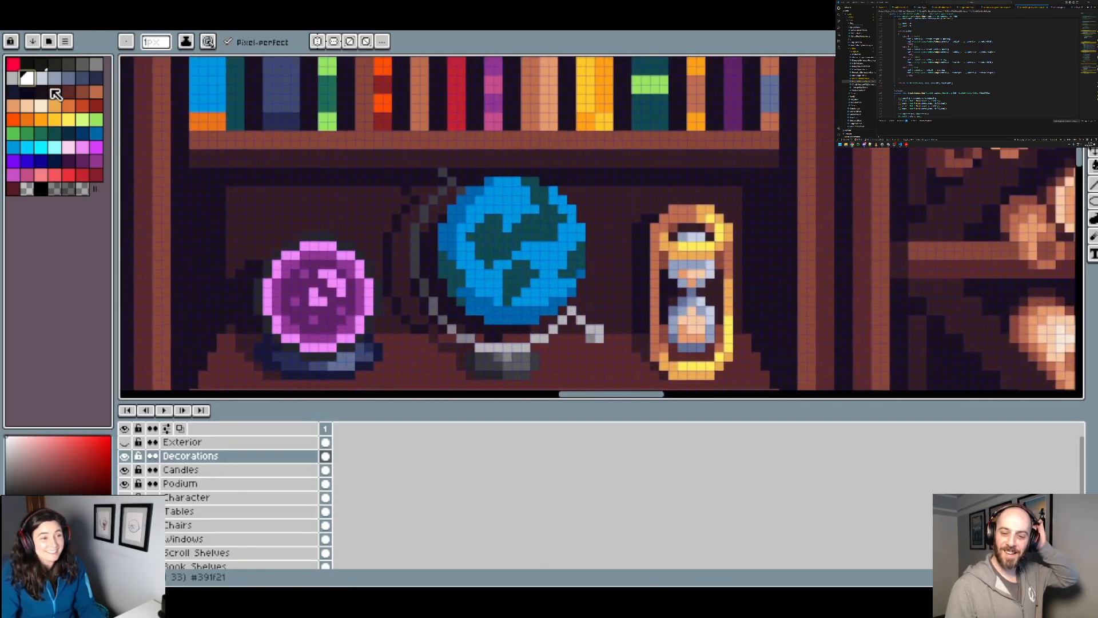
{"action": "left_click_drag", "start_coordinate": [481, 194], "coordinate": [489, 181]}
{"action": "left_click", "coordinate": [461, 208]}
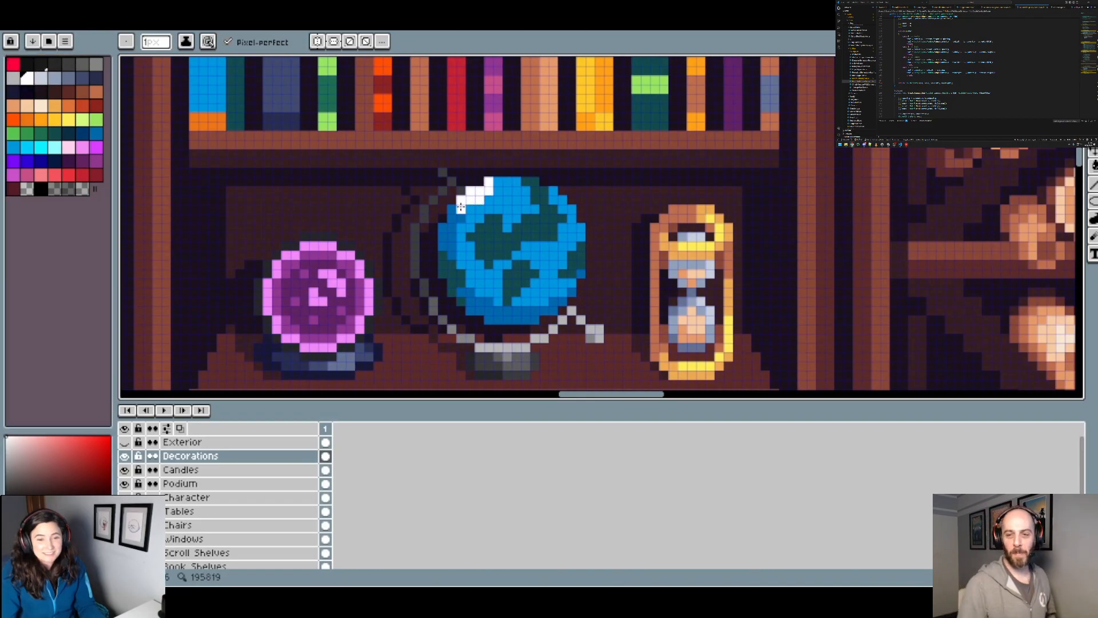
{"action": "scroll", "coordinate": [562, 310], "scroll_direction": "up", "scroll_amount": 1}
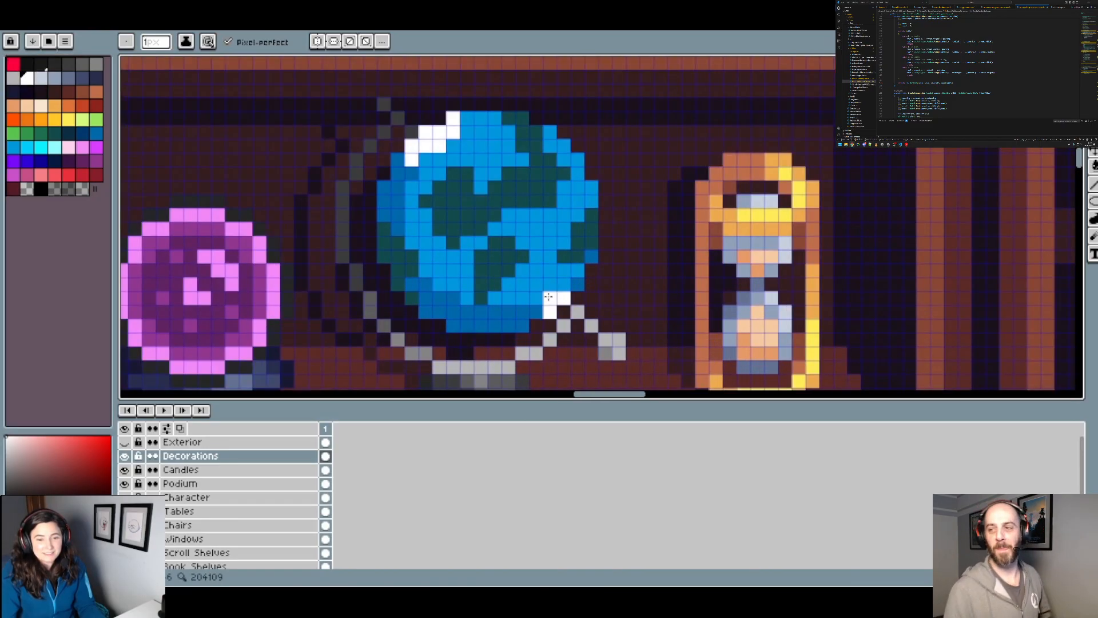
{"action": "scroll", "coordinate": [569, 286], "scroll_direction": "down", "scroll_amount": 2}
{"action": "scroll", "coordinate": [597, 288], "scroll_direction": "down", "scroll_amount": 1}
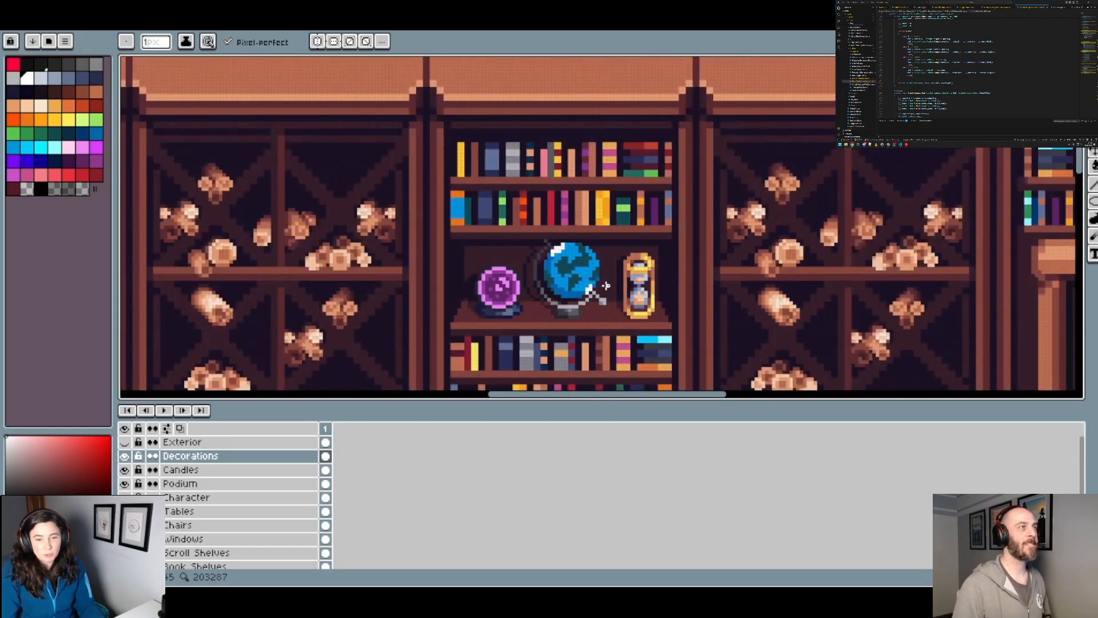
{"action": "scroll", "coordinate": [606, 285], "scroll_direction": "up", "scroll_amount": 1}
{"action": "key", "text": "v"}
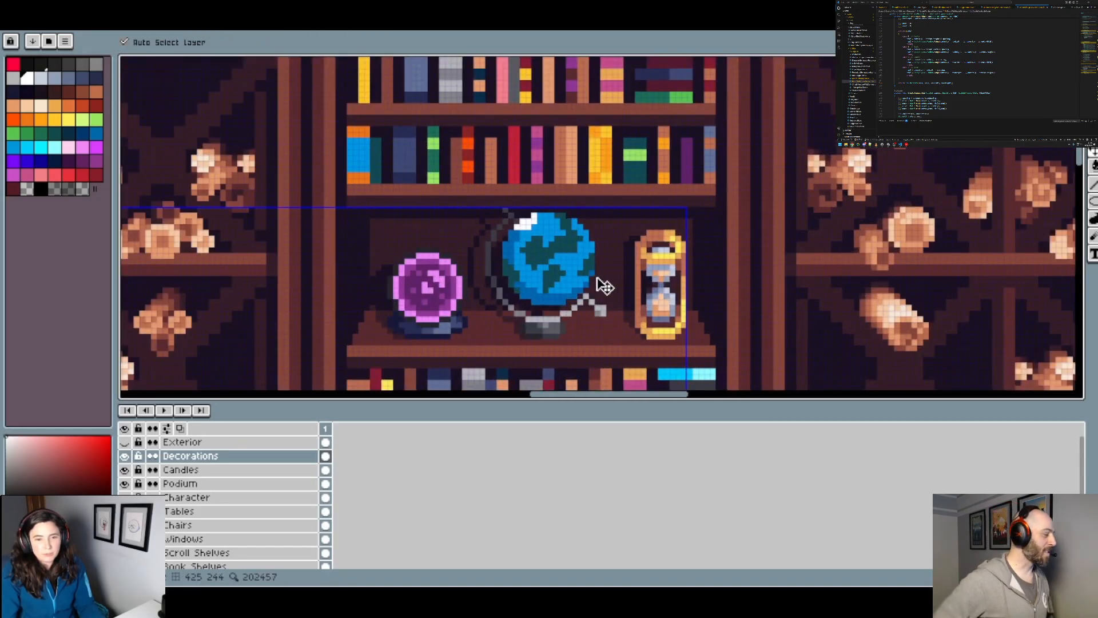
{"action": "key", "text": "b"}
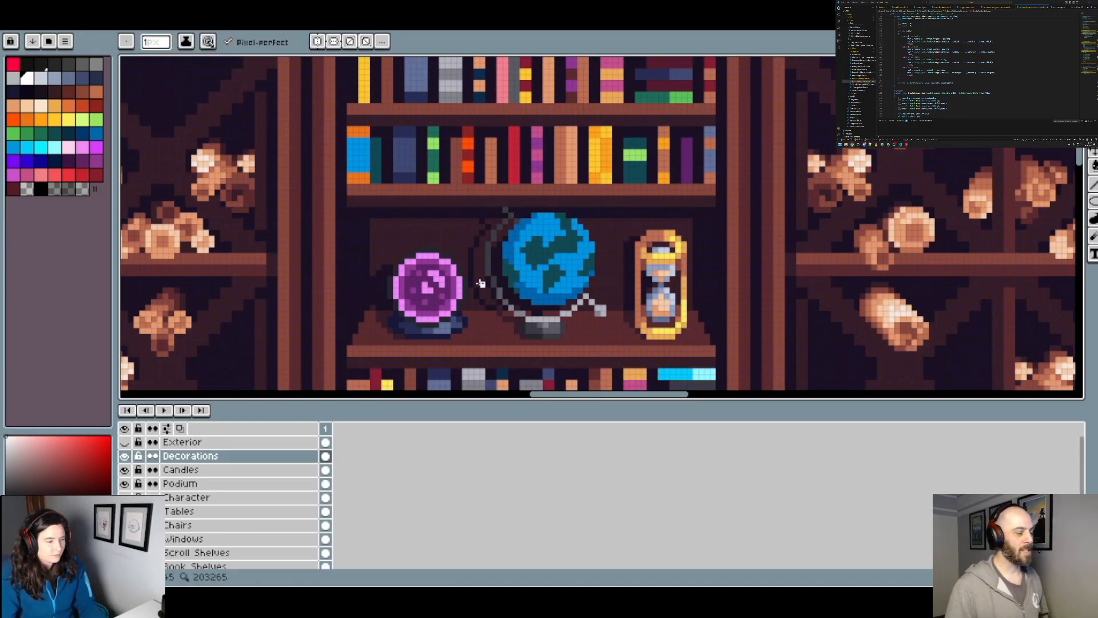
Step: Rename the Decorations layer as "ARYXA: Unnamed"
{"action": "right_click", "coordinate": [176, 456]}
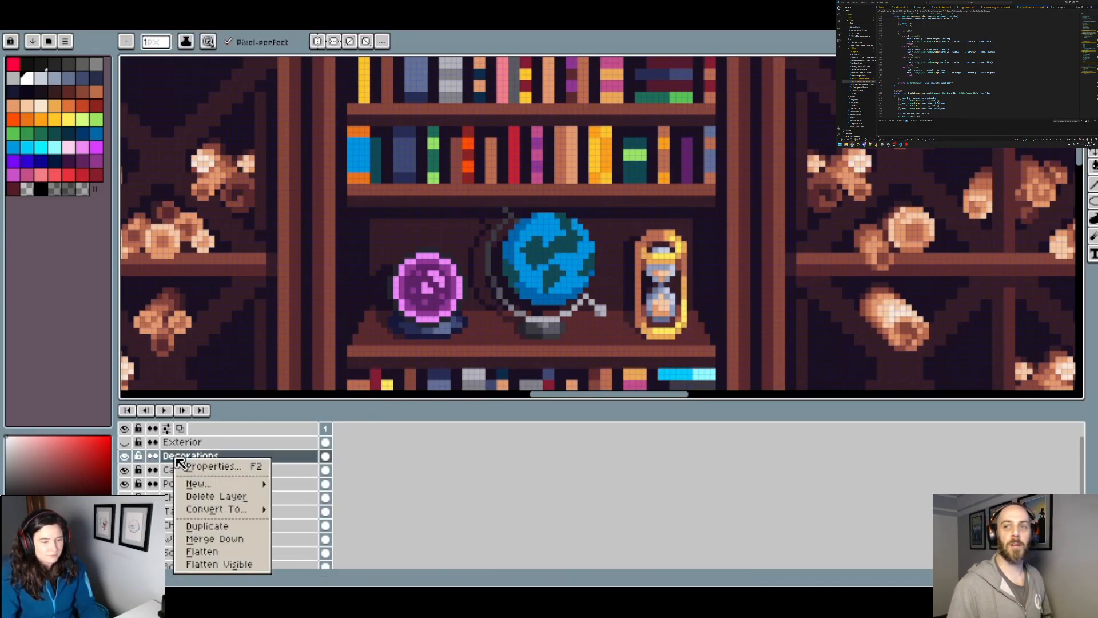
{"action": "left_click", "coordinate": [222, 465]}
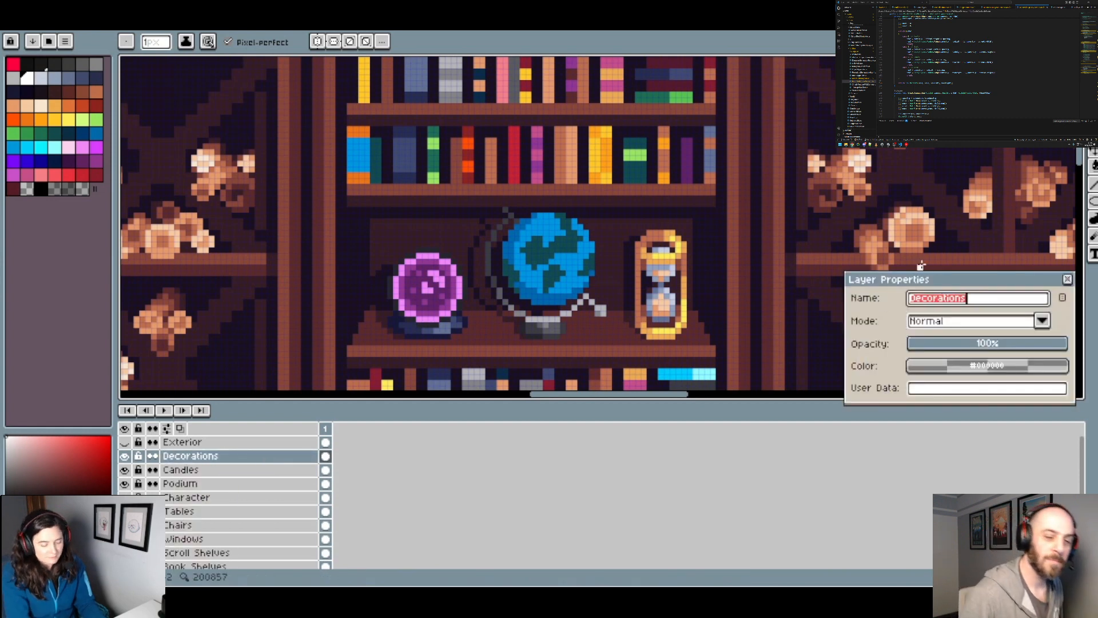
{"action": "type", "text": "ARYXA: Unnamed"}
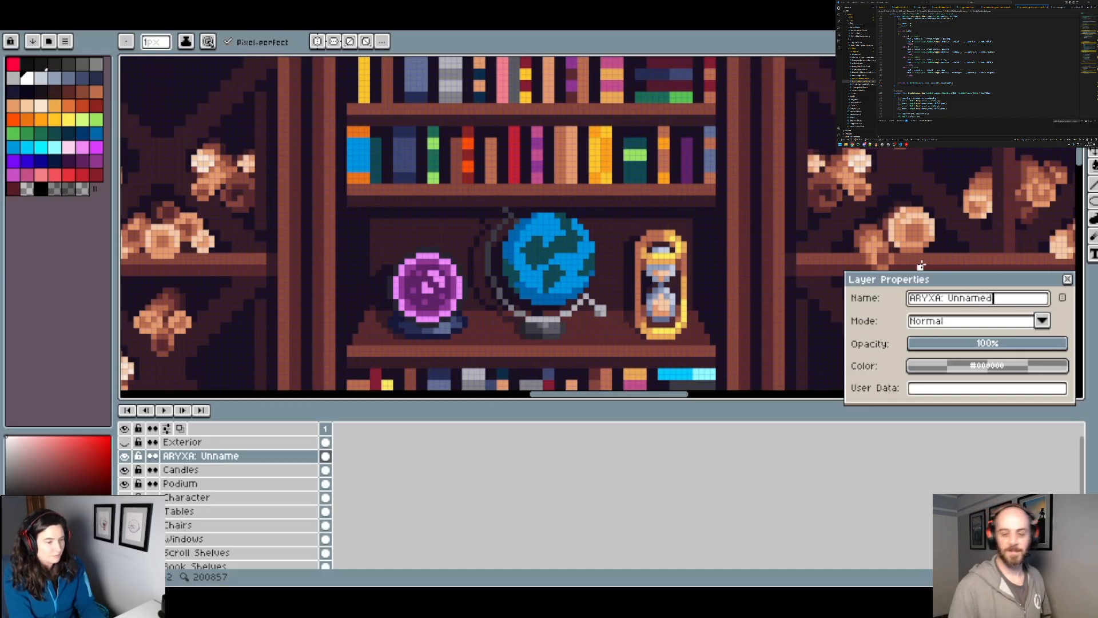
{"action": "key", "text": "Return"}
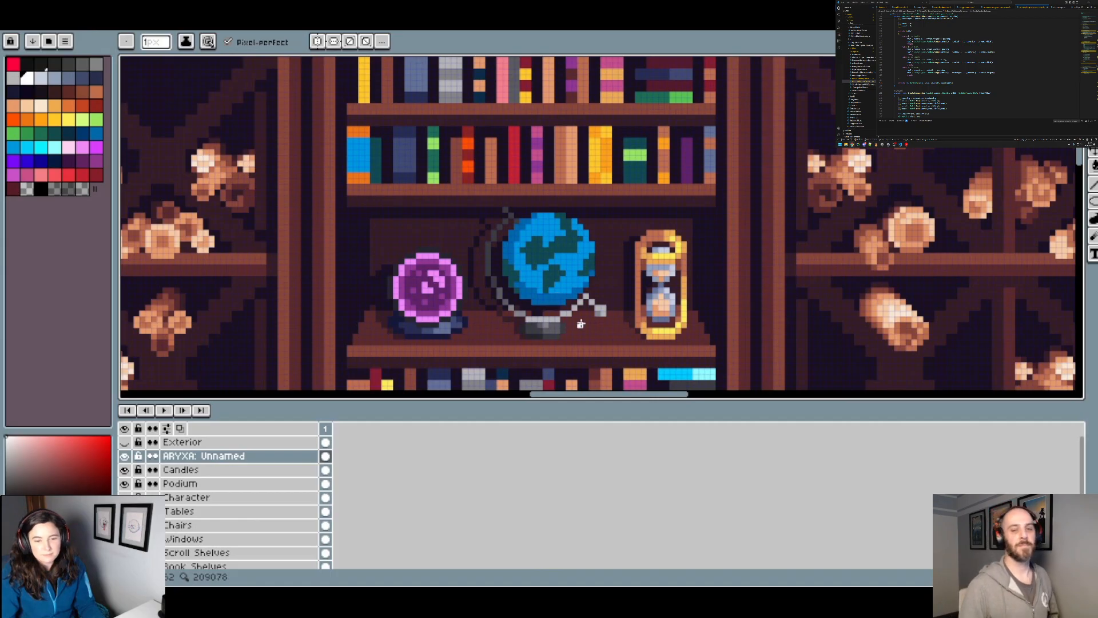
{"action": "scroll", "coordinate": [598, 262], "scroll_direction": "up", "scroll_amount": 2}
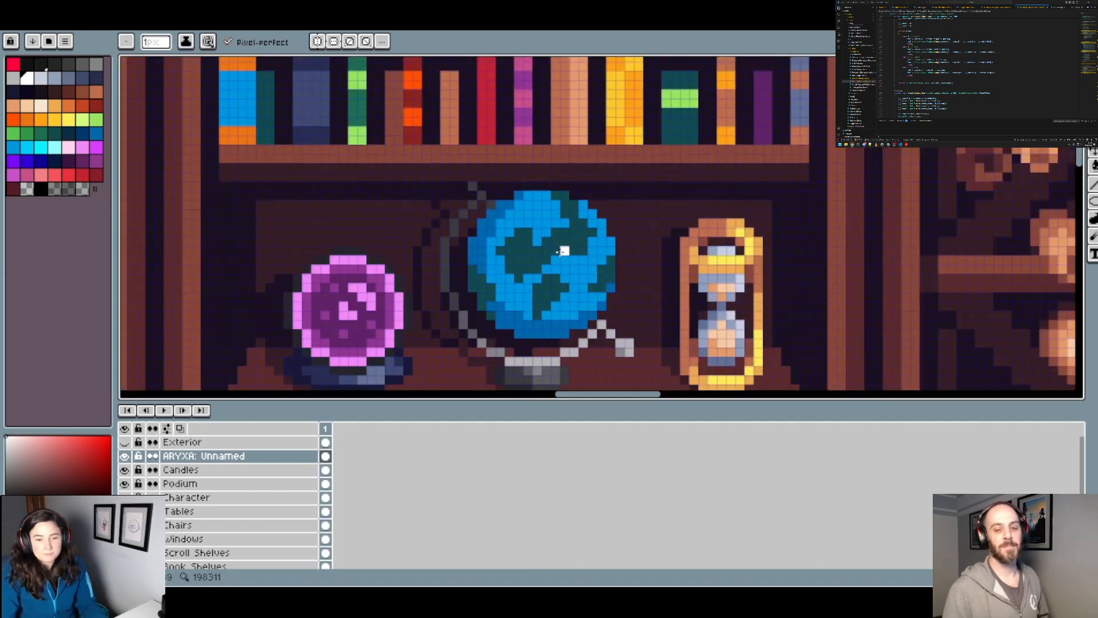
Step: Shade the left and lower edges of the globe's continents with dark navy pixels
{"action": "left_click", "coordinate": [569, 243], "text": "alt"}
{"action": "left_click", "coordinate": [71, 135]}
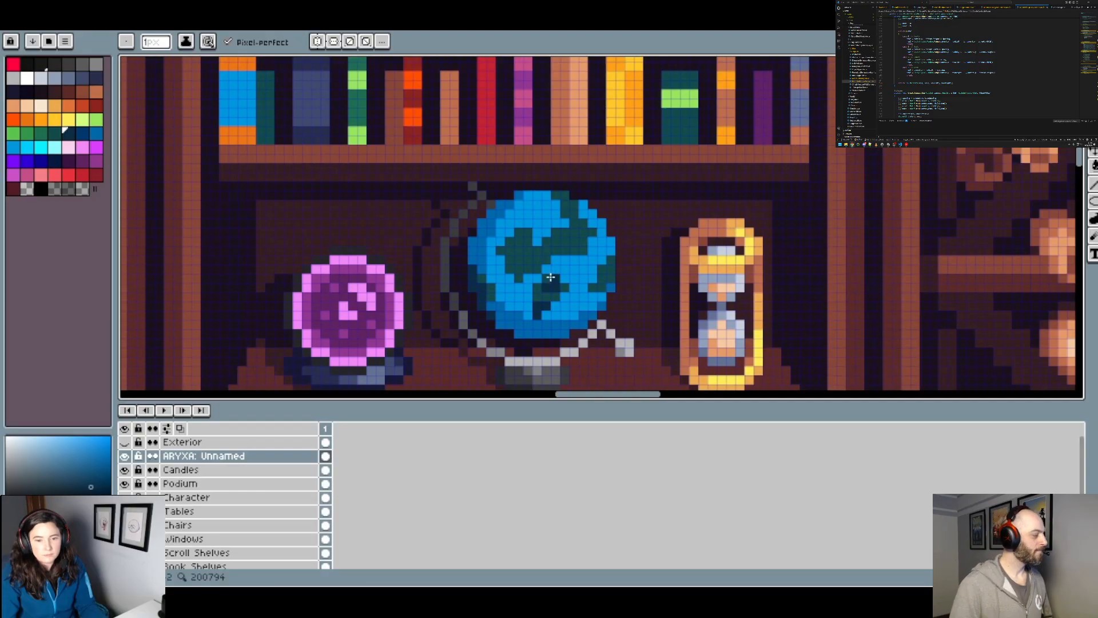
{"action": "scroll", "coordinate": [600, 281], "scroll_direction": "down", "scroll_amount": 2}
{"action": "scroll", "coordinate": [595, 281], "scroll_direction": "up", "scroll_amount": 2}
{"action": "key", "text": "ctrl+z"}
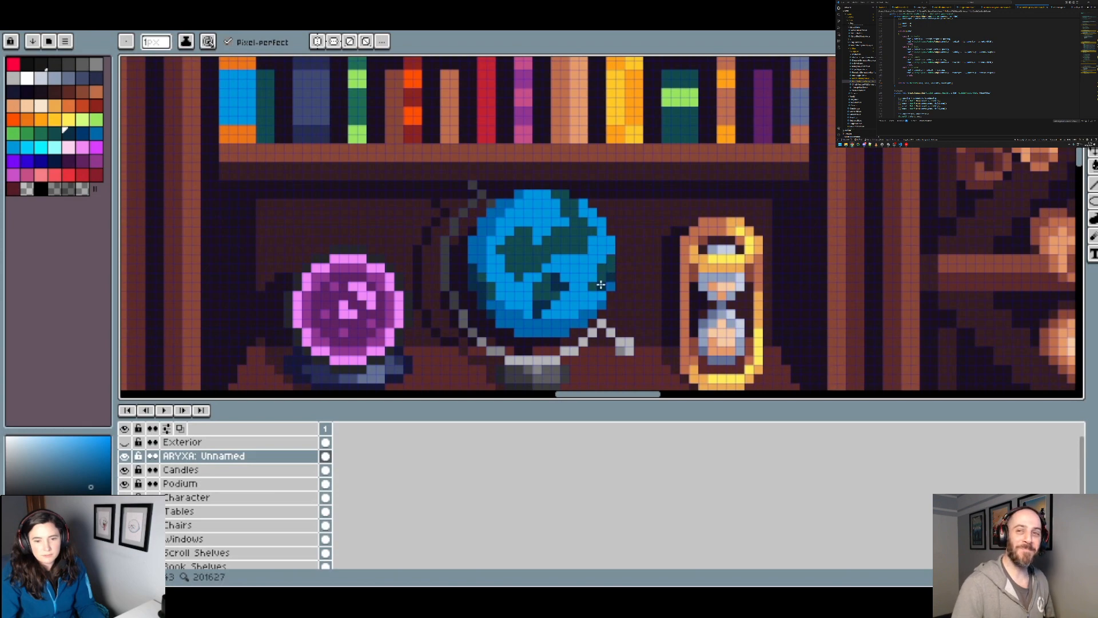
{"action": "scroll", "coordinate": [616, 263], "scroll_direction": "down", "scroll_amount": 2}
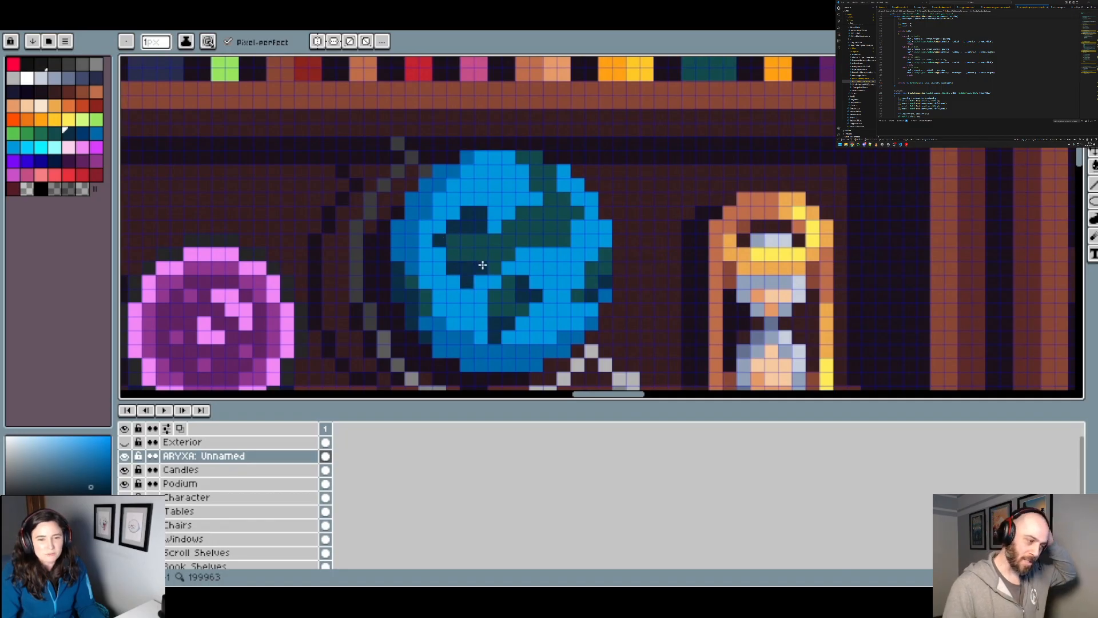
{"action": "scroll", "coordinate": [458, 256], "scroll_direction": "down", "scroll_amount": 2}
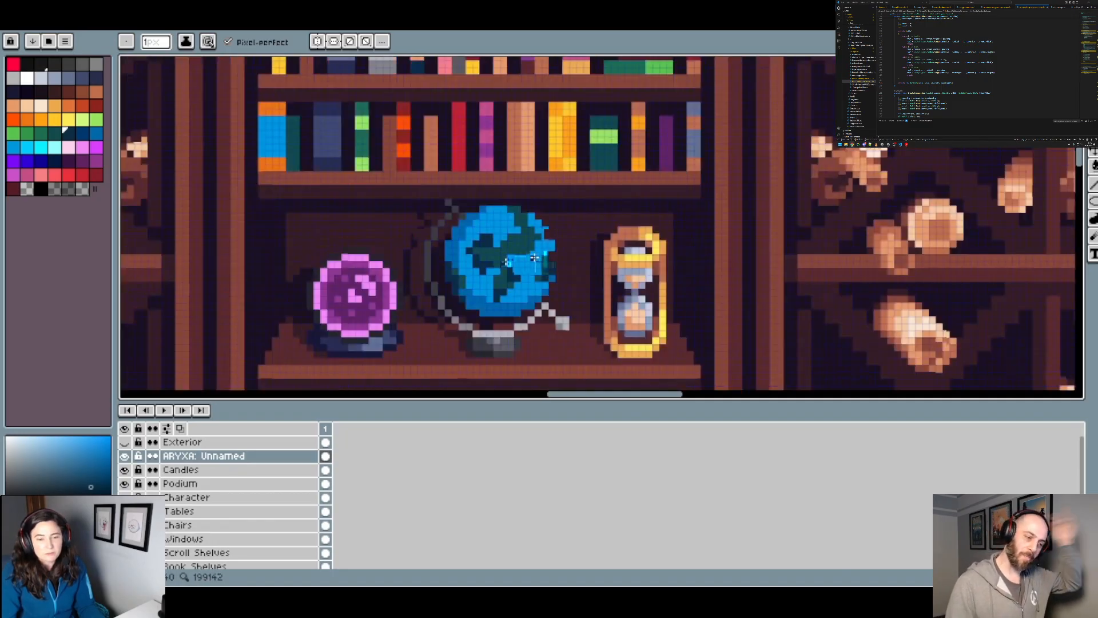
{"action": "scroll", "coordinate": [512, 239], "scroll_direction": "up", "scroll_amount": 2}
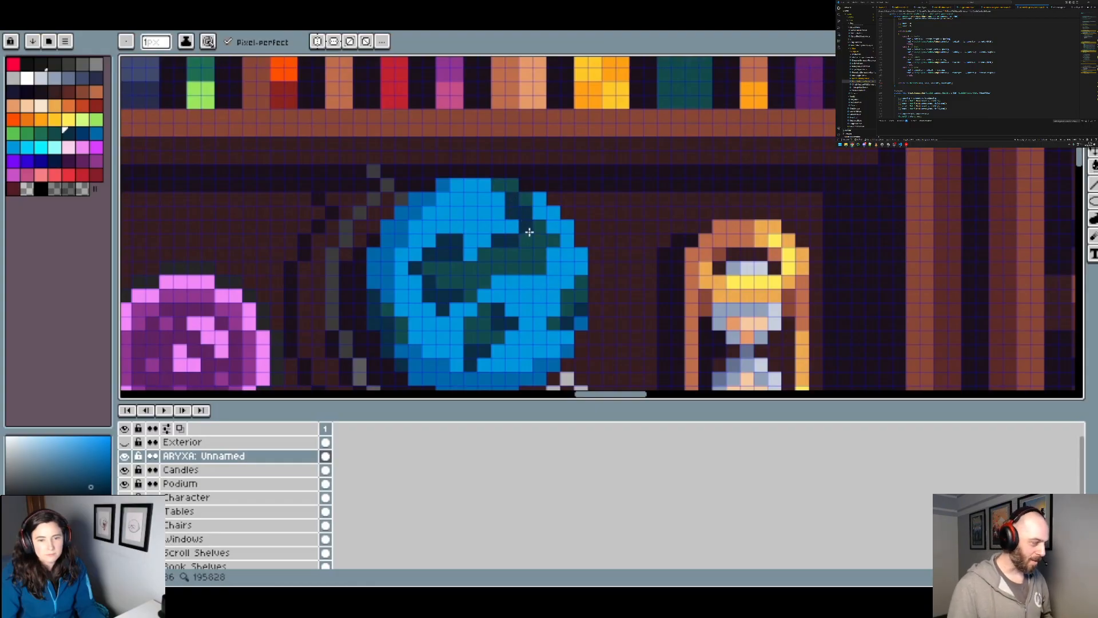
{"action": "scroll", "coordinate": [536, 232], "scroll_direction": "down", "scroll_amount": 2}
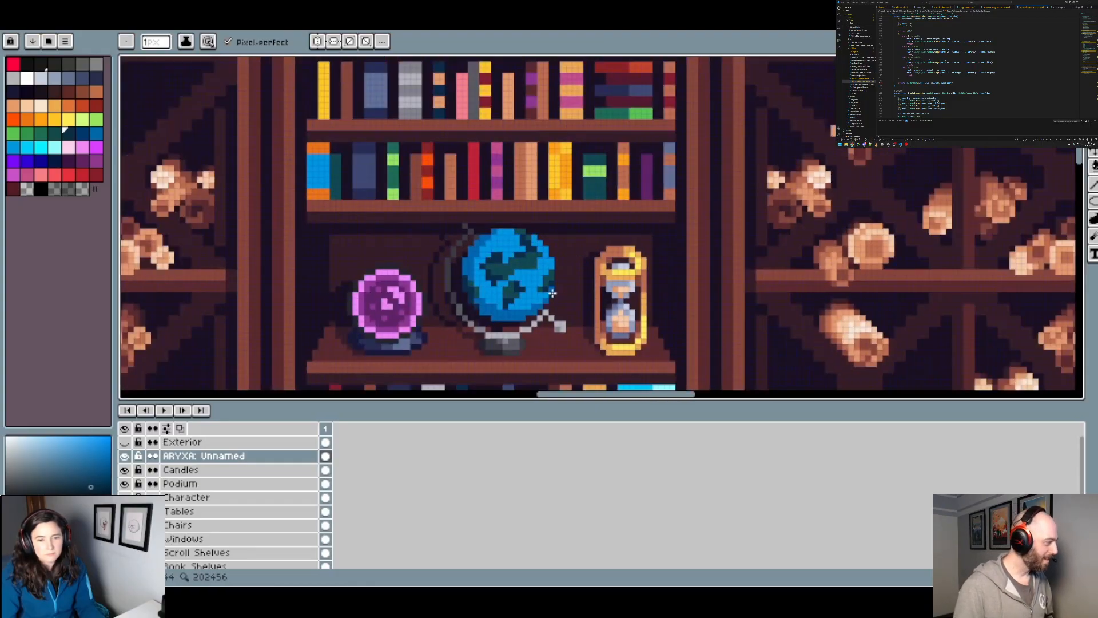
{"action": "scroll", "coordinate": [552, 293], "scroll_direction": "up", "scroll_amount": 2}
Step: Paint small orange-brown land patches on the globe's middle and lower continents with the 1 px brush
{"action": "left_click", "coordinate": [16, 108]}
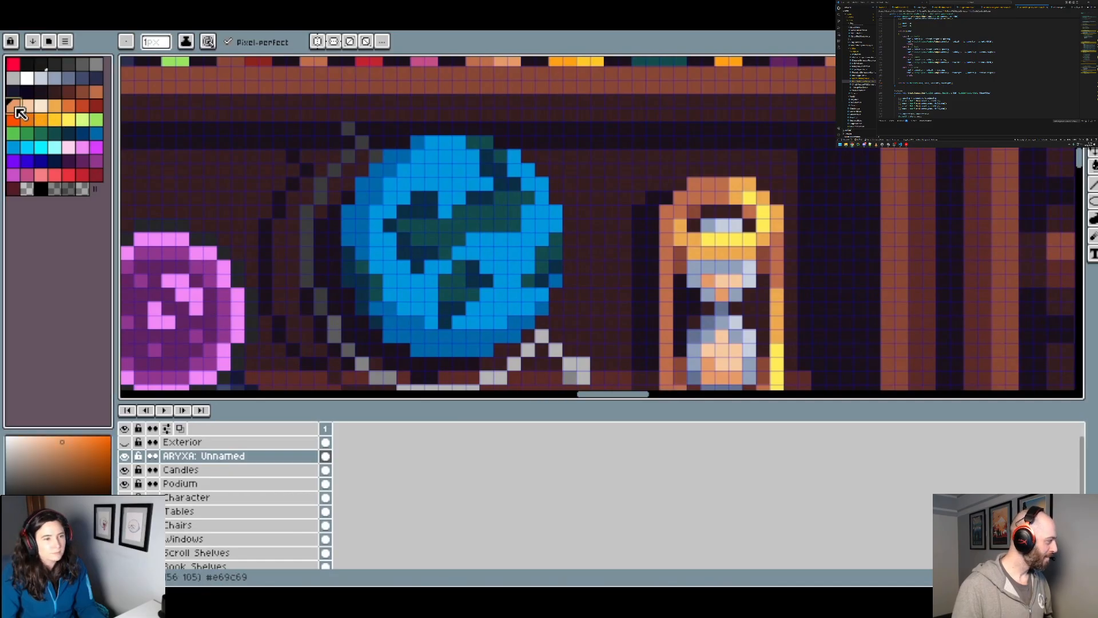
{"action": "key", "text": "bracketleft"}
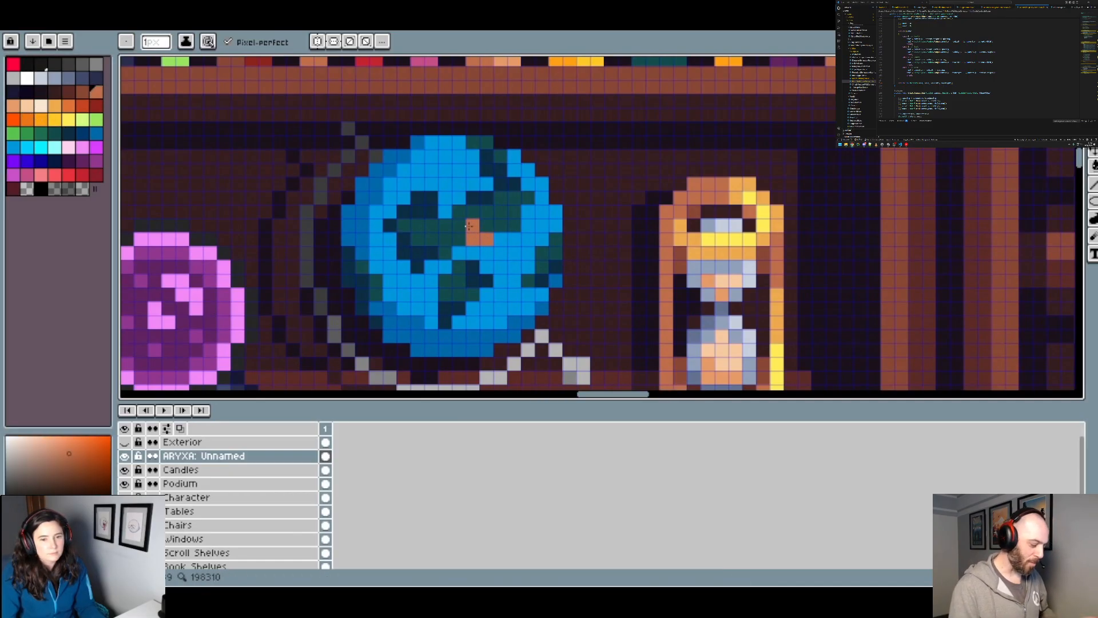
{"action": "scroll", "coordinate": [527, 215], "scroll_direction": "down", "scroll_amount": 3}
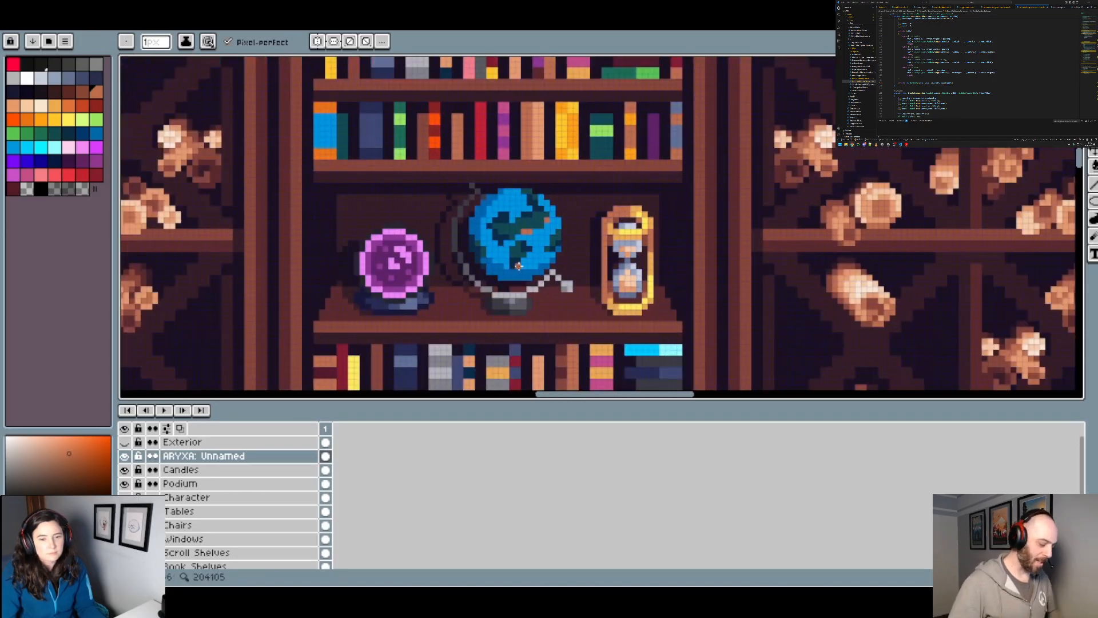
{"action": "scroll", "coordinate": [519, 266], "scroll_direction": "up", "scroll_amount": 2}
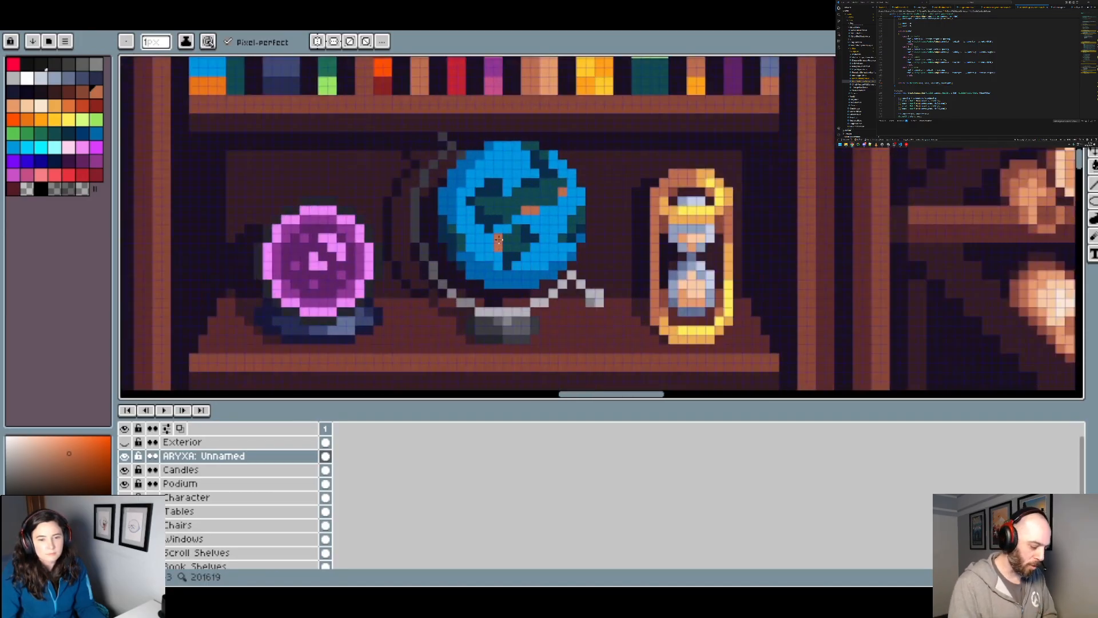
{"action": "scroll", "coordinate": [572, 240], "scroll_direction": "down", "scroll_amount": 2}
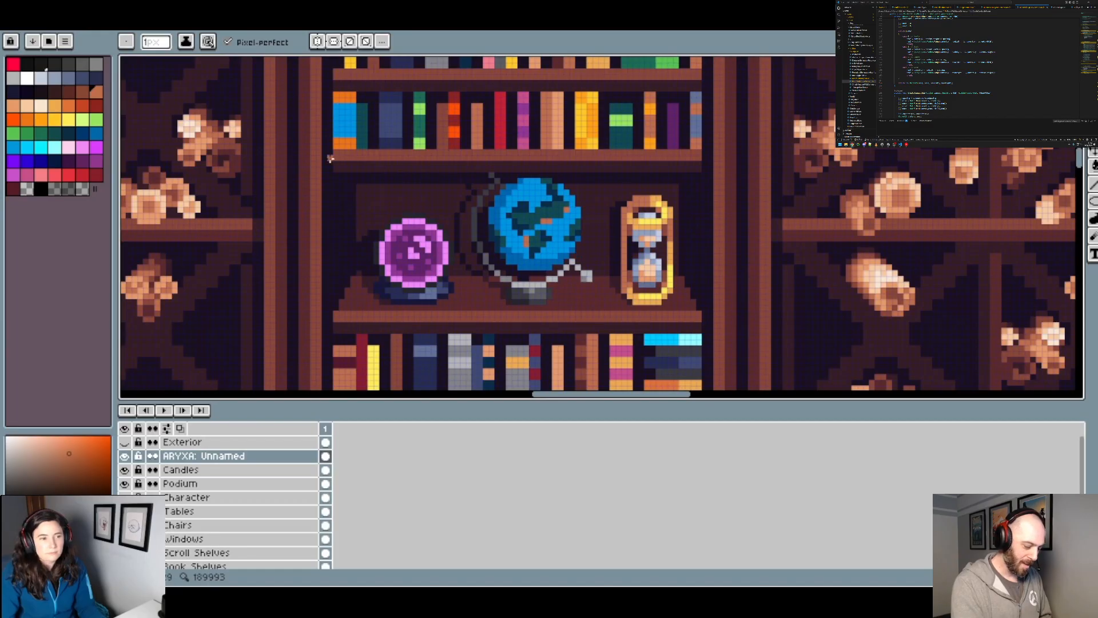
Step: Recolor the globe's orange-brown patches in darker reddish brown and add more along the upper-right continent
{"action": "left_click", "coordinate": [84, 93]}
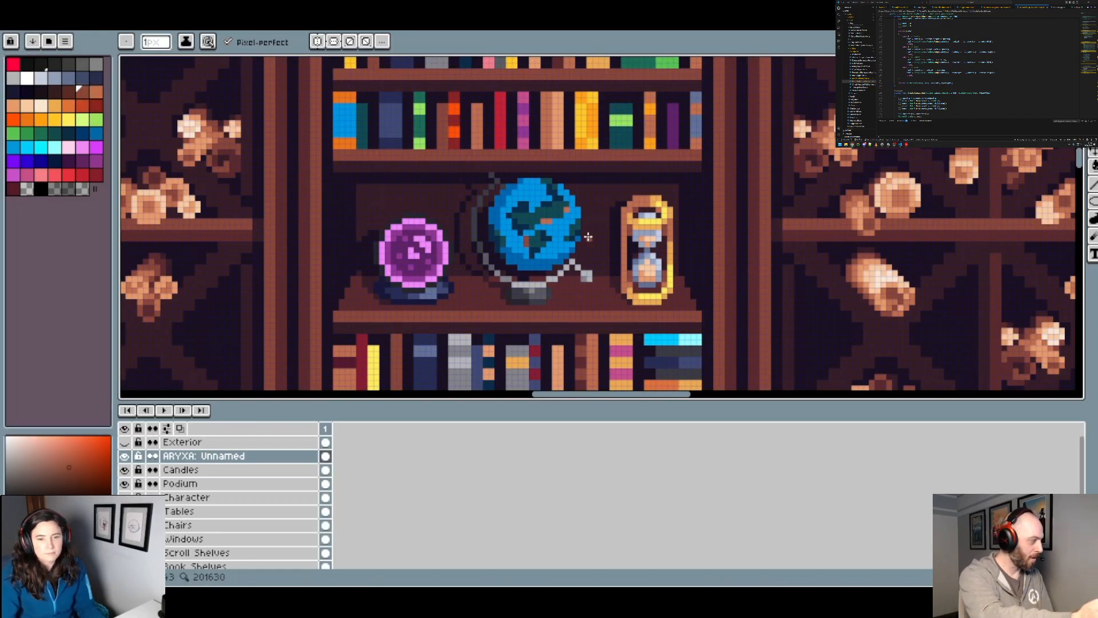
{"action": "scroll", "coordinate": [551, 223], "scroll_direction": "up", "scroll_amount": 1}
{"action": "scroll", "coordinate": [568, 205], "scroll_direction": "down", "scroll_amount": 3}
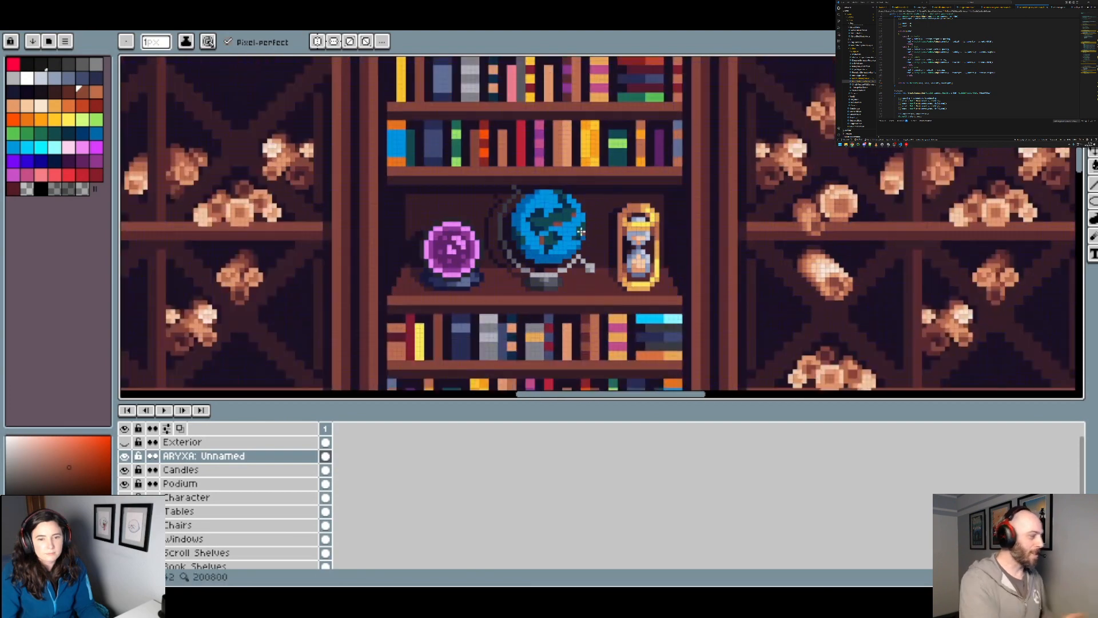
{"action": "scroll", "coordinate": [587, 234], "scroll_direction": "up", "scroll_amount": 1}
{"action": "scroll", "coordinate": [582, 209], "scroll_direction": "up", "scroll_amount": 2}
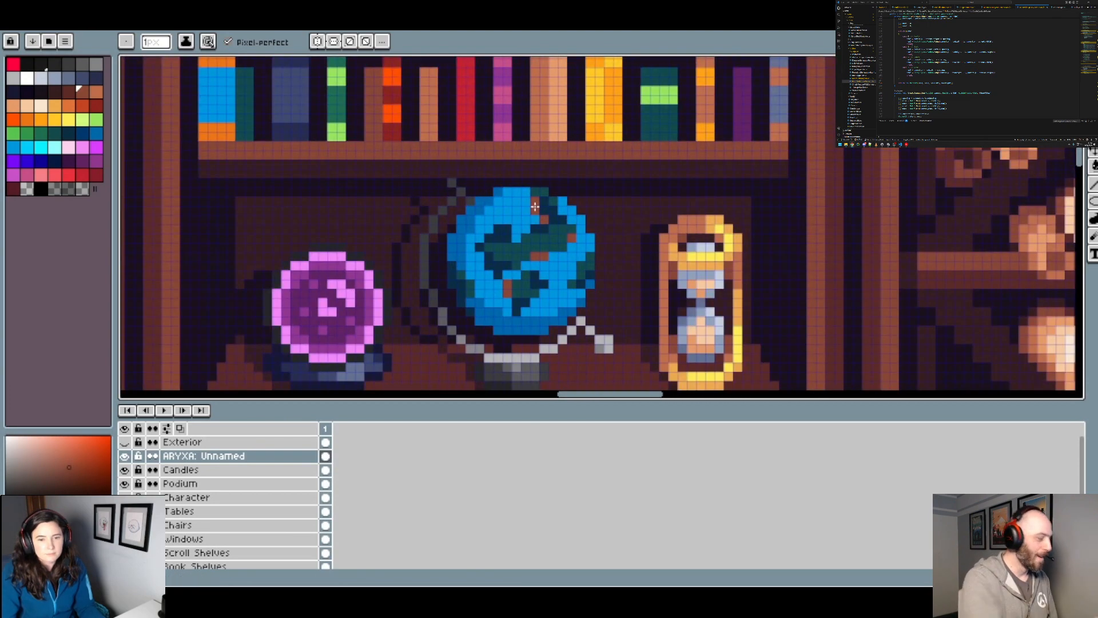
{"action": "scroll", "coordinate": [612, 218], "scroll_direction": "down", "scroll_amount": 3}
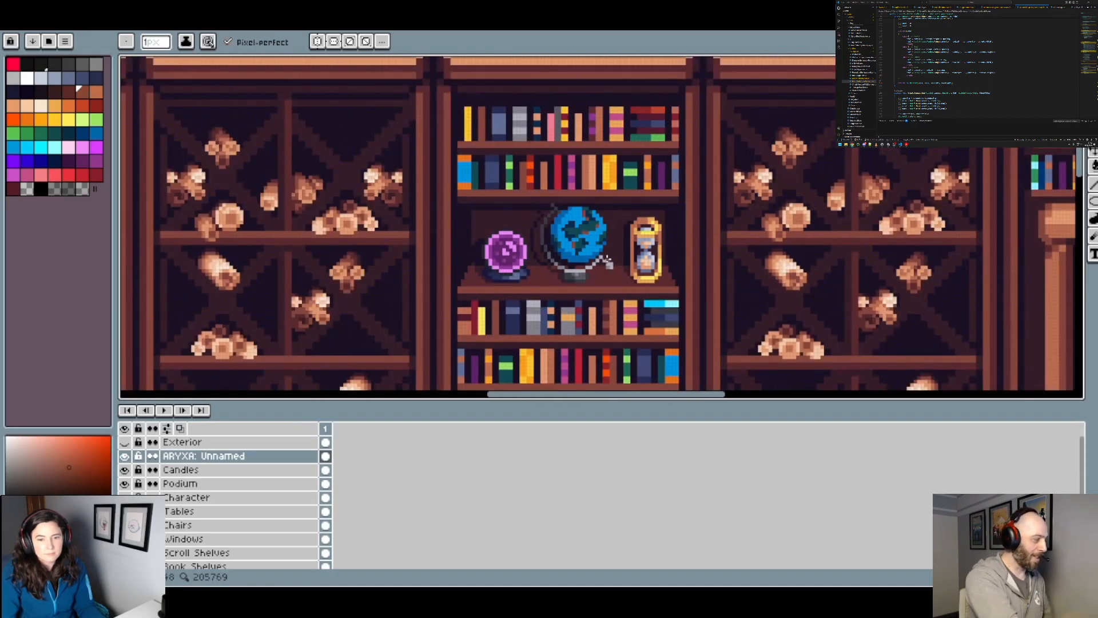
{"action": "scroll", "coordinate": [627, 254], "scroll_direction": "down", "scroll_amount": 3}
{"action": "left_click_drag", "start_coordinate": [631, 284], "coordinate": [698, 181]}
{"action": "scroll", "coordinate": [711, 127], "scroll_direction": "up", "scroll_amount": 4}
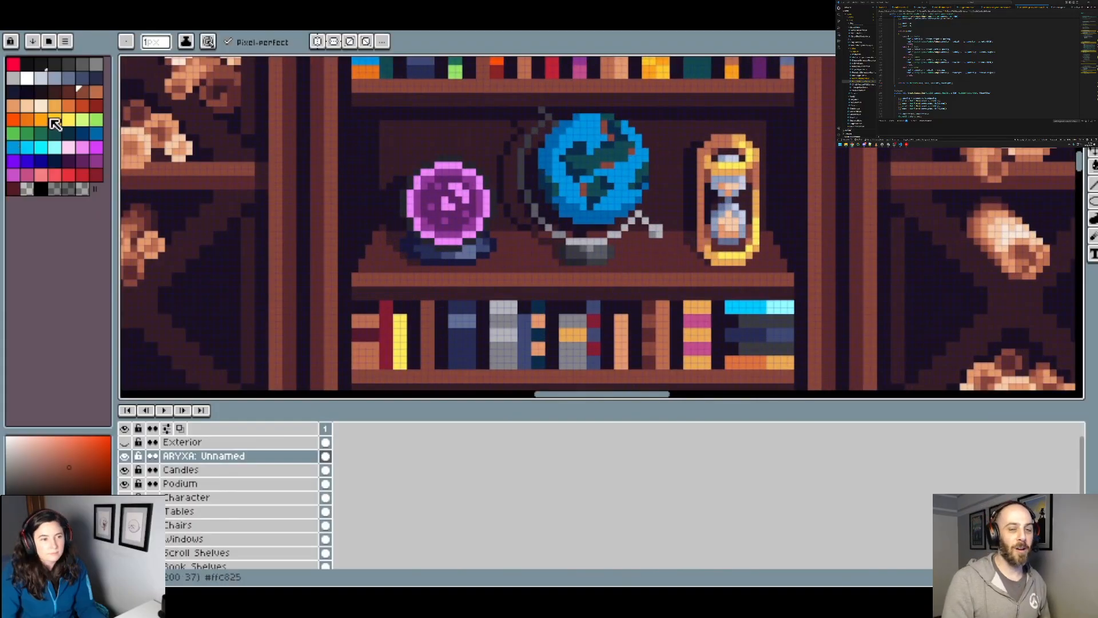
Step: Fill each reddish-brown land patch on the globe with pale peach using the Paint Bucket
{"action": "left_click", "coordinate": [68, 92]}
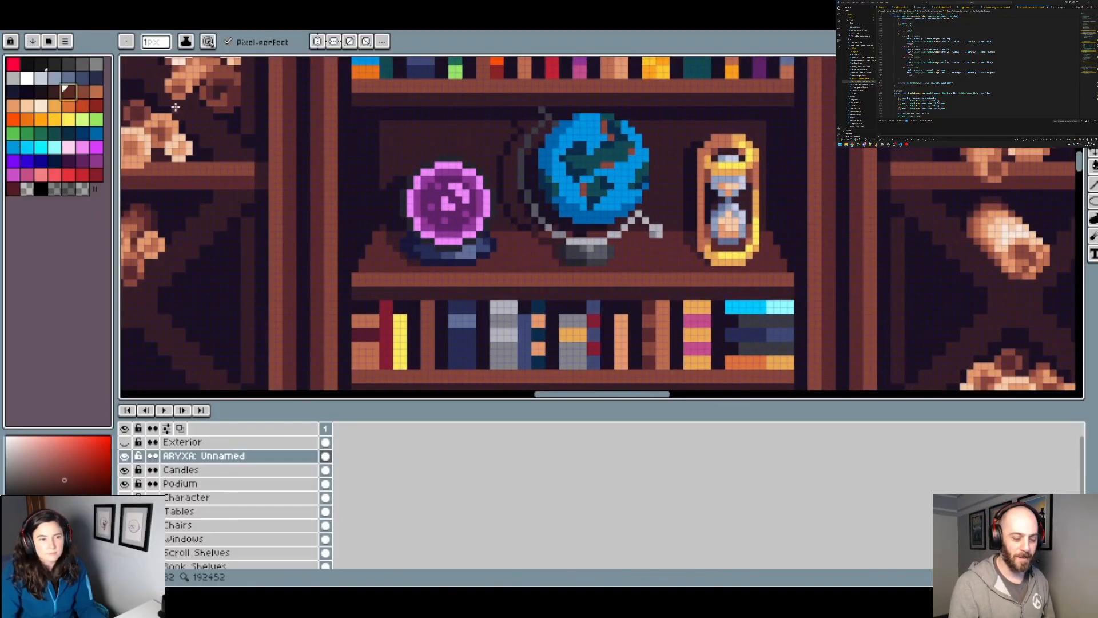
{"action": "left_click", "coordinate": [55, 92]}
{"action": "scroll", "coordinate": [607, 172], "scroll_direction": "up", "scroll_amount": 3}
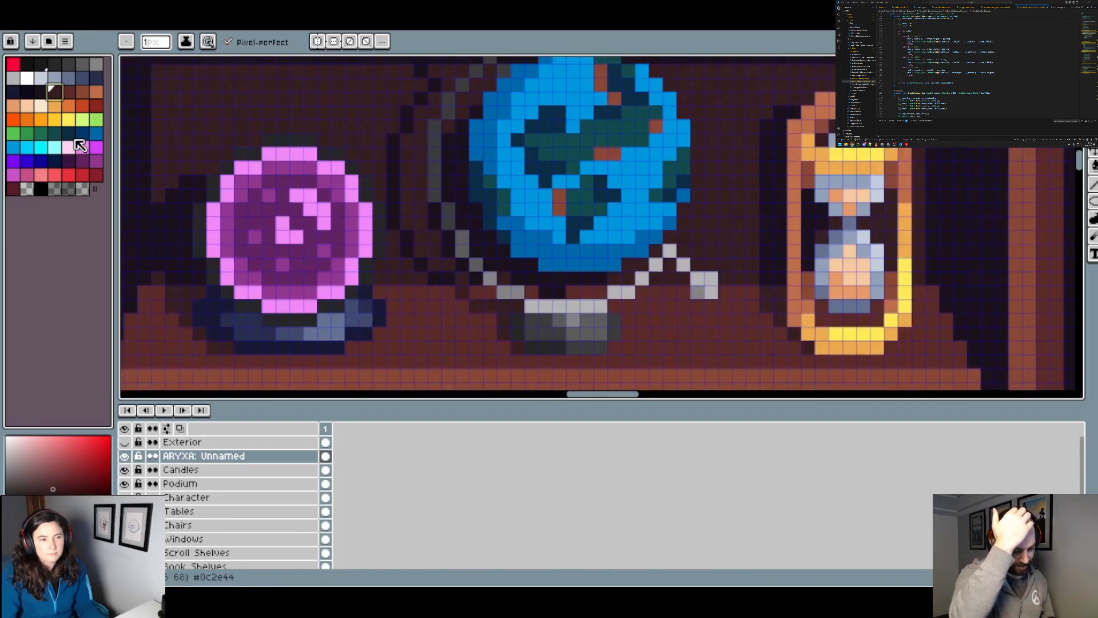
{"action": "left_click", "coordinate": [29, 107]}
{"action": "key", "text": "g"}
{"action": "left_click", "coordinate": [558, 201]}
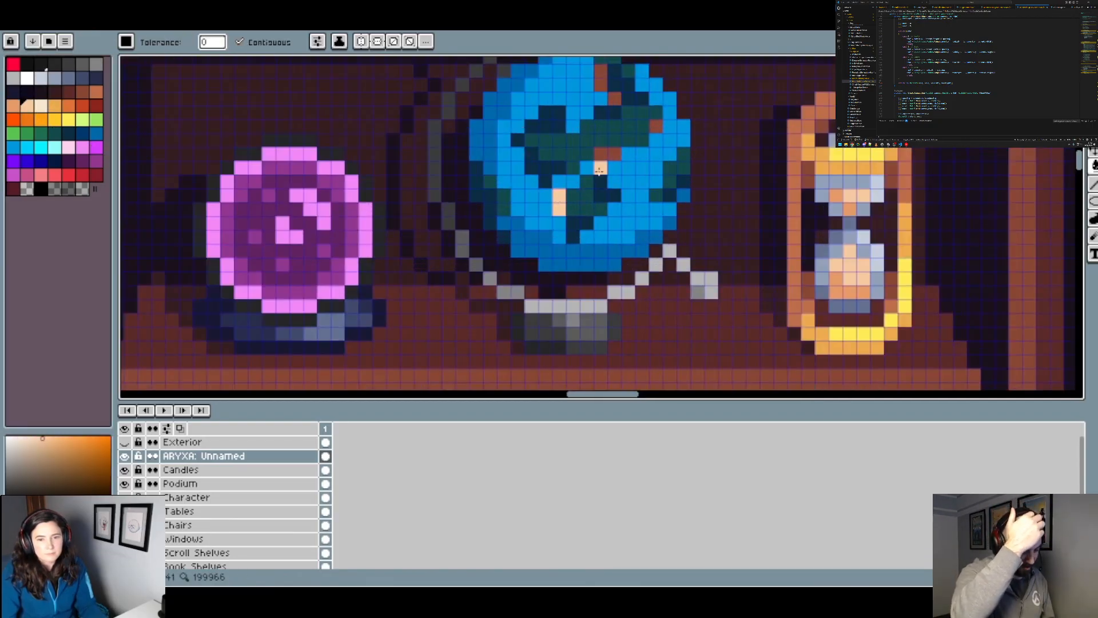
{"action": "left_click", "coordinate": [607, 153]}
{"action": "left_click", "coordinate": [656, 126]}
{"action": "left_click", "coordinate": [613, 98]}
{"action": "left_click", "coordinate": [600, 80]}
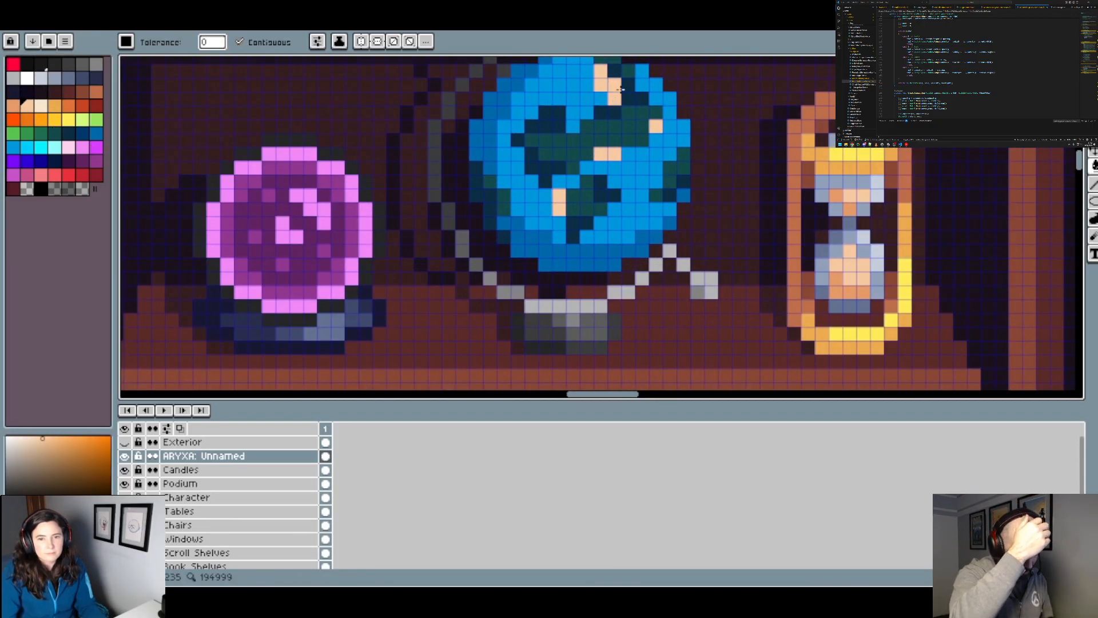
Step: Extend the peach patch under the globe's middle continent with a short row of pixels using the Pencil
{"action": "scroll", "coordinate": [668, 157], "scroll_direction": "down", "scroll_amount": 4}
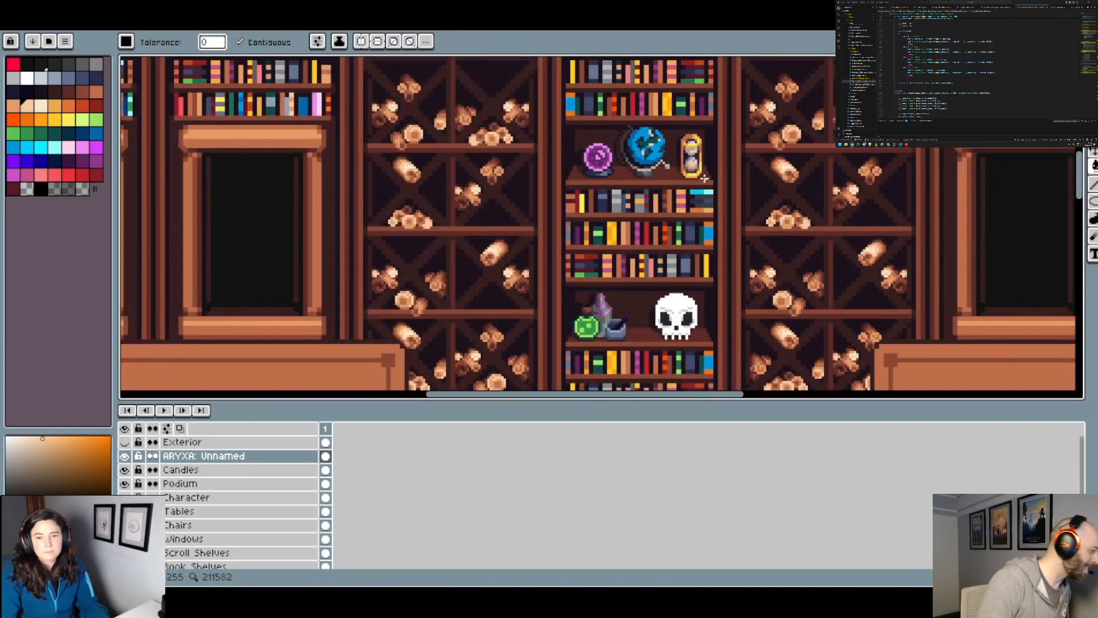
{"action": "scroll", "coordinate": [659, 142], "scroll_direction": "up", "scroll_amount": 4}
{"action": "left_click", "coordinate": [659, 149]}
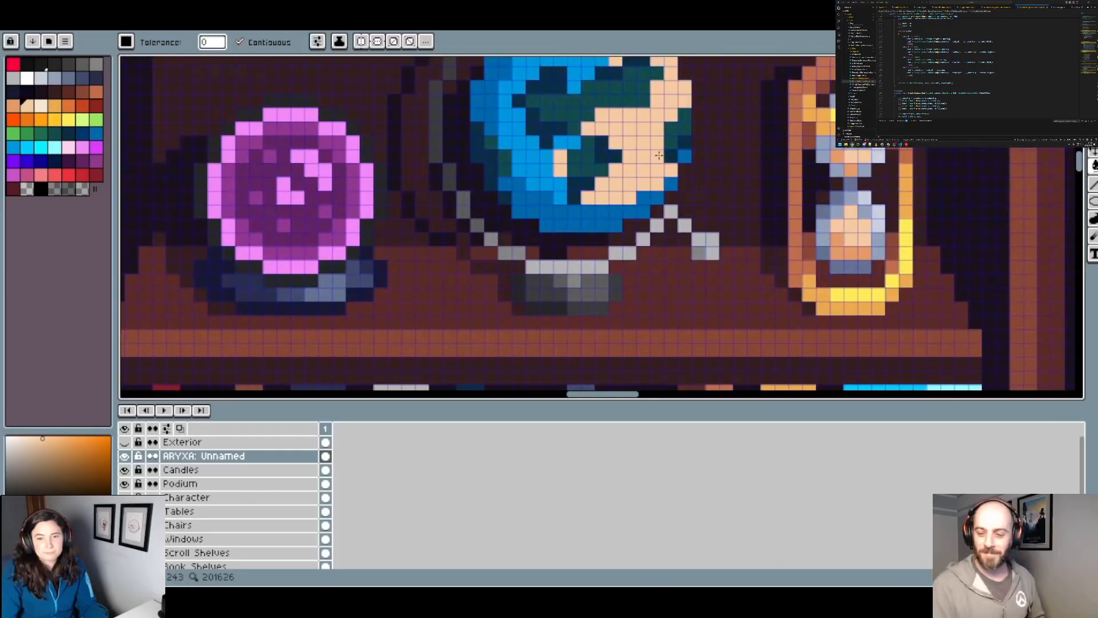
{"action": "key", "text": "ctrl+z"}
{"action": "key", "text": "b"}
{"action": "mouse_move", "coordinate": [615, 114]}
{"action": "left_mouse_down"}
{"action": "mouse_move", "coordinate": [633, 130]}
{"action": "mouse_move", "coordinate": [643, 118]}
{"action": "left_mouse_up"}
{"action": "key", "text": "minus"}
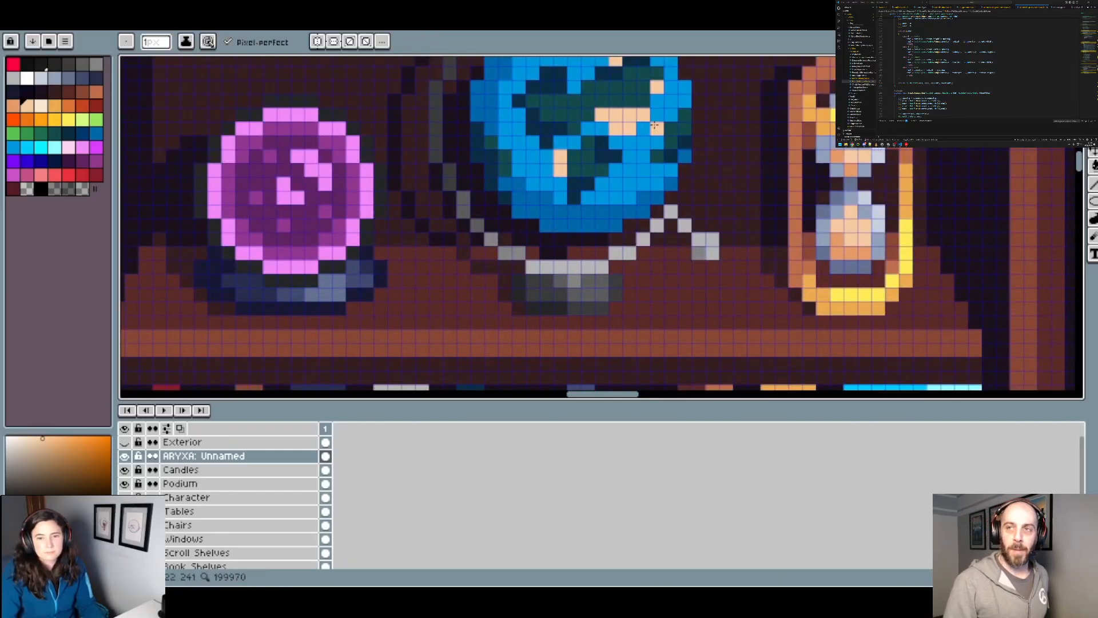
Step: Examine how the globe and other shelf ornaments look within the whole study interior
{"action": "scroll", "coordinate": [658, 100], "scroll_direction": "down", "scroll_amount": 4}
{"action": "scroll", "coordinate": [681, 125], "scroll_direction": "down", "scroll_amount": 2}
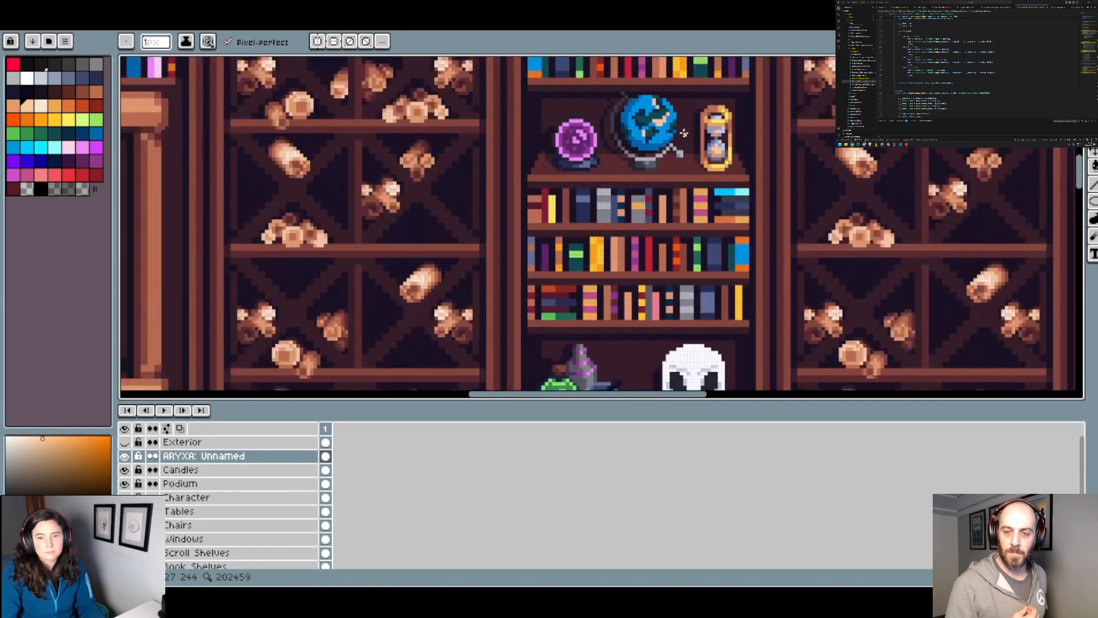
{"action": "scroll", "coordinate": [686, 141], "scroll_direction": "down", "scroll_amount": 2}
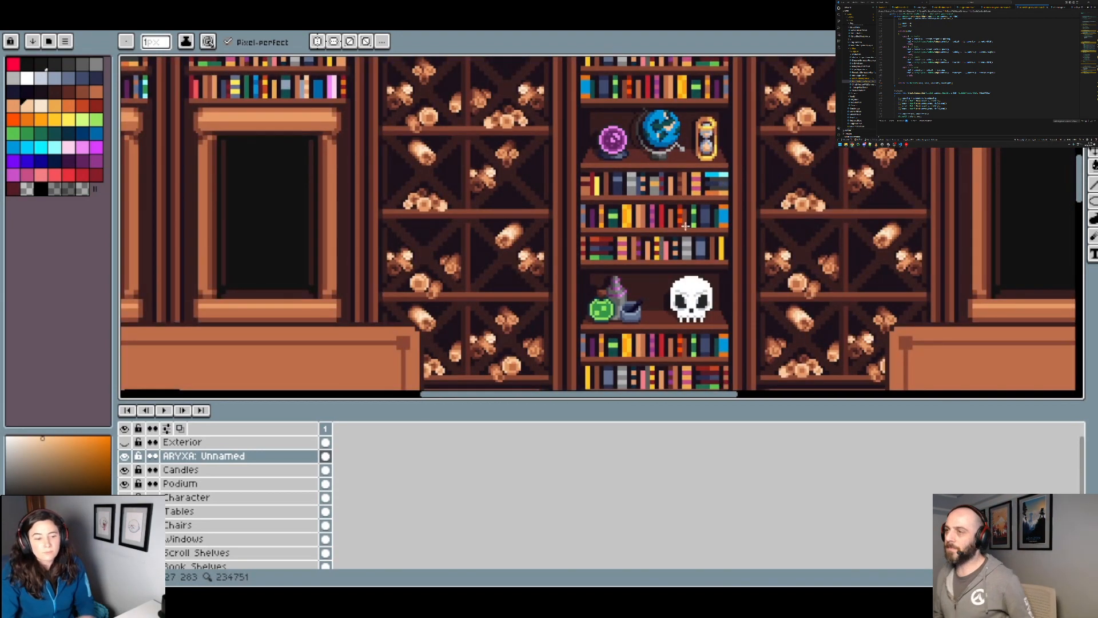
{"action": "scroll", "coordinate": [685, 225], "scroll_direction": "down", "scroll_amount": 2}
{"action": "scroll", "coordinate": [745, 281], "scroll_direction": "down", "scroll_amount": 1}
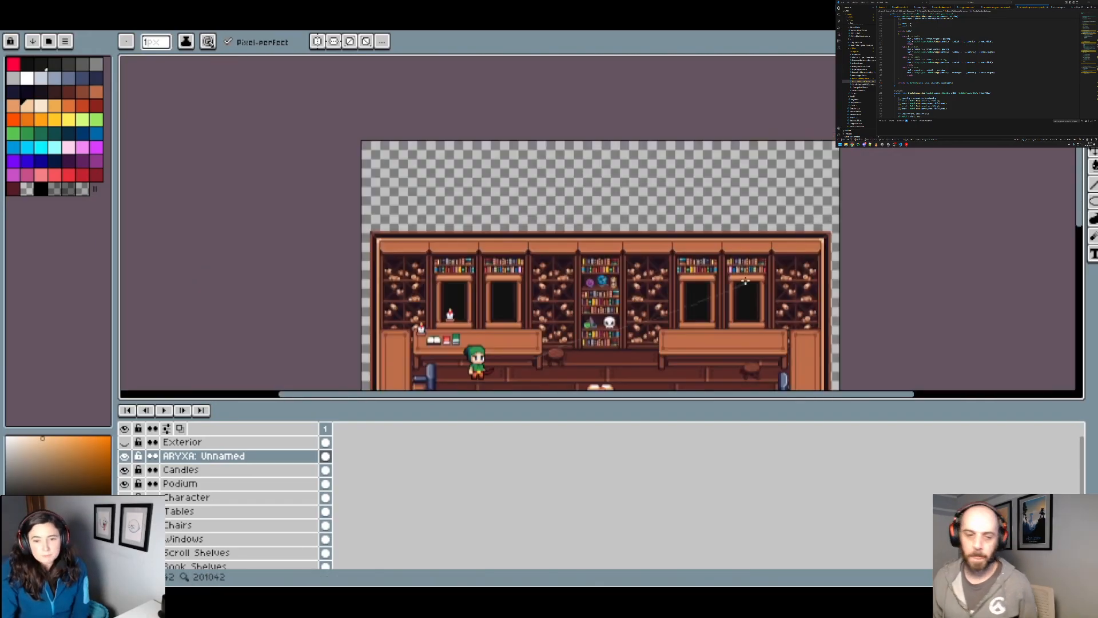
{"action": "scroll", "coordinate": [483, 241], "scroll_direction": "up", "scroll_amount": 2}
{"action": "left_click_drag", "start_coordinate": [529, 262], "coordinate": [573, 196]}
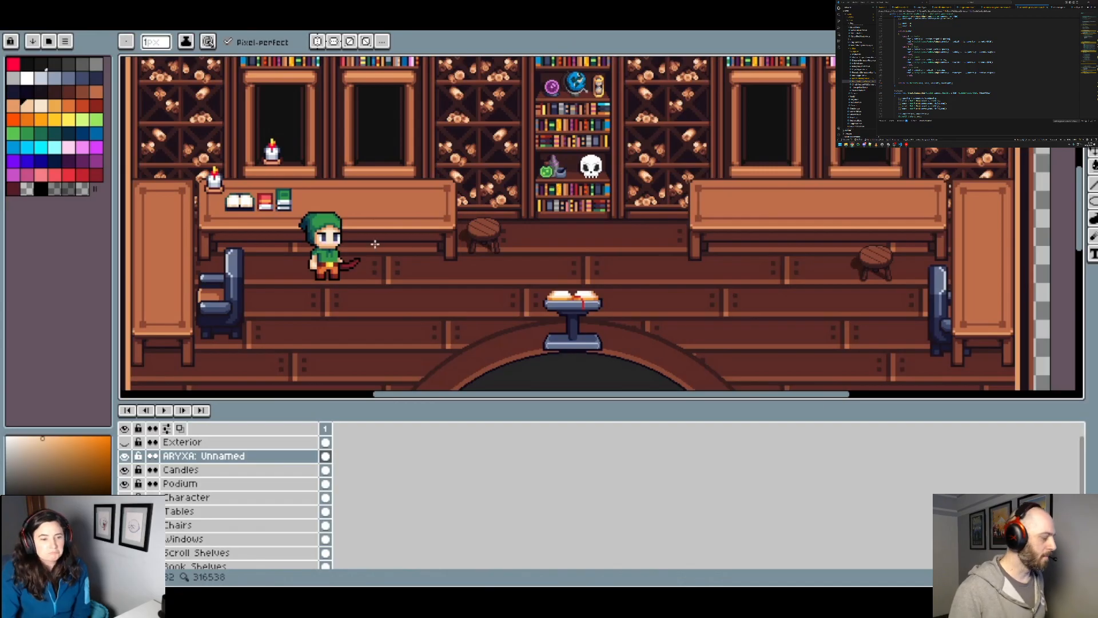
{"action": "scroll", "coordinate": [389, 252], "scroll_direction": "down", "scroll_amount": 3}
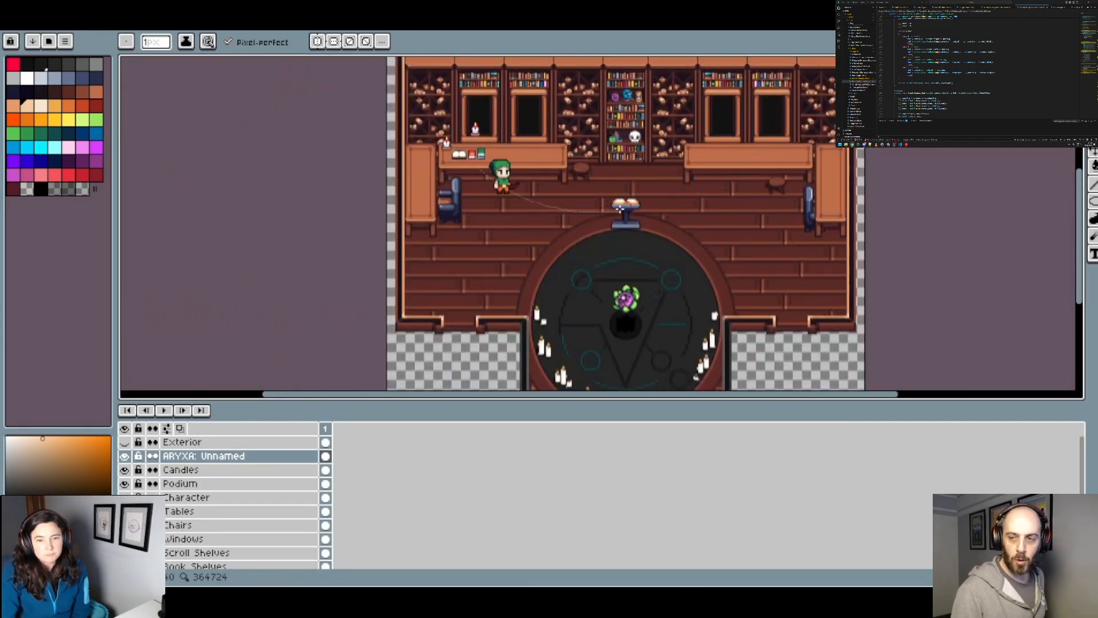
{"action": "scroll", "coordinate": [523, 230], "scroll_direction": "up", "scroll_amount": 2}
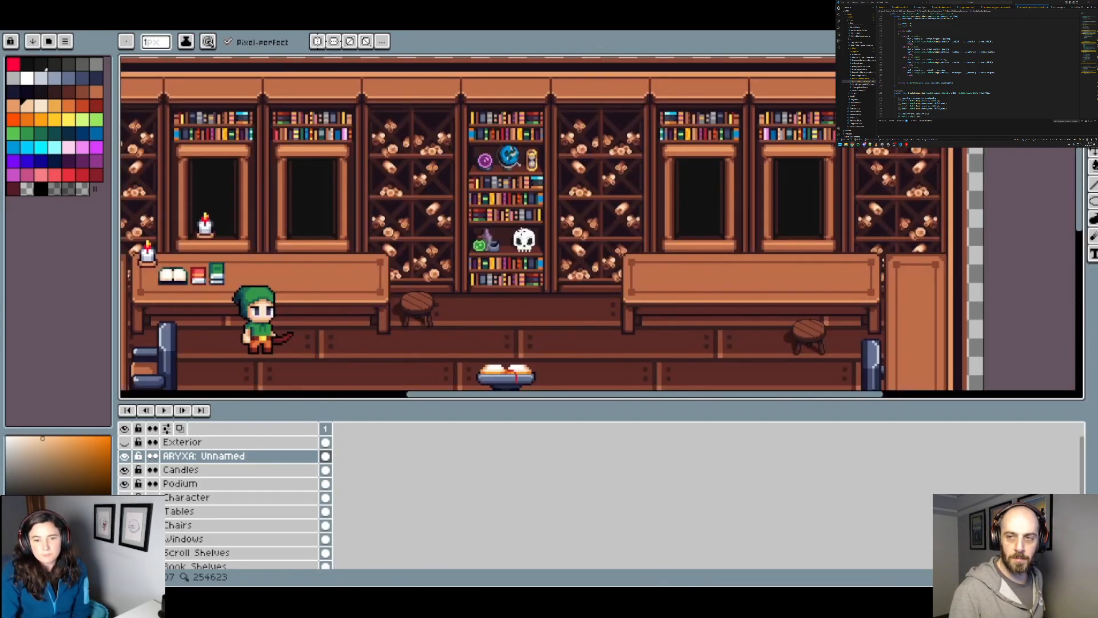
{"action": "scroll", "coordinate": [642, 229], "scroll_direction": "up", "scroll_amount": 2}
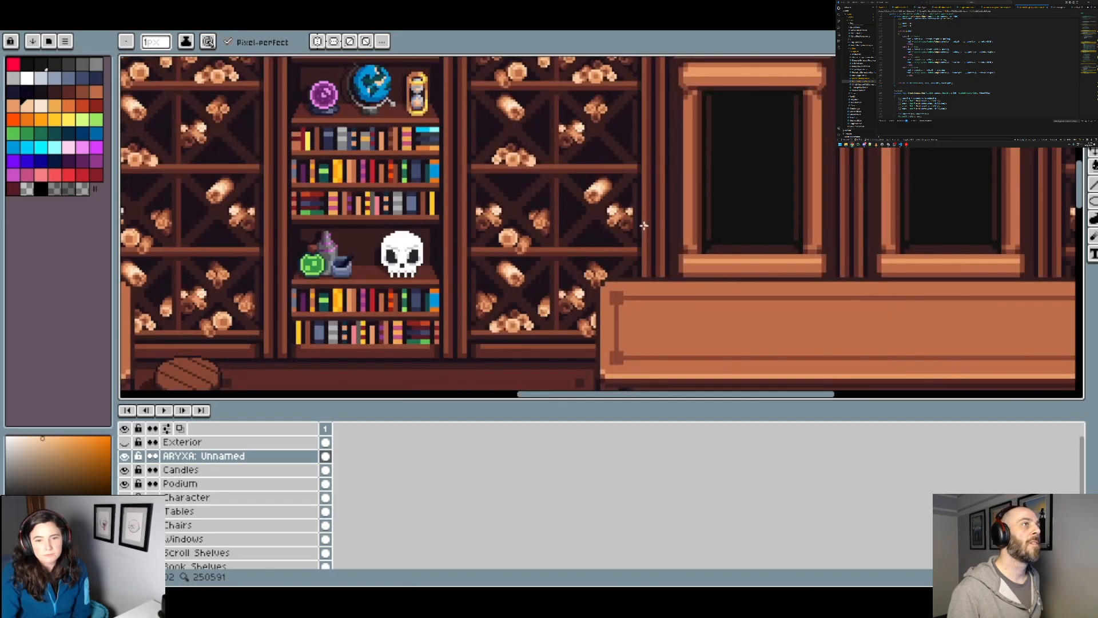
{"action": "left_click_drag", "start_coordinate": [627, 190], "coordinate": [623, 266]}
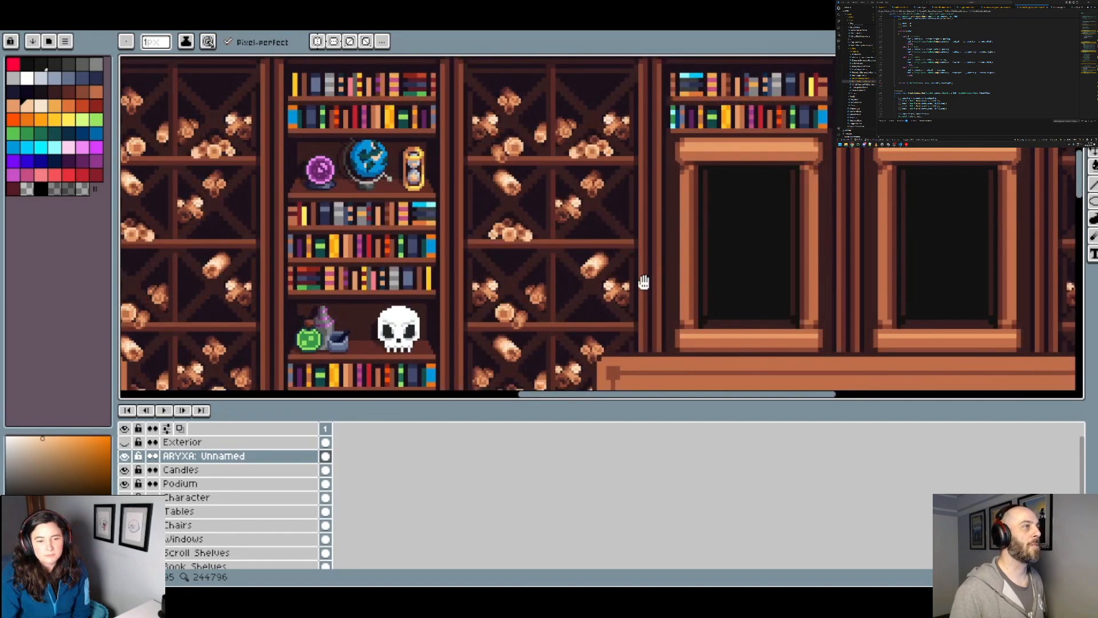
{"action": "left_click_drag", "start_coordinate": [643, 282], "coordinate": [815, 254]}
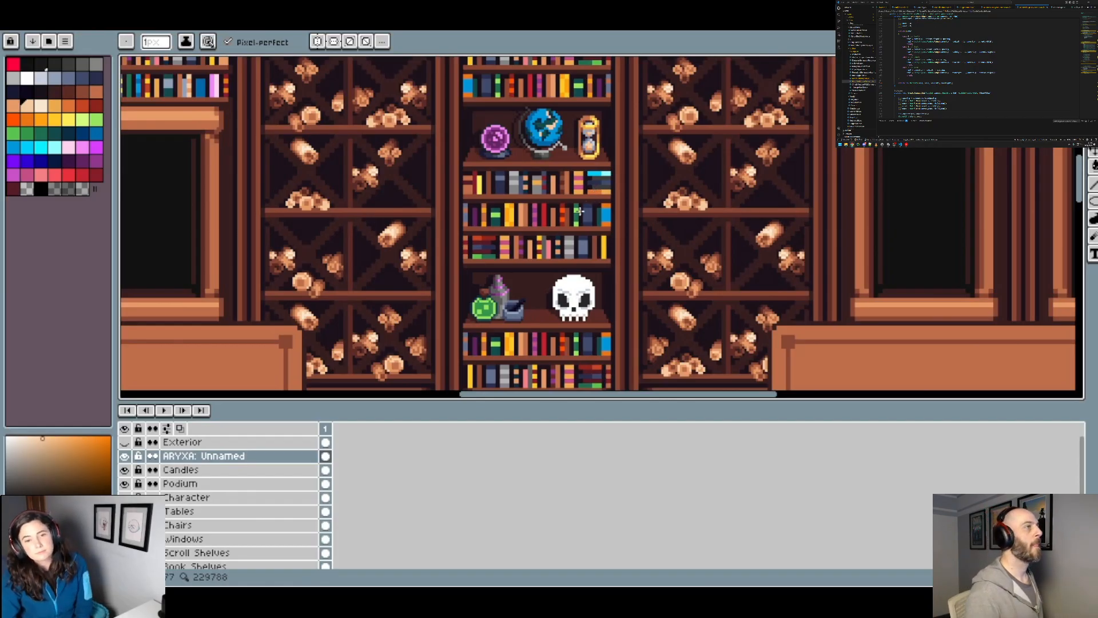
Step: Sample the shelf's reddish brown and the dark shadow shade beside the globe's stand with the Eyedropper
{"action": "scroll", "coordinate": [522, 154], "scroll_direction": "up", "scroll_amount": 3}
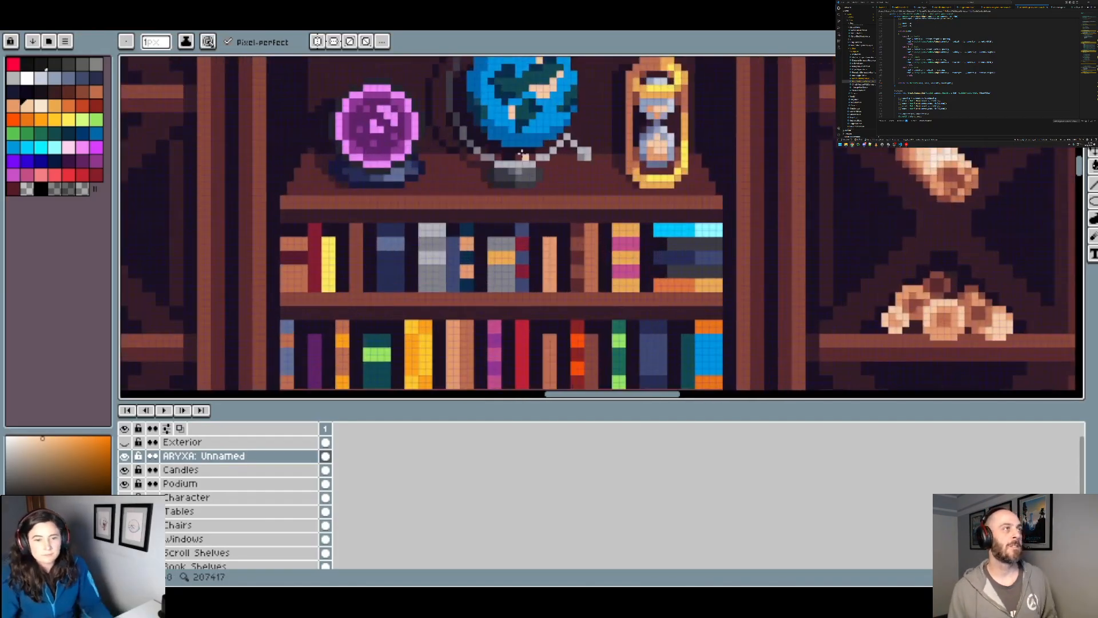
{"action": "scroll", "coordinate": [522, 157], "scroll_direction": "up", "scroll_amount": 1}
{"action": "left_click", "coordinate": [467, 171], "text": "alt"}
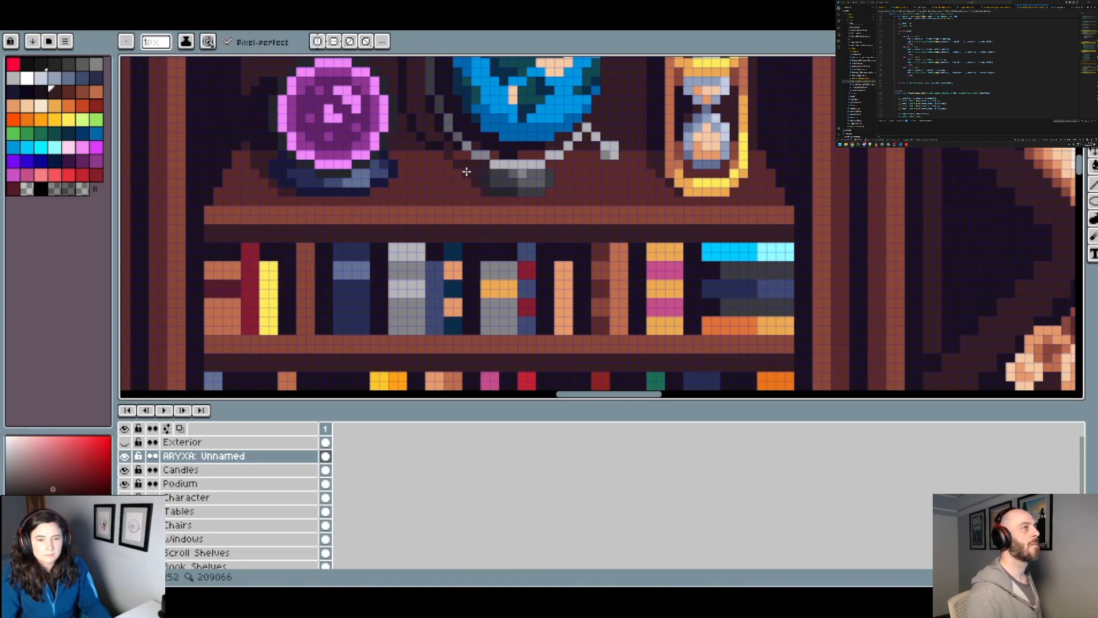
{"action": "scroll", "coordinate": [517, 173], "scroll_direction": "down", "scroll_amount": 2}
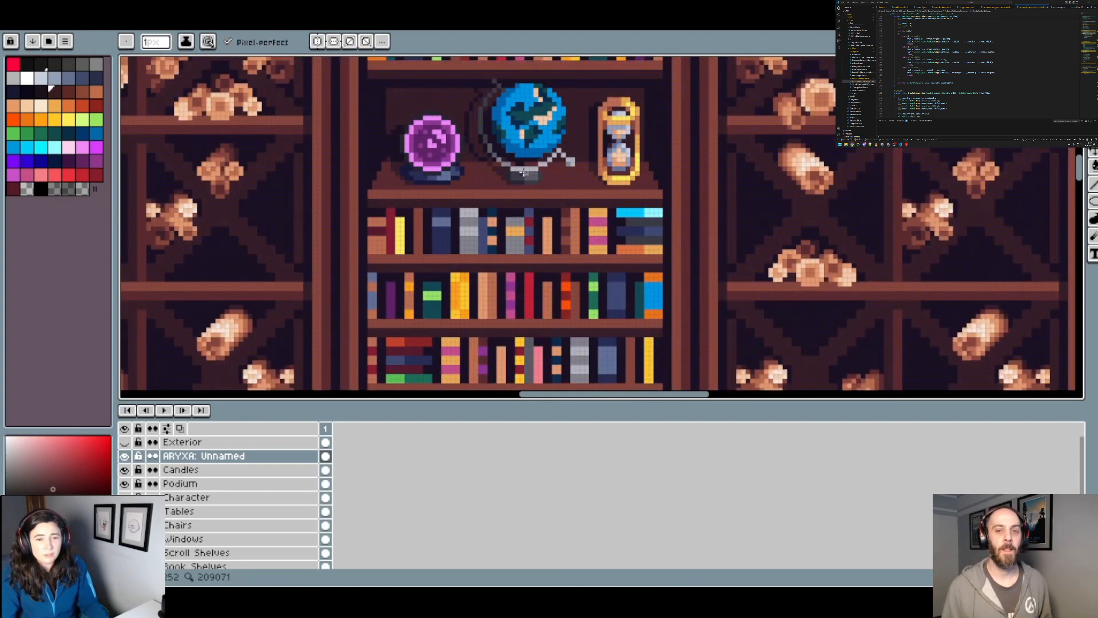
{"action": "left_click_drag", "start_coordinate": [524, 130], "coordinate": [527, 213]}
{"action": "scroll", "coordinate": [500, 246], "scroll_direction": "up", "scroll_amount": 2}
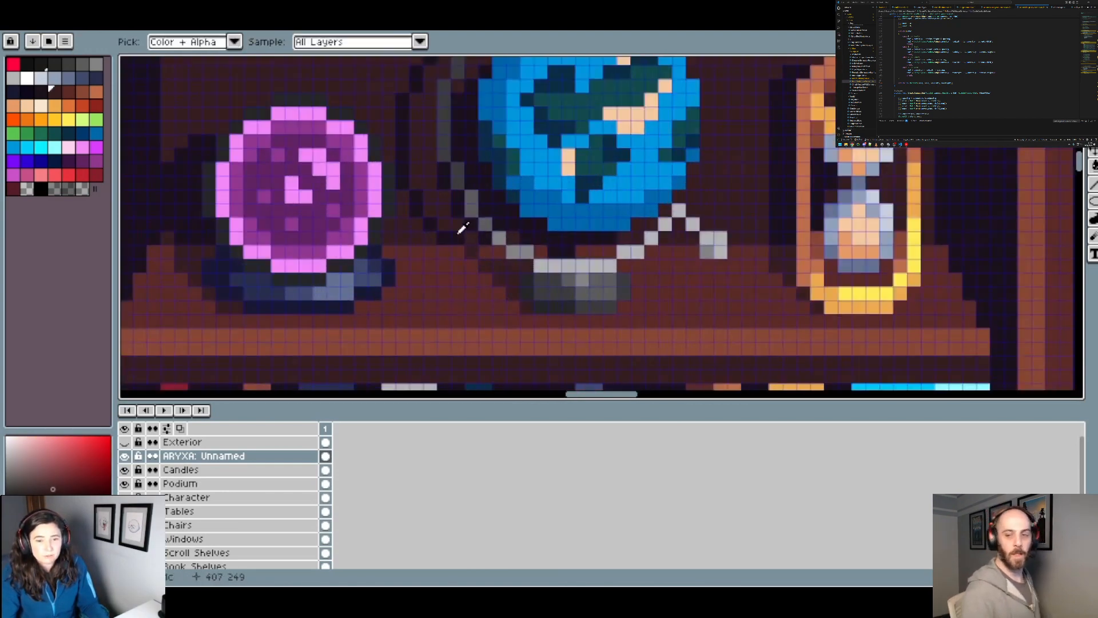
{"action": "left_click", "coordinate": [467, 232], "text": "alt"}
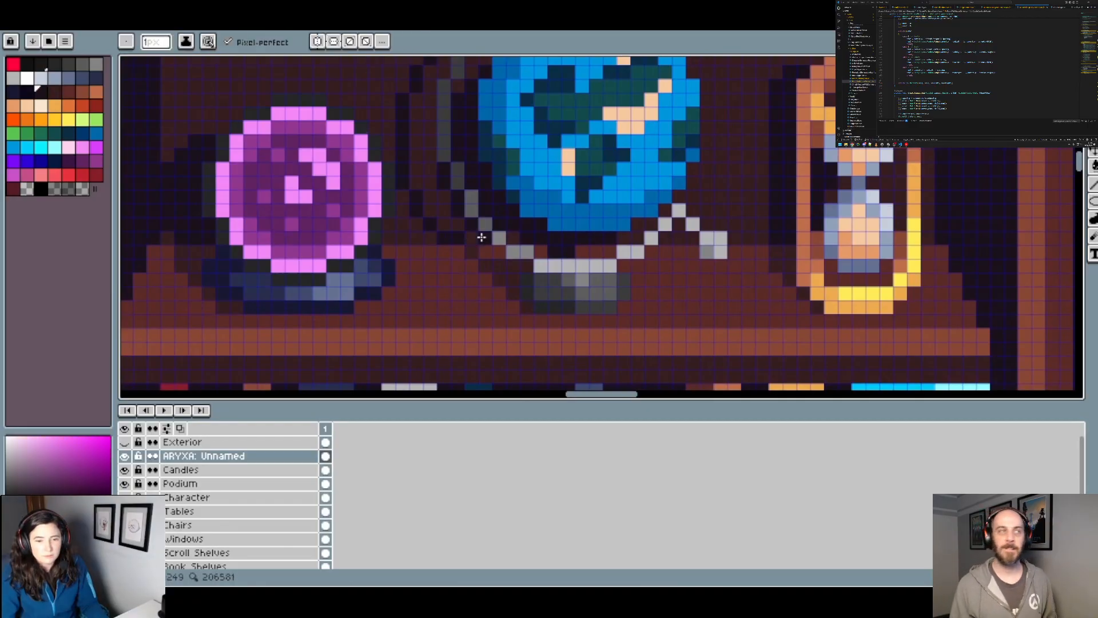
Step: Compare the globe's colours and stand up close and against the surrounding bookshelf
{"action": "scroll", "coordinate": [482, 237], "scroll_direction": "down", "scroll_amount": 2}
{"action": "scroll", "coordinate": [512, 239], "scroll_direction": "up", "scroll_amount": 1}
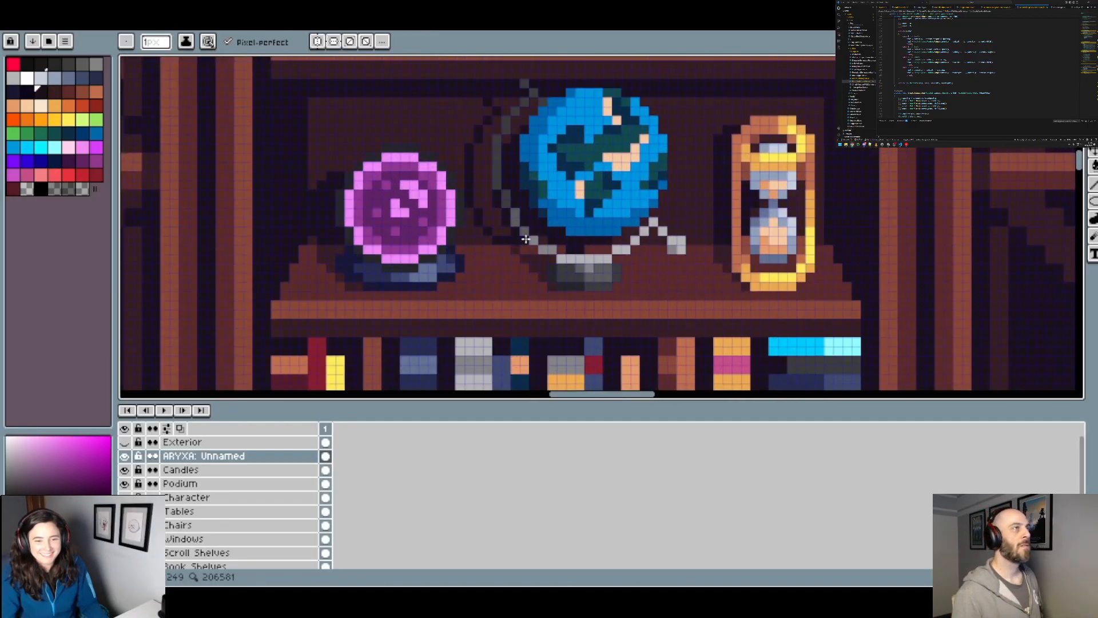
{"action": "scroll", "coordinate": [527, 239], "scroll_direction": "down", "scroll_amount": 1}
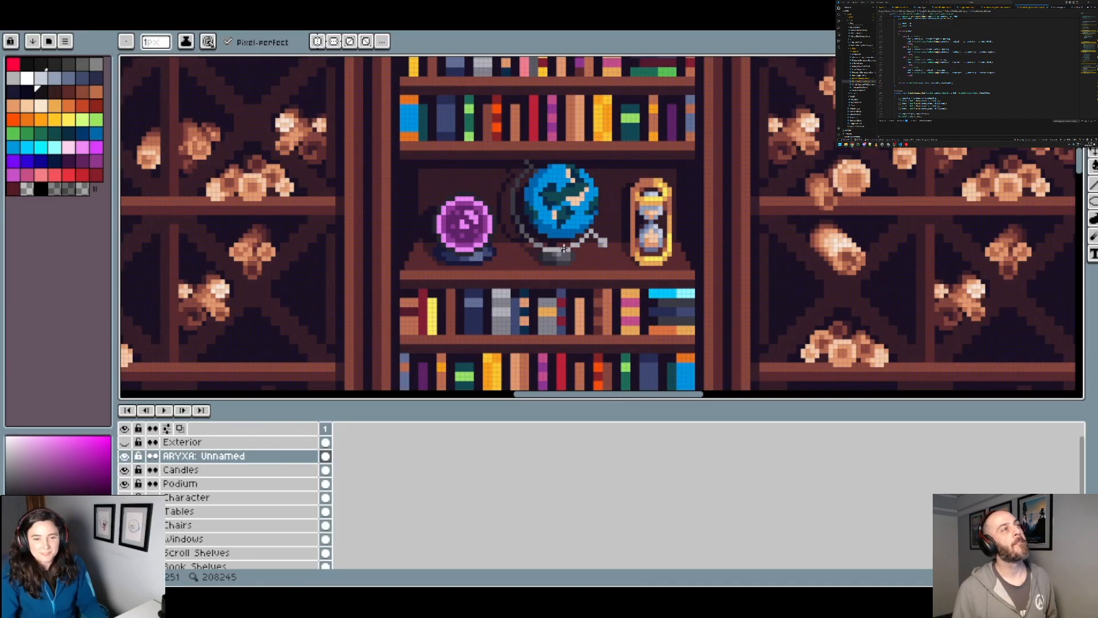
{"action": "scroll", "coordinate": [552, 161], "scroll_direction": "up", "scroll_amount": 1}
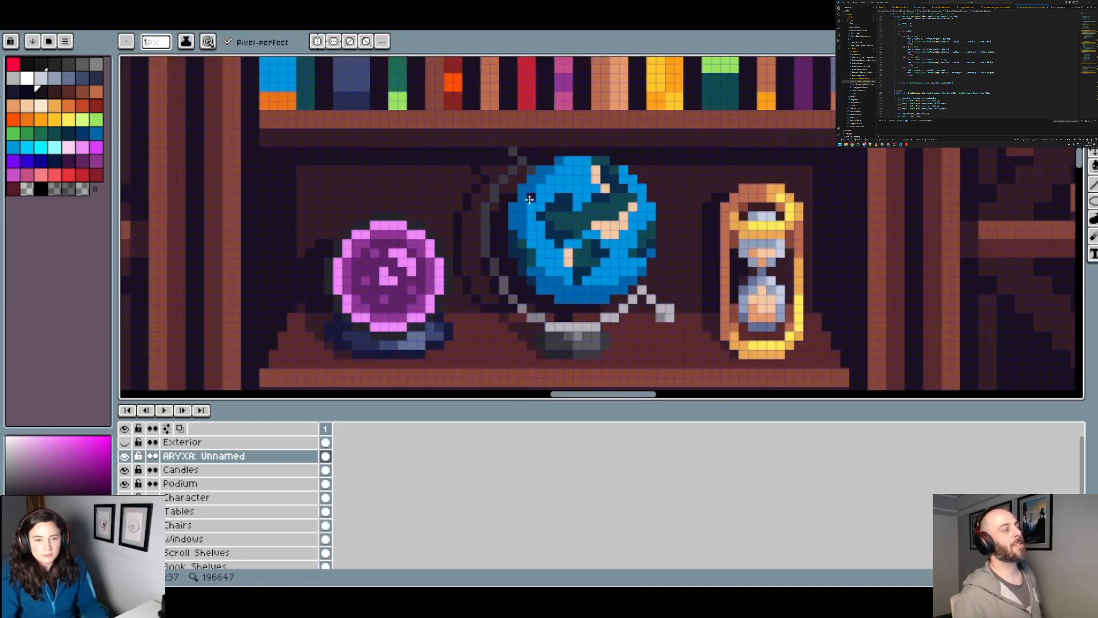
{"action": "scroll", "coordinate": [543, 200], "scroll_direction": "down", "scroll_amount": 1}
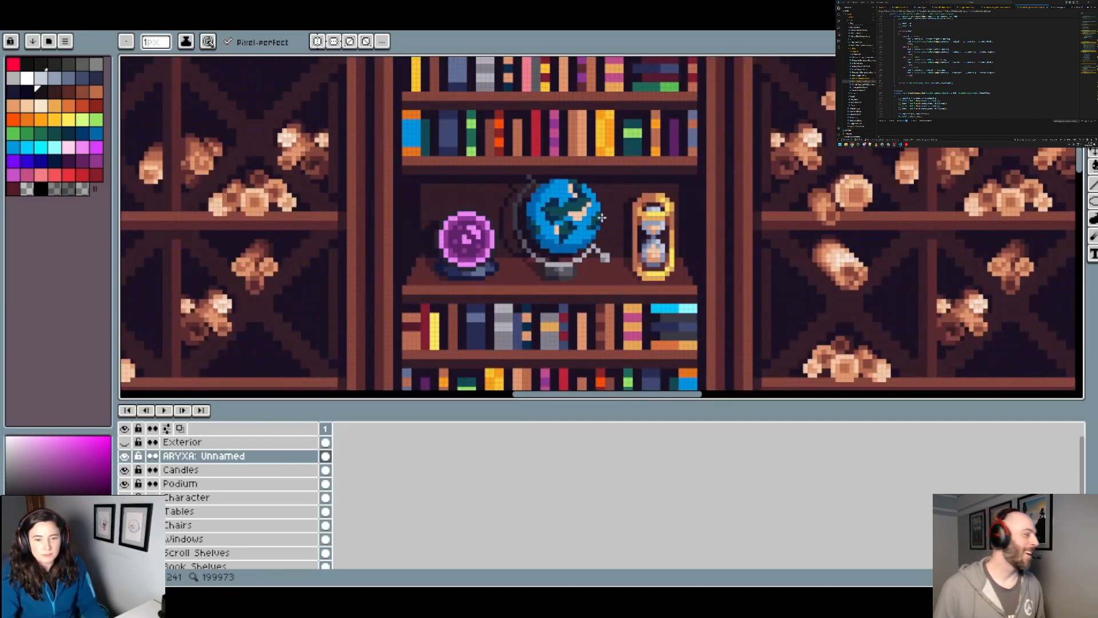
{"action": "scroll", "coordinate": [602, 217], "scroll_direction": "down", "scroll_amount": 2}
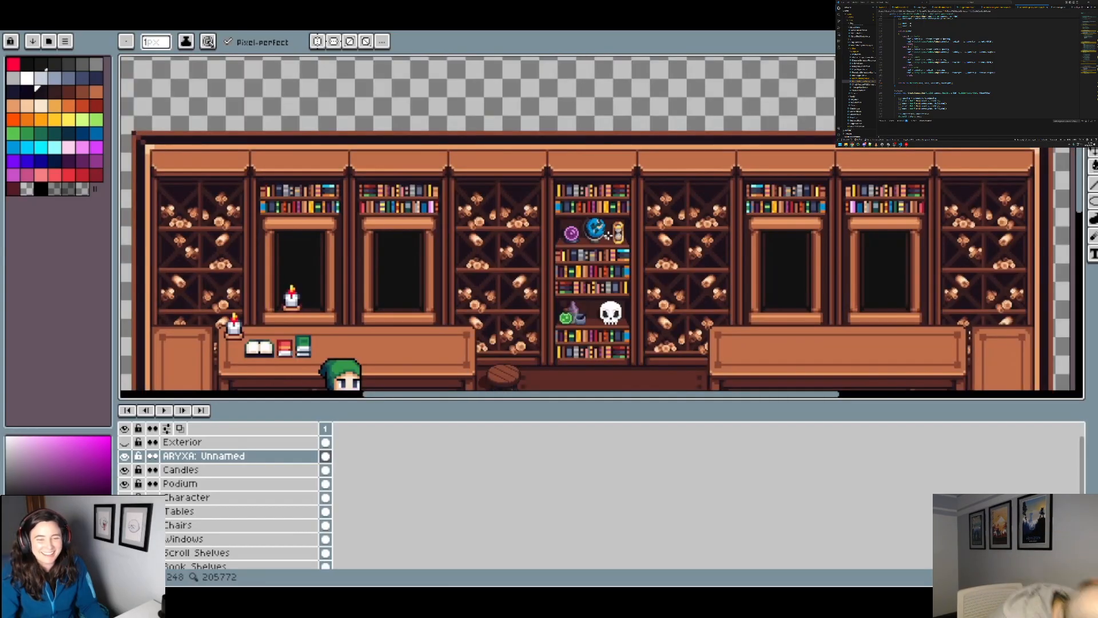
{"action": "scroll", "coordinate": [607, 234], "scroll_direction": "up", "scroll_amount": 2}
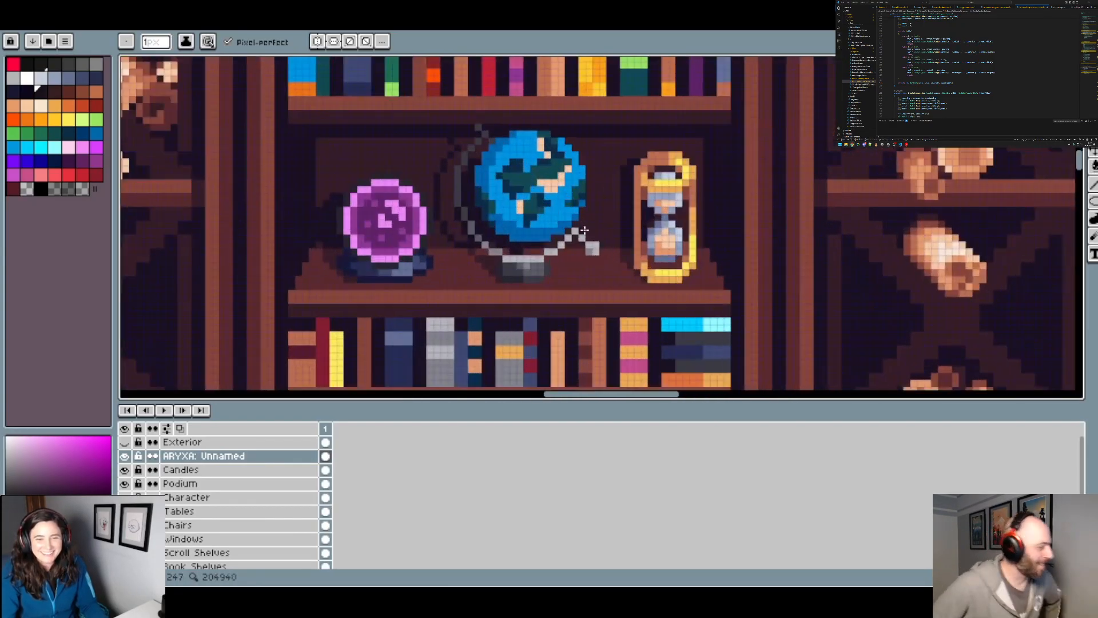
Step: Add a tan pixel at the globe's lower-left edge and separate the two middle continents with bright blue ocean pixels
{"action": "scroll", "coordinate": [585, 230], "scroll_direction": "up", "scroll_amount": 1}
{"action": "left_click", "coordinate": [27, 119]}
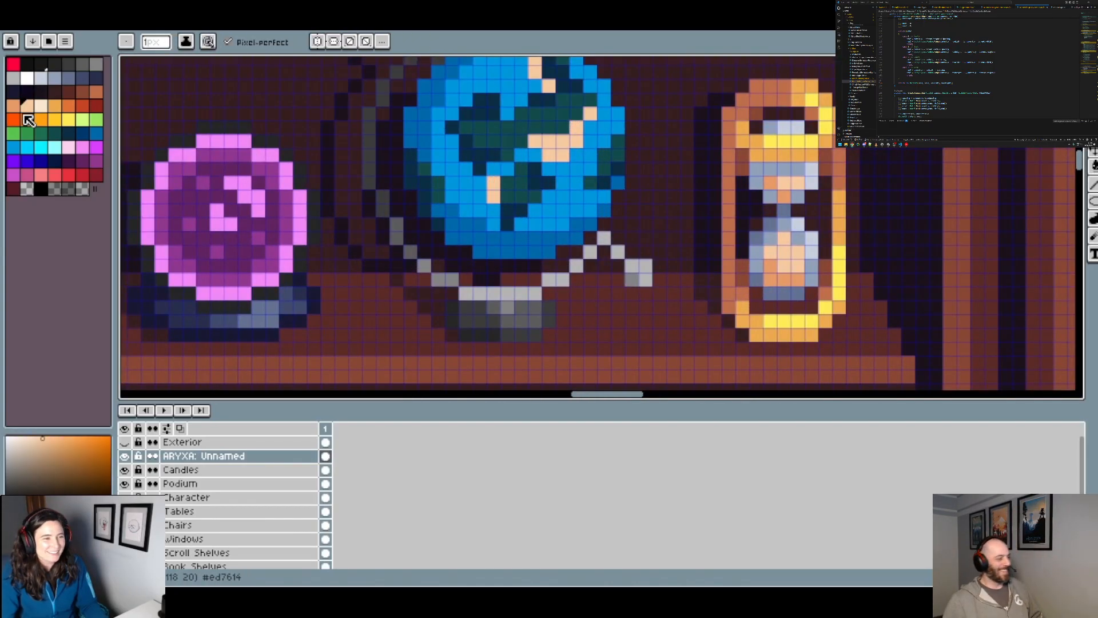
{"action": "scroll", "coordinate": [555, 235], "scroll_direction": "down", "scroll_amount": 2}
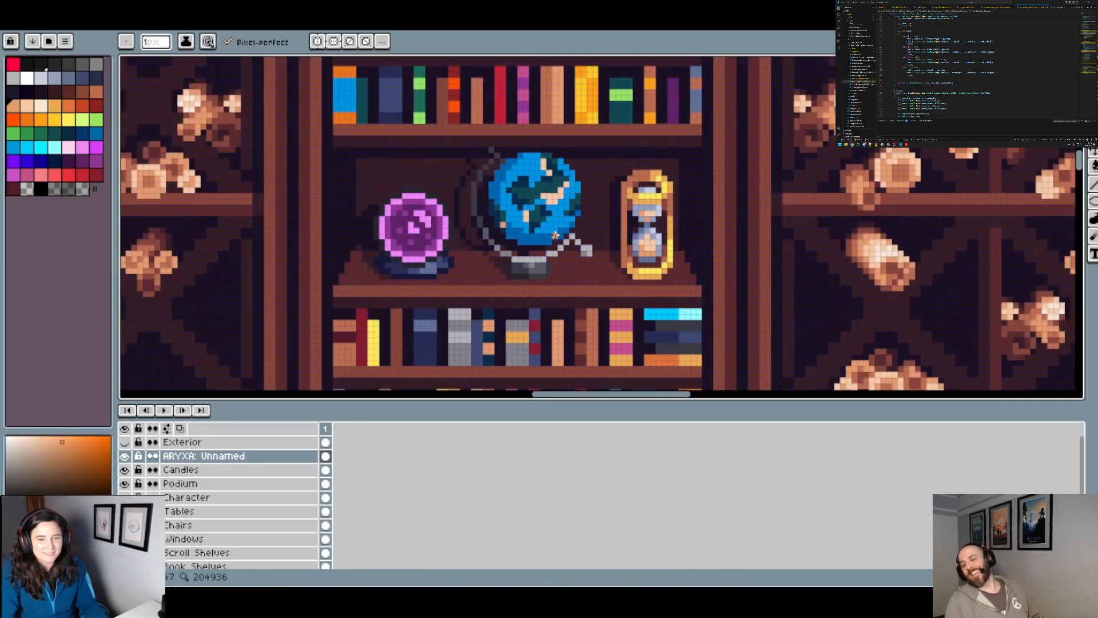
{"action": "scroll", "coordinate": [583, 236], "scroll_direction": "down", "scroll_amount": 1}
{"action": "scroll", "coordinate": [583, 235], "scroll_direction": "down", "scroll_amount": 1}
{"action": "scroll", "coordinate": [580, 231], "scroll_direction": "up", "scroll_amount": 3}
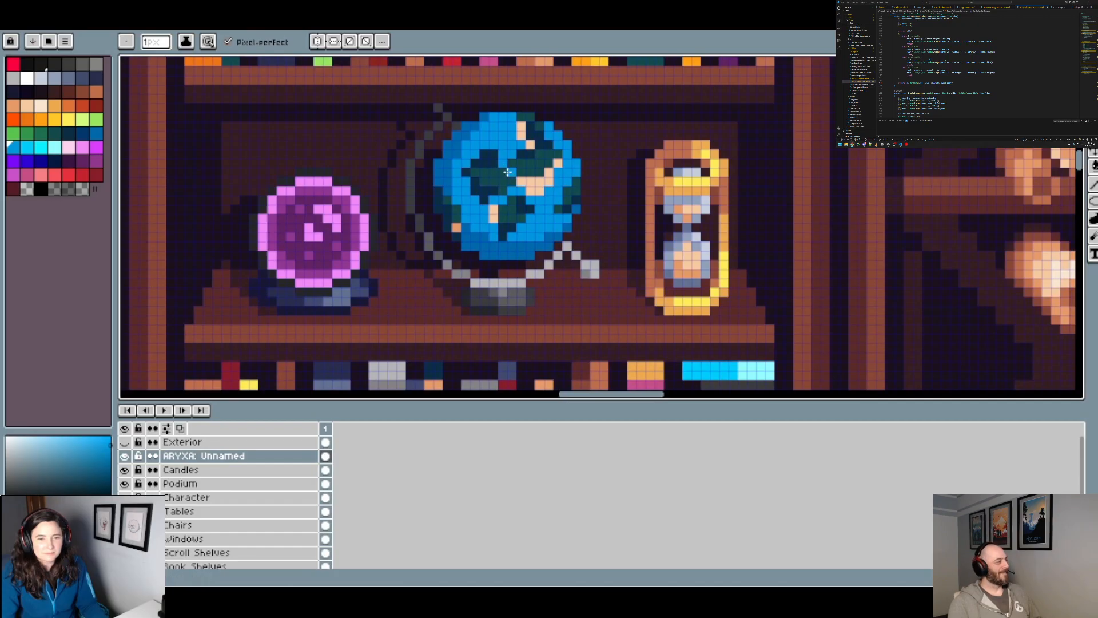
{"action": "scroll", "coordinate": [576, 185], "scroll_direction": "down", "scroll_amount": 1}
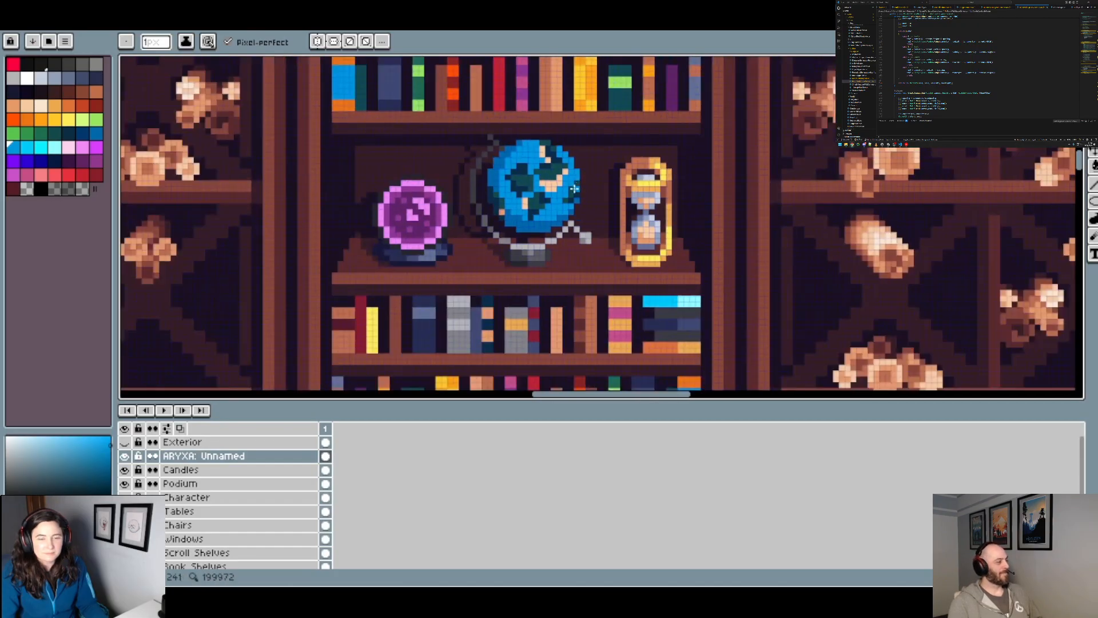
{"action": "scroll", "coordinate": [575, 189], "scroll_direction": "down", "scroll_amount": 2}
Step: Sample the globe's darker blue rim shade and place a pixel of it on the right edge beneath the green land
{"action": "scroll", "coordinate": [574, 191], "scroll_direction": "up", "scroll_amount": 3}
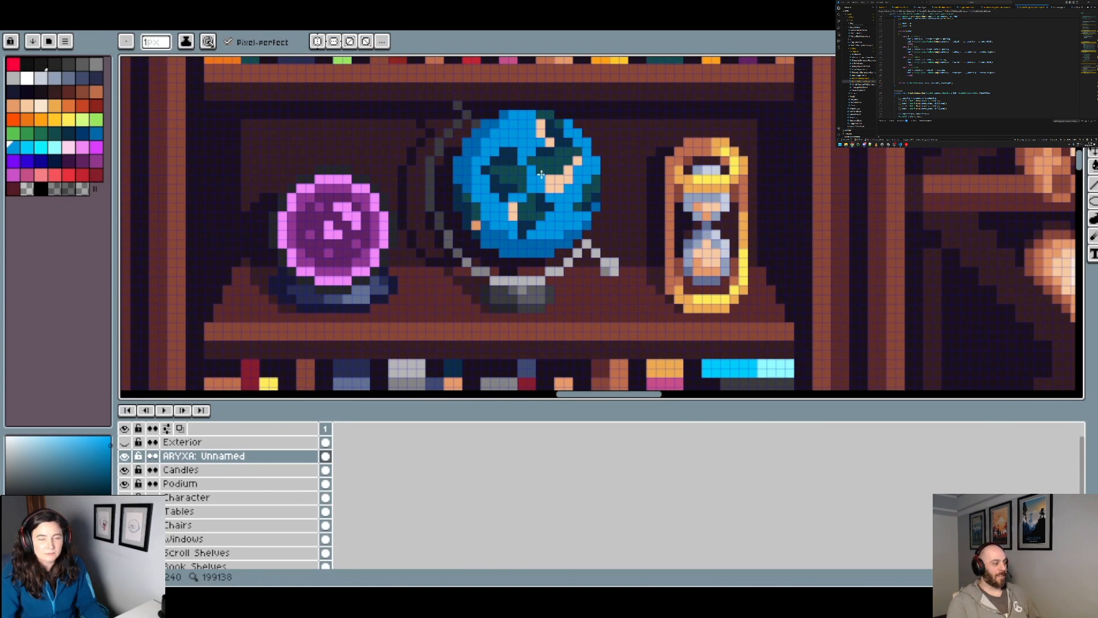
{"action": "scroll", "coordinate": [541, 178], "scroll_direction": "down", "scroll_amount": 2}
{"action": "scroll", "coordinate": [556, 139], "scroll_direction": "up", "scroll_amount": 1}
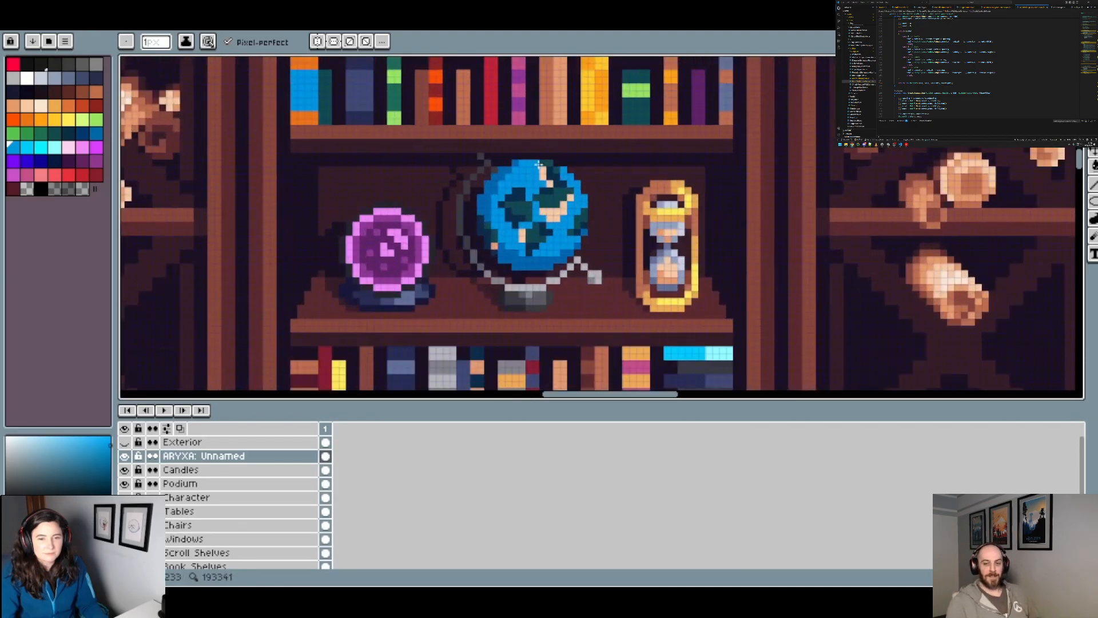
{"action": "left_click", "coordinate": [521, 163], "text": "alt"}
{"action": "scroll", "coordinate": [557, 163], "scroll_direction": "down", "scroll_amount": 1}
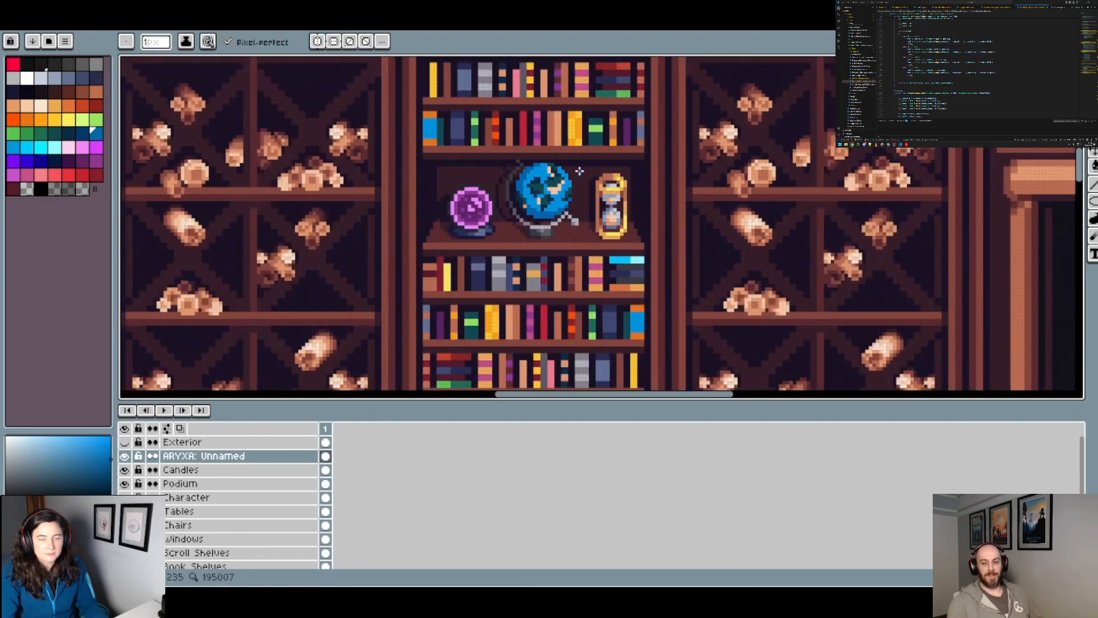
{"action": "scroll", "coordinate": [584, 176], "scroll_direction": "up", "scroll_amount": 2}
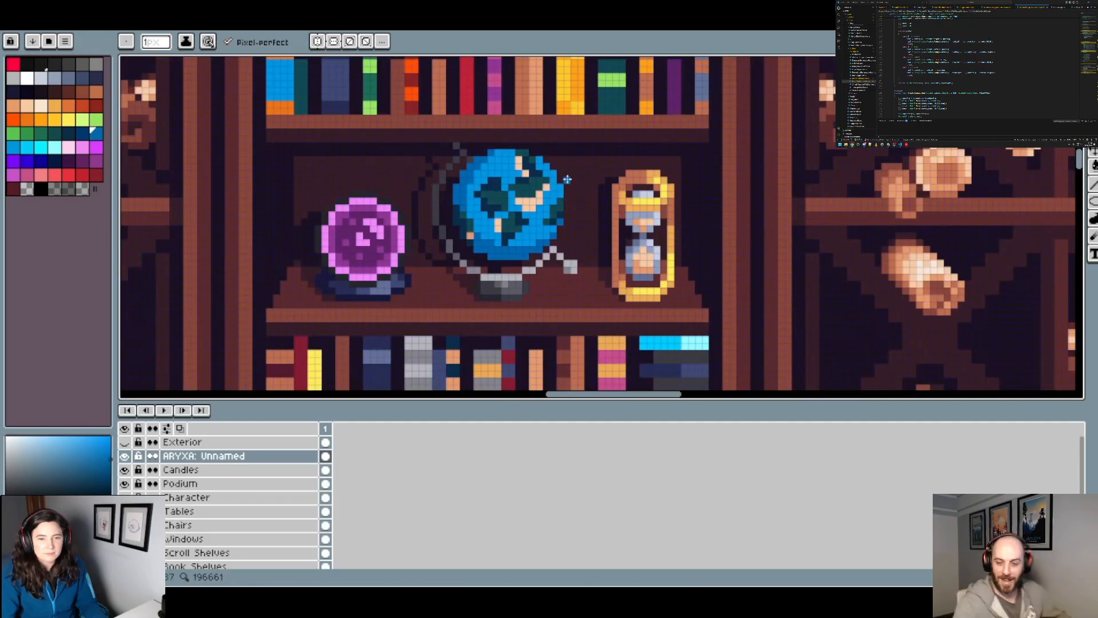
{"action": "scroll", "coordinate": [567, 180], "scroll_direction": "down", "scroll_amount": 2}
{"action": "scroll", "coordinate": [568, 202], "scroll_direction": "up", "scroll_amount": 2}
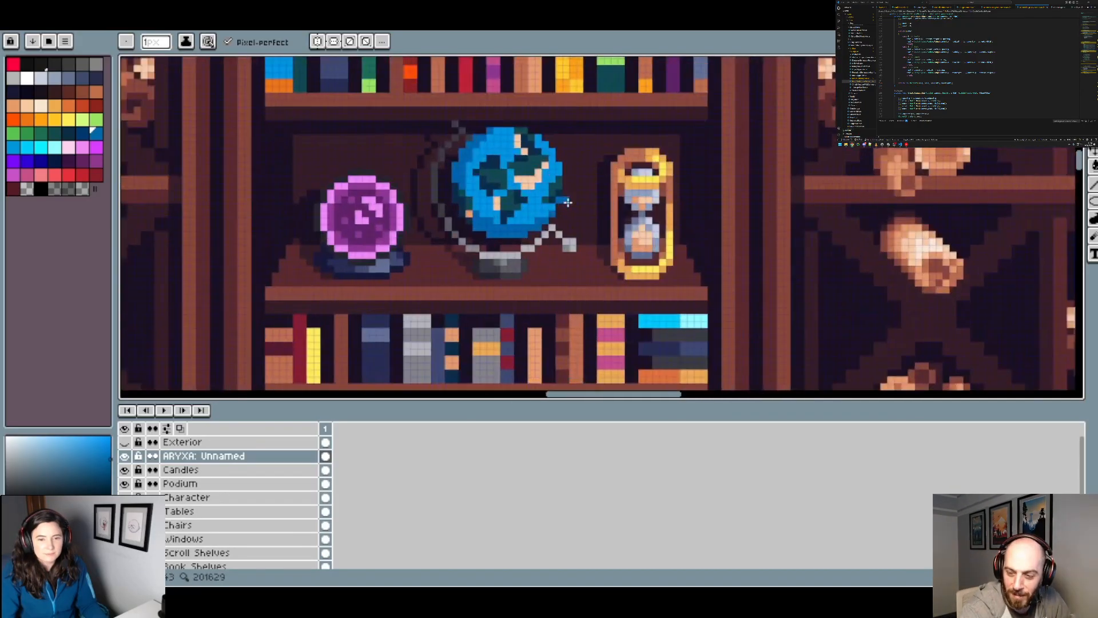
Step: Try a tan pixel sampled from the lower-left land on the globe's right edge and check it within the whole study
{"action": "scroll", "coordinate": [477, 213], "scroll_direction": "up", "scroll_amount": 2}
{"action": "left_click", "coordinate": [417, 252], "text": "alt"}
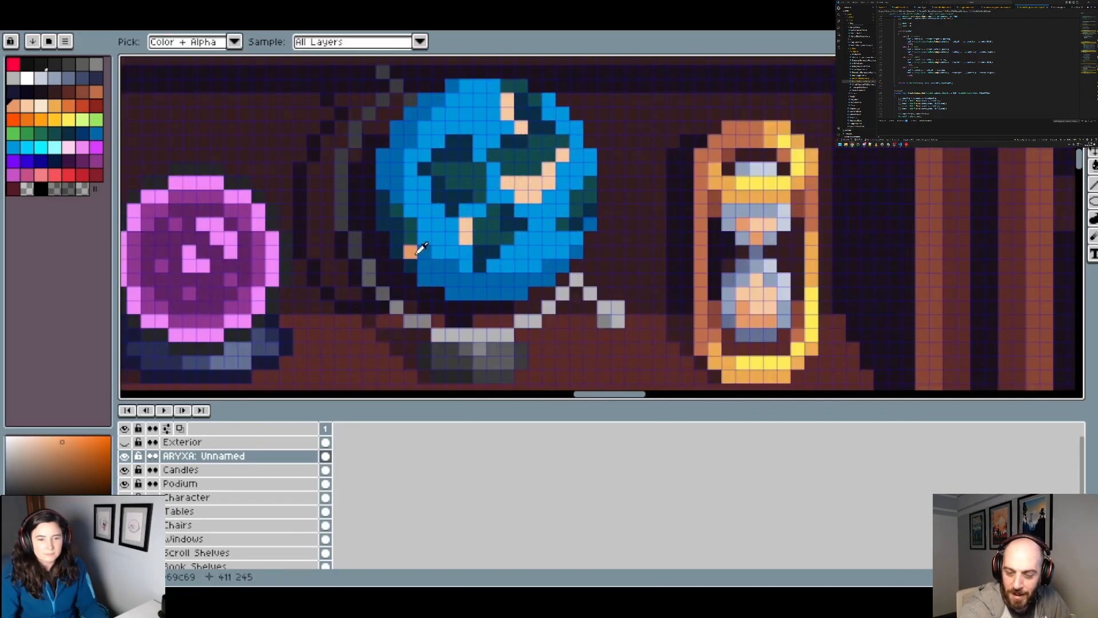
{"action": "left_click", "coordinate": [591, 165]}
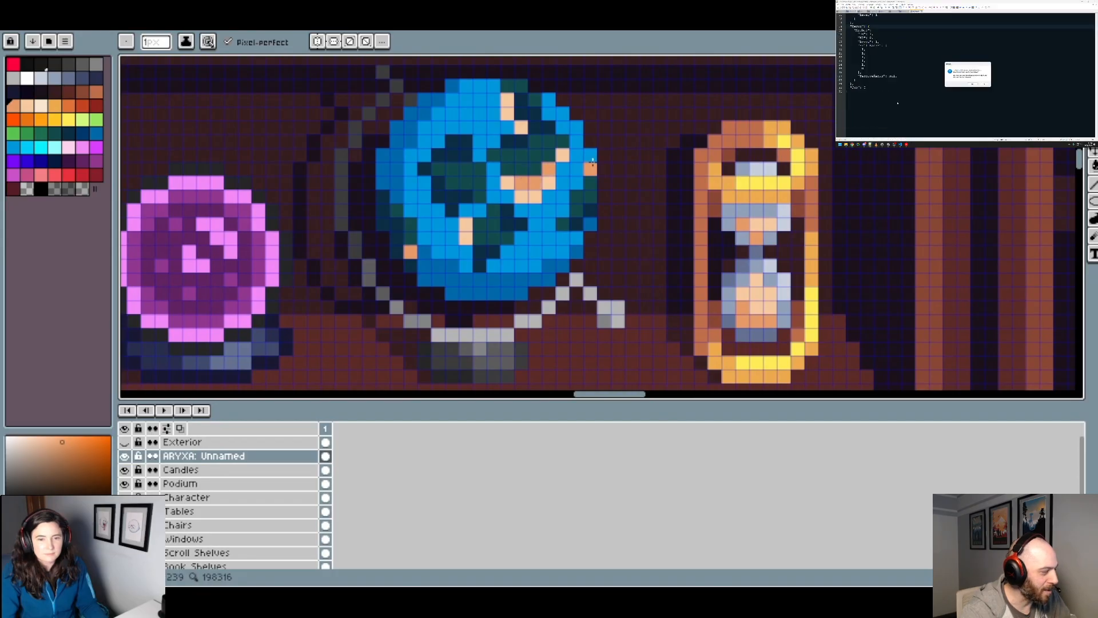
{"action": "scroll", "coordinate": [593, 160], "scroll_direction": "down", "scroll_amount": 4}
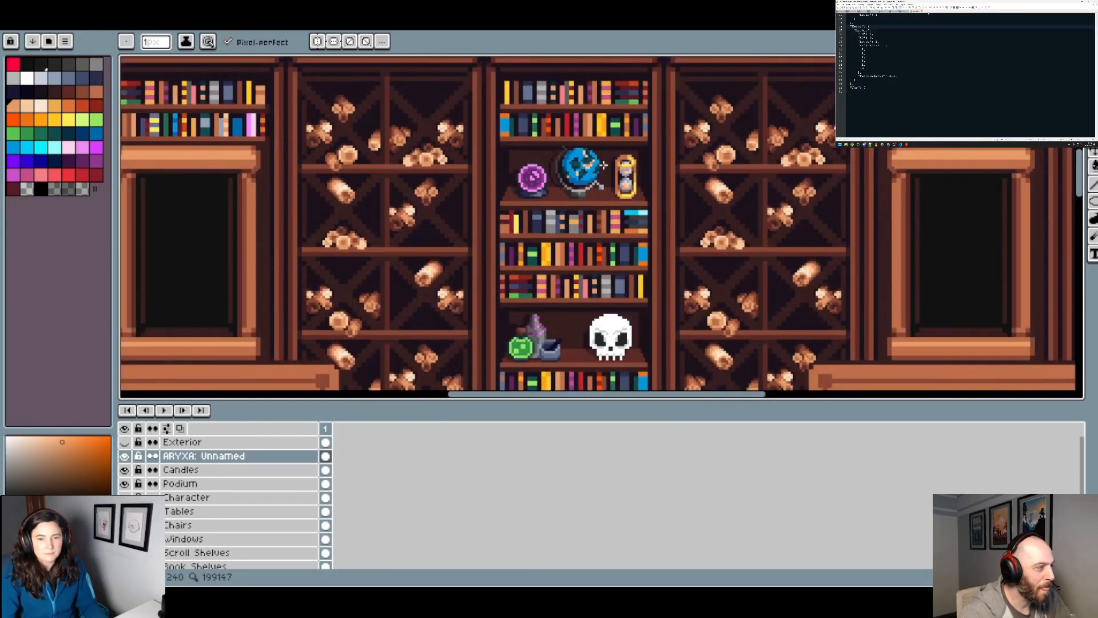
{"action": "scroll", "coordinate": [605, 168], "scroll_direction": "down", "scroll_amount": 2}
{"action": "left_click_drag", "start_coordinate": [597, 223], "coordinate": [713, 212]}
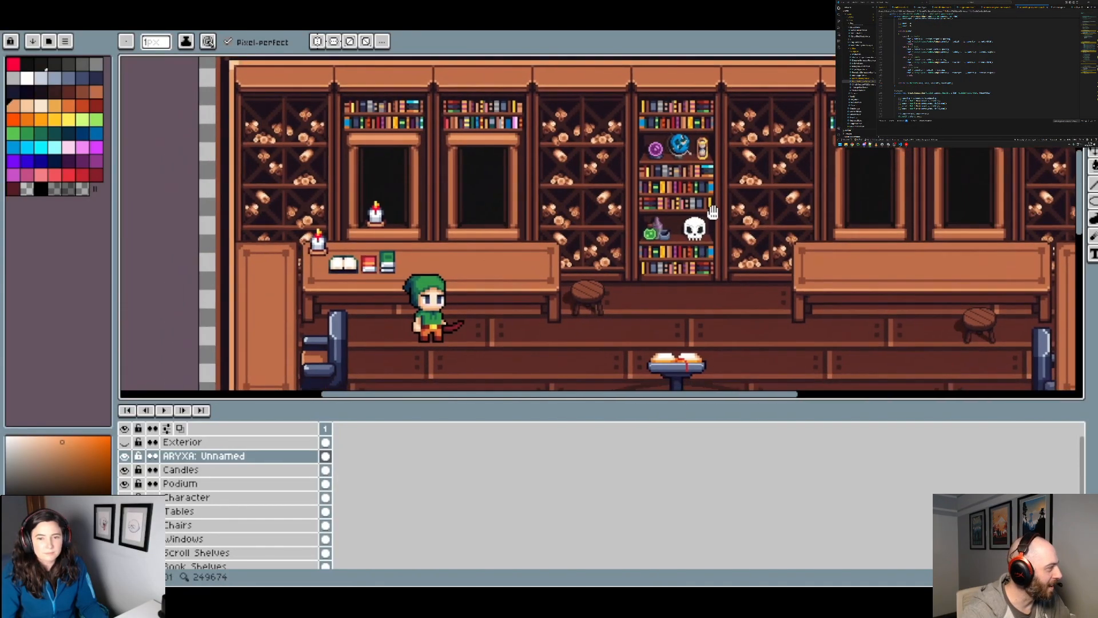
Step: Merge the globe's middle continents into one landmass by painting dark green over the peach patch and the ocean between them
{"action": "scroll", "coordinate": [678, 140], "scroll_direction": "up", "scroll_amount": 5}
{"action": "left_click", "coordinate": [612, 148], "text": "alt"}
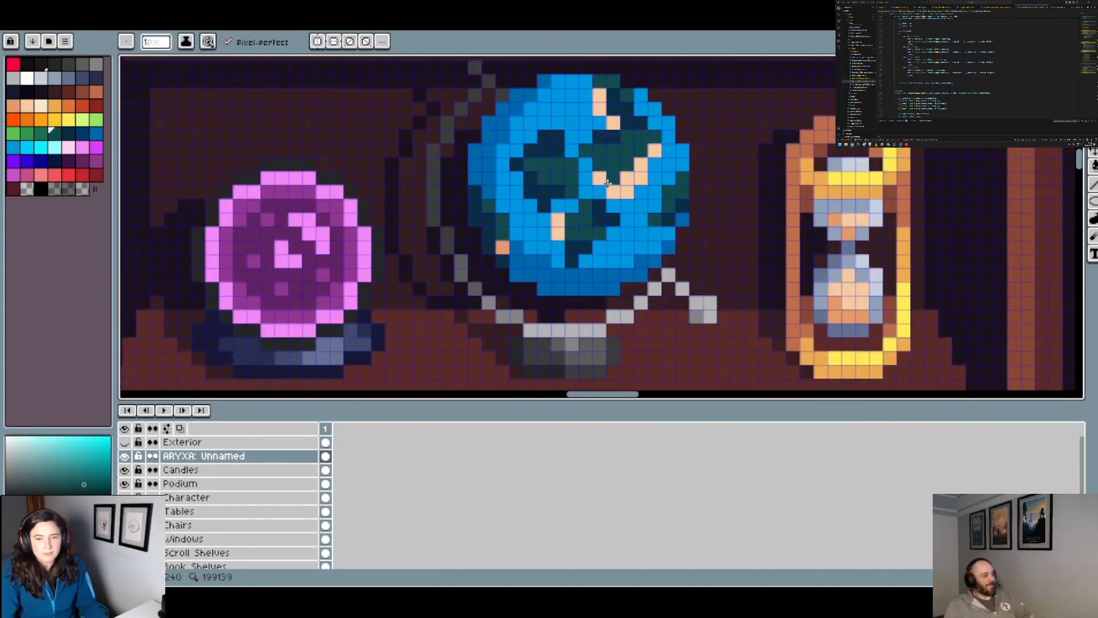
{"action": "mouse_move", "coordinate": [608, 183]}
{"action": "left_mouse_down"}
{"action": "mouse_move", "coordinate": [587, 191]}
{"action": "mouse_move", "coordinate": [586, 168]}
{"action": "mouse_move", "coordinate": [594, 196]}
{"action": "mouse_move", "coordinate": [621, 191]}
{"action": "mouse_move", "coordinate": [614, 213]}
{"action": "mouse_move", "coordinate": [627, 186]}
{"action": "mouse_move", "coordinate": [610, 192]}
{"action": "mouse_move", "coordinate": [636, 164]}
{"action": "mouse_move", "coordinate": [637, 189]}
{"action": "mouse_move", "coordinate": [621, 212]}
{"action": "left_mouse_up"}
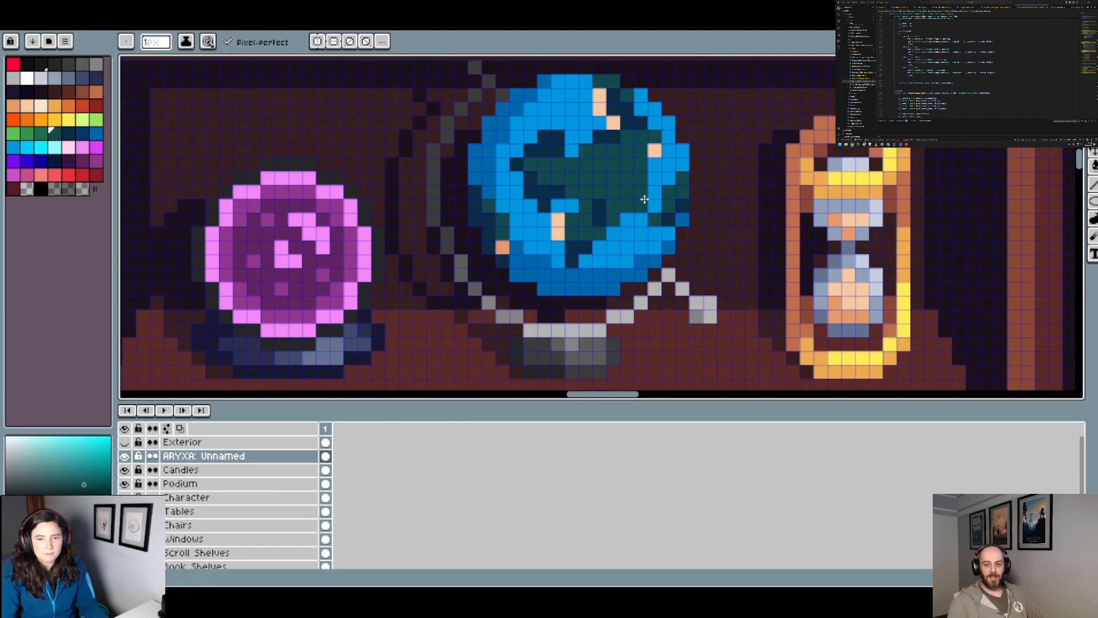
{"action": "scroll", "coordinate": [640, 205], "scroll_direction": "down", "scroll_amount": 2}
{"action": "scroll", "coordinate": [652, 193], "scroll_direction": "up", "scroll_amount": 1}
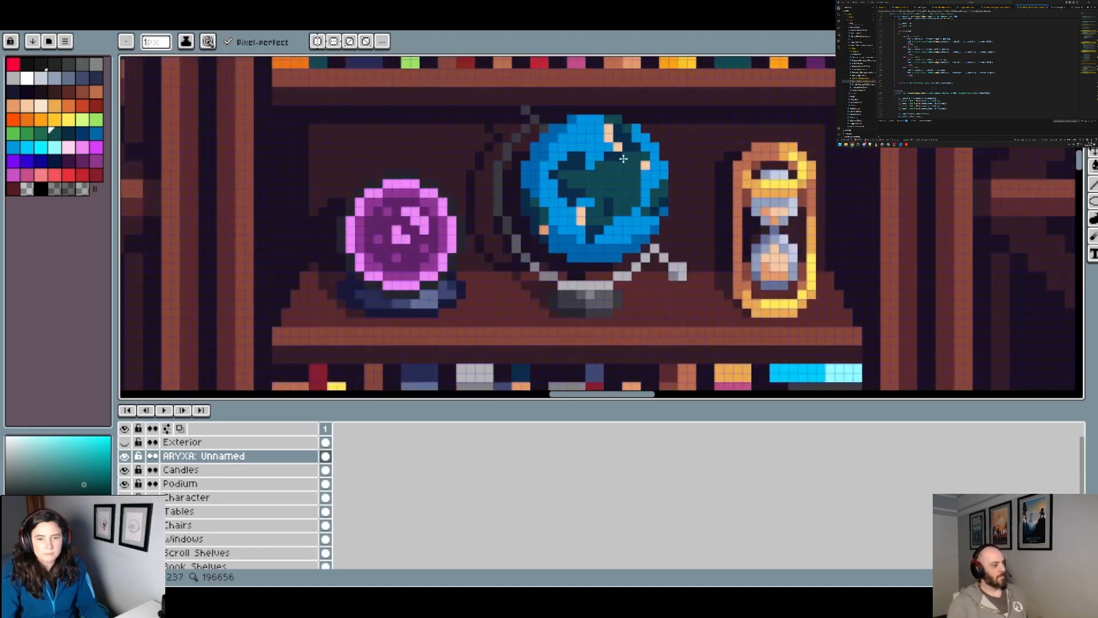
Step: Try a peach pixel on the merged continent's lower right, then rework that edge with dark navy and dark green
{"action": "left_click", "coordinate": [646, 165], "text": "alt"}
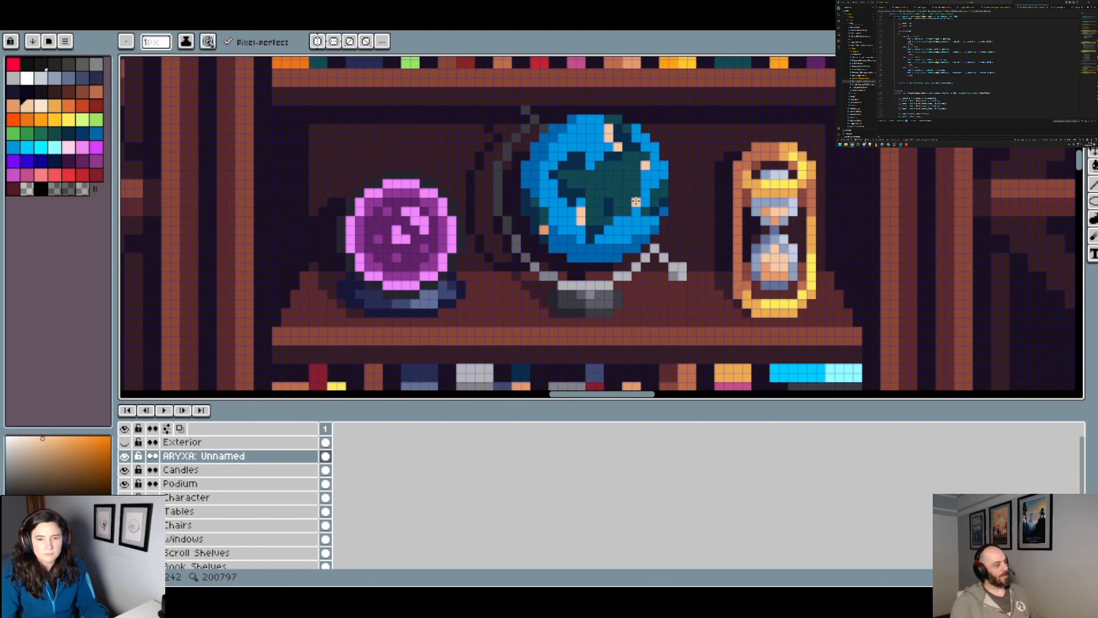
{"action": "left_click", "coordinate": [609, 213], "text": "alt"}
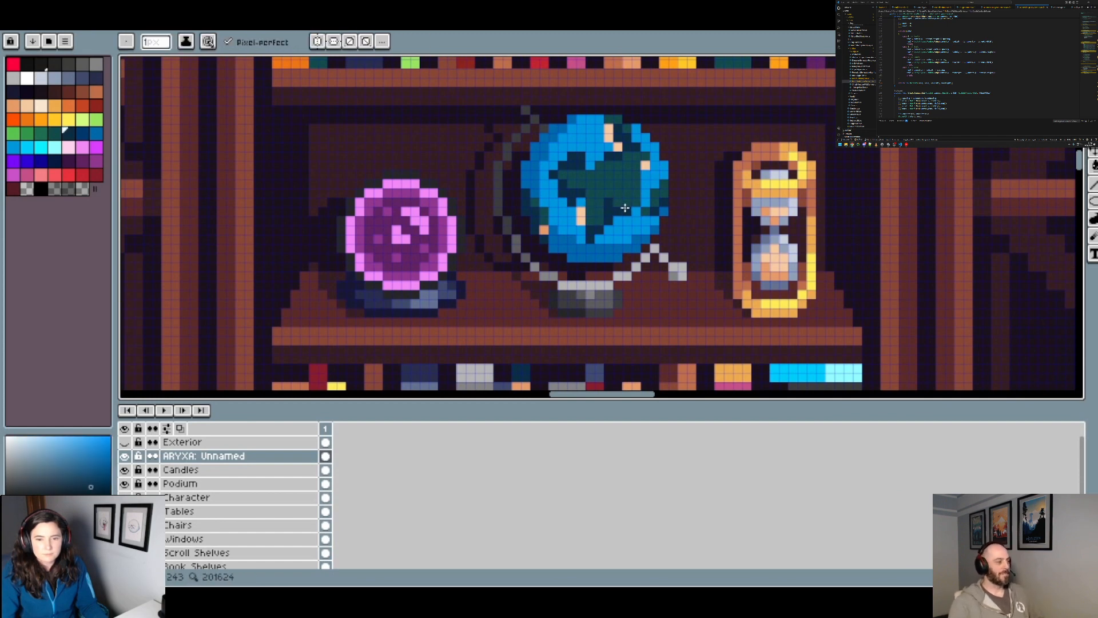
{"action": "left_click", "coordinate": [620, 204], "text": "alt"}
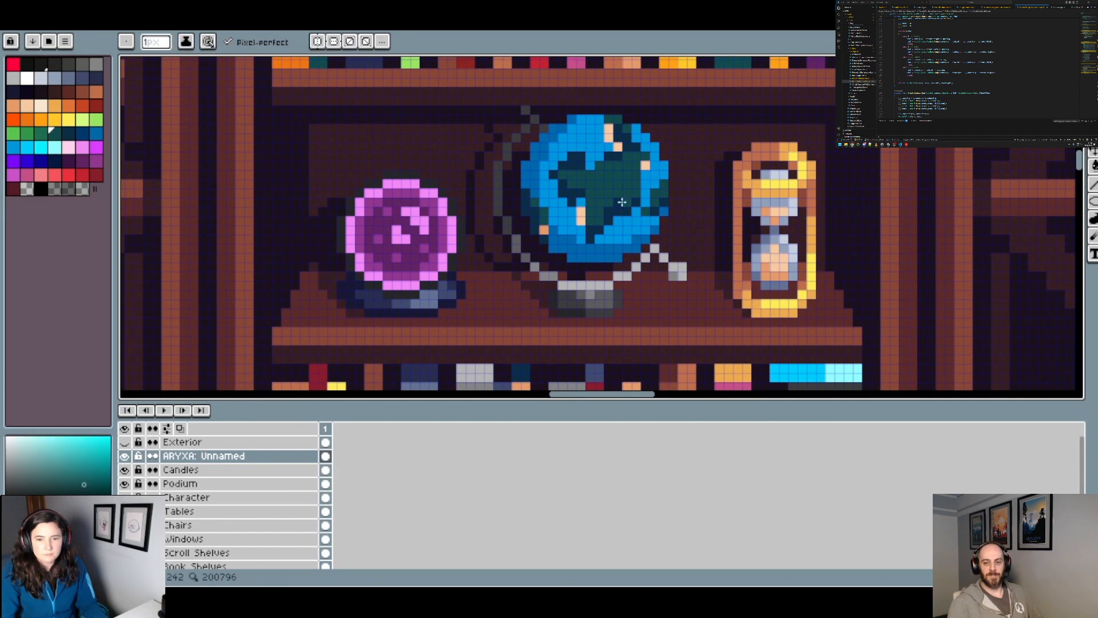
{"action": "scroll", "coordinate": [657, 195], "scroll_direction": "down", "scroll_amount": 1}
{"action": "scroll", "coordinate": [655, 194], "scroll_direction": "up", "scroll_amount": 2}
Step: Try a small peach land patch in the ocean at the globe's lower right and undo it
{"action": "left_click", "coordinate": [642, 152], "text": "alt"}
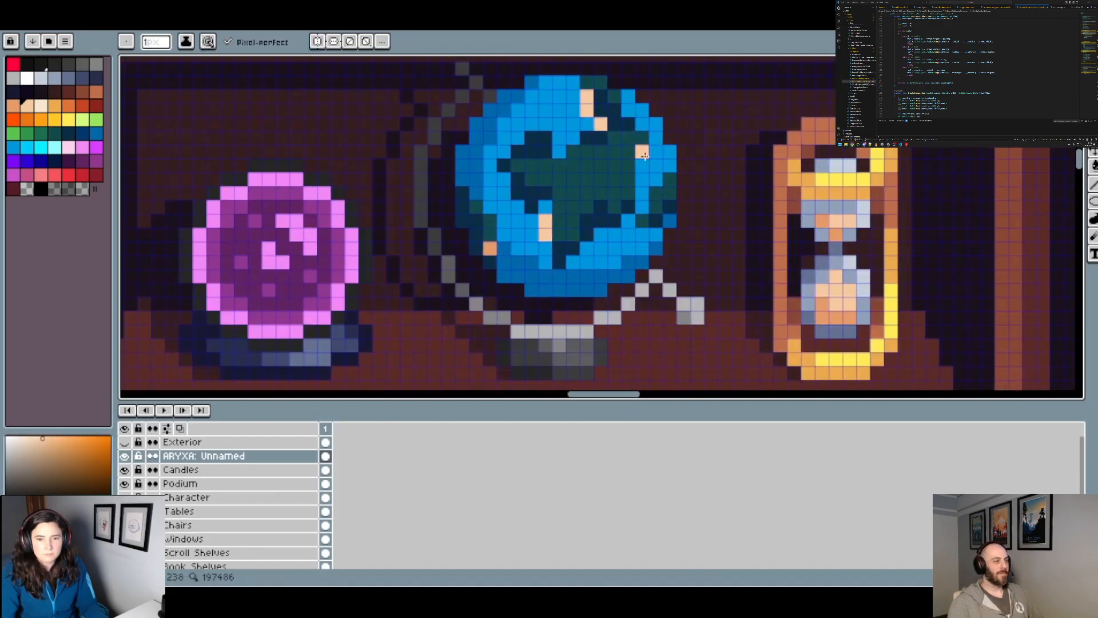
{"action": "left_click", "coordinate": [616, 236]}
{"action": "left_click", "coordinate": [601, 248]}
{"action": "left_click_drag", "start_coordinate": [601, 249], "coordinate": [627, 247]}
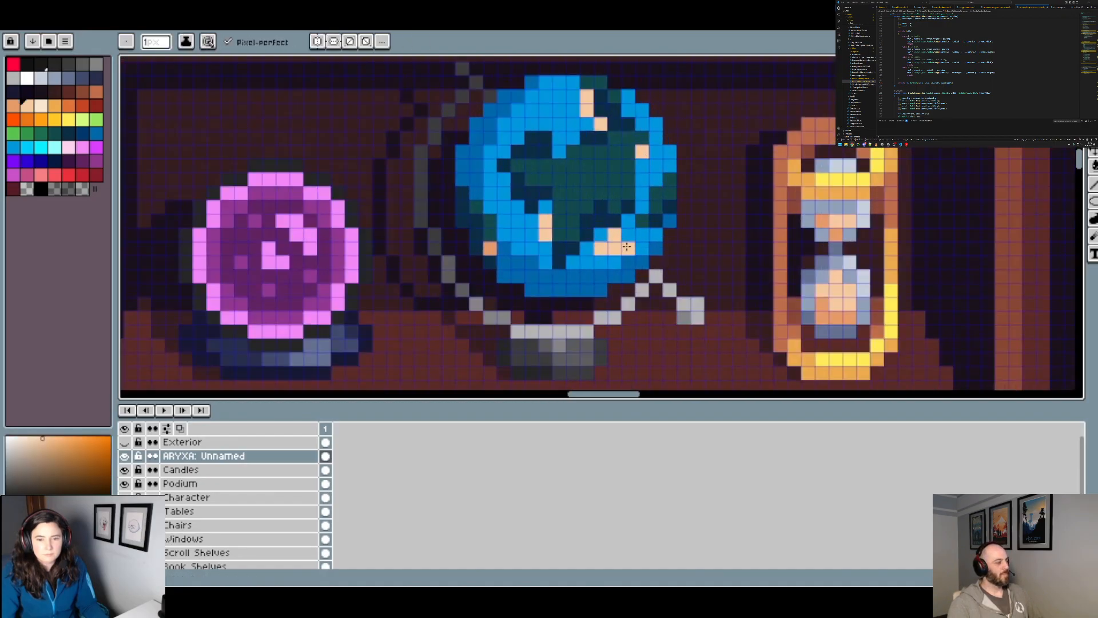
{"action": "key", "text": "ctrl+z"}
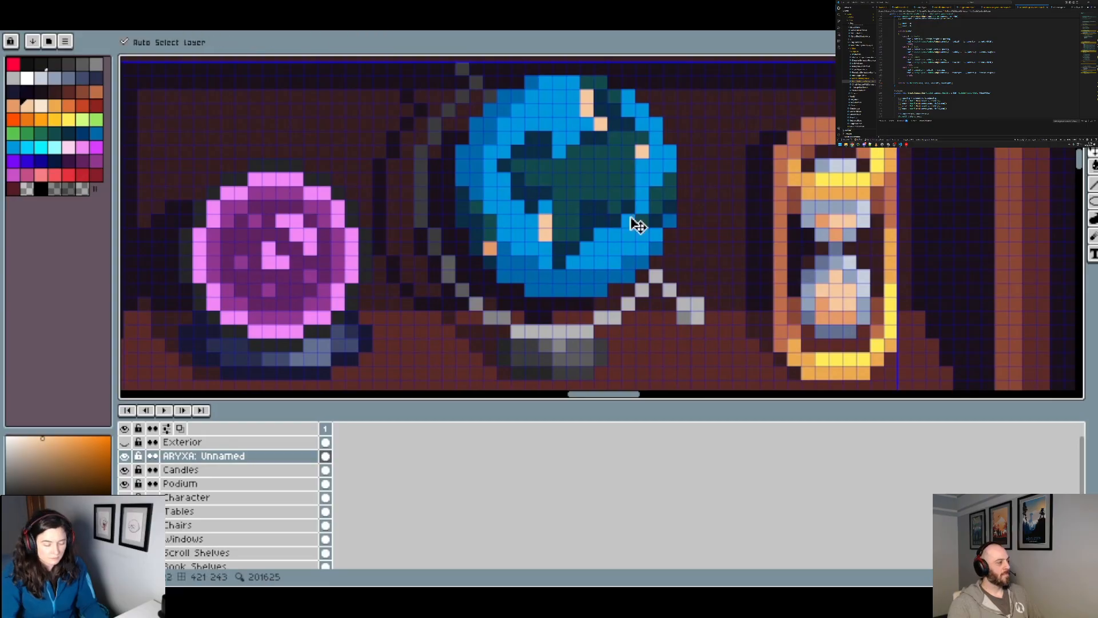
Step: Paint a solid peach patch over the lower-left part of the globe's large continent with the Pencil
{"action": "mouse_move", "coordinate": [546, 247]}
{"action": "left_mouse_down"}
{"action": "mouse_move", "coordinate": [545, 260]}
{"action": "mouse_move", "coordinate": [531, 230]}
{"action": "left_mouse_up"}
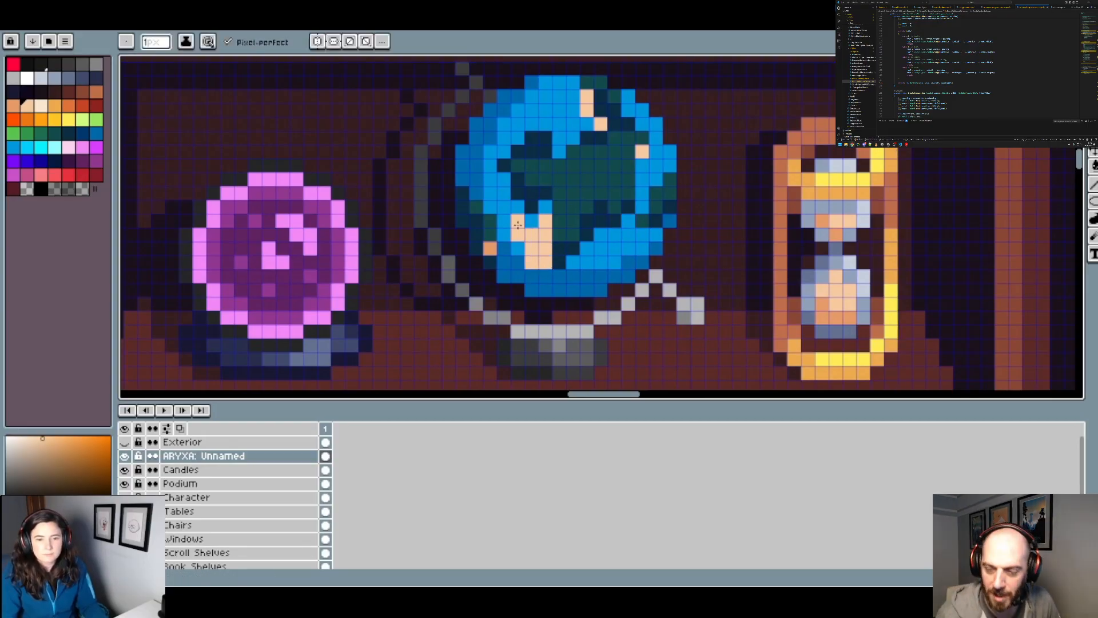
{"action": "scroll", "coordinate": [532, 234], "scroll_direction": "down", "scroll_amount": 3}
{"action": "scroll", "coordinate": [576, 245], "scroll_direction": "up", "scroll_amount": 2}
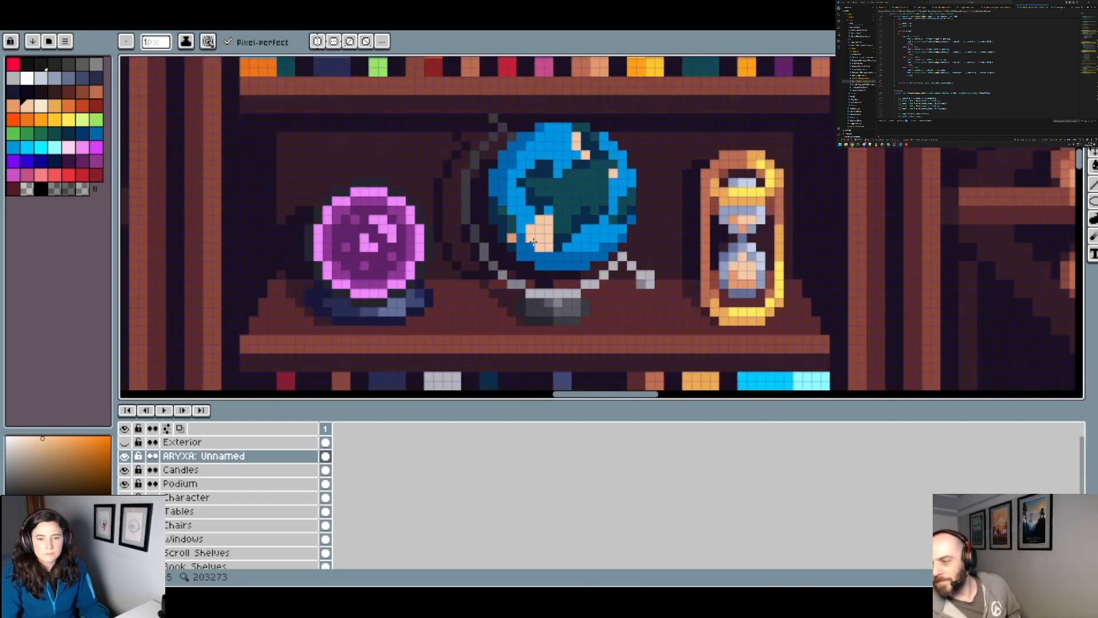
{"action": "scroll", "coordinate": [577, 245], "scroll_direction": "down", "scroll_amount": 4}
{"action": "scroll", "coordinate": [595, 244], "scroll_direction": "up", "scroll_amount": 4}
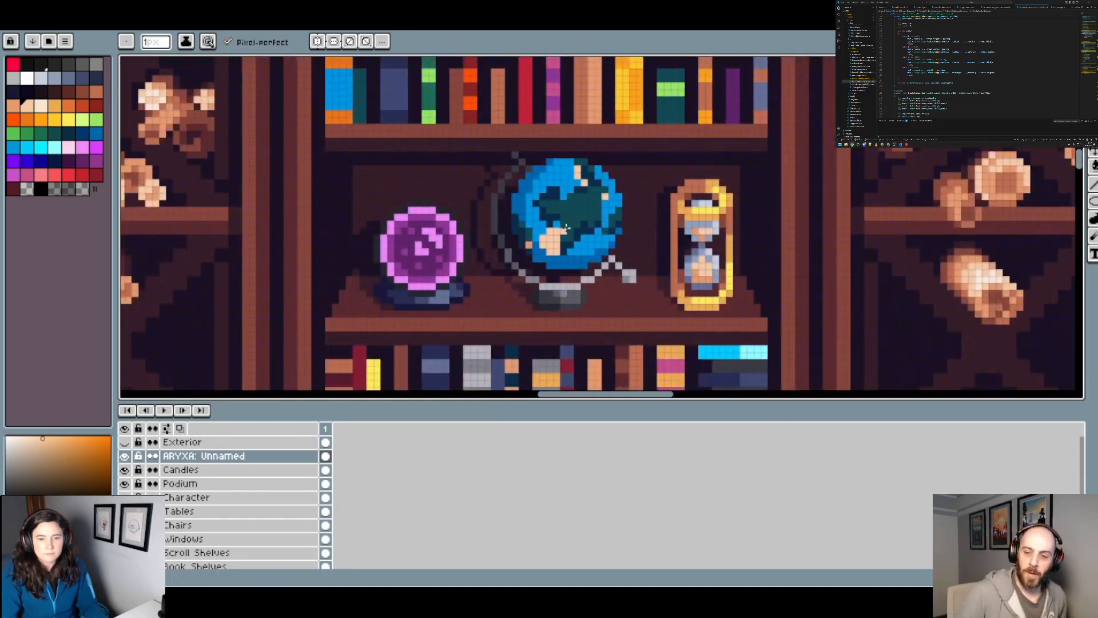
{"action": "scroll", "coordinate": [630, 212], "scroll_direction": "down", "scroll_amount": 3}
{"action": "scroll", "coordinate": [629, 212], "scroll_direction": "down", "scroll_amount": 3}
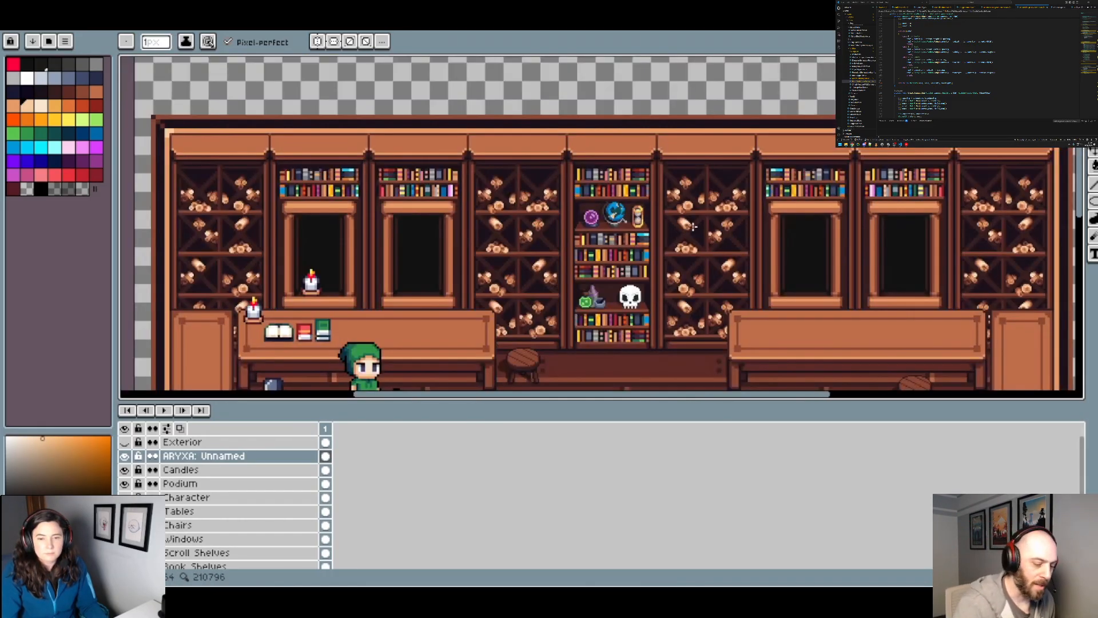
{"action": "scroll", "coordinate": [692, 227], "scroll_direction": "up", "scroll_amount": 2}
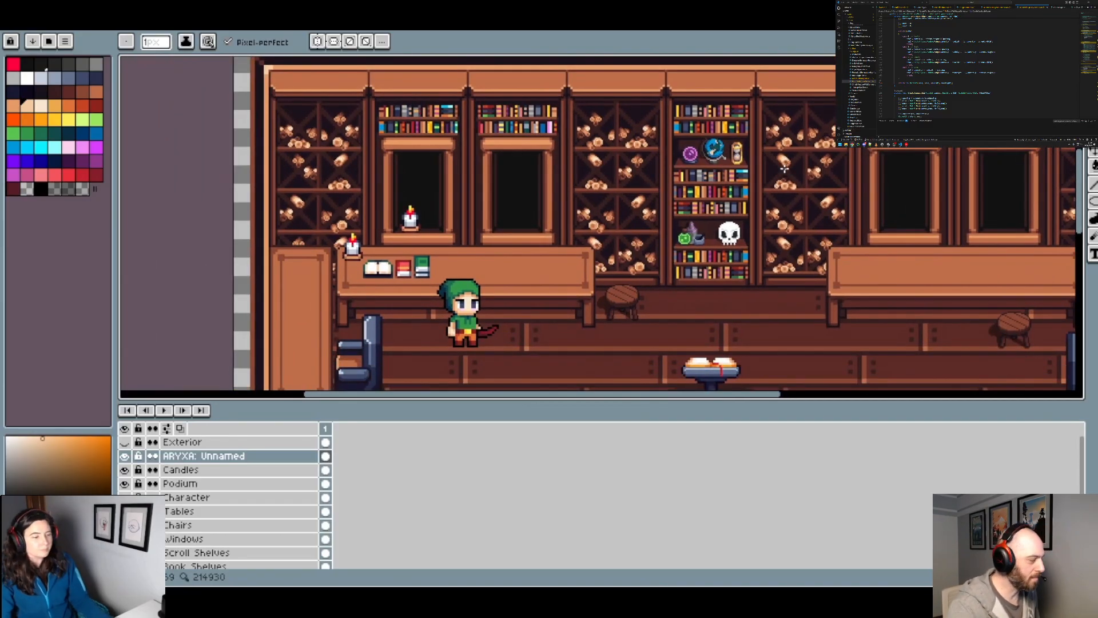